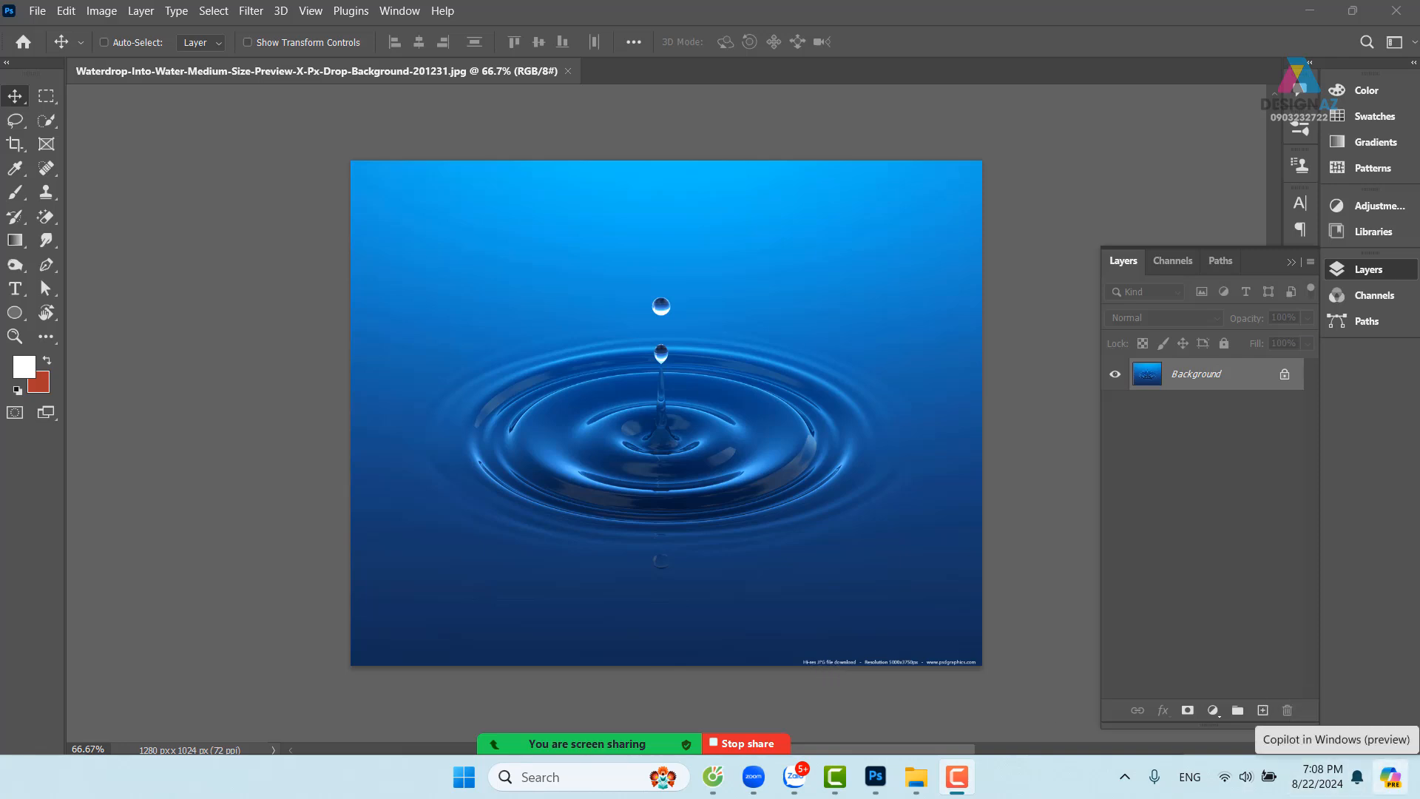
# Remove the white text line near the image's bottom-right corner with a rectangular selection and a Content-Aware fill, leaving nothing selected
pyautogui.click(887, 540)
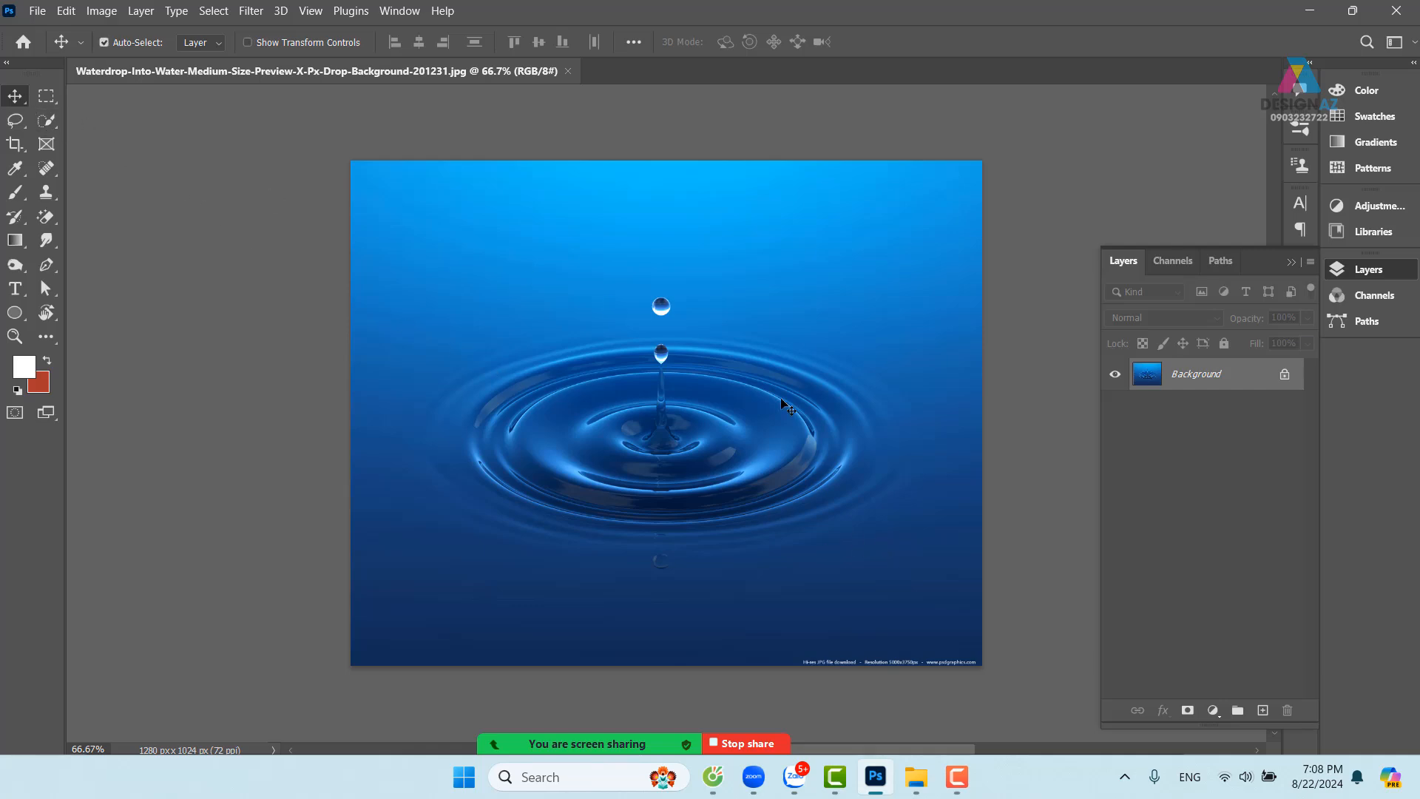
pyautogui.hotkey('ctrl', '+')
pyautogui.hotkey('ctrl', '+')
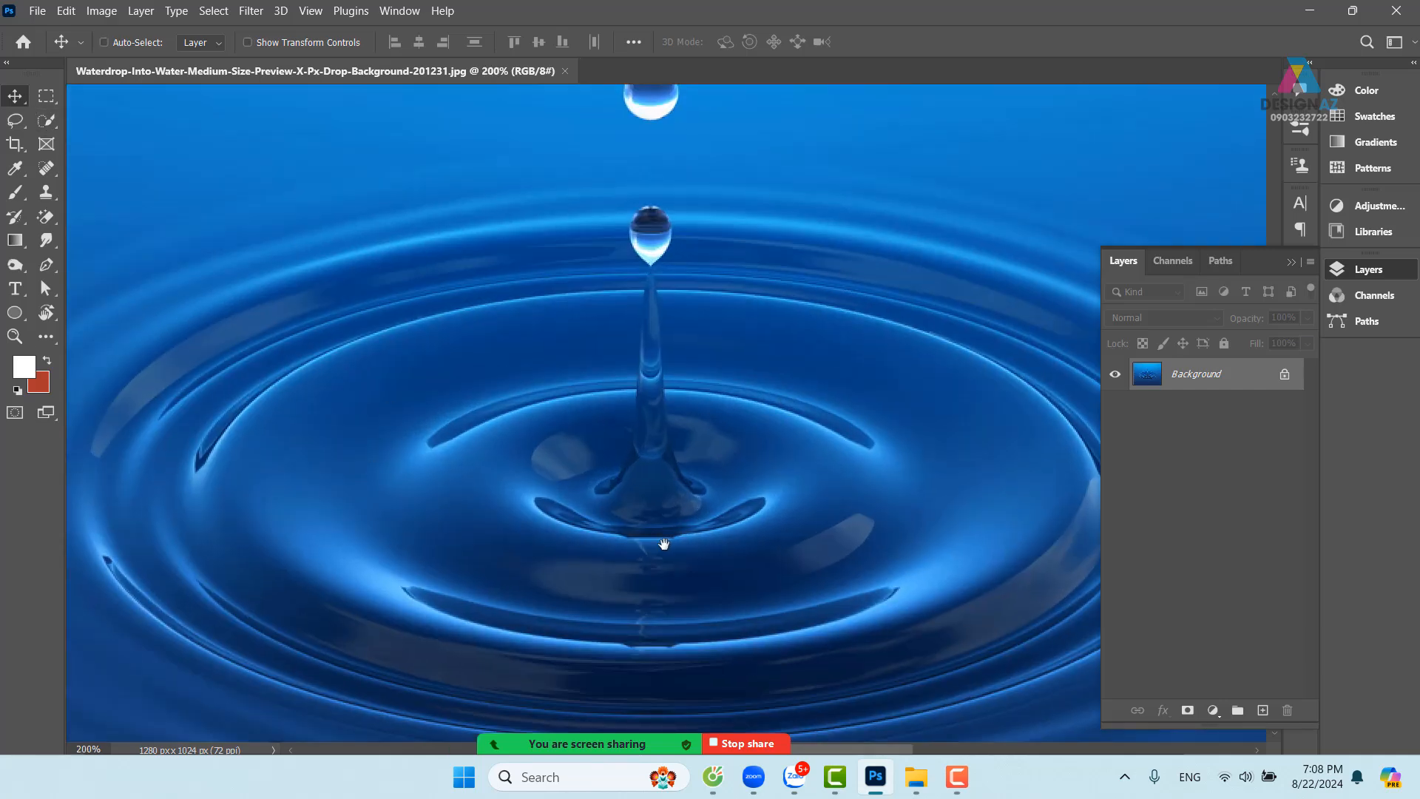
pyautogui.moveTo(664, 544); pyautogui.dragTo(308, 124)
pyautogui.moveTo(875, 614); pyautogui.dragTo(650, 314)
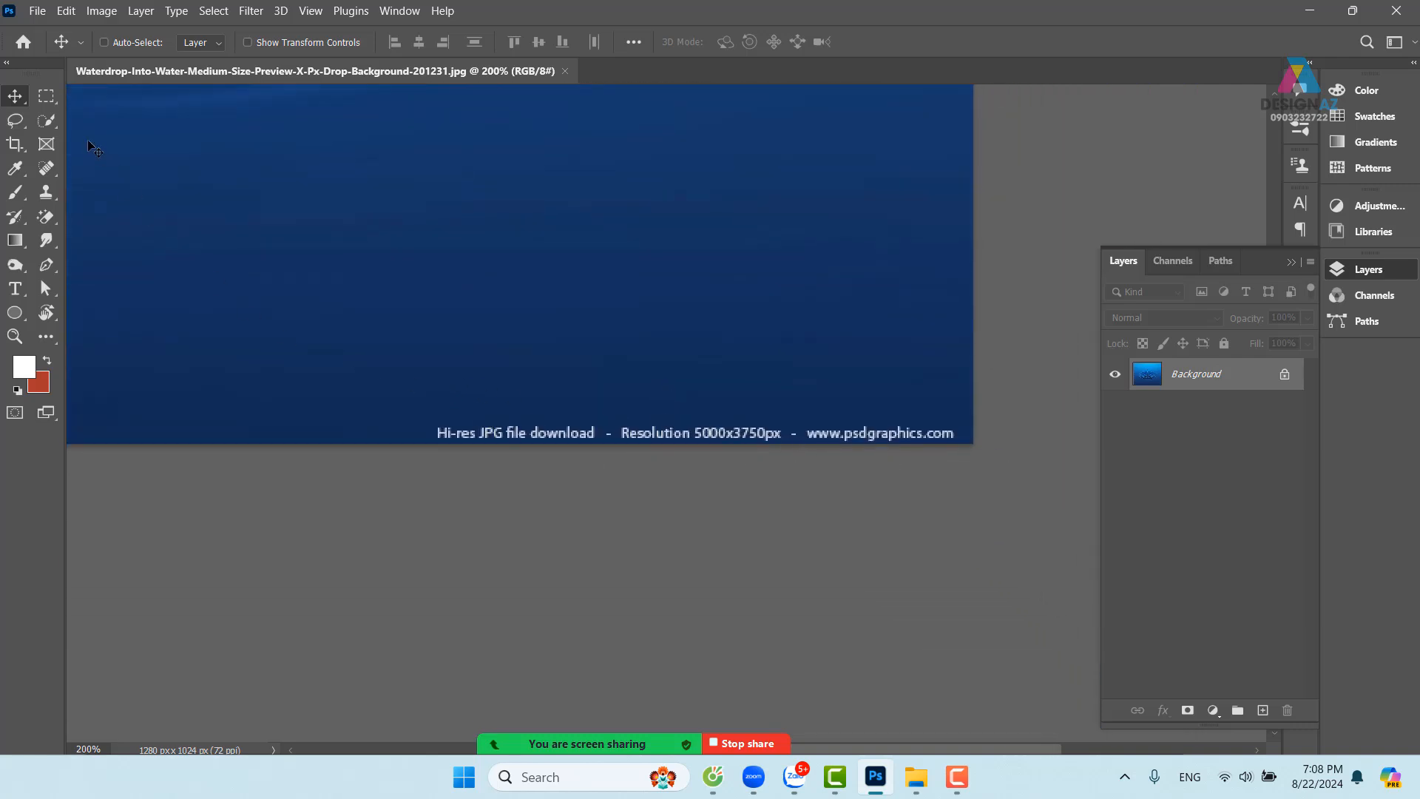
pyautogui.press('m')
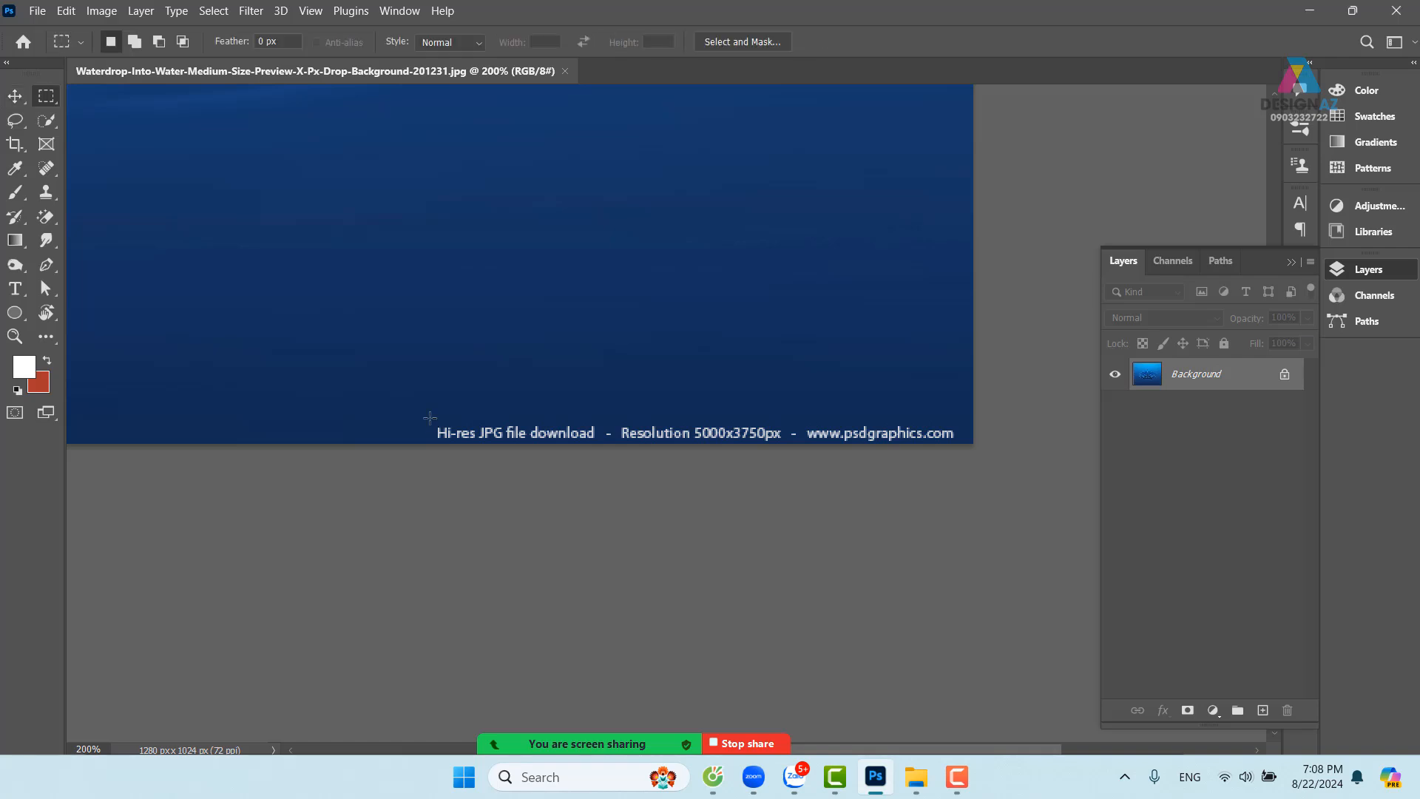
pyautogui.moveTo(428, 420); pyautogui.dragTo(962, 444)
pyautogui.click(67, 11)
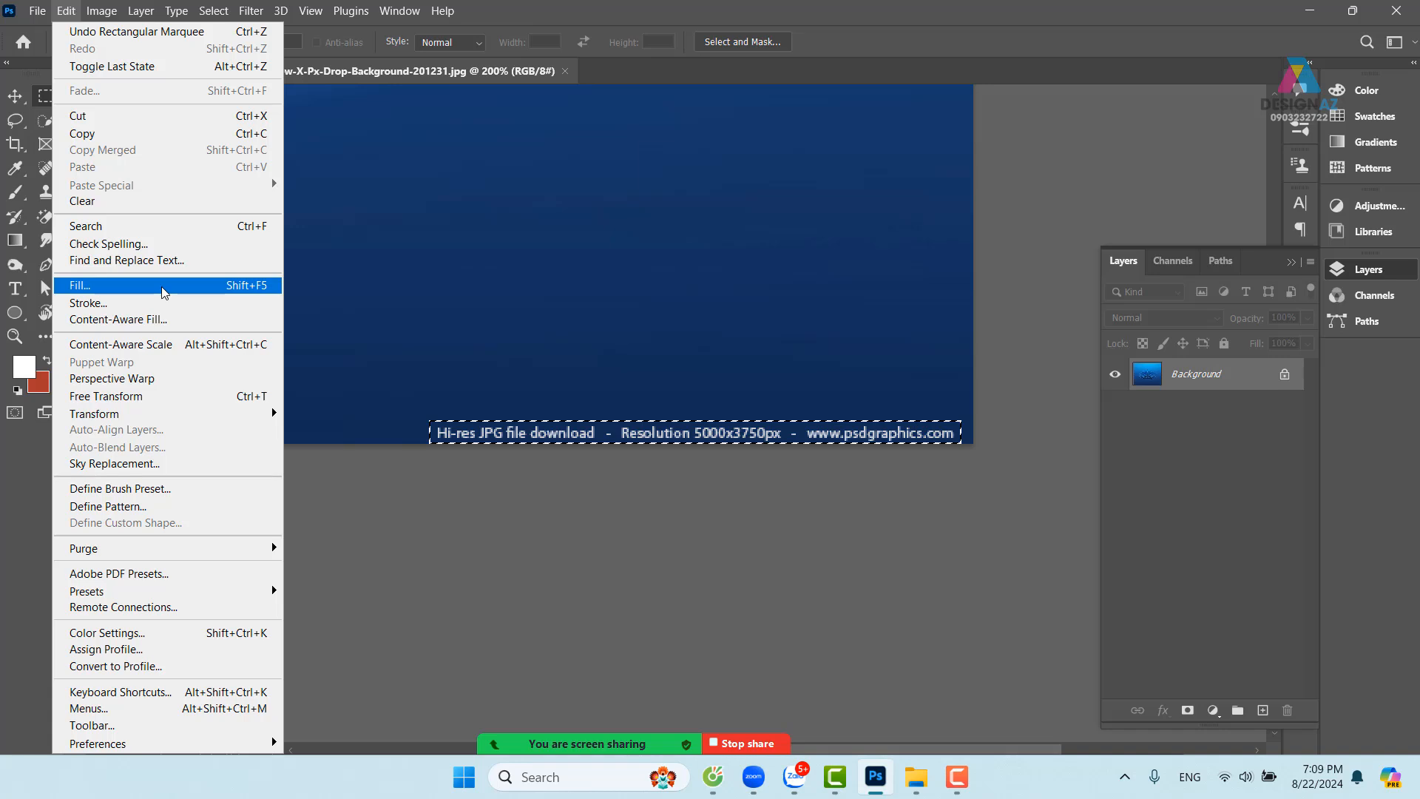
pyautogui.click(81, 285)
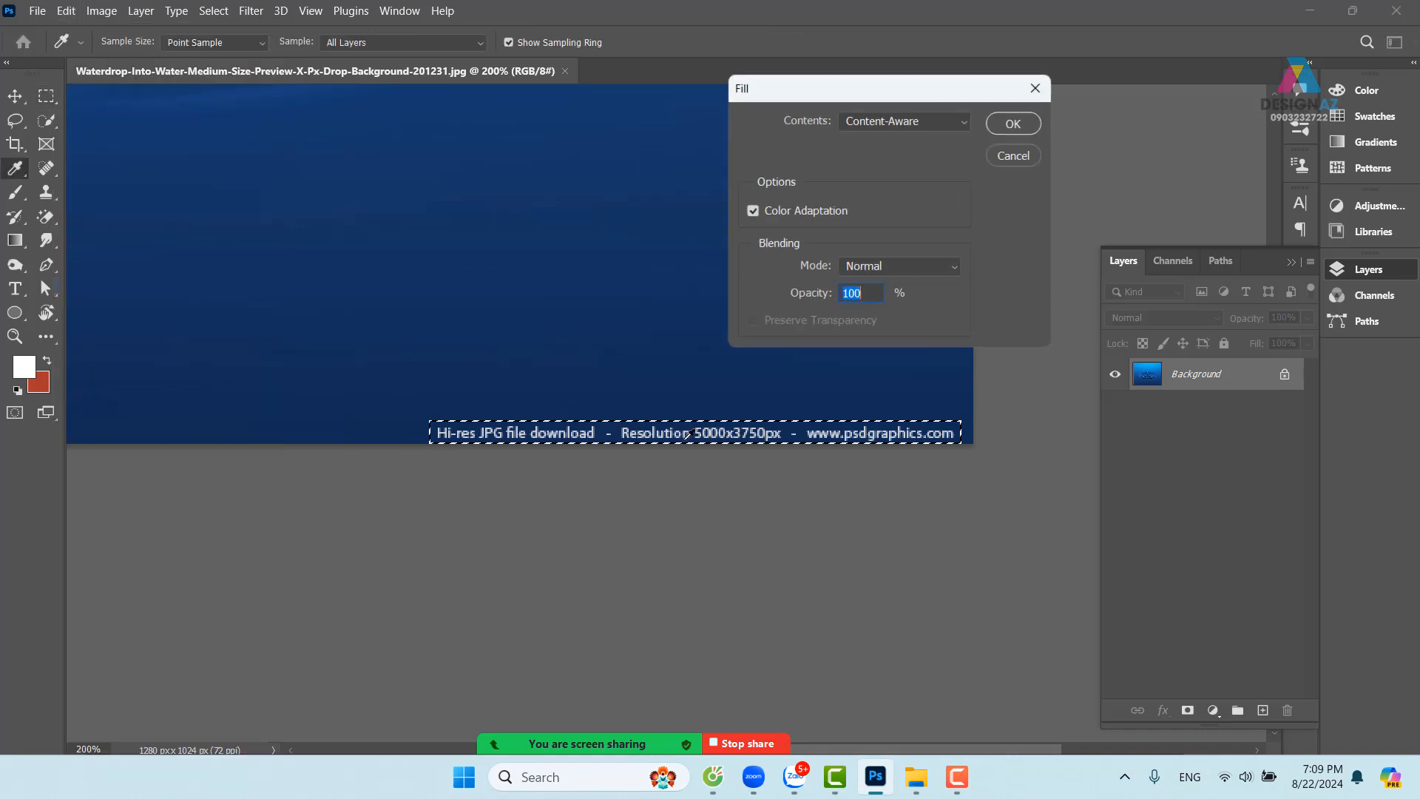
pyautogui.click(1013, 124)
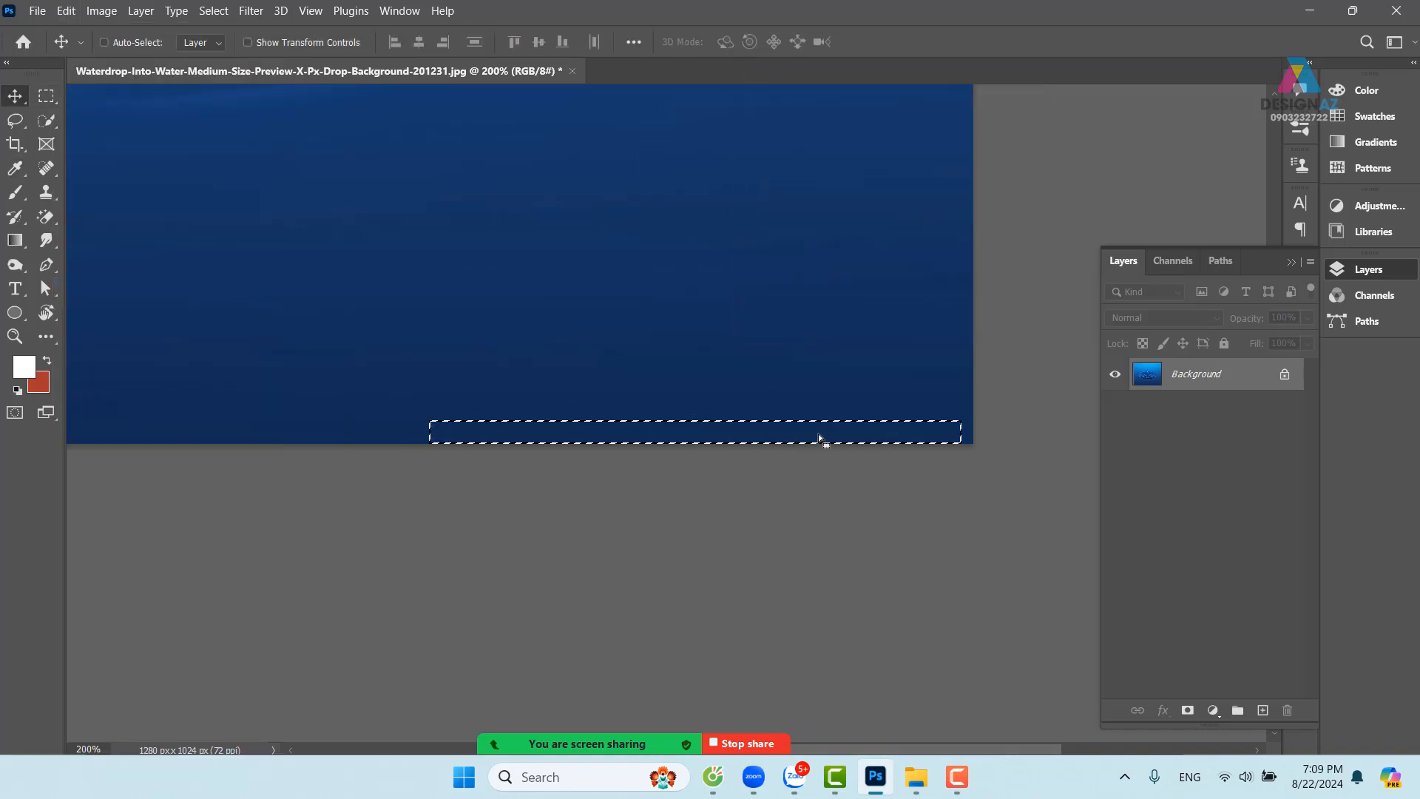
pyautogui.hotkey('ctrl', 'd')
pyautogui.press('v')
# Save the retouched water-drop image as a progressive JPEG at quality 12 (Maximum)
pyautogui.hotkey('ctrl', '-')
pyautogui.hotkey('ctrl', '-')
pyautogui.hotkey('ctrl', '-')
pyautogui.hotkey('ctrl', '-')
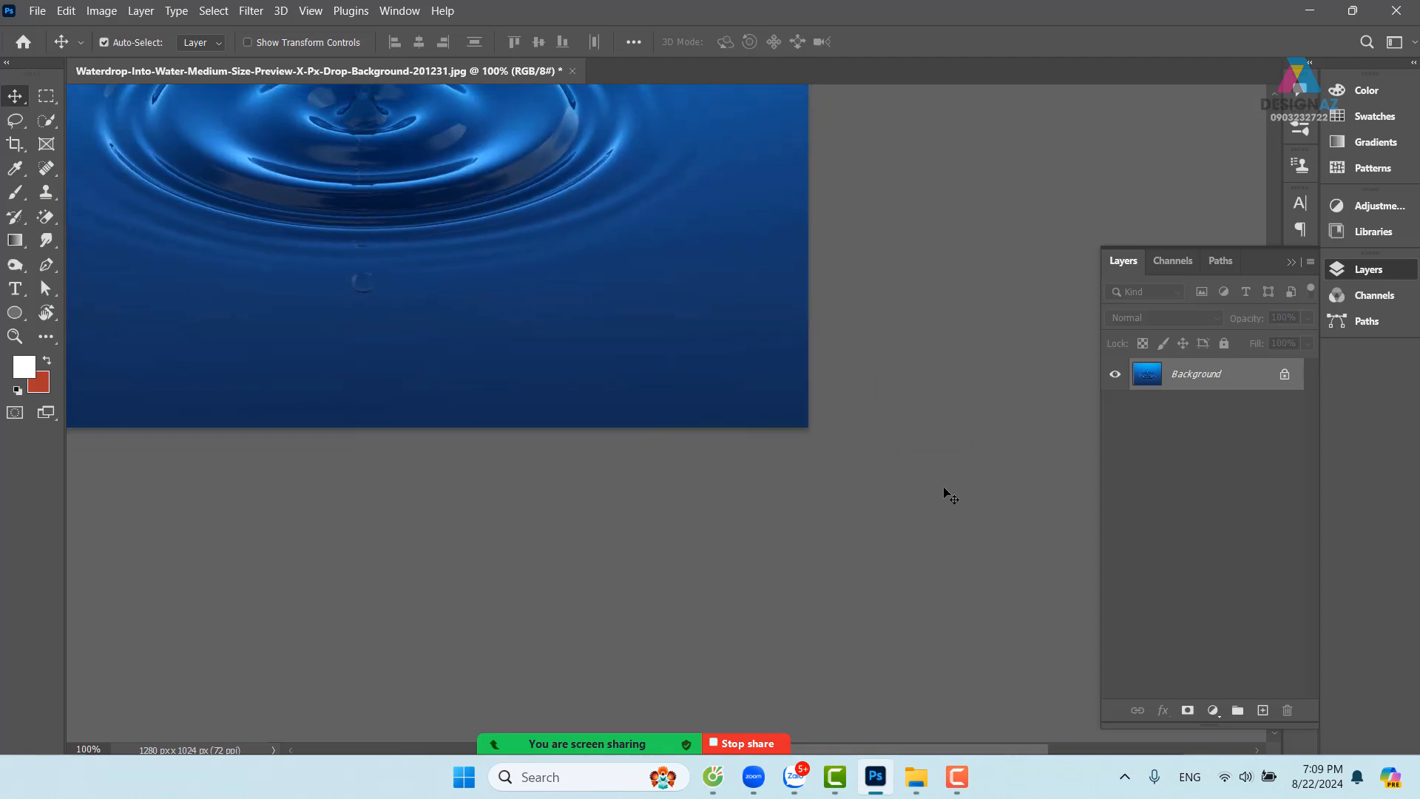
pyautogui.hotkey('ctrl', 's')
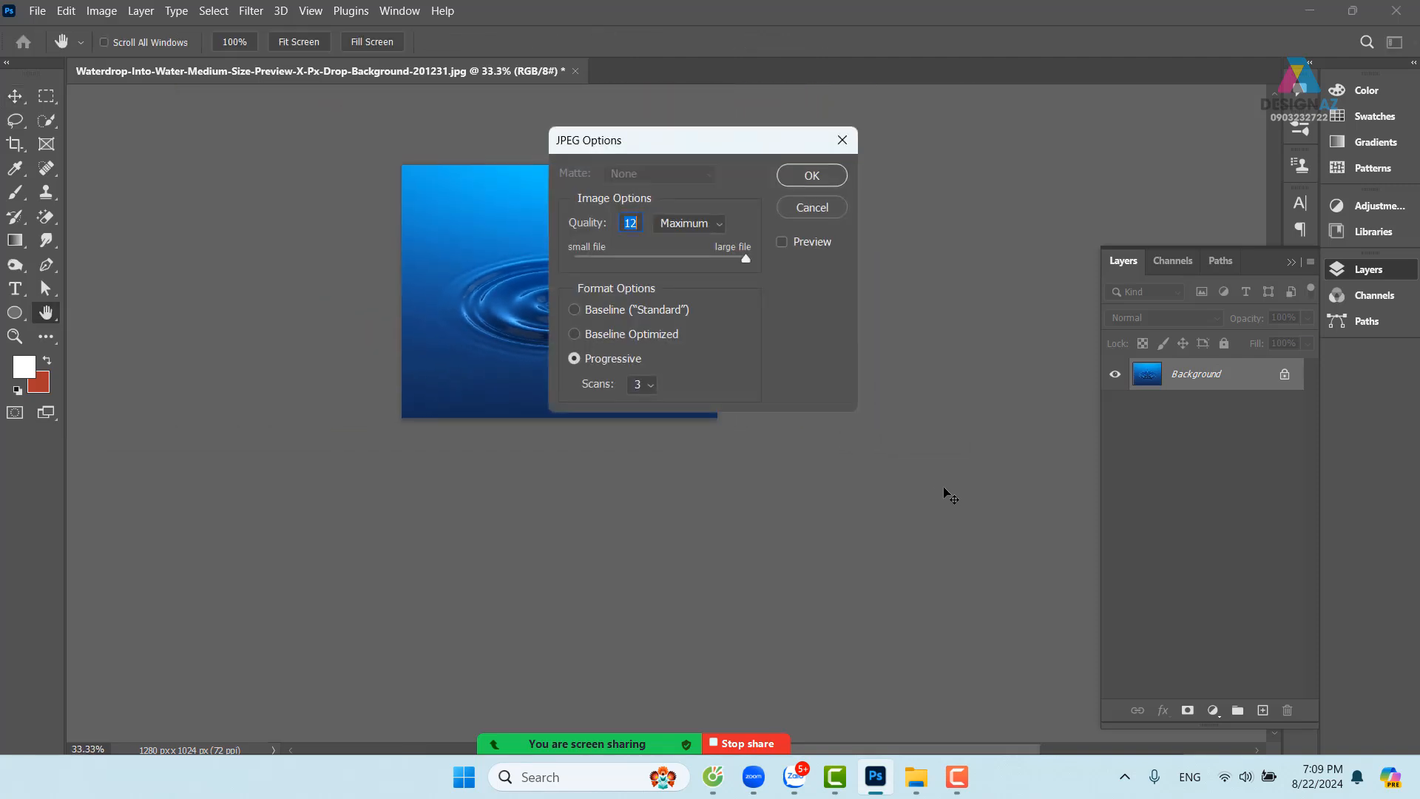
pyautogui.press('Return')
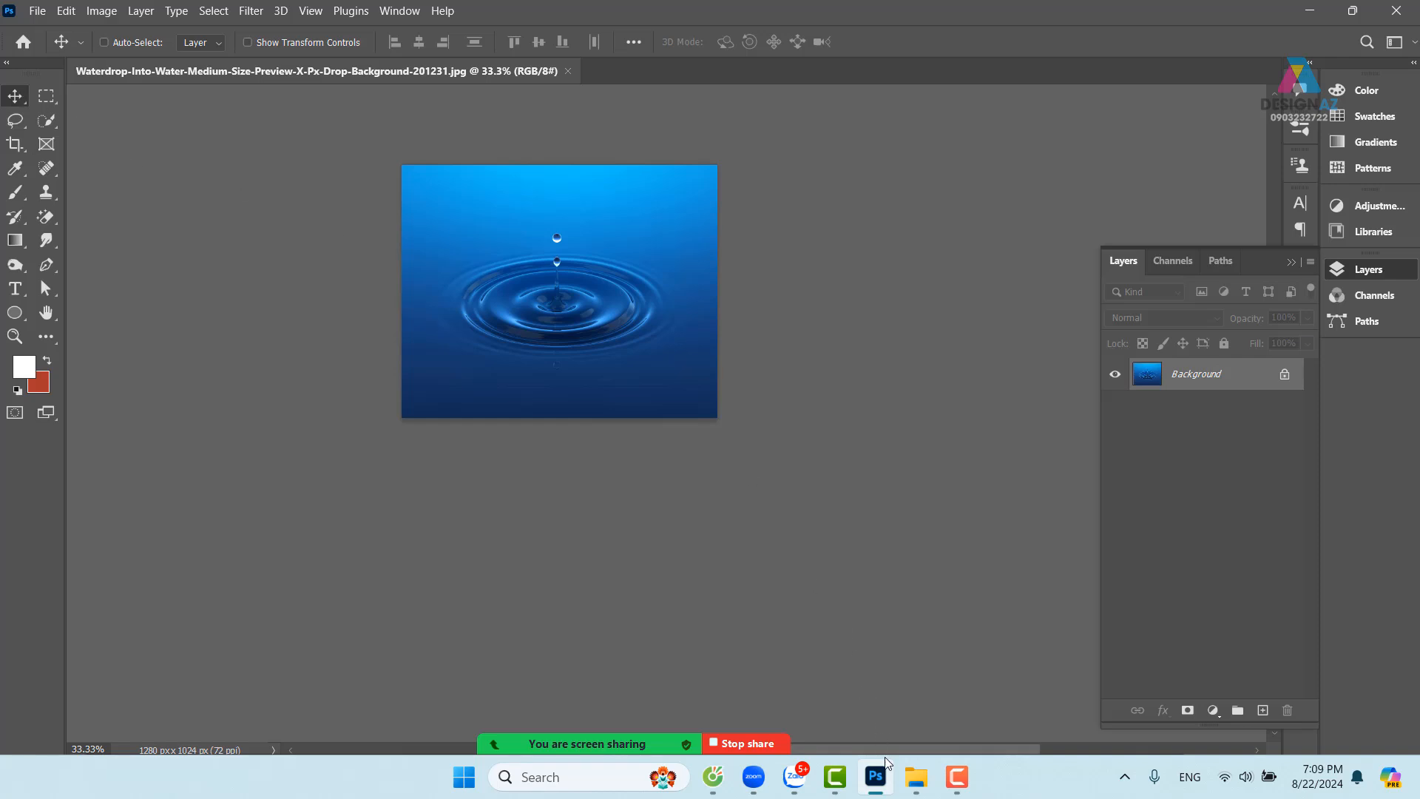
# Switch to File Explorer and open the "Tư liệu thiết kế dịch vụ khách hàng" folder on drive E:
pyautogui.click(916, 776)
pyautogui.click(987, 707)
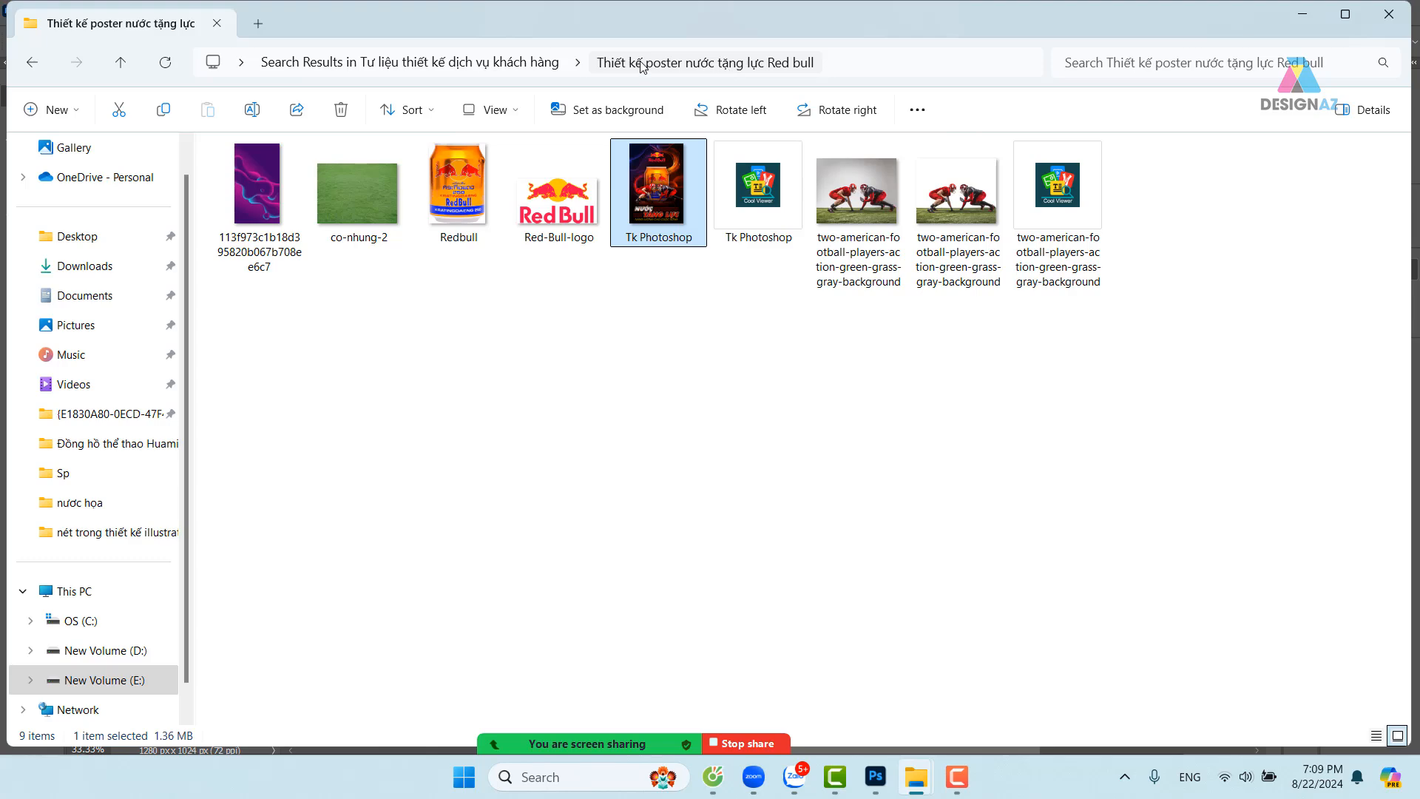
pyautogui.click(142, 686)
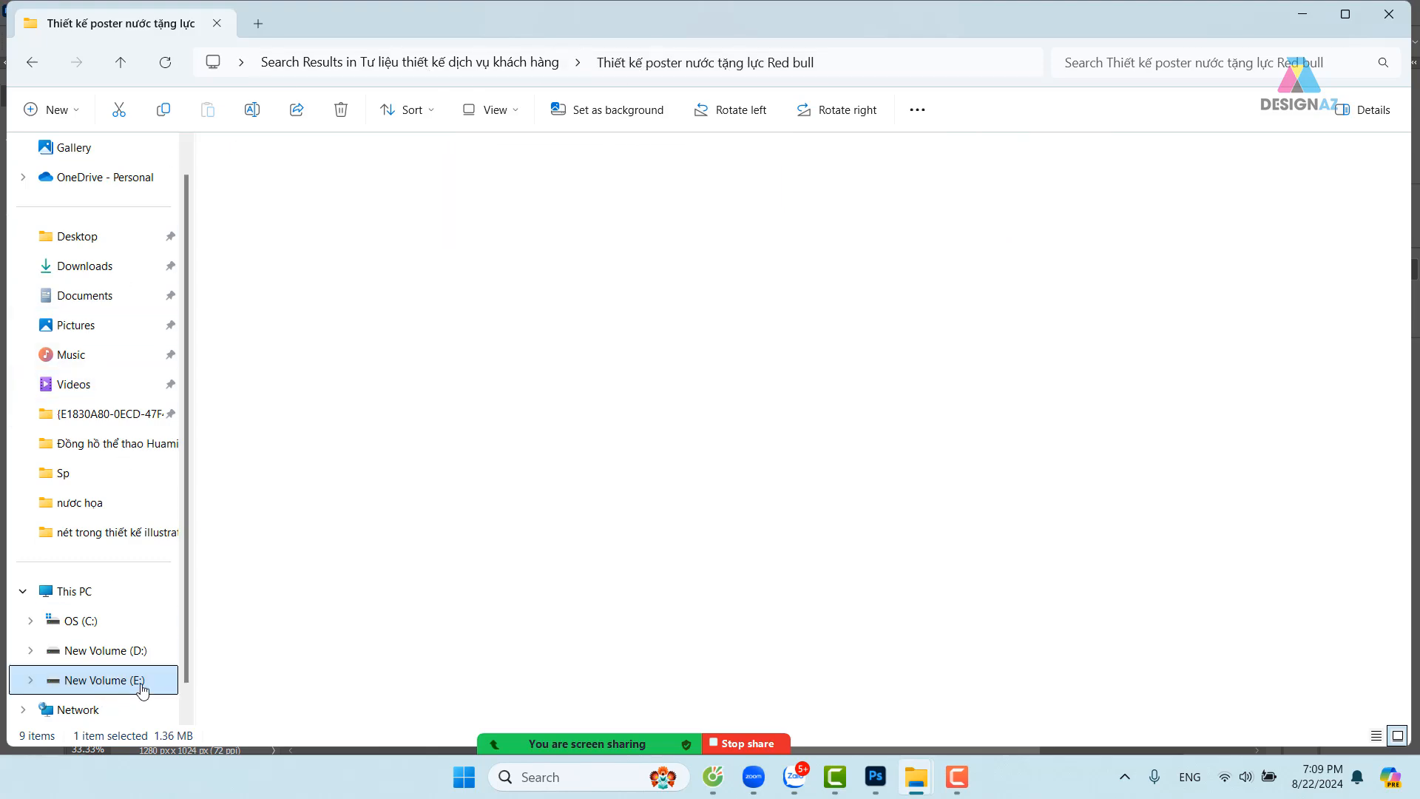
pyautogui.click(627, 331)
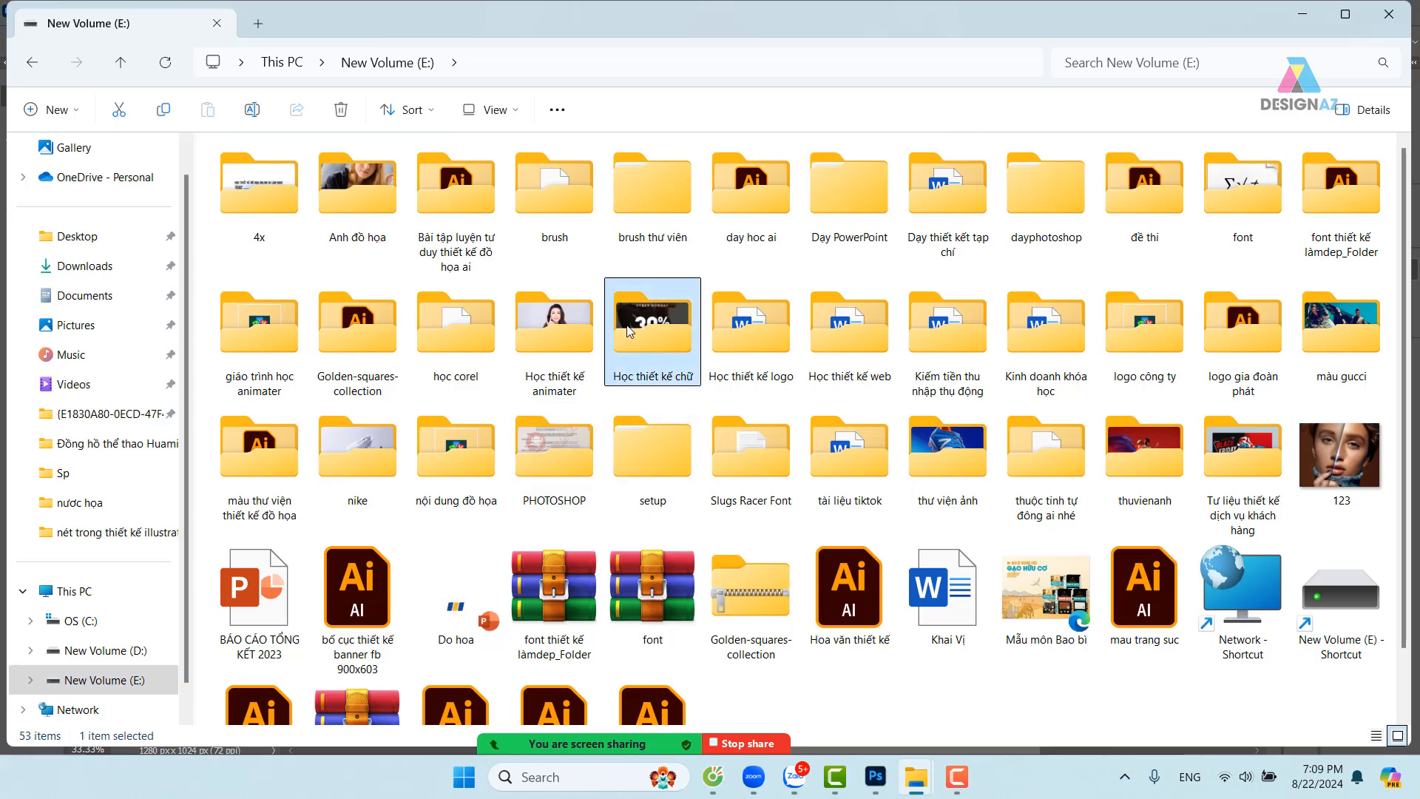
pyautogui.press('t')
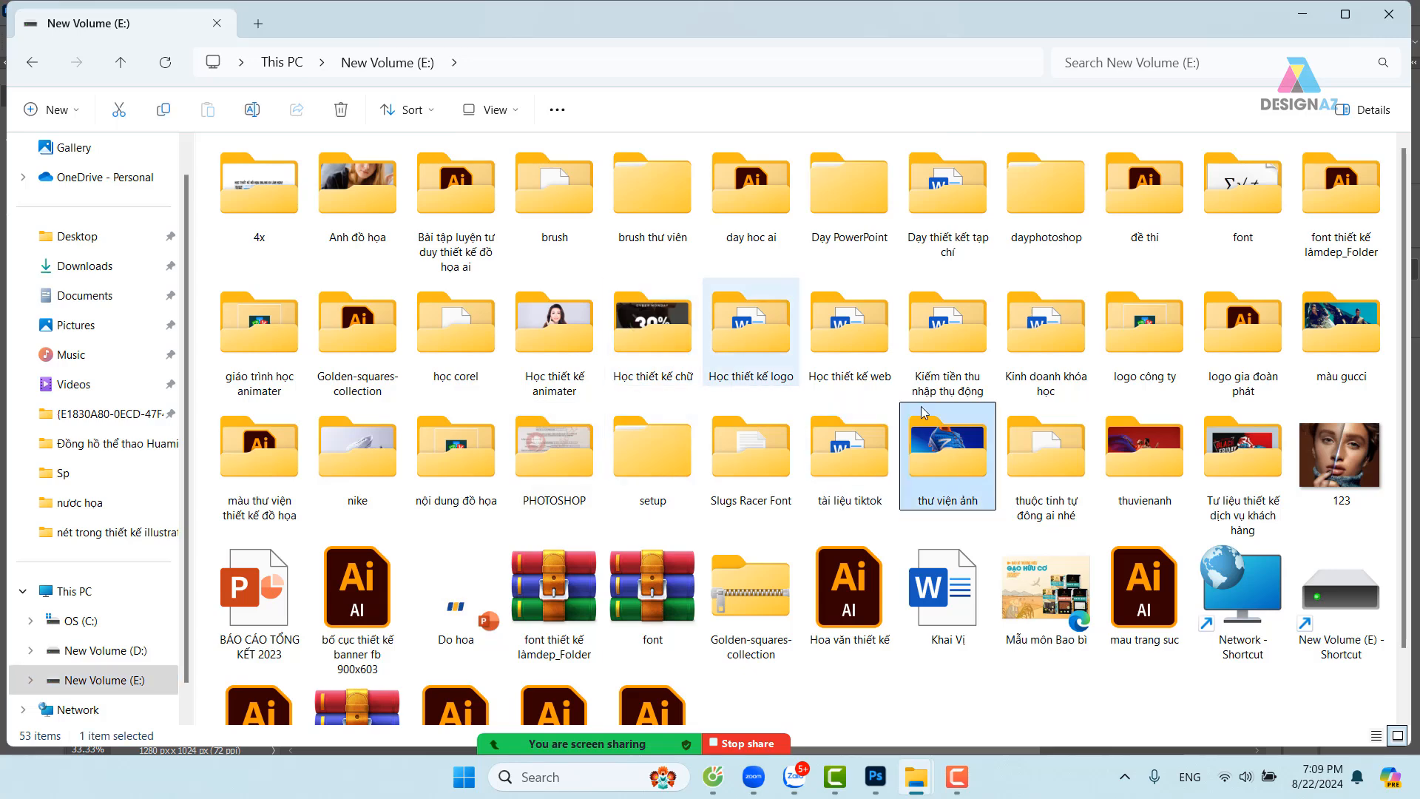
pyautogui.doubleClick(1251, 457)
# Open the subfolder "Thiết kế poster nước tặng lực Red bull" and copy its folder path
pyautogui.press('t')
pyautogui.press('t')
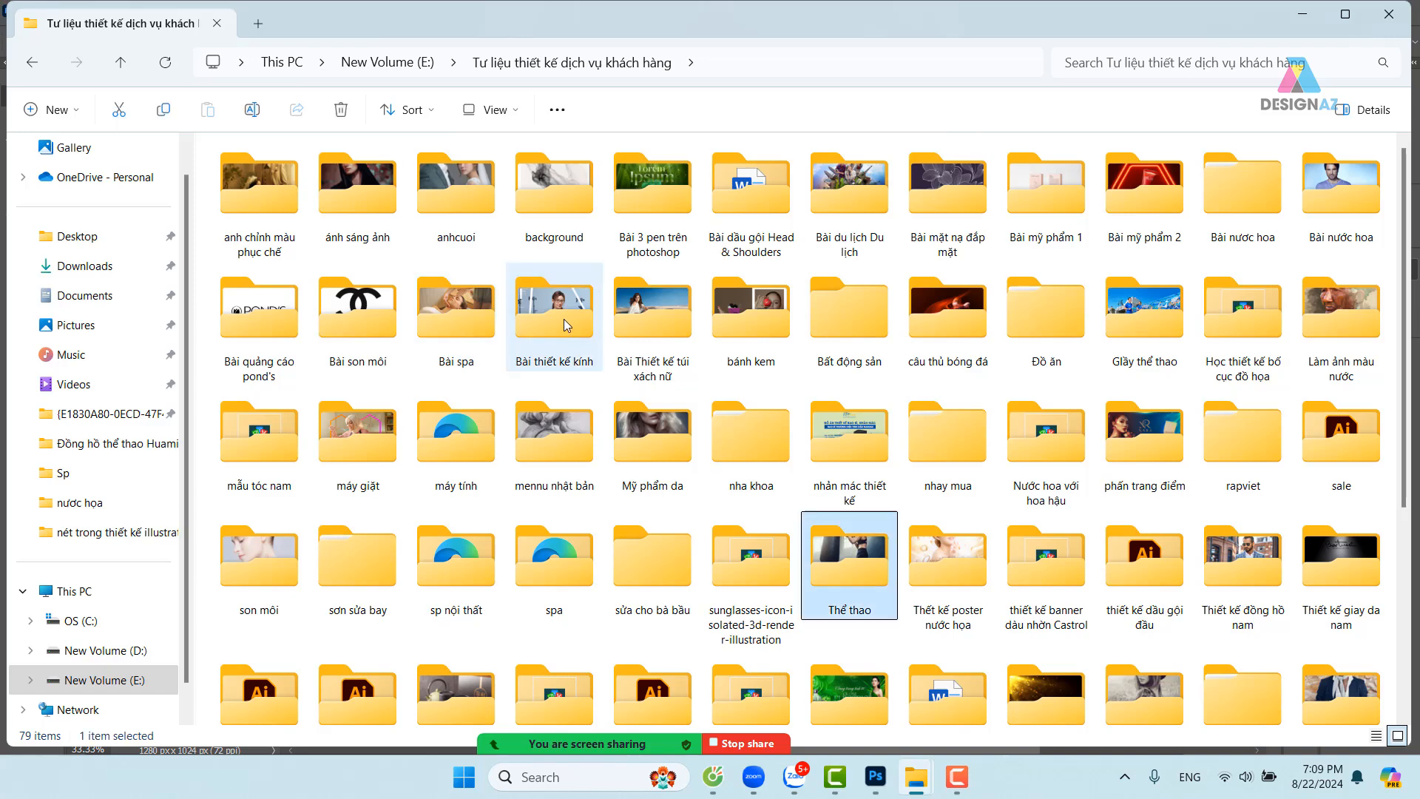
pyautogui.press('t')
pyautogui.press('t')
pyautogui.press('t')
pyautogui.press('t')
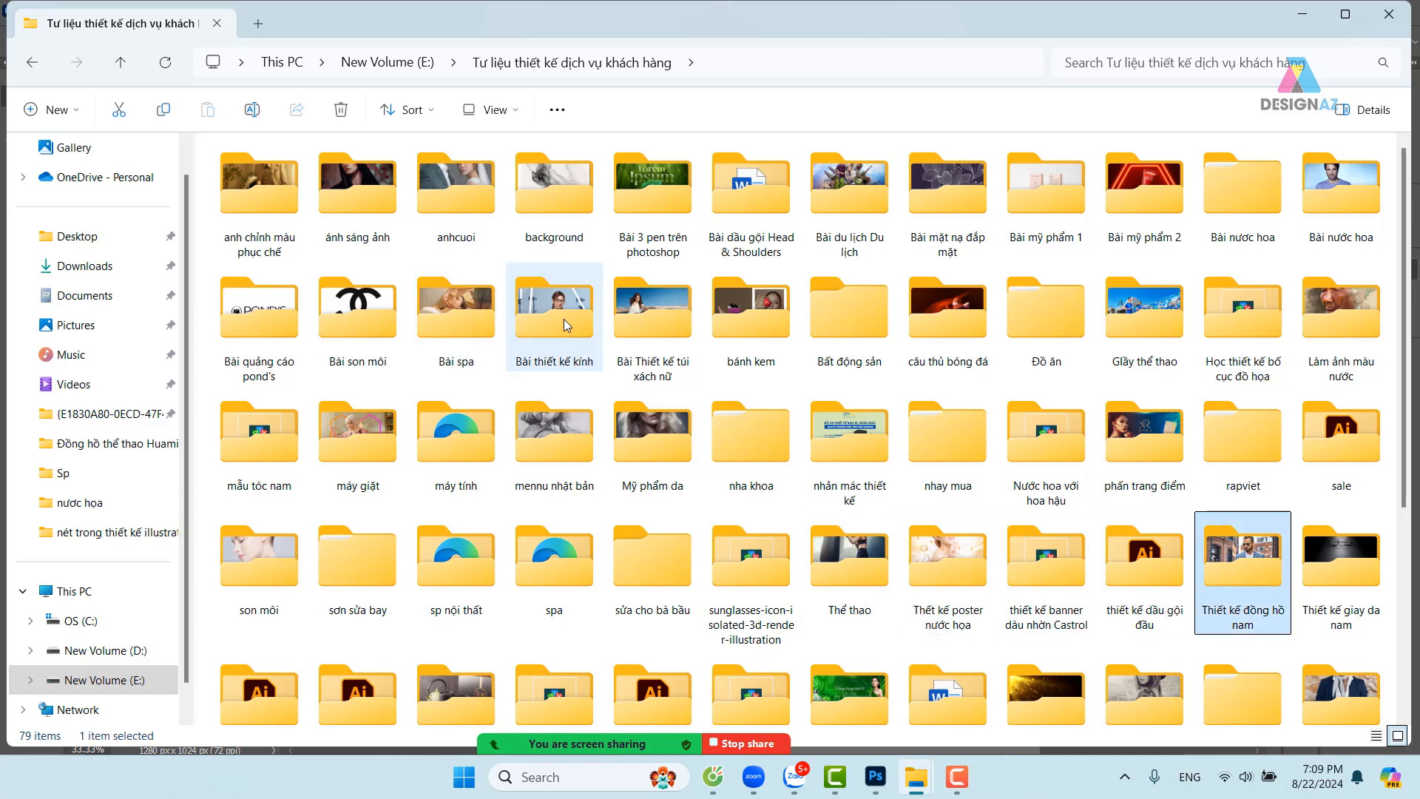
pyautogui.press('t')
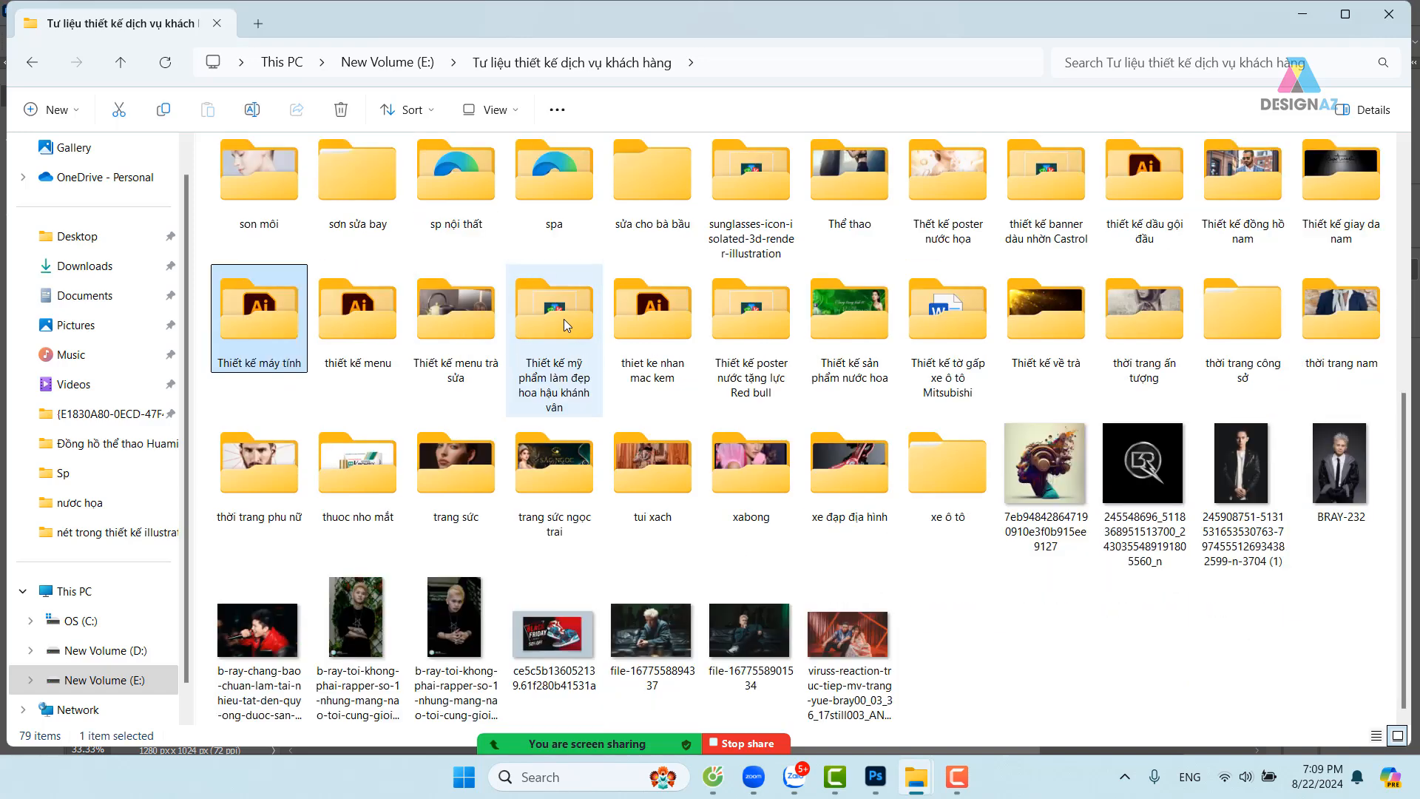
pyautogui.press('t')
pyautogui.press('t')
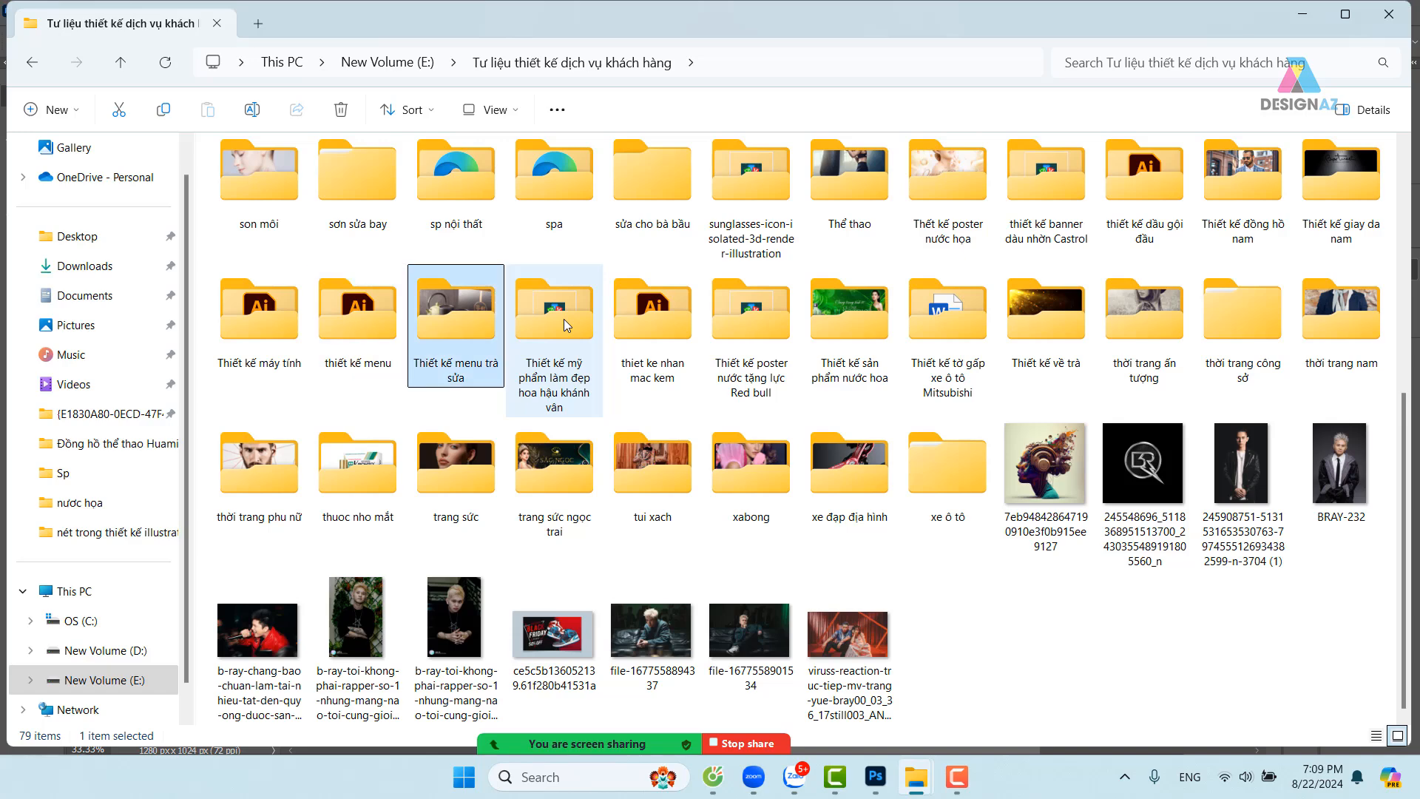
pyautogui.press('t')
pyautogui.press('t')
pyautogui.press('t')
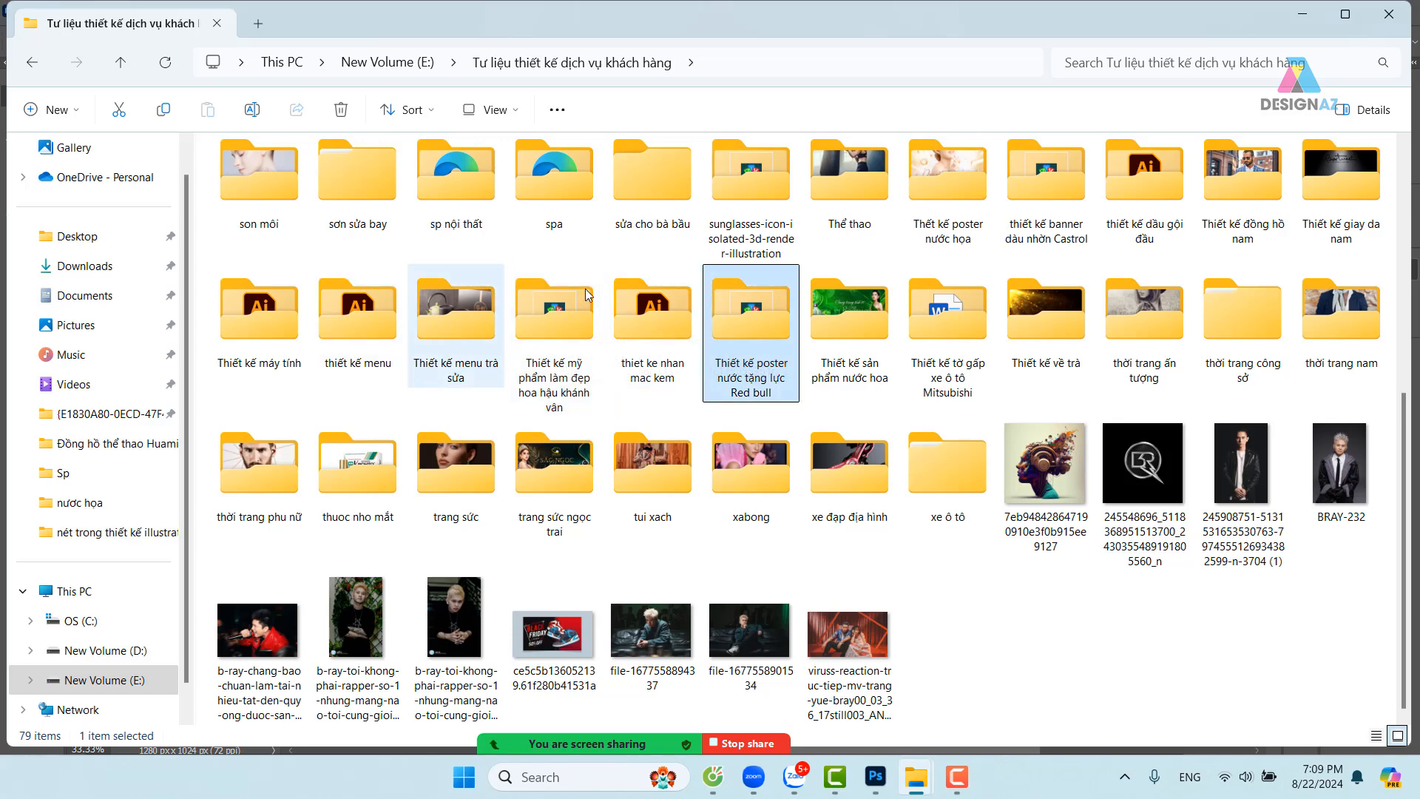
pyautogui.doubleClick(757, 322)
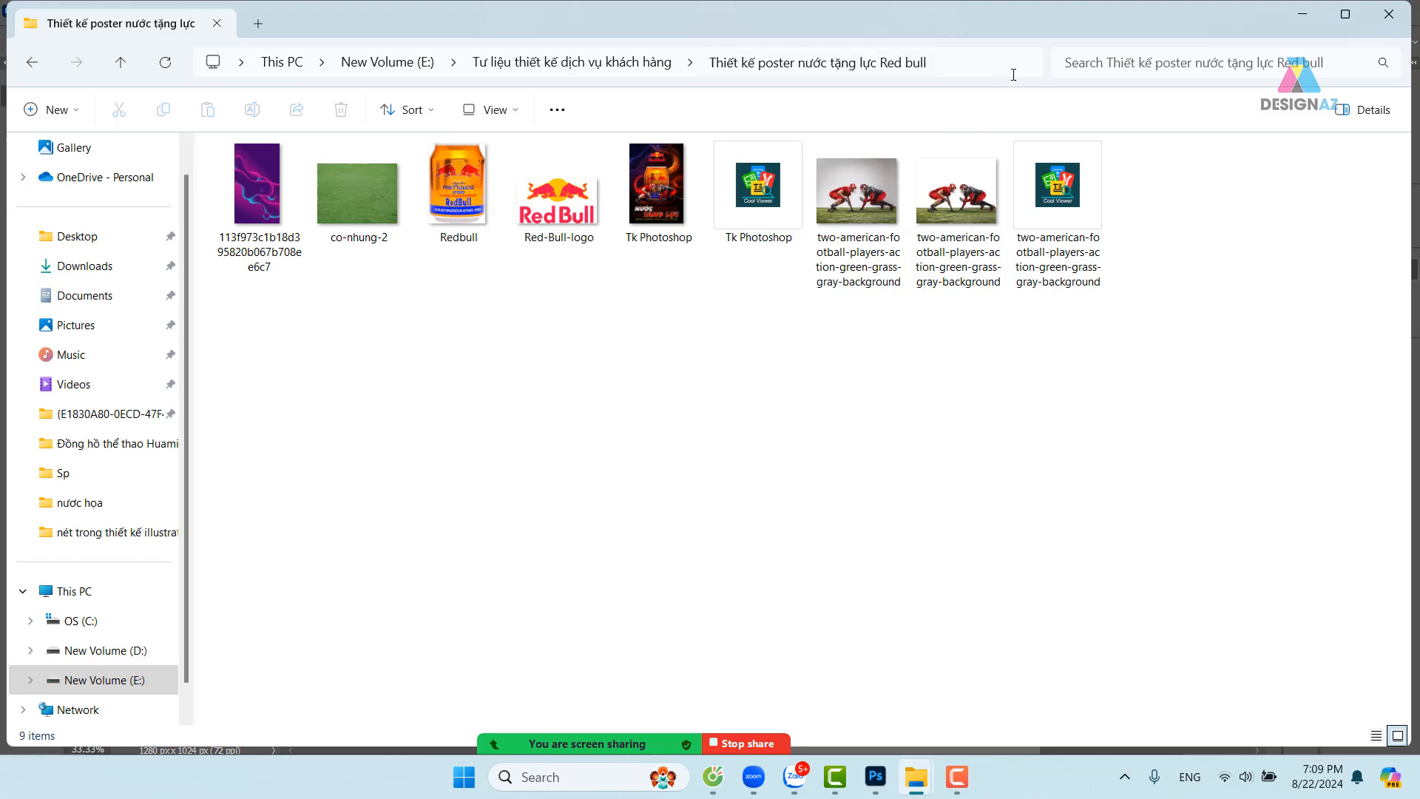
pyautogui.click(952, 62)
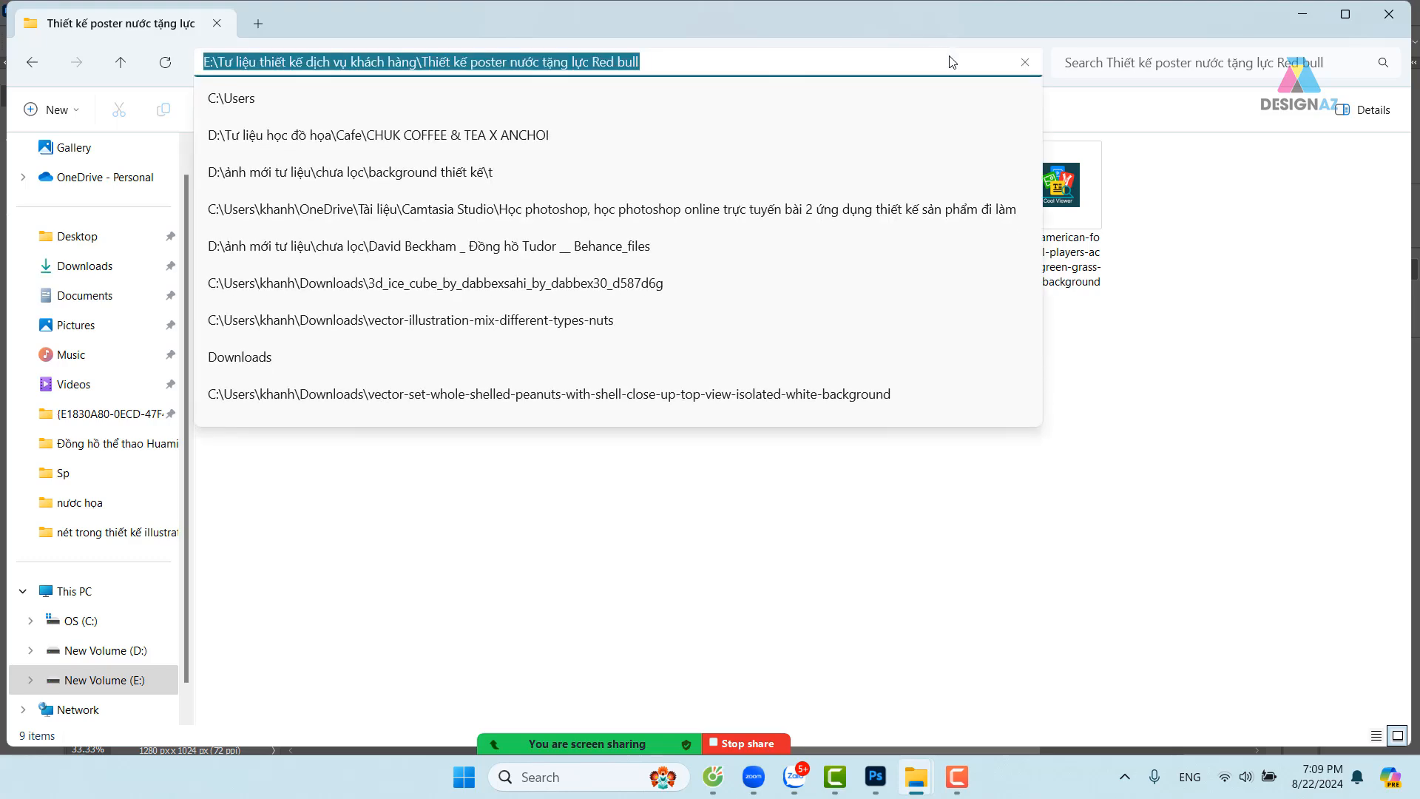
# Back in Photoshop, open the purple image 113f973c1b18d395820b067b708ee6c7 from "E:\Tư liệu thiết kế dịch vụ khách hàng\Thiết kế poster nước tặng lực Red bull"
pyautogui.click(875, 782)
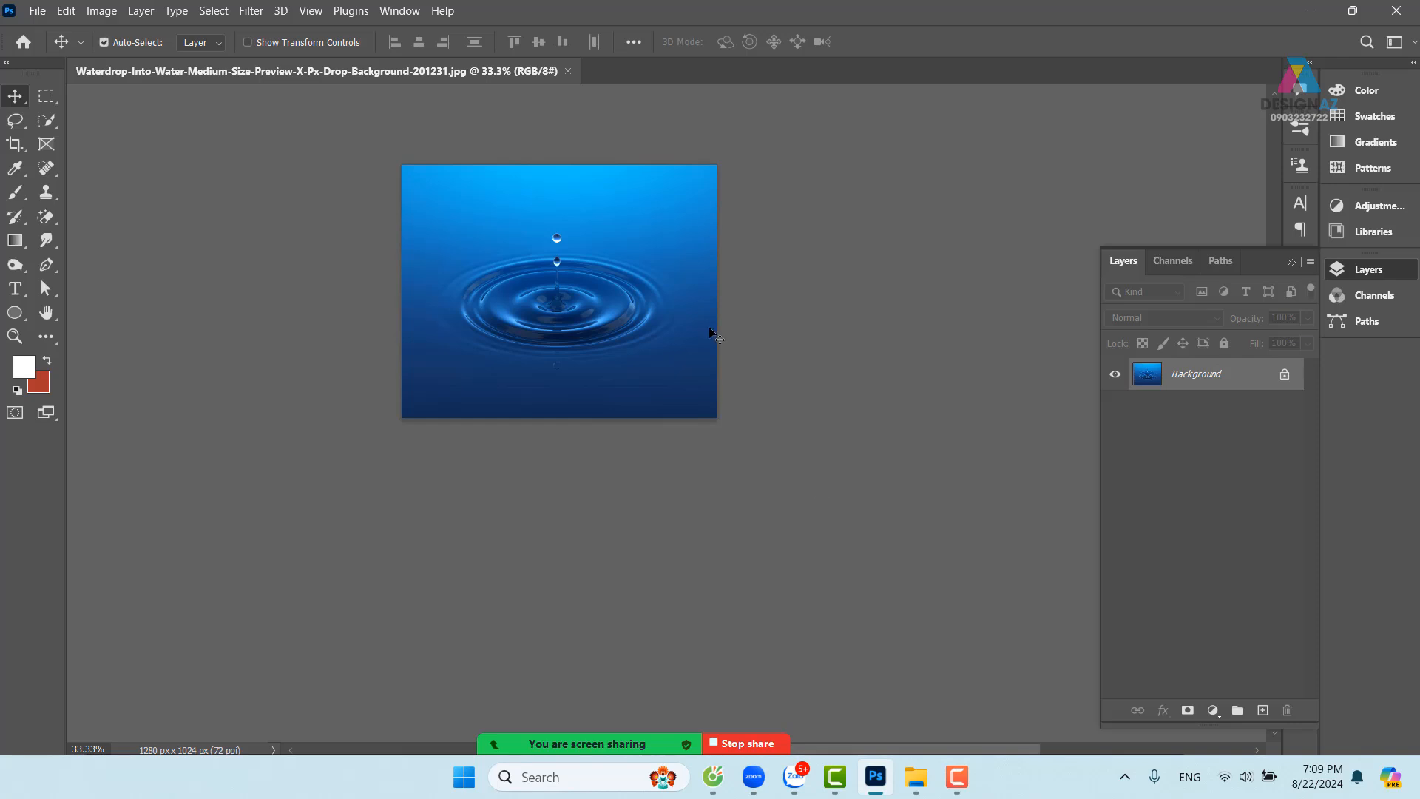
pyautogui.hotkey('ctrl', 'o')
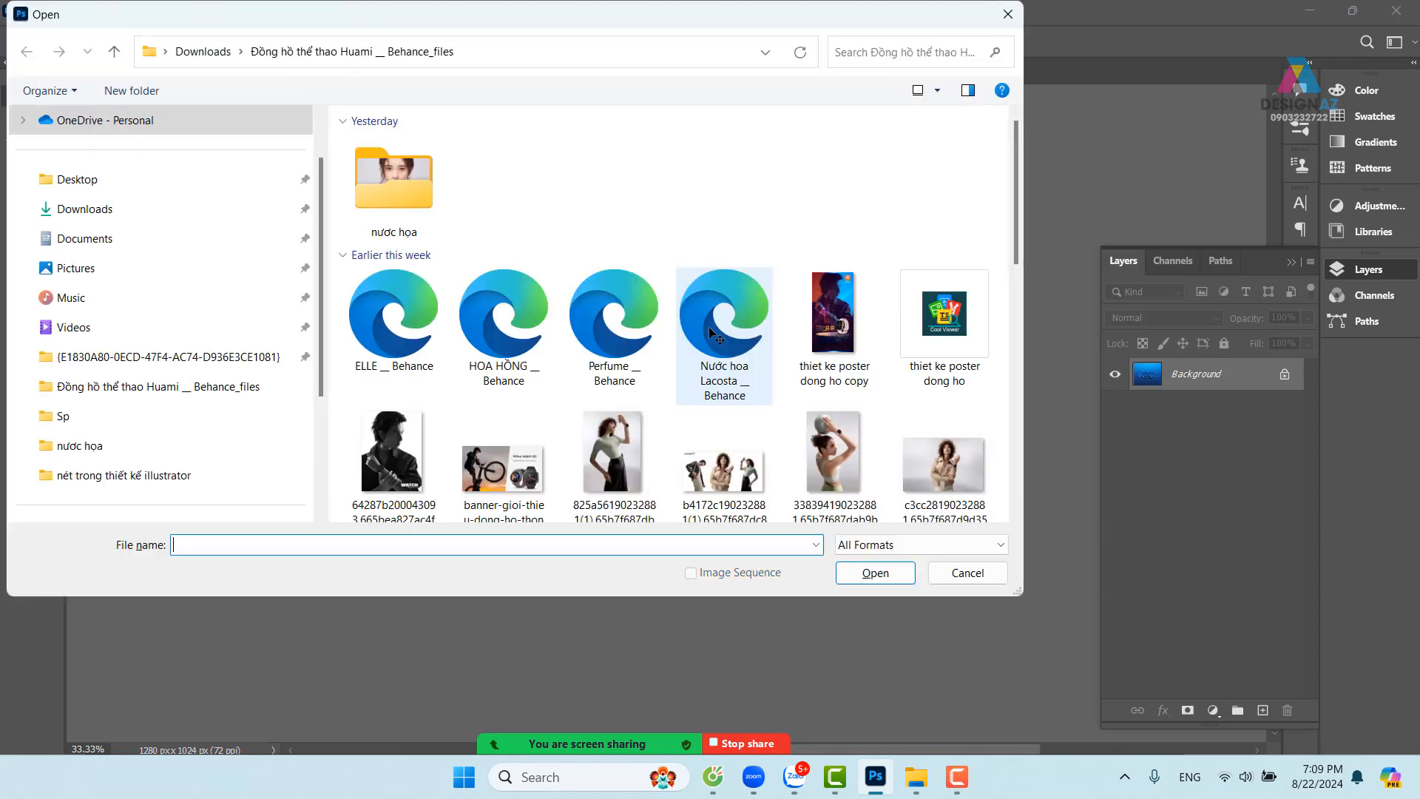
pyautogui.click(679, 55)
pyautogui.write('E:\\Tư liệu thiết kế dịch vụ khách hàng\\Thiết kế poster nước tặng lực Red bull')
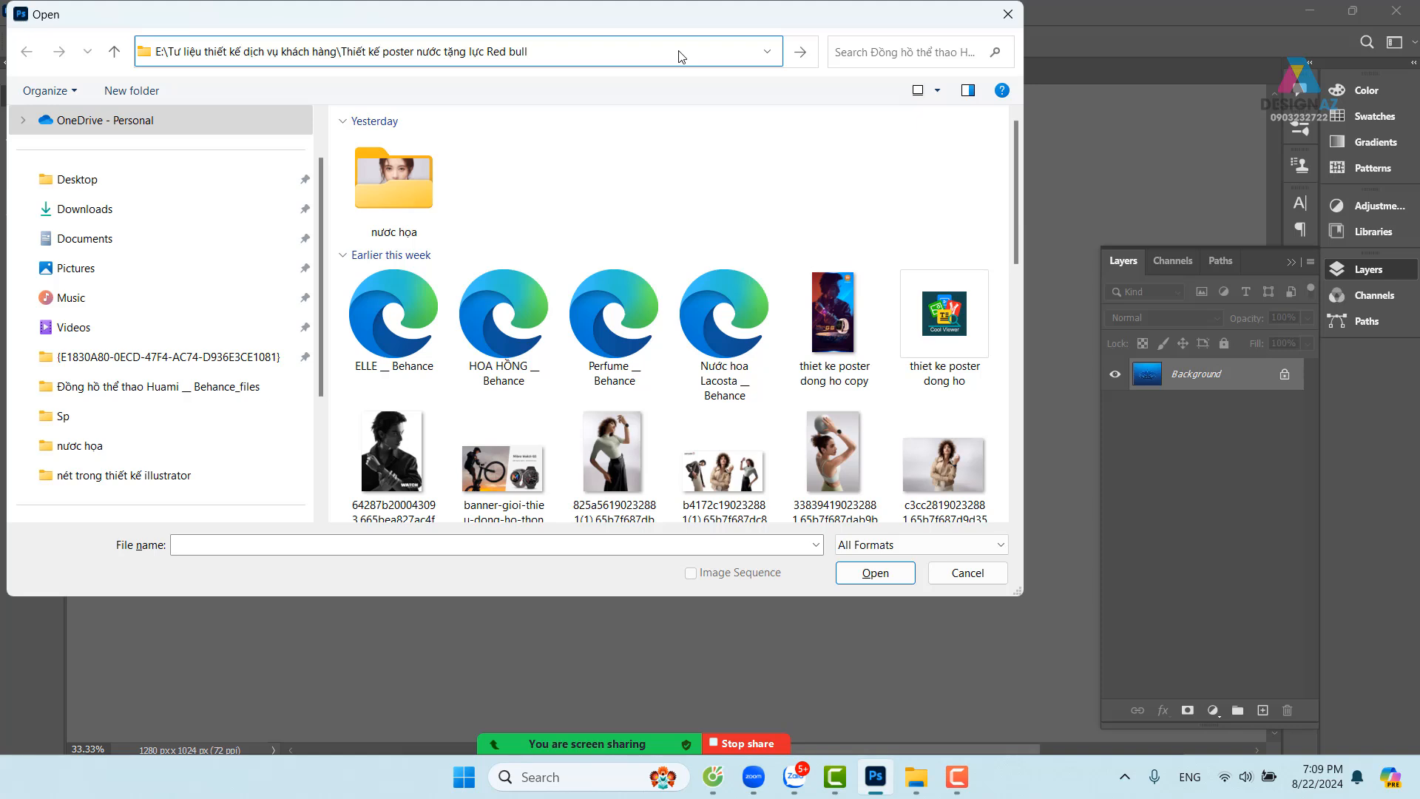
pyautogui.press('Return')
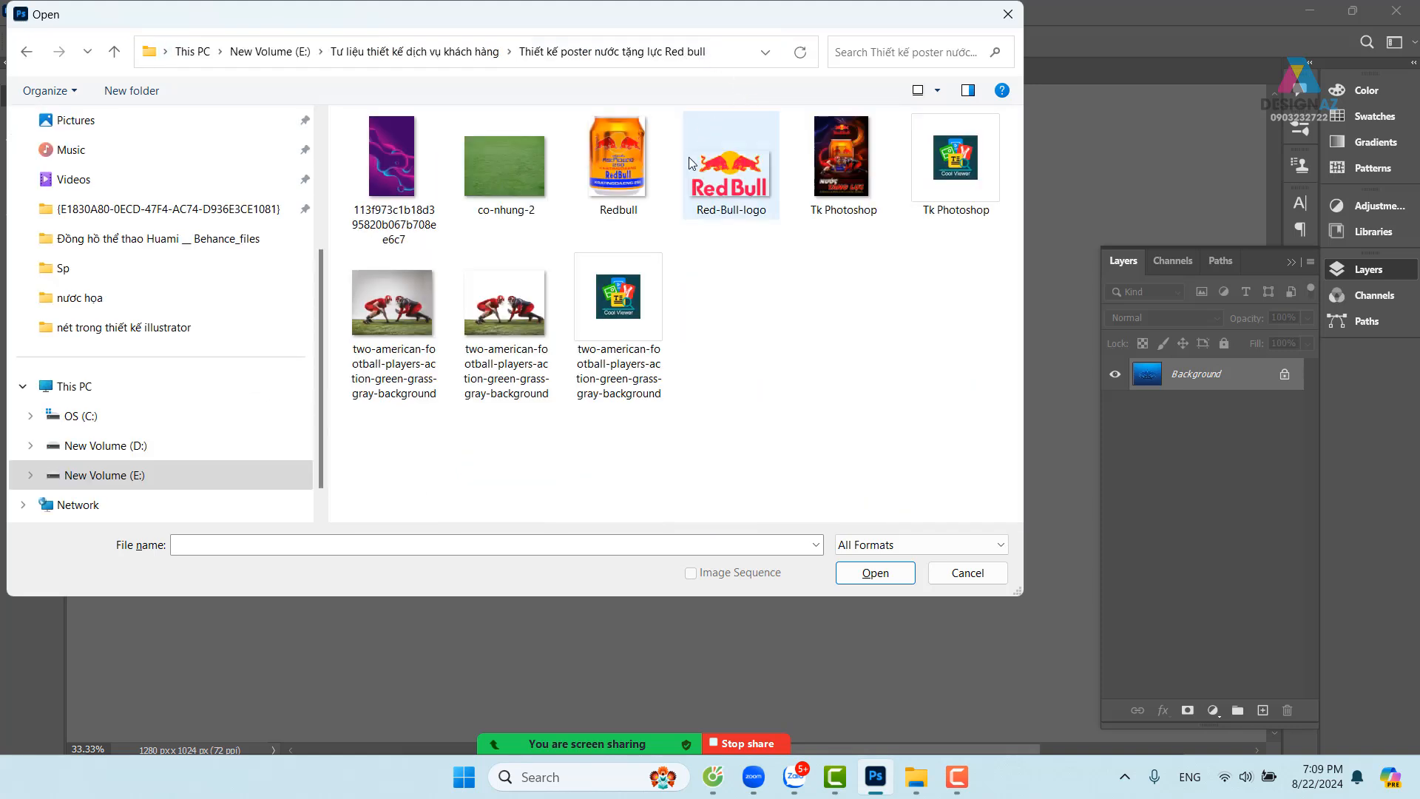
pyautogui.click(395, 176)
pyautogui.click(908, 579)
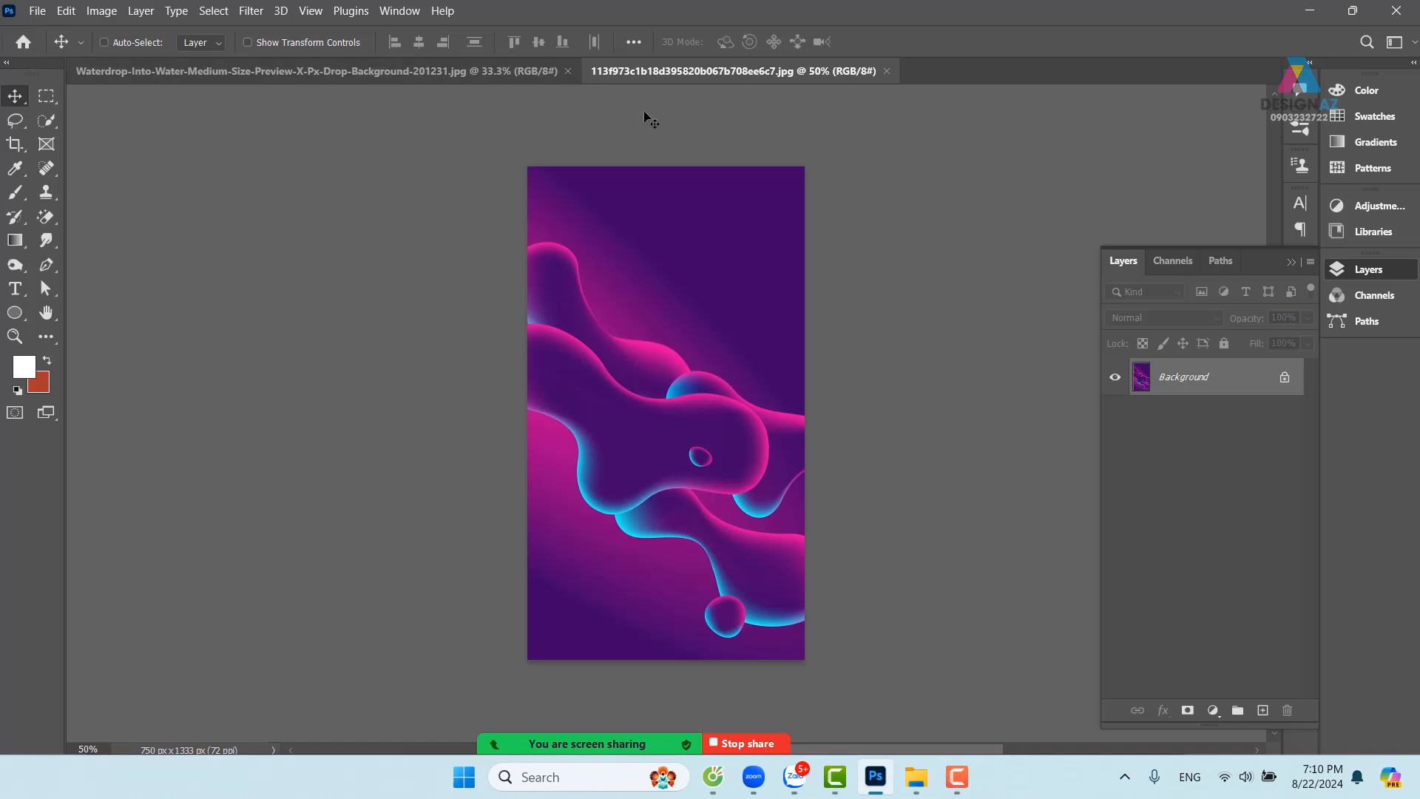
# Copy the entire purple background image and paste it into the water-drop document as a new layer
pyautogui.hotkey('ctrl', 'a')
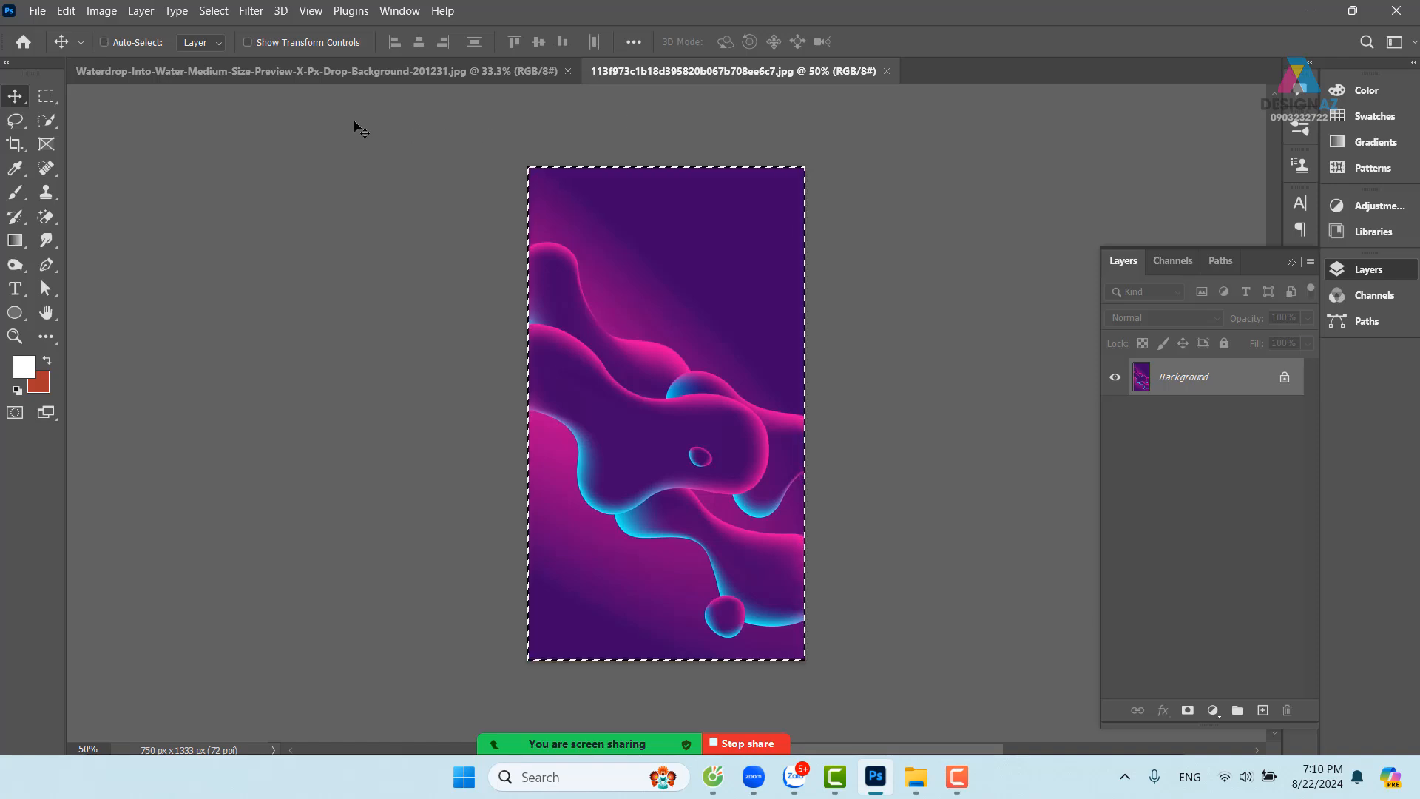
pyautogui.click(307, 71)
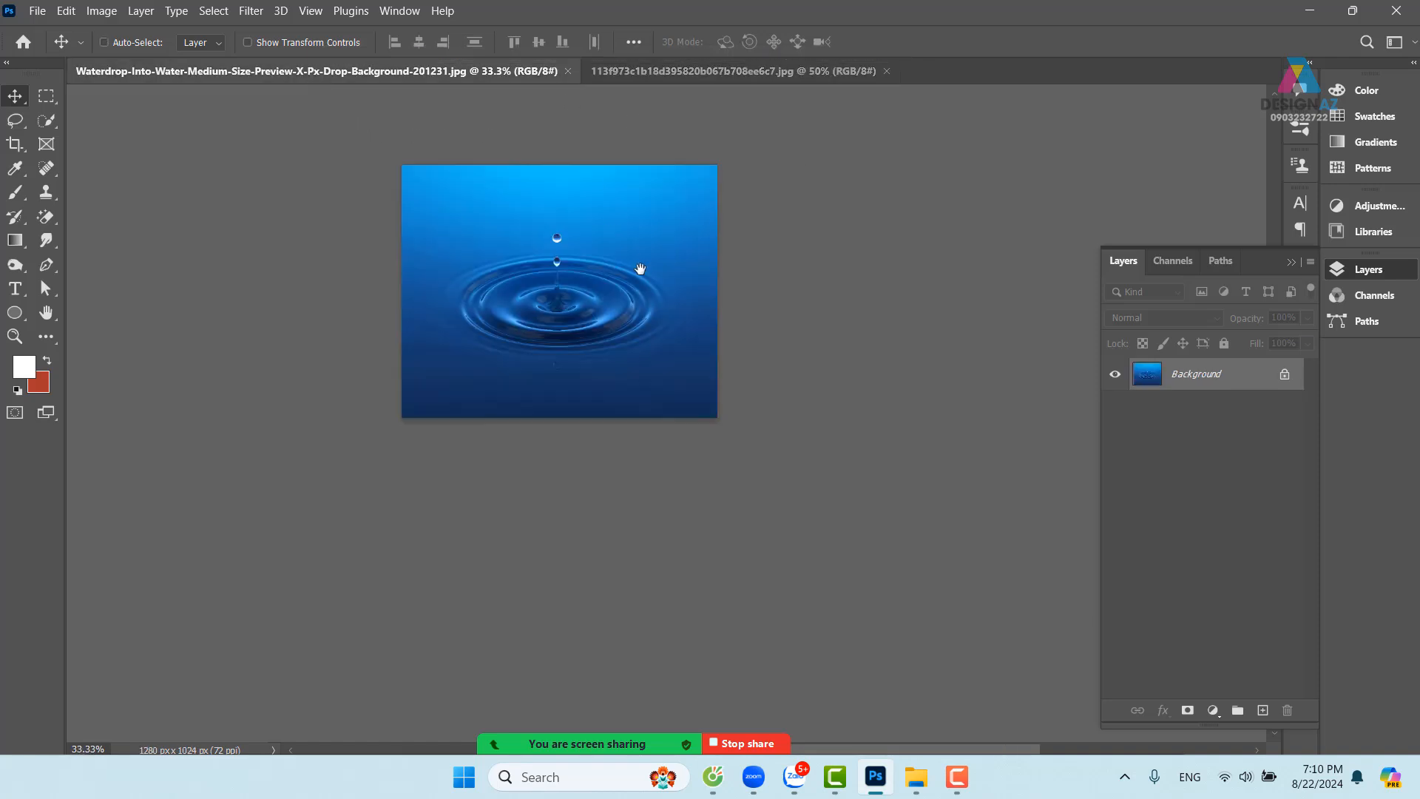
pyautogui.moveTo(627, 235); pyautogui.dragTo(533, 365)
pyautogui.hotkey('ctrl', 'v')
# Scale the pasted purple layer up to about 171% from its lower-left corner so it spans the full canvas width
pyautogui.press('ctrl')
pyautogui.hotkey('ctrl', 't')
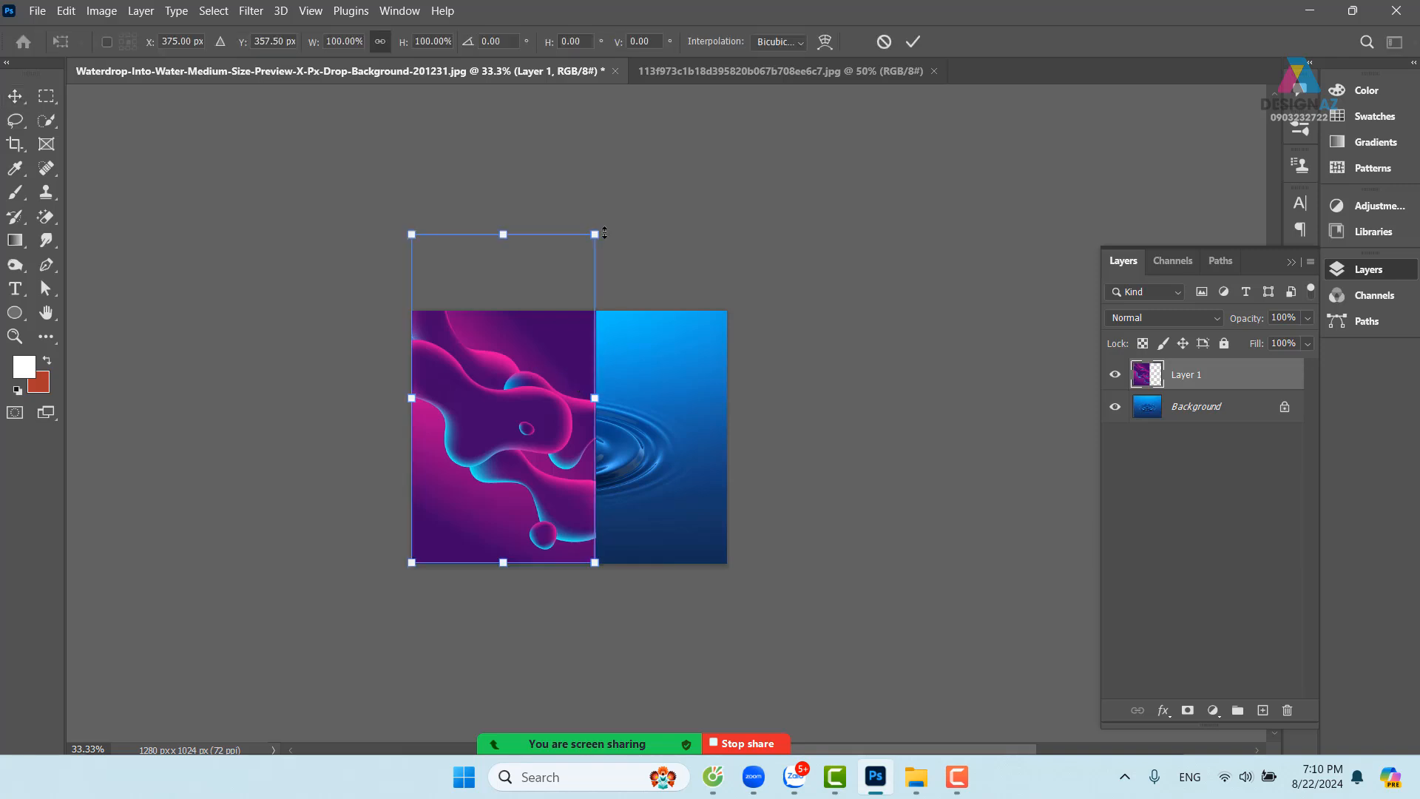
pyautogui.moveTo(595, 236); pyautogui.dragTo(835, 156)
pyautogui.press('space')
pyautogui.moveTo(803, 319); pyautogui.dragTo(734, 479)
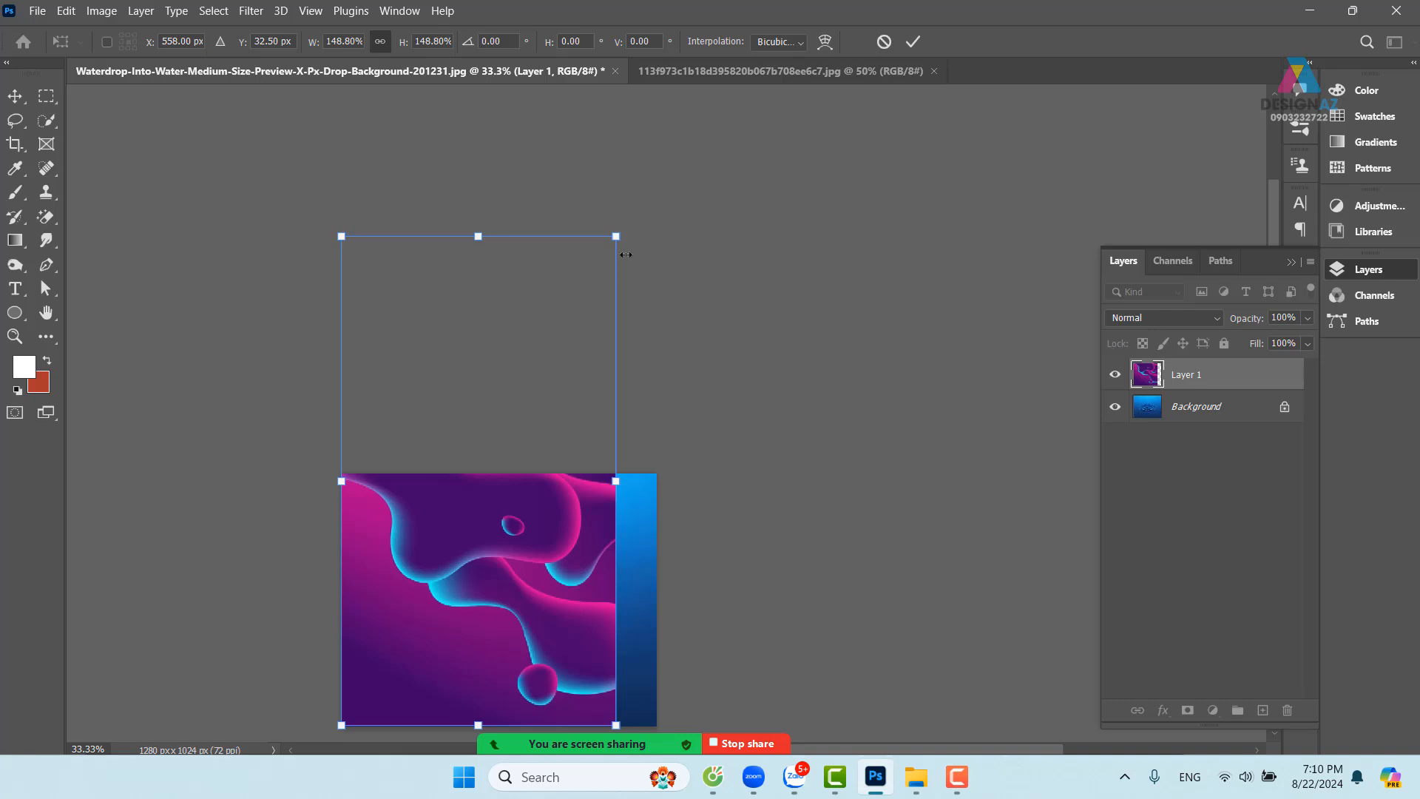
pyautogui.moveTo(616, 237); pyautogui.dragTo(658, 162)
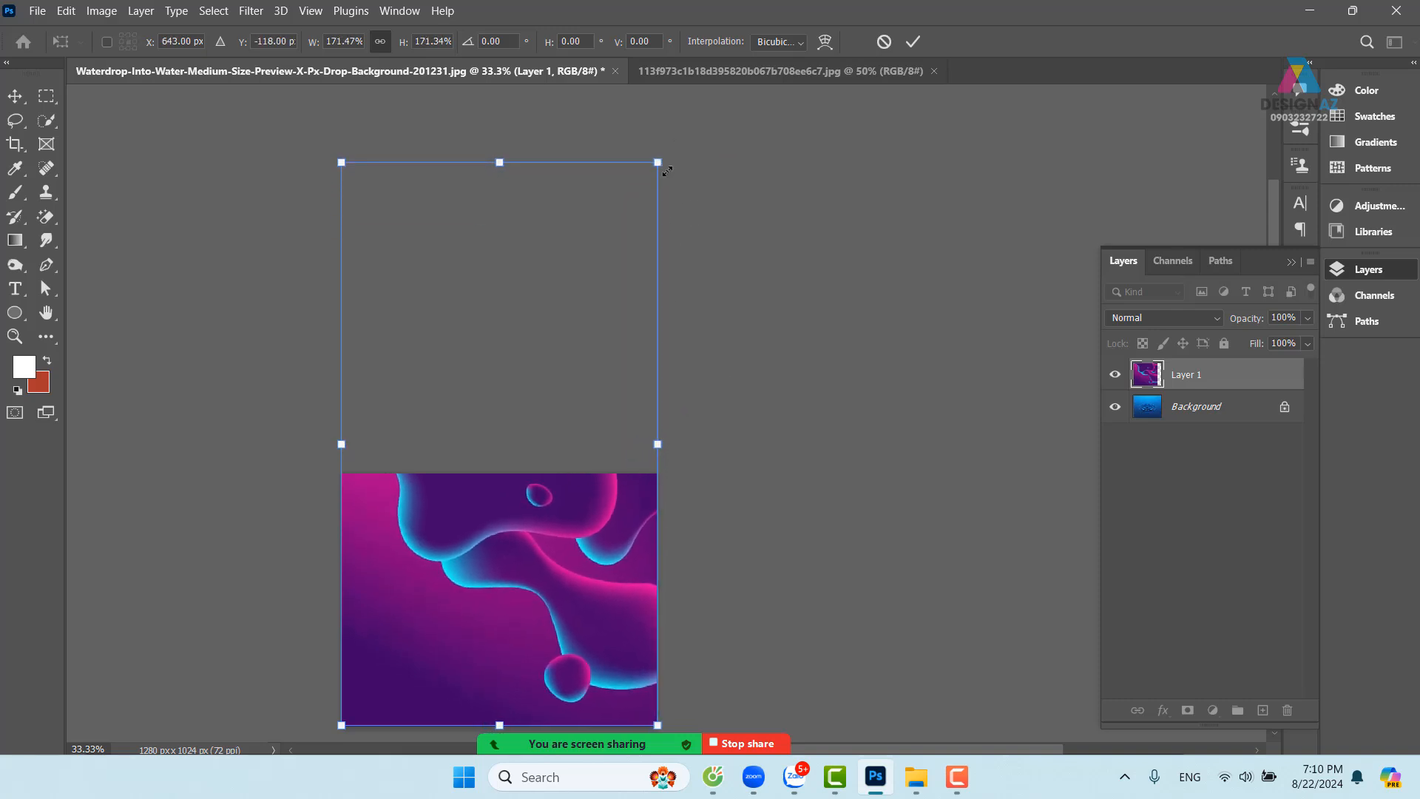
pyautogui.press('Return')
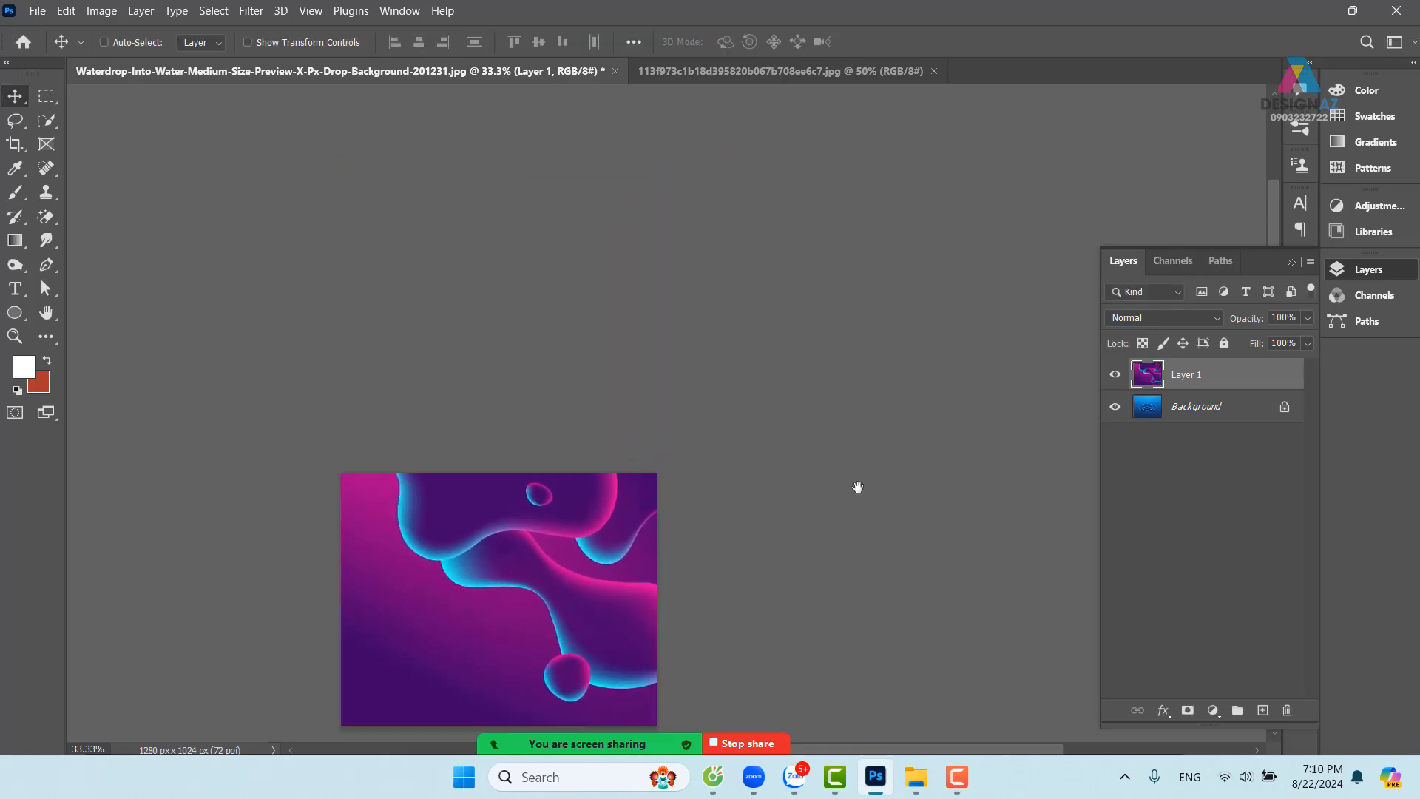
# Extend the canvas upward with the Crop tool to about 1280 x 2277 px, covering the purple layer's full height
pyautogui.press('space')
pyautogui.moveTo(855, 485); pyautogui.dragTo(937, 435)
pyautogui.press('c')
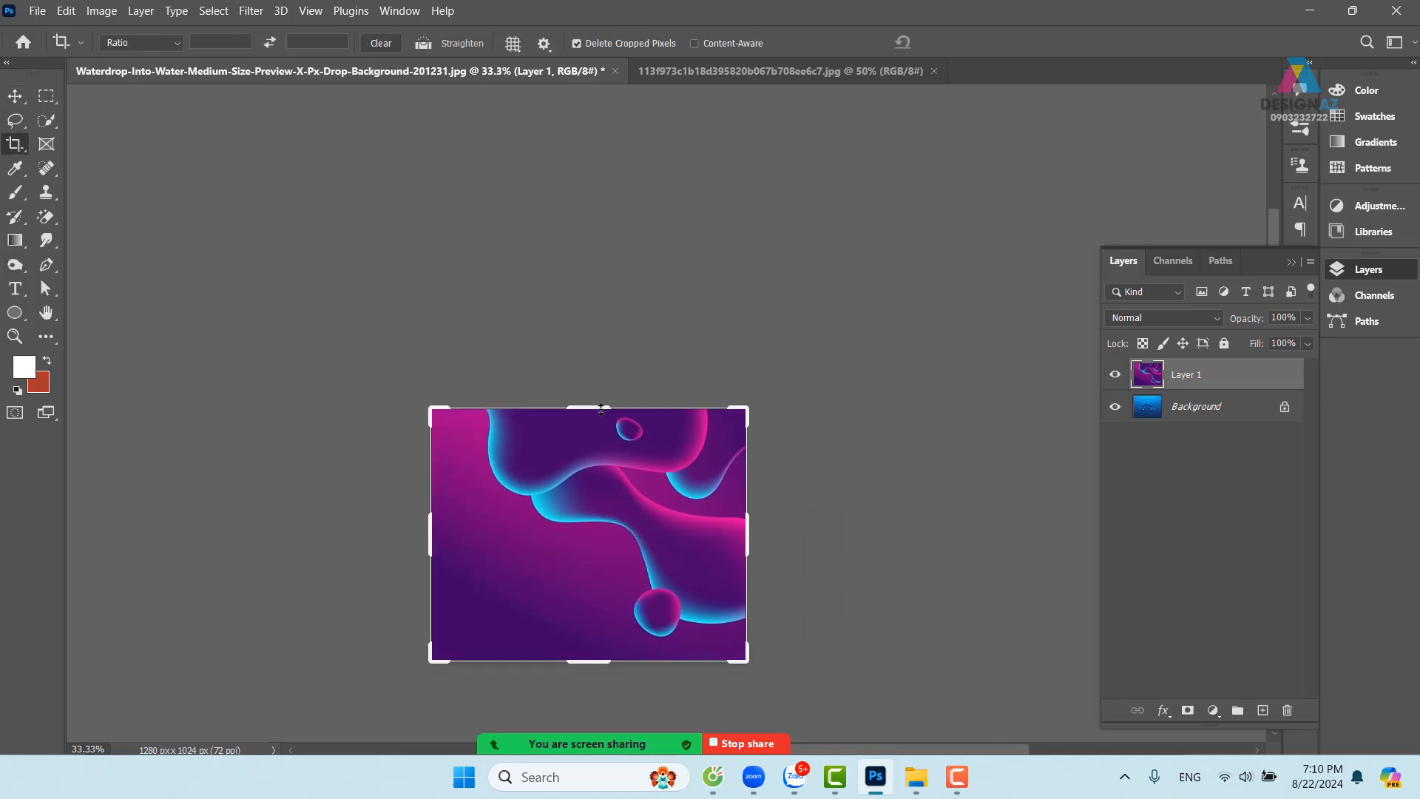
pyautogui.moveTo(601, 409); pyautogui.dragTo(609, 256)
pyautogui.click(14, 96)
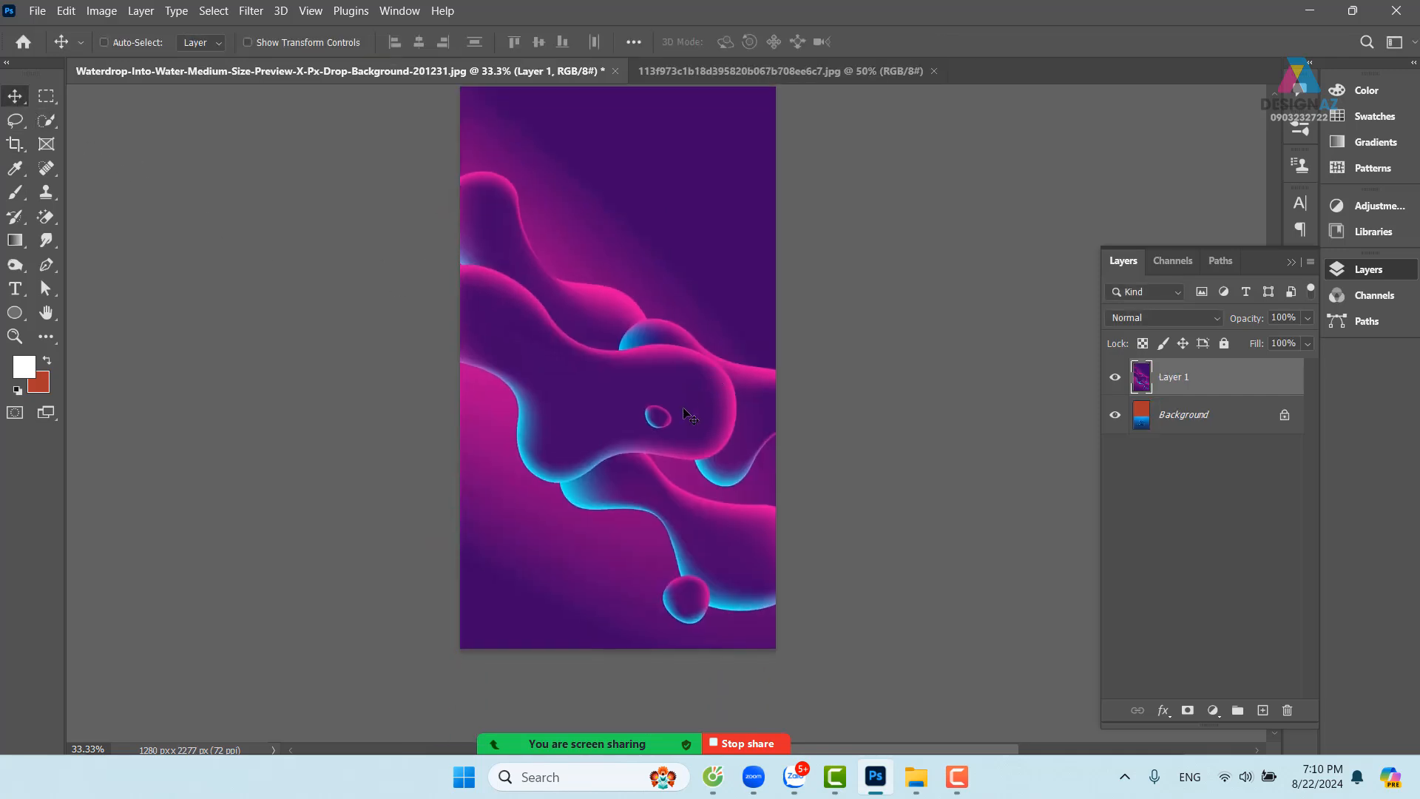
# Convert the locked Background into a regular layer and move it above the purple Layer 1
pyautogui.click(1228, 423)
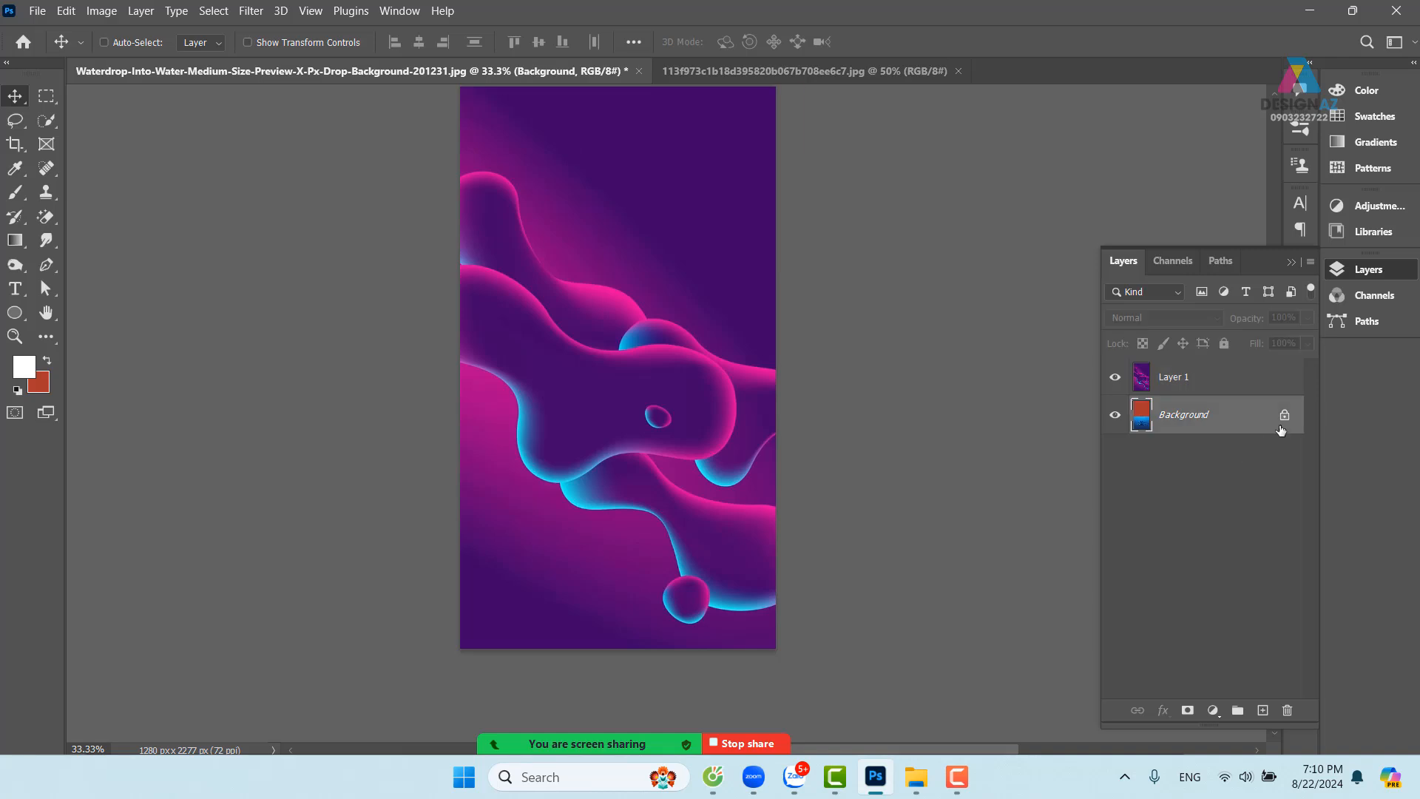
pyautogui.click(1284, 415)
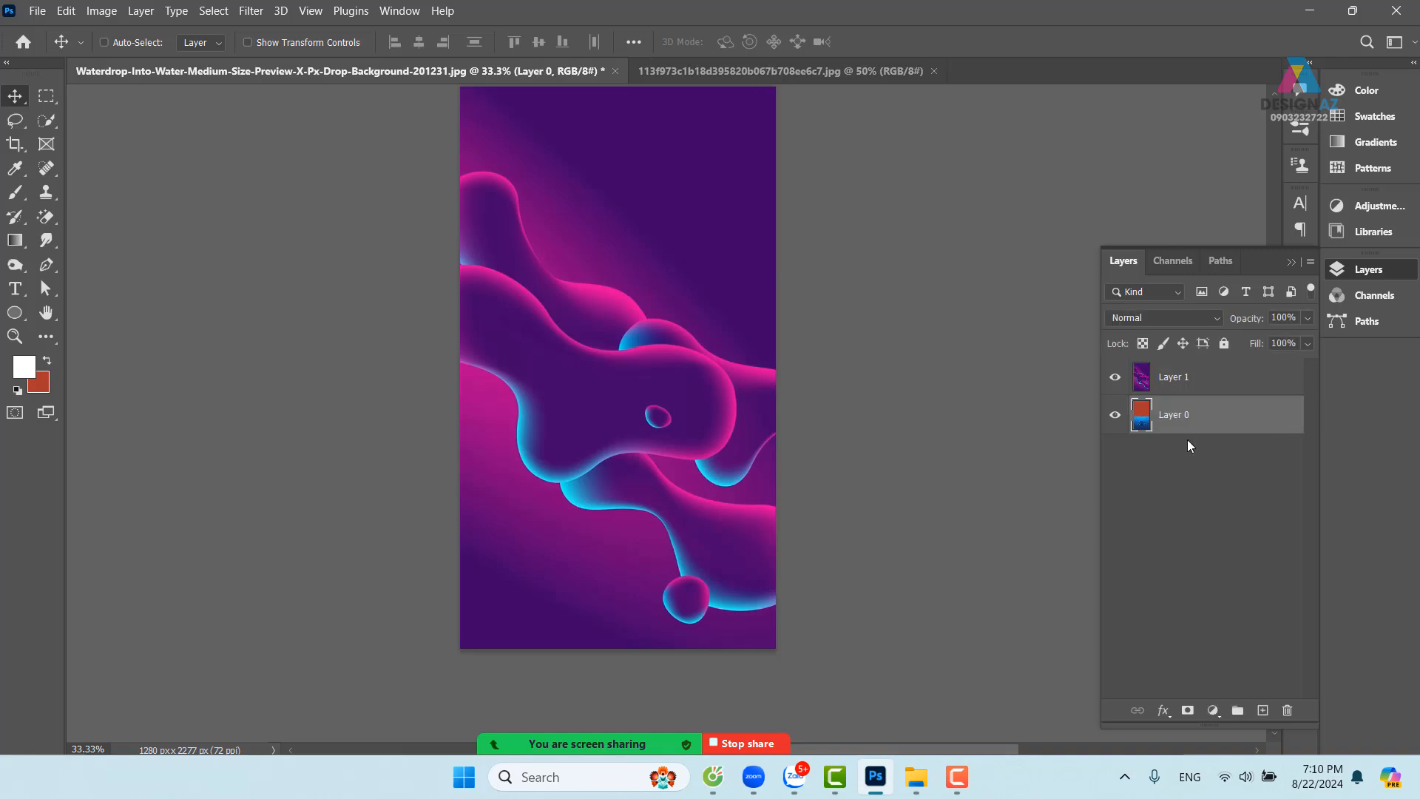
pyautogui.hotkey('ctrl', ']')
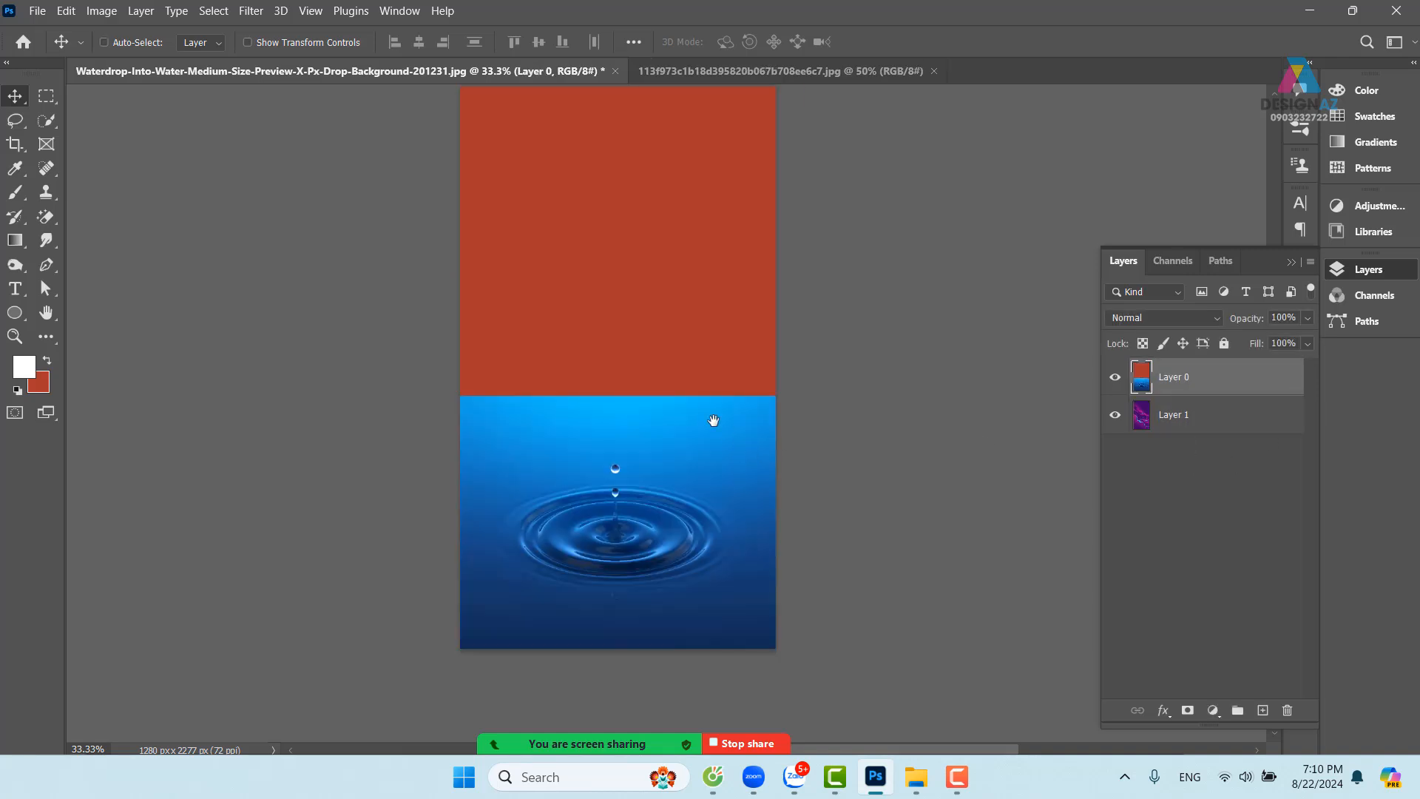
pyautogui.moveTo(713, 415); pyautogui.dragTo(694, 493)
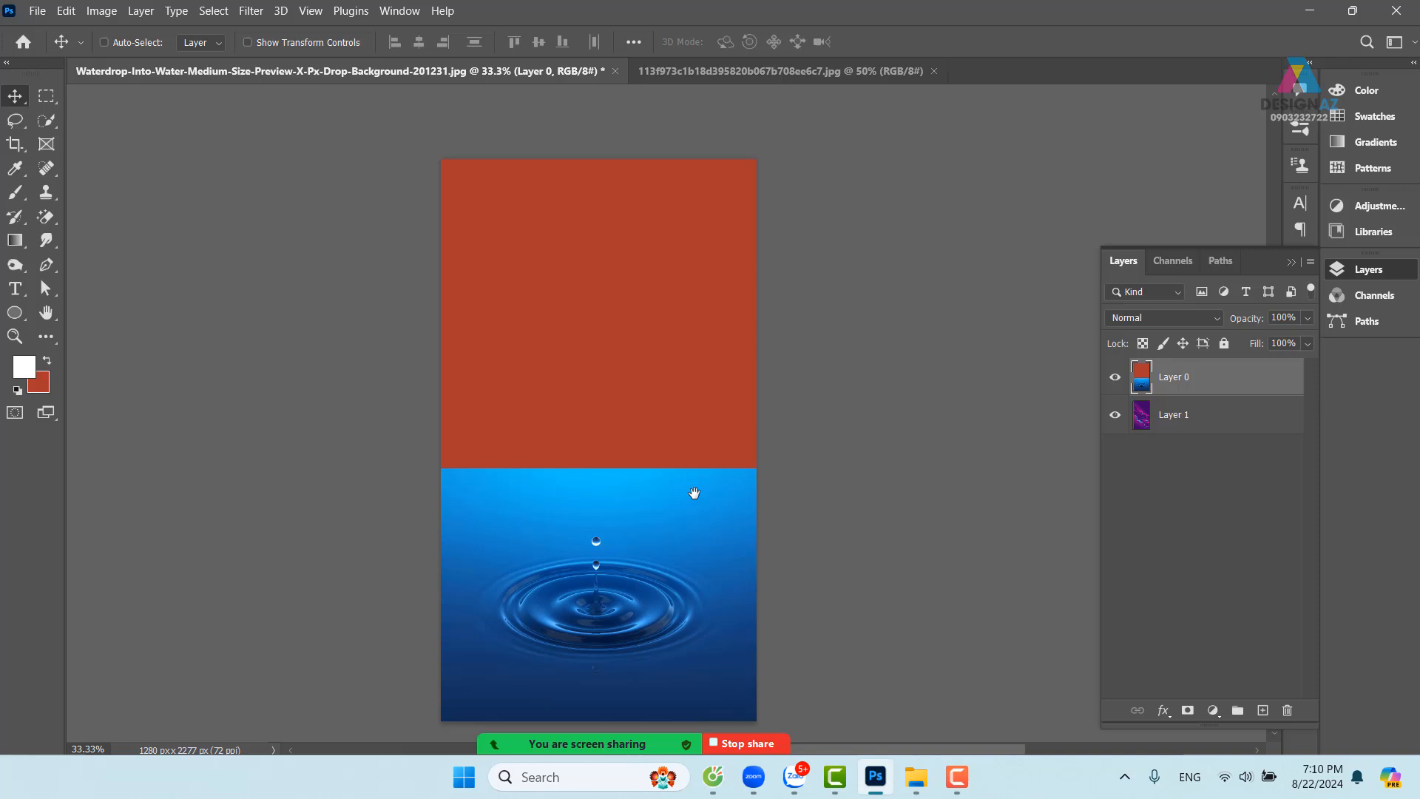
# Move the purple Layer 1 back to the top of the stack and set its opacity to 50%
pyautogui.click(1198, 418)
pyautogui.hotkey('ctrl', ']')
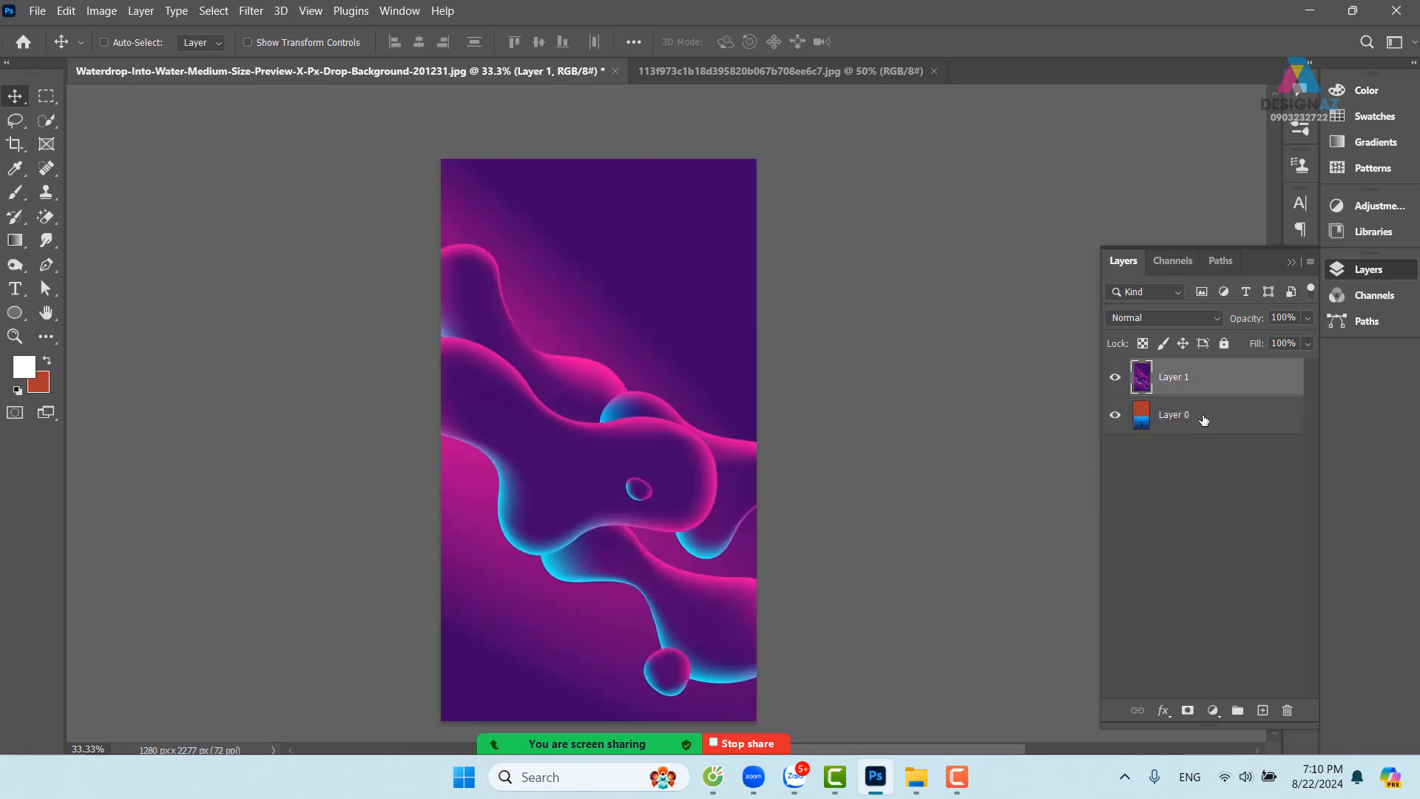
pyautogui.press('5')
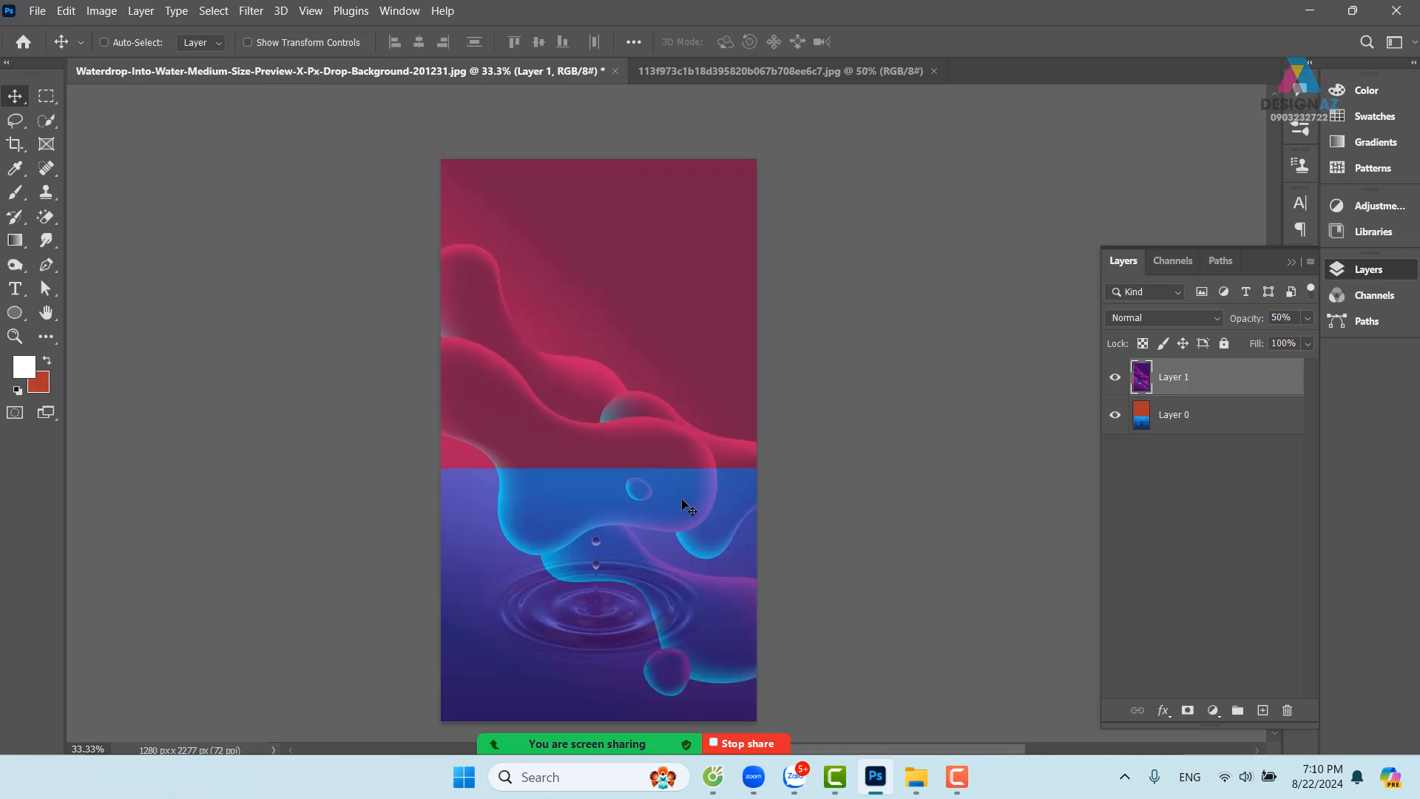
# Flip the purple layer horizontally and shift it up so its lower edge lies across the upper water ripples
pyautogui.moveTo(646, 474); pyautogui.dragTo(654, 274)
pyautogui.hotkey('ctrl', 't')
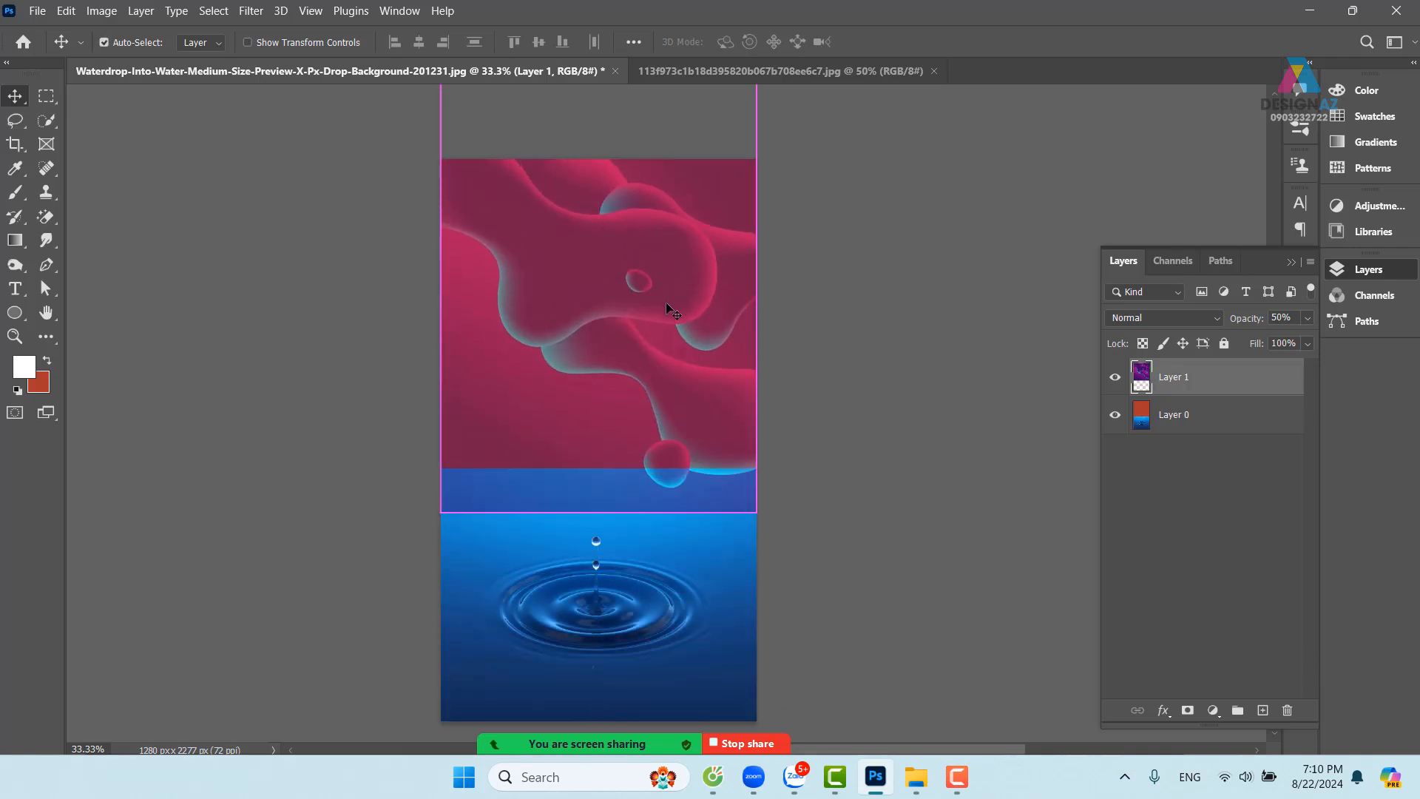
pyautogui.rightClick(692, 268)
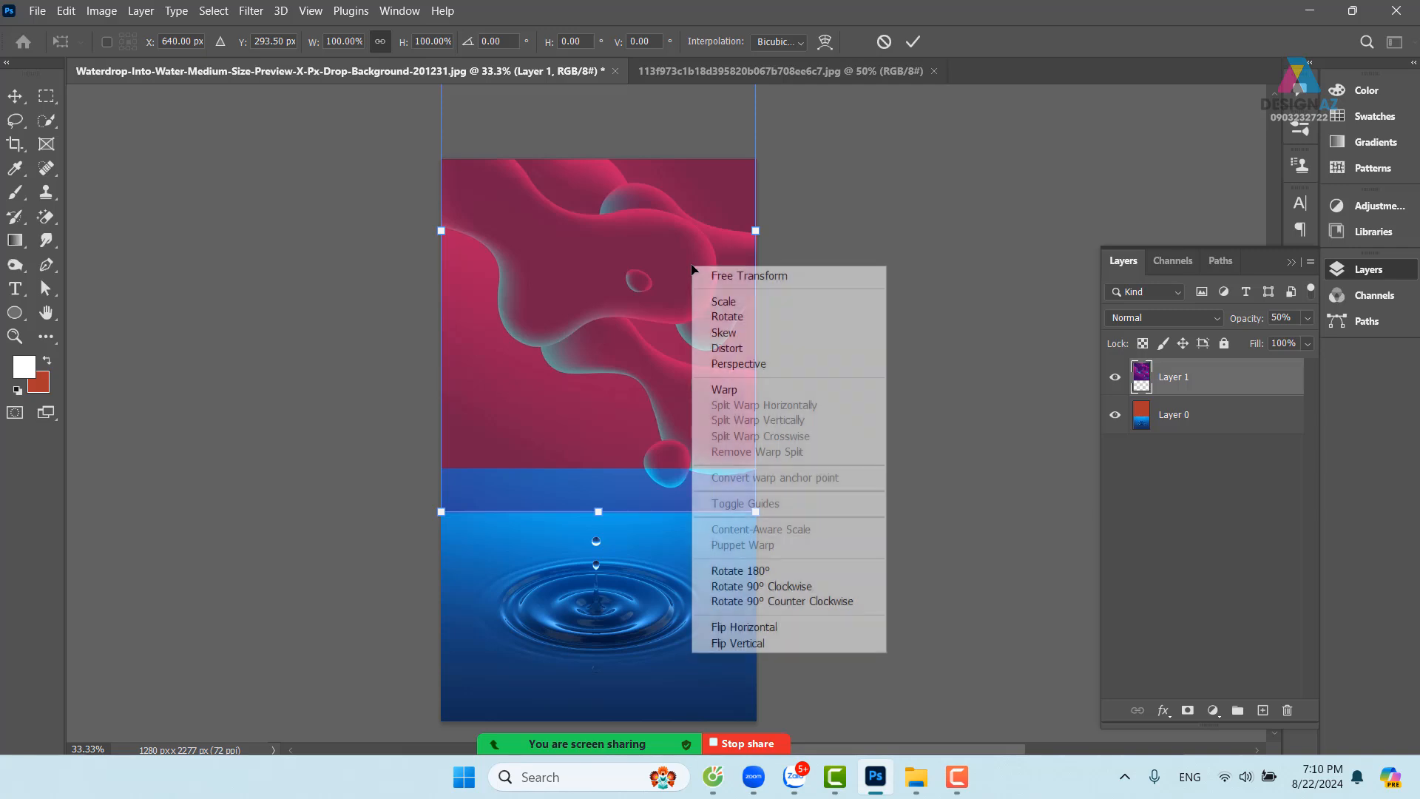
pyautogui.click(811, 635)
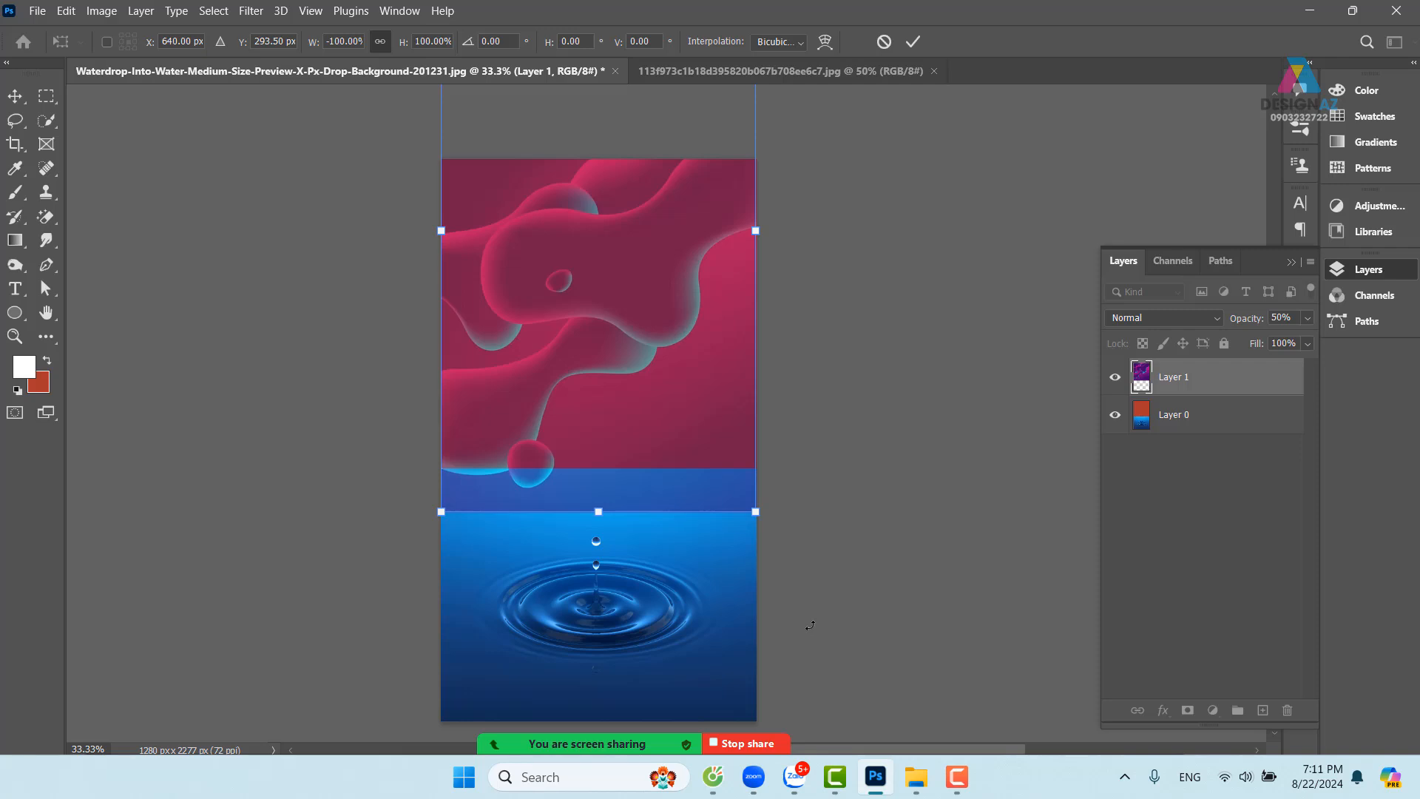
pyautogui.moveTo(614, 368); pyautogui.dragTo(632, 430)
pyautogui.press('Return')
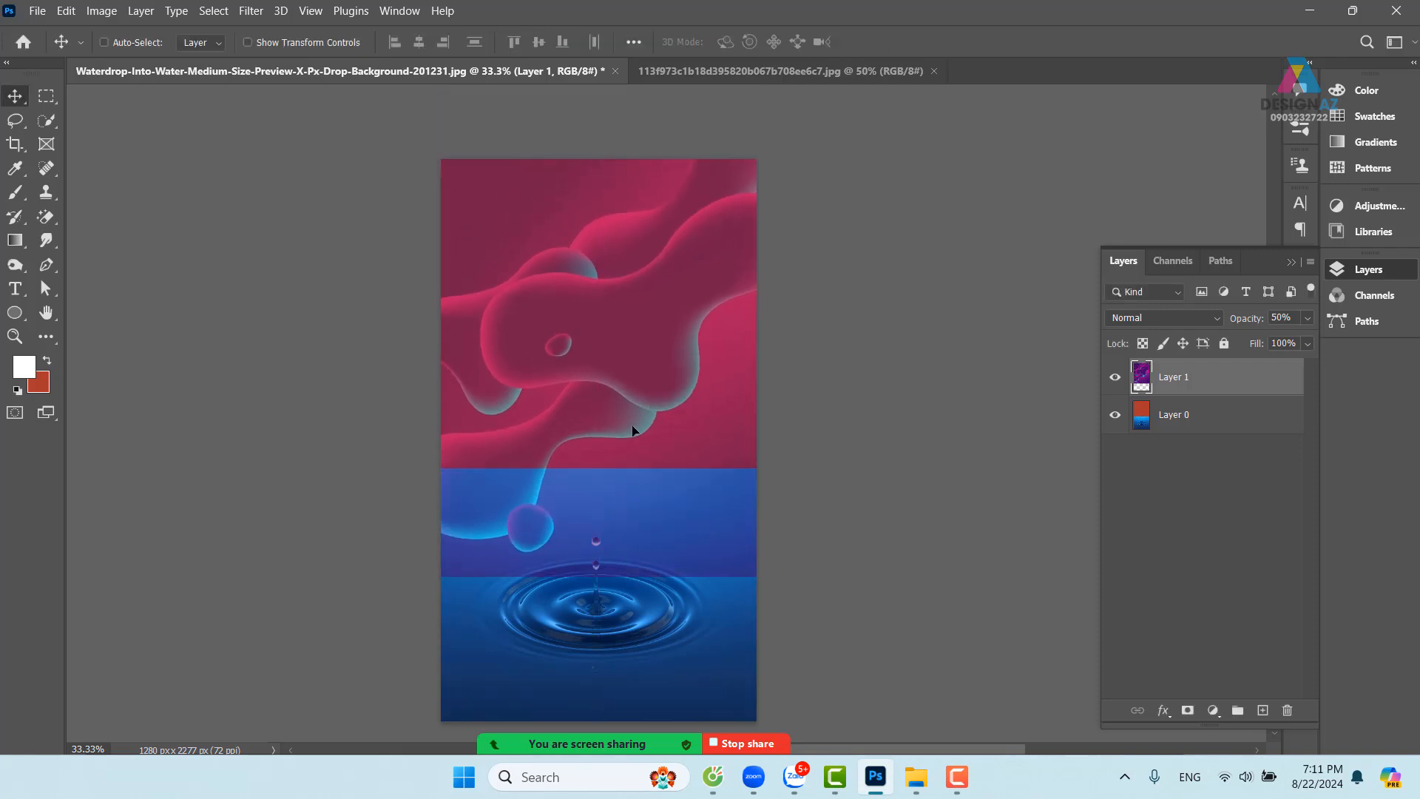
# Keep the purple layer's blend mode at Normal and restore its opacity to 100%
pyautogui.click(1190, 318)
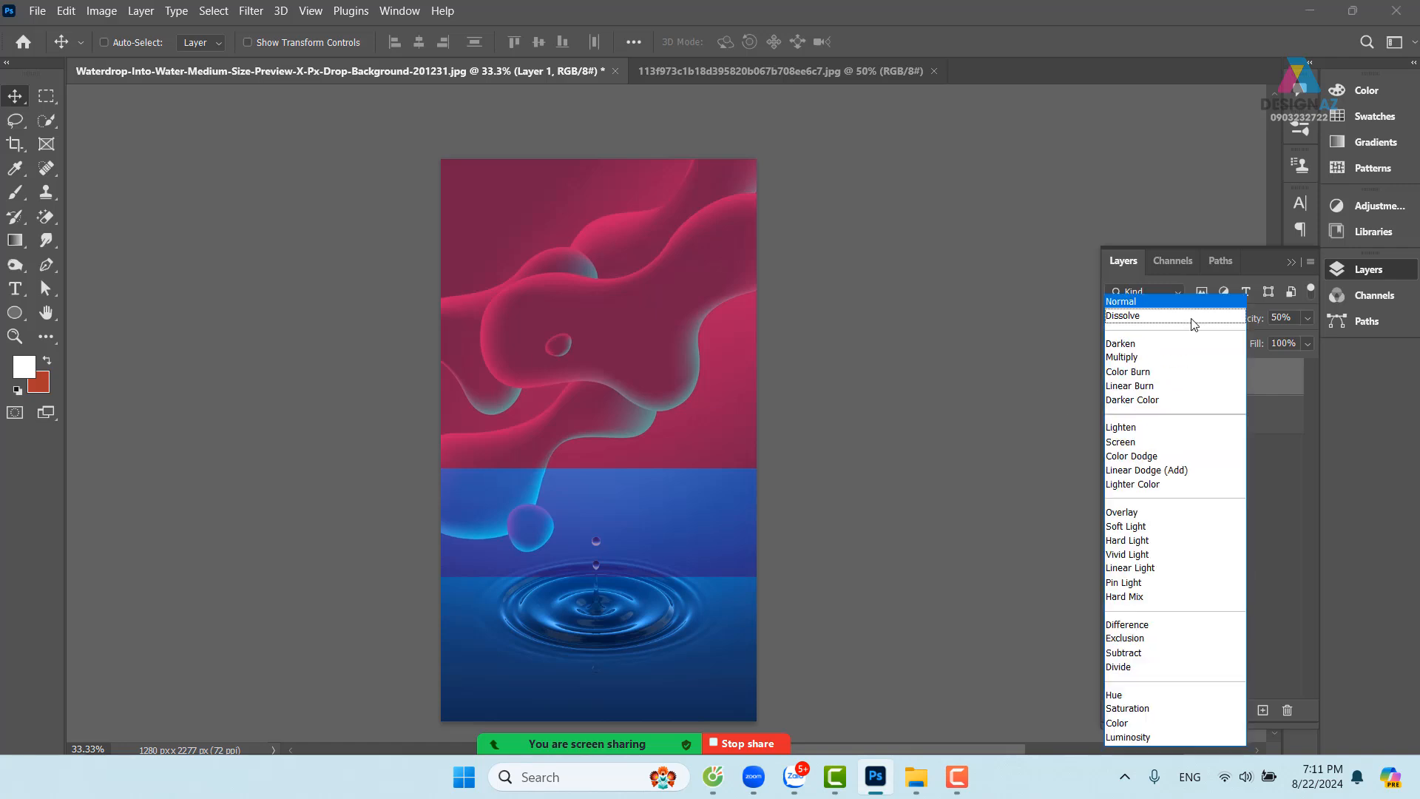
pyautogui.click(1166, 309)
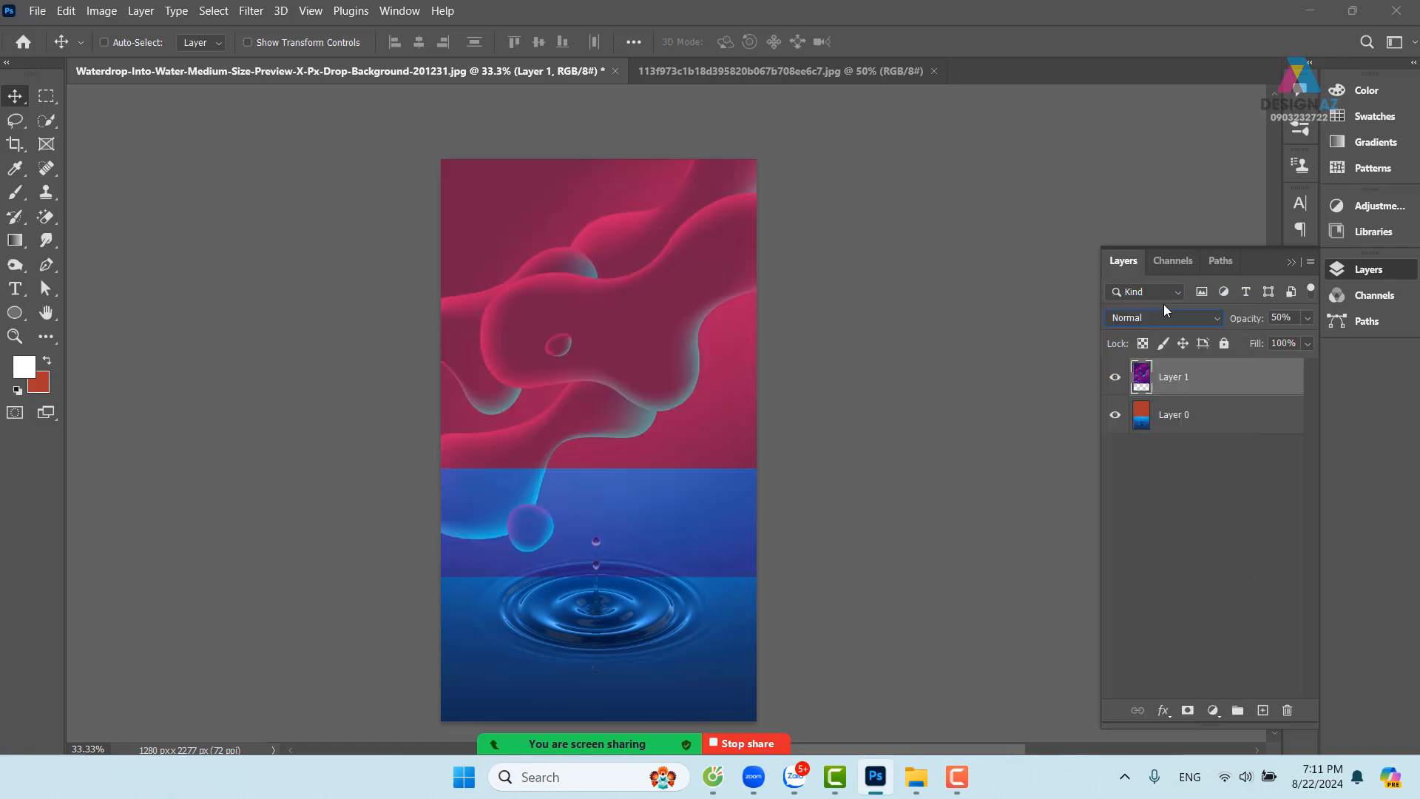
pyautogui.click(1307, 318)
pyautogui.moveTo(1267, 339); pyautogui.dragTo(1374, 336)
# Select the water-drop layer, Layer 0, from the canvas and bring it above the purple layer
pyautogui.moveTo(739, 508); pyautogui.dragTo(740, 390)
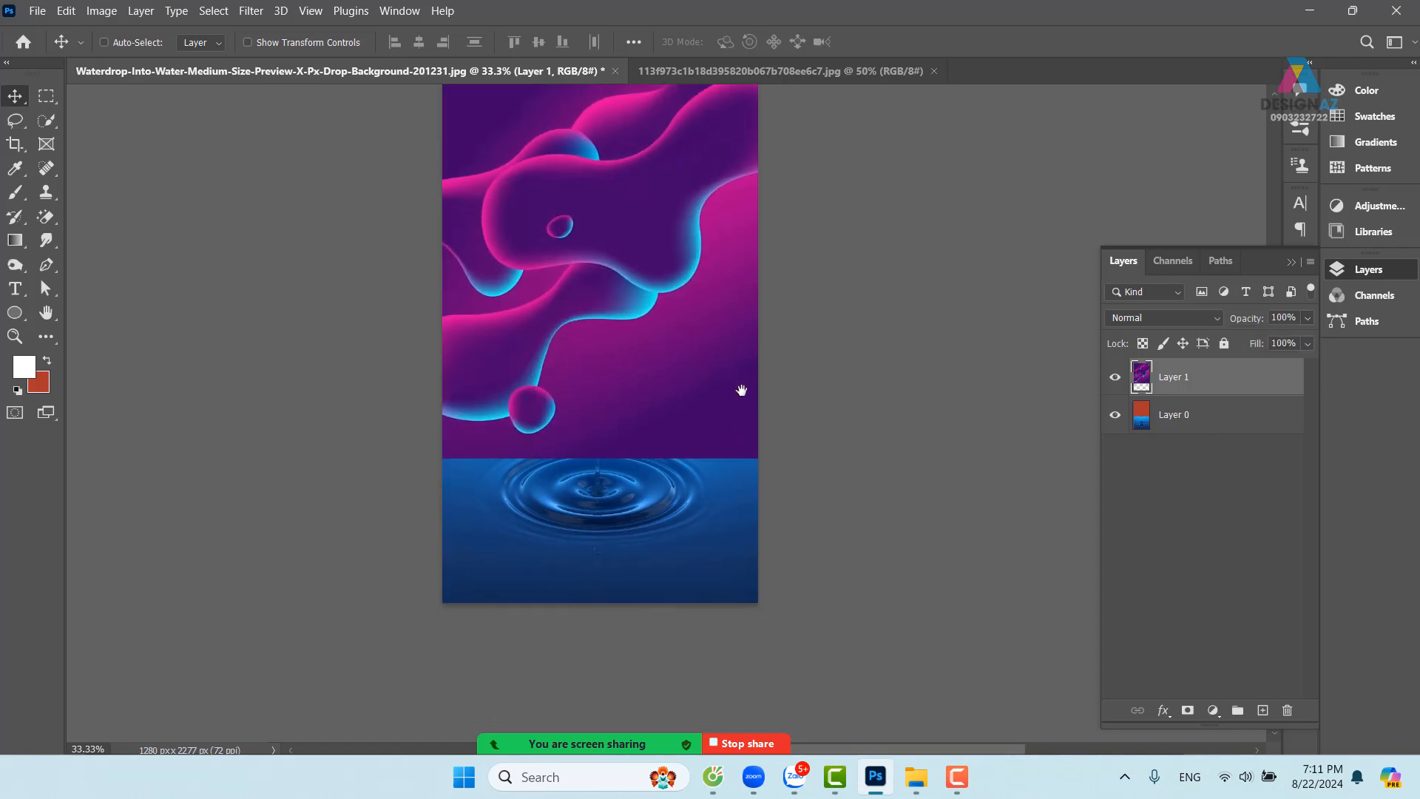
pyautogui.rightClick(737, 481)
pyautogui.click(764, 491)
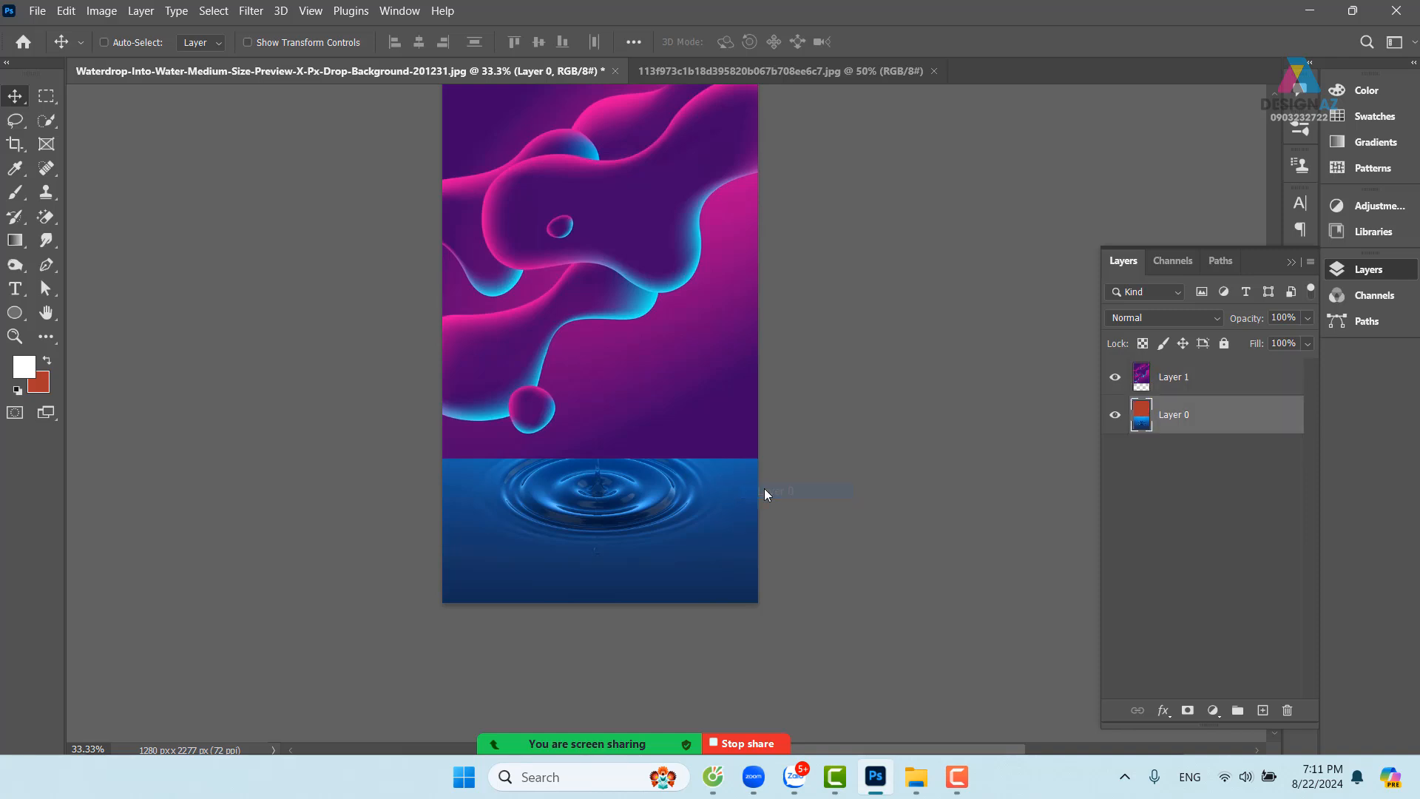
pyautogui.hotkey('ctrl', ']')
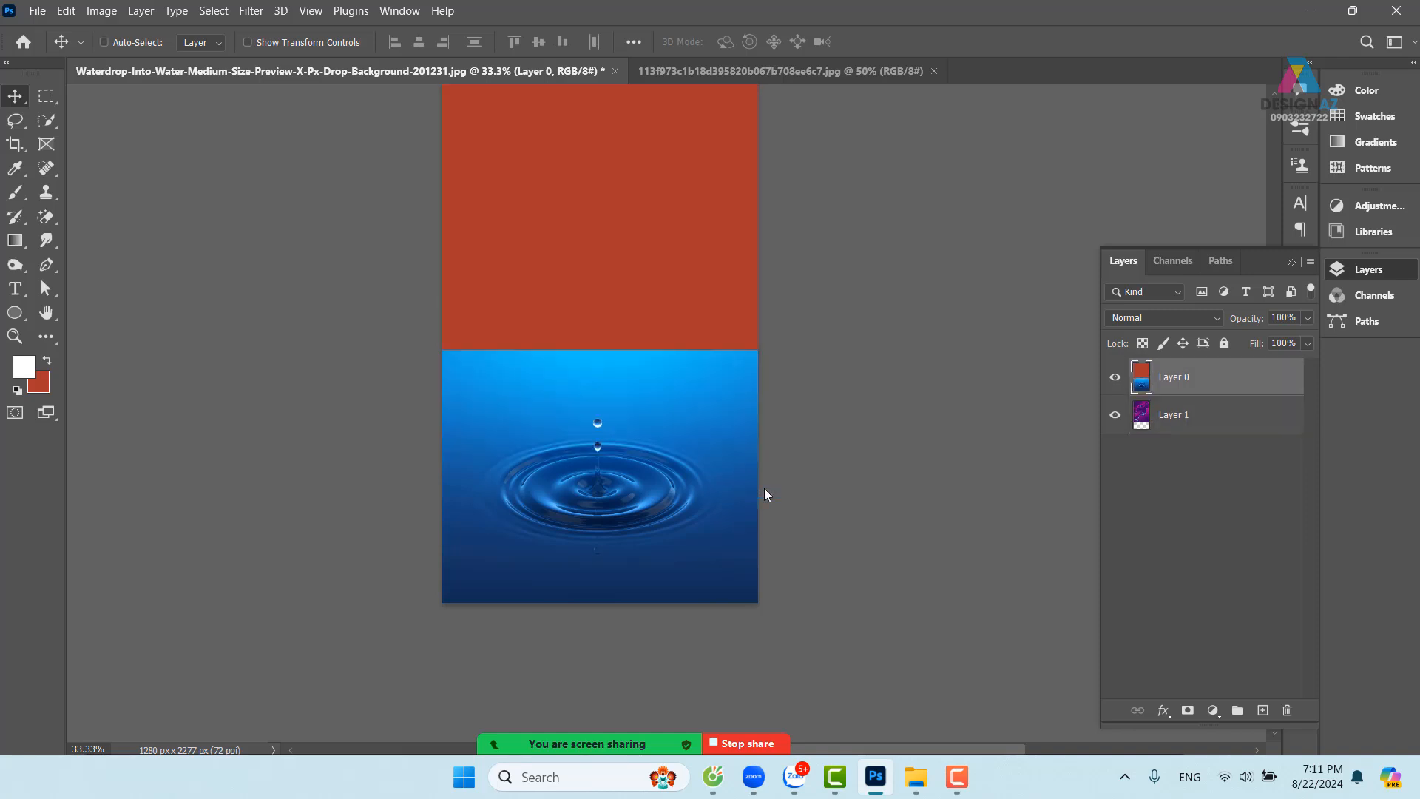
pyautogui.moveTo(712, 428); pyautogui.dragTo(707, 499)
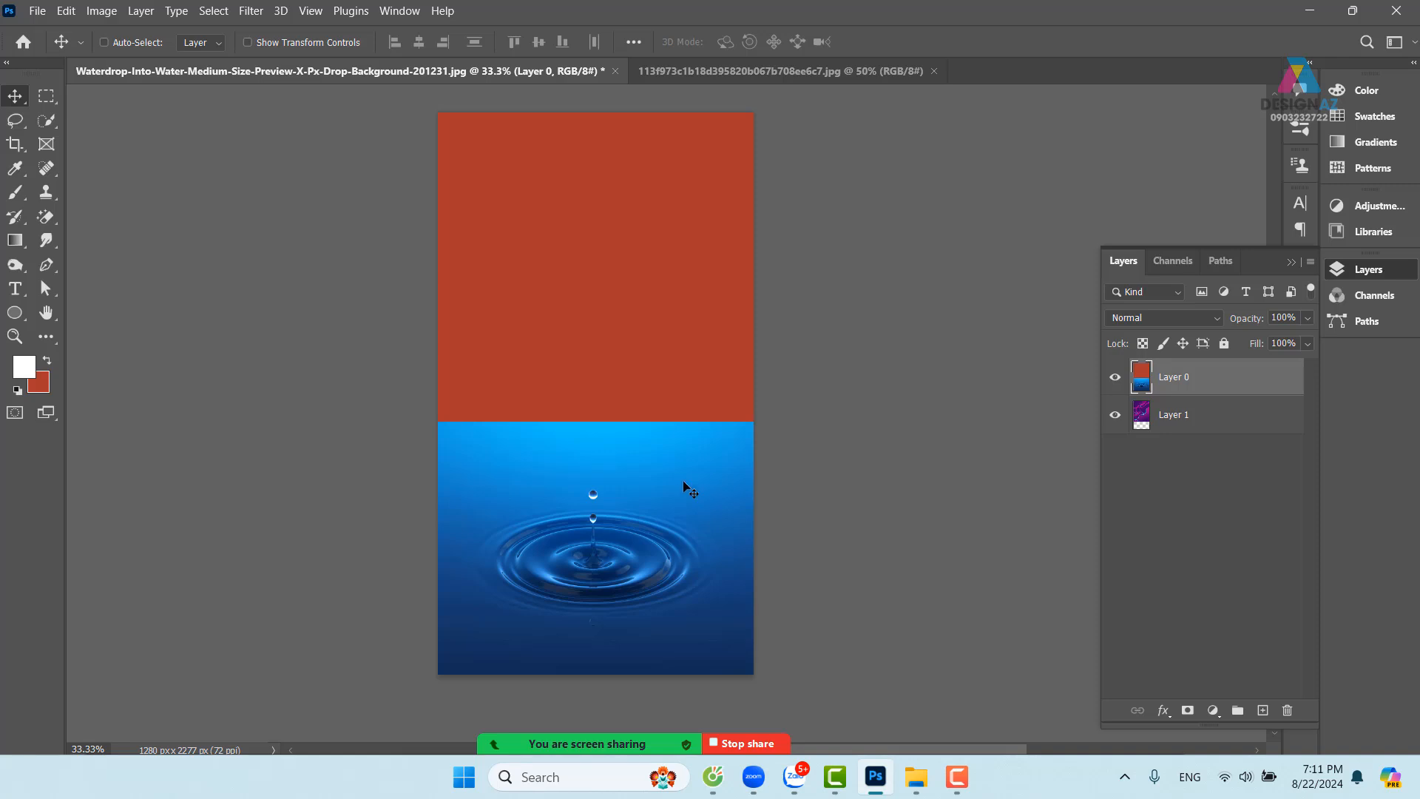
# Add a layer mask to Layer 0 and set the Gradient tool to the black-to-white preset in Basics
pyautogui.click(1187, 710)
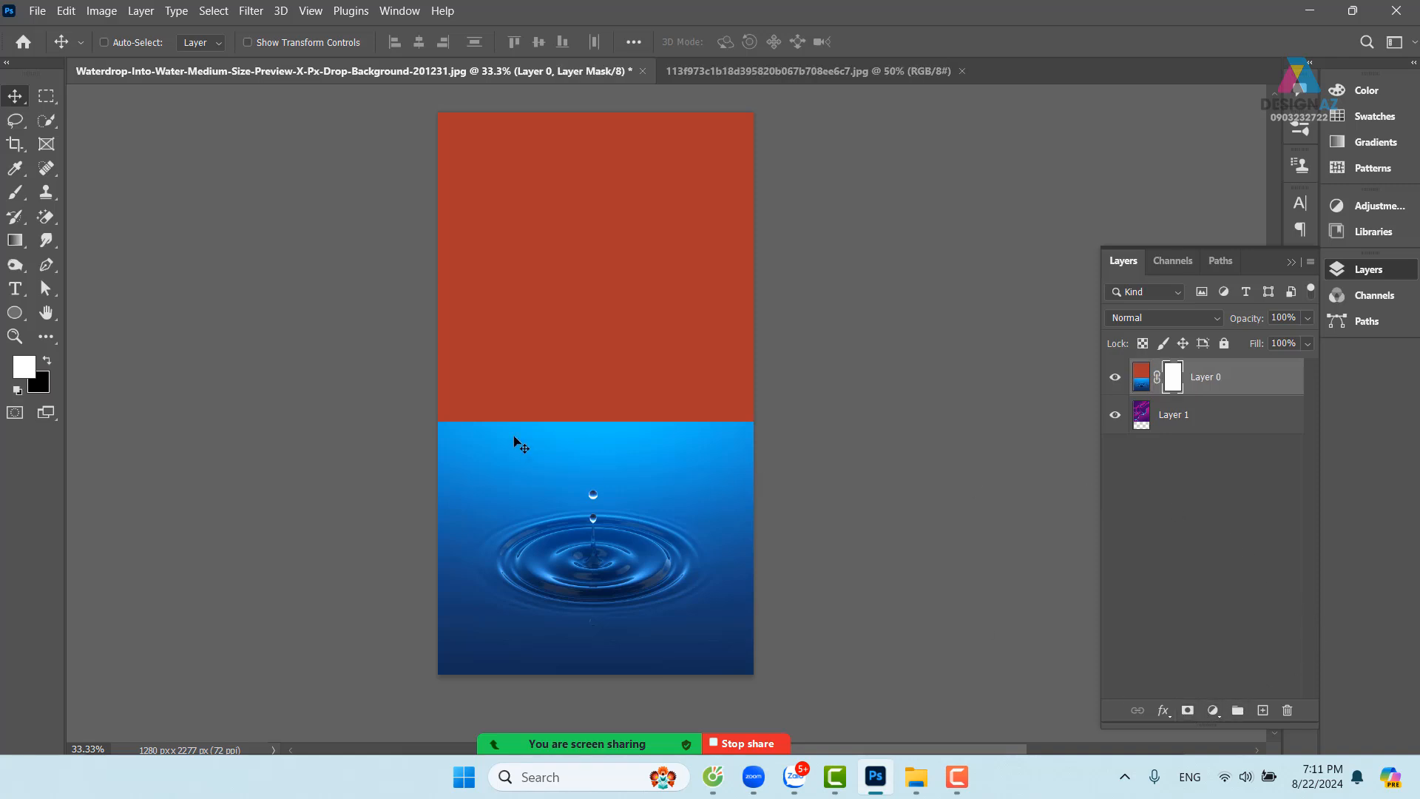
pyautogui.press('g')
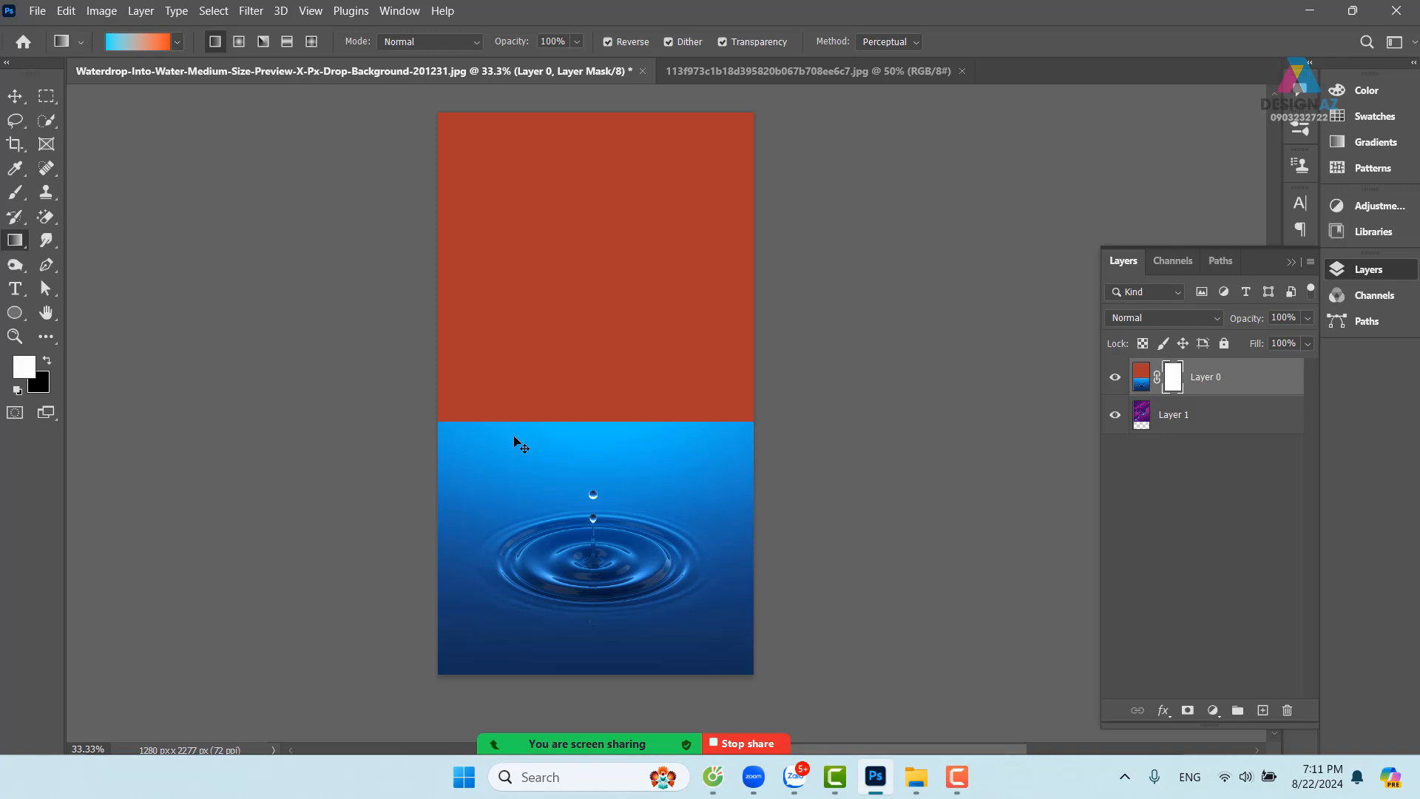
pyautogui.click(151, 43)
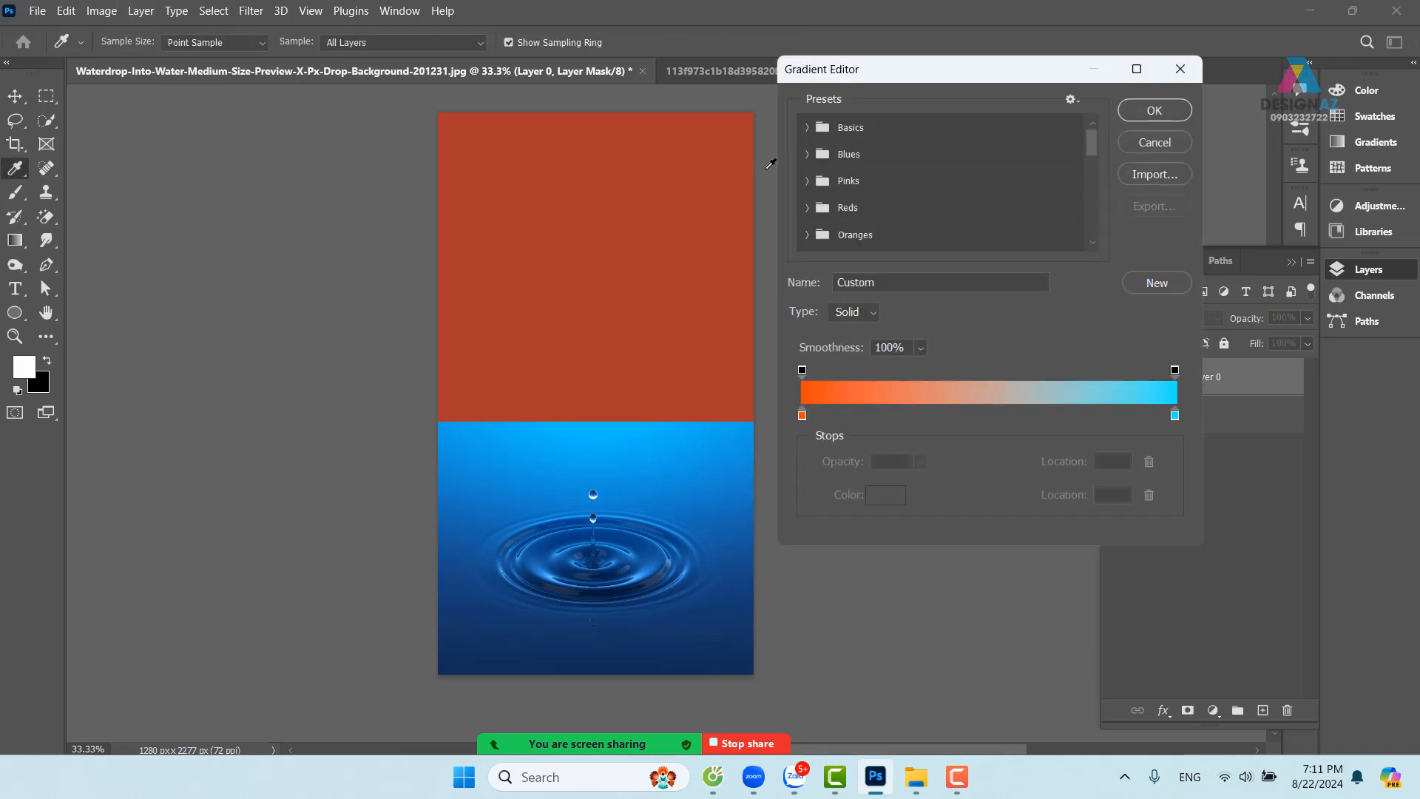
pyautogui.click(806, 128)
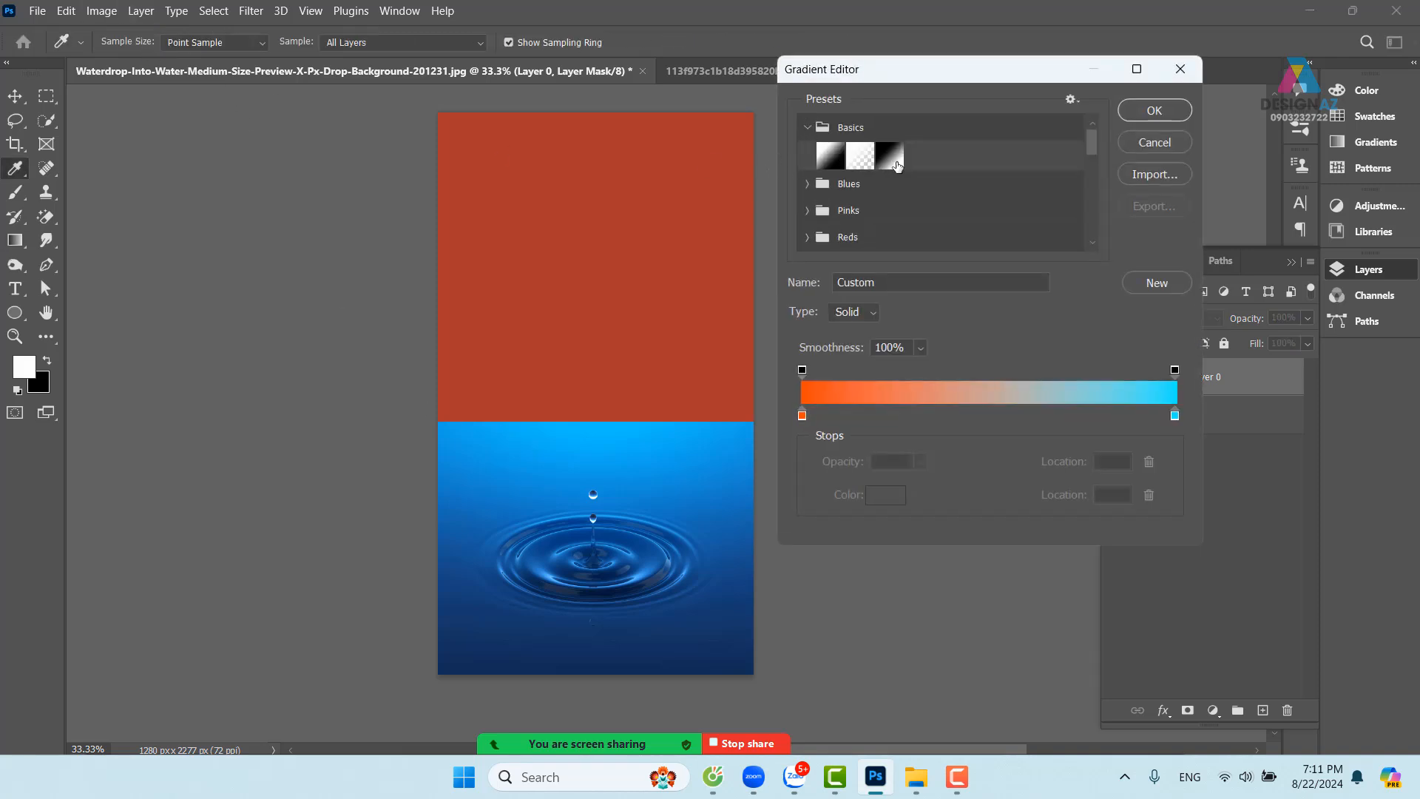
pyautogui.click(889, 156)
pyautogui.click(1154, 111)
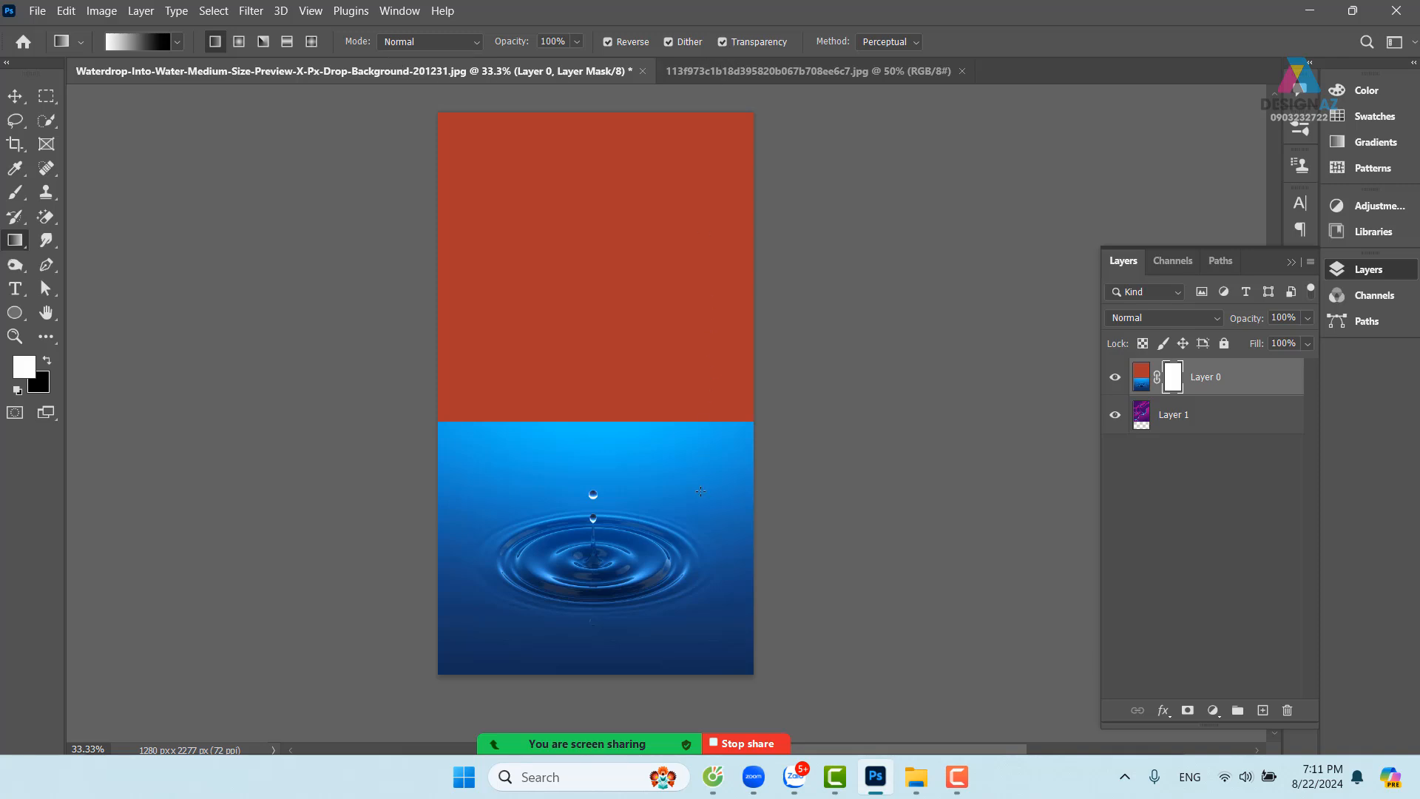
# Apply a short vertical linear gradient to Layer 0's mask so the water fades into the purple background just above the ripples
pyautogui.moveTo(707, 431); pyautogui.dragTo(712, 394)
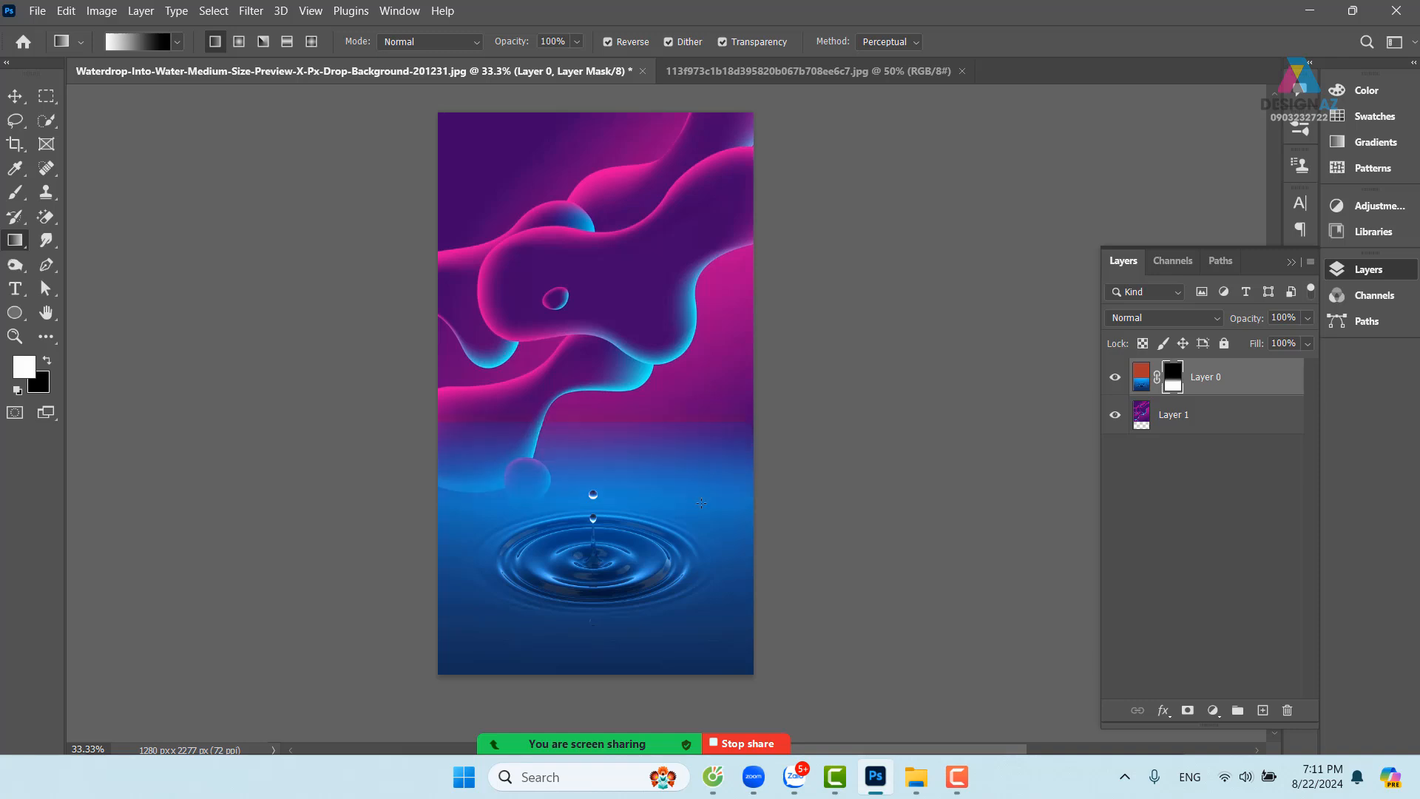
pyautogui.moveTo(700, 502); pyautogui.dragTo(705, 435)
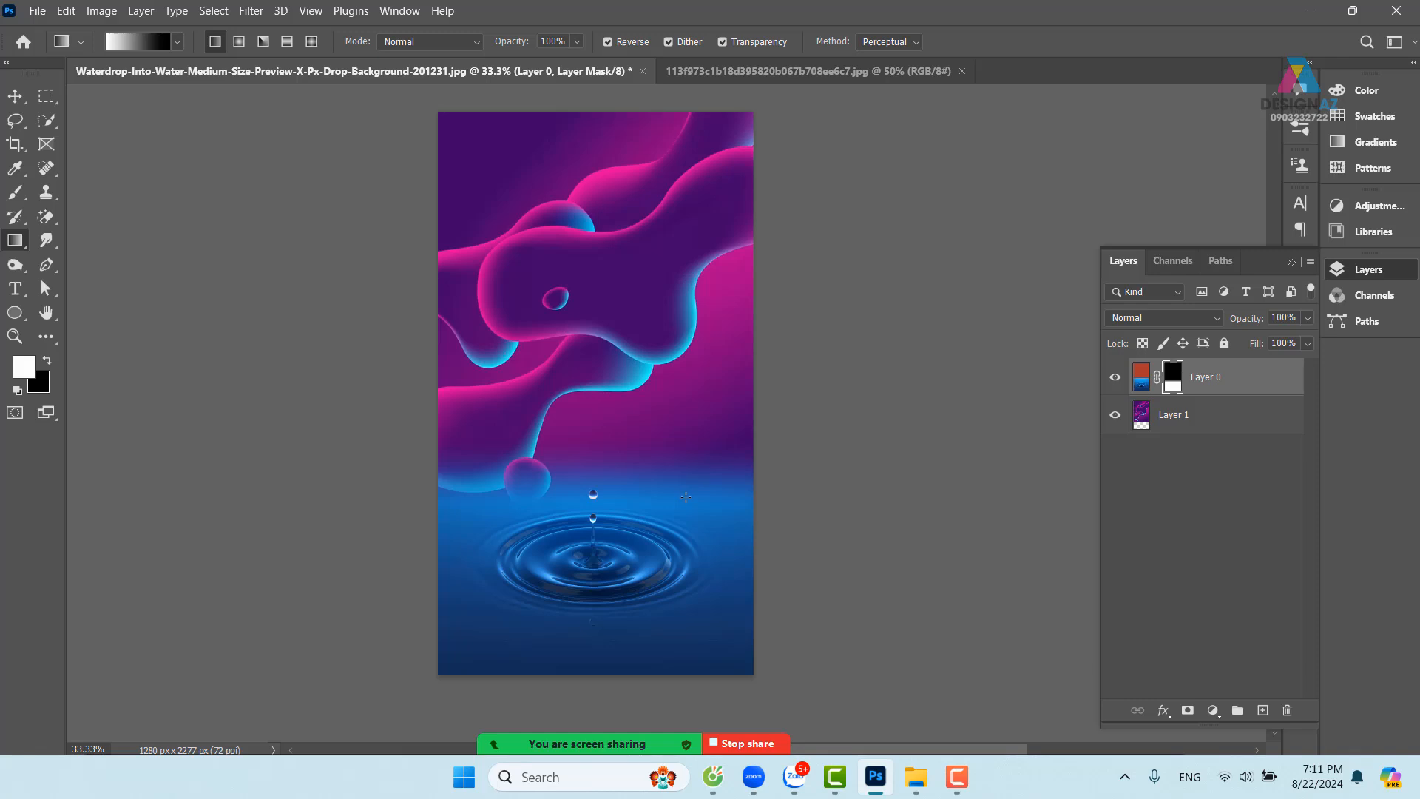
pyautogui.moveTo(715, 561); pyautogui.dragTo(715, 477)
pyautogui.hotkey('ctrl', 'z')
pyautogui.click(17, 98)
pyautogui.moveTo(718, 403); pyautogui.dragTo(646, 335)
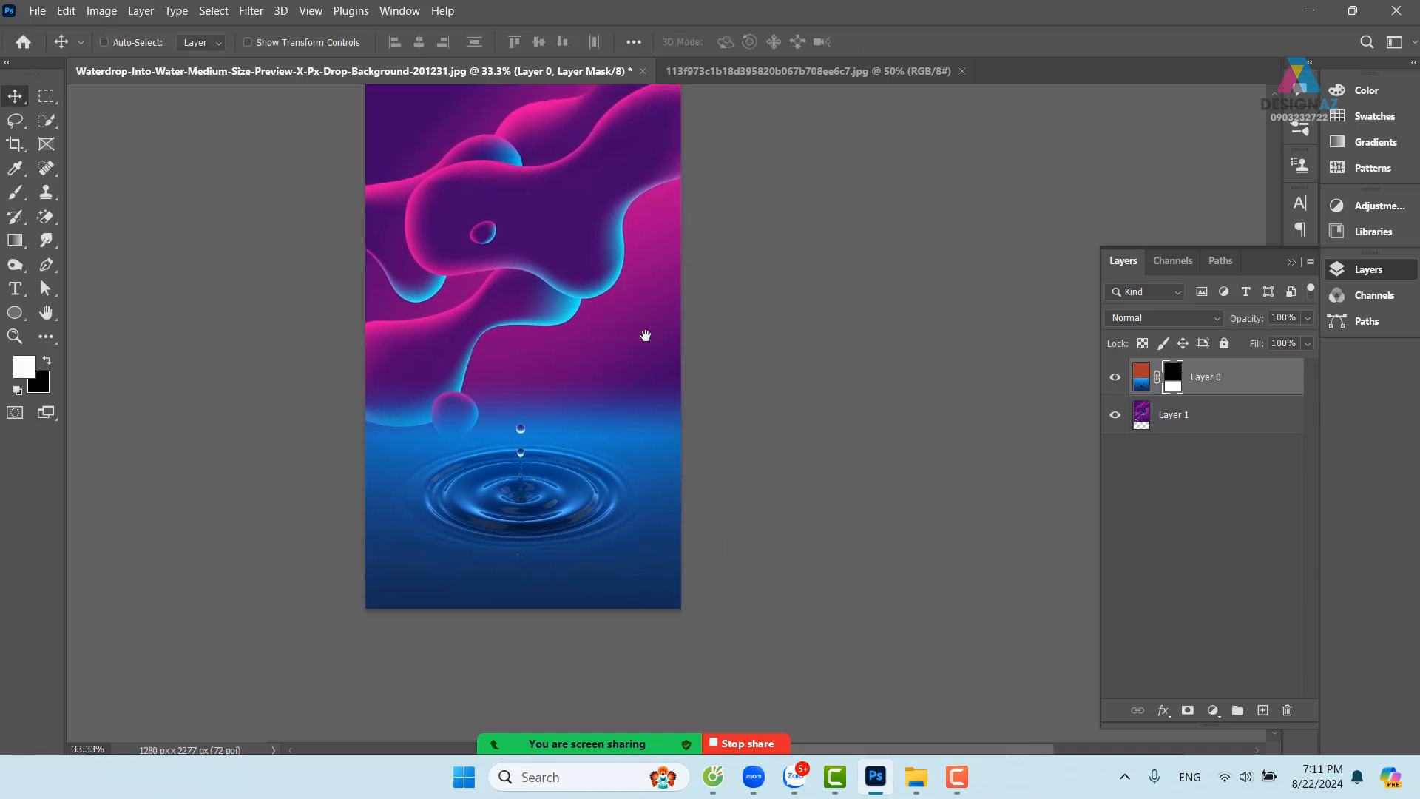
pyautogui.moveTo(635, 433); pyautogui.dragTo(601, 437)
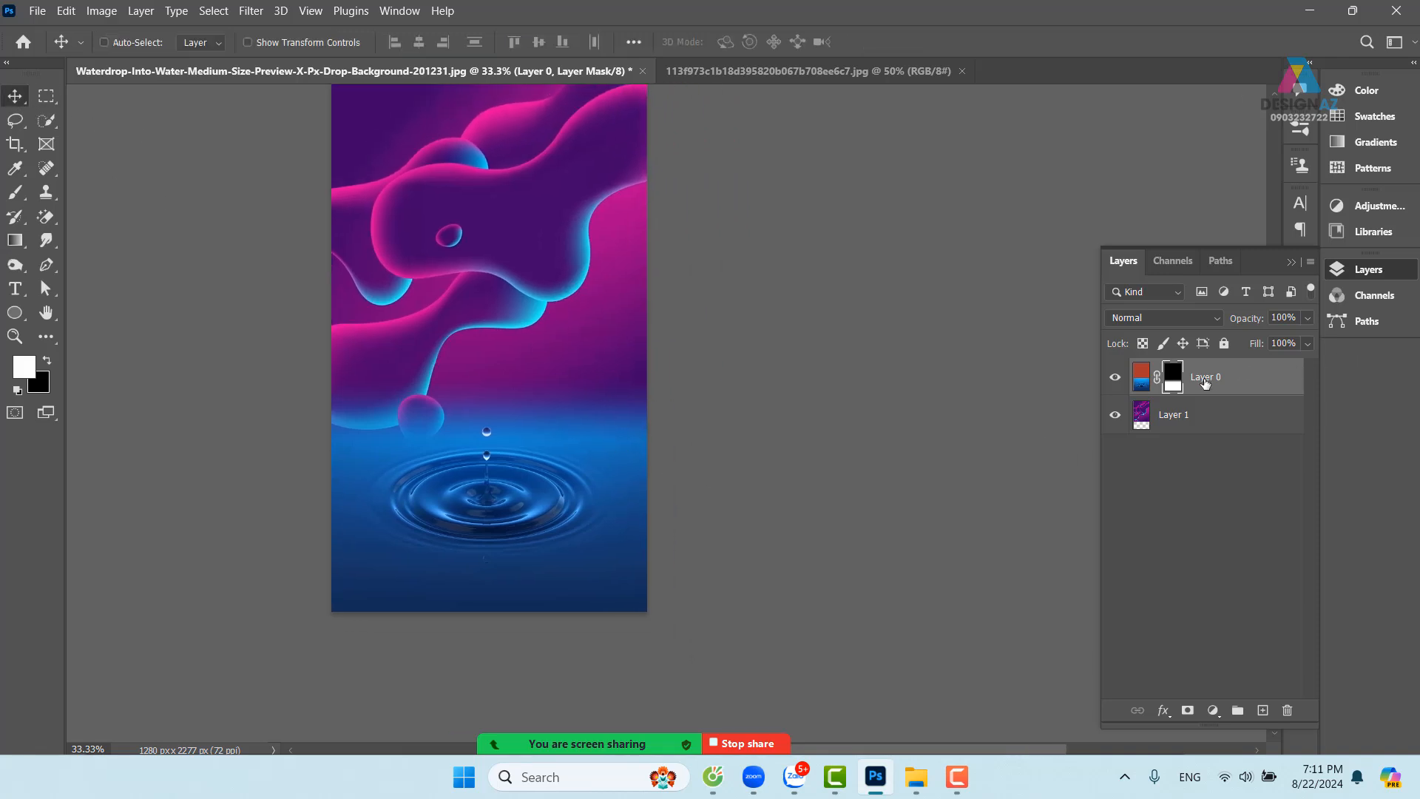
# Try painting white on Layer 0's mask at the right side of the blend with a soft 199 px brush, and undo it
pyautogui.press('b')
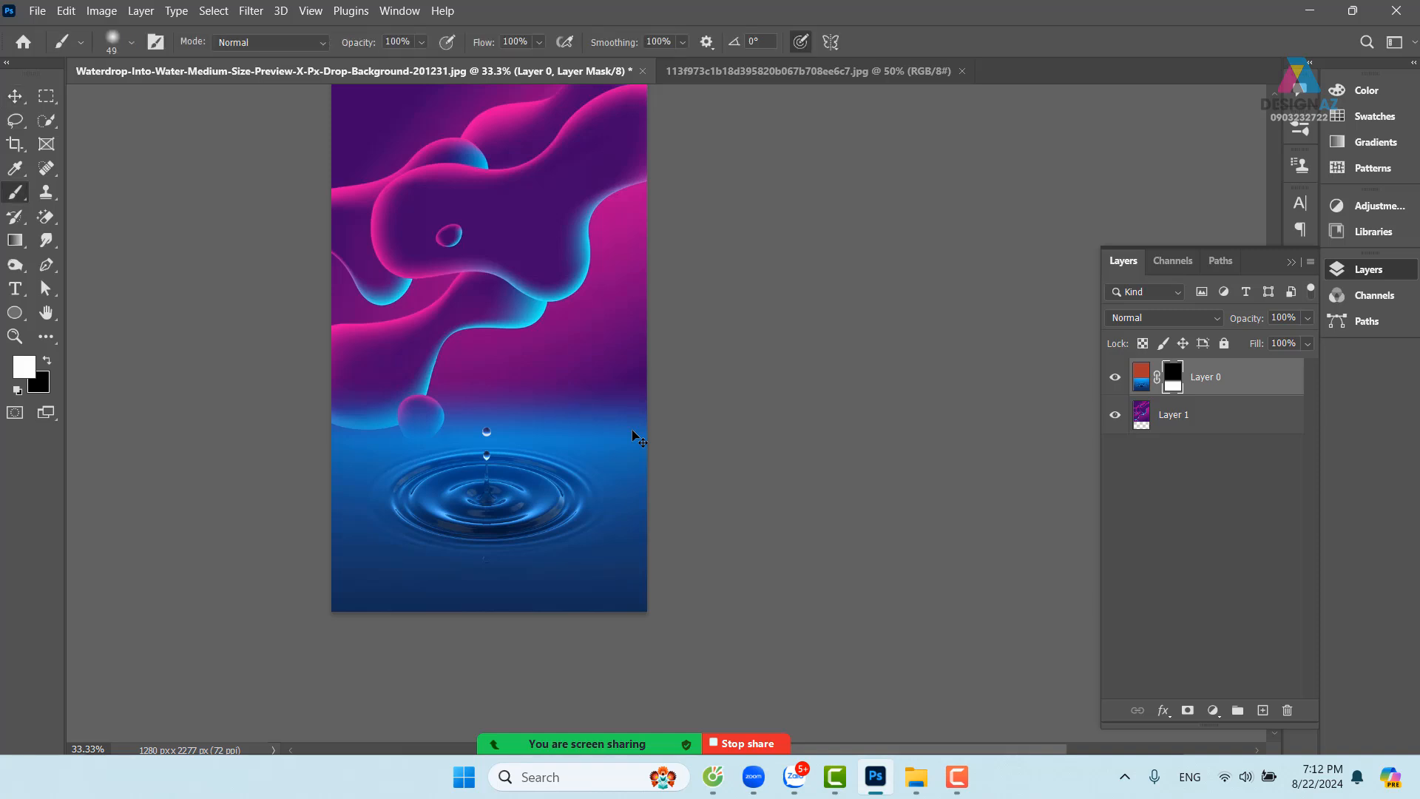
pyautogui.click(132, 43)
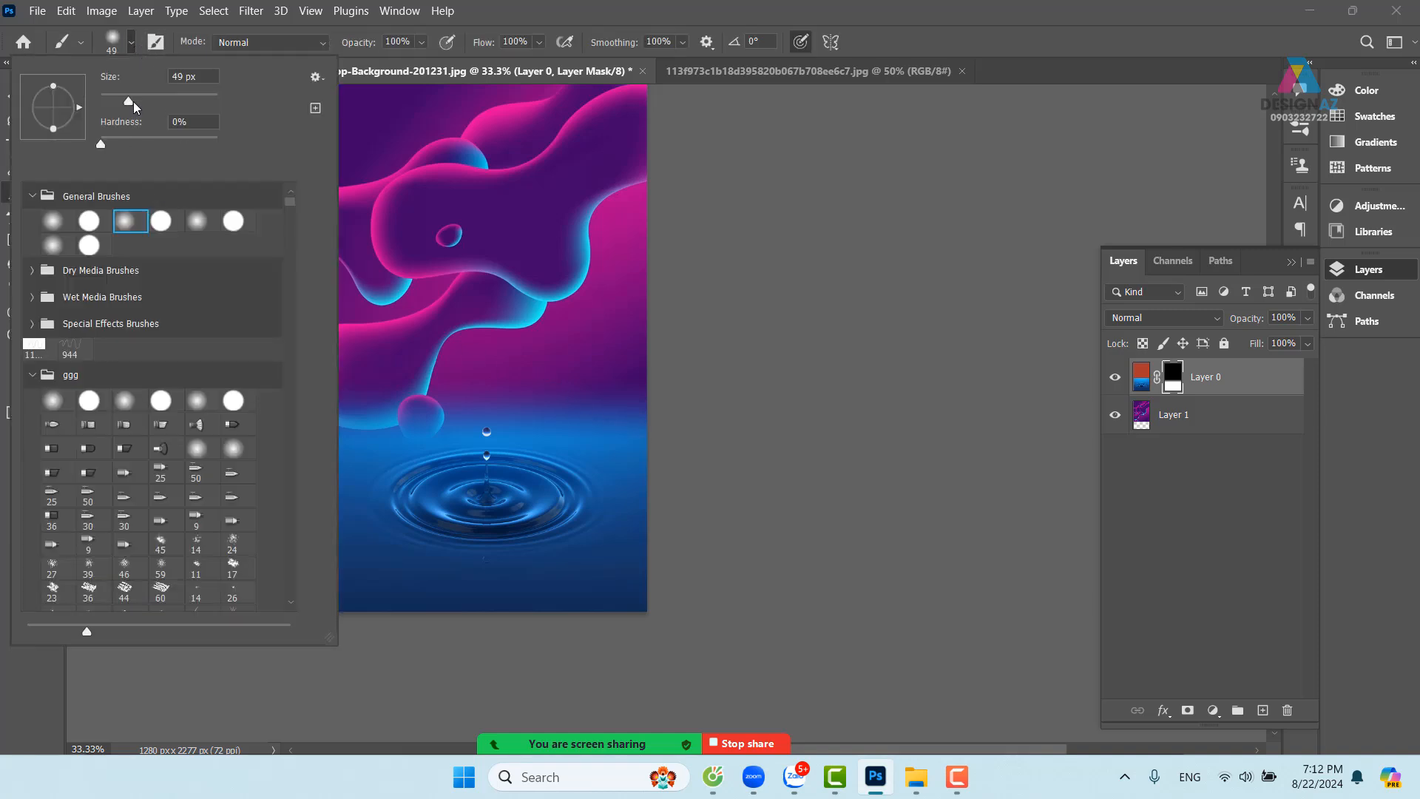
pyautogui.moveTo(137, 101); pyautogui.dragTo(189, 102)
pyautogui.moveTo(576, 392); pyautogui.dragTo(694, 455)
pyautogui.hotkey('ctrl', 'z')
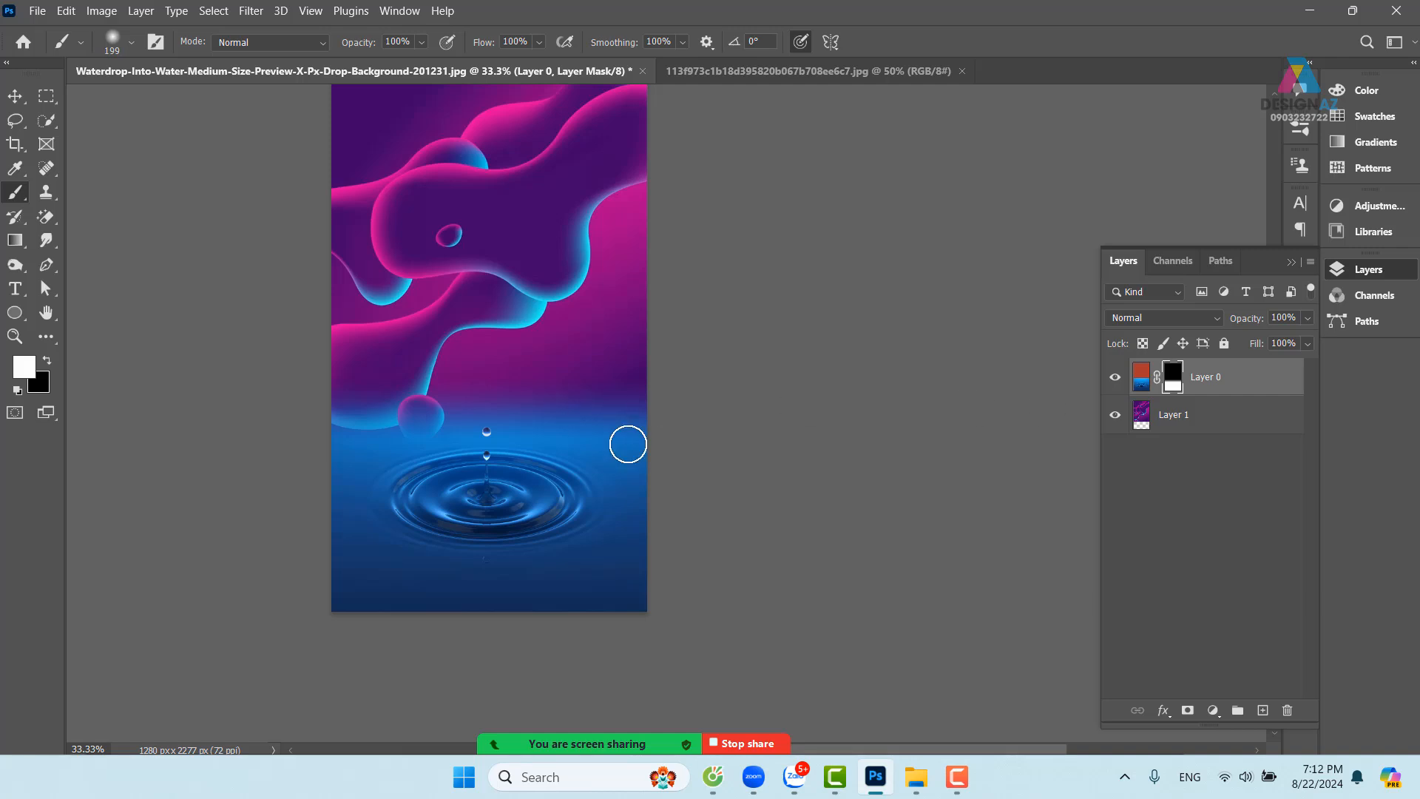
# Paint black on Layer 0's mask with a soft 569 px brush to hide the water at both sides above the ripples
pyautogui.press('x')
pyautogui.moveTo(581, 364)
pyautogui.mouseDown()
pyautogui.moveTo(658, 372)
pyautogui.moveTo(681, 428)
pyautogui.moveTo(713, 452)
pyautogui.mouseUp()
pyautogui.hotkey('ctrl', 'z')
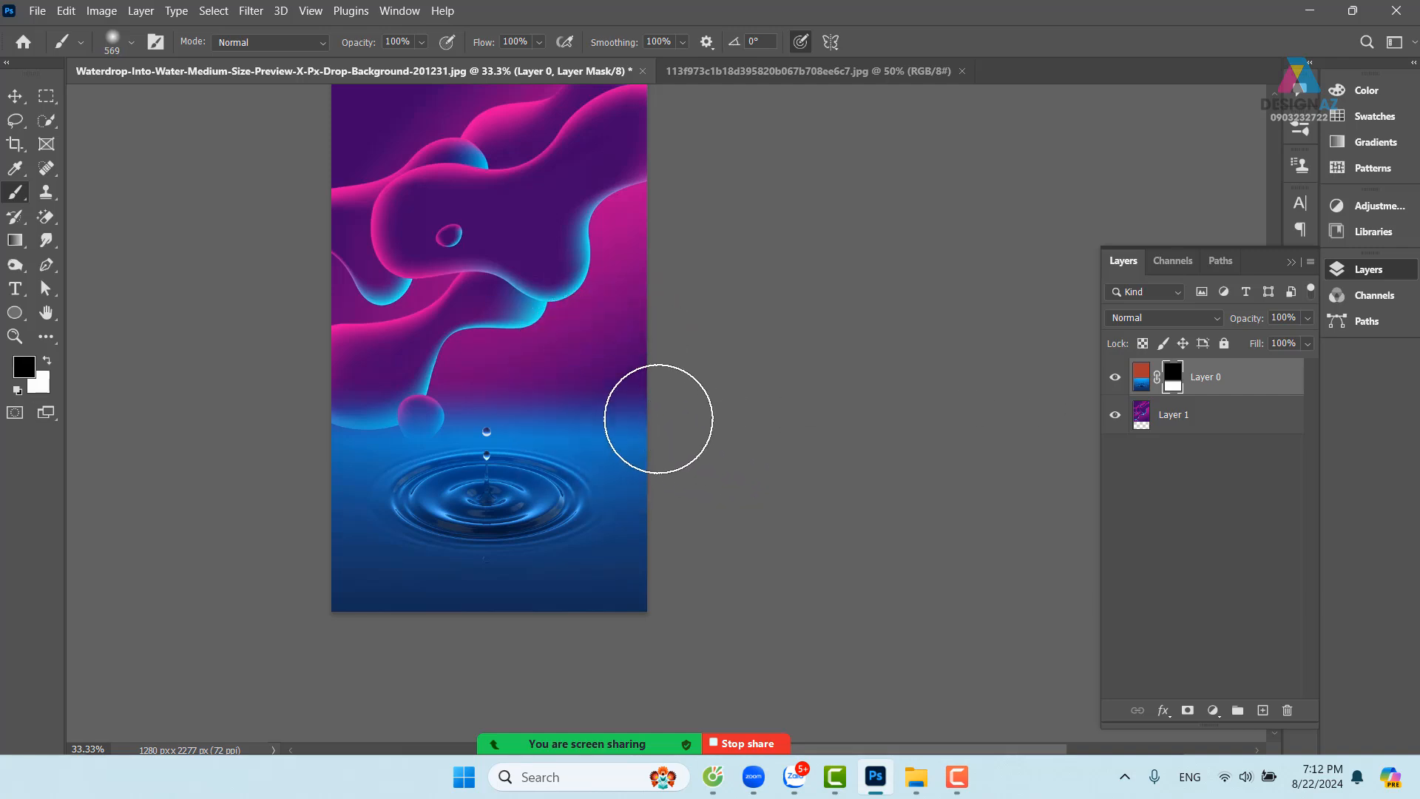
pyautogui.moveTo(626, 400); pyautogui.dragTo(708, 446)
pyautogui.press('z')
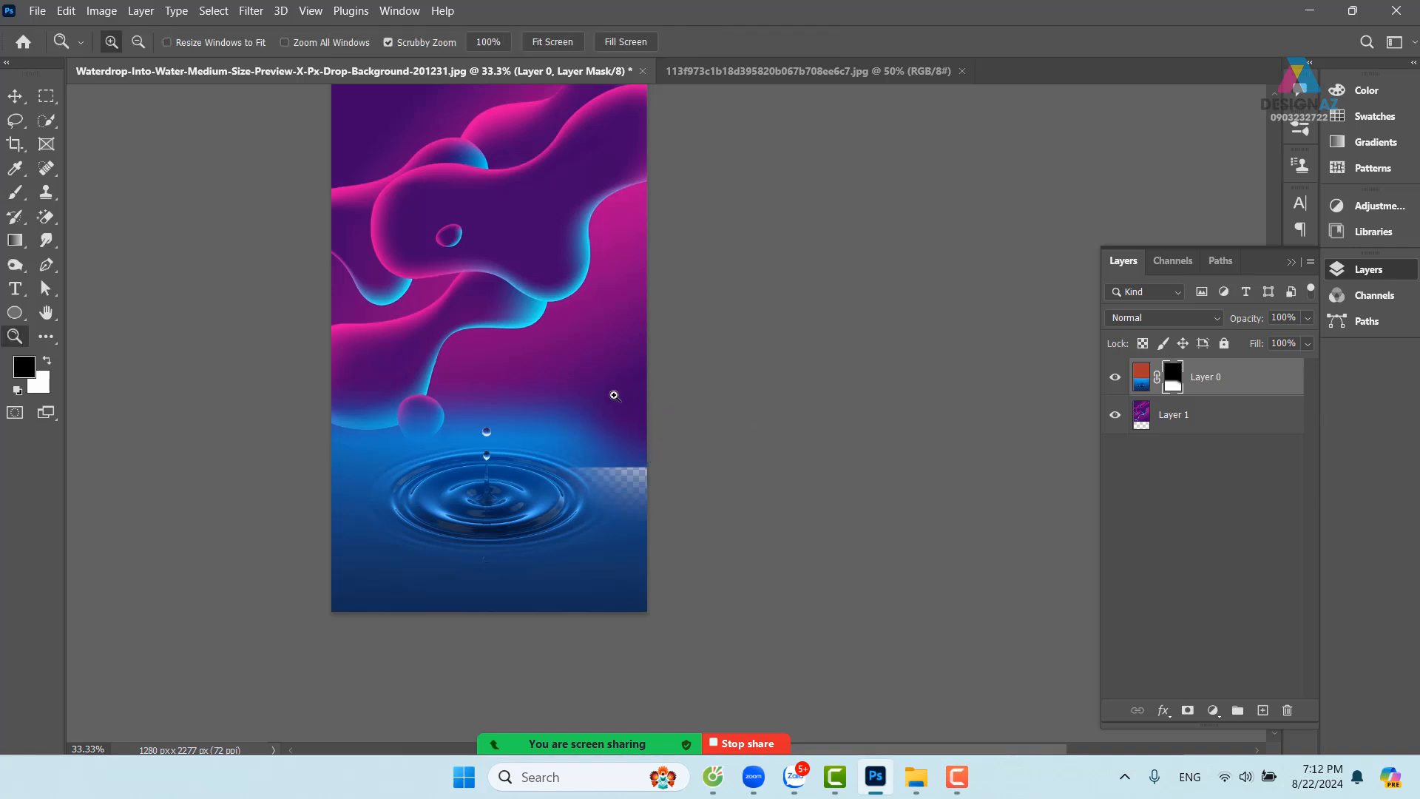
pyautogui.hotkey('ctrl', 'z')
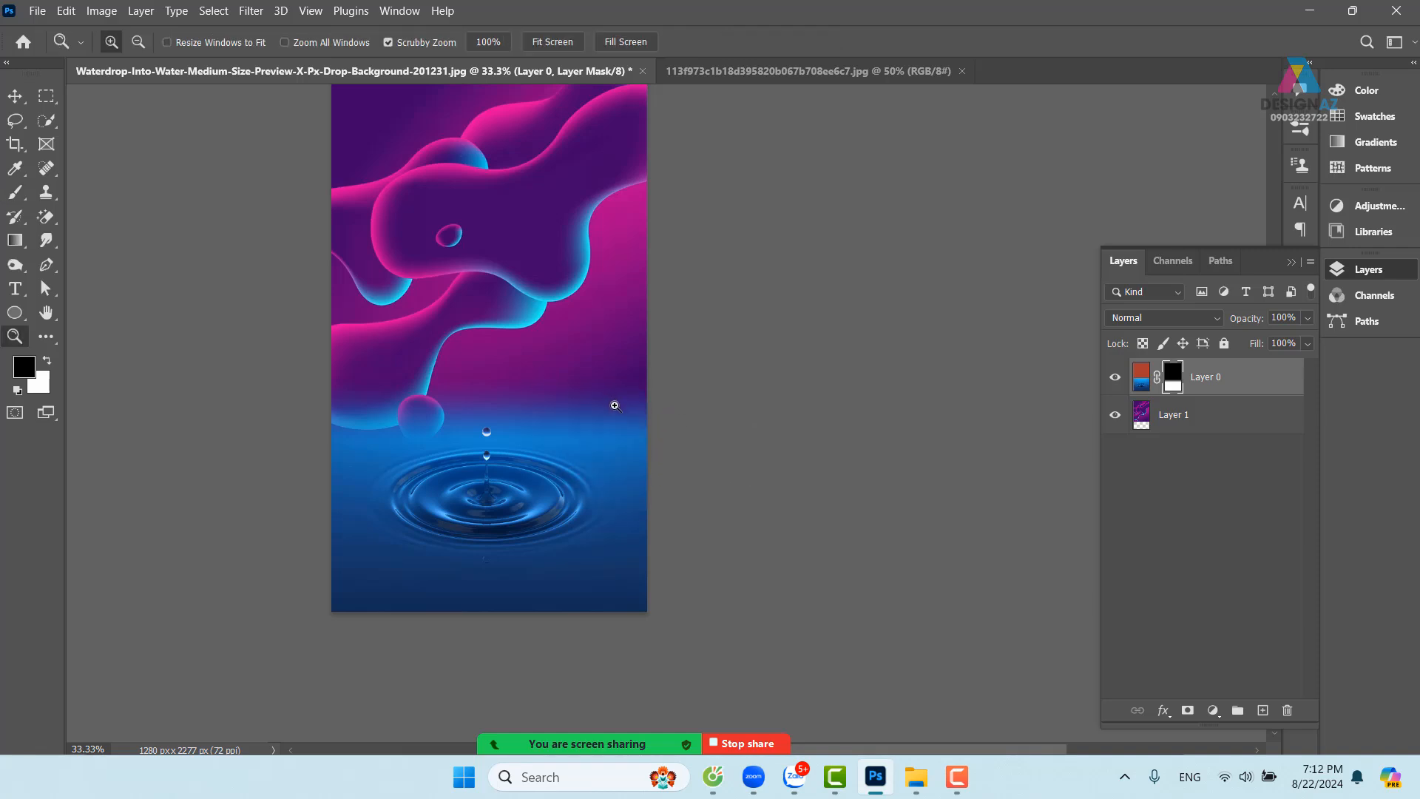
pyautogui.press('b')
pyautogui.moveTo(633, 406); pyautogui.dragTo(697, 434)
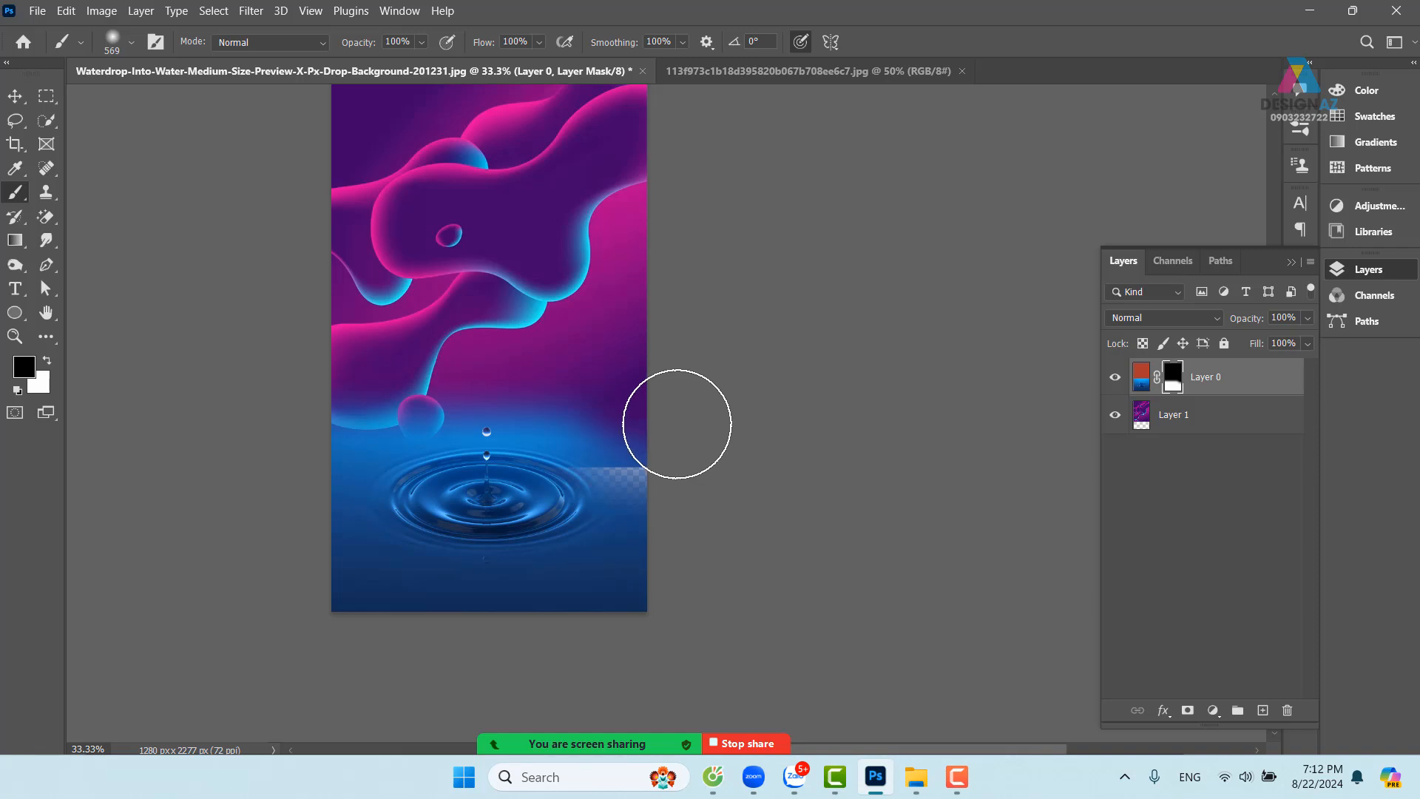
pyautogui.moveTo(555, 418); pyautogui.dragTo(491, 453)
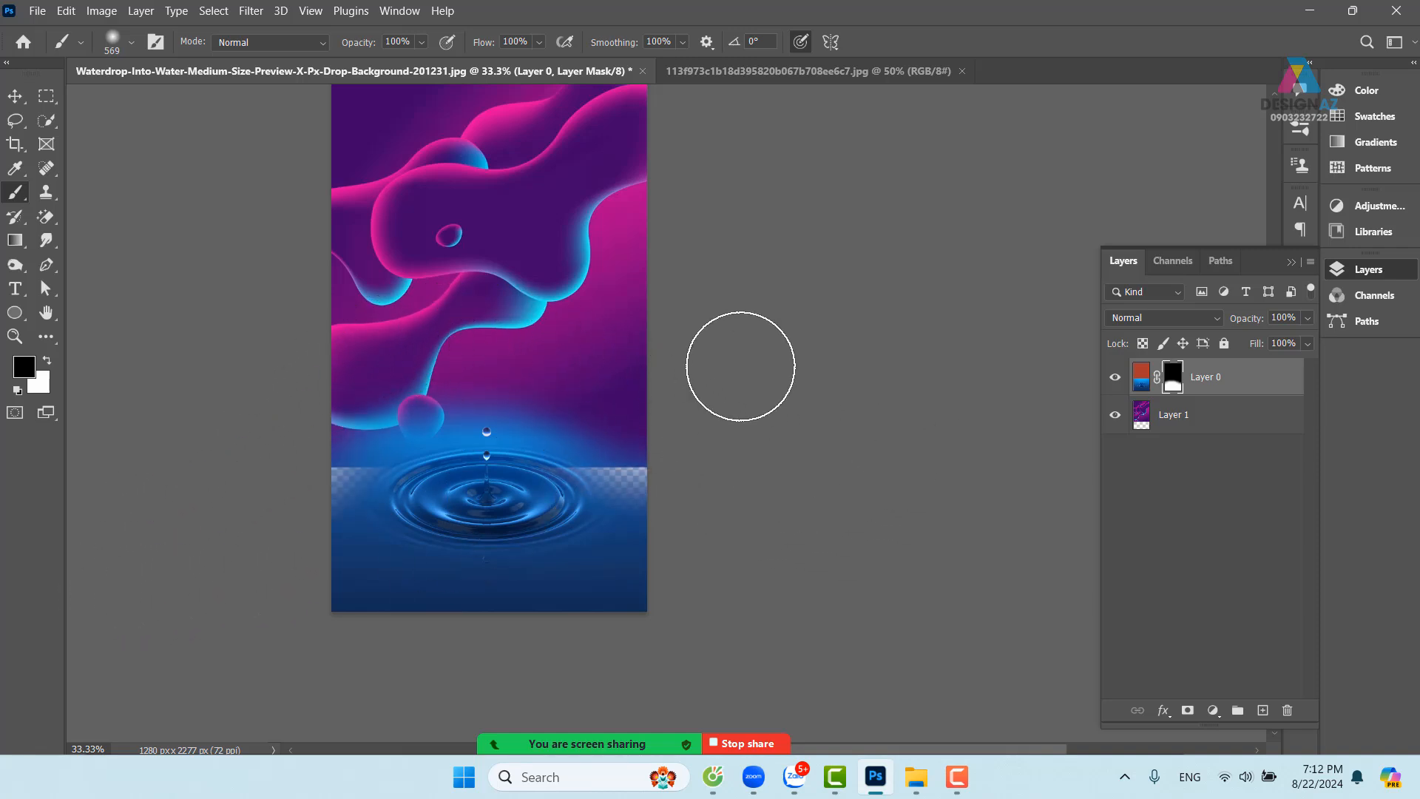
# Create a new layer and place it beneath Layer 1 at the bottom of the layer stack
pyautogui.click(15, 95)
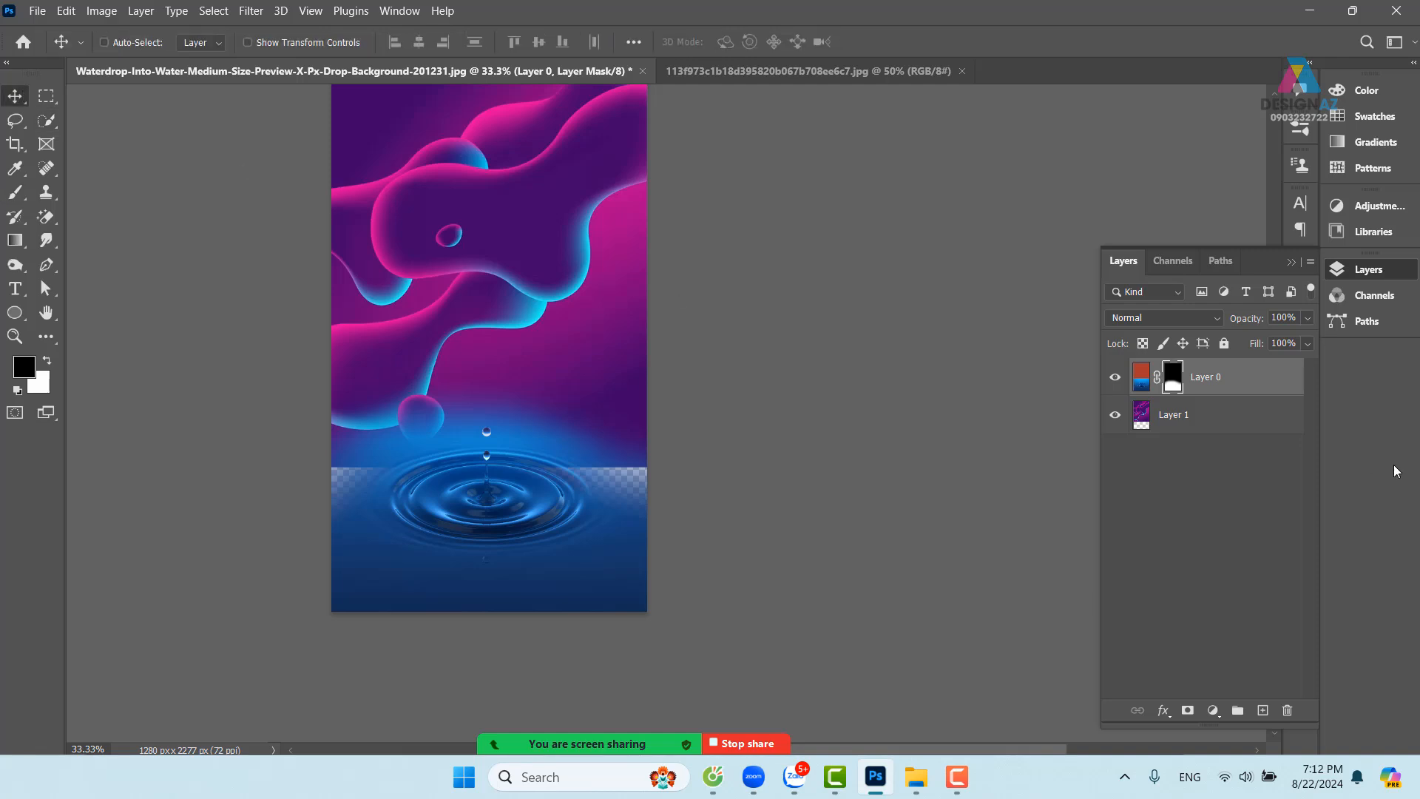
pyautogui.click(1260, 424)
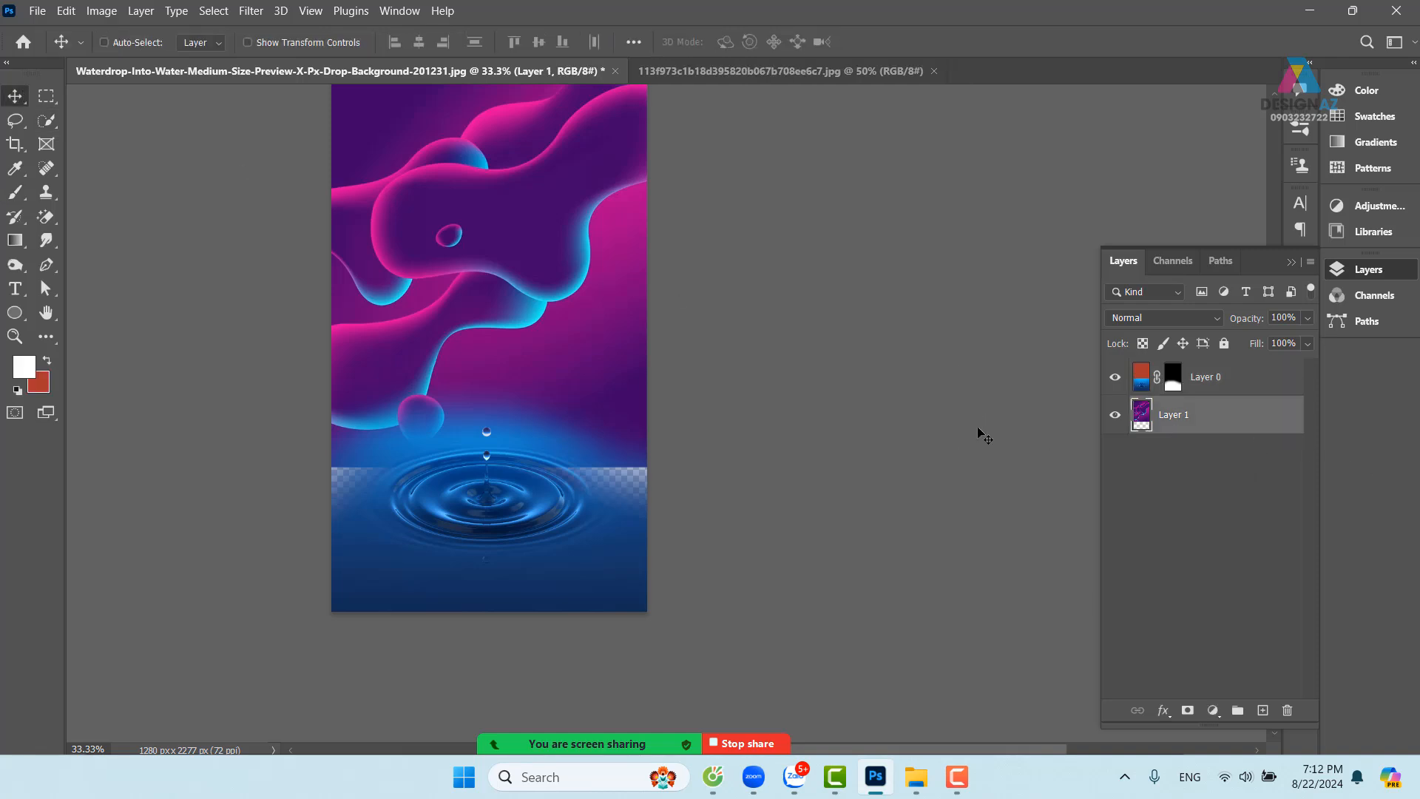
pyautogui.click(1271, 708)
pyautogui.moveTo(1239, 434); pyautogui.dragTo(1254, 496)
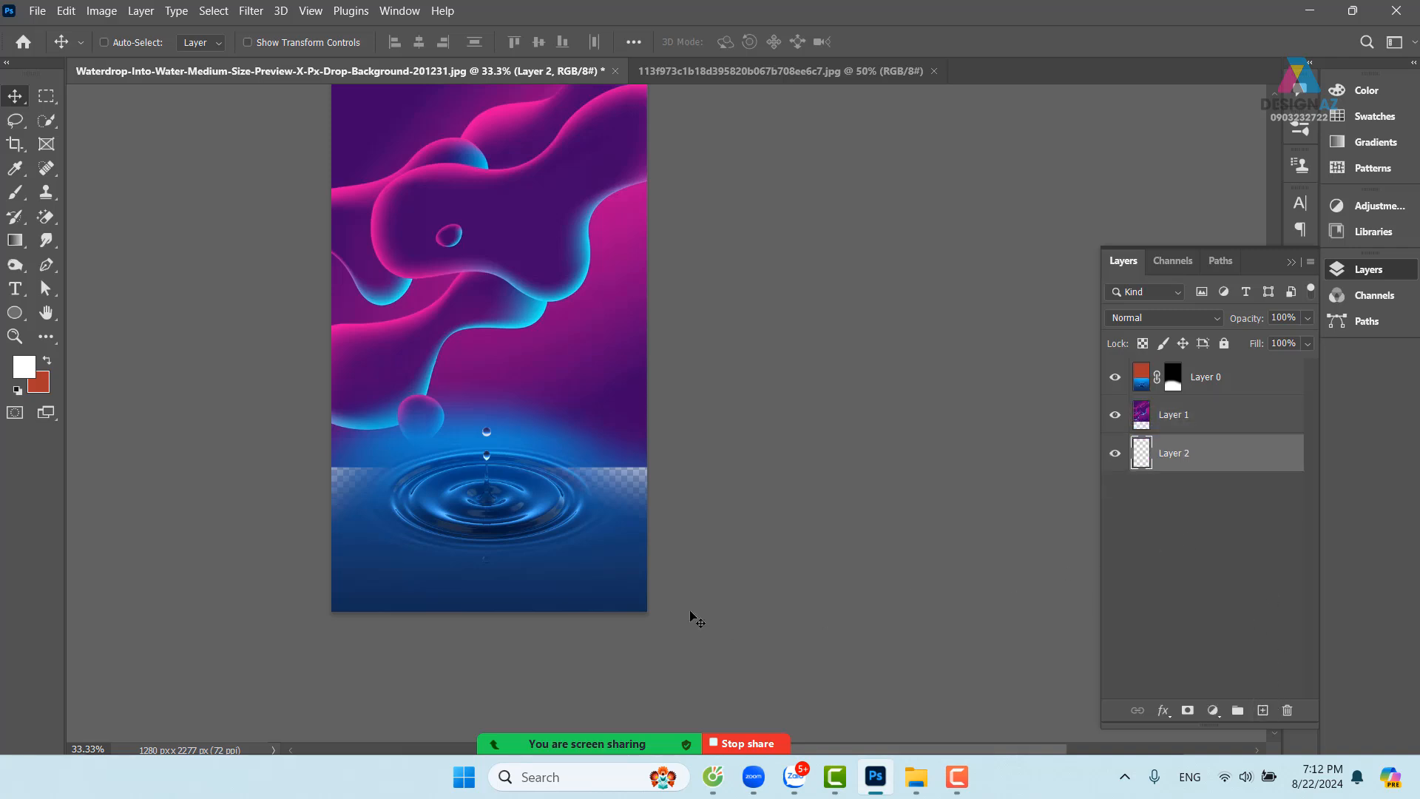
# Fill Layer 2 with the dark purple sampled from Layer 1's lower edge, hiding Layer 0 while sampling and showing it again
pyautogui.press('i')
pyautogui.click(1114, 377)
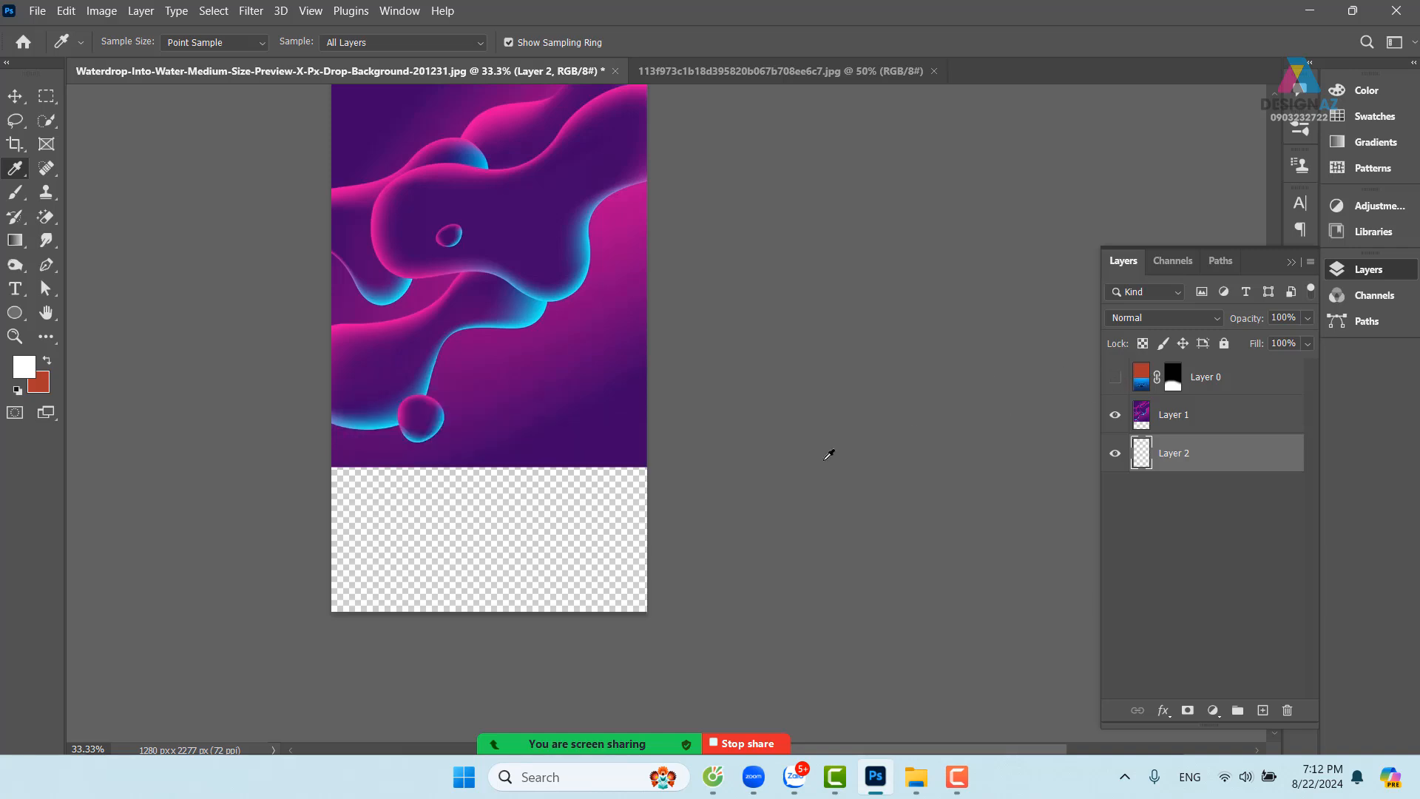
pyautogui.click(600, 457)
pyautogui.hotkey('alt', 'BackSpace')
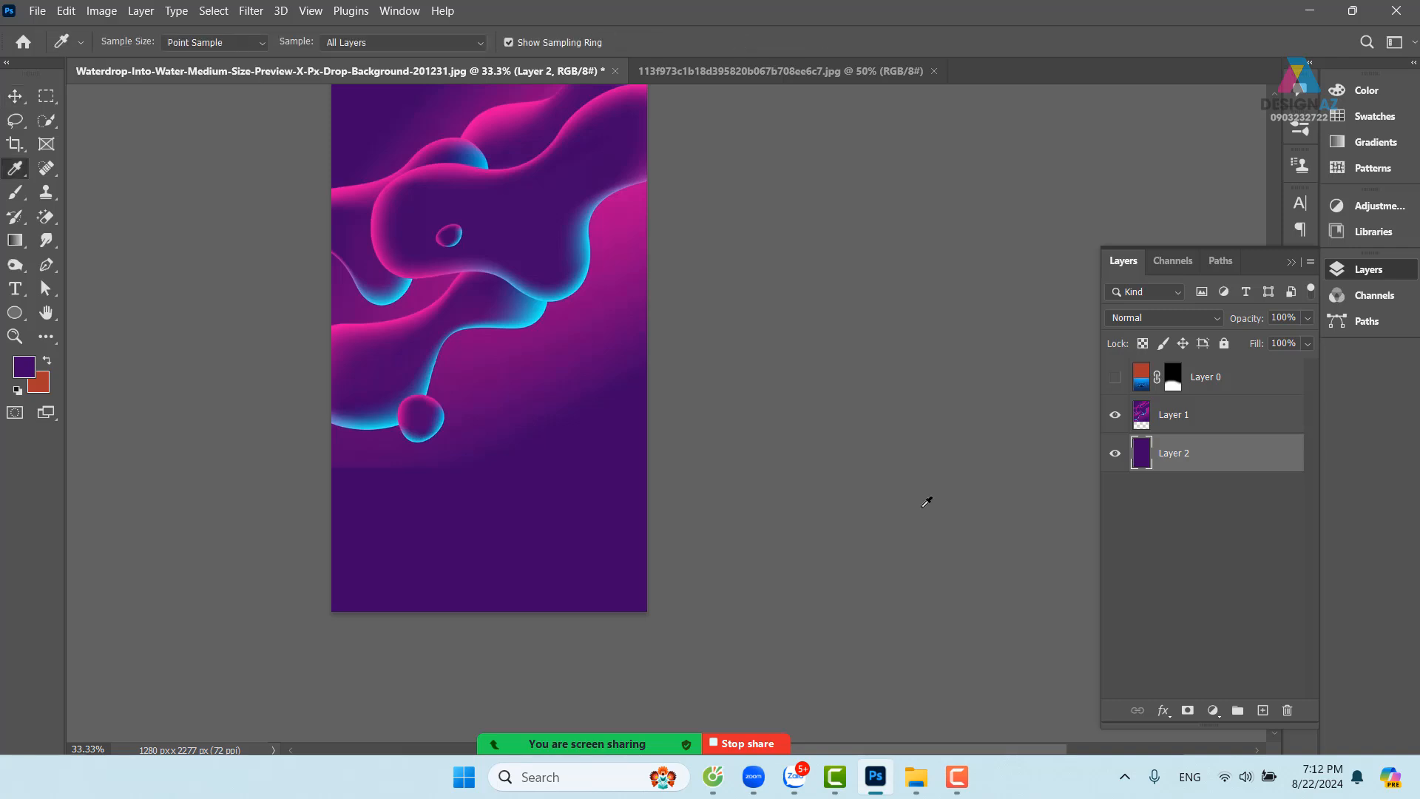
pyautogui.click(1114, 378)
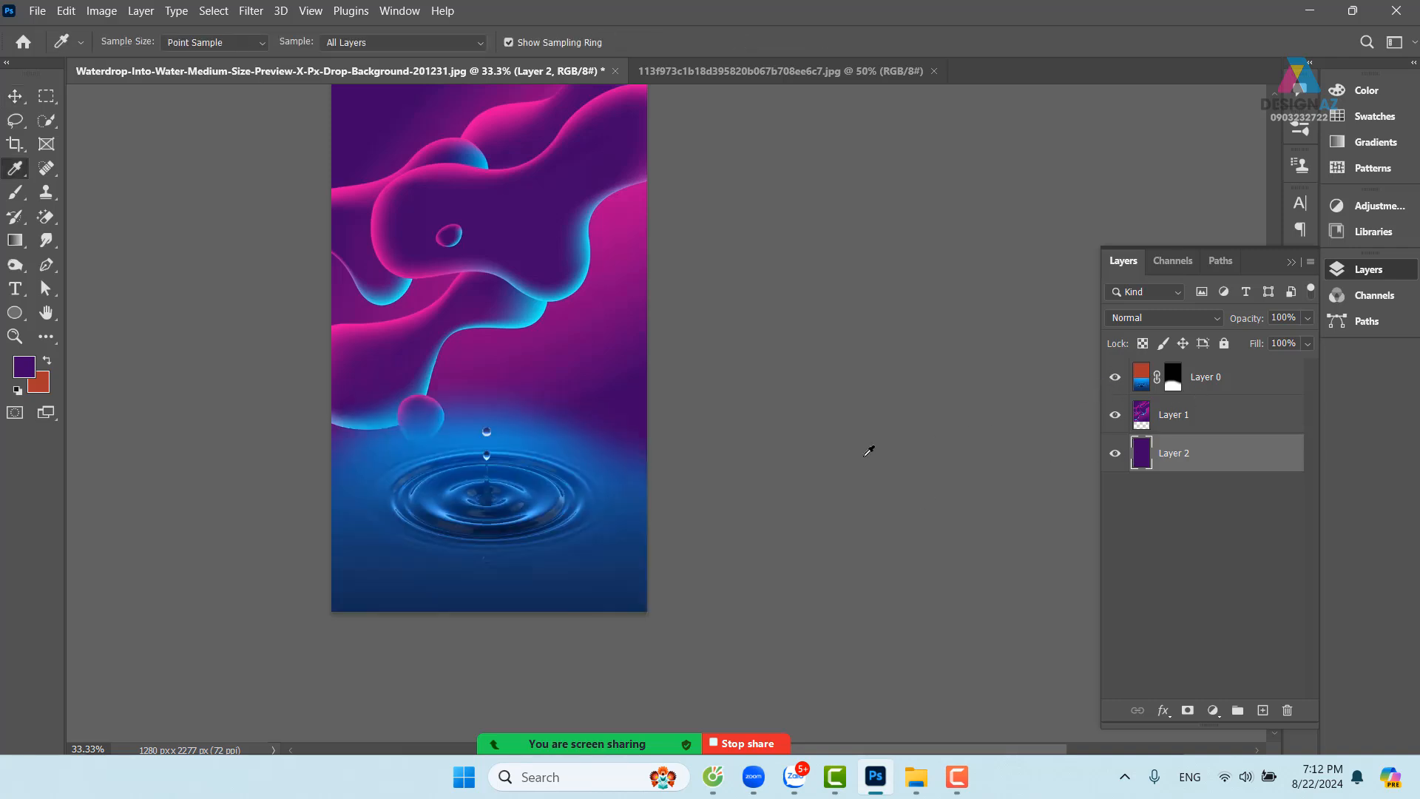
pyautogui.click(15, 99)
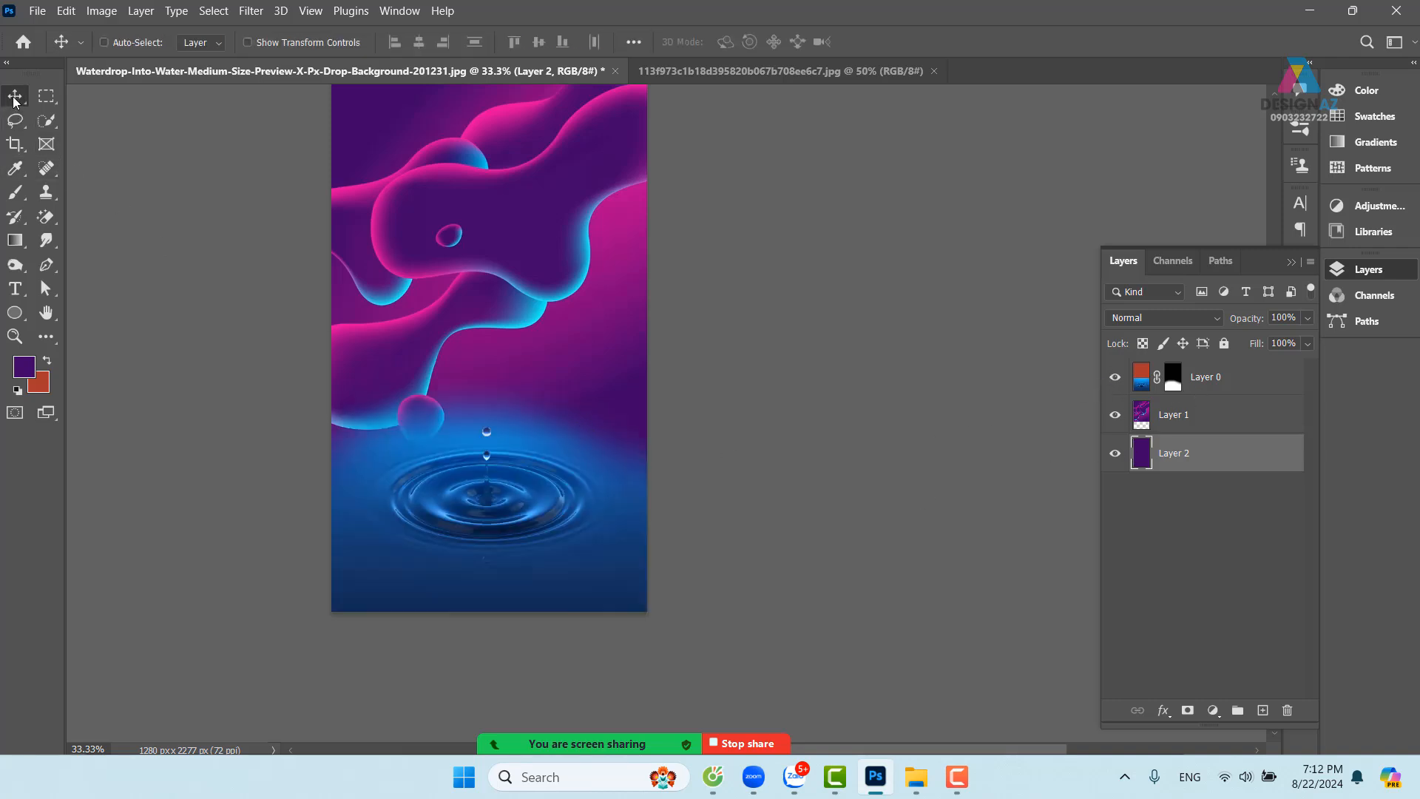
# Paint black on Layer 0's mask with the soft 569 px brush at 54% opacity to soften the blue glow above the ripples
pyautogui.rightClick(636, 501)
pyautogui.click(665, 504)
pyautogui.click(1171, 386)
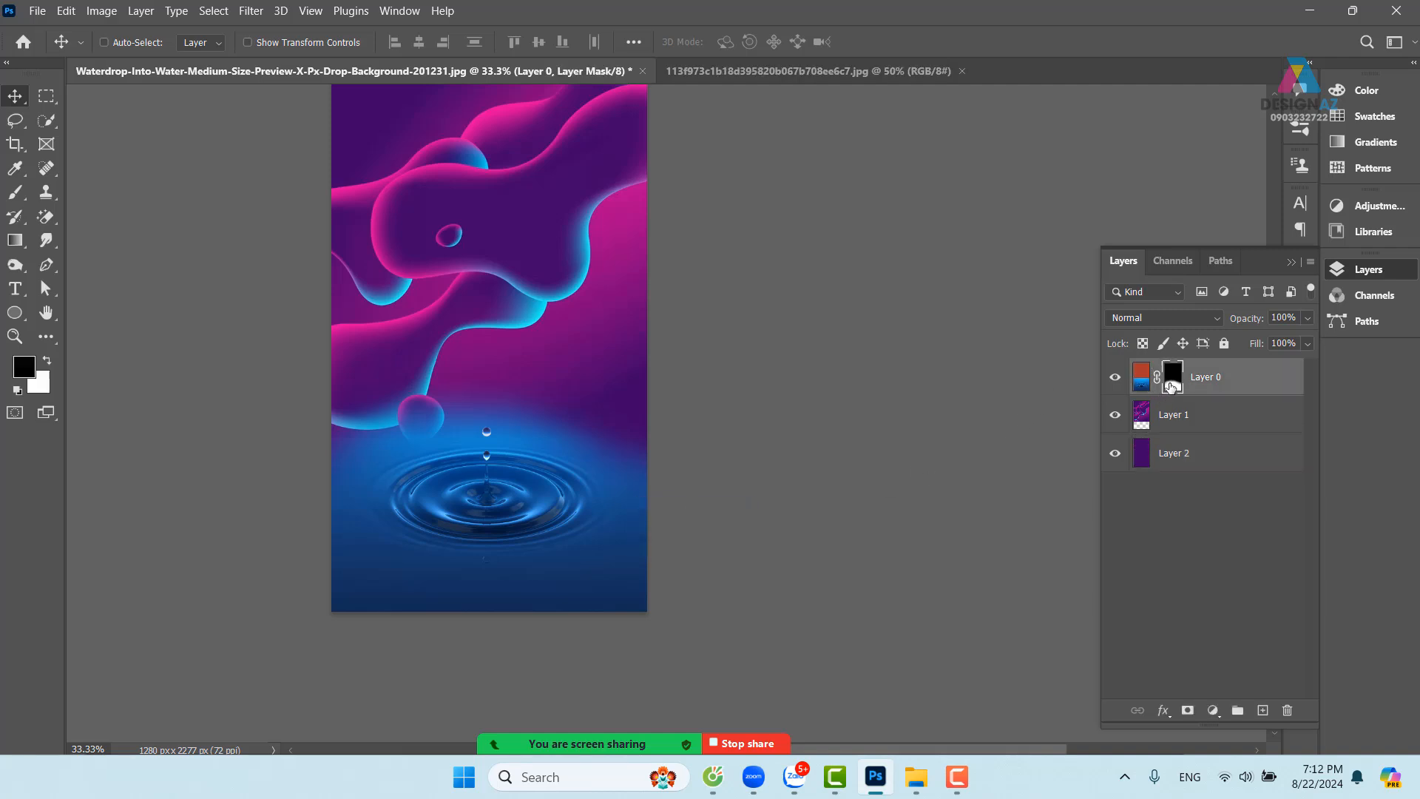
pyautogui.press('b')
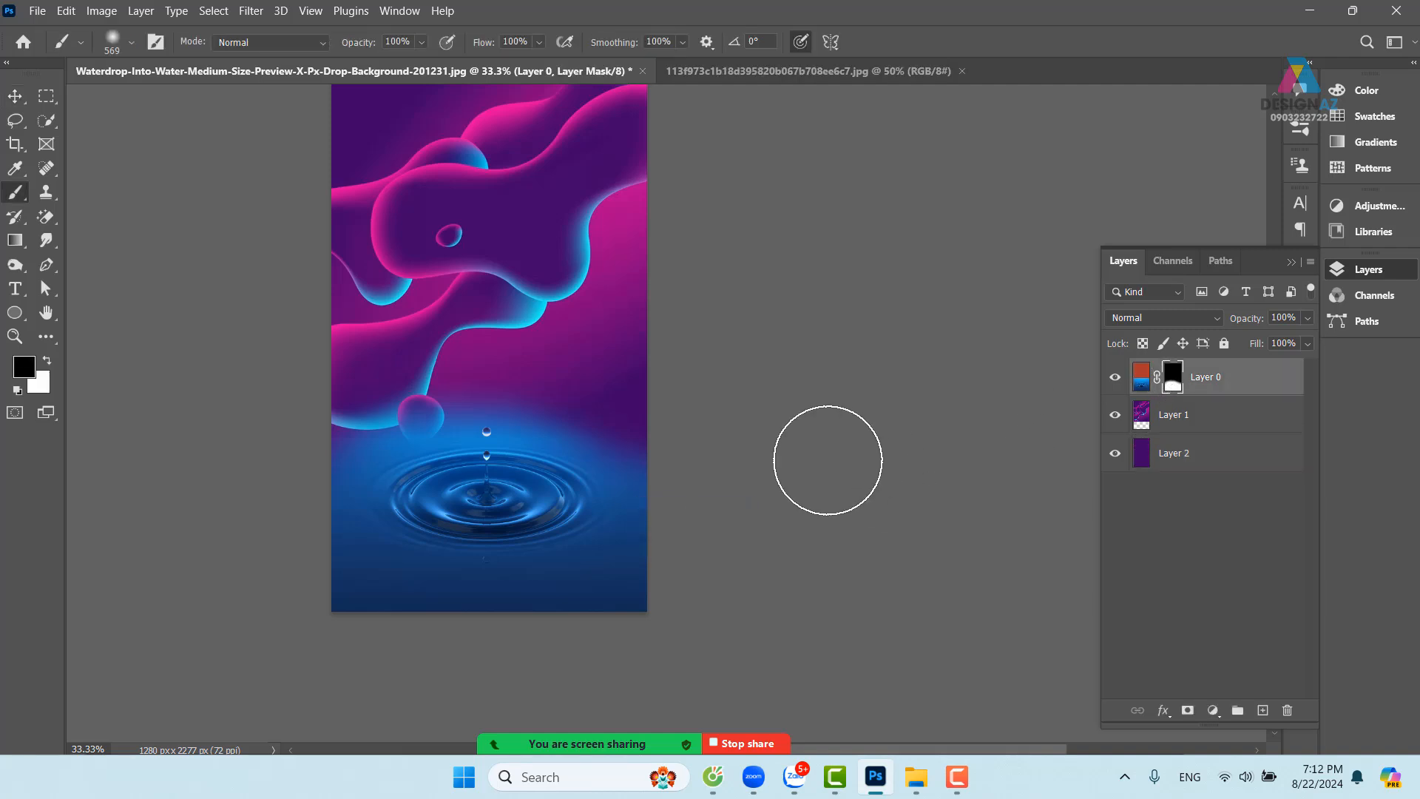
pyautogui.click(421, 42)
pyautogui.moveTo(411, 67); pyautogui.dragTo(400, 65)
pyautogui.click(506, 364)
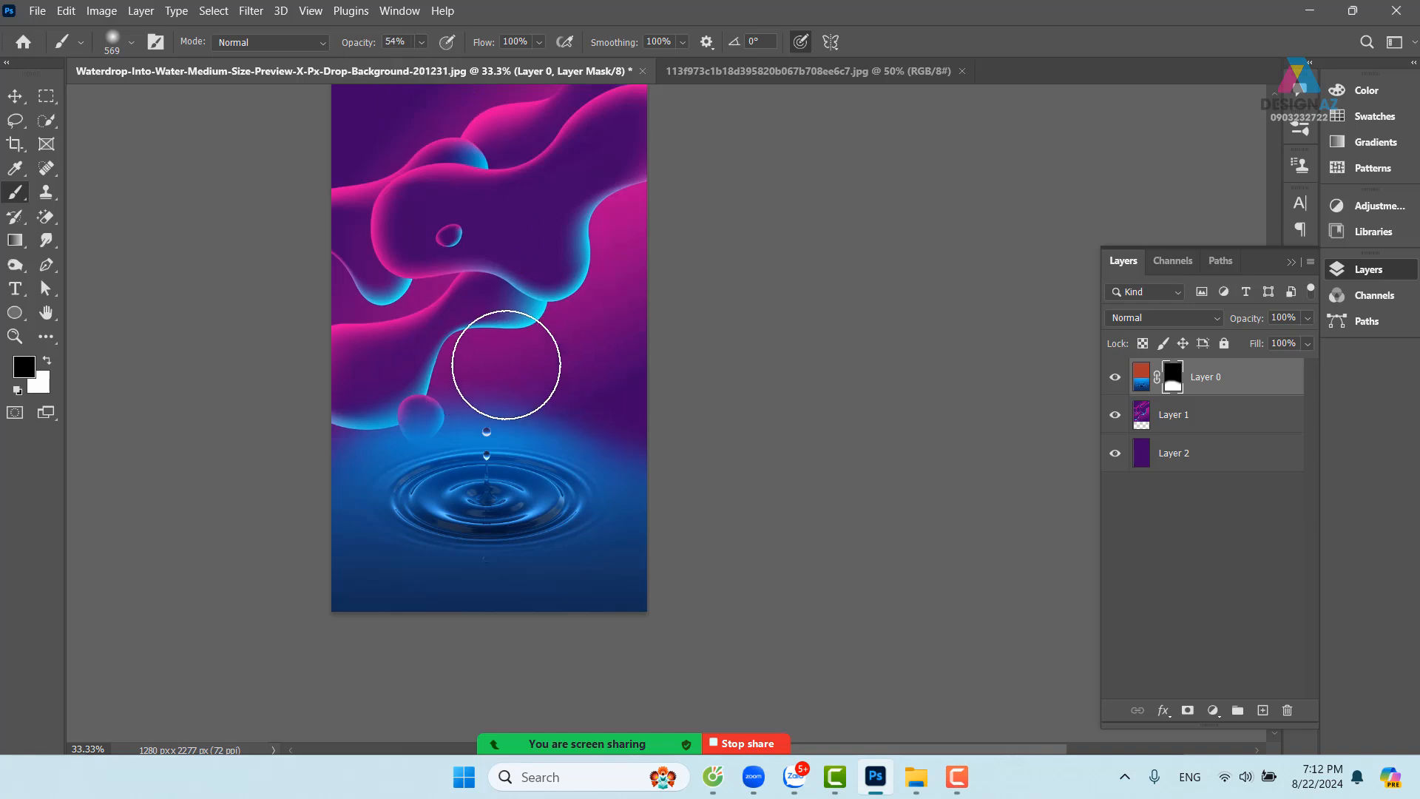
pyautogui.click(541, 389)
pyautogui.moveTo(348, 447); pyautogui.dragTo(308, 459)
pyautogui.moveTo(415, 419); pyautogui.dragTo(493, 411)
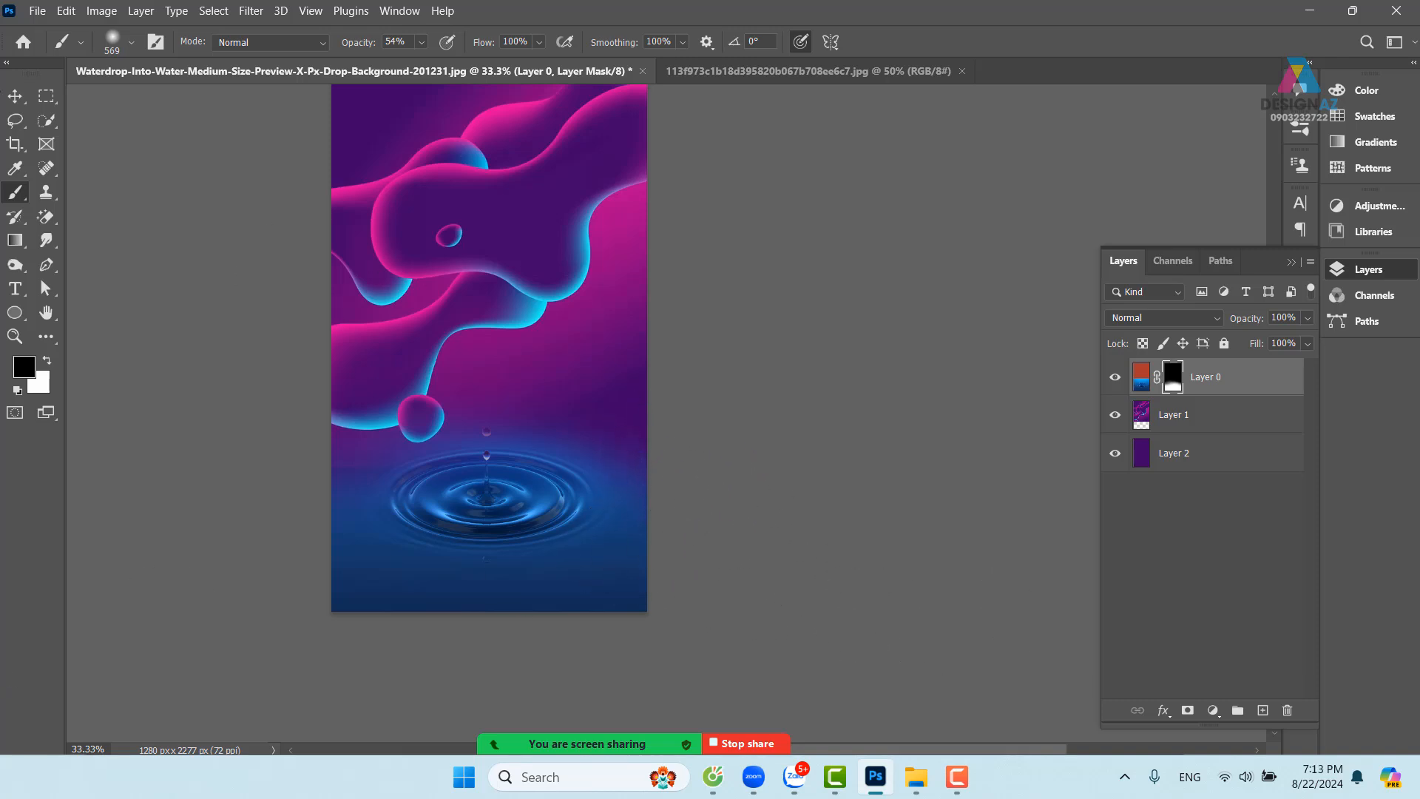
pyautogui.click(15, 95)
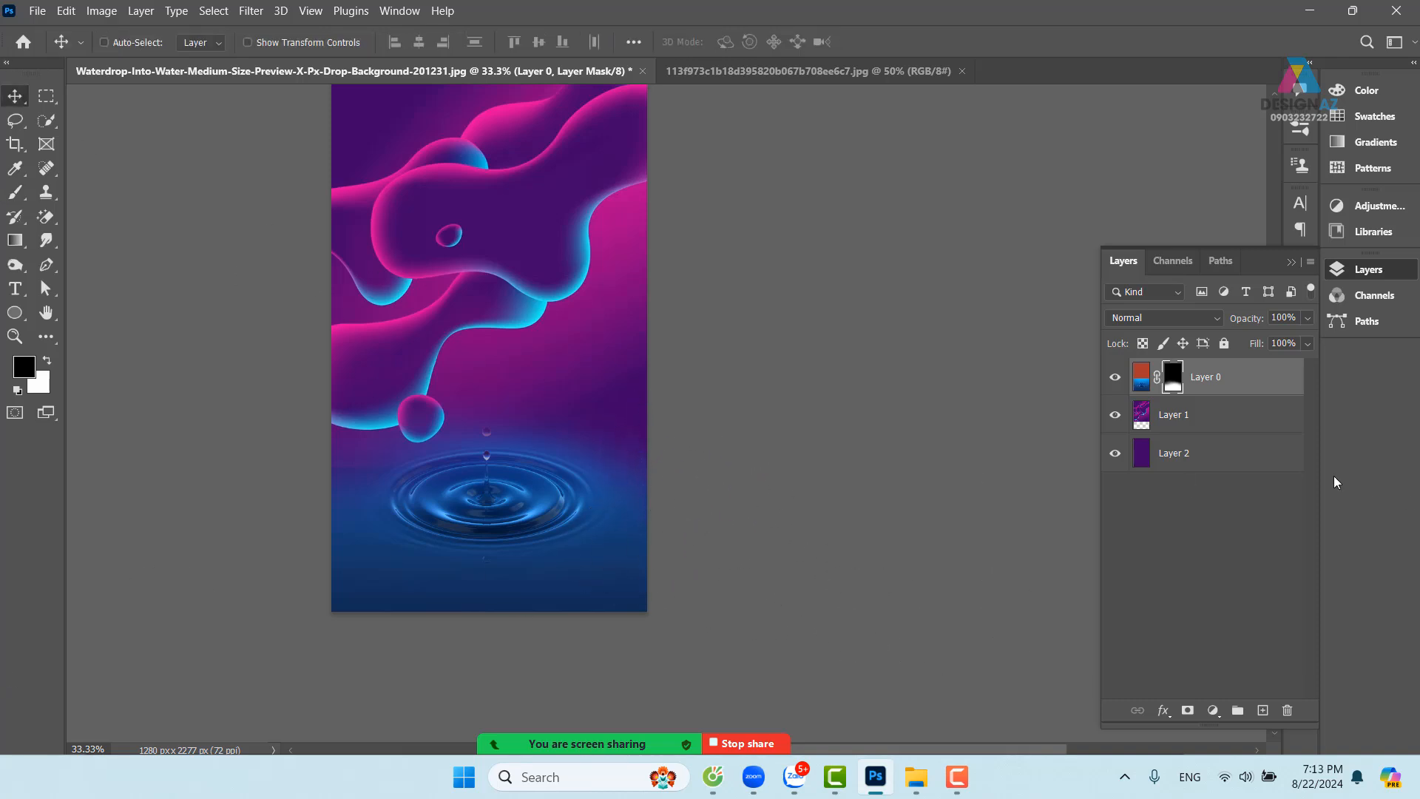
# Add a layer mask to Layer 1 and apply a short vertical white-to-black gradient to fade its lower edge into Layer 2
pyautogui.click(1194, 416)
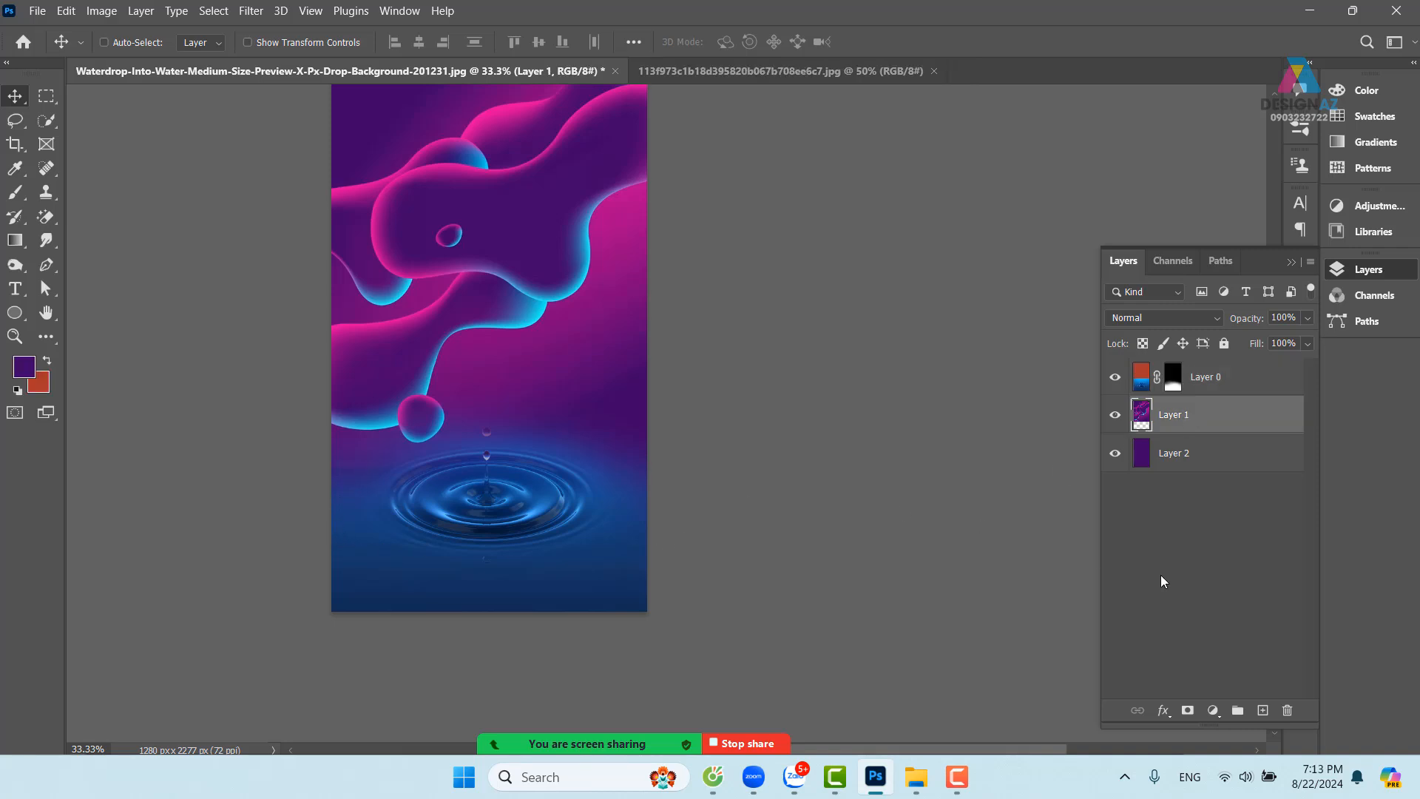
pyautogui.click(1187, 710)
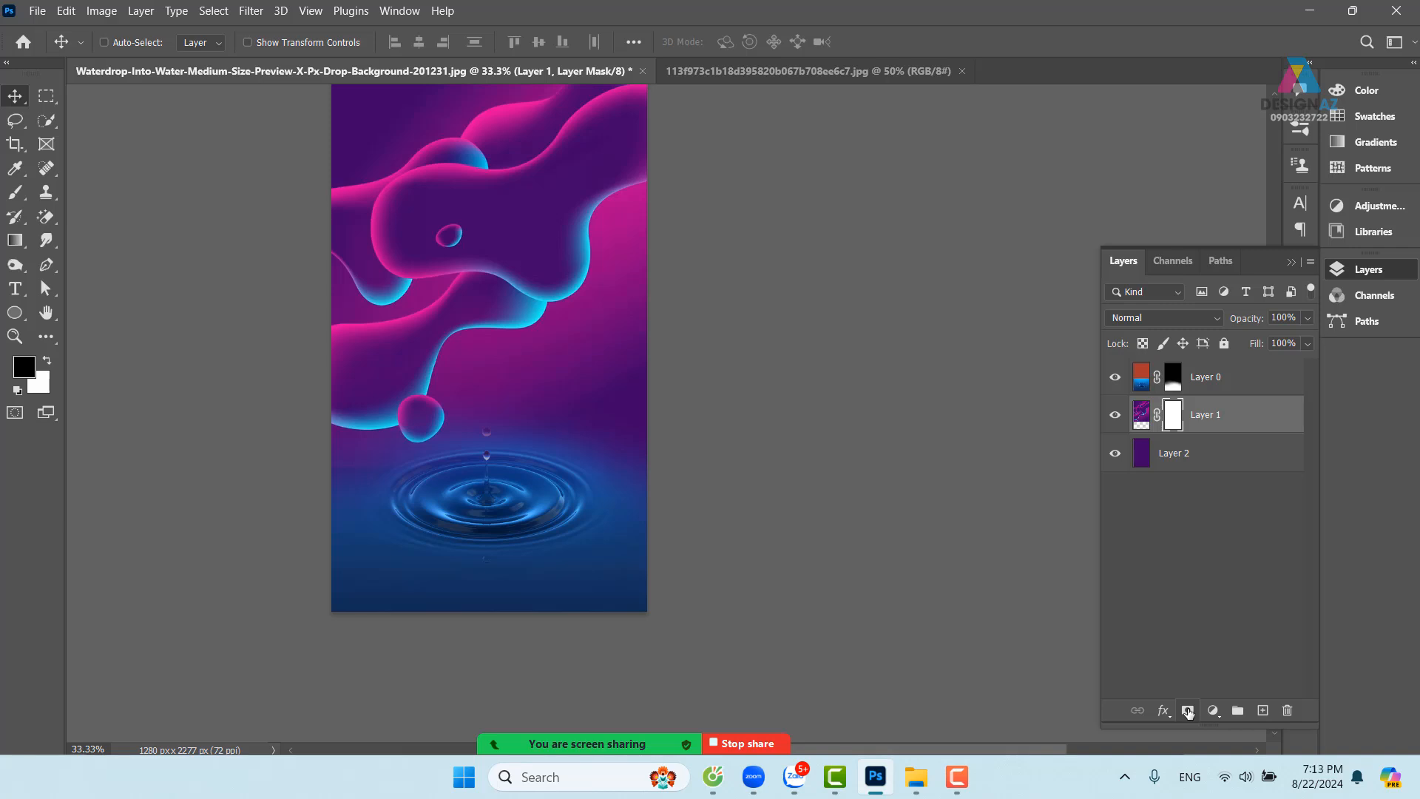
pyautogui.press('g')
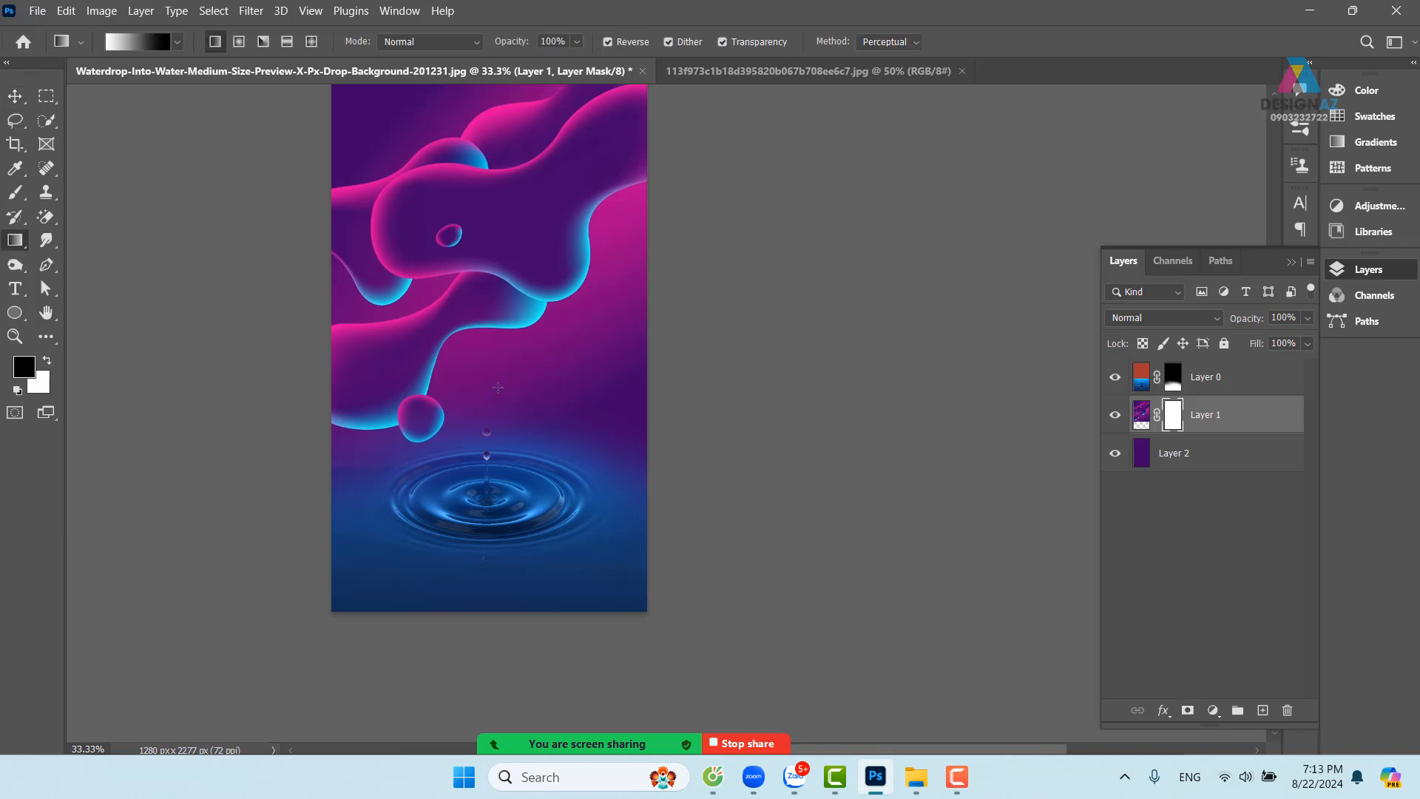
pyautogui.moveTo(497, 387); pyautogui.dragTo(510, 486)
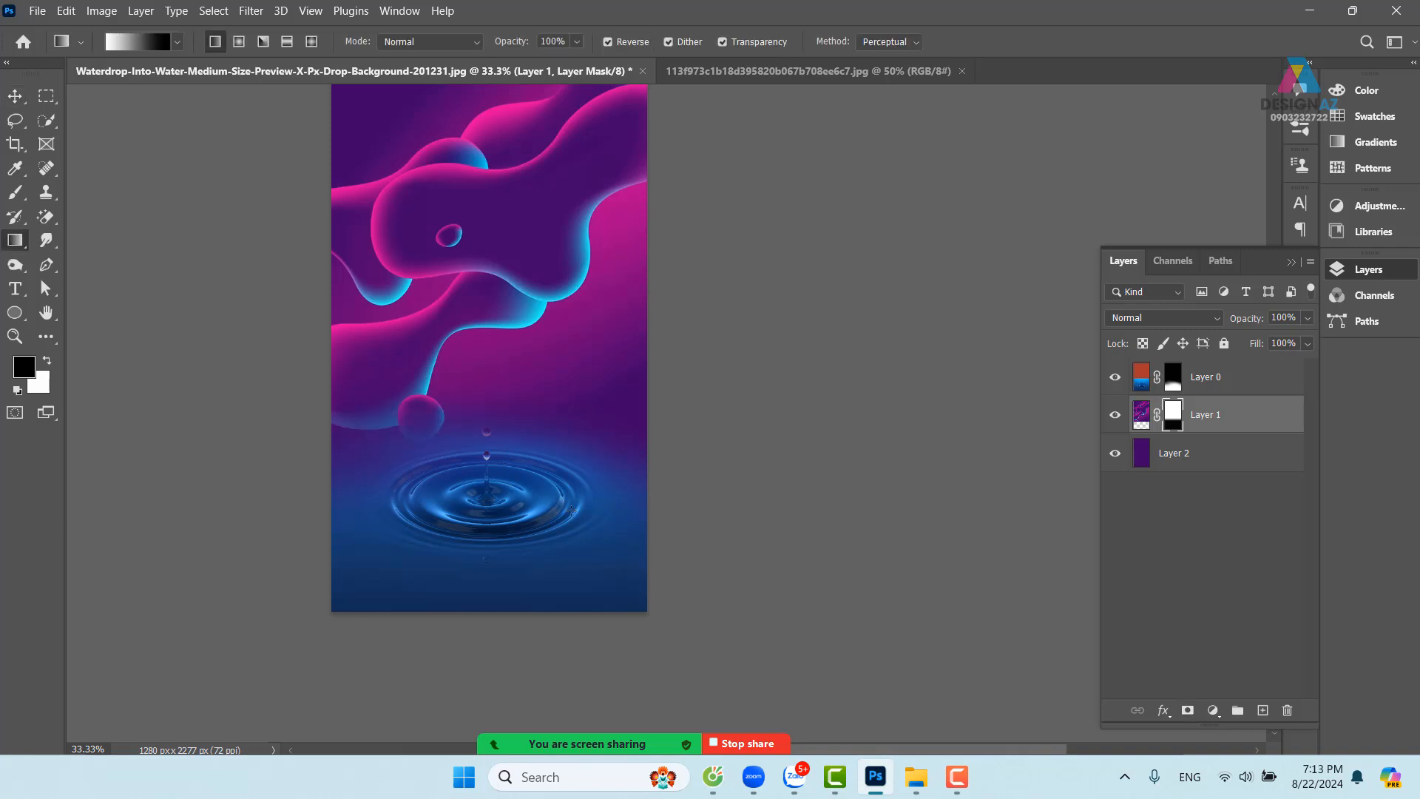
pyautogui.click(14, 95)
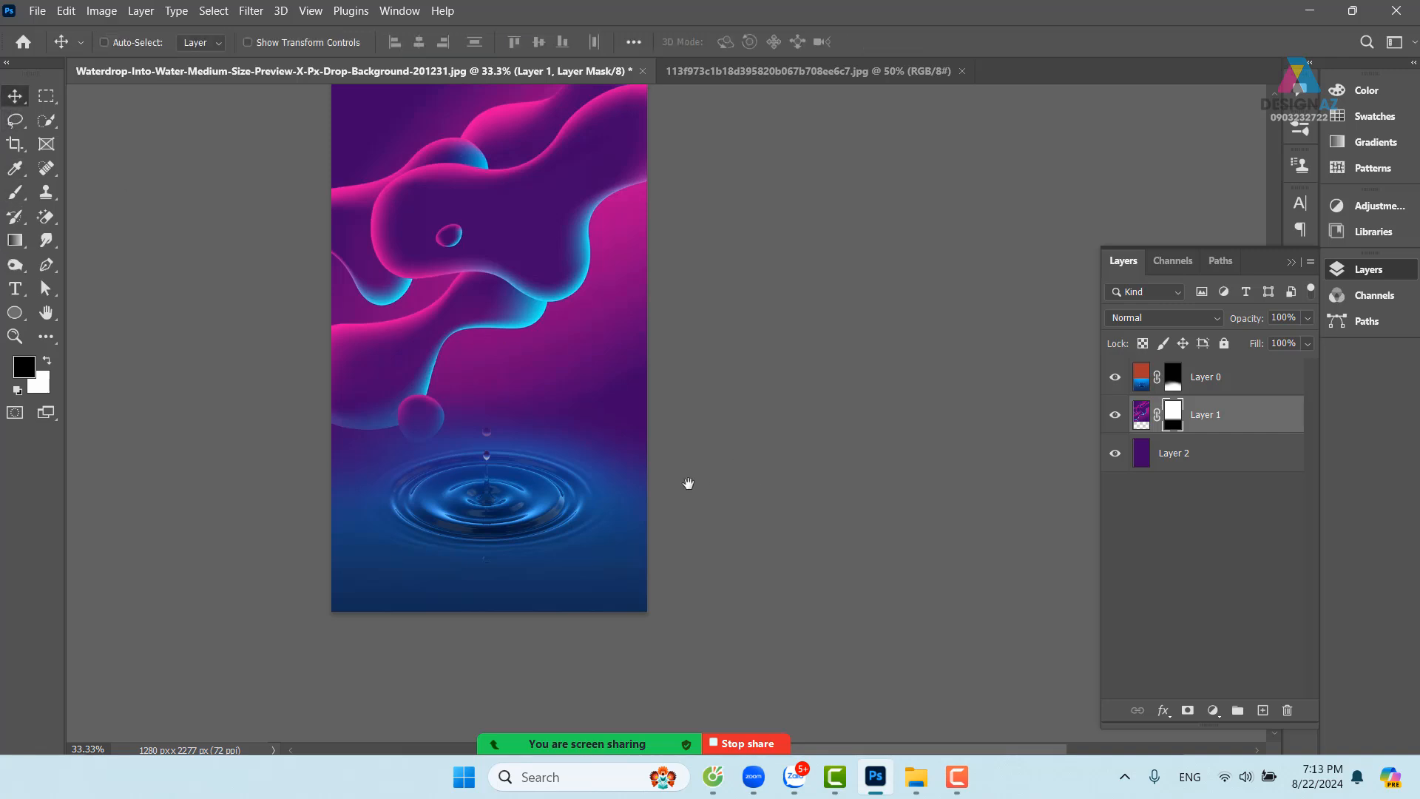
pyautogui.moveTo(687, 484); pyautogui.dragTo(722, 508)
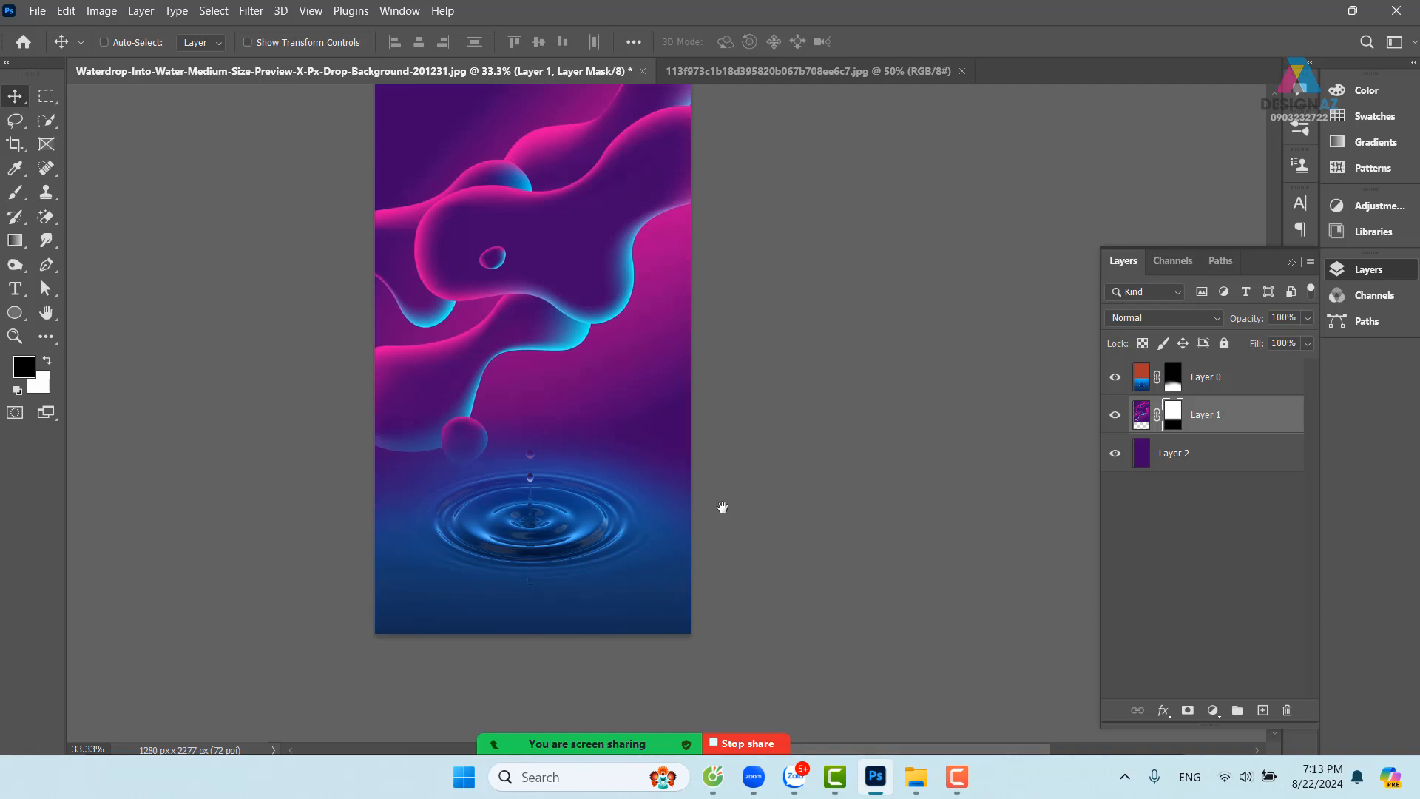
# Add a Hue/Saturation adjustment layer above Layer 0, try a hue of +17 on the whole image, and undo the shift
pyautogui.click(1266, 383)
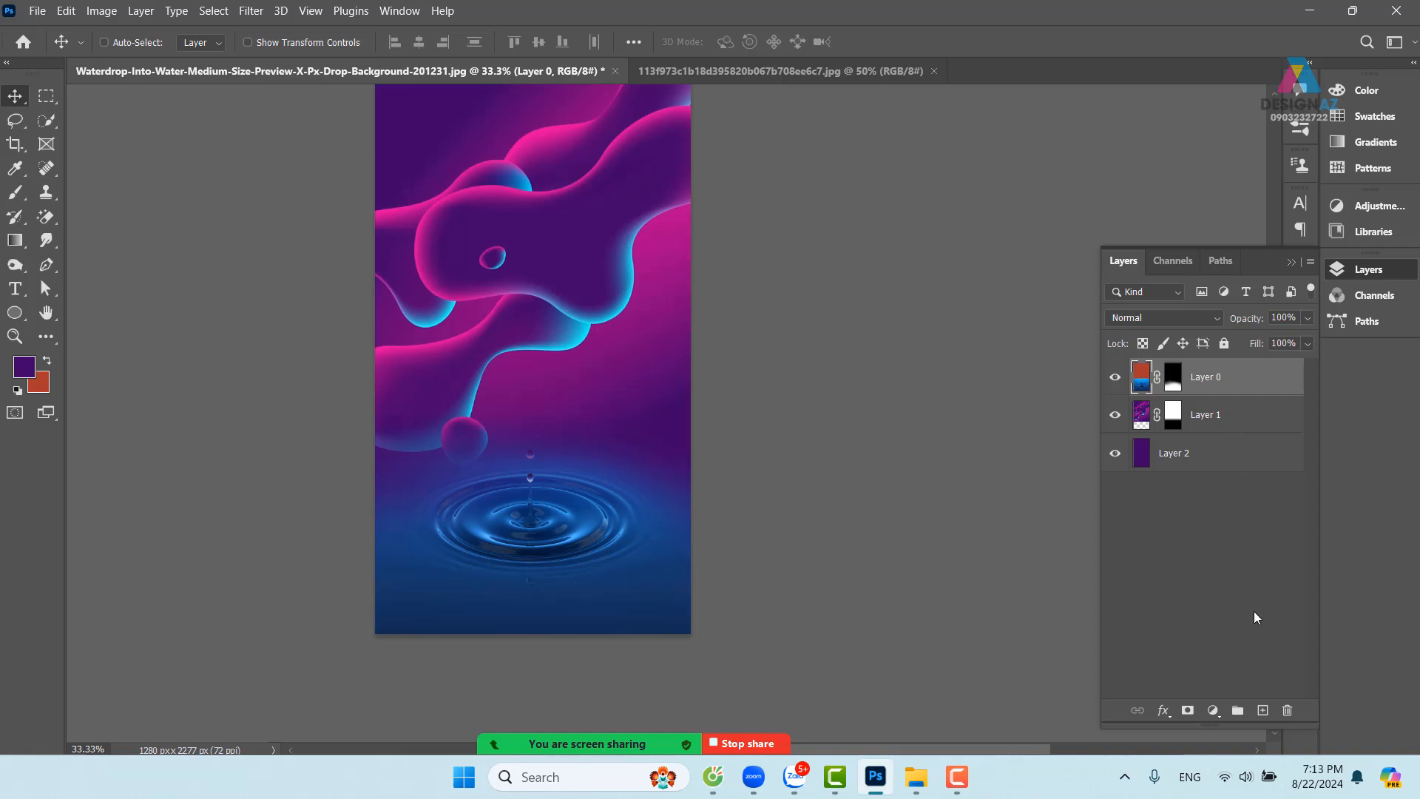
pyautogui.click(1215, 712)
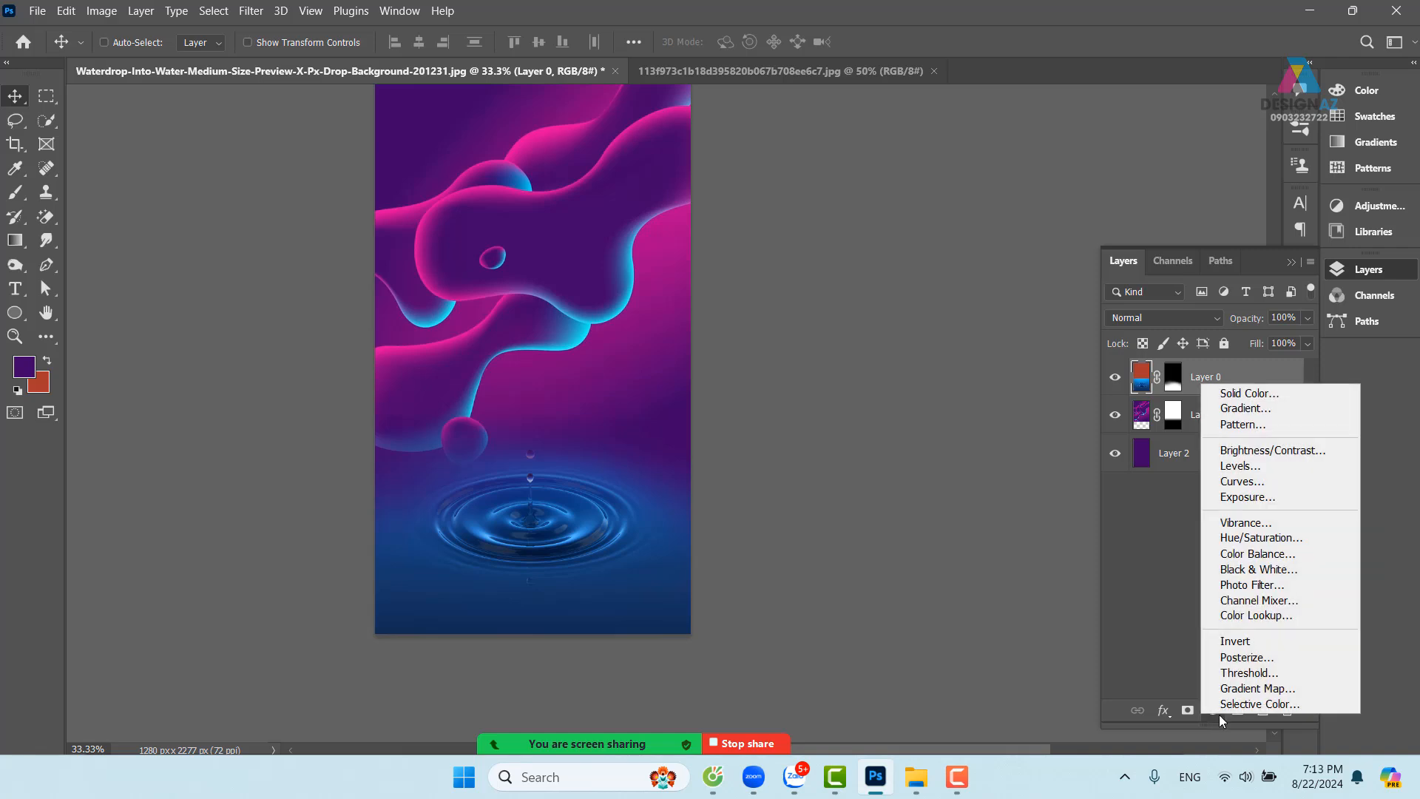
pyautogui.click(1315, 539)
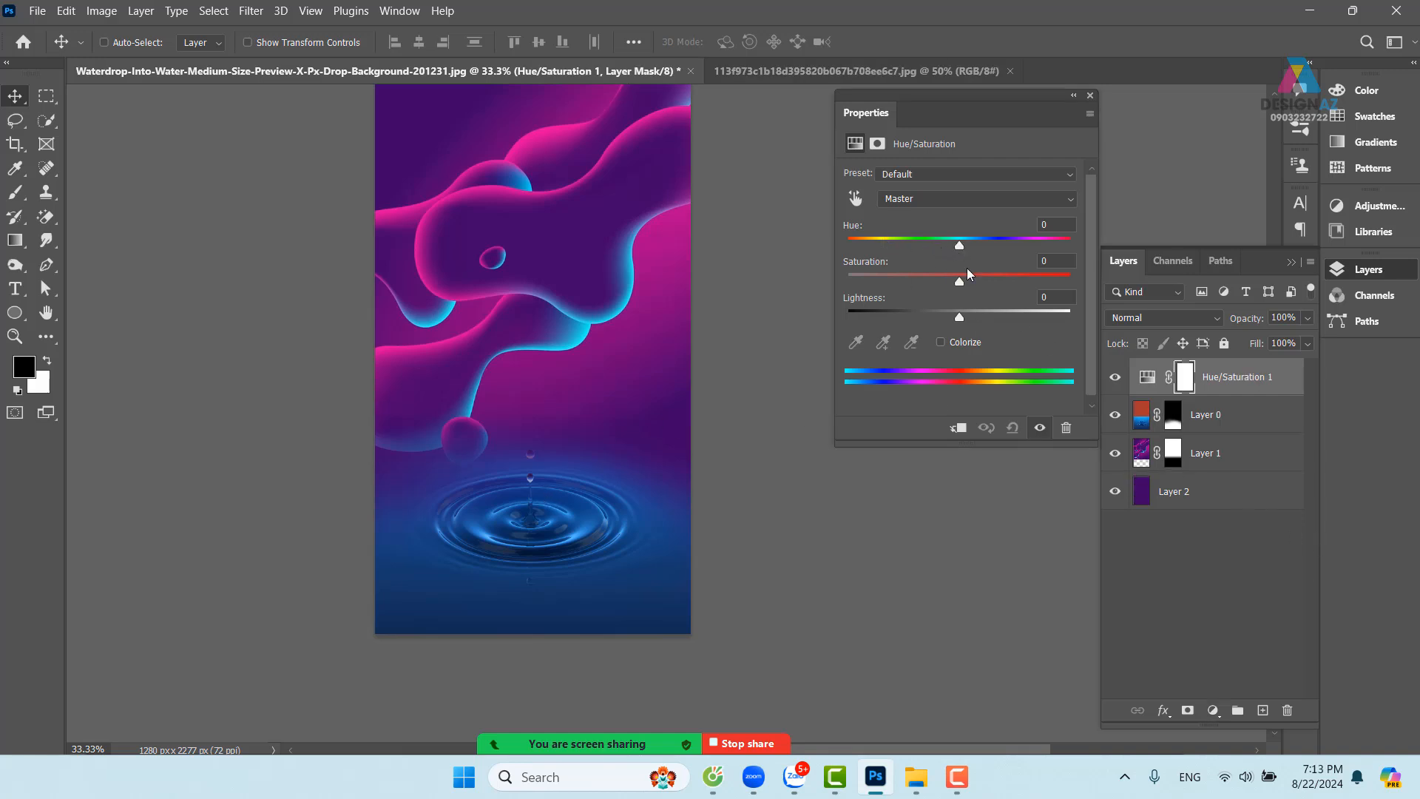
pyautogui.moveTo(959, 245); pyautogui.dragTo(979, 250)
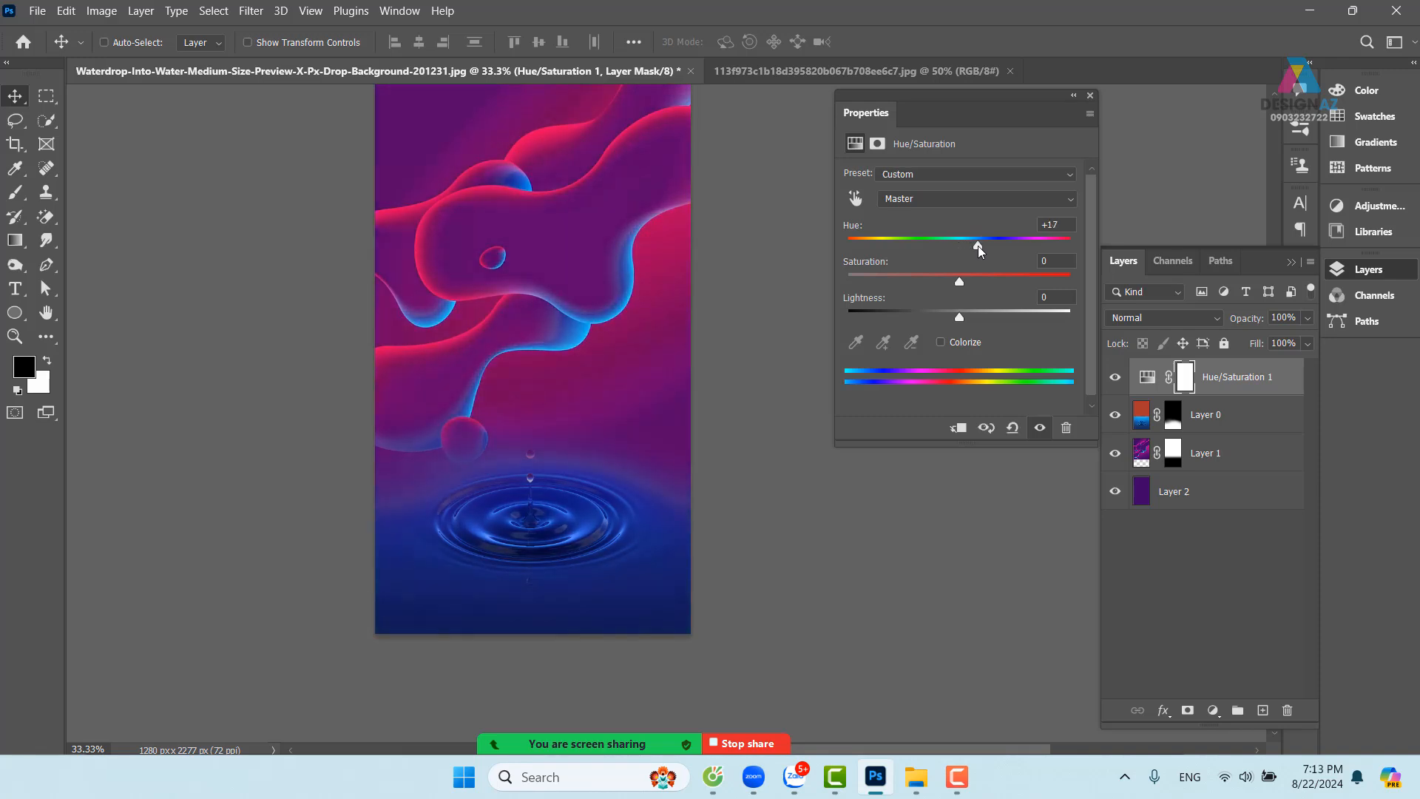
pyautogui.hotkey('ctrl', 'z')
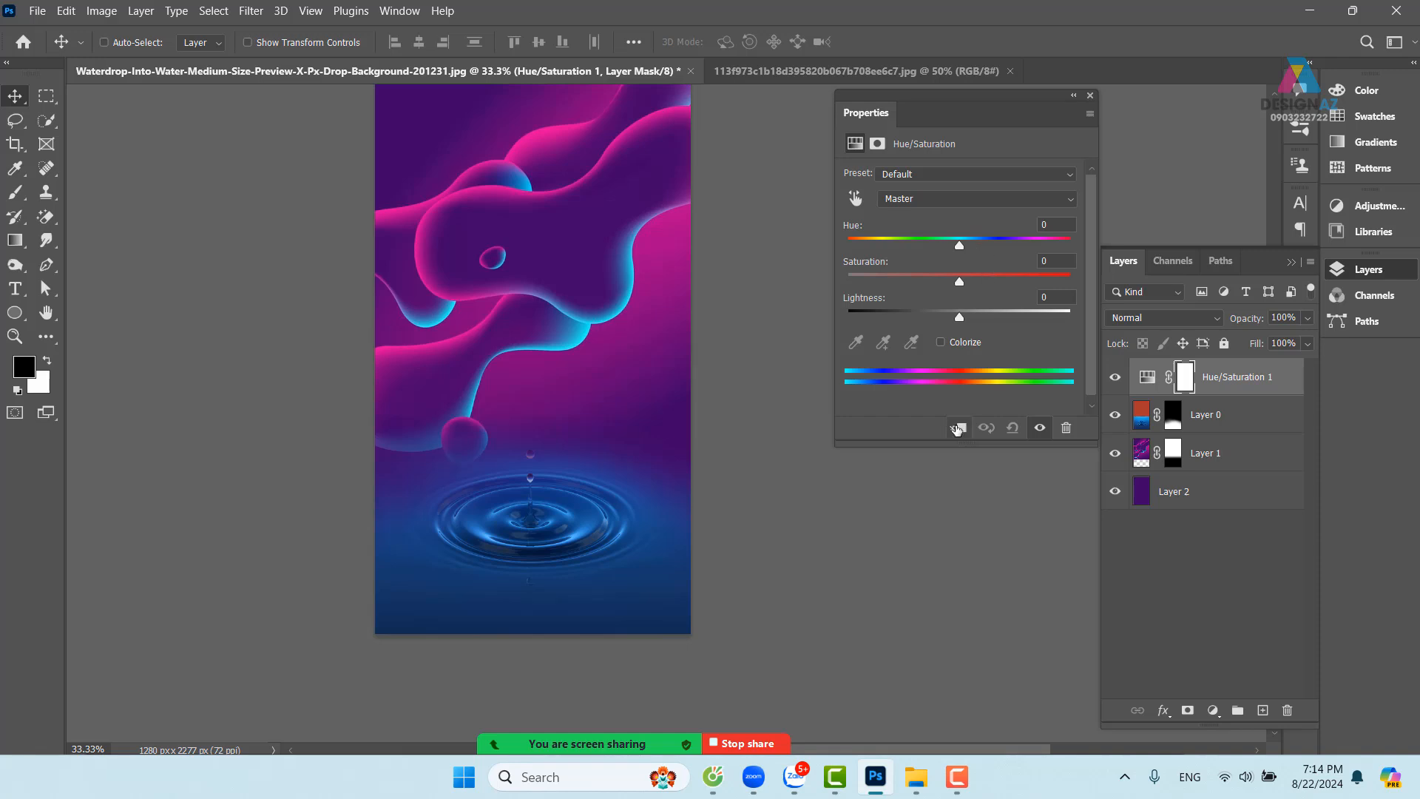
# Clip the Hue/Saturation adjustment to Layer 0, try tinting the water purple with hue about +84 and slightly lower saturation, and undo the tint
pyautogui.click(957, 429)
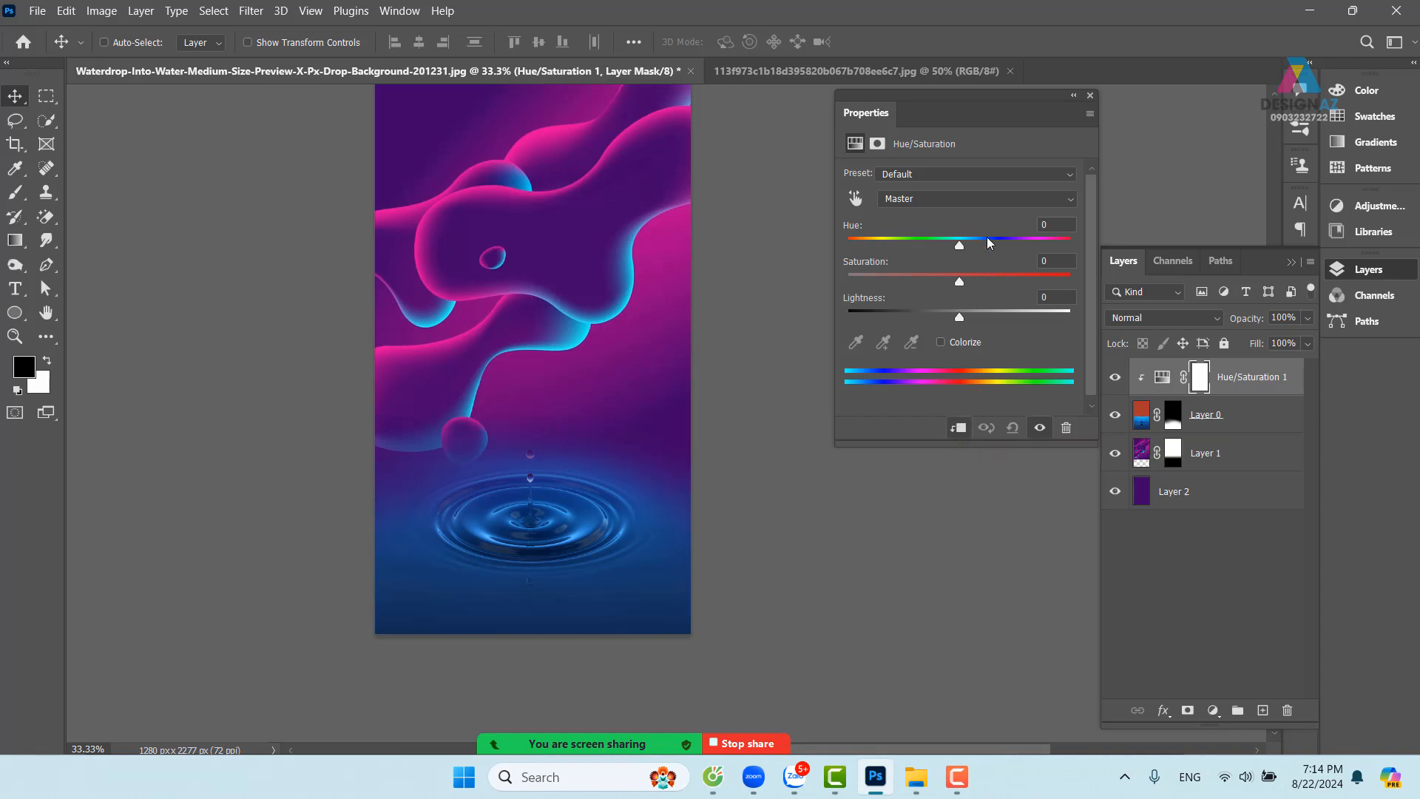
pyautogui.moveTo(960, 244); pyautogui.dragTo(1027, 248)
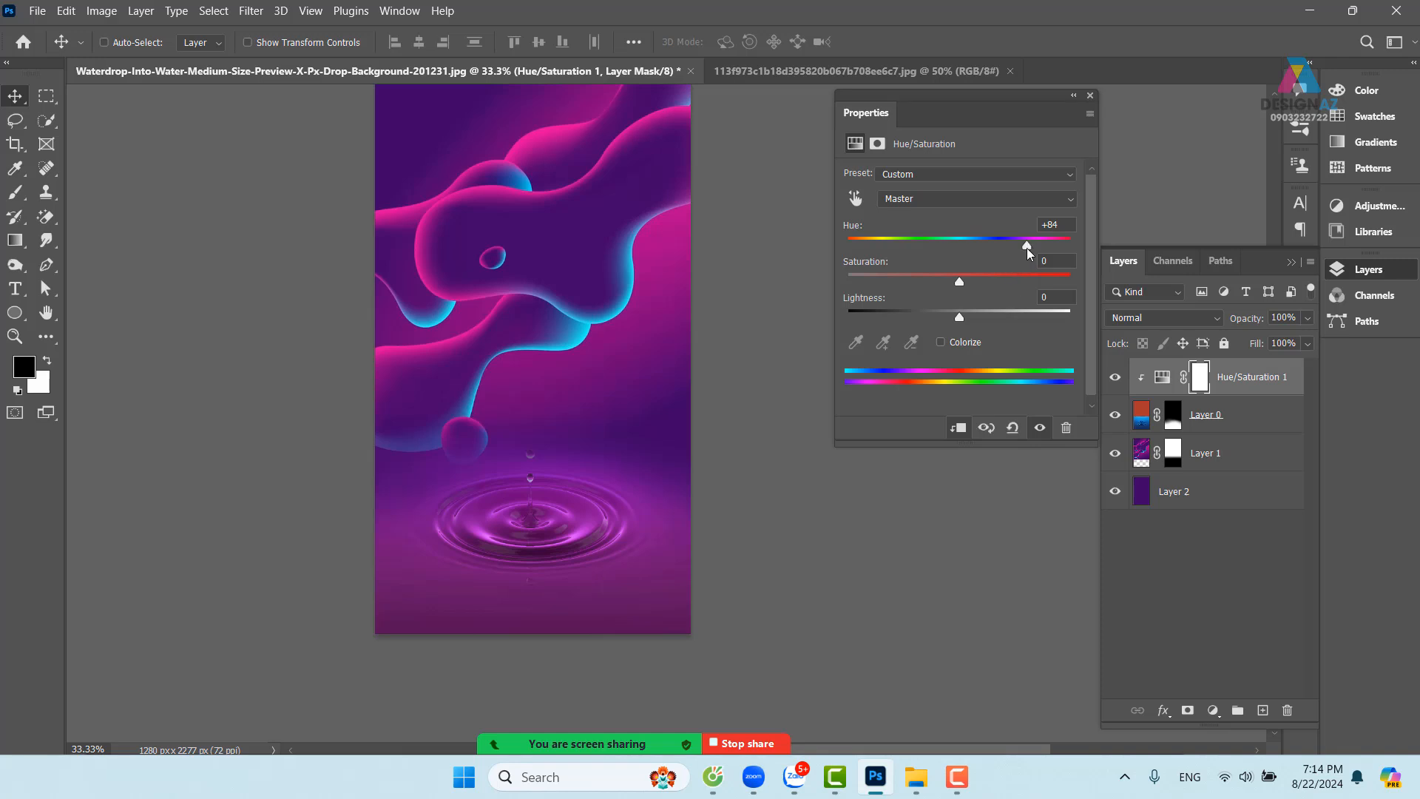
pyautogui.moveTo(1026, 247); pyautogui.dragTo(1024, 248)
pyautogui.moveTo(960, 278)
pyautogui.mouseDown()
pyautogui.moveTo(1050, 278)
pyautogui.moveTo(923, 279)
pyautogui.moveTo(950, 279)
pyautogui.mouseUp()
pyautogui.click(1090, 96)
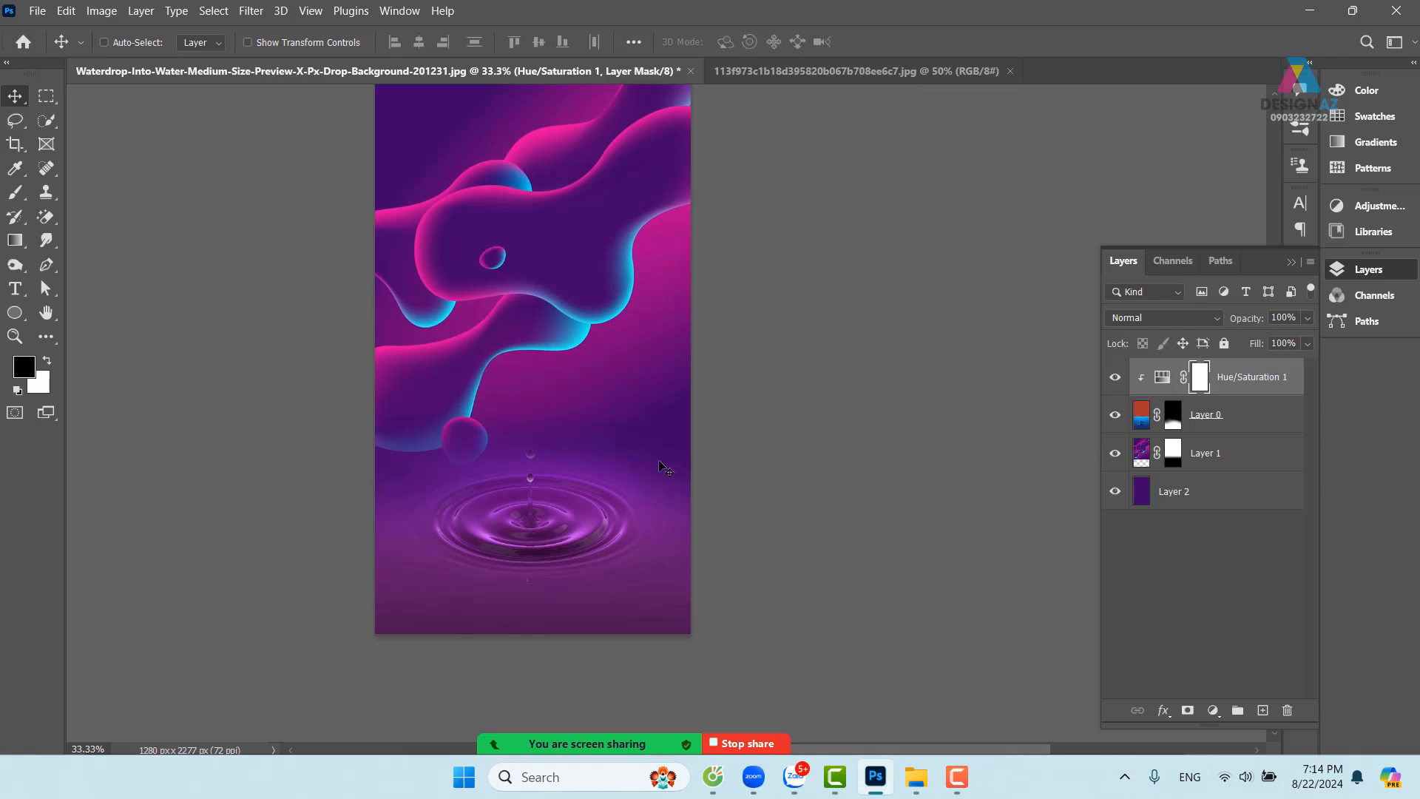
pyautogui.moveTo(634, 451); pyautogui.dragTo(618, 520)
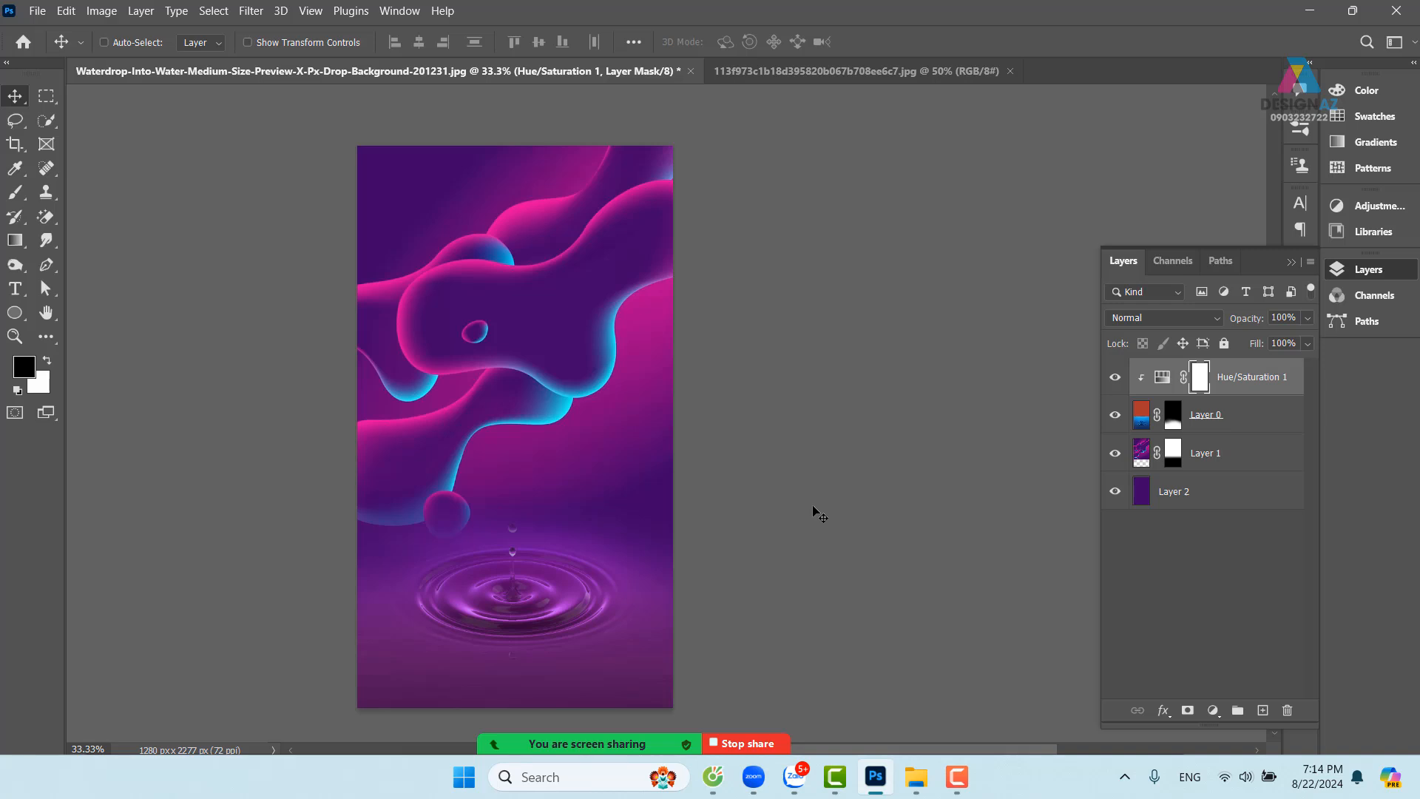
pyautogui.hotkey('ctrl', 'z')
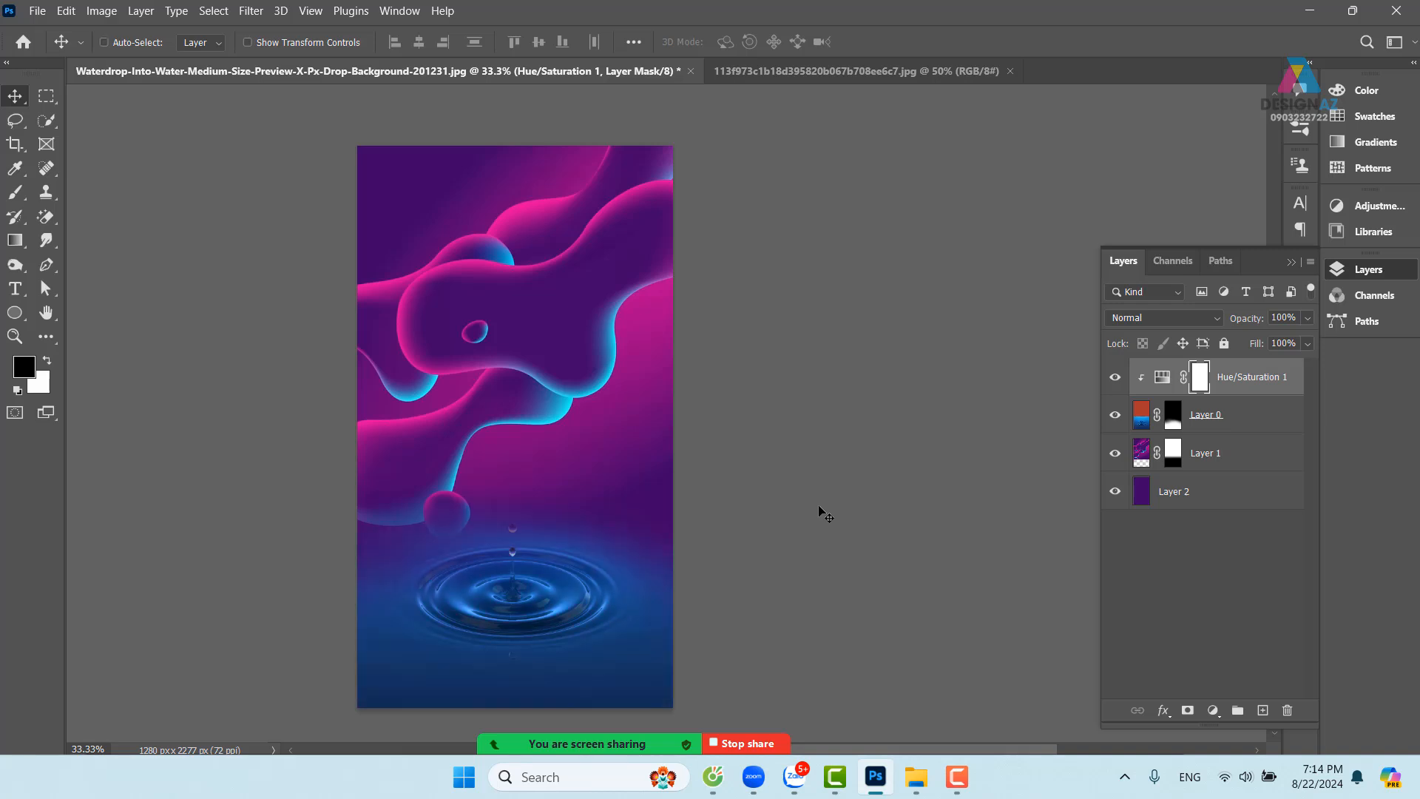
# Delete the Hue/Saturation 1 adjustment layer
pyautogui.moveTo(629, 597); pyautogui.dragTo(672, 520)
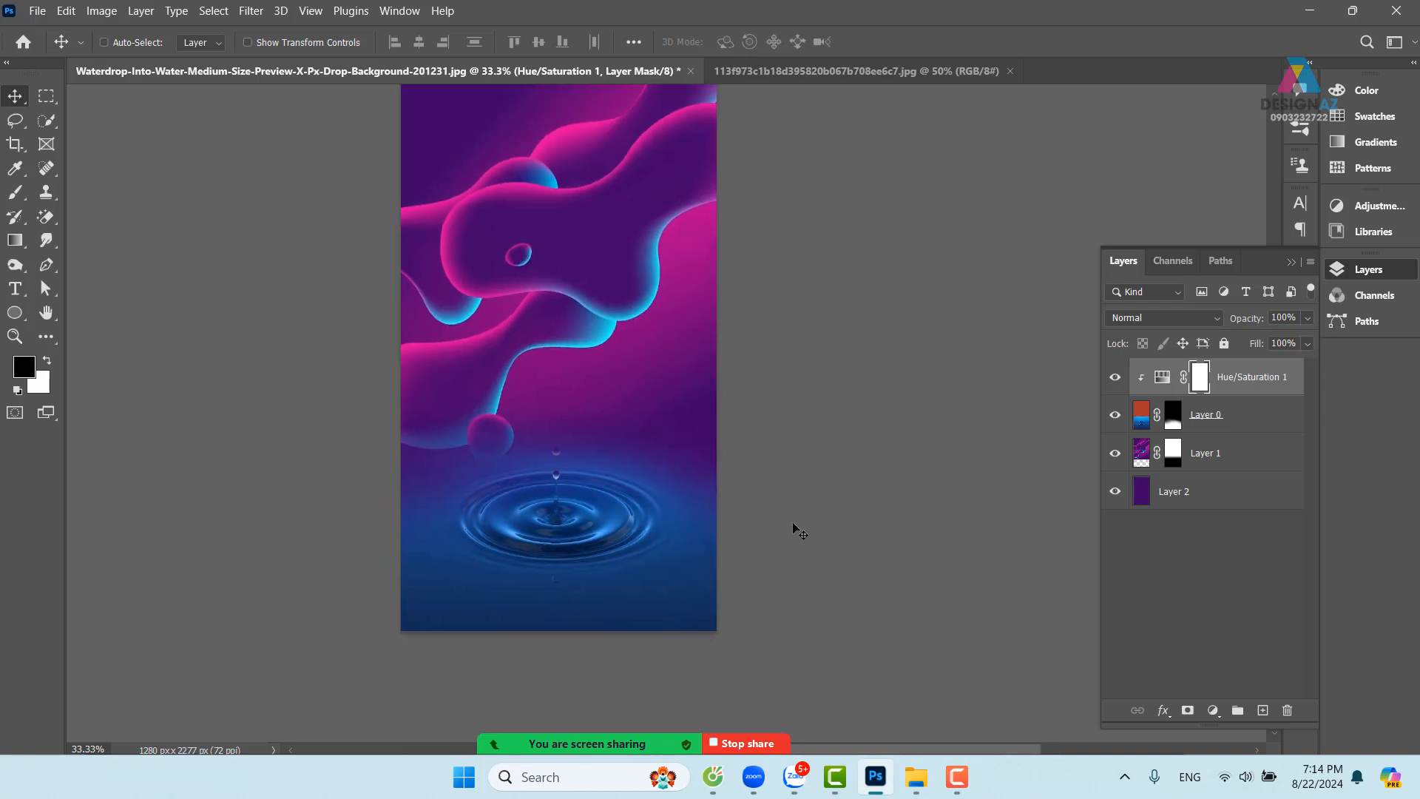
pyautogui.click(1260, 389)
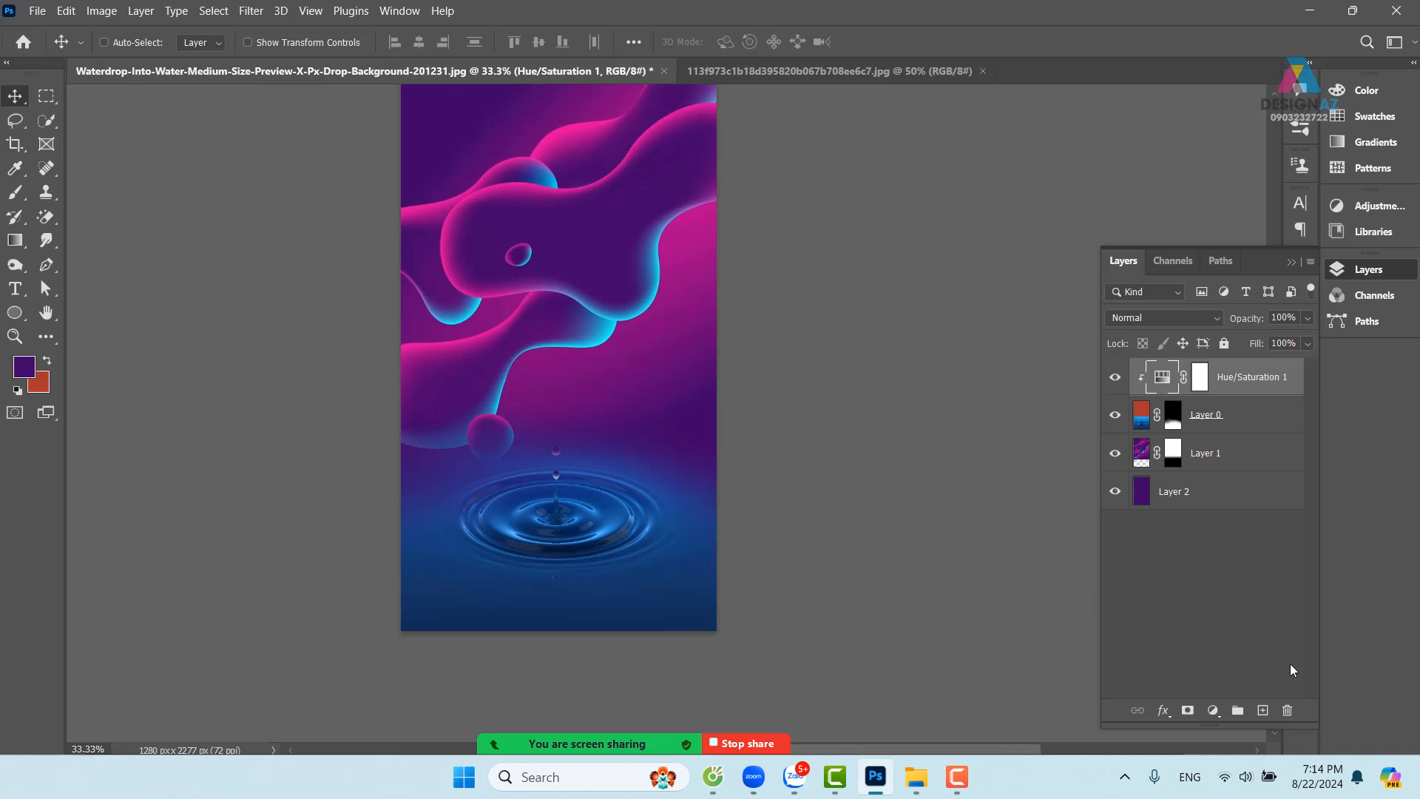
pyautogui.click(1287, 710)
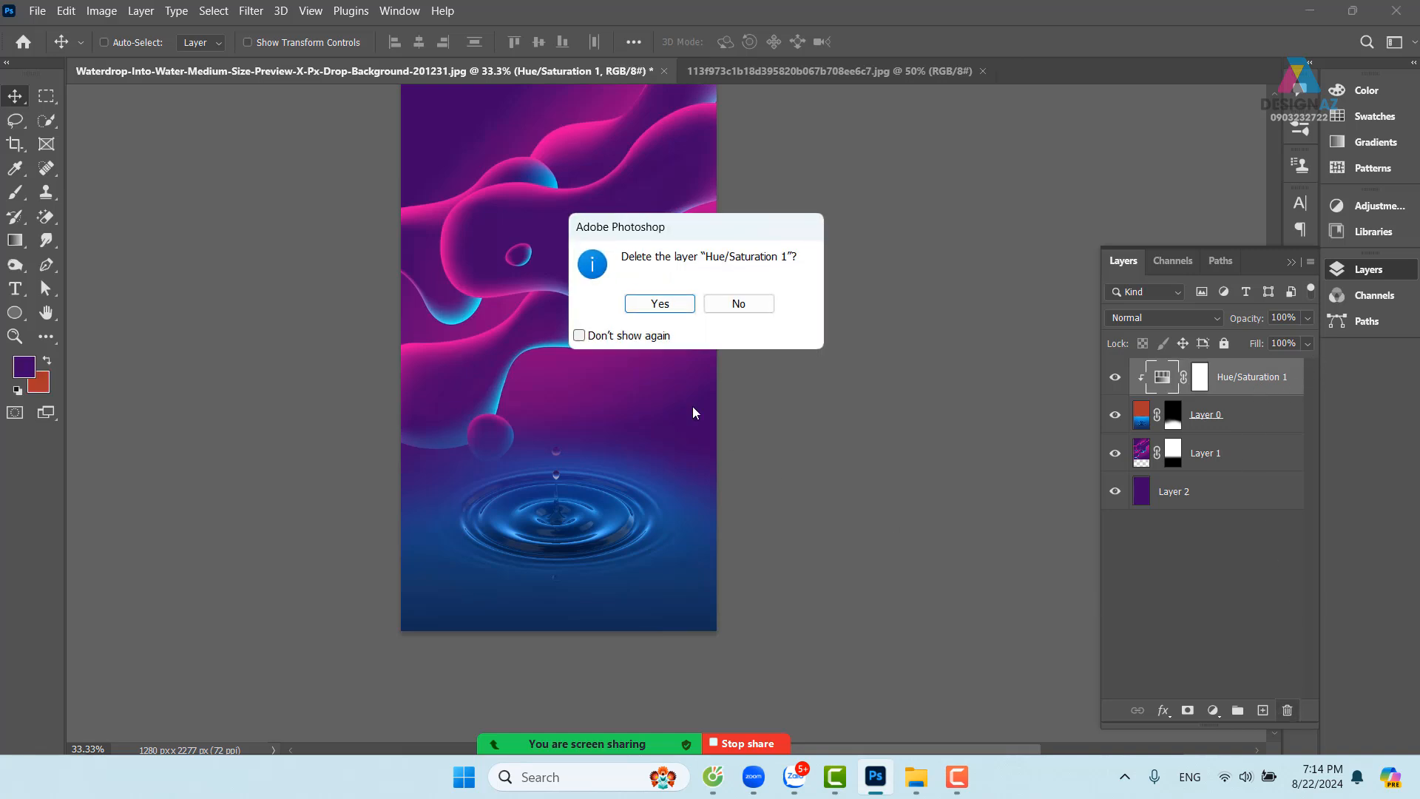
pyautogui.click(675, 305)
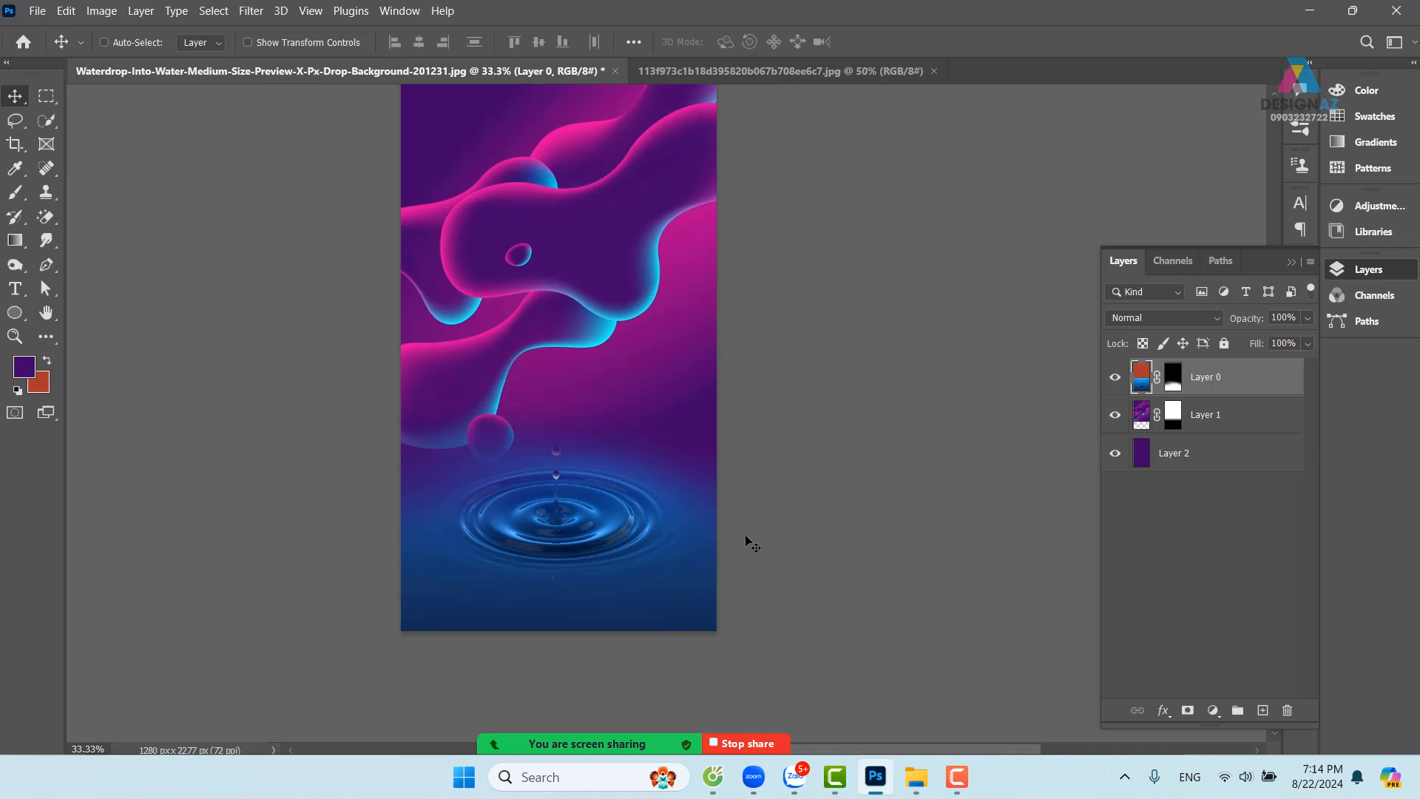
# Open the Redbull.png can image from the Red Bull poster folder
pyautogui.moveTo(659, 373); pyautogui.dragTo(634, 409)
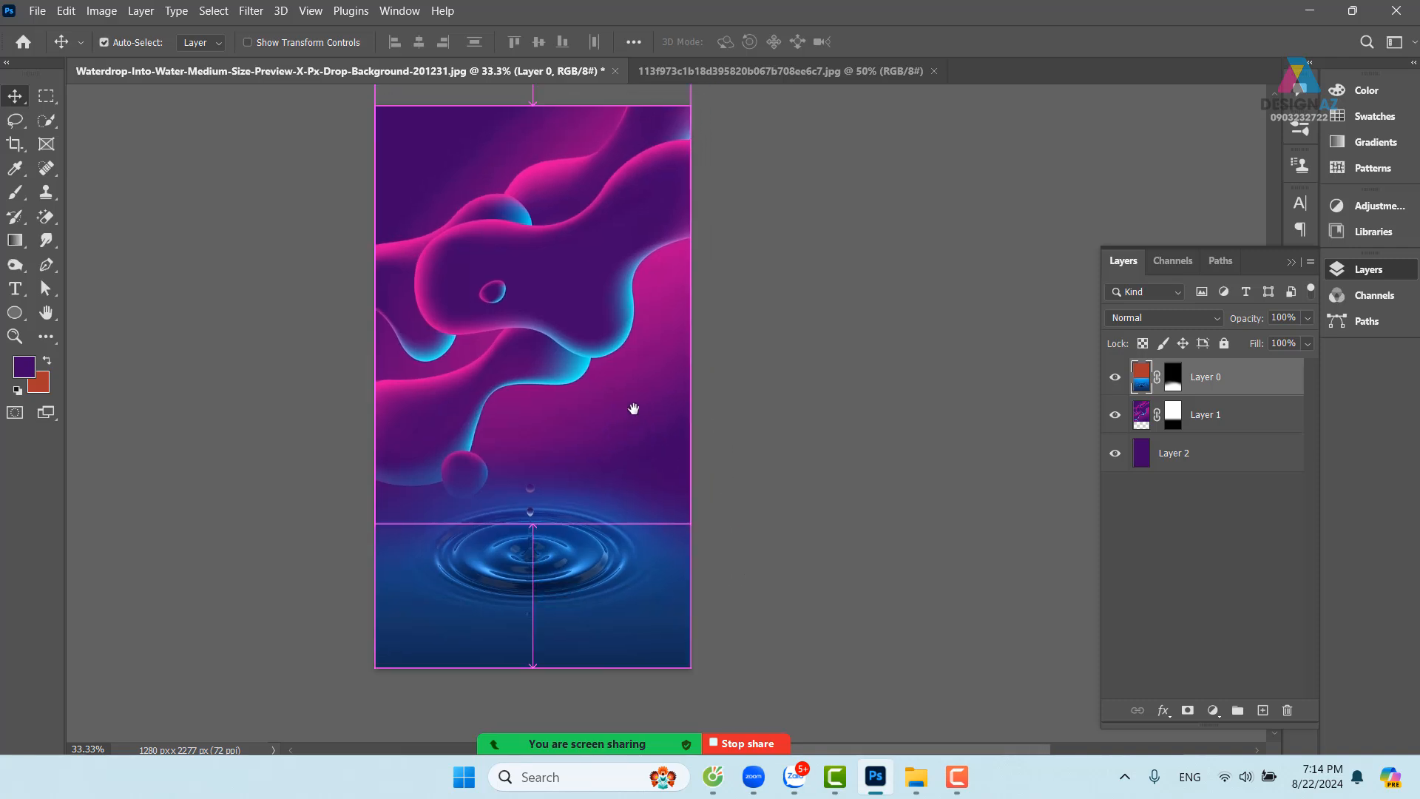
pyautogui.hotkey('ctrl', 'o')
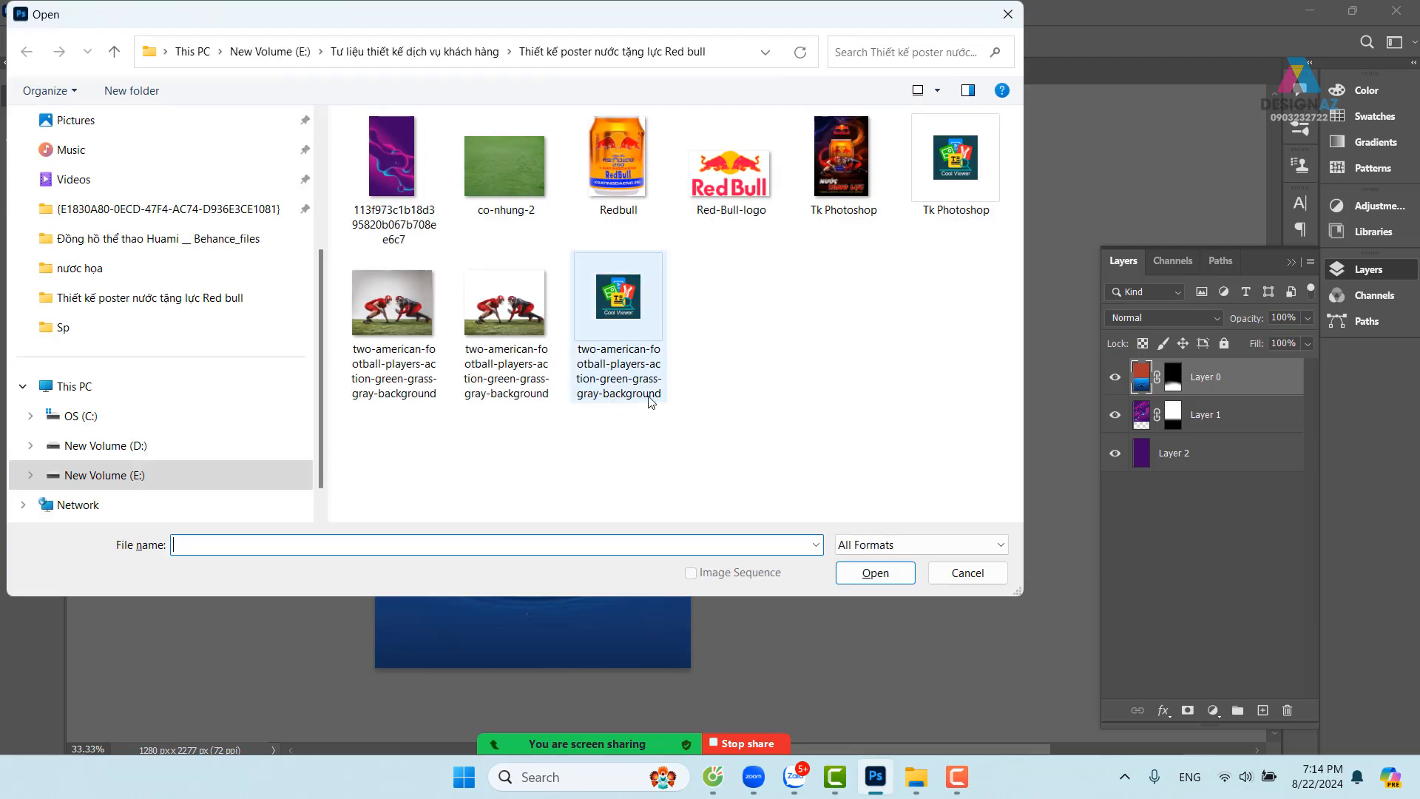
pyautogui.click(630, 161)
pyautogui.click(880, 573)
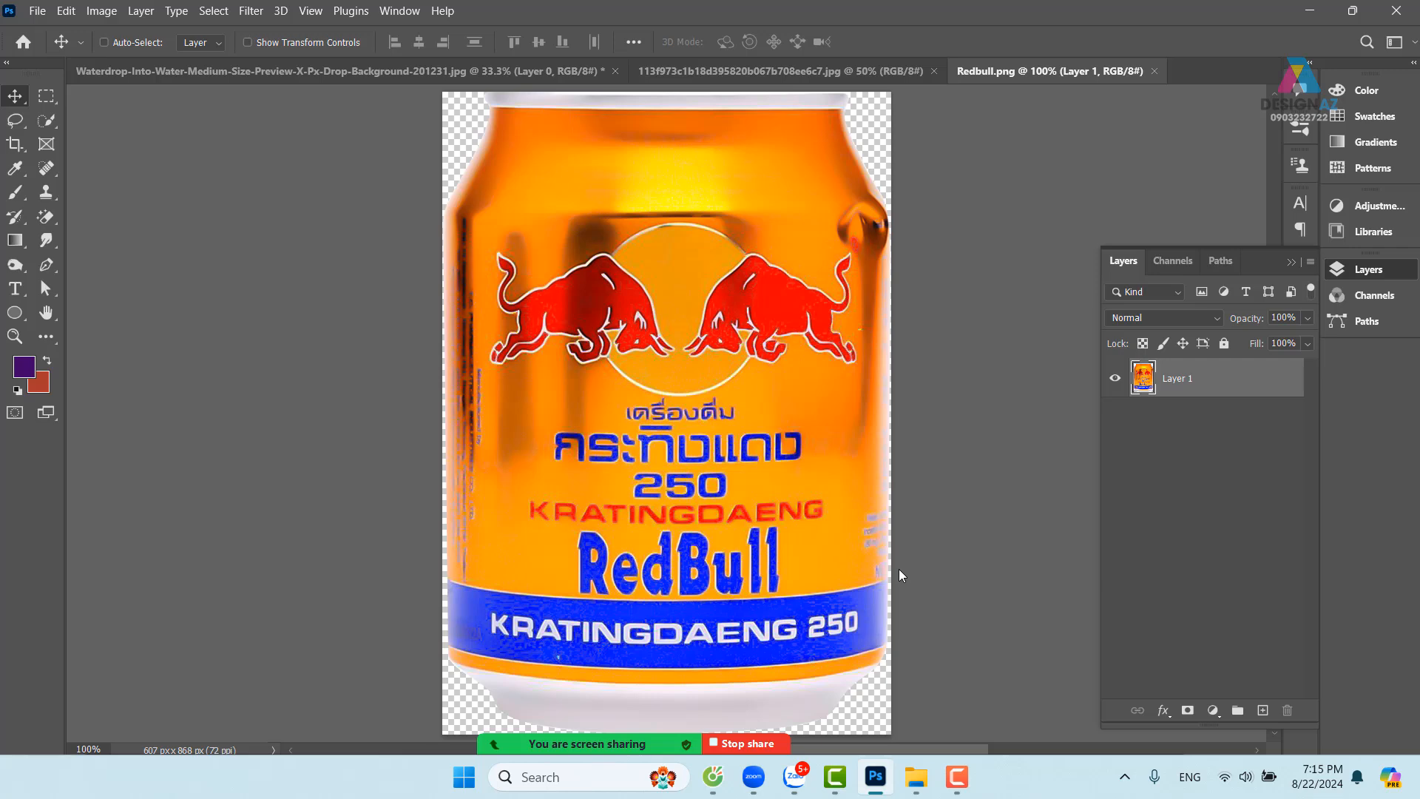
# Copy the whole Redbull.png can into the water poster, close the purple background document, and place the can above the ripples
pyautogui.hotkey('ctrl', '-')
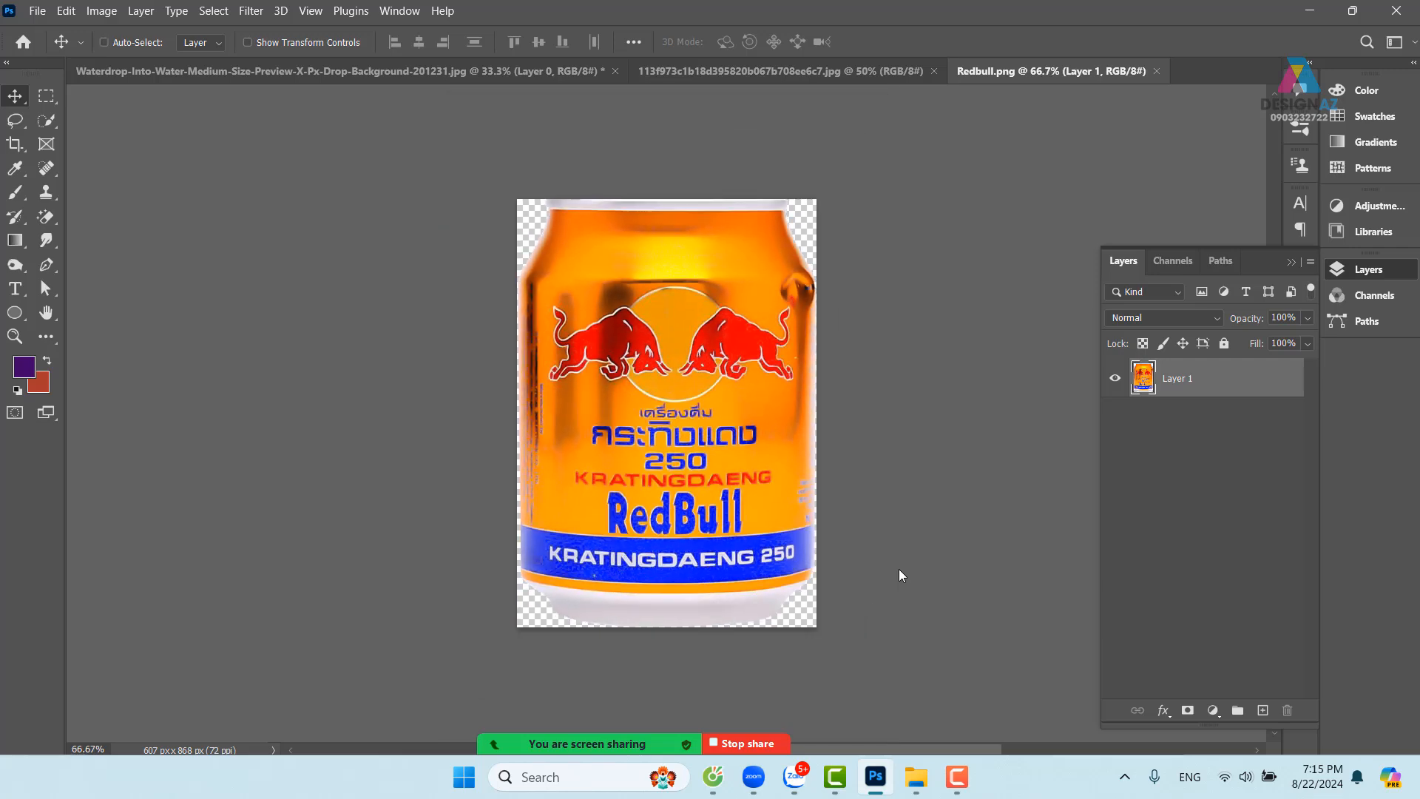
pyautogui.hotkey('ctrl', 'a')
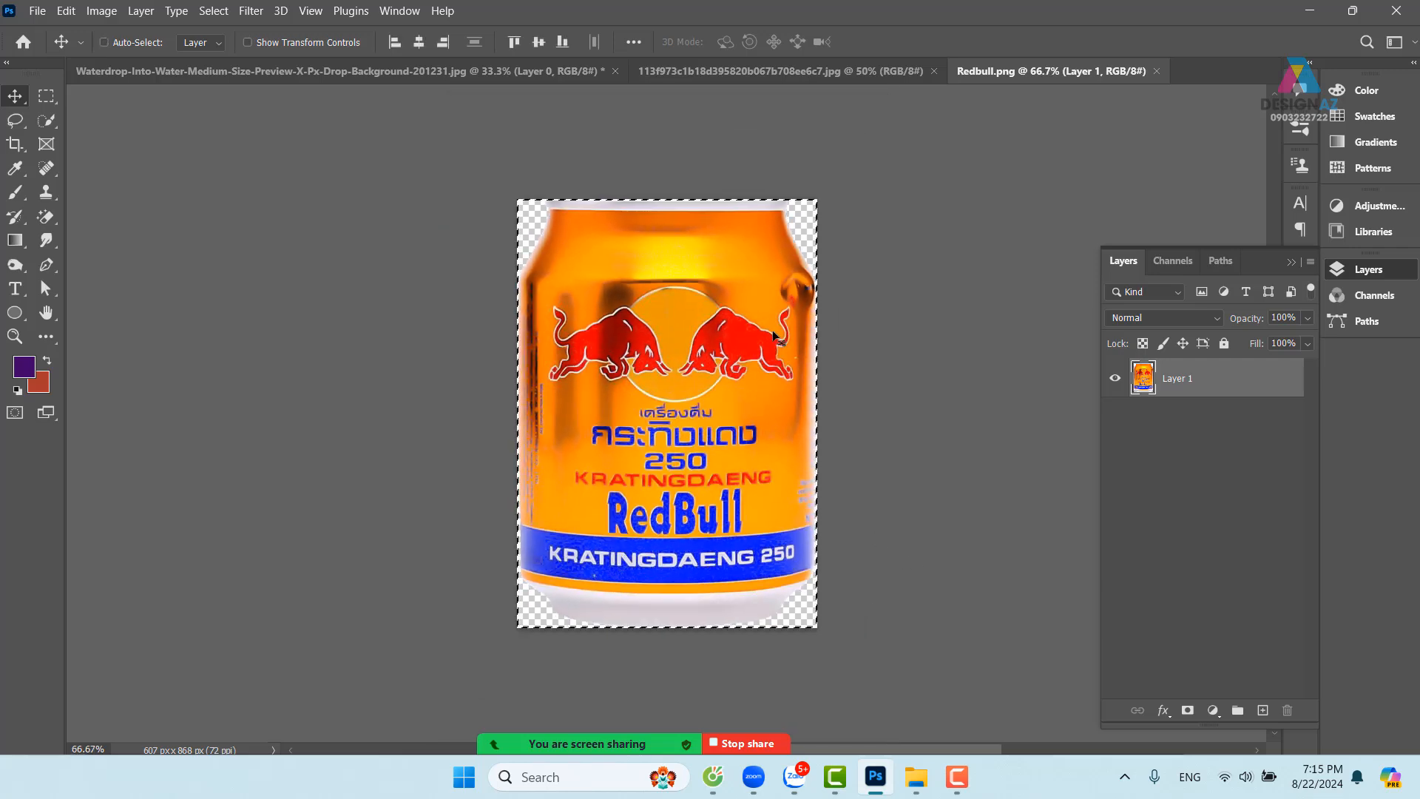
pyautogui.click(855, 71)
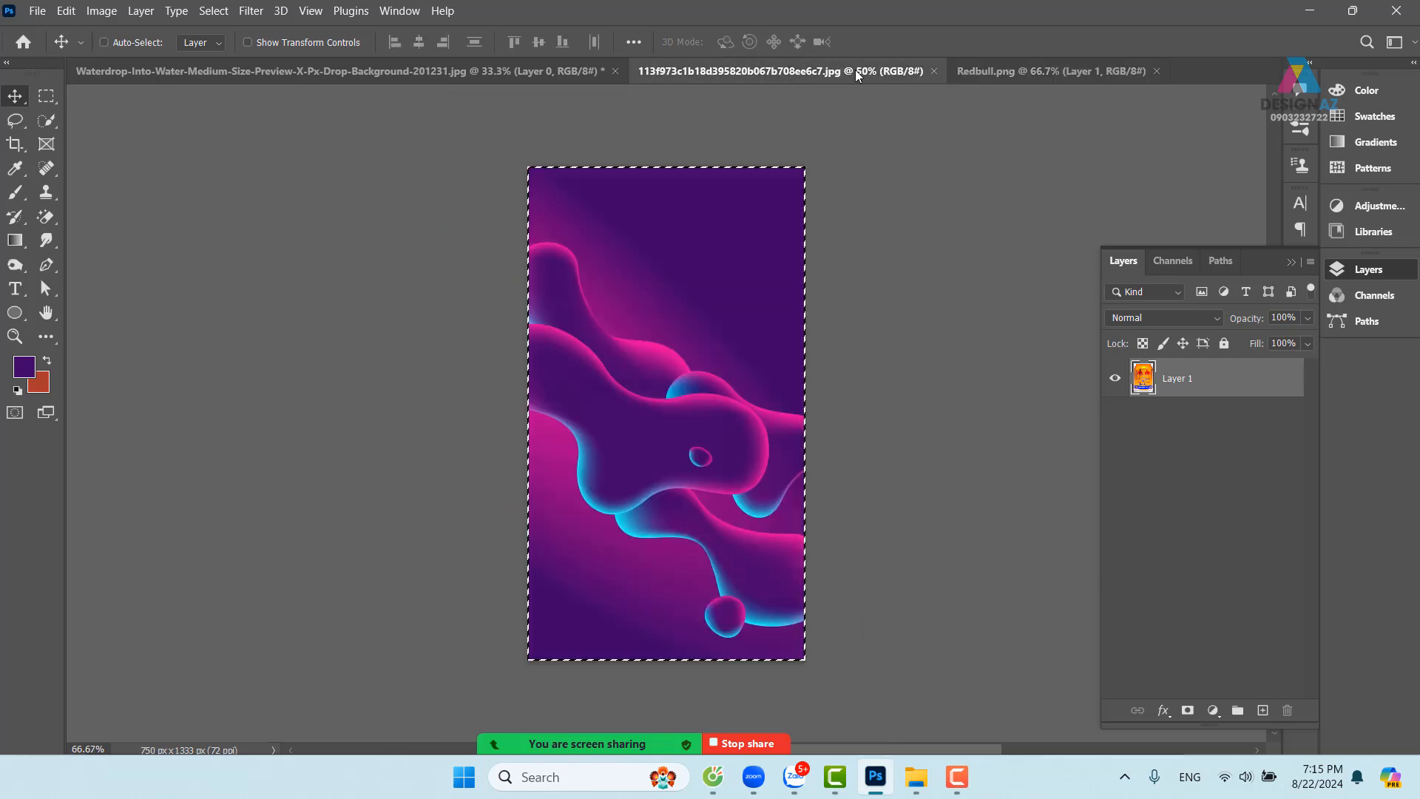
pyautogui.click(933, 71)
pyautogui.click(553, 77)
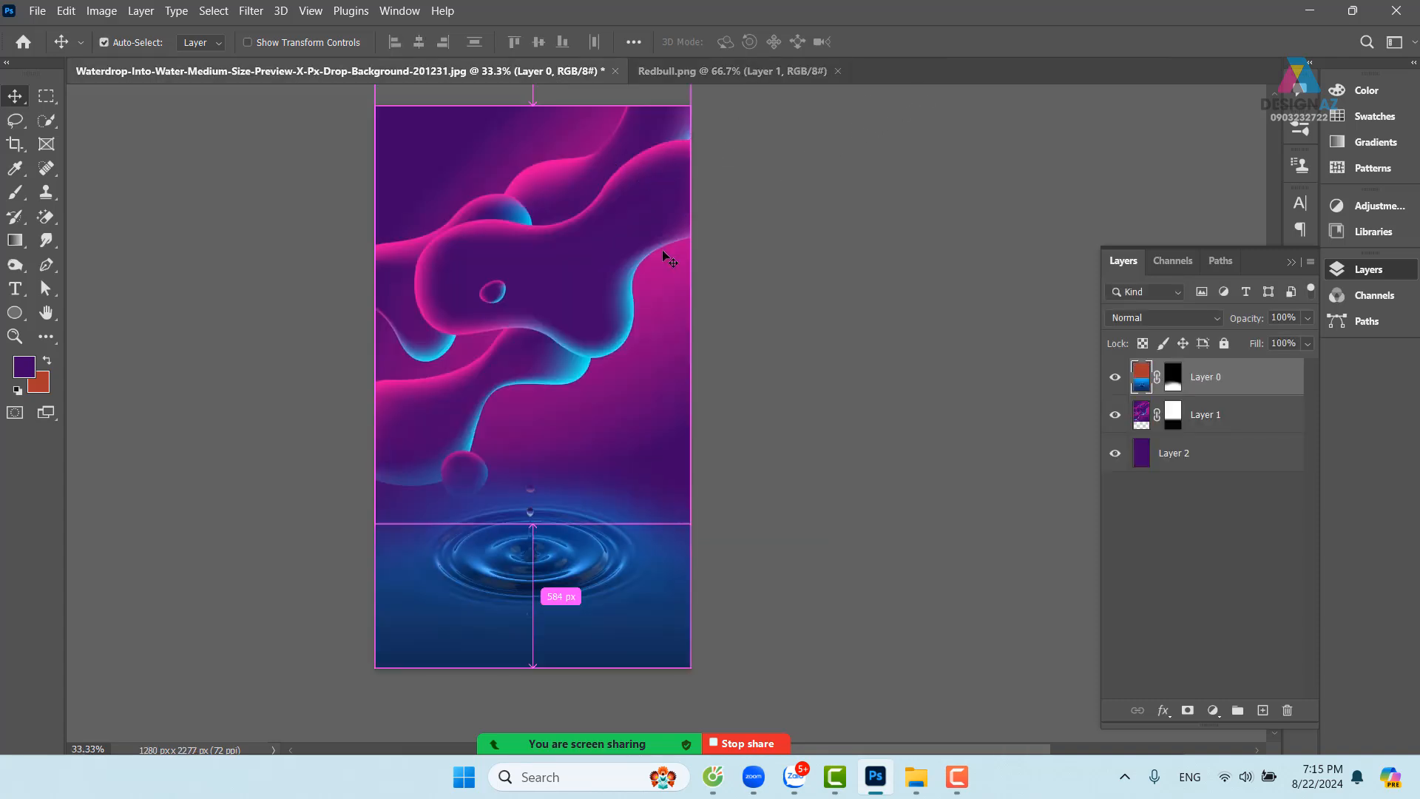
pyautogui.hotkey('ctrl', 'v')
pyautogui.moveTo(551, 361); pyautogui.dragTo(559, 404)
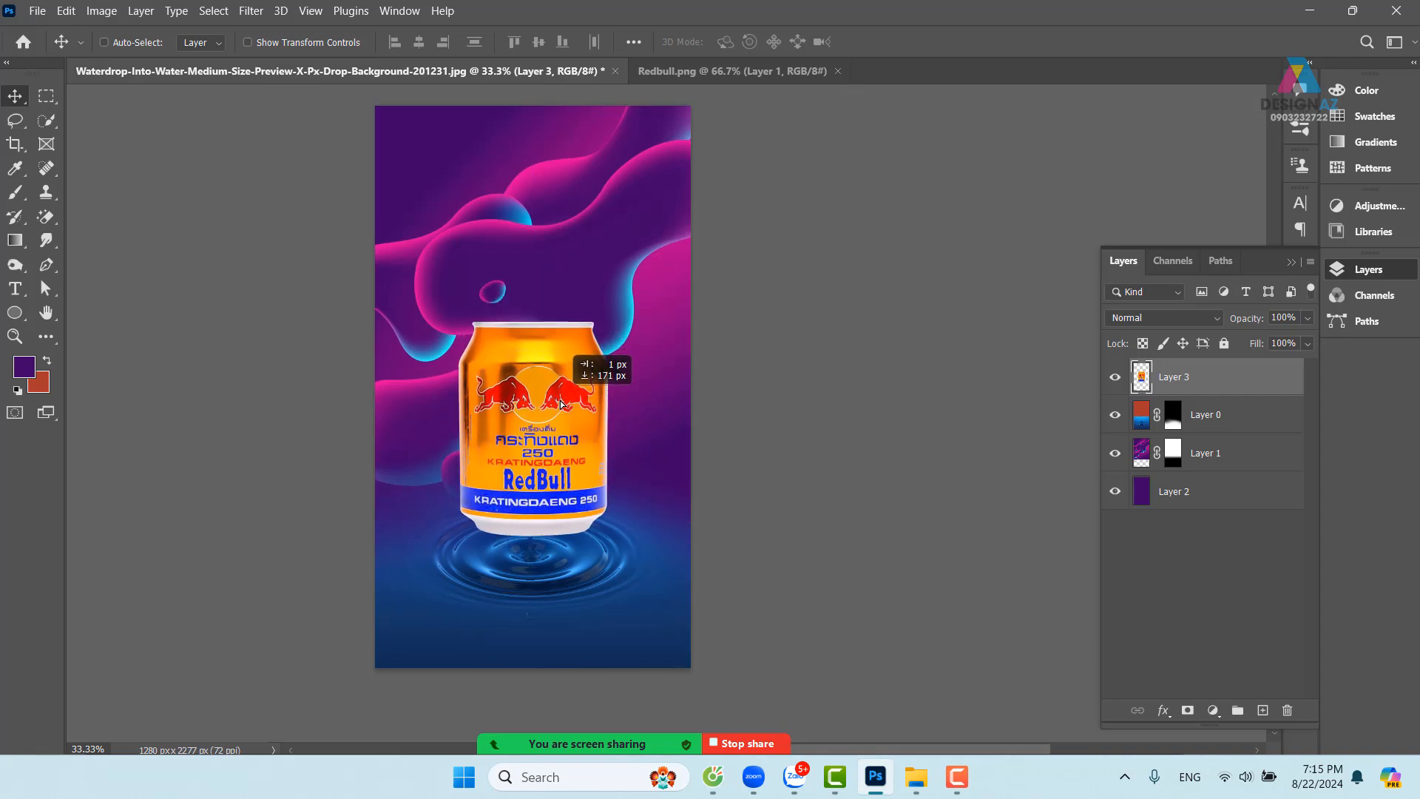
# Scale the can to about 76%, try tilting it about 20° clockwise, and undo the rotation
pyautogui.hotkey('ctrl', 't')
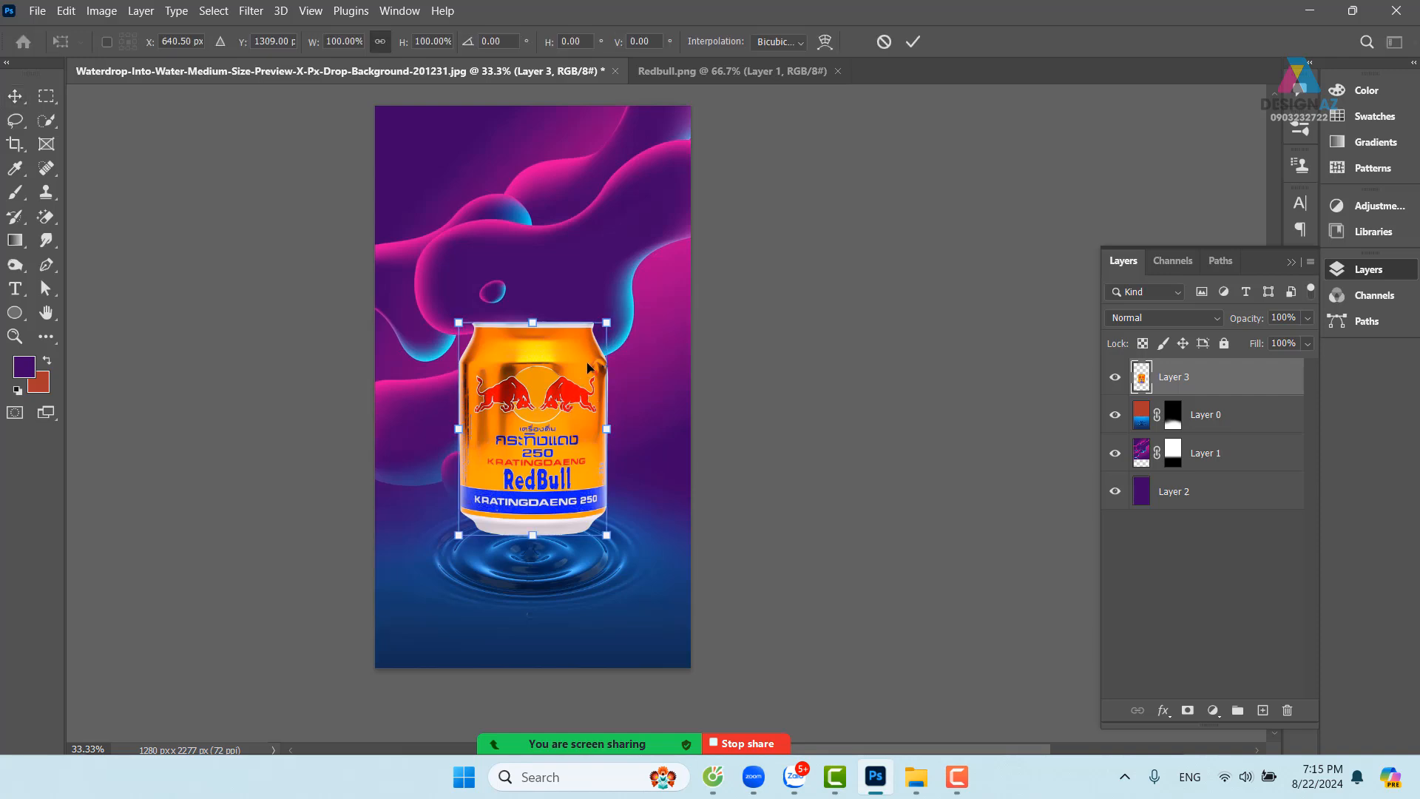
pyautogui.moveTo(609, 322); pyautogui.dragTo(568, 379)
pyautogui.moveTo(512, 417); pyautogui.dragTo(671, 425)
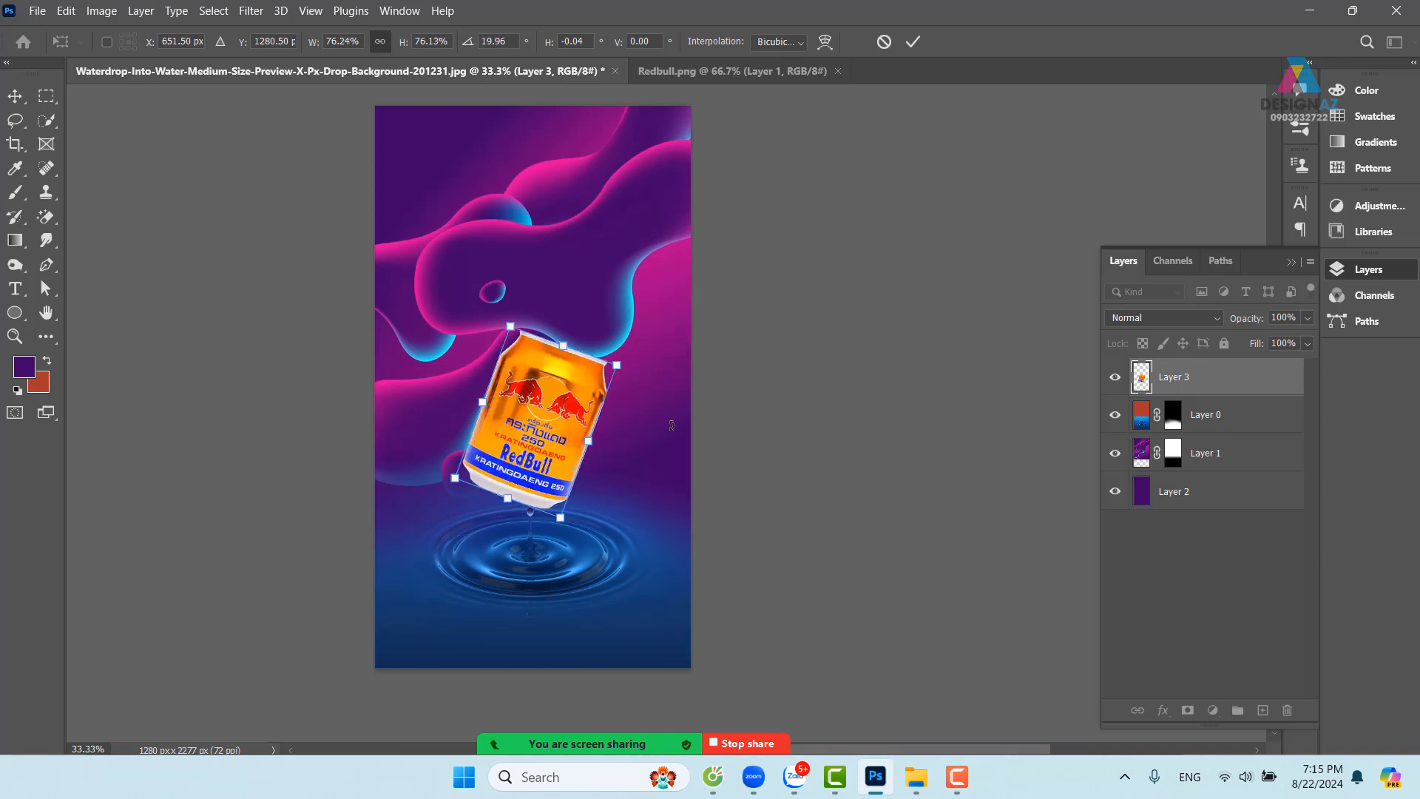
pyautogui.hotkey('ctrl', 'z')
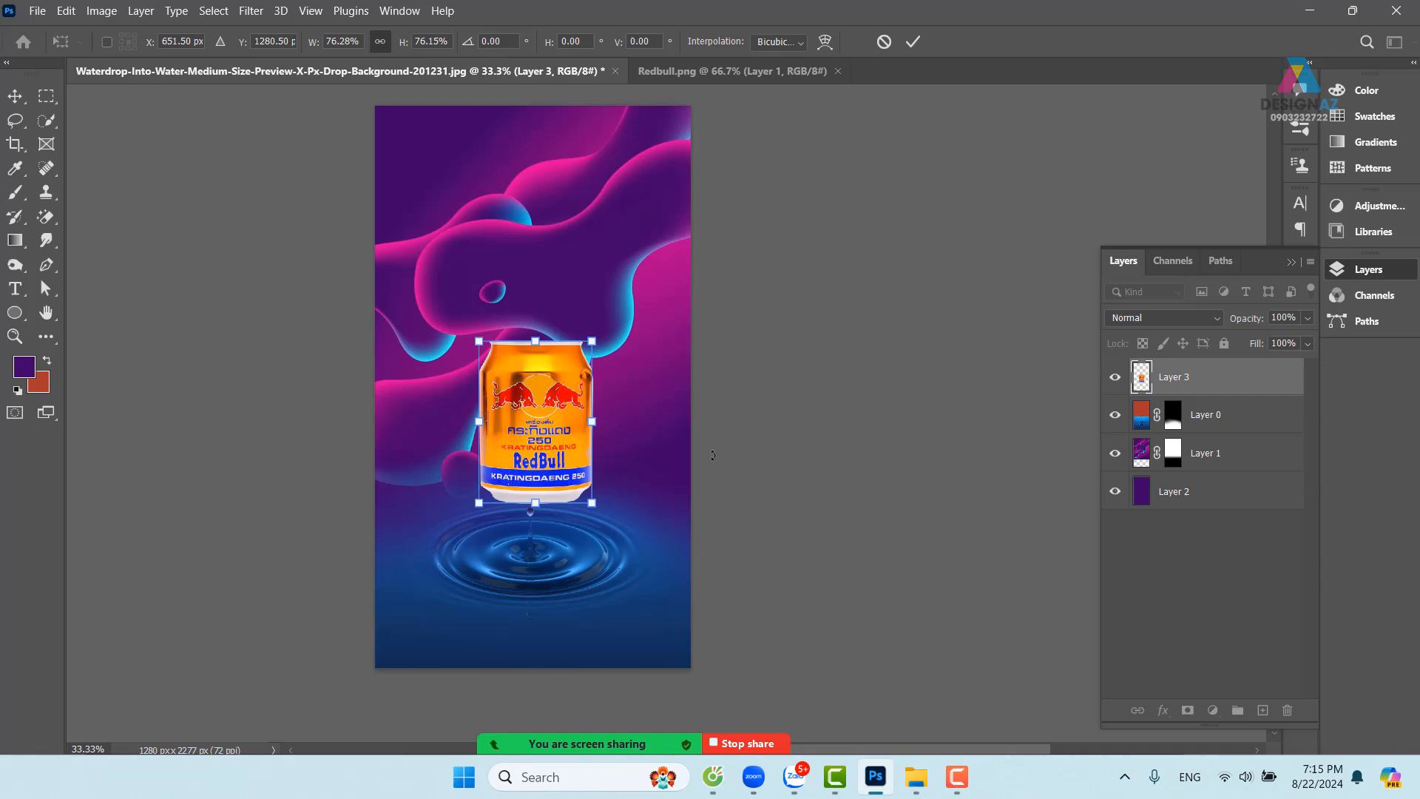
# Raise the can, enlarge it to about 84%, centre it over the ripples at about X 640 px, Y 1138 px, and apply the transform
pyautogui.moveTo(542, 427); pyautogui.dragTo(542, 383)
pyautogui.moveTo(595, 464); pyautogui.dragTo(595, 467)
pyautogui.hotkey('ctrl', 'z')
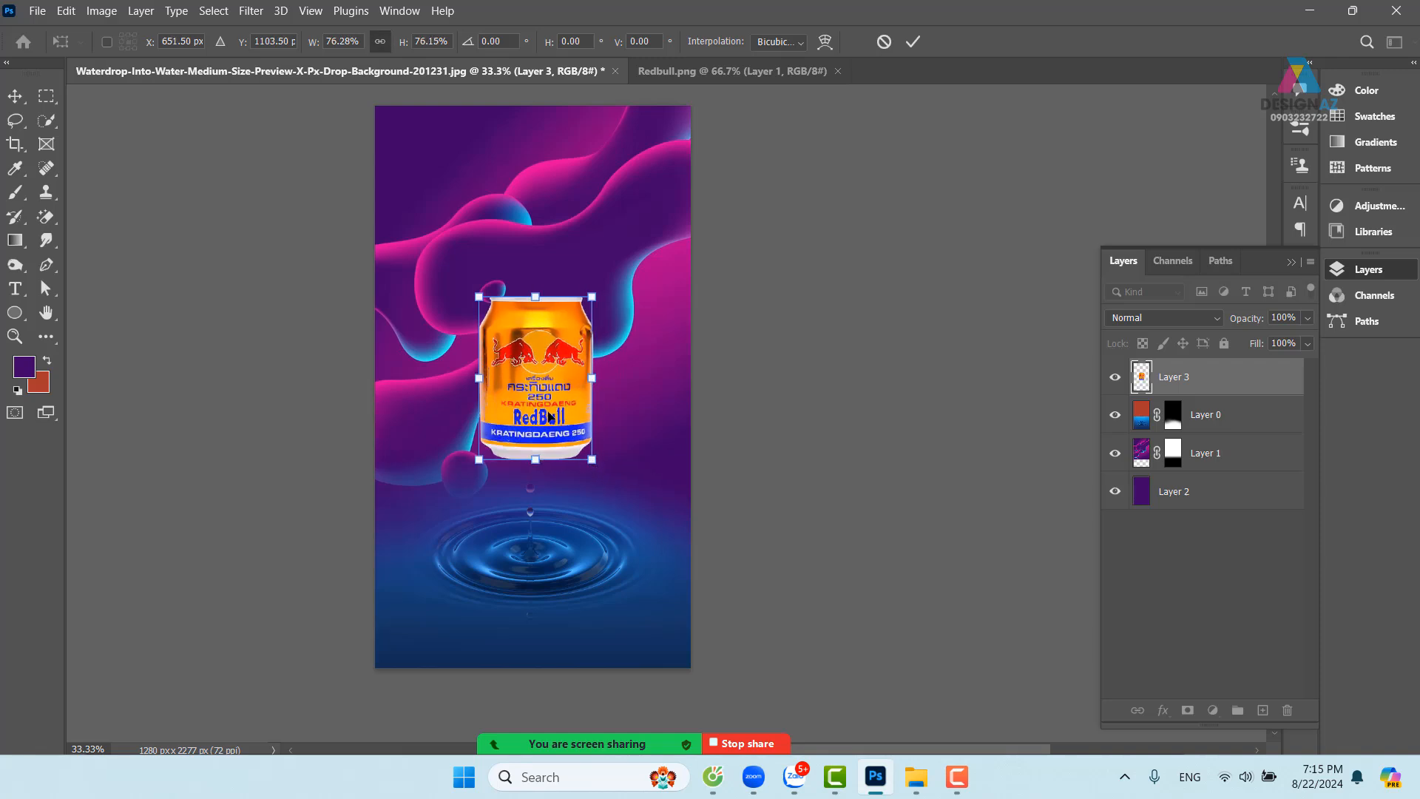
pyautogui.moveTo(591, 297); pyautogui.dragTo(604, 289)
pyautogui.hotkey('ctrl', 'z')
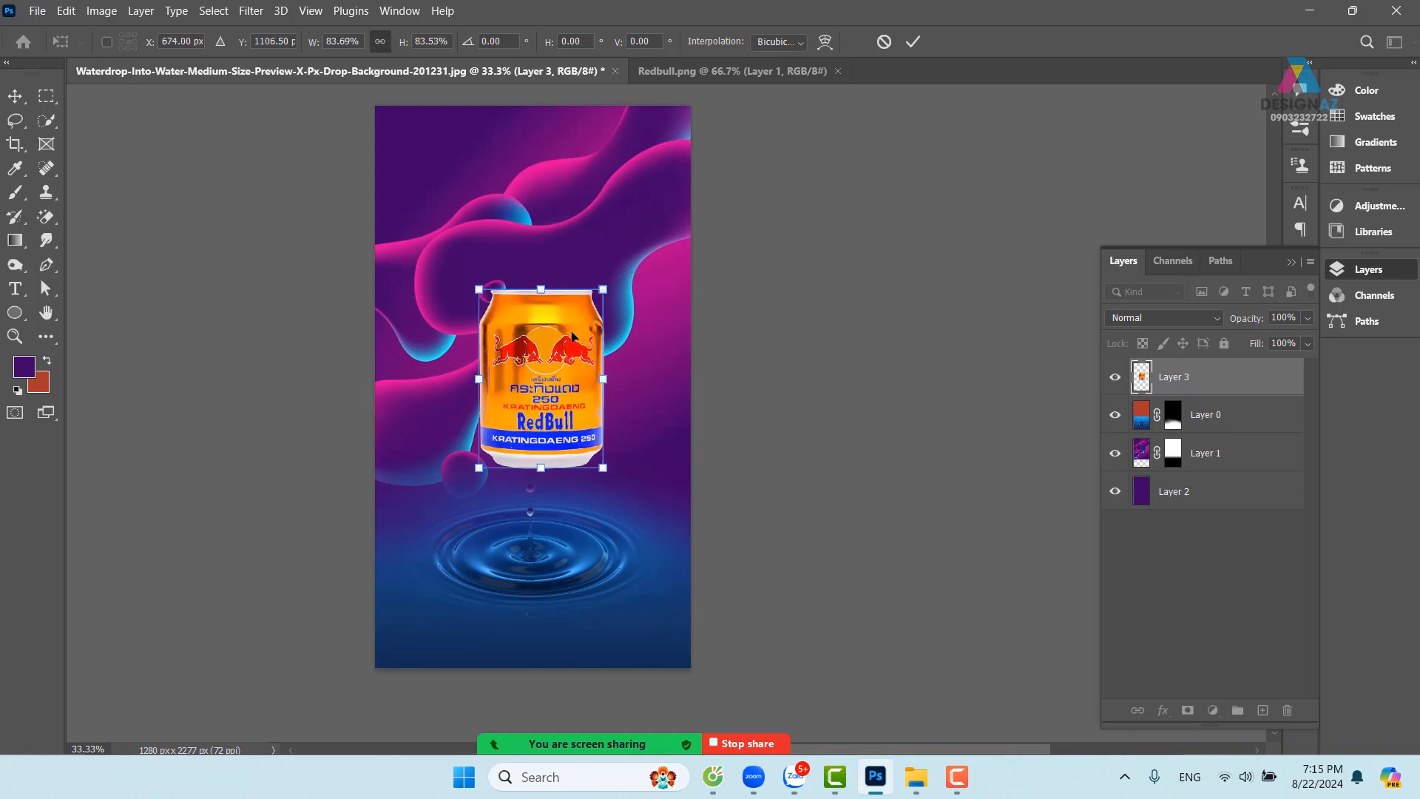
pyautogui.moveTo(562, 351); pyautogui.dragTo(551, 363)
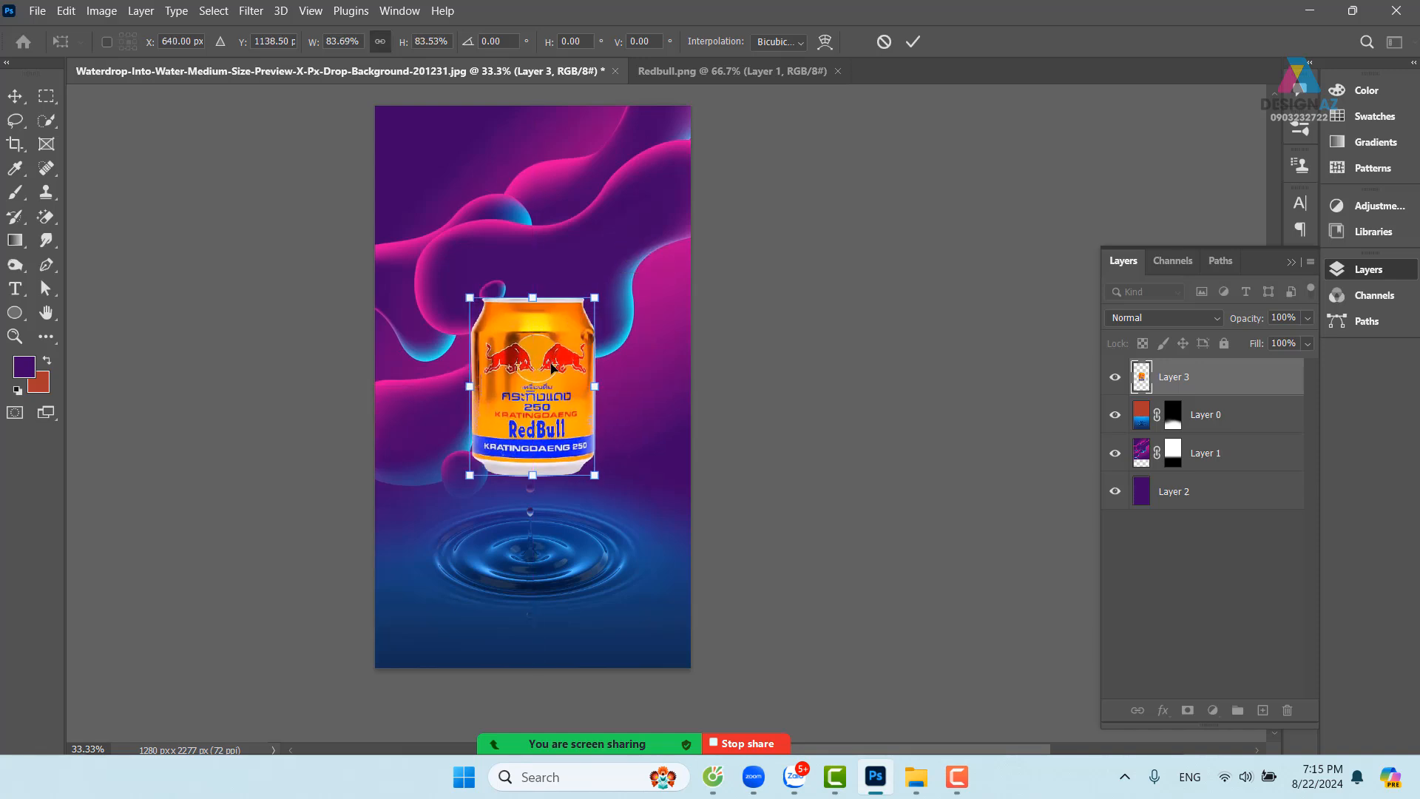
pyautogui.press('Return')
# Add a new empty layer above the can layer
pyautogui.hotkey('ctrl', '+')
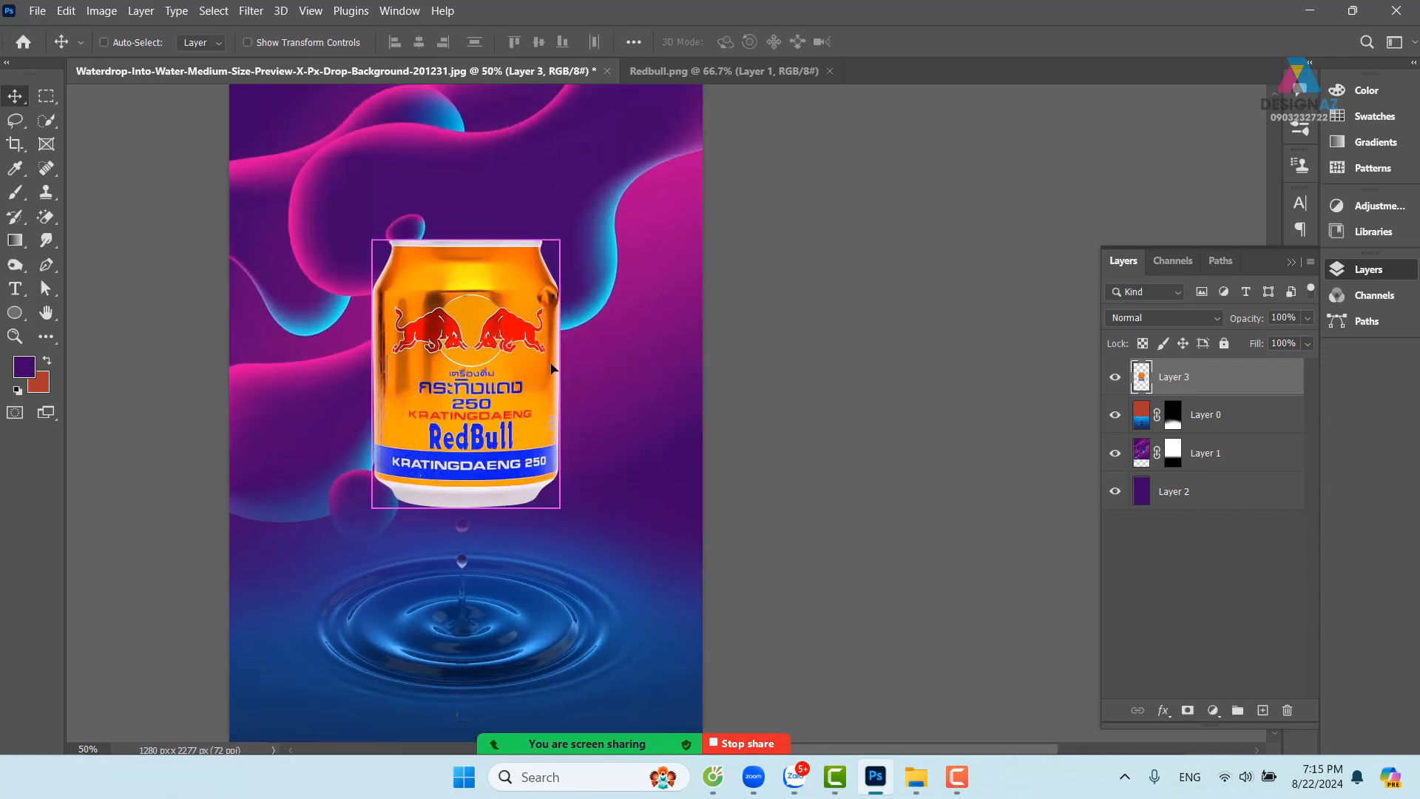
pyautogui.moveTo(574, 377); pyautogui.dragTo(630, 363)
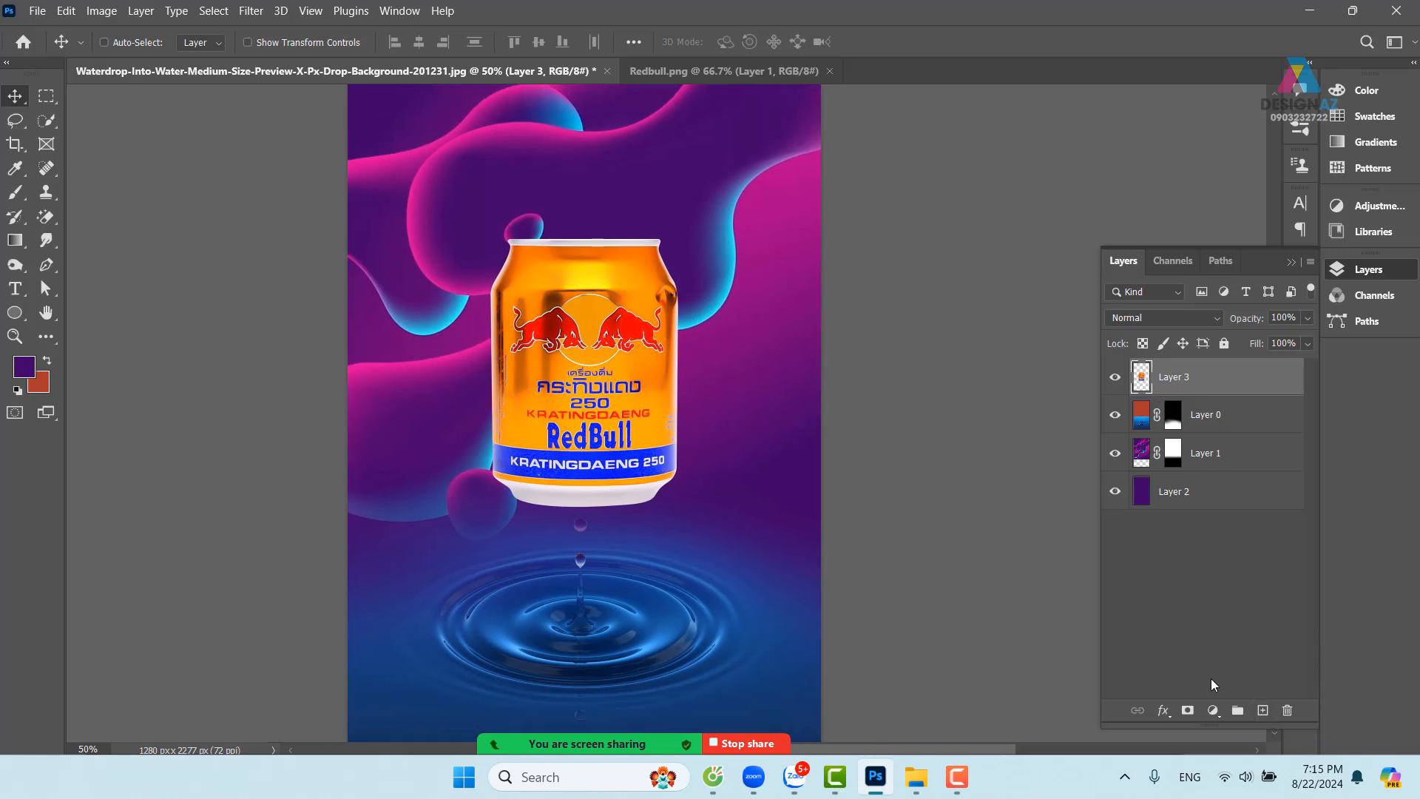
pyautogui.click(1262, 711)
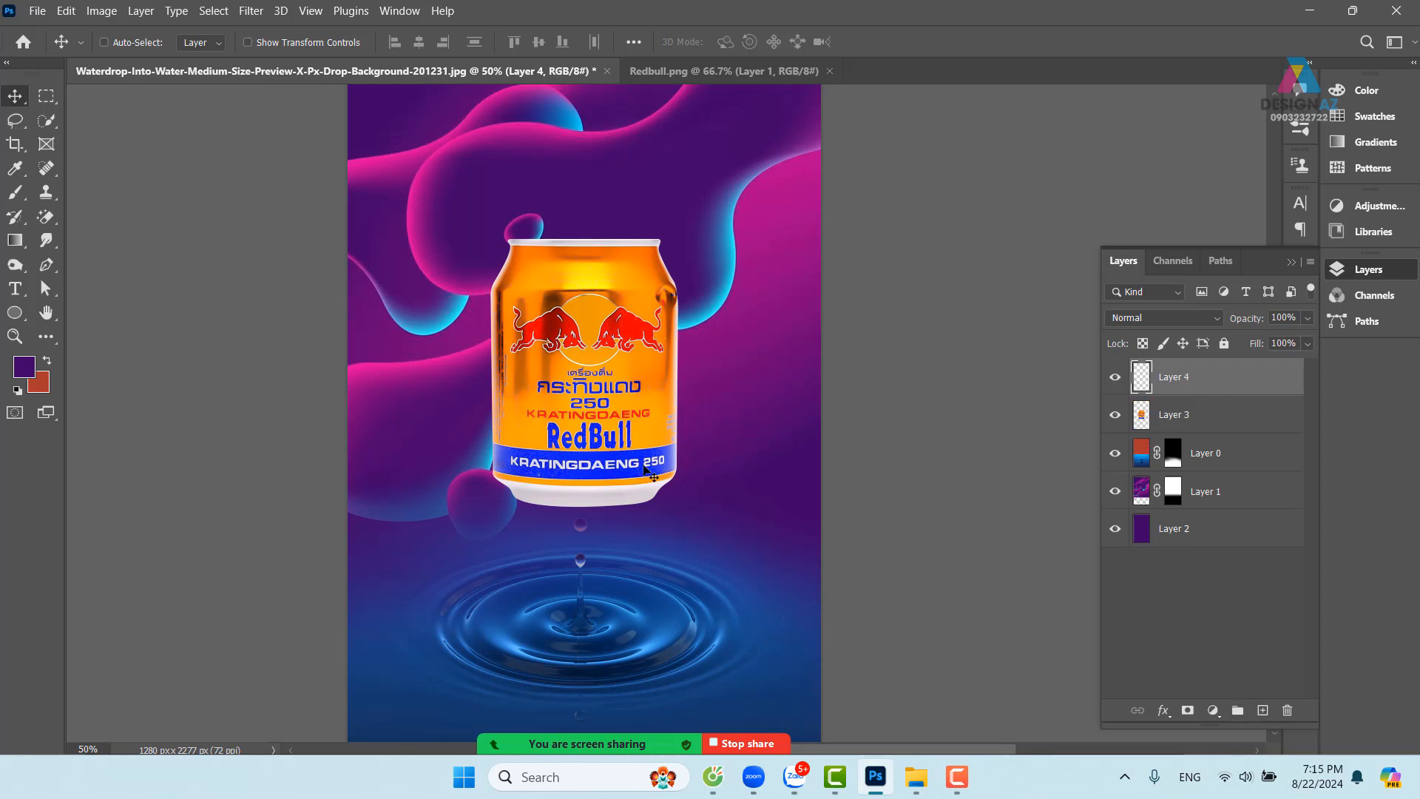
# Choose a swirling water splash brush and resize it to about 1623 px so the splash wraps around the can
pyautogui.press('b')
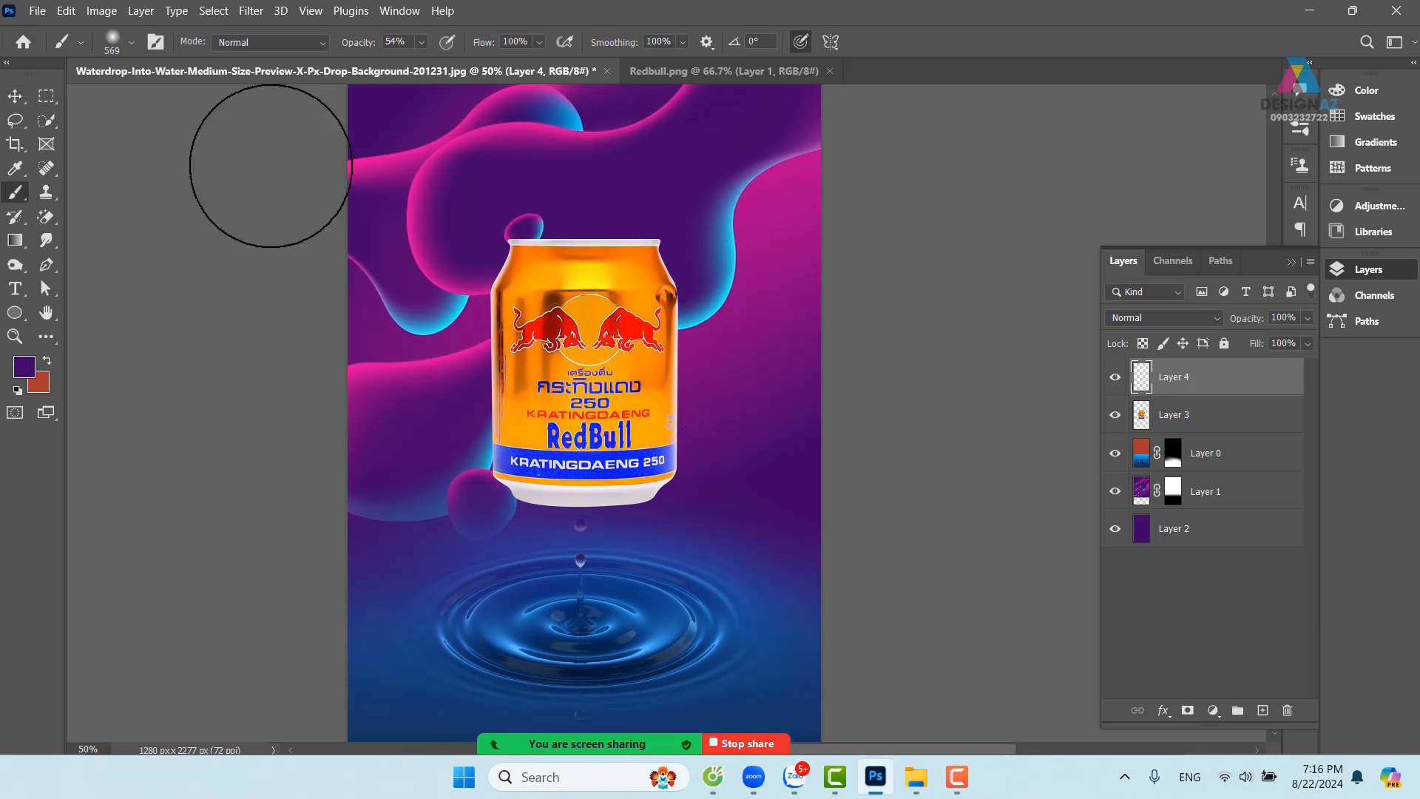
pyautogui.click(133, 44)
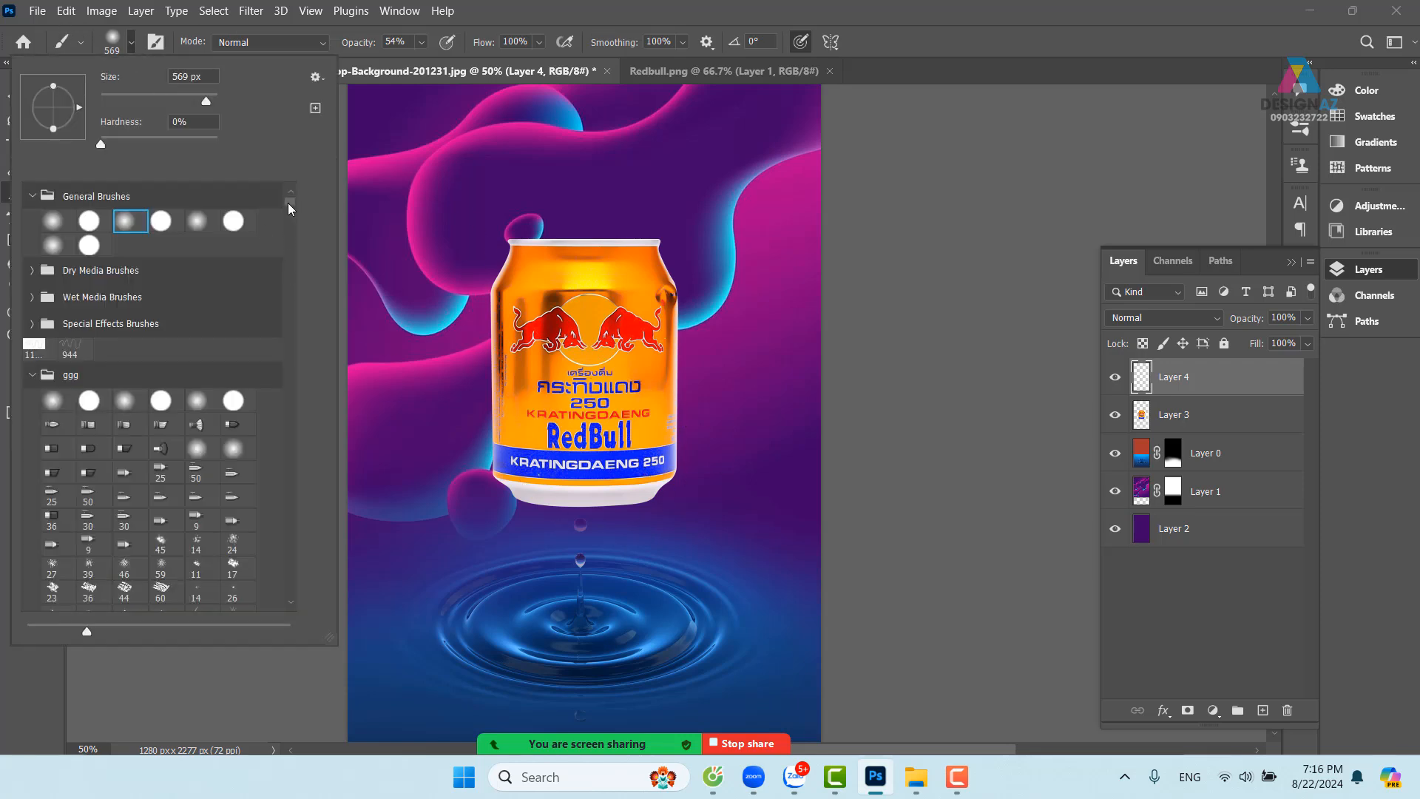
pyautogui.moveTo(288, 203); pyautogui.dragTo(300, 221)
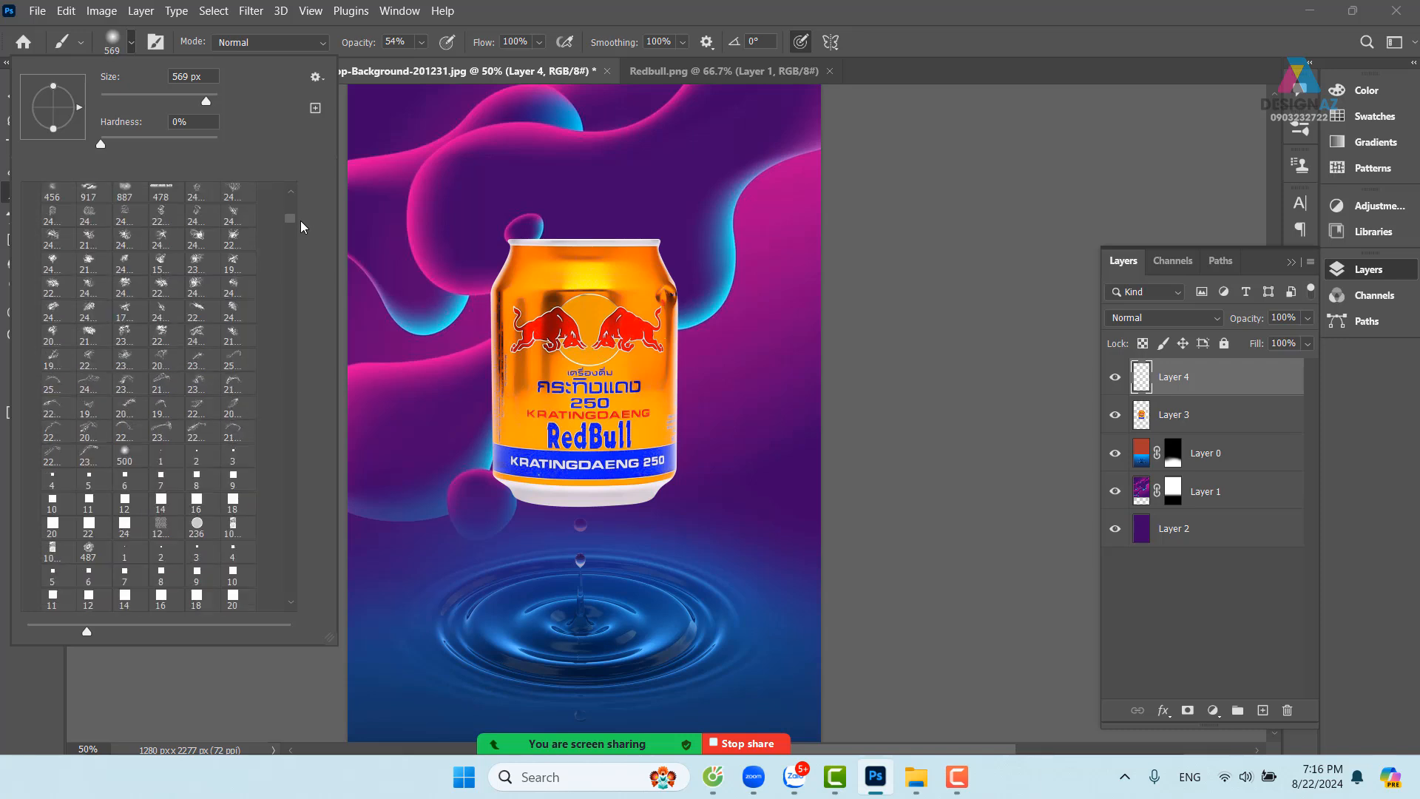
pyautogui.scroll(2, 220, 319)
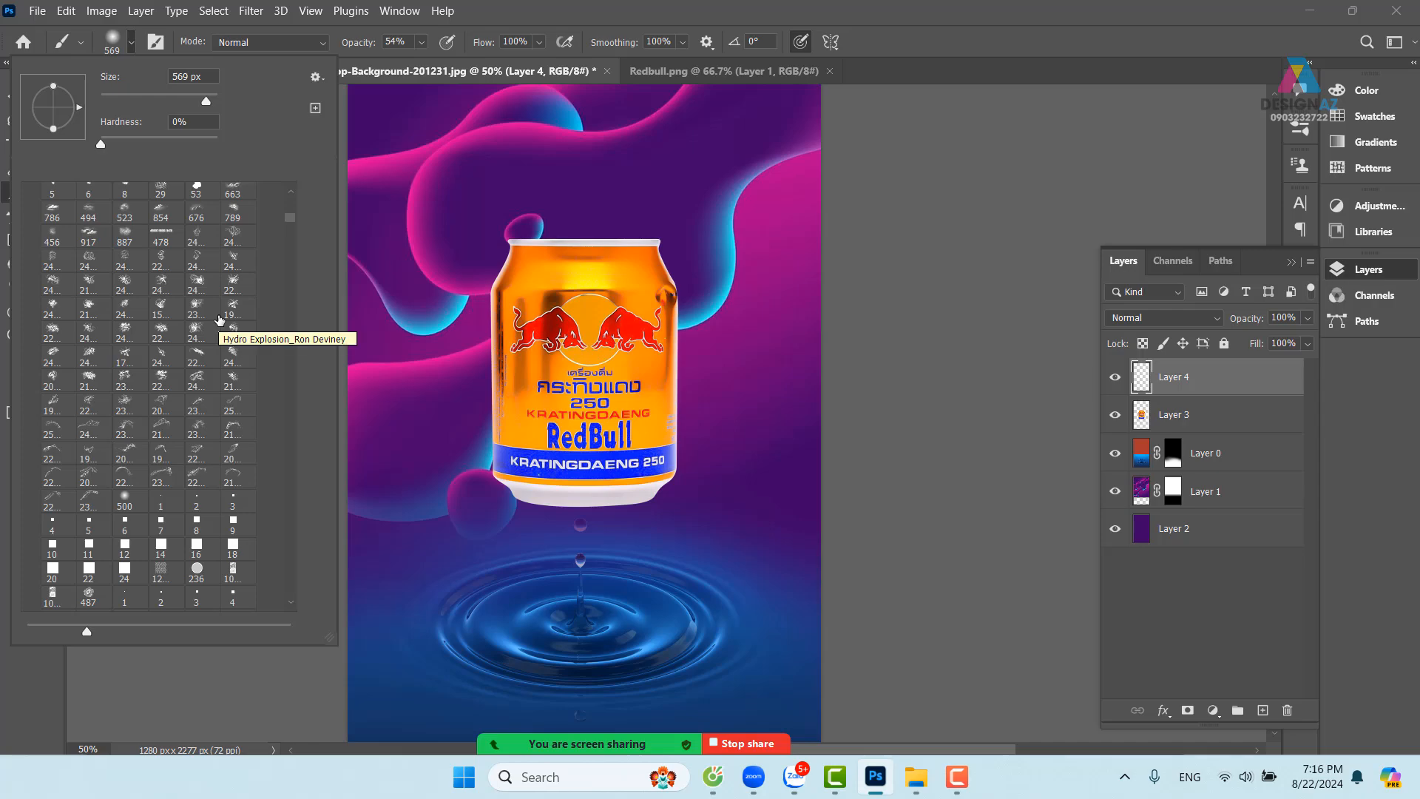
pyautogui.click(197, 236)
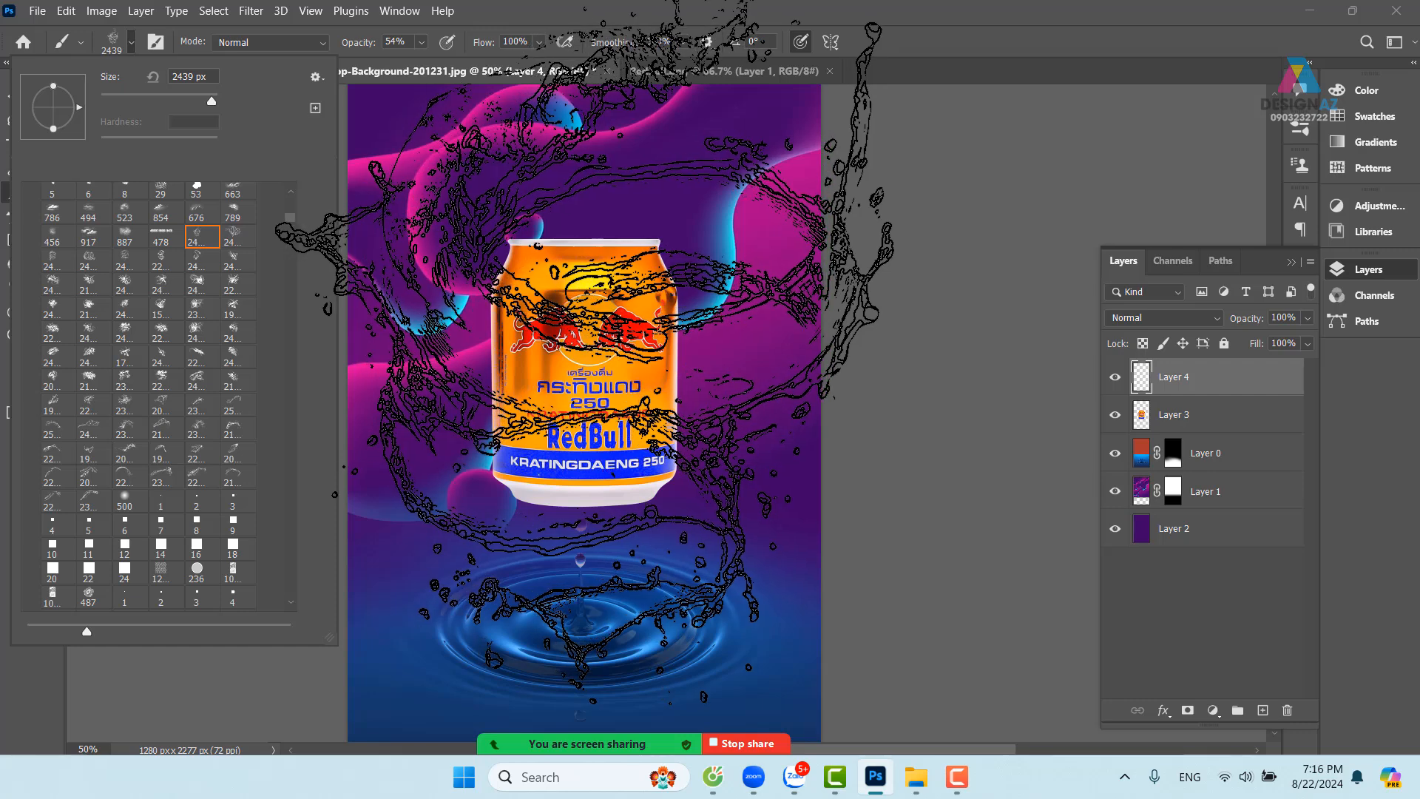
pyautogui.moveTo(597, 253); pyautogui.dragTo(392, 285)
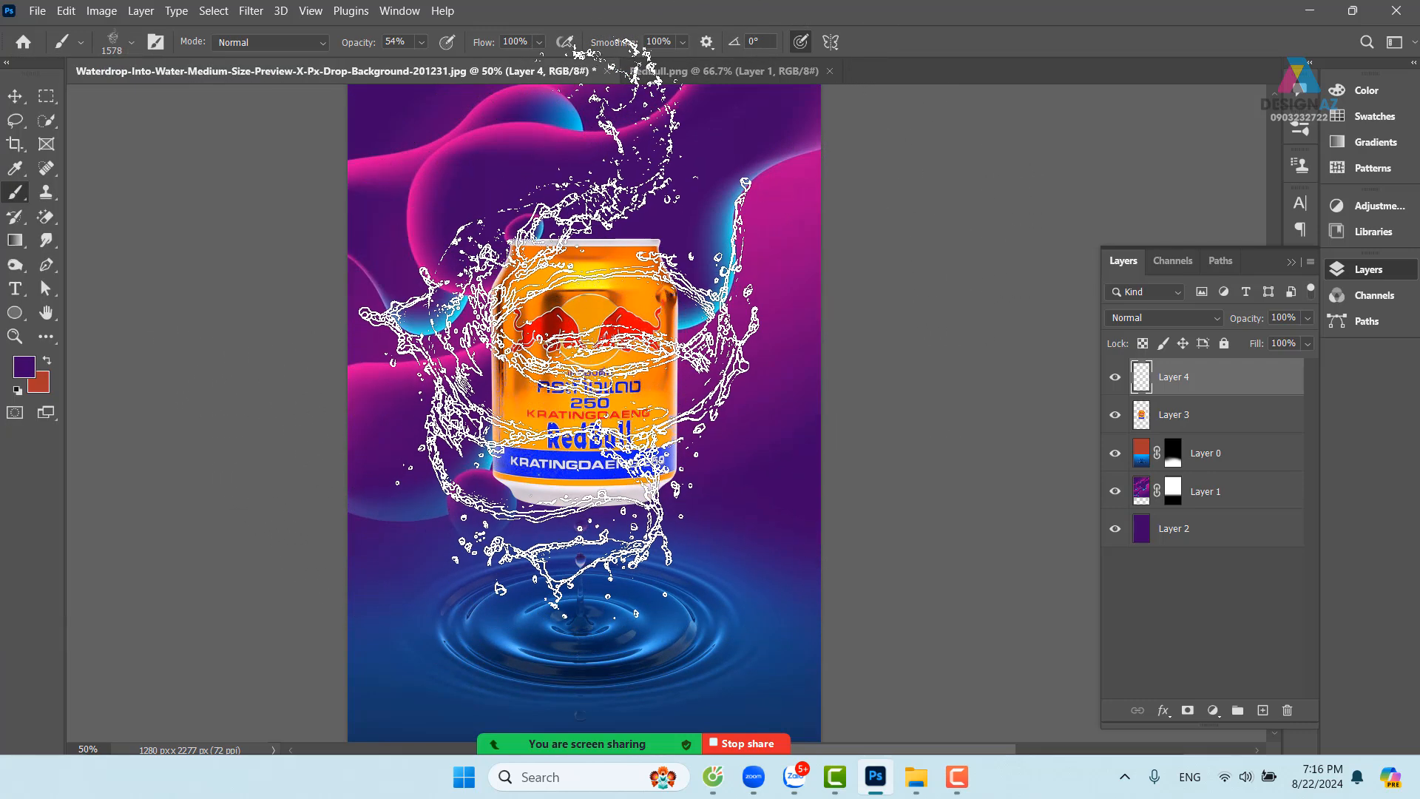
pyautogui.moveTo(559, 326); pyautogui.dragTo(577, 333)
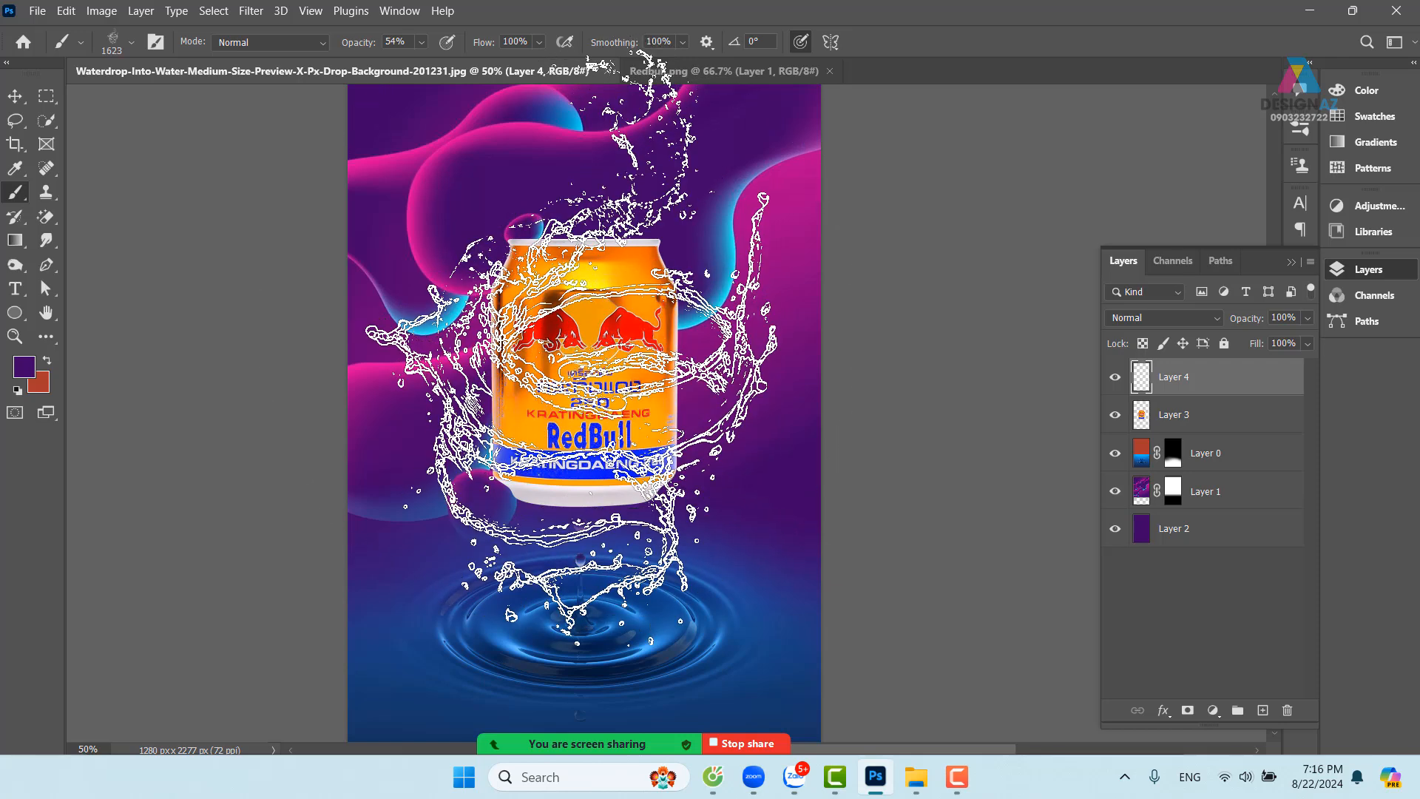
# Set the brush opacity to 100% and the foreground colour to white, and stamp one water splash around the can on Layer 4
pyautogui.click(577, 332)
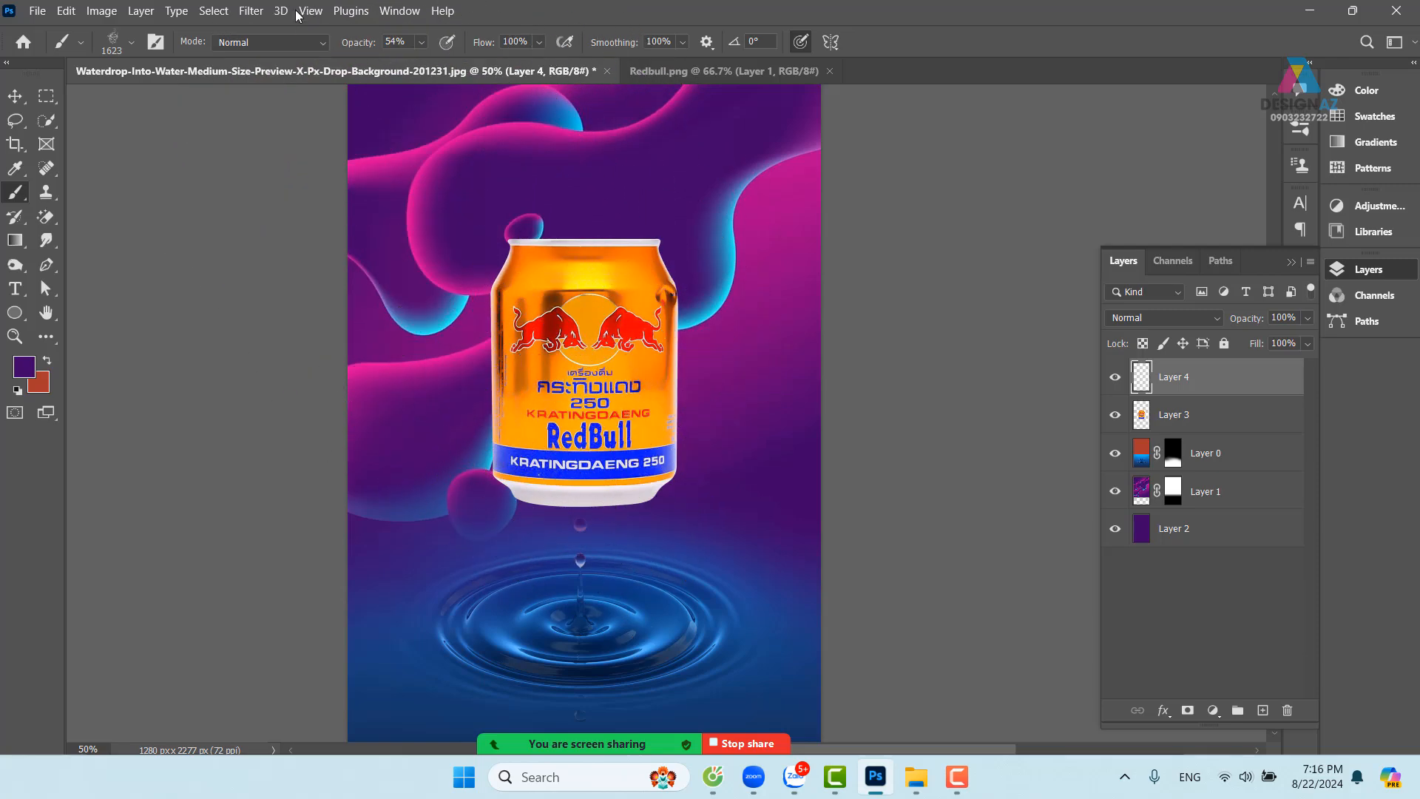
pyautogui.click(422, 43)
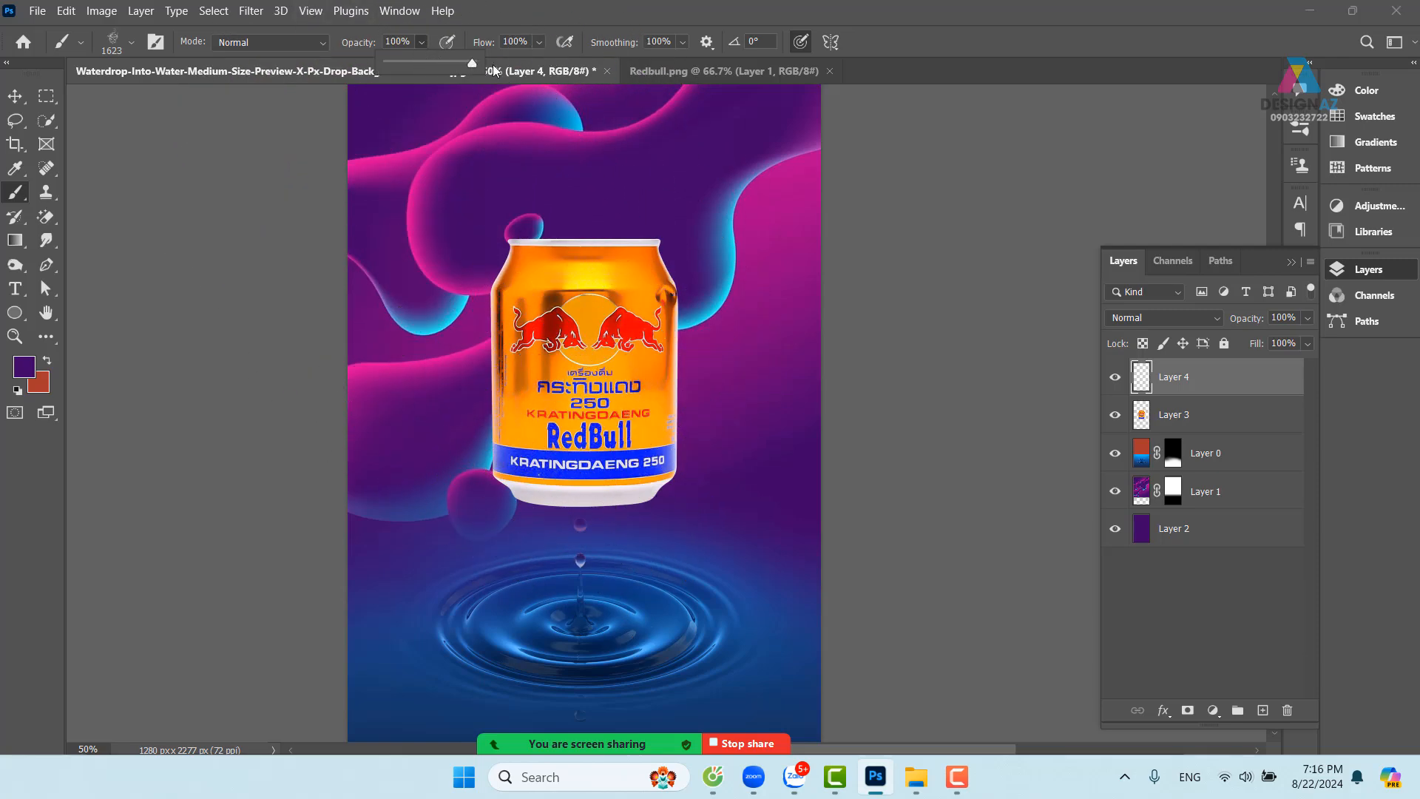
pyautogui.click(24, 366)
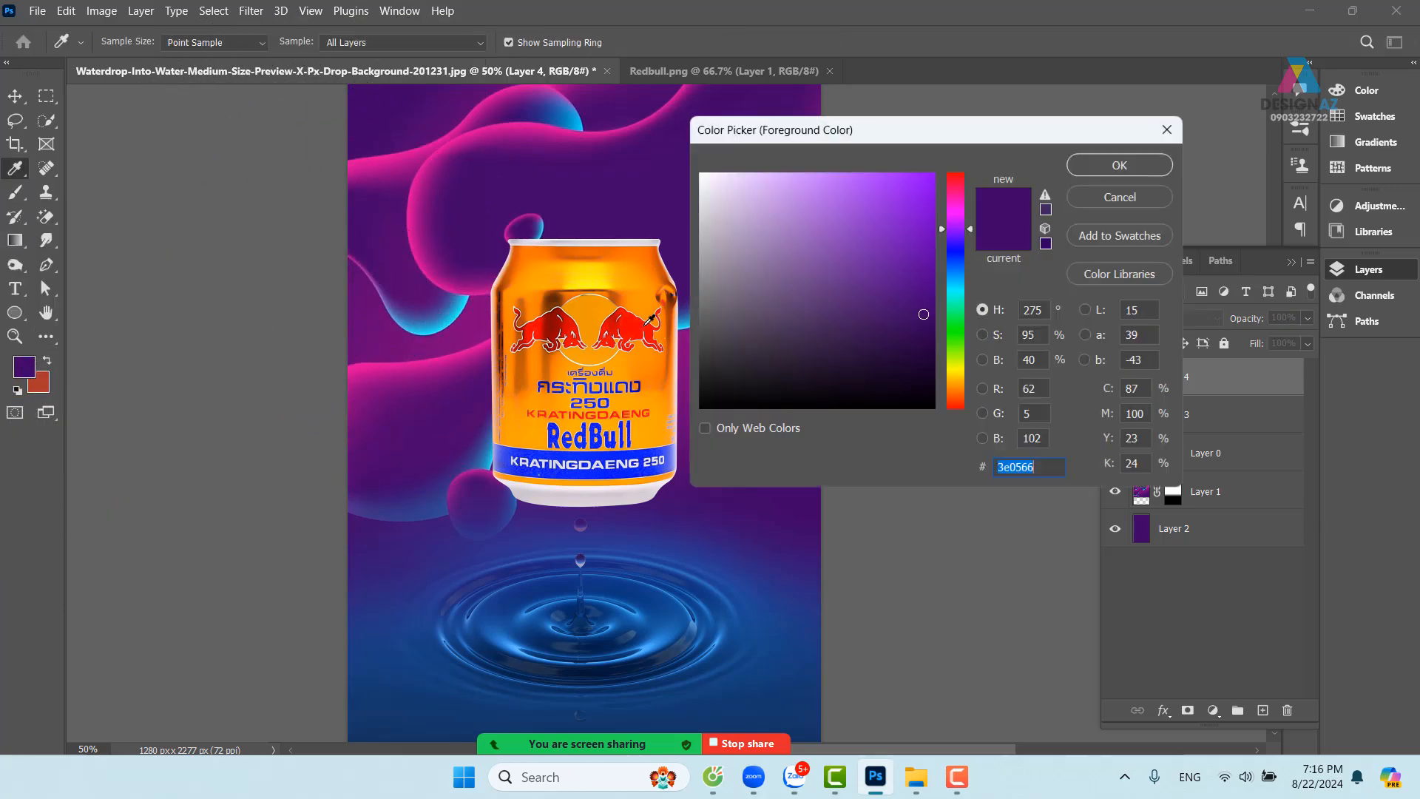
pyautogui.moveTo(821, 263); pyautogui.dragTo(682, 151)
pyautogui.click(1119, 166)
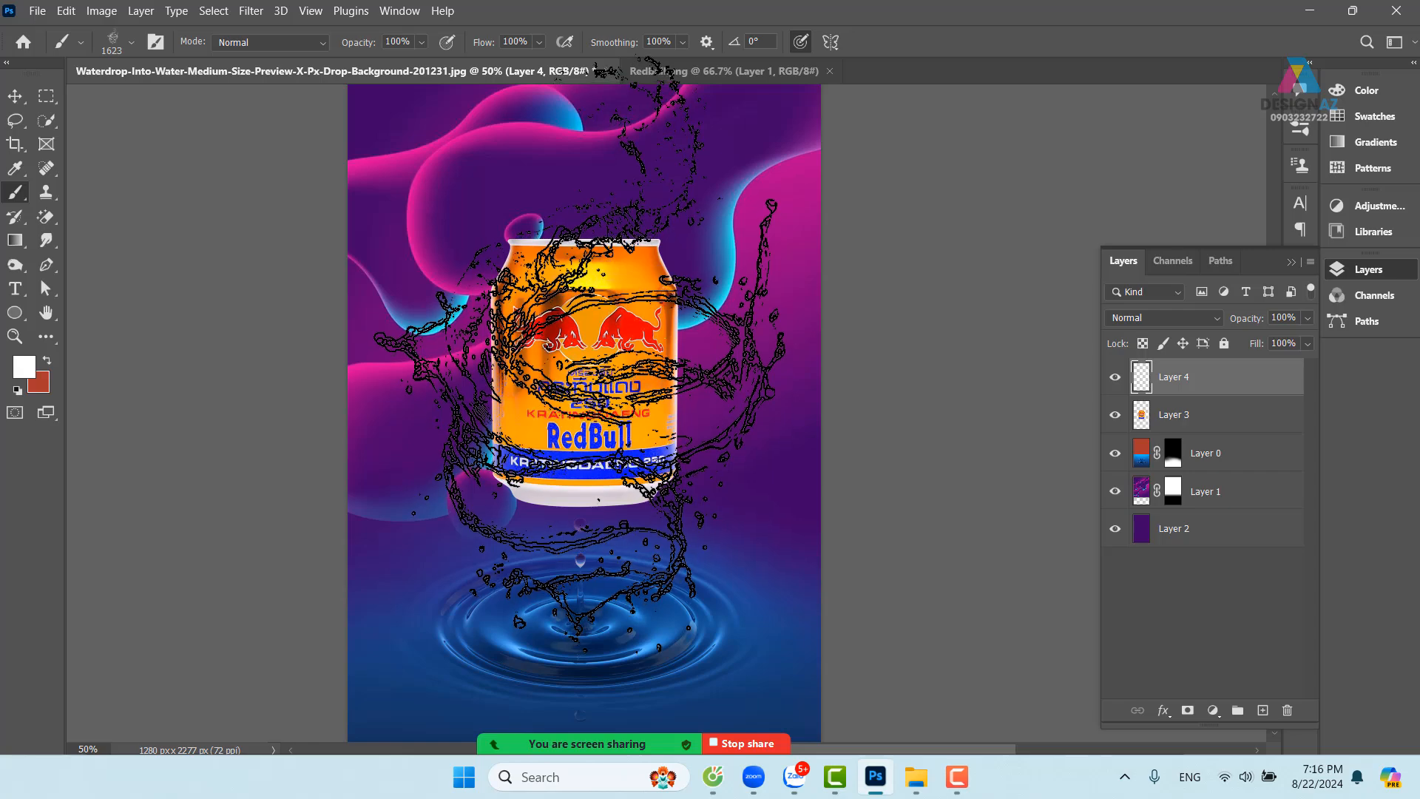
pyautogui.click(579, 396)
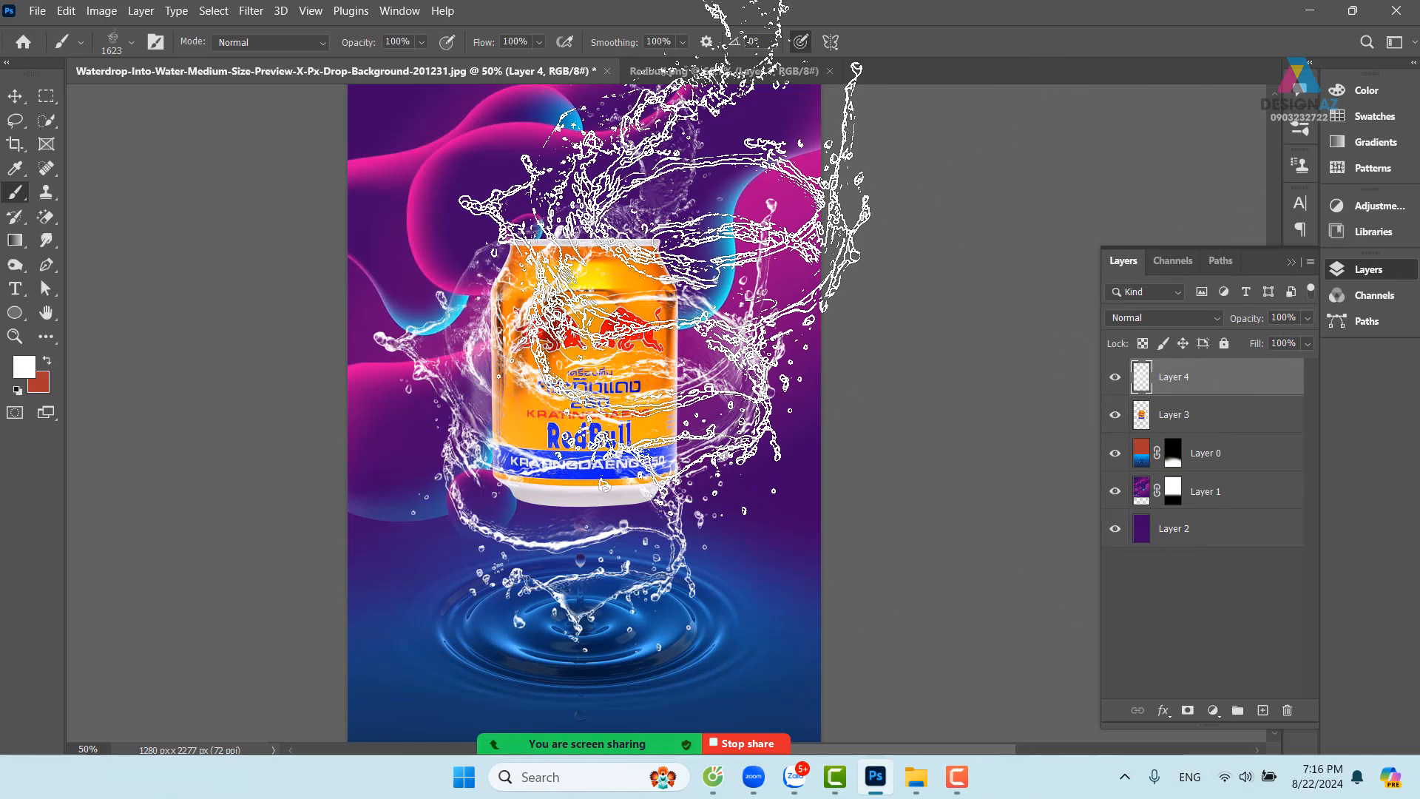
# Try moving the can on Layer 3 down and to the right inside the splash, and undo the move
pyautogui.click(15, 96)
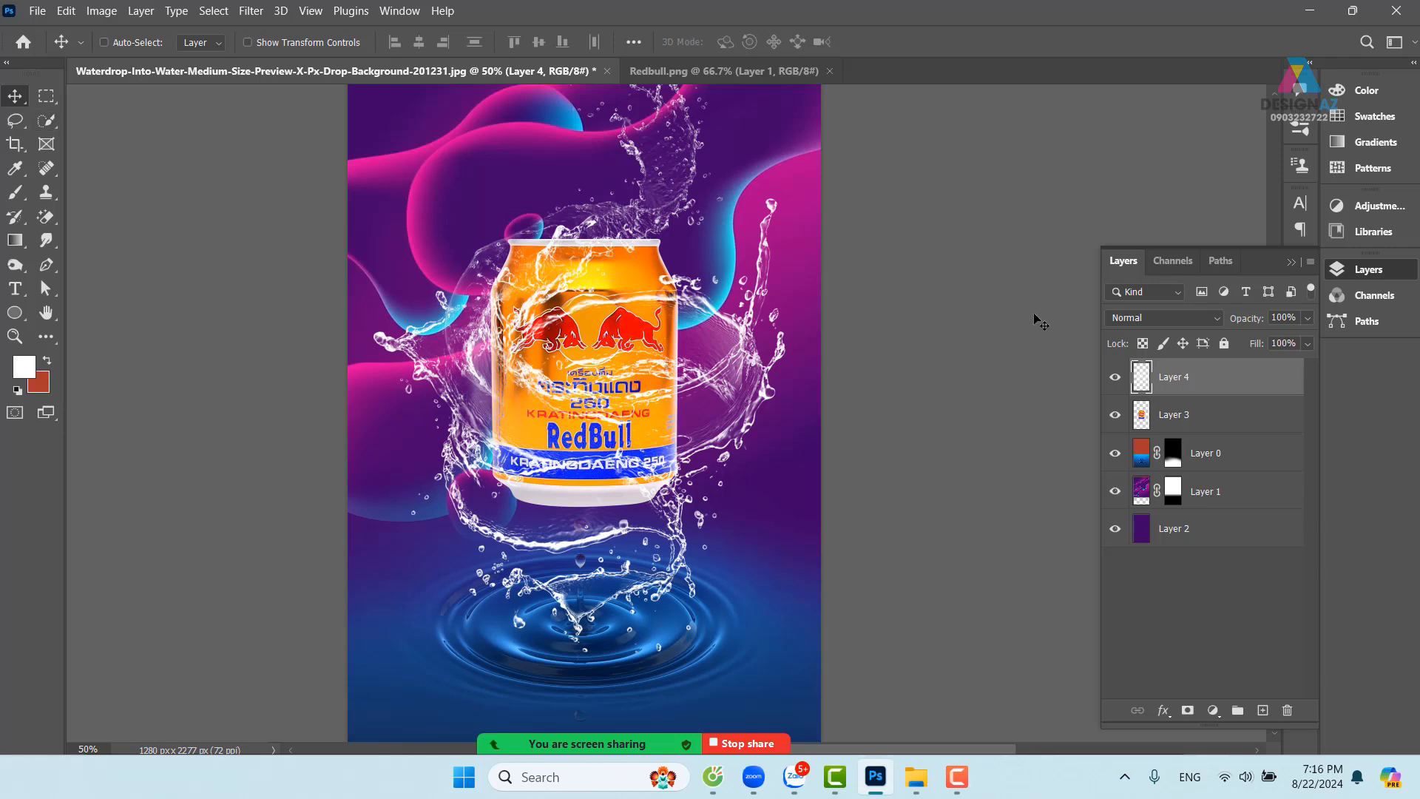
pyautogui.click(1249, 413)
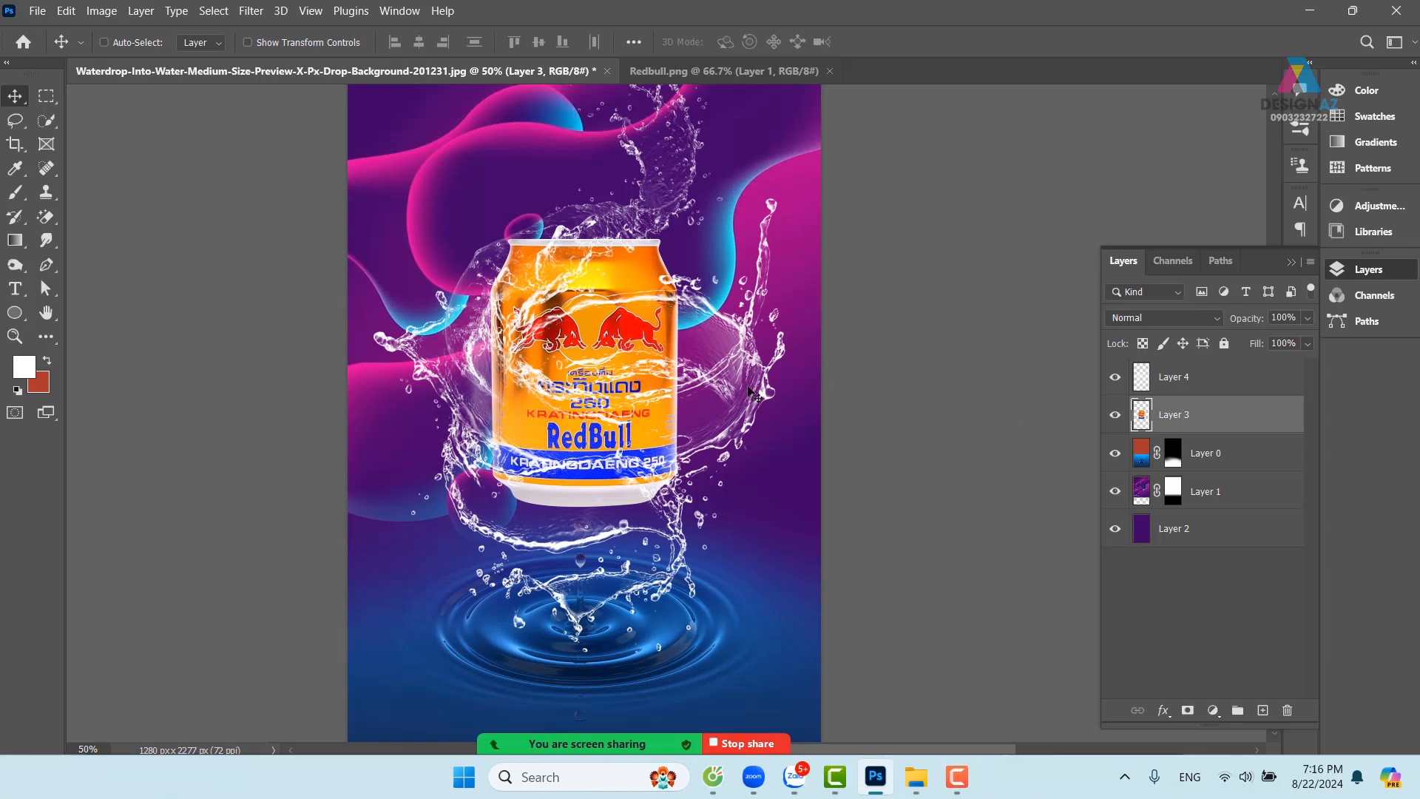
pyautogui.moveTo(626, 346); pyautogui.dragTo(647, 368)
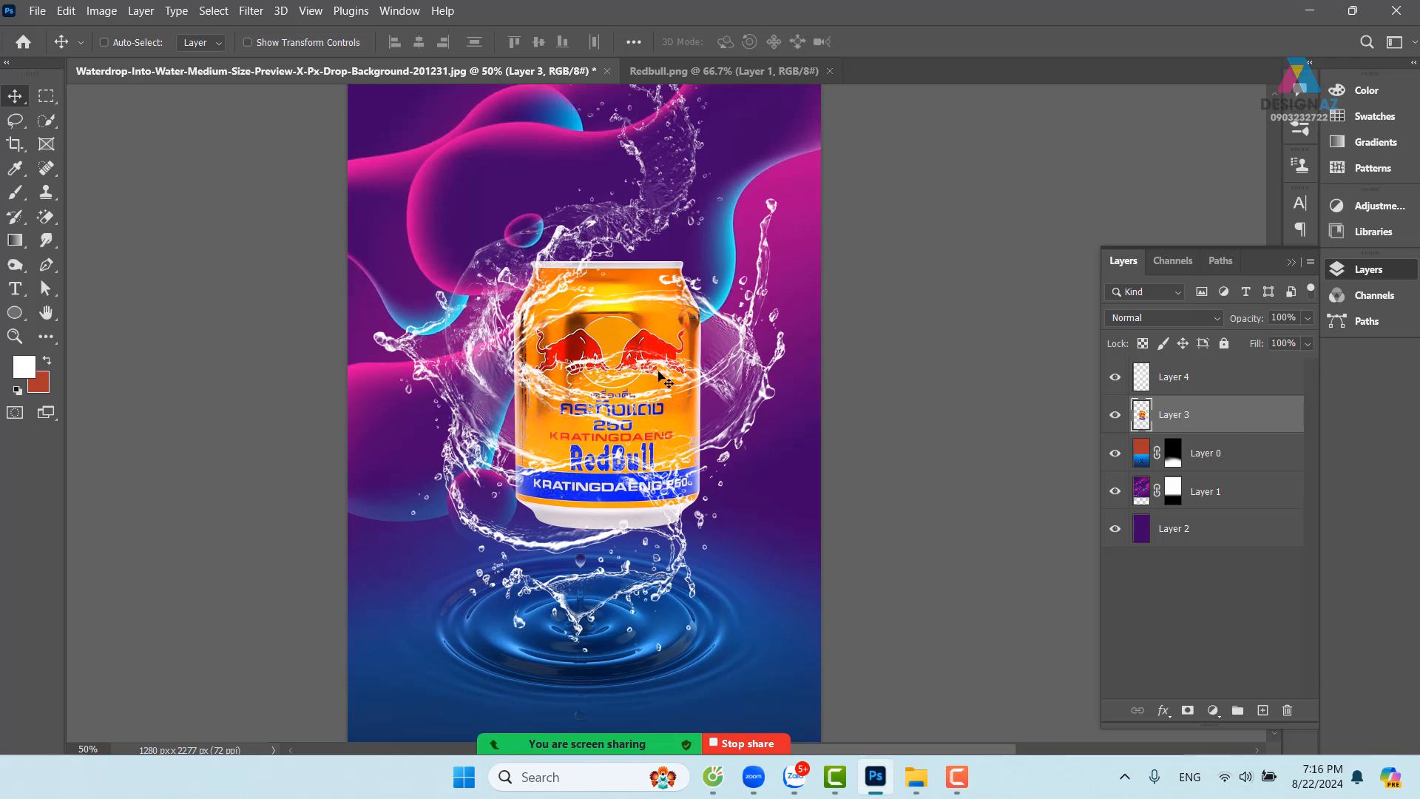
pyautogui.hotkey('ctrl', 'z')
# Shift the water splash slightly left and the can slightly right so the splash wraps around the can
pyautogui.rightClick(723, 363)
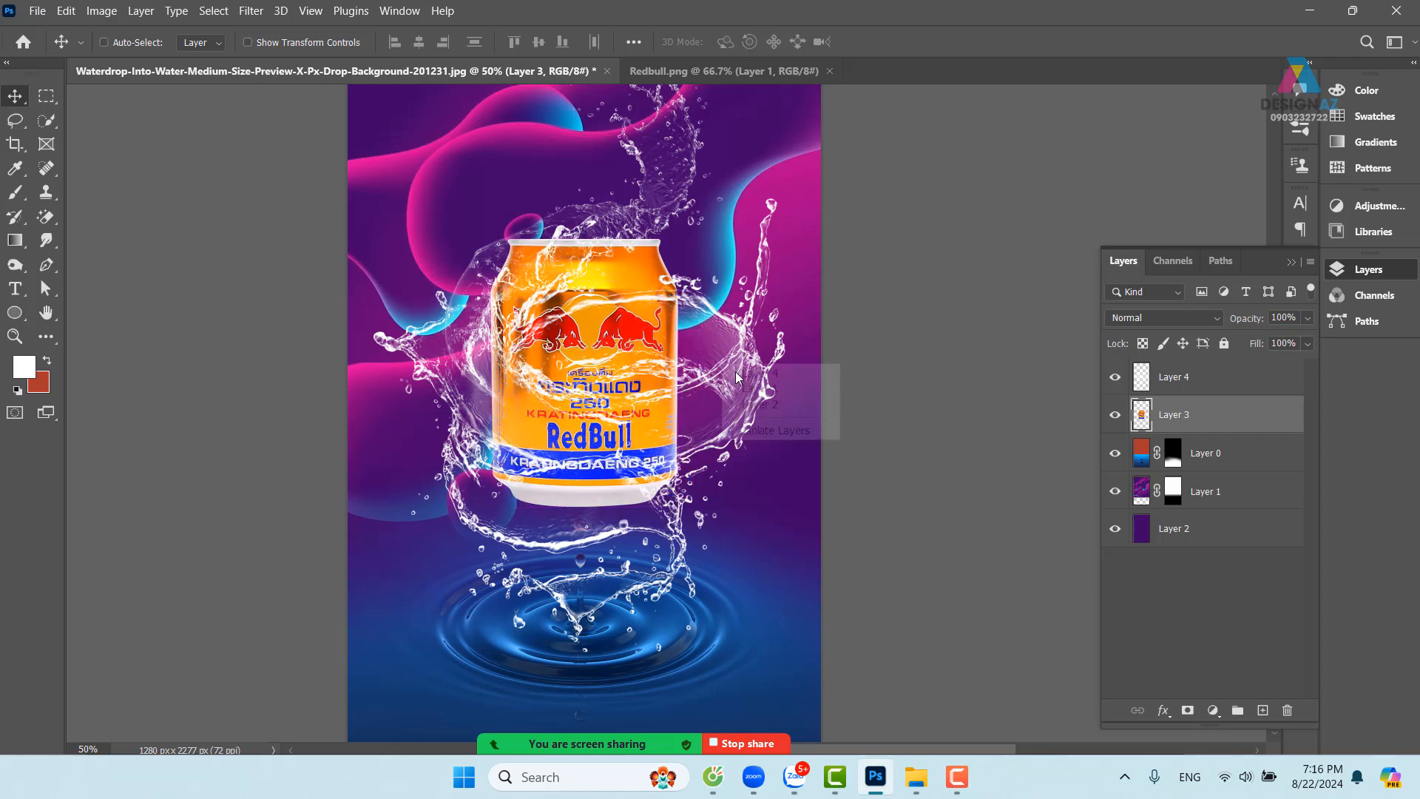
pyautogui.click(727, 374)
pyautogui.moveTo(712, 367); pyautogui.dragTo(634, 352)
pyautogui.rightClick(653, 343)
pyautogui.click(666, 362)
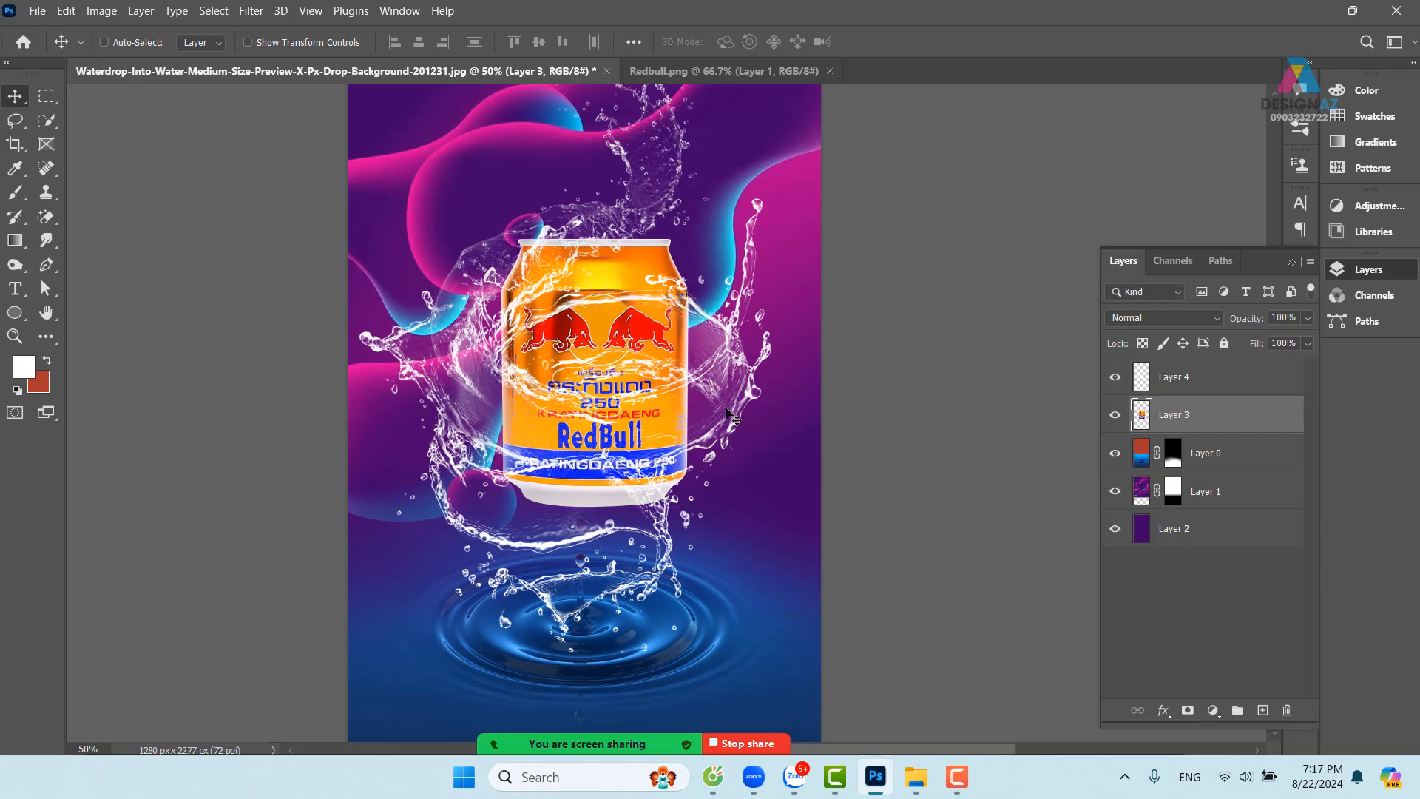
# Add a white layer mask to the water splash on Layer 4
pyautogui.hotkey('ctrl', '+')
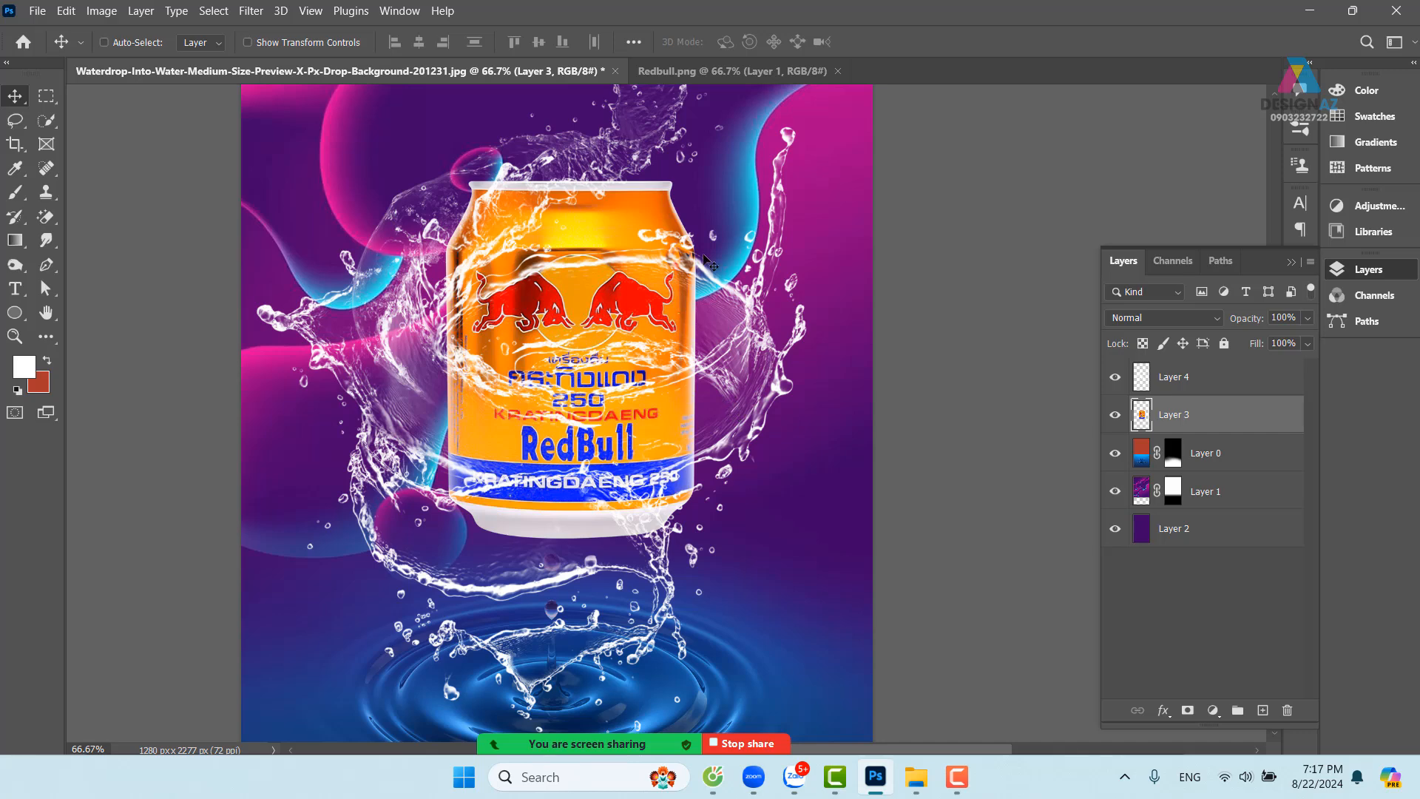
pyautogui.moveTo(613, 314); pyautogui.dragTo(621, 339)
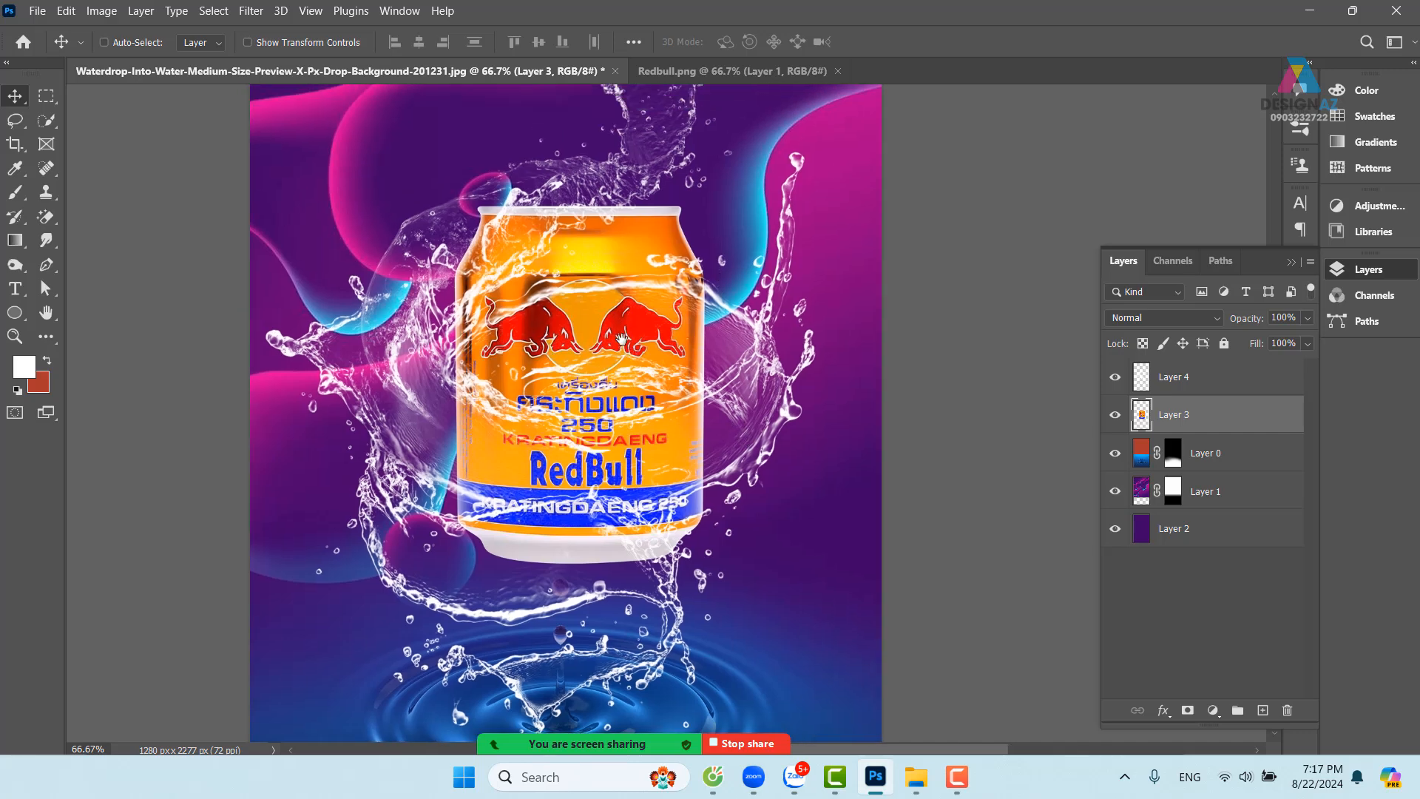
pyautogui.click(1226, 378)
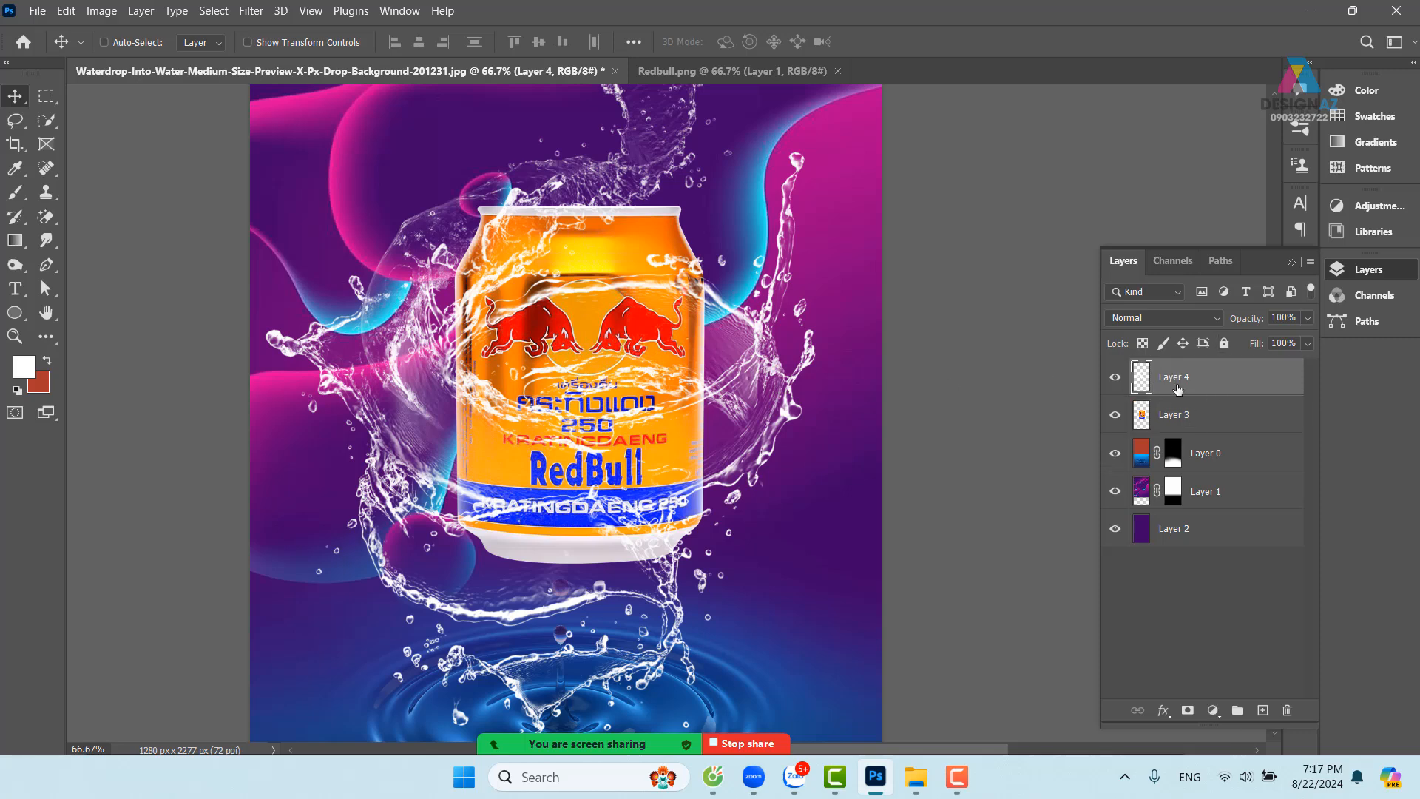
pyautogui.click(1188, 711)
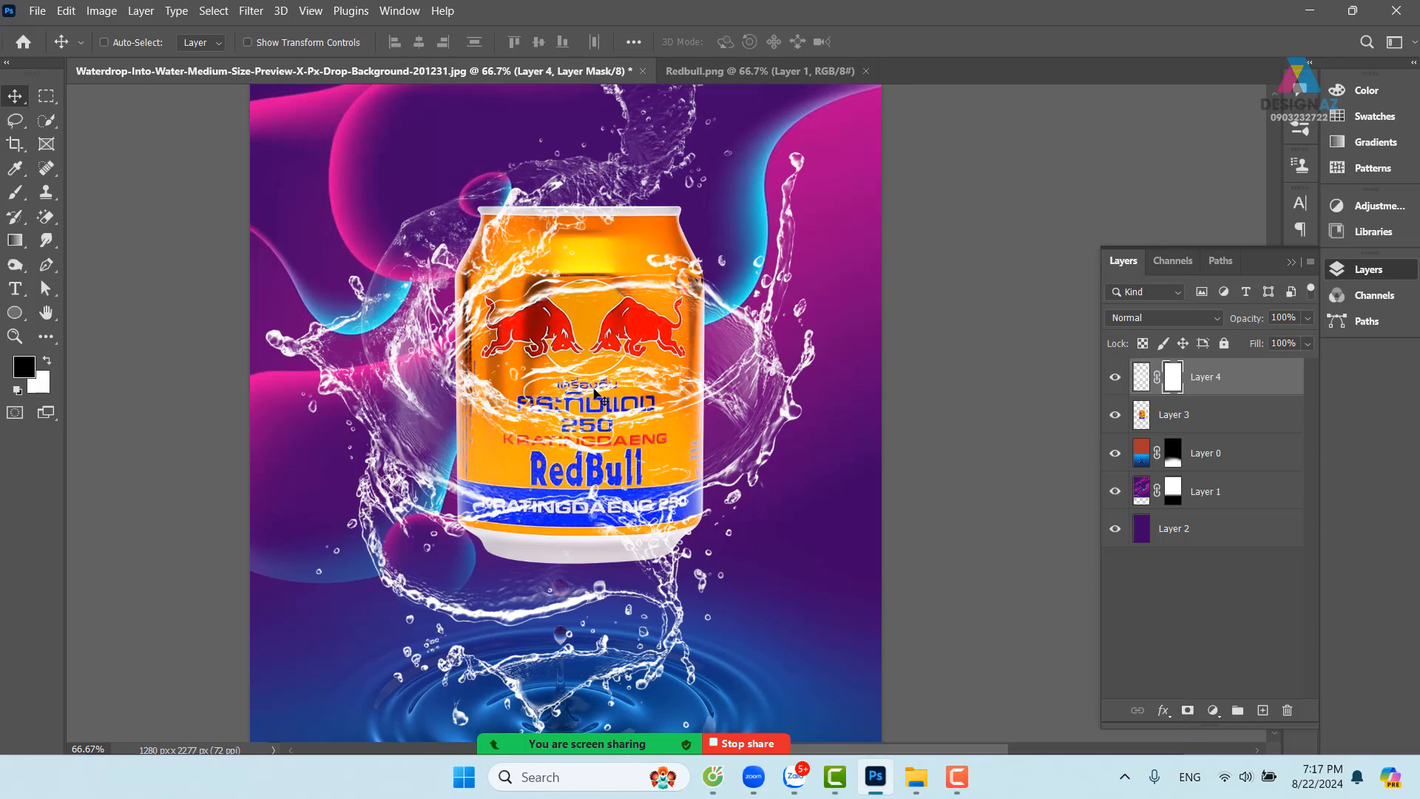
# Paint black with a soft round 124 px brush on Layer 4's mask to hide the splash across the can's upper front
pyautogui.press('b')
pyautogui.click(132, 41)
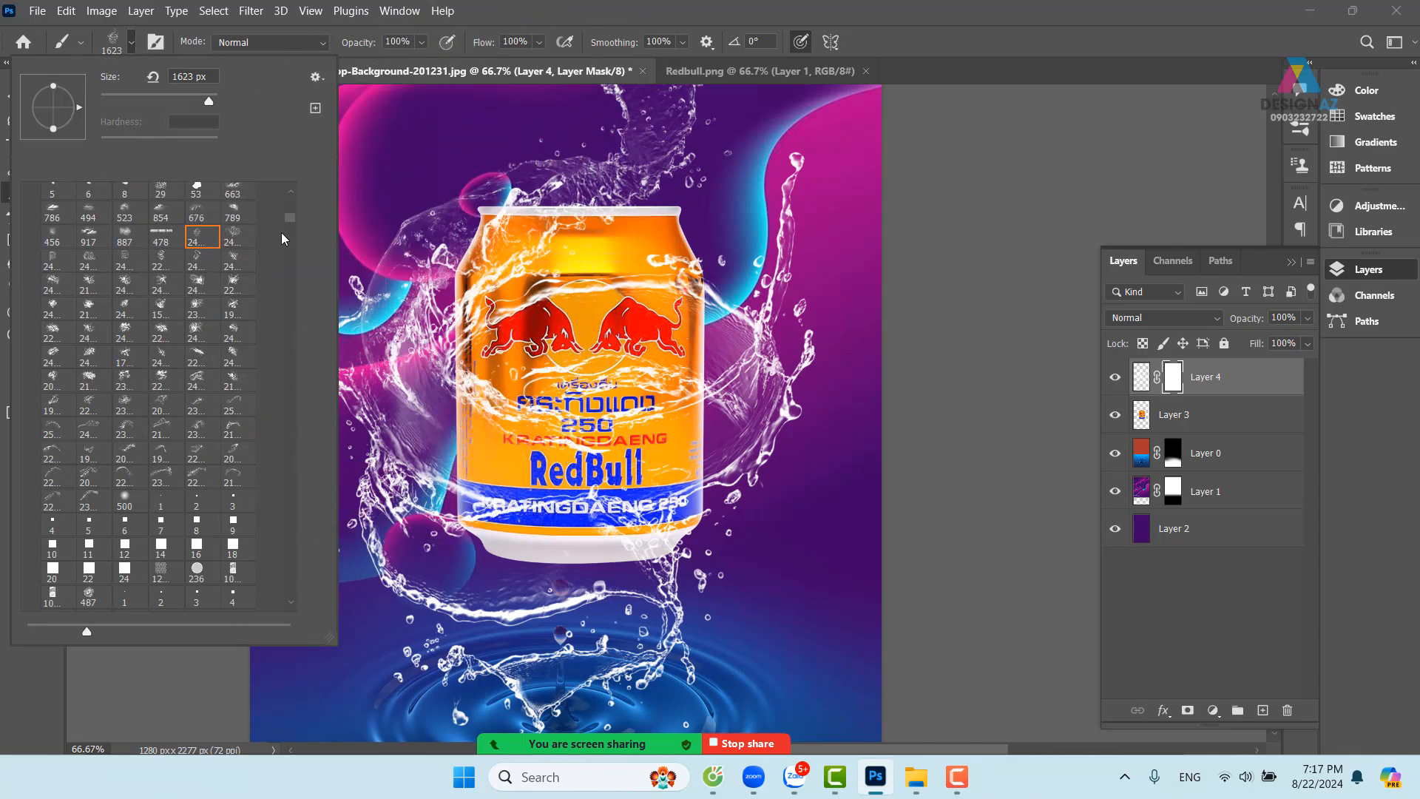
pyautogui.moveTo(291, 219); pyautogui.dragTo(290, 189)
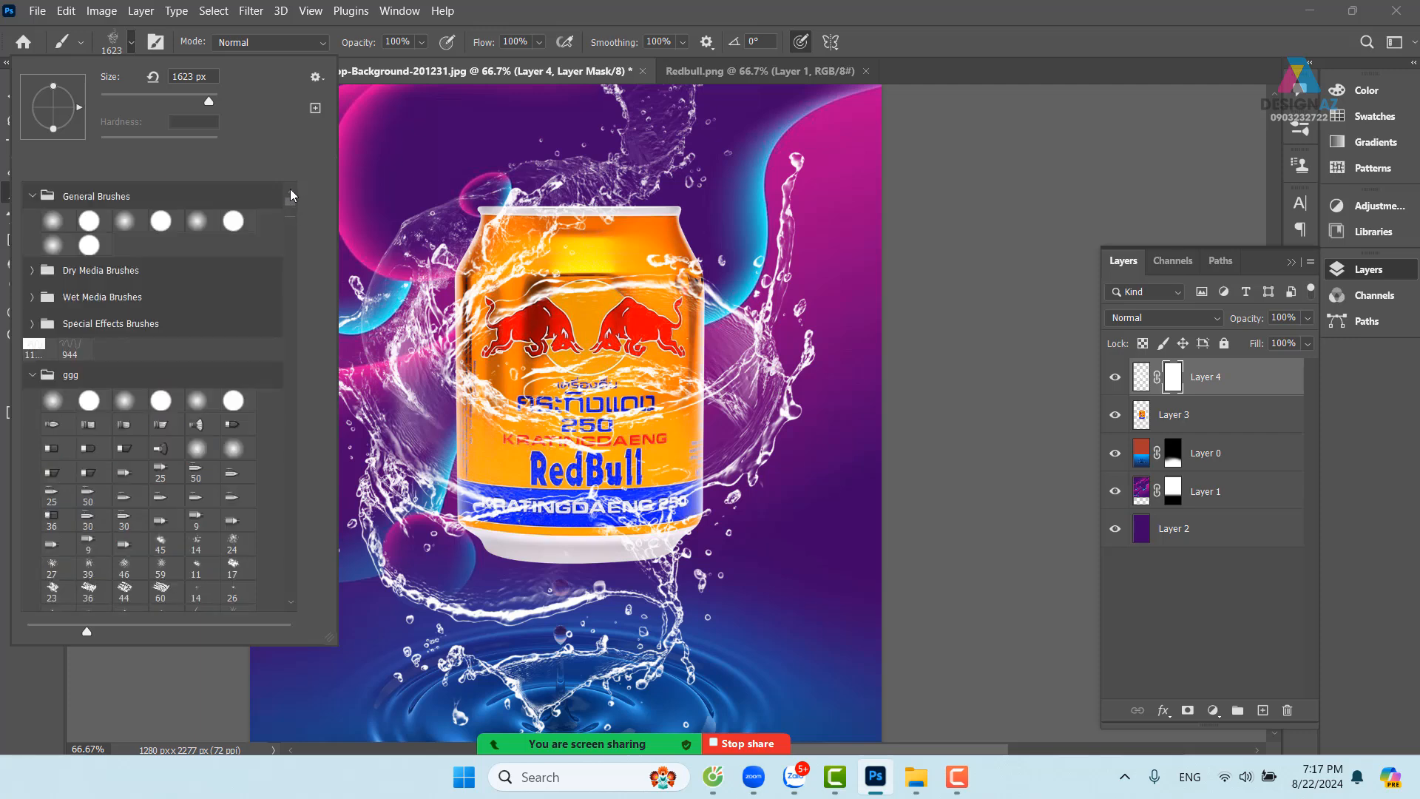
pyautogui.click(121, 224)
pyautogui.moveTo(198, 103); pyautogui.dragTo(135, 104)
pyautogui.rightClick(605, 301)
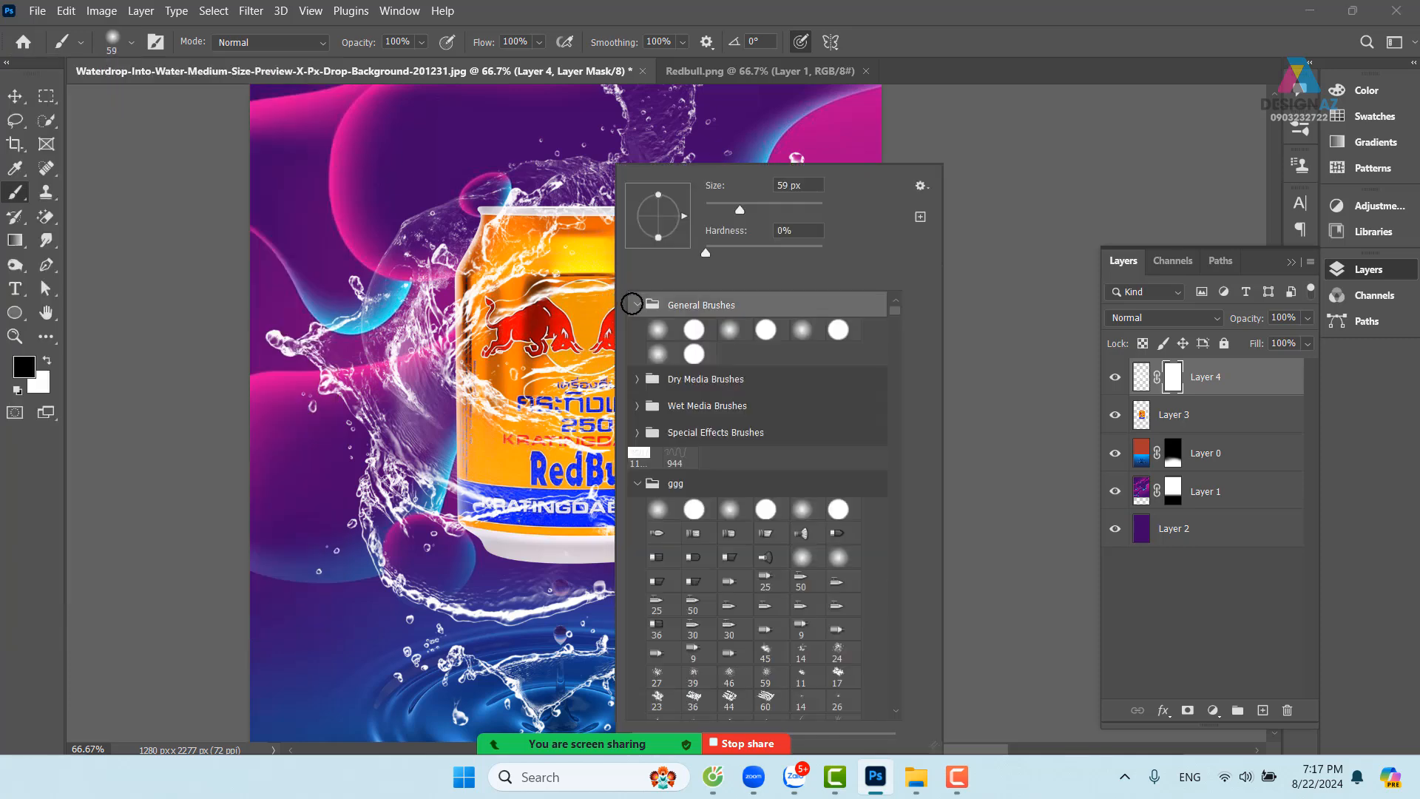
pyautogui.click(609, 304)
pyautogui.moveTo(571, 321); pyautogui.dragTo(596, 321)
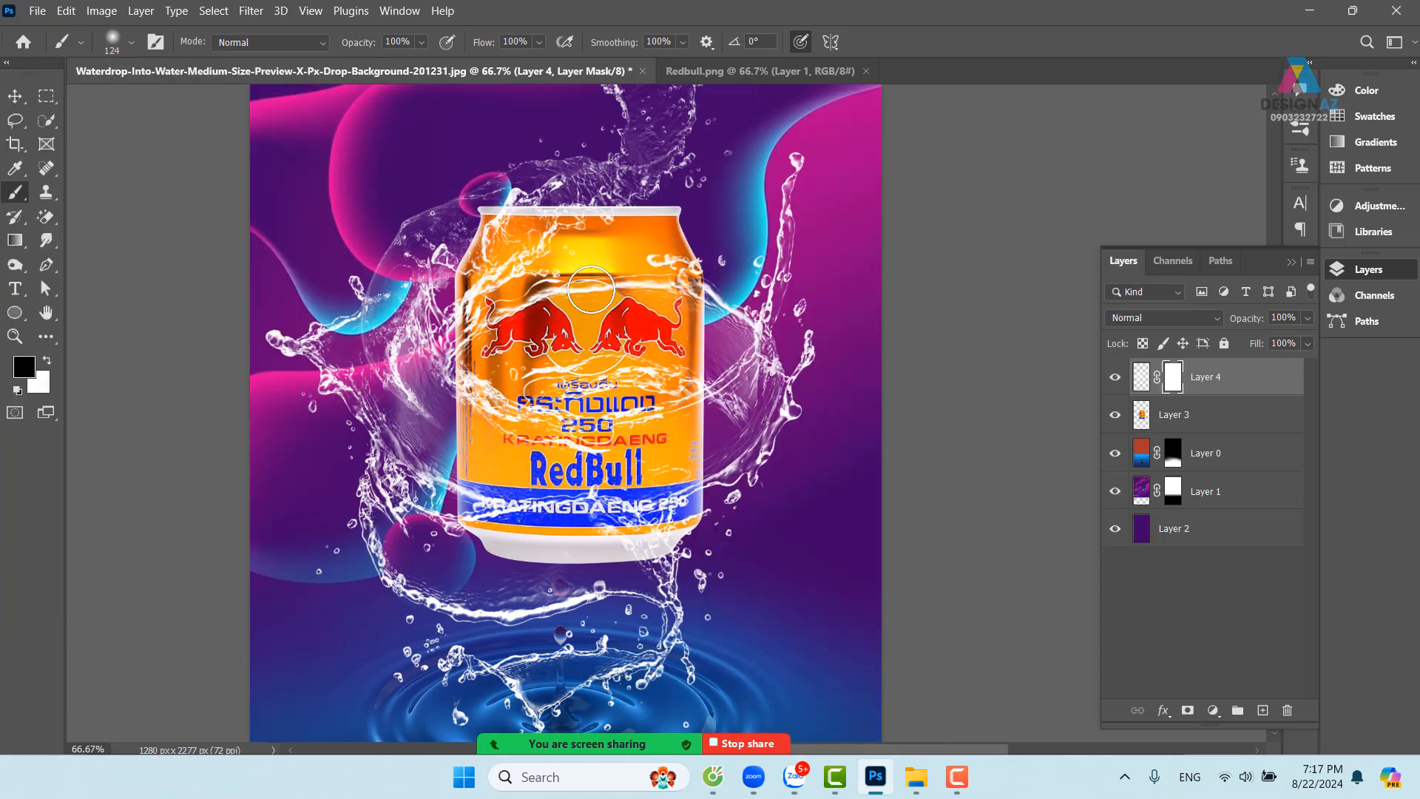
pyautogui.moveTo(629, 274)
pyautogui.mouseDown()
pyautogui.moveTo(572, 297)
pyautogui.moveTo(593, 281)
pyautogui.moveTo(529, 315)
pyautogui.moveTo(565, 306)
pyautogui.moveTo(529, 316)
pyautogui.moveTo(563, 332)
pyautogui.mouseUp()
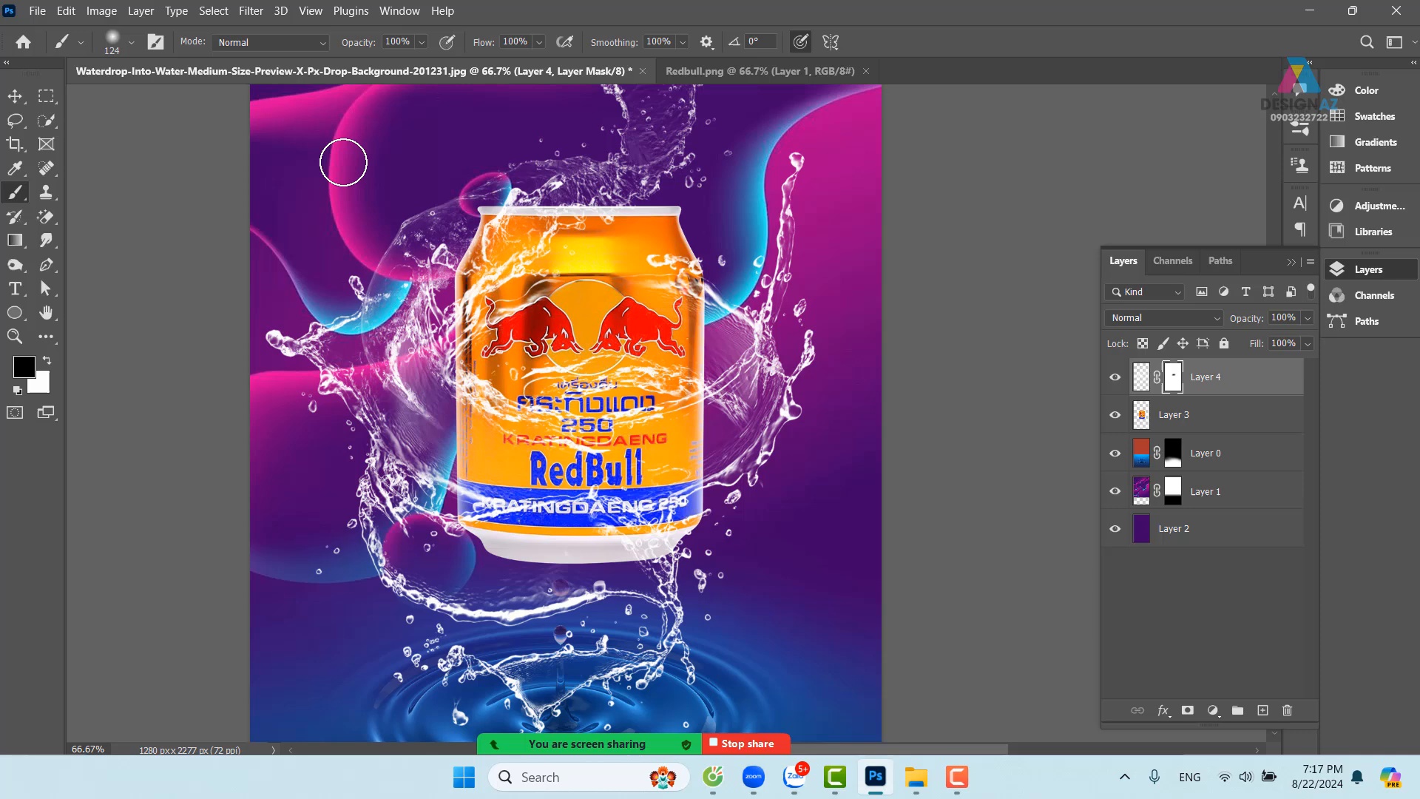
# Mask out the splash over the bulls and the Thai lettering on the can using another soft round brush preset
pyautogui.click(132, 43)
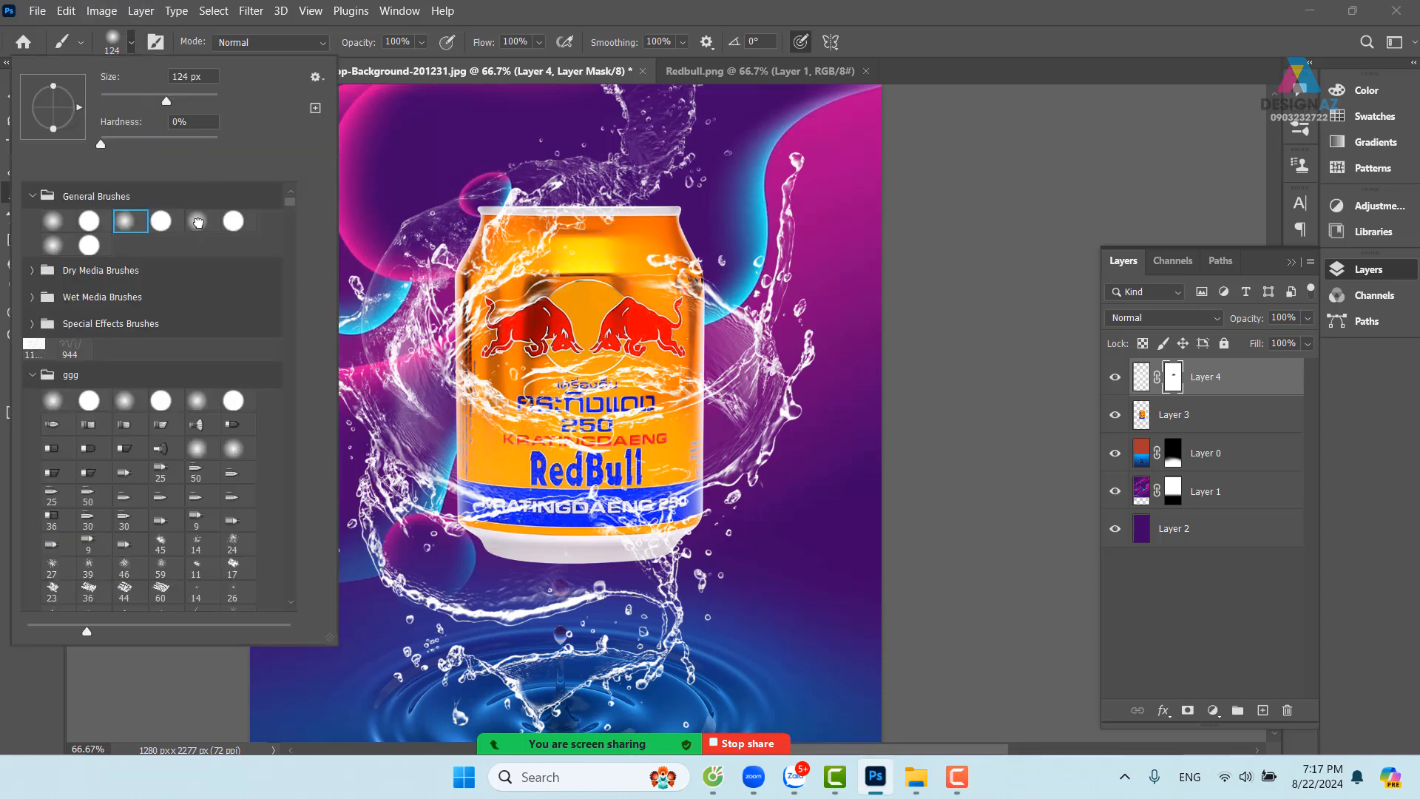
pyautogui.click(198, 225)
pyautogui.moveTo(543, 295)
pyautogui.mouseDown()
pyautogui.moveTo(469, 324)
pyautogui.moveTo(629, 274)
pyautogui.moveTo(665, 291)
pyautogui.moveTo(666, 261)
pyautogui.moveTo(683, 308)
pyautogui.moveTo(664, 255)
pyautogui.moveTo(686, 279)
pyautogui.moveTo(657, 250)
pyautogui.moveTo(676, 275)
pyautogui.moveTo(667, 294)
pyautogui.moveTo(675, 262)
pyautogui.moveTo(675, 389)
pyautogui.moveTo(677, 369)
pyautogui.moveTo(613, 369)
pyautogui.moveTo(699, 365)
pyautogui.moveTo(536, 378)
pyautogui.moveTo(633, 387)
pyautogui.moveTo(520, 363)
pyautogui.moveTo(590, 362)
pyautogui.moveTo(524, 358)
pyautogui.moveTo(551, 323)
pyautogui.moveTo(552, 342)
pyautogui.moveTo(566, 342)
pyautogui.moveTo(542, 353)
pyautogui.moveTo(633, 352)
pyautogui.moveTo(673, 274)
pyautogui.moveTo(690, 291)
pyautogui.moveTo(660, 263)
pyautogui.moveTo(636, 315)
pyautogui.moveTo(646, 299)
pyautogui.moveTo(675, 363)
pyautogui.mouseUp()
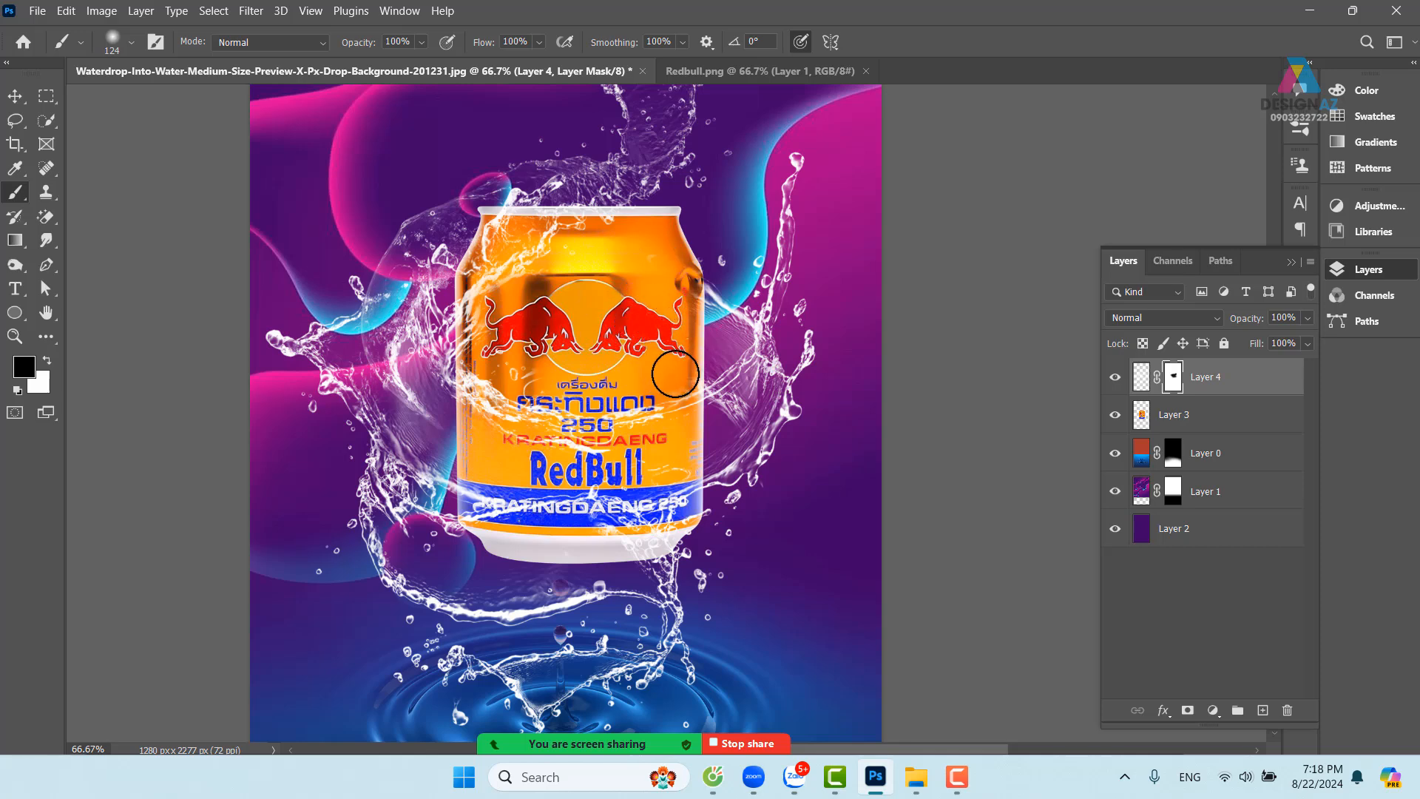
pyautogui.moveTo(770, 470); pyautogui.dragTo(783, 441)
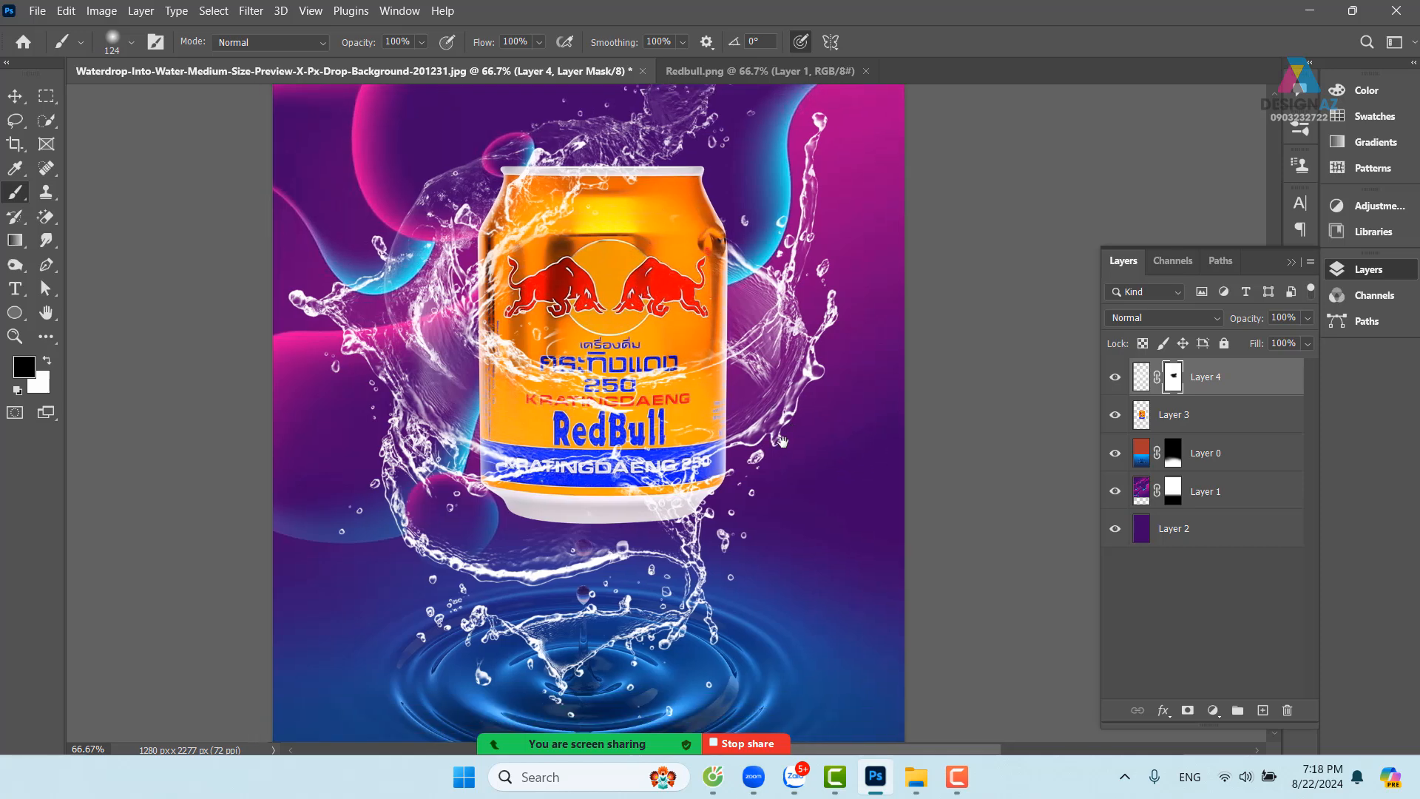
# Add an empty layer above the water splash and rename the splash layer "nươc"
pyautogui.hotkey('ctrl', '-')
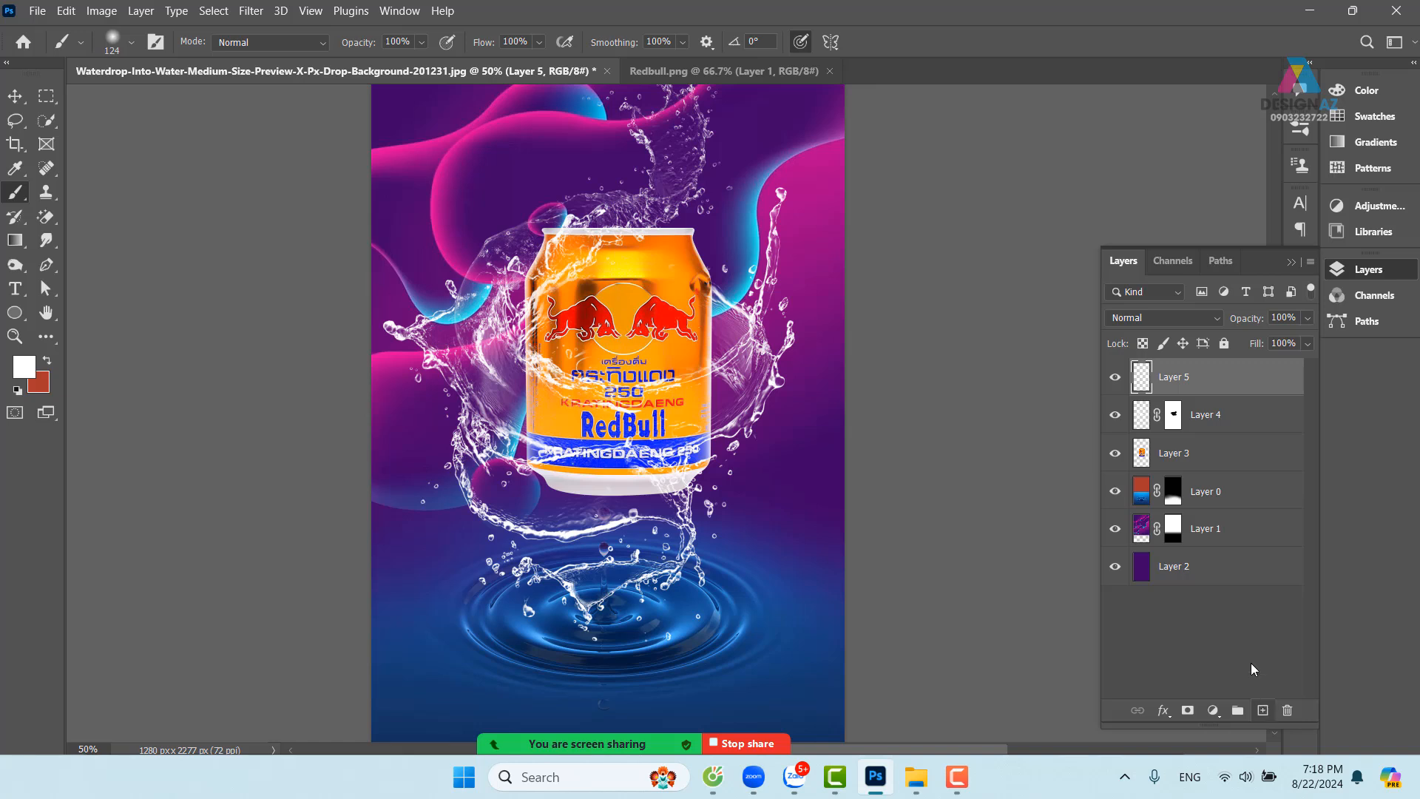
pyautogui.click(1200, 421)
pyautogui.doubleClick(1202, 421)
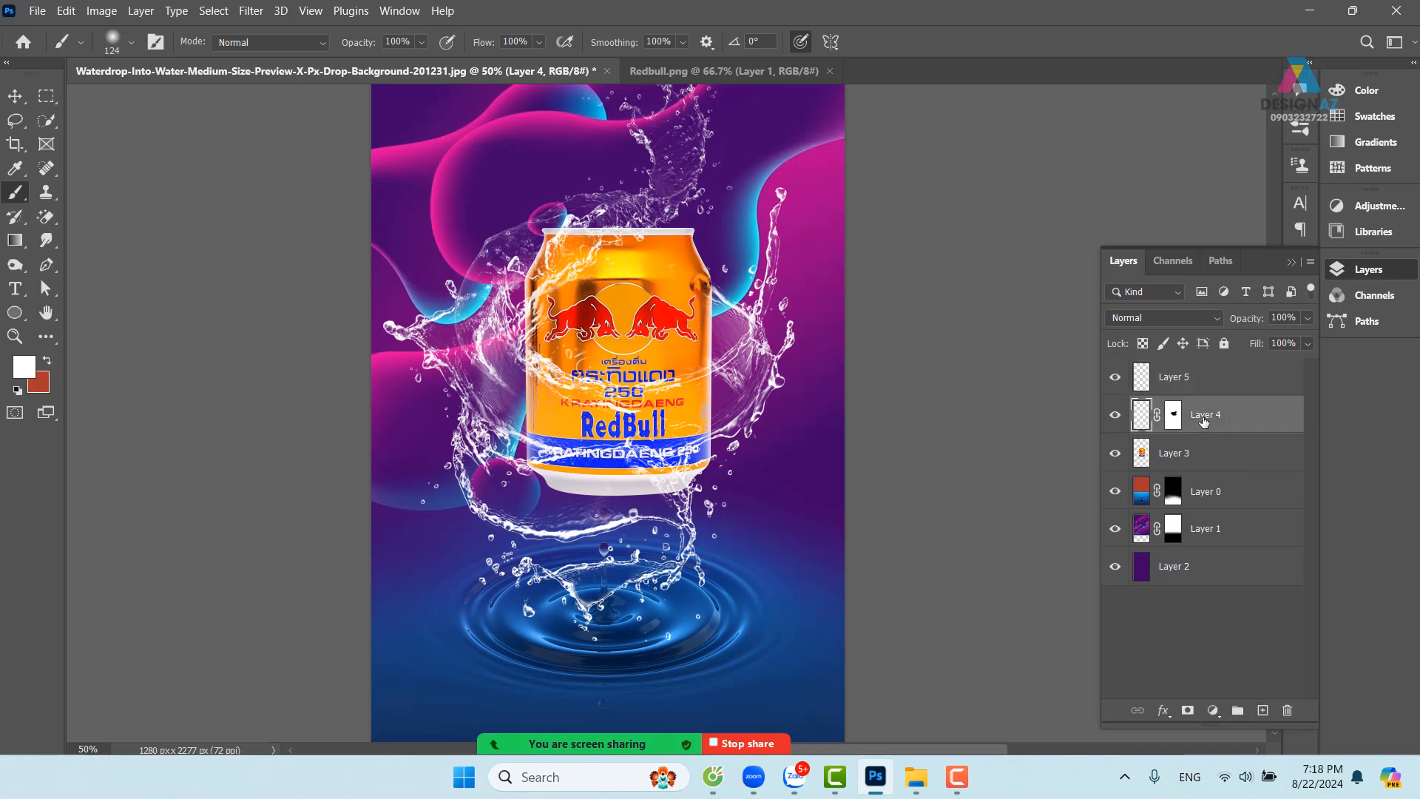
pyautogui.write('nươc')
pyautogui.press('Return')
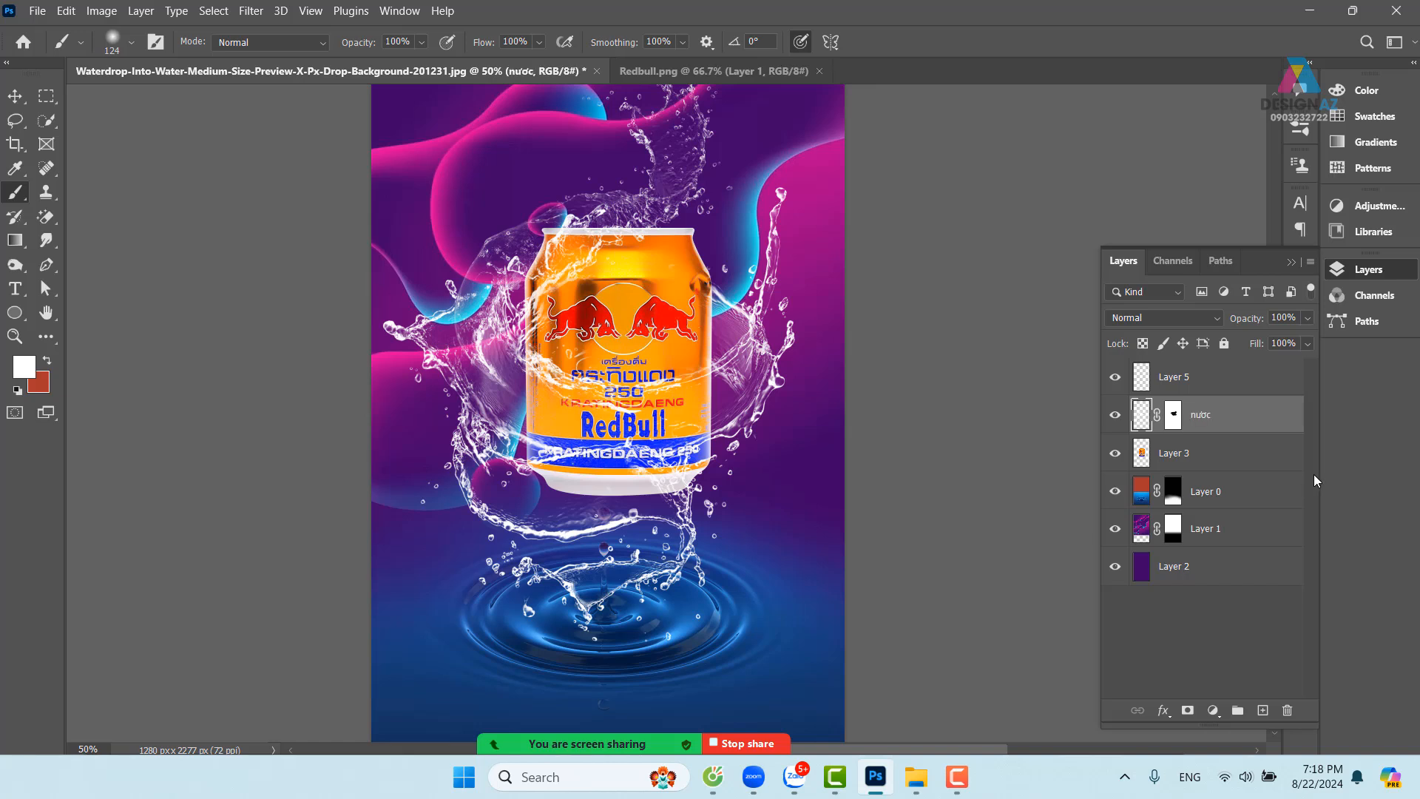
# Fill Layer 5 with golden orange sampled from the can and clip it to the water splash
pyautogui.click(1255, 383)
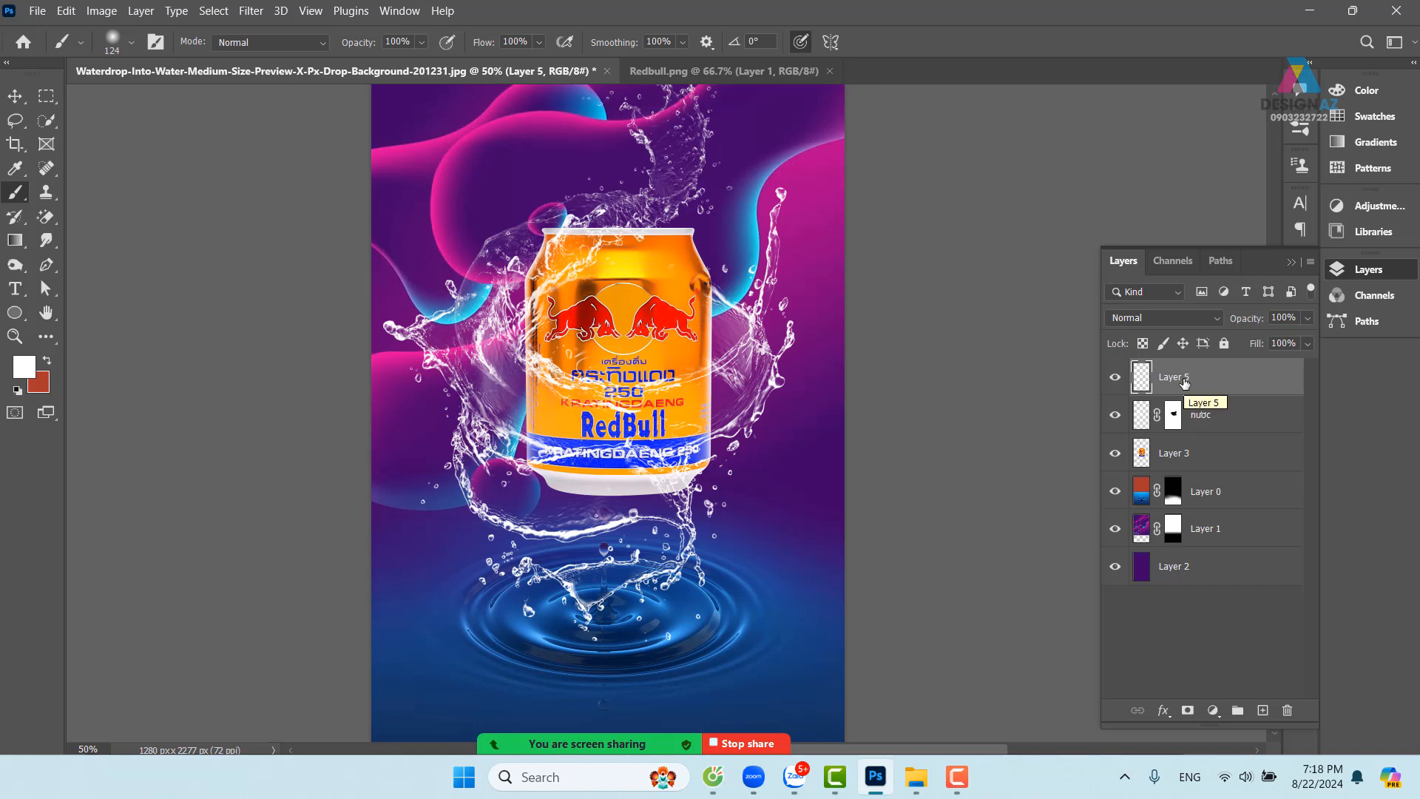
pyautogui.press('i')
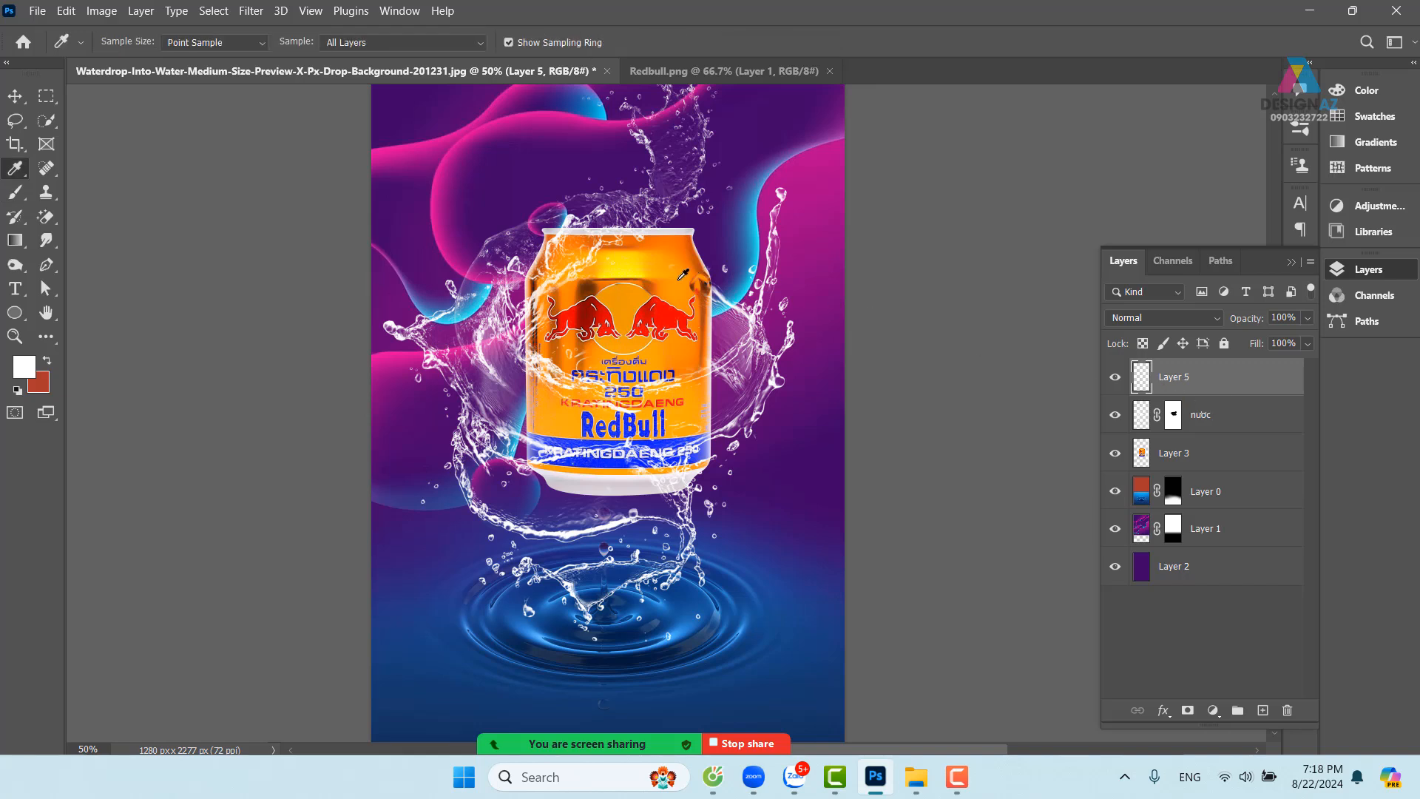
pyautogui.click(631, 268)
pyautogui.click(655, 272)
pyautogui.hotkey('alt', 'BackSpace')
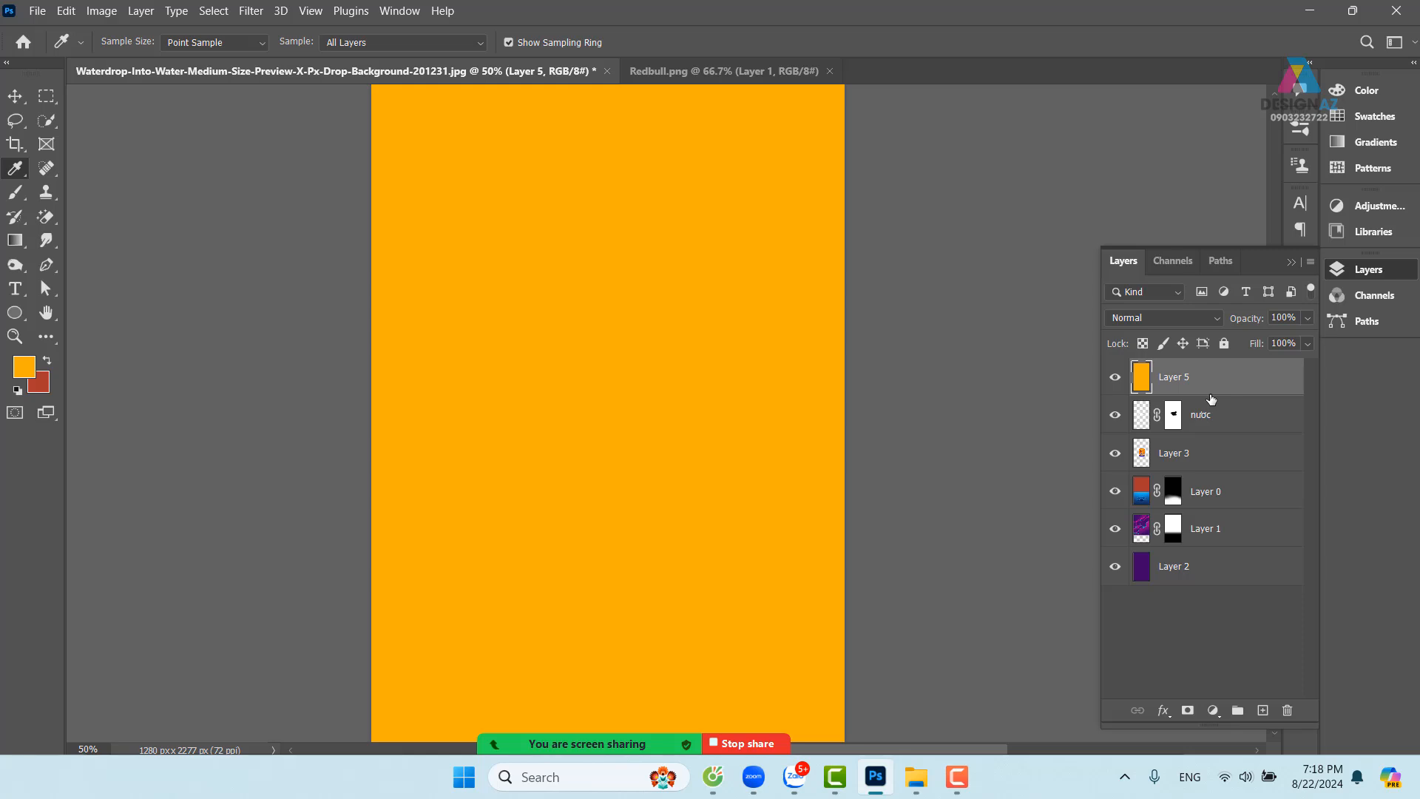
pyautogui.keyDown('alt'); pyautogui.click(1210, 399); pyautogui.keyUp('alt')
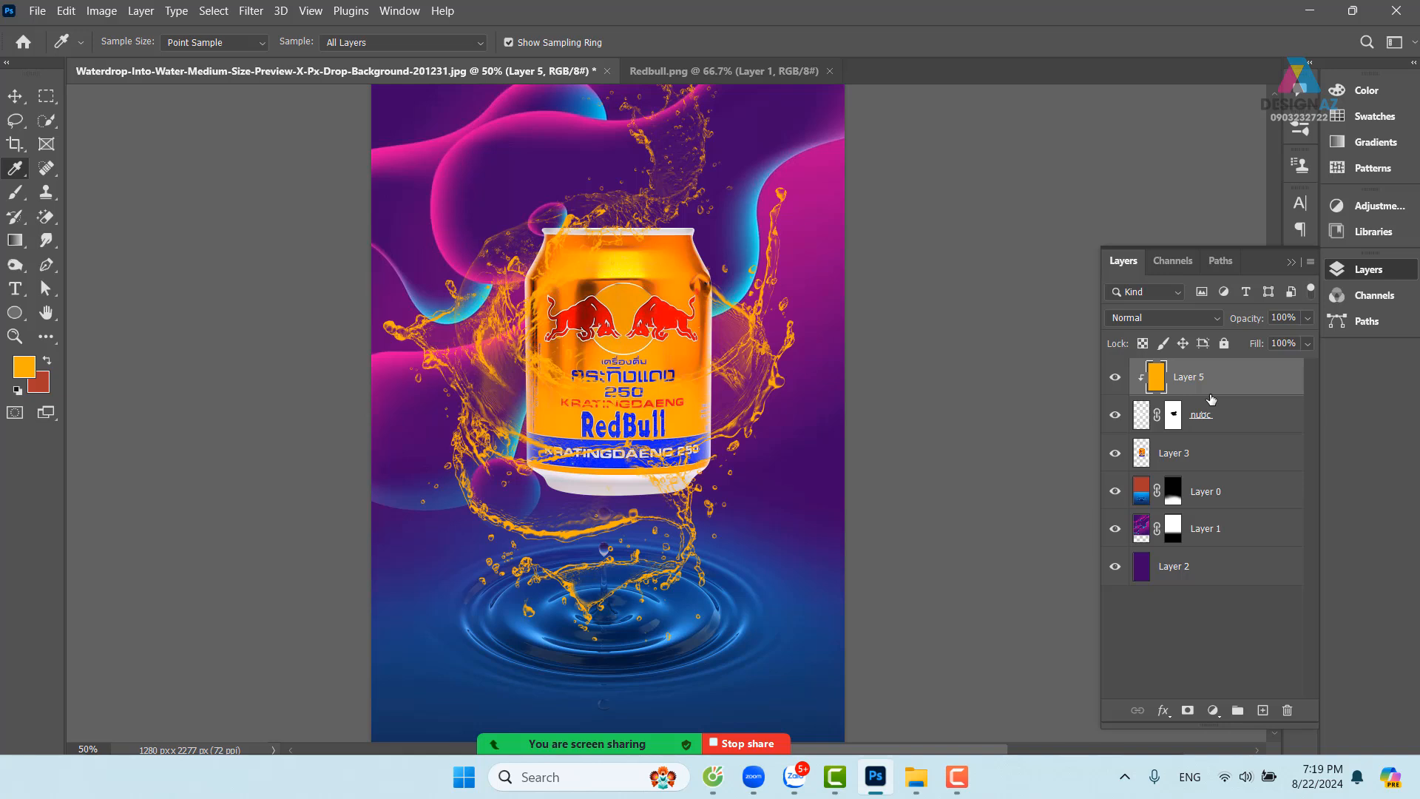
# Keep Layer 5's blend mode at Normal, then release its clipping and undo the orange fill
pyautogui.click(1210, 320)
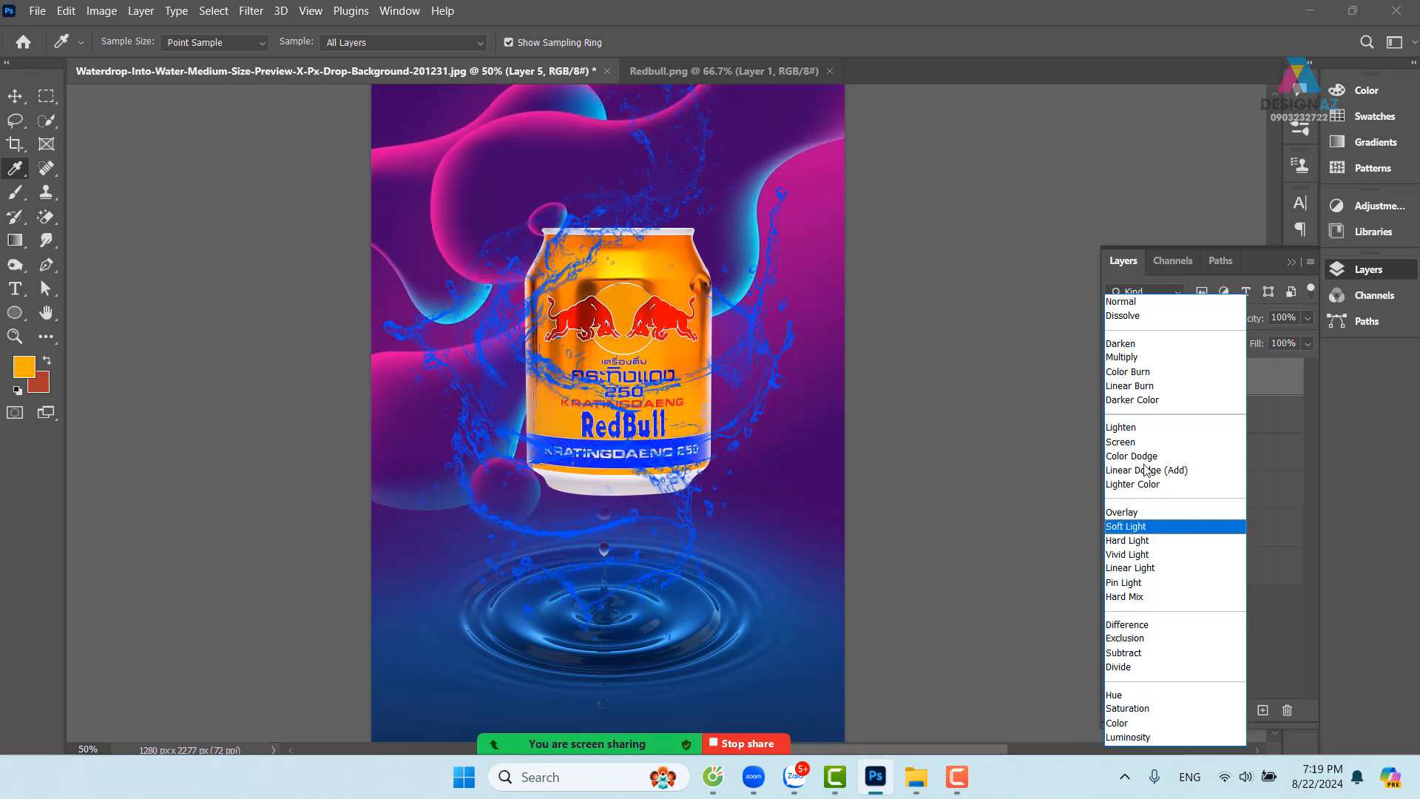
pyautogui.click(1122, 302)
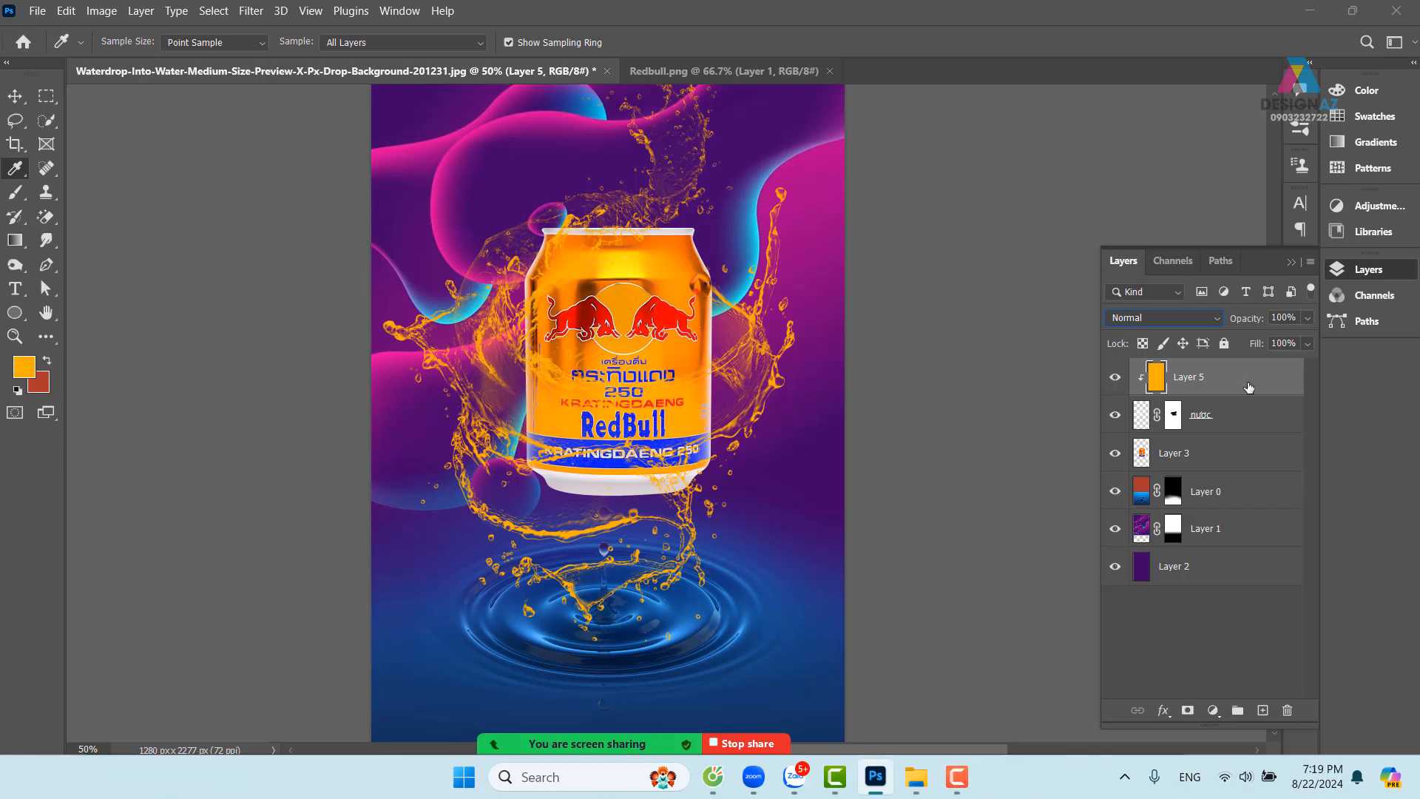
pyautogui.hotkey('ctrl', 'alt', 'g')
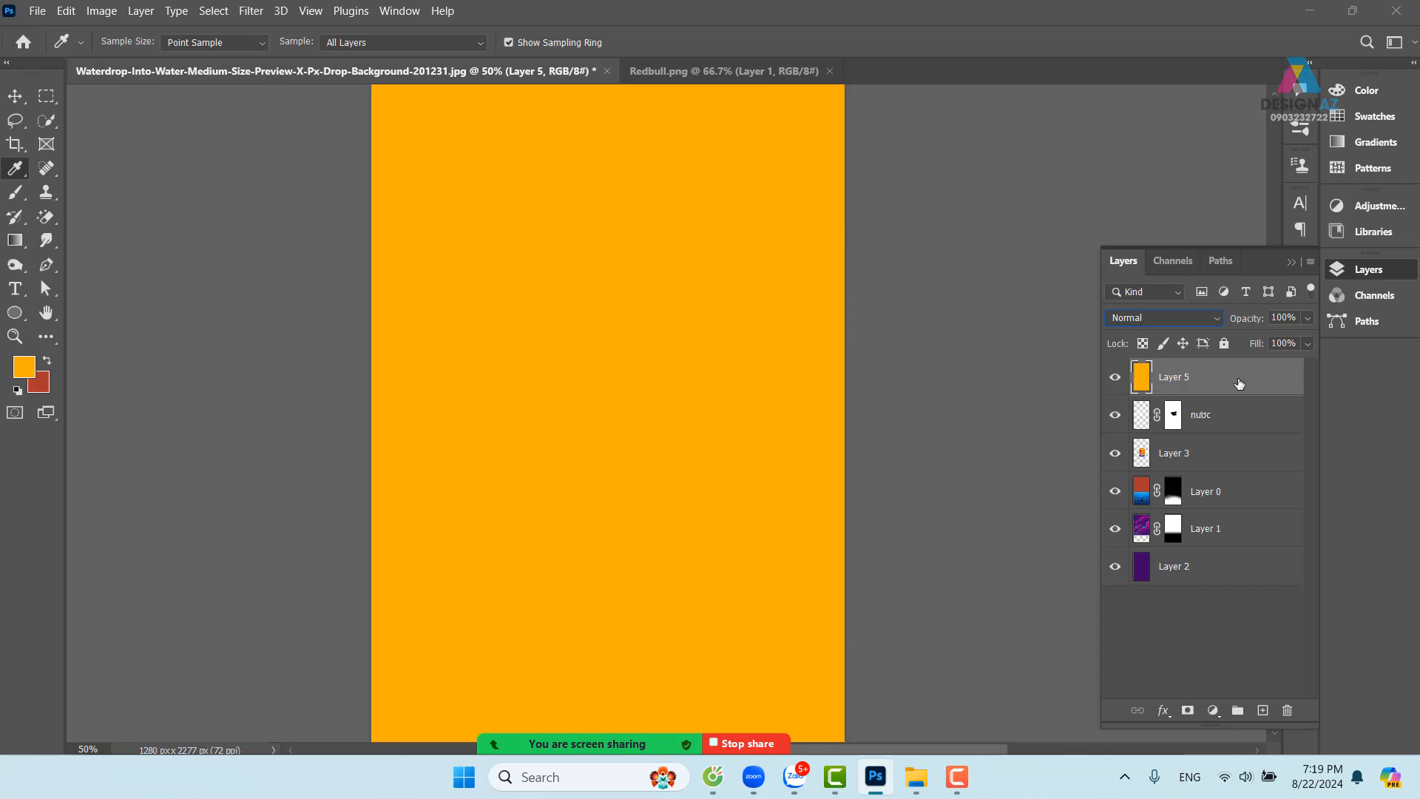
pyautogui.hotkey('ctrl', 'z')
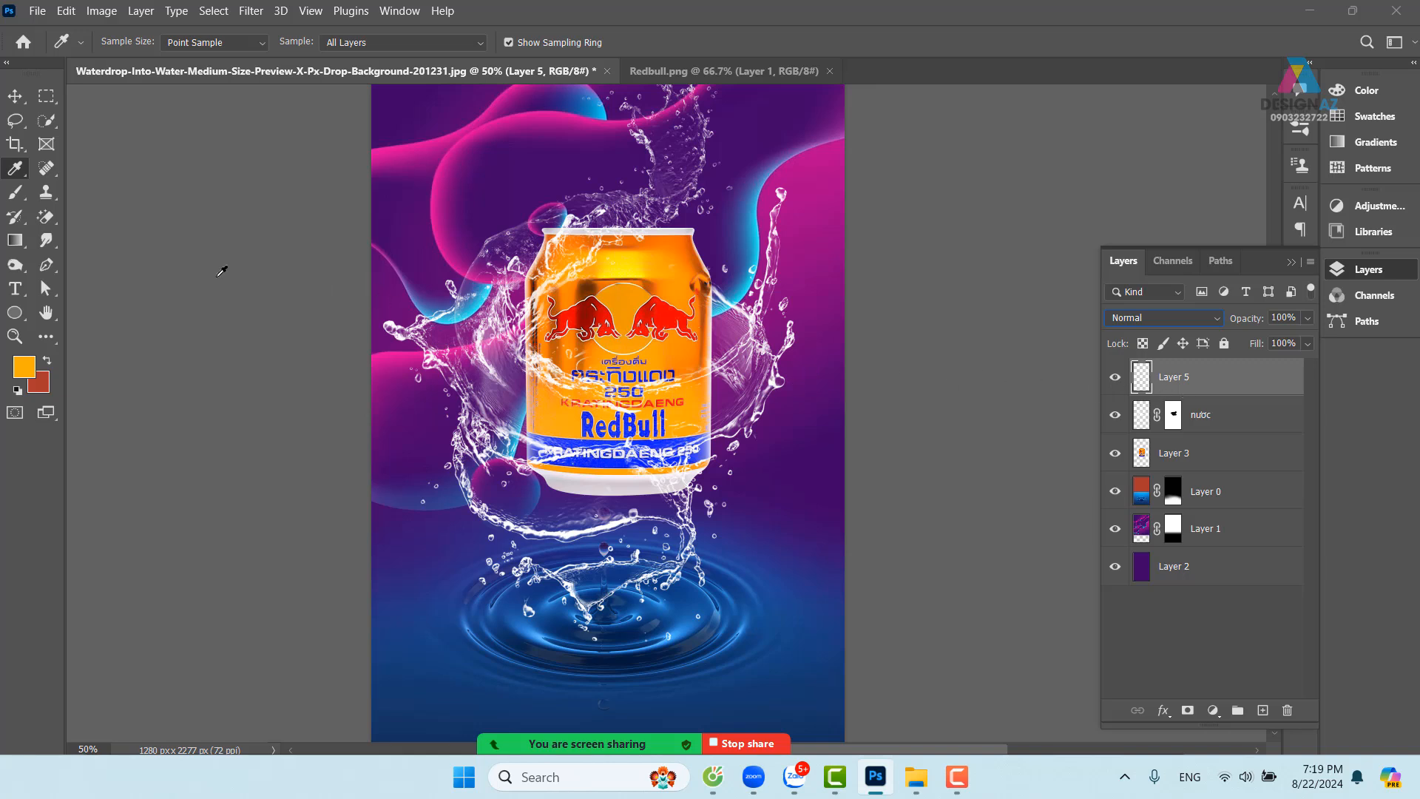
# Edit the black-white gradient to run from the can's orange through a sampled yellow stop at 40% to white
pyautogui.click(14, 241)
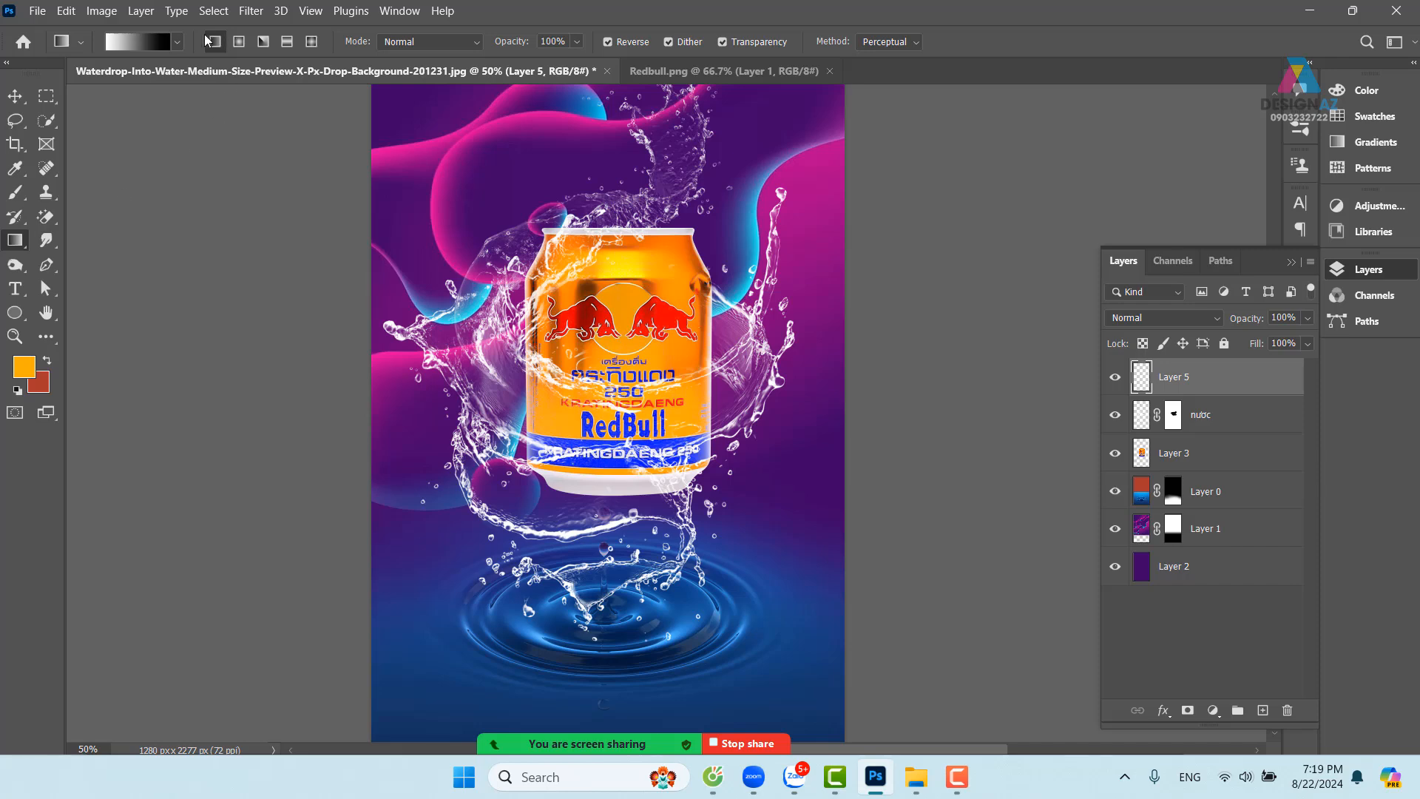
pyautogui.click(177, 42)
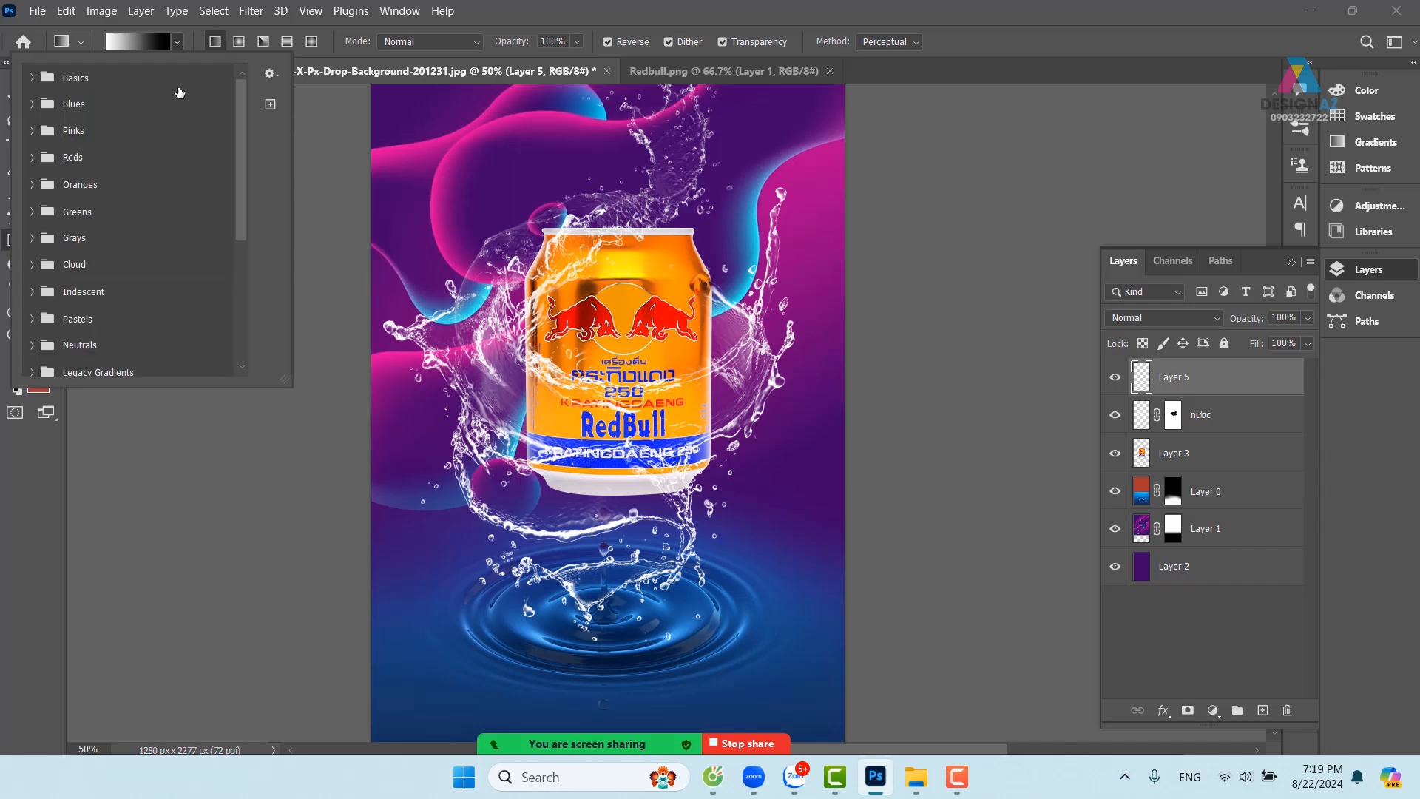
pyautogui.click(140, 42)
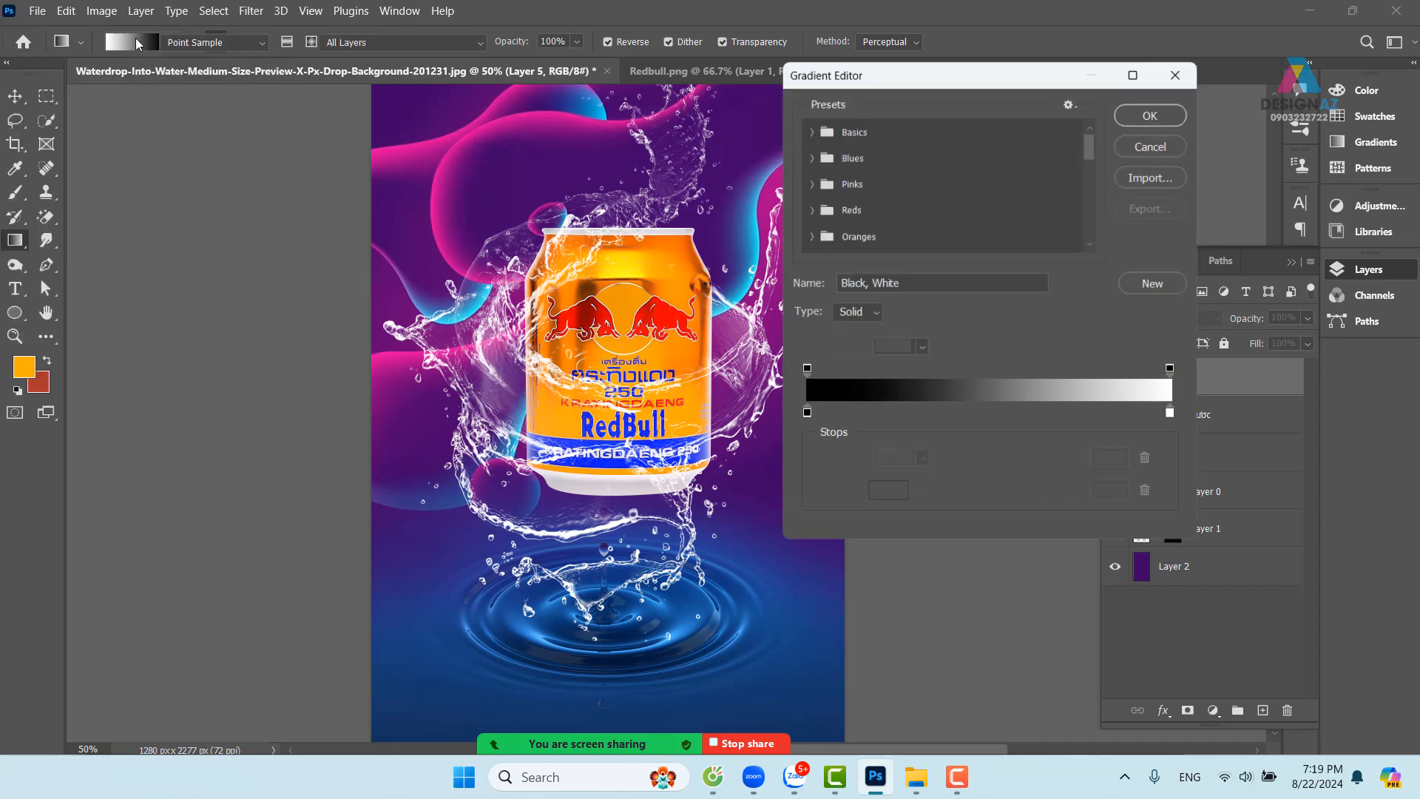
pyautogui.click(802, 415)
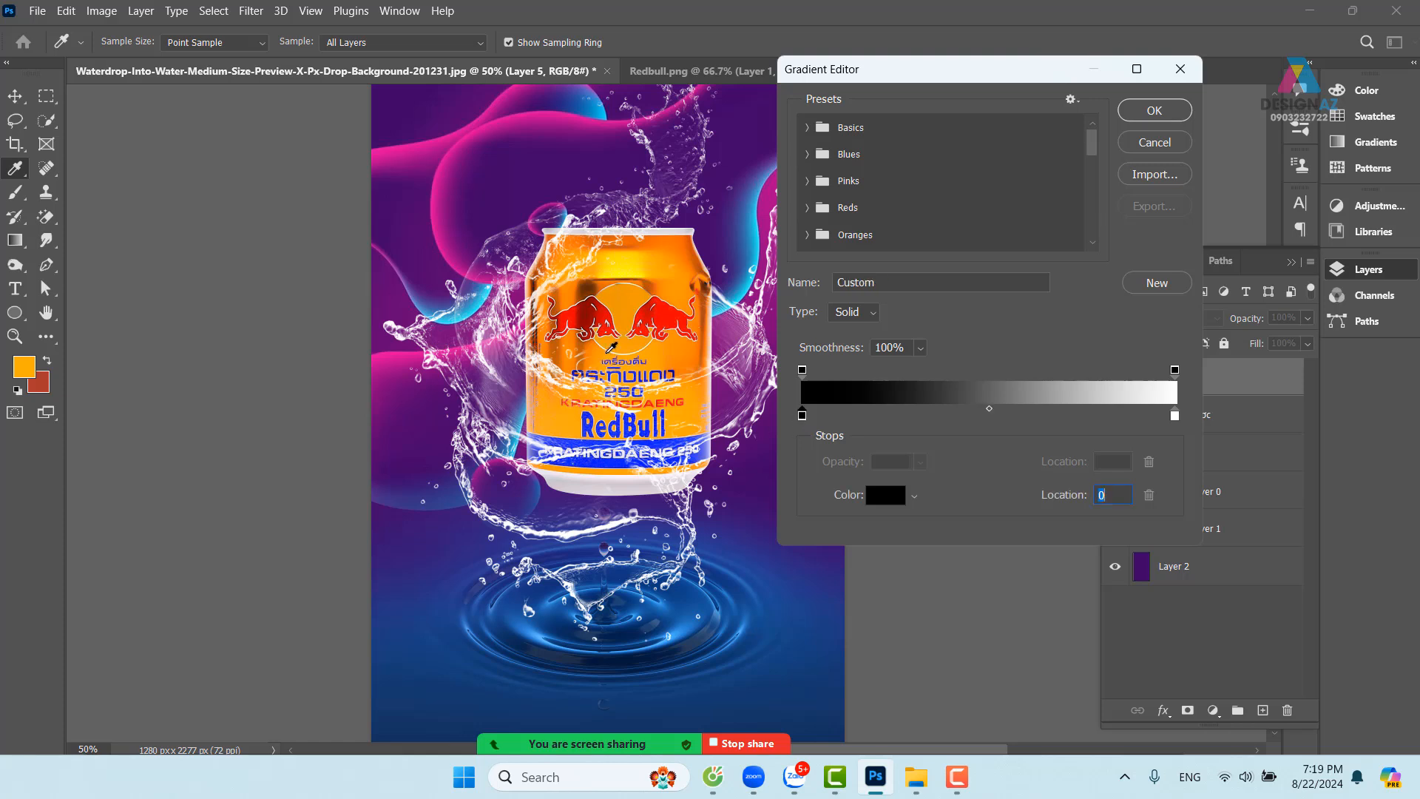
pyautogui.click(578, 288)
pyautogui.click(954, 420)
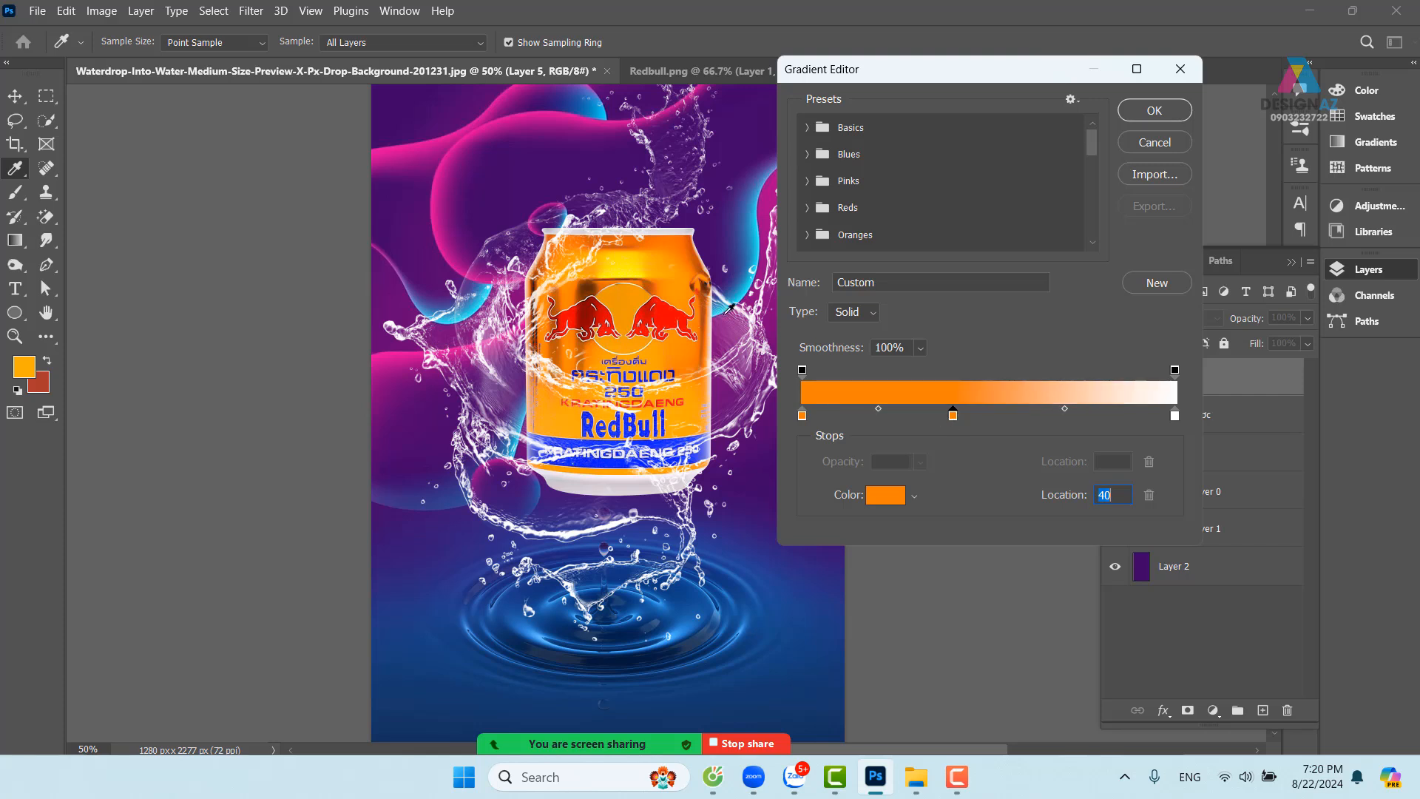
pyautogui.click(664, 270)
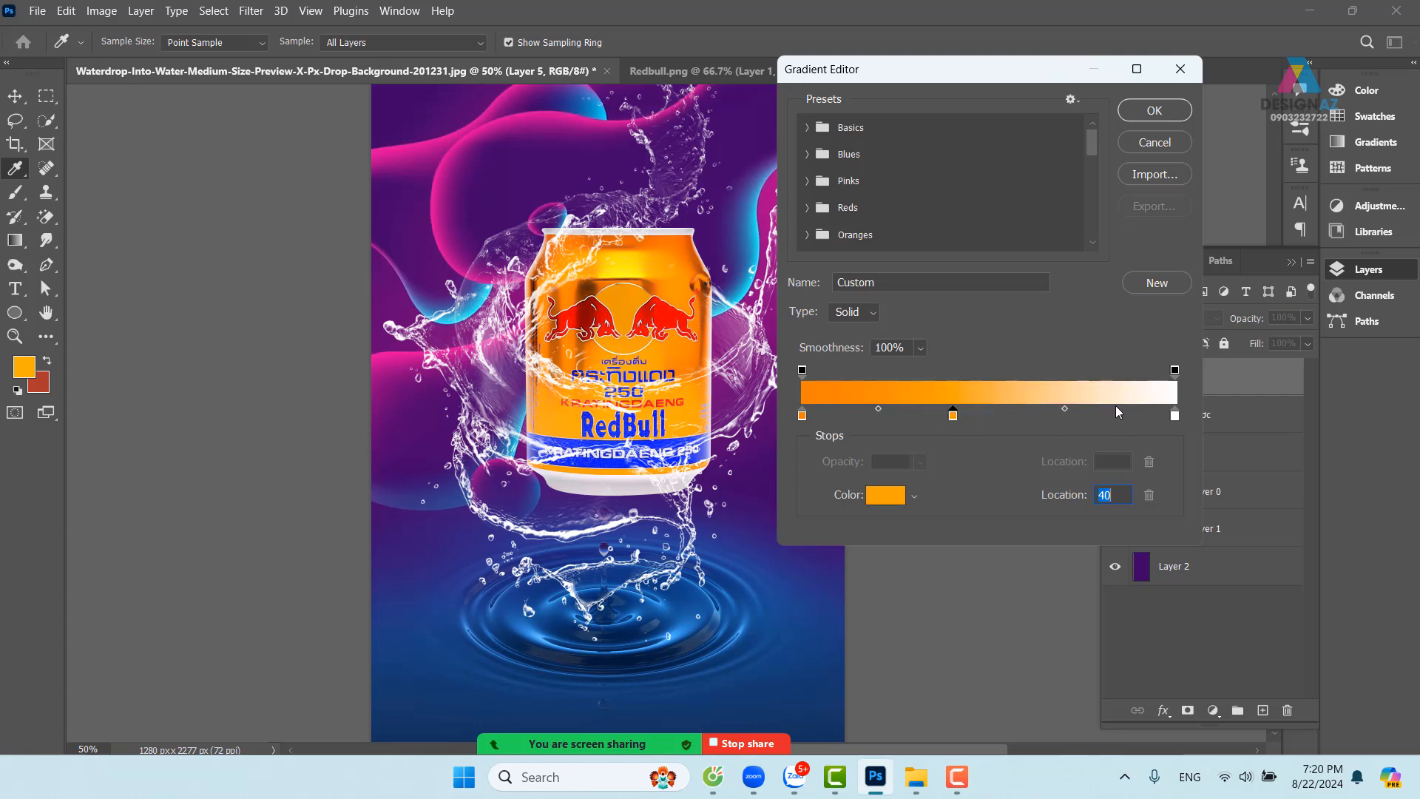
pyautogui.click(626, 273)
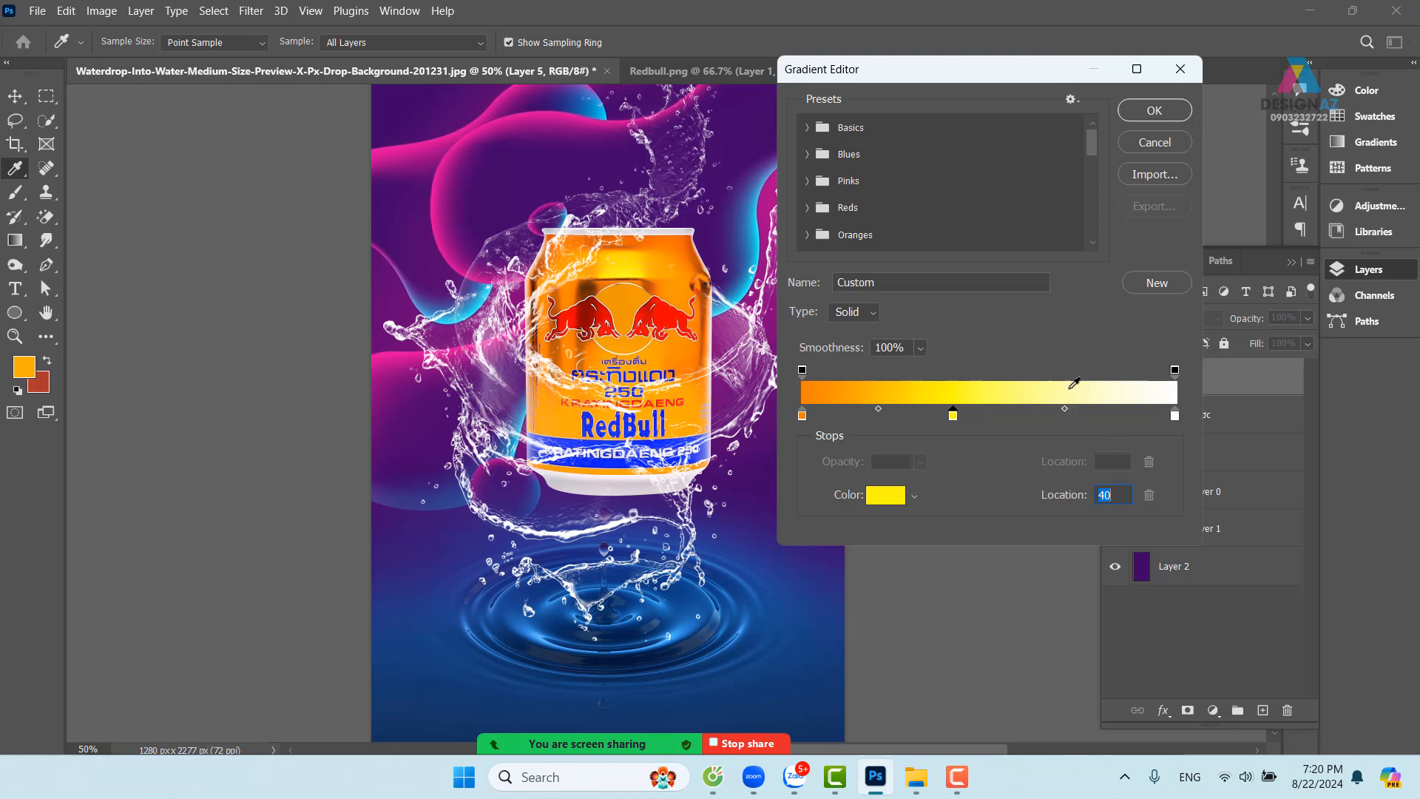
pyautogui.click(1154, 111)
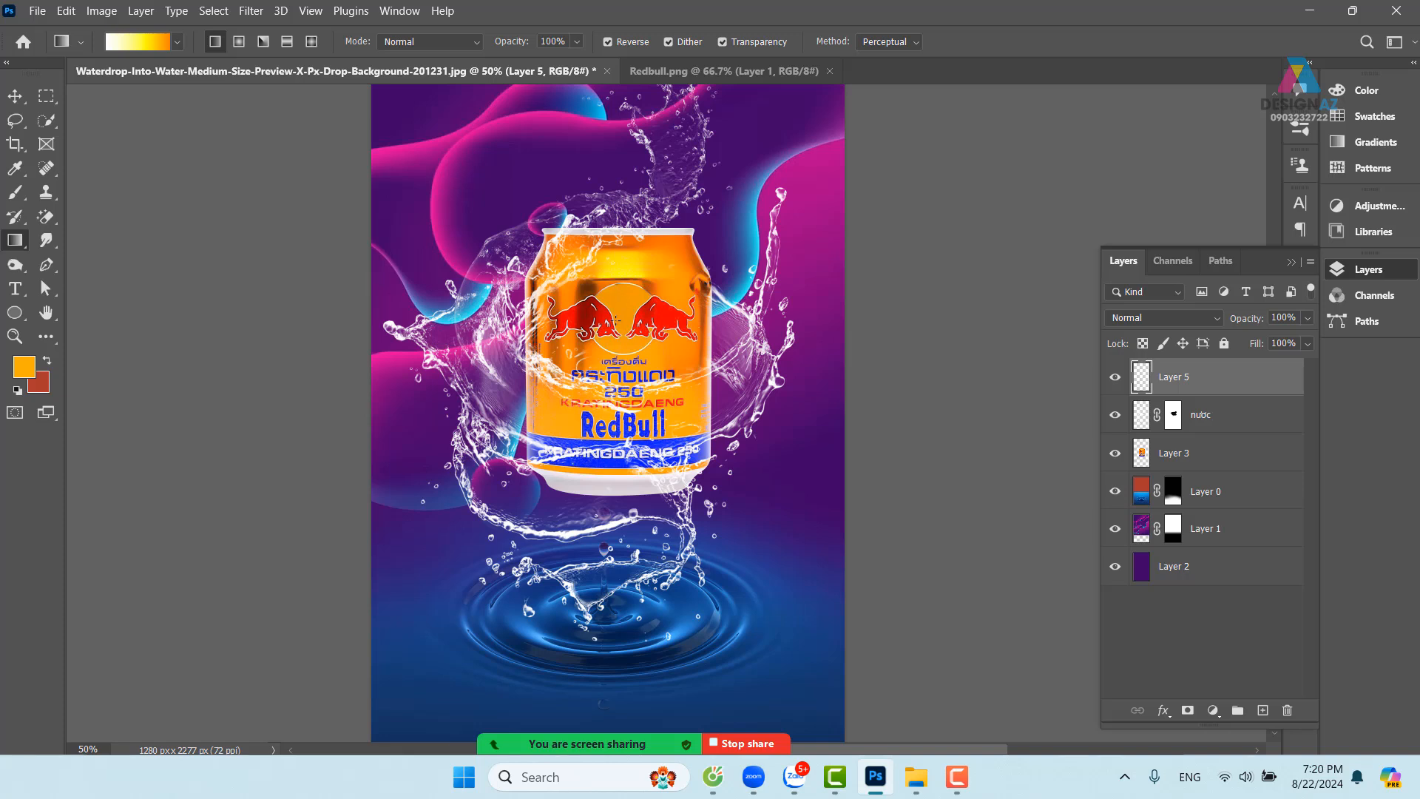
# Fill Layer 5 with the linear gradient diagonally from white at upper left to orange at lower right, and clip it to the splash
pyautogui.moveTo(399, 330); pyautogui.dragTo(740, 330)
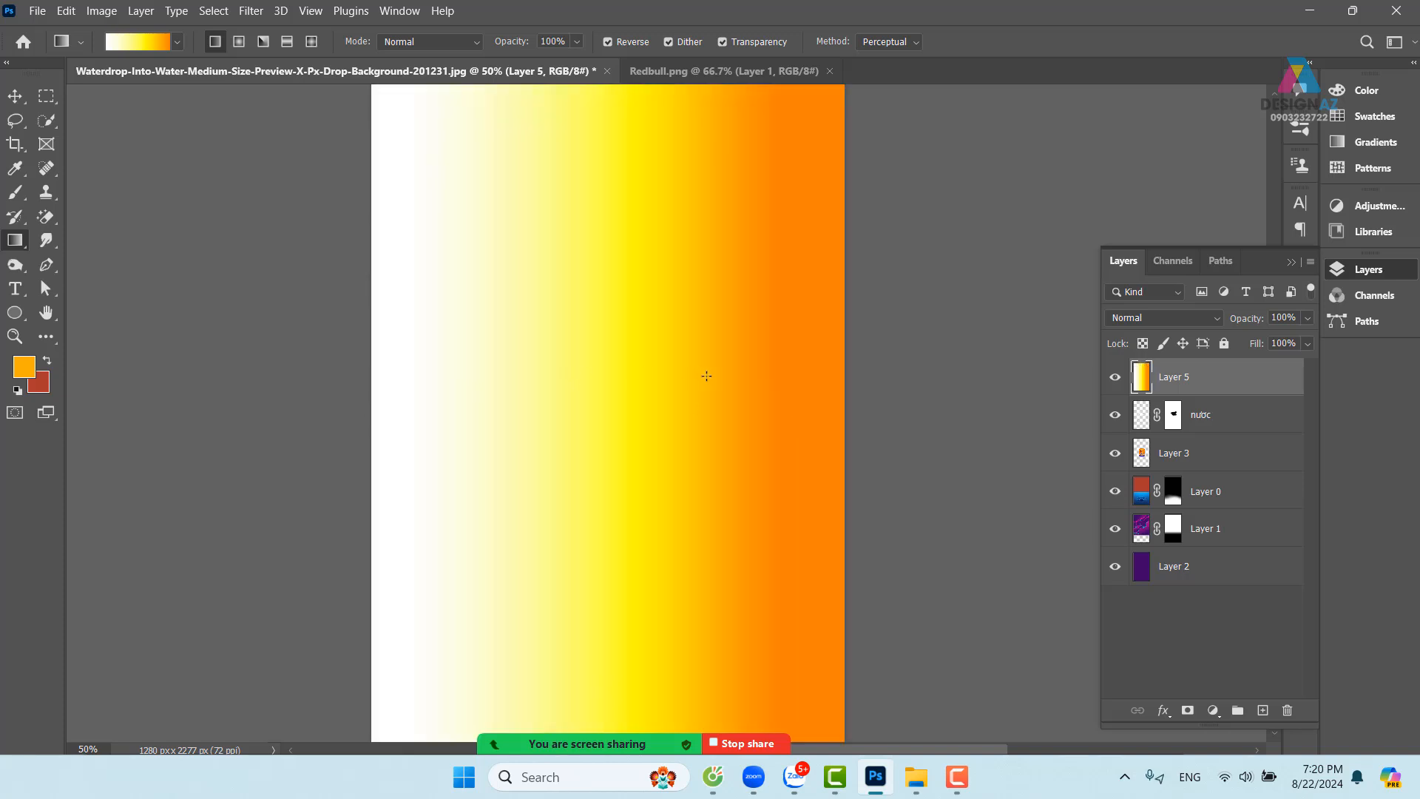
pyautogui.moveTo(479, 216); pyautogui.dragTo(789, 578)
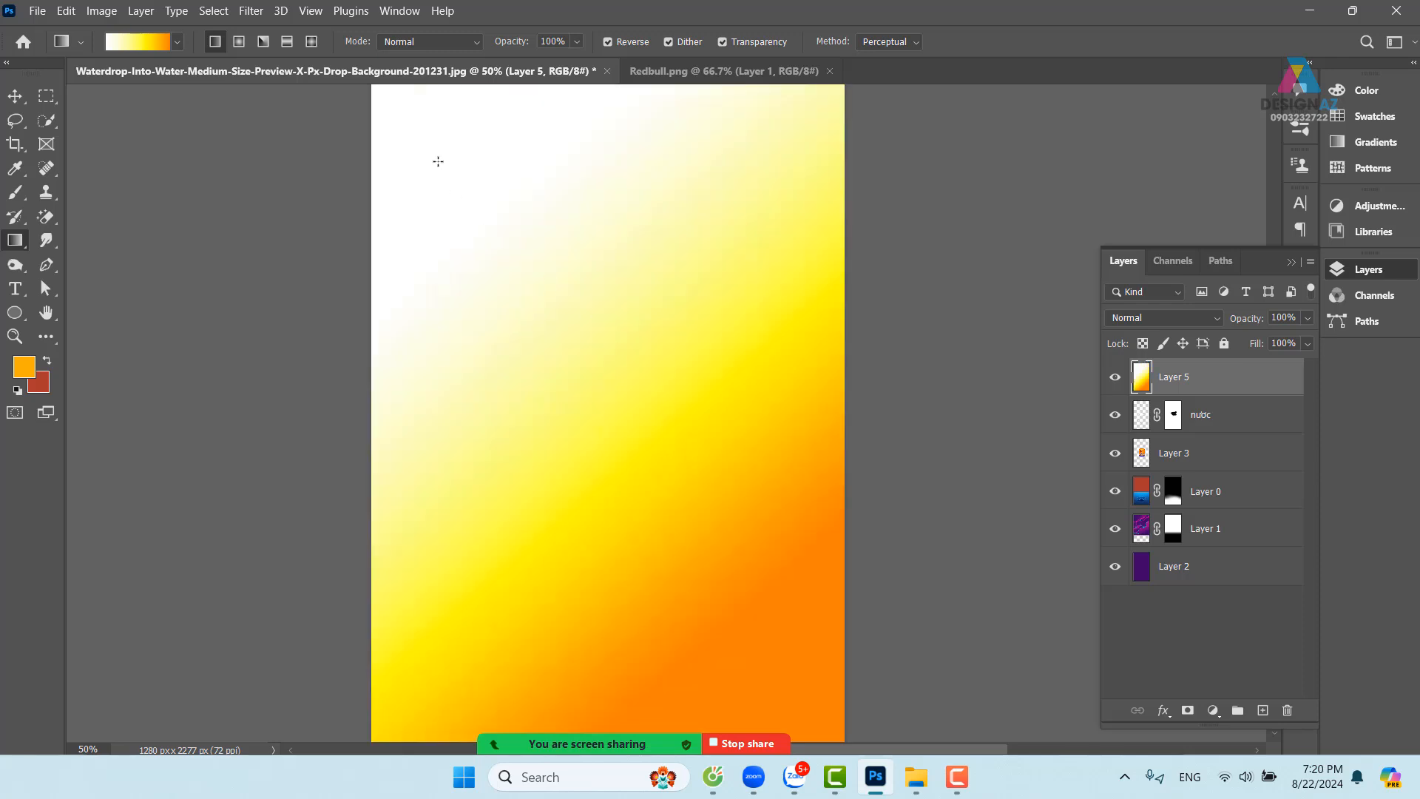
pyautogui.moveTo(437, 158); pyautogui.dragTo(756, 602)
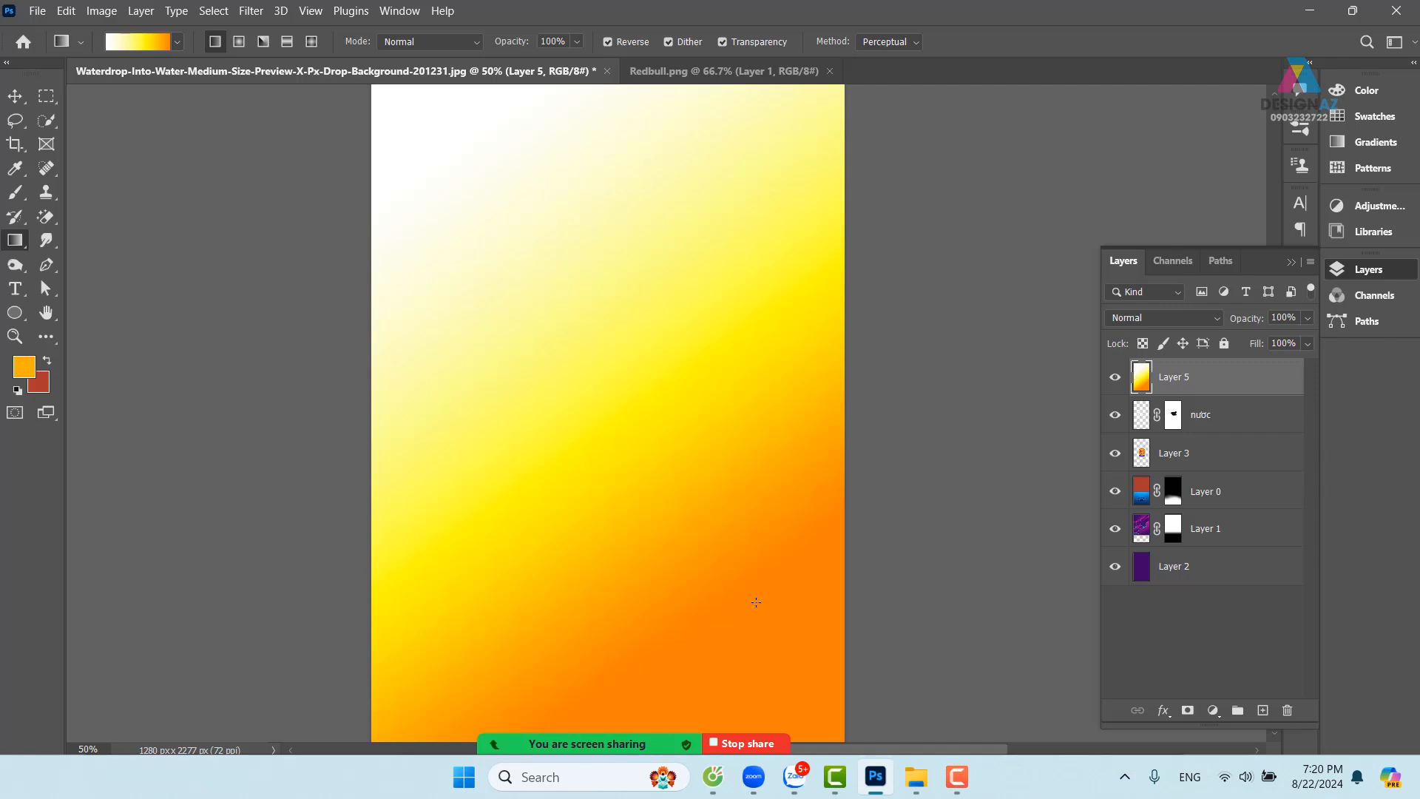
pyautogui.hotkey('ctrl', 'alt', 'g')
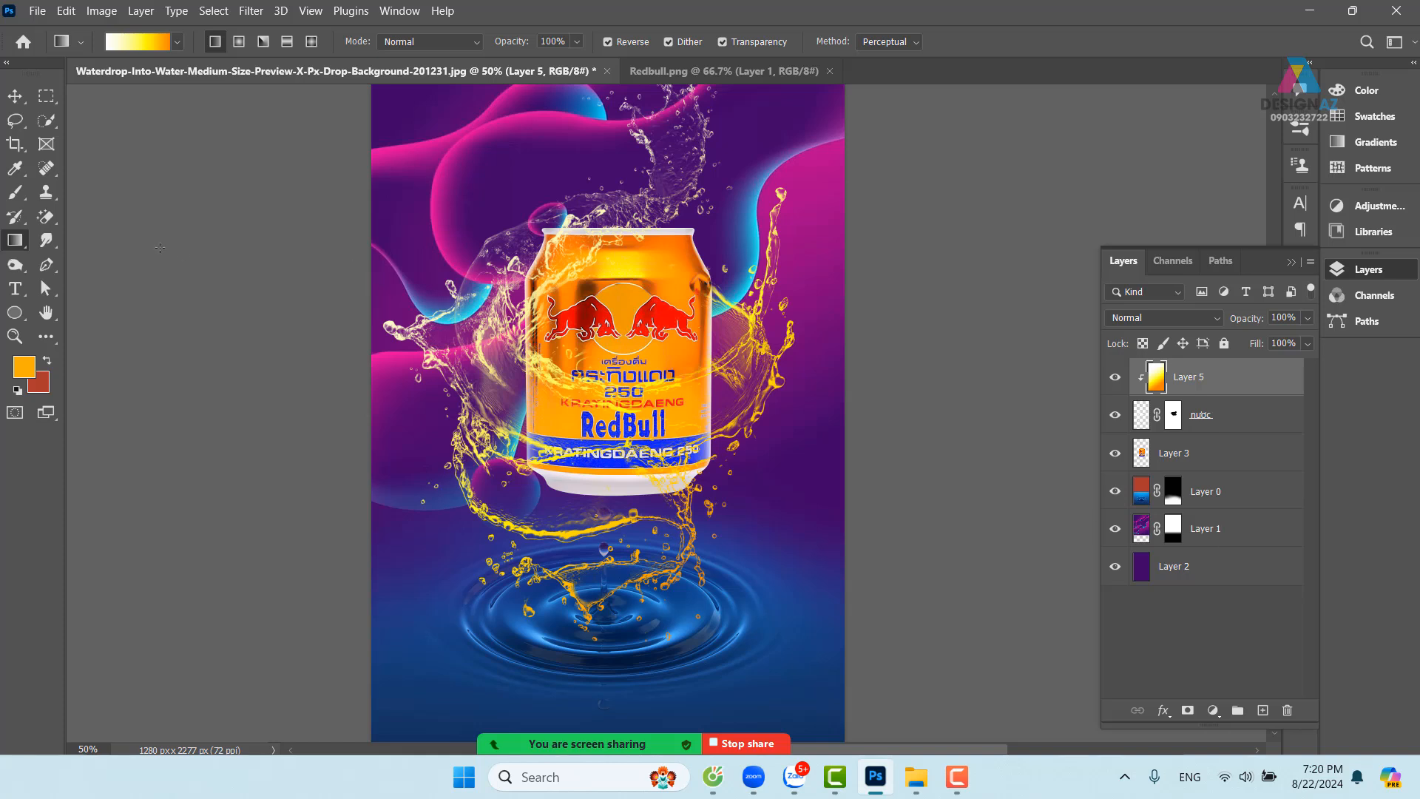
# Delete the gradient layer and the water splash layer "nươc"
pyautogui.click(14, 97)
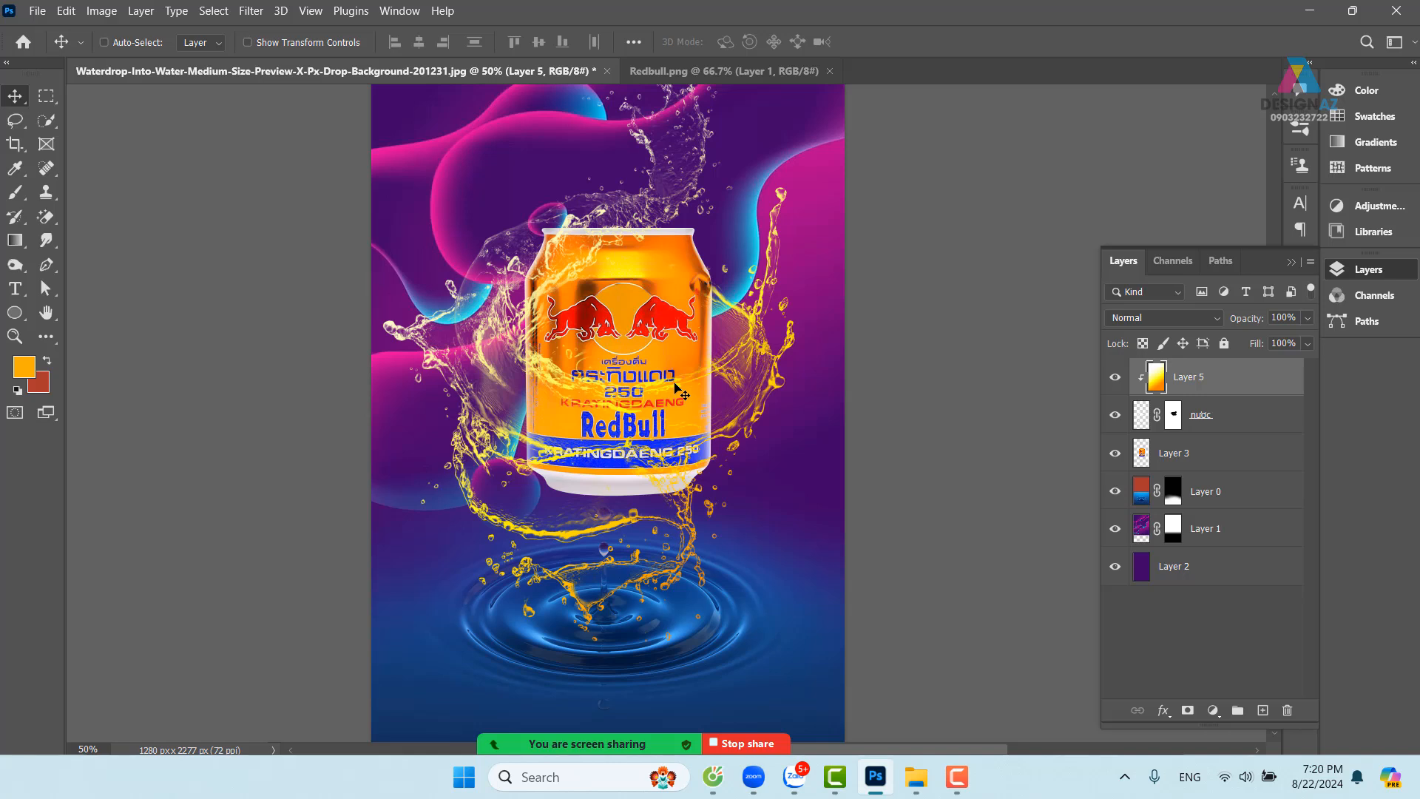
pyautogui.press('Delete')
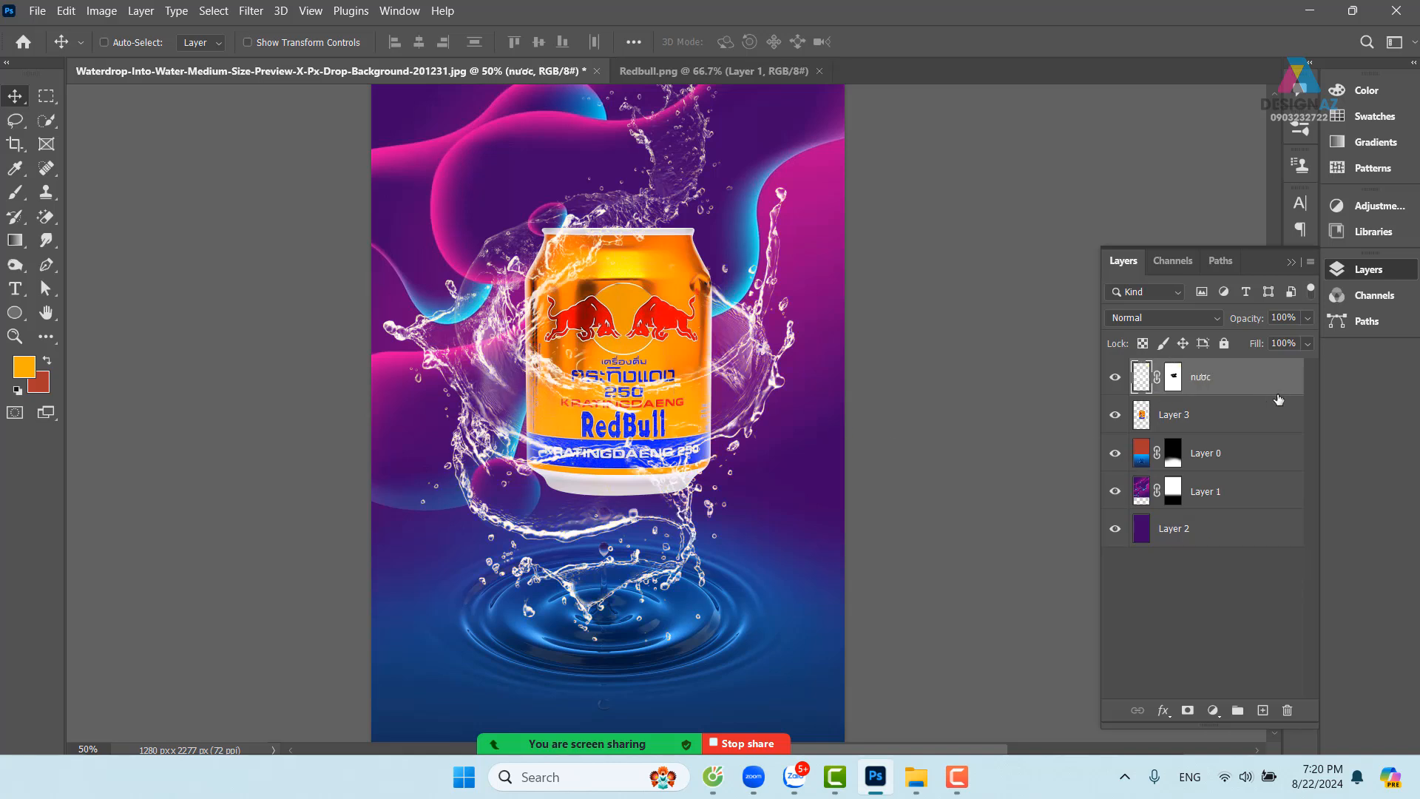
pyautogui.press('Delete')
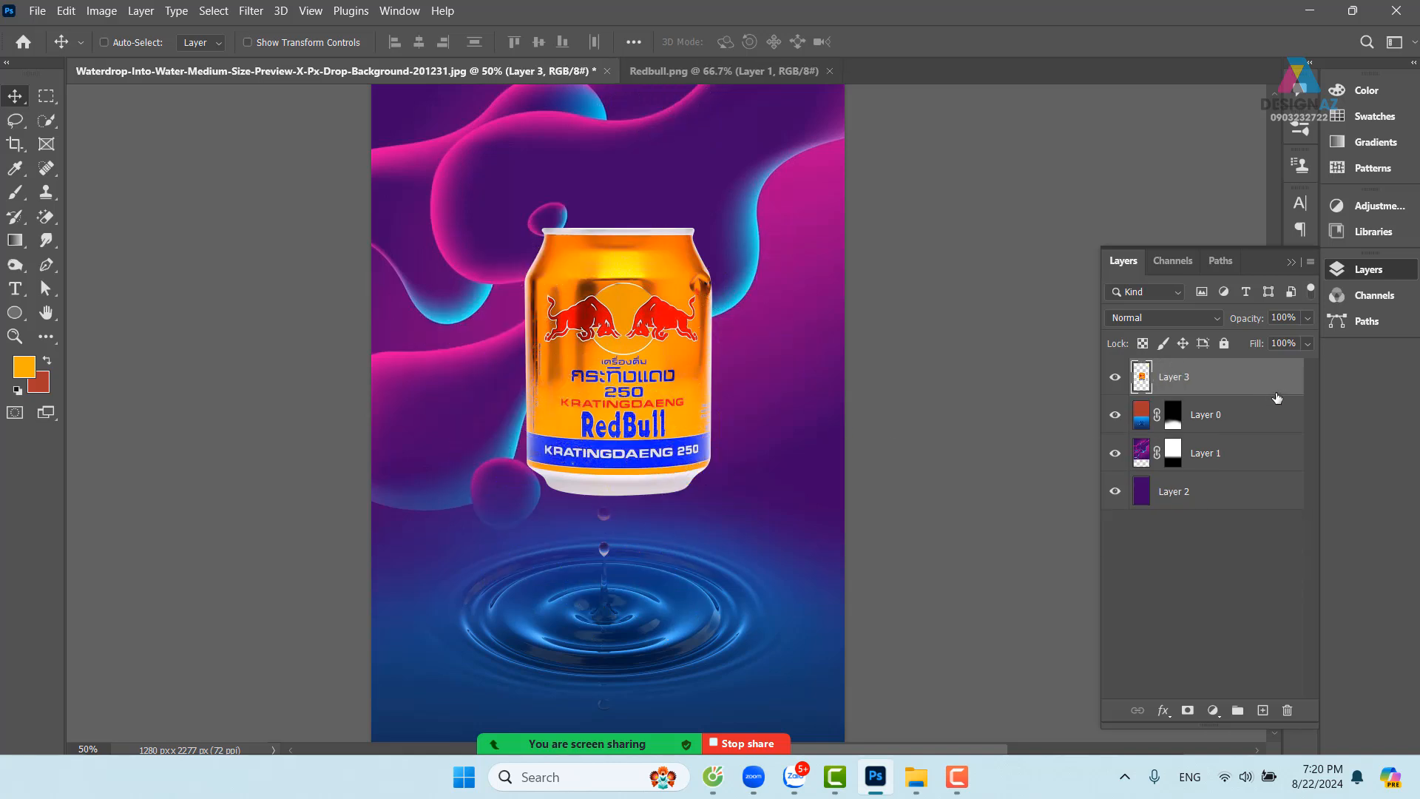
# Add a black Solid Color fill layer above the can layer and set its blend mode to Screen
pyautogui.click(1212, 710)
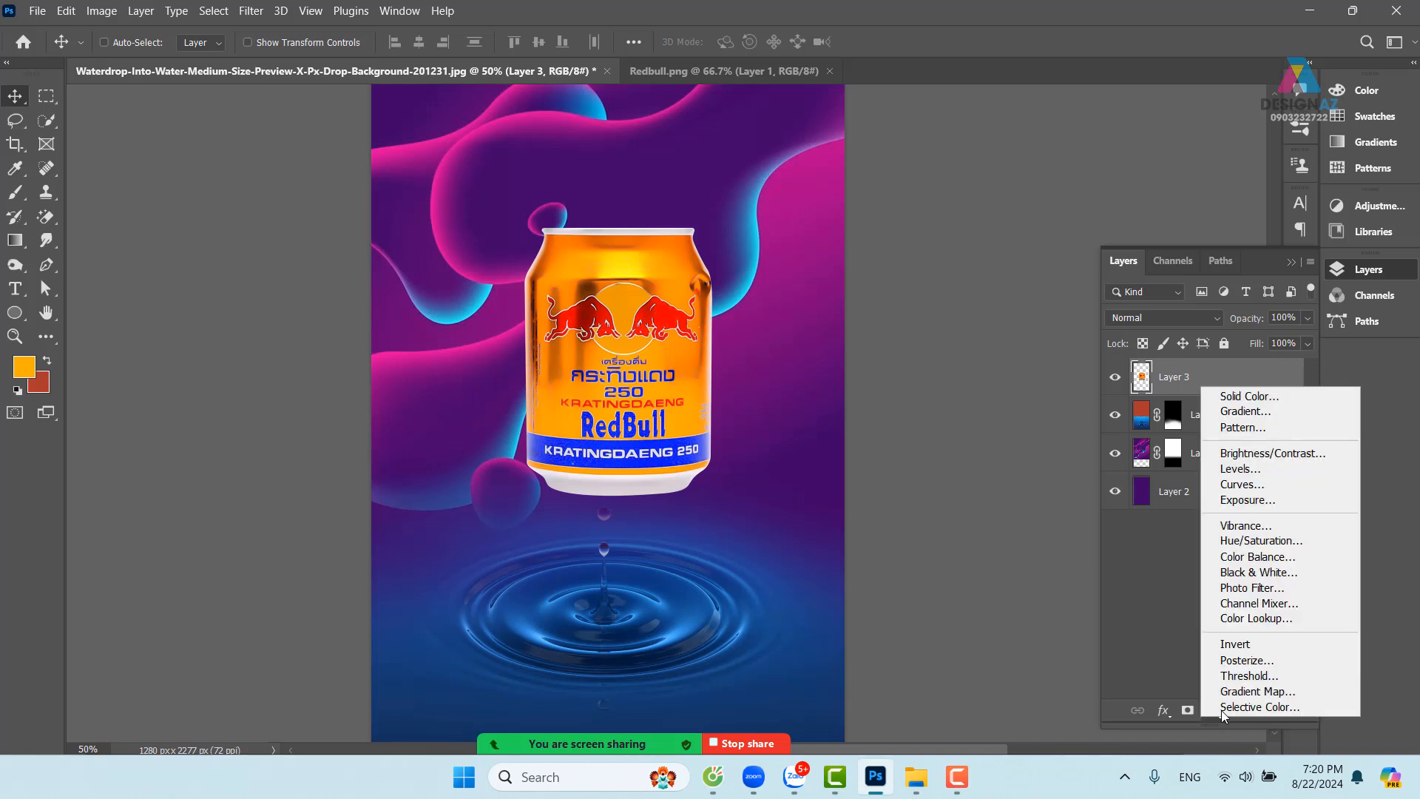
pyautogui.click(1261, 397)
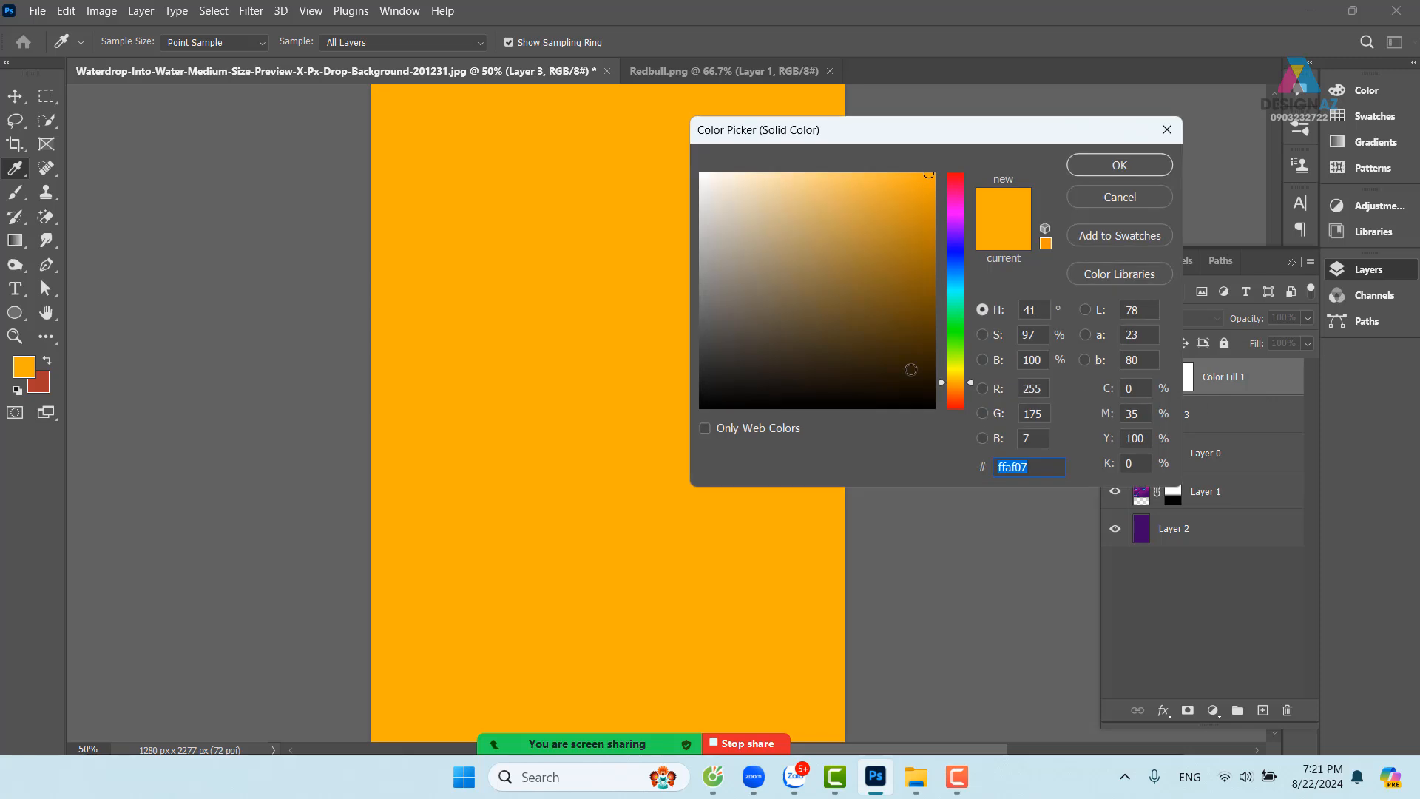
pyautogui.moveTo(784, 352); pyautogui.dragTo(675, 425)
pyautogui.click(1105, 165)
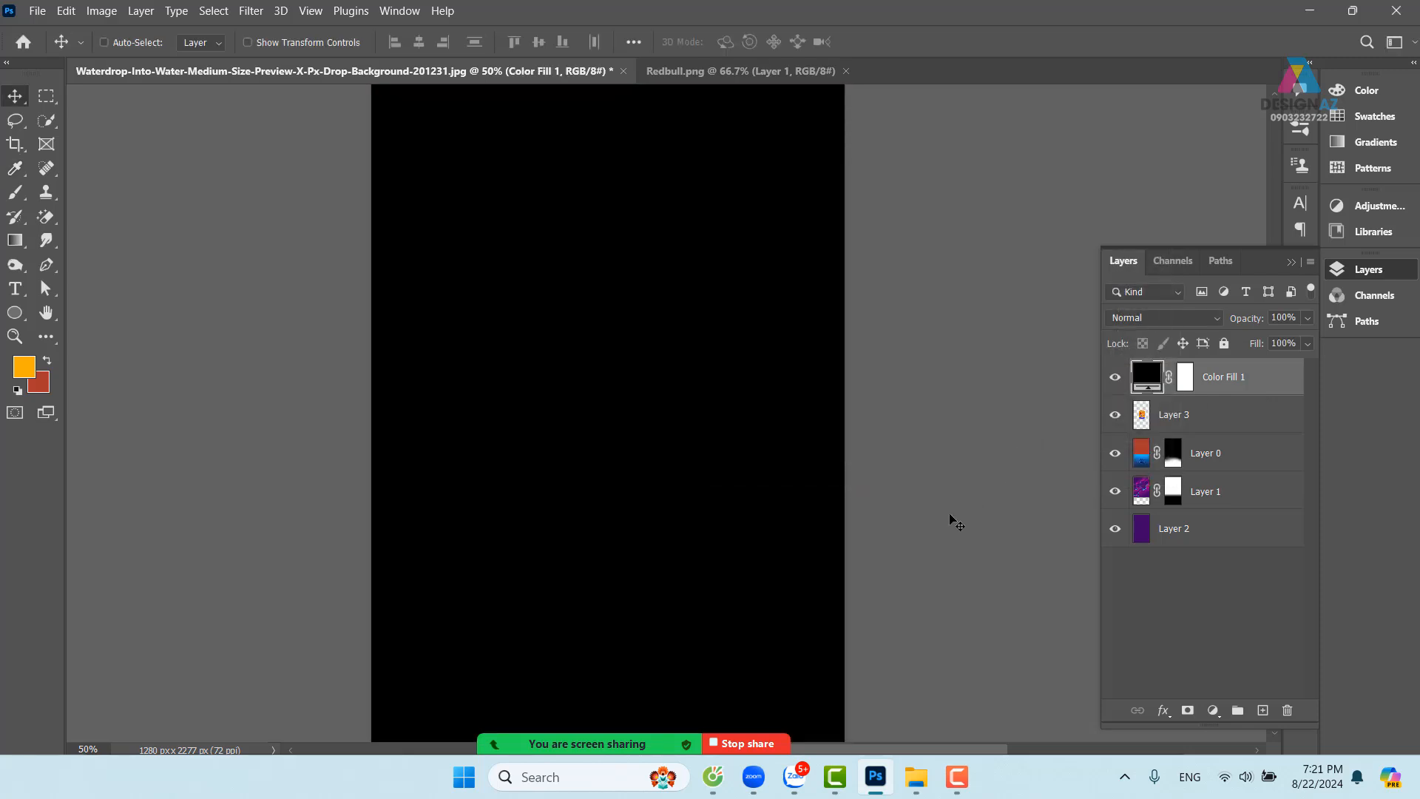
pyautogui.click(1195, 323)
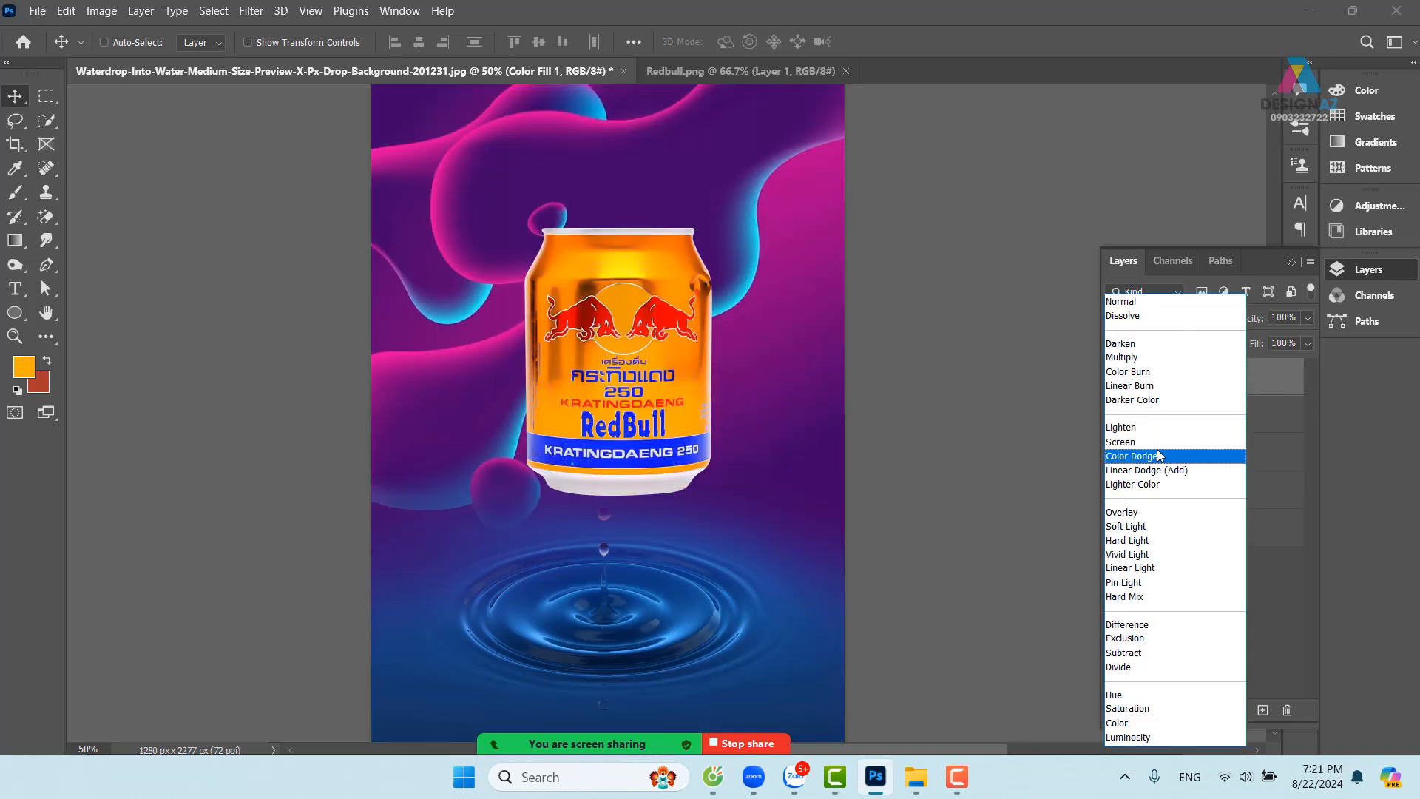
pyautogui.click(1159, 444)
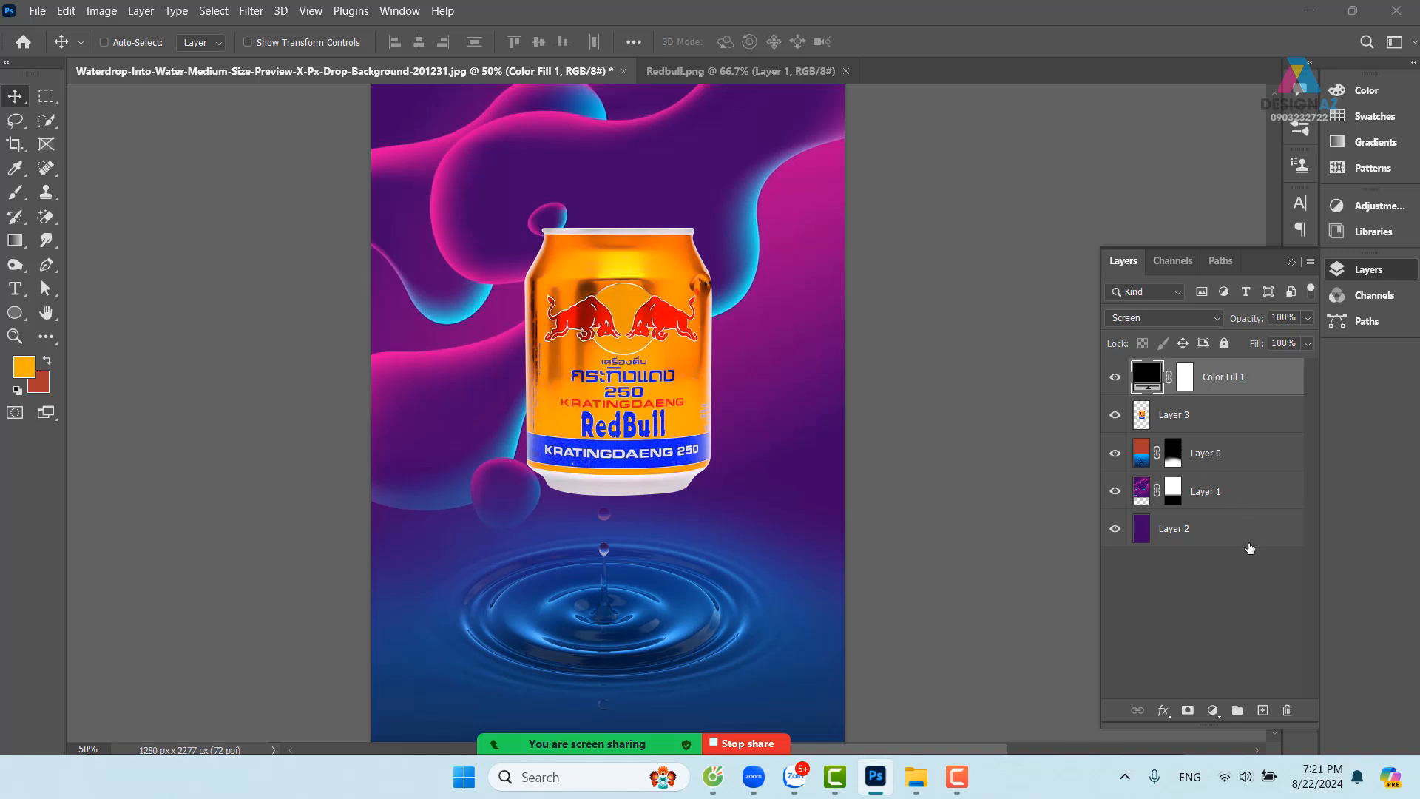
# Create a new empty layer above the black fill layer and rename it "Hình thể"
pyautogui.click(1262, 710)
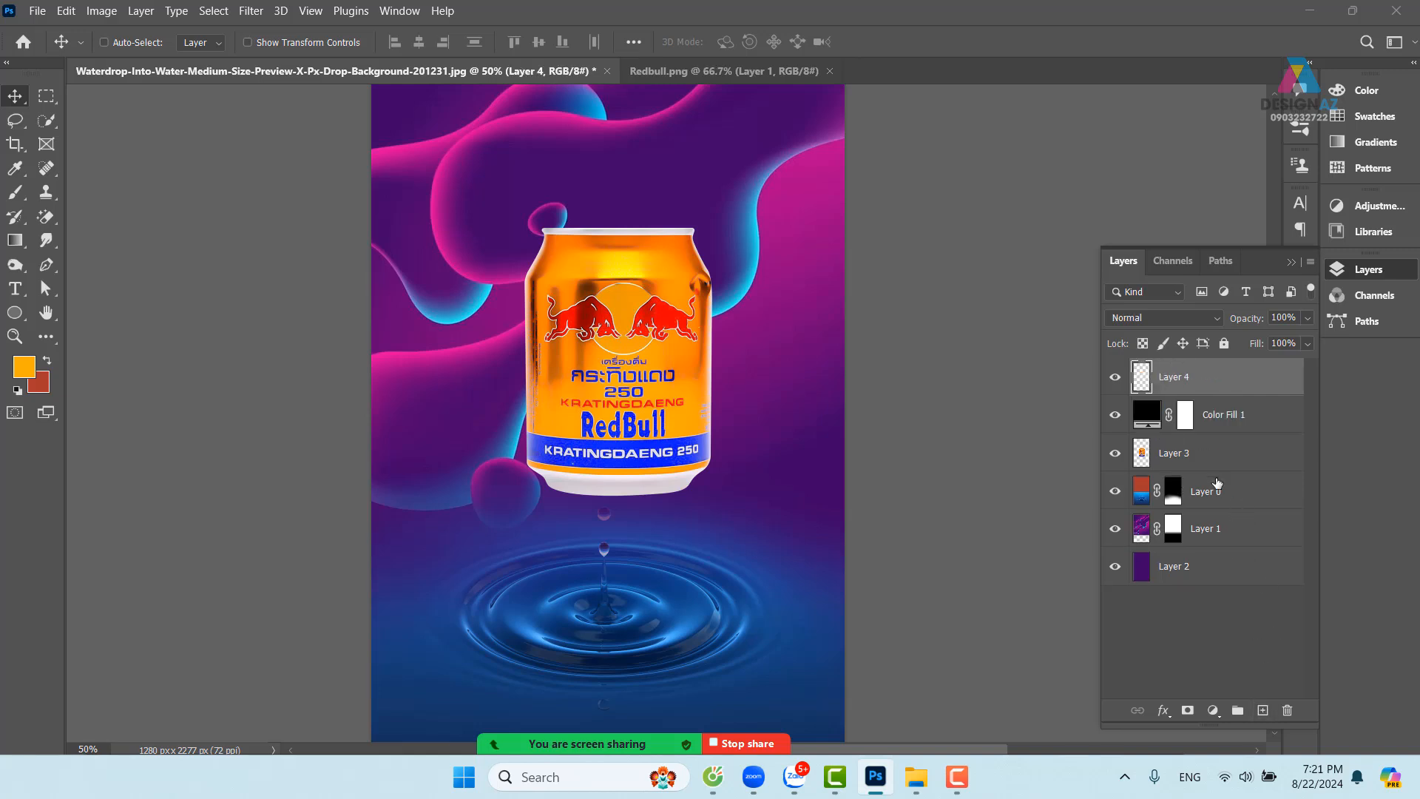
pyautogui.doubleClick(1182, 379)
pyautogui.press('BackSpace')
pyautogui.write('Hinh the')
pyautogui.press('Return')
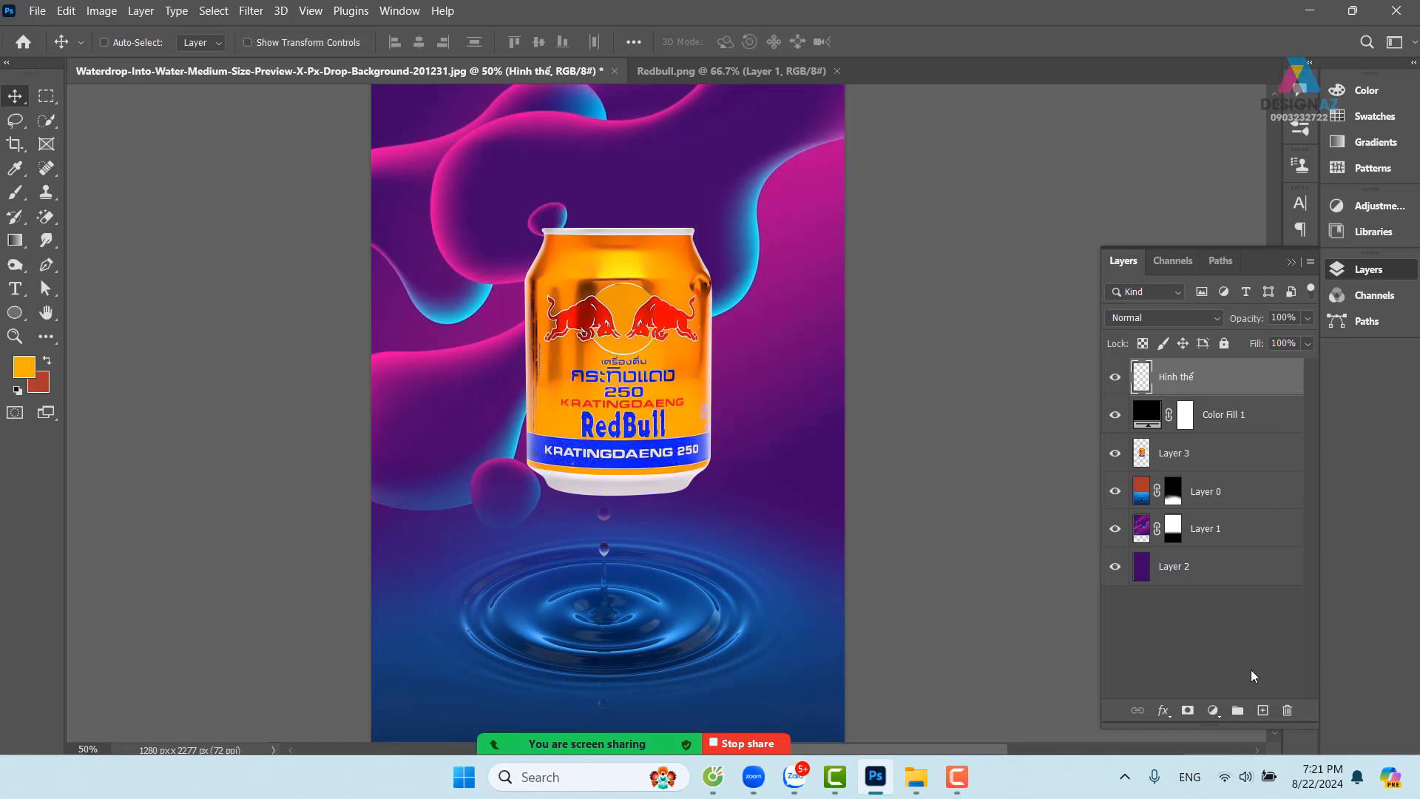
# Add a Gradient Map adjustment layer above the "Hình thể" layer
pyautogui.click(1213, 711)
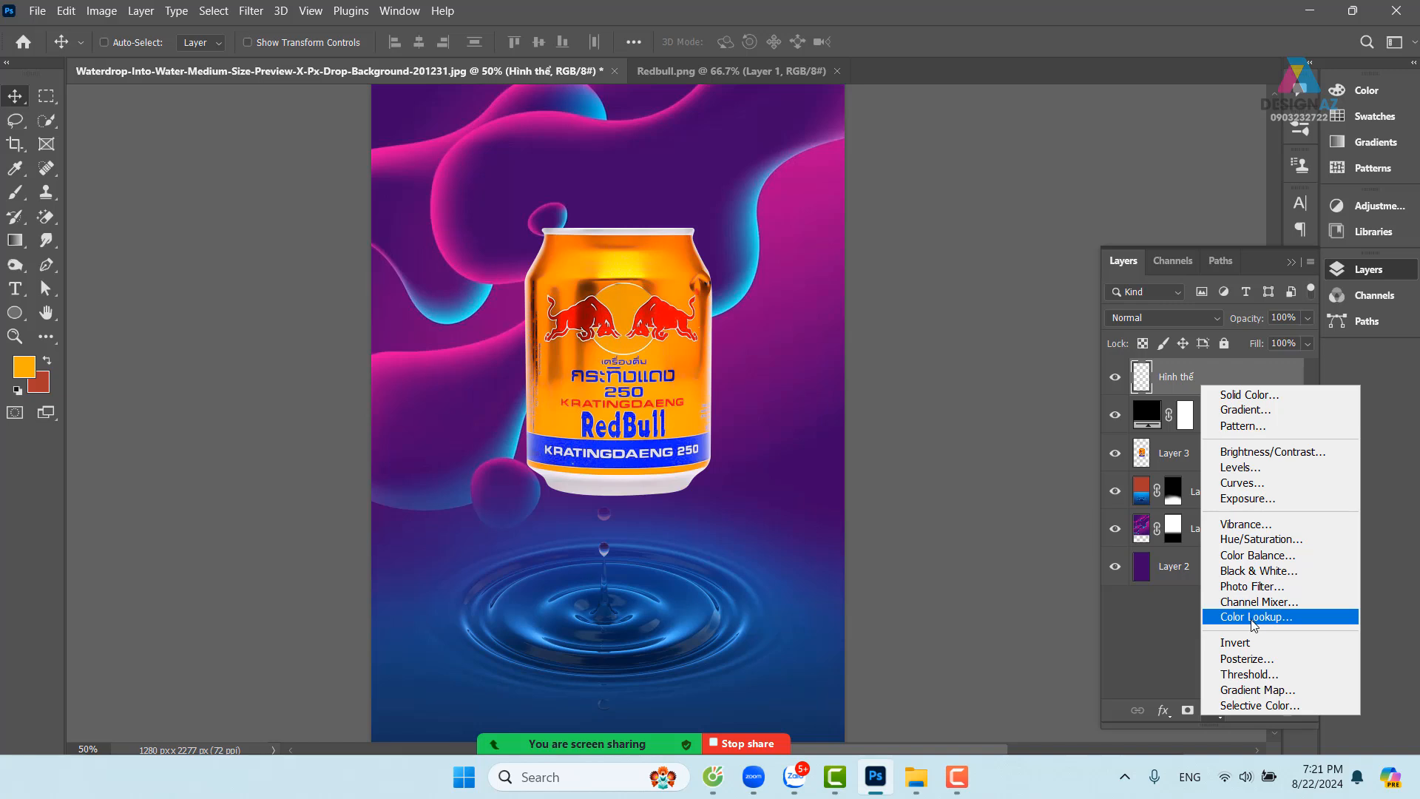
pyautogui.click(1279, 695)
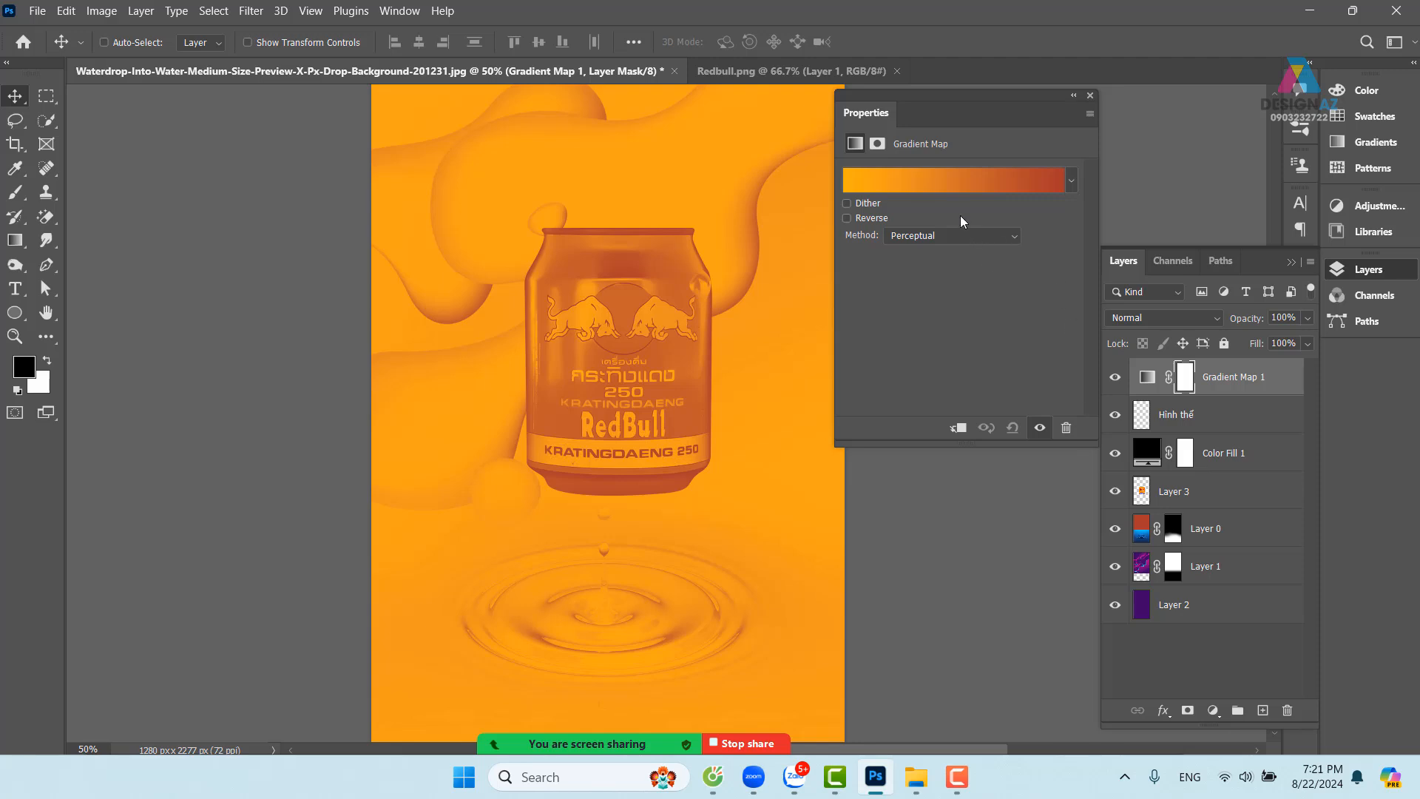
pyautogui.click(847, 218)
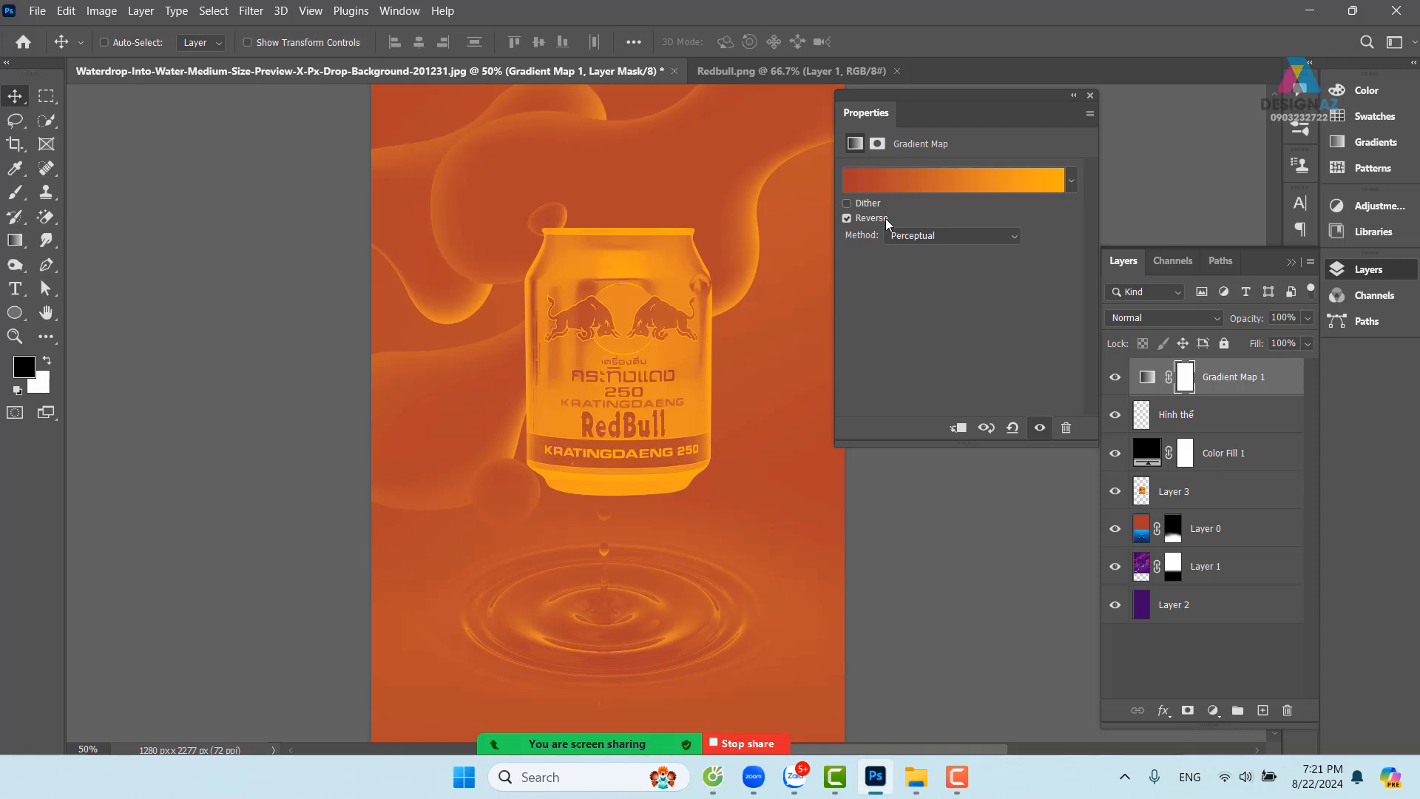
pyautogui.click(963, 182)
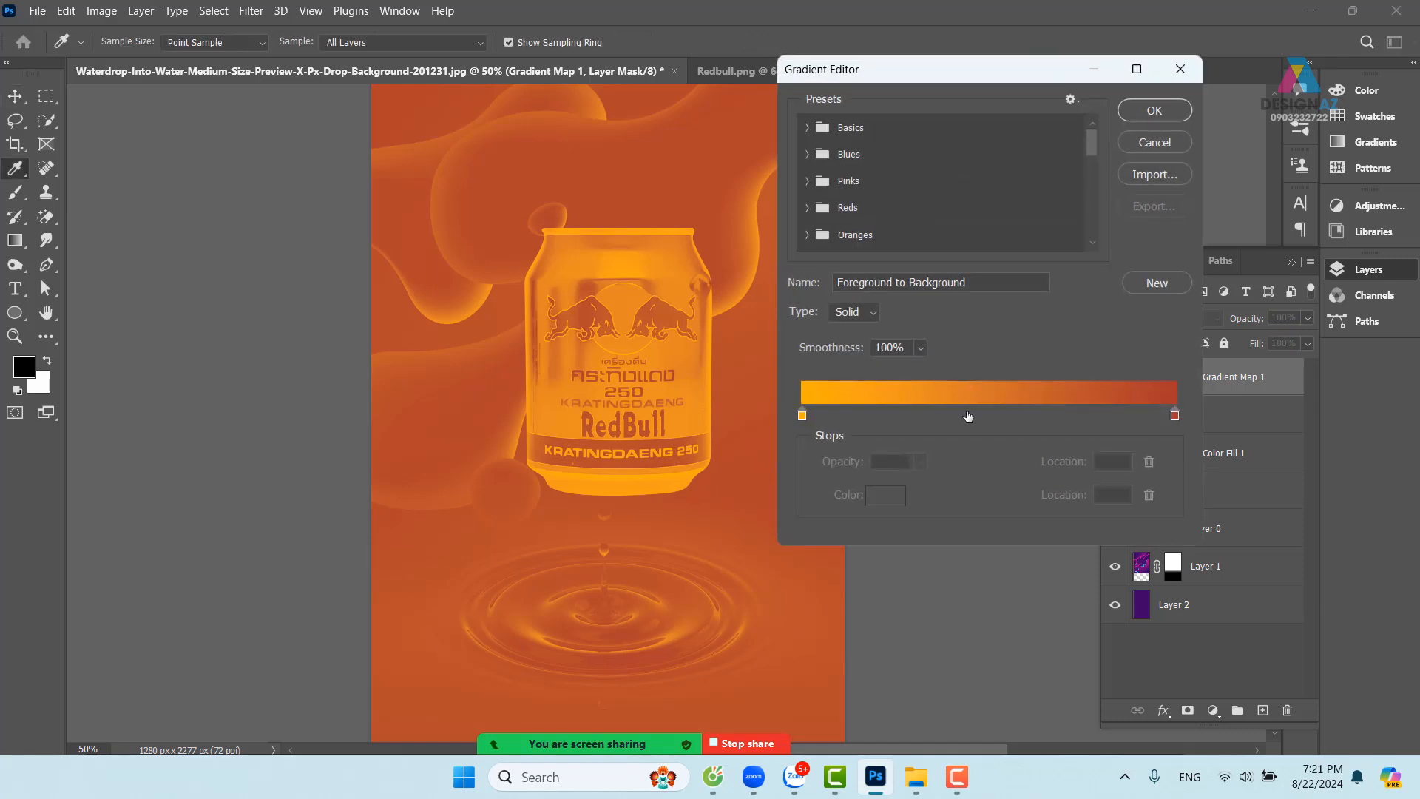
pyautogui.click(1175, 416)
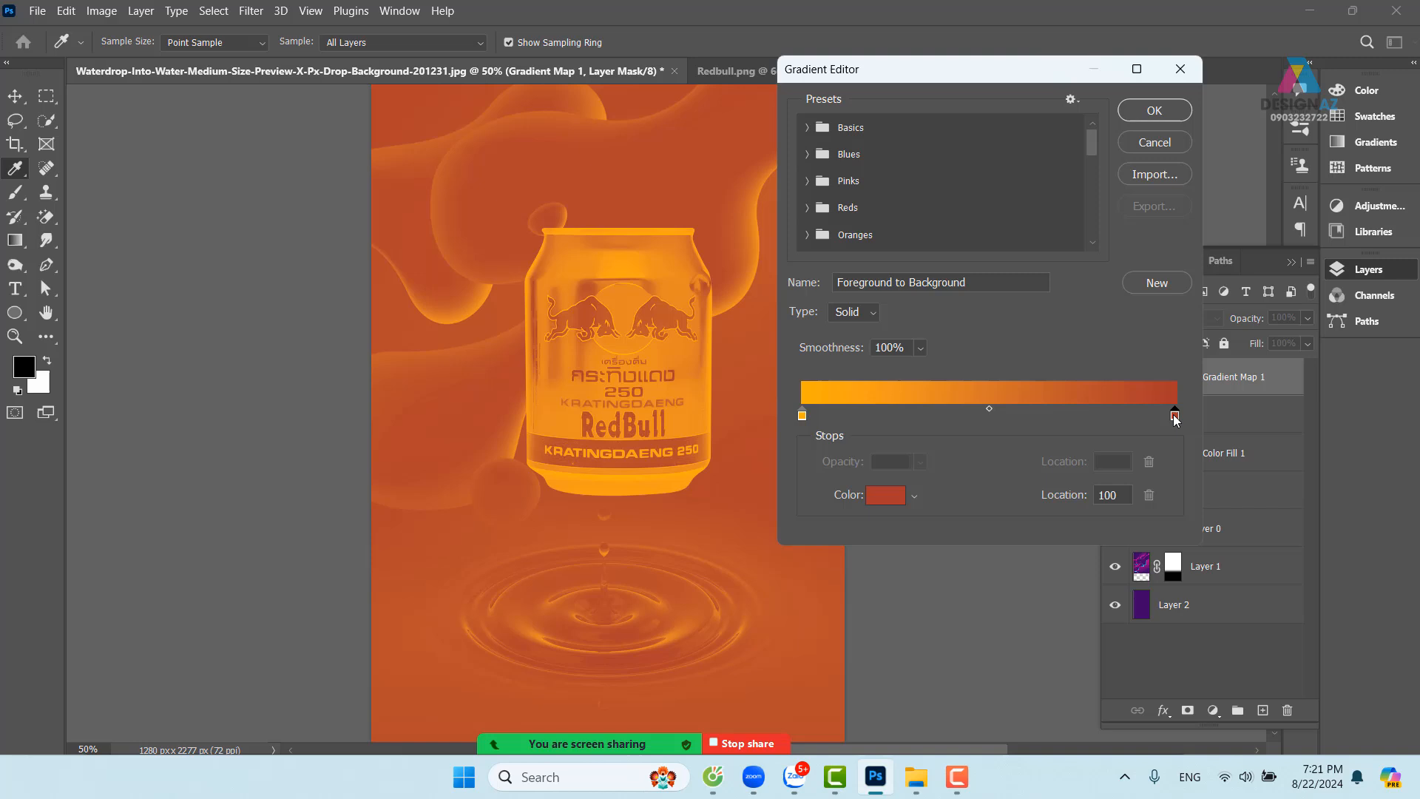
pyautogui.click(1169, 145)
pyautogui.click(847, 218)
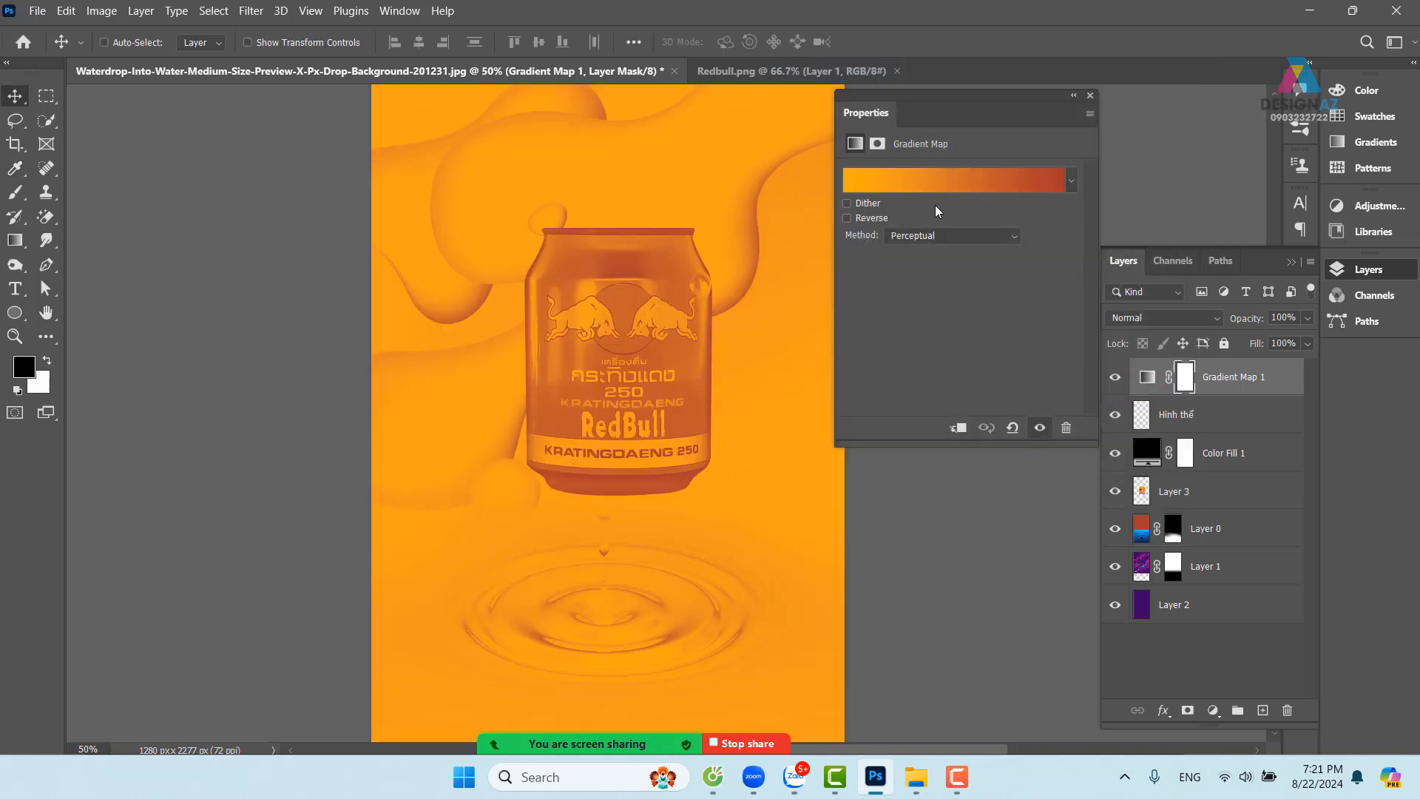
# Base the gradient map on the Black, White preset and add a red-orange stop (ff5907) at 28%
pyautogui.click(961, 184)
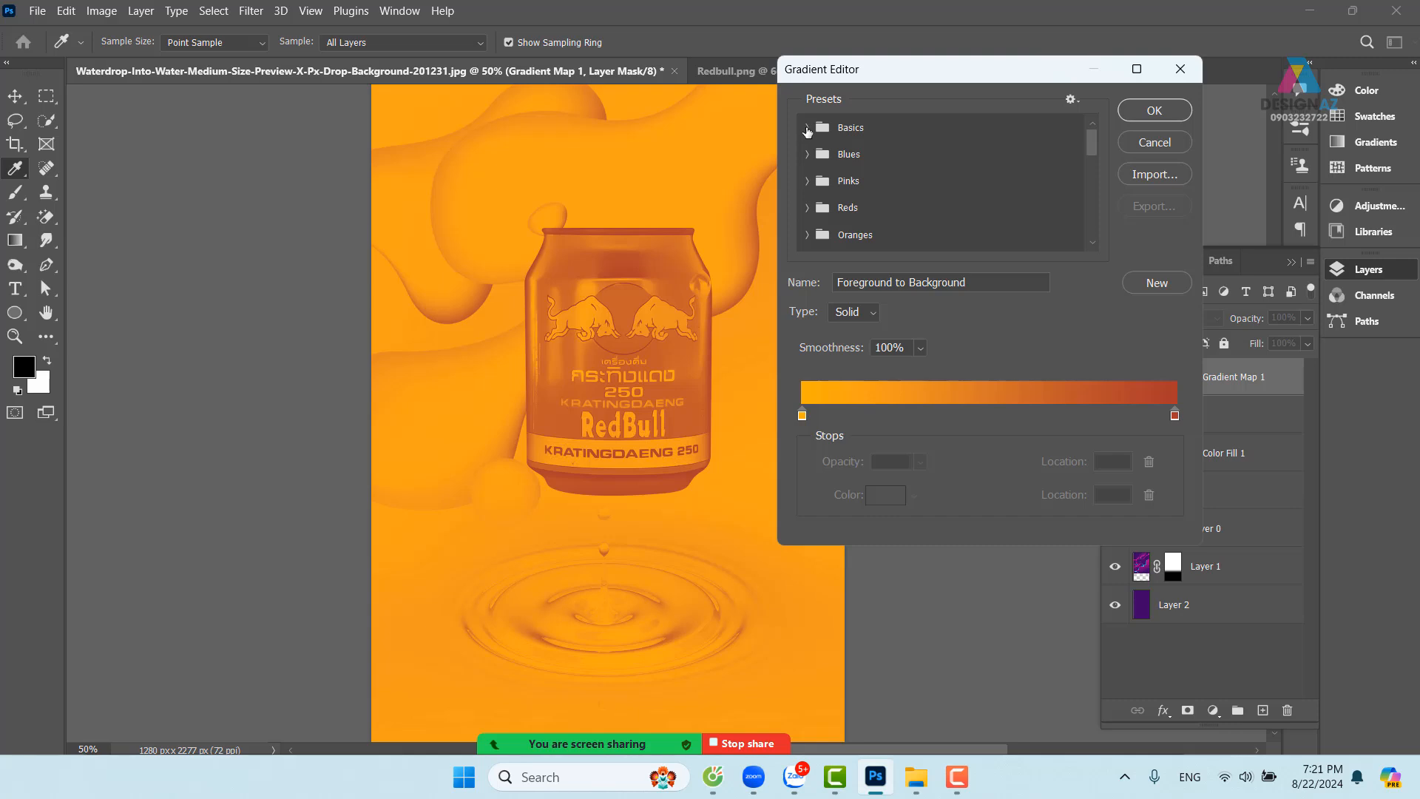
pyautogui.click(806, 130)
pyautogui.click(899, 157)
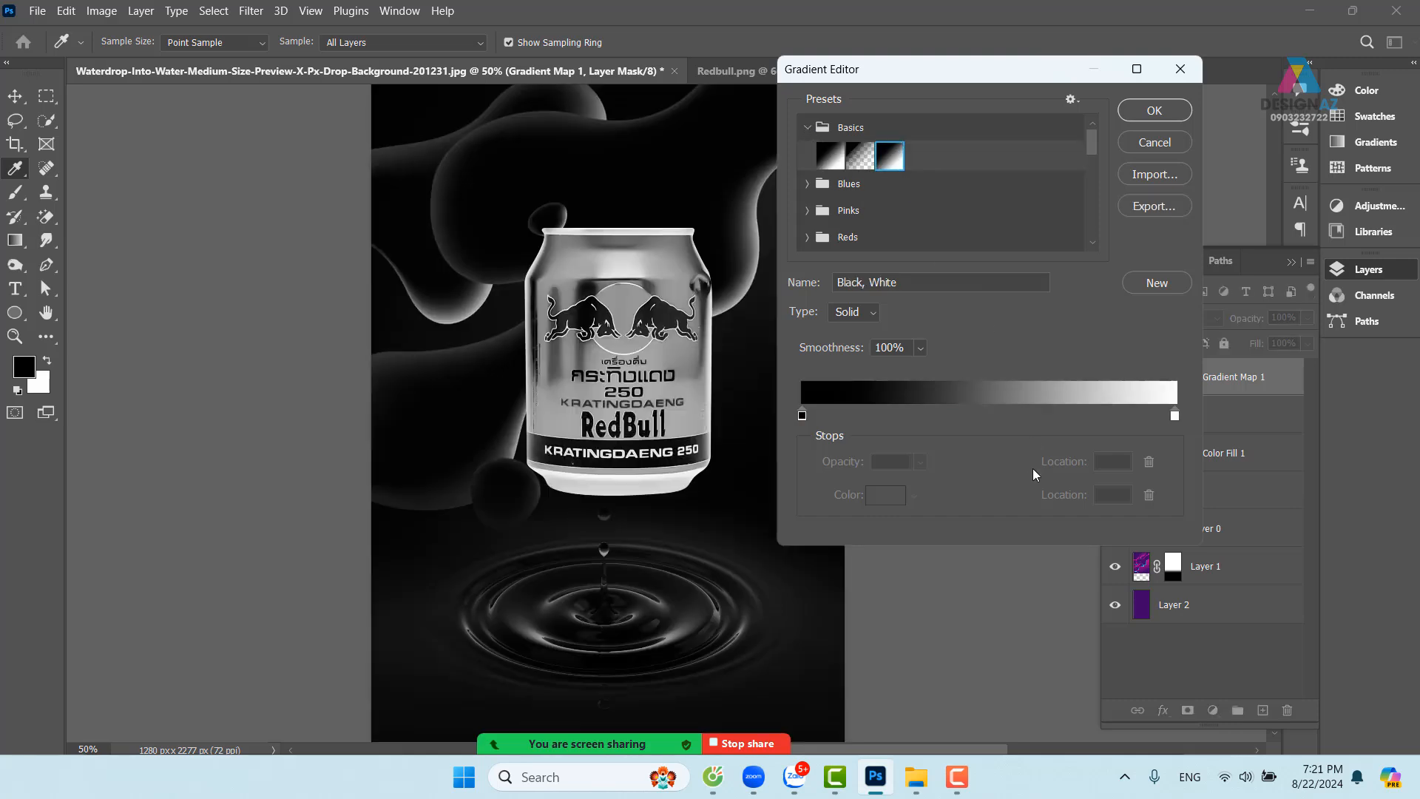
pyautogui.click(906, 414)
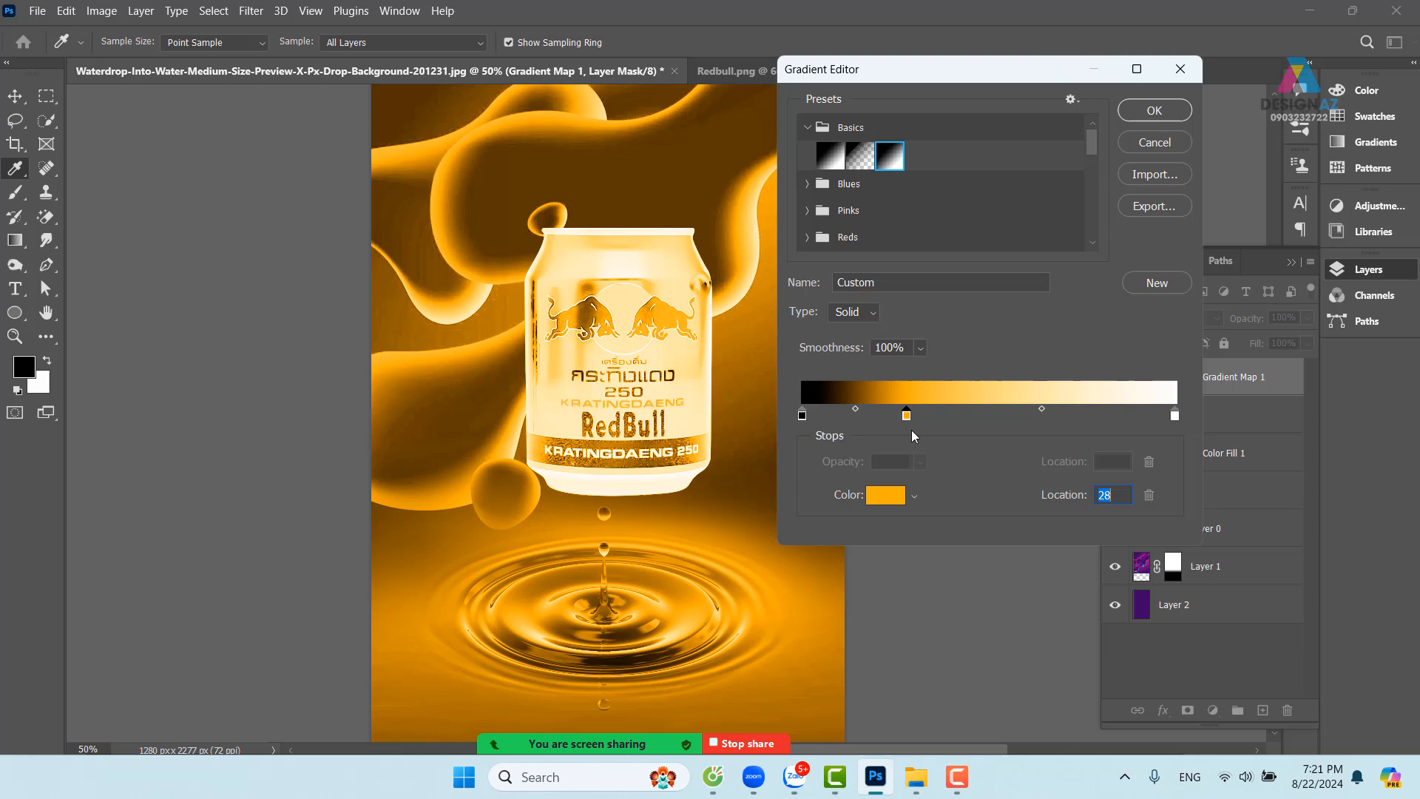
pyautogui.click(896, 499)
pyautogui.moveTo(966, 375); pyautogui.dragTo(964, 396)
pyautogui.click(1133, 167)
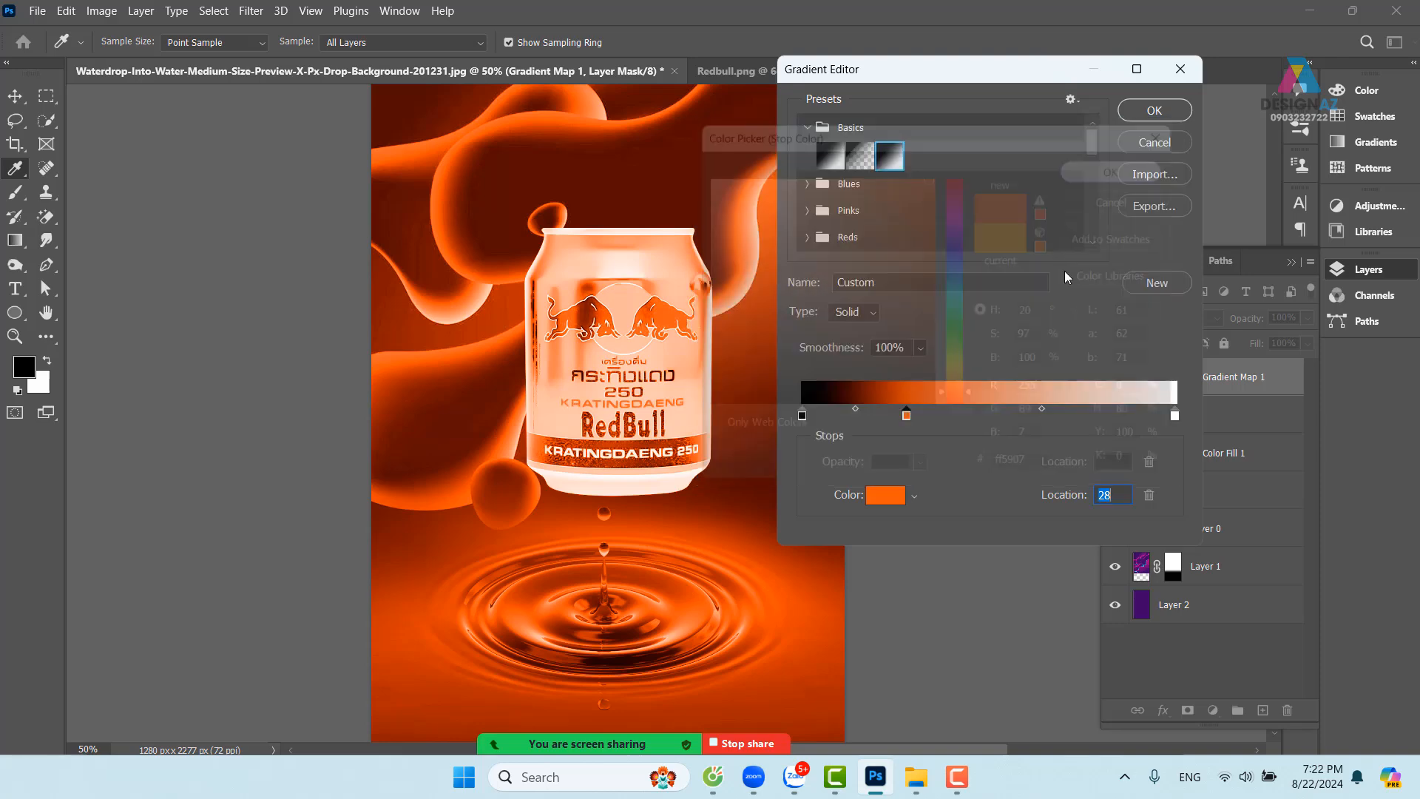
# Add a lighter orange stop (ff9307) to the gradient map and position it at 57%
pyautogui.click(1032, 420)
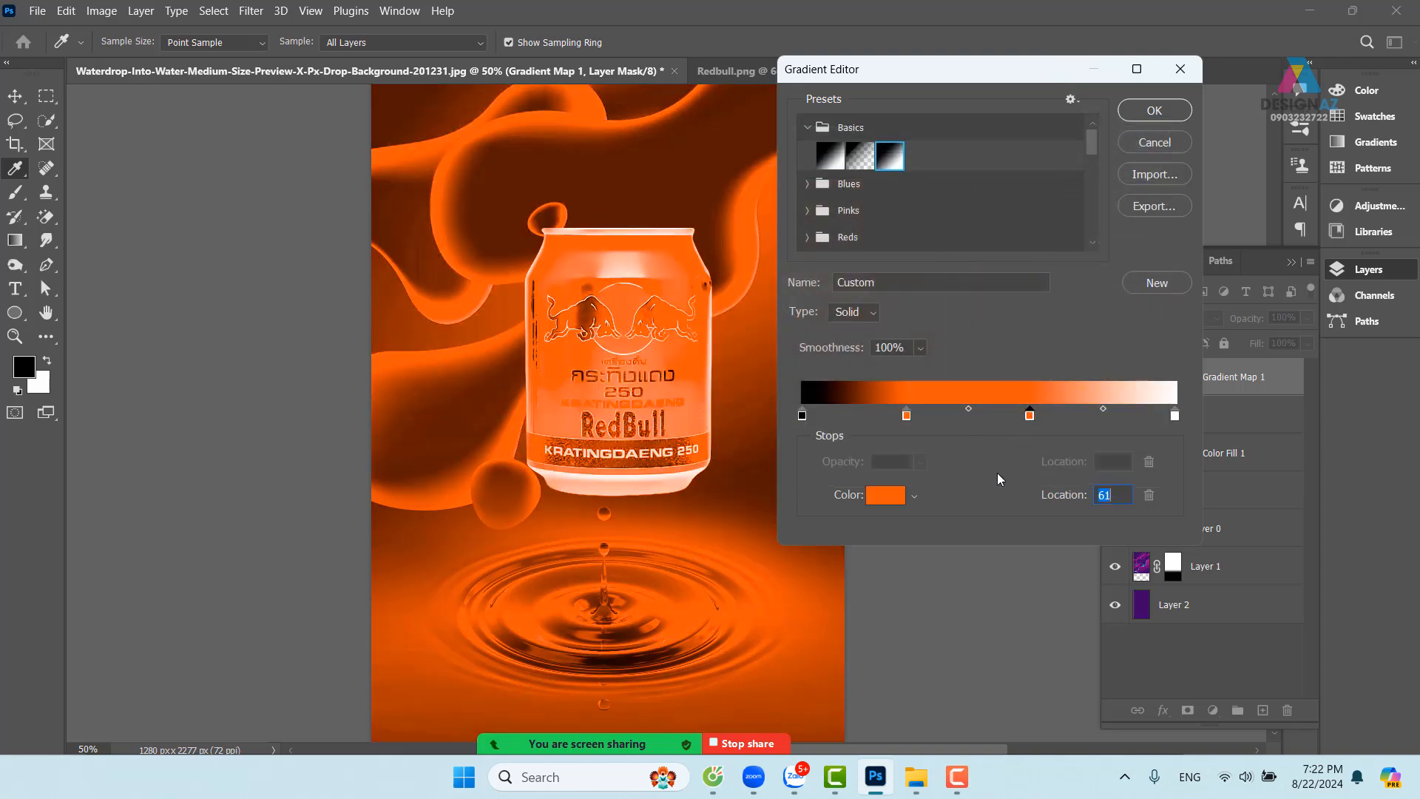
pyautogui.click(885, 495)
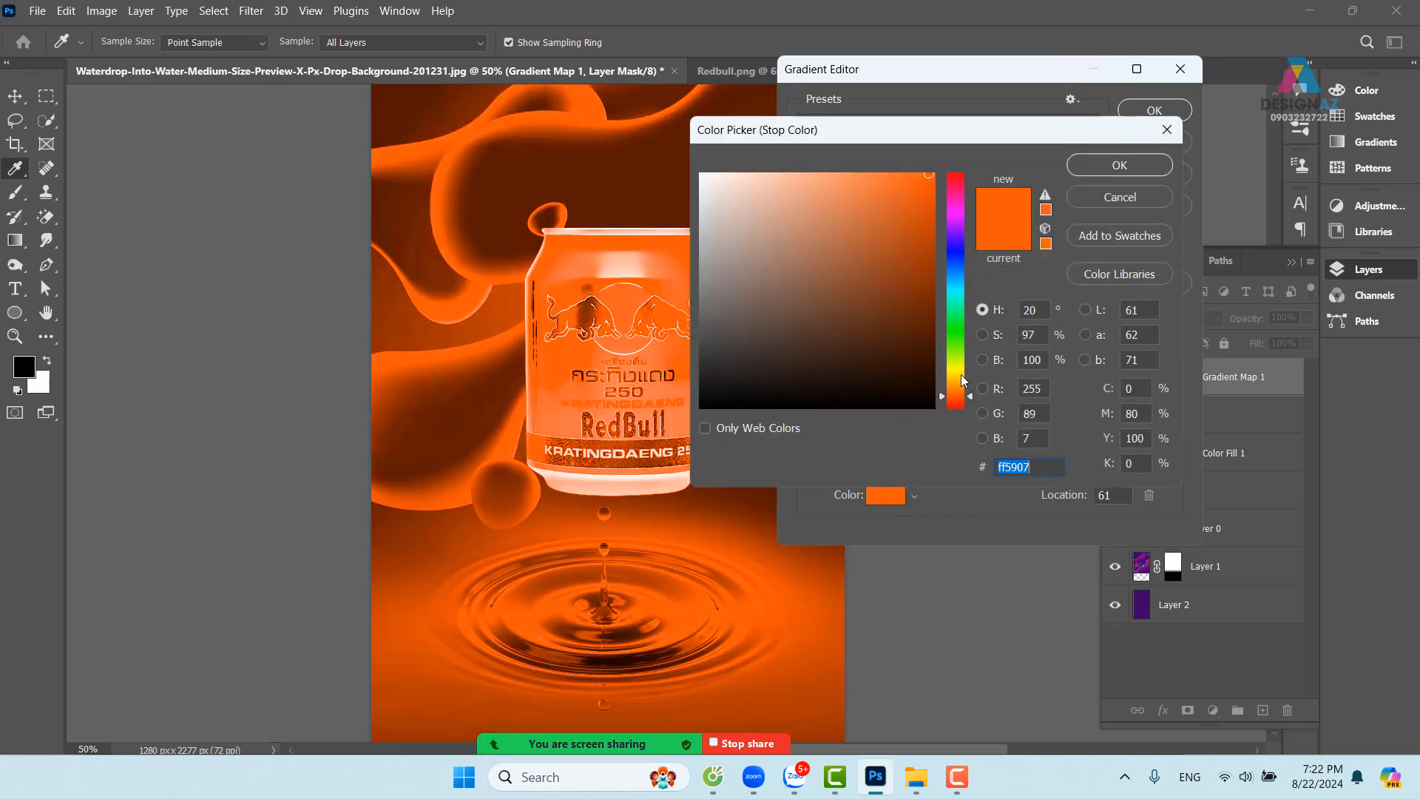
pyautogui.moveTo(955, 370); pyautogui.dragTo(960, 386)
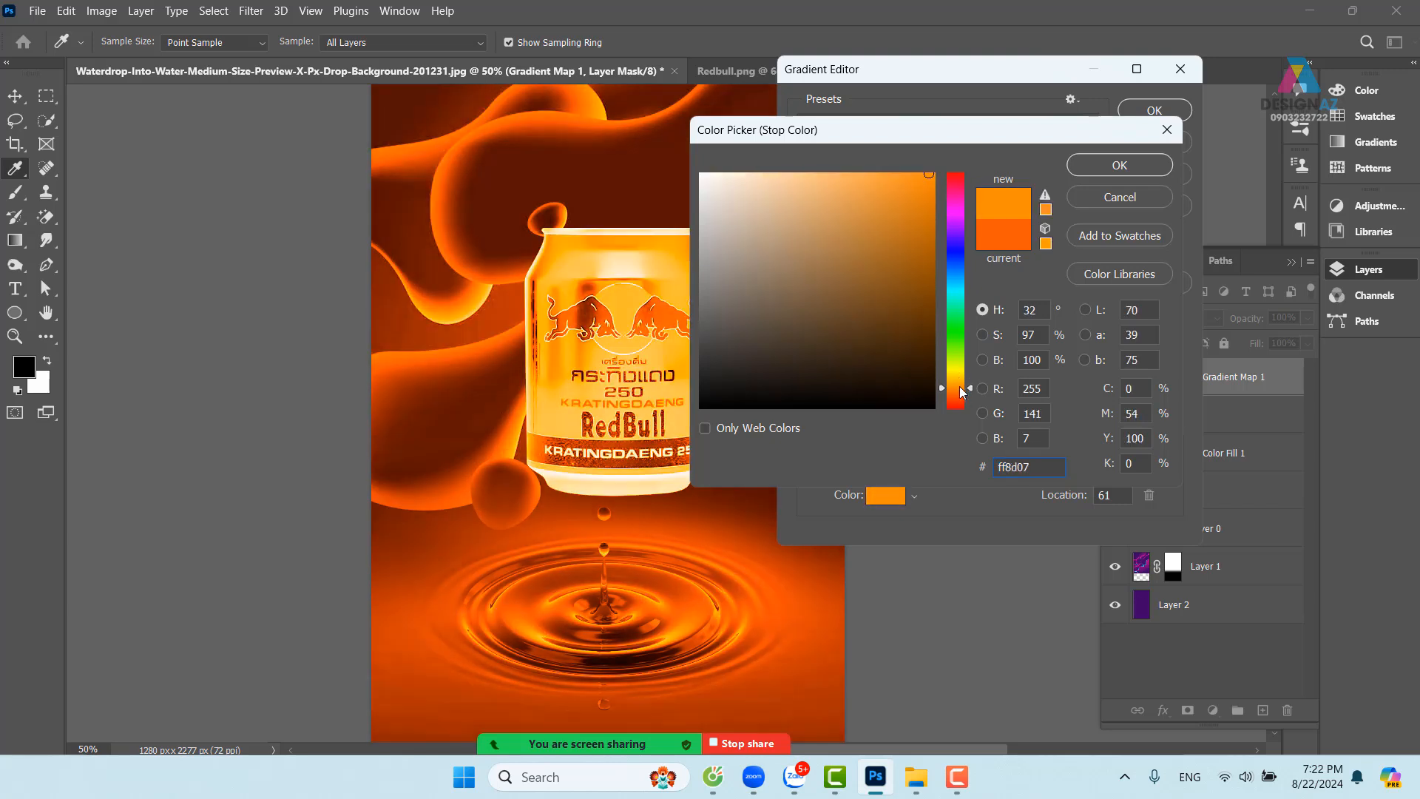
pyautogui.click(1141, 165)
pyautogui.moveTo(1030, 415); pyautogui.dragTo(1013, 415)
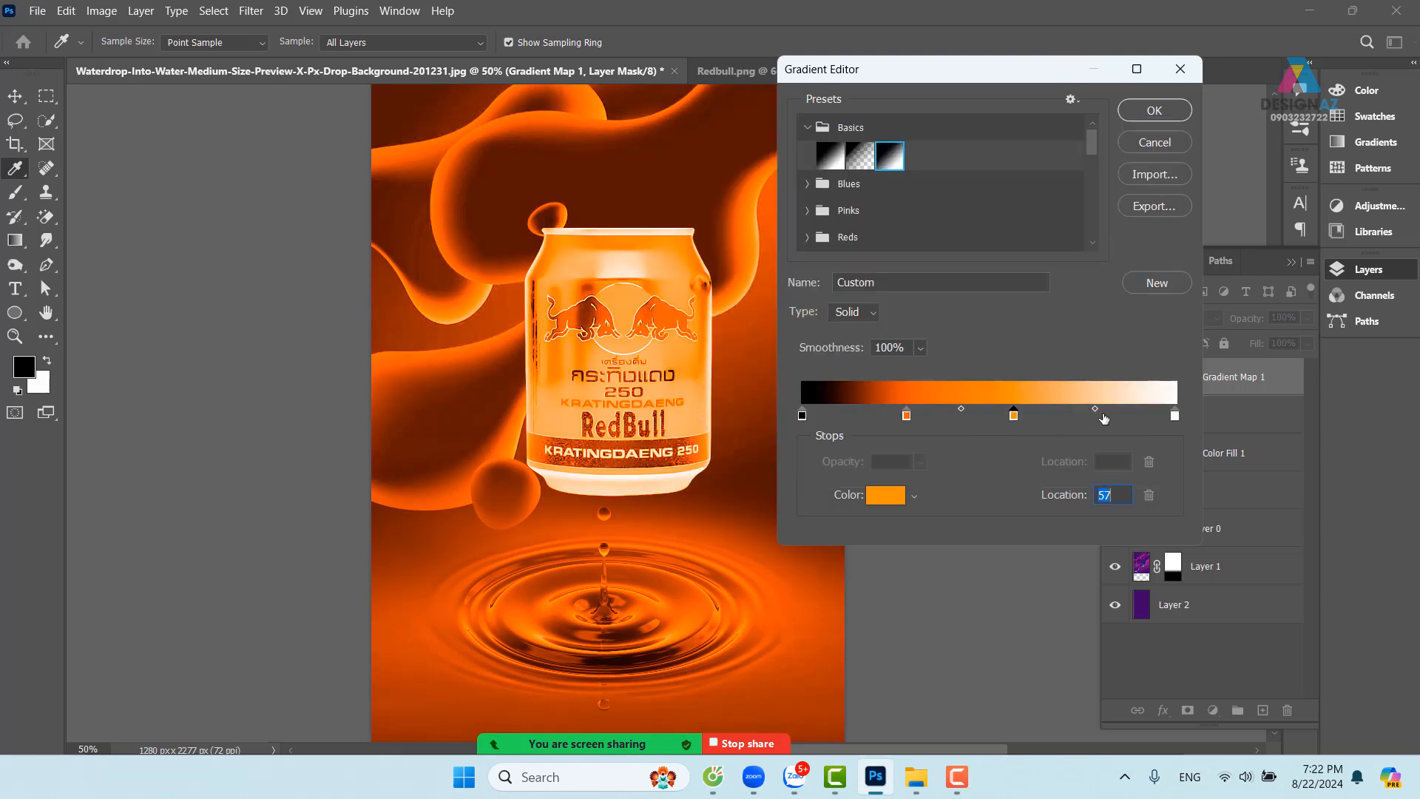
# Add a yellow stop (fff007) at 83% of the gradient map, between the lighter orange and white
pyautogui.click(1112, 417)
pyautogui.click(884, 498)
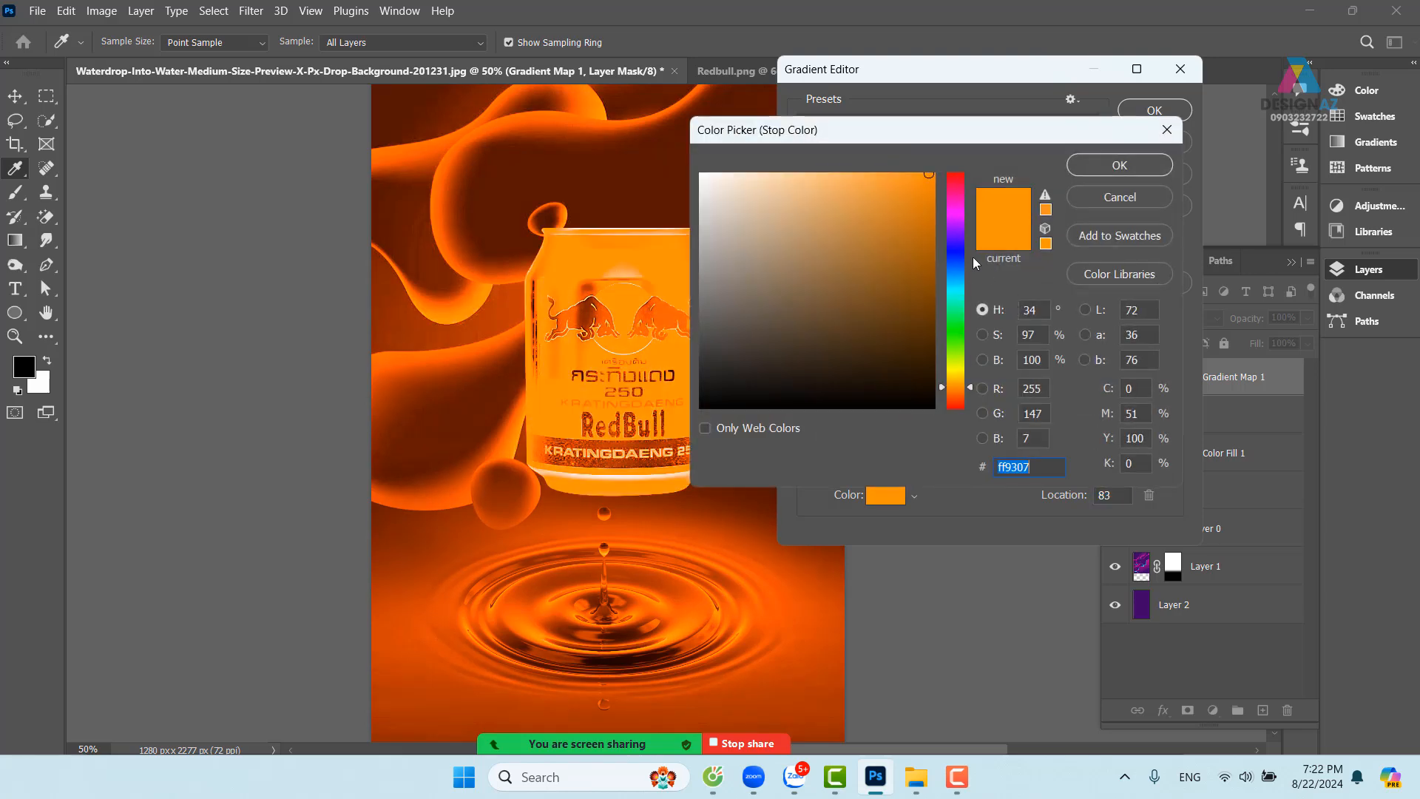
pyautogui.click(952, 372)
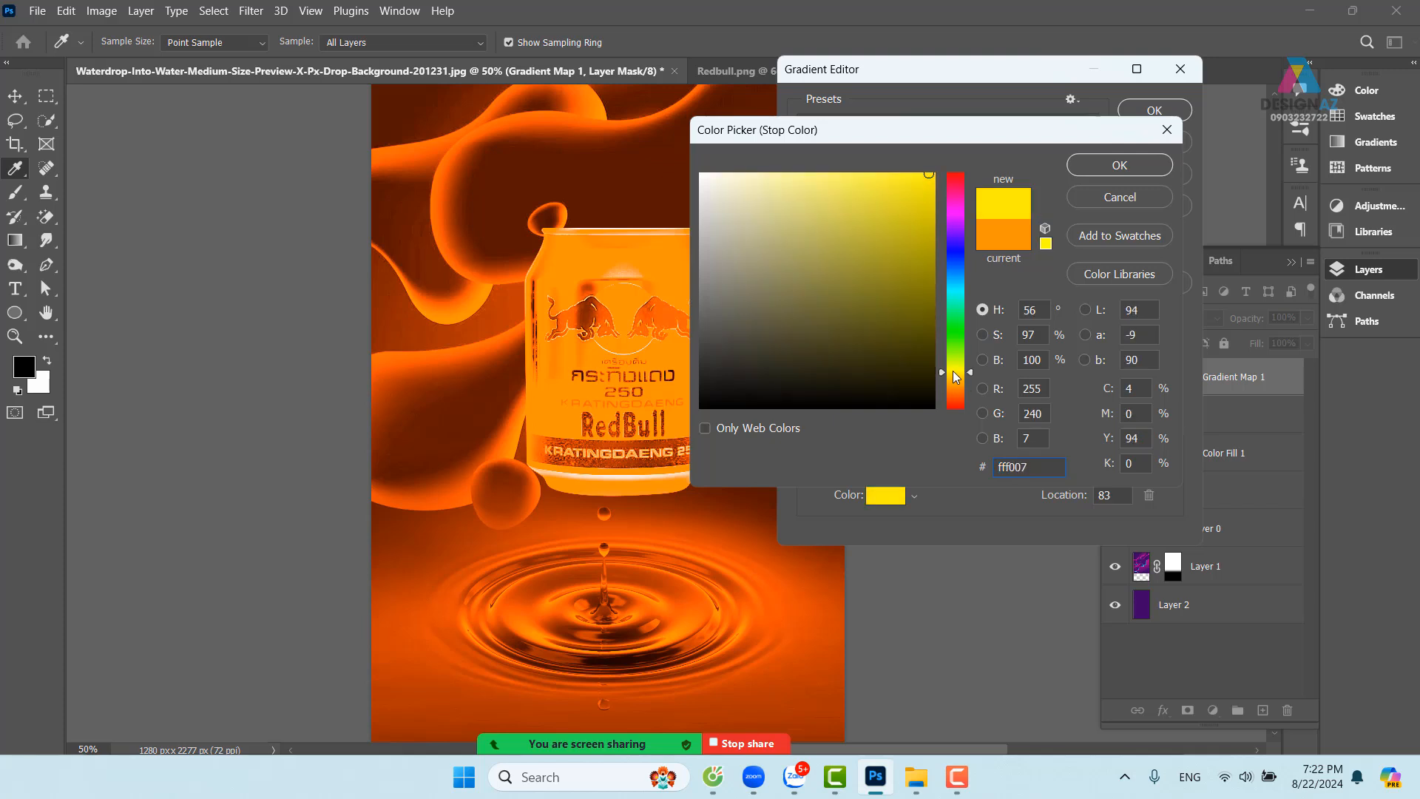
pyautogui.click(1119, 164)
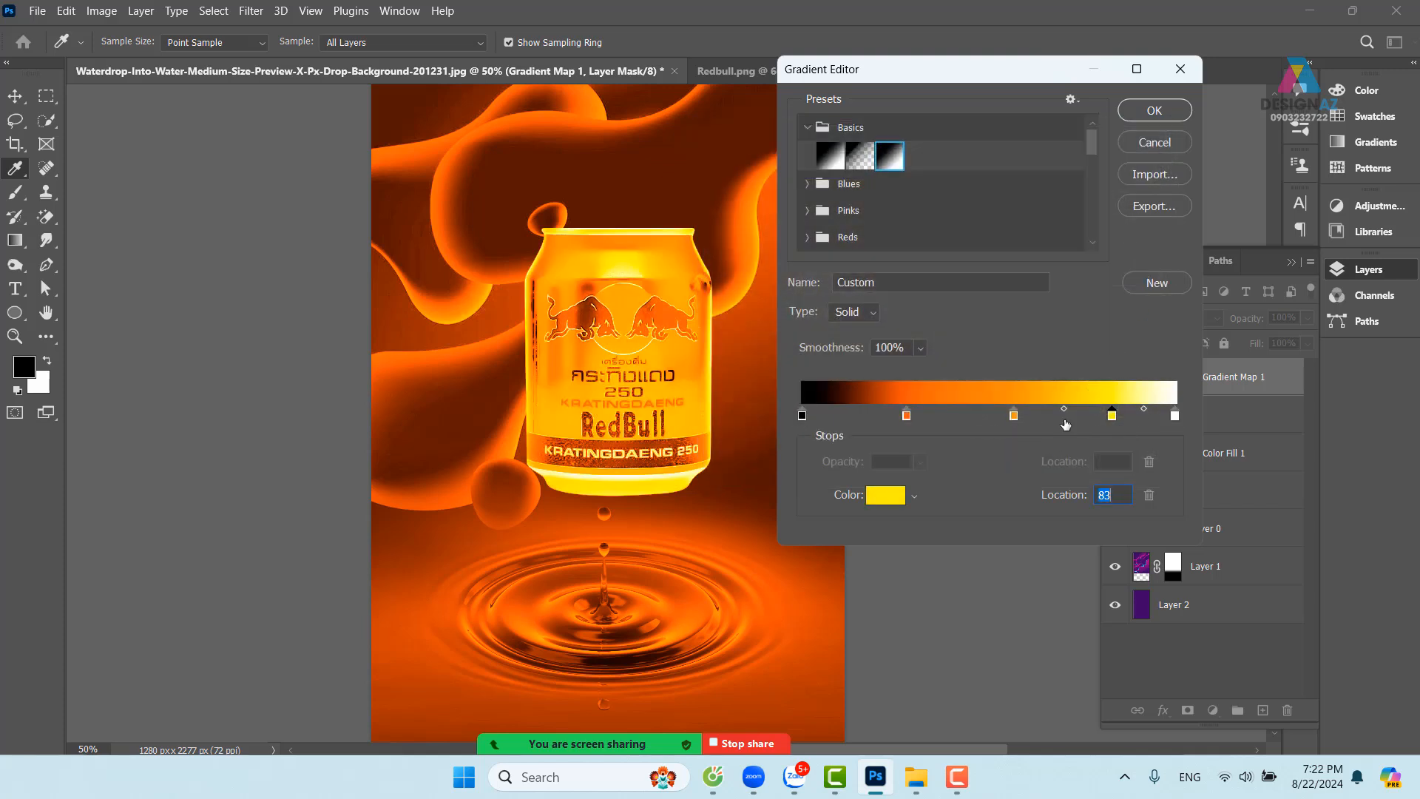
# Shift the red-orange stop to 23%, the lighter orange slightly below 52% and the yellow to 80%, then accept the gradient and close its properties
pyautogui.moveTo(1013, 419); pyautogui.dragTo(996, 420)
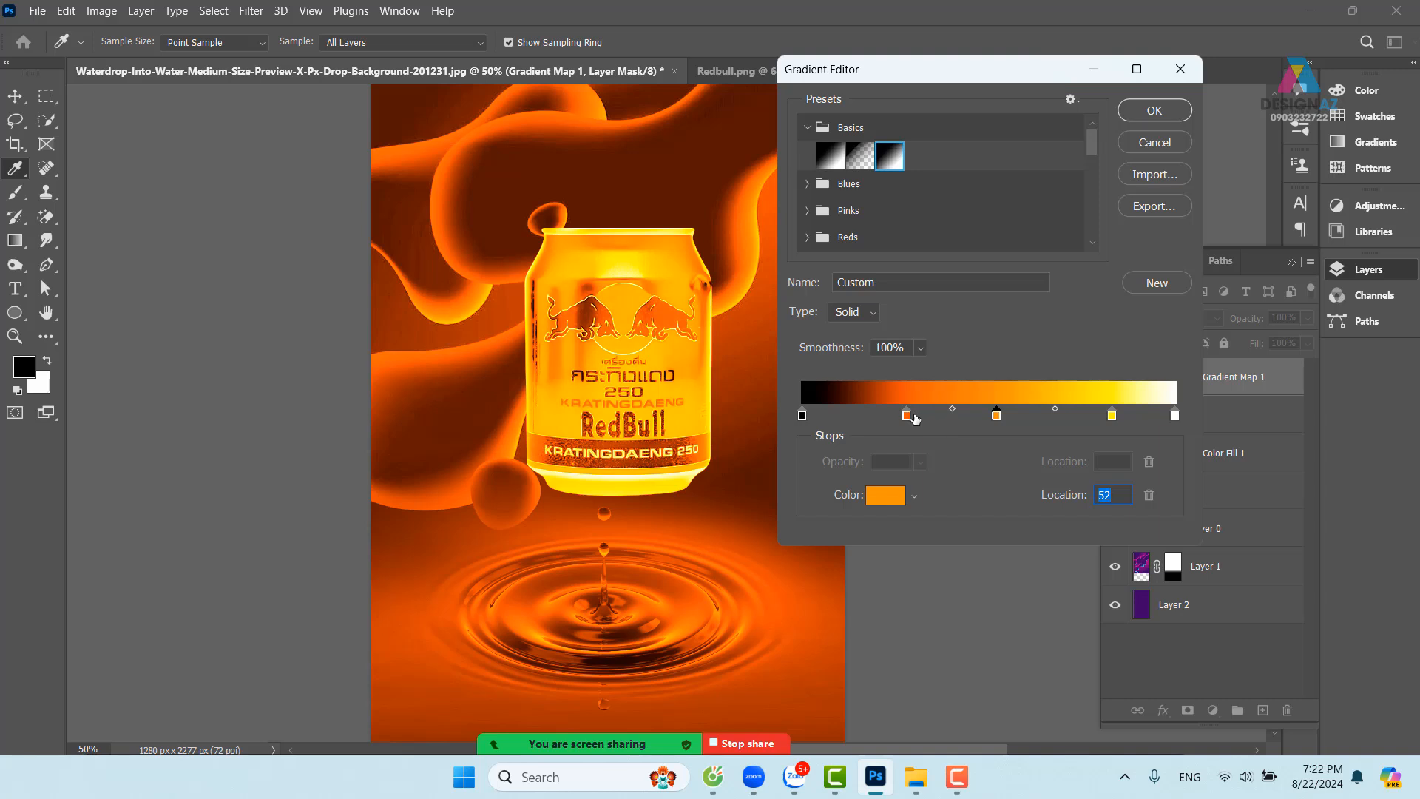
pyautogui.moveTo(906, 417); pyautogui.dragTo(887, 416)
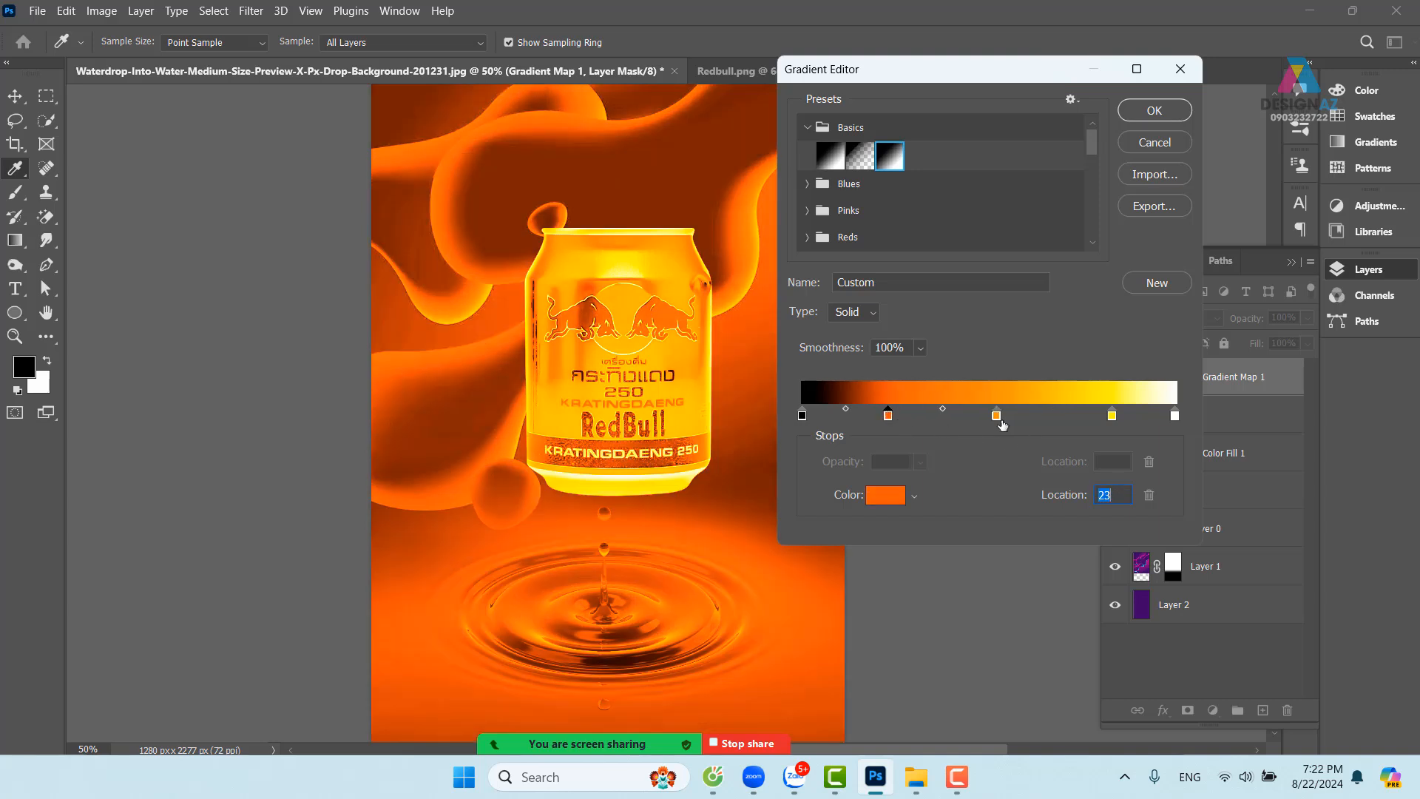
pyautogui.moveTo(997, 420); pyautogui.dragTo(991, 420)
pyautogui.moveTo(1111, 416); pyautogui.dragTo(1098, 416)
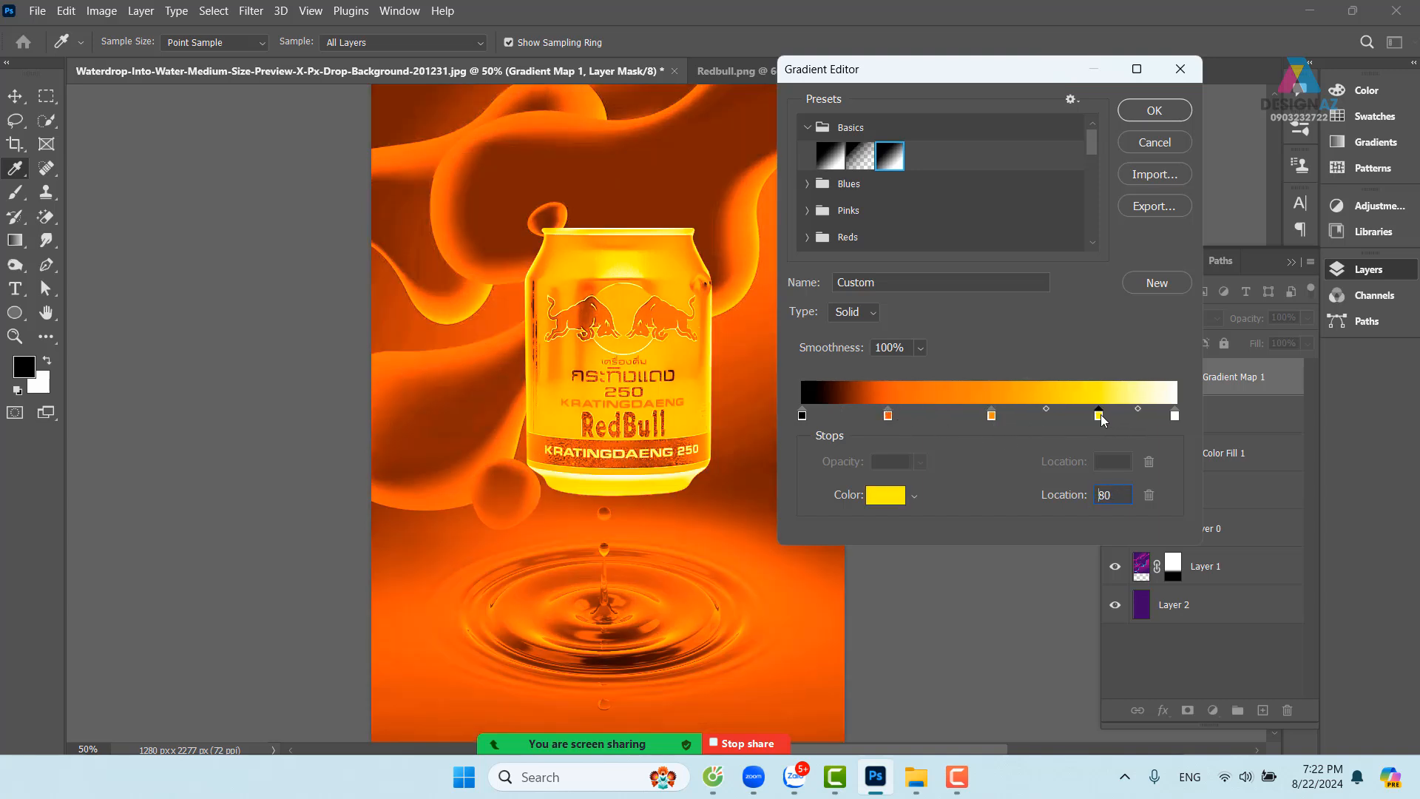
pyautogui.click(1169, 110)
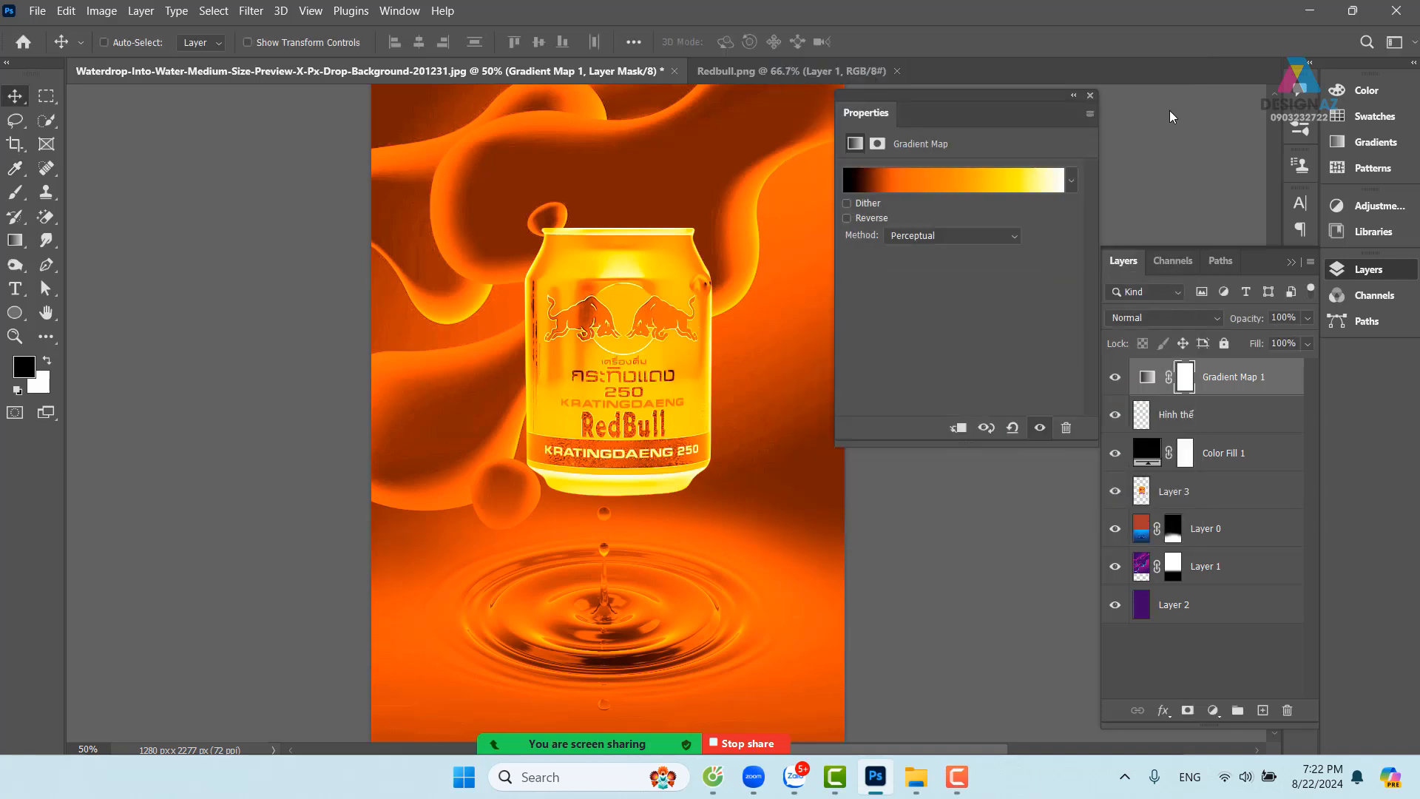
pyautogui.click(1090, 96)
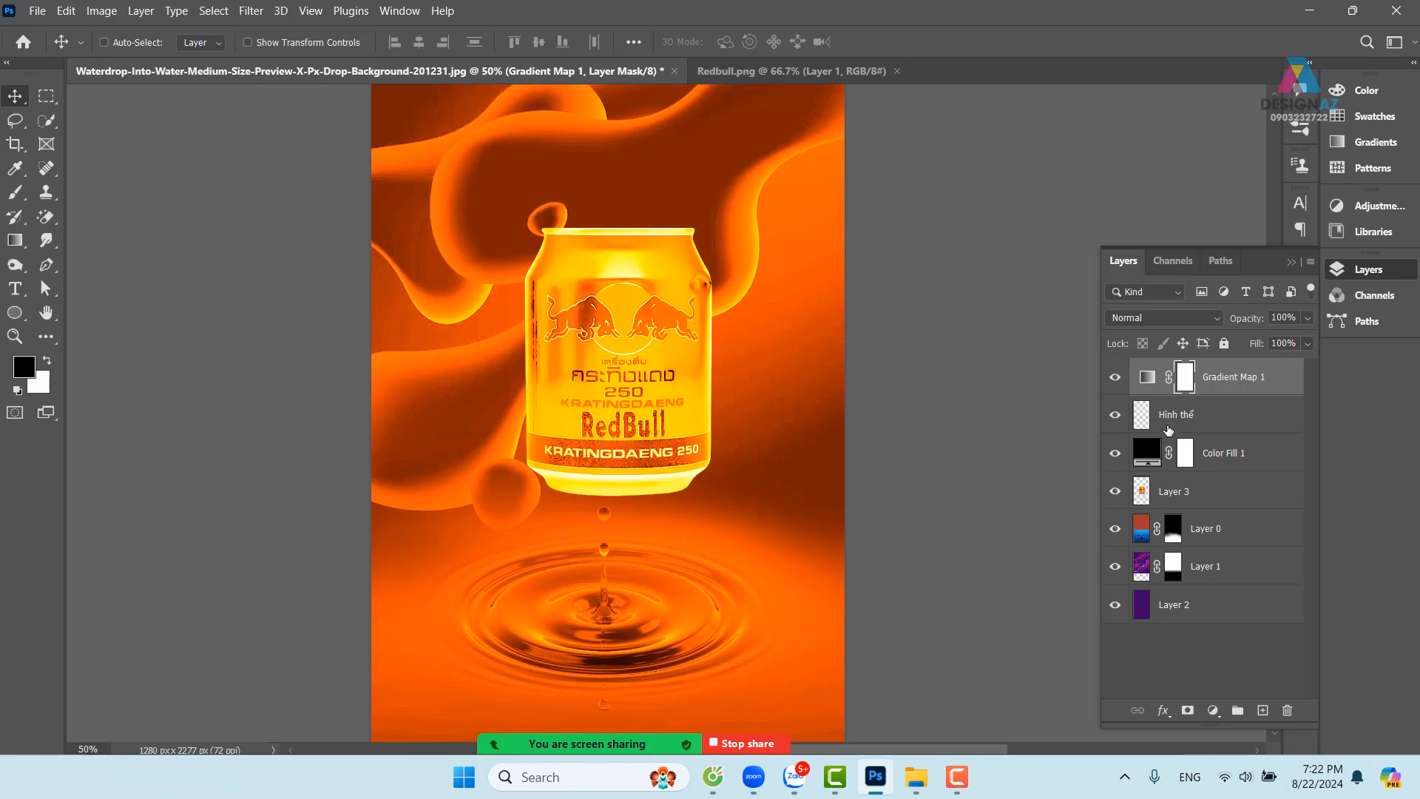
# Group the gradient map, "Hình thể" and black fill layers, set the group's blend mode to Screen, and expand it
pyautogui.click(1254, 386)
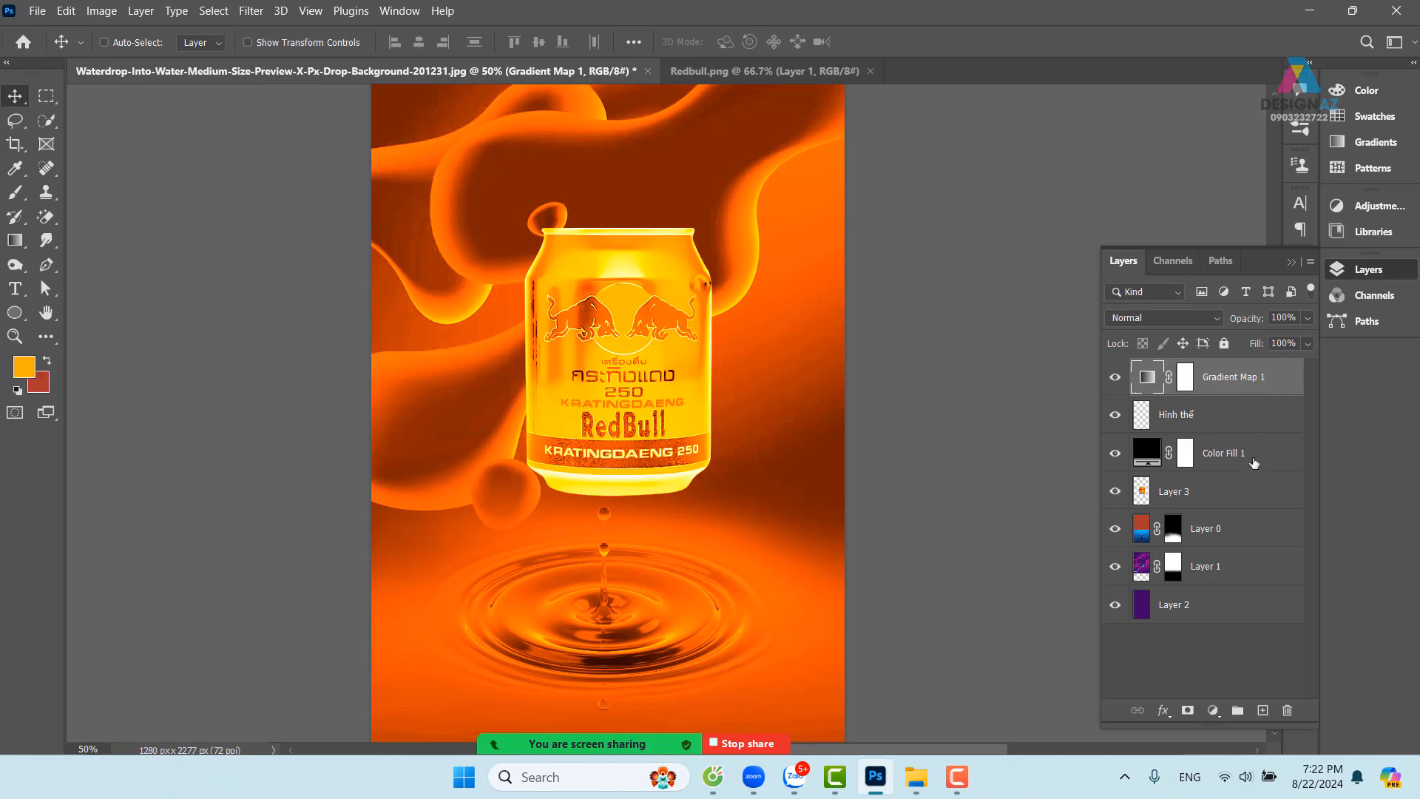
pyautogui.keyDown('shift'); pyautogui.click(1254, 464); pyautogui.keyUp('shift')
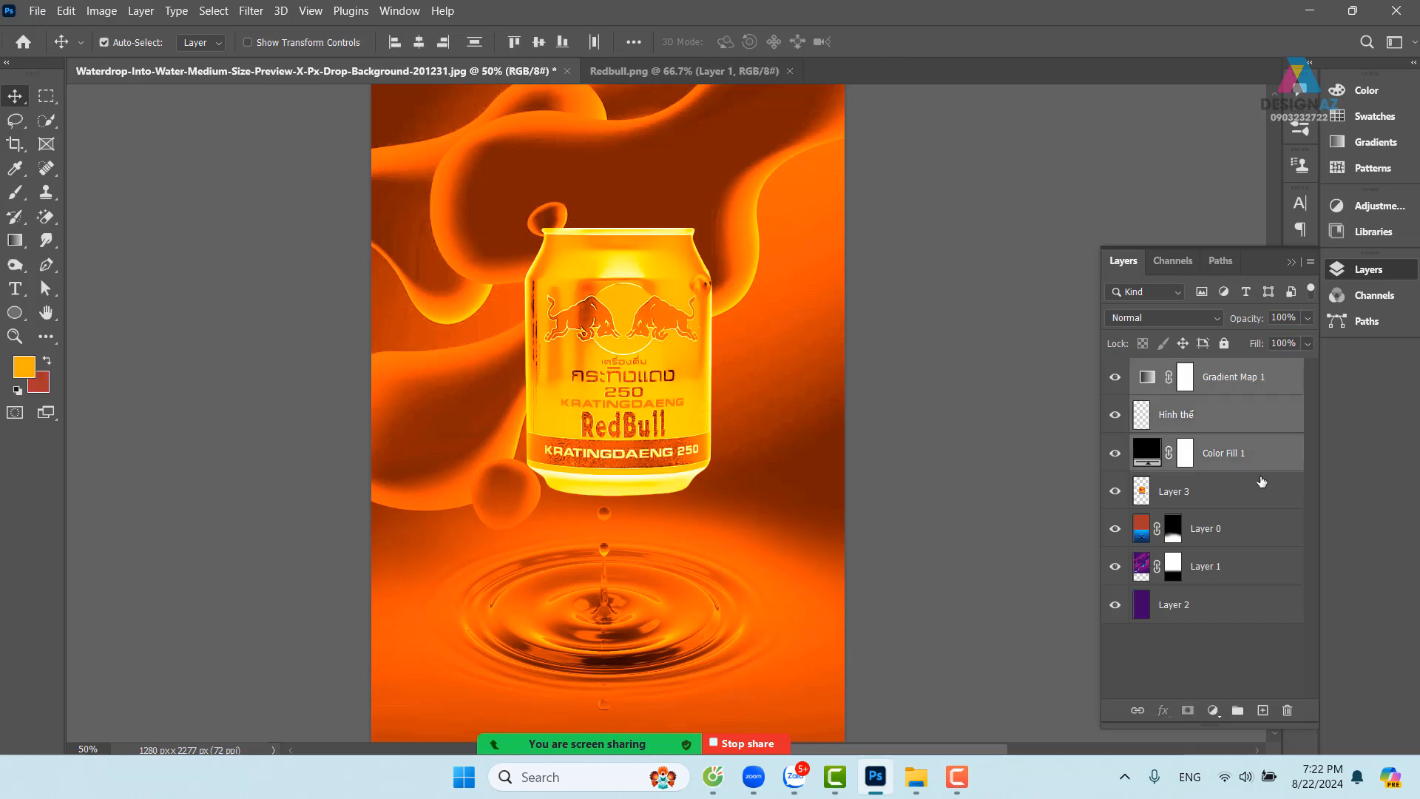
pyautogui.hotkey('ctrl', 'g')
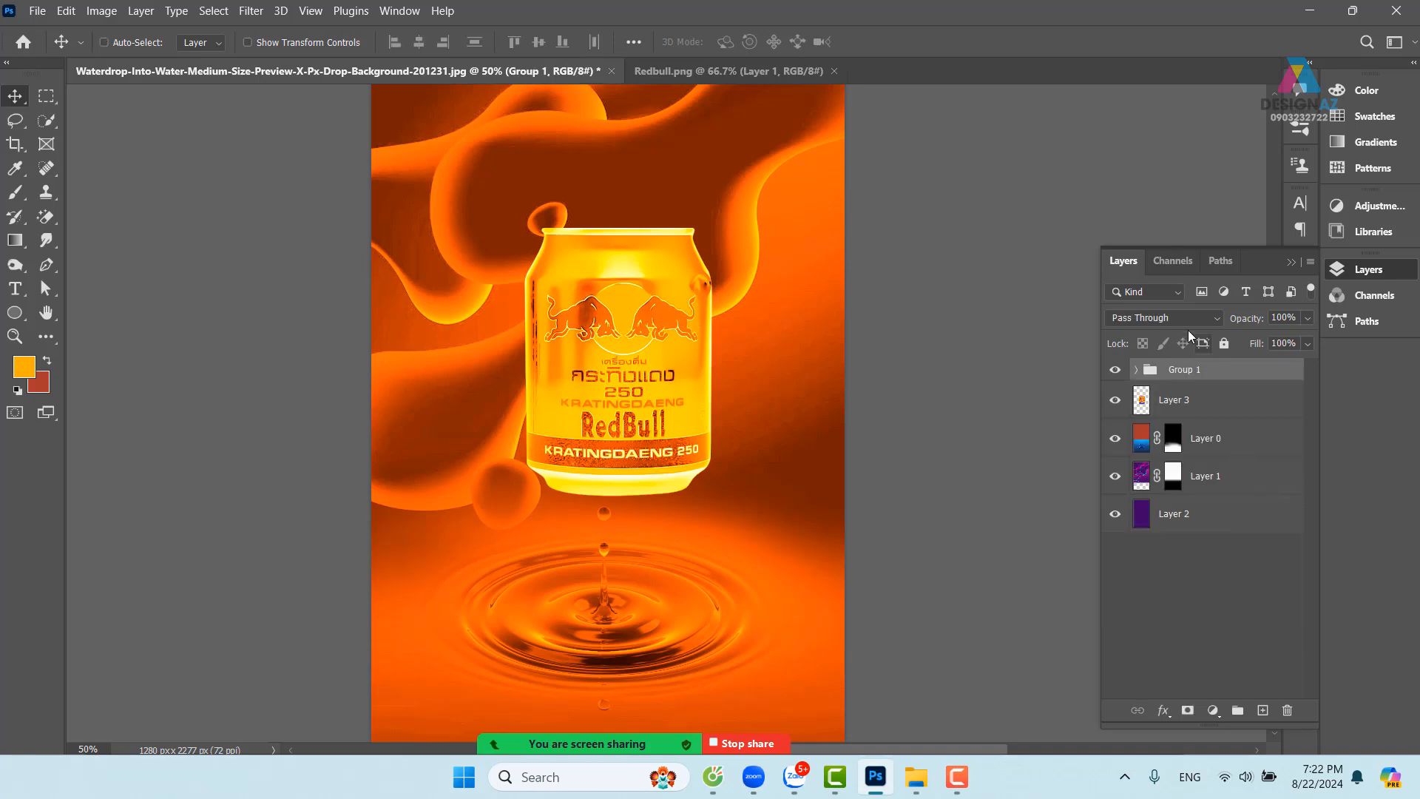
pyautogui.click(1188, 319)
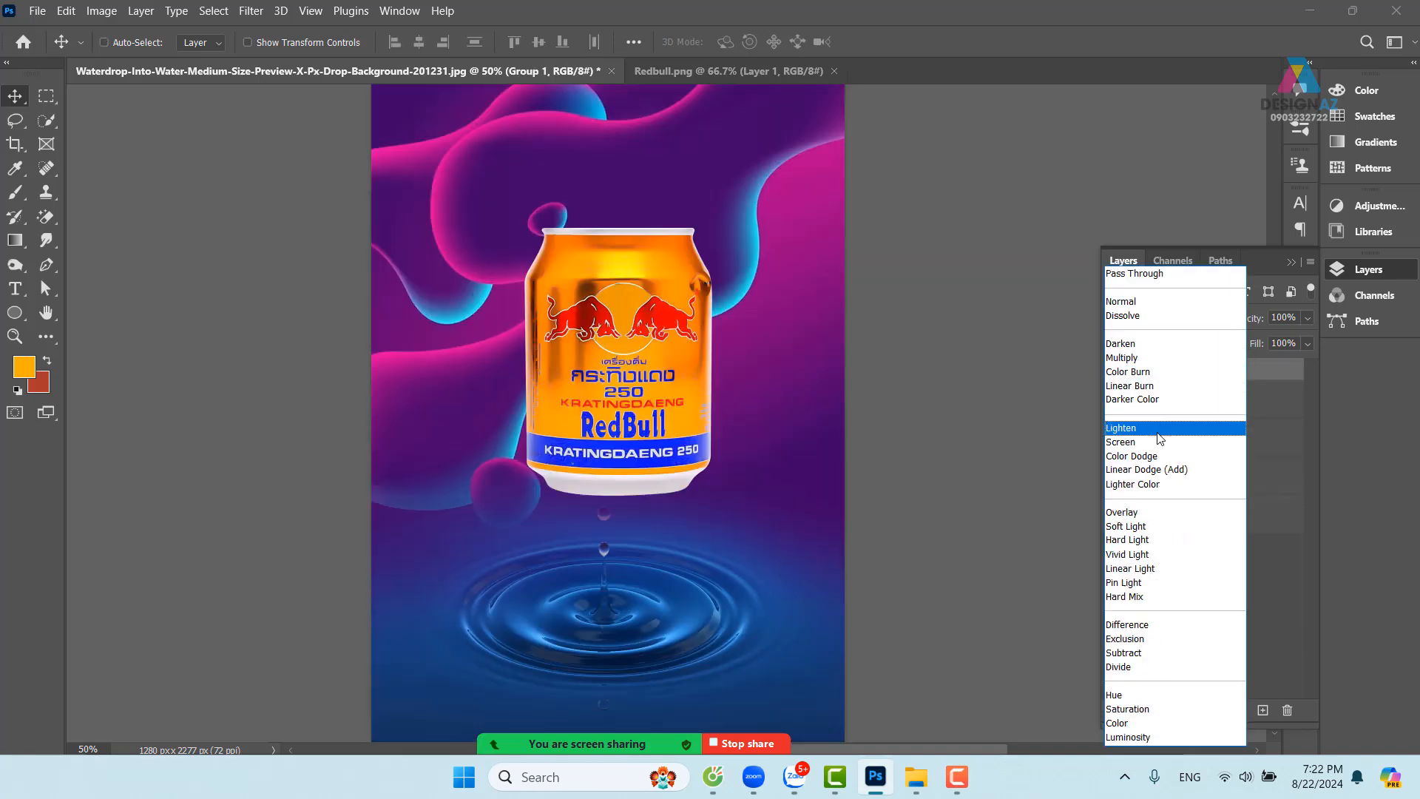
pyautogui.click(1155, 442)
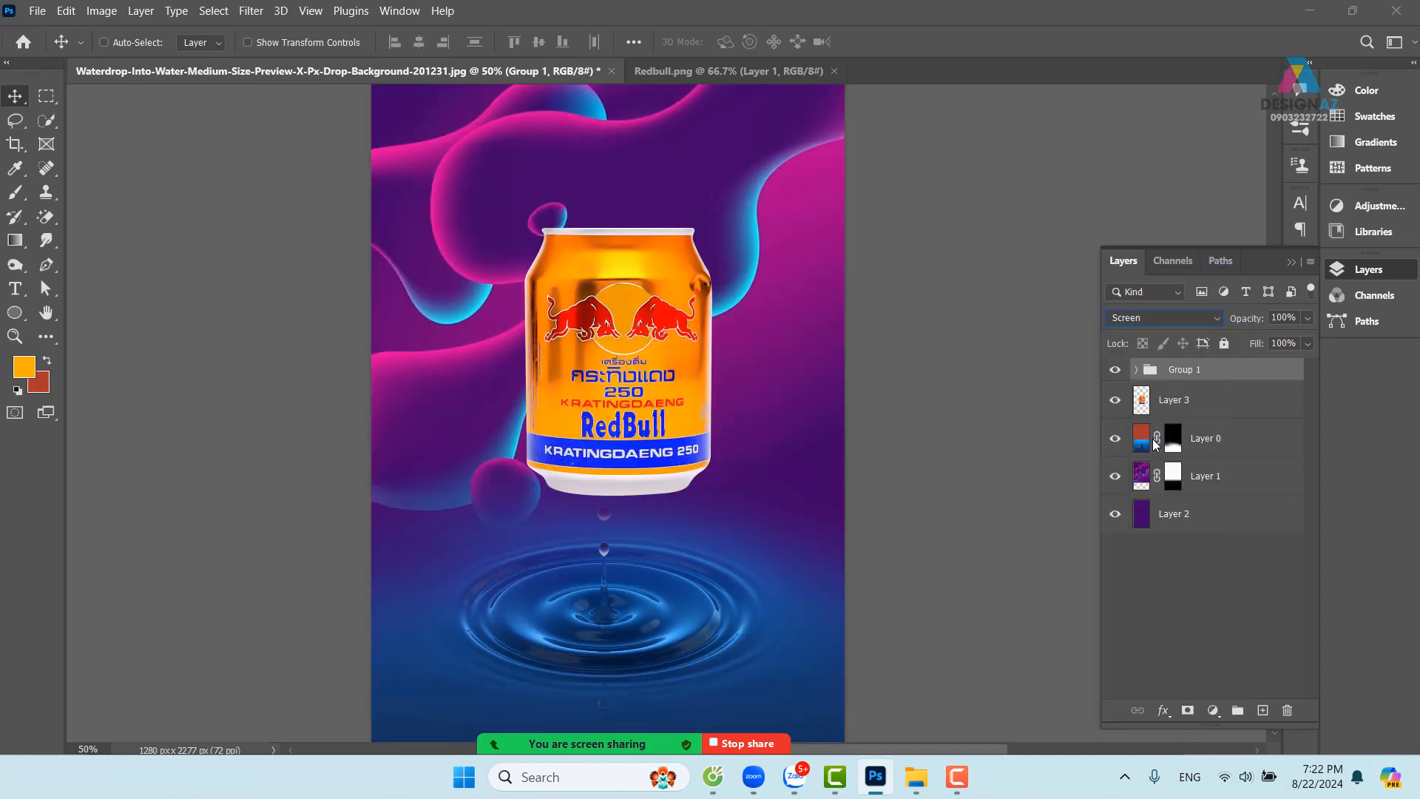
pyautogui.click(1136, 370)
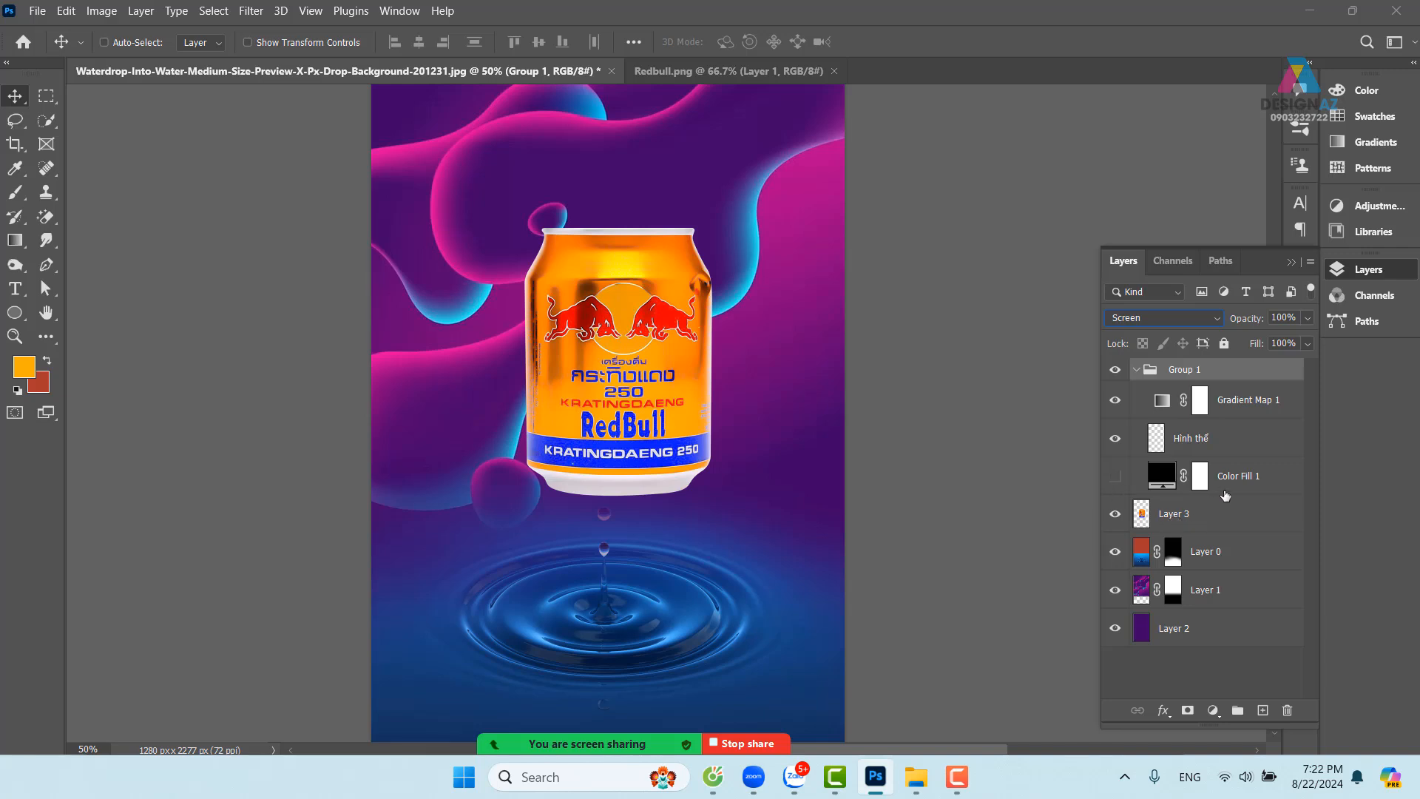
# Set up the Brush with white as the foreground colour on the "Hình thể" layer
pyautogui.click(1199, 444)
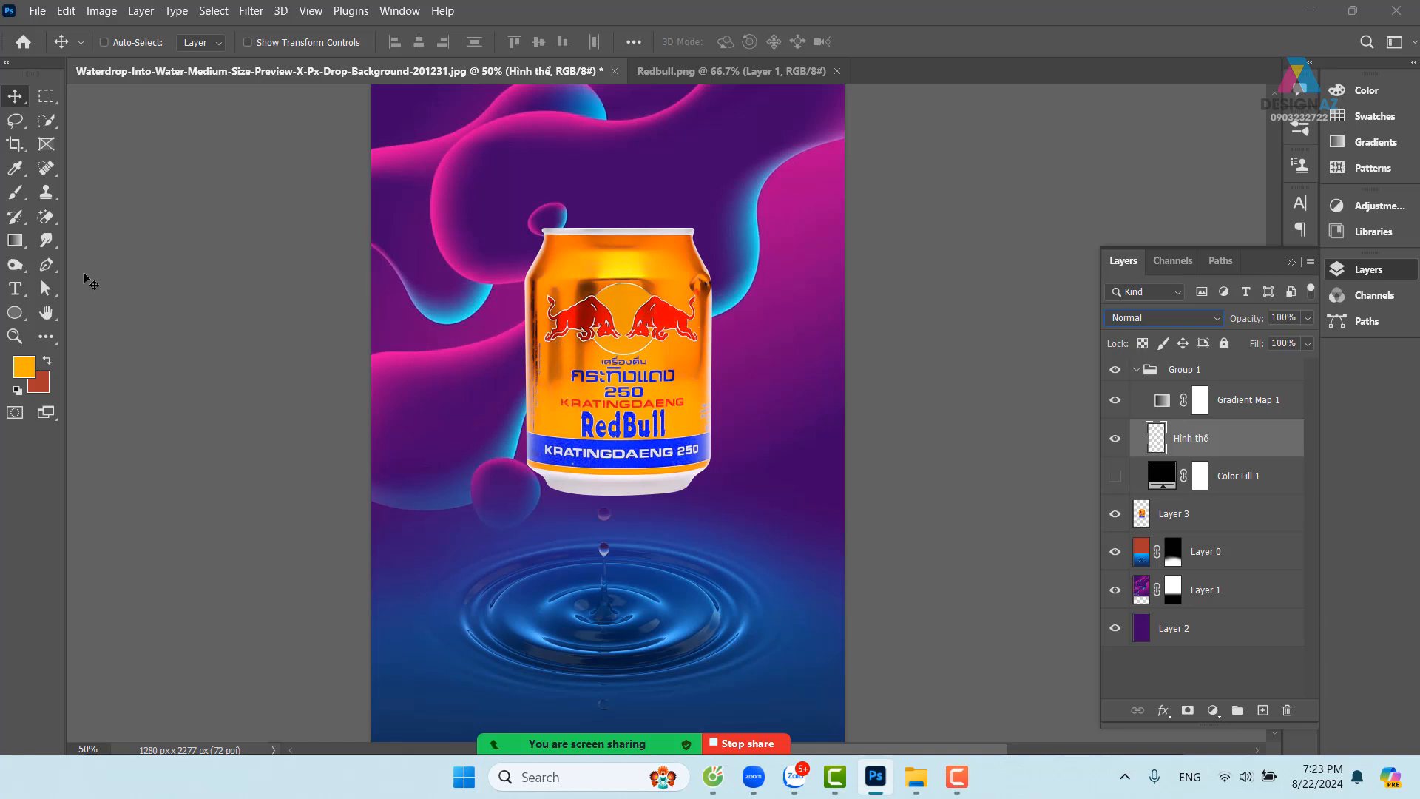
pyautogui.click(15, 192)
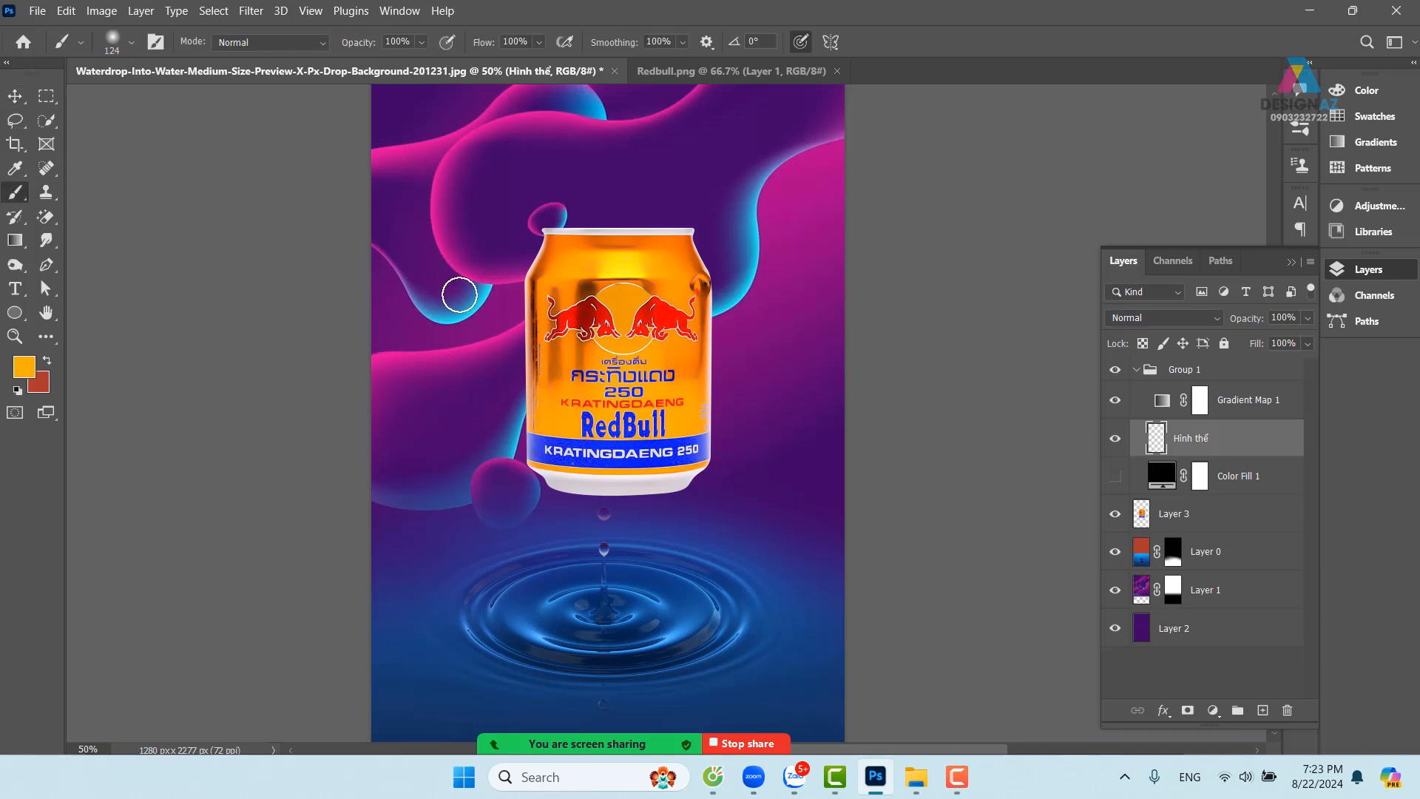
pyautogui.click(24, 366)
pyautogui.moveTo(808, 260); pyautogui.dragTo(695, 151)
pyautogui.click(1119, 164)
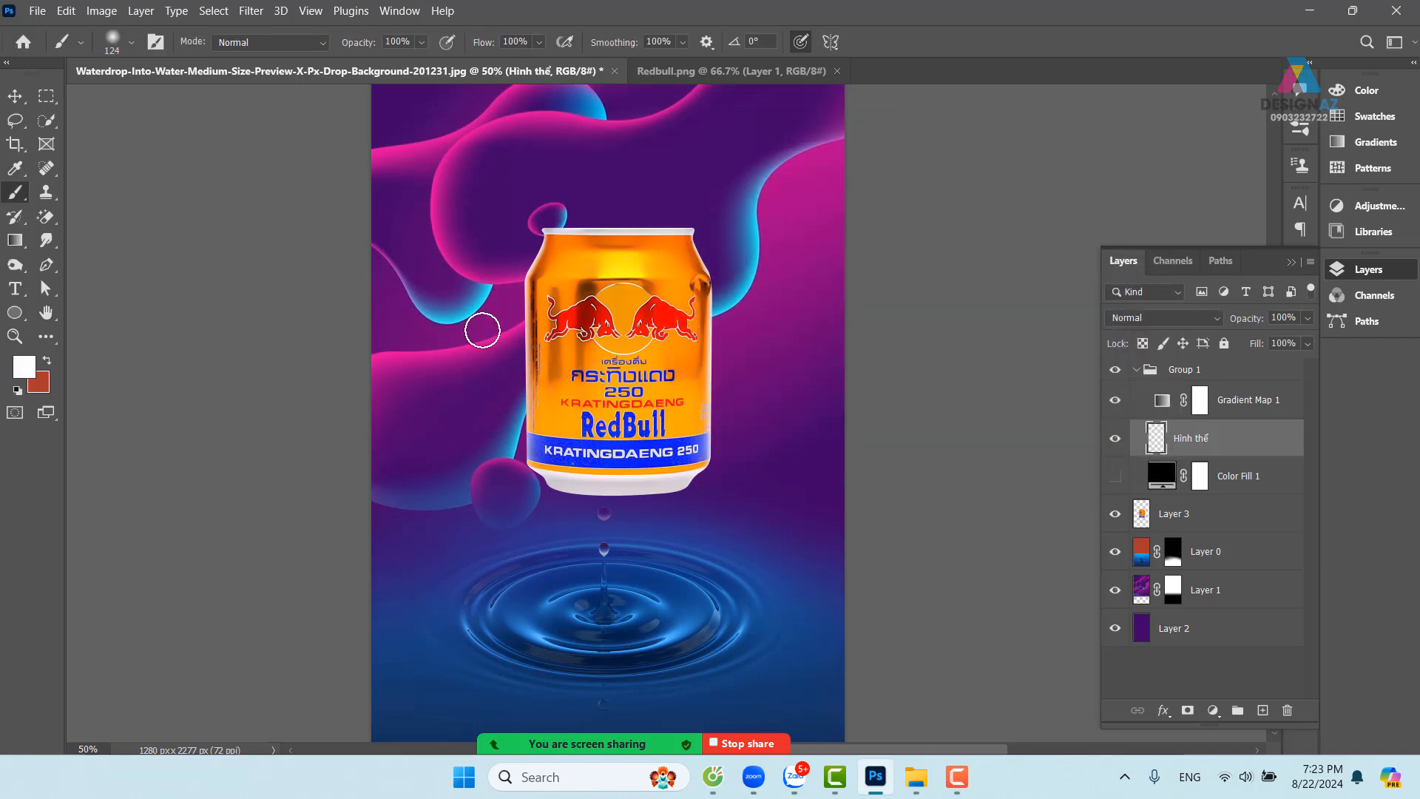
# Test a diagonal white stroke left of the can and a second one above it at 48% flow, undoing the second
pyautogui.moveTo(482, 326); pyautogui.dragTo(465, 364)
pyautogui.moveTo(427, 427); pyautogui.dragTo(419, 437)
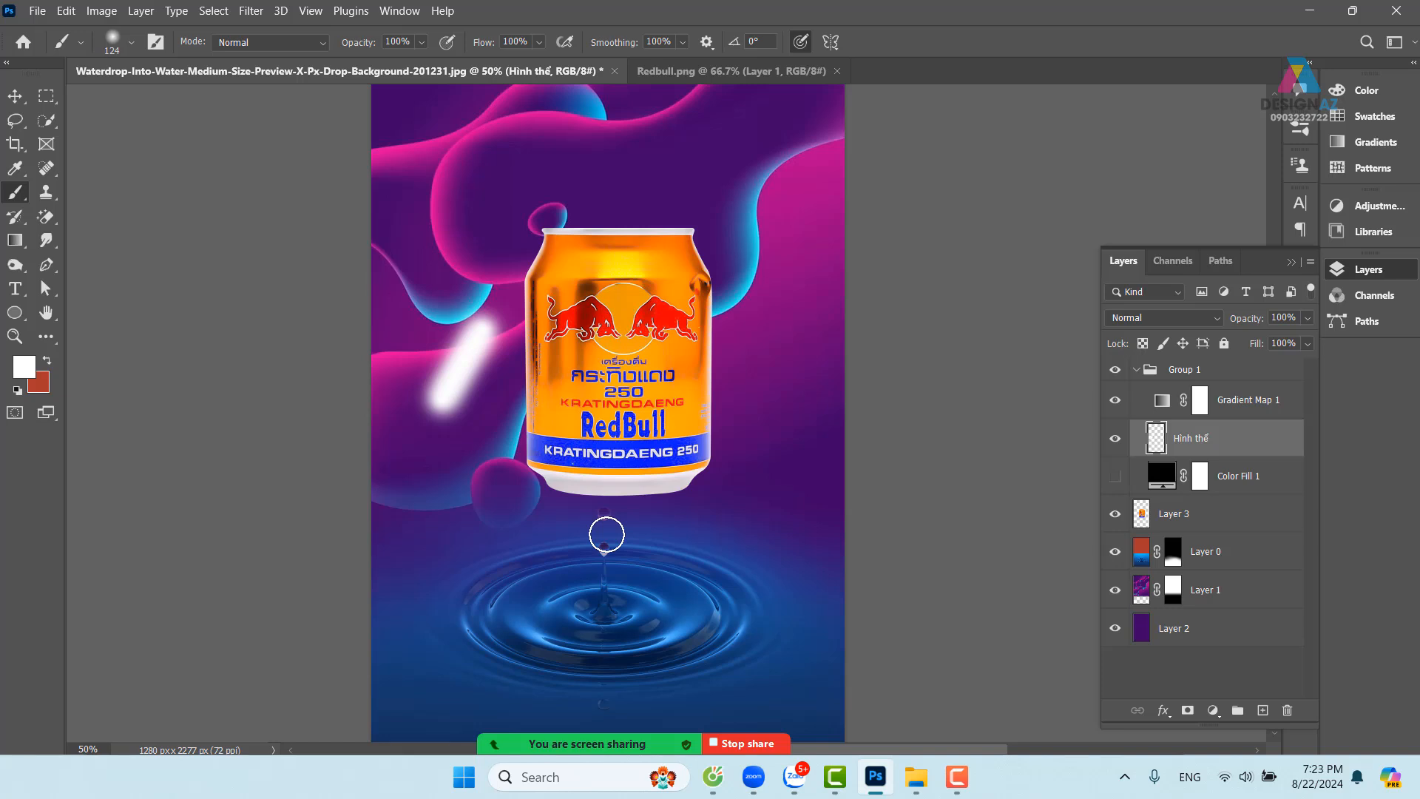
pyautogui.click(539, 45)
pyautogui.click(515, 64)
pyautogui.moveTo(449, 207); pyautogui.dragTo(393, 278)
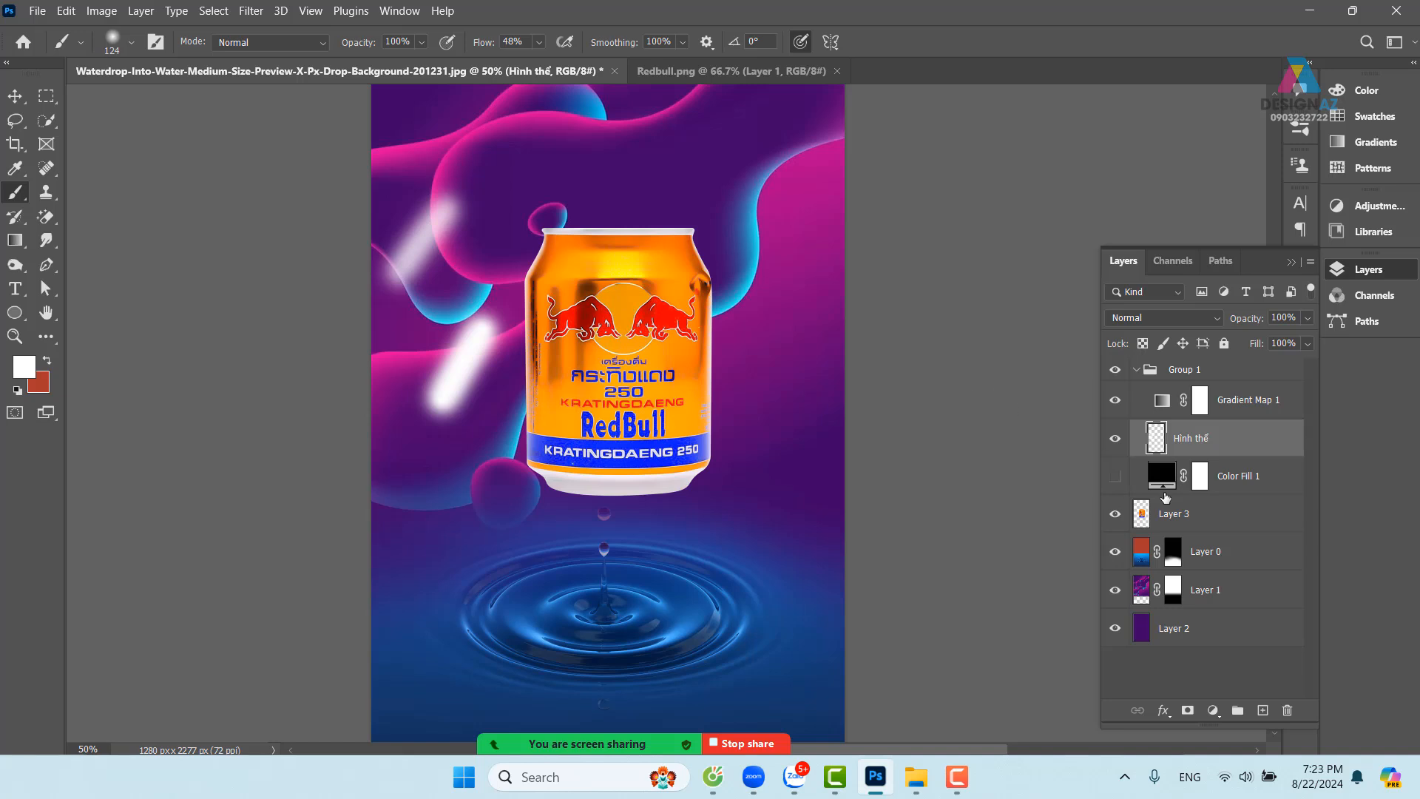
pyautogui.hotkey('ctrl', 'z')
# Show the black Color Fill 1 layer, set its blend mode to Normal, and make "Hình thể" the active layer
pyautogui.click(1115, 475)
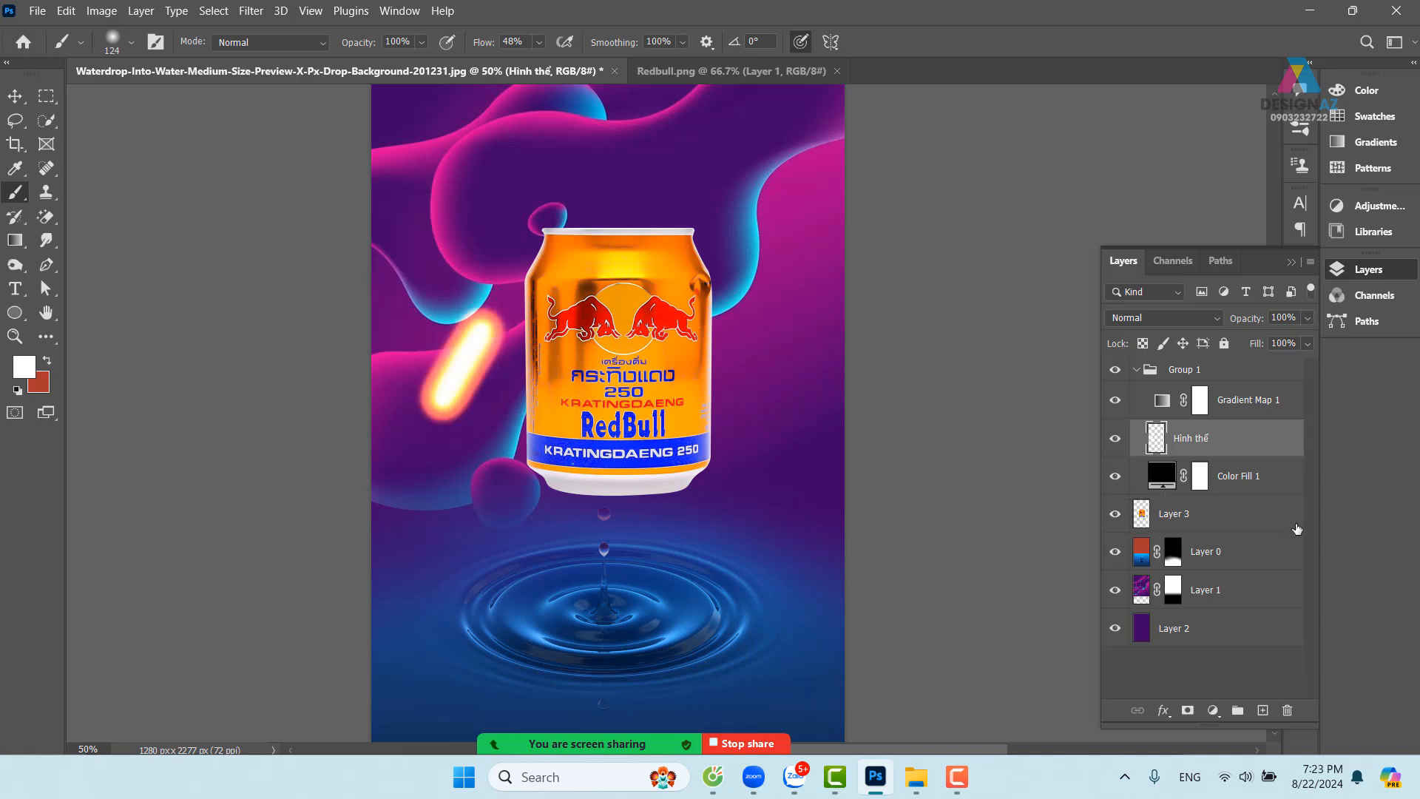
pyautogui.click(1278, 488)
pyautogui.click(1168, 317)
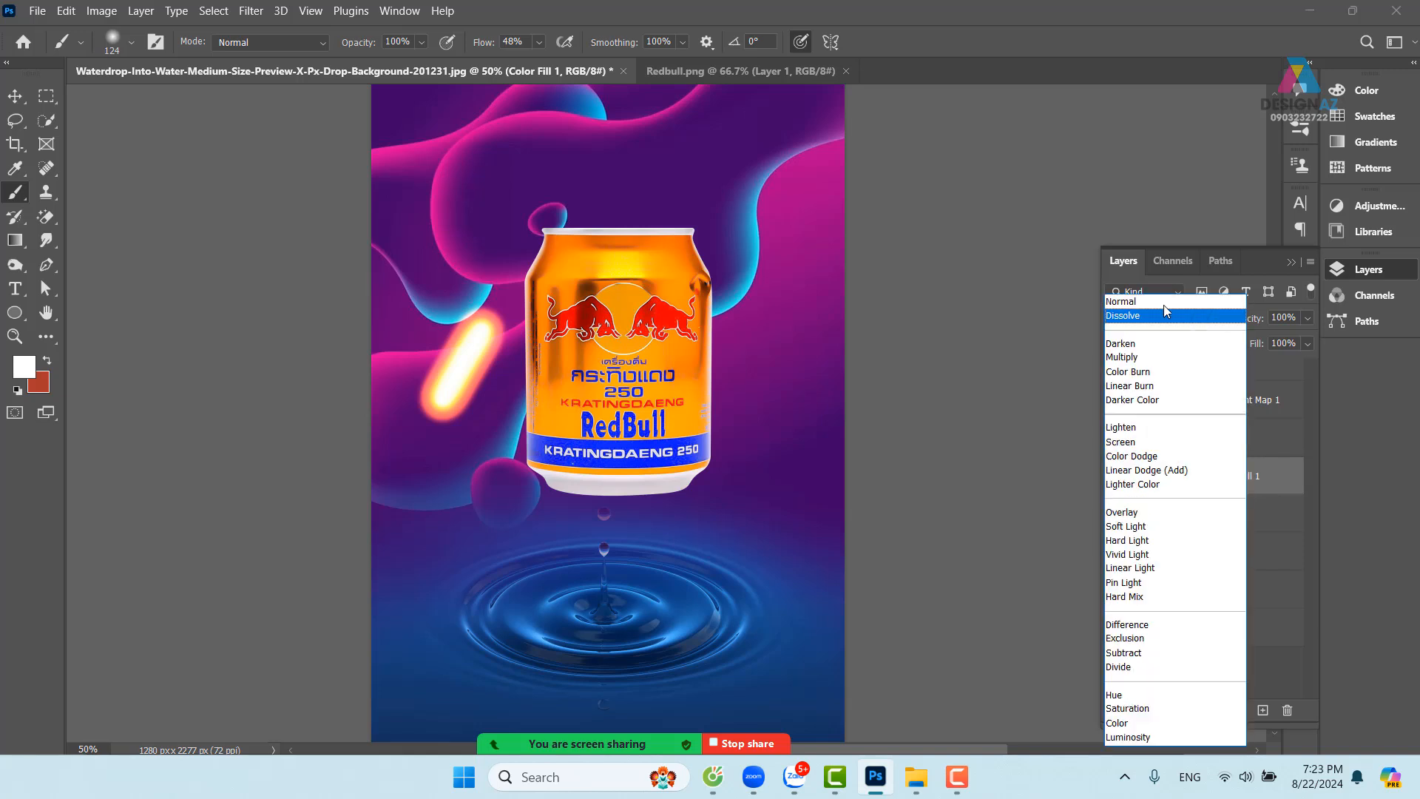
pyautogui.click(1163, 302)
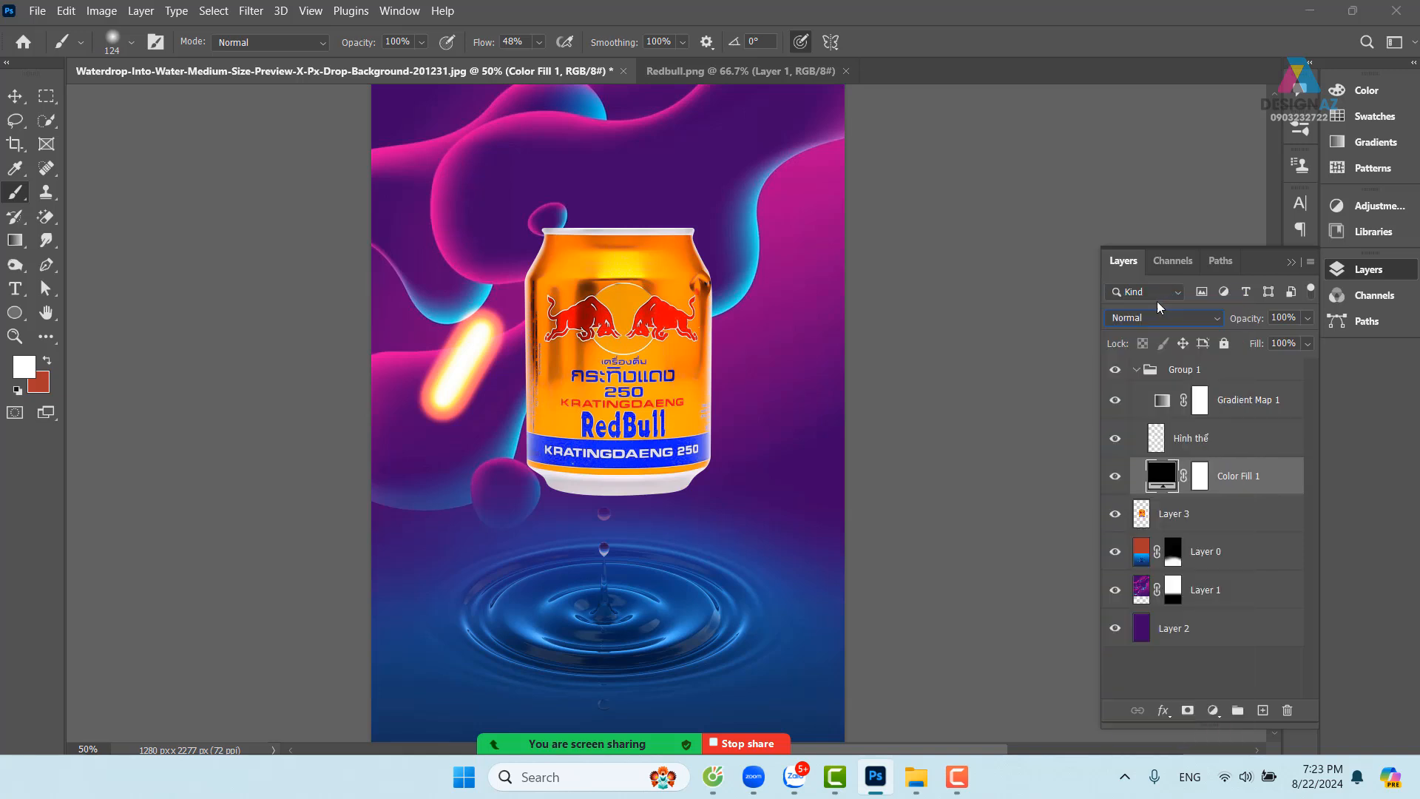
pyautogui.click(1228, 442)
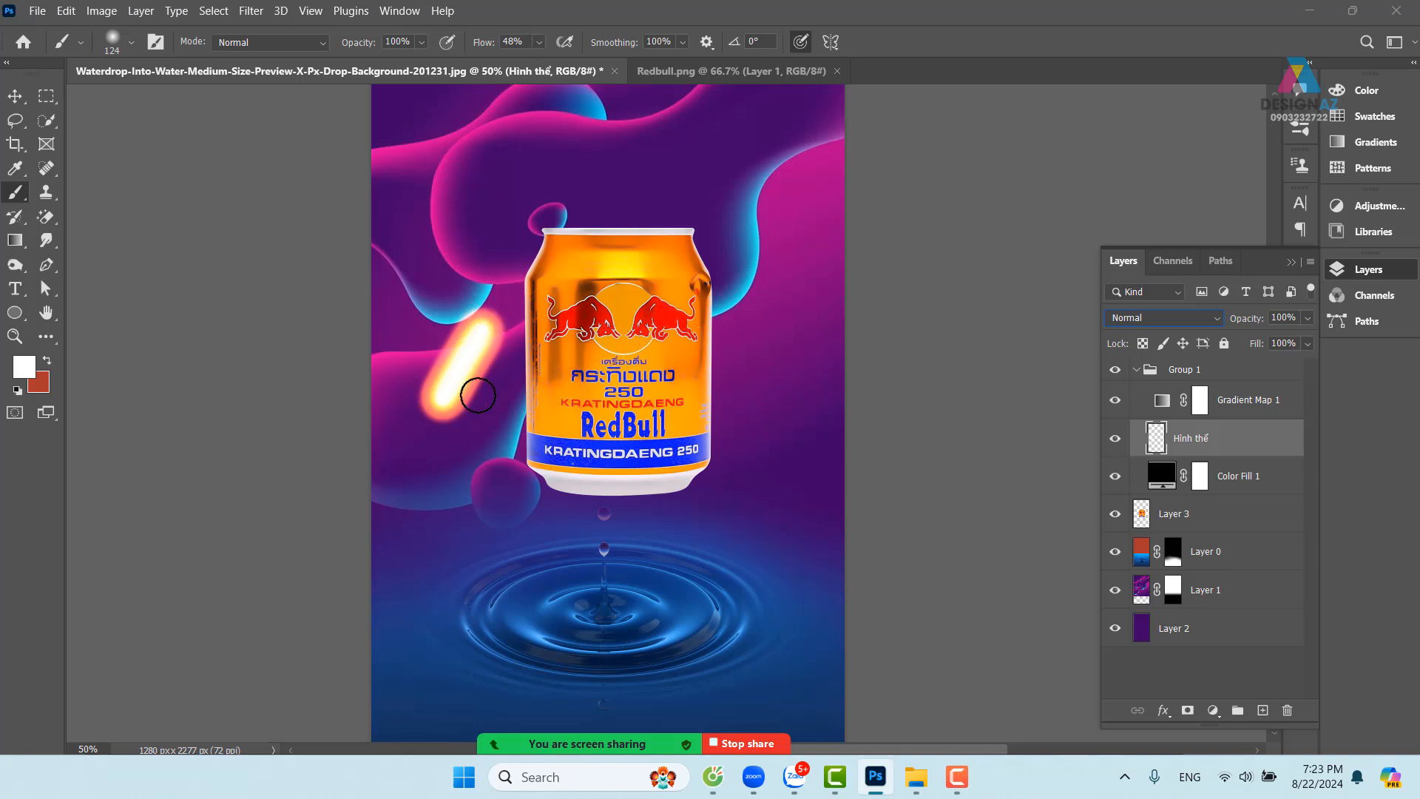
# Delete the test stroke left of the can from "Hình thể" using a rectangular selection, and deselect
pyautogui.press('m')
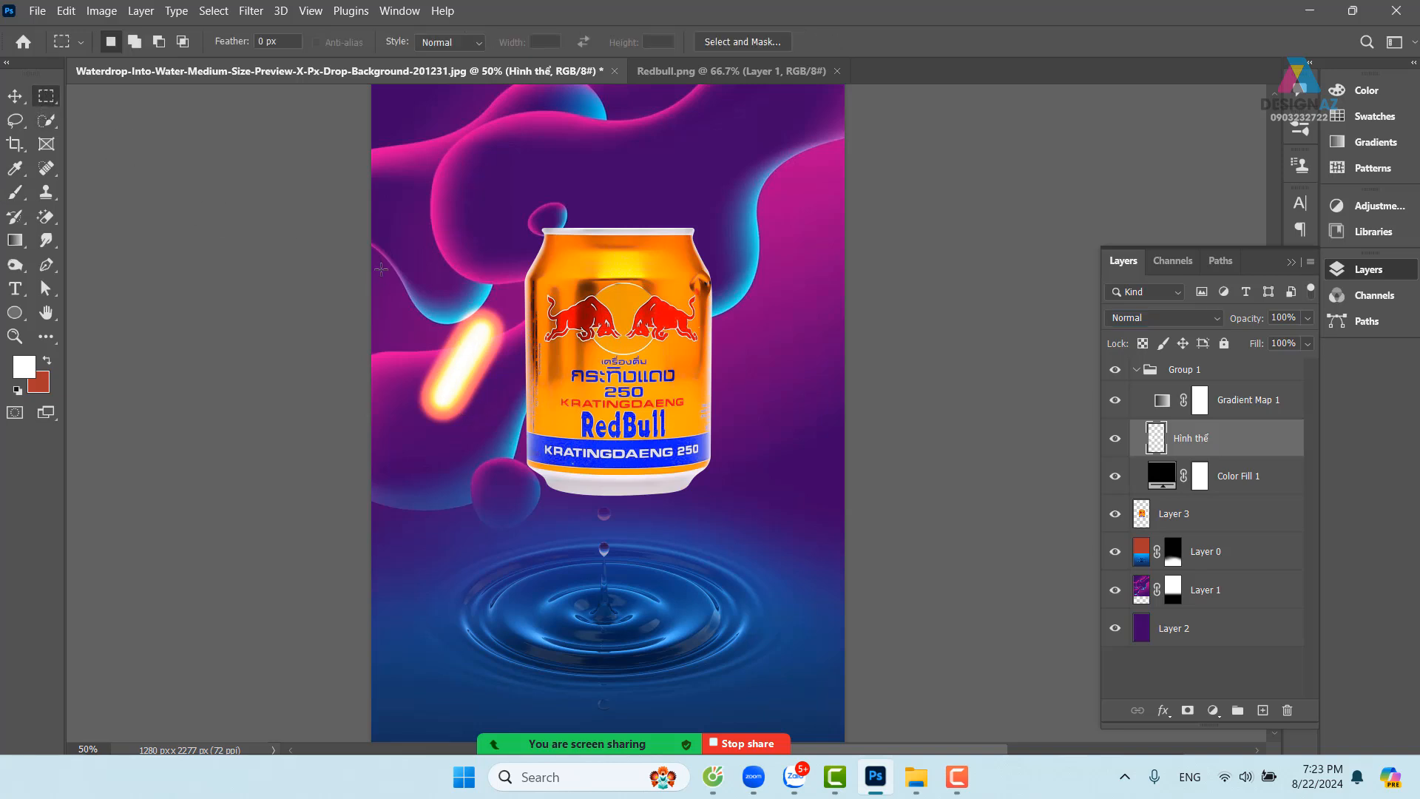
pyautogui.moveTo(380, 269); pyautogui.dragTo(574, 480)
pyautogui.press('v')
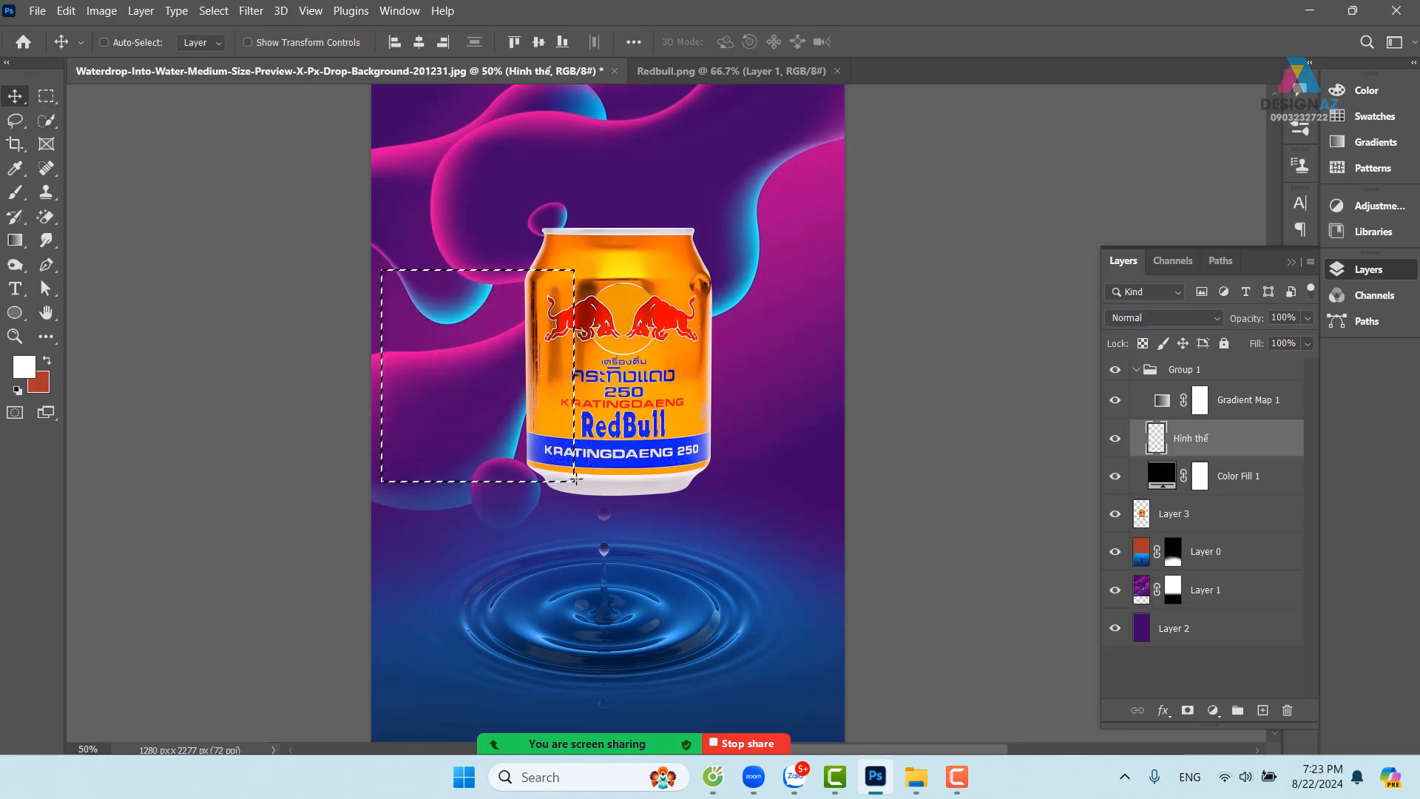
pyautogui.press('m')
pyautogui.hotkey('ctrl', 'd')
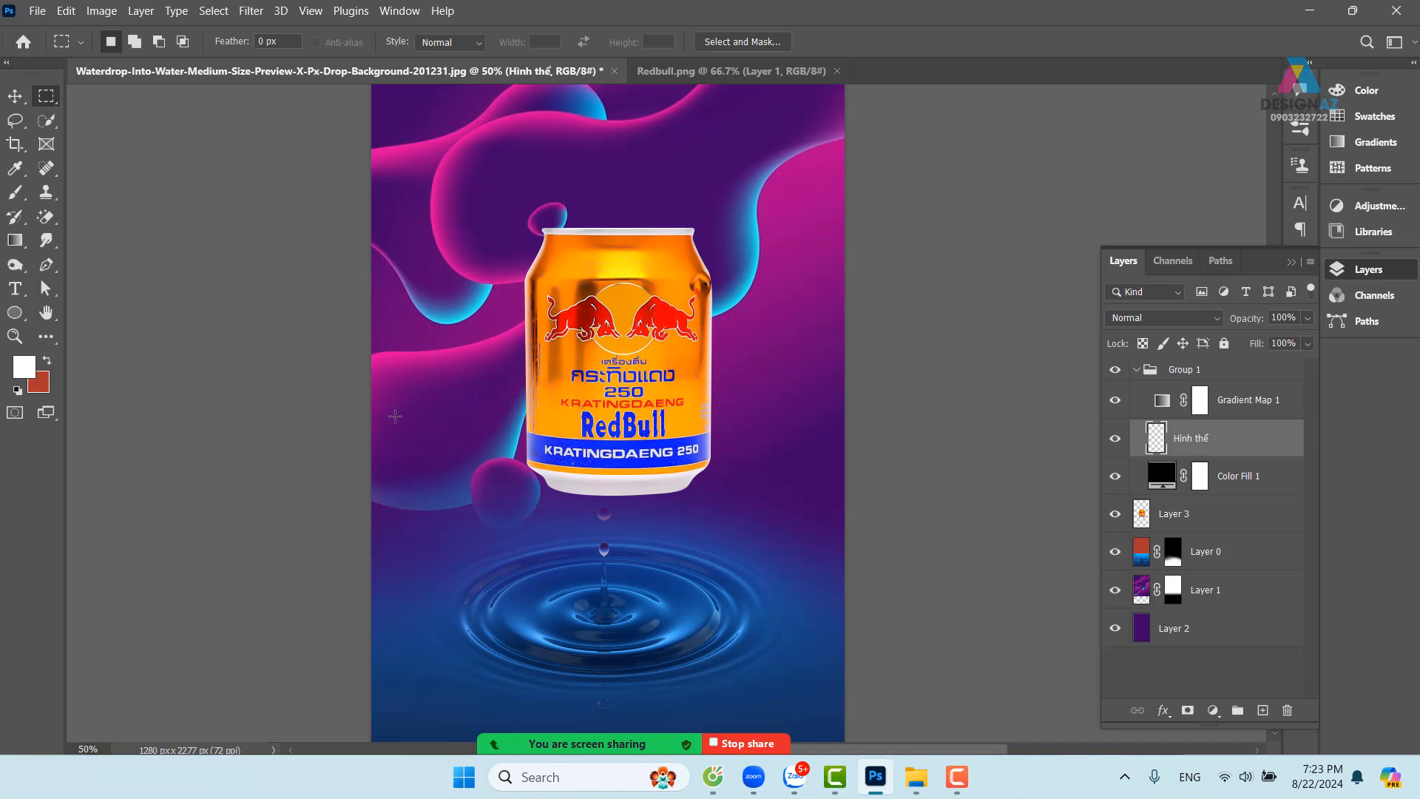
# Set the brush flow to 100% and paint a diagonal glowing stroke left of the can
pyautogui.press('b')
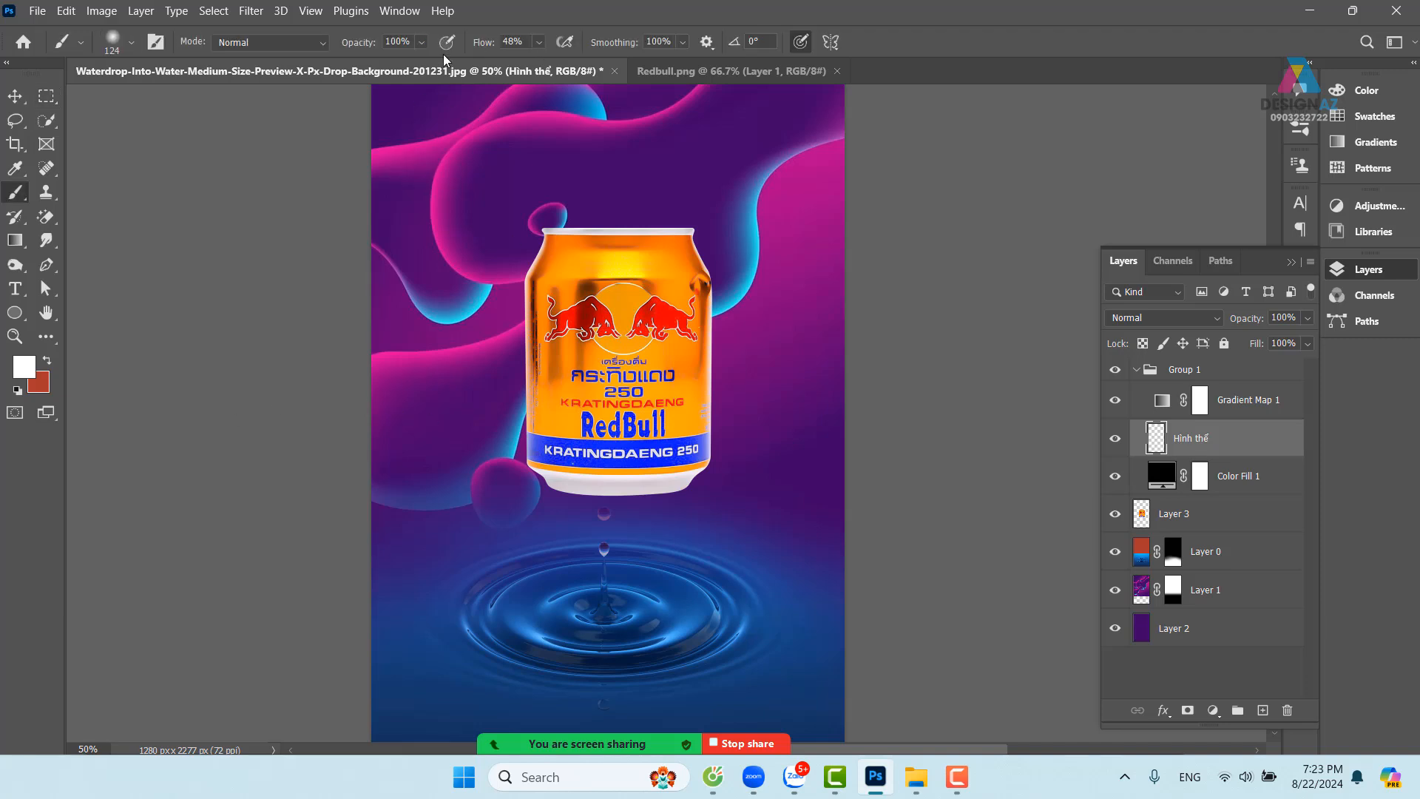
pyautogui.click(539, 42)
pyautogui.moveTo(552, 60); pyautogui.dragTo(599, 61)
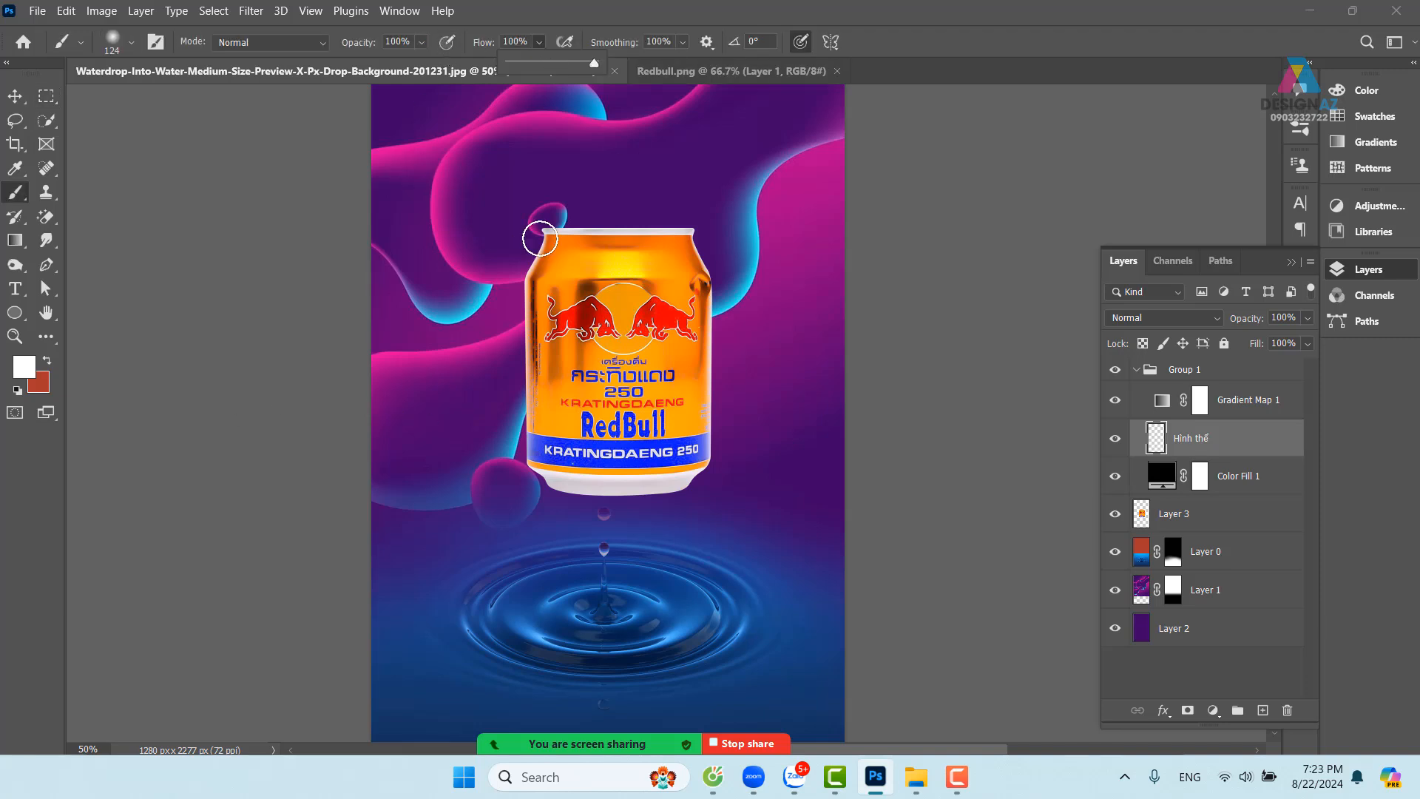
pyautogui.moveTo(491, 314); pyautogui.dragTo(423, 413)
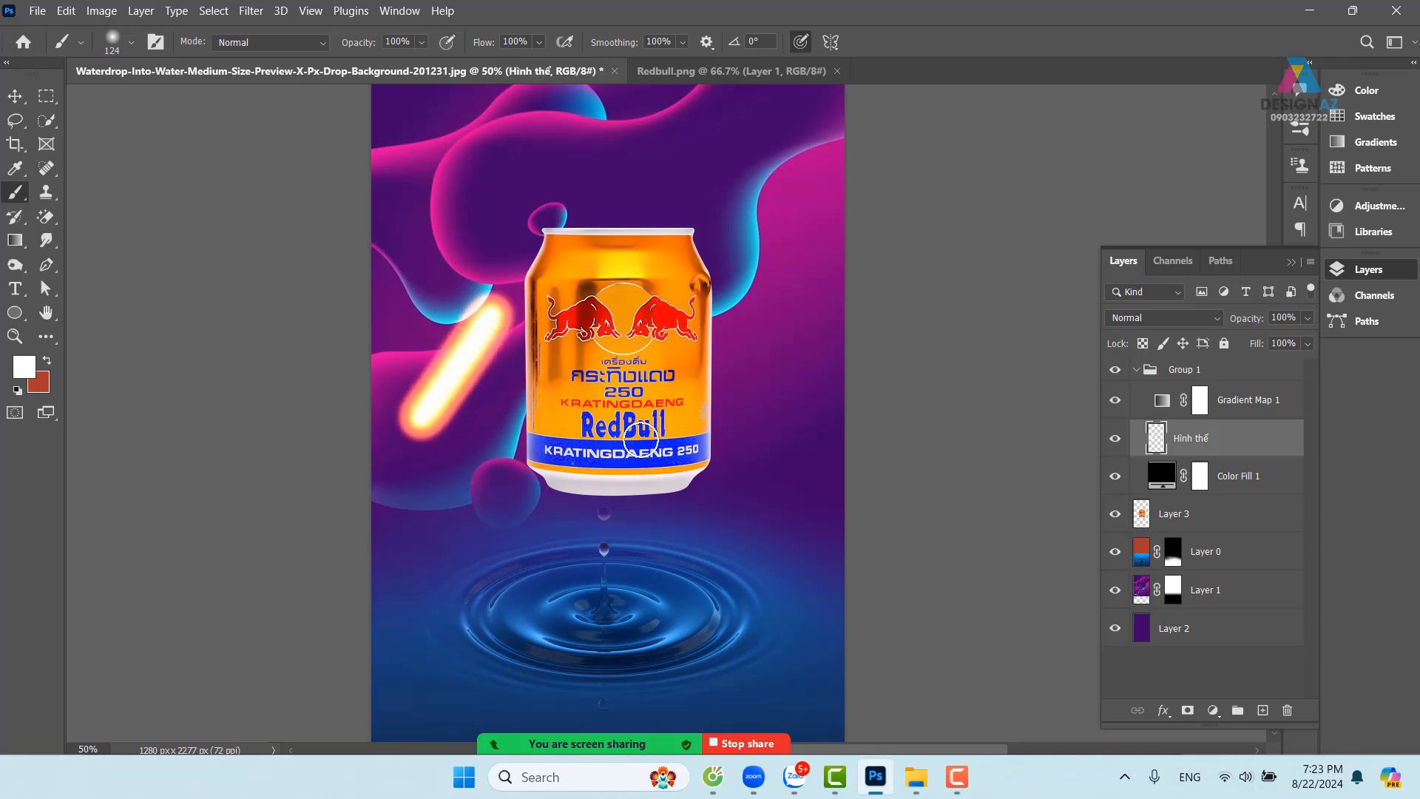
# Lower the brush flow to 45% and paint a parallel diagonal stroke above the first glowing stroke
pyautogui.scroll(2, 644, 439)
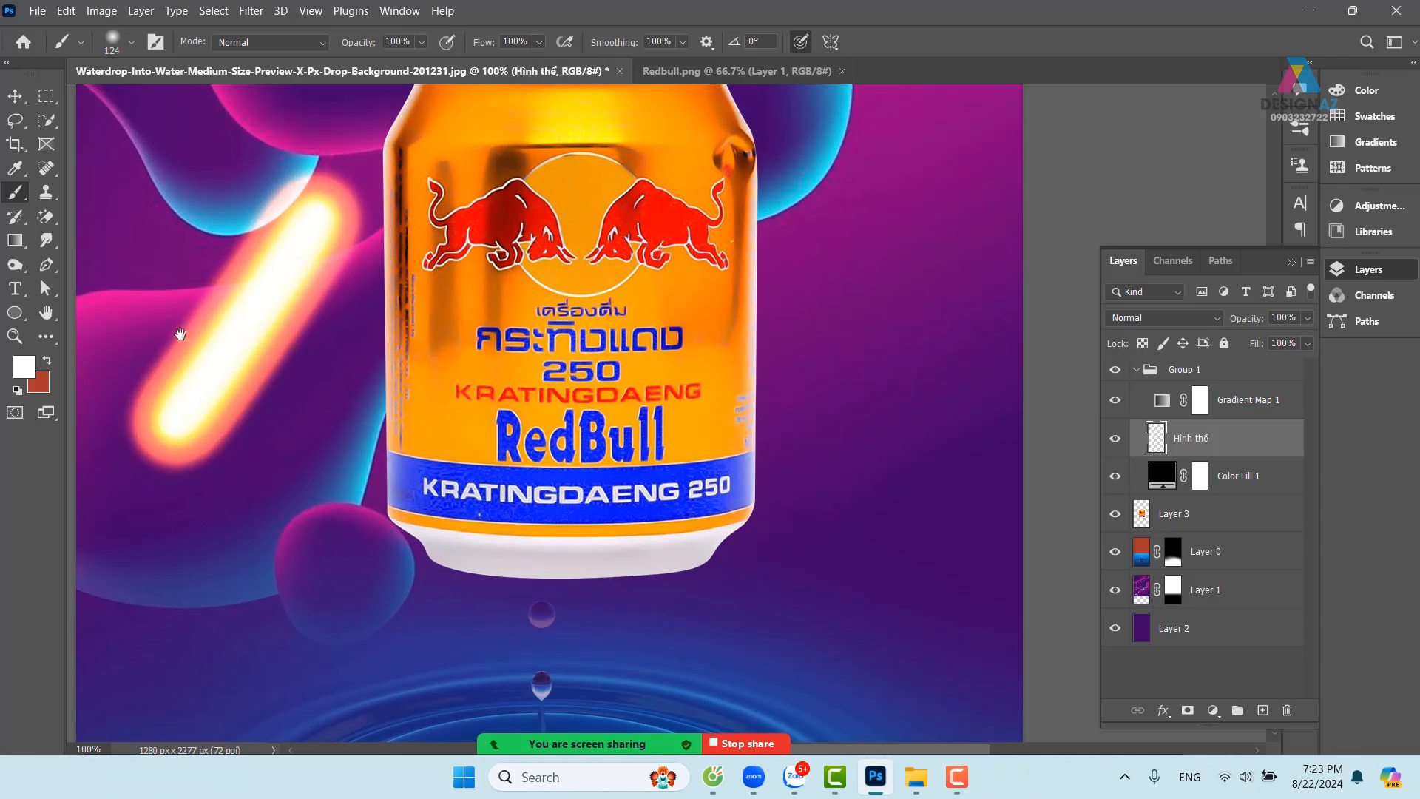
pyautogui.moveTo(264, 342); pyautogui.dragTo(545, 467)
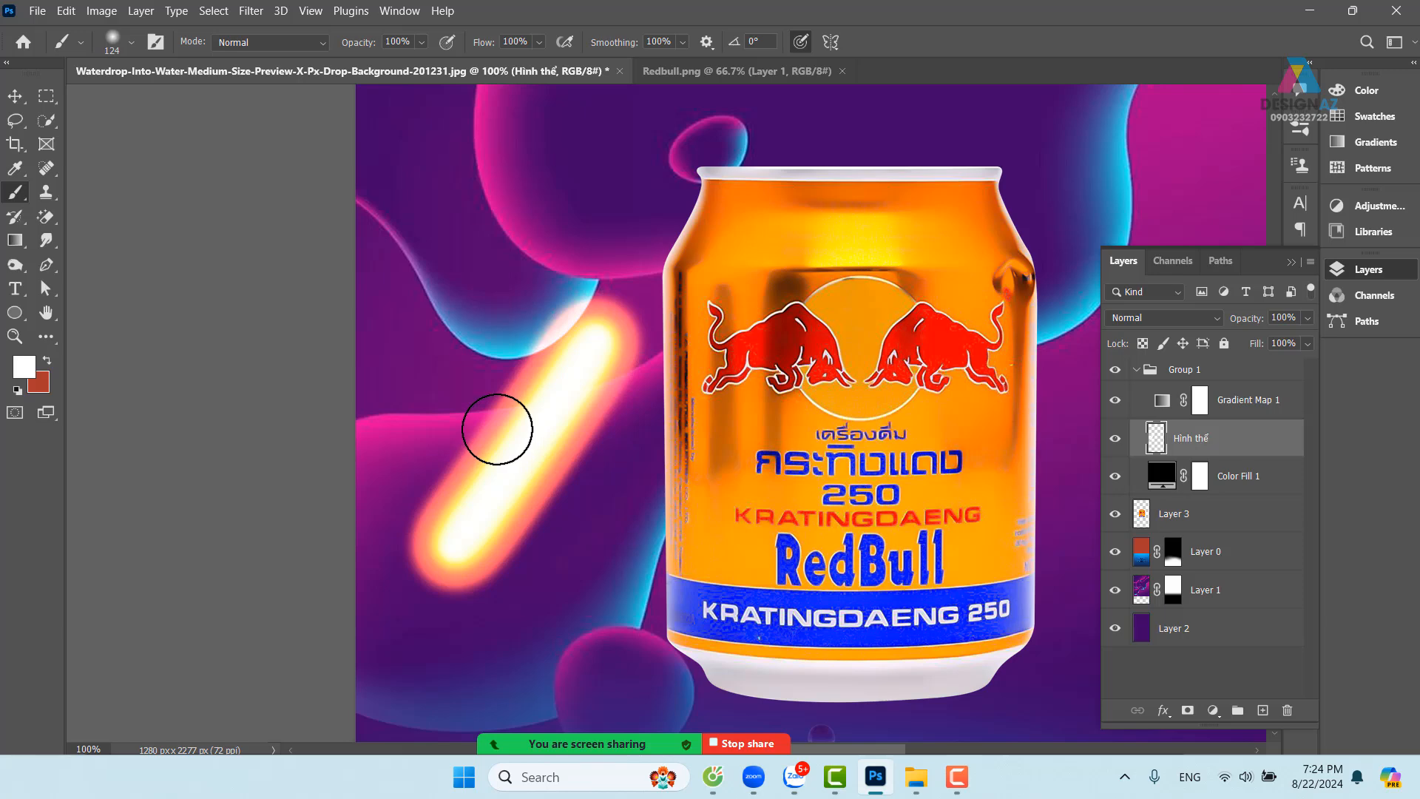
pyautogui.scroll(3, 561, 399)
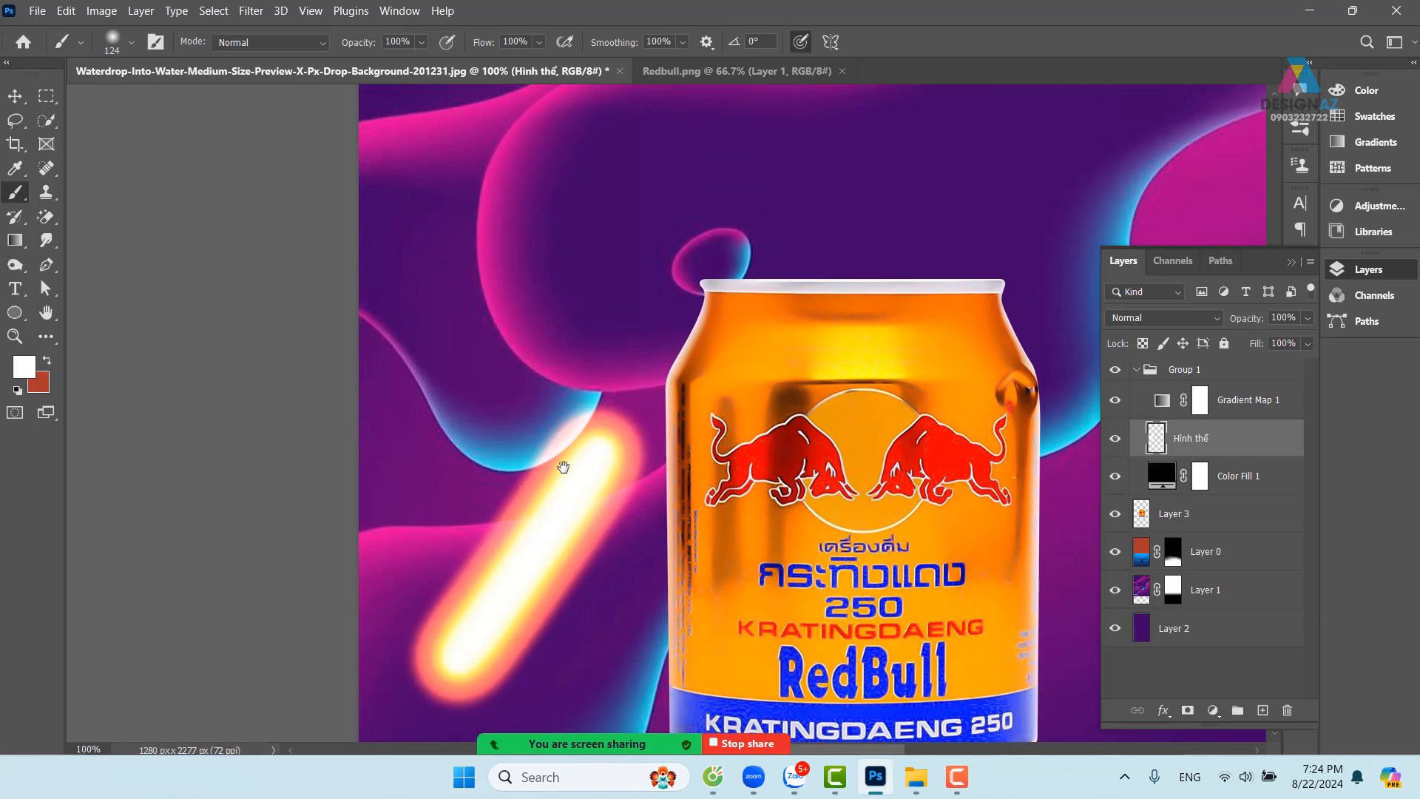
pyautogui.click(539, 42)
pyautogui.moveTo(516, 64); pyautogui.dragTo(511, 63)
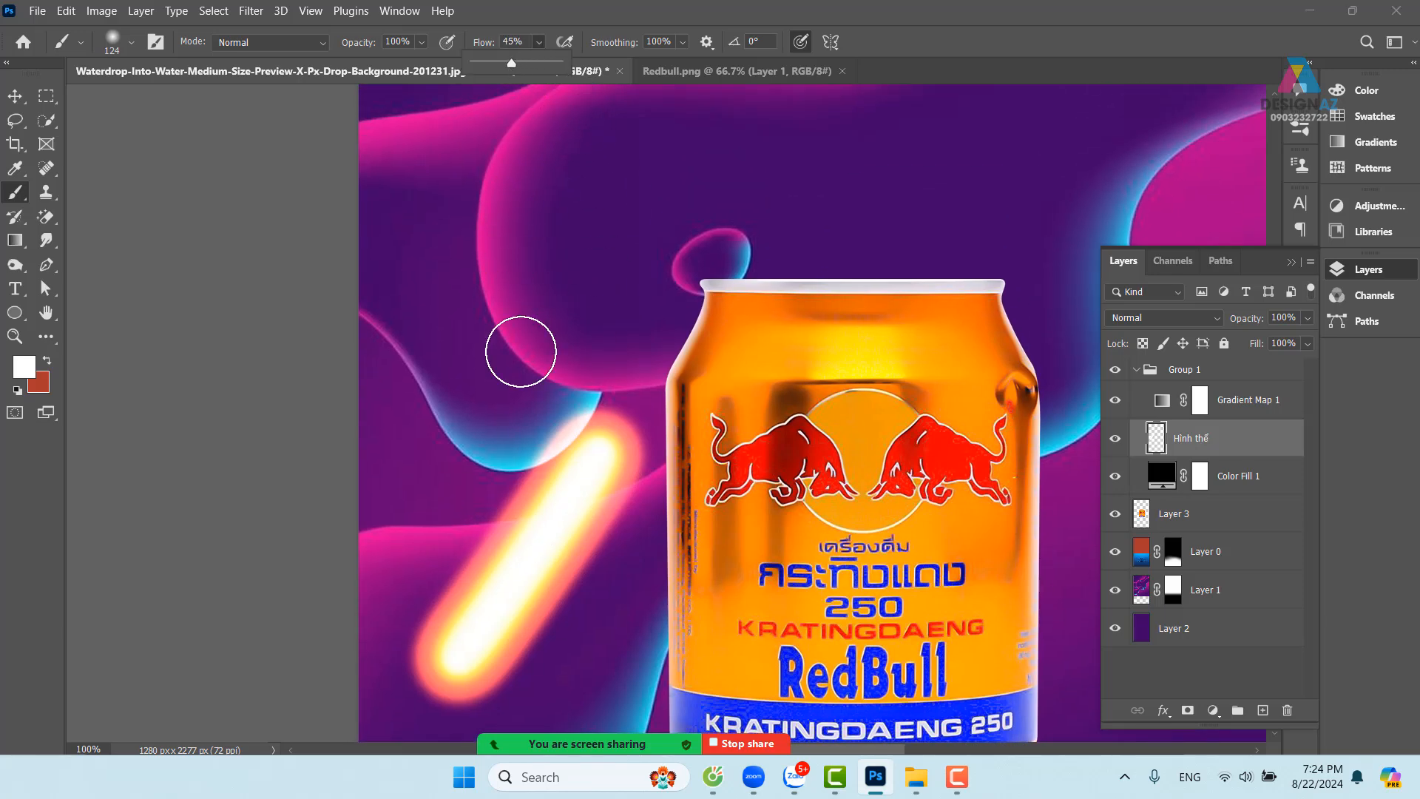
pyautogui.moveTo(555, 279); pyautogui.dragTo(418, 474)
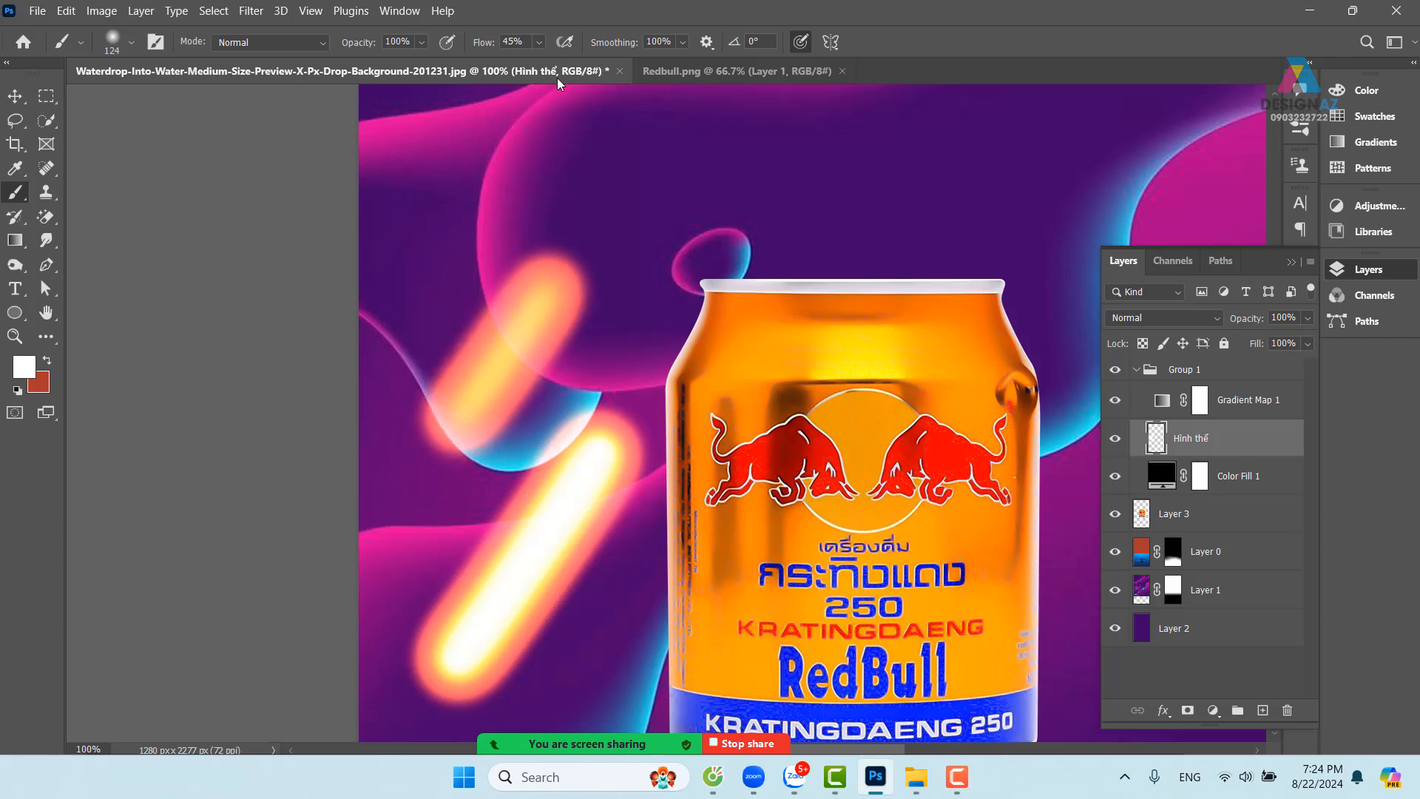
# Reduce the brush flow to 24% and paint a shorter diagonal stroke above the previous two
pyautogui.click(539, 42)
pyautogui.moveTo(543, 69); pyautogui.dragTo(531, 65)
pyautogui.click(484, 167)
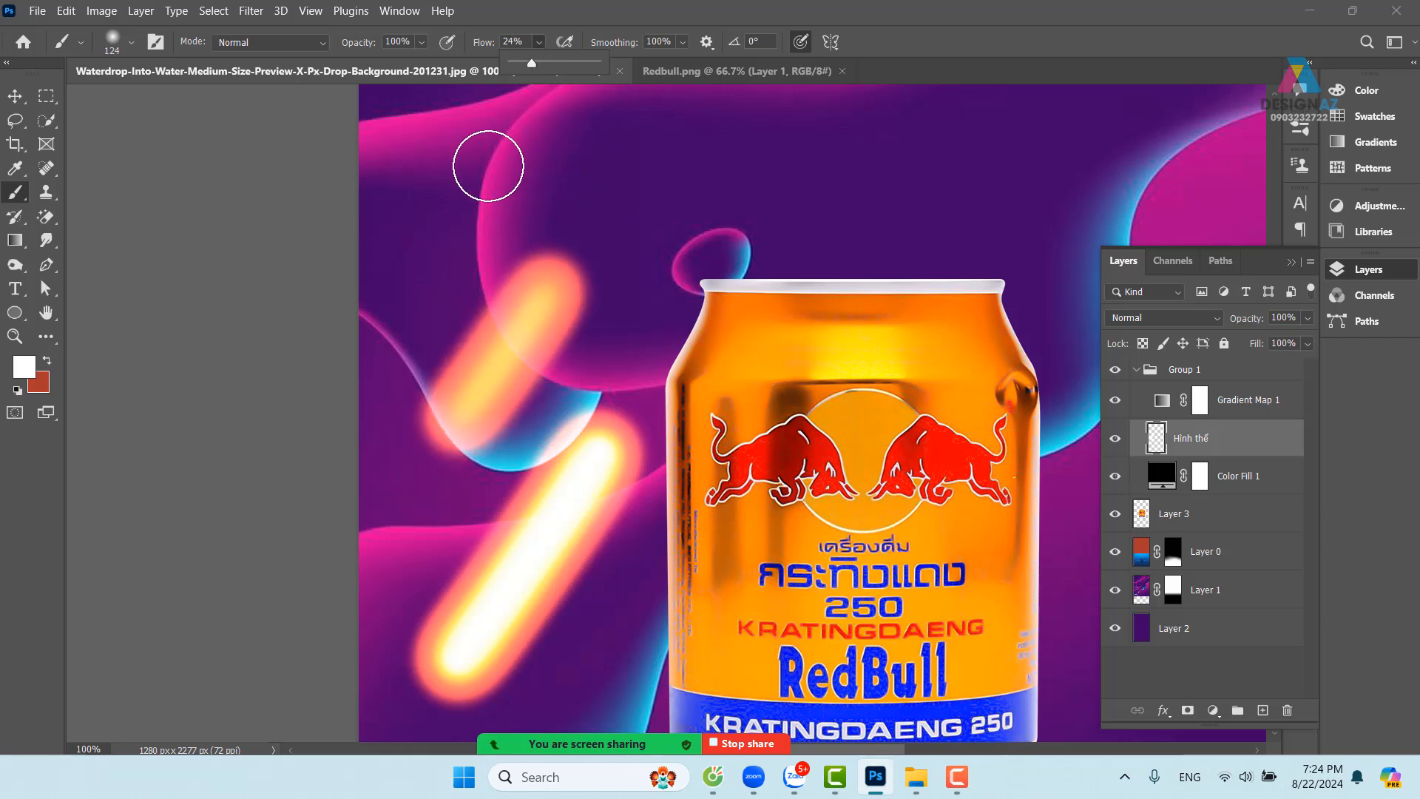
pyautogui.moveTo(418, 256); pyautogui.dragTo(370, 307)
# Reduce the brush flow to 8% and paint a faint diagonal stroke above the other three
pyautogui.scroll(2, 573, 148)
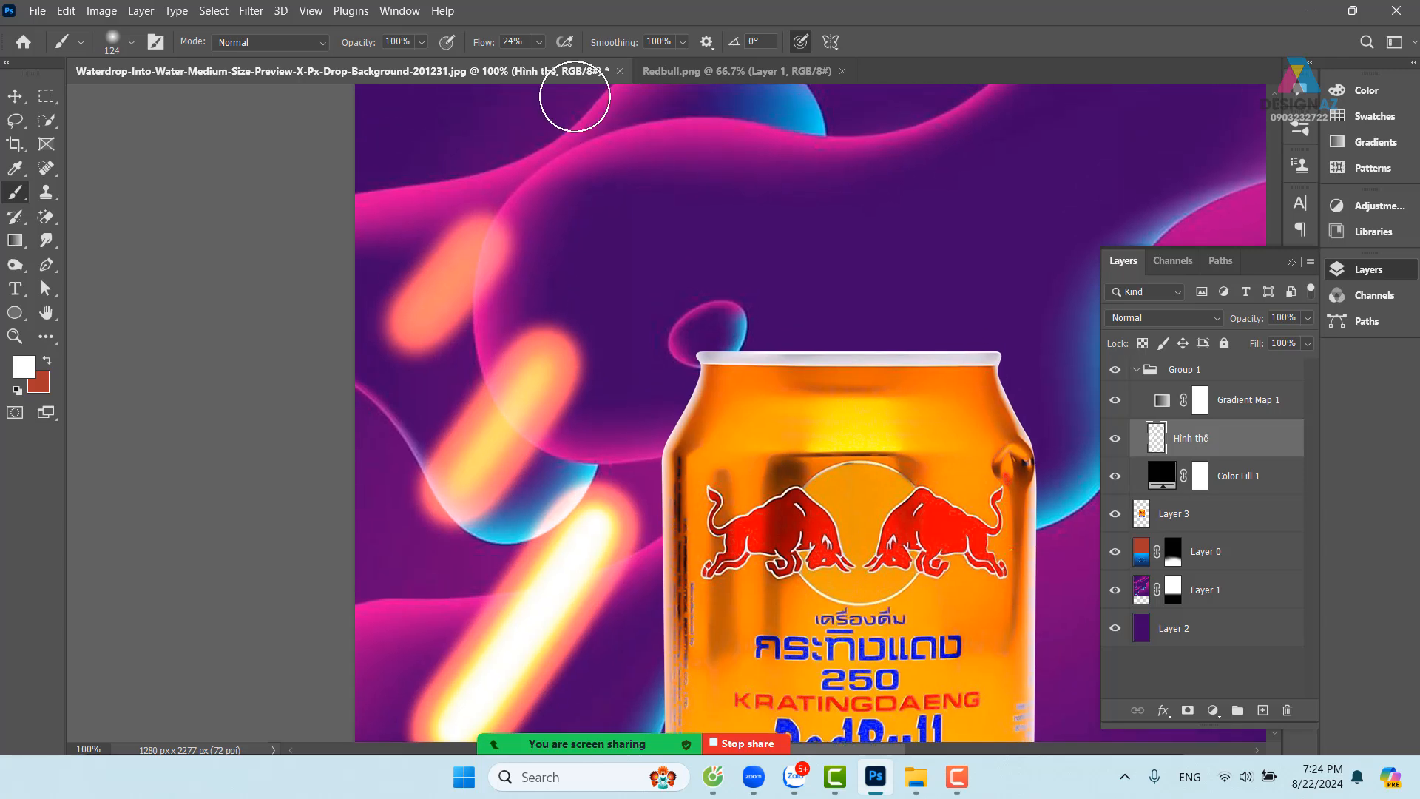
pyautogui.click(540, 42)
pyautogui.moveTo(543, 63); pyautogui.dragTo(529, 64)
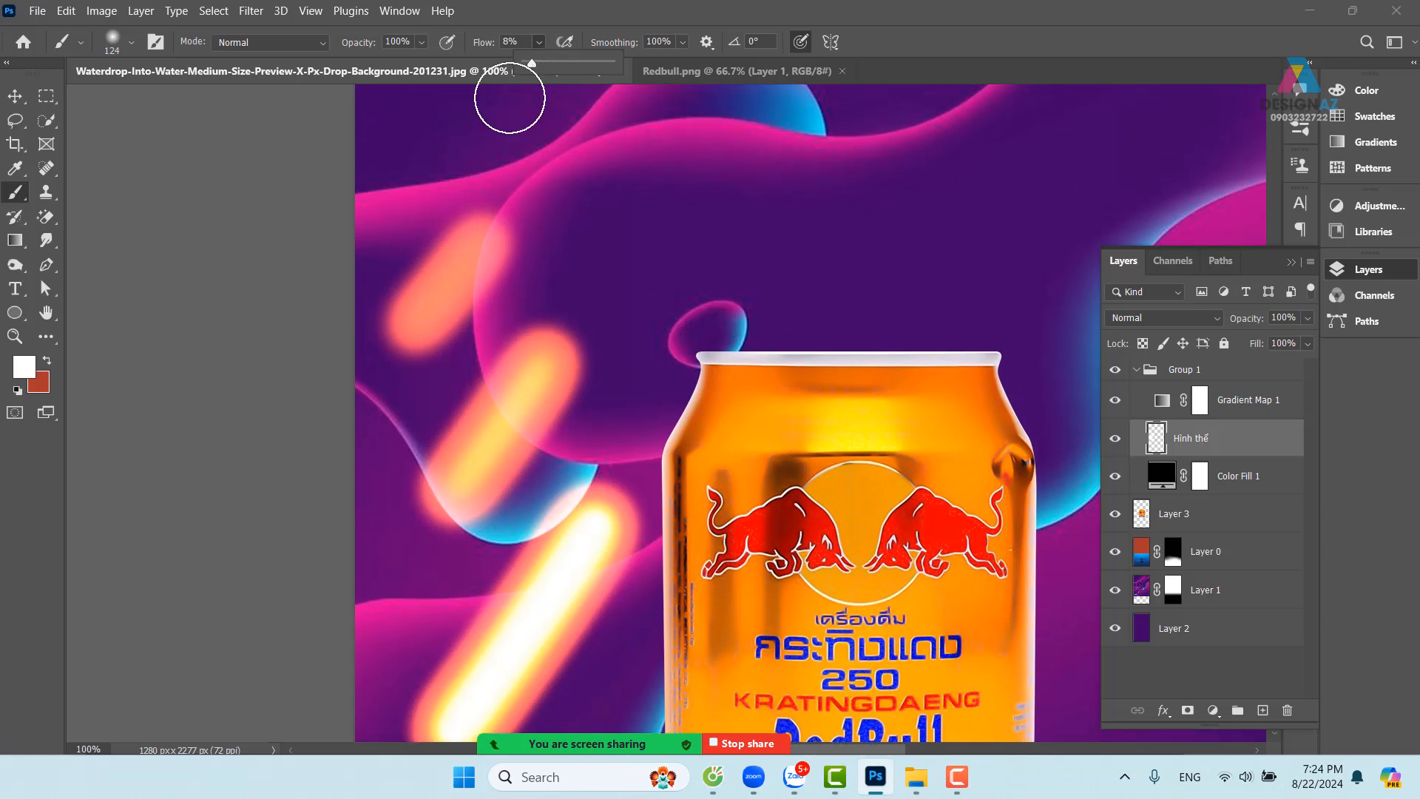
pyautogui.click(453, 152)
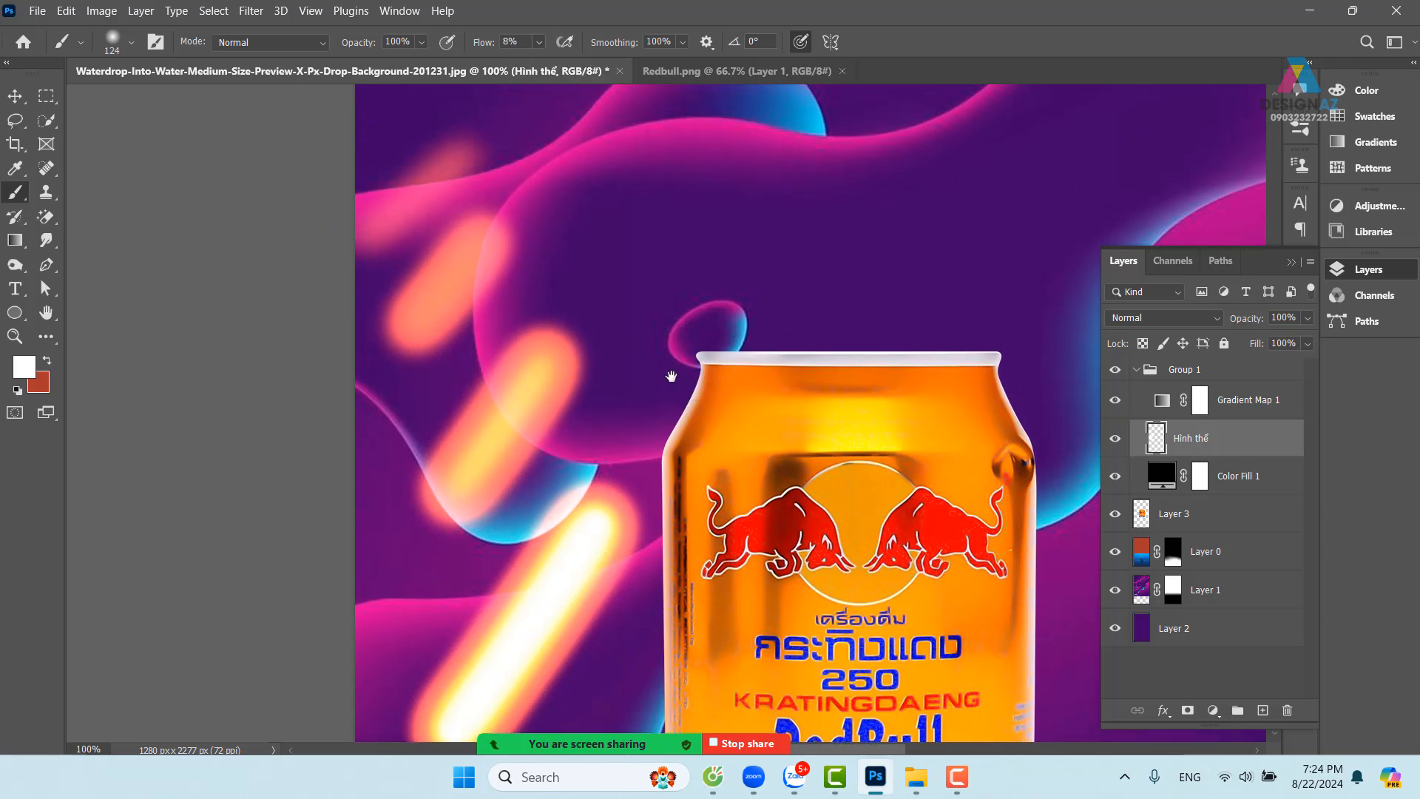
# Undo all the test brush strokes on the "Hình thể" layer
pyautogui.scroll(-2, 658, 333)
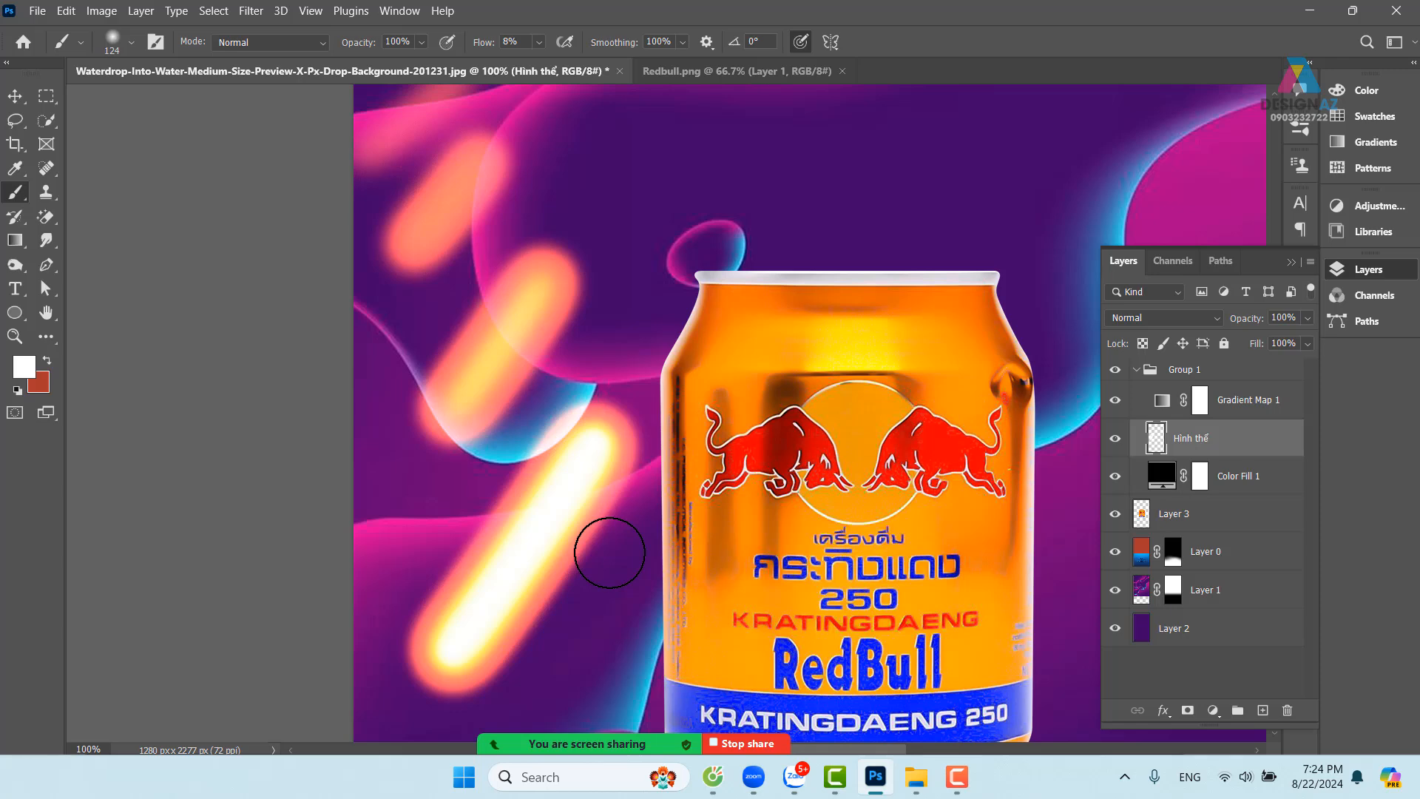
pyautogui.hotkey('ctrl', 'z')
pyautogui.hotkey('ctrl', 'z')
pyautogui.hotkey('ctrl', 'z')
pyautogui.hotkey('ctrl', 'z')
pyautogui.hotkey('ctrl', 'z')
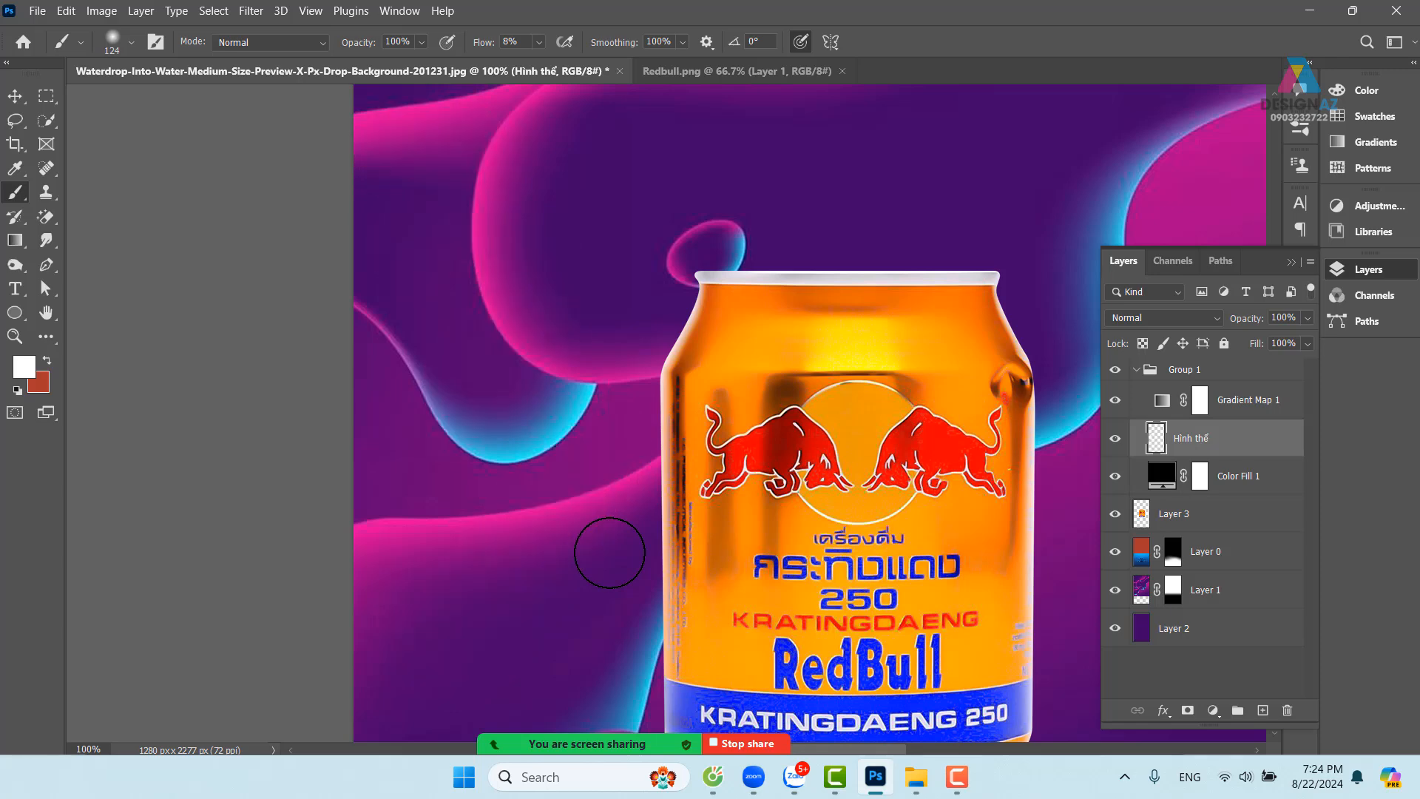
# Choose the swirling water-splash brush from the "ggg" brush set for the "Hình thể" layer
pyautogui.hotkey('ctrl', '-')
pyautogui.hotkey('ctrl', '-')
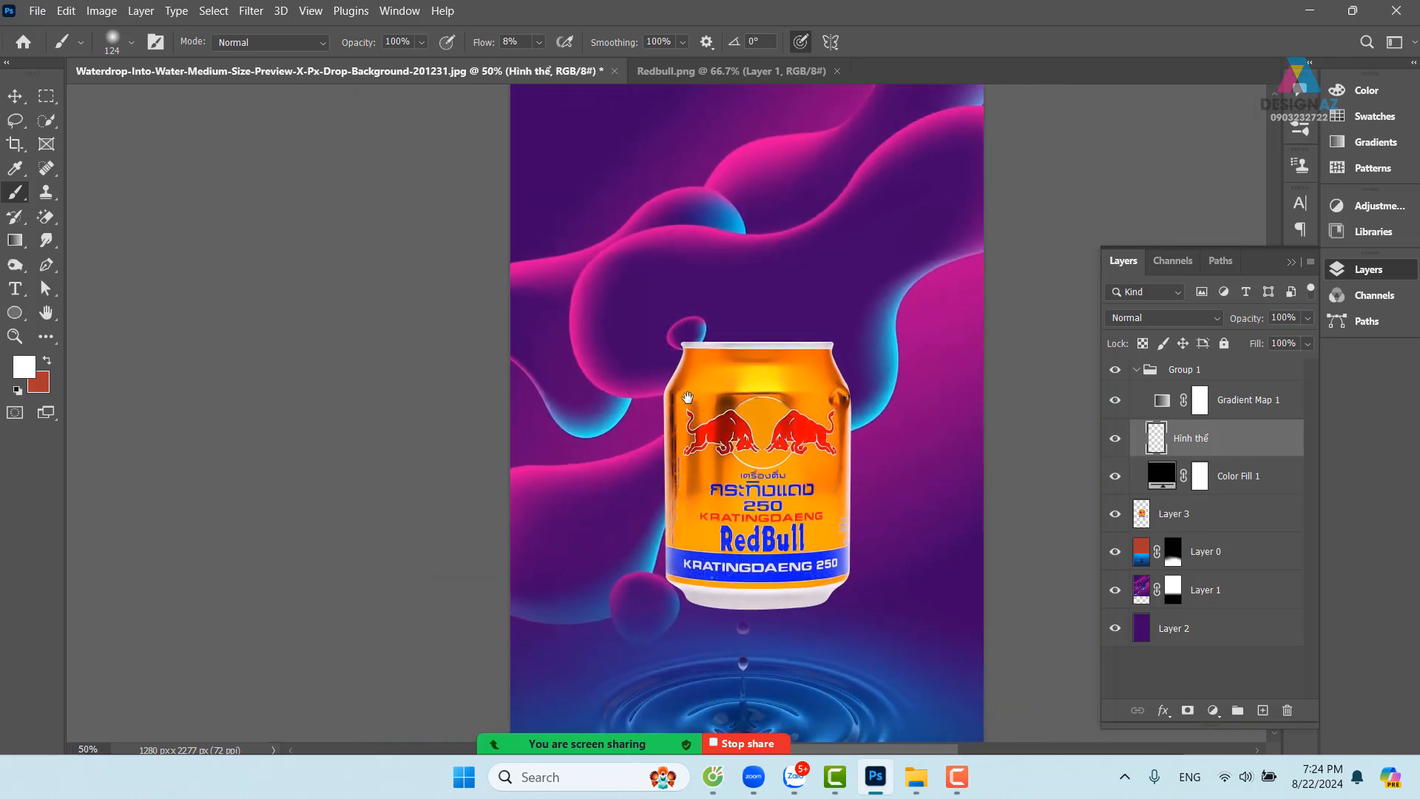
pyautogui.moveTo(747, 395); pyautogui.dragTo(683, 352)
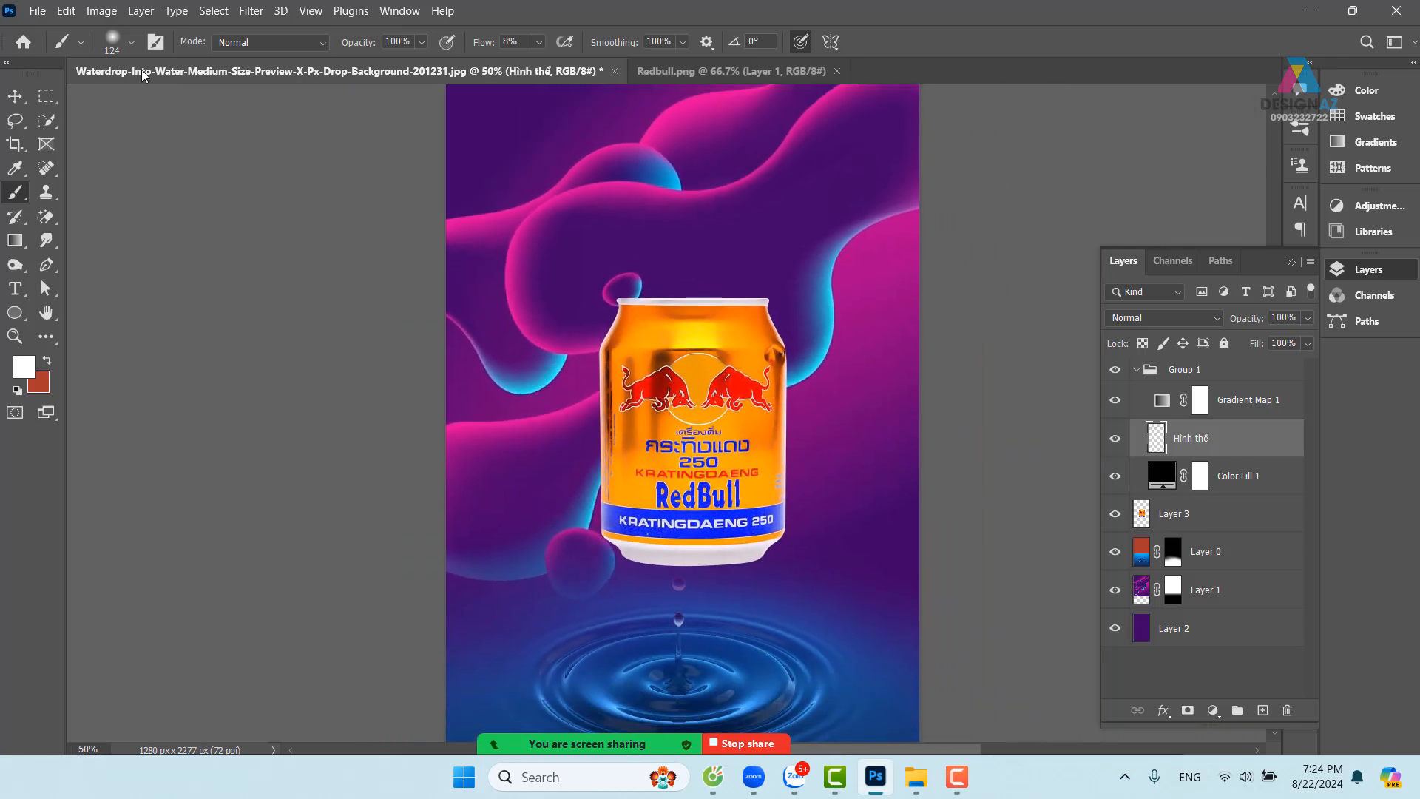
pyautogui.click(130, 44)
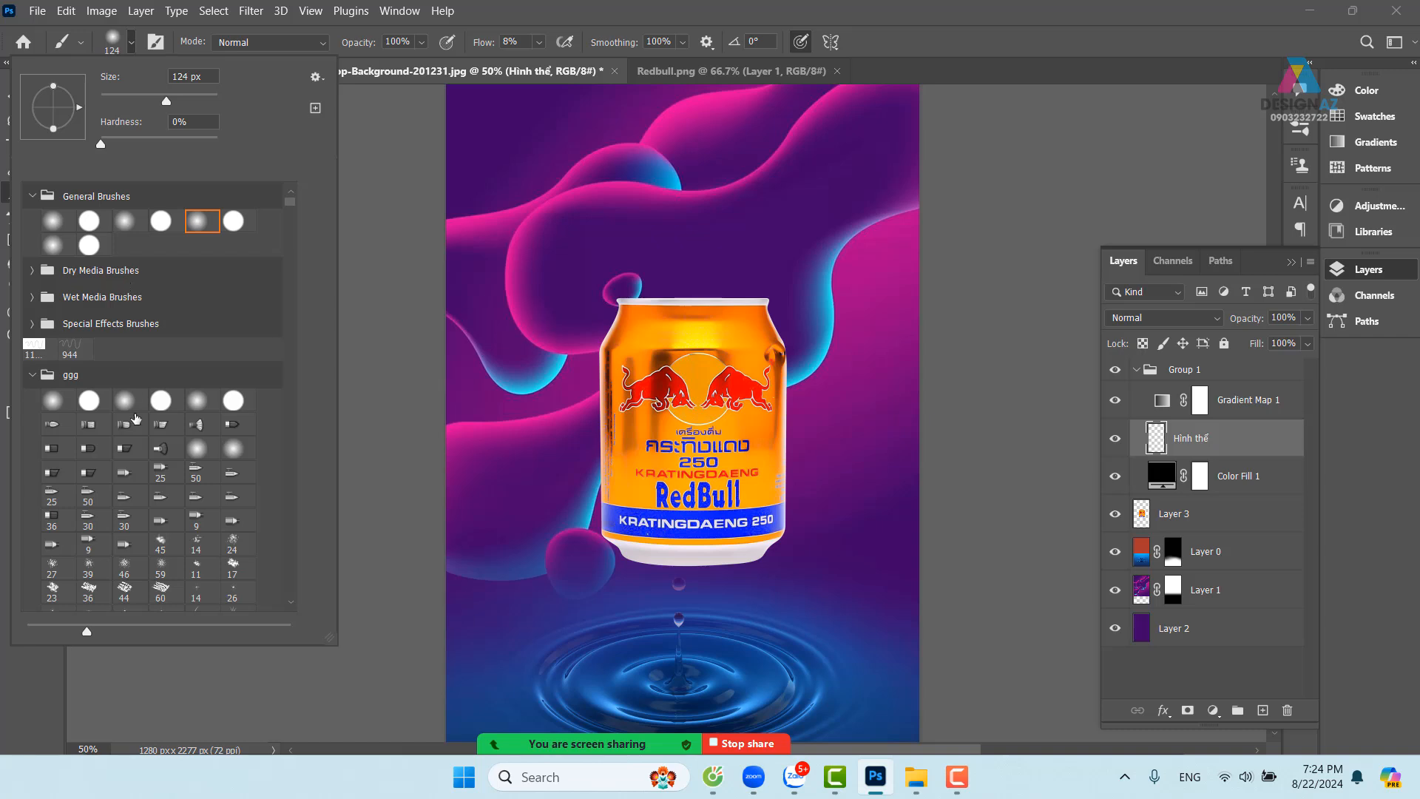
pyautogui.scroll(-3, 226, 499)
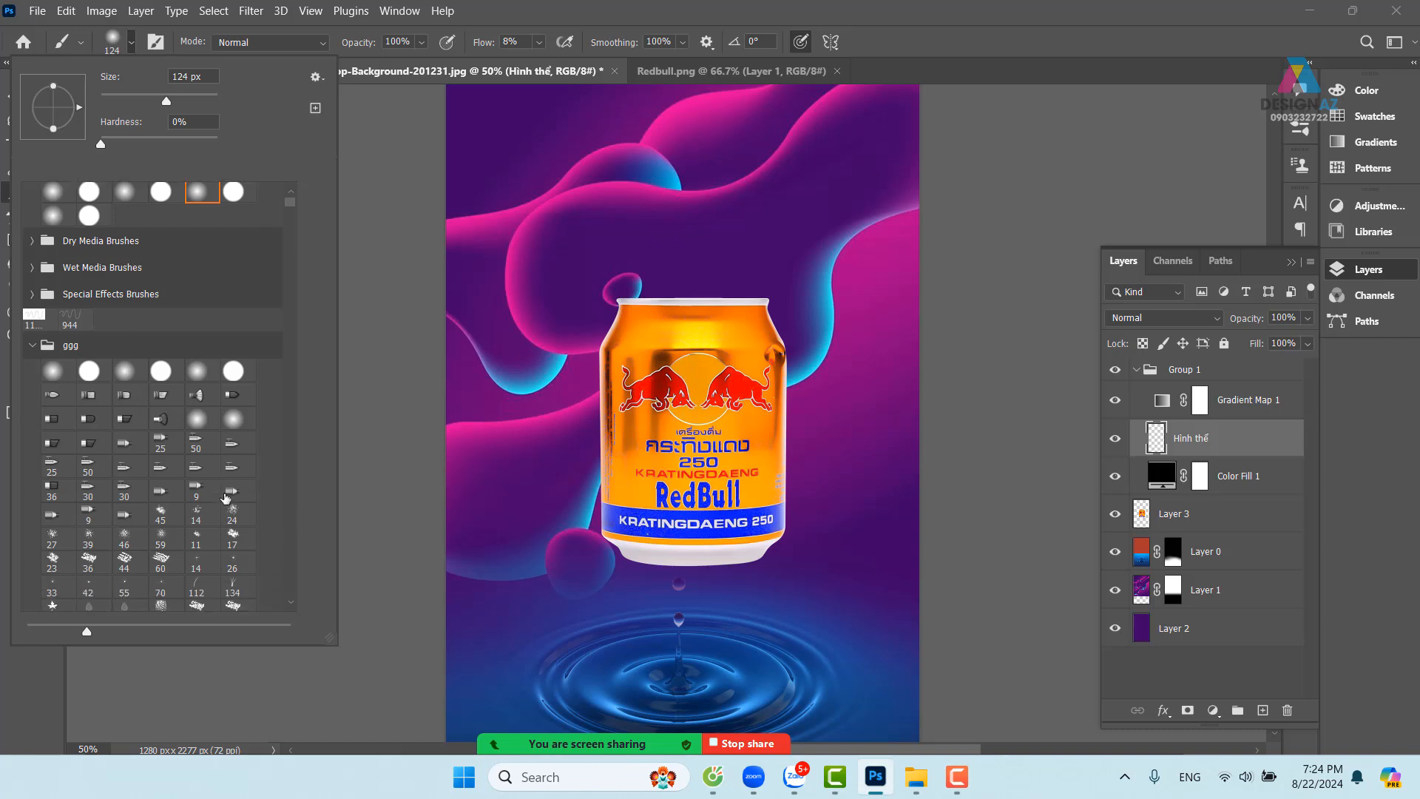
pyautogui.scroll(-4, 223, 499)
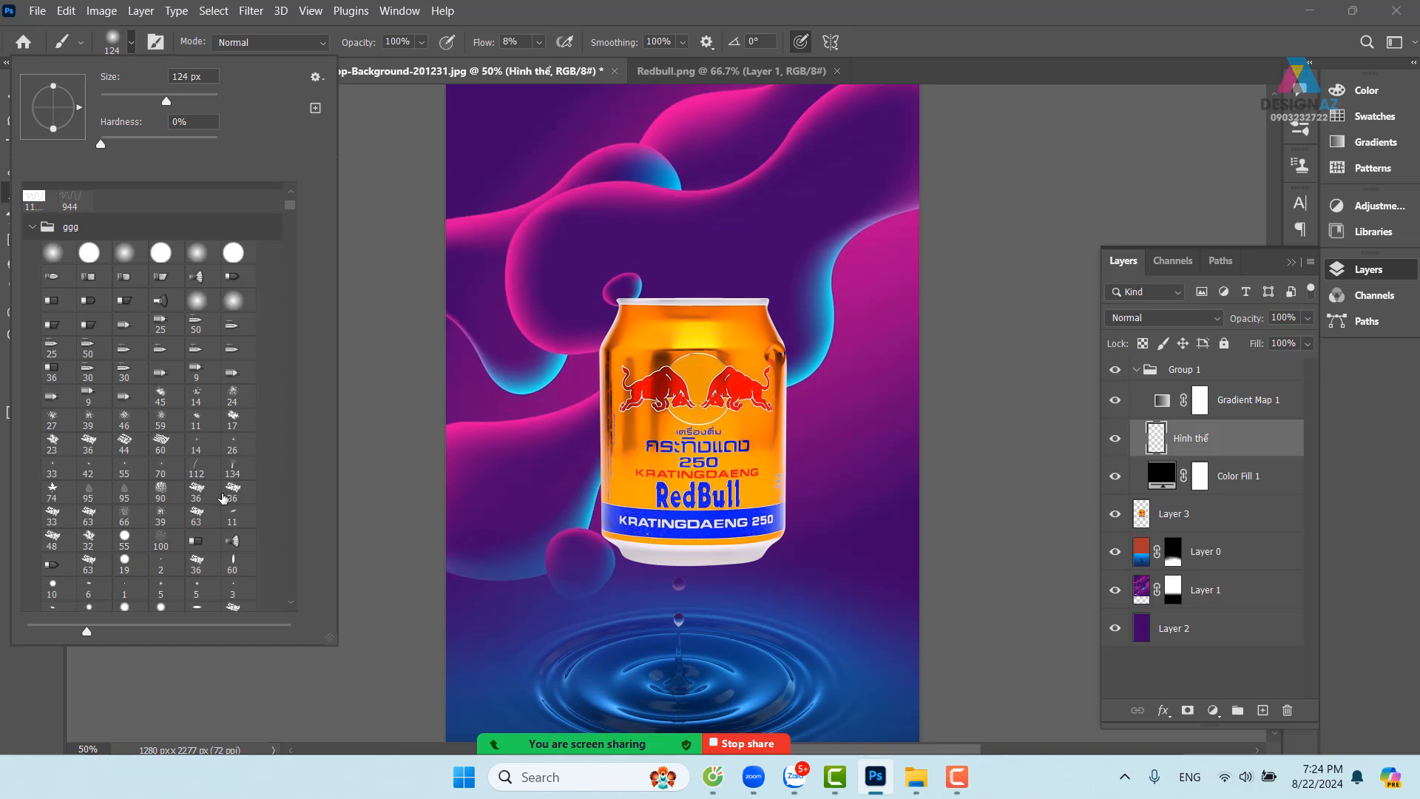
pyautogui.scroll(-1, 224, 499)
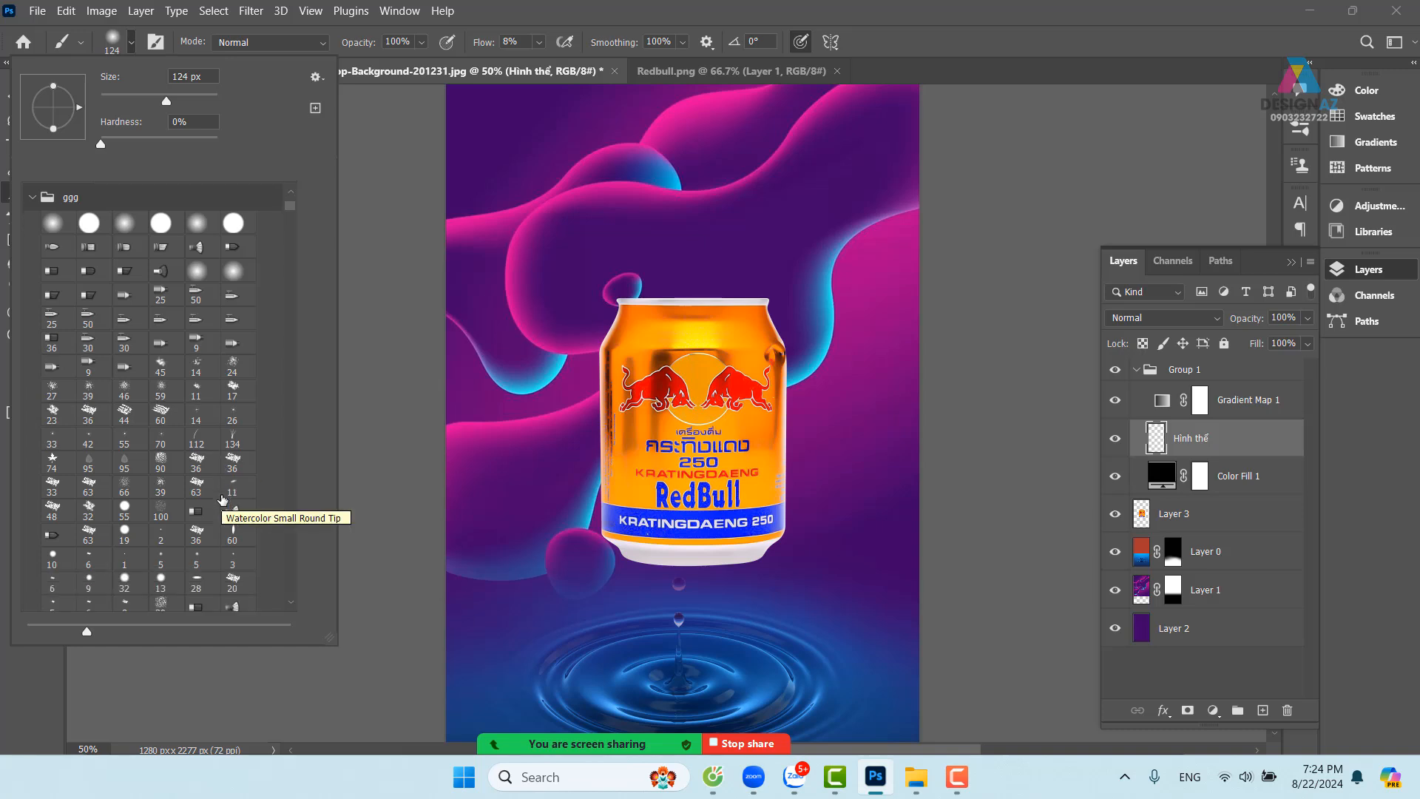
pyautogui.scroll(-1, 224, 522)
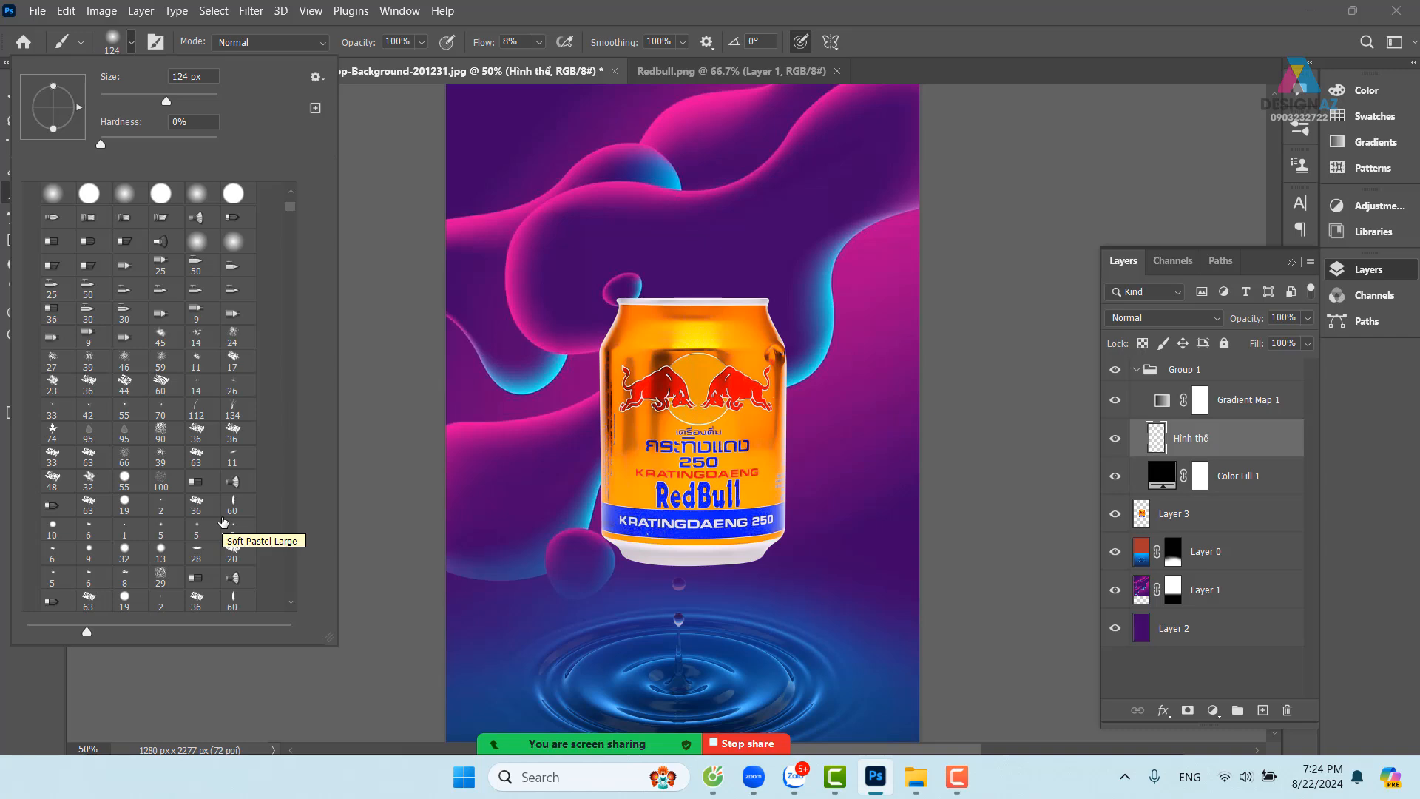
pyautogui.scroll(-5, 224, 523)
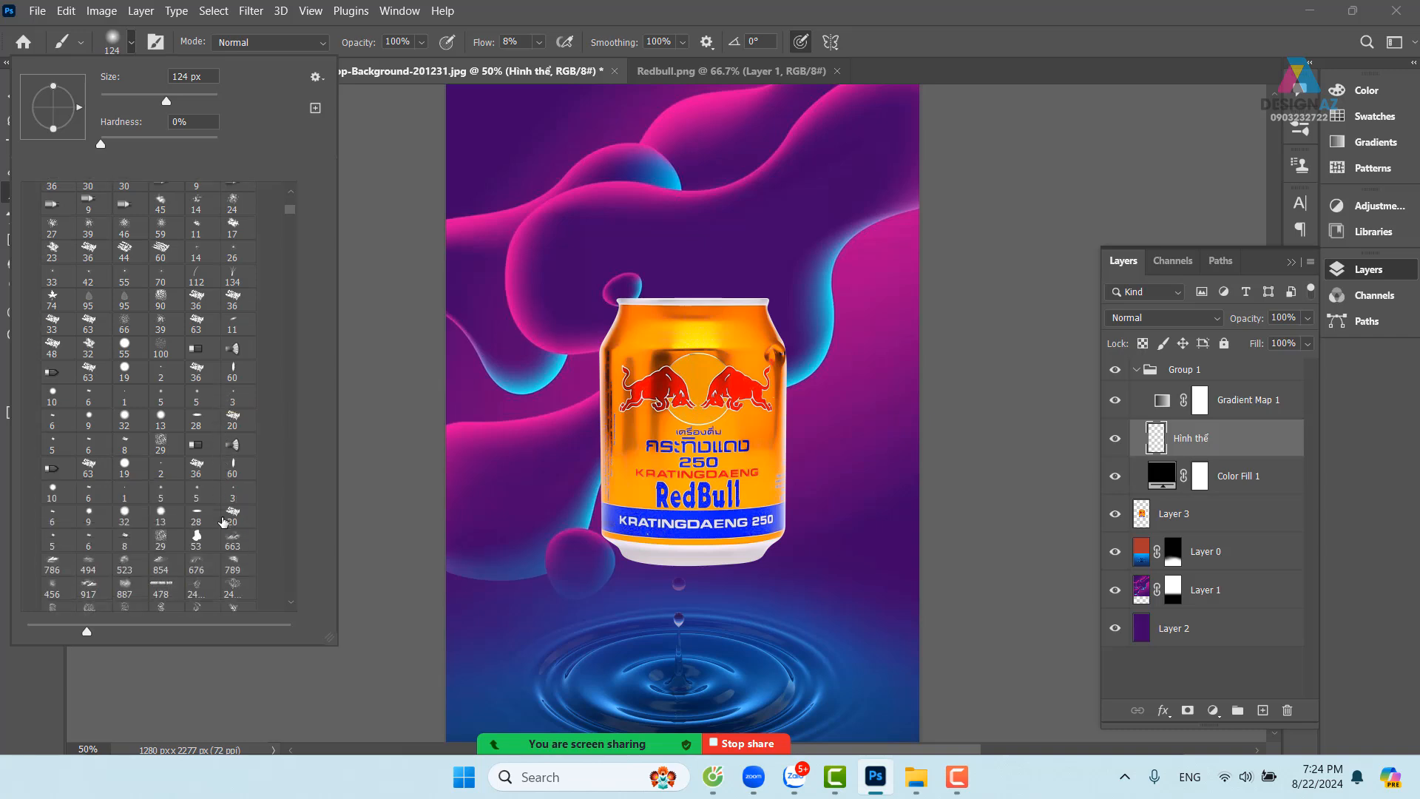
pyautogui.scroll(-1, 236, 610)
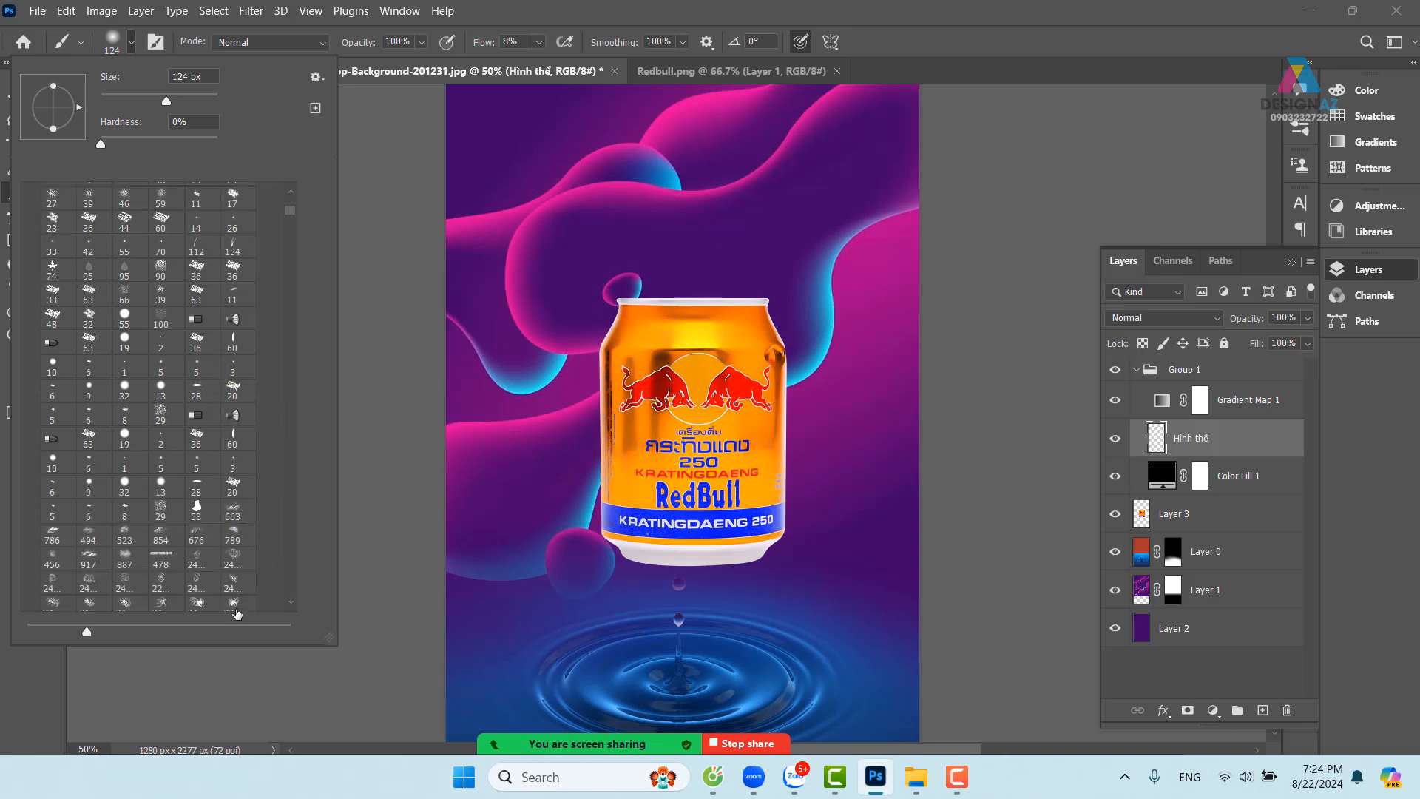
pyautogui.click(196, 559)
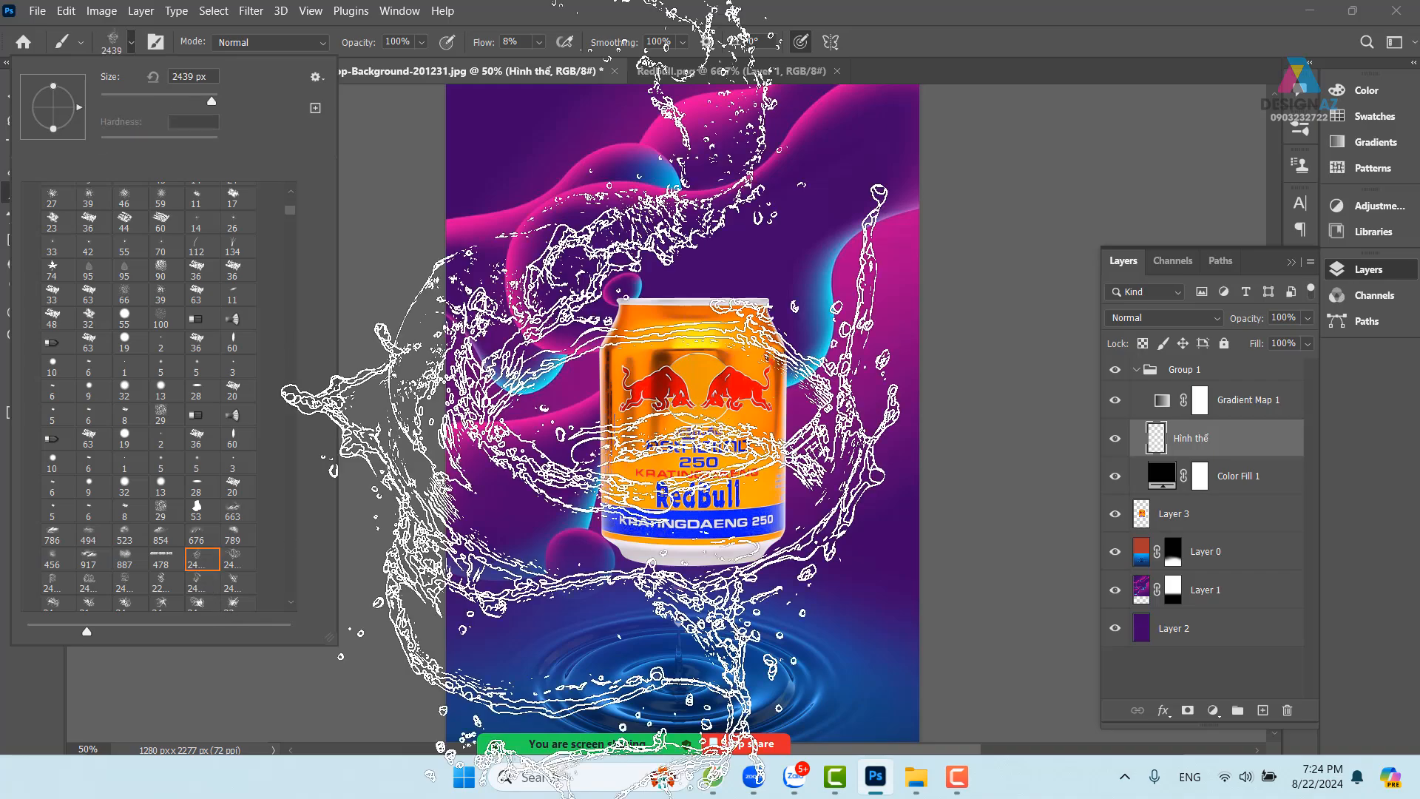
# Set the brush to 1629 px at 100% flow and stamp one white water splash centred around the can on the "Hình thể" layer
pyautogui.moveTo(666, 289); pyautogui.dragTo(453, 352)
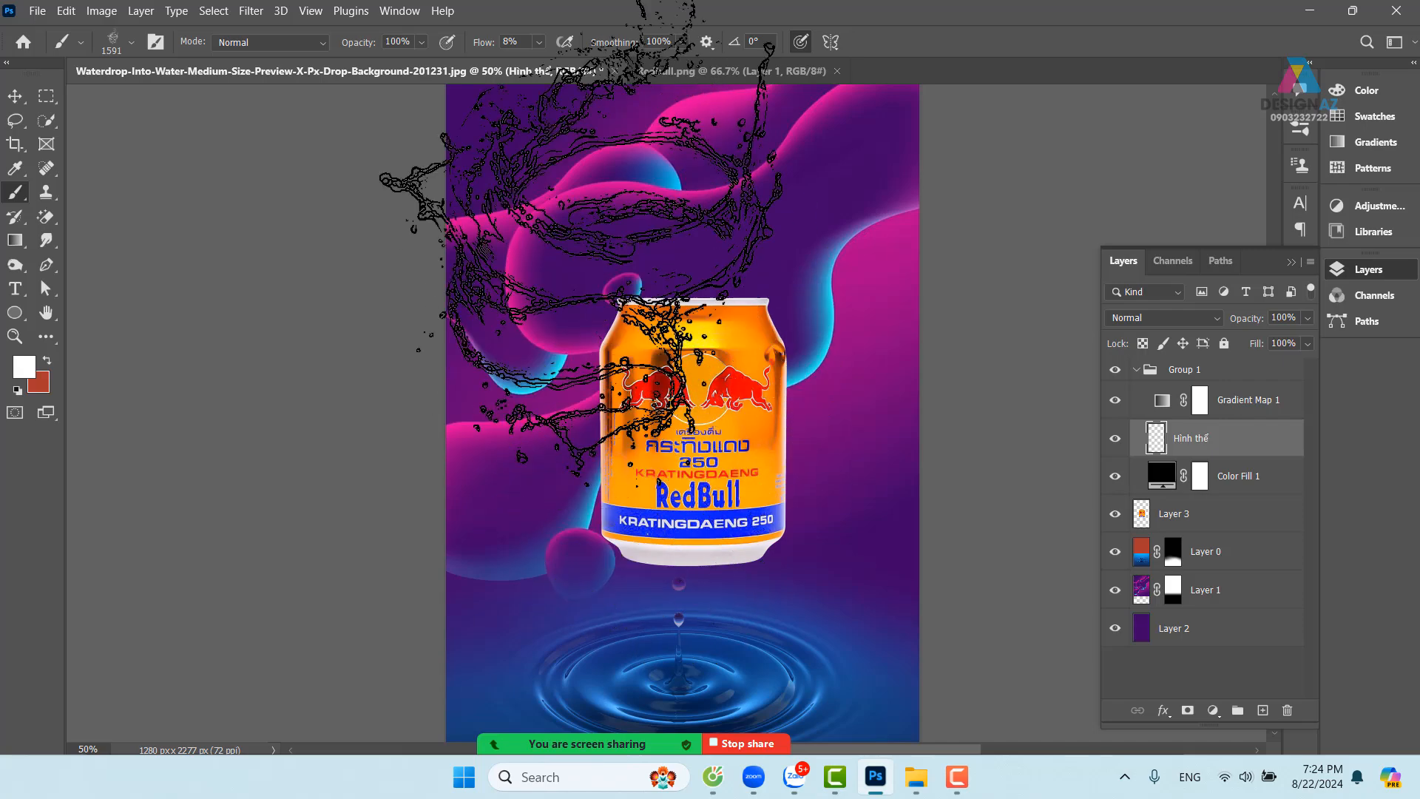
pyautogui.click(539, 42)
pyautogui.moveTo(543, 63); pyautogui.dragTo(625, 64)
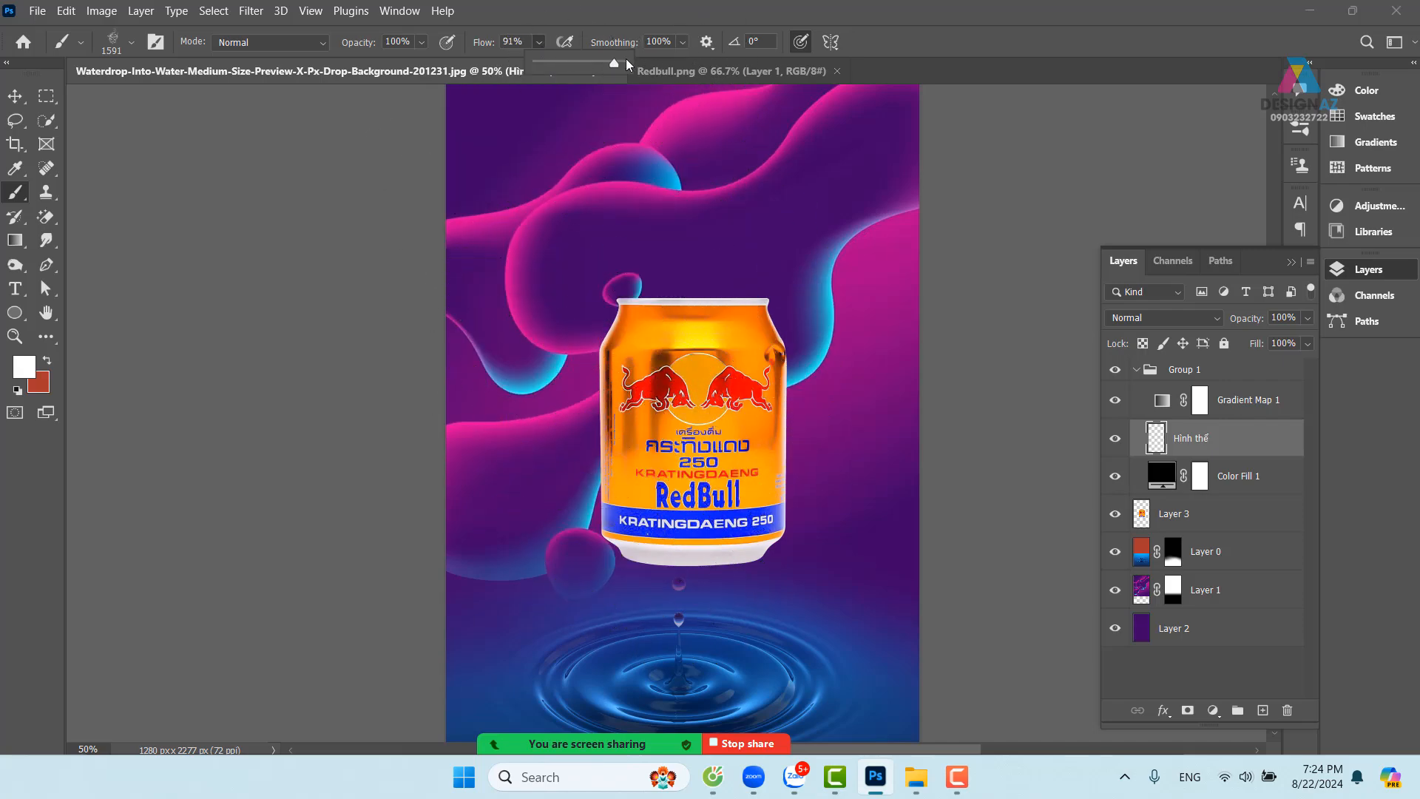
pyautogui.moveTo(658, 391); pyautogui.dragTo(664, 391)
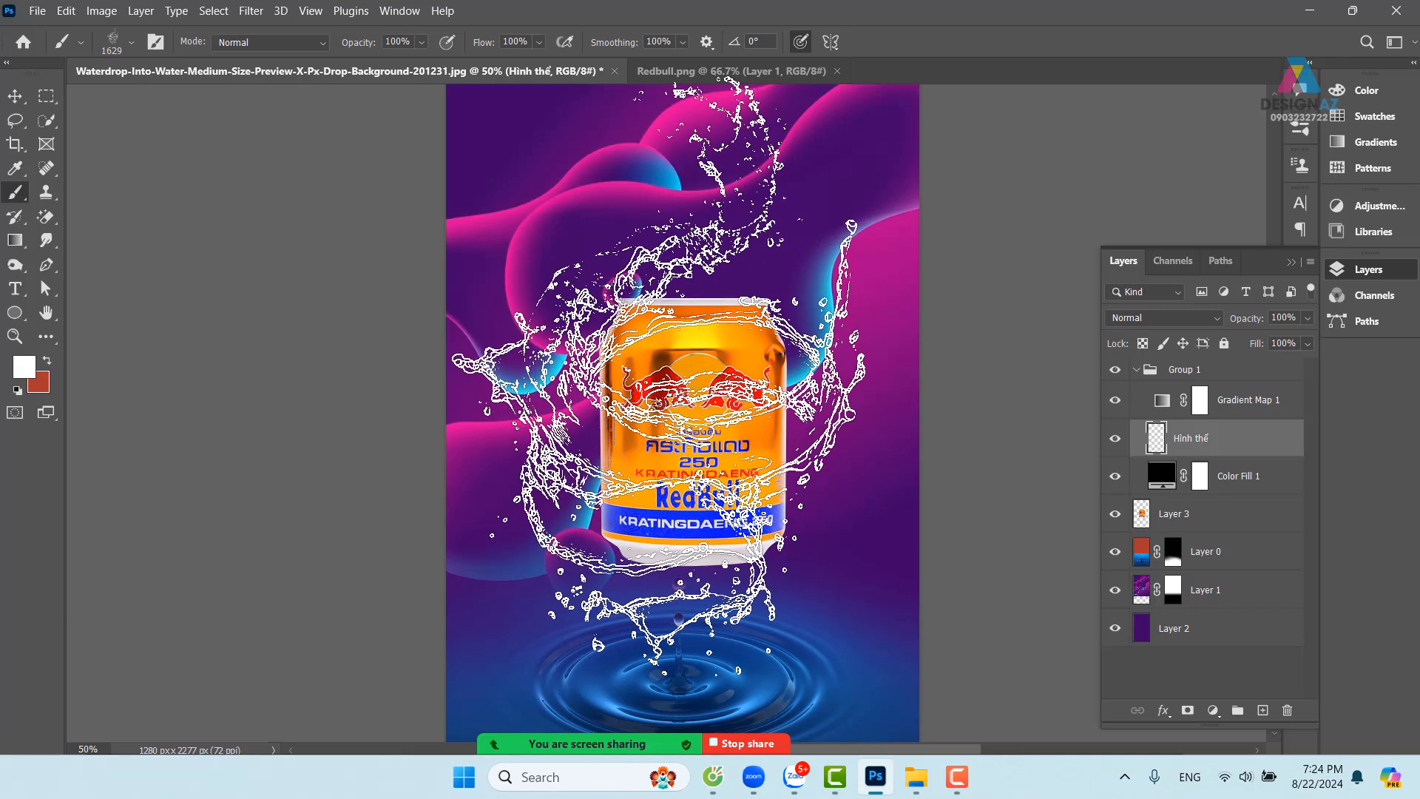
pyautogui.click(665, 391)
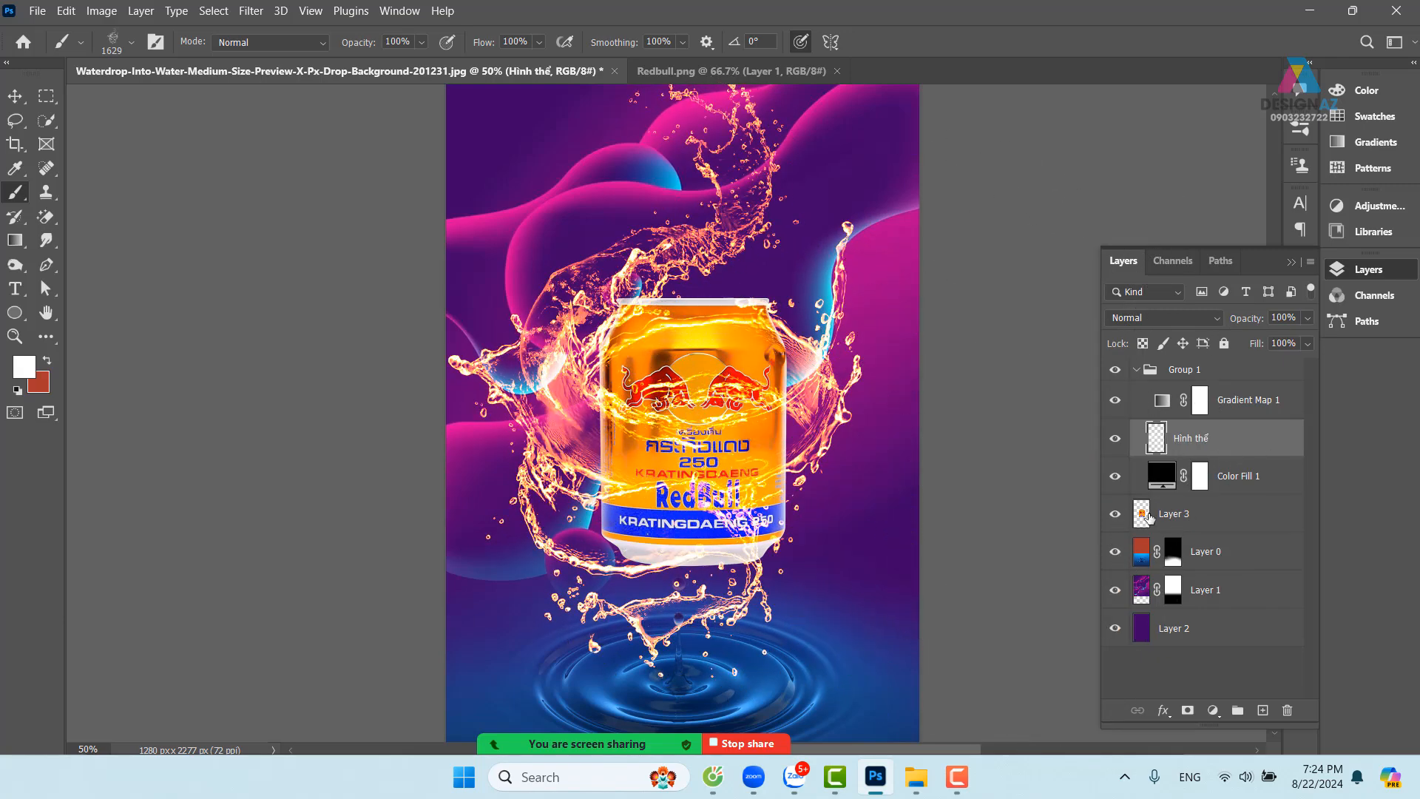
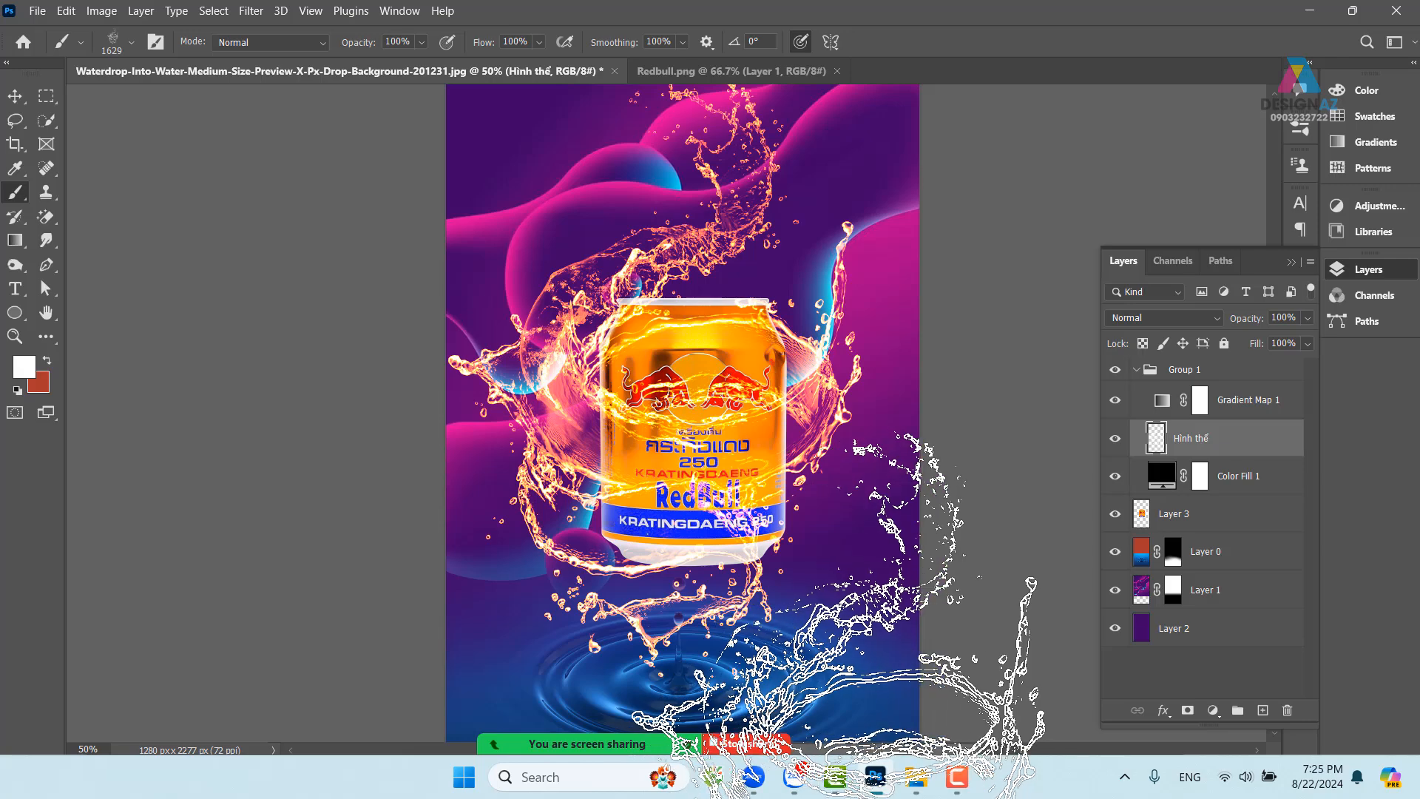
# Switch to a soft round General Brush with 0% hardness at 123 px, undoing the test dab at the can's rim
pyautogui.hotkey('ctrl', '+')
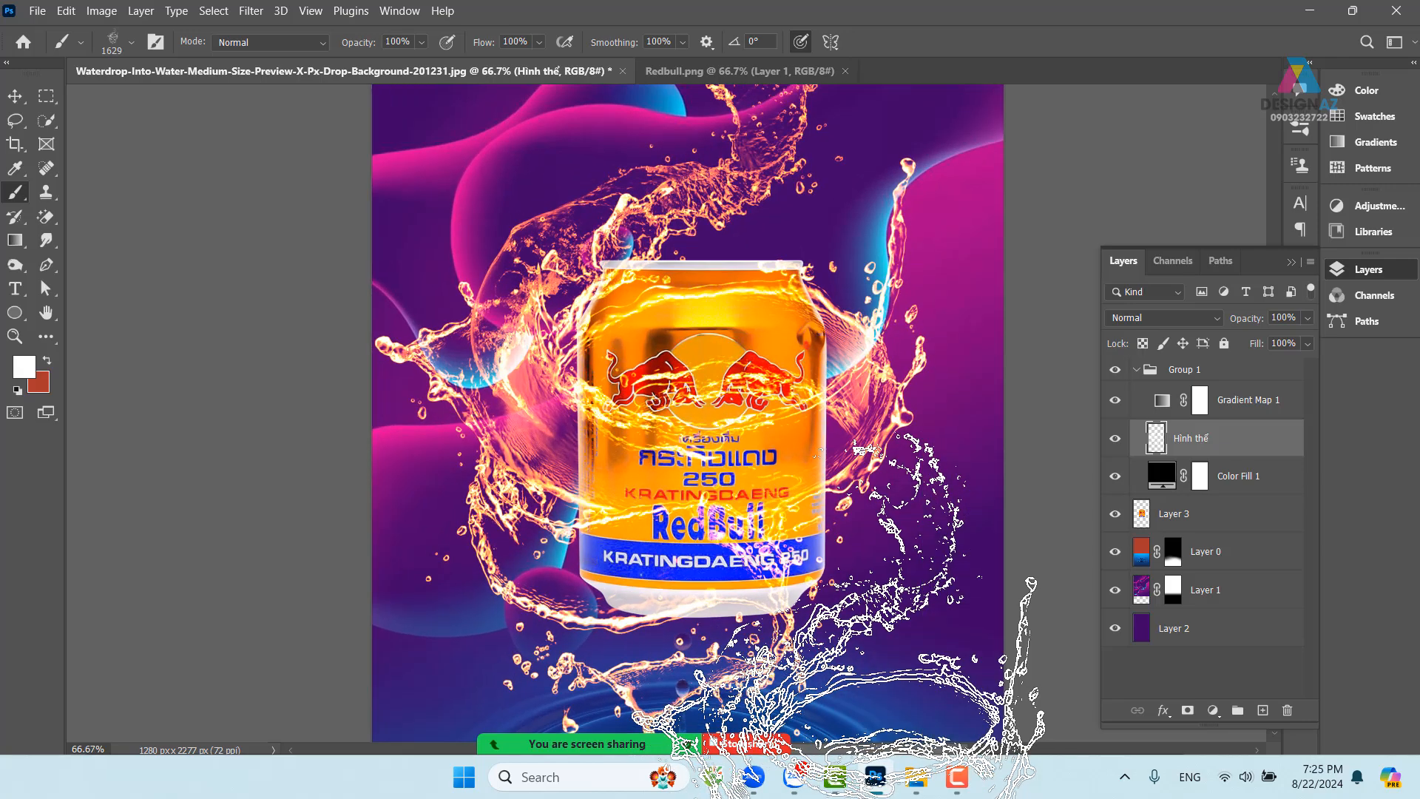
pyautogui.hotkey('ctrl', '+')
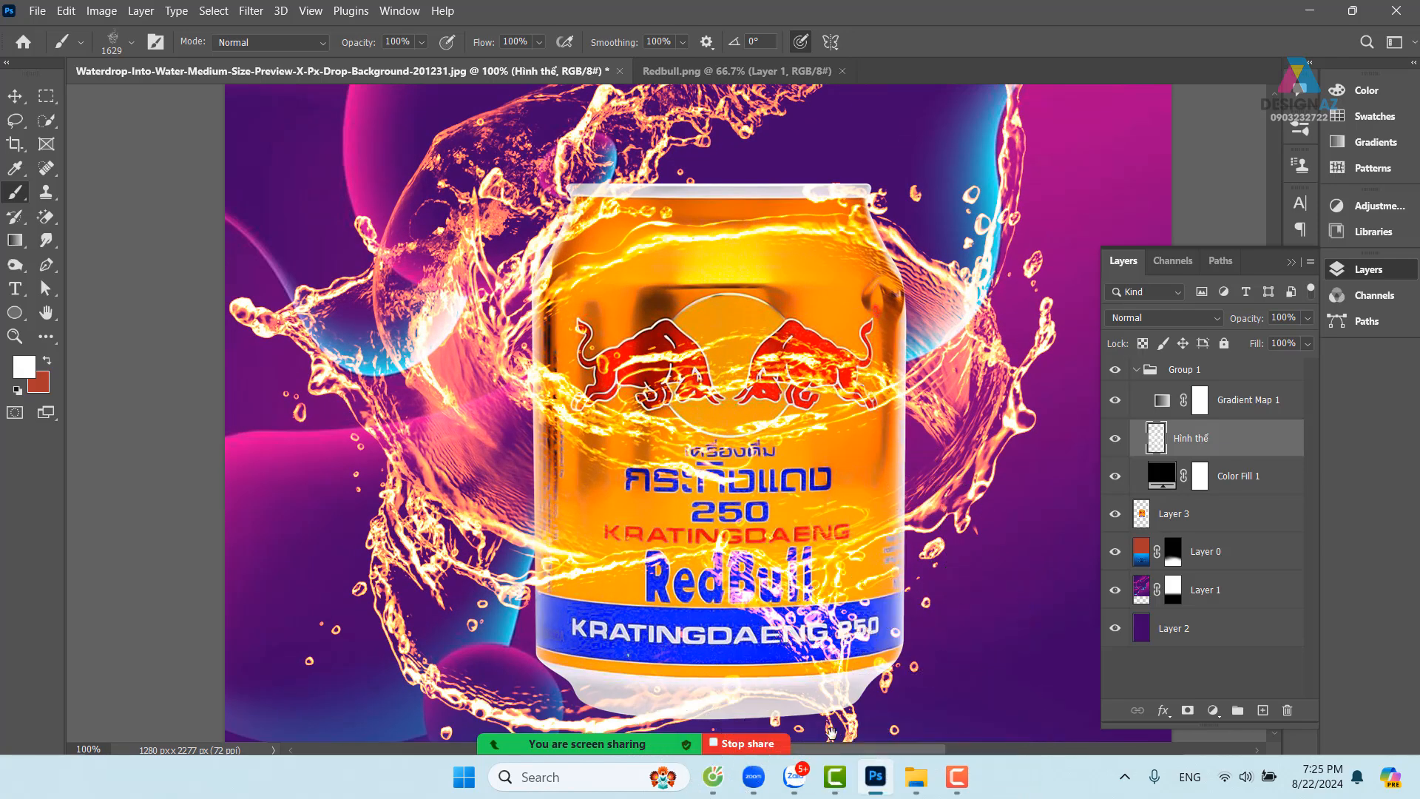
pyautogui.moveTo(709, 553); pyautogui.dragTo(649, 542)
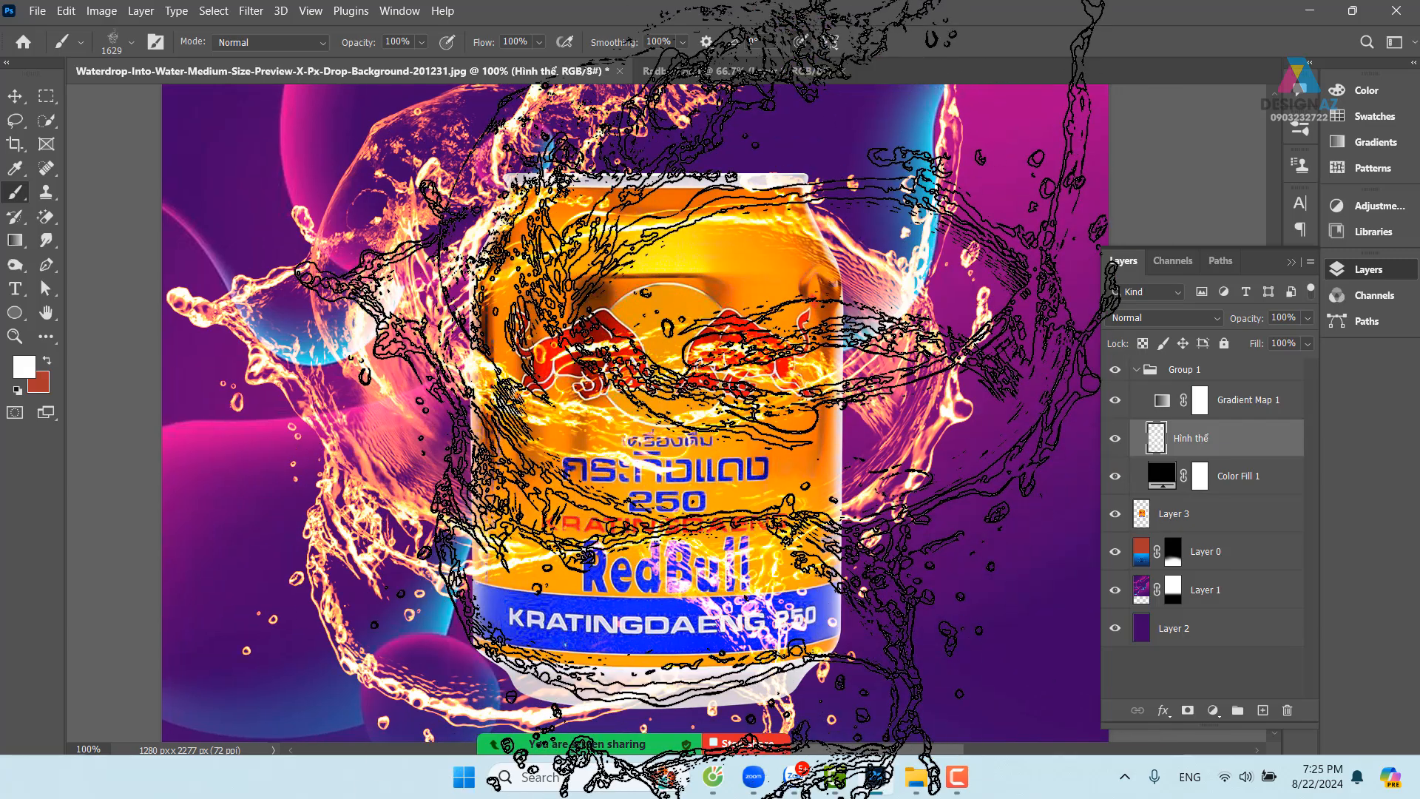
pyautogui.click(132, 43)
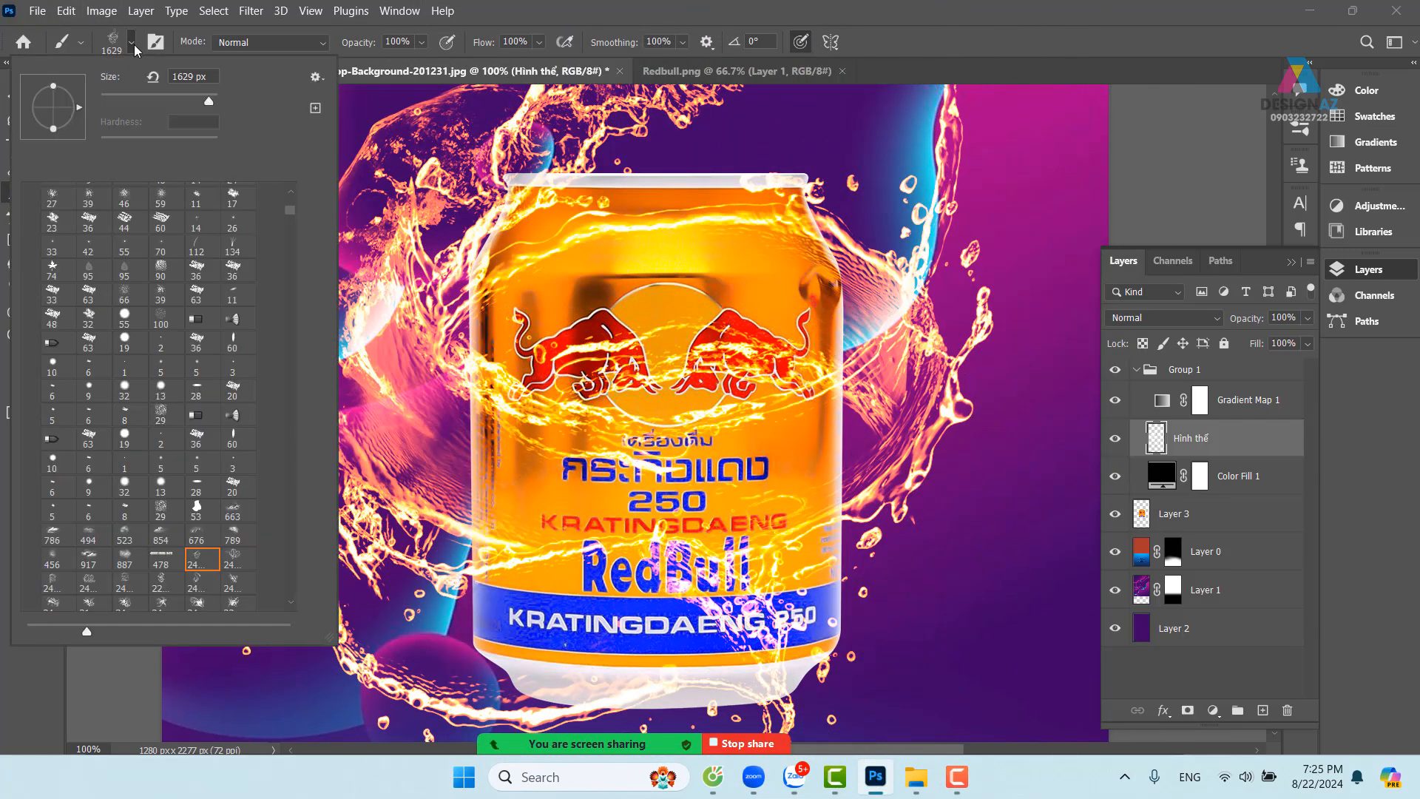
pyautogui.moveTo(294, 212); pyautogui.dragTo(290, 194)
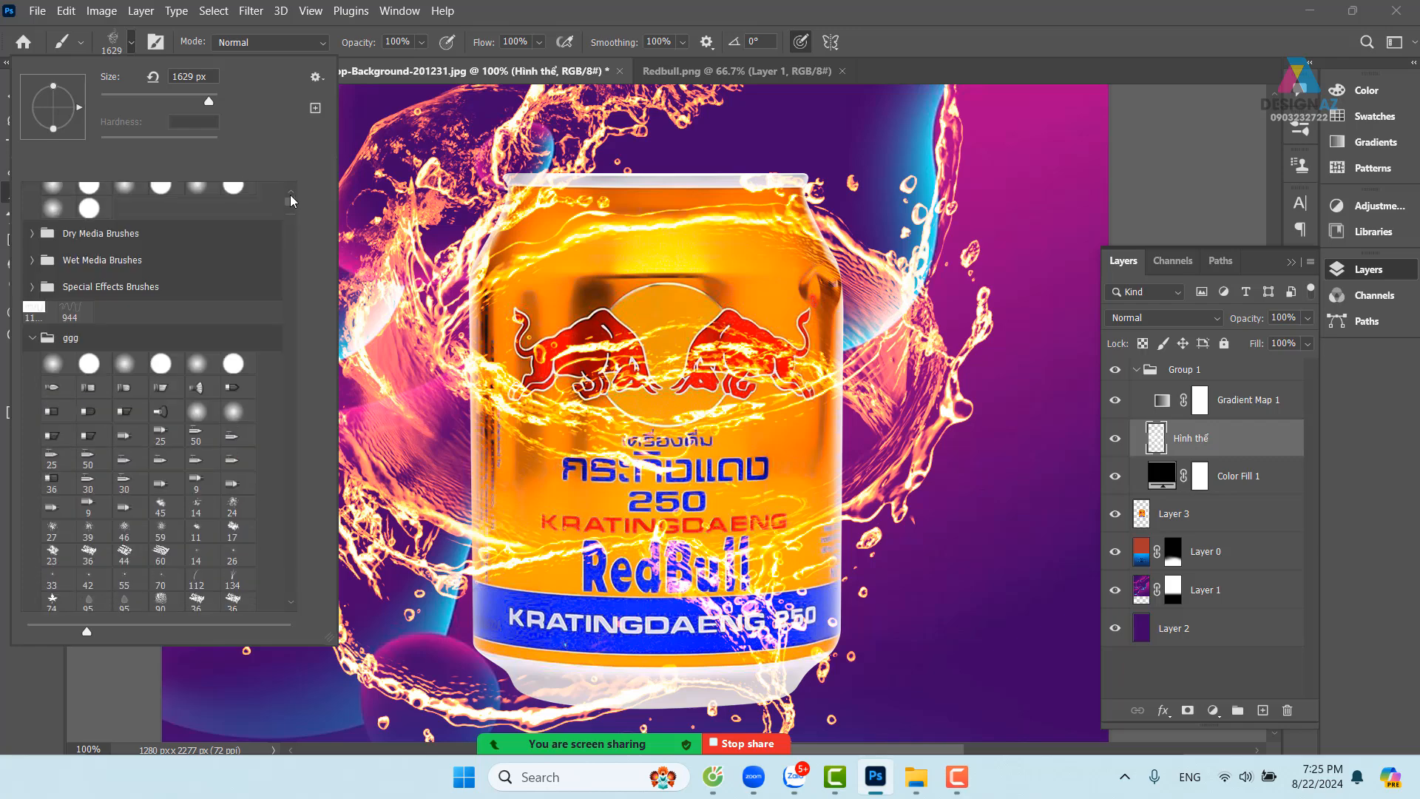
pyautogui.click(125, 230)
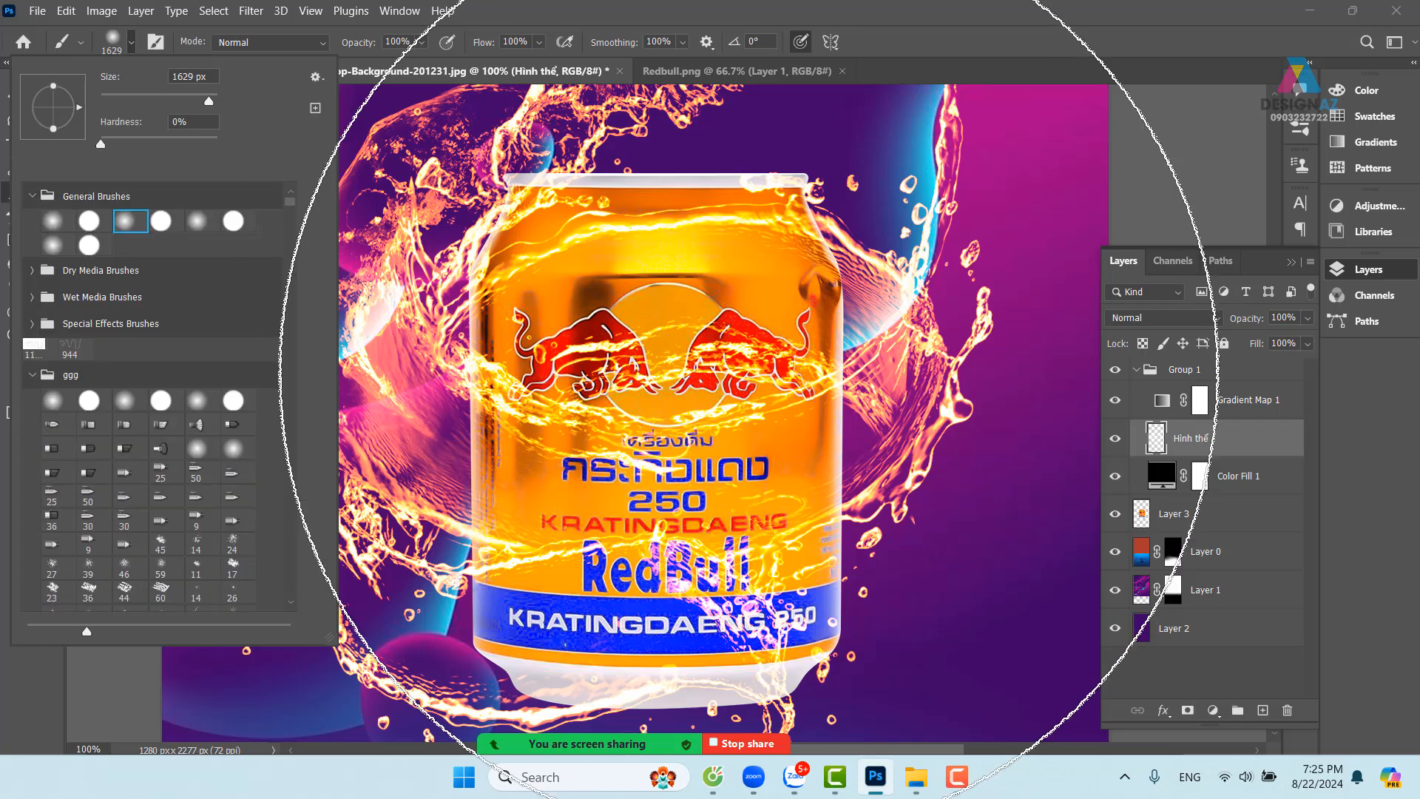
pyautogui.moveTo(190, 107); pyautogui.dragTo(134, 100)
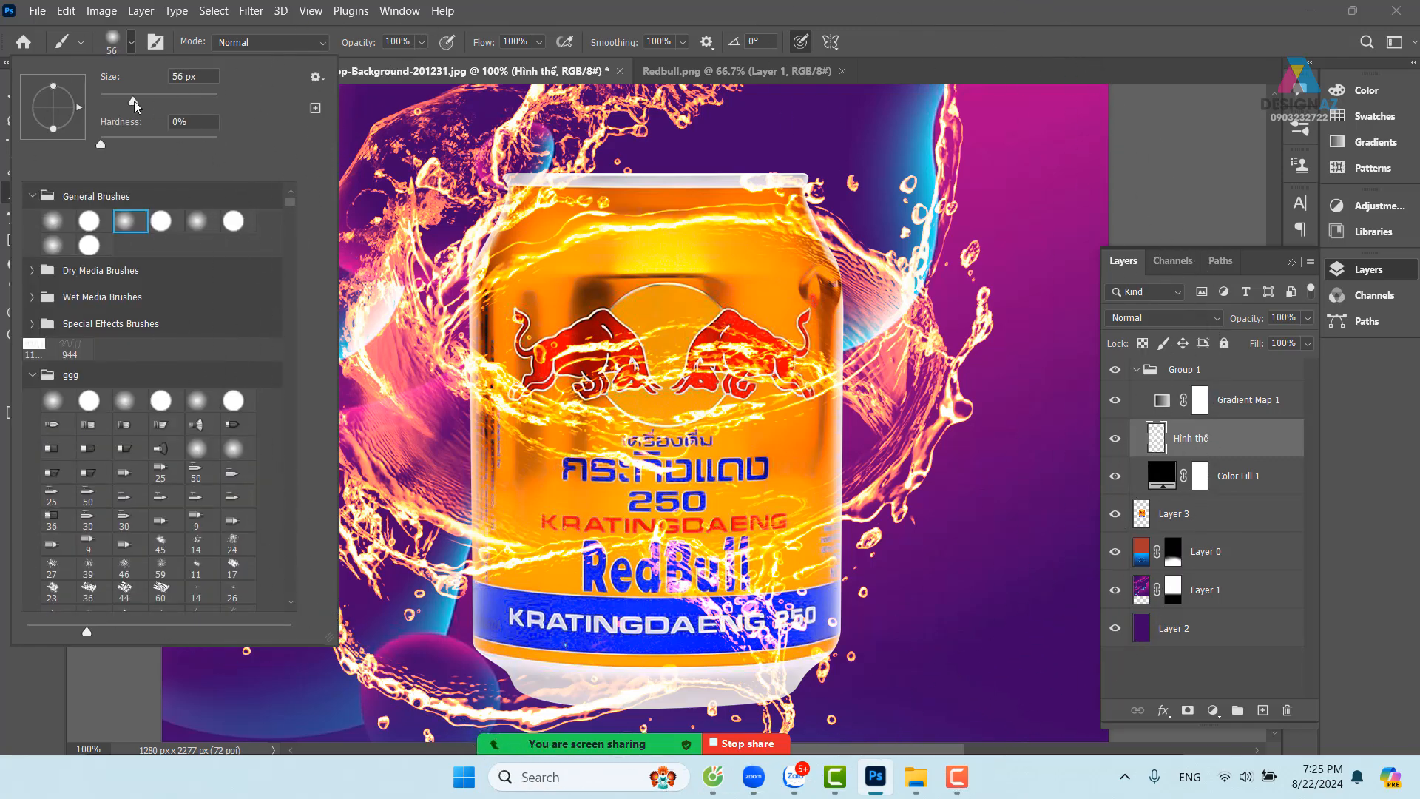
pyautogui.moveTo(722, 286); pyautogui.dragTo(760, 294)
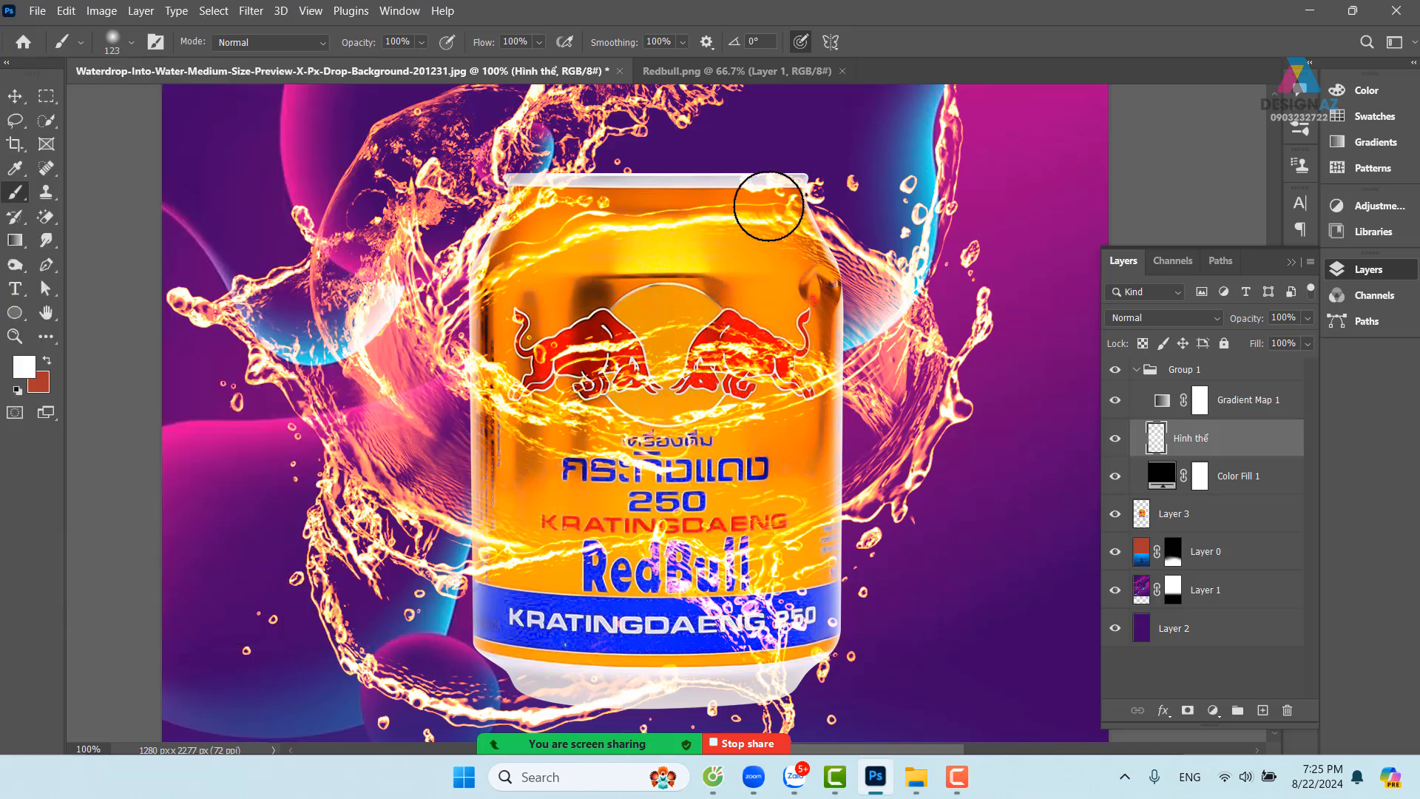
pyautogui.moveTo(771, 192); pyautogui.dragTo(799, 249)
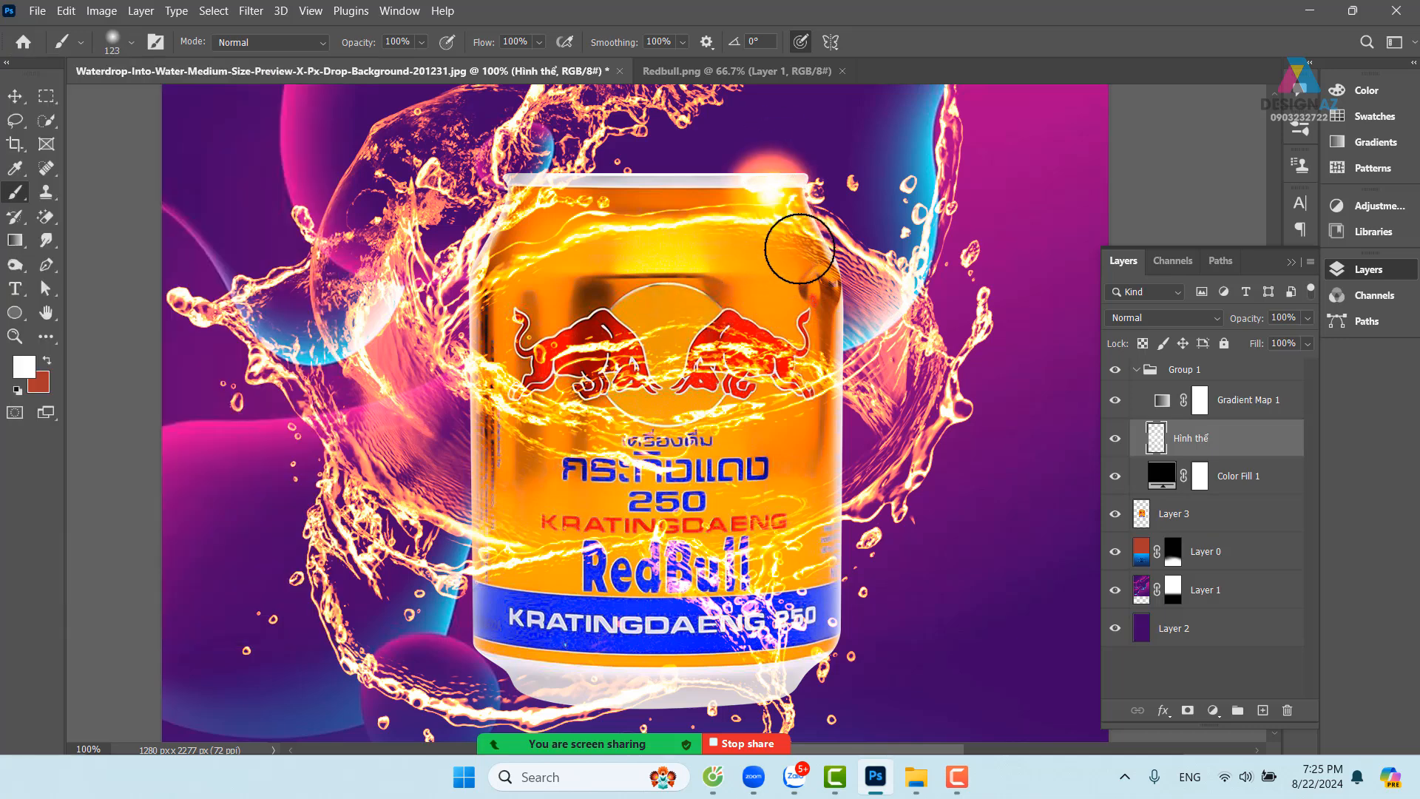
pyautogui.hotkey('ctrl', 'z')
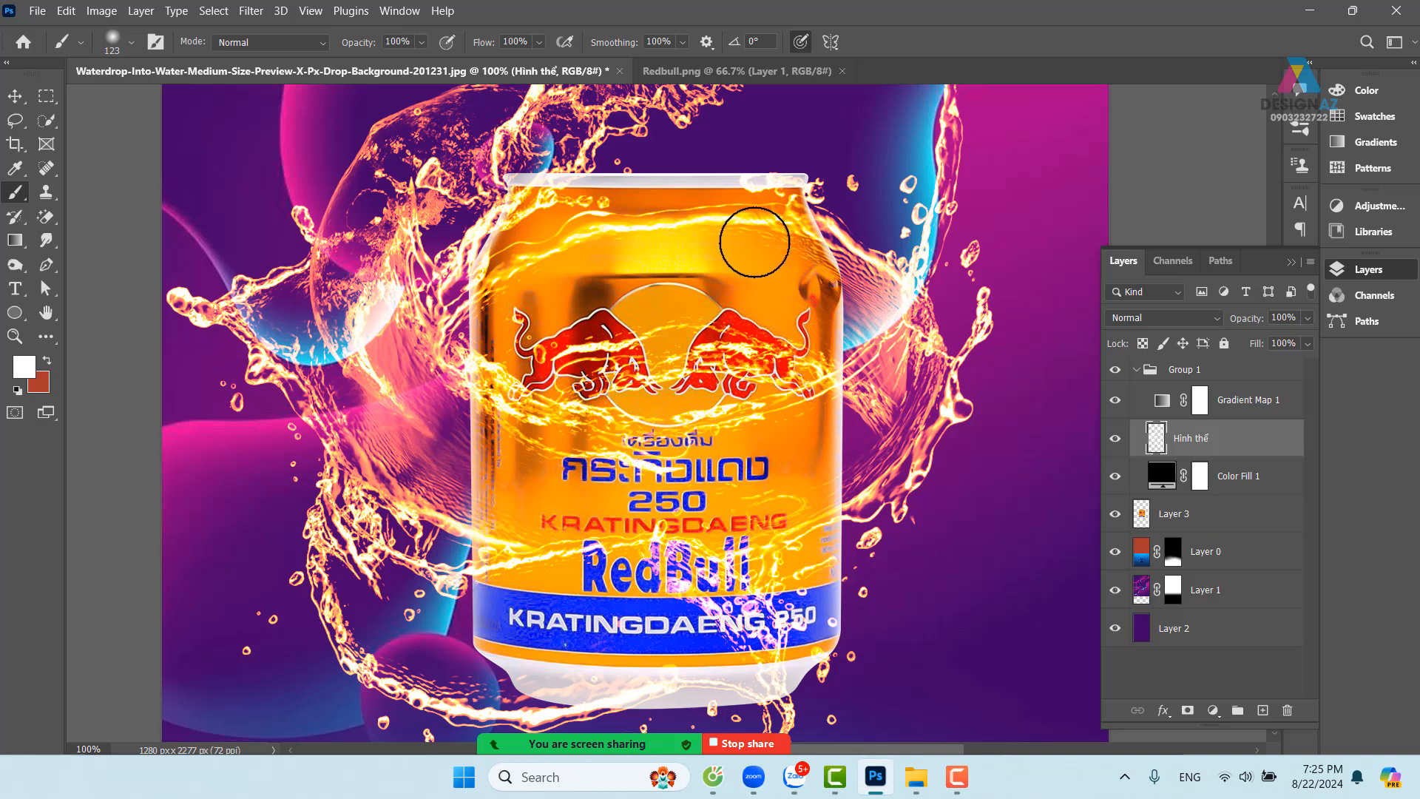
# Add a layer mask to "Hình thể" and paint it black to hide the splash over the can's upper front and rim
pyautogui.click(1188, 711)
pyautogui.press('d')
pyautogui.moveTo(726, 217)
pyautogui.mouseDown()
pyautogui.moveTo(782, 220)
pyautogui.moveTo(803, 253)
pyautogui.moveTo(783, 205)
pyautogui.moveTo(803, 290)
pyautogui.moveTo(795, 349)
pyautogui.moveTo(589, 357)
pyautogui.moveTo(692, 359)
pyautogui.moveTo(611, 364)
pyautogui.moveTo(537, 347)
pyautogui.moveTo(625, 376)
pyautogui.moveTo(556, 358)
pyautogui.moveTo(563, 345)
pyautogui.moveTo(528, 329)
pyautogui.moveTo(722, 327)
pyautogui.moveTo(640, 314)
pyautogui.moveTo(717, 209)
pyautogui.moveTo(591, 223)
pyautogui.moveTo(552, 248)
pyautogui.moveTo(652, 204)
pyautogui.moveTo(540, 247)
pyautogui.moveTo(523, 269)
pyautogui.moveTo(598, 202)
pyautogui.moveTo(499, 306)
pyautogui.moveTo(554, 222)
pyautogui.moveTo(520, 250)
pyautogui.moveTo(559, 214)
pyautogui.moveTo(520, 230)
pyautogui.moveTo(552, 201)
pyautogui.moveTo(537, 210)
pyautogui.moveTo(532, 192)
pyautogui.moveTo(571, 202)
pyautogui.moveTo(525, 204)
pyautogui.moveTo(560, 207)
pyautogui.moveTo(494, 301)
pyautogui.mouseUp()
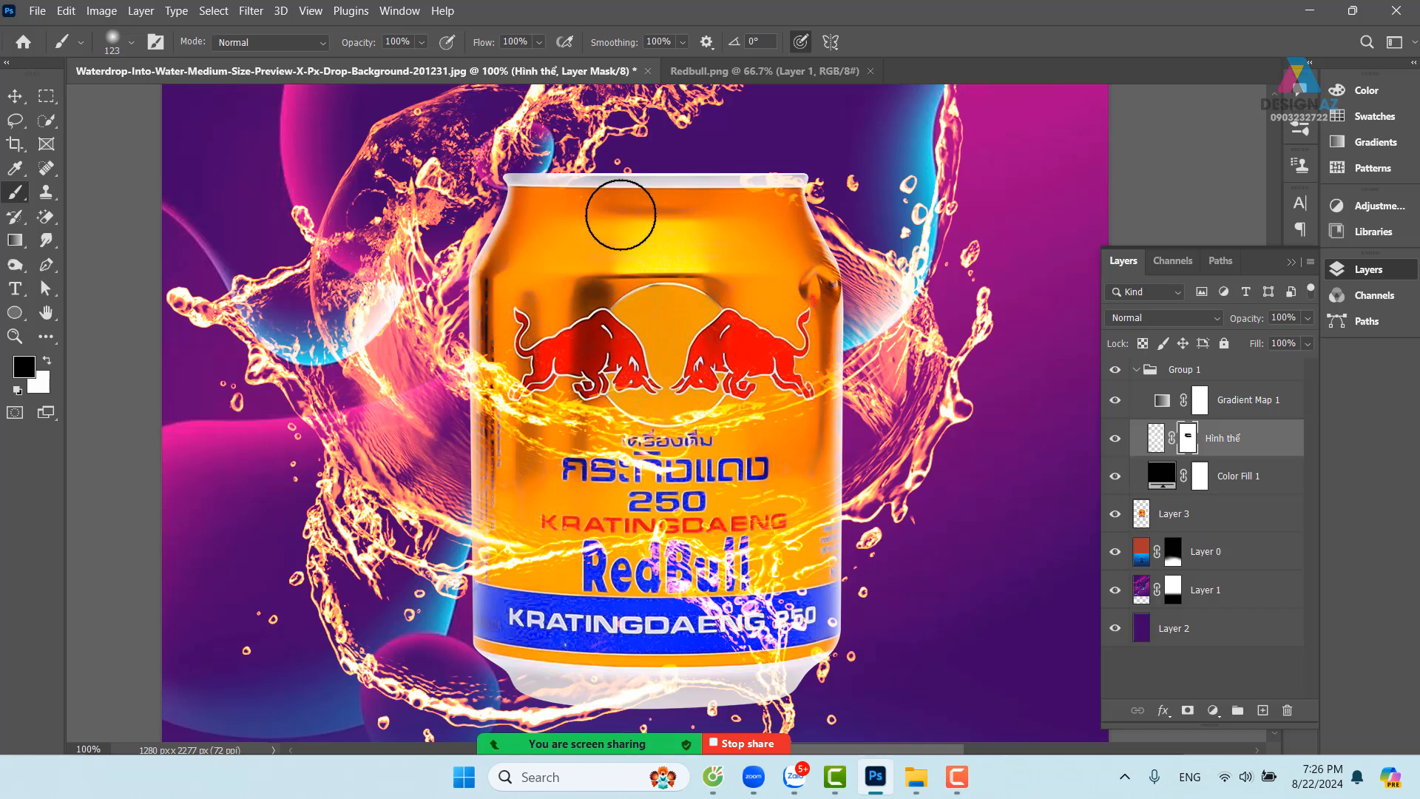
pyautogui.moveTo(774, 190); pyautogui.dragTo(776, 185)
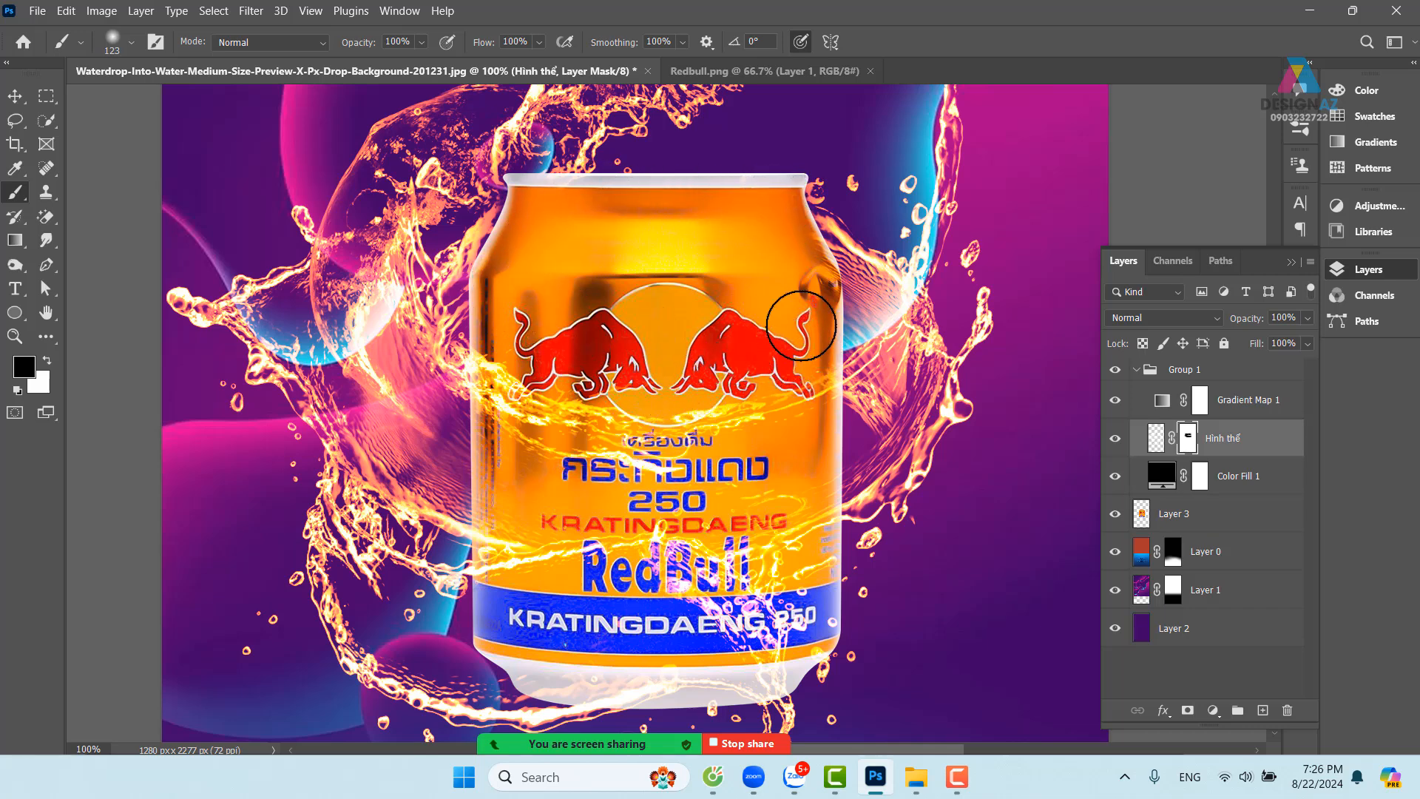
pyautogui.hotkey('ctrl', '-')
pyautogui.hotkey('ctrl', '-')
pyautogui.hotkey('ctrl', '-')
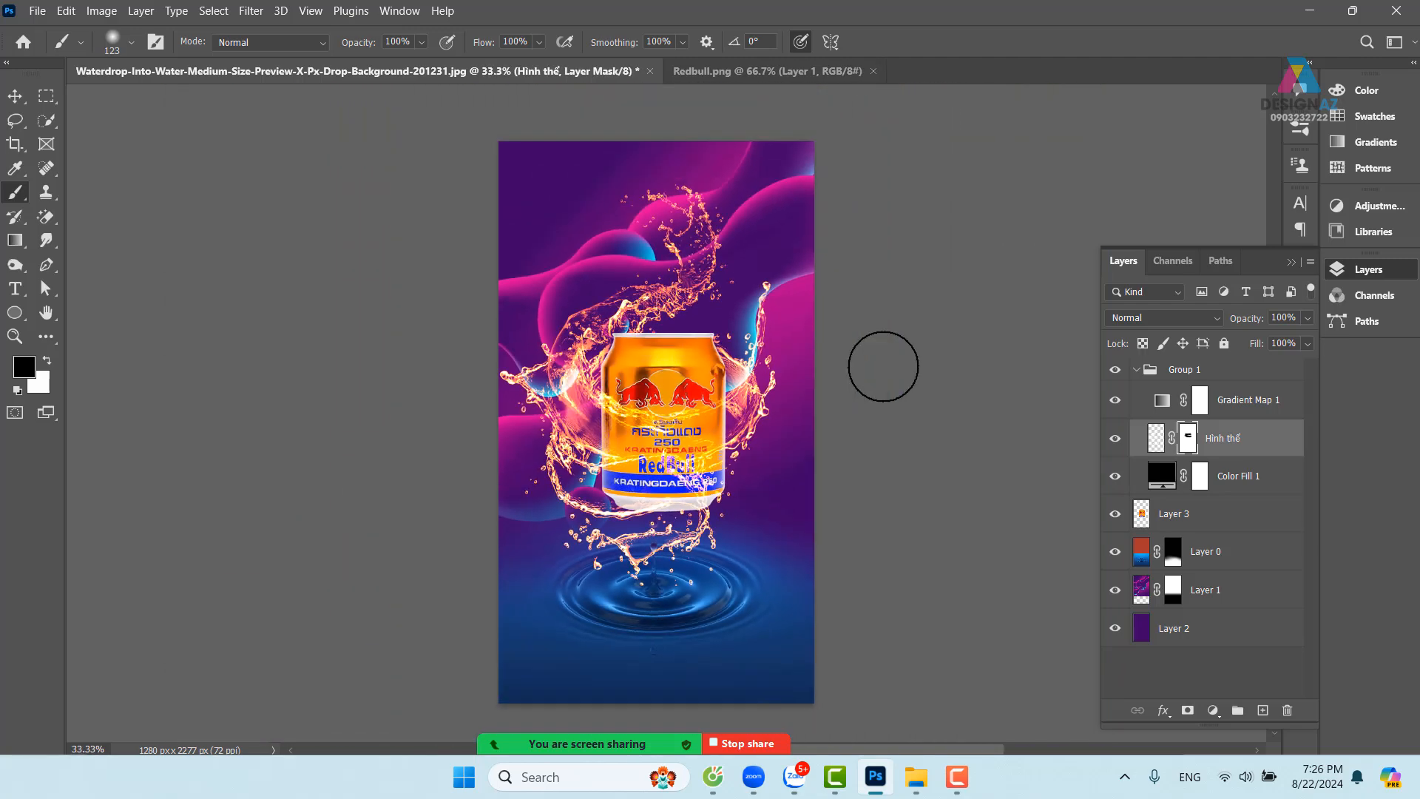
pyautogui.hotkey('ctrl', '+')
pyautogui.hotkey('ctrl', '+')
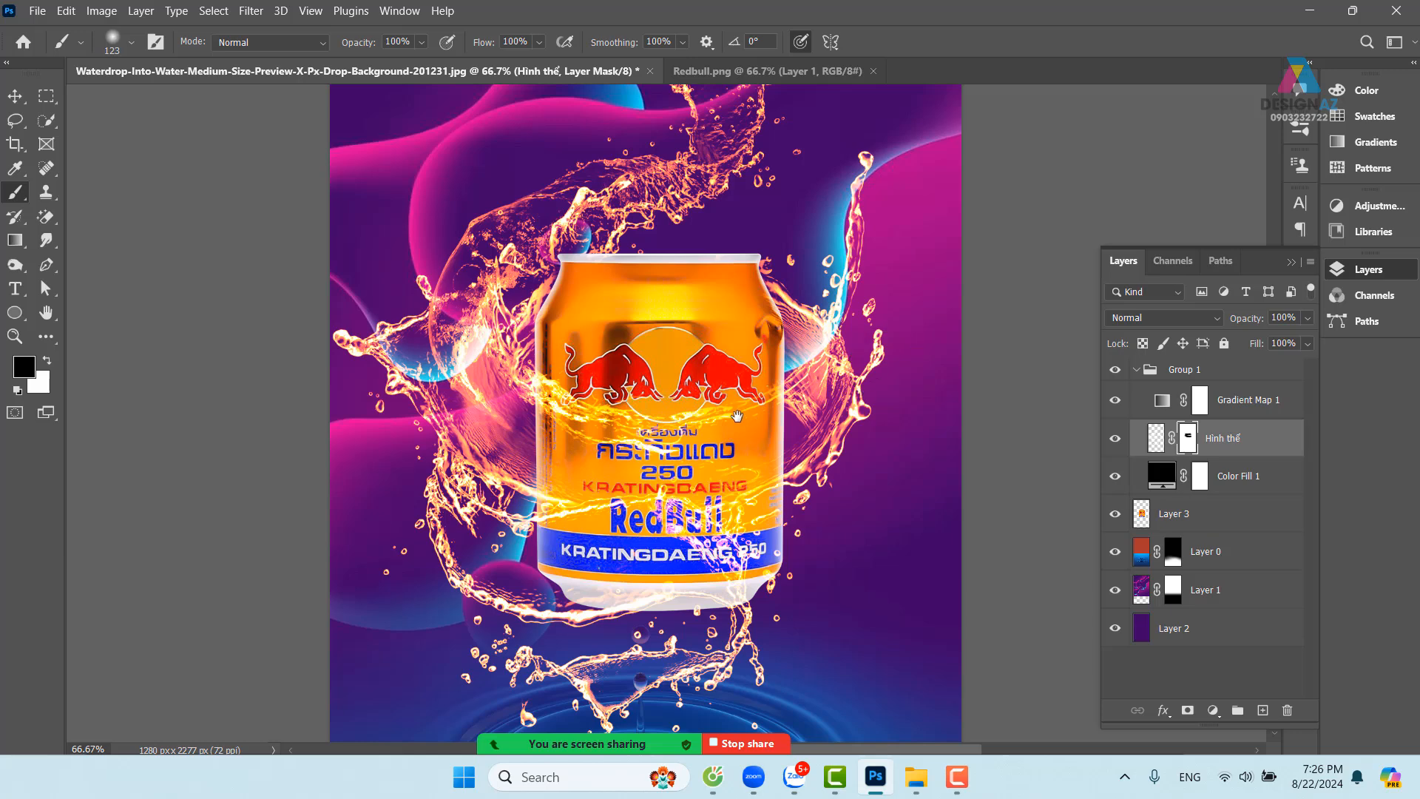
pyautogui.moveTo(737, 416); pyautogui.dragTo(769, 371)
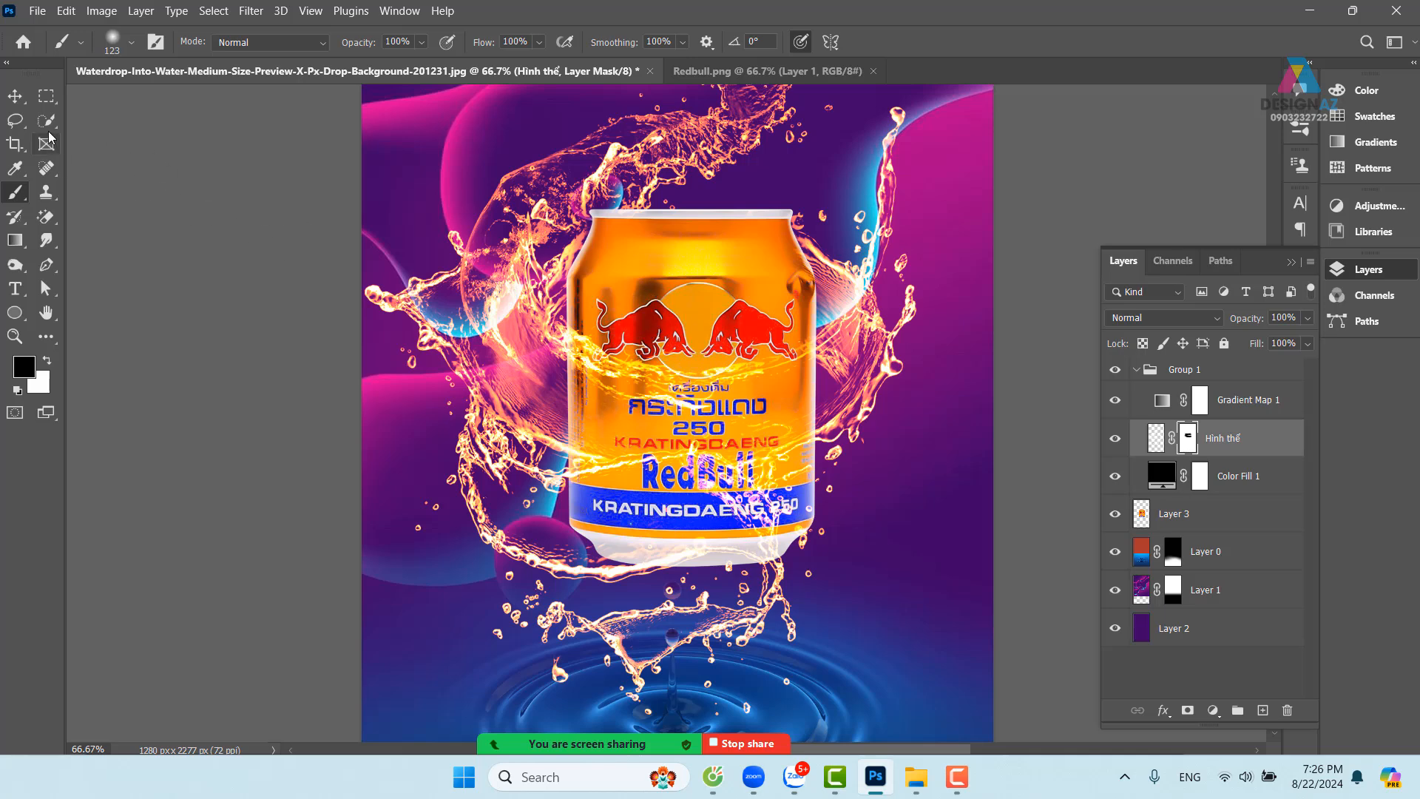
pyautogui.click(15, 95)
pyautogui.rightClick(730, 237)
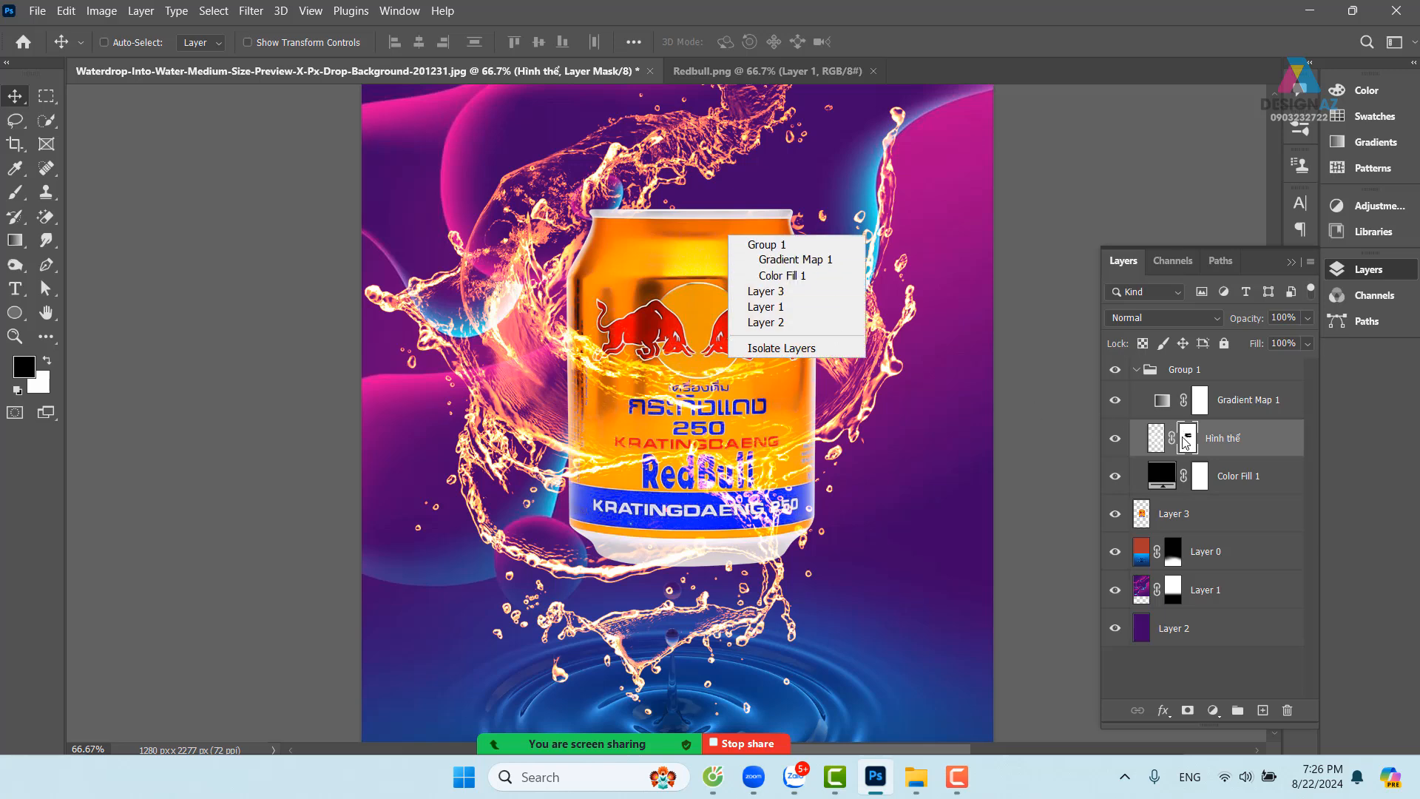
pyautogui.click(644, 337)
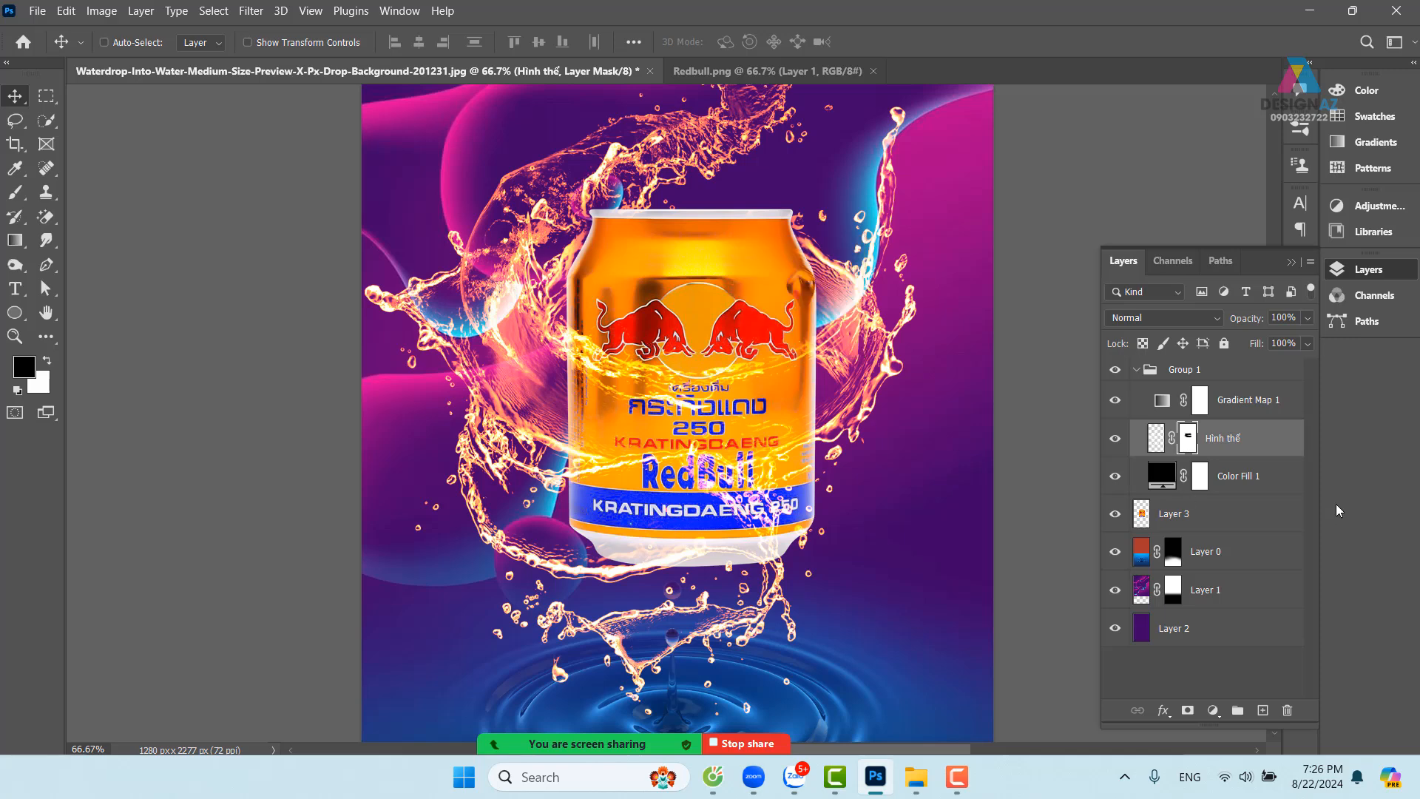
# Hide the "Hình thể" layer and add a new empty layer above it in Group 1, ready for brush painting
pyautogui.click(1114, 438)
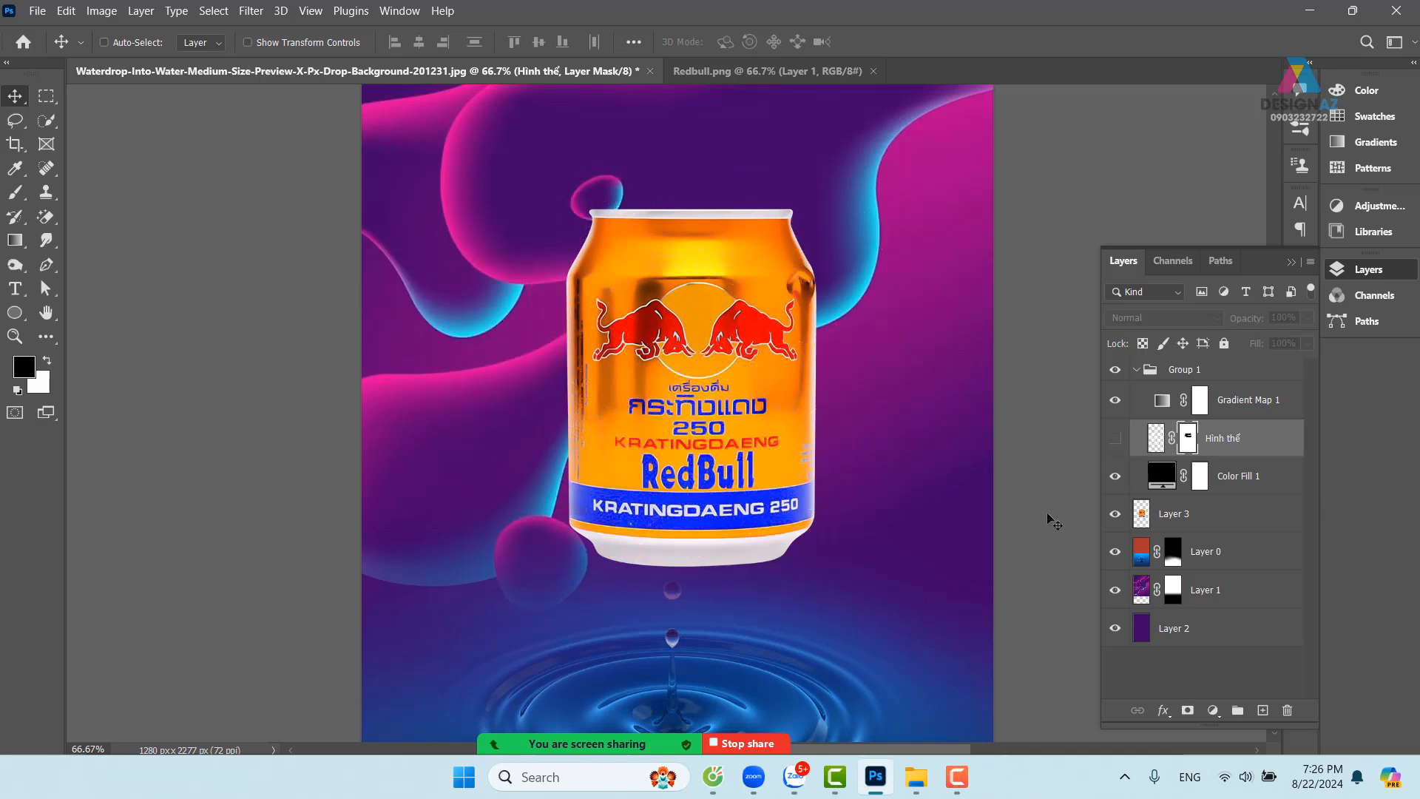
pyautogui.click(1262, 711)
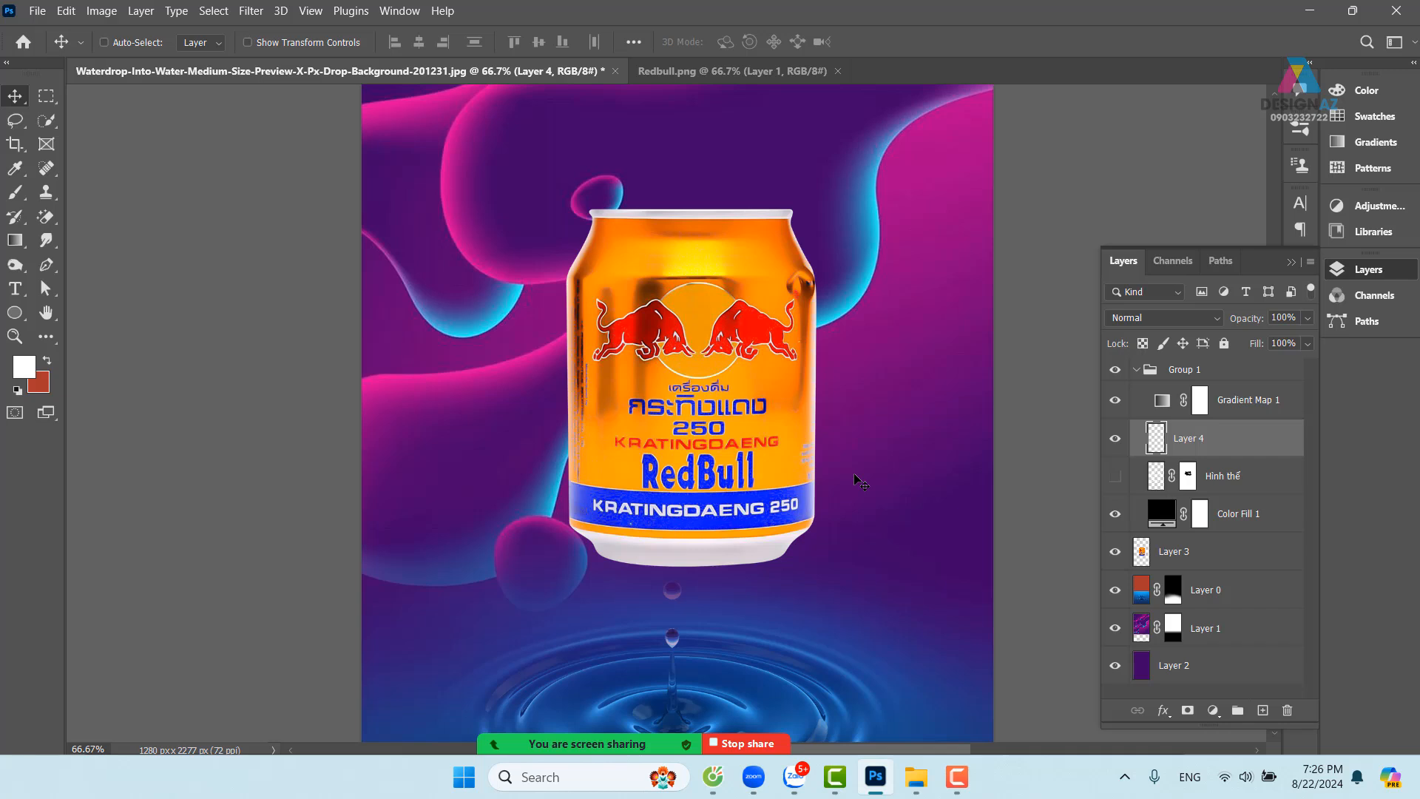
pyautogui.press('b')
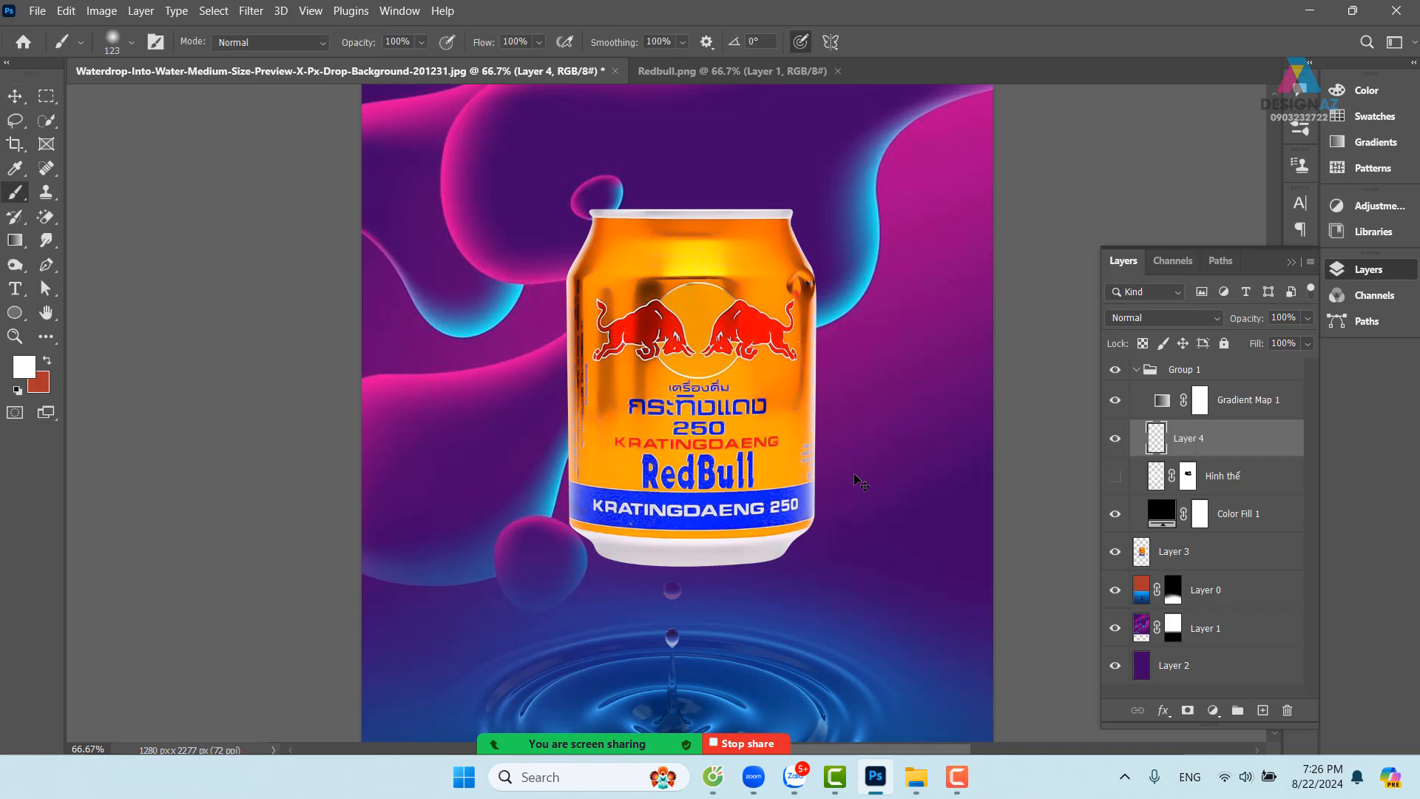
# Choose the 284 px speckled brush tip and test a dab beside the can, undoing it
pyautogui.press('F5')
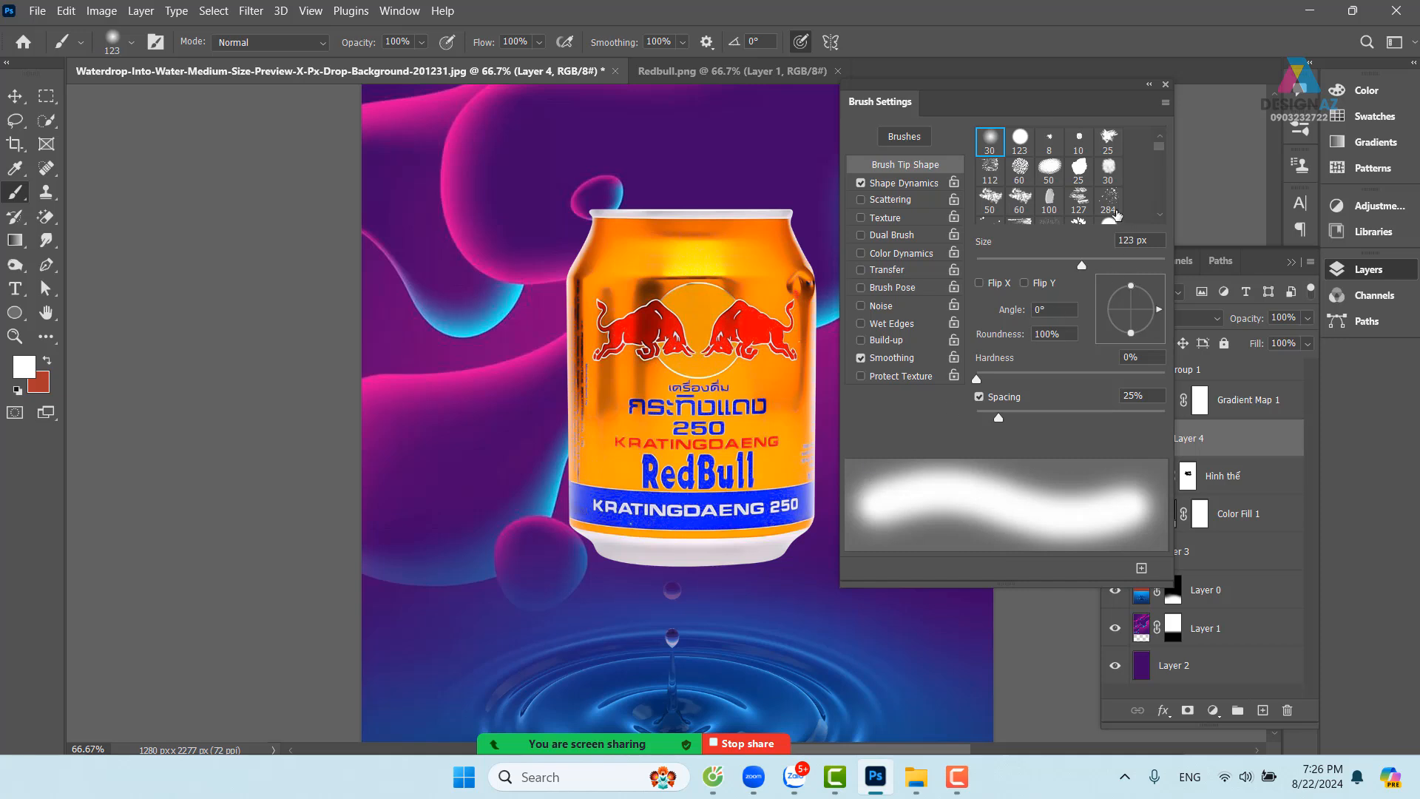
pyautogui.click(1108, 200)
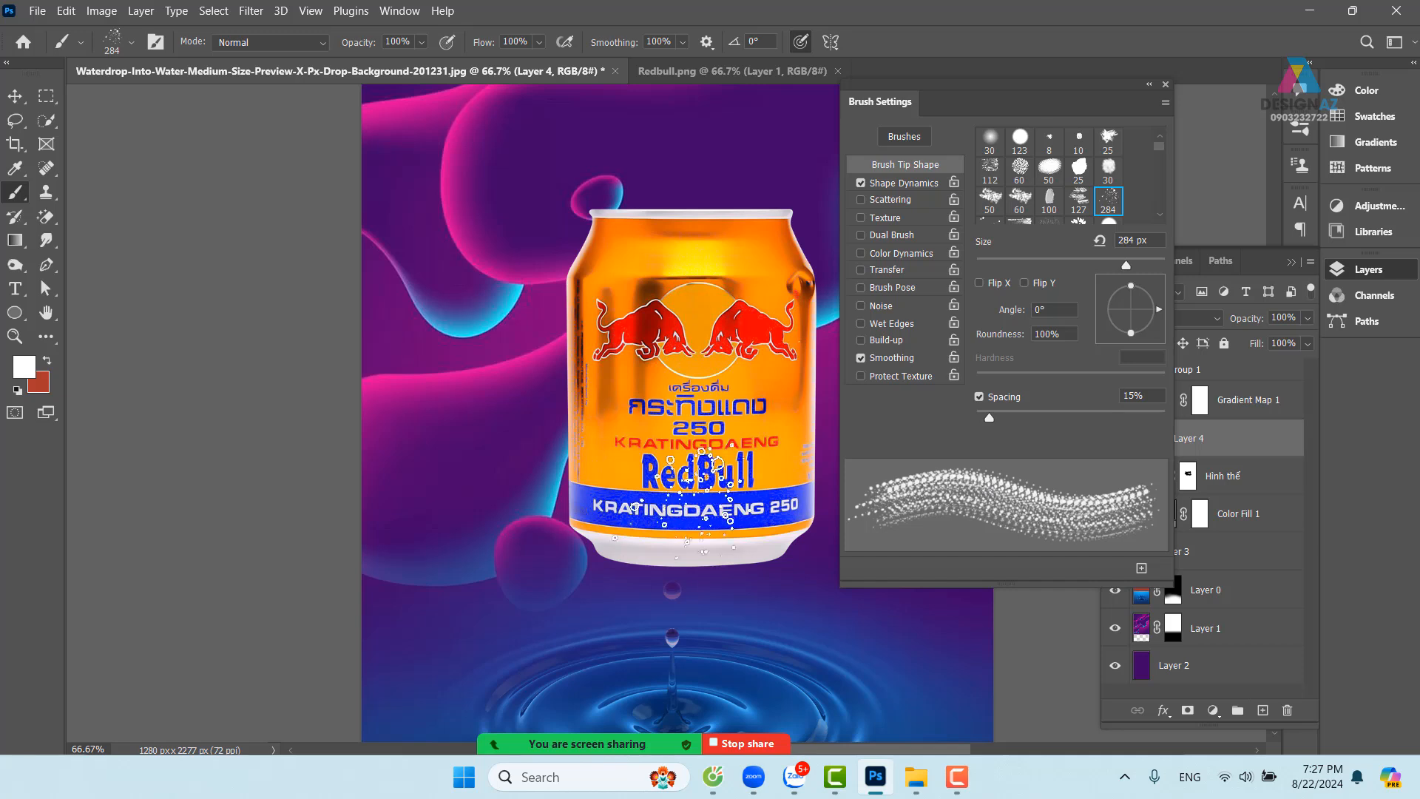
pyautogui.moveTo(536, 414)
pyautogui.mouseDown()
pyautogui.moveTo(517, 436)
pyautogui.moveTo(514, 403)
pyautogui.moveTo(507, 449)
pyautogui.mouseUp()
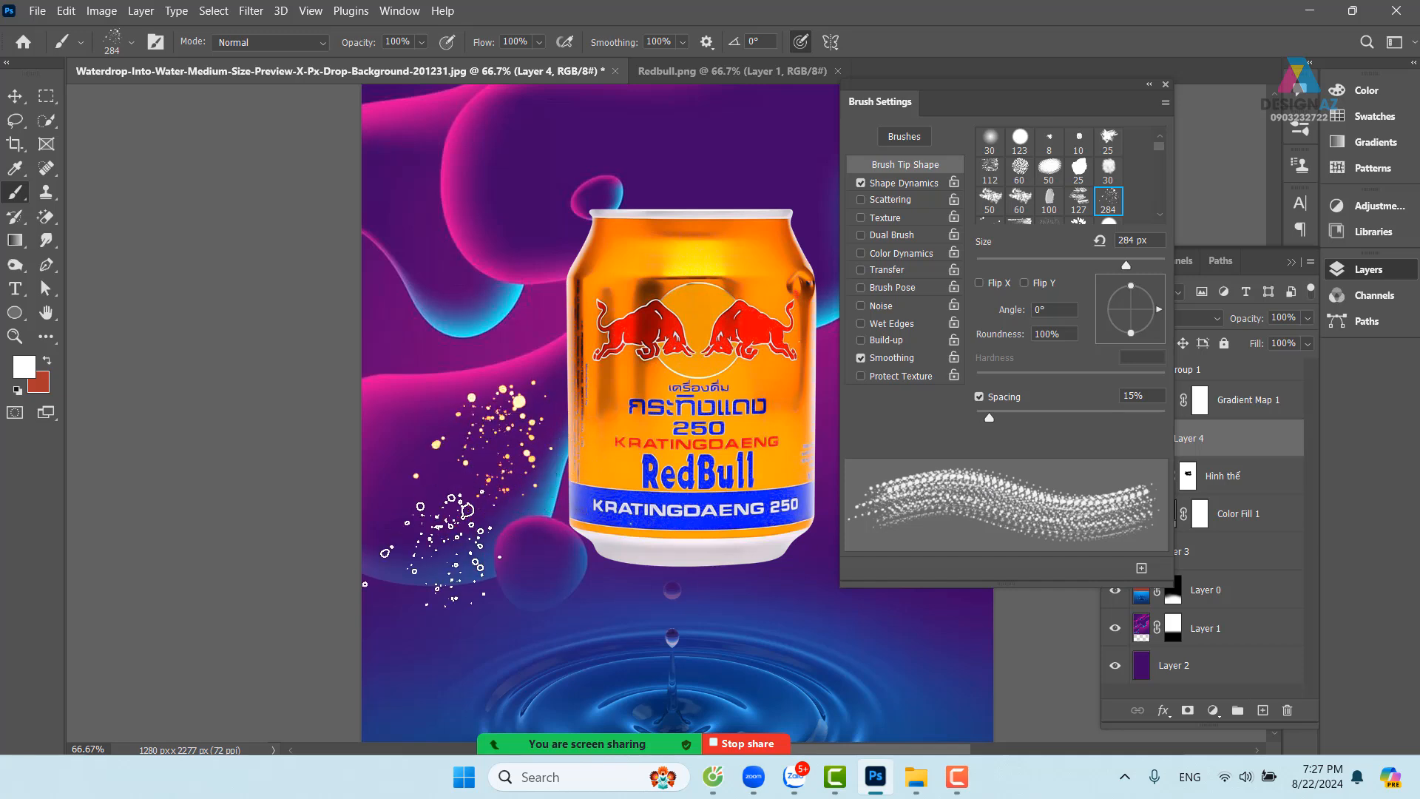
pyautogui.hotkey('ctrl', 'z')
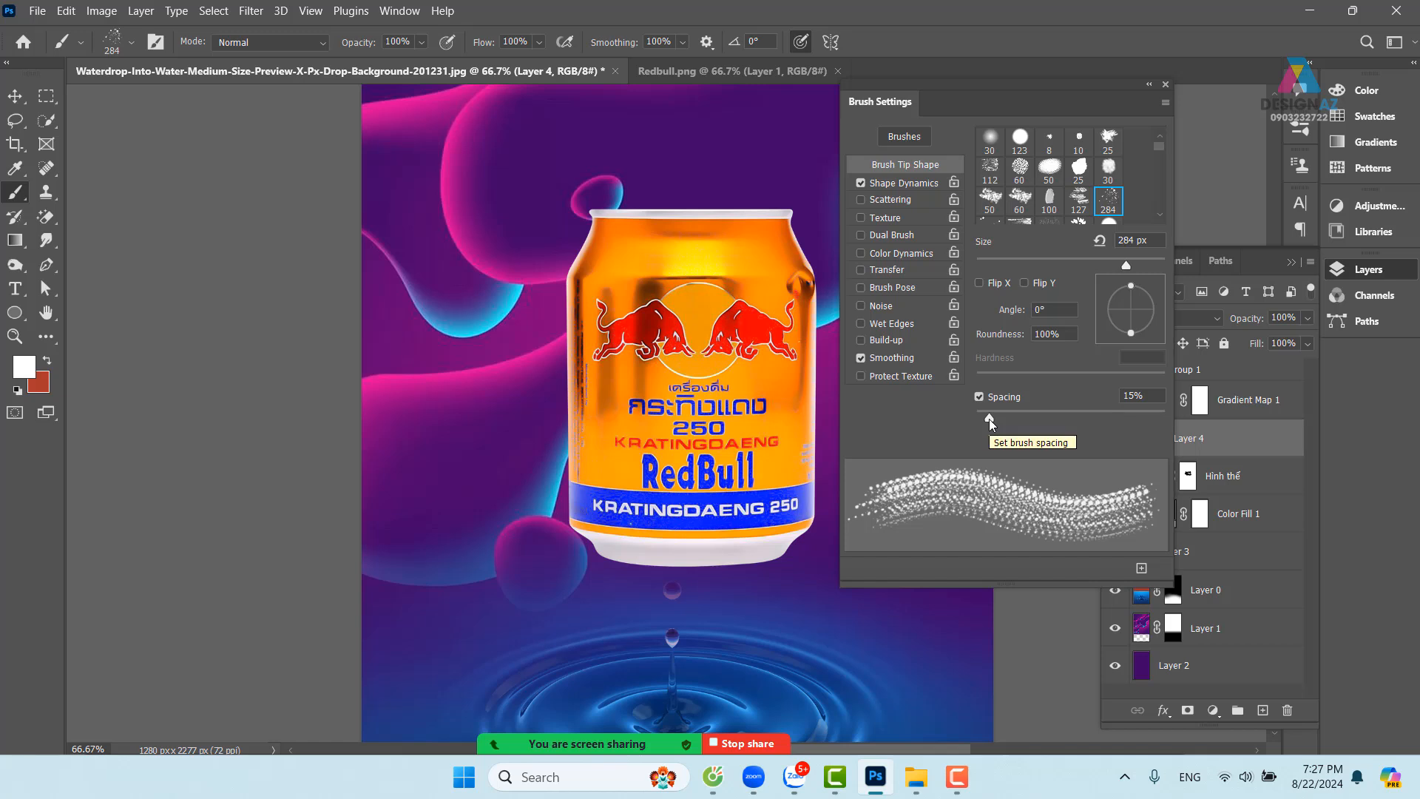
# Set the speckled brush's spacing to 1% and try a wavy streak across the can's base, undoing it
pyautogui.moveTo(988, 419); pyautogui.dragTo(970, 418)
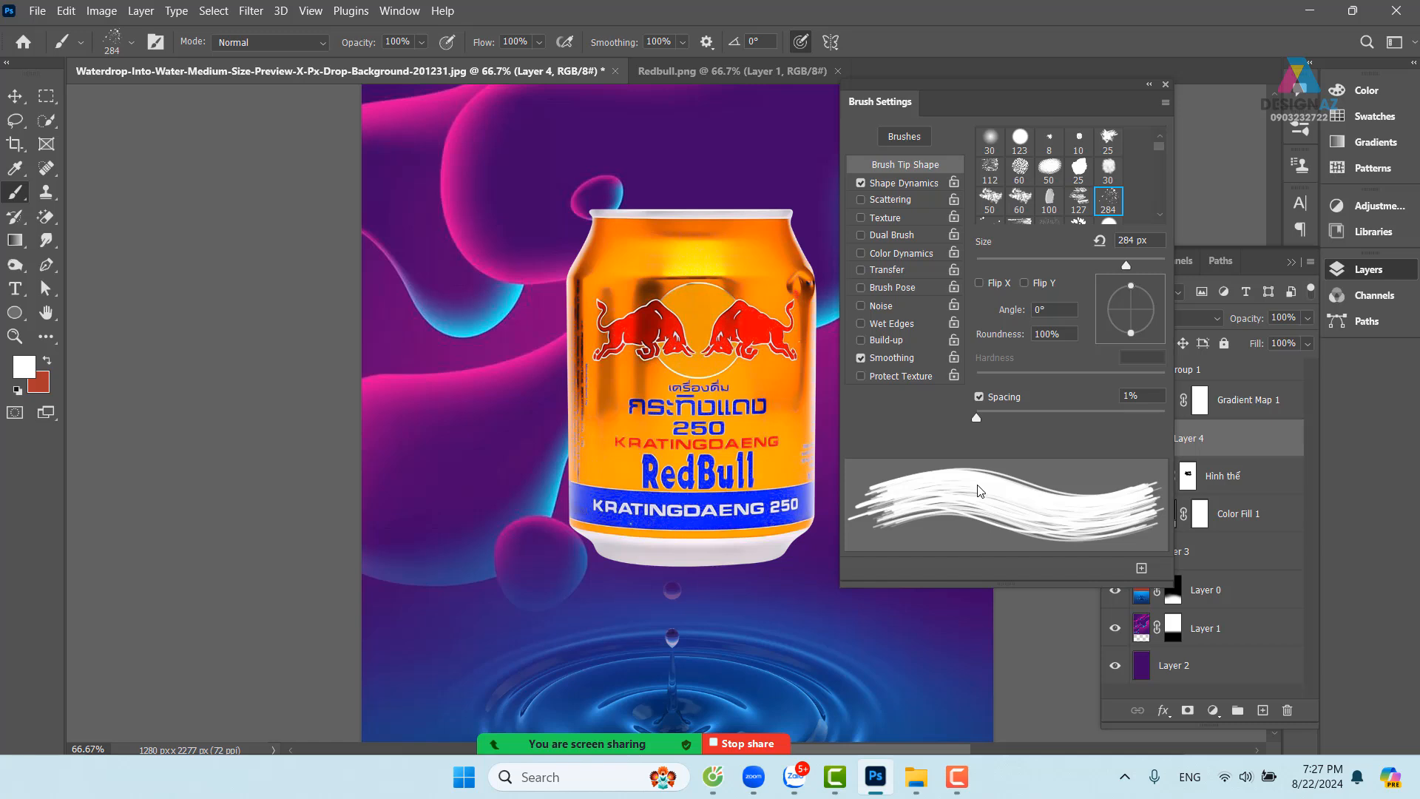
pyautogui.moveTo(418, 548)
pyautogui.mouseDown()
pyautogui.moveTo(591, 473)
pyautogui.moveTo(532, 606)
pyautogui.moveTo(710, 584)
pyautogui.moveTo(894, 651)
pyautogui.mouseUp()
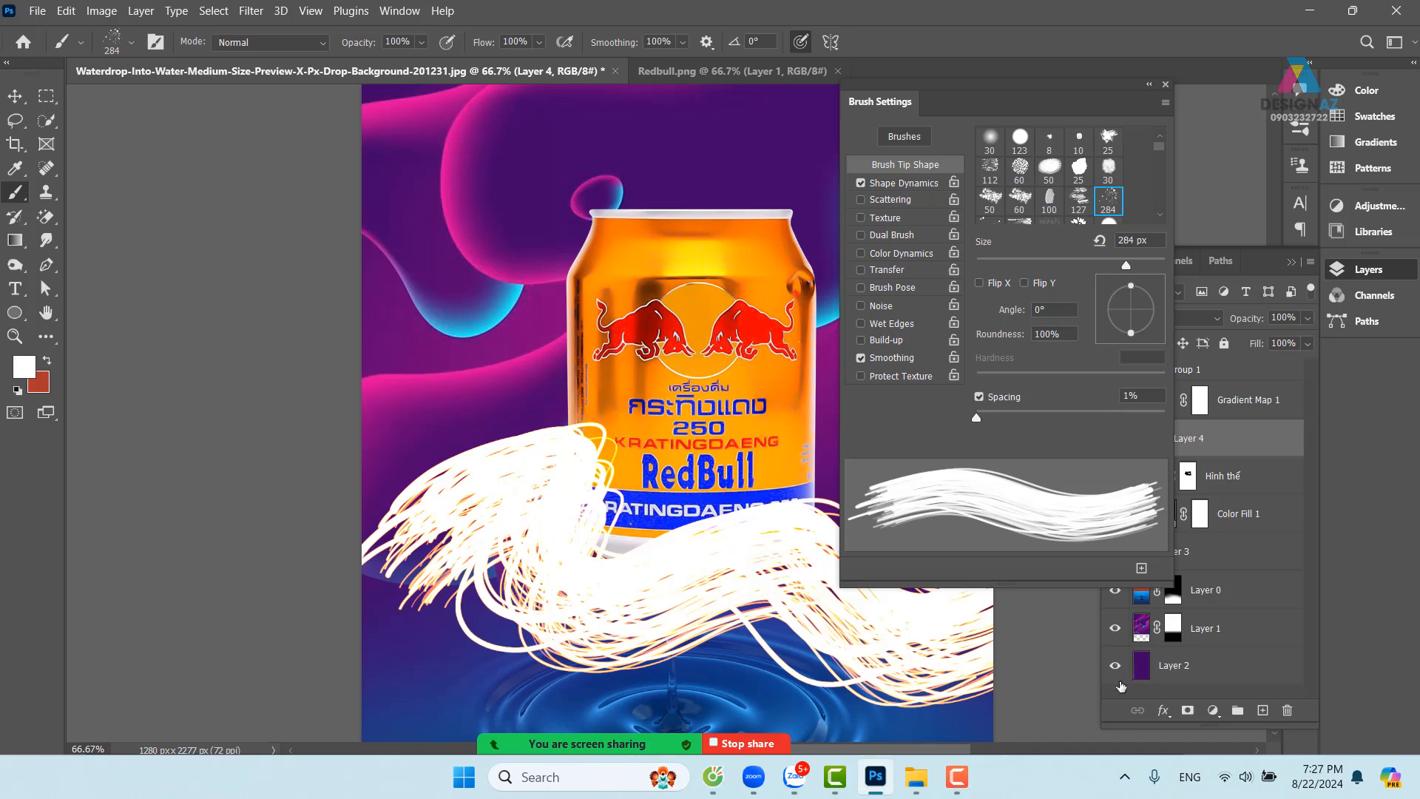
pyautogui.hotkey('ctrl', '-')
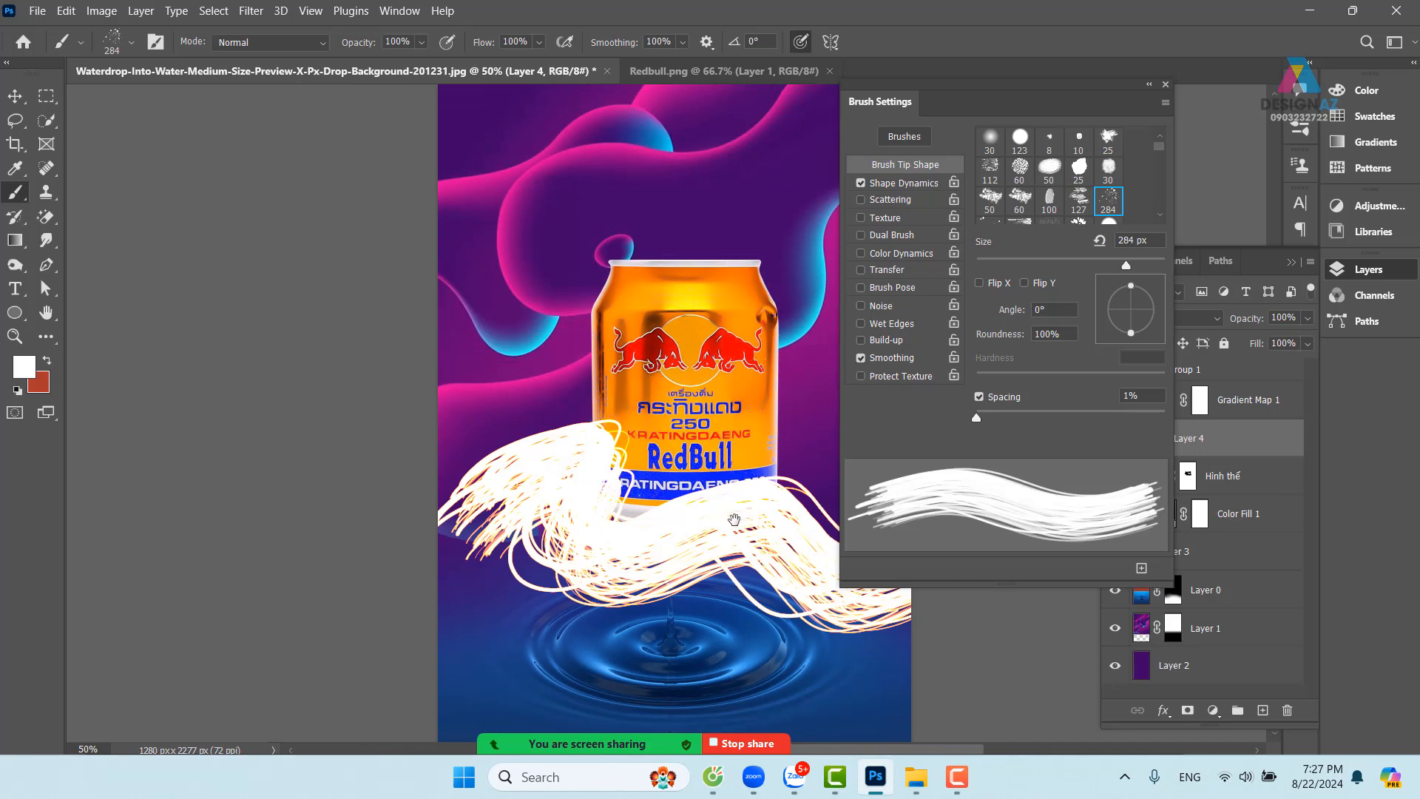
pyautogui.moveTo(734, 519); pyautogui.dragTo(576, 515)
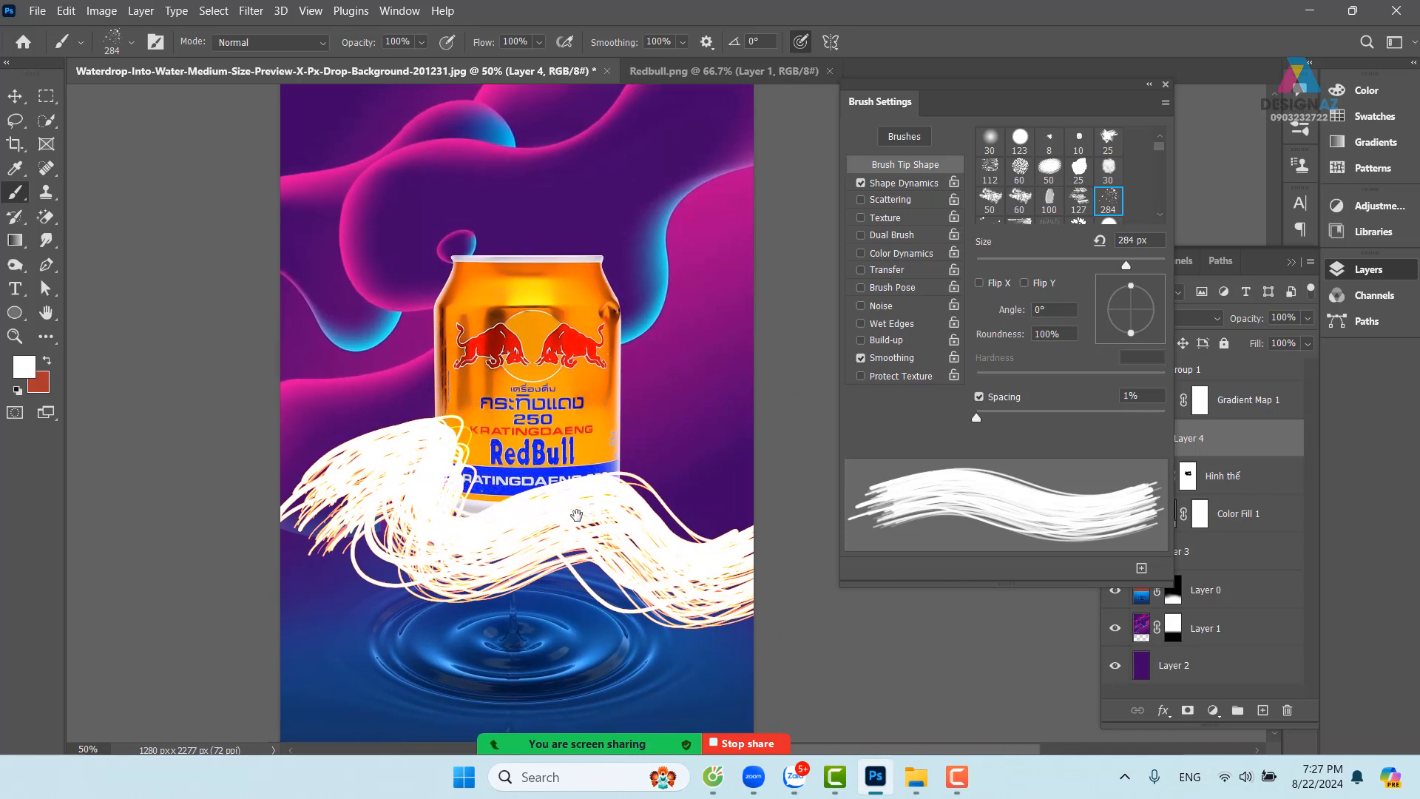
pyautogui.hotkey('ctrl', 'z')
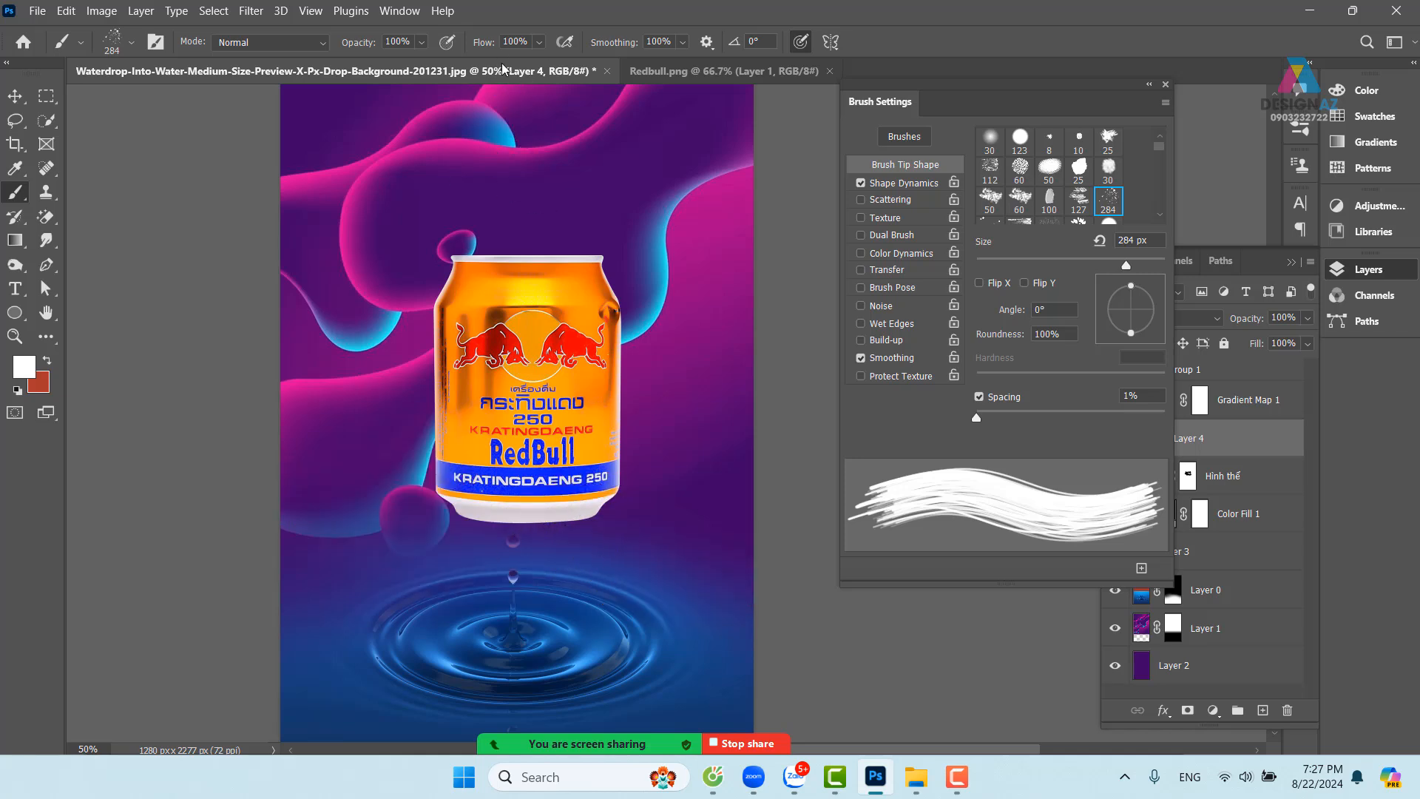
# Set the brush flow to 15% and try a glowing wavy streak below the can, undoing it
pyautogui.click(539, 42)
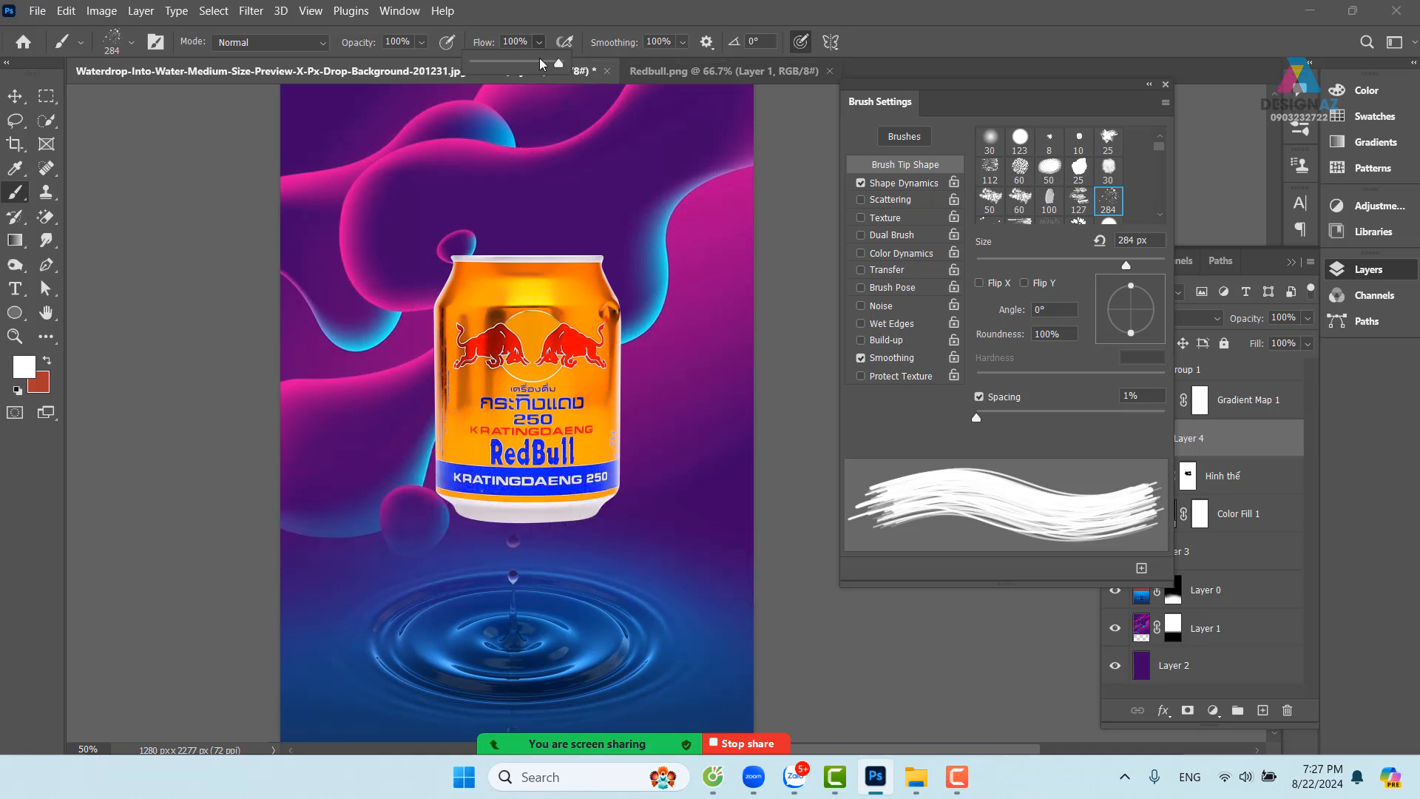
pyautogui.click(528, 42)
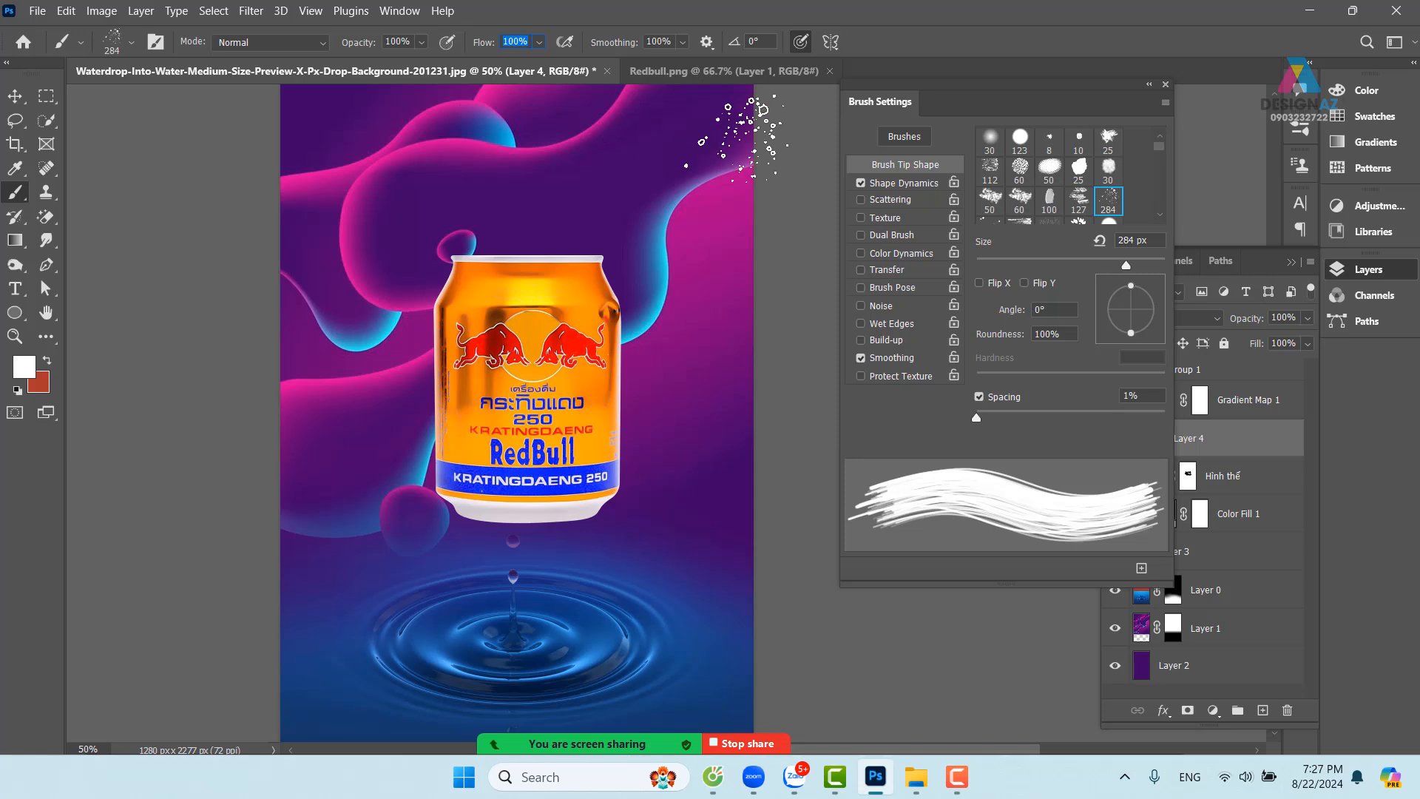
pyautogui.write('1')
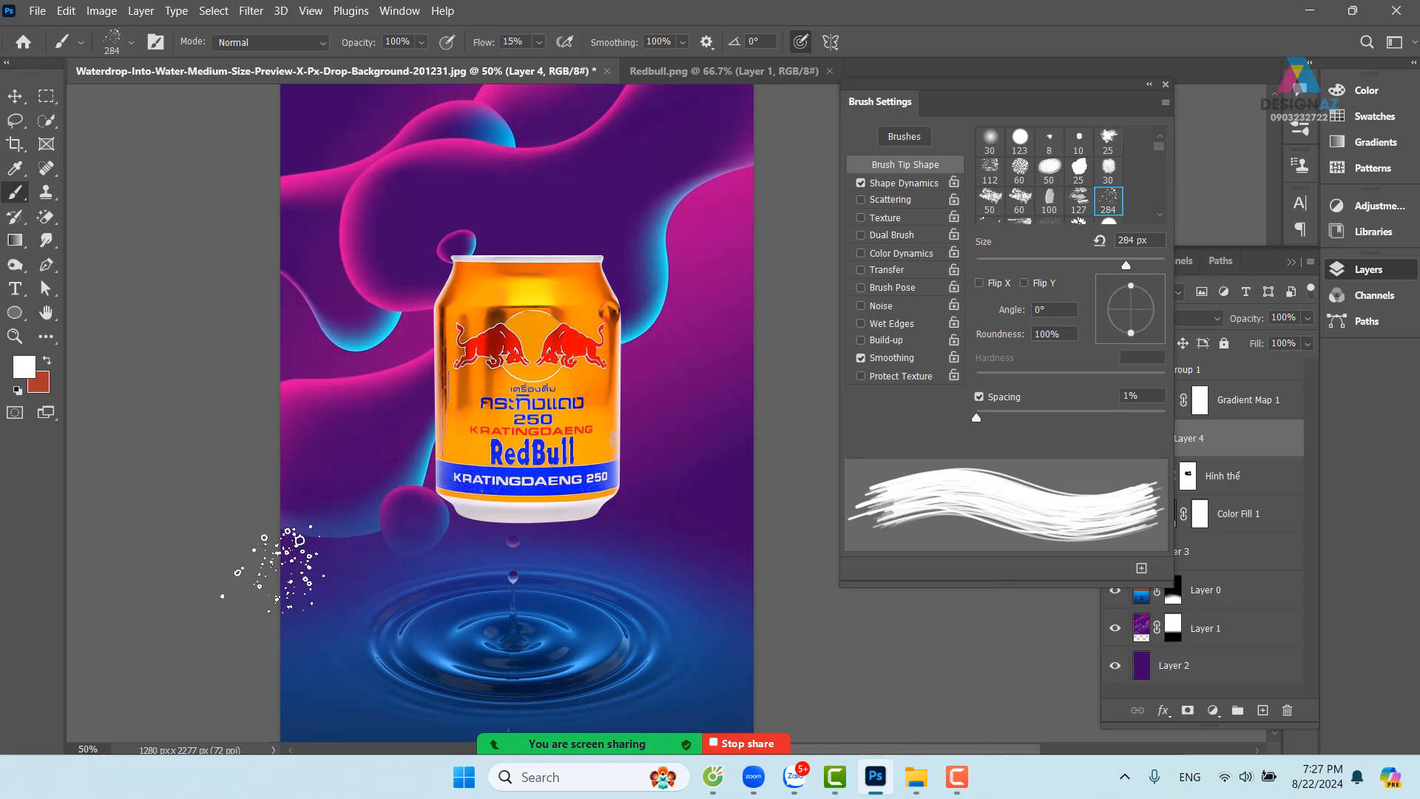
pyautogui.moveTo(285, 571)
pyautogui.mouseDown()
pyautogui.moveTo(372, 495)
pyautogui.moveTo(533, 483)
pyautogui.moveTo(413, 657)
pyautogui.moveTo(591, 611)
pyautogui.moveTo(653, 521)
pyautogui.moveTo(777, 491)
pyautogui.mouseUp()
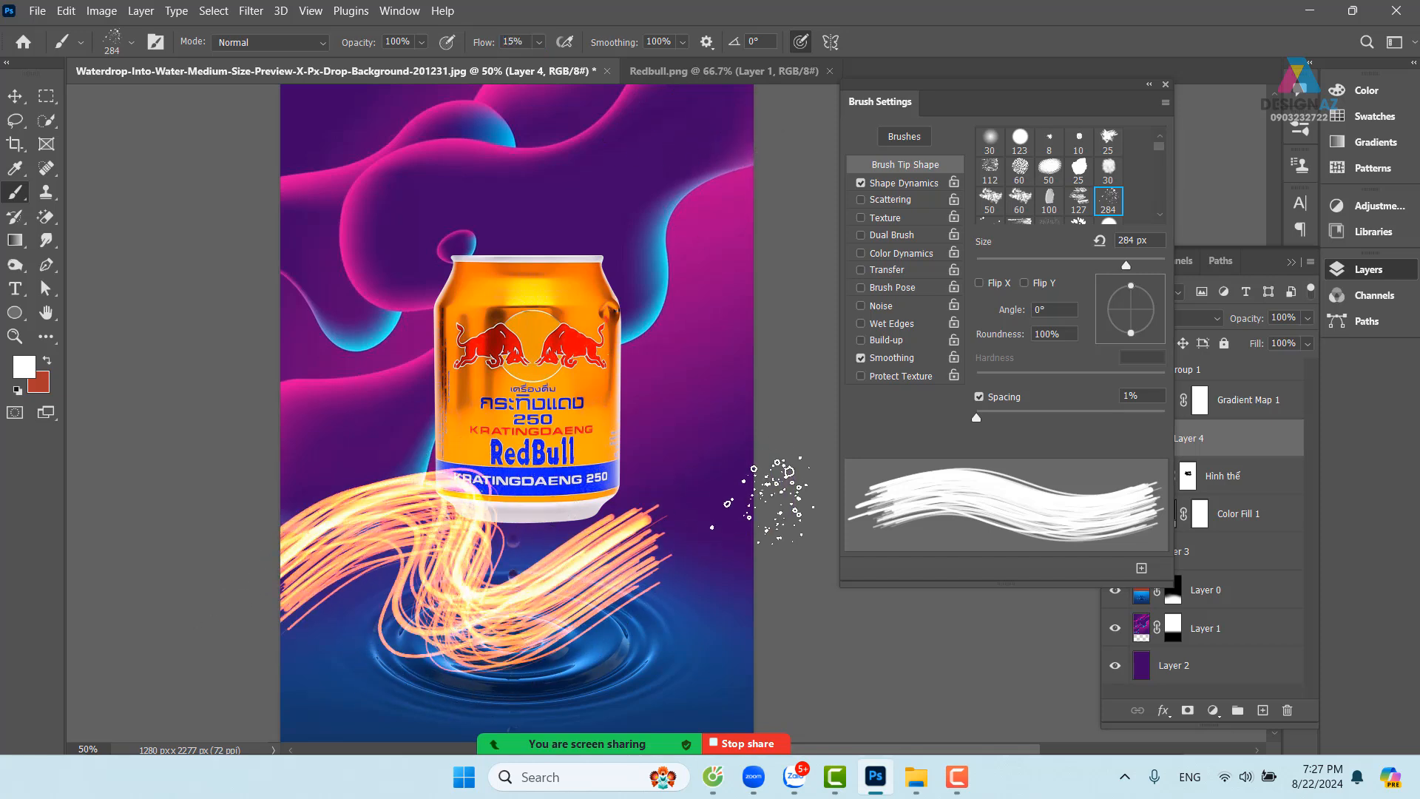
pyautogui.moveTo(649, 588); pyautogui.dragTo(618, 579)
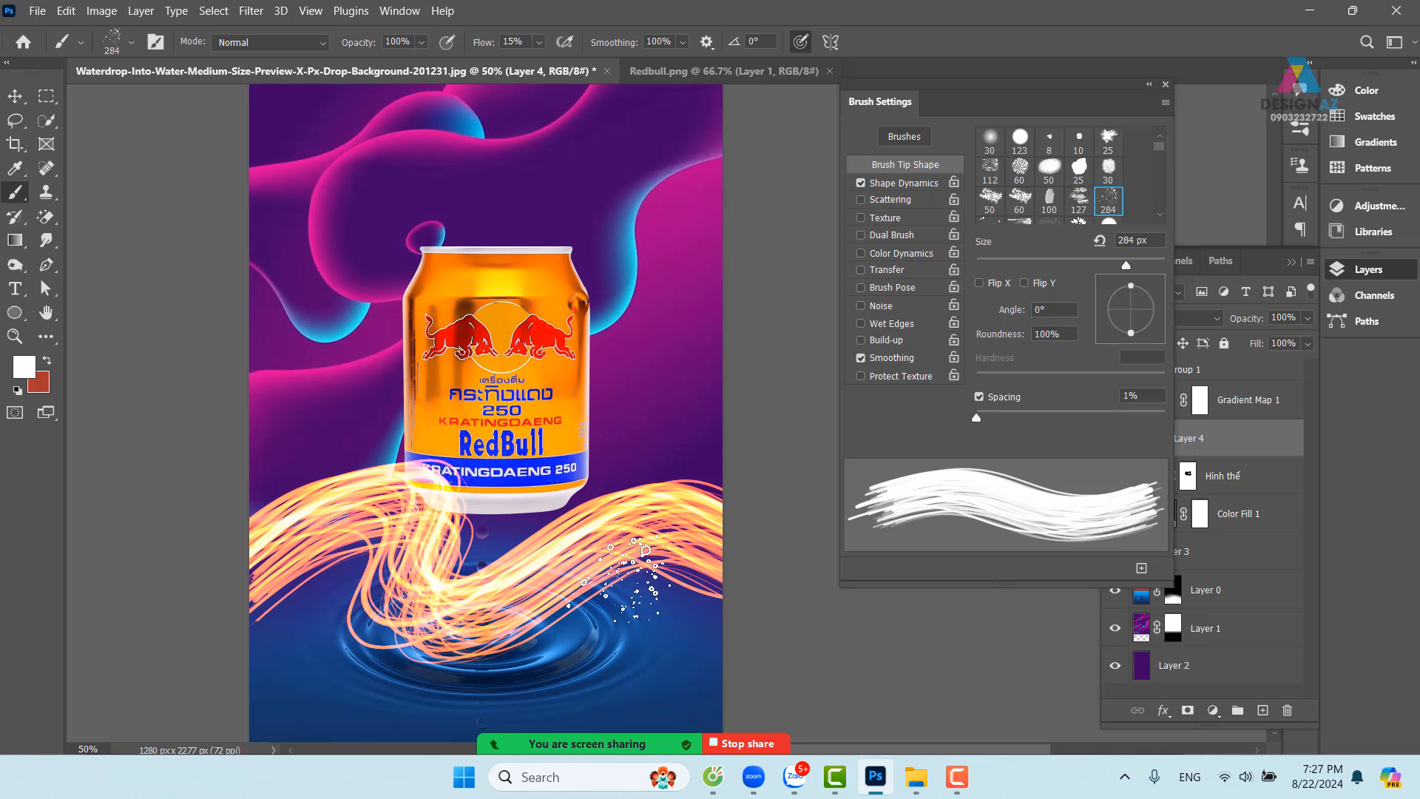
pyautogui.hotkey('ctrl', 'z')
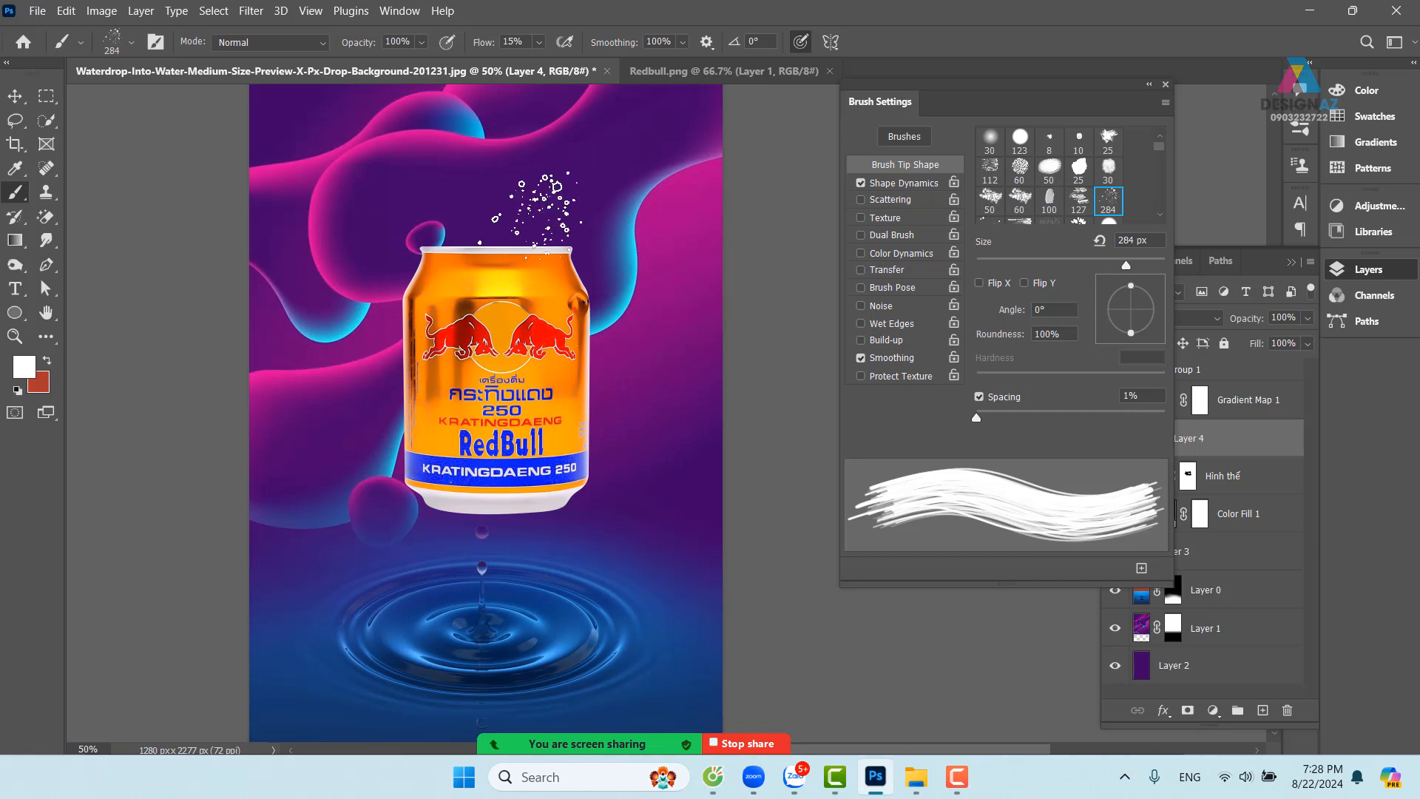
# Choose the Round Fan Stiff Thin Bristles brush and set spacing 1%, bristles 20%, length 95%, stiffness 37% and angle -91°
pyautogui.click(131, 43)
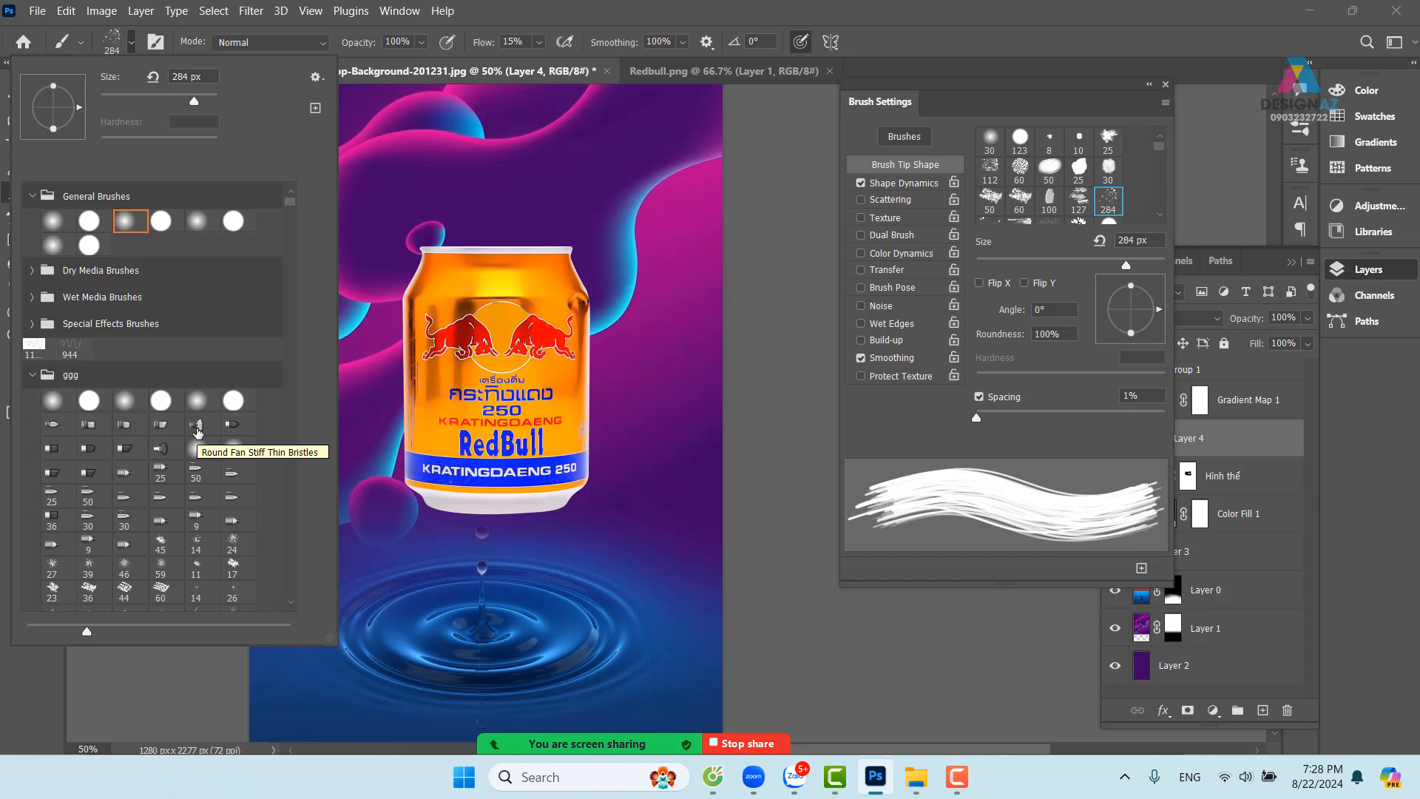
pyautogui.click(198, 433)
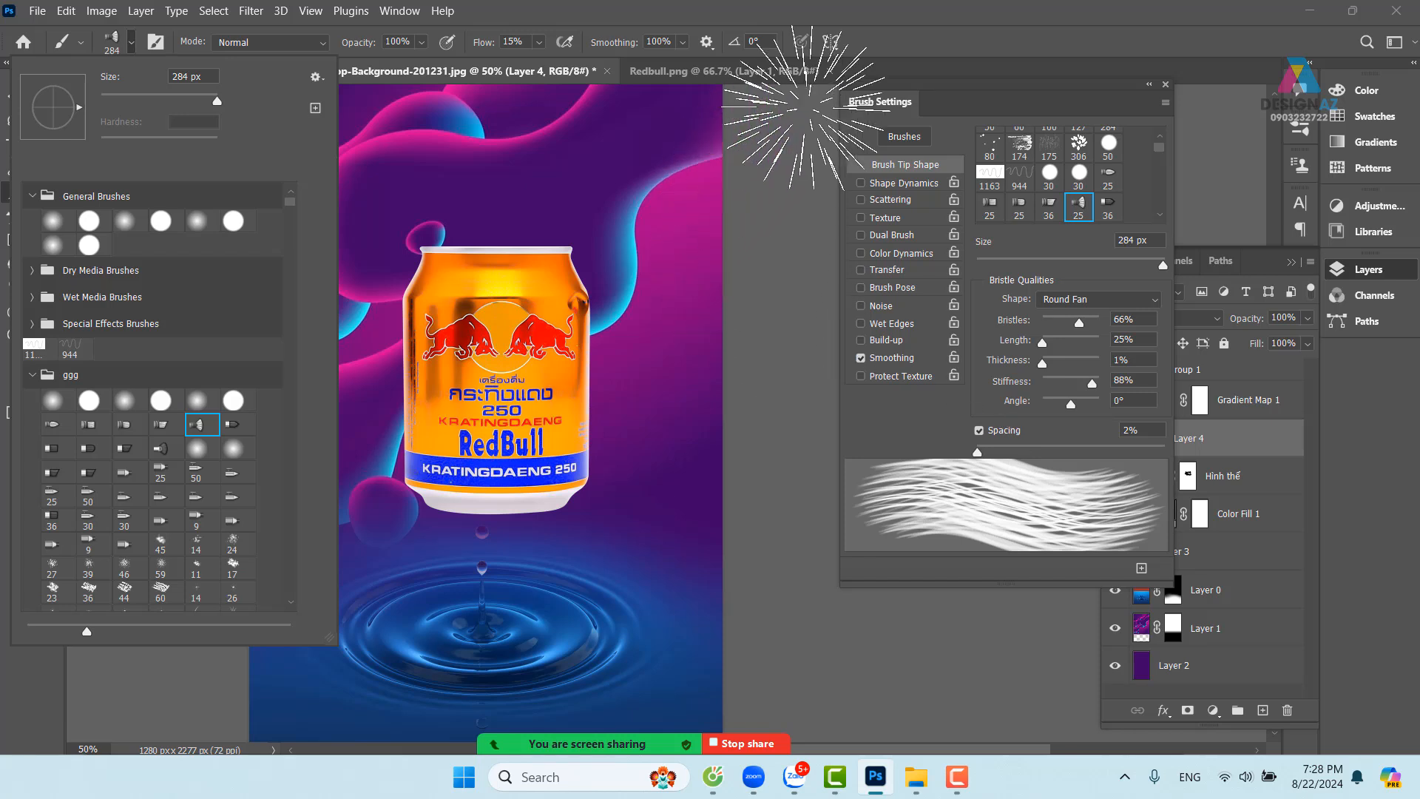
pyautogui.click(934, 43)
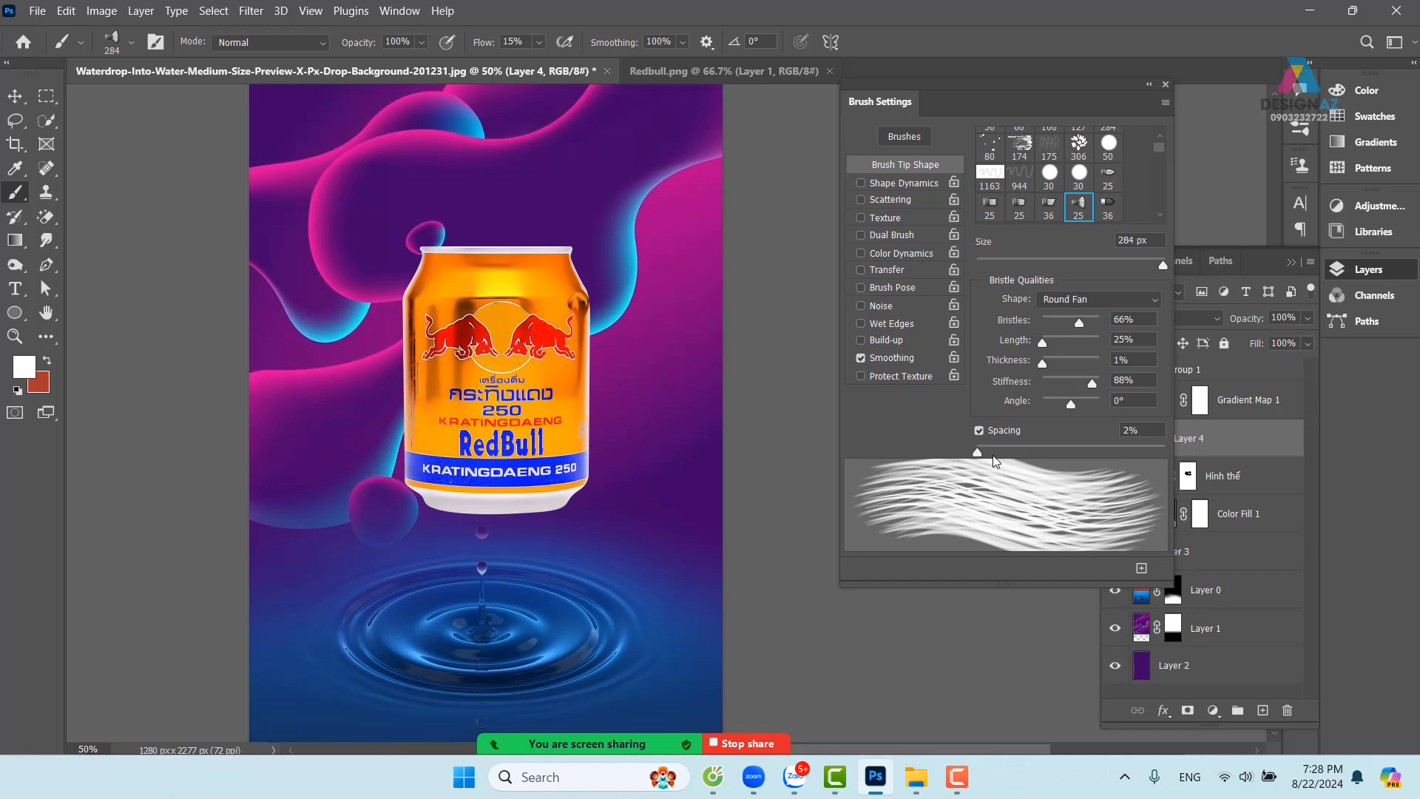
pyautogui.moveTo(978, 452); pyautogui.dragTo(972, 456)
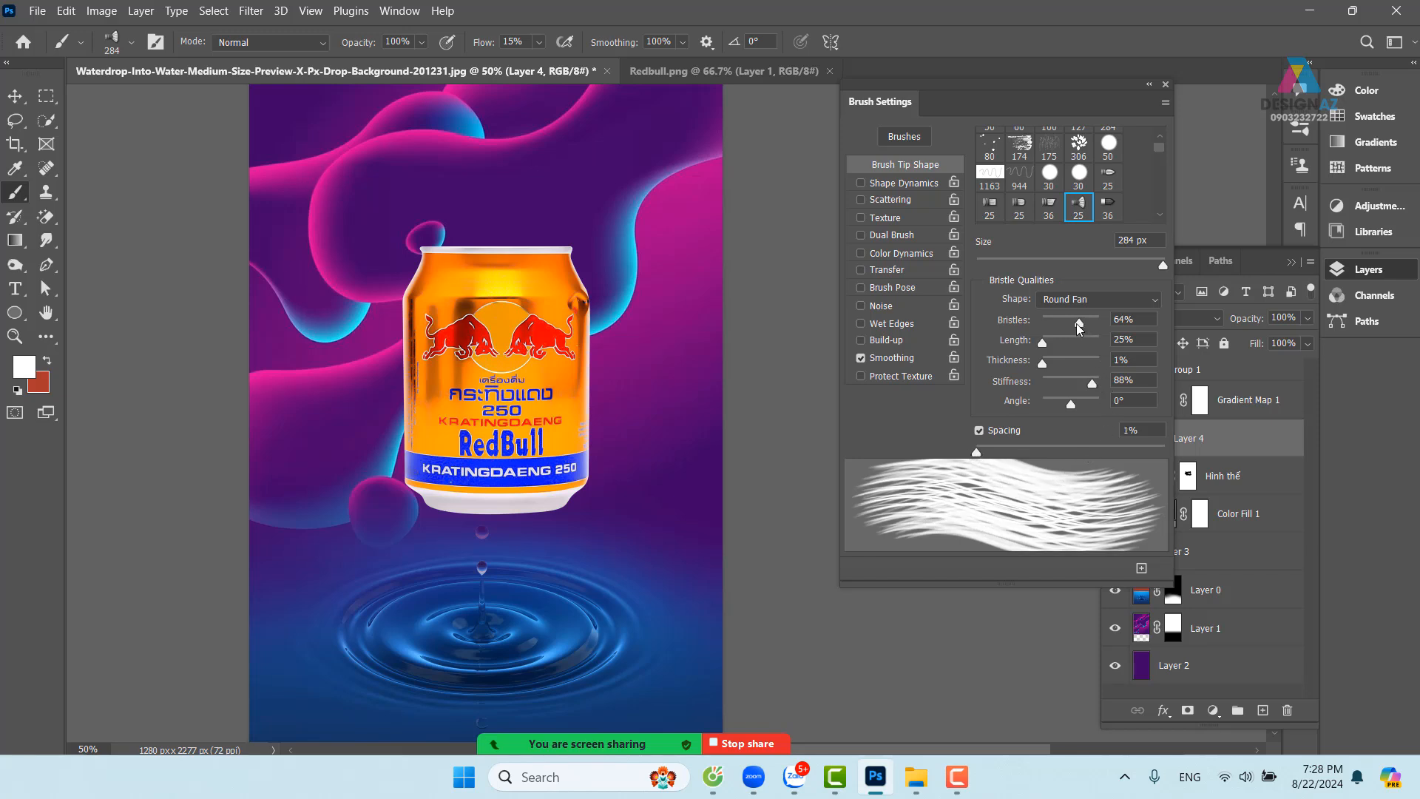
pyautogui.moveTo(1079, 328)
pyautogui.mouseDown()
pyautogui.moveTo(1053, 330)
pyautogui.moveTo(1044, 365)
pyautogui.mouseUp()
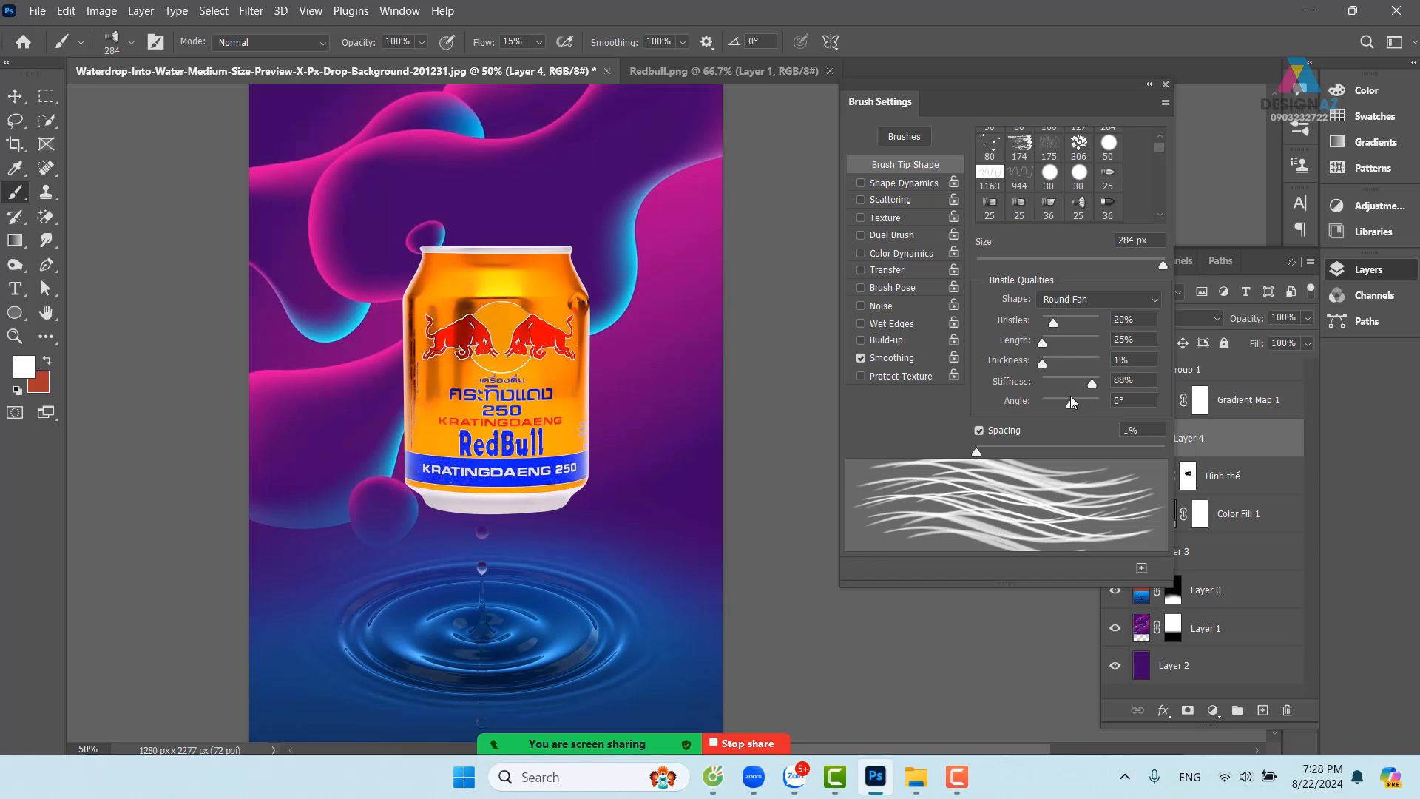
pyautogui.moveTo(1087, 392)
pyautogui.mouseDown()
pyautogui.moveTo(1044, 389)
pyautogui.moveTo(1064, 383)
pyautogui.moveTo(1054, 409)
pyautogui.moveTo(1063, 365)
pyautogui.moveTo(1023, 368)
pyautogui.moveTo(1069, 346)
pyautogui.moveTo(1058, 347)
pyautogui.mouseUp()
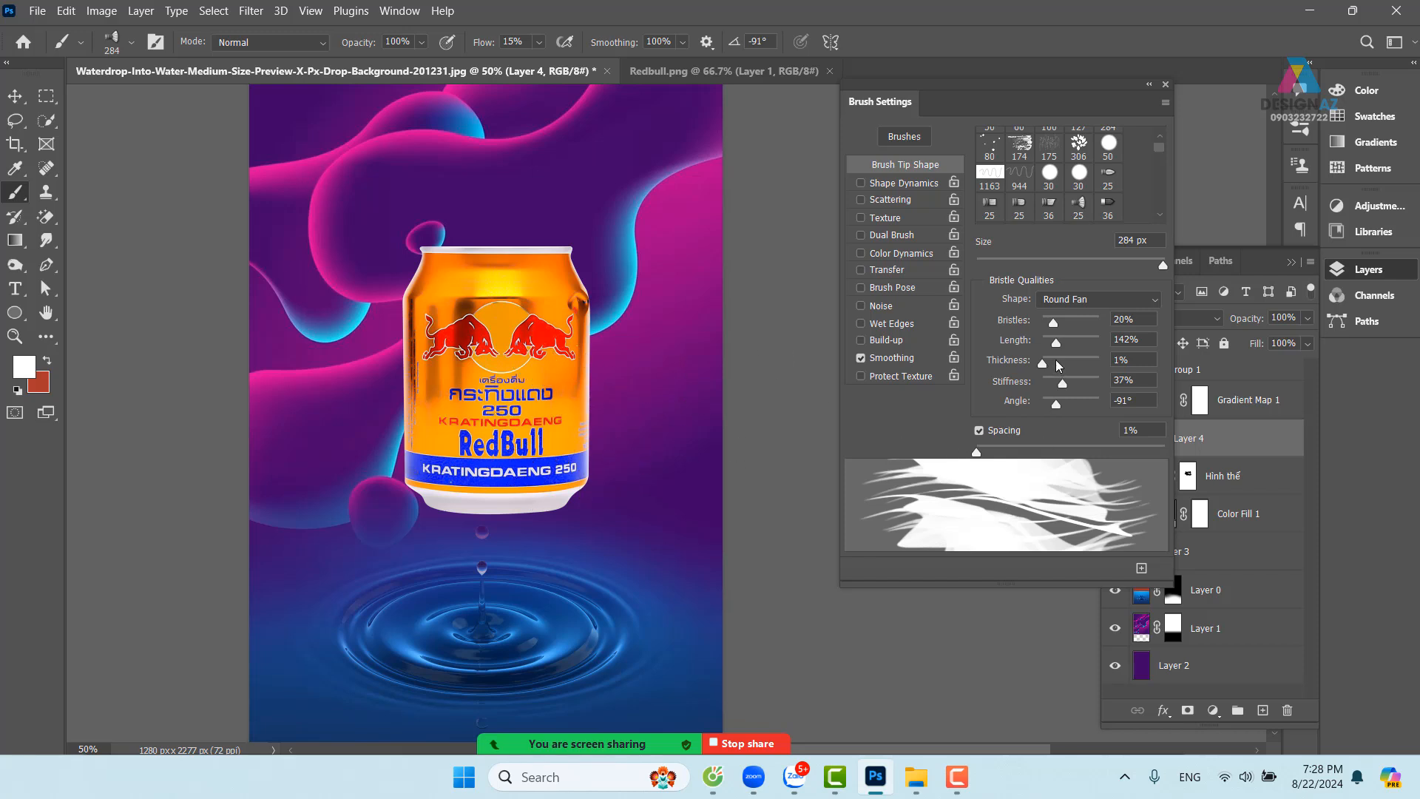
pyautogui.moveTo(1058, 349); pyautogui.dragTo(1051, 351)
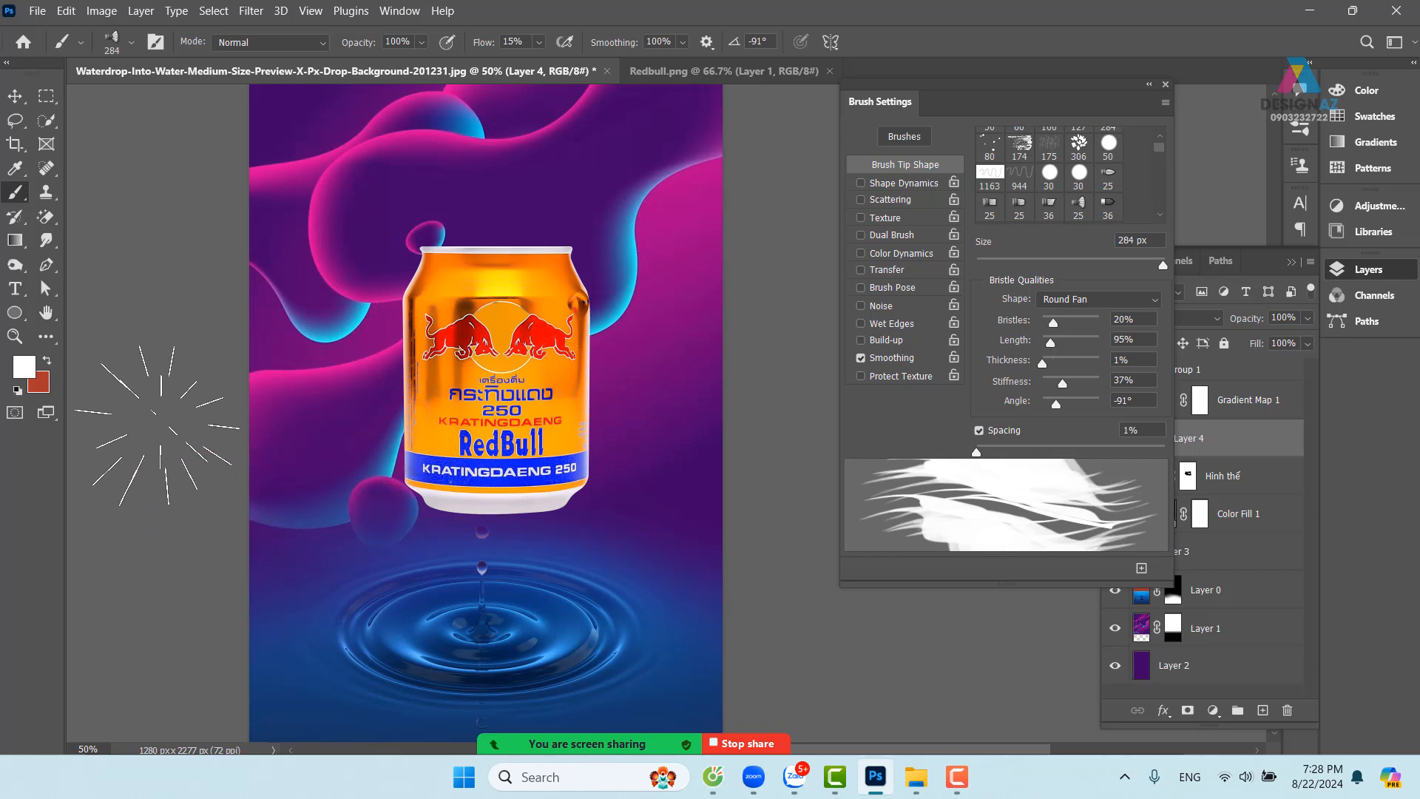
# Set the brush flow to 5% and try broad 284 px bristle strokes around the can's base and ripples, undoing them
pyautogui.click(523, 42)
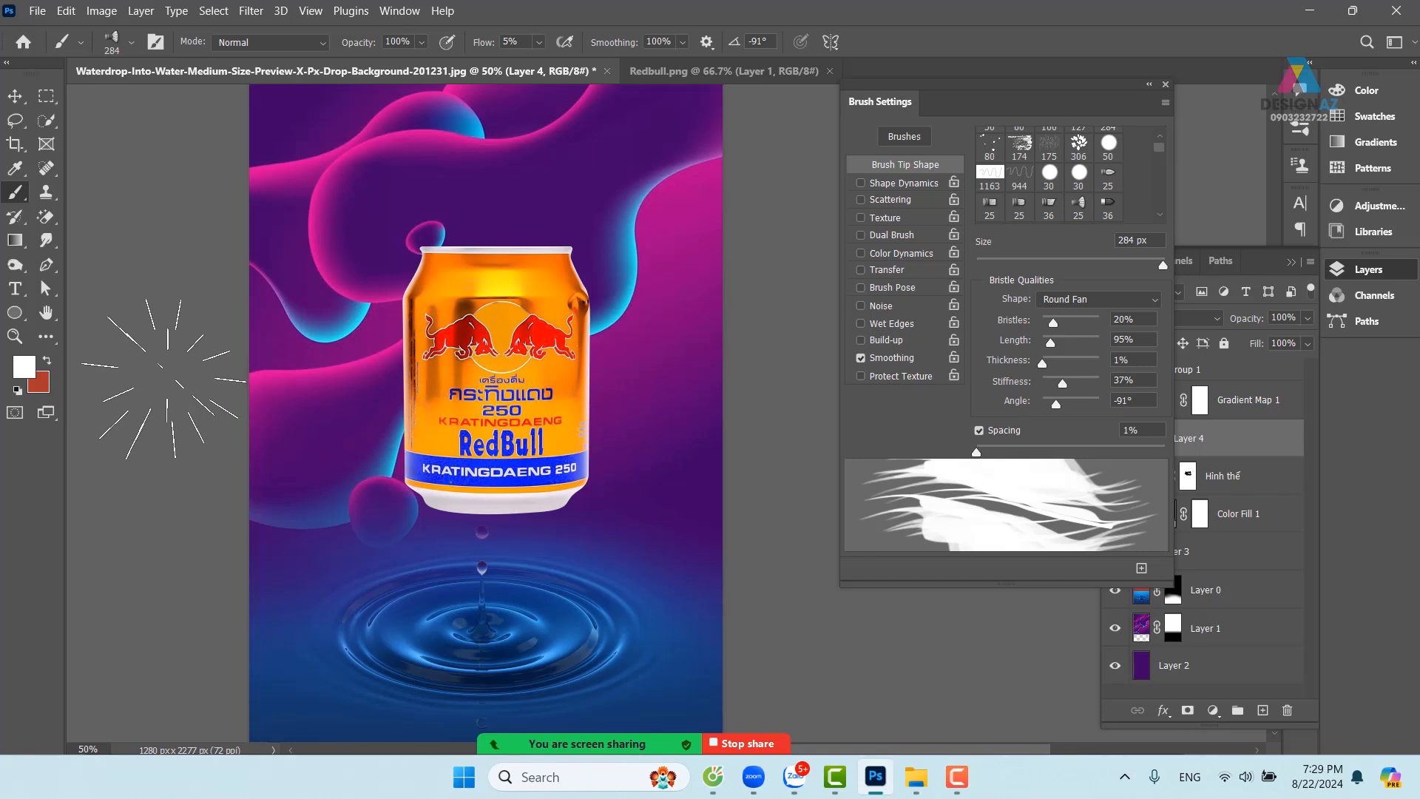
pyautogui.click(1166, 86)
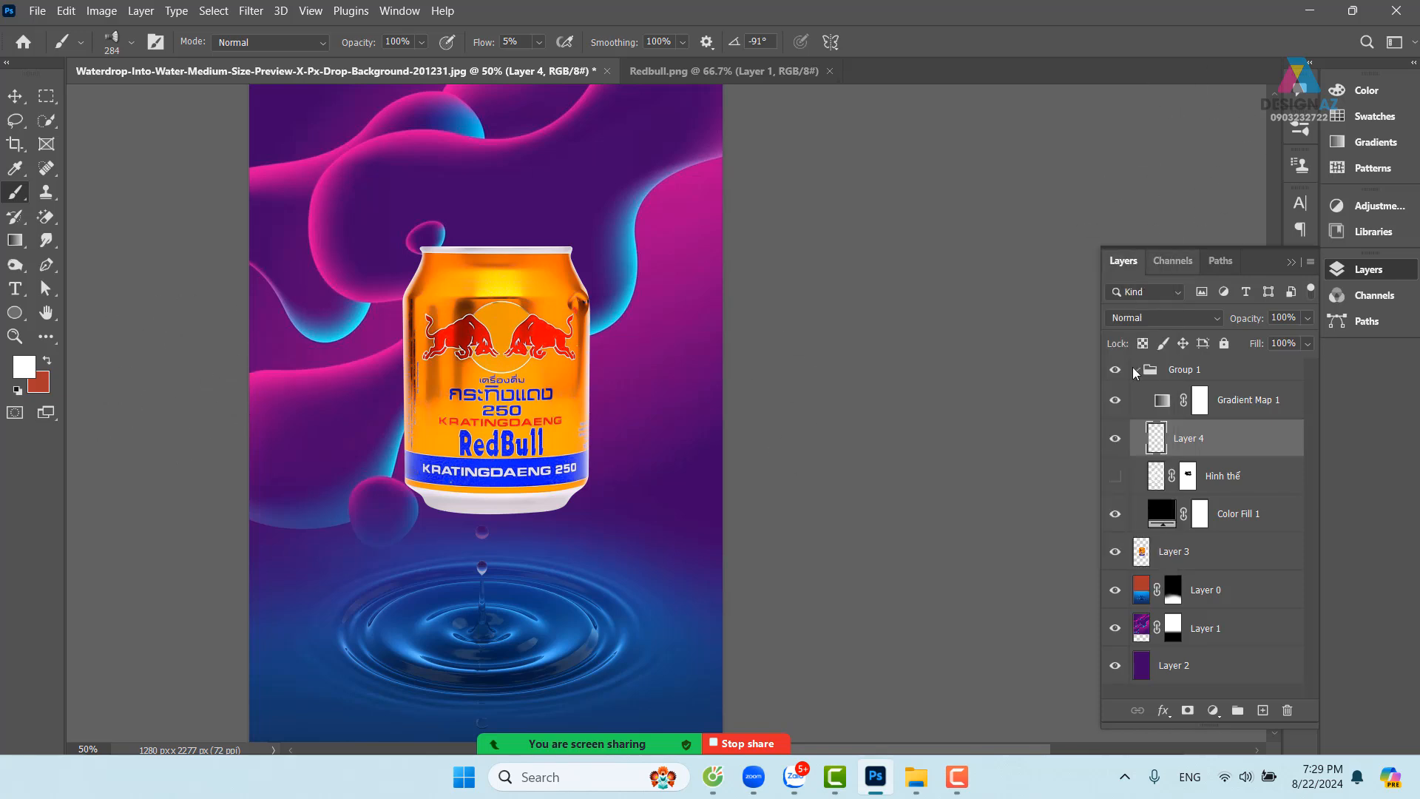
pyautogui.moveTo(569, 562)
pyautogui.mouseDown()
pyautogui.moveTo(643, 384)
pyautogui.moveTo(579, 501)
pyautogui.mouseUp()
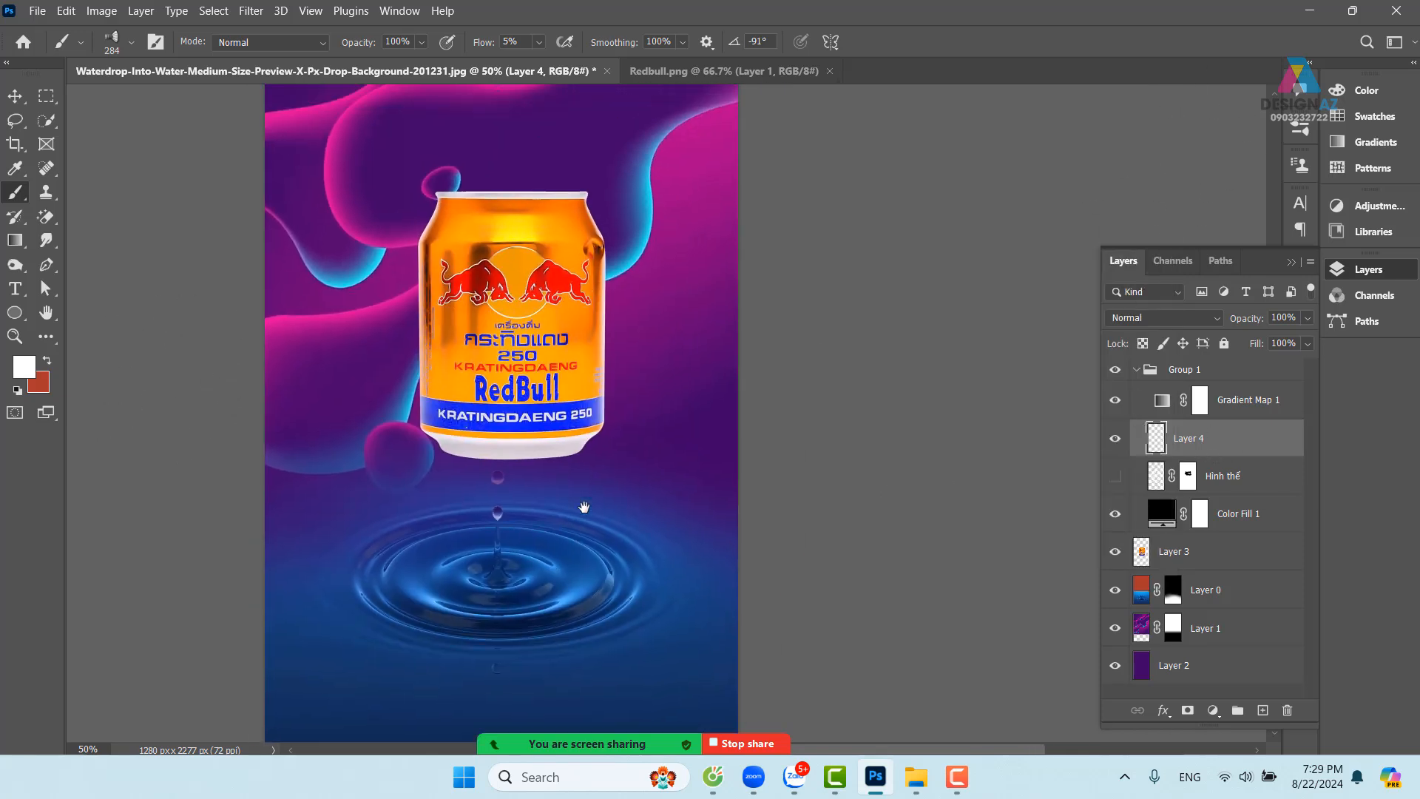
pyautogui.moveTo(346, 416)
pyautogui.mouseDown()
pyautogui.moveTo(452, 432)
pyautogui.moveTo(434, 520)
pyautogui.moveTo(399, 550)
pyautogui.moveTo(386, 590)
pyautogui.moveTo(399, 614)
pyautogui.moveTo(489, 625)
pyautogui.moveTo(645, 532)
pyautogui.moveTo(764, 369)
pyautogui.moveTo(823, 320)
pyautogui.moveTo(964, 284)
pyautogui.moveTo(1011, 290)
pyautogui.moveTo(1082, 334)
pyautogui.moveTo(928, 410)
pyautogui.mouseUp()
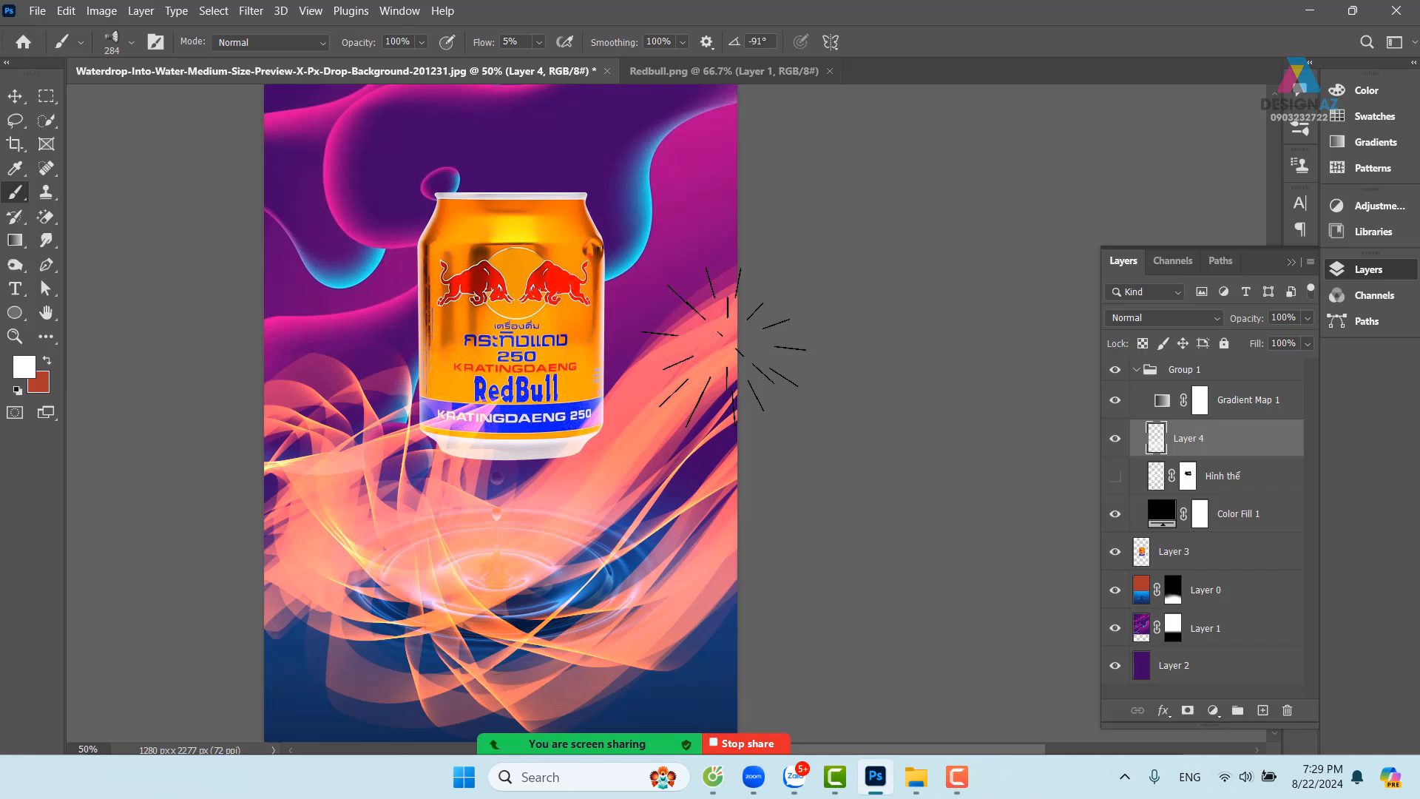
pyautogui.scroll(5, 432, 384)
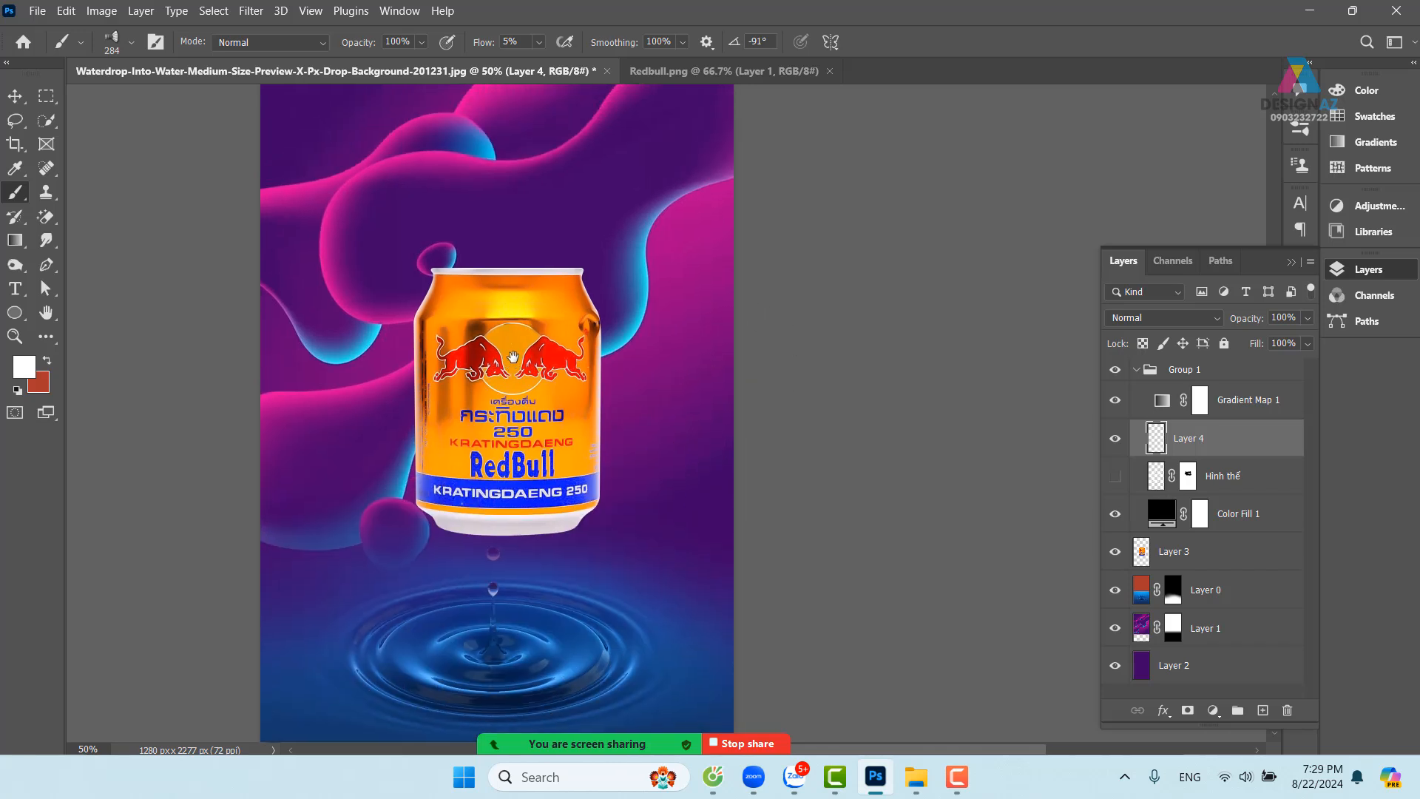
# Try a winding bristle stroke above the can with the brush at 66 px and undo it
pyautogui.moveTo(476, 358); pyautogui.dragTo(422, 357)
pyautogui.moveTo(324, 397)
pyautogui.mouseDown()
pyautogui.moveTo(367, 349)
pyautogui.moveTo(550, 289)
pyautogui.moveTo(601, 314)
pyautogui.moveTo(421, 476)
pyautogui.moveTo(406, 532)
pyautogui.moveTo(498, 545)
pyautogui.moveTo(726, 305)
pyautogui.moveTo(824, 346)
pyautogui.mouseUp()
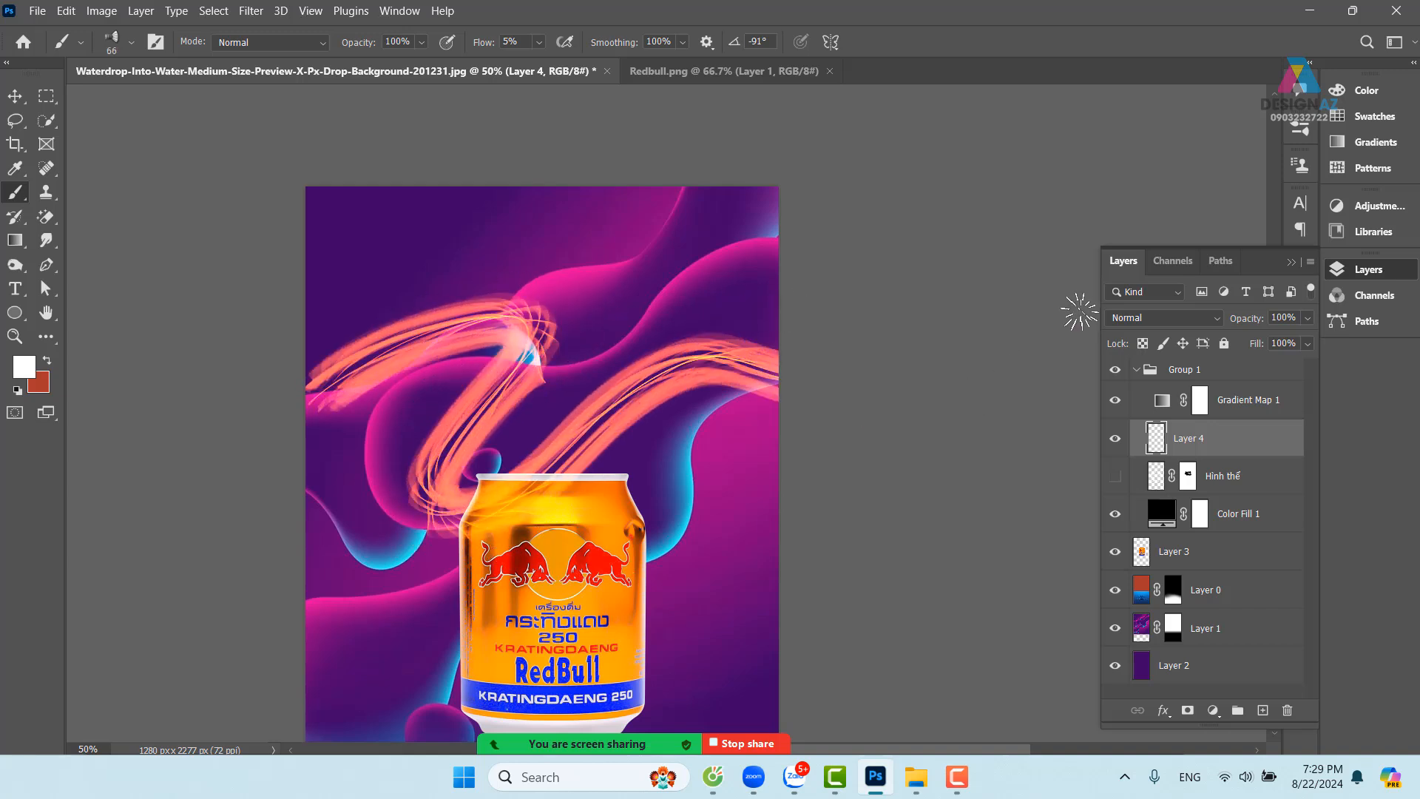
pyautogui.hotkey('ctrl', 'z')
pyautogui.hotkey('ctrl', 'z')
# Set the bristle brush to 15% flow and 265 px, testing strokes above the can and undoing them
pyautogui.click(539, 42)
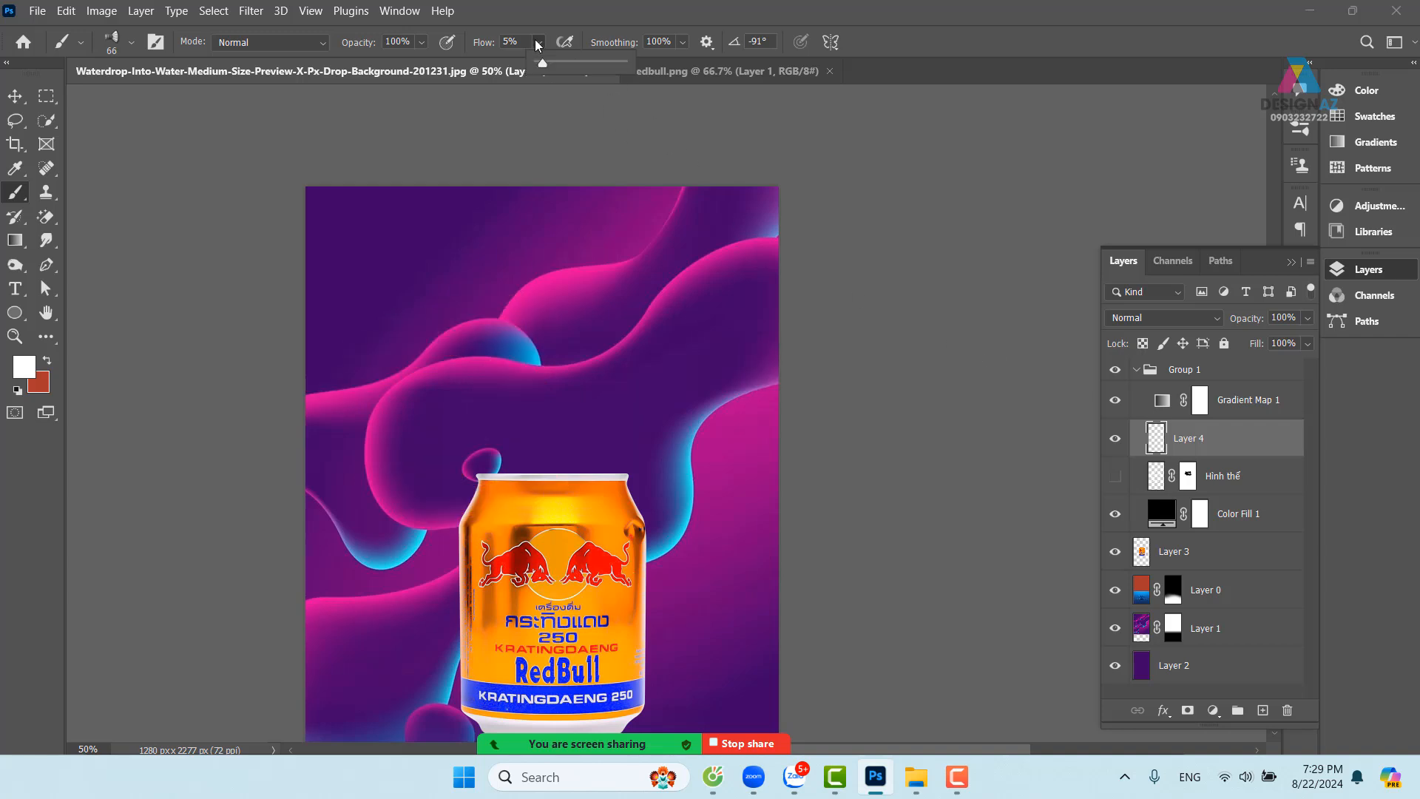
pyautogui.click(519, 37)
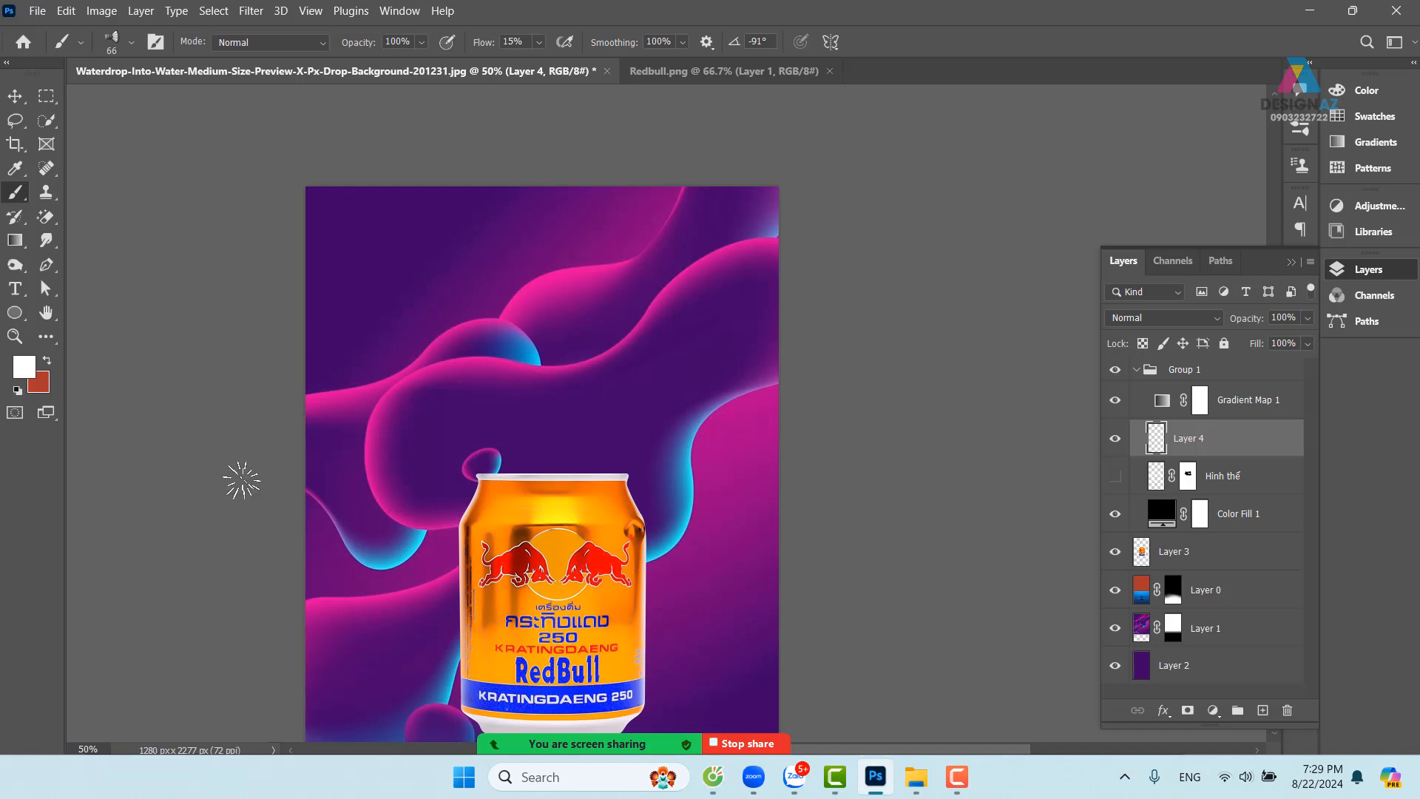
pyautogui.moveTo(403, 371)
pyautogui.mouseDown()
pyautogui.moveTo(458, 399)
pyautogui.moveTo(373, 506)
pyautogui.moveTo(347, 571)
pyautogui.moveTo(428, 610)
pyautogui.moveTo(532, 518)
pyautogui.moveTo(613, 408)
pyautogui.moveTo(682, 377)
pyautogui.moveTo(760, 463)
pyautogui.moveTo(868, 500)
pyautogui.moveTo(973, 356)
pyautogui.mouseUp()
pyautogui.hotkey('ctrl', 'z')
pyautogui.moveTo(281, 447)
pyautogui.mouseDown()
pyautogui.moveTo(306, 349)
pyautogui.moveTo(418, 294)
pyautogui.moveTo(548, 355)
pyautogui.moveTo(693, 381)
pyautogui.moveTo(817, 350)
pyautogui.moveTo(909, 258)
pyautogui.moveTo(1010, 56)
pyautogui.mouseUp()
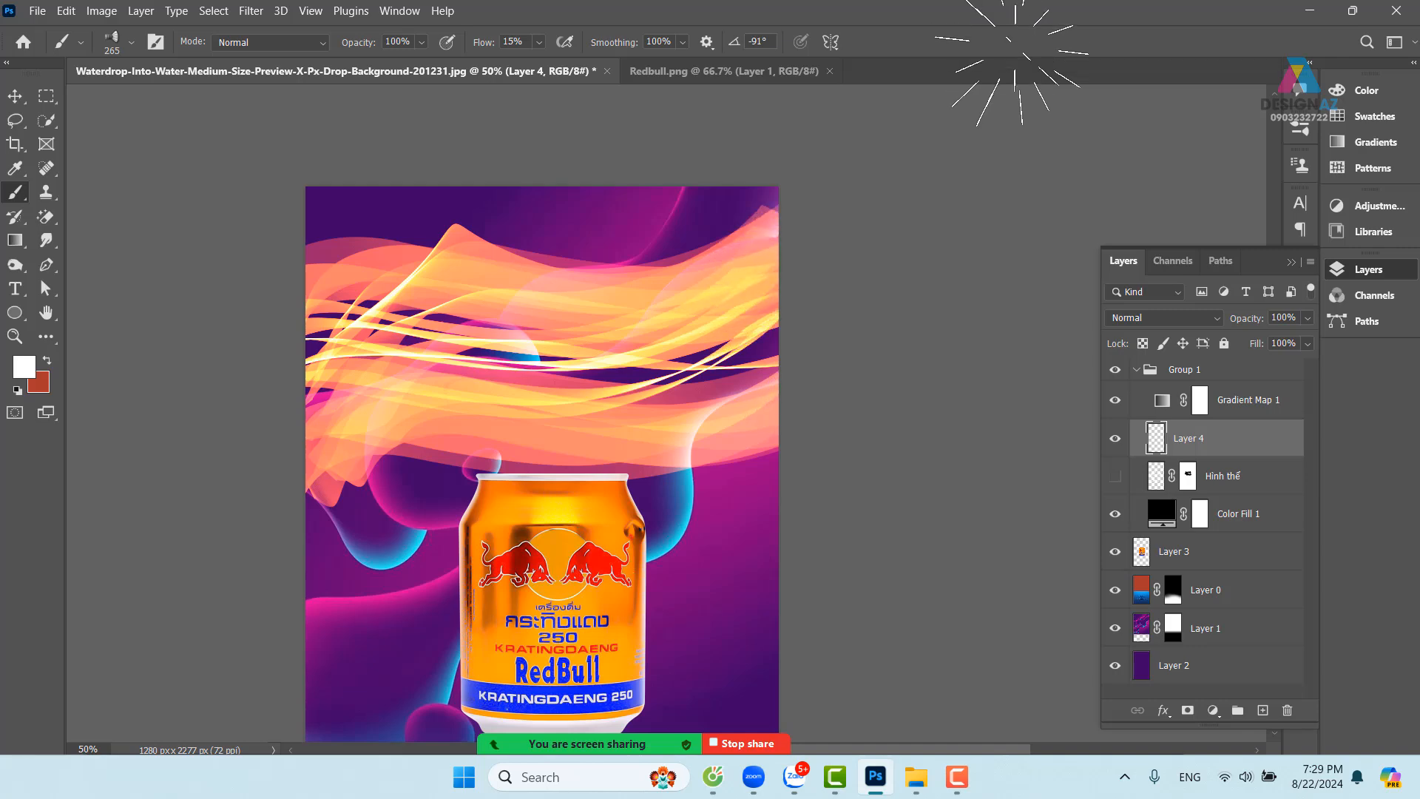
pyautogui.scroll(-3, 884, 307)
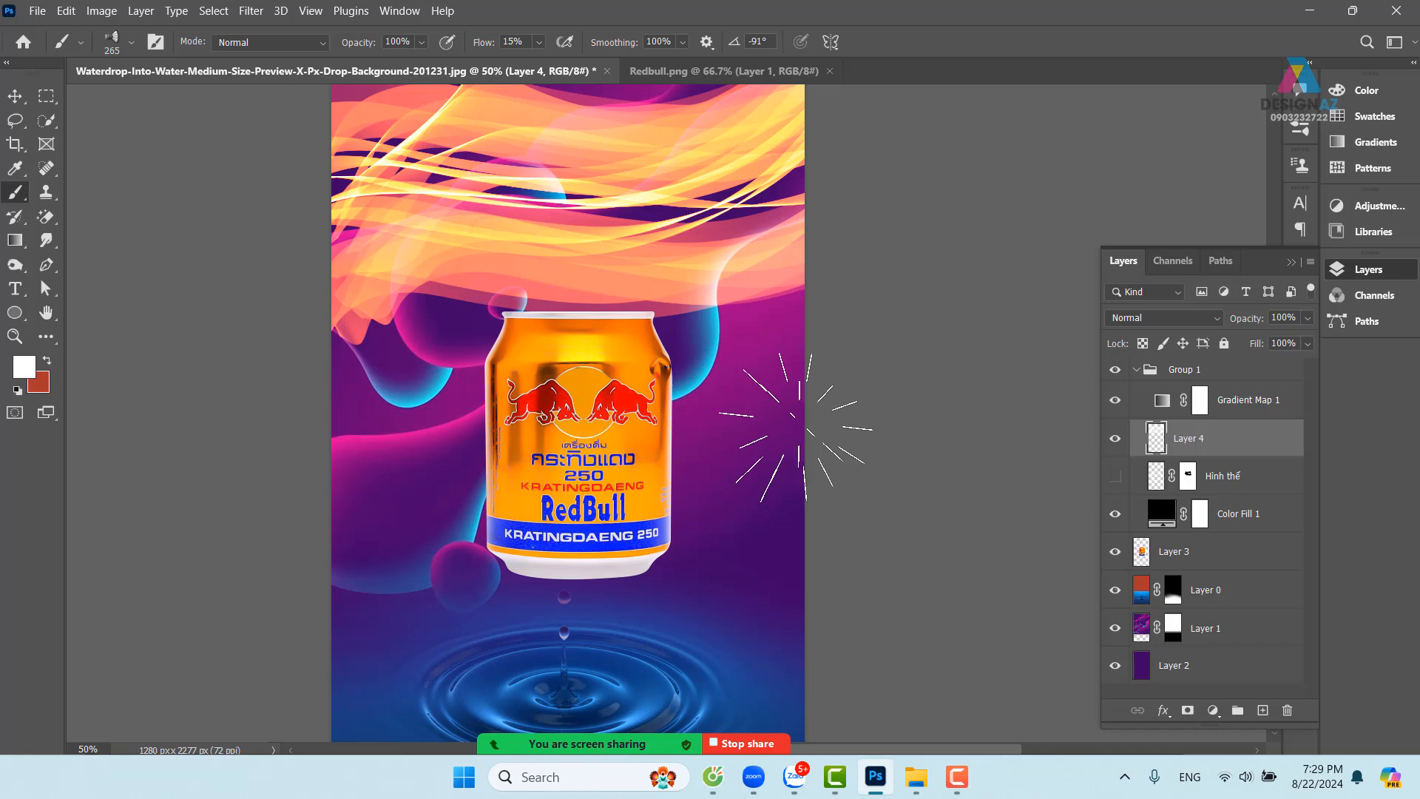
pyautogui.hotkey('ctrl', 'z')
# Try a wavy 265 px bristle stroke across the can's lower half, undo it and reopen the brush settings
pyautogui.moveTo(350, 534)
pyautogui.mouseDown()
pyautogui.moveTo(507, 395)
pyautogui.moveTo(638, 515)
pyautogui.mouseUp()
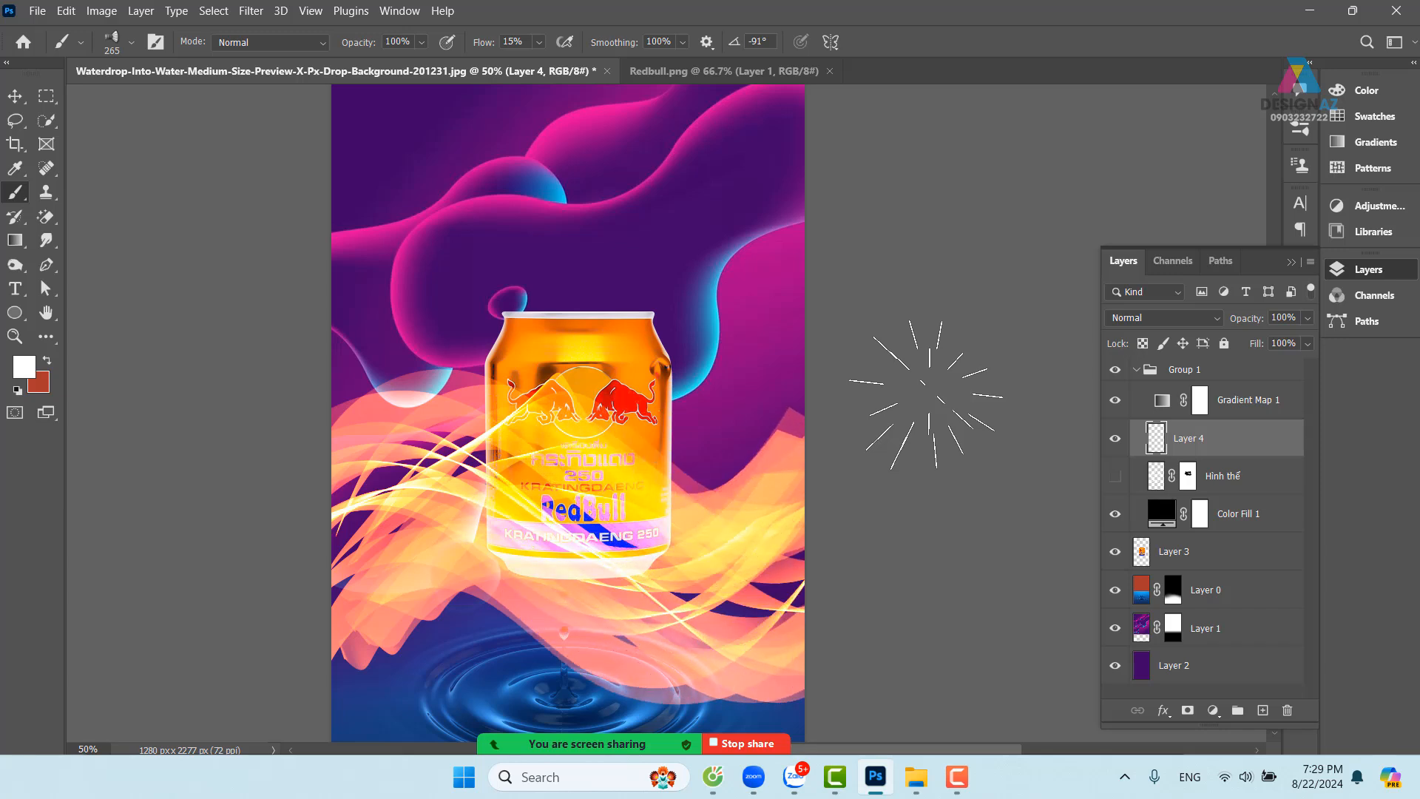
pyautogui.scroll(-5, 750, 481)
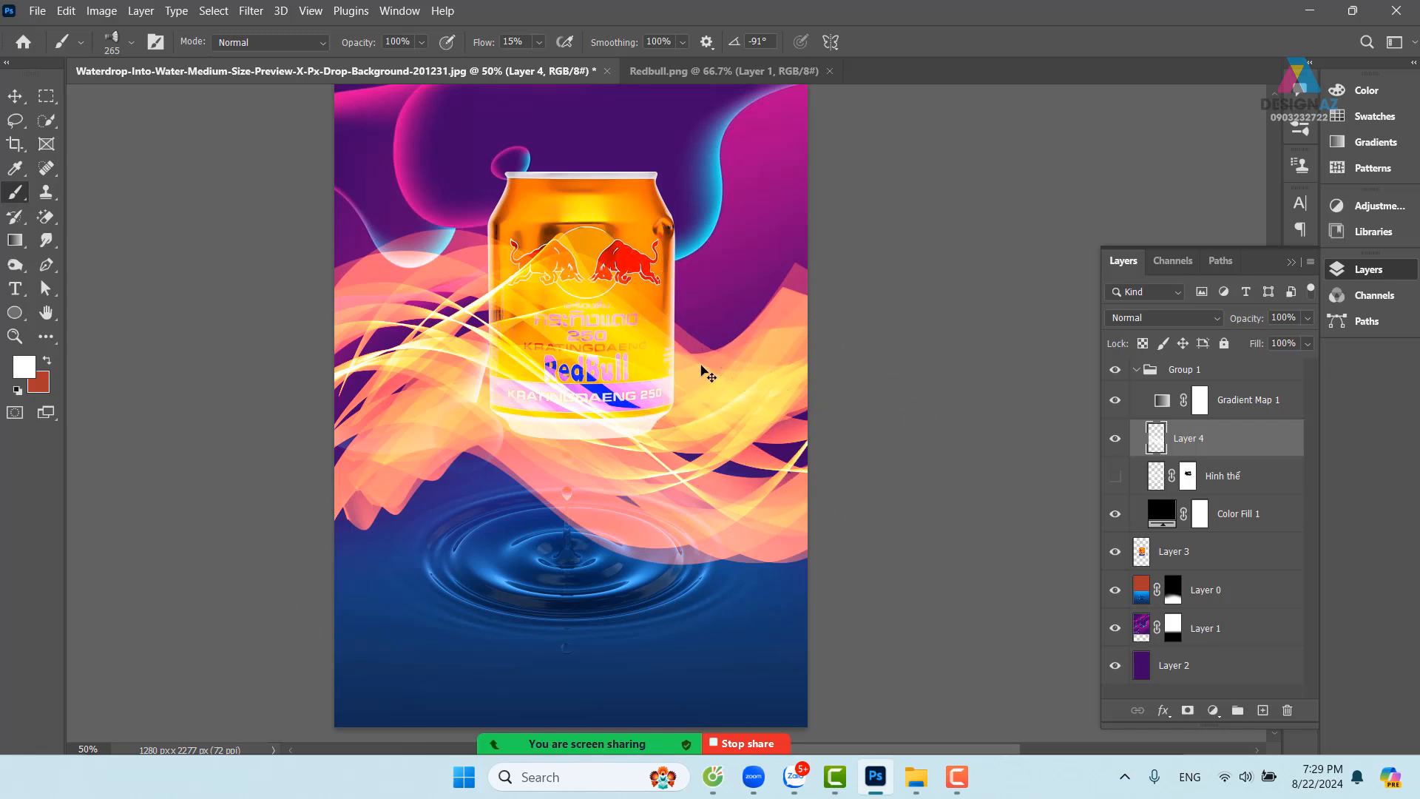
pyautogui.hotkey('ctrl', 'z')
pyautogui.press('F5')
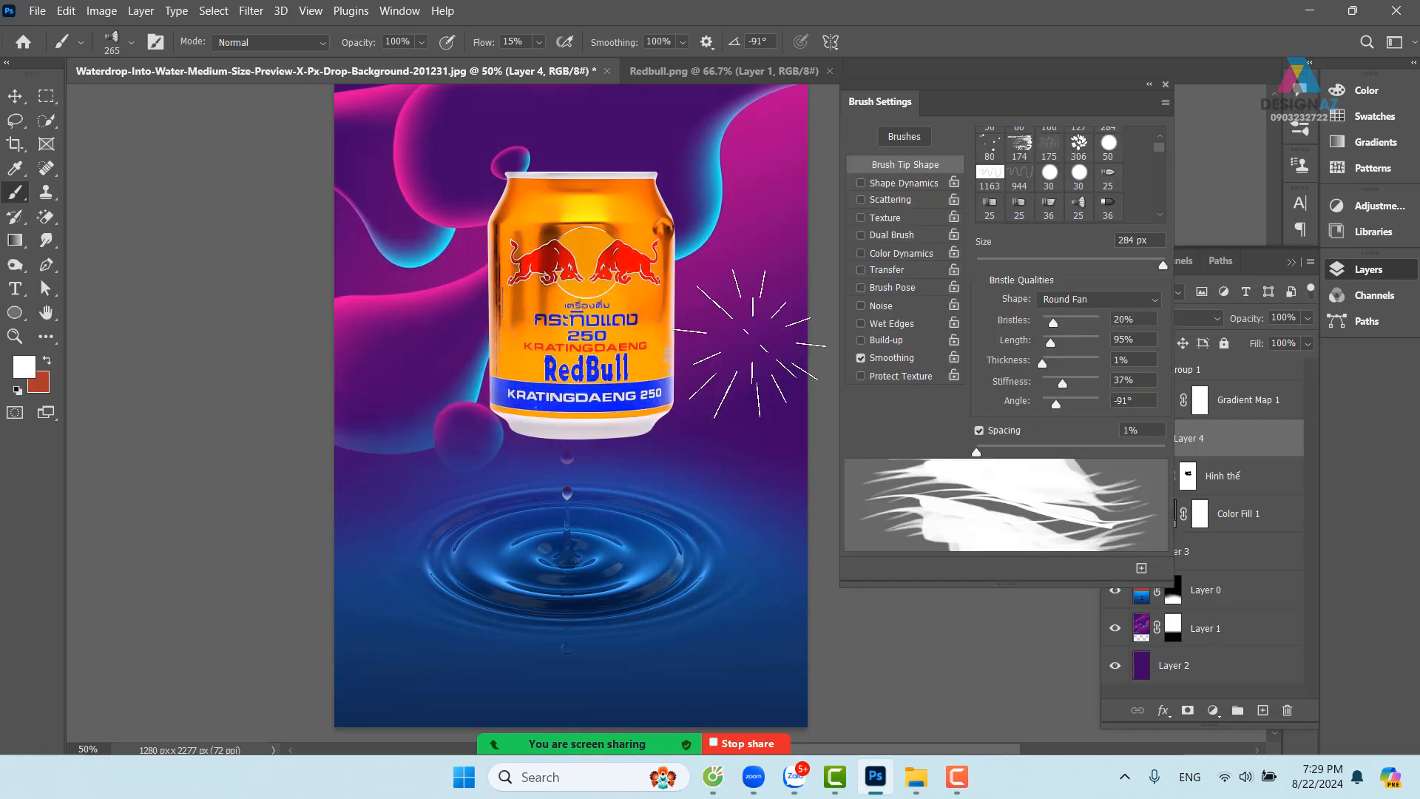
# Set the bristle brush to 6% bristles and 140 px, and paint looping light streaks around the can's base and water ripples
pyautogui.moveTo(1054, 325); pyautogui.dragTo(1047, 326)
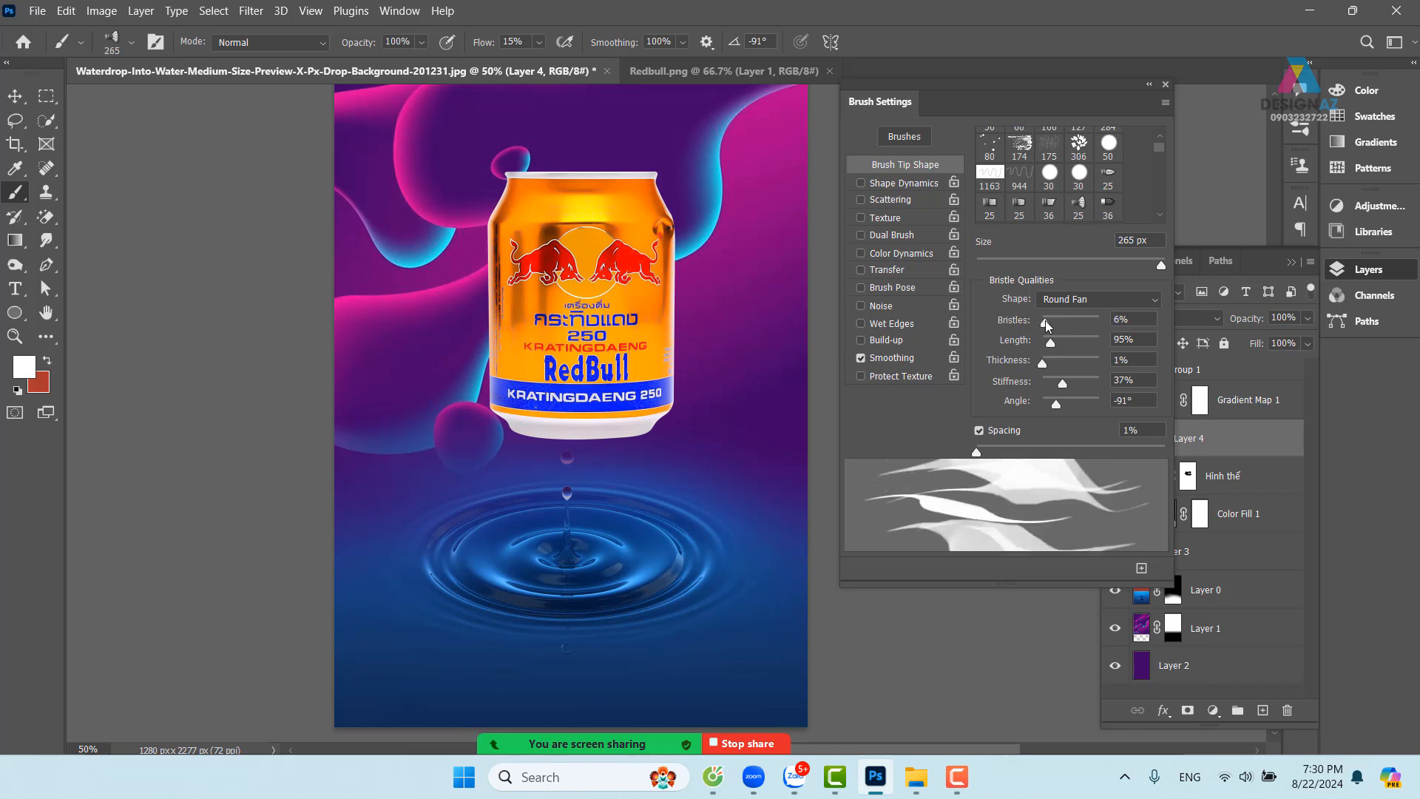
pyautogui.moveTo(323, 563)
pyautogui.mouseDown()
pyautogui.moveTo(438, 467)
pyautogui.moveTo(519, 455)
pyautogui.moveTo(588, 498)
pyautogui.moveTo(569, 629)
pyautogui.moveTo(625, 654)
pyautogui.moveTo(758, 561)
pyautogui.moveTo(930, 330)
pyautogui.moveTo(1069, 280)
pyautogui.moveTo(1257, 318)
pyautogui.moveTo(1368, 377)
pyautogui.mouseUp()
pyautogui.hotkey('ctrl', 'z')
pyautogui.moveTo(574, 412); pyautogui.dragTo(532, 412)
pyautogui.moveTo(433, 436)
pyautogui.mouseDown()
pyautogui.moveTo(554, 399)
pyautogui.moveTo(563, 472)
pyautogui.moveTo(468, 584)
pyautogui.moveTo(470, 638)
pyautogui.moveTo(586, 618)
pyautogui.moveTo(701, 458)
pyautogui.moveTo(758, 338)
pyautogui.moveTo(901, 329)
pyautogui.moveTo(1004, 369)
pyautogui.moveTo(1191, 337)
pyautogui.mouseUp()
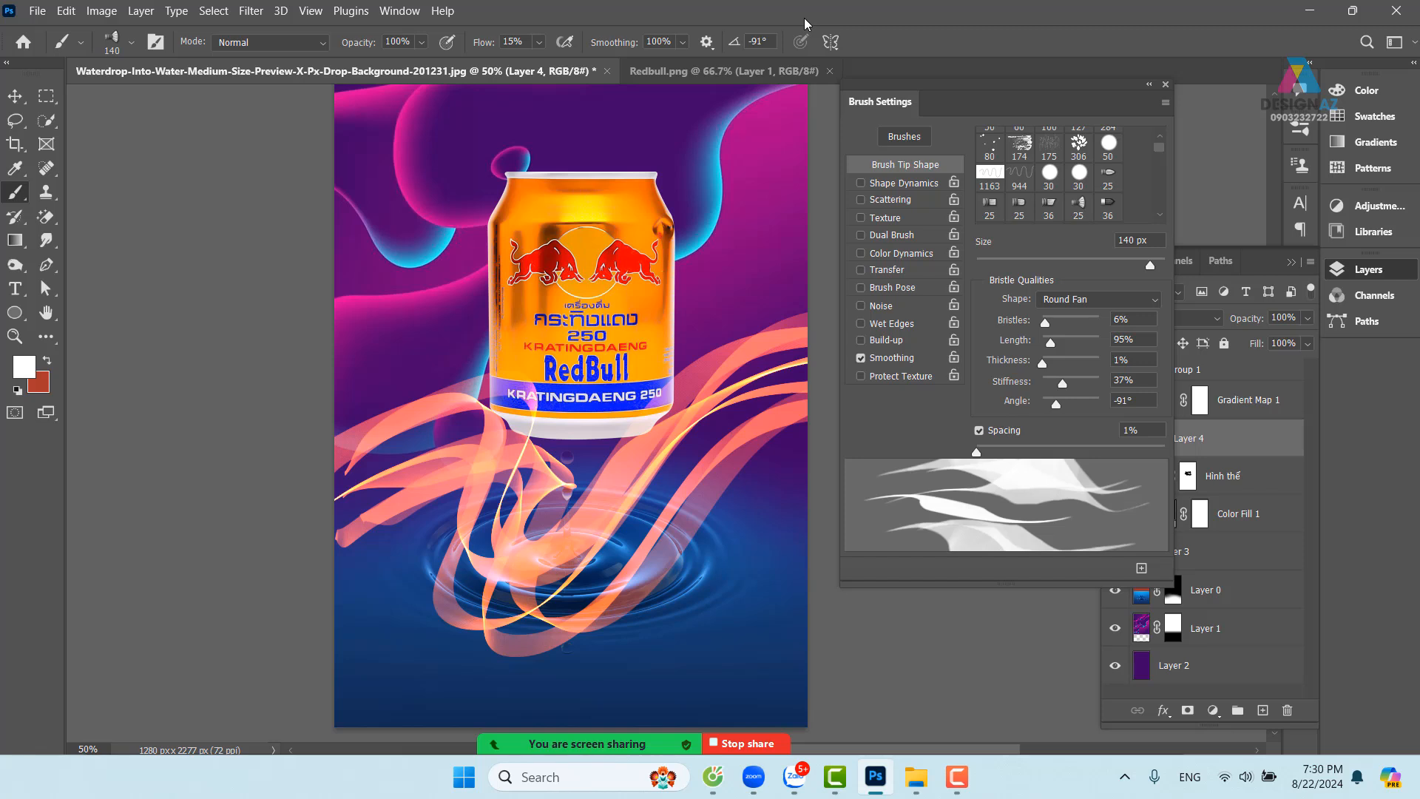
# Try the 80 px dotted brush tip with 1% spacing and review its Shape Dynamics settings
pyautogui.click(989, 145)
pyautogui.moveTo(992, 418); pyautogui.dragTo(964, 414)
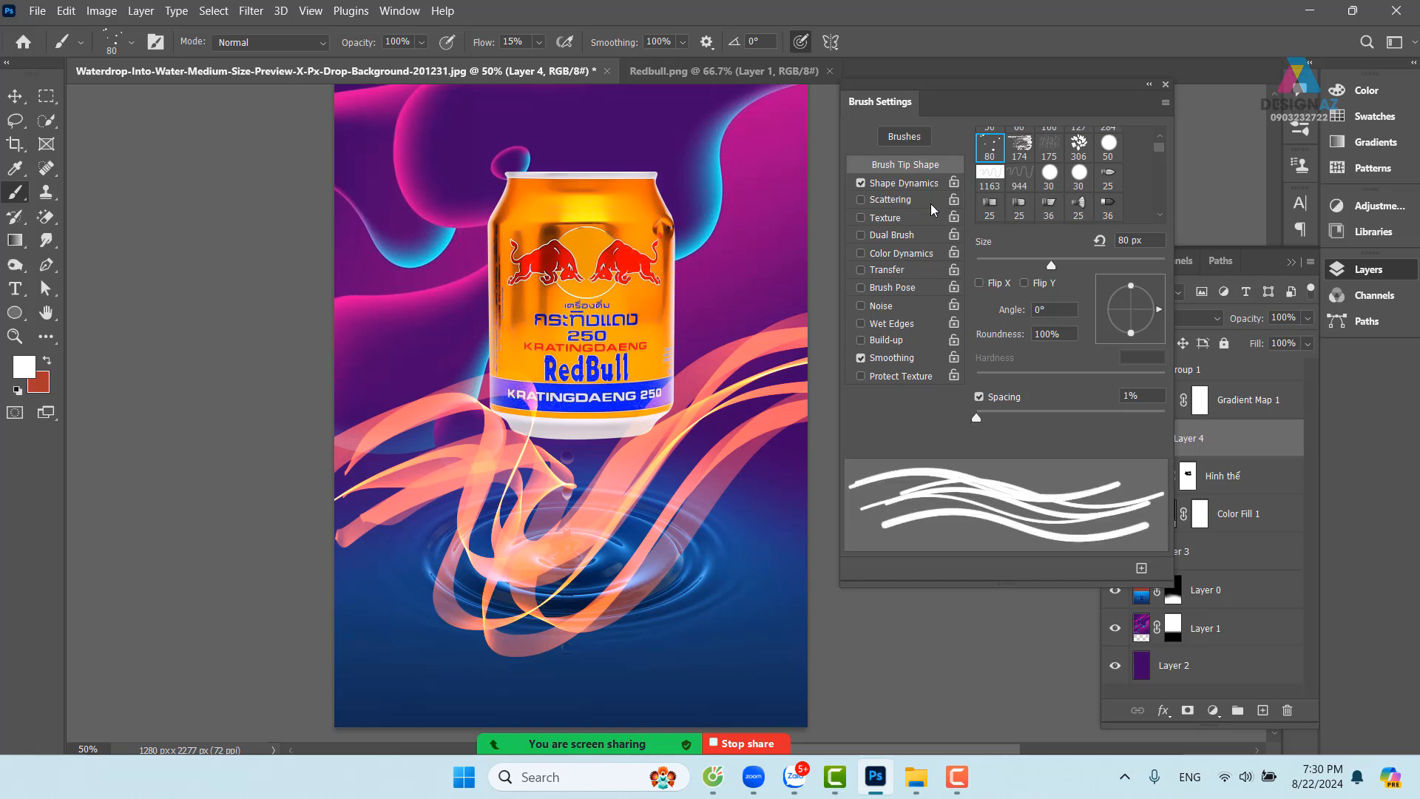
pyautogui.click(903, 183)
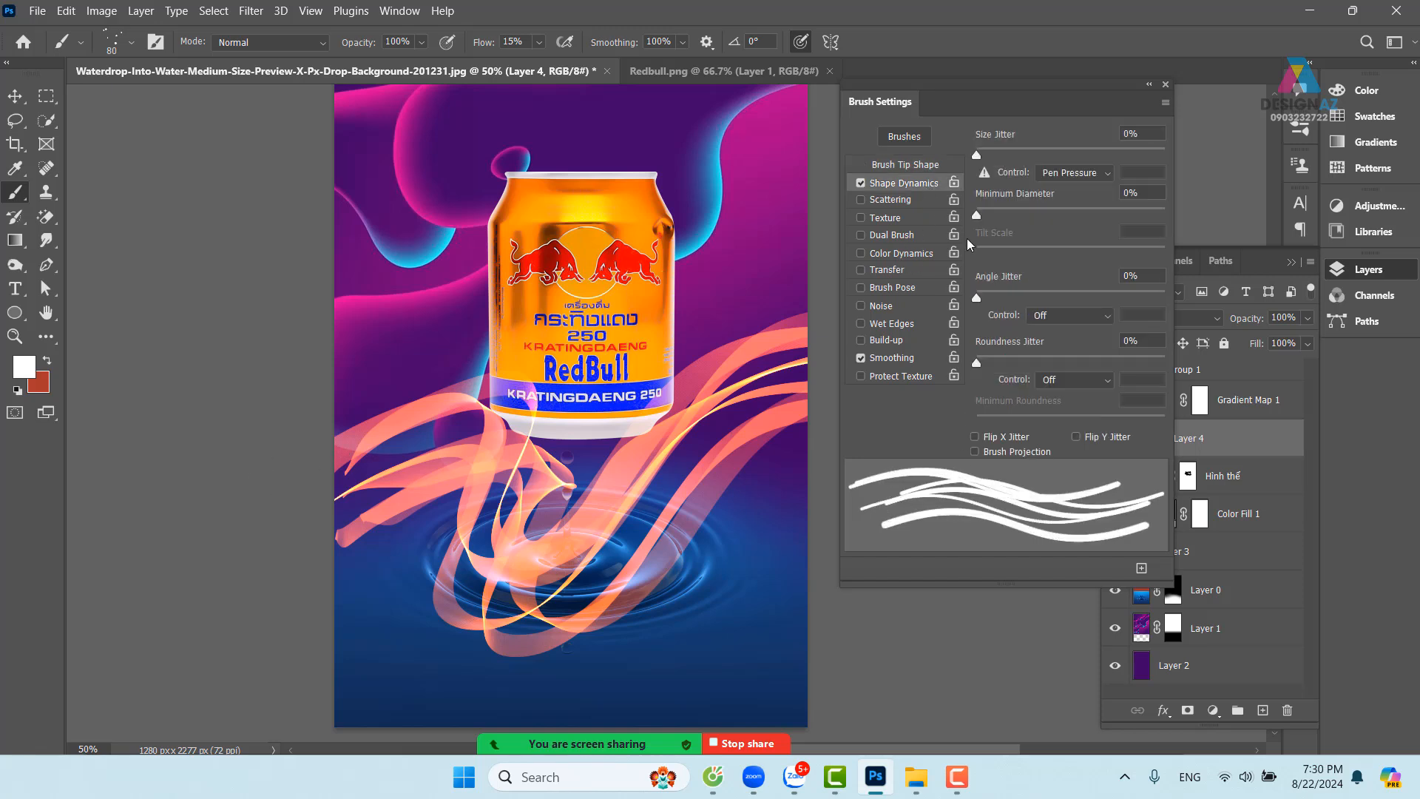
# Choose the 284 px spatter brush tip and set its spacing to 1%
pyautogui.click(929, 164)
pyautogui.scroll(1, 1136, 180)
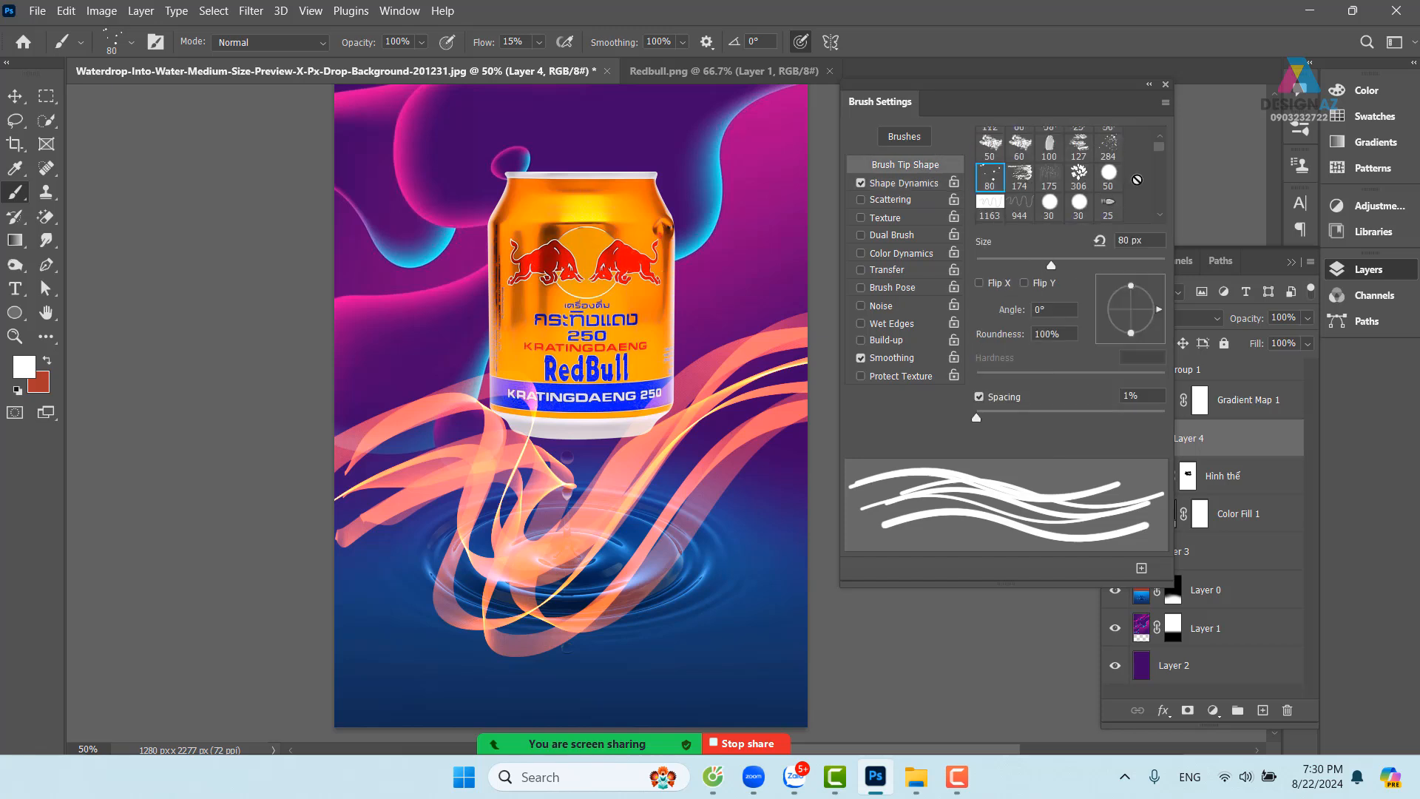
pyautogui.click(1109, 152)
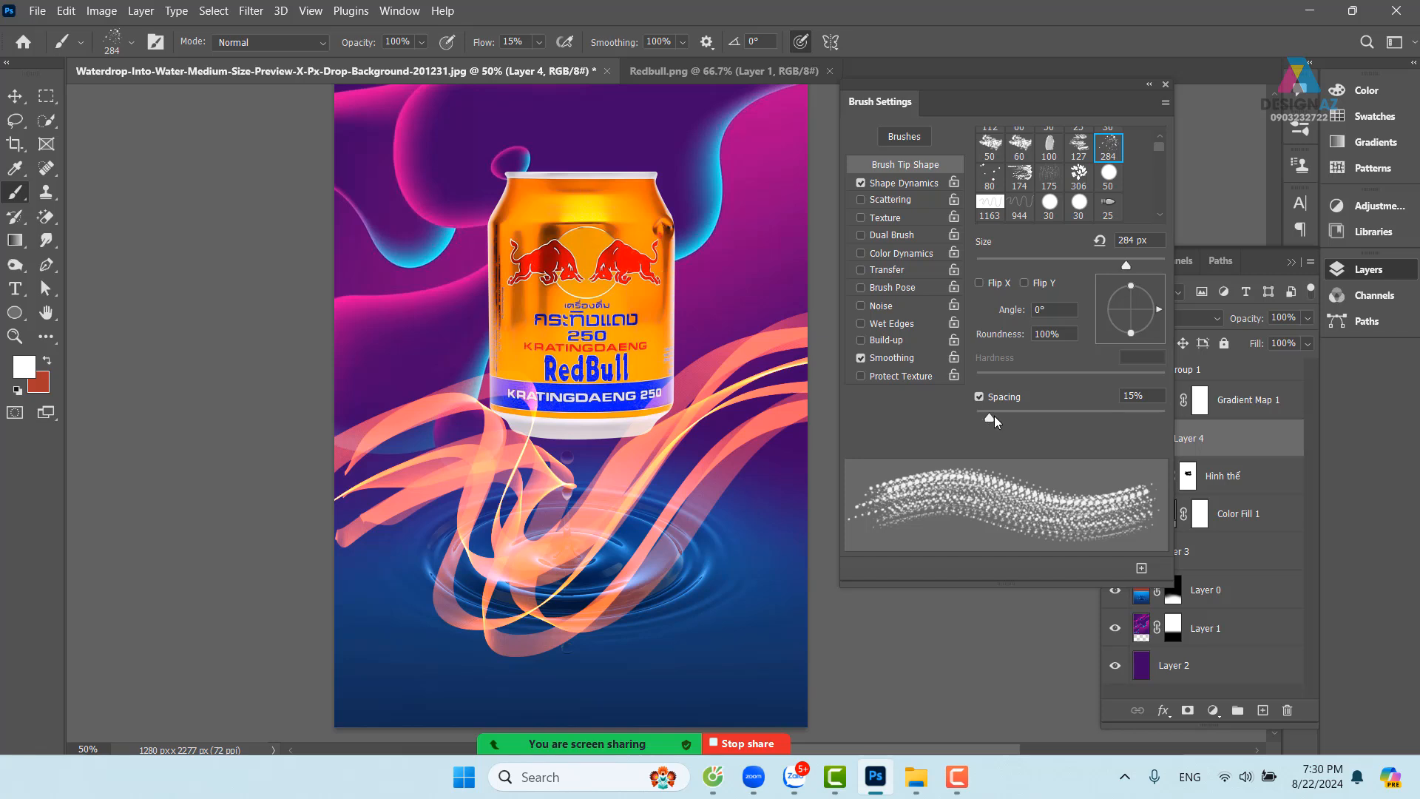
pyautogui.moveTo(993, 415); pyautogui.dragTo(952, 417)
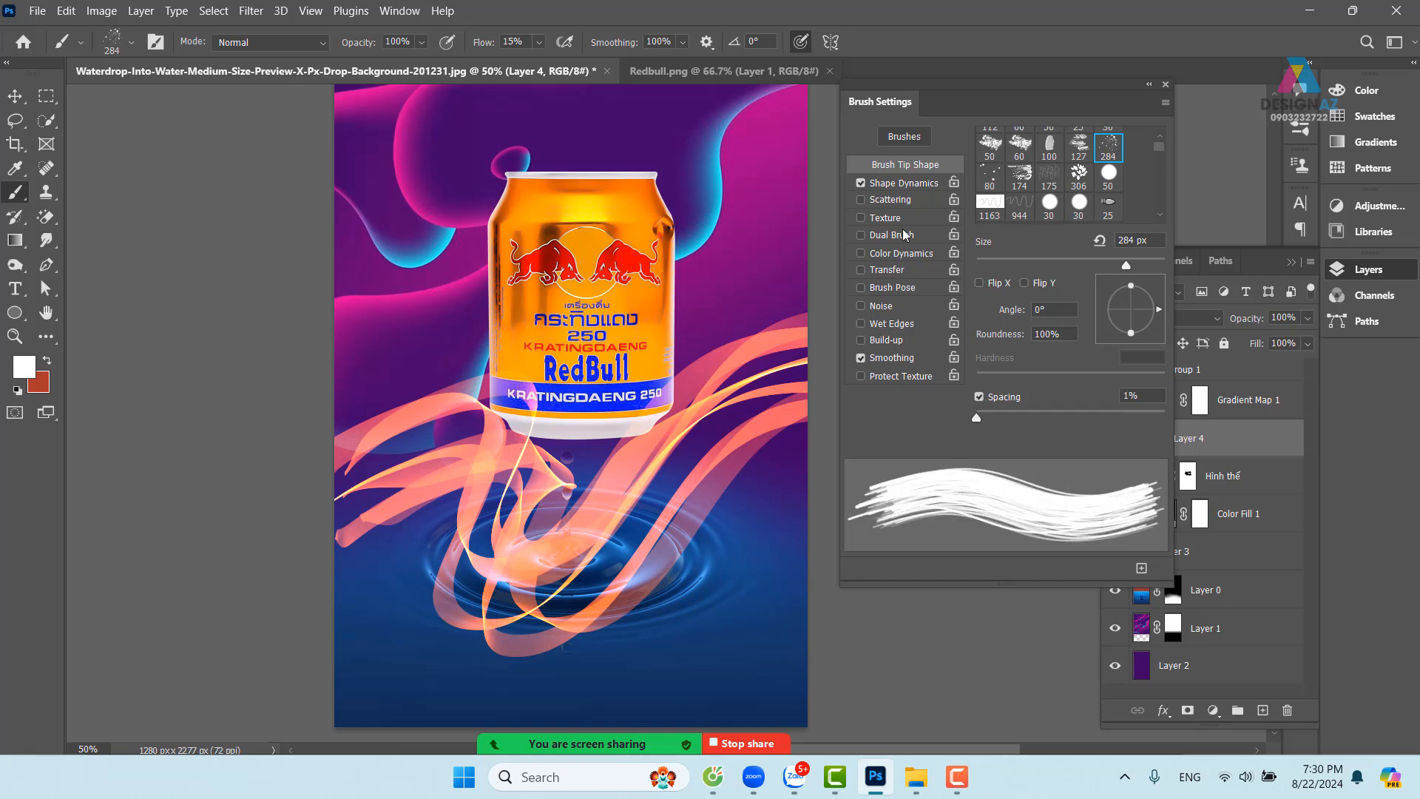
# Enable Brush Projection in the brush's Shape Dynamics and paint wavy, dense light streaks across the can
pyautogui.click(903, 183)
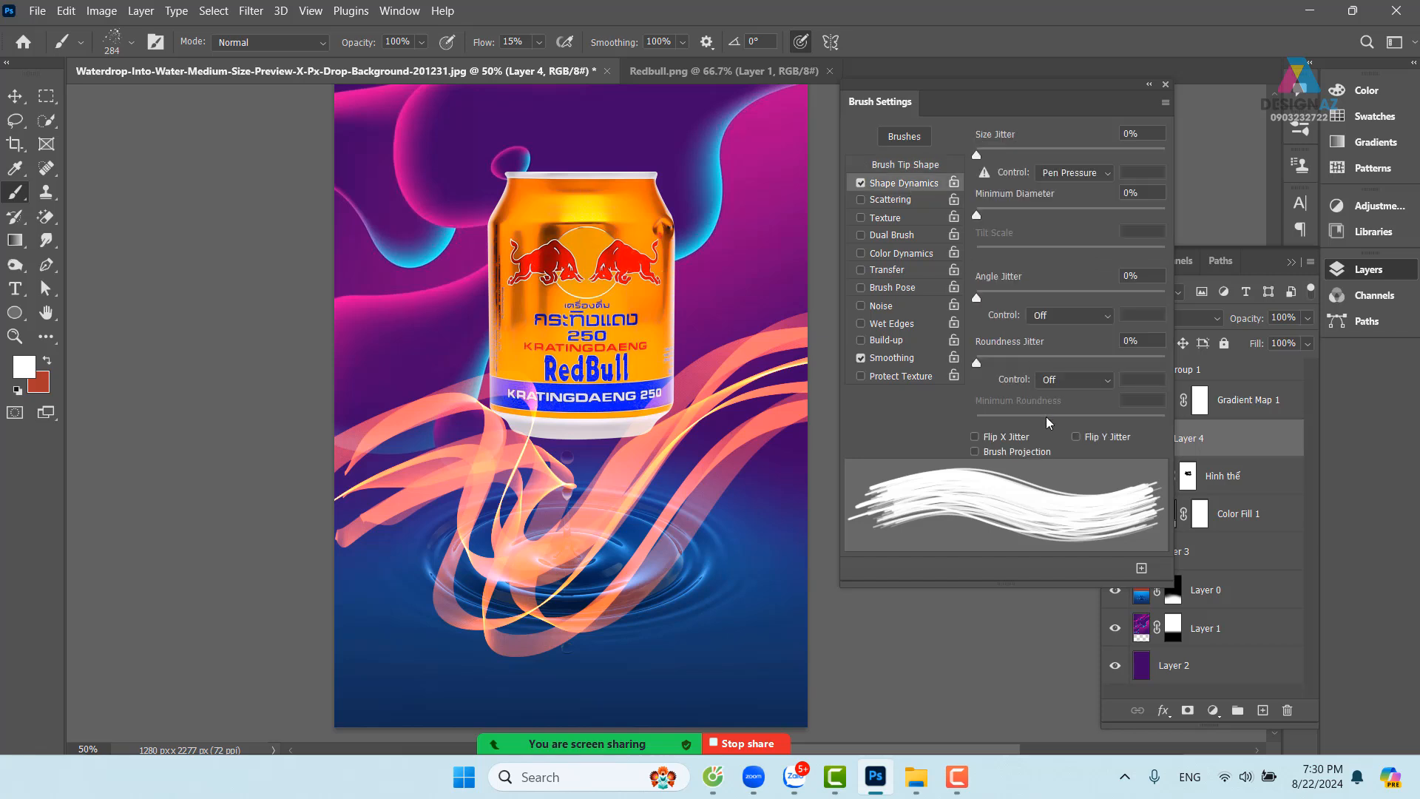
pyautogui.click(975, 436)
pyautogui.click(975, 437)
pyautogui.click(1076, 436)
pyautogui.click(1077, 437)
pyautogui.click(975, 452)
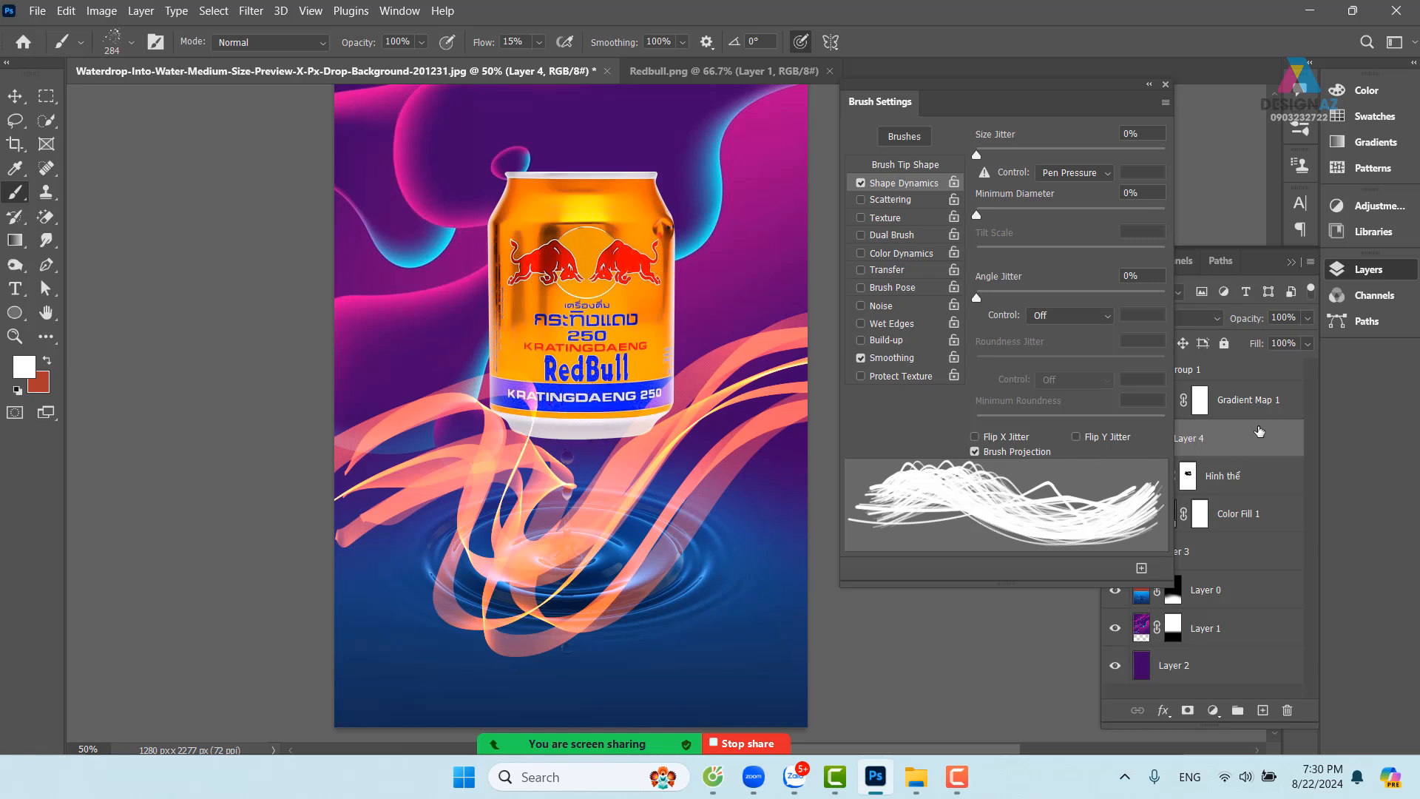
pyautogui.moveTo(333, 362)
pyautogui.mouseDown()
pyautogui.moveTo(436, 234)
pyautogui.moveTo(595, 180)
pyautogui.moveTo(551, 273)
pyautogui.moveTo(422, 387)
pyautogui.moveTo(388, 466)
pyautogui.moveTo(515, 449)
pyautogui.moveTo(547, 334)
pyautogui.moveTo(643, 220)
pyautogui.moveTo(761, 225)
pyautogui.moveTo(878, 266)
pyautogui.mouseUp()
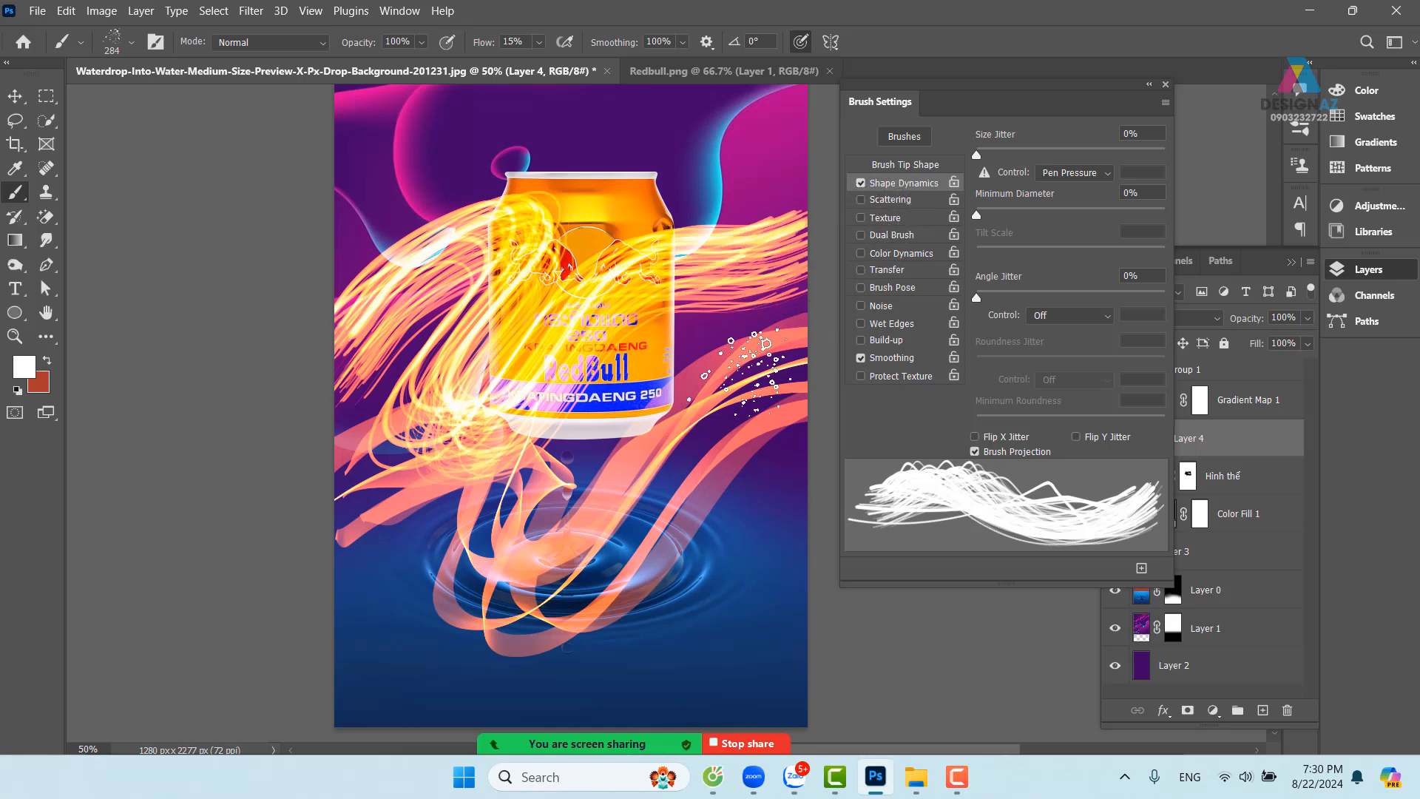
pyautogui.moveTo(676, 376)
pyautogui.mouseDown()
pyautogui.moveTo(589, 399)
pyautogui.moveTo(535, 450)
pyautogui.mouseUp()
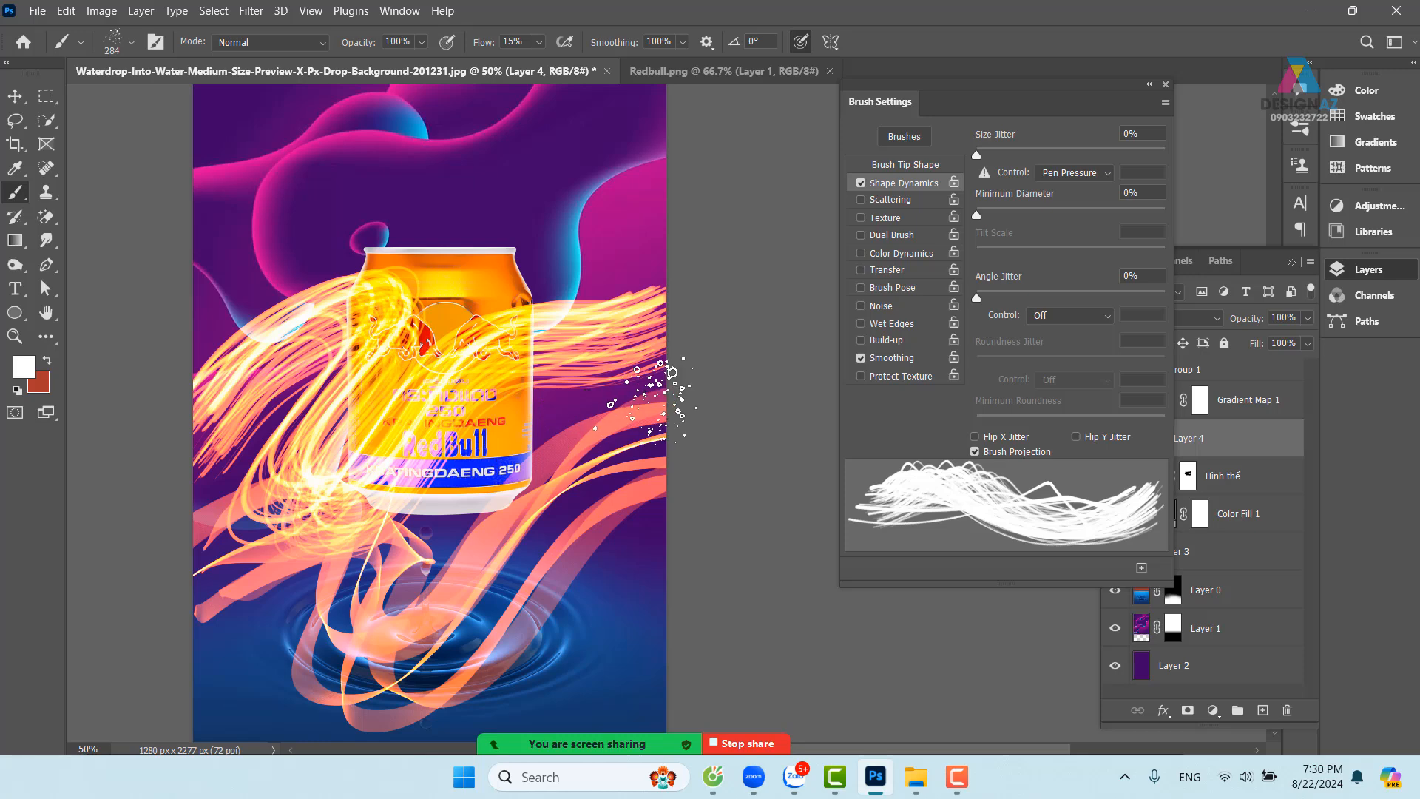
# Close the brush settings, hide Layer 4 and add a new empty layer above it
pyautogui.click(1166, 84)
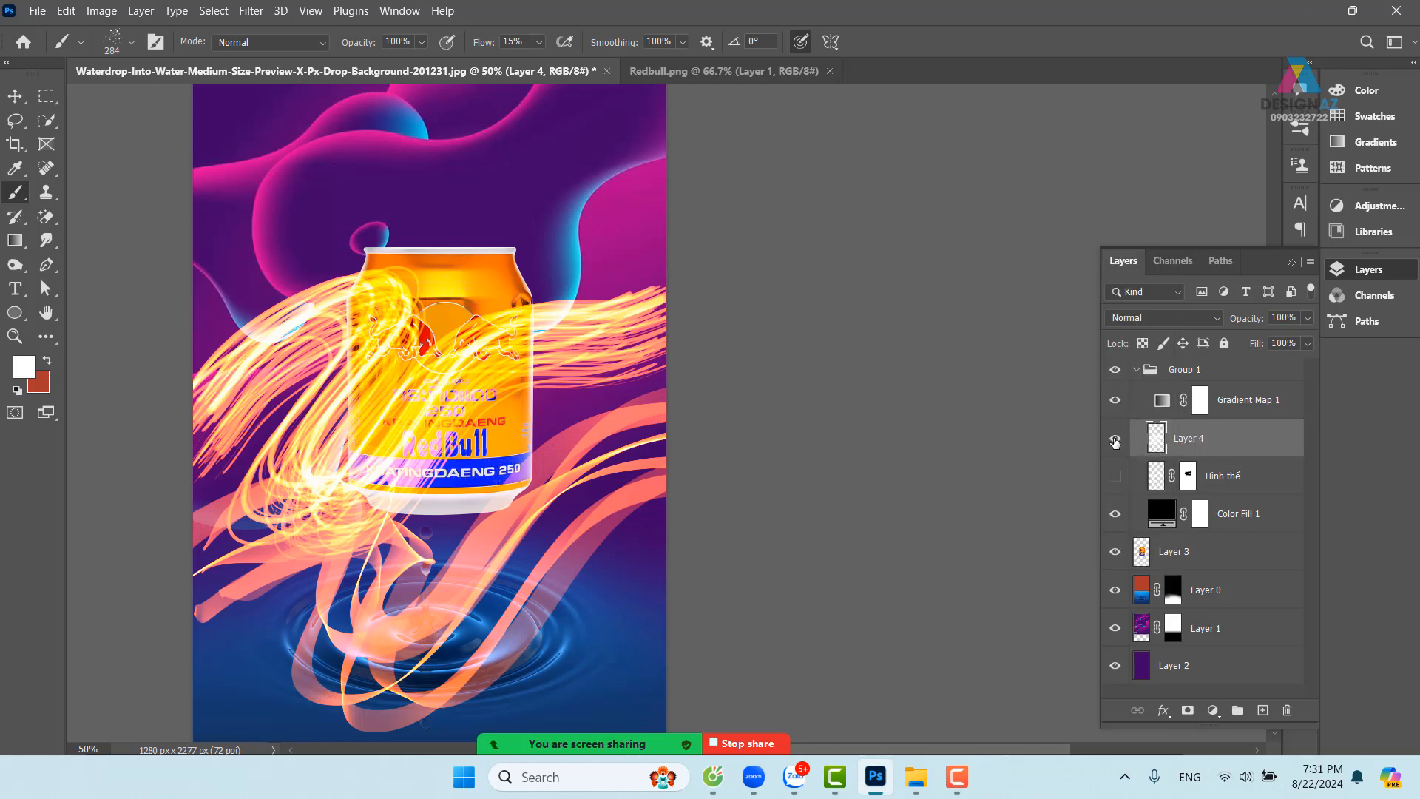
pyautogui.click(1115, 439)
pyautogui.click(1262, 709)
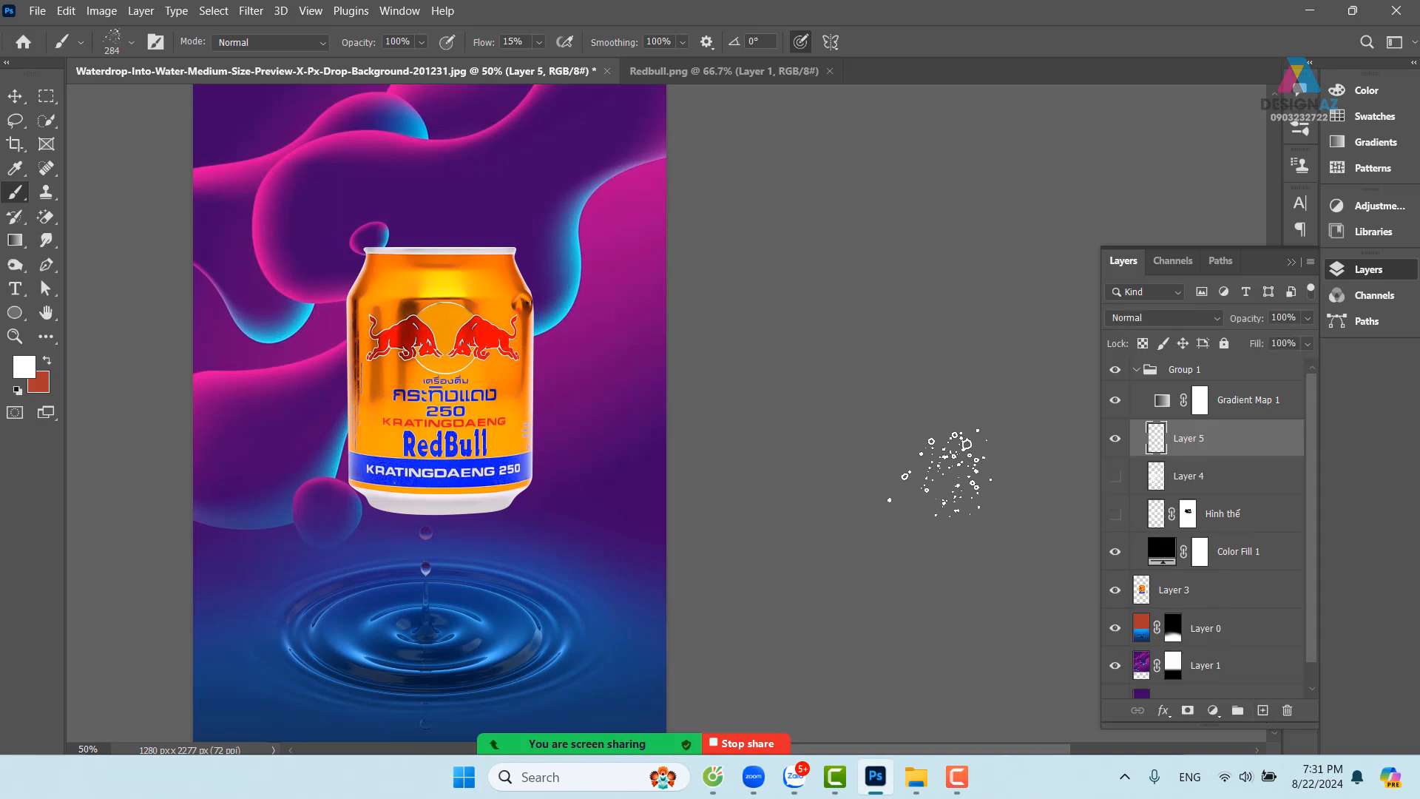
# Draw an open Pen path winding from the ripple centre around the can to a point above the poster's upper edge
pyautogui.scroll(-1, 659, 451)
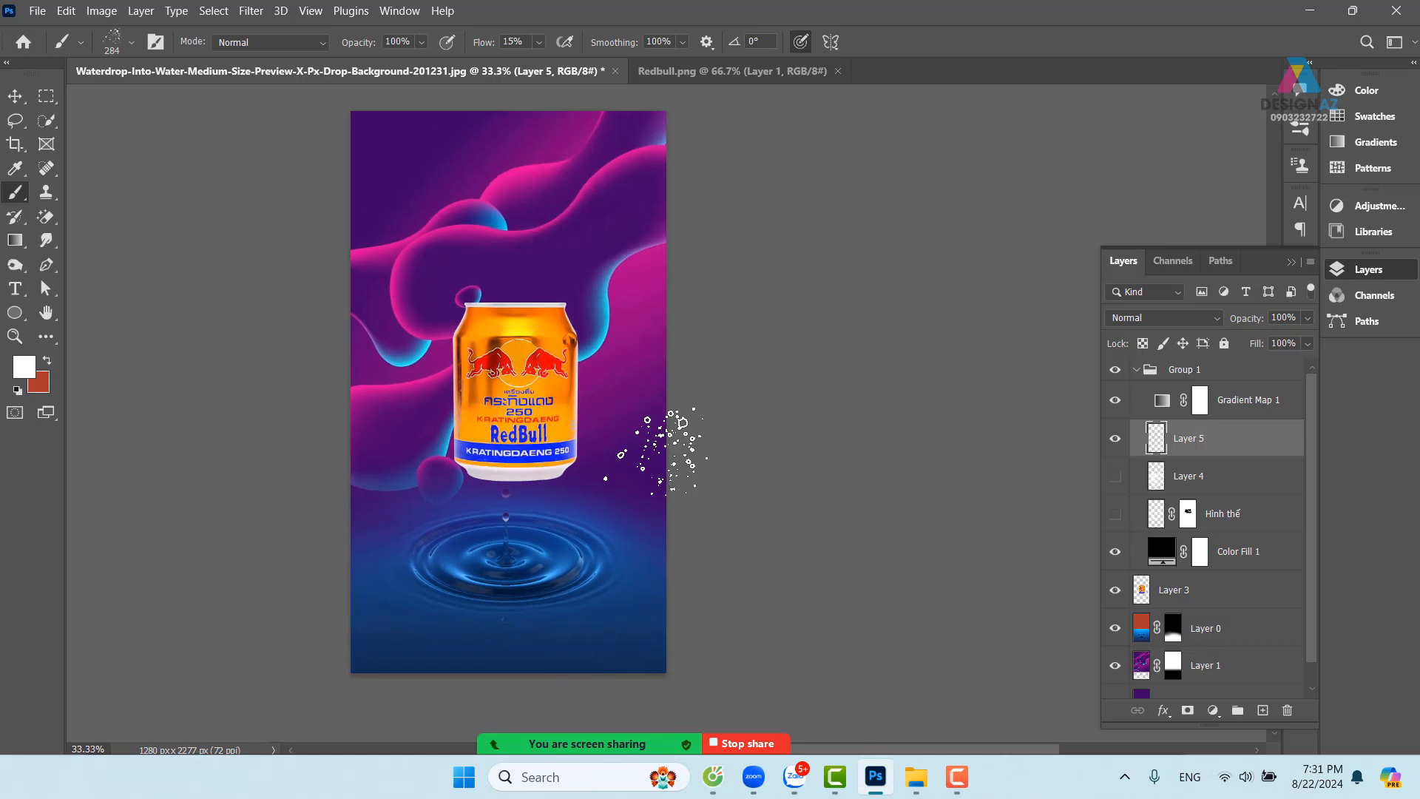
pyautogui.press('p')
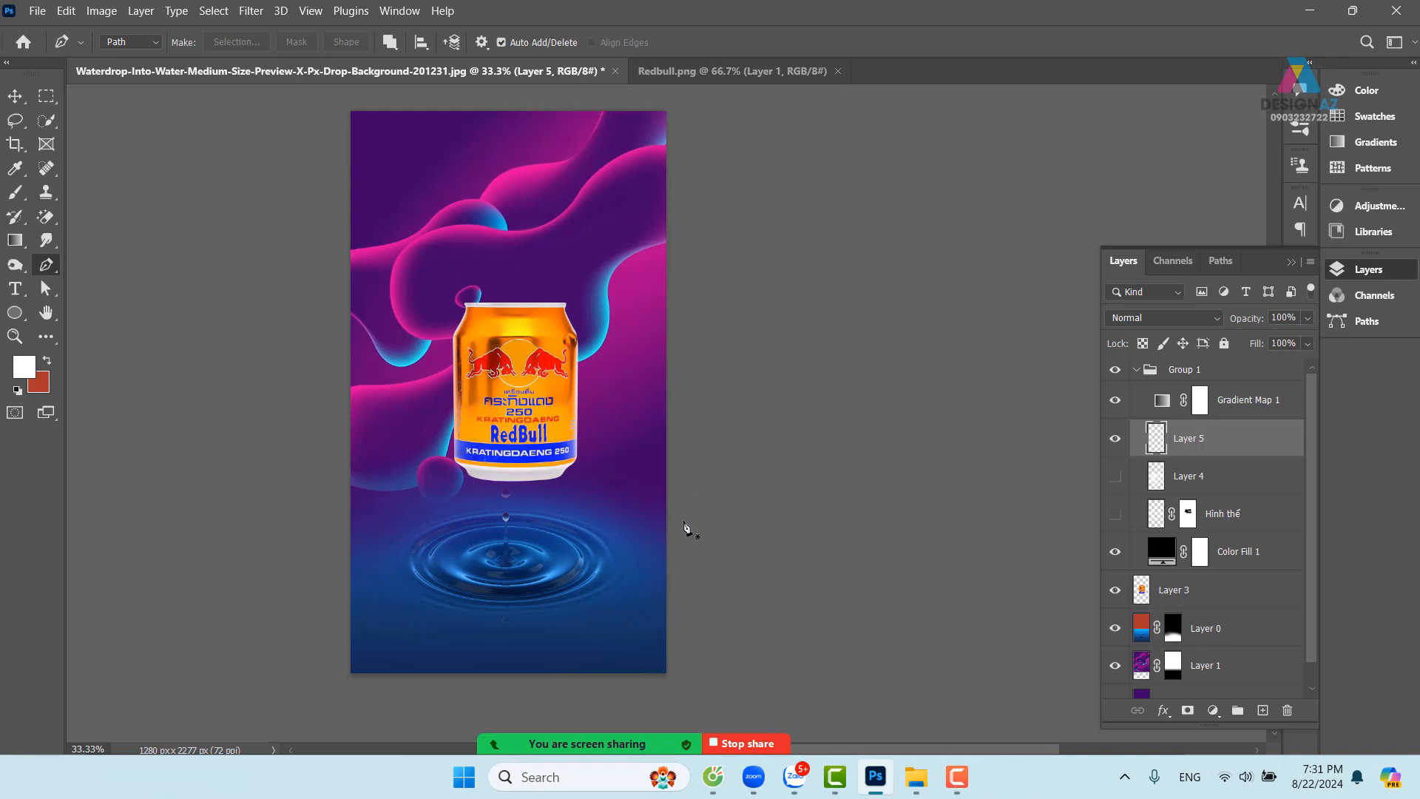
pyautogui.click(515, 569)
pyautogui.moveTo(642, 533); pyautogui.dragTo(660, 509)
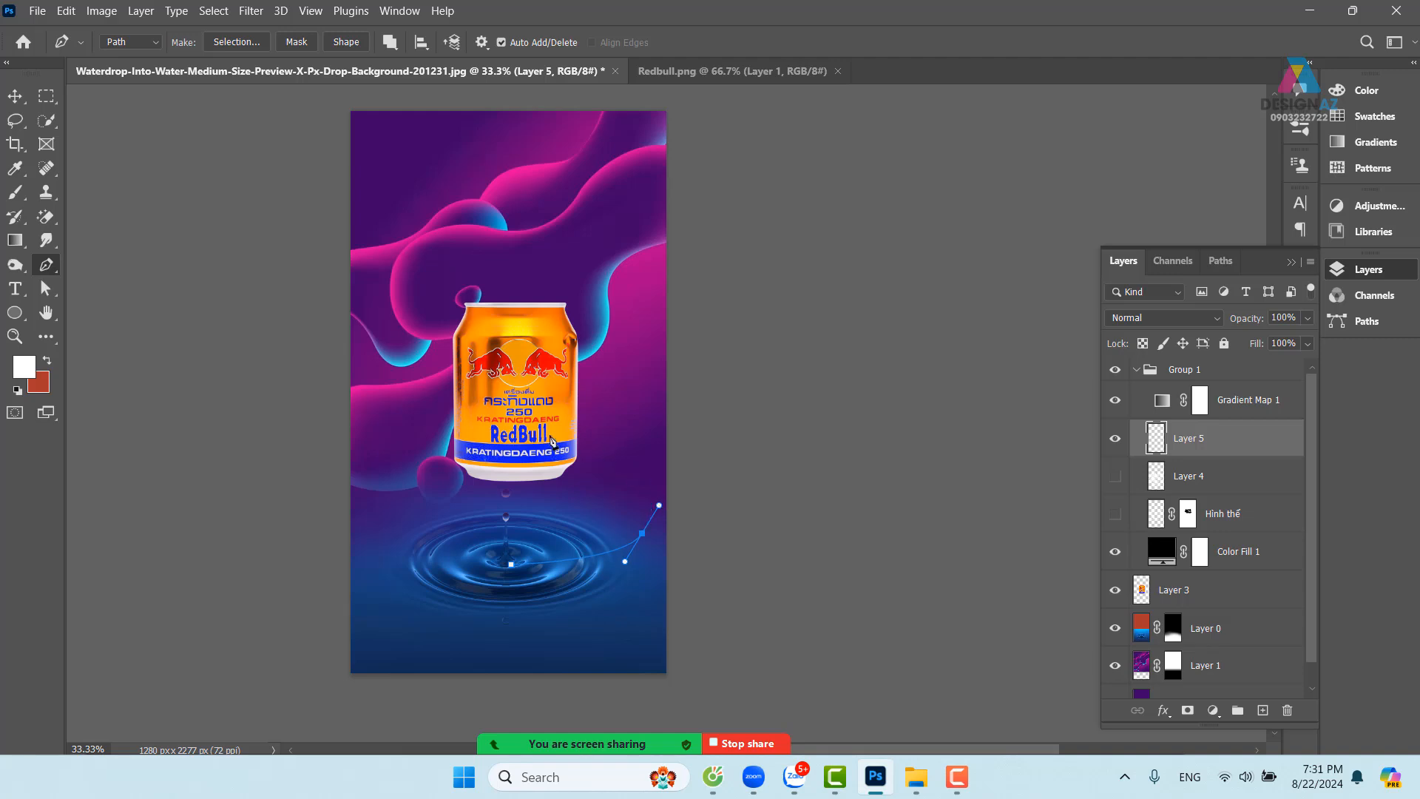
pyautogui.moveTo(487, 430); pyautogui.dragTo(378, 400)
pyautogui.moveTo(439, 354); pyautogui.dragTo(471, 349)
pyautogui.moveTo(667, 333); pyautogui.dragTo(668, 286)
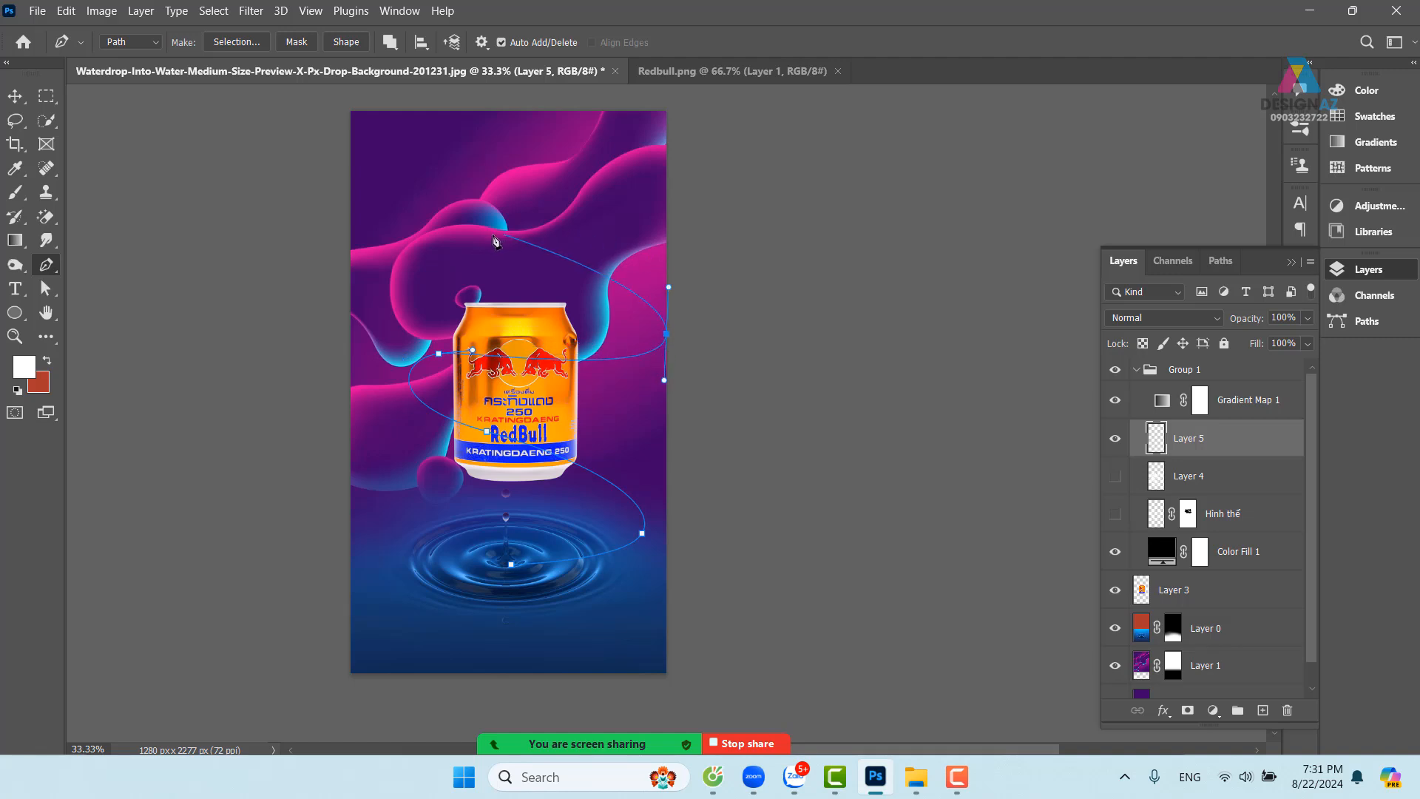
pyautogui.moveTo(465, 233); pyautogui.dragTo(417, 207)
pyautogui.moveTo(420, 101); pyautogui.dragTo(476, 193)
pyautogui.hotkey('ctrl', 'z')
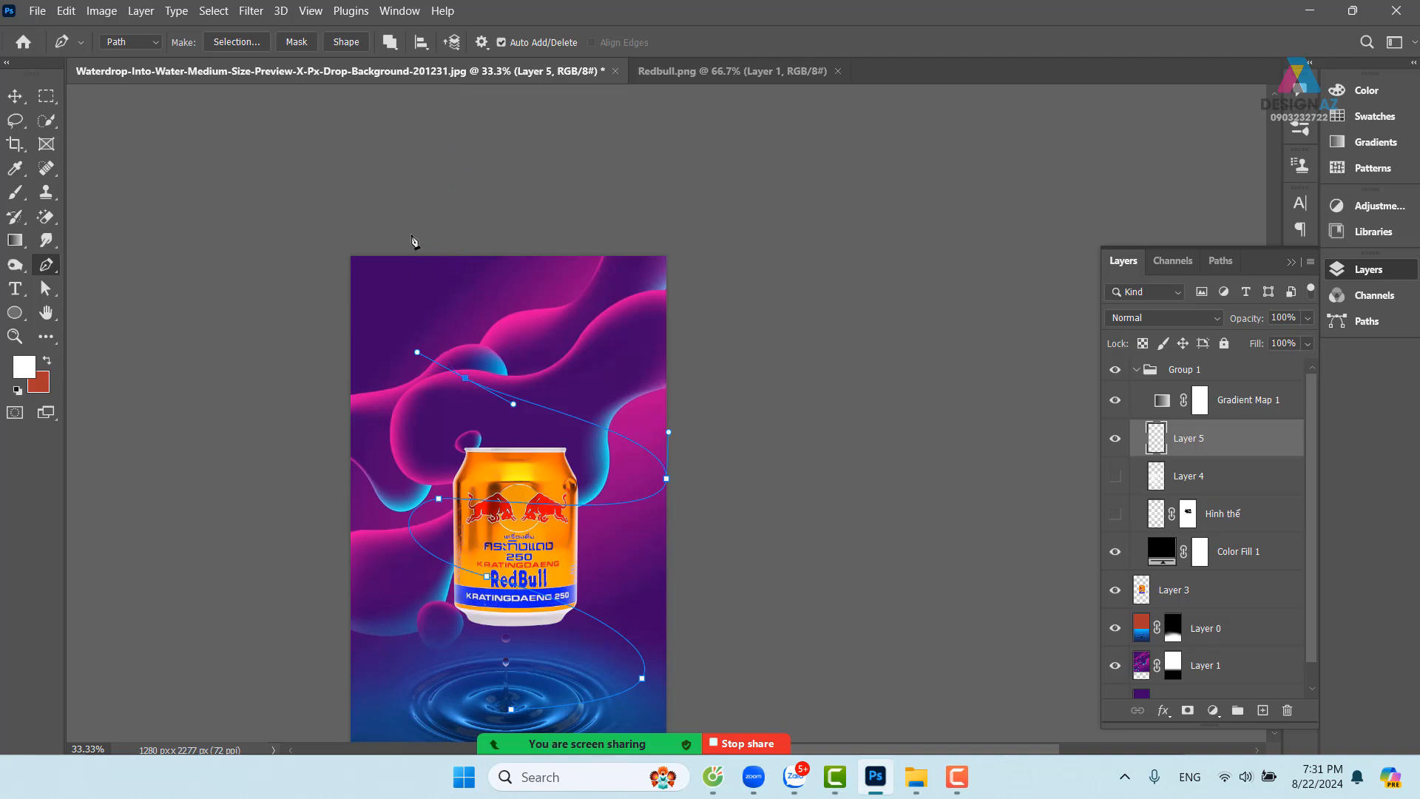
pyautogui.moveTo(414, 229); pyautogui.dragTo(463, 183)
pyautogui.moveTo(530, 323); pyautogui.dragTo(508, 192)
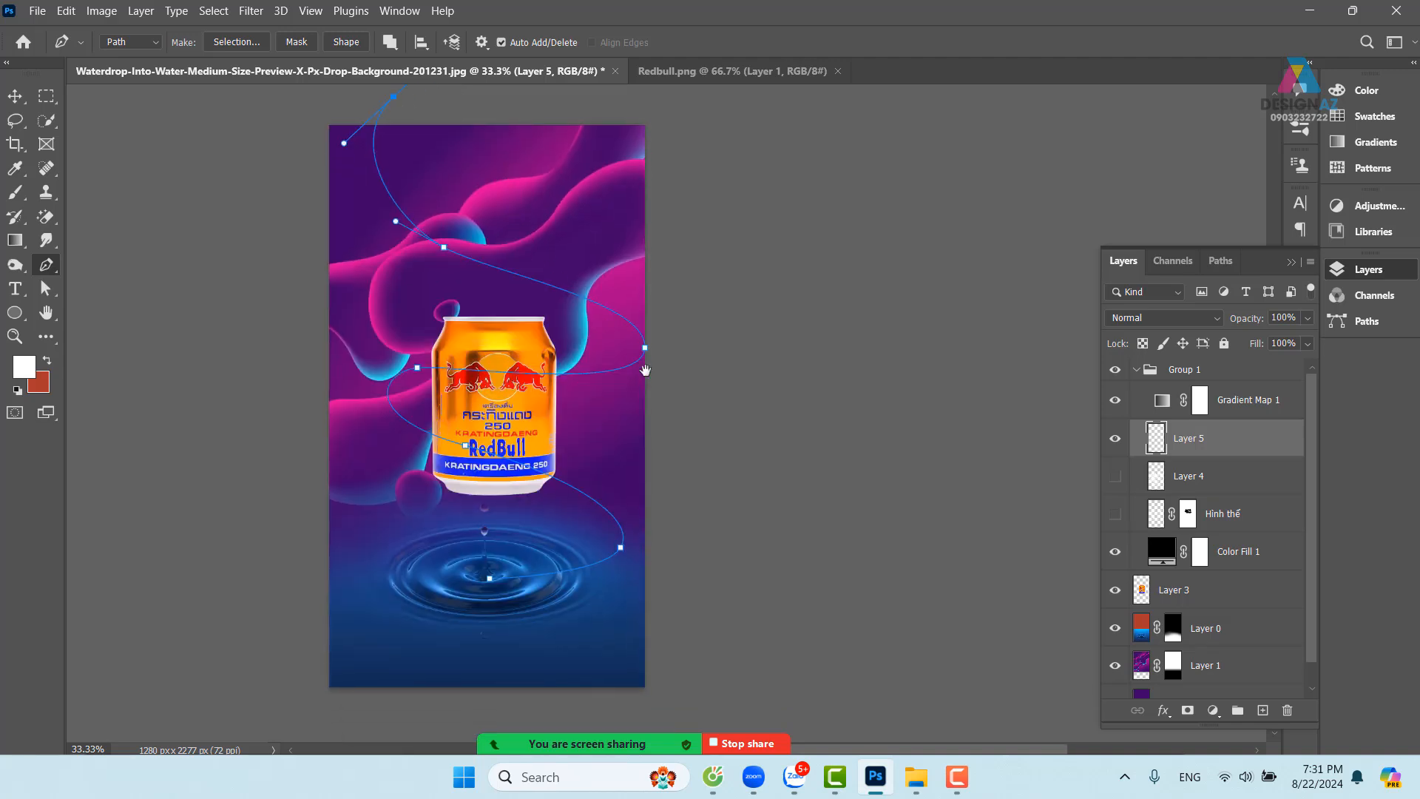
# Adjust the path's curve handles to widen and smooth the bends on both sides of the can
pyautogui.keyDown('ctrl'); pyautogui.click(645, 349); pyautogui.keyUp('ctrl')
pyautogui.moveTo(647, 302); pyautogui.dragTo(654, 264)
pyautogui.moveTo(495, 277); pyautogui.dragTo(515, 278)
pyautogui.keyDown('ctrl'); pyautogui.click(418, 369); pyautogui.keyUp('ctrl')
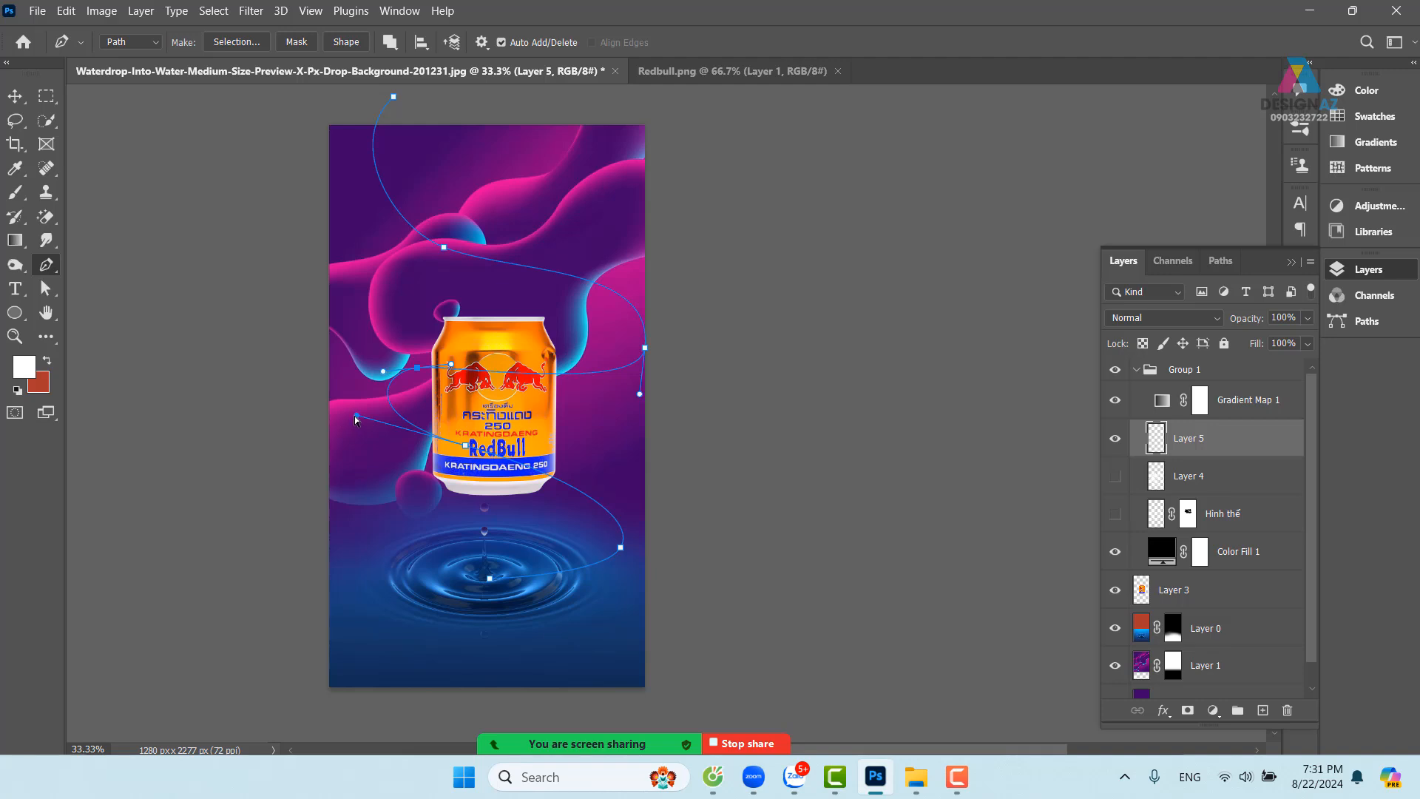
pyautogui.moveTo(356, 420); pyautogui.dragTo(334, 420)
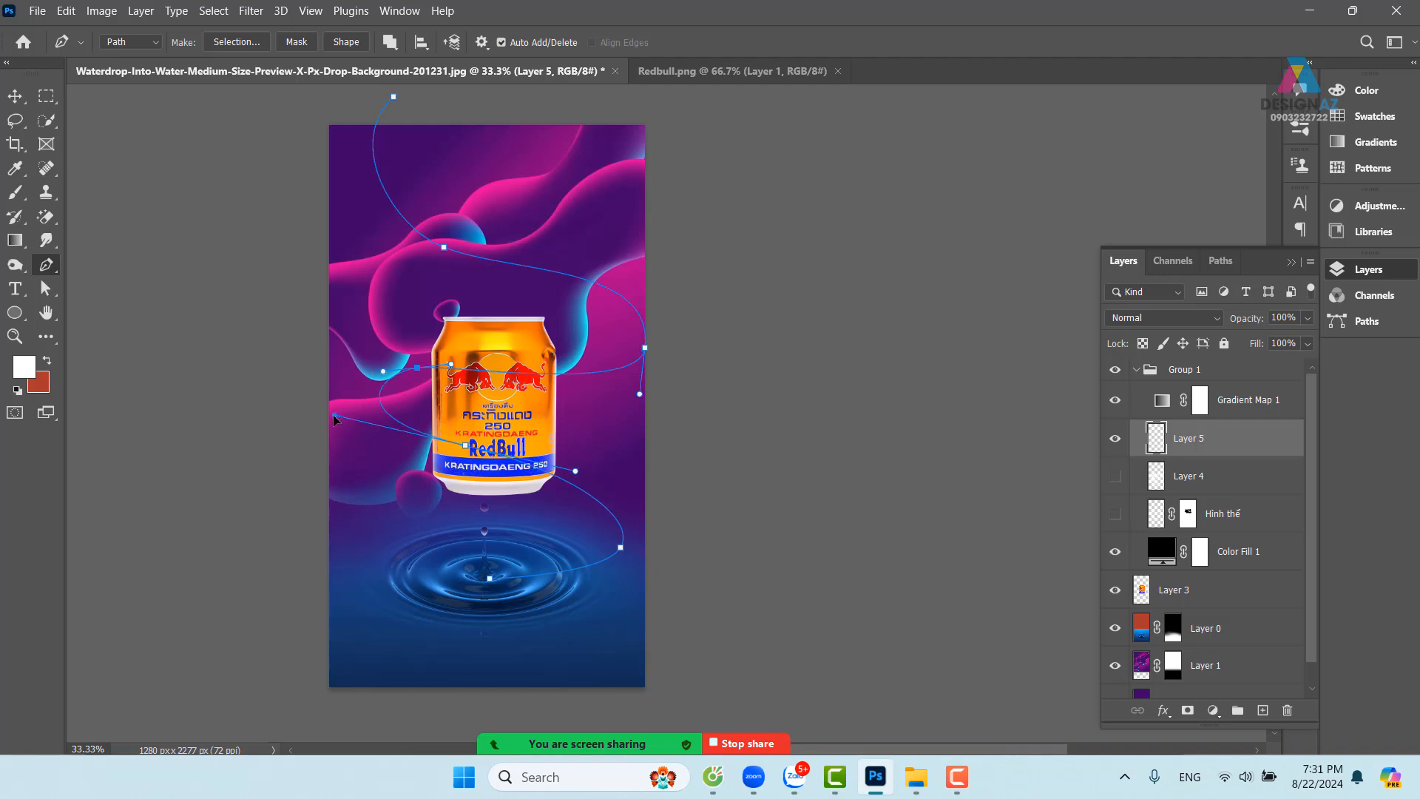
pyautogui.keyDown('ctrl'); pyautogui.click(620, 549); pyautogui.keyUp('ctrl')
# Try stroking the winding path with the Brush without Simulate Pressure, and undo it
pyautogui.rightClick(603, 163)
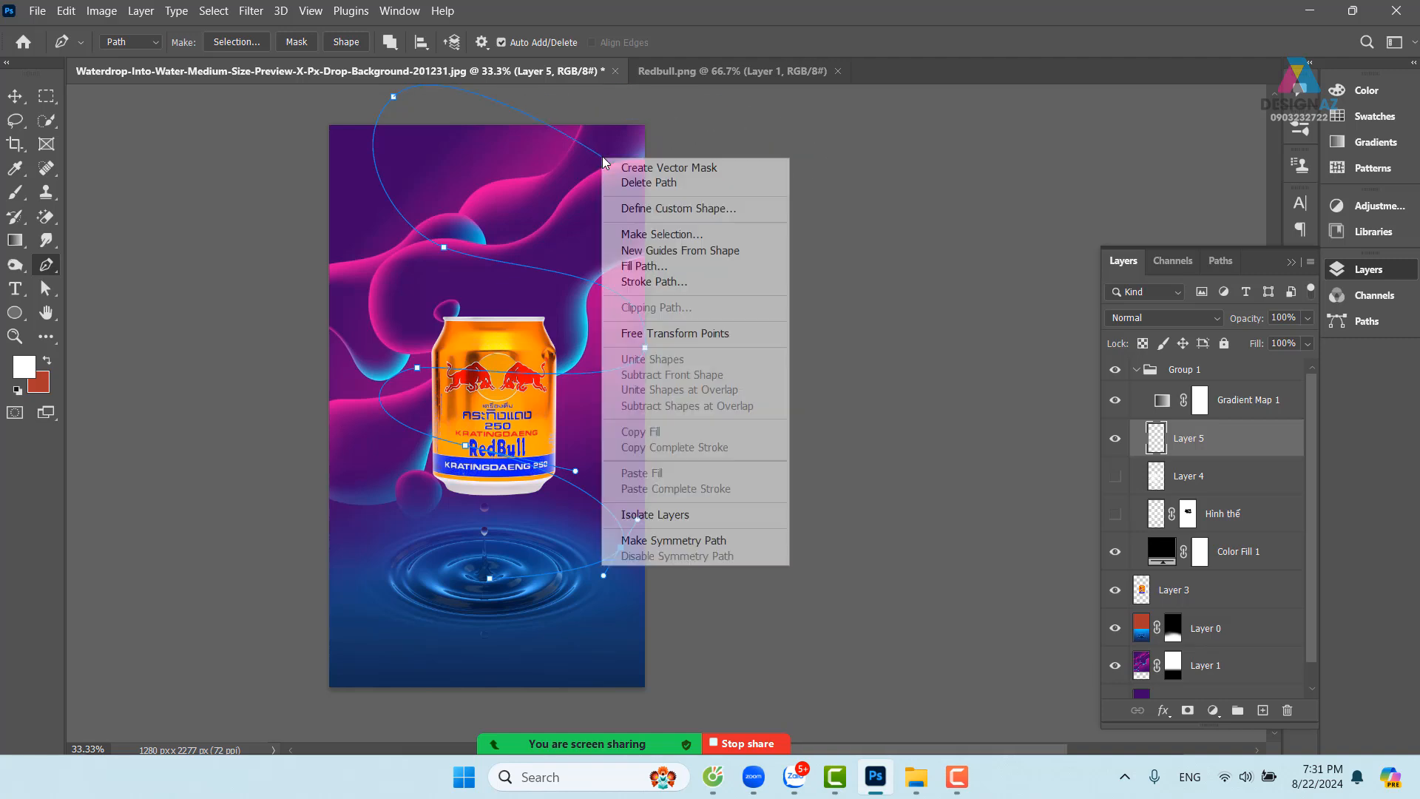
pyautogui.click(698, 285)
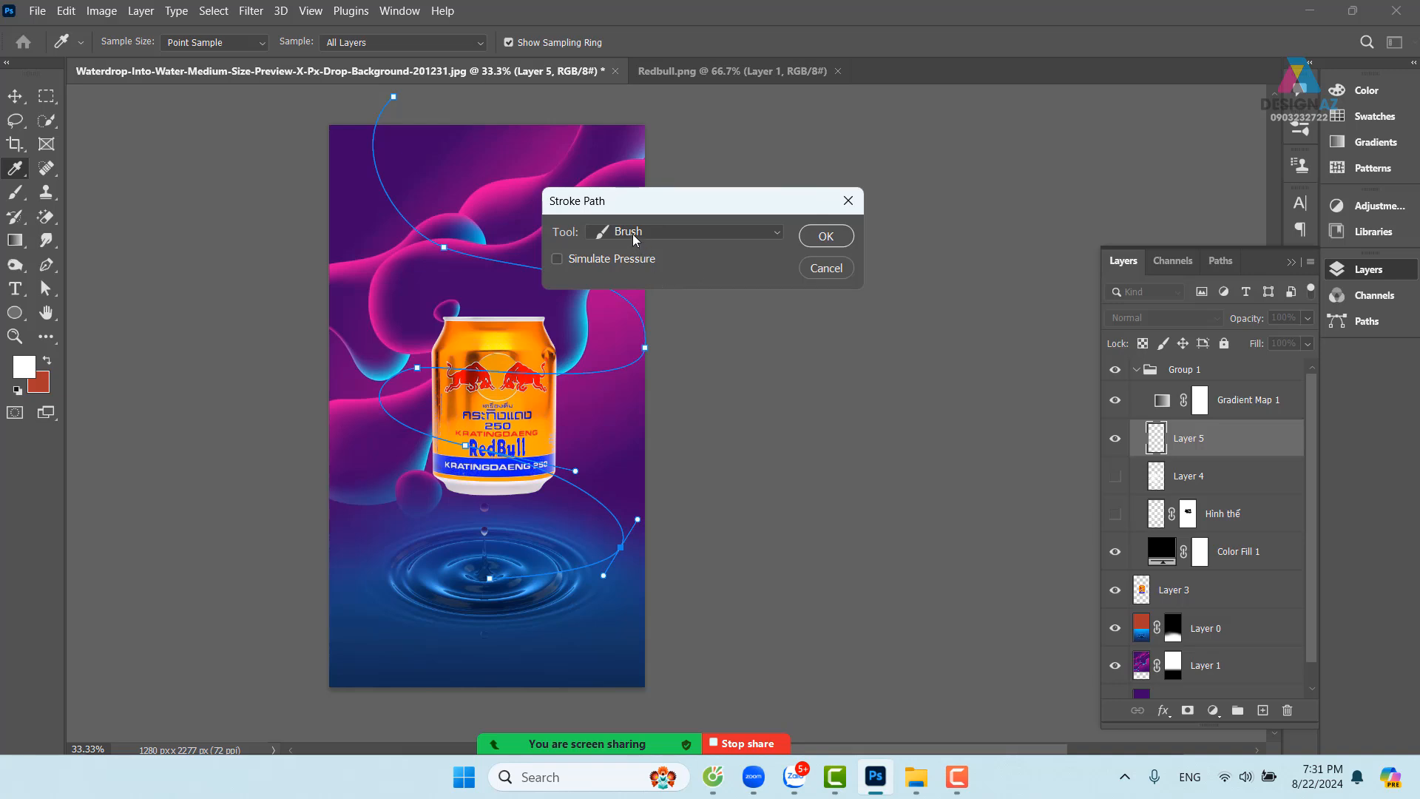
pyautogui.click(815, 234)
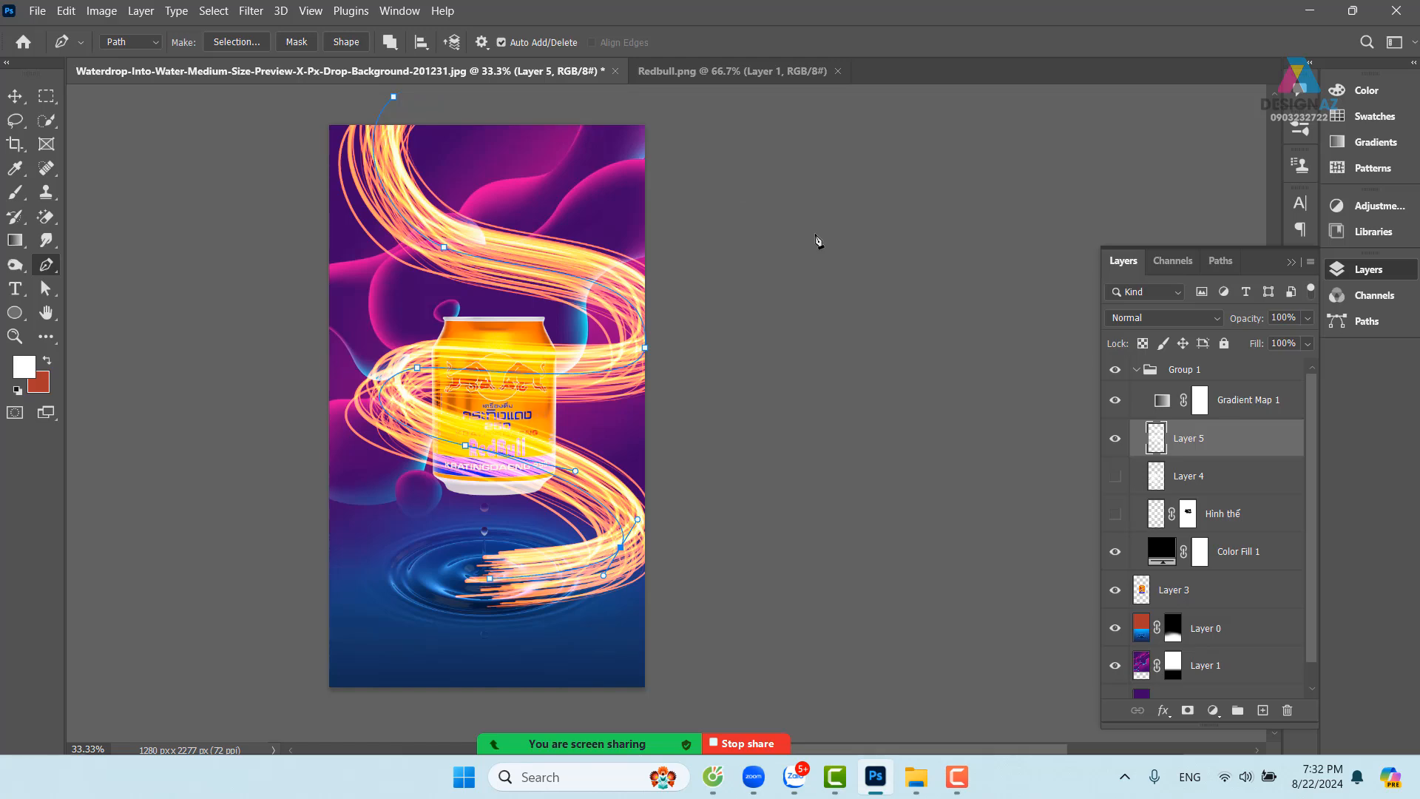
pyautogui.hotkey('ctrl', 'z')
# Stroke the winding path on Layer 5 with the Brush and Simulate Pressure enabled, and check the tapered streak over the whole poster
pyautogui.hotkey('ctrl', '+')
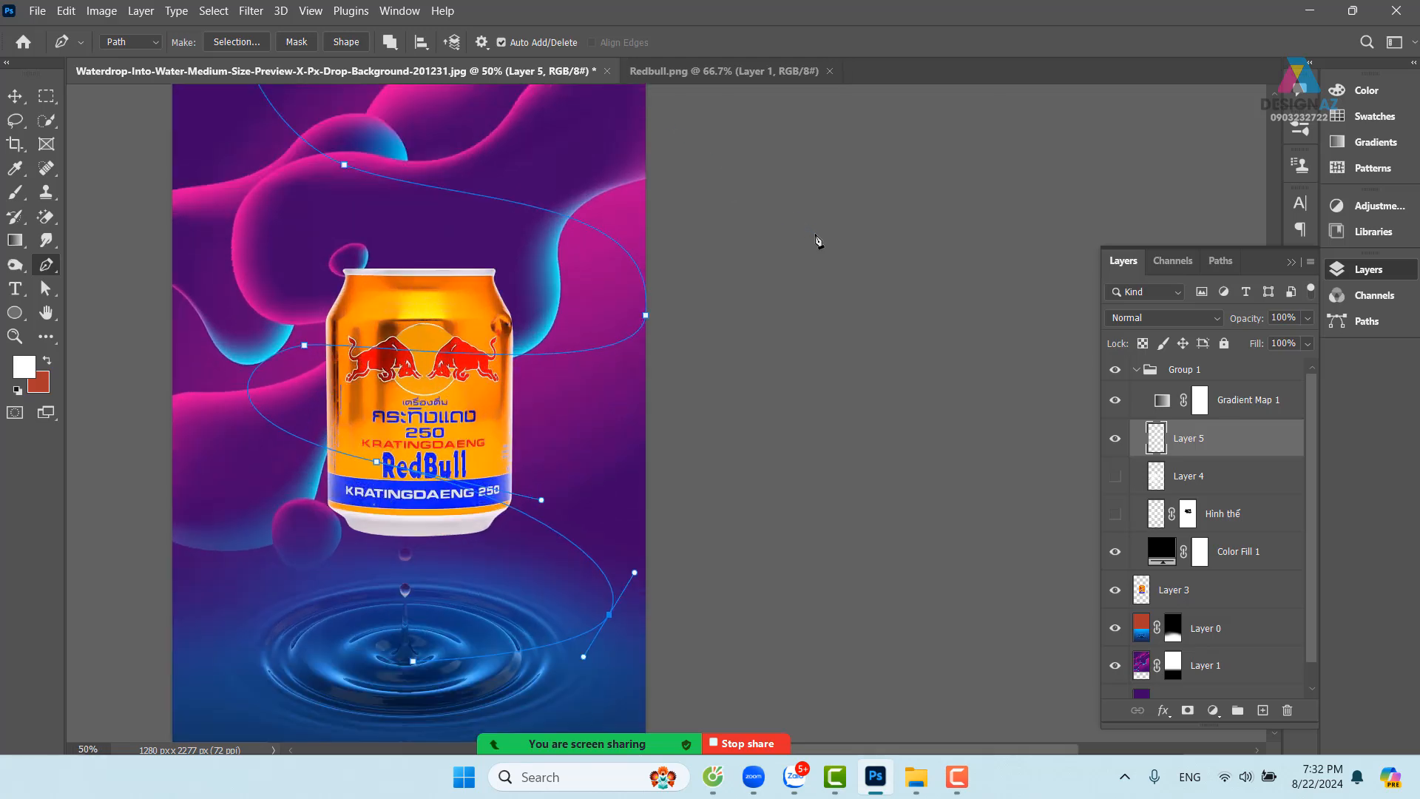
pyautogui.moveTo(536, 329); pyautogui.dragTo(669, 507)
pyautogui.rightClick(670, 510)
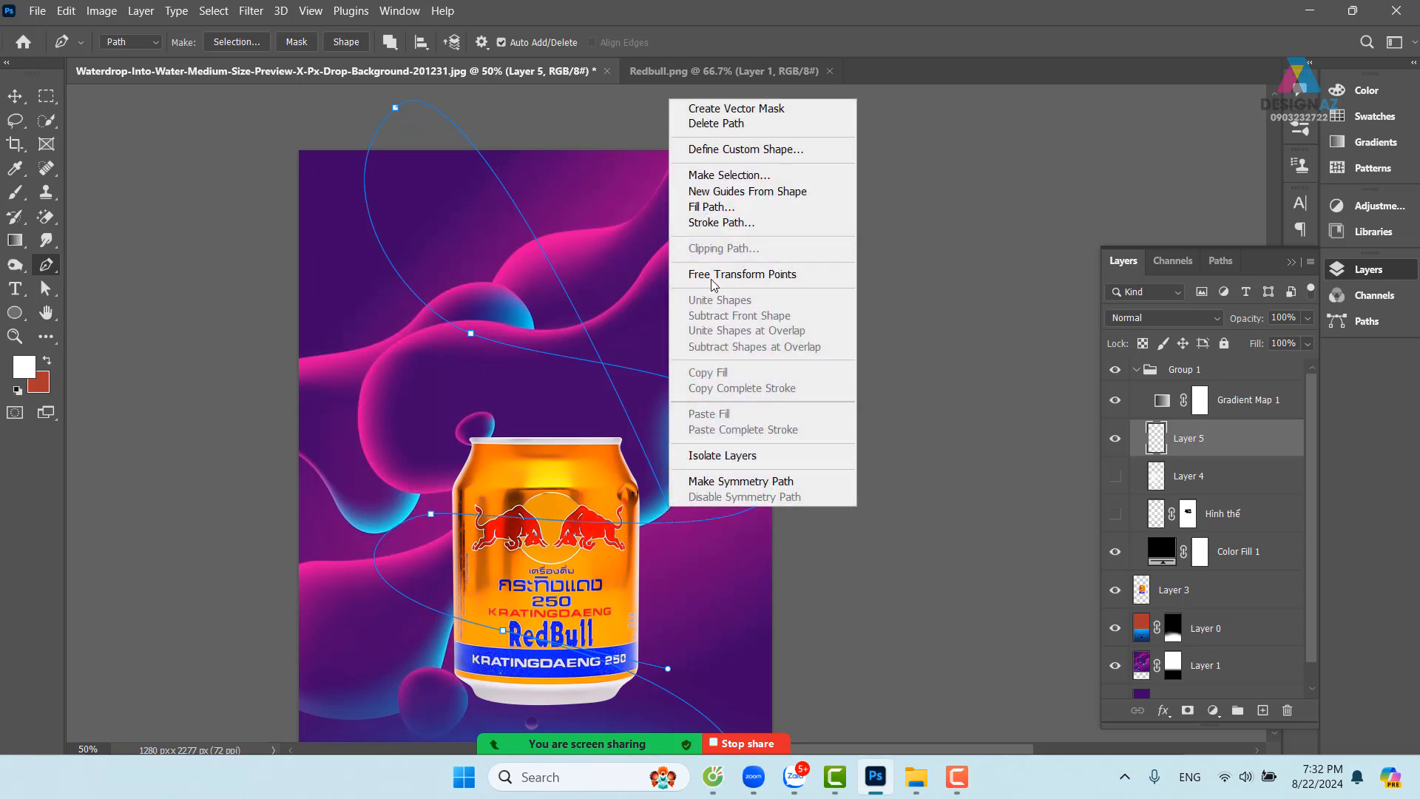
pyautogui.click(734, 221)
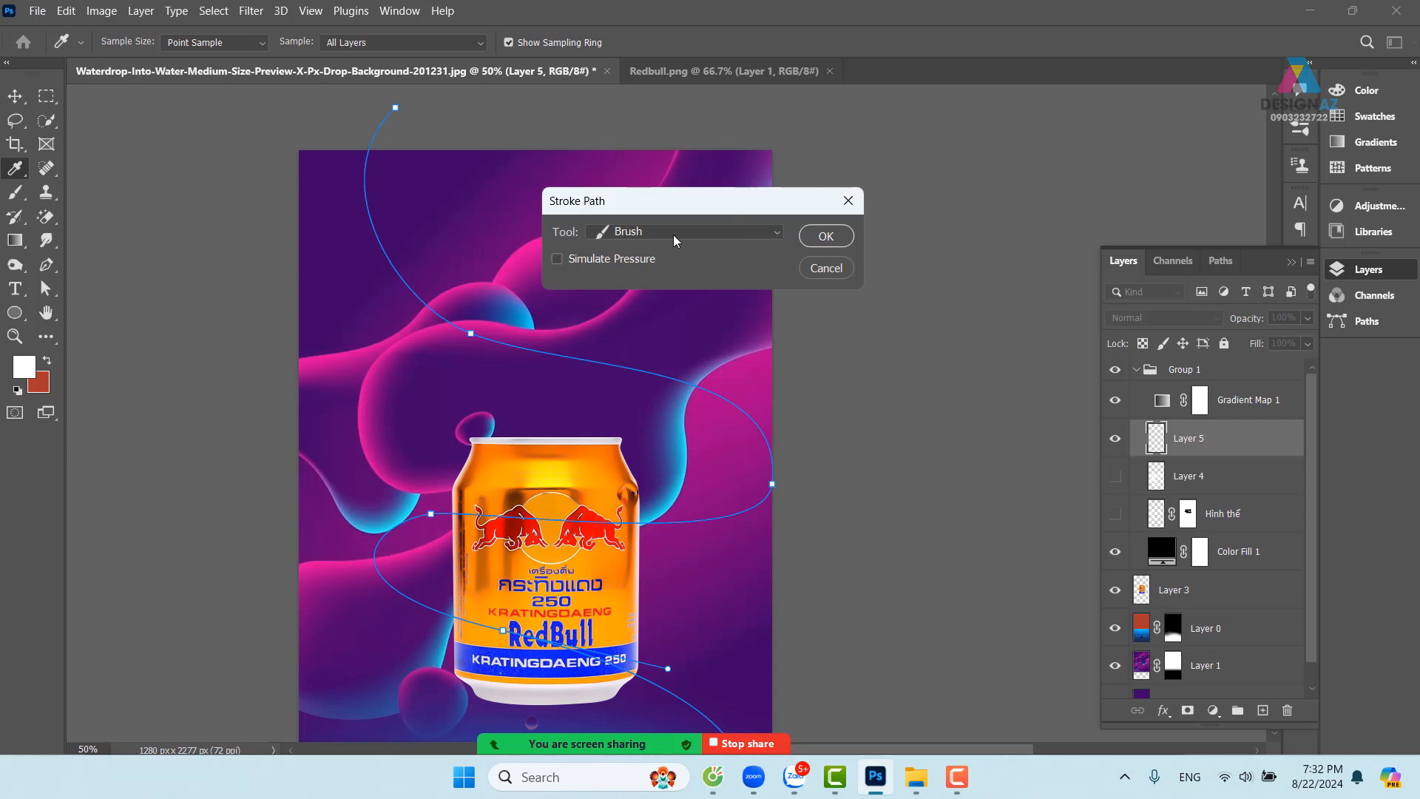
pyautogui.click(559, 259)
pyautogui.click(825, 236)
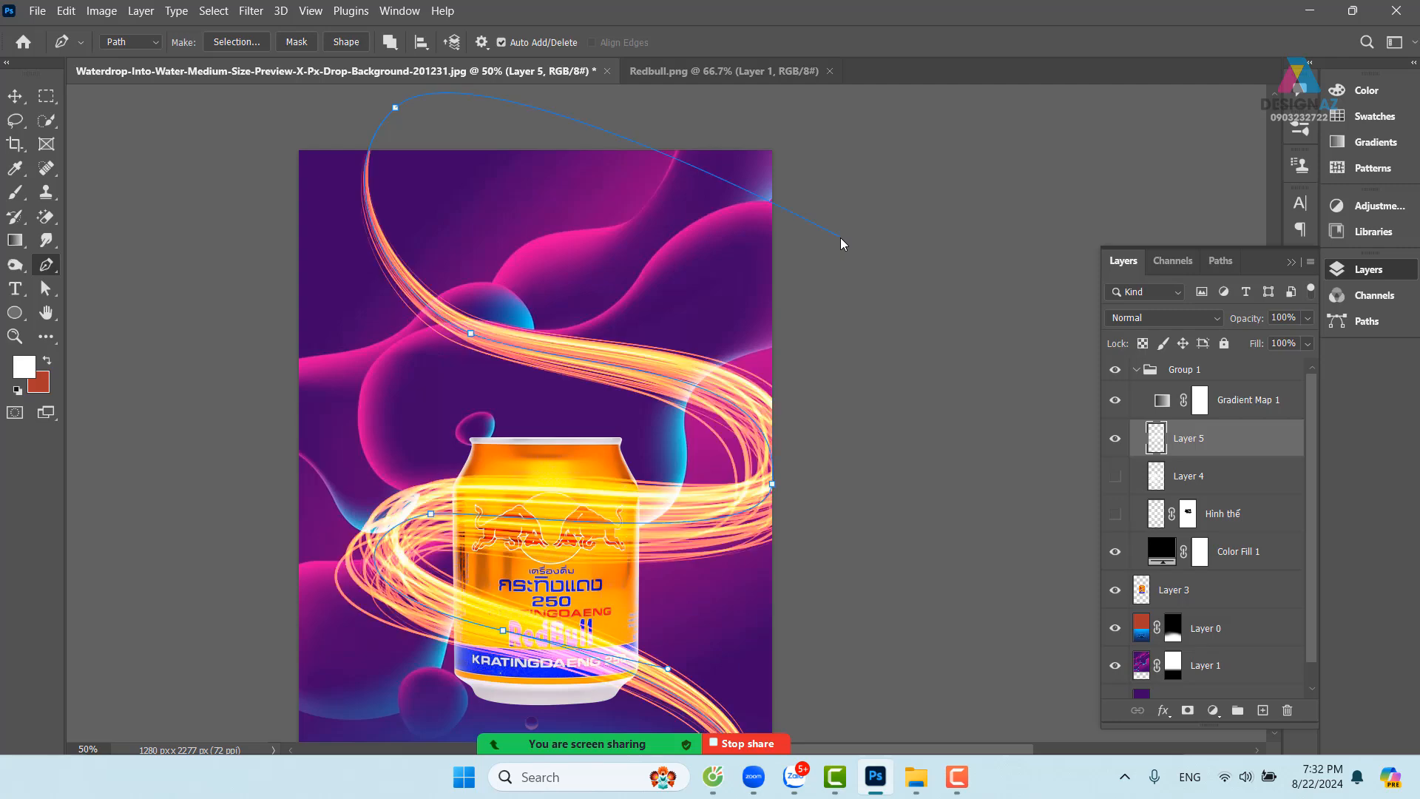
pyautogui.hotkey('ctrl', '-')
pyautogui.hotkey('ctrl', '-')
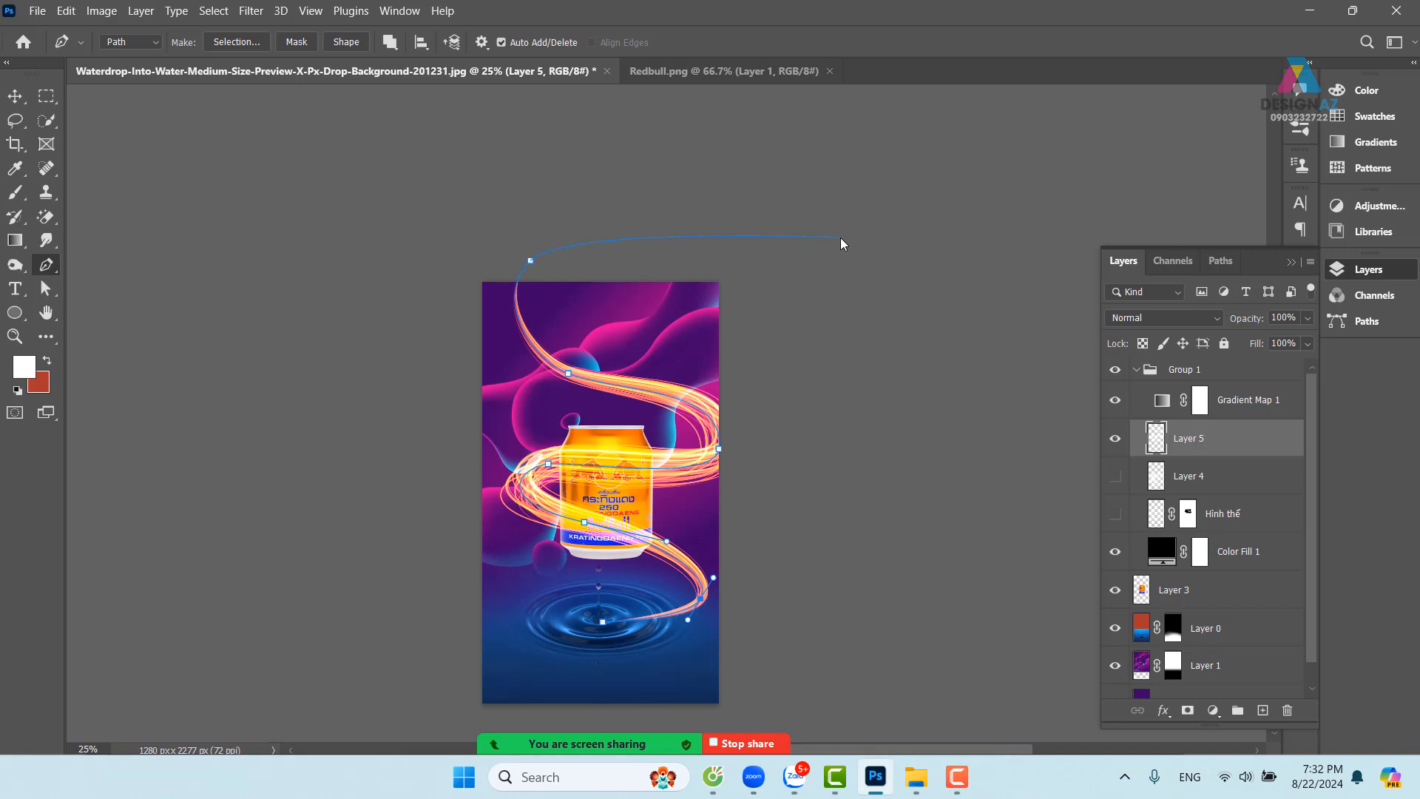
pyautogui.hotkey('ctrl', '+')
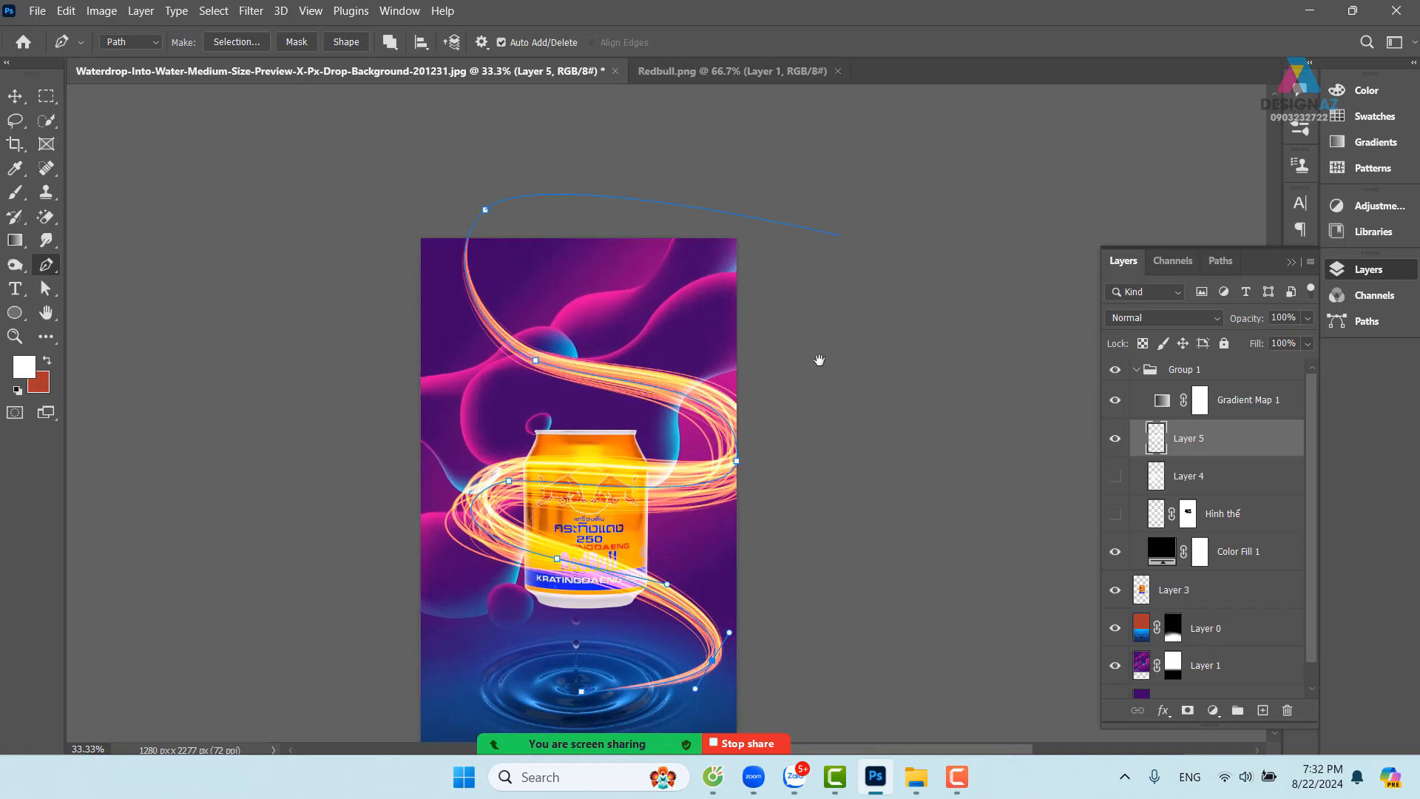
pyautogui.moveTo(755, 416); pyautogui.dragTo(745, 327)
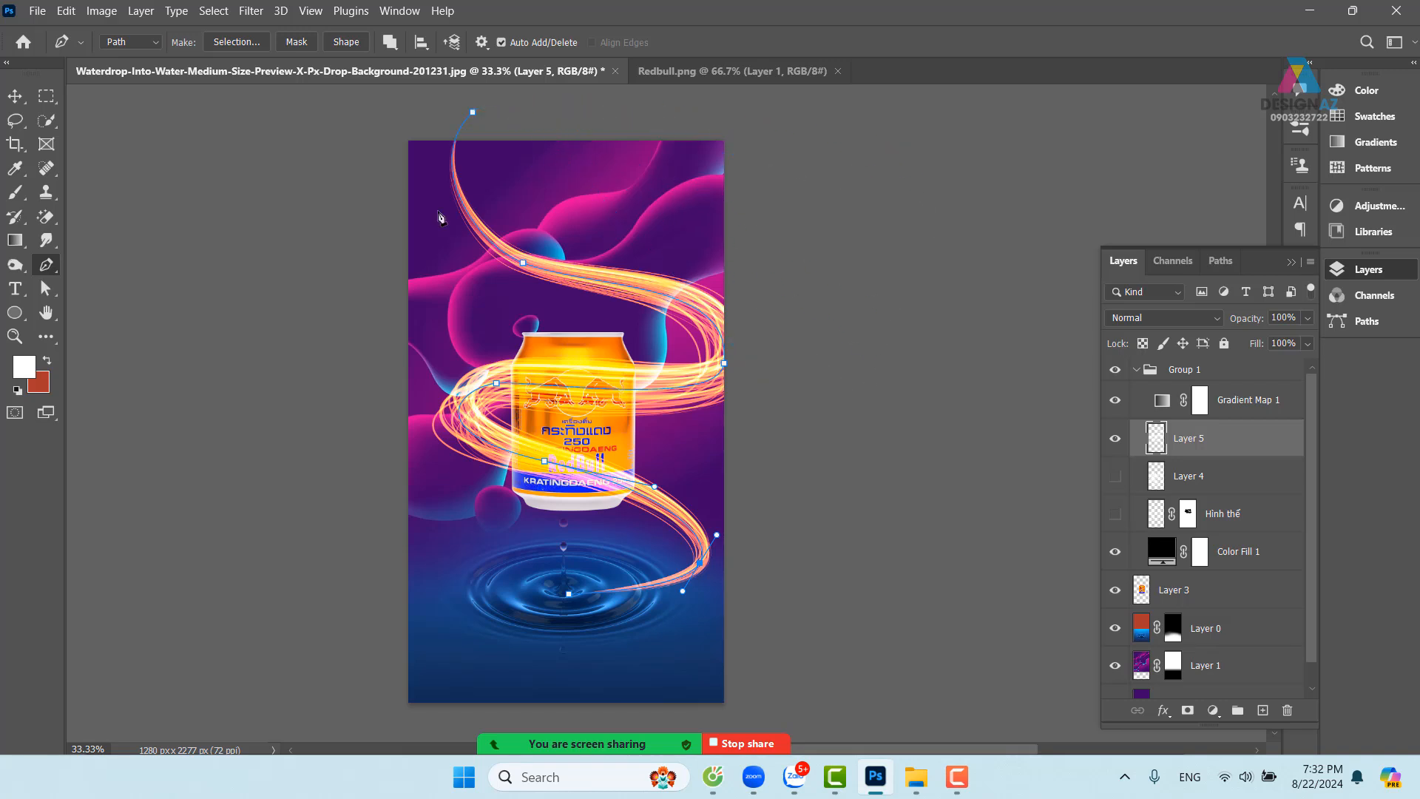
# Try converting the winding path to a selection and deselecting it, and undo both to restore the path
pyautogui.click(14, 97)
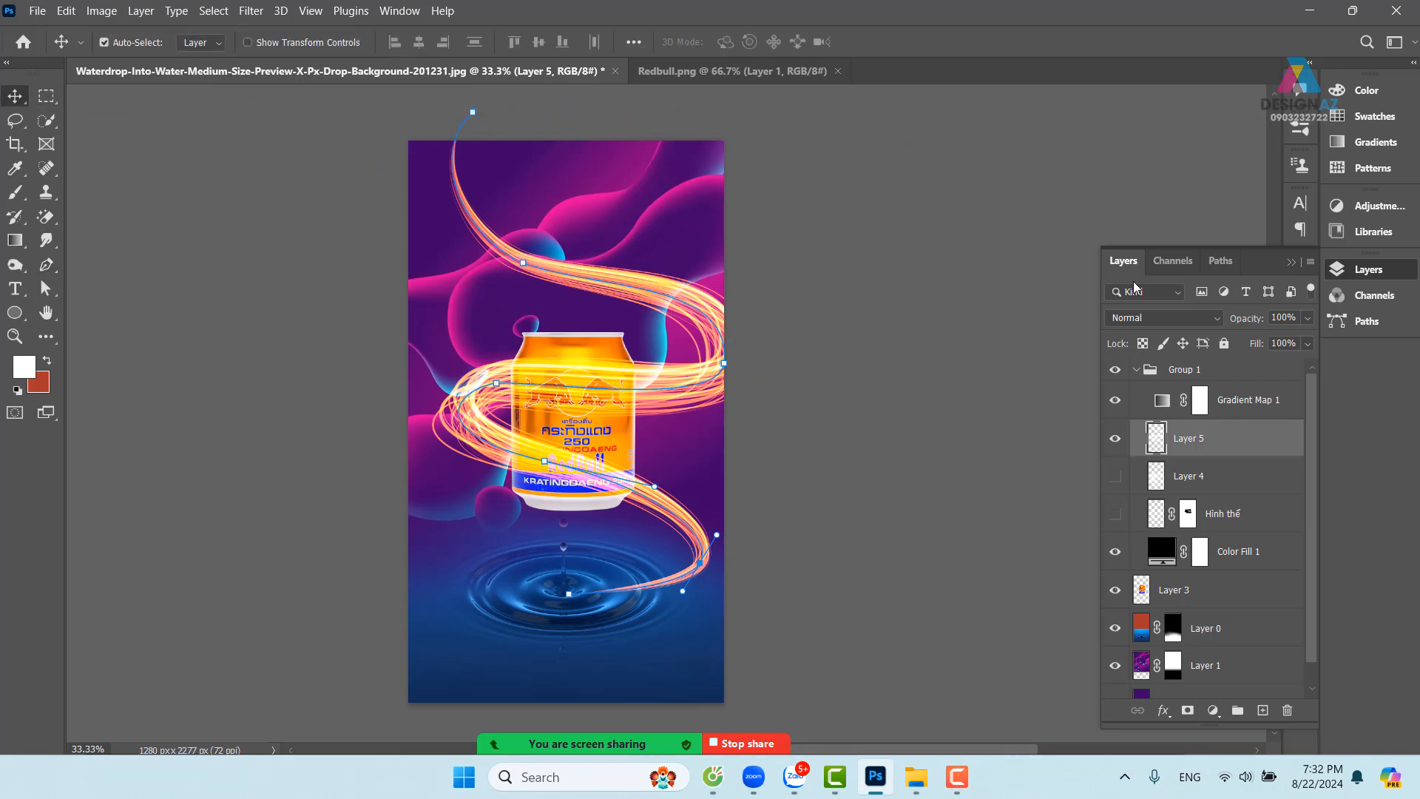
pyautogui.hotkey('ctrl', 'Return')
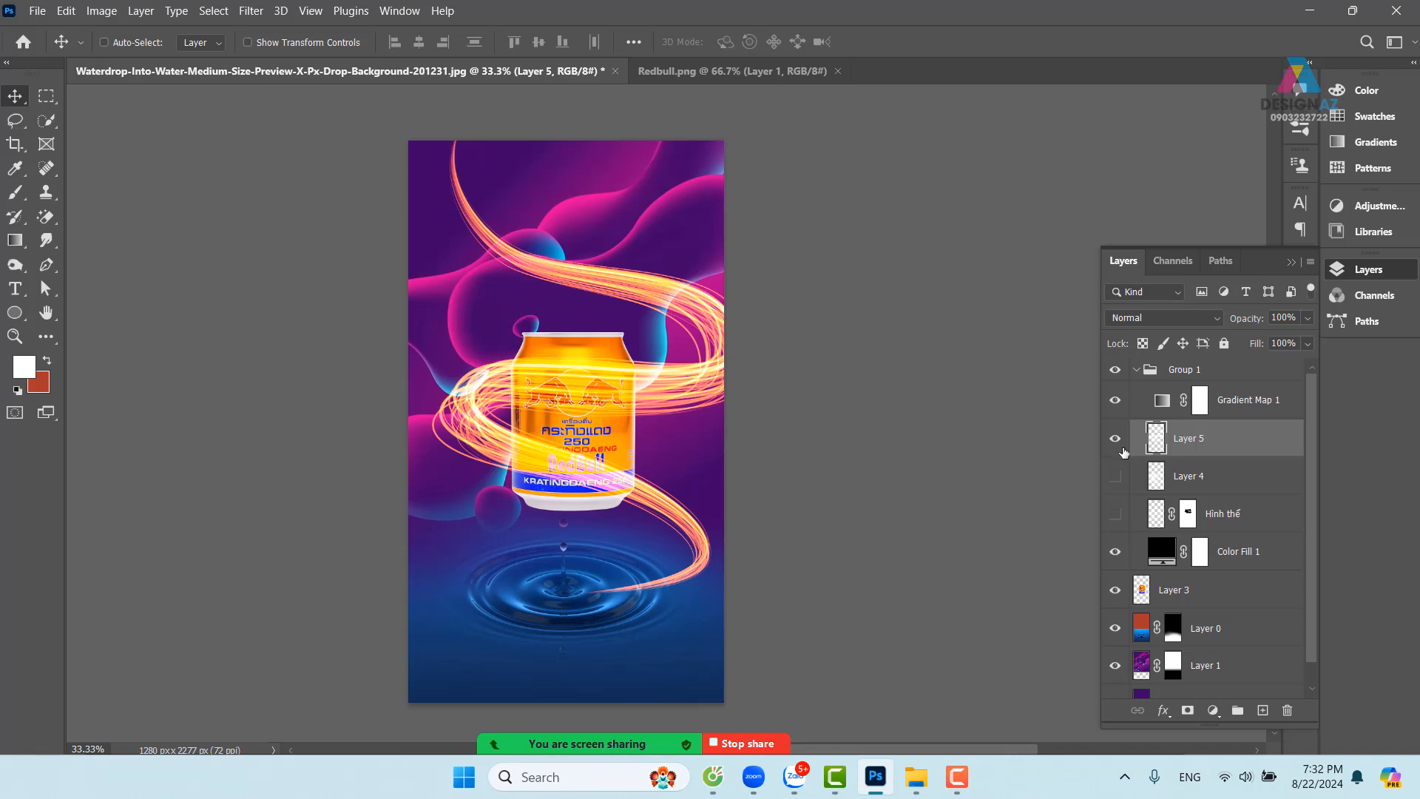
pyautogui.hotkey('ctrl', 'd')
pyautogui.moveTo(945, 469); pyautogui.dragTo(906, 460)
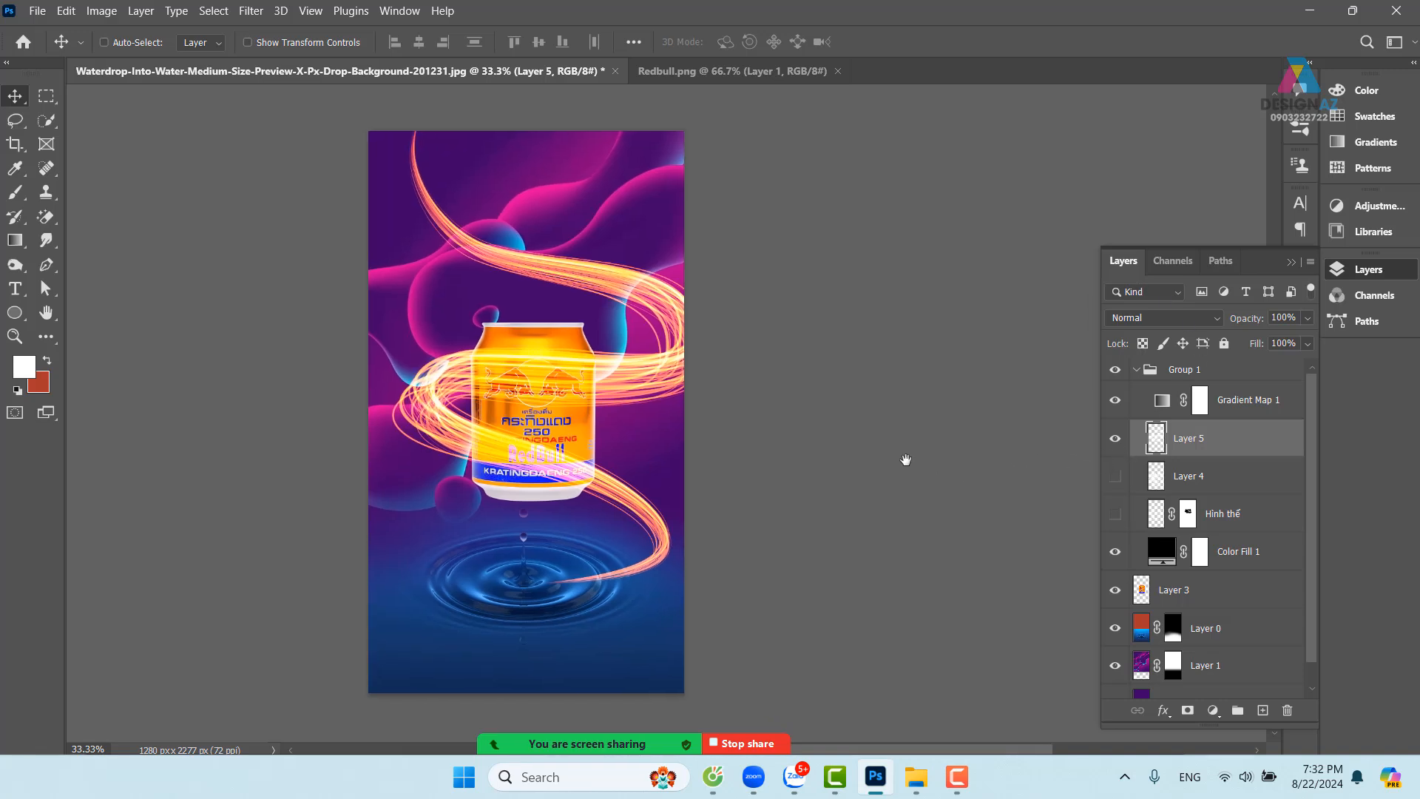
pyautogui.hotkey('ctrl', 'z')
pyautogui.hotkey('ctrl', 'z')
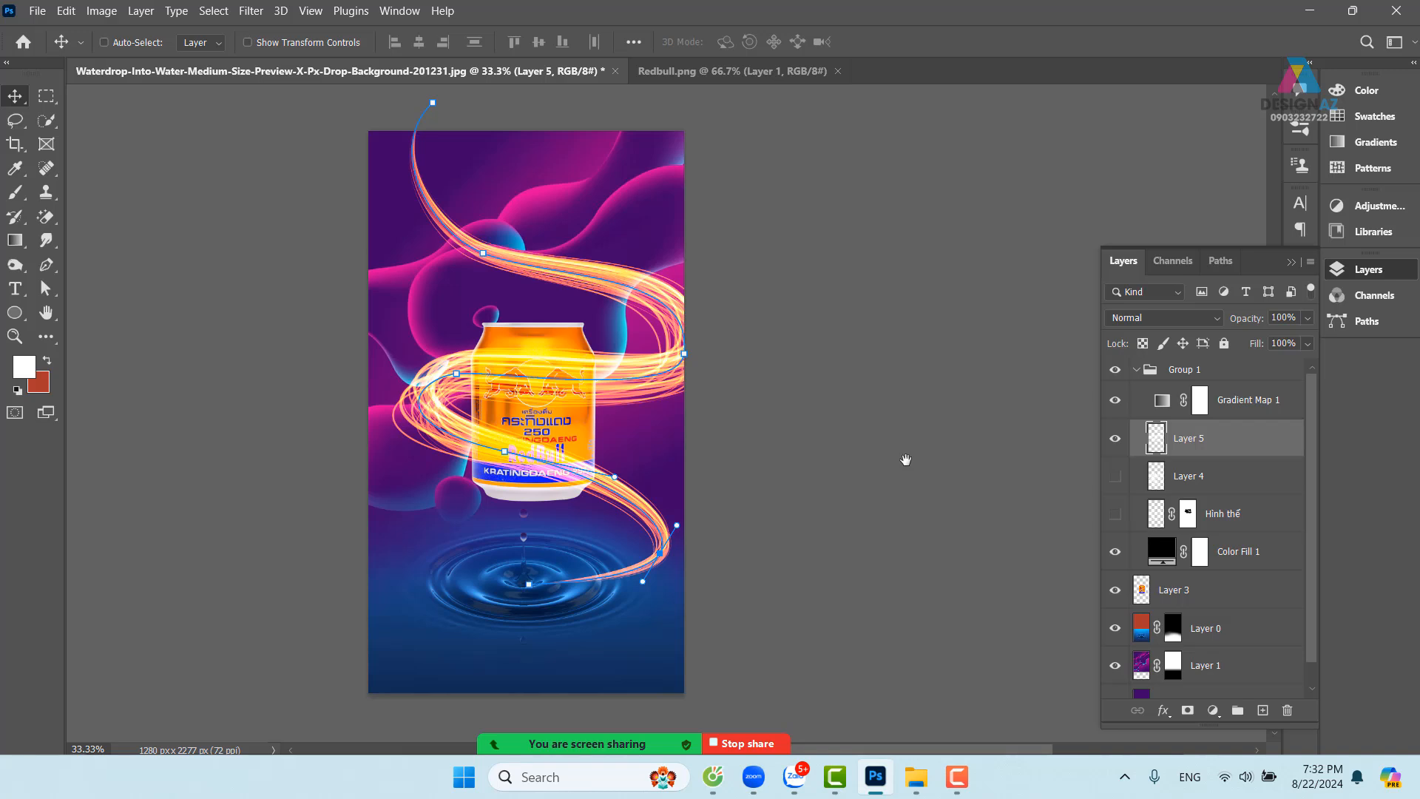
# Add a new layer above Layer 5 and set up a hard round brush at 49 px
pyautogui.click(1262, 710)
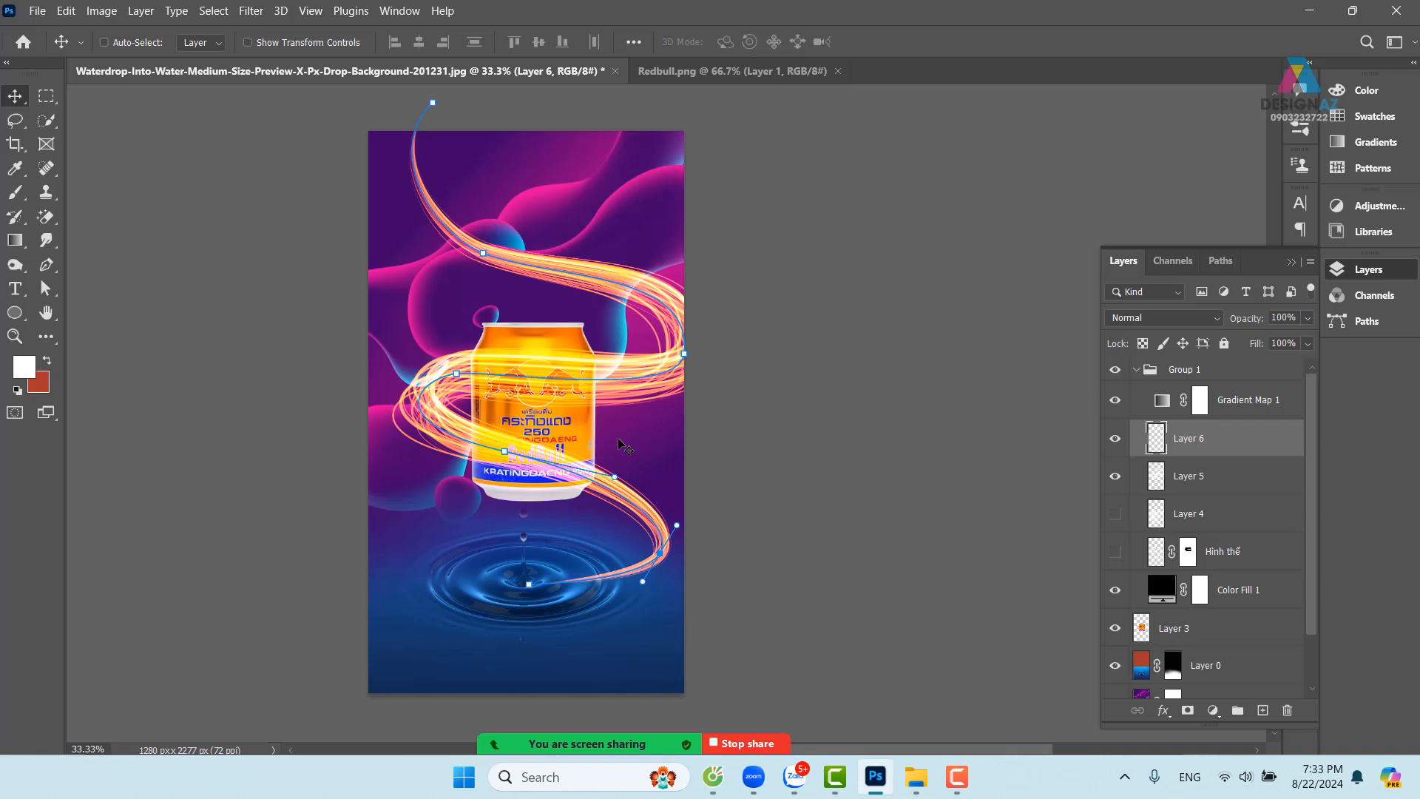
pyautogui.press('b')
pyautogui.click(131, 47)
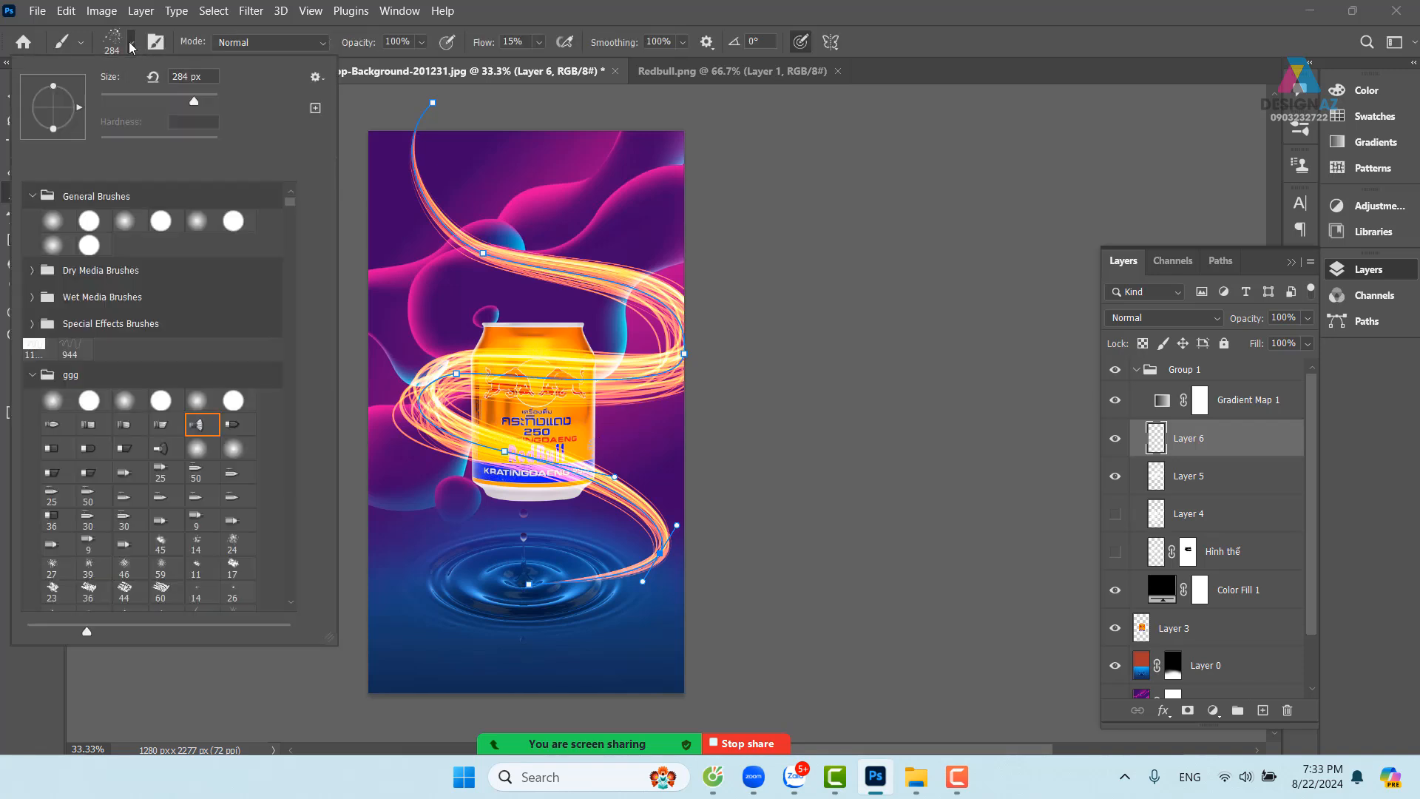
pyautogui.click(89, 221)
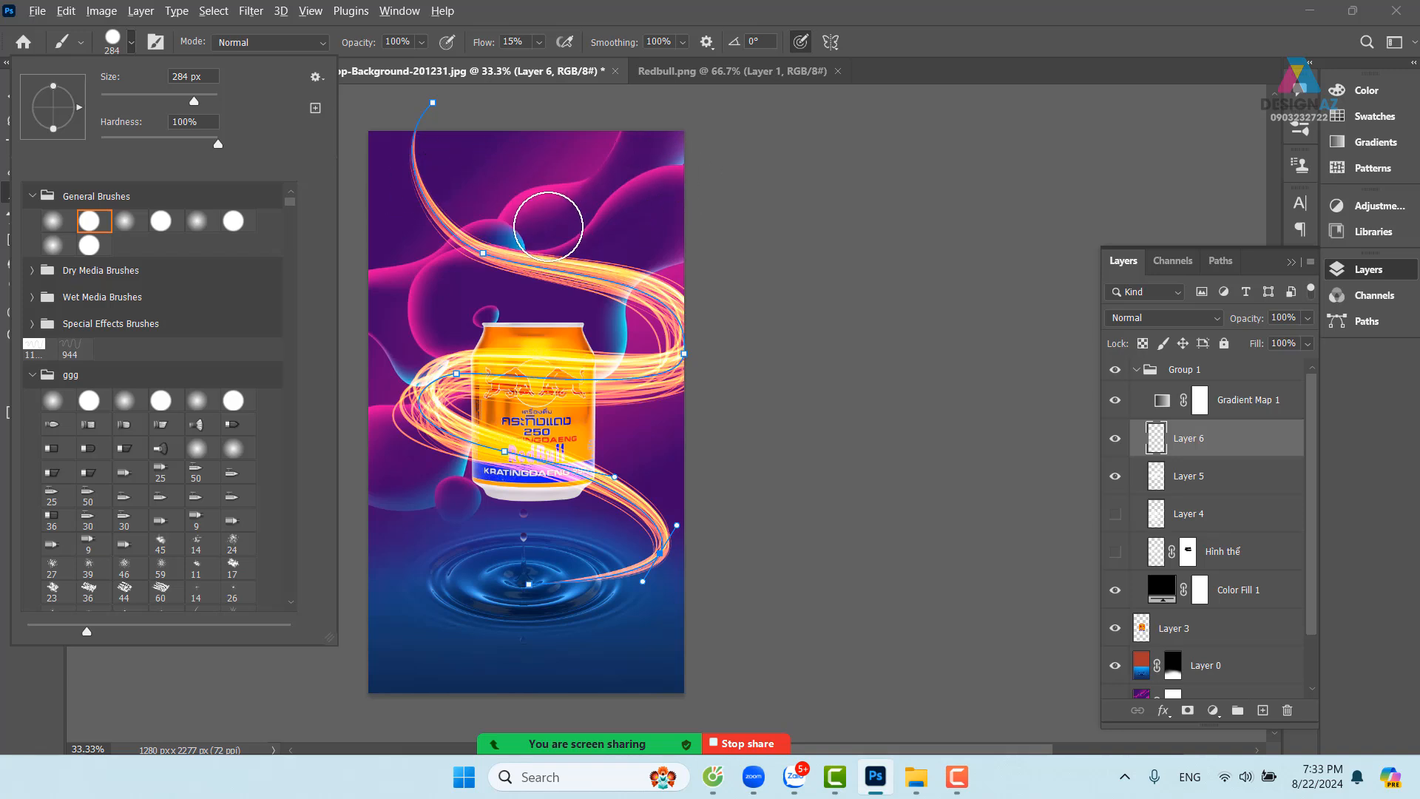
pyautogui.moveTo(548, 226); pyautogui.dragTo(519, 228)
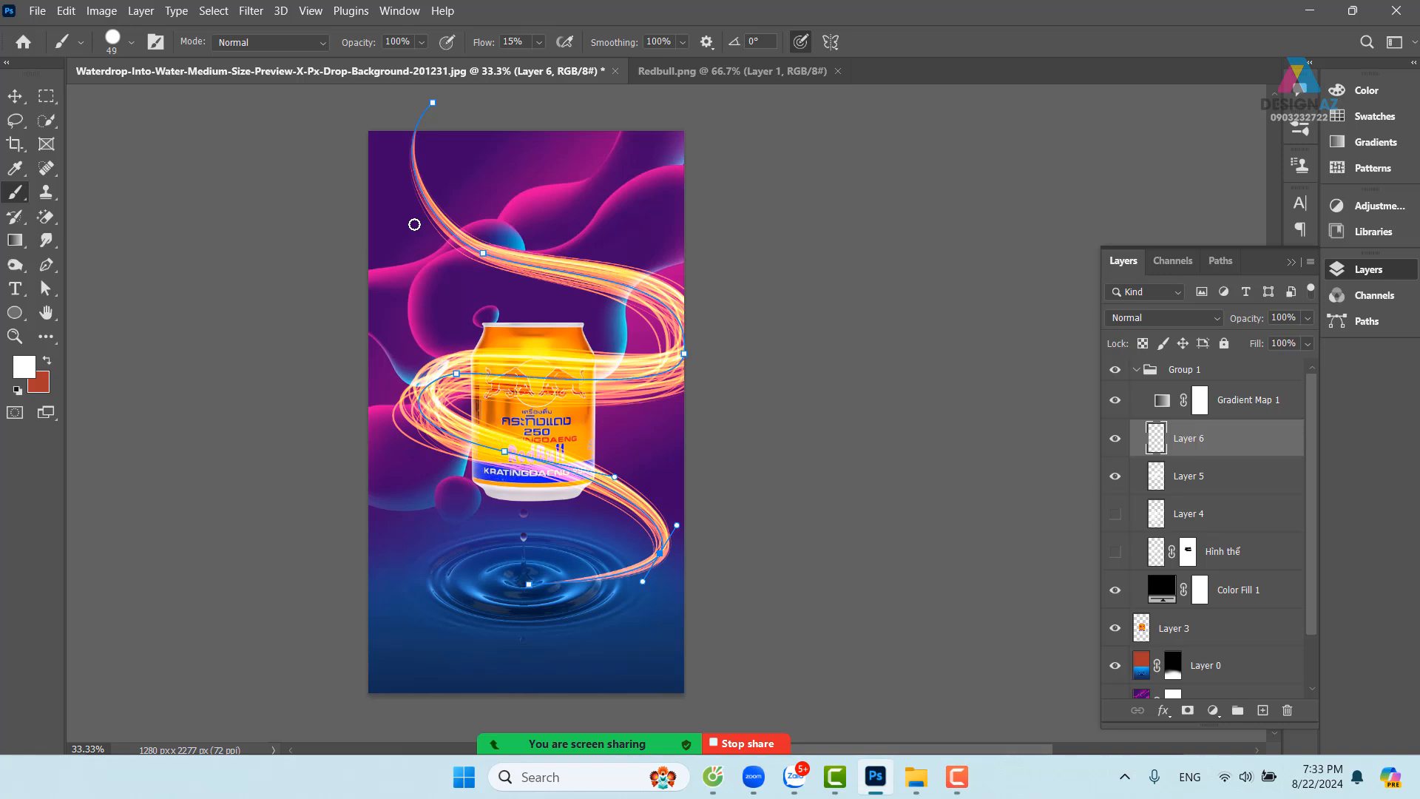
# Set the brush's Spacing to 124% and its Size Jitter to 100%
pyautogui.press('F5')
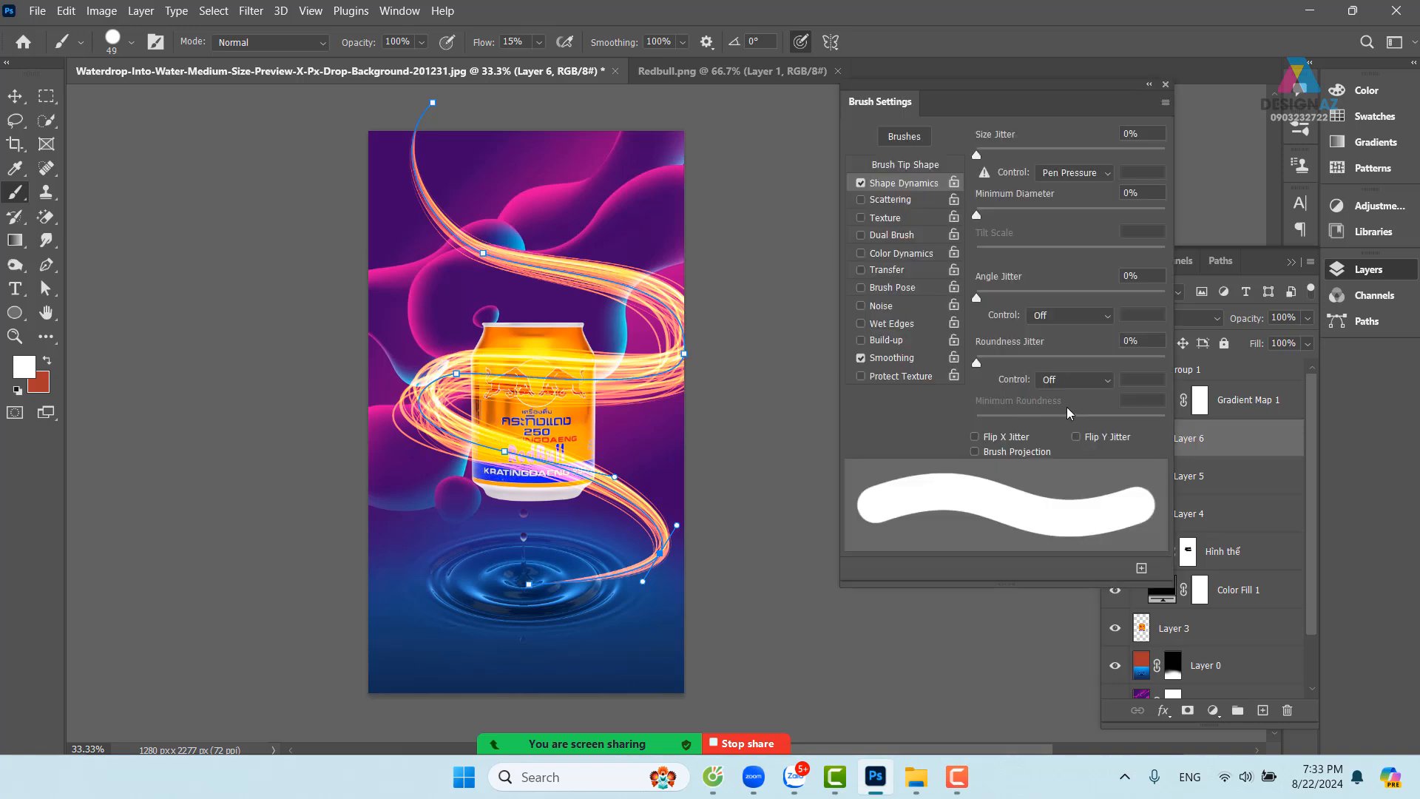
pyautogui.click(928, 165)
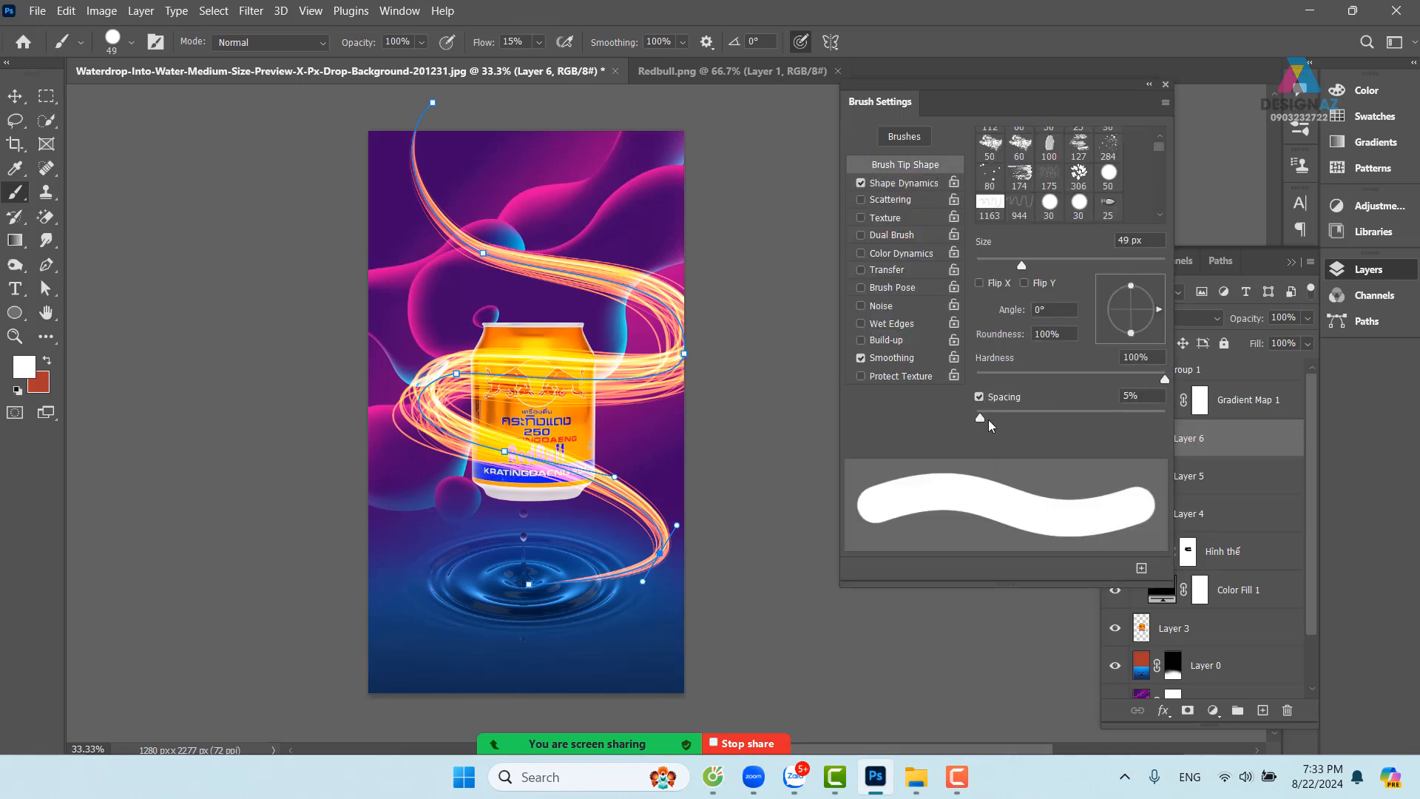
pyautogui.moveTo(988, 419); pyautogui.dragTo(1081, 417)
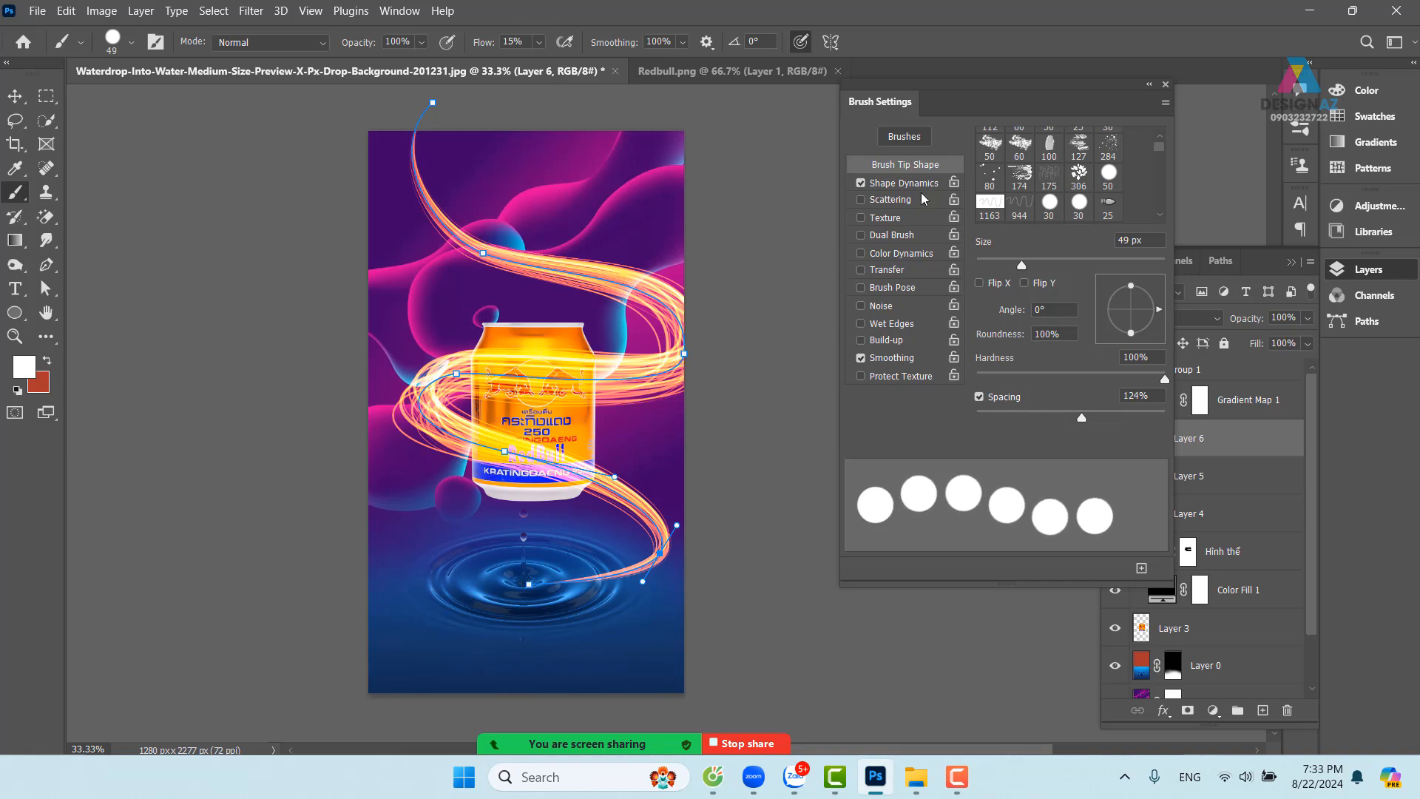
pyautogui.click(904, 182)
pyautogui.moveTo(977, 155); pyautogui.dragTo(1230, 148)
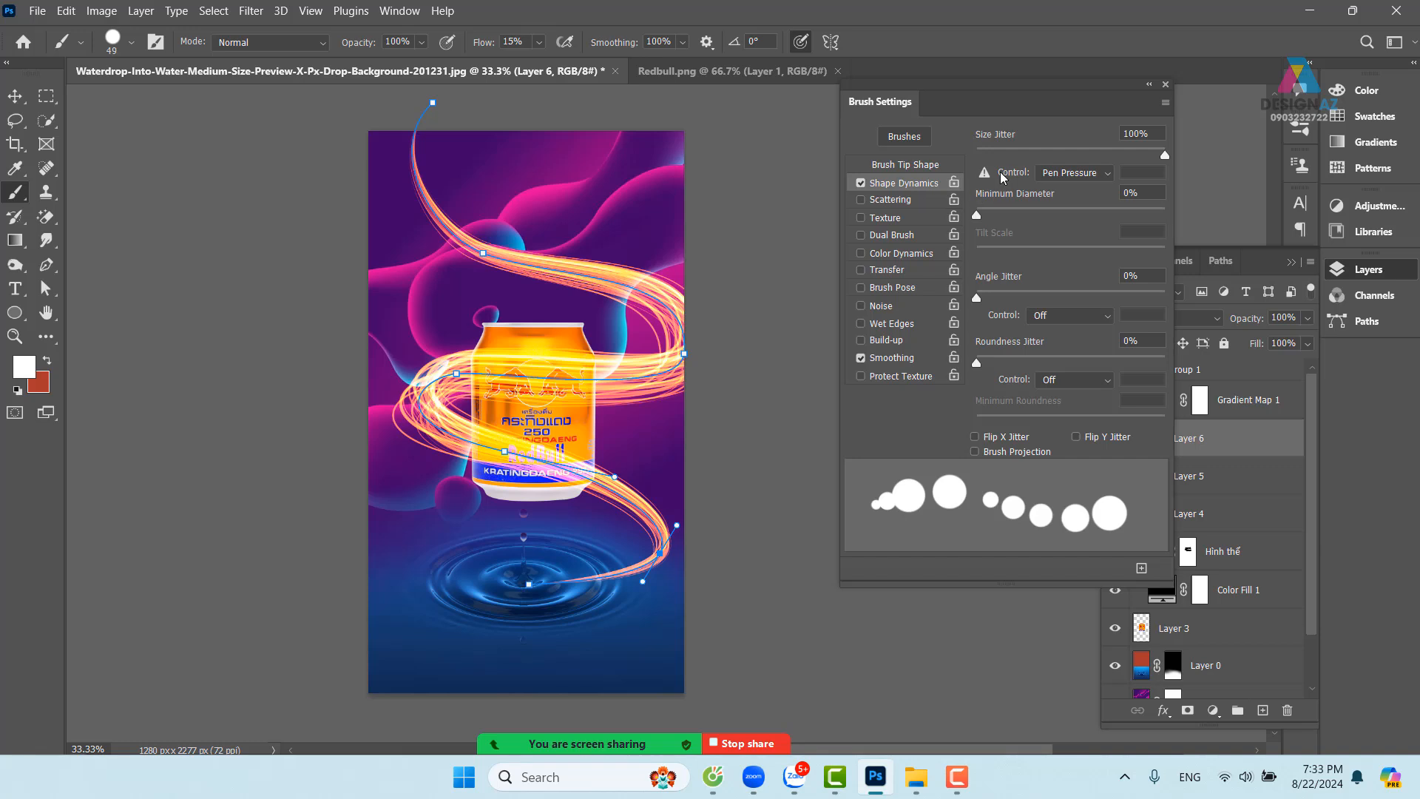
# Enable Scattering at 520% and Transfer with 100% Opacity Jitter for the brush
pyautogui.click(890, 200)
pyautogui.moveTo(976, 155); pyautogui.dragTo(1074, 155)
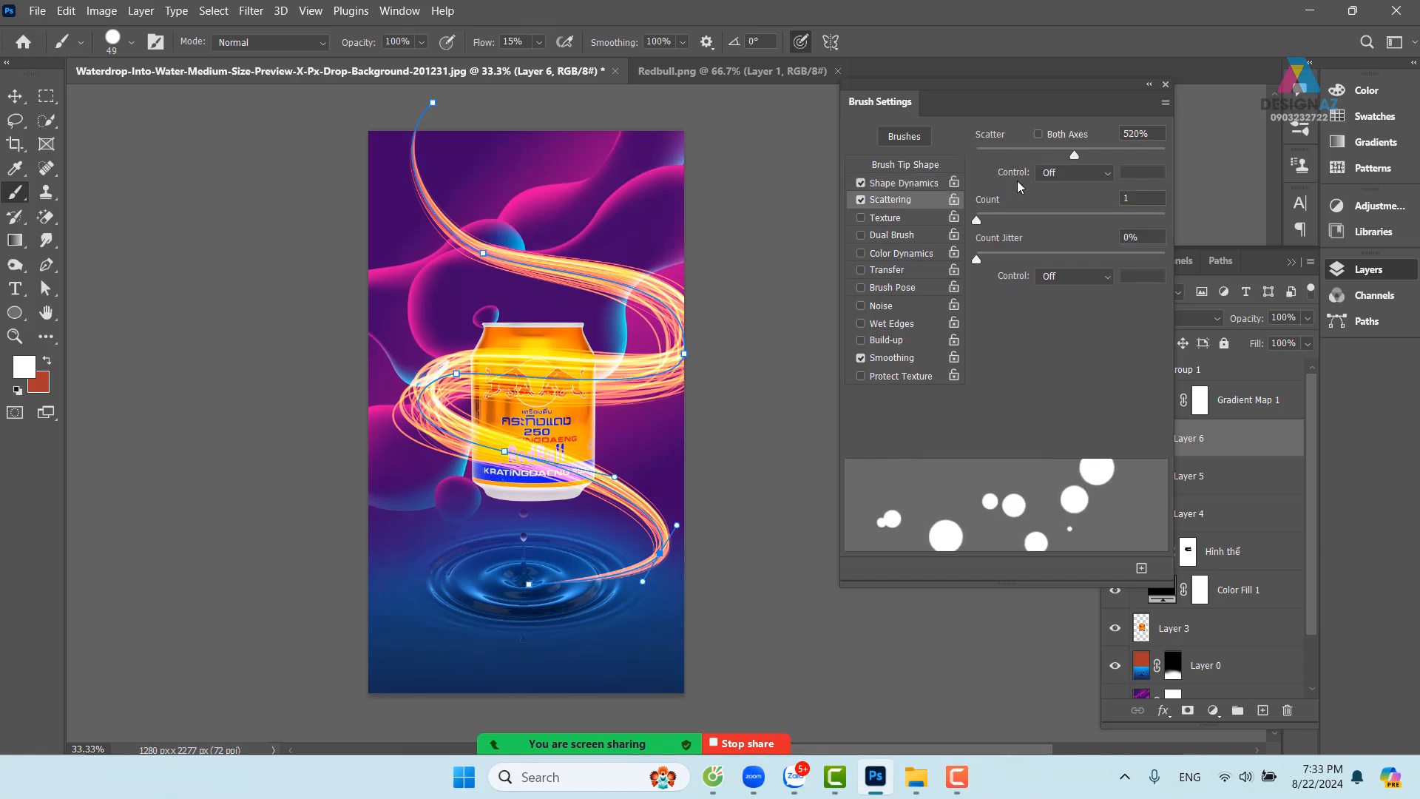
pyautogui.click(901, 270)
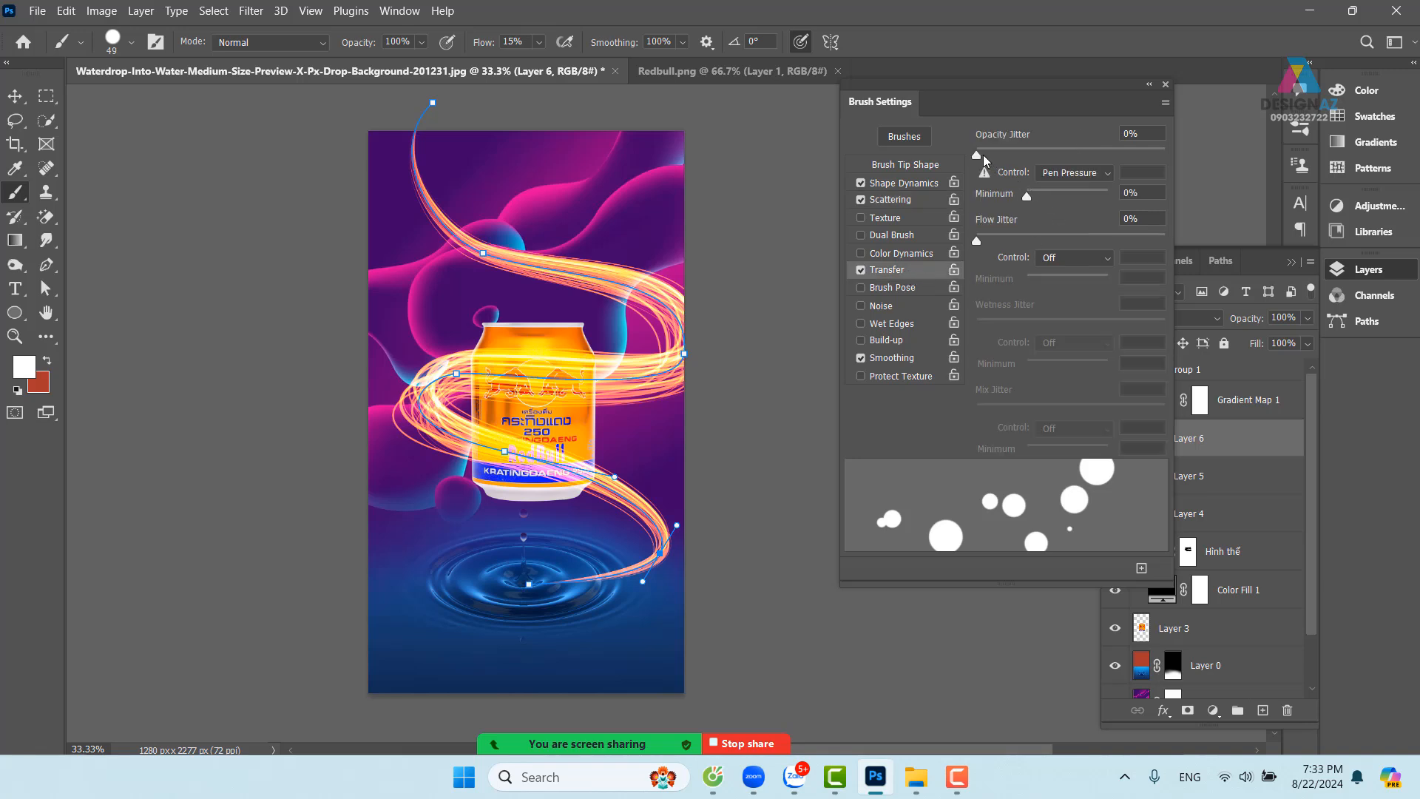
pyautogui.moveTo(976, 155)
pyautogui.mouseDown()
pyautogui.moveTo(1237, 155)
pyautogui.moveTo(1218, 141)
pyautogui.mouseUp()
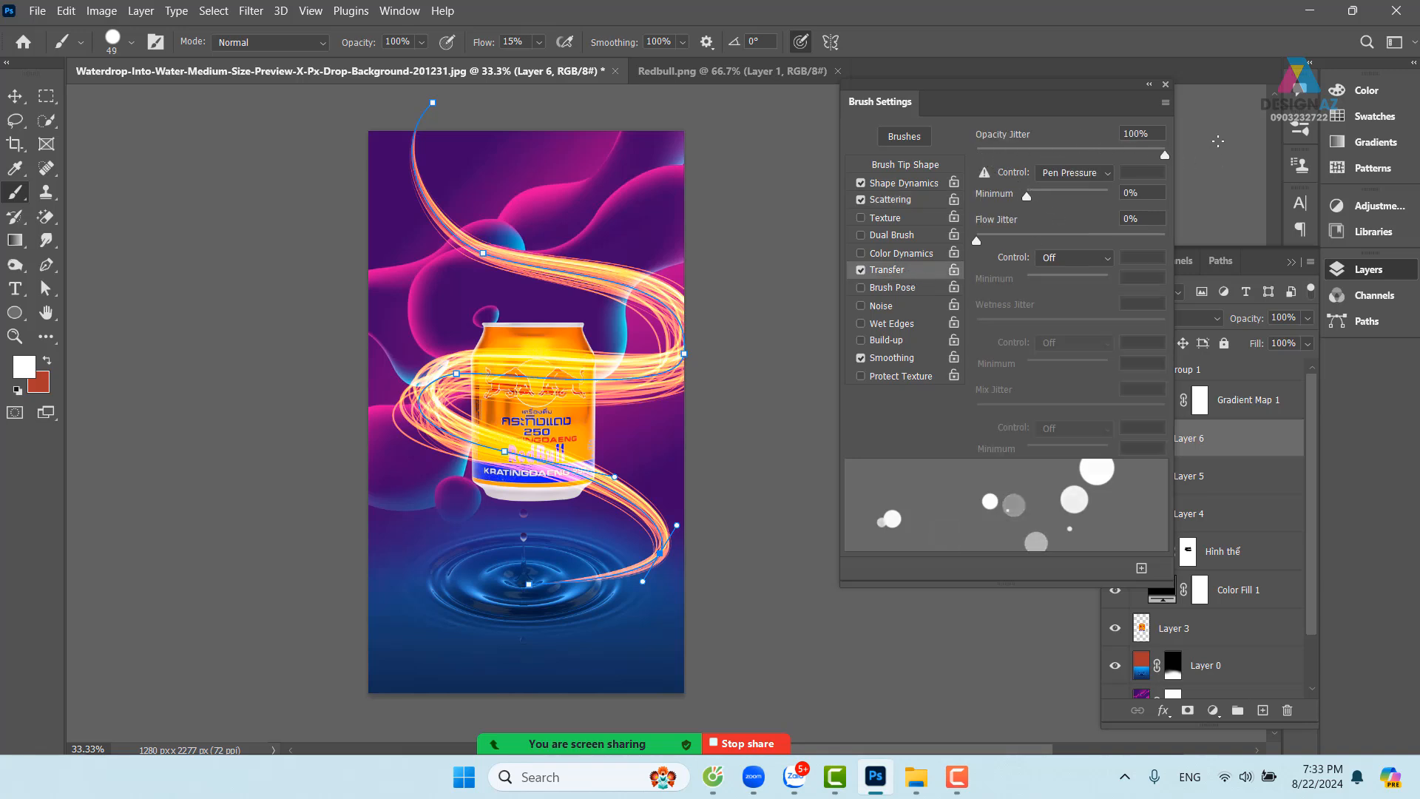
pyautogui.click(1165, 84)
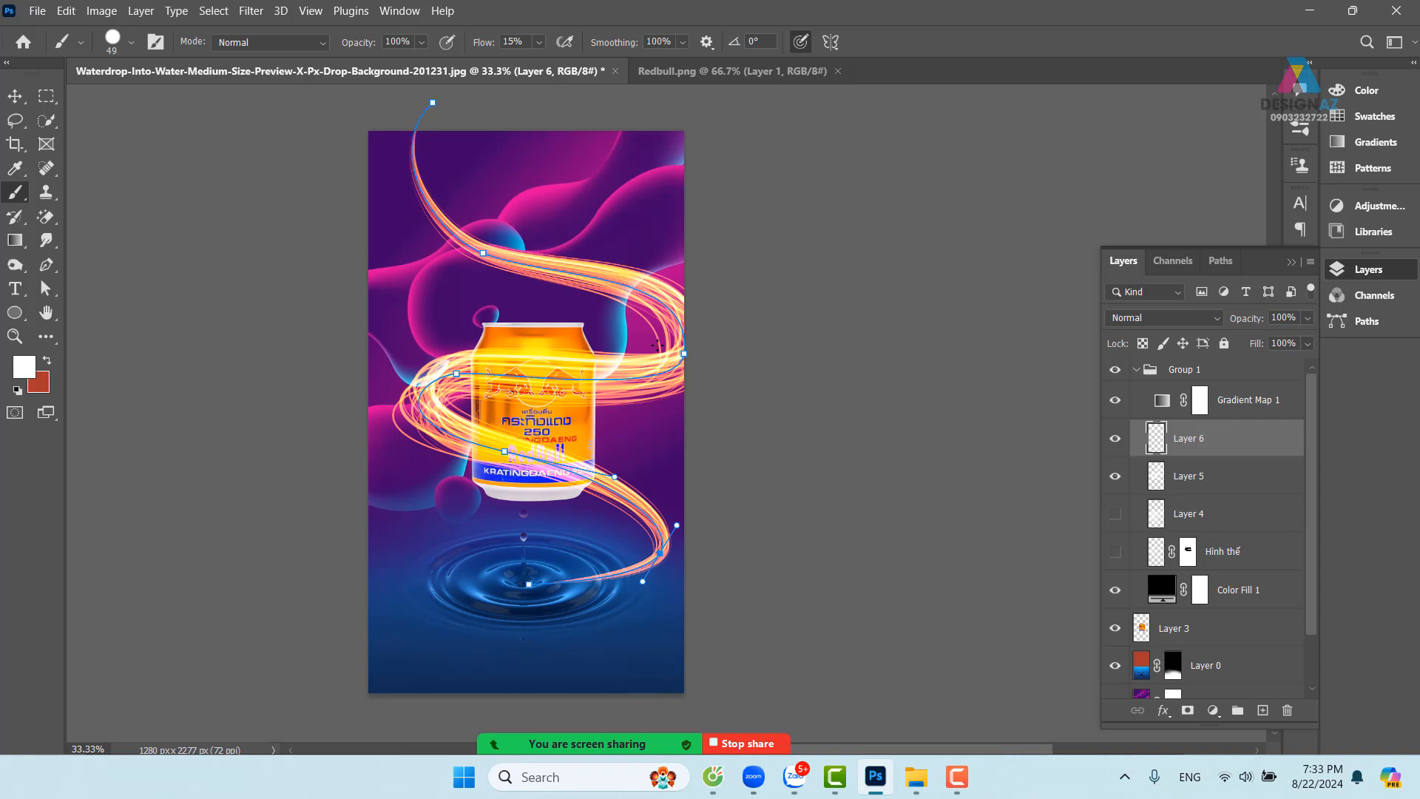
# Stroke the winding path twice on Layer 6 with the scattered Brush and Simulate Pressure enabled
pyautogui.press('p')
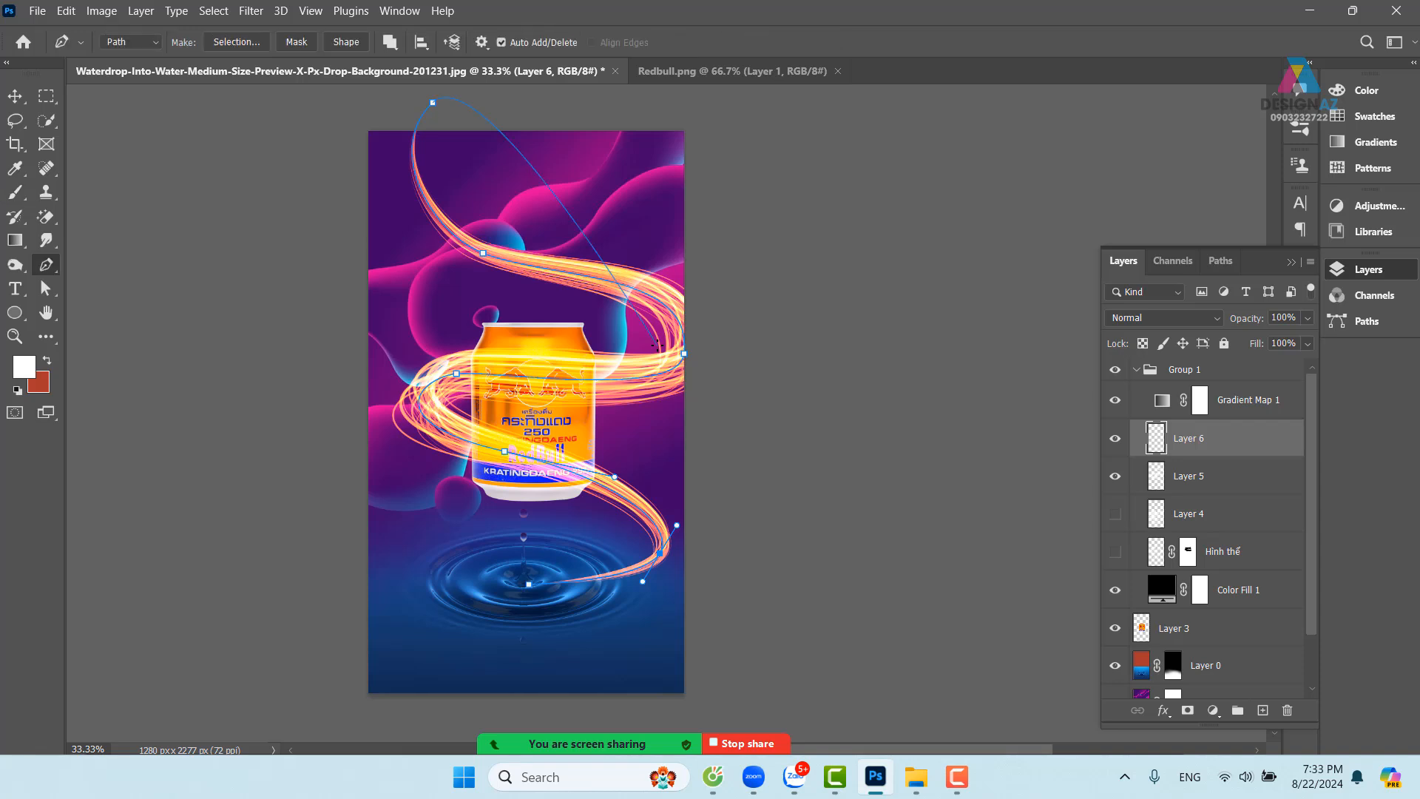
pyautogui.rightClick(658, 347)
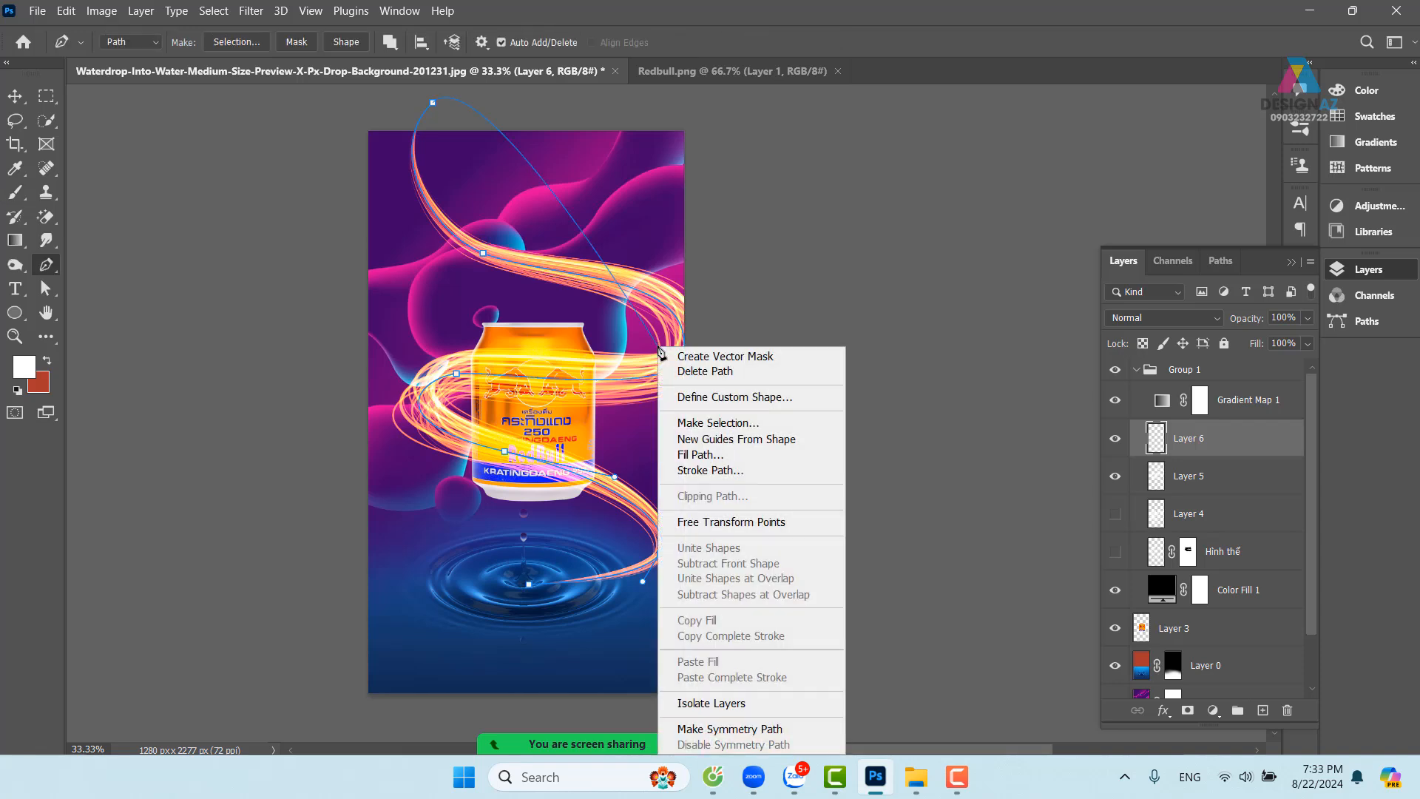
pyautogui.click(714, 470)
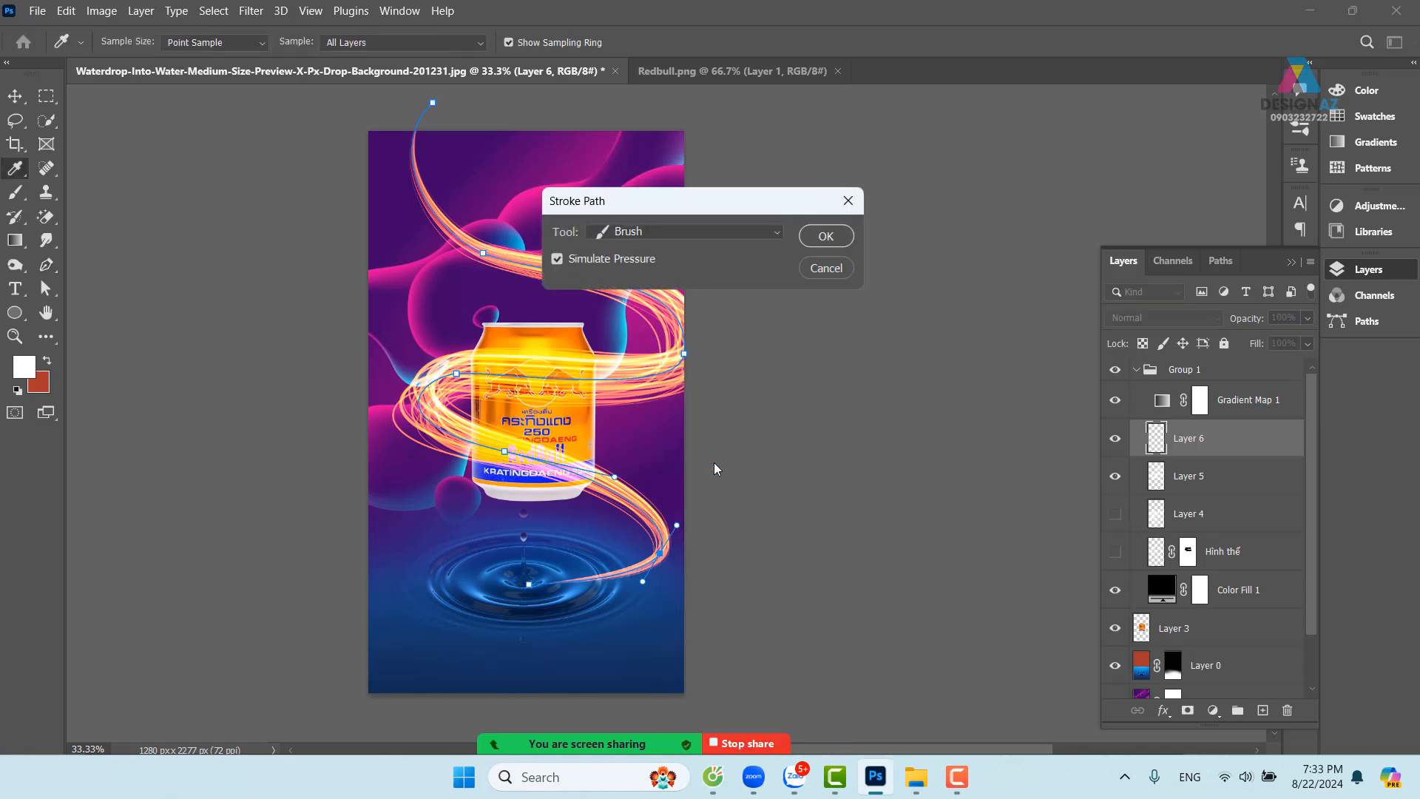
pyautogui.click(836, 235)
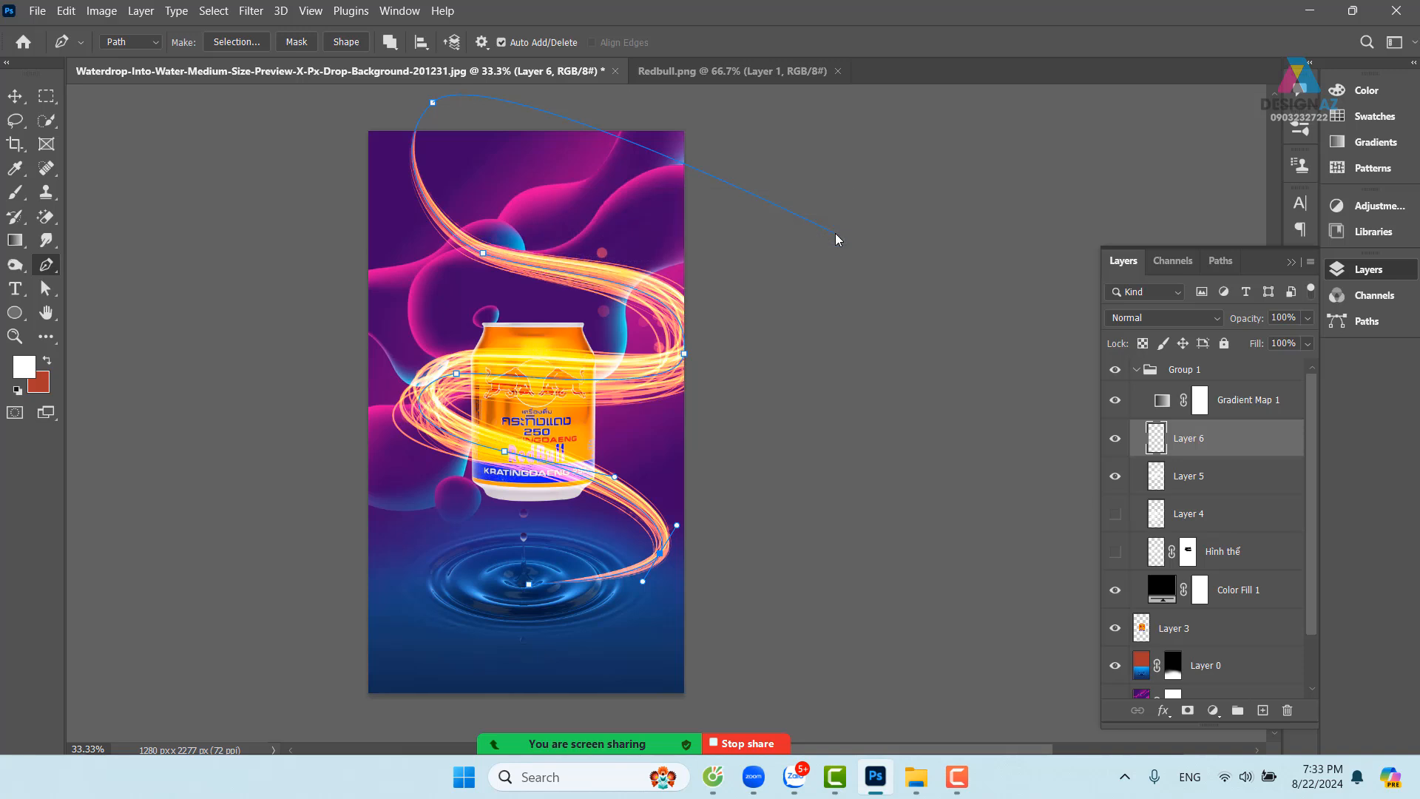
pyautogui.rightClick(835, 235)
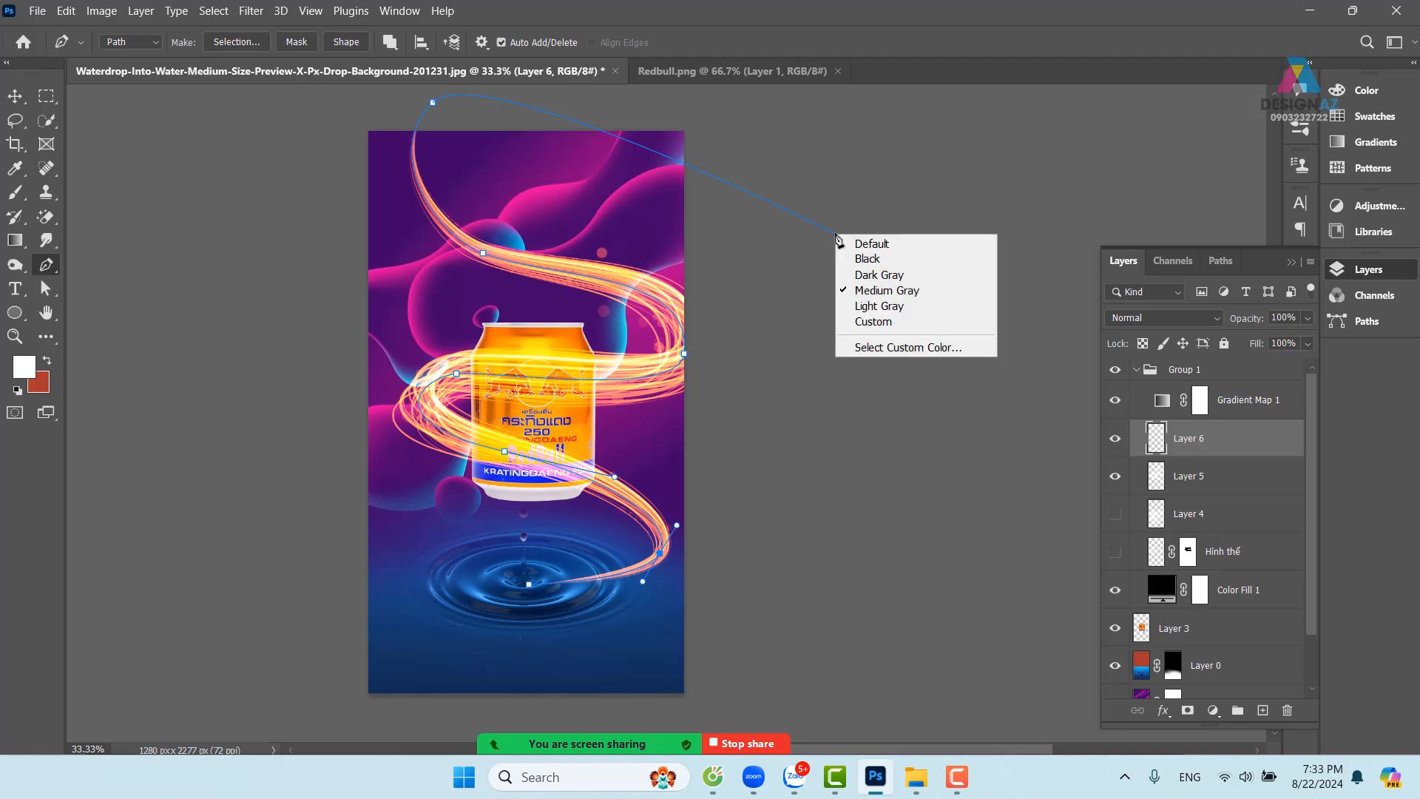
pyautogui.rightClick(619, 254)
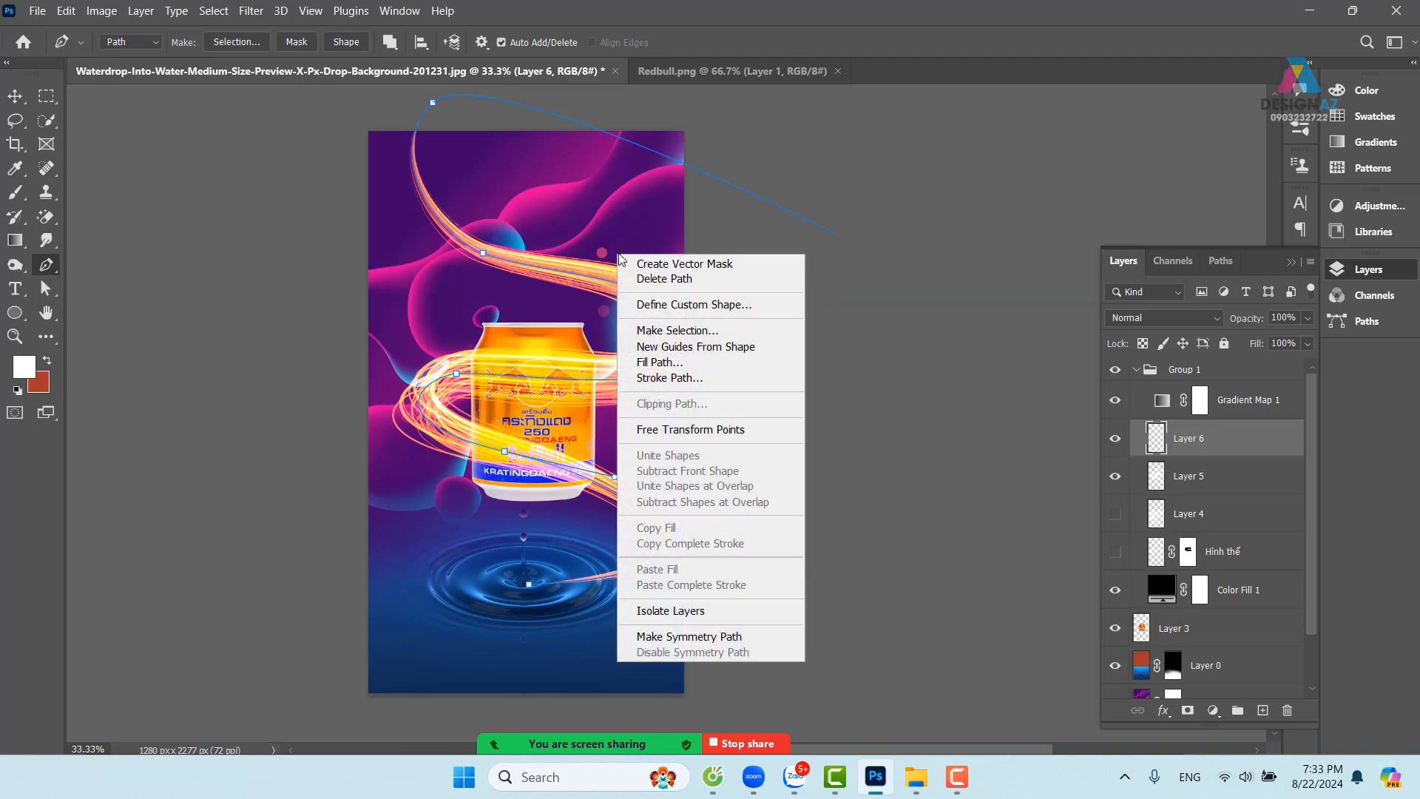
pyautogui.click(669, 378)
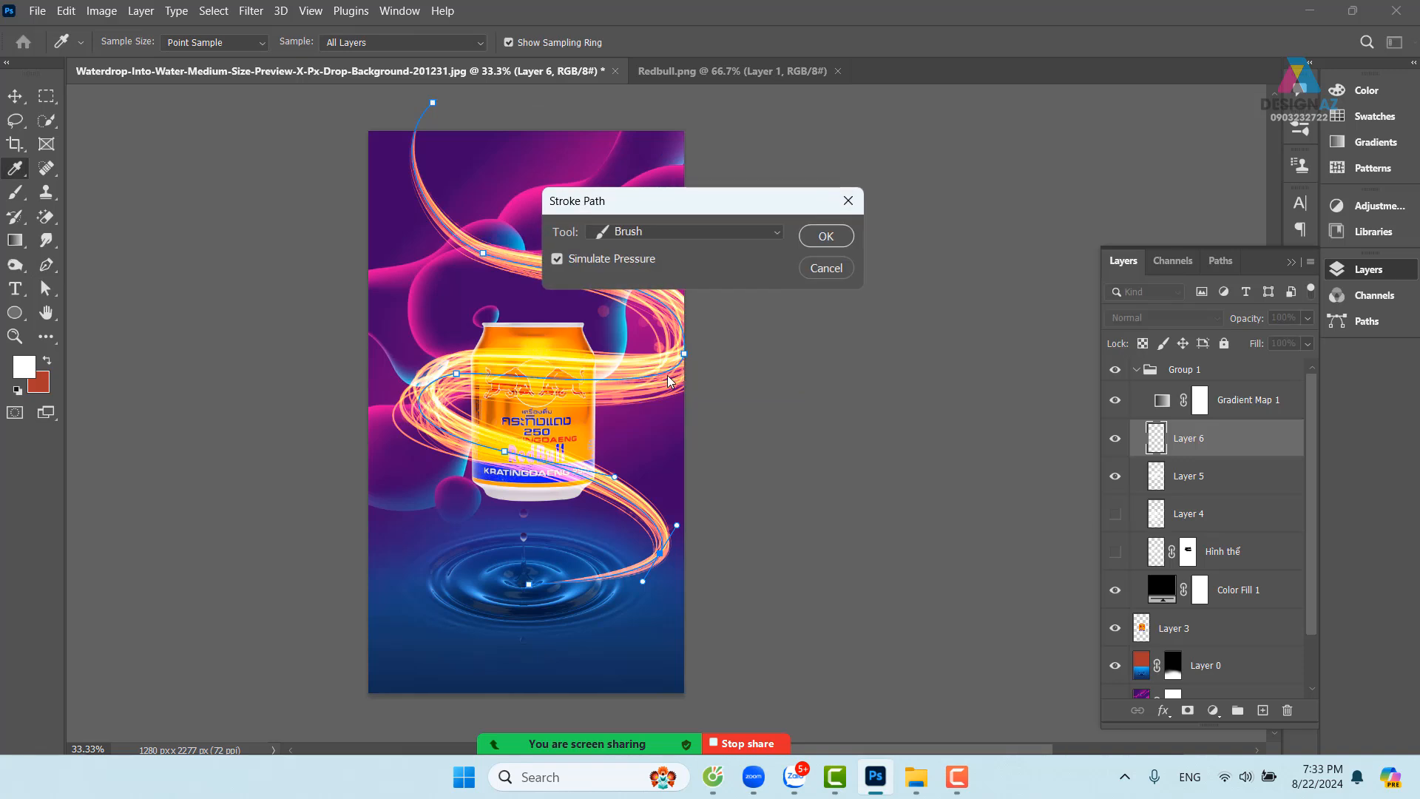
pyautogui.click(823, 236)
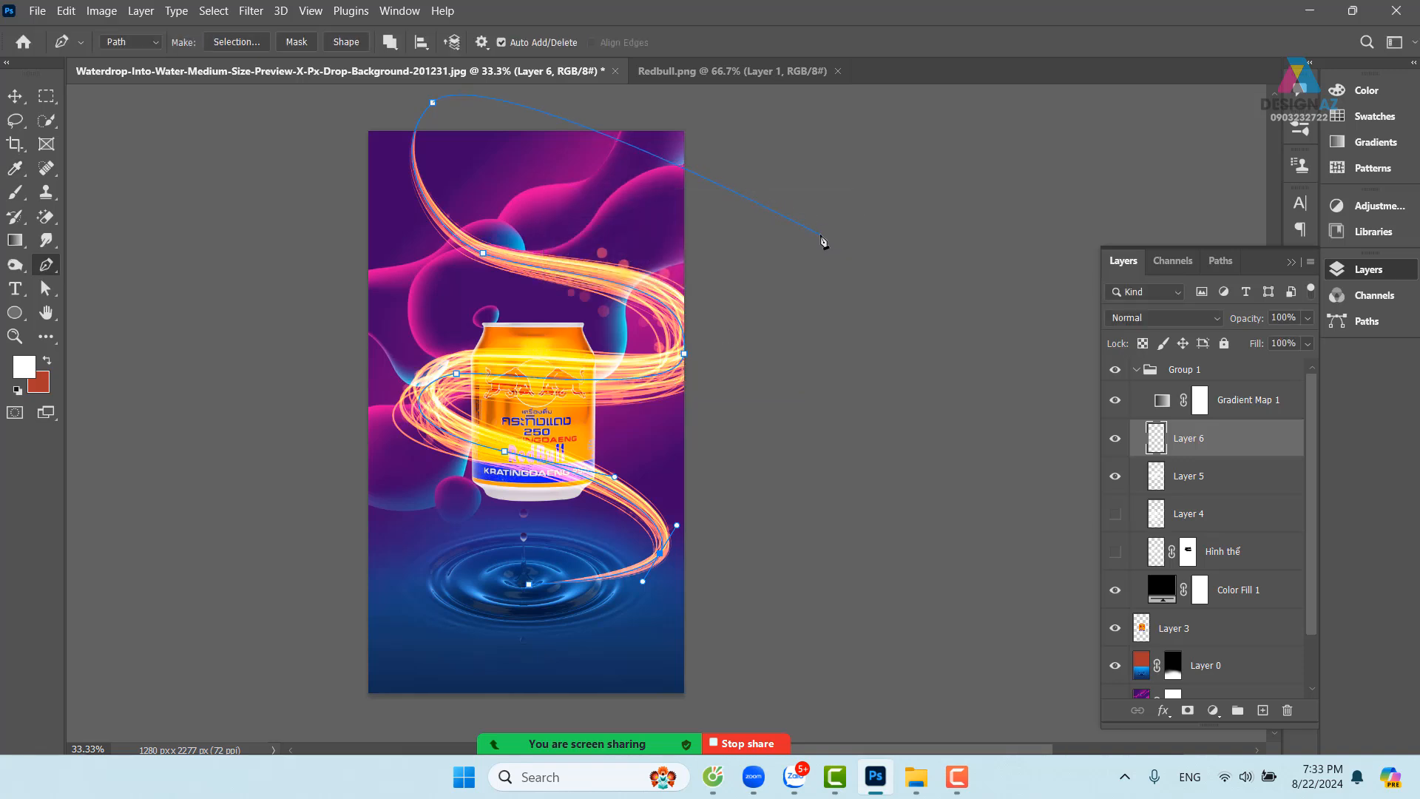
# Raise the brush Flow to 100% and stroke the winding path again on Layer 6 with Simulate Pressure
pyautogui.press('b')
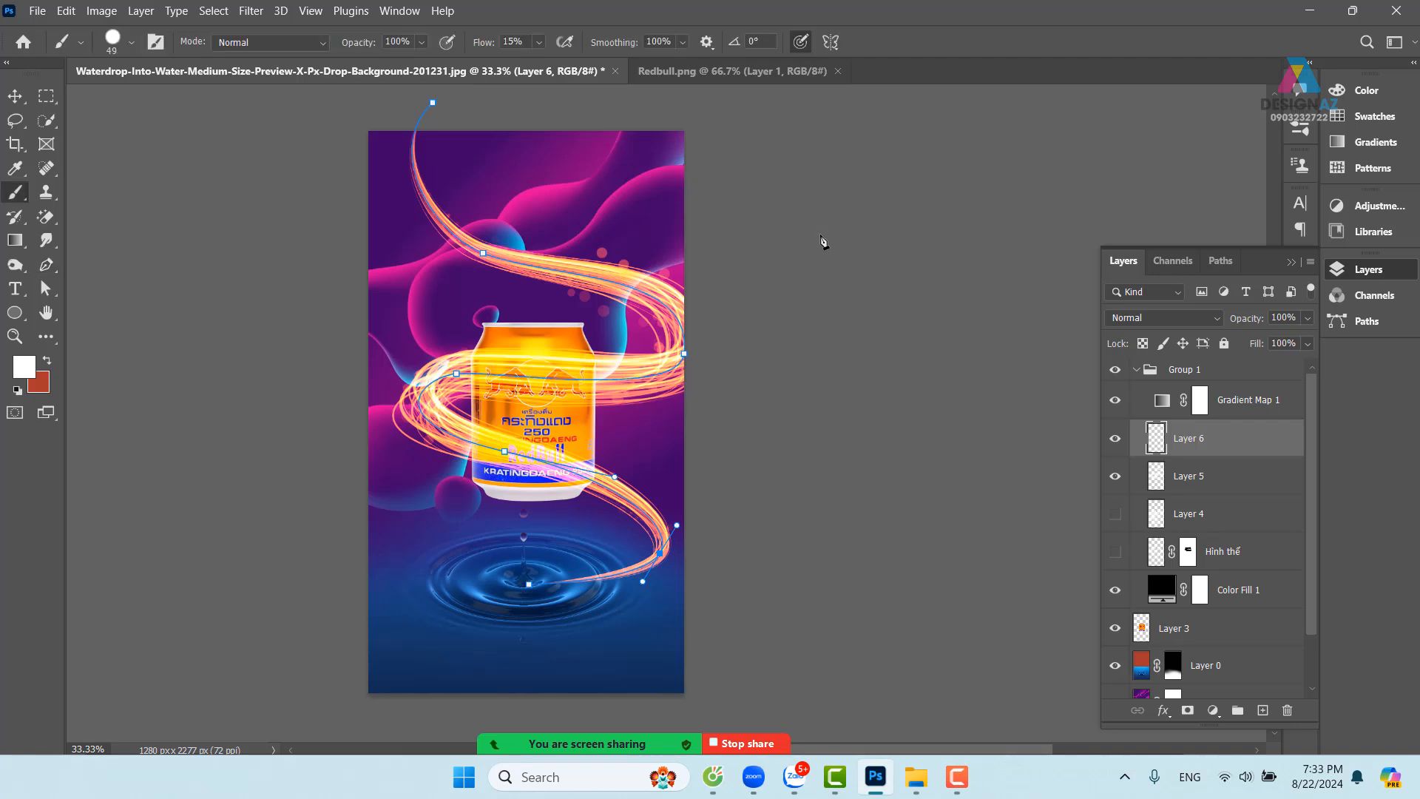
pyautogui.click(540, 43)
pyautogui.moveTo(547, 64); pyautogui.dragTo(616, 63)
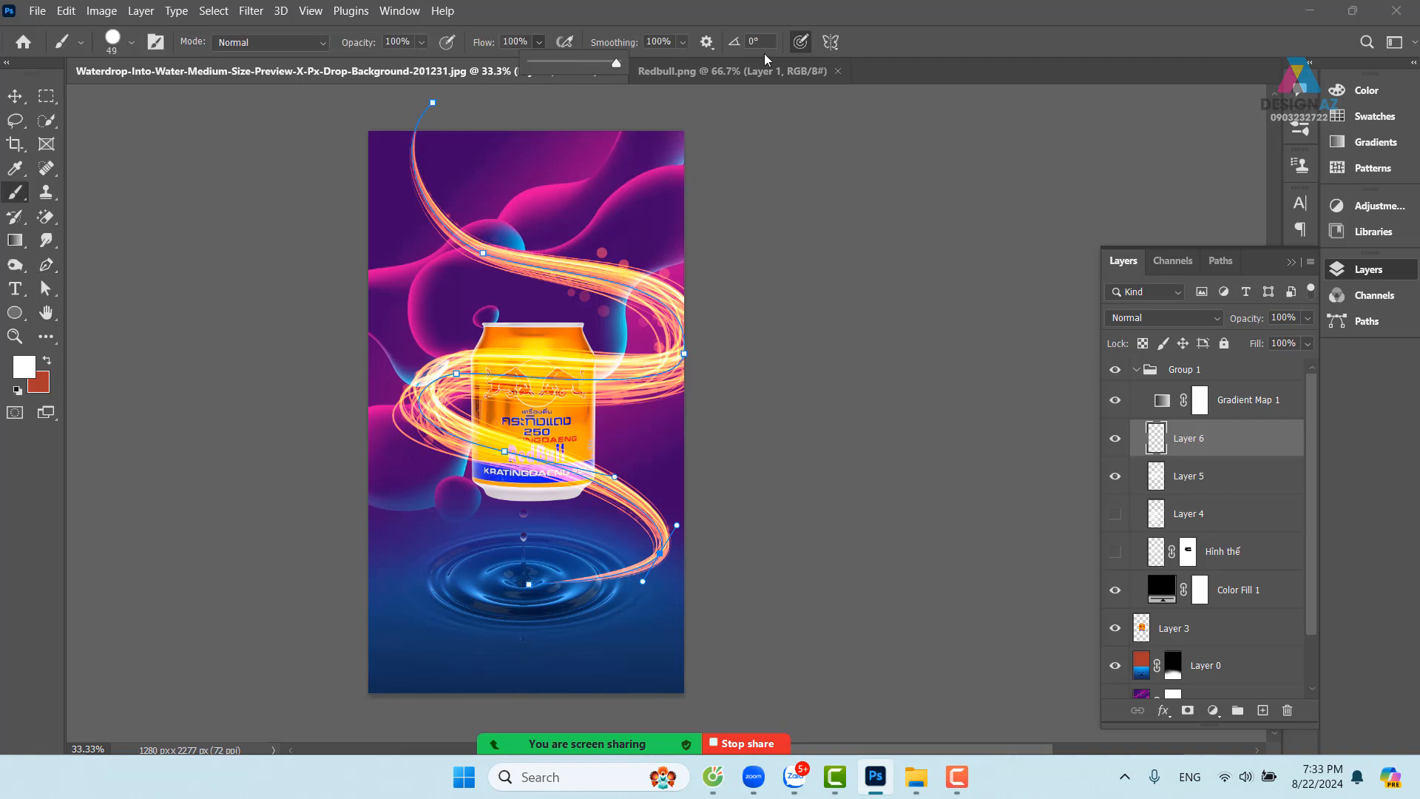
pyautogui.press('p')
pyautogui.rightClick(635, 274)
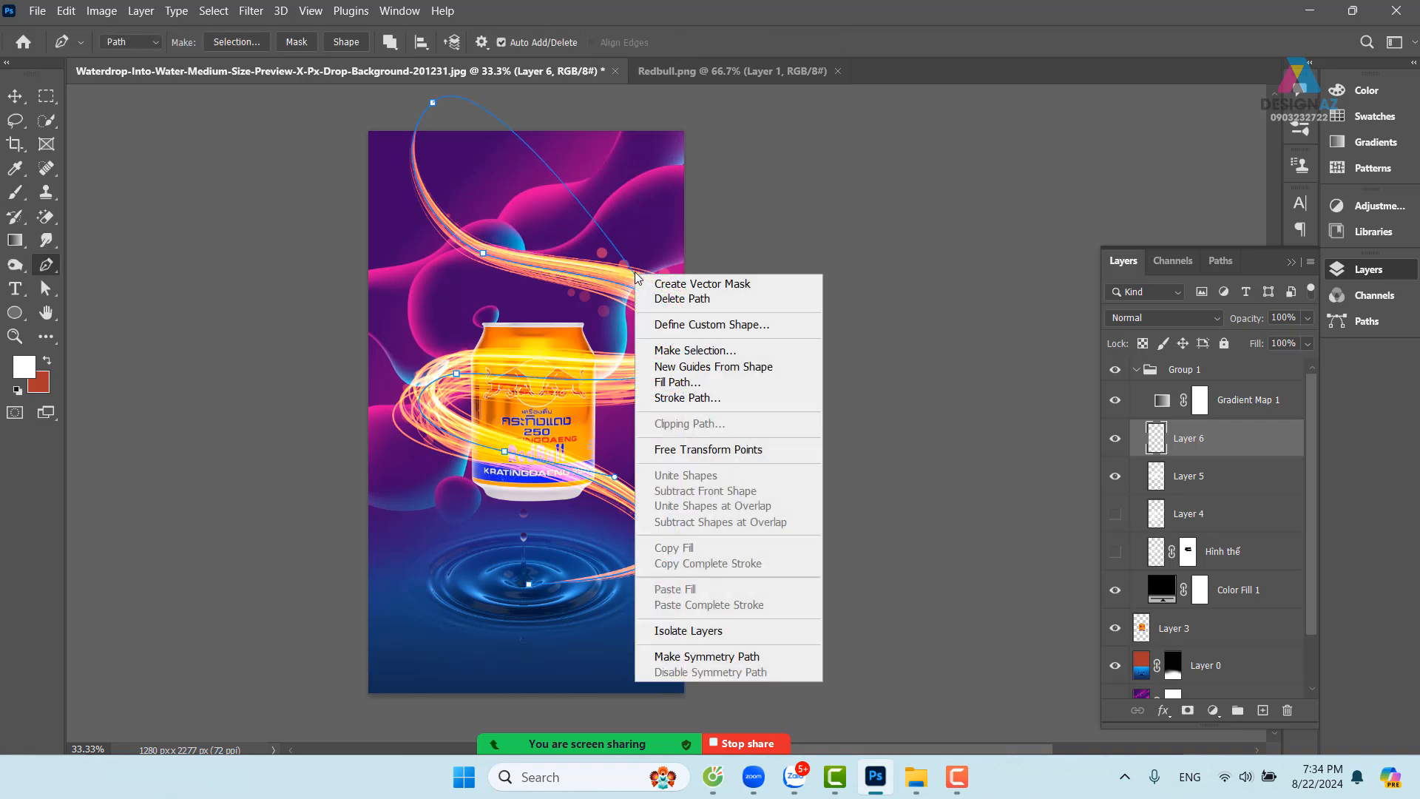
pyautogui.click(686, 398)
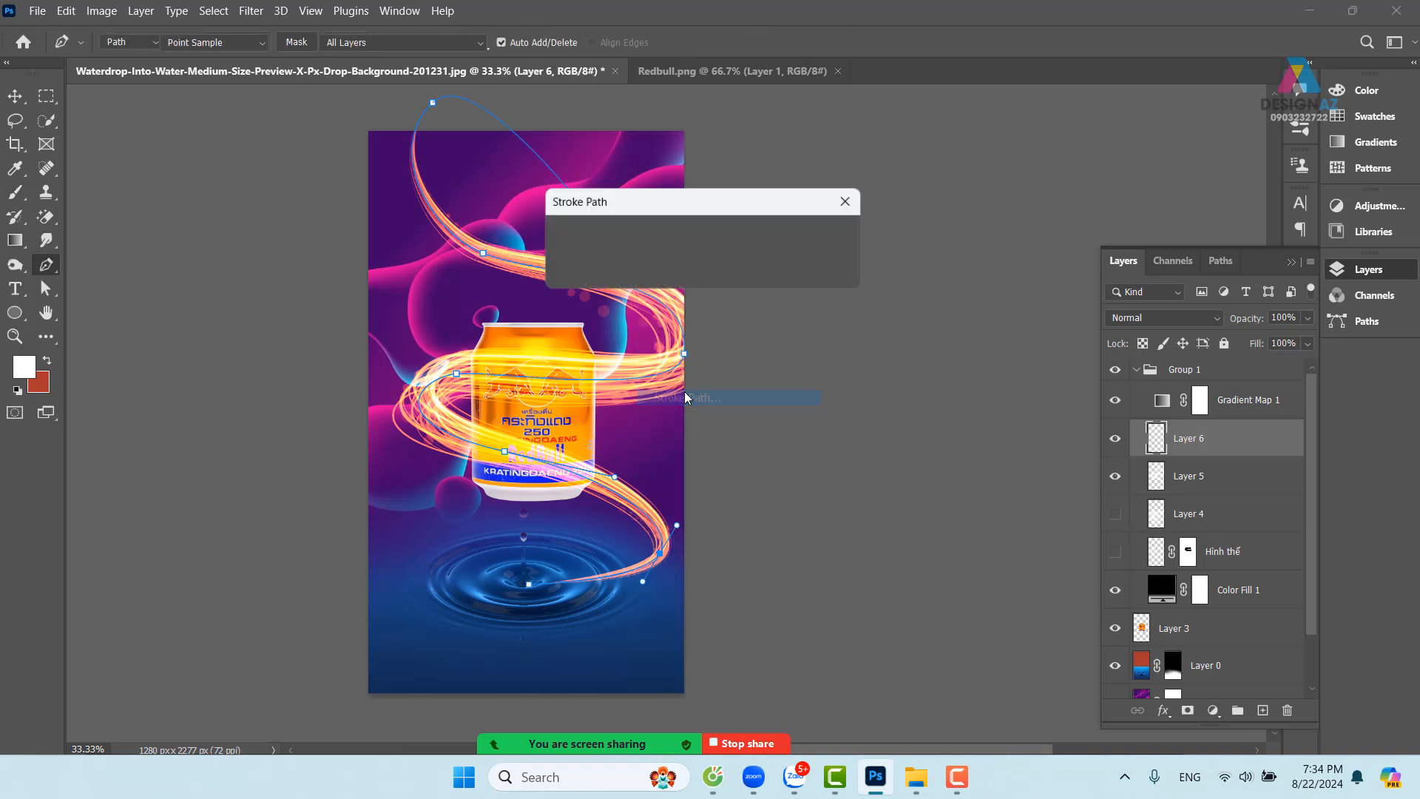
pyautogui.click(818, 235)
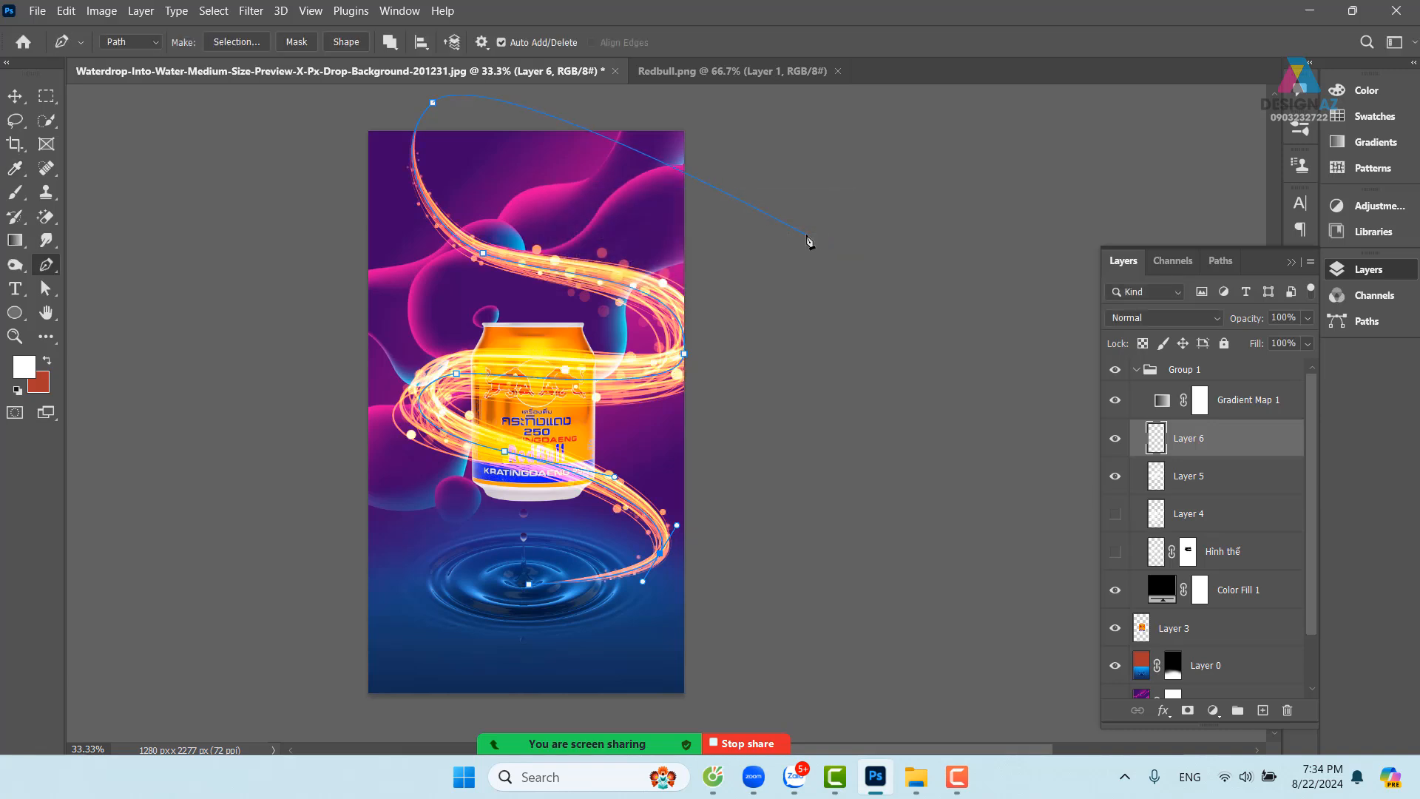
# Stroke the winding path two more times on Layer 6 to make the glowing dots denser
pyautogui.rightClick(604, 266)
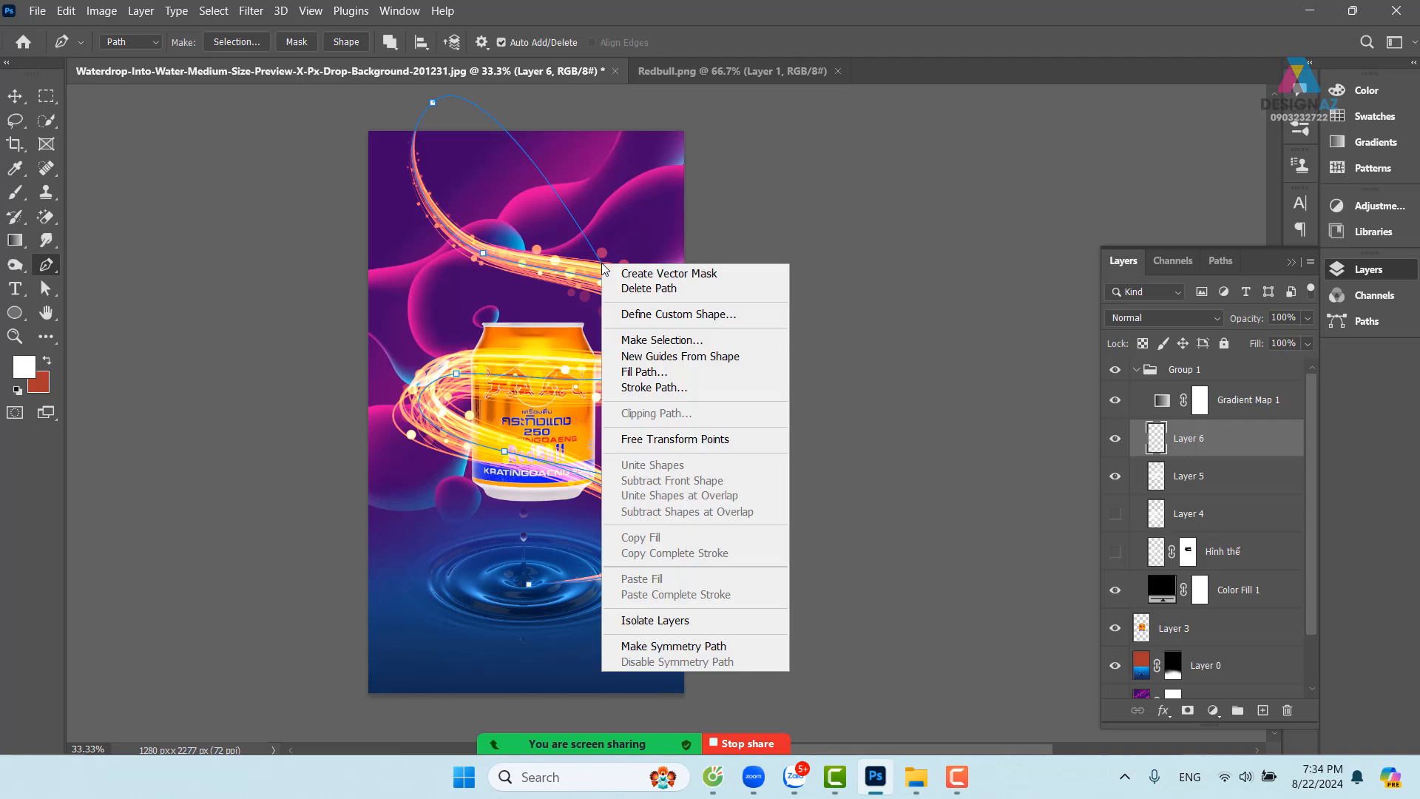
pyautogui.click(655, 386)
pyautogui.click(814, 236)
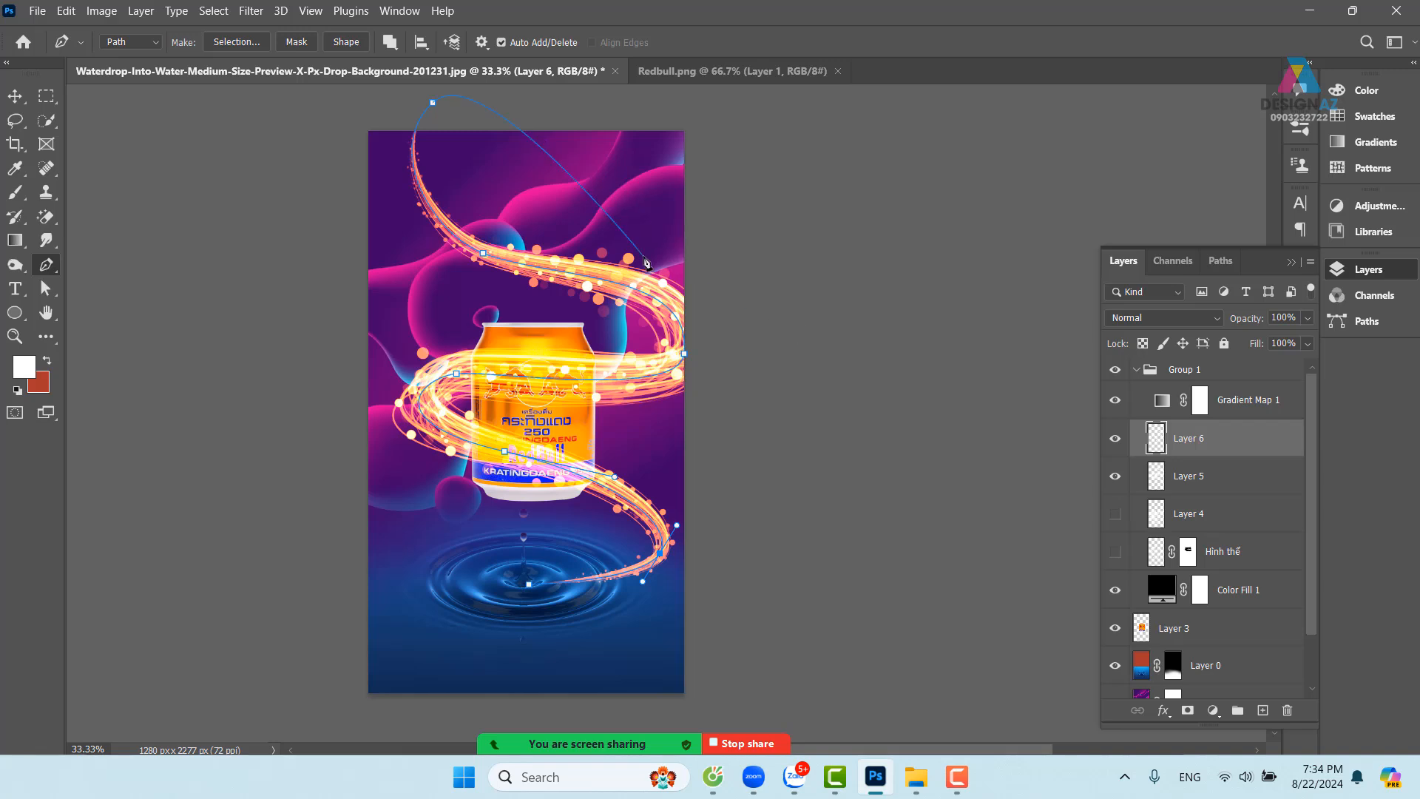
pyautogui.press('Escape')
pyautogui.press('v')
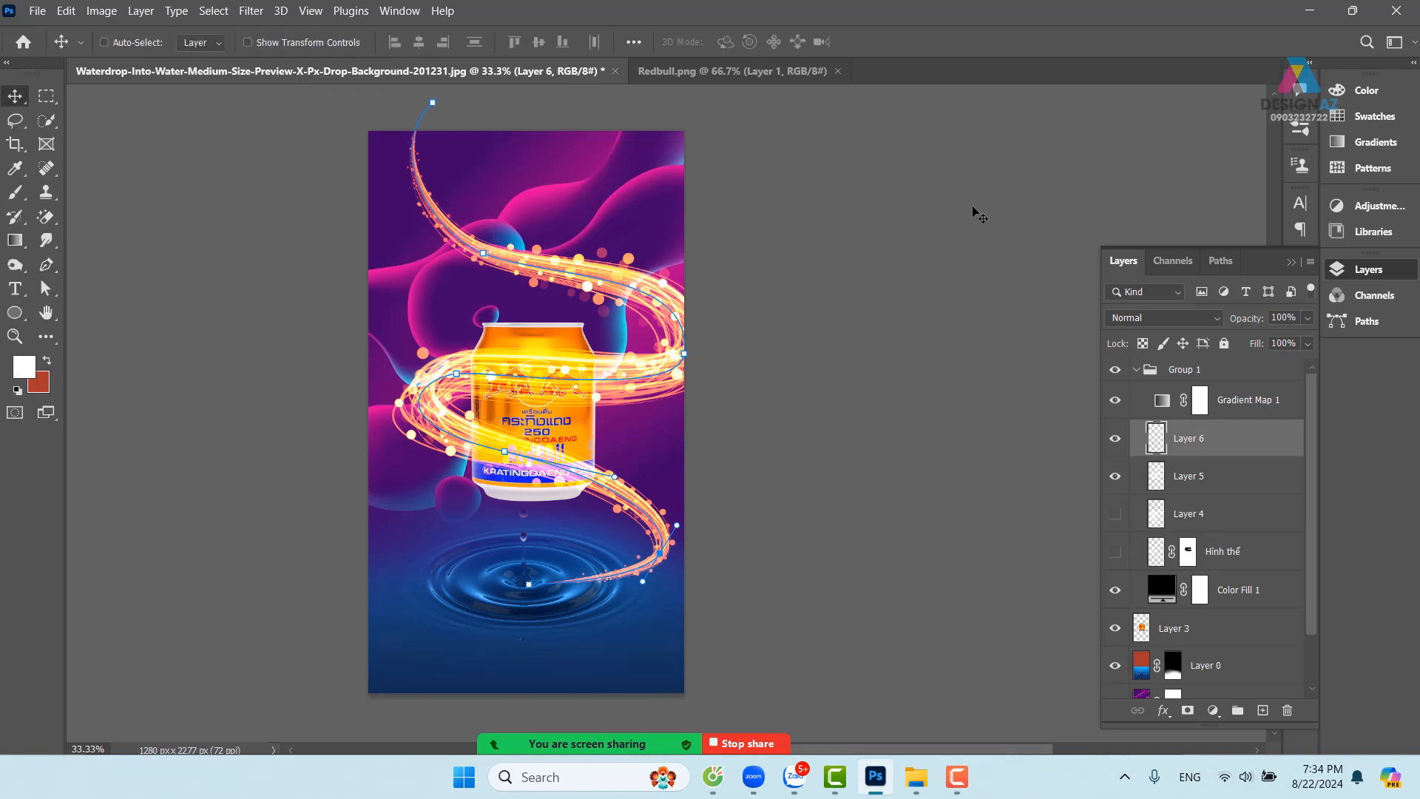
pyautogui.press('b')
pyautogui.press('Return')
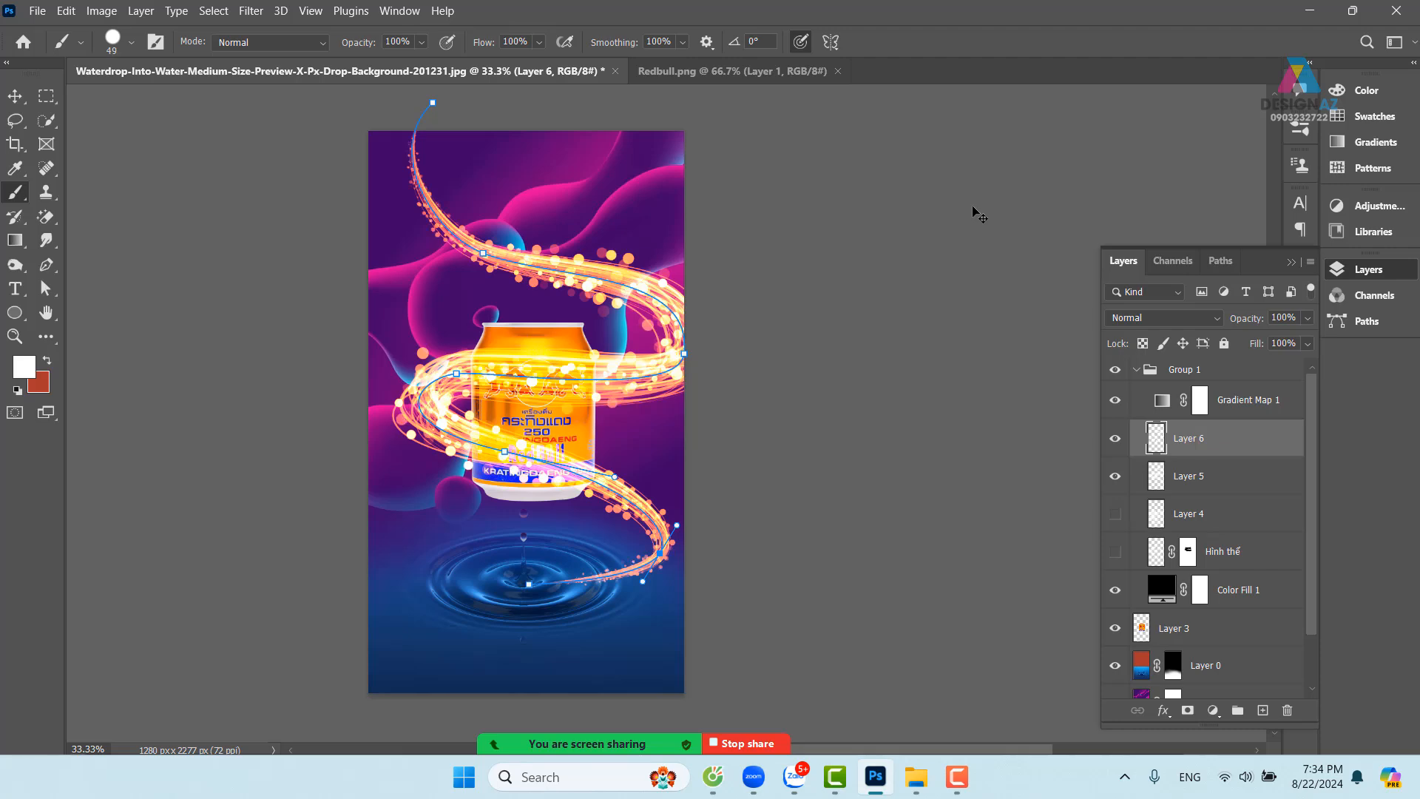
# Convert the winding path to a selection and deselect it to clear the path from the poster
pyautogui.hotkey('ctrl', '+')
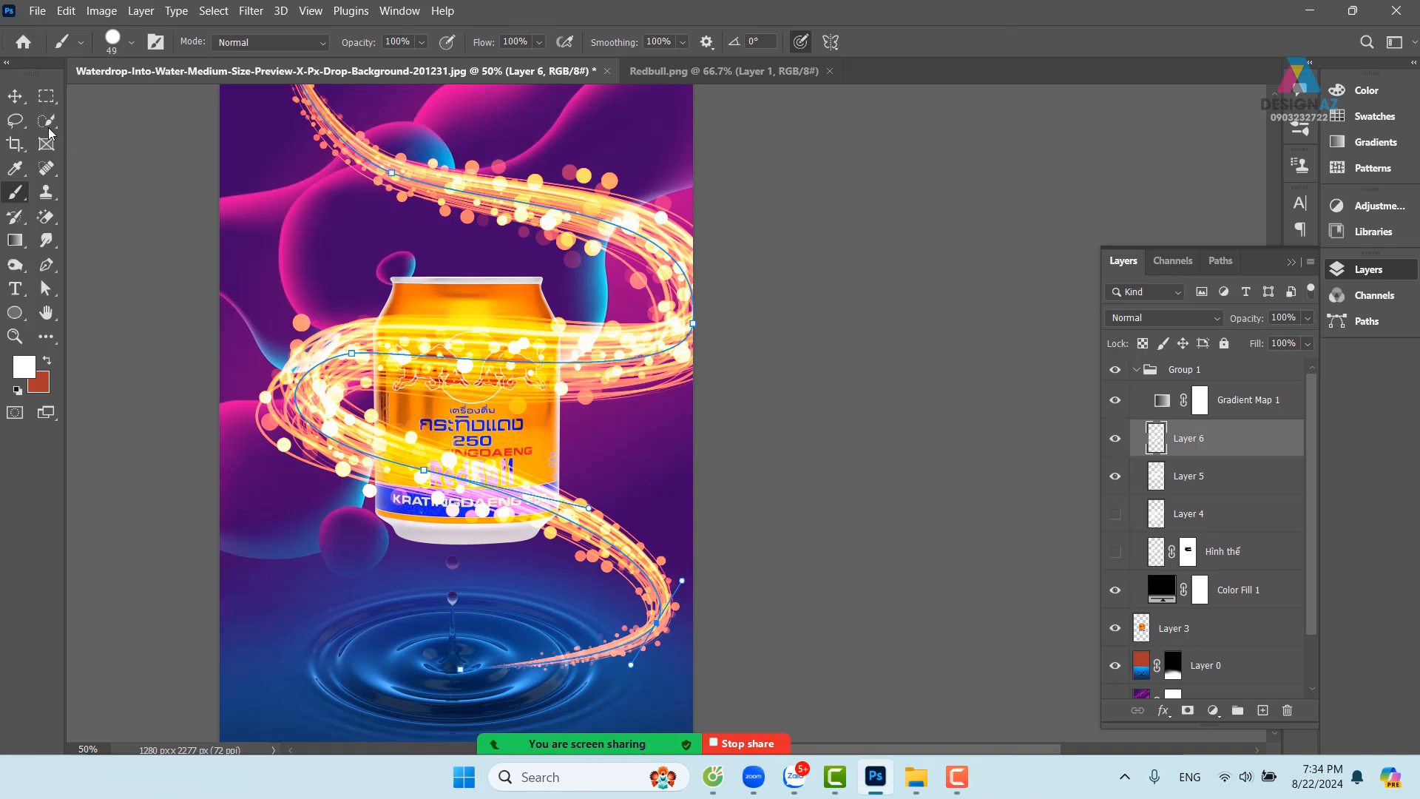
pyautogui.click(14, 96)
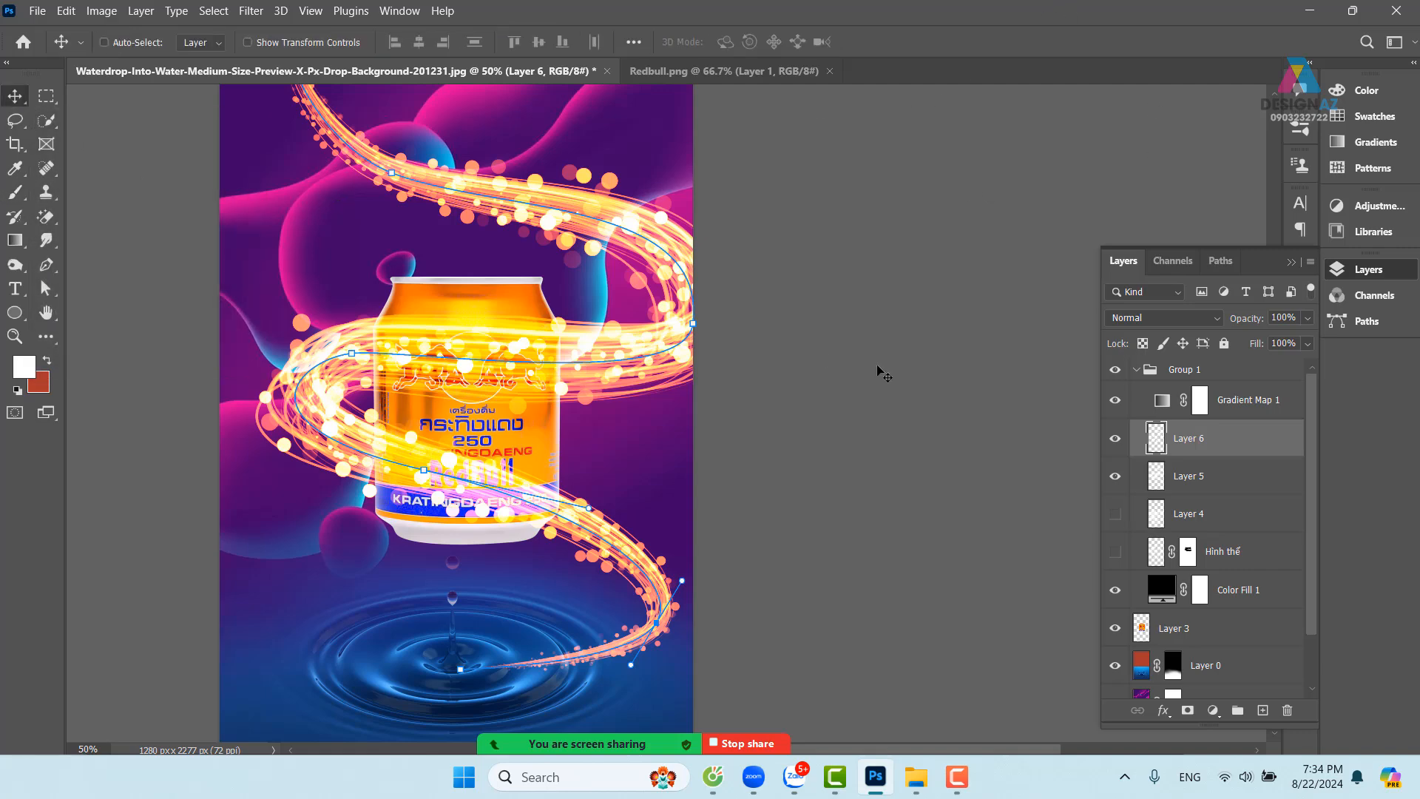
pyautogui.hotkey('ctrl', 'Return')
pyautogui.press('Delete')
pyautogui.hotkey('ctrl', 'd')
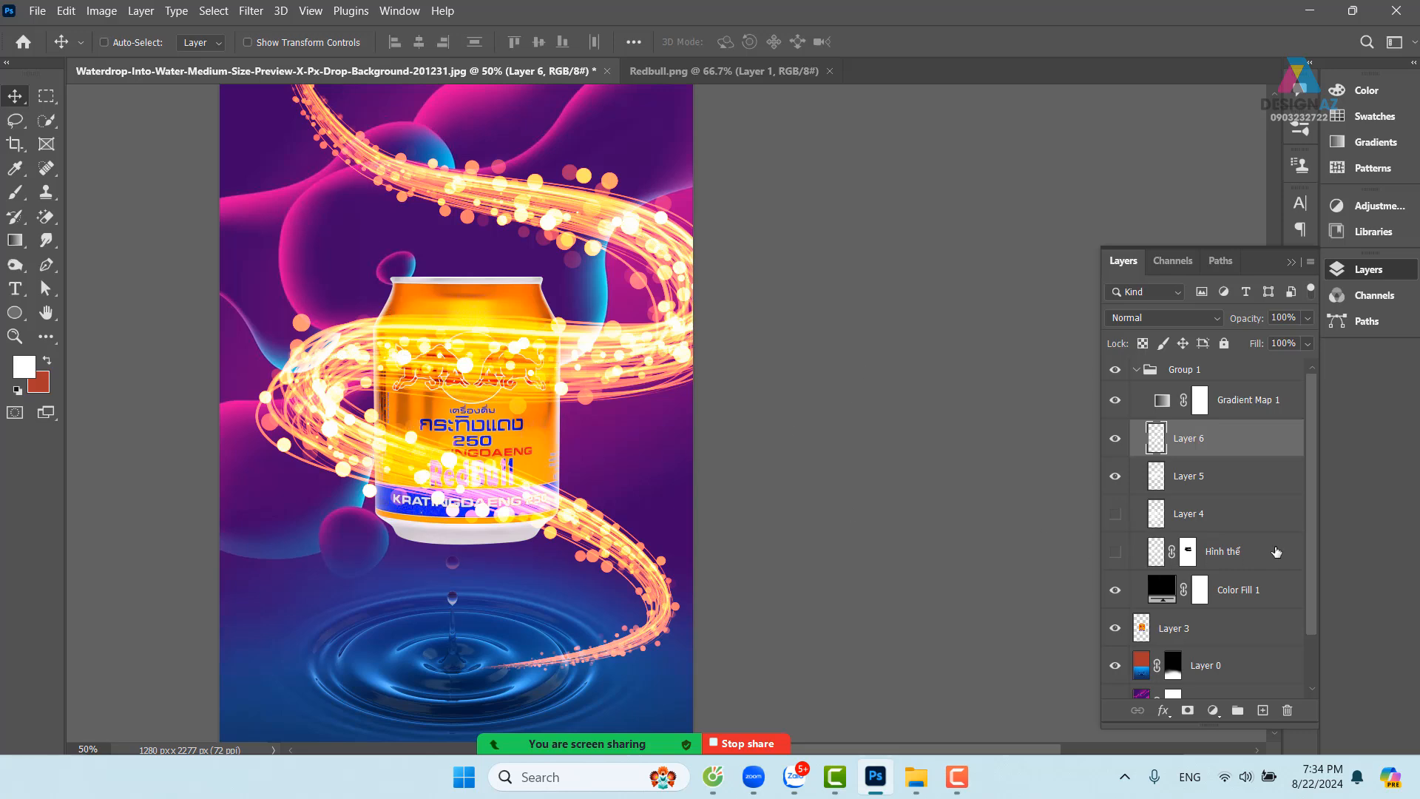
# Set Layer 5's opacity to 50% to soften the light streak behind the dots
pyautogui.keyDown('ctrl'); pyautogui.click(1246, 481); pyautogui.keyUp('ctrl')
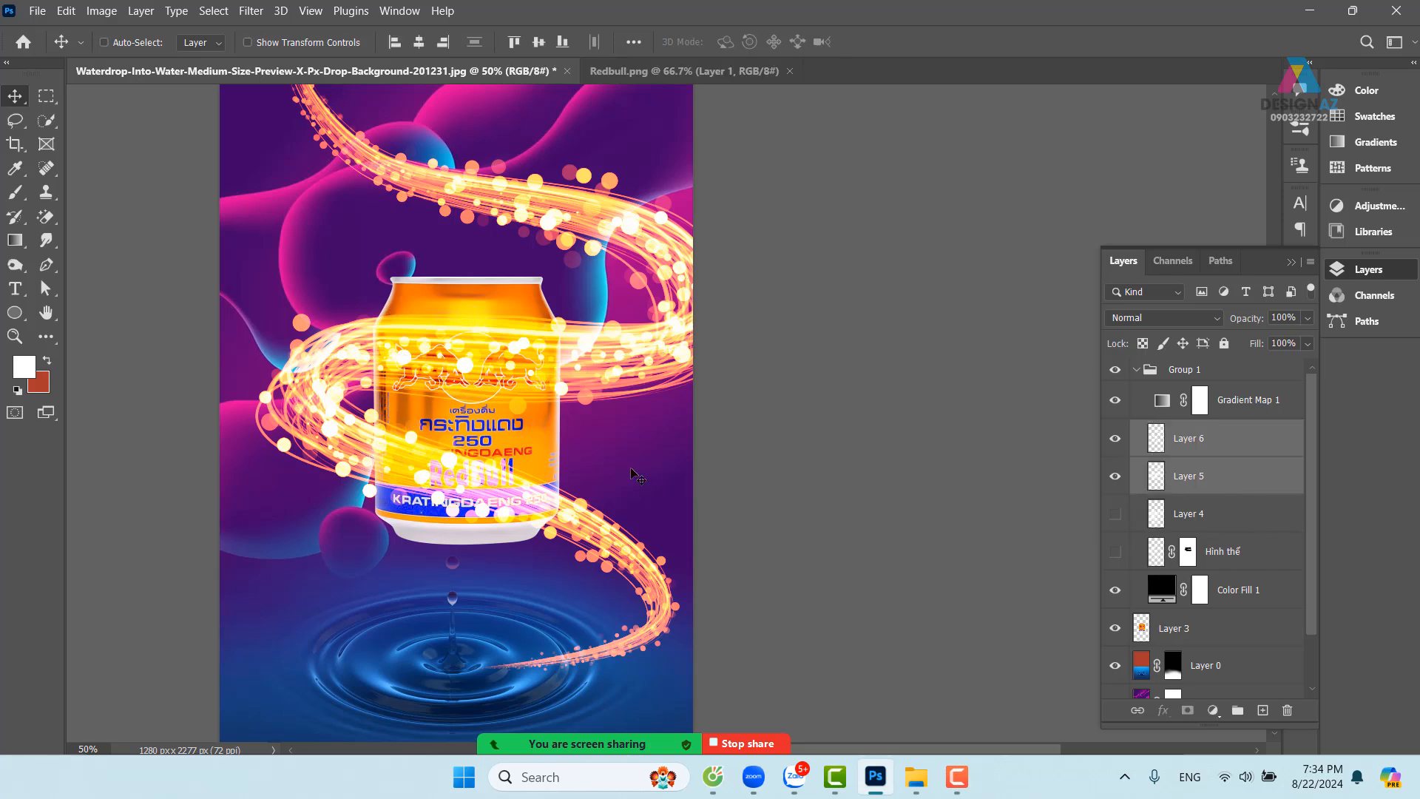
pyautogui.moveTo(636, 474)
pyautogui.mouseDown()
pyautogui.moveTo(654, 314)
pyautogui.moveTo(639, 392)
pyautogui.moveTo(661, 453)
pyautogui.mouseUp()
pyautogui.click(1245, 488)
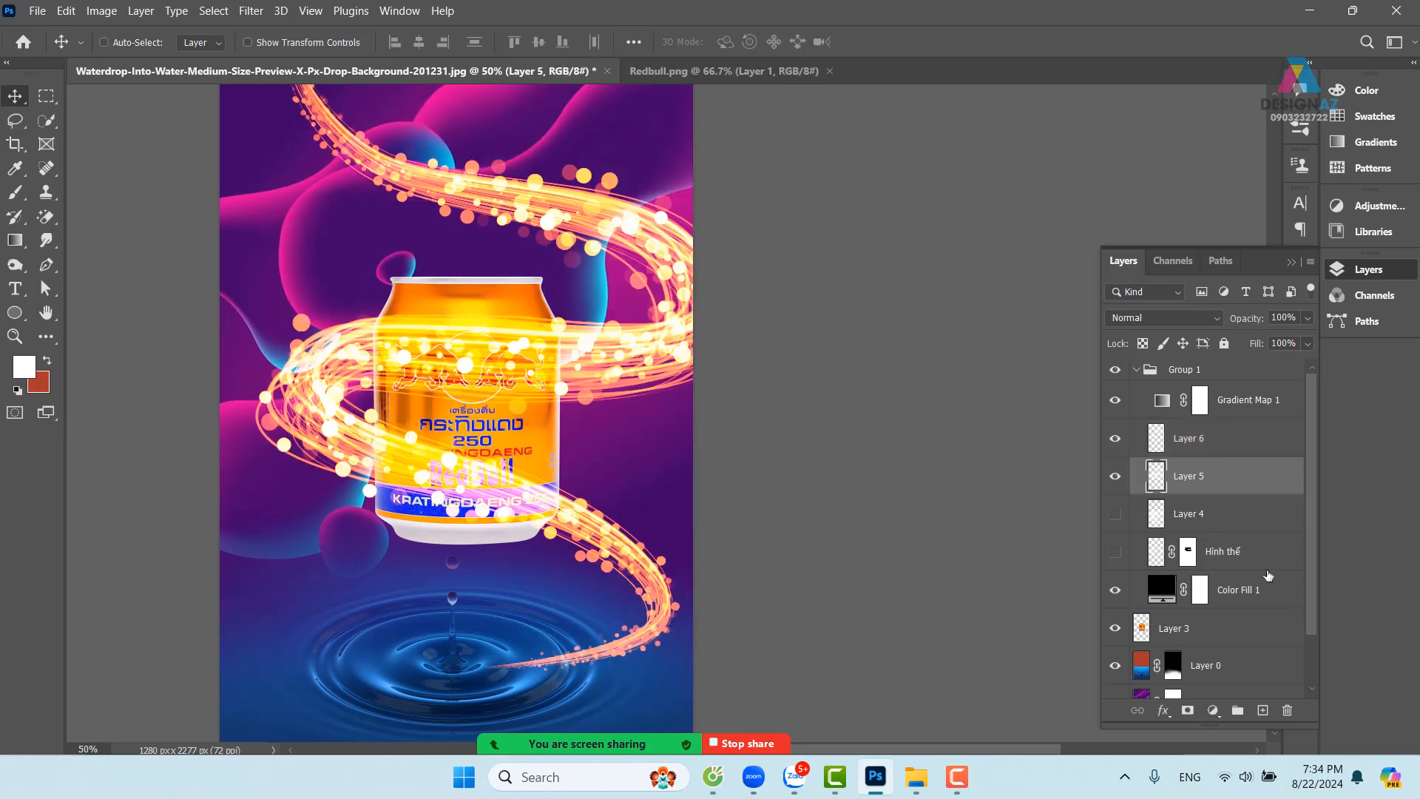
pyautogui.press('5')
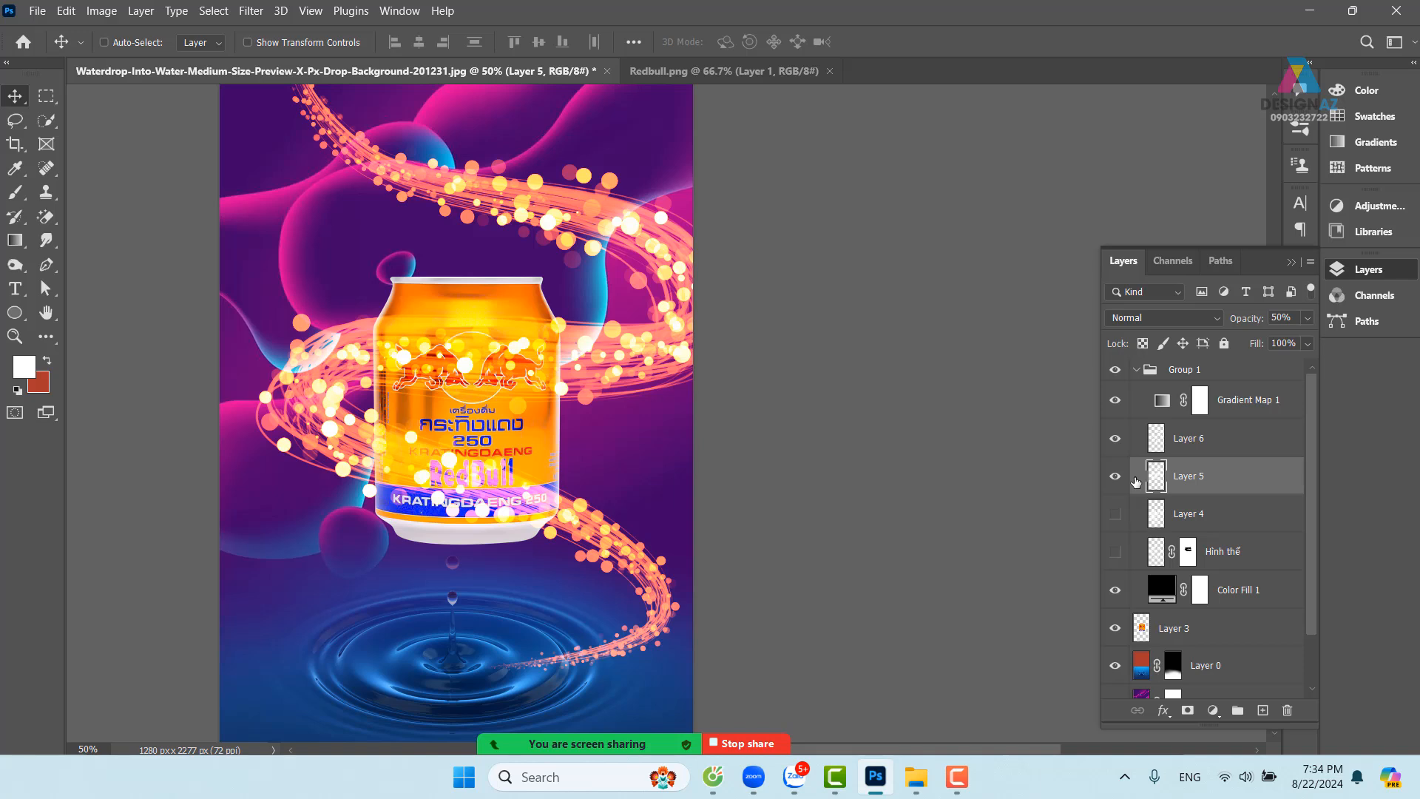
# Set Layer 5's opacity to 80% and group it with Layer 6
pyautogui.press('8')
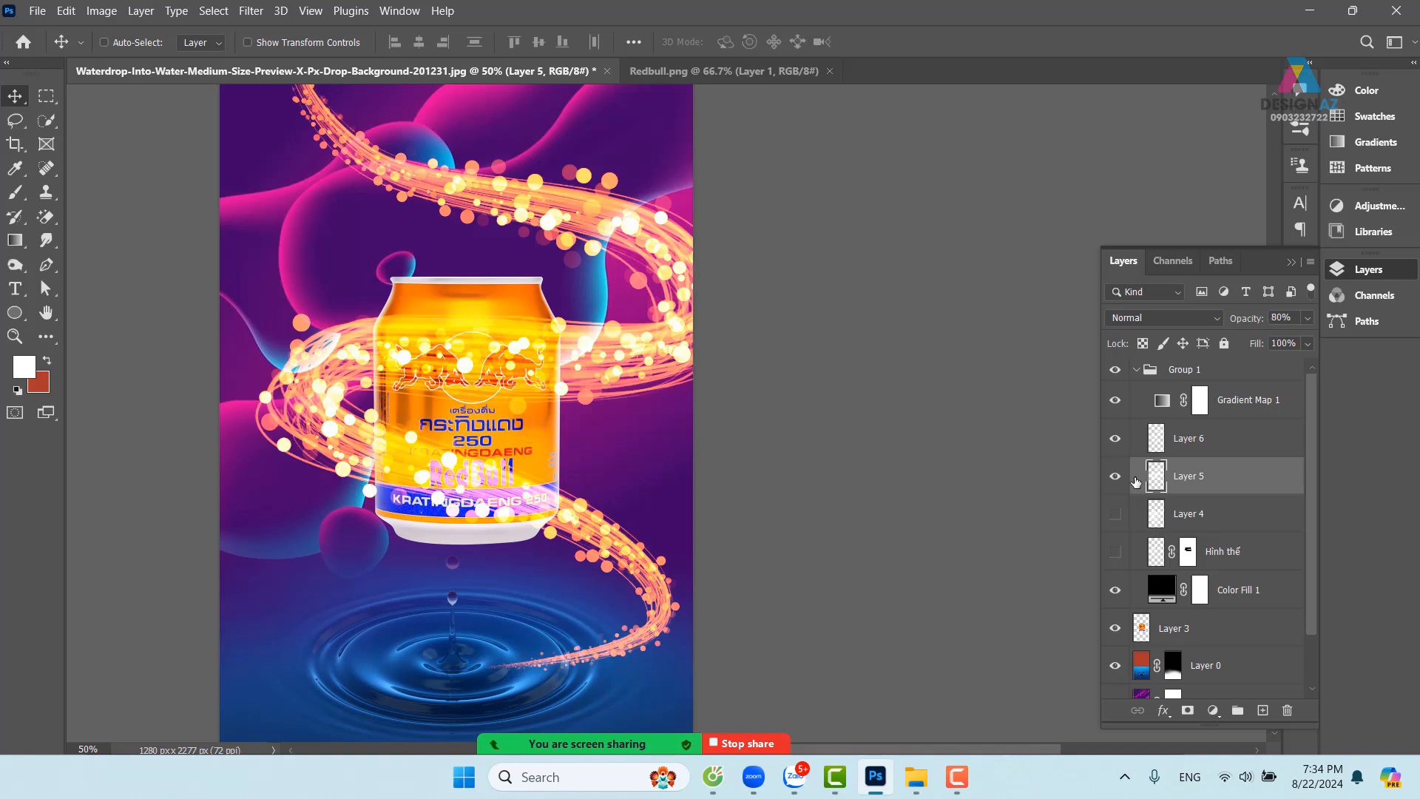
pyautogui.keyDown('shift'); pyautogui.click(1266, 442); pyautogui.keyUp('shift')
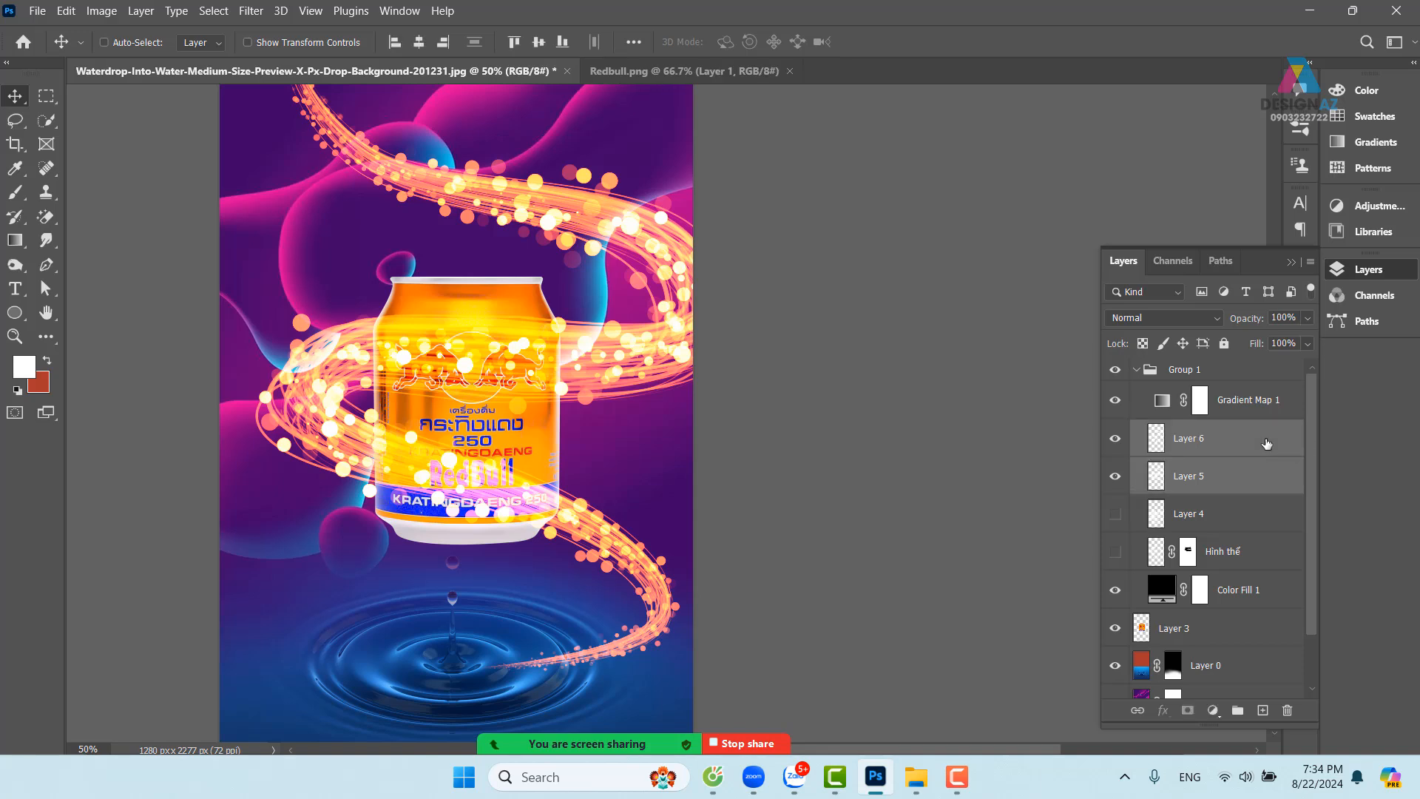
pyautogui.hotkey('ctrl', 'g')
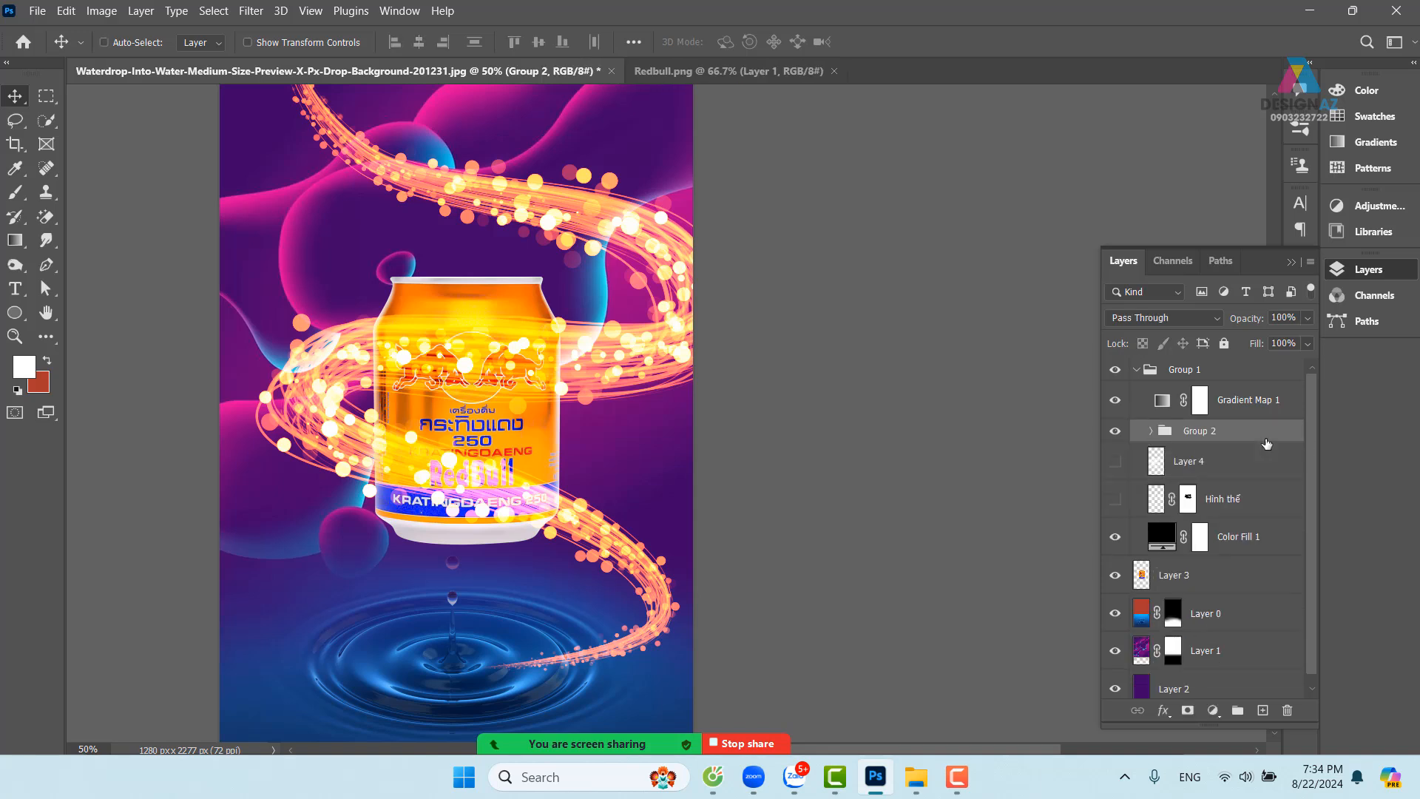
# Add a layer mask to the new group and choose a soft round brush with 0% hardness
pyautogui.click(1186, 710)
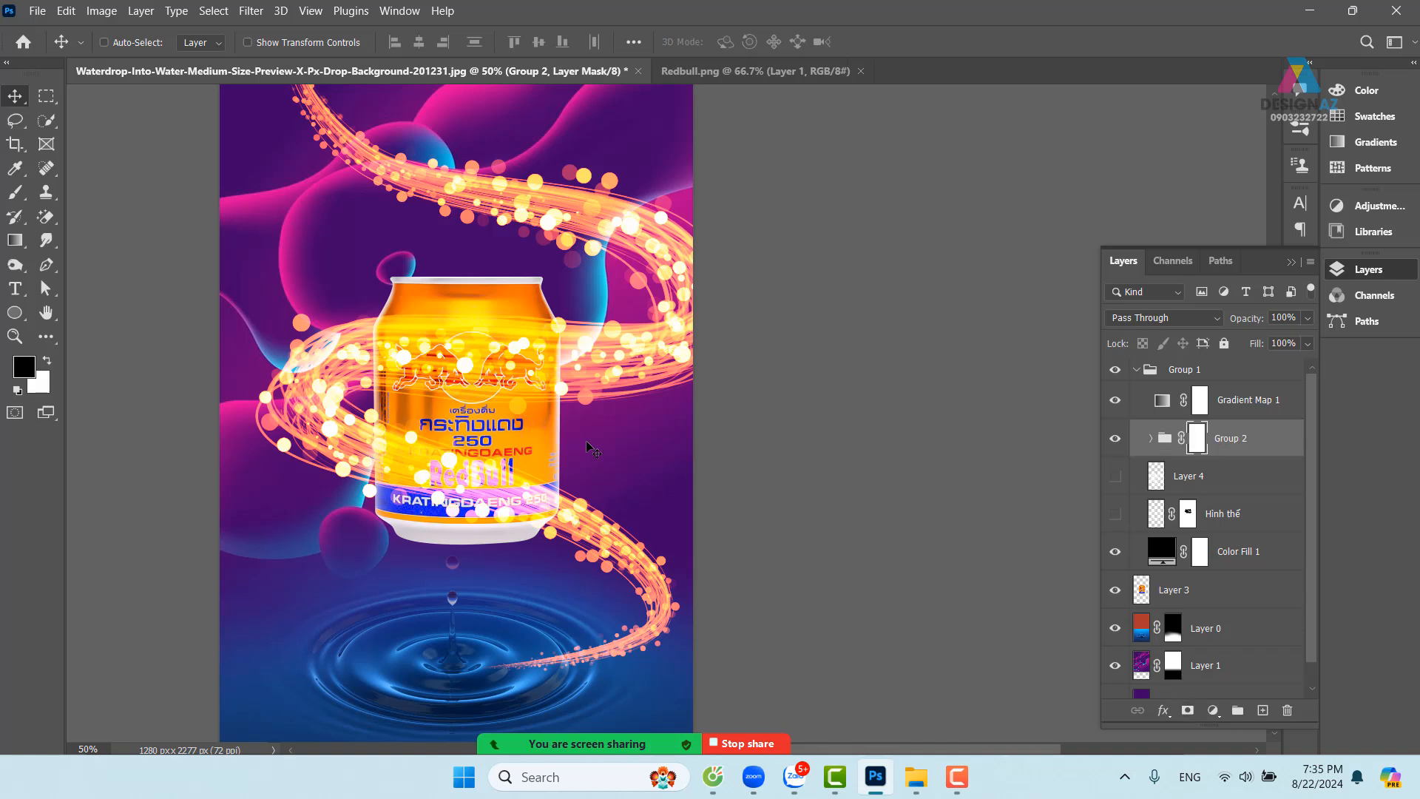
pyautogui.press('b')
pyautogui.click(133, 46)
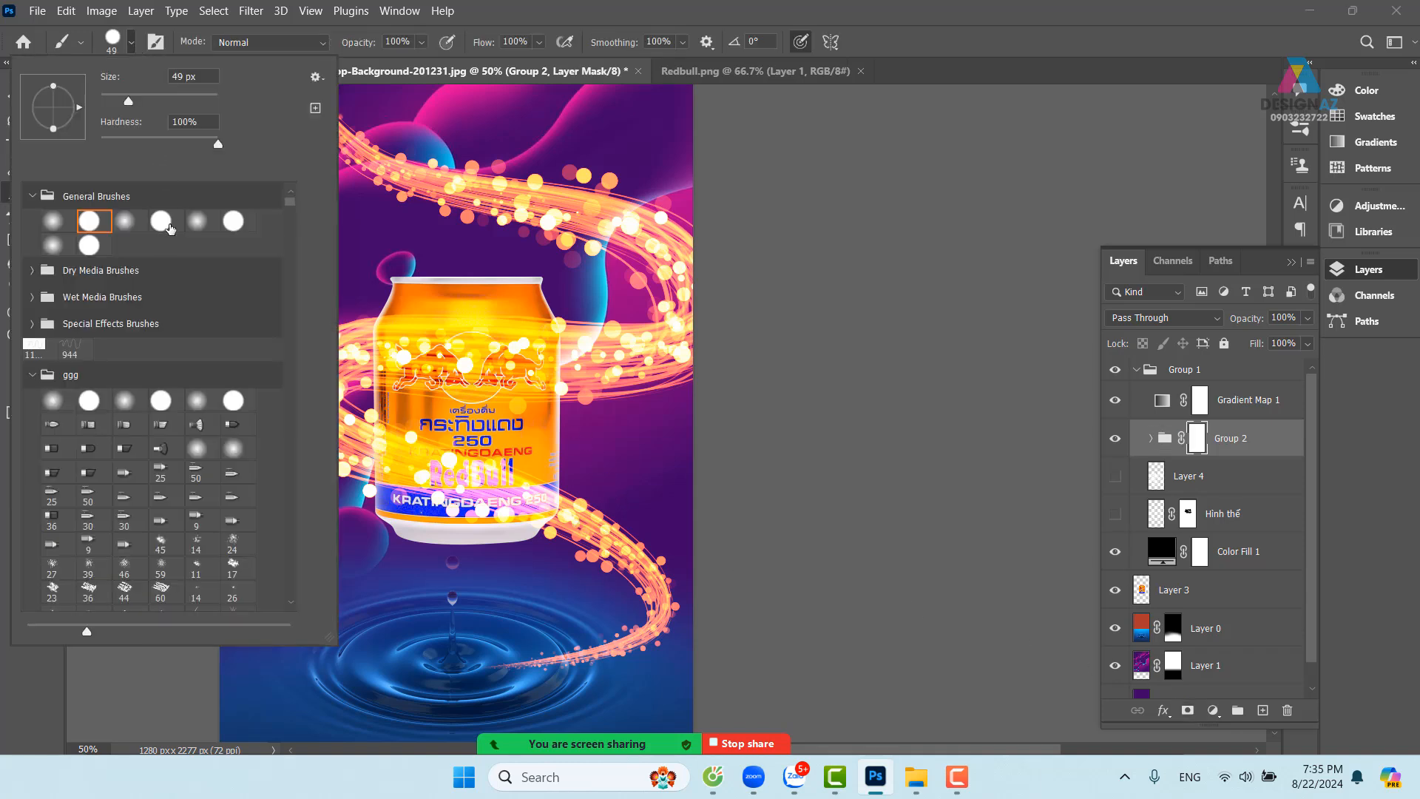
pyautogui.click(52, 245)
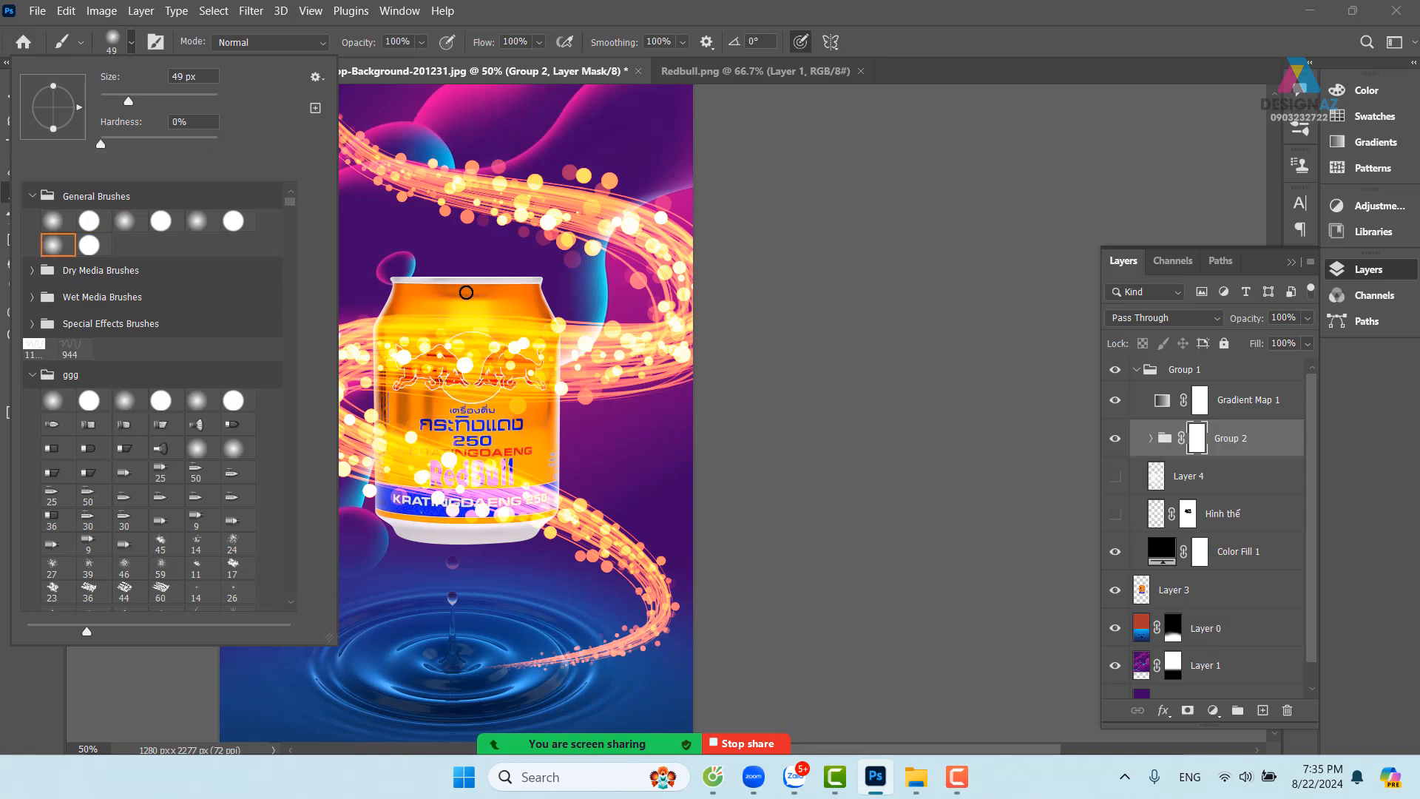
pyautogui.click(963, 29)
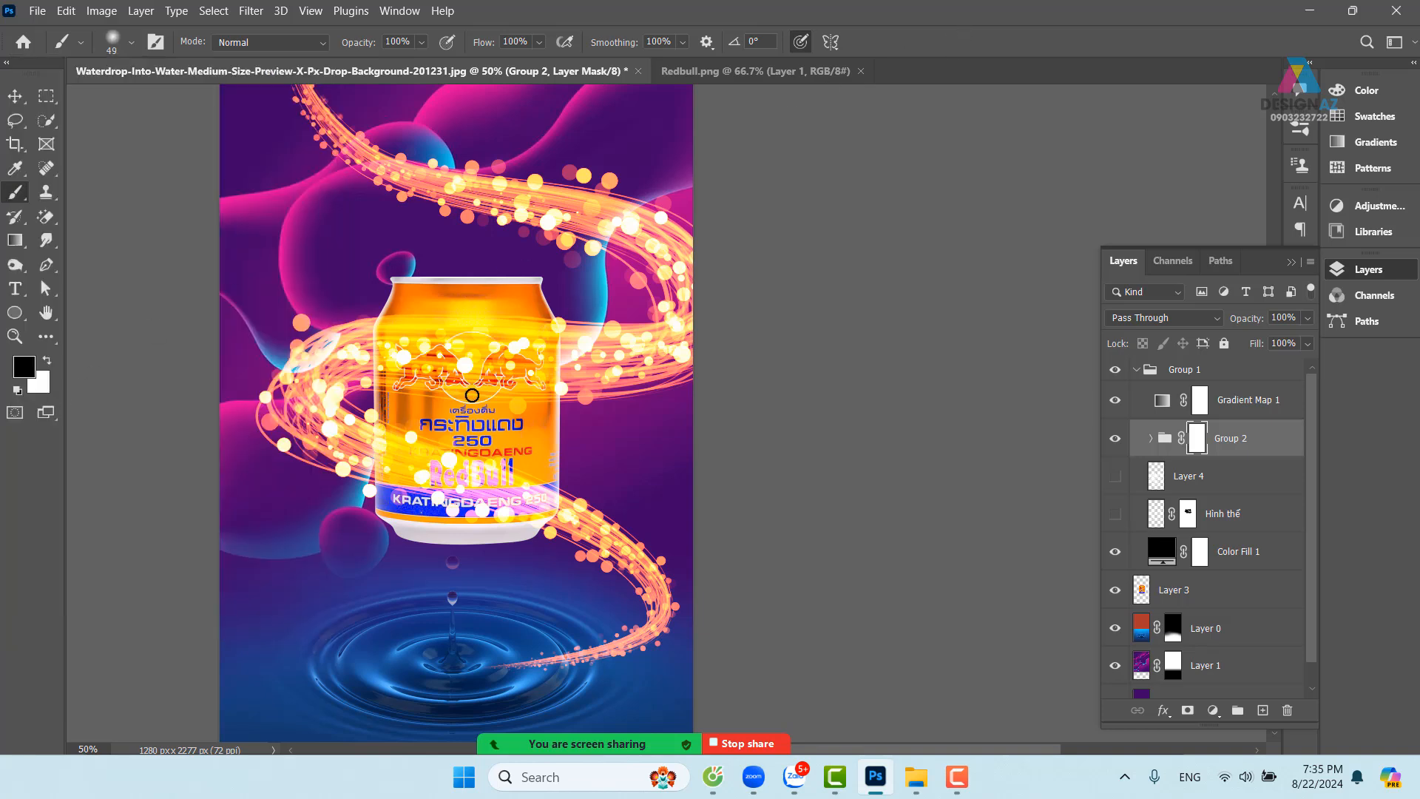
# Paint black on the group's mask with a 132 px soft brush to hide the upper streak crossing the can's bull logo
pyautogui.moveTo(477, 379); pyautogui.dragTo(506, 388)
pyautogui.moveTo(447, 317)
pyautogui.mouseDown()
pyautogui.moveTo(439, 405)
pyautogui.moveTo(417, 308)
pyautogui.moveTo(393, 403)
pyautogui.moveTo(391, 318)
pyautogui.moveTo(394, 392)
pyautogui.moveTo(477, 295)
pyautogui.moveTo(504, 391)
pyautogui.moveTo(506, 306)
pyautogui.moveTo(532, 405)
pyautogui.moveTo(424, 380)
pyautogui.mouseUp()
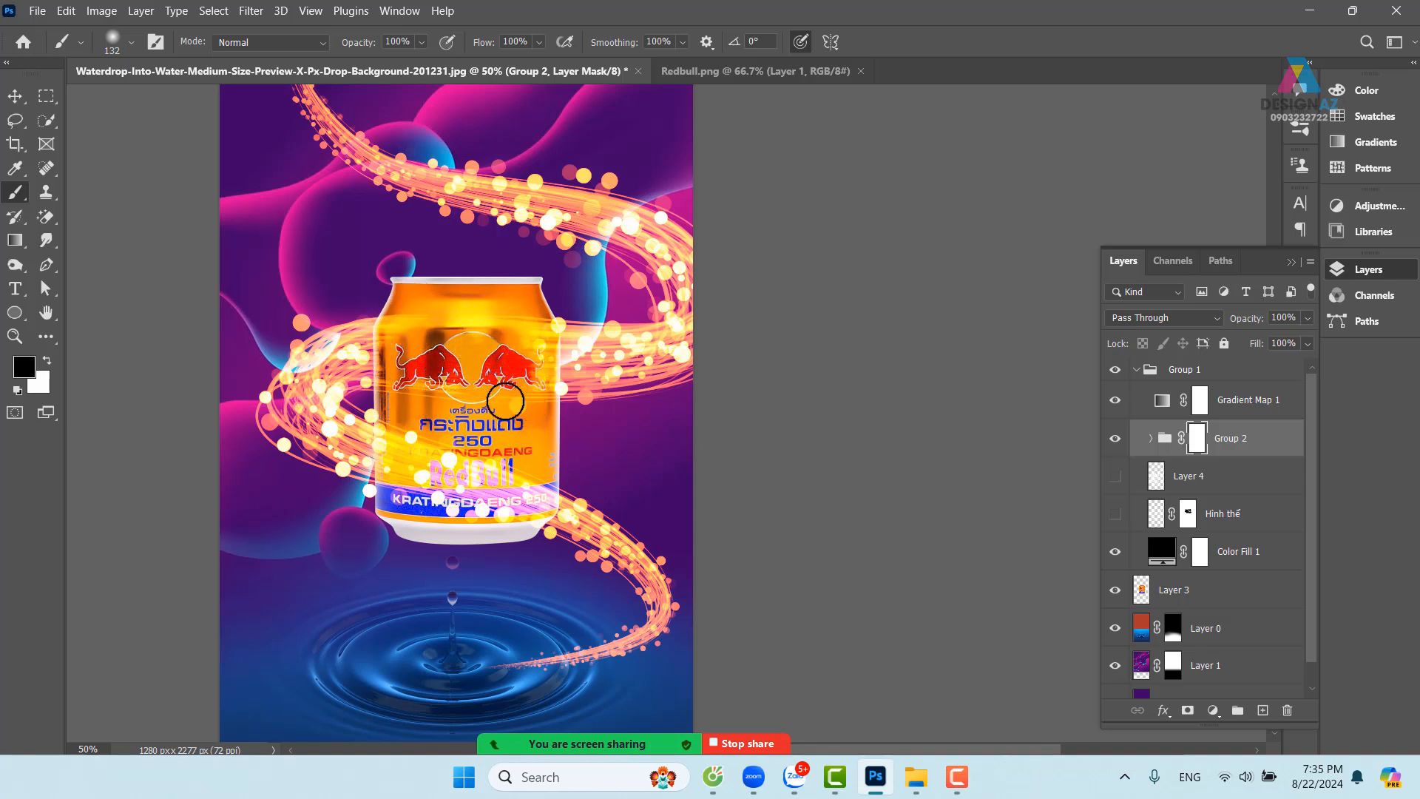
pyautogui.moveTo(525, 322)
pyautogui.mouseDown()
pyautogui.moveTo(538, 405)
pyautogui.moveTo(543, 332)
pyautogui.moveTo(543, 409)
pyautogui.mouseUp()
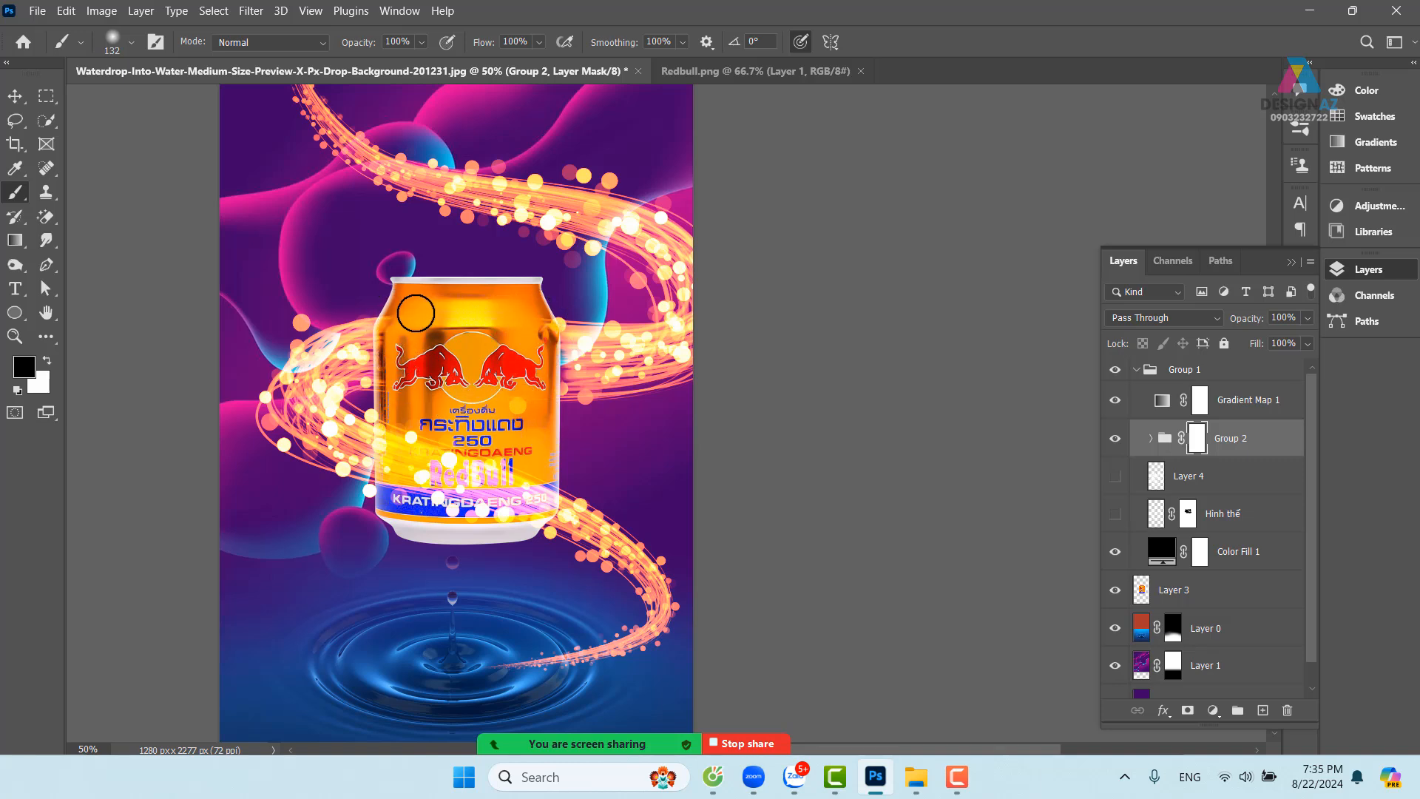
pyautogui.moveTo(690, 452); pyautogui.dragTo(724, 467)
pyautogui.scroll(-1, 724, 467)
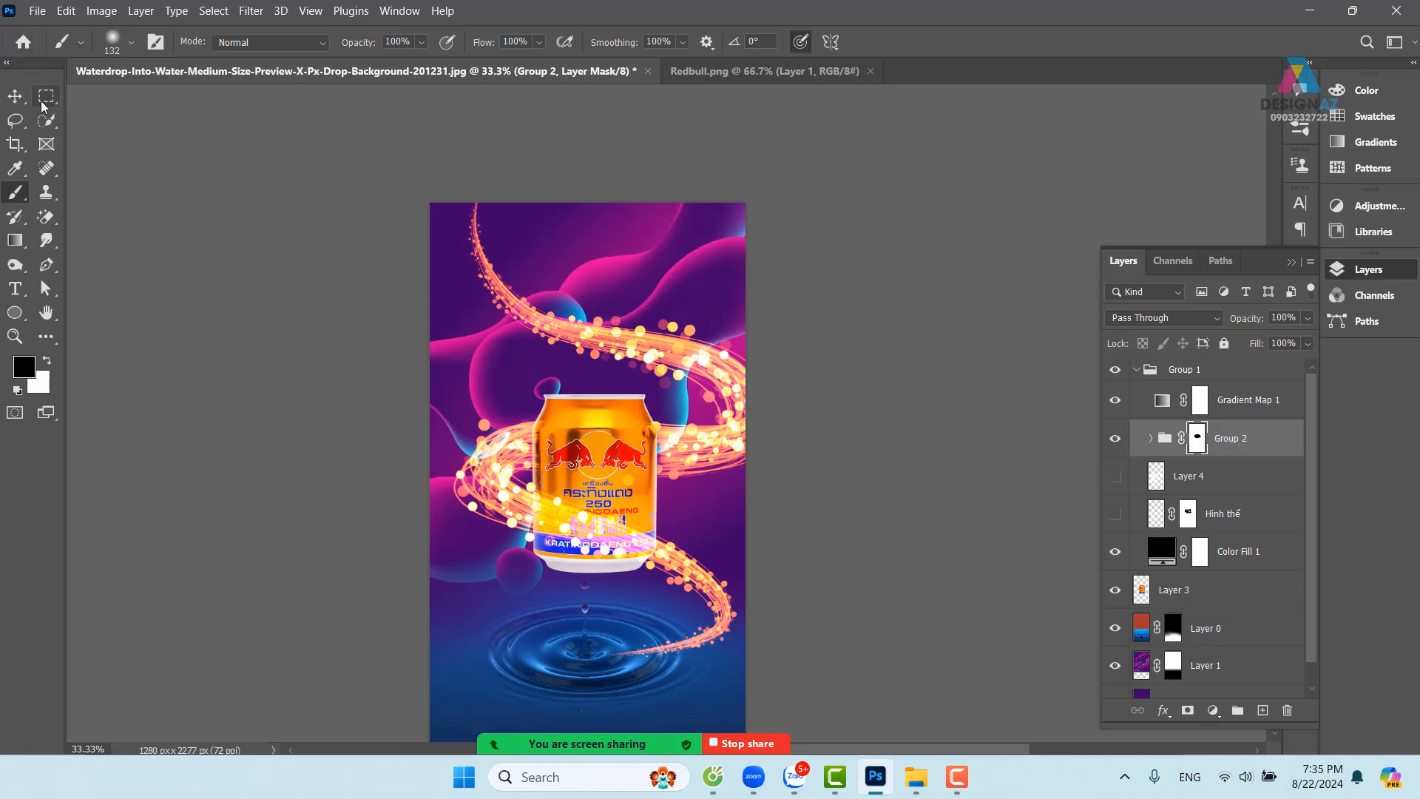
pyautogui.click(16, 96)
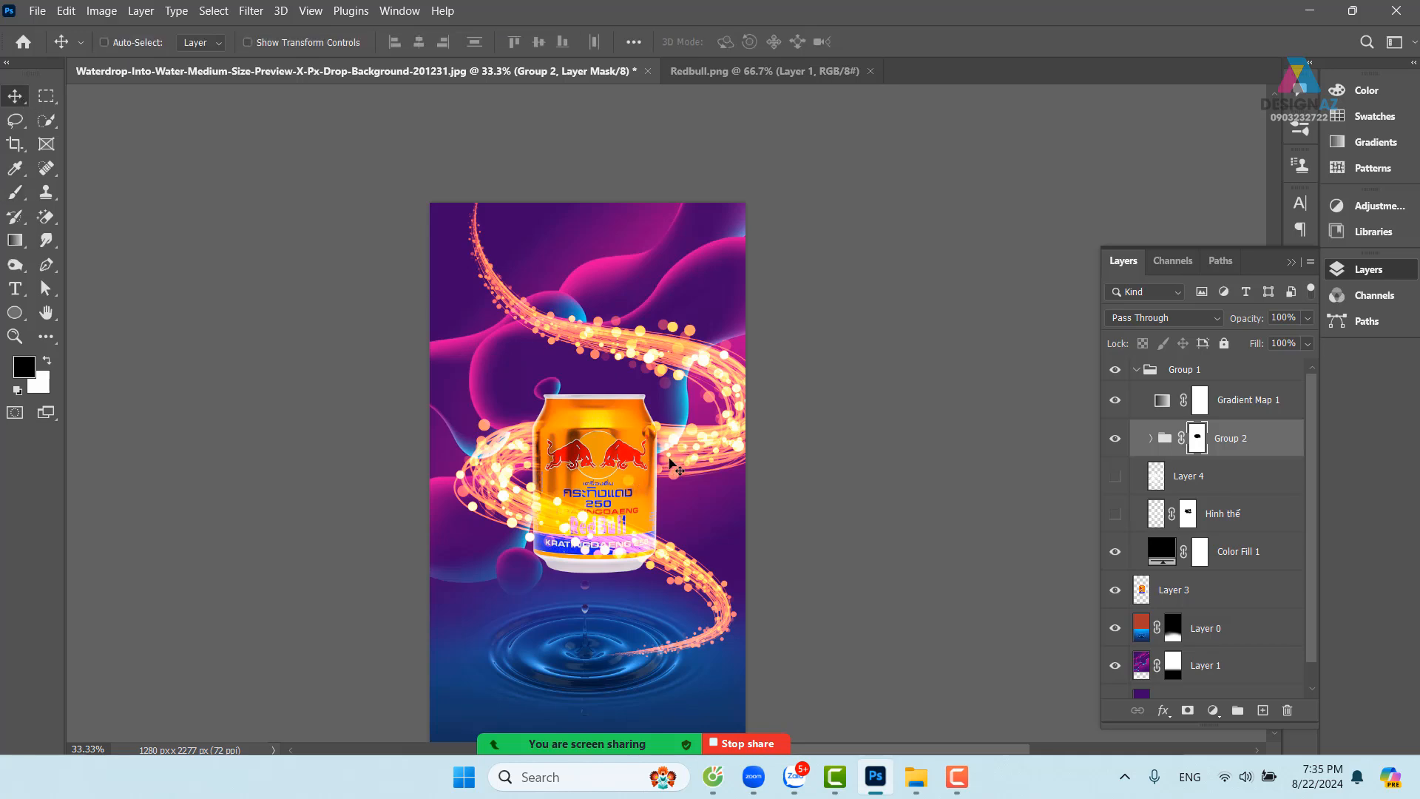
# Undo the recent changes back to before Group 2 was masked, and delete the glowing light swirl group
pyautogui.moveTo(703, 457)
pyautogui.mouseDown()
pyautogui.moveTo(709, 373)
pyautogui.moveTo(706, 437)
pyautogui.mouseUp()
pyautogui.hotkey('ctrl', 'z')
pyautogui.hotkey('ctrl', 'z')
pyautogui.hotkey('ctrl', 'z')
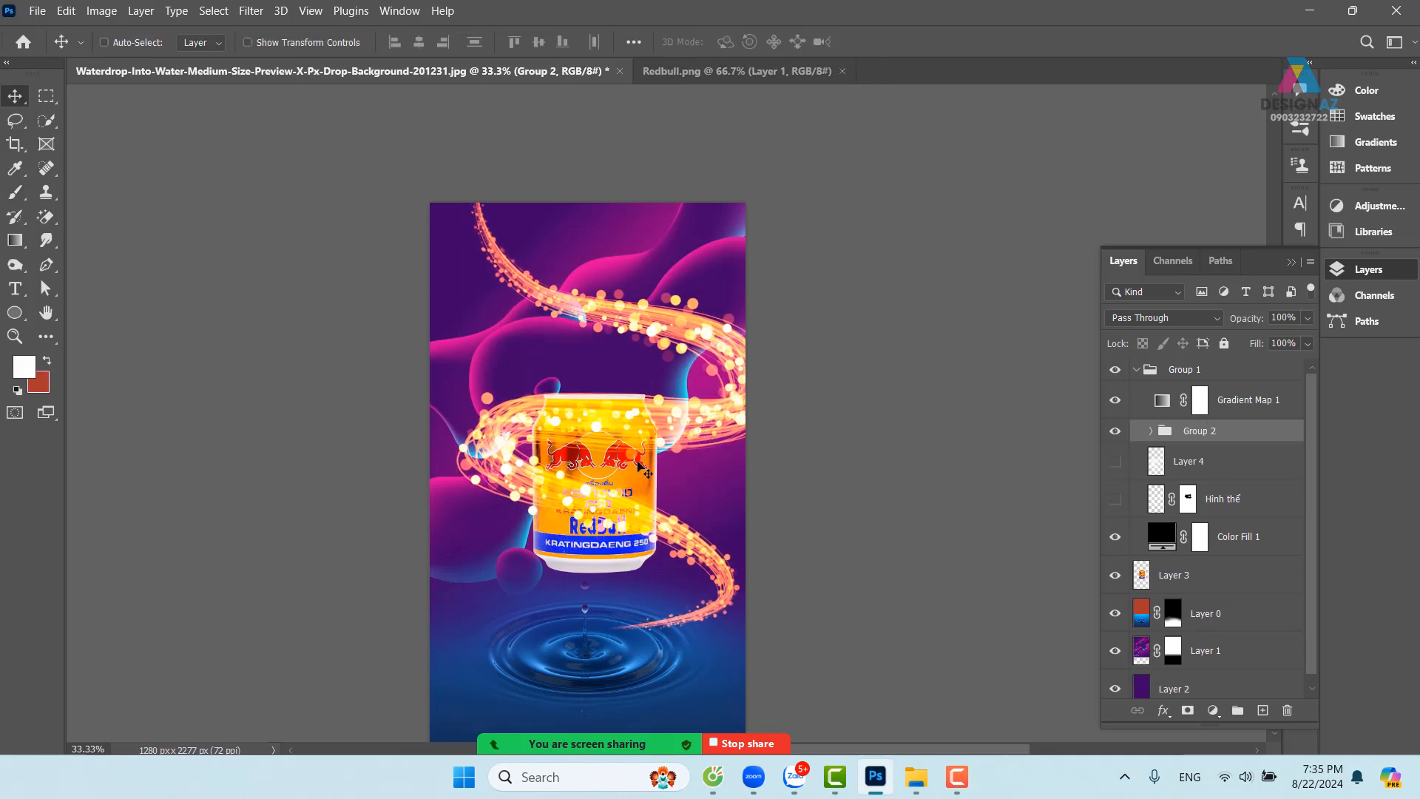
pyautogui.press('Delete')
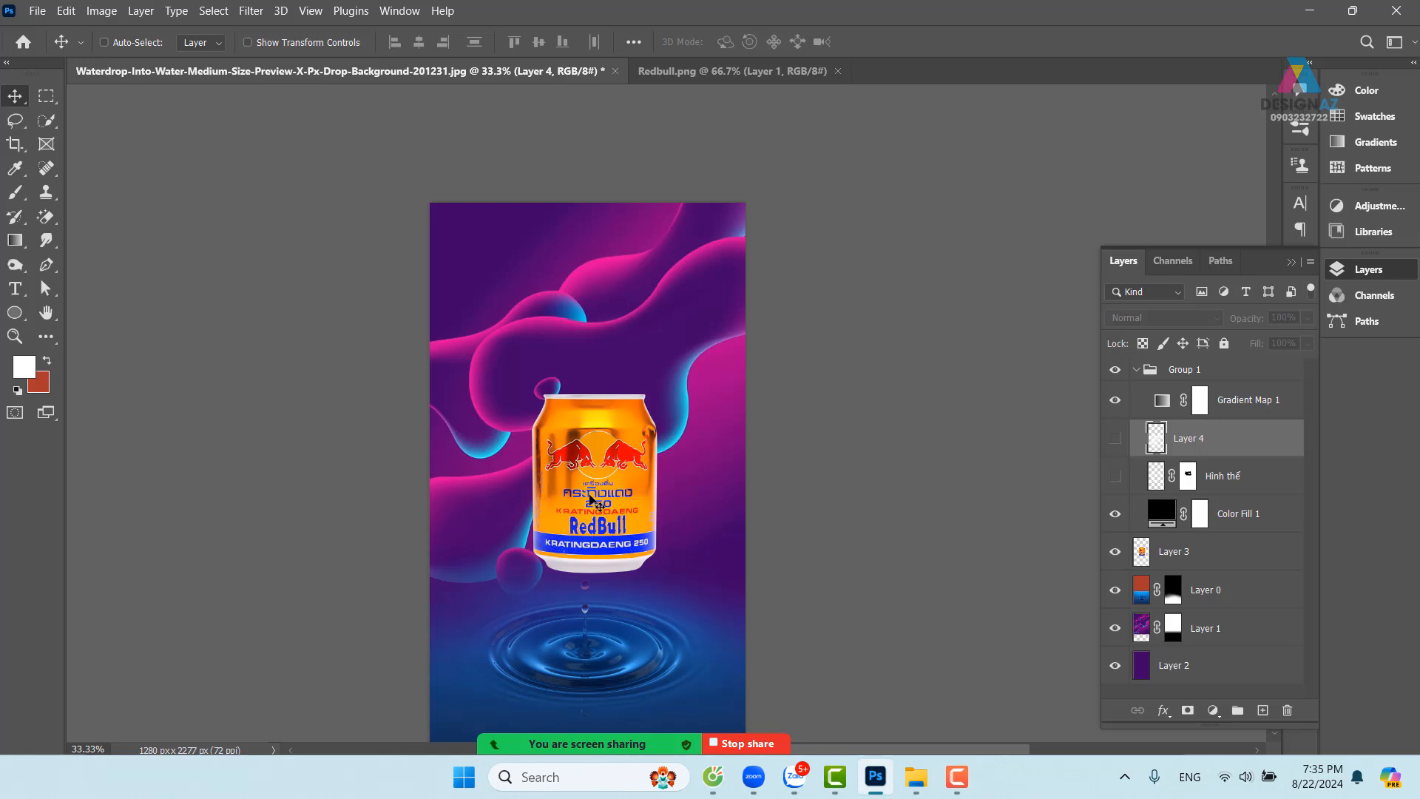
# Select the Red Bull can on Layer 3 and delete it from the poster
pyautogui.rightClick(608, 477)
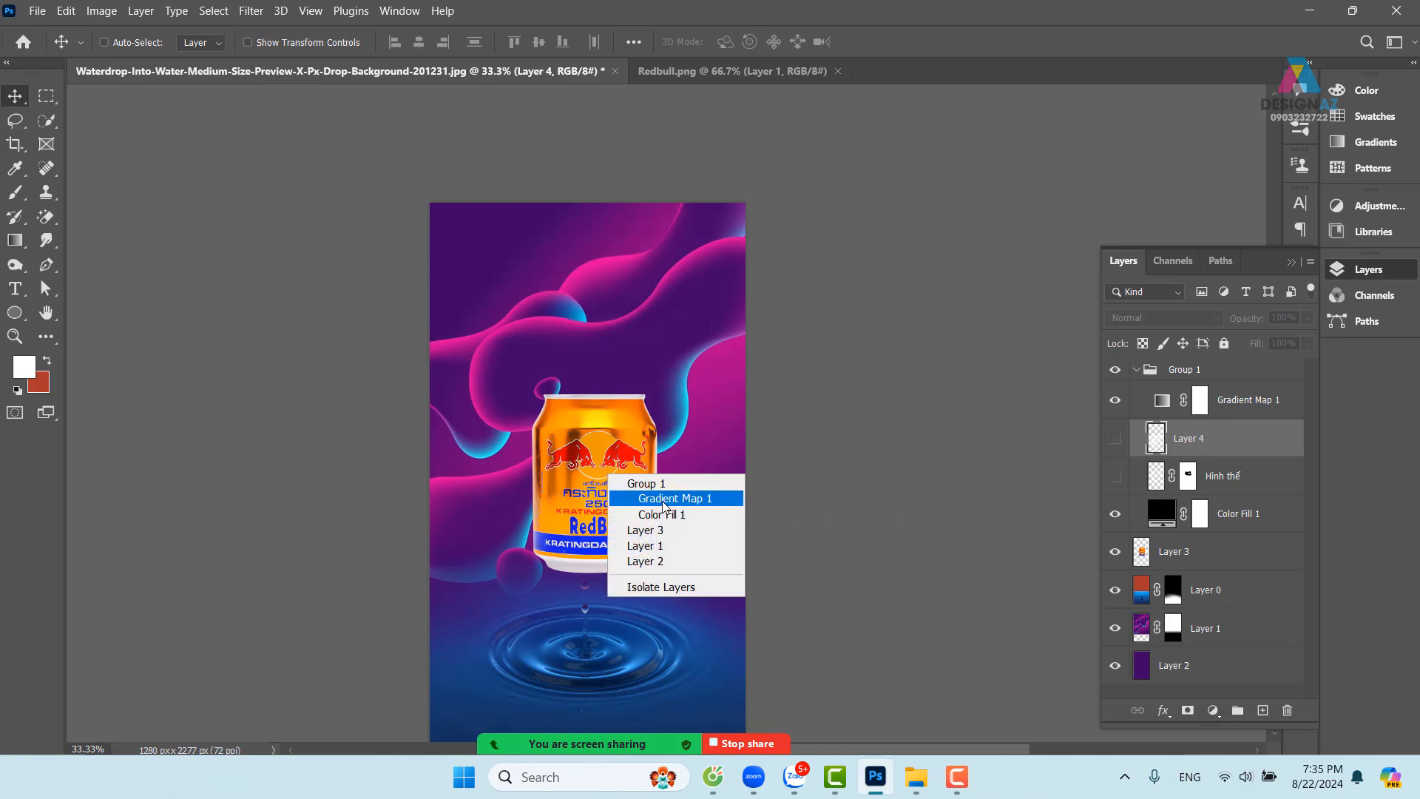
pyautogui.click(645, 530)
pyautogui.moveTo(608, 504); pyautogui.dragTo(631, 486)
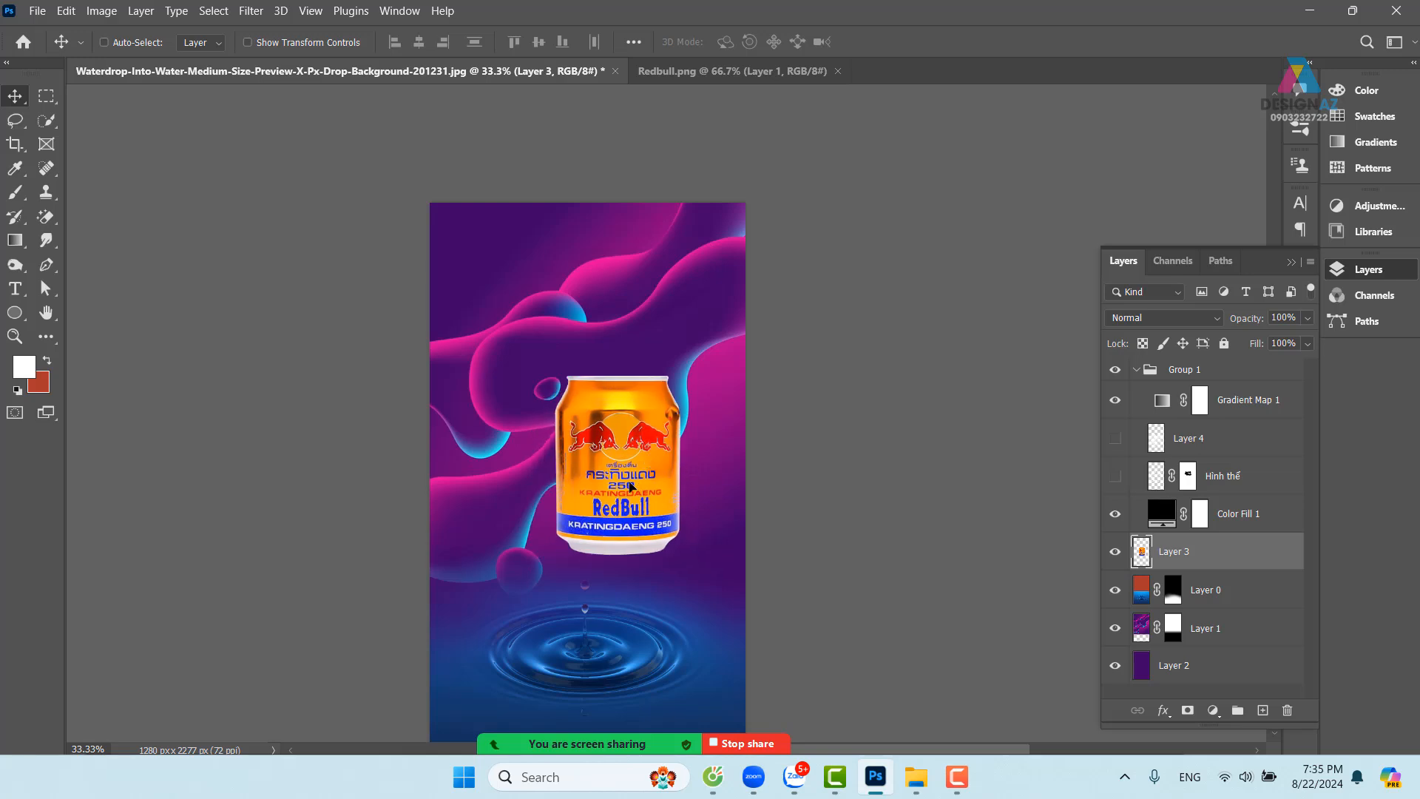
pyautogui.press('Delete')
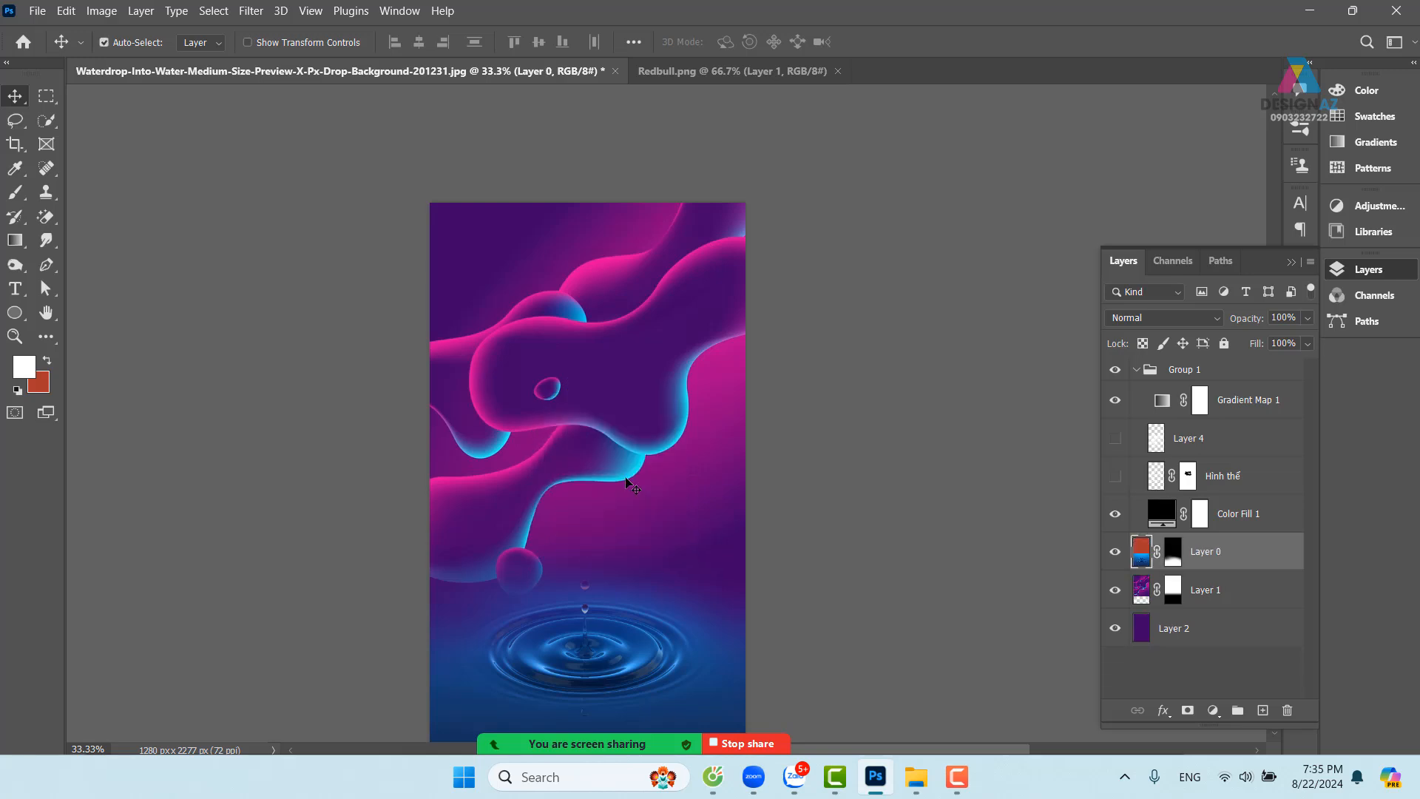
# Browse New Volume (E:) and its PHOTOSHOP folder, including GTpts and Bài tập mask, for a replacement product image to open
pyautogui.hotkey('ctrl', 'o')
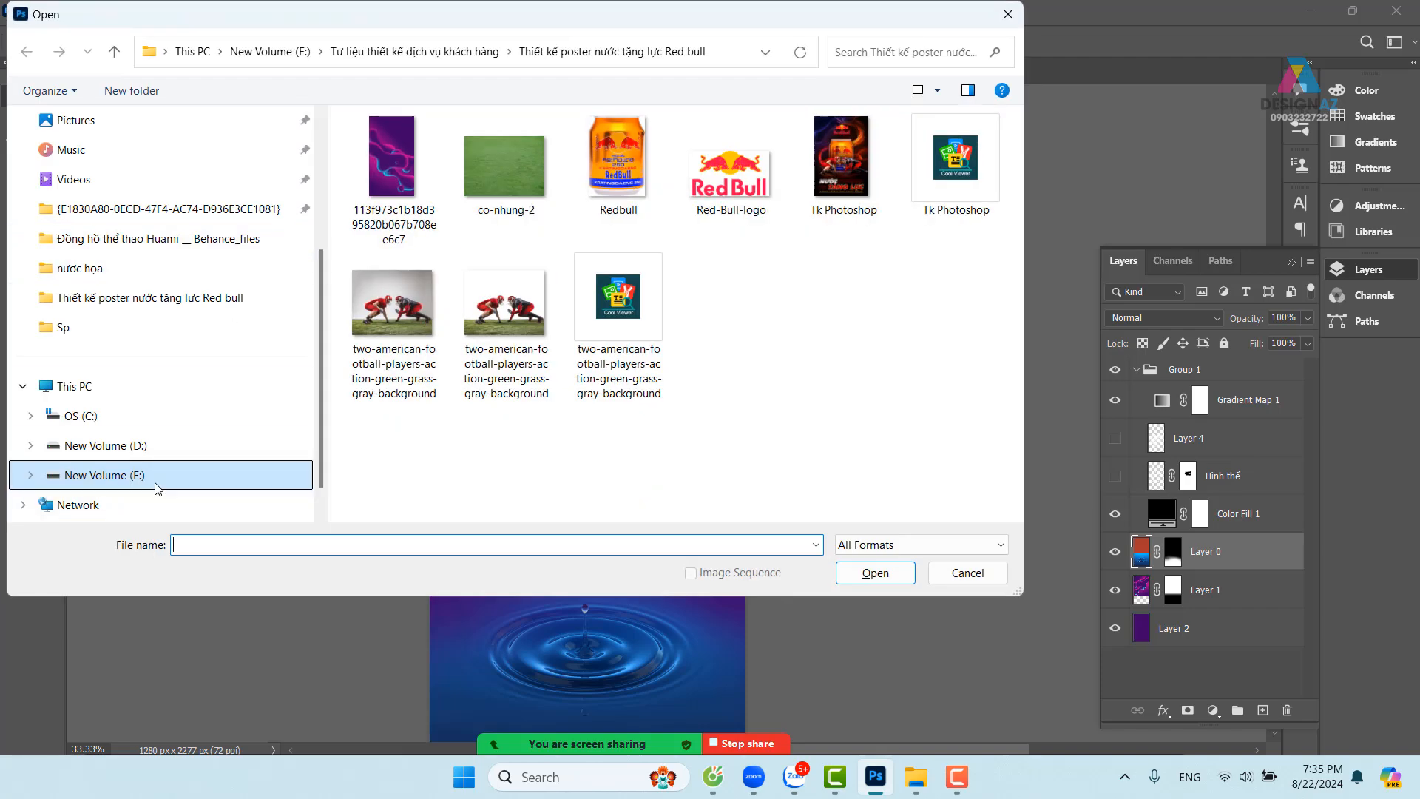
pyautogui.click(157, 486)
pyautogui.scroll(-5, 577, 409)
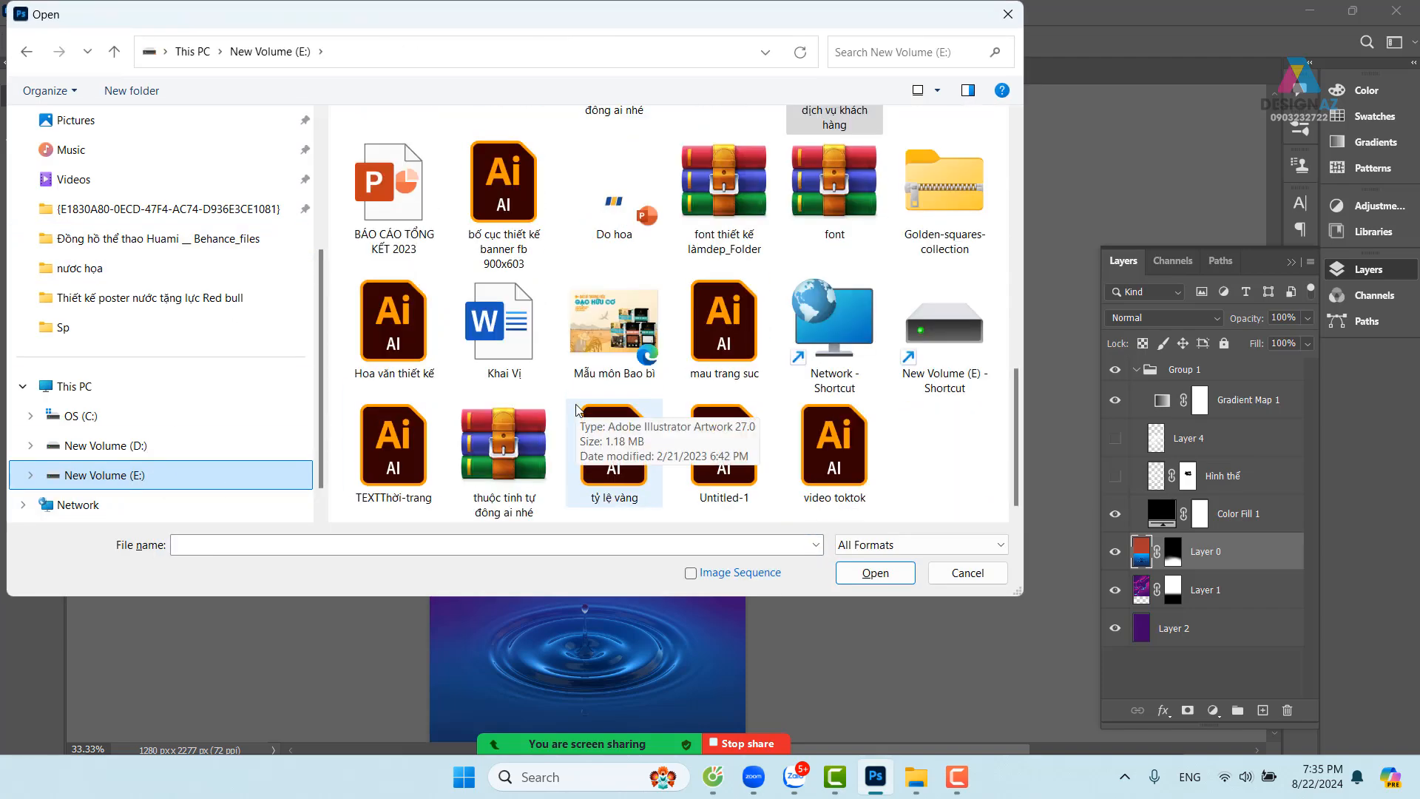
pyautogui.scroll(3, 577, 409)
pyautogui.scroll(-3, 691, 400)
pyautogui.scroll(3, 692, 400)
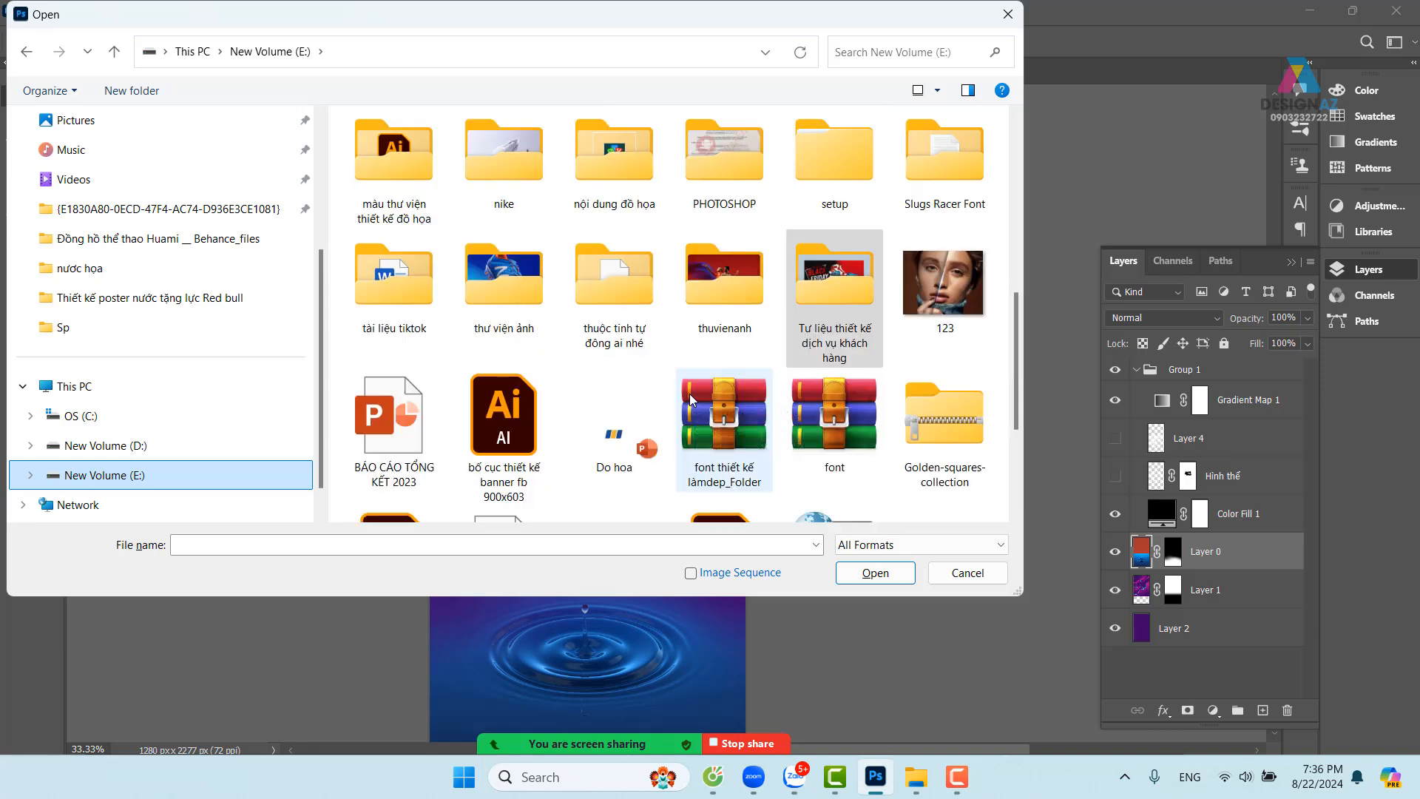
pyautogui.doubleClick(734, 168)
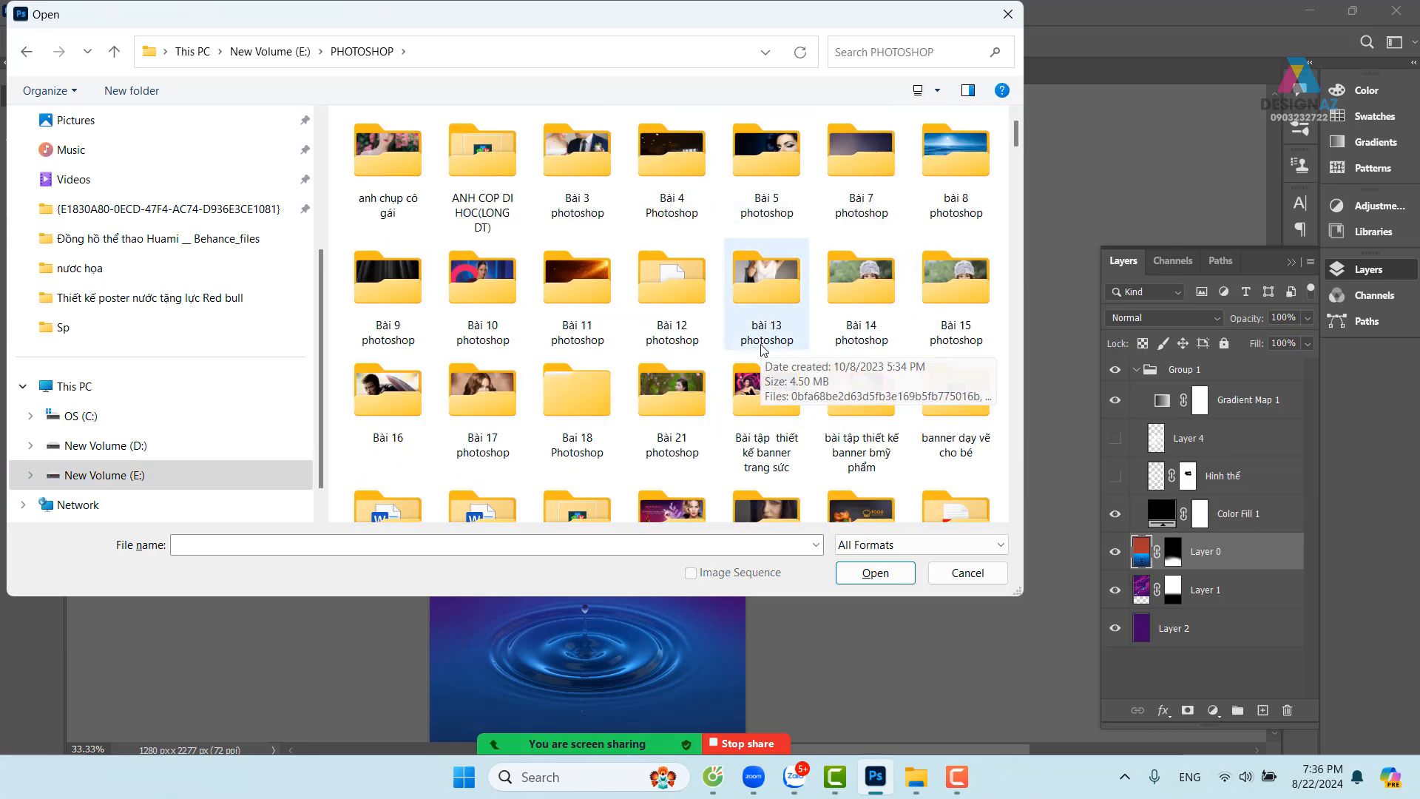
pyautogui.scroll(-5, 762, 348)
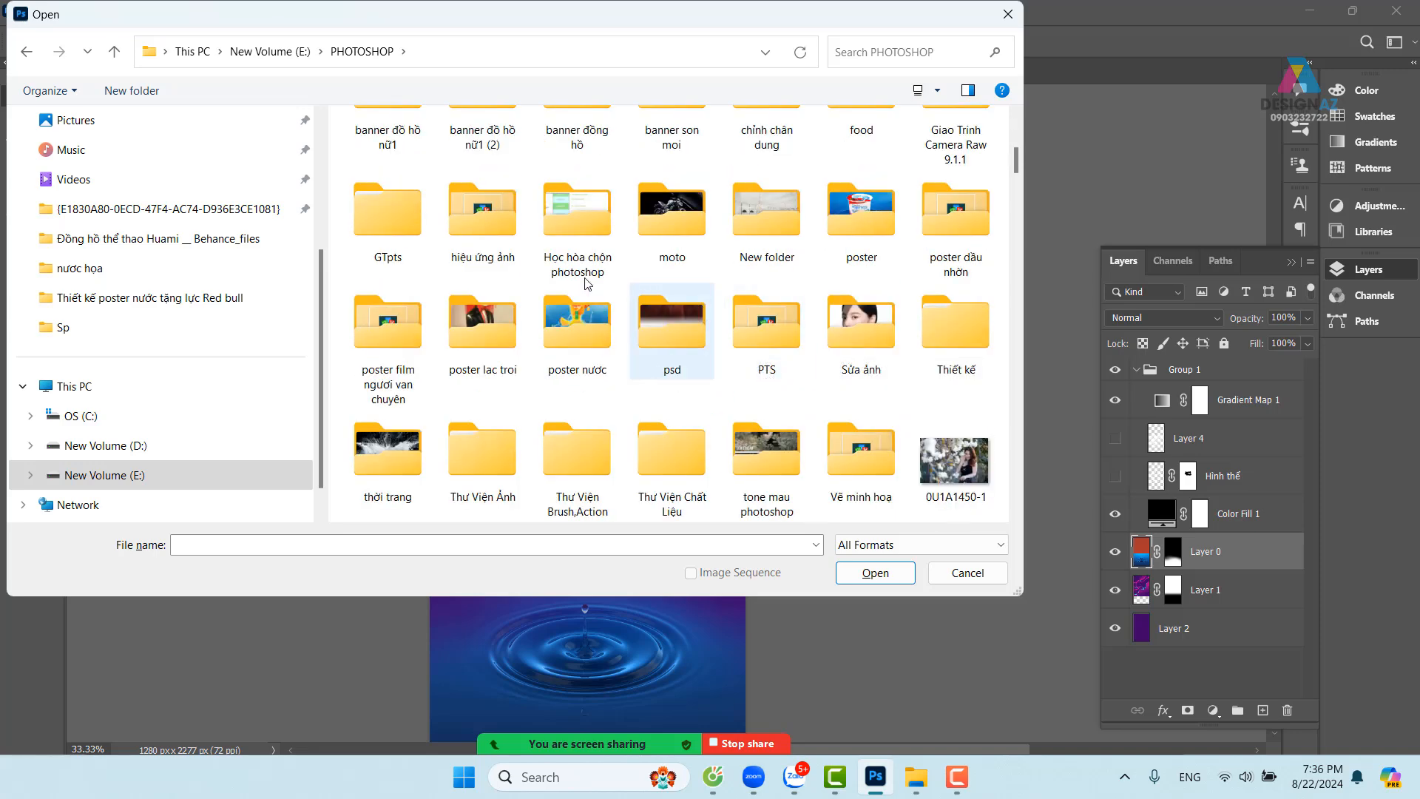
pyautogui.doubleClick(388, 218)
pyautogui.doubleClick(434, 172)
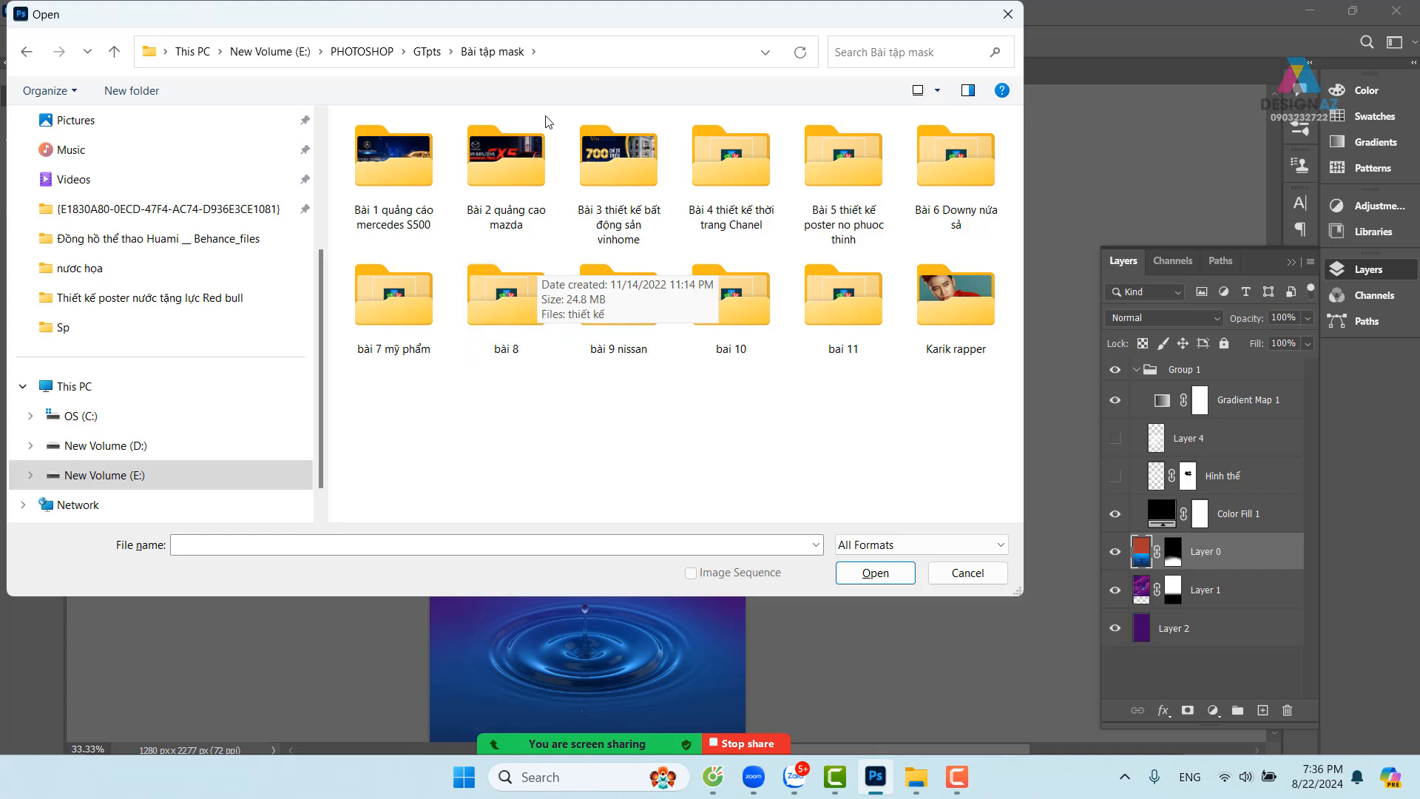
pyautogui.click(362, 51)
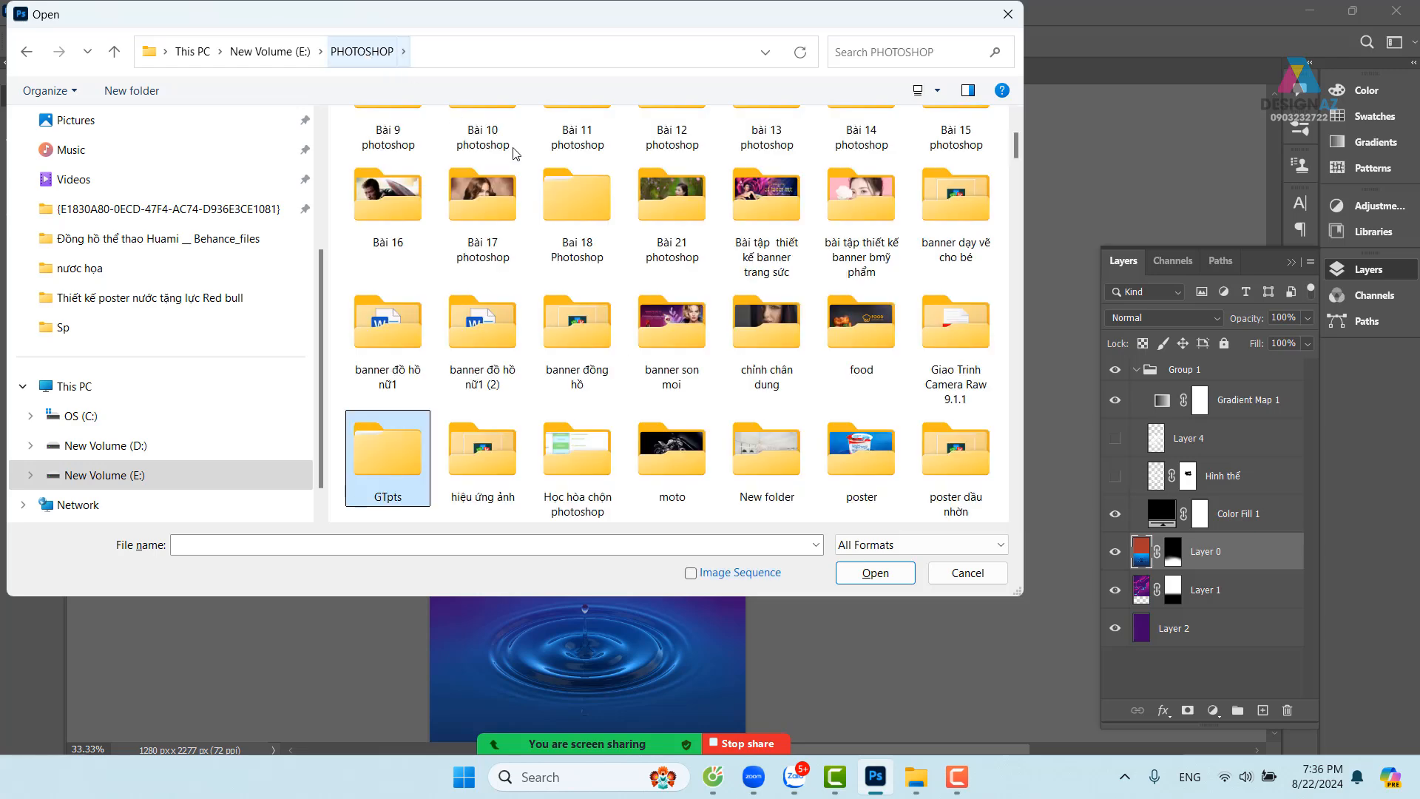
pyautogui.scroll(2, 915, 357)
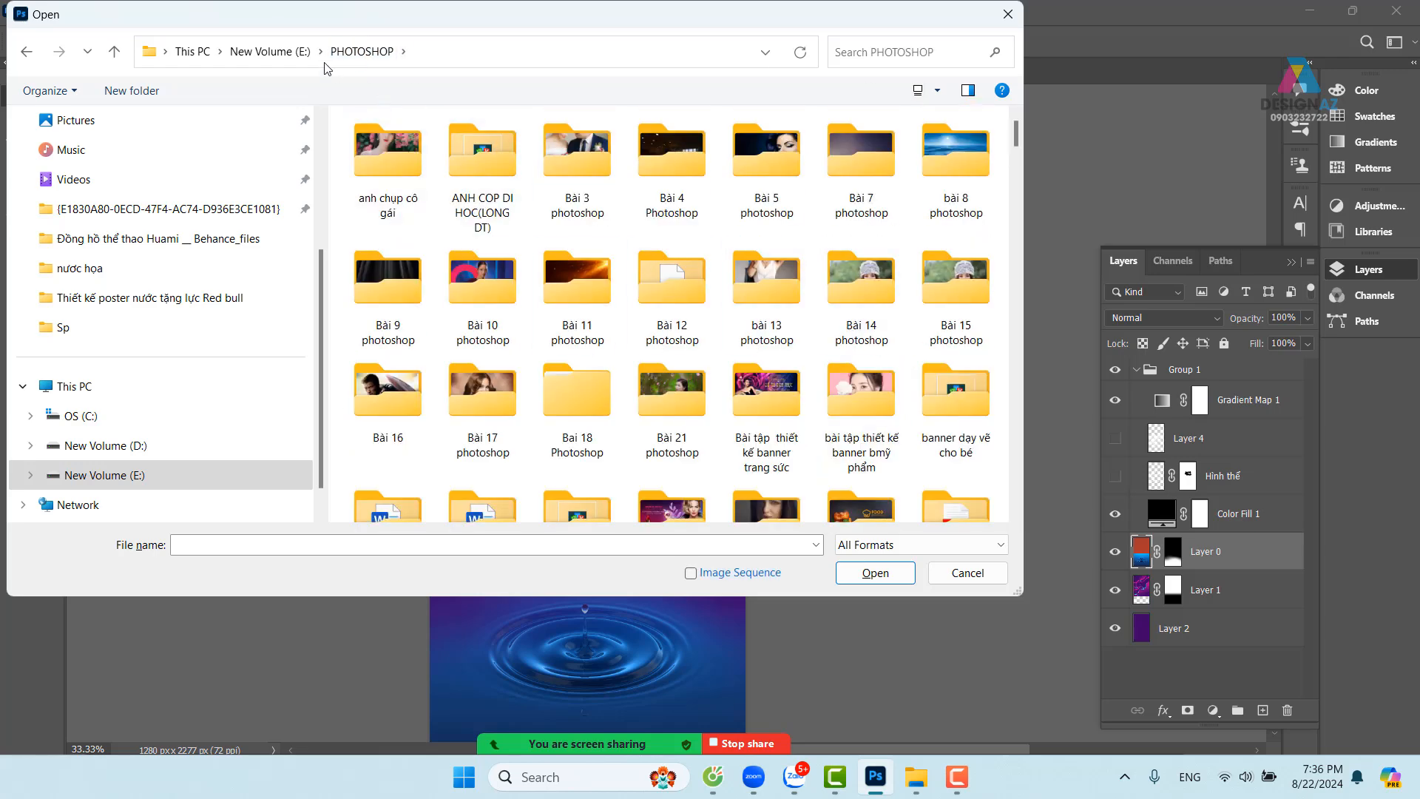
pyautogui.click(293, 59)
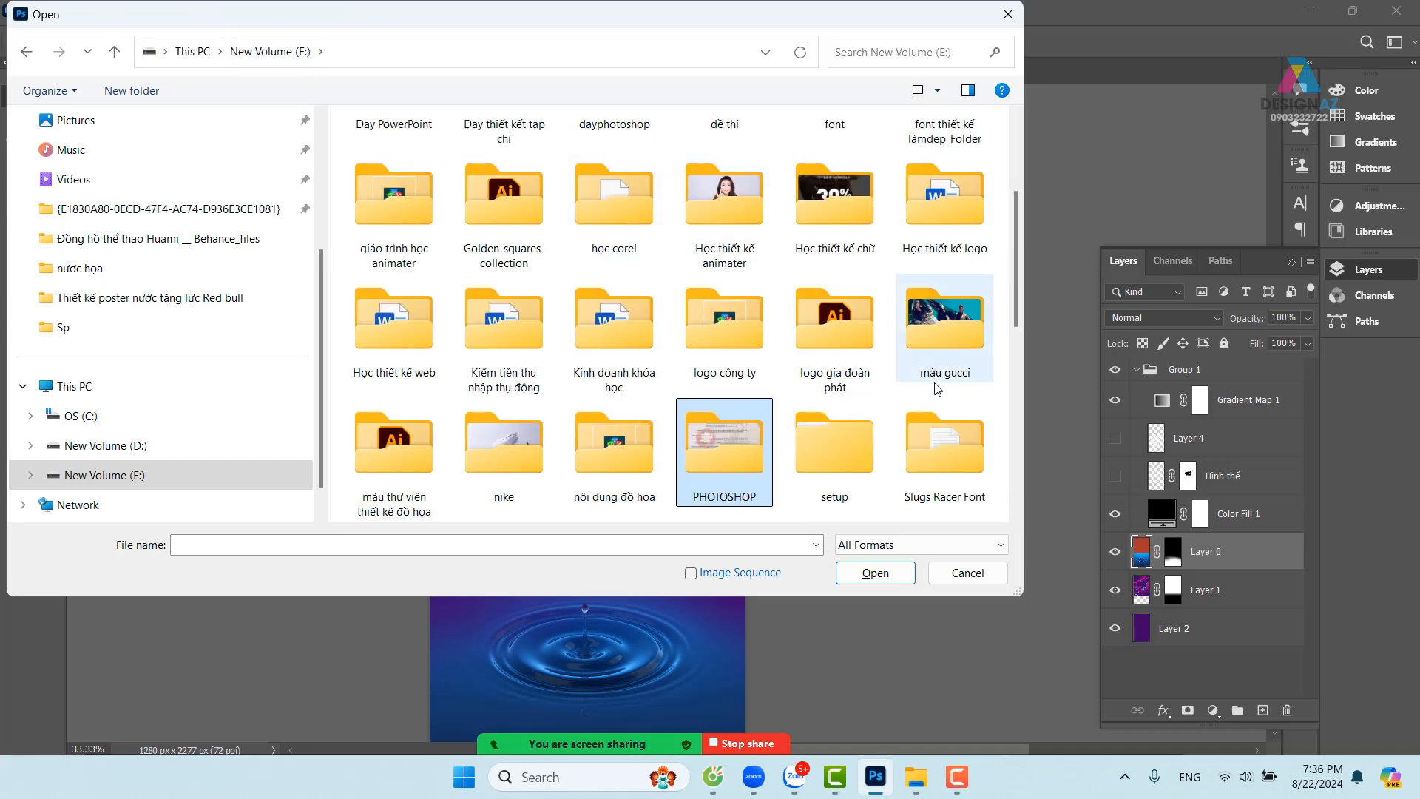
pyautogui.scroll(3, 942, 408)
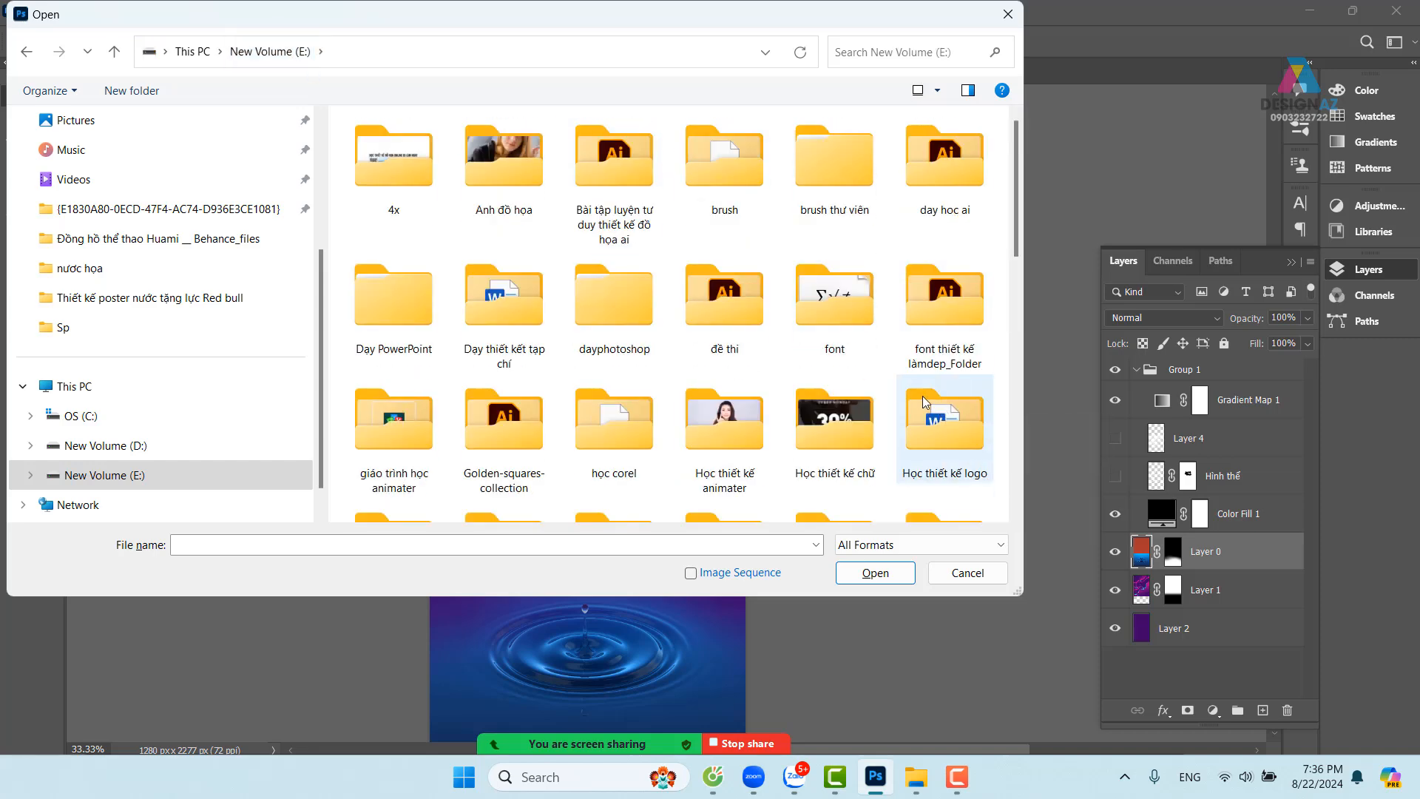
pyautogui.doubleClick(751, 301)
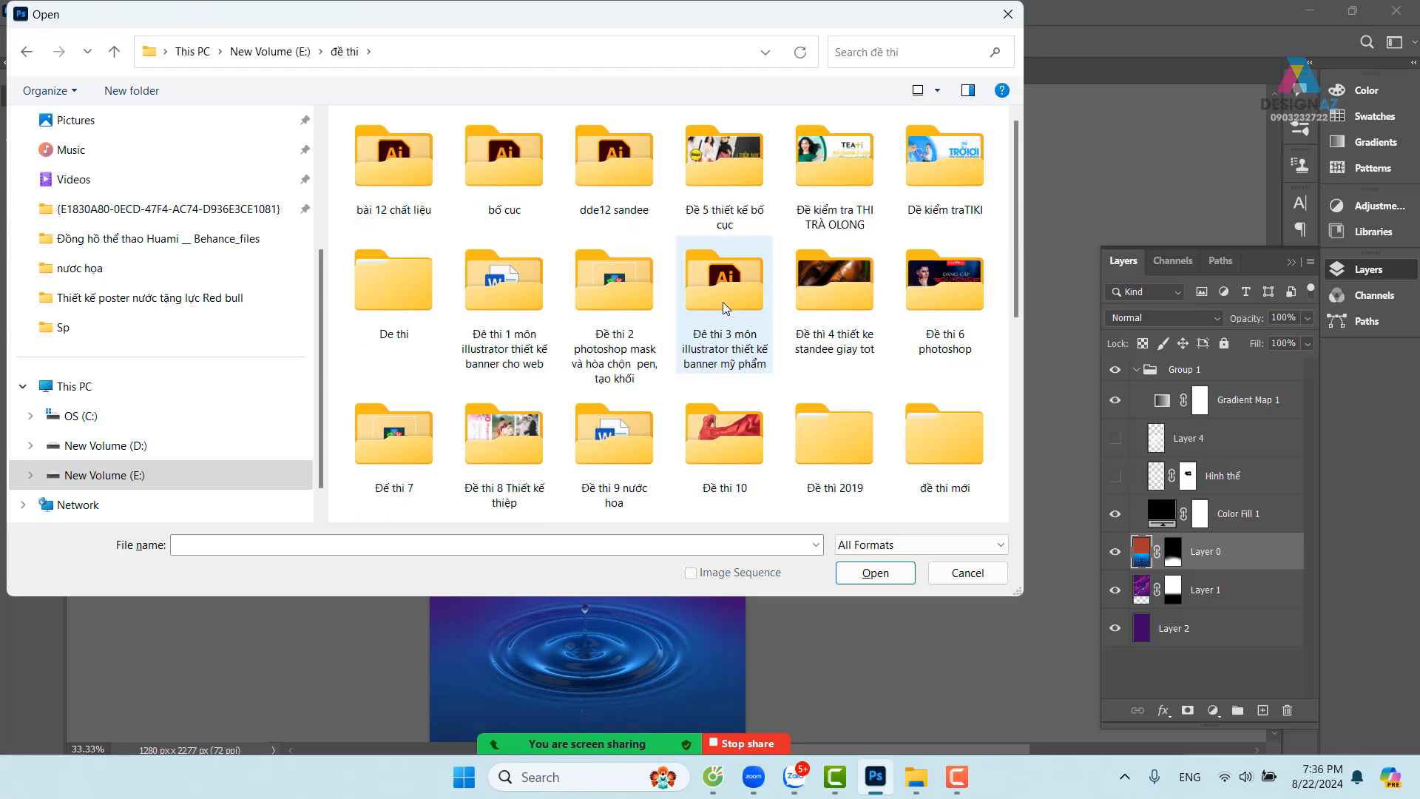
pyautogui.scroll(-5, 809, 327)
pyautogui.scroll(-2, 809, 327)
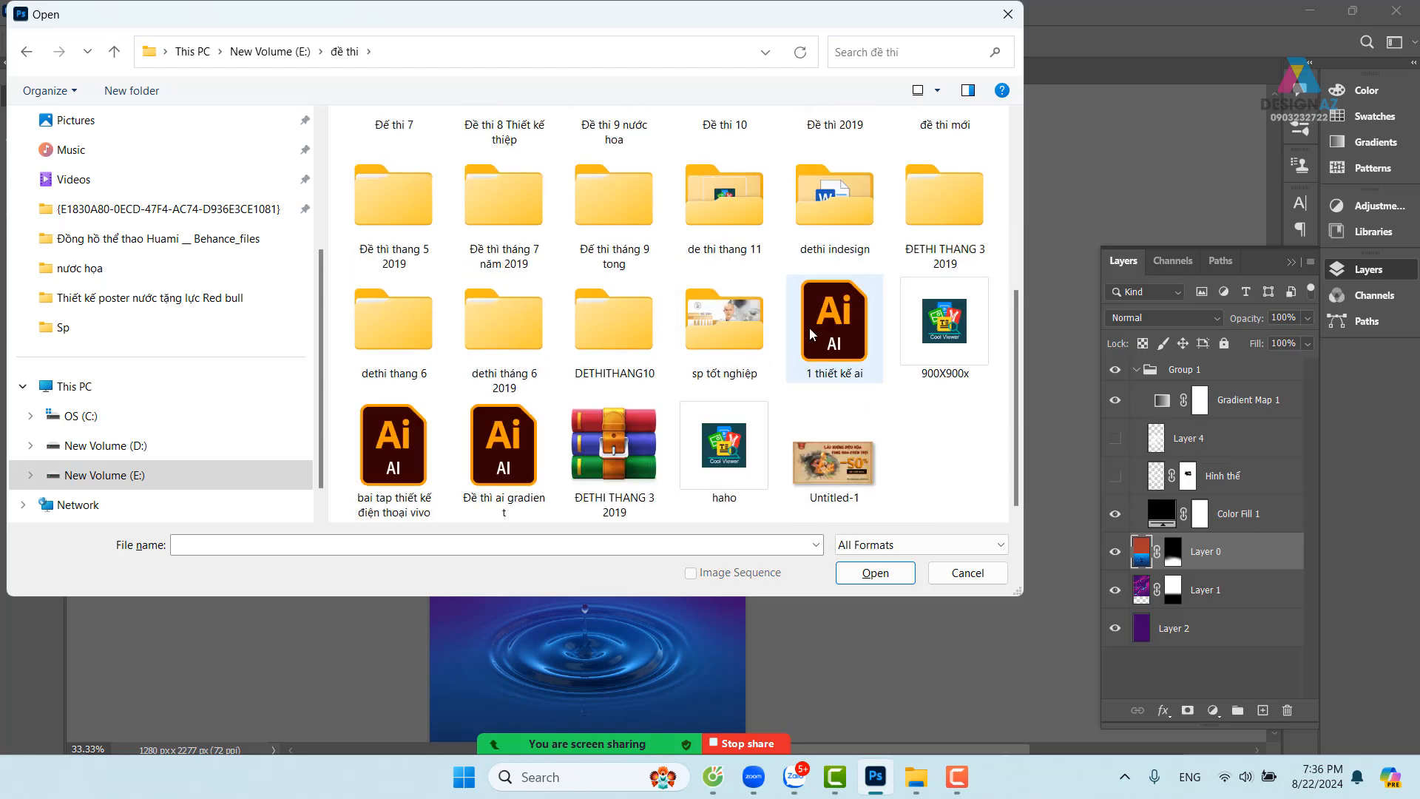
pyautogui.scroll(4, 811, 334)
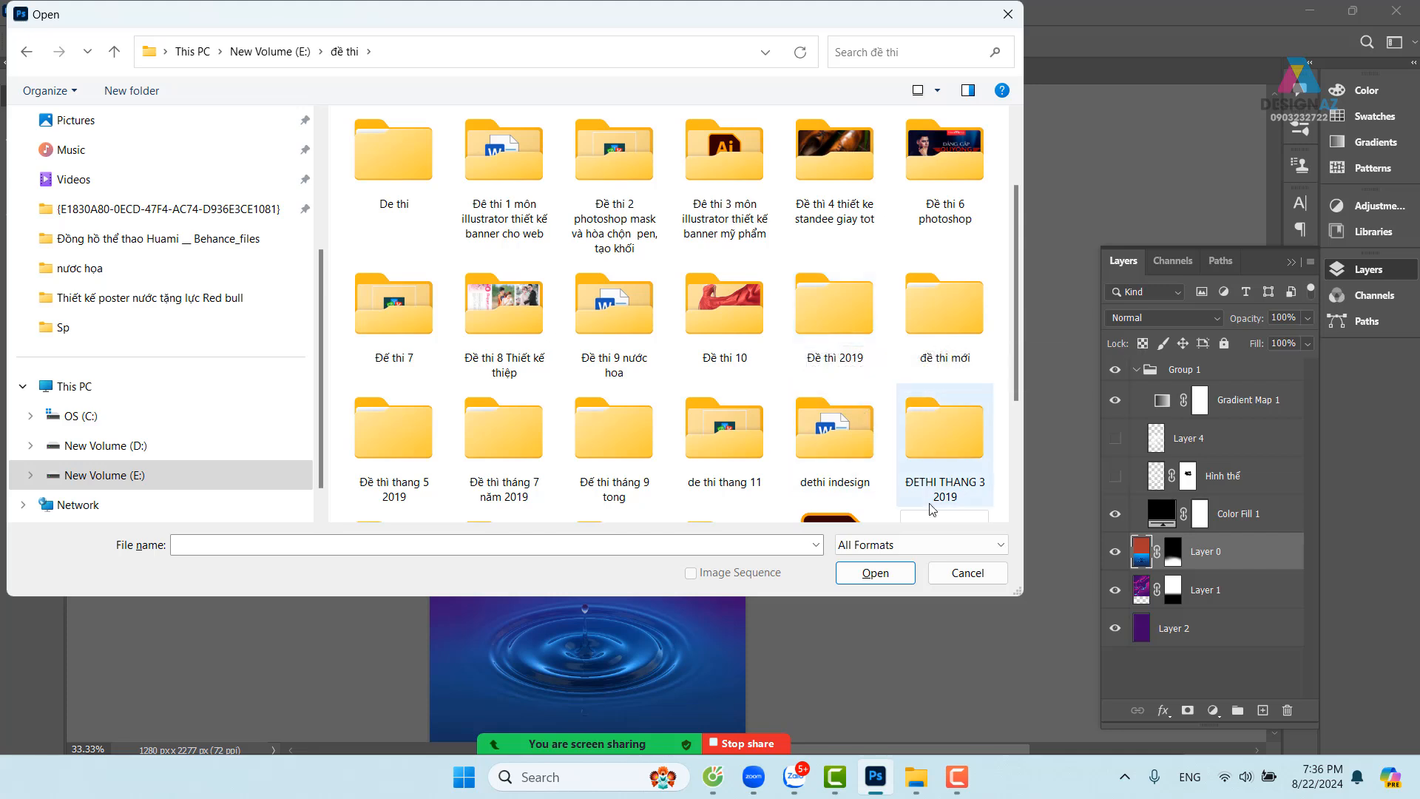
pyautogui.scroll(-3, 742, 507)
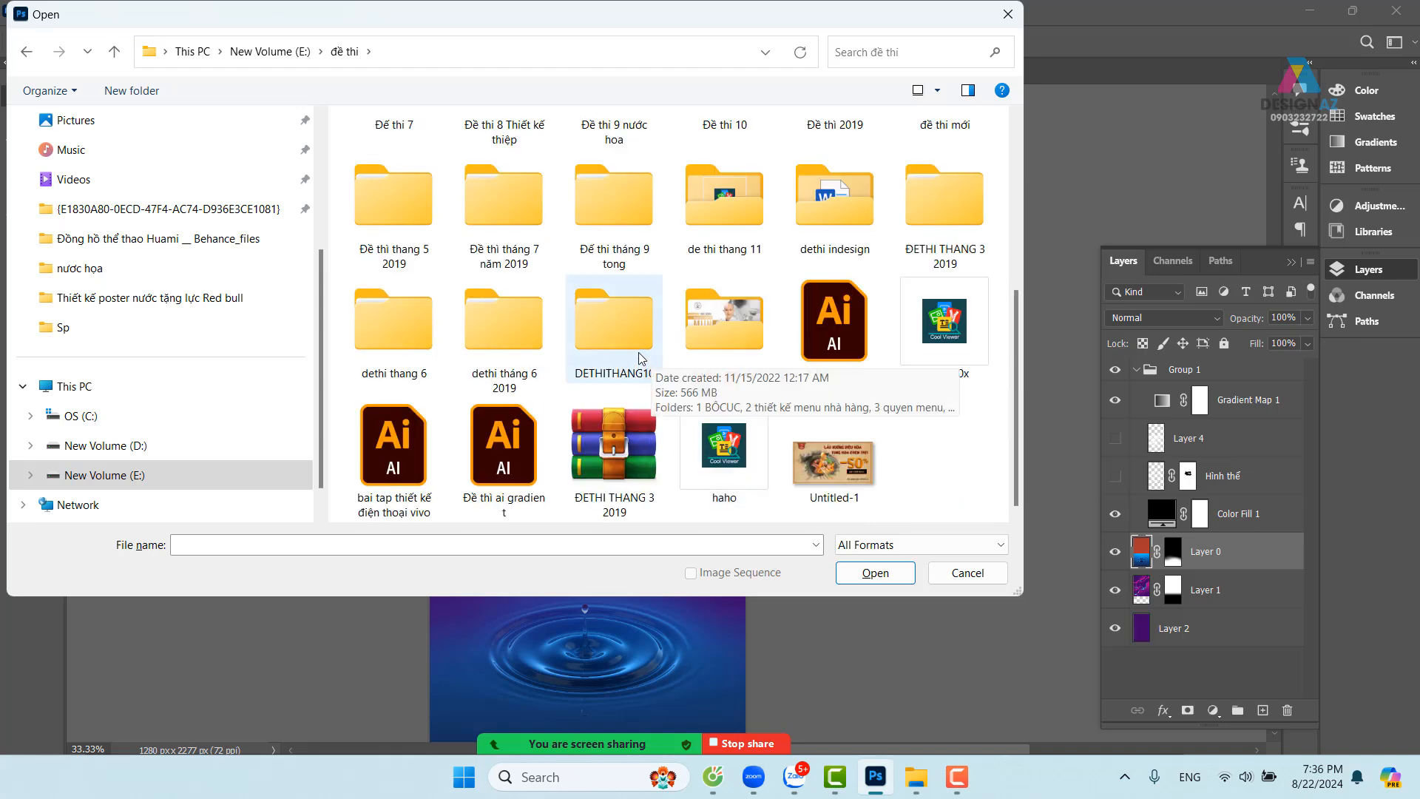
pyautogui.scroll(3, 640, 359)
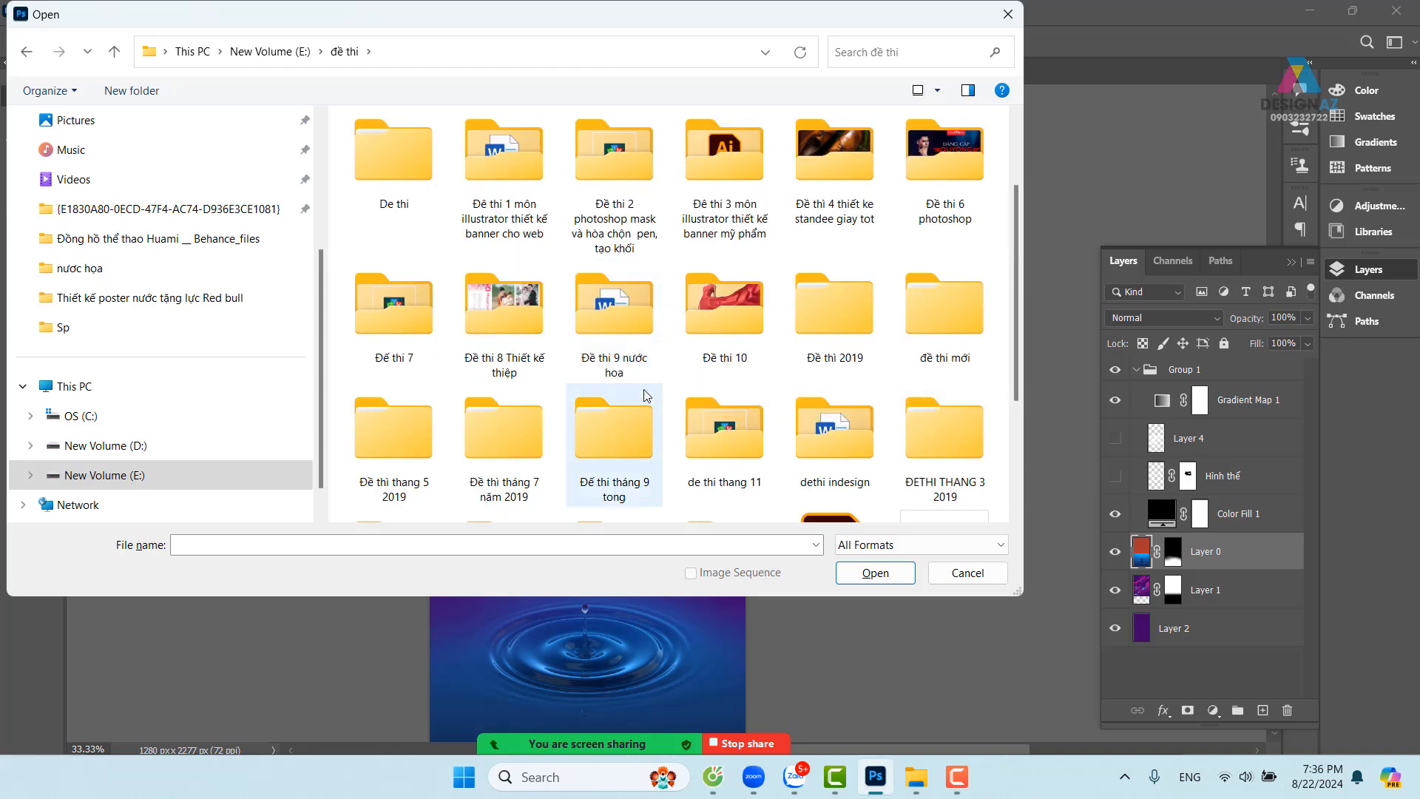
pyautogui.doubleClick(634, 329)
pyautogui.scroll(-5, 774, 338)
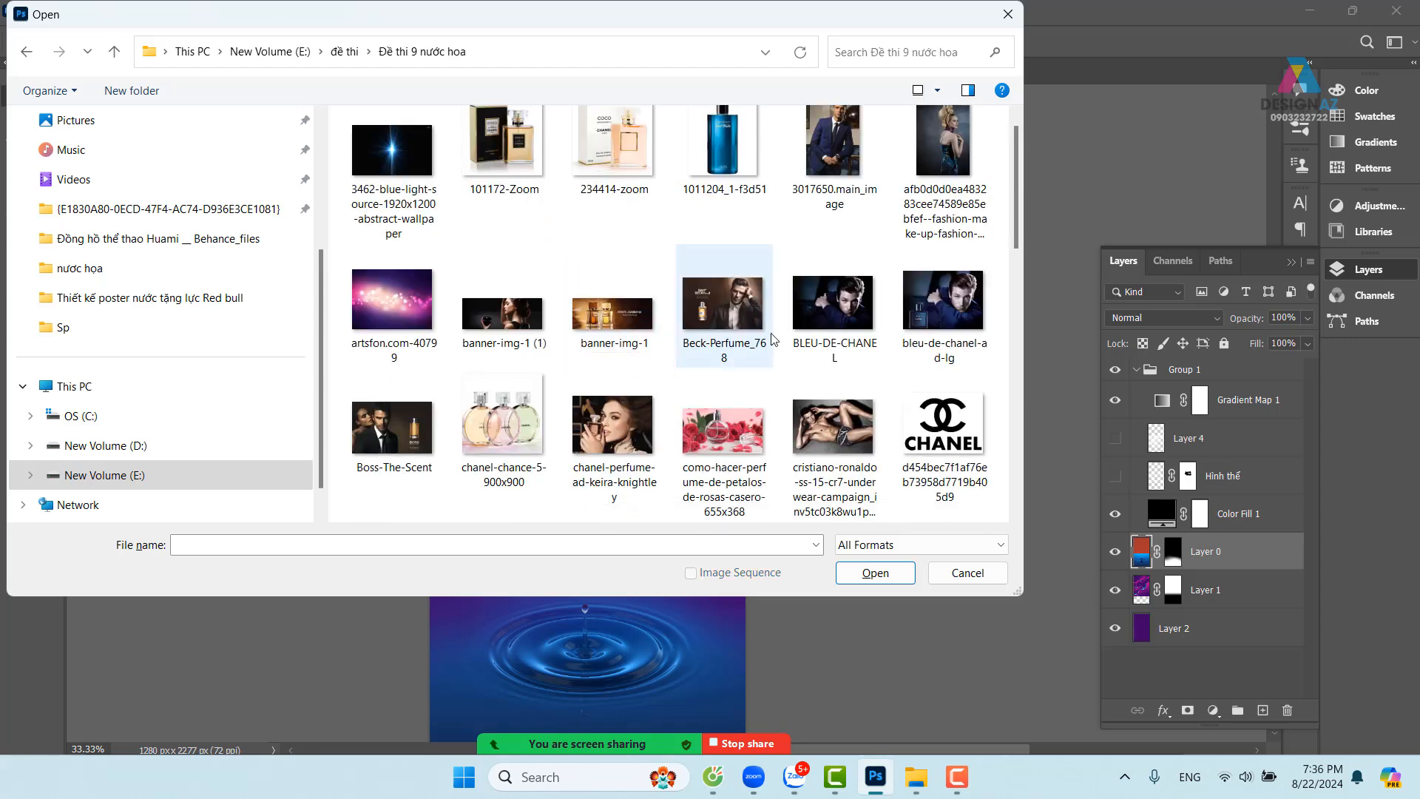
pyautogui.scroll(-8, 774, 340)
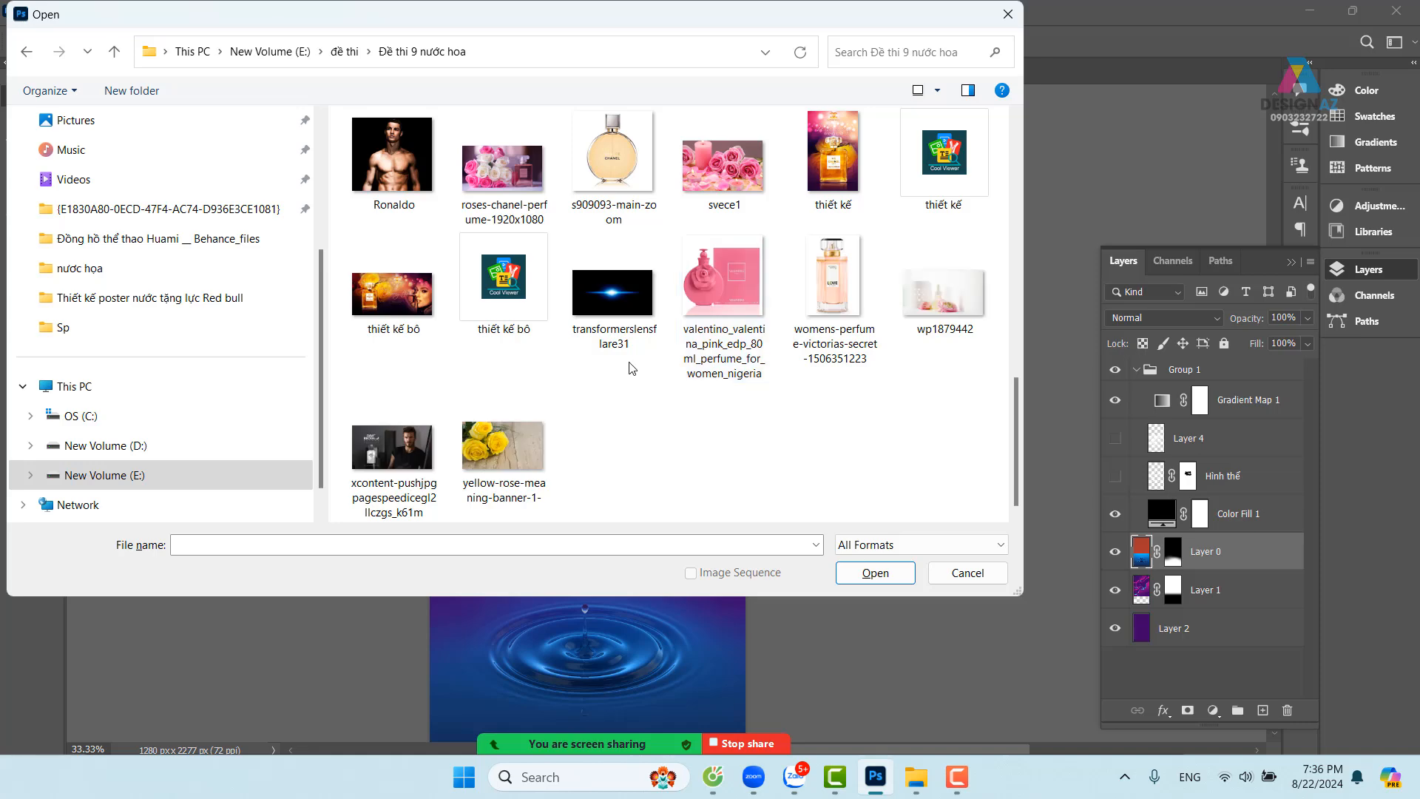
pyautogui.scroll(2, 627, 369)
pyautogui.click(414, 207)
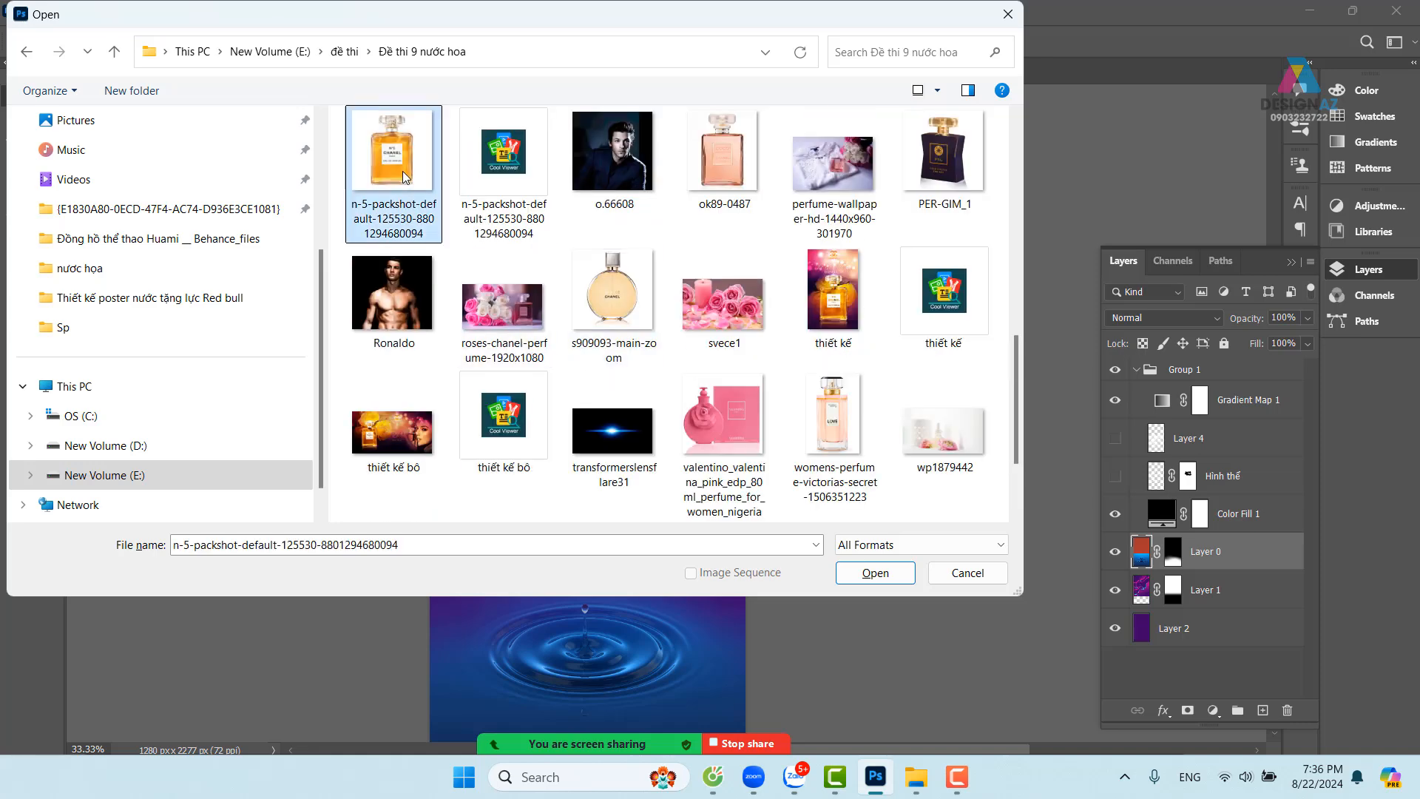
pyautogui.click(900, 574)
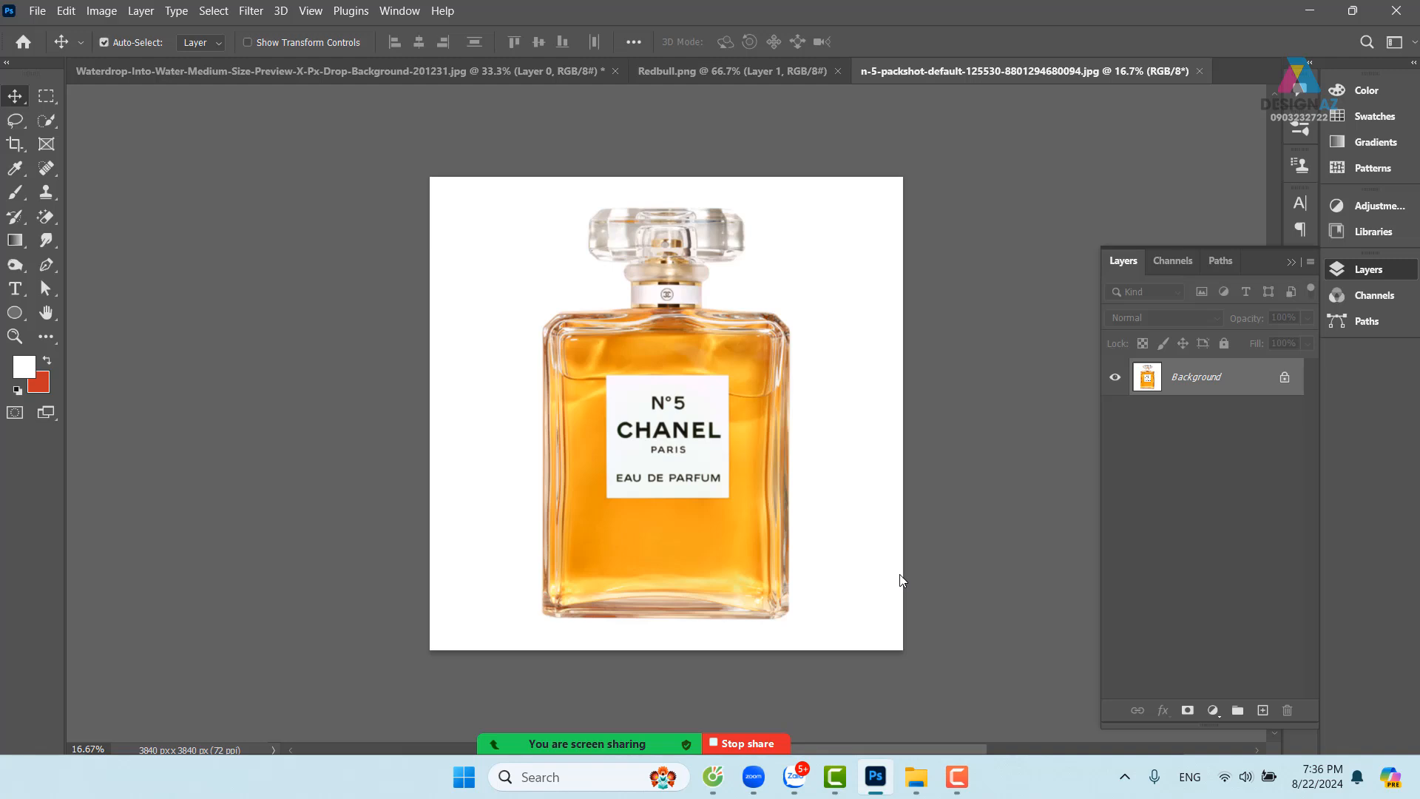
# Select the perfume bottle with Select Subject and hide its white background with a layer mask
pyautogui.hotkey('ctrl', '+')
pyautogui.moveTo(693, 571); pyautogui.dragTo(674, 564)
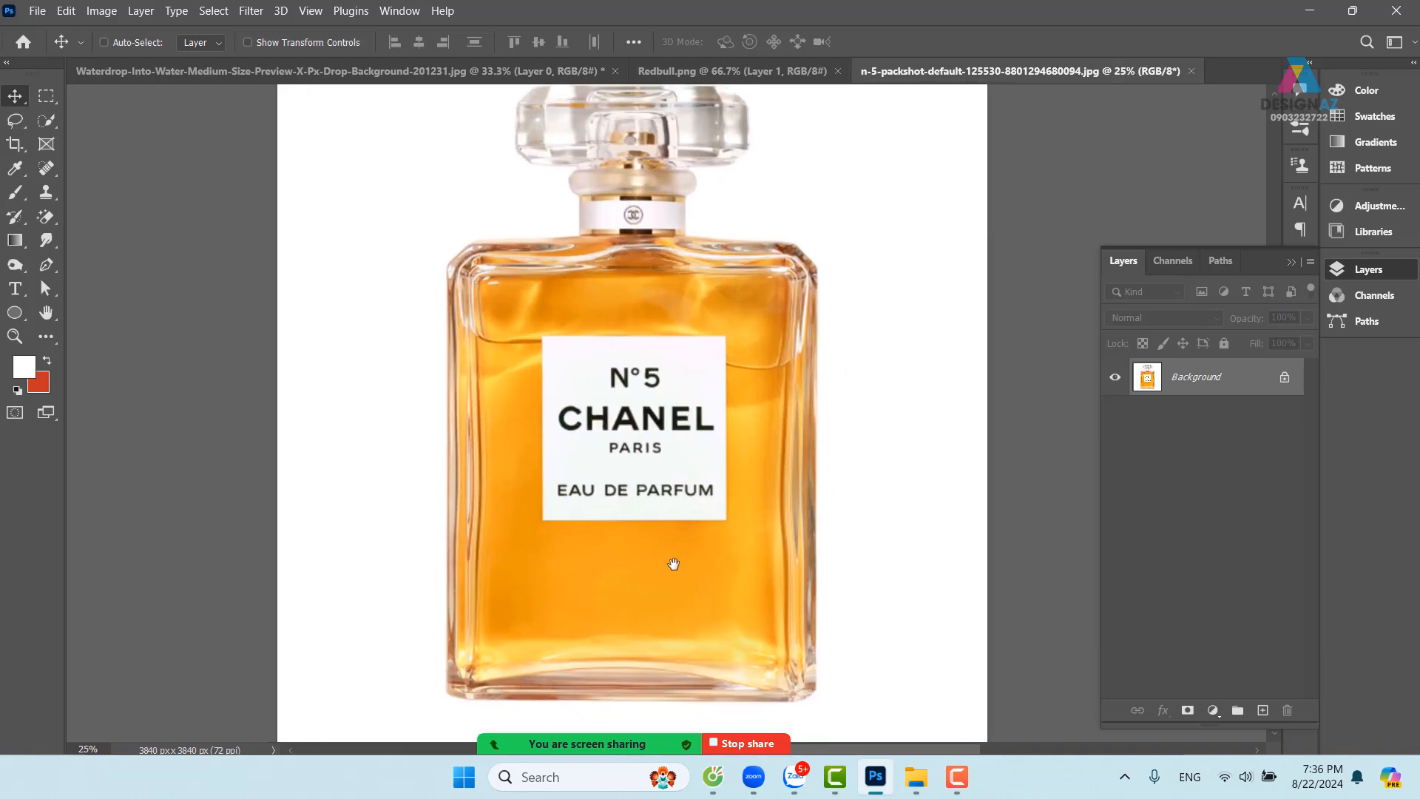
pyautogui.hotkey('ctrl', '-')
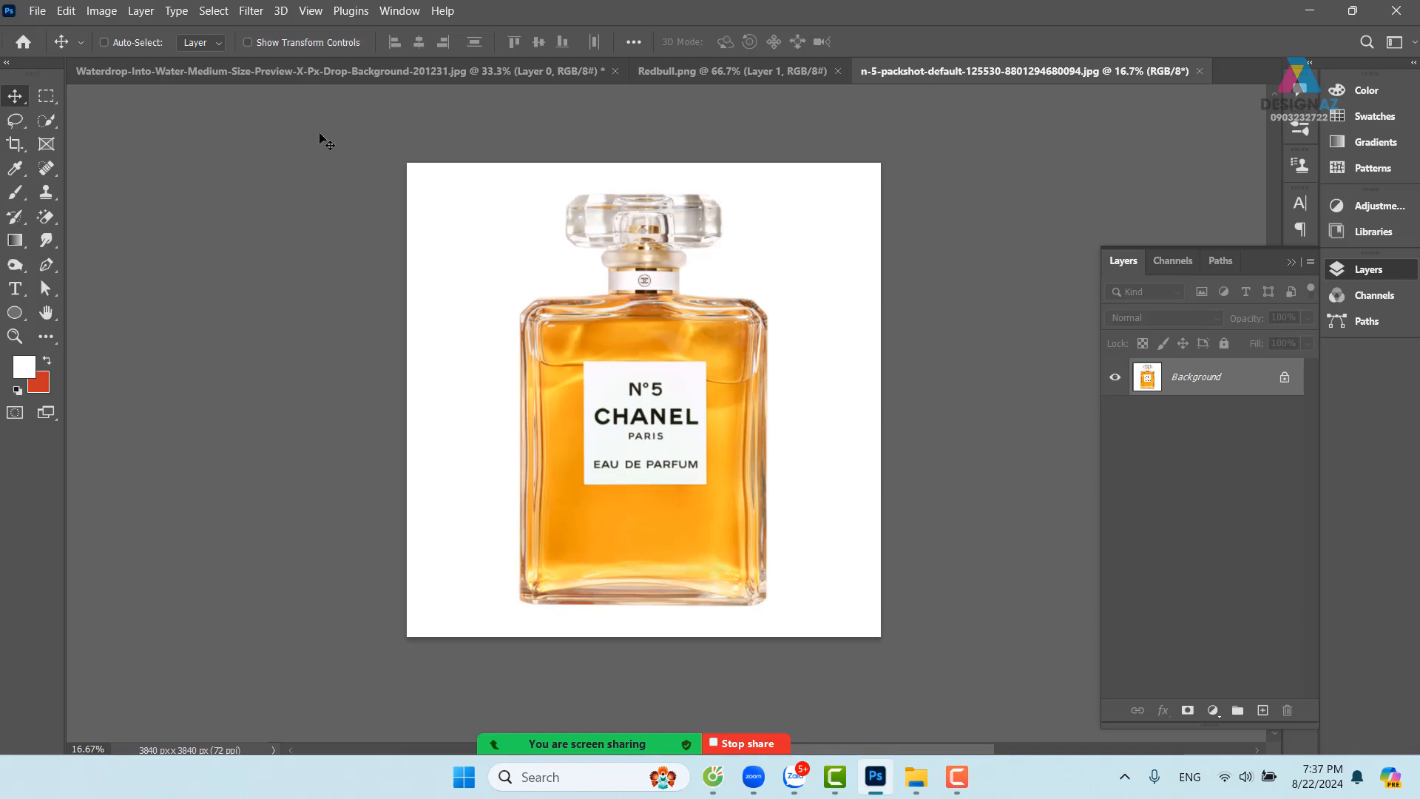
pyautogui.click(210, 15)
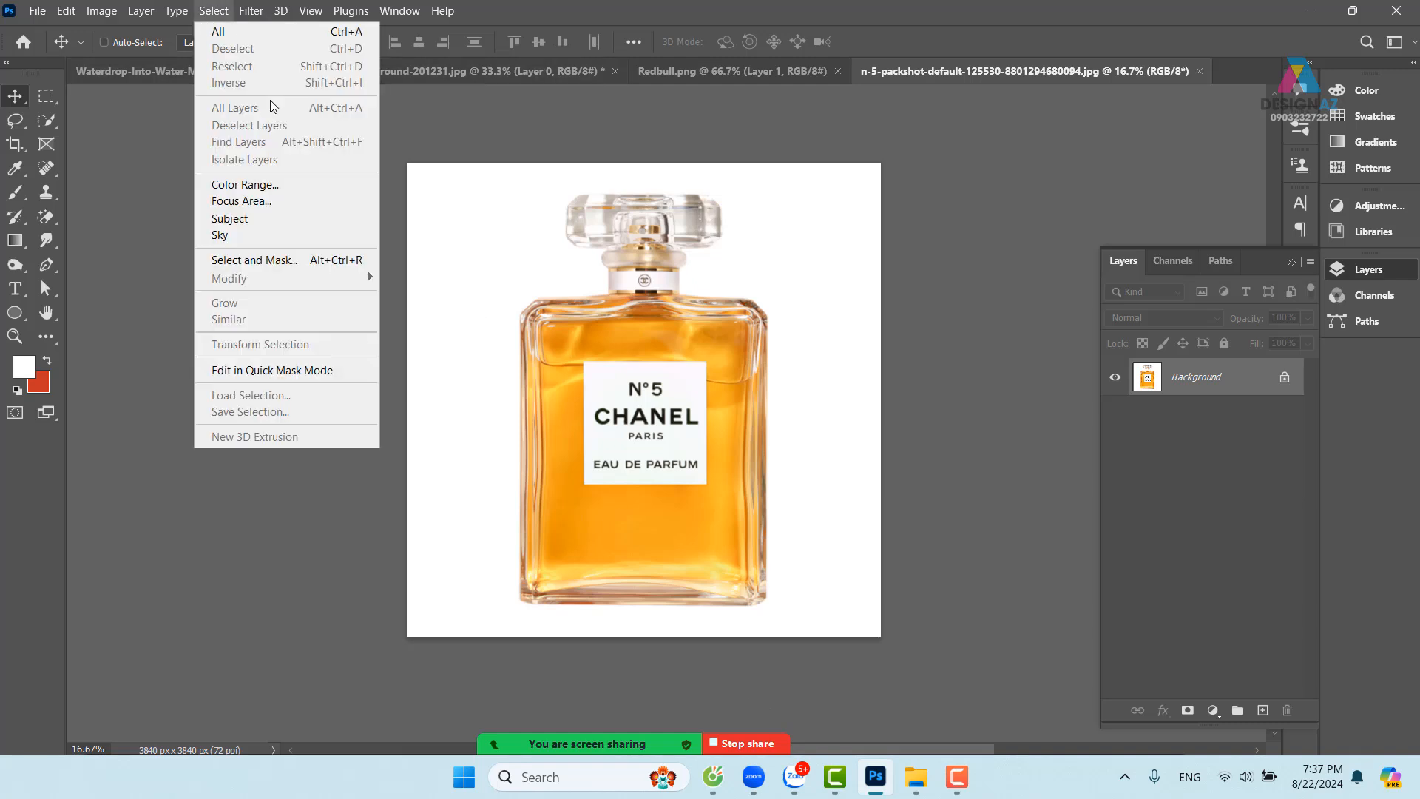
pyautogui.click(270, 217)
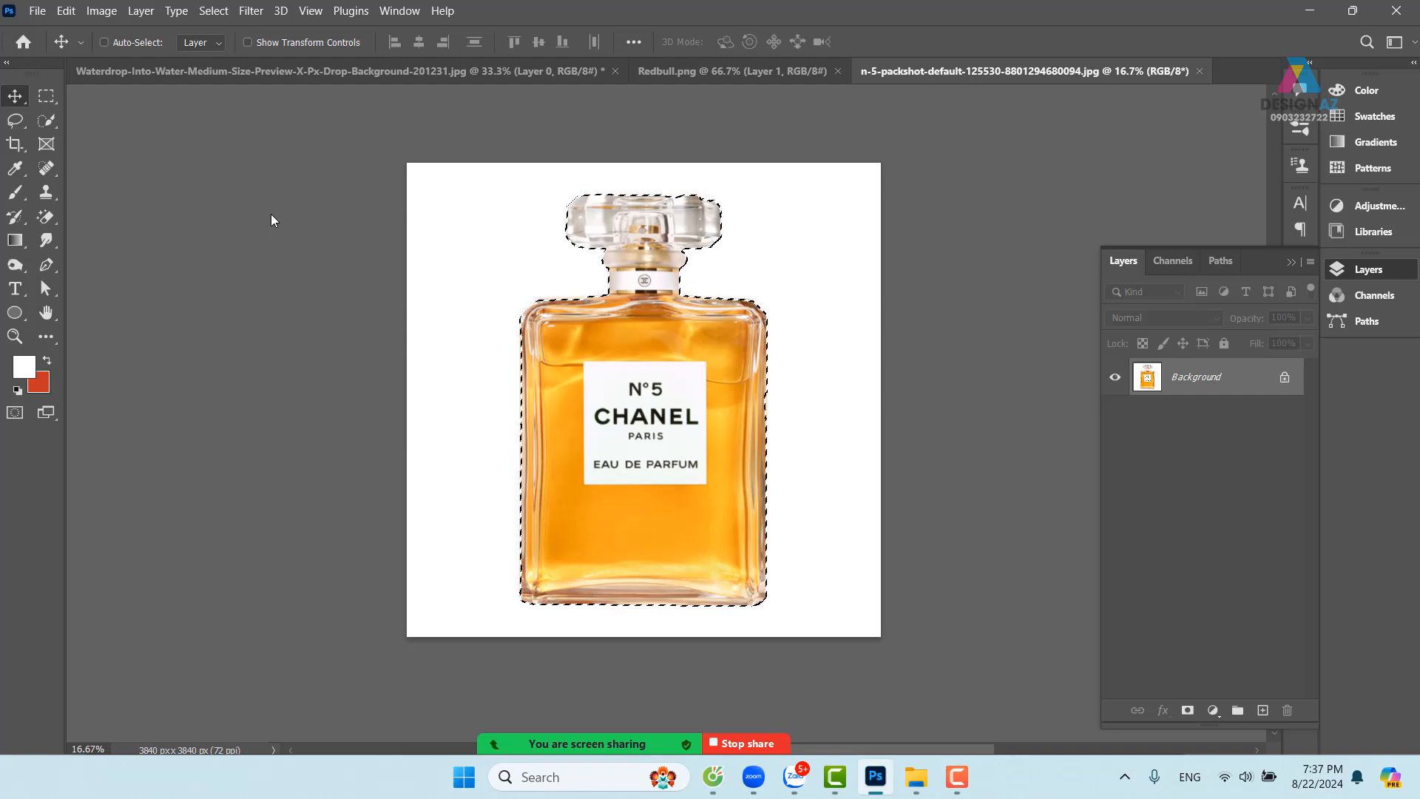
pyautogui.click(1189, 711)
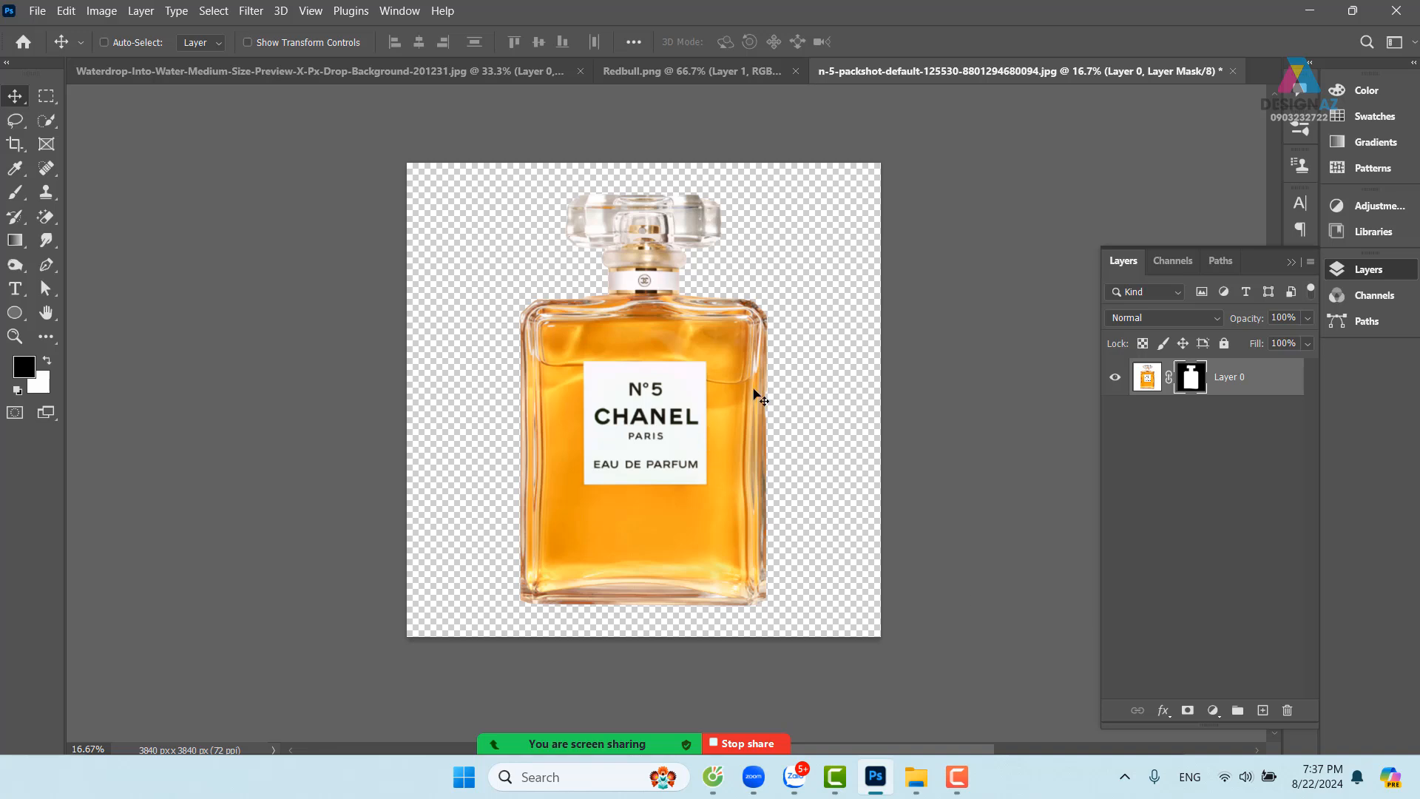
pyautogui.press('ctrl')
pyautogui.hotkey('ctrl', 'shift', 's')
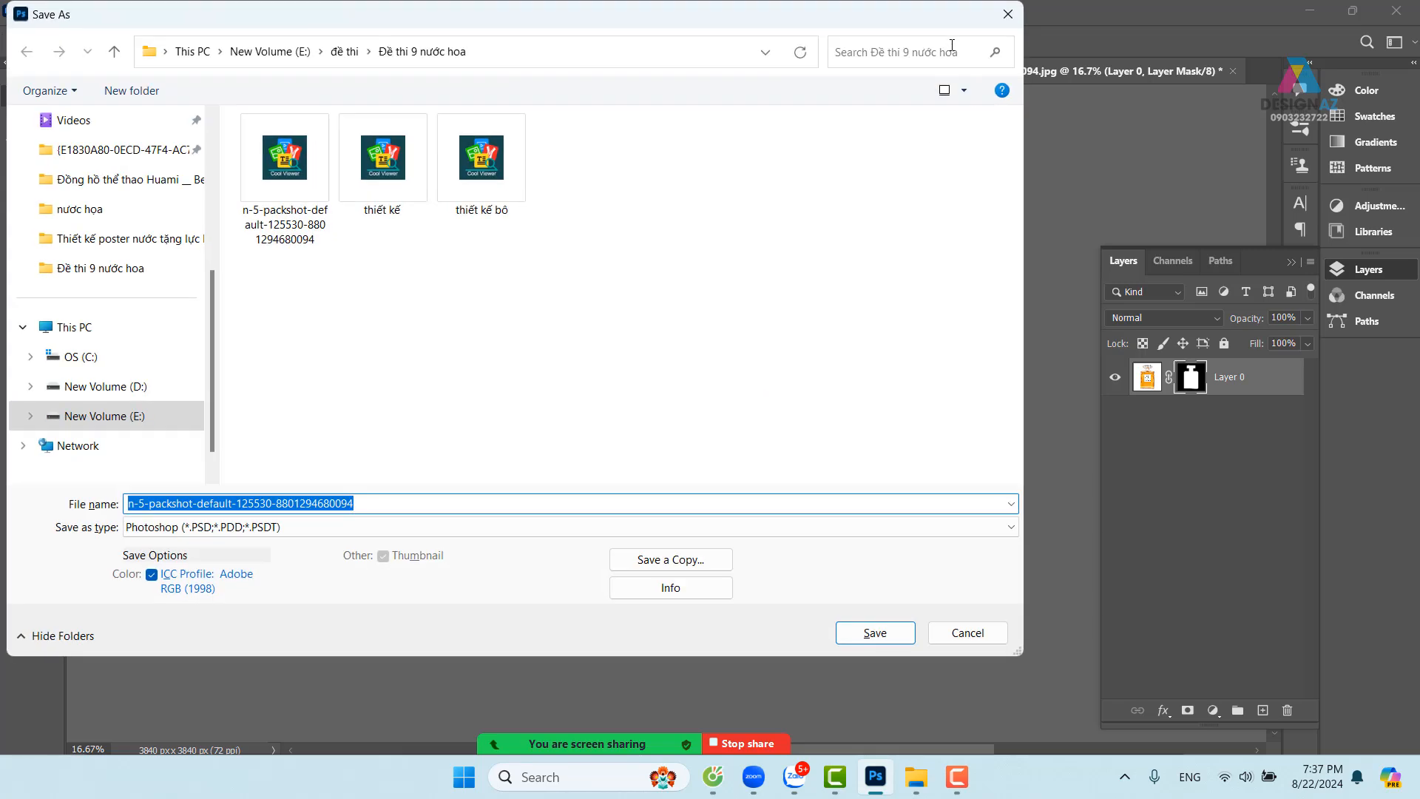
pyautogui.click(1007, 14)
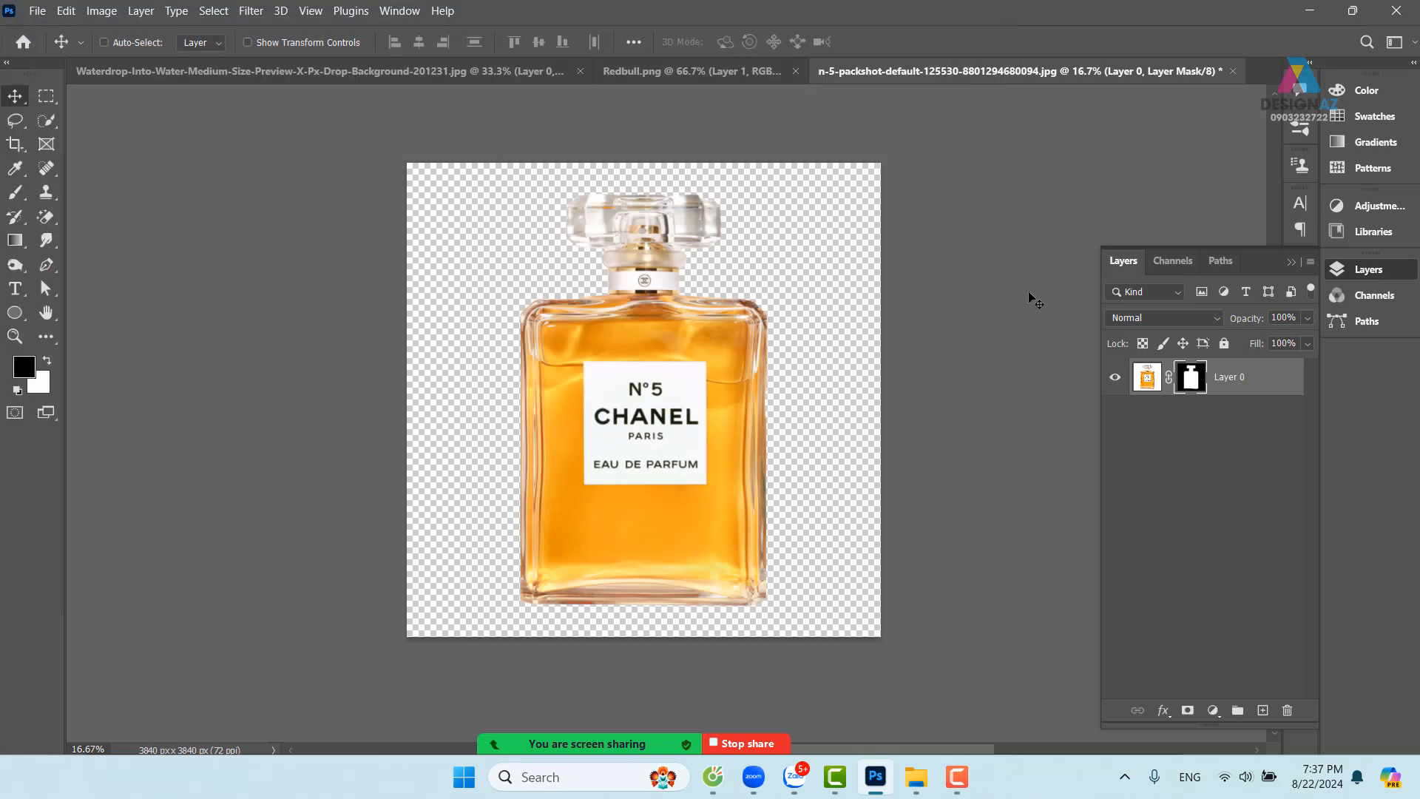
# Copy the masked perfume bottle into the water-ripple poster, scale it to about 29%, and centre it just above the ripples
pyautogui.click(1147, 377)
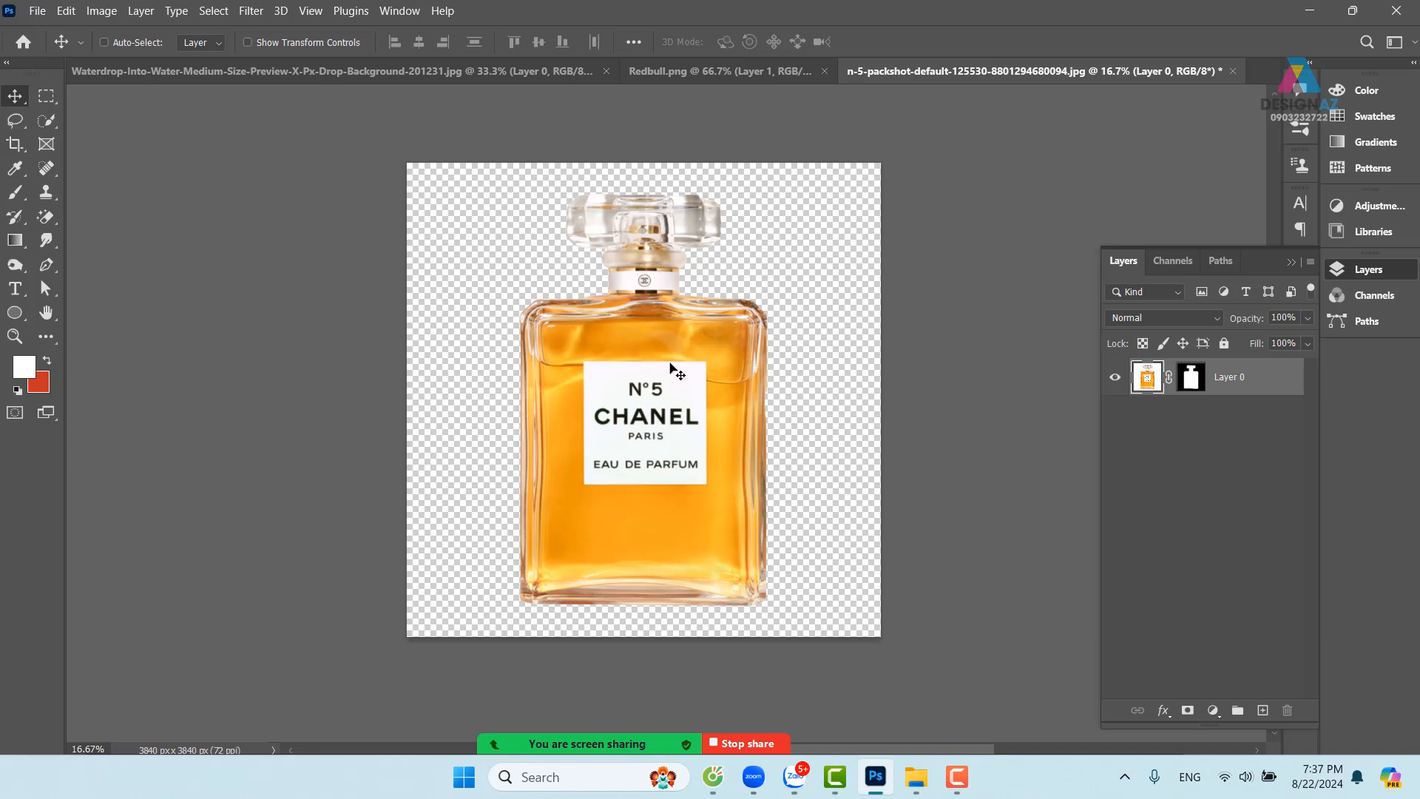
pyautogui.moveTo(671, 368); pyautogui.dragTo(558, 445)
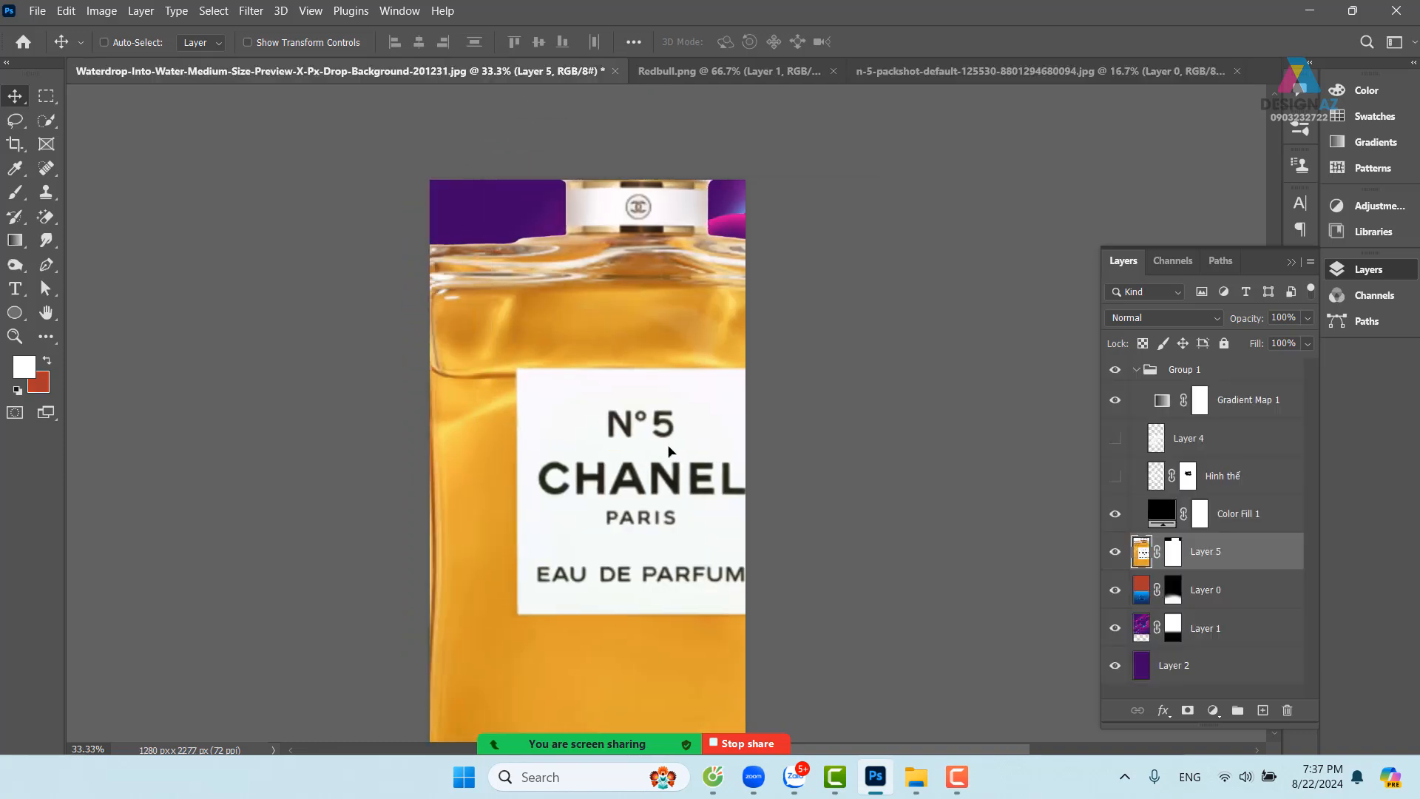
pyautogui.hotkey('ctrl', 't')
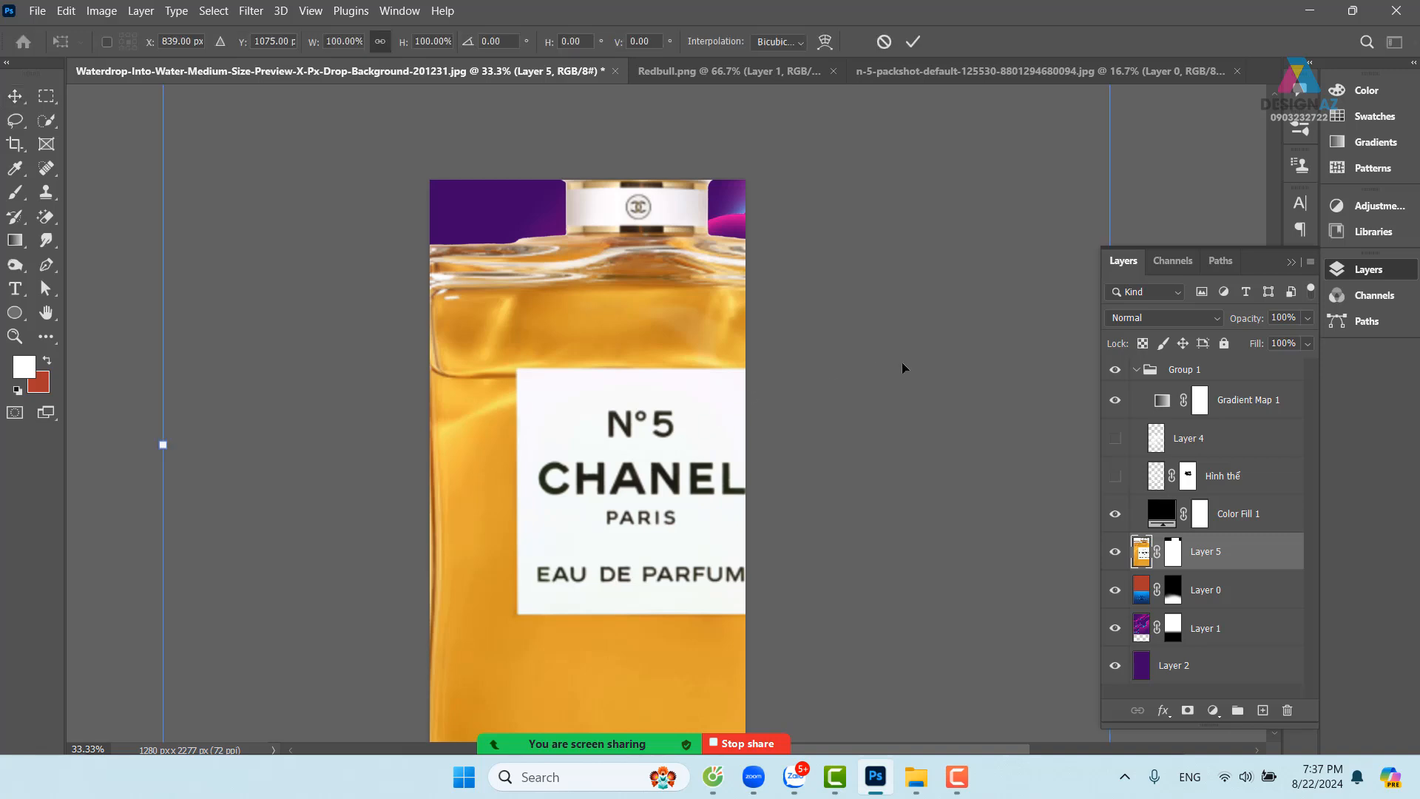
pyautogui.moveTo(748, 337); pyautogui.dragTo(659, 530)
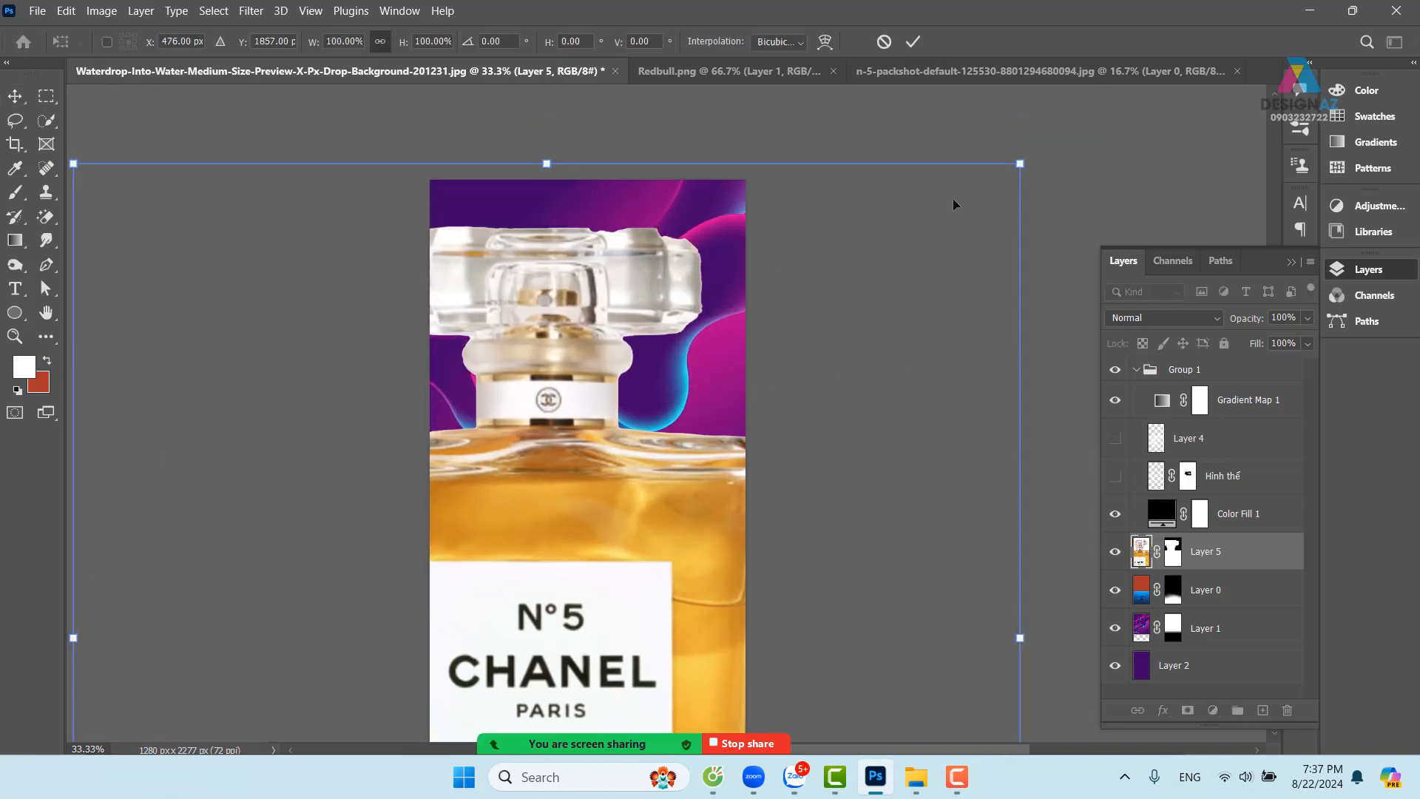
pyautogui.moveTo(1015, 163); pyautogui.dragTo(573, 515)
pyautogui.moveTo(534, 583); pyautogui.dragTo(850, 305)
pyautogui.moveTo(940, 287); pyautogui.dragTo(703, 525)
pyautogui.moveTo(578, 642); pyautogui.dragTo(624, 475)
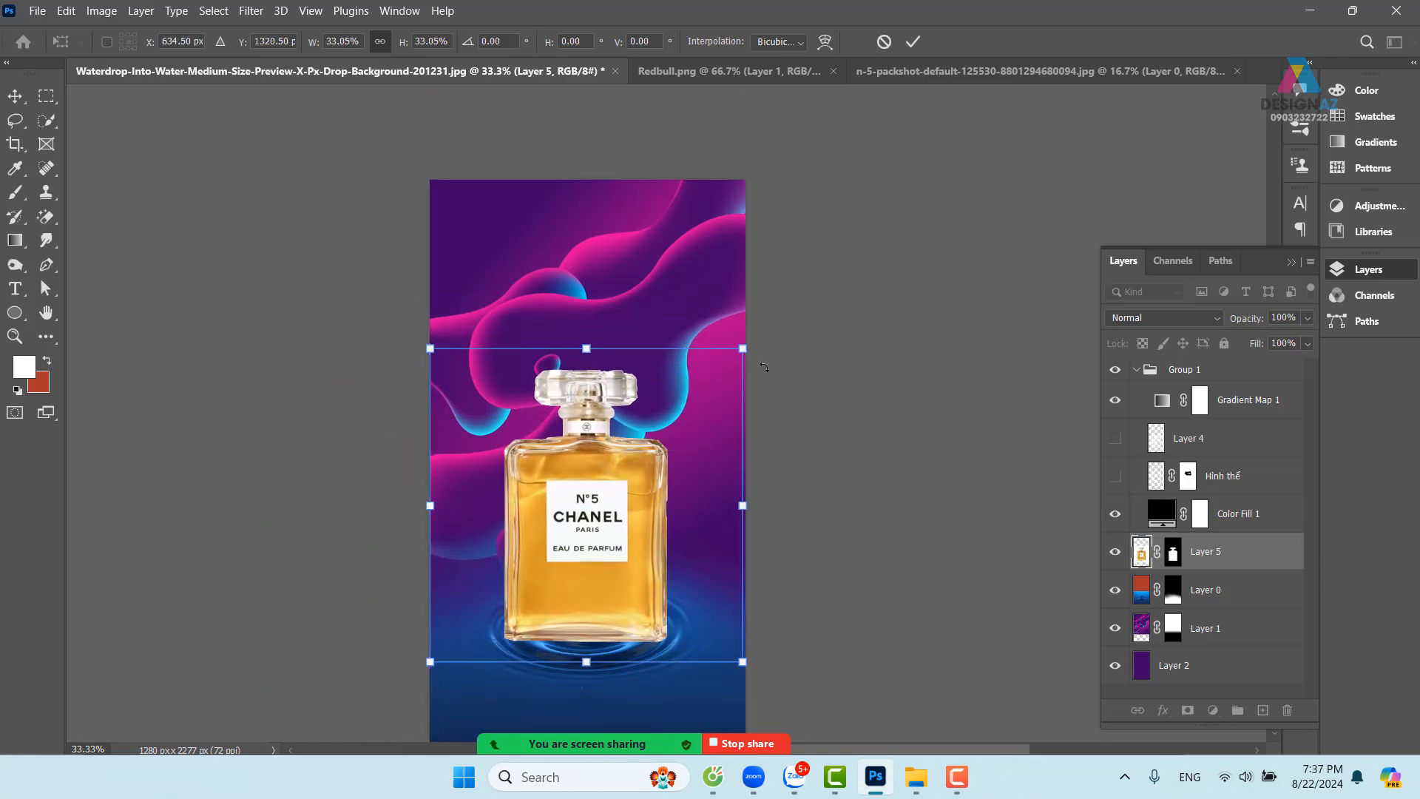
pyautogui.moveTo(742, 350)
pyautogui.mouseDown()
pyautogui.moveTo(743, 336)
pyautogui.moveTo(722, 368)
pyautogui.mouseUp()
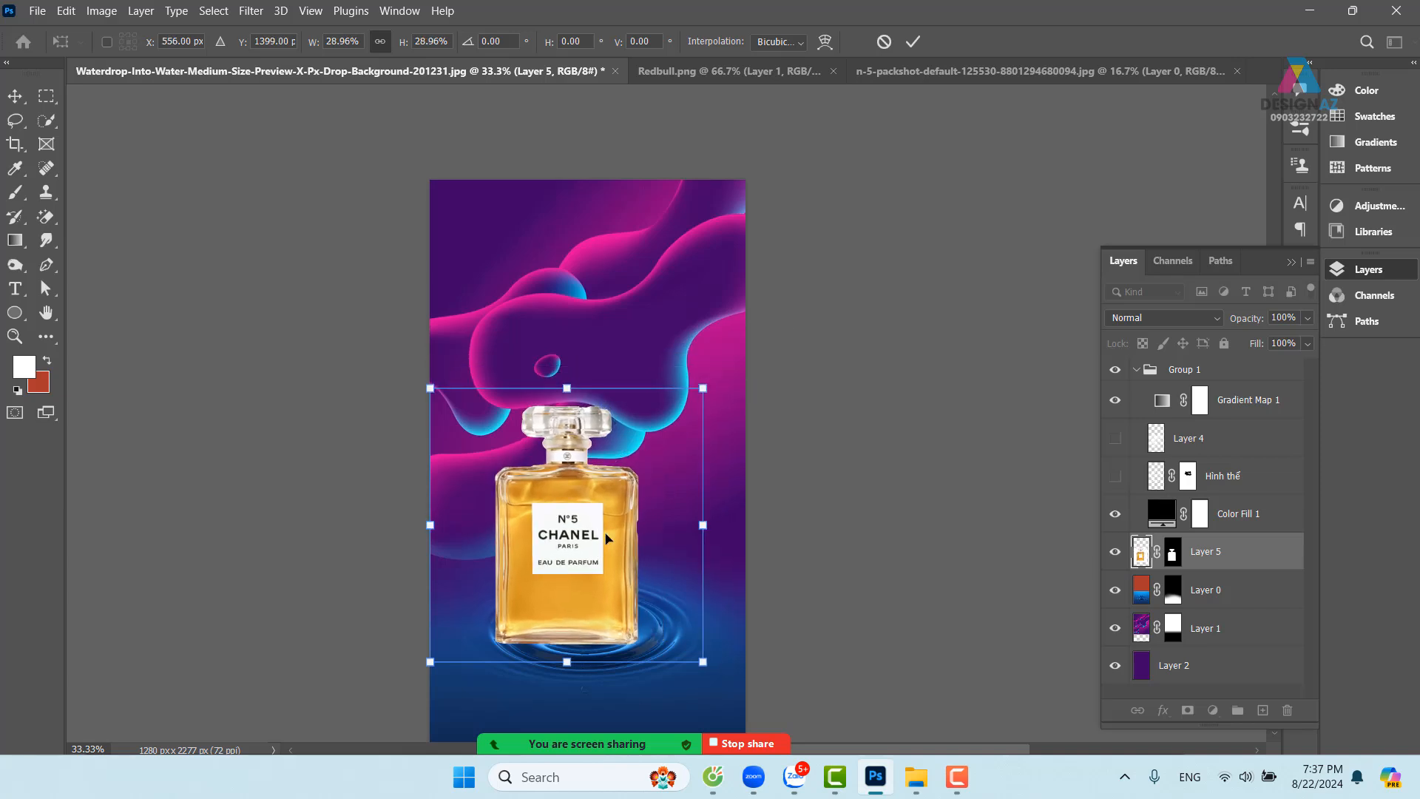
pyautogui.moveTo(605, 538); pyautogui.dragTo(624, 504)
pyautogui.press('Return')
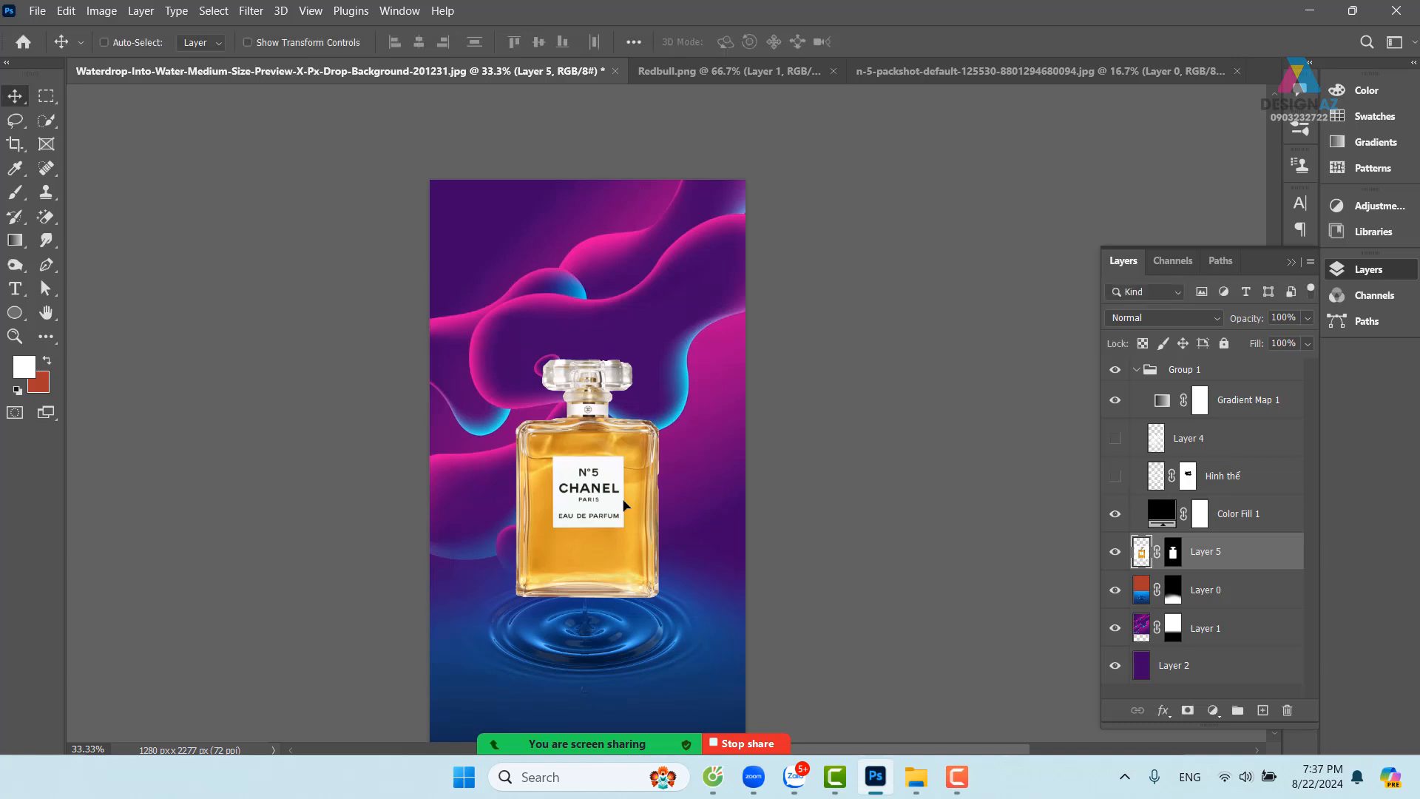
# Merge Layer 5 with a new empty layer to bake in its mask, and move the bottle slightly lower onto the ripples
pyautogui.hotkey('ctrl', '+')
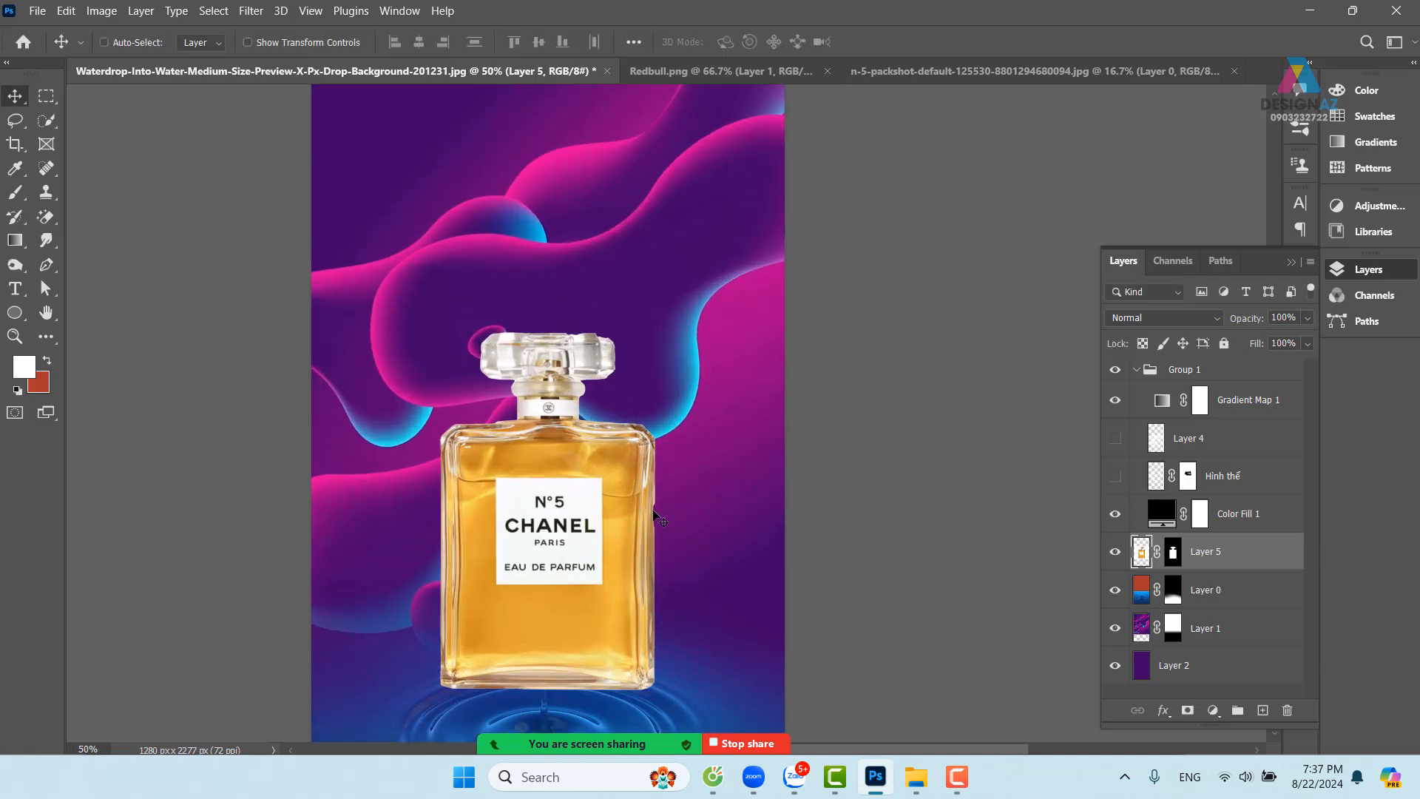
pyautogui.moveTo(723, 501); pyautogui.dragTo(732, 372)
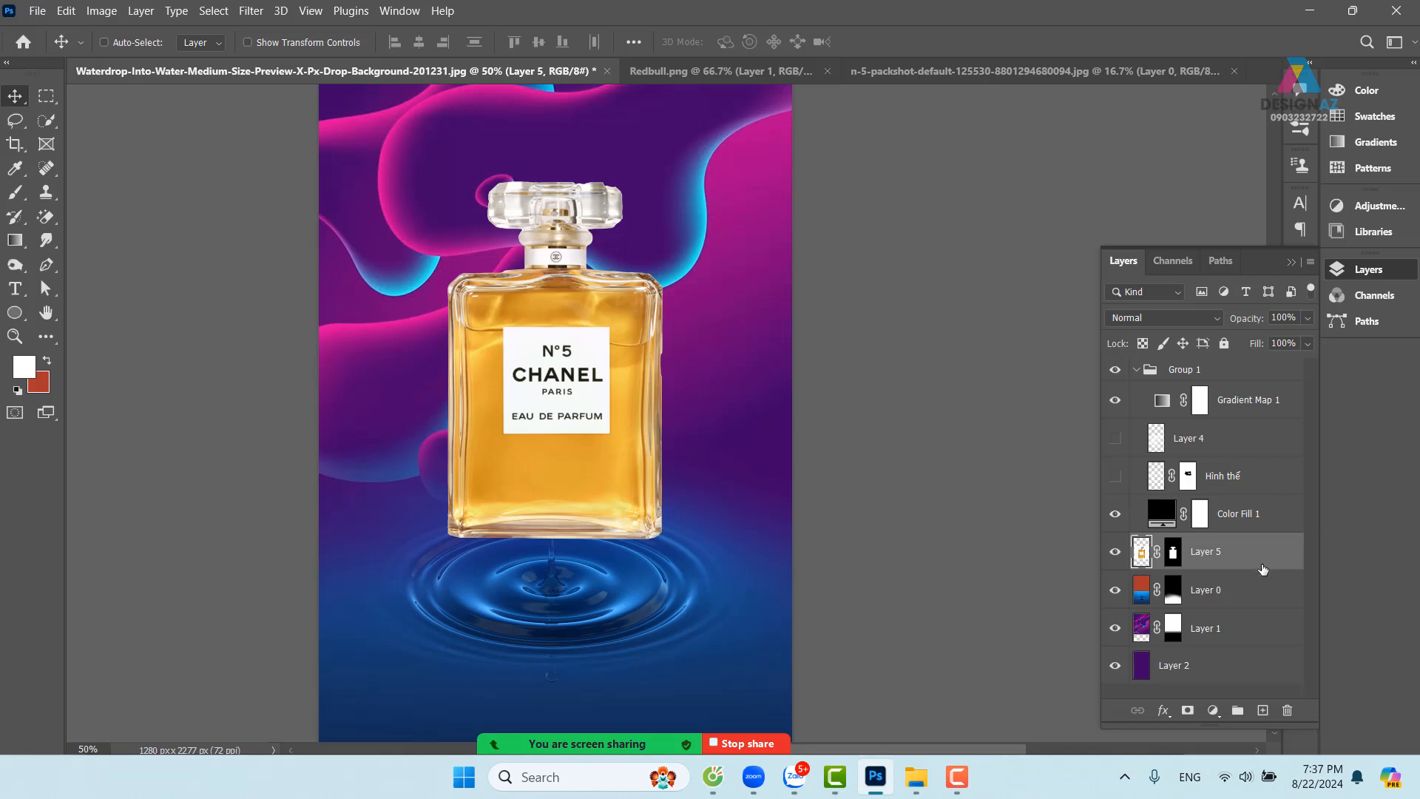
pyautogui.click(1262, 710)
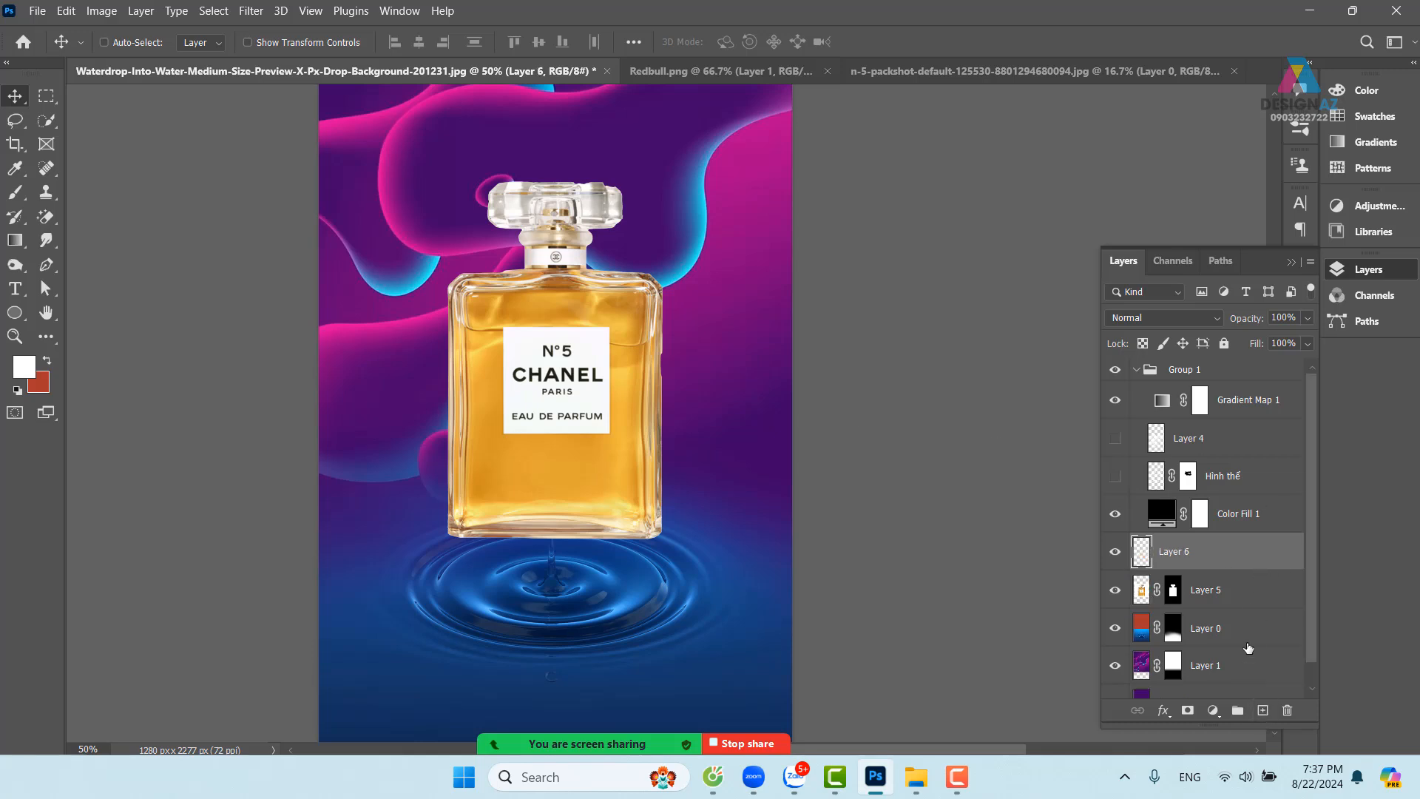
pyautogui.keyDown('shift'); pyautogui.click(1211, 592); pyautogui.keyUp('shift')
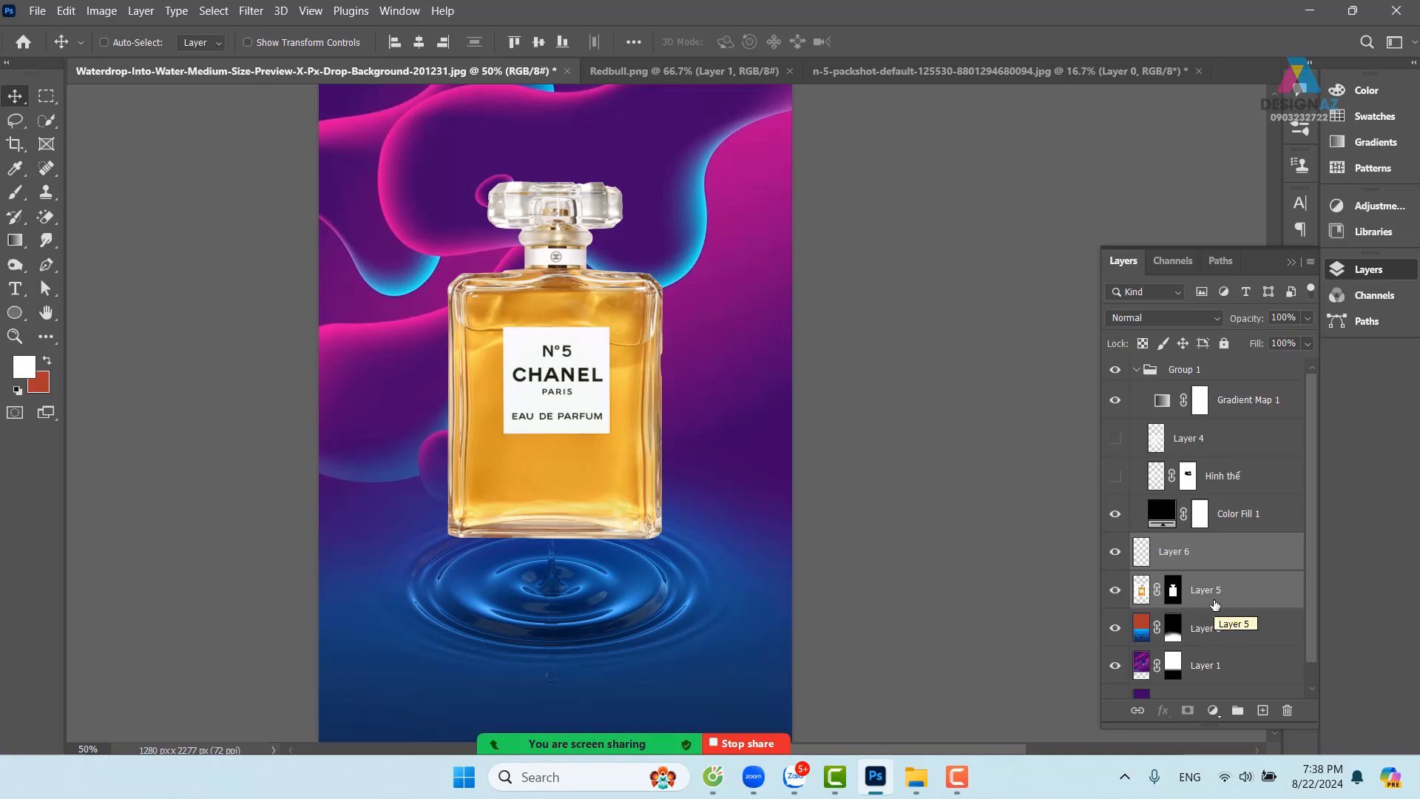
pyautogui.press('ctrl')
pyautogui.hotkey('ctrl', 'e')
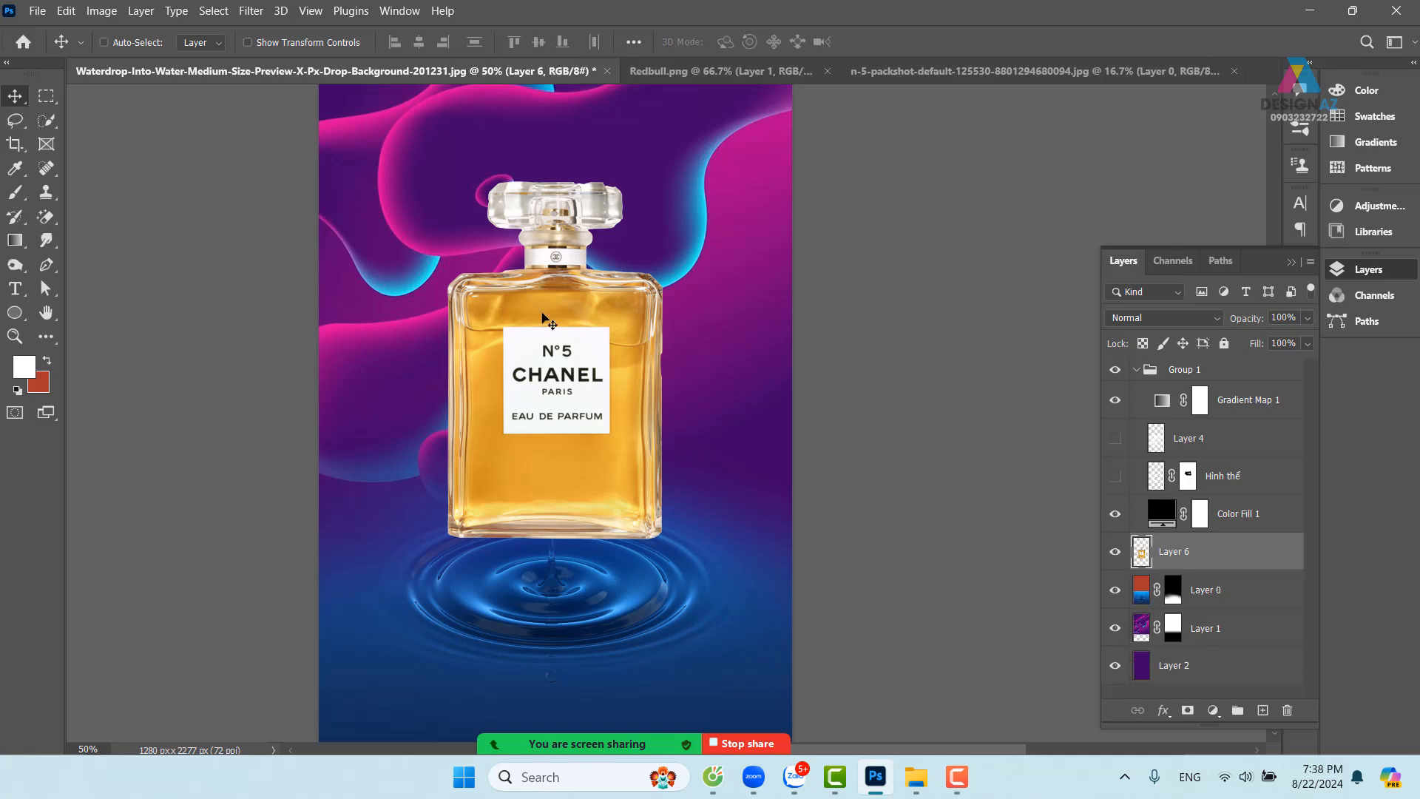
pyautogui.moveTo(567, 335); pyautogui.dragTo(574, 360)
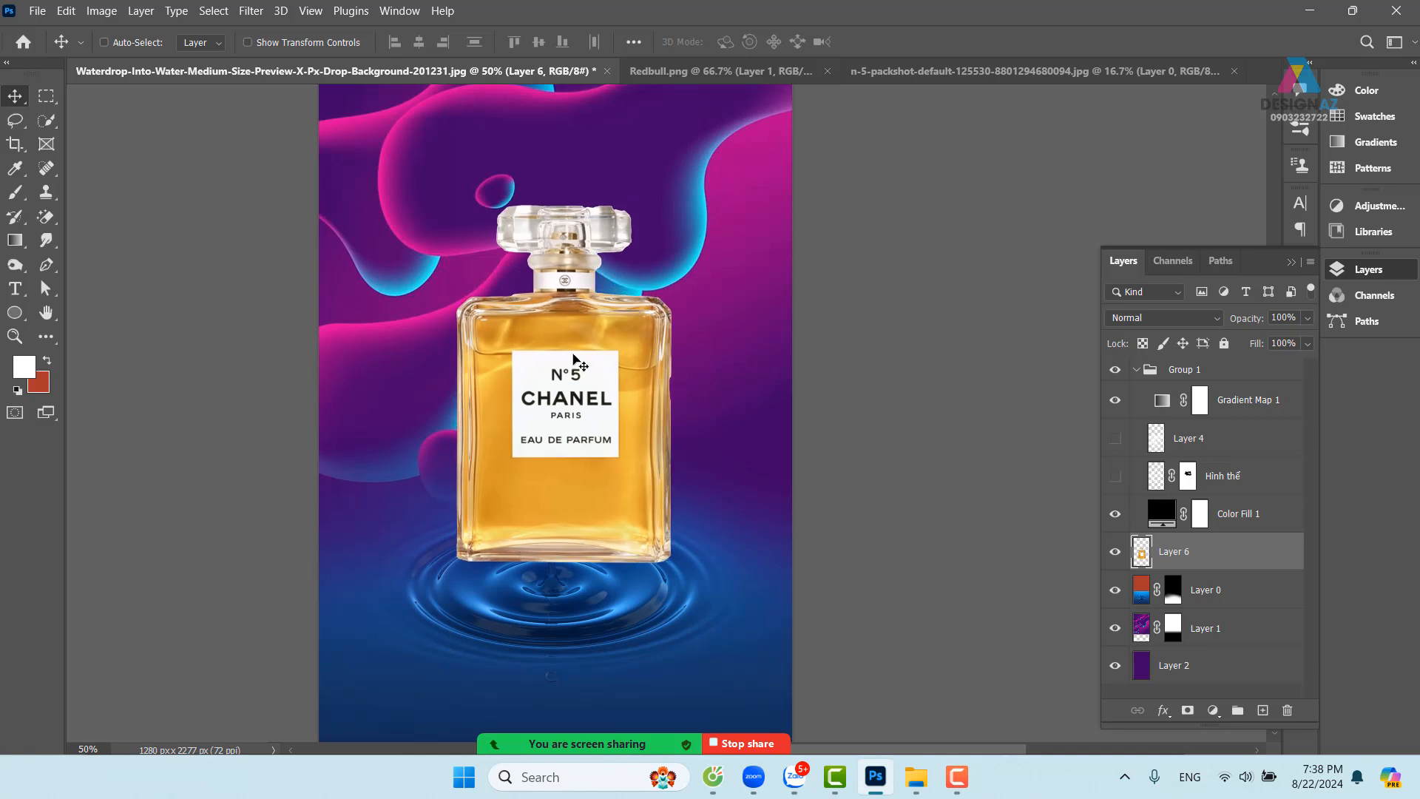
# Mask Layer 6 using Apply Image with Merged, RGB, Multiply and 100% opacity, and shift the bottle slightly down and to the left
pyautogui.hotkey('ctrl', '+')
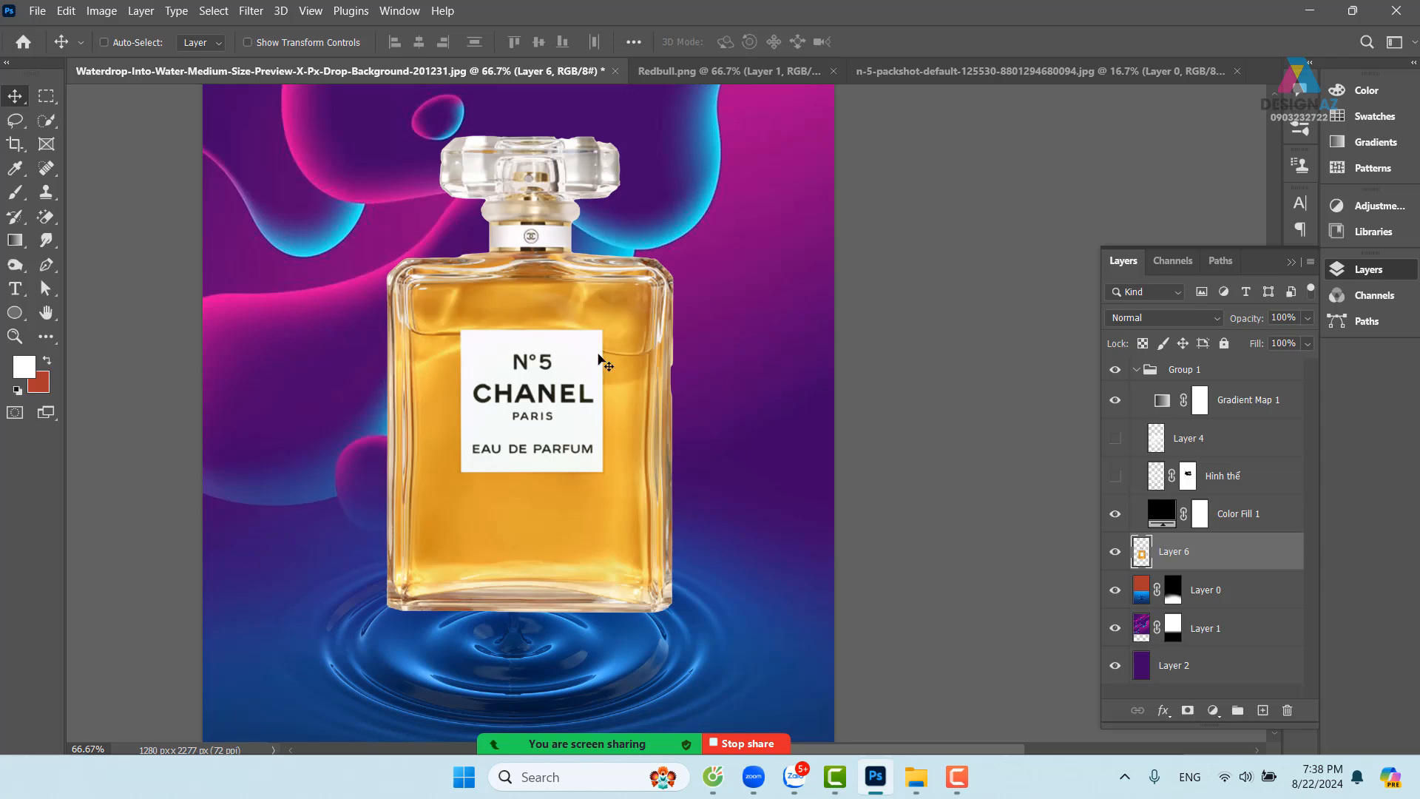
pyautogui.click(1185, 710)
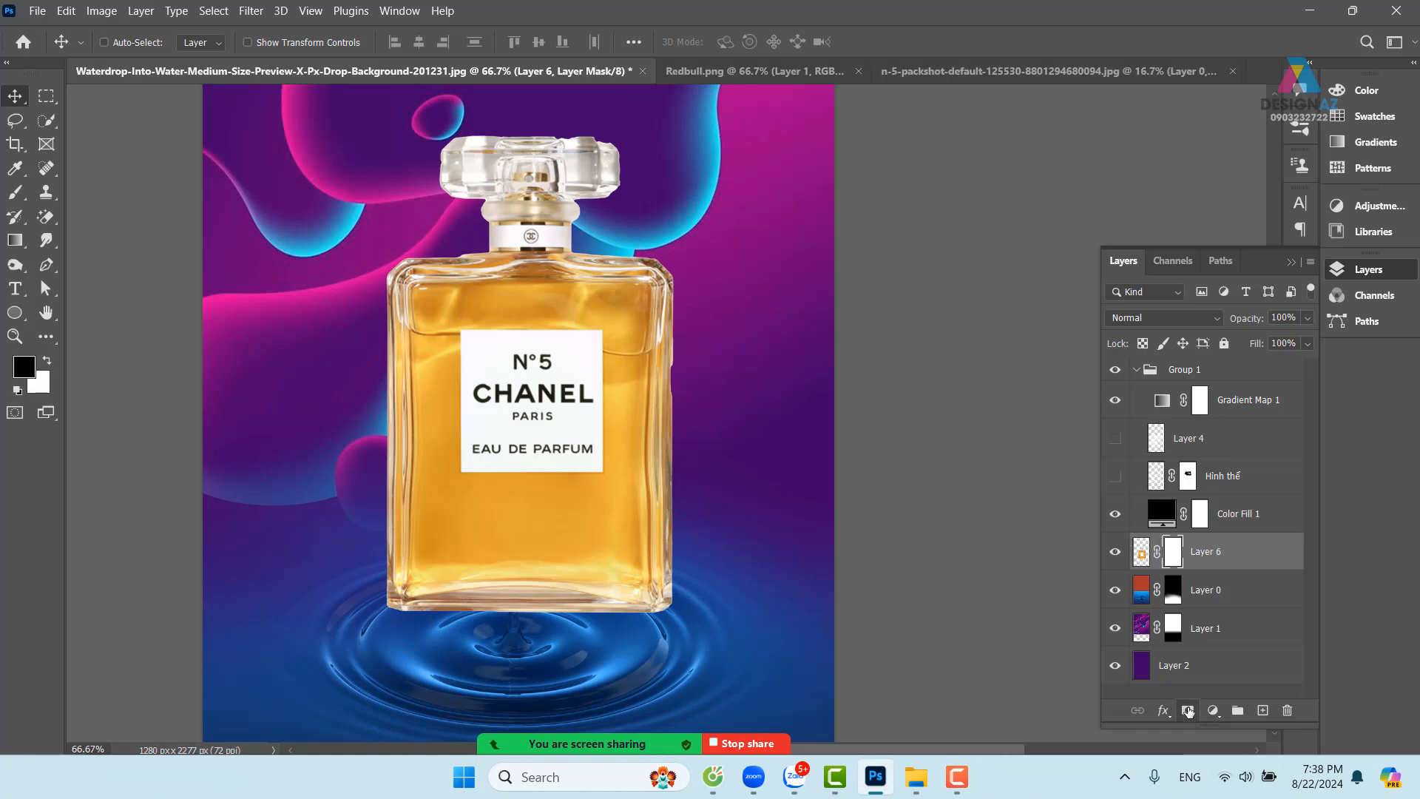
pyautogui.hotkey('ctrl', 'z')
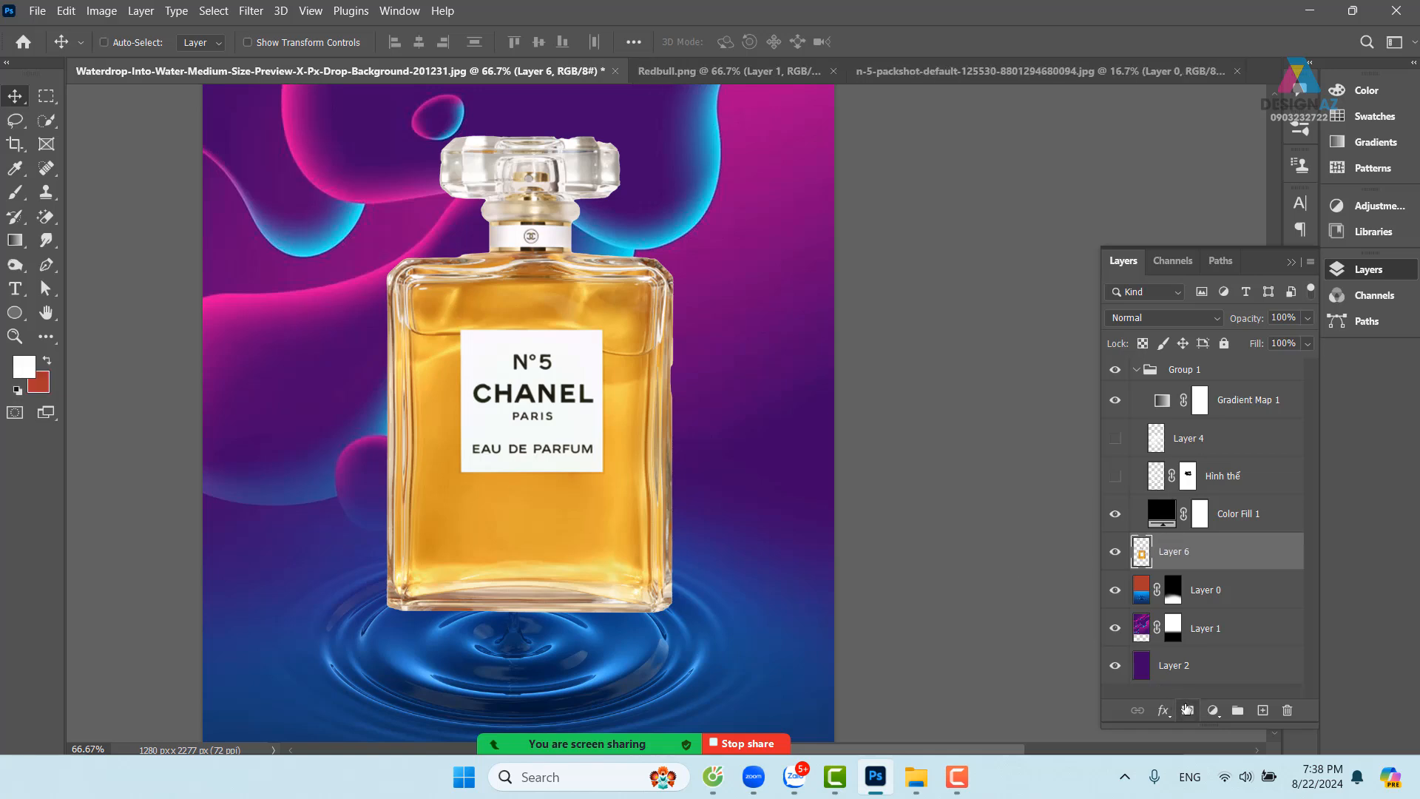
pyautogui.click(1185, 709)
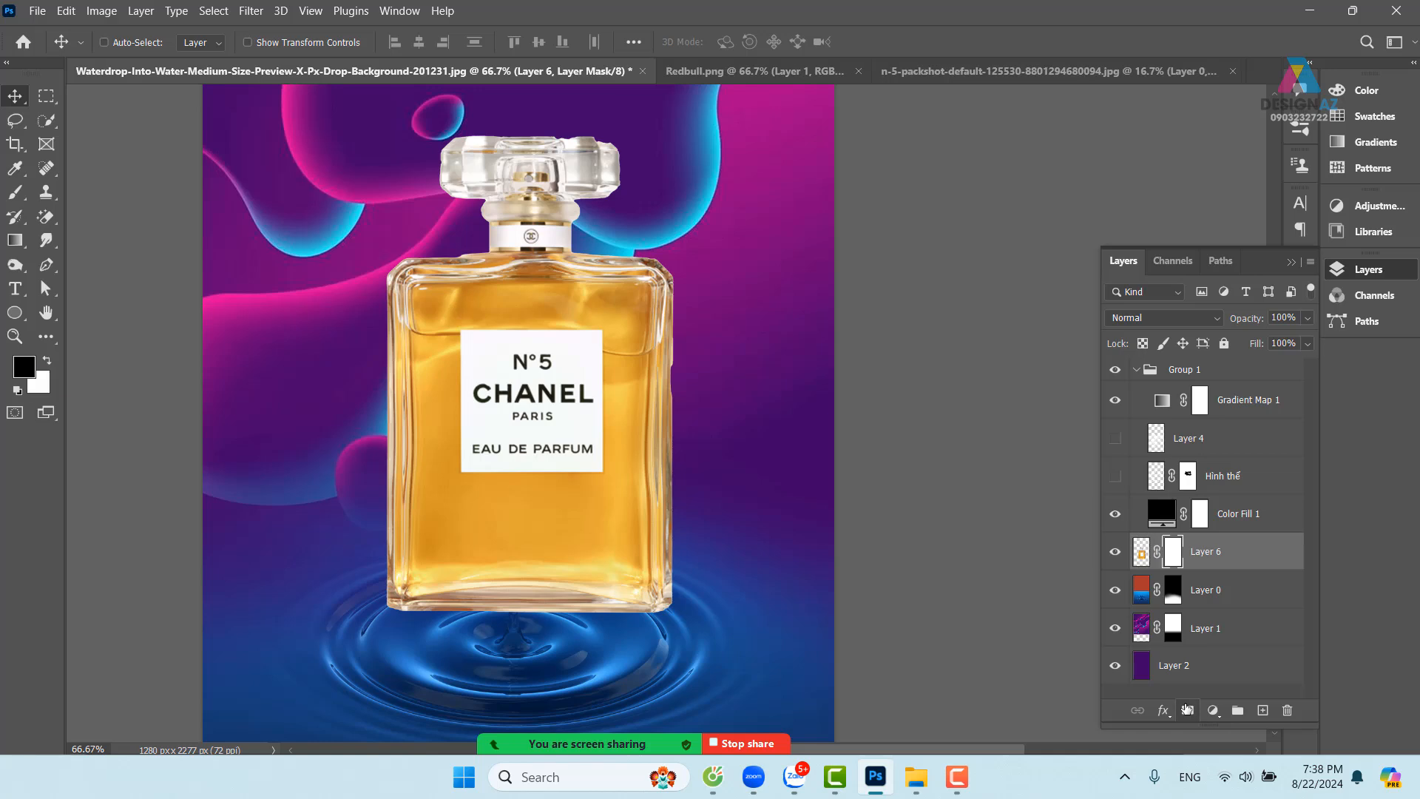
pyautogui.click(101, 10)
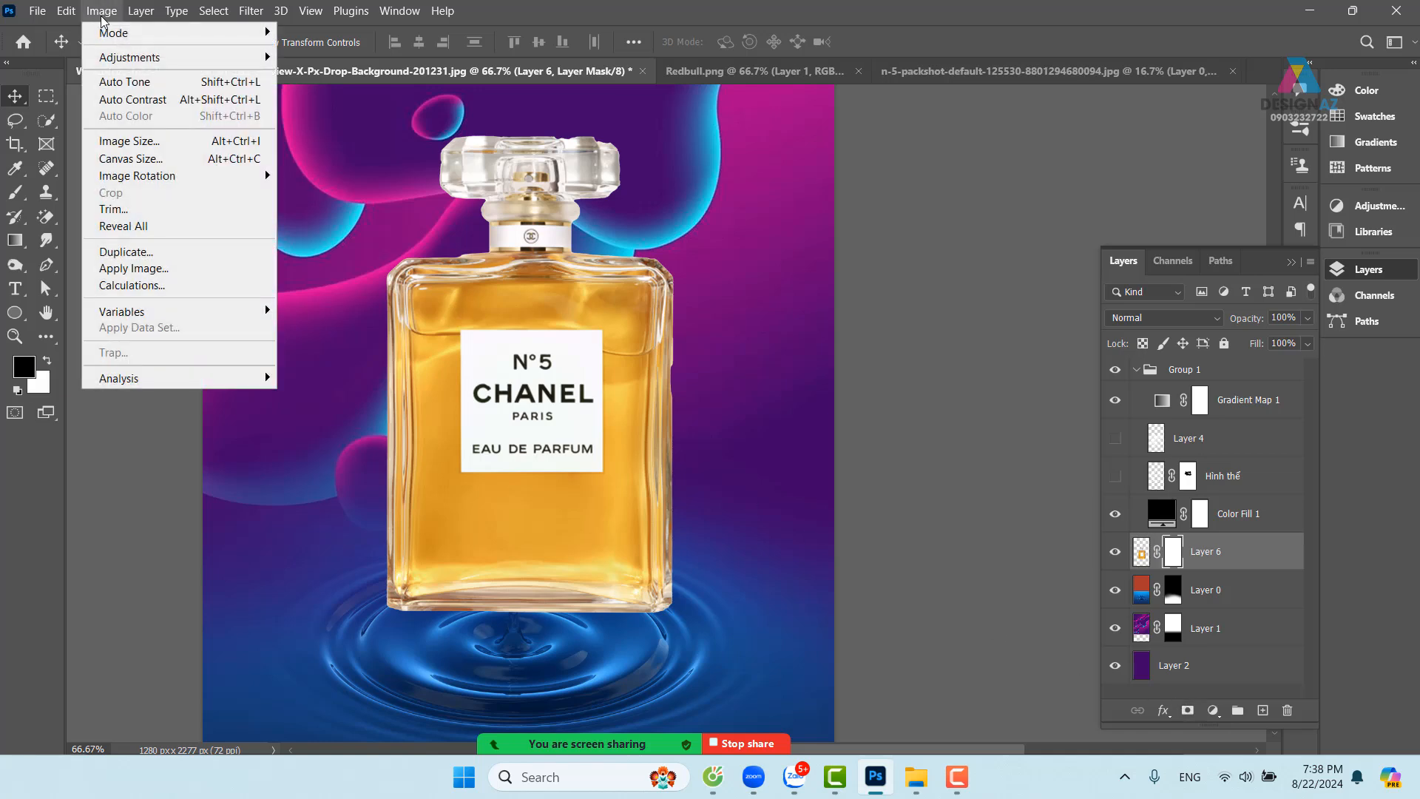
pyautogui.click(193, 269)
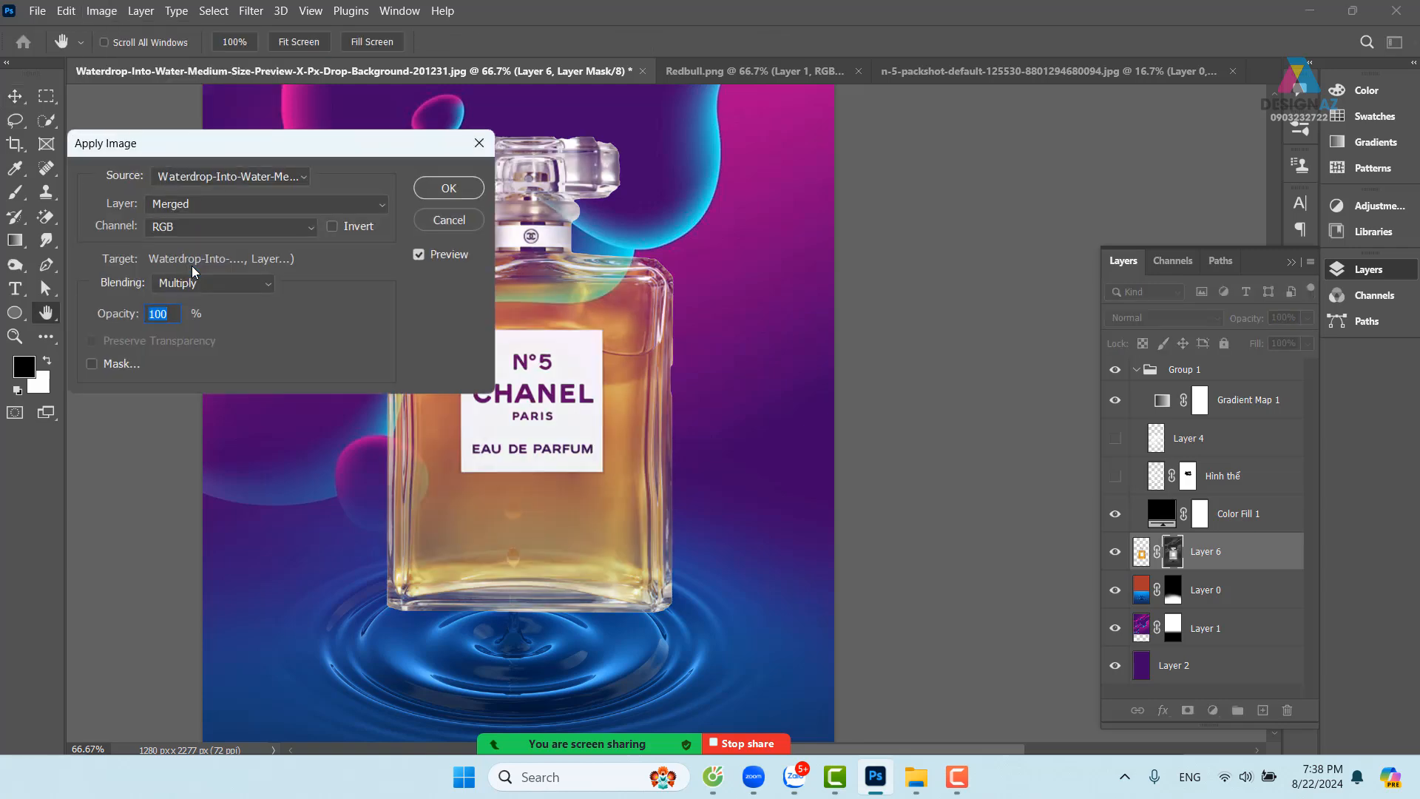
pyautogui.moveTo(274, 153); pyautogui.dragTo(984, 143)
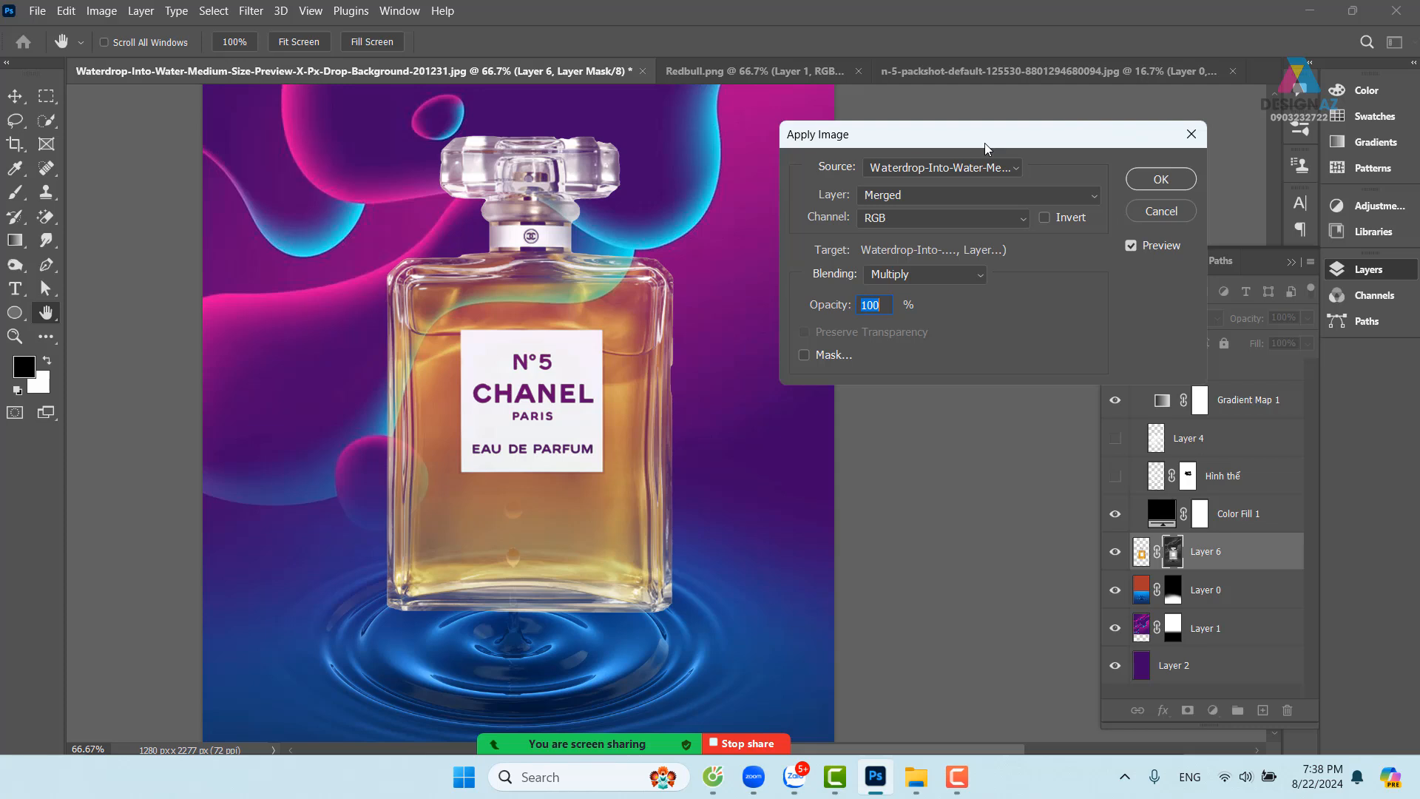
pyautogui.click(1148, 179)
pyautogui.press('v')
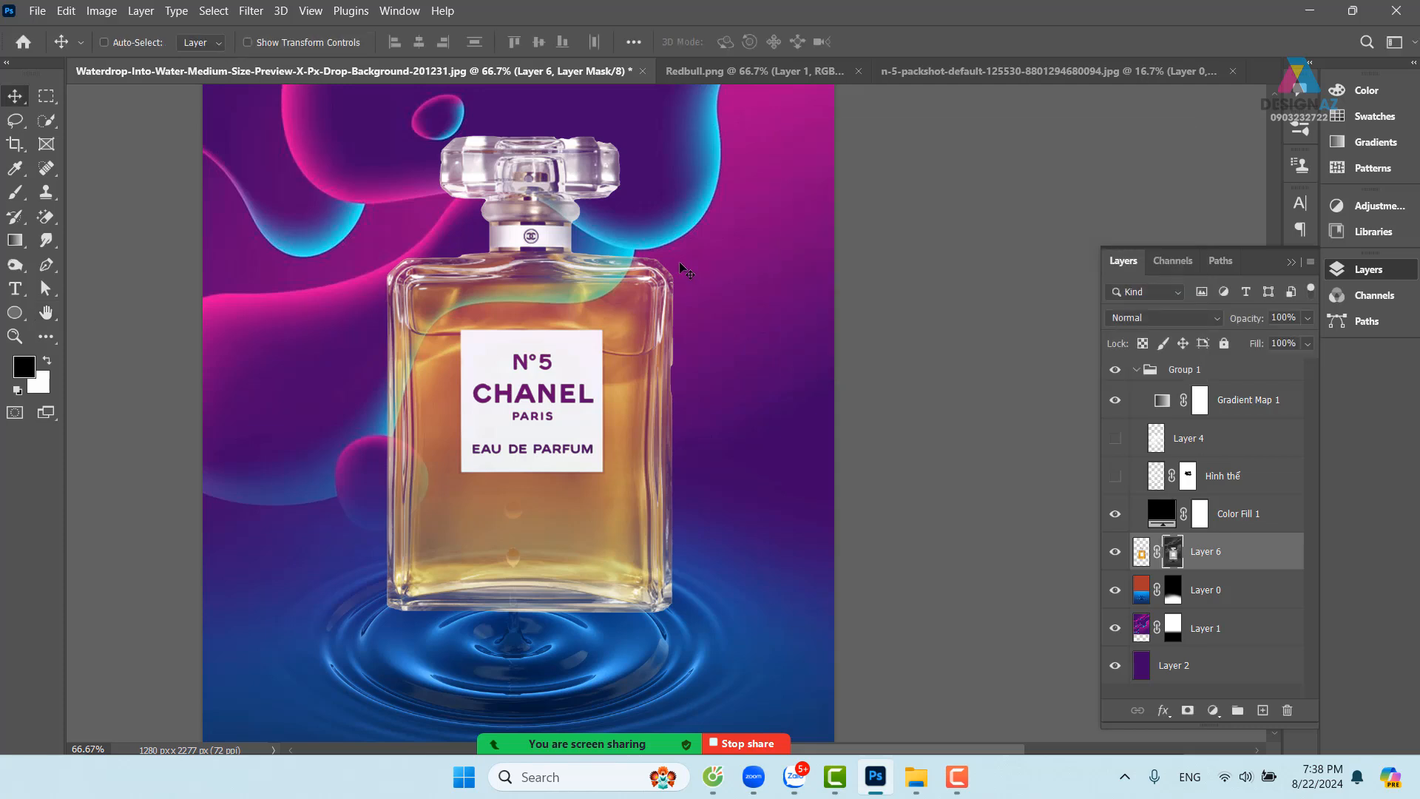
pyautogui.moveTo(524, 262)
pyautogui.mouseDown()
pyautogui.moveTo(399, 218)
pyautogui.moveTo(443, 287)
pyautogui.moveTo(534, 281)
pyautogui.mouseUp()
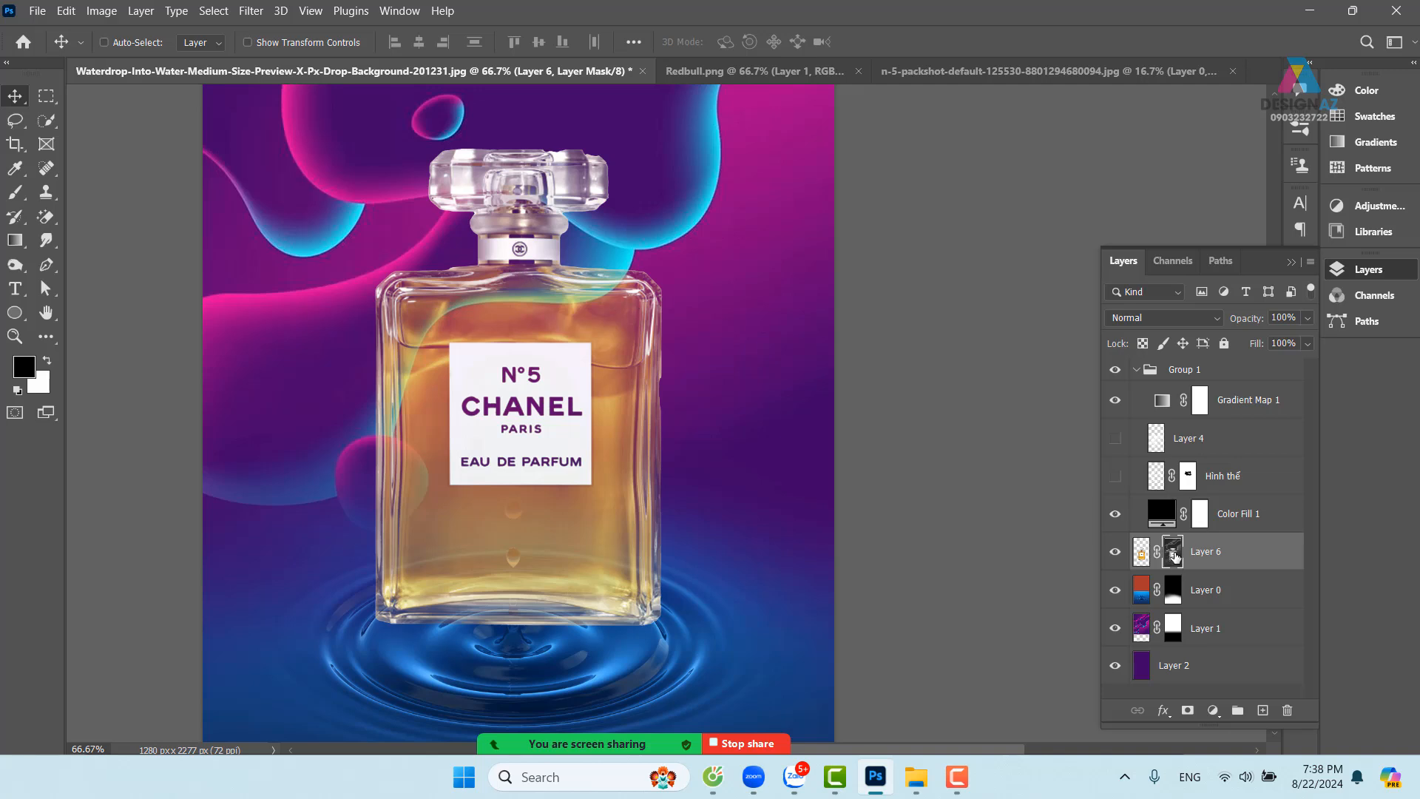
# Paint with white (ffffff) on Layer 6's mask over the bottle's neck and cap using the Brush to restore their opacity
pyautogui.press('b')
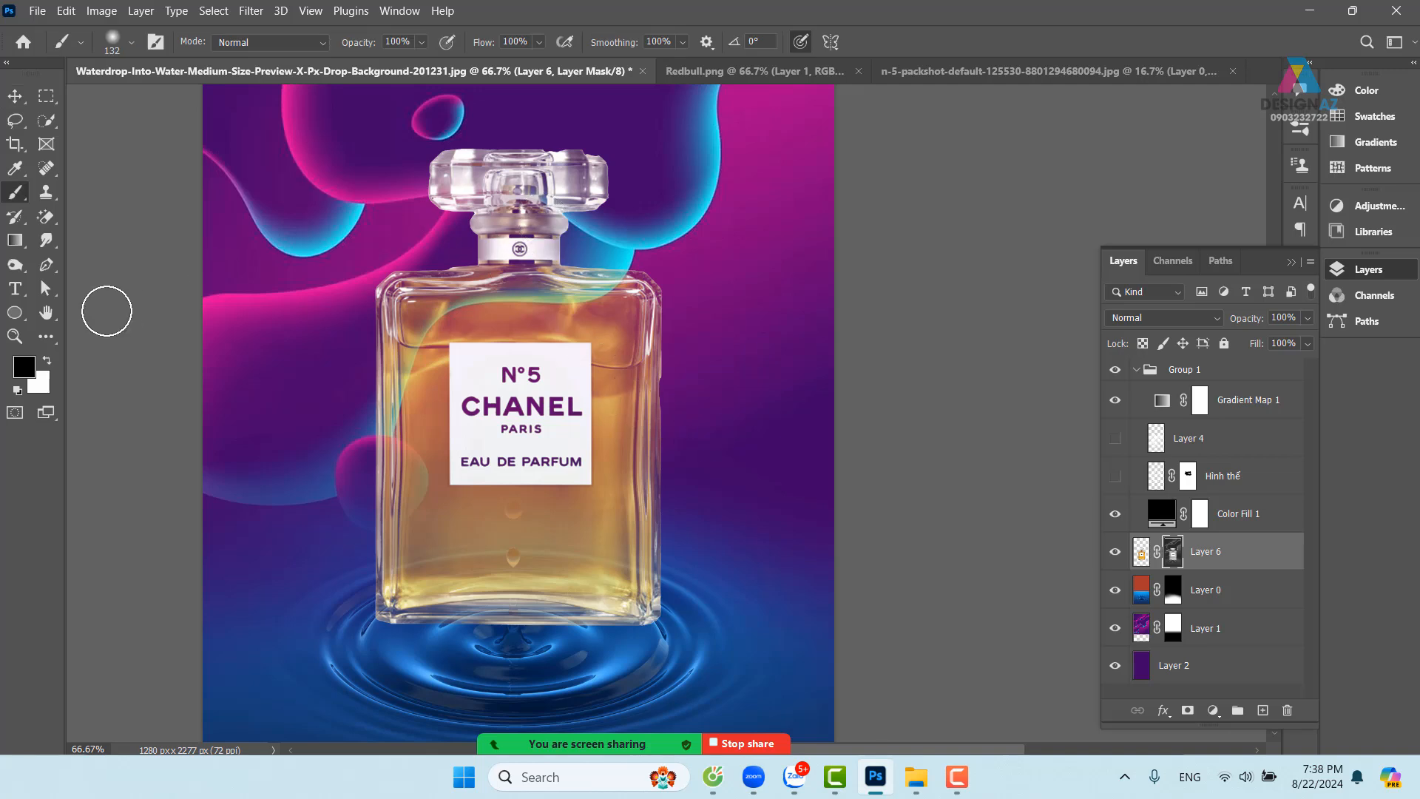
pyautogui.click(24, 366)
pyautogui.write('ffffff')
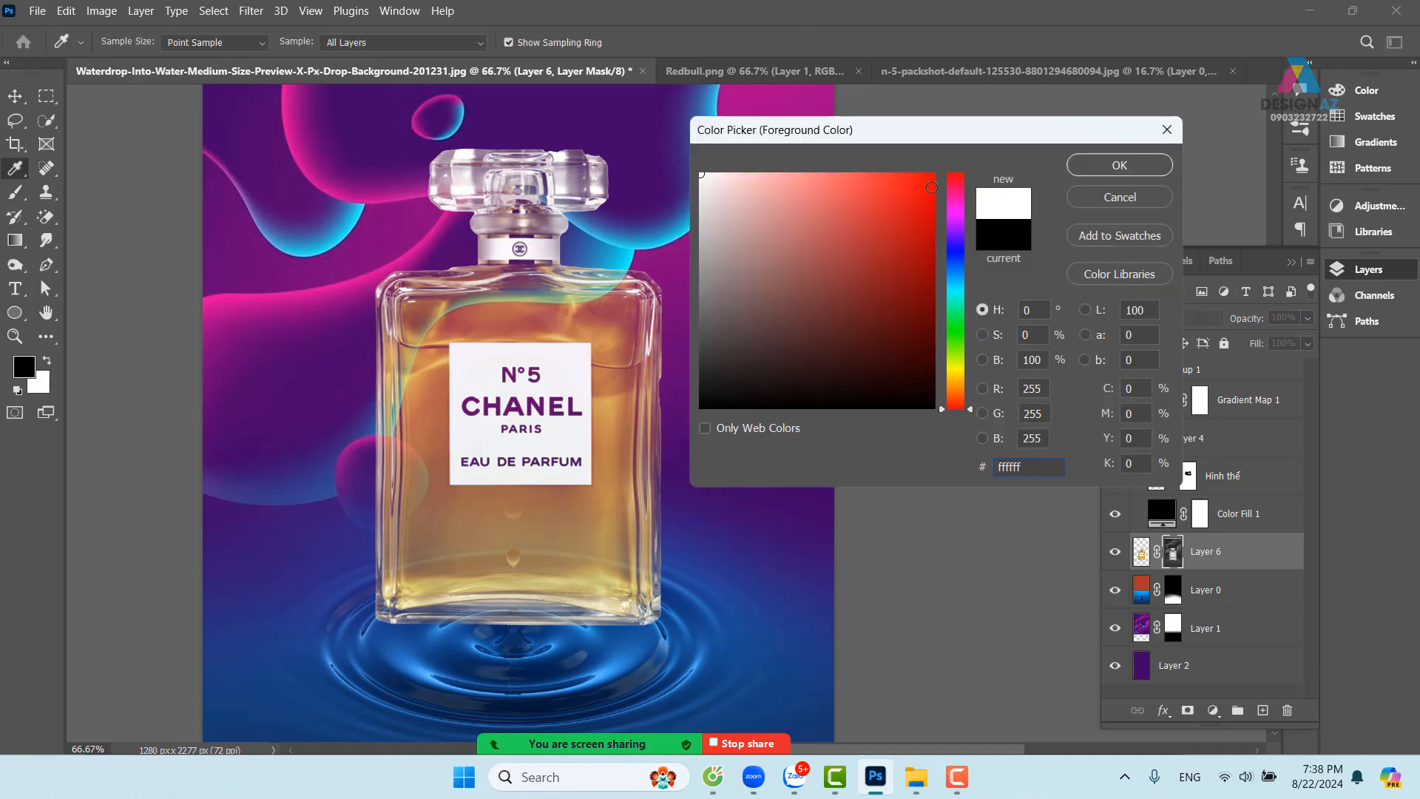
pyautogui.click(1115, 165)
pyautogui.moveTo(482, 220)
pyautogui.mouseDown()
pyautogui.moveTo(604, 228)
pyautogui.moveTo(483, 247)
pyautogui.mouseUp()
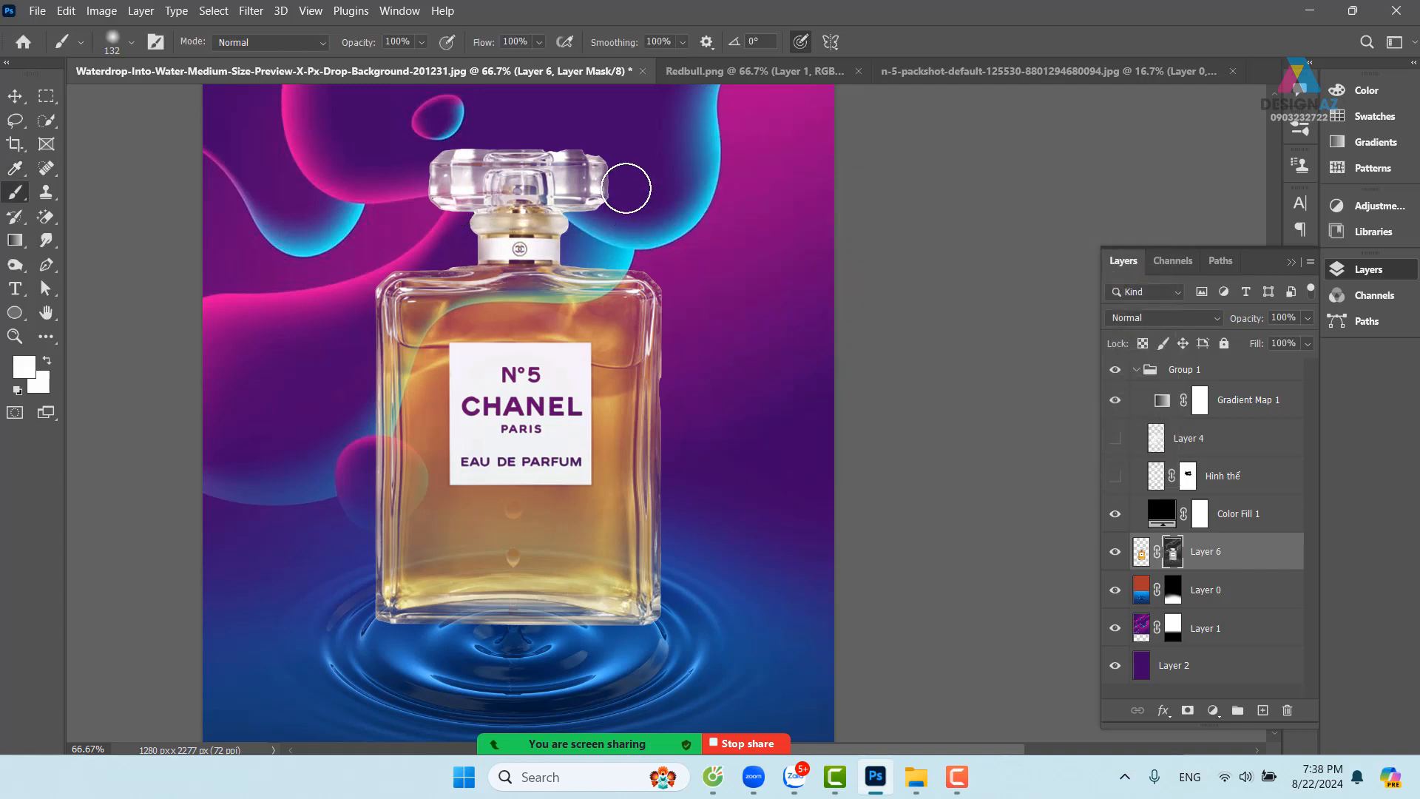
pyautogui.moveTo(624, 187)
pyautogui.mouseDown()
pyautogui.moveTo(625, 225)
pyautogui.moveTo(626, 162)
pyautogui.moveTo(605, 148)
pyautogui.moveTo(412, 150)
pyautogui.moveTo(431, 213)
pyautogui.mouseUp()
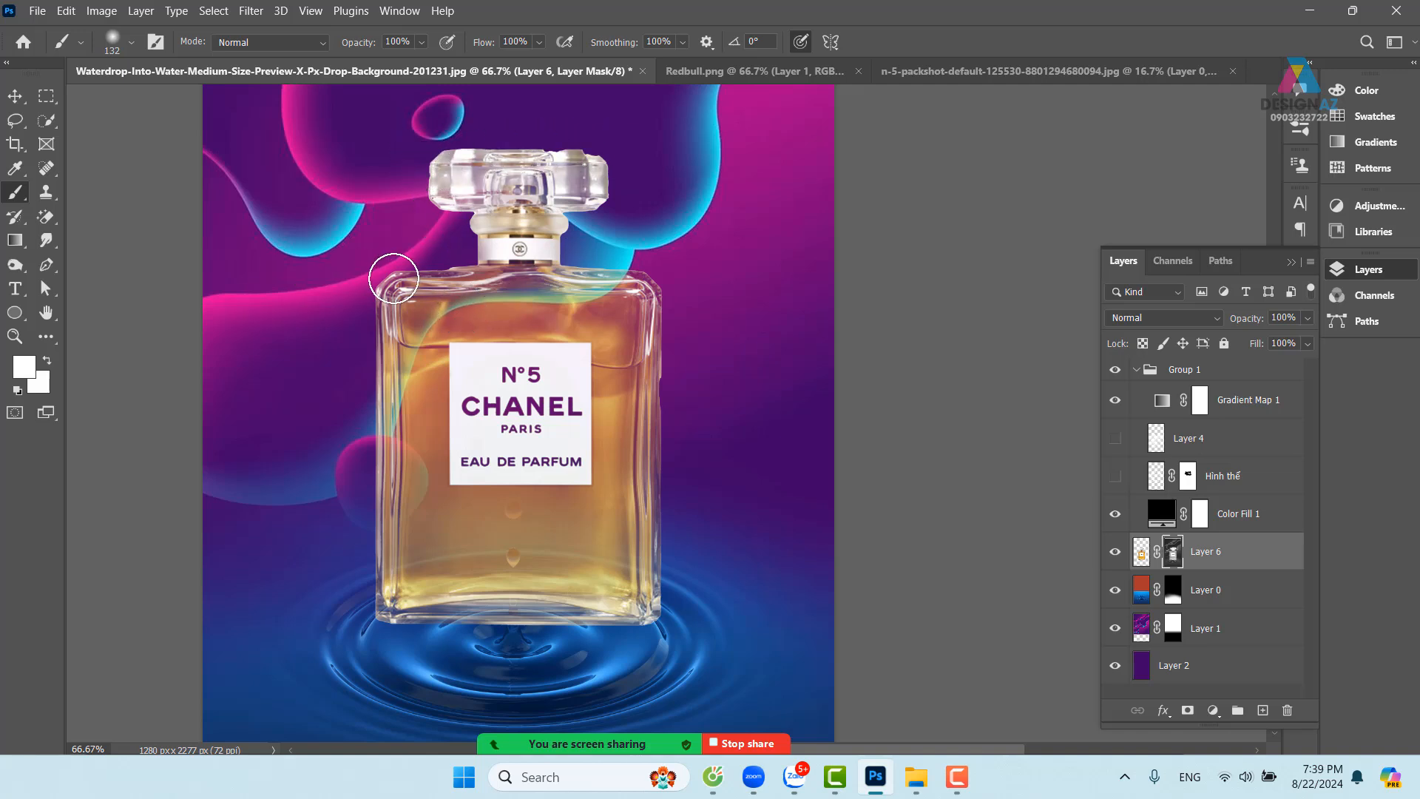
# Brush white on Layer 6's mask along the bottle's shoulders, both side edges and base to make the glass outline solid
pyautogui.moveTo(460, 266); pyautogui.dragTo(697, 259)
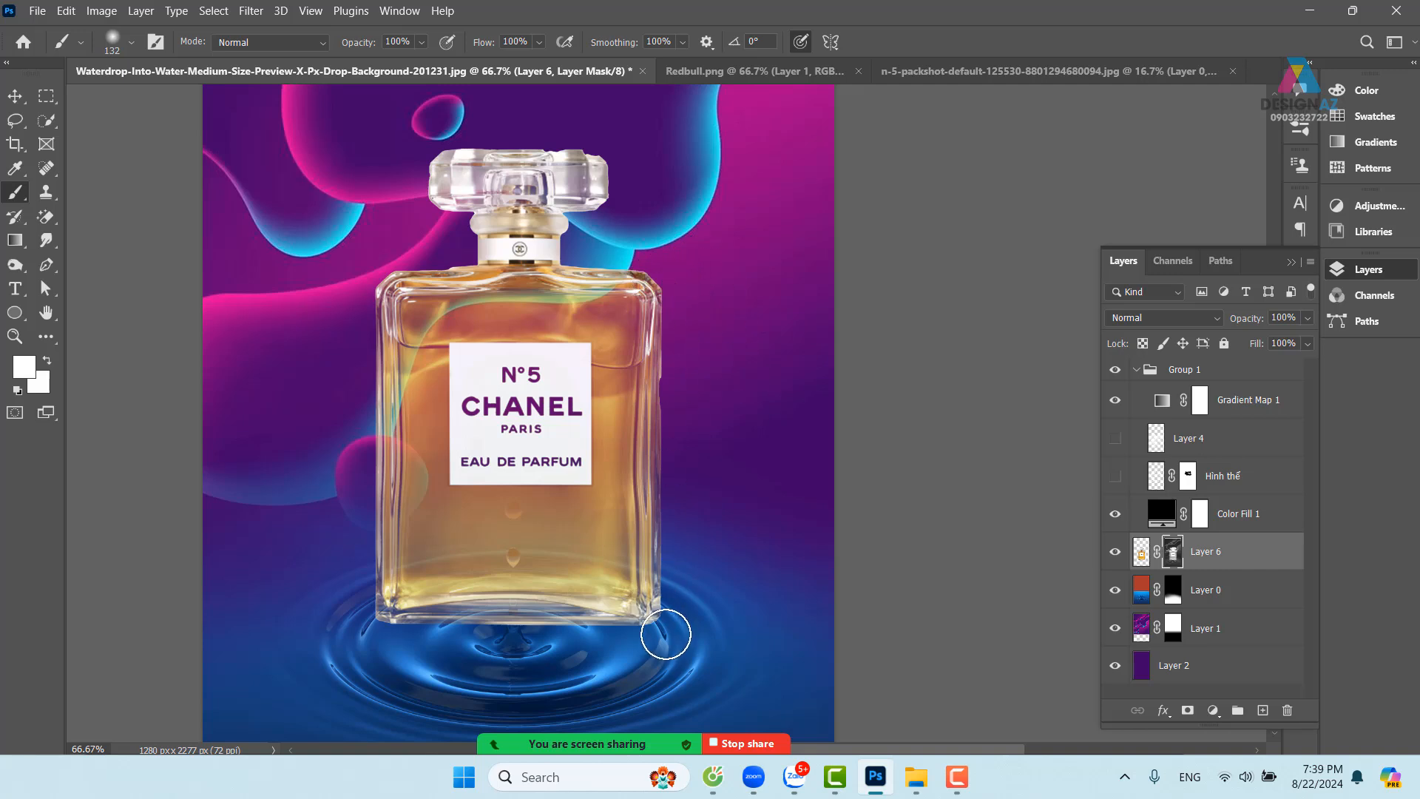
pyautogui.keyDown('shift'); pyautogui.click(662, 621); pyautogui.keyUp('shift')
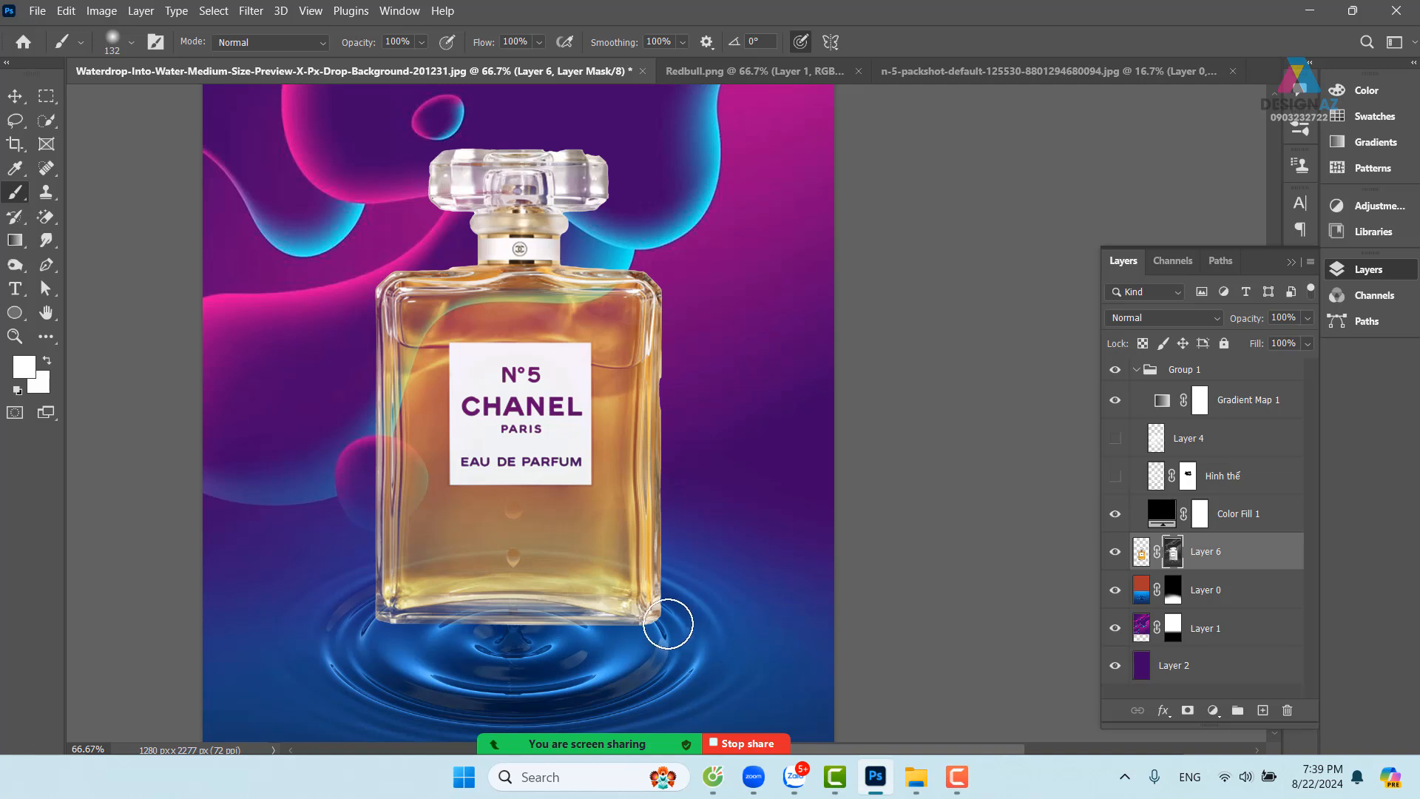
pyautogui.keyDown('shift'); pyautogui.click(362, 625); pyautogui.keyUp('shift')
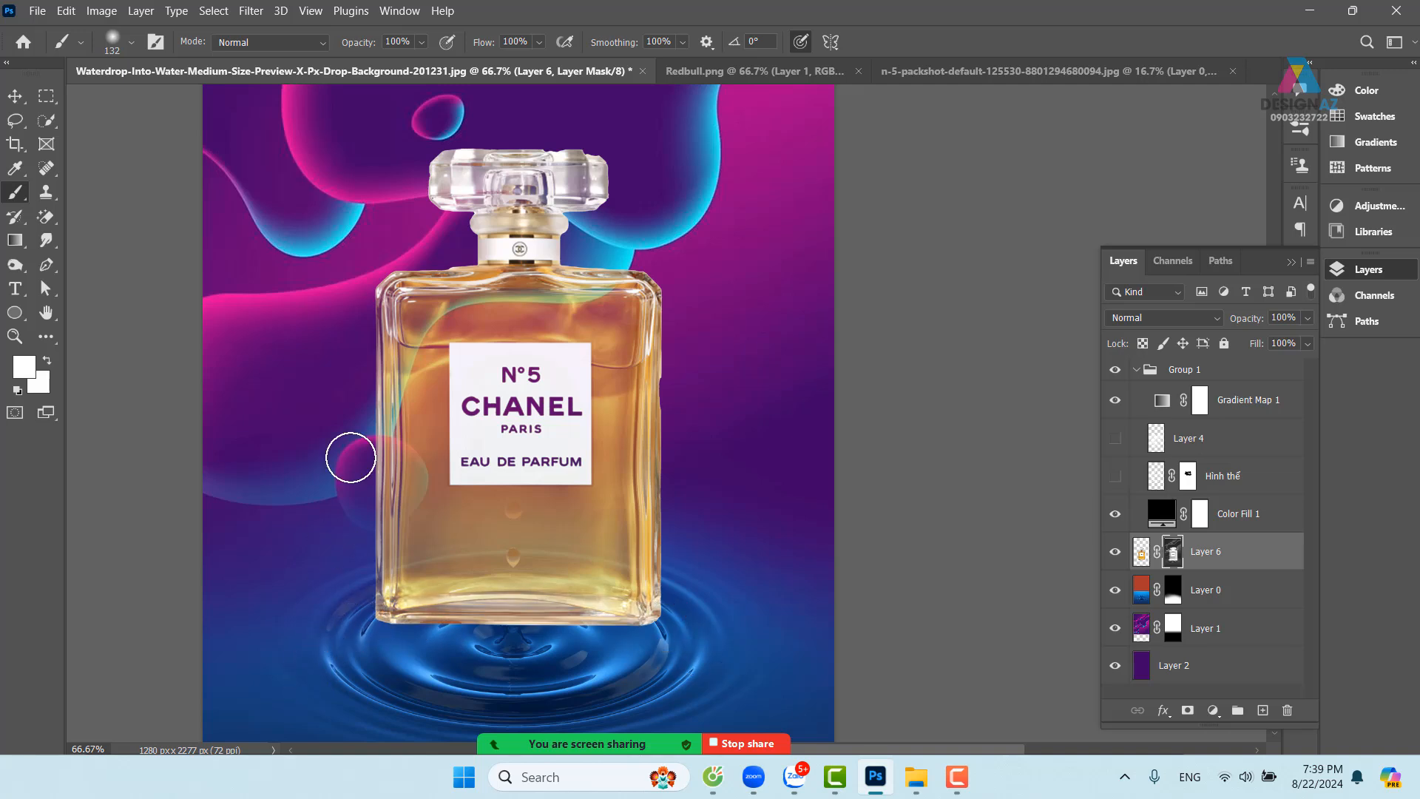
pyautogui.keyDown('shift'); pyautogui.click(368, 273); pyautogui.keyUp('shift')
pyautogui.keyDown('shift'); pyautogui.click(373, 615); pyautogui.keyUp('shift')
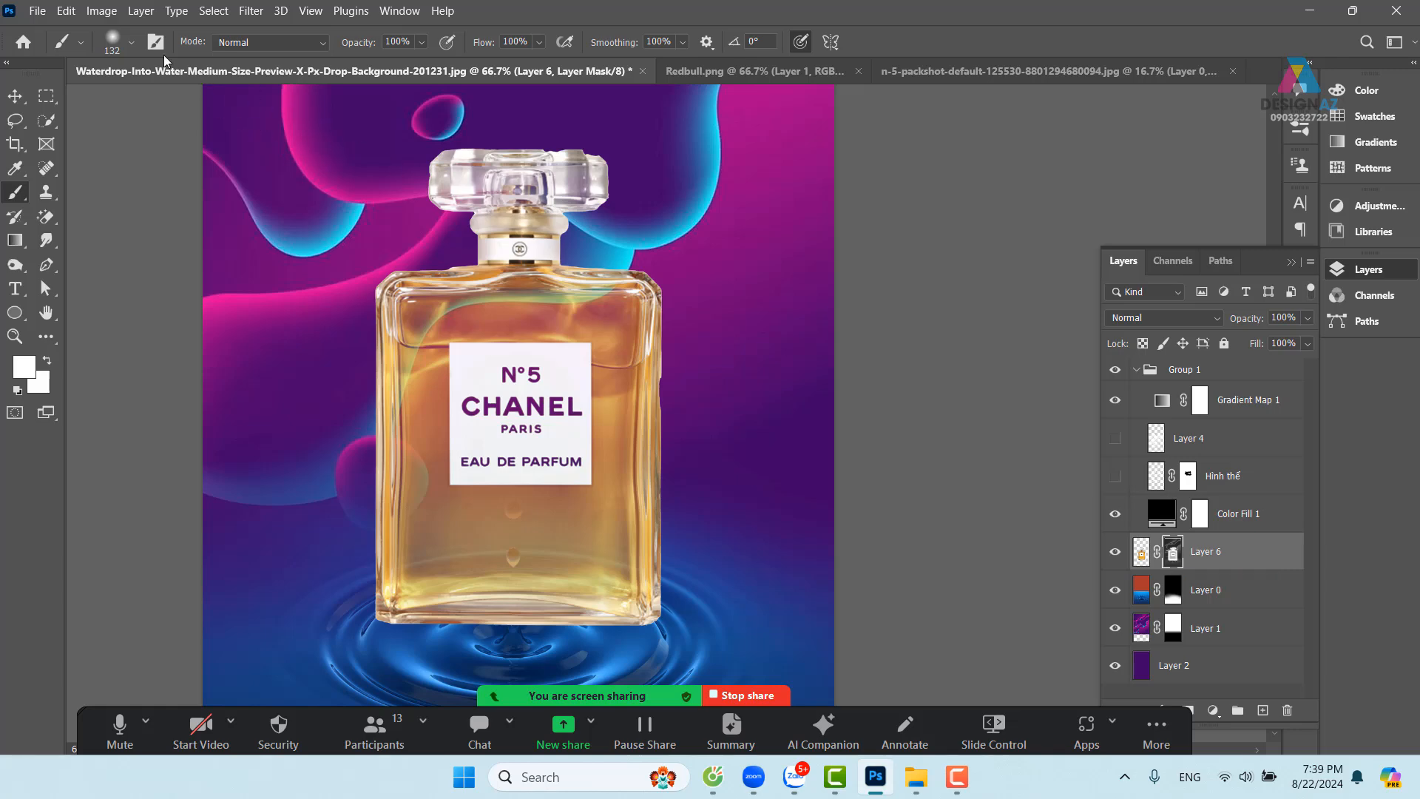
# Apply Levels to Layer 6's mask with input values 87, 1.39 and 233
pyautogui.click(101, 11)
pyautogui.moveTo(155, 58)
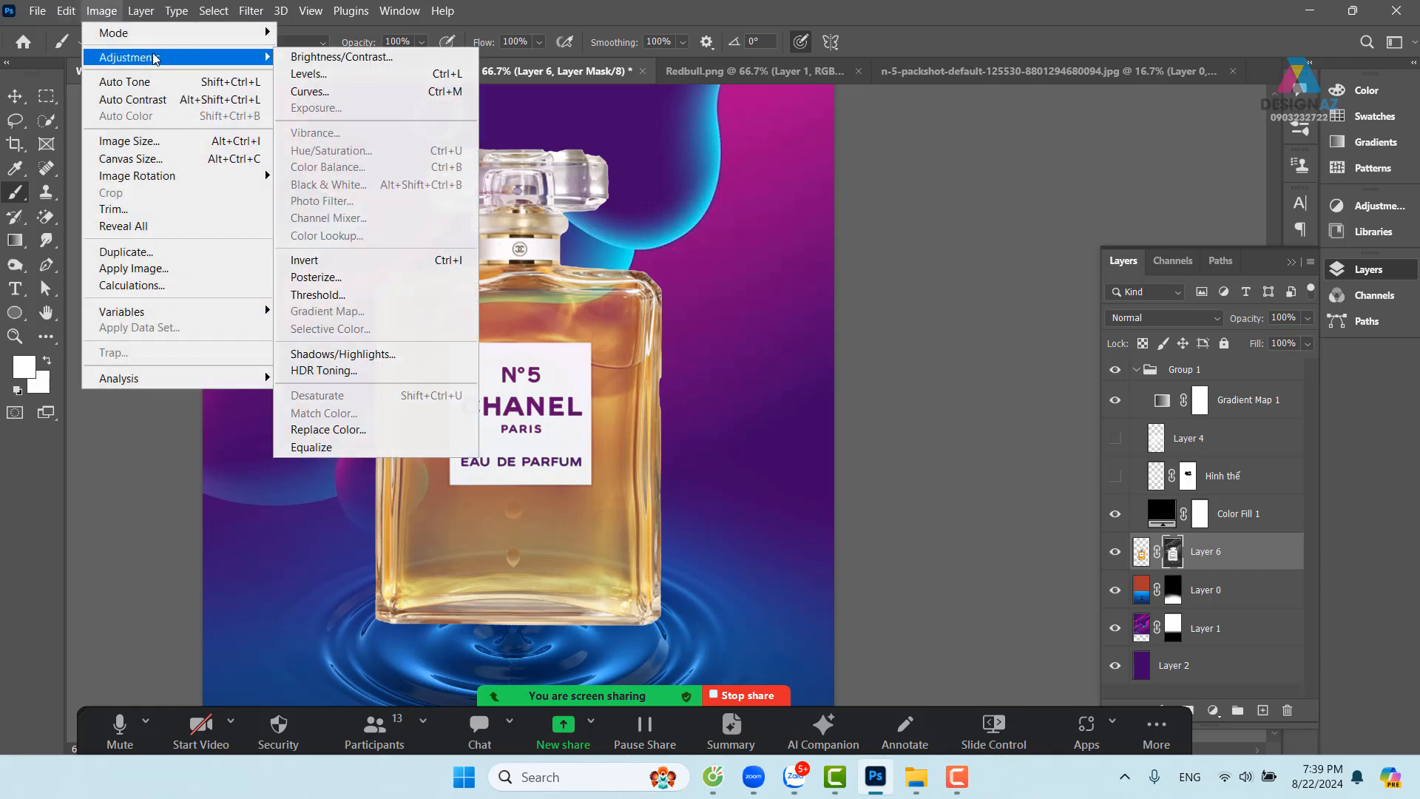
pyautogui.click(392, 79)
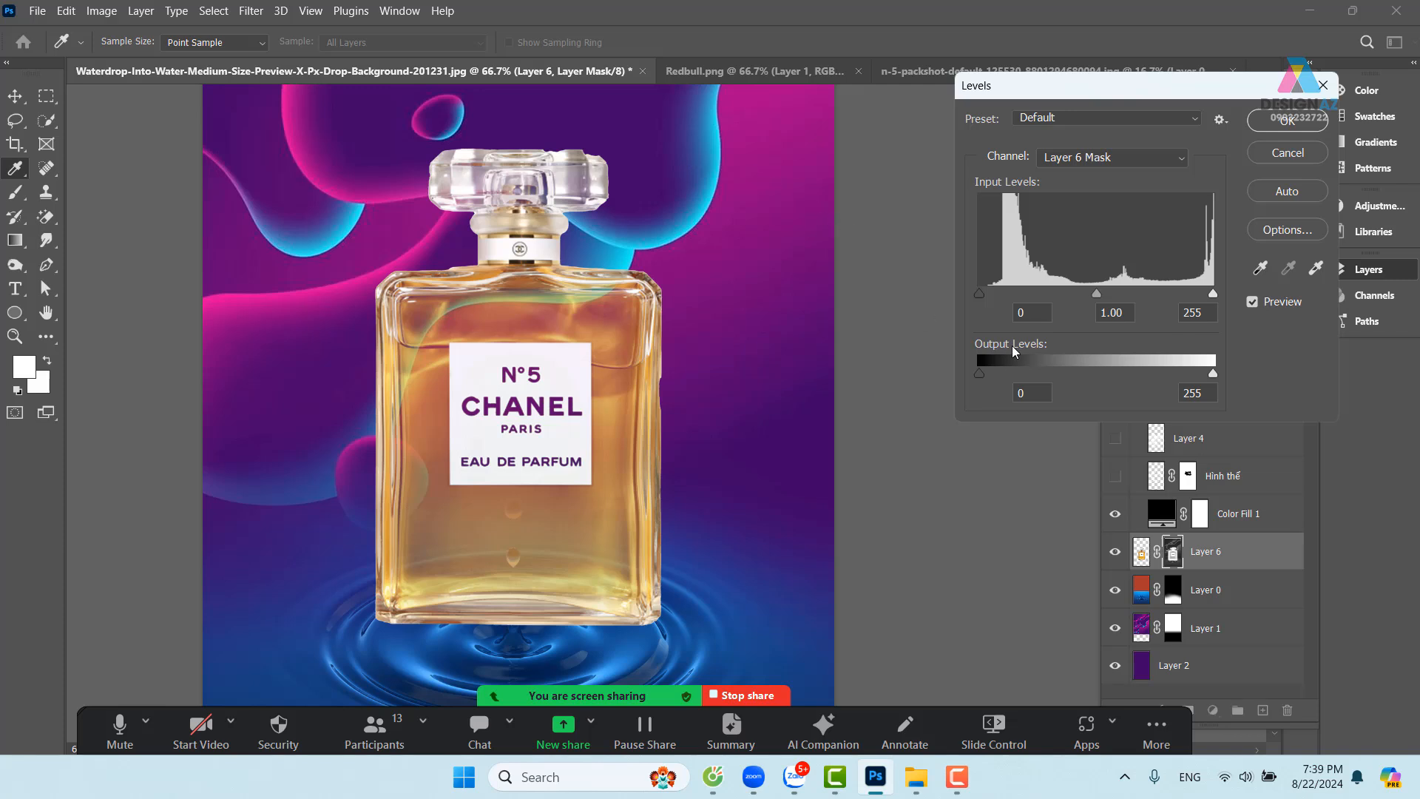
pyautogui.moveTo(981, 294); pyautogui.dragTo(1113, 294)
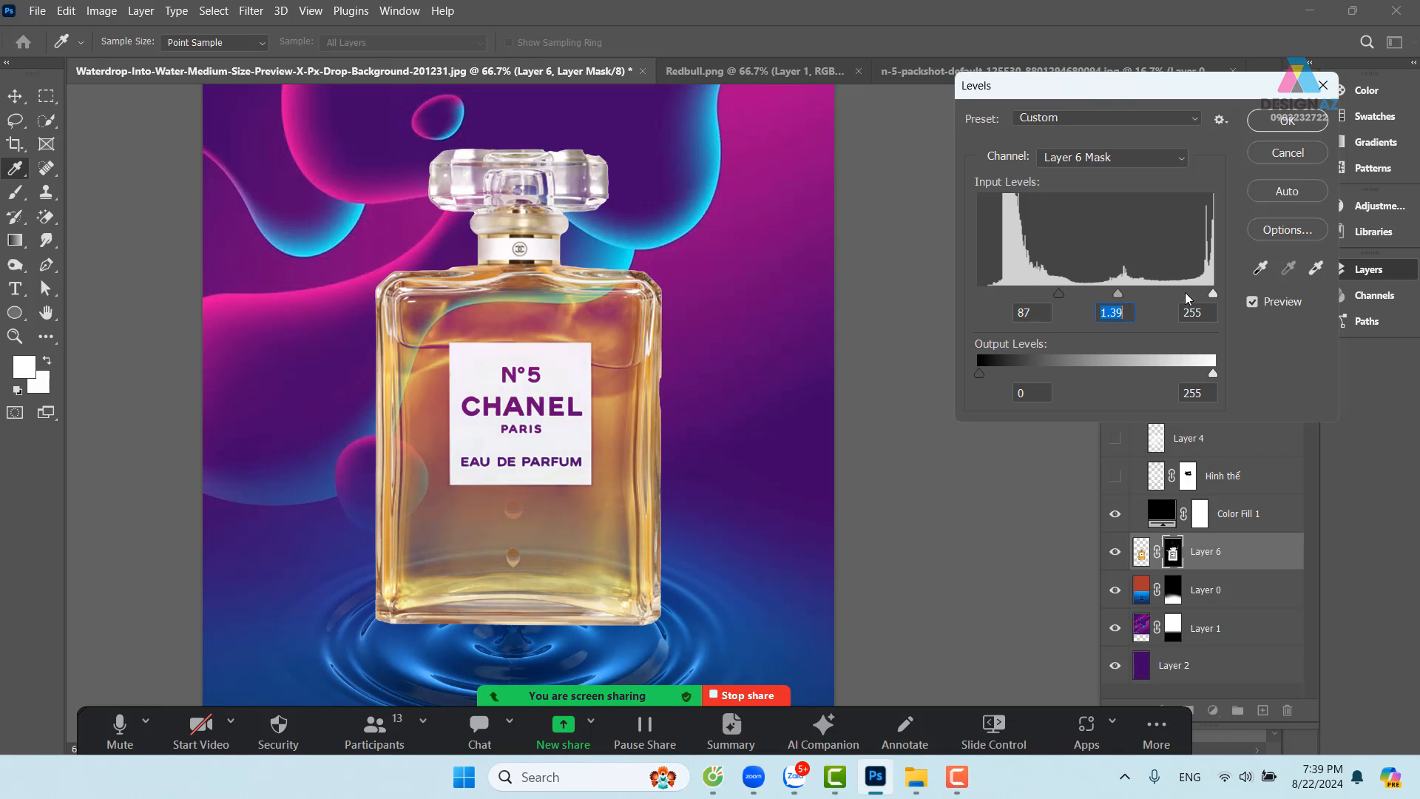
pyautogui.moveTo(1212, 294); pyautogui.dragTo(1193, 294)
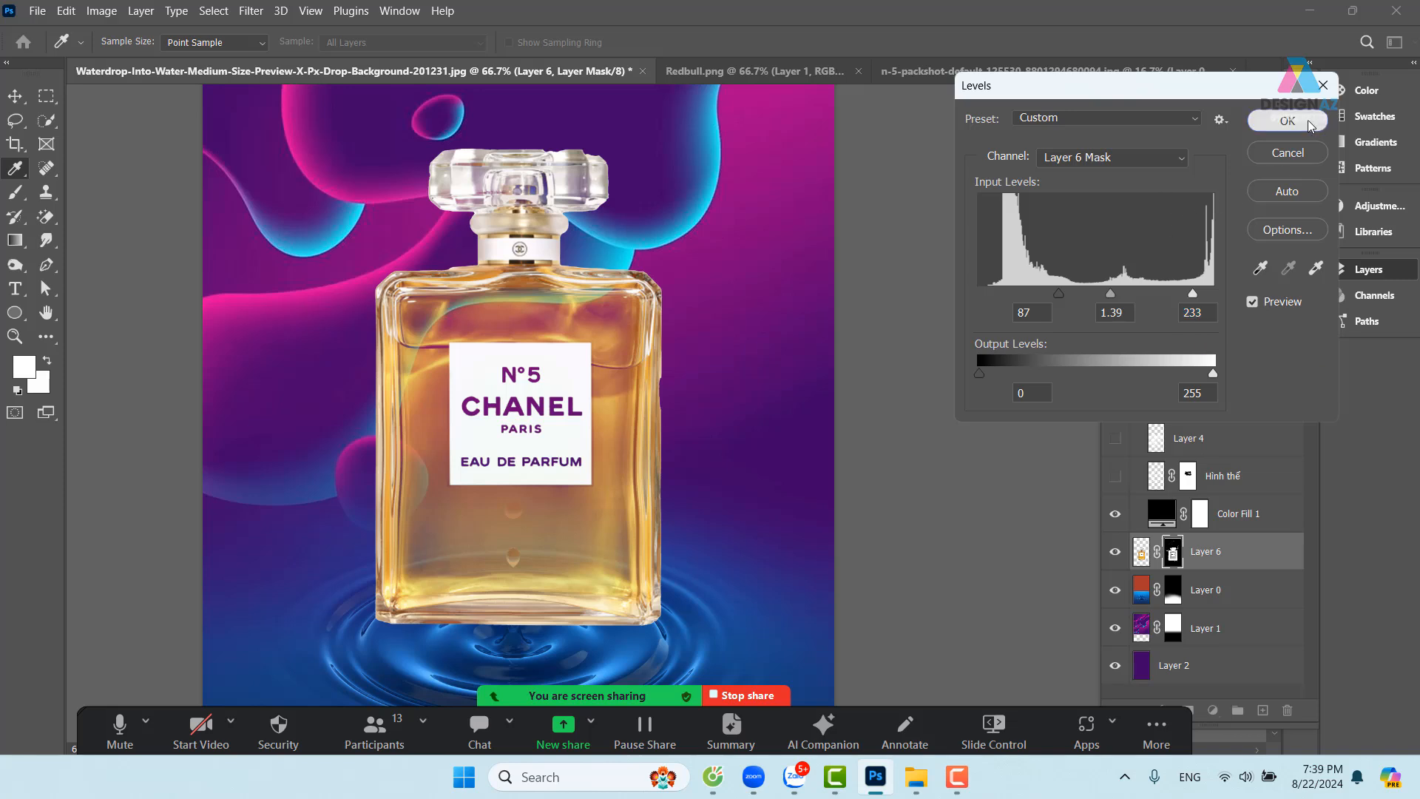
pyautogui.click(1287, 121)
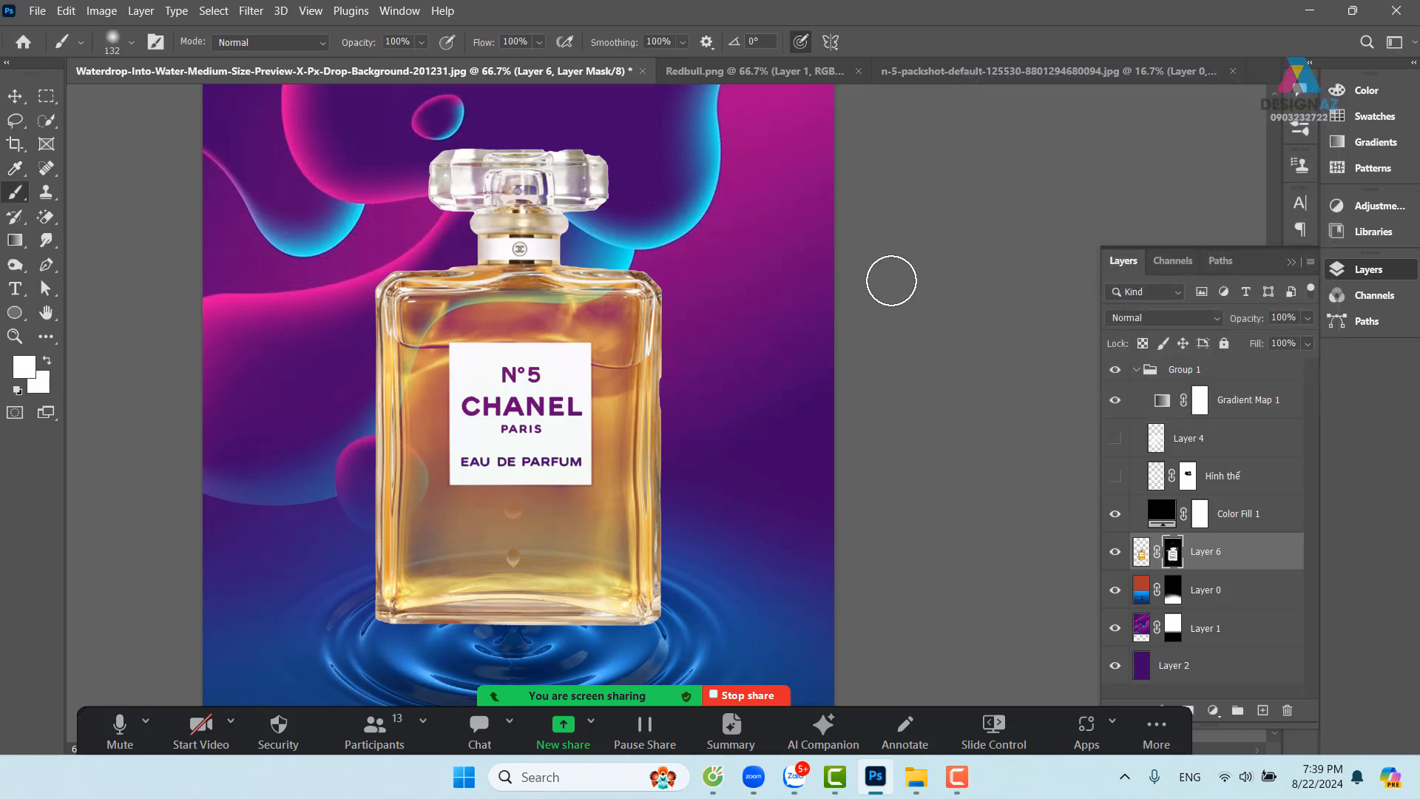
# Close the Redbull.png and n-5-packshot source documents without saving them, leaving only the water-ripple poster open
pyautogui.click(771, 74)
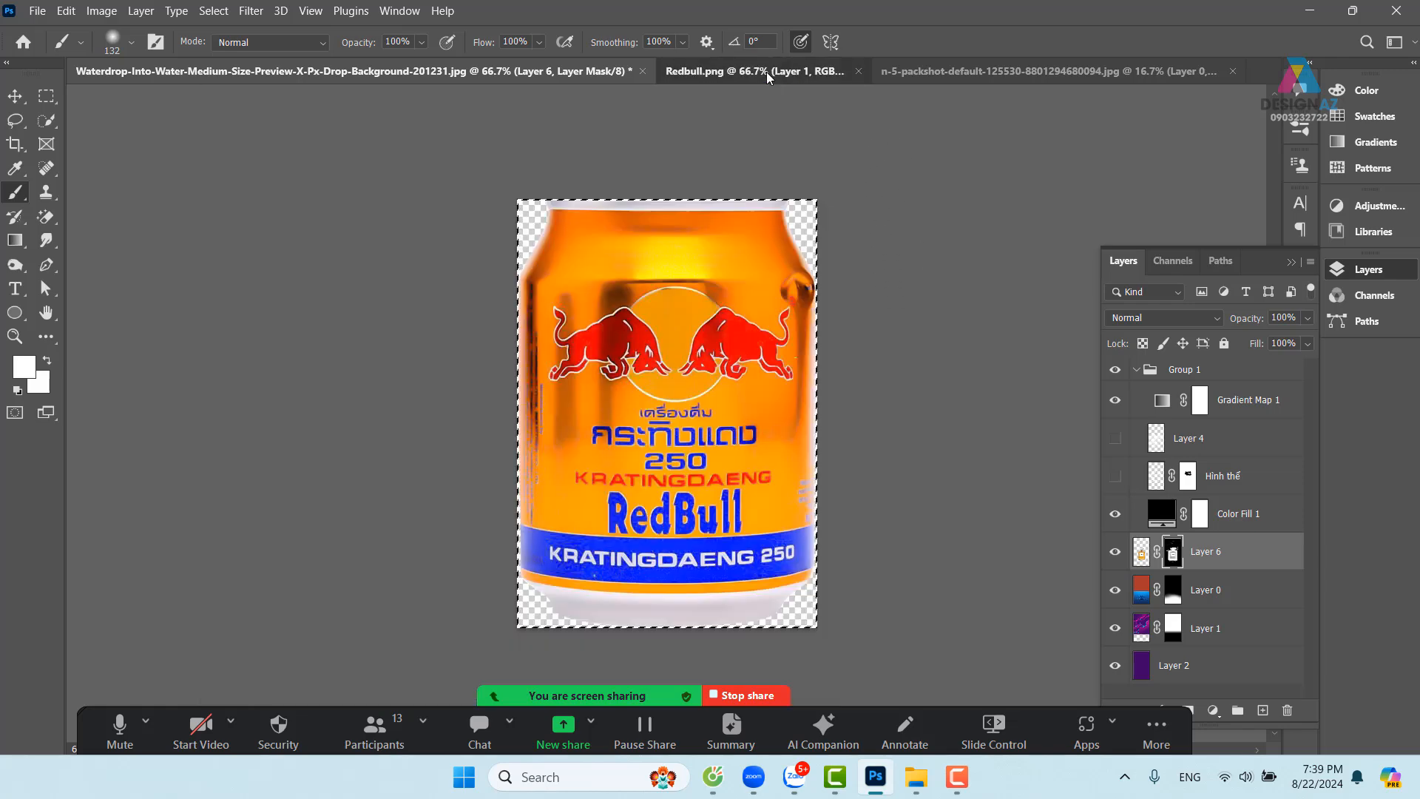
pyautogui.click(831, 71)
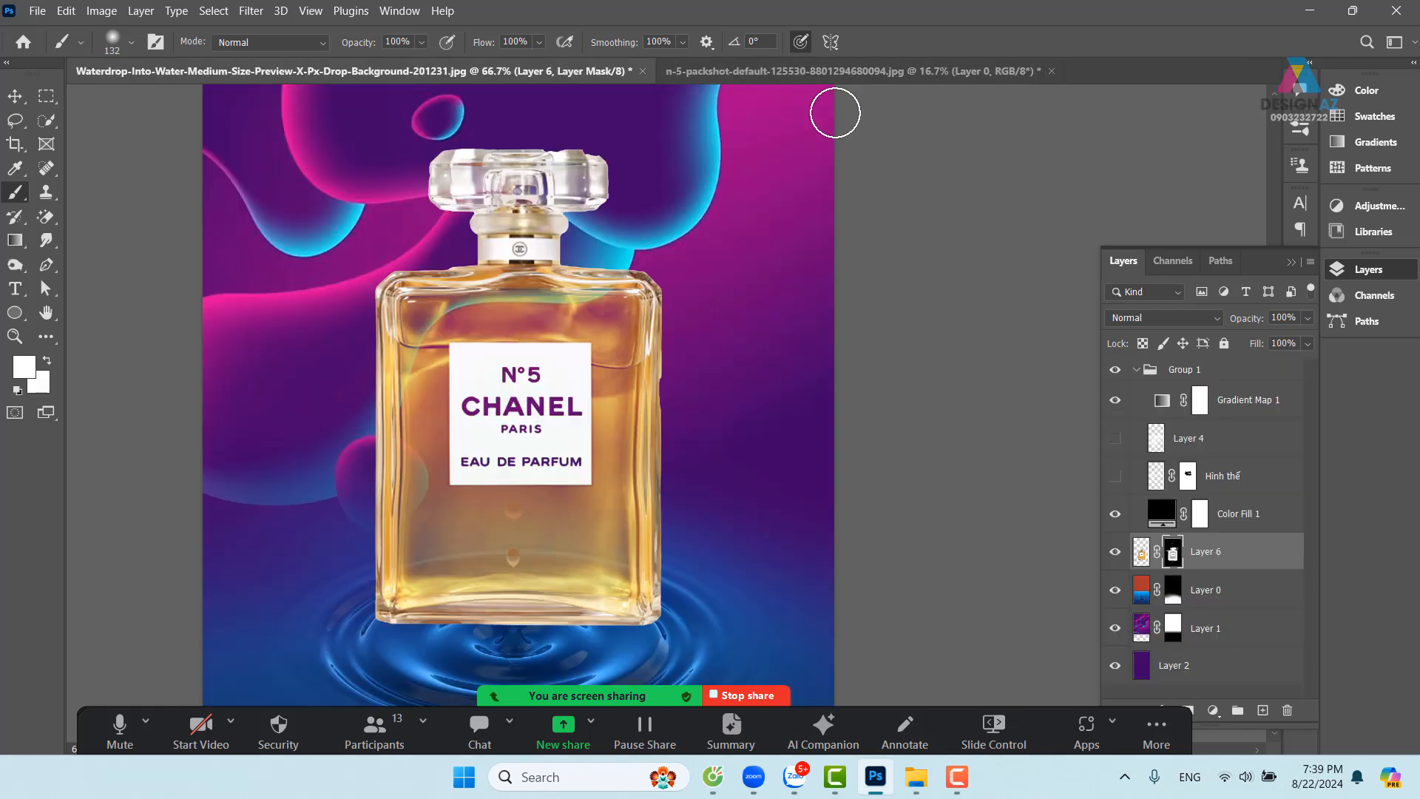
pyautogui.click(843, 74)
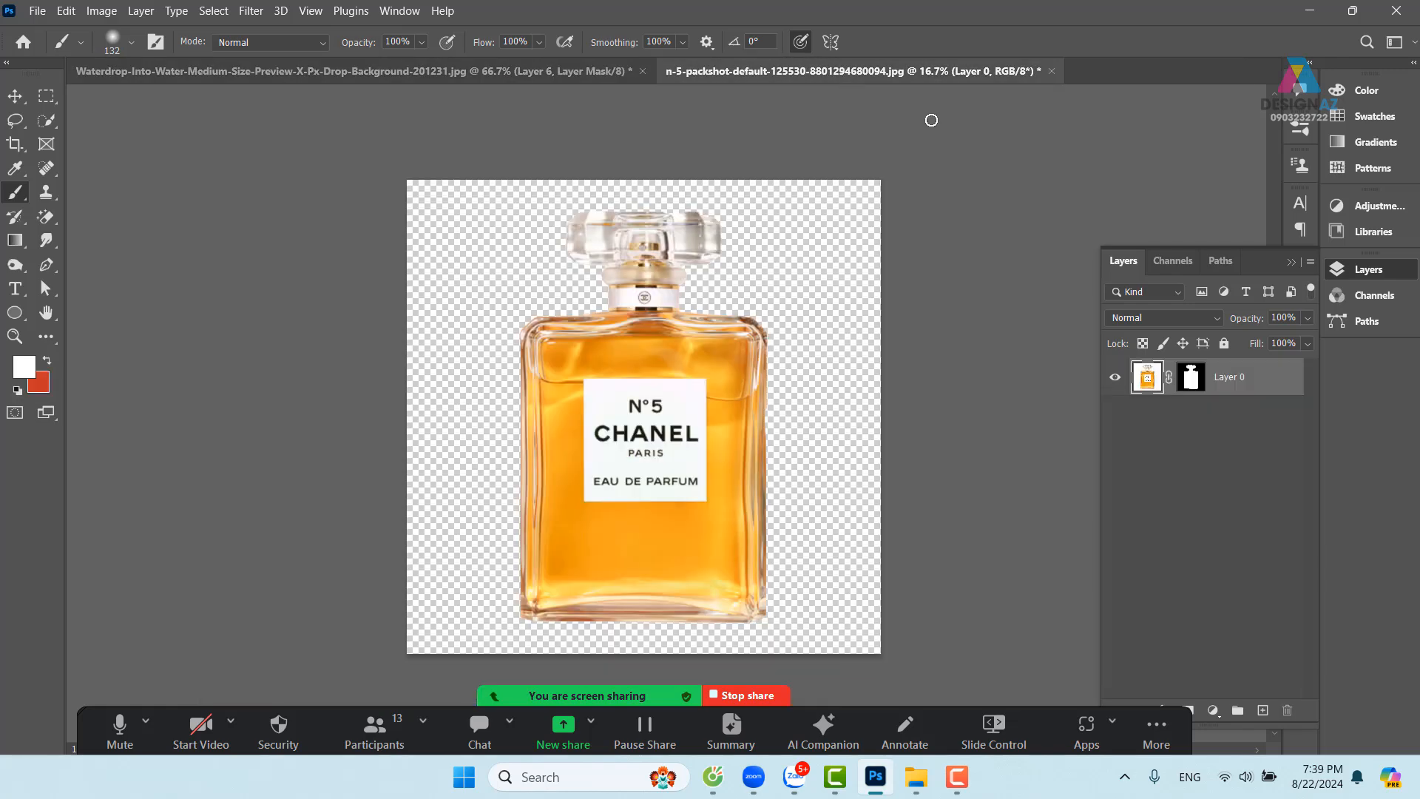
pyautogui.click(1051, 71)
pyautogui.click(738, 303)
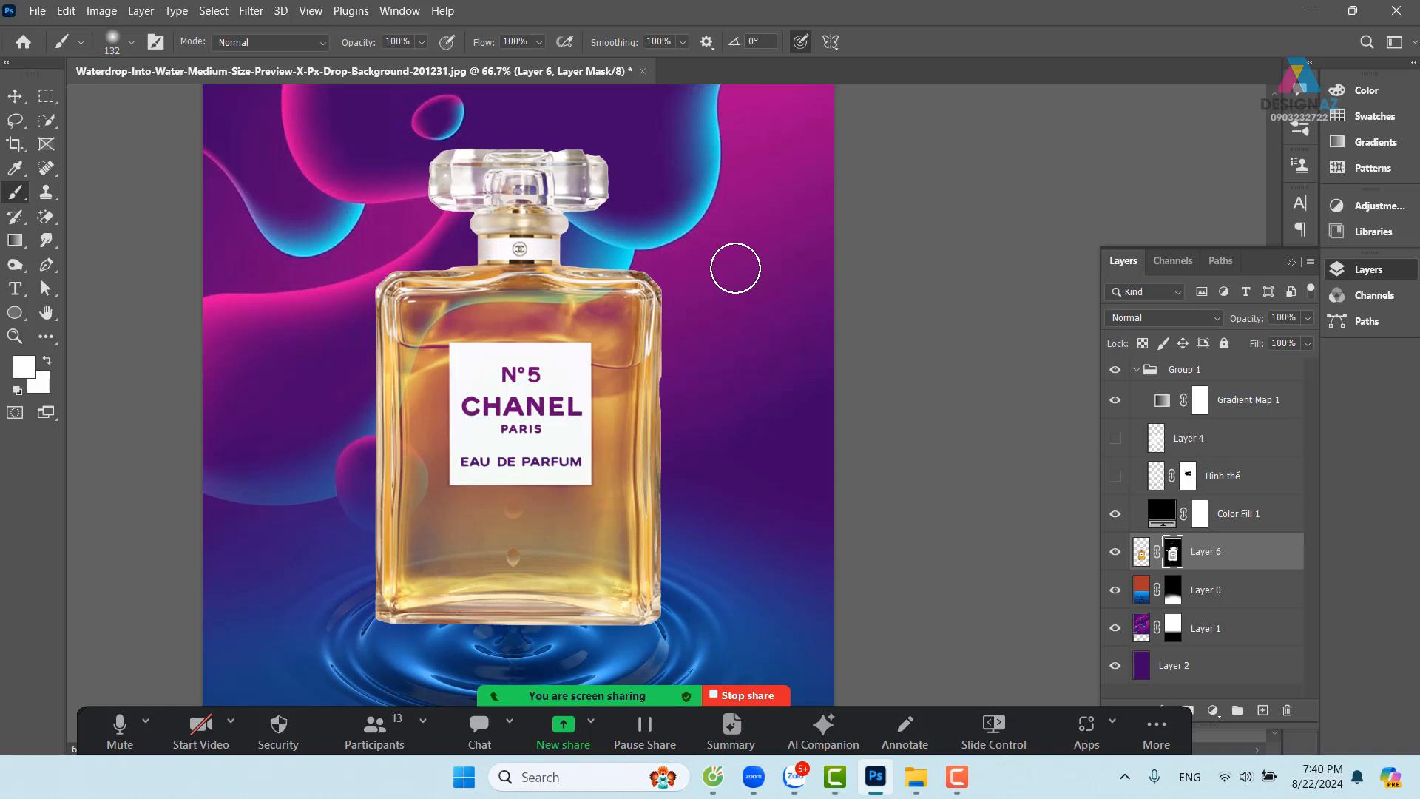
# Hide Layer 6 so the poster shows only its background without the perfume bottle
pyautogui.click(1115, 552)
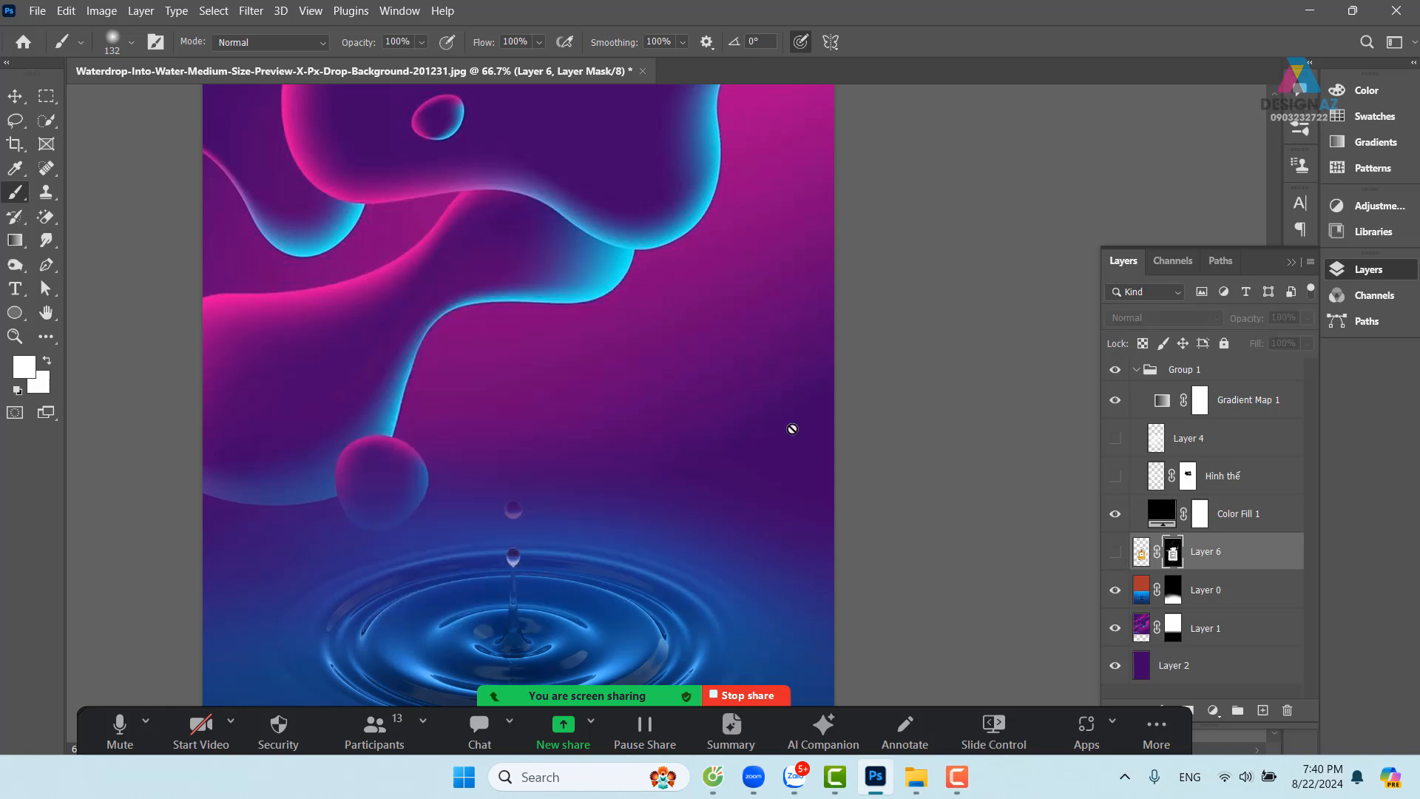
pyautogui.hotkey('ctrl', '-')
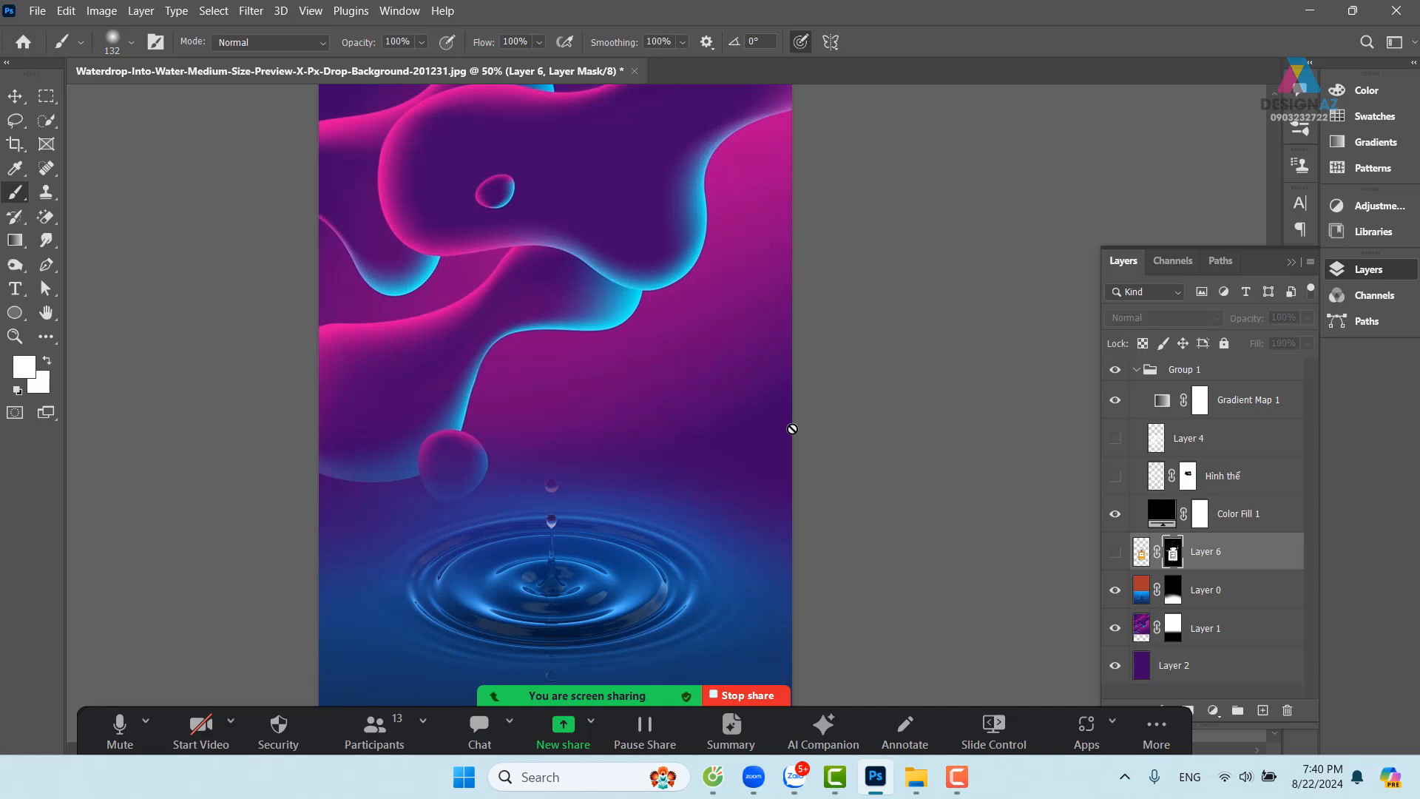
pyautogui.hotkey('ctrl', 'shift', 's')
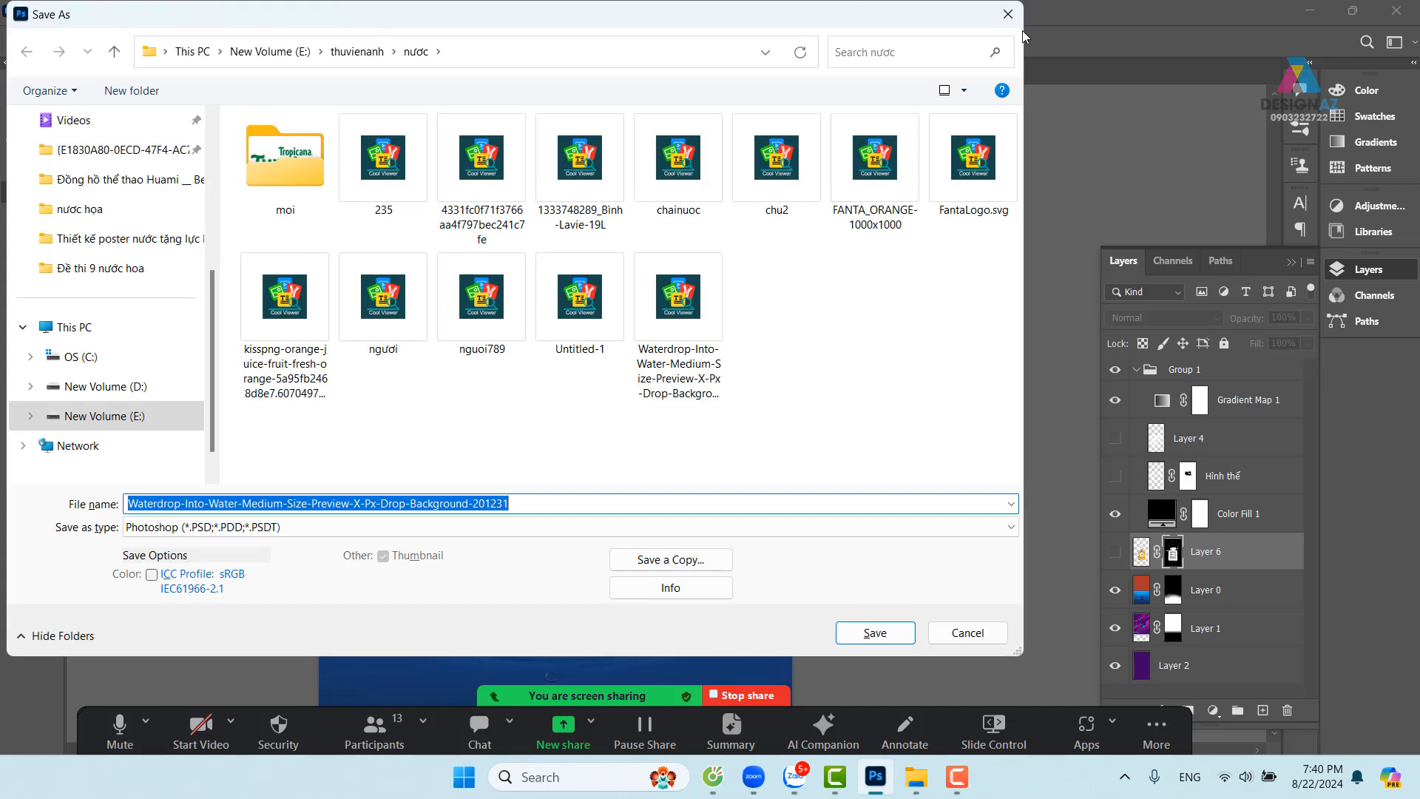
pyautogui.click(1007, 14)
# Start saving the poster under a new name, choosing the Desktop folder and naming the file "blend màu ảnh"
pyautogui.click(39, 11)
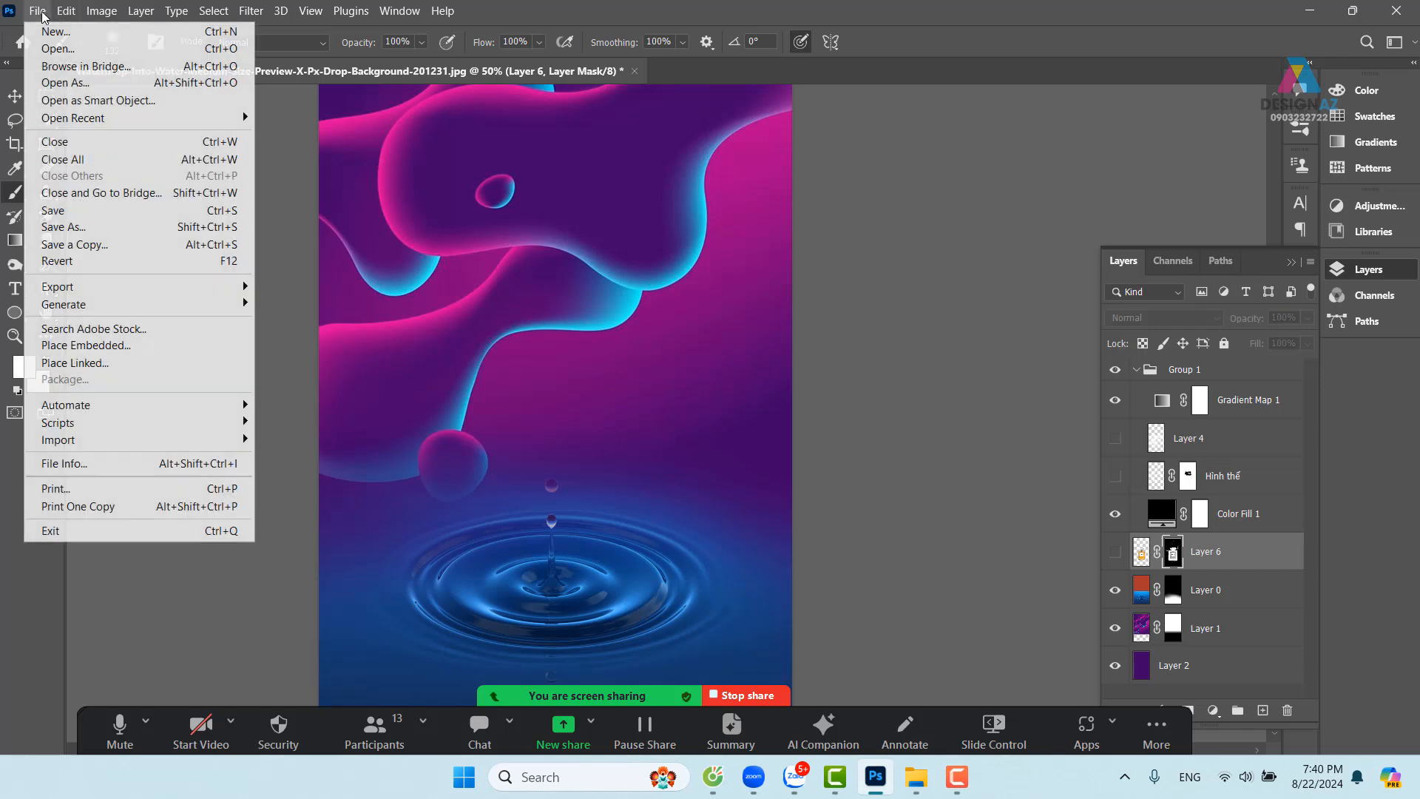
pyautogui.click(143, 227)
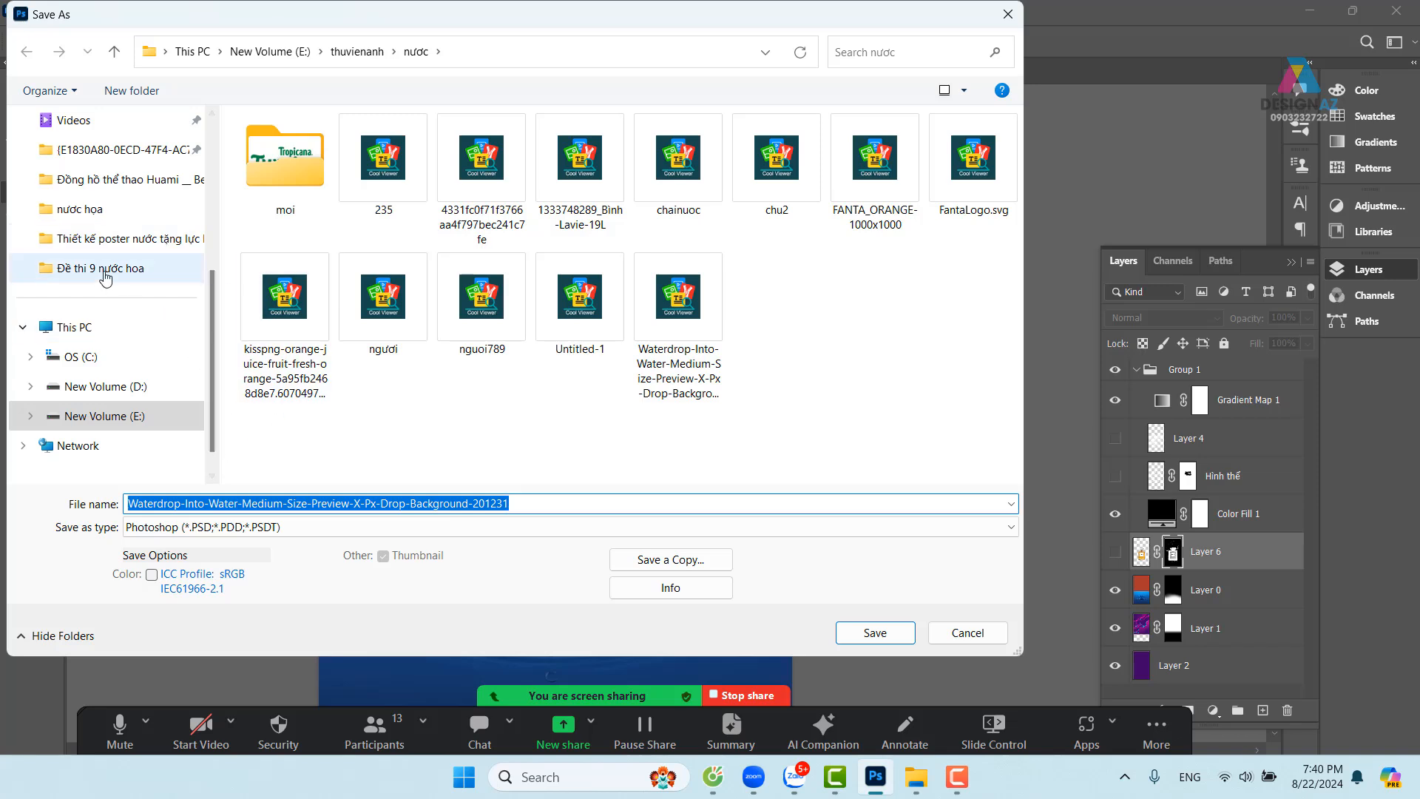
pyautogui.scroll(3, 98, 340)
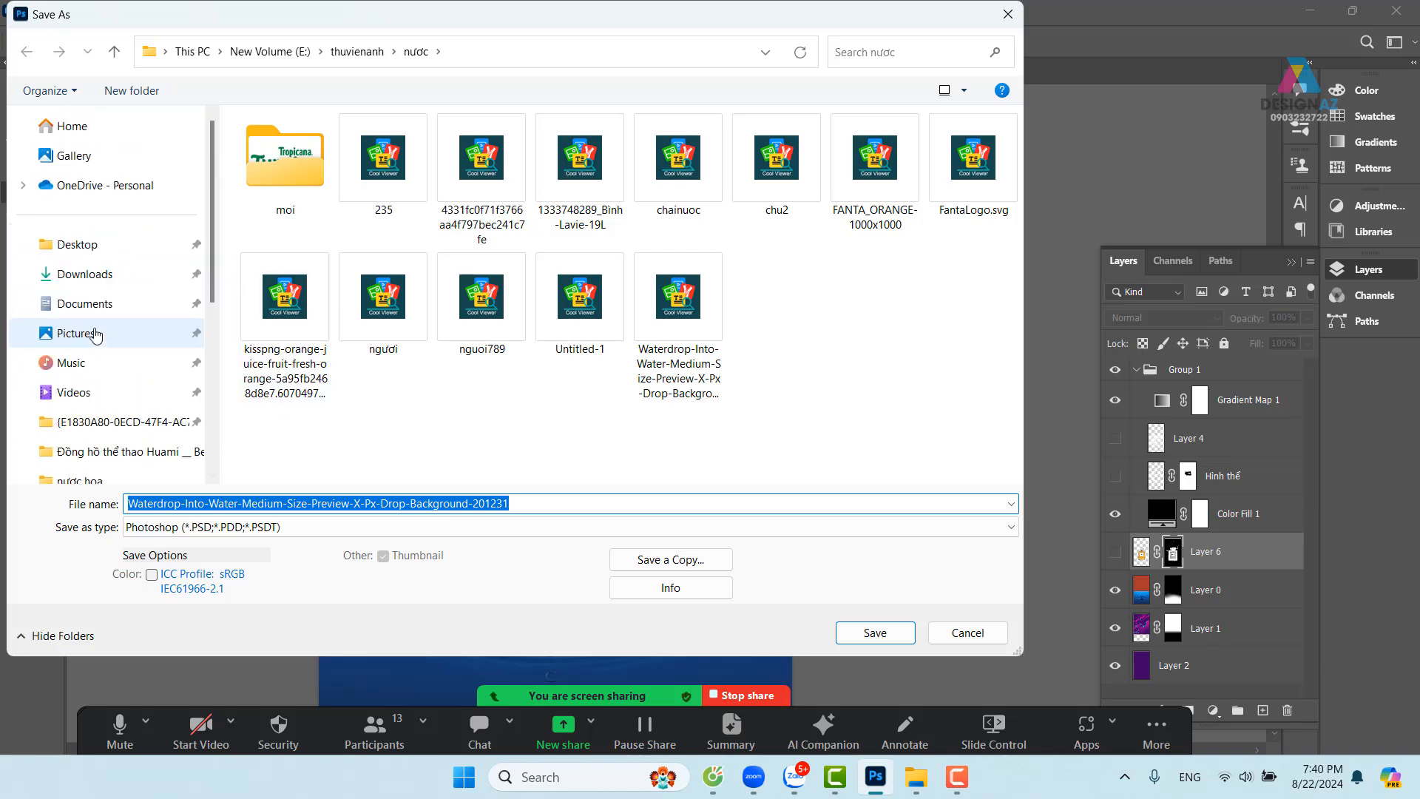
pyautogui.click(78, 245)
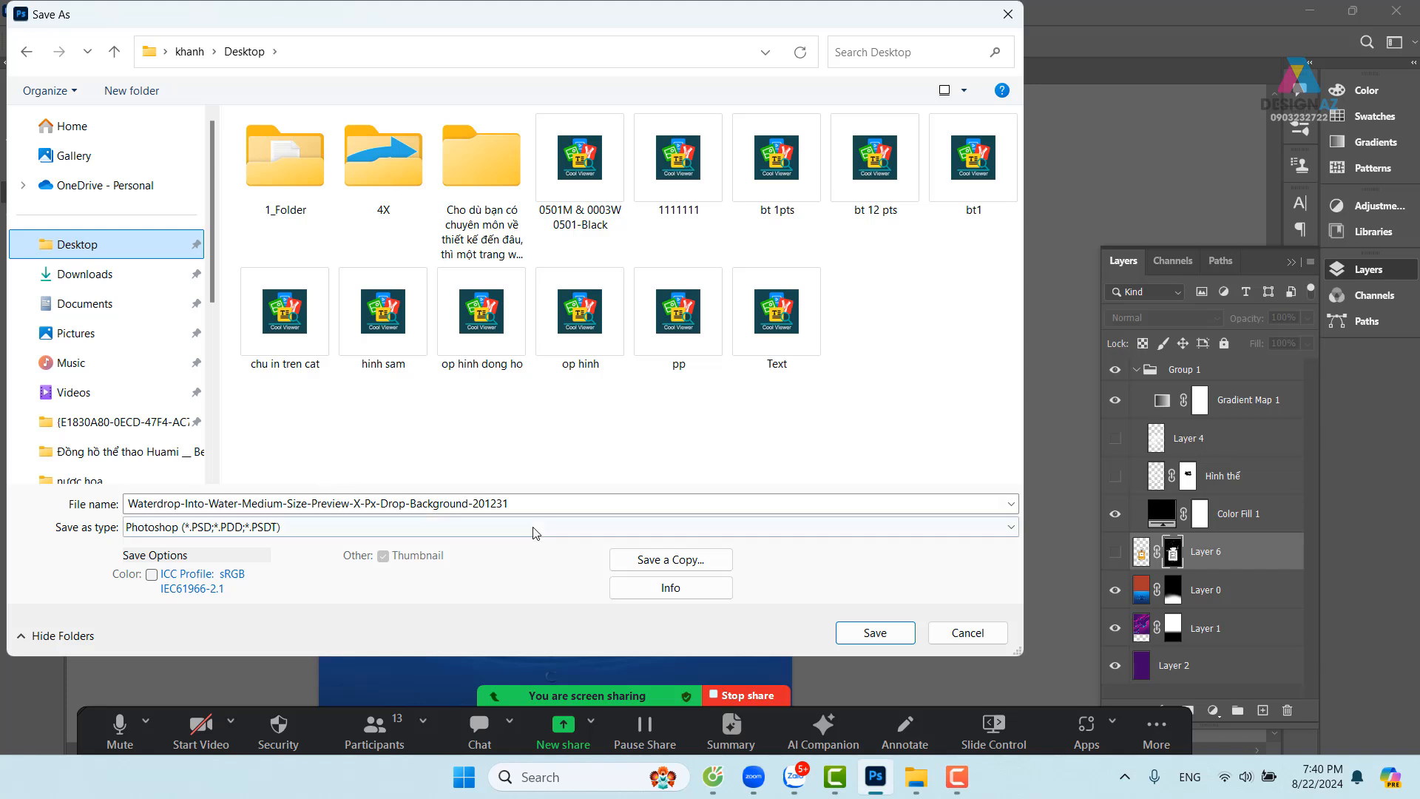
pyautogui.click(529, 503)
pyautogui.press('BackSpace')
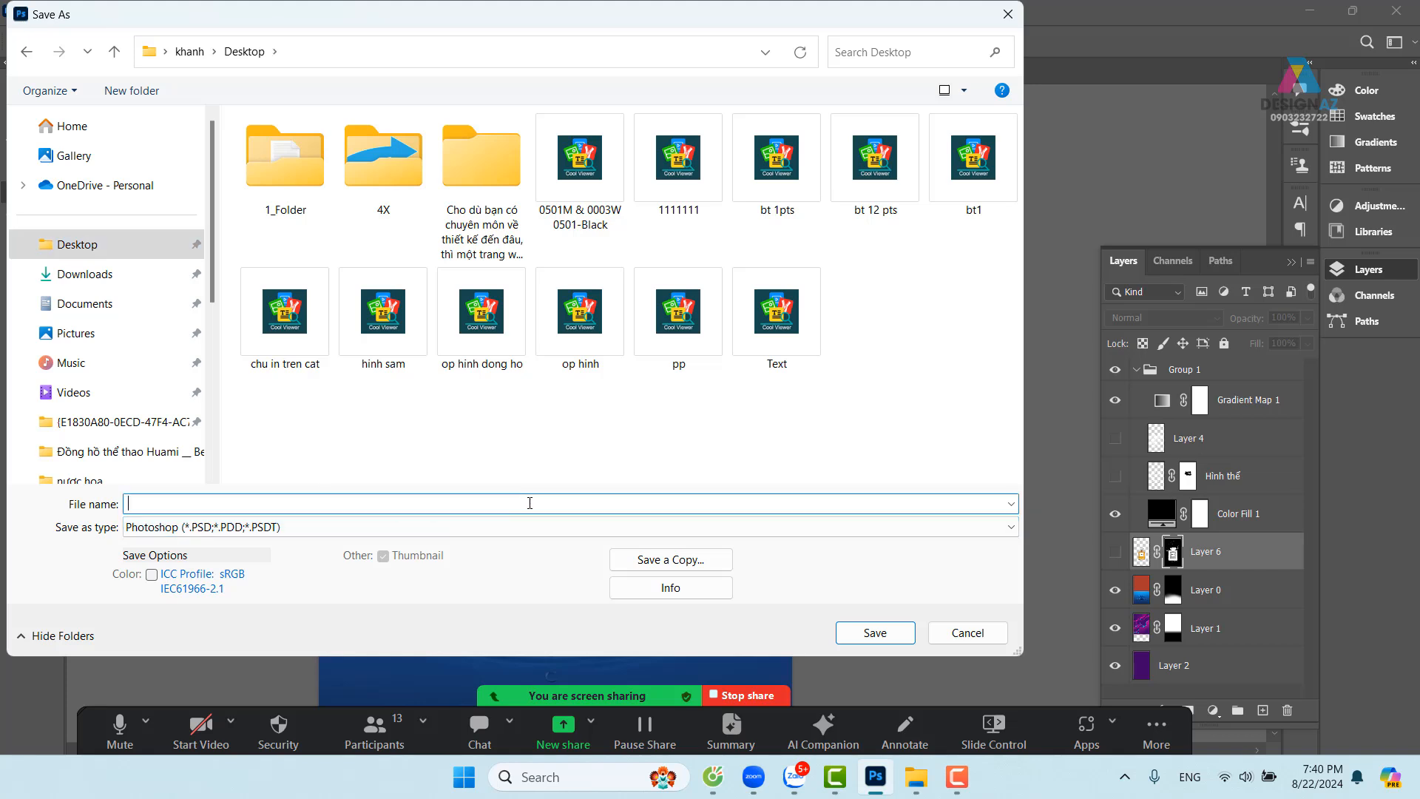
pyautogui.write('bl')
pyautogui.write('an')
pyautogui.press('BackSpace')
pyautogui.press('BackSpace')
pyautogui.write('and mau an')
pyautogui.click(545, 534)
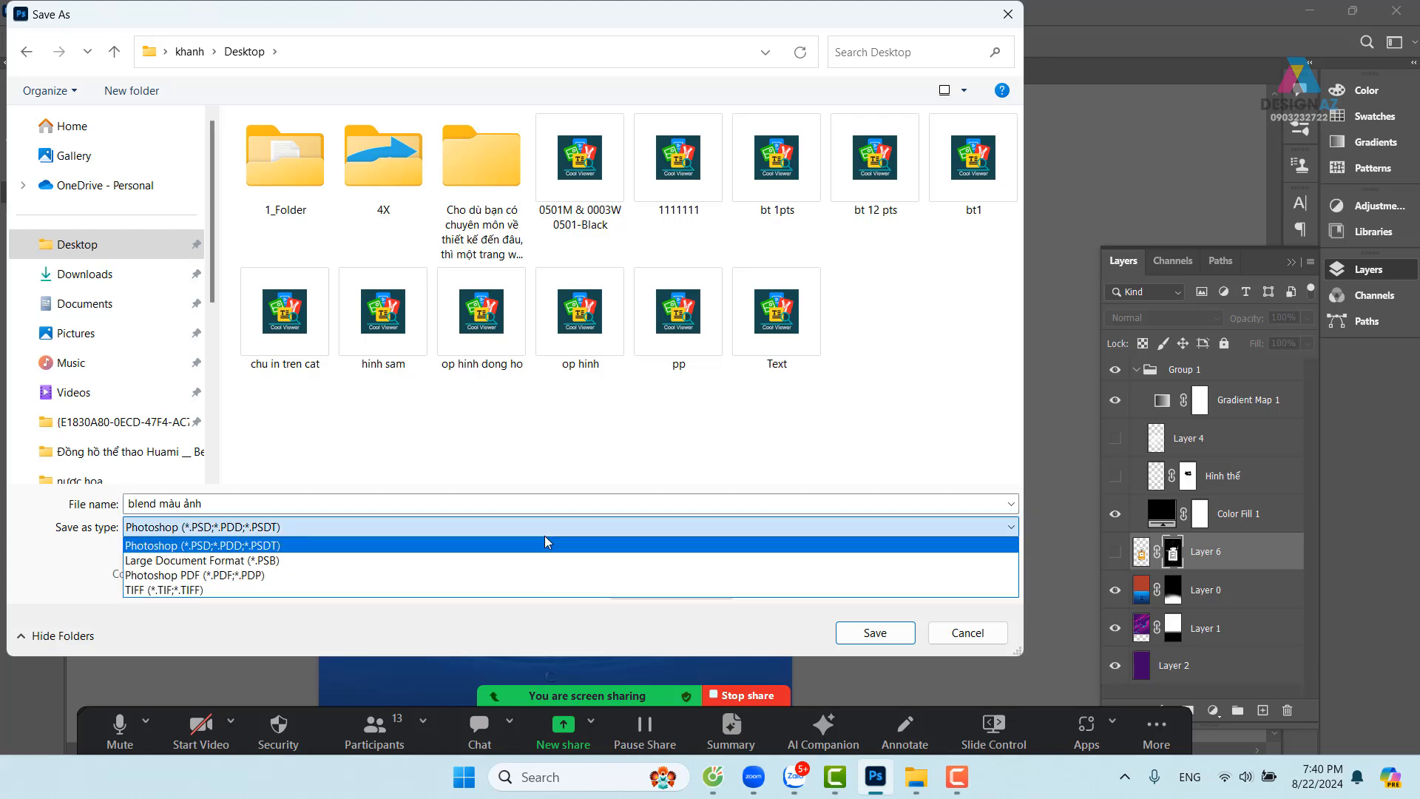
pyautogui.click(719, 637)
# Save a copy of the bottle-free background to the Desktop as a JPEG with quality 12 (Maximum)
pyautogui.click(722, 564)
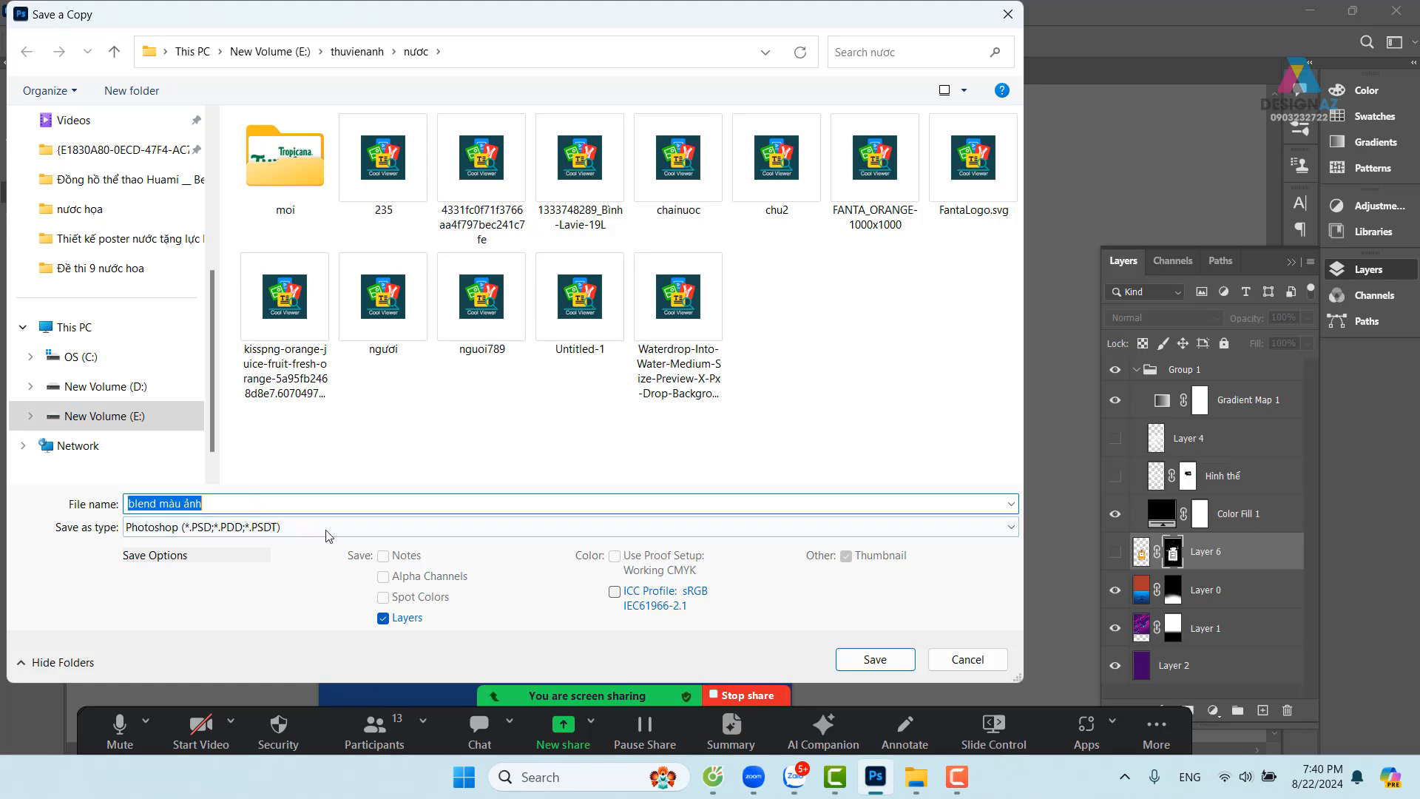
pyautogui.click(531, 528)
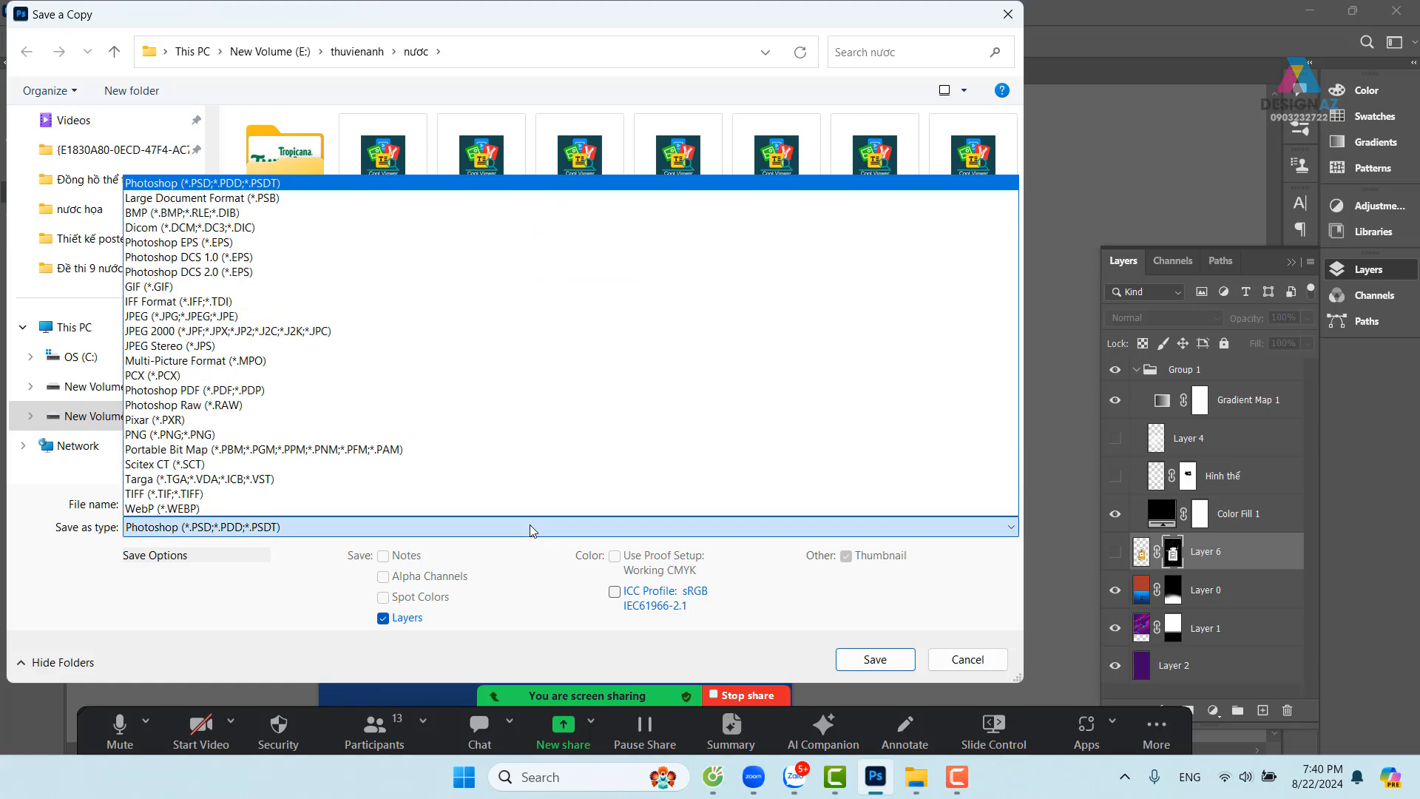
pyautogui.press('j')
pyautogui.press('Return')
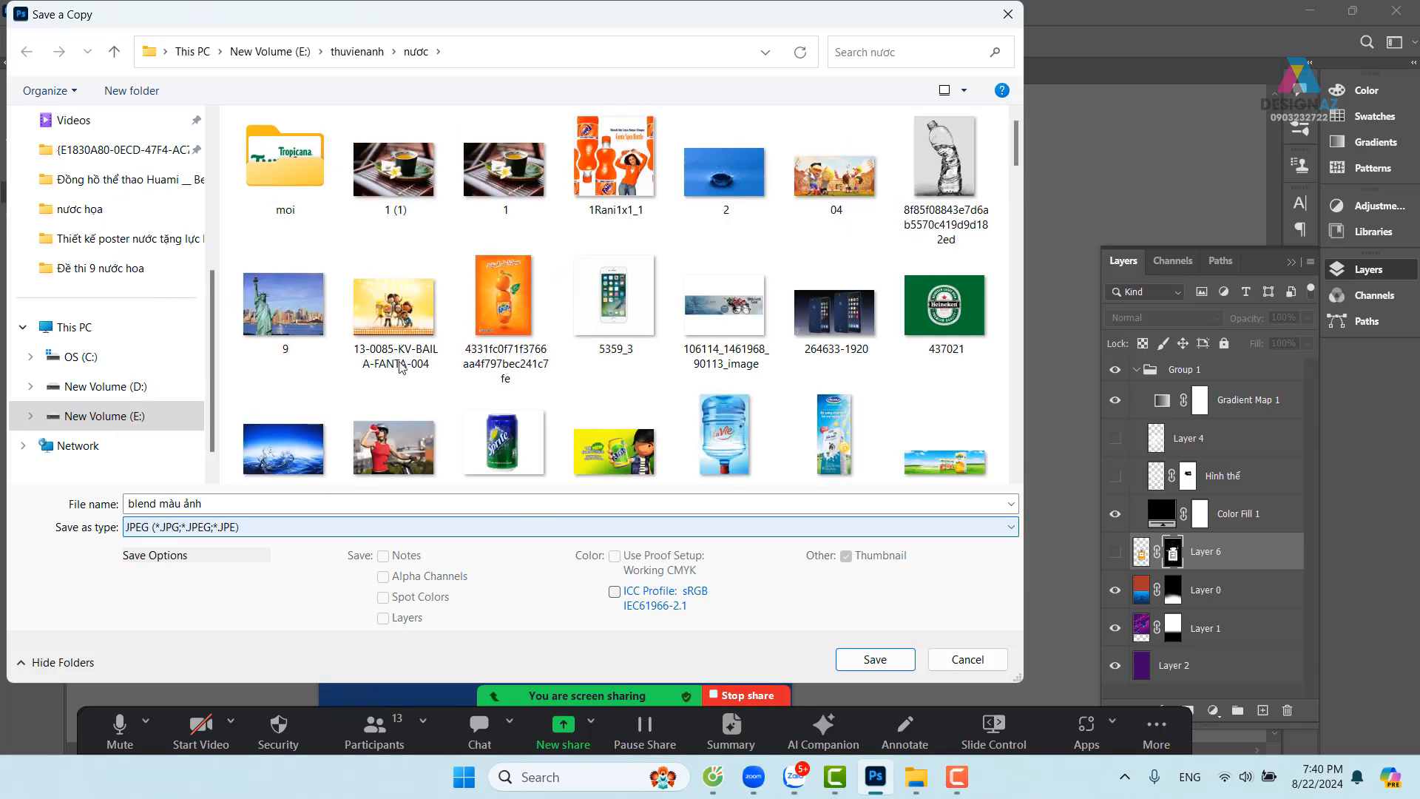
pyautogui.scroll(4, 88, 355)
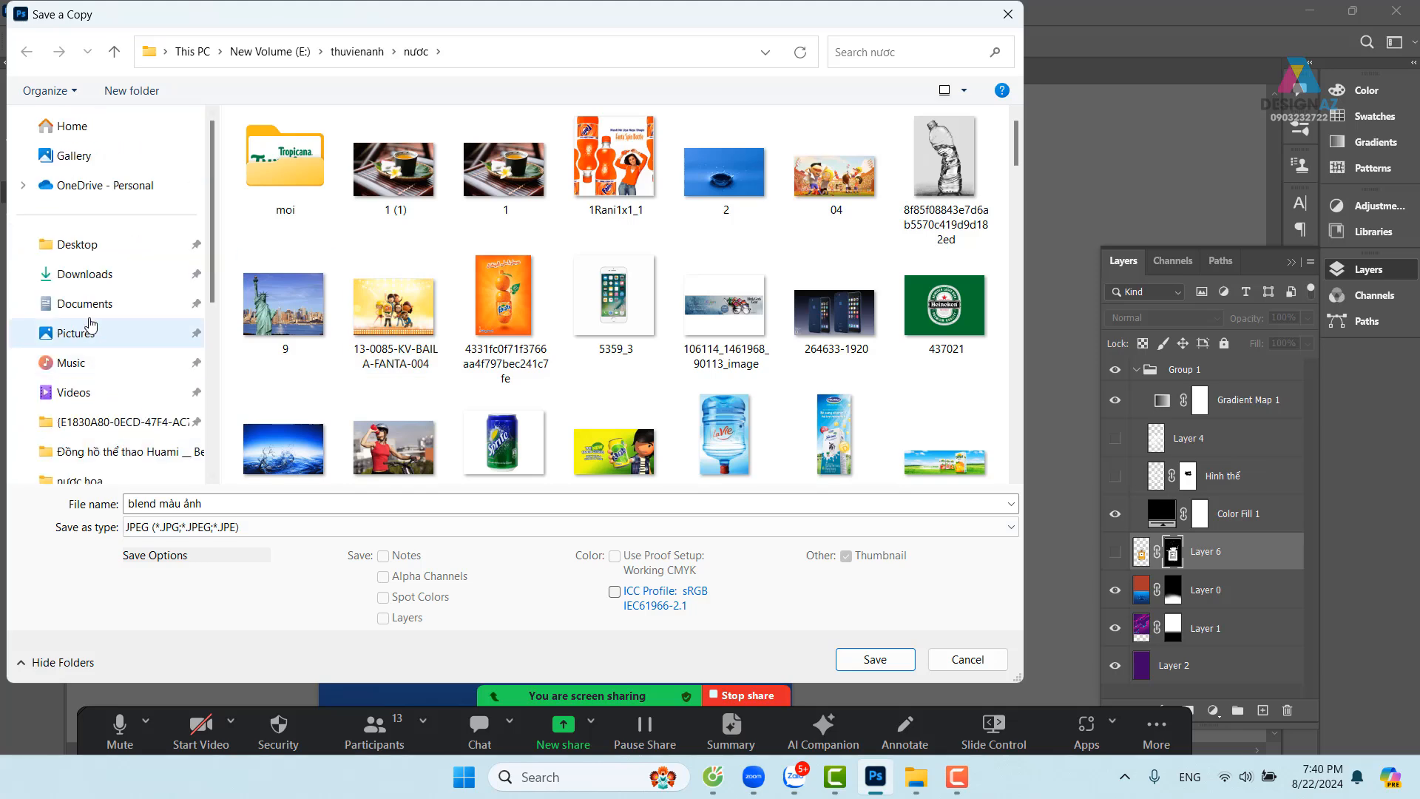
pyautogui.click(87, 245)
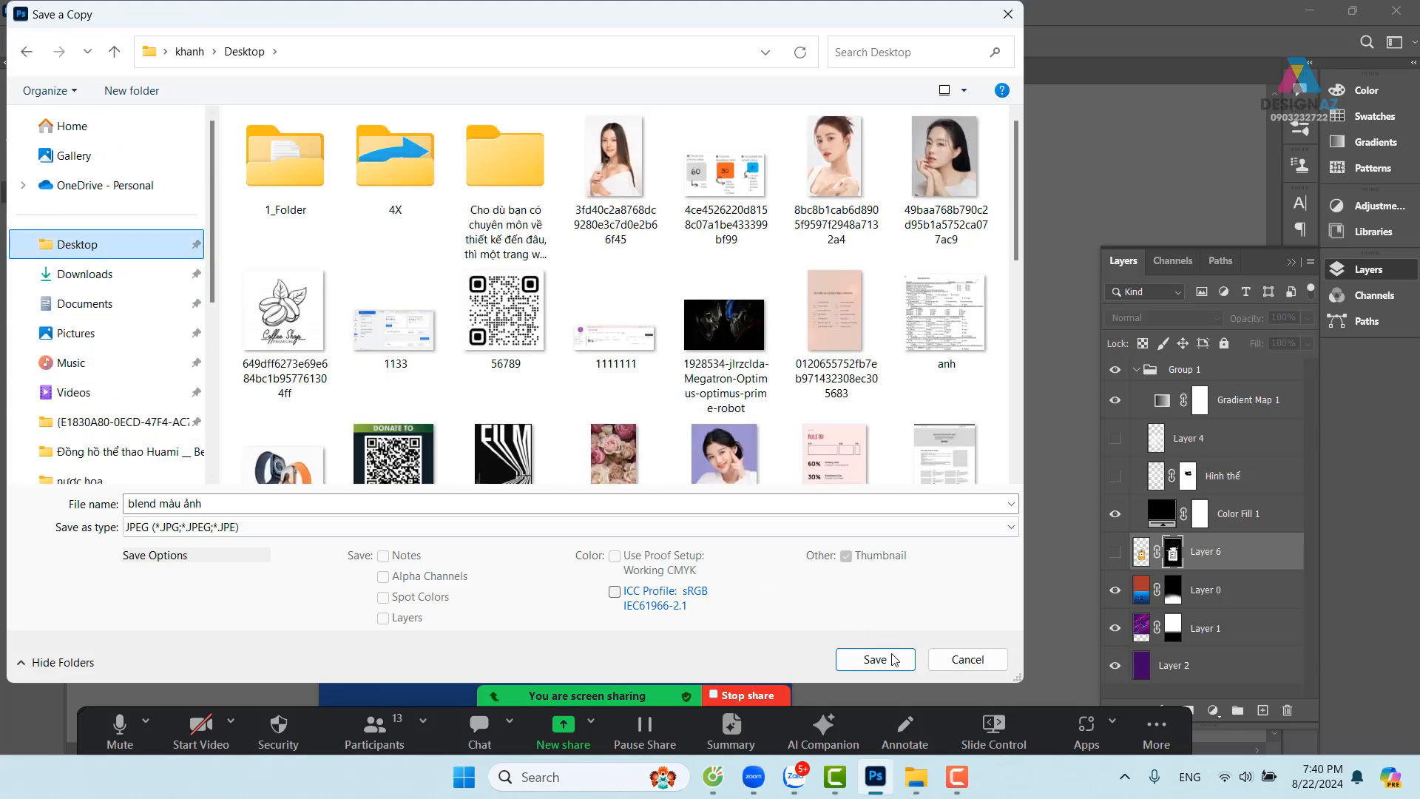
pyautogui.click(893, 659)
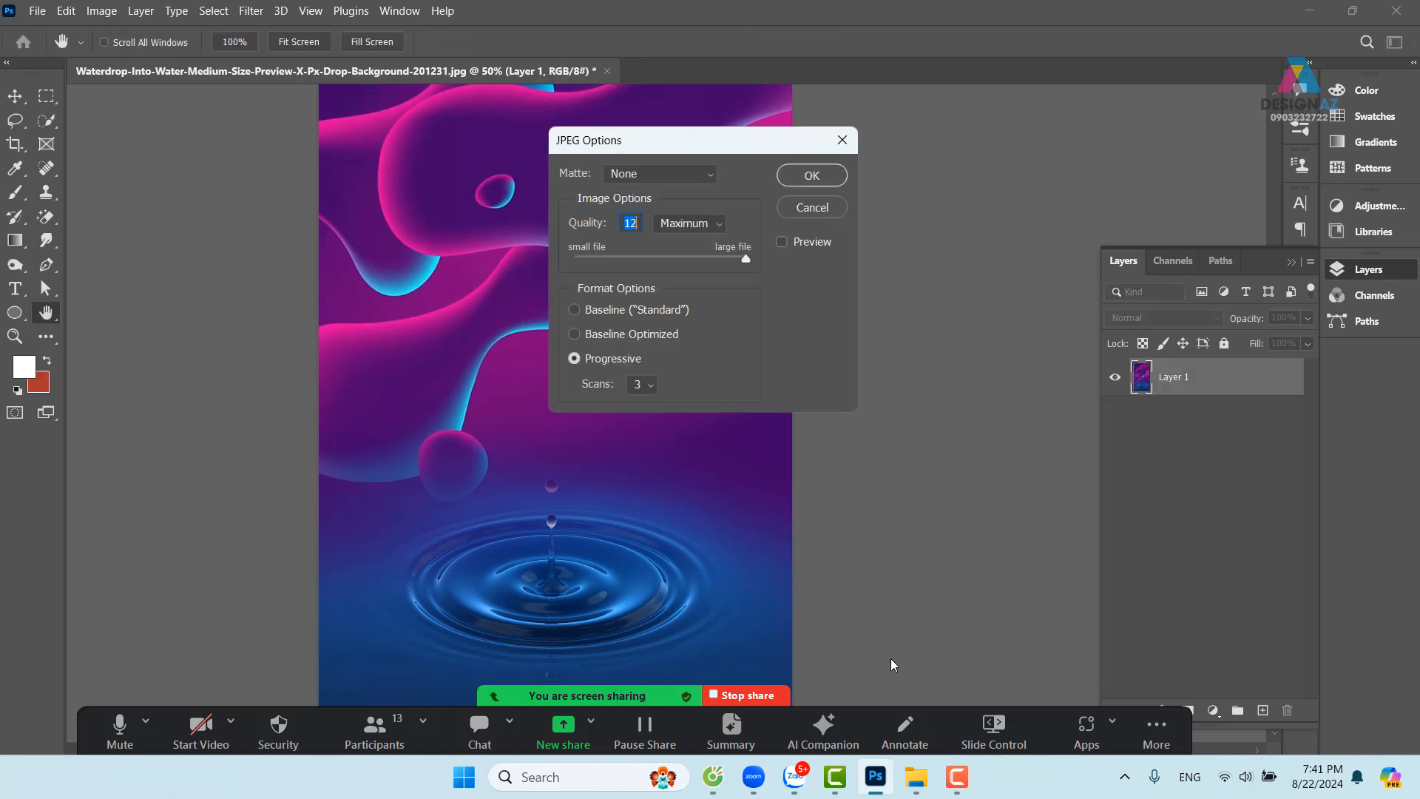
pyautogui.click(836, 182)
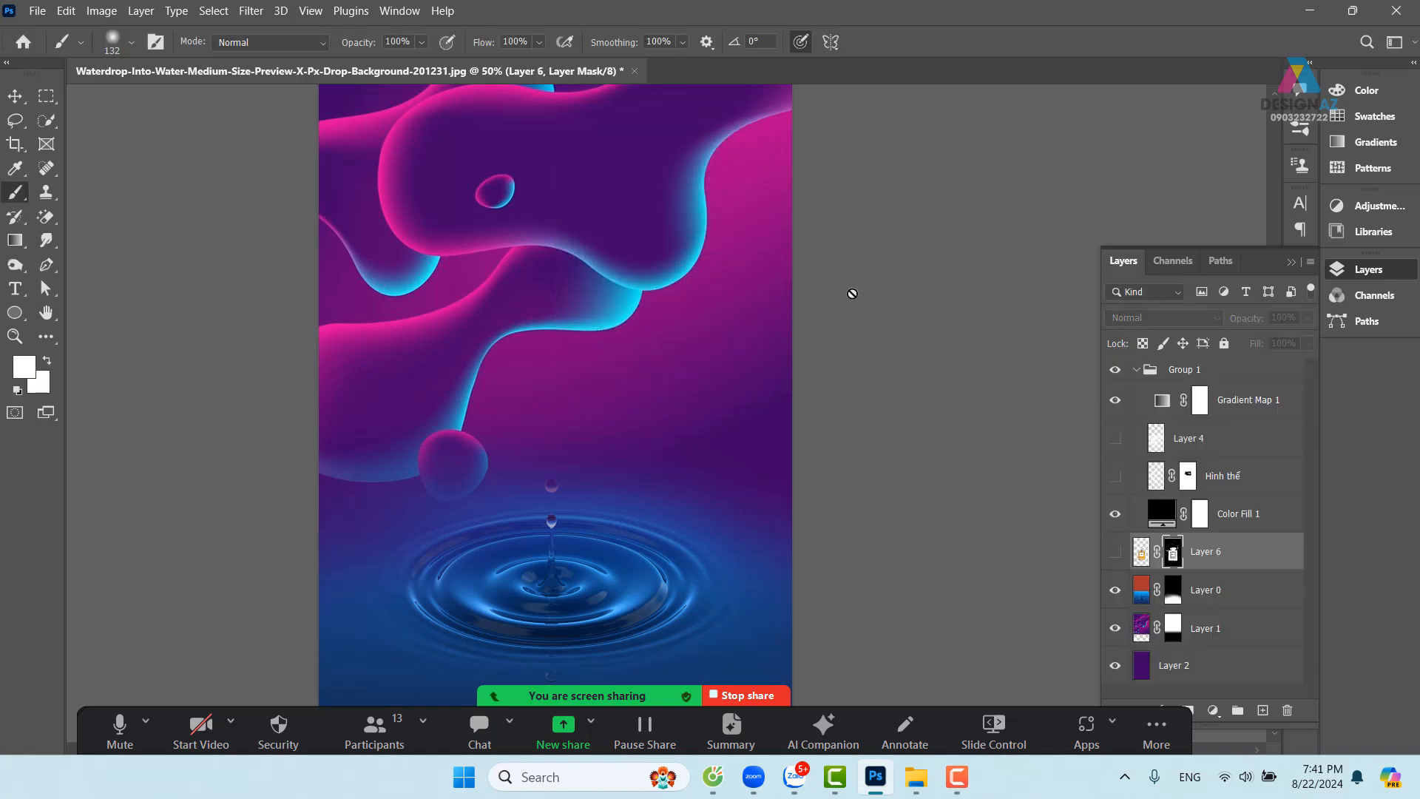
# Show Layer 6 again and make its image, rather than its mask, the editing target
pyautogui.click(1115, 551)
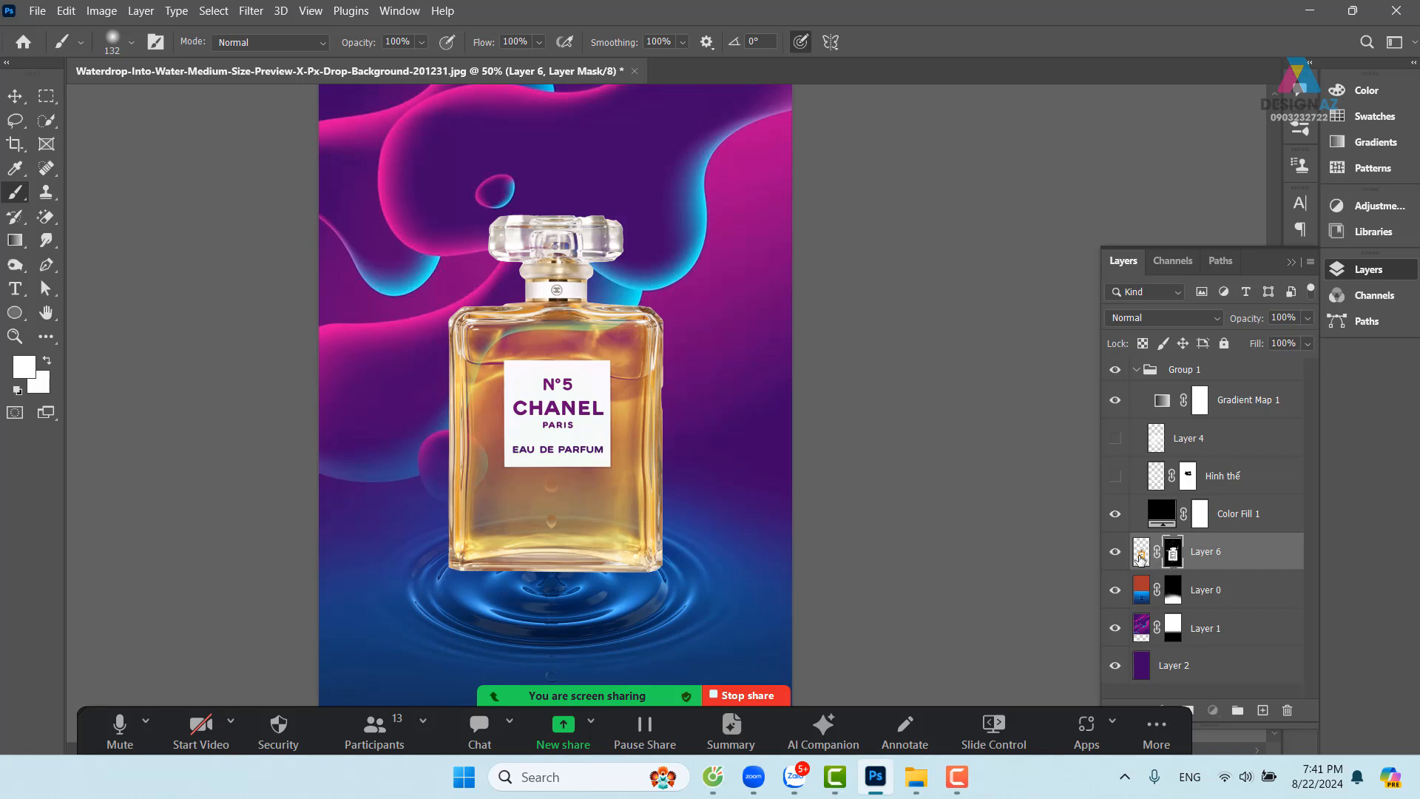
pyautogui.click(1141, 558)
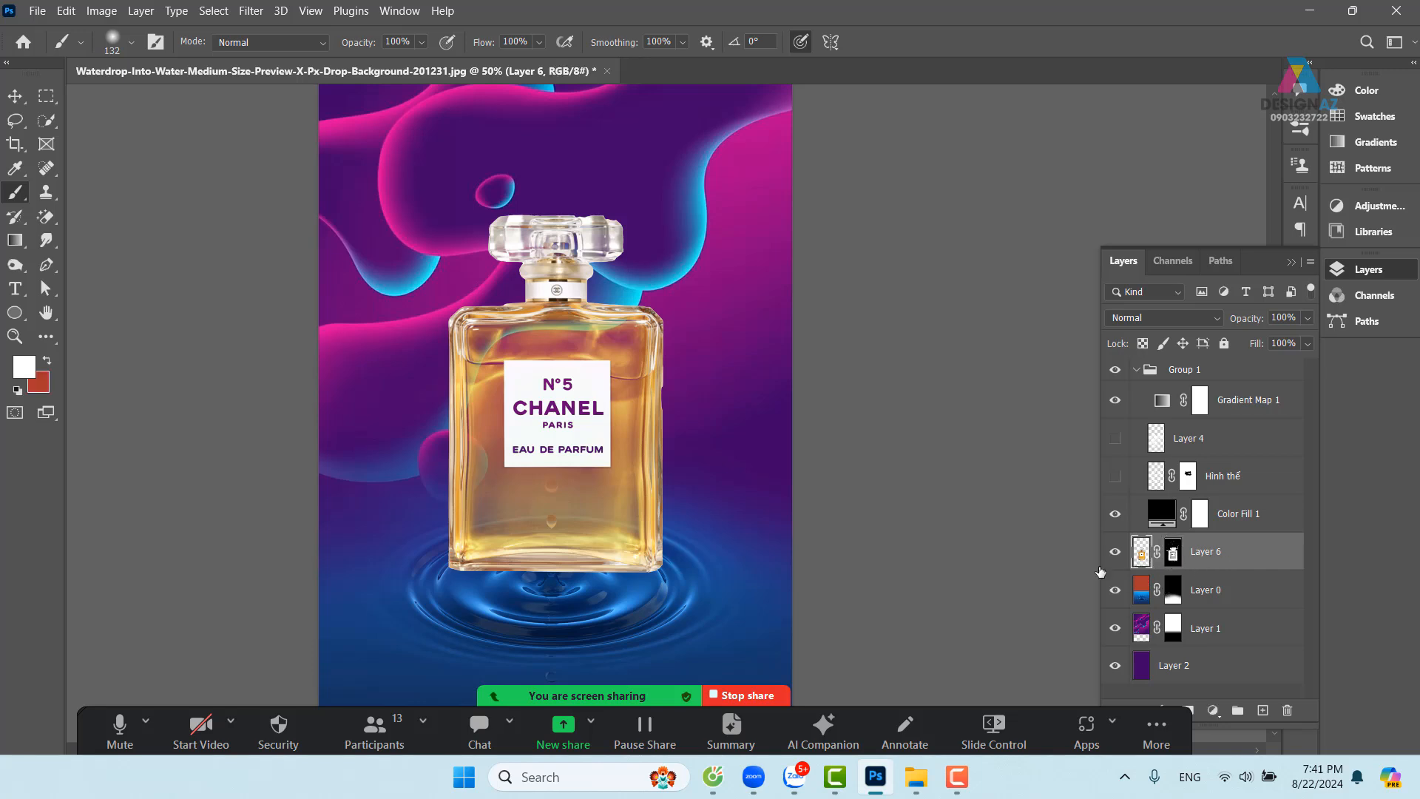
pyautogui.click(102, 11)
pyautogui.moveTo(72, 11)
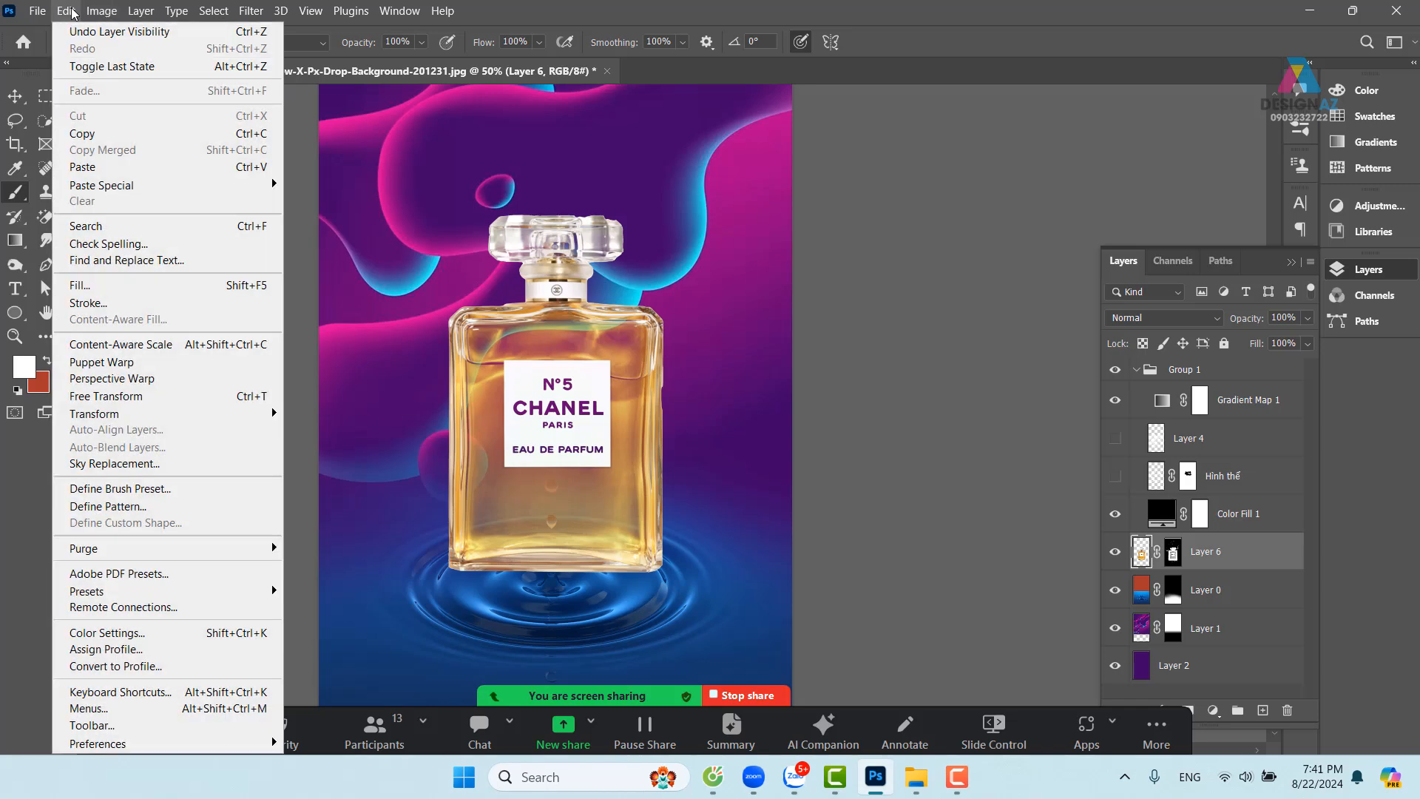
pyautogui.moveTo(134, 59)
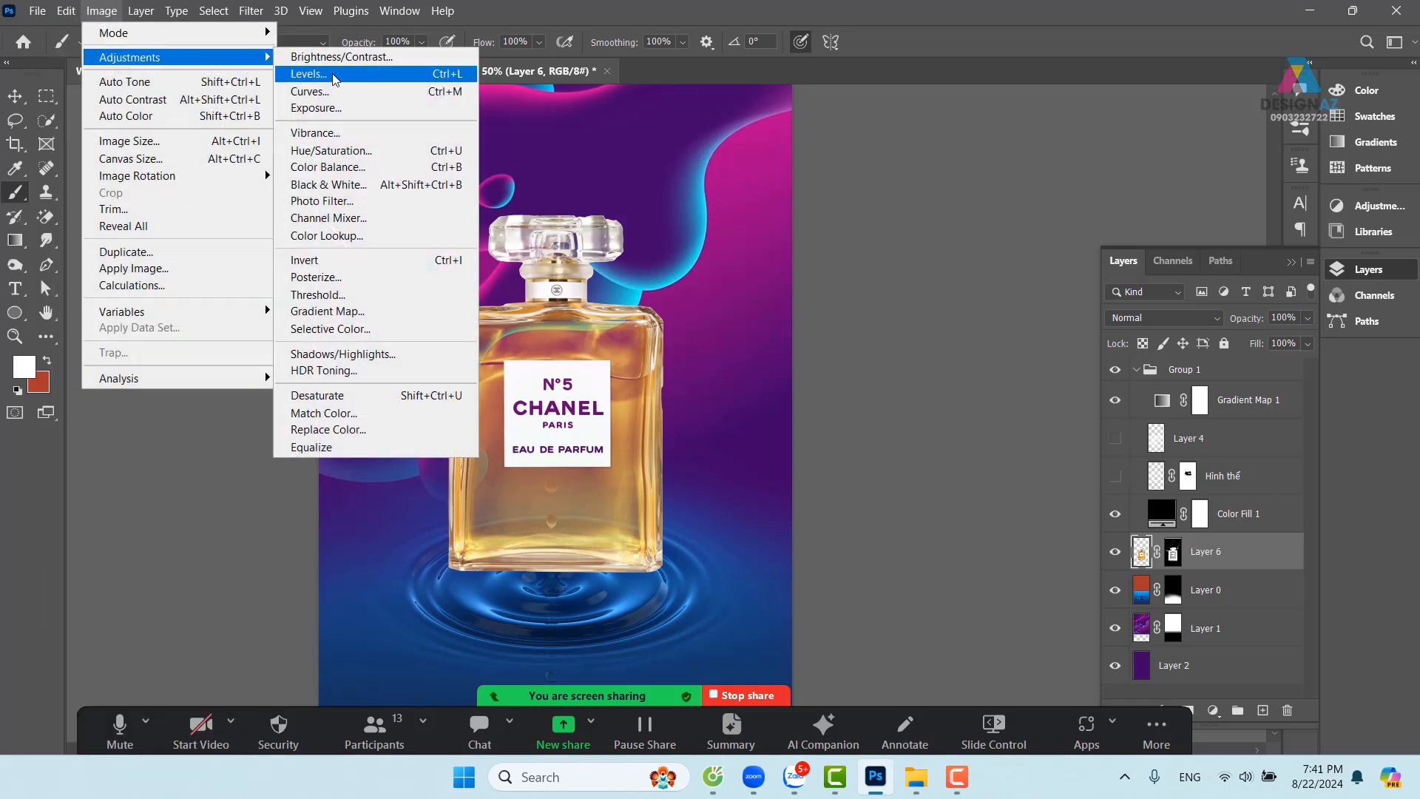
pyautogui.click(405, 414)
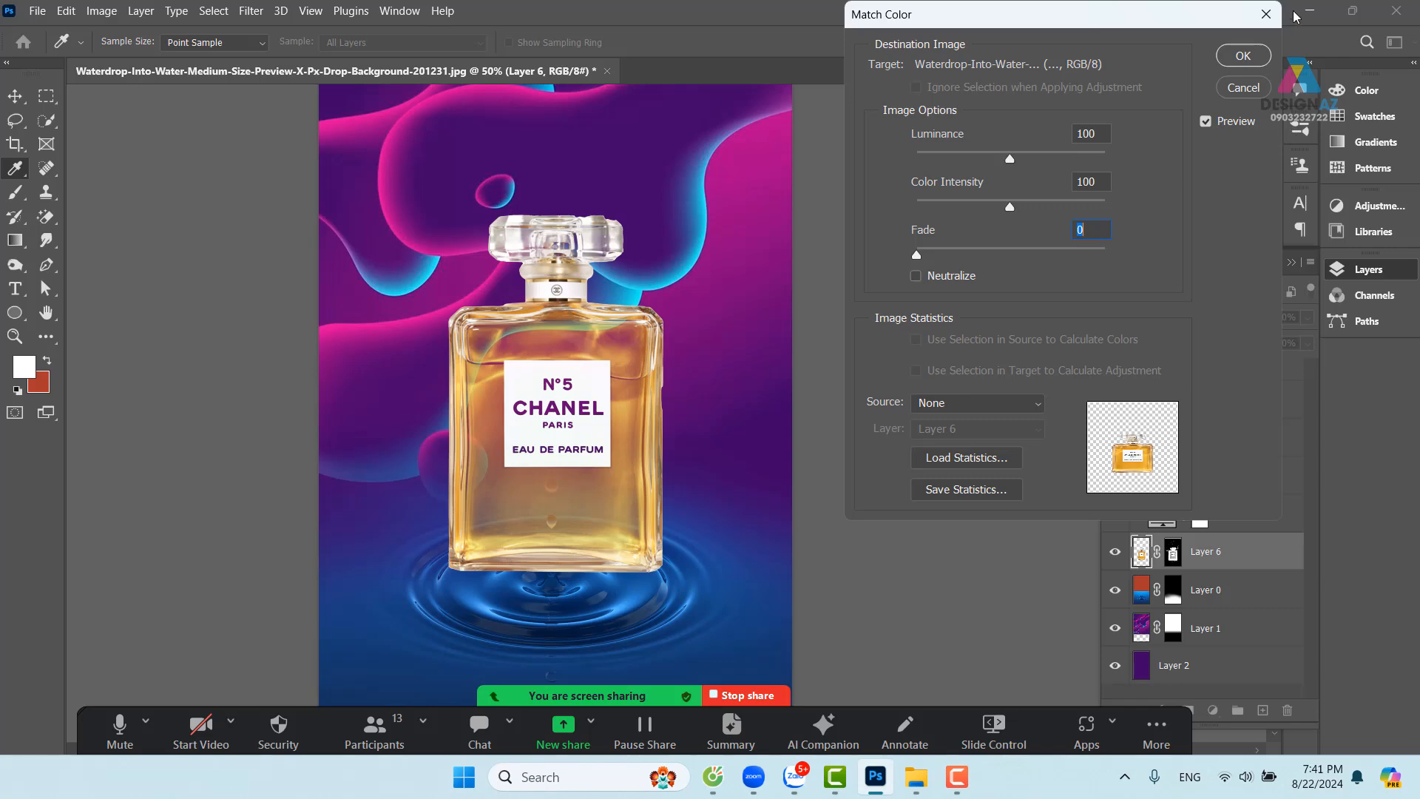
pyautogui.click(1242, 56)
pyautogui.press('b')
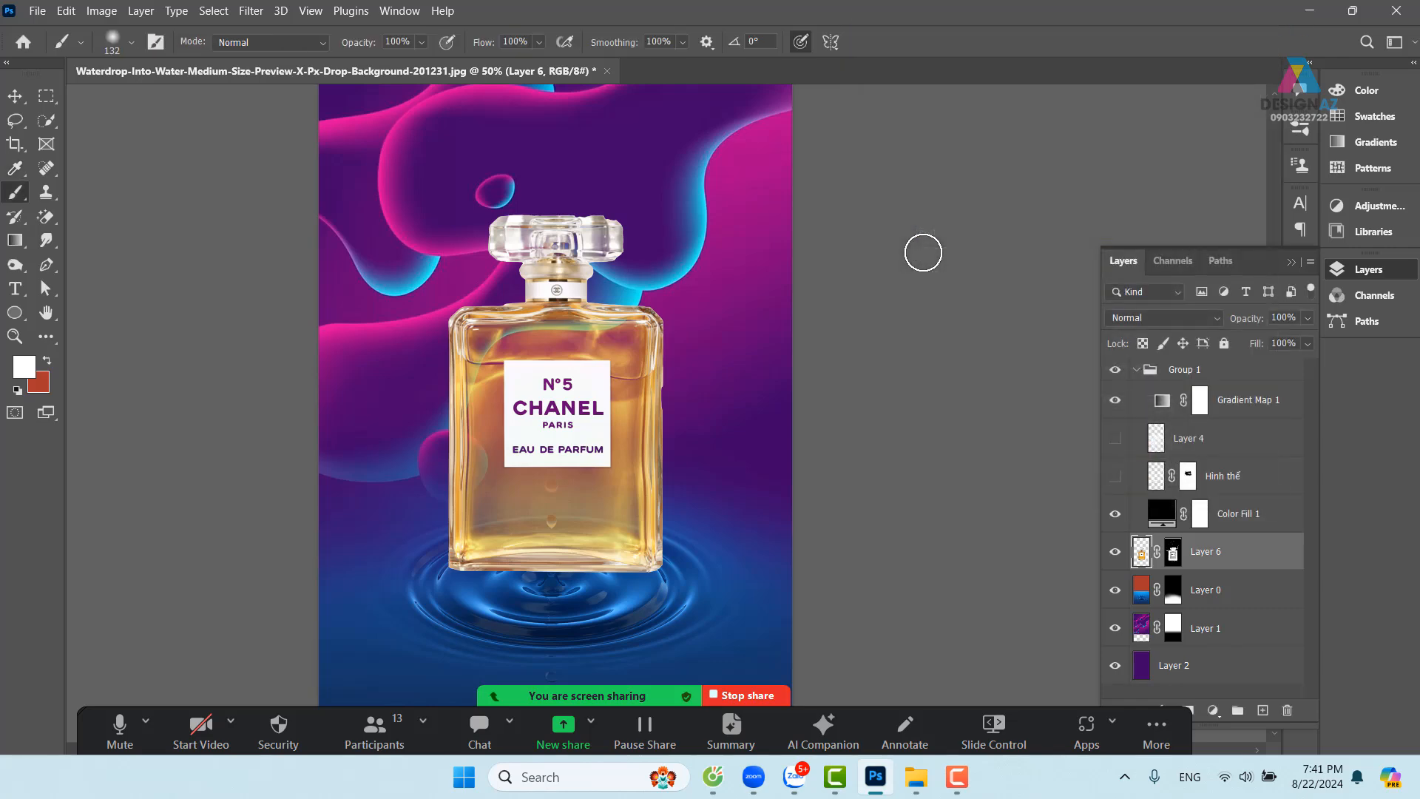
# Open "blend màu ảnh.jpg" from the Desktop as a separate document and return to the poster
pyautogui.hotkey('ctrl', 'o')
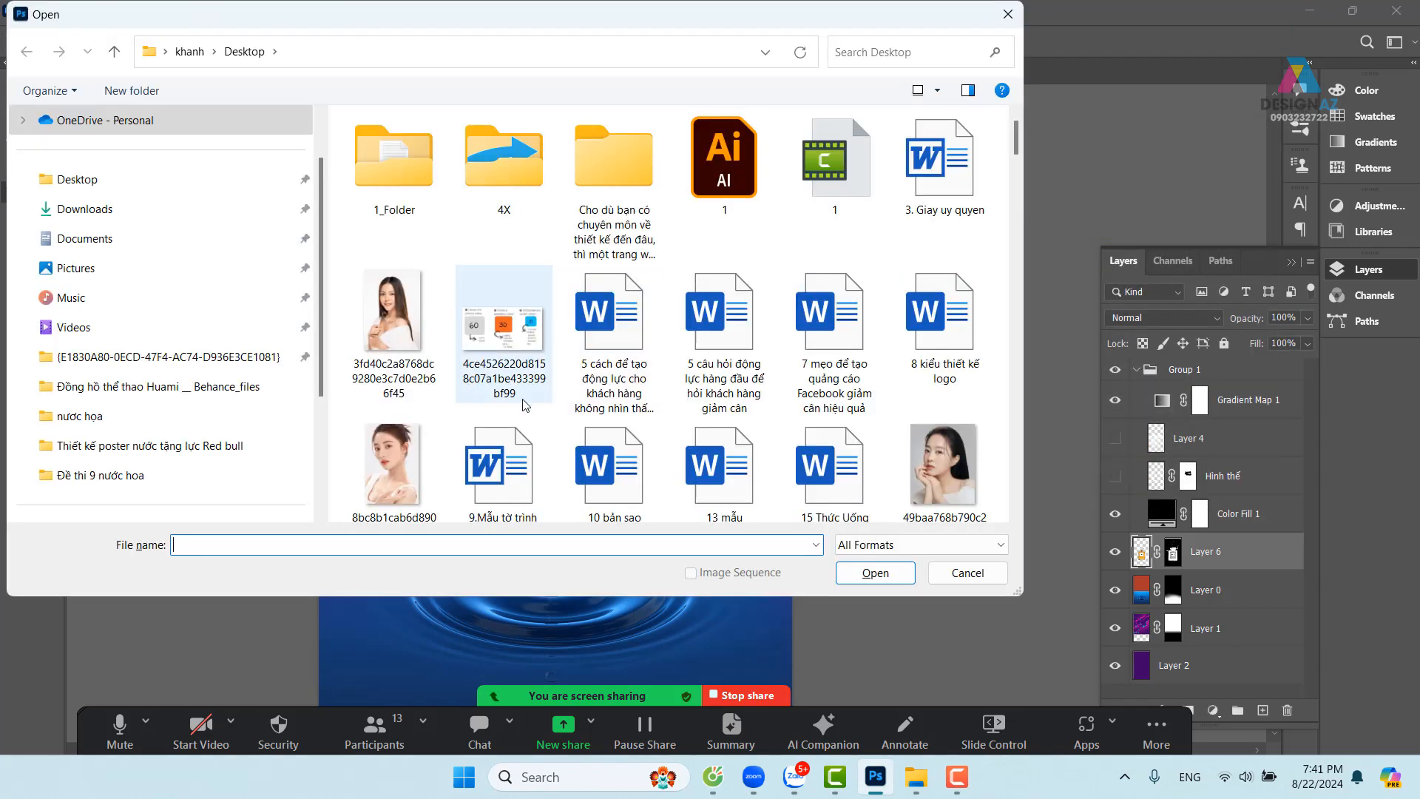
pyautogui.click(521, 344)
pyautogui.press('b')
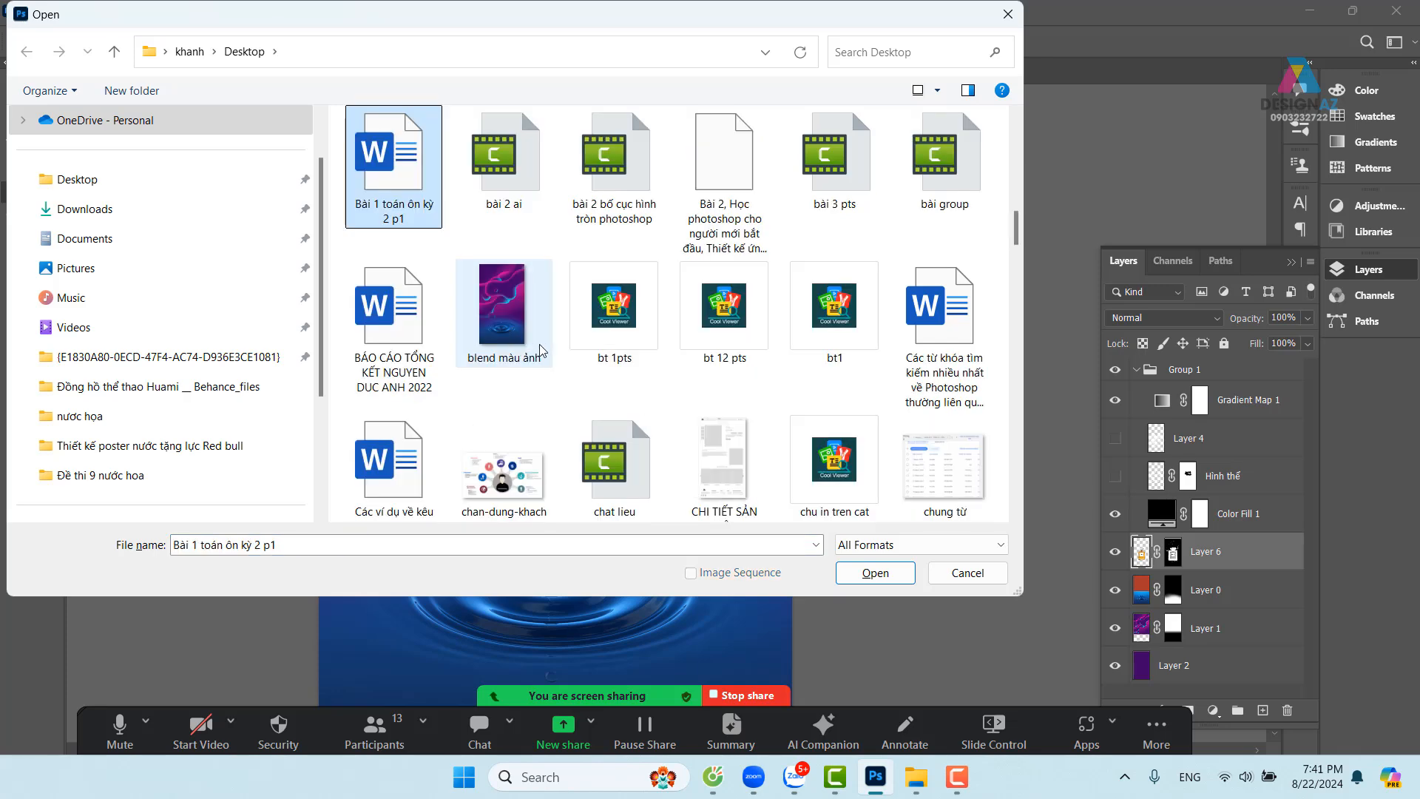
pyautogui.click(540, 347)
pyautogui.click(875, 572)
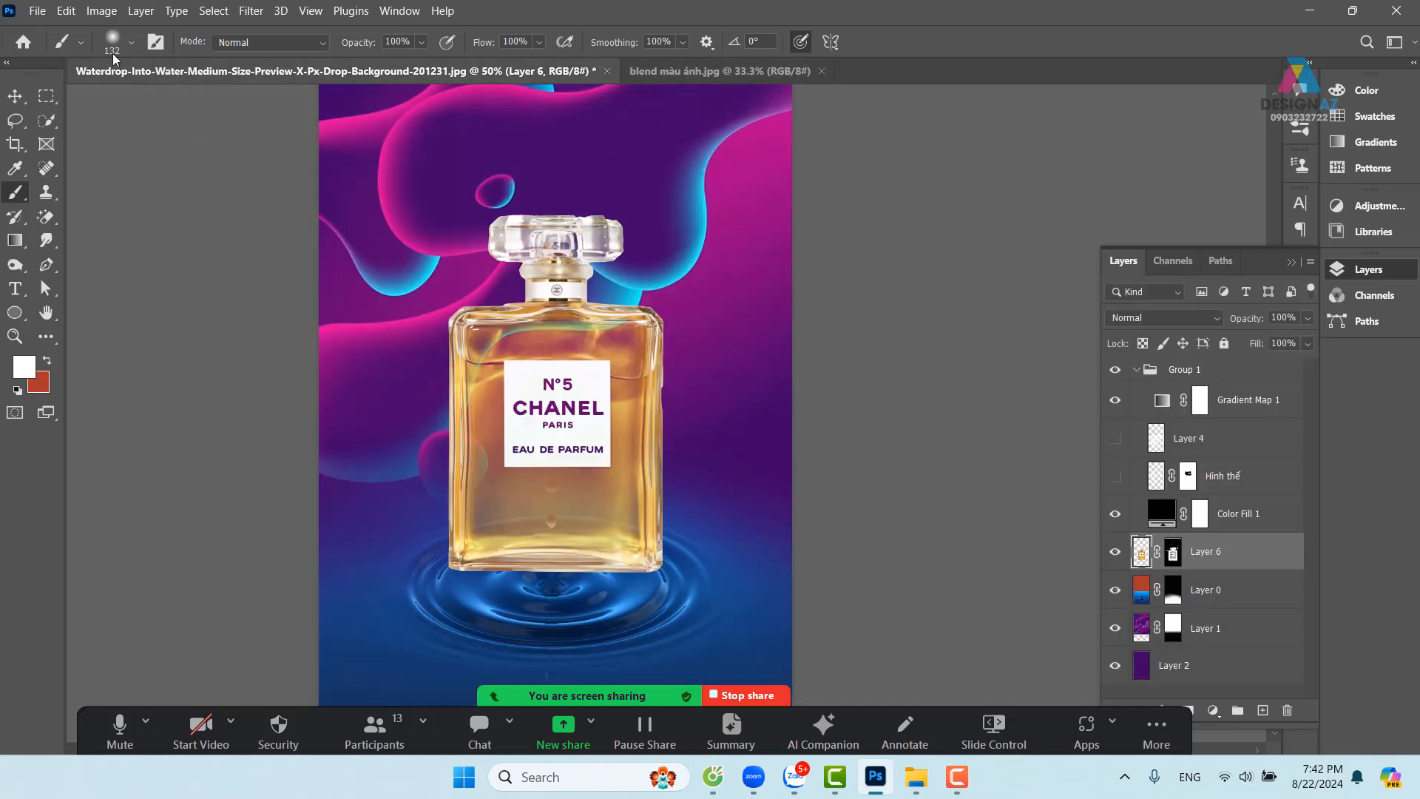
# Apply Match Color to Layer 6 using "blend màu ảnh.jpg" as the source, with Fade set to 63
pyautogui.click(96, 15)
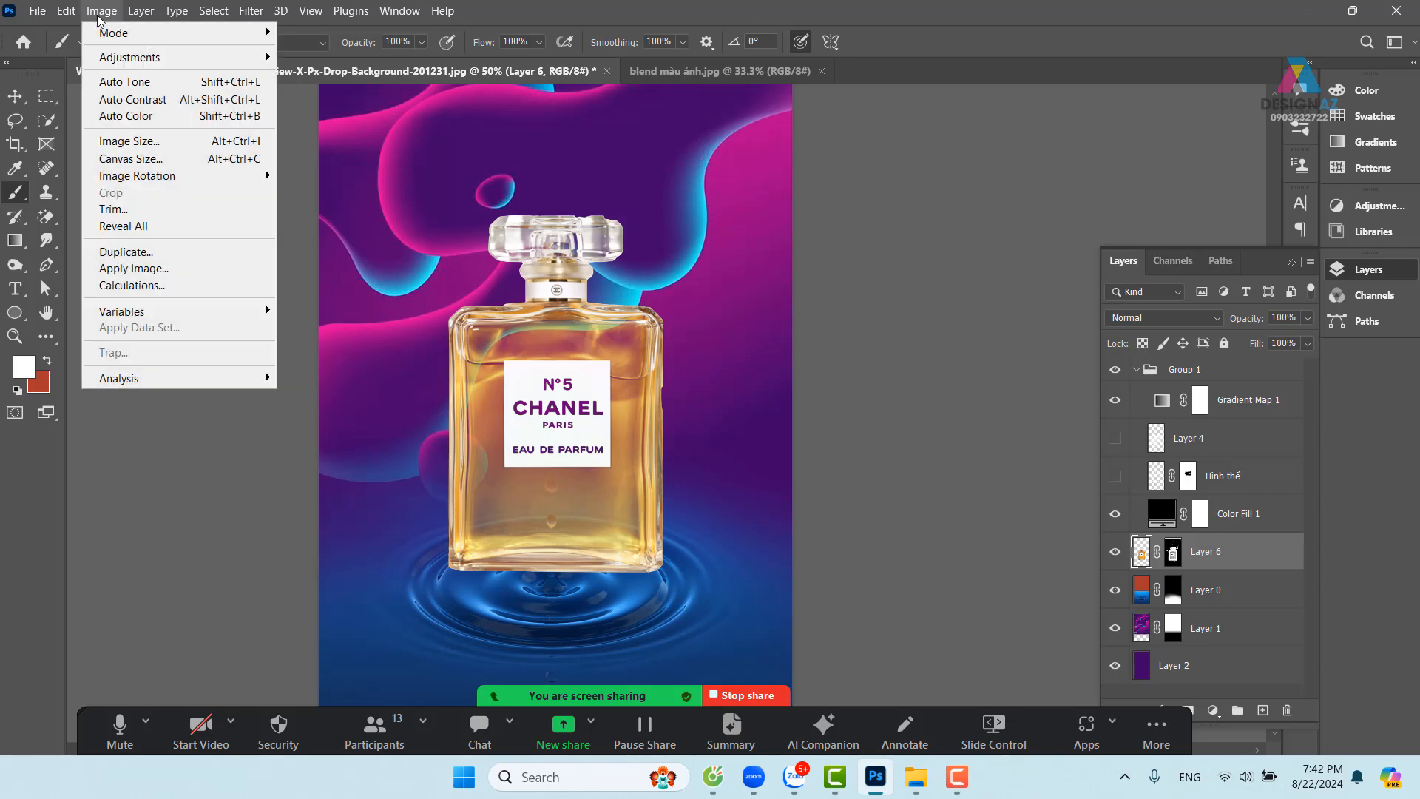
pyautogui.moveTo(135, 61)
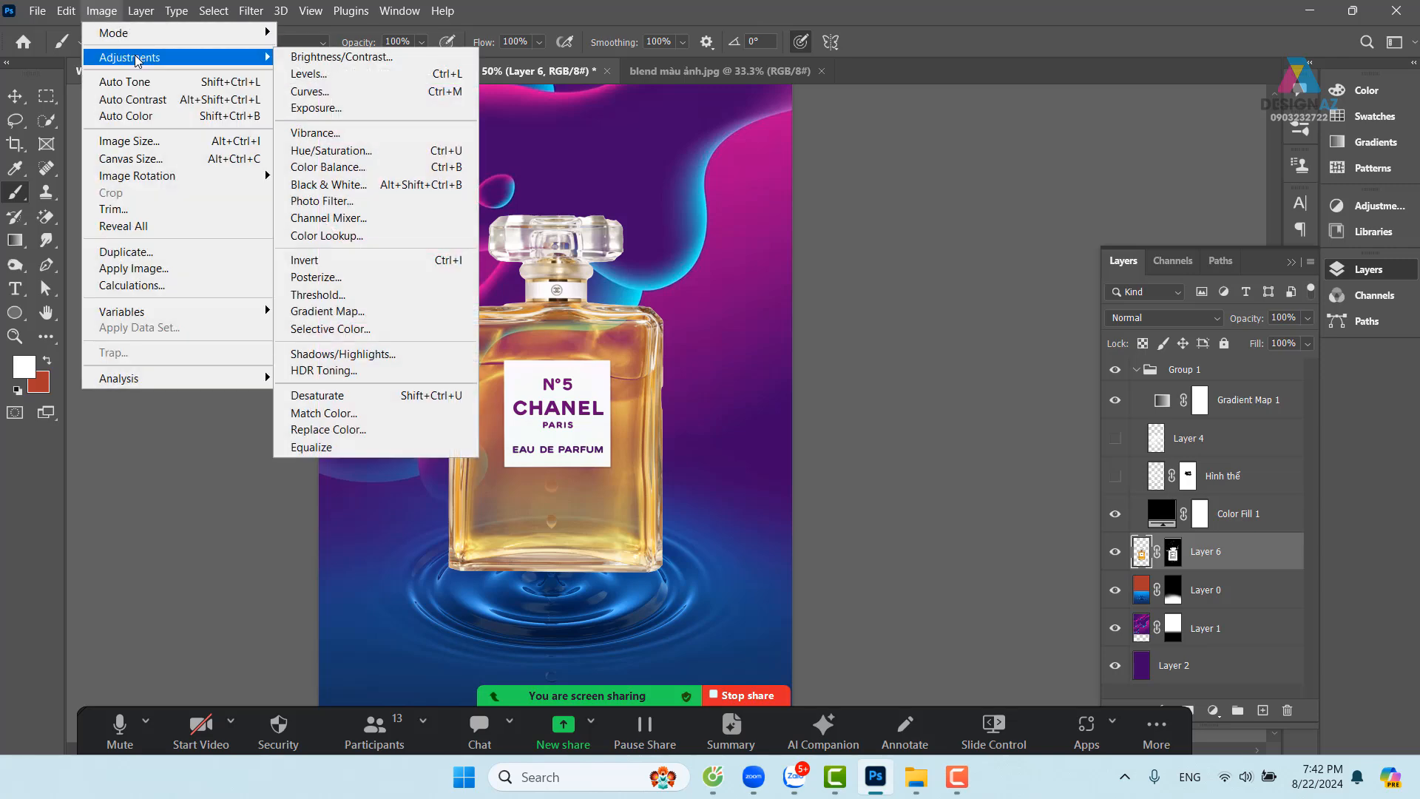
pyautogui.click(427, 413)
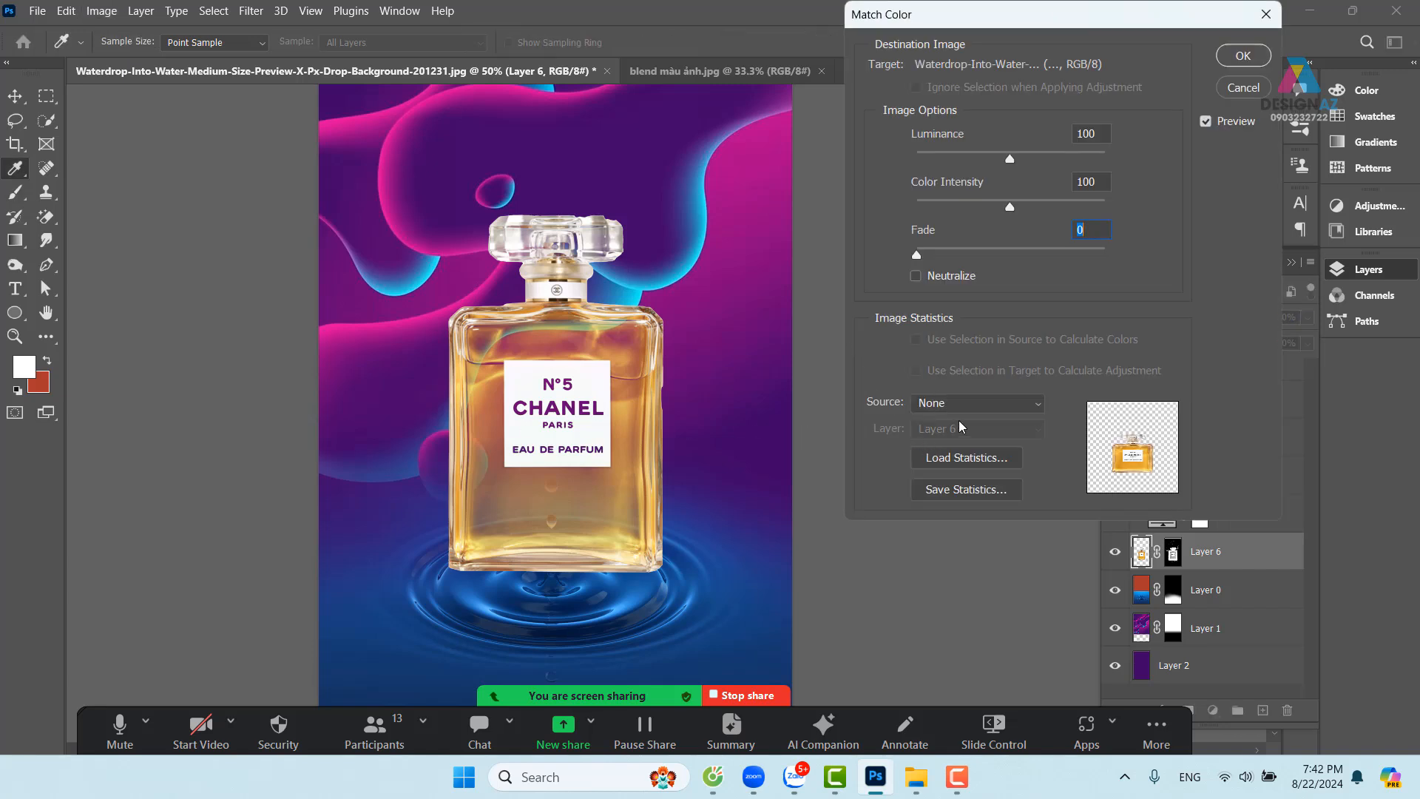
pyautogui.click(1004, 405)
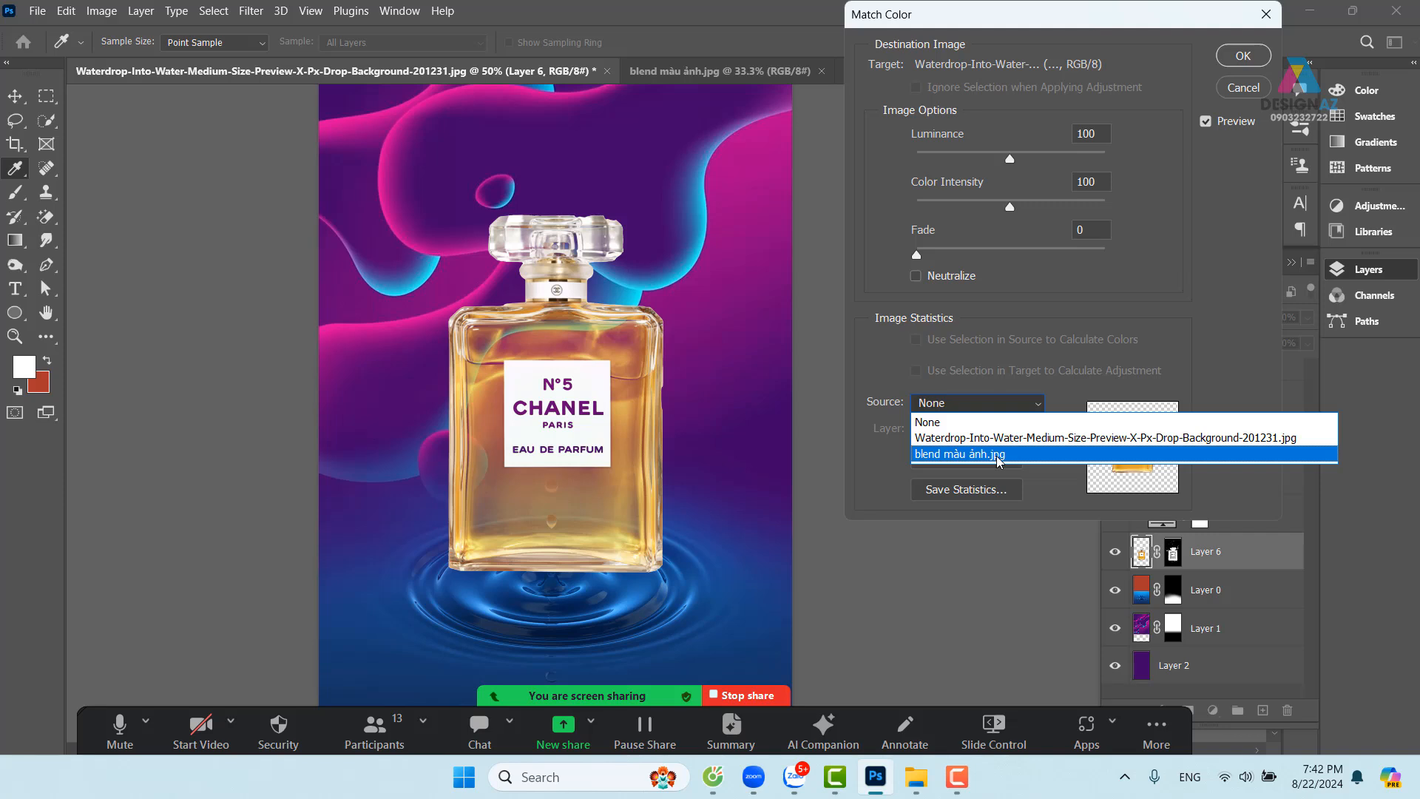
pyautogui.click(997, 460)
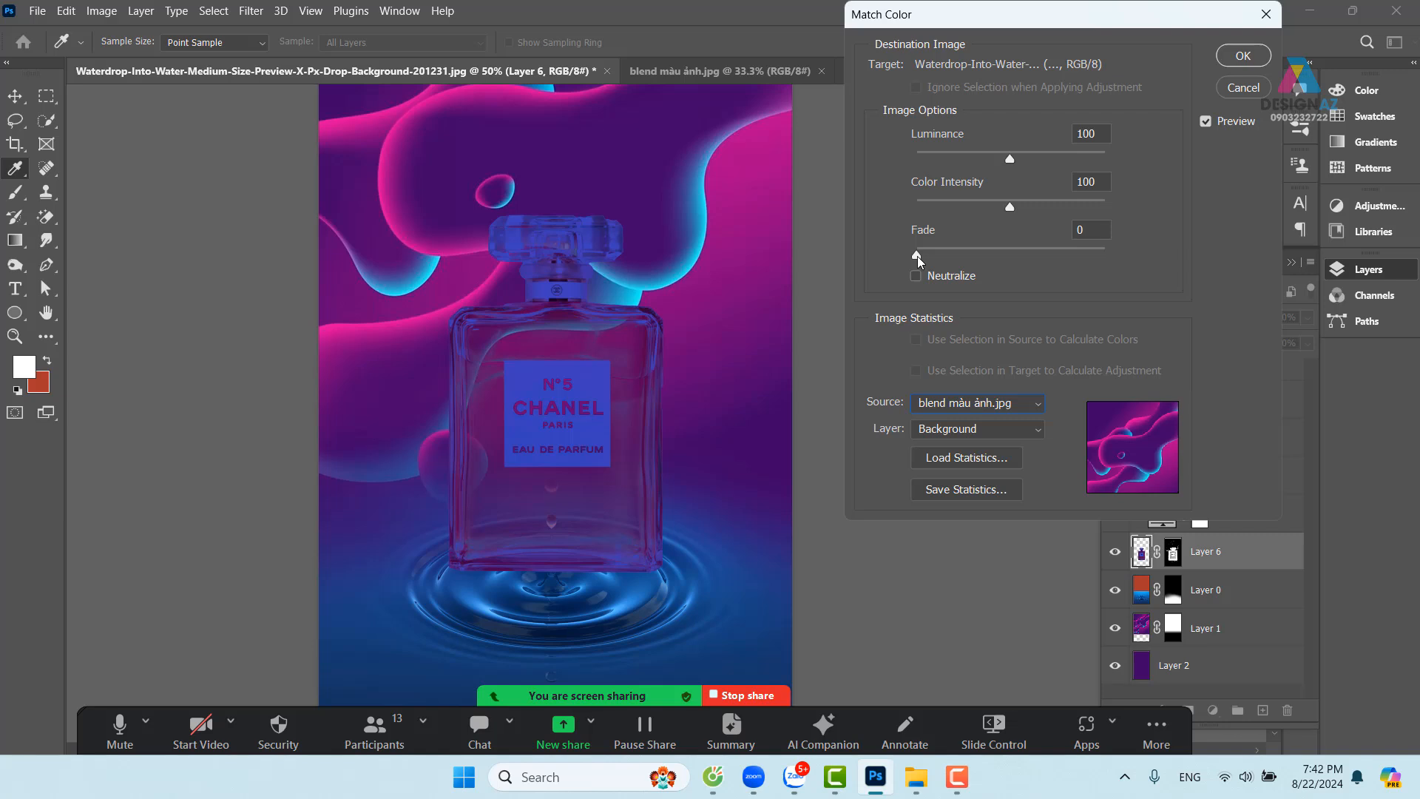
pyautogui.moveTo(917, 255); pyautogui.dragTo(1028, 256)
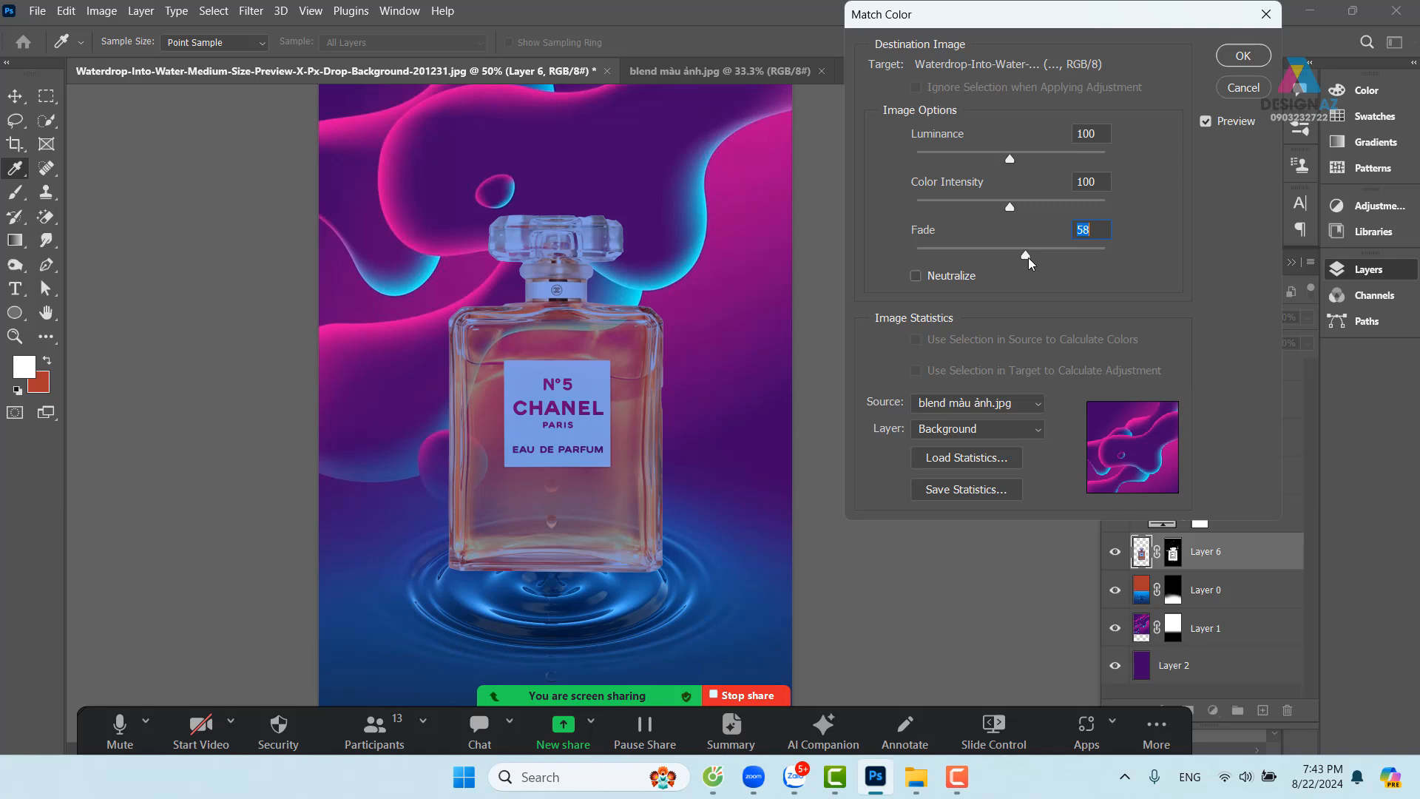
pyautogui.moveTo(1028, 257); pyautogui.dragTo(1035, 257)
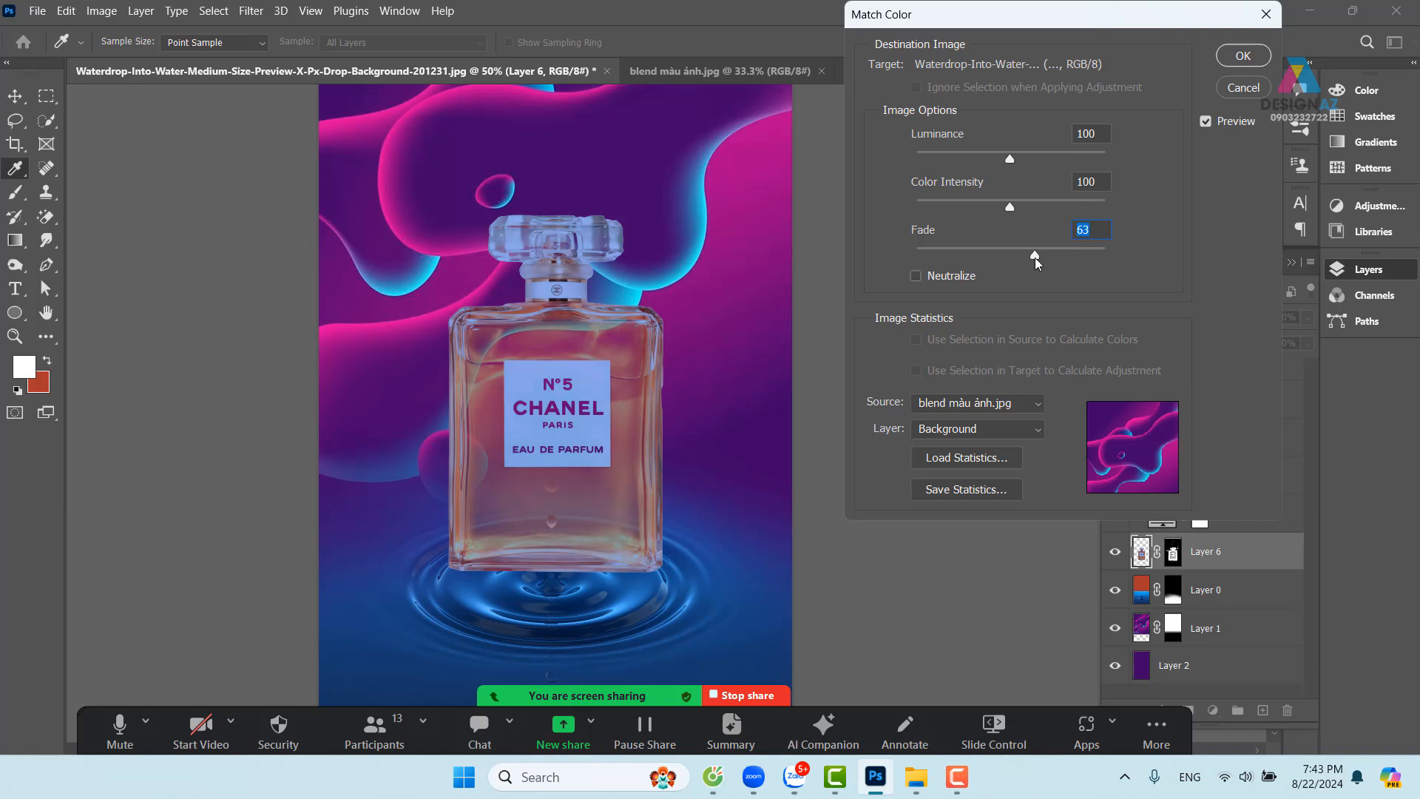
pyautogui.click(1245, 59)
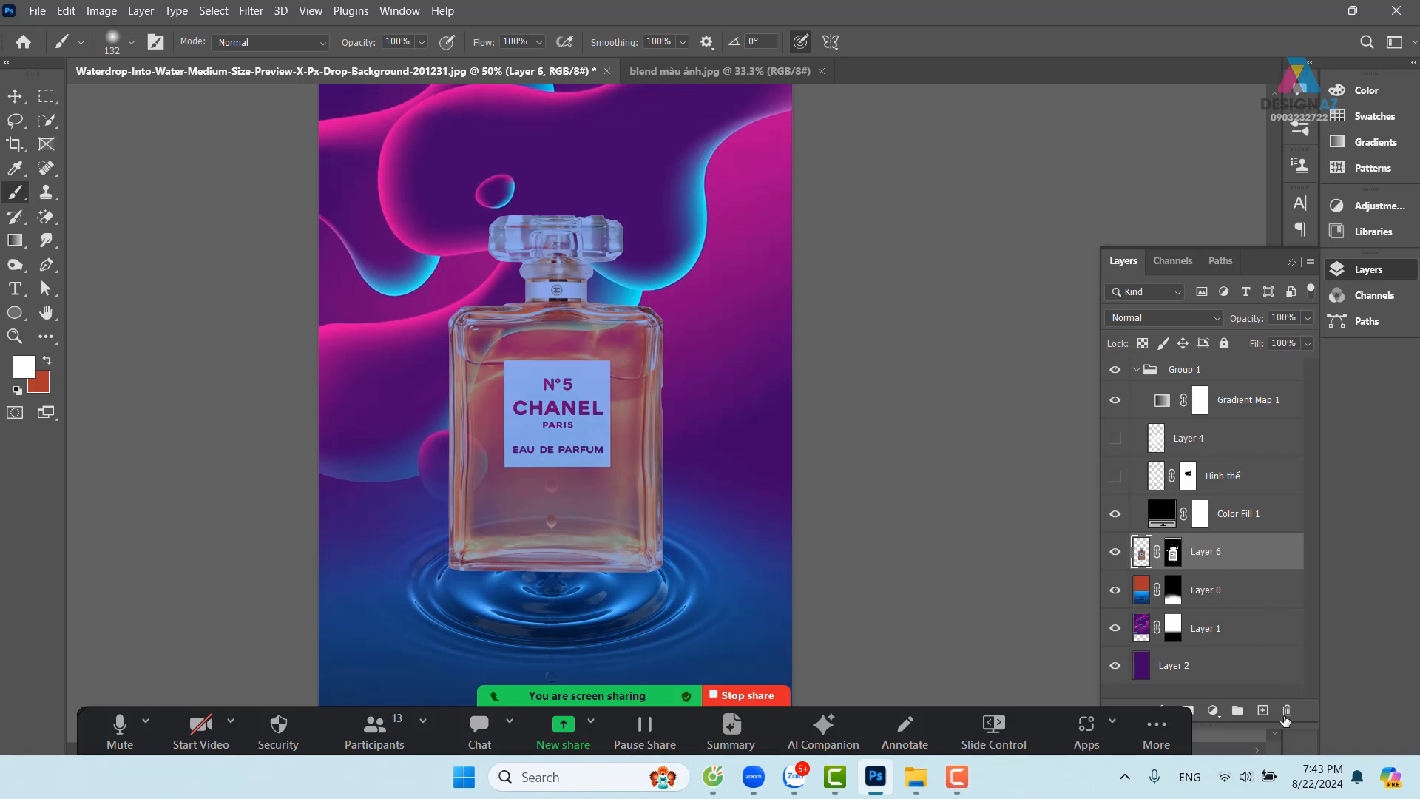
# Add a new layer above Layer 6, set its blend mode to Color Dodge and disable Transparency Shapes Layer
pyautogui.click(1263, 711)
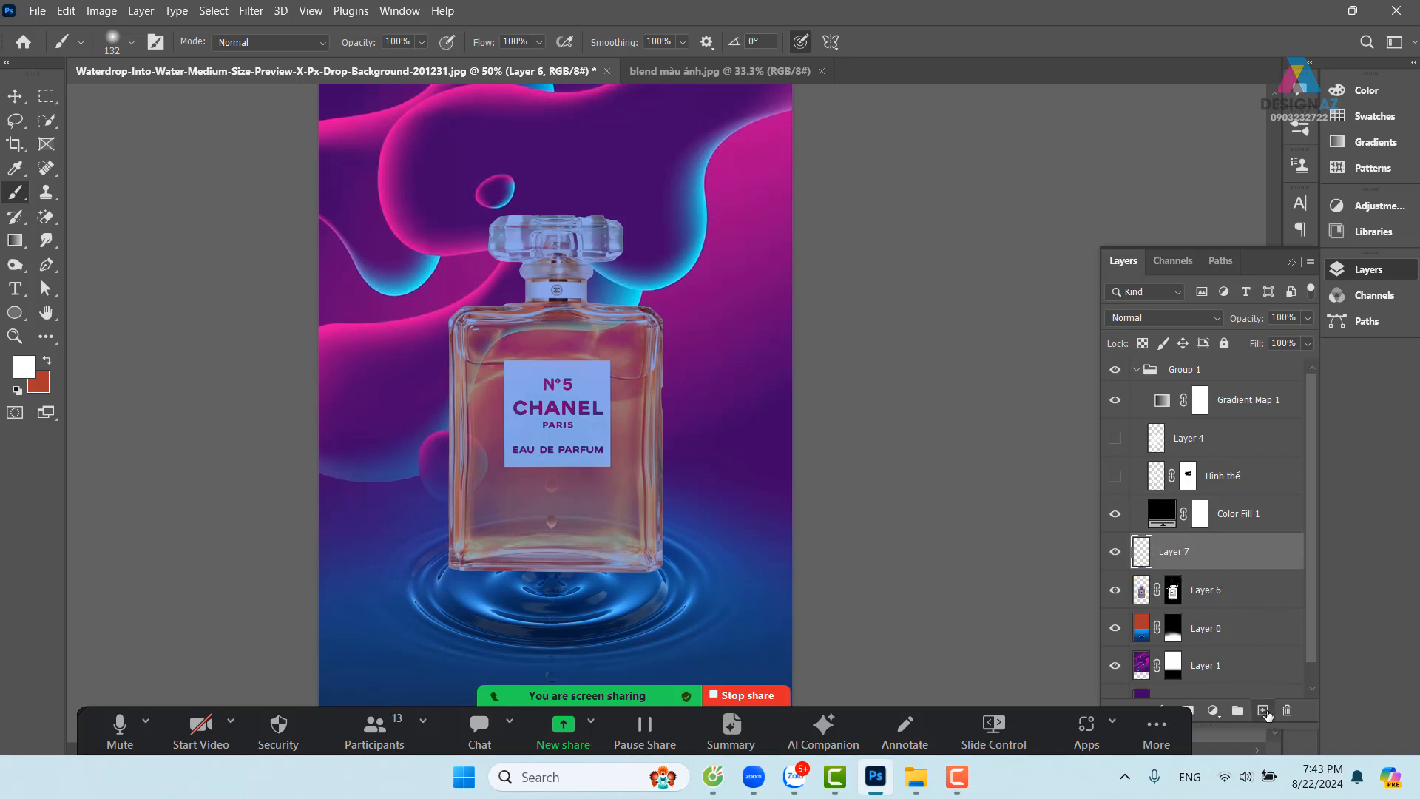
pyautogui.rightClick(1255, 553)
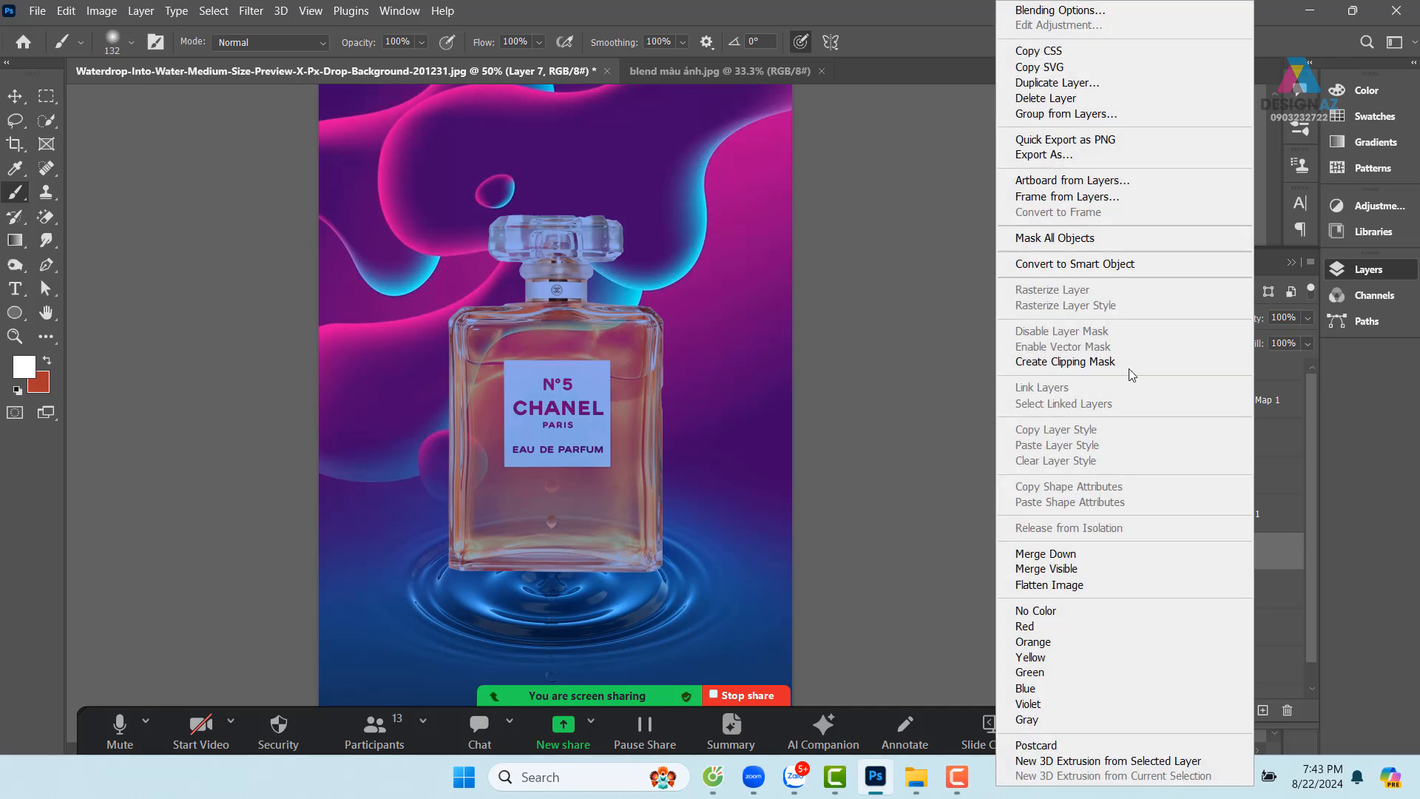
pyautogui.click(1029, 10)
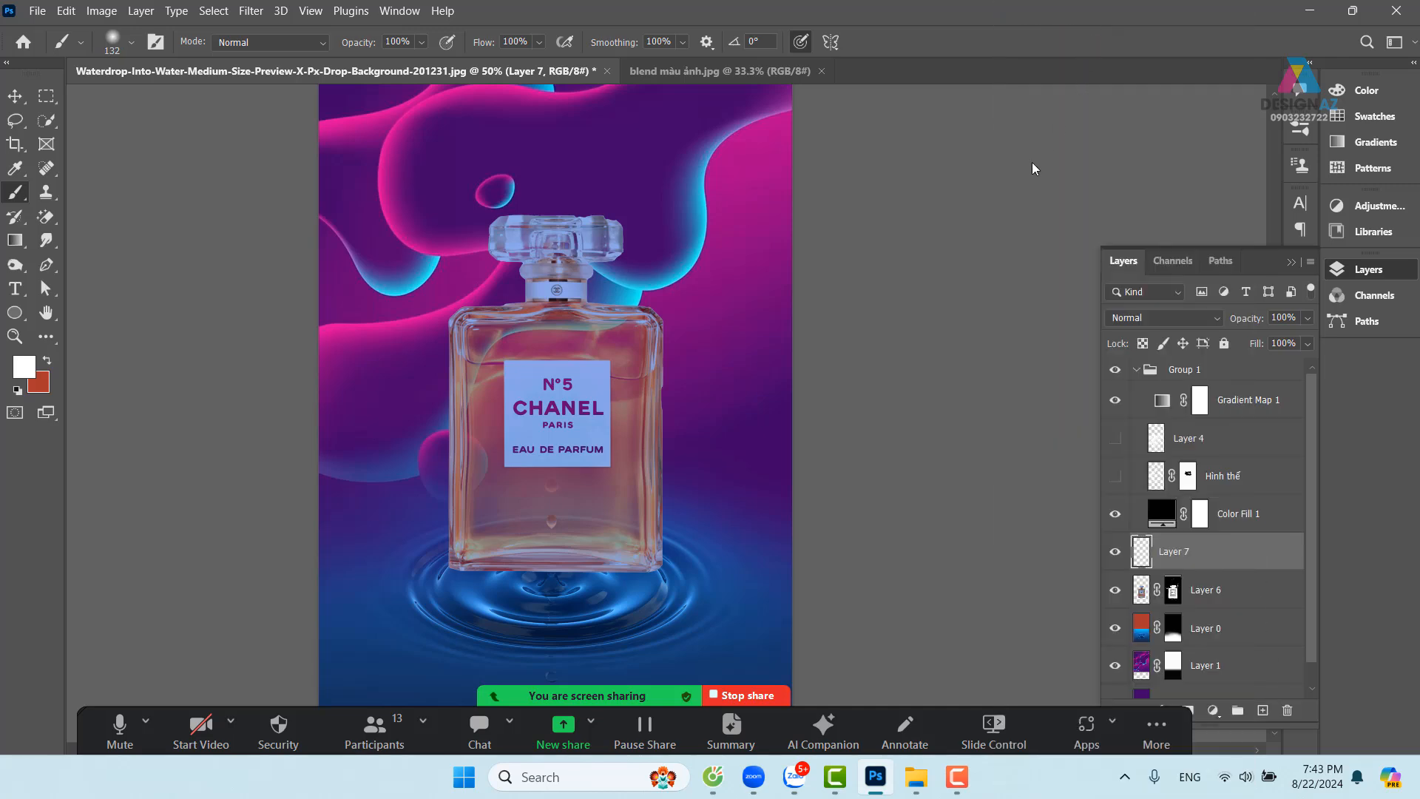
pyautogui.moveTo(1074, 108); pyautogui.dragTo(1063, 41)
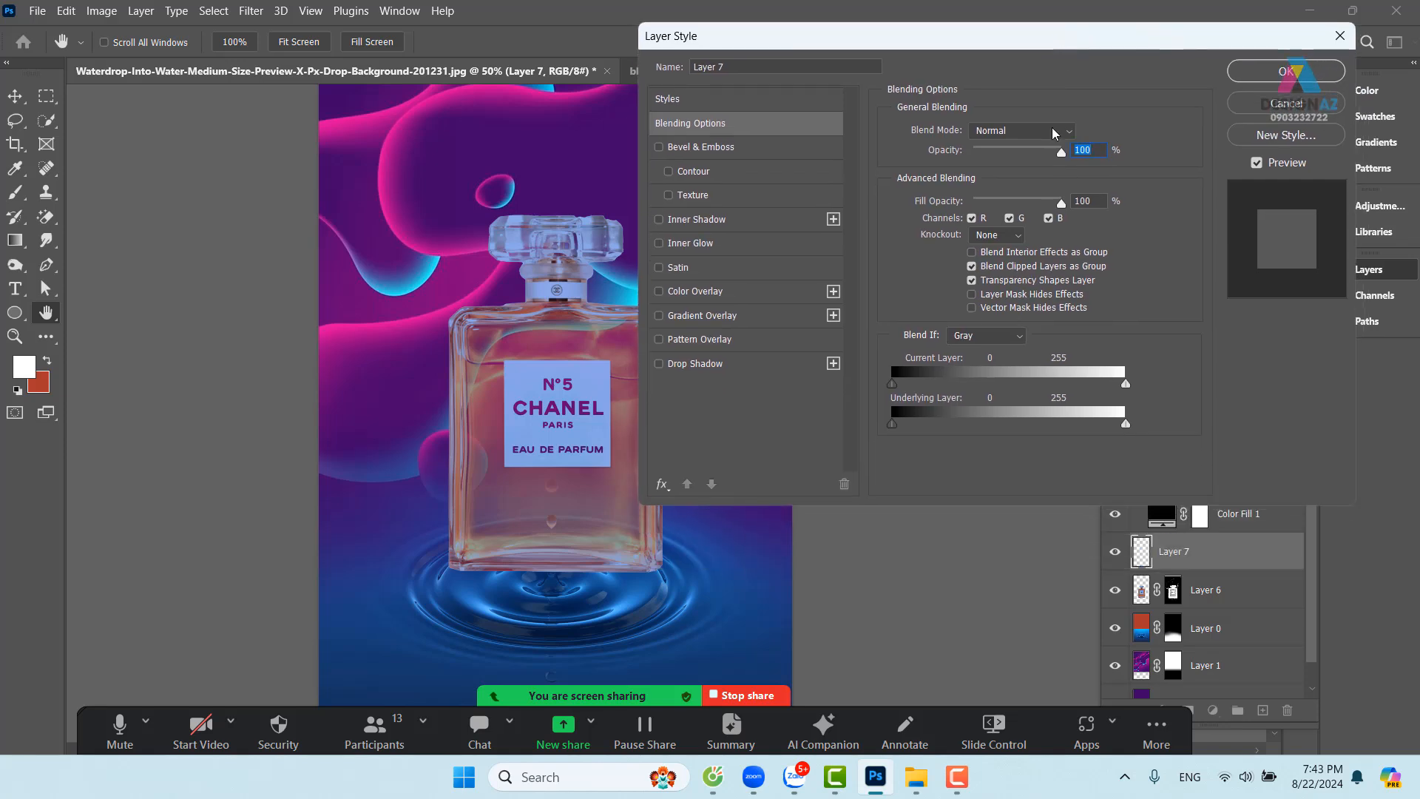
pyautogui.click(1009, 284)
pyautogui.click(1026, 131)
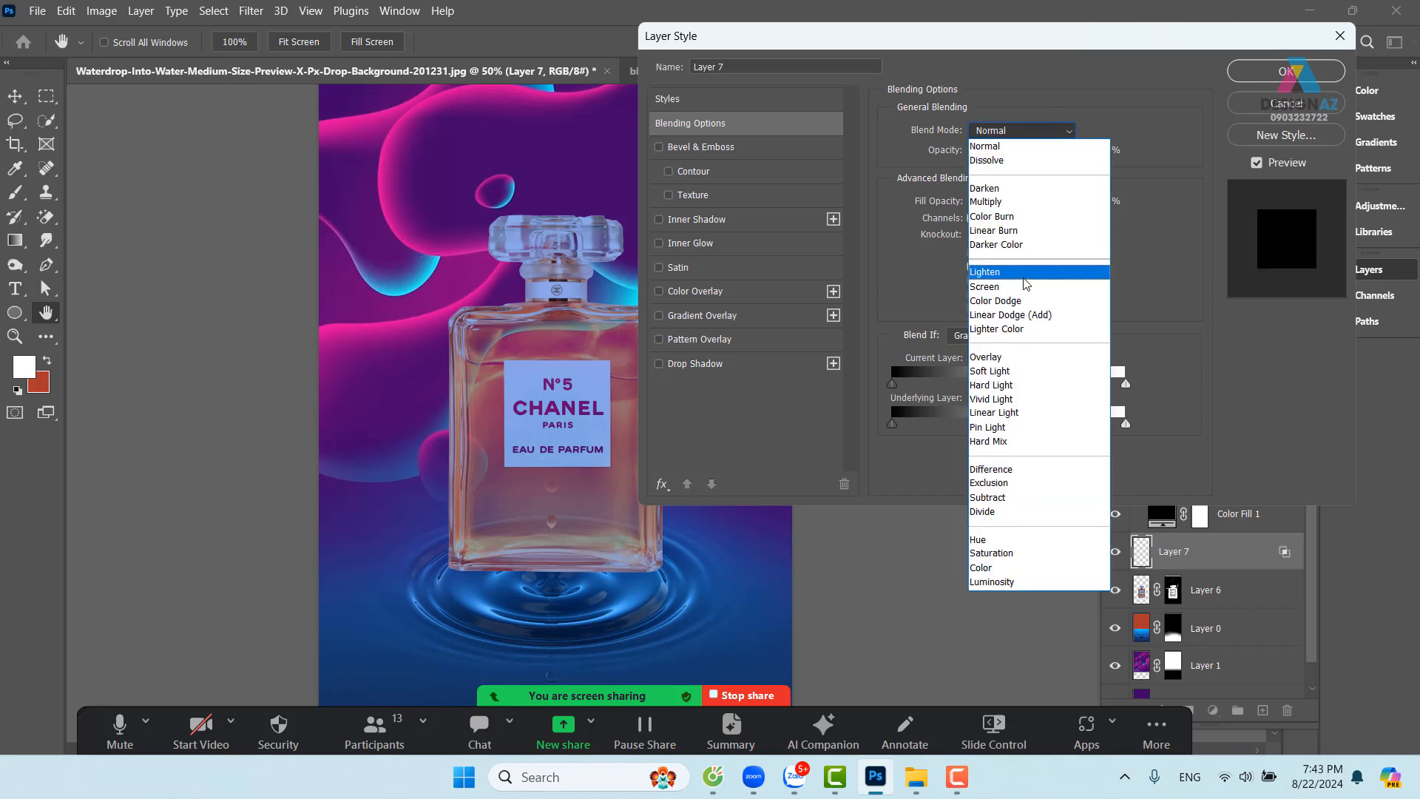
pyautogui.click(1028, 384)
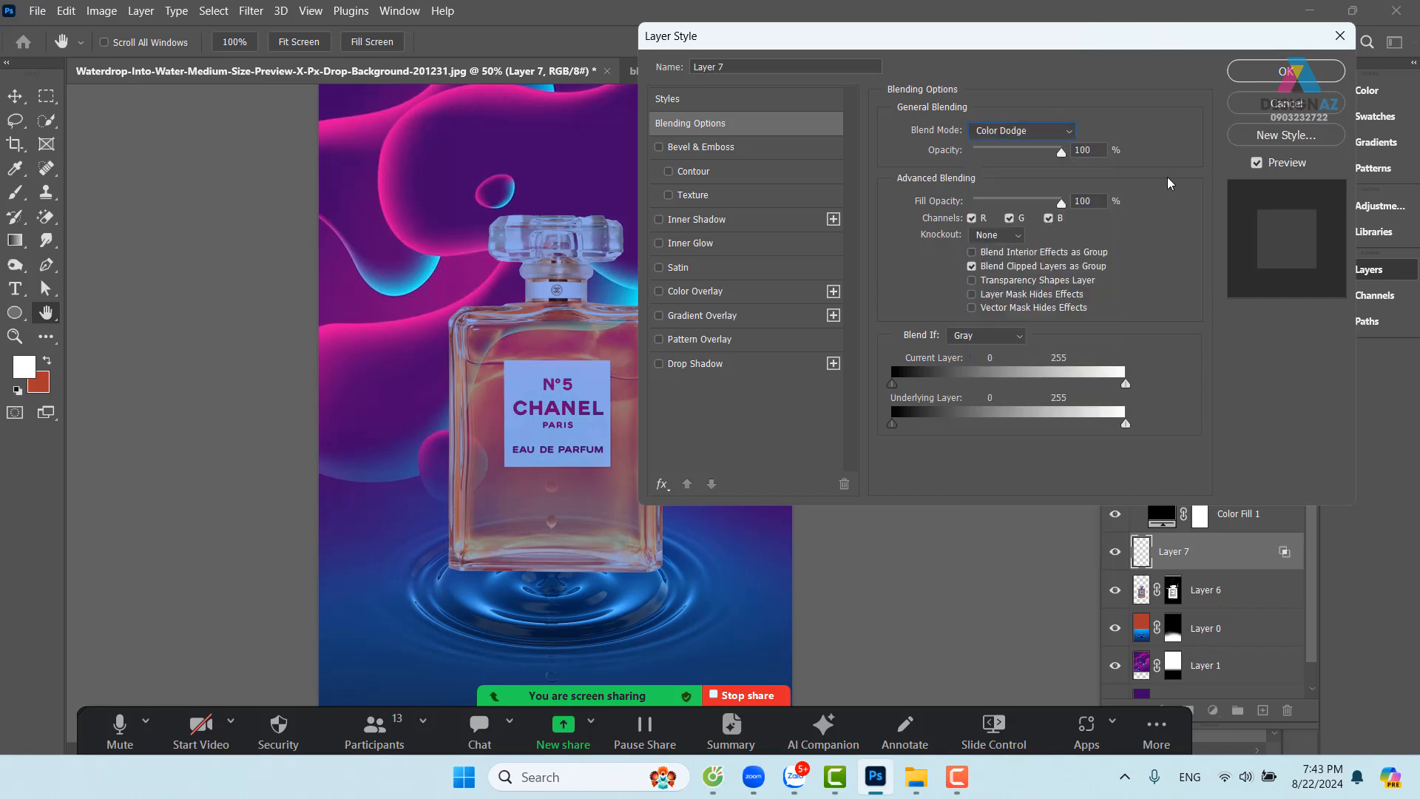
pyautogui.click(1285, 70)
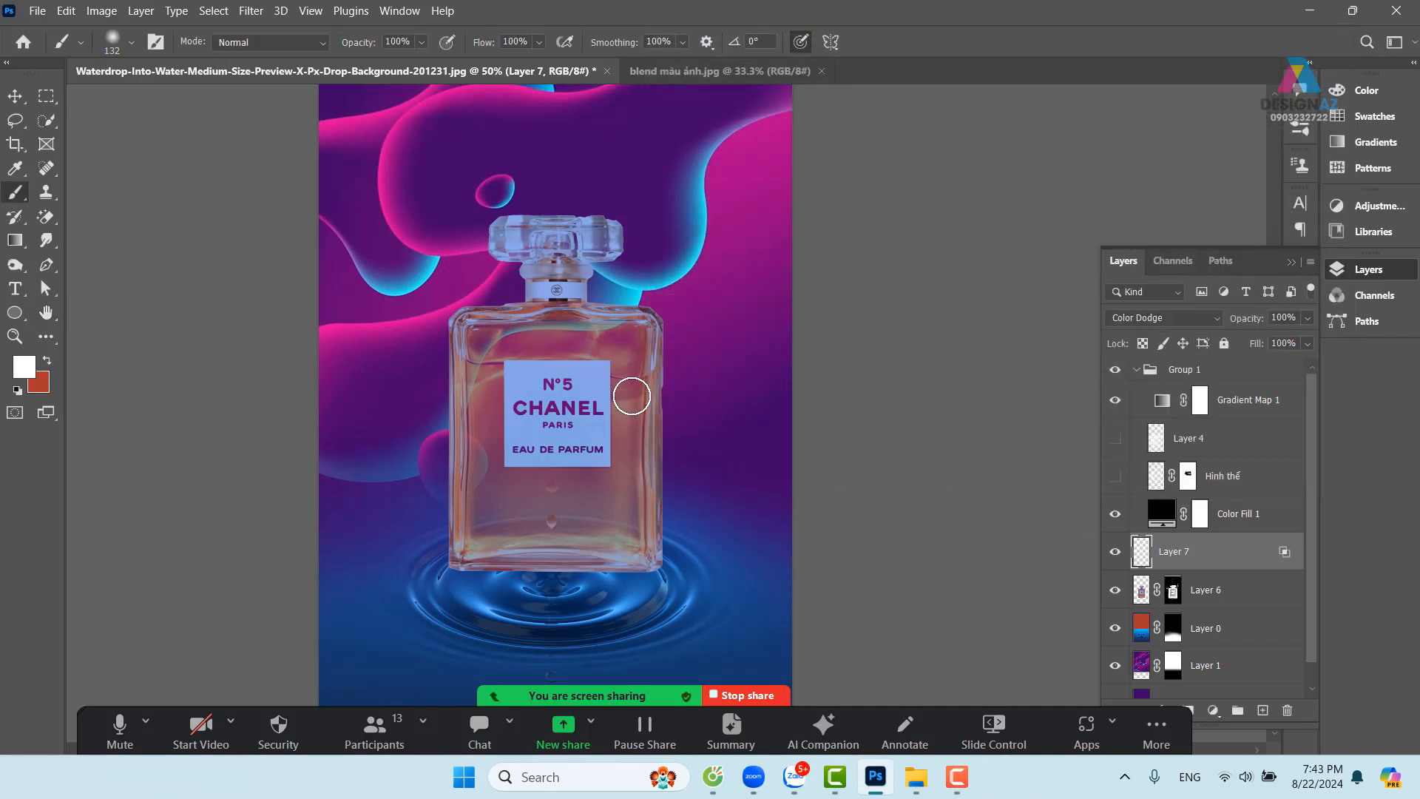
# Enlarge the brush to 519 and try a white glow on the bottle's upper-left shoulder
pyautogui.moveTo(529, 400); pyautogui.dragTo(622, 392)
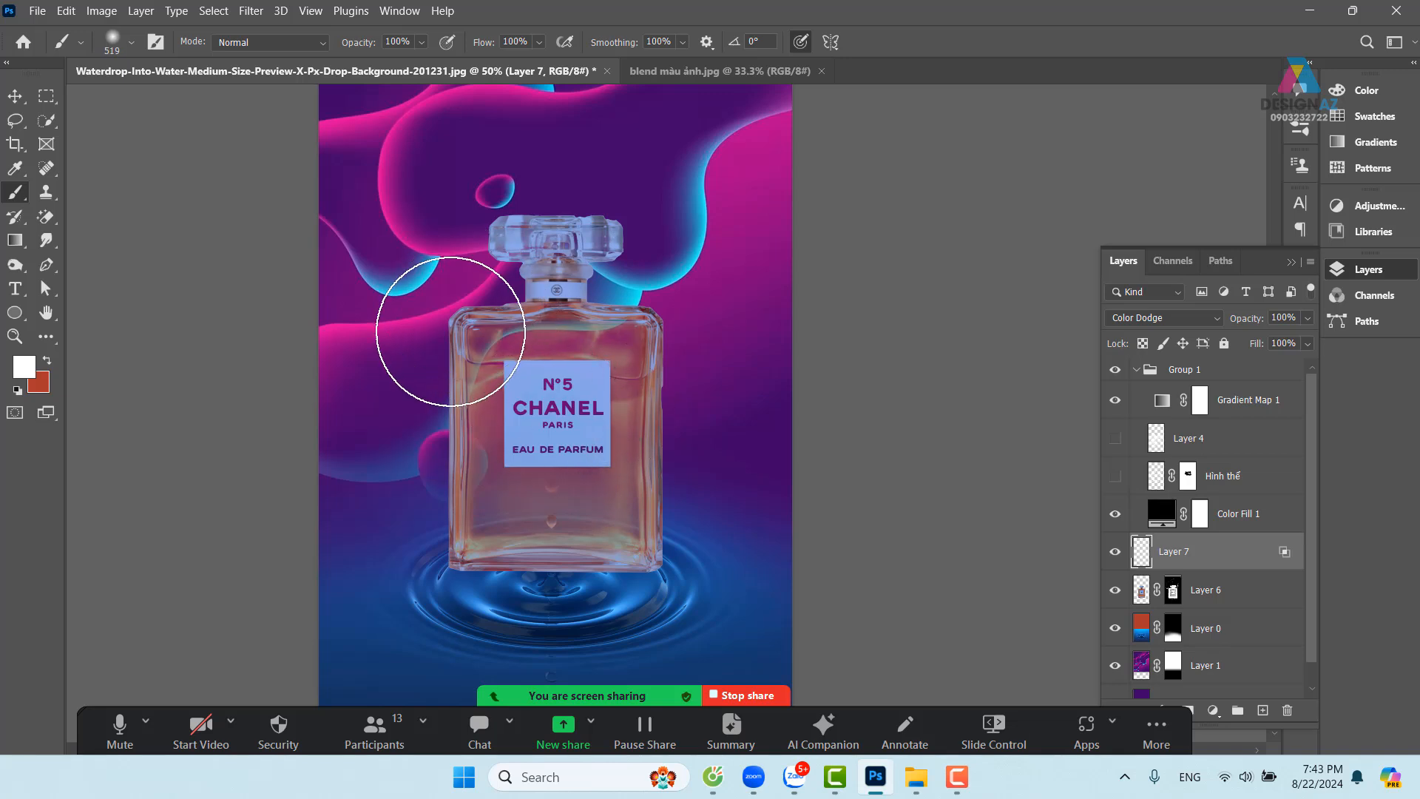
pyautogui.click(455, 335)
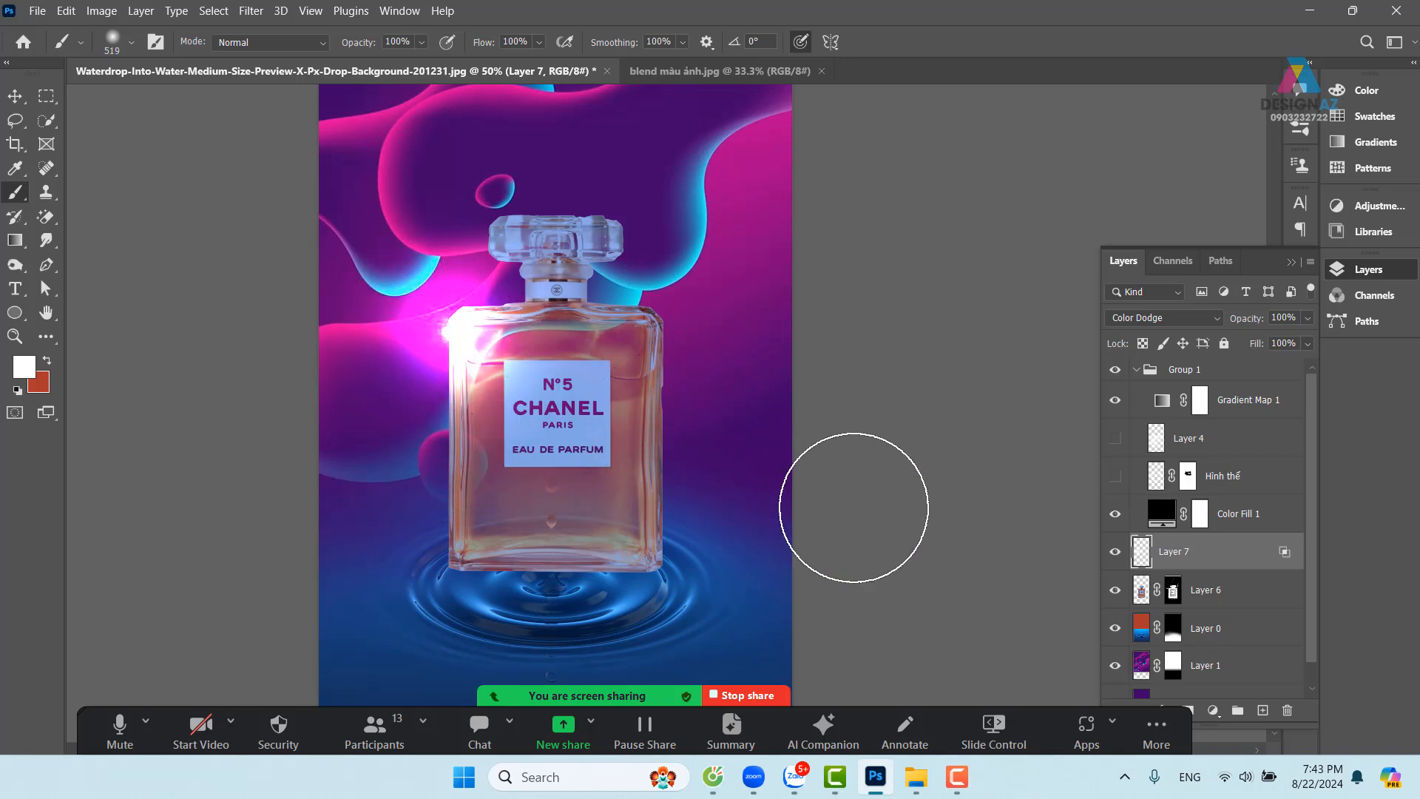
pyautogui.hotkey('ctrl', 'z')
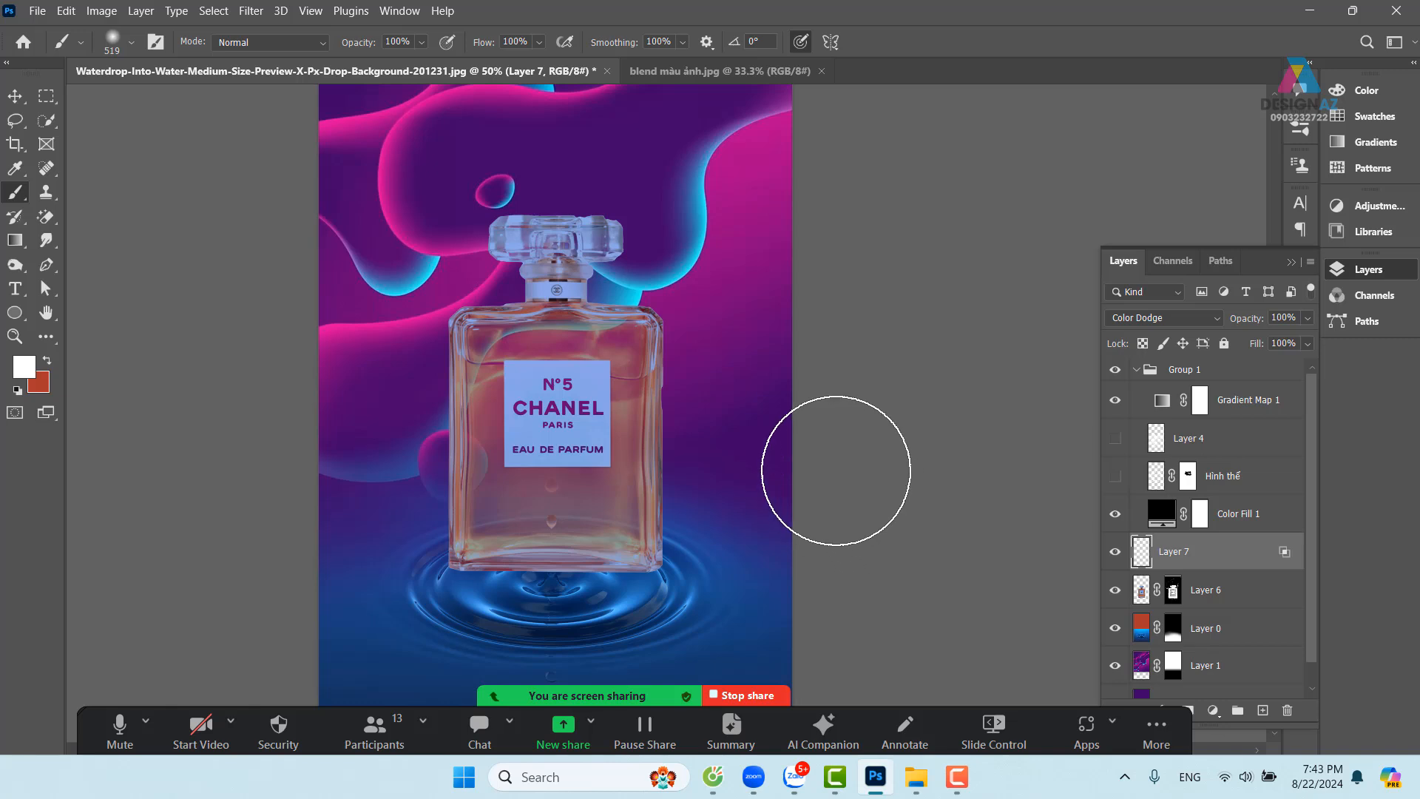
# Clip Layer 7 to Layer 6 and try a full-opacity white stroke across the bottle's left shoulder
pyautogui.hotkey('ctrl', 'alt', 'g')
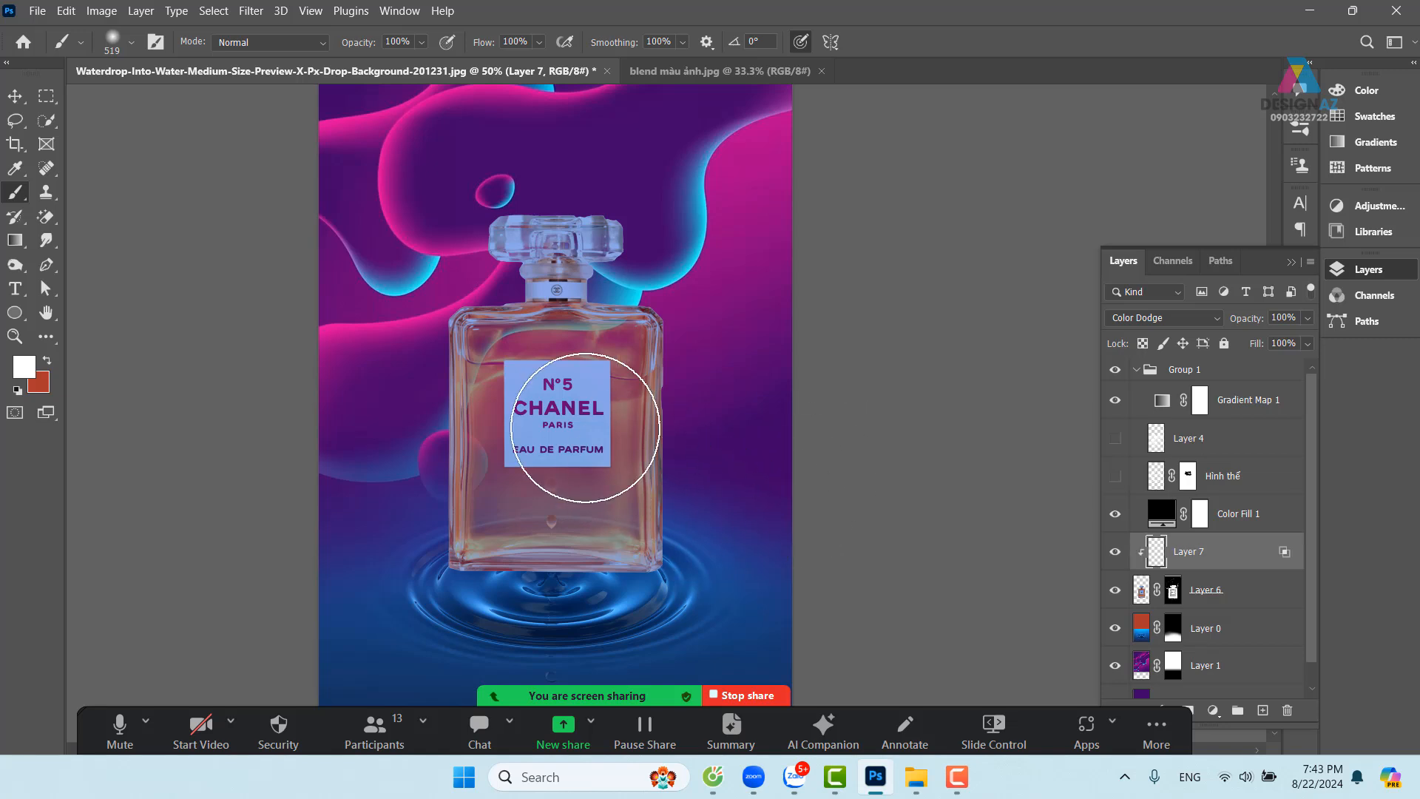
pyautogui.moveTo(412, 317); pyautogui.dragTo(520, 426)
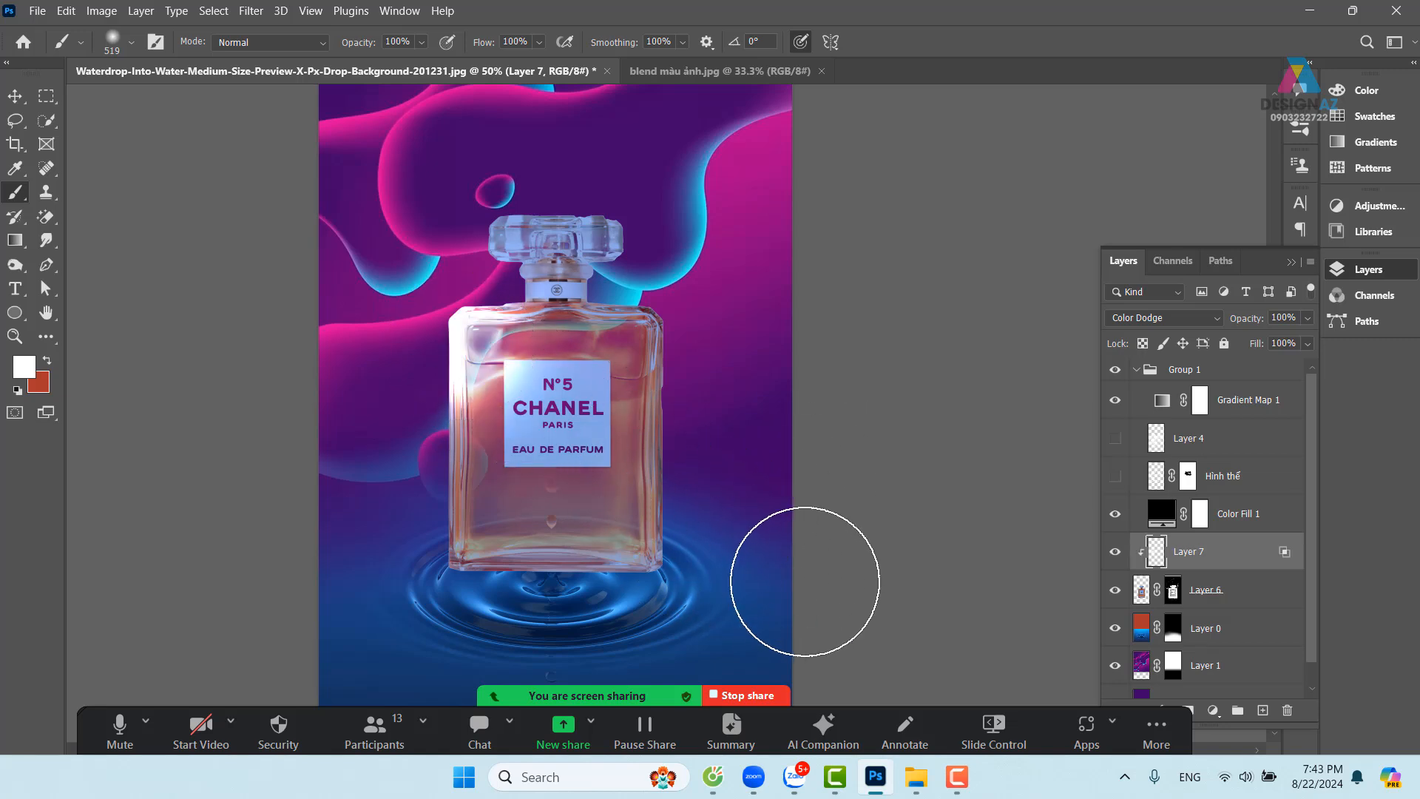
pyautogui.hotkey('ctrl', 'z')
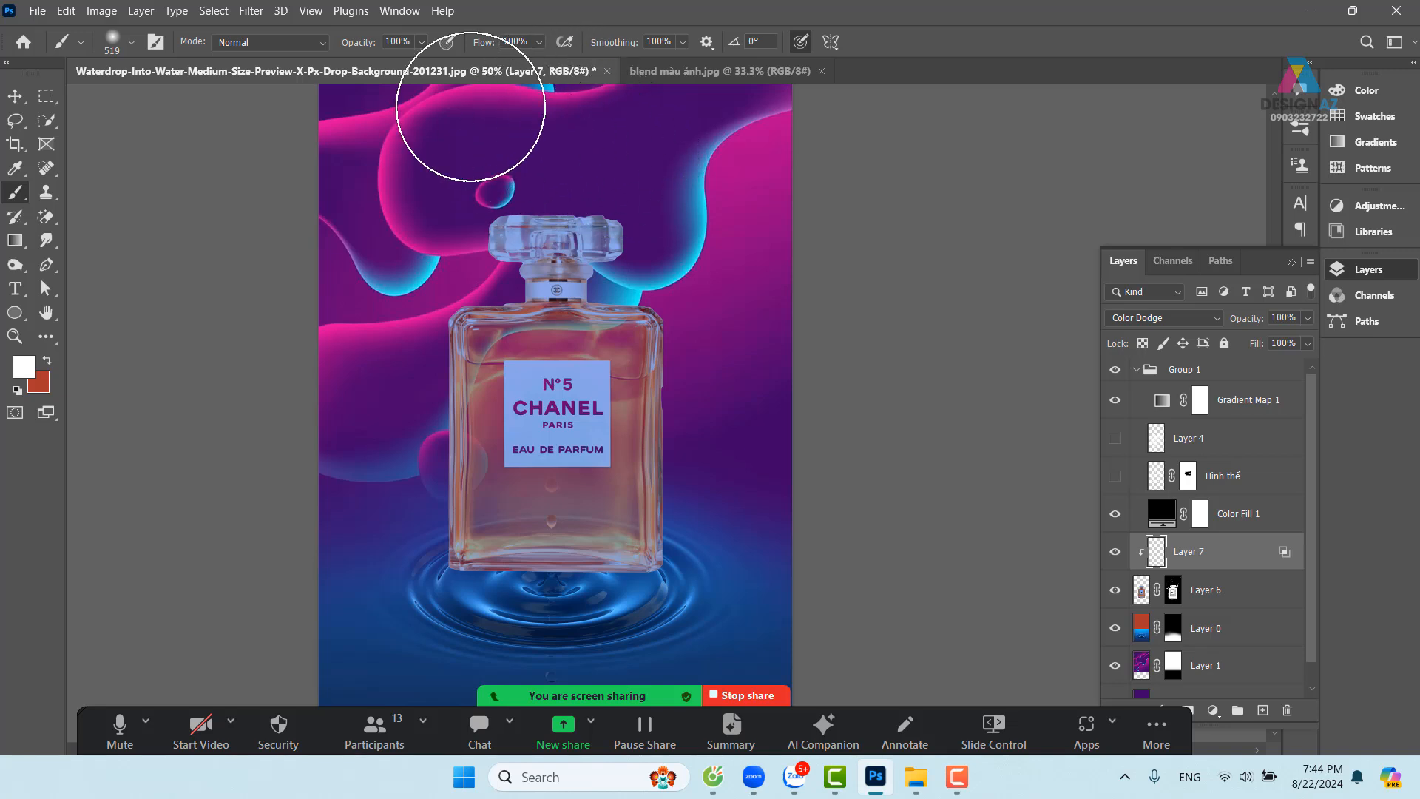
# Lower the brush opacity to 22% and paint soft white highlights over the bottle's cap and left edge
pyautogui.click(422, 44)
pyautogui.moveTo(405, 60); pyautogui.dragTo(392, 64)
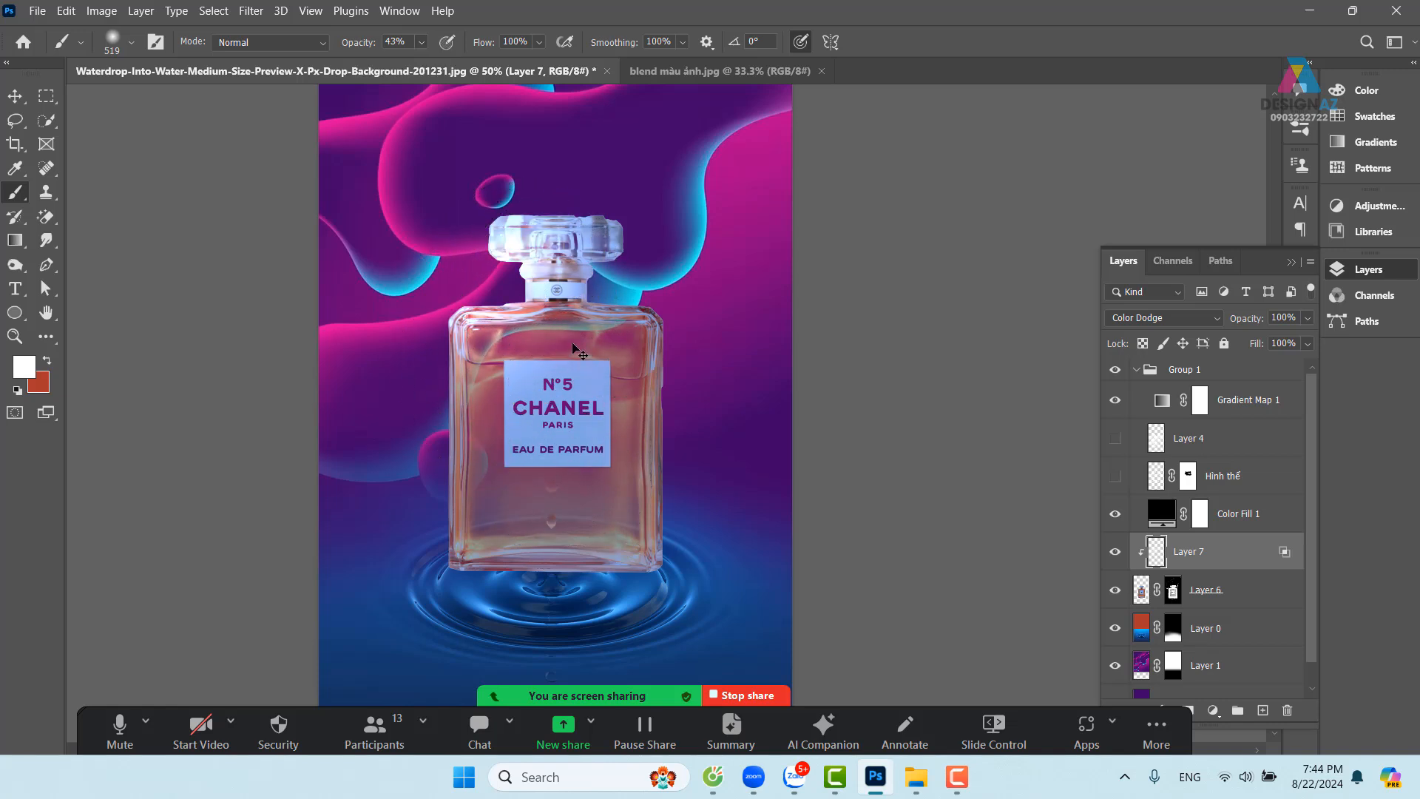
pyautogui.click(419, 43)
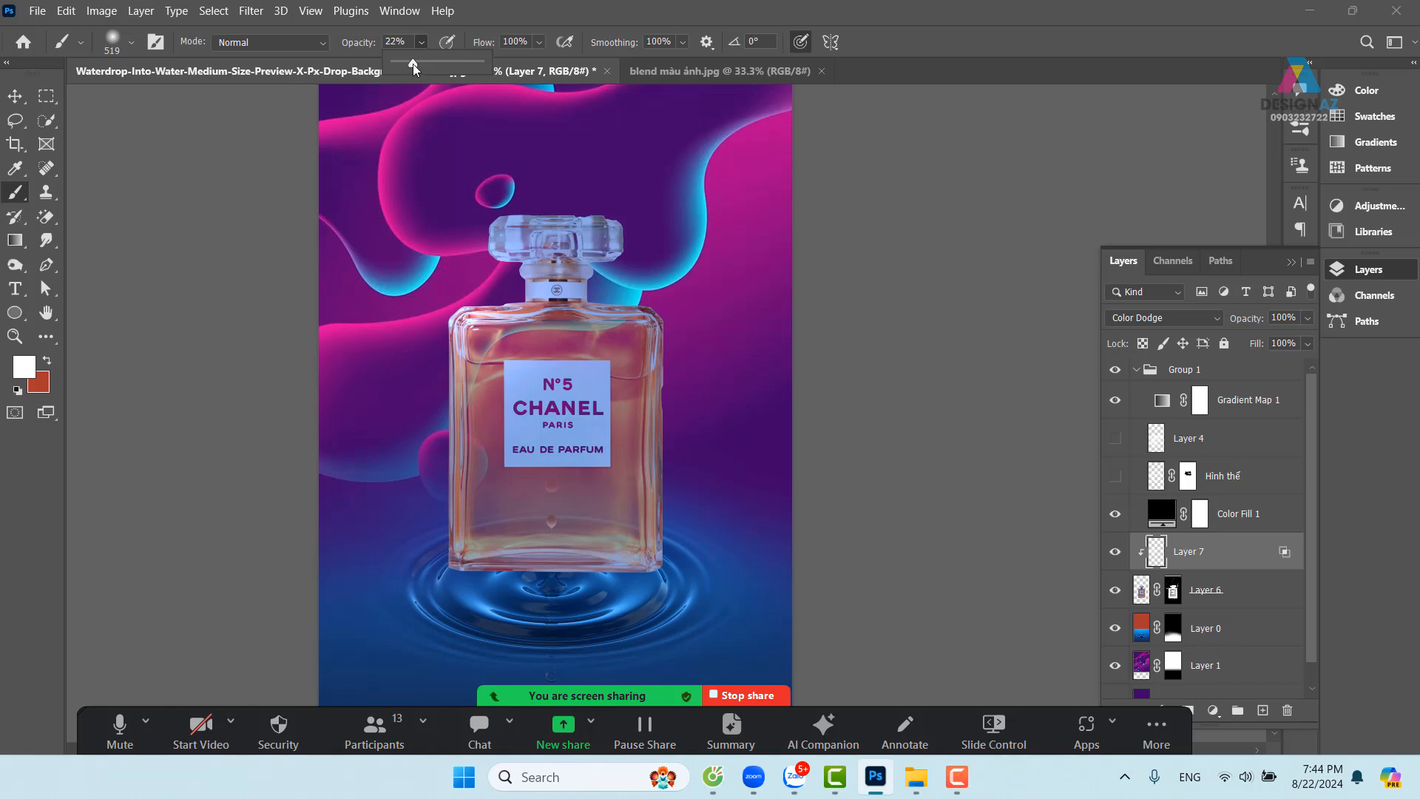
pyautogui.click(474, 228)
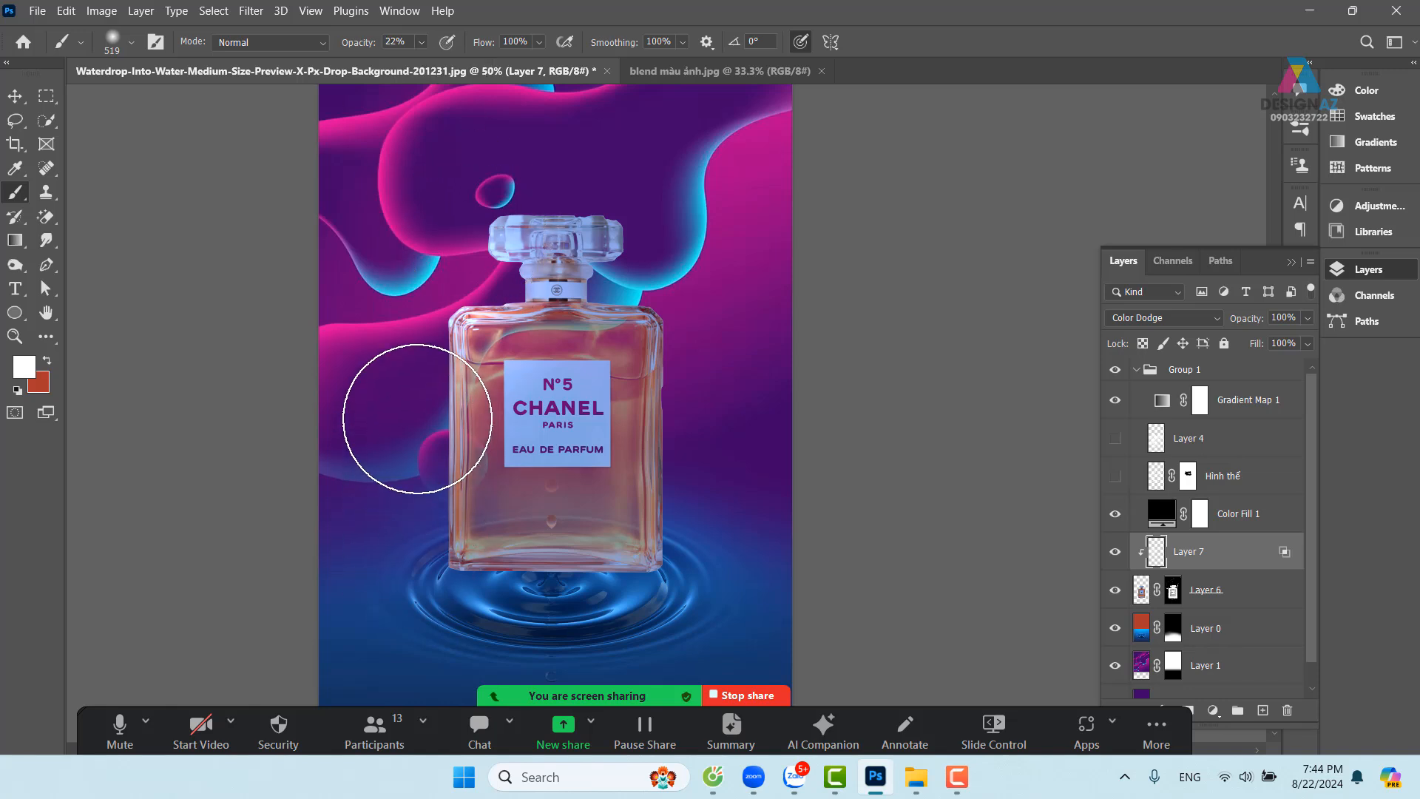
pyautogui.moveTo(426, 397); pyautogui.dragTo(415, 583)
pyautogui.moveTo(404, 494); pyautogui.dragTo(408, 570)
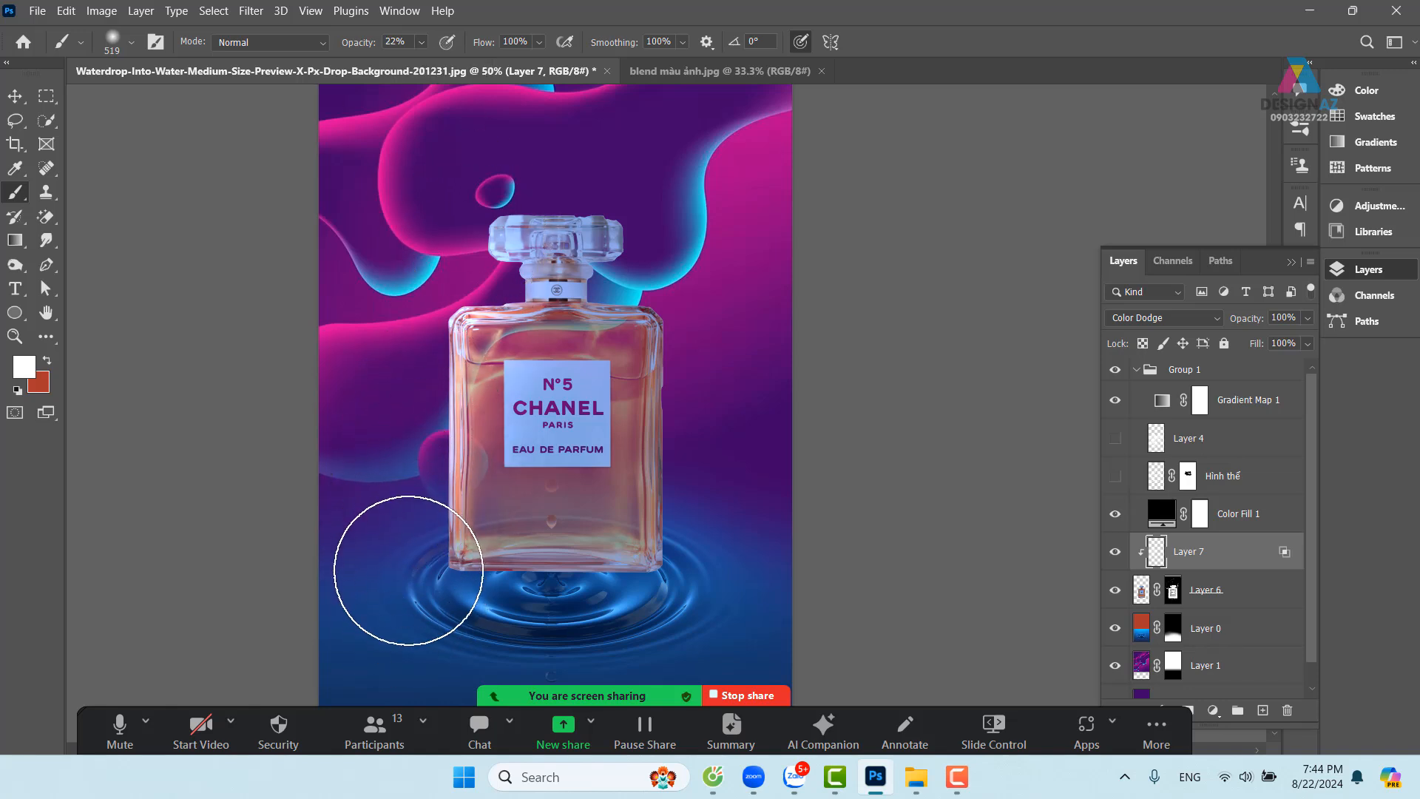
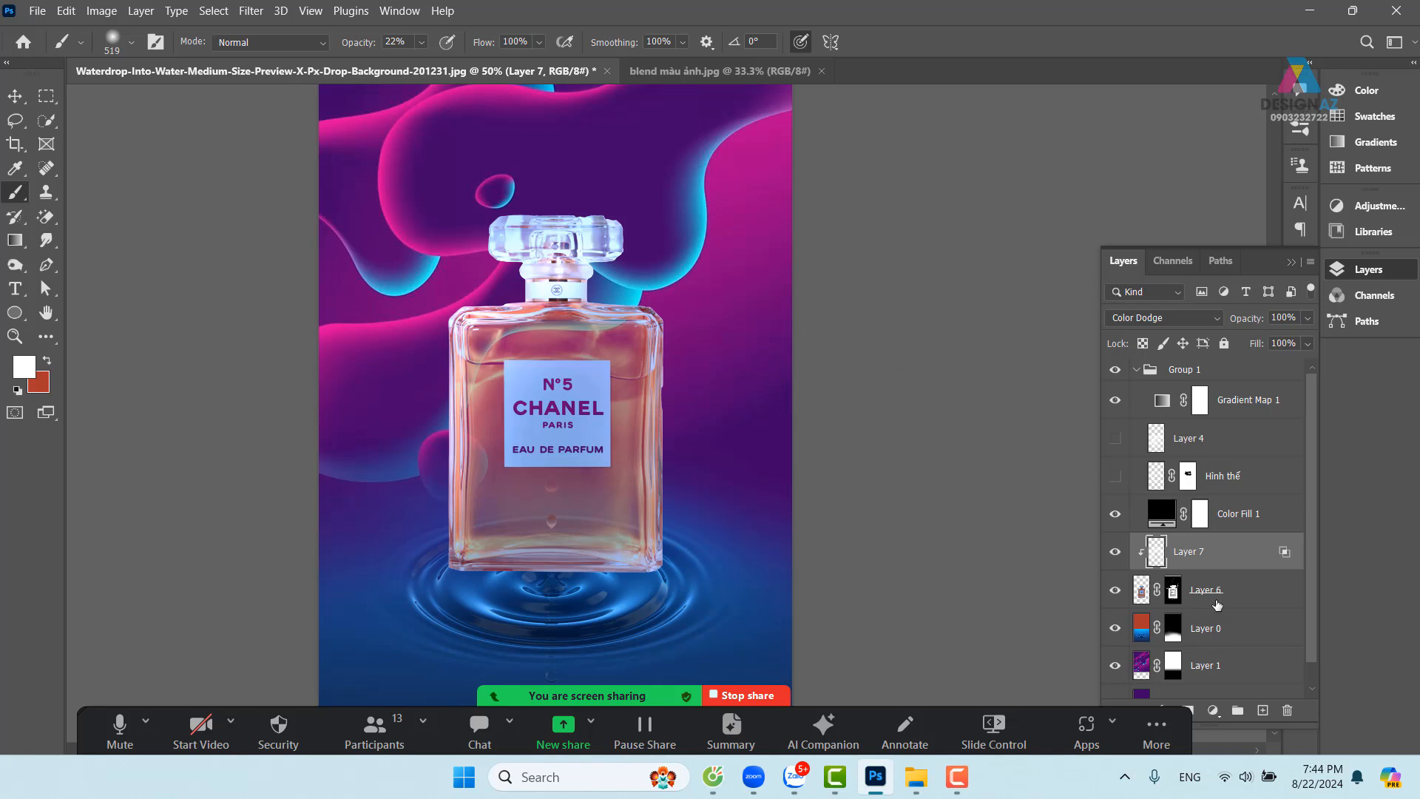
# Group Layer 7 with Layer 6 and add a Vibrance adjustment clipped to that group, with Vibrance at +100
pyautogui.keyDown('shift'); pyautogui.click(1232, 596); pyautogui.keyUp('shift')
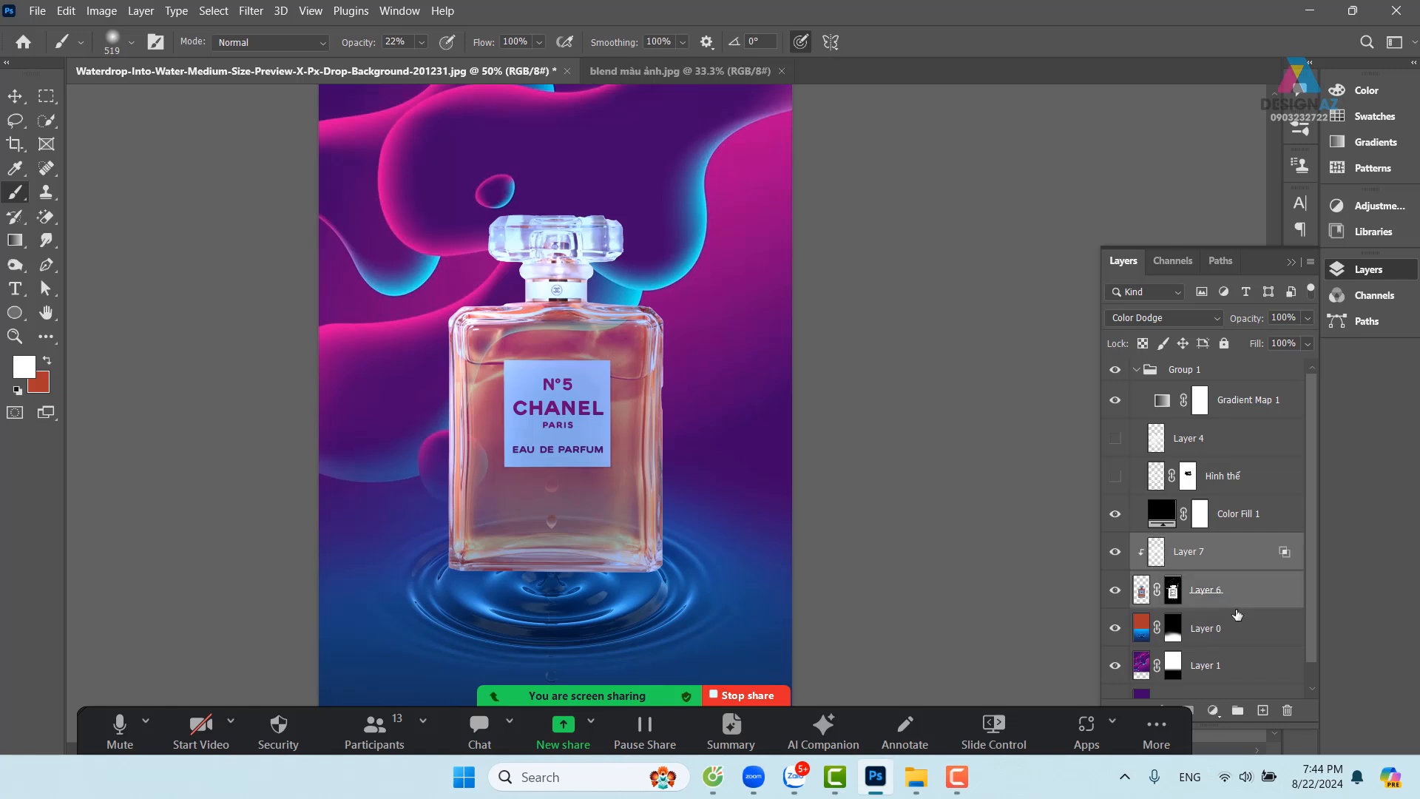
pyautogui.hotkey('ctrl', 'g')
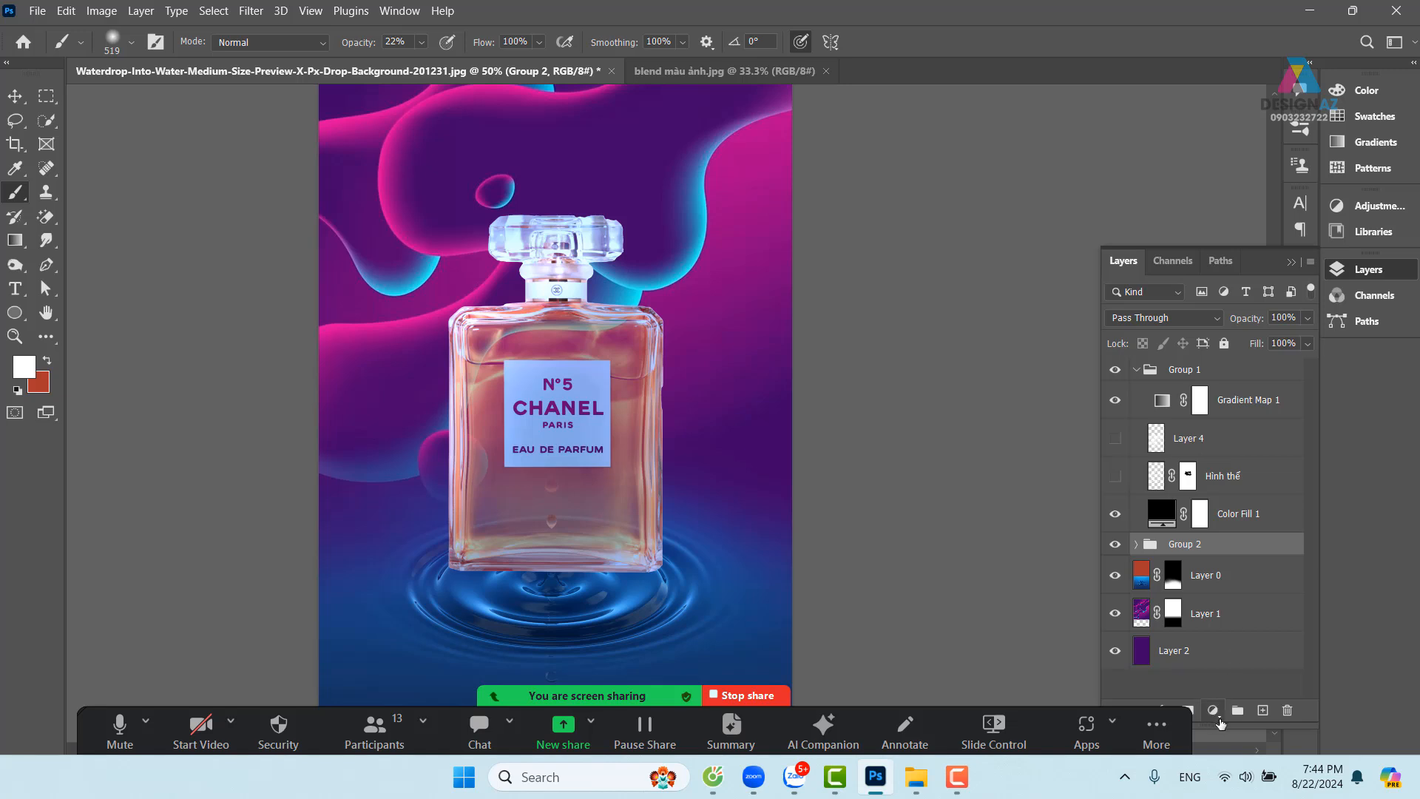
pyautogui.click(1216, 716)
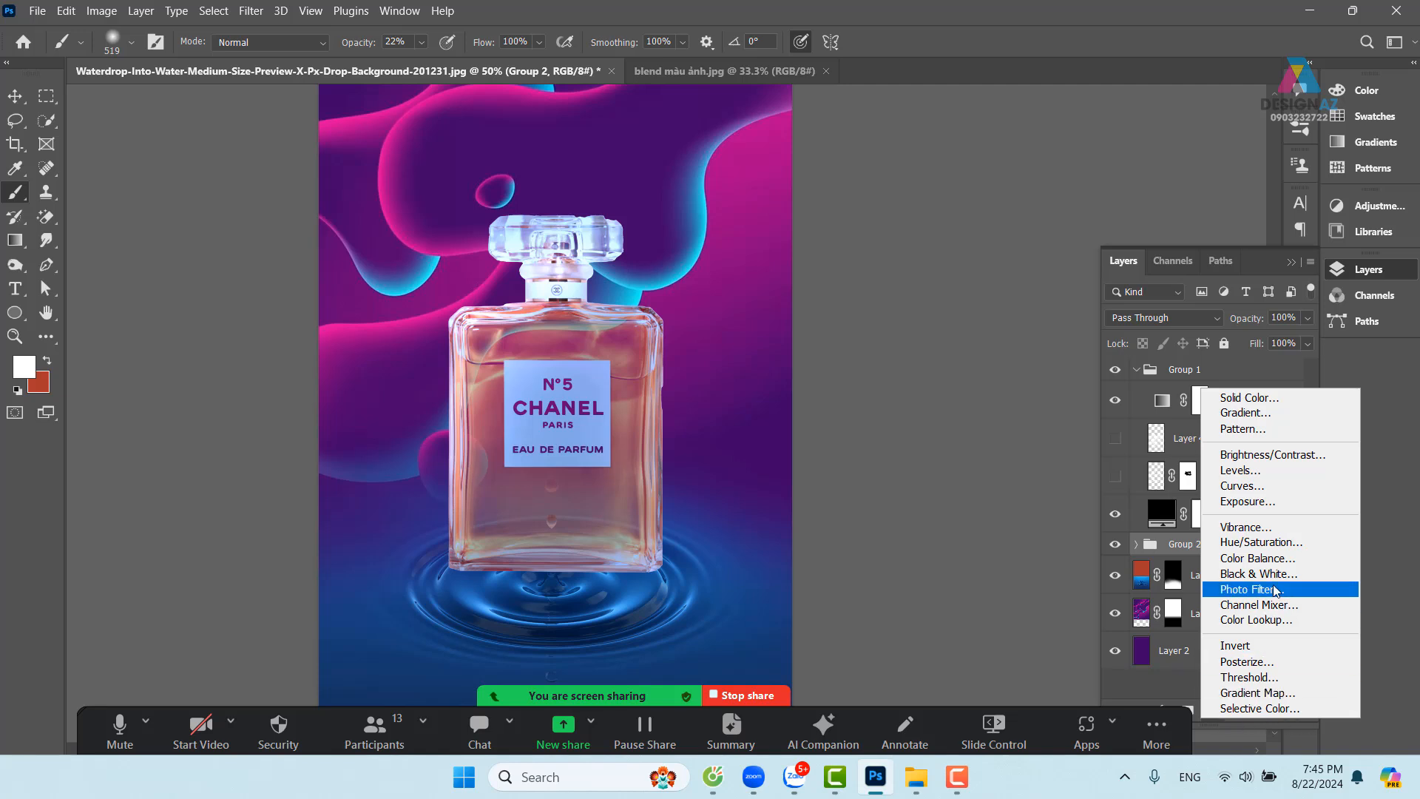
pyautogui.click(1254, 528)
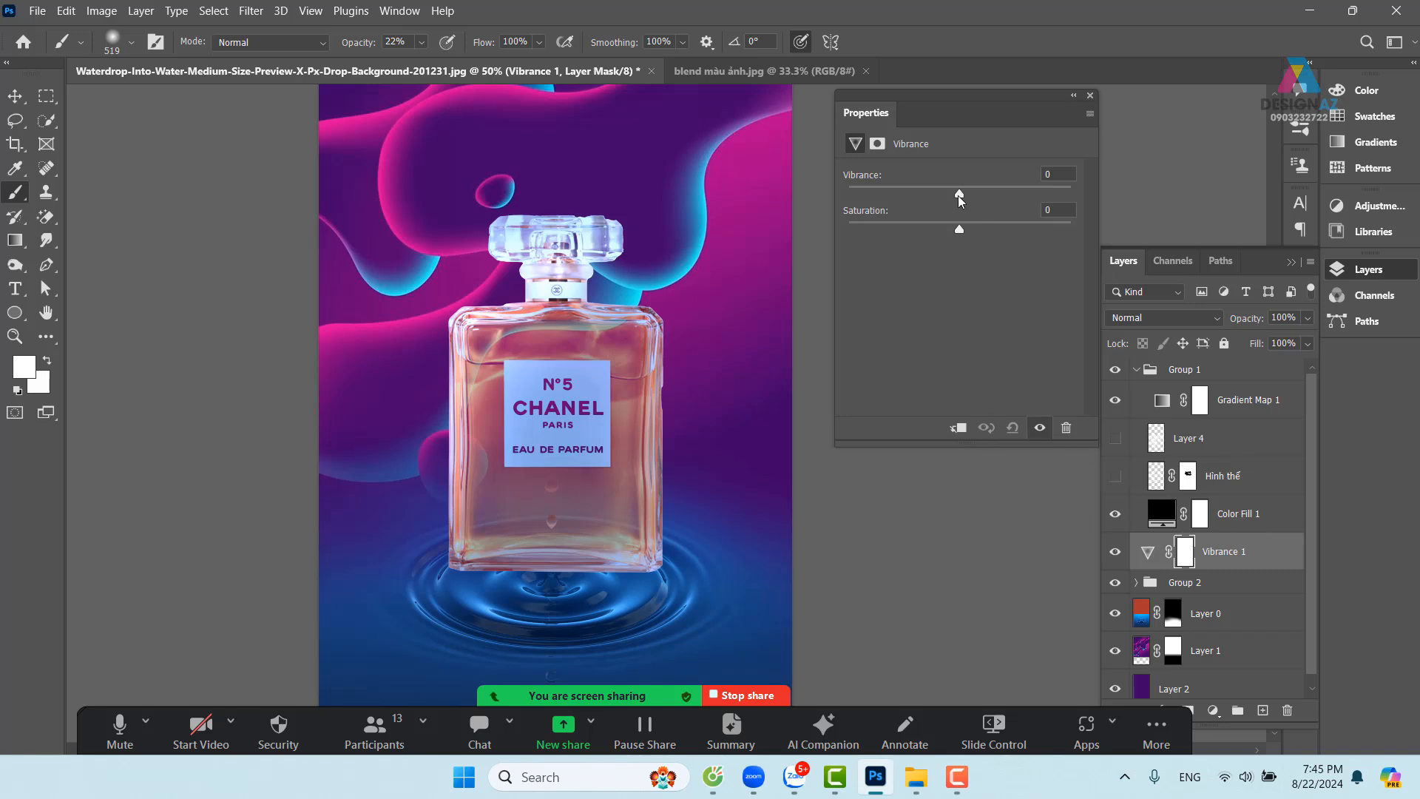
pyautogui.moveTo(961, 195); pyautogui.dragTo(1121, 188)
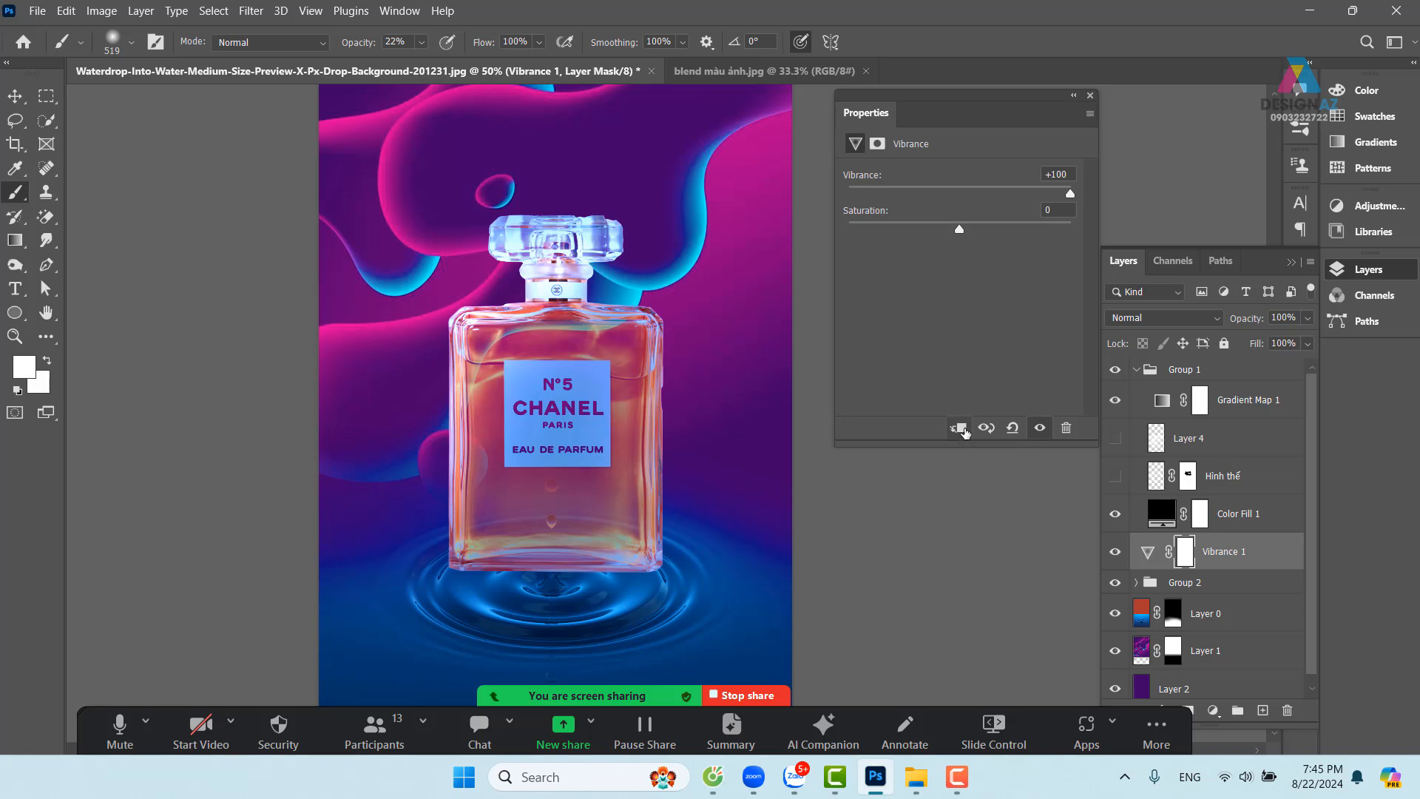
pyautogui.click(959, 428)
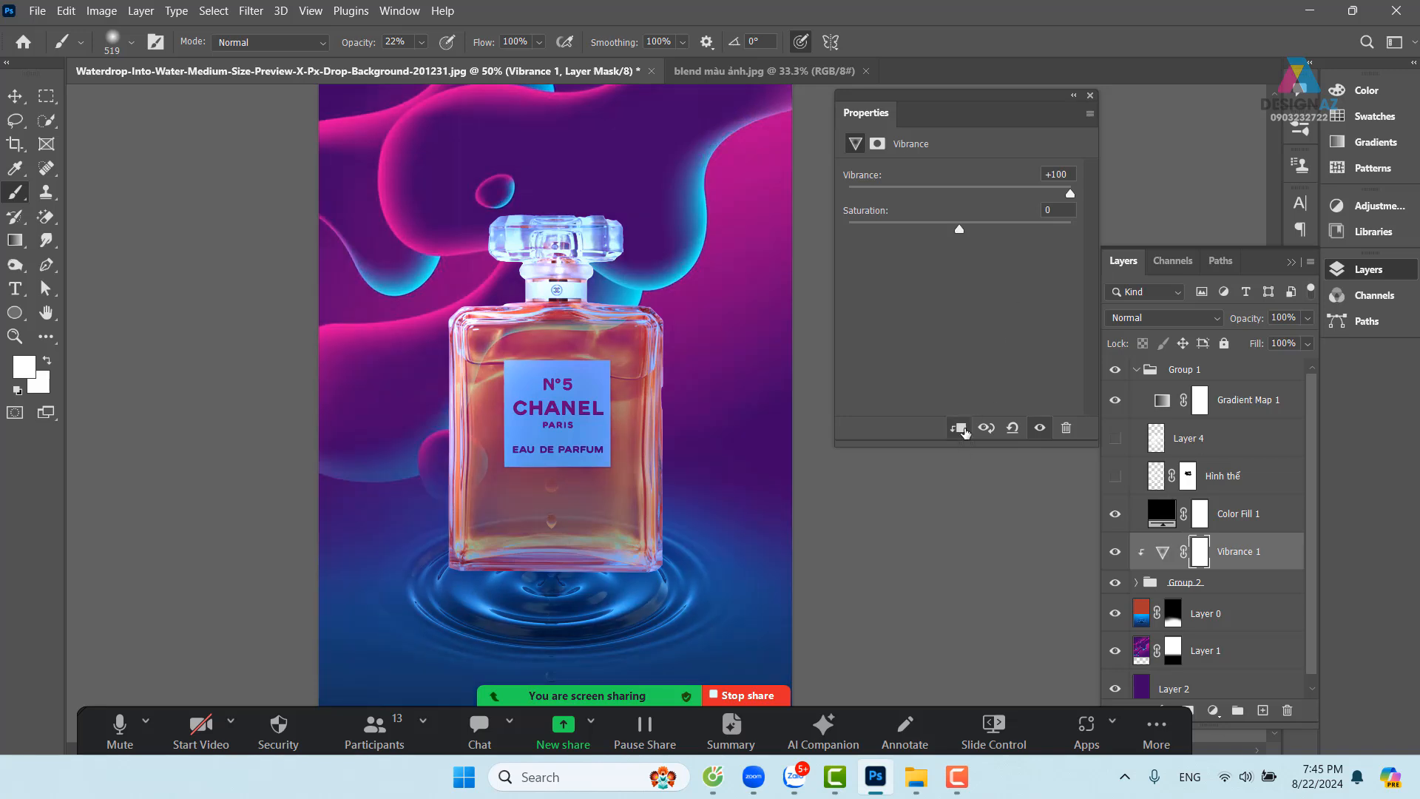
# Readjust the bottle's Vibrance adjustment to Vibrance +32 and Saturation -2
pyautogui.moveTo(1069, 195); pyautogui.dragTo(956, 197)
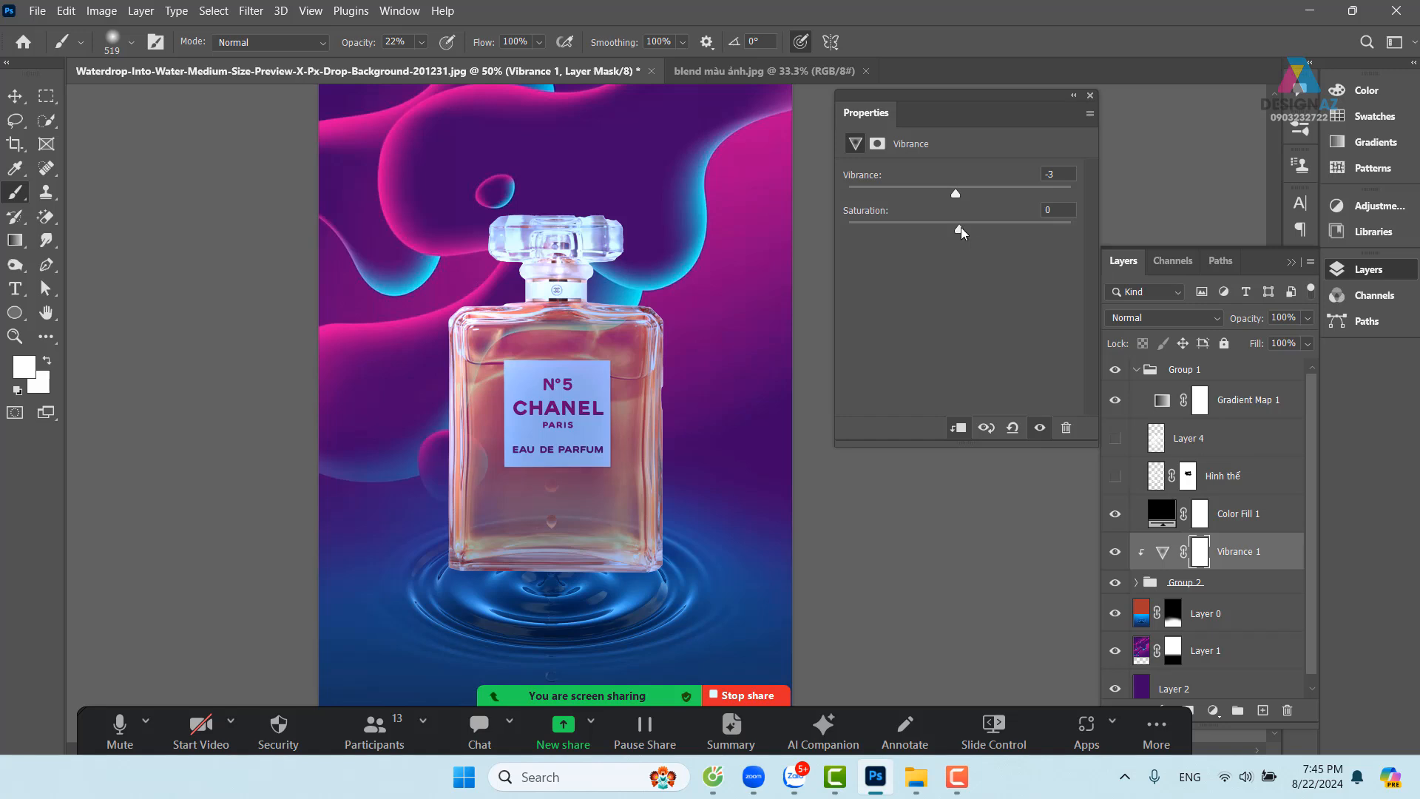
pyautogui.moveTo(960, 229); pyautogui.dragTo(1115, 235)
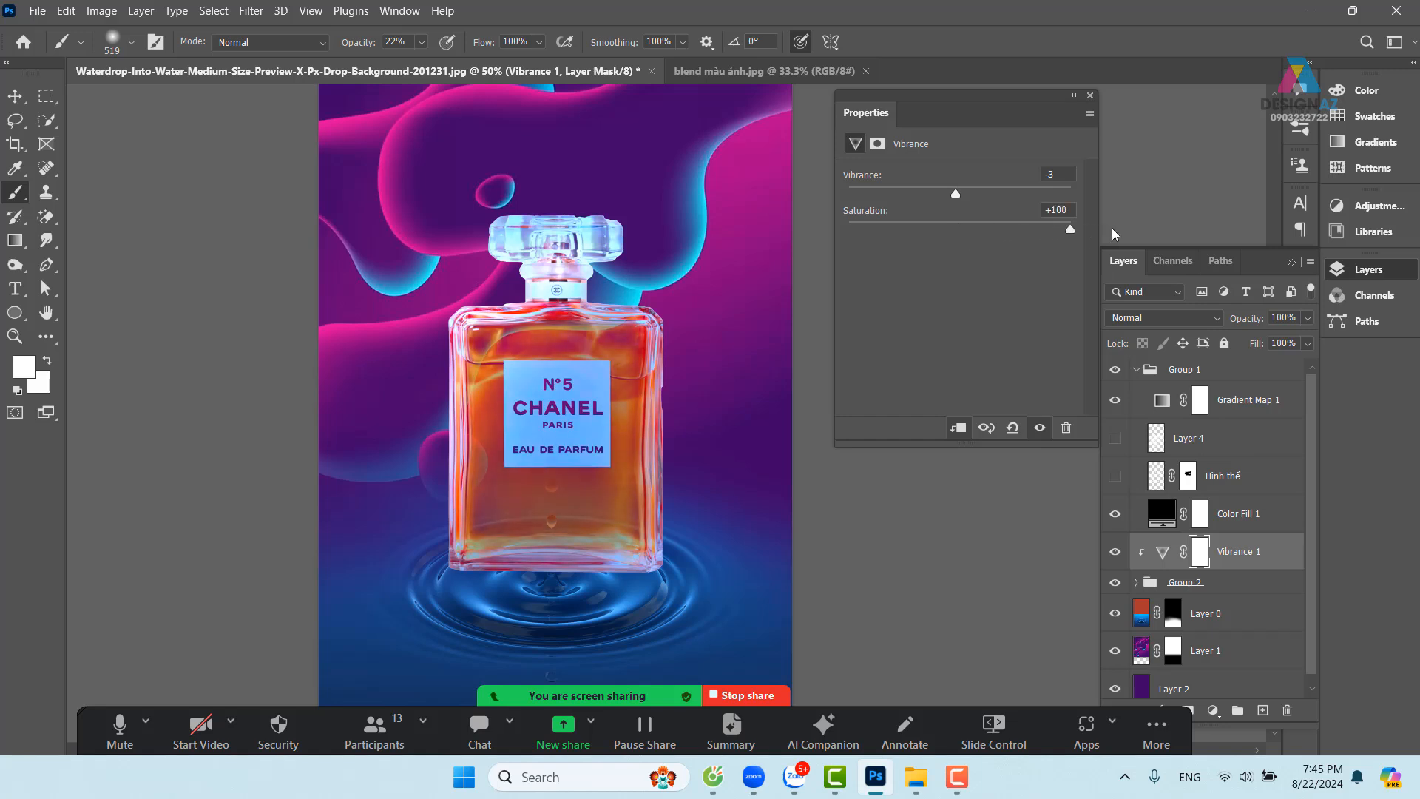
pyautogui.moveTo(1069, 229); pyautogui.dragTo(994, 195)
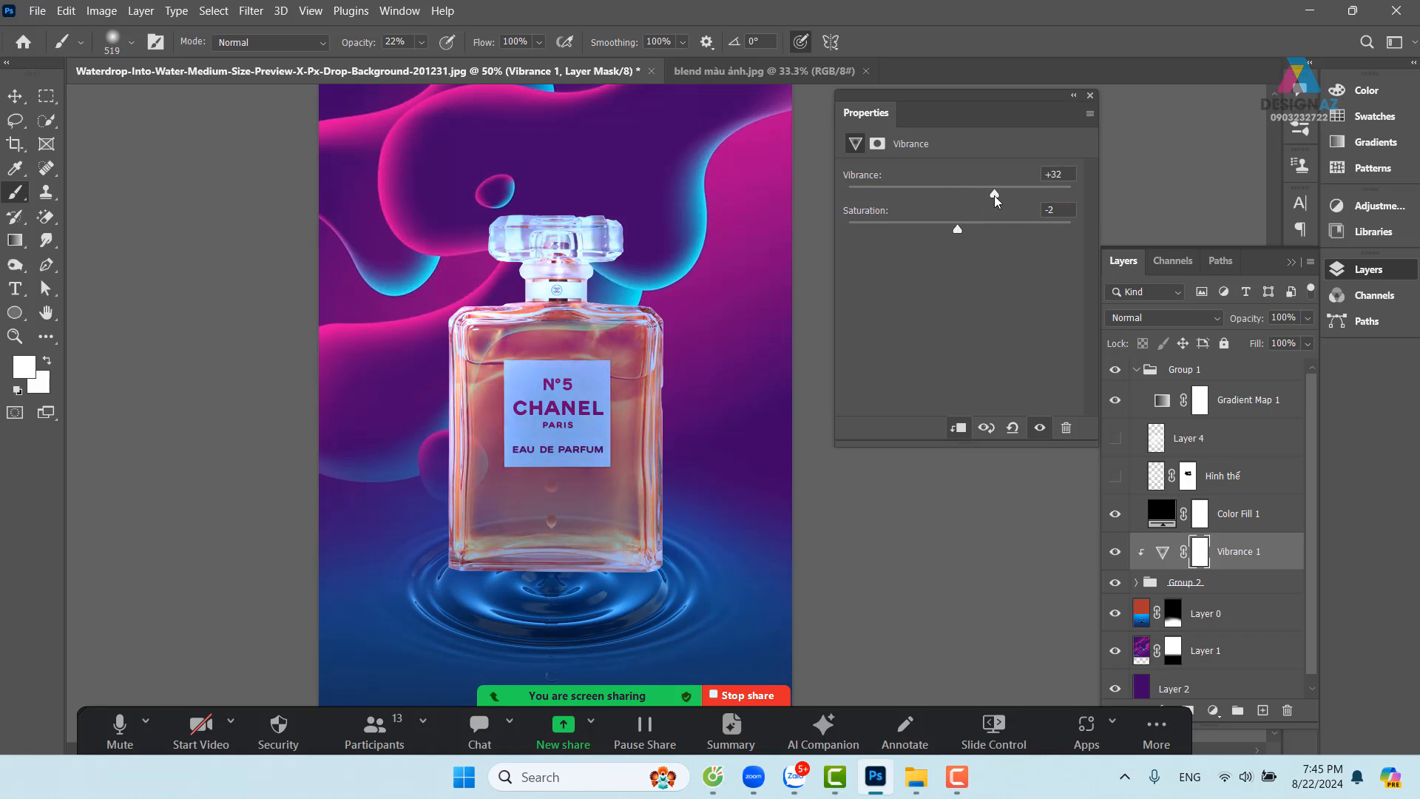
# Add a Levels adjustment clipped to the bottle group, with input levels of 22, 0.74 and 207
pyautogui.click(1091, 95)
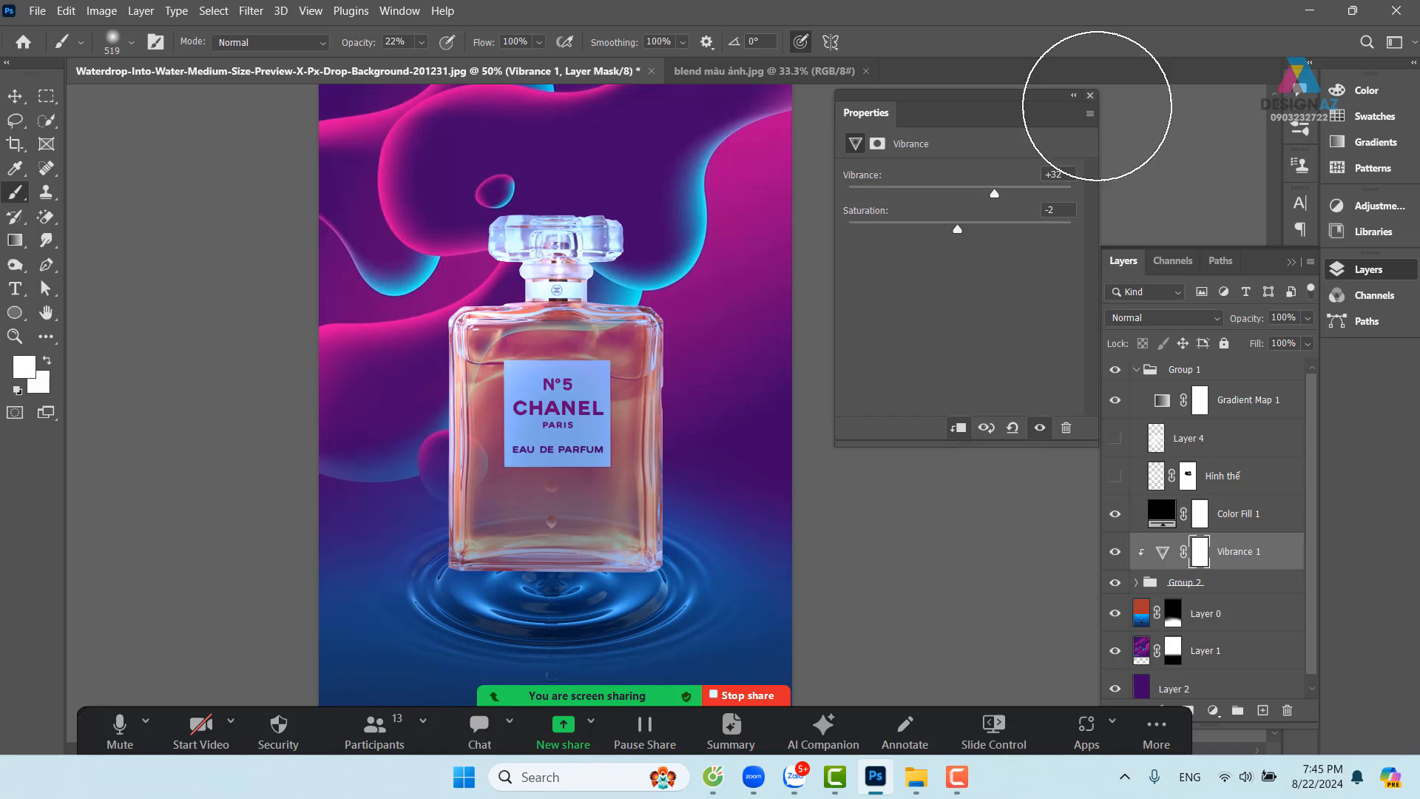
pyautogui.click(1215, 712)
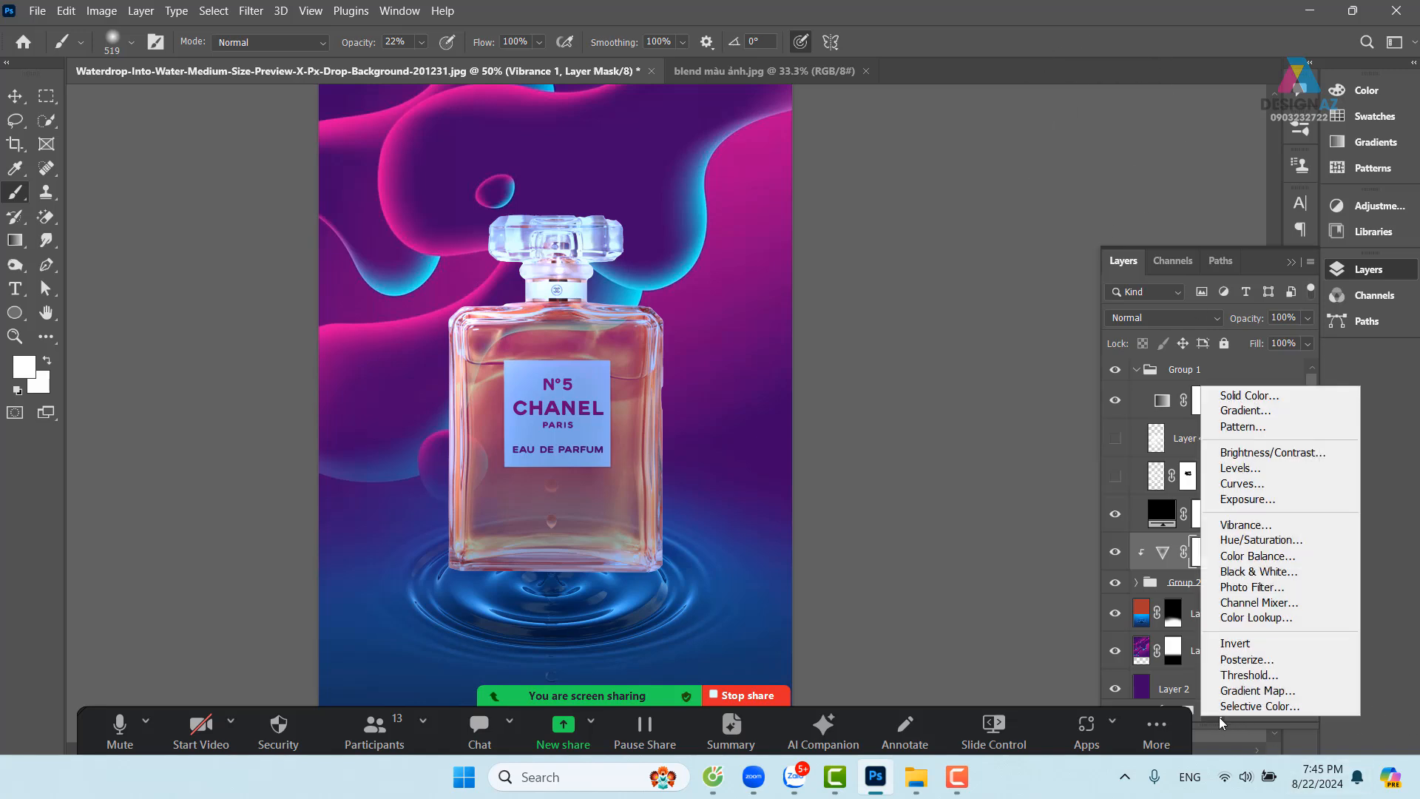
pyautogui.click(1252, 476)
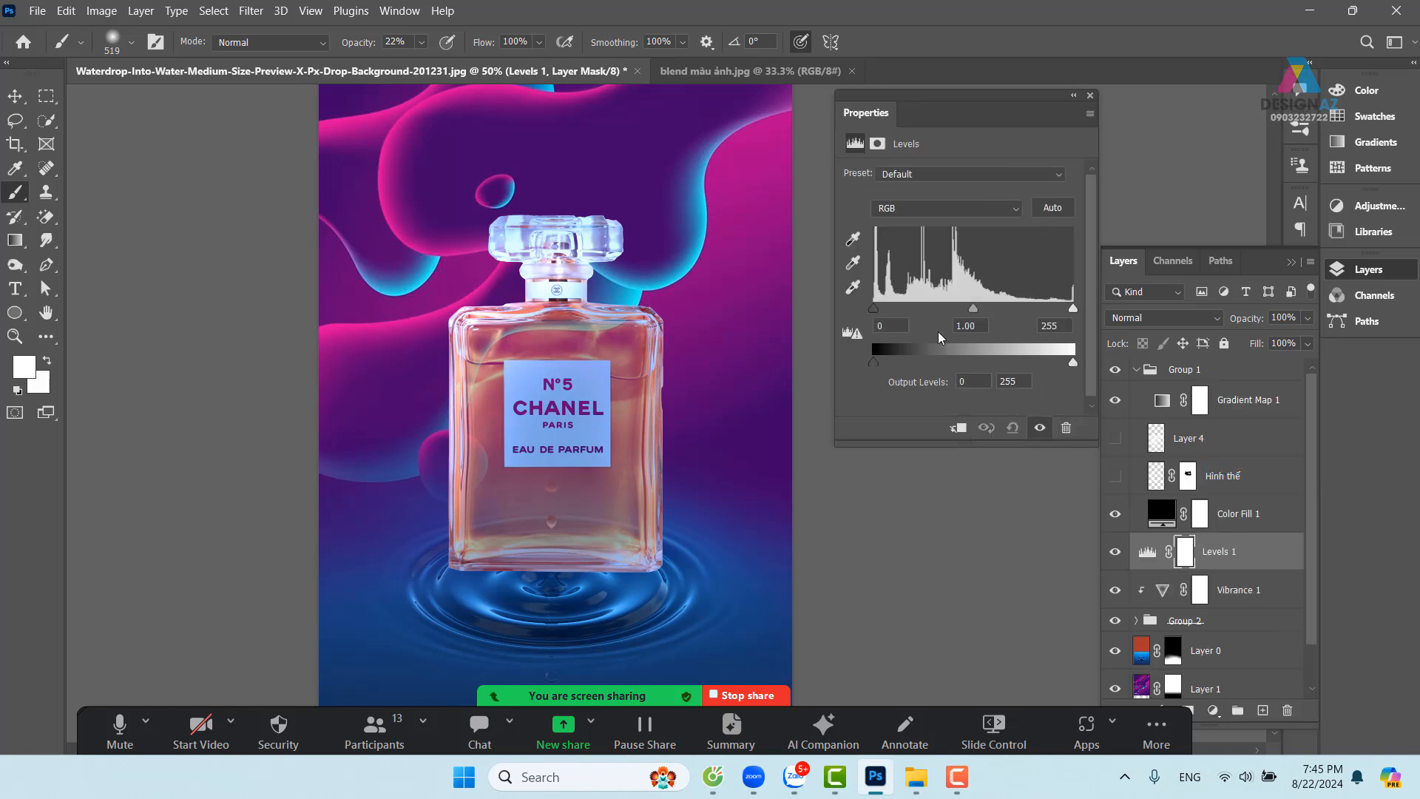
pyautogui.moveTo(873, 308); pyautogui.dragTo(890, 308)
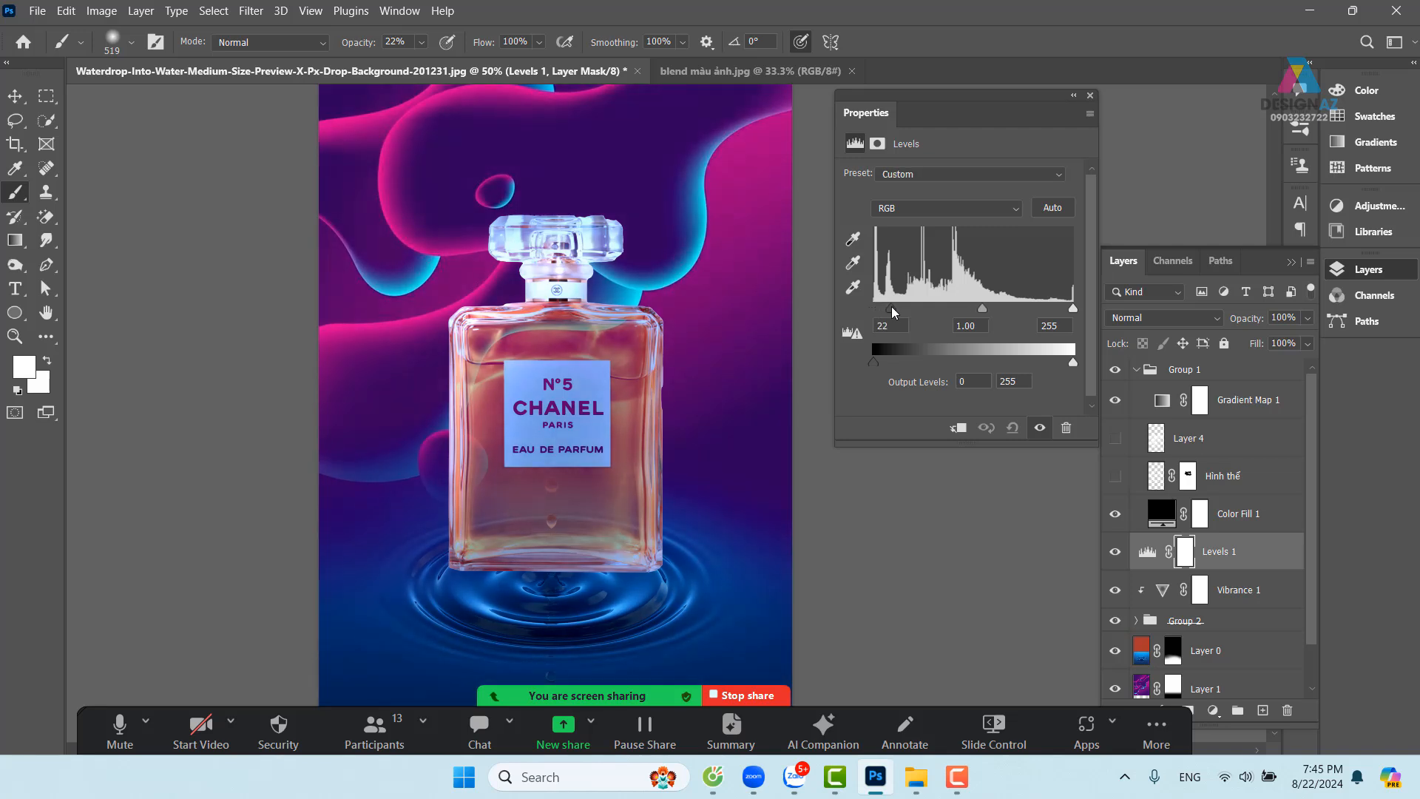
pyautogui.click(957, 428)
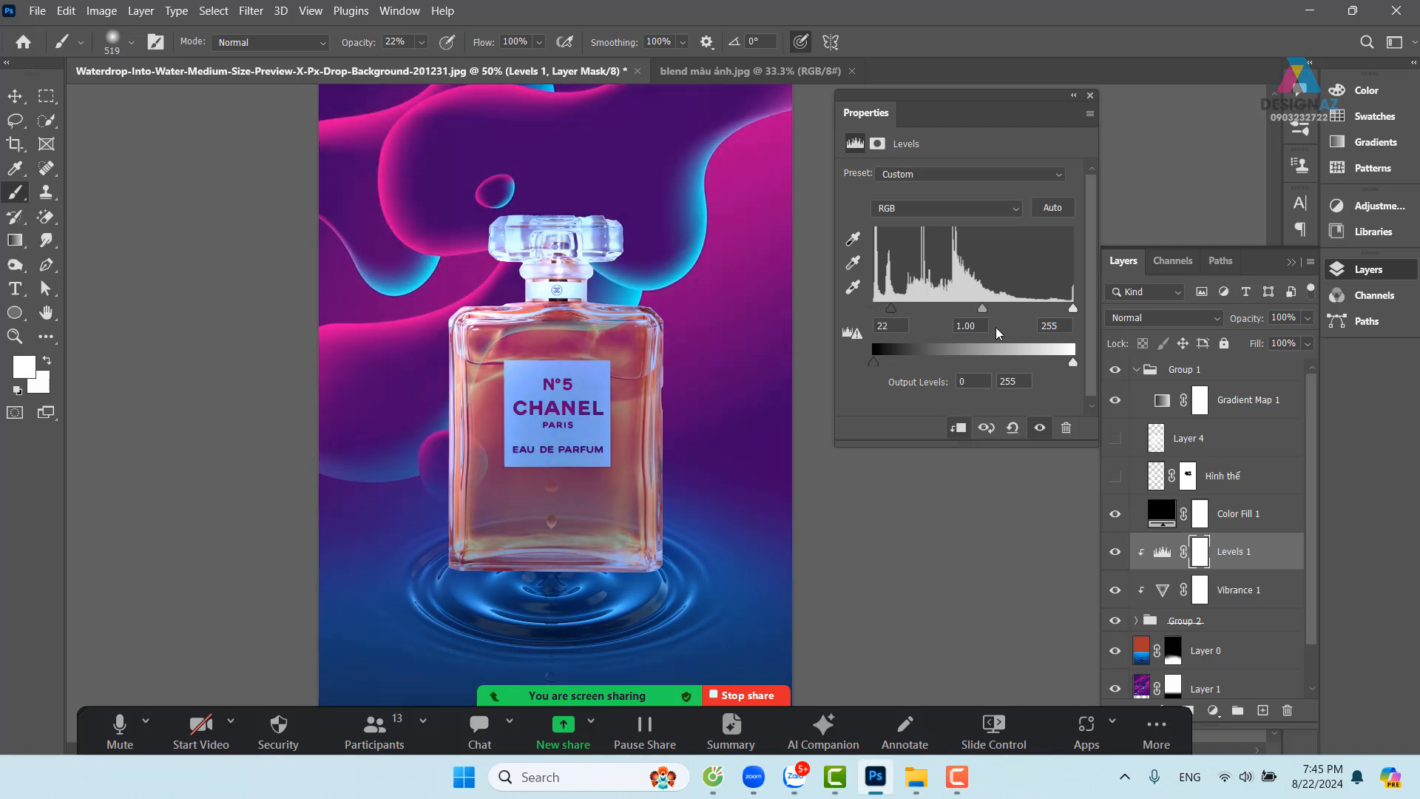
pyautogui.moveTo(981, 307); pyautogui.dragTo(953, 309)
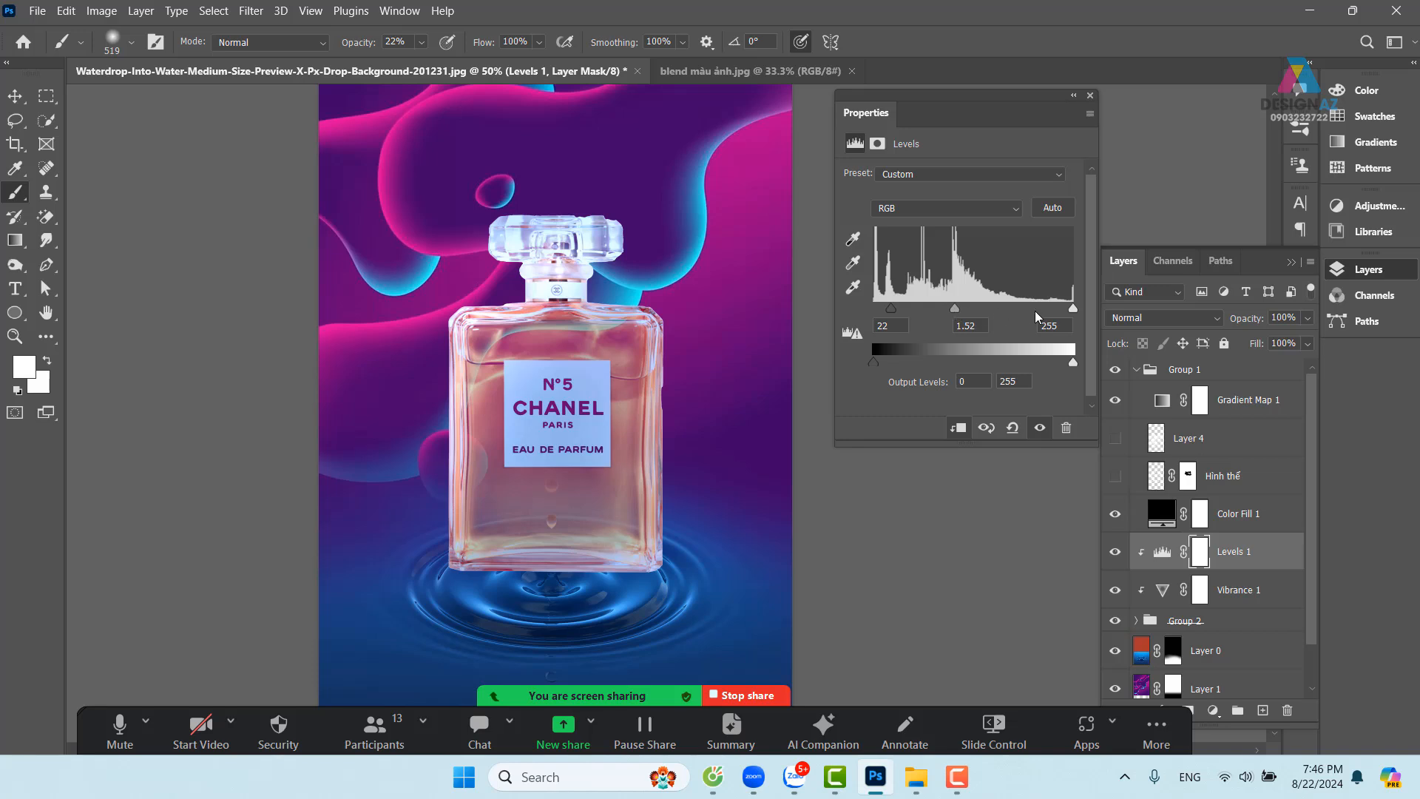
pyautogui.moveTo(1073, 308); pyautogui.dragTo(1035, 308)
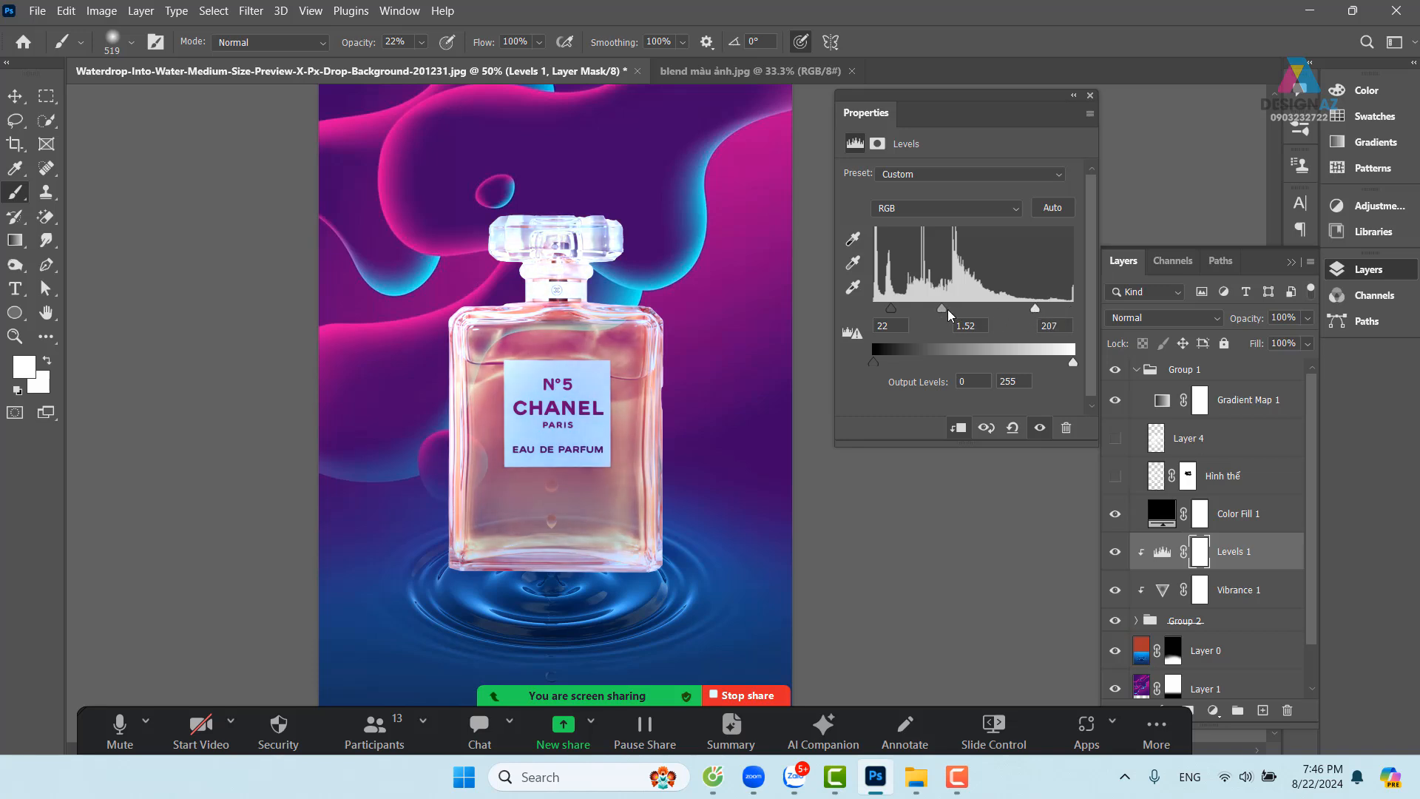
pyautogui.moveTo(950, 314); pyautogui.dragTo(979, 315)
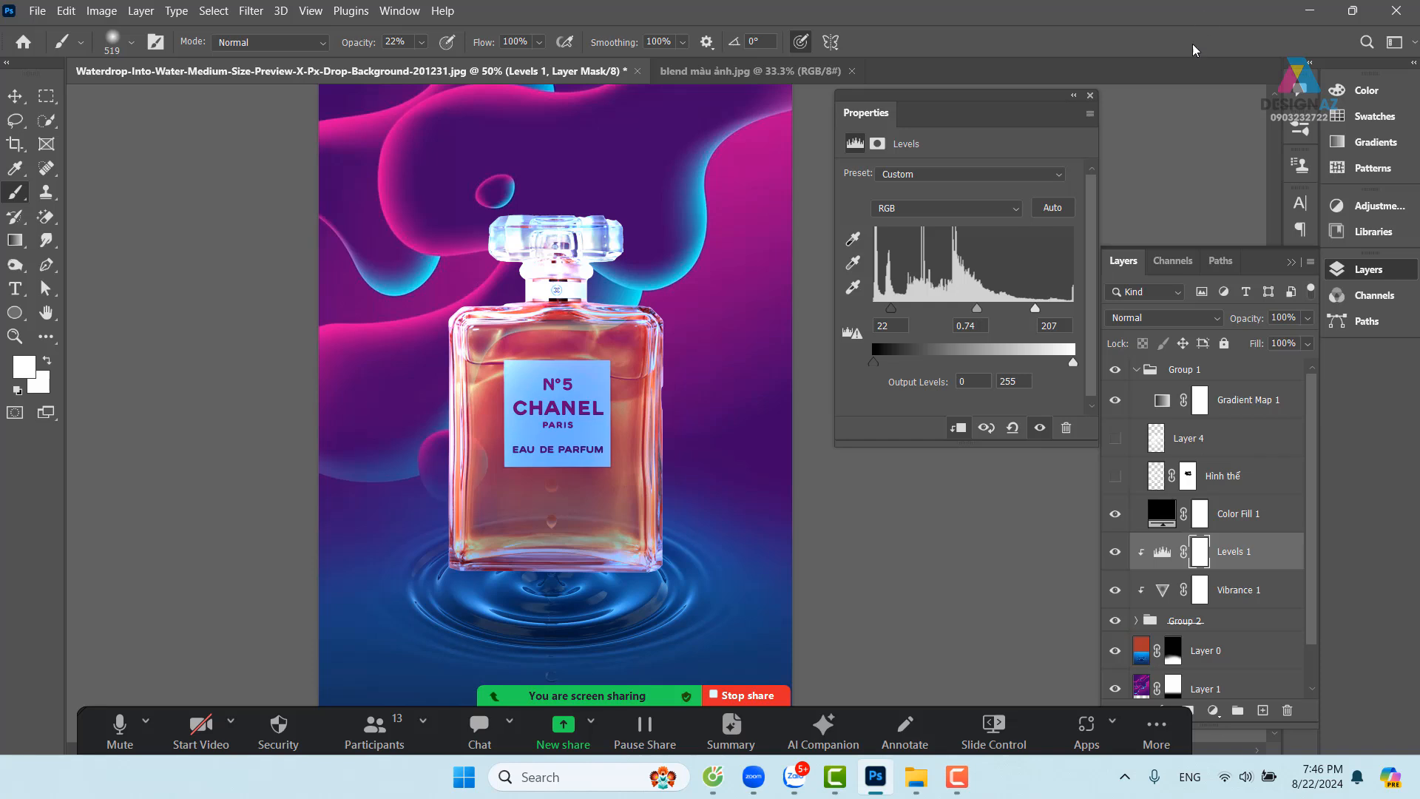
pyautogui.click(1089, 96)
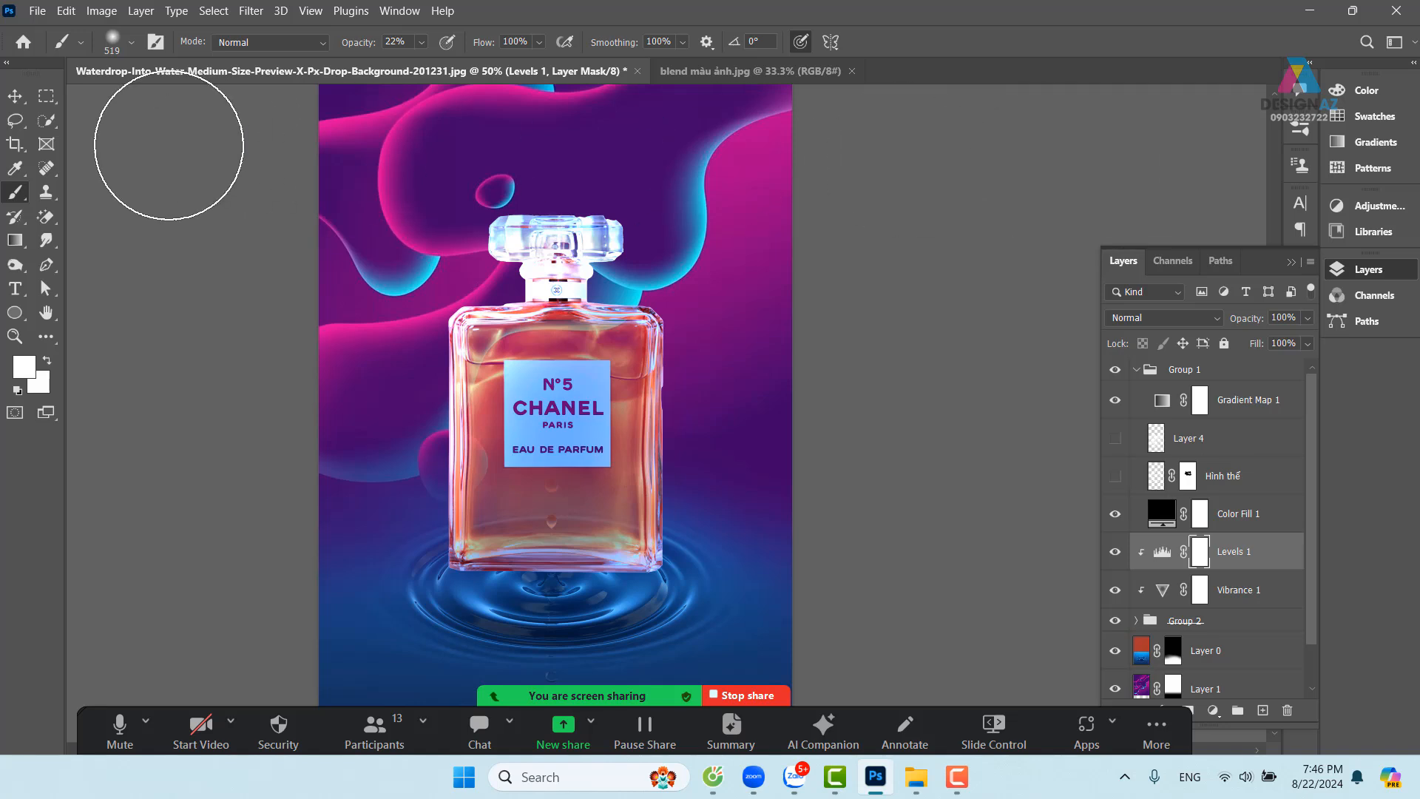
# Delete the perfume bottle's Group 2 together with its Levels 1 and Vibrance 1 adjustments
pyautogui.click(15, 96)
pyautogui.moveTo(597, 377); pyautogui.dragTo(605, 377)
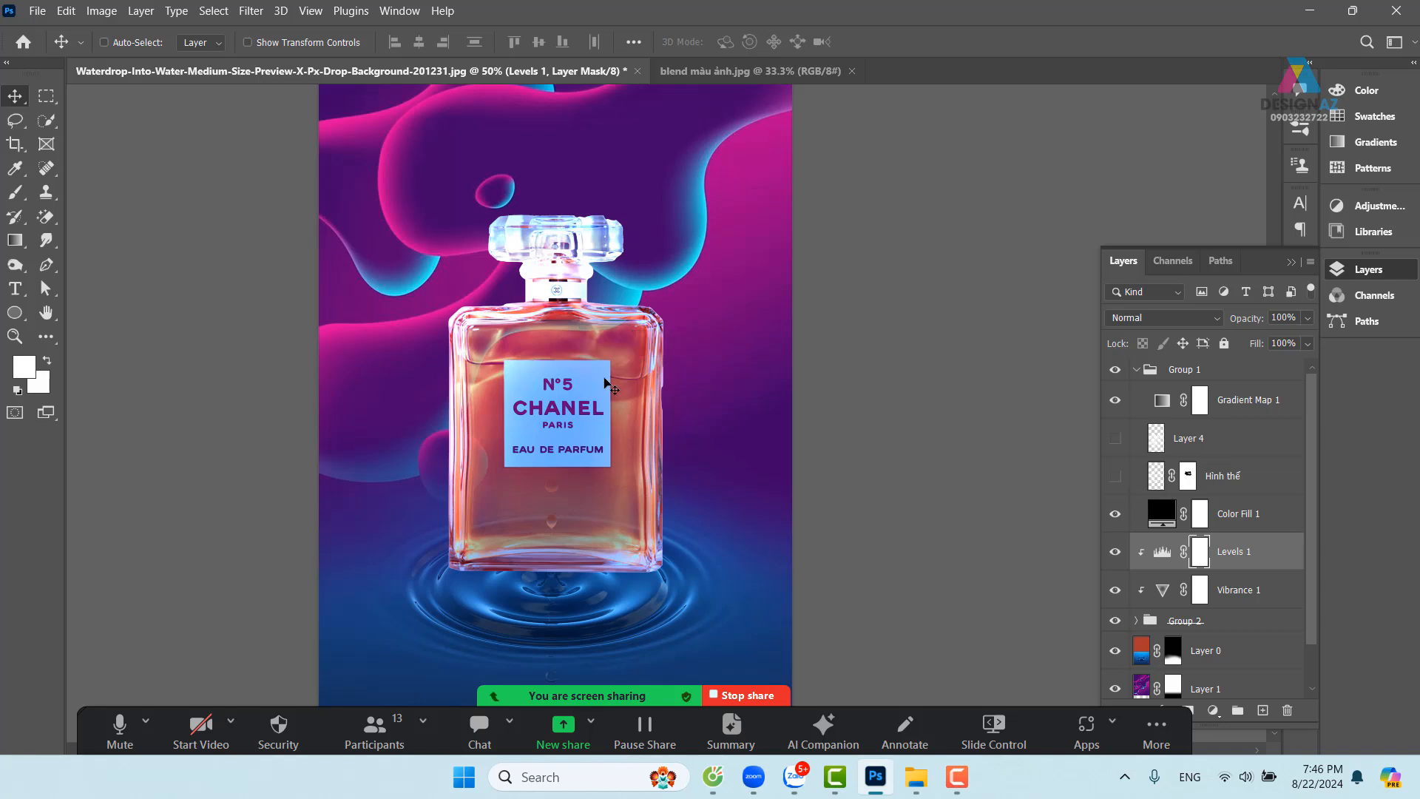
pyautogui.keyDown('shift'); pyautogui.click(1265, 626); pyautogui.keyUp('shift')
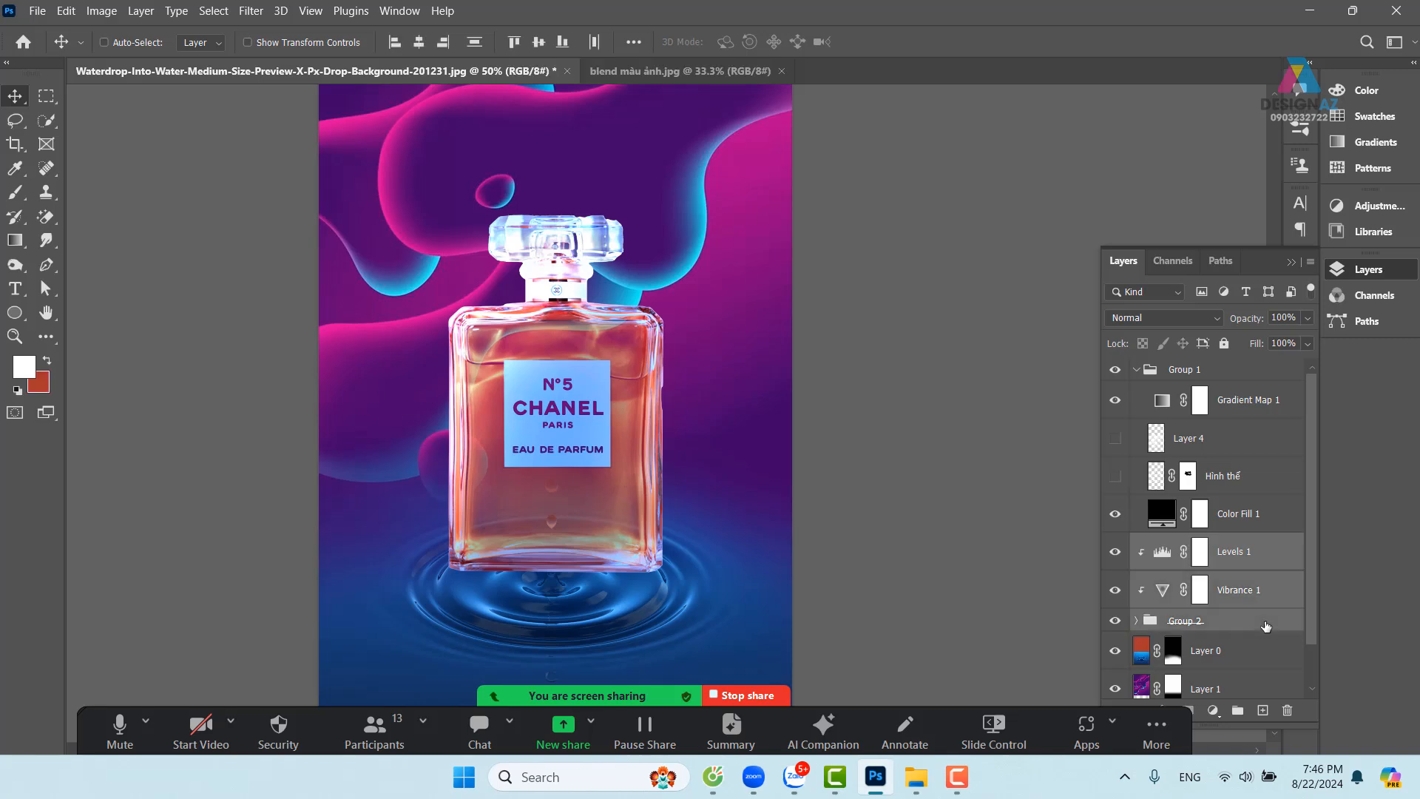
pyautogui.press('Delete')
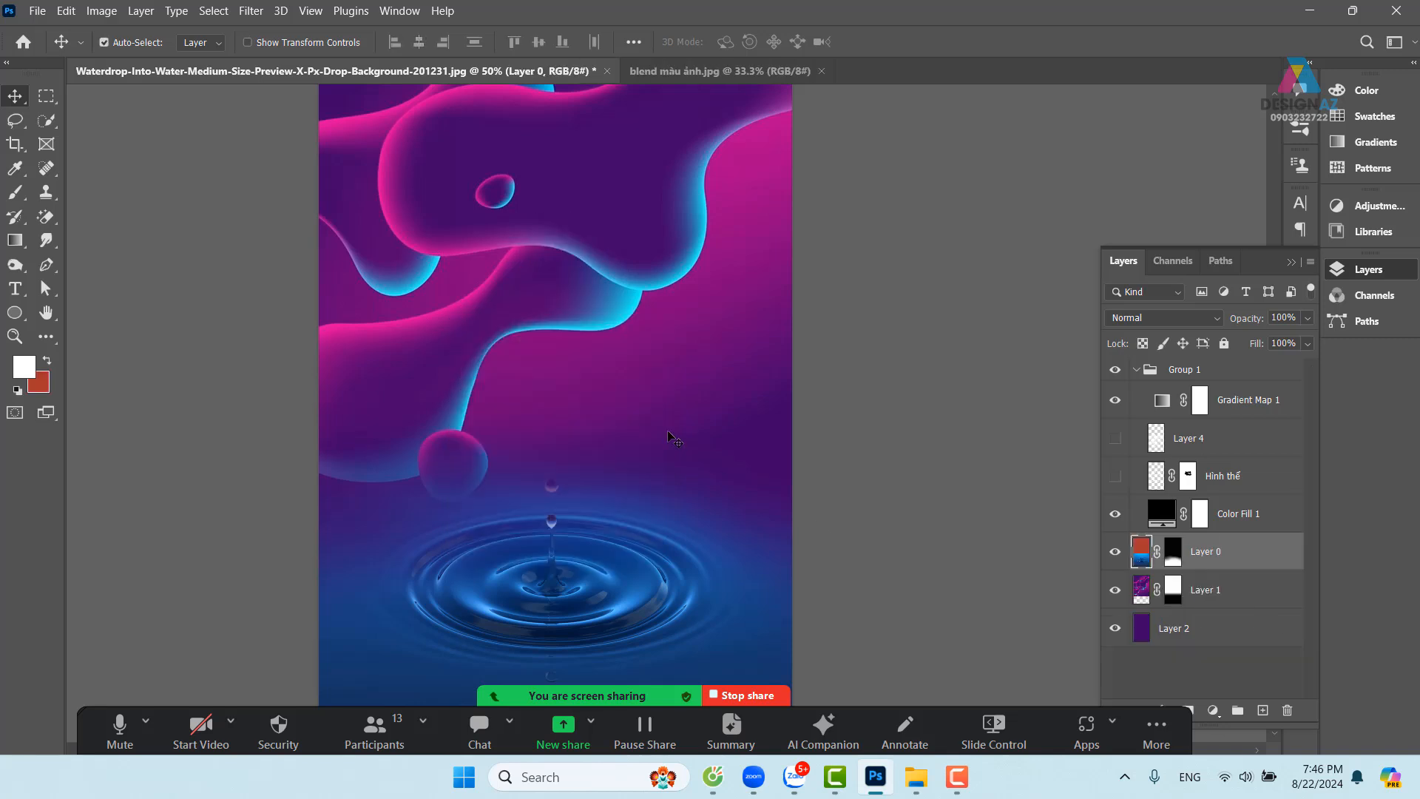
# Start opening an image and browse drive E: to "Tư liệu thiết kế dịch vụ khách hàng" > "Bài nước hoa"
pyautogui.hotkey('ctrl', 'o')
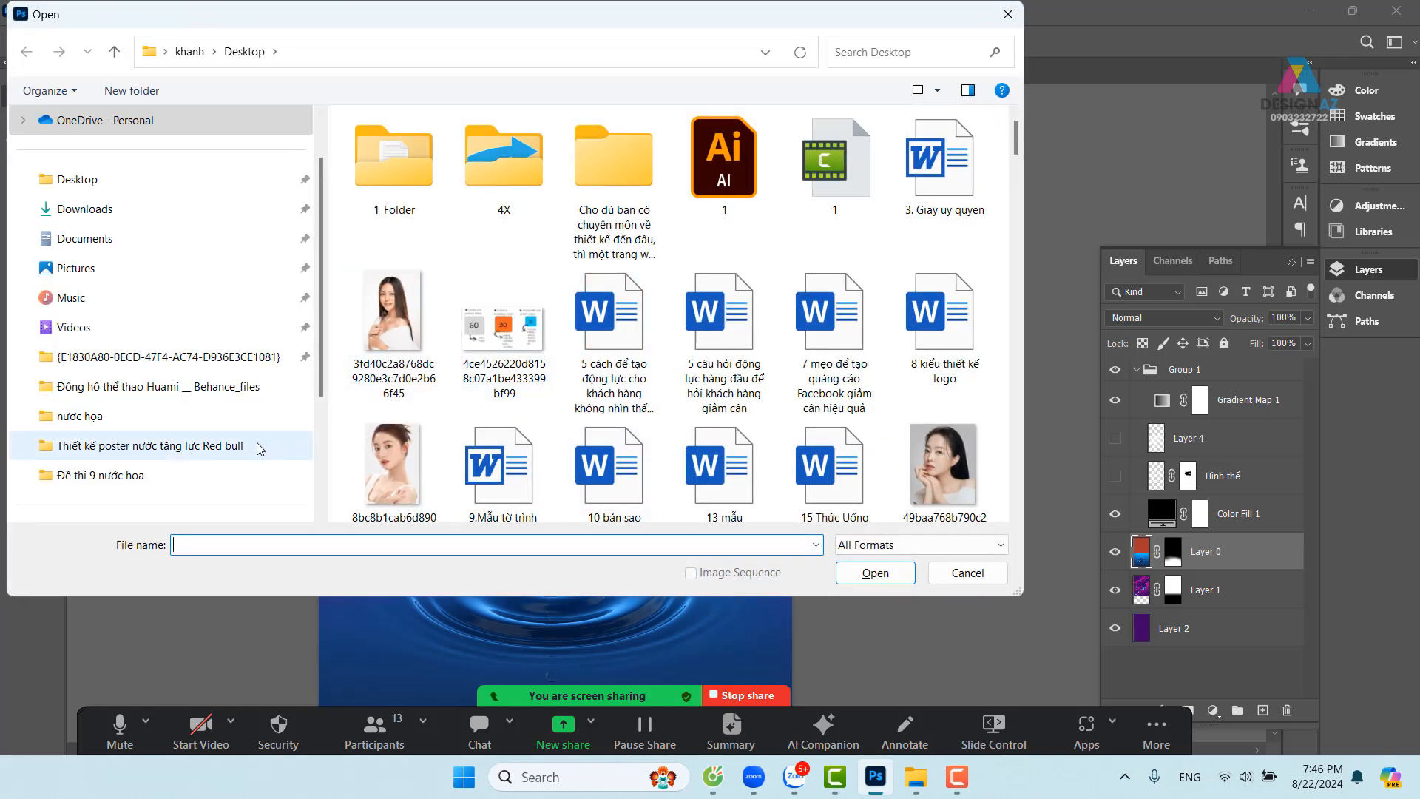
pyautogui.scroll(-2, 260, 449)
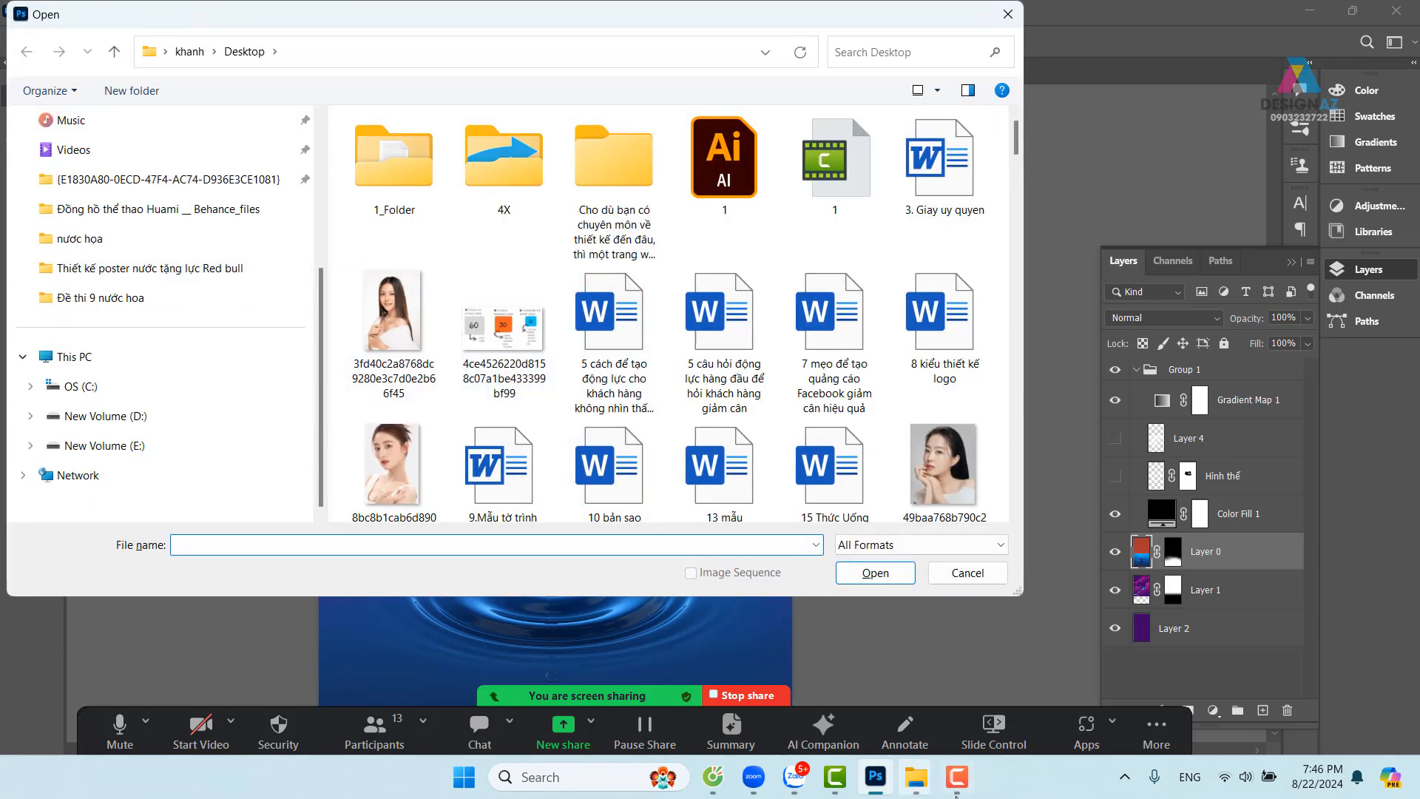
pyautogui.click(922, 781)
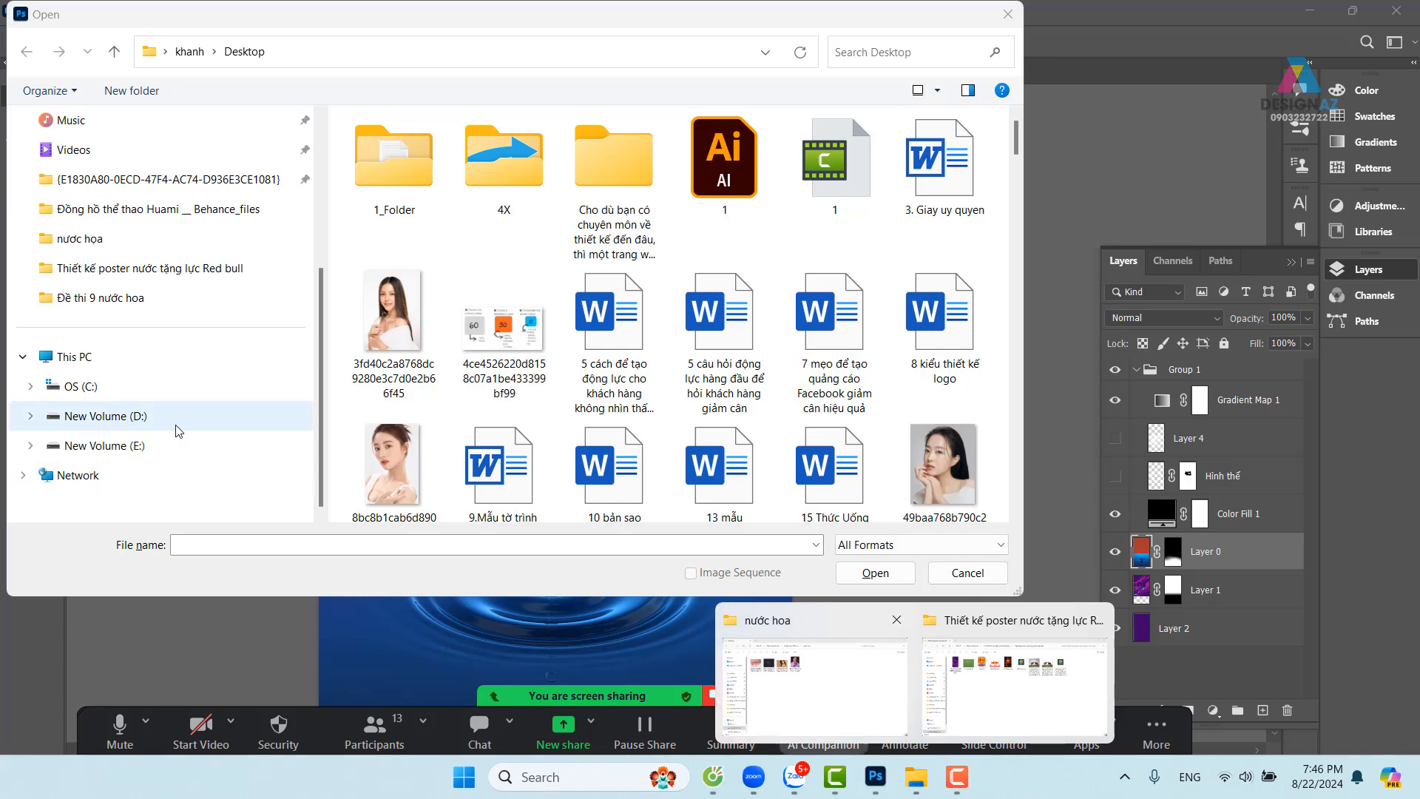
pyautogui.click(156, 452)
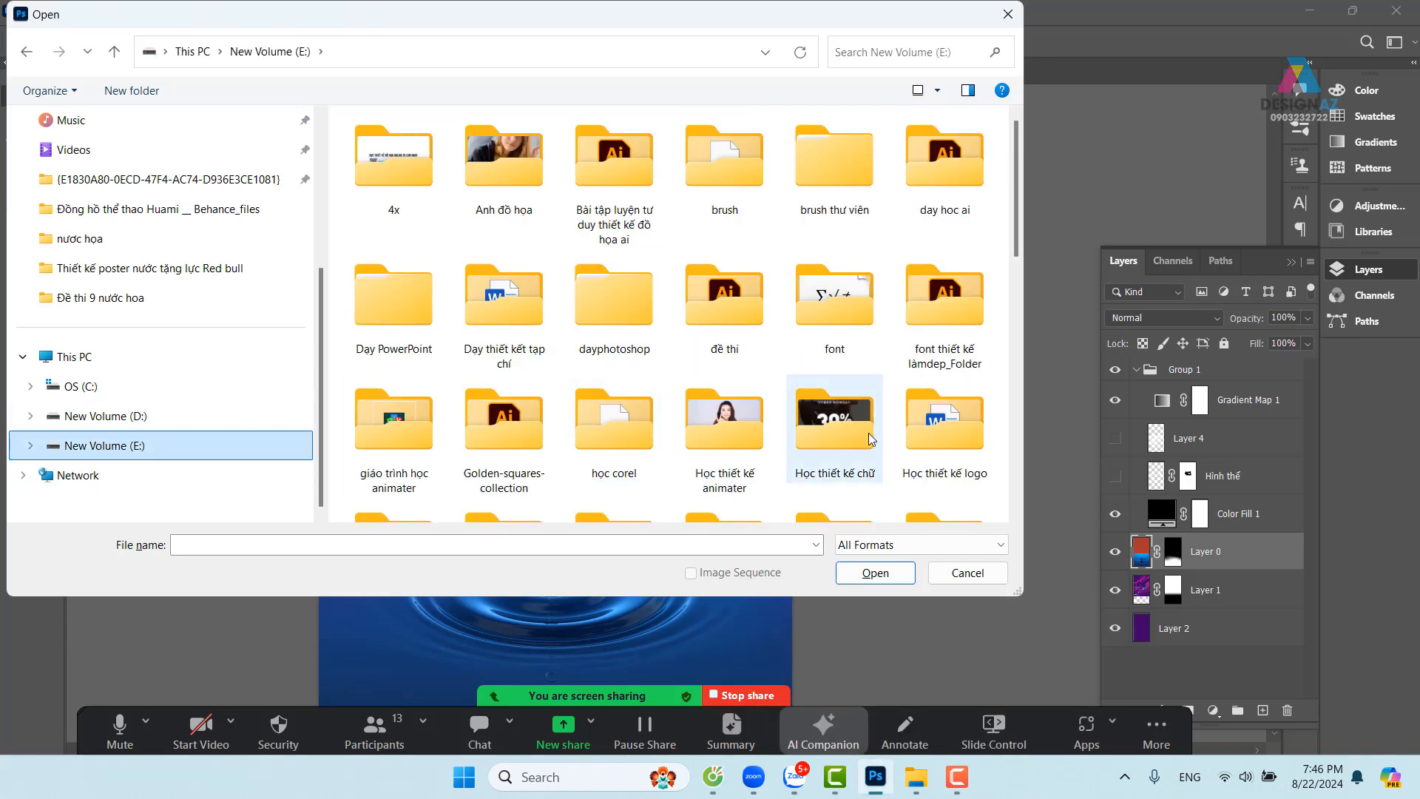
pyautogui.scroll(-5, 875, 441)
pyautogui.scroll(3, 875, 441)
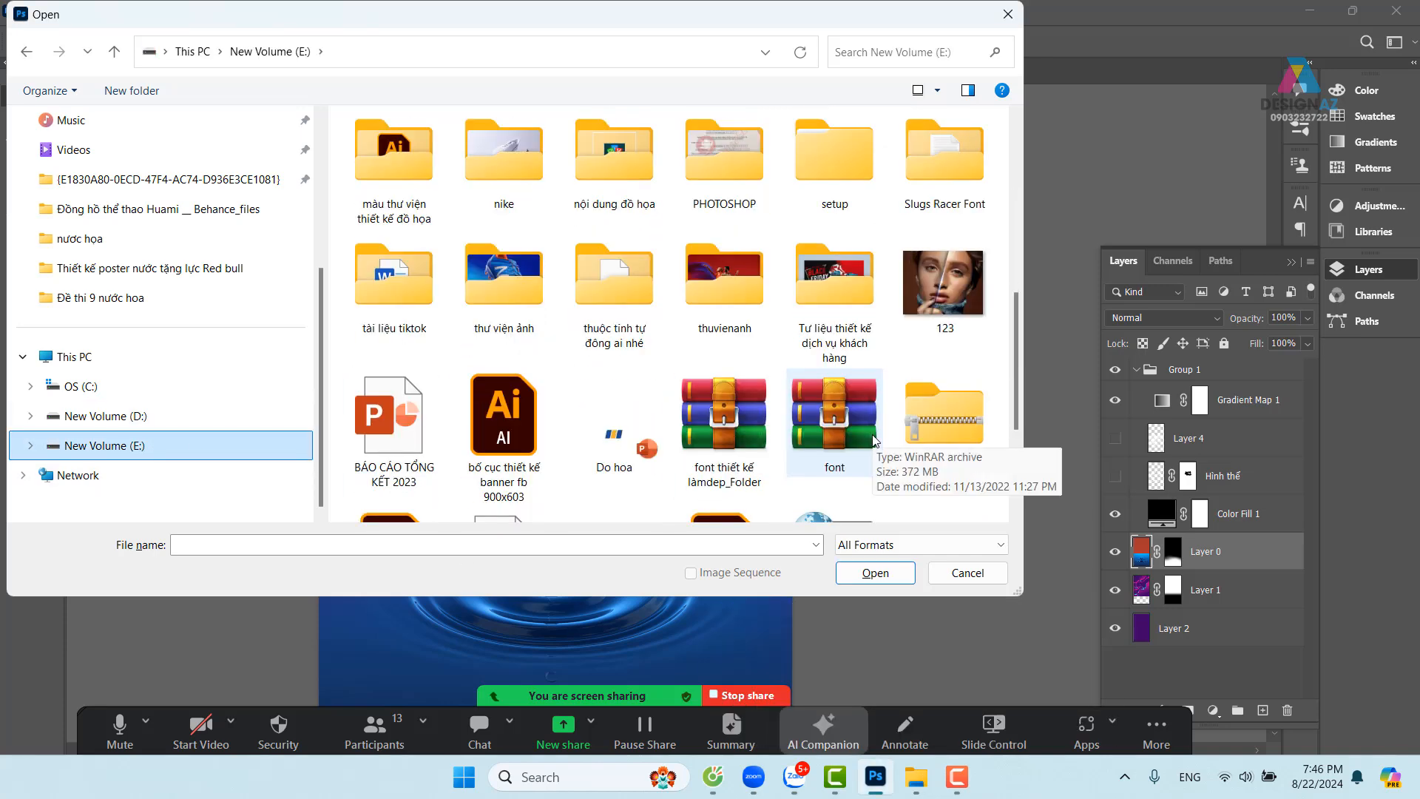
pyautogui.click(827, 285)
pyautogui.doubleClick(827, 282)
pyautogui.click(735, 275)
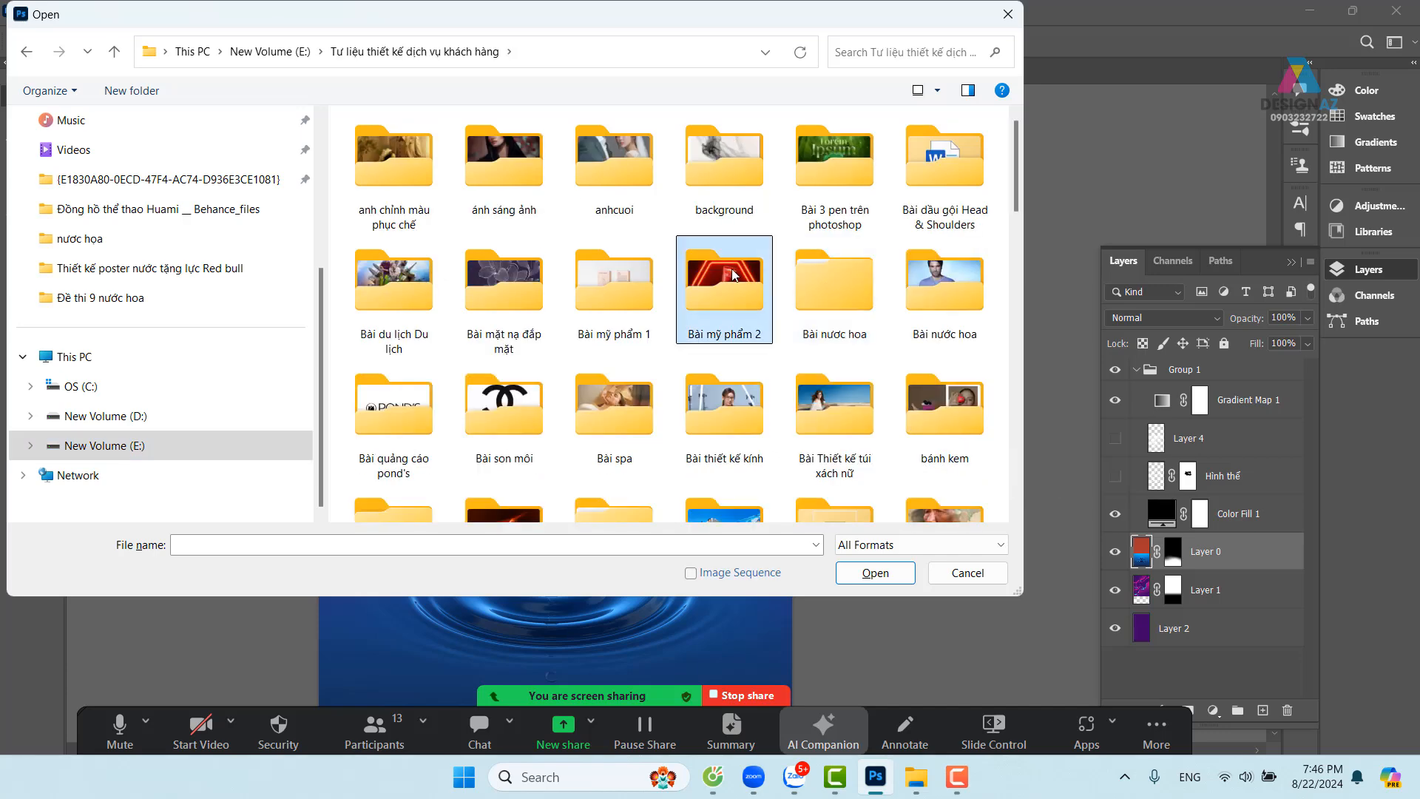
pyautogui.doubleClick(858, 268)
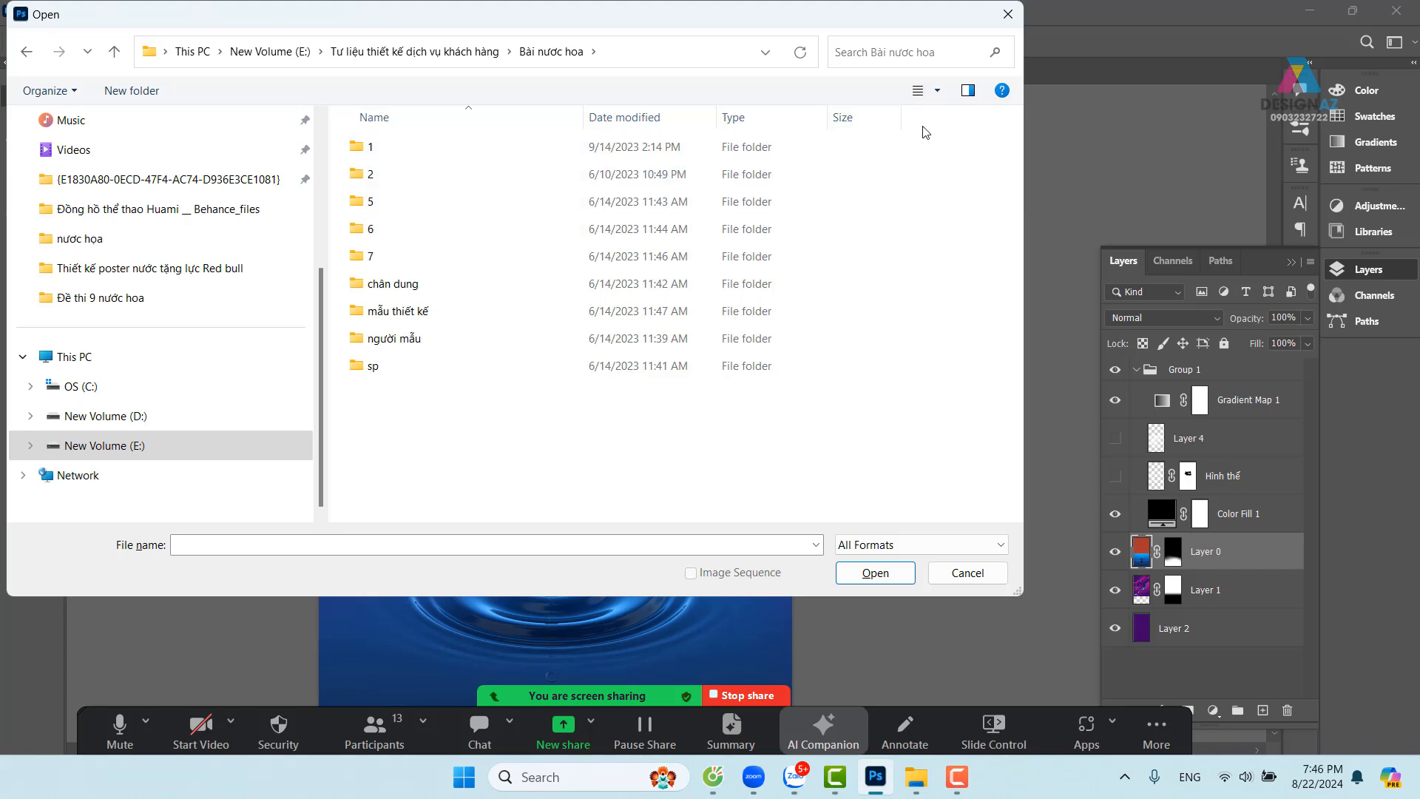
# Show the folders as medium icons and open bfe0c677211335.5c80e8aa574f0(1) from the sp folder
pyautogui.click(935, 90)
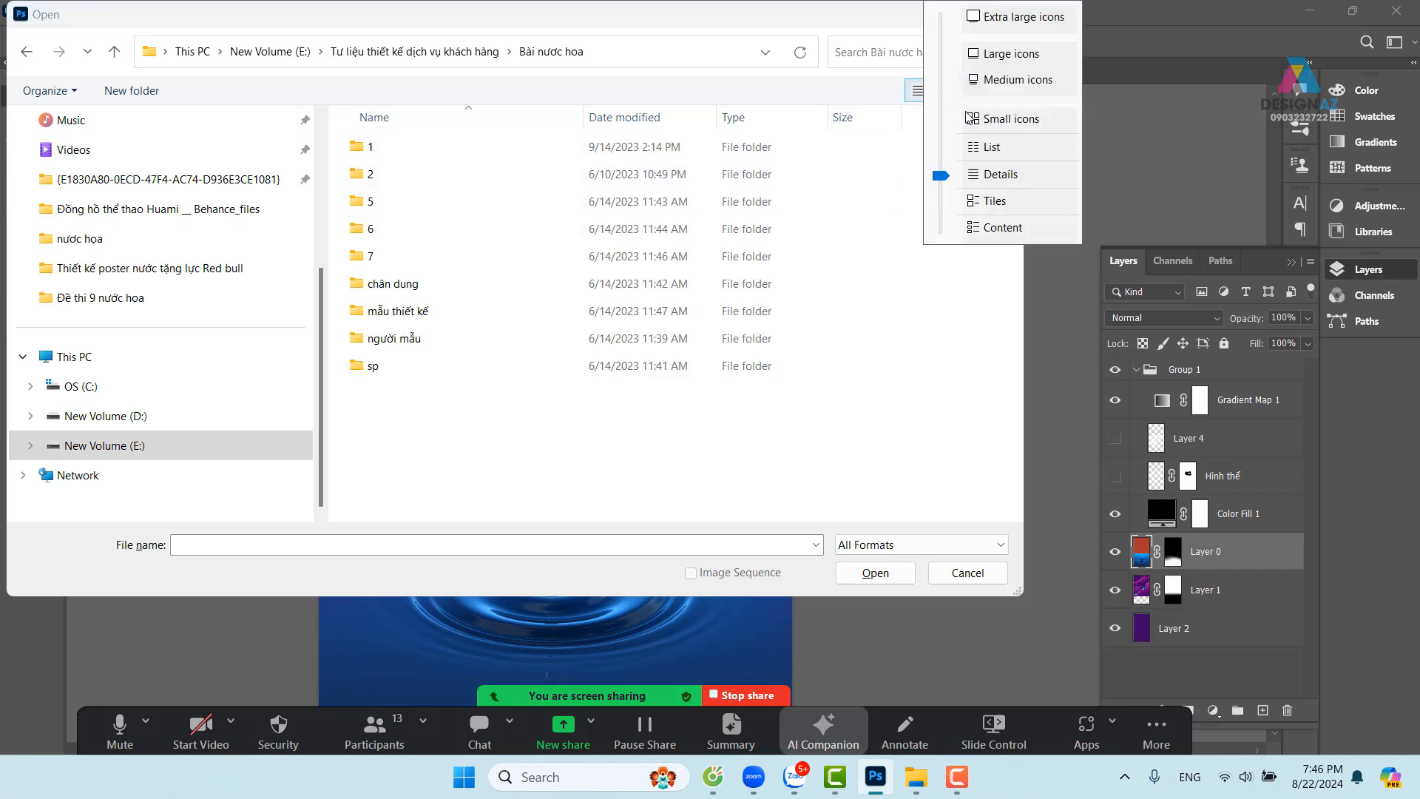
pyautogui.click(1016, 81)
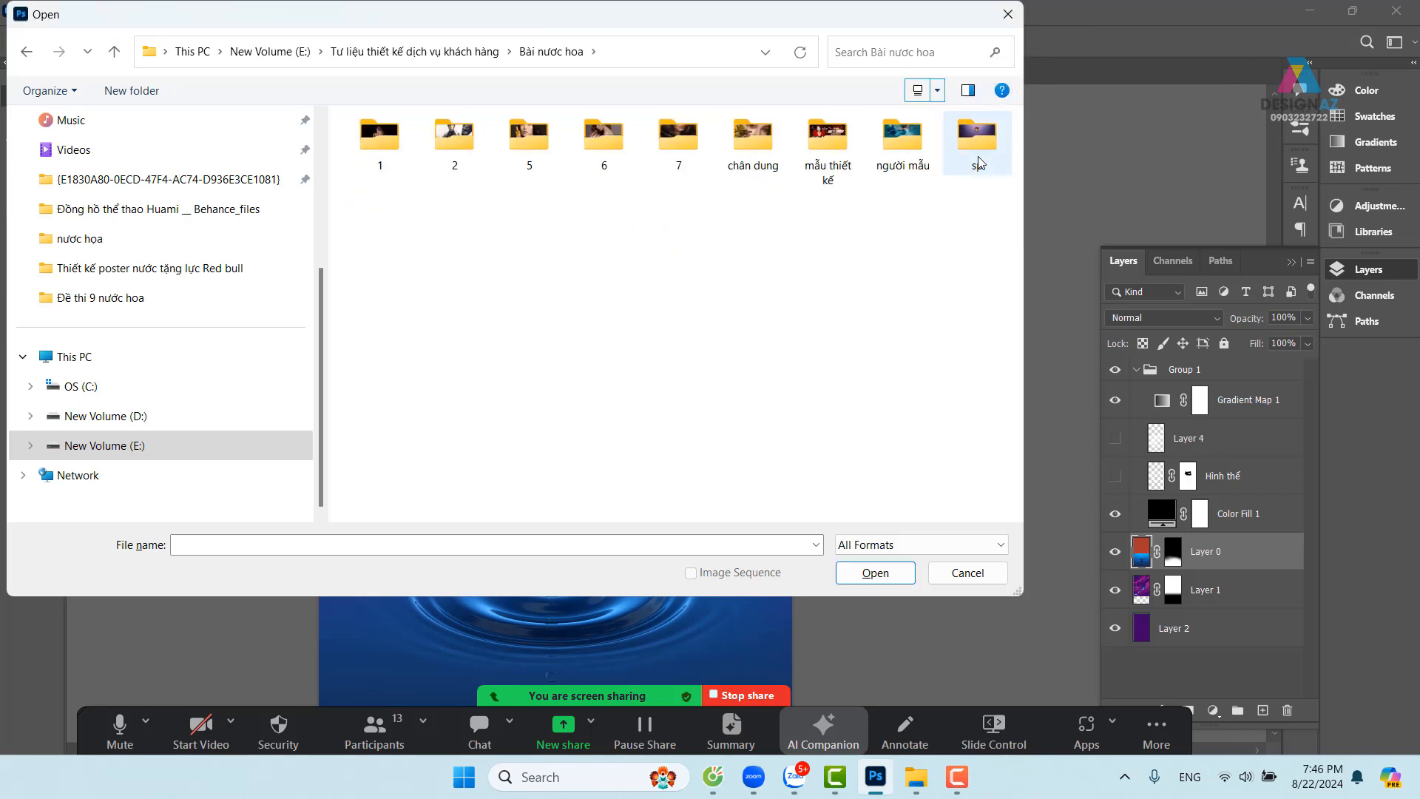
pyautogui.doubleClick(975, 131)
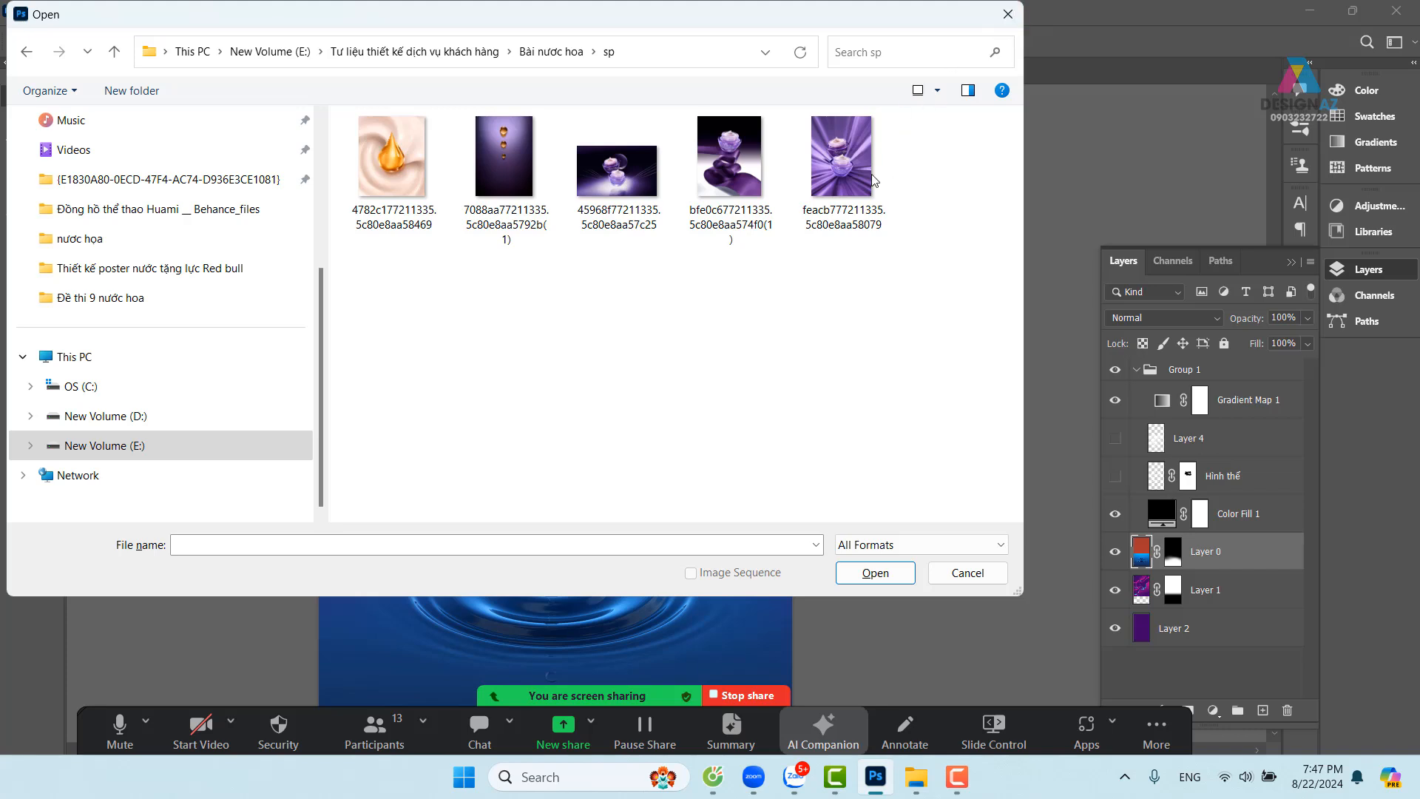
pyautogui.click(612, 185)
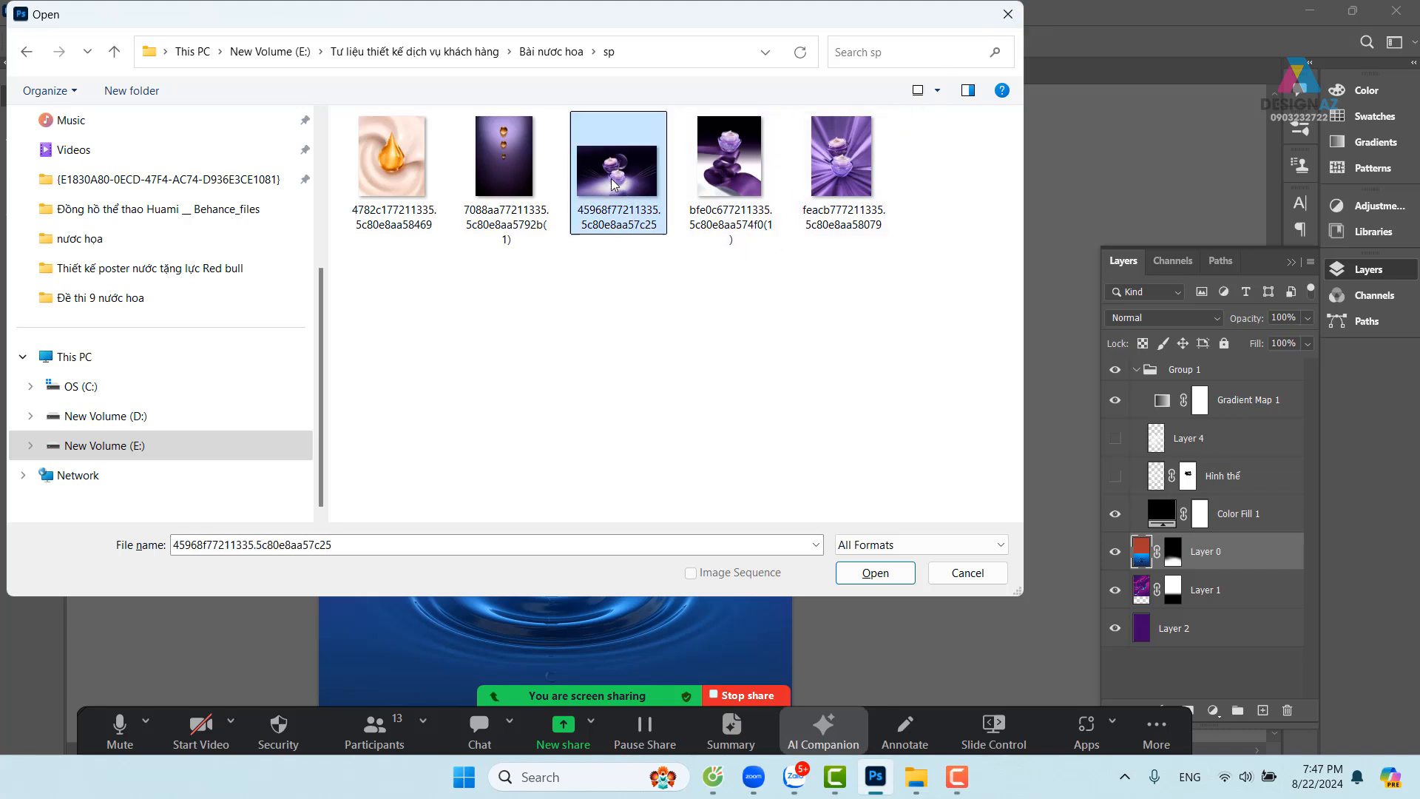
pyautogui.click(736, 148)
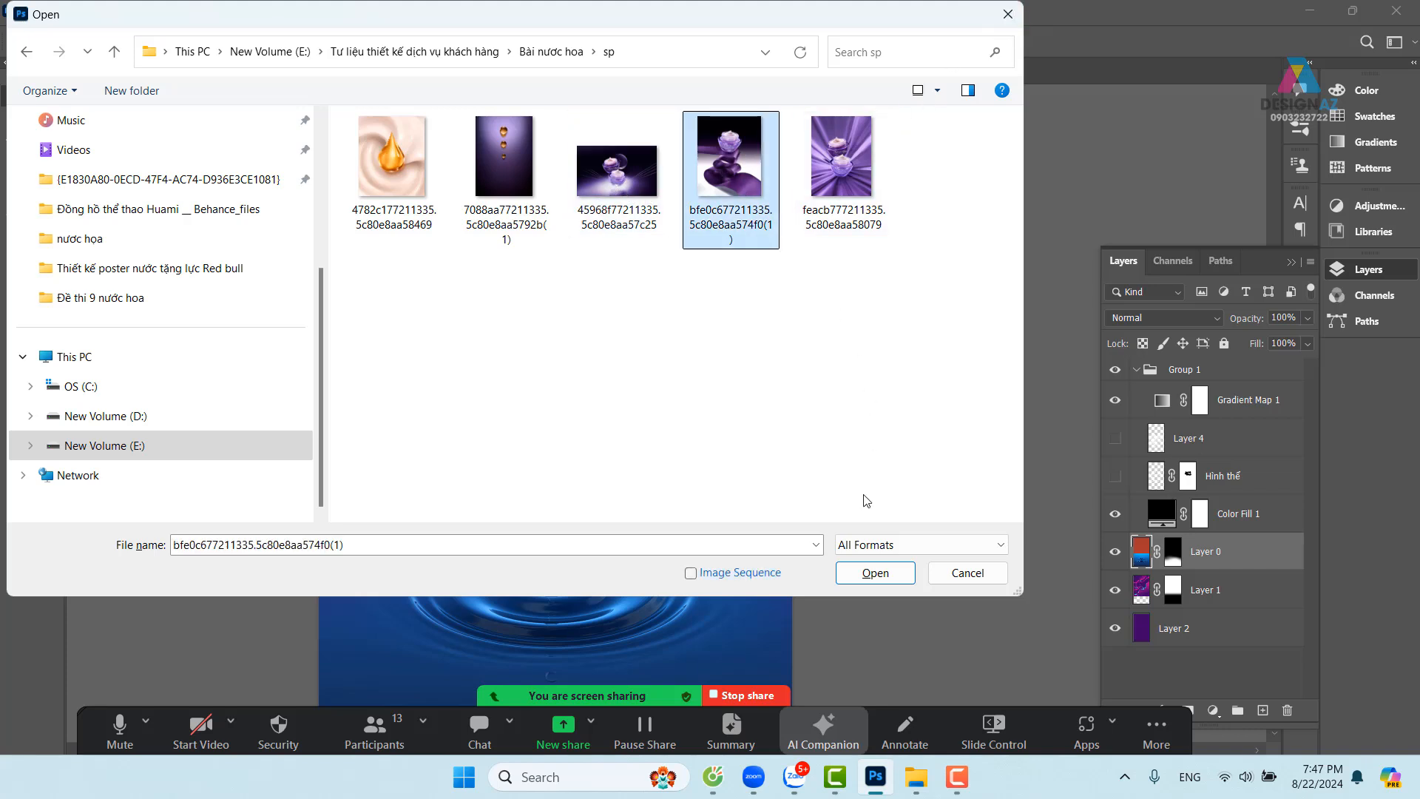
pyautogui.click(876, 573)
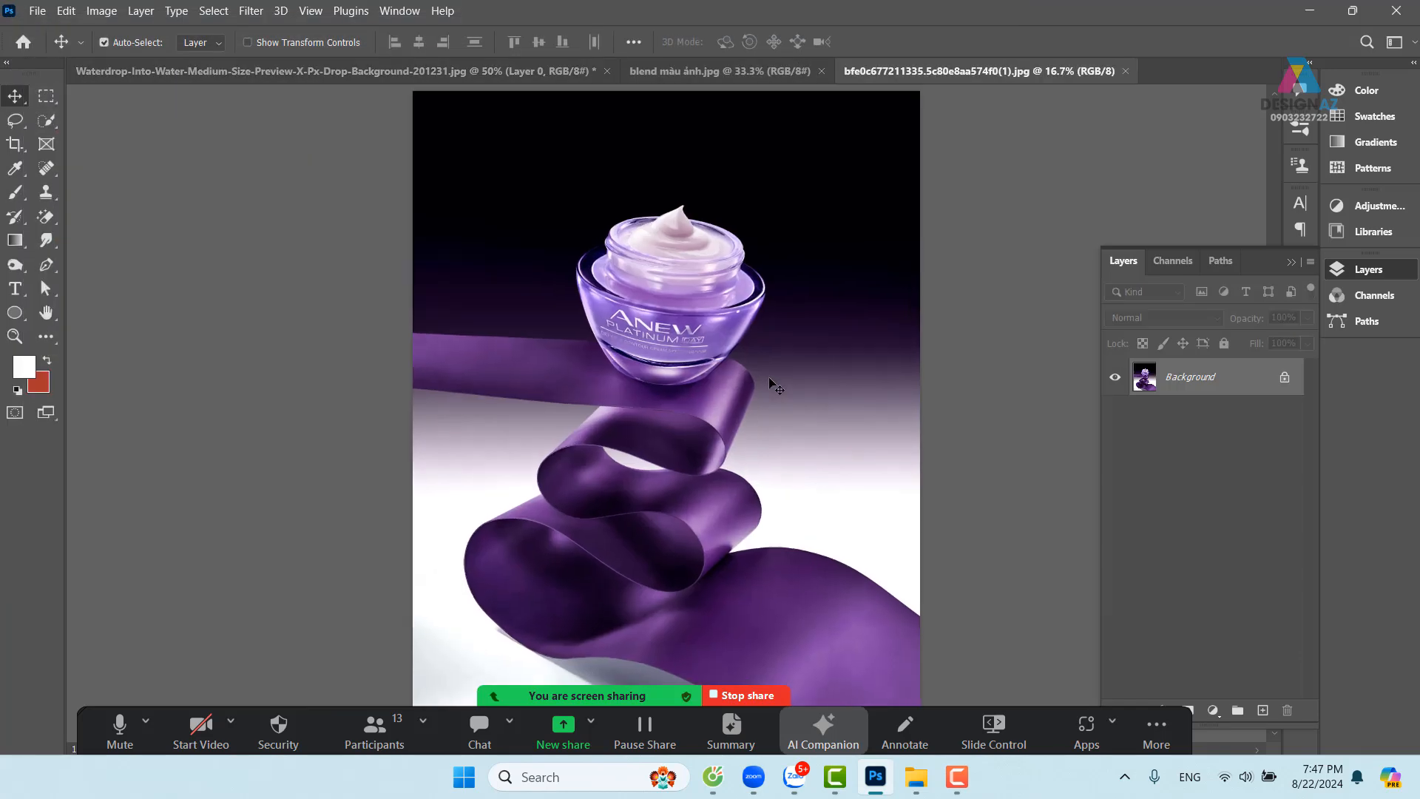
# Start a Pen path where the jar's neck meets the bowl on the left and curve it around the left rim
pyautogui.hotkey('ctrl', '+')
pyautogui.hotkey('ctrl', '+')
pyautogui.hotkey('ctrl', '+')
pyautogui.hotkey('ctrl', '+')
pyautogui.moveTo(592, 217); pyautogui.dragTo(540, 494)
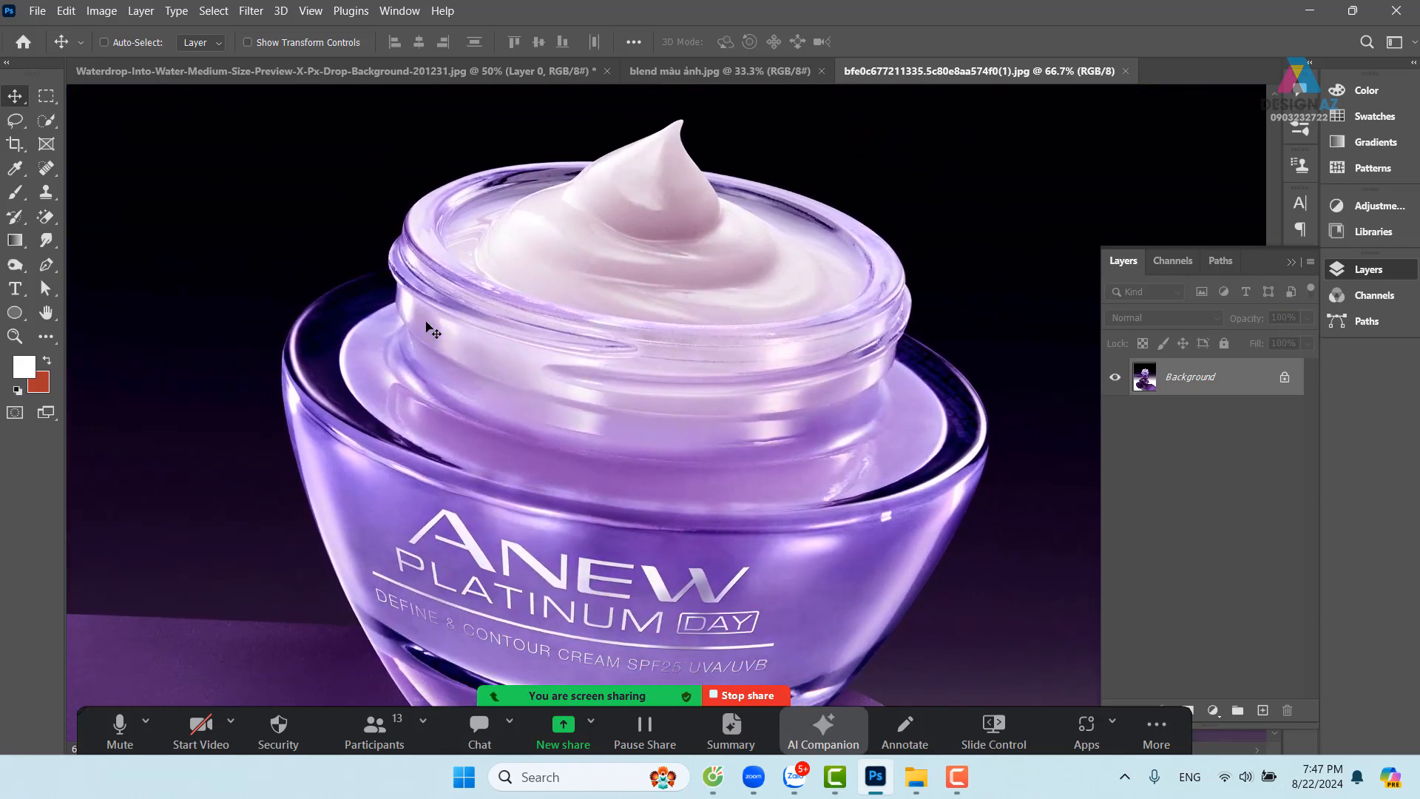
pyautogui.press('p')
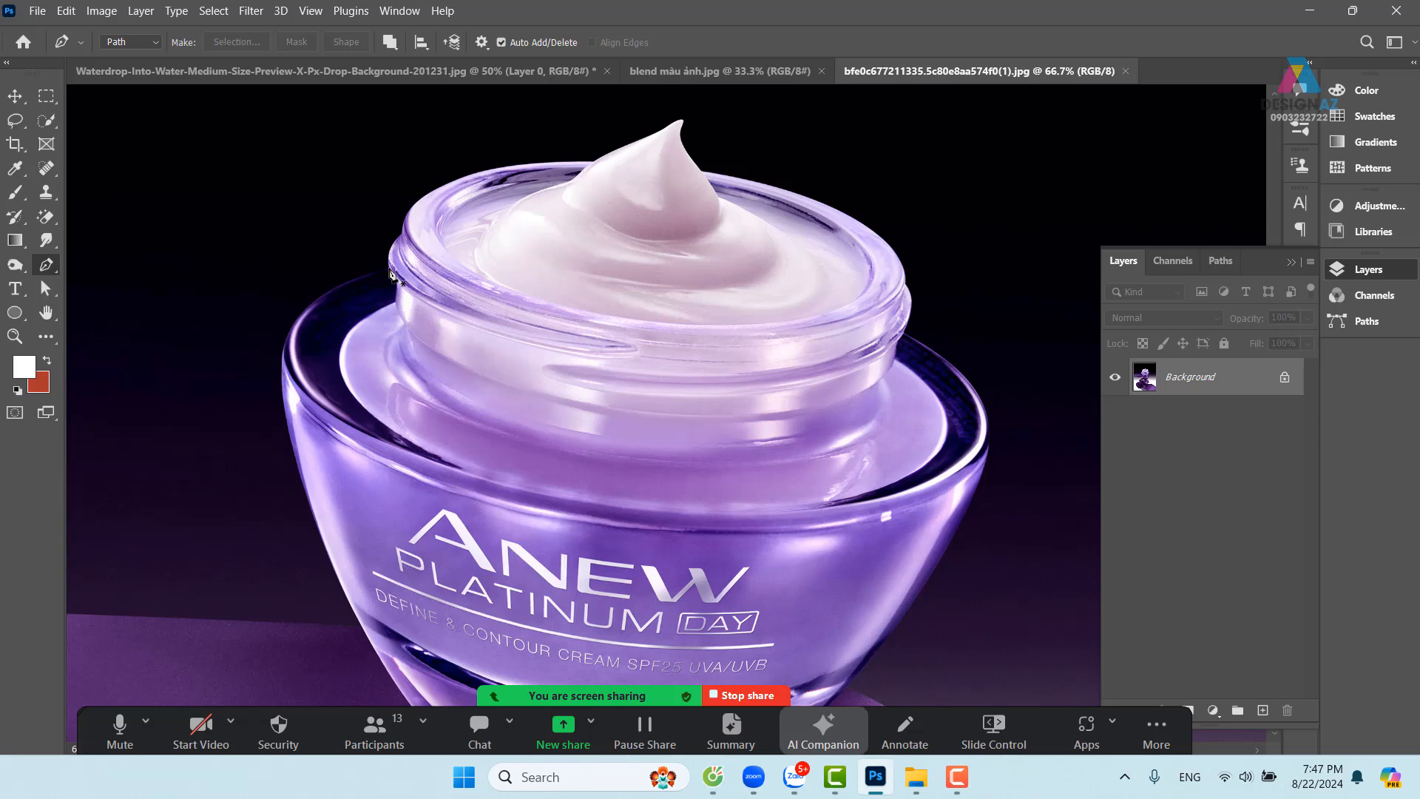
pyautogui.click(390, 268)
pyautogui.click(281, 362)
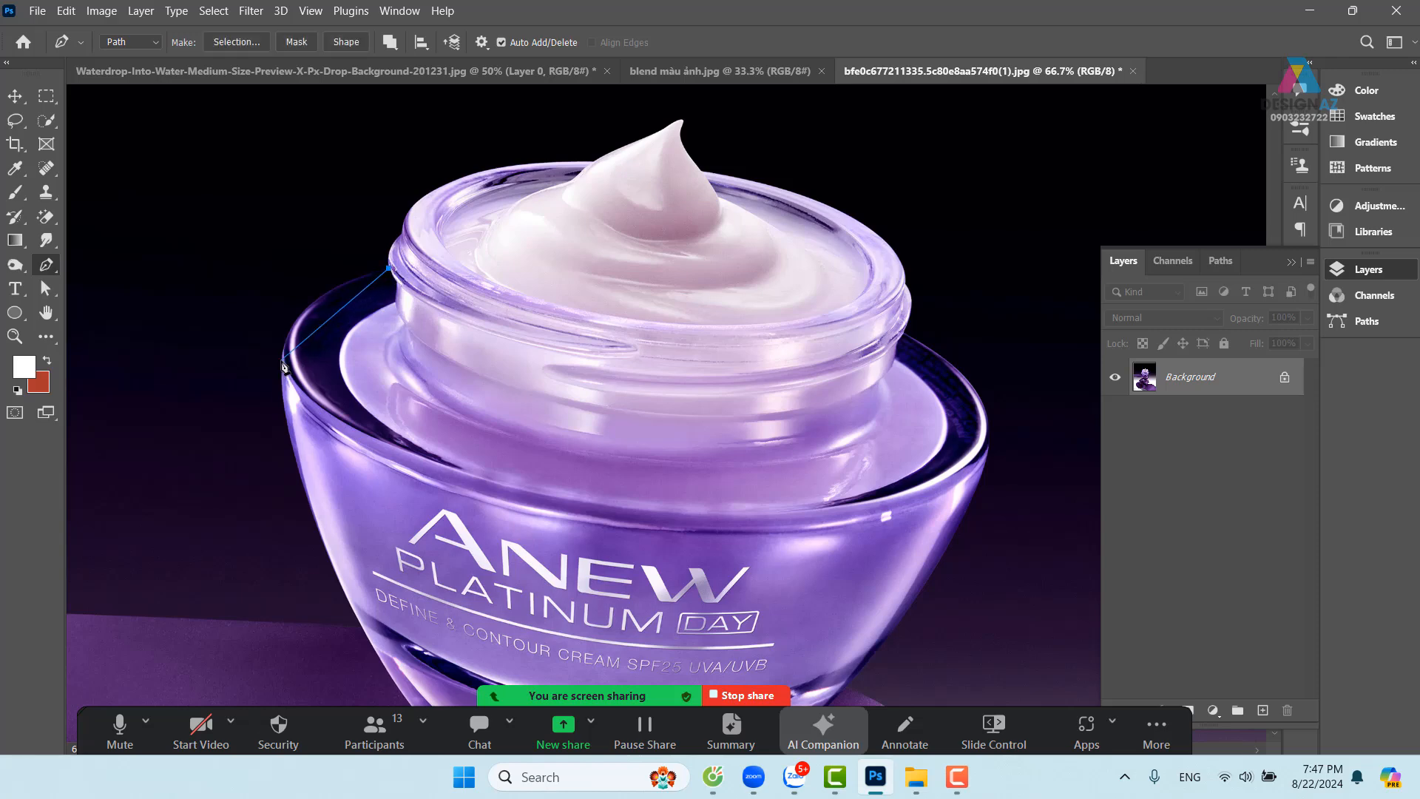
pyautogui.moveTo(282, 362); pyautogui.dragTo(270, 447)
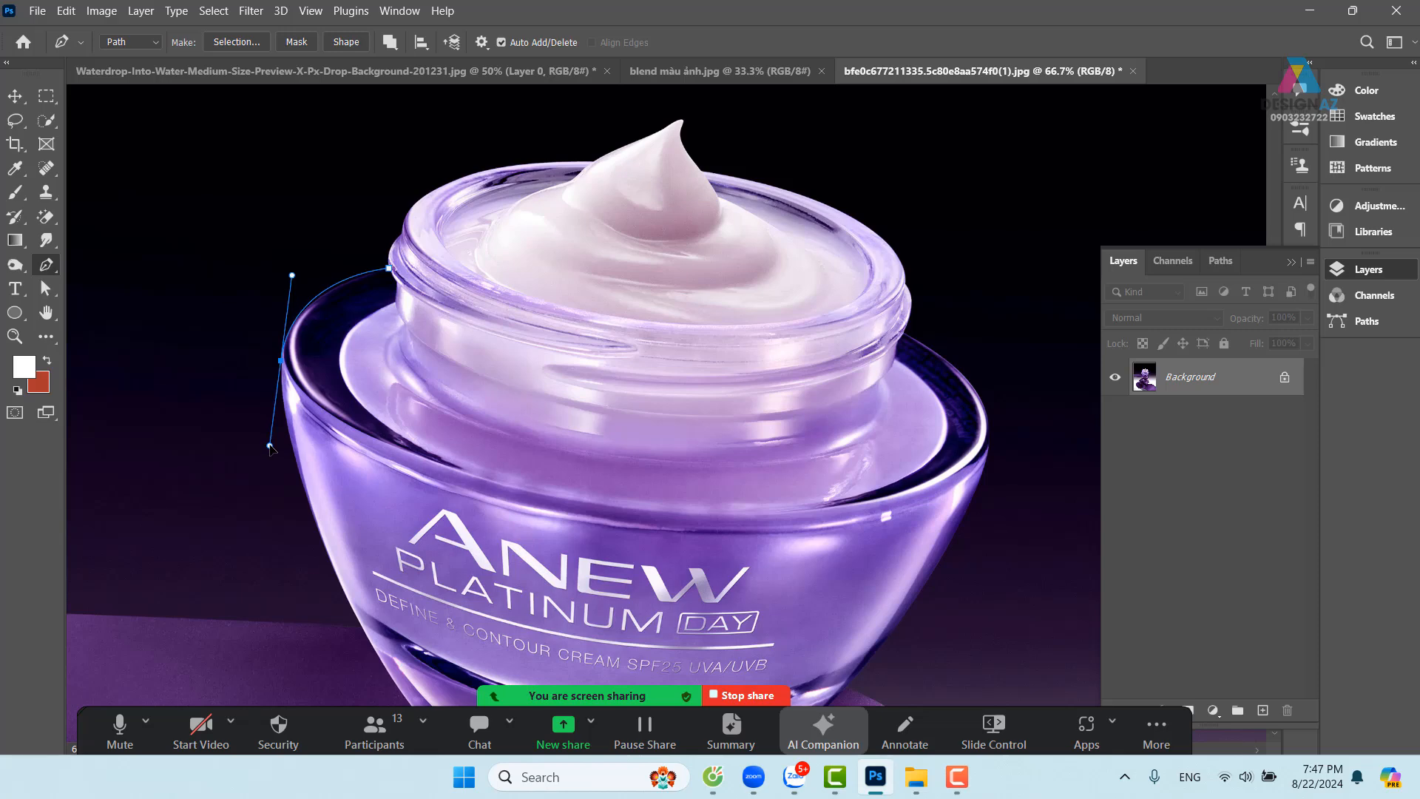
# Continue the path down the jar's left side, around its base and up to the bowl's right rim
pyautogui.scroll(-5, 371, 392)
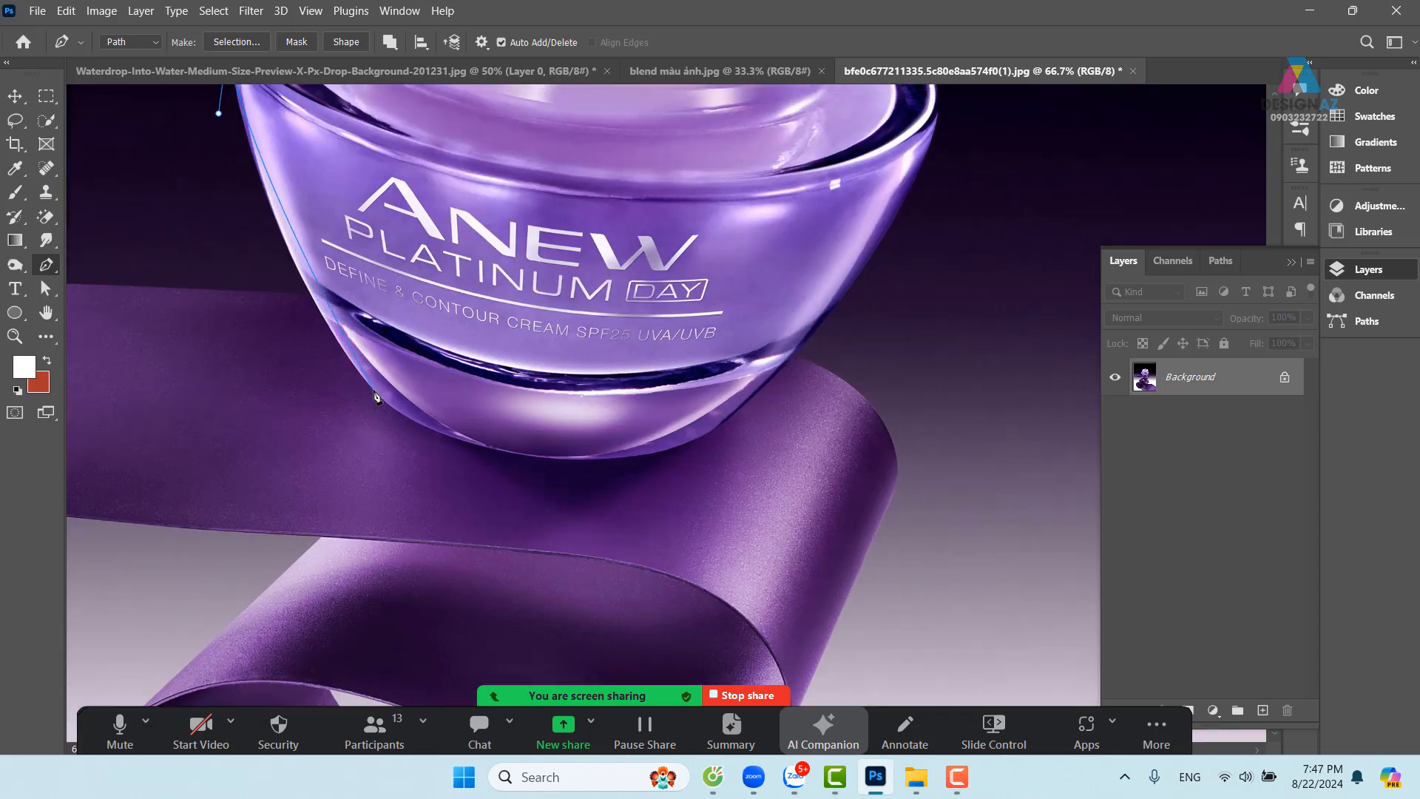
pyautogui.moveTo(386, 403); pyautogui.dragTo(436, 456)
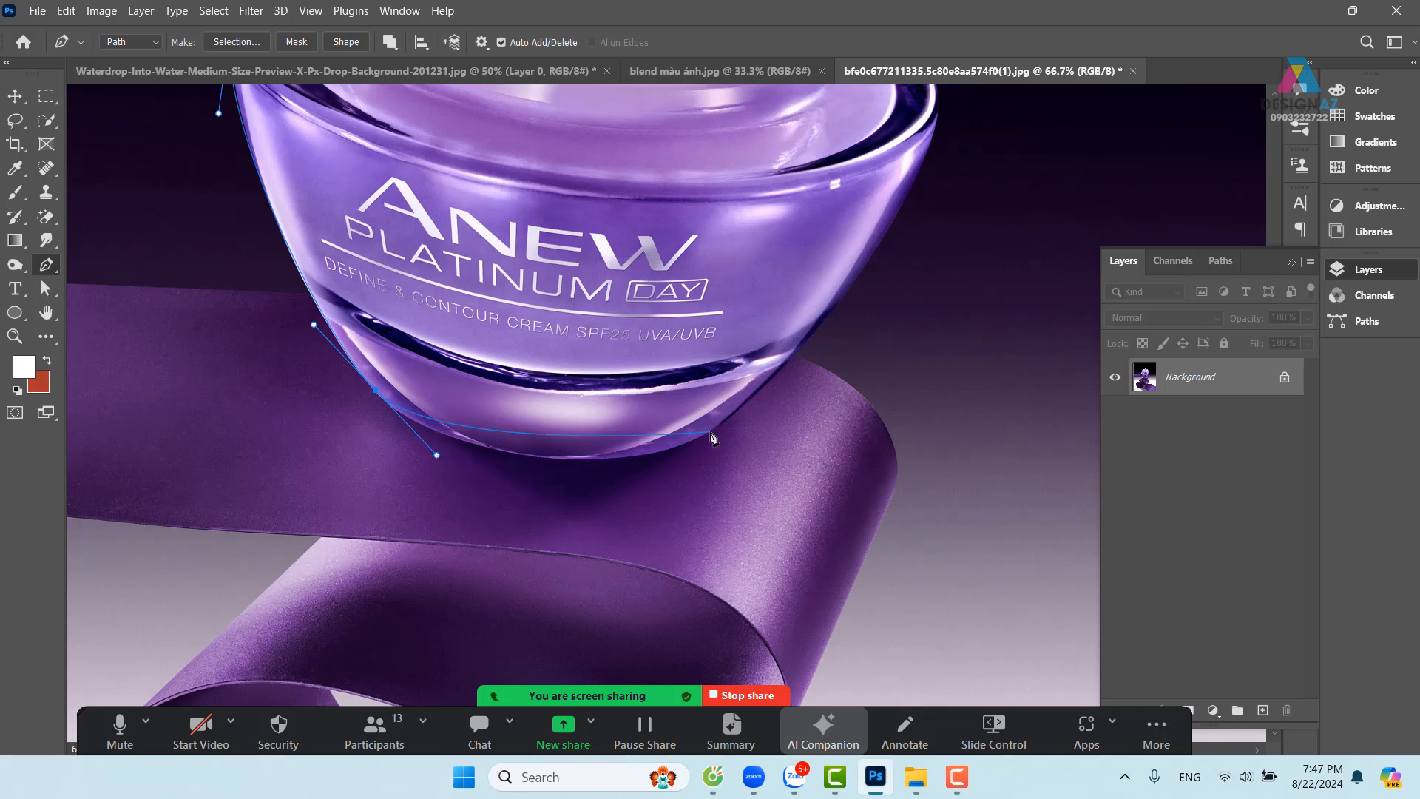
pyautogui.moveTo(710, 432); pyautogui.dragTo(807, 382)
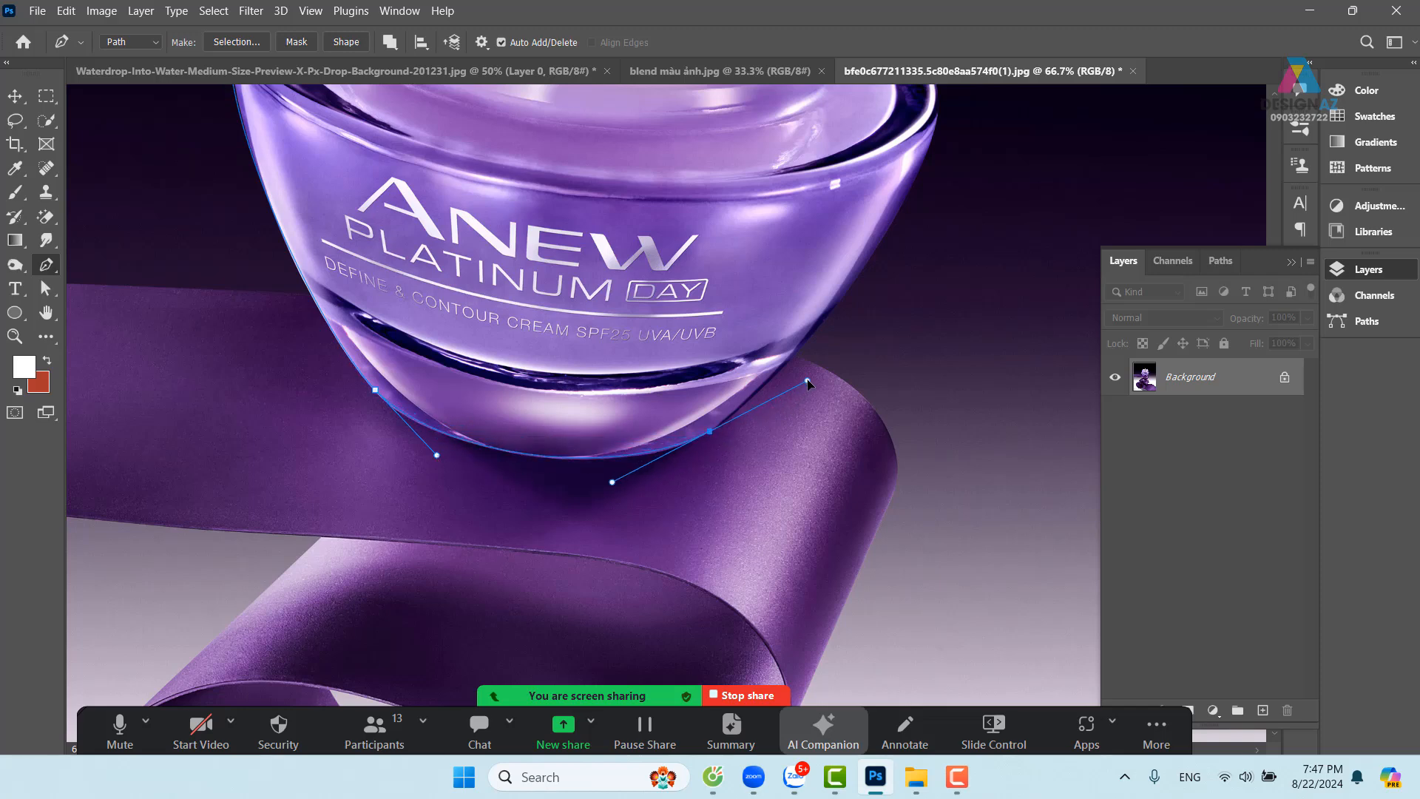
pyautogui.scroll(3, 821, 315)
pyautogui.hscroll(2, 821, 316)
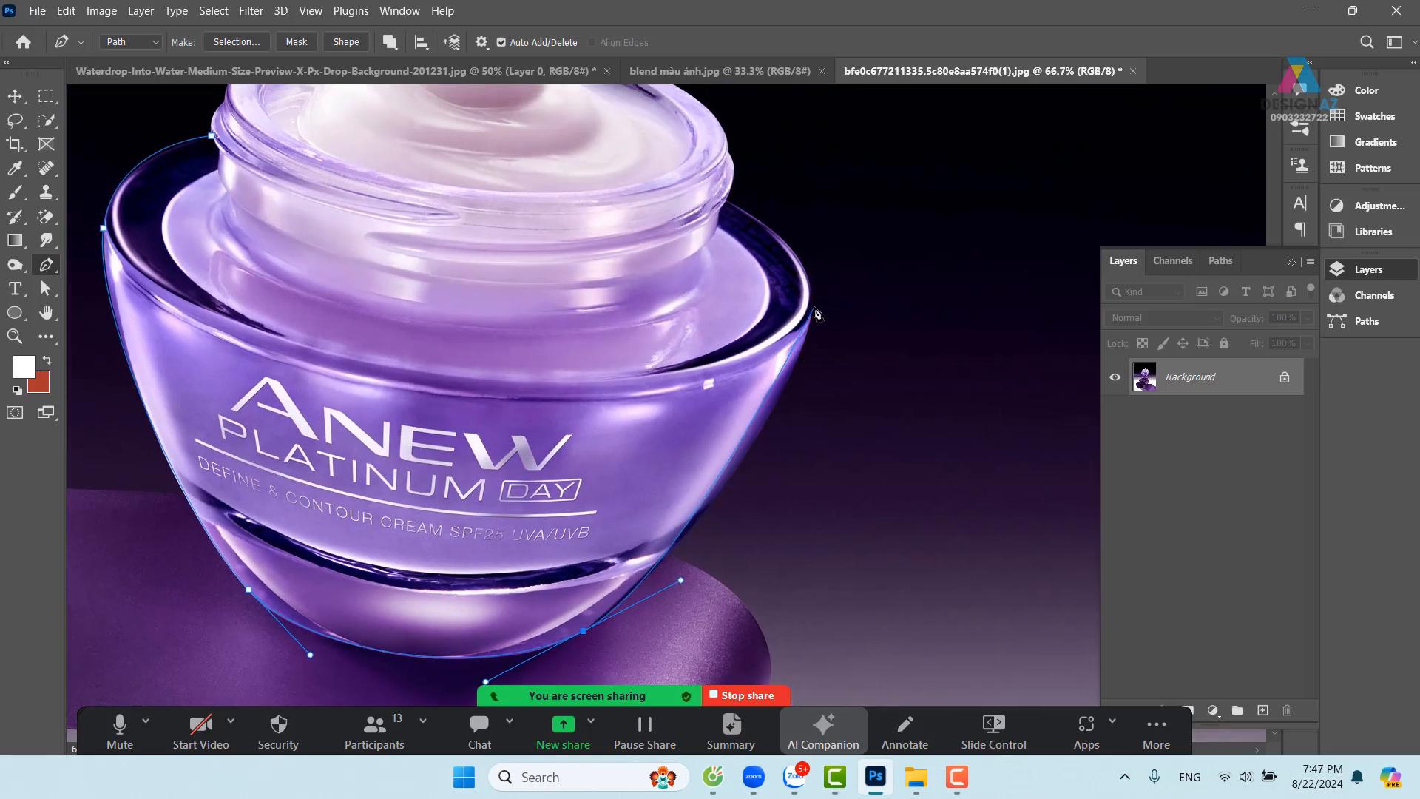
pyautogui.moveTo(814, 307); pyautogui.dragTo(820, 245)
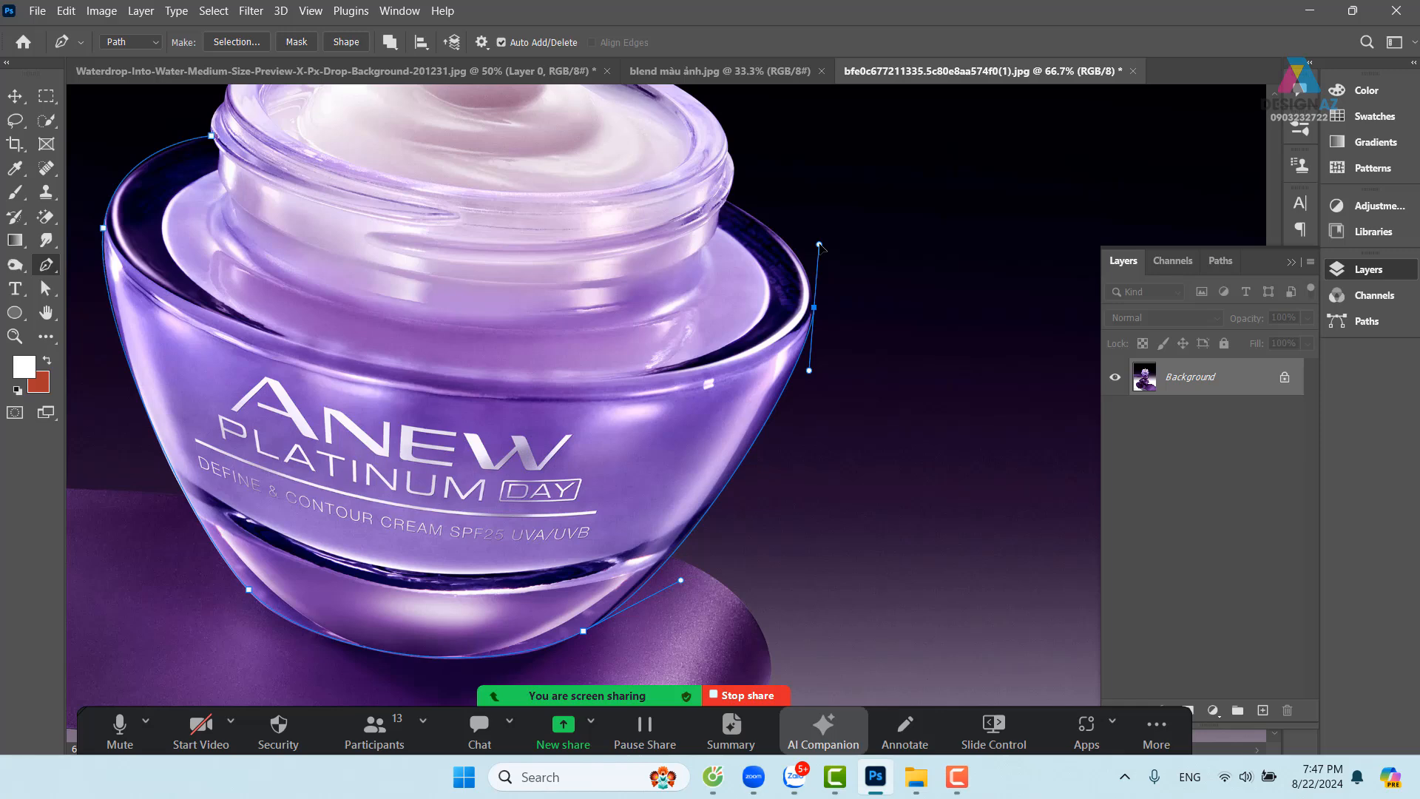
# Continue the Pen path over the bowl's right rim to the neck and around the thread bulge to the jar mouth
pyautogui.click(728, 204)
pyautogui.moveTo(728, 205); pyautogui.dragTo(197, 389)
pyautogui.hotkey('ctrl', '+')
pyautogui.hotkey('ctrl', '+')
pyautogui.hotkey('ctrl', '+')
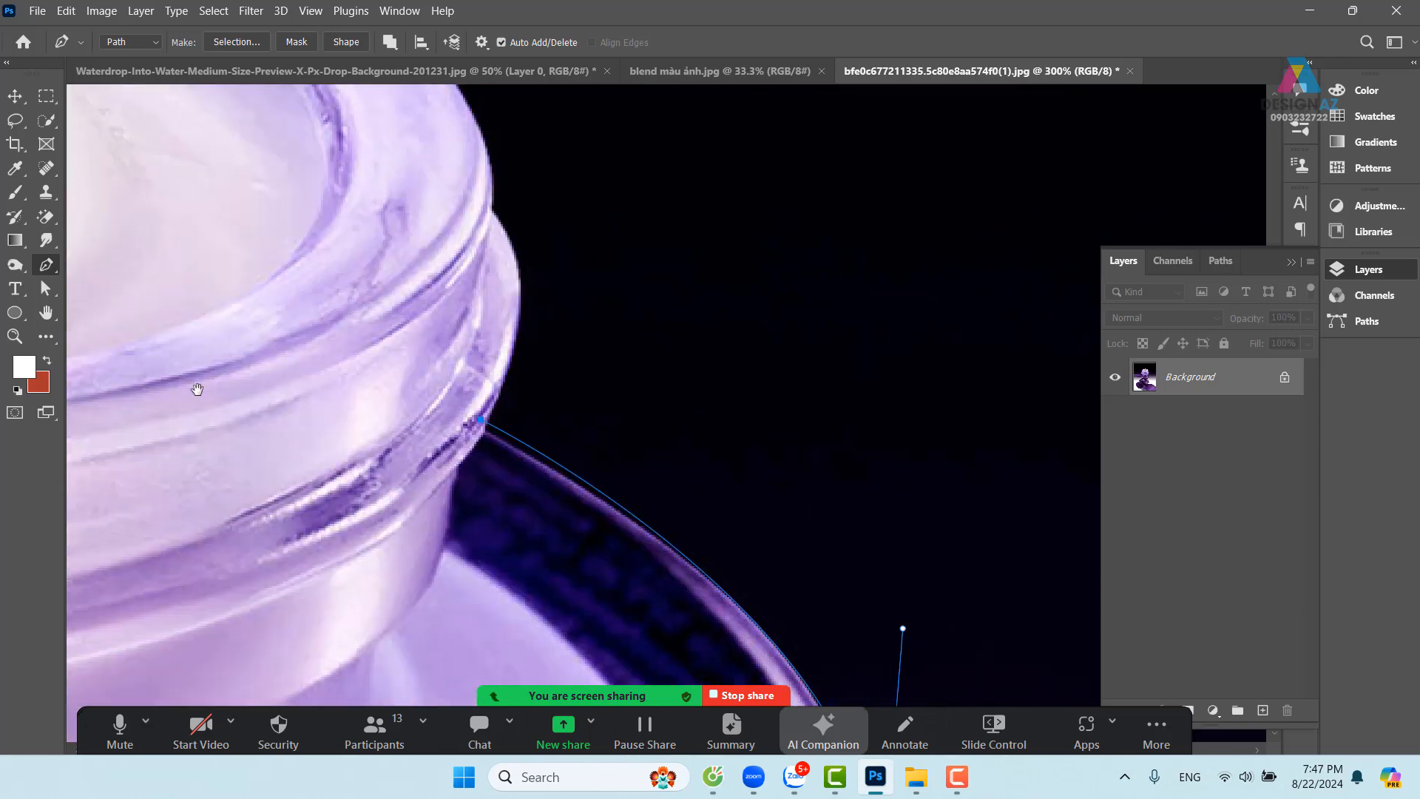
pyautogui.click(485, 428)
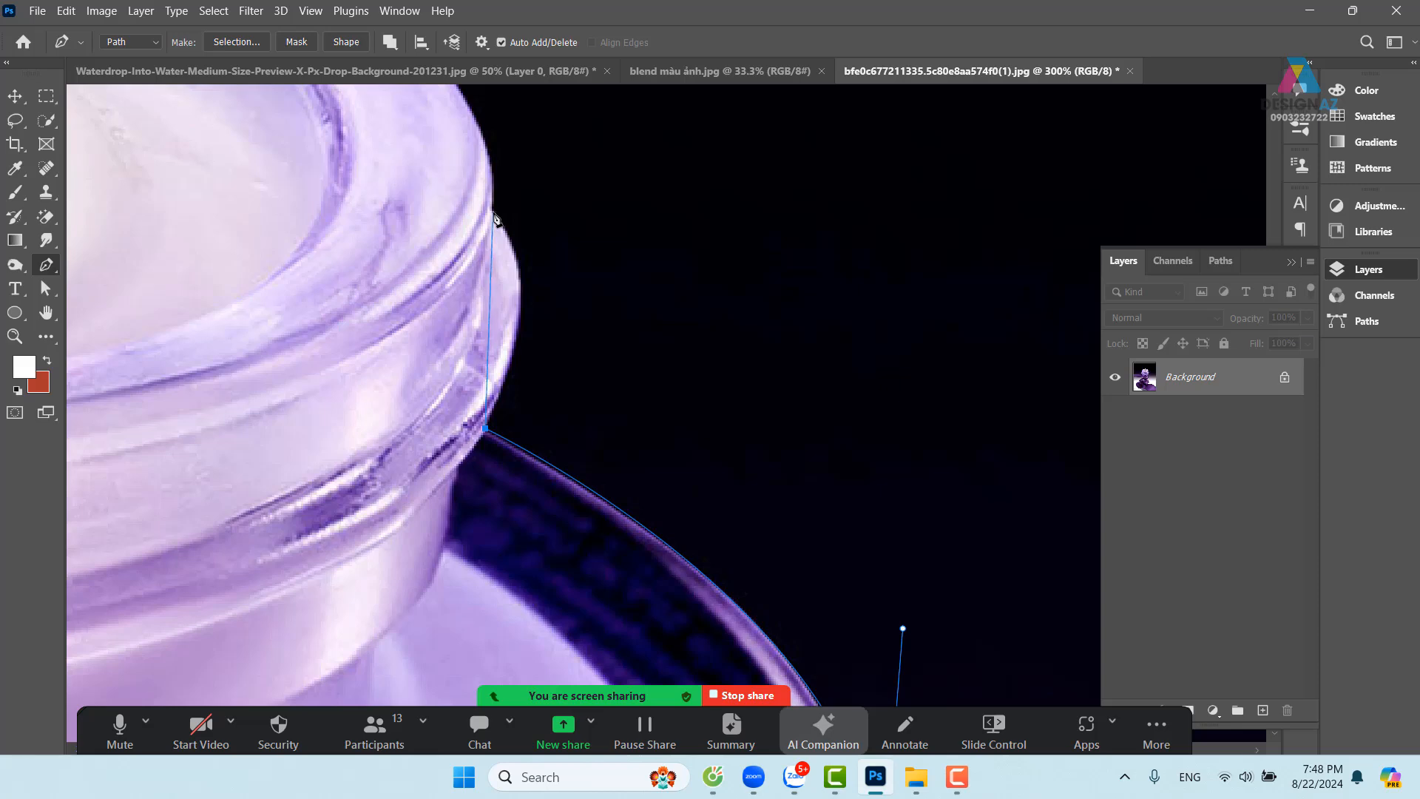
pyautogui.click(489, 213)
pyautogui.moveTo(489, 213); pyautogui.dragTo(829, 591)
pyautogui.keyDown('alt'); pyautogui.click(489, 213); pyautogui.keyUp('alt')
# Curve the path along the jar mouth's right rim to the cream peak and remove the outgoing handle there
pyautogui.hotkey('ctrl', '-')
pyautogui.hotkey('ctrl', '-')
pyautogui.hotkey('ctrl', '-')
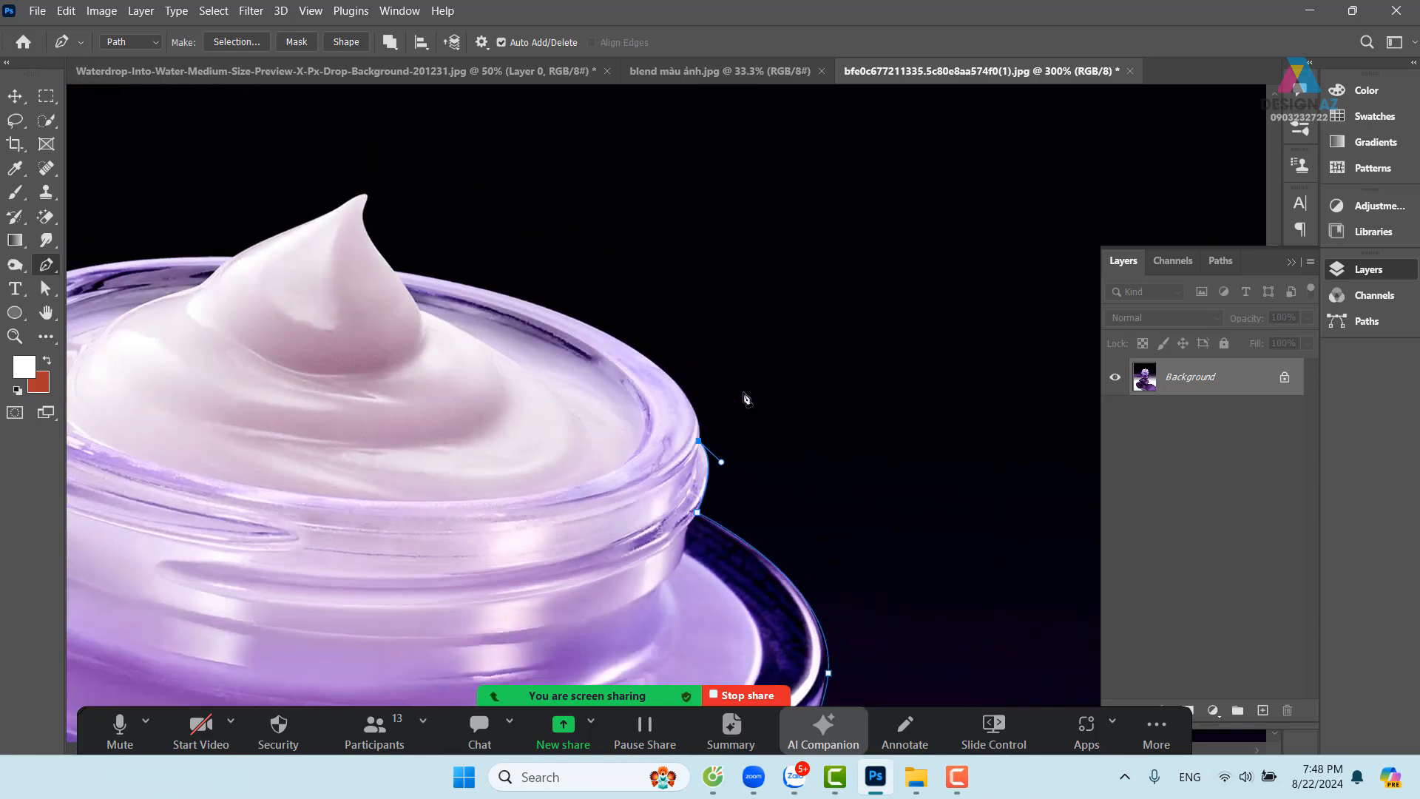
pyautogui.moveTo(540, 368); pyautogui.dragTo(613, 390)
pyautogui.hotkey('ctrl', '+')
pyautogui.hotkey('ctrl', '+')
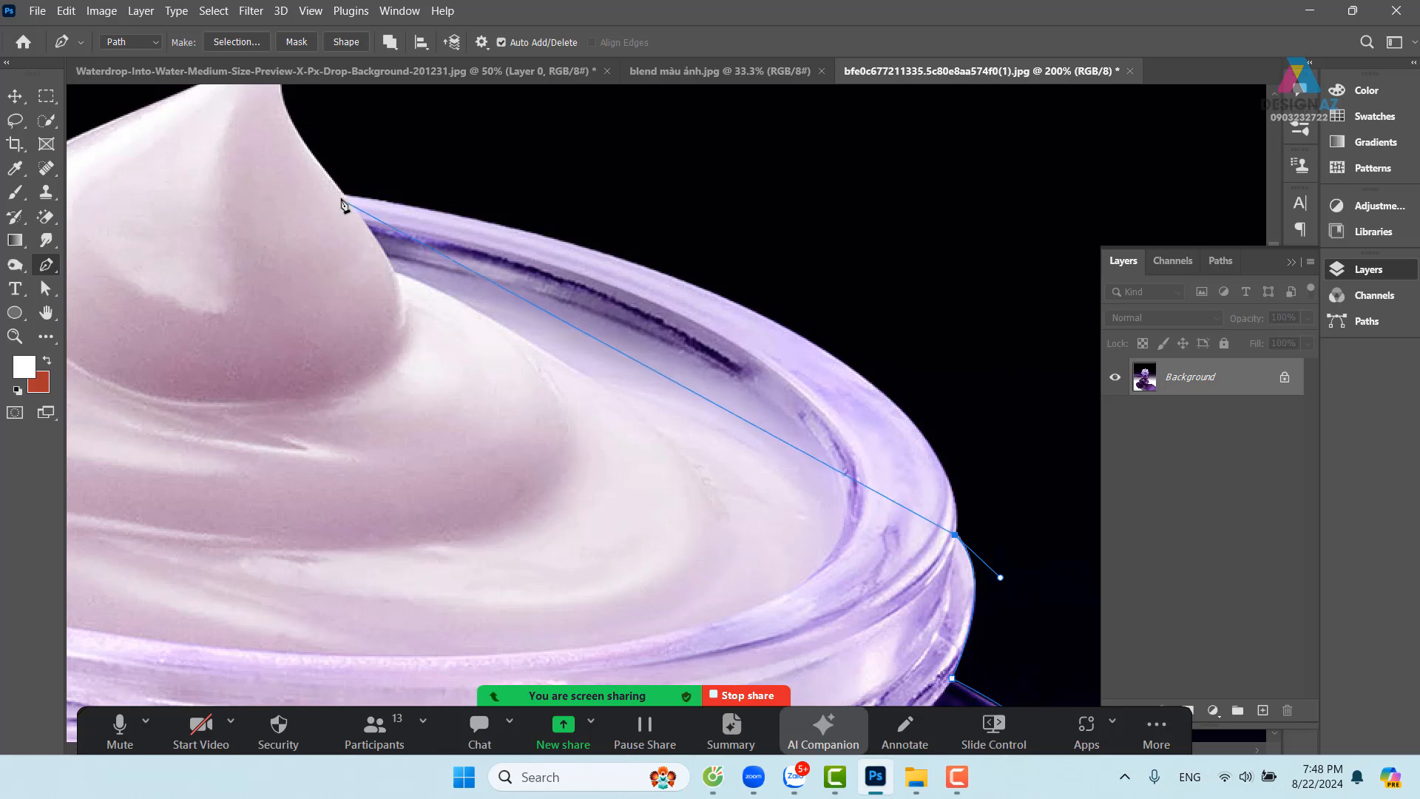
pyautogui.moveTo(345, 196); pyautogui.dragTo(1002, 304)
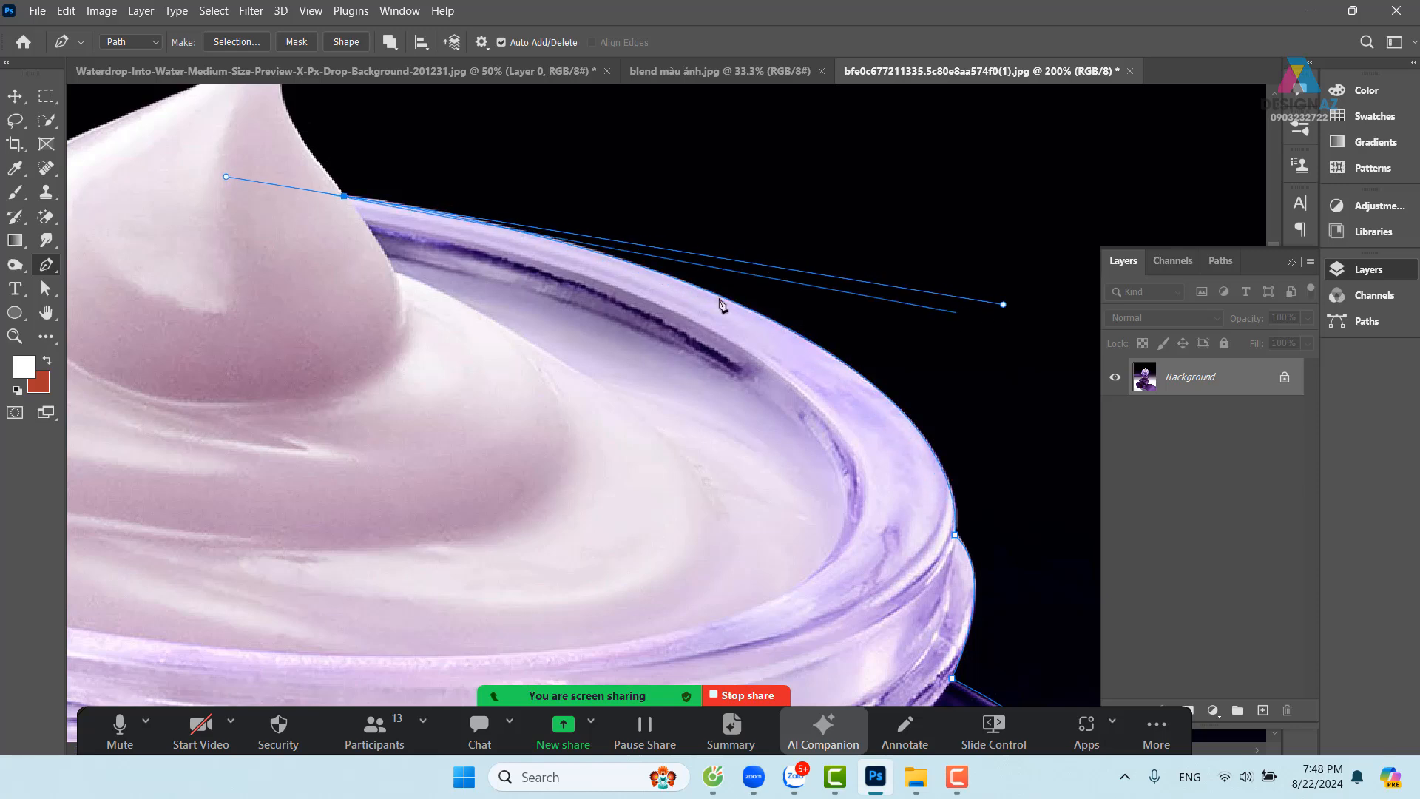
pyautogui.keyDown('alt'); pyautogui.click(344, 197); pyautogui.keyUp('alt')
# Trace the path up the cream peak's right side, over its tip and down its left slope to the rim
pyautogui.moveTo(345, 198); pyautogui.dragTo(461, 365)
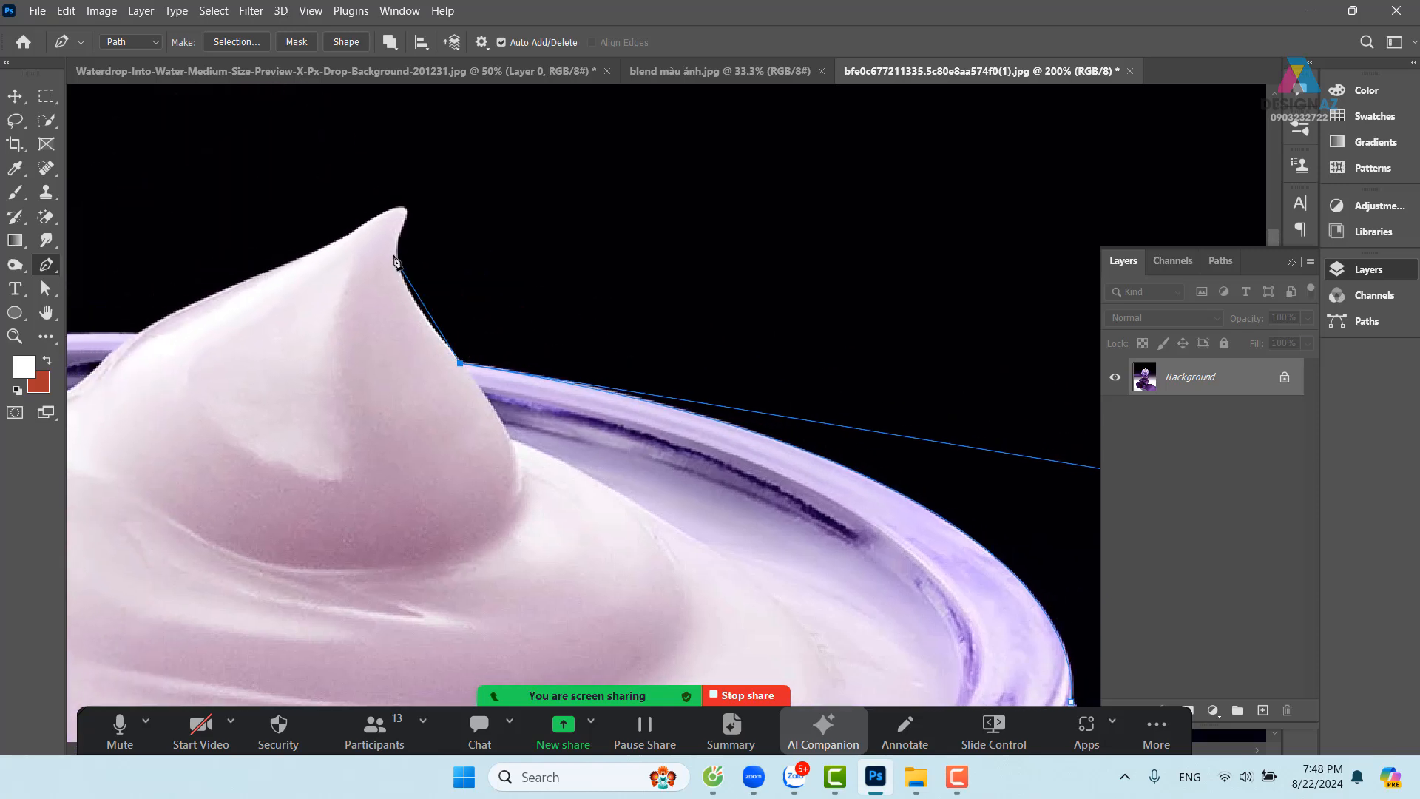
pyautogui.moveTo(394, 251); pyautogui.dragTo(431, 271)
pyautogui.click(405, 209)
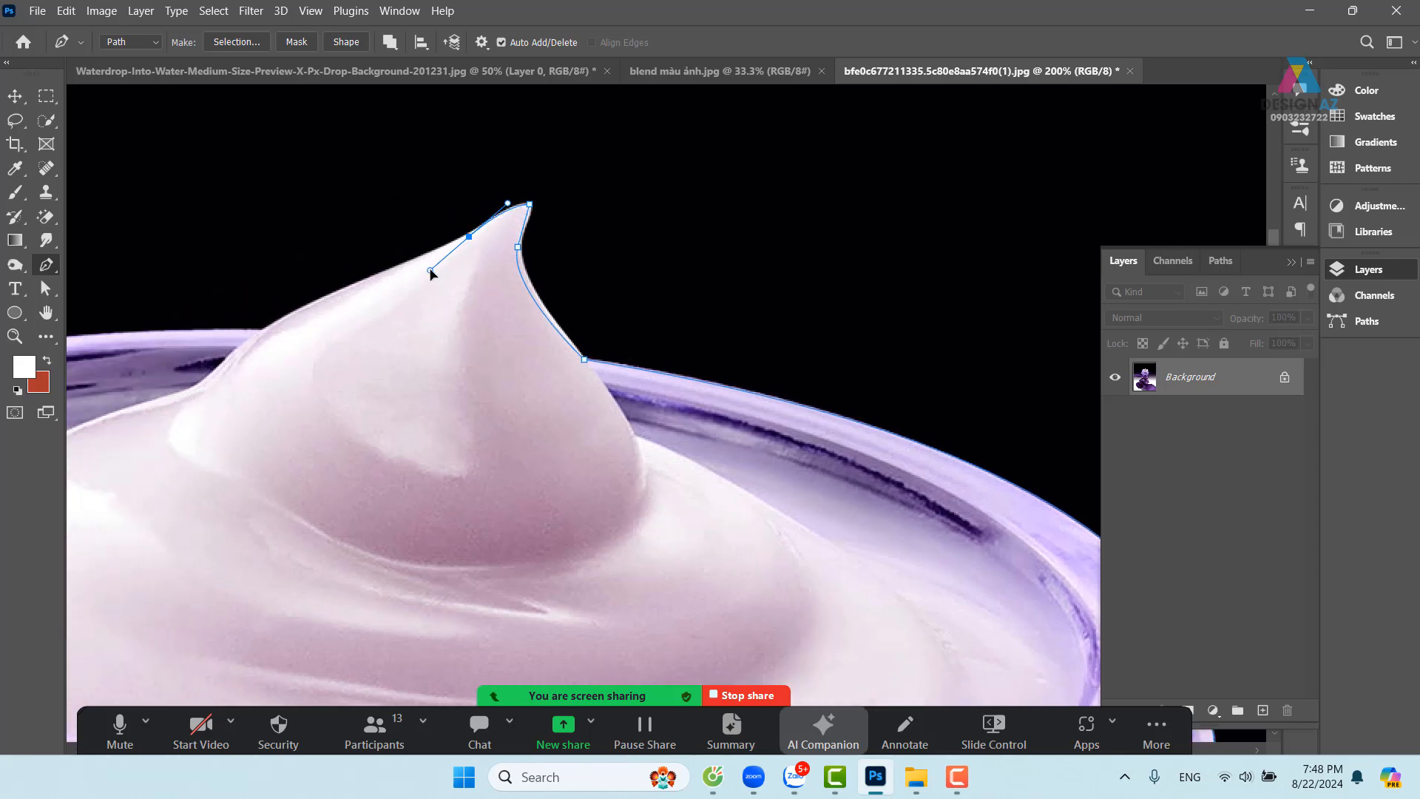
pyautogui.keyDown('alt'); pyautogui.click(469, 236); pyautogui.keyUp('alt')
pyautogui.click(299, 311)
pyautogui.click(307, 306)
pyautogui.moveTo(260, 331); pyautogui.dragTo(714, 193)
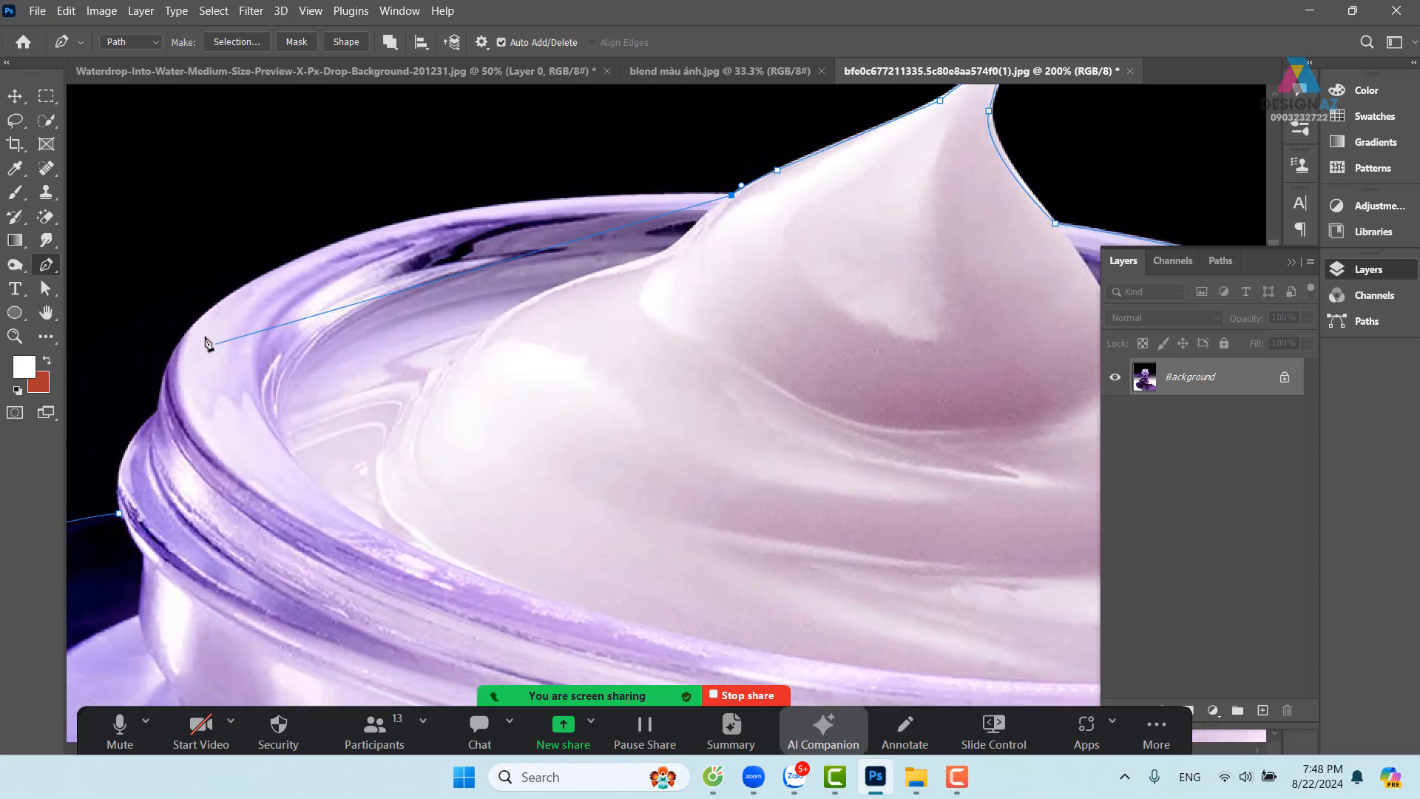
# Curve the path around the jar mouth's left rim and thread, and close it at its starting anchor
pyautogui.moveTo(182, 337); pyautogui.dragTo(587, 504)
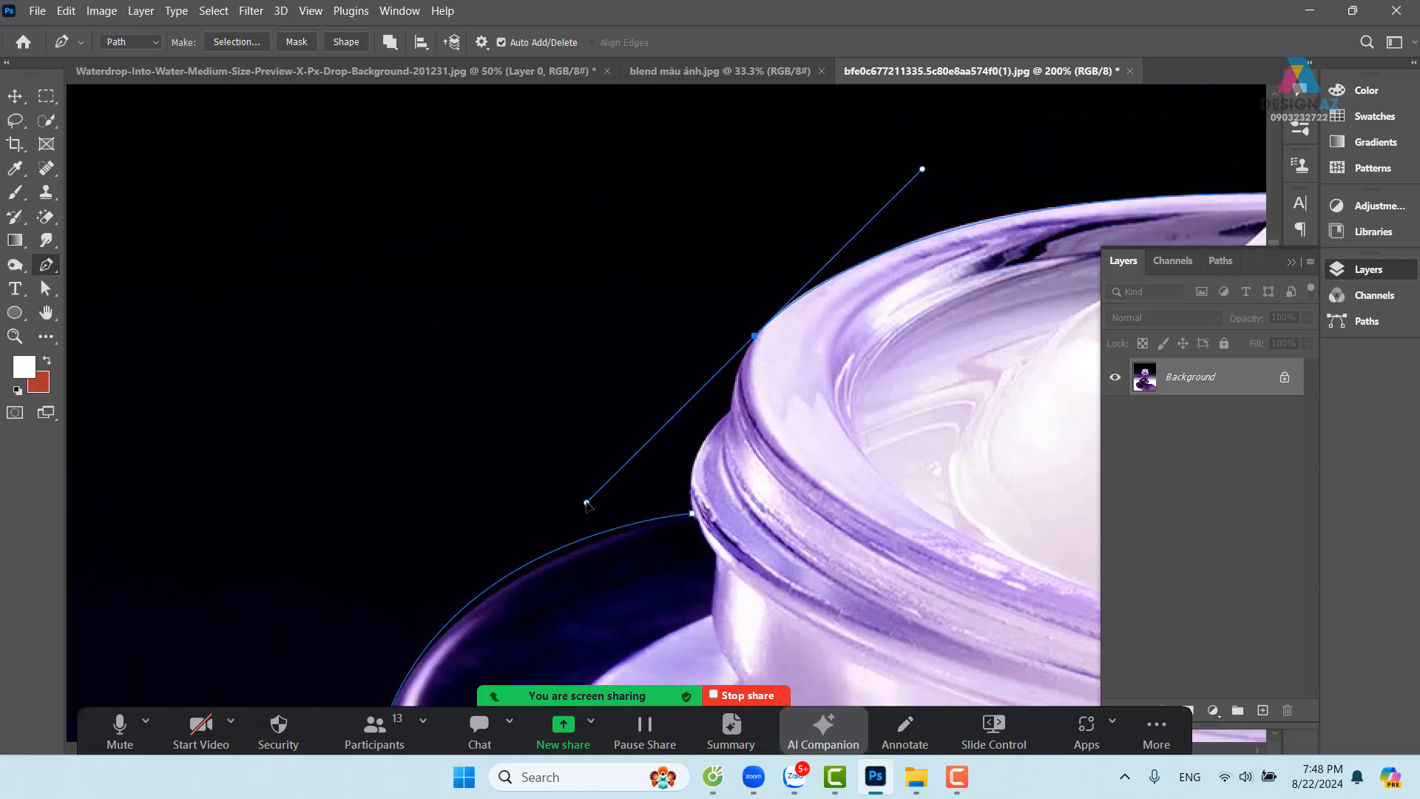
pyautogui.keyDown('alt'); pyautogui.click(753, 336); pyautogui.keyUp('alt')
pyautogui.moveTo(733, 412); pyautogui.dragTo(741, 444)
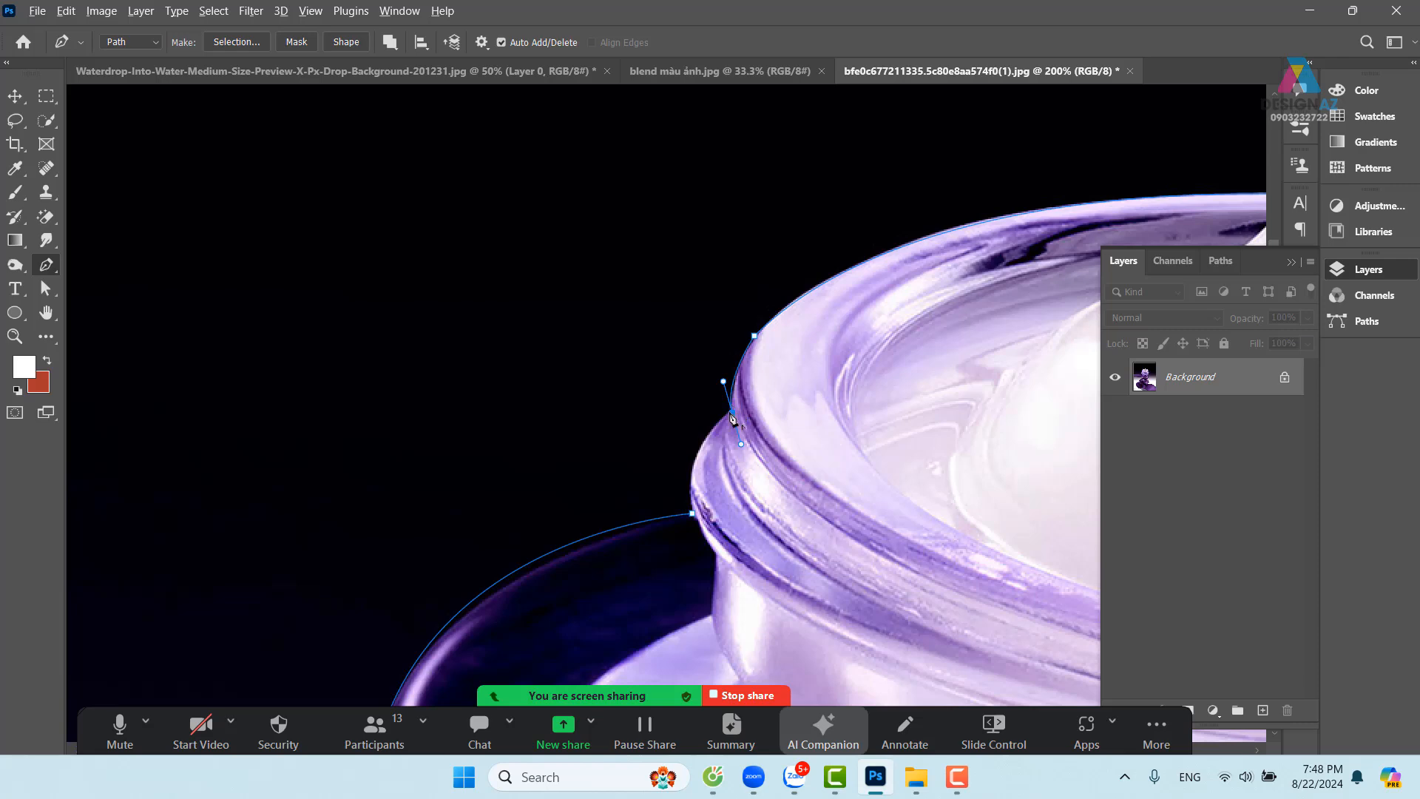
pyautogui.moveTo(692, 513); pyautogui.dragTo(712, 570)
# Convert the closed path around the jar into a selection
pyautogui.hotkey('ctrl', '-')
pyautogui.hotkey('ctrl', '-')
pyautogui.hotkey('ctrl', '-')
pyautogui.hotkey('ctrl', '-')
pyautogui.hotkey('ctrl', '-')
pyautogui.hotkey('ctrl', '-')
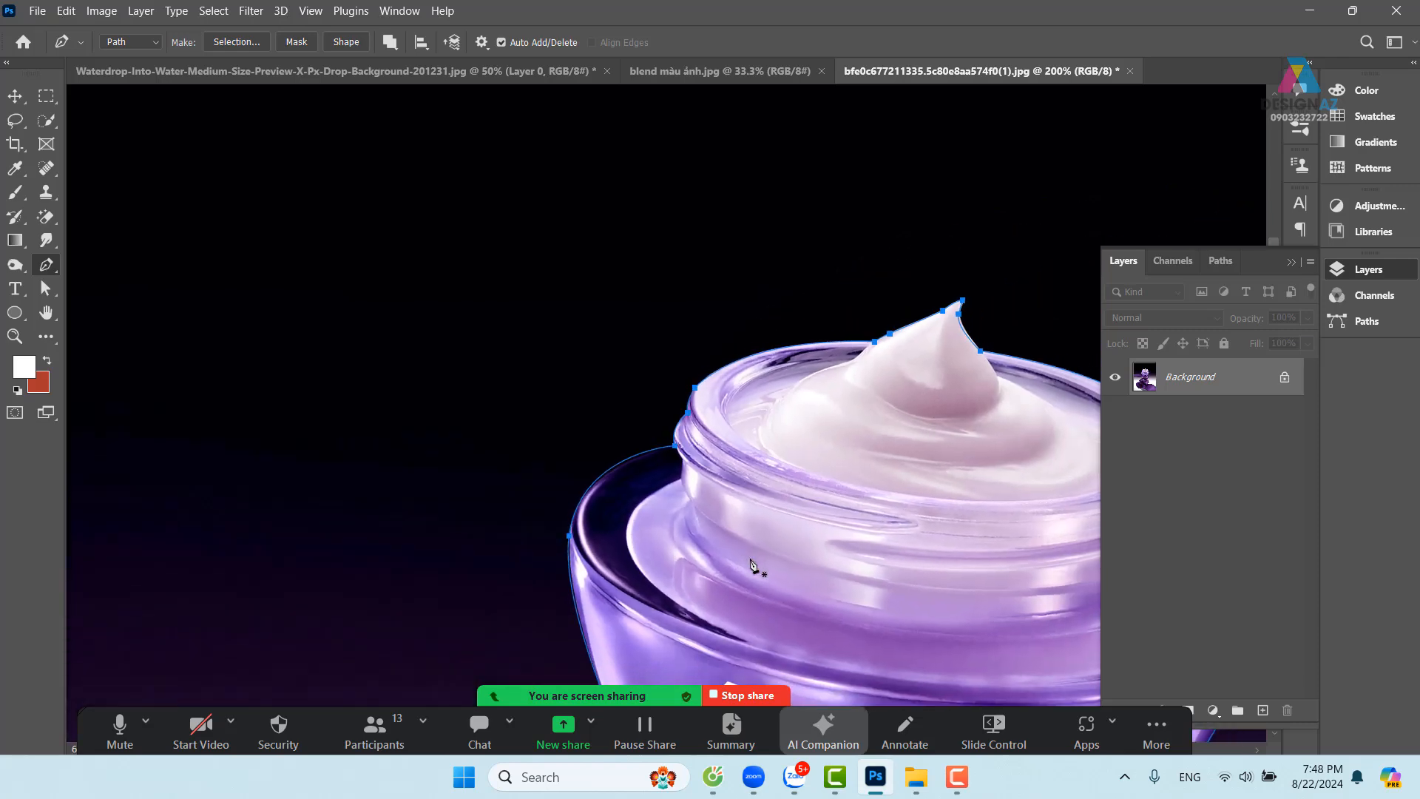
pyautogui.hotkey('ctrl', 'Return')
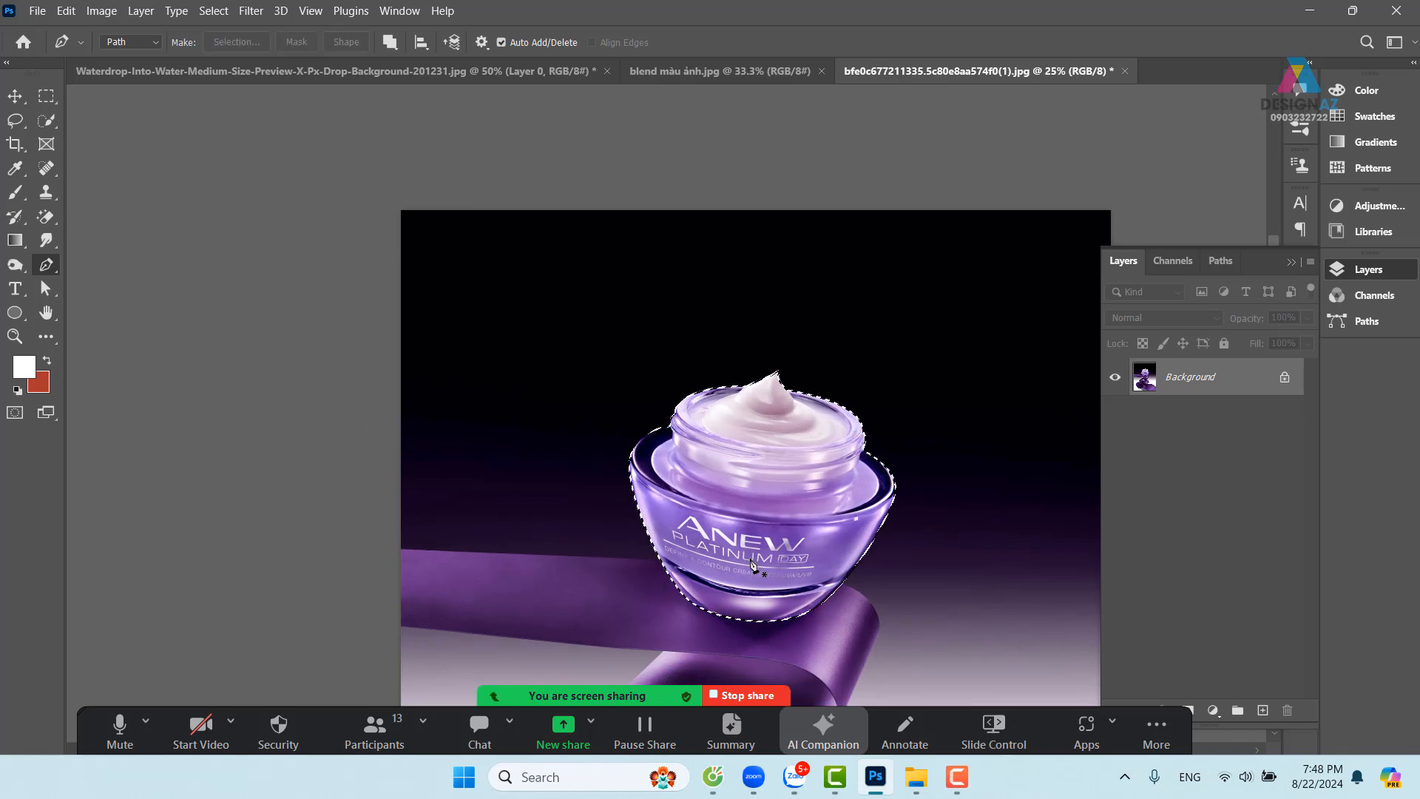
# Cut the selected jar out of its photo and paste it into blend màu ảnh.jpg
pyautogui.hotkey('ctrl', 'BackSpace')
pyautogui.hotkey('ctrl', 'd')
pyautogui.click(721, 71)
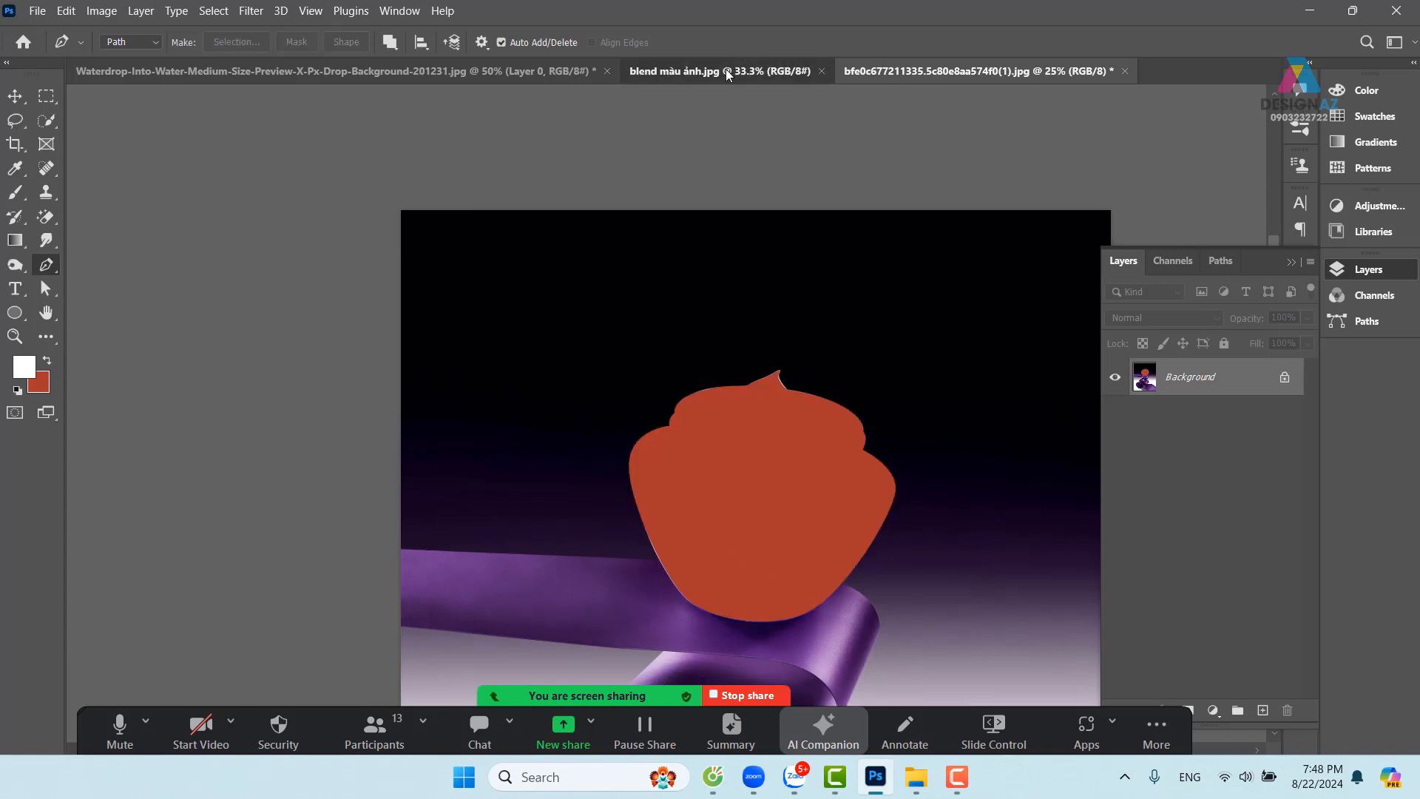
pyautogui.hotkey('ctrl', 'v')
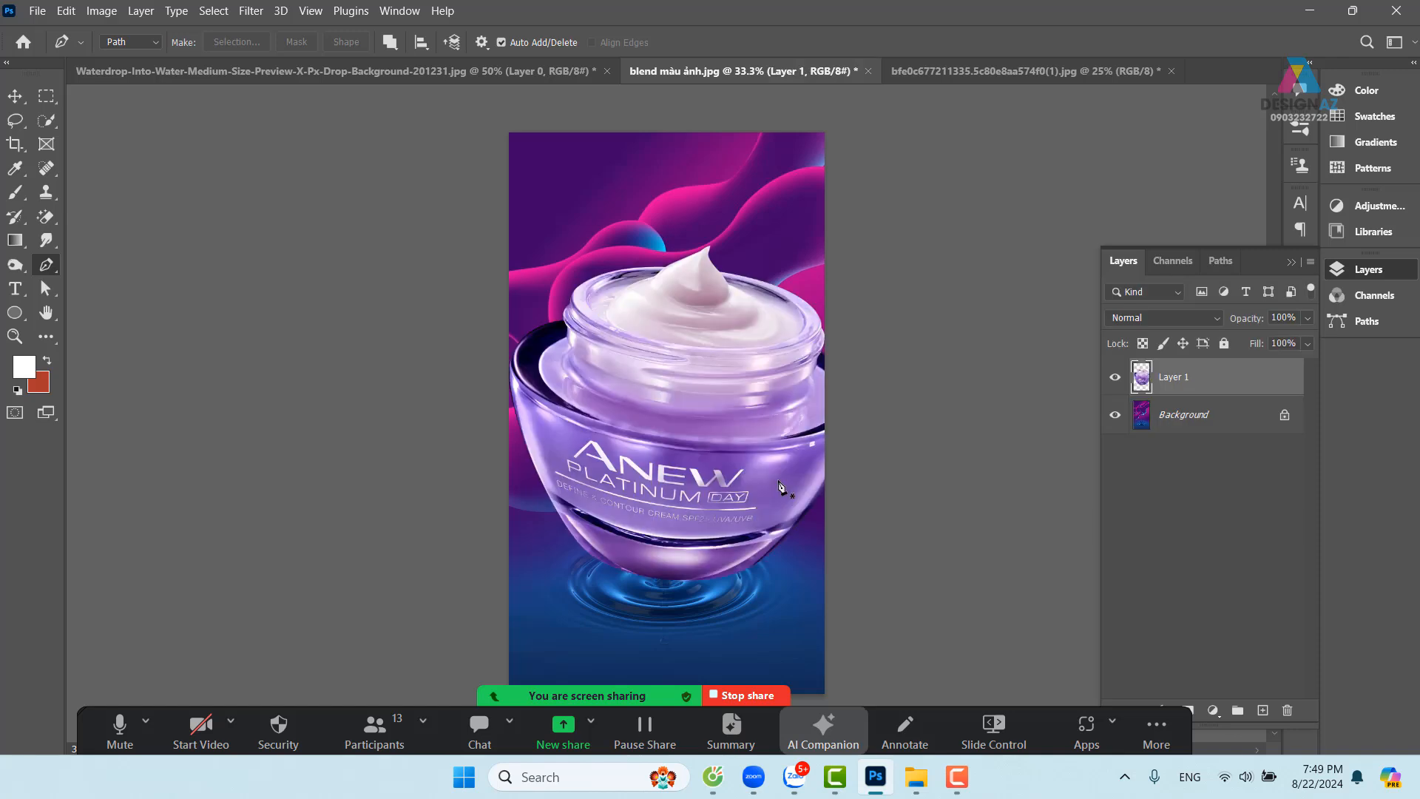
# Scale the pasted jar to 54.68%, rotate it 20° and place it just above the water drop and ripples
pyautogui.press('v')
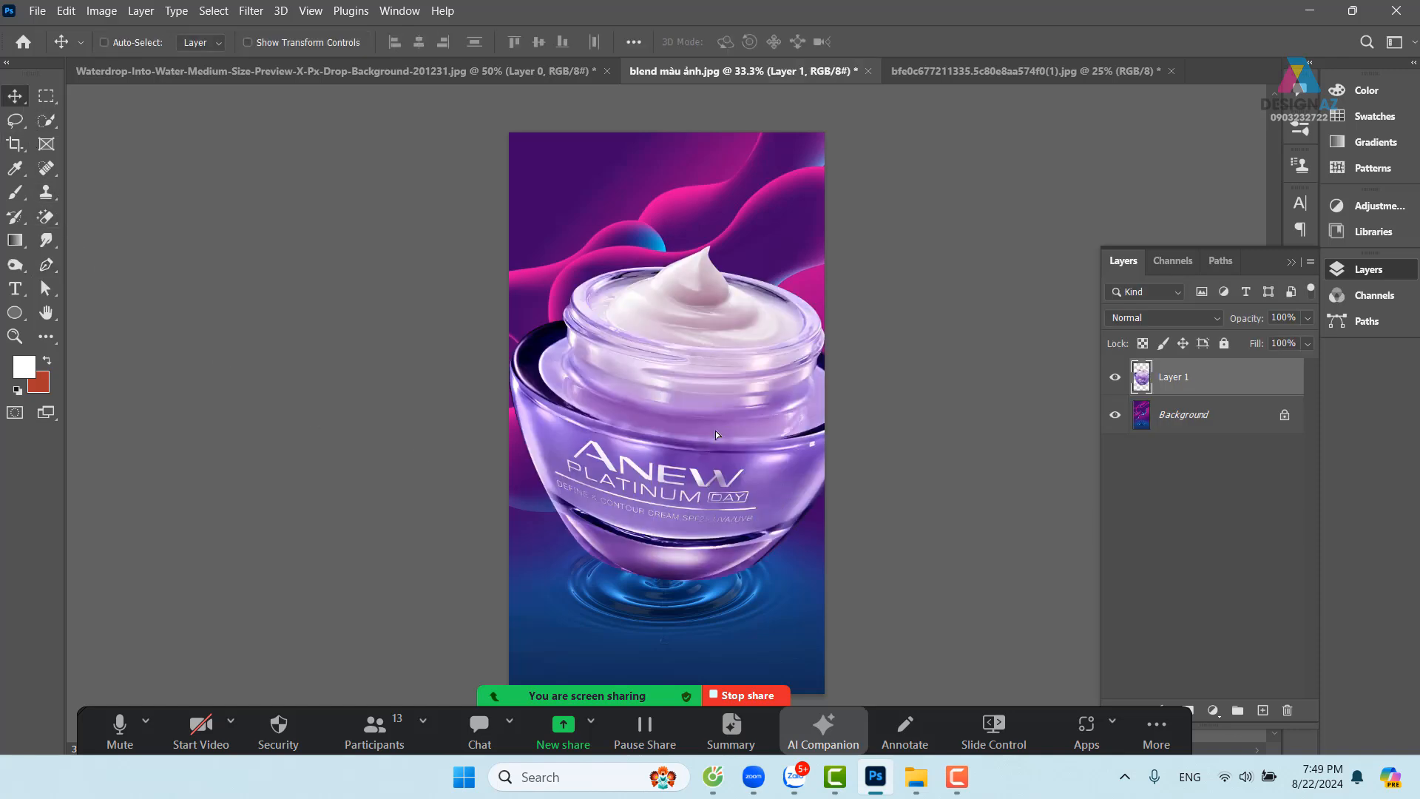
pyautogui.moveTo(716, 430); pyautogui.dragTo(716, 441)
pyautogui.hotkey('ctrl', 't')
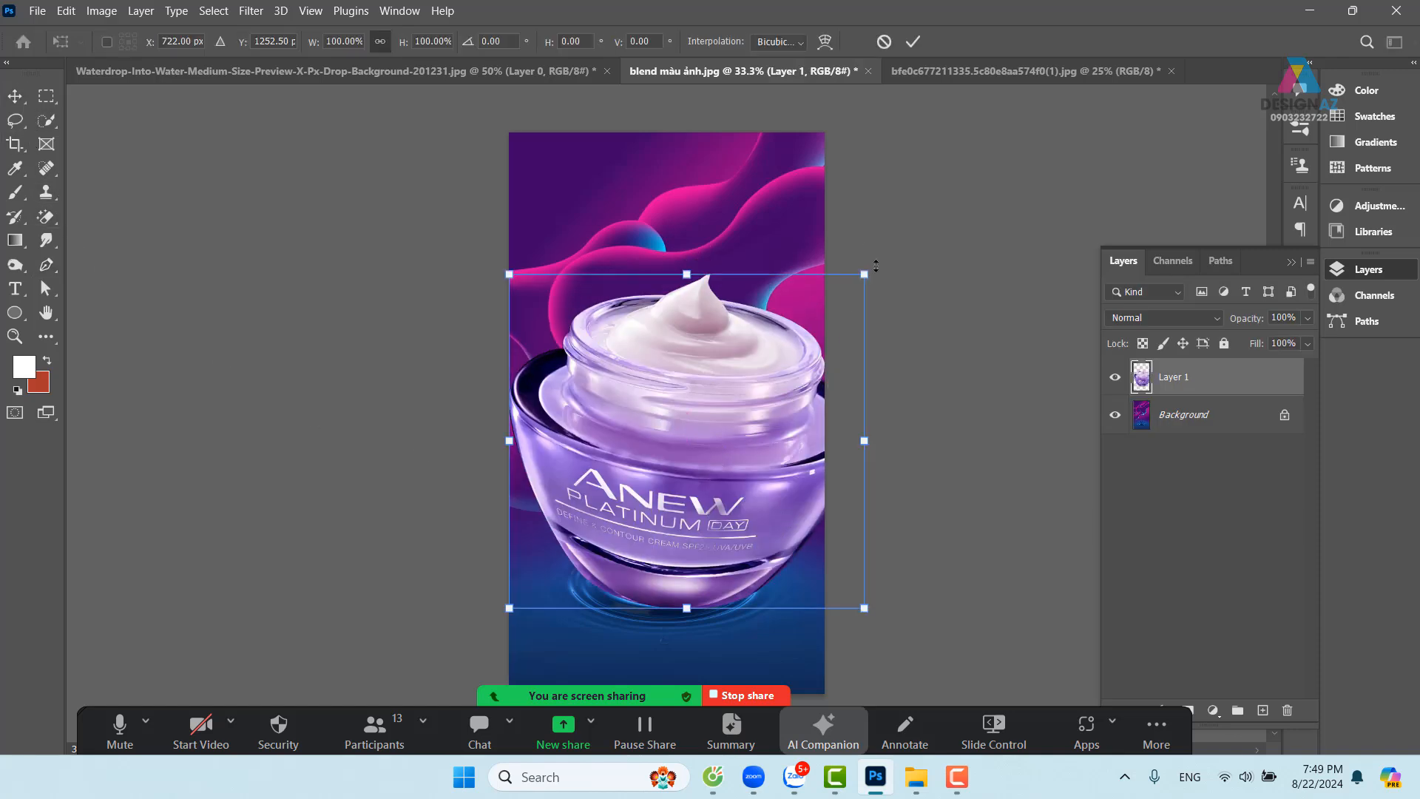
pyautogui.moveTo(865, 274); pyautogui.dragTo(703, 425)
pyautogui.moveTo(635, 531); pyautogui.dragTo(683, 514)
pyautogui.moveTo(819, 431)
pyautogui.mouseDown()
pyautogui.moveTo(832, 446)
pyautogui.moveTo(828, 432)
pyautogui.mouseUp()
pyautogui.moveTo(693, 511); pyautogui.dragTo(693, 435)
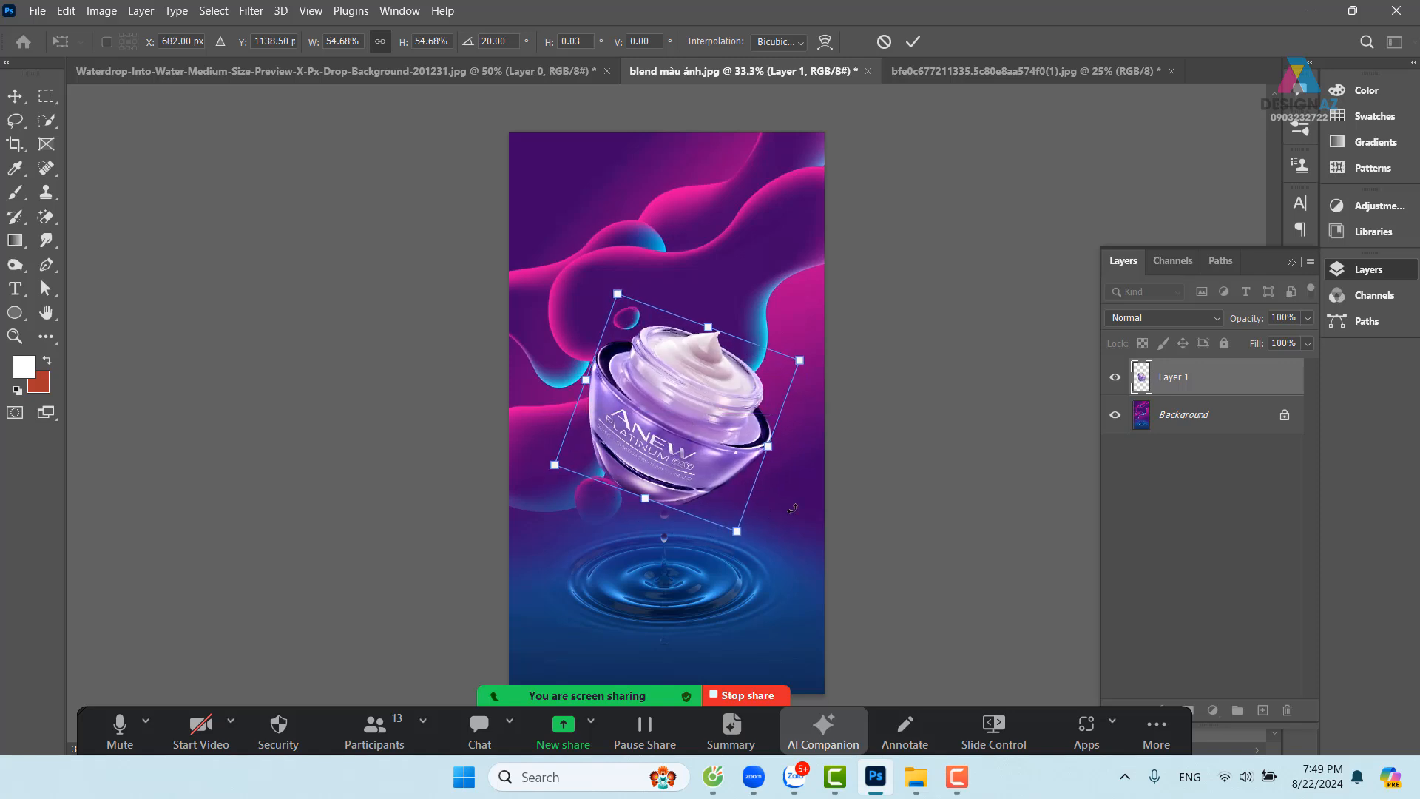
pyautogui.press('Return')
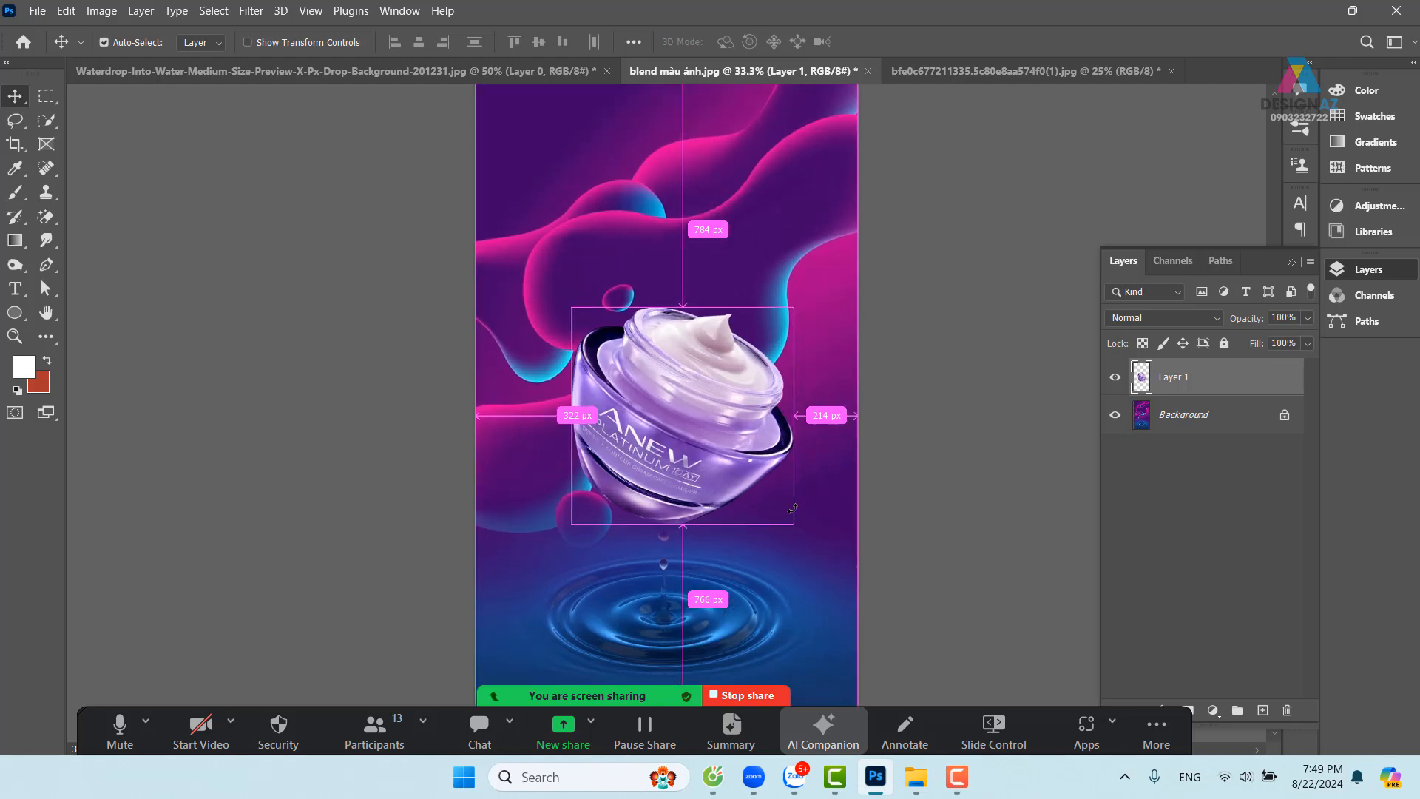
pyautogui.hotkey('ctrl', '+')
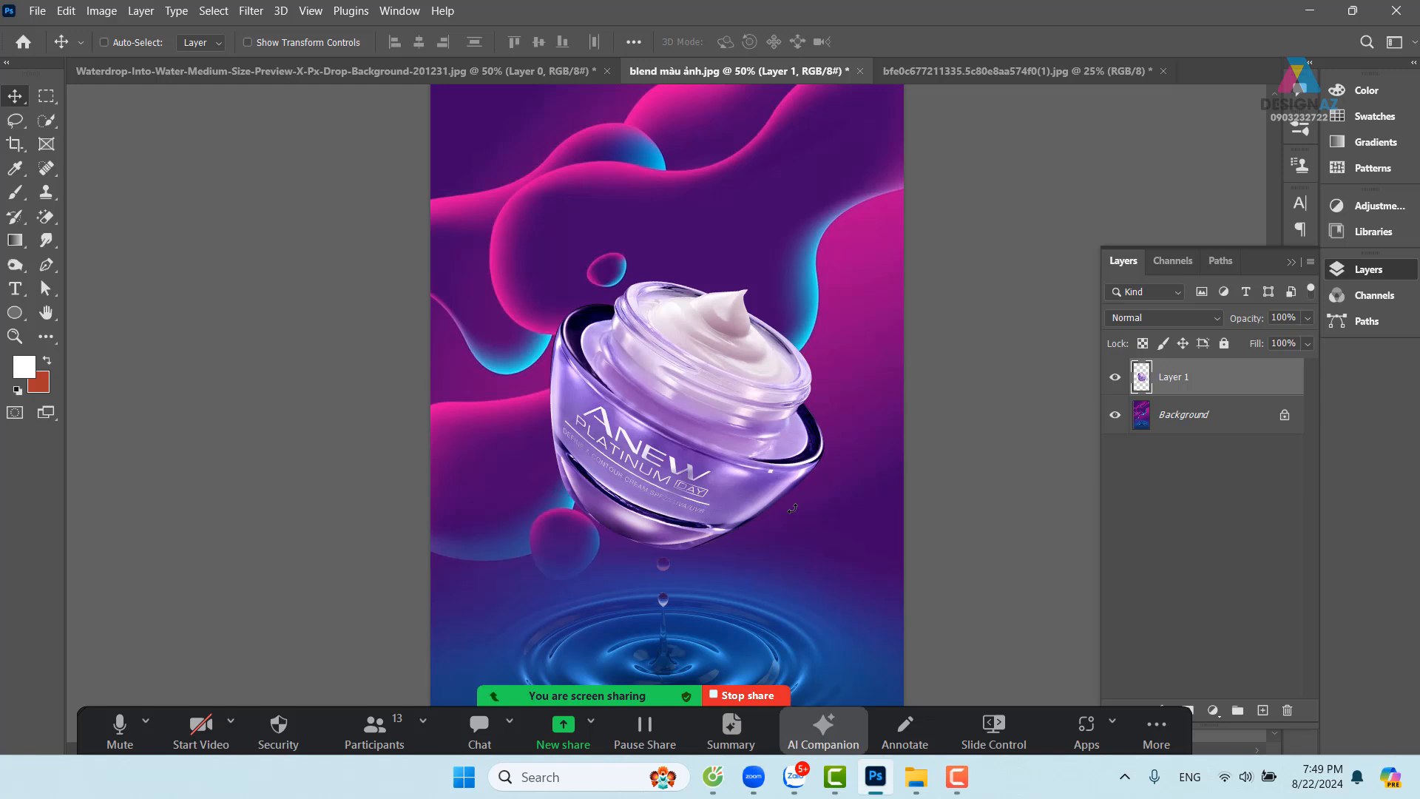
pyautogui.hotkey('ctrl', '+')
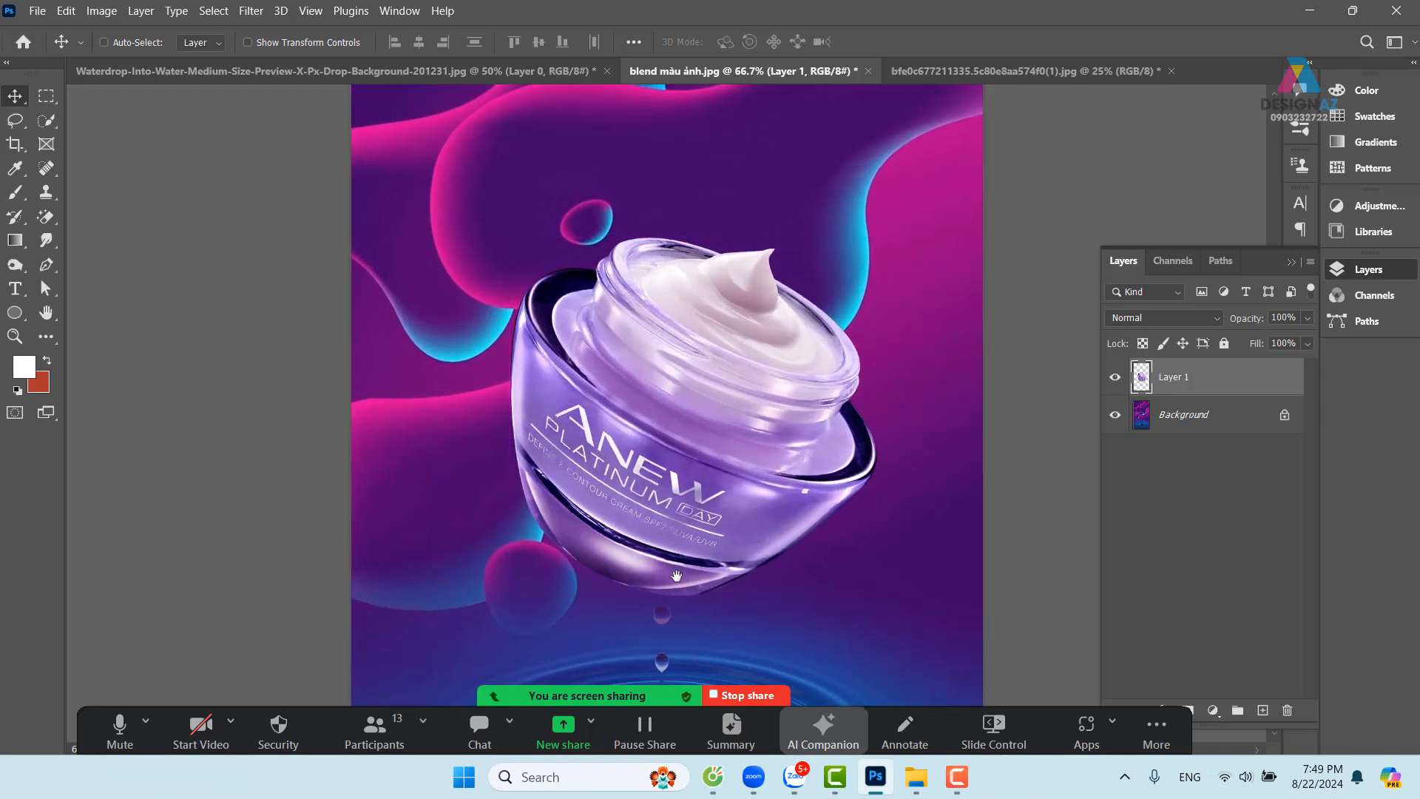
pyautogui.moveTo(676, 575); pyautogui.dragTo(700, 403)
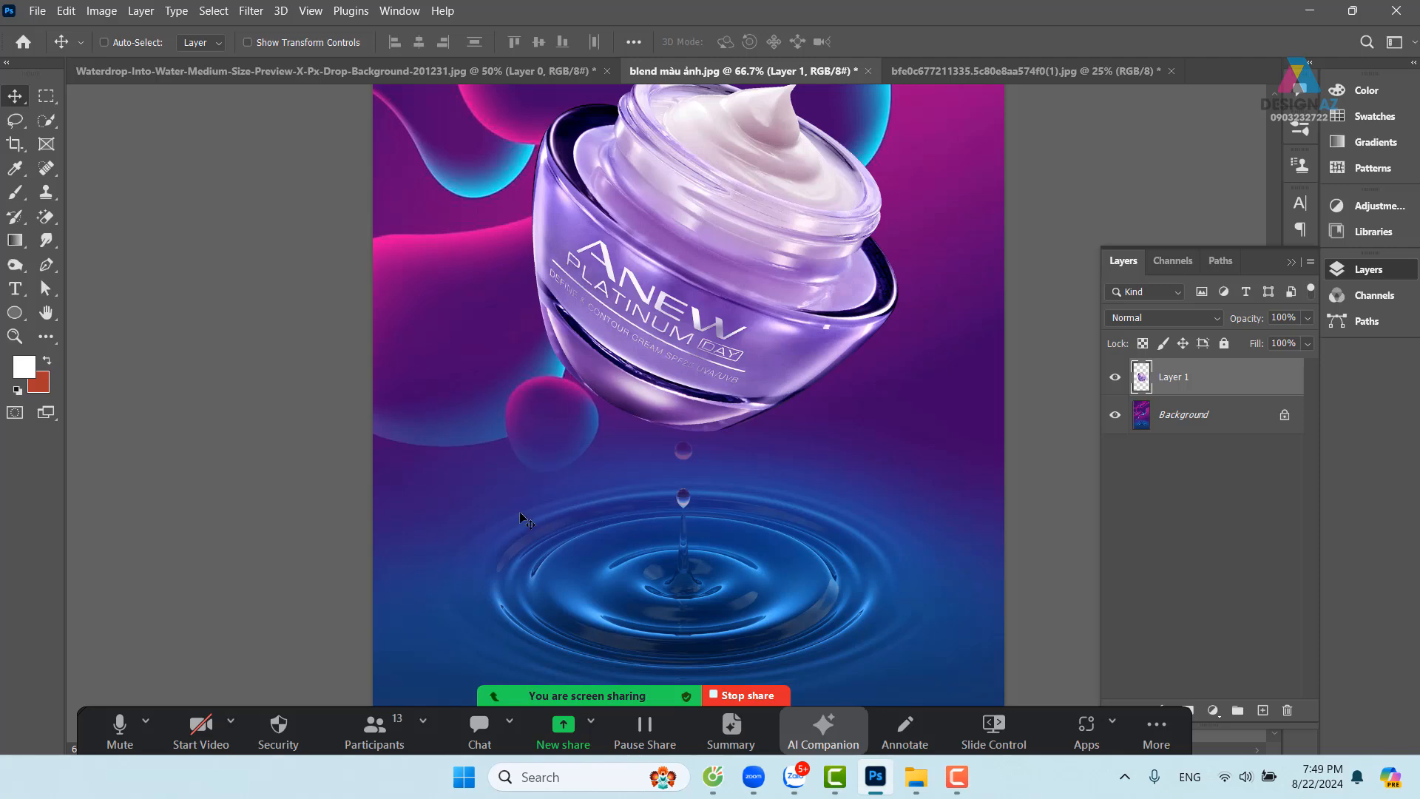
pyautogui.press('p')
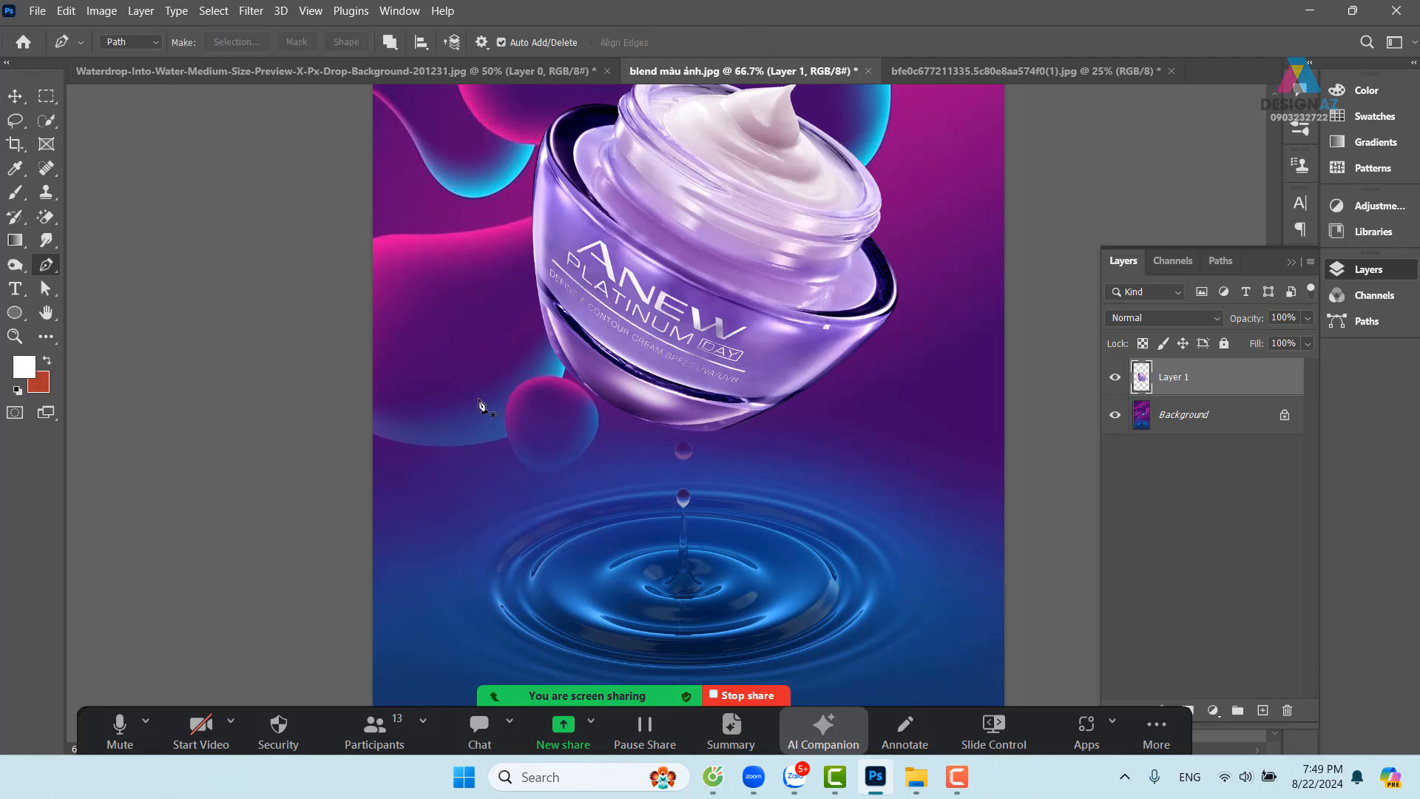
pyautogui.click(467, 406)
pyautogui.moveTo(493, 428); pyautogui.dragTo(488, 449)
pyautogui.press('Delete')
pyautogui.press('Delete')
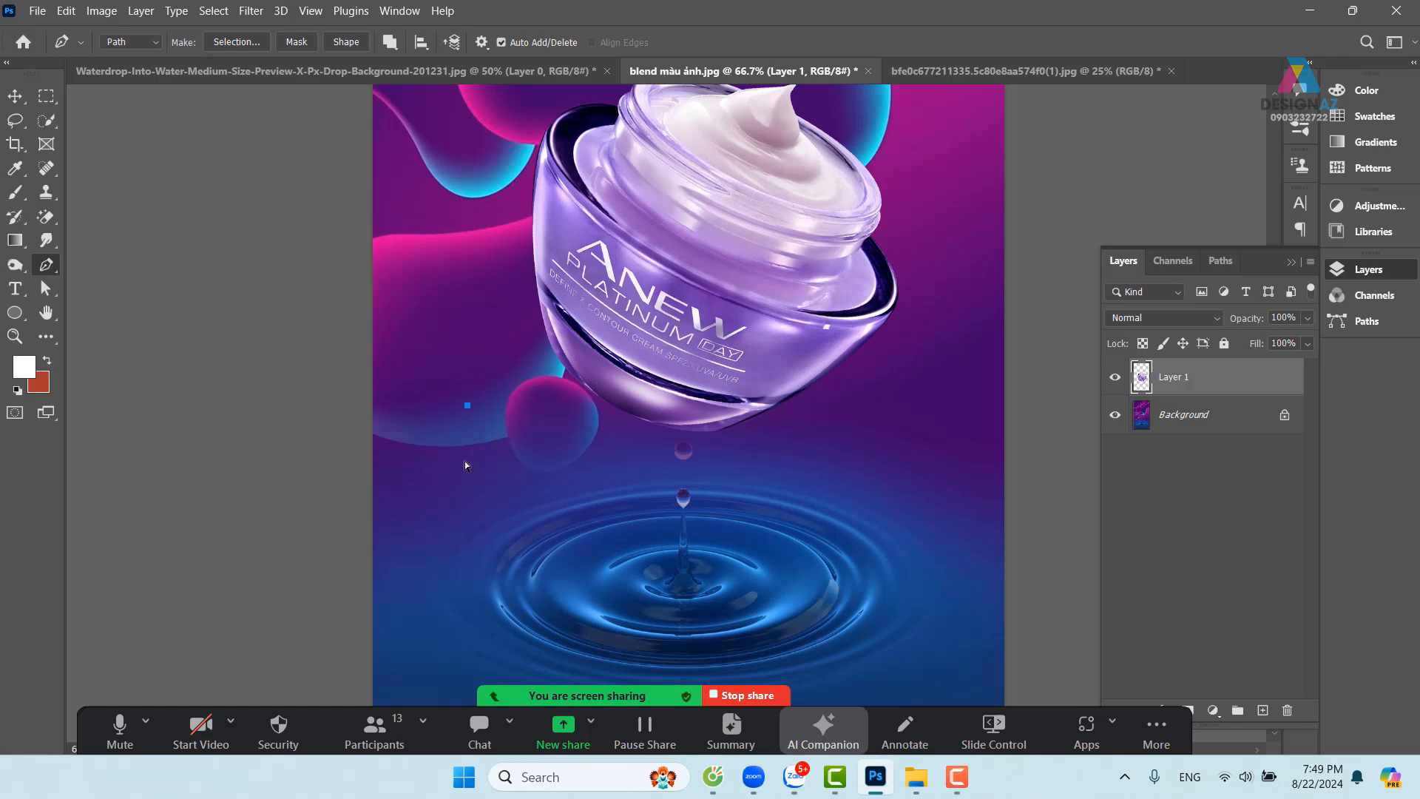
# Set the Pen tool to Shape mode and draw a vertical wavy line about 378 px tall left of the ripples
pyautogui.click(152, 43)
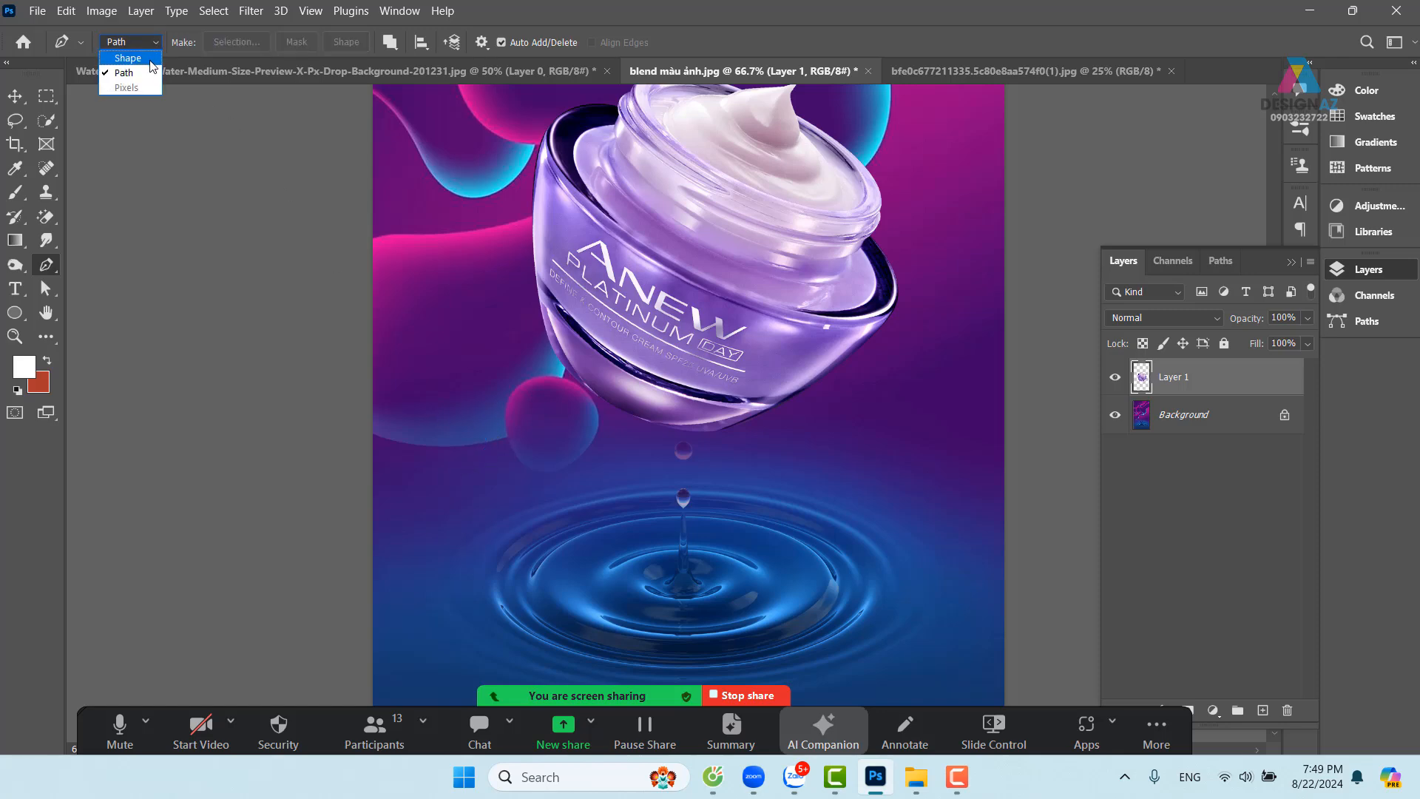
pyautogui.click(145, 59)
pyautogui.click(463, 410)
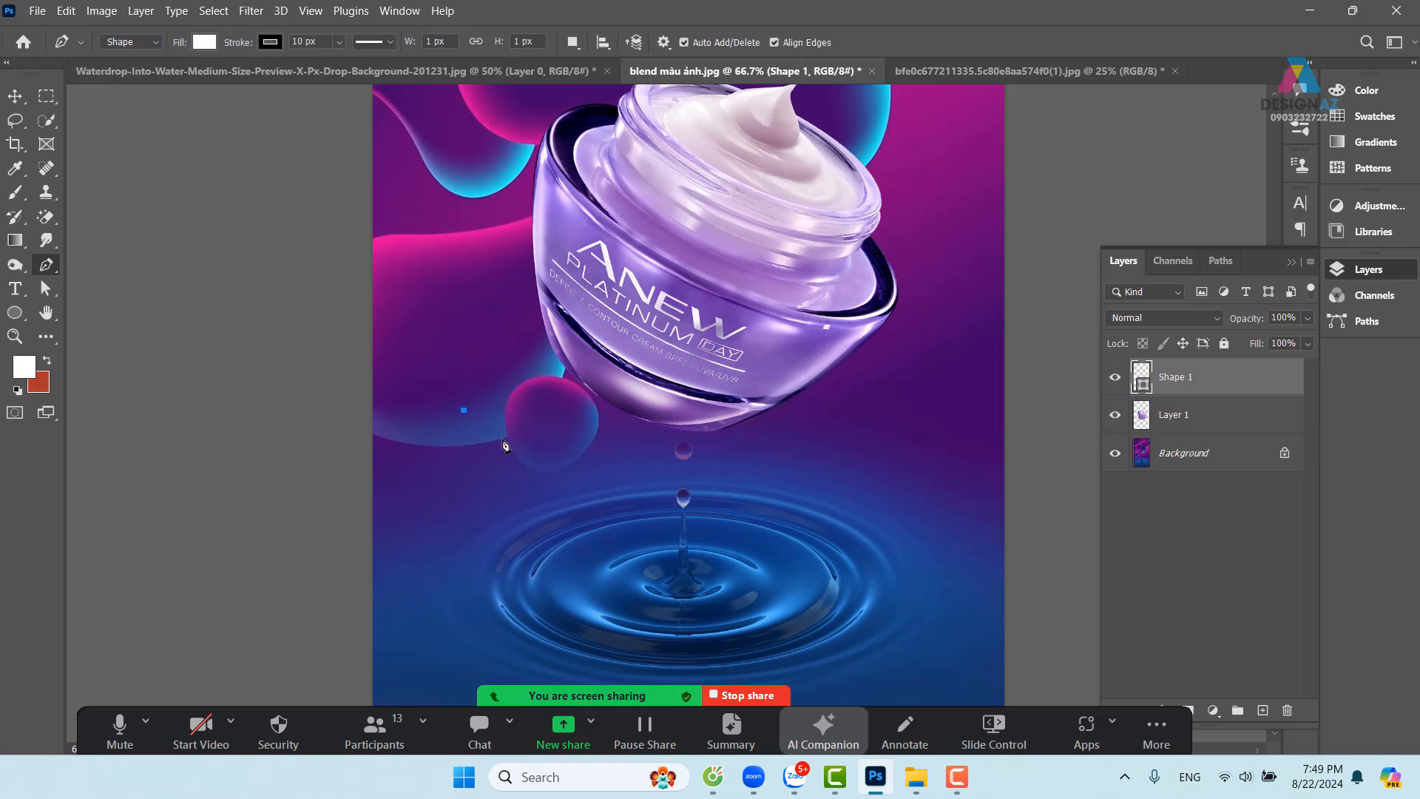
pyautogui.click(494, 443)
pyautogui.moveTo(483, 468); pyautogui.dragTo(473, 616)
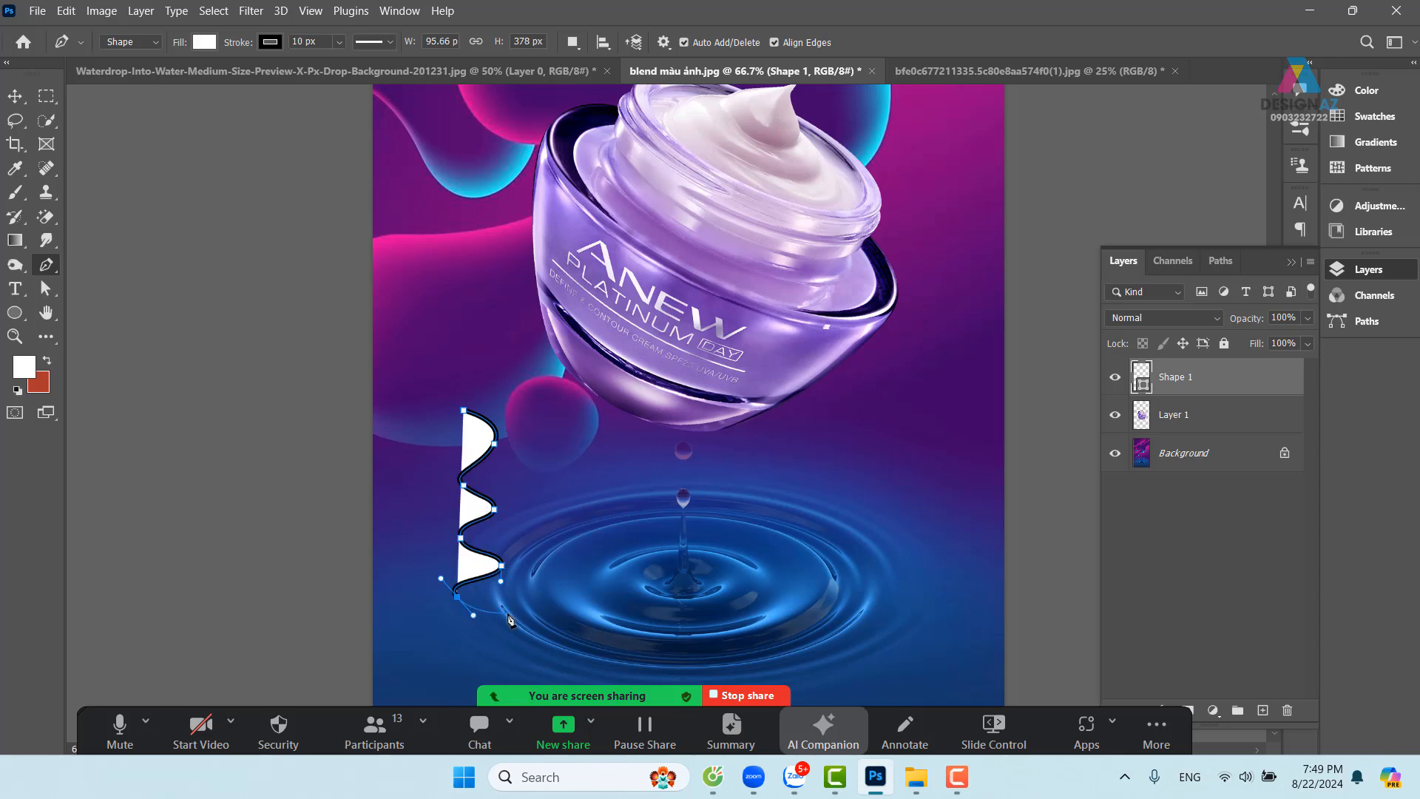
# Give the wavy line no fill and an orange stroke
pyautogui.click(210, 43)
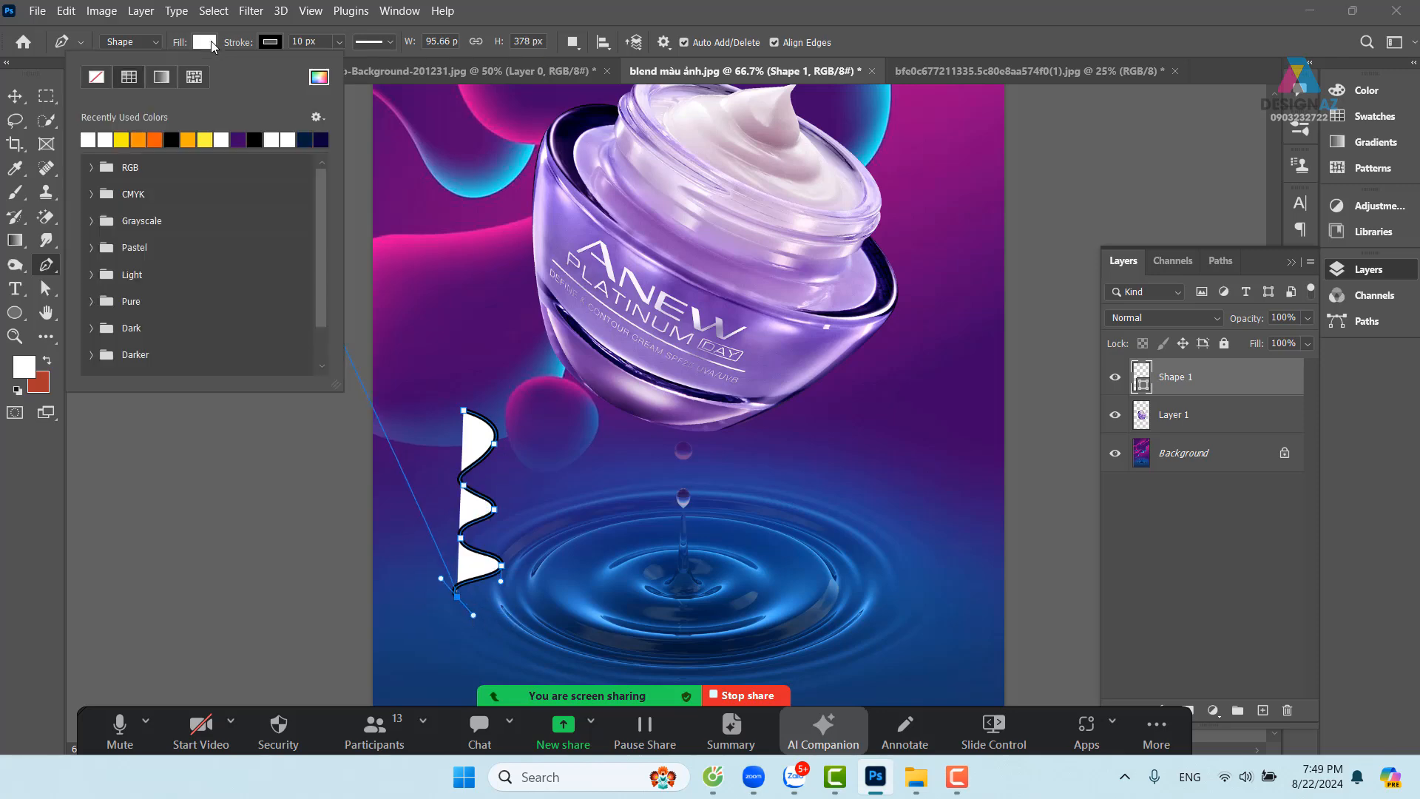
pyautogui.click(96, 77)
pyautogui.click(271, 42)
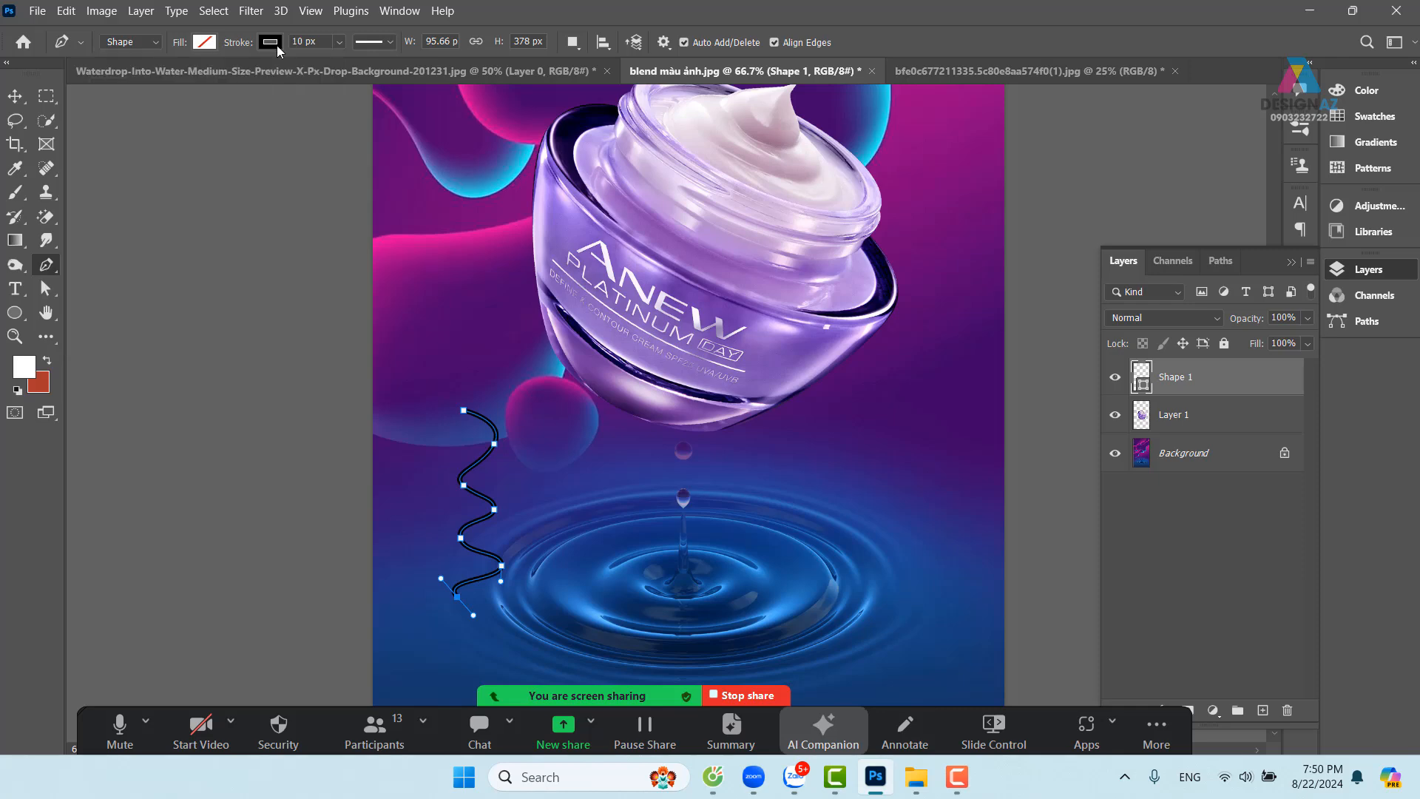
pyautogui.click(207, 140)
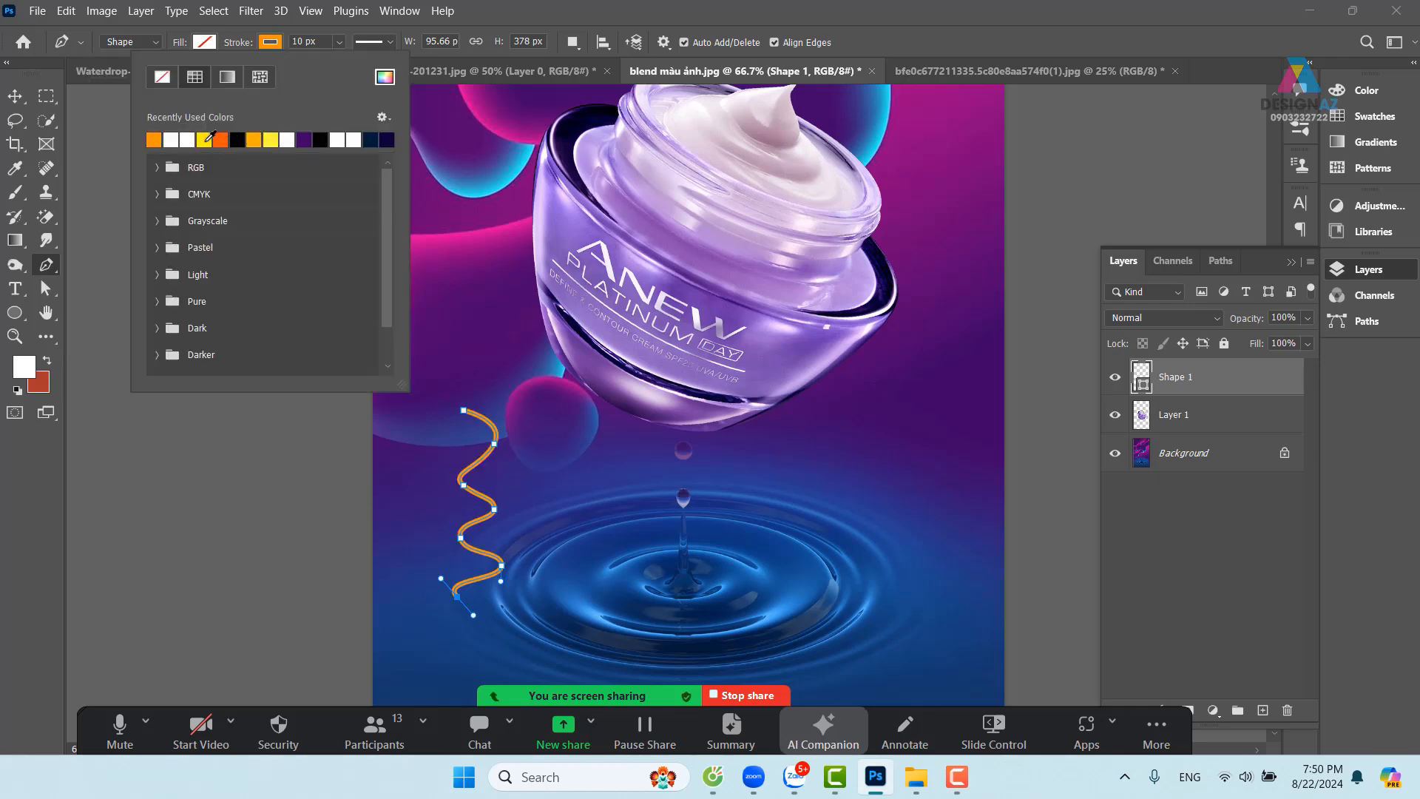
pyautogui.press('v')
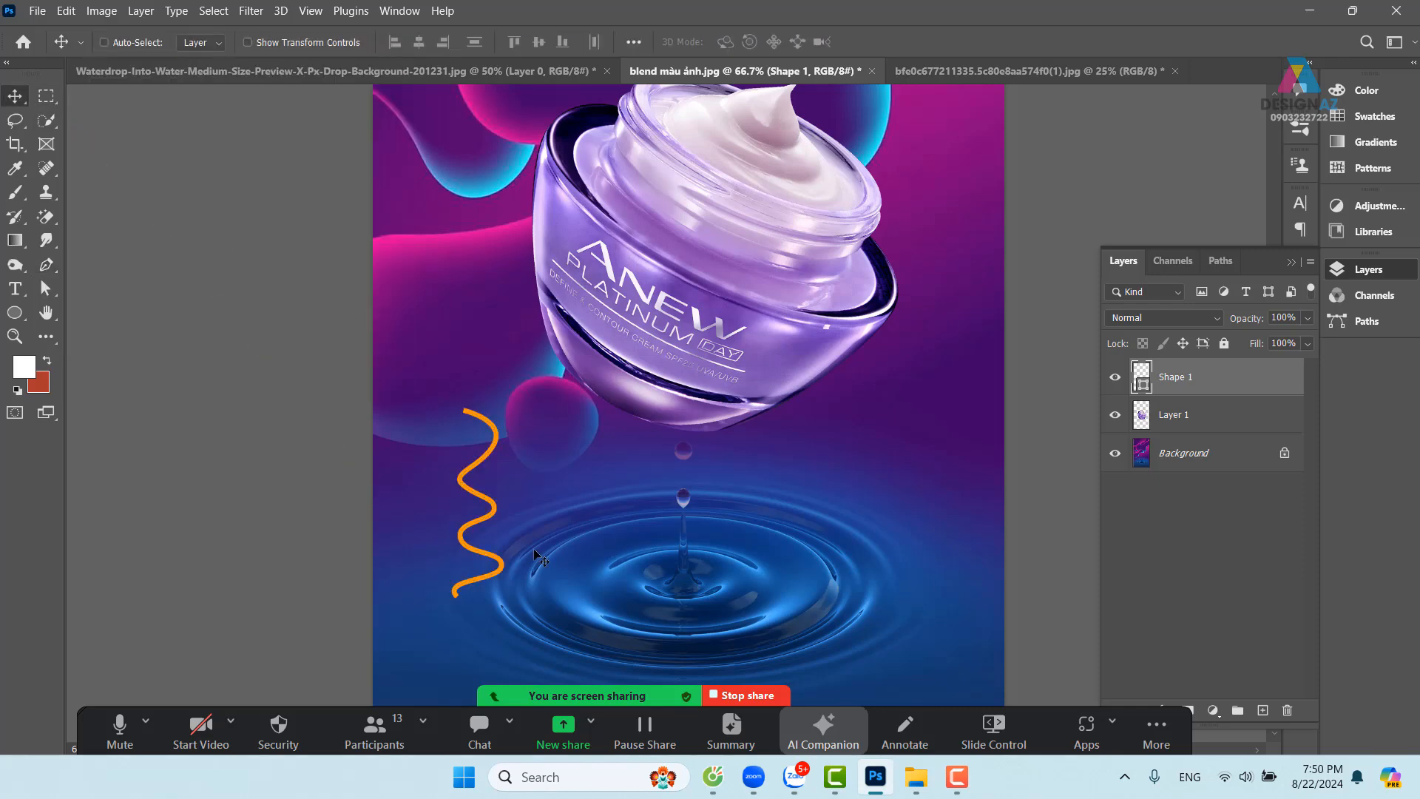
pyautogui.moveTo(480, 525); pyautogui.dragTo(469, 525)
pyautogui.hotkey('ctrl', 'z')
pyautogui.moveTo(548, 559); pyautogui.dragTo(551, 513)
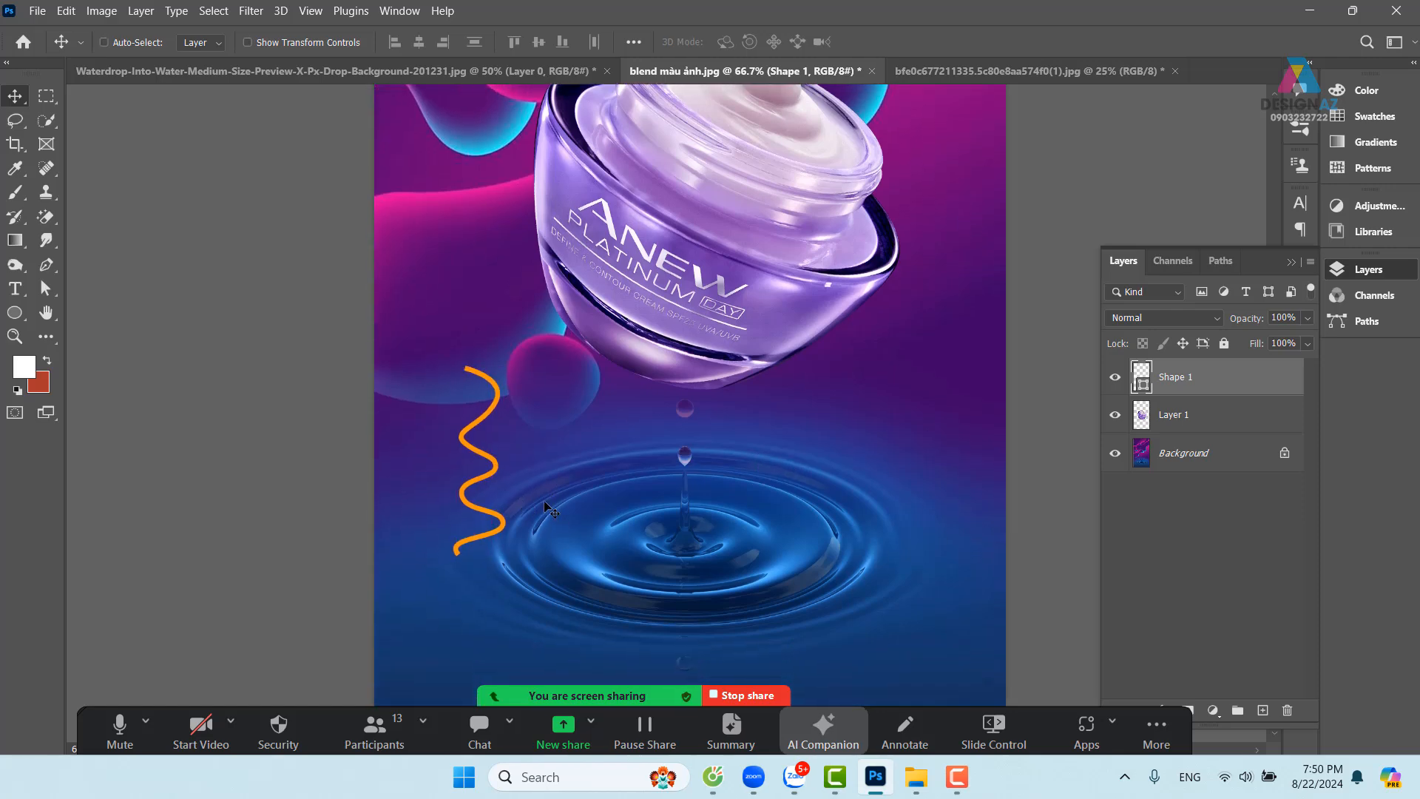
# Set the wavy line's stroke width to 5 px and hide every layer except the wavy line's
pyautogui.press('p')
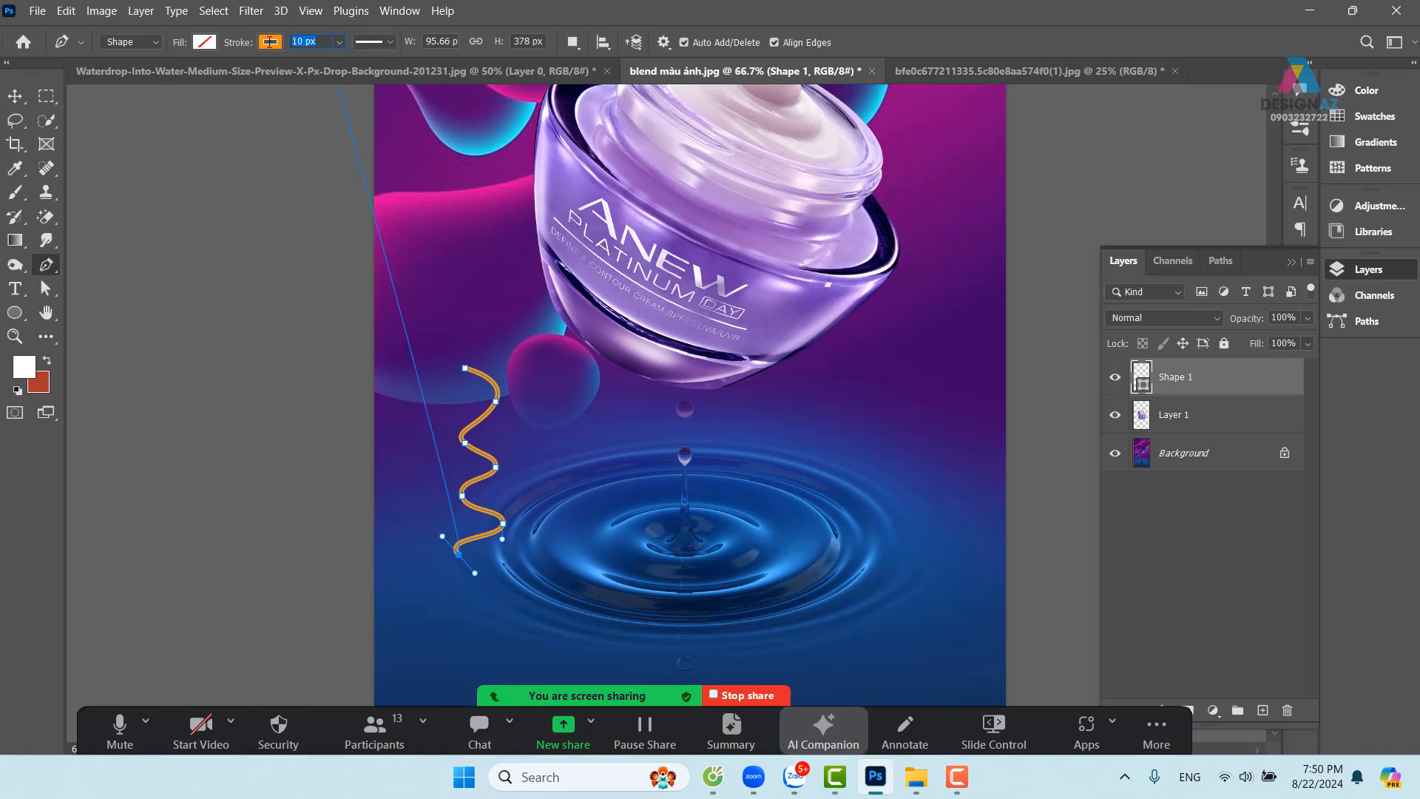
pyautogui.write('5')
pyautogui.press('Return')
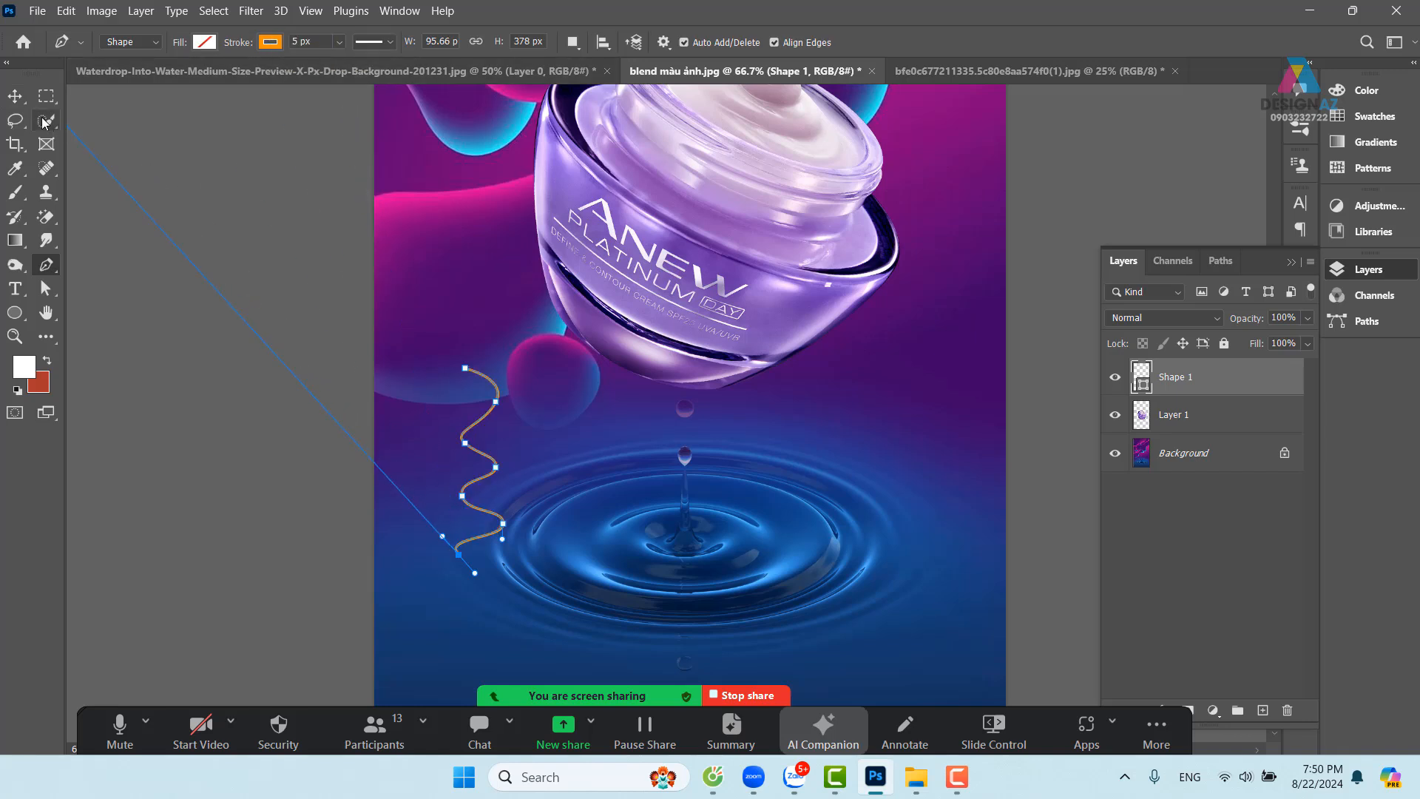
pyautogui.click(15, 96)
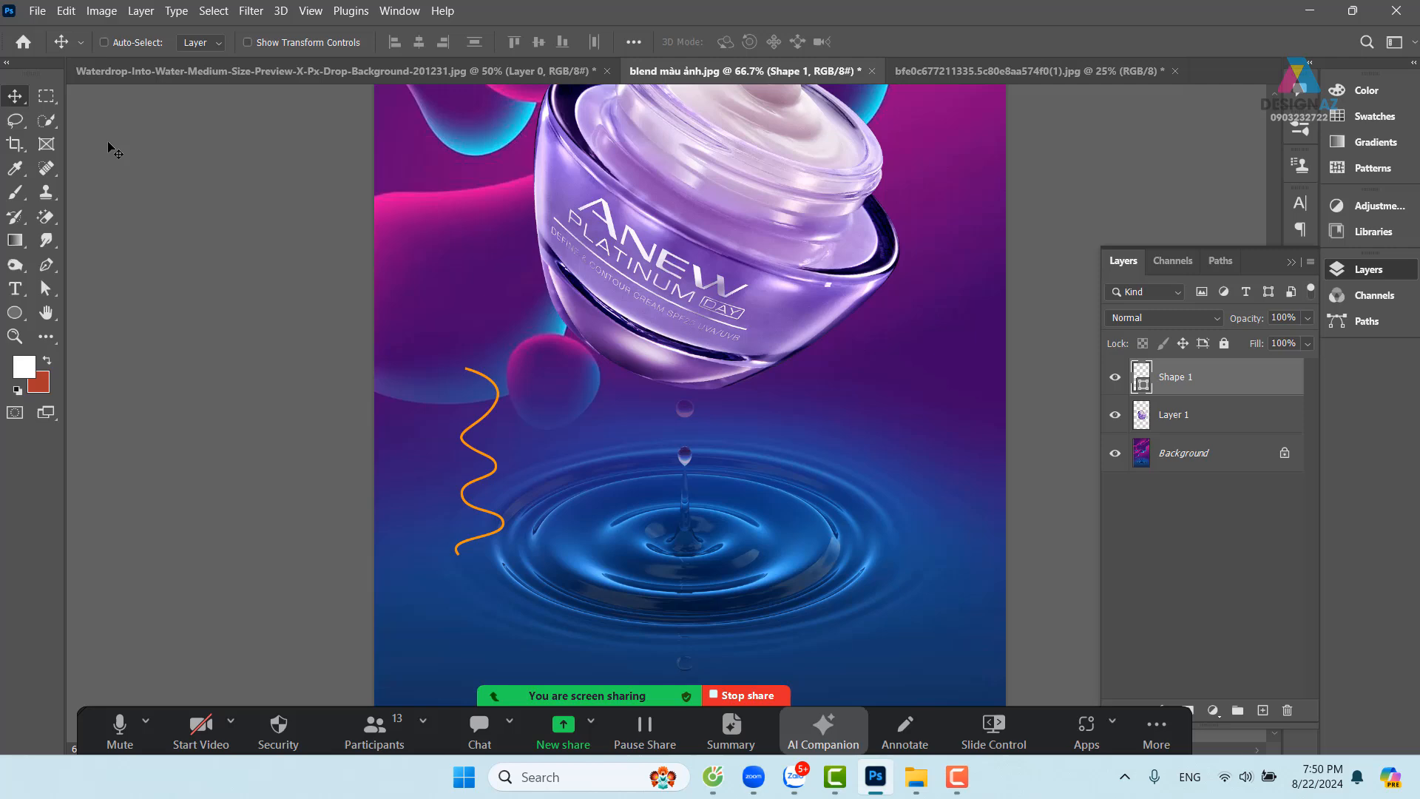
pyautogui.keyDown('alt'); pyautogui.click(1115, 377); pyautogui.keyUp('alt')
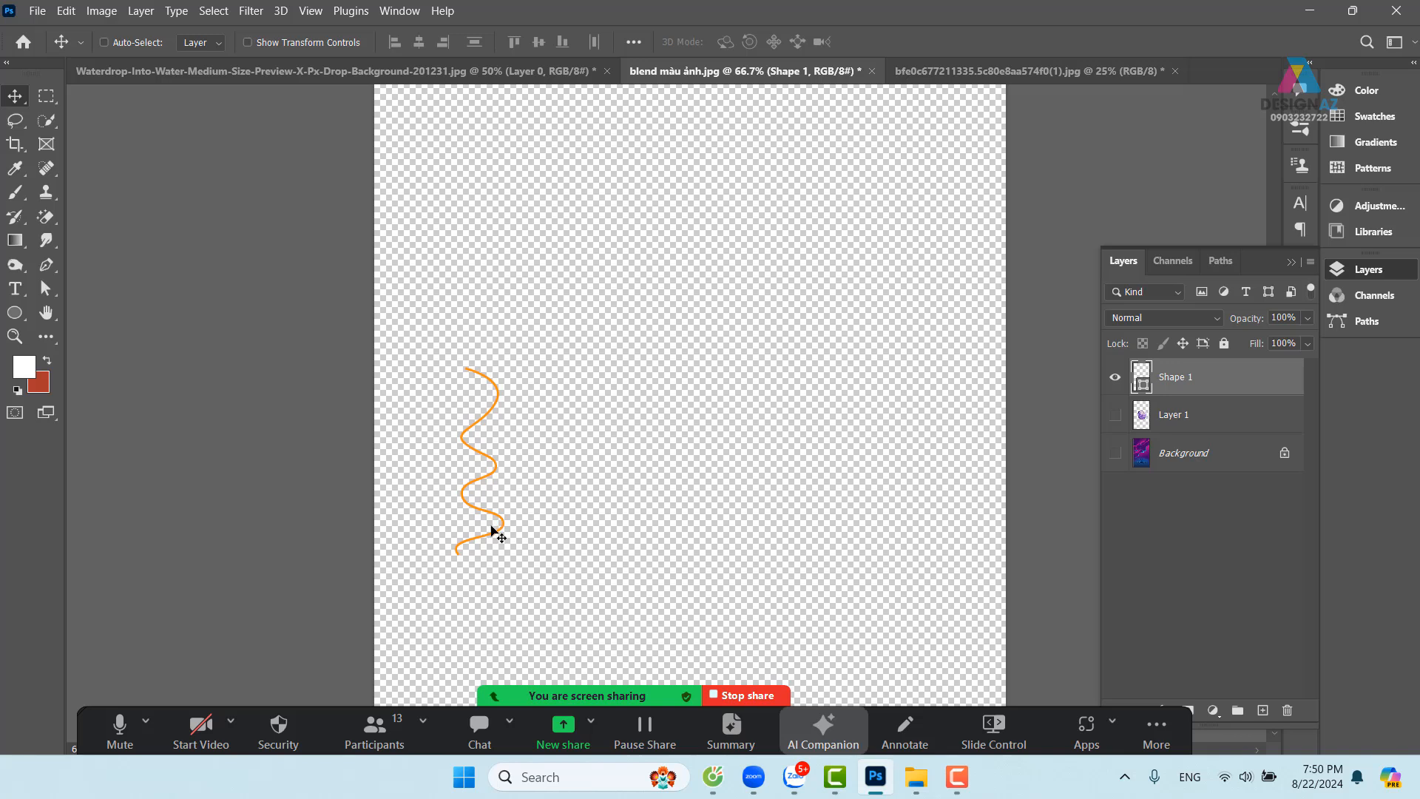
# Marquee-select the area around the orange wavy line, define it as a brush preset with the default name, and deselect
pyautogui.click(53, 102)
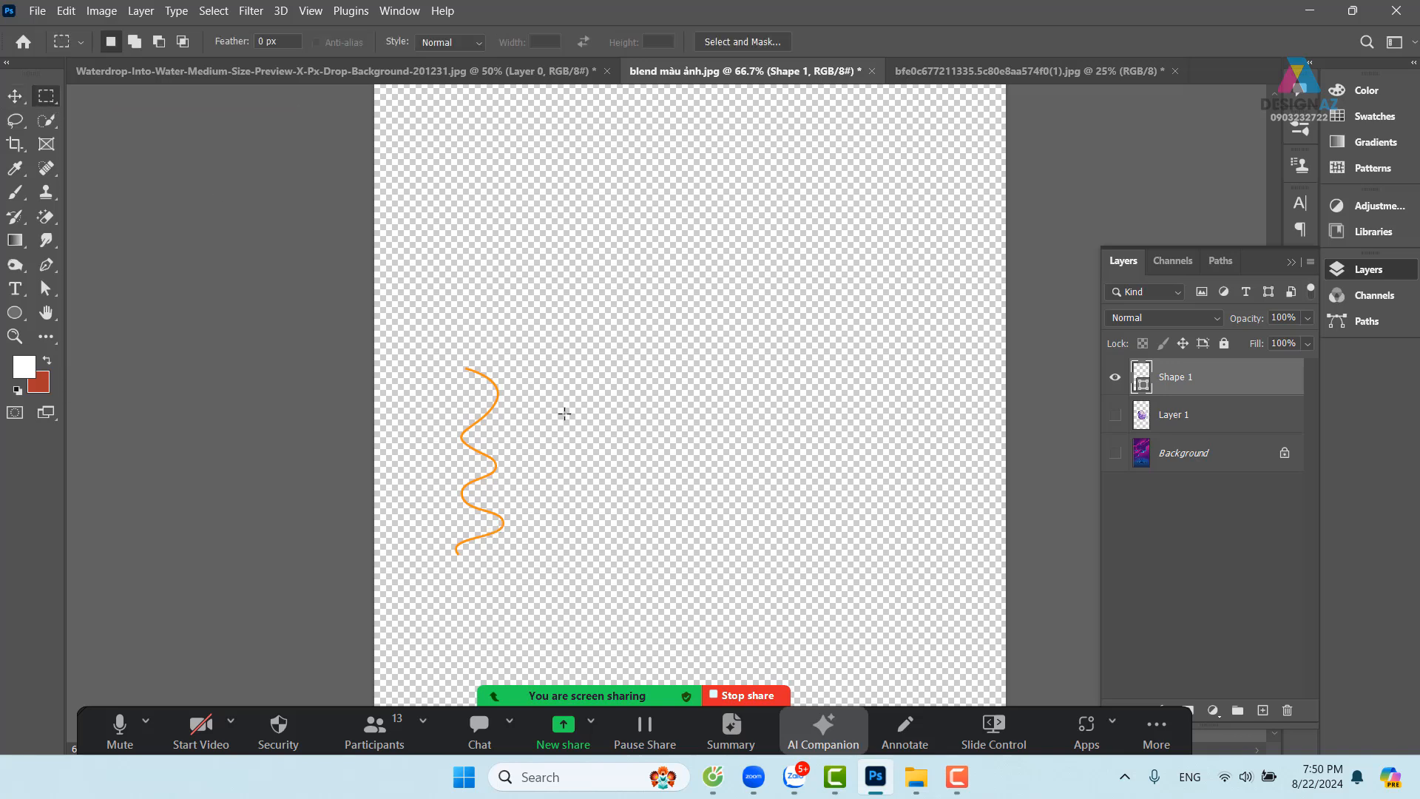
pyautogui.moveTo(437, 330); pyautogui.dragTo(544, 589)
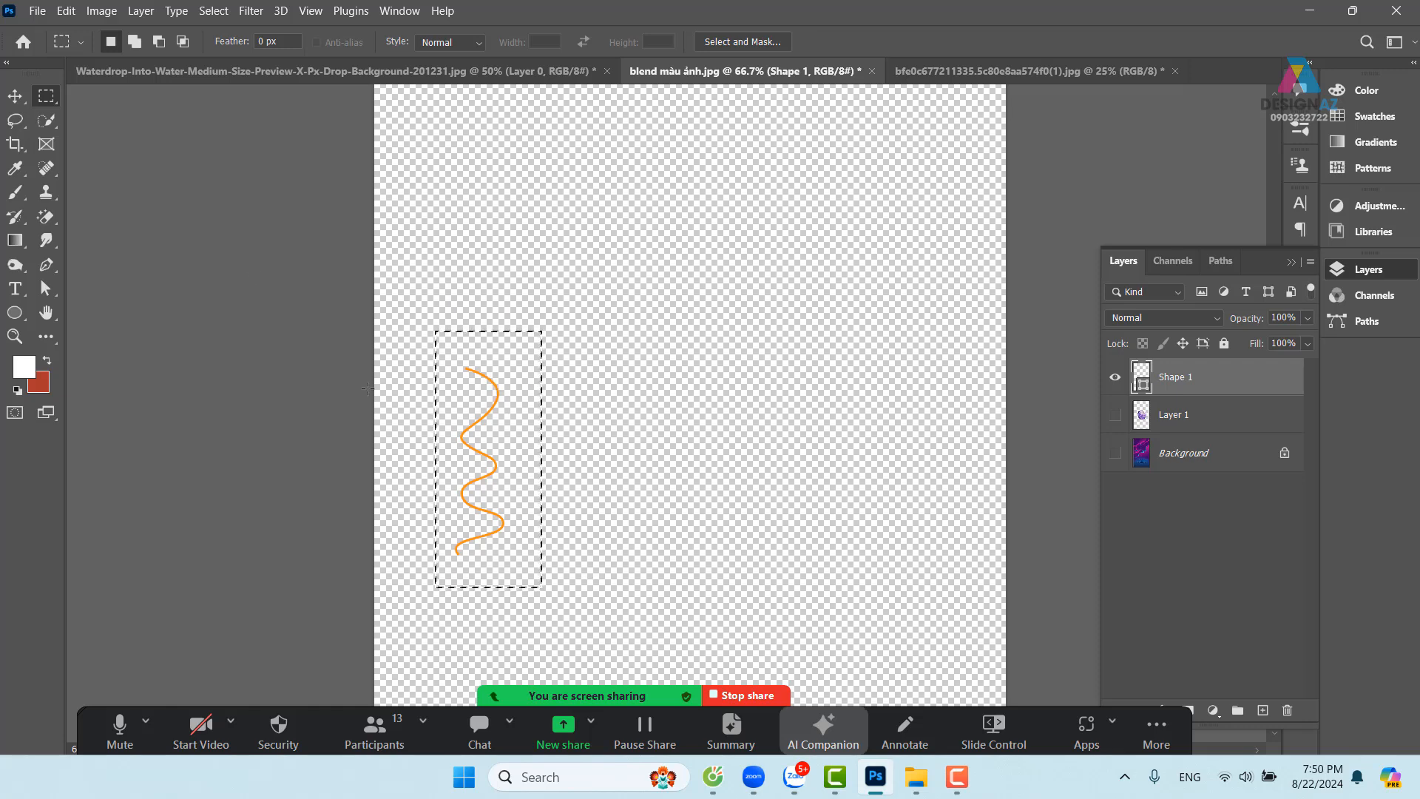
pyautogui.click(66, 10)
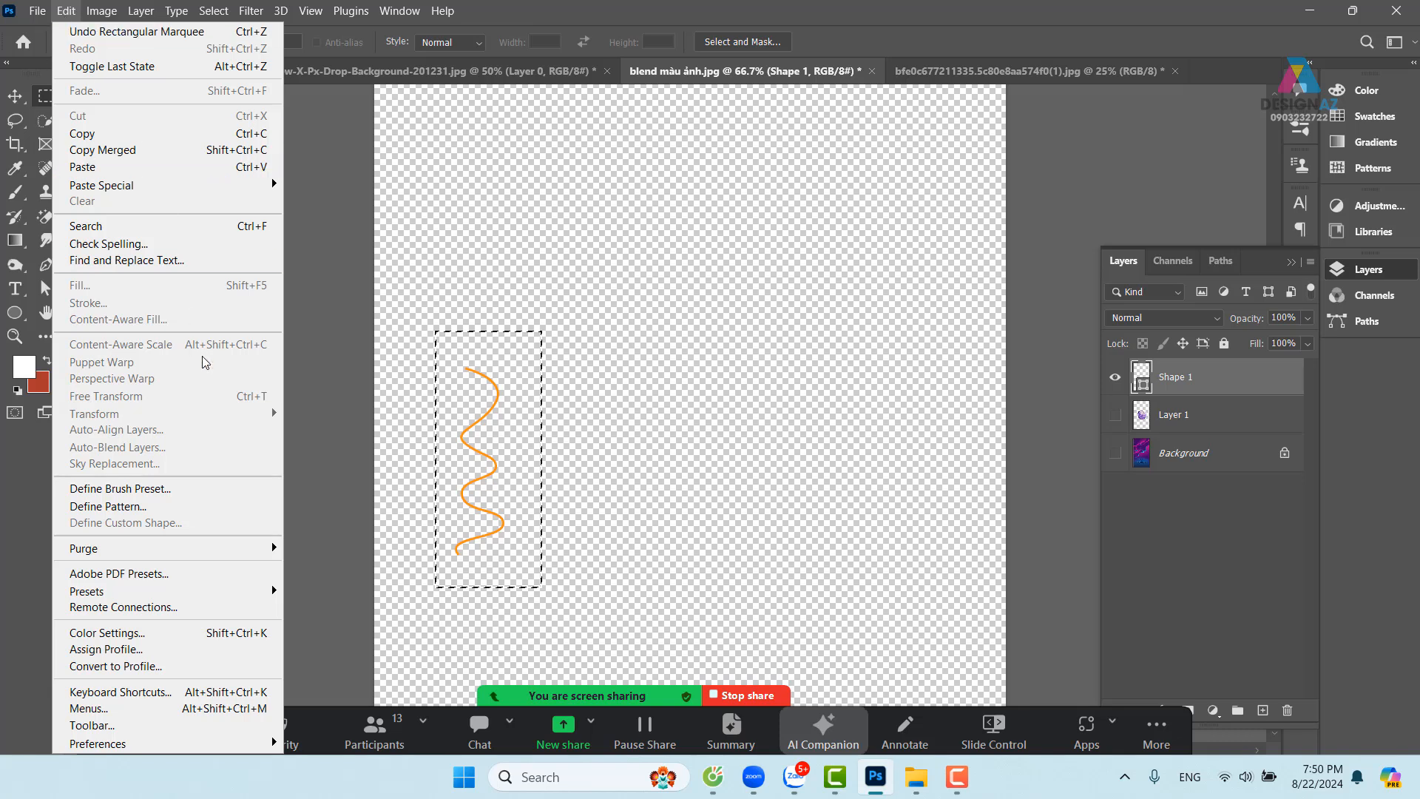
pyautogui.click(186, 493)
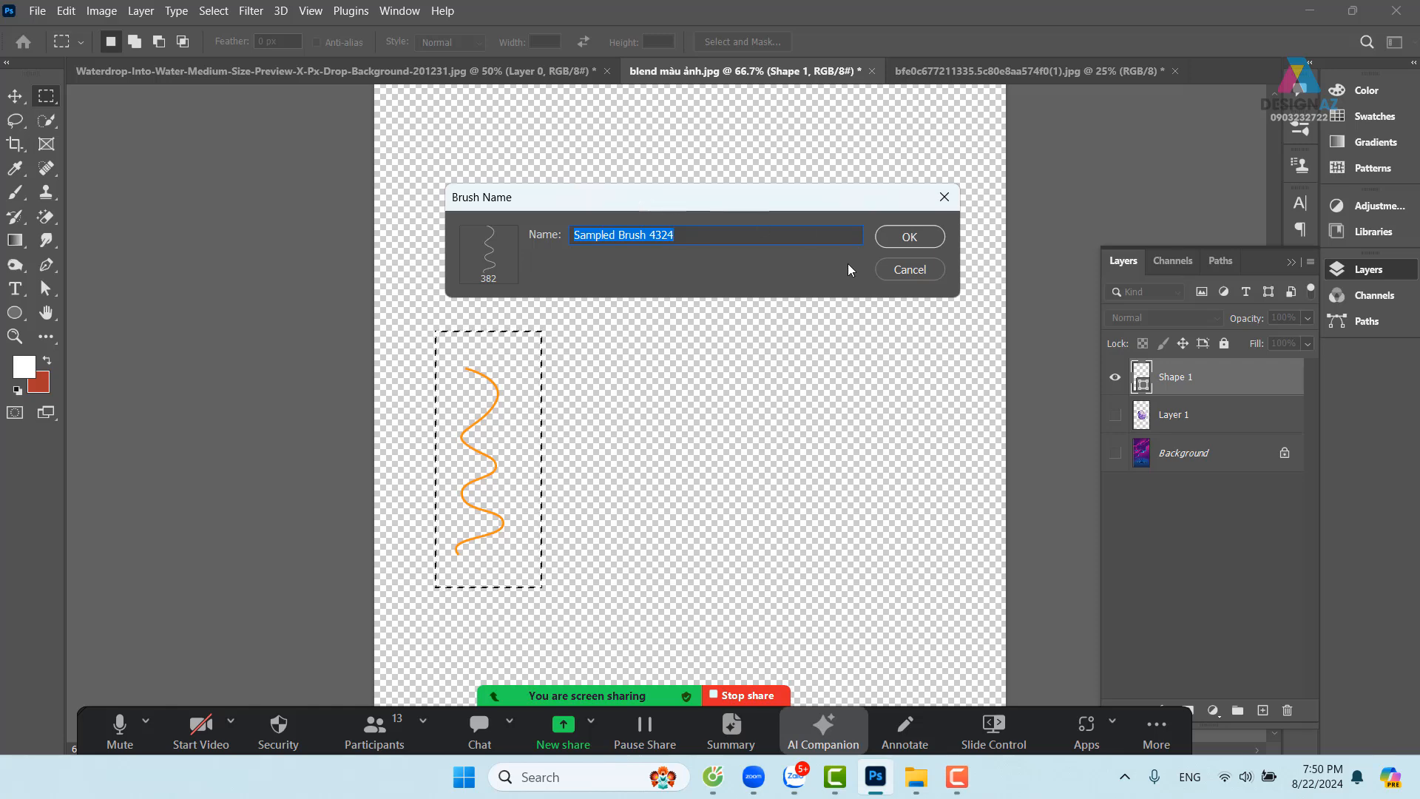
pyautogui.click(907, 246)
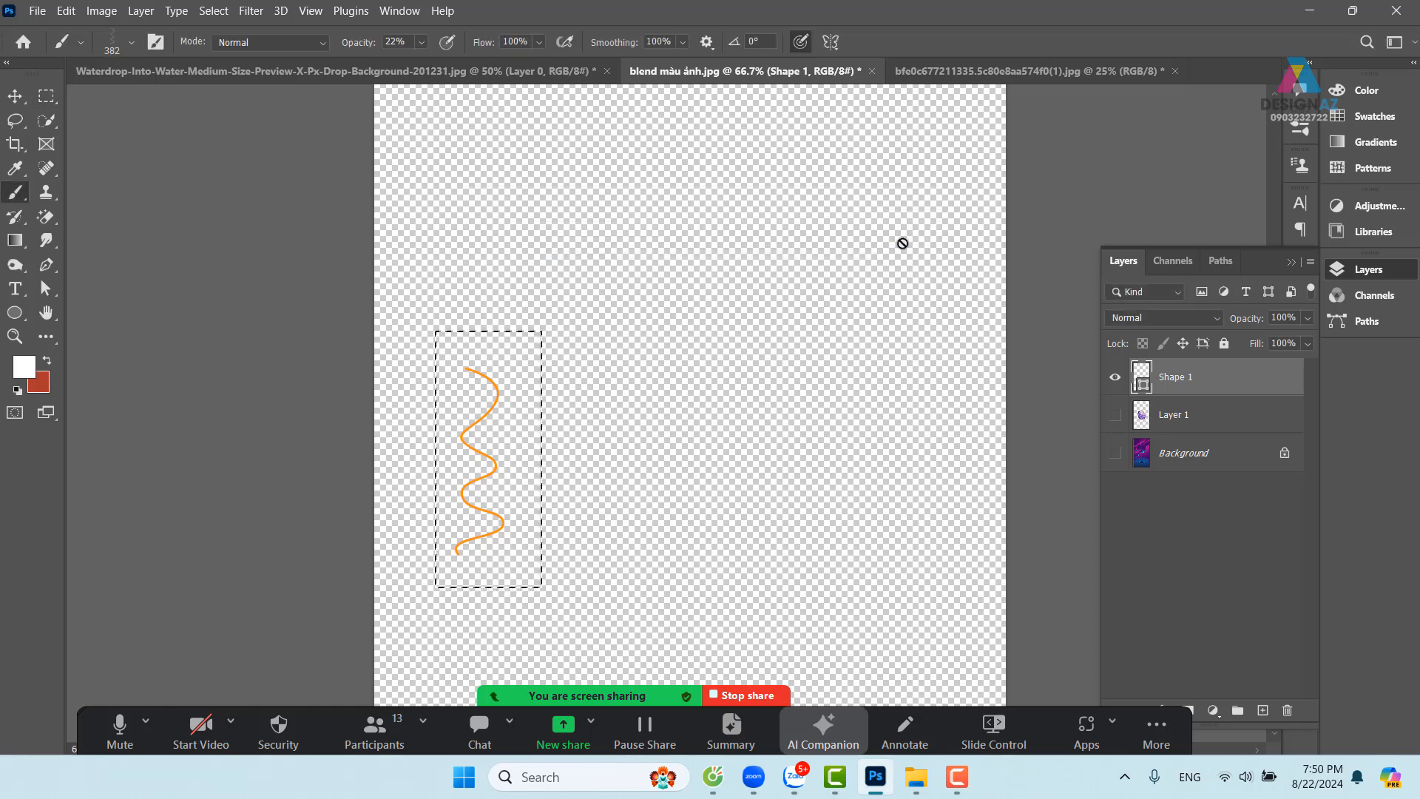
pyautogui.press('v')
pyautogui.hotkey('ctrl', 'd')
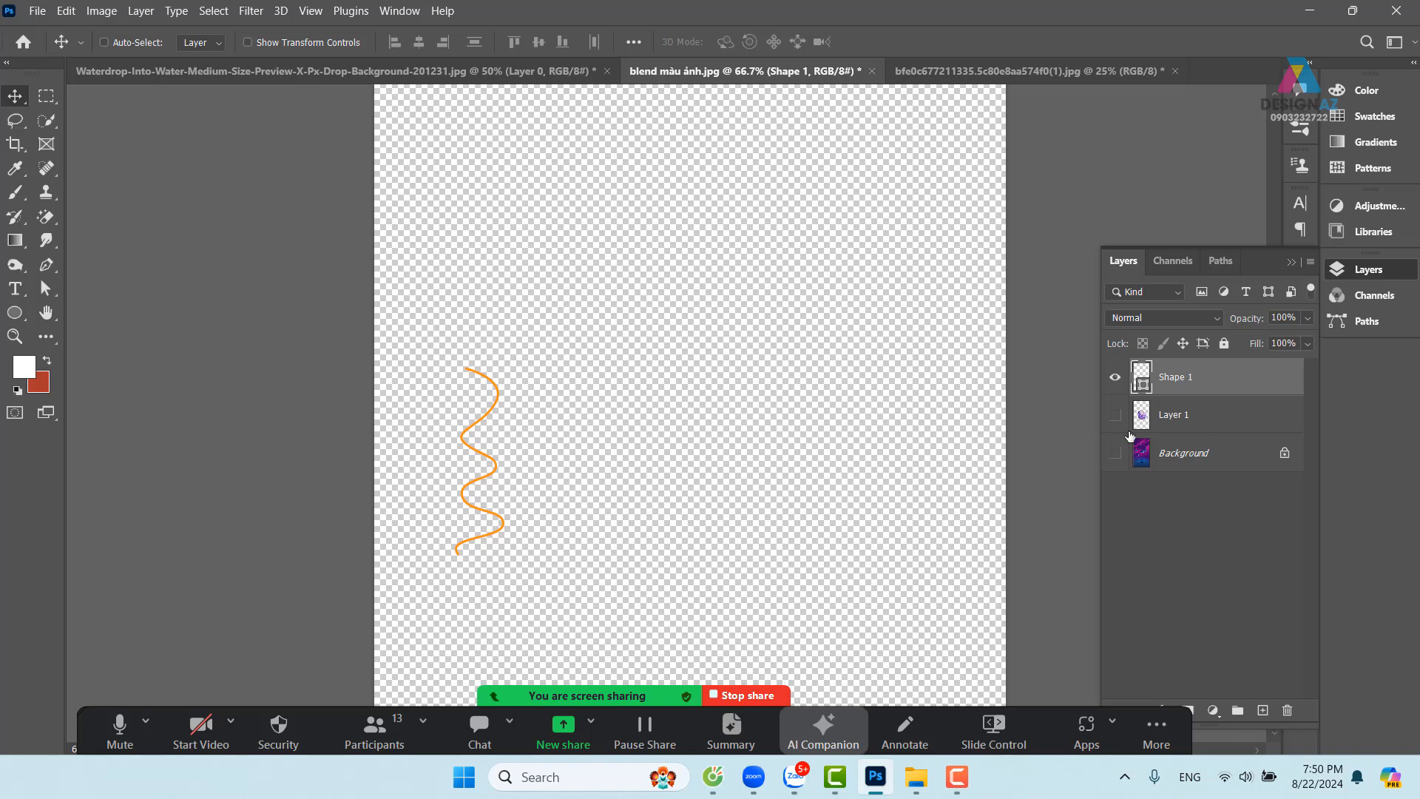
# Show the hidden layers again, hide the wavy line's layer, and add a new empty layer for painting with the Brush tool
pyautogui.keyDown('alt'); pyautogui.click(1115, 379); pyautogui.keyUp('alt')
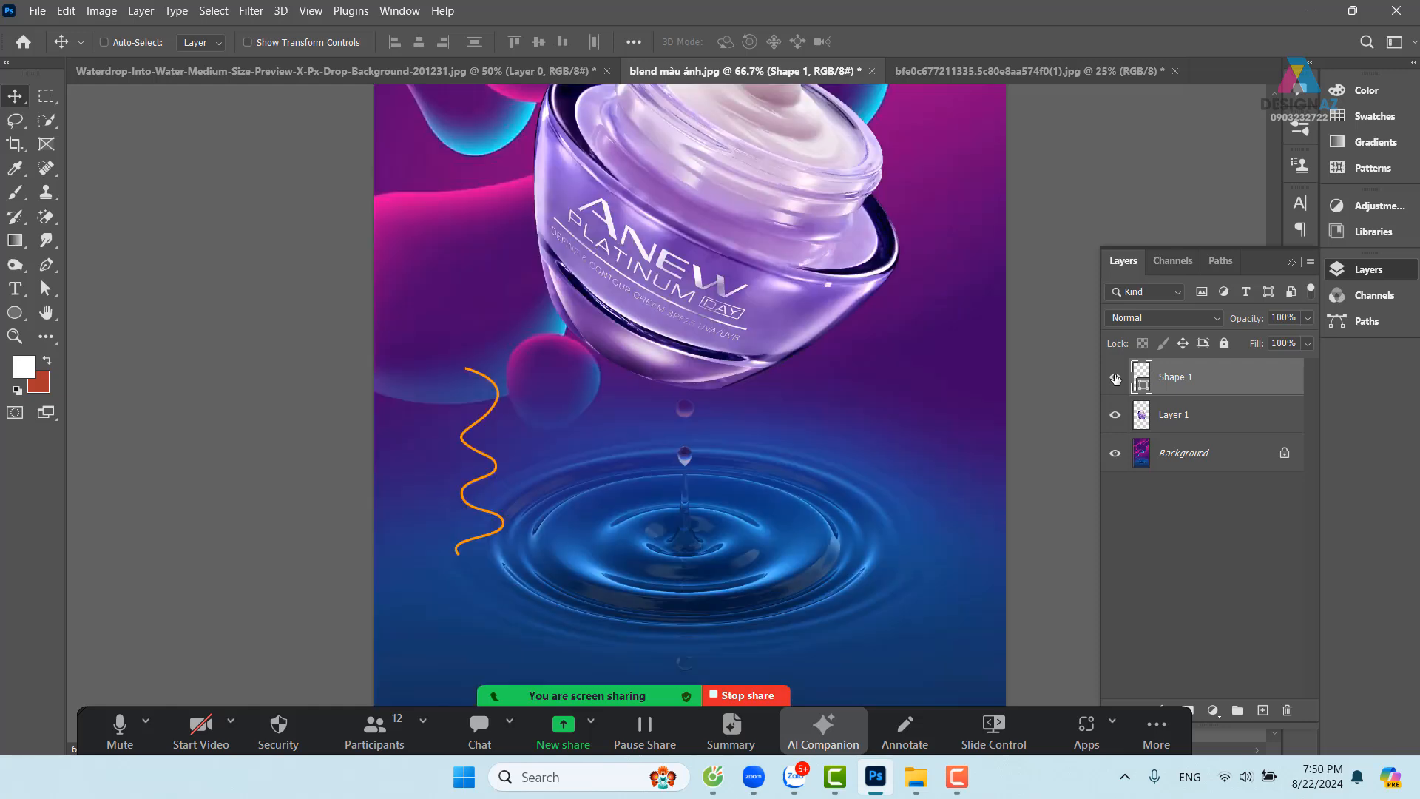
pyautogui.click(1116, 379)
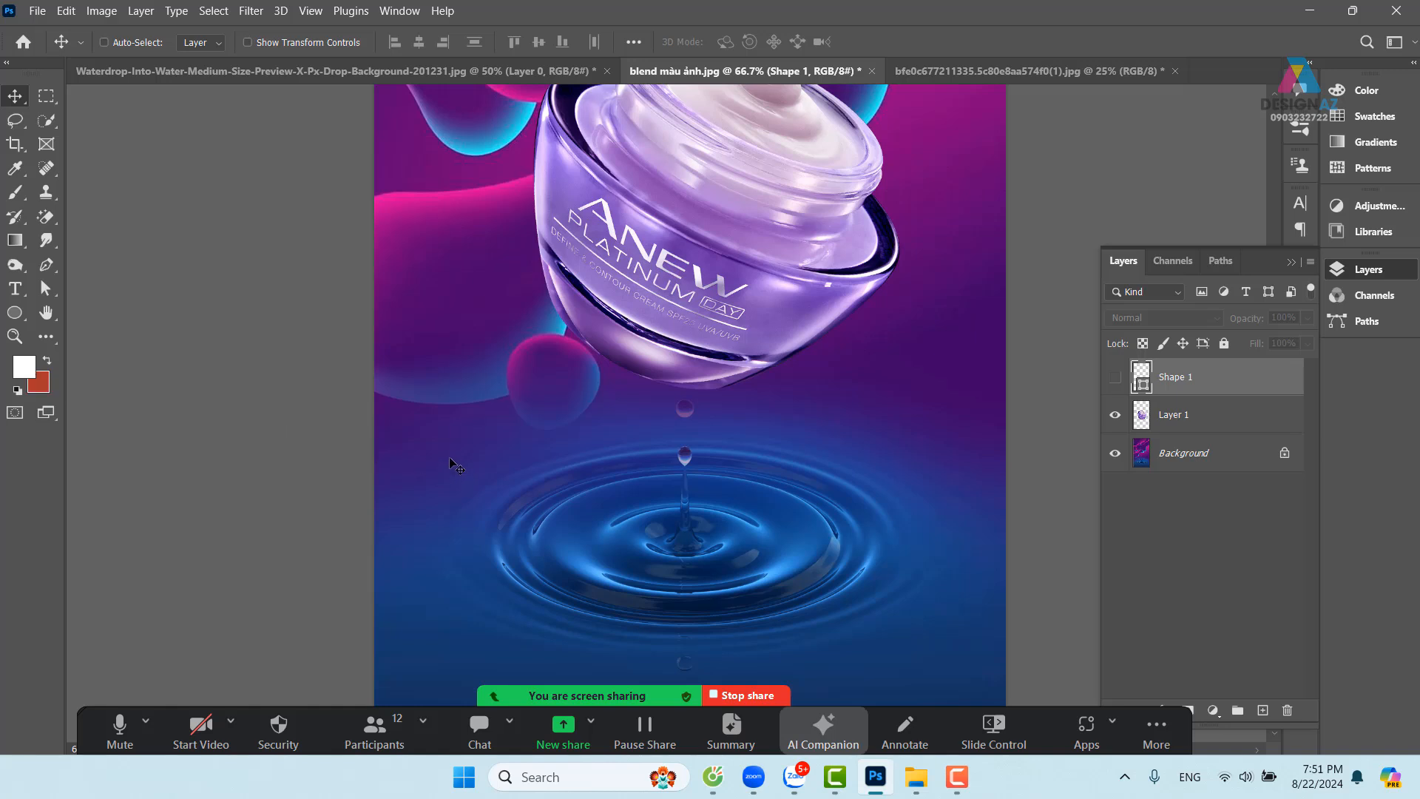
pyautogui.press('b')
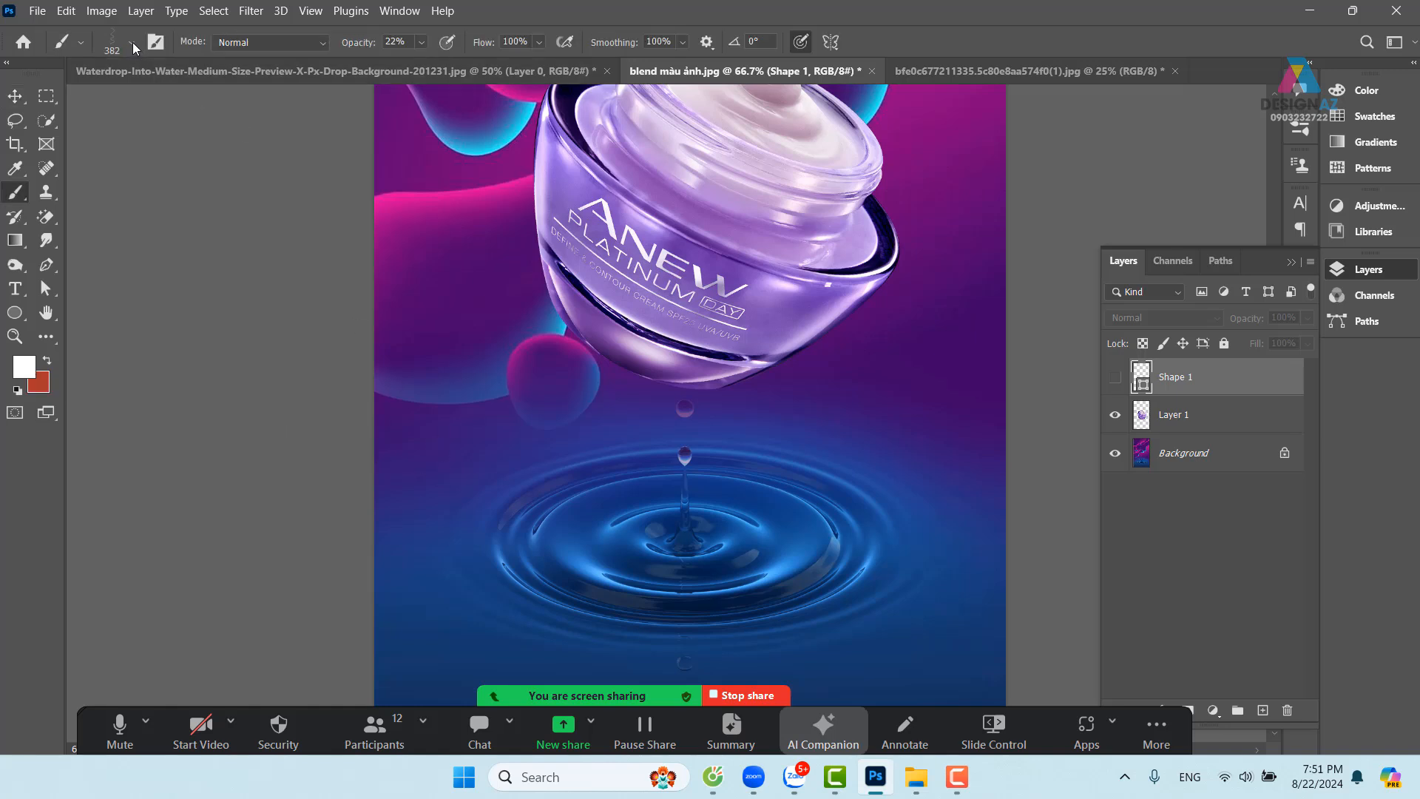
pyautogui.click(1262, 709)
# Try a white stroke with the wavy brush over the ripples, undo it, and set the brush opacity to 100%
pyautogui.moveTo(440, 417); pyautogui.dragTo(623, 376)
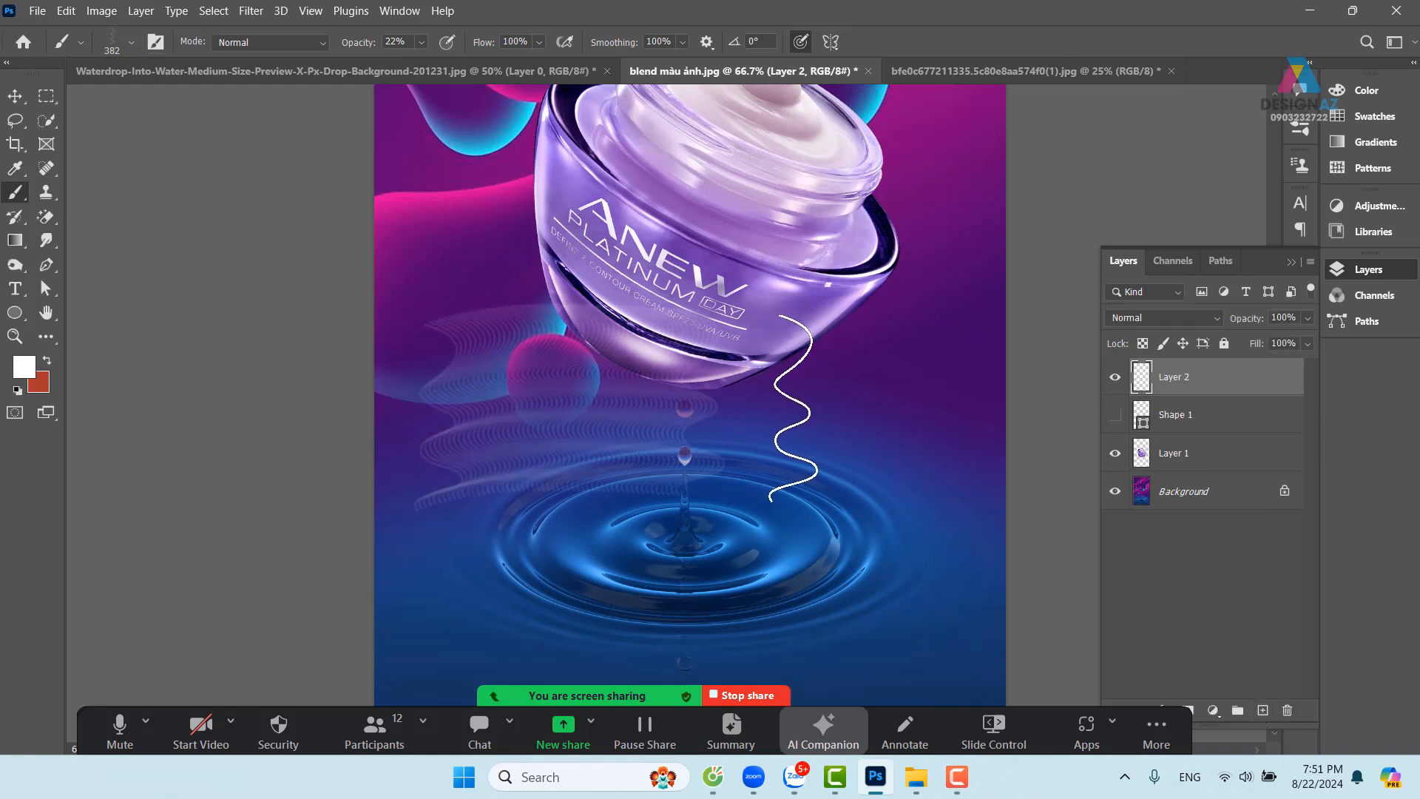
pyautogui.hotkey('ctrl', 'z')
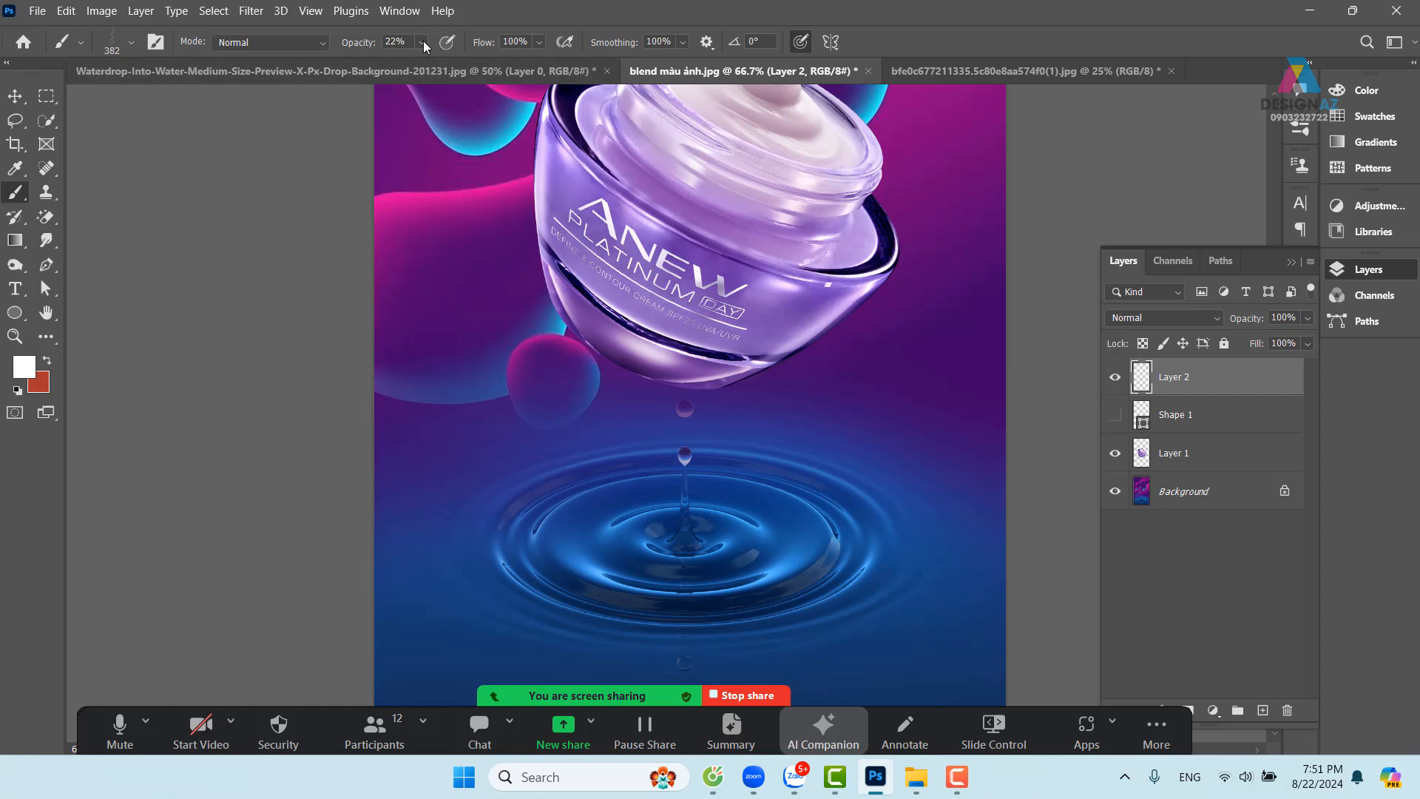
pyautogui.click(421, 42)
pyautogui.moveTo(428, 69); pyautogui.dragTo(504, 67)
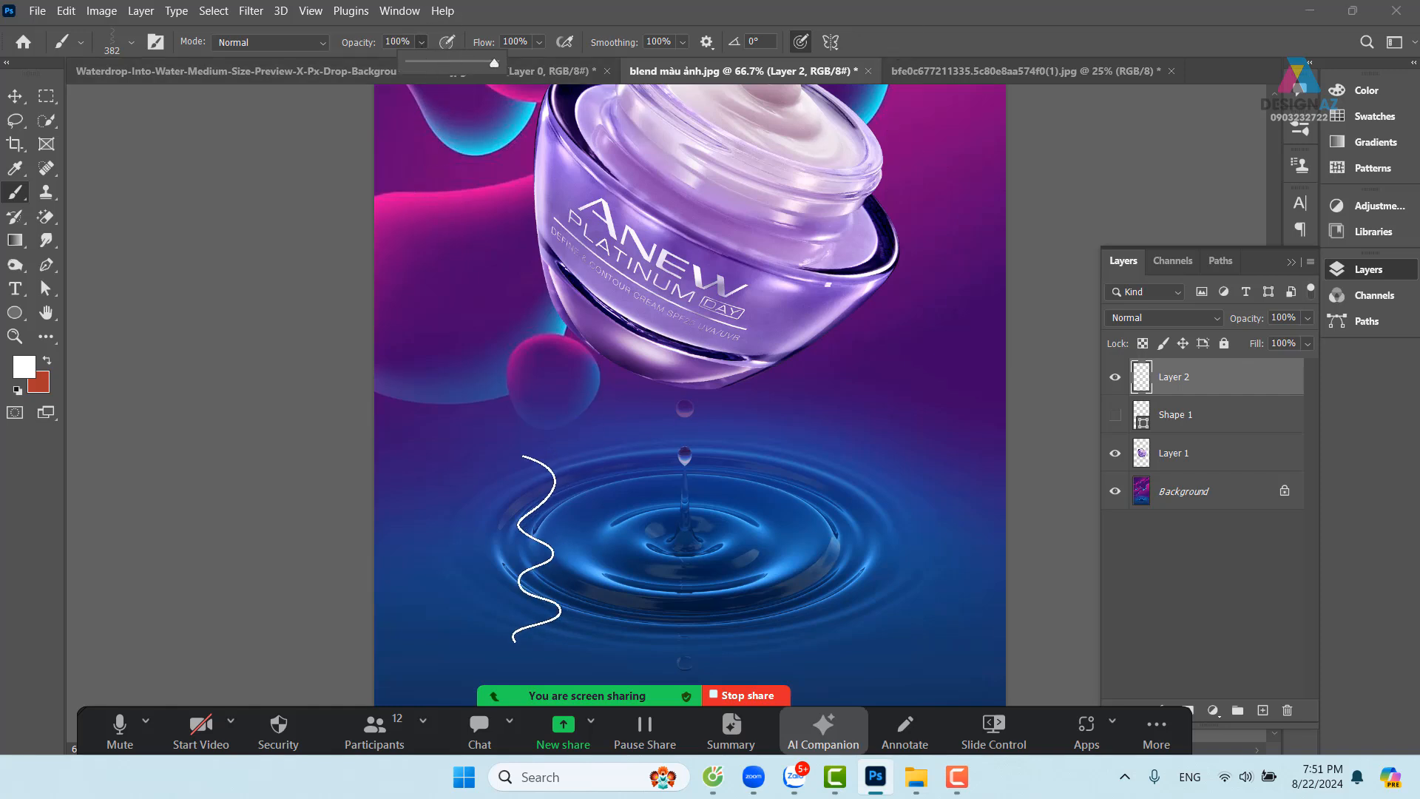
# Try a wavy ribbon stroke across the full width of the poster, below the jar, and undo it
pyautogui.moveTo(370, 529)
pyautogui.mouseDown()
pyautogui.moveTo(612, 543)
pyautogui.moveTo(808, 419)
pyautogui.moveTo(1084, 358)
pyautogui.moveTo(995, 400)
pyautogui.mouseUp()
pyautogui.moveTo(899, 394); pyautogui.dragTo(783, 424)
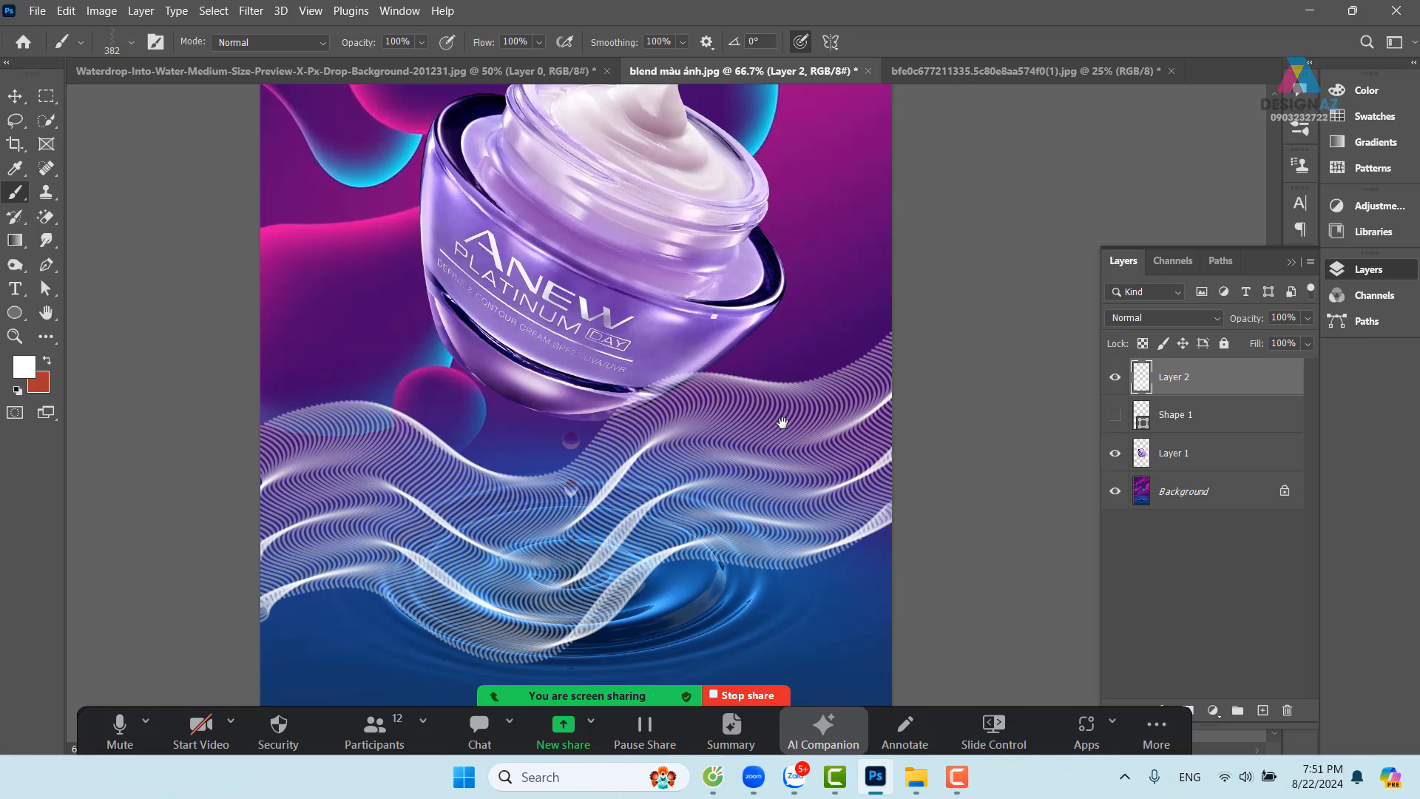
pyautogui.hotkey('ctrl', 'z')
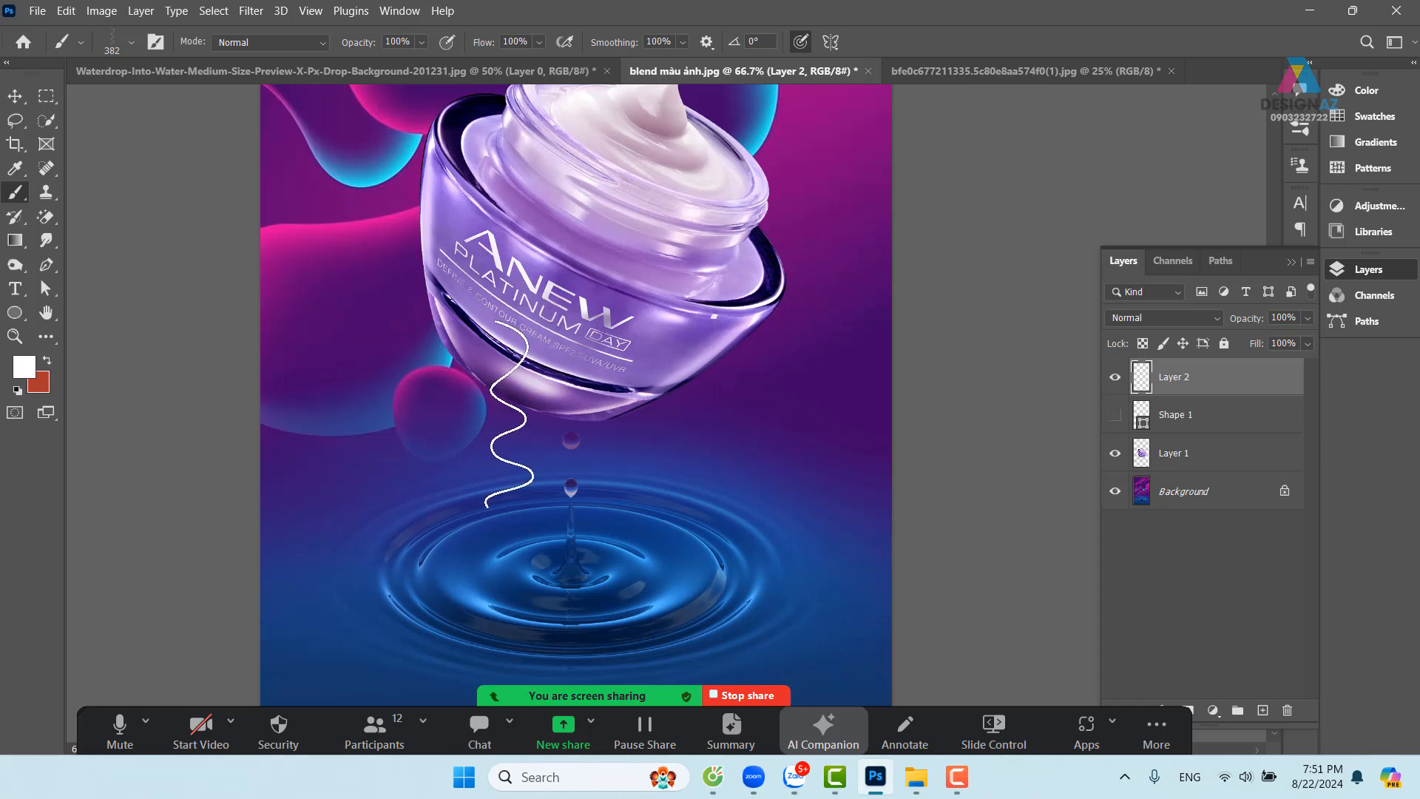
# Set the wavy brush's tip spacing to 70%, try a short stroke over the ripples, and undo it
pyautogui.press('F5')
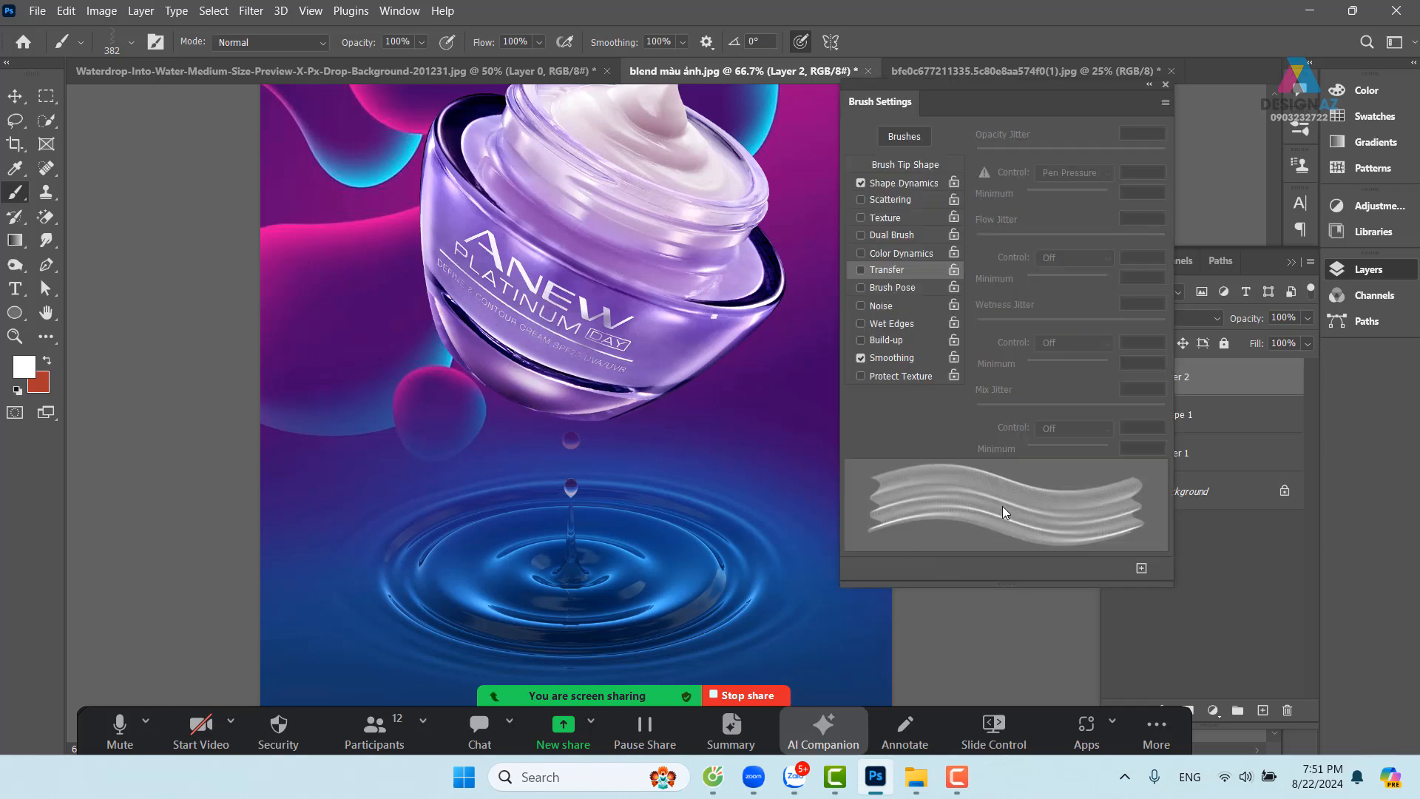
pyautogui.click(936, 164)
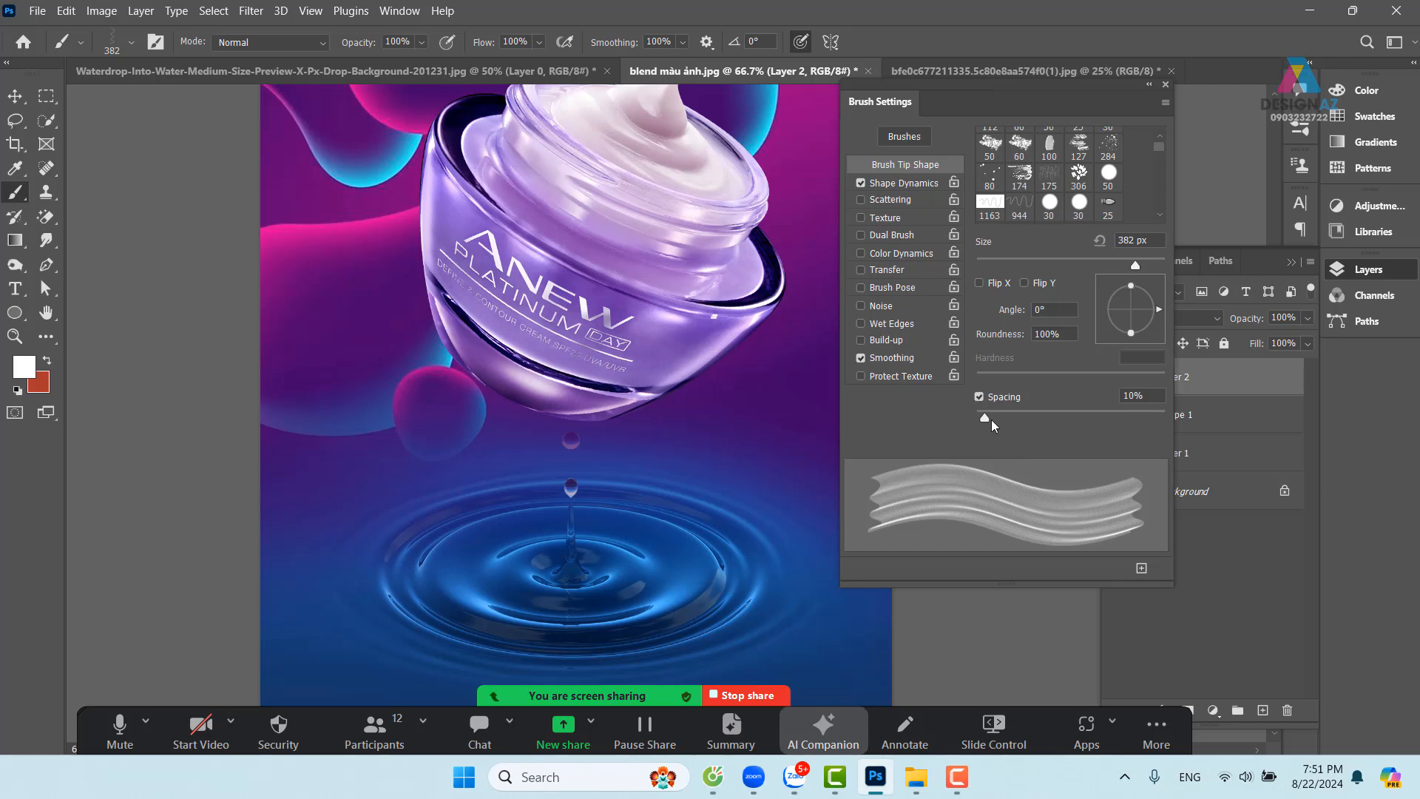
pyautogui.moveTo(986, 417); pyautogui.dragTo(1041, 417)
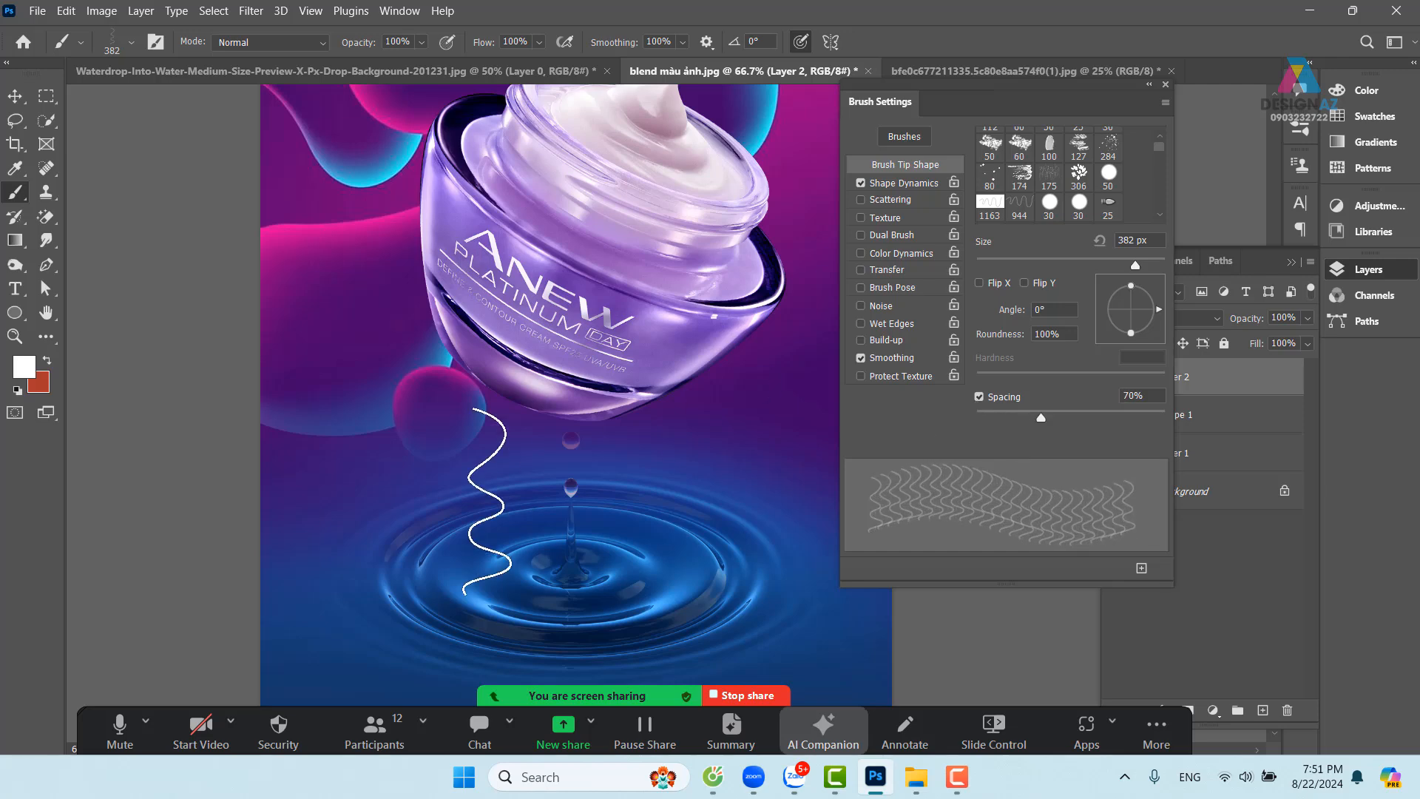
pyautogui.moveTo(388, 521); pyautogui.dragTo(526, 497)
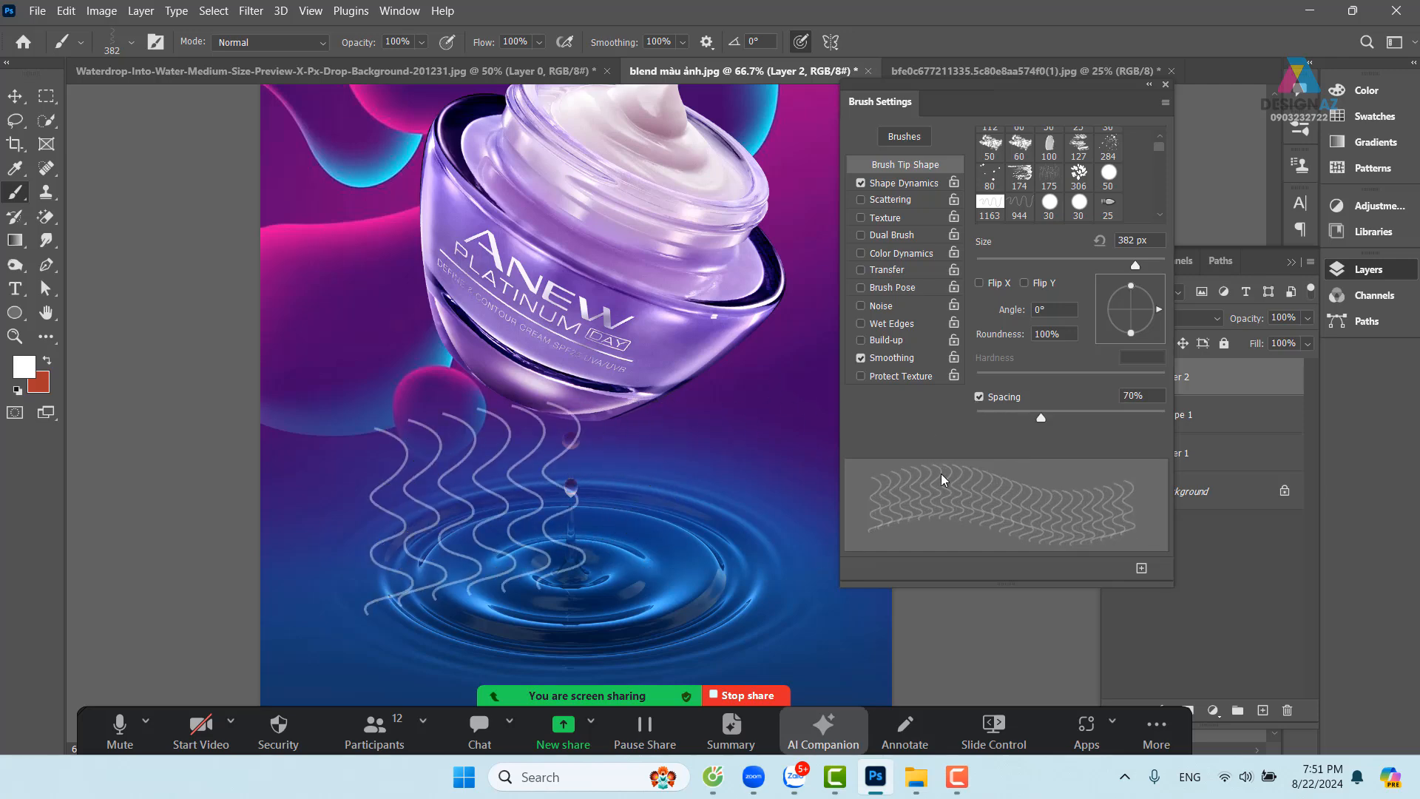
pyautogui.hotkey('ctrl', 'z')
# Set the wavy brush's tip spacing to 1%, try a ribbon stroke across the poster, and undo it
pyautogui.moveTo(1042, 417); pyautogui.dragTo(975, 419)
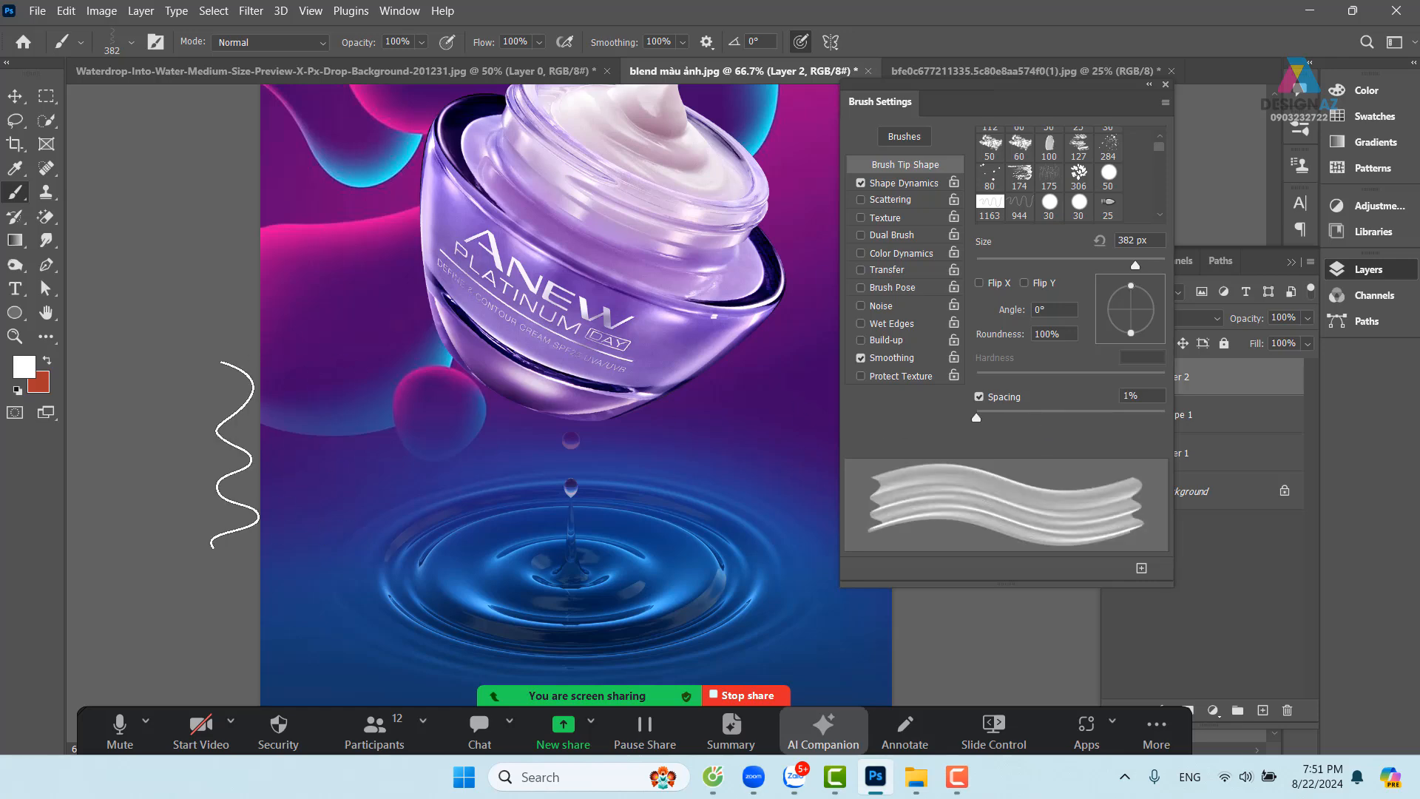
pyautogui.moveTo(232, 491); pyautogui.dragTo(318, 379)
pyautogui.moveTo(447, 371)
pyautogui.mouseDown()
pyautogui.moveTo(471, 512)
pyautogui.moveTo(525, 555)
pyautogui.moveTo(648, 486)
pyautogui.moveTo(677, 359)
pyautogui.moveTo(780, 284)
pyautogui.moveTo(890, 337)
pyautogui.moveTo(990, 341)
pyautogui.mouseUp()
pyautogui.hotkey('ctrl', 'z')
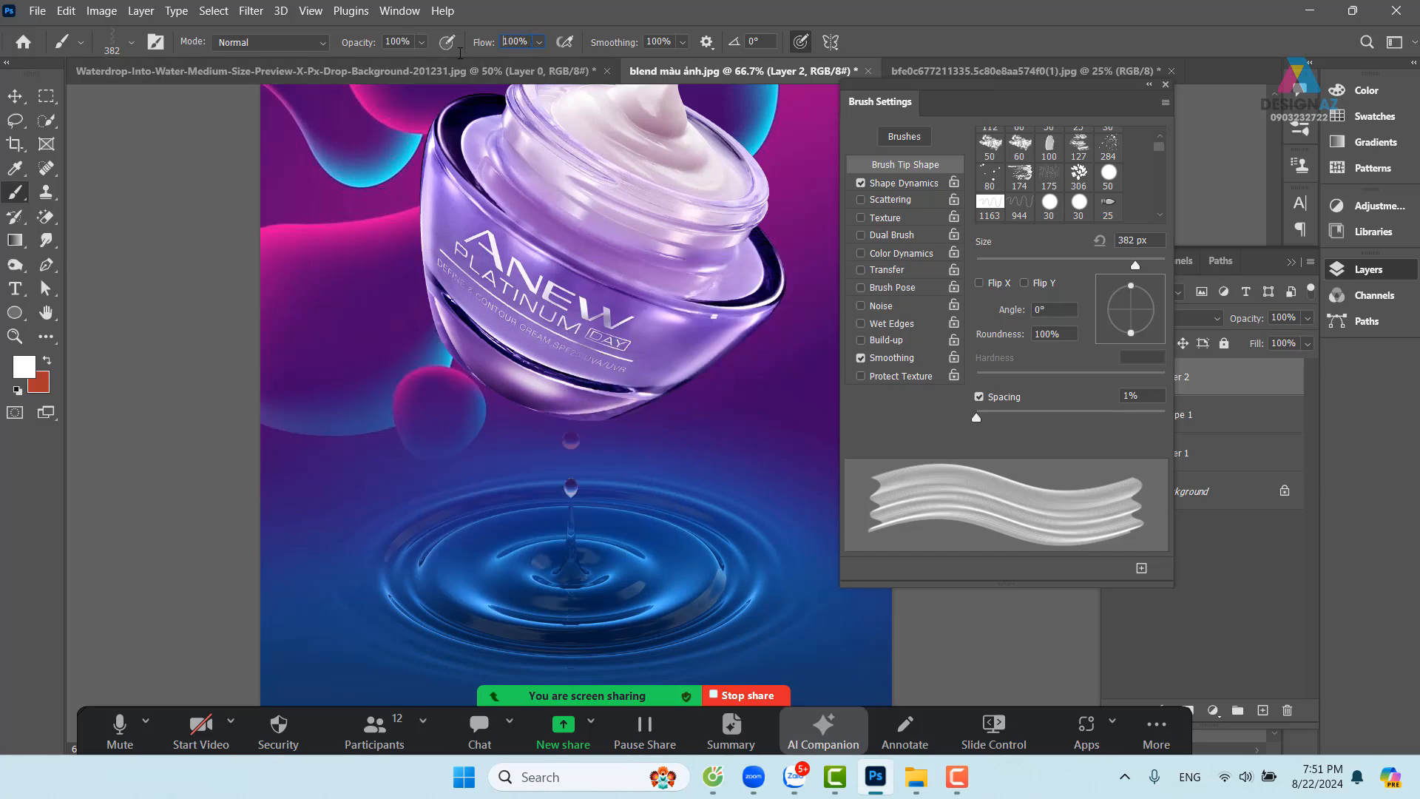
# Set the brush flow to 15%, try a curling translucent ribbon over the ripples and jar, and undo the stroke
pyautogui.click(530, 41)
pyautogui.write('1')
pyautogui.moveTo(253, 490)
pyautogui.mouseDown()
pyautogui.moveTo(340, 375)
pyautogui.moveTo(444, 562)
pyautogui.moveTo(606, 479)
pyautogui.moveTo(547, 273)
pyautogui.mouseUp()
pyautogui.moveTo(504, 116)
pyautogui.mouseDown()
pyautogui.moveTo(774, 203)
pyautogui.moveTo(786, 190)
pyautogui.mouseUp()
pyautogui.moveTo(714, 304); pyautogui.dragTo(550, 361)
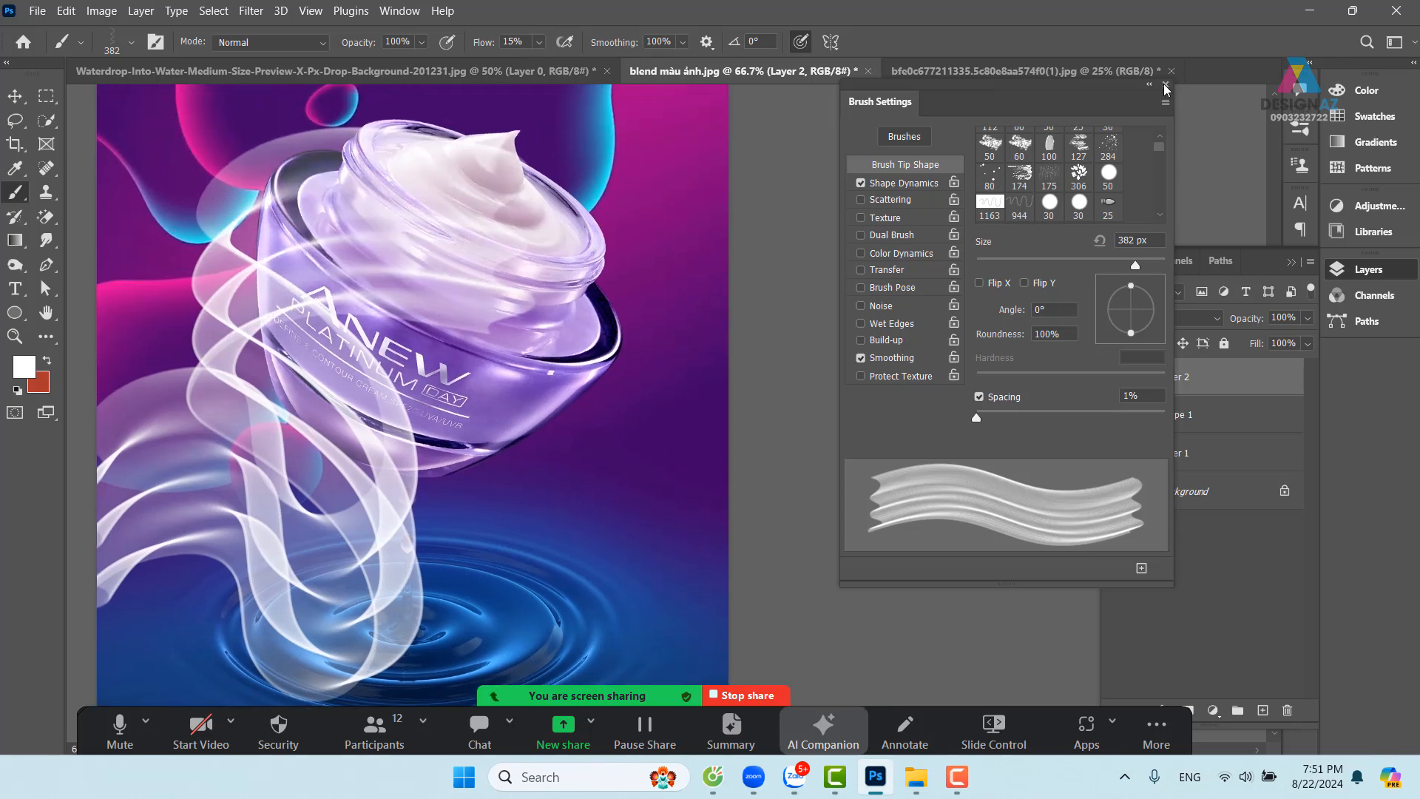
pyautogui.click(1166, 85)
pyautogui.moveTo(631, 418); pyautogui.dragTo(855, 342)
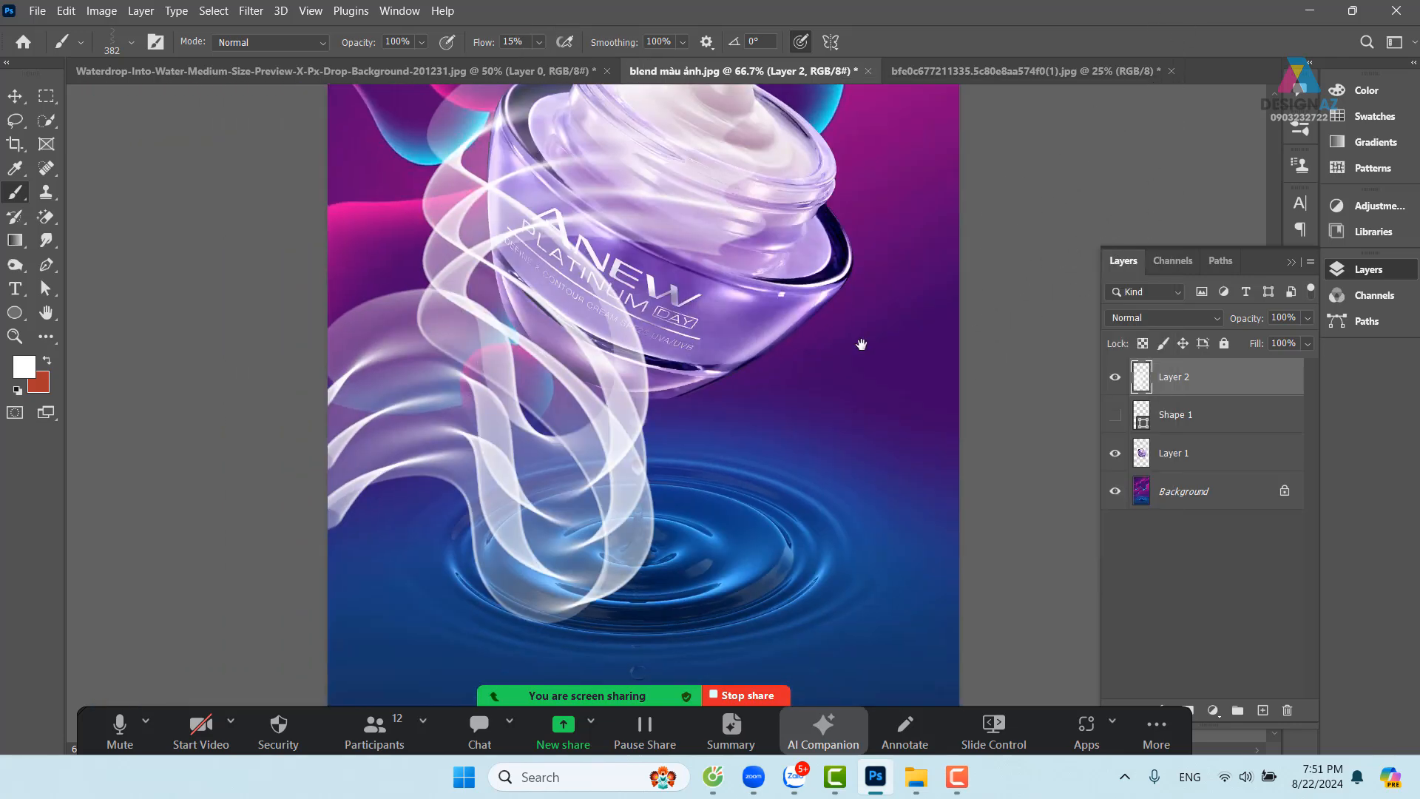
pyautogui.hotkey('ctrl', 'z')
# Try a translucent ribbon looping from the poster's left edge over the jar to its right edge, and undo it
pyautogui.moveTo(307, 514)
pyautogui.mouseDown()
pyautogui.moveTo(651, 318)
pyautogui.moveTo(850, 266)
pyautogui.moveTo(769, 126)
pyautogui.mouseUp()
pyautogui.moveTo(551, 226)
pyautogui.mouseDown()
pyautogui.moveTo(570, 336)
pyautogui.moveTo(844, 289)
pyautogui.moveTo(984, 187)
pyautogui.moveTo(1150, 231)
pyautogui.mouseUp()
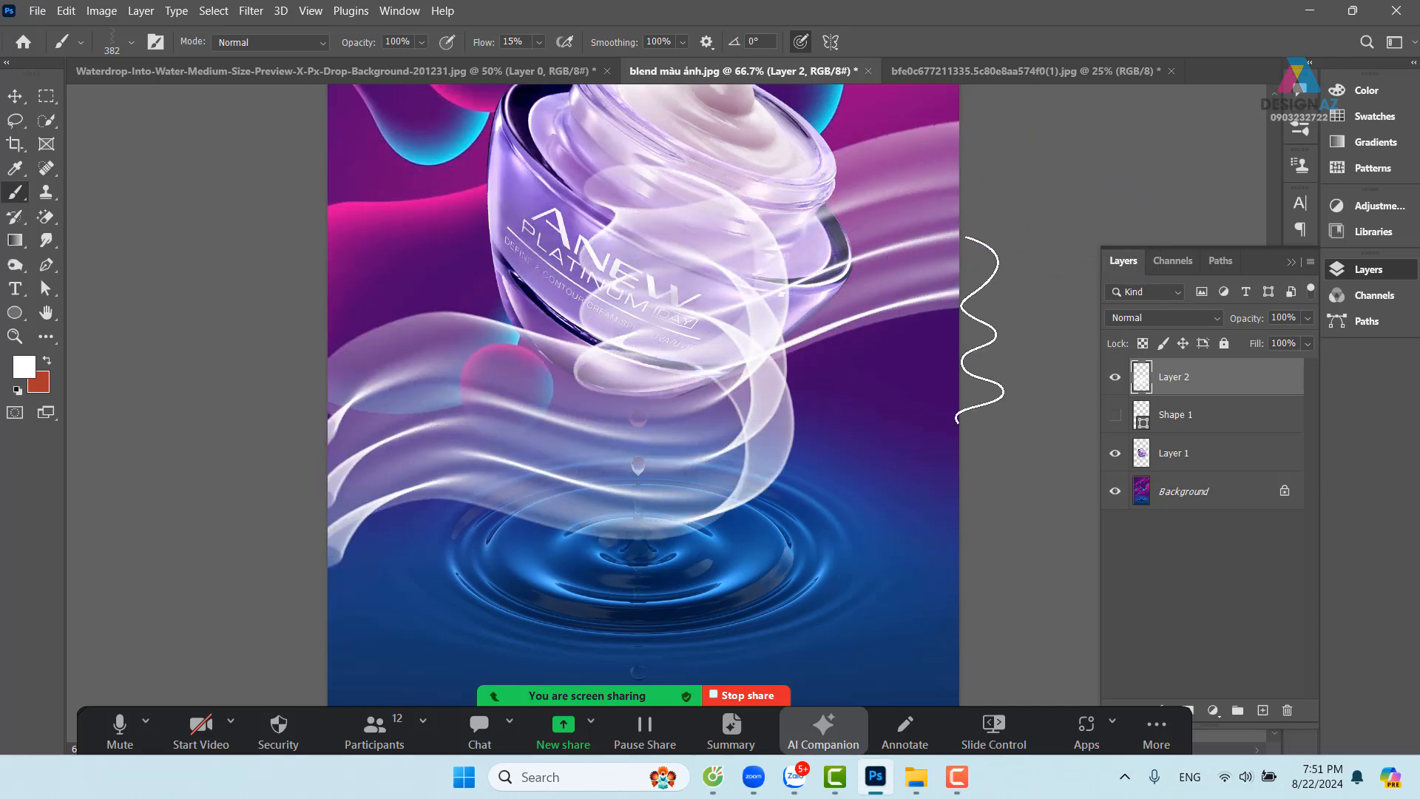
pyautogui.moveTo(729, 374)
pyautogui.mouseDown()
pyautogui.moveTo(661, 538)
pyautogui.moveTo(642, 479)
pyautogui.moveTo(660, 386)
pyautogui.mouseUp()
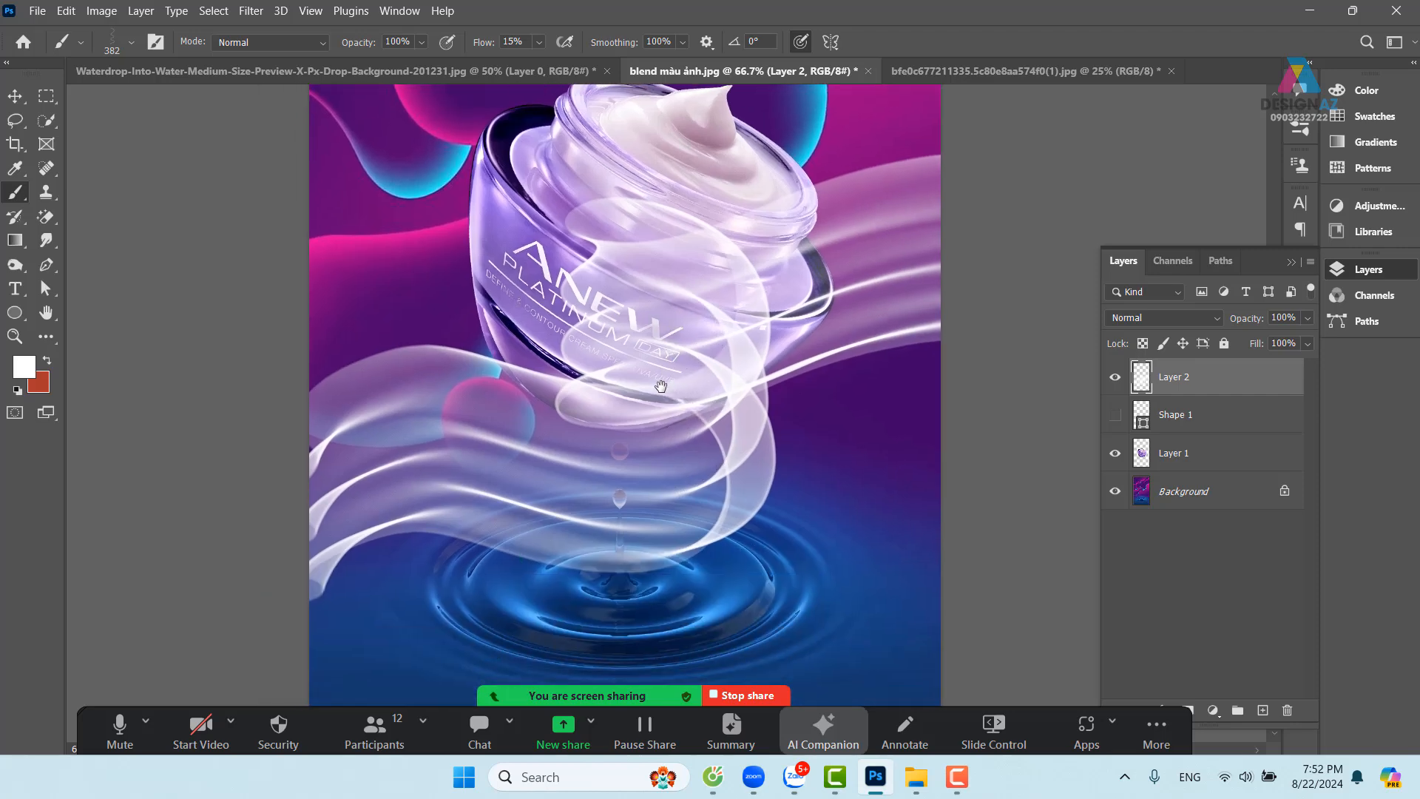
pyautogui.hotkey('ctrl', 'z')
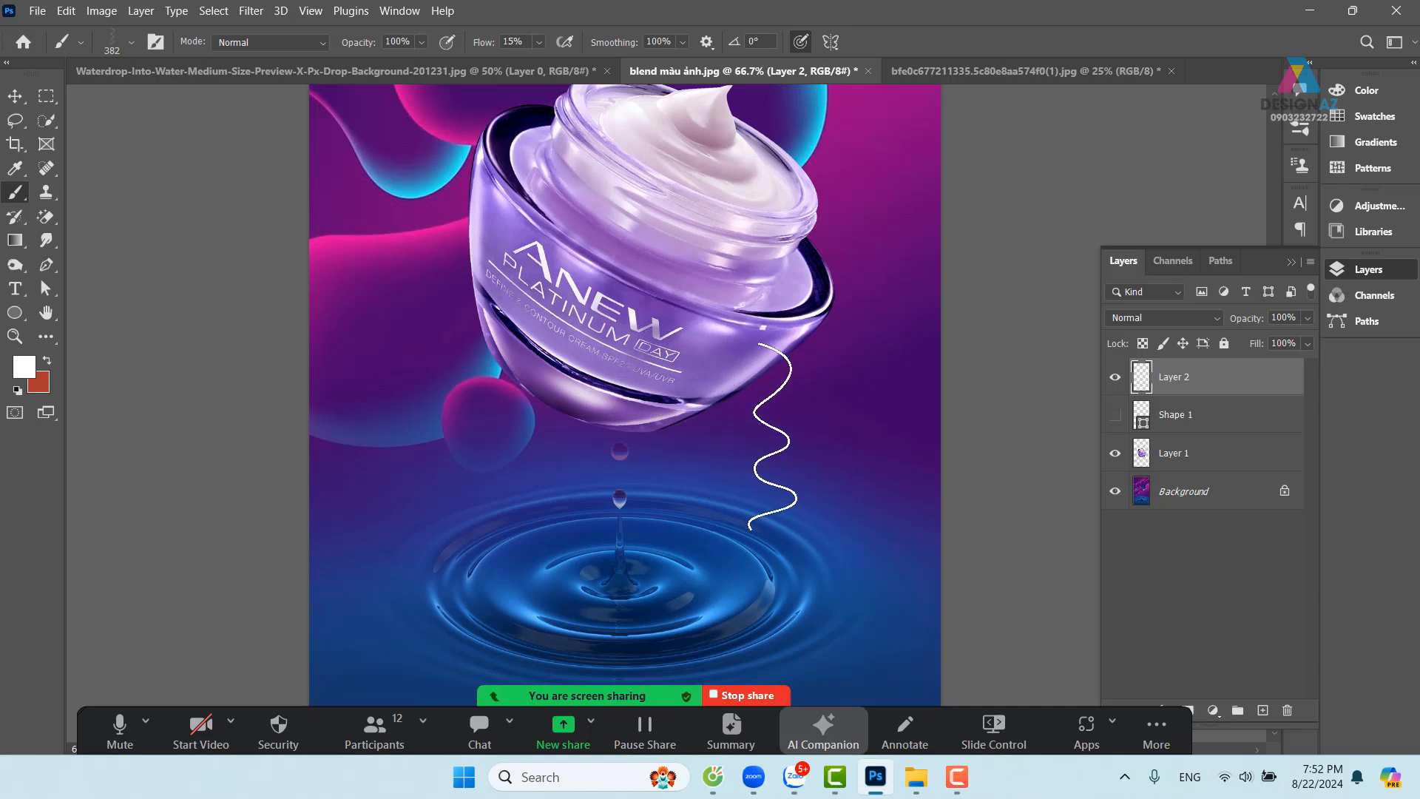
# Select the Background layer and load the black-to-white Basics preset into the Gradient tool's editor
pyautogui.click(15, 96)
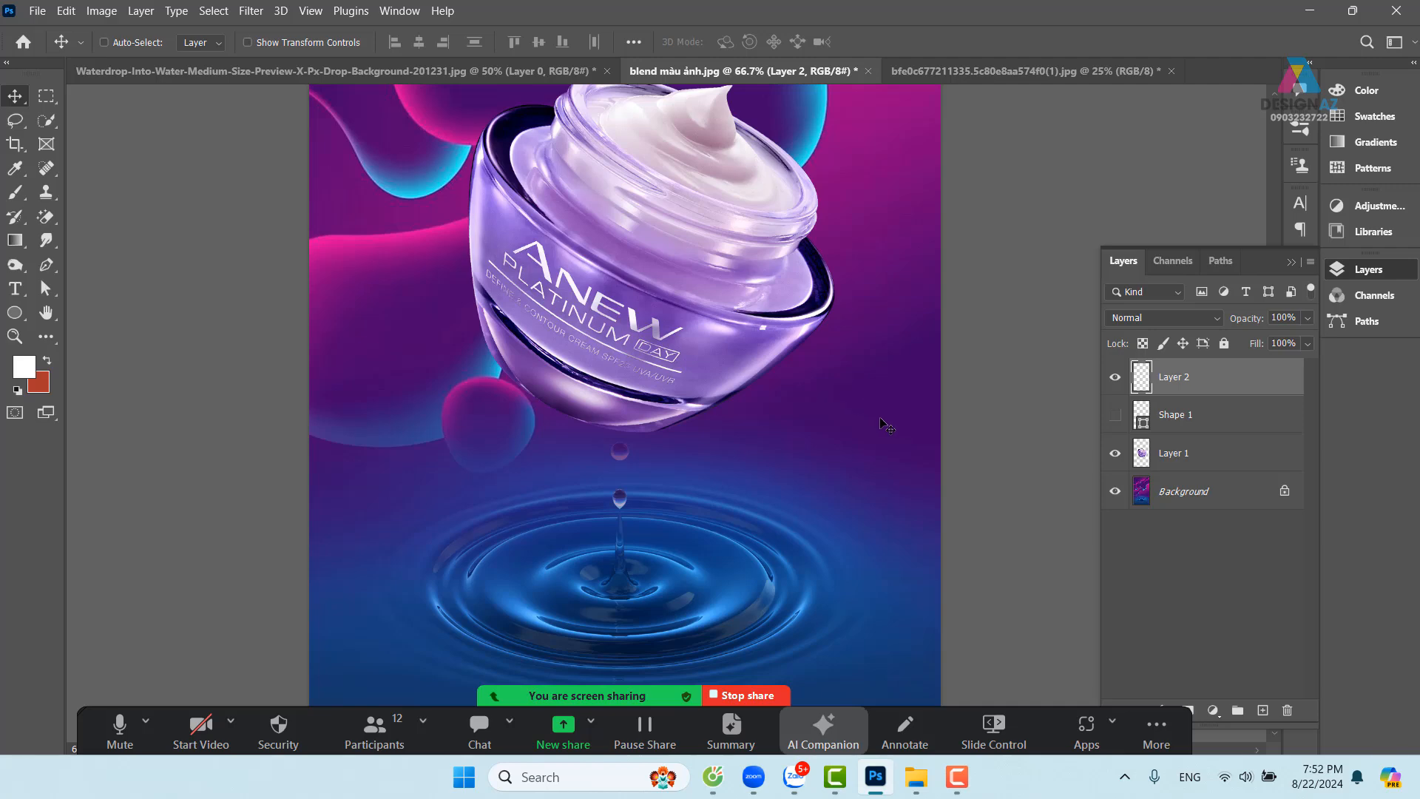
pyautogui.rightClick(885, 425)
pyautogui.click(1186, 497)
pyautogui.click(1203, 494)
pyautogui.moveTo(751, 494); pyautogui.dragTo(737, 570)
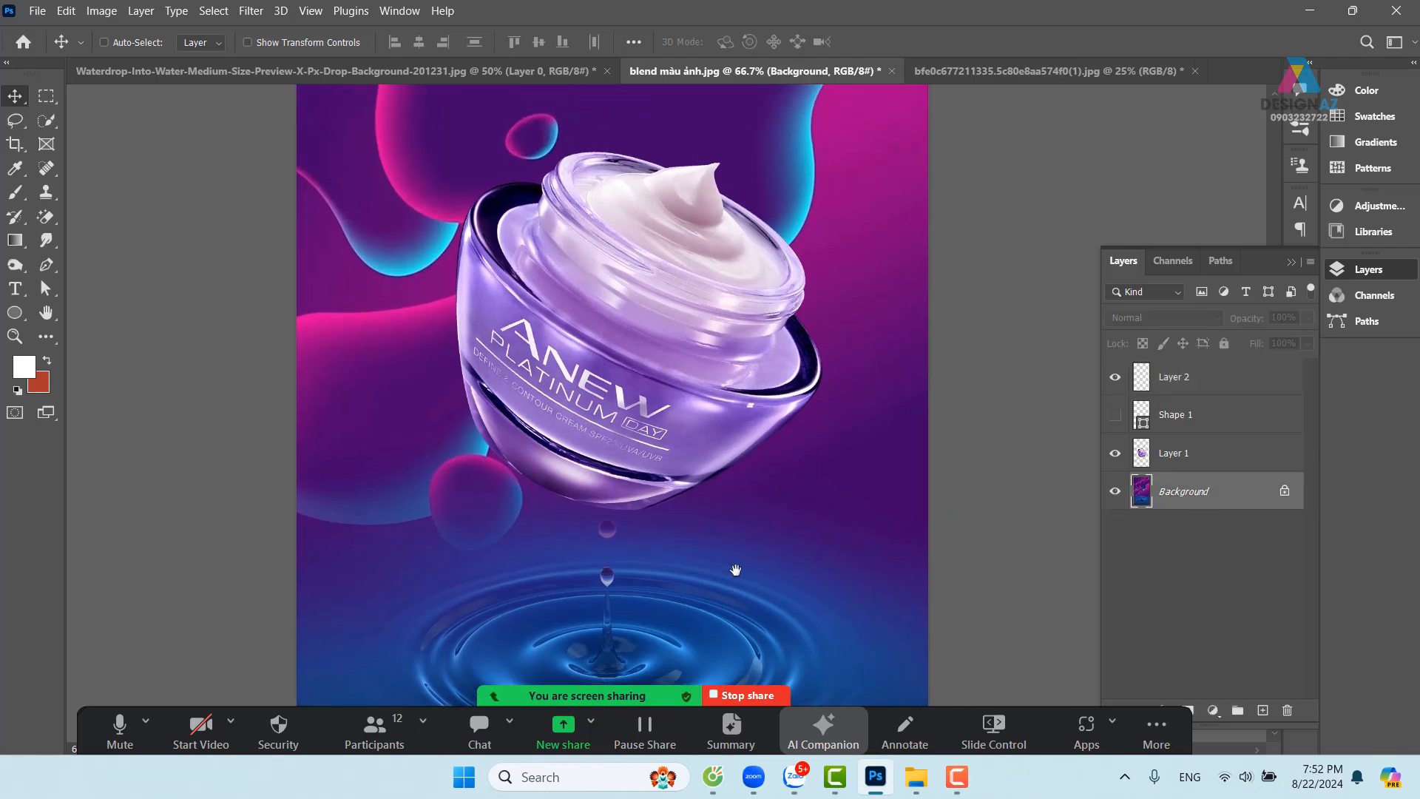
pyautogui.press('g')
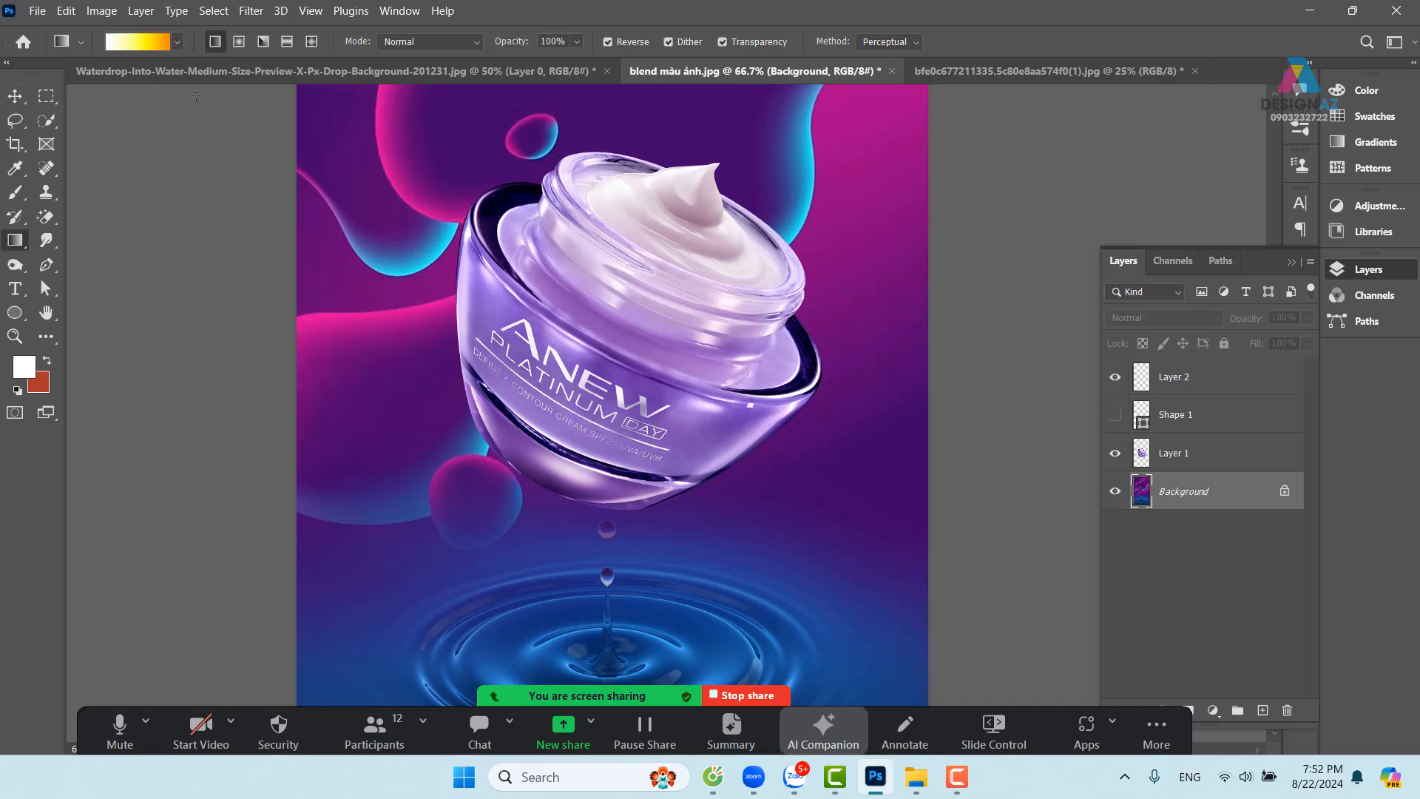
pyautogui.click(137, 41)
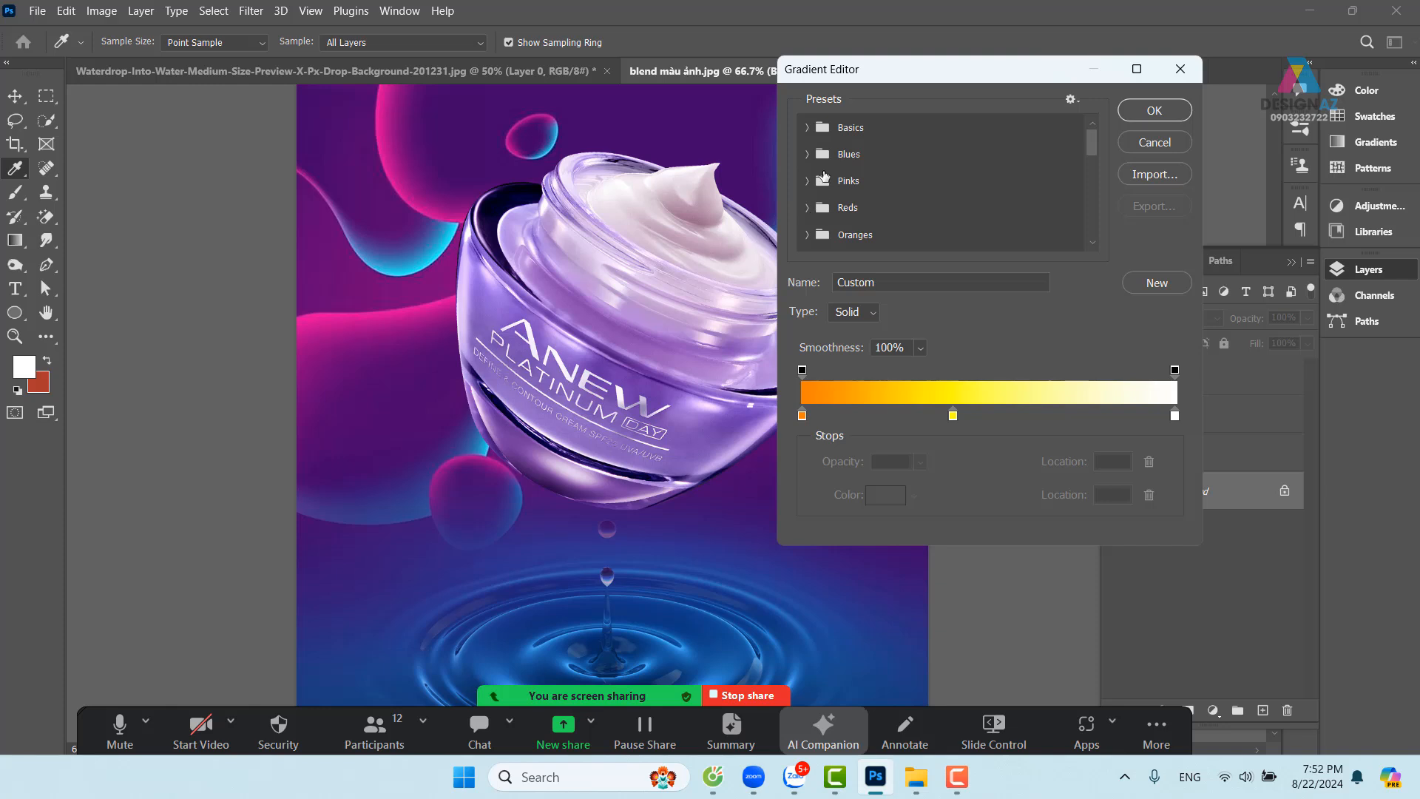
pyautogui.click(807, 127)
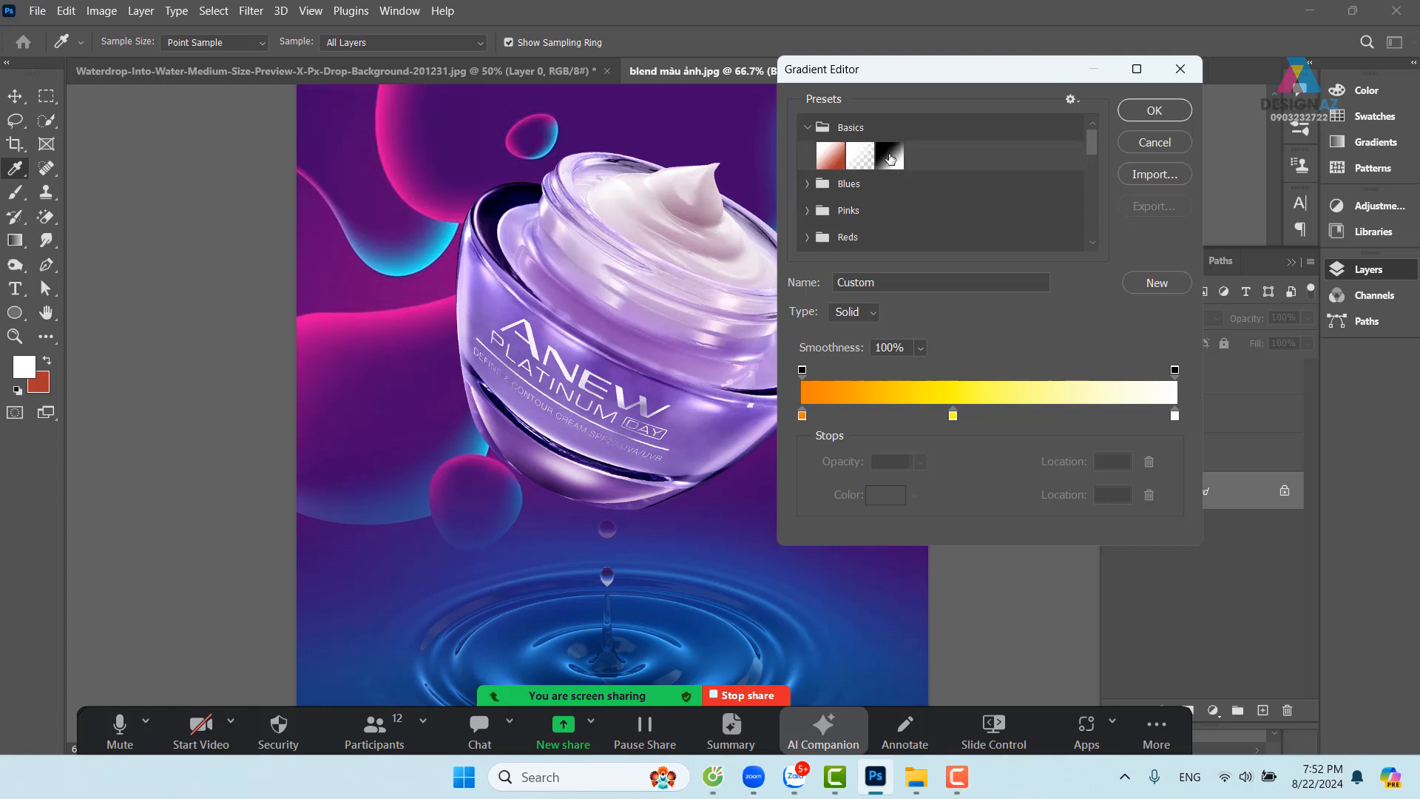
pyautogui.click(889, 156)
# Change the gradient's black starting stop to a deep saturated blue with a hue of 205°
pyautogui.click(802, 415)
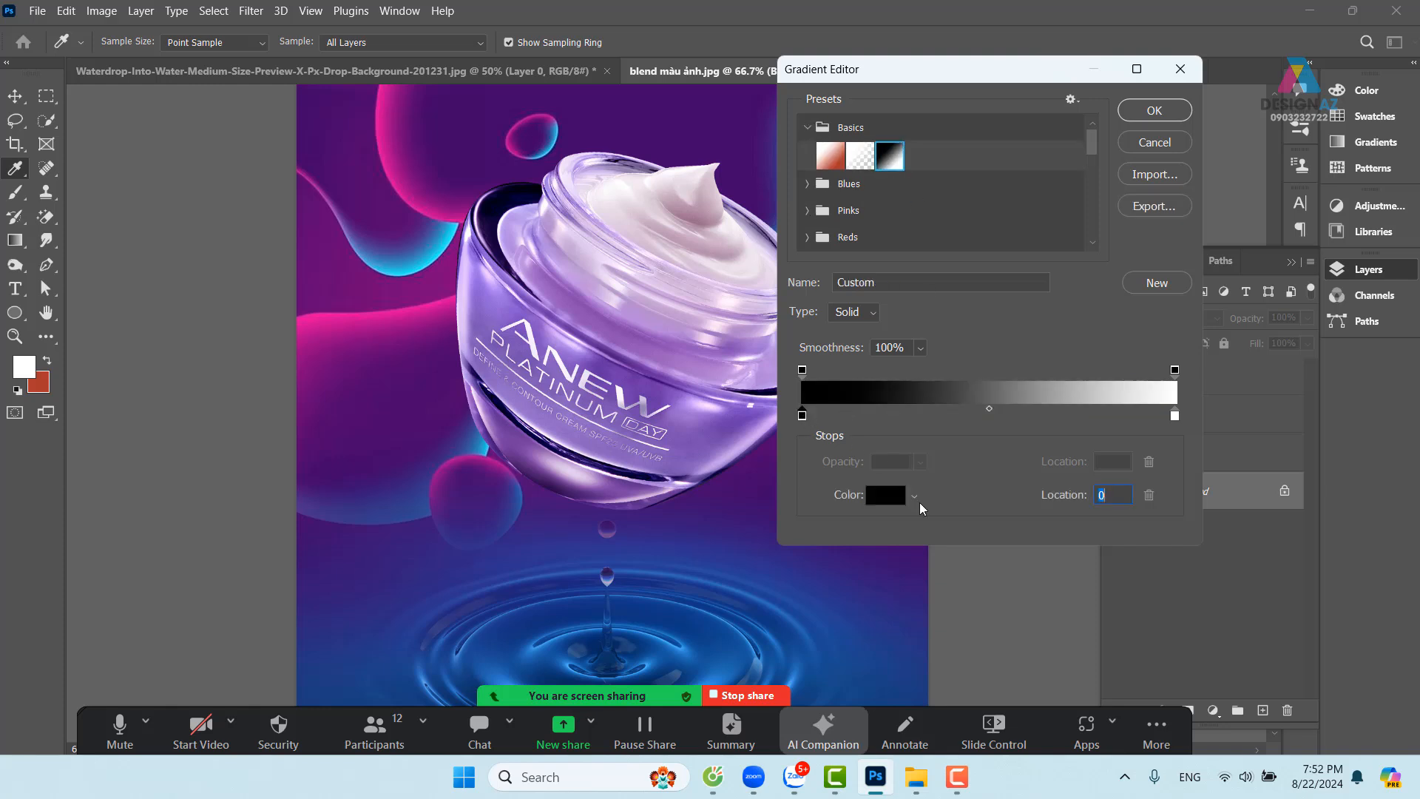
pyautogui.click(891, 496)
pyautogui.click(956, 274)
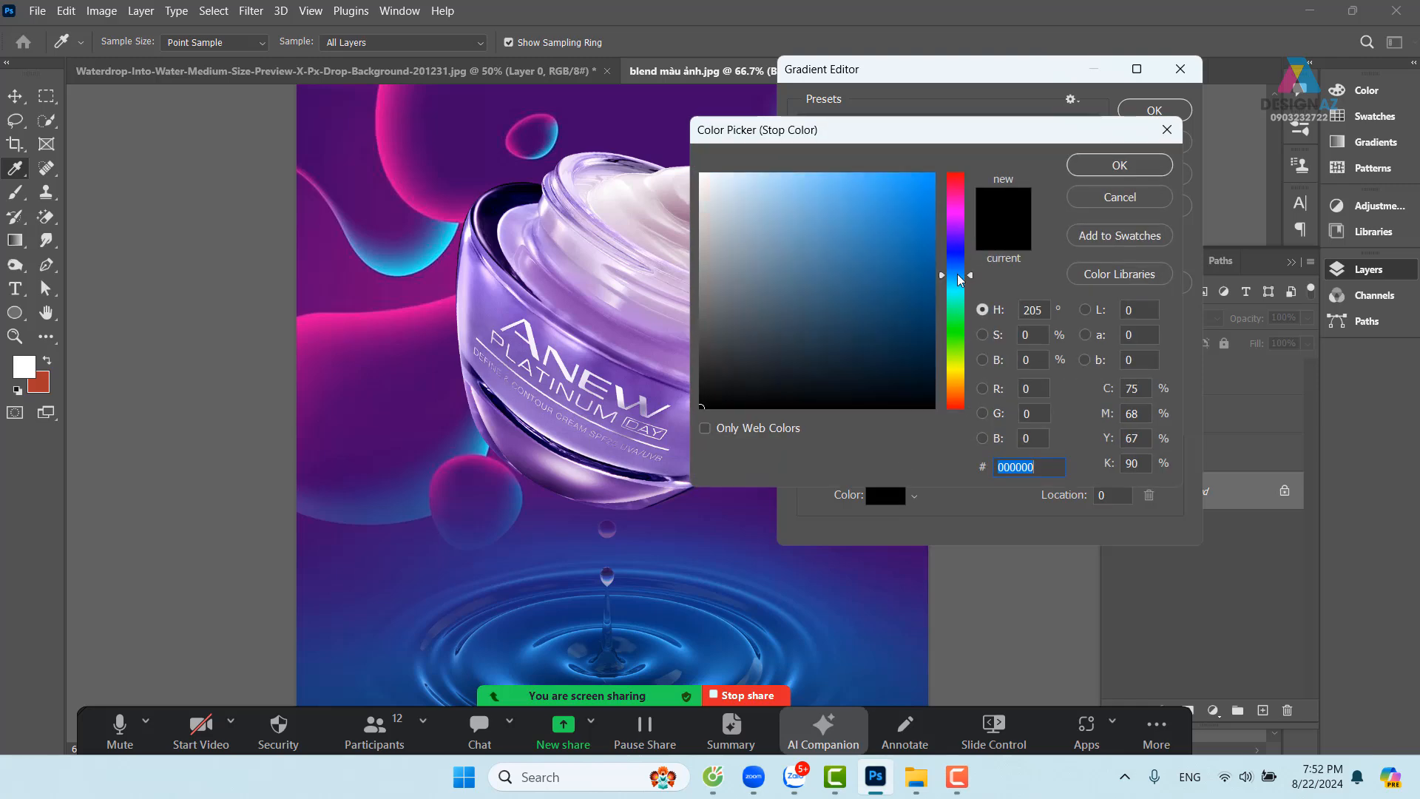
pyautogui.click(936, 279)
pyautogui.click(1118, 164)
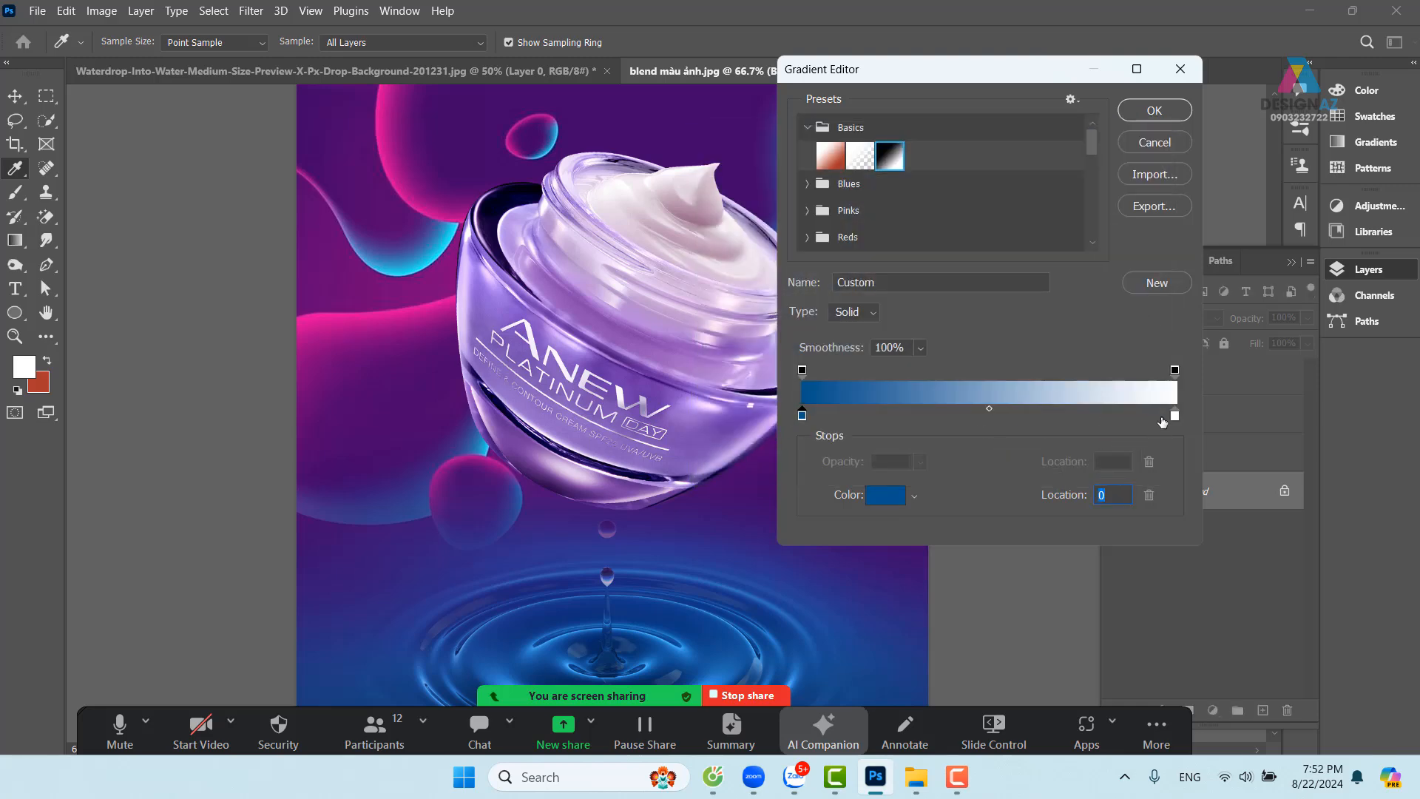
# Change the gradient's white end stop to a bright light cyan with a hue of 186° and accept the gradient
pyautogui.click(1175, 416)
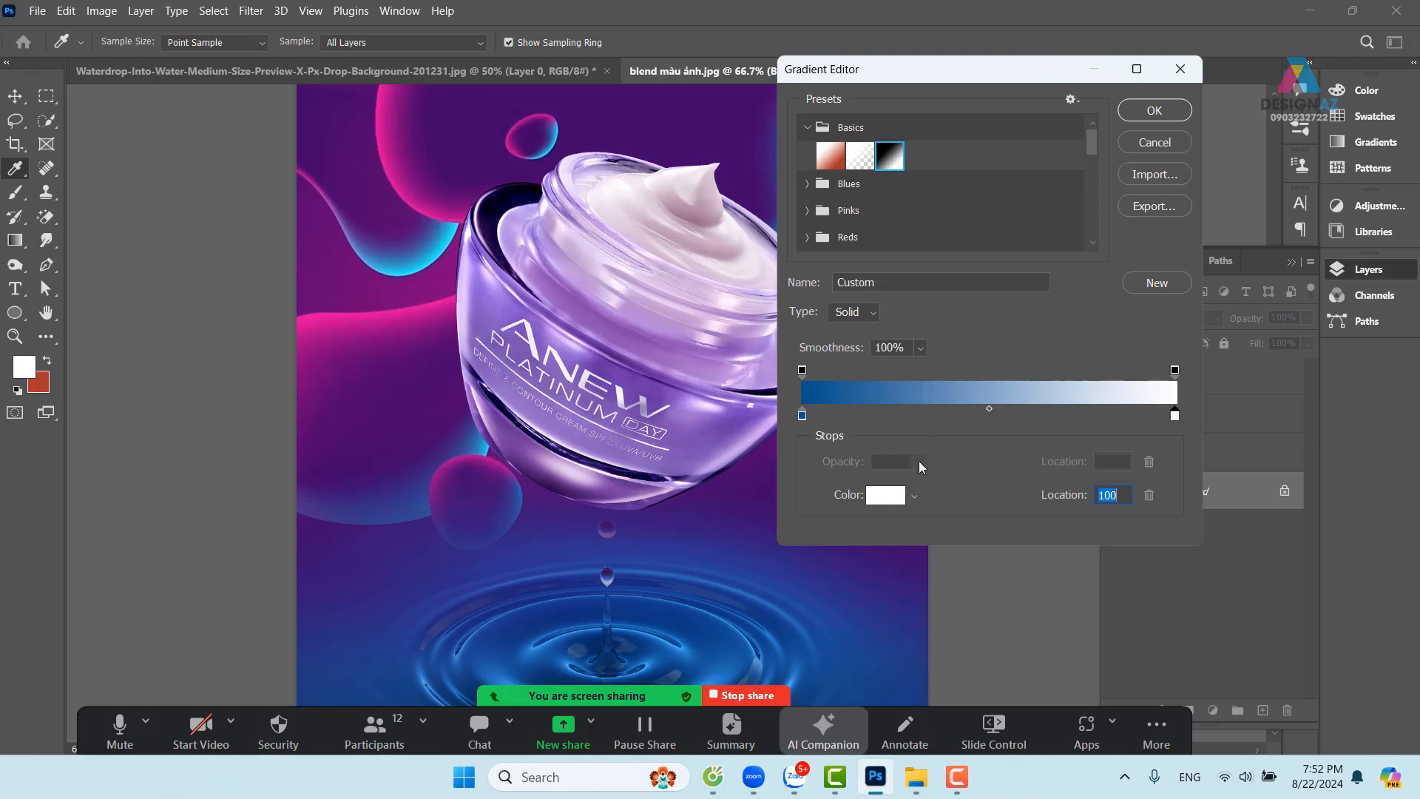
pyautogui.click(889, 496)
pyautogui.click(958, 287)
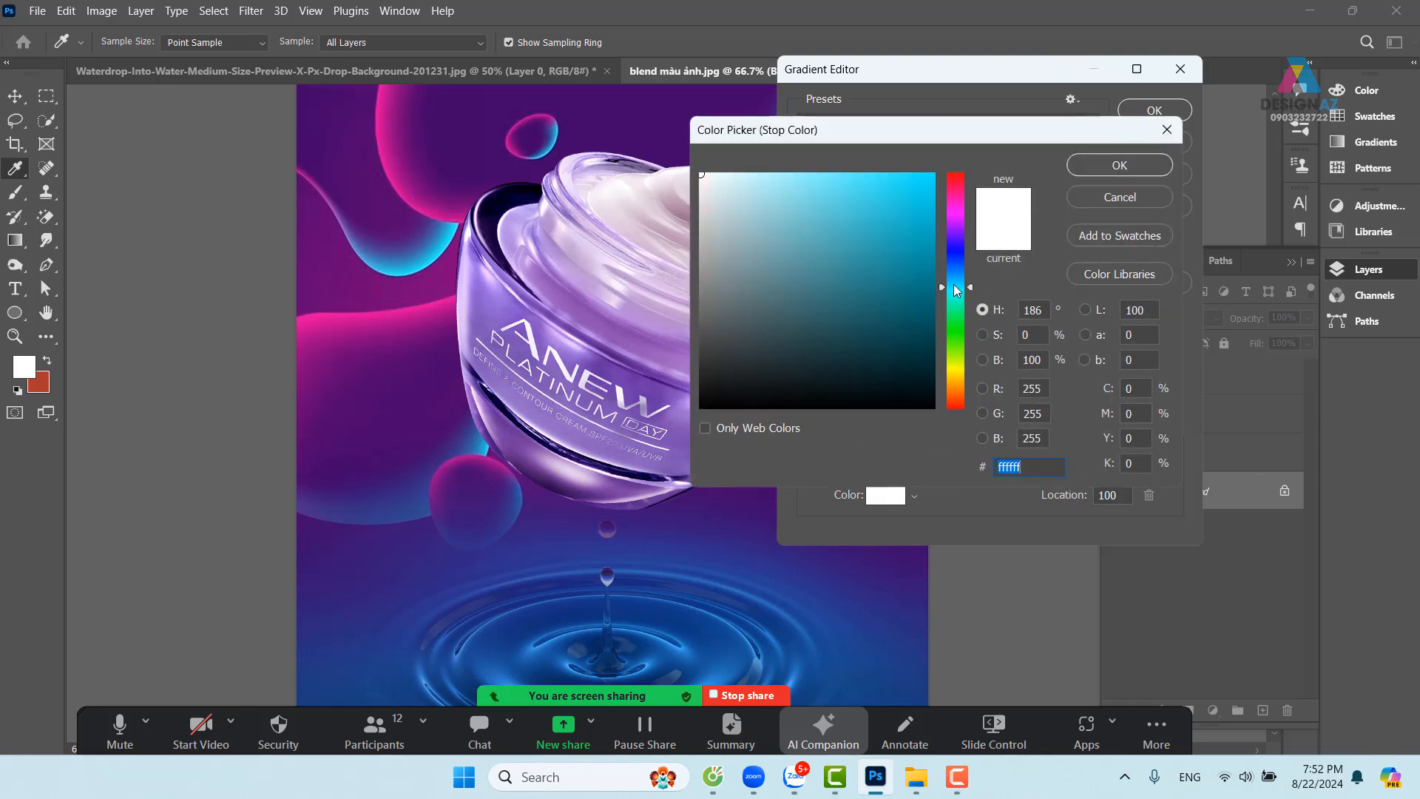
pyautogui.moveTo(846, 193); pyautogui.dragTo(833, 173)
pyautogui.click(1117, 165)
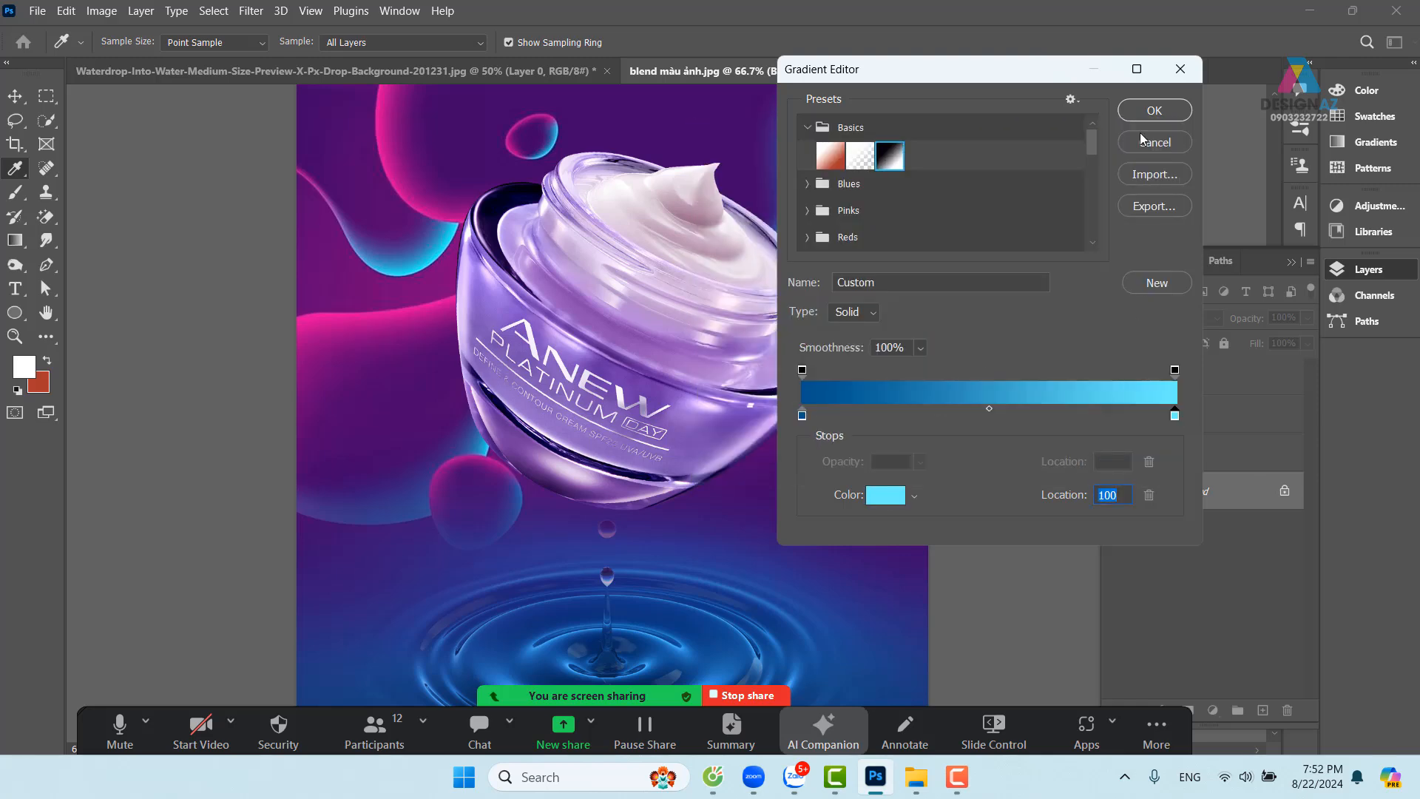
pyautogui.click(1154, 110)
# Add a new layer above the Background and fill it with a vertical gradient from light cyan above to deep blue below
pyautogui.moveTo(650, 135); pyautogui.dragTo(649, 255)
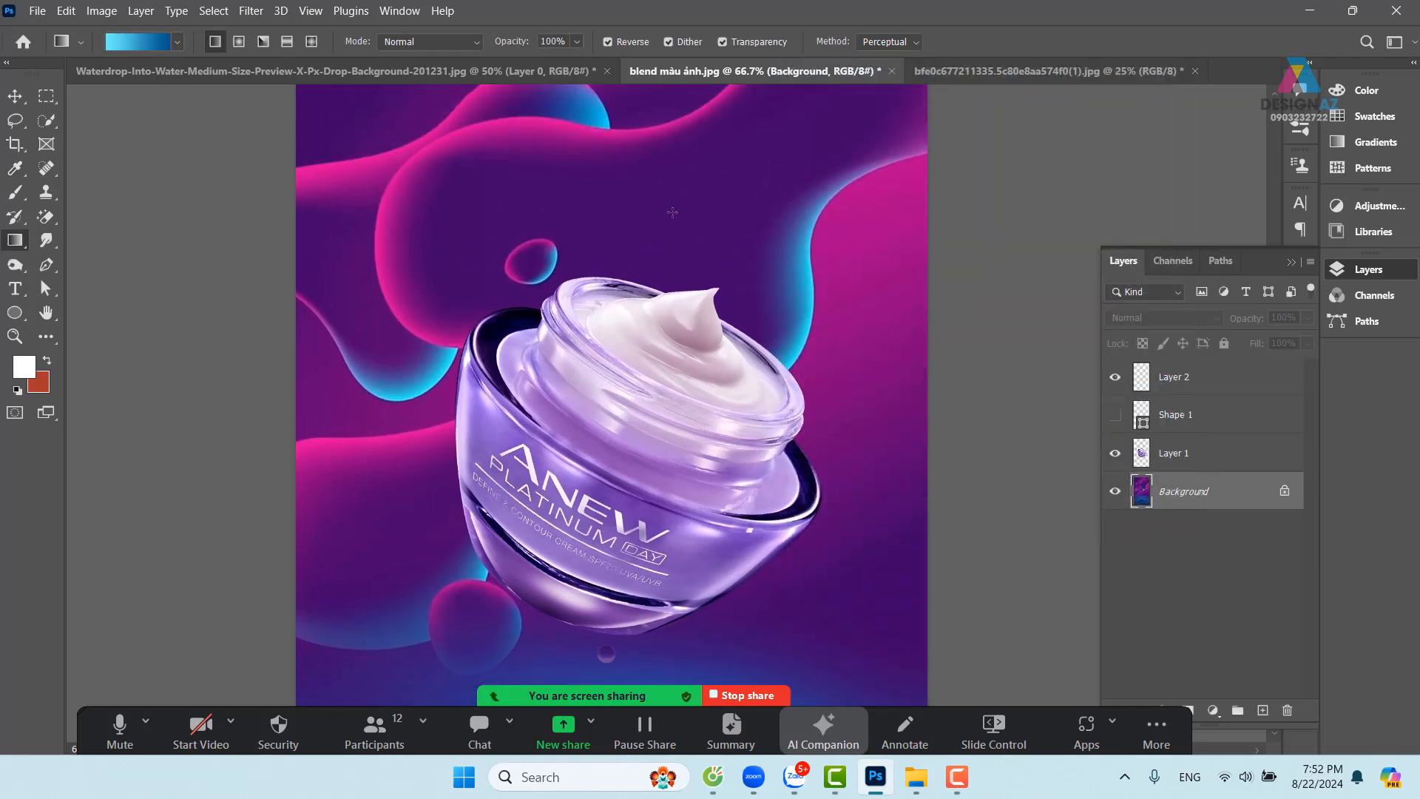
pyautogui.scroll(-1, 672, 213)
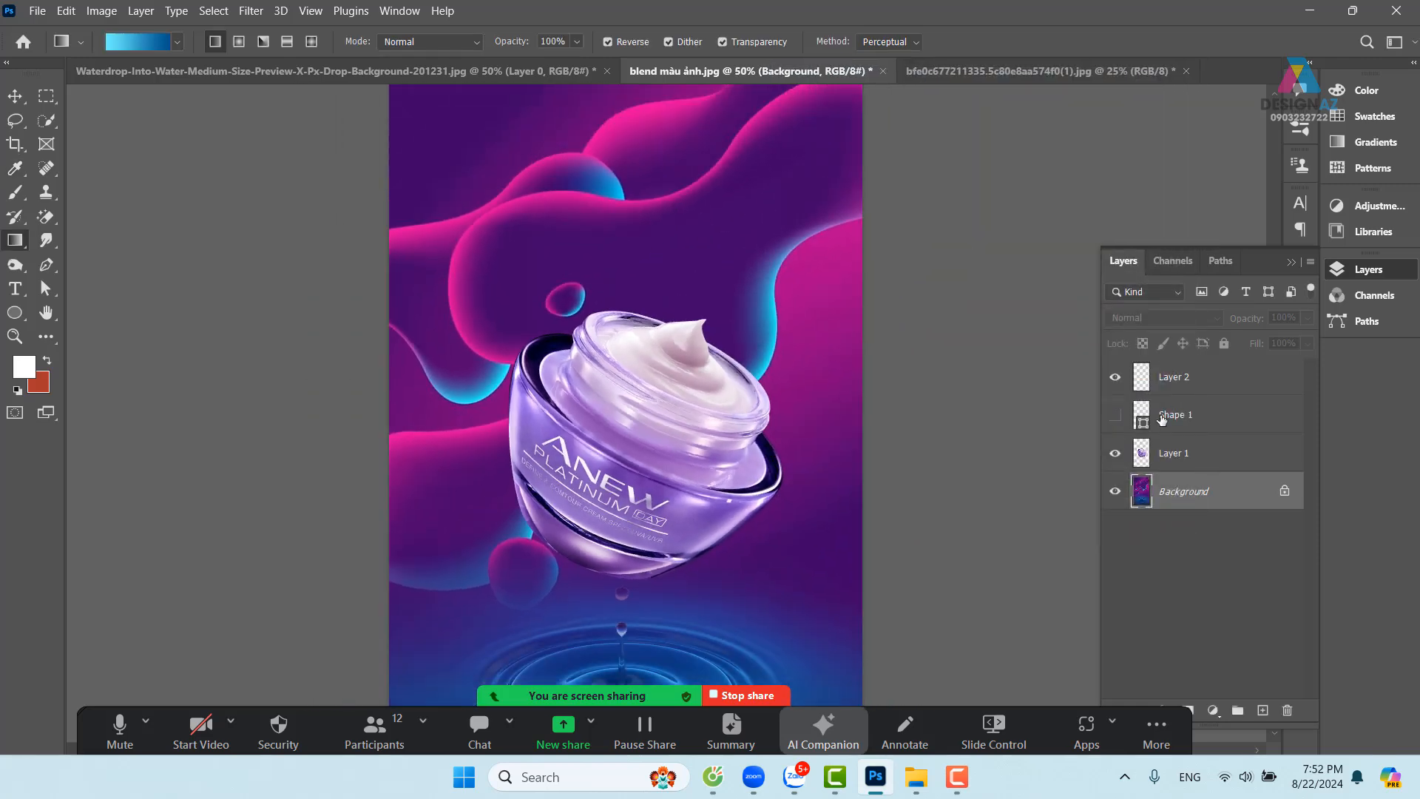
pyautogui.click(1263, 710)
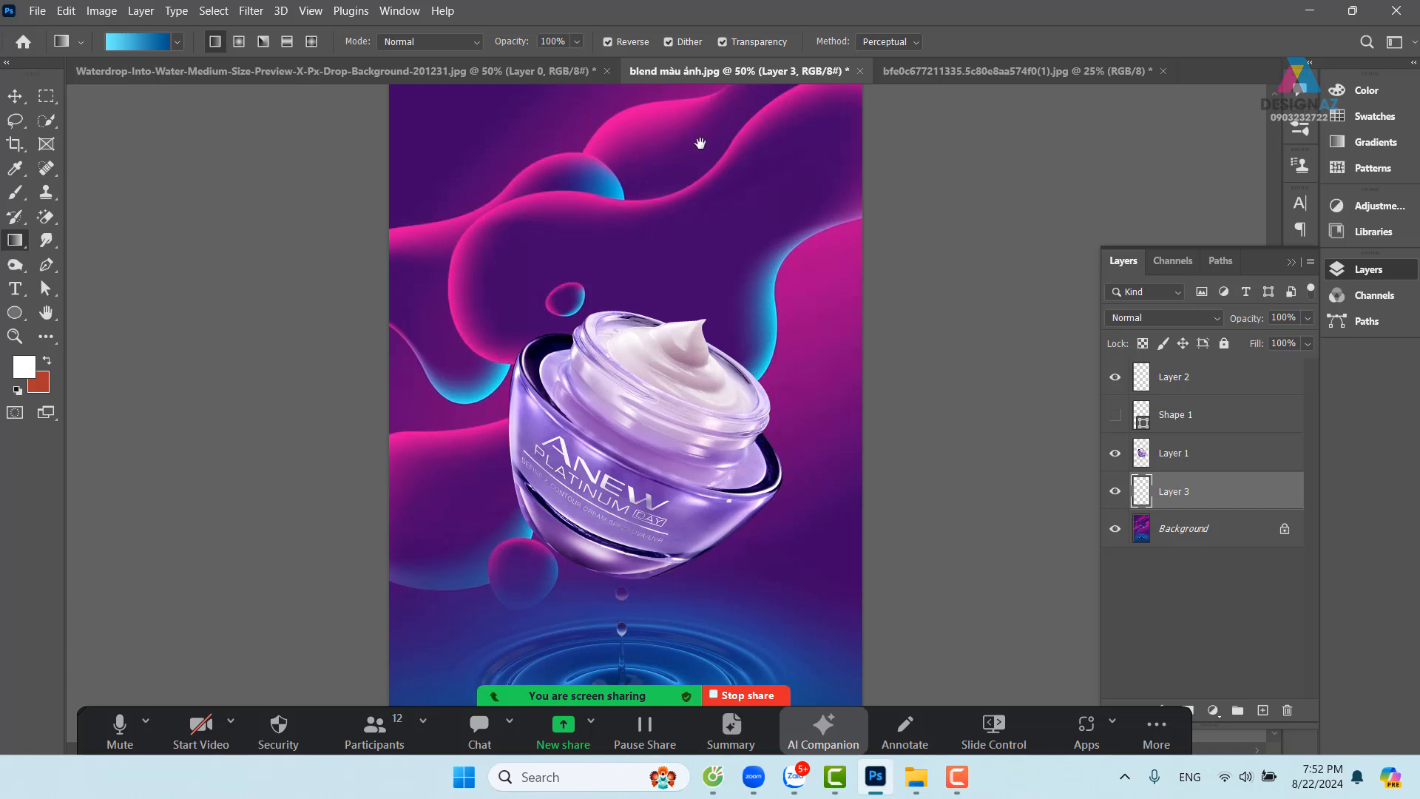
pyautogui.moveTo(700, 143); pyautogui.dragTo(678, 618)
pyautogui.moveTo(689, 476); pyautogui.dragTo(662, 396)
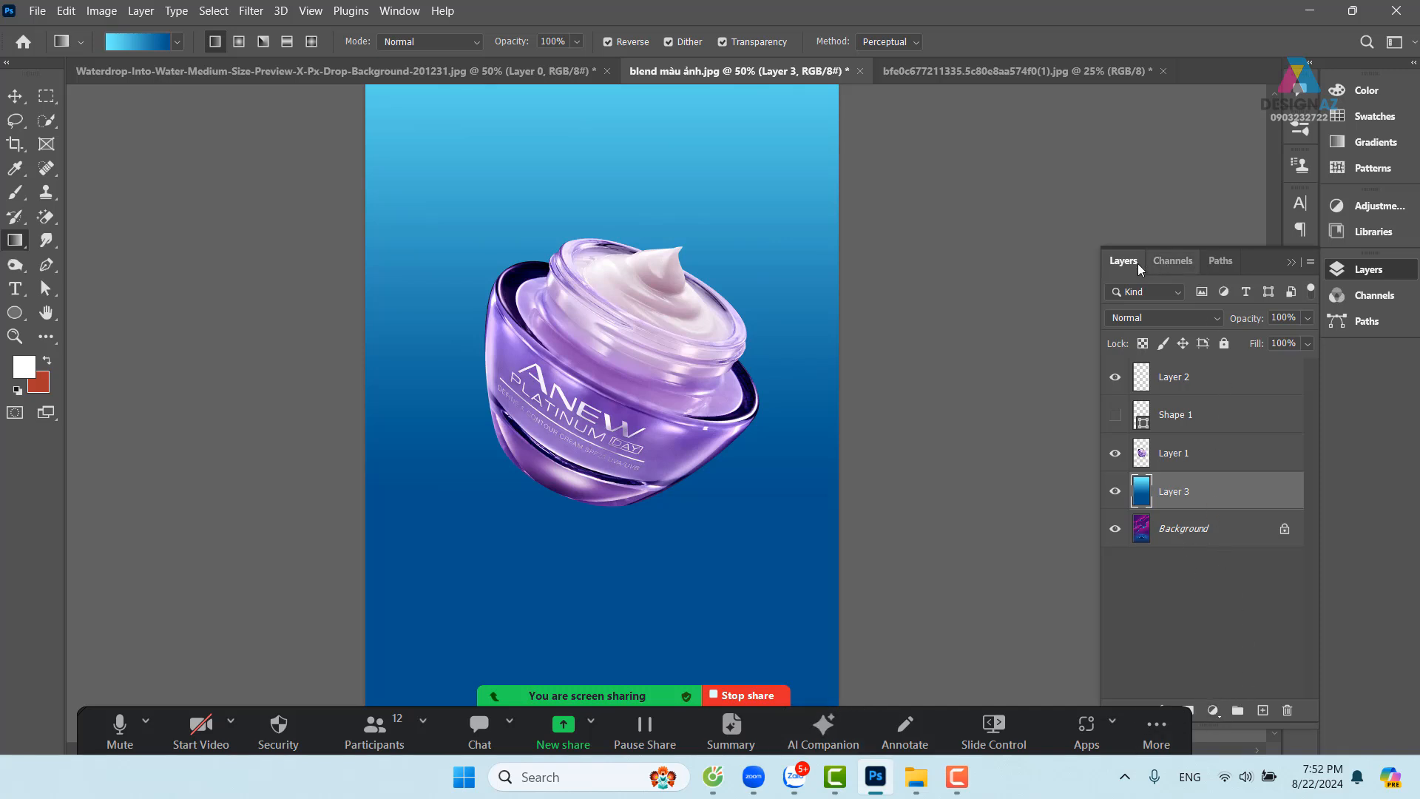
# Add a layer mask to Layer 3 and load the Black, White Basics preset into the Gradient tool
pyautogui.moveTo(1137, 263); pyautogui.dragTo(1022, 127)
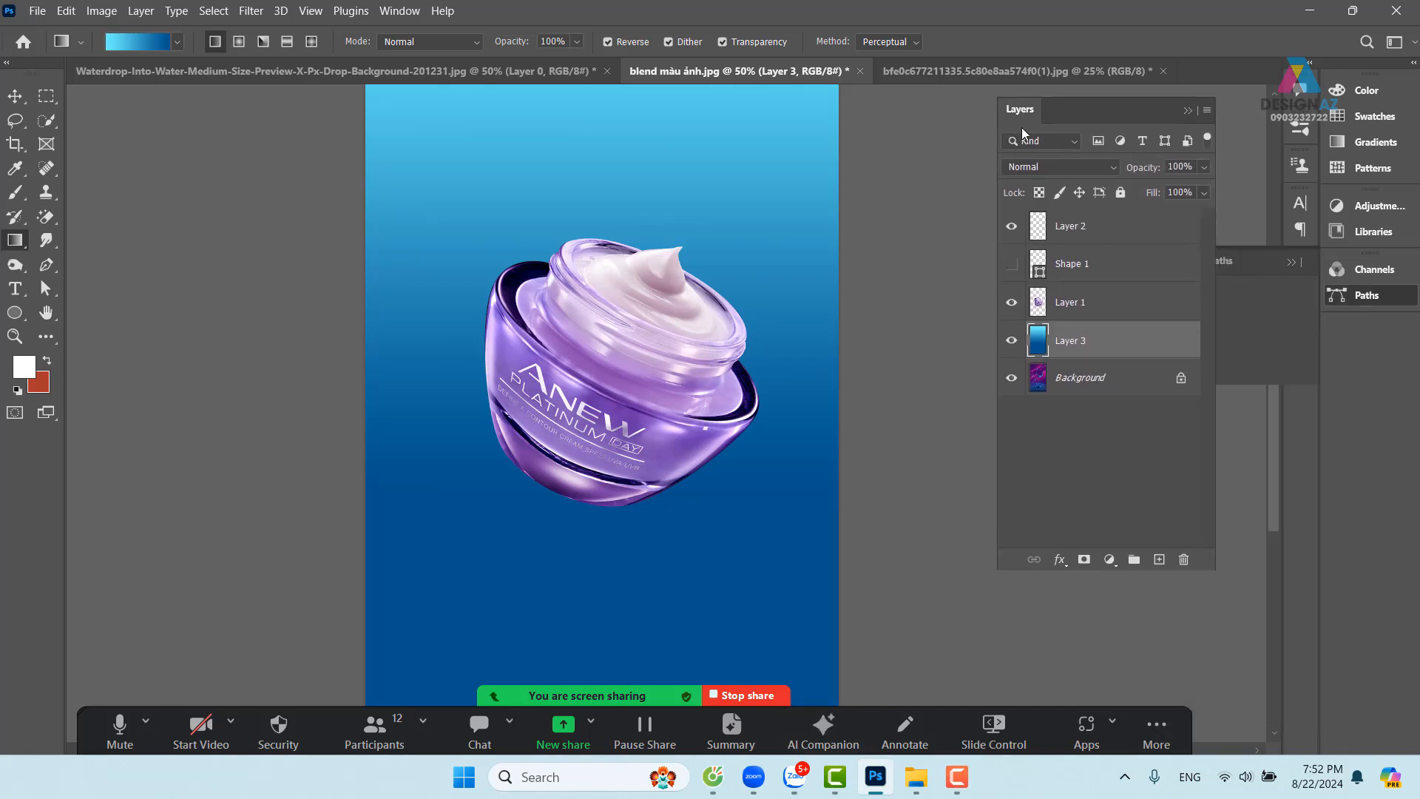
pyautogui.click(1084, 558)
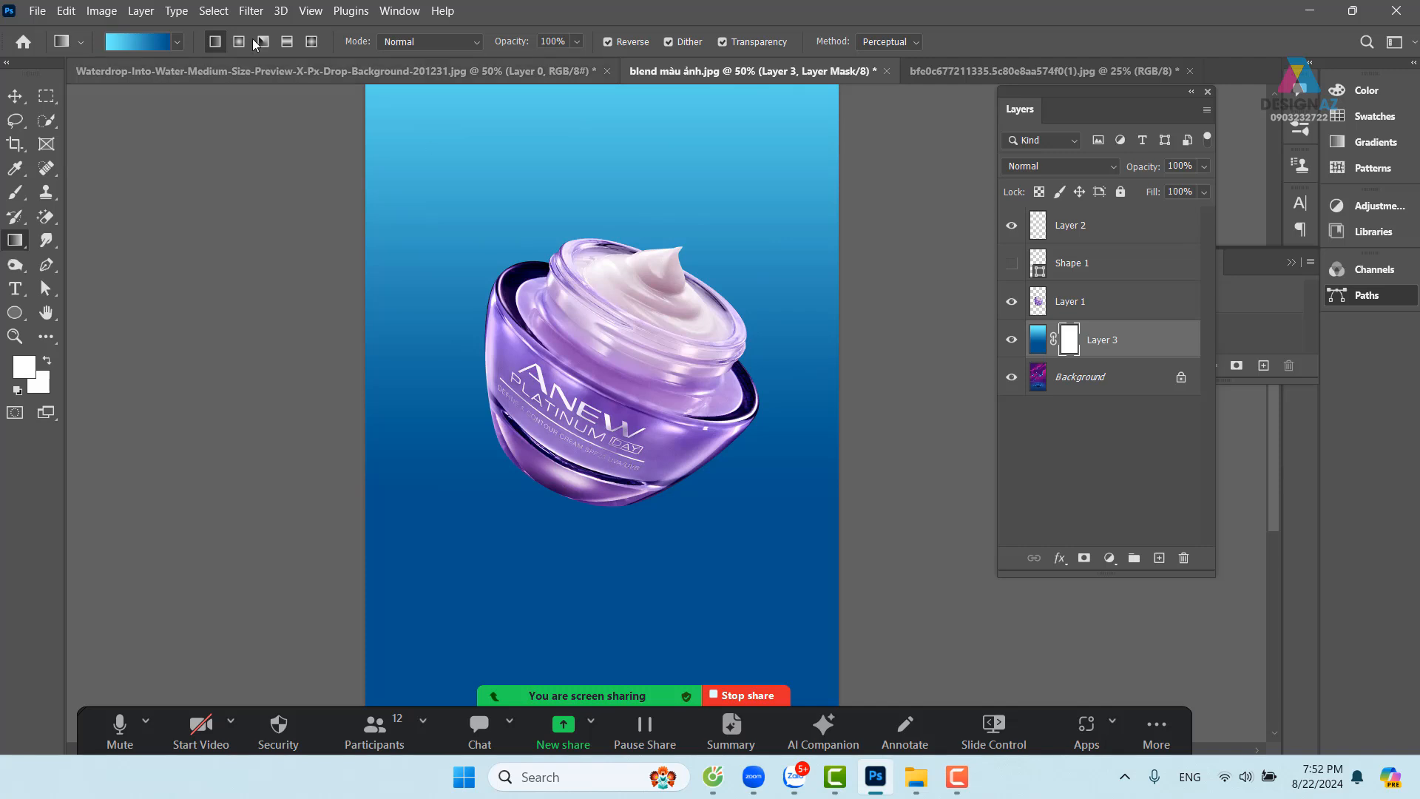
pyautogui.click(152, 44)
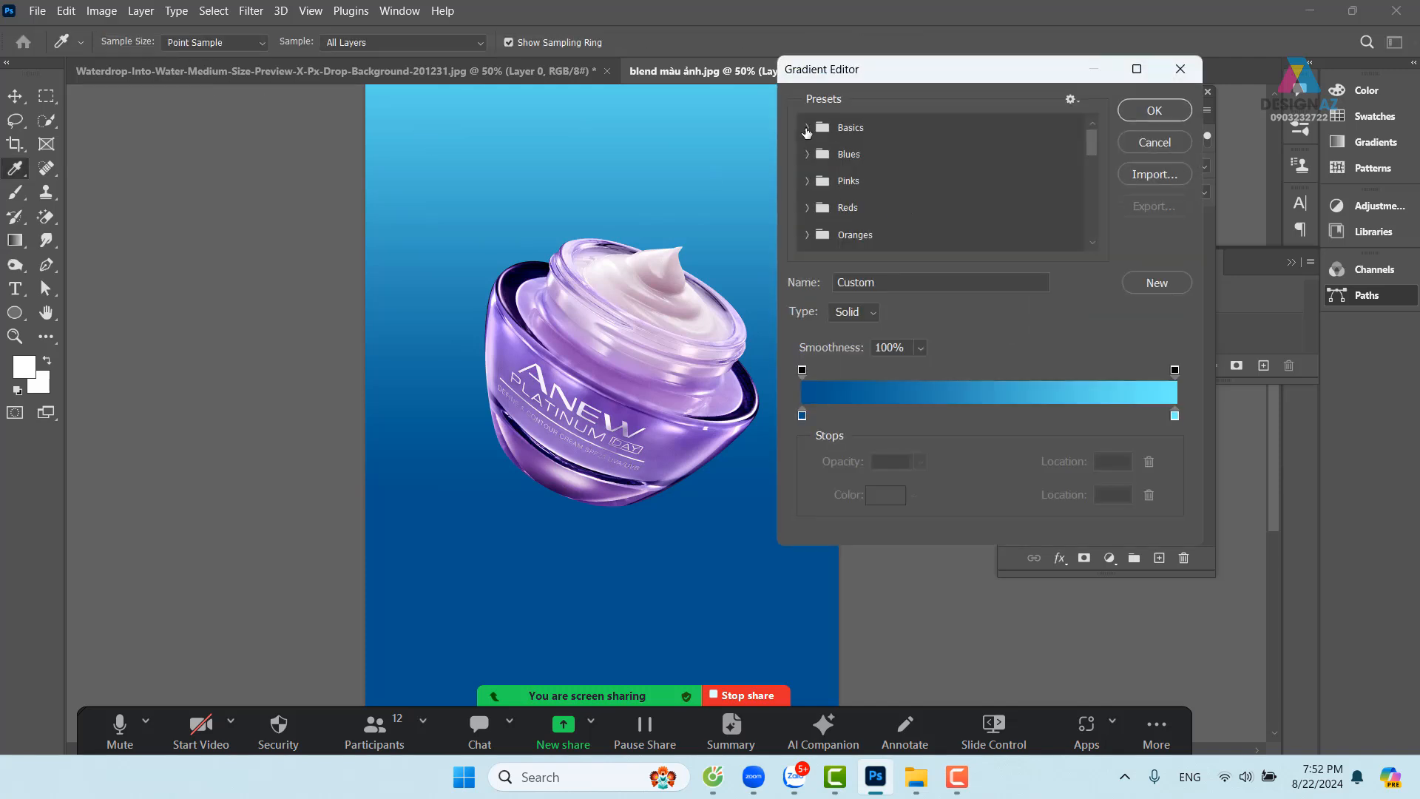
pyautogui.click(806, 129)
pyautogui.click(891, 156)
pyautogui.click(1154, 110)
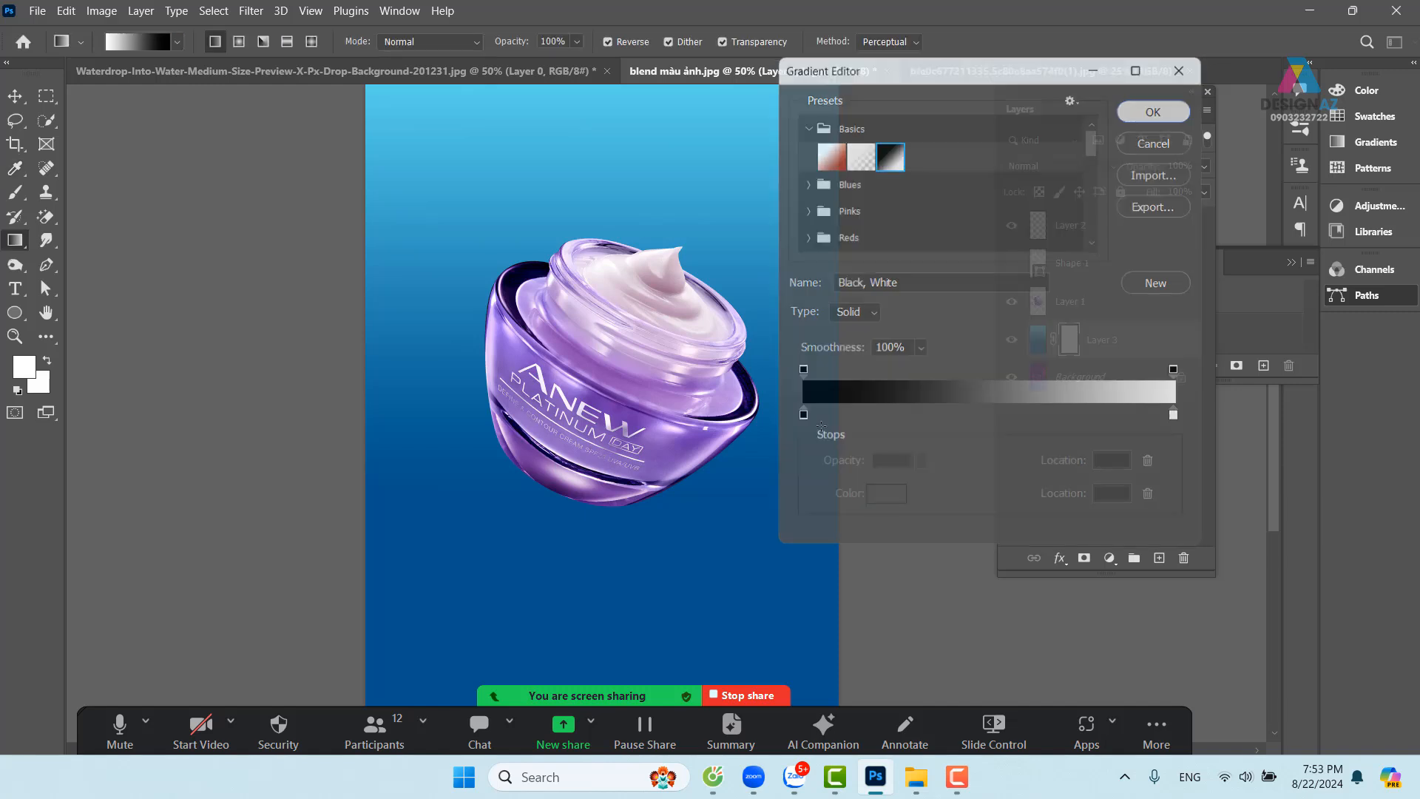
# Draw vertical black-white gradients on Layer 3's mask below the jar, adjusting the fade until the water ripples blend into the blue
pyautogui.moveTo(686, 453); pyautogui.dragTo(706, 615)
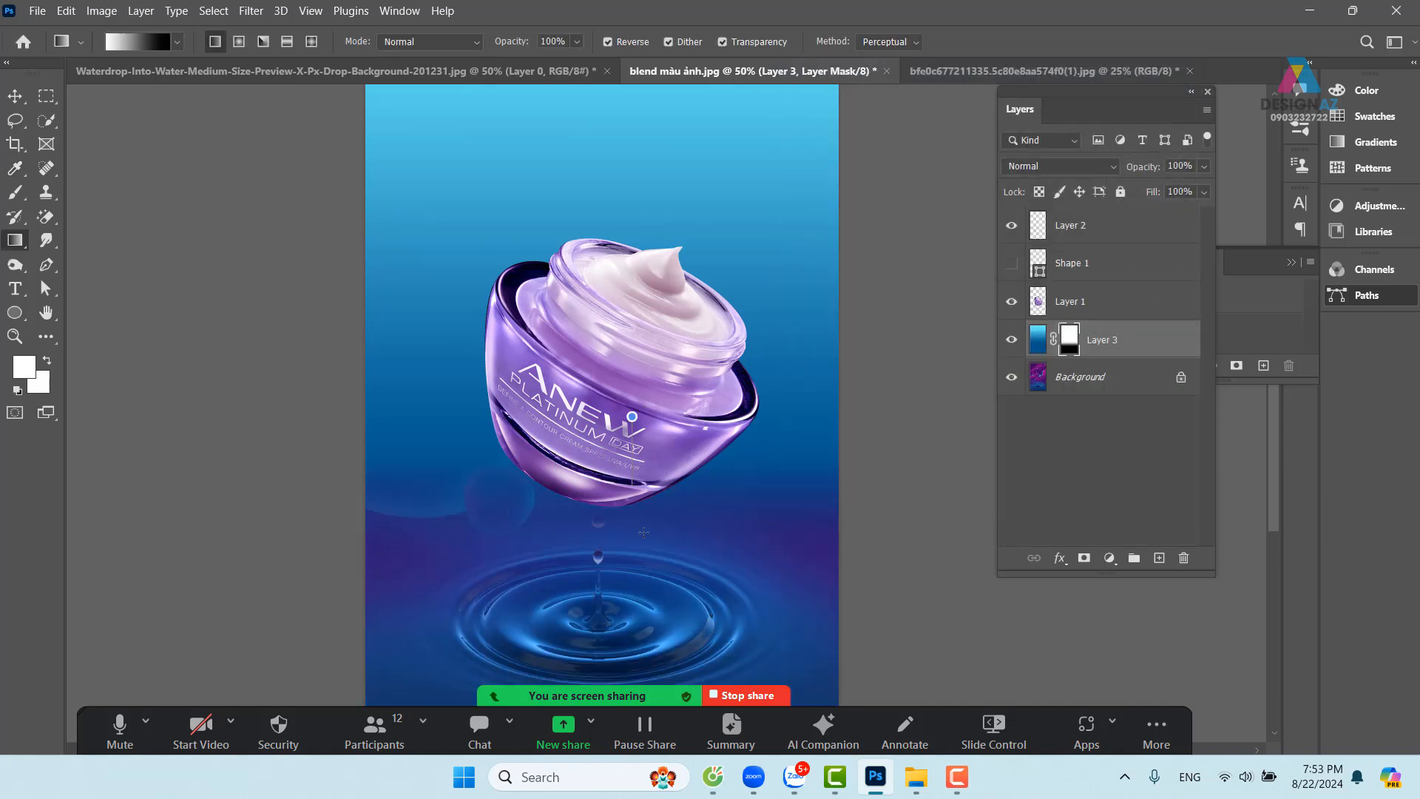
pyautogui.moveTo(644, 532); pyautogui.dragTo(644, 599)
pyautogui.moveTo(594, 491); pyautogui.dragTo(597, 637)
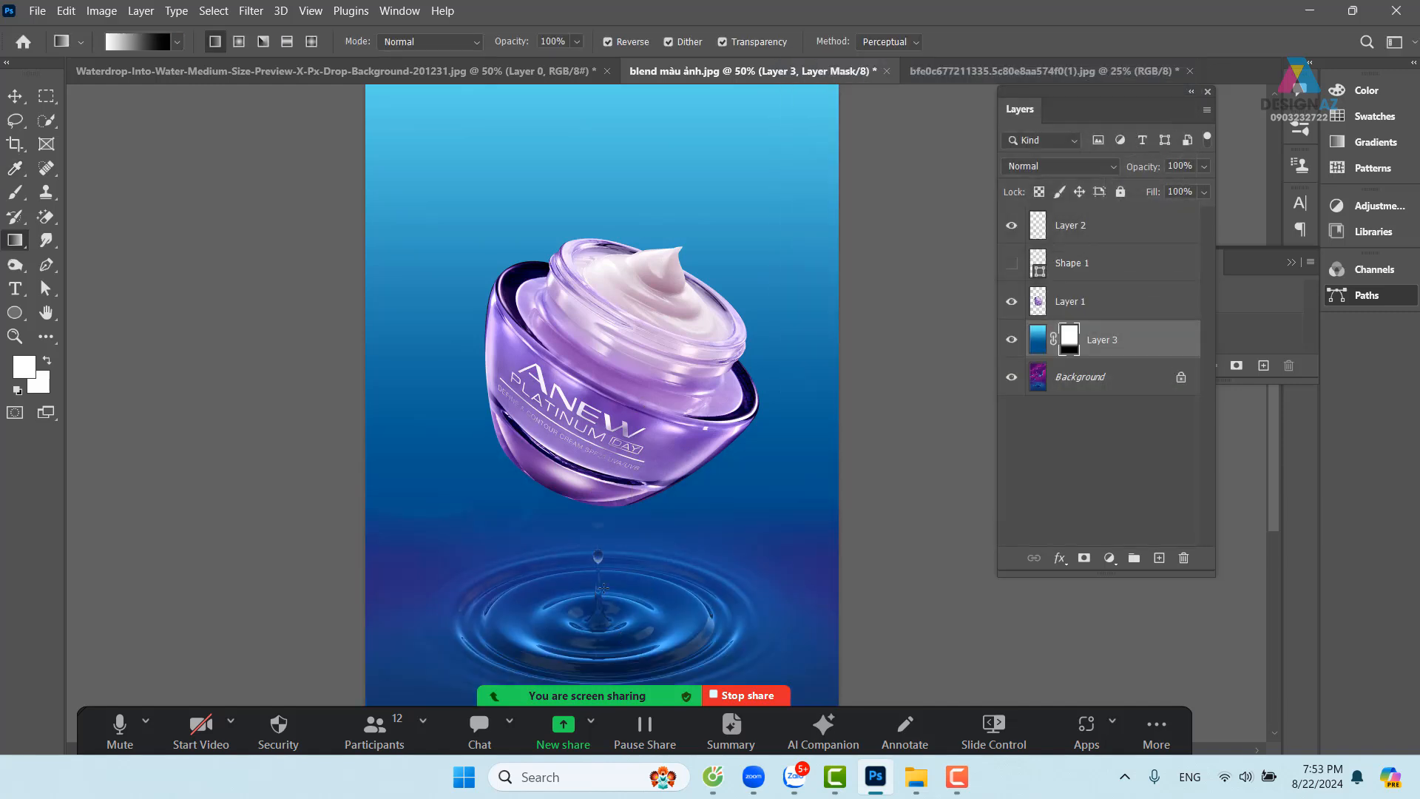
pyautogui.moveTo(597, 522); pyautogui.dragTo(616, 644)
# Switch to the Move tool and select the jar's layer, Layer 1, from the canvas
pyautogui.click(15, 95)
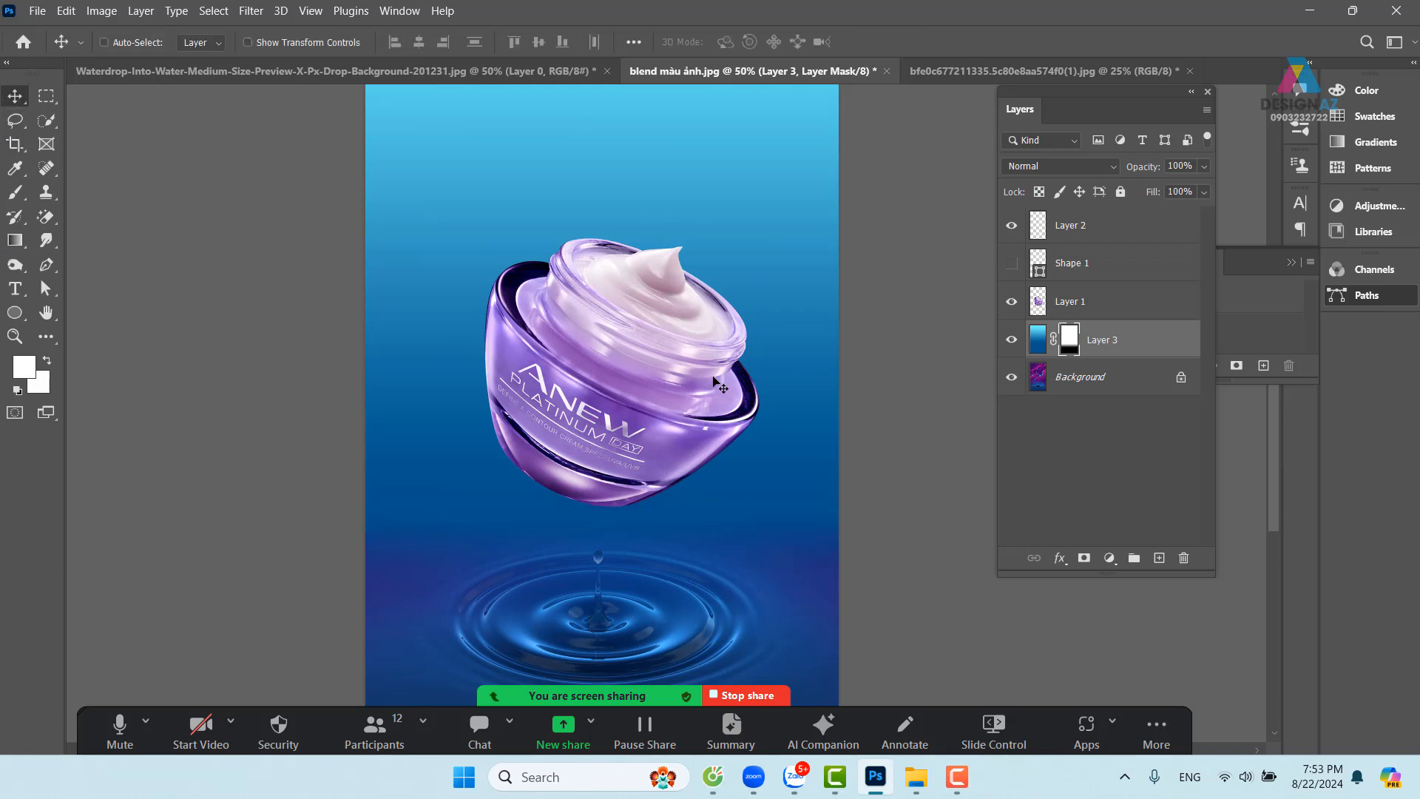
pyautogui.rightClick(675, 355)
pyautogui.click(722, 362)
pyautogui.hotkey('ctrl', '-')
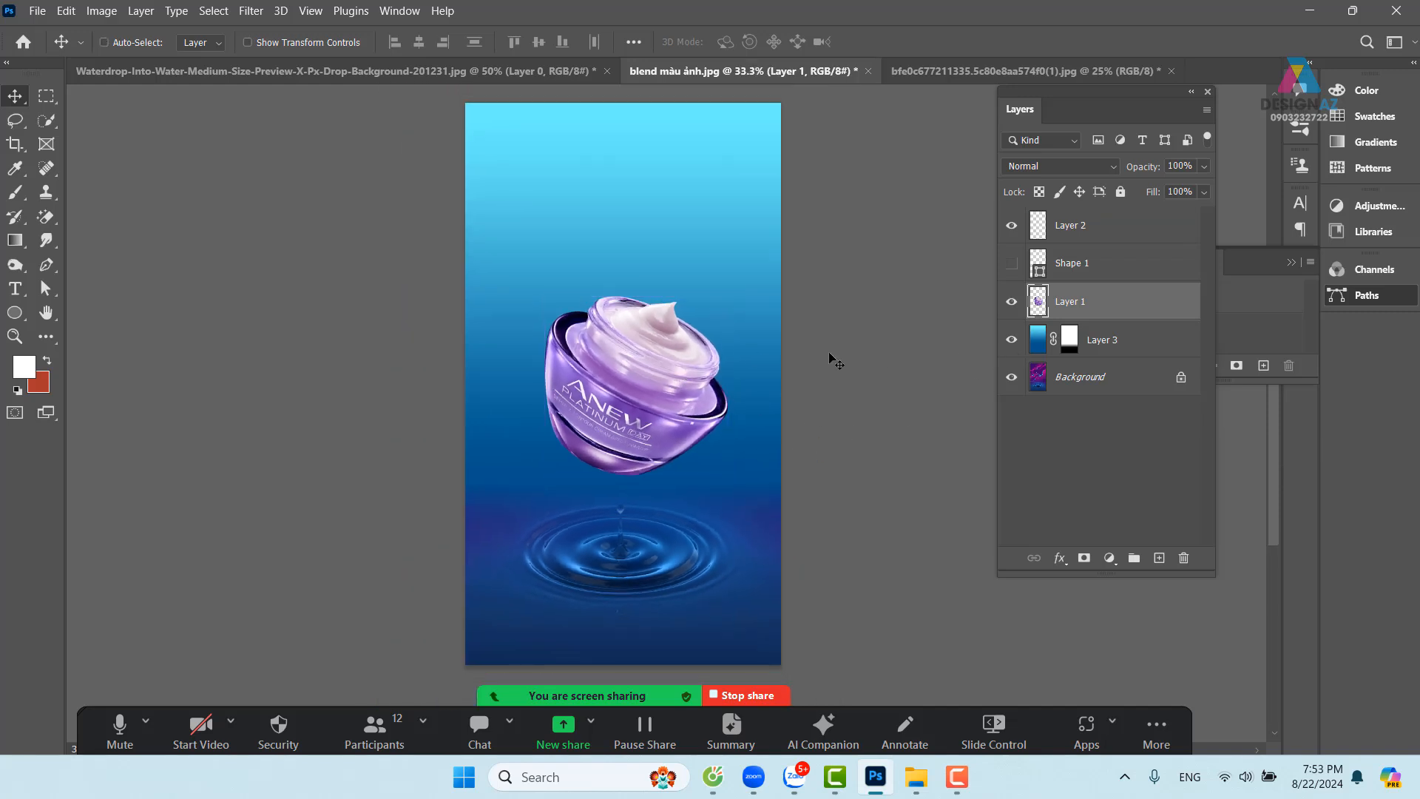
pyautogui.rightClick(660, 373)
pyautogui.click(709, 386)
# Add a Solid Color fill layer in black (000000) above the jar layer and set its blend mode to Screen
pyautogui.click(1158, 559)
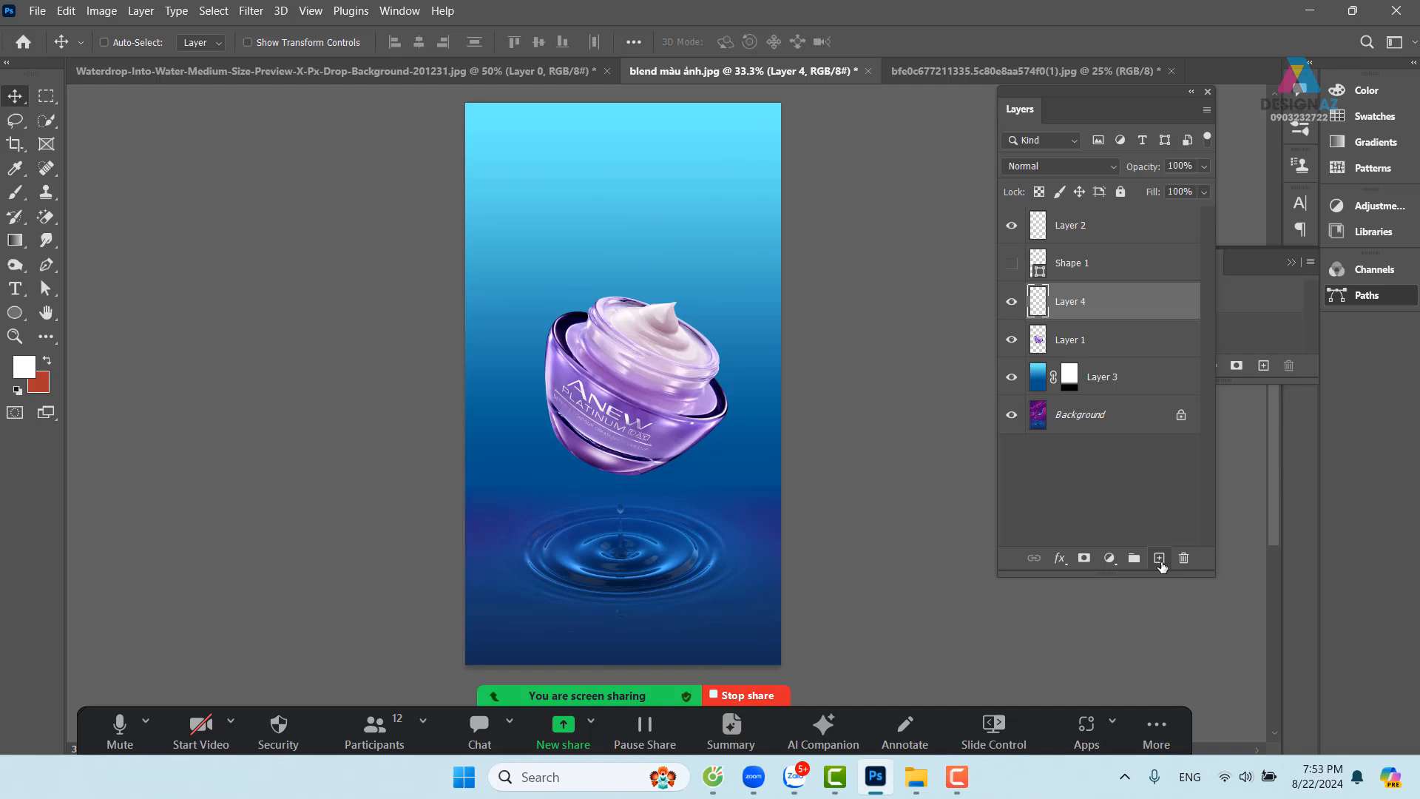
pyautogui.hotkey('ctrl', 'z')
pyautogui.click(1109, 557)
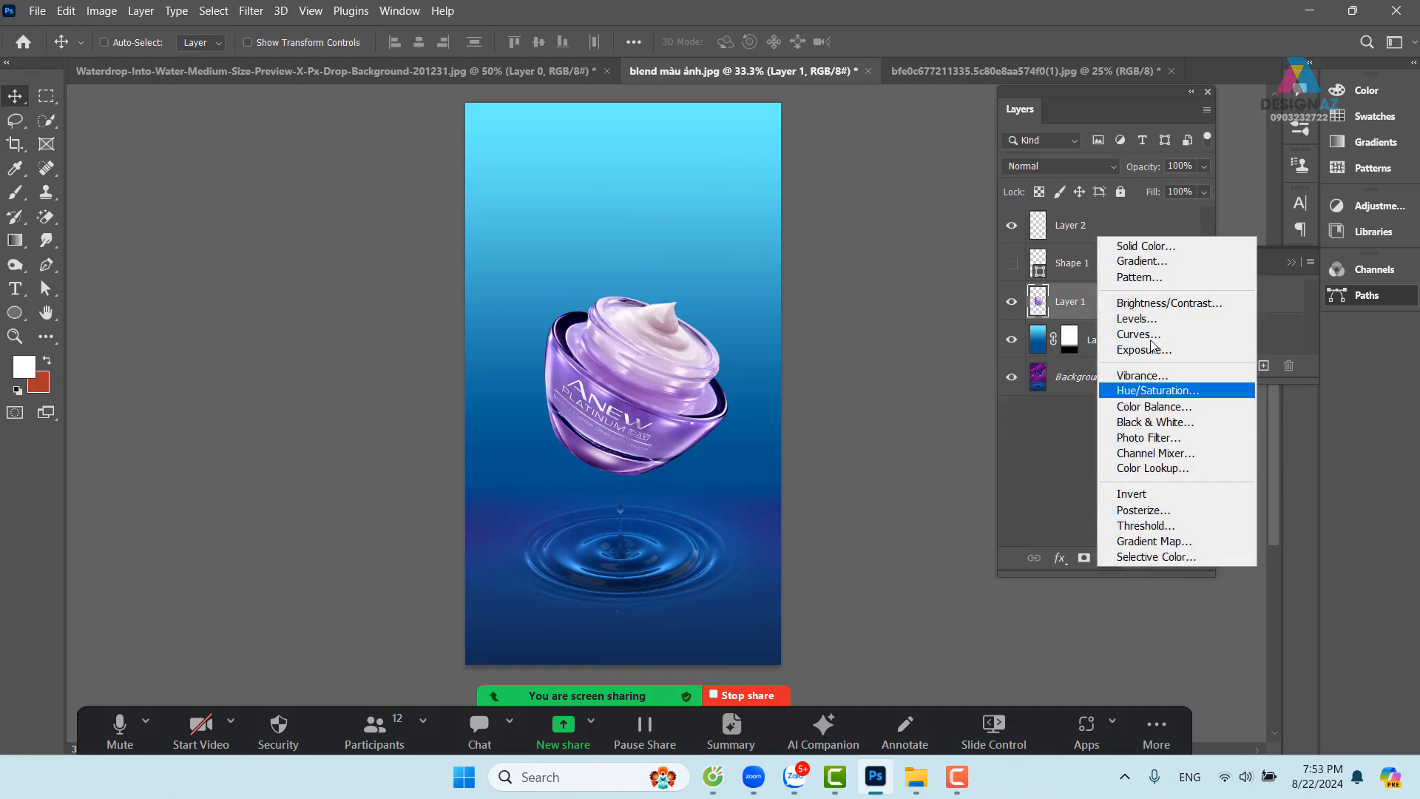
pyautogui.click(1156, 246)
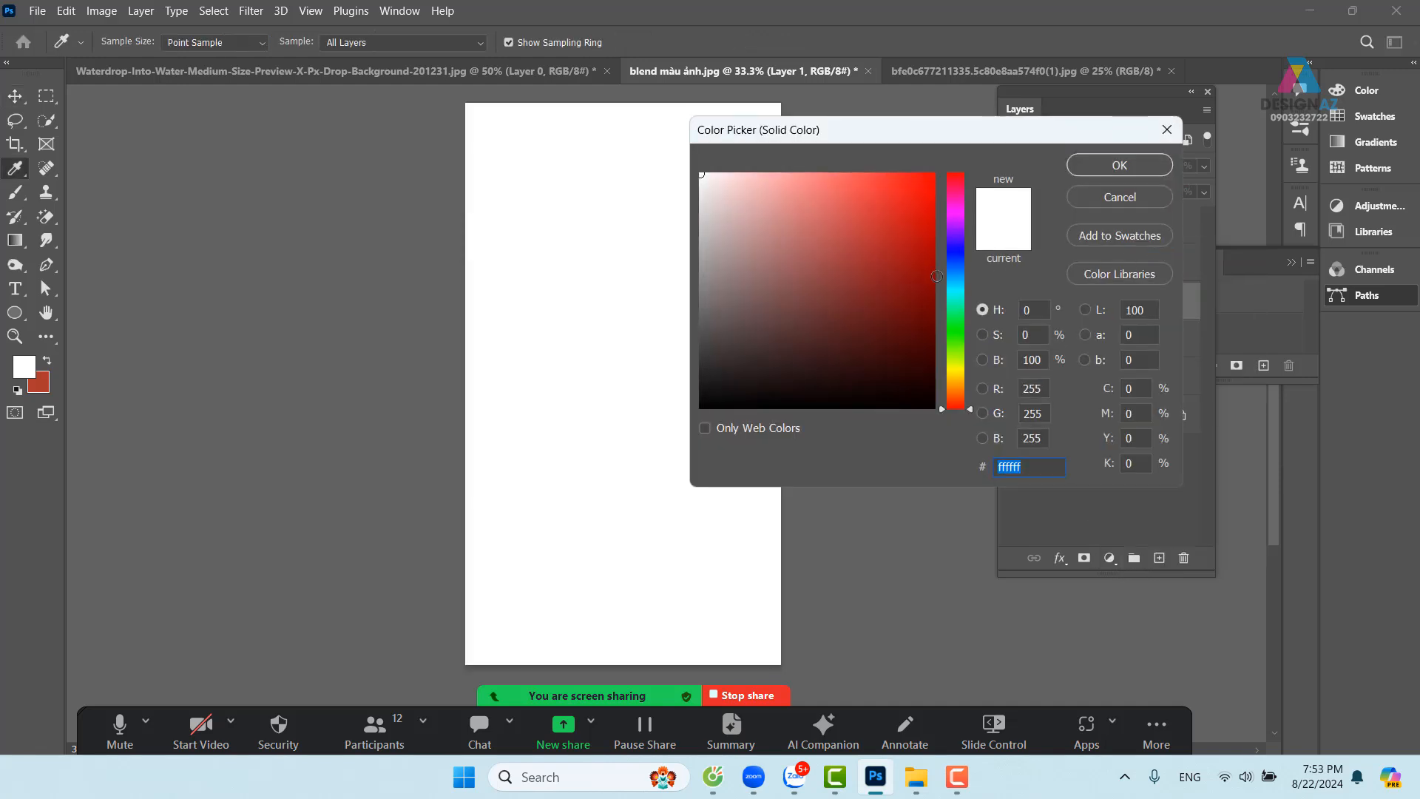
pyautogui.write('000000')
pyautogui.click(1135, 167)
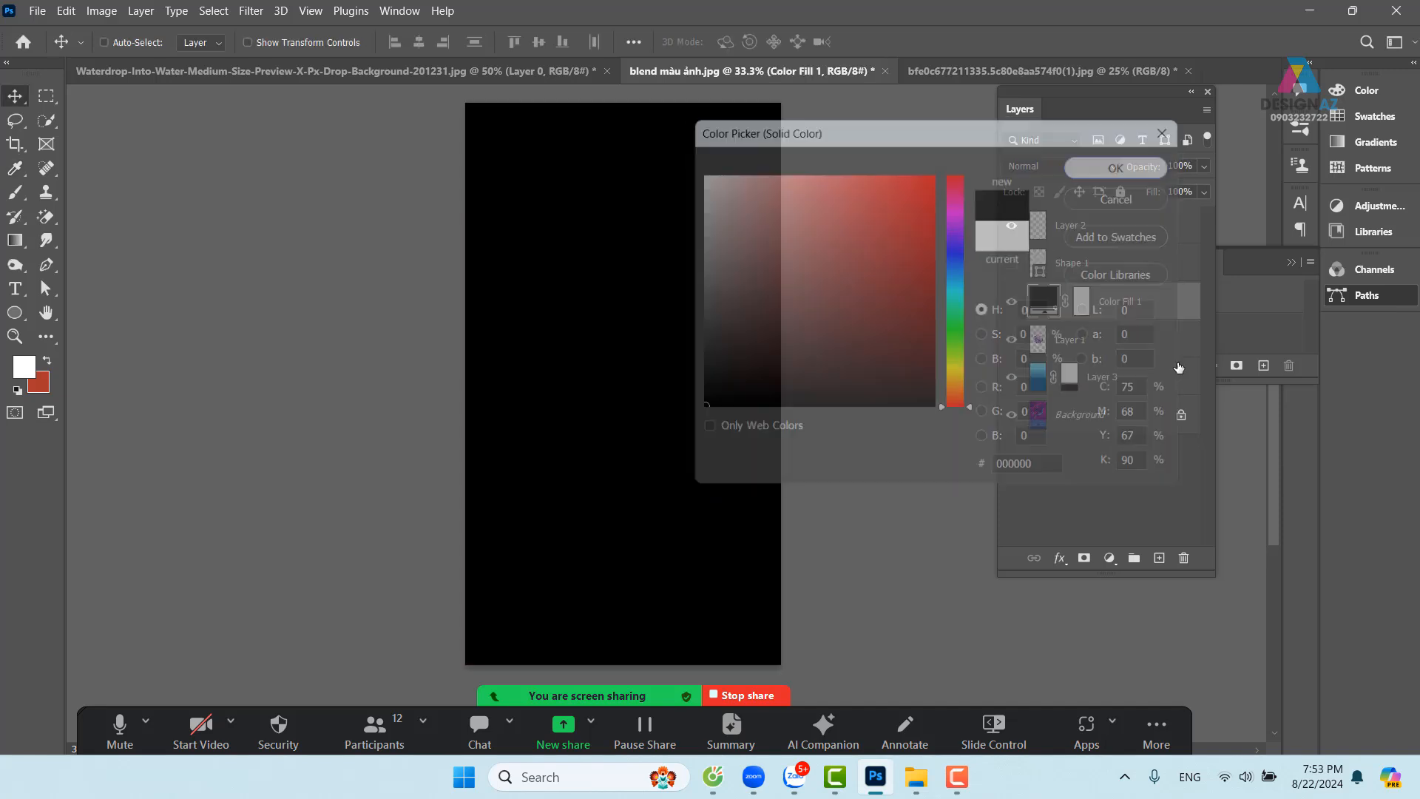
pyautogui.click(1076, 167)
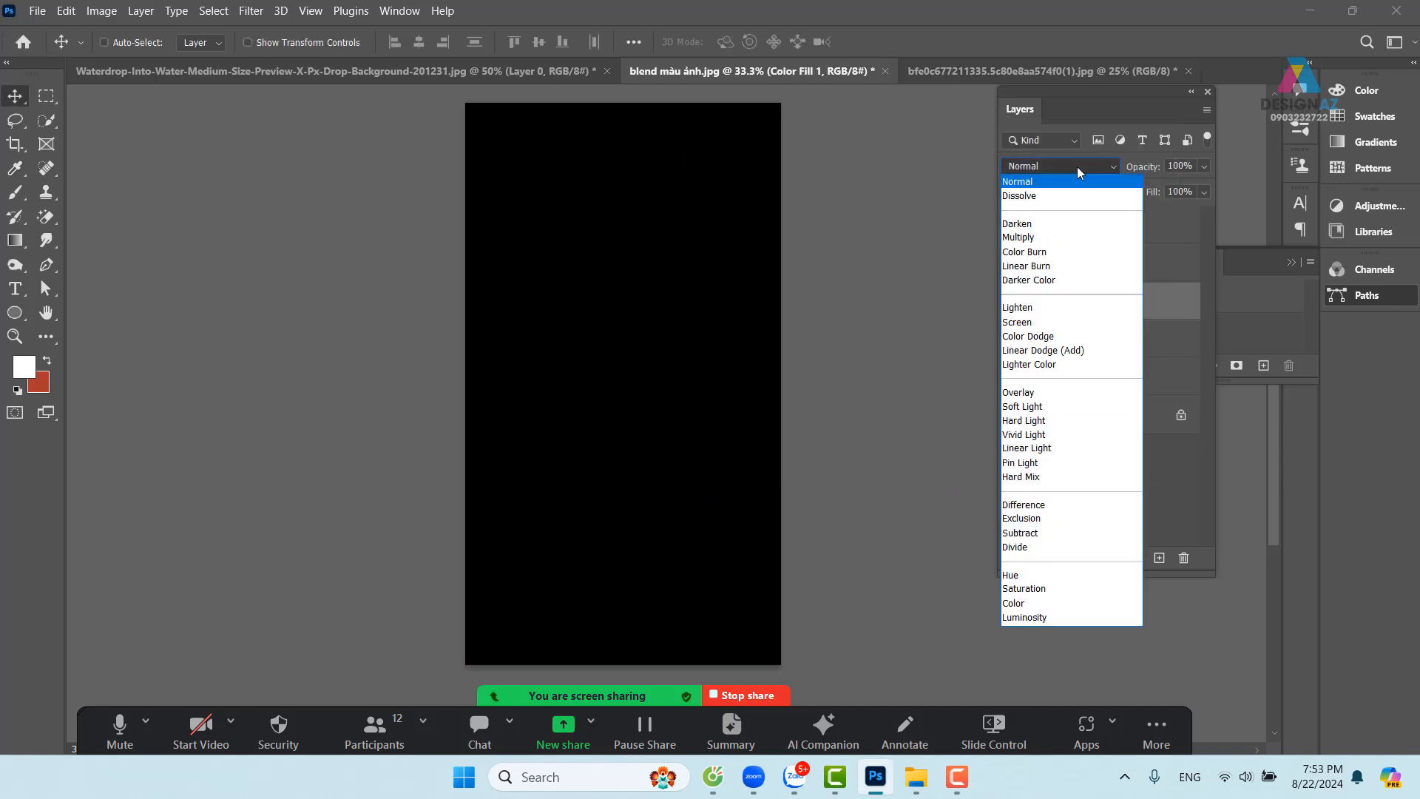
pyautogui.click(1045, 323)
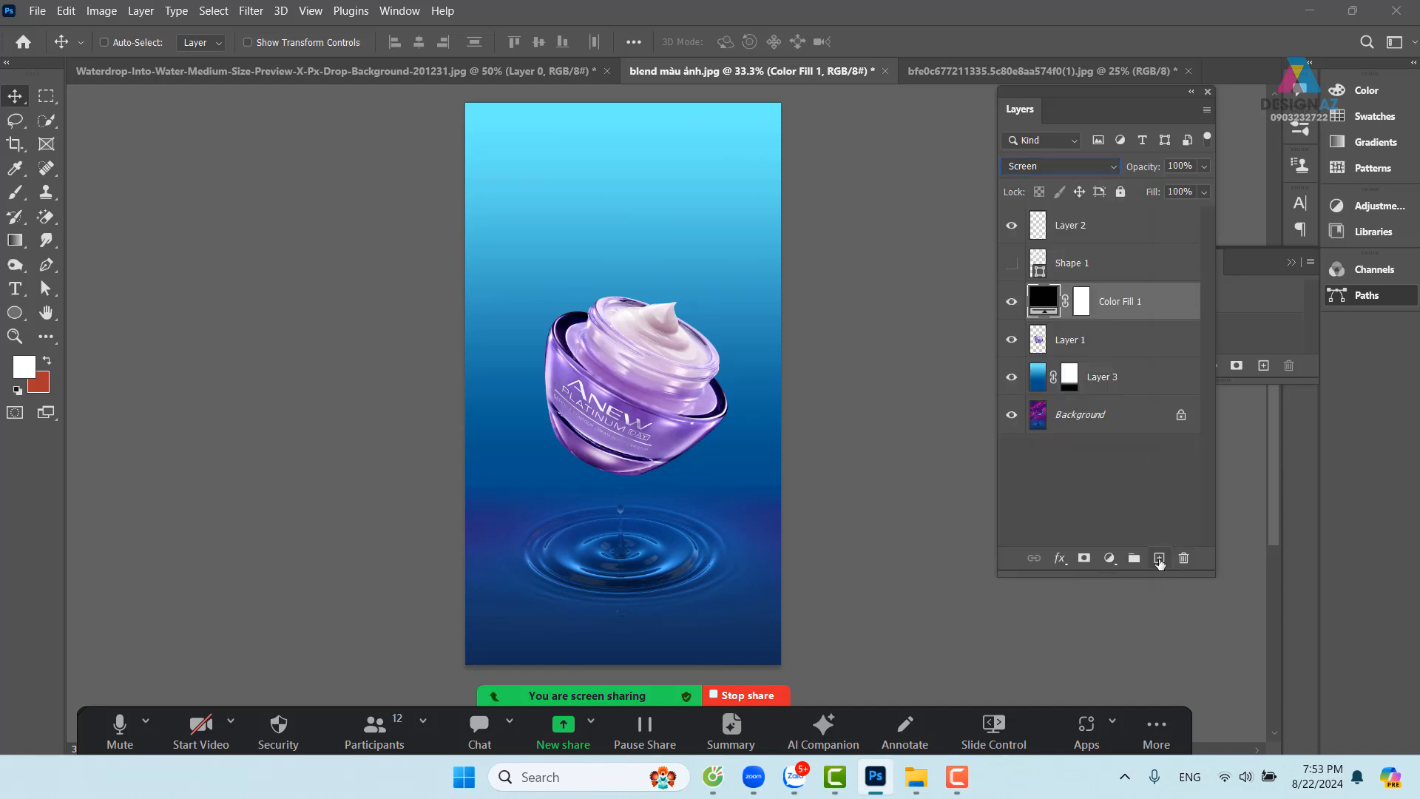
# Add an empty layer above the black fill and a Gradient Map adjustment over it using the Black, White preset
pyautogui.click(1159, 559)
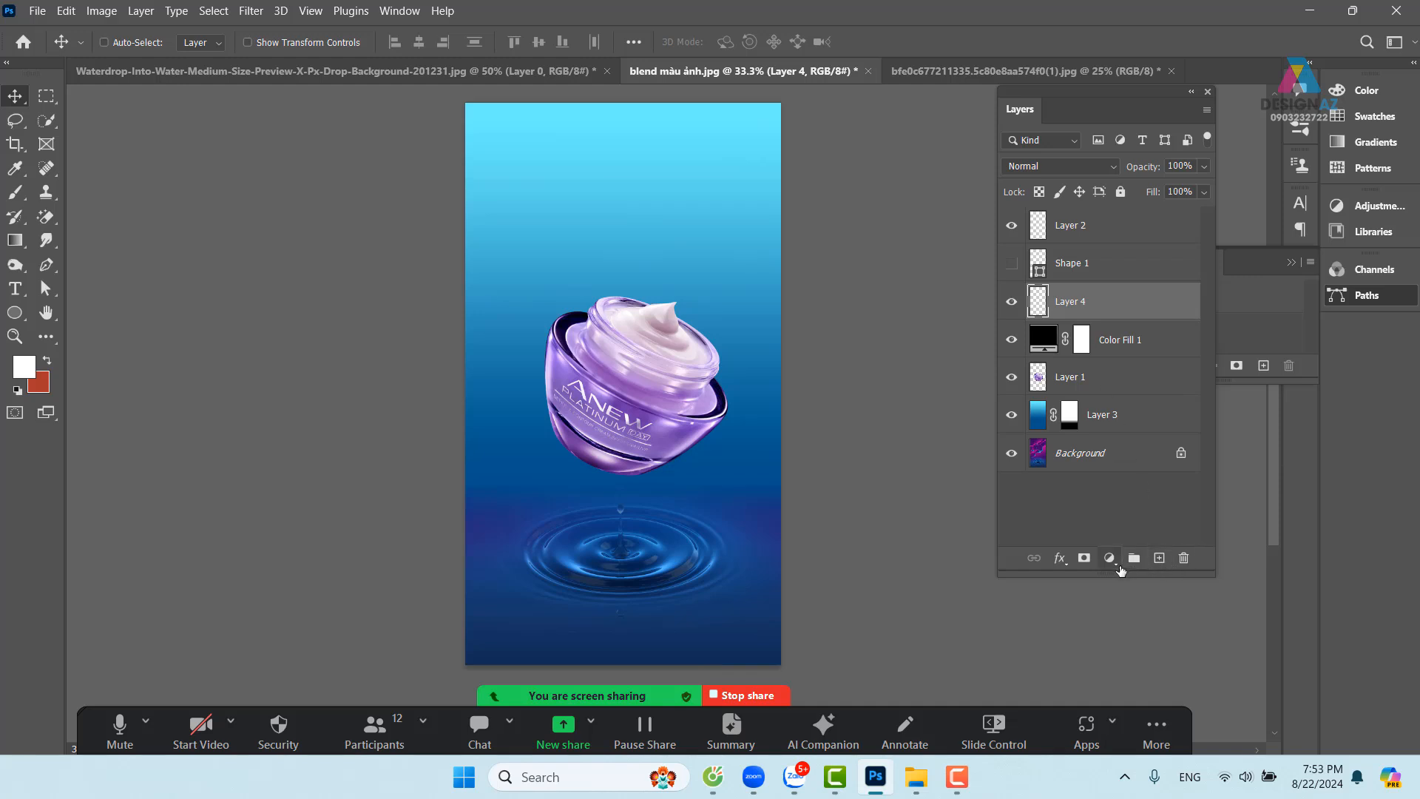
pyautogui.click(1109, 557)
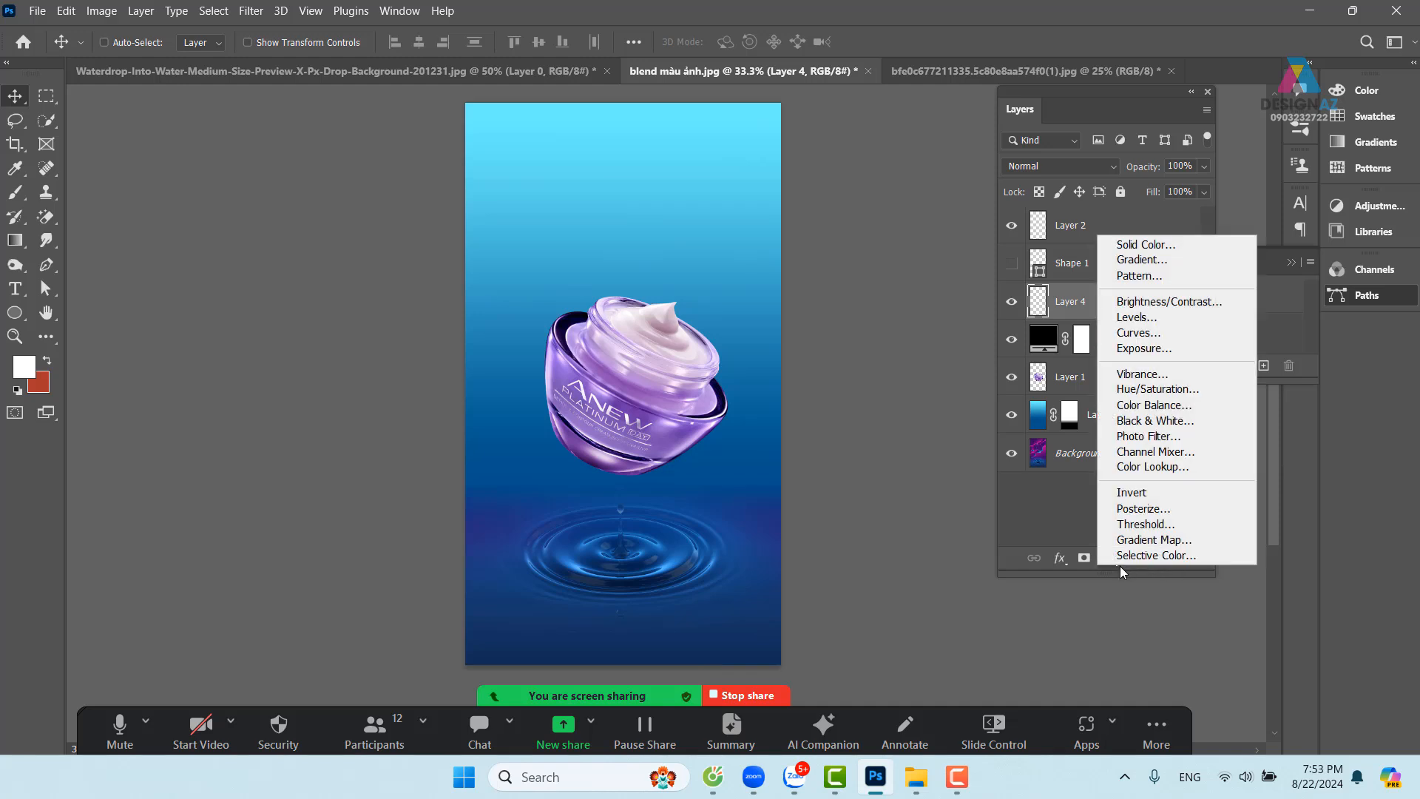
pyautogui.click(1154, 540)
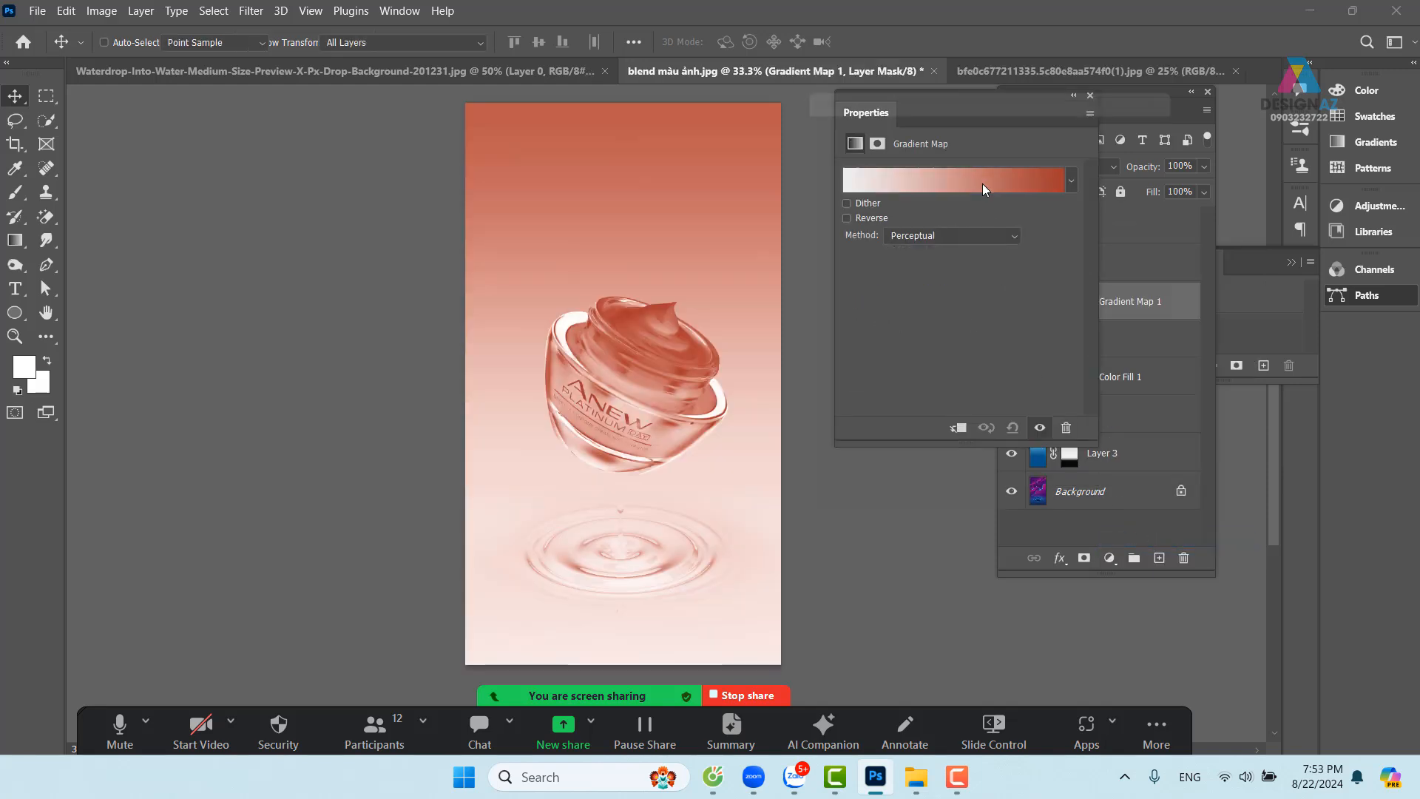
pyautogui.click(982, 183)
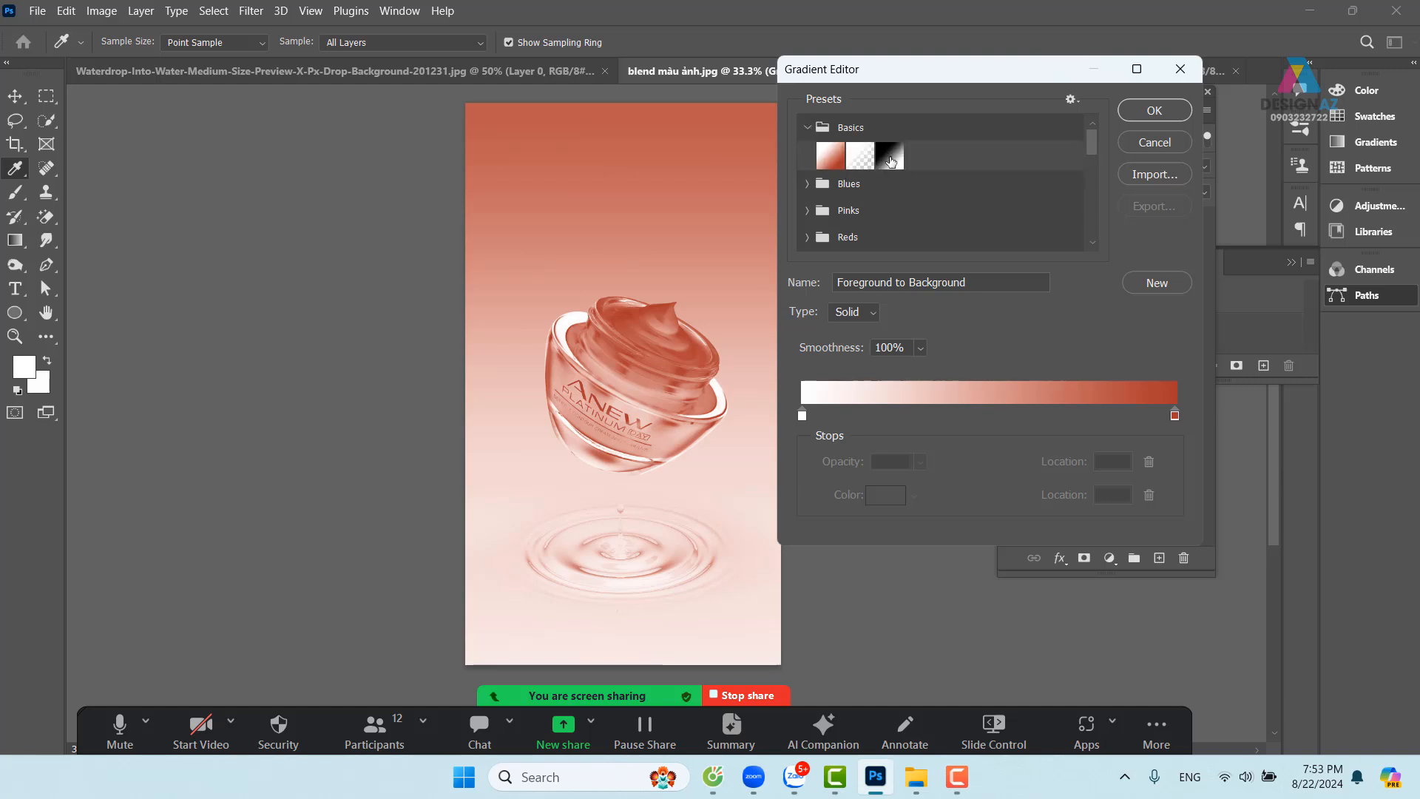
pyautogui.click(890, 161)
pyautogui.click(1154, 111)
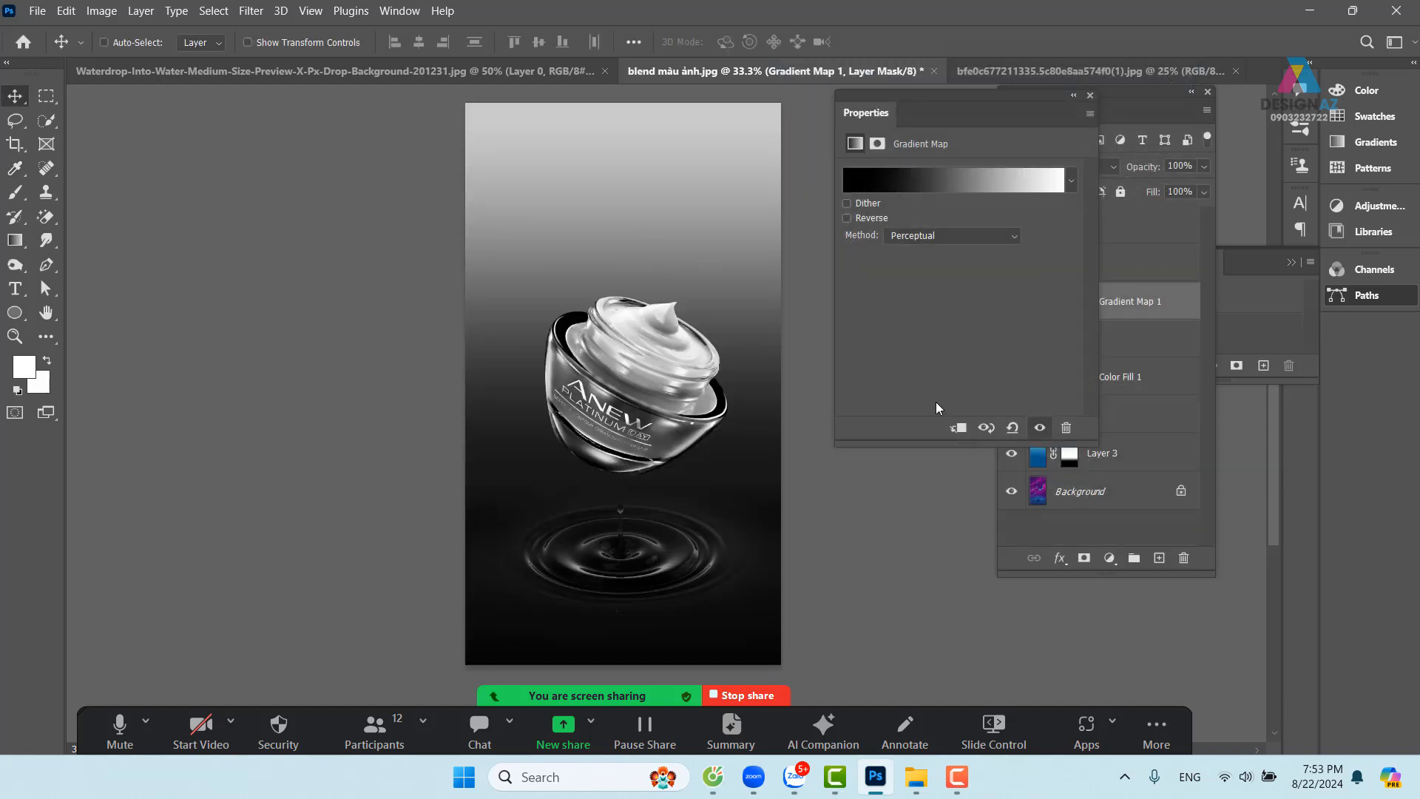
# Add a color stop at location 33 in the gradient map and color it purple (943d8b)
pyautogui.click(912, 184)
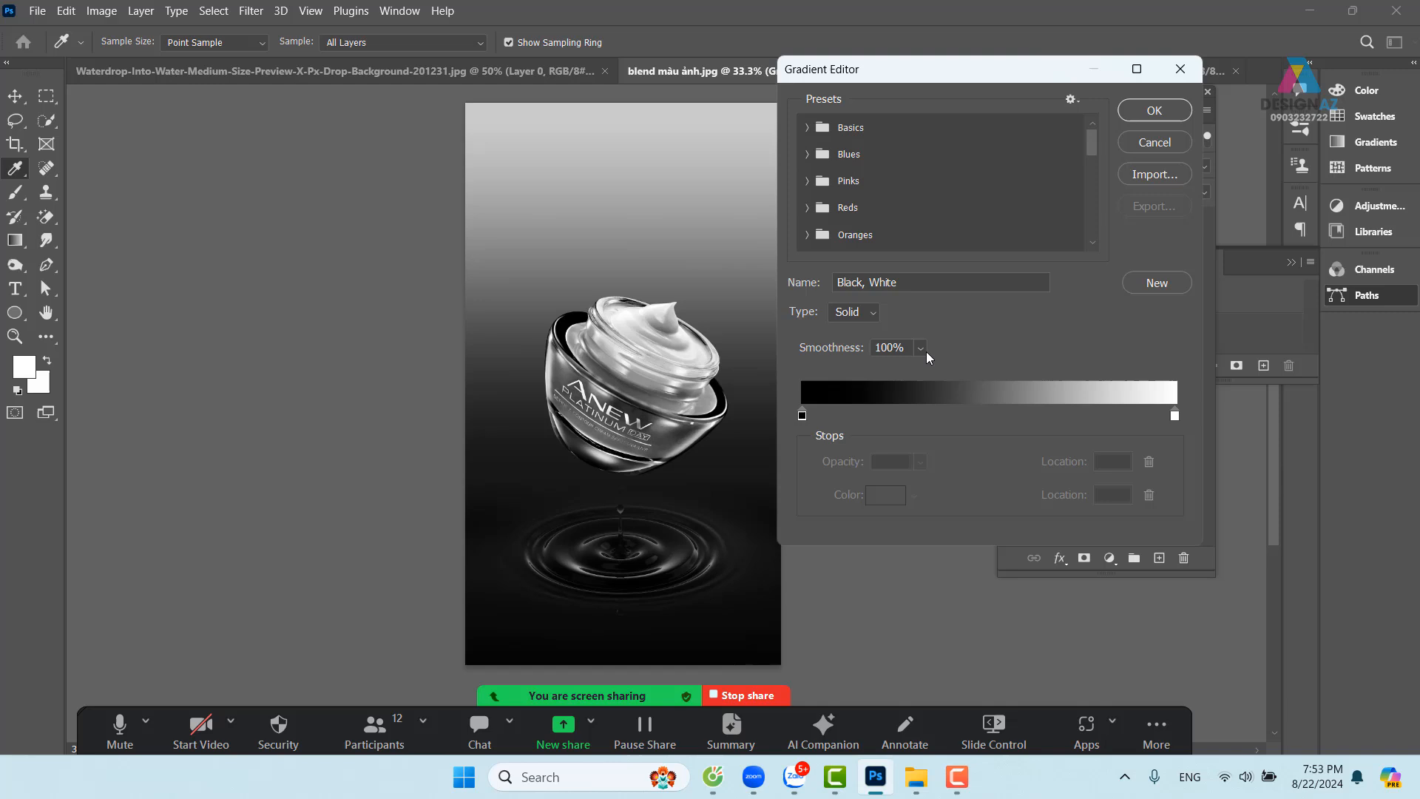
pyautogui.click(929, 417)
pyautogui.click(890, 494)
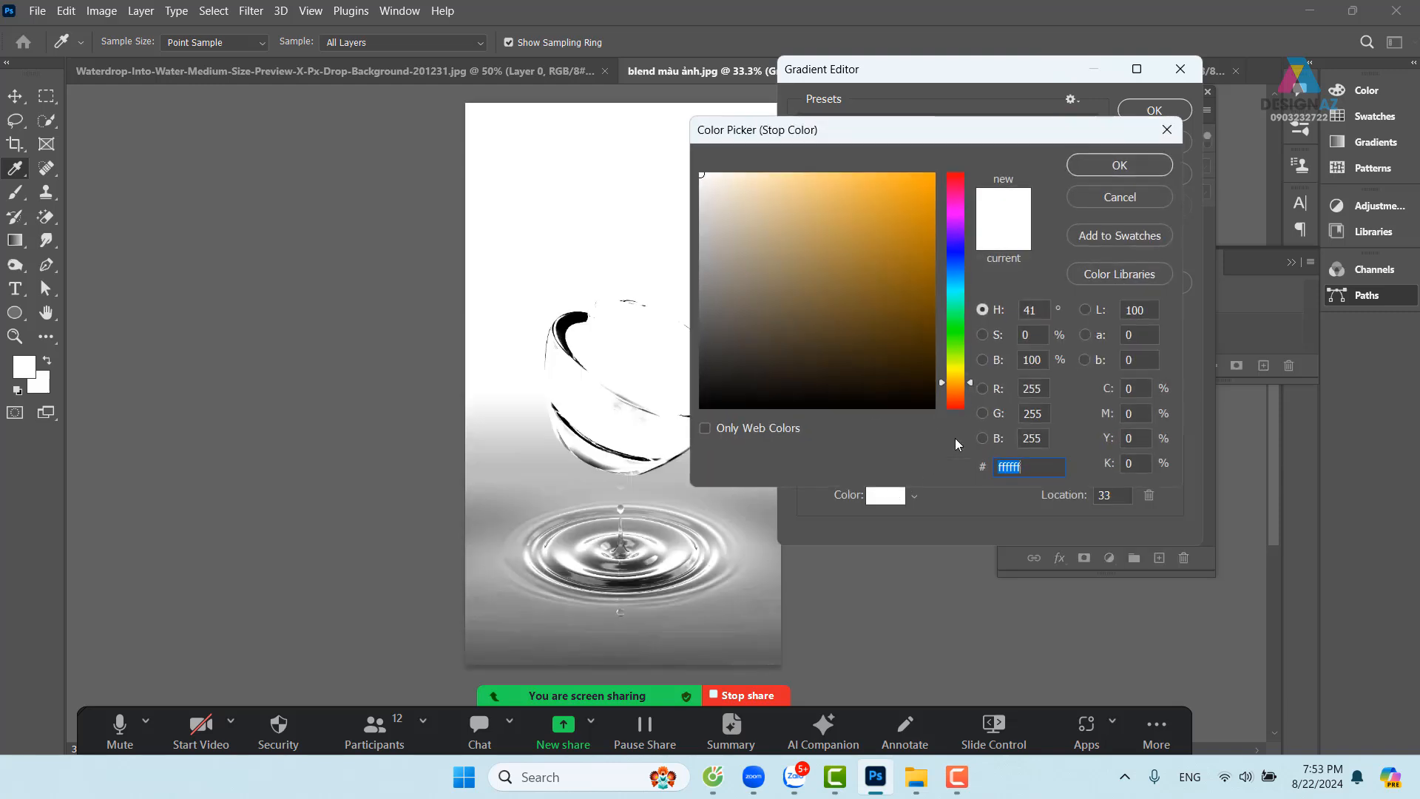
pyautogui.moveTo(961, 317); pyautogui.dragTo(961, 214)
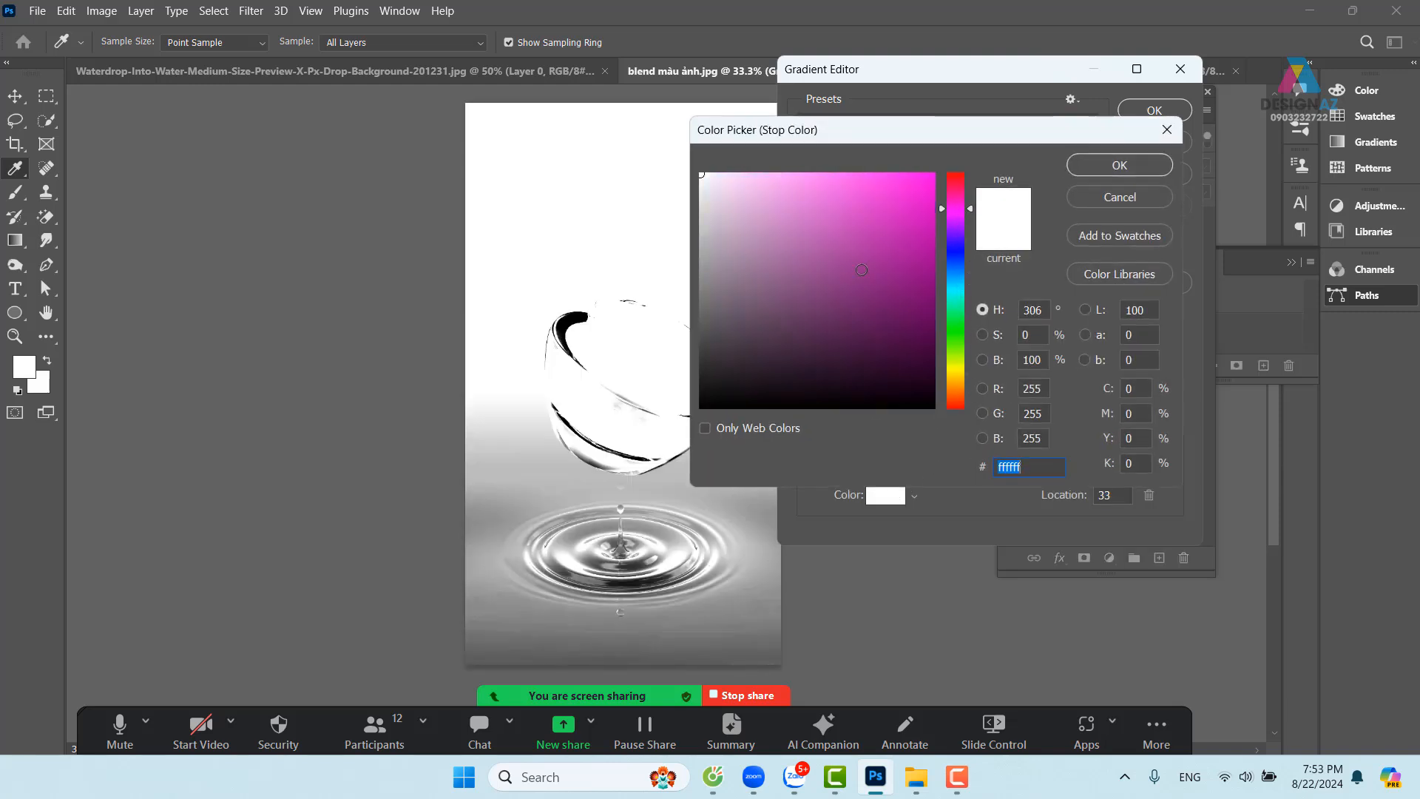
pyautogui.click(837, 272)
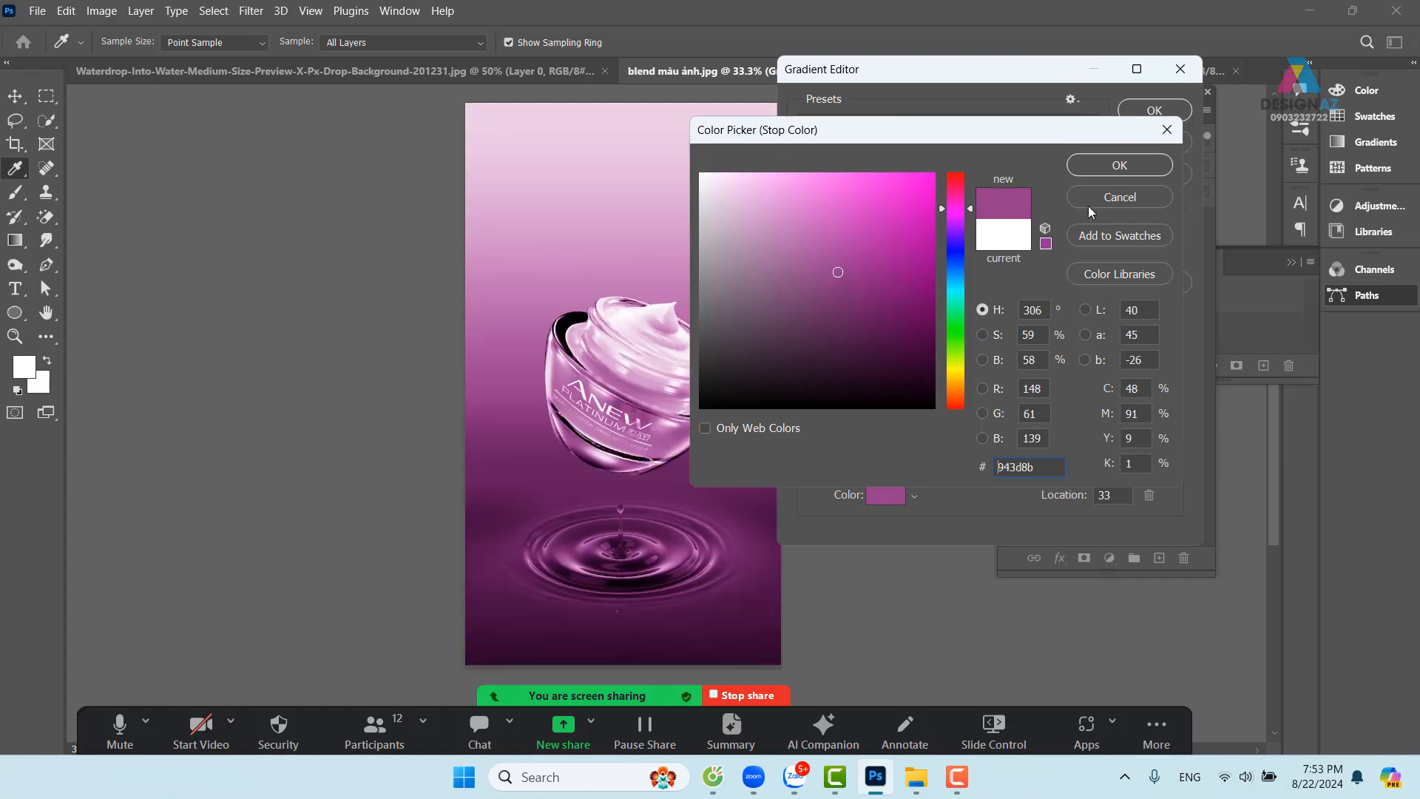
pyautogui.click(1120, 164)
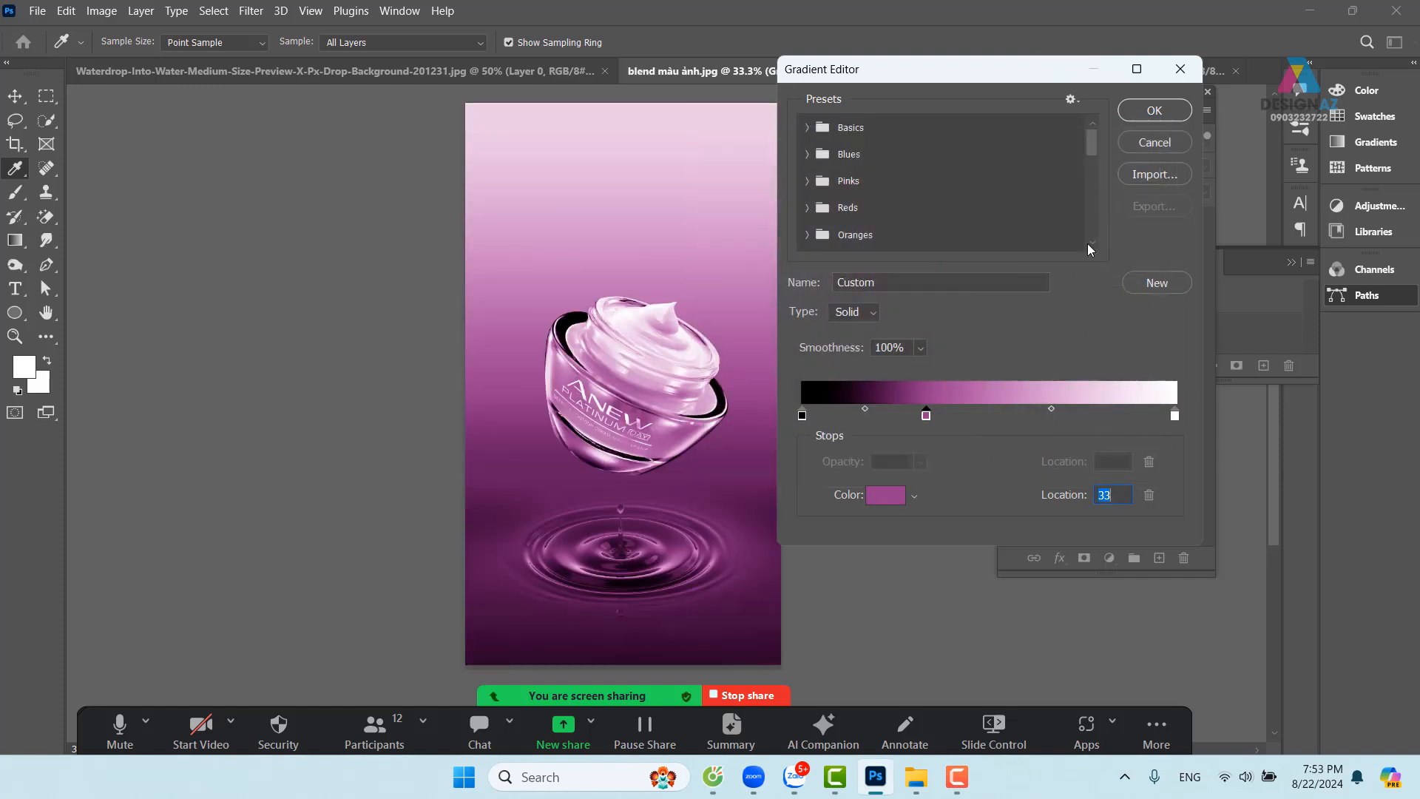
# Add another color stop at location 70, color it light pink (ff8cf3), and accept the gradient map
pyautogui.click(1065, 415)
pyautogui.click(902, 495)
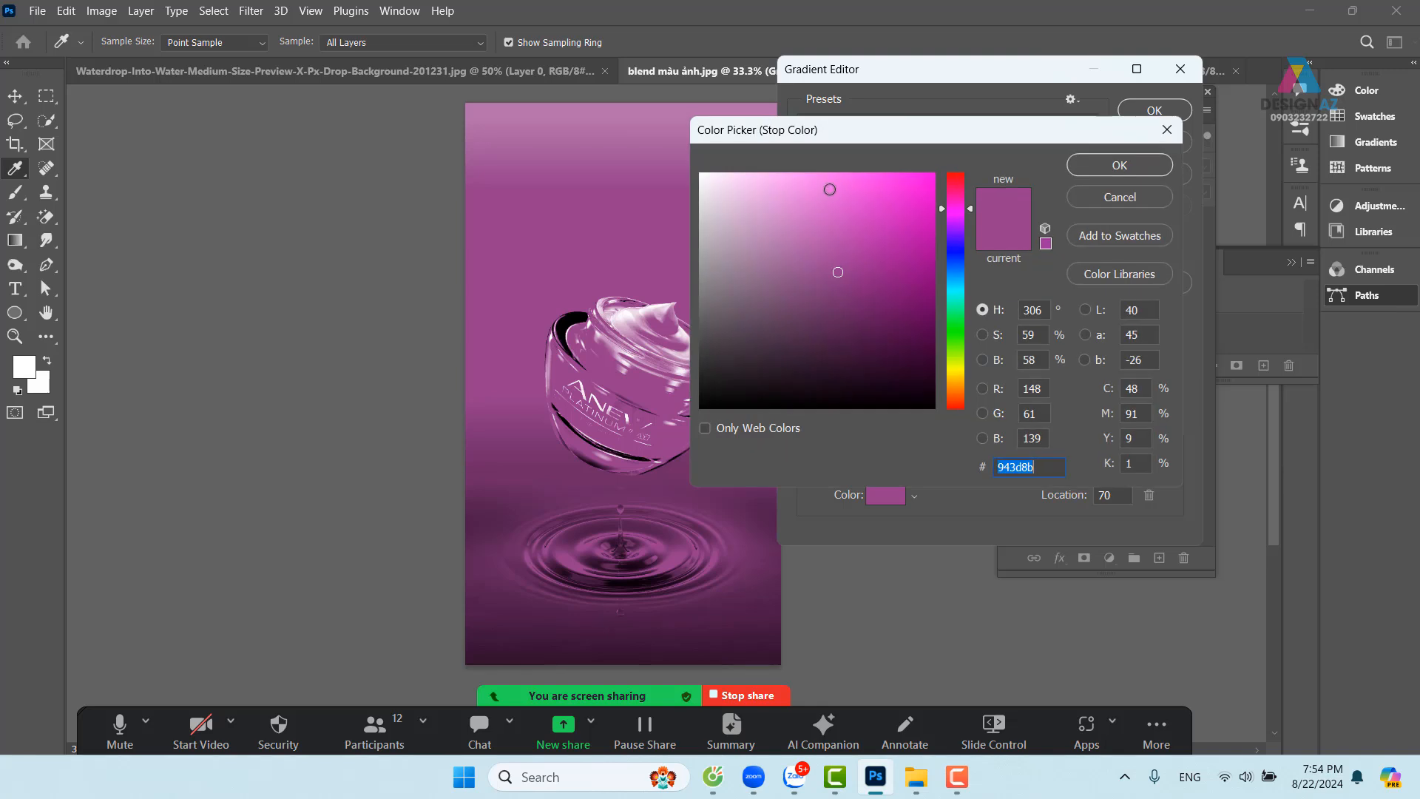
pyautogui.click(806, 172)
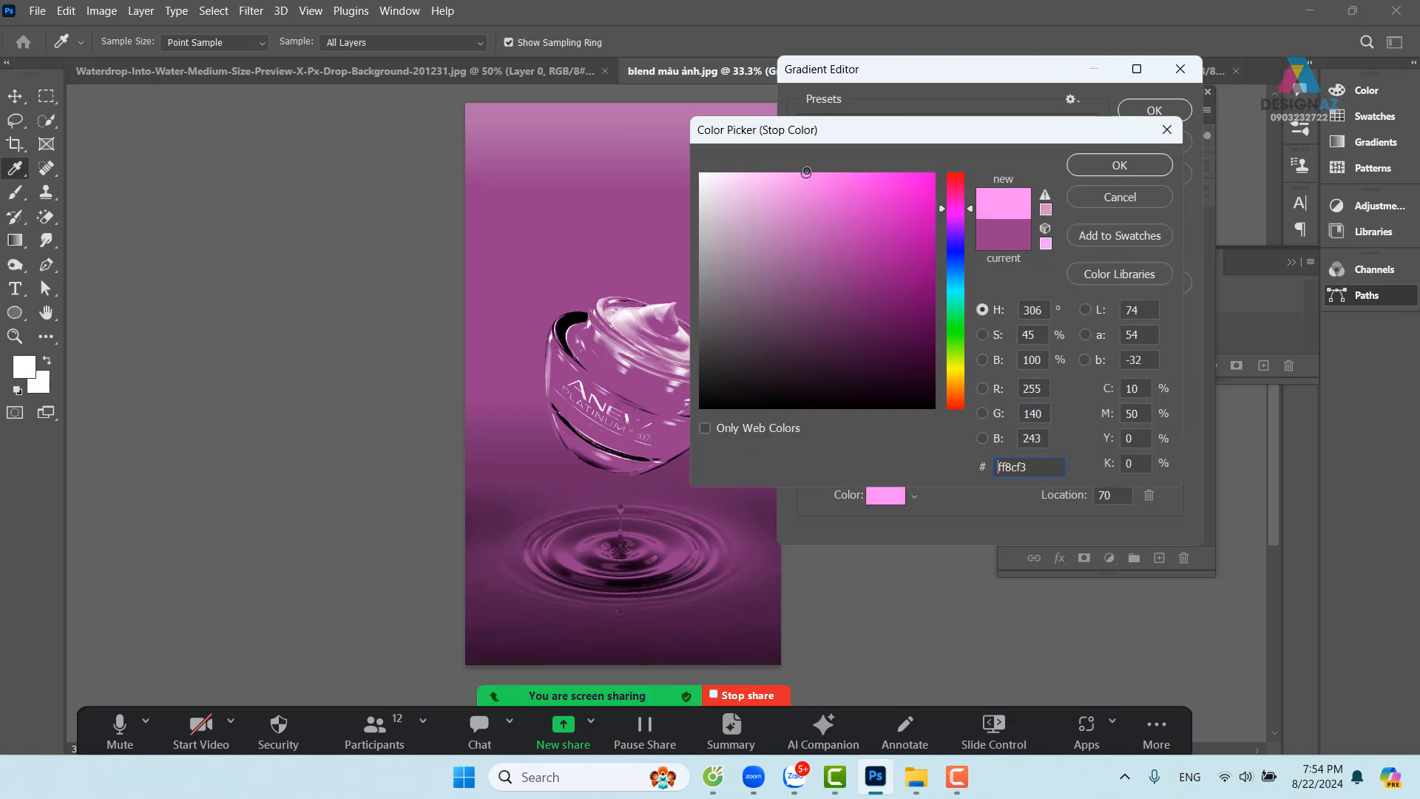
pyautogui.click(1118, 164)
pyautogui.click(1154, 110)
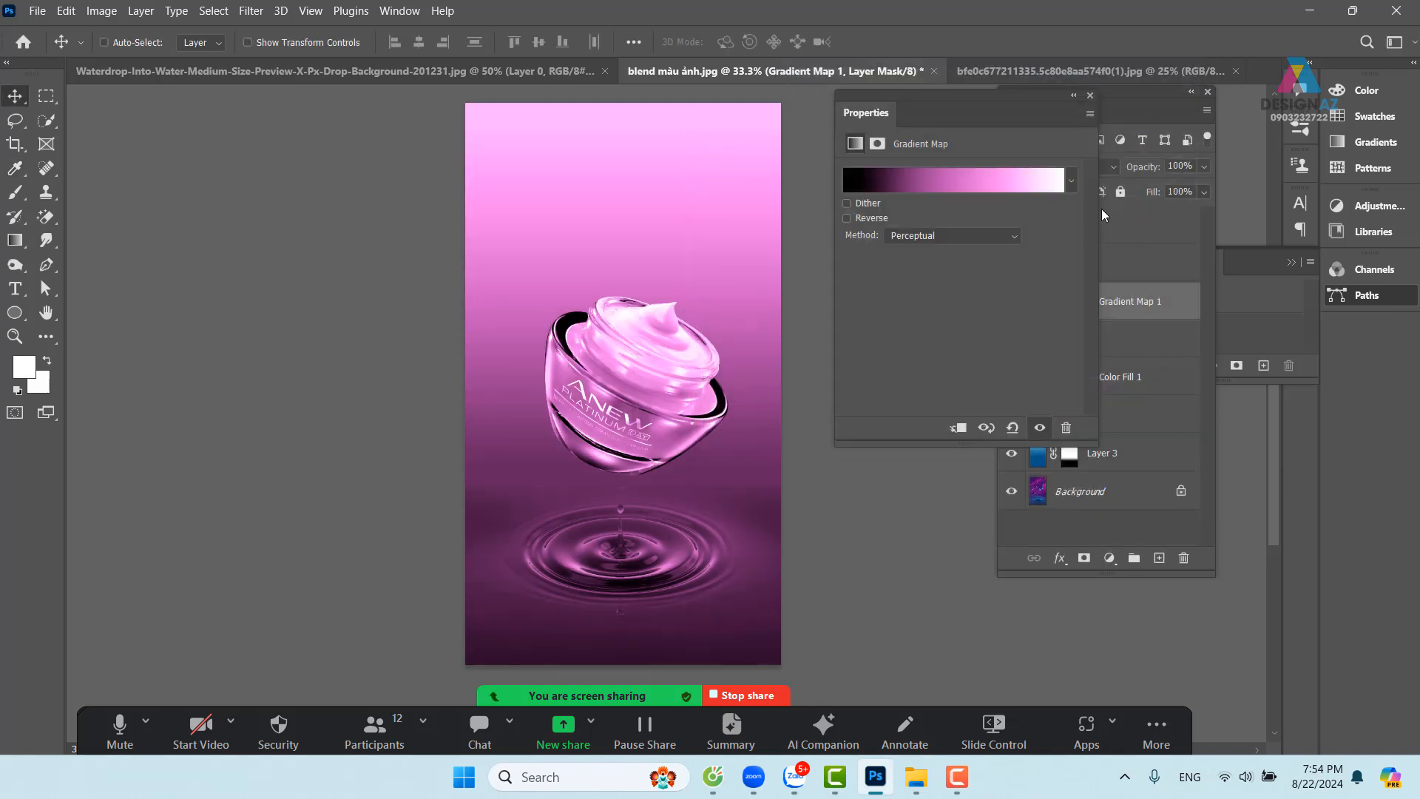
pyautogui.click(1089, 95)
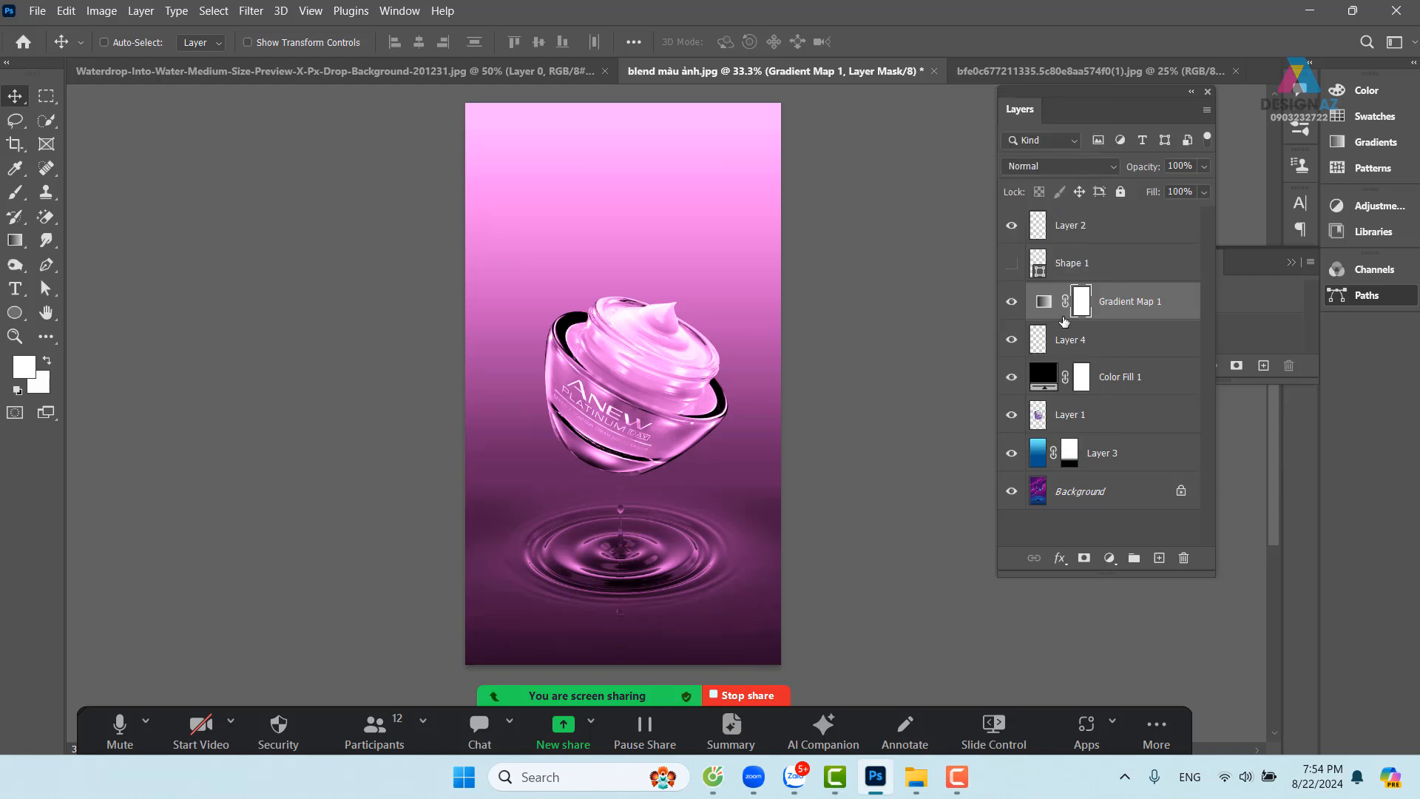
# Group the Gradient Map, the empty layer and the black fill, and set the group's blend mode to Screen
pyautogui.keyDown('shift'); pyautogui.click(1134, 380); pyautogui.keyUp('shift')
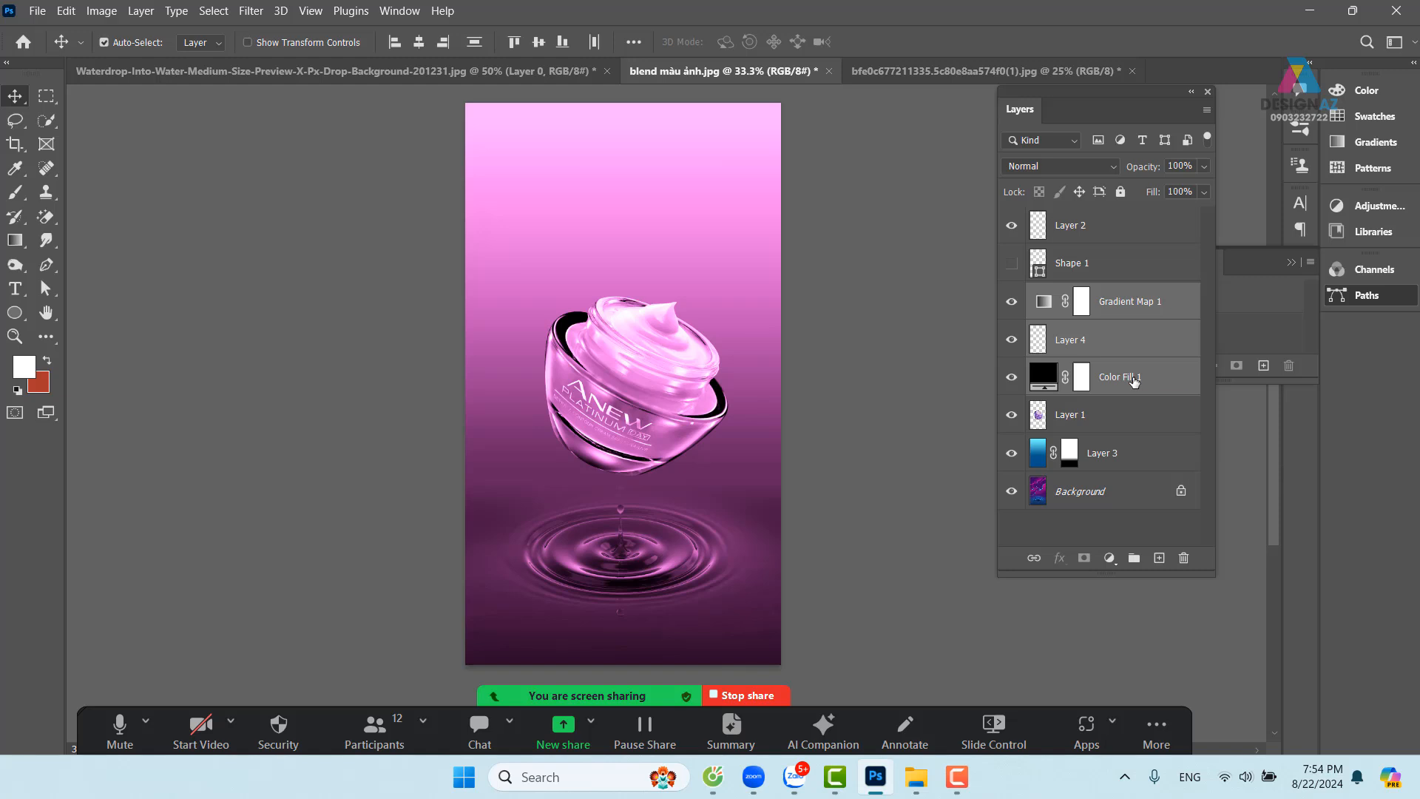
pyautogui.hotkey('ctrl', 'g')
pyautogui.click(1070, 168)
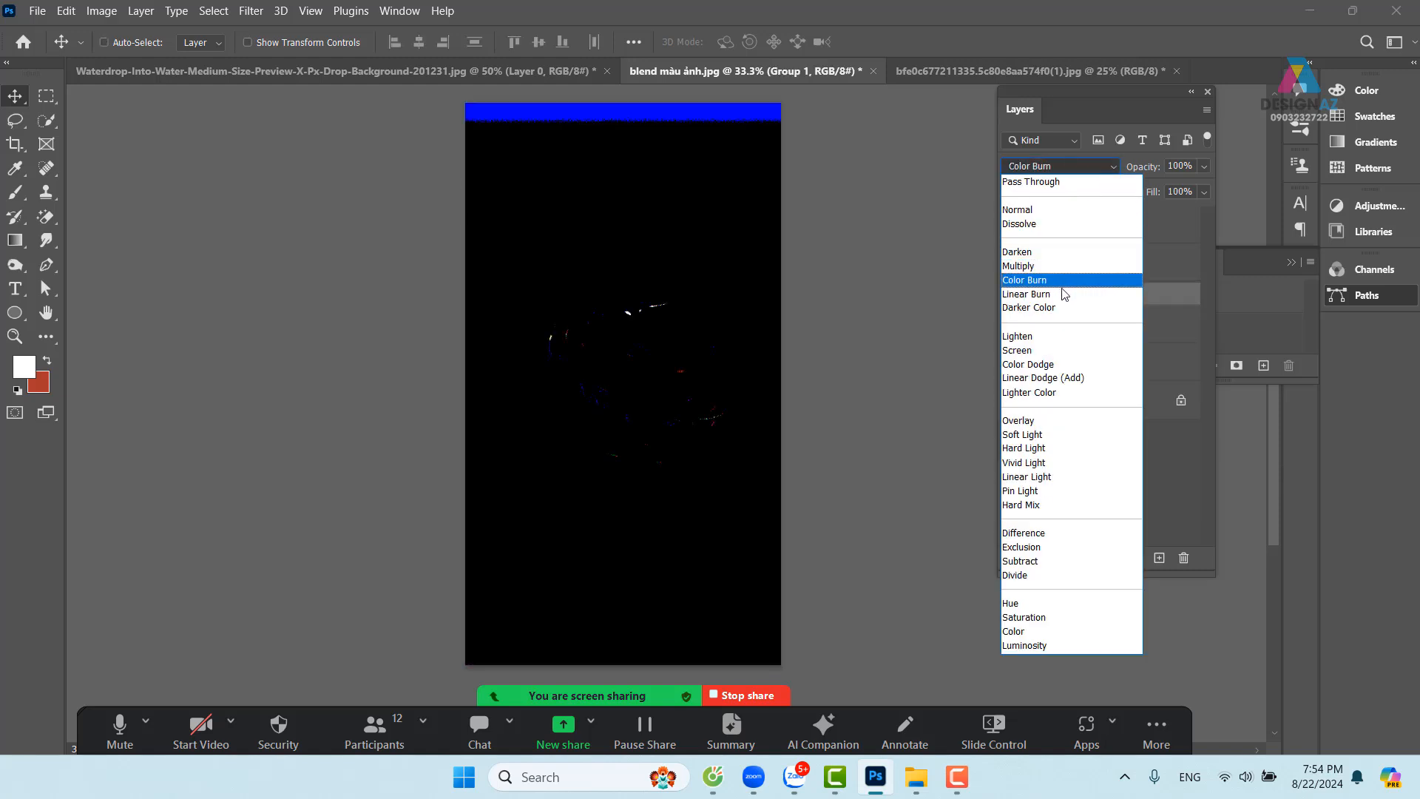
pyautogui.click(1050, 351)
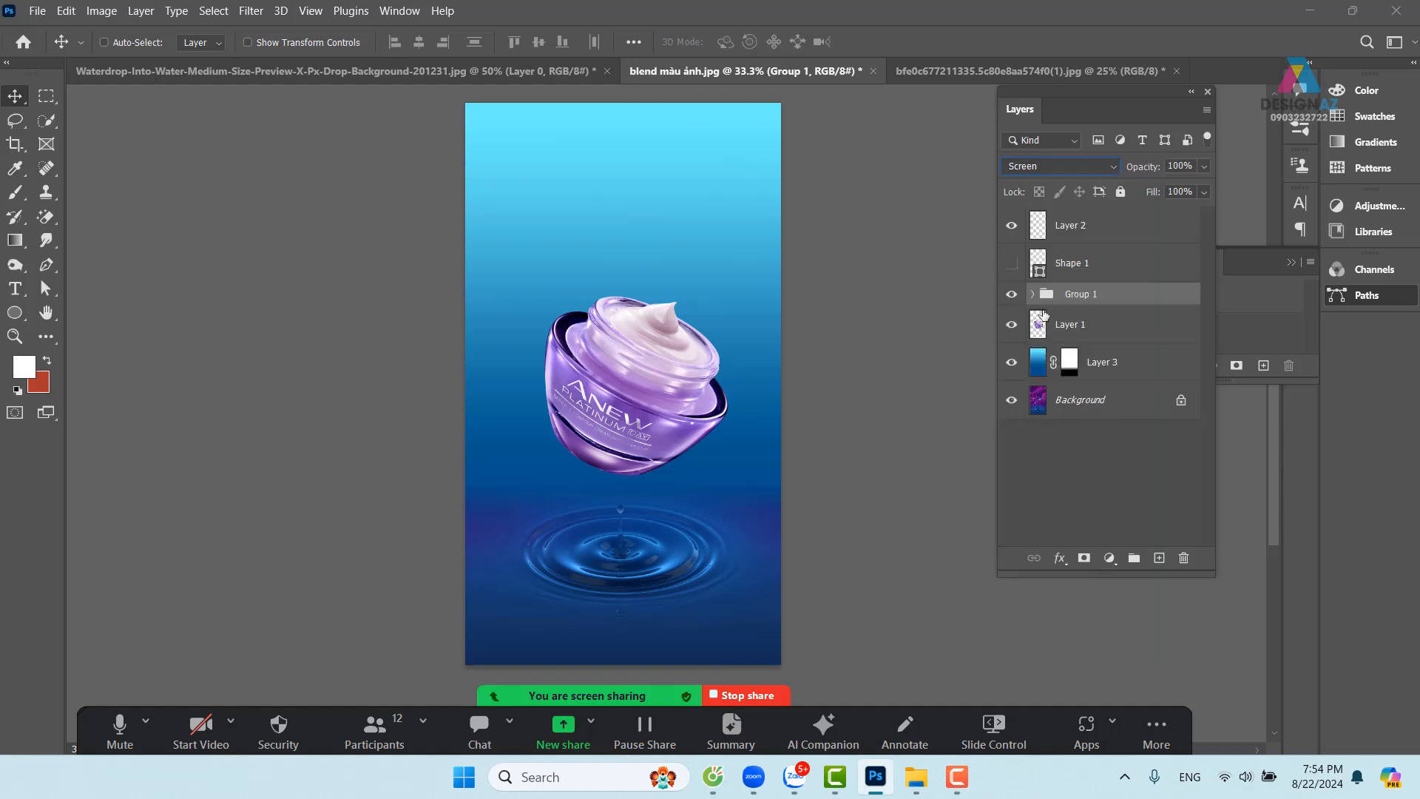
# Set the black fill inside the group to Normal blend mode and ready the Brush tool on the empty layer above it
pyautogui.click(1033, 294)
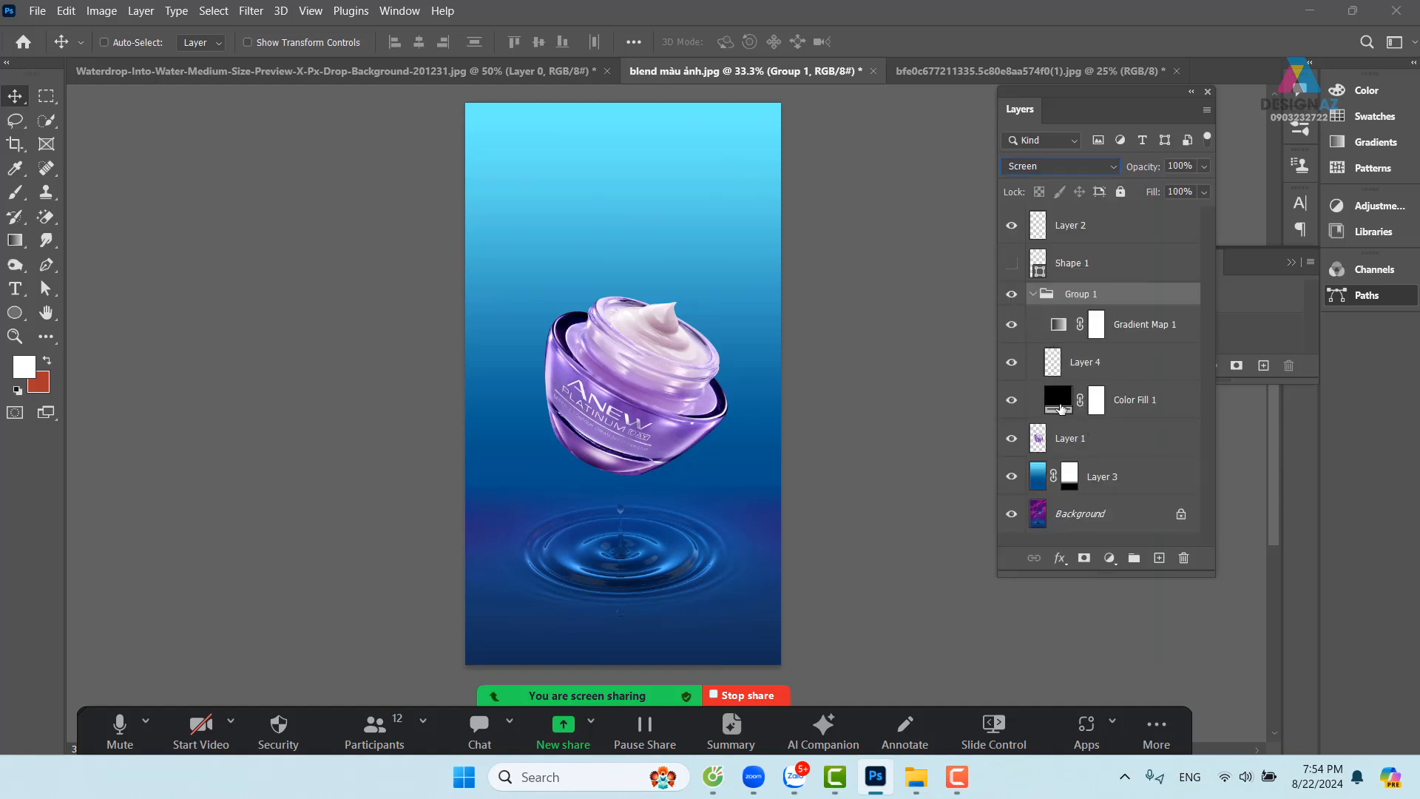
pyautogui.click(1158, 414)
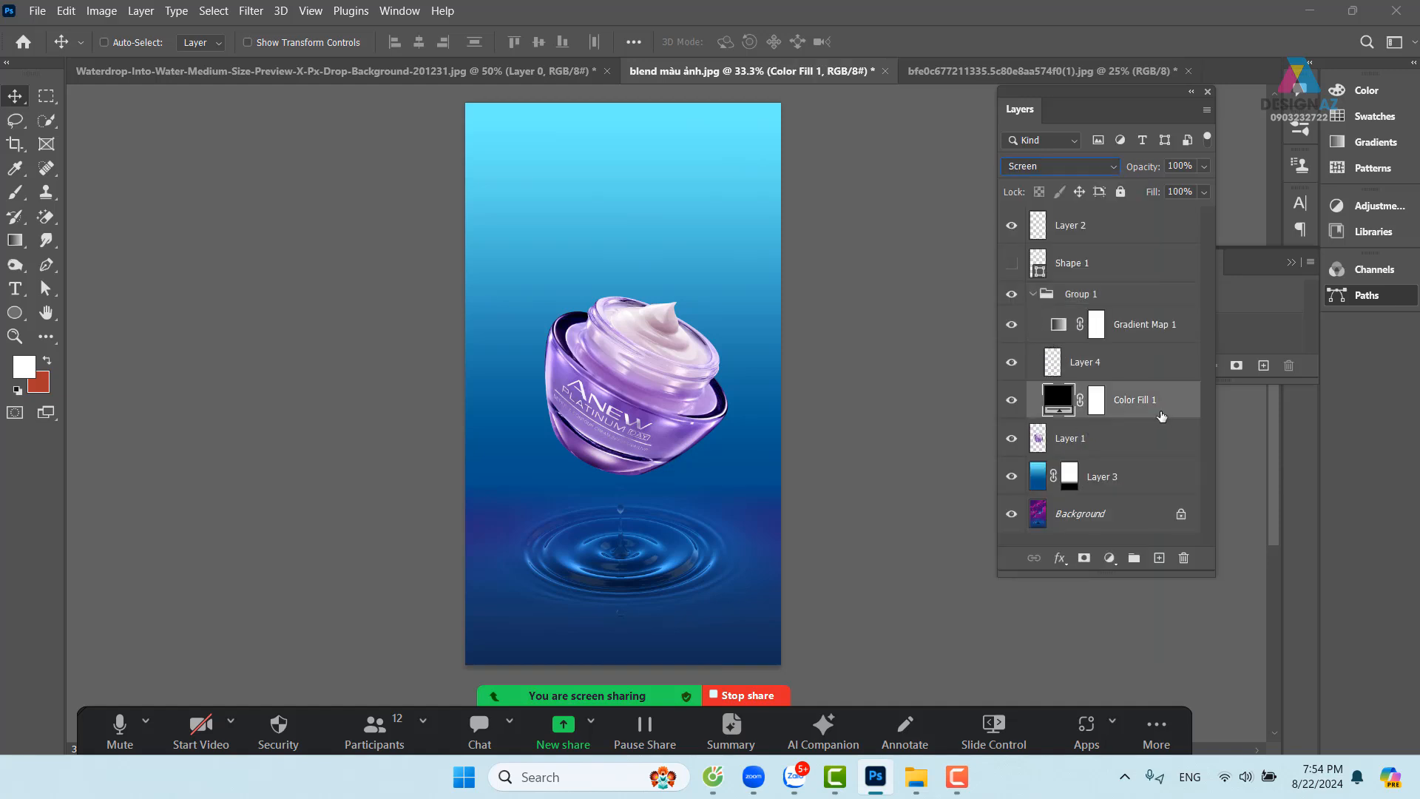
pyautogui.click(1057, 165)
pyautogui.click(1028, 183)
pyautogui.click(1146, 366)
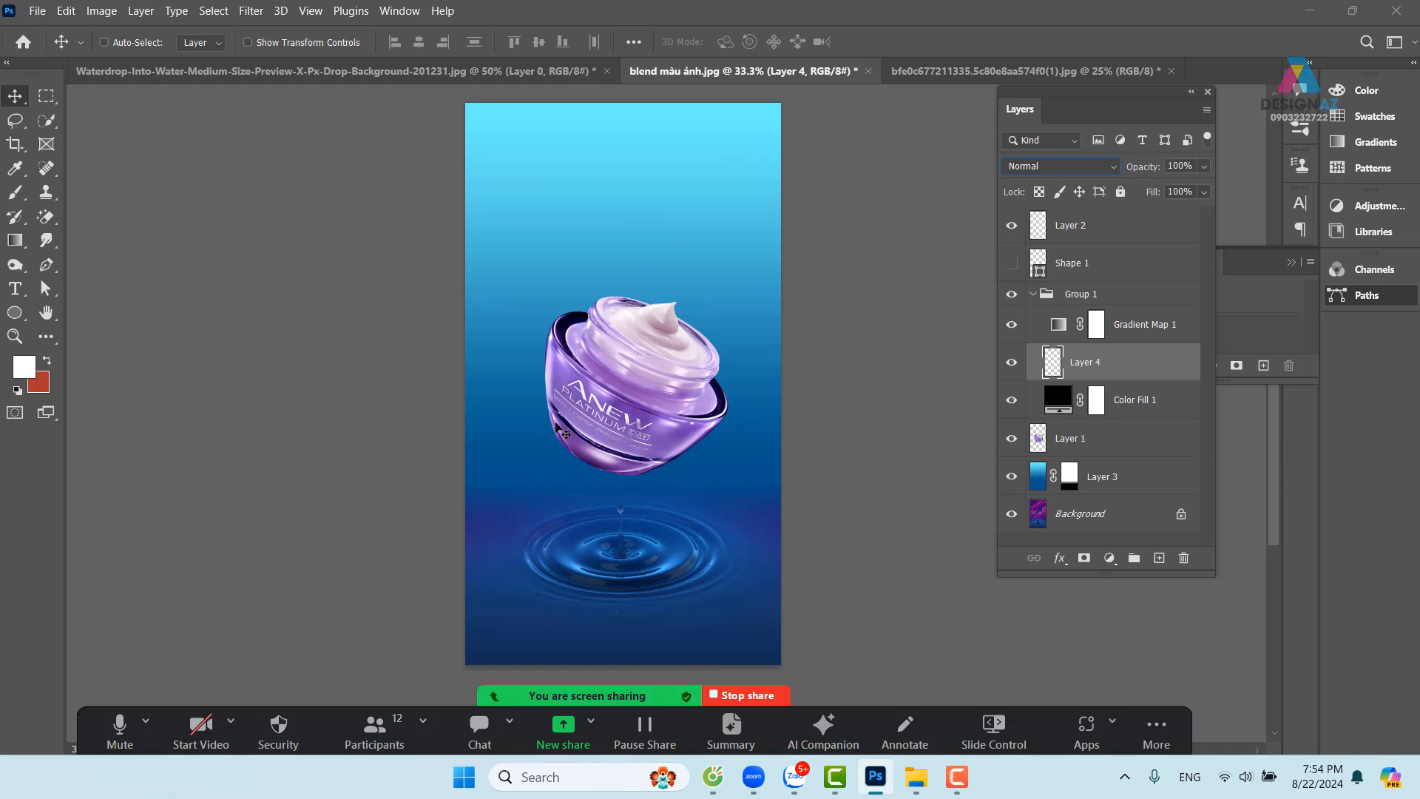
pyautogui.click(15, 192)
# Try ribbon brush strokes across the jar on the empty layer and undo each one
pyautogui.moveTo(464, 443)
pyautogui.mouseDown()
pyautogui.moveTo(535, 370)
pyautogui.moveTo(577, 402)
pyautogui.moveTo(553, 458)
pyautogui.moveTo(622, 486)
pyautogui.moveTo(721, 430)
pyautogui.mouseUp()
pyautogui.hotkey('ctrl', 'z')
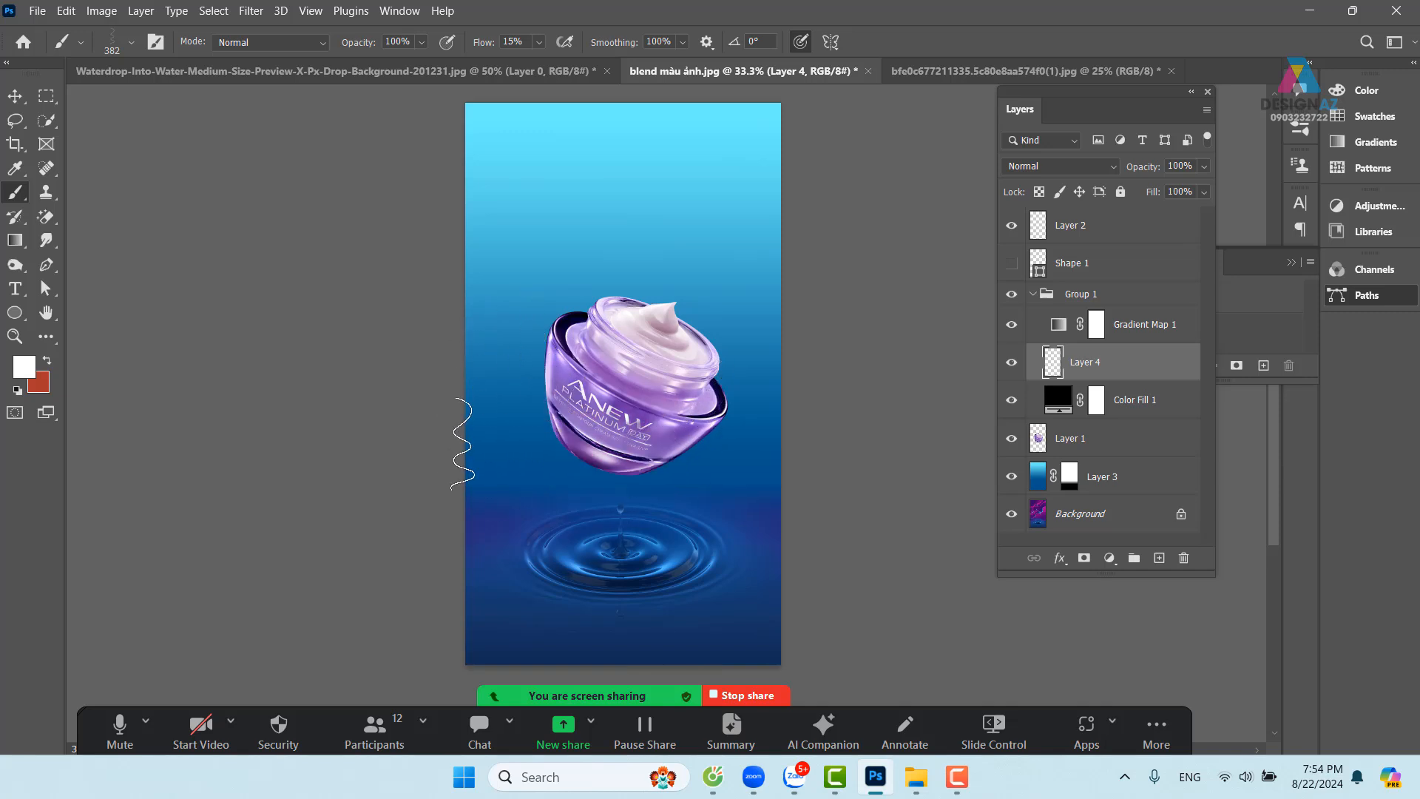
pyautogui.moveTo(504, 341)
pyautogui.mouseDown()
pyautogui.moveTo(510, 373)
pyautogui.moveTo(482, 444)
pyautogui.moveTo(494, 477)
pyautogui.moveTo(707, 461)
pyautogui.moveTo(802, 436)
pyautogui.mouseUp()
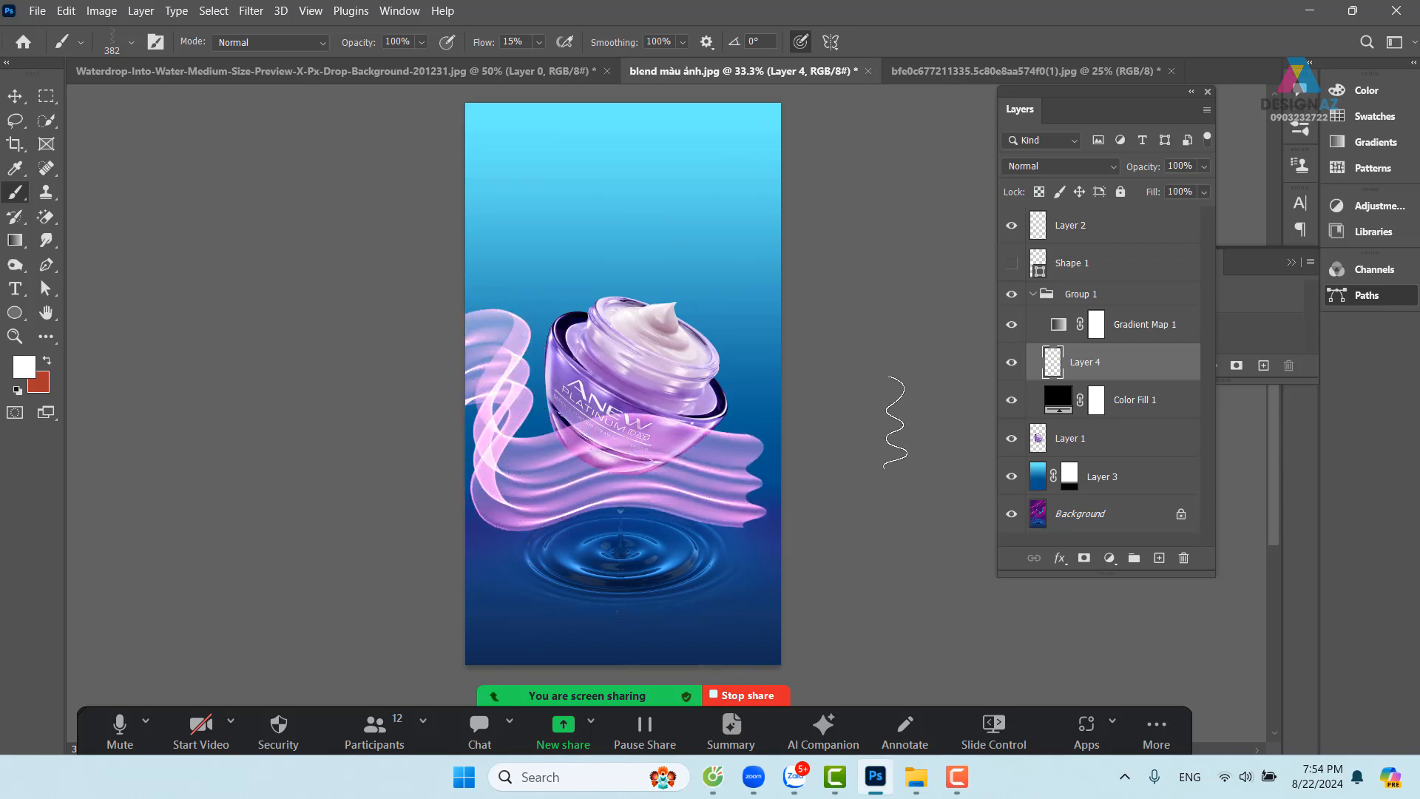
pyautogui.hotkey('ctrl', 'z')
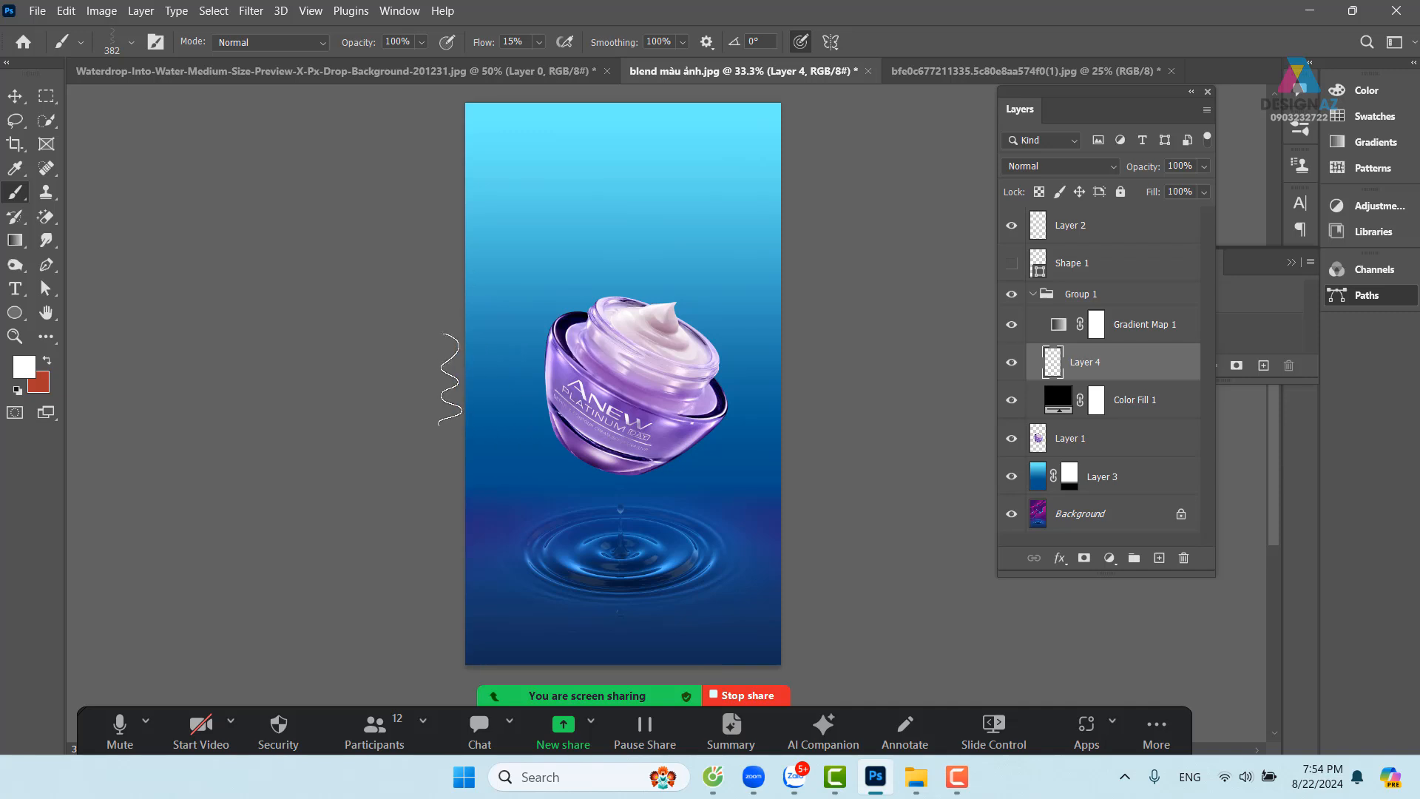
# At 10% brush flow, paint one ribbon sweeping across below the jar and another, about 497 px in brush size, across the poster's top
pyautogui.write('1')
pyautogui.moveTo(446, 460)
pyautogui.mouseDown()
pyautogui.moveTo(565, 371)
pyautogui.moveTo(566, 409)
pyautogui.moveTo(504, 506)
pyautogui.moveTo(565, 515)
pyautogui.moveTo(620, 501)
pyautogui.moveTo(695, 453)
pyautogui.moveTo(776, 501)
pyautogui.moveTo(819, 472)
pyautogui.moveTo(916, 298)
pyautogui.moveTo(939, 294)
pyautogui.moveTo(855, 383)
pyautogui.moveTo(769, 379)
pyautogui.mouseUp()
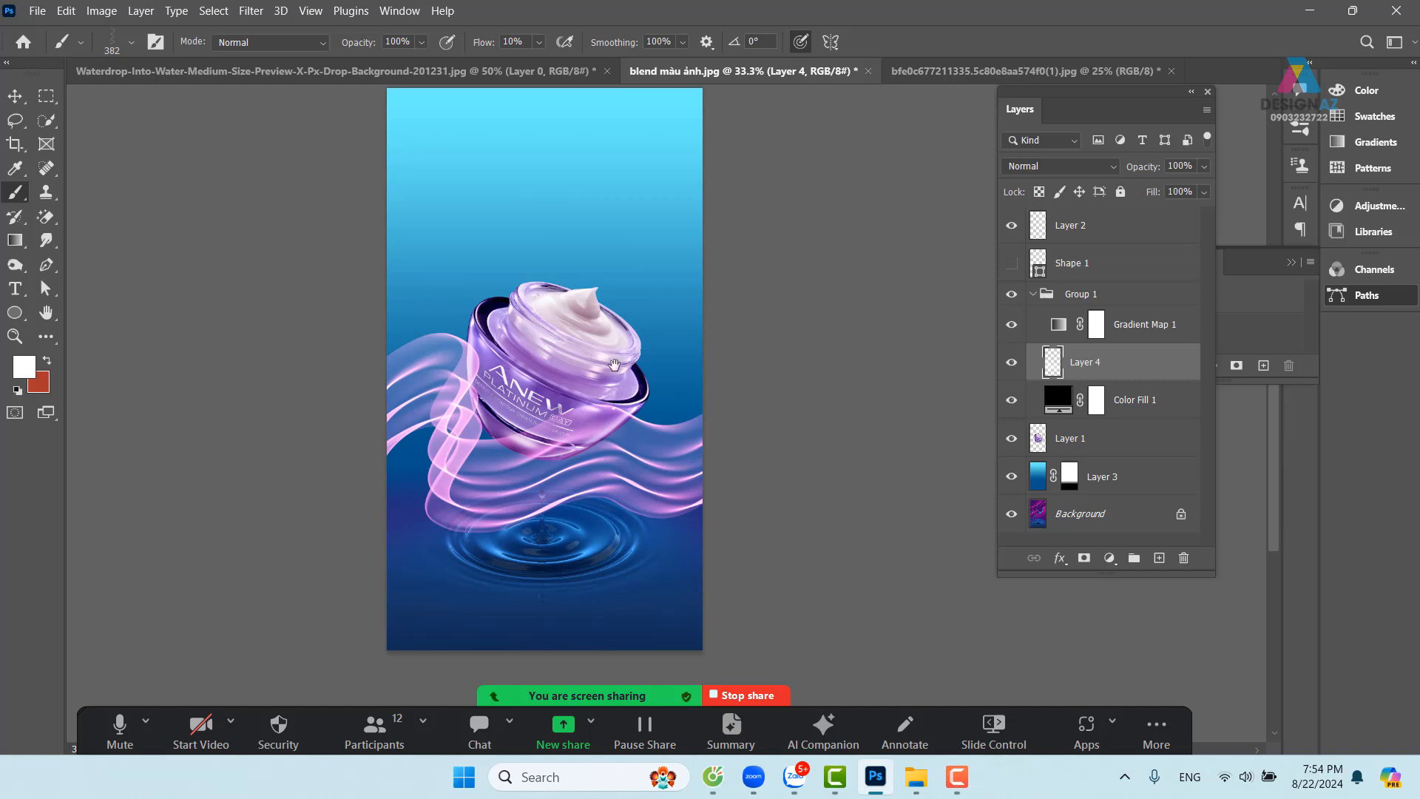
pyautogui.scroll(2, 575, 350)
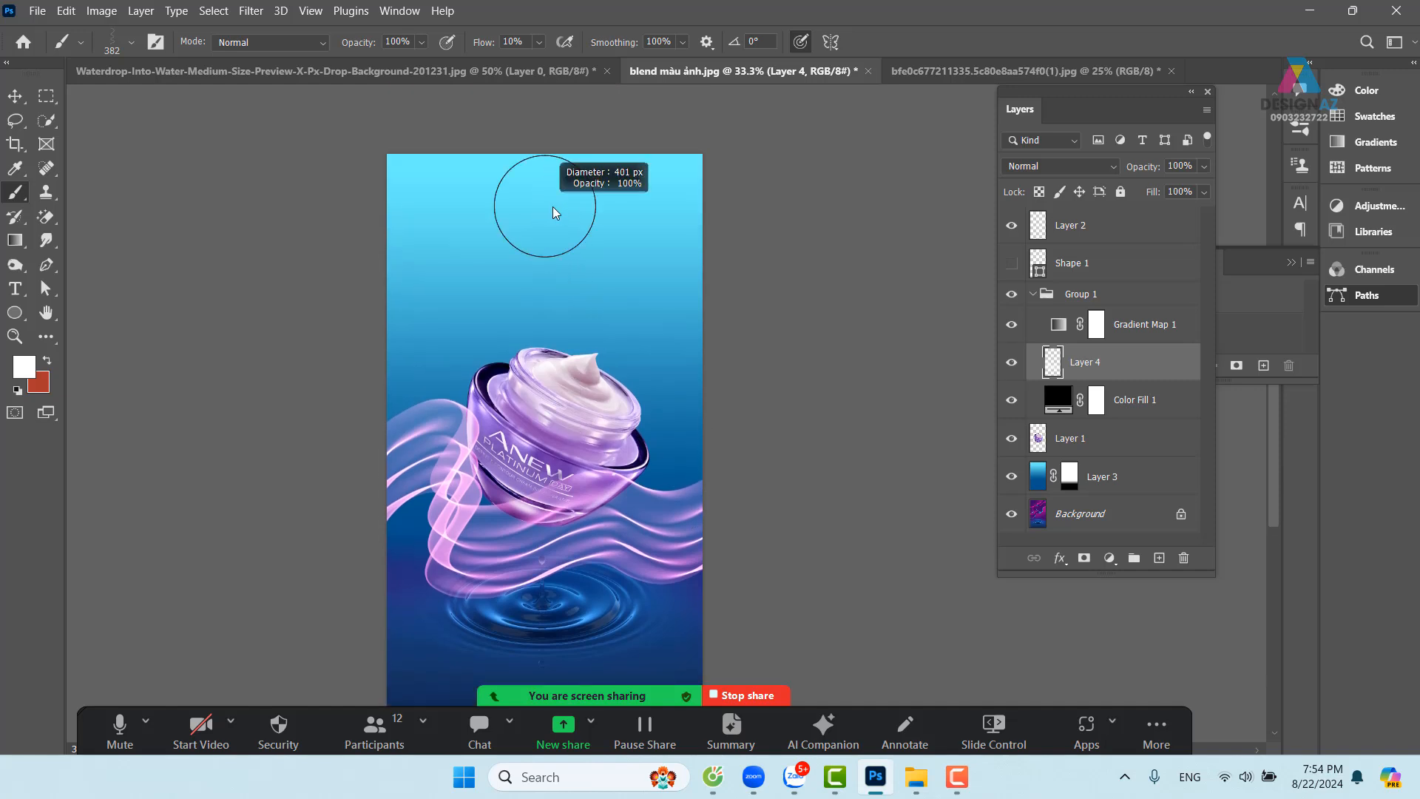
pyautogui.moveTo(380, 212)
pyautogui.mouseDown()
pyautogui.moveTo(525, 148)
pyautogui.moveTo(625, 211)
pyautogui.moveTo(602, 295)
pyautogui.moveTo(651, 342)
pyautogui.moveTo(721, 316)
pyautogui.moveTo(770, 198)
pyautogui.moveTo(865, 147)
pyautogui.moveTo(935, 154)
pyautogui.mouseUp()
pyautogui.moveTo(746, 358); pyautogui.dragTo(755, 215)
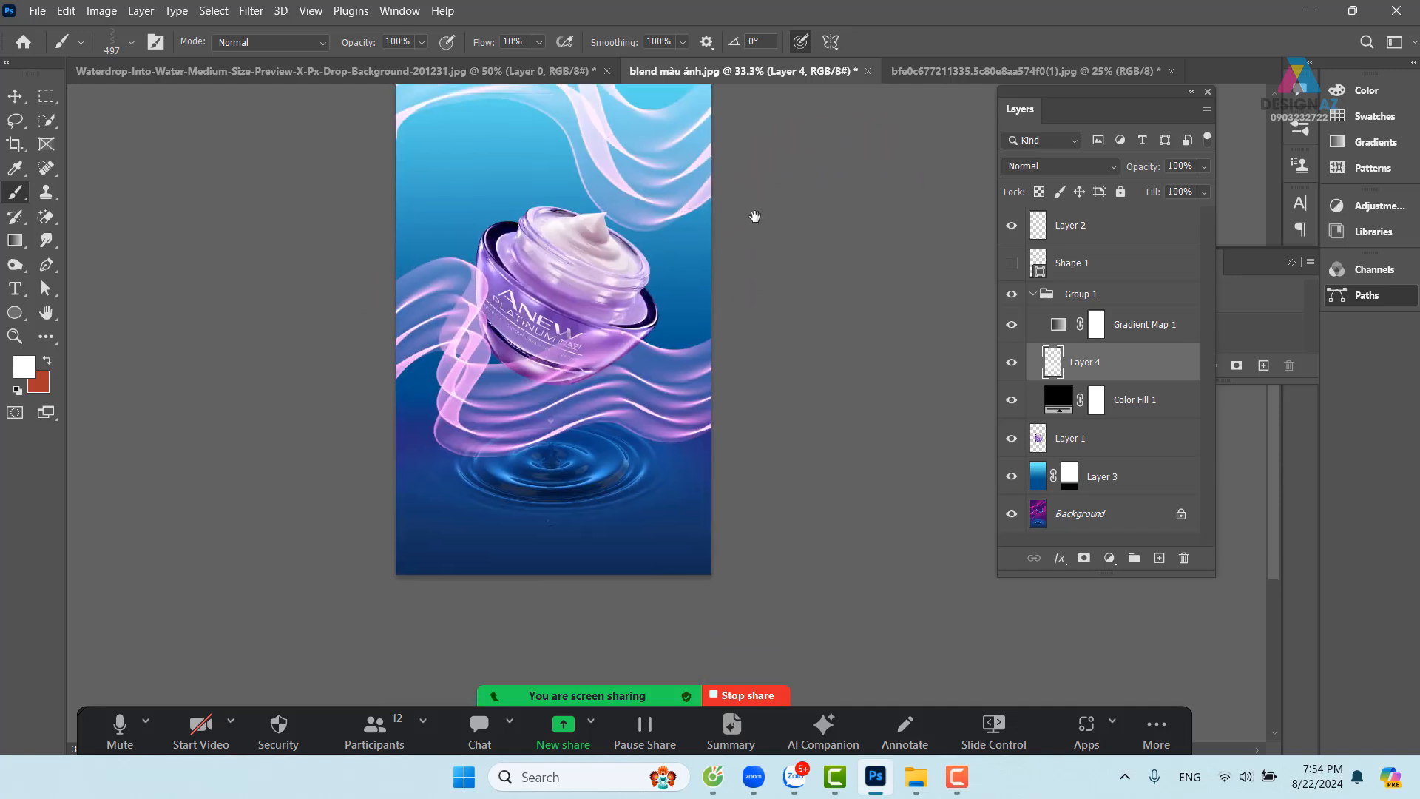
# Move the painted ribbons up a little, and raise the jar layer slightly above the water ripples
pyautogui.click(18, 99)
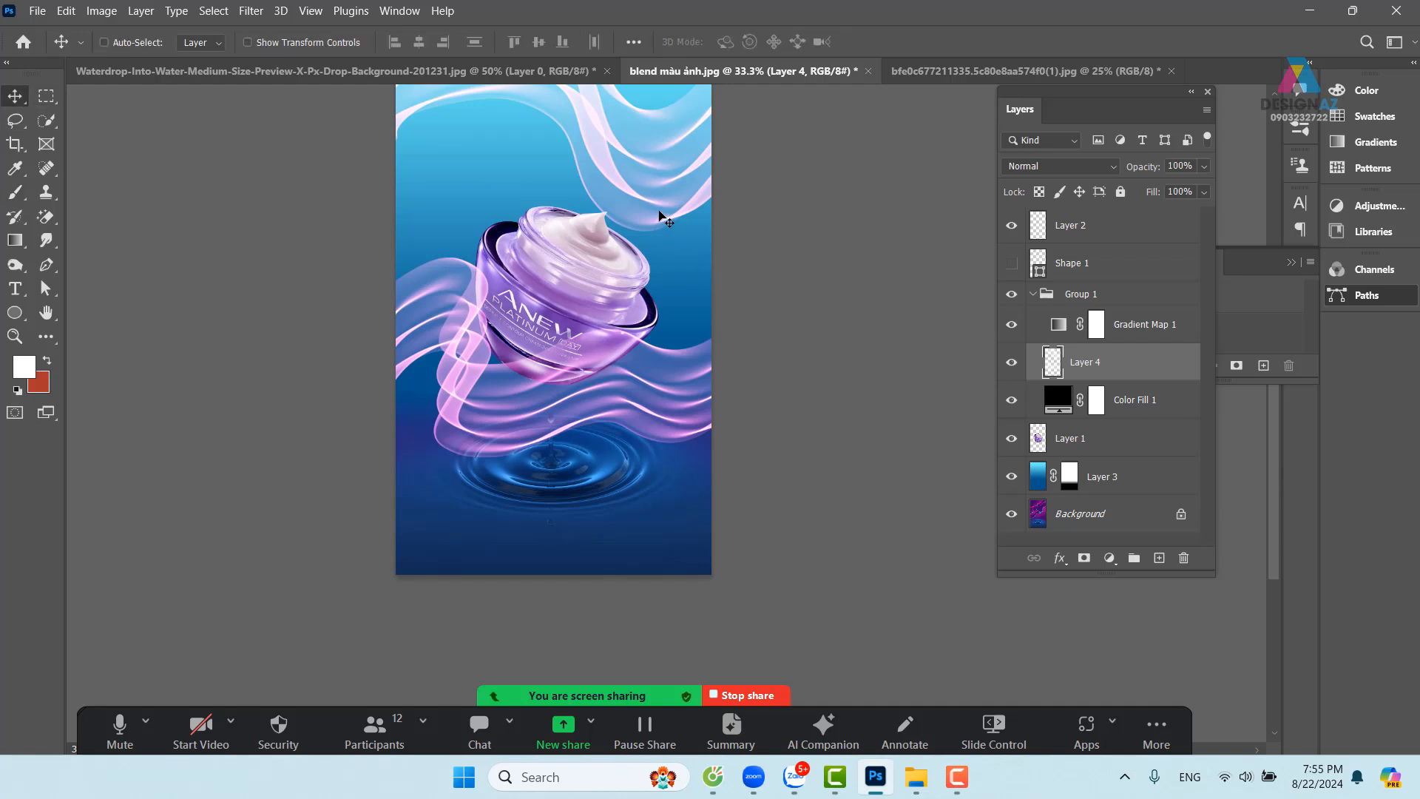
pyautogui.moveTo(660, 216); pyautogui.dragTo(669, 129)
pyautogui.rightClick(610, 268)
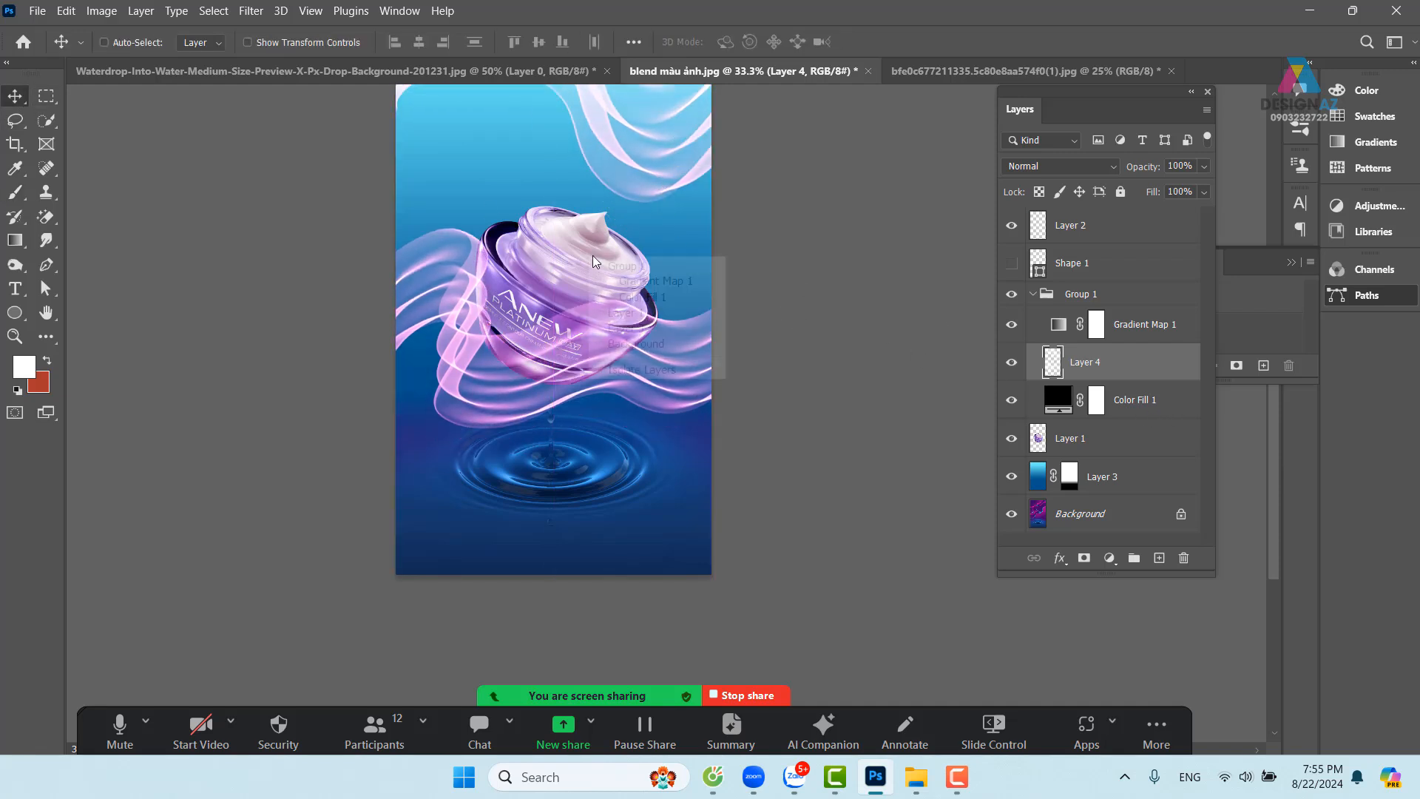
pyautogui.click(625, 312)
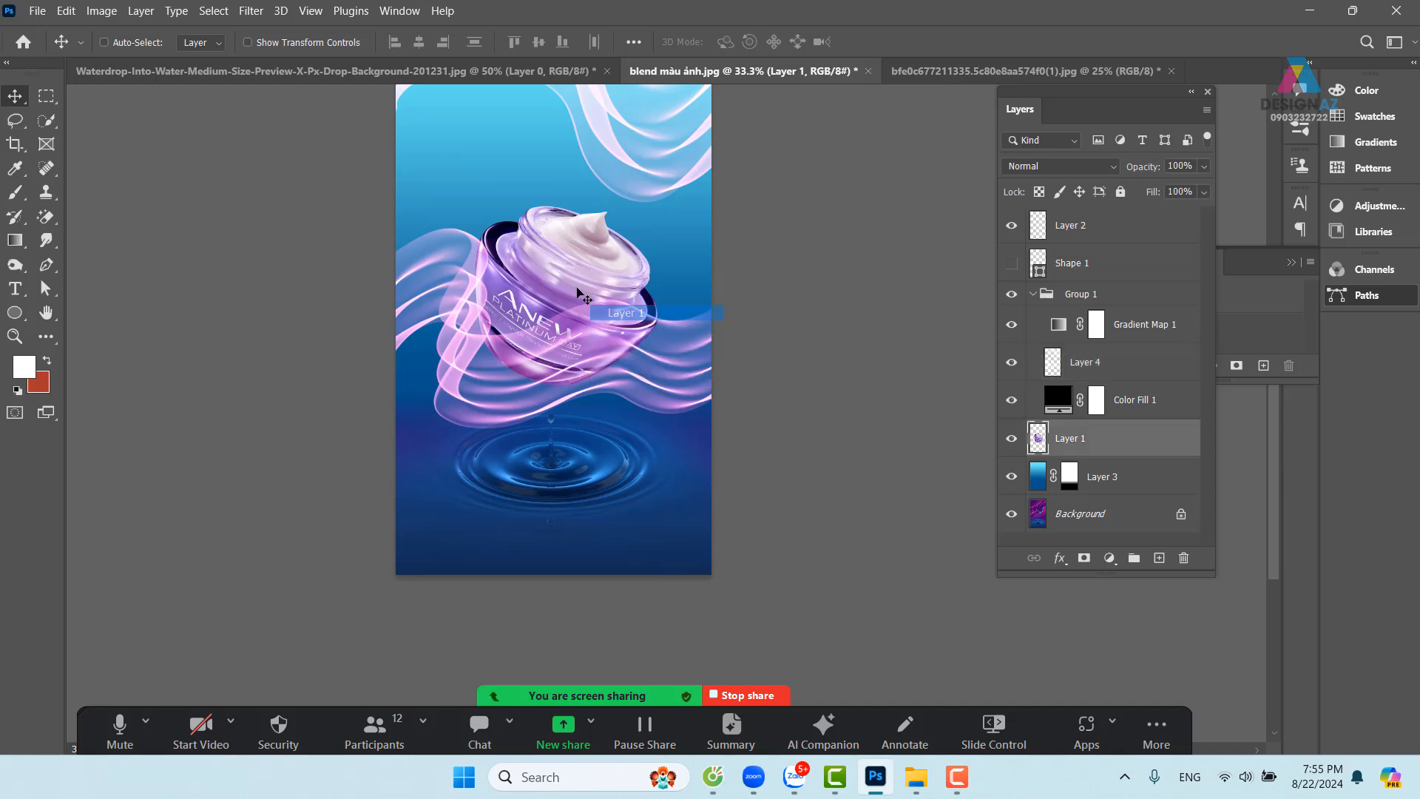
pyautogui.moveTo(572, 289); pyautogui.dragTo(572, 259)
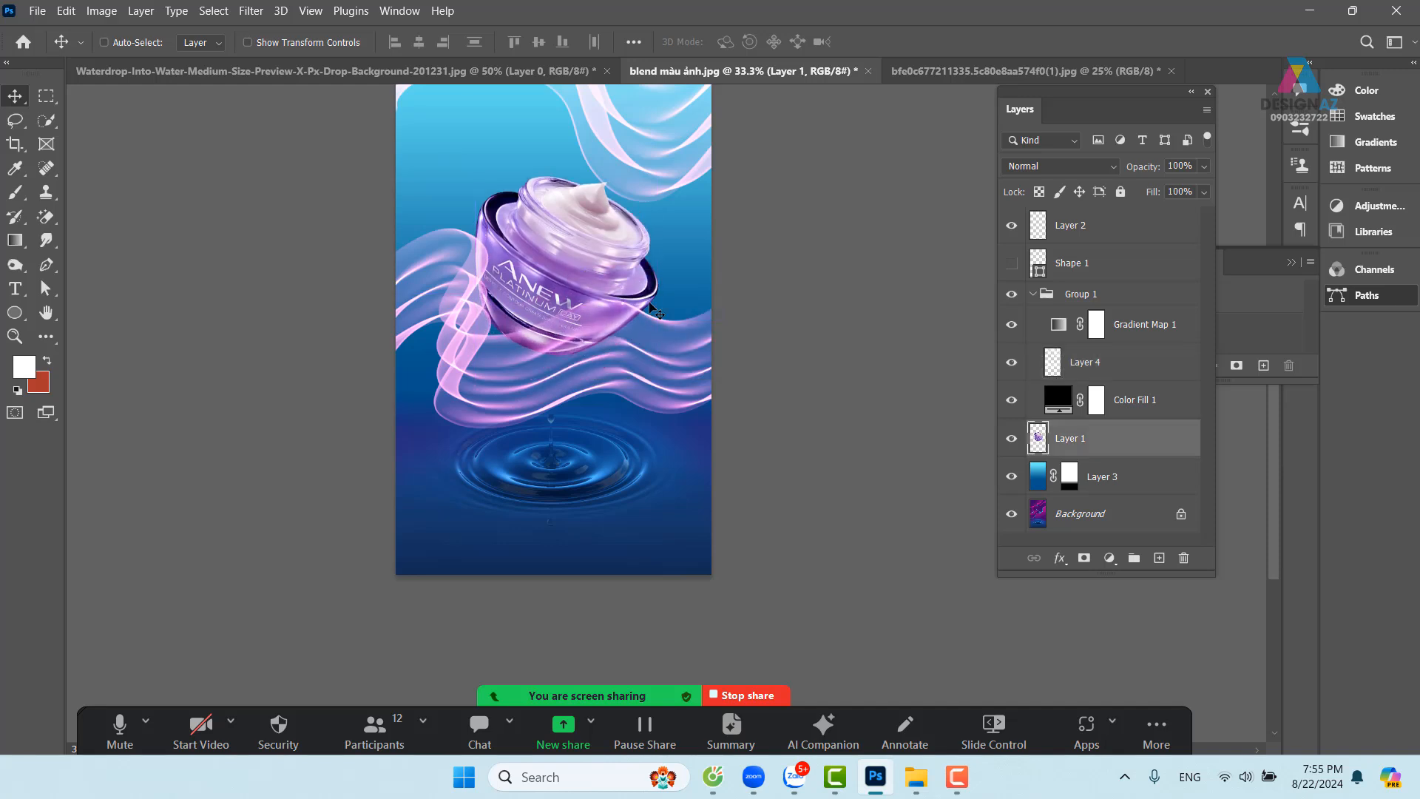
# Shift the jar slightly to the left so its left side overlaps the folded ribbon
pyautogui.hotkey('ctrl', '+')
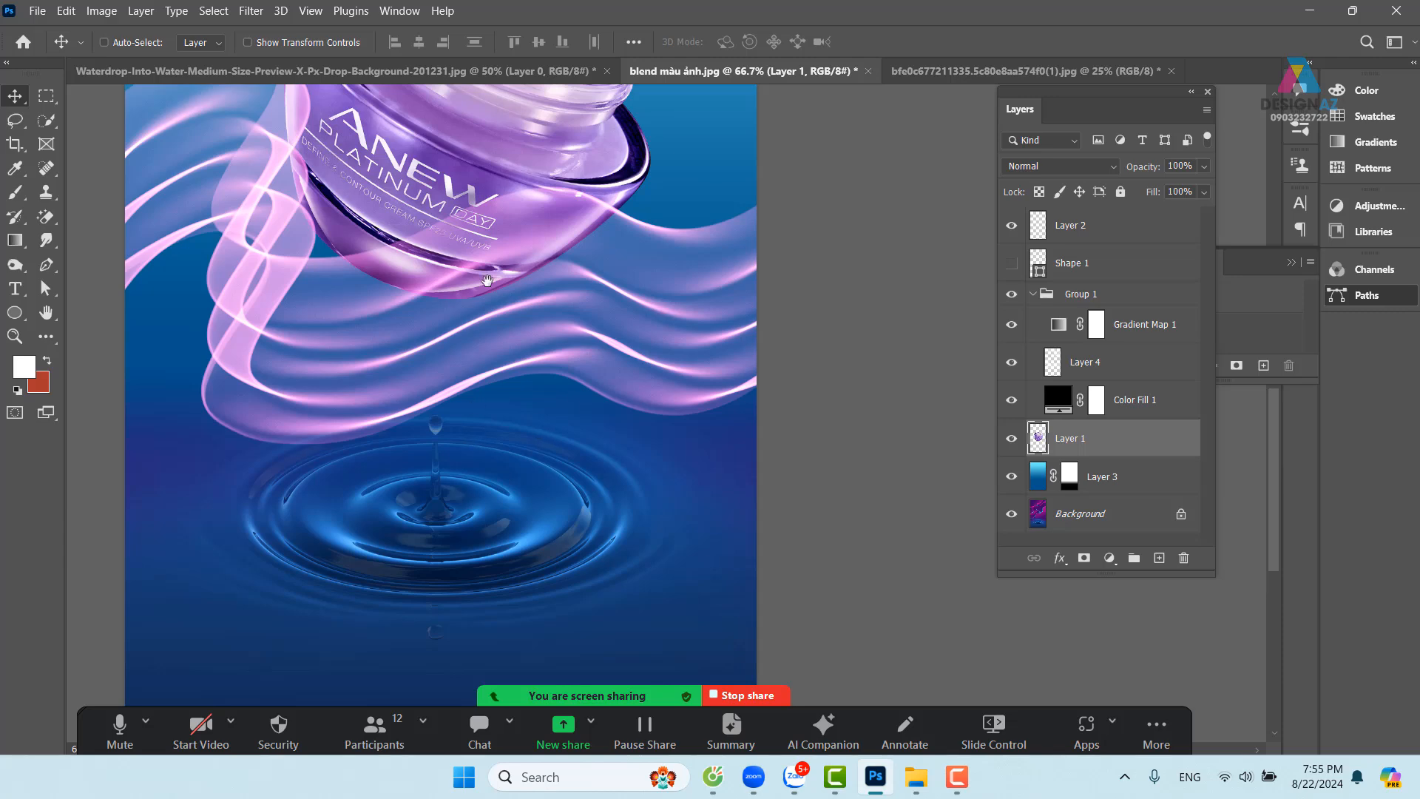
pyautogui.moveTo(487, 280); pyautogui.dragTo(551, 376)
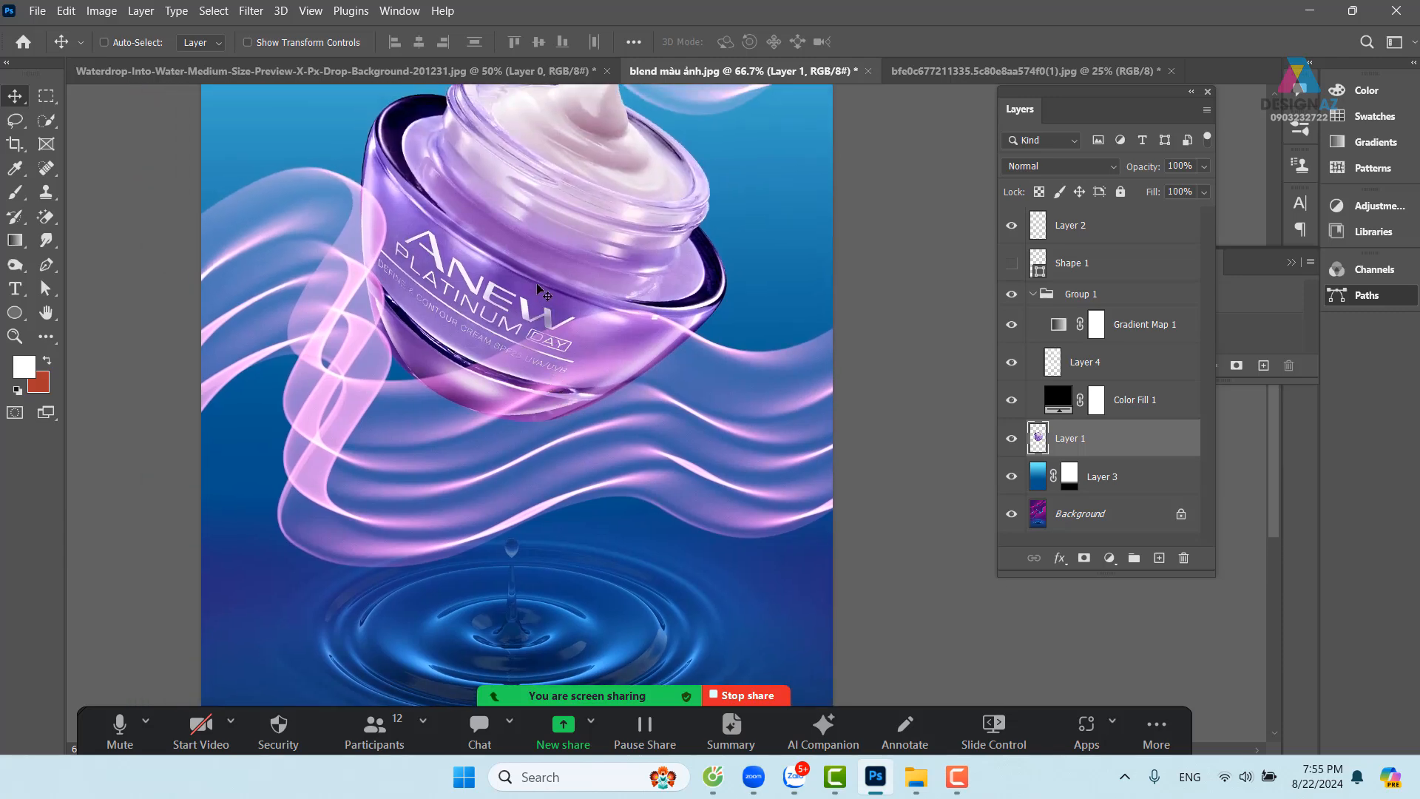
pyautogui.moveTo(537, 283); pyautogui.dragTo(485, 290)
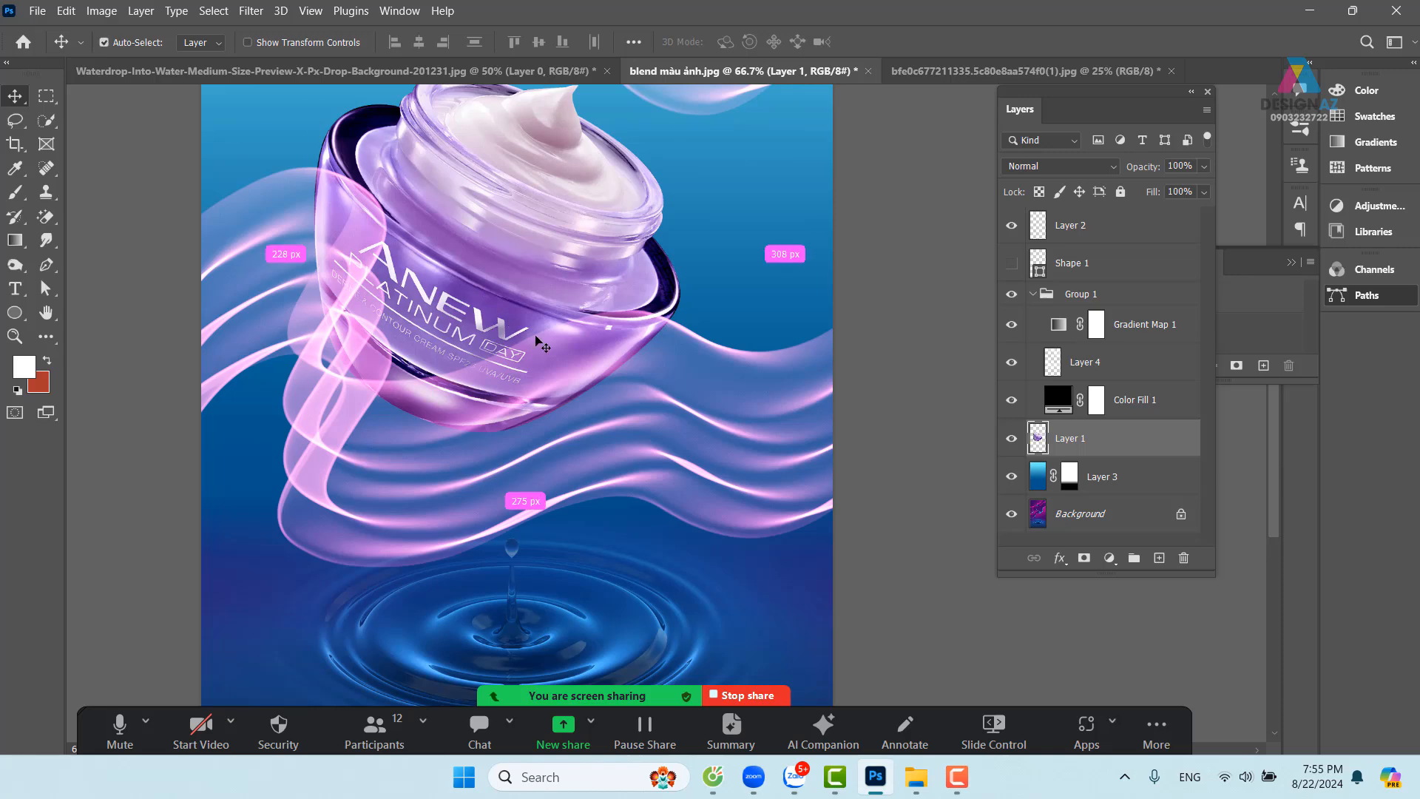
# Try masking the ribbon layer with the jar's outline as the selection, undo the mask and deselect
pyautogui.hotkey('ctrl', '+')
pyautogui.moveTo(381, 331); pyautogui.dragTo(608, 384)
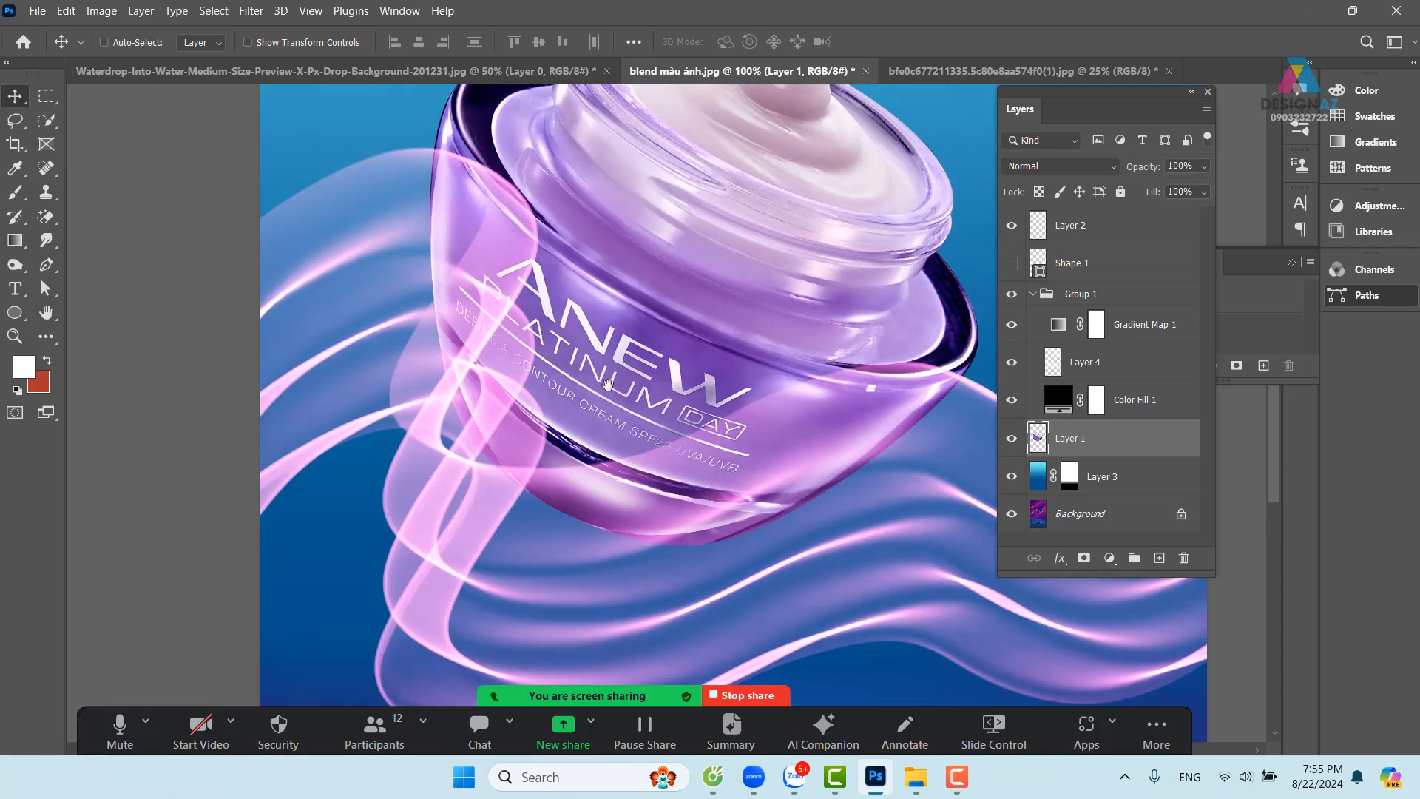
pyautogui.keyDown('ctrl'); pyautogui.click(1037, 437); pyautogui.keyUp('ctrl')
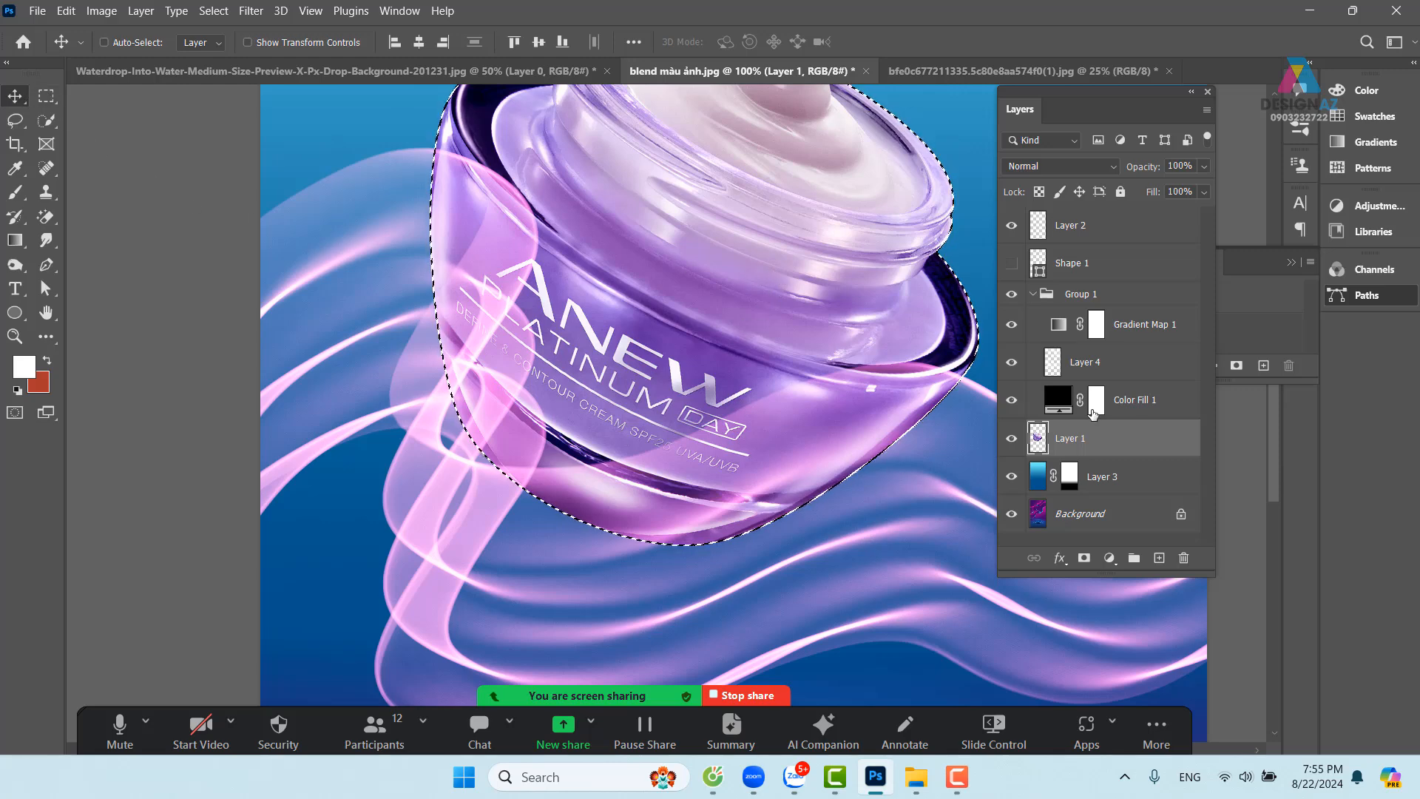
pyautogui.click(1111, 366)
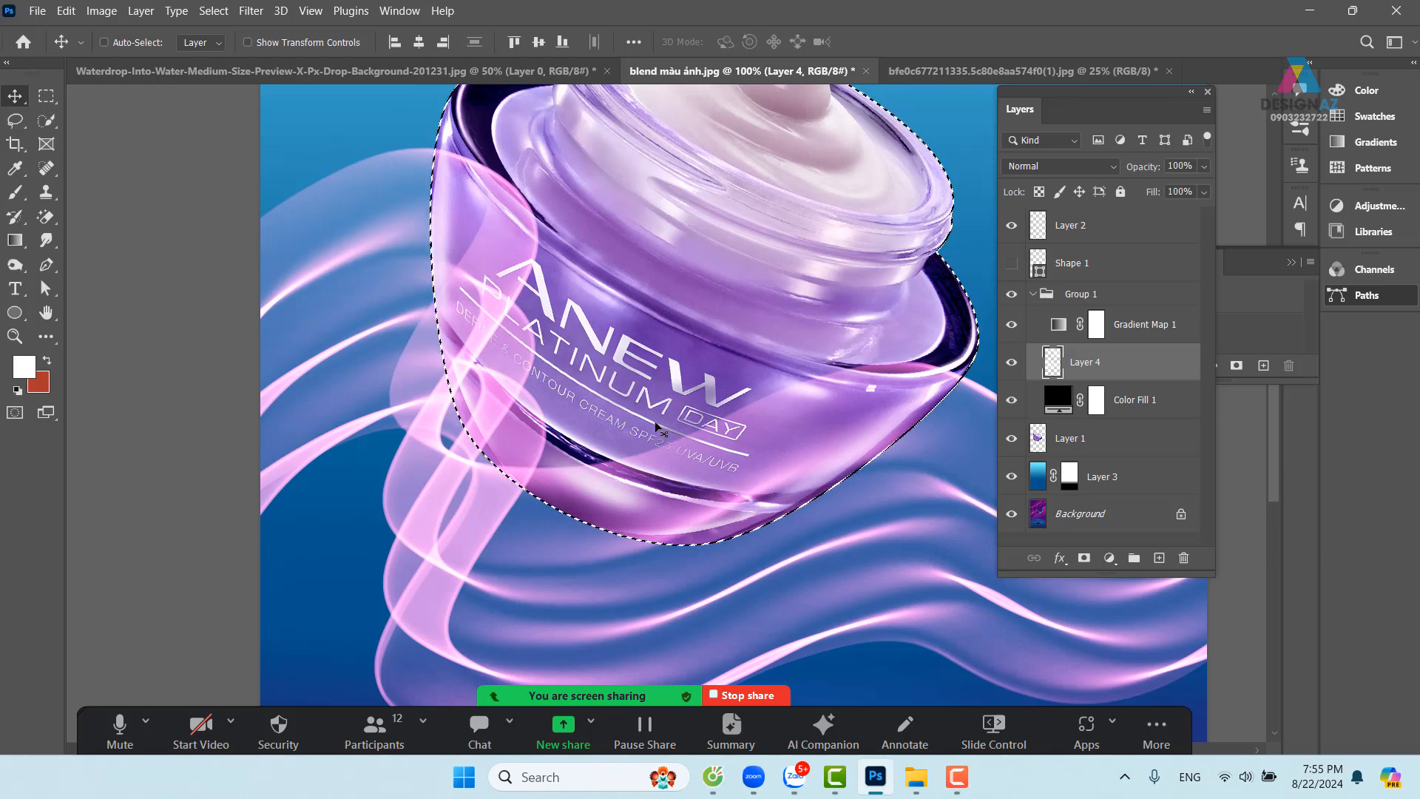
pyautogui.click(1084, 558)
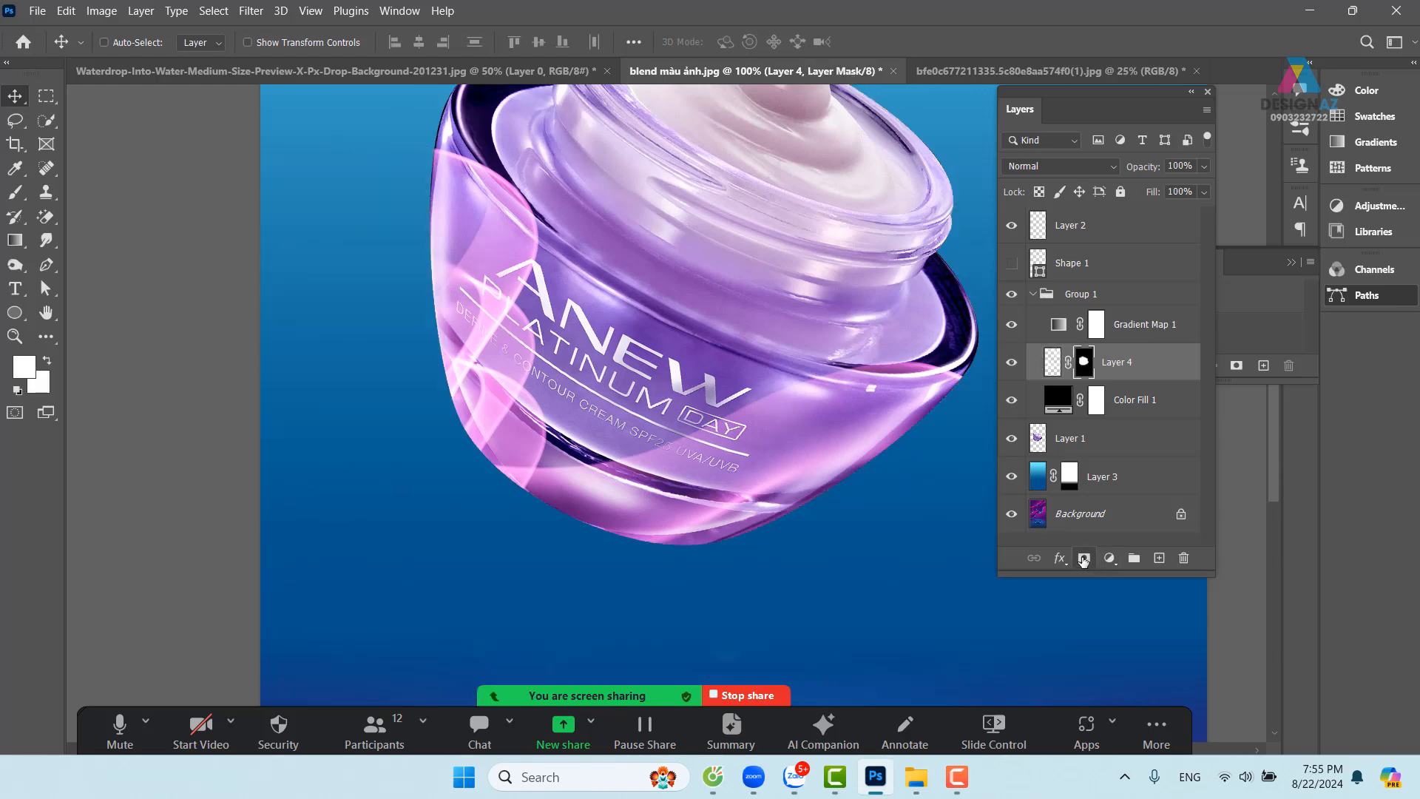
pyautogui.press('b')
pyautogui.hotkey('ctrl', 'z')
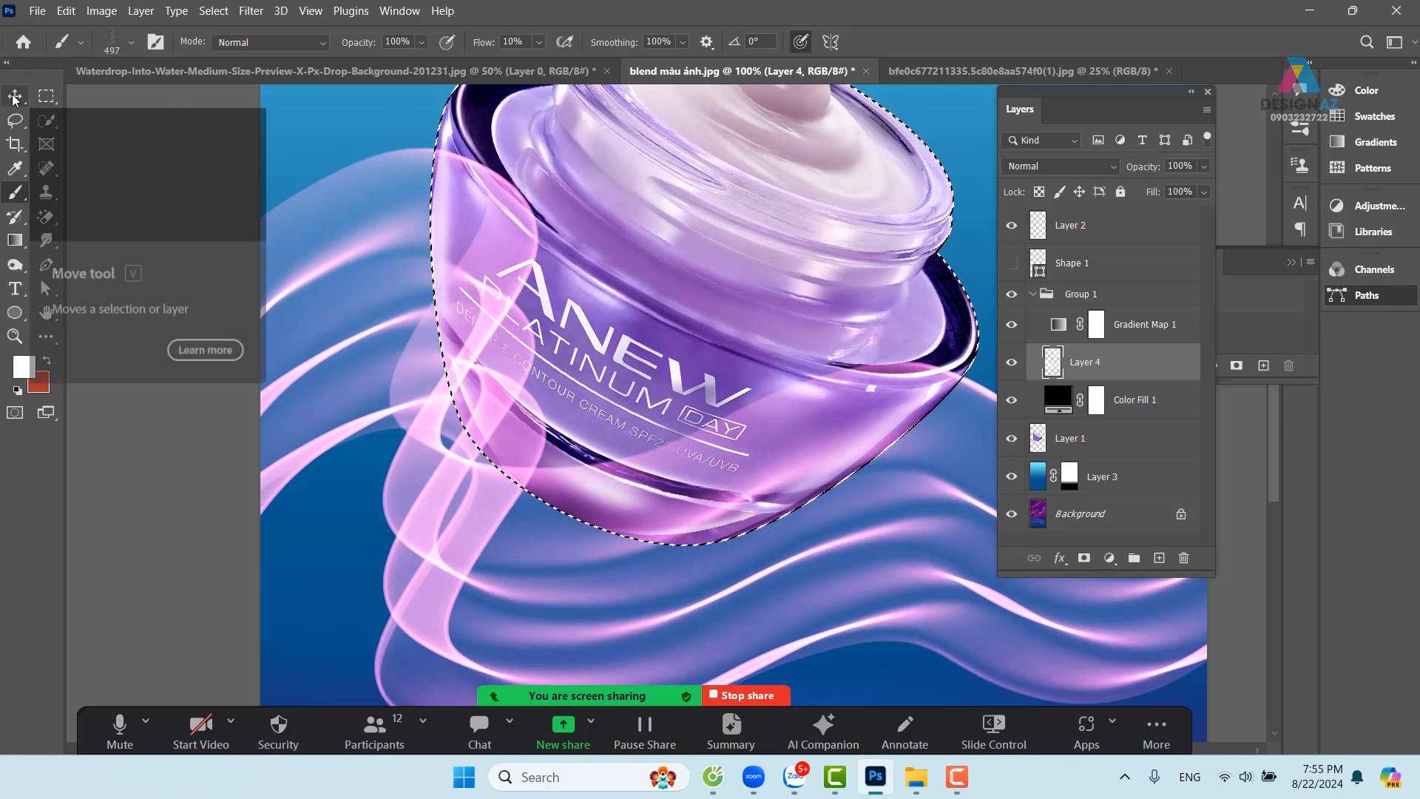
pyautogui.press('v')
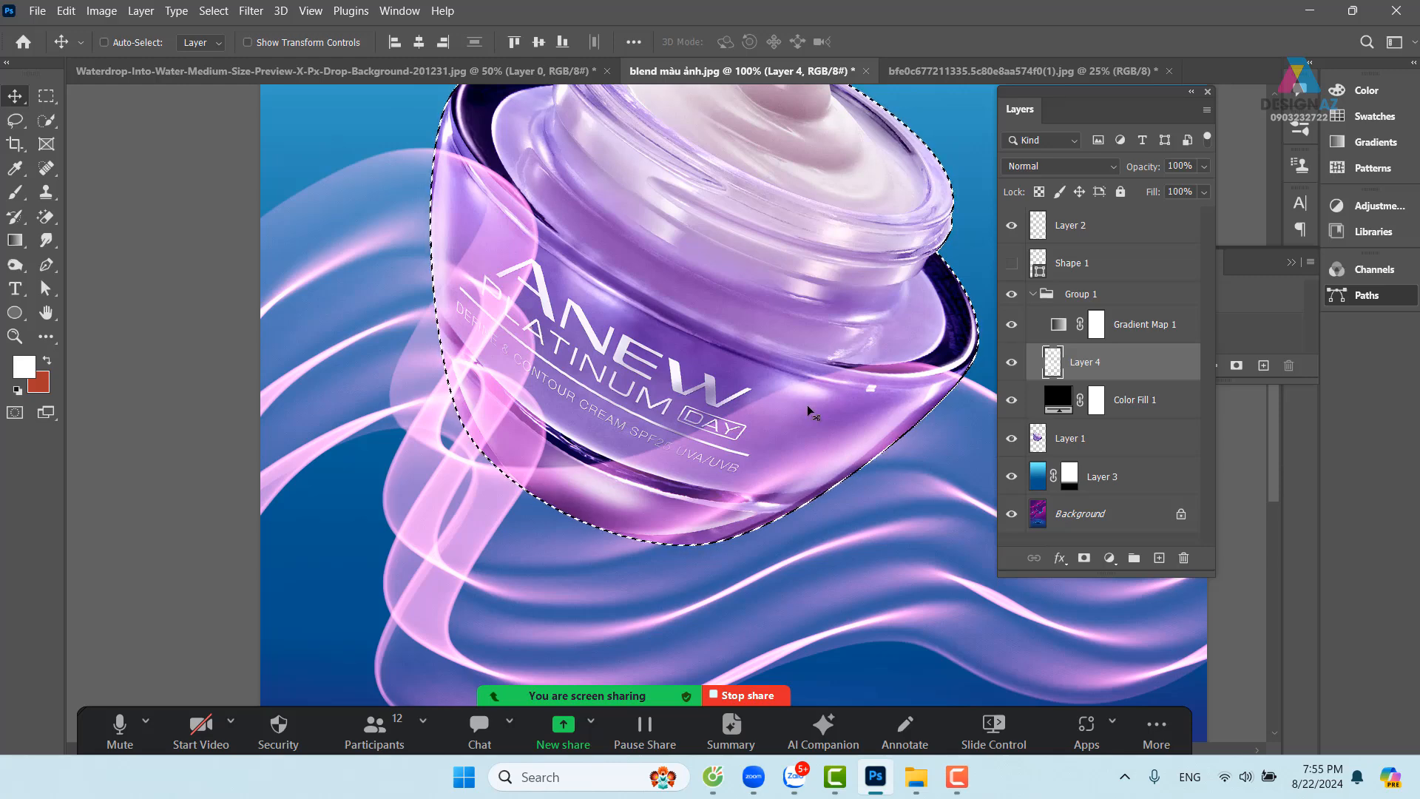
pyautogui.hotkey('ctrl', 'd')
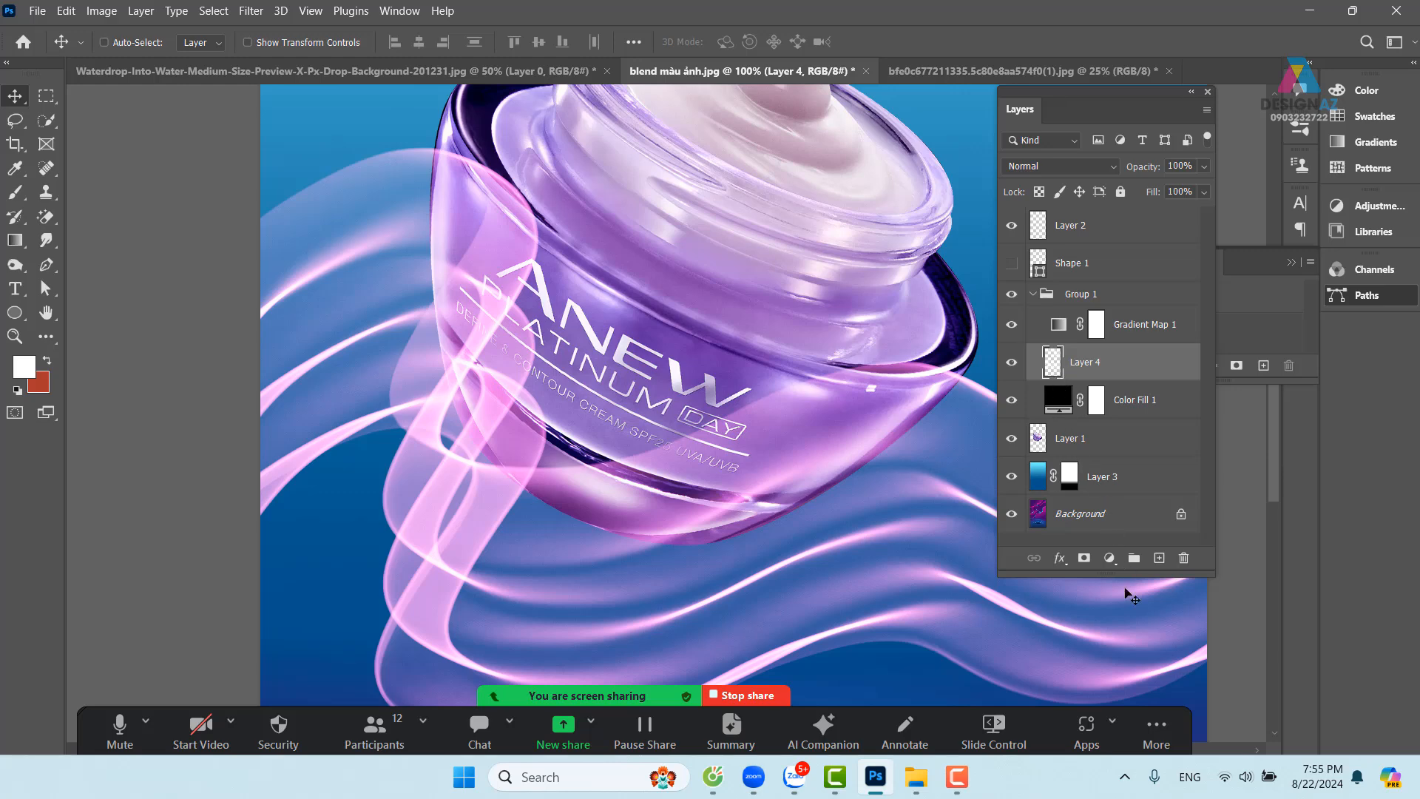
# Add a blank layer mask to the ribbon layer and choose the first soft round brush from General Brushes
pyautogui.click(1084, 558)
pyautogui.press('b')
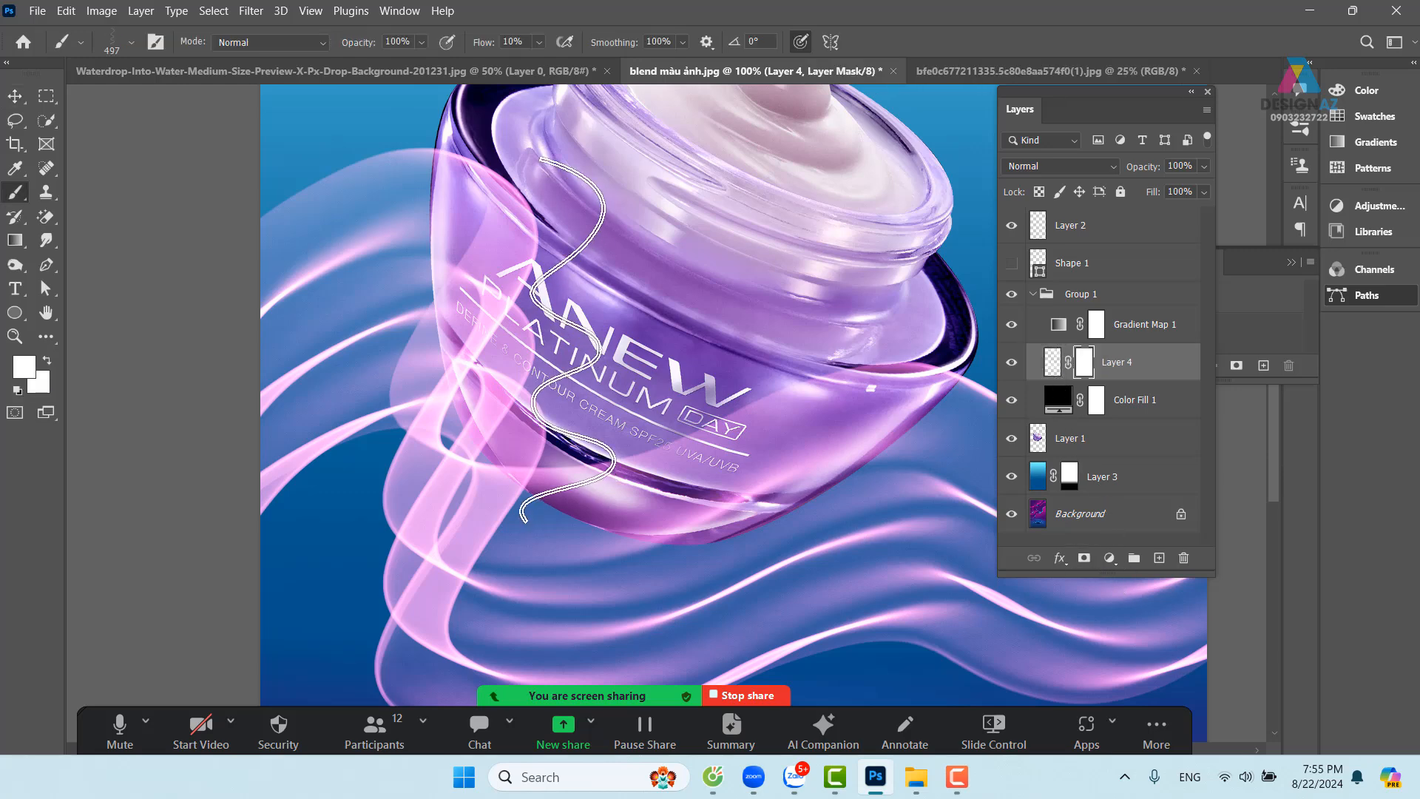
pyautogui.click(132, 43)
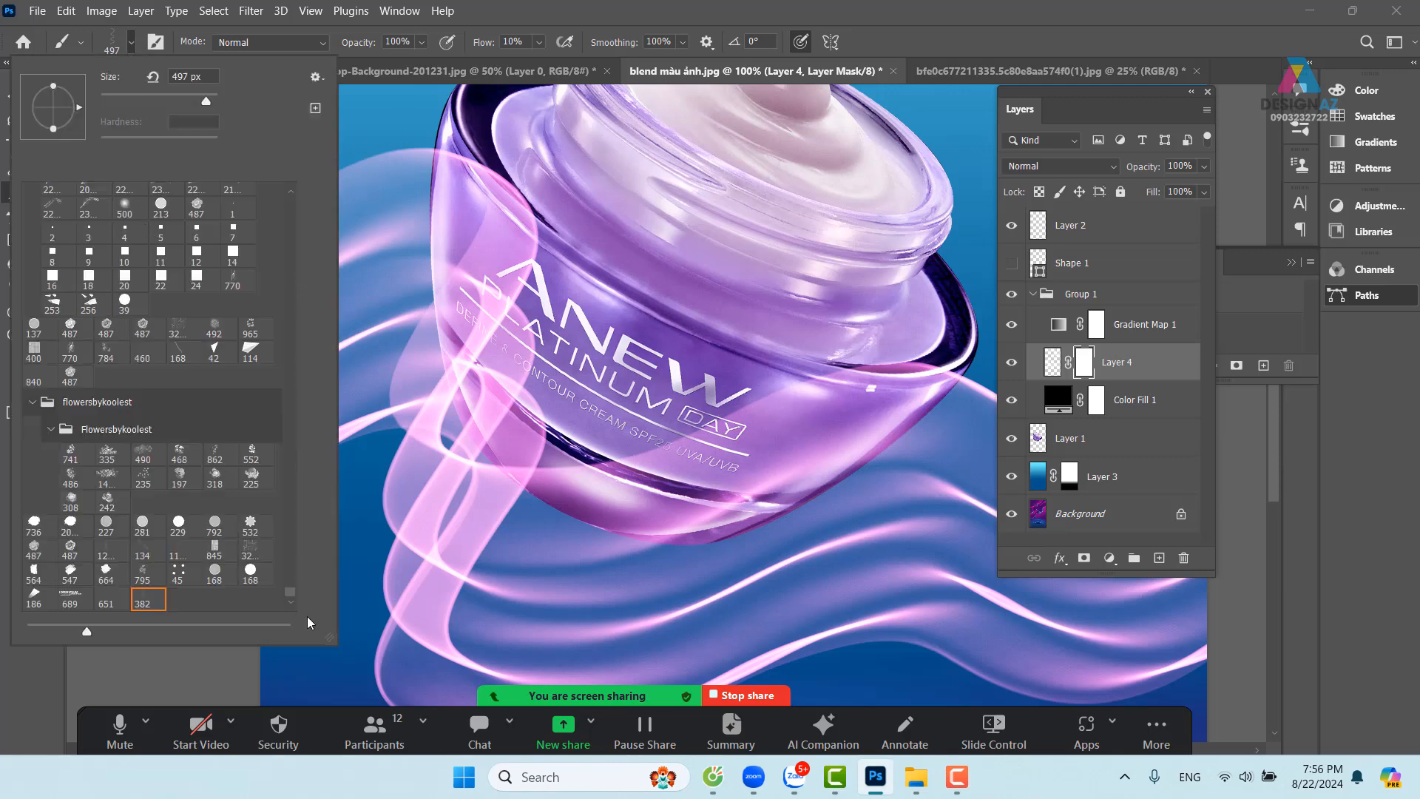
pyautogui.moveTo(289, 593)
pyautogui.mouseDown()
pyautogui.moveTo(312, 463)
pyautogui.moveTo(299, 201)
pyautogui.mouseUp()
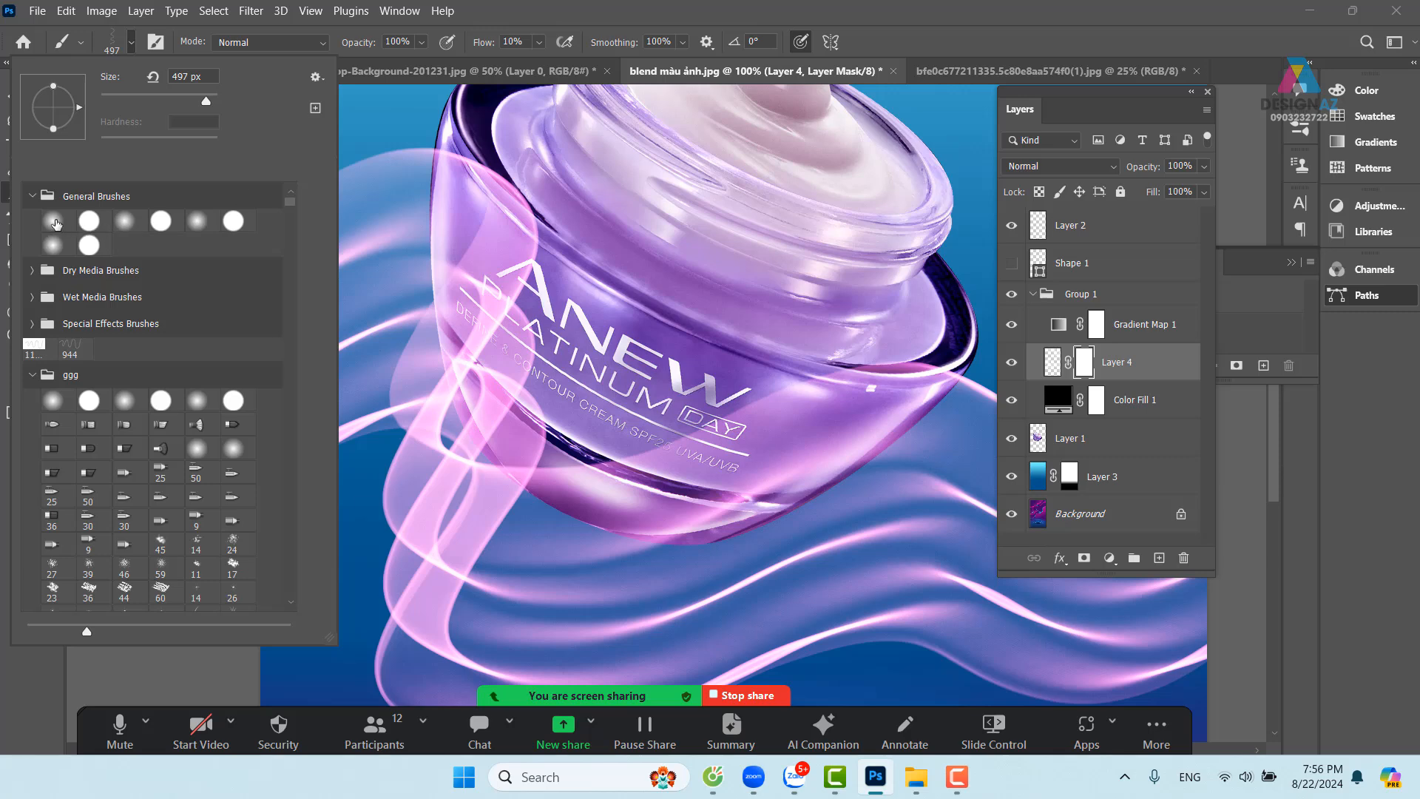
pyautogui.click(56, 224)
# Set the mask brush to 155 px, black foreground color and 100% flow
pyautogui.moveTo(636, 342)
pyautogui.mouseDown()
pyautogui.moveTo(506, 323)
pyautogui.moveTo(449, 334)
pyautogui.moveTo(486, 344)
pyautogui.moveTo(416, 344)
pyautogui.moveTo(752, 341)
pyautogui.moveTo(468, 340)
pyautogui.mouseUp()
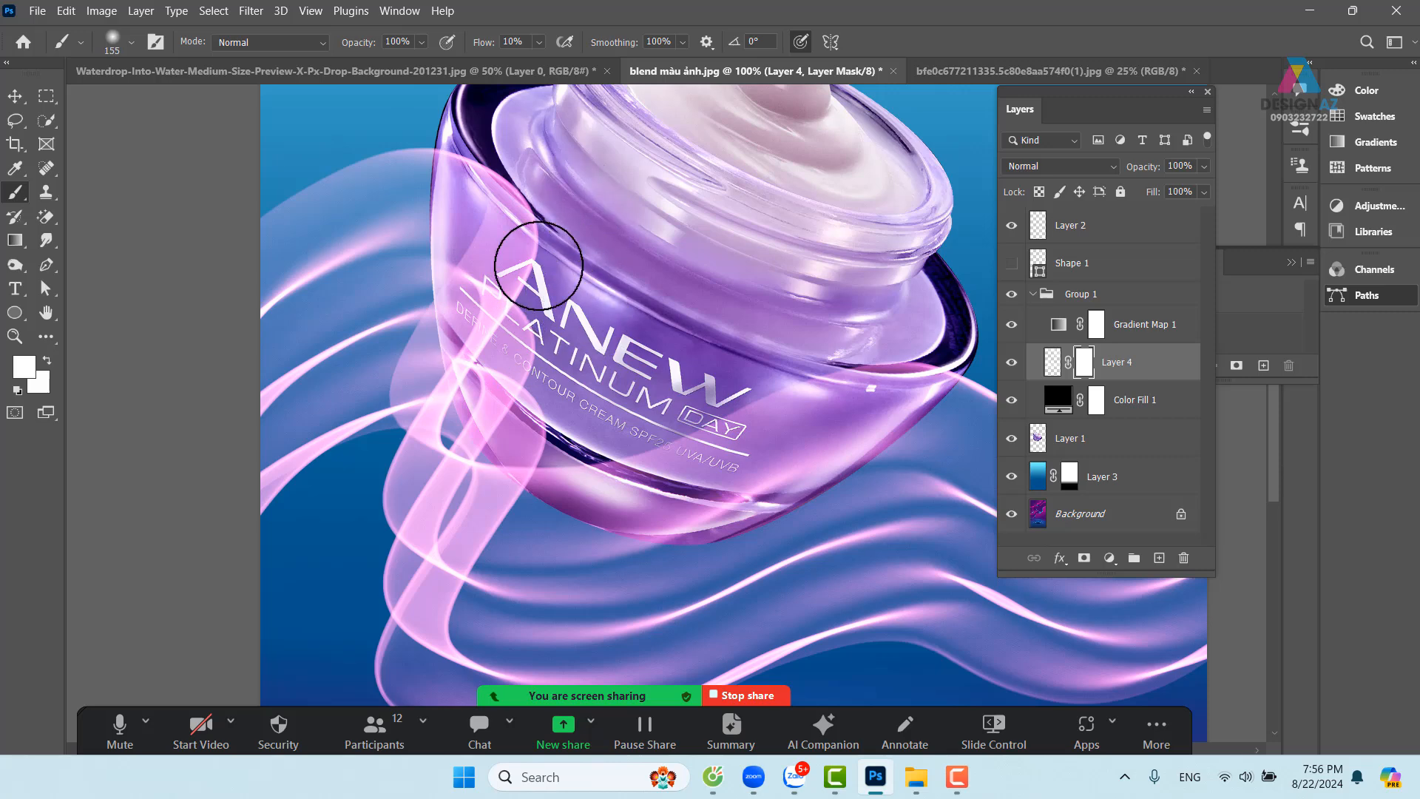
pyautogui.press('d')
pyautogui.press('x')
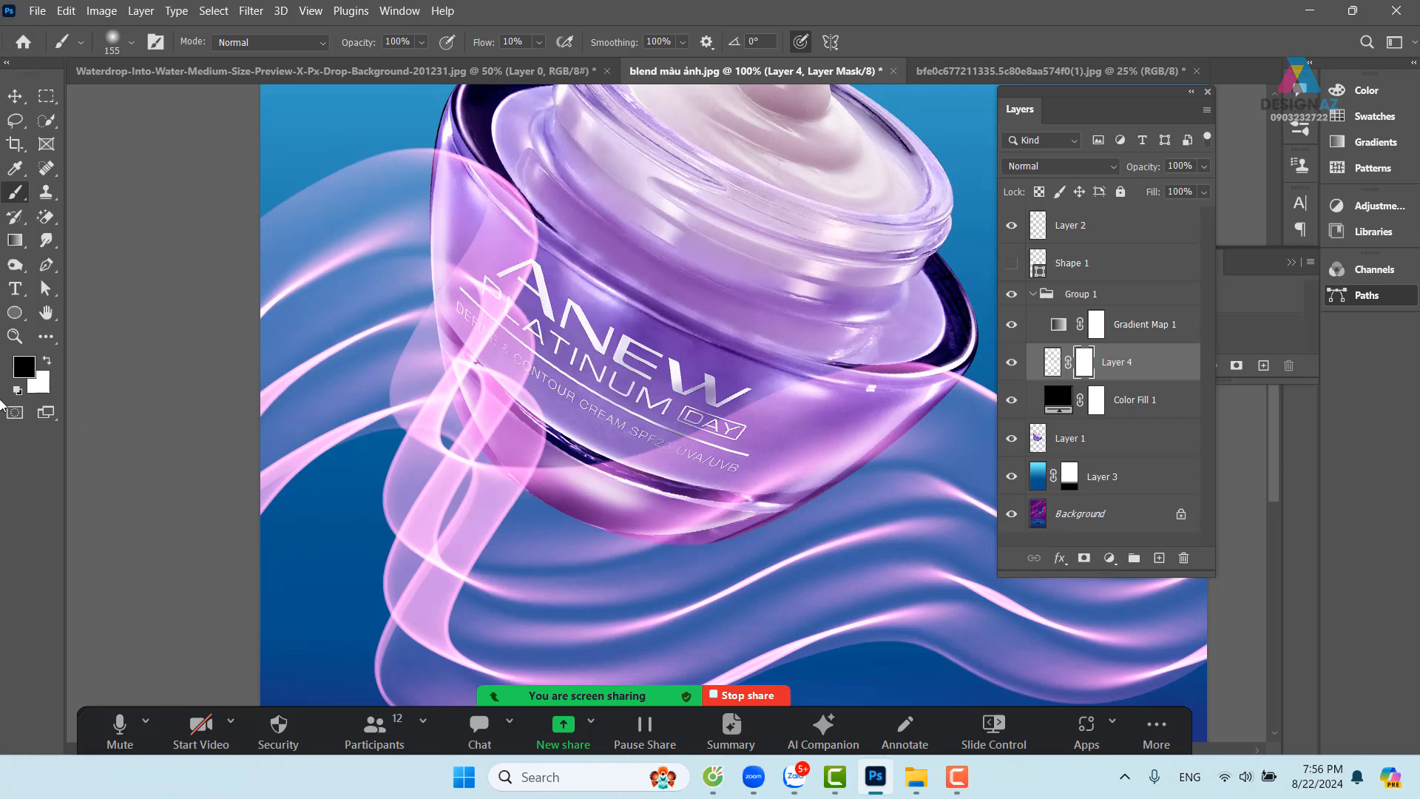
pyautogui.click(539, 42)
pyautogui.moveTo(543, 65); pyautogui.dragTo(628, 66)
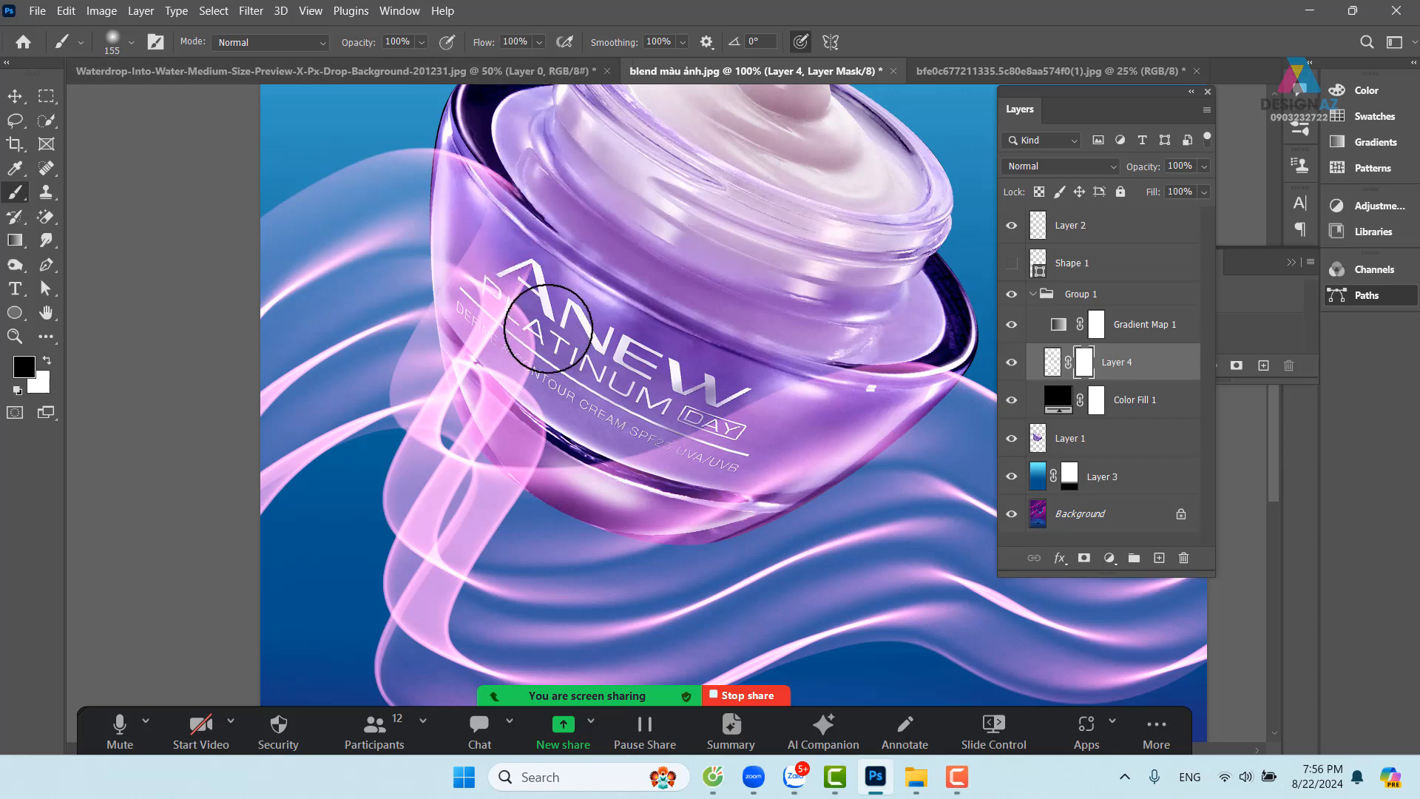
# Paint black on the ribbon layer's mask over the jar's label, refining near the jar's lower left edge with a 65 px brush
pyautogui.moveTo(533, 374)
pyautogui.mouseDown()
pyautogui.moveTo(538, 416)
pyautogui.moveTo(557, 422)
pyautogui.moveTo(513, 316)
pyautogui.moveTo(489, 143)
pyautogui.moveTo(488, 248)
pyautogui.moveTo(487, 171)
pyautogui.moveTo(472, 256)
pyautogui.moveTo(513, 393)
pyautogui.mouseUp()
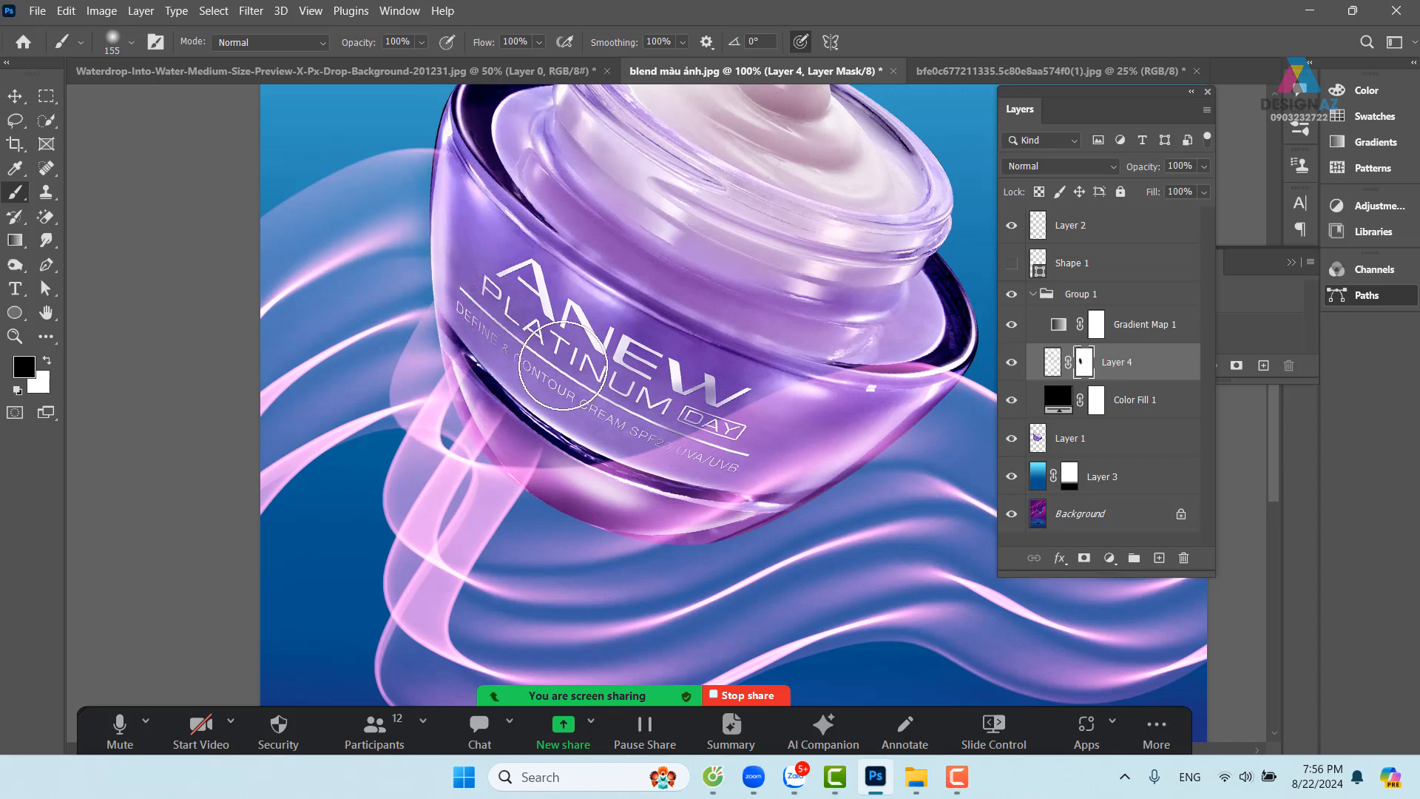
pyautogui.moveTo(569, 357); pyautogui.dragTo(531, 361)
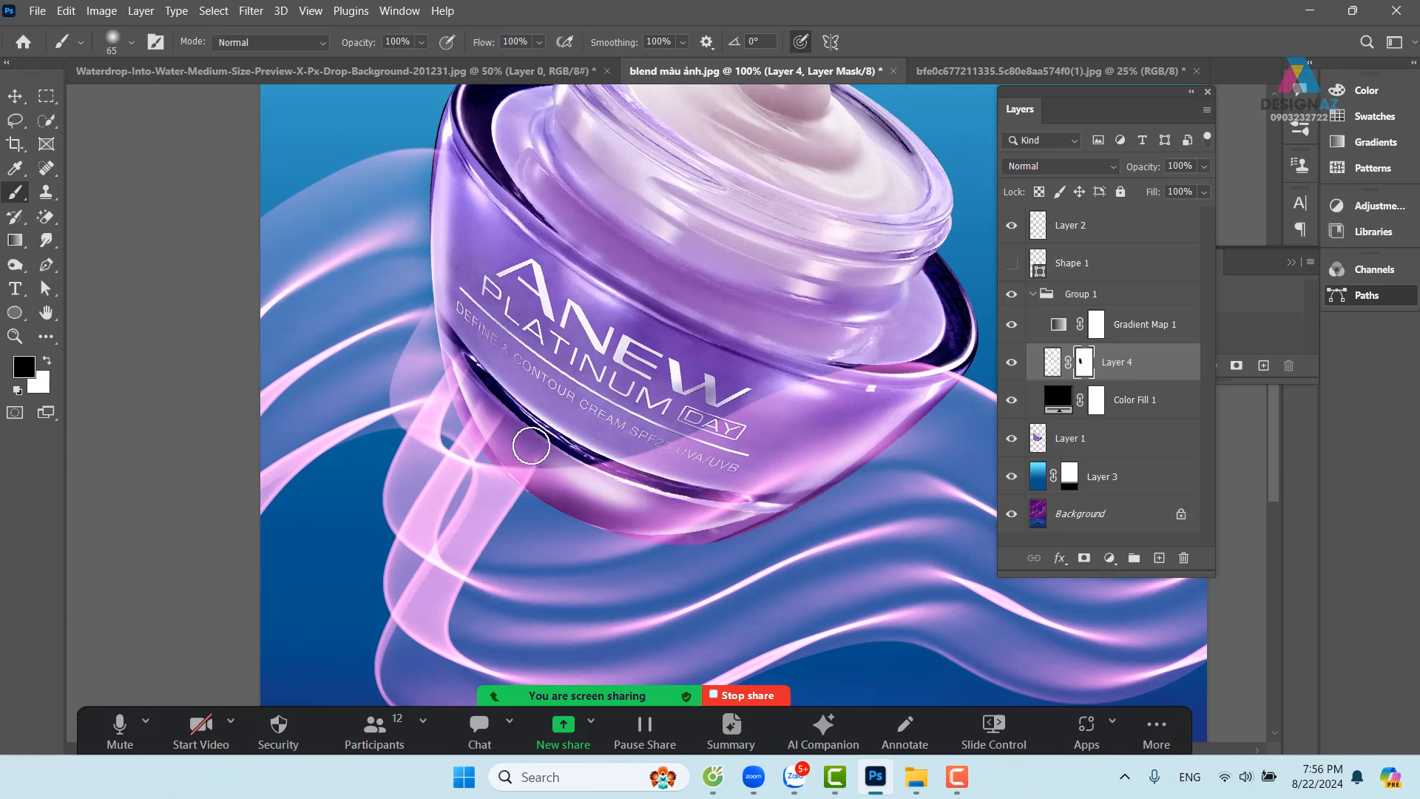
pyautogui.moveTo(501, 440)
pyautogui.mouseDown()
pyautogui.moveTo(471, 398)
pyautogui.moveTo(504, 443)
pyautogui.moveTo(475, 430)
pyautogui.moveTo(464, 320)
pyautogui.moveTo(479, 423)
pyautogui.moveTo(489, 380)
pyautogui.mouseUp()
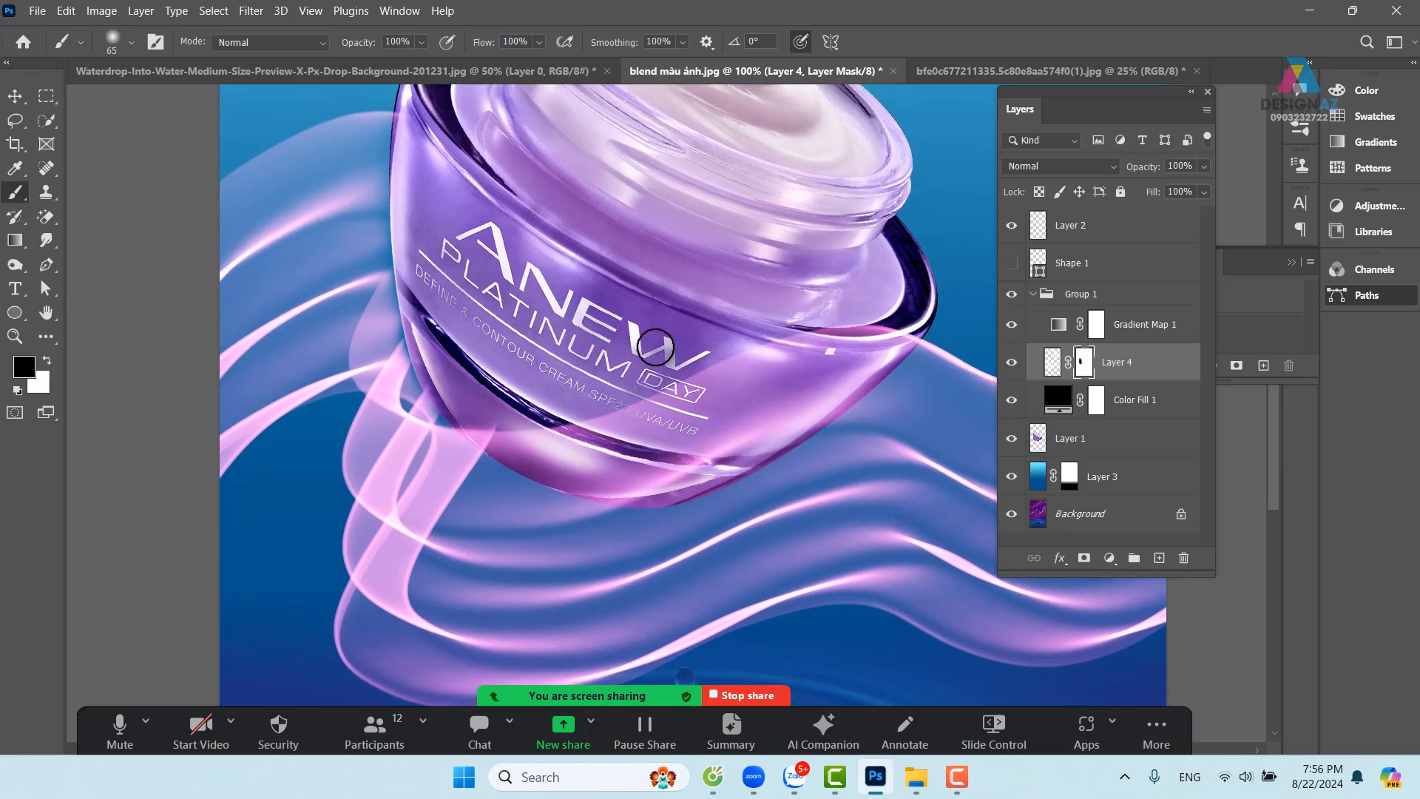
pyautogui.hotkey('ctrl', '-')
pyautogui.hotkey('ctrl', '-')
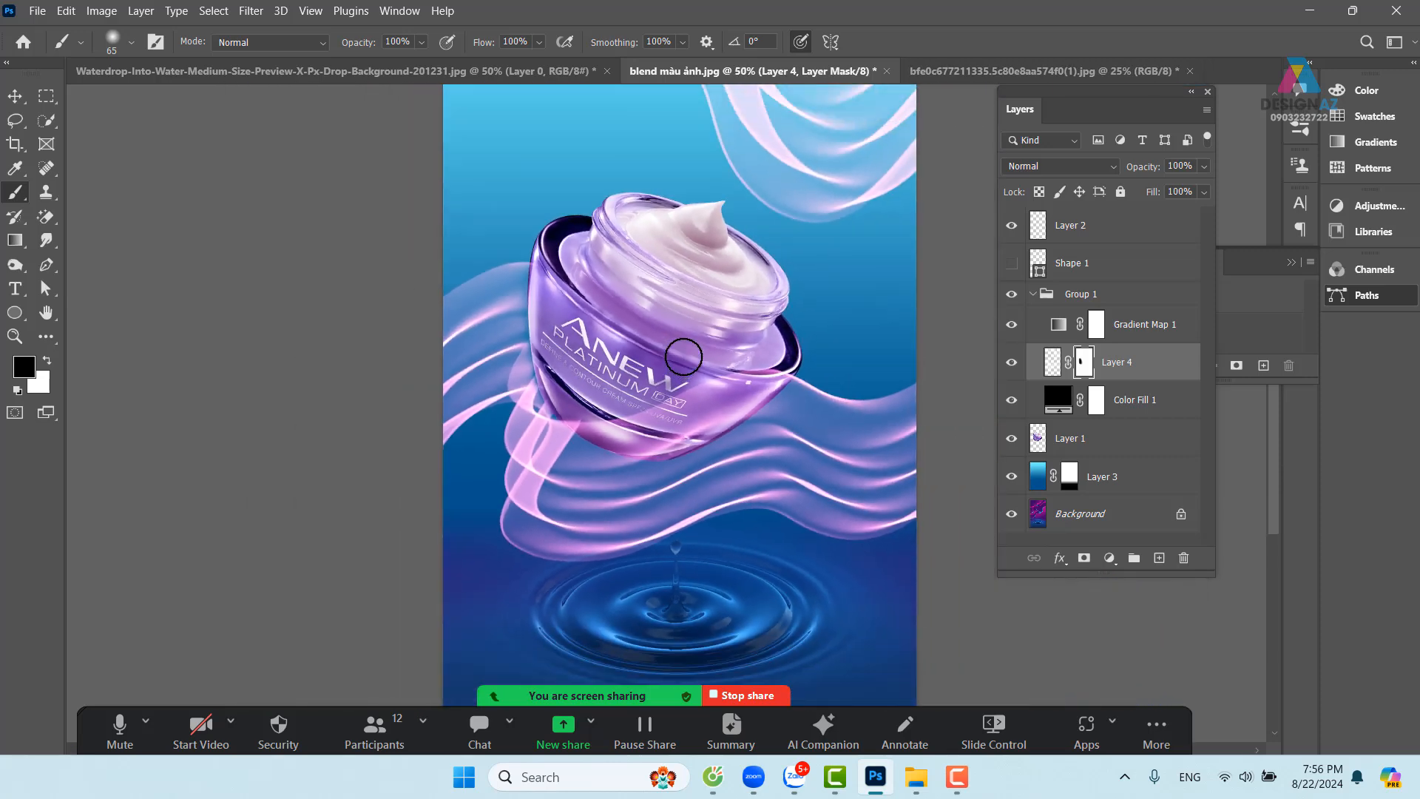
pyautogui.moveTo(867, 426); pyautogui.dragTo(738, 448)
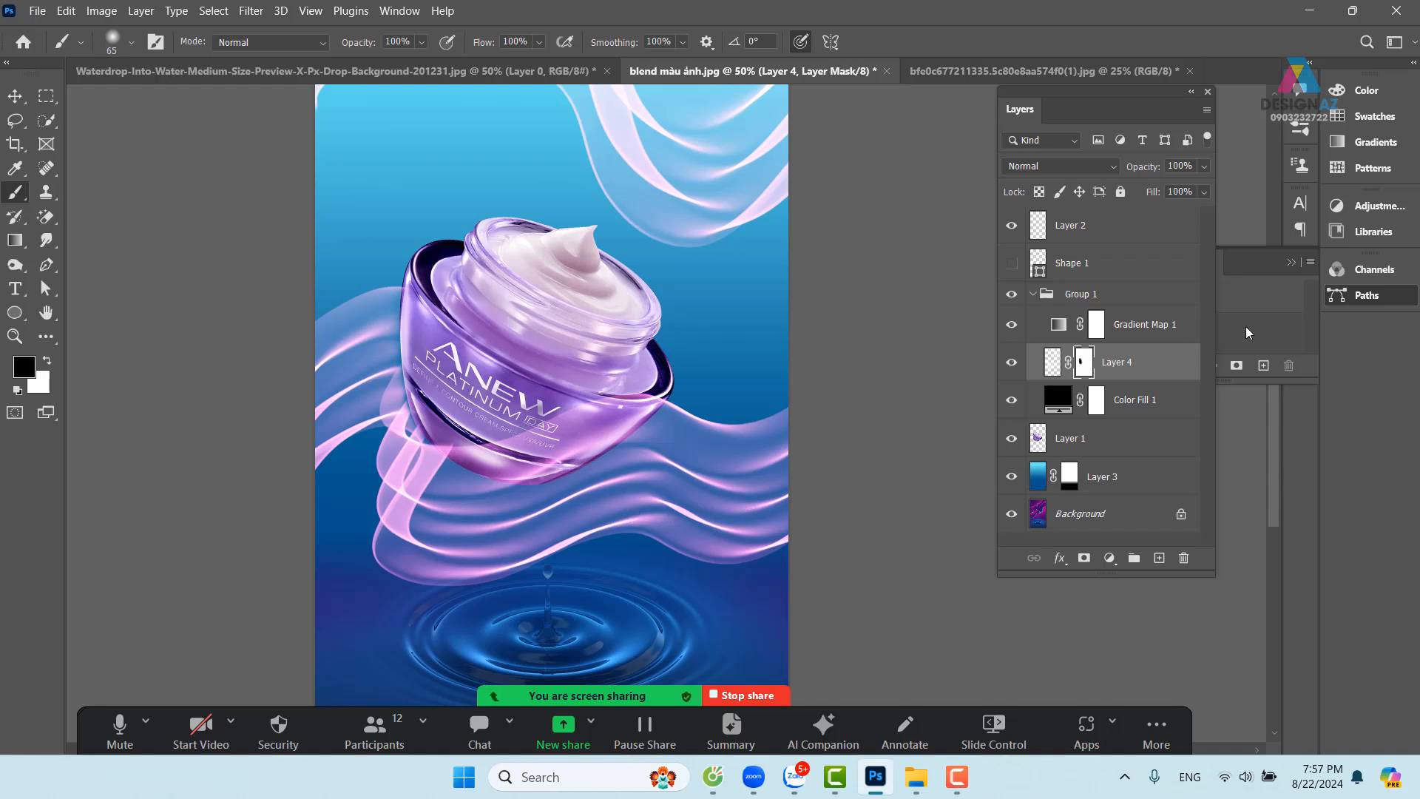
# Create a new layer above the ribbon layer and choose the first hard round General Brush at 36 px
pyautogui.click(1158, 557)
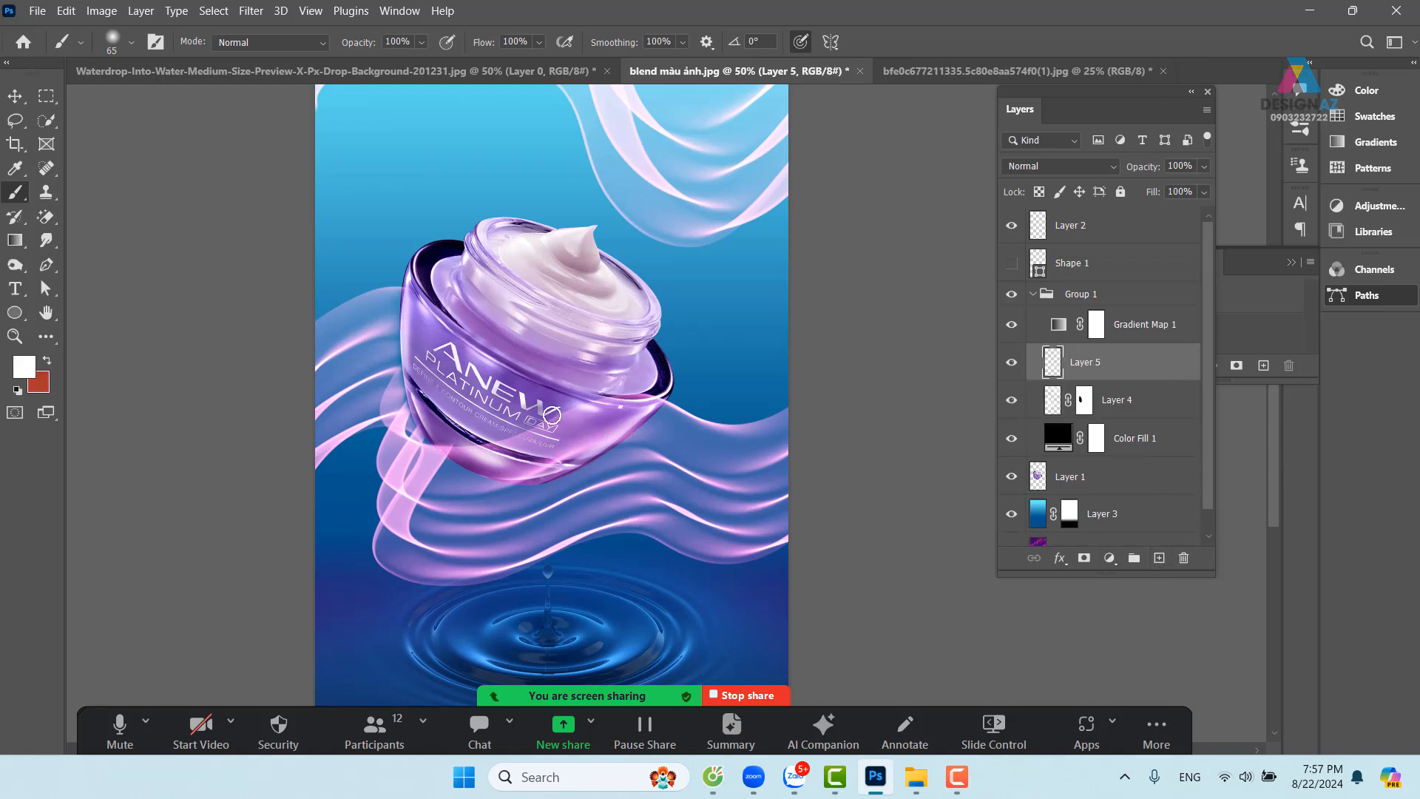
pyautogui.click(131, 43)
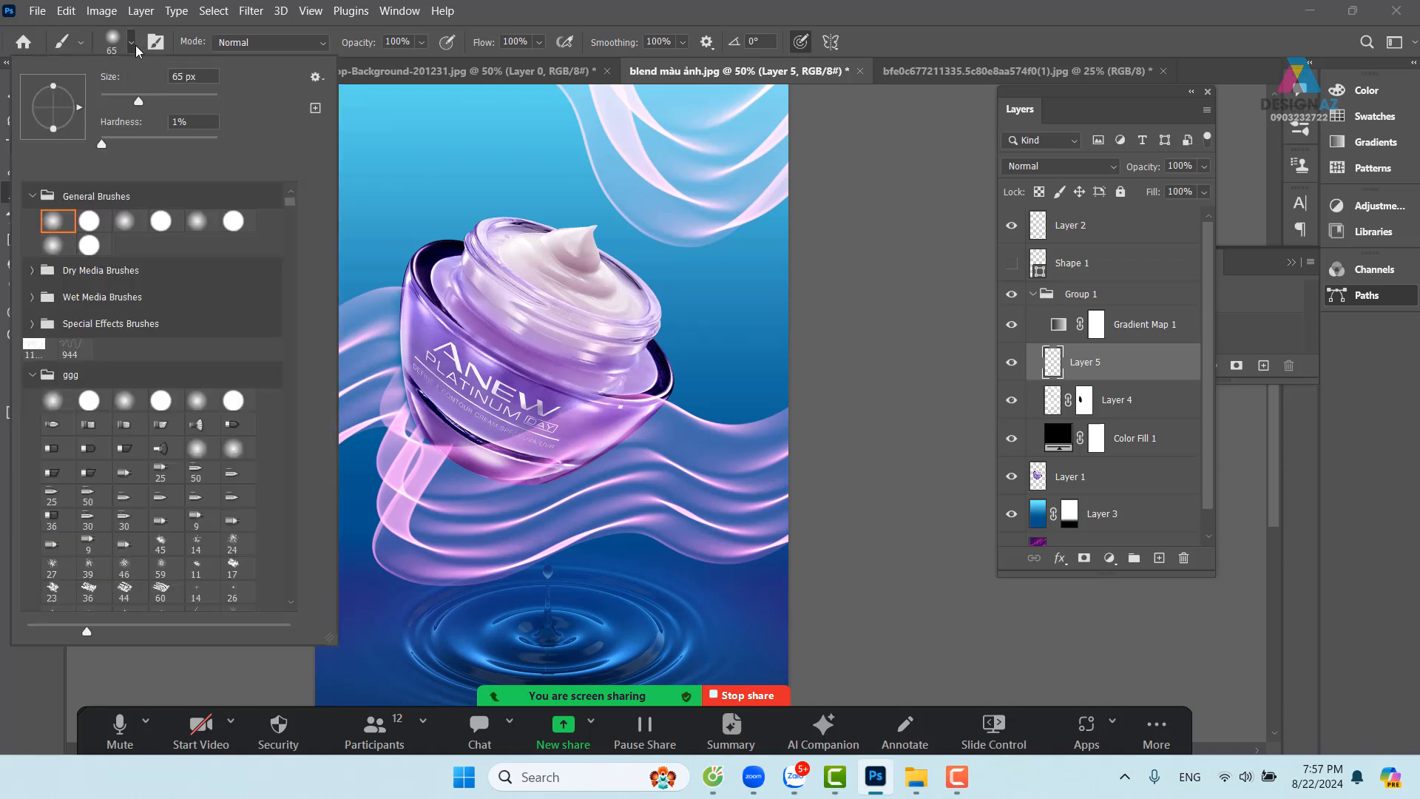
pyautogui.click(89, 222)
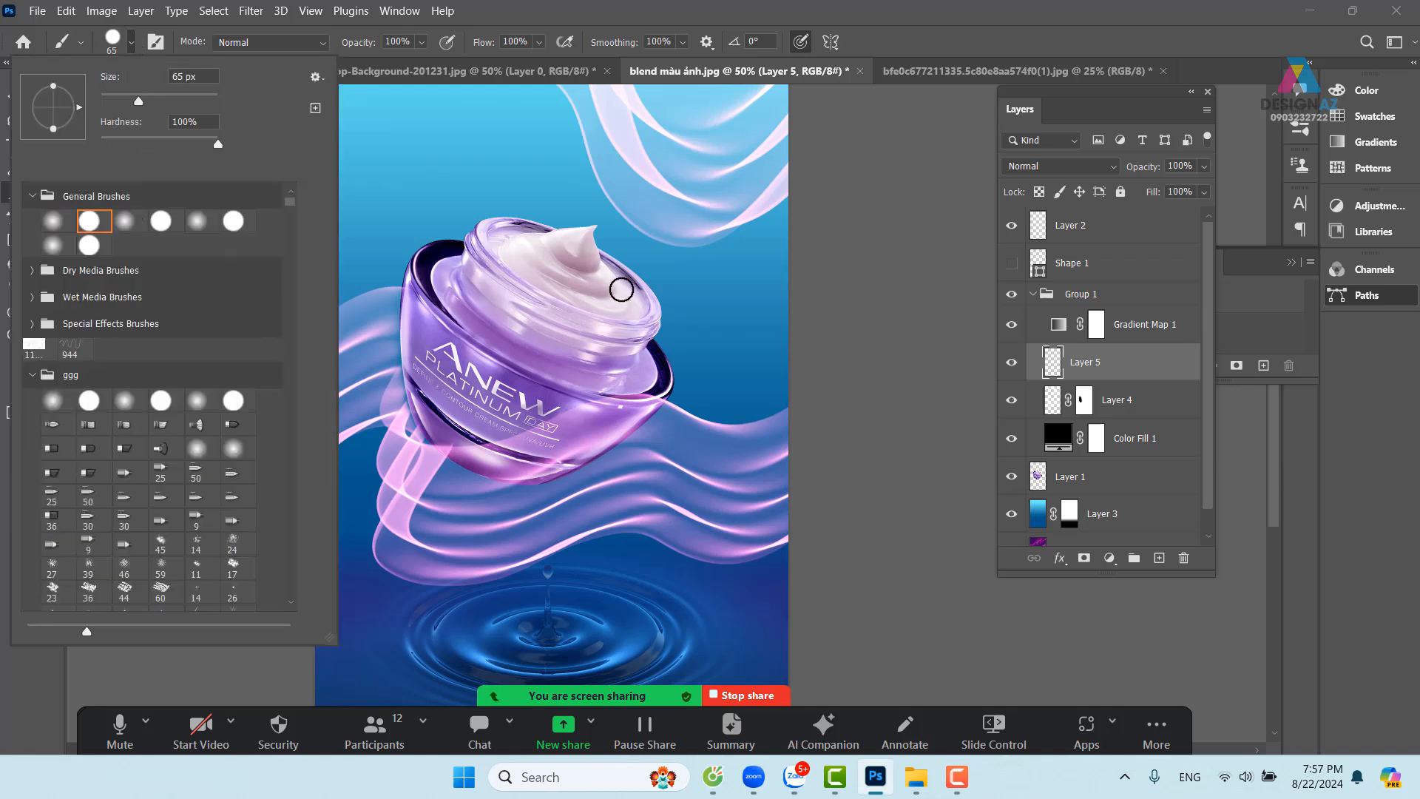
pyautogui.keyDown('alt'); pyautogui.rightClick(719, 318); pyautogui.keyUp('alt')
pyautogui.moveTo(716, 318); pyautogui.dragTo(717, 319)
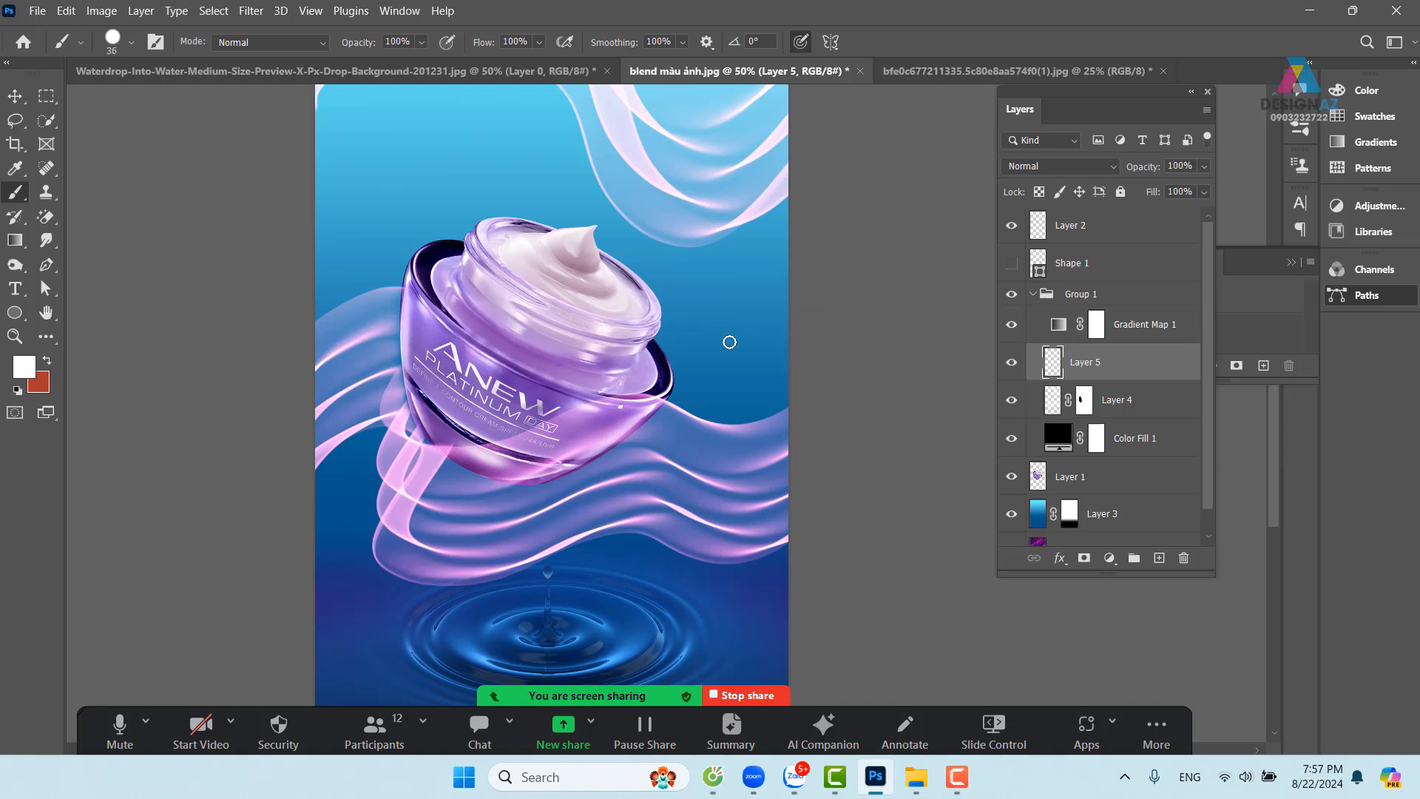
# Set the brush spacing to 147% and raise its Shape Dynamics size jitter to the maximum
pyautogui.press('F5')
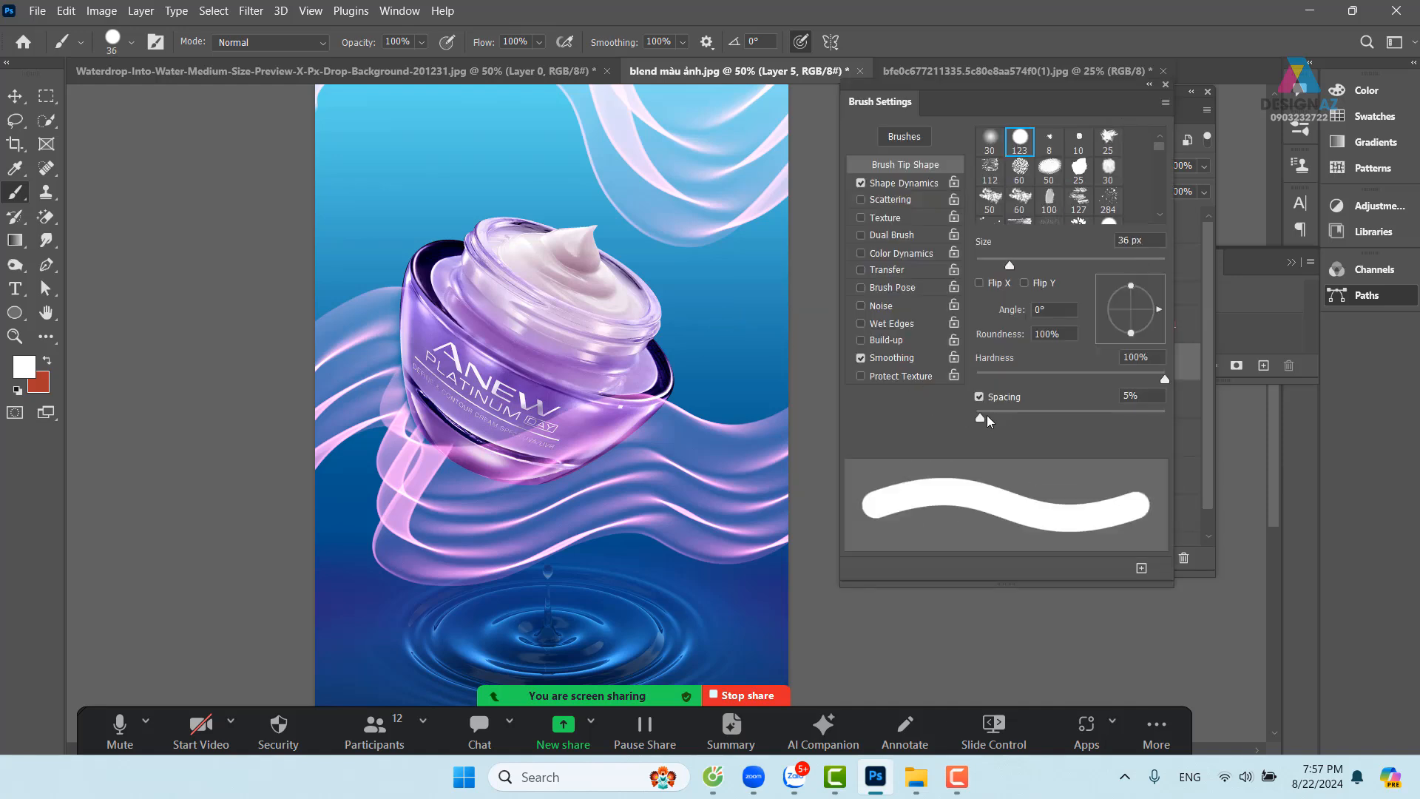
pyautogui.moveTo(981, 419); pyautogui.dragTo(1092, 419)
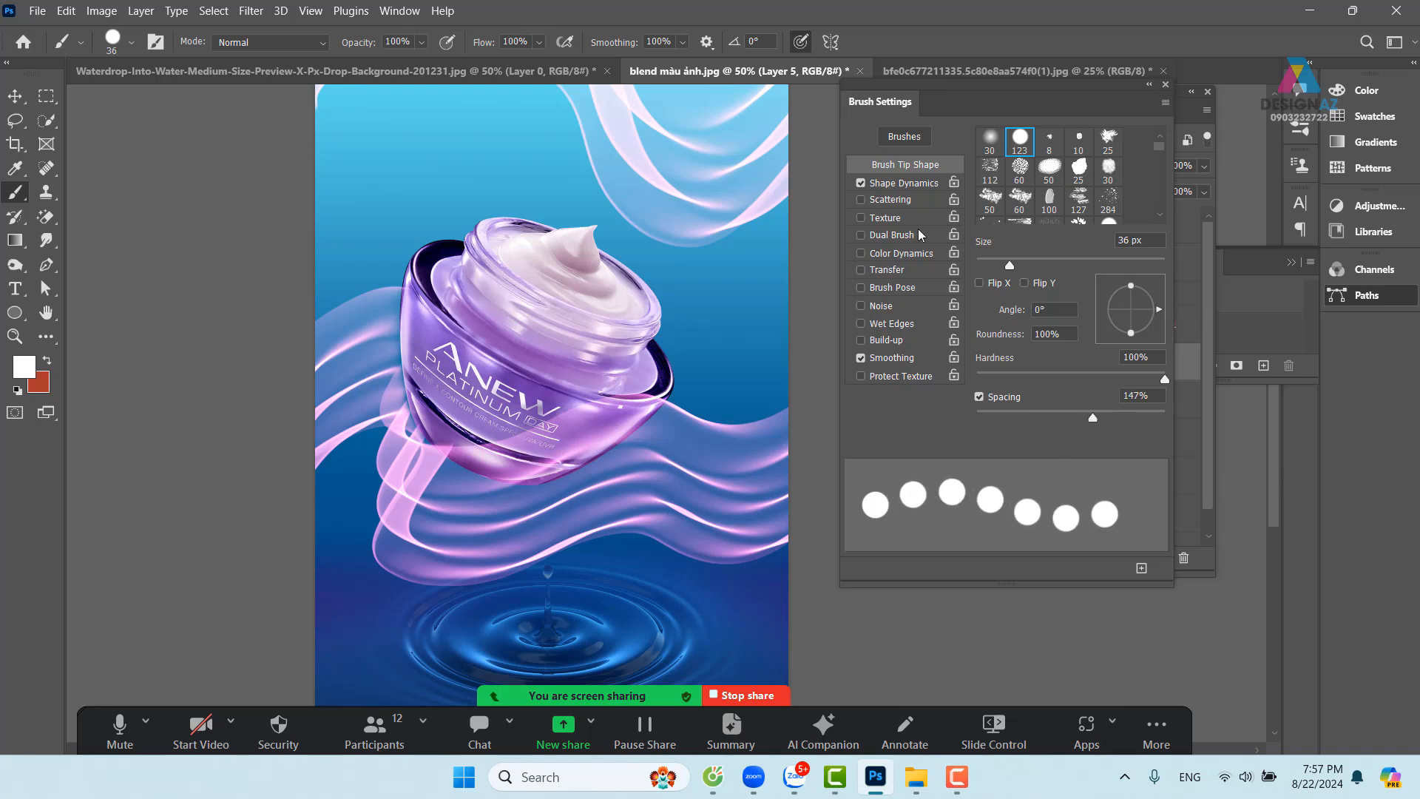
pyautogui.click(918, 185)
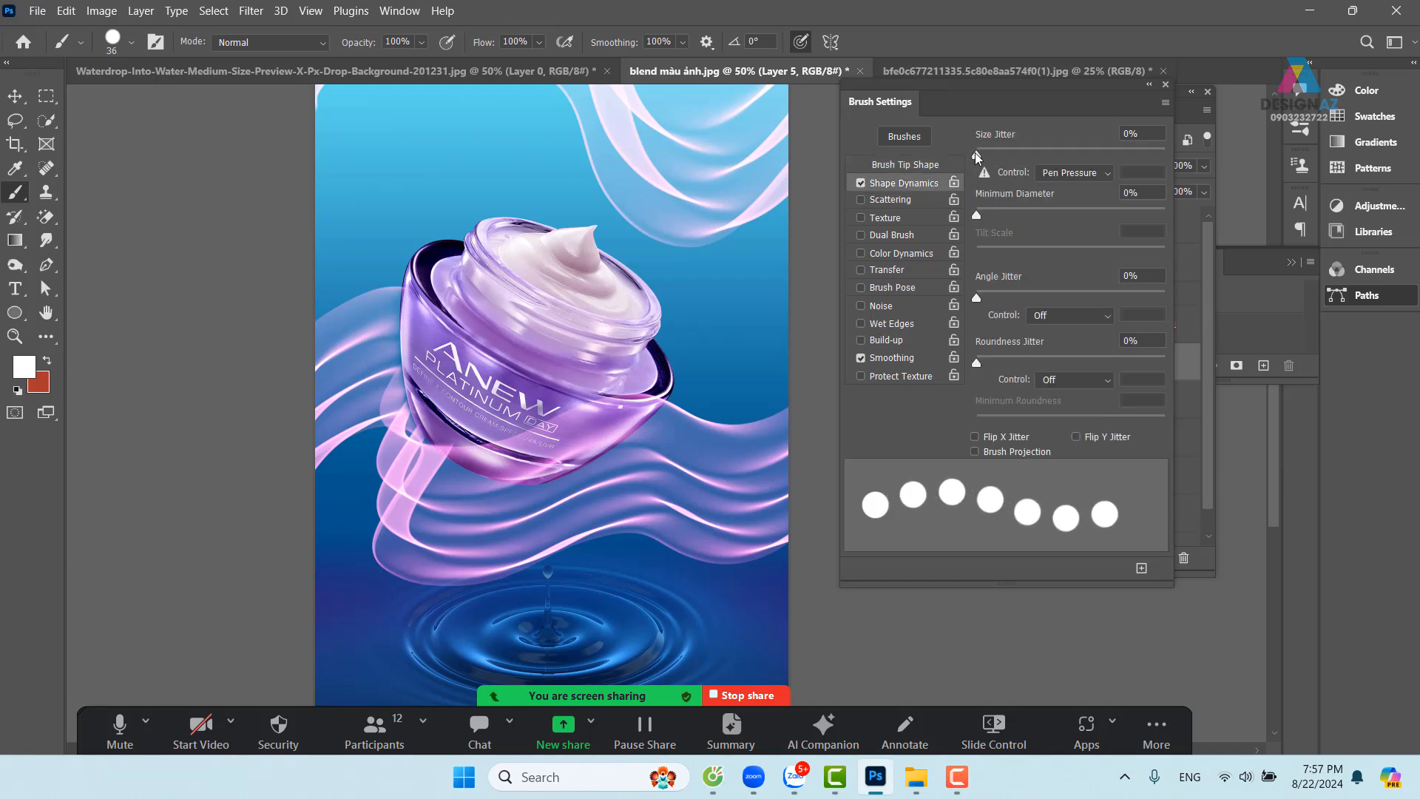
pyautogui.moveTo(976, 155); pyautogui.dragTo(1244, 153)
# Enable brush scattering at 578% and set the Transfer opacity jitter to 100%
pyautogui.click(926, 196)
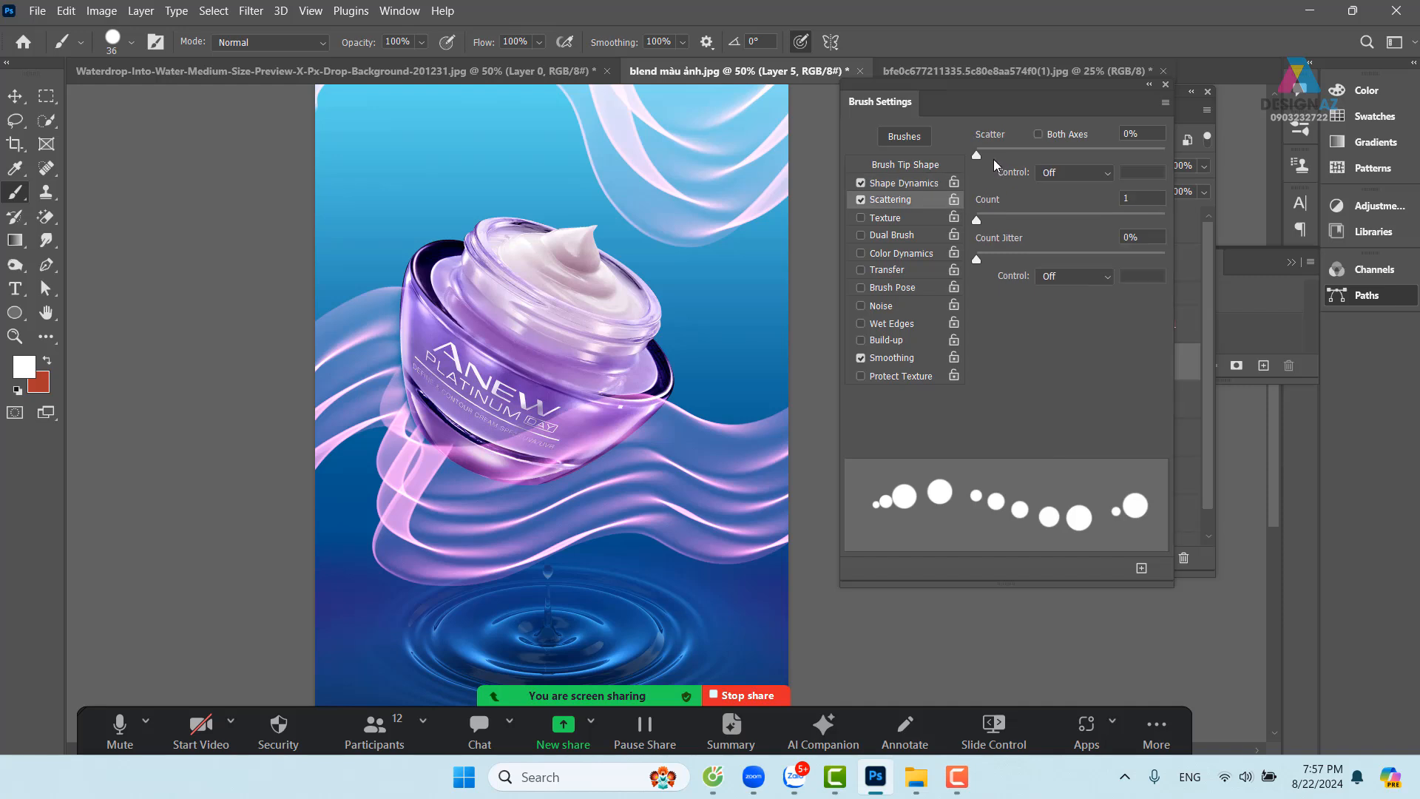
pyautogui.moveTo(977, 155); pyautogui.dragTo(1086, 157)
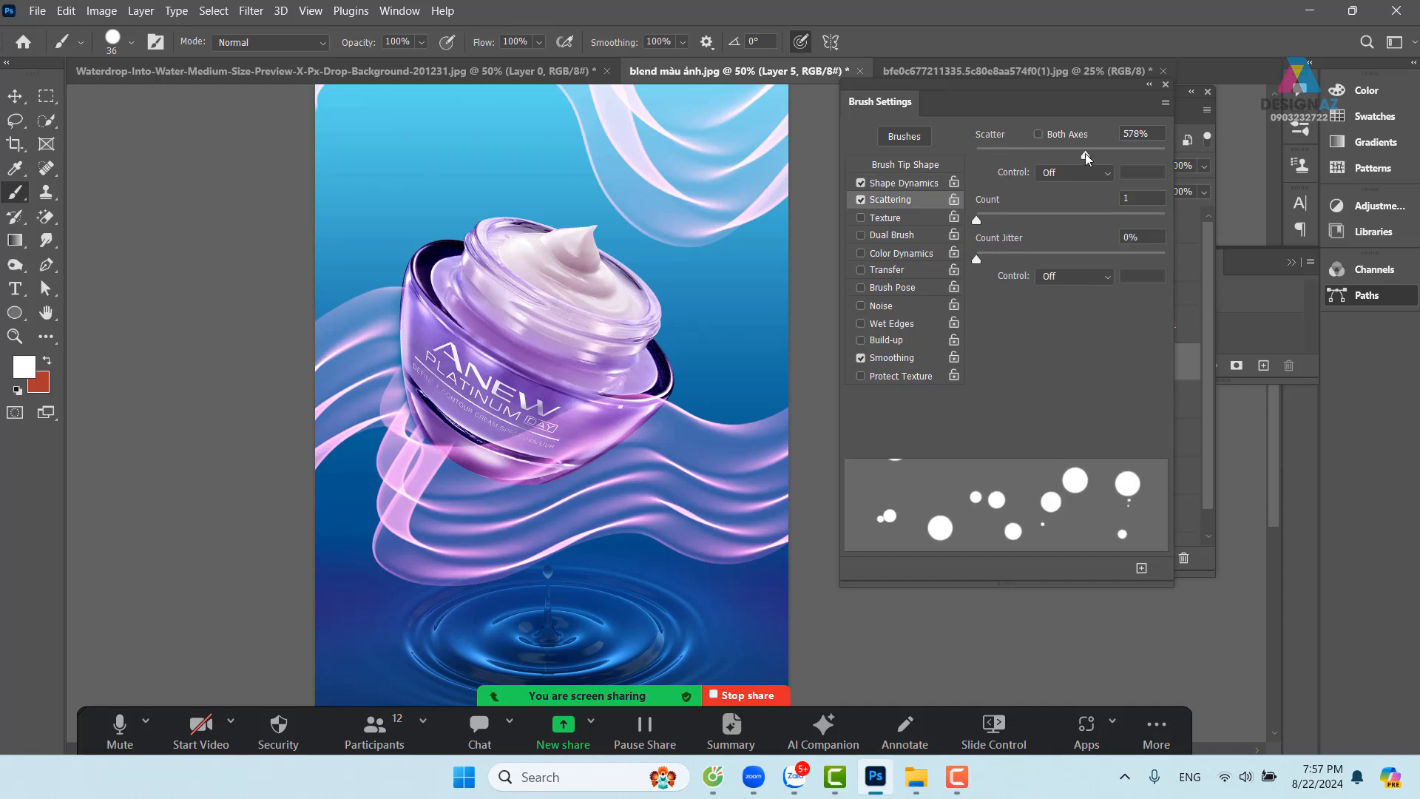
pyautogui.click(900, 270)
pyautogui.moveTo(991, 158); pyautogui.dragTo(1242, 157)
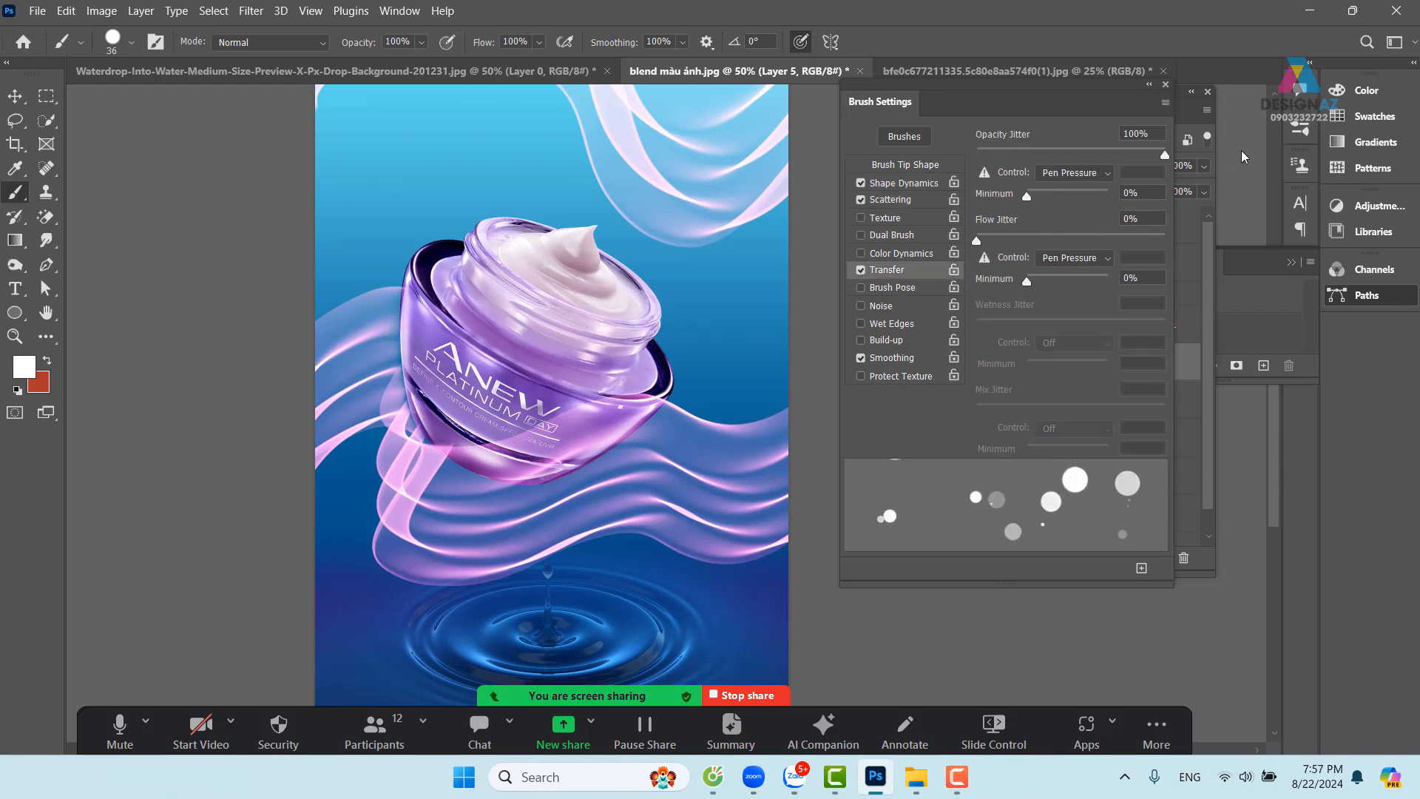
pyautogui.click(1166, 86)
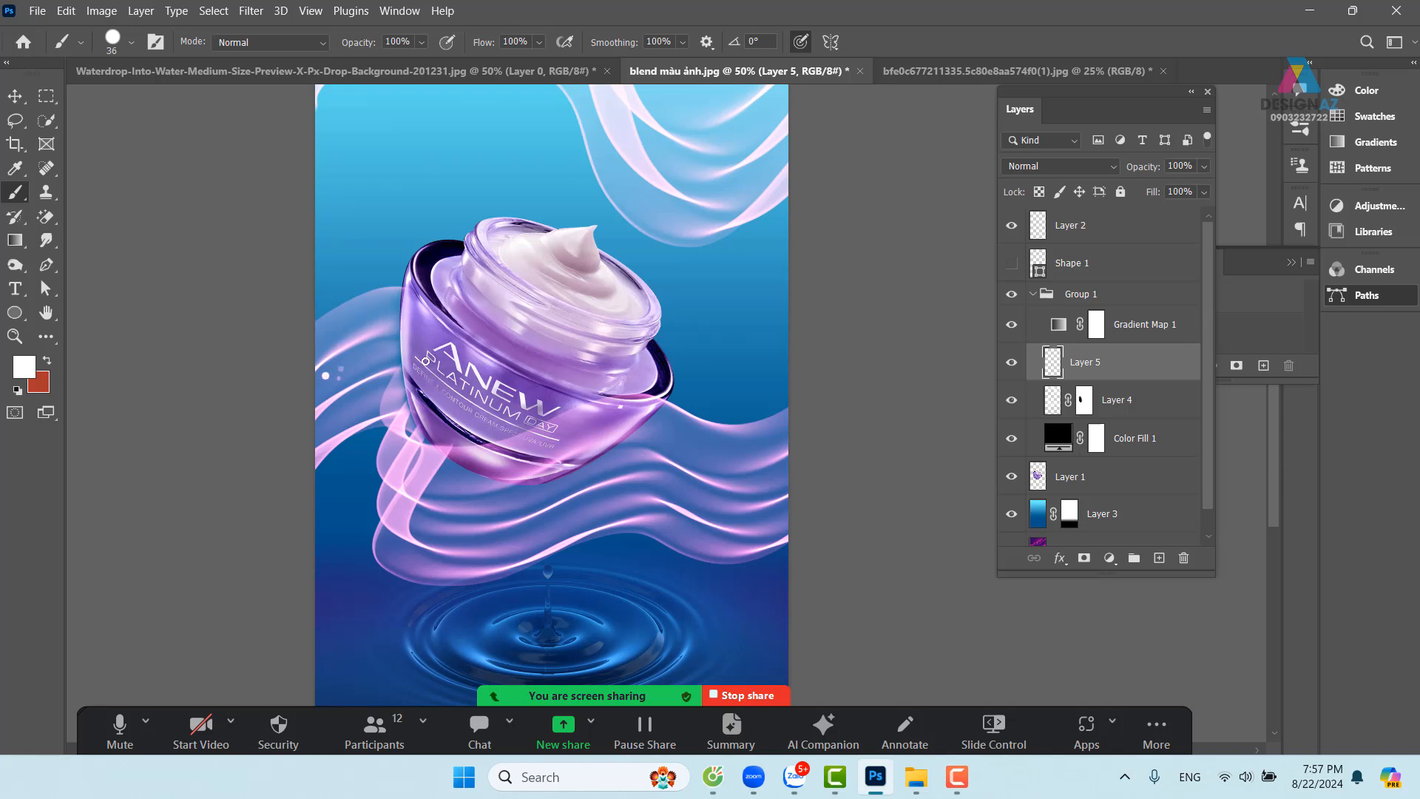
# Paint scattered white dots along the lower ribbon and across the bottom of the jar
pyautogui.moveTo(426, 361); pyautogui.dragTo(434, 404)
pyautogui.moveTo(667, 417)
pyautogui.mouseDown()
pyautogui.moveTo(766, 424)
pyautogui.moveTo(844, 373)
pyautogui.mouseUp()
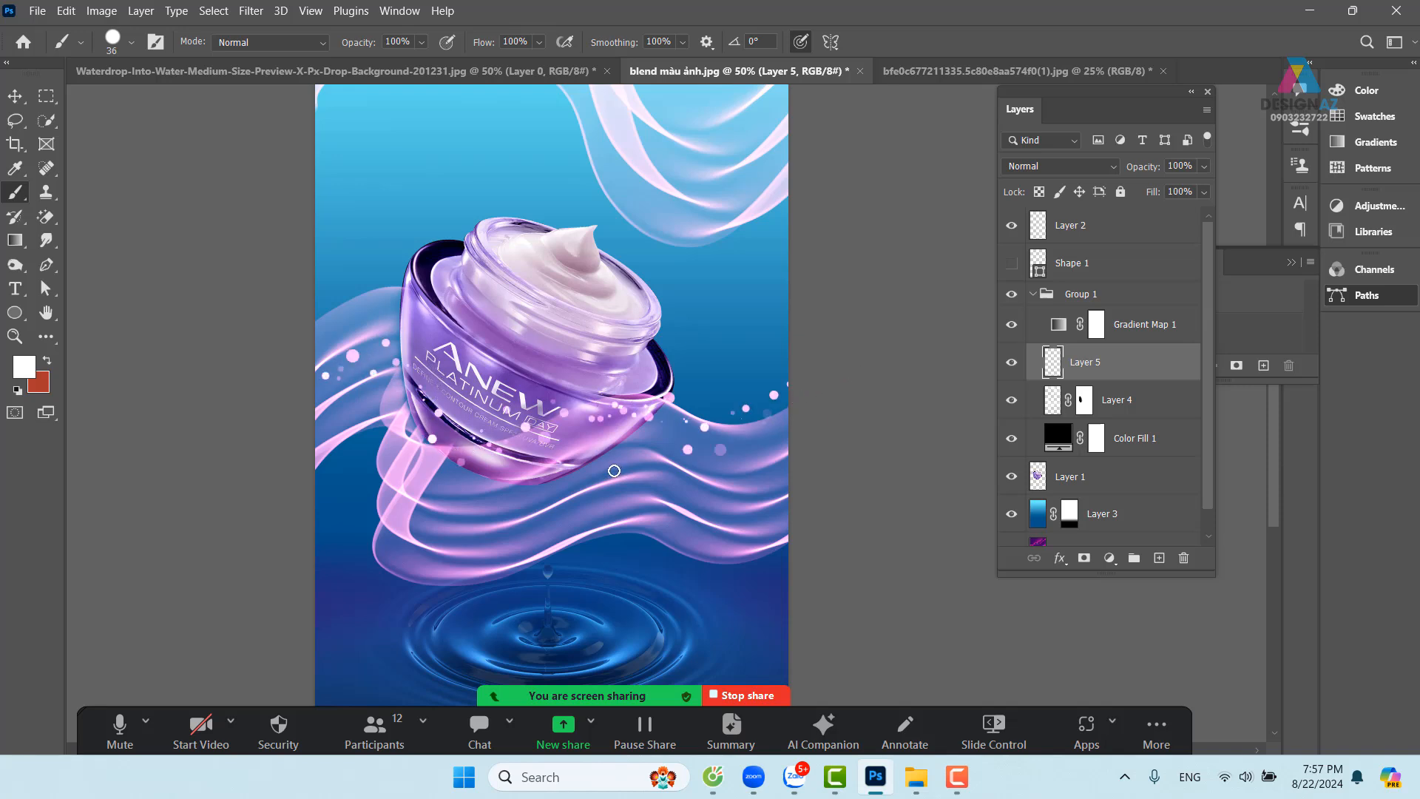
pyautogui.moveTo(491, 505); pyautogui.dragTo(507, 476)
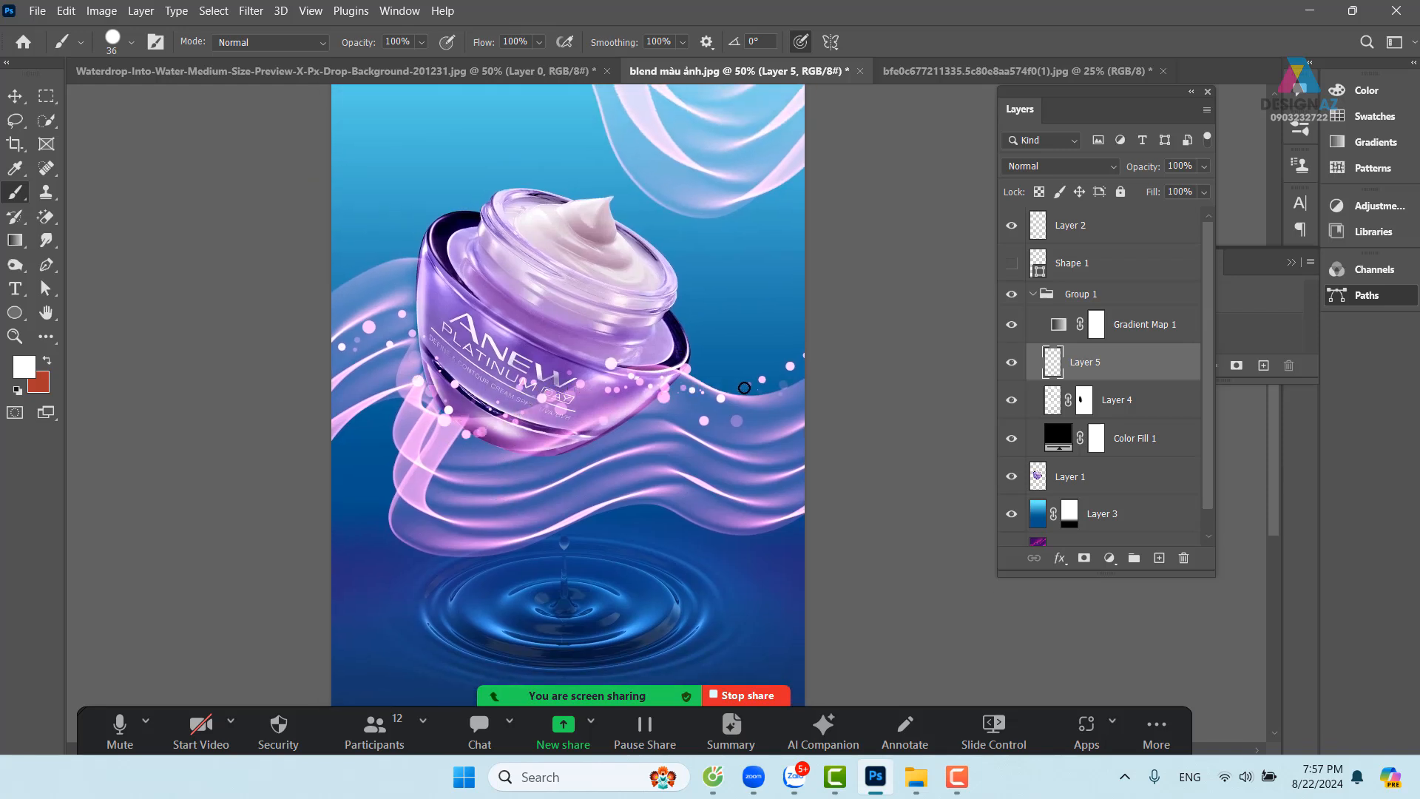
# Paint scattered white dots along the upper ribbon in the top part of the poster
pyautogui.moveTo(658, 394); pyautogui.dragTo(633, 597)
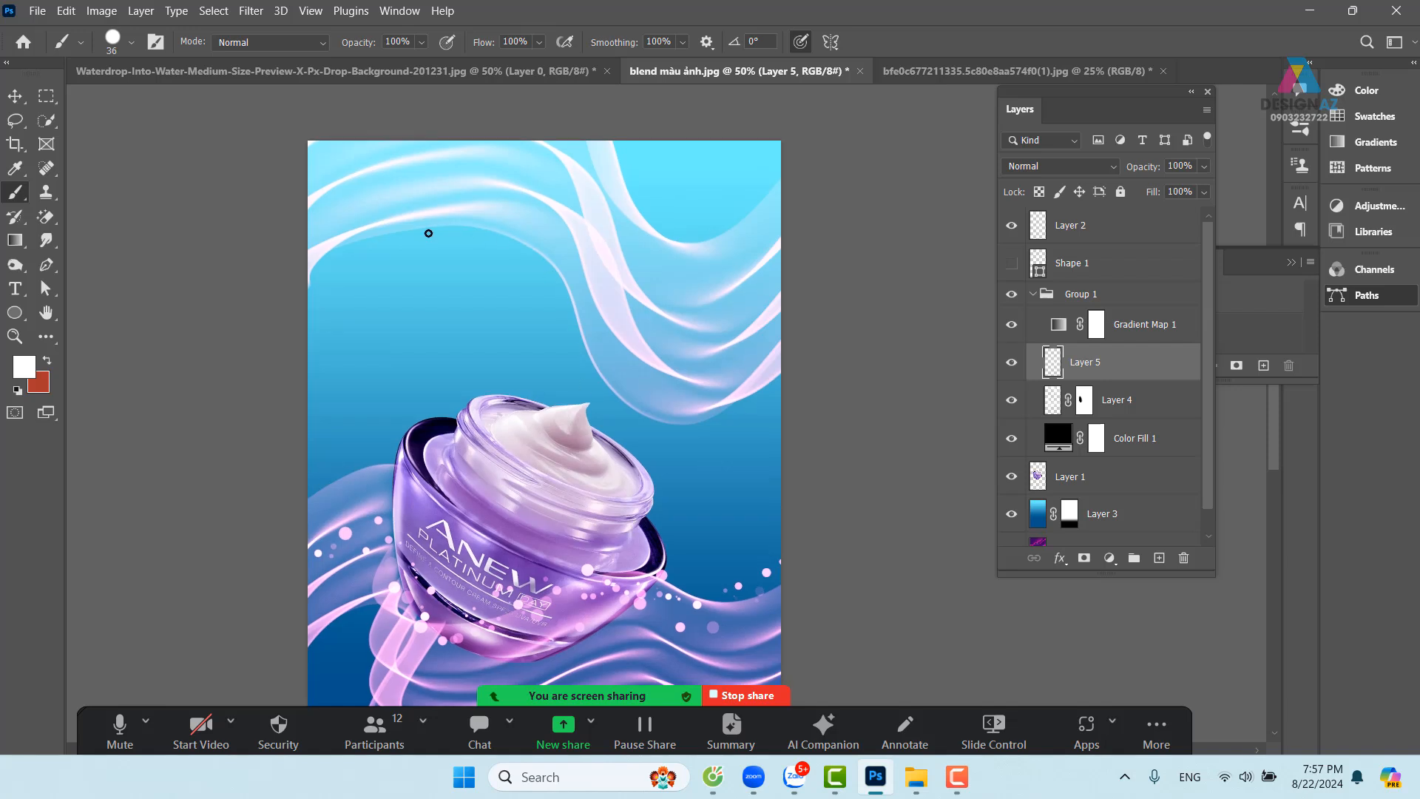
pyautogui.moveTo(547, 236)
pyautogui.mouseDown()
pyautogui.moveTo(592, 358)
pyautogui.moveTo(697, 393)
pyautogui.moveTo(794, 356)
pyautogui.moveTo(852, 359)
pyautogui.mouseUp()
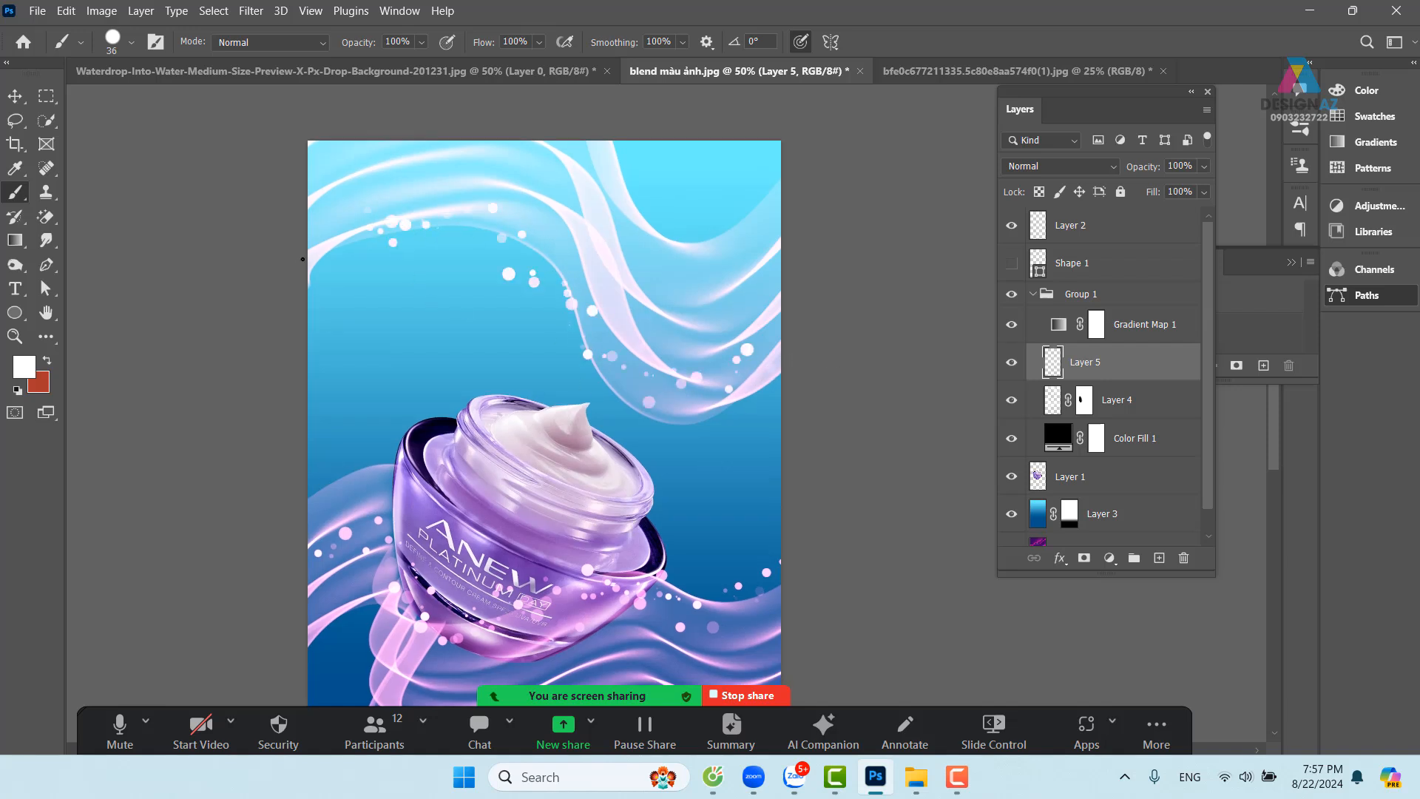
pyautogui.moveTo(302, 259)
pyautogui.mouseDown()
pyautogui.moveTo(447, 198)
pyautogui.moveTo(535, 234)
pyautogui.moveTo(575, 276)
pyautogui.moveTo(630, 275)
pyautogui.mouseUp()
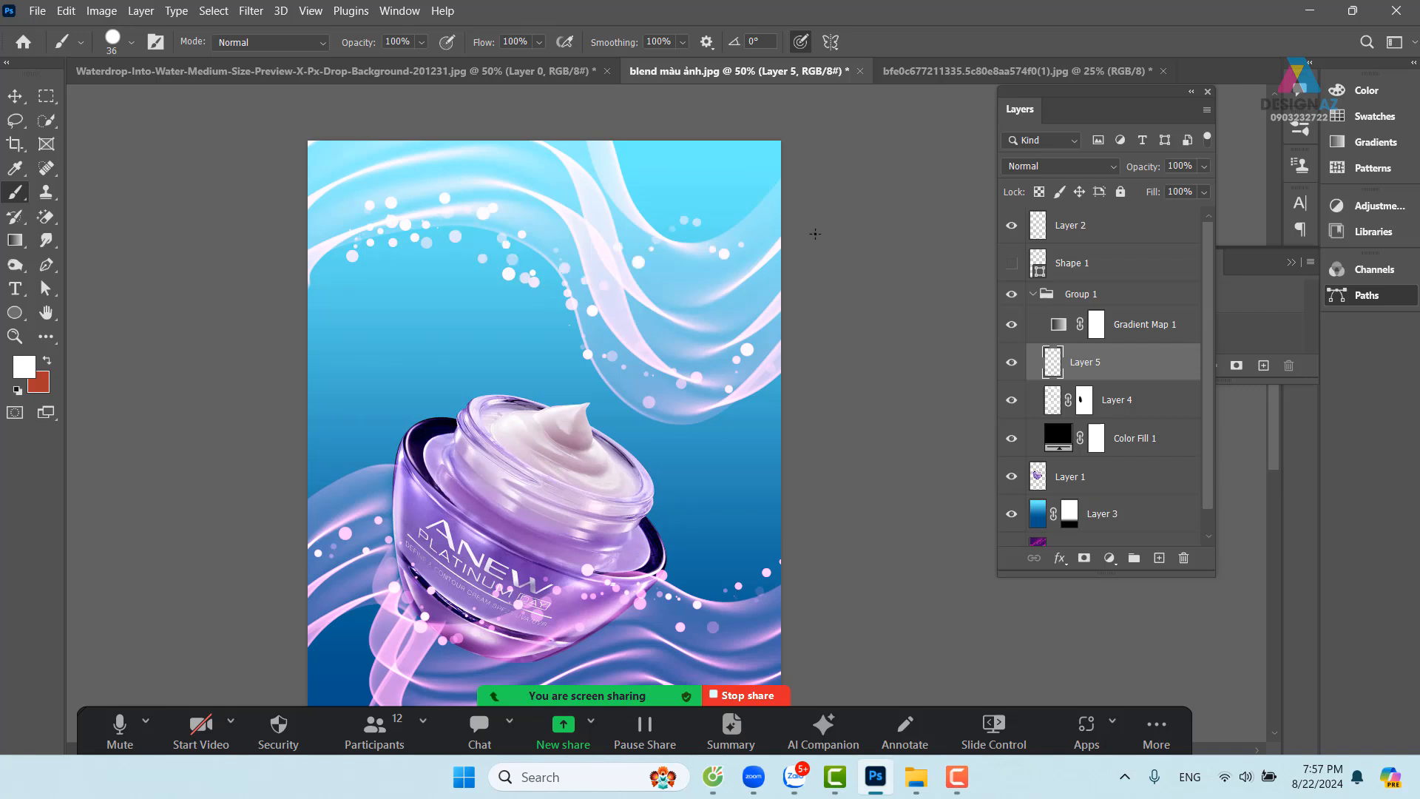
pyautogui.scroll(-5, 815, 234)
# Select Group 1 and examine the whole poster and the jar area with the ribbons and dots
pyautogui.click(14, 96)
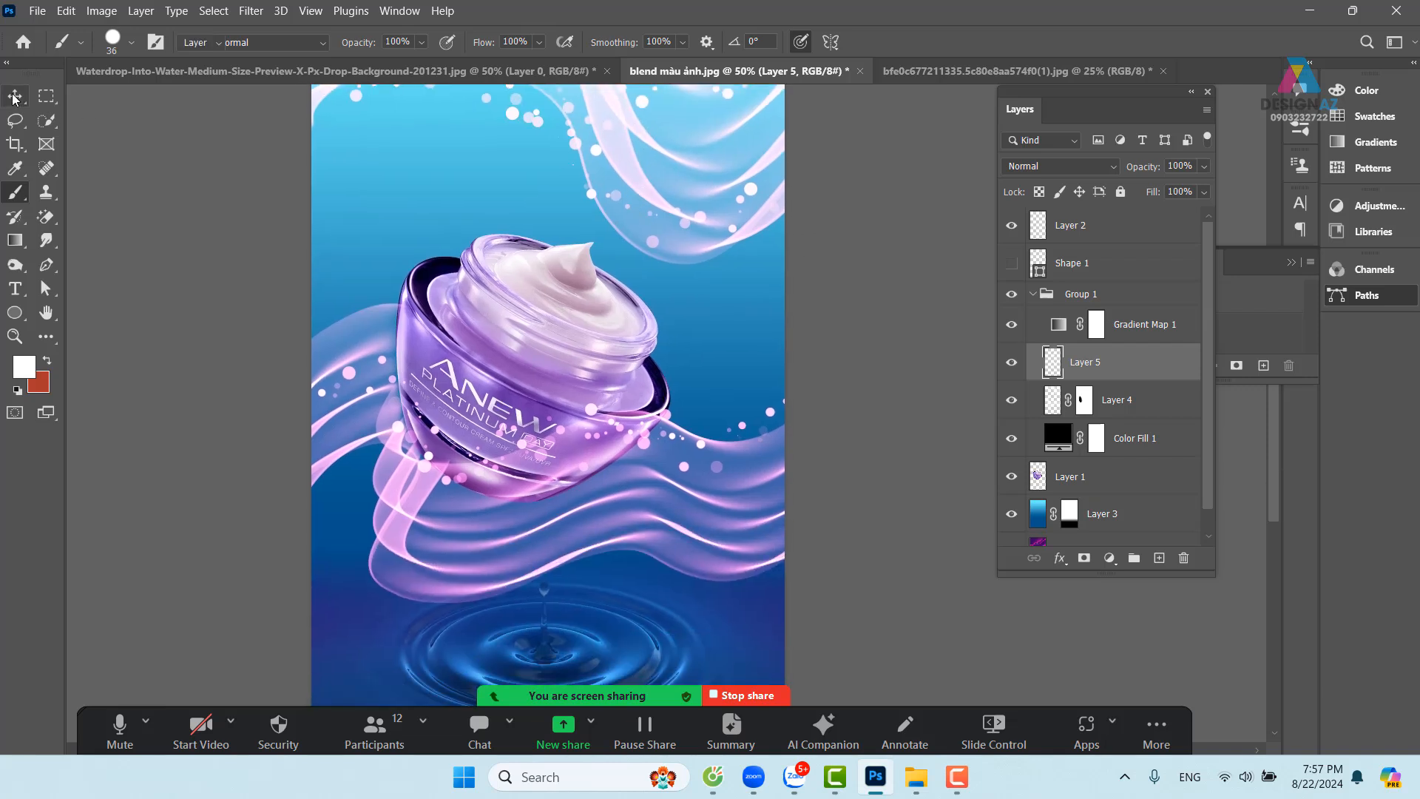
pyautogui.hotkey('ctrl', '-')
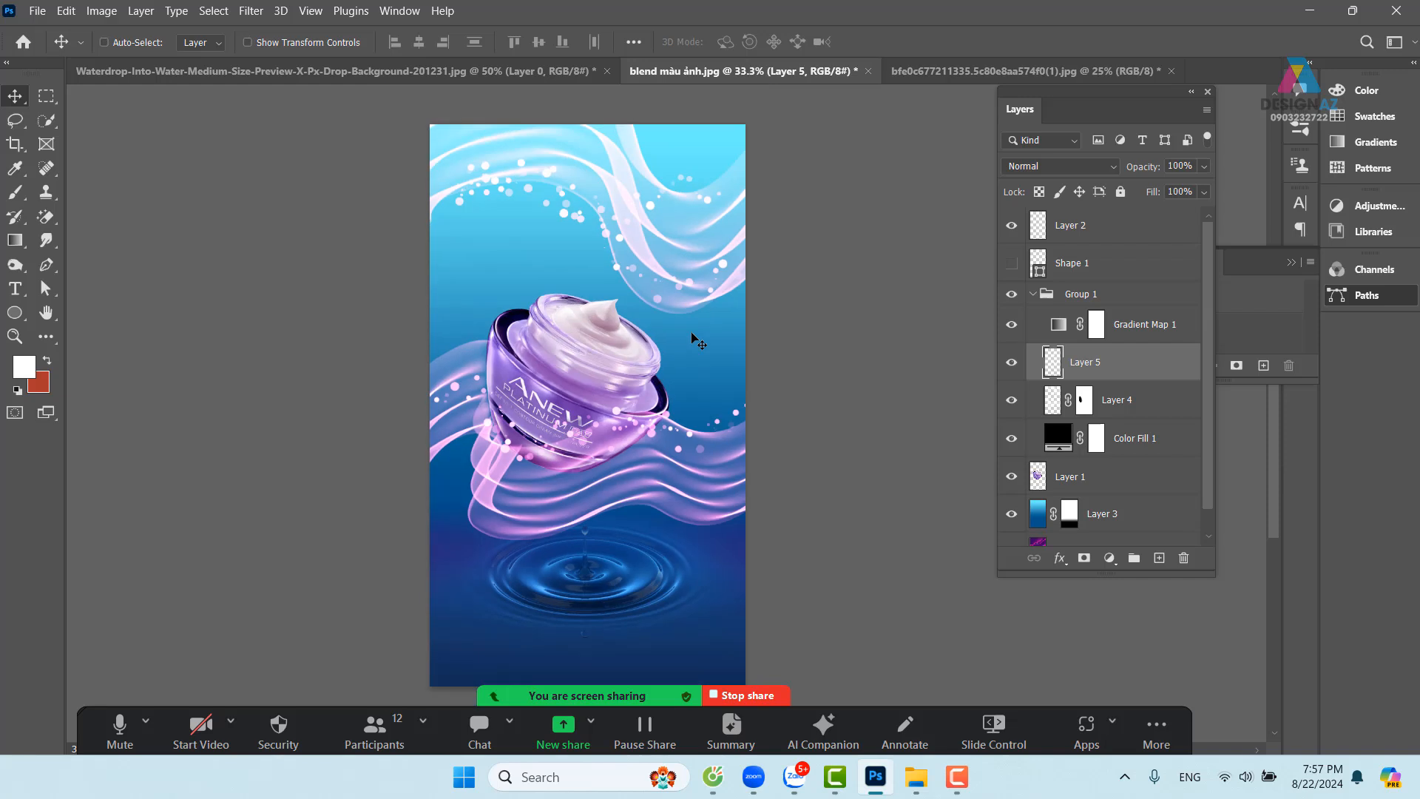
pyautogui.moveTo(678, 485); pyautogui.dragTo(669, 458)
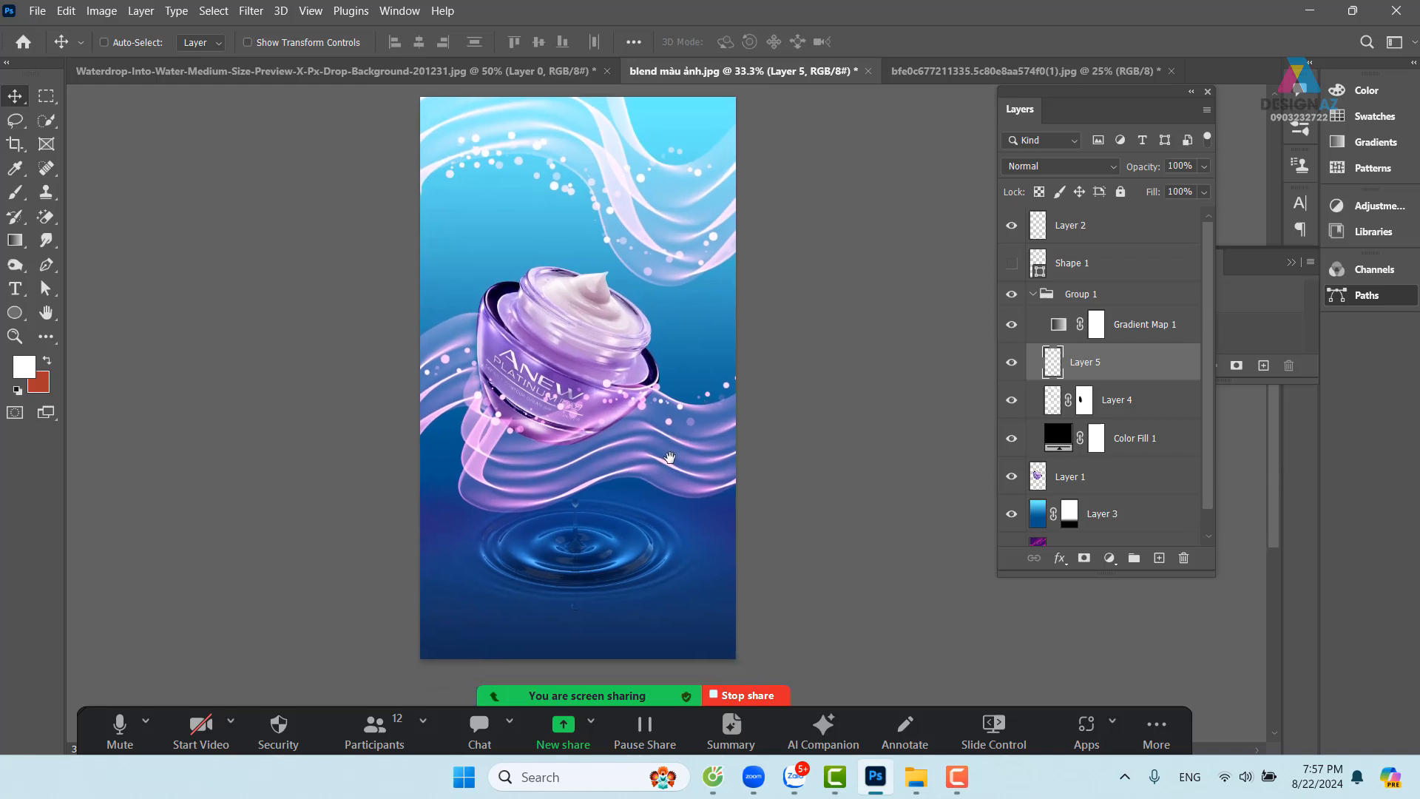
pyautogui.rightClick(614, 556)
pyautogui.click(629, 563)
pyautogui.rightClick(605, 545)
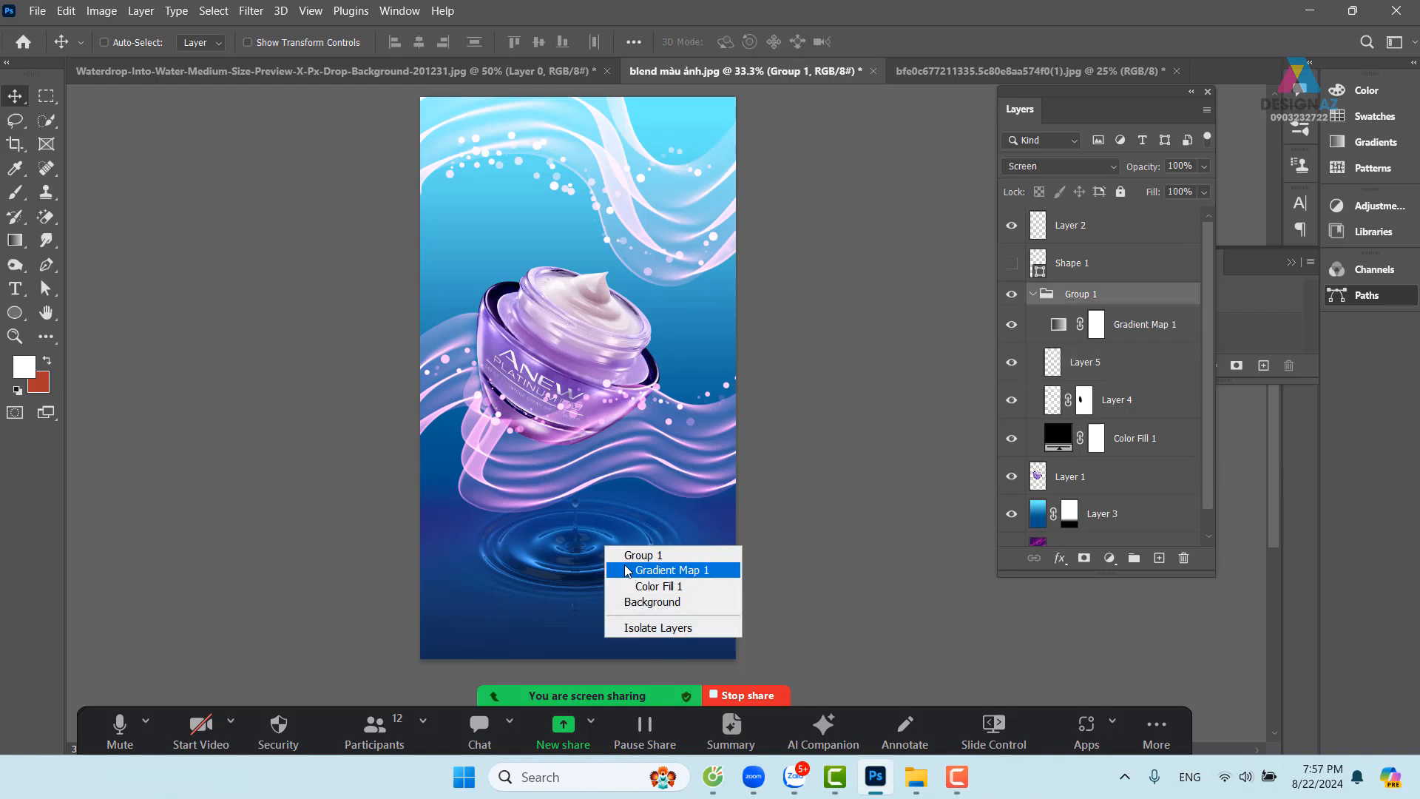
pyautogui.click(556, 560)
pyautogui.moveTo(640, 530); pyautogui.dragTo(600, 542)
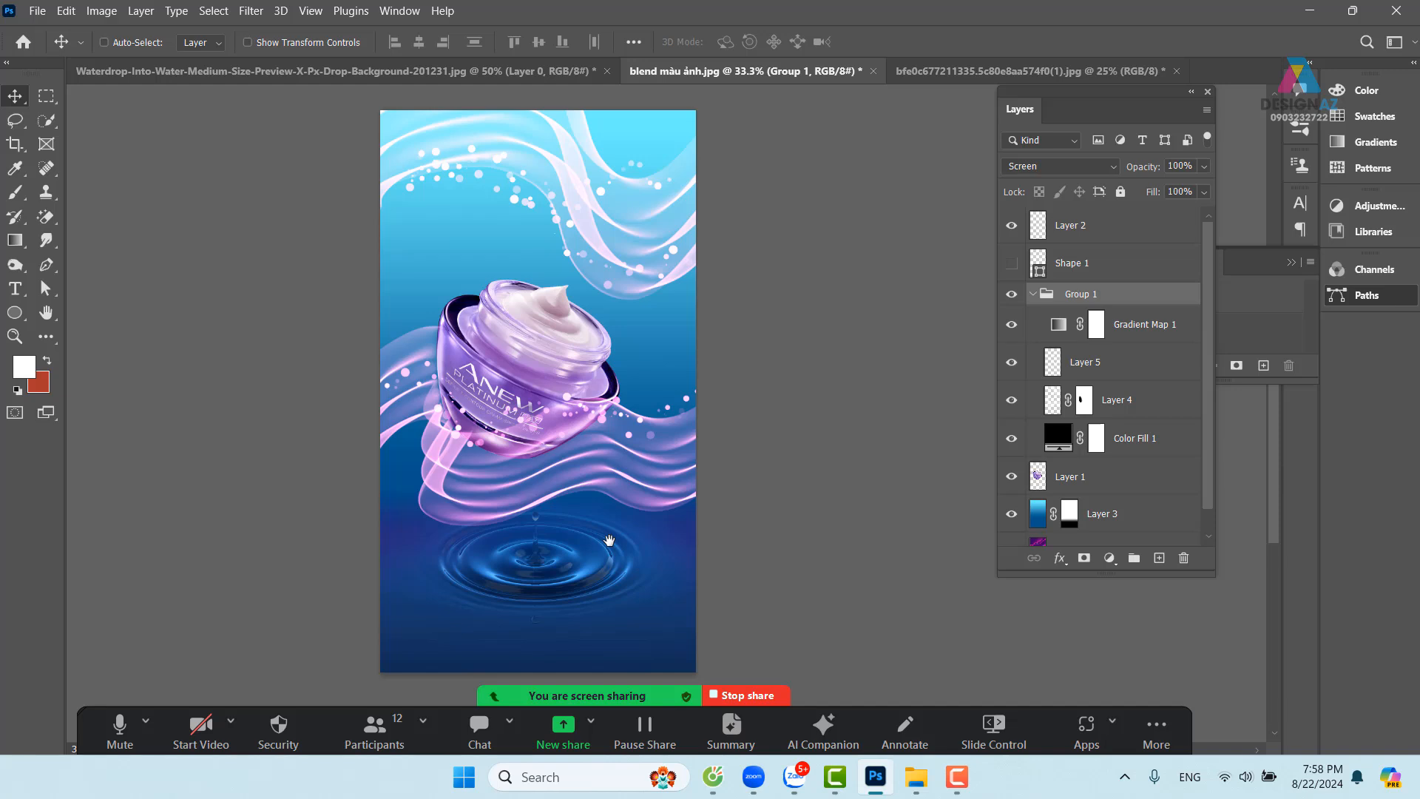
pyautogui.hotkey('ctrl', '+')
pyautogui.hotkey('ctrl', '+')
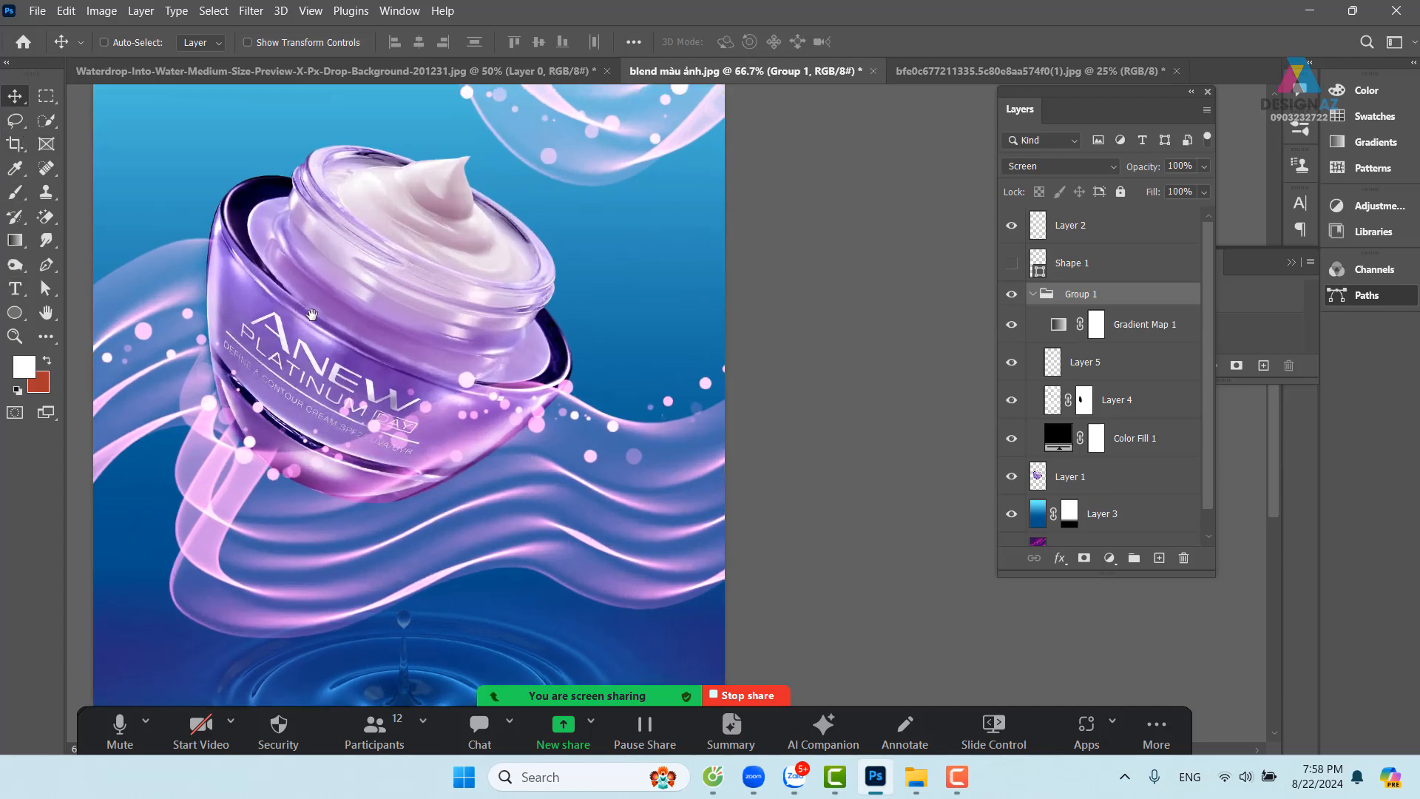
pyautogui.moveTo(398, 307); pyautogui.dragTo(495, 305)
# Apply Levels to the jar layer with RGB input levels of 38, 0.73 and 249
pyautogui.rightClick(493, 306)
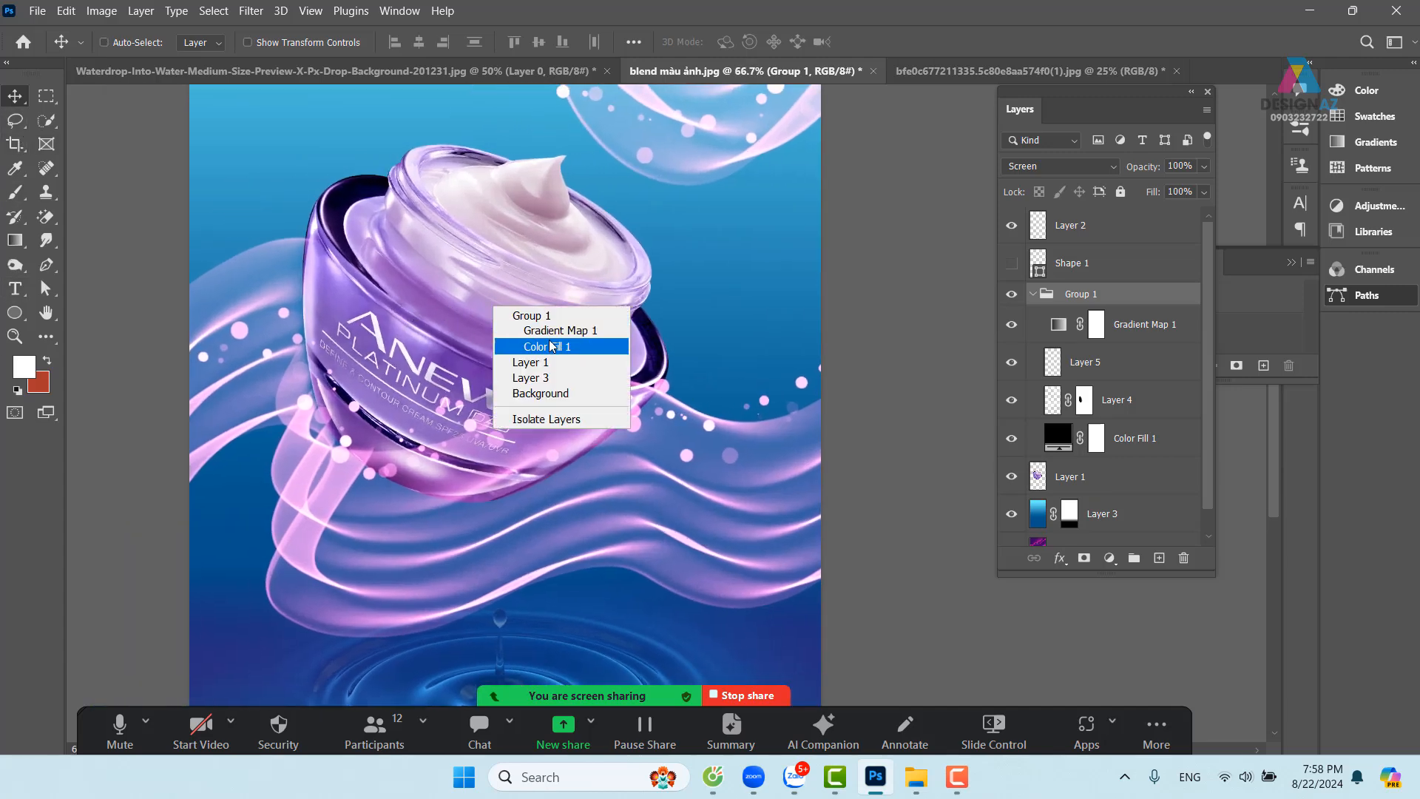
pyautogui.click(459, 347)
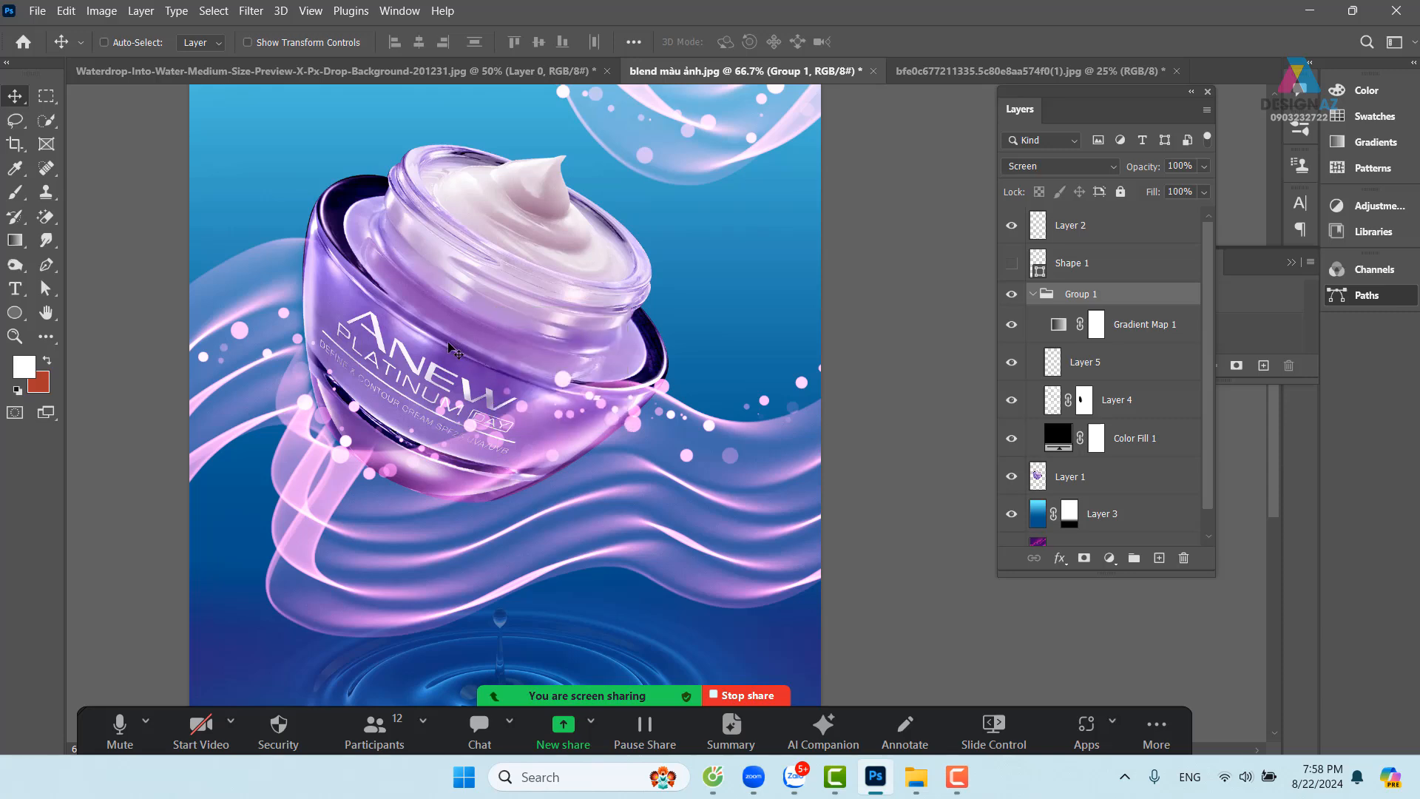
pyautogui.rightClick(449, 346)
pyautogui.click(473, 396)
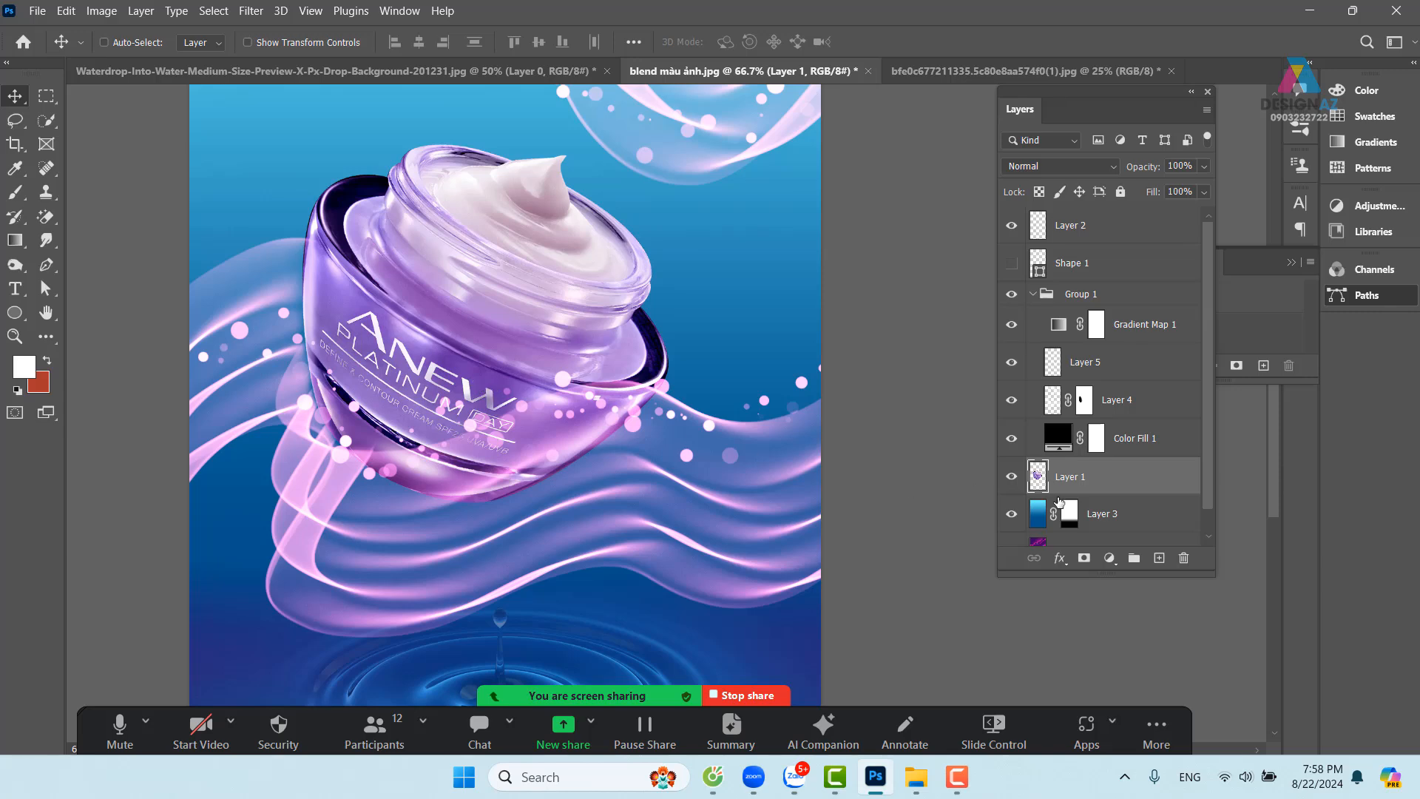
pyautogui.hotkey('ctrl', 'l')
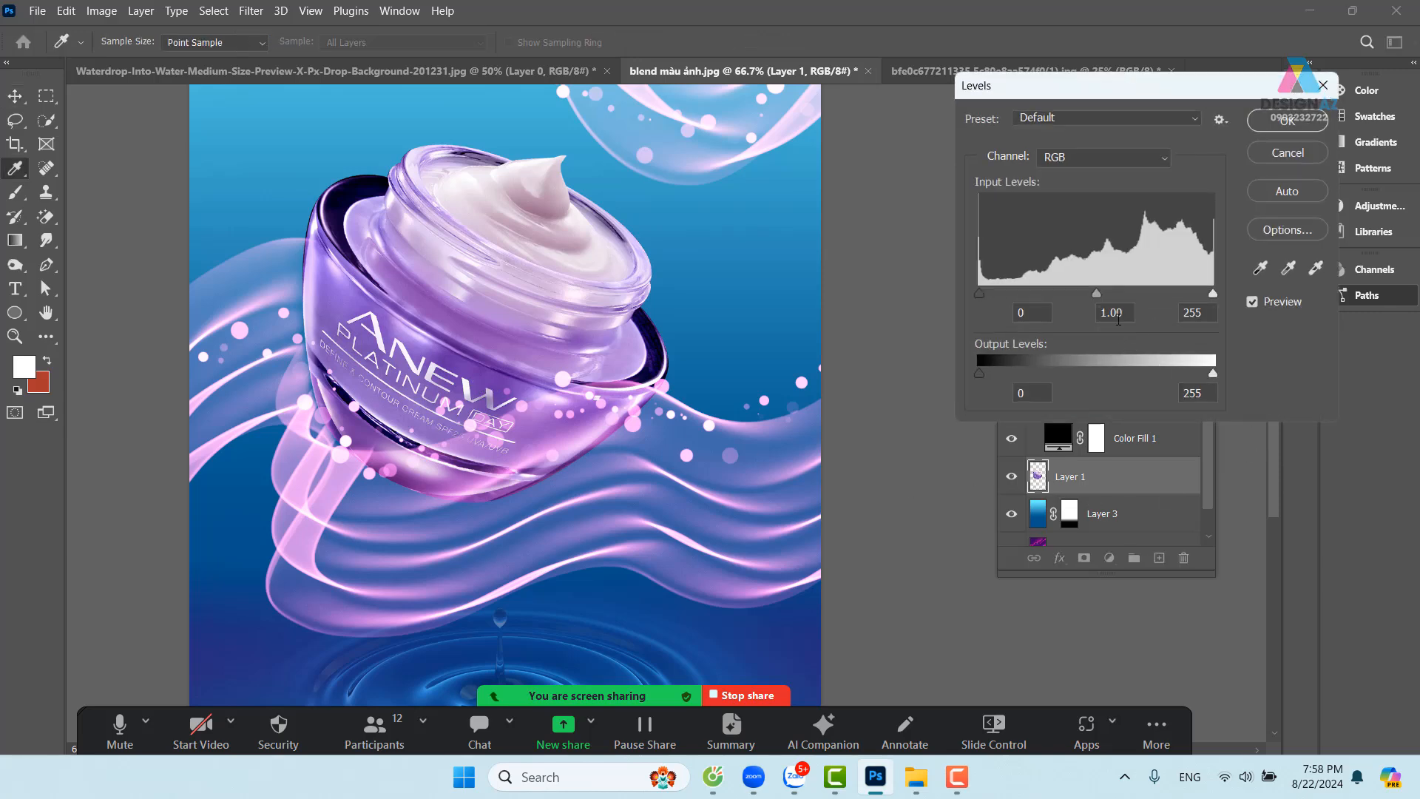
pyautogui.moveTo(1099, 291); pyautogui.dragTo(1119, 290)
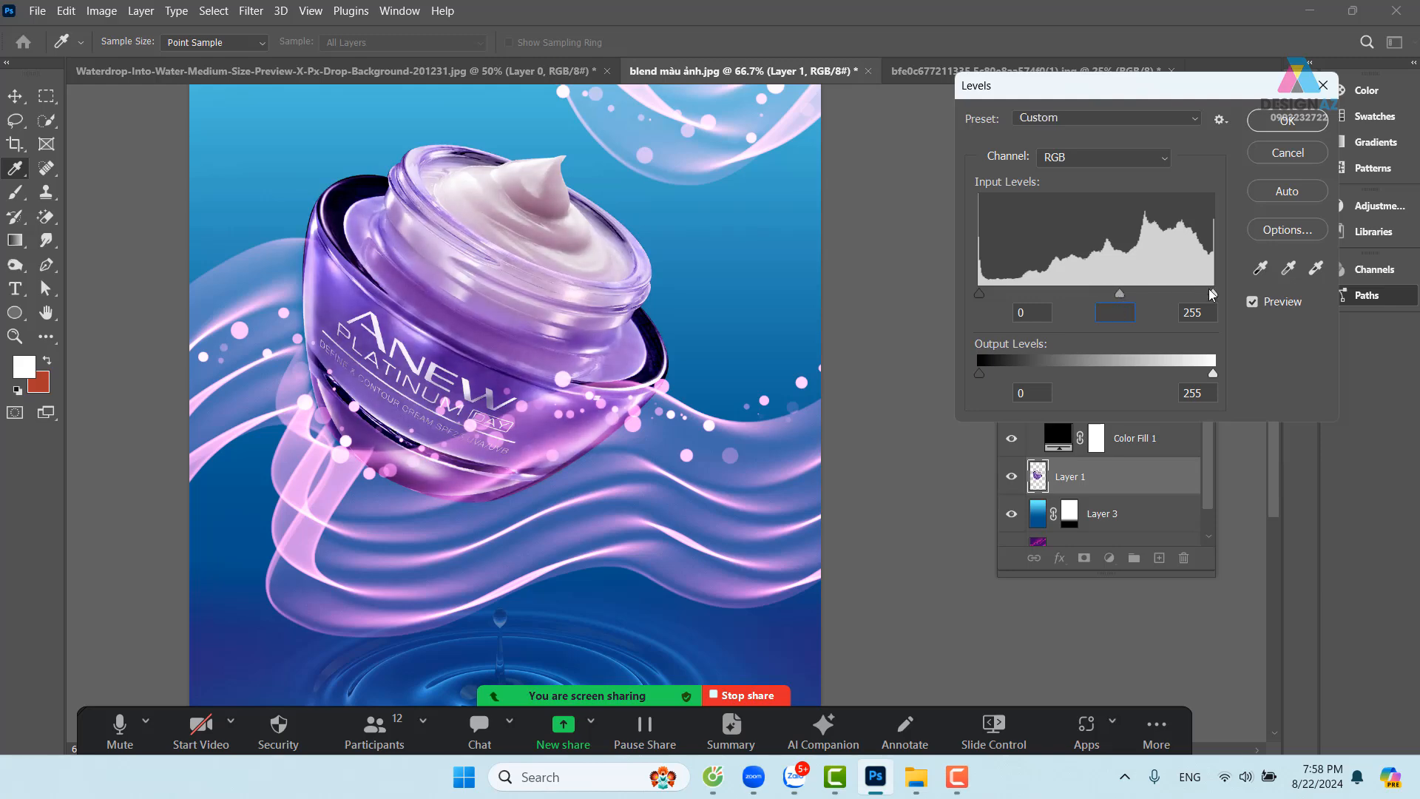
pyautogui.moveTo(1212, 293); pyautogui.dragTo(1207, 295)
pyautogui.moveTo(983, 295); pyautogui.dragTo(1004, 294)
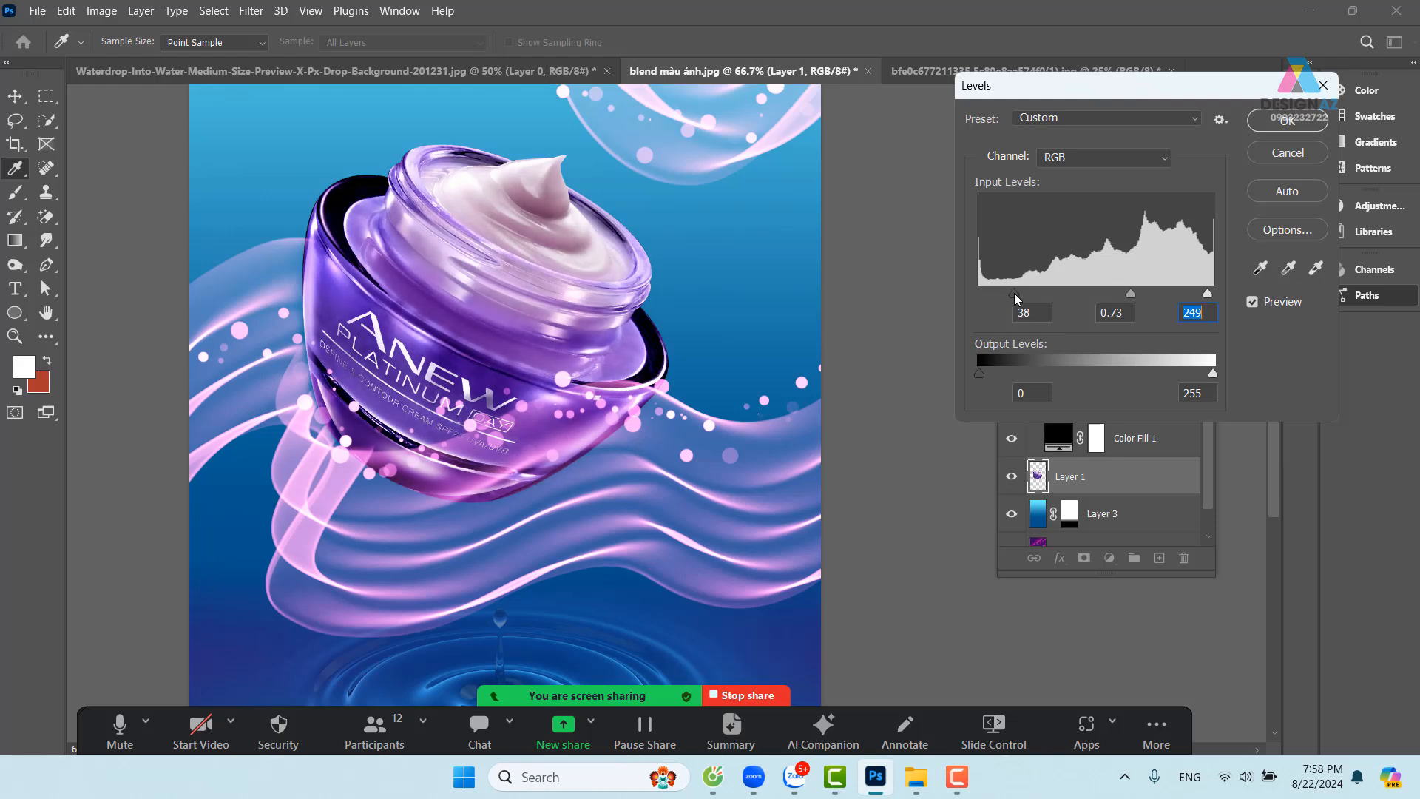
pyautogui.doubleClick(1024, 309)
pyautogui.hotkey('ctrl', '-')
pyautogui.hotkey('ctrl', '-')
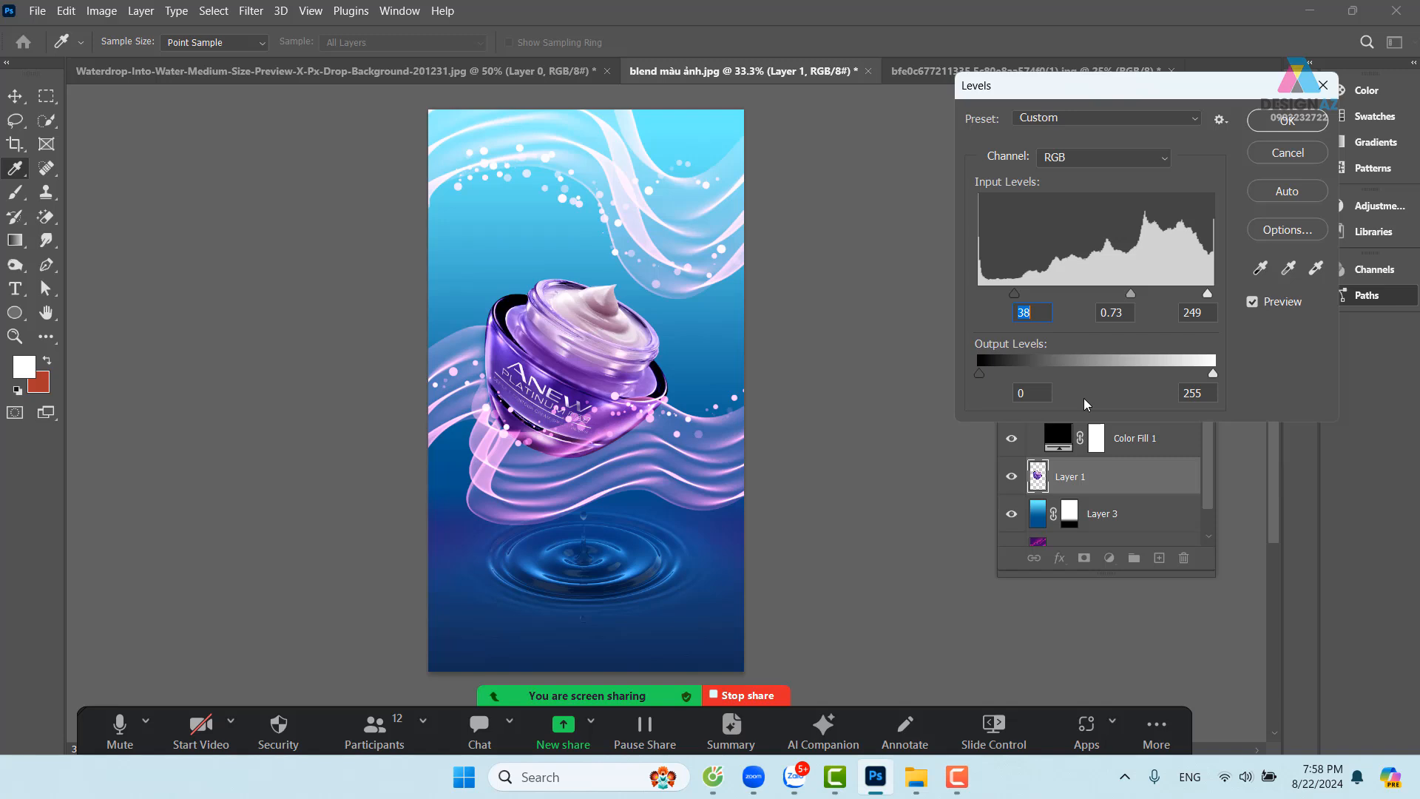
pyautogui.click(1291, 118)
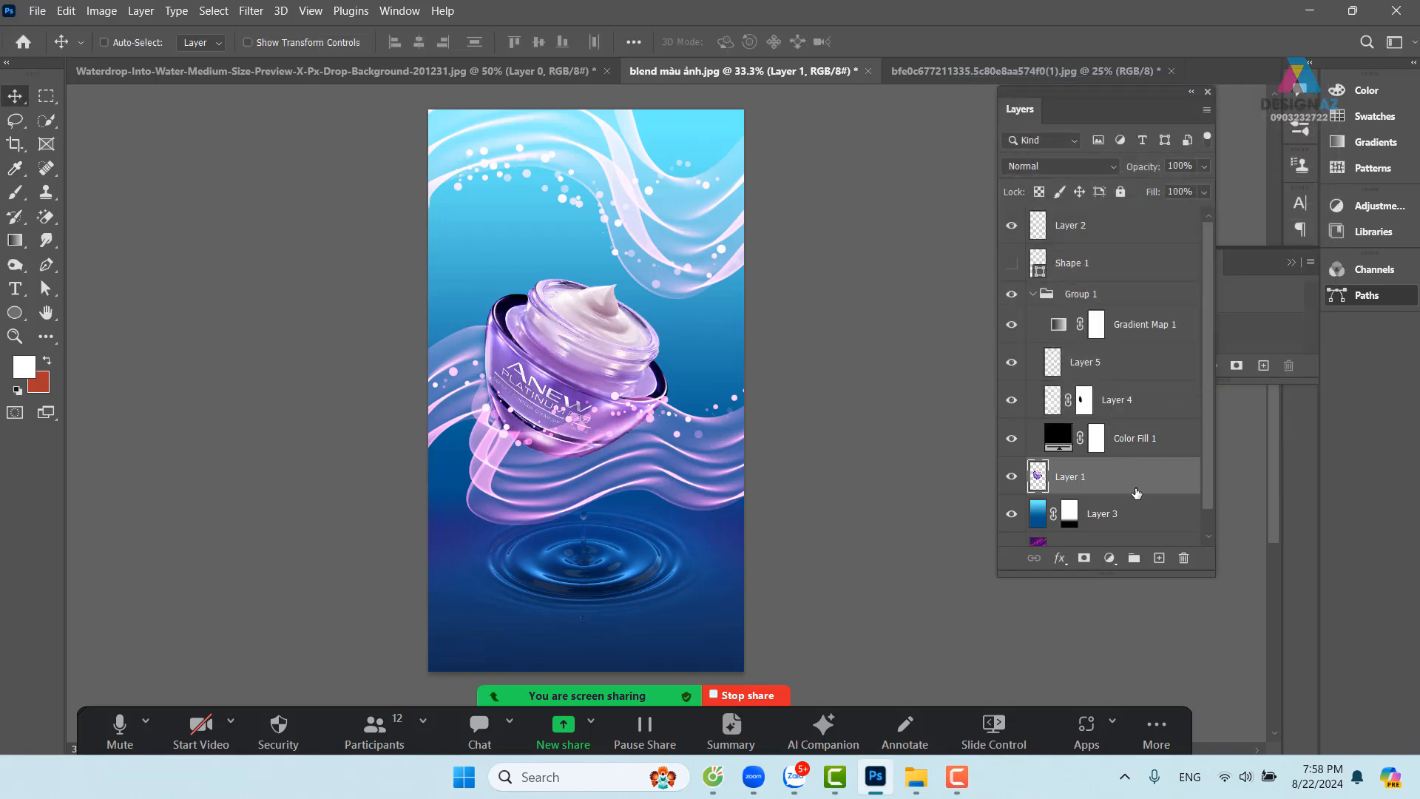
# Apply Levels to the jar on Layer 1 with RGB input levels of 34, 0.76 and 244
pyautogui.hotkey('ctrl', 'l')
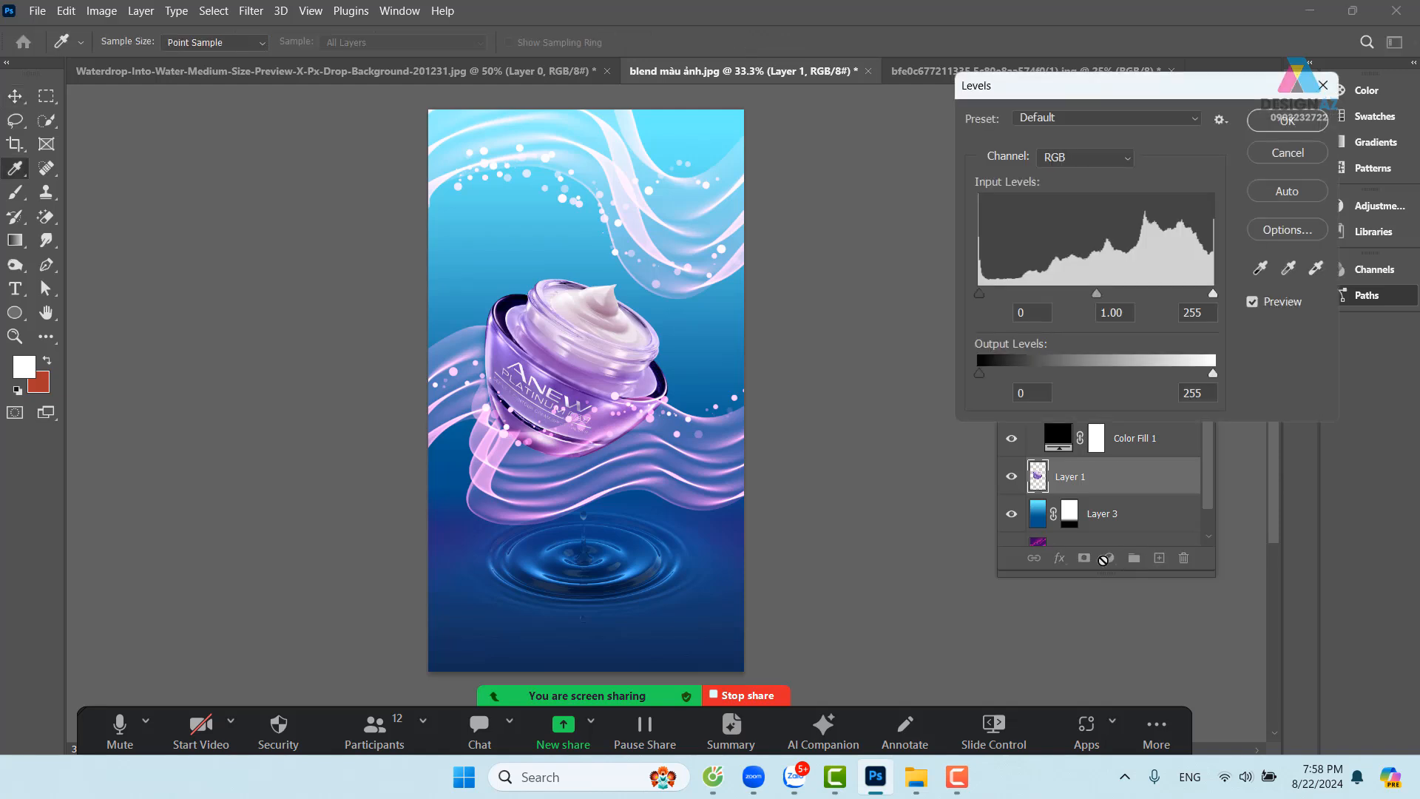
pyautogui.moveTo(987, 295); pyautogui.dragTo(1027, 291)
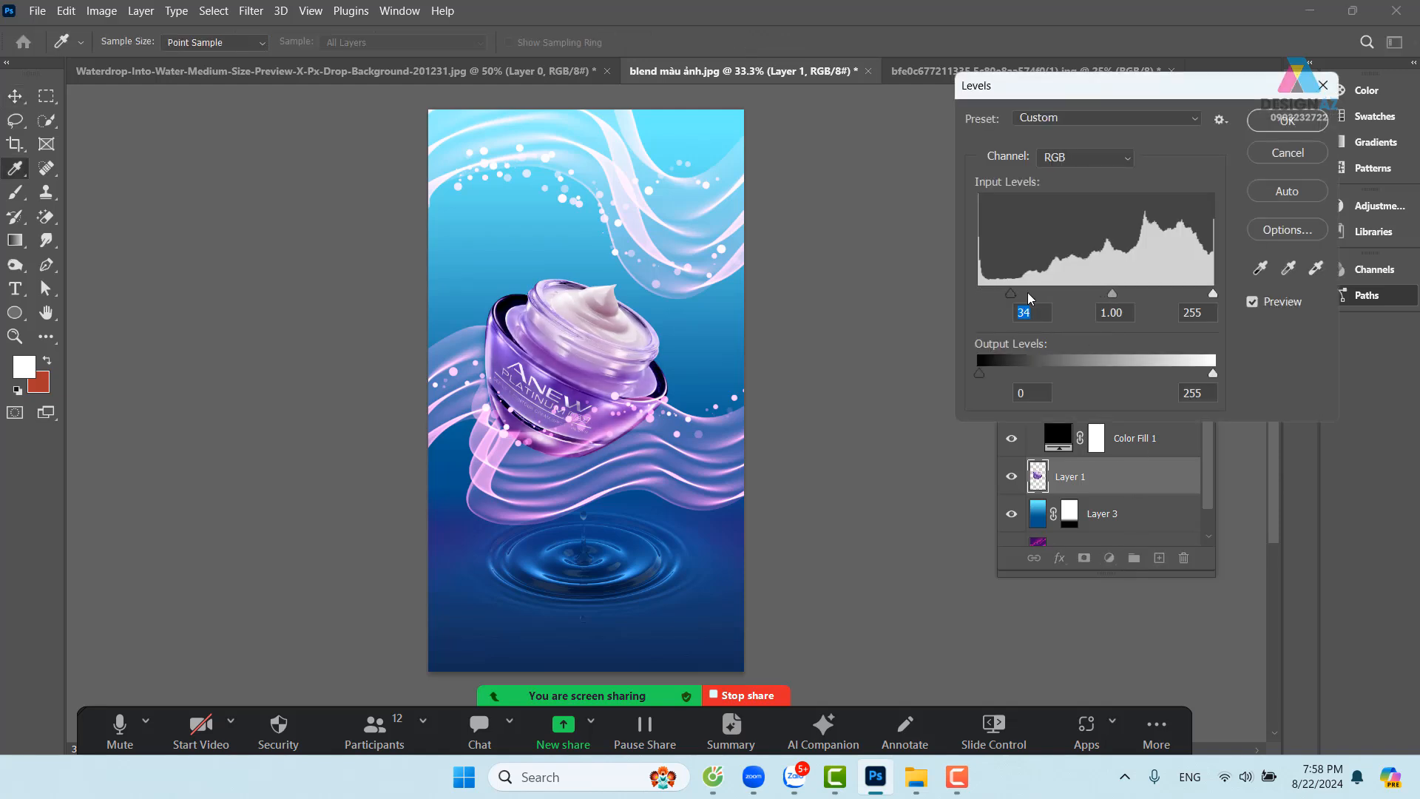
pyautogui.moveTo(1114, 293); pyautogui.dragTo(1124, 293)
pyautogui.moveTo(1211, 294); pyautogui.dragTo(1202, 294)
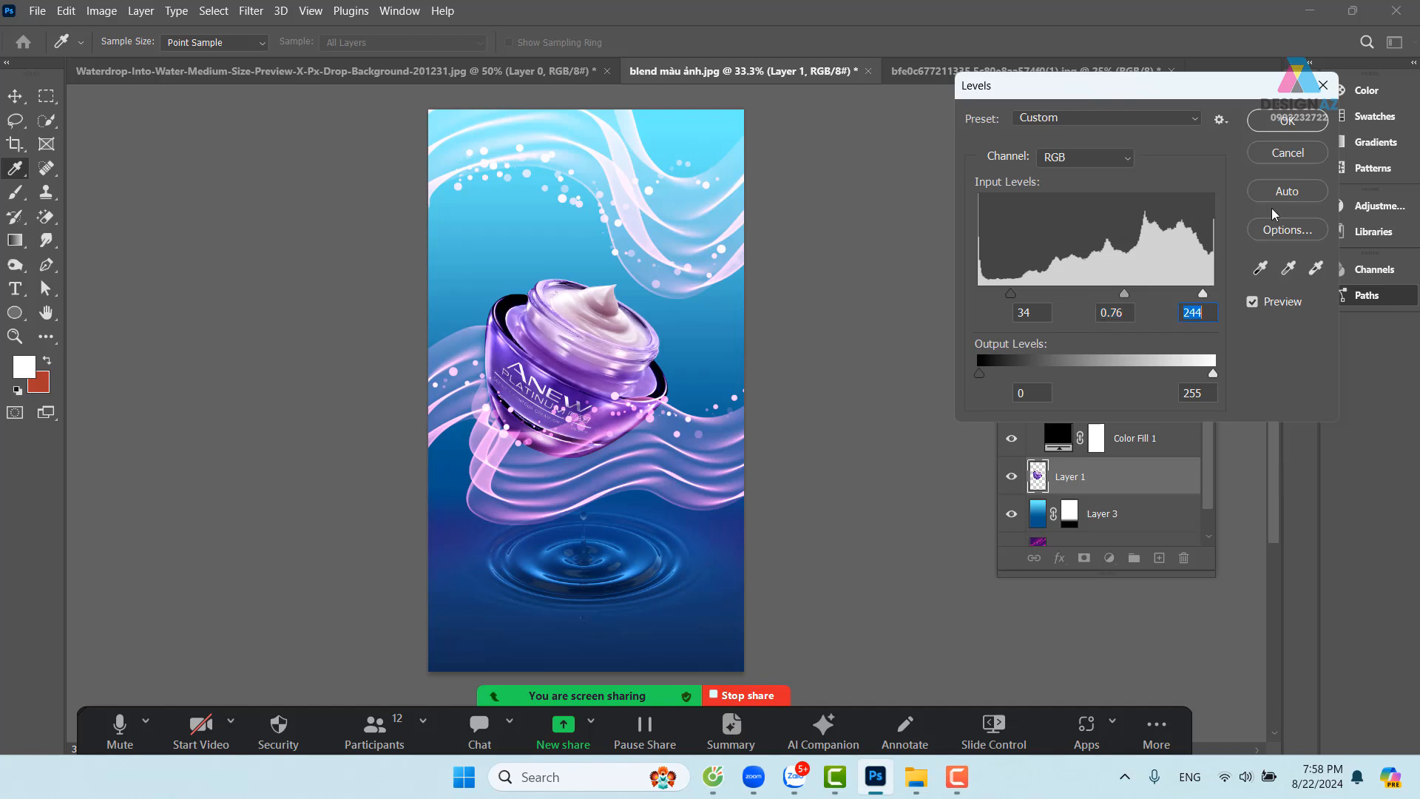
pyautogui.click(1286, 121)
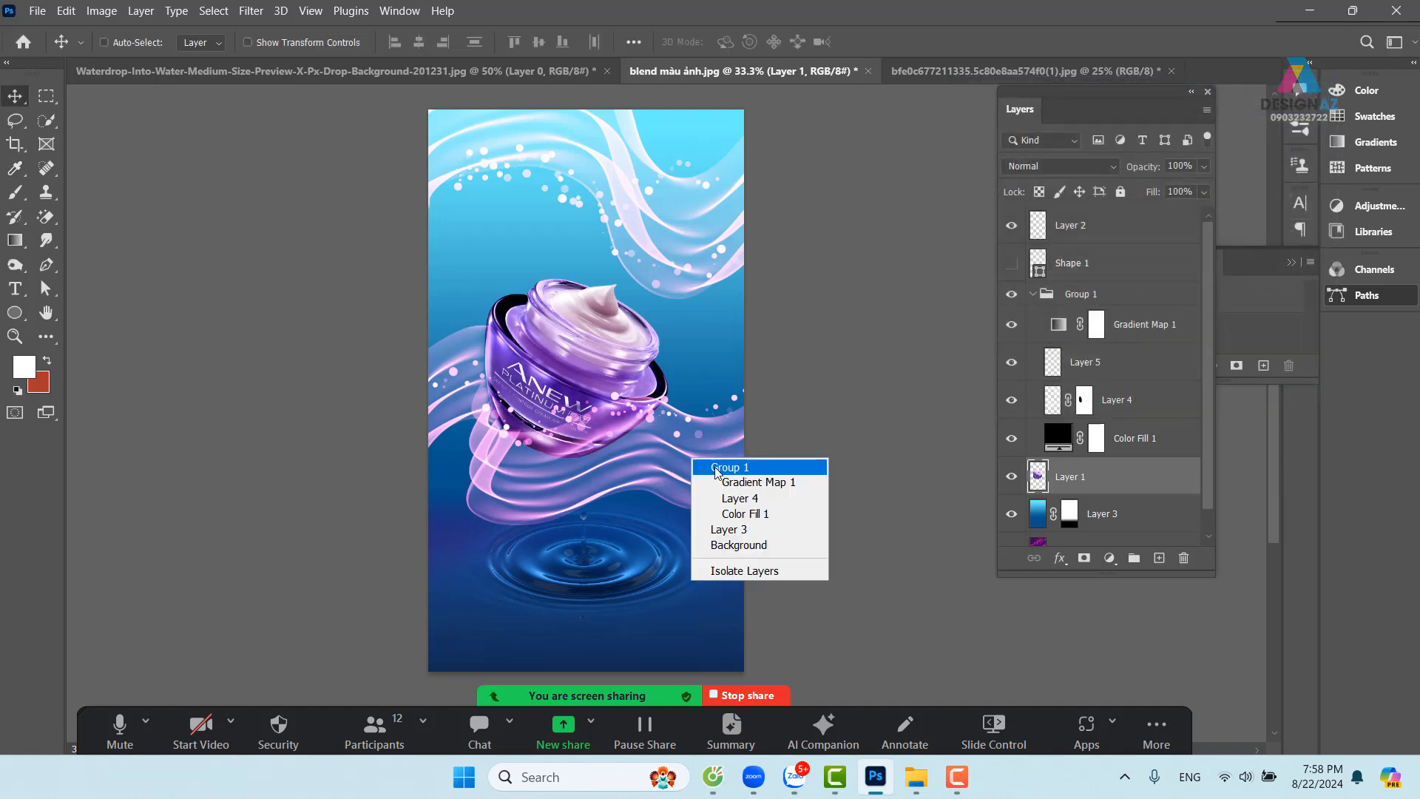
# Try moving the ribbons on Layer 4 down and deleting that layer, undoing each change
pyautogui.rightClick(693, 460)
pyautogui.click(737, 498)
pyautogui.moveTo(683, 501); pyautogui.dragTo(686, 516)
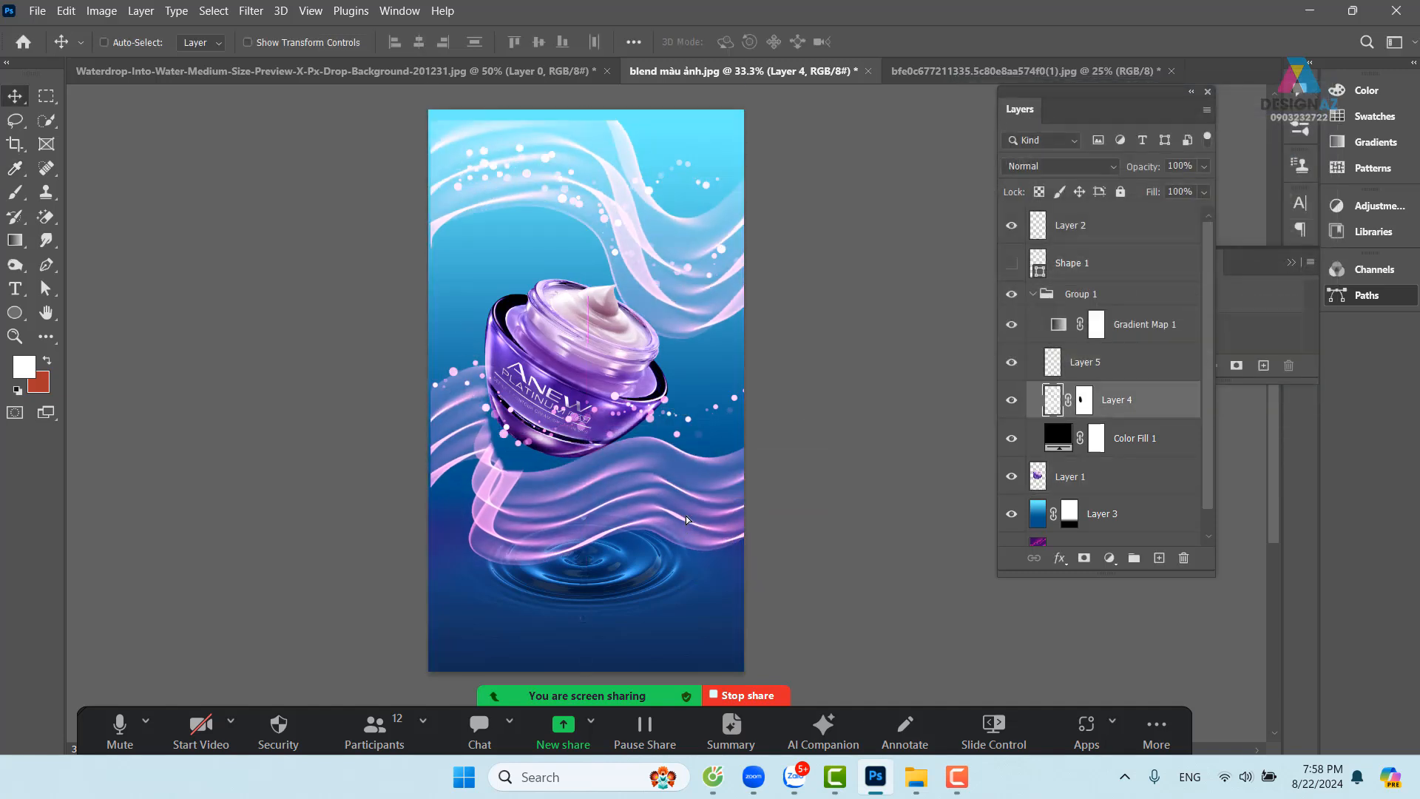
pyautogui.hotkey('ctrl', 'z')
pyautogui.press('Delete')
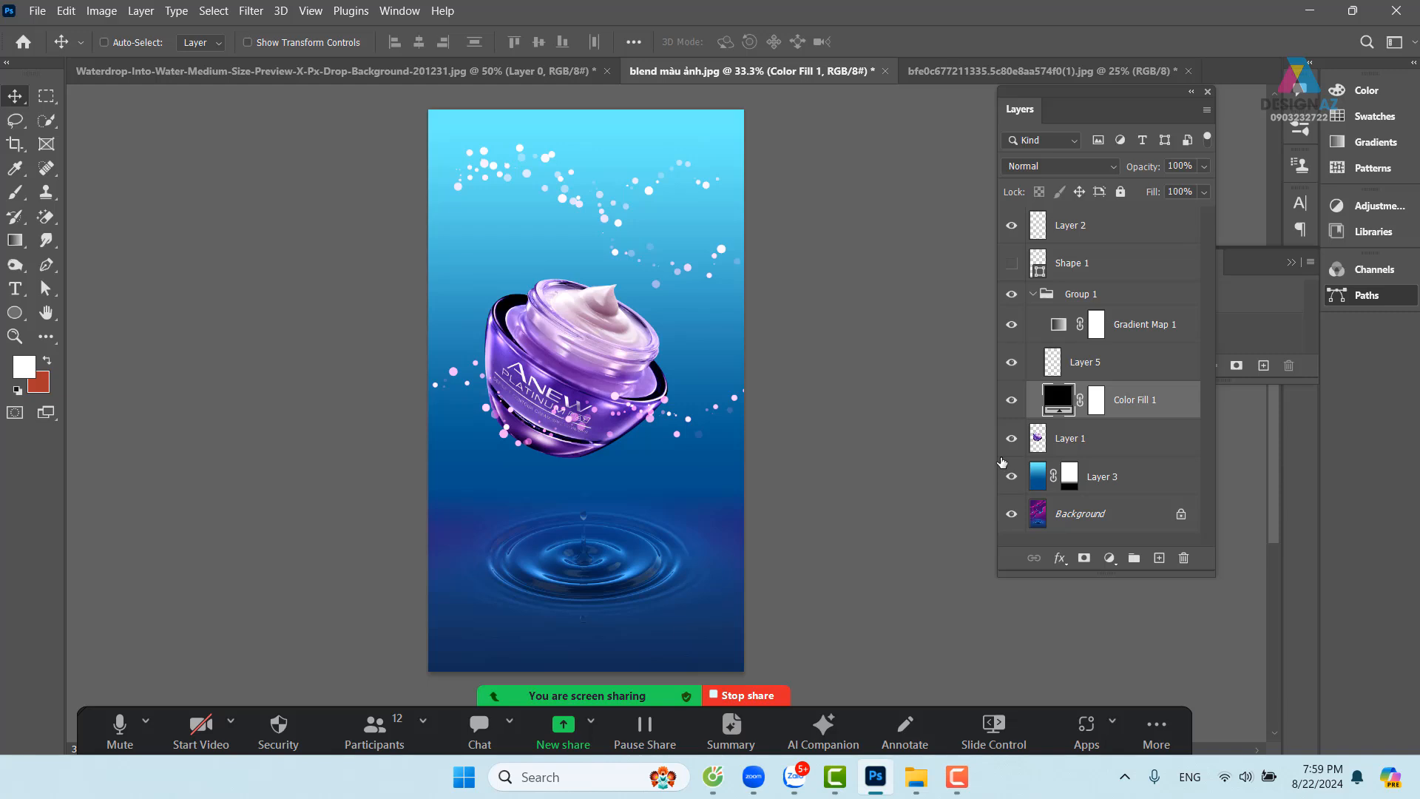
pyautogui.hotkey('ctrl', 'z')
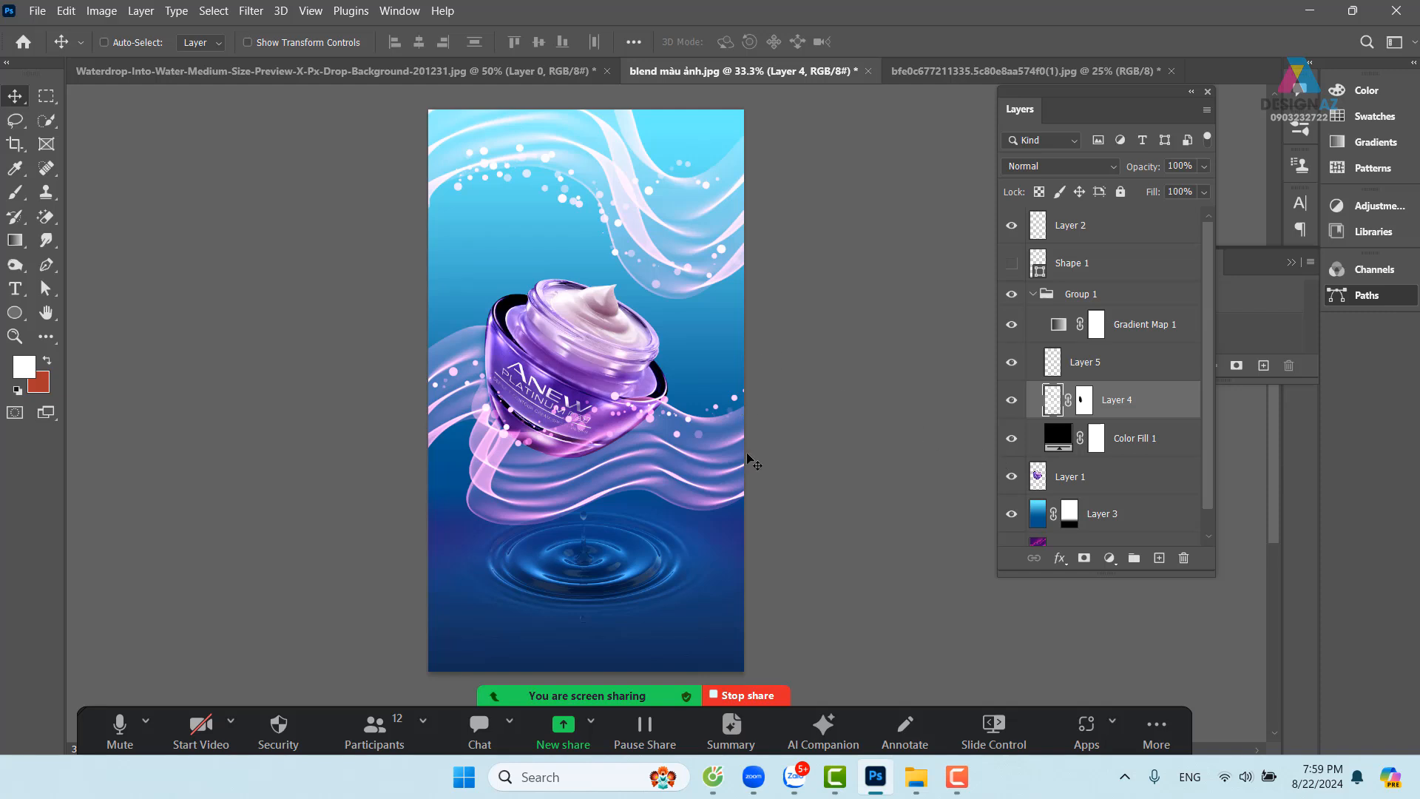
# Add a new layer above Layer 5 and paint a white spiral over the cream's tip with a 36 px soft round brush
pyautogui.hotkey('ctrl', '+')
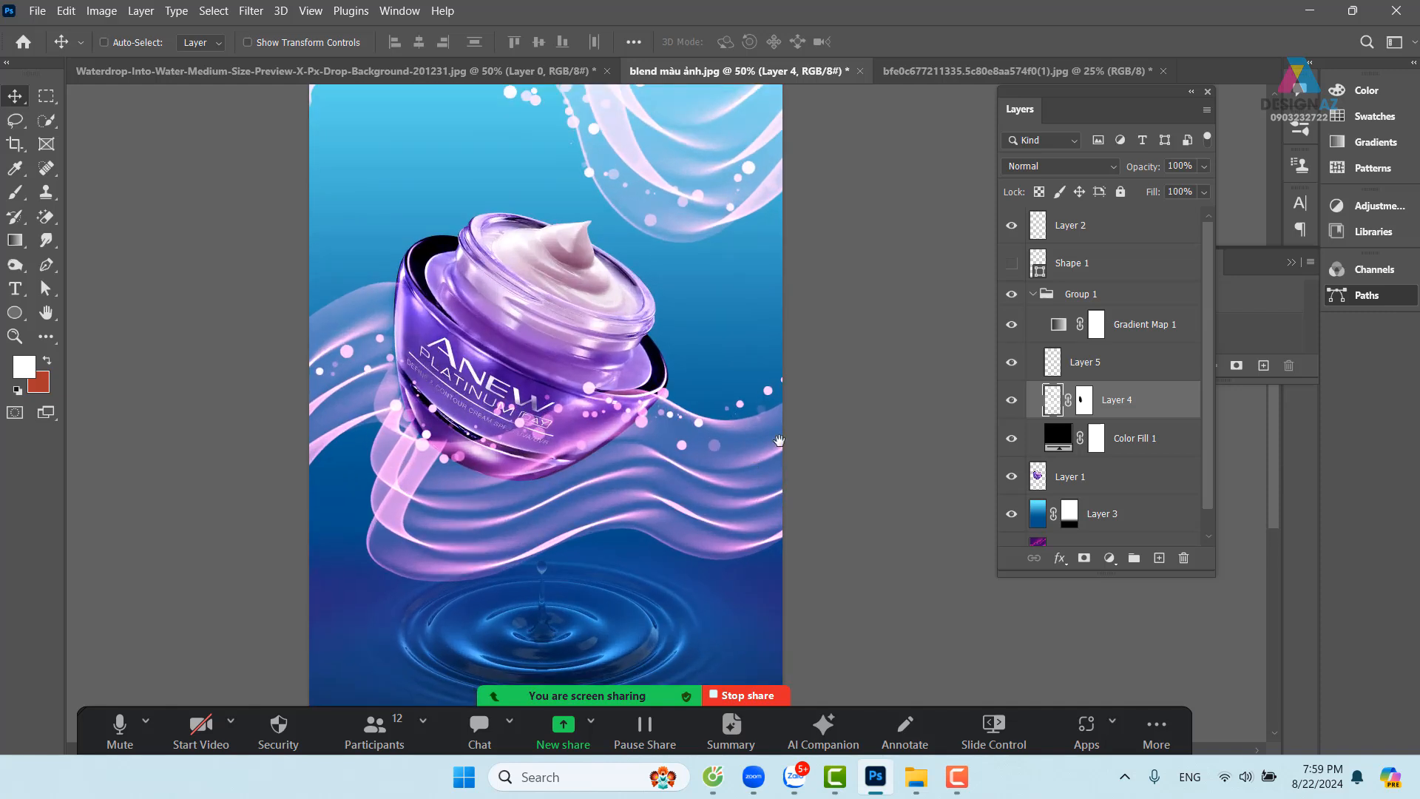
pyautogui.moveTo(600, 314); pyautogui.dragTo(613, 404)
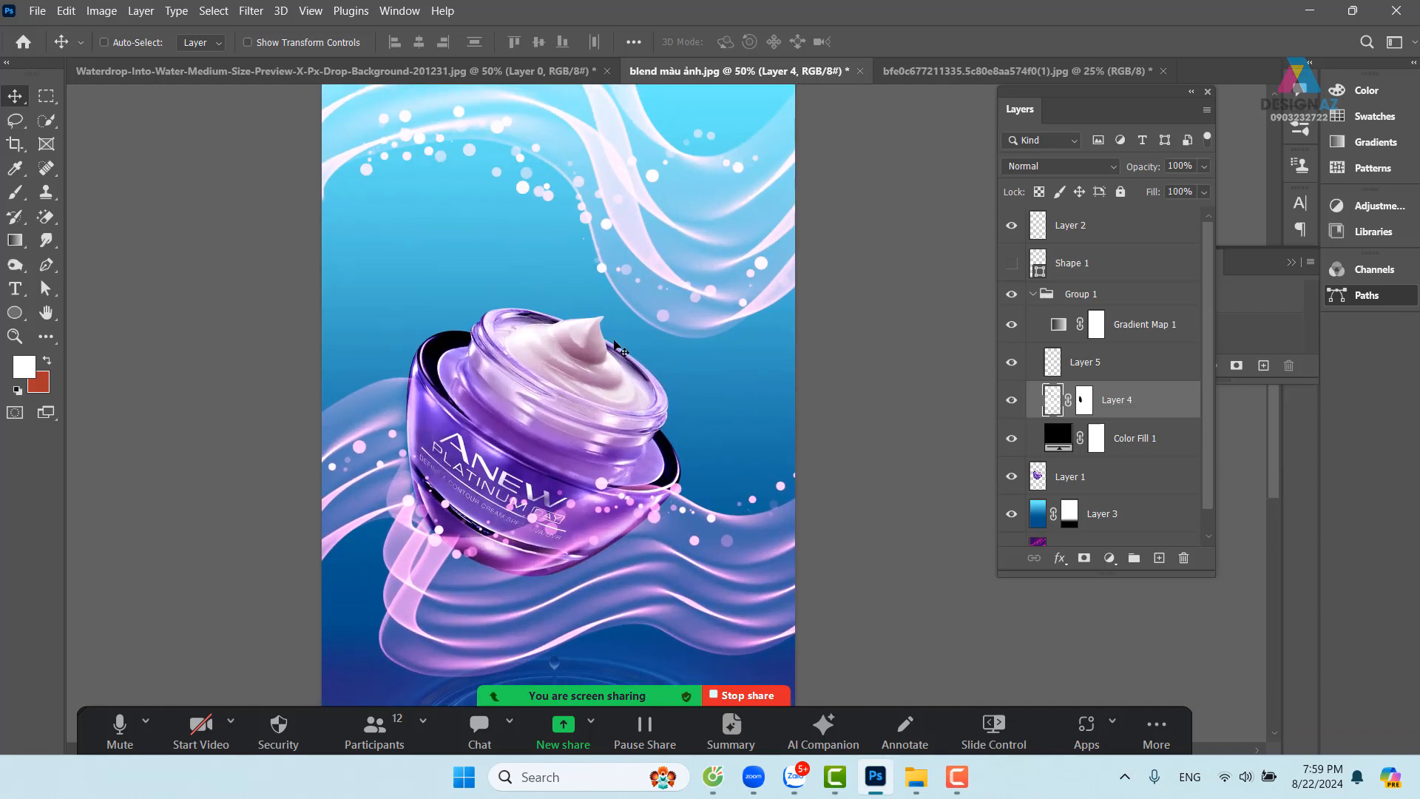
pyautogui.moveTo(621, 348); pyautogui.dragTo(568, 343)
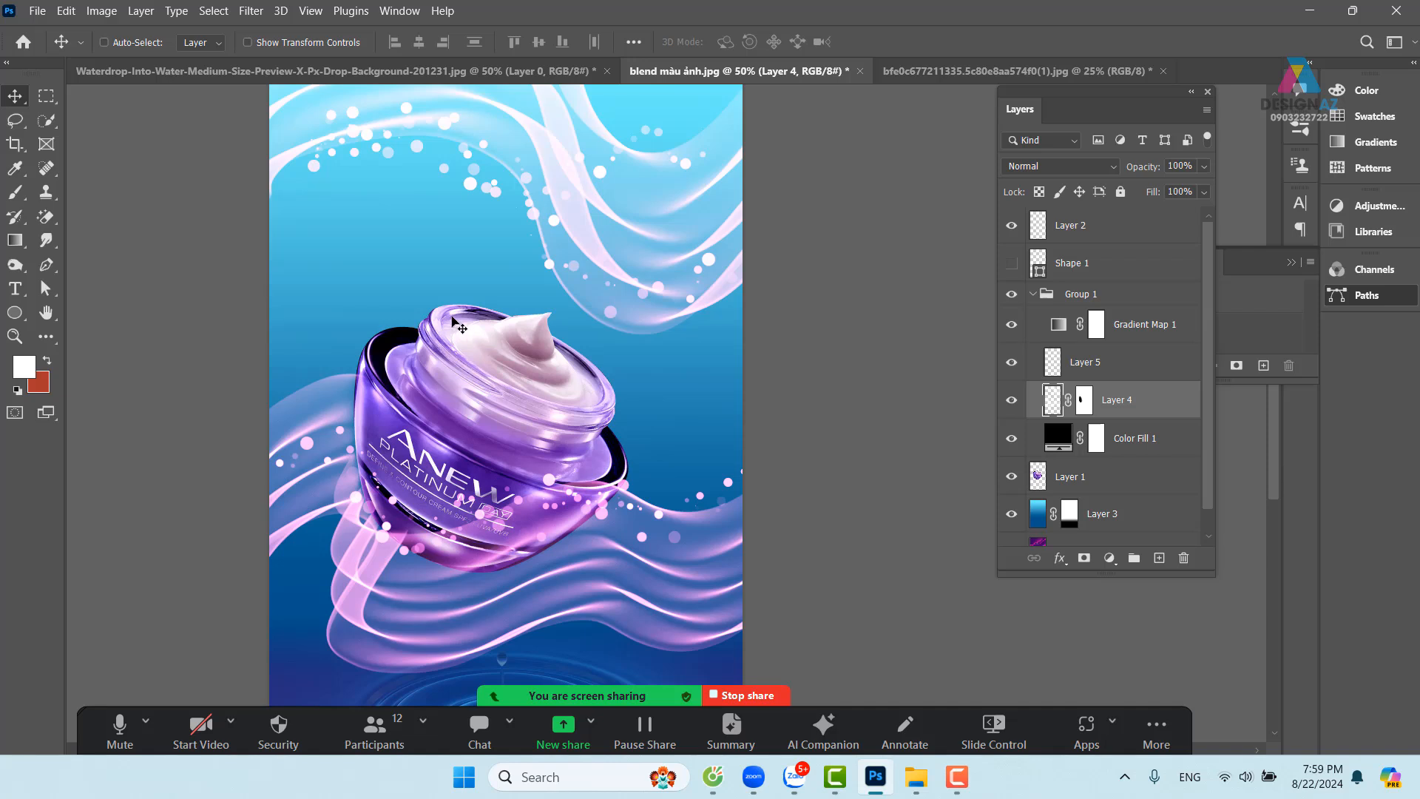
pyautogui.click(1150, 373)
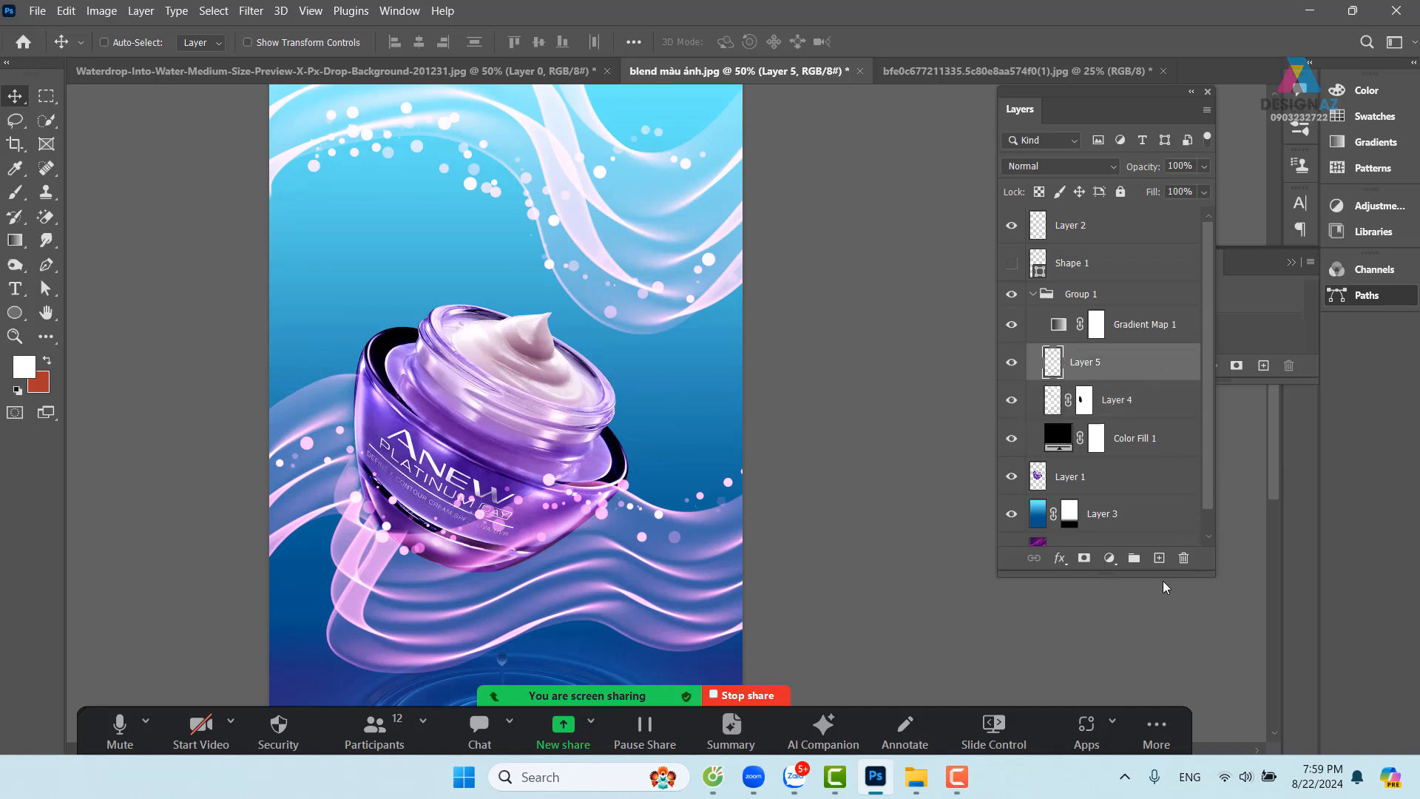
pyautogui.click(1159, 557)
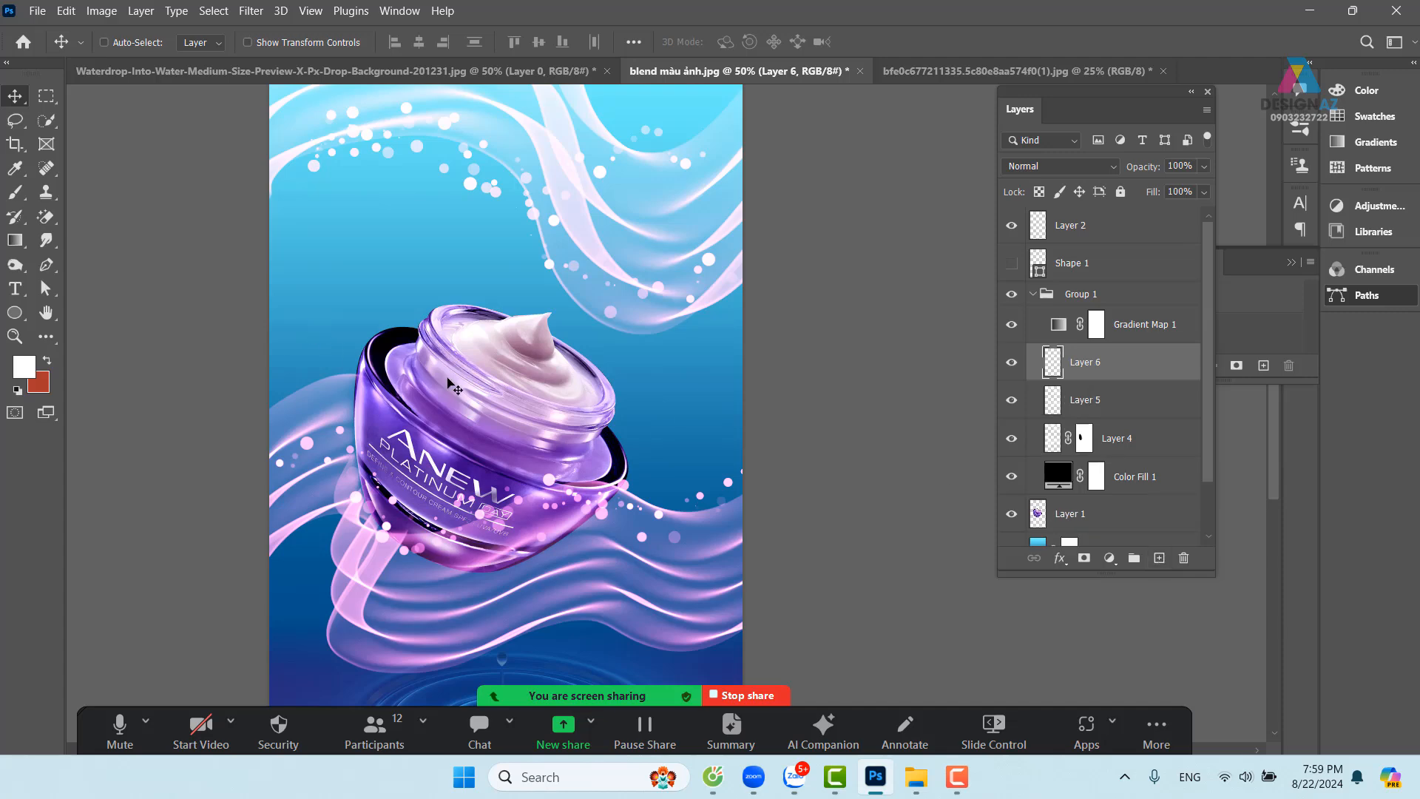
pyautogui.press('b')
pyautogui.click(131, 42)
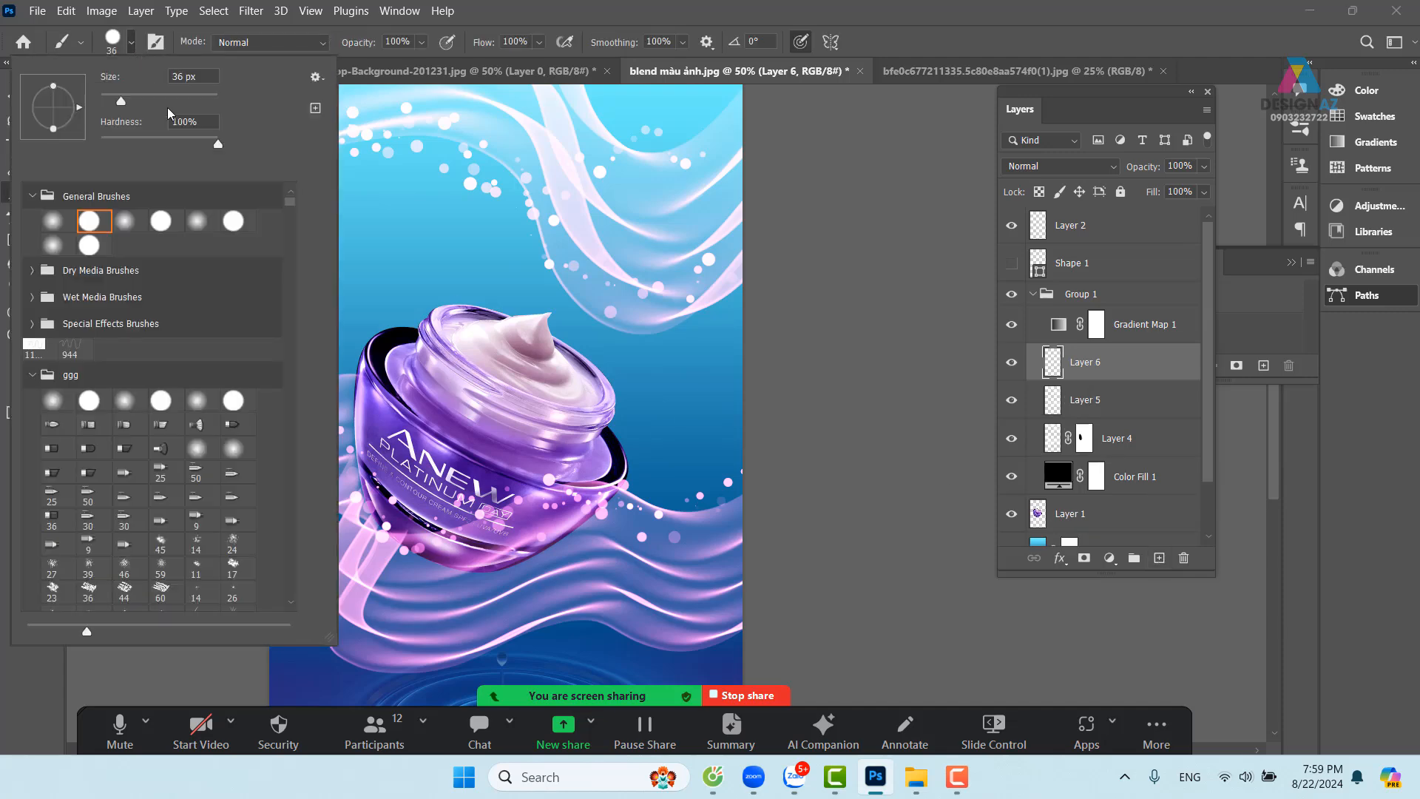
pyautogui.click(125, 227)
pyautogui.moveTo(477, 286)
pyautogui.mouseDown()
pyautogui.moveTo(474, 327)
pyautogui.moveTo(525, 375)
pyautogui.moveTo(581, 384)
pyautogui.moveTo(621, 350)
pyautogui.moveTo(583, 275)
pyautogui.moveTo(534, 260)
pyautogui.moveTo(499, 278)
pyautogui.moveTo(492, 304)
pyautogui.moveTo(508, 332)
pyautogui.moveTo(573, 352)
pyautogui.moveTo(587, 328)
pyautogui.moveTo(546, 291)
pyautogui.moveTo(520, 298)
pyautogui.moveTo(558, 323)
pyautogui.mouseUp()
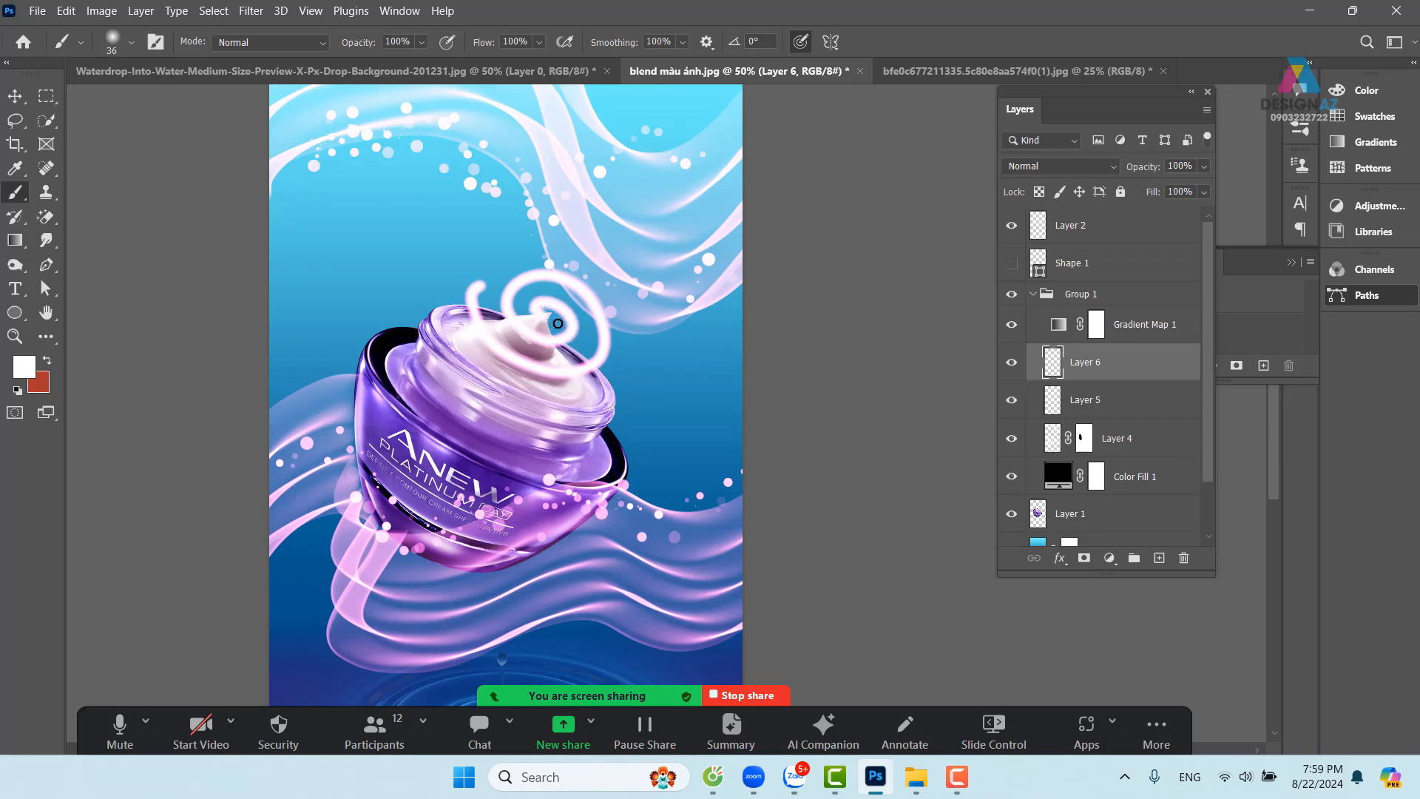
# Apply a Zoom Radial Blur of amount 78 to the white spiral, with the blur centre moved to the lower left
pyautogui.click(15, 95)
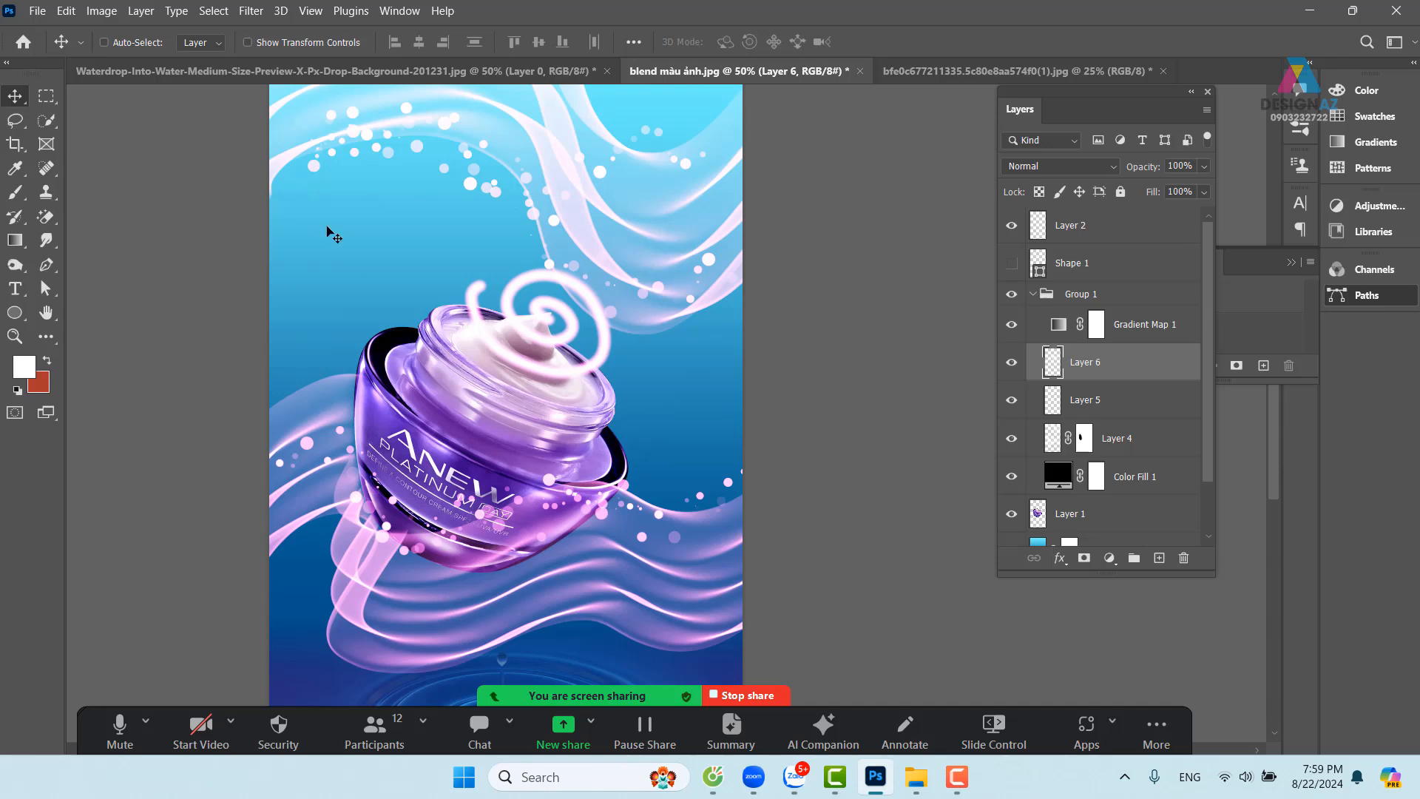
pyautogui.click(251, 10)
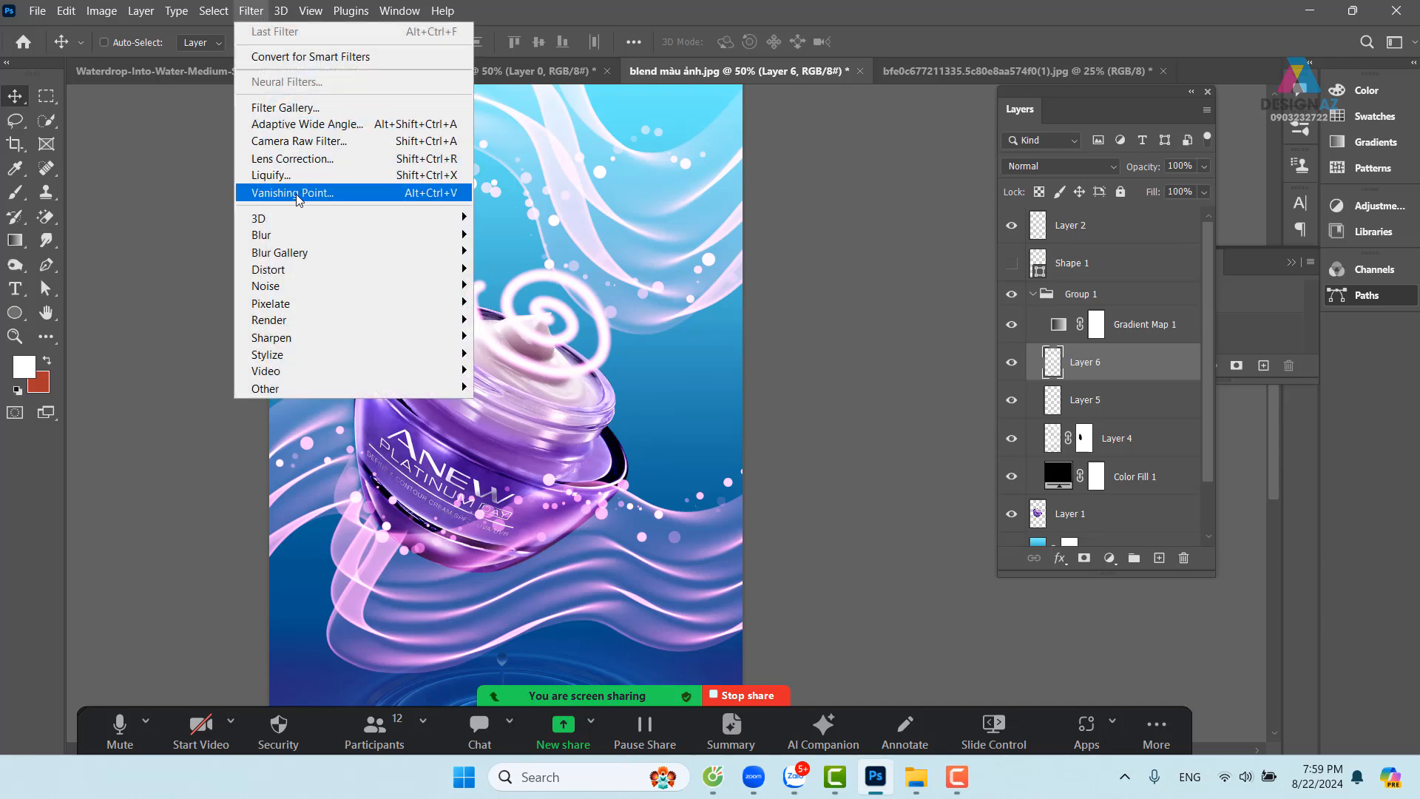
pyautogui.moveTo(300, 237)
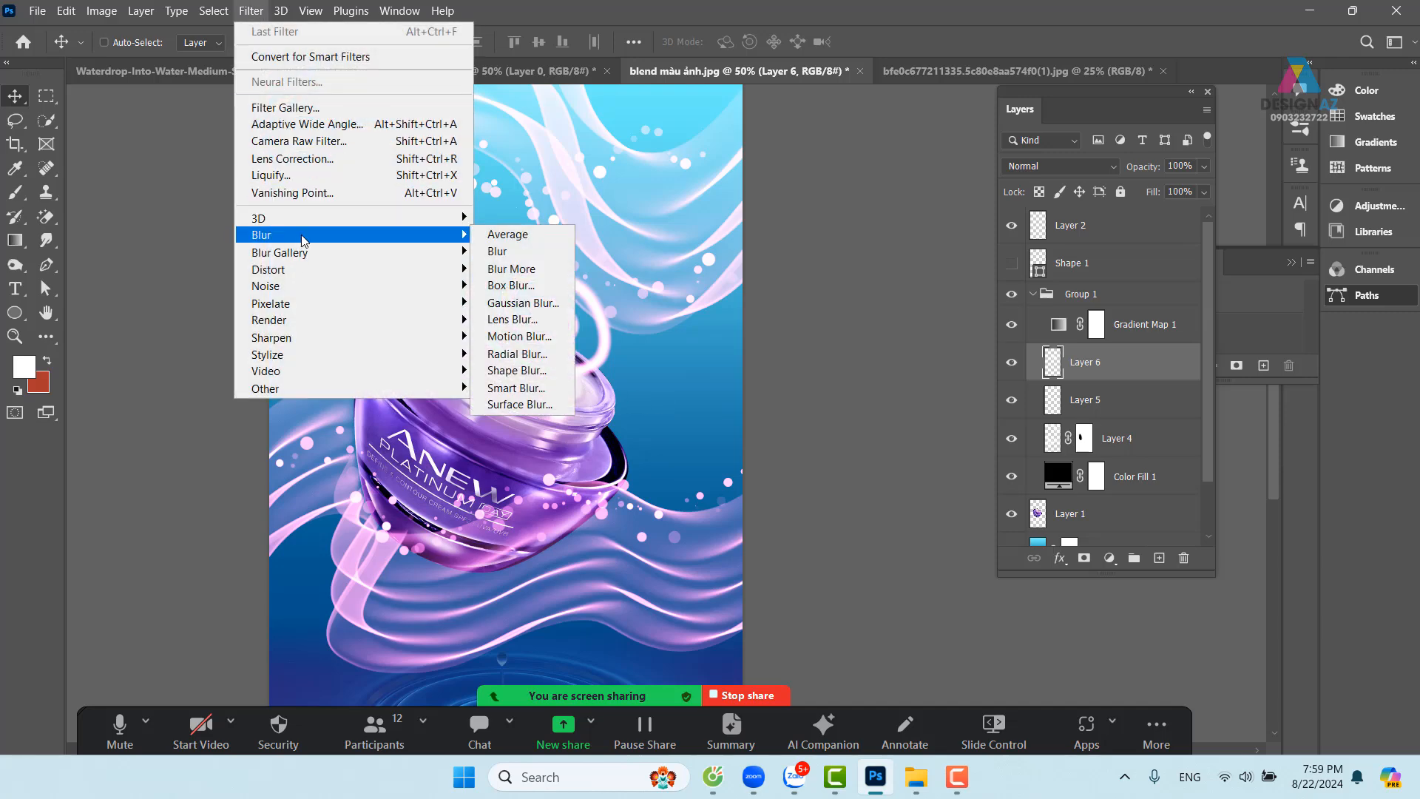
pyautogui.click(548, 356)
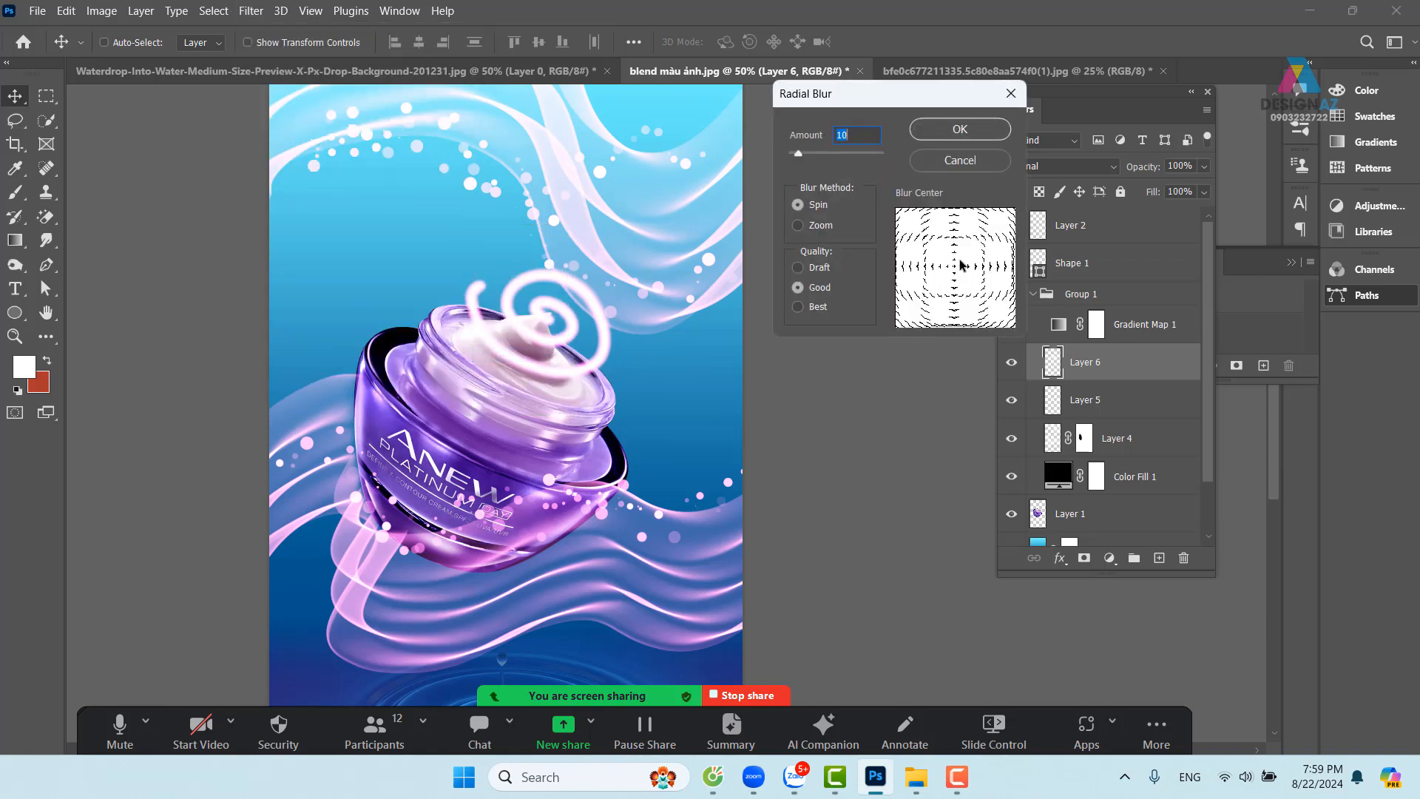
pyautogui.click(813, 226)
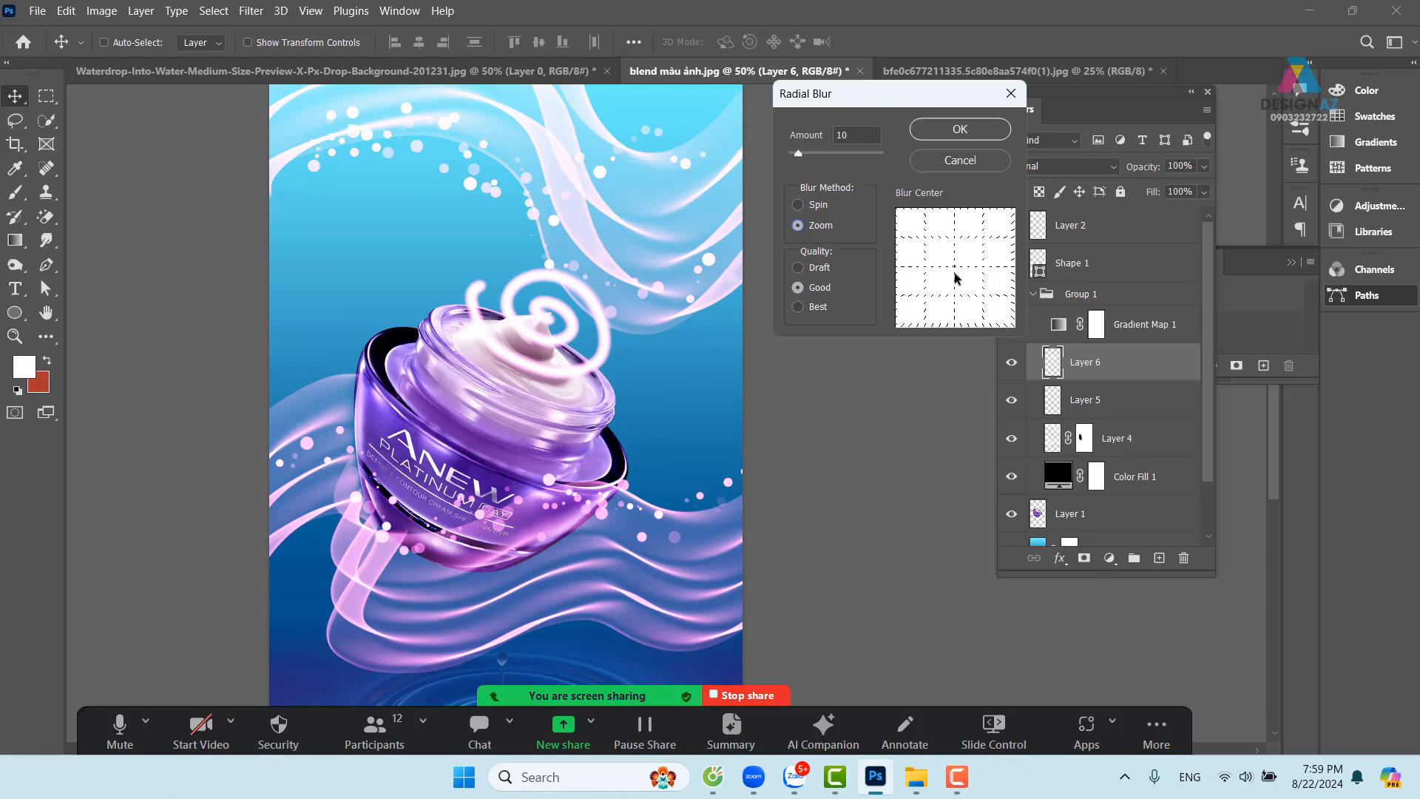
pyautogui.moveTo(799, 154); pyautogui.dragTo(863, 156)
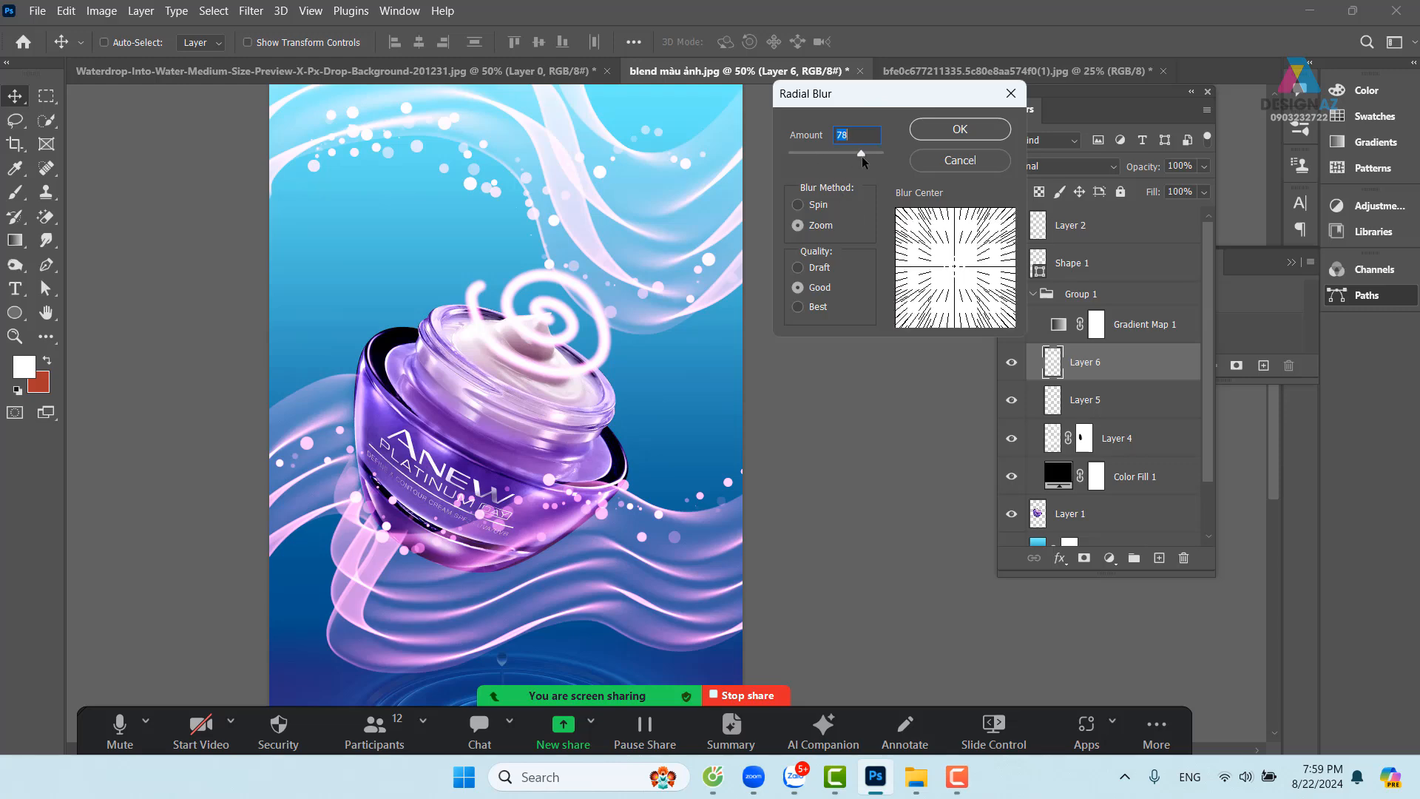
pyautogui.moveTo(957, 274); pyautogui.dragTo(920, 318)
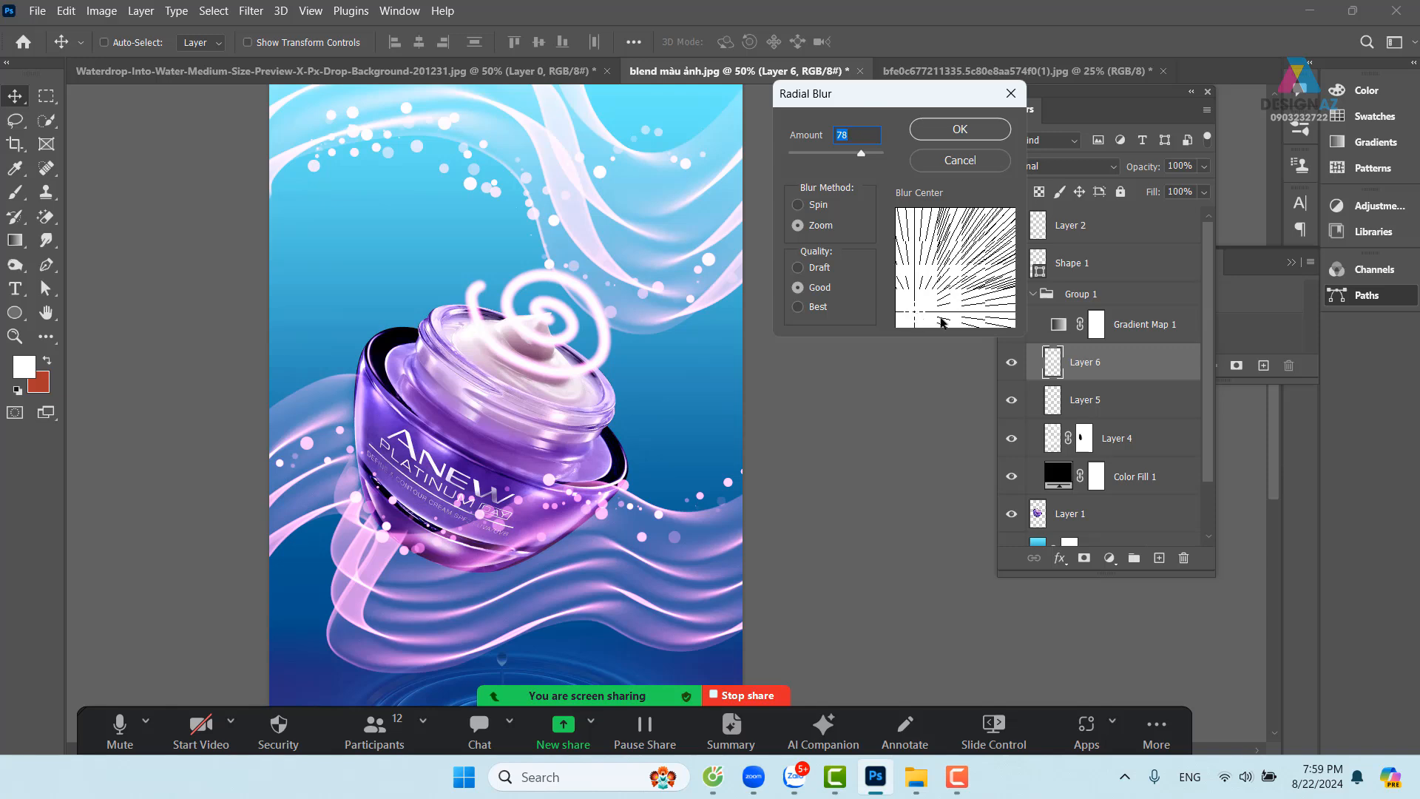
pyautogui.click(971, 130)
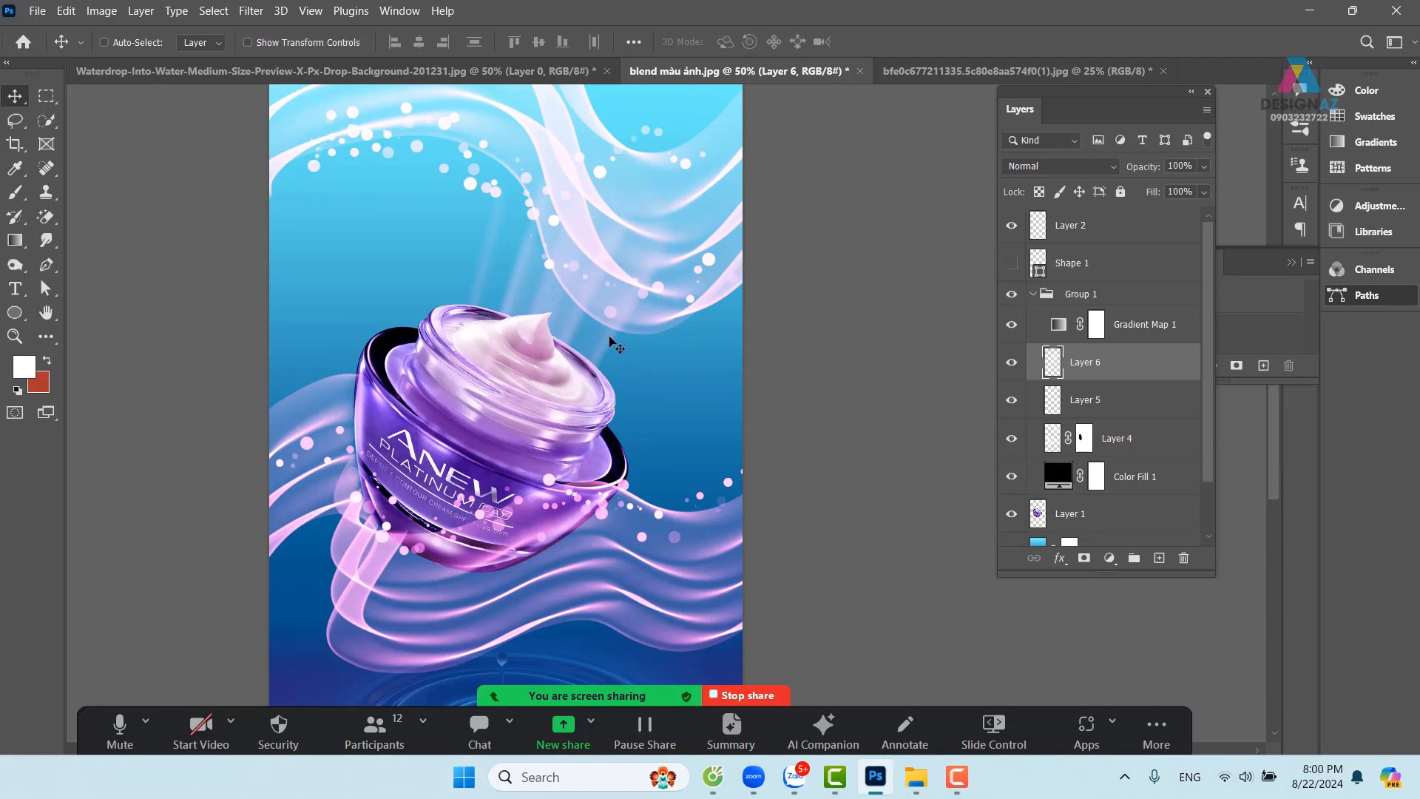
# Undo the blur and reapply the Radial Blur to the spiral with its centre shifted slightly right and down
pyautogui.hotkey('ctrl', 'z')
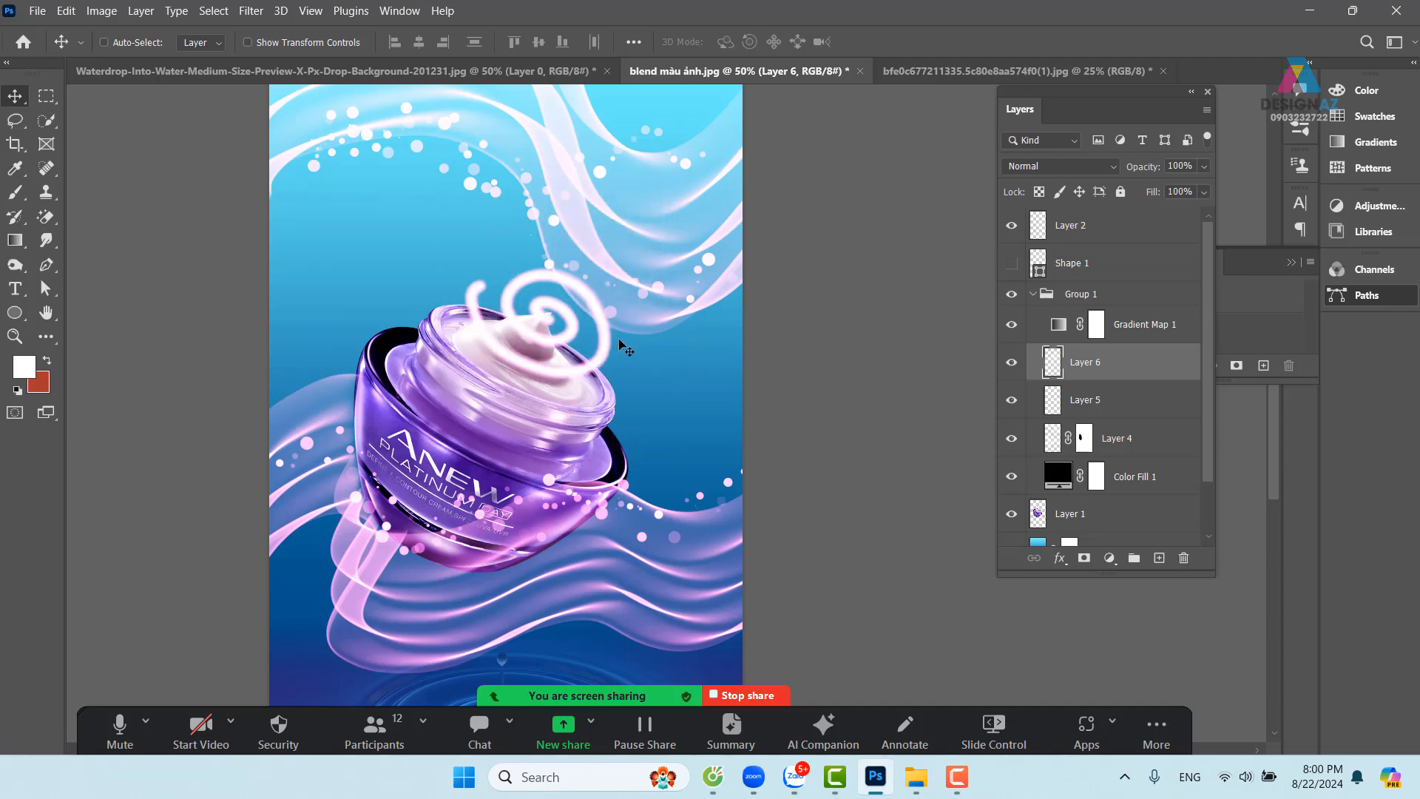
pyautogui.click(251, 14)
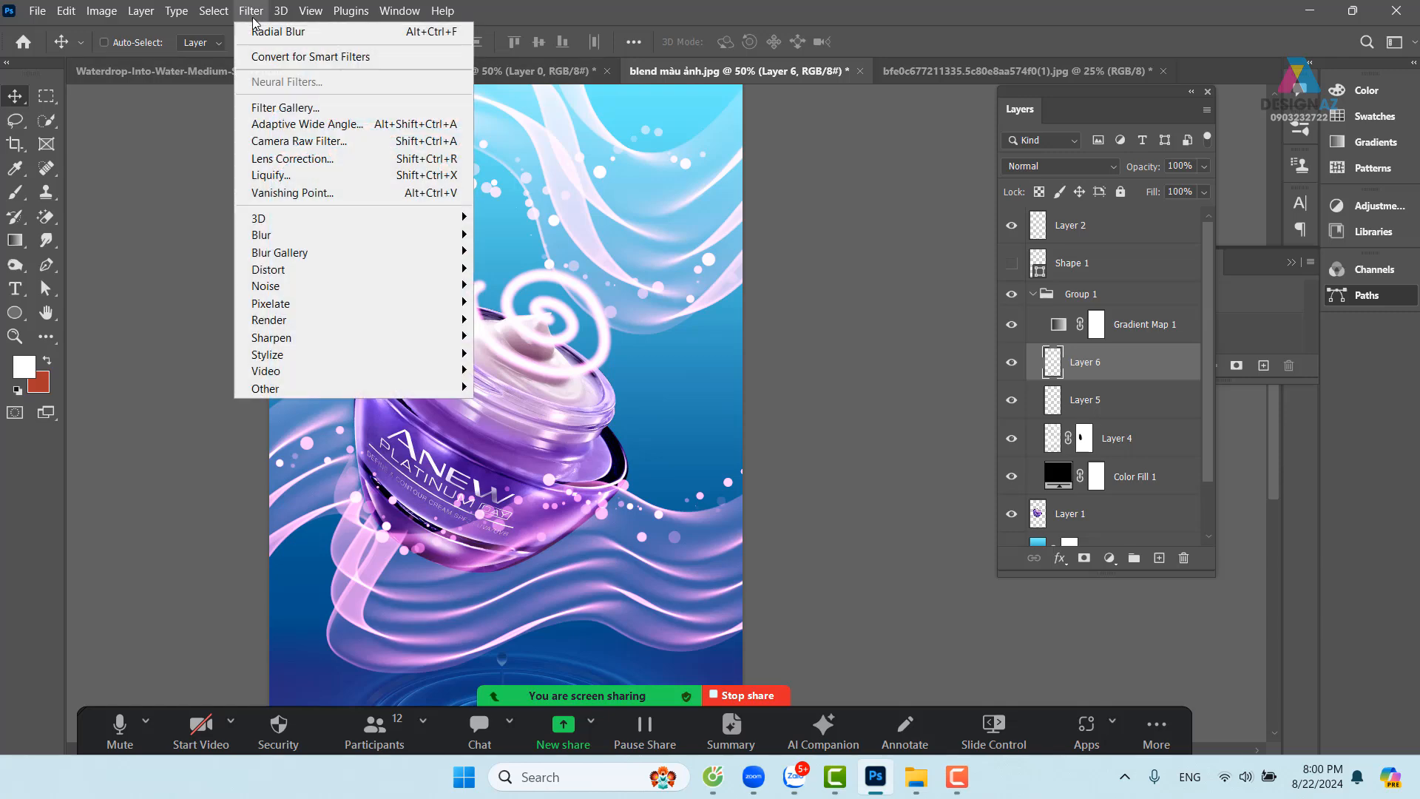
pyautogui.moveTo(334, 252)
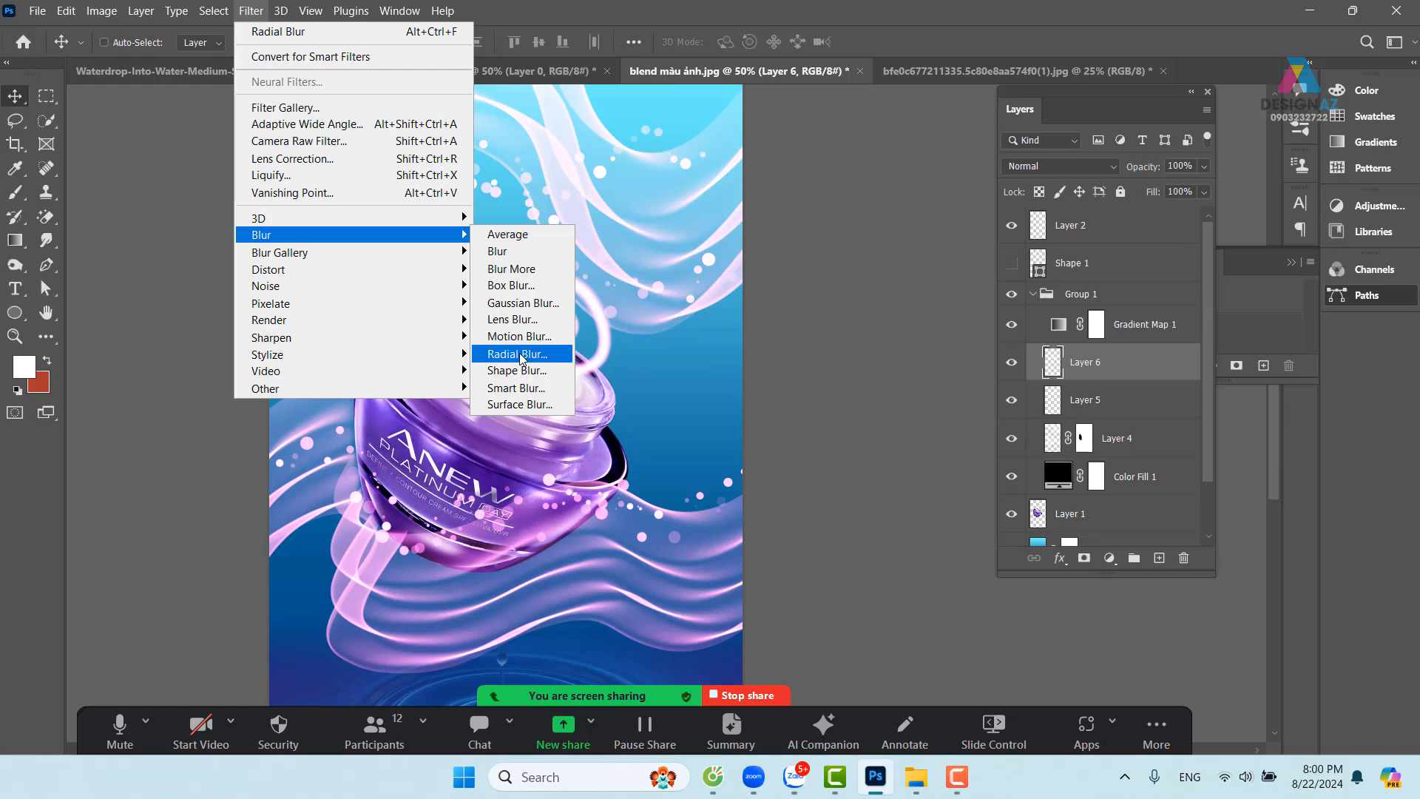
pyautogui.click(517, 354)
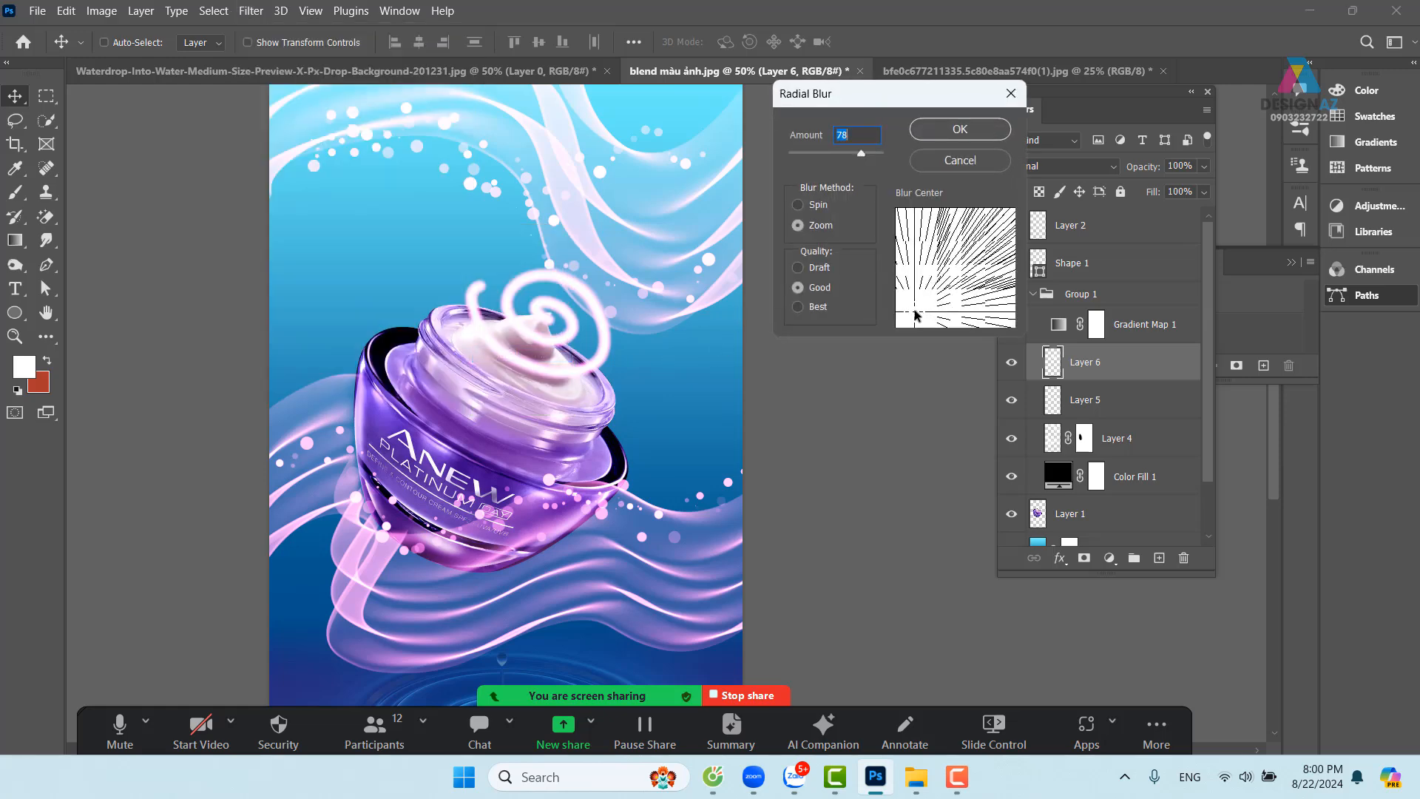
pyautogui.moveTo(915, 311); pyautogui.dragTo(923, 319)
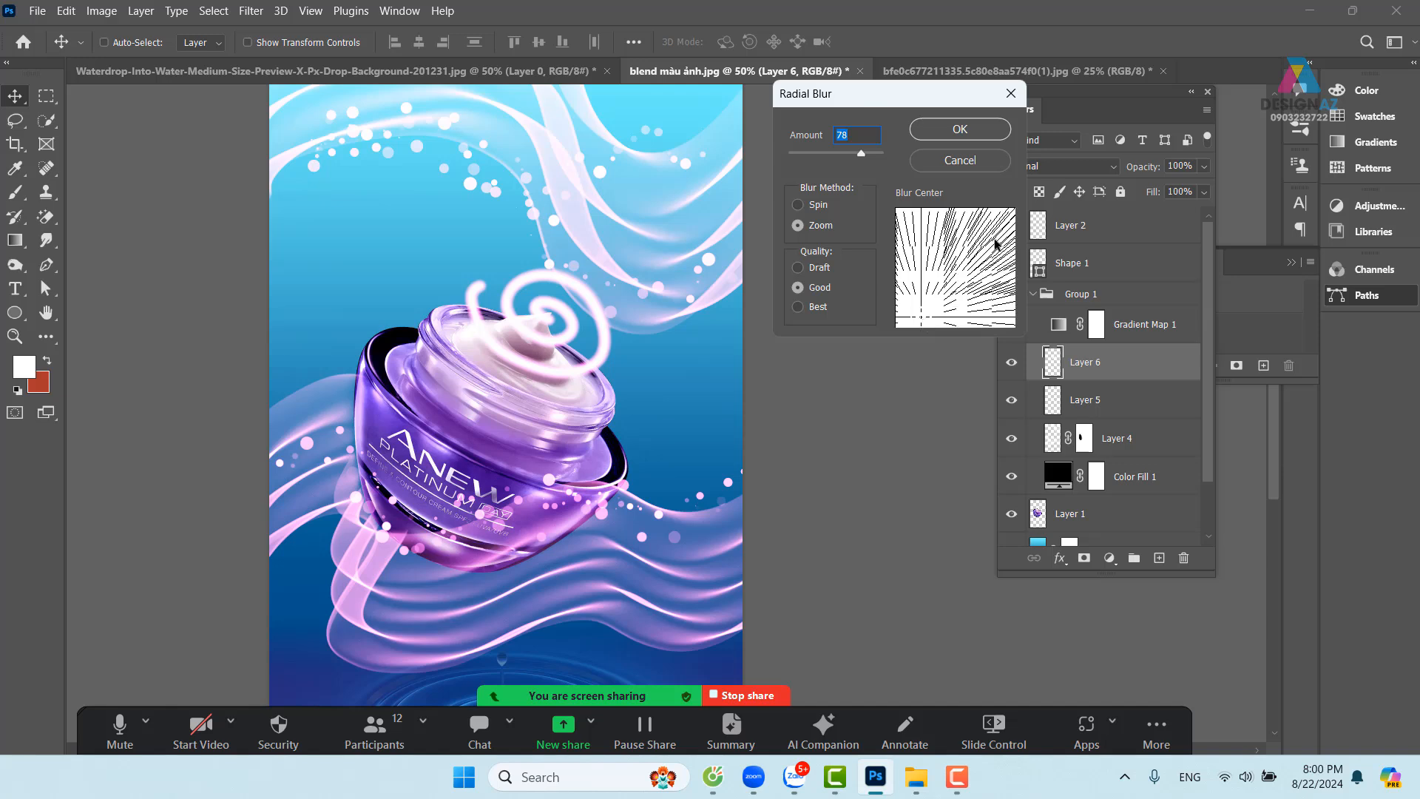
pyautogui.click(976, 130)
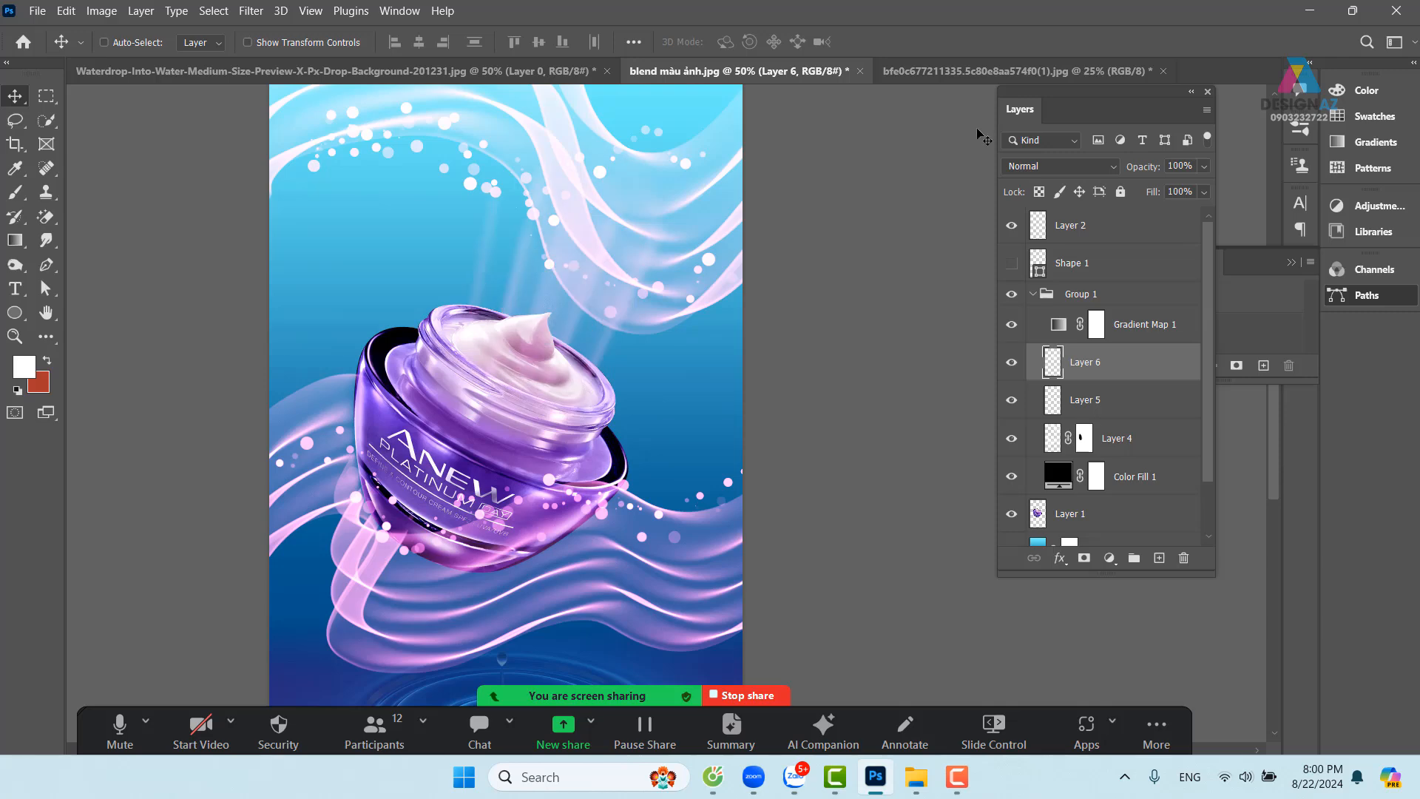
# Rotate the blurred light rays about 13° clockwise and shift them slightly up and right above the jar
pyautogui.hotkey('ctrl', 't')
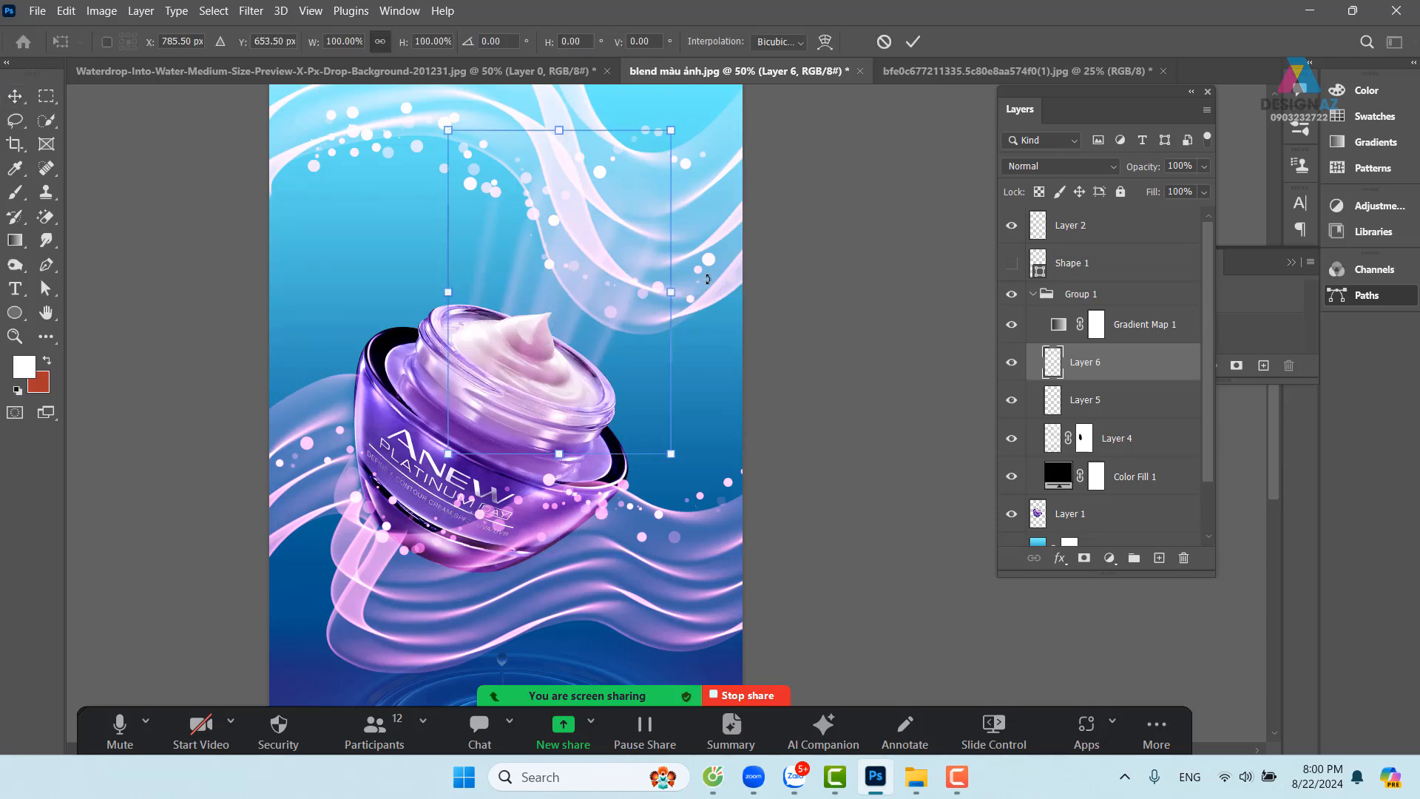
pyautogui.moveTo(739, 158); pyautogui.dragTo(802, 178)
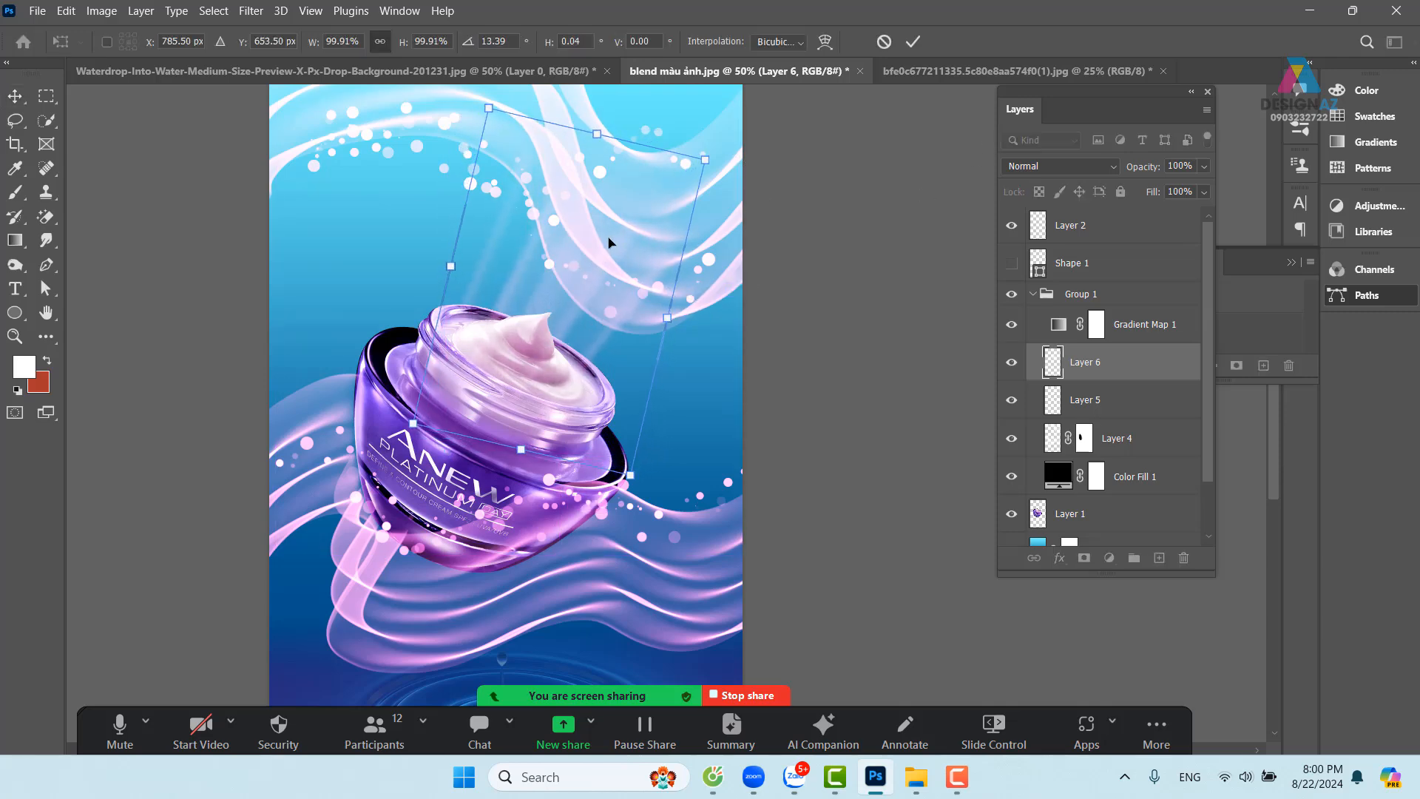
pyautogui.moveTo(616, 245); pyautogui.dragTo(632, 230)
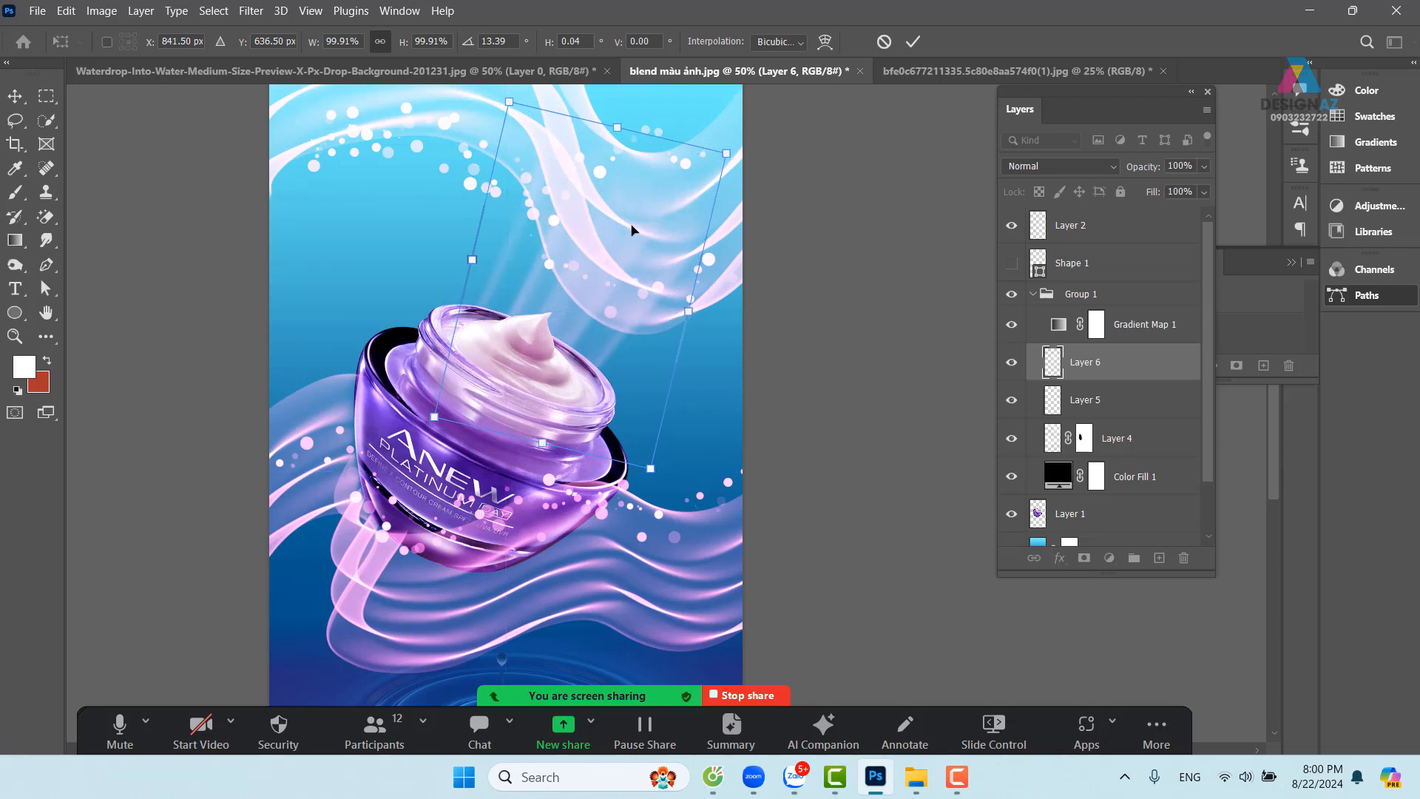
pyautogui.press('Return')
# Duplicate the light ray layer twice in place to intensify the rays above the cream
pyautogui.hotkey('ctrl', 'j')
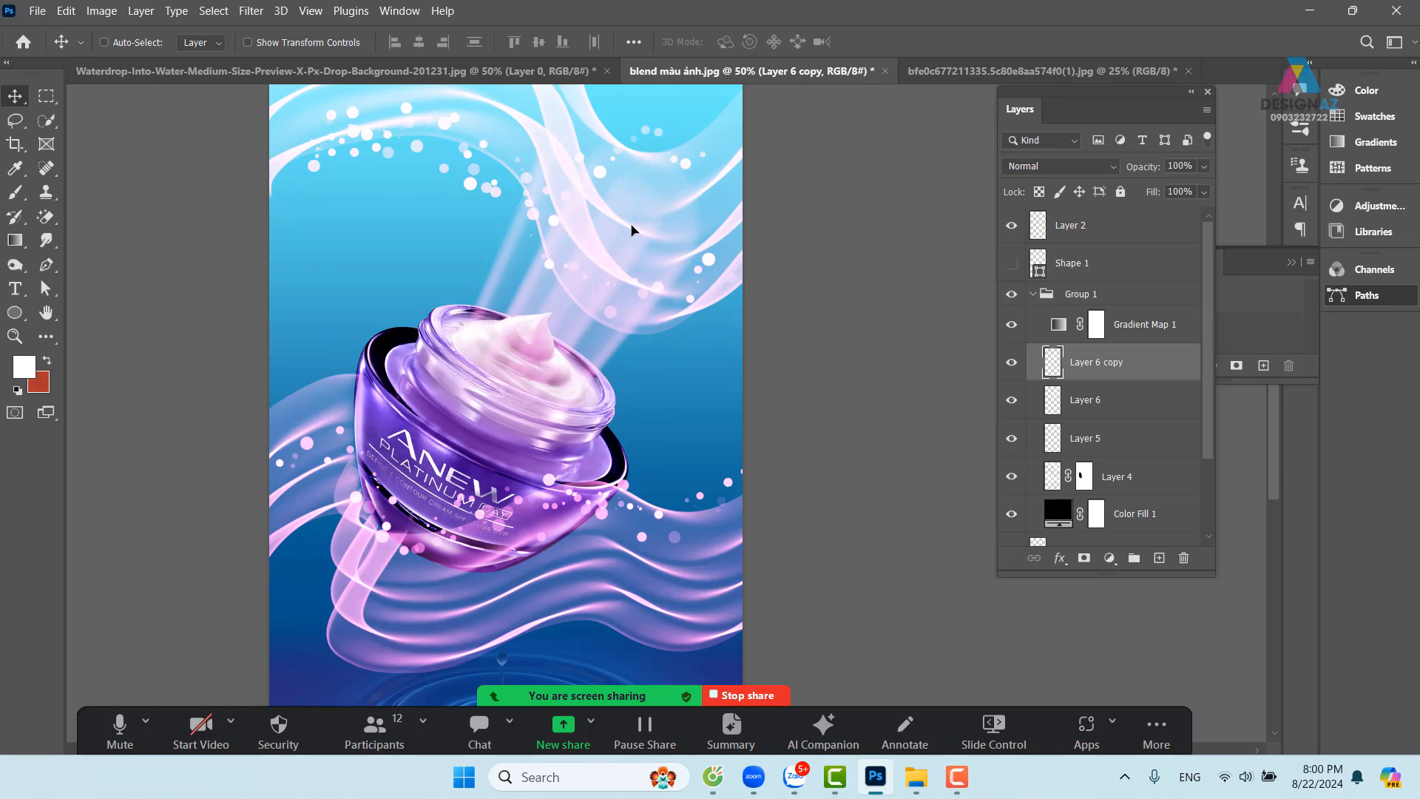
pyautogui.press('ctrl')
pyautogui.hotkey('ctrl', 'j')
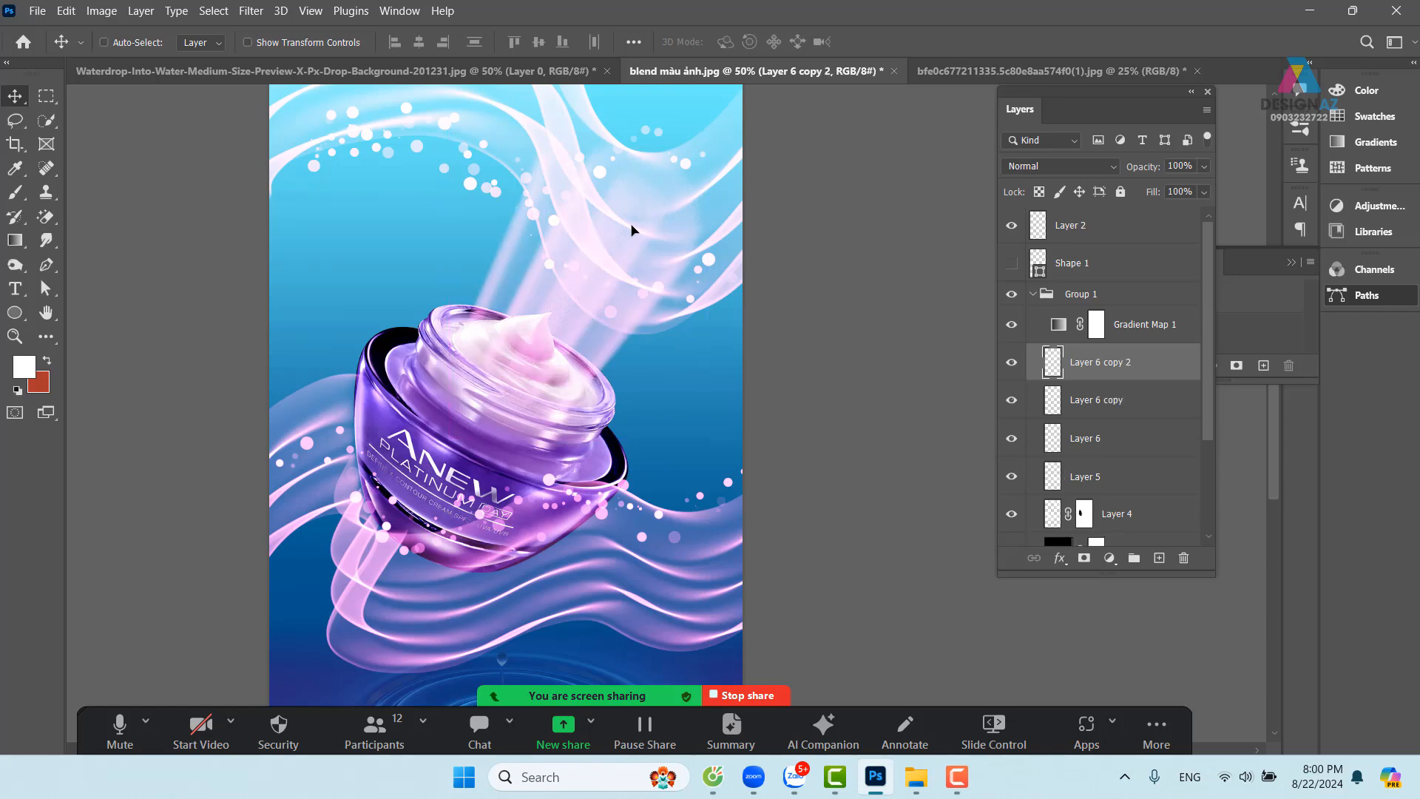
# Copy the light rays to the area beneath the jar, flip the copy horizontally and rotate it by about 68°
pyautogui.scroll(-3, 550, 342)
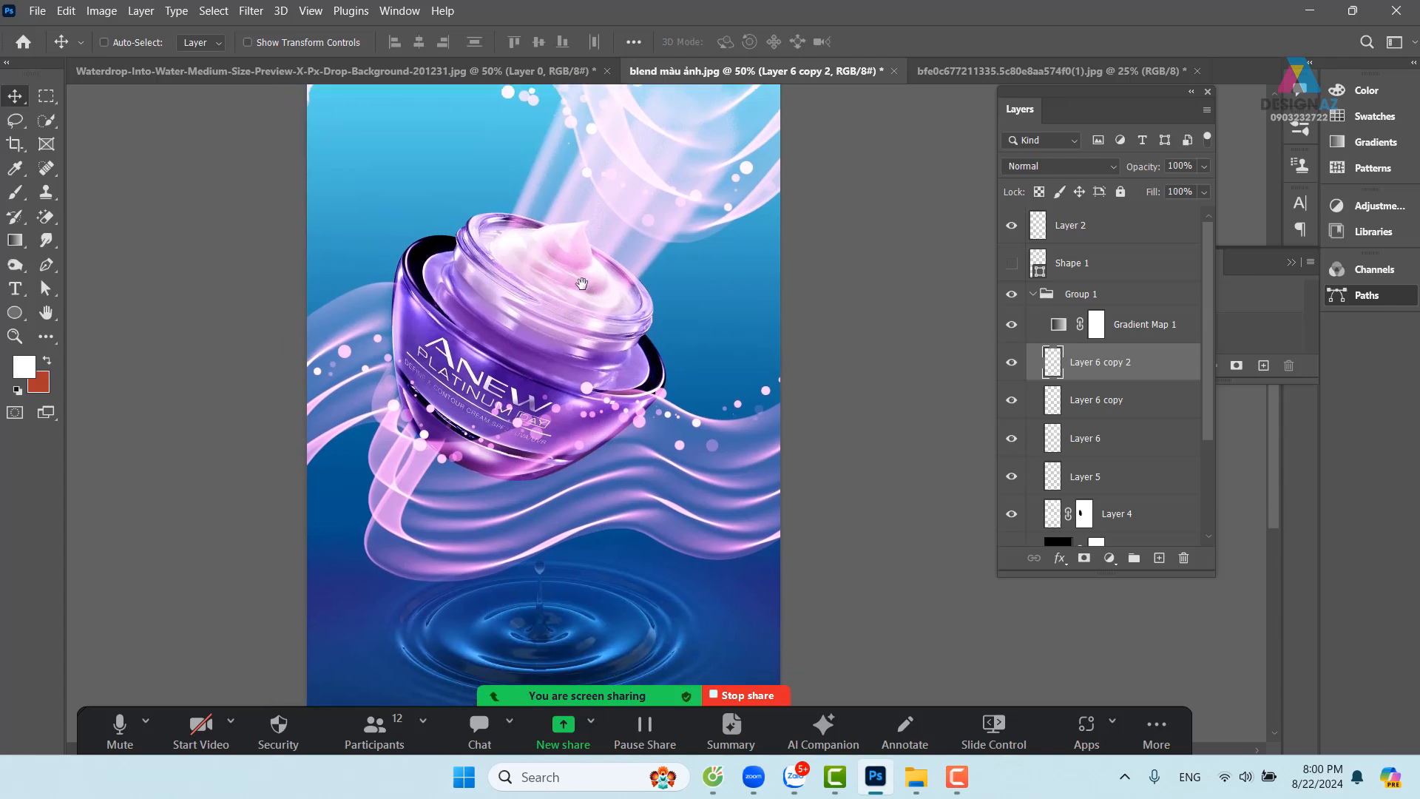
pyautogui.moveTo(617, 230); pyautogui.dragTo(395, 570)
pyautogui.hotkey('ctrl', 't')
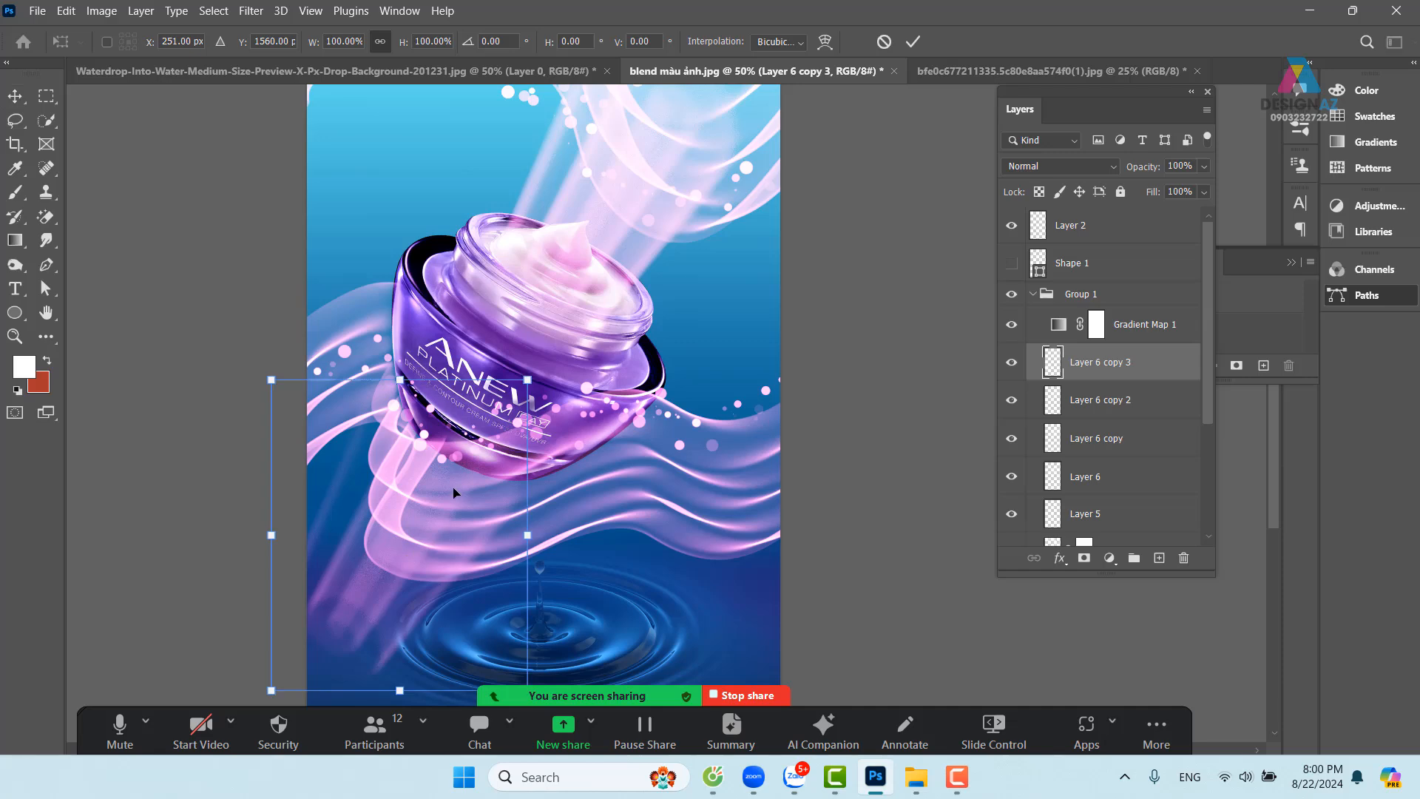
pyautogui.rightClick(453, 488)
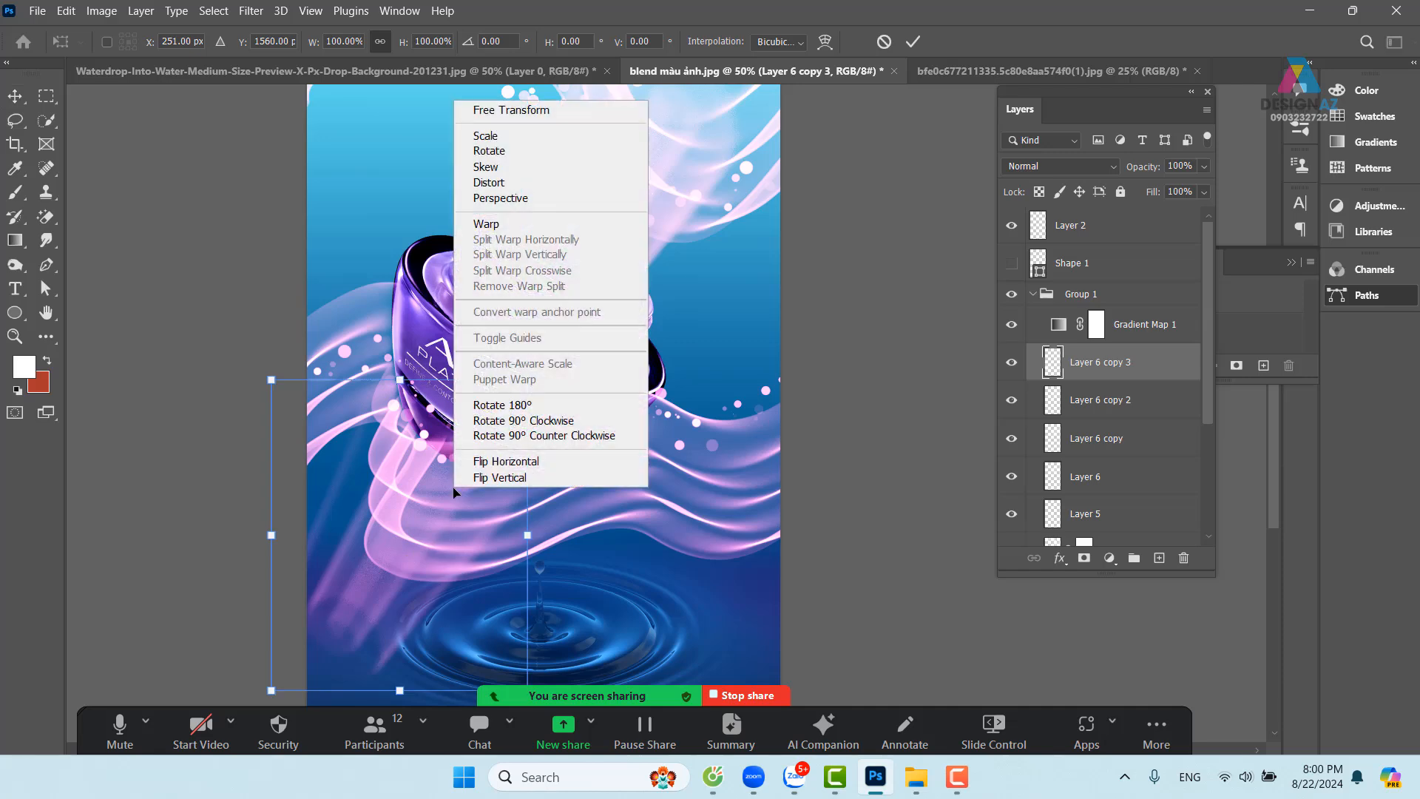
pyautogui.click(527, 463)
pyautogui.moveTo(237, 603); pyautogui.dragTo(275, 415)
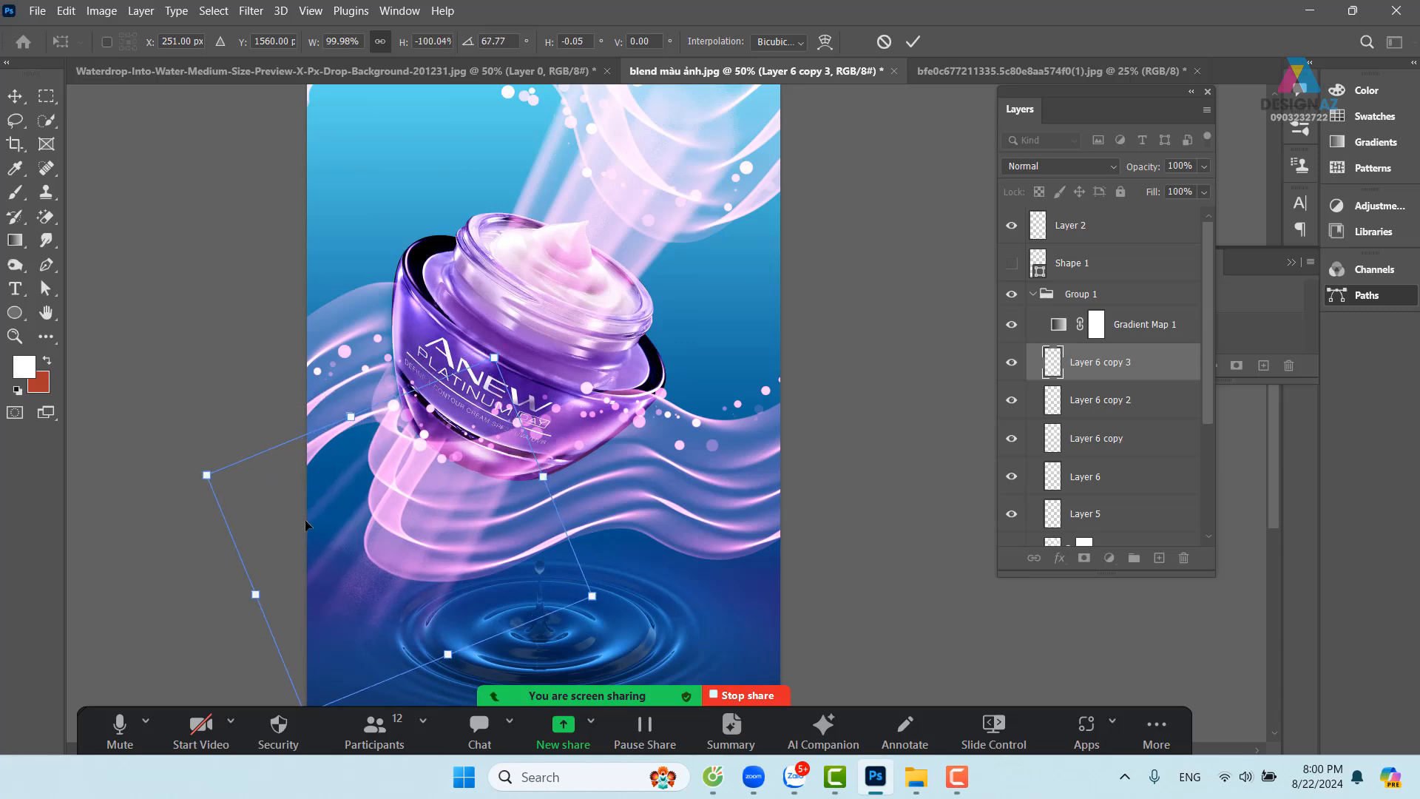
# Enlarge the flipped rays to about 140% and shift them down and left so they stream from the jar's base
pyautogui.moveTo(399, 522)
pyautogui.mouseDown()
pyautogui.moveTo(373, 568)
pyautogui.moveTo(384, 543)
pyautogui.mouseUp()
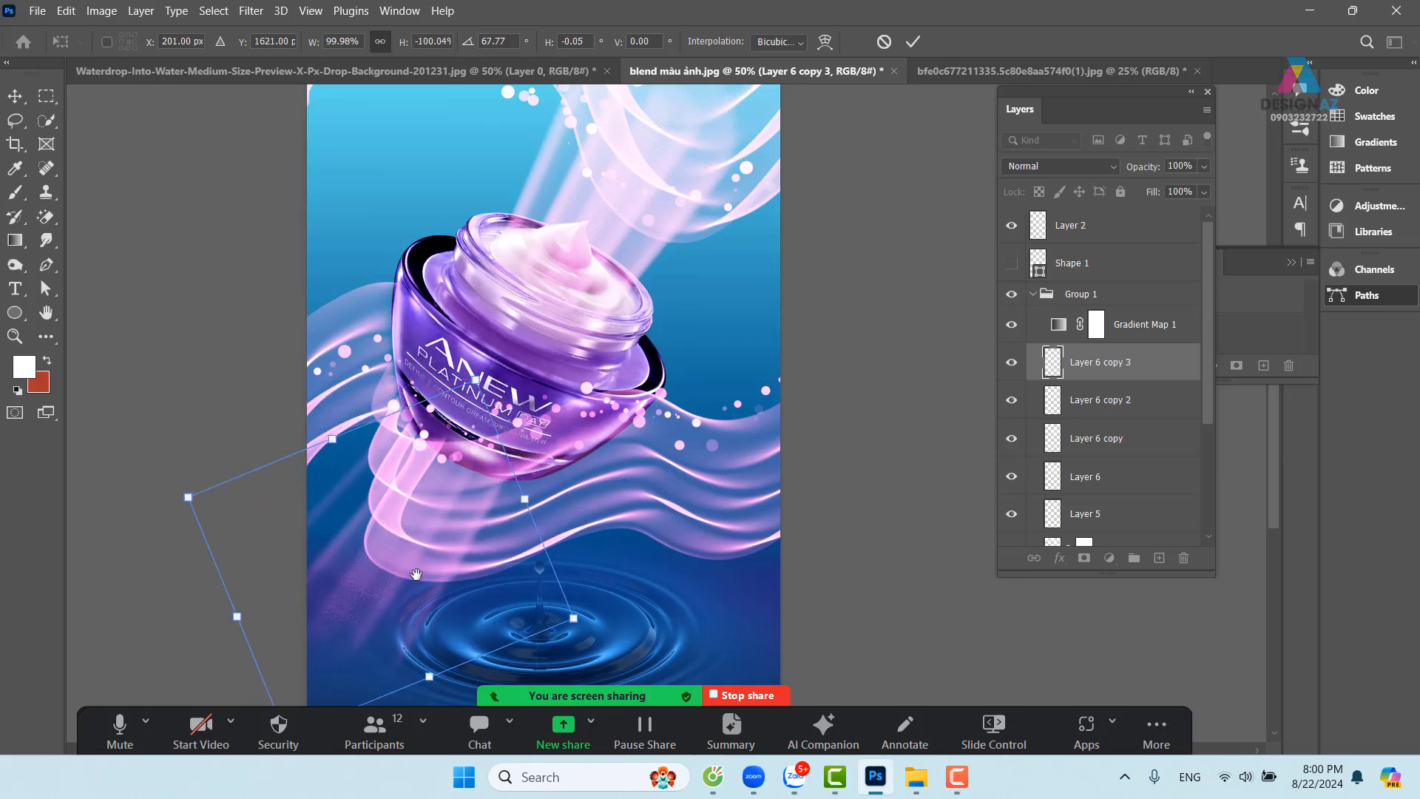
pyautogui.moveTo(373, 621); pyautogui.dragTo(466, 439)
pyautogui.moveTo(378, 554); pyautogui.dragTo(296, 696)
pyautogui.moveTo(491, 509); pyautogui.dragTo(494, 494)
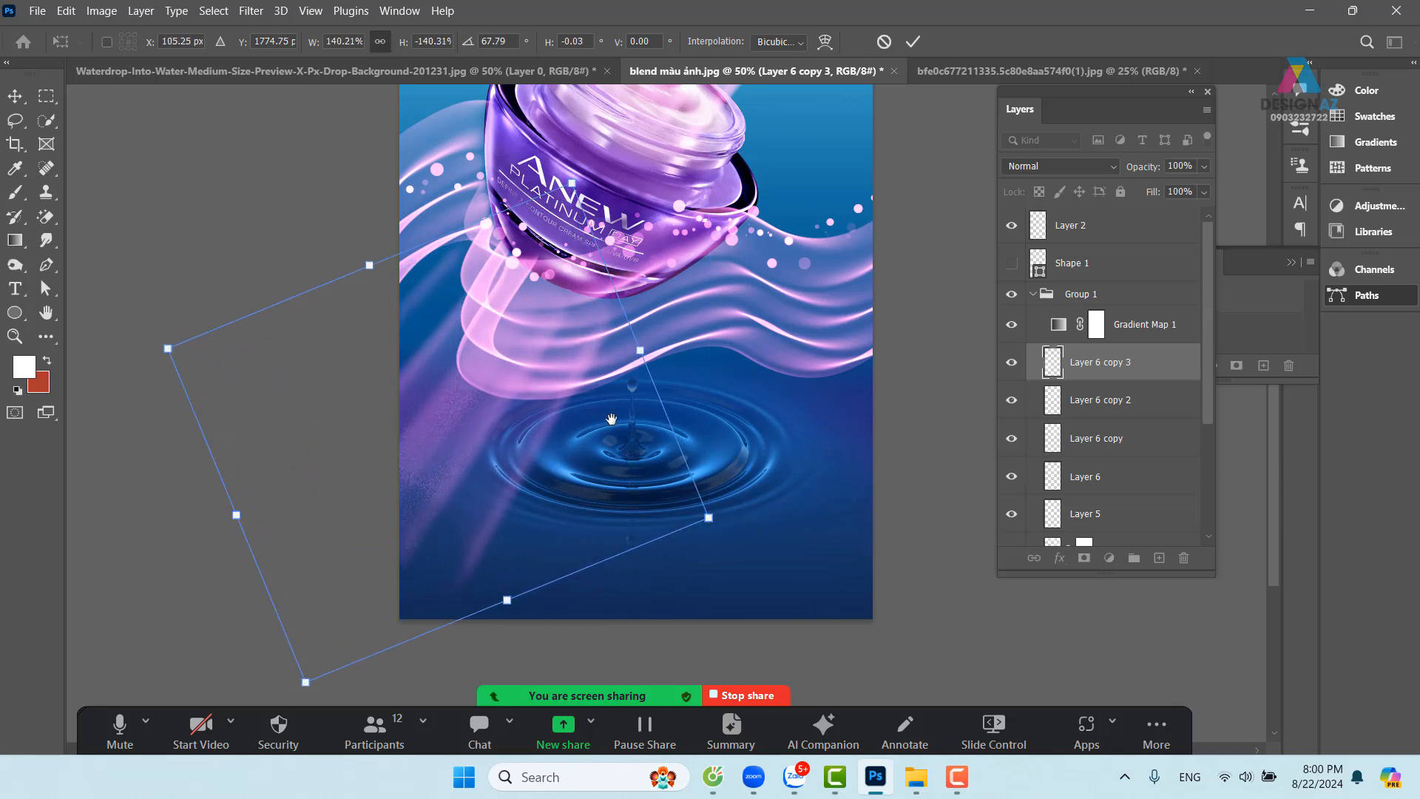
pyautogui.moveTo(629, 391); pyautogui.dragTo(521, 535)
pyautogui.press('Return')
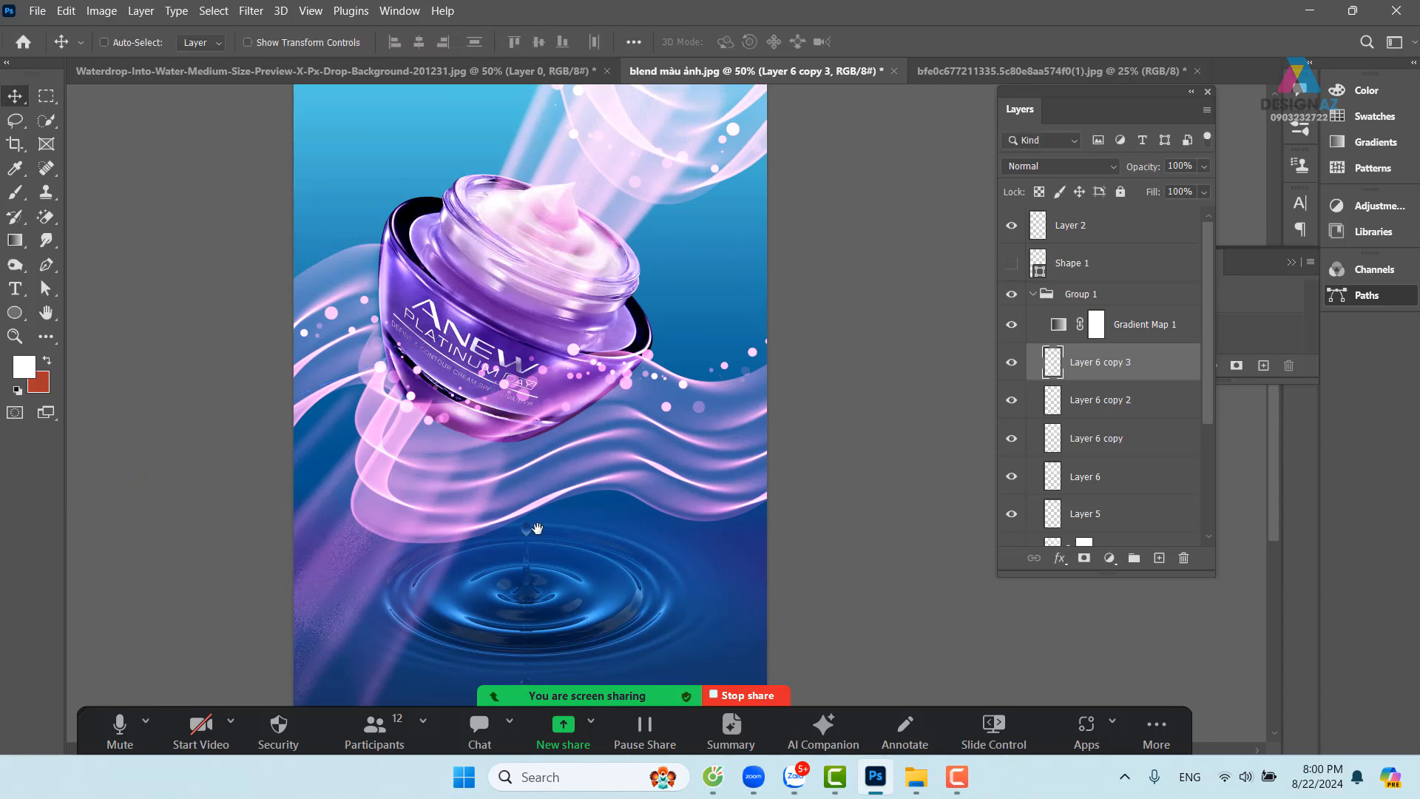
# Duplicate the lower light ray layer in place to intensify it
pyautogui.hotkey('ctrl', 'j')
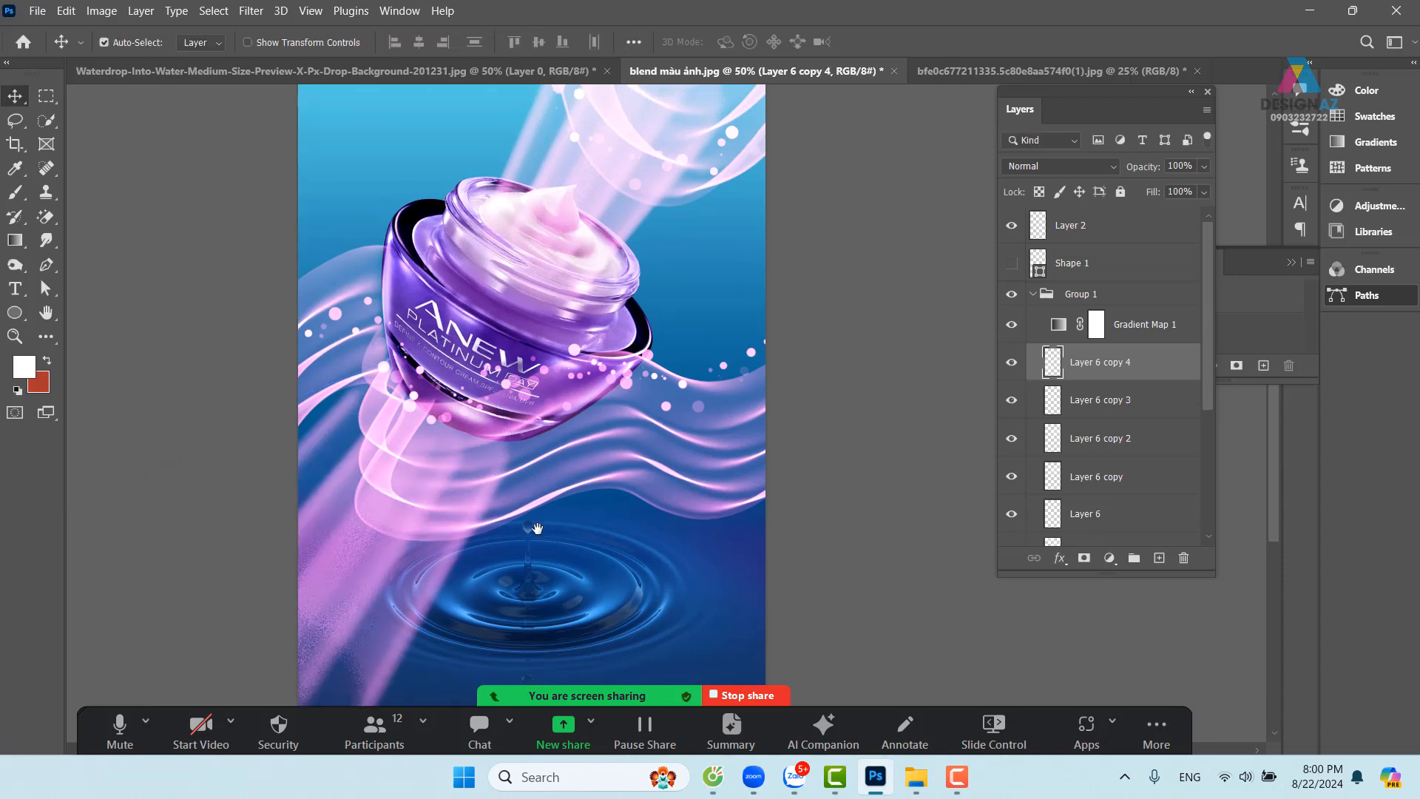
pyautogui.hotkey('ctrl', '-')
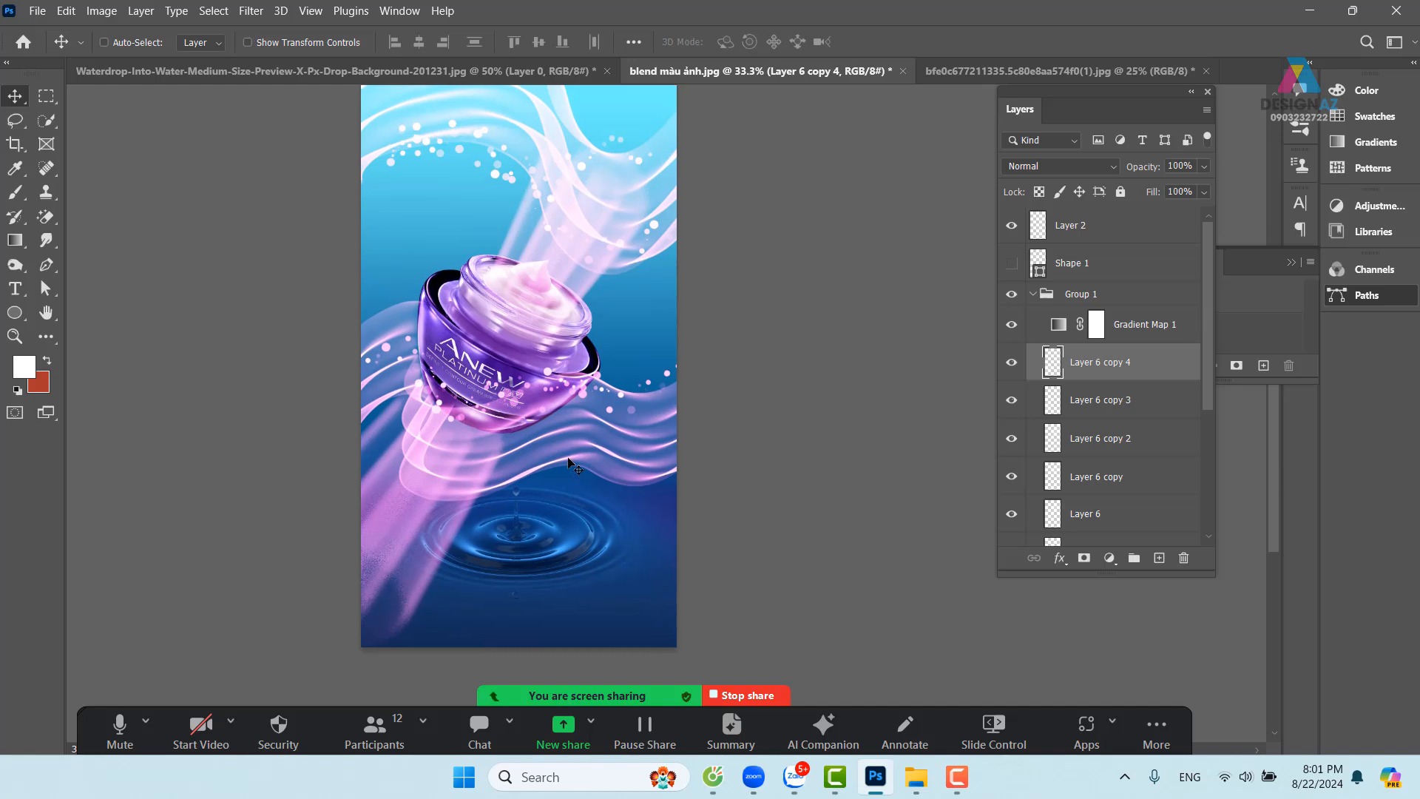
# Select the purple-pink ribbon layer, Layer 4, and hide it
pyautogui.rightClick(575, 454)
pyautogui.click(627, 497)
pyautogui.moveTo(600, 470); pyautogui.dragTo(587, 463)
pyautogui.hotkey('ctrl', 'z')
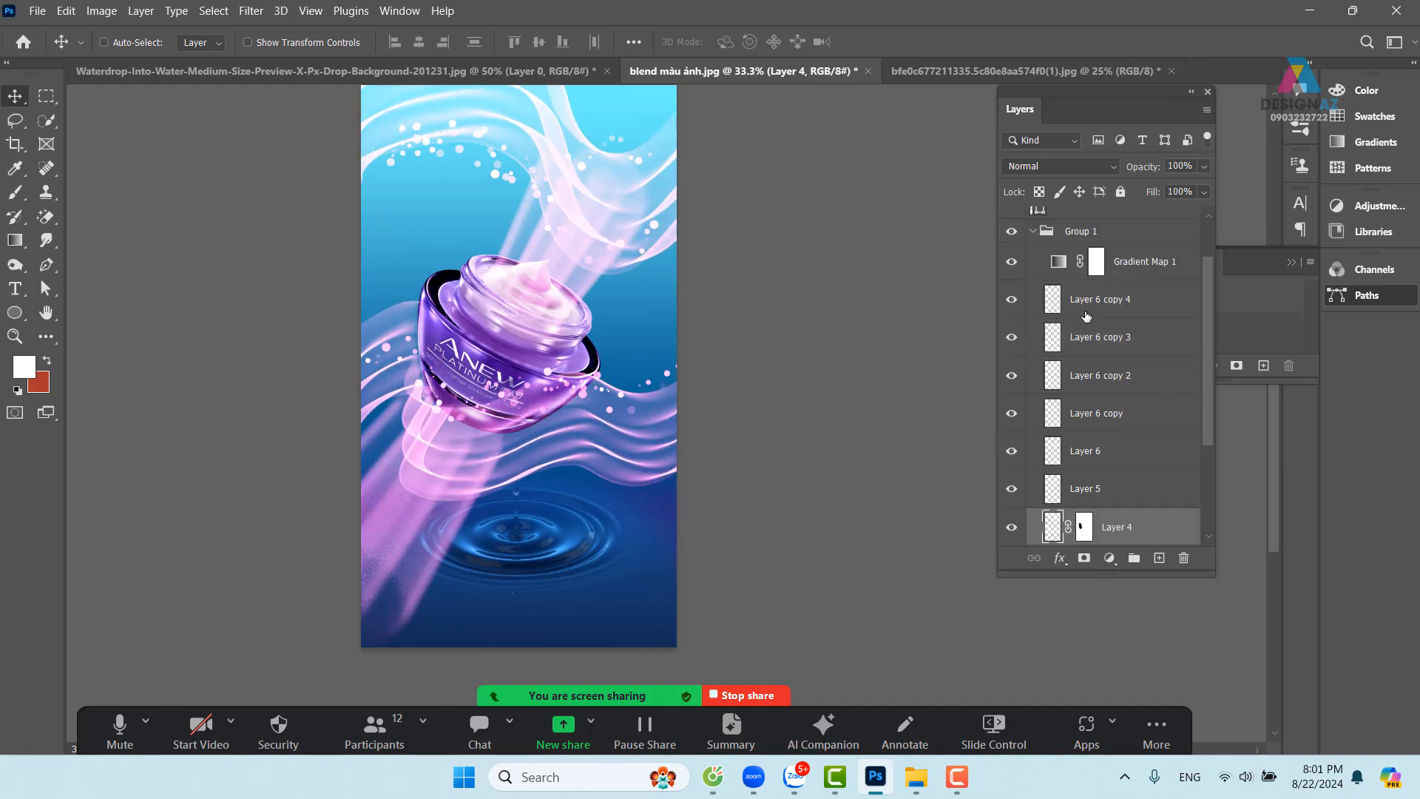
pyautogui.click(1011, 526)
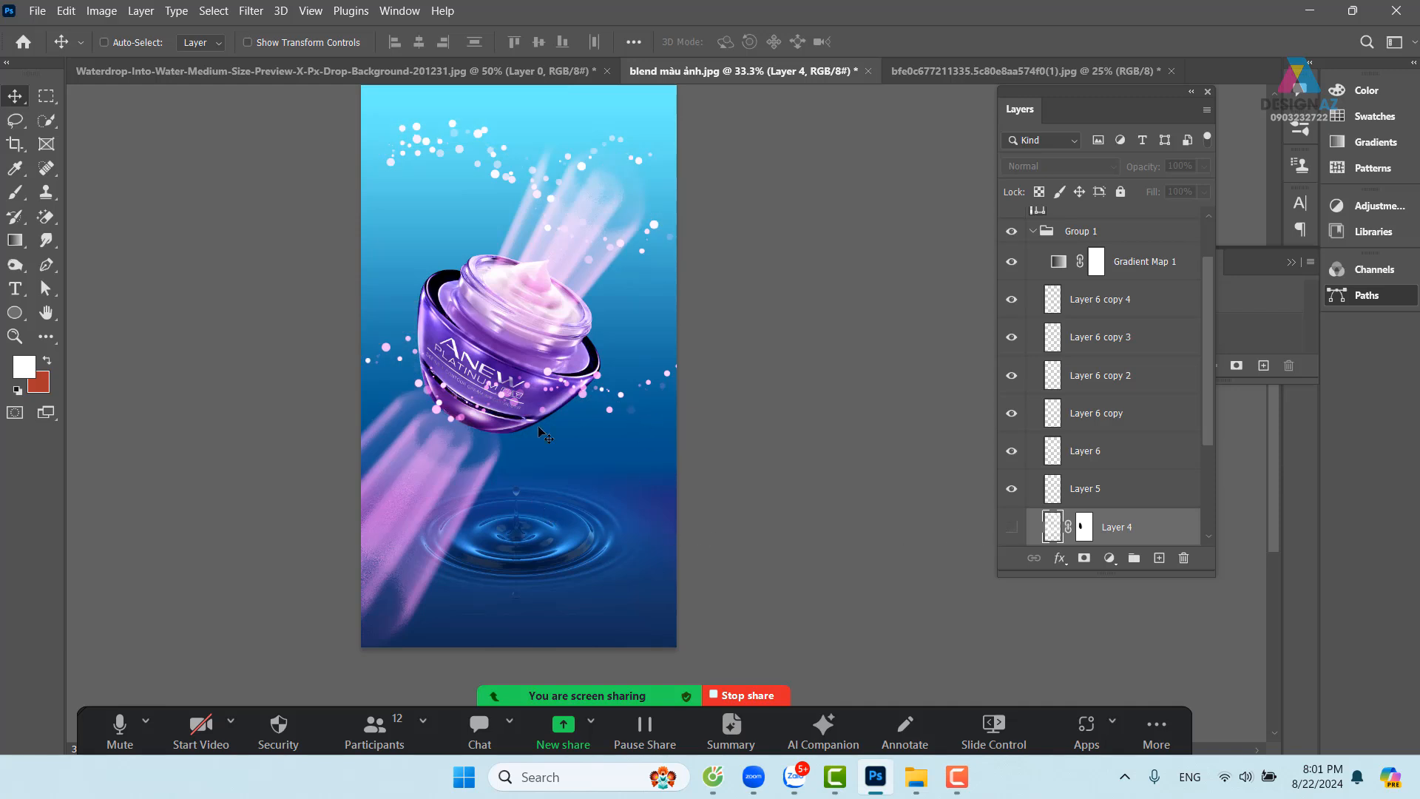
# Pull the duplicated ray layer, Layer 6 copy 4, away from the poster and delete it
pyautogui.rightClick(444, 479)
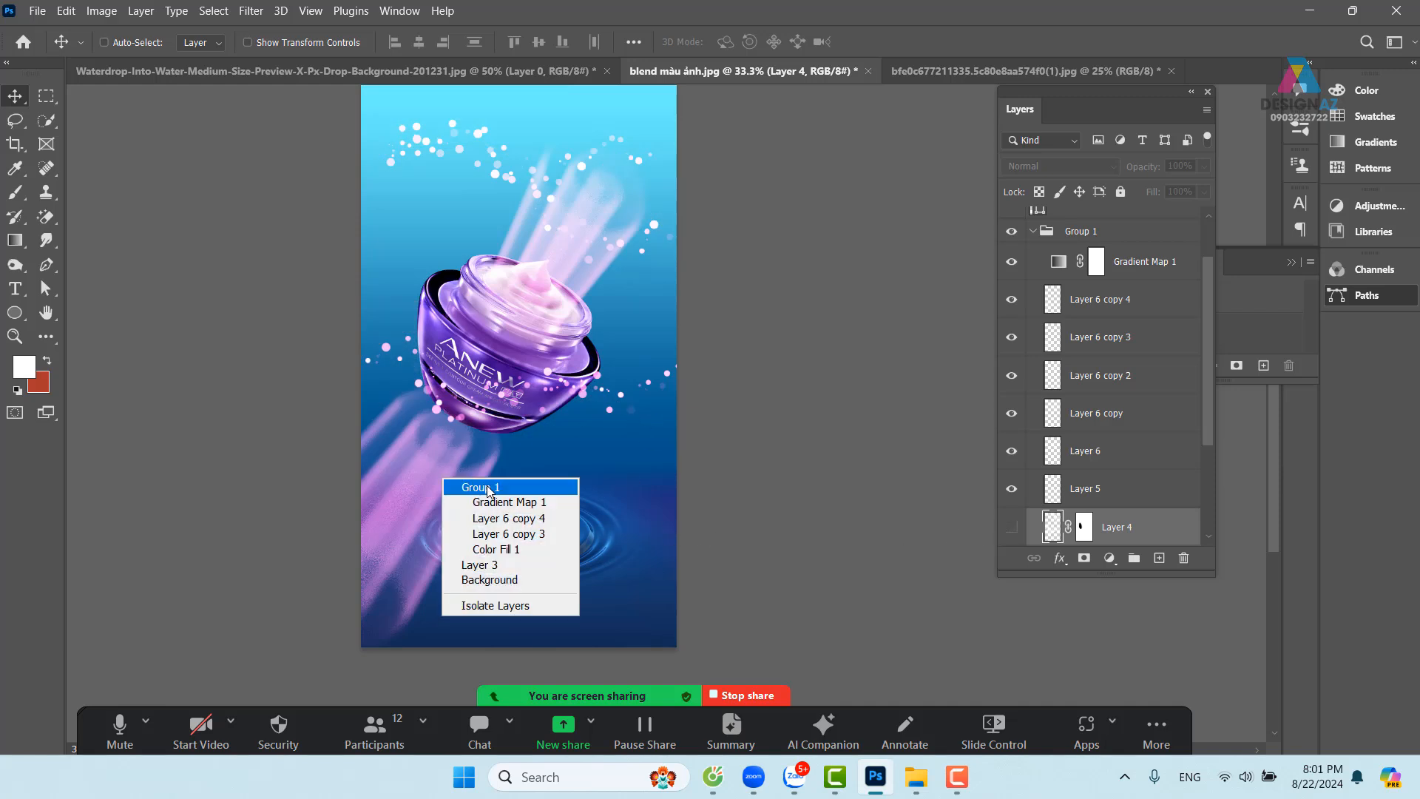
pyautogui.click(509, 517)
pyautogui.moveTo(438, 471); pyautogui.dragTo(767, 497)
pyautogui.press('Delete')
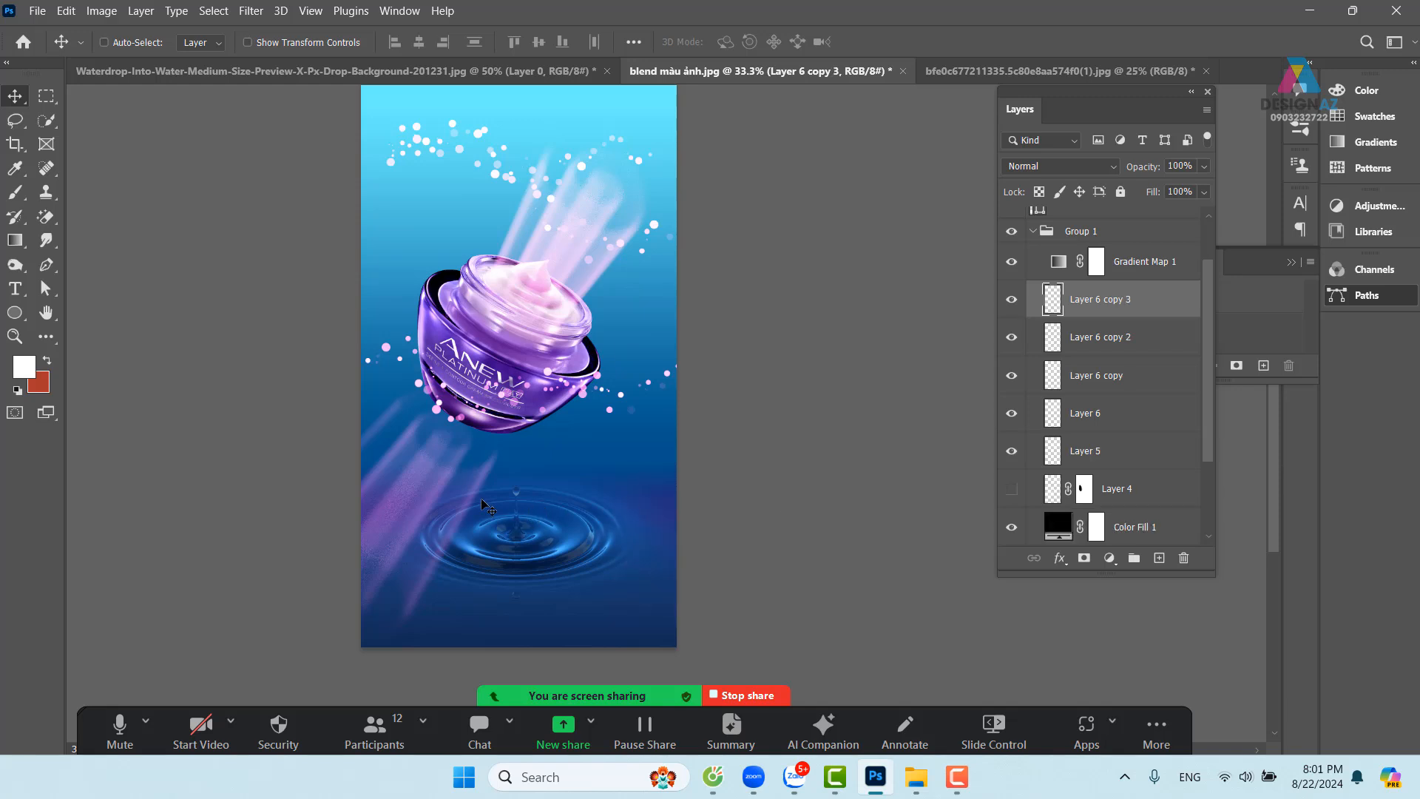
# Select the remaining lower ray layer, Layer 6 copy 3, and shift it slightly up and right toward the jar's base
pyautogui.rightClick(416, 473)
pyautogui.click(444, 502)
pyautogui.moveTo(444, 502); pyautogui.dragTo(457, 477)
# Stretch the lower rays to about 144% width and 146% height, skewing them down and left past the poster edge
pyautogui.moveTo(448, 529); pyautogui.dragTo(520, 470)
pyautogui.hotkey('ctrl', 't')
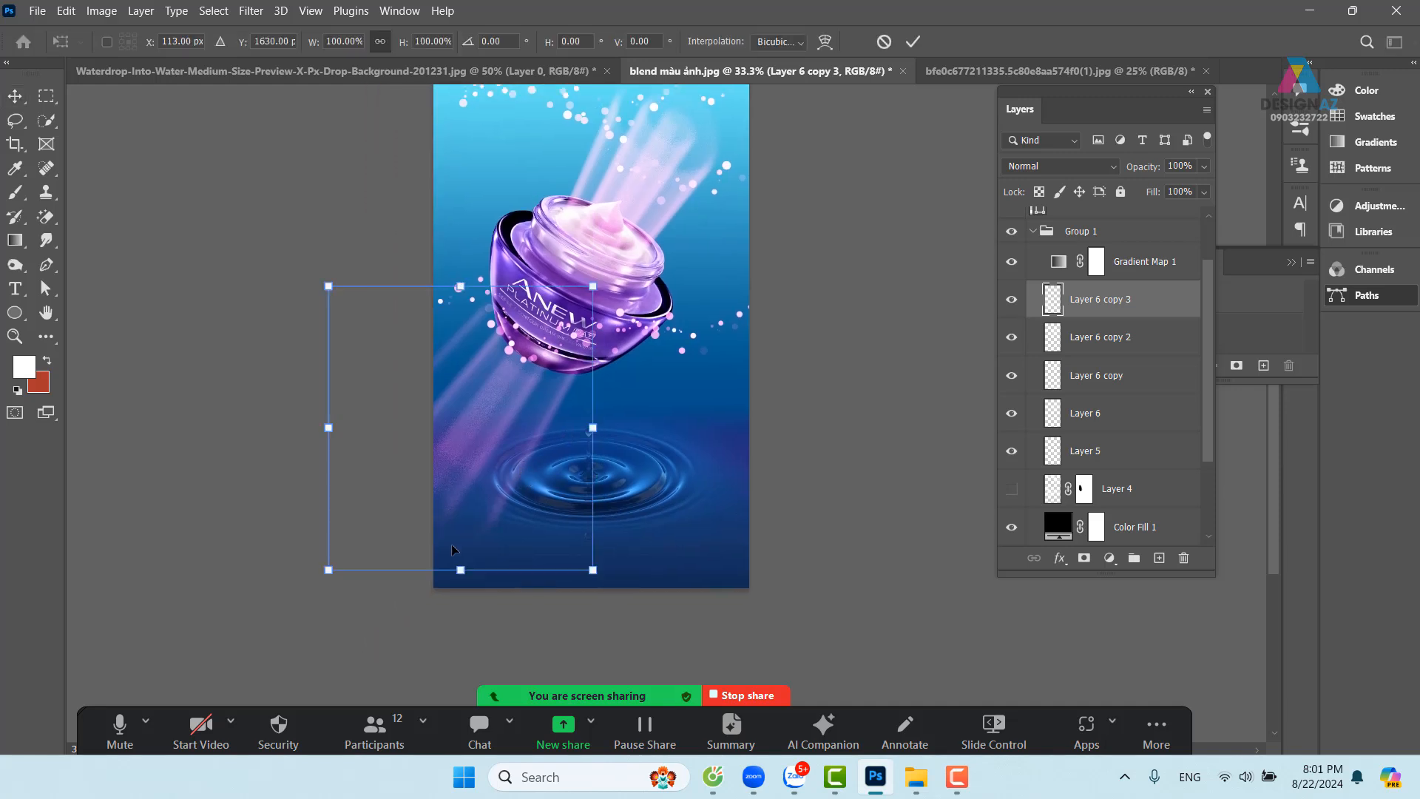
pyautogui.moveTo(332, 572); pyautogui.dragTo(230, 676)
pyautogui.moveTo(411, 625); pyautogui.dragTo(381, 705)
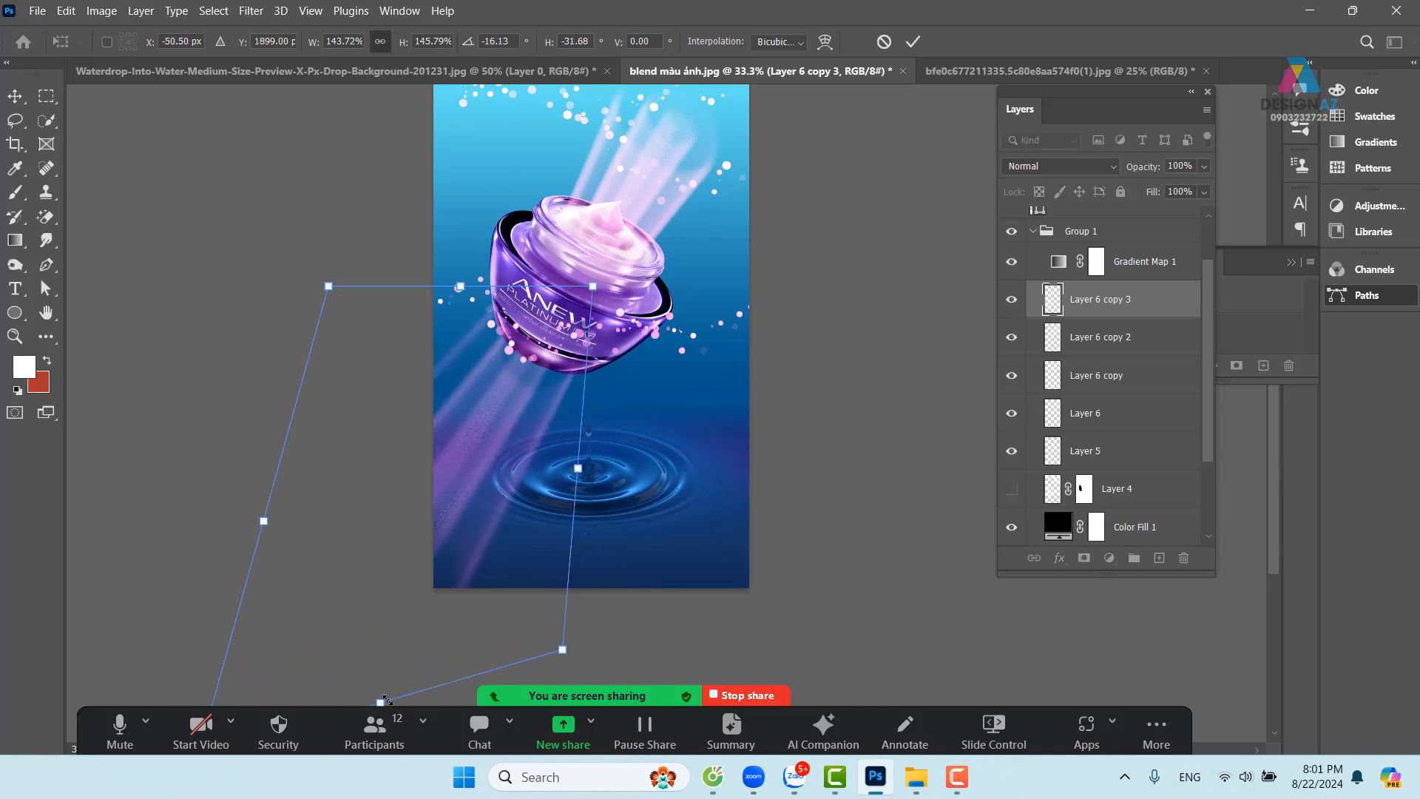
pyautogui.press('Return')
pyautogui.hotkey('ctrl', '+')
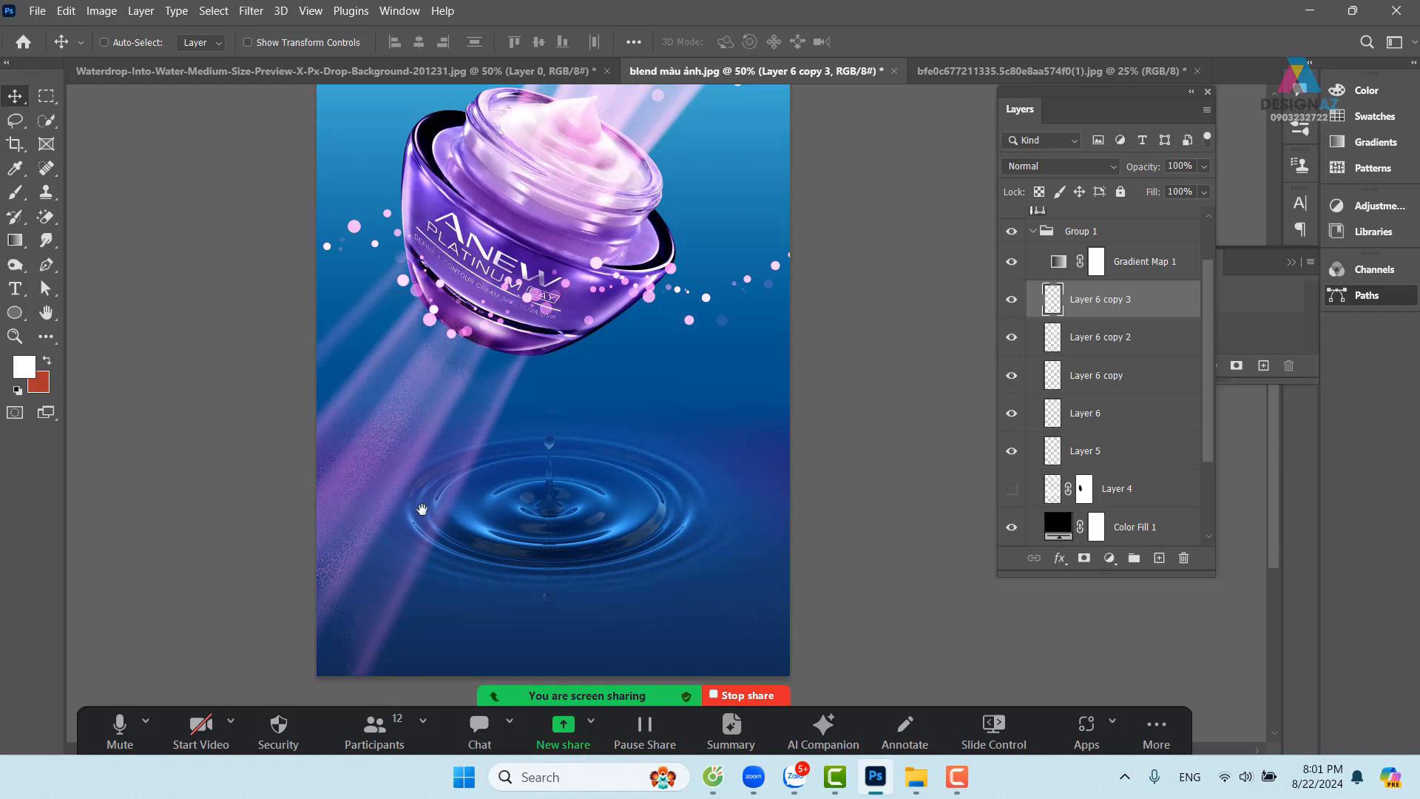
pyautogui.moveTo(422, 510); pyautogui.dragTo(434, 625)
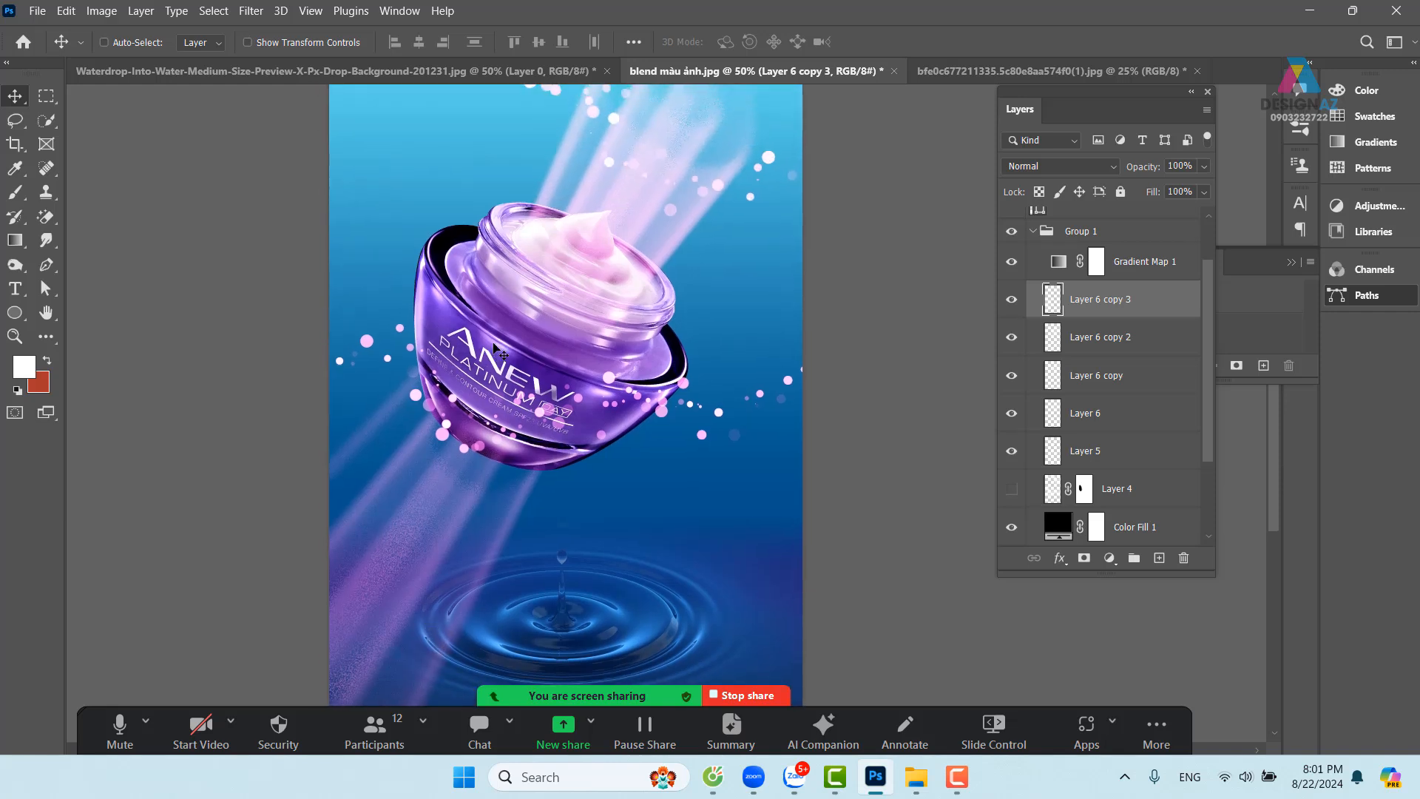
# Add a new layer above Layer 6 copy 3 and paint one soft white brush dab beside the jar's opening
pyautogui.click(1159, 559)
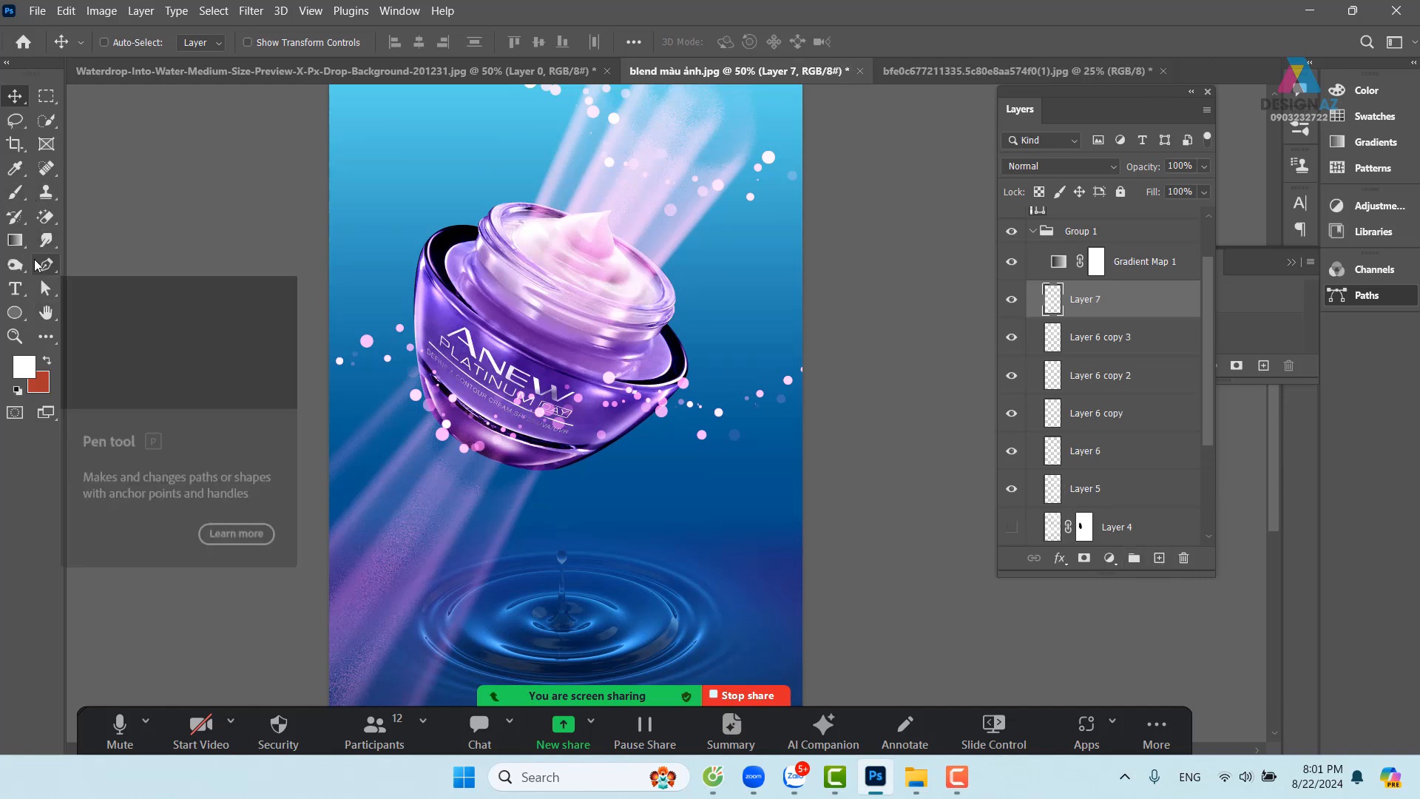
pyautogui.press('b')
pyautogui.moveTo(503, 287); pyautogui.dragTo(587, 296)
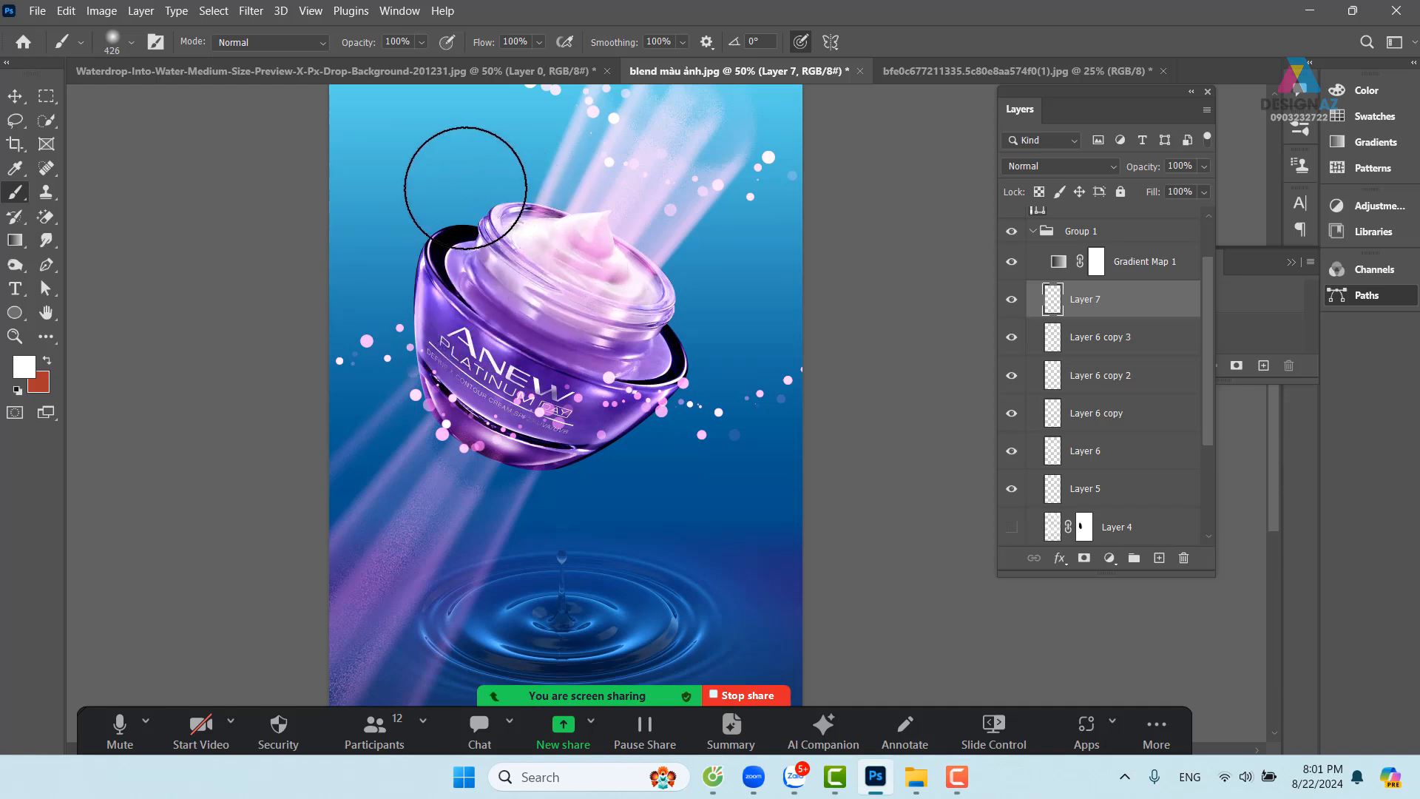
pyautogui.click(465, 188)
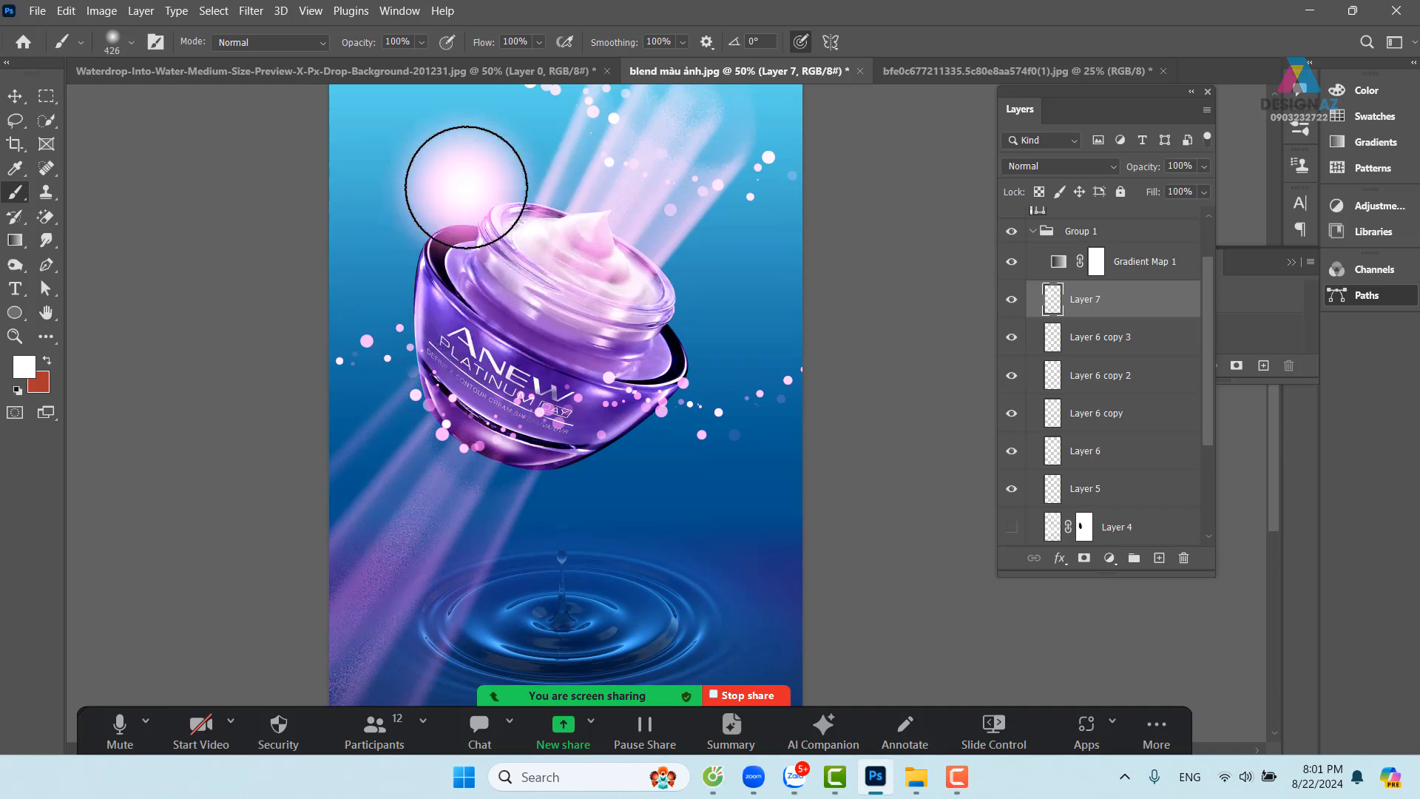
# Flatten the painted glow and widen it to about 210%, making a thin horizontal light streak placed across the jar
pyautogui.click(15, 96)
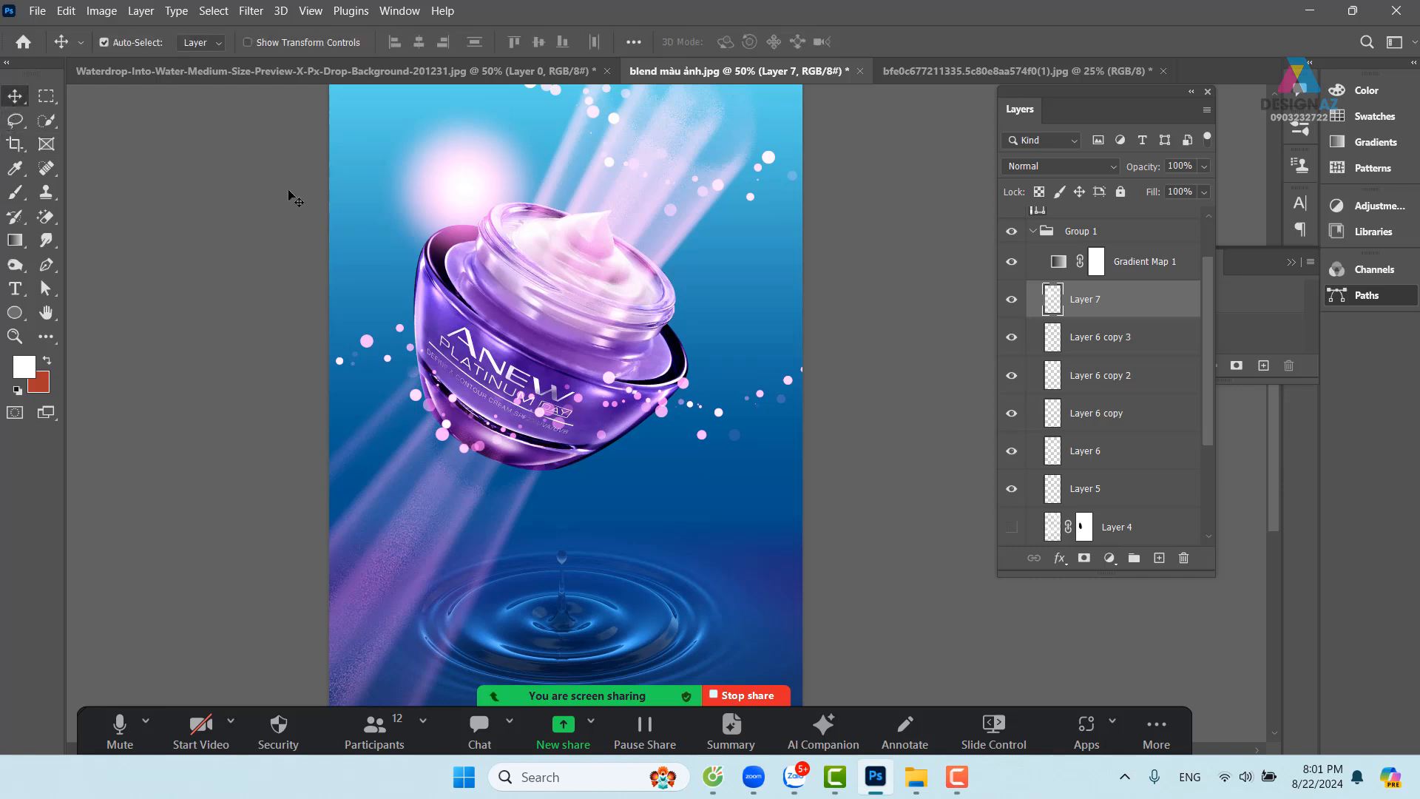
pyautogui.hotkey('ctrl', 't')
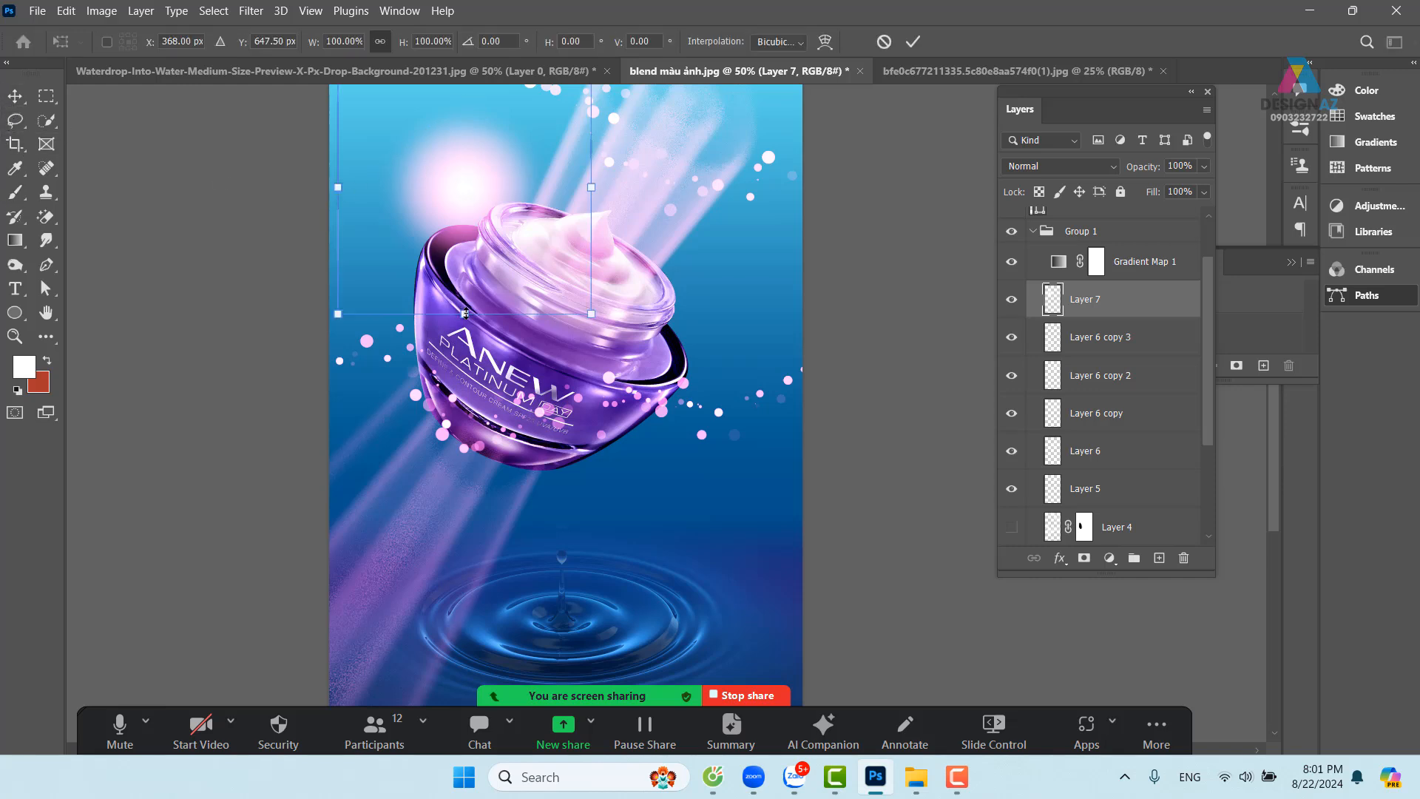
pyautogui.moveTo(465, 314); pyautogui.dragTo(465, 172)
pyautogui.moveTo(406, 466); pyautogui.dragTo(403, 482)
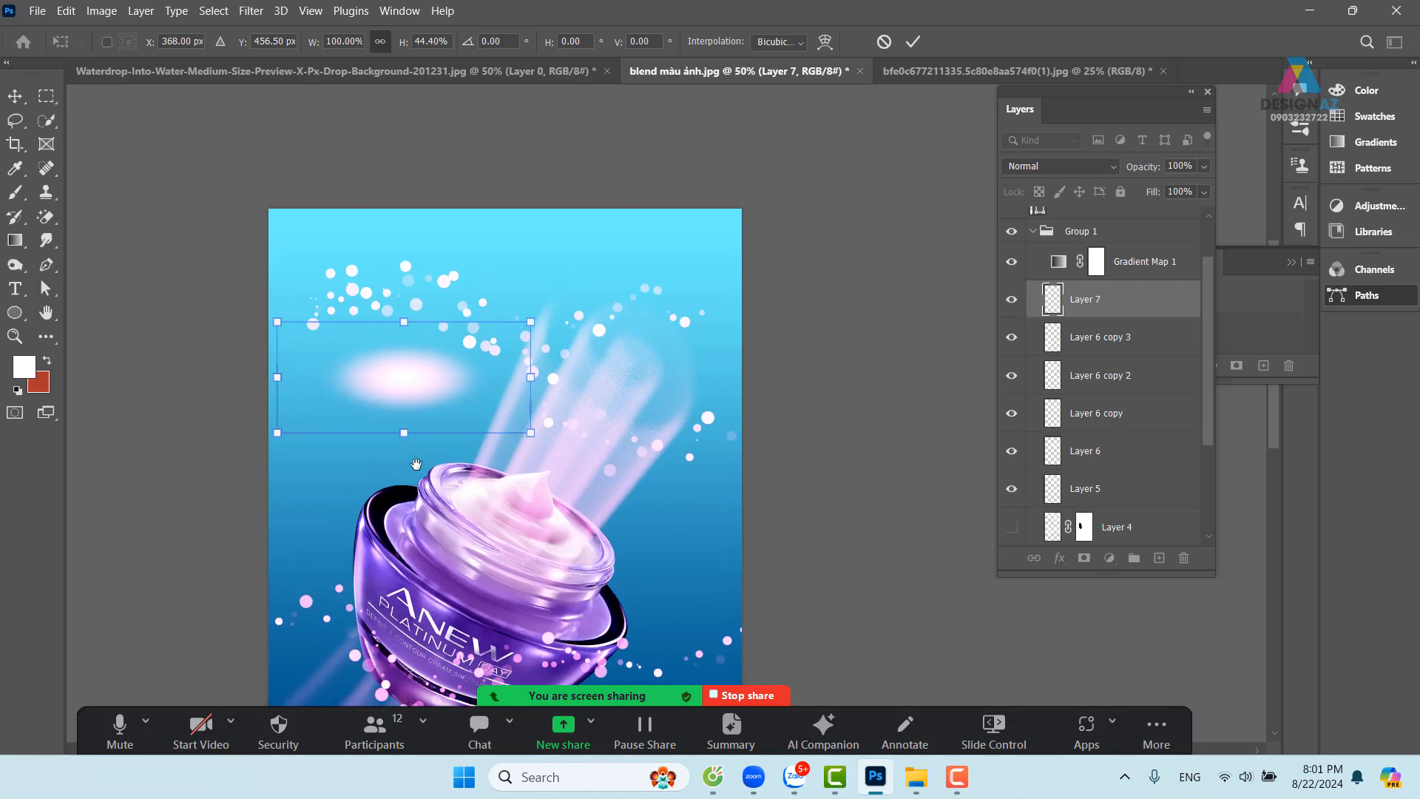
pyautogui.moveTo(404, 322); pyautogui.dragTo(404, 384)
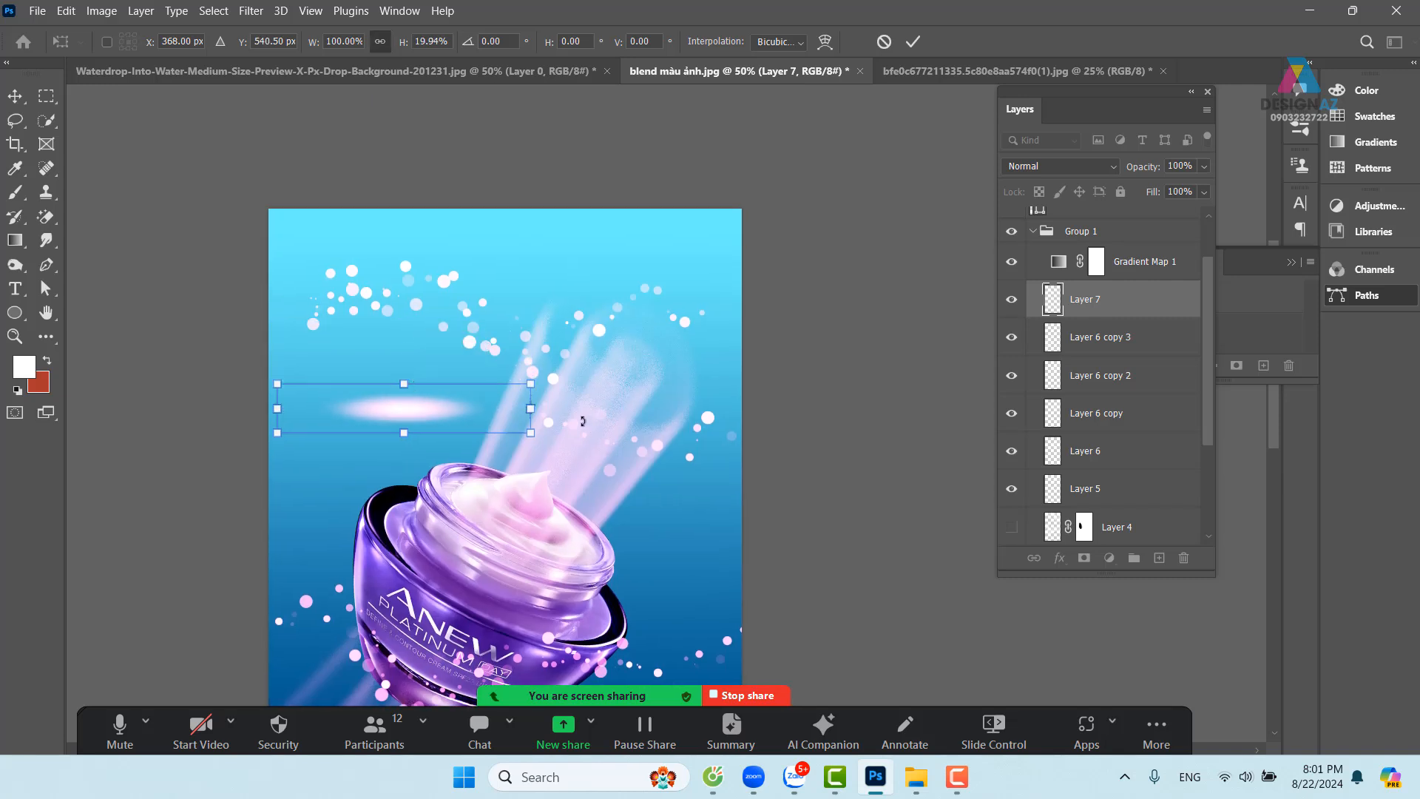
pyautogui.moveTo(531, 409); pyautogui.dragTo(810, 409)
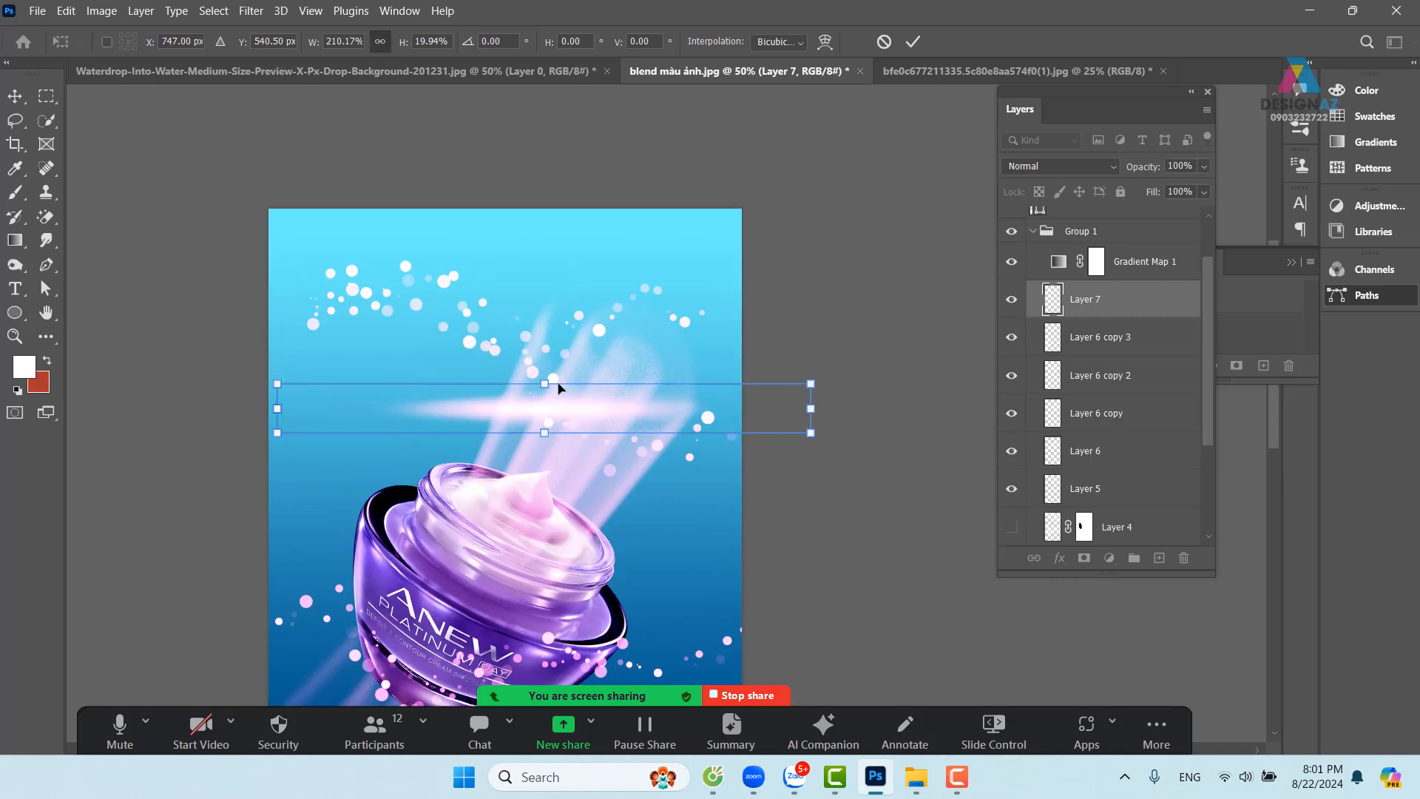
pyautogui.moveTo(544, 384); pyautogui.dragTo(543, 420)
pyautogui.moveTo(628, 431); pyautogui.dragTo(587, 562)
pyautogui.press('Return')
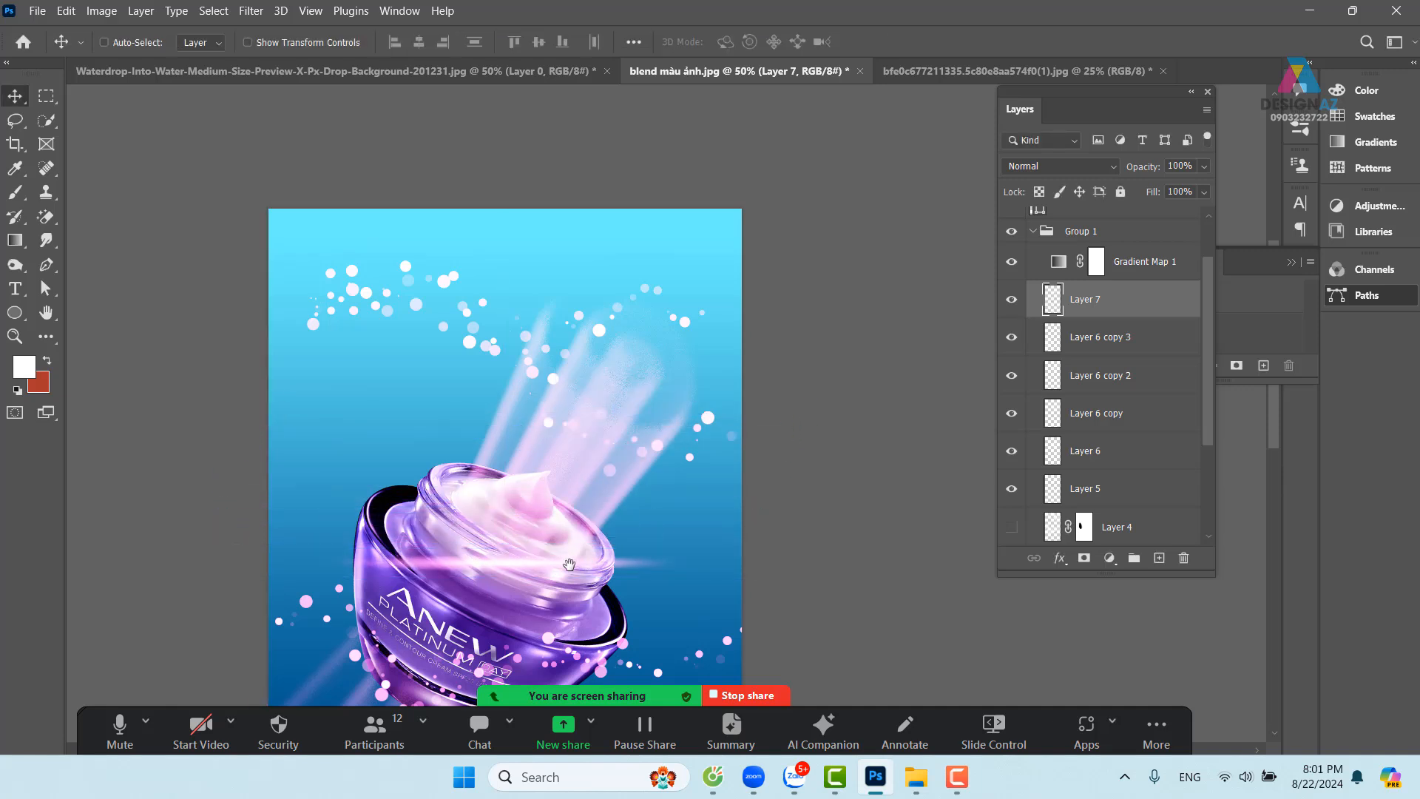
# Apply the Polar Coordinates distortion to the light streak with the Rectangular to Polar option
pyautogui.moveTo(562, 496)
pyautogui.mouseDown()
pyautogui.moveTo(553, 372)
pyautogui.moveTo(553, 417)
pyautogui.mouseUp()
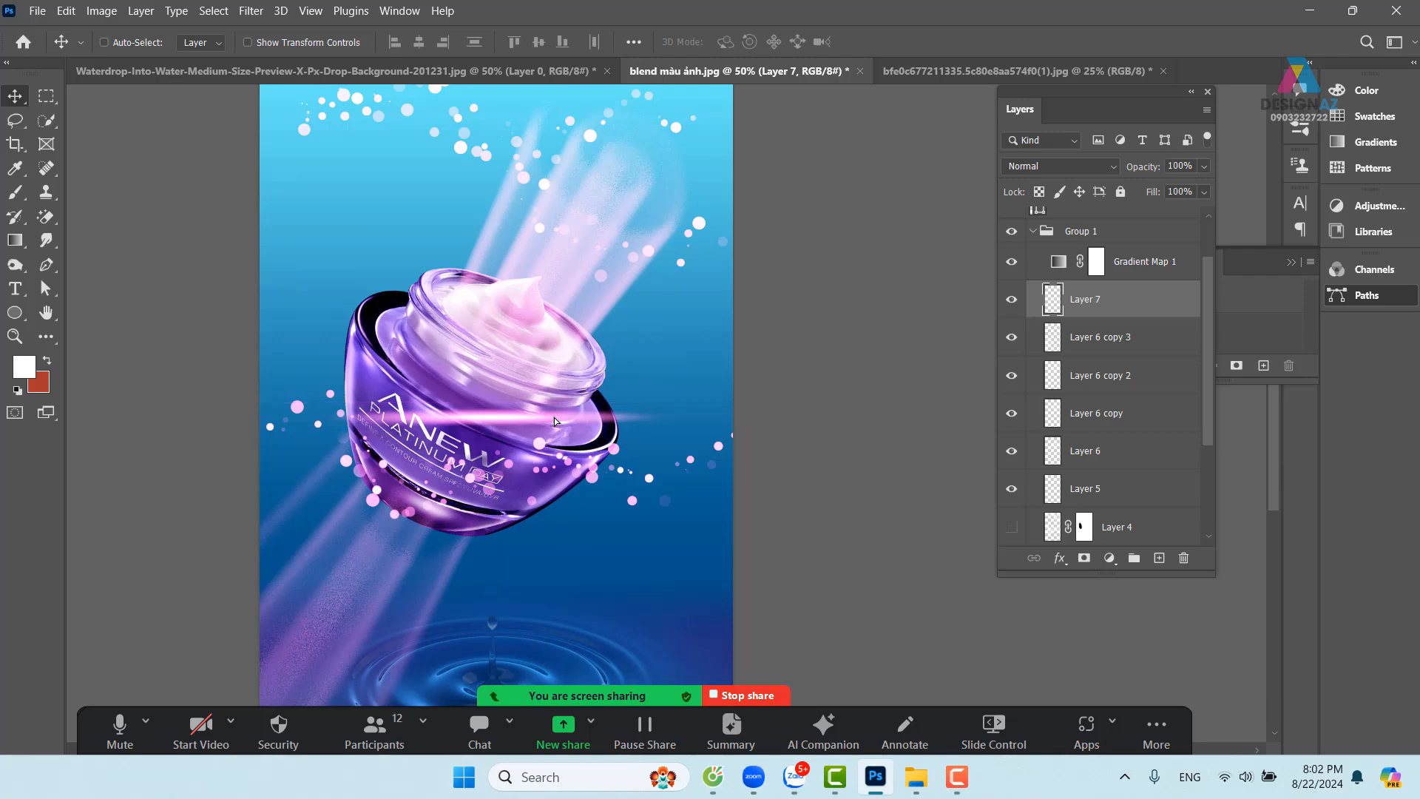
pyautogui.click(252, 13)
pyautogui.moveTo(333, 269)
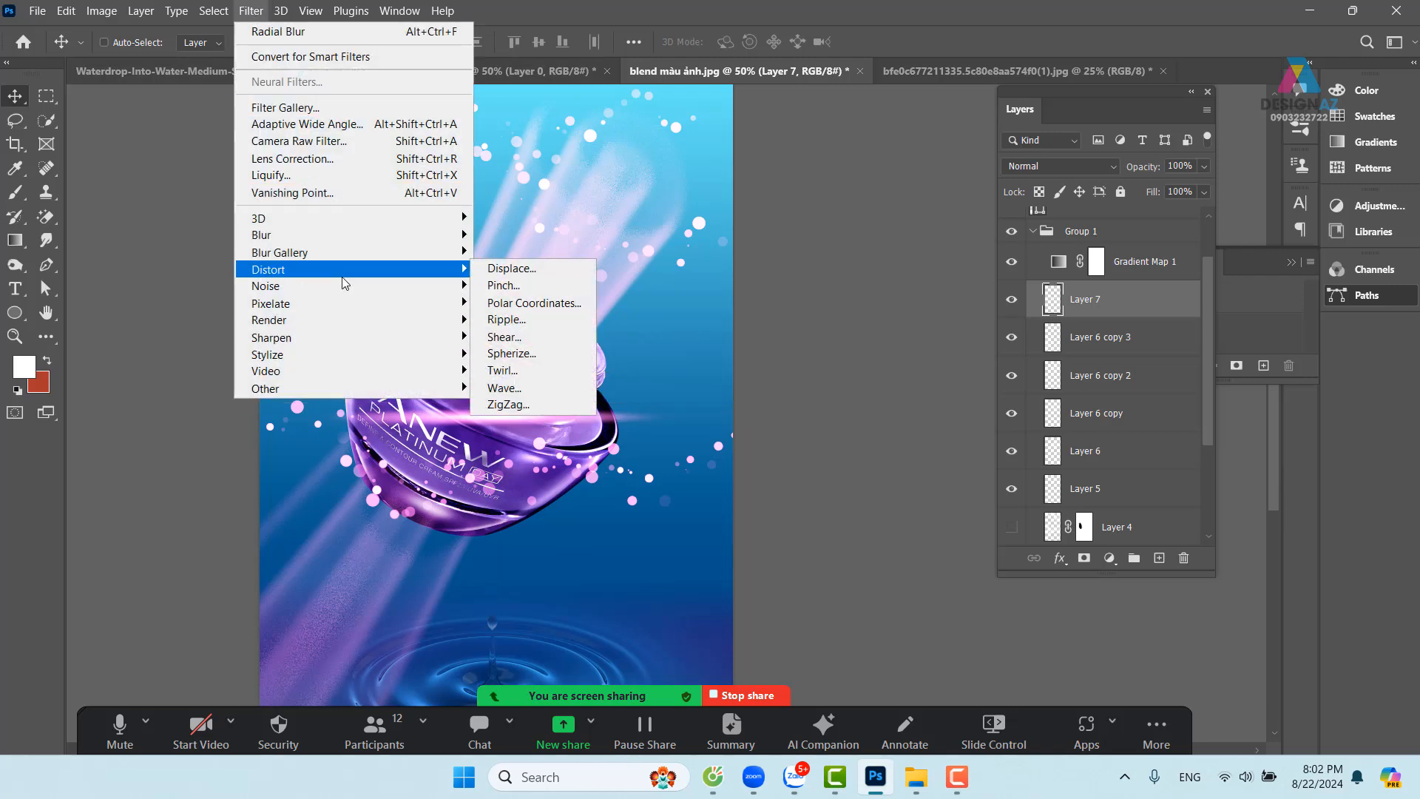
pyautogui.click(537, 303)
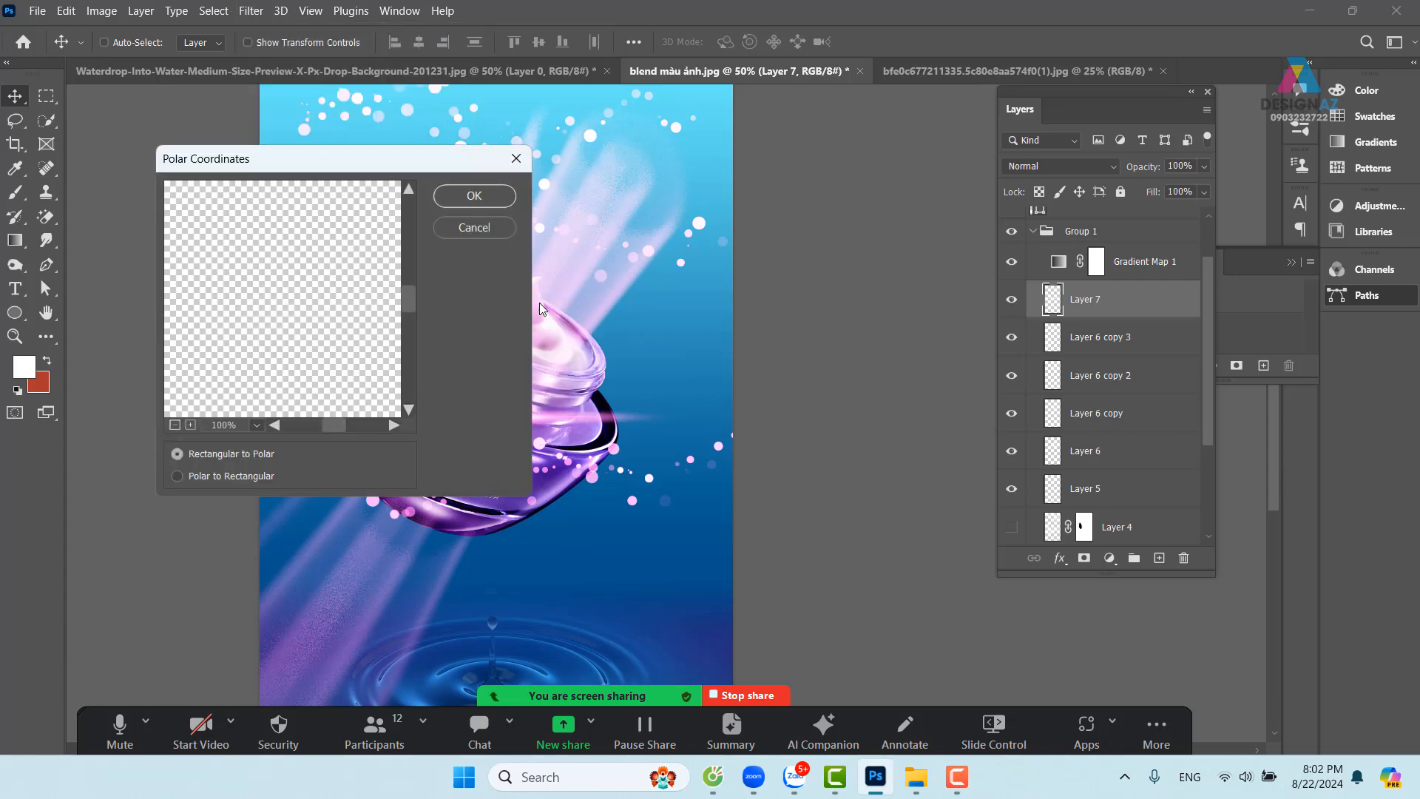
pyautogui.click(474, 199)
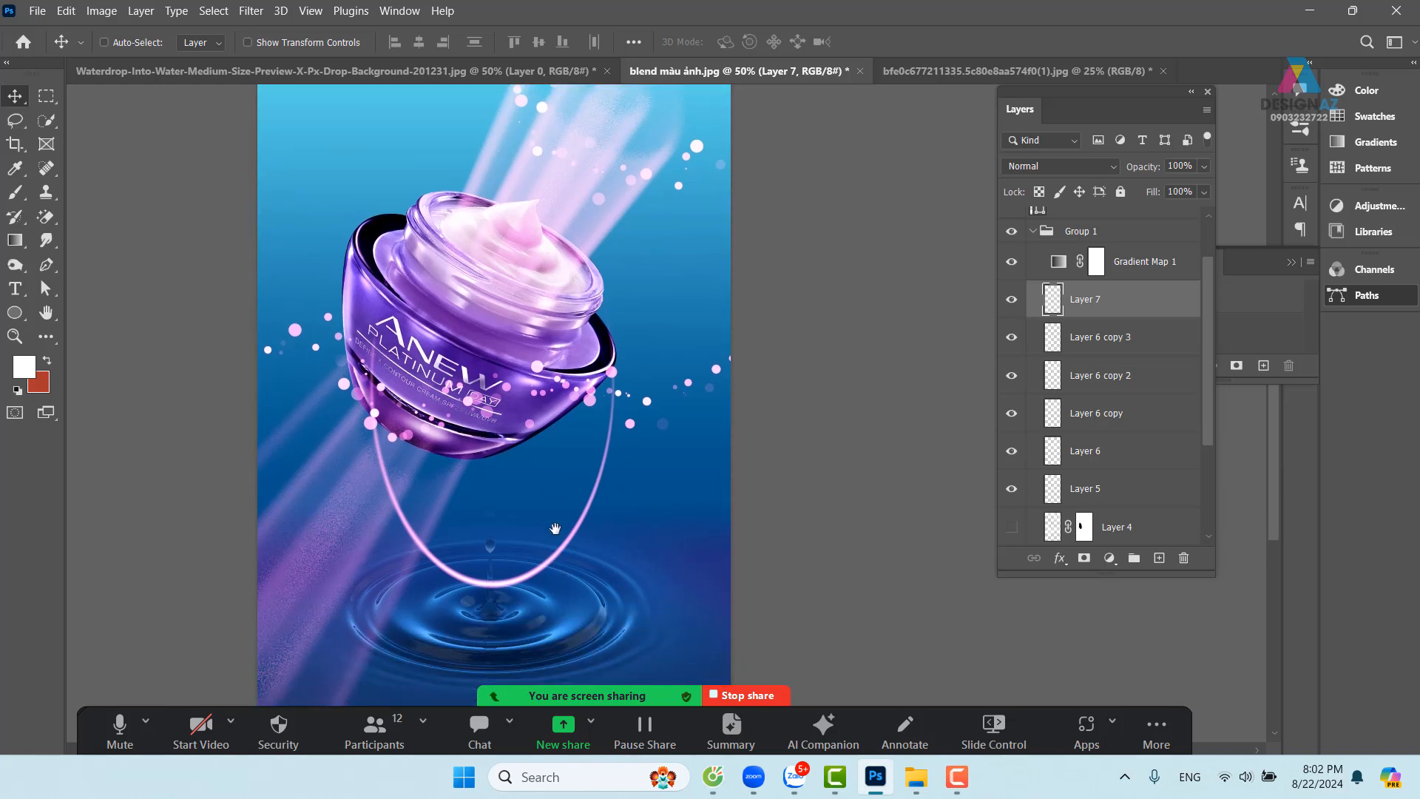
# Reshape the light ring to about 136% width and 54% height, rotate it about 29°, and position it around the jar
pyautogui.moveTo(555, 528); pyautogui.dragTo(559, 511)
pyautogui.hotkey('ctrl', 't')
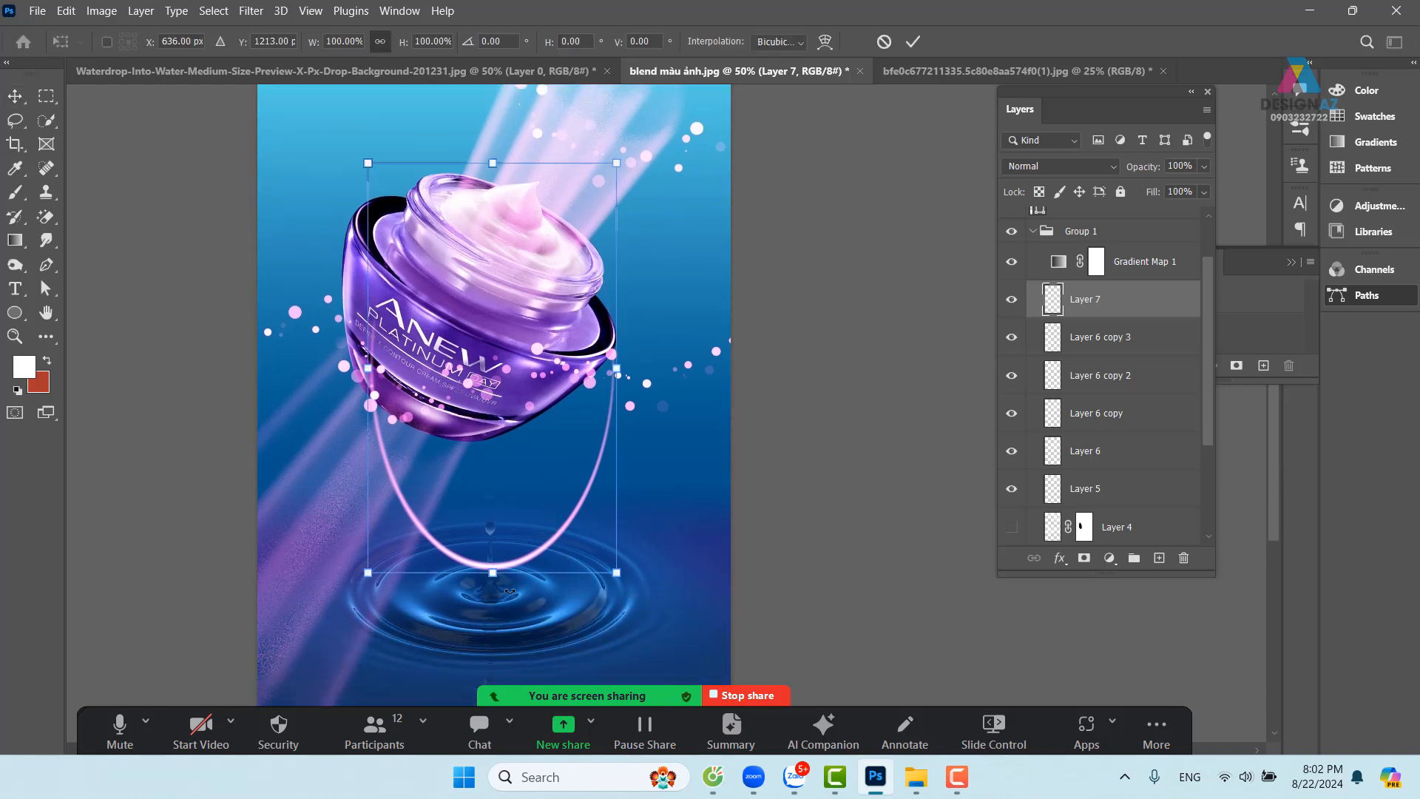
pyautogui.moveTo(493, 571); pyautogui.dragTo(494, 403)
pyautogui.moveTo(647, 290); pyautogui.dragTo(677, 385)
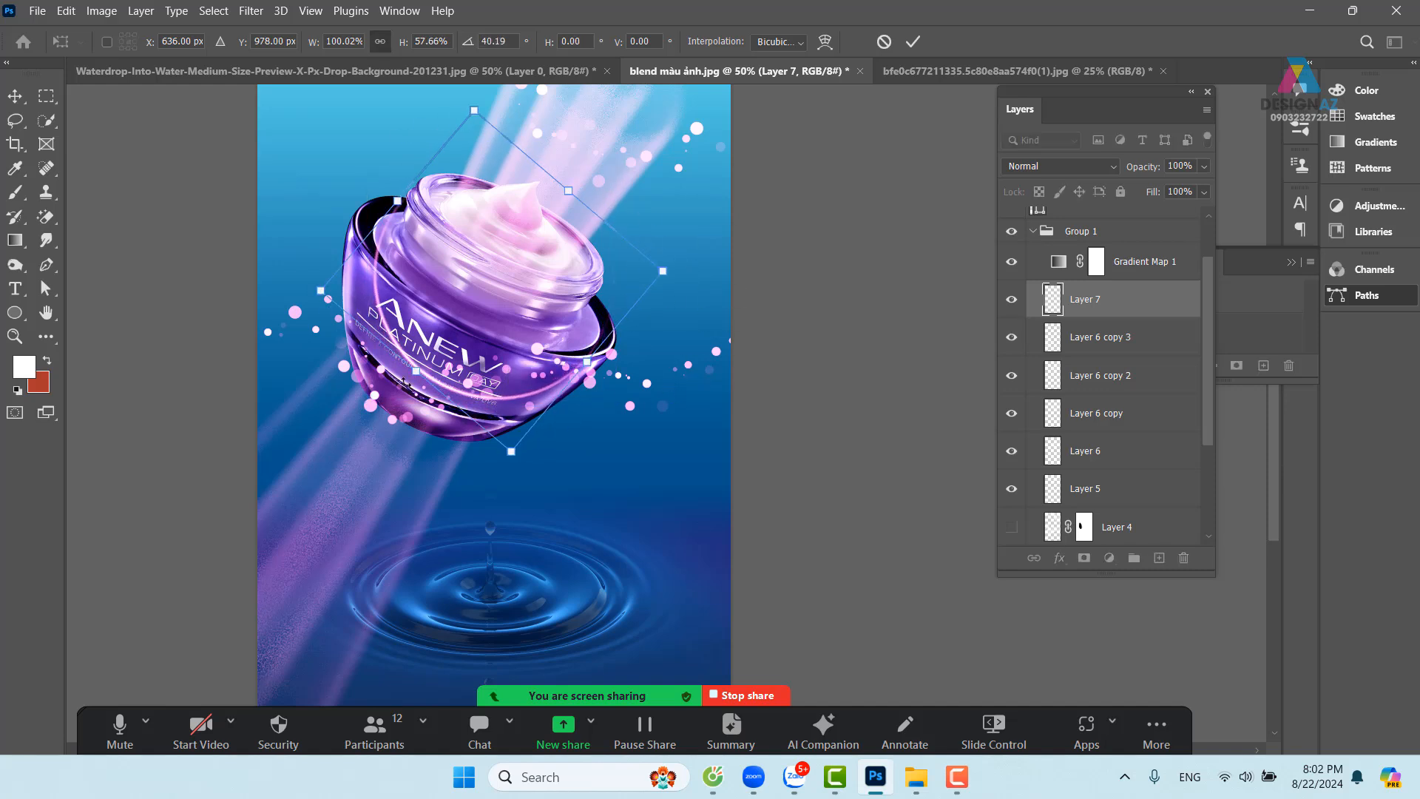
pyautogui.moveTo(416, 370); pyautogui.dragTo(459, 318)
pyautogui.moveTo(418, 176); pyautogui.dragTo(396, 156)
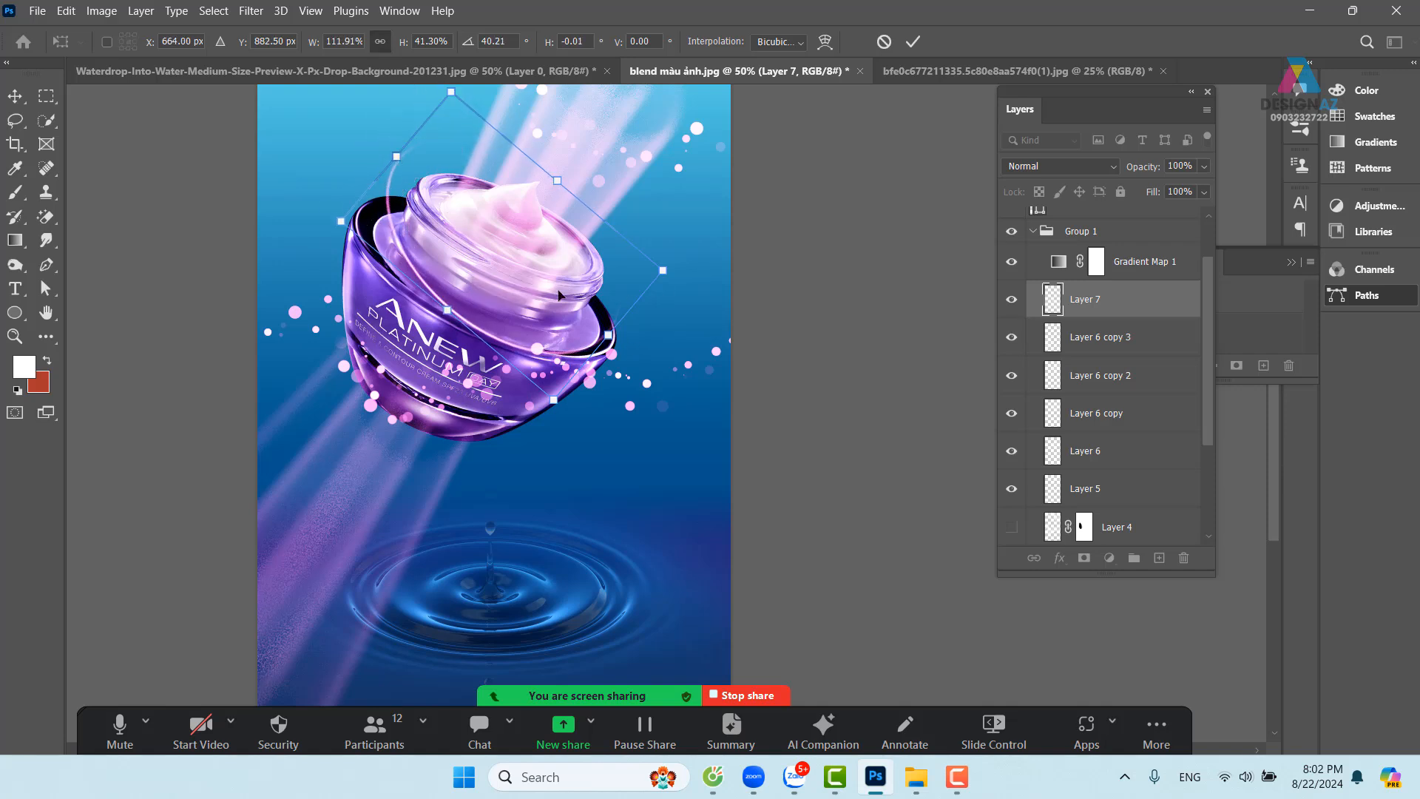
pyautogui.moveTo(559, 295); pyautogui.dragTo(509, 318)
pyautogui.moveTo(617, 295); pyautogui.dragTo(712, 256)
pyautogui.moveTo(550, 317); pyautogui.dragTo(558, 281)
pyautogui.moveTo(524, 207); pyautogui.dragTo(494, 292)
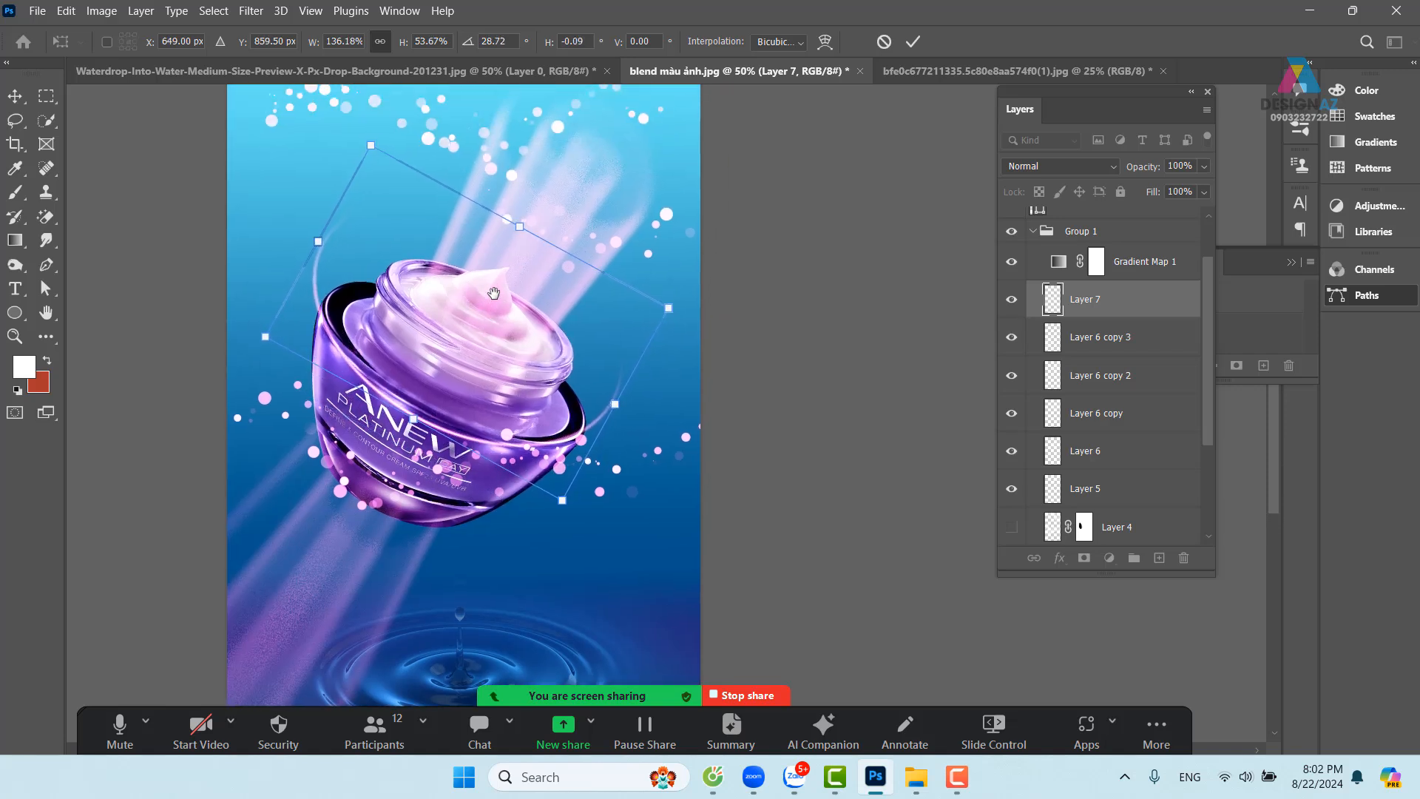
# Skew the ring about -31° and adjust it to about 145% width and 33% height to follow the jar's tilt
pyautogui.moveTo(372, 150); pyautogui.dragTo(386, 227)
pyautogui.moveTo(675, 322); pyautogui.dragTo(615, 358)
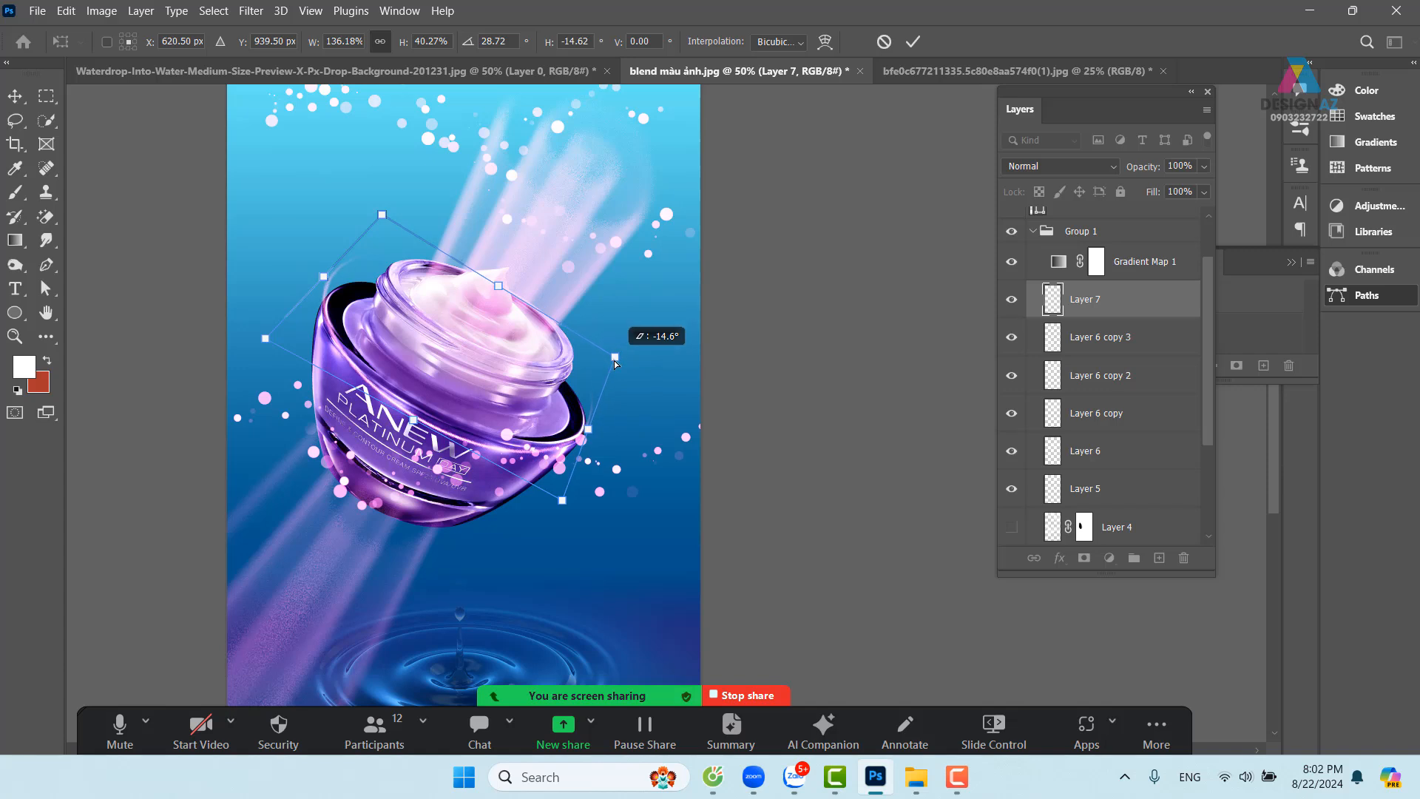
pyautogui.moveTo(412, 421); pyautogui.dragTo(409, 406)
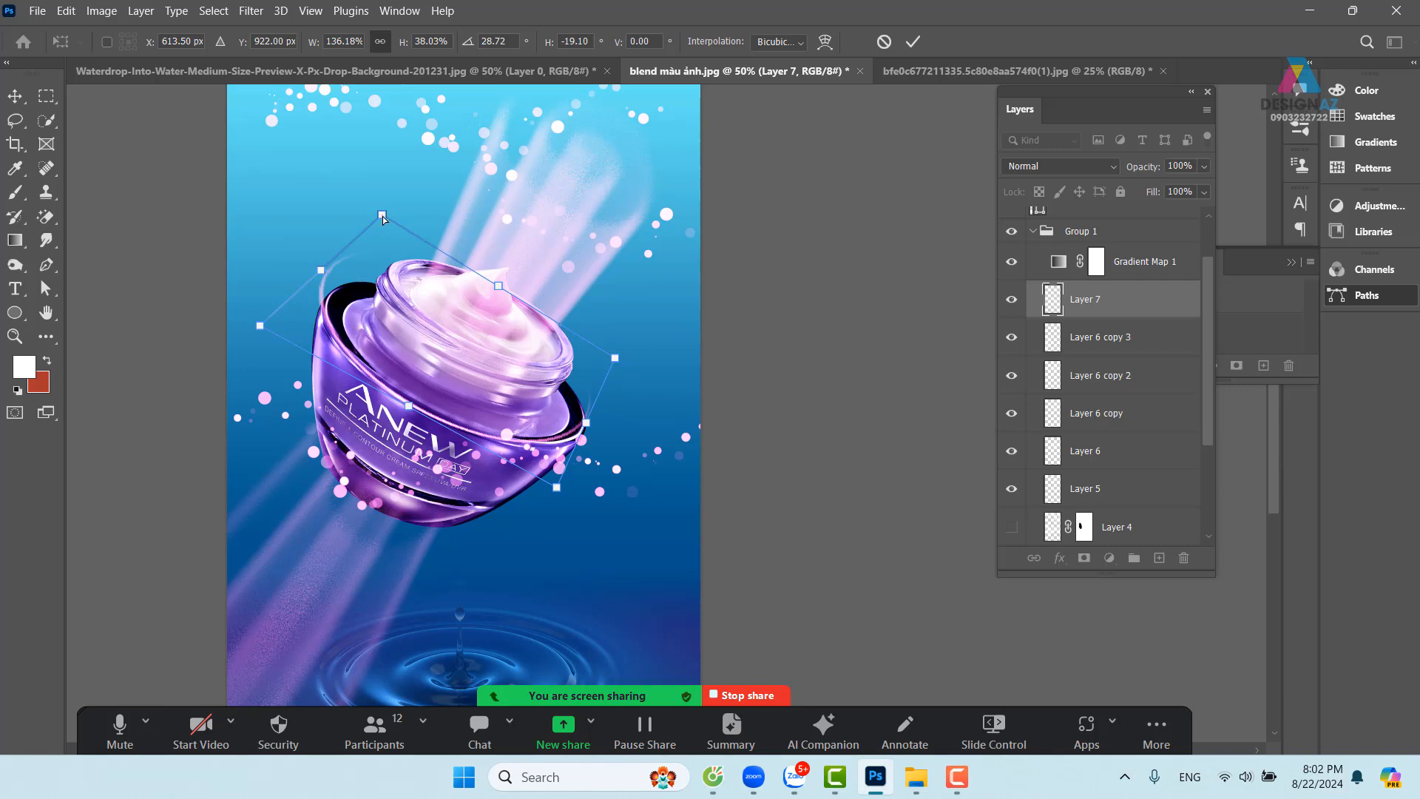
pyautogui.moveTo(384, 219); pyautogui.dragTo(400, 252)
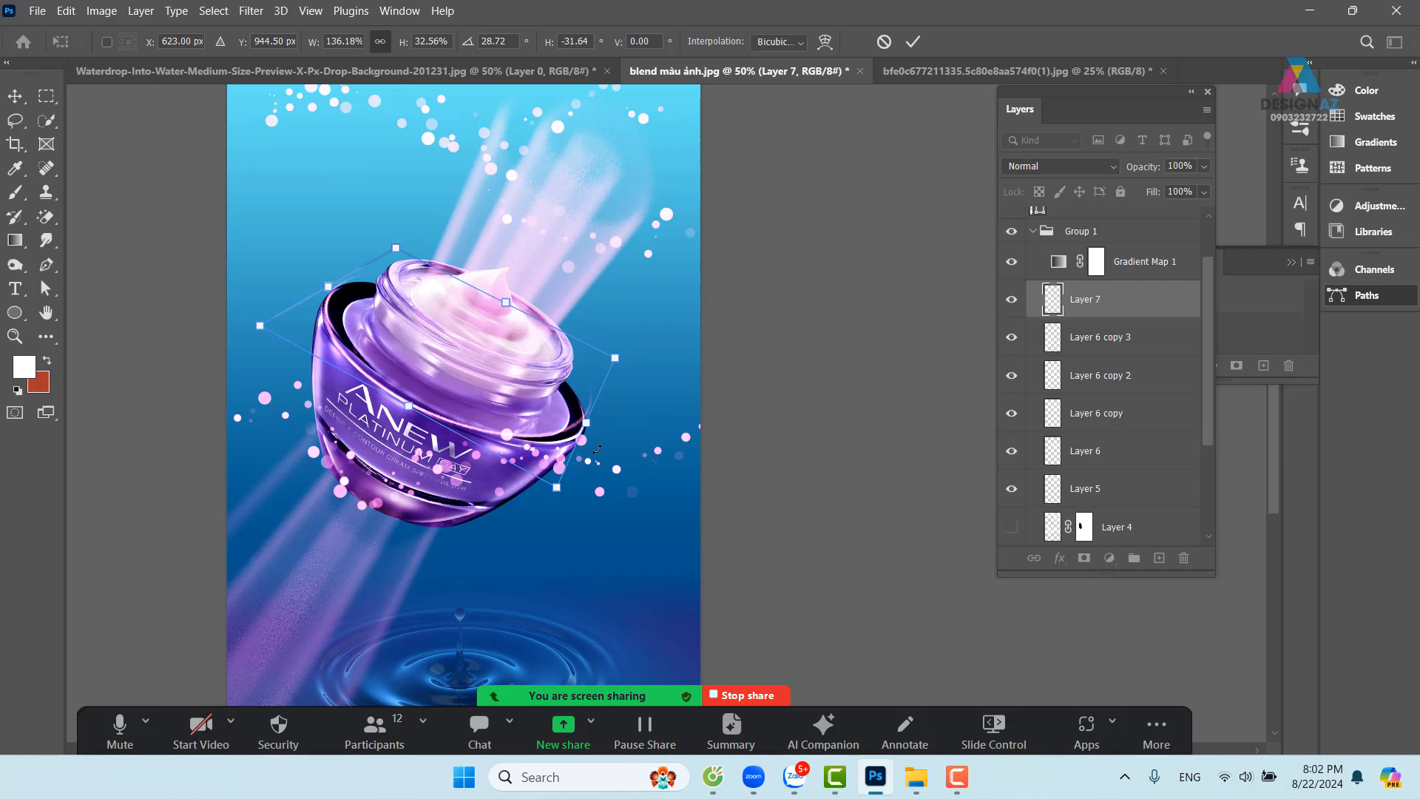
pyautogui.moveTo(557, 492); pyautogui.dragTo(576, 501)
pyautogui.moveTo(609, 364)
pyautogui.mouseDown()
pyautogui.moveTo(594, 372)
pyautogui.moveTo(615, 371)
pyautogui.mouseUp()
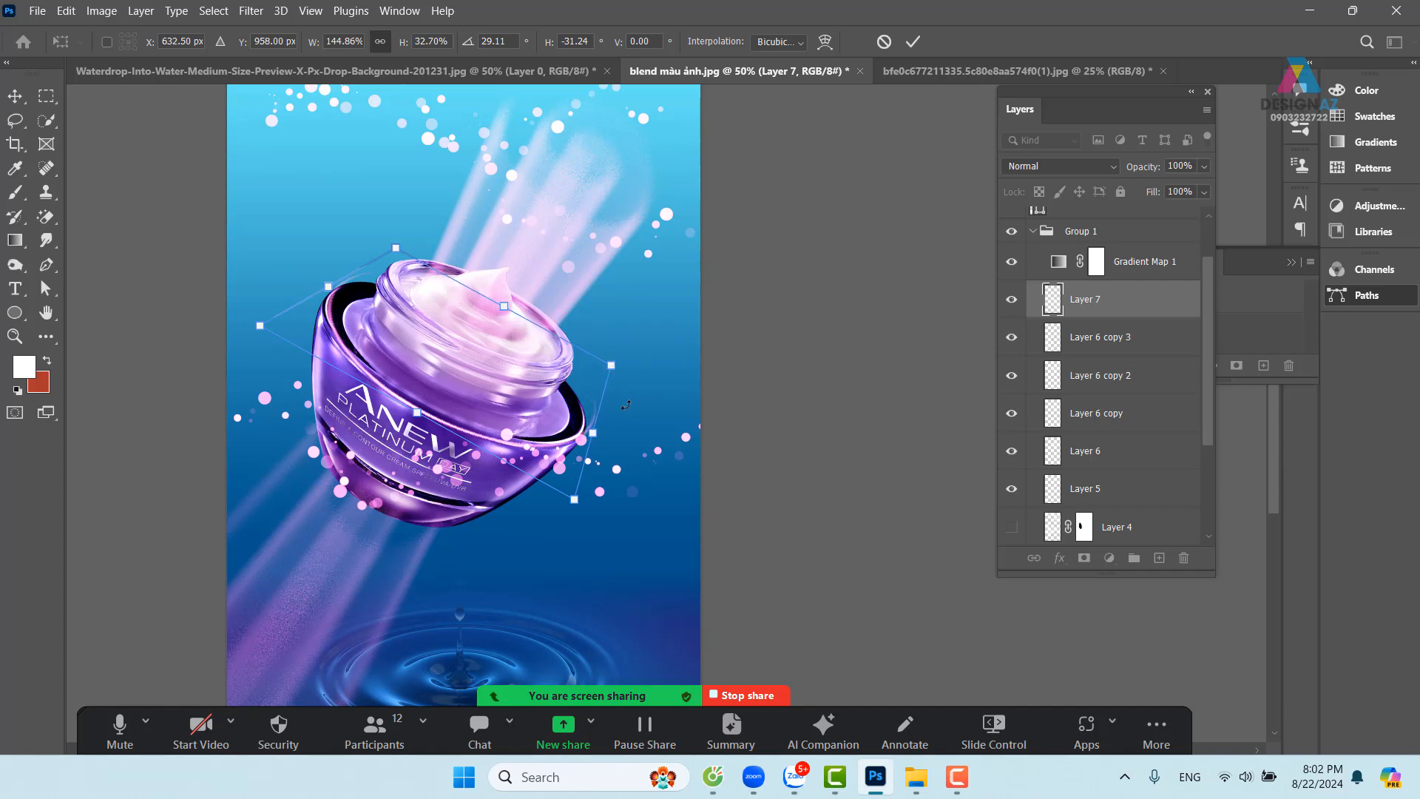
pyautogui.press('Return')
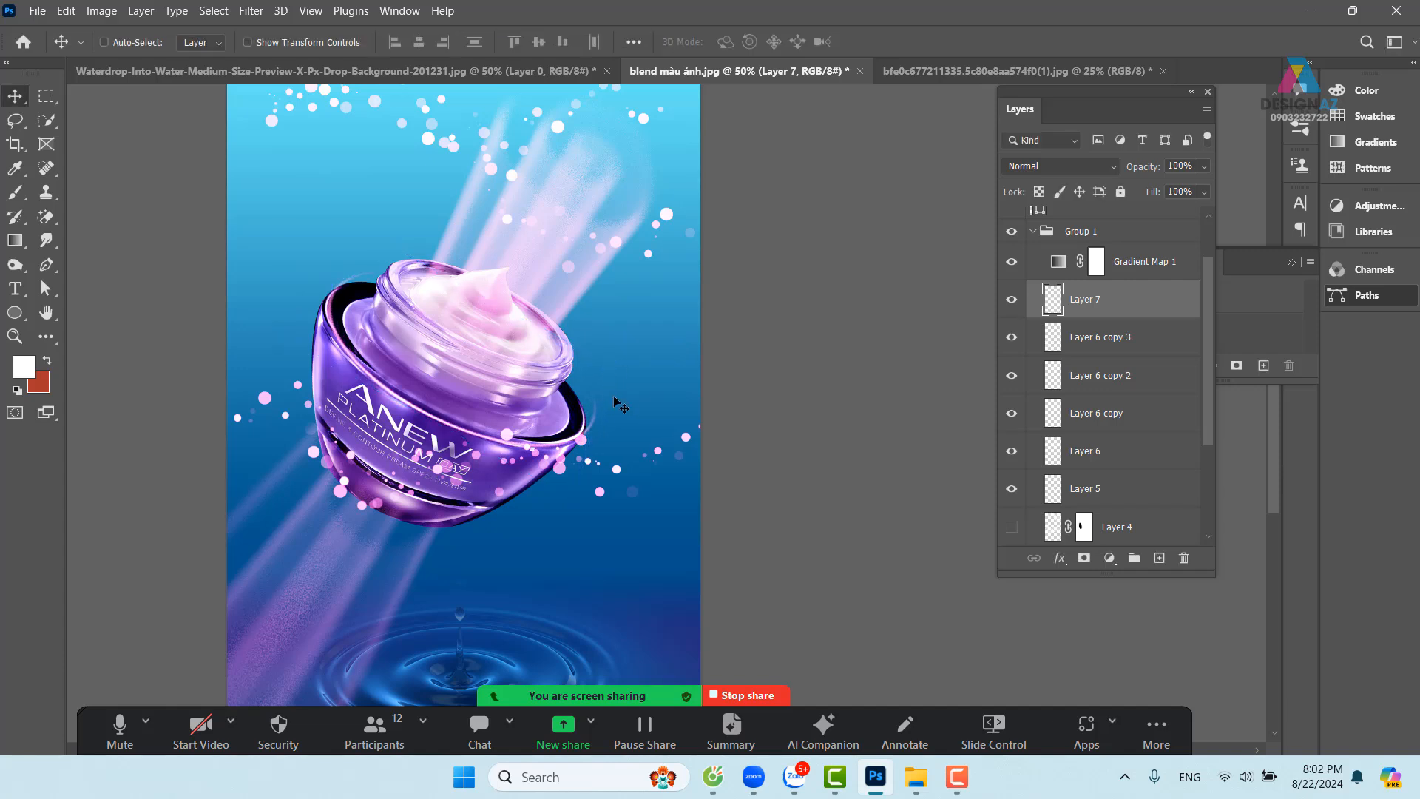
# Scale the light ring proportionally to about 119% and reposition it around the upper part of the jar
pyautogui.hotkey('ctrl', 't')
pyautogui.moveTo(605, 264); pyautogui.dragTo(644, 244)
pyautogui.hotkey('alt', 'shift')
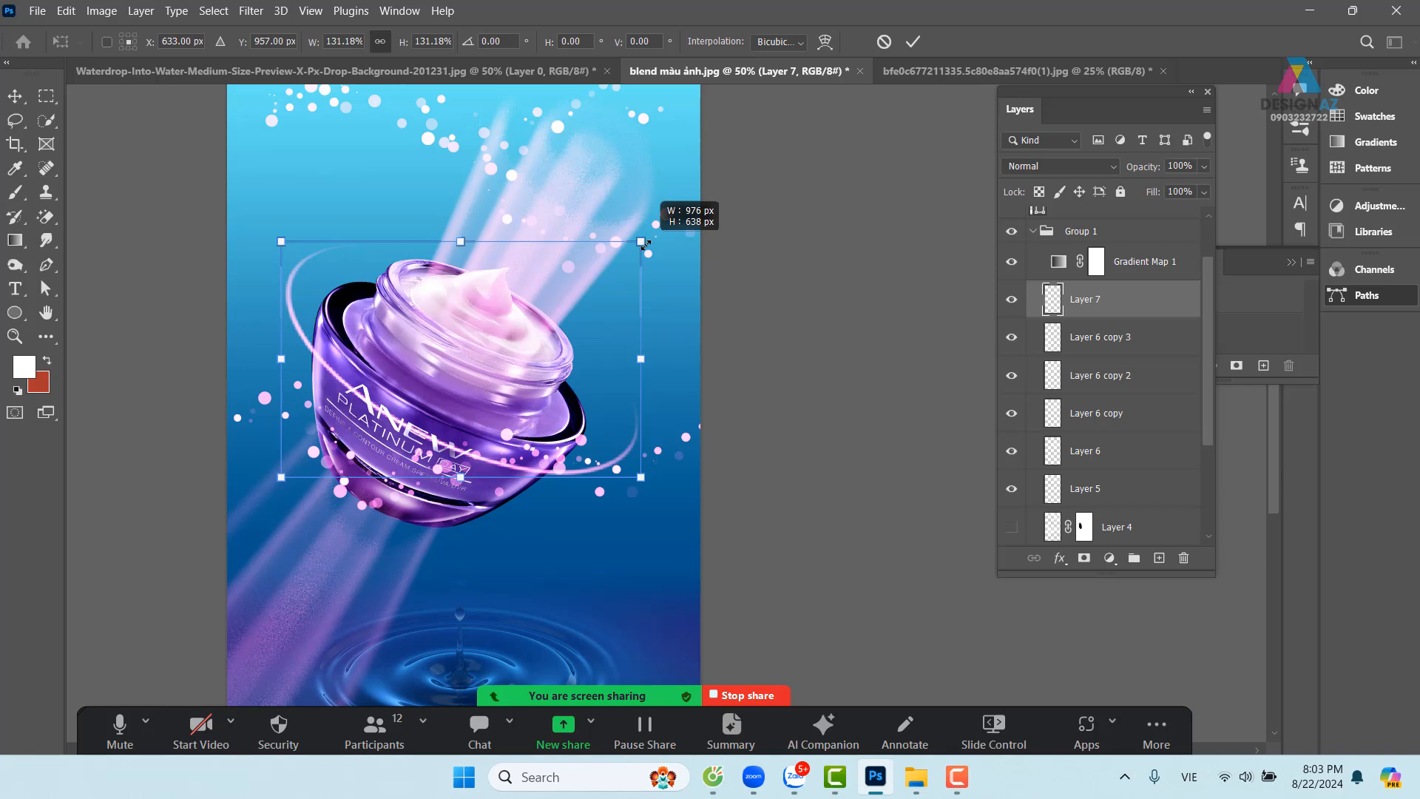
pyautogui.moveTo(643, 244); pyautogui.dragTo(681, 279)
pyautogui.click(913, 41)
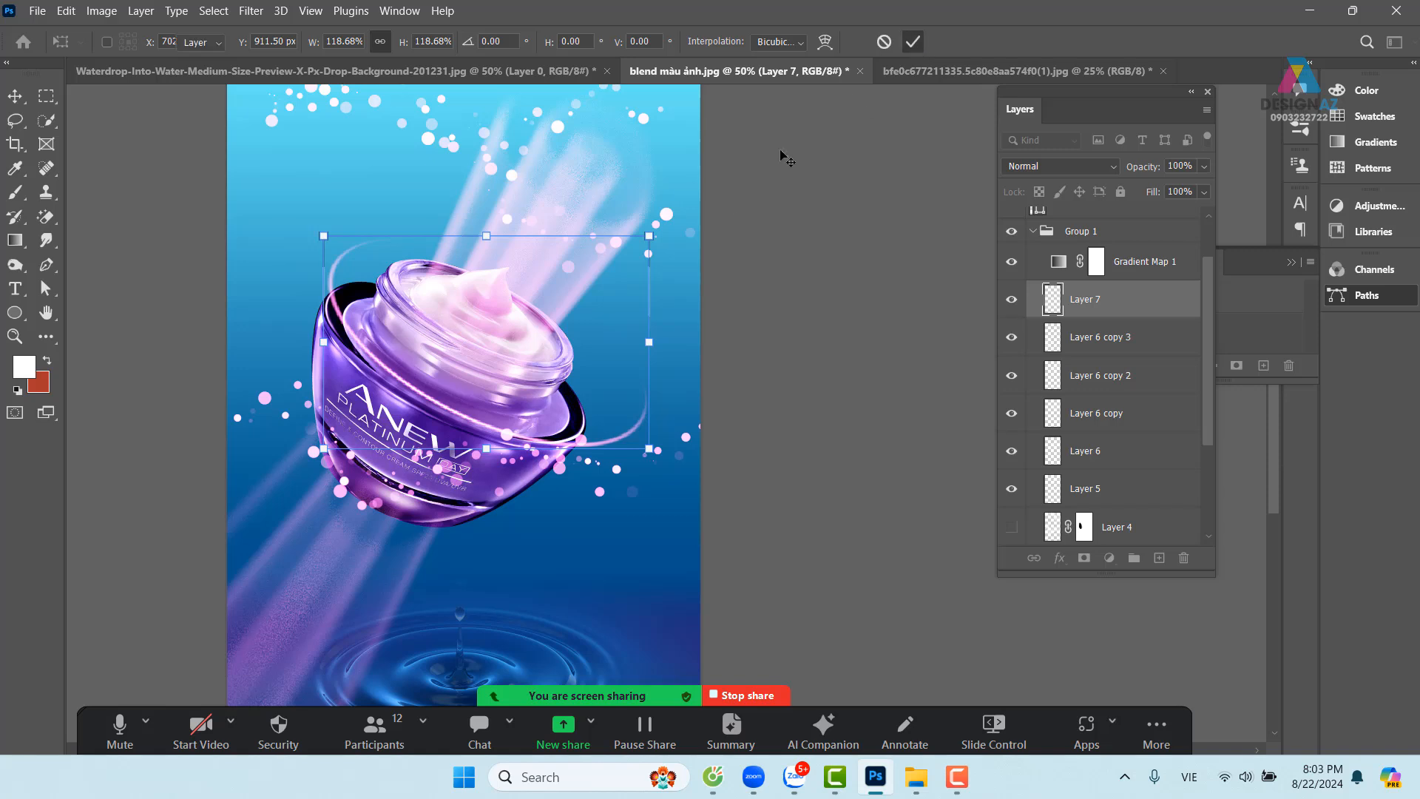
# Duplicate the light ring, scale the copy to about 69%, and place it around the jar's open rim
pyautogui.moveTo(580, 358); pyautogui.dragTo(613, 334)
pyautogui.hotkey('ctrl', 't')
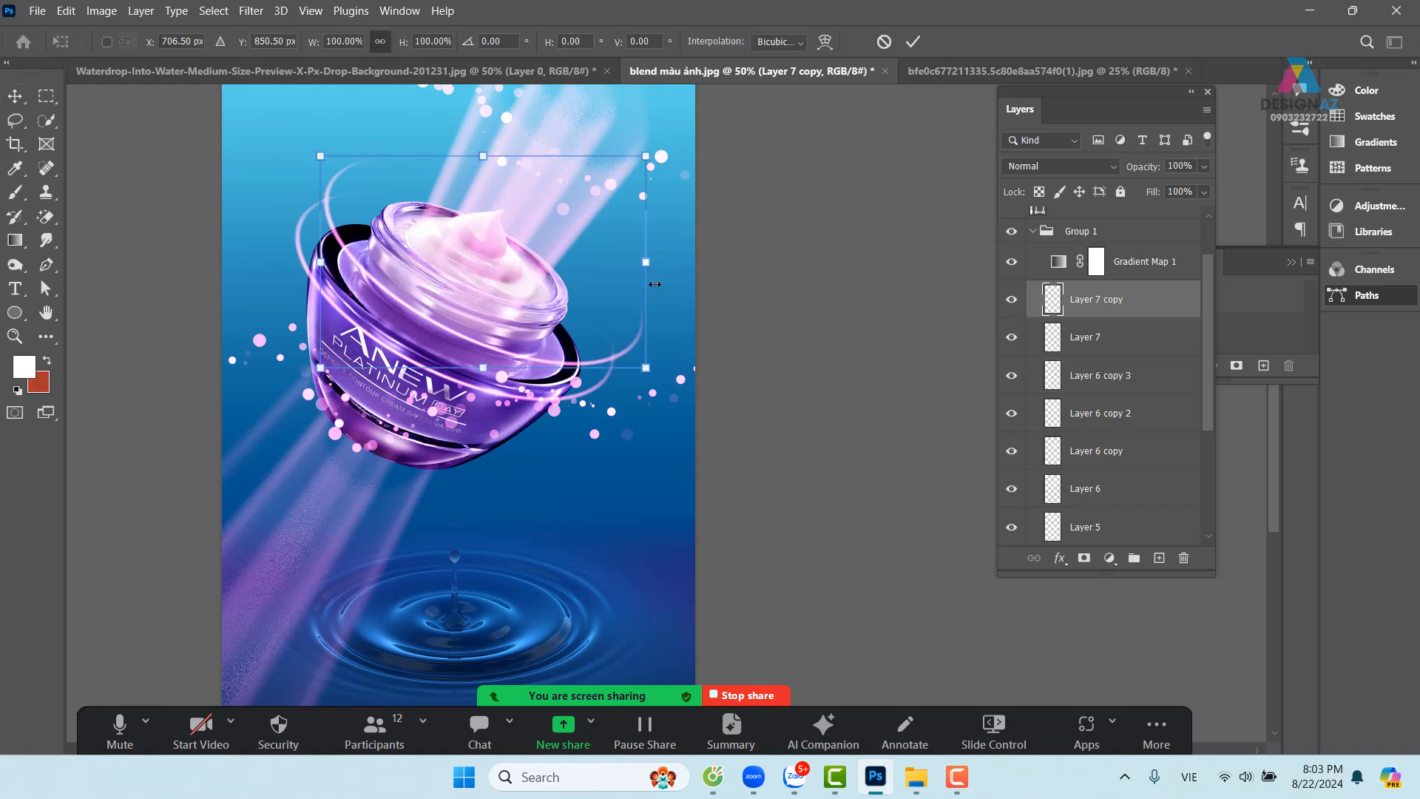
pyautogui.moveTo(655, 156); pyautogui.dragTo(616, 207)
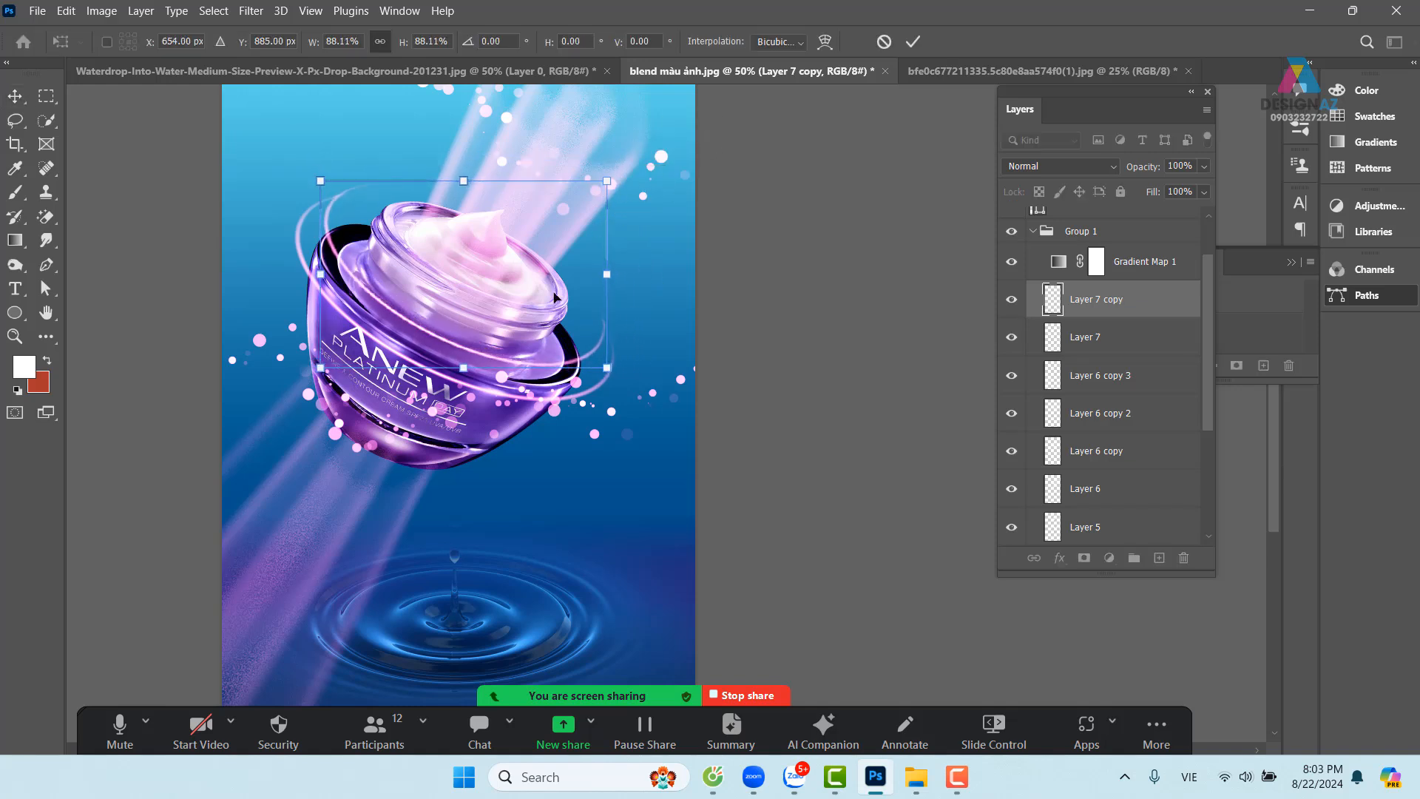
pyautogui.moveTo(554, 297); pyautogui.dragTo(587, 249)
pyautogui.moveTo(638, 134); pyautogui.dragTo(578, 173)
pyautogui.moveTo(530, 180); pyautogui.dragTo(539, 187)
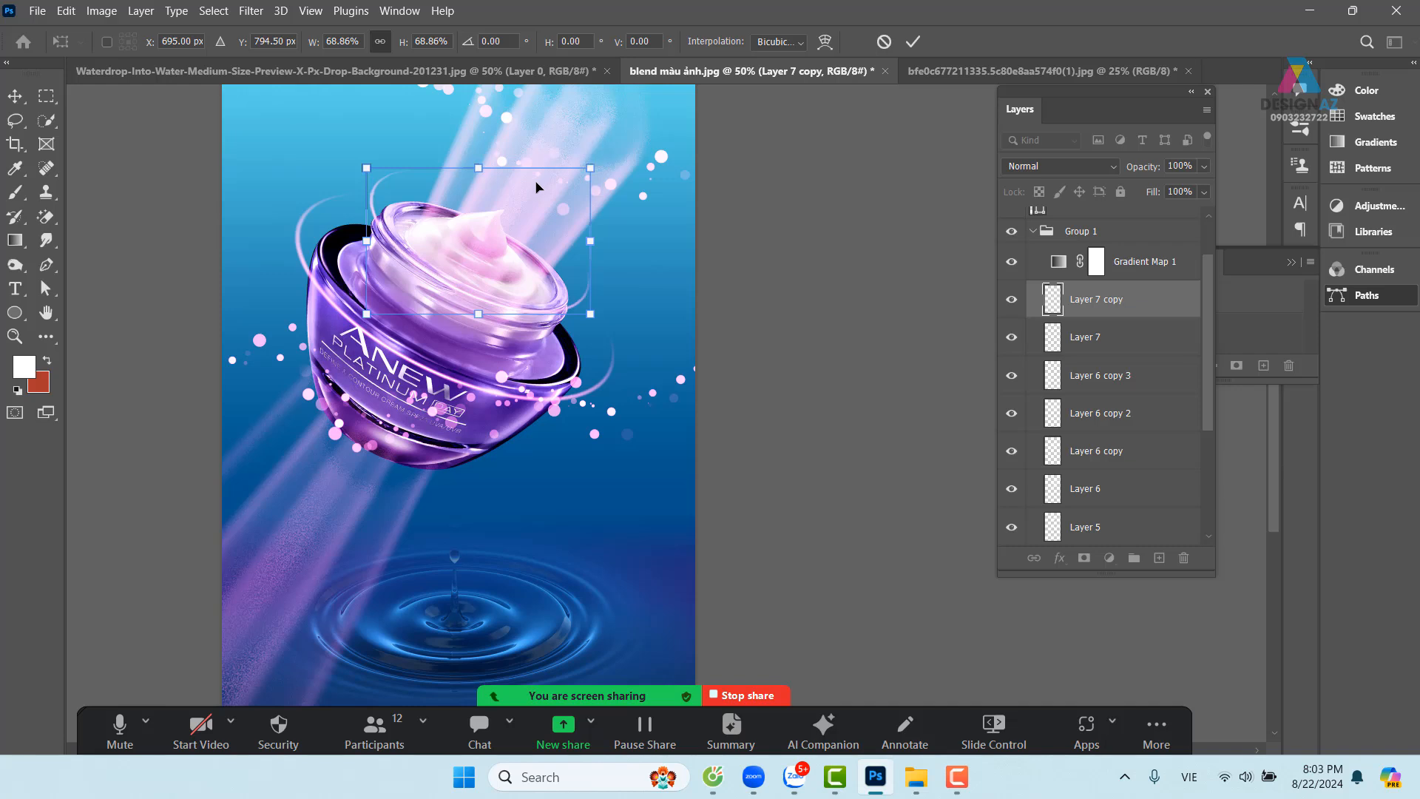
pyautogui.press('Return')
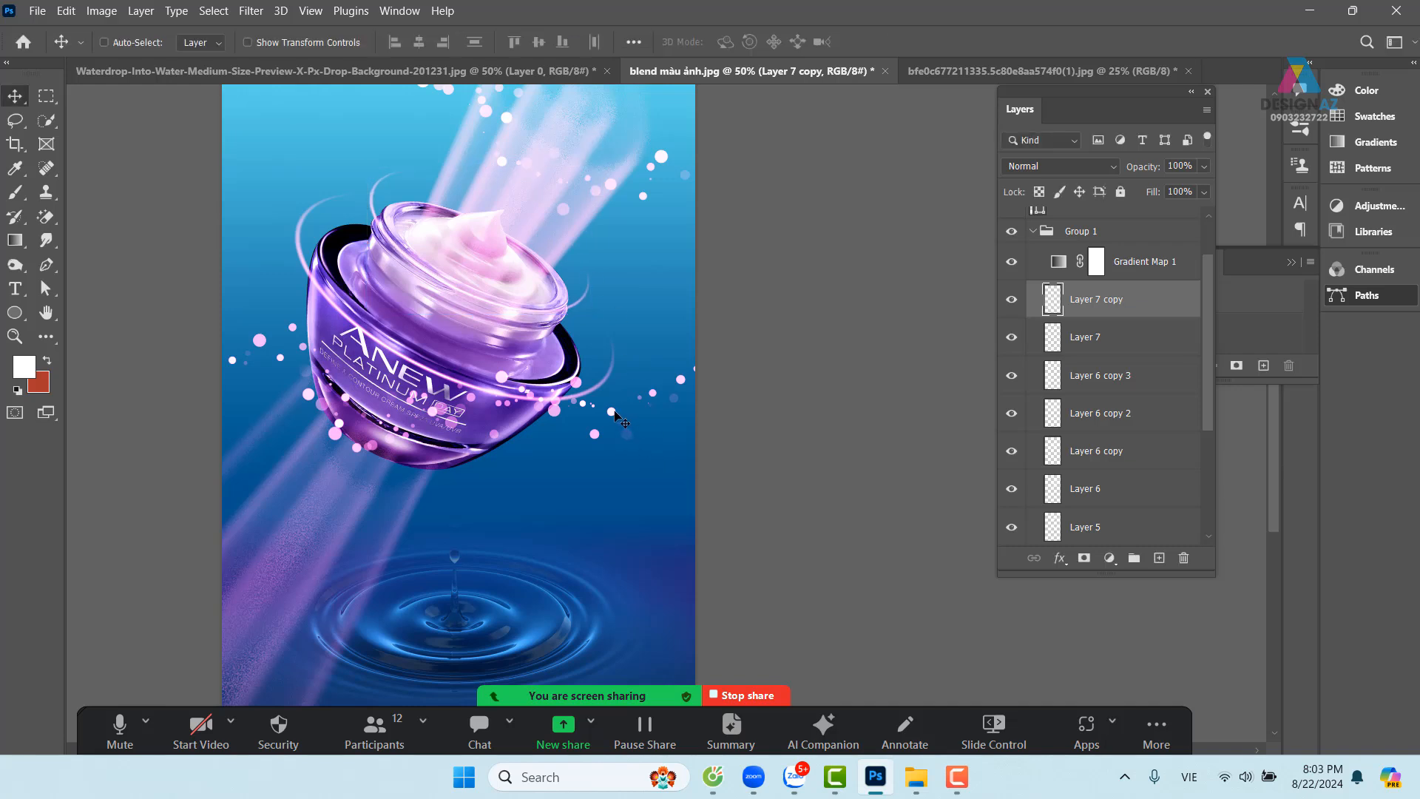
# Select the scattered light dots on Layer 5 and delete that layer
pyautogui.rightClick(611, 414)
pyautogui.click(624, 417)
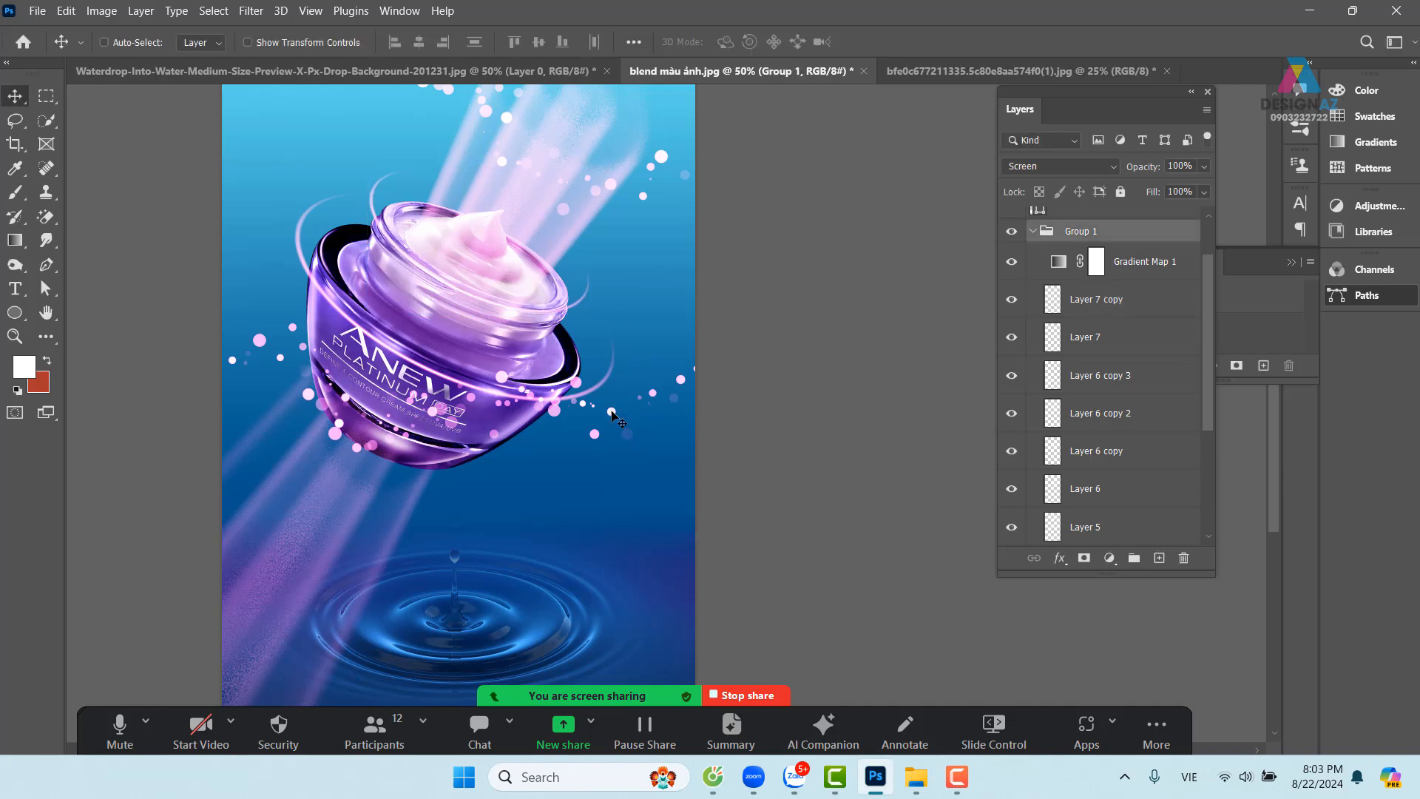
pyautogui.rightClick(613, 416)
pyautogui.click(651, 453)
pyautogui.moveTo(609, 436); pyautogui.dragTo(562, 534)
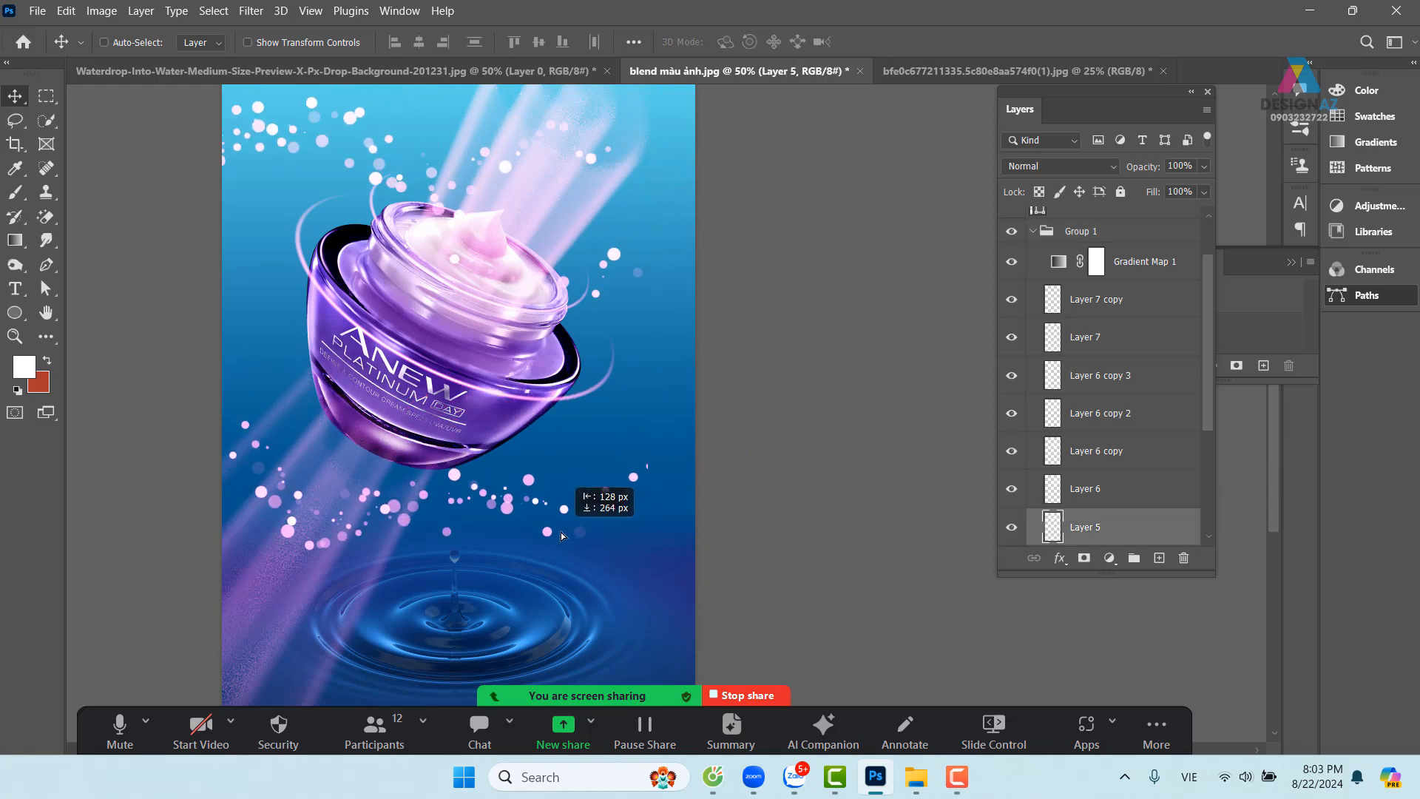
pyautogui.press('Delete')
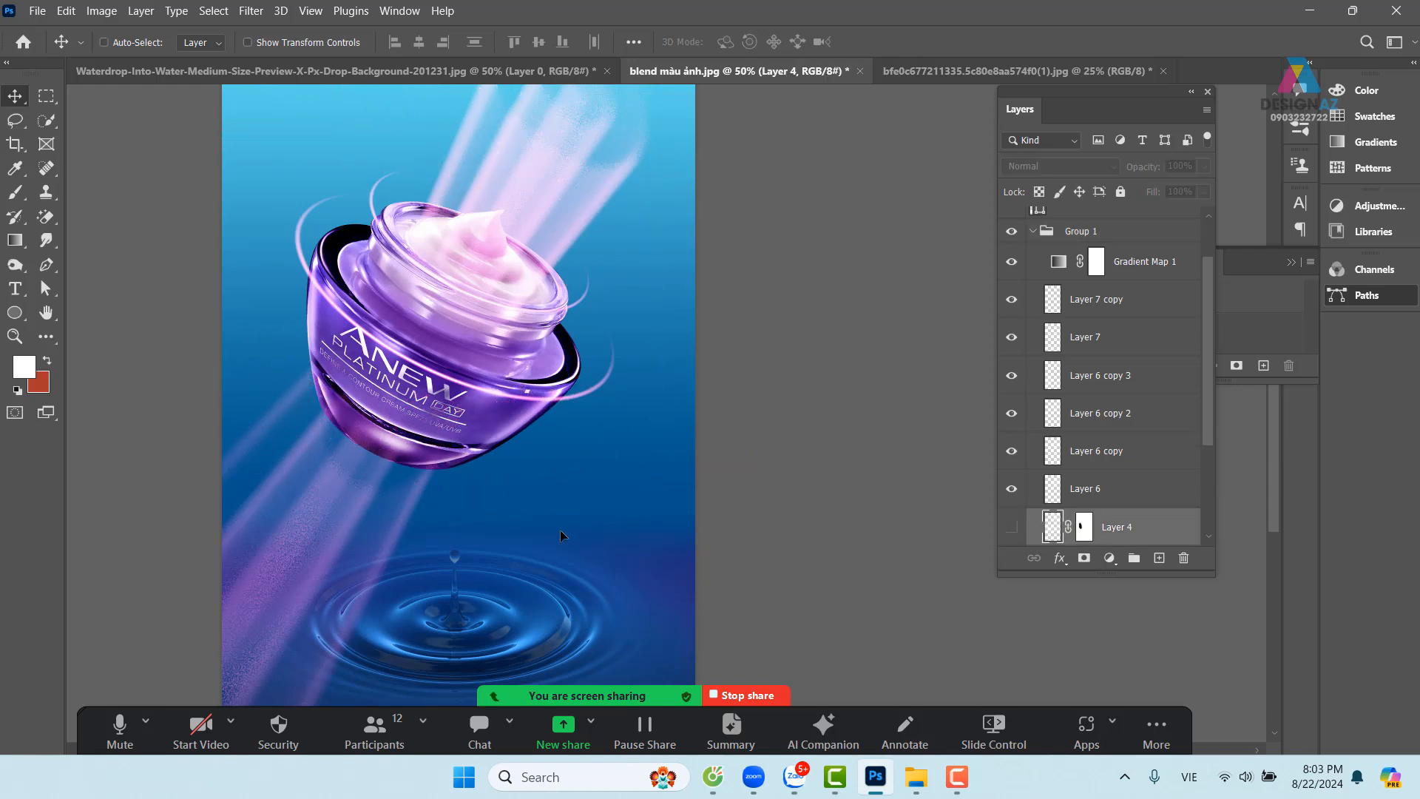
# Add a Hue/Saturation adjustment layer above the blue gradient Layer 3 and set Hue to +80
pyautogui.hscroll(1, 506, 433)
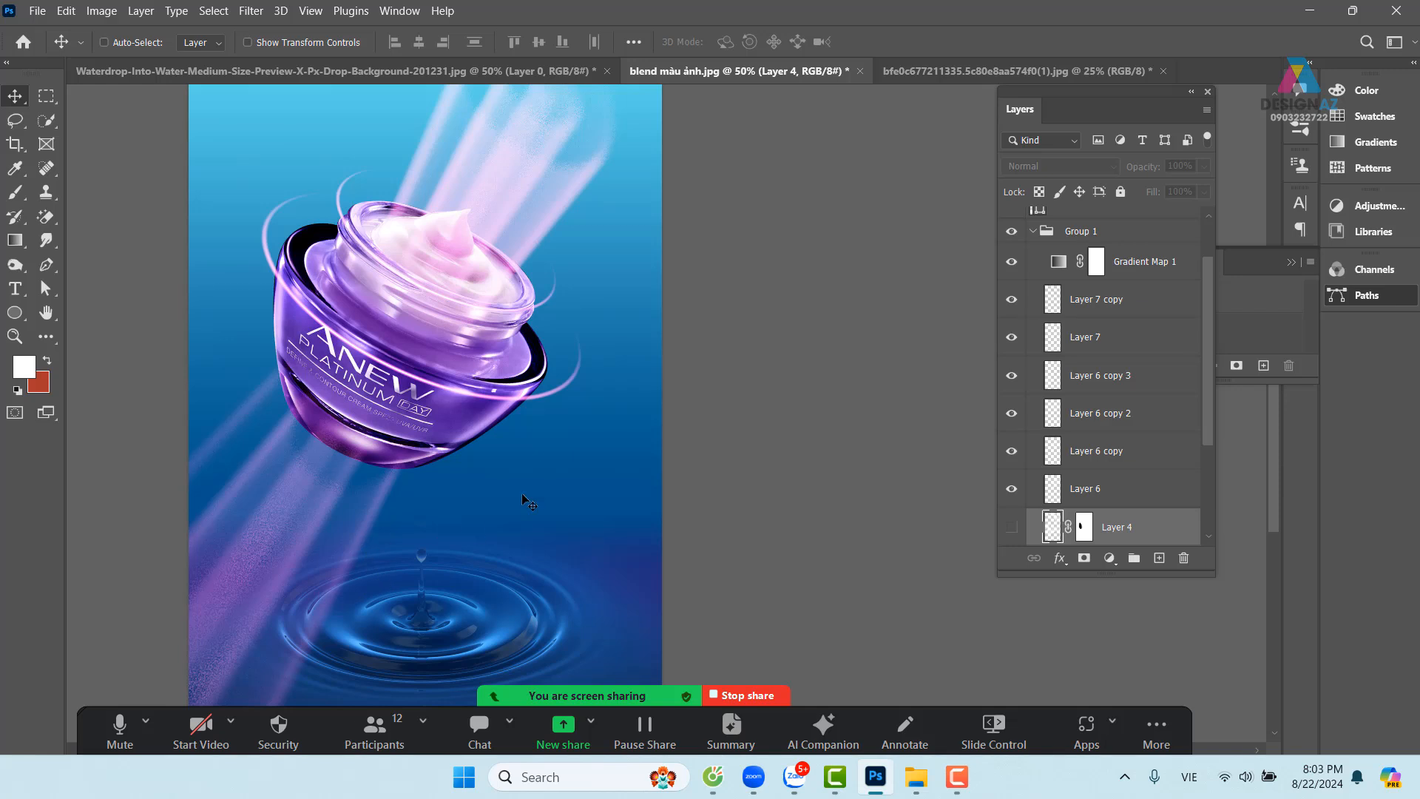
pyautogui.rightClick(584, 506)
pyautogui.click(625, 523)
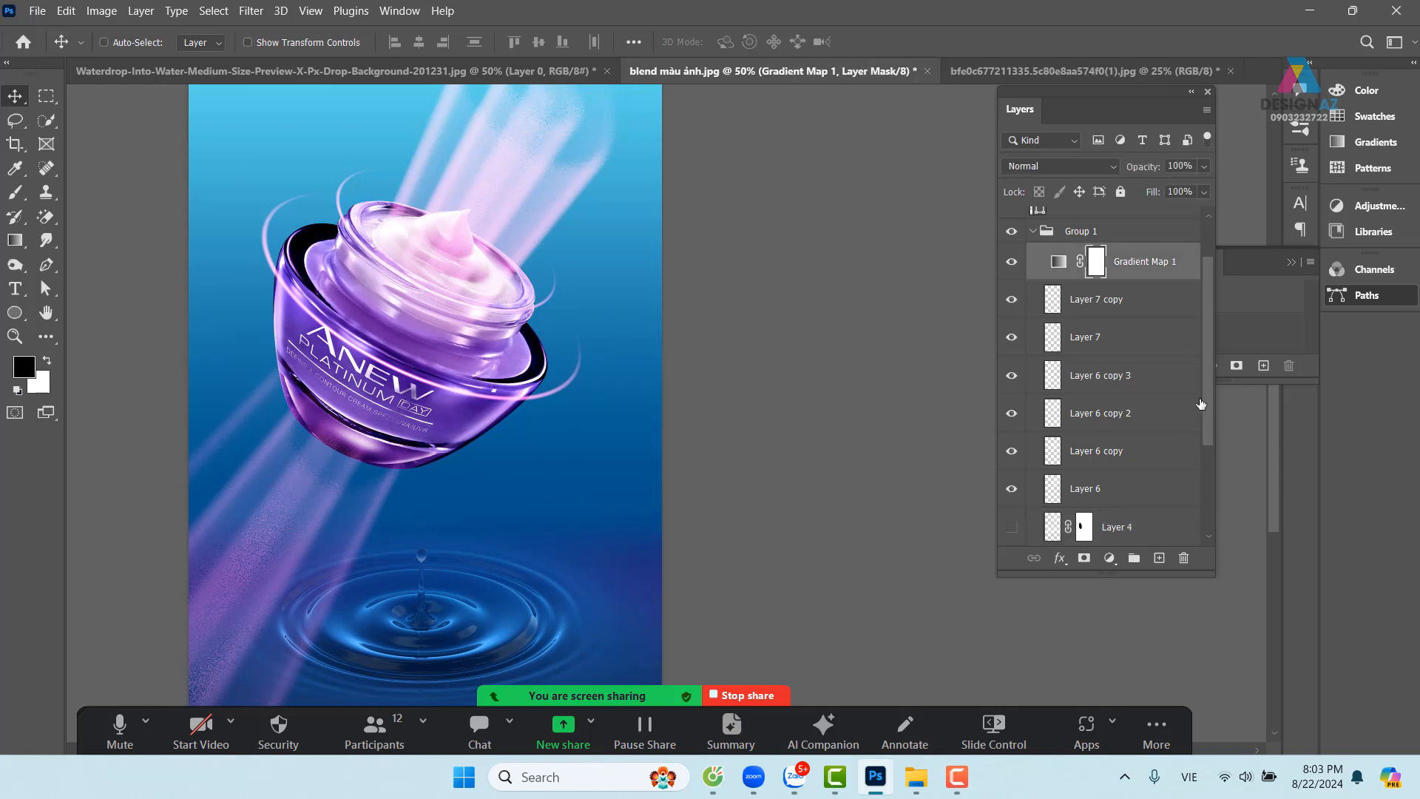
pyautogui.moveTo(1210, 405); pyautogui.dragTo(1223, 533)
pyautogui.click(1175, 499)
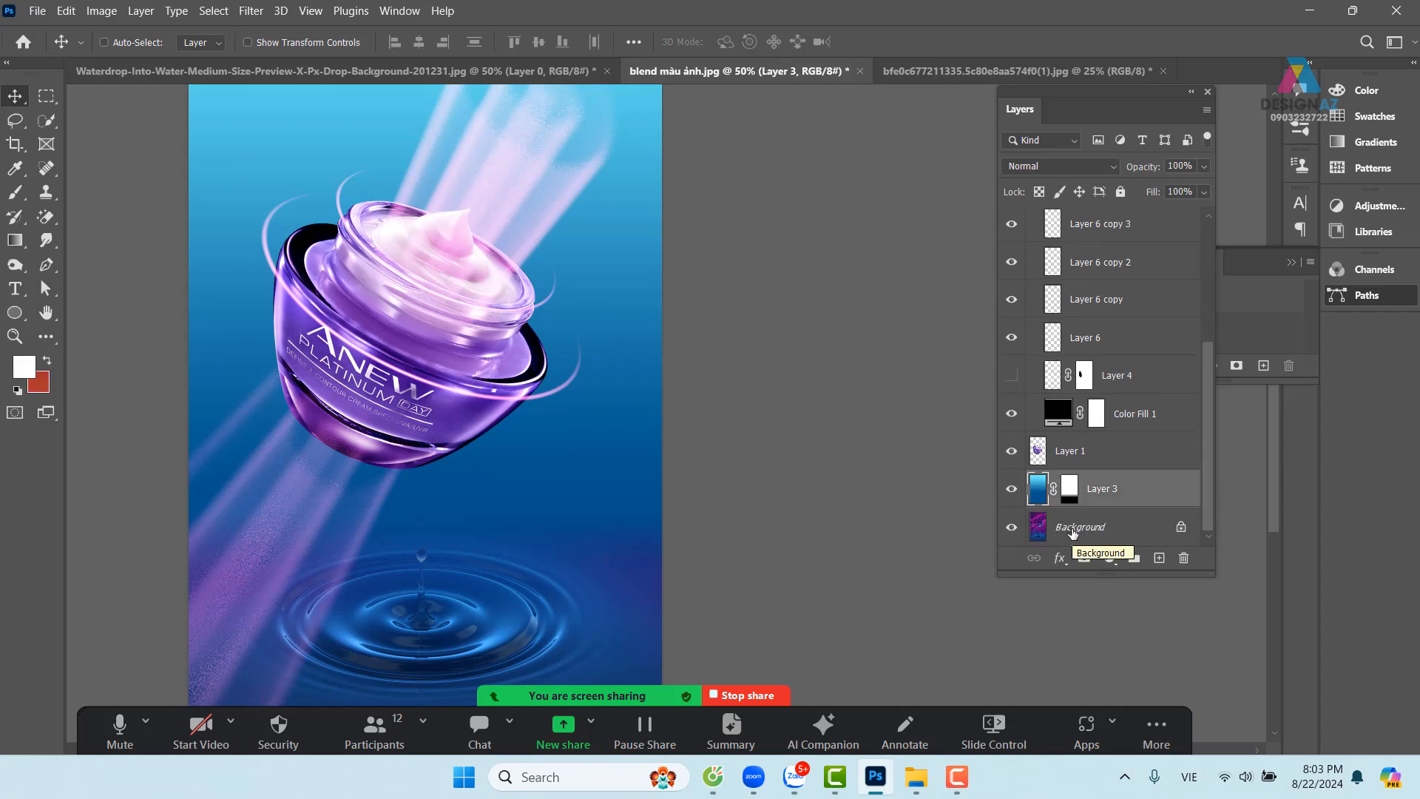
pyautogui.click(1115, 562)
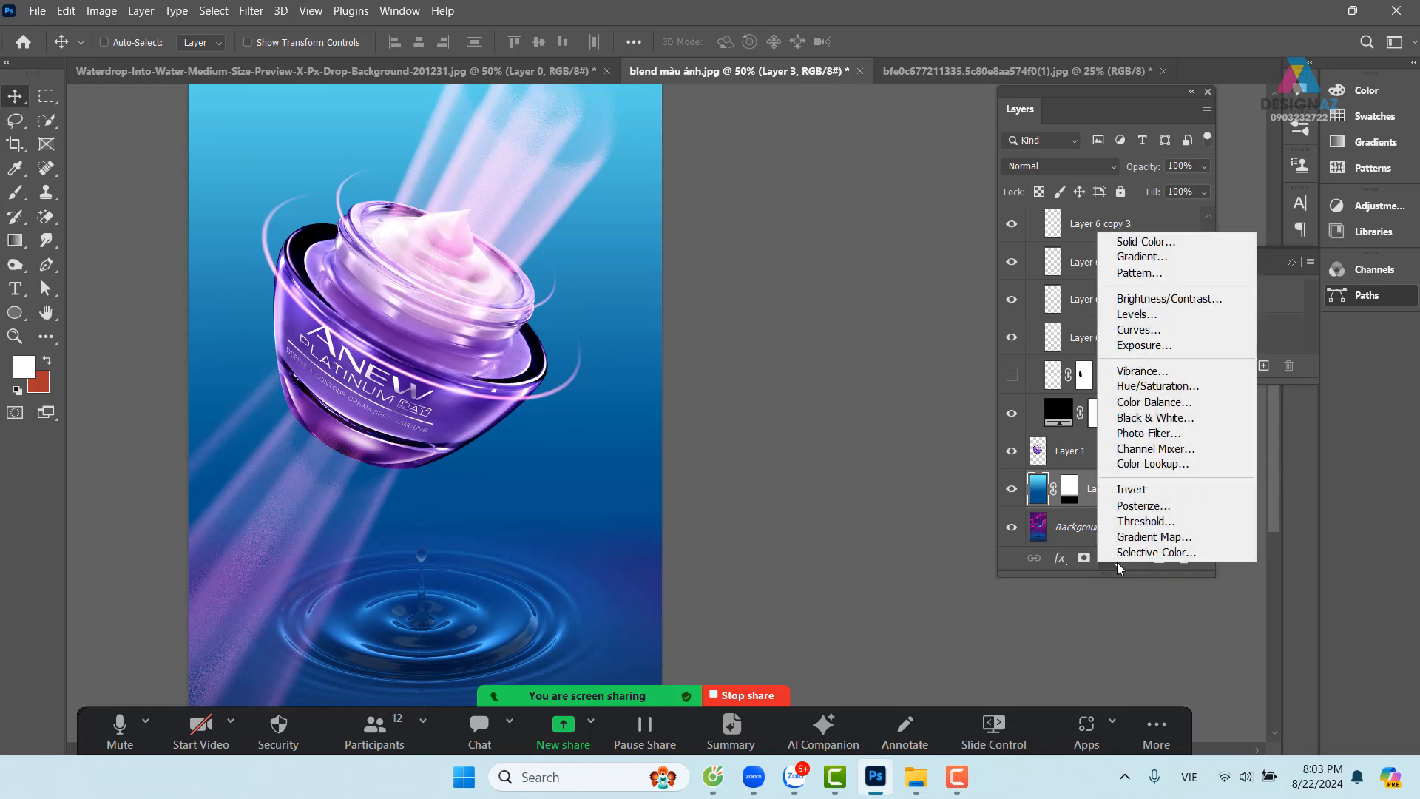
pyautogui.click(1170, 386)
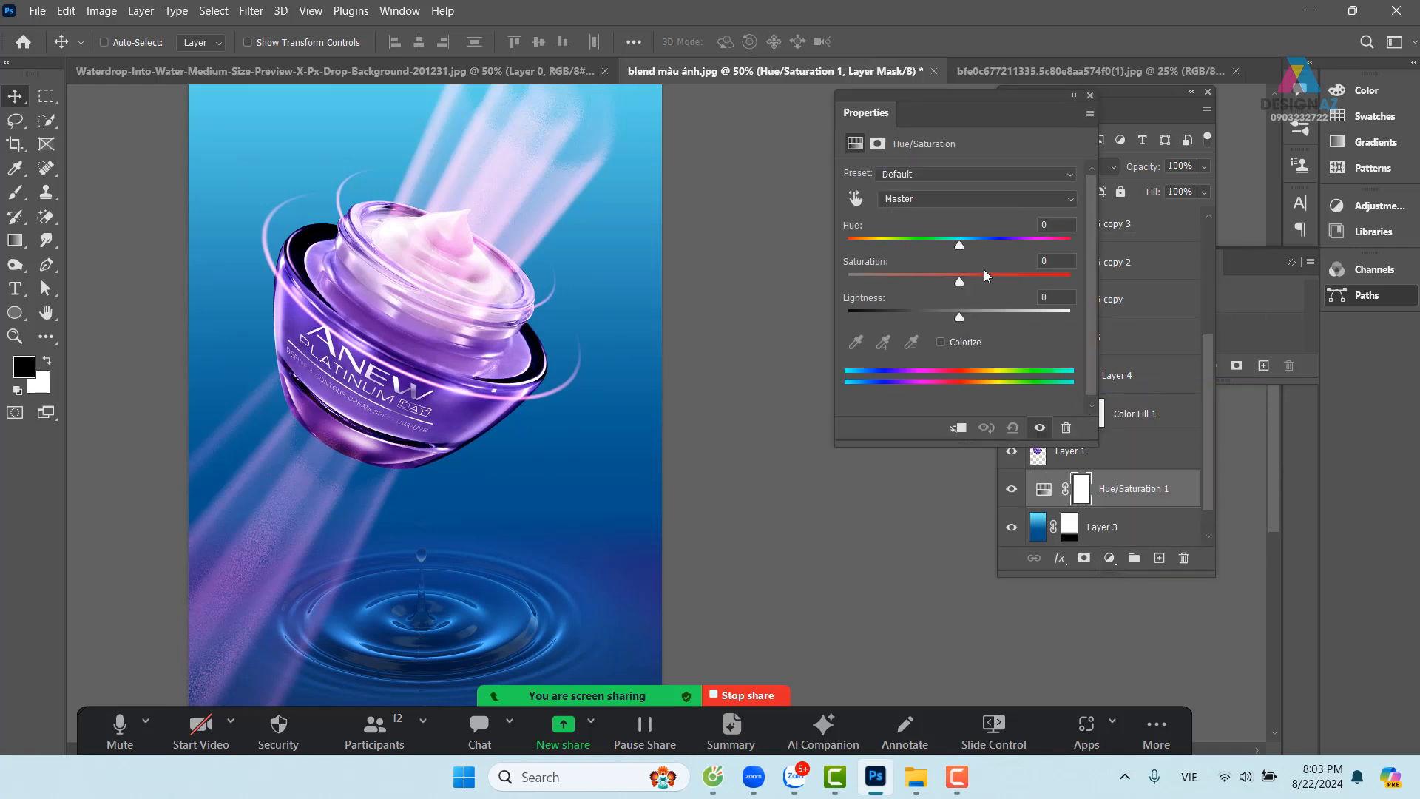
pyautogui.moveTo(959, 247); pyautogui.dragTo(1027, 245)
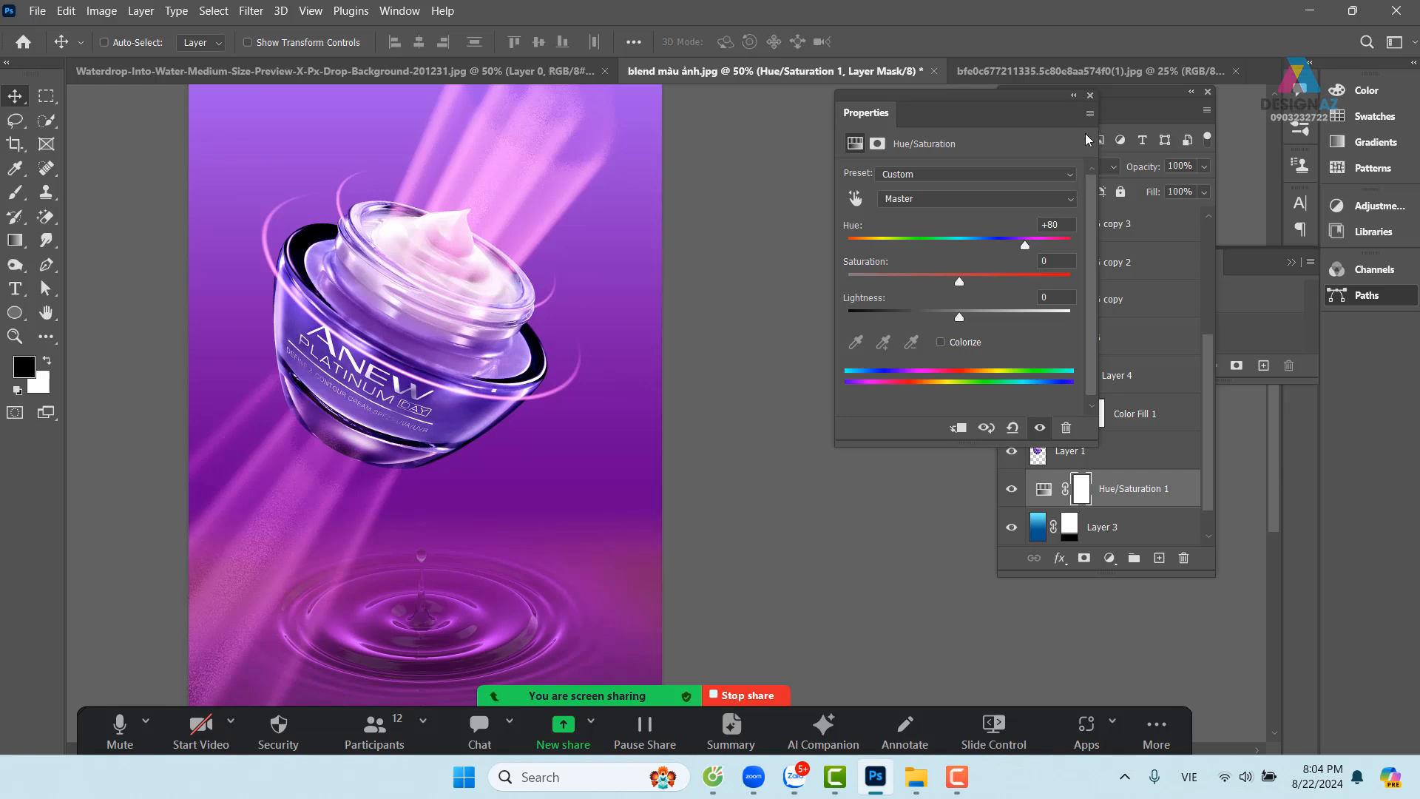
pyautogui.click(1089, 95)
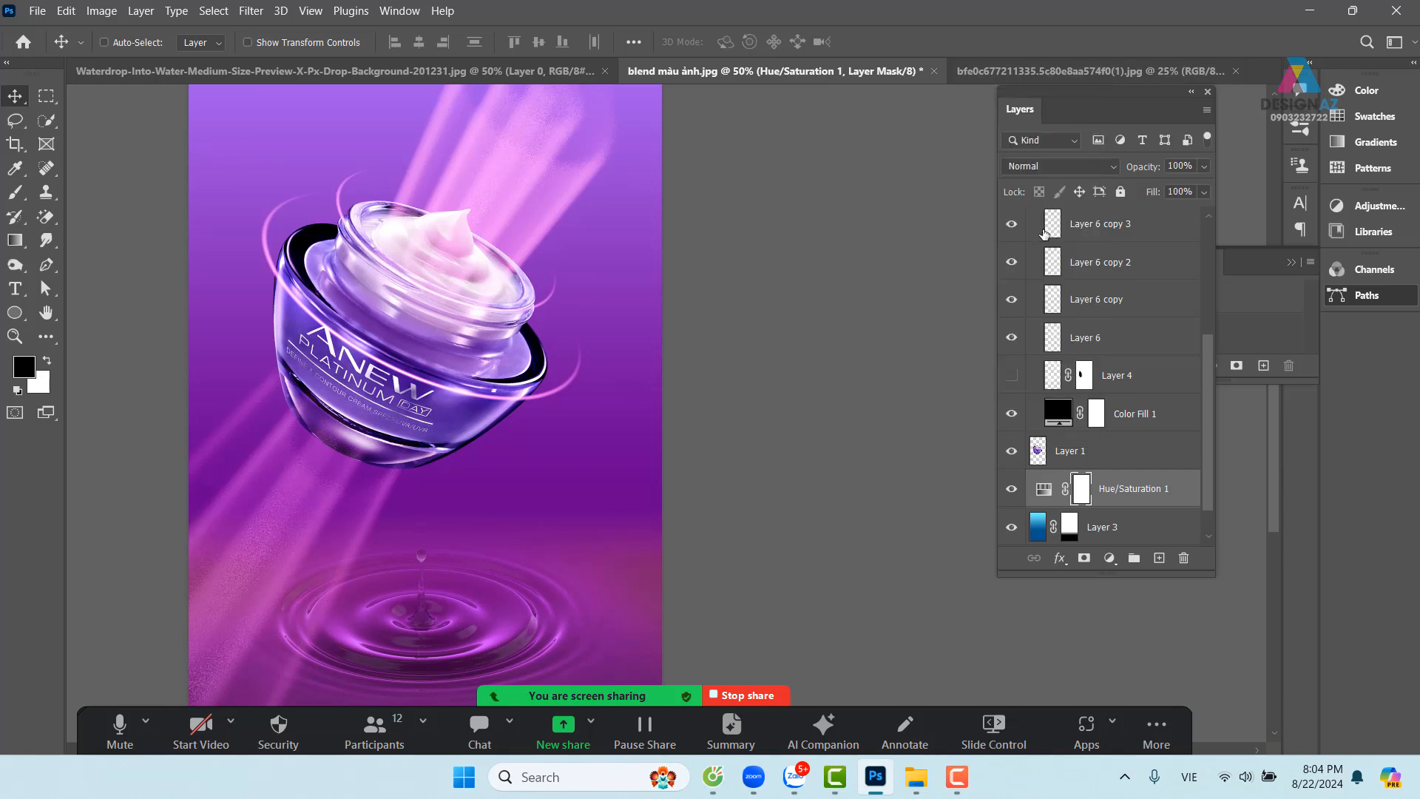
# Add a Levels adjustment above the Hue/Saturation layer with midtones at 0.64 and the white input at 230
pyautogui.click(1111, 561)
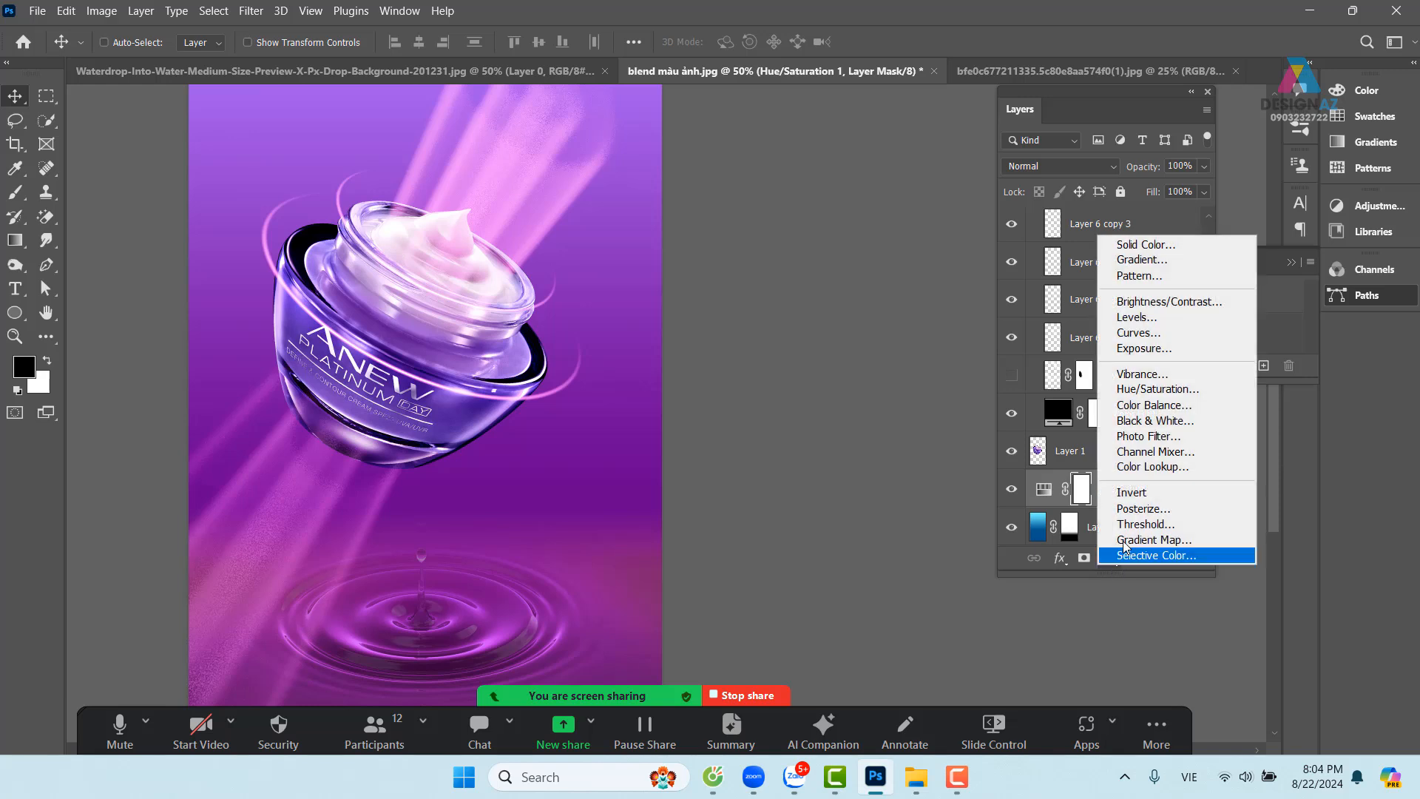
pyautogui.click(1153, 304)
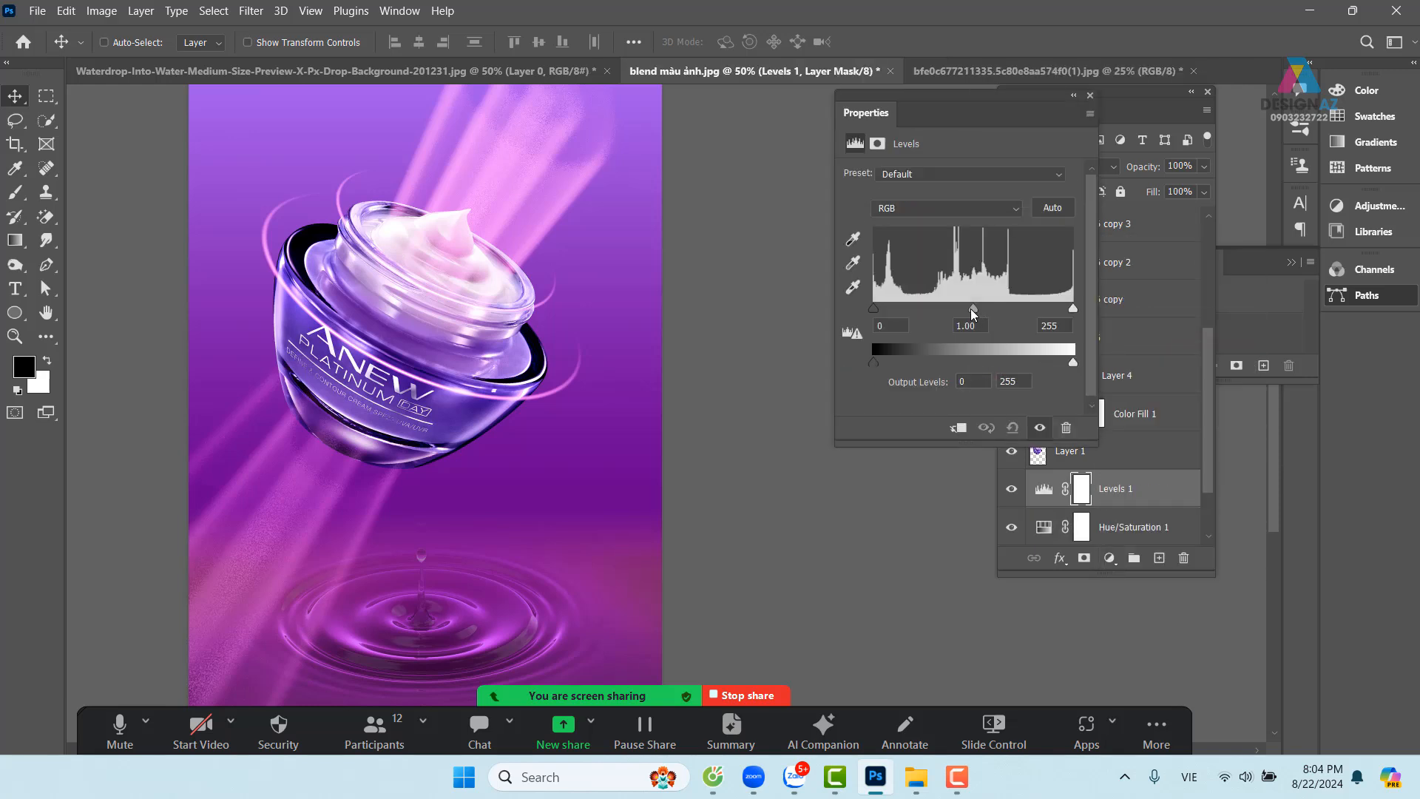
pyautogui.moveTo(973, 309)
pyautogui.mouseDown()
pyautogui.moveTo(1065, 311)
pyautogui.moveTo(993, 315)
pyautogui.mouseUp()
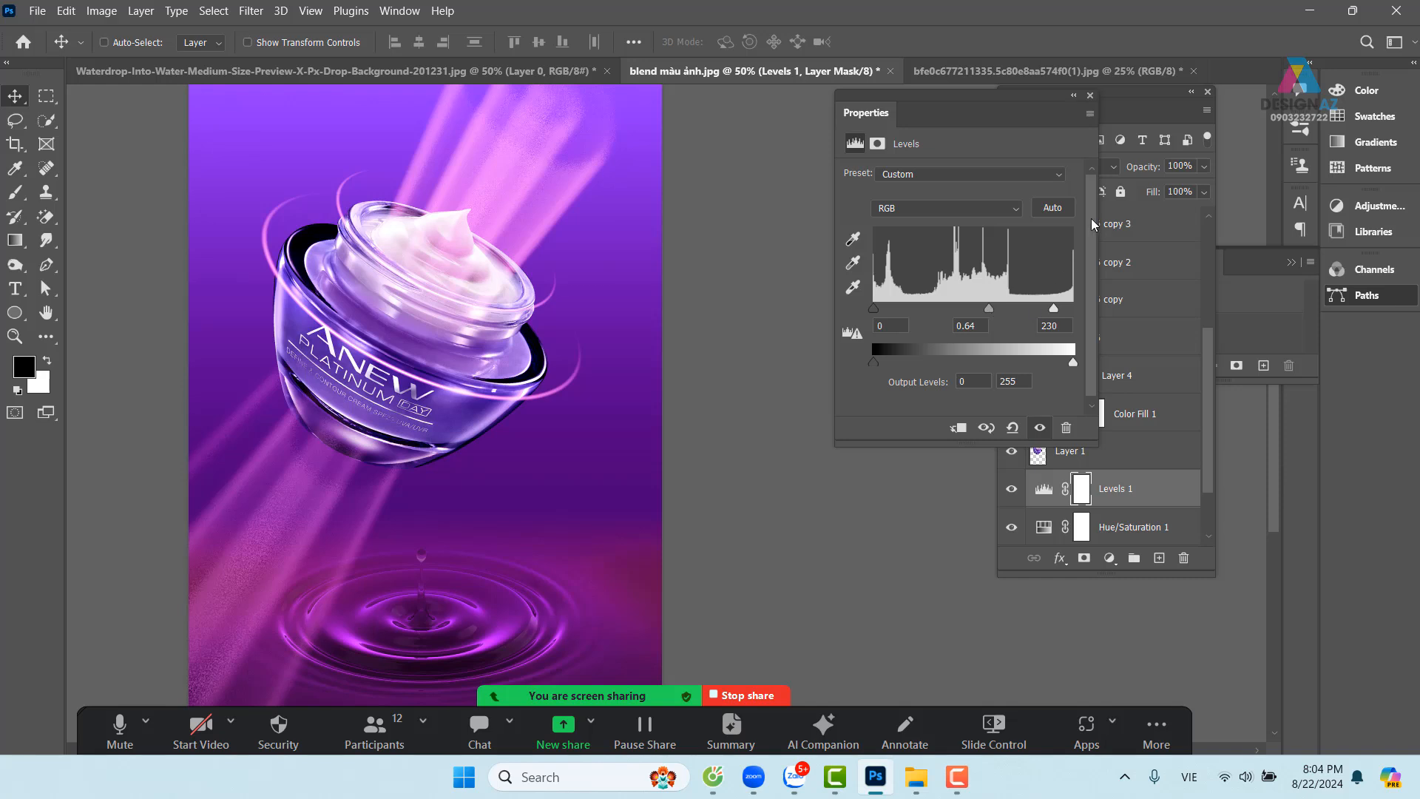
pyautogui.click(1089, 96)
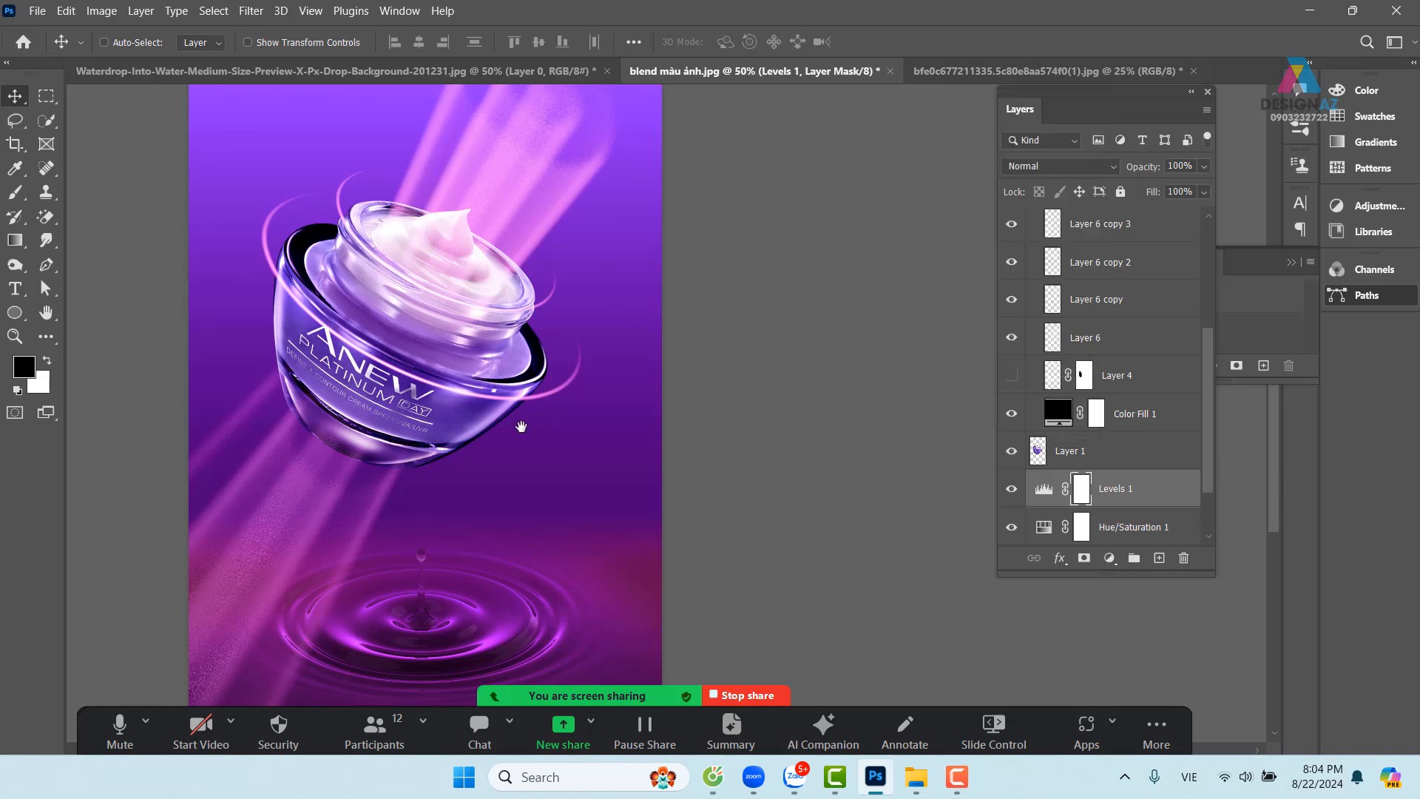
pyautogui.moveTo(527, 424); pyautogui.dragTo(590, 468)
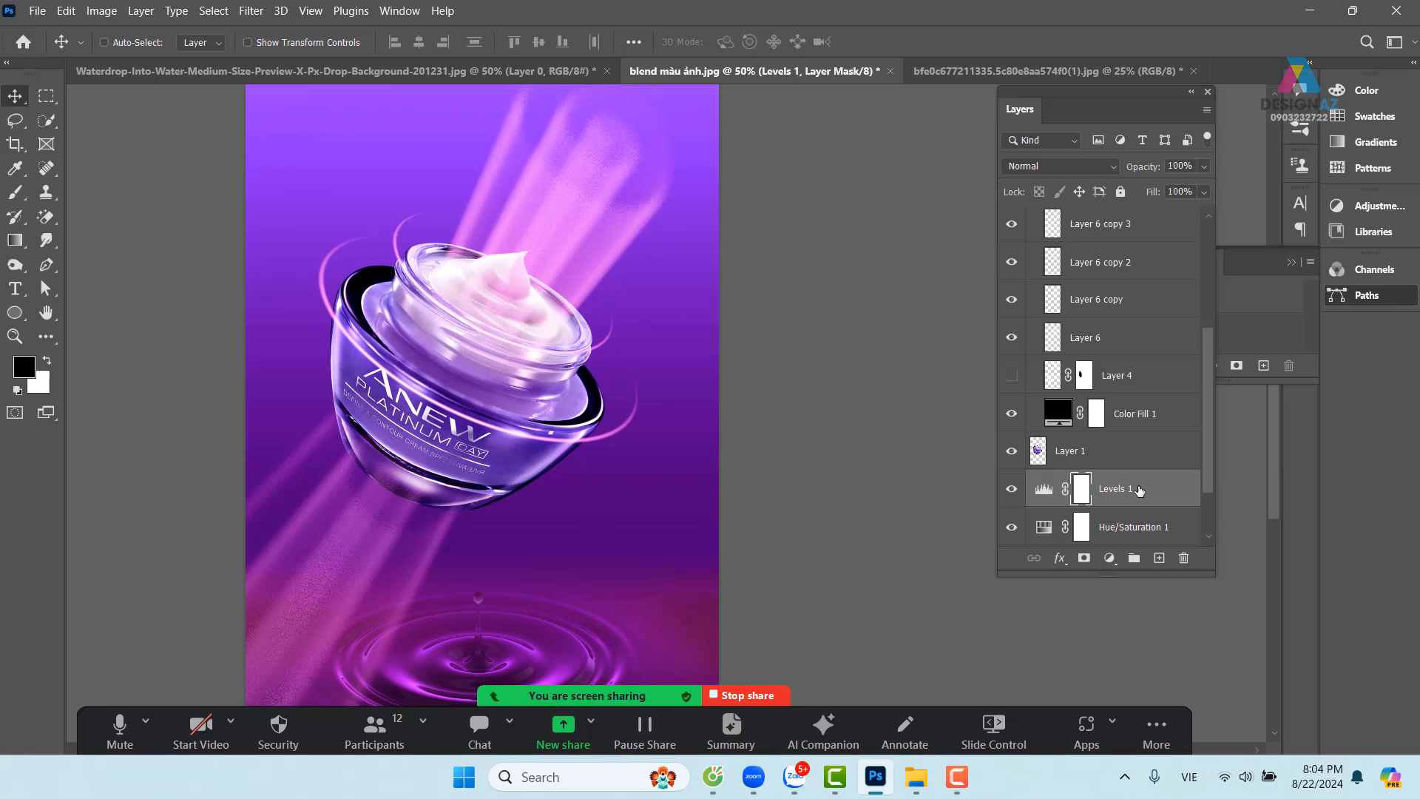
# Create a new layer above Layer 7 copy and set up a white hard round brush of 26 px
pyautogui.moveTo(1212, 388); pyautogui.dragTo(1209, 281)
pyautogui.click(1158, 294)
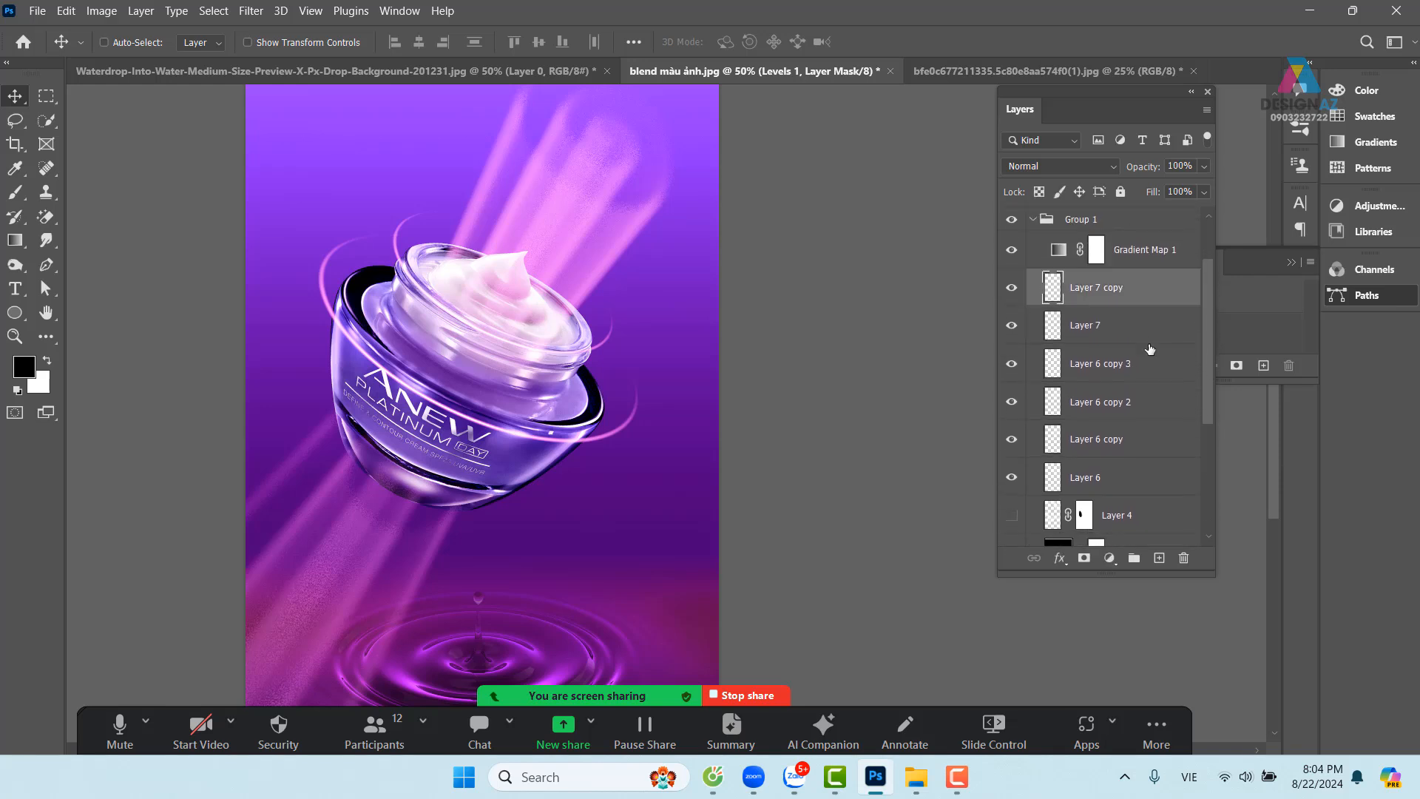
pyautogui.click(1159, 558)
pyautogui.press('b')
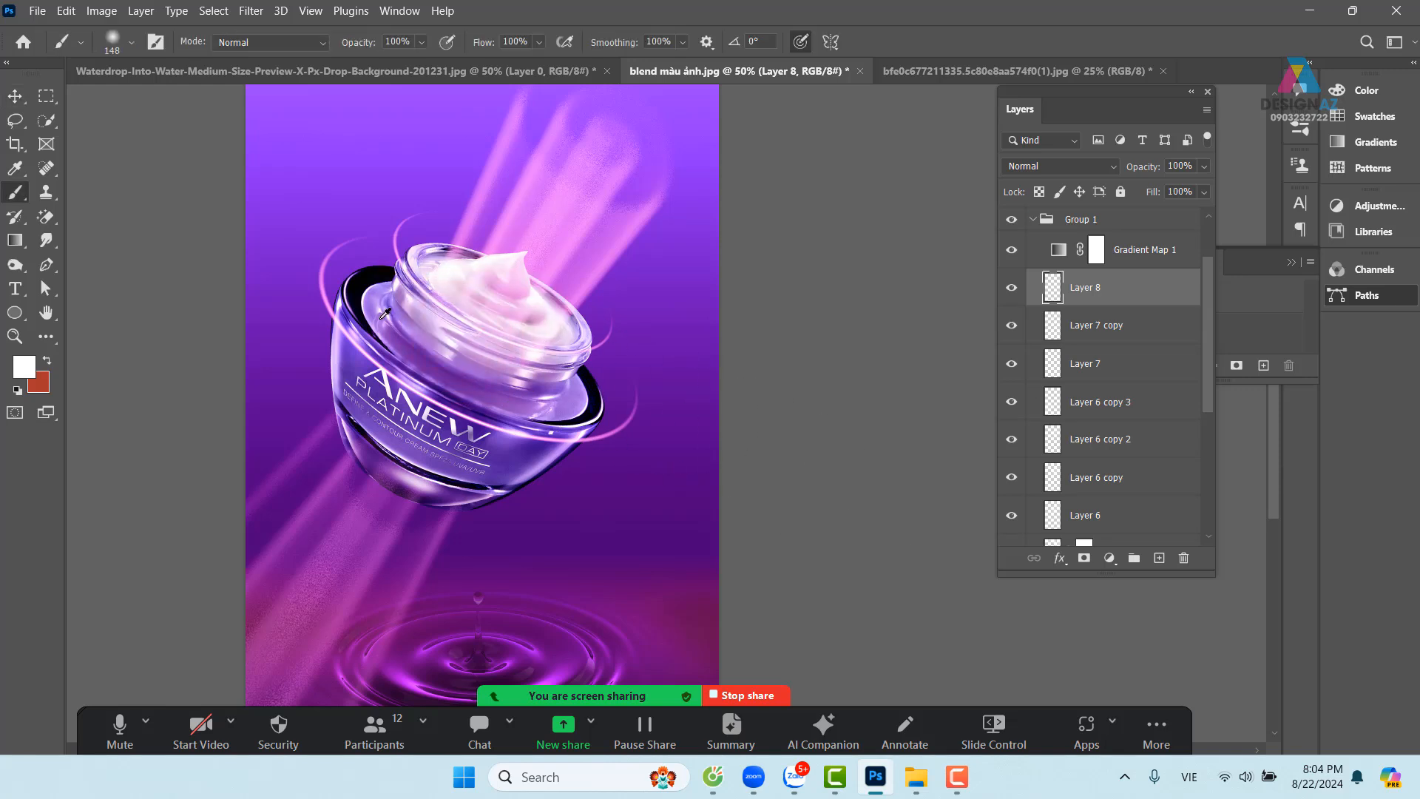
pyautogui.click(133, 42)
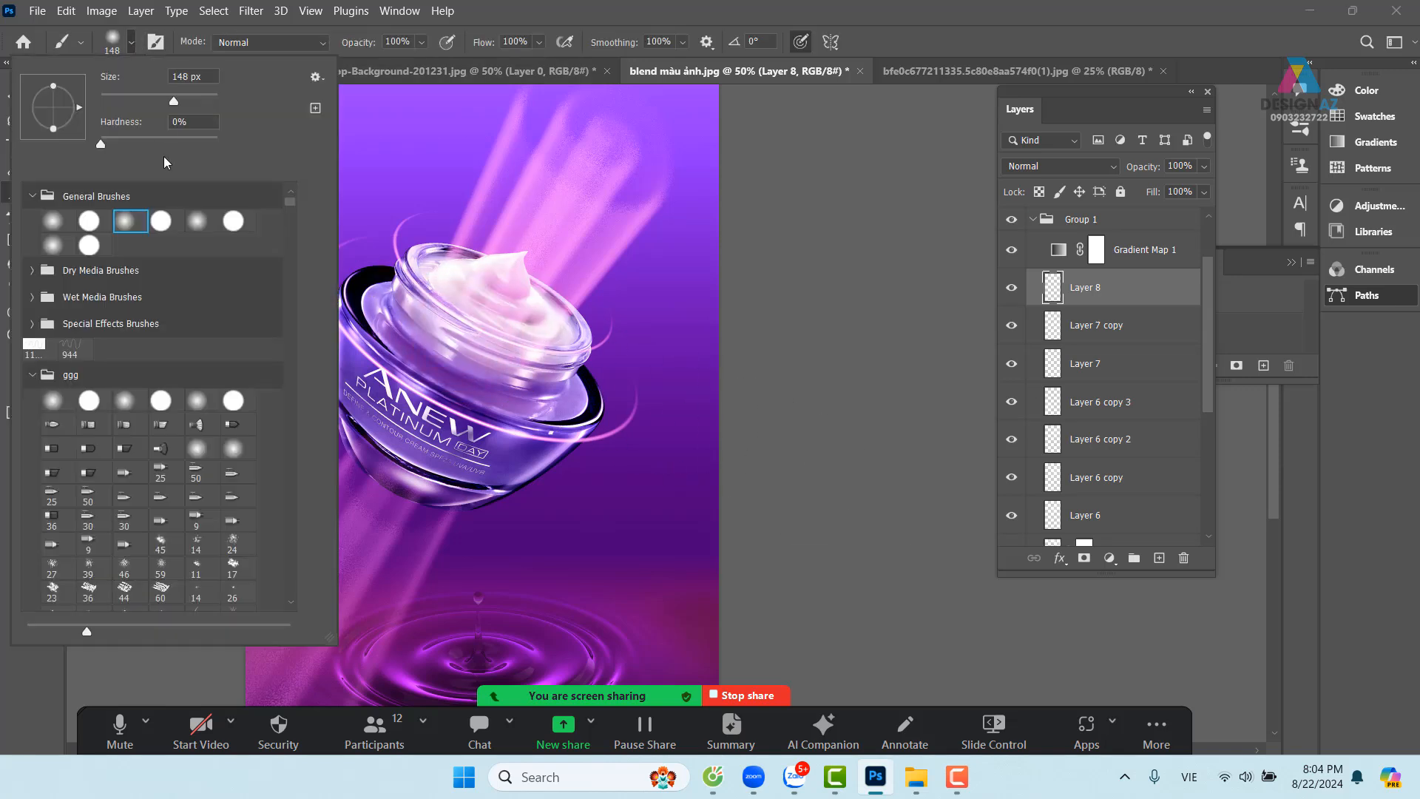
pyautogui.click(160, 221)
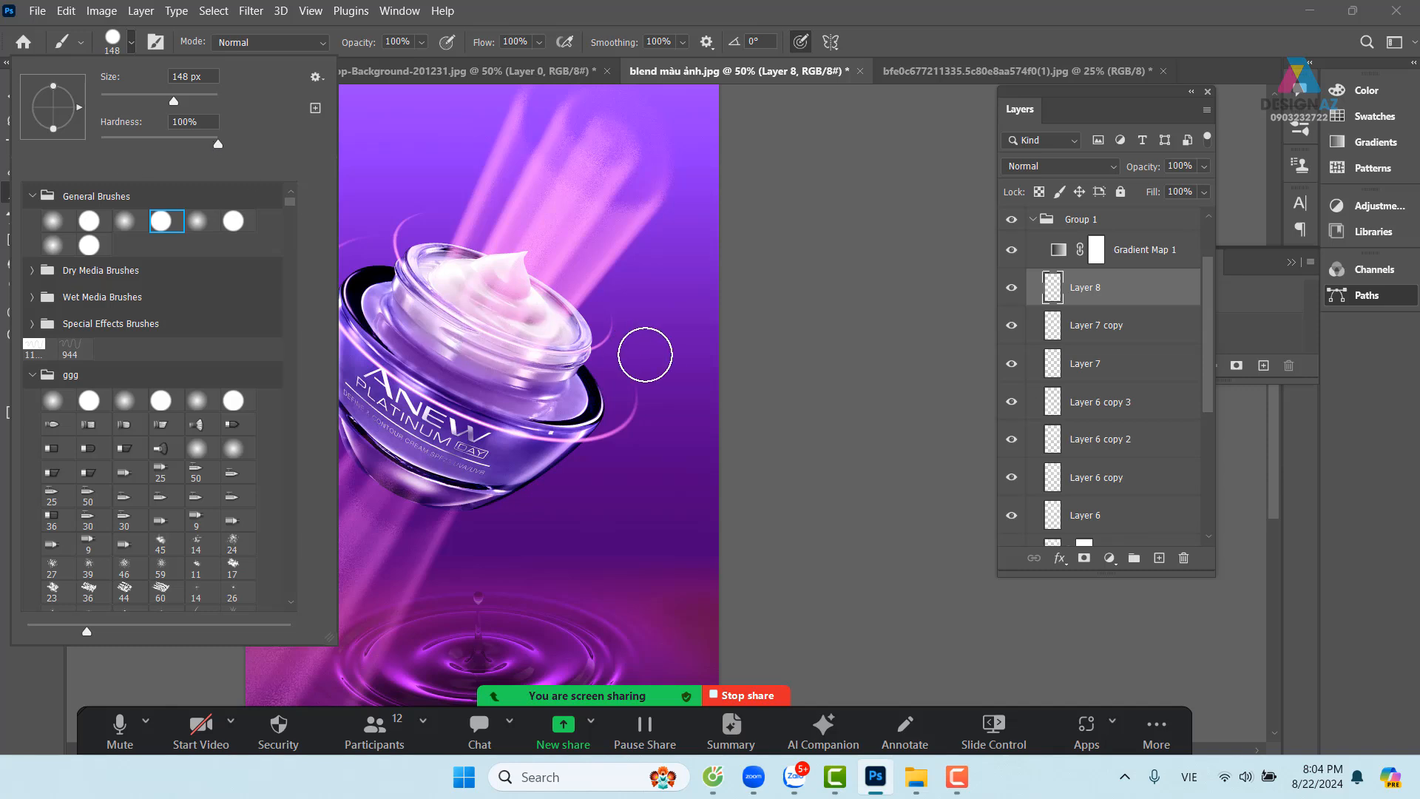
pyautogui.moveTo(641, 350); pyautogui.dragTo(608, 341)
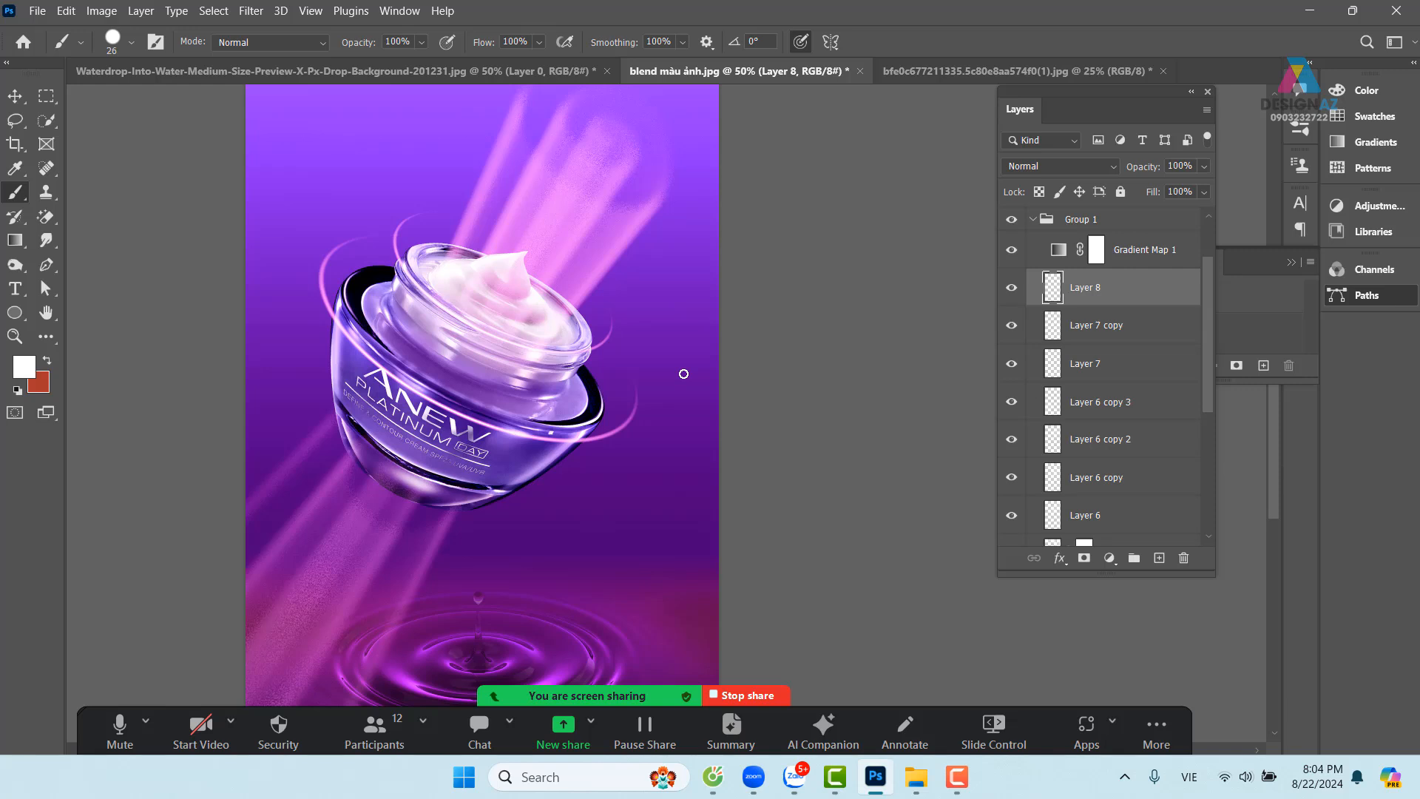
# Set the brush tip spacing to 131% and the size jitter to 83%
pyautogui.press('F5')
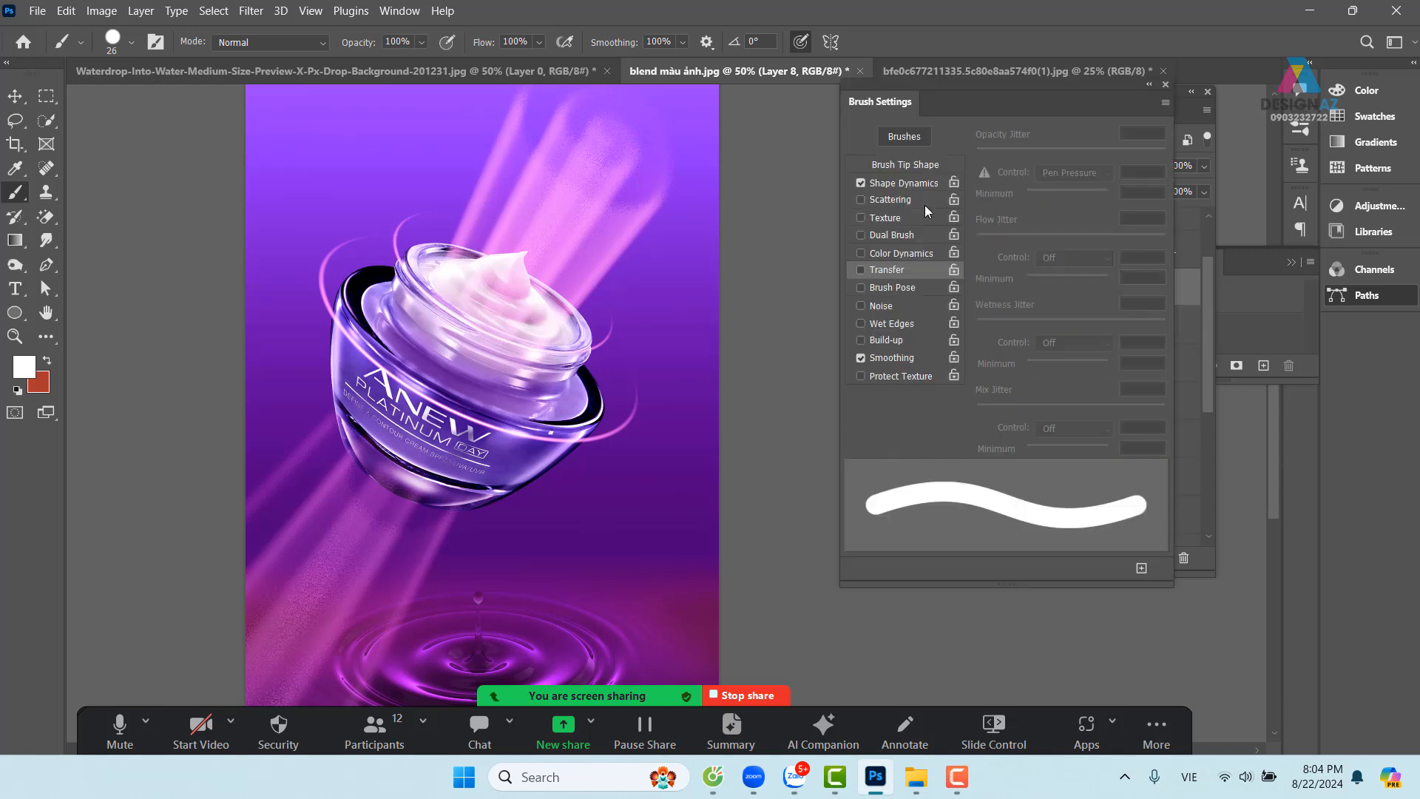
pyautogui.click(917, 164)
pyautogui.moveTo(981, 417); pyautogui.dragTo(1086, 420)
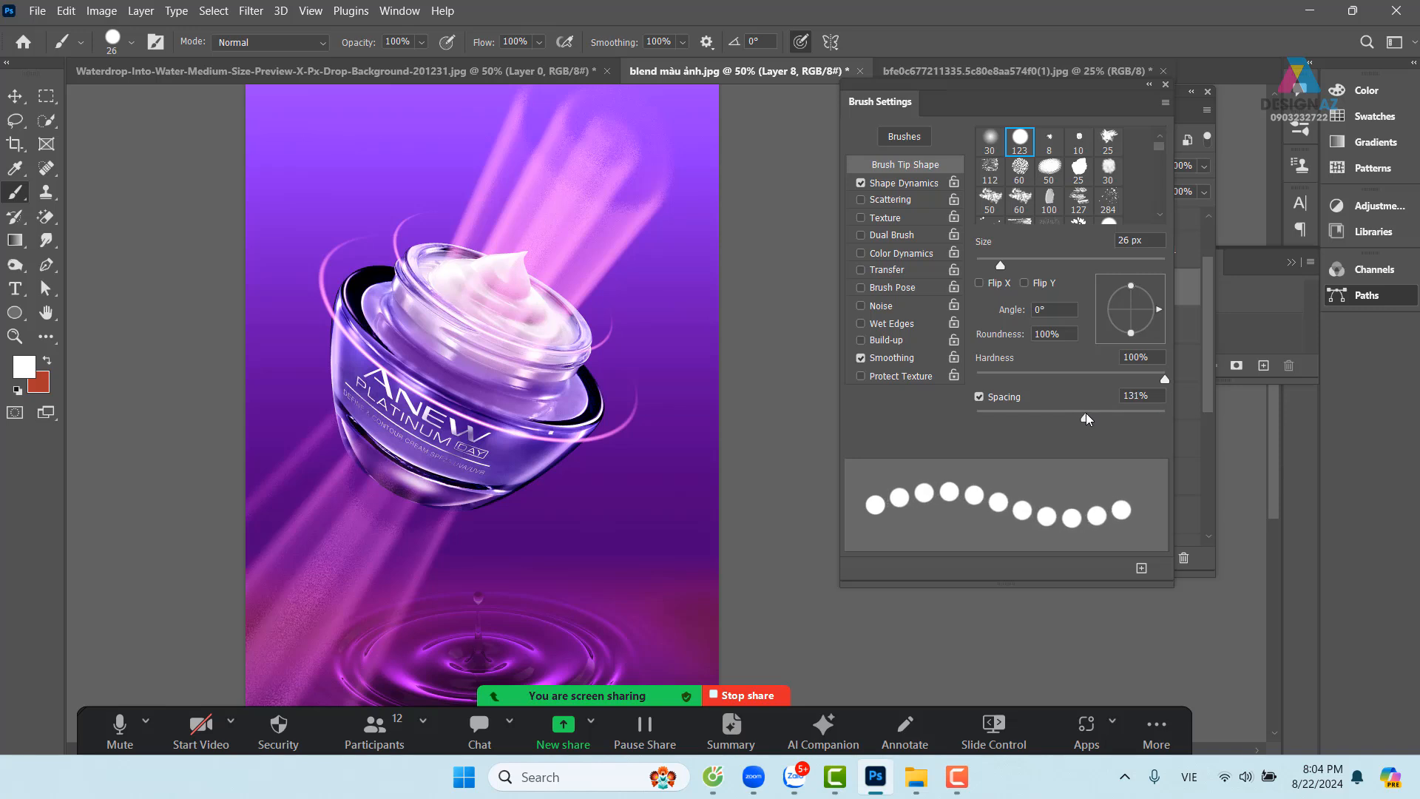
pyautogui.click(930, 191)
pyautogui.moveTo(982, 157); pyautogui.dragTo(1174, 156)
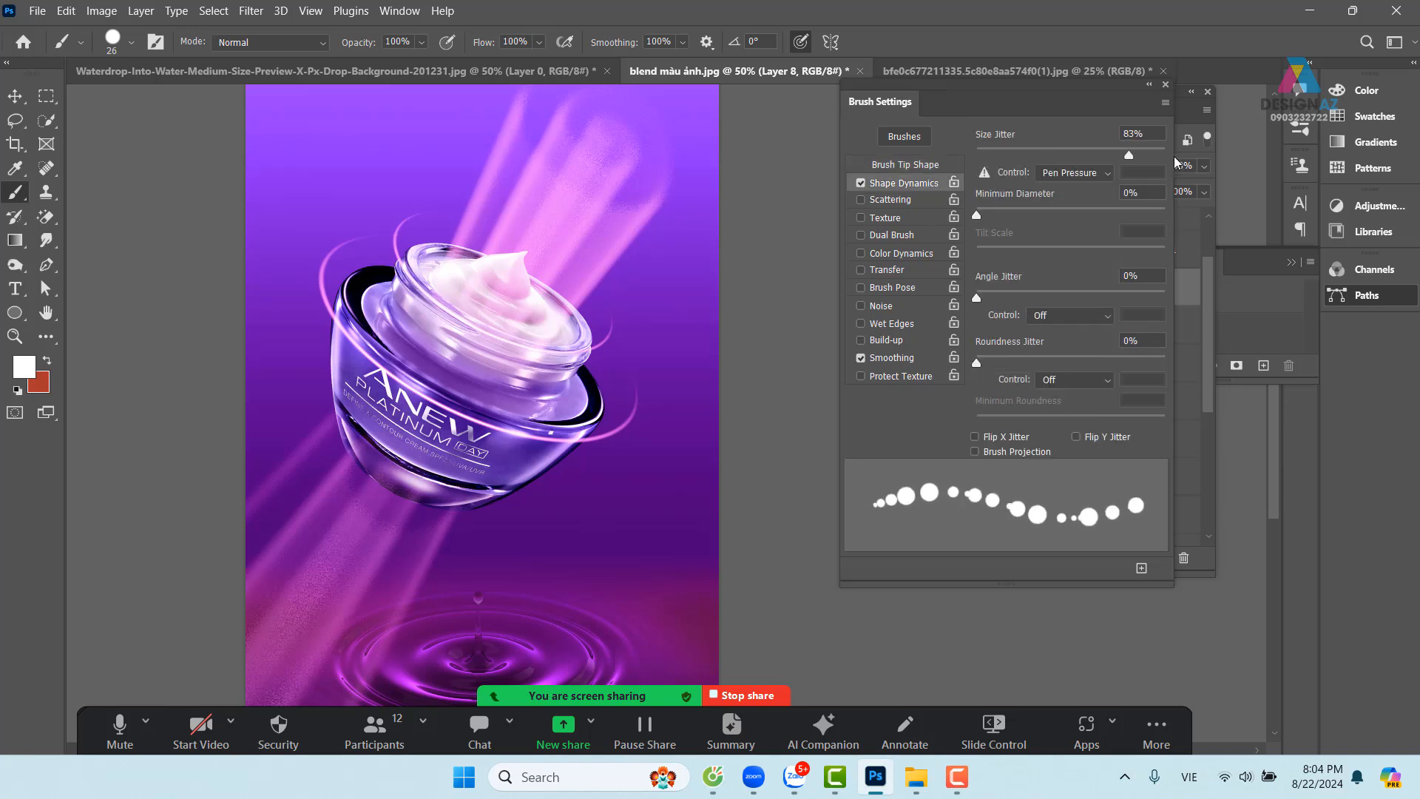
# Set the brush scatter to 618% and enable Transfer with 100% opacity jitter
pyautogui.click(914, 200)
pyautogui.moveTo(976, 151); pyautogui.dragTo(1094, 156)
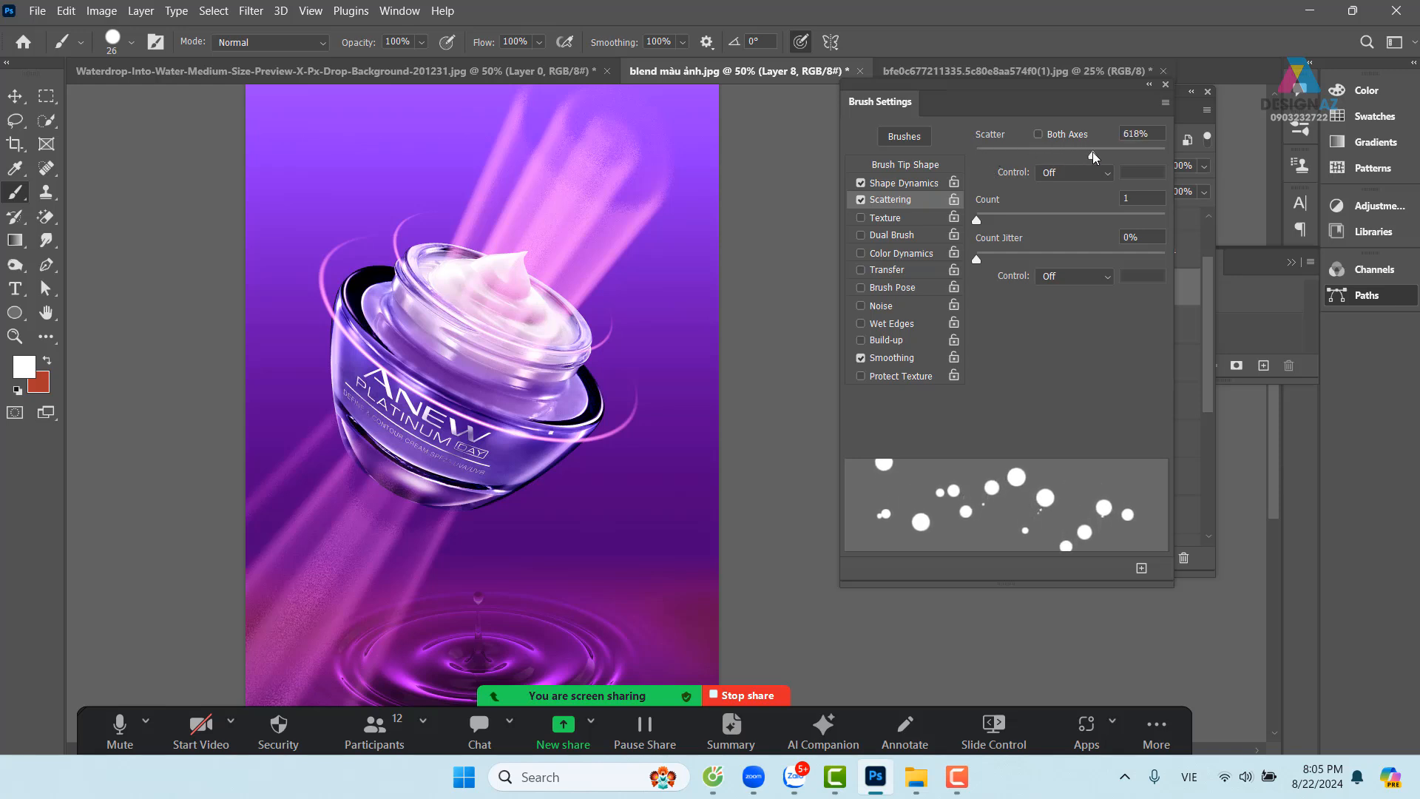
pyautogui.click(915, 272)
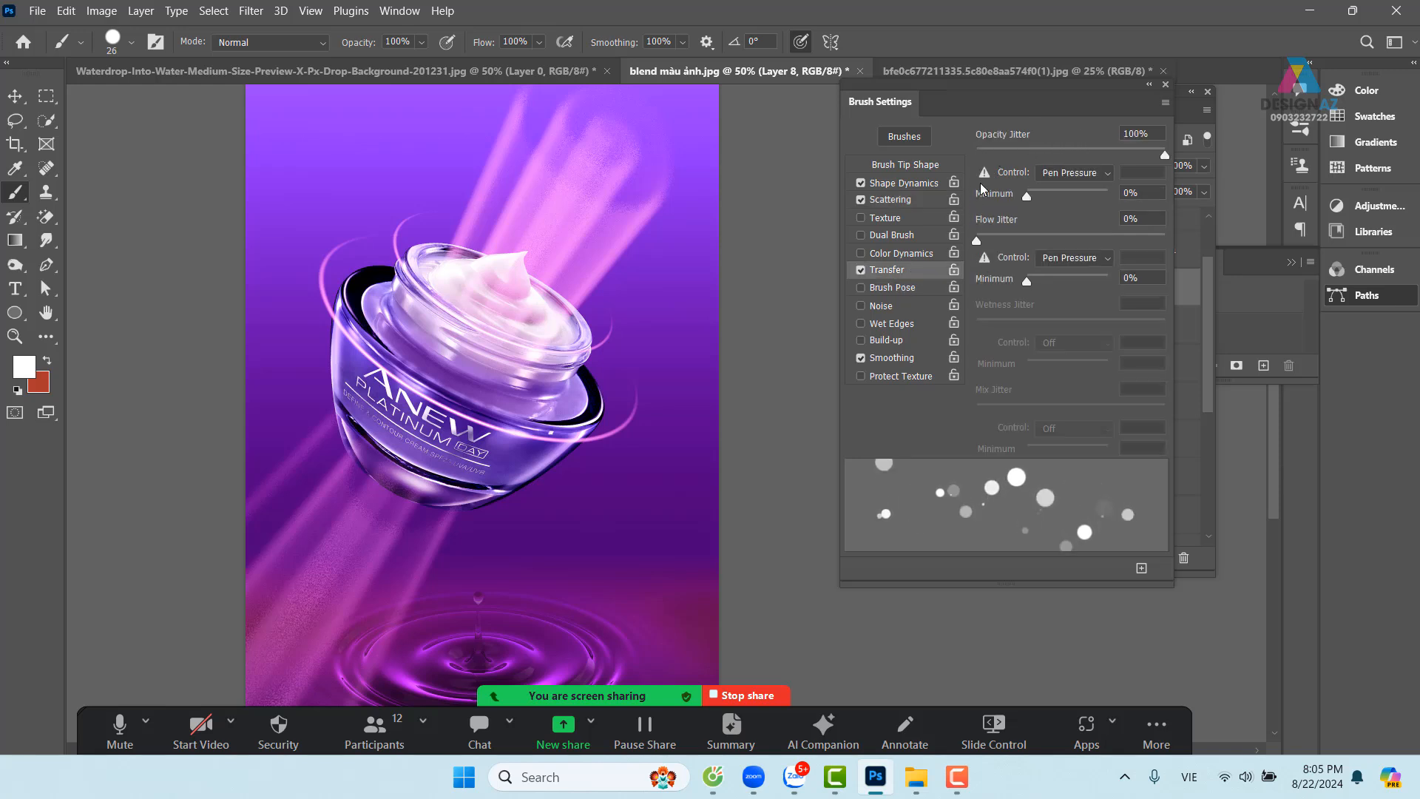
# Paint scattered light dots along the glowing rings around the jar on Layer 8
pyautogui.click(1164, 87)
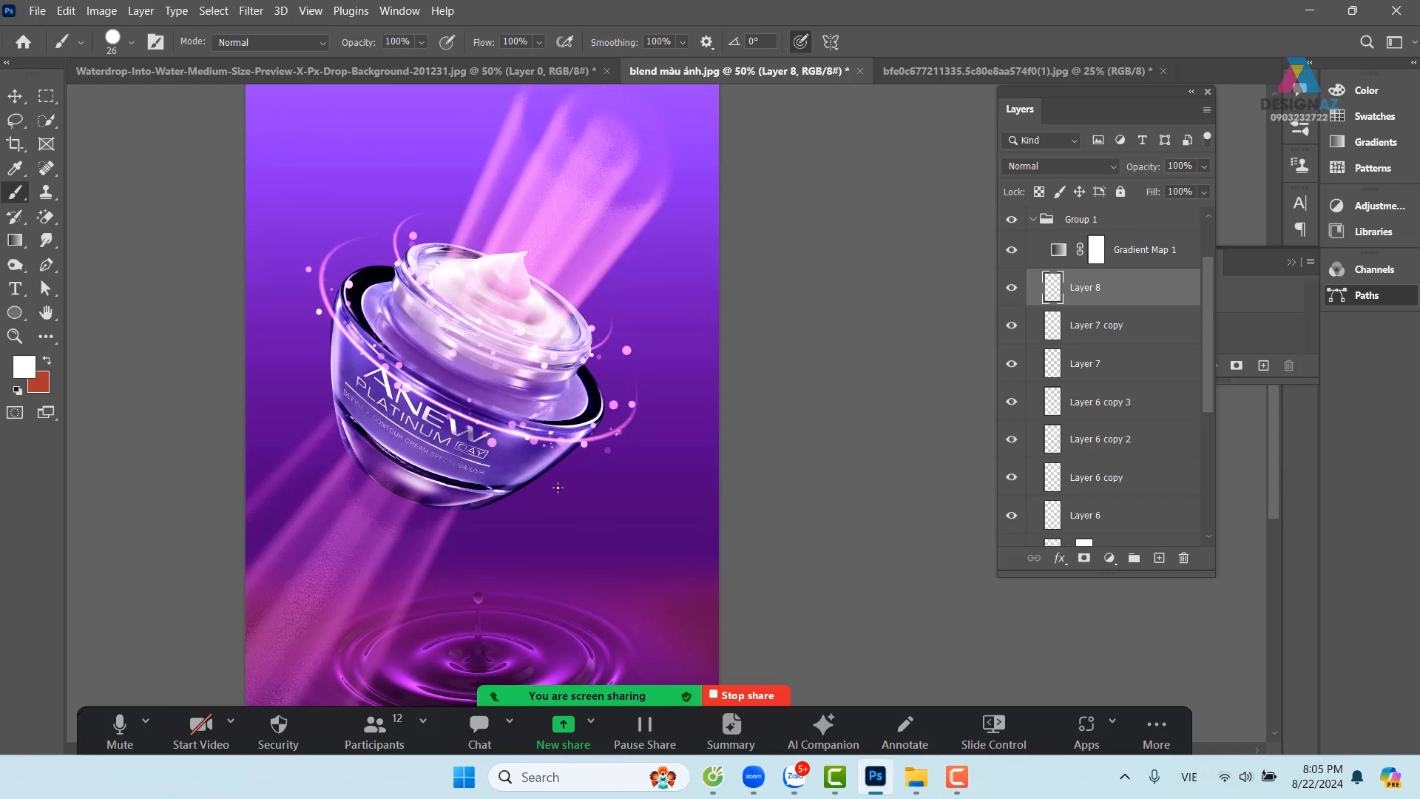
pyautogui.moveTo(637, 319); pyautogui.dragTo(561, 410)
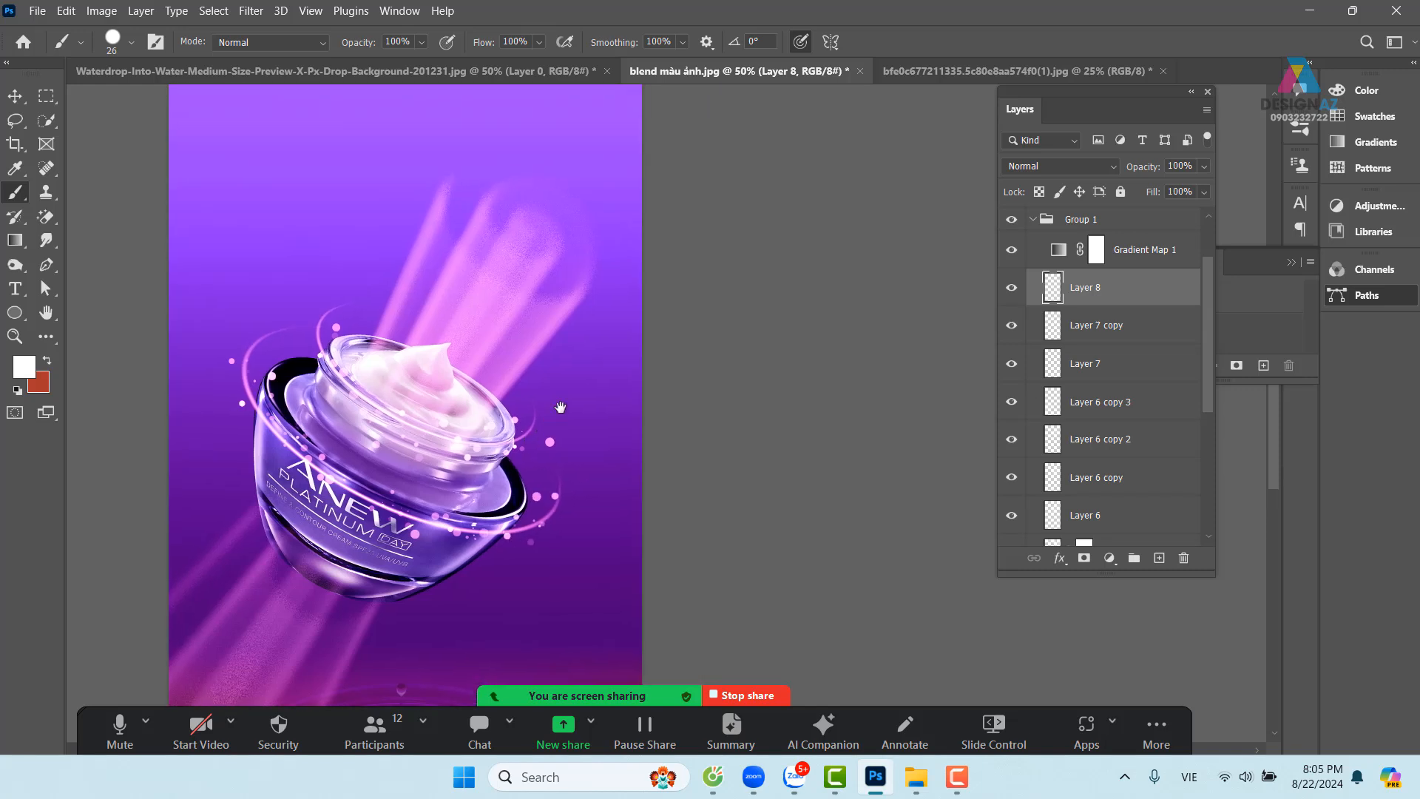
# Try to move the light beam on Layer 6 copy 2 away from the jar, and undo the move
pyautogui.click(16, 96)
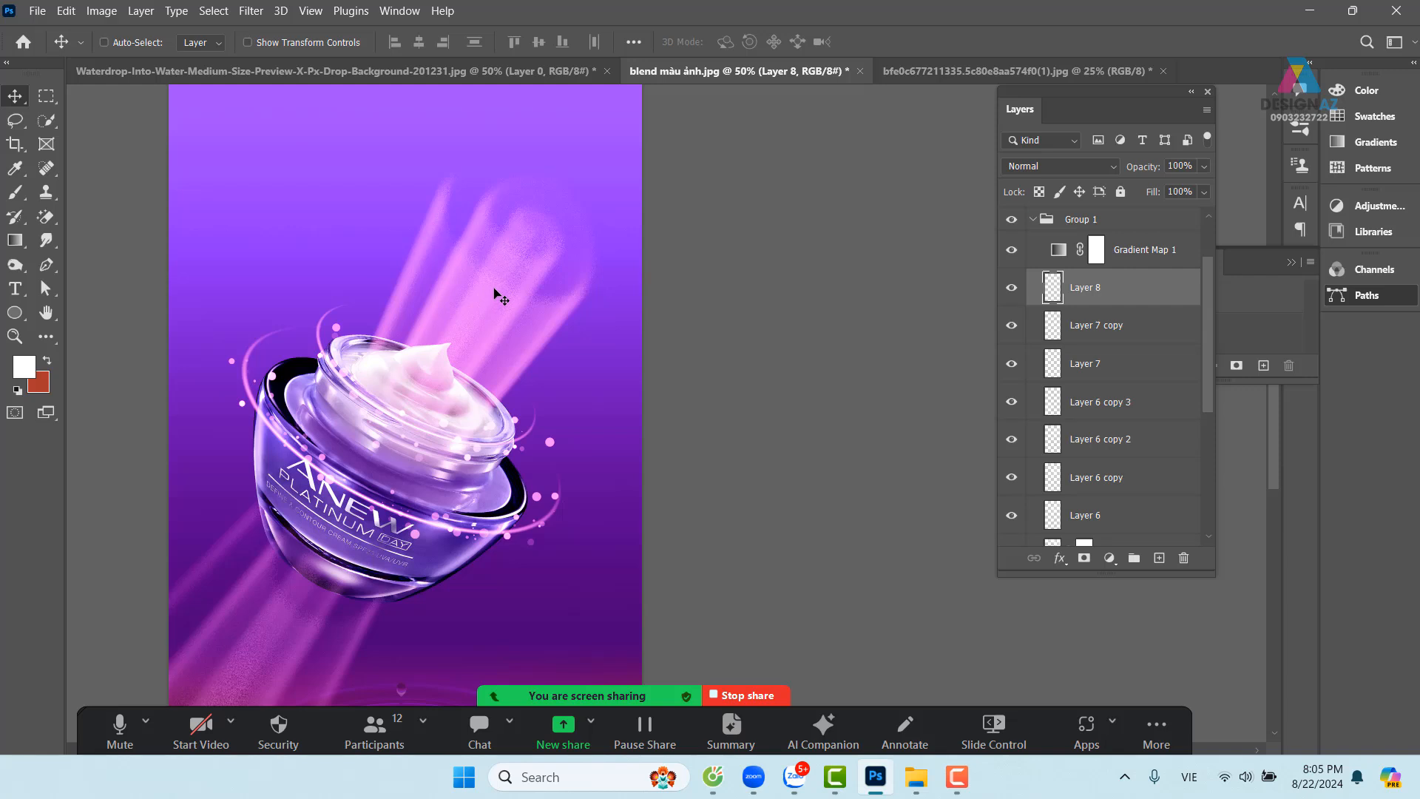
pyautogui.rightClick(527, 281)
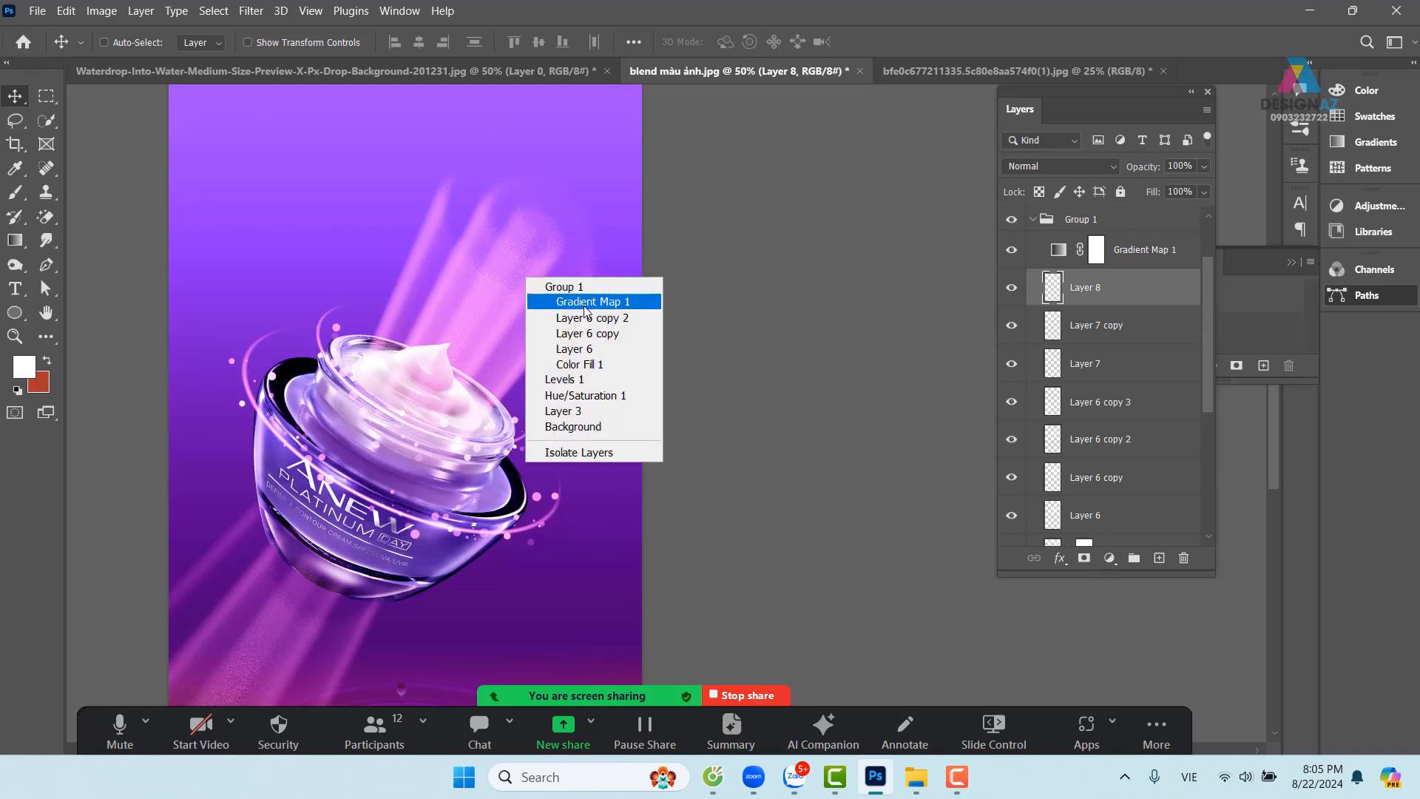
pyautogui.click(602, 320)
pyautogui.moveTo(535, 320); pyautogui.dragTo(608, 143)
pyautogui.hotkey('ctrl', 'z')
pyautogui.moveTo(488, 275); pyautogui.dragTo(525, 207)
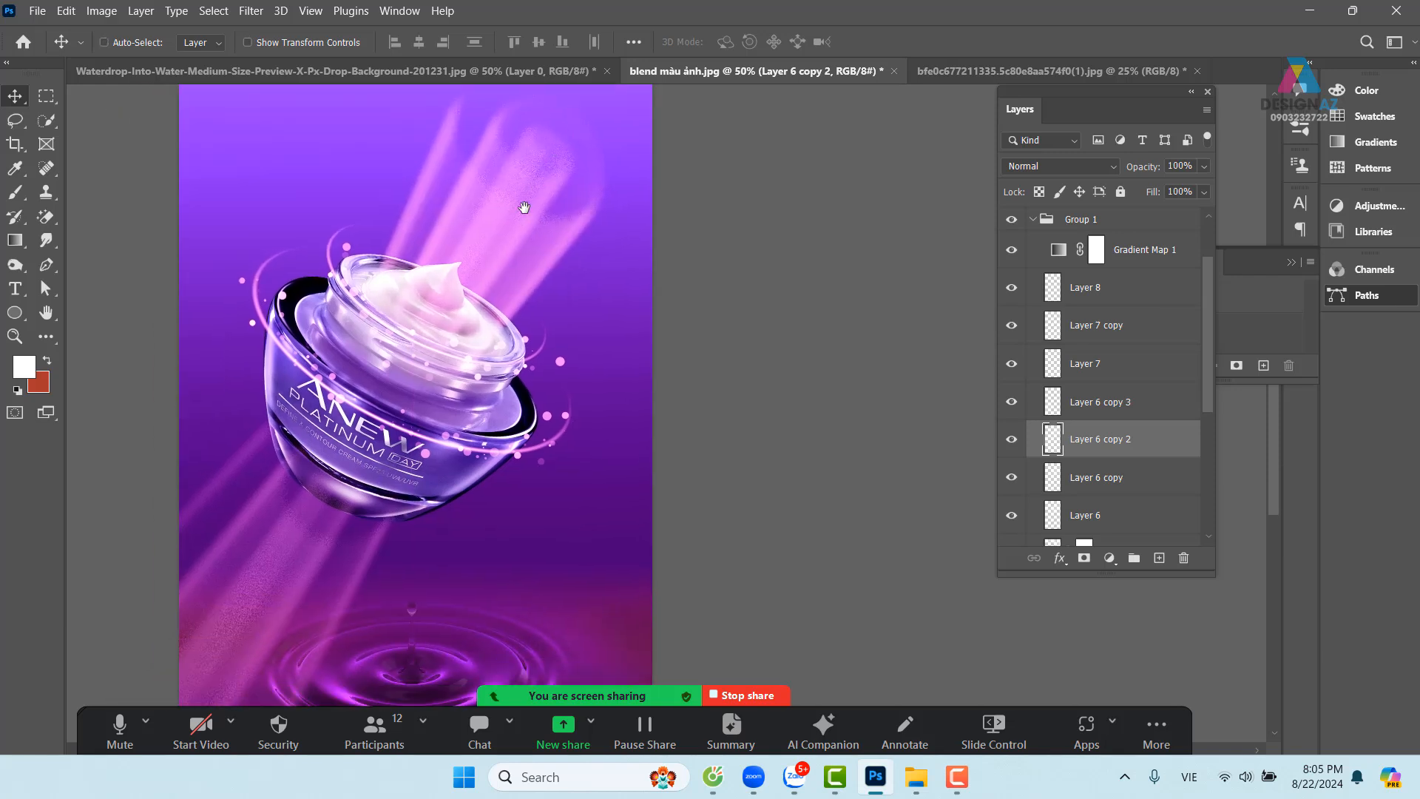
# Add a white horizontal text "GB" on the purple background above the jar
pyautogui.scroll(-1, 524, 207)
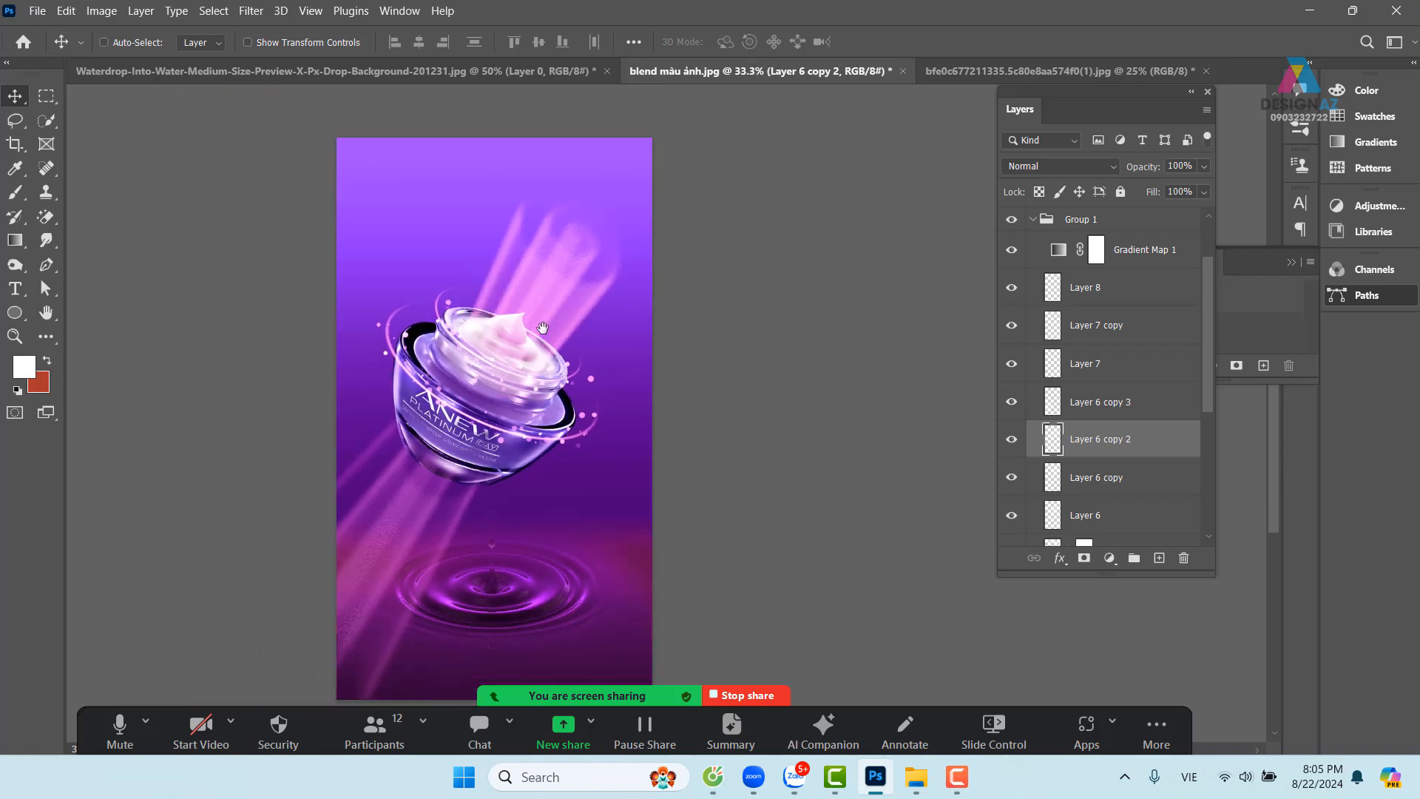
pyautogui.moveTo(507, 282); pyautogui.dragTo(509, 281)
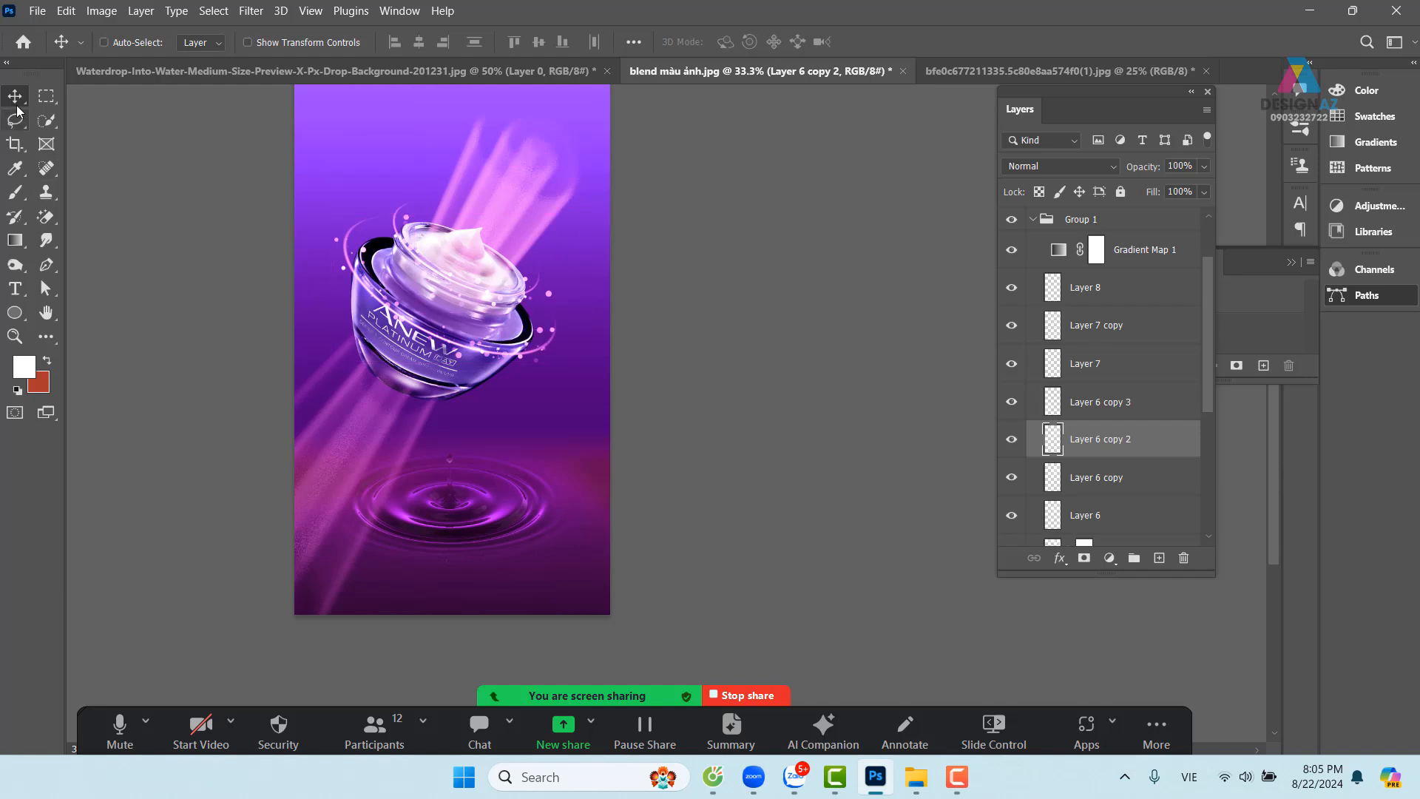
pyautogui.moveTo(519, 360); pyautogui.dragTo(461, 387)
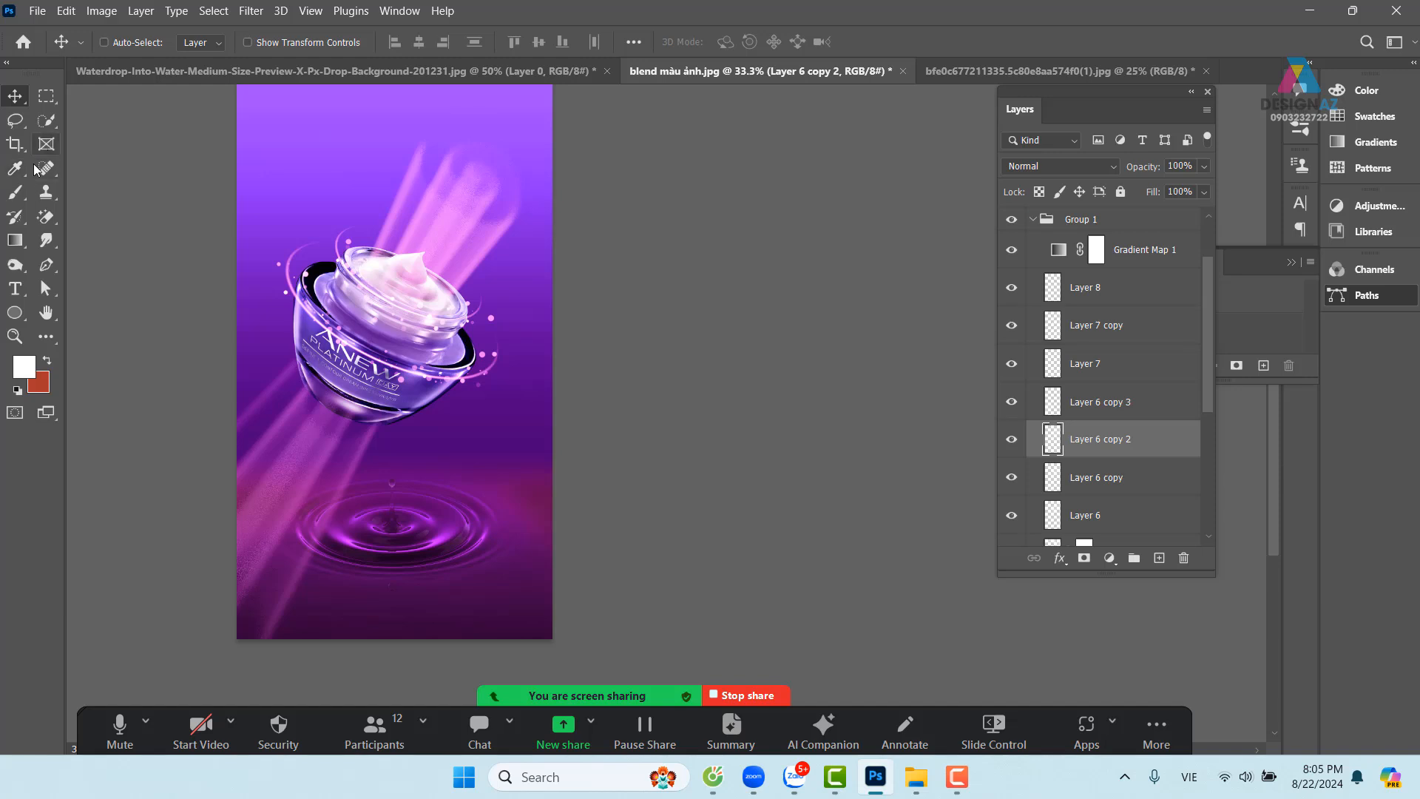
pyautogui.press('t')
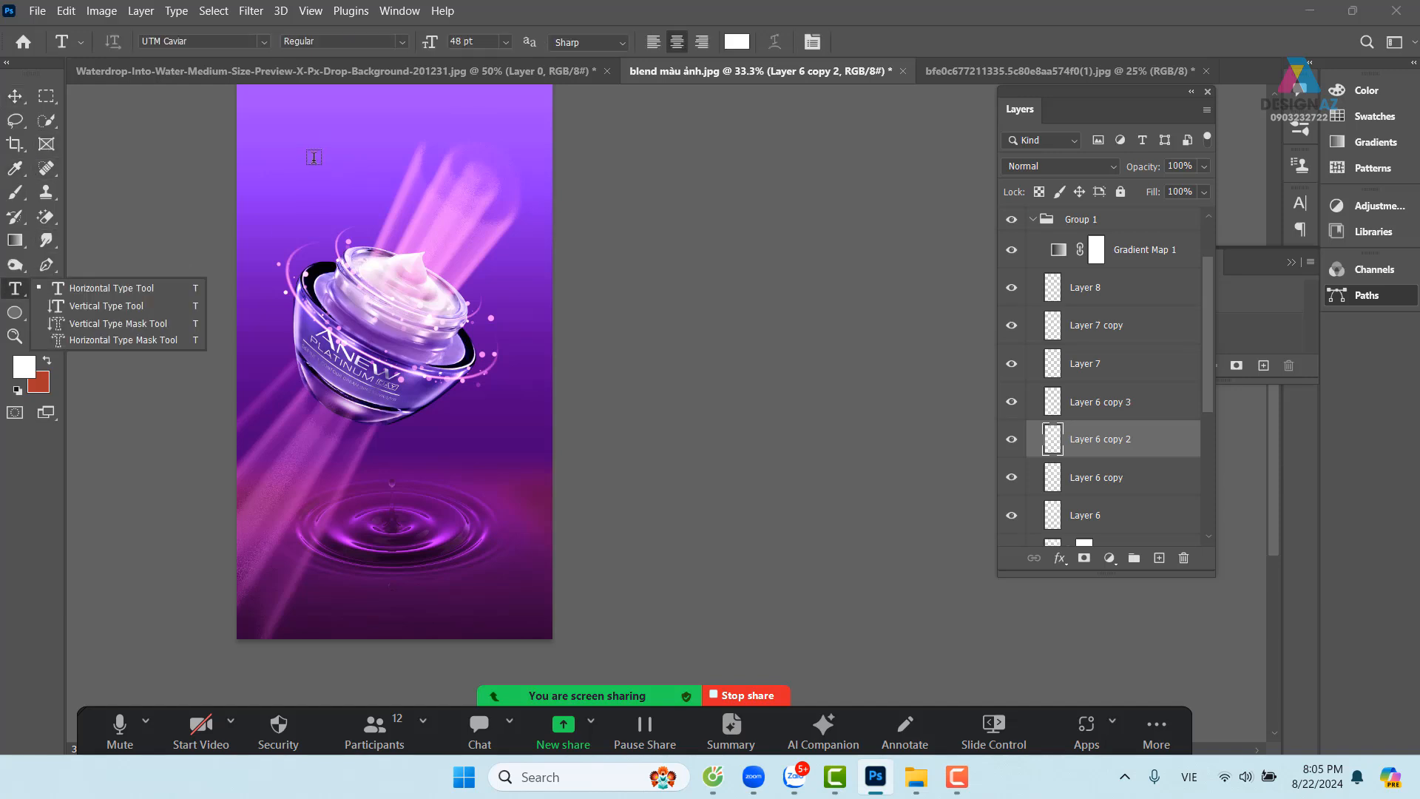
pyautogui.click(312, 158)
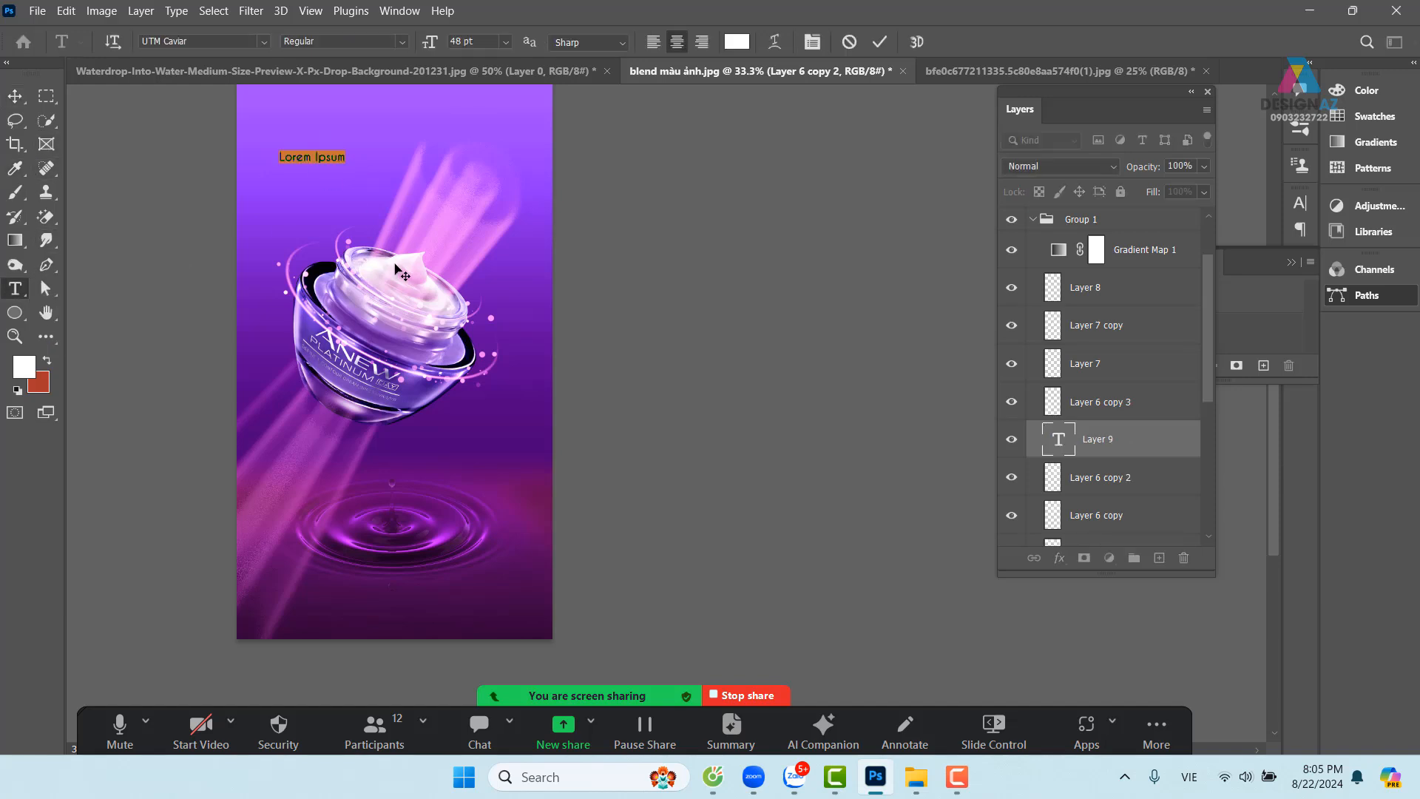
pyautogui.press('BackSpace')
pyautogui.click(14, 96)
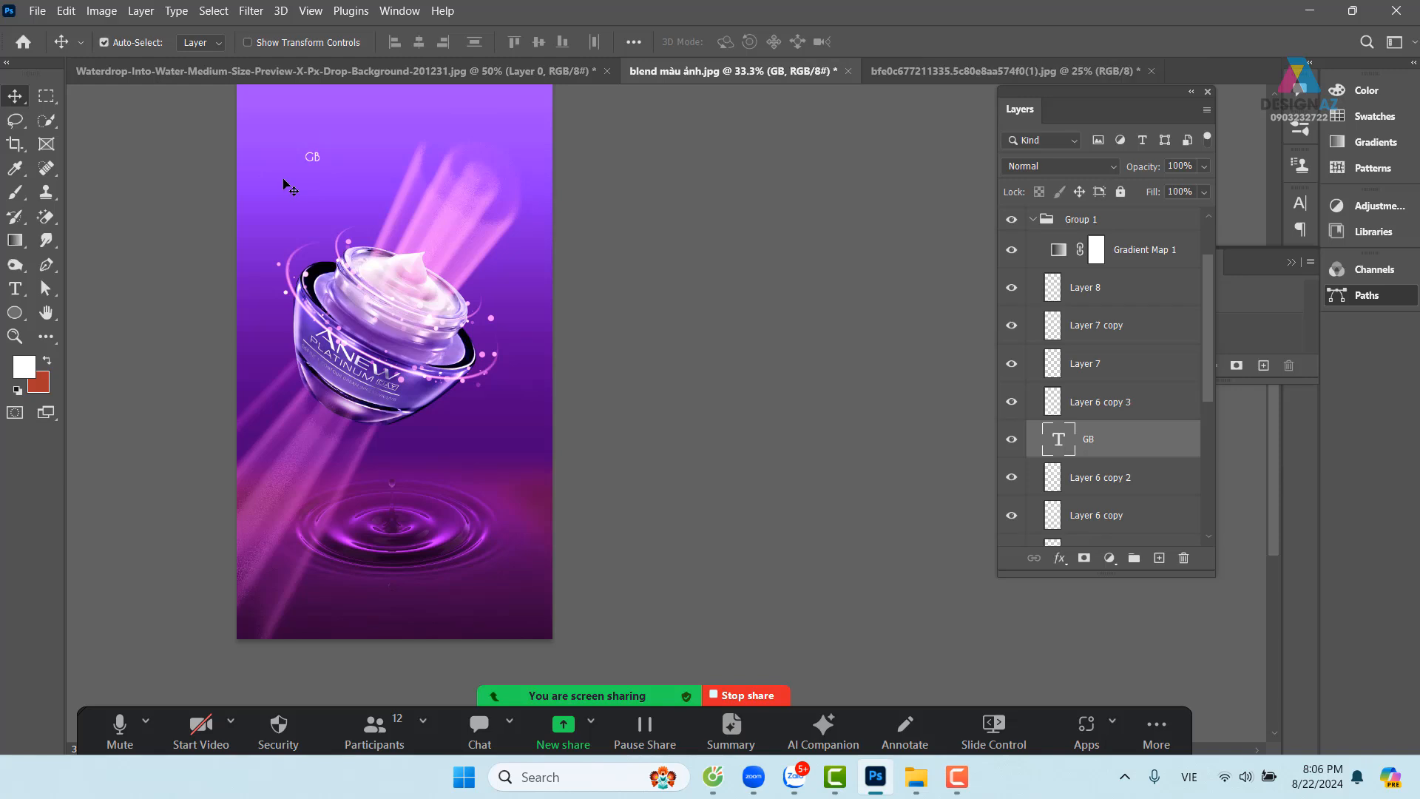
# Scale the GB text up to about 1036% and place it above the jar near the poster's upper edge
pyautogui.hotkey('ctrl', 't')
pyautogui.moveTo(324, 166); pyautogui.dragTo(547, 315)
pyautogui.moveTo(453, 242); pyautogui.dragTo(425, 153)
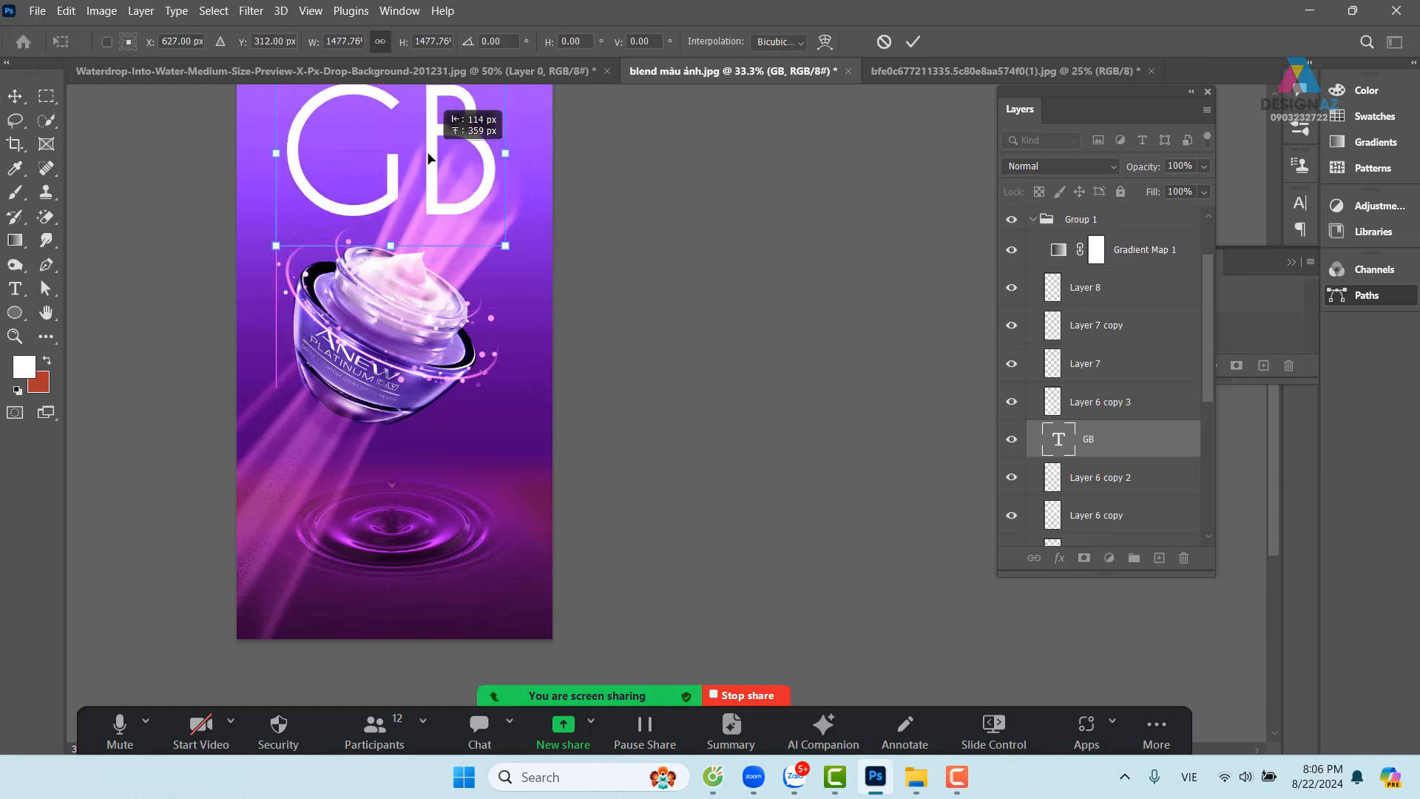
pyautogui.scroll(5, 425, 222)
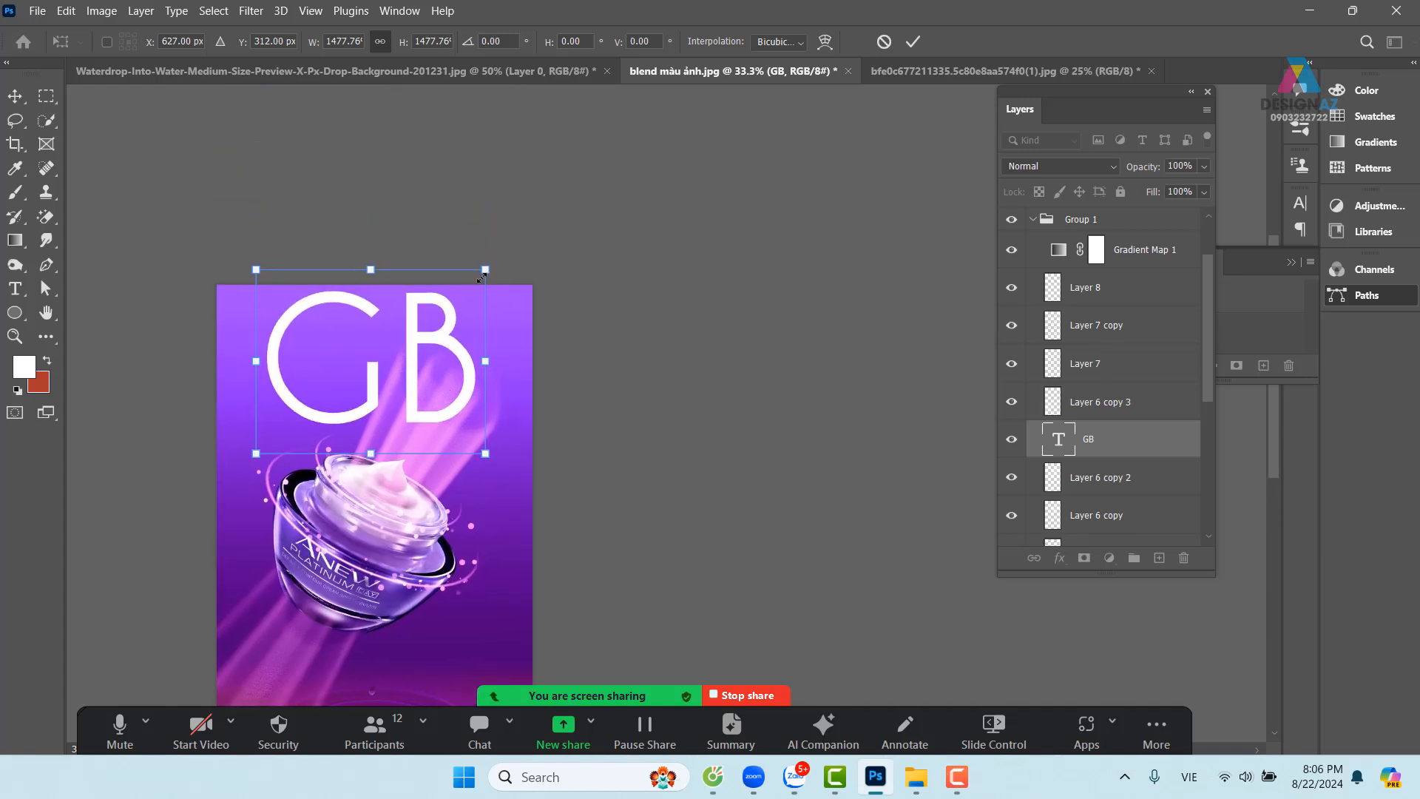
pyautogui.moveTo(482, 277); pyautogui.dragTo(419, 356)
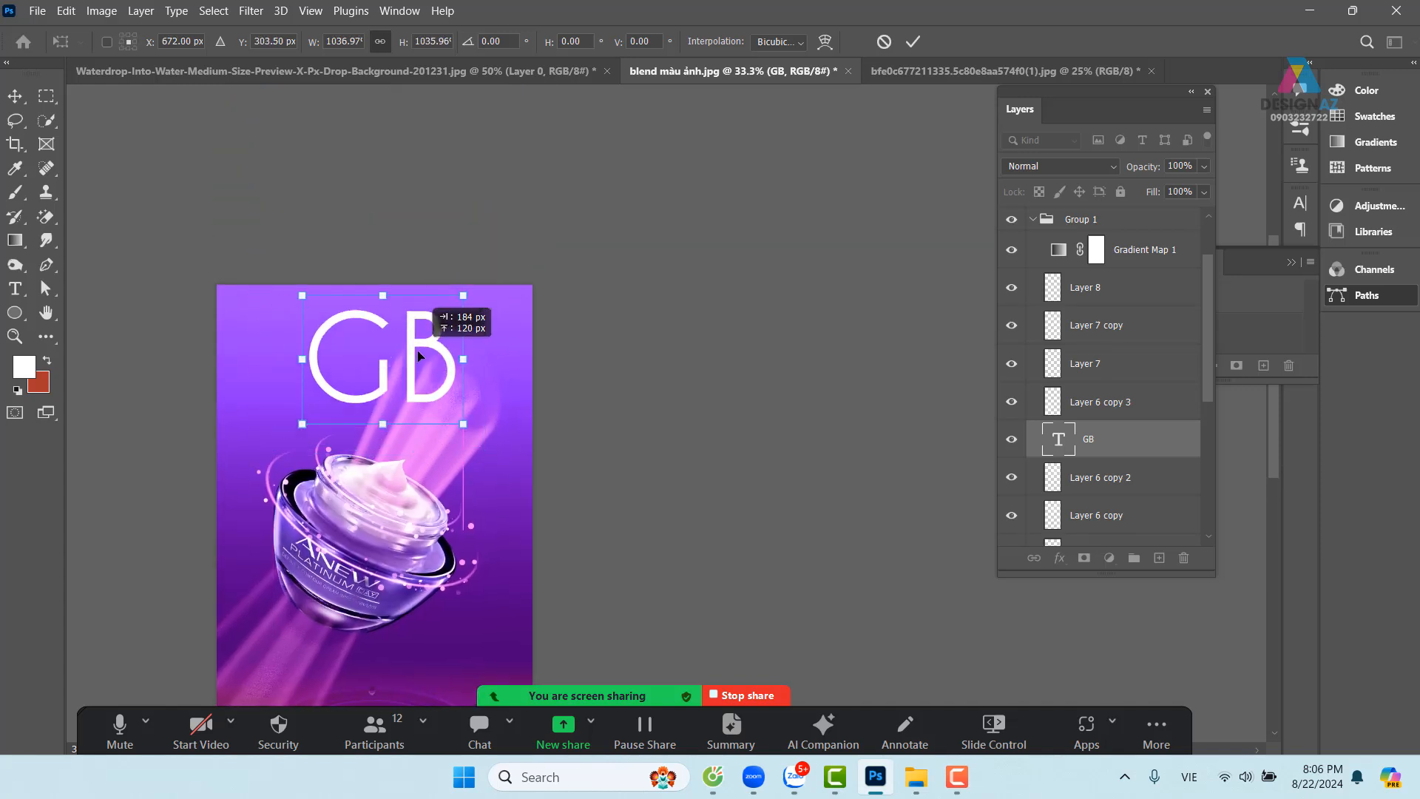
pyautogui.scroll(-5, 498, 295)
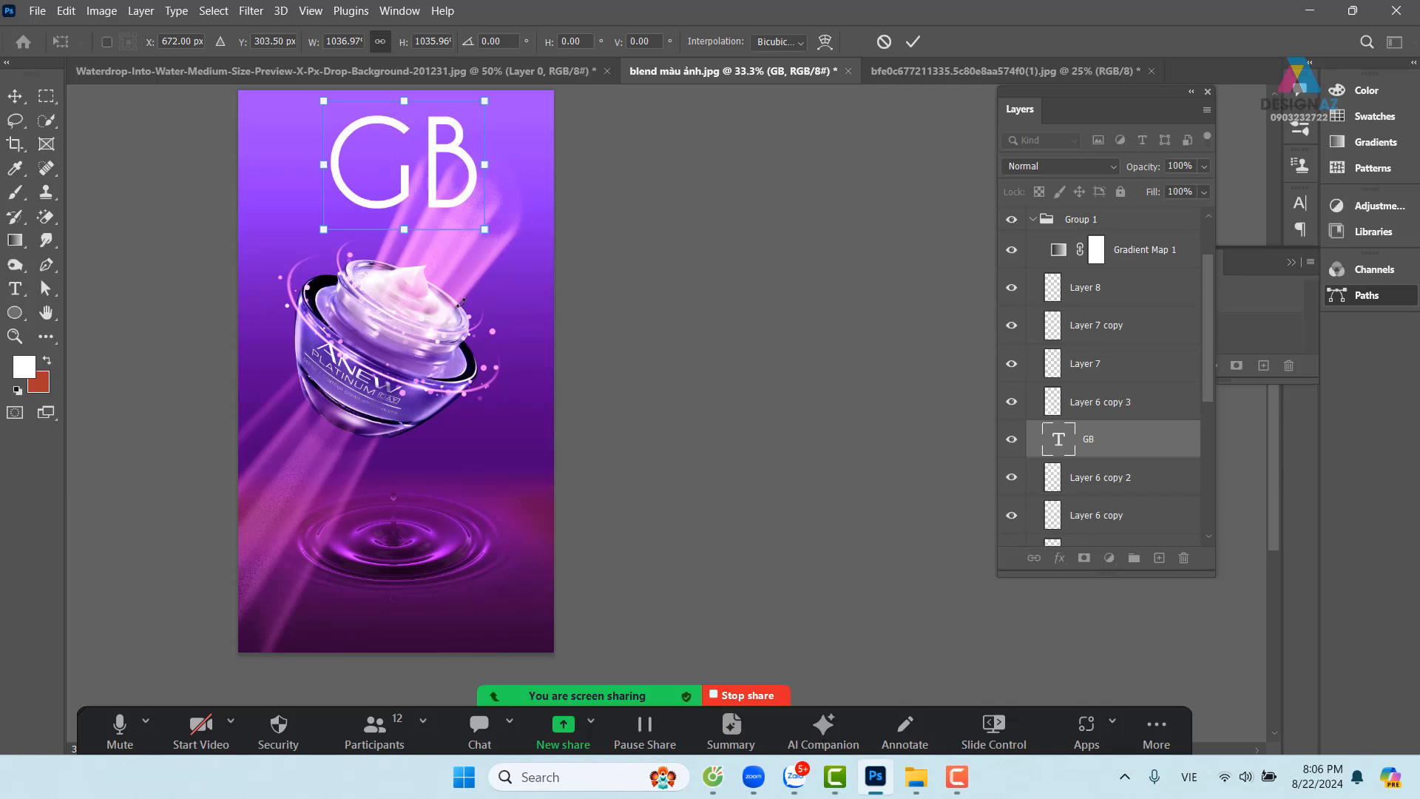
pyautogui.press('Return')
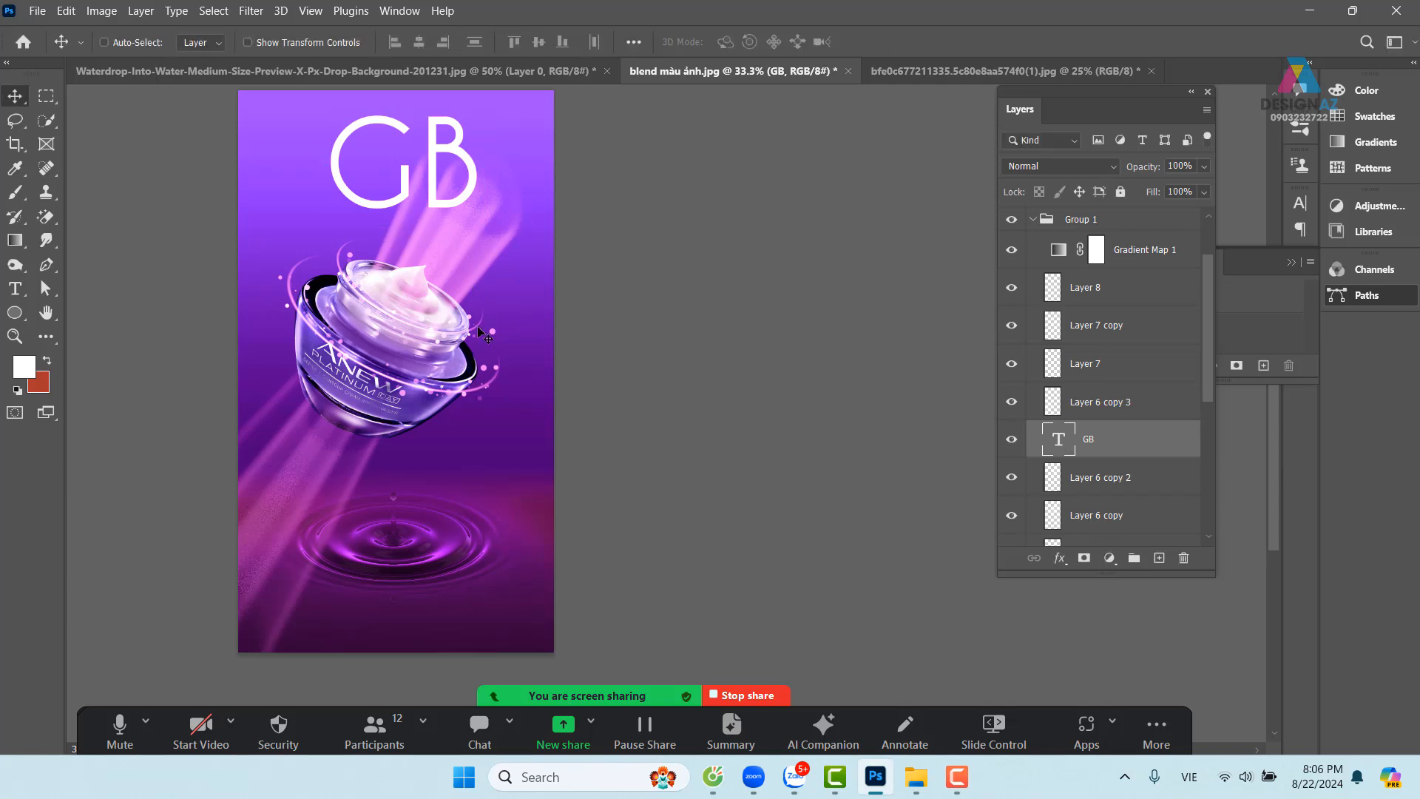
# Move Group 1, with the light effects and the GB text, about 149 px horizontally to the right
pyautogui.rightClick(464, 261)
pyautogui.click(473, 264)
pyautogui.rightClick(464, 259)
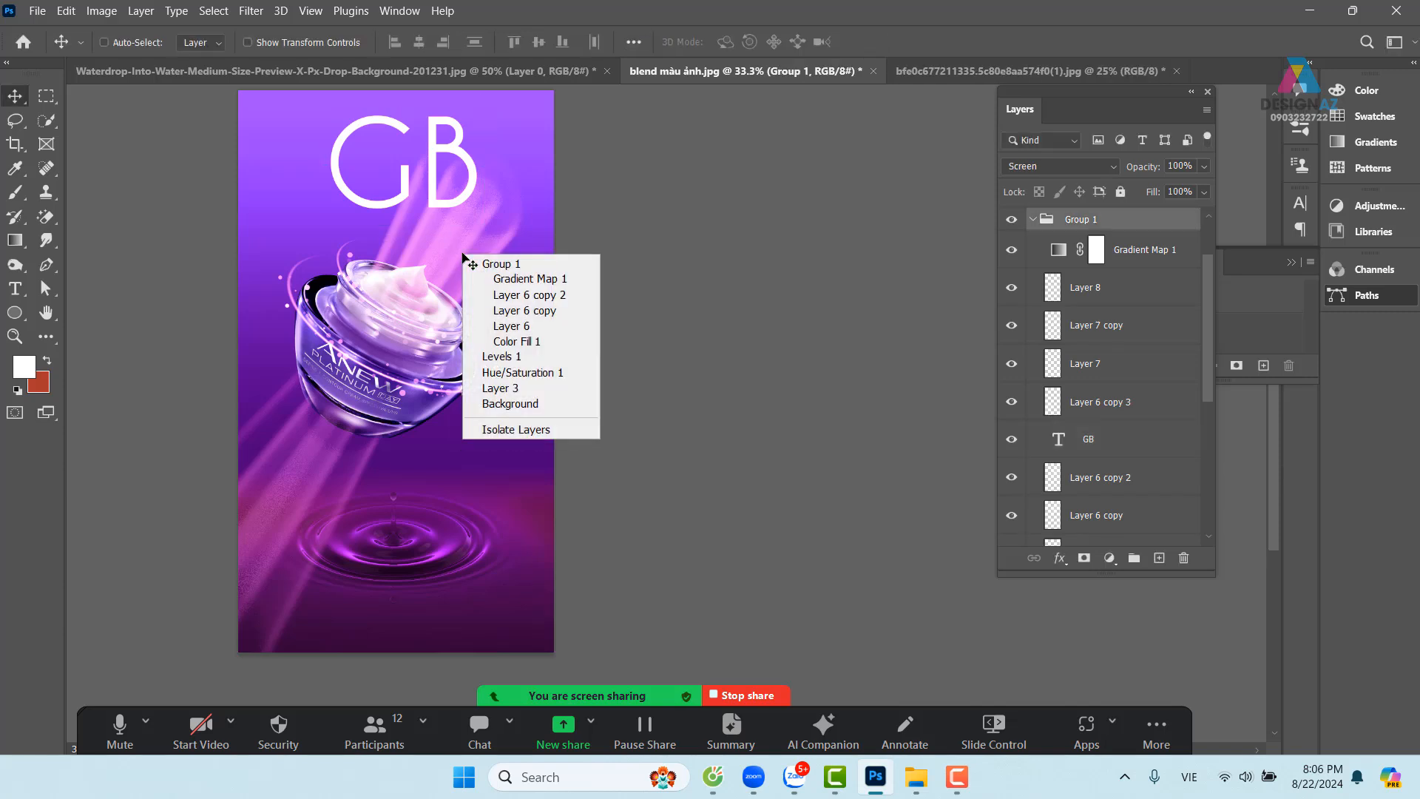
pyautogui.click(483, 265)
pyautogui.moveTo(446, 262); pyautogui.dragTo(483, 260)
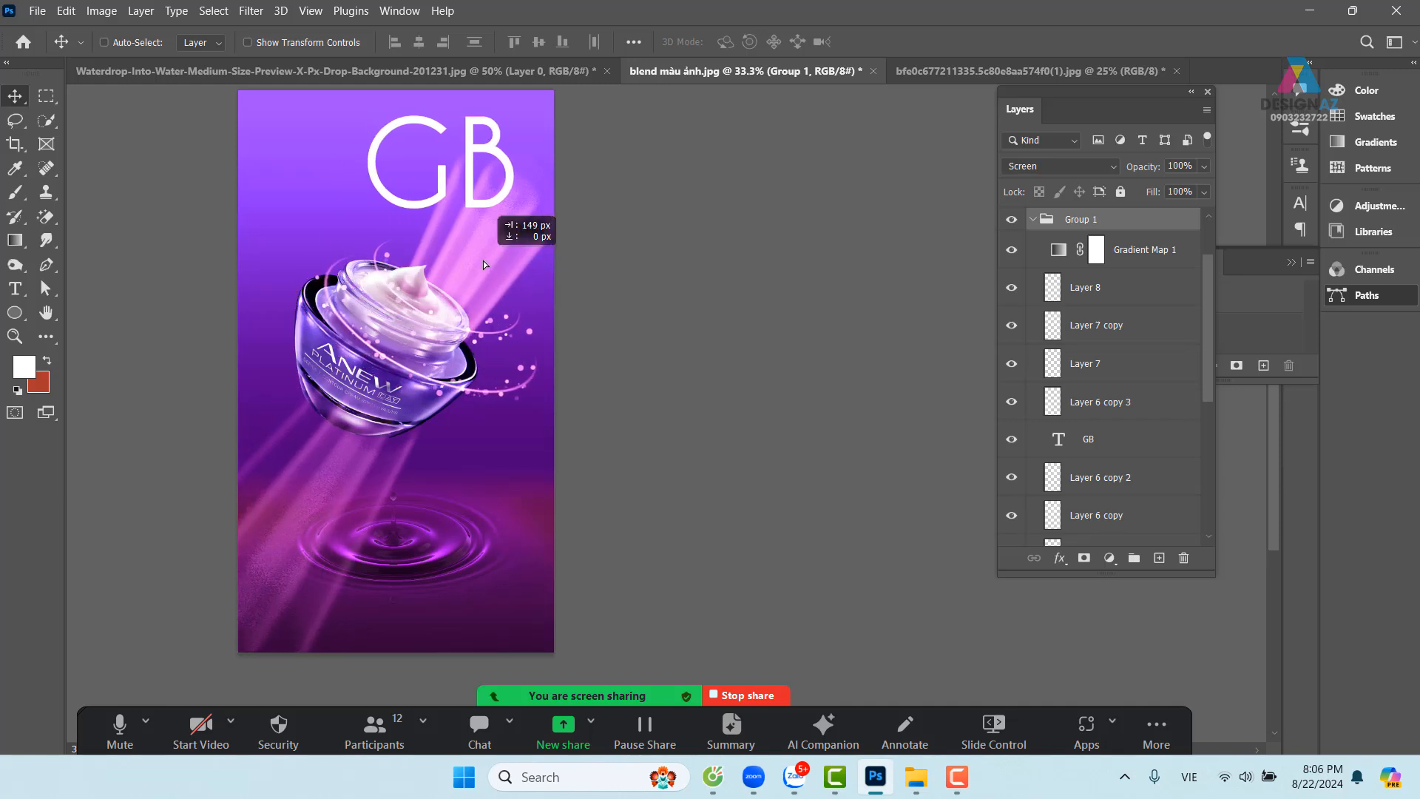
# Move the jar on Layer 1 right and slightly up so it sits inside the glowing rings
pyautogui.rightClick(400, 323)
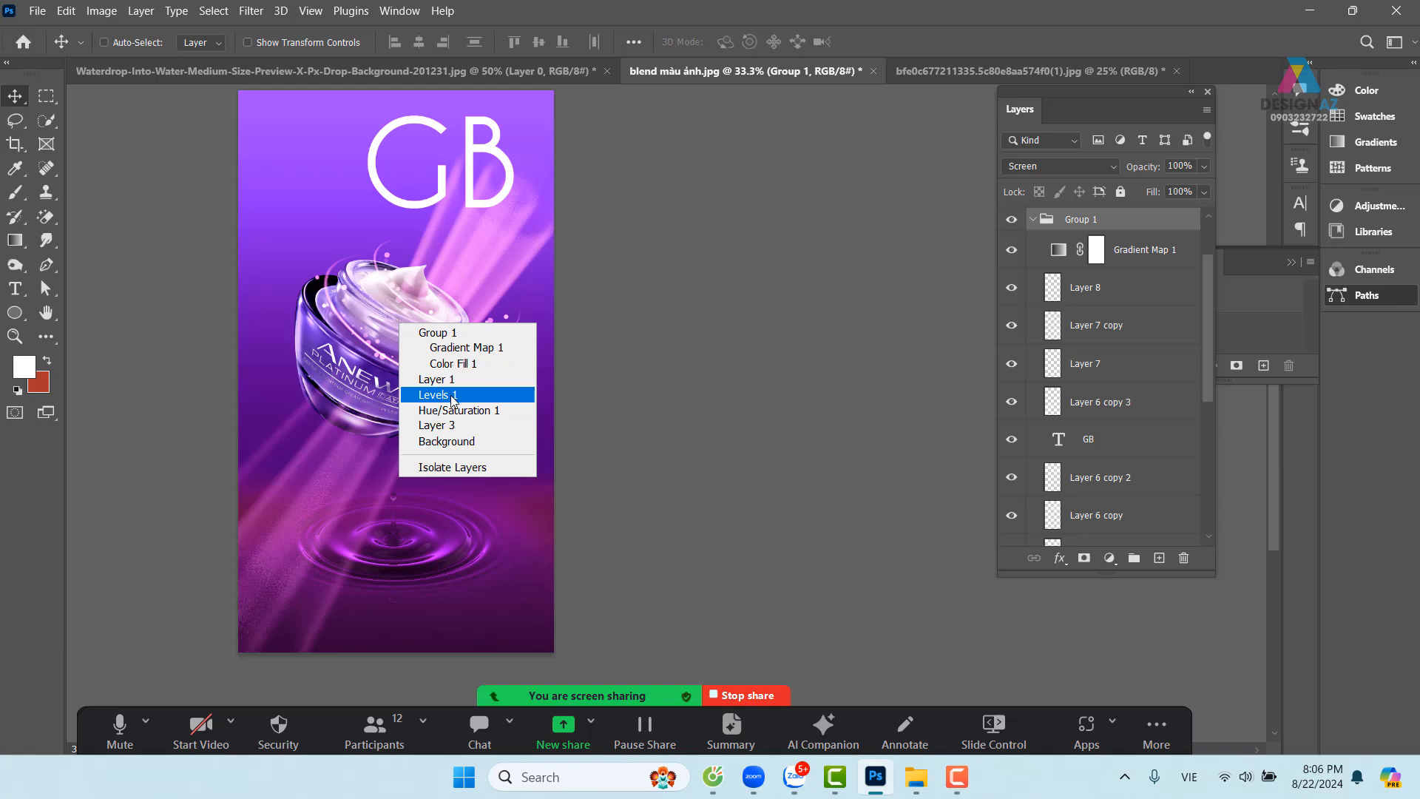
pyautogui.click(437, 426)
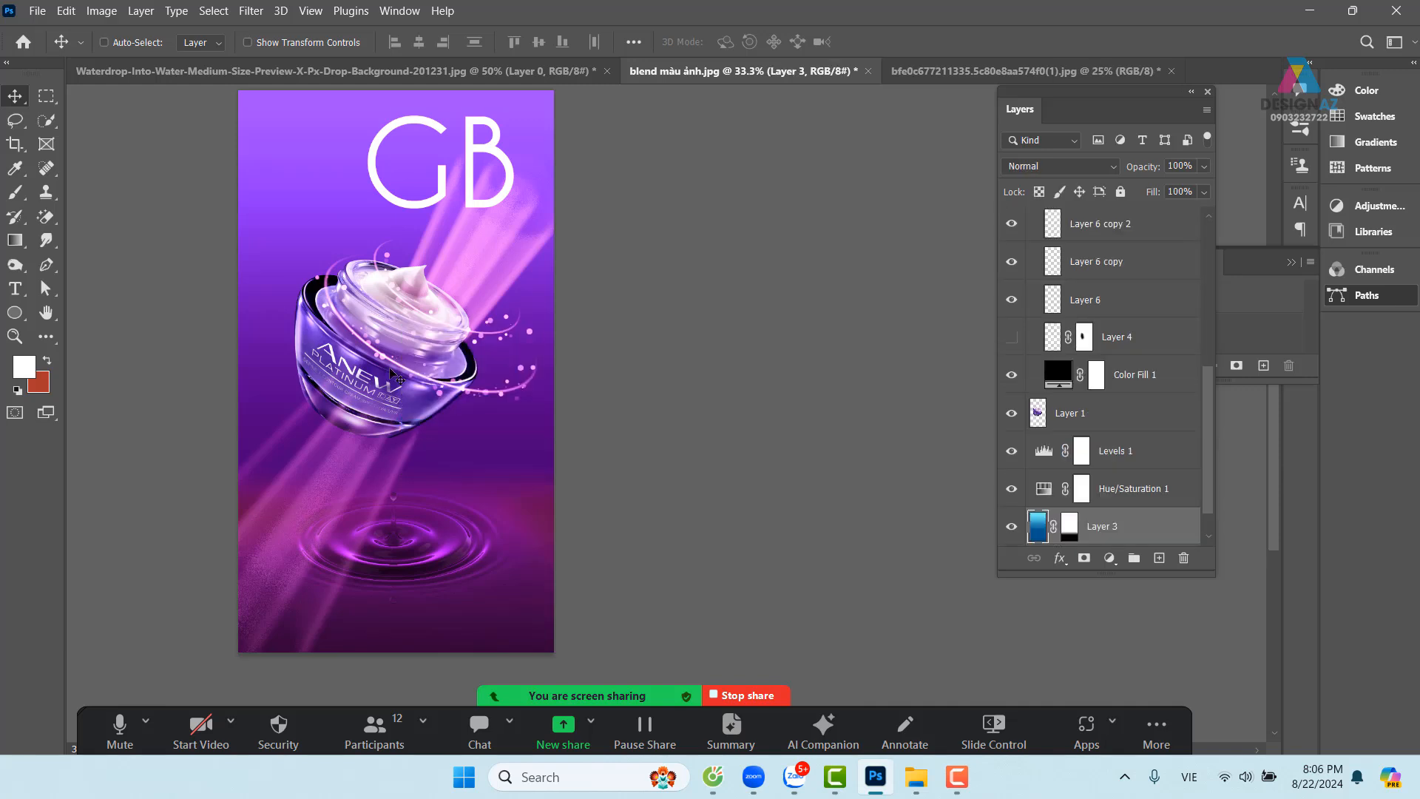
pyautogui.moveTo(397, 377)
pyautogui.mouseDown()
pyautogui.moveTo(410, 377)
pyautogui.moveTo(396, 376)
pyautogui.mouseUp()
pyautogui.rightClick(318, 330)
pyautogui.click(345, 383)
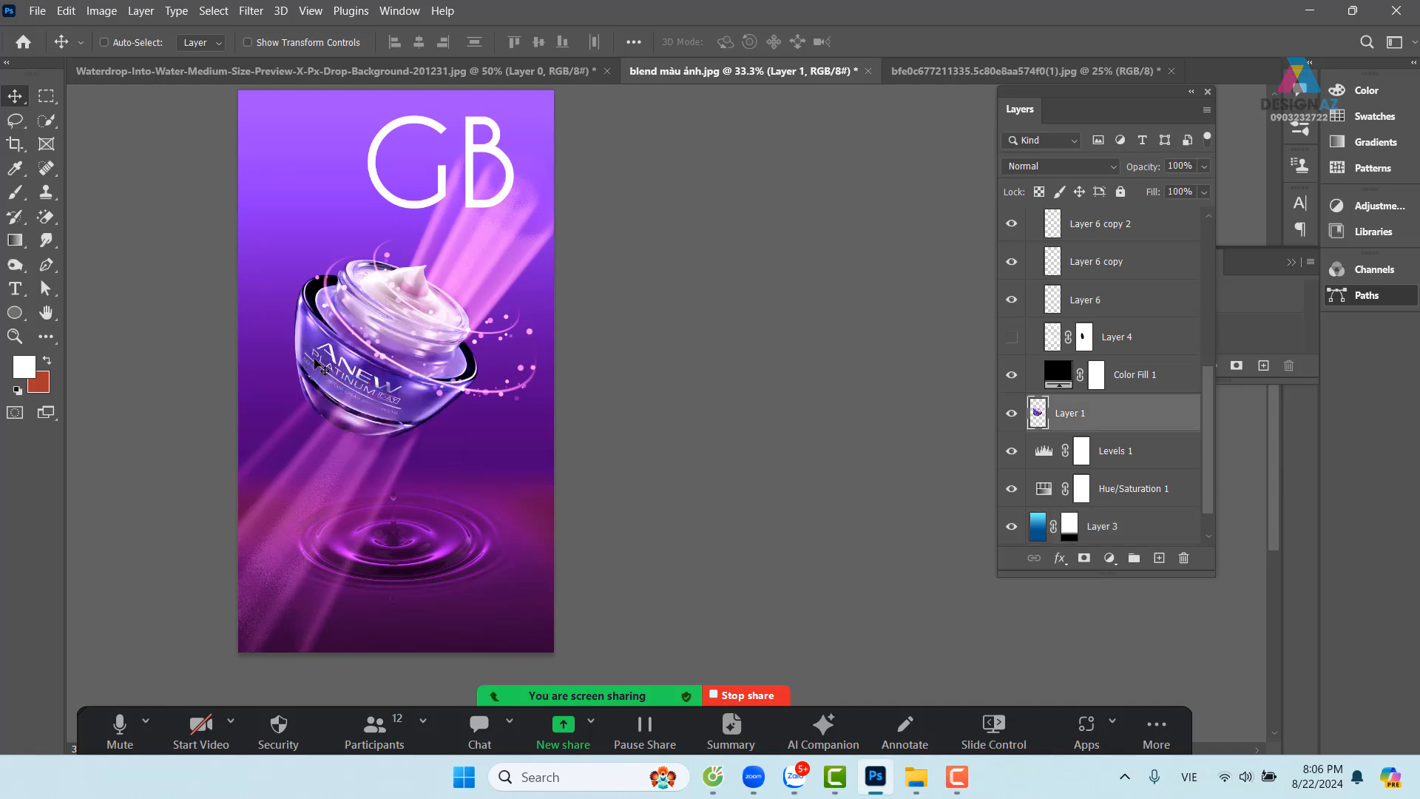
pyautogui.moveTo(309, 367); pyautogui.dragTo(339, 356)
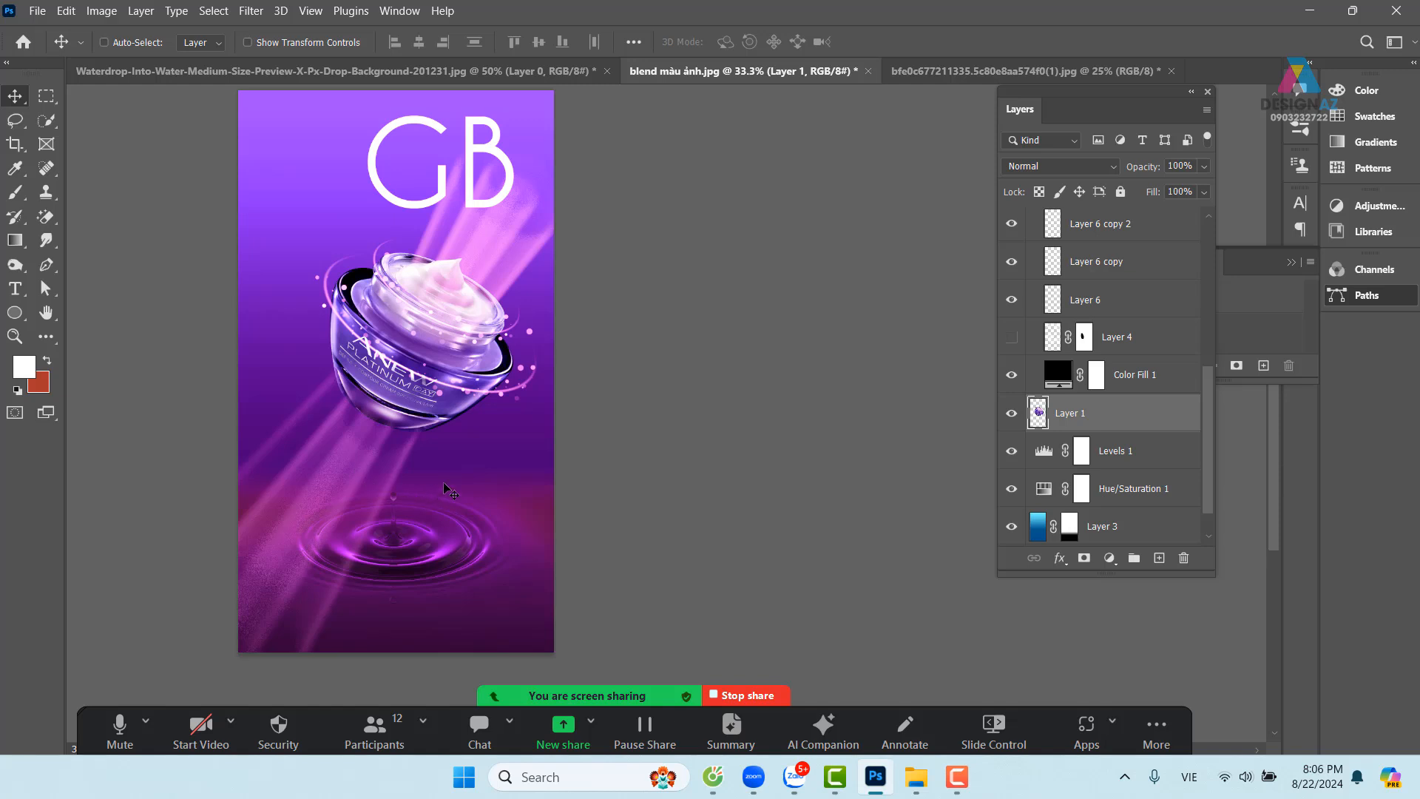
# Move the GB text layer to the left above the jar
pyautogui.moveTo(479, 471)
pyautogui.mouseDown()
pyautogui.moveTo(447, 467)
pyautogui.moveTo(462, 459)
pyautogui.mouseUp()
pyautogui.rightClick(390, 226)
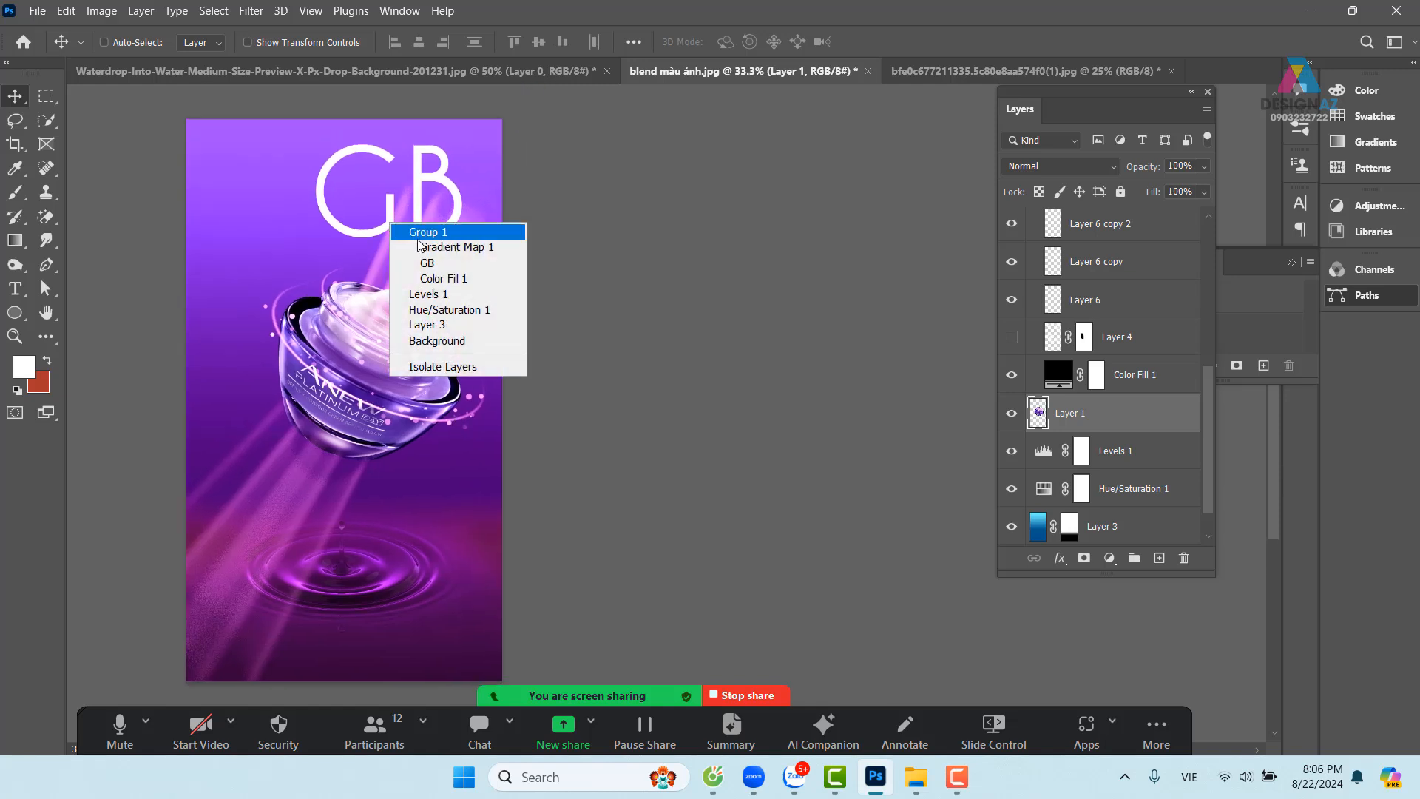
pyautogui.click(426, 263)
pyautogui.moveTo(397, 205); pyautogui.dragTo(349, 215)
# Shift the jar on Layer 1 slightly left and move Group 1 left by a similar distance to match it
pyautogui.rightClick(288, 374)
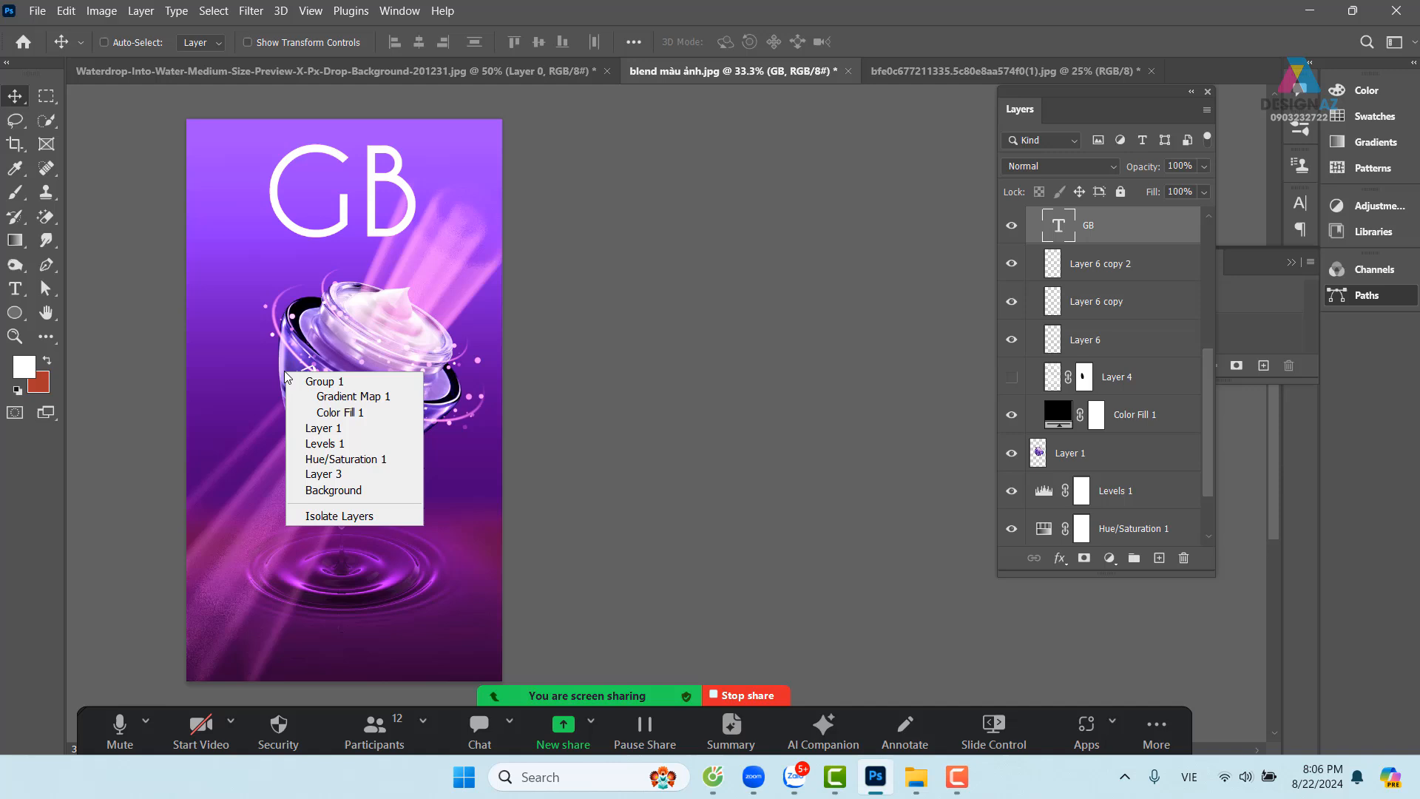
pyautogui.click(322, 428)
pyautogui.moveTo(328, 388); pyautogui.dragTo(312, 388)
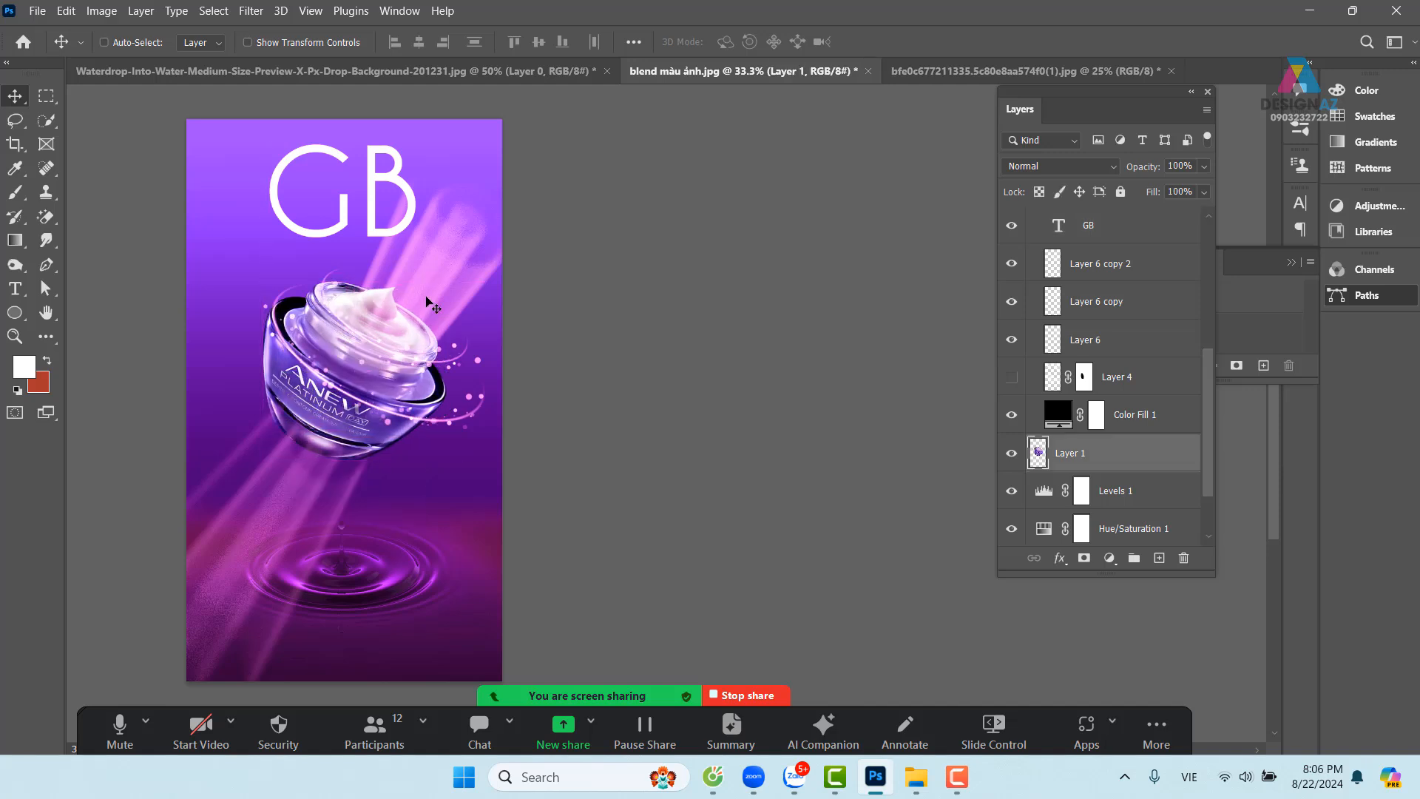
pyautogui.rightClick(426, 299)
pyautogui.click(448, 303)
pyautogui.moveTo(438, 300); pyautogui.dragTo(423, 300)
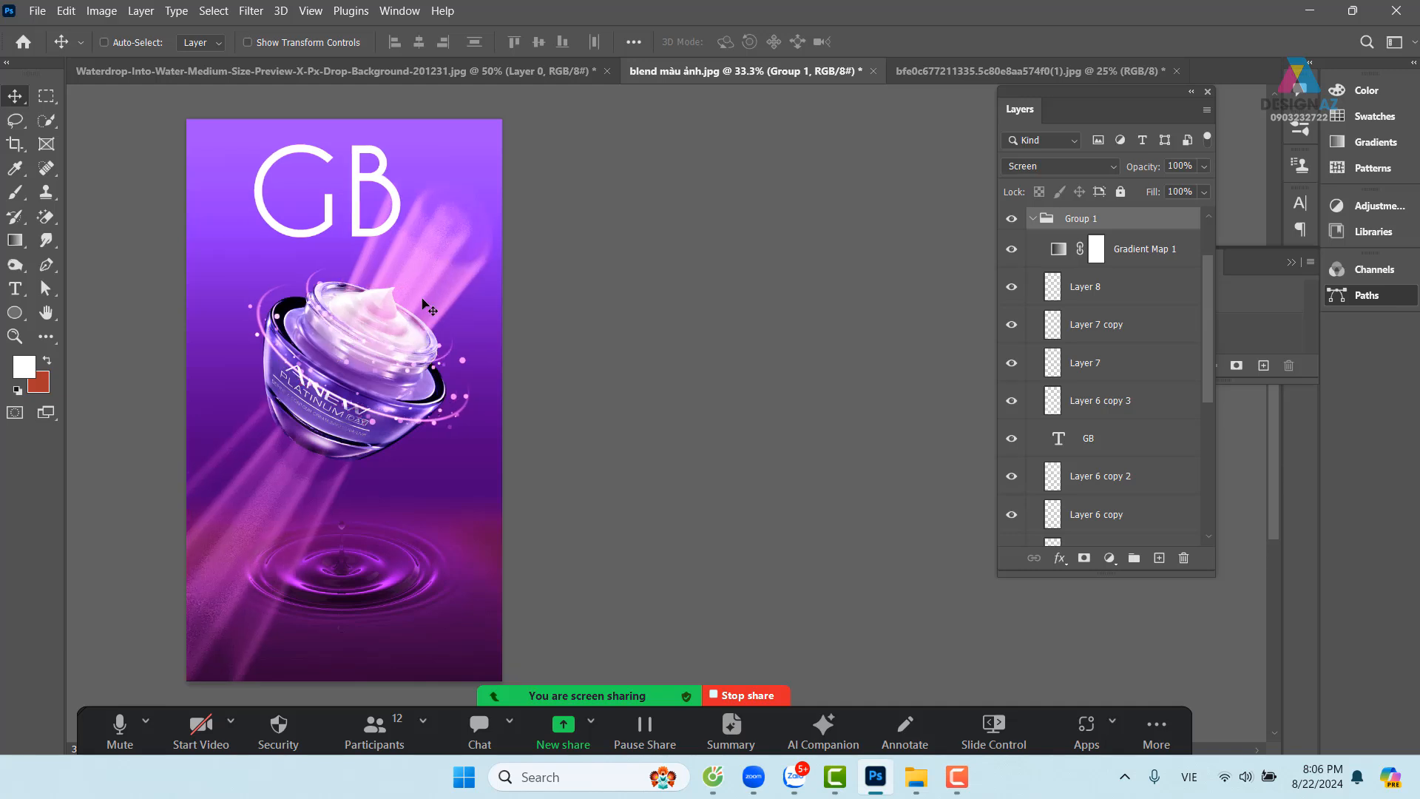
# Move the GB text layer slightly right to centre it above the jar
pyautogui.rightClick(394, 196)
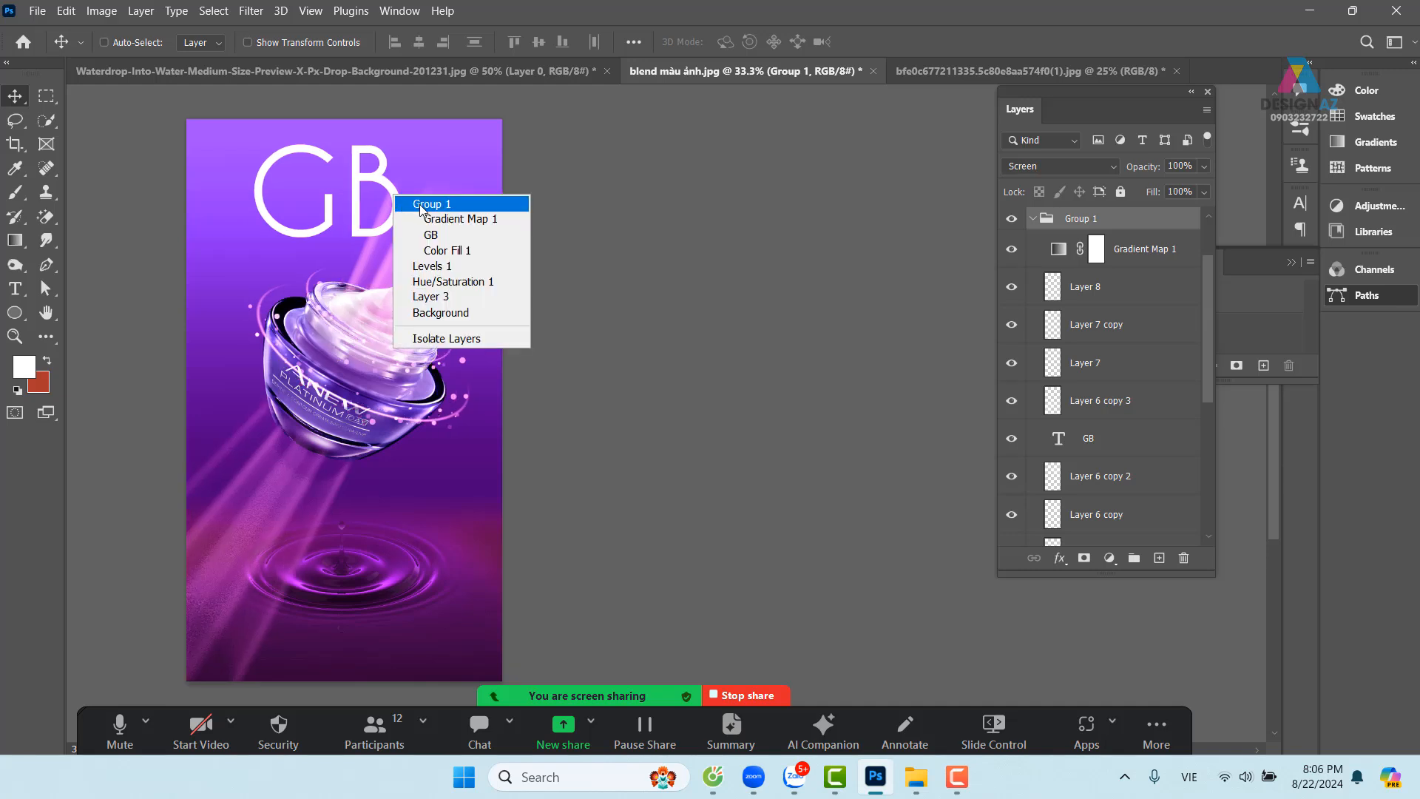
pyautogui.click(430, 235)
pyautogui.moveTo(406, 197); pyautogui.dragTo(430, 198)
pyautogui.press('t')
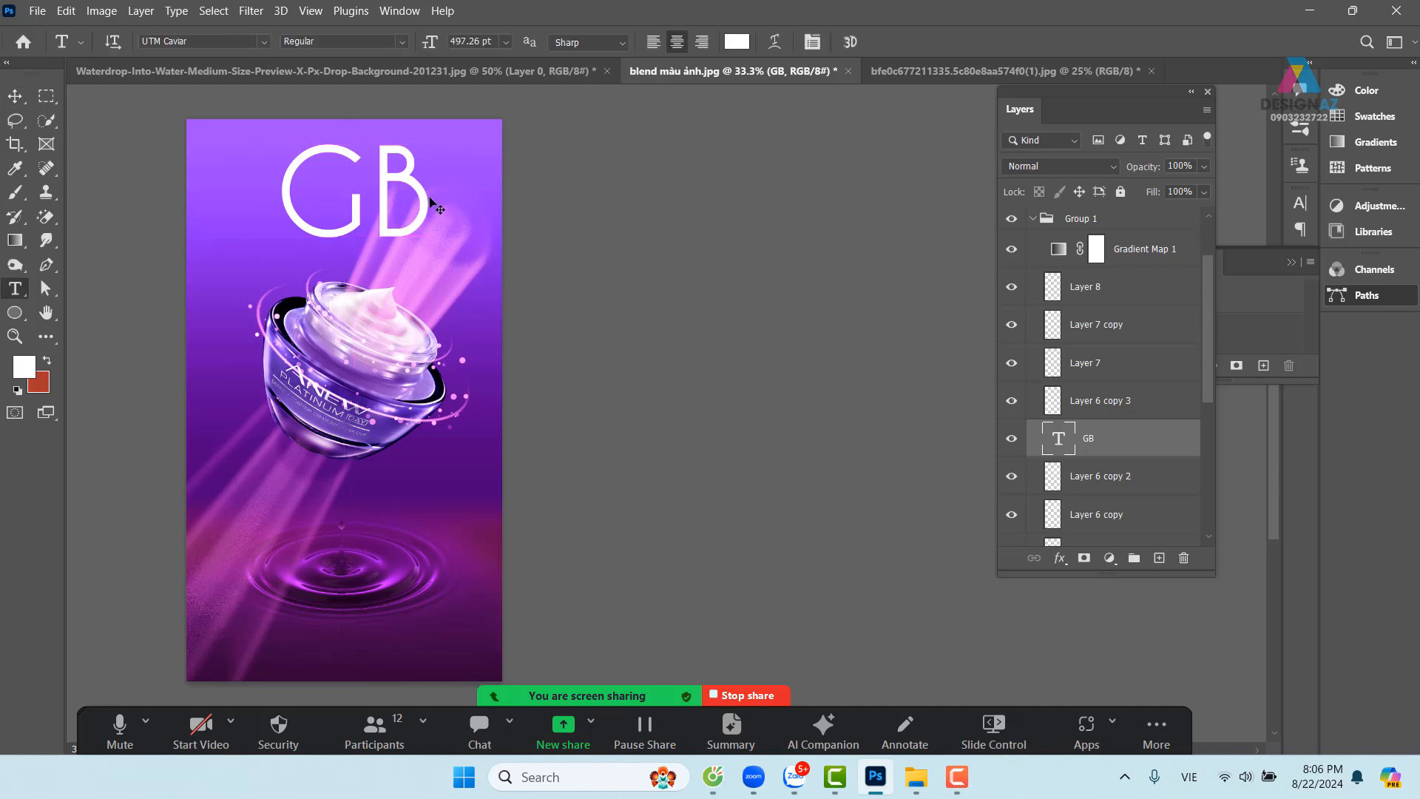
pyautogui.click(261, 43)
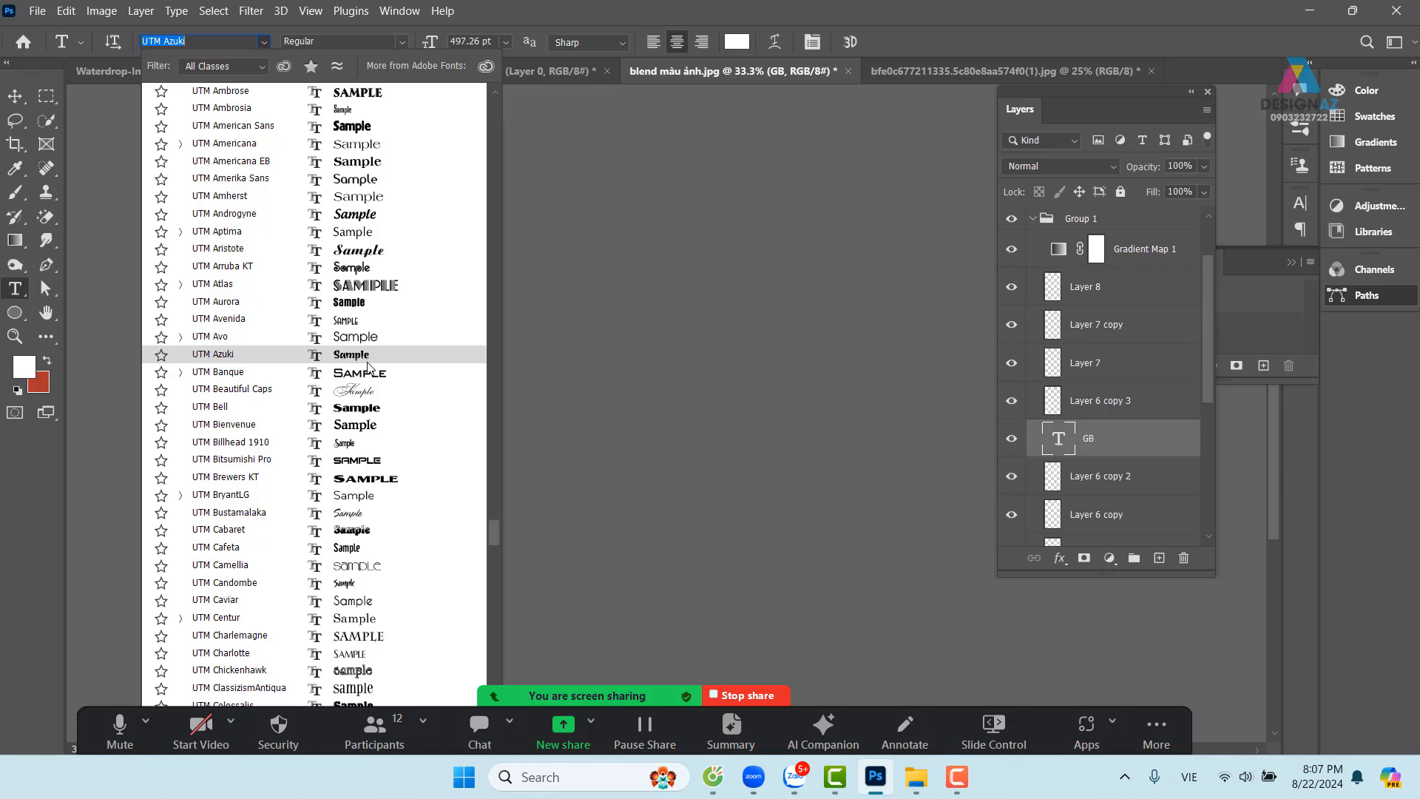
pyautogui.scroll(-5, 367, 366)
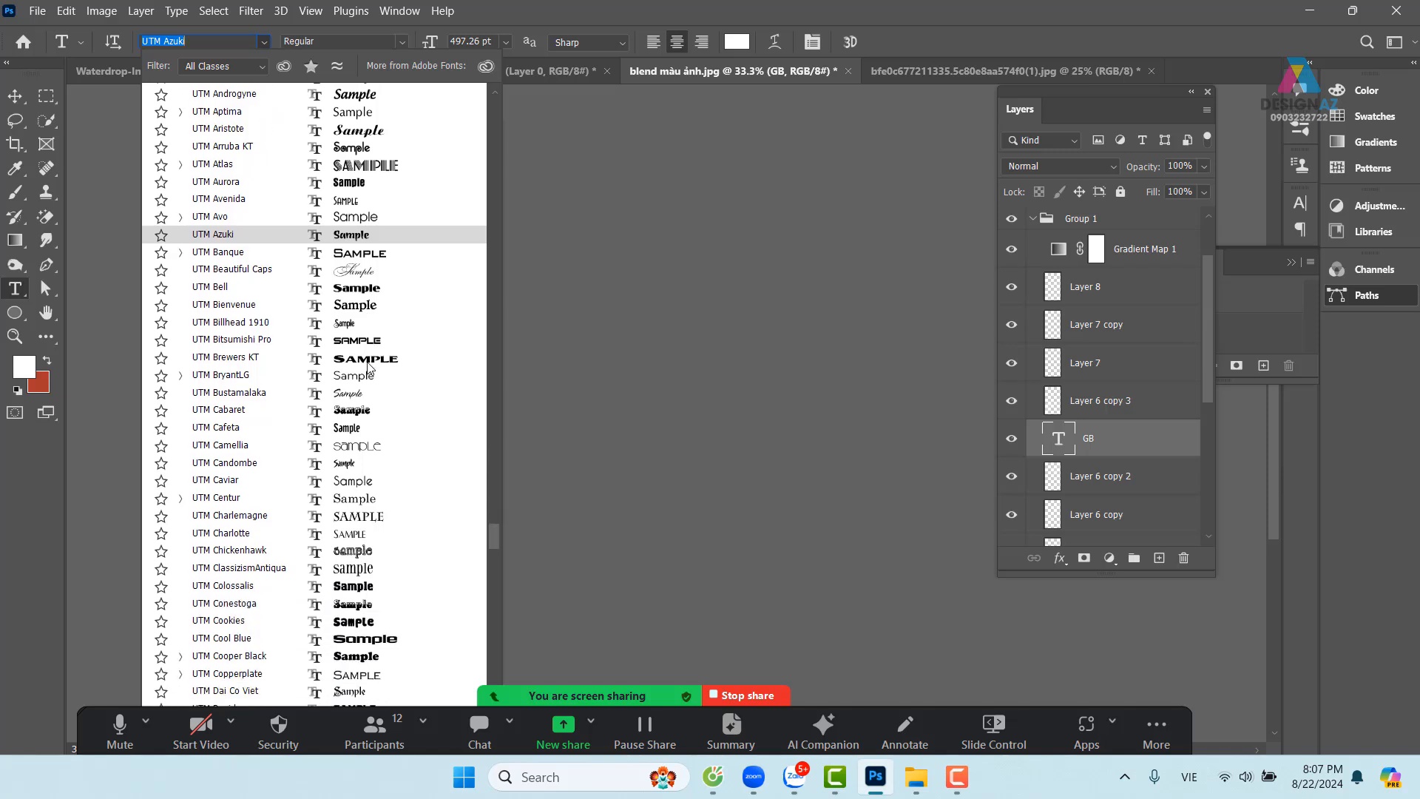
pyautogui.scroll(-2, 368, 366)
pyautogui.scroll(-1, 367, 366)
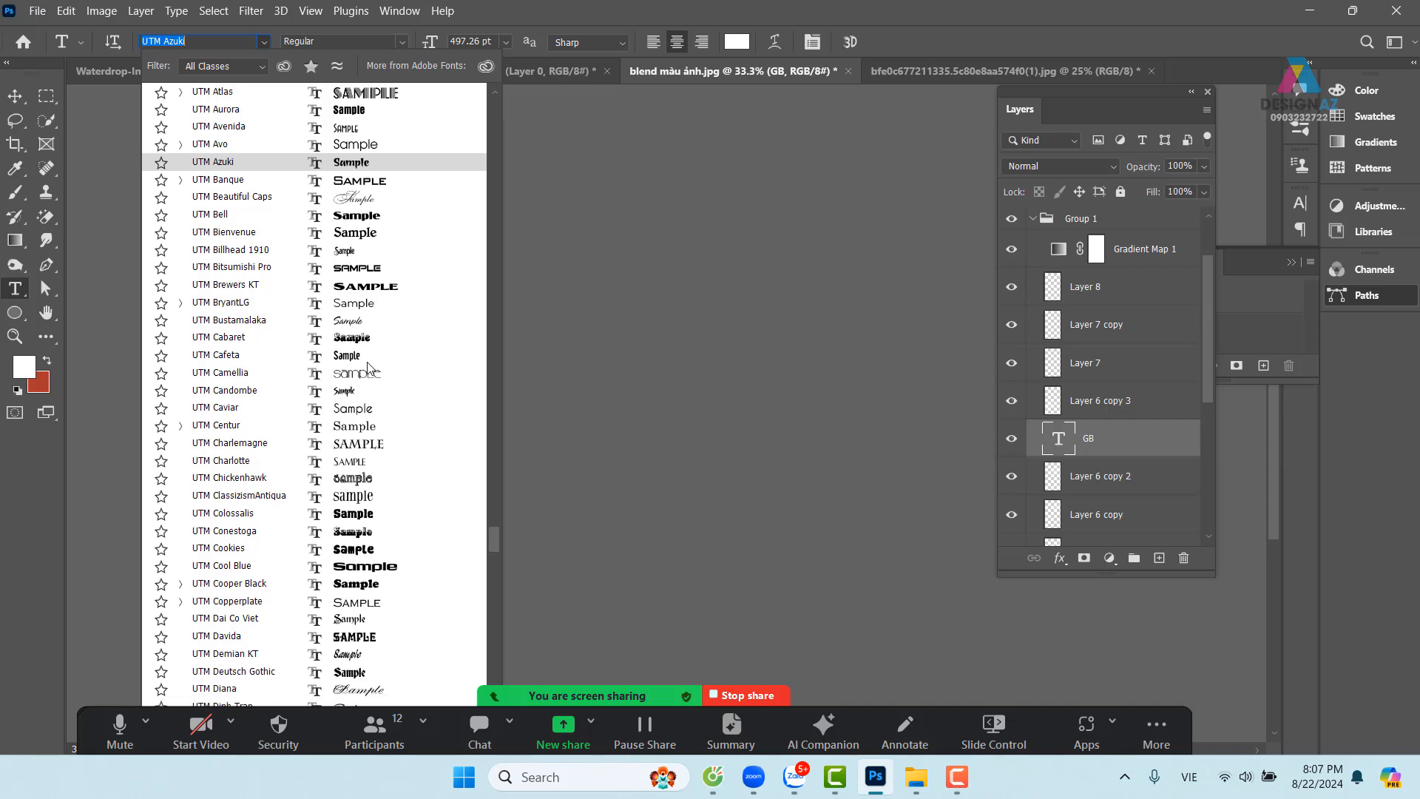
pyautogui.click(203, 39)
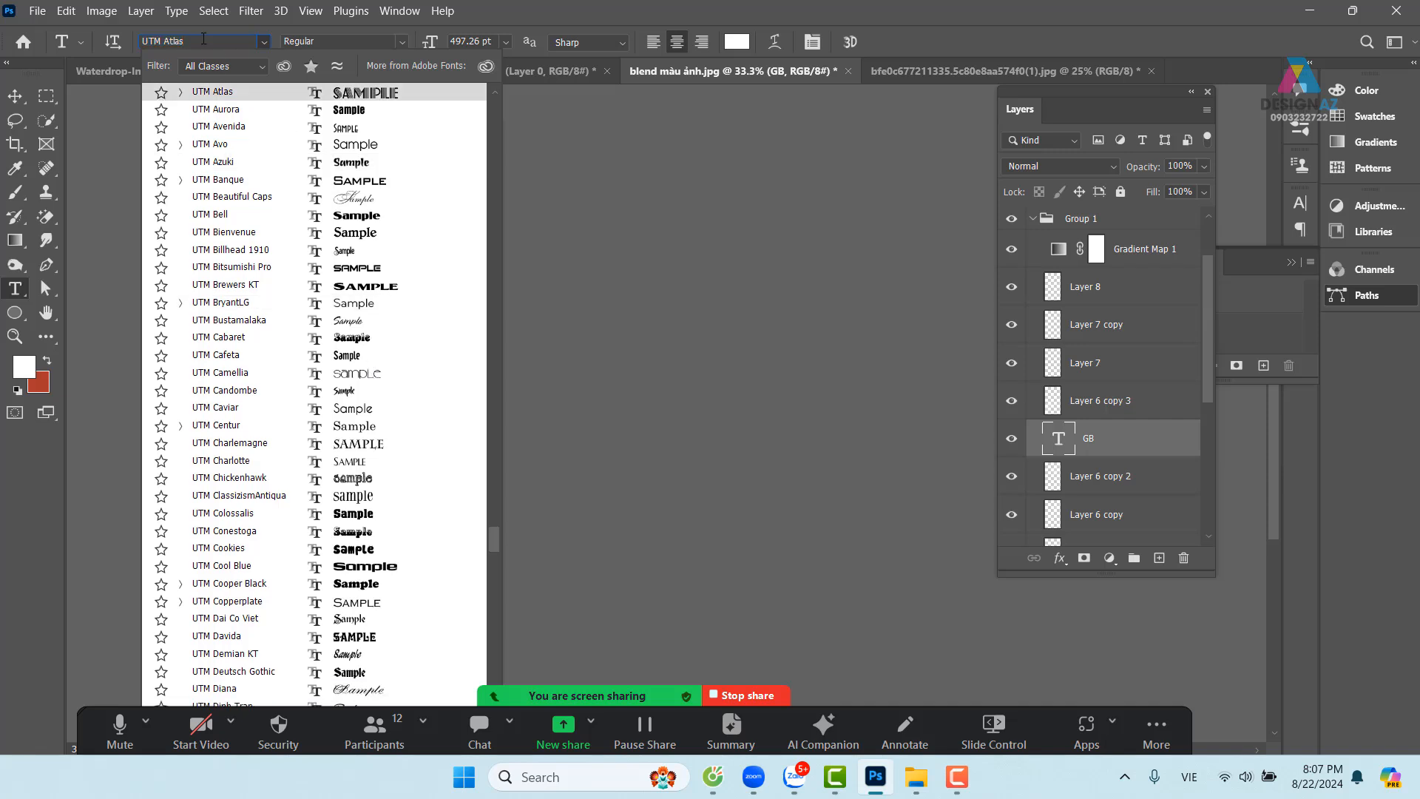
pyautogui.click(15, 95)
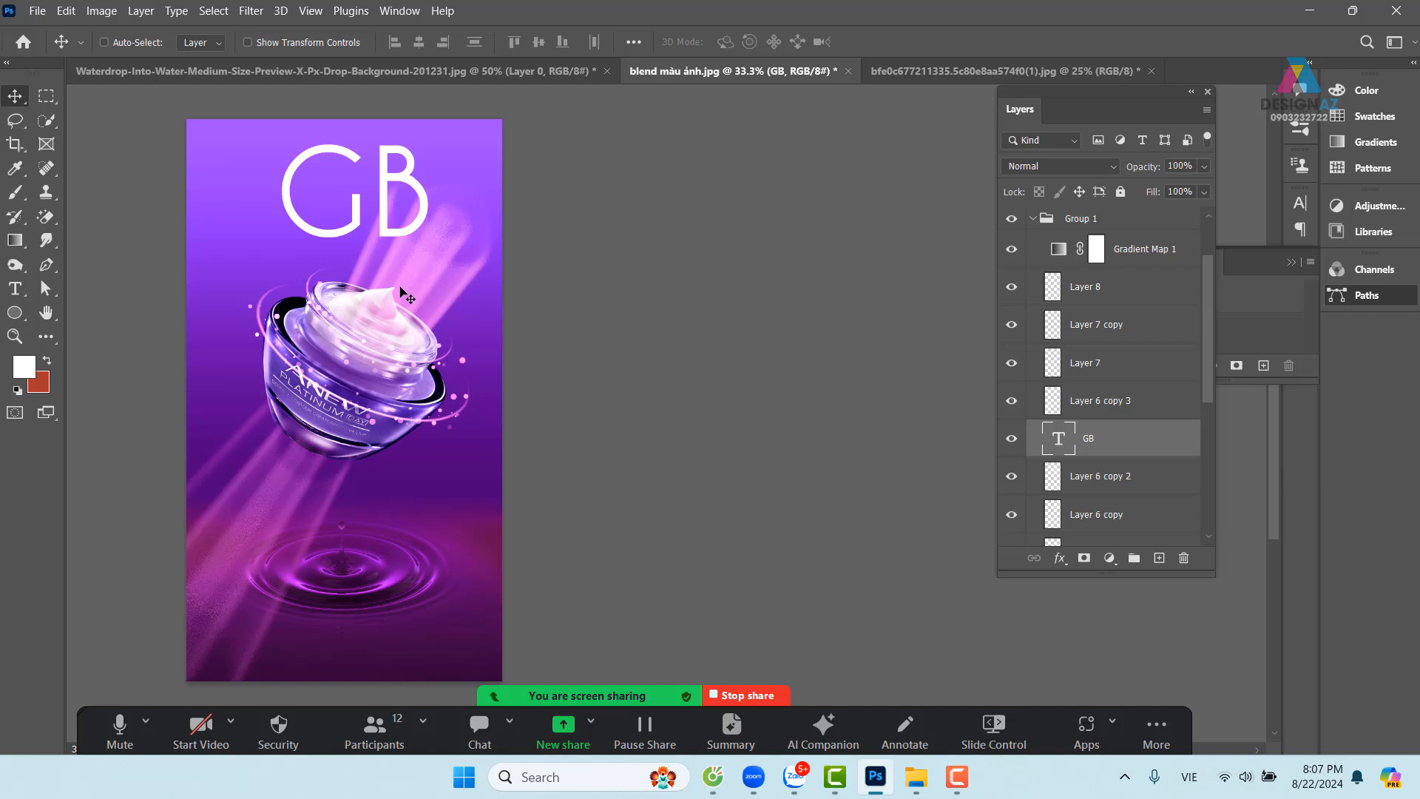
# Try successive UTM fonts on the GB text and set it to UTM God's Word
pyautogui.press('t')
pyautogui.click(208, 40)
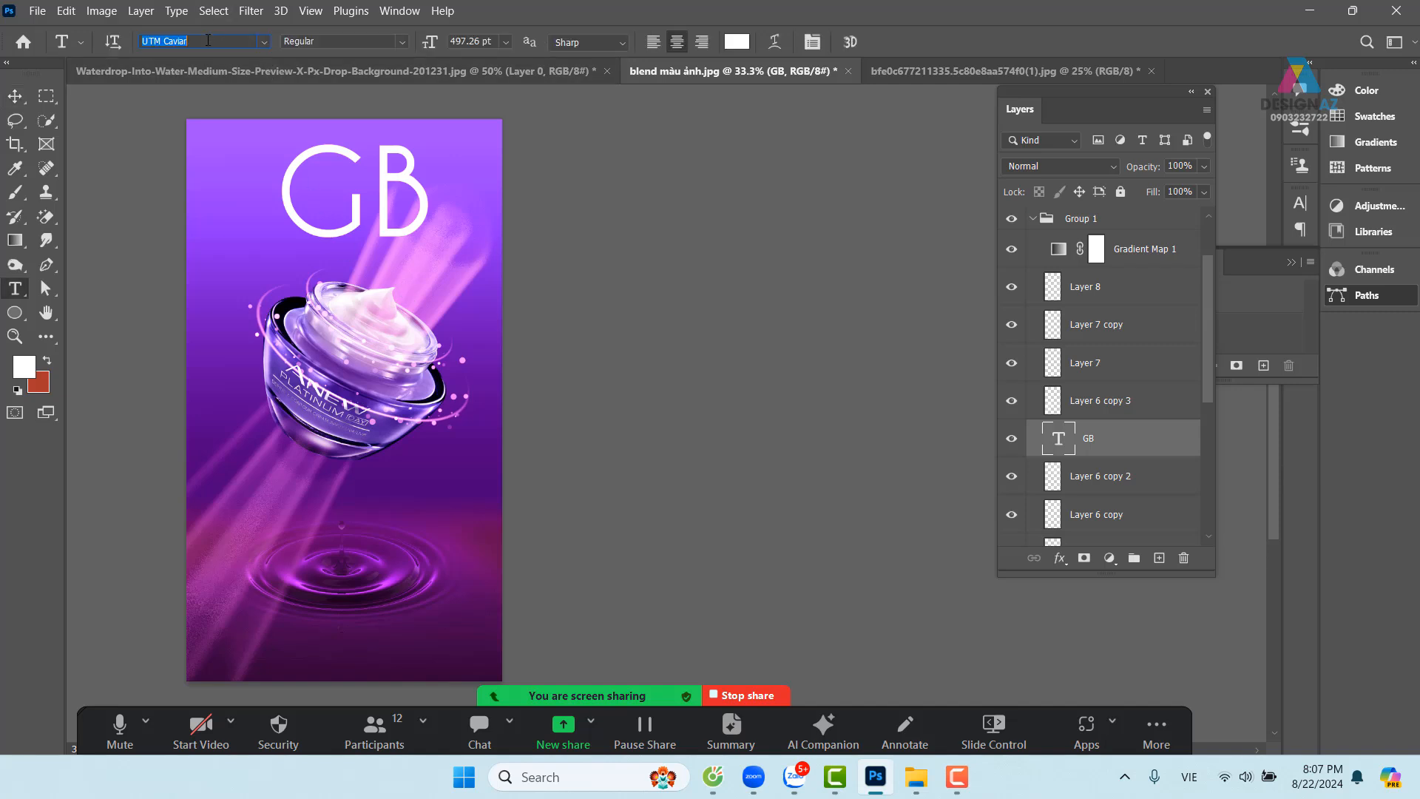
pyautogui.press('Down')
pyautogui.press('Down')
pyautogui.press('Down')
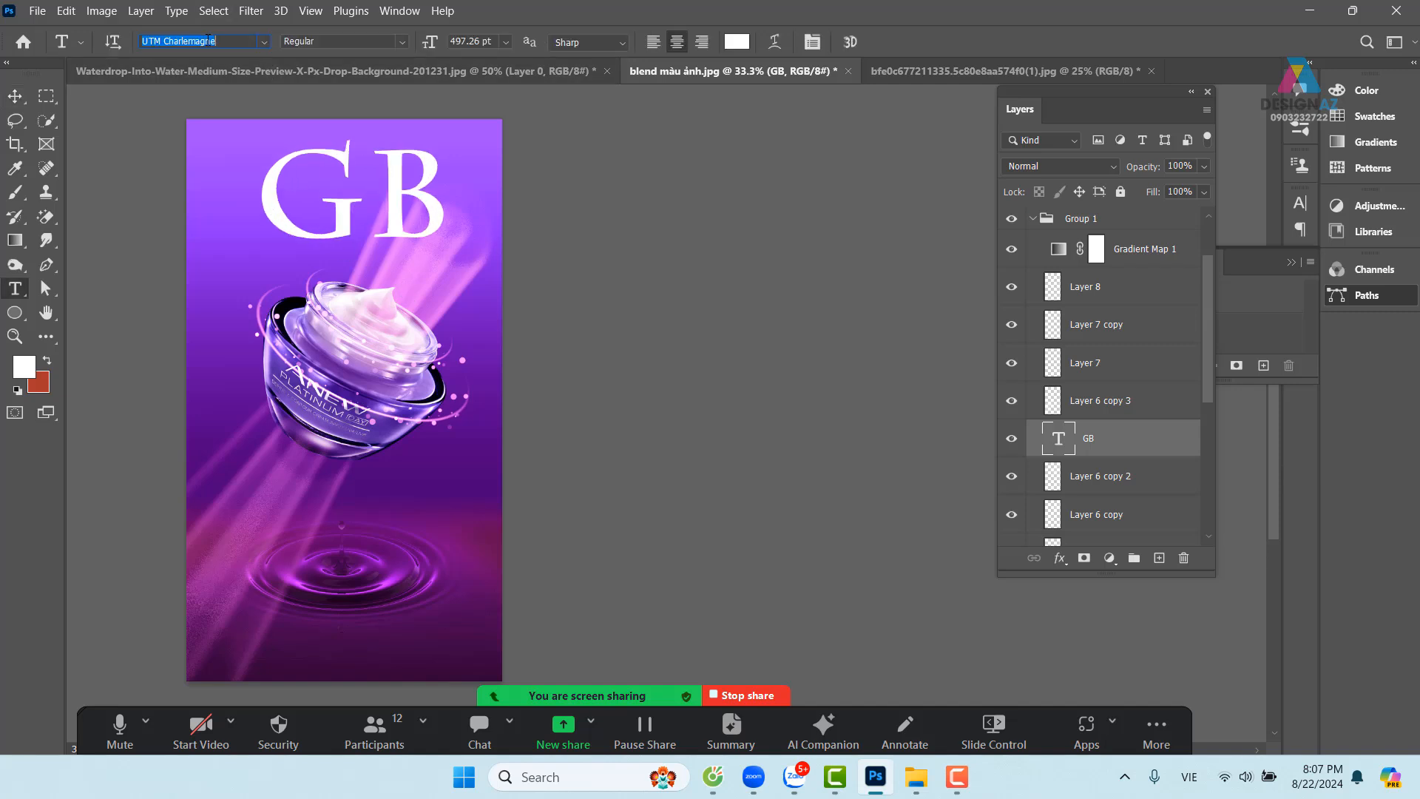
pyautogui.press('Down')
pyautogui.press('Down')
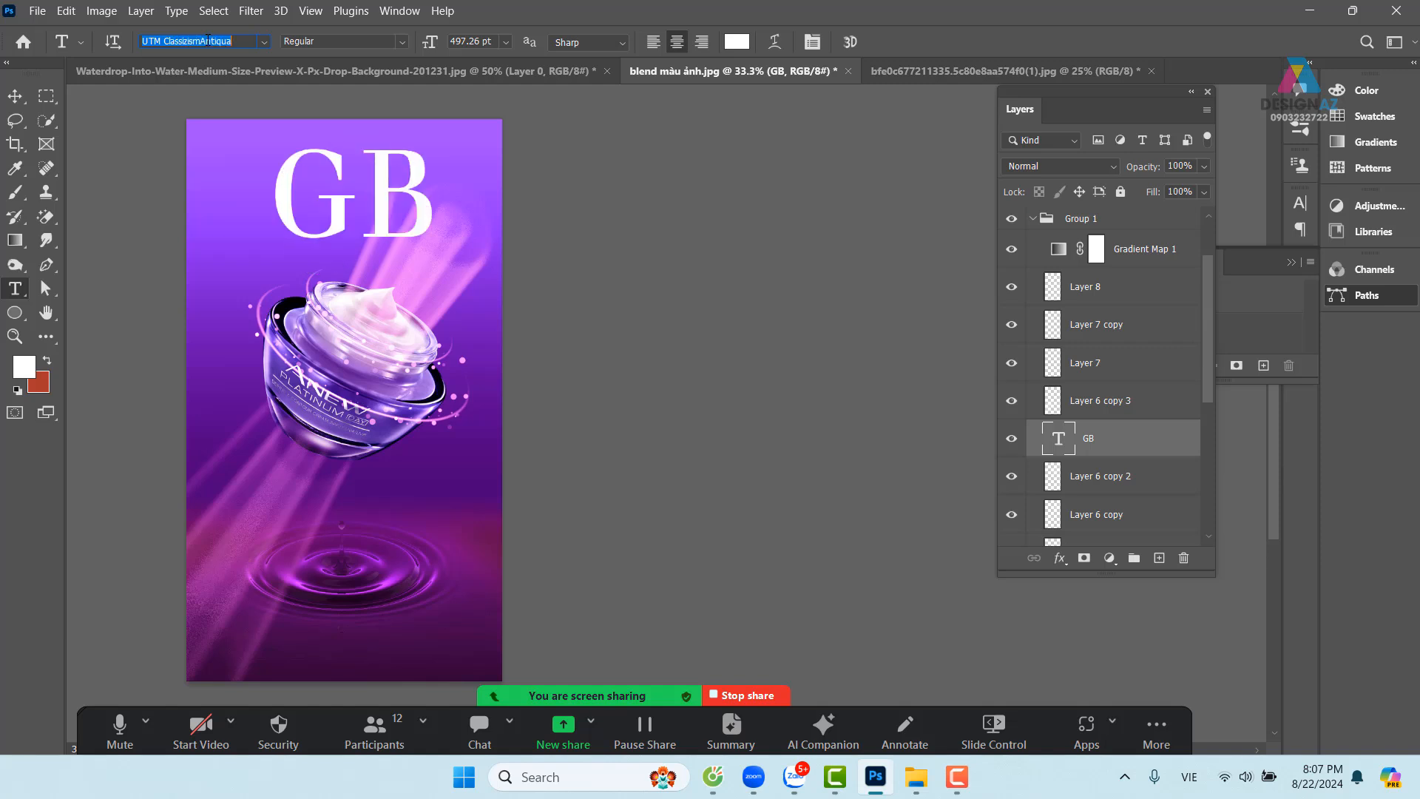
pyautogui.press('Down')
pyautogui.press('Down')
pyautogui.press('Down')
pyautogui.press('Down')
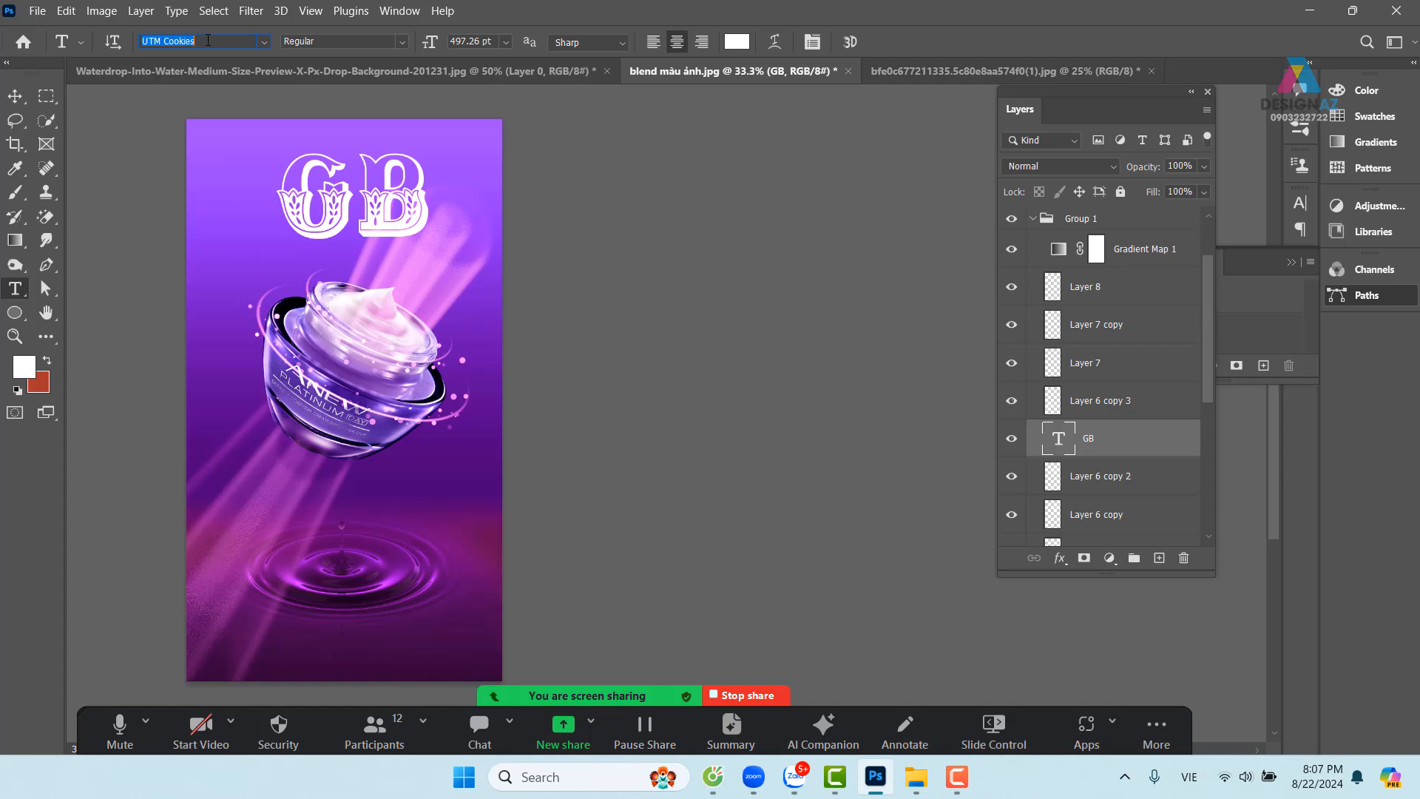
pyautogui.press('Down')
pyautogui.press('Down')
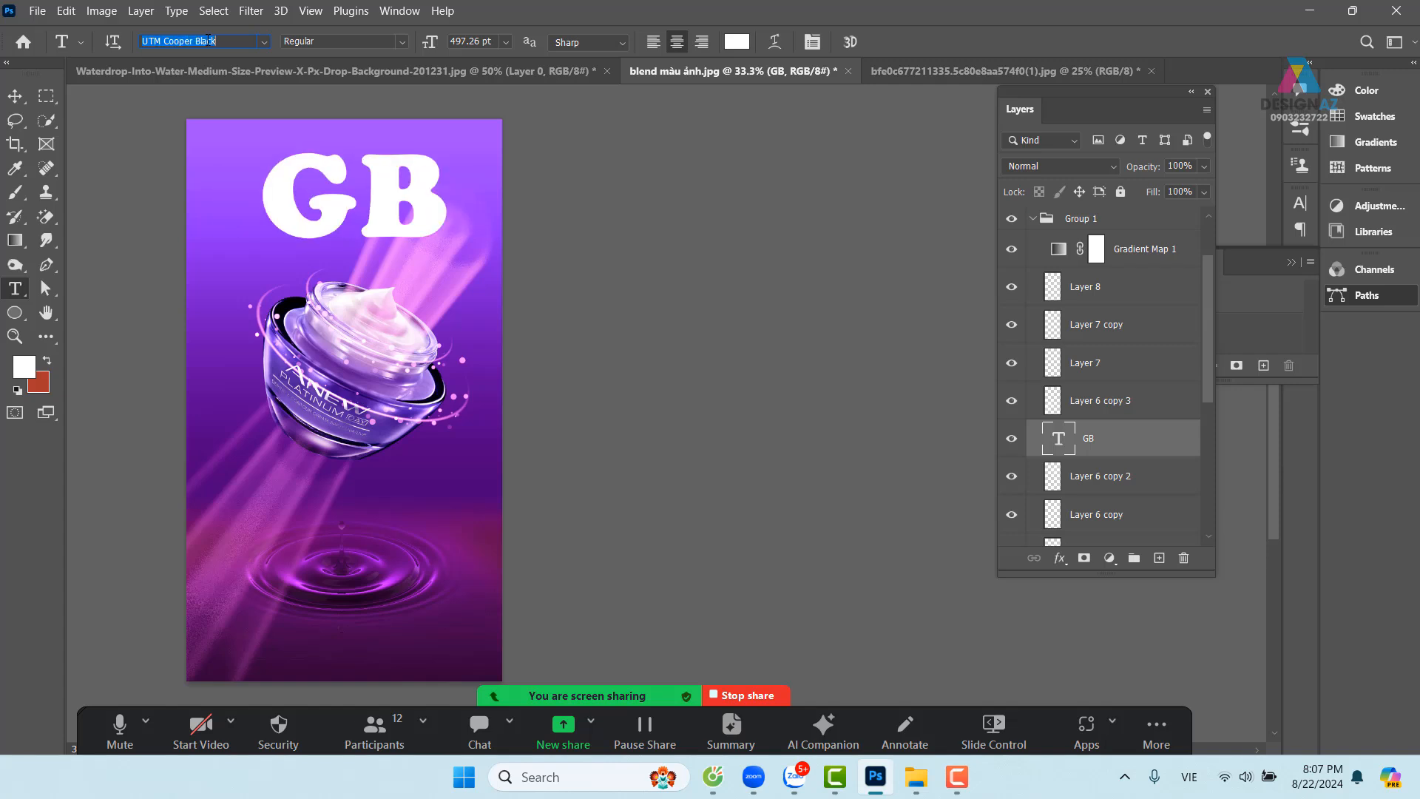
pyautogui.press('Down')
pyautogui.press('Down')
pyautogui.press('Down')
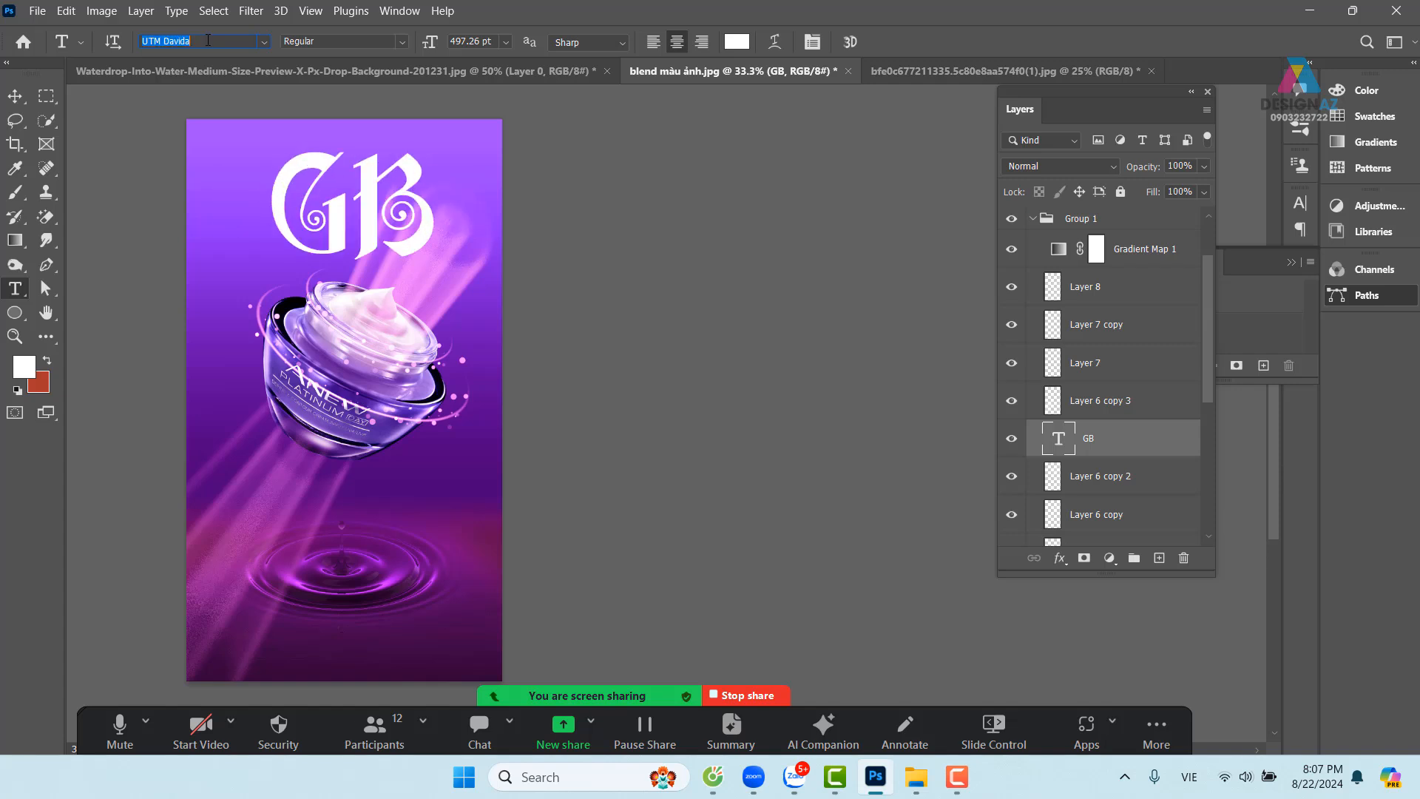
pyautogui.press('Down')
pyautogui.press('Down')
pyautogui.press('Down')
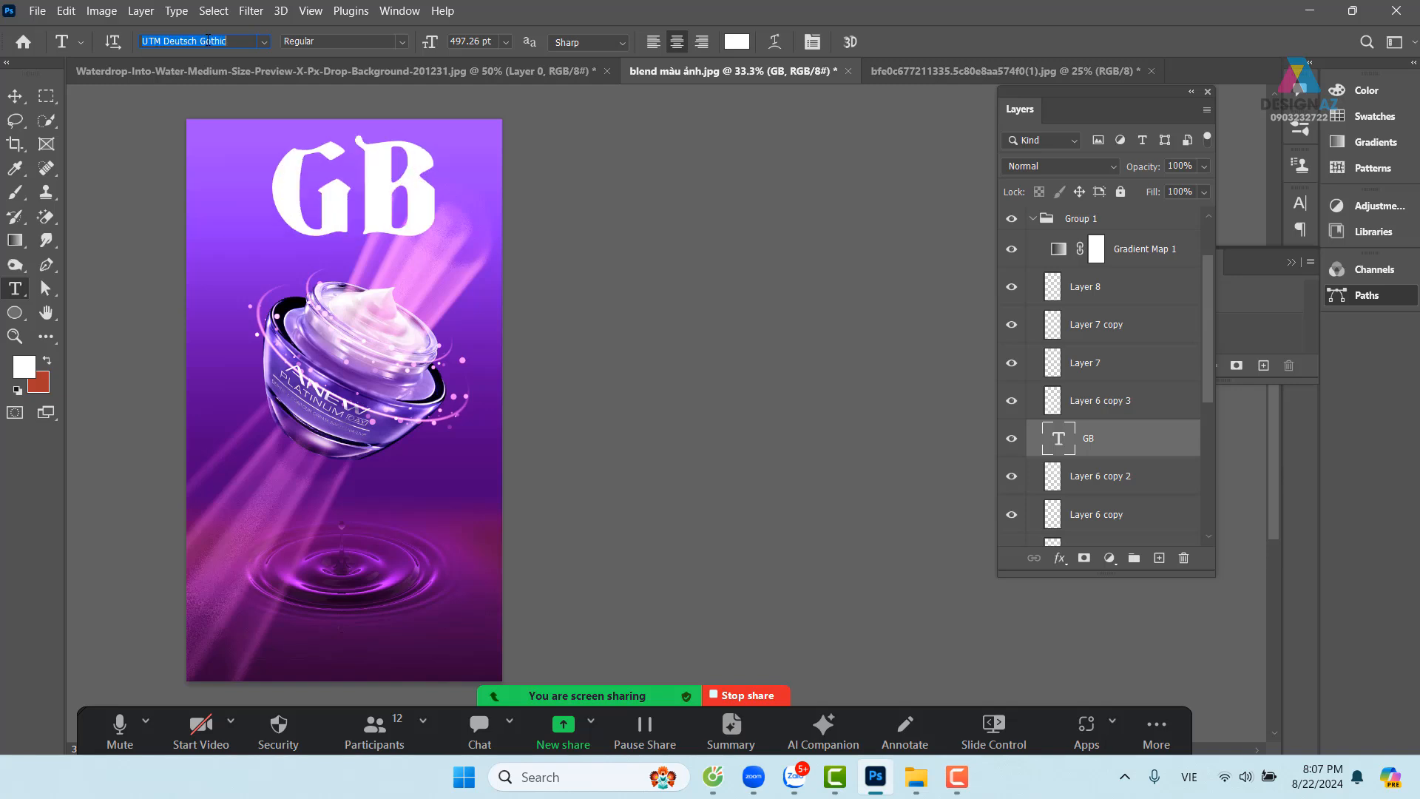
pyautogui.press('Down')
pyautogui.press('Down')
pyautogui.press('Down')
pyautogui.press('Down')
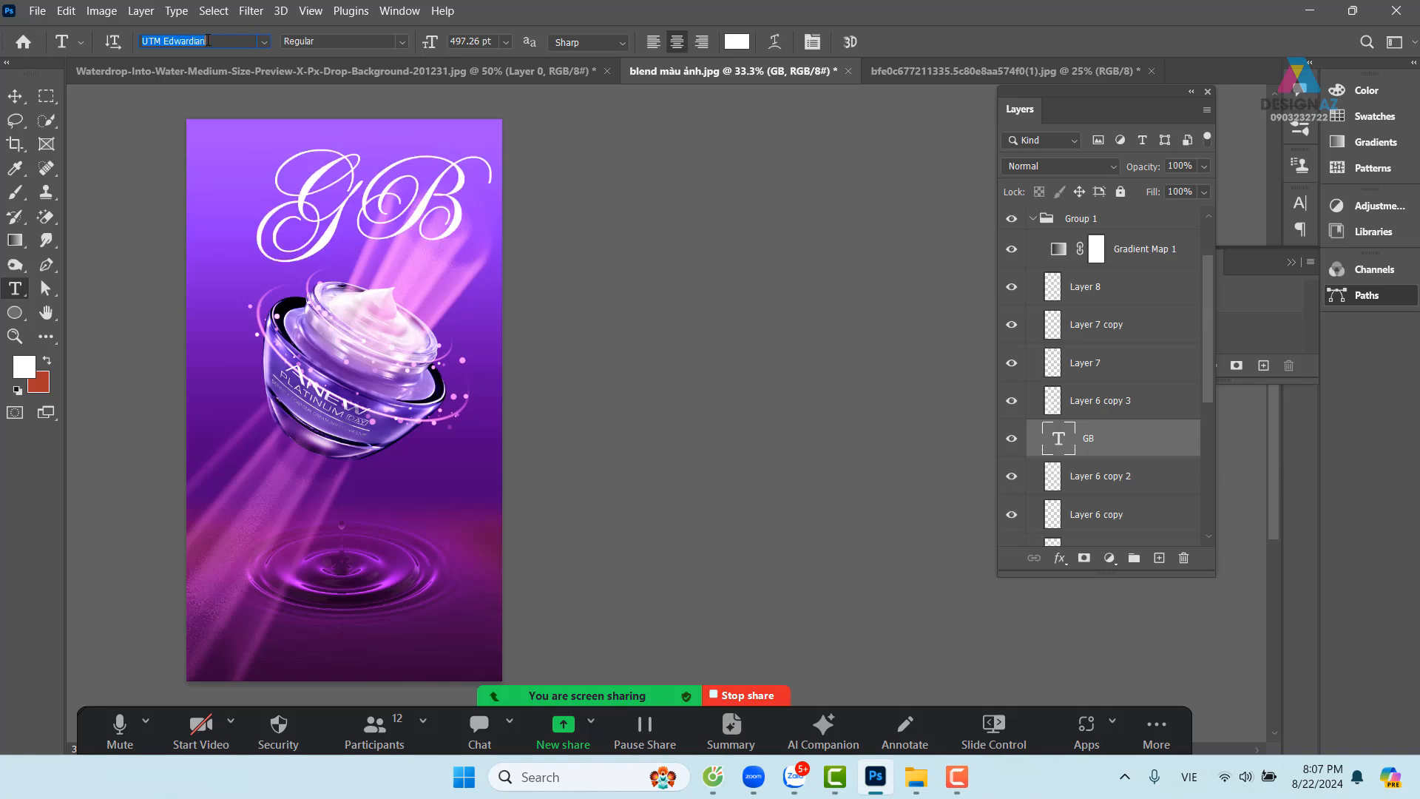
pyautogui.press('Down')
pyautogui.press('Down')
pyautogui.press('Down')
pyautogui.press('Down')
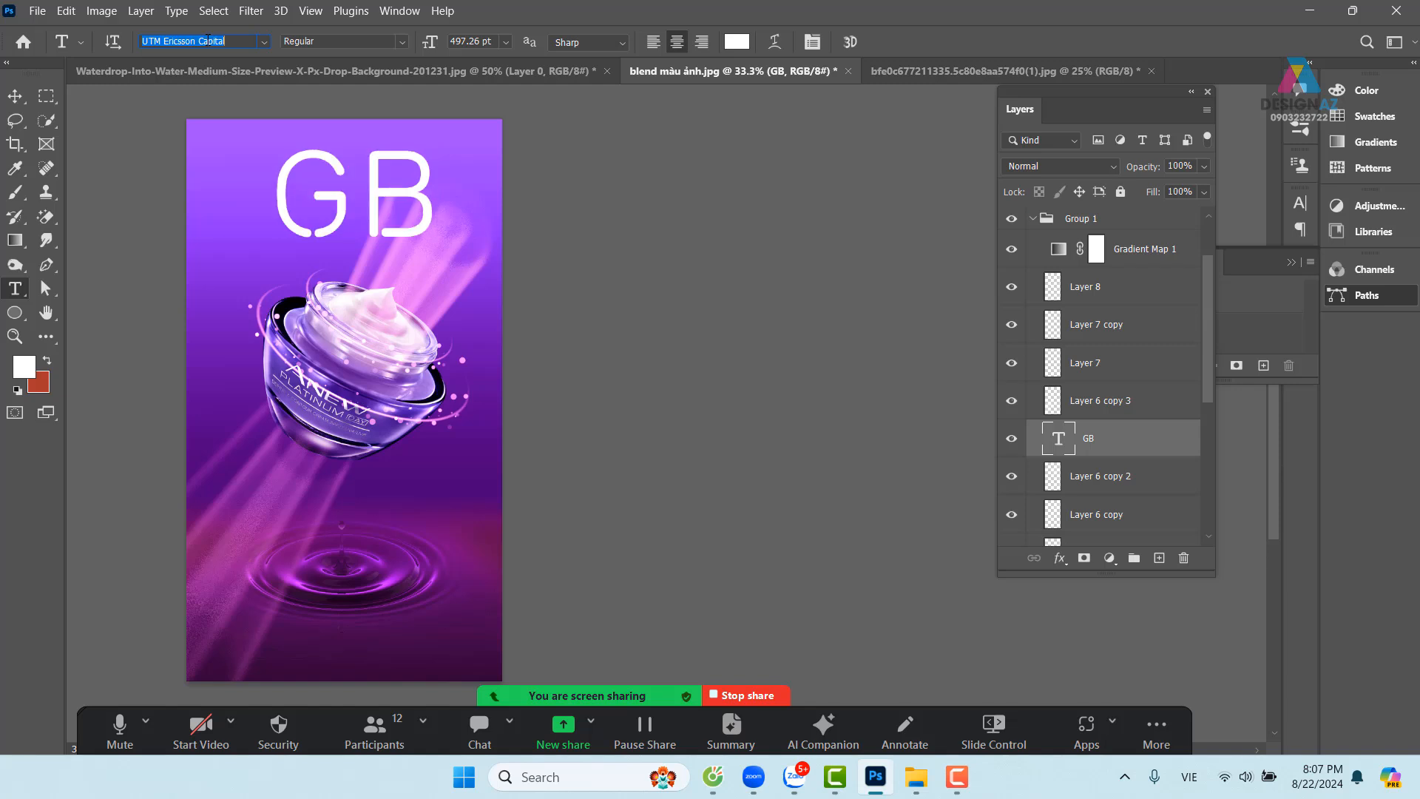
pyautogui.press('Down')
pyautogui.press('Down')
pyautogui.press('Down')
pyautogui.press('Down')
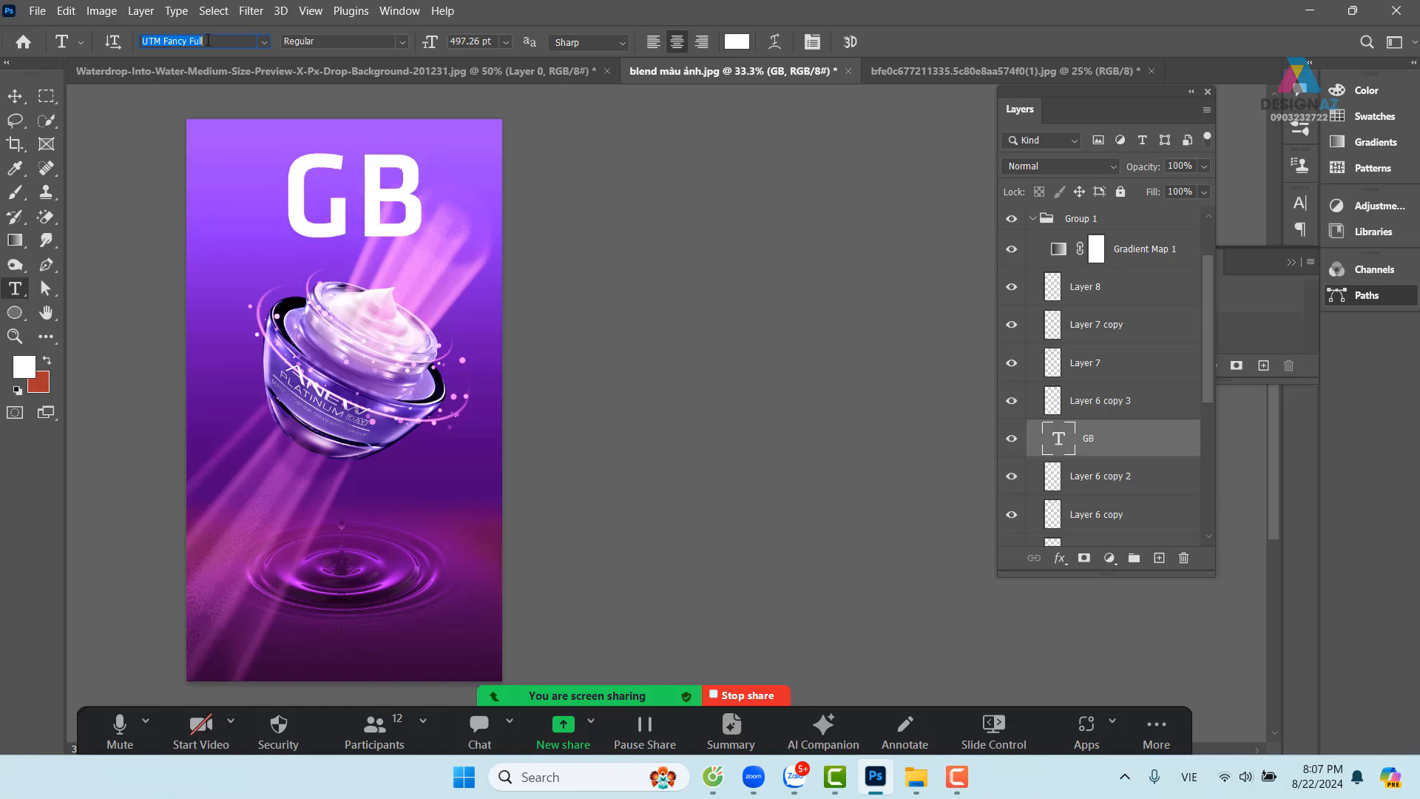
pyautogui.press('Down')
pyautogui.press('Down')
pyautogui.press('Down')
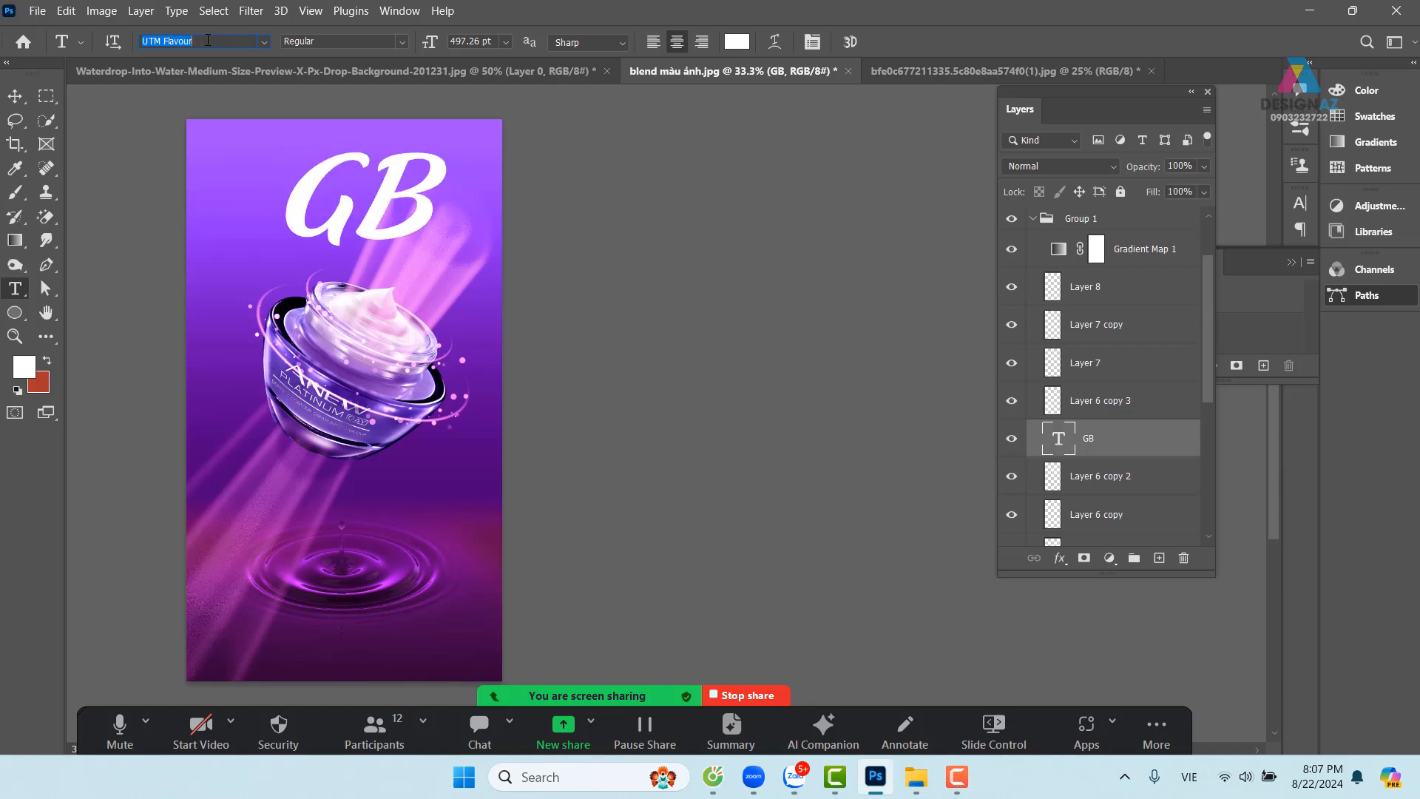
pyautogui.press('Down')
pyautogui.press('Down')
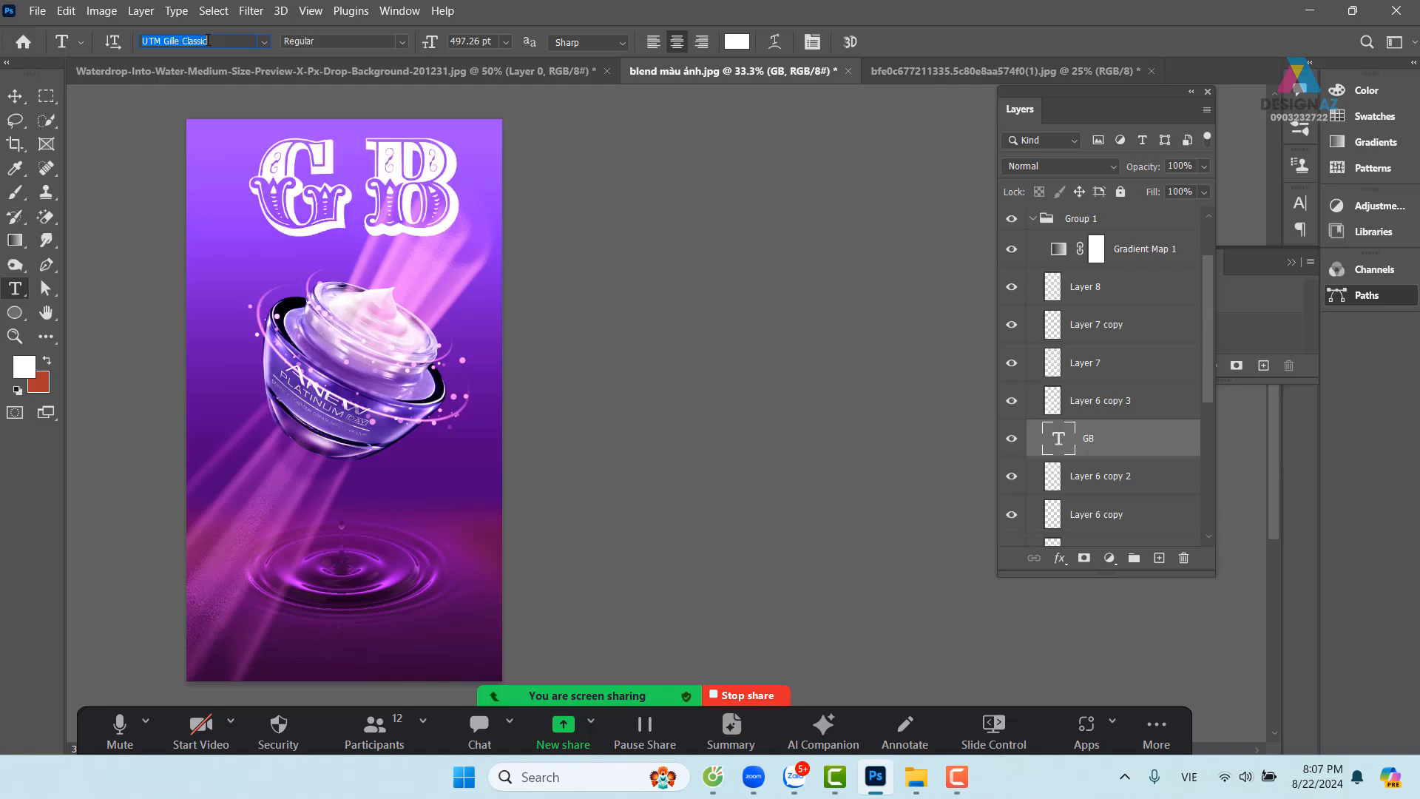
pyautogui.press('Down')
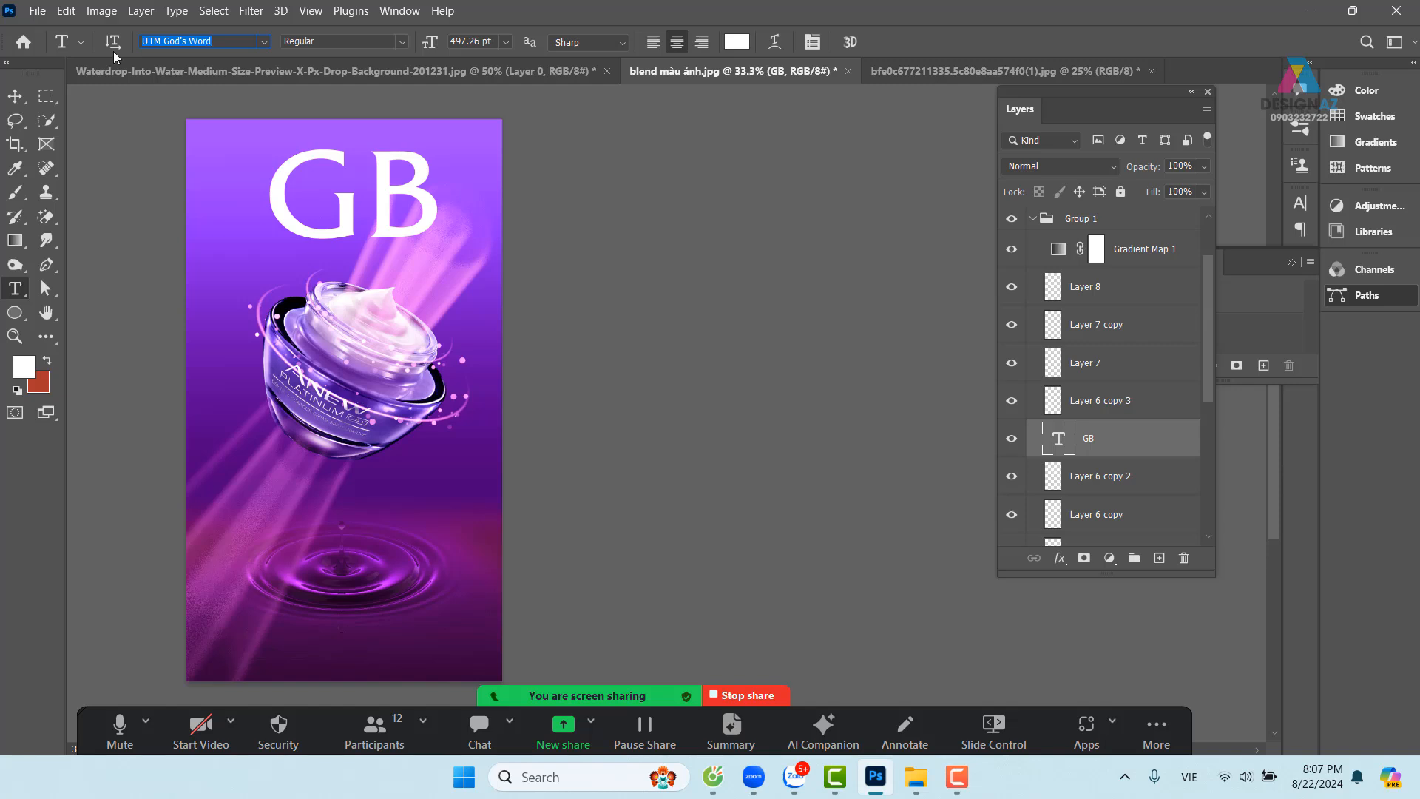
# Move the GB text slightly down and set its font style to Bold
pyautogui.click(15, 96)
pyautogui.moveTo(342, 233); pyautogui.dragTo(341, 247)
pyautogui.press('t')
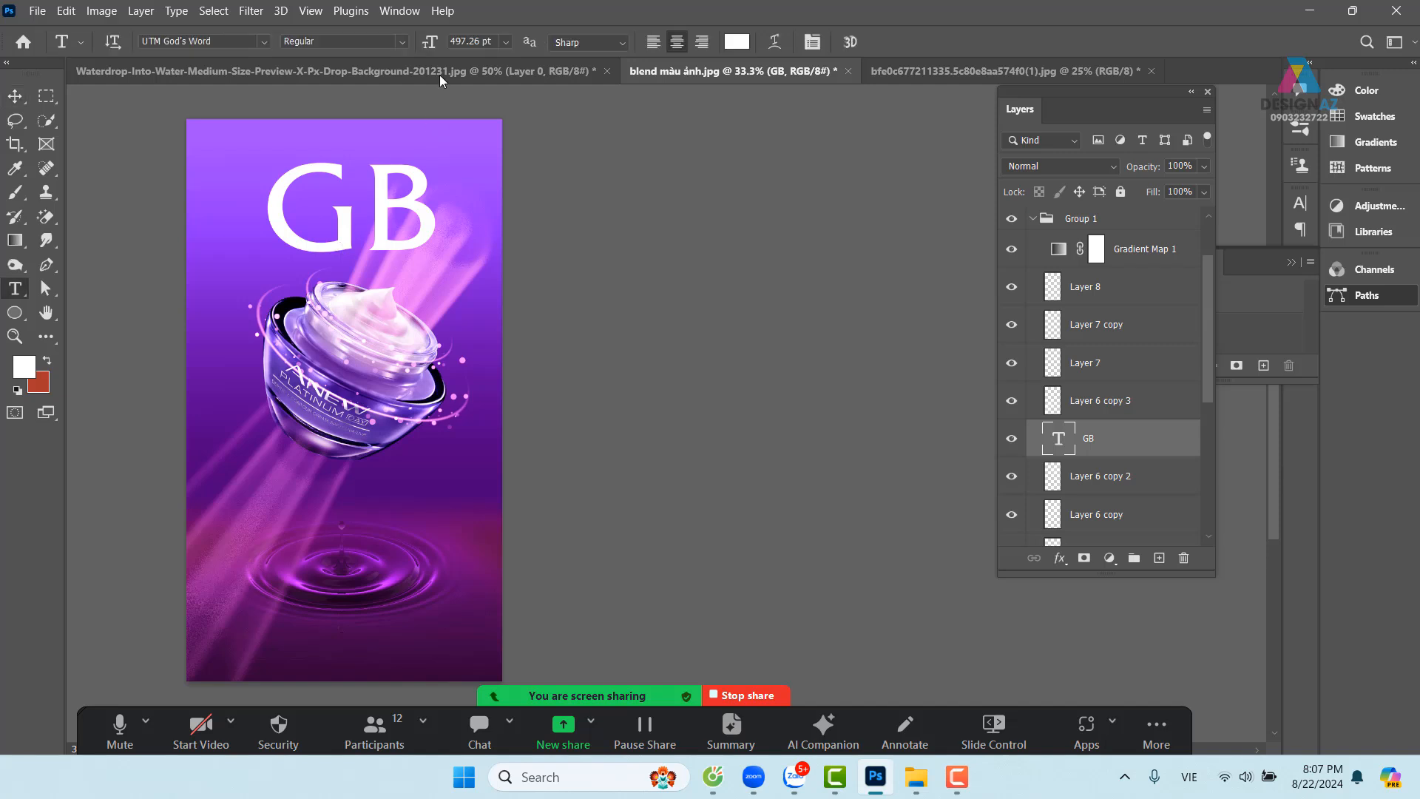
pyautogui.click(405, 38)
pyautogui.click(389, 84)
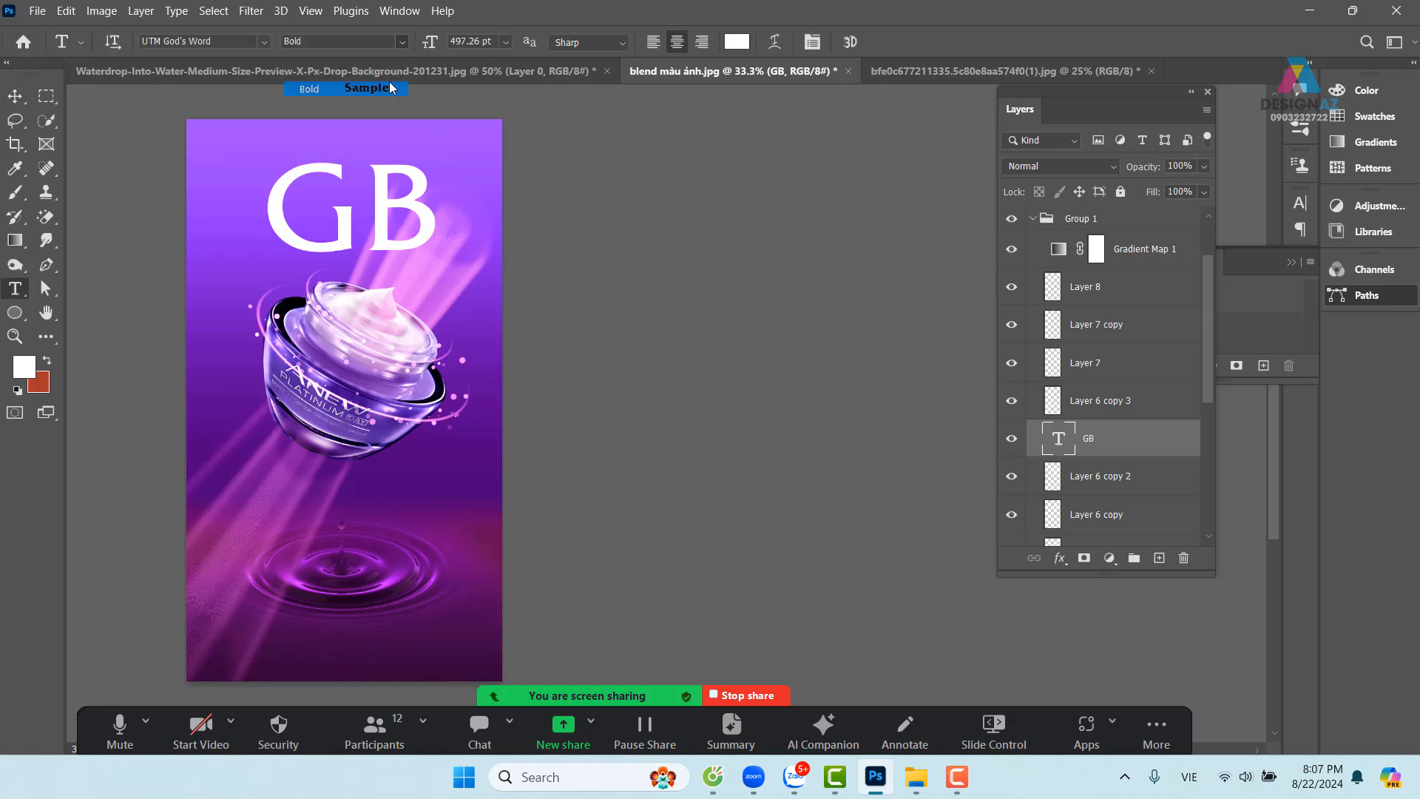
pyautogui.click(15, 97)
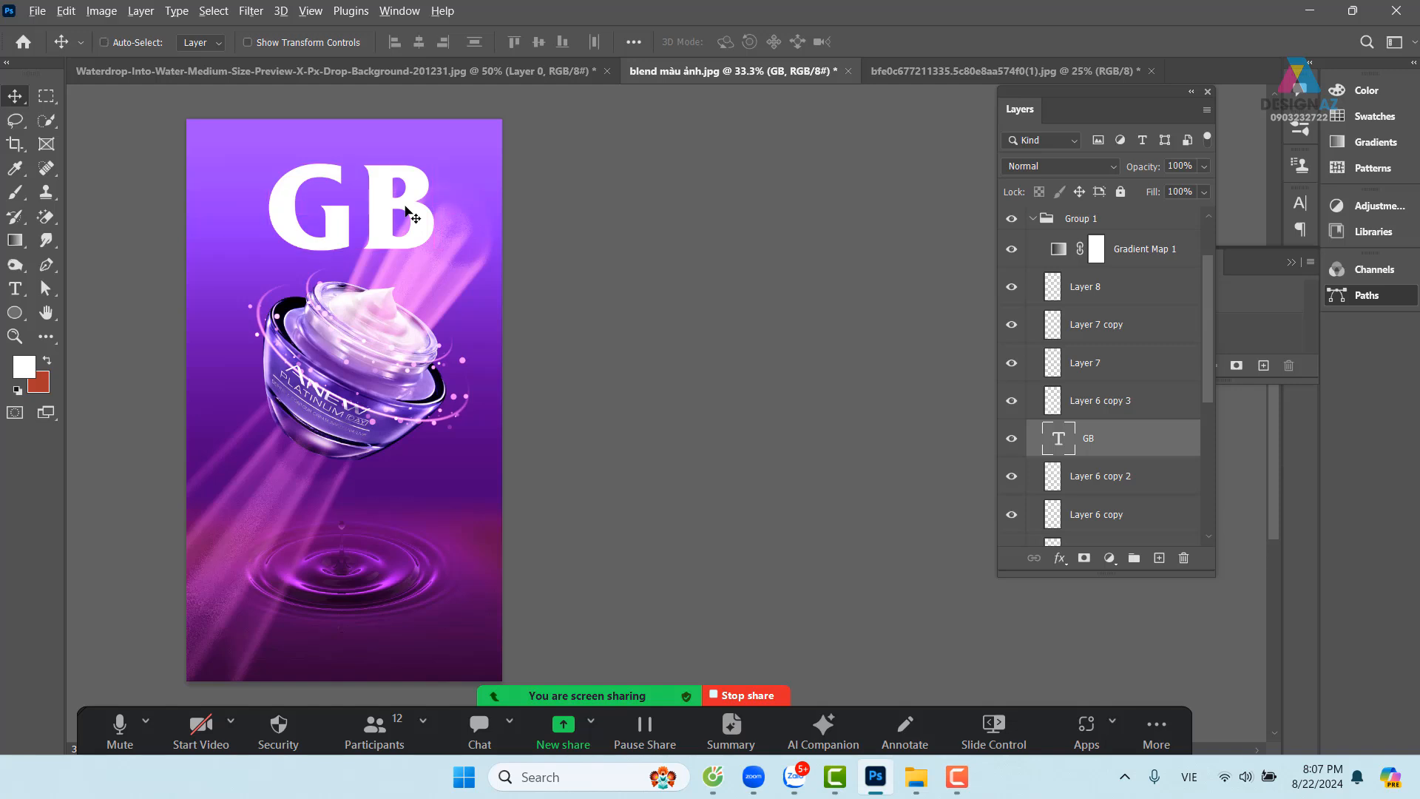
# Select the GB text layer and place it at the top of Group 1, above Gradient Map 1
pyautogui.hotkey('alt', 'shift')
pyautogui.hotkey('ctrl', '+')
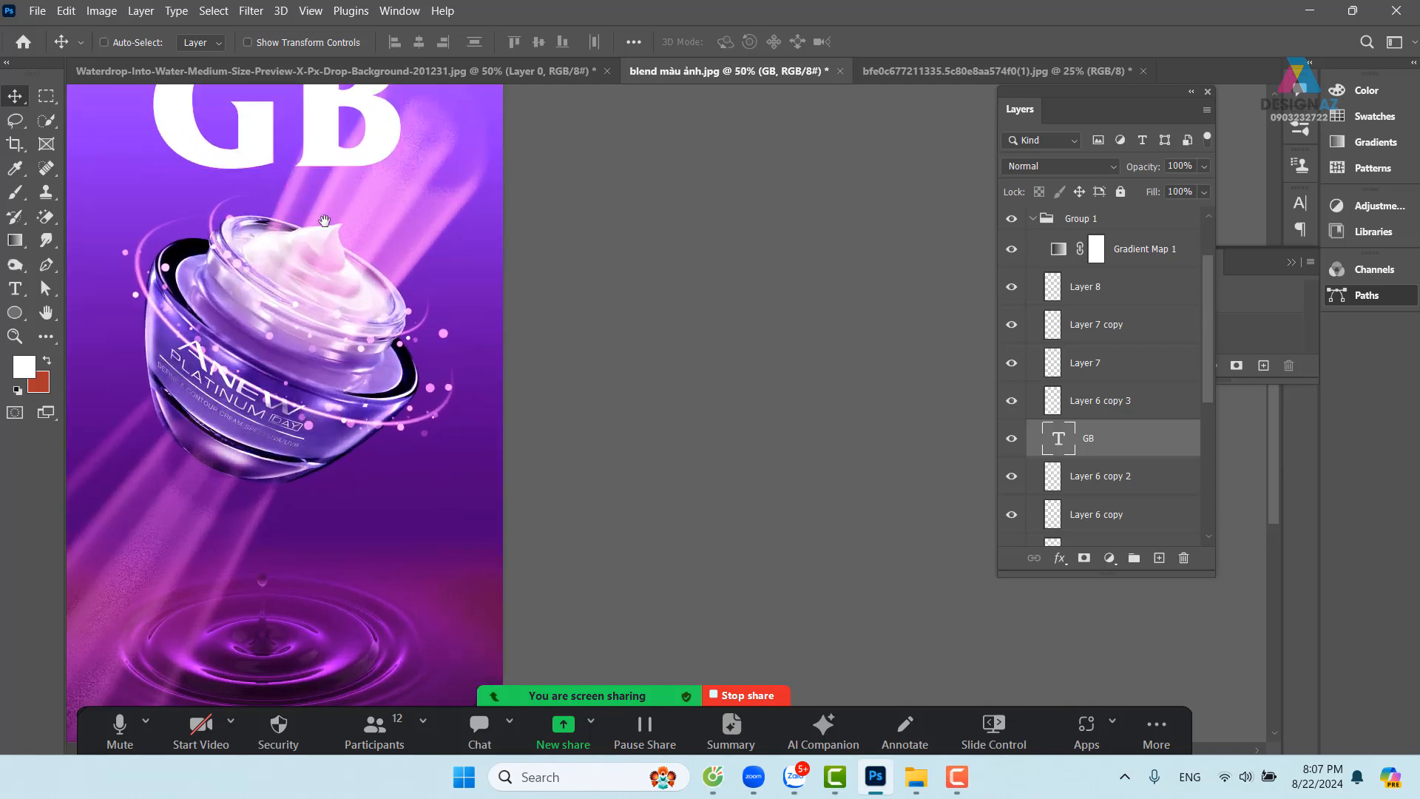
pyautogui.moveTo(325, 220); pyautogui.dragTo(489, 435)
pyautogui.hotkey('ctrl', '+')
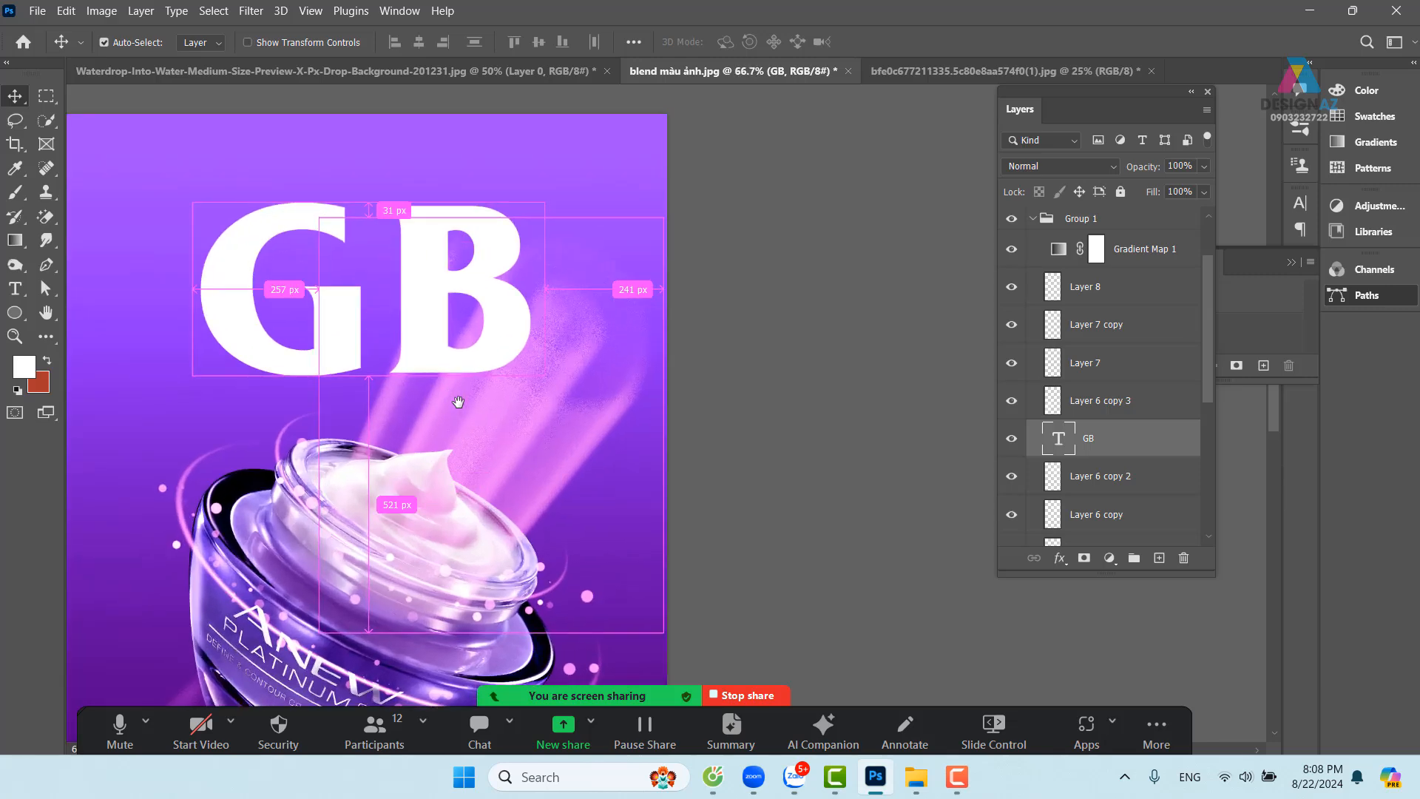
pyautogui.hotkey('ctrl', '+')
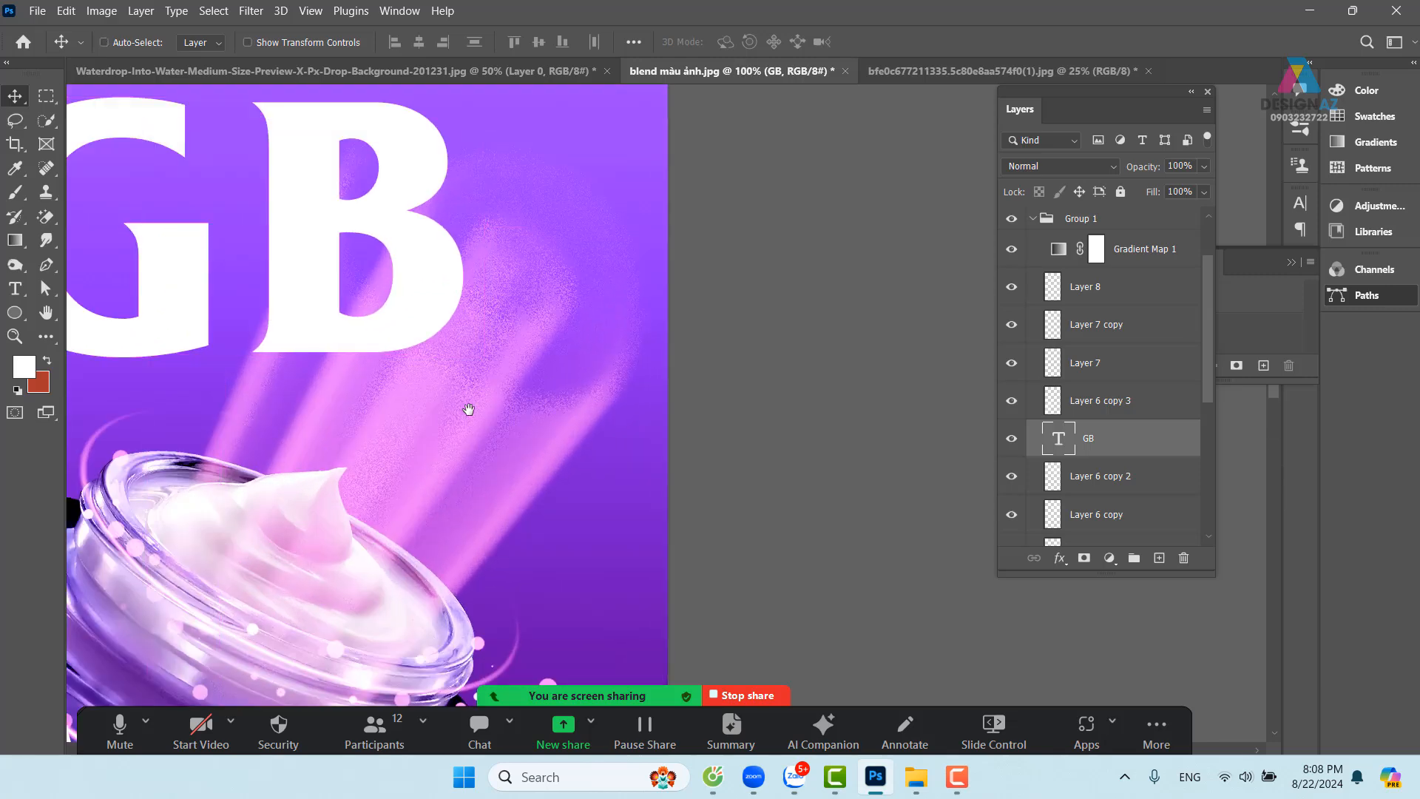
pyautogui.hscroll(-3, 425, 267)
pyautogui.rightClick(411, 271)
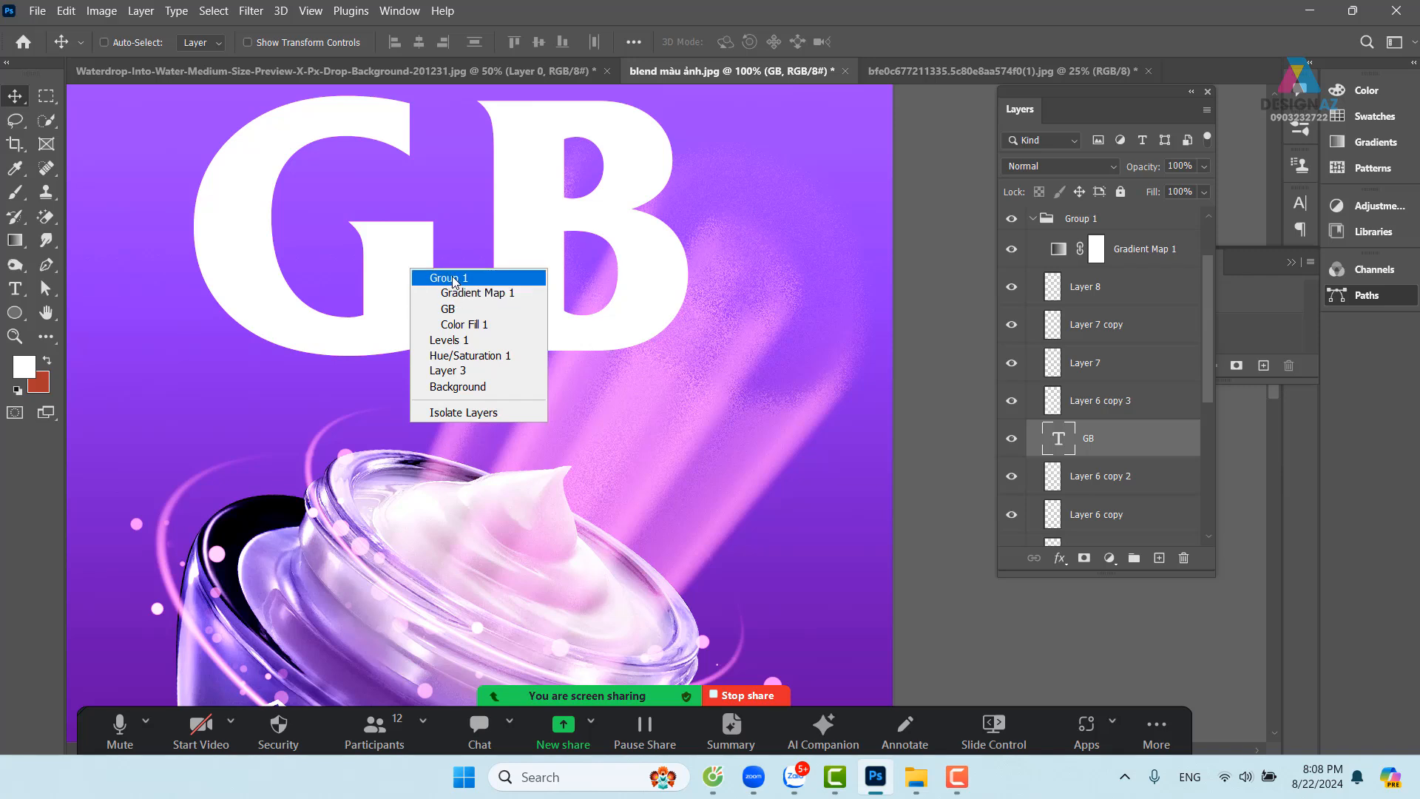
pyautogui.click(457, 308)
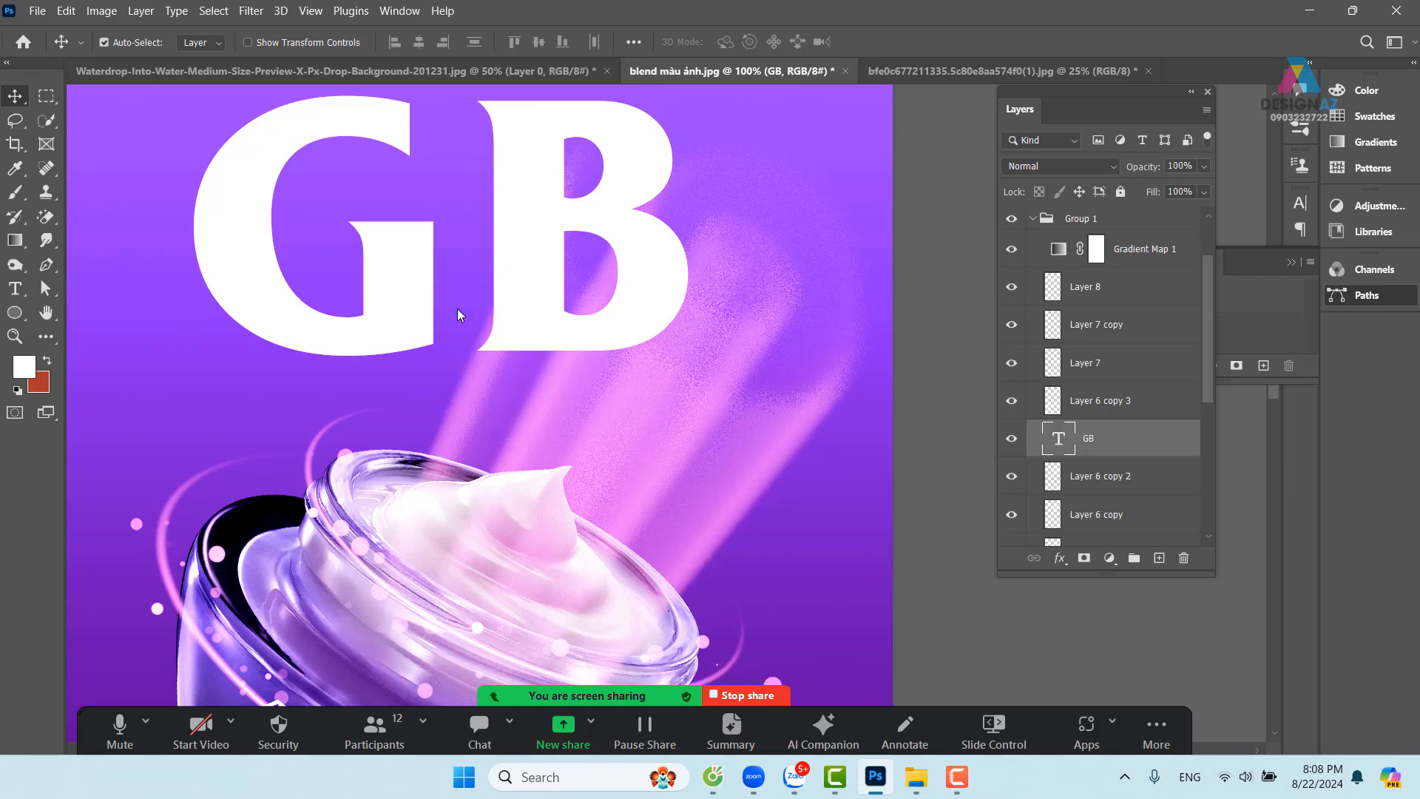
pyautogui.hotkey('ctrl', 'shift', '[')
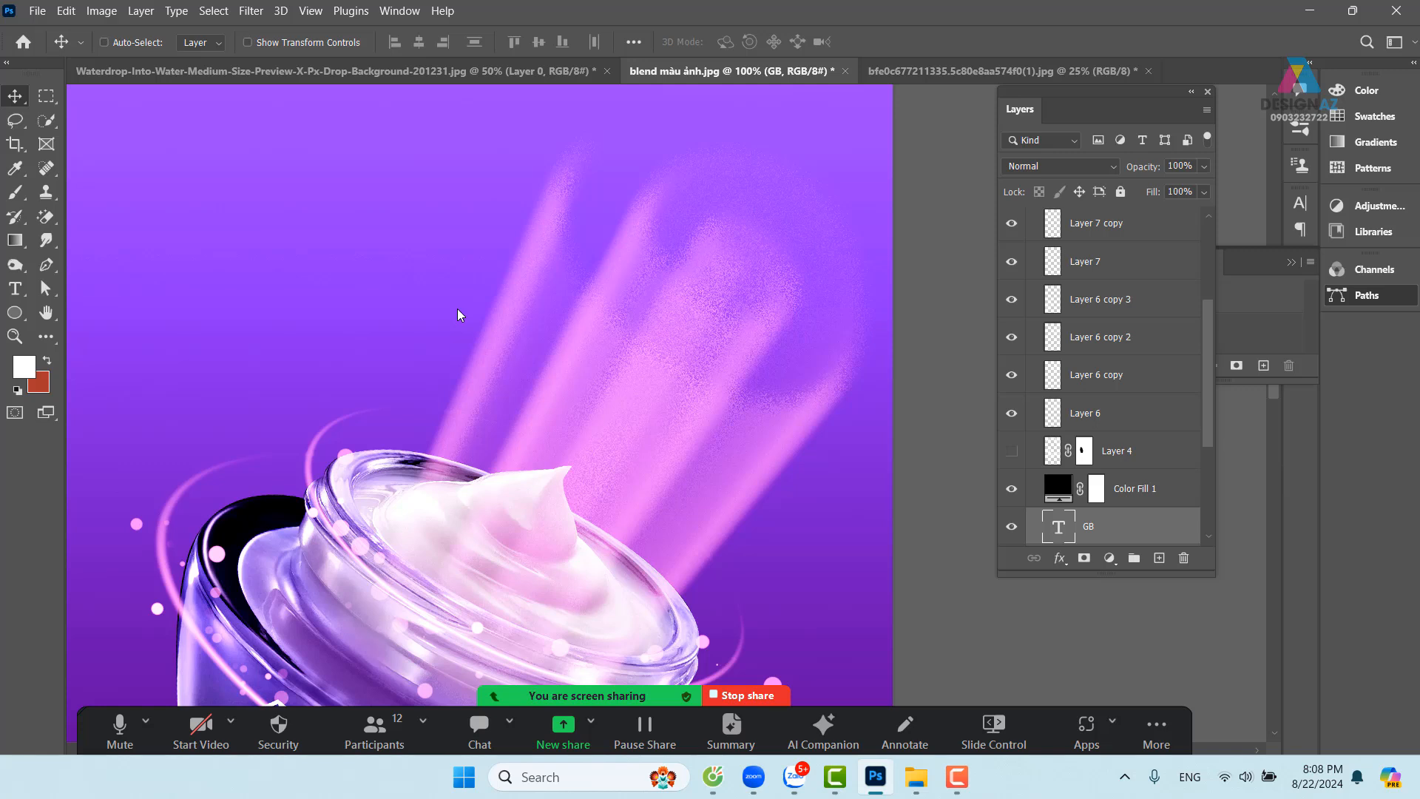
pyautogui.hotkey('ctrl', 'z')
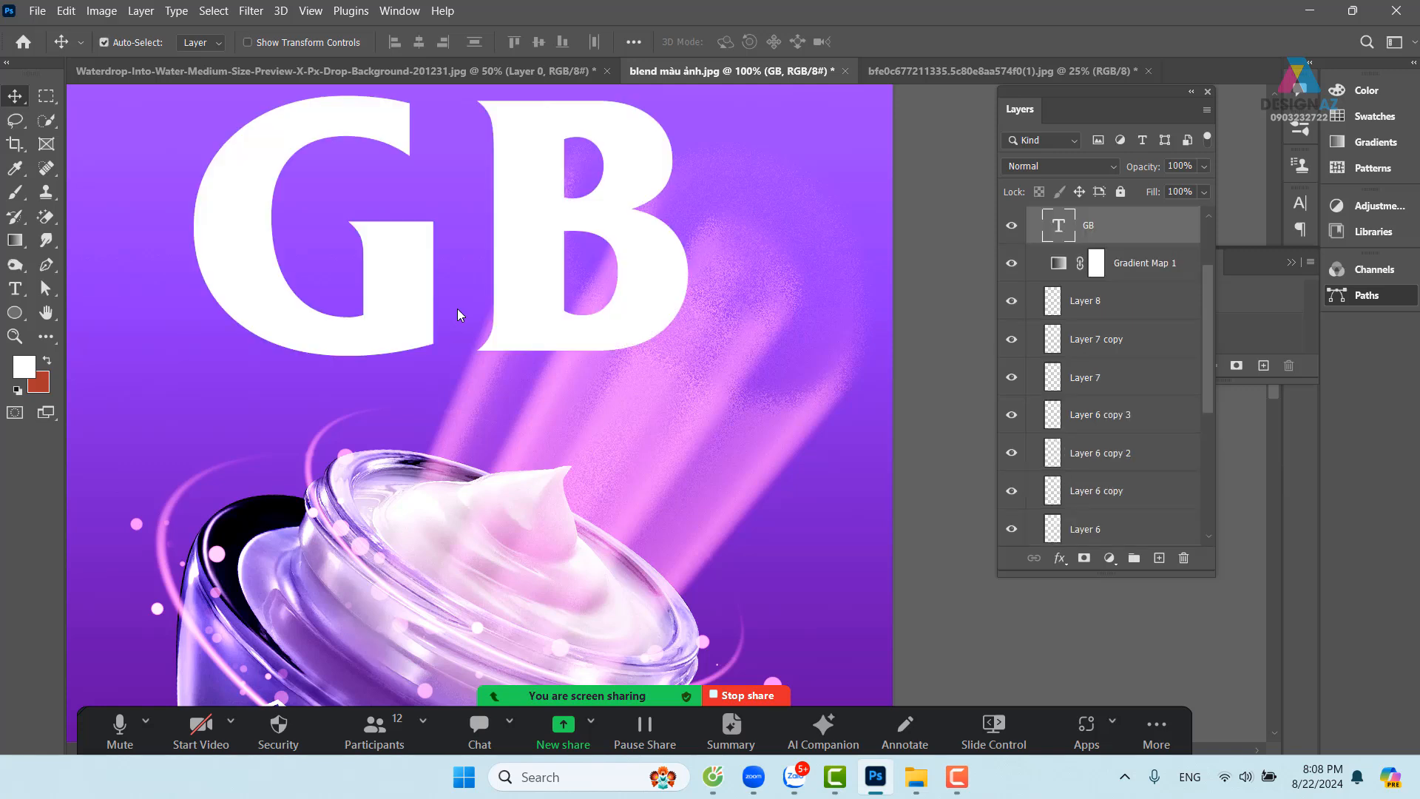
pyautogui.moveTo(283, 248); pyautogui.dragTo(277, 258)
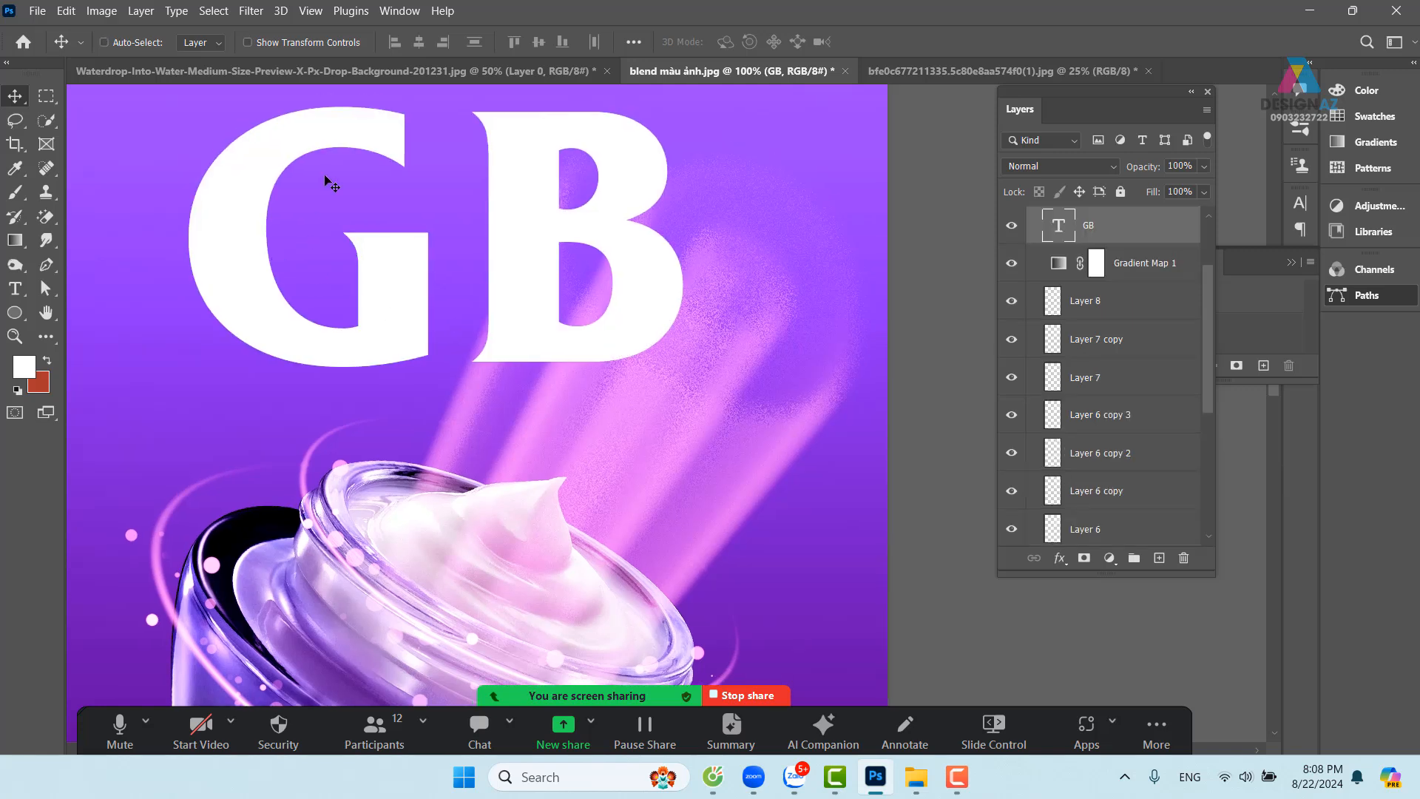
pyautogui.press('p')
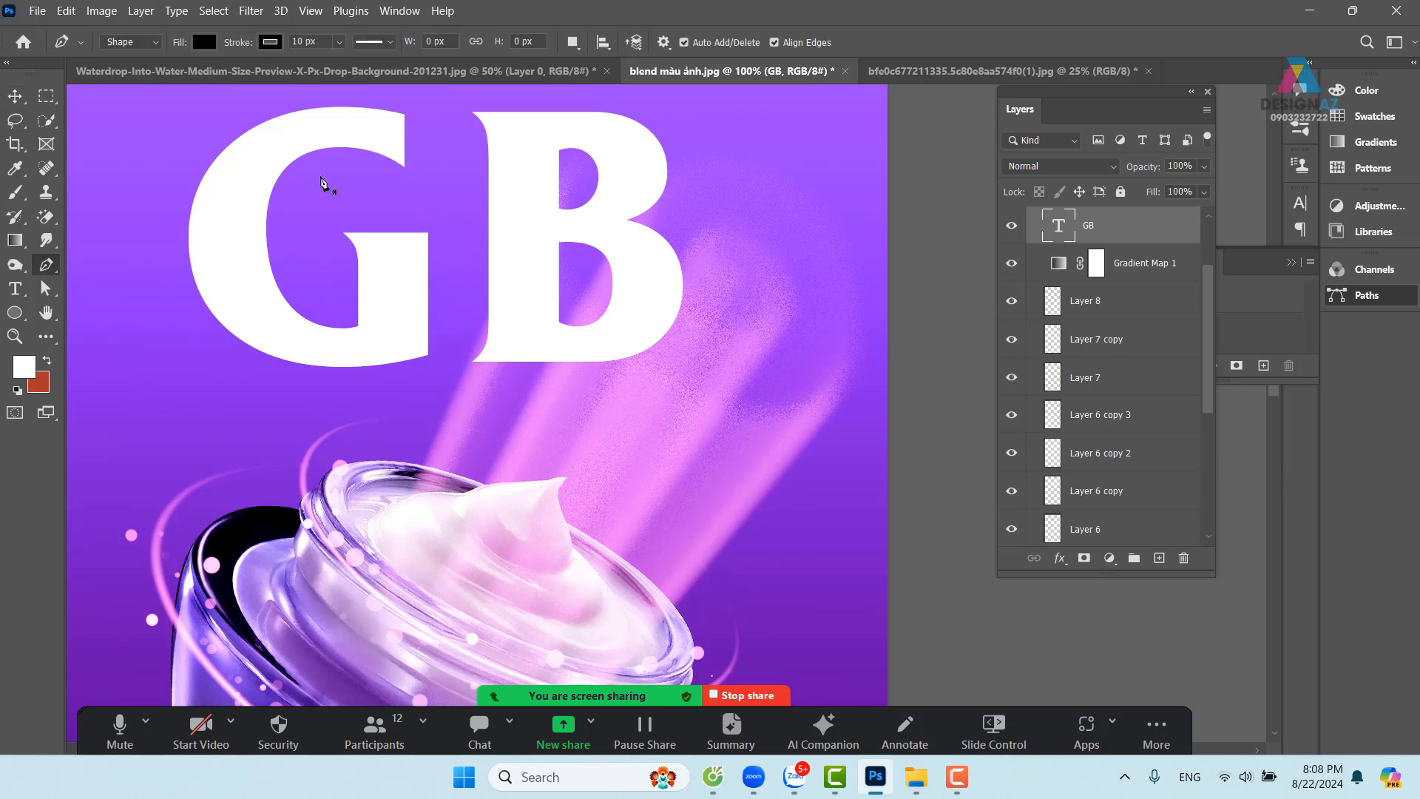
pyautogui.click(159, 43)
pyautogui.click(122, 54)
pyautogui.click(429, 378)
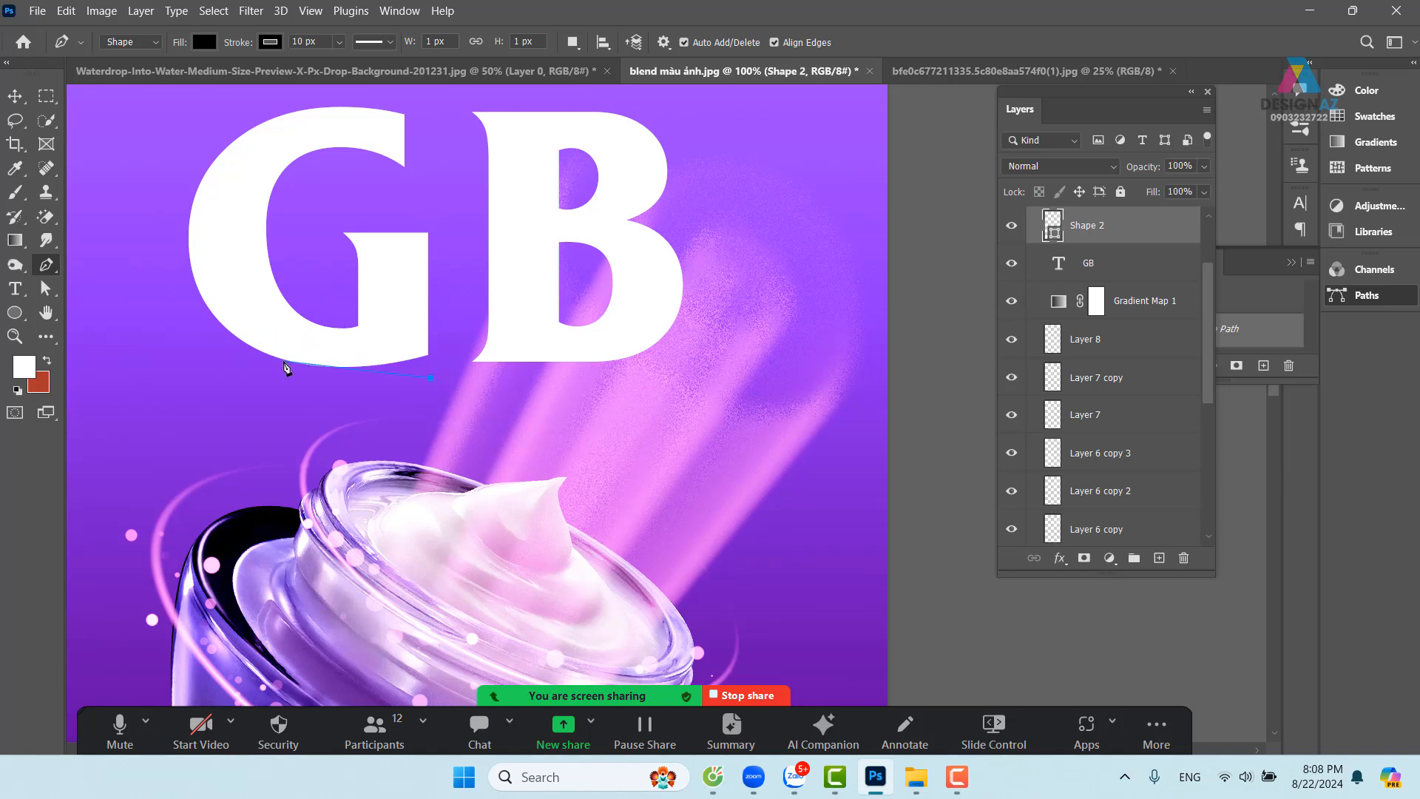
pyautogui.moveTo(287, 366); pyautogui.dragTo(278, 357)
pyautogui.moveTo(267, 197); pyautogui.dragTo(339, 129)
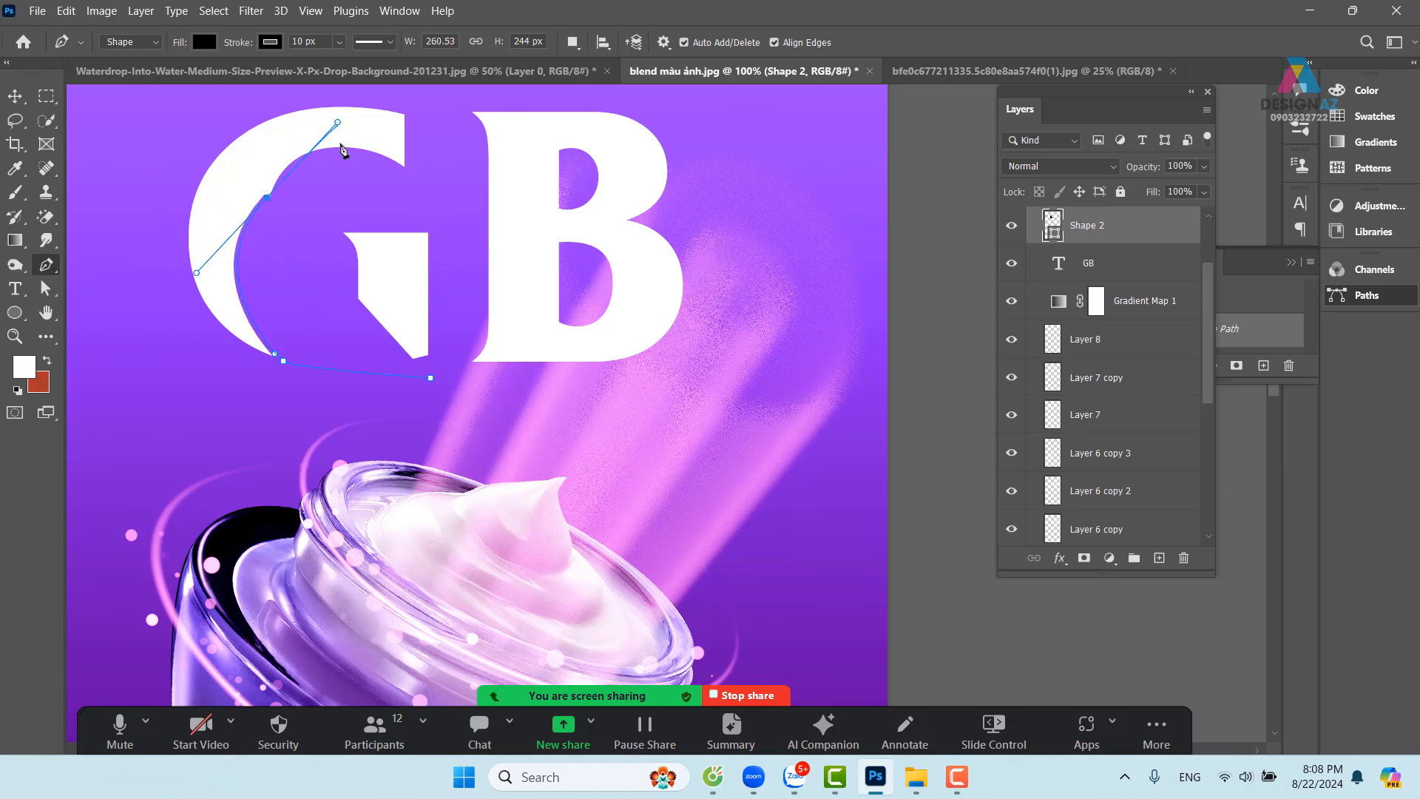
pyautogui.hotkey('ctrl', 'z')
pyautogui.hotkey('ctrl', 'z')
pyautogui.hotkey('ctrl', 'z')
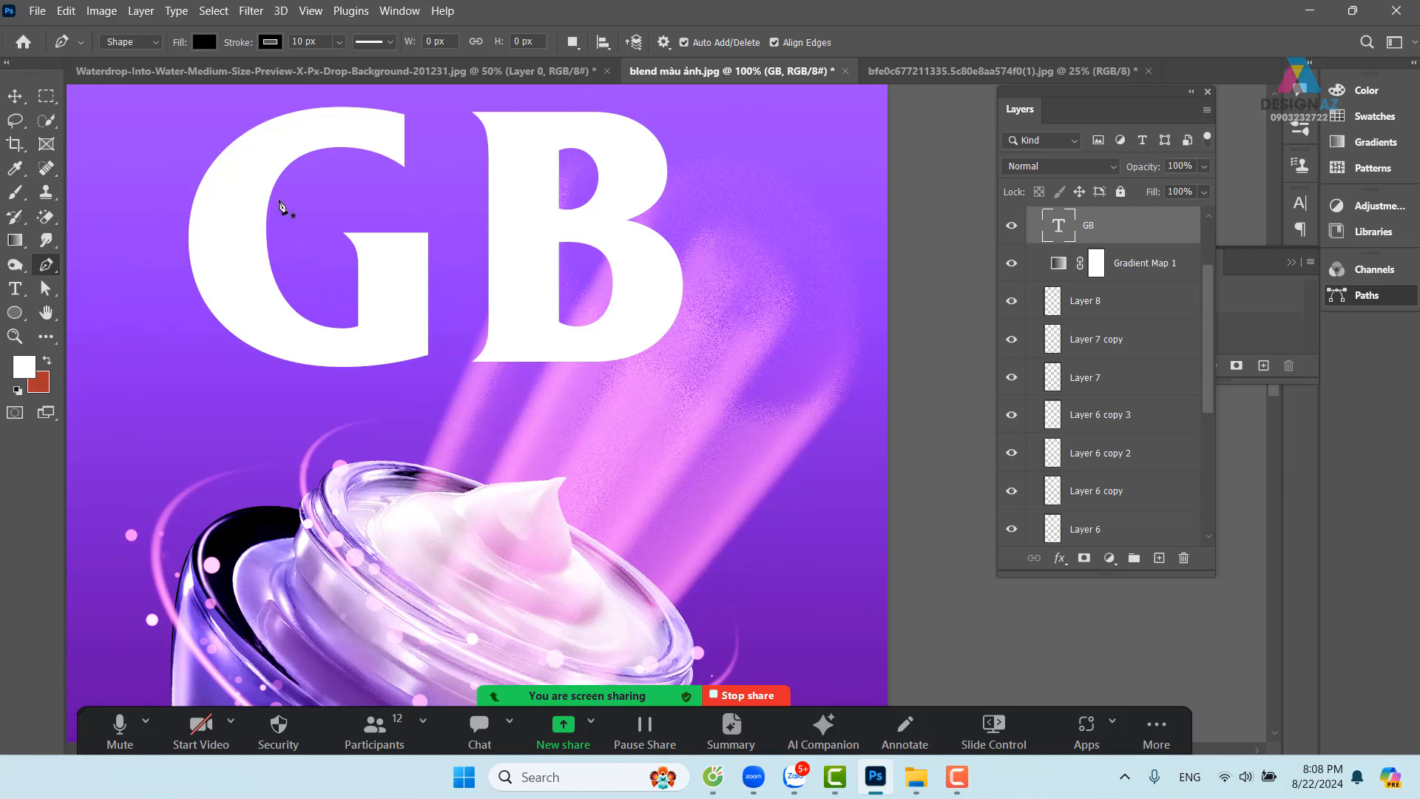
pyautogui.click(274, 189)
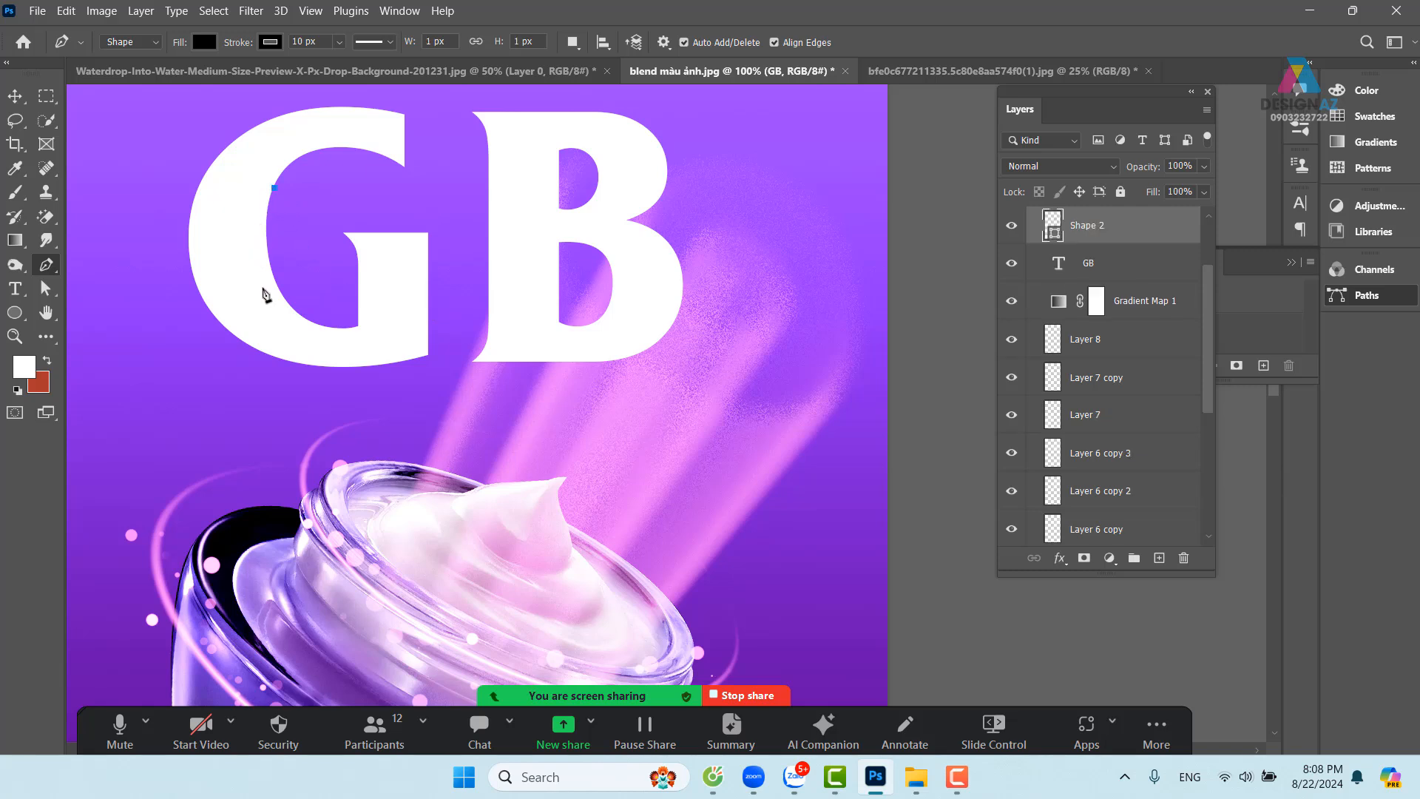
pyautogui.click(263, 287)
pyautogui.hotkey('ctrl', 'z')
pyautogui.hotkey('ctrl', 'z')
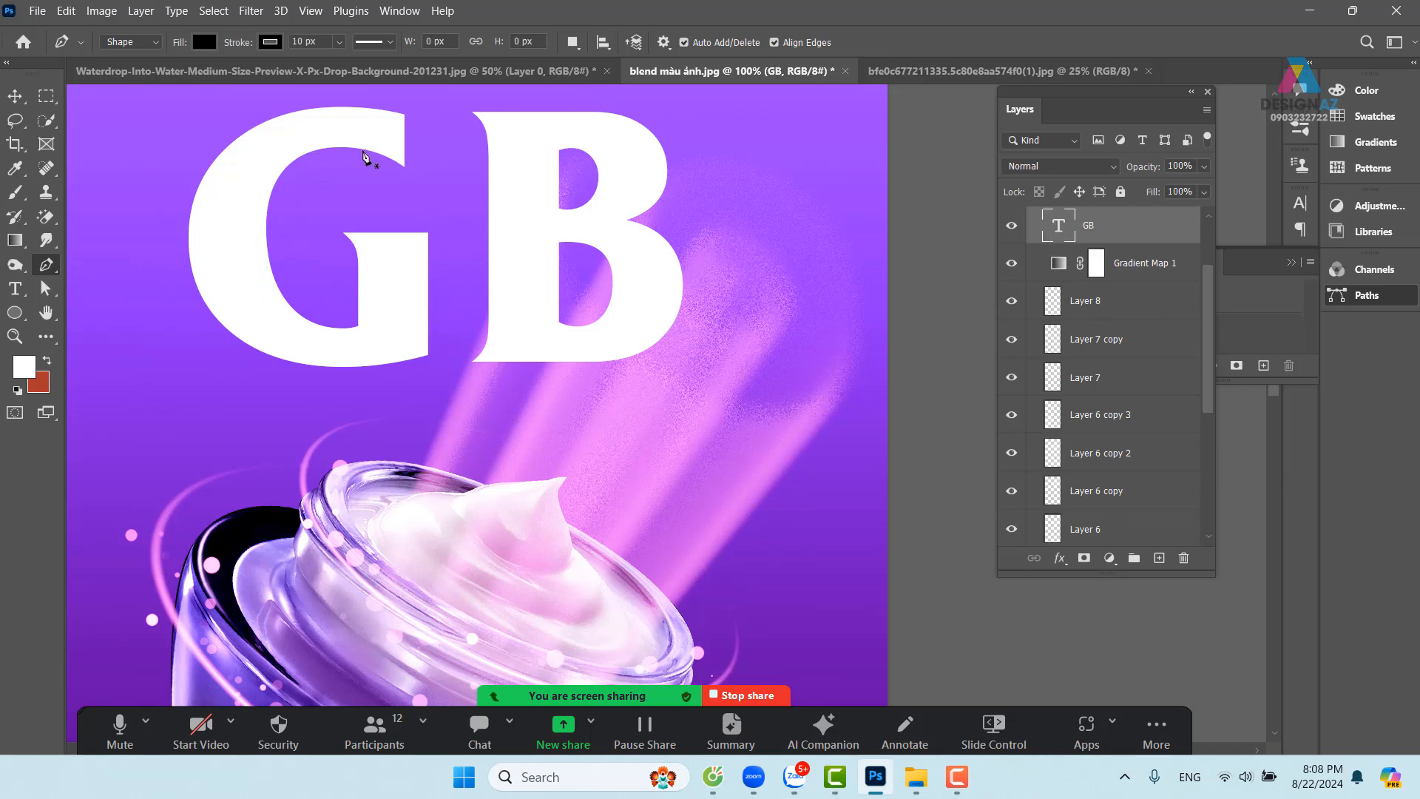
# Draw a closed Pen shape about 363 by 330 px over the letter G, leaving its upper-left arc uncovered
pyautogui.click(363, 148)
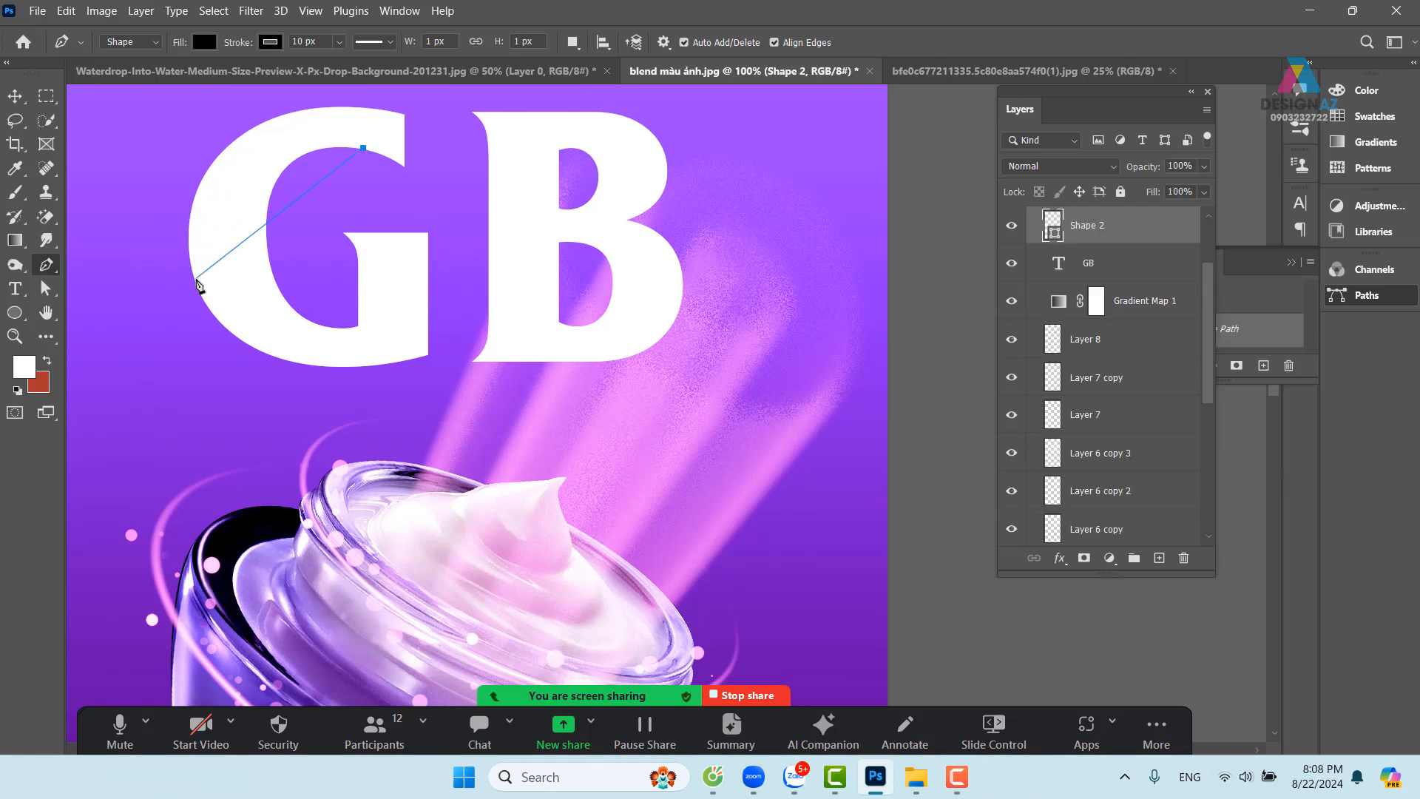
pyautogui.moveTo(196, 278); pyautogui.dragTo(179, 429)
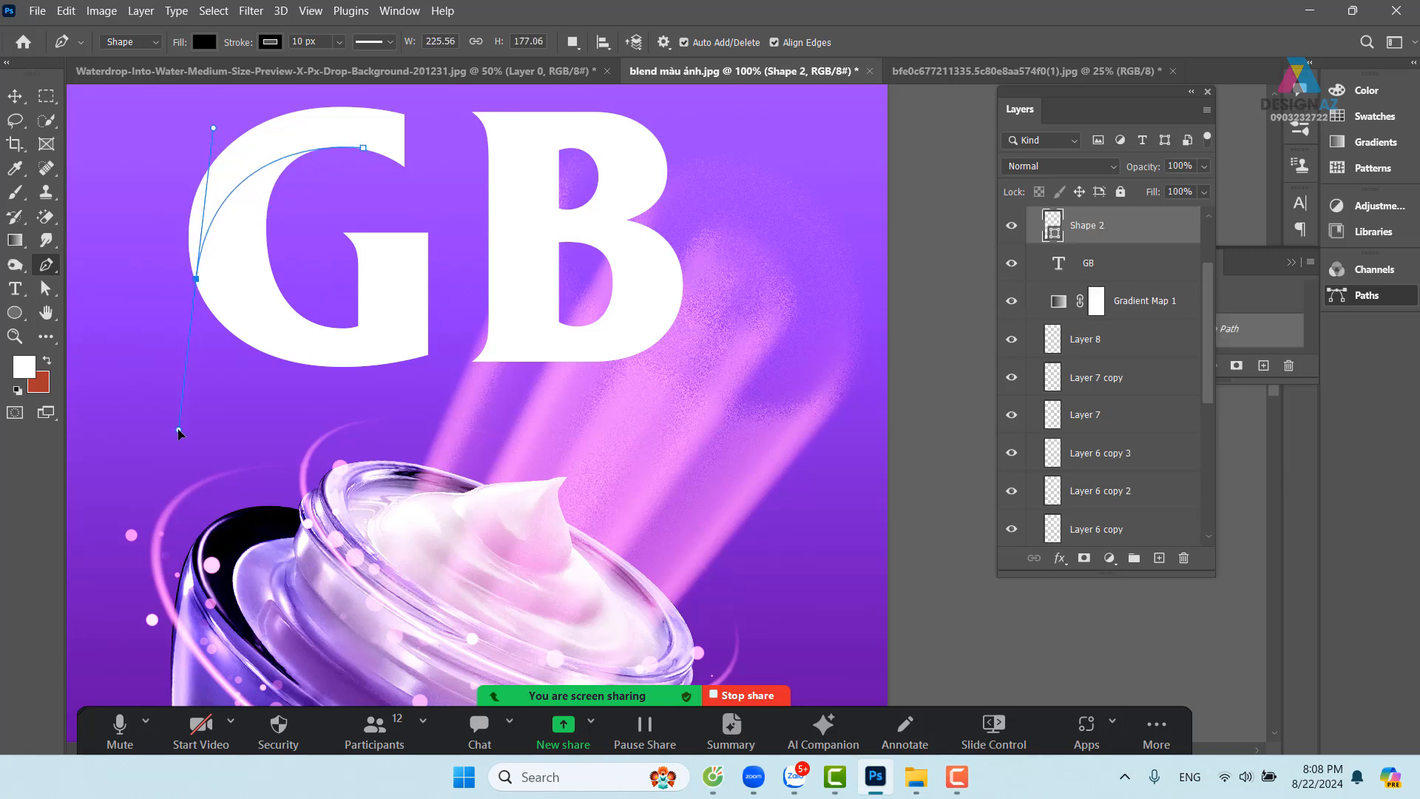
pyautogui.click(432, 386)
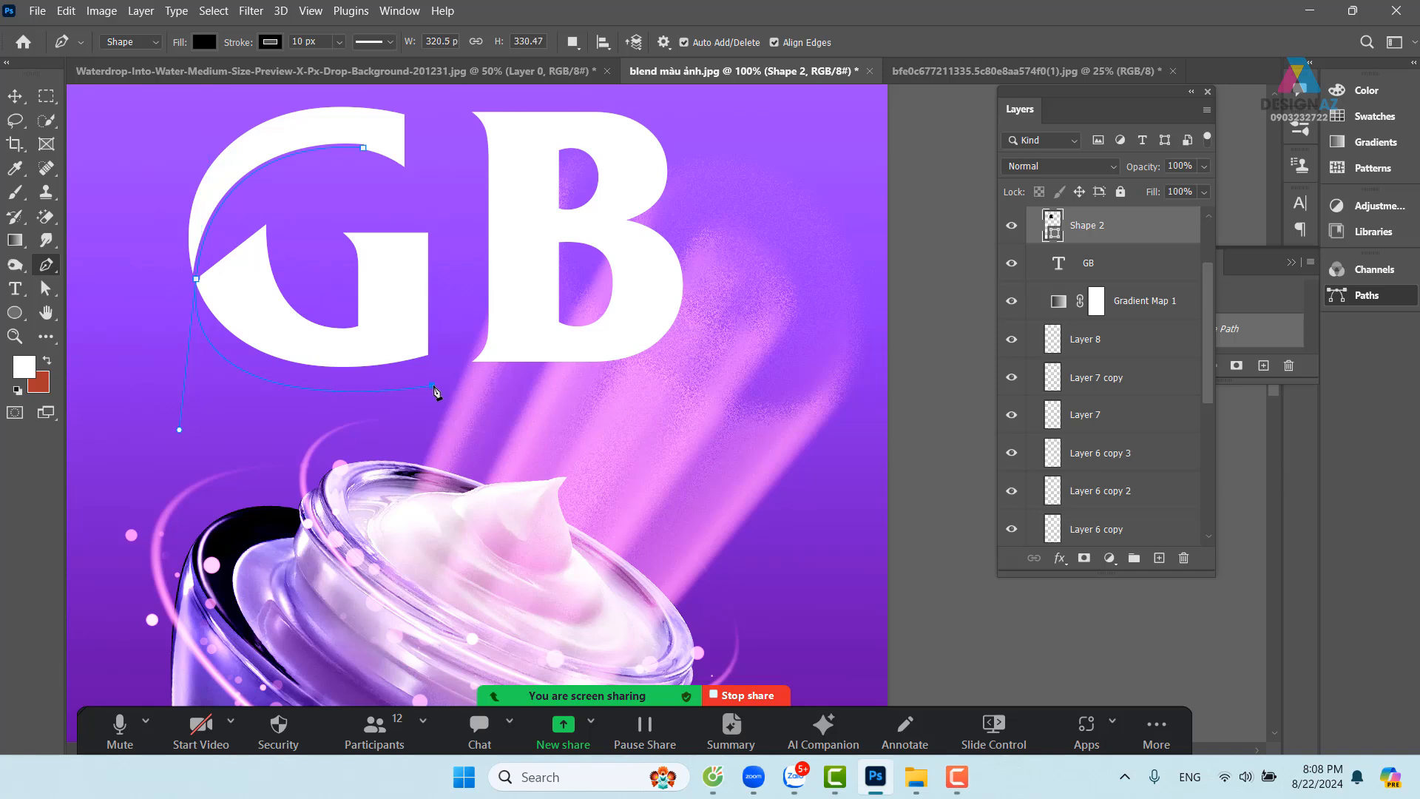
pyautogui.click(463, 208)
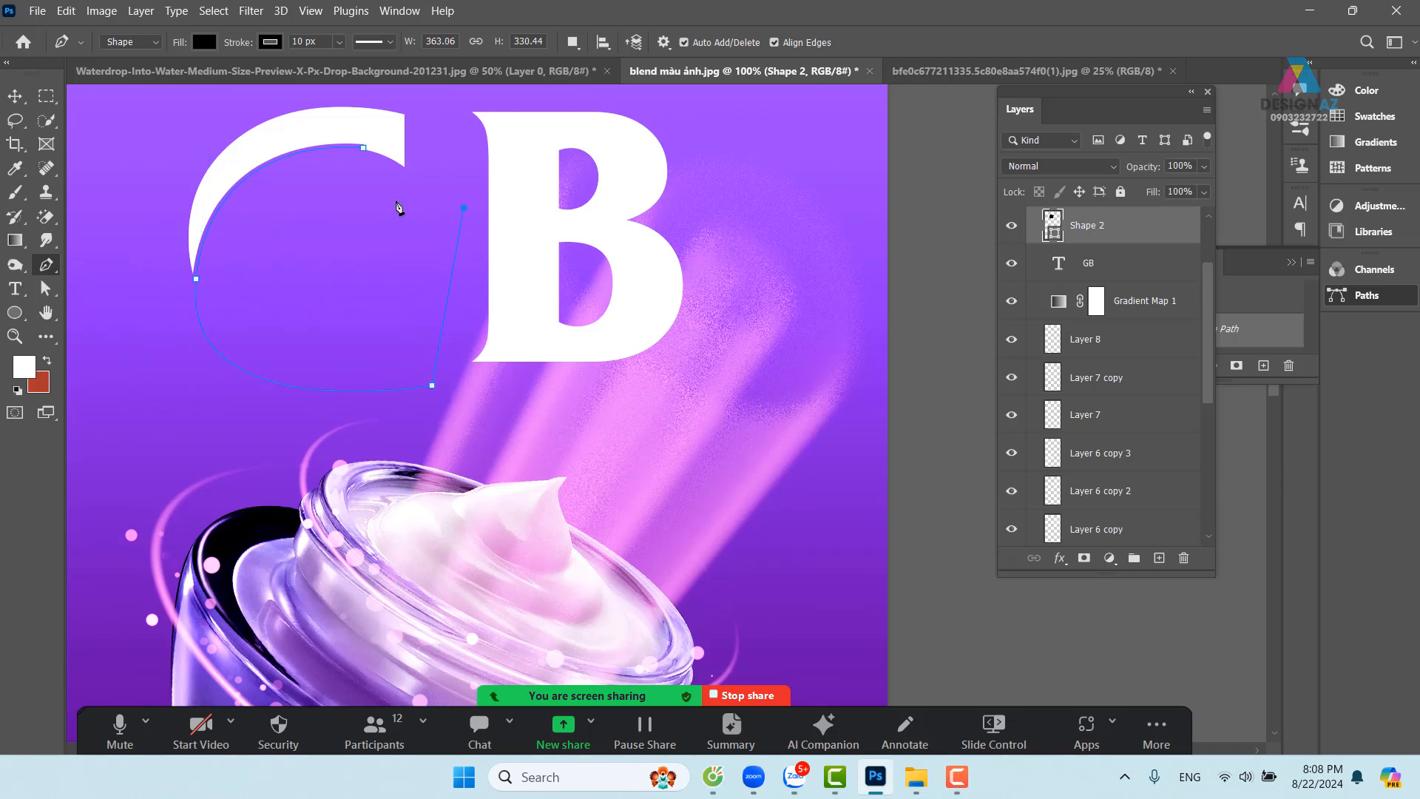
pyautogui.click(389, 198)
pyautogui.click(363, 150)
# Clip the new pen shape to the GB text layer with a clipping mask
pyautogui.click(15, 95)
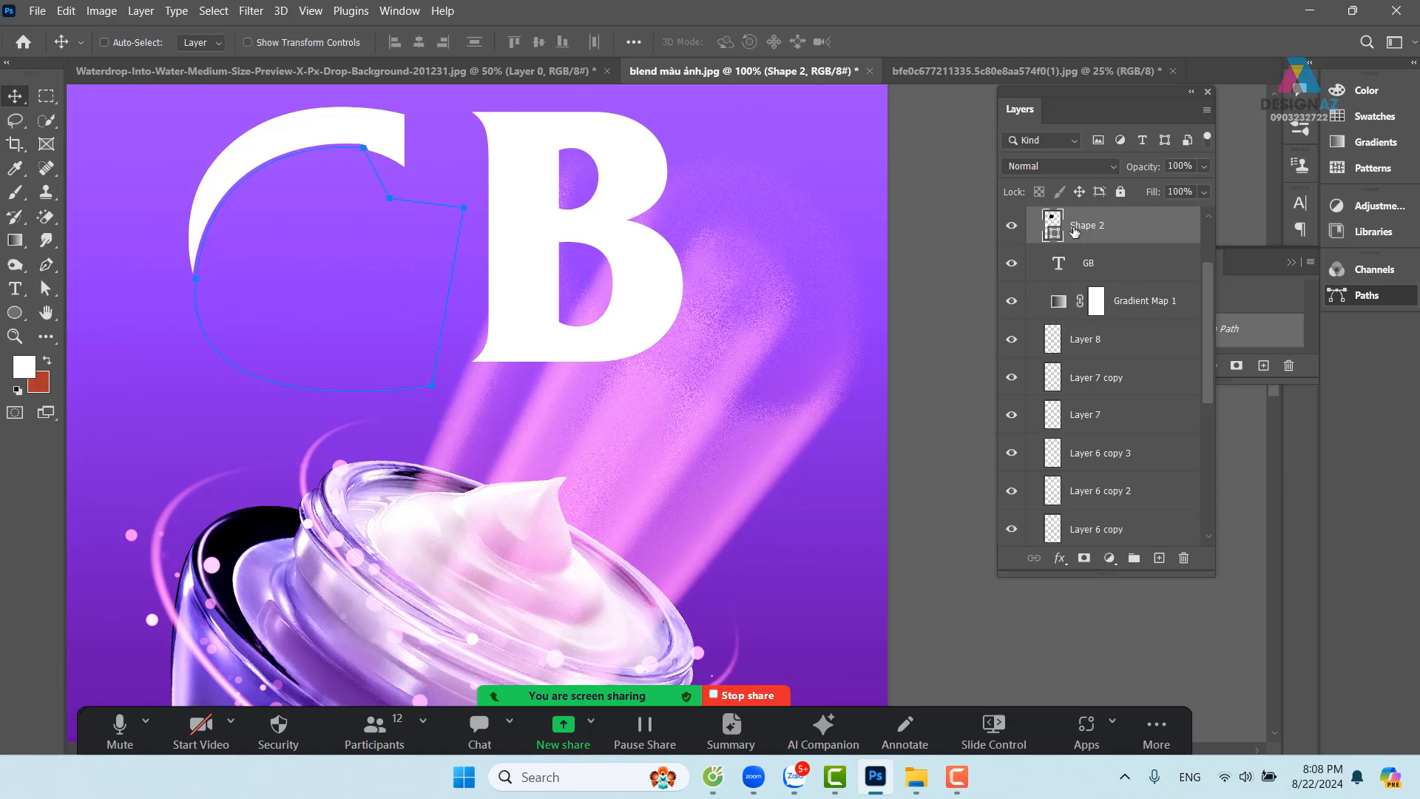
pyautogui.hotkey('ctrl', 'alt', 'g')
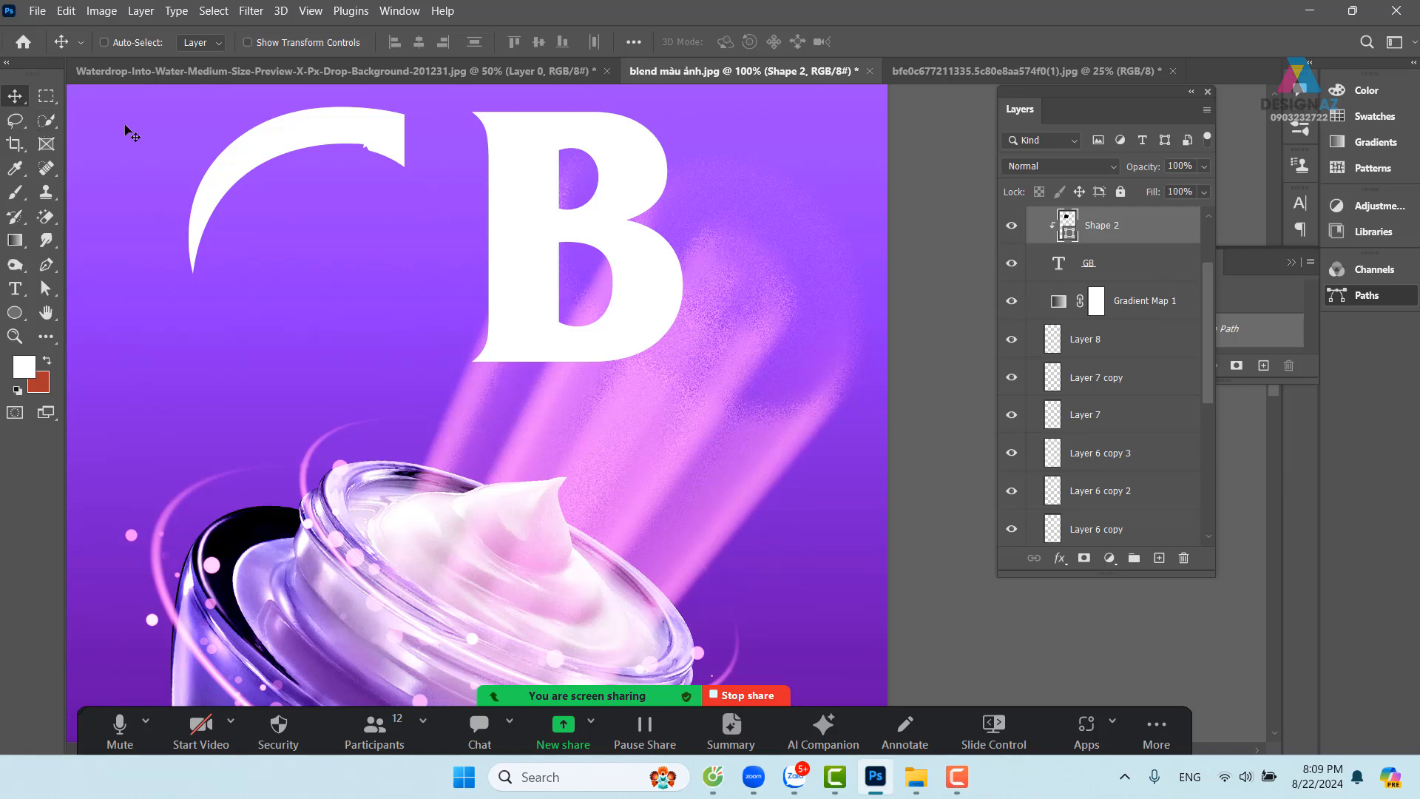
pyautogui.moveTo(126, 132); pyautogui.dragTo(415, 223)
pyautogui.hotkey('ctrl', 'z')
# Give the clipped shape a linear black-to-white gradient fill and remove its stroke
pyautogui.press('p')
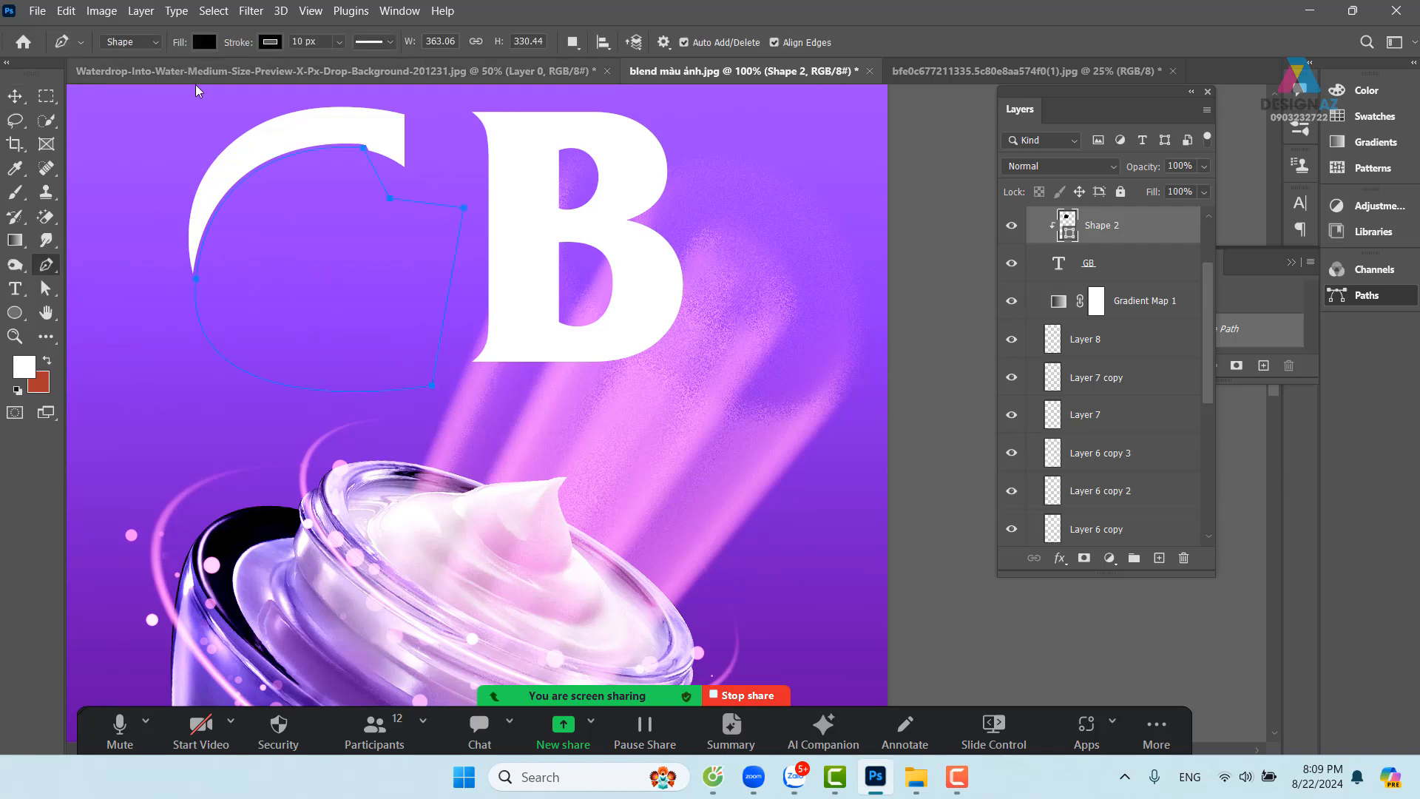
pyautogui.click(212, 42)
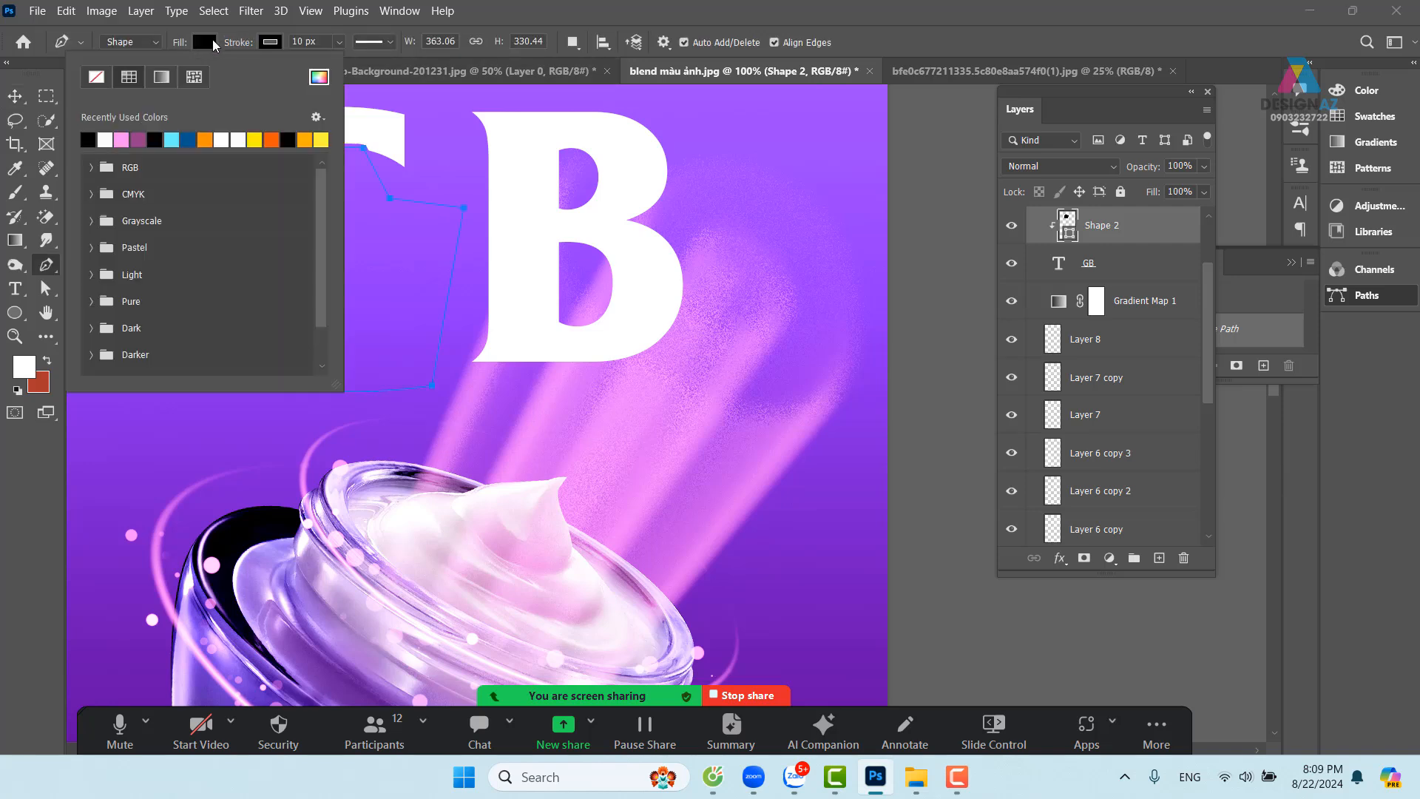
pyautogui.click(163, 80)
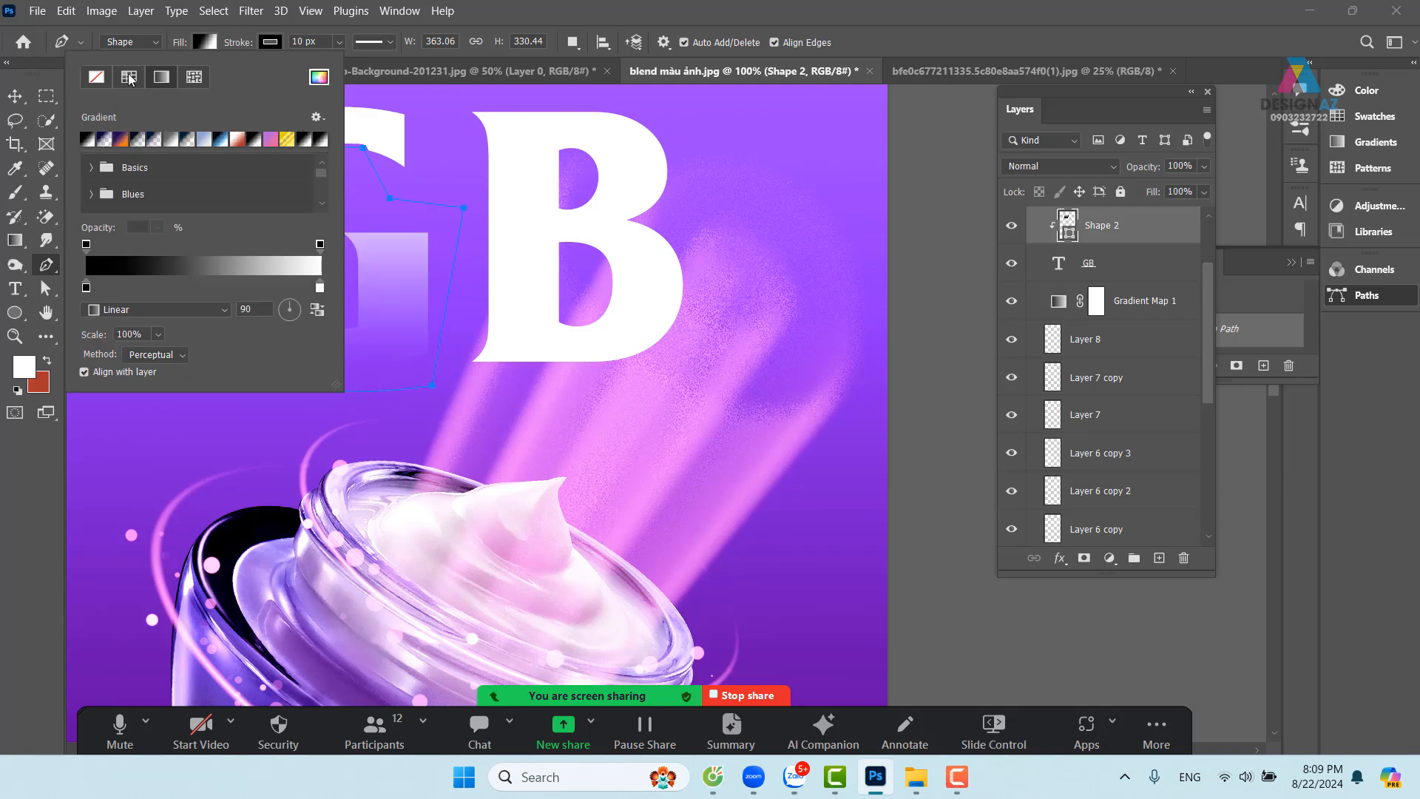
pyautogui.click(16, 97)
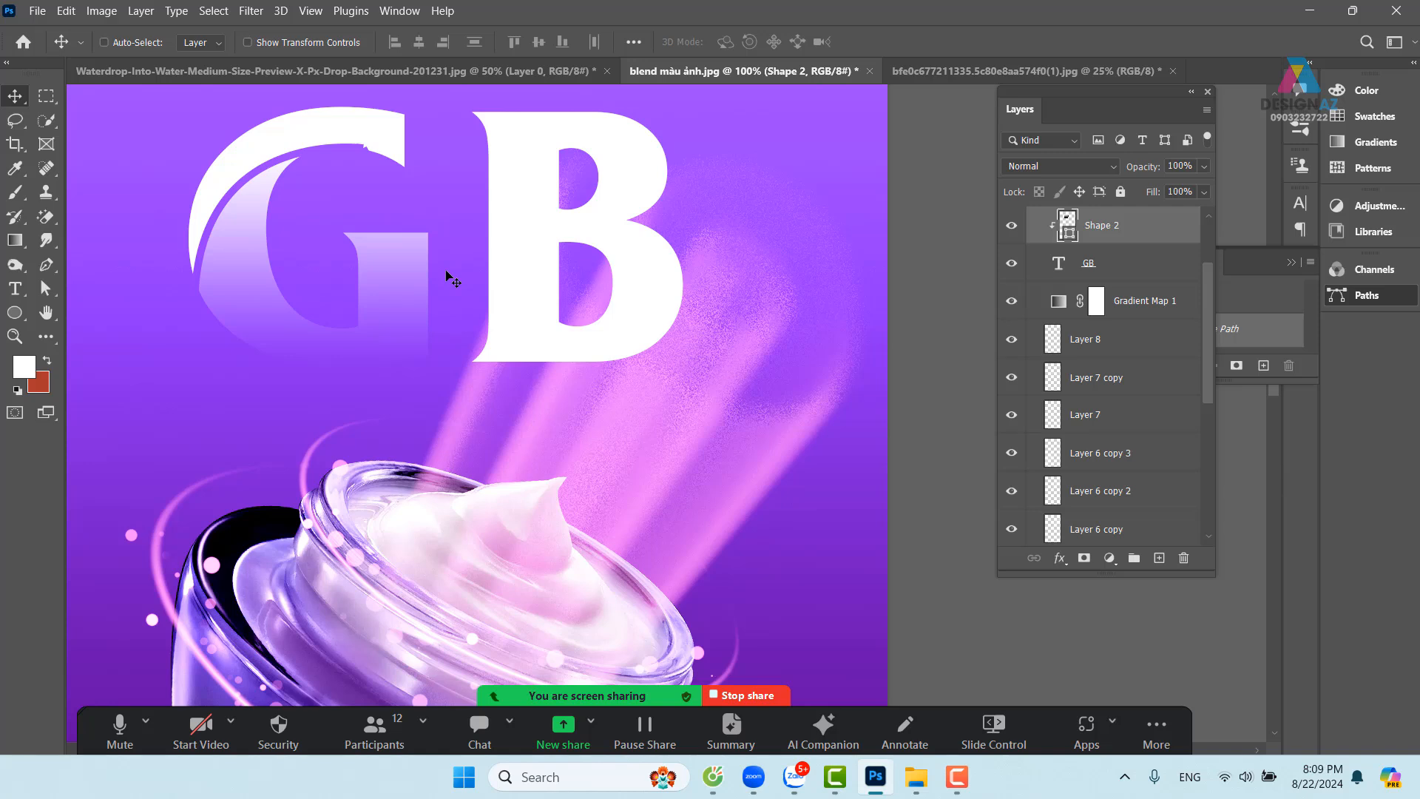
pyautogui.press('p')
pyautogui.click(271, 42)
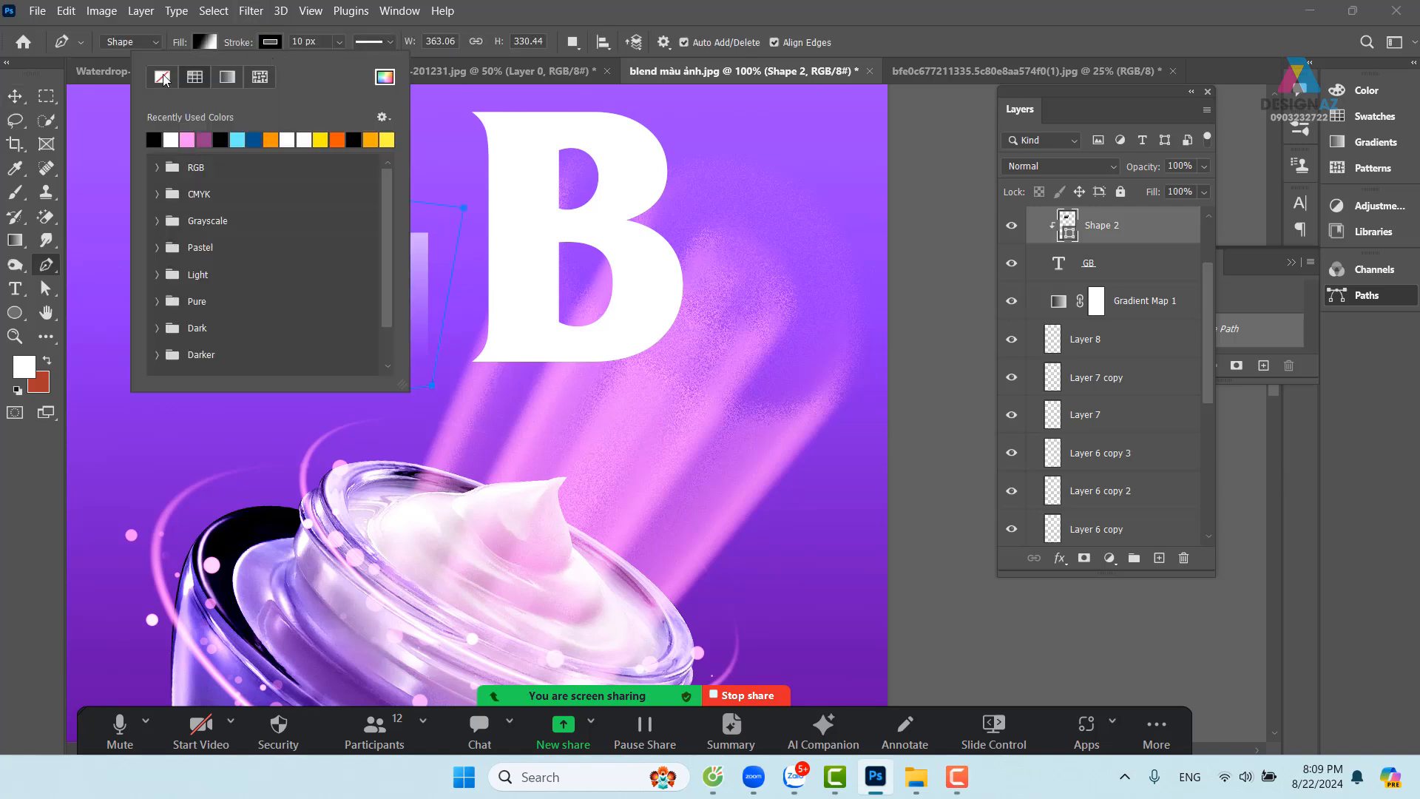
pyautogui.click(15, 96)
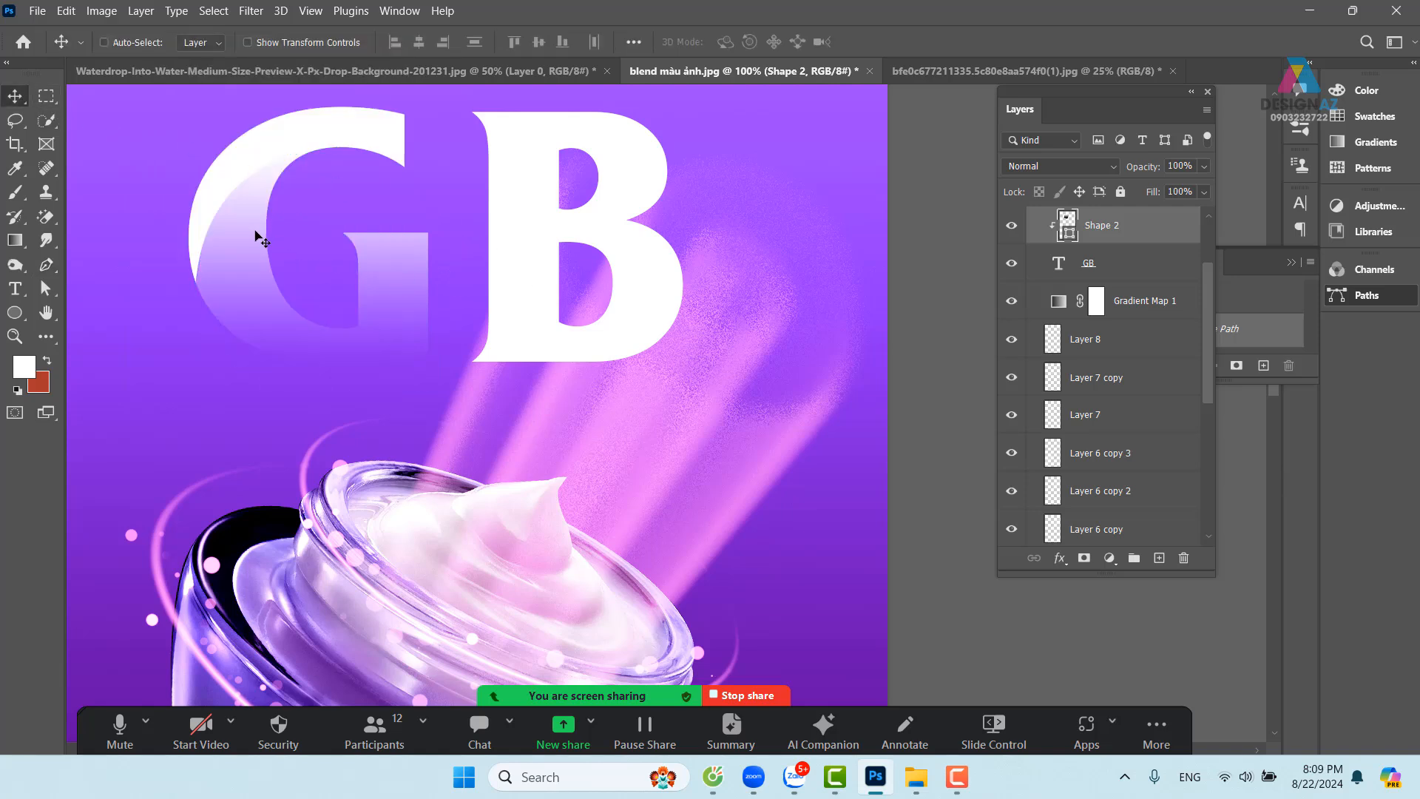
# Change the black color stop of the G shape's gradient fill to dark purple #280027
pyautogui.press('g')
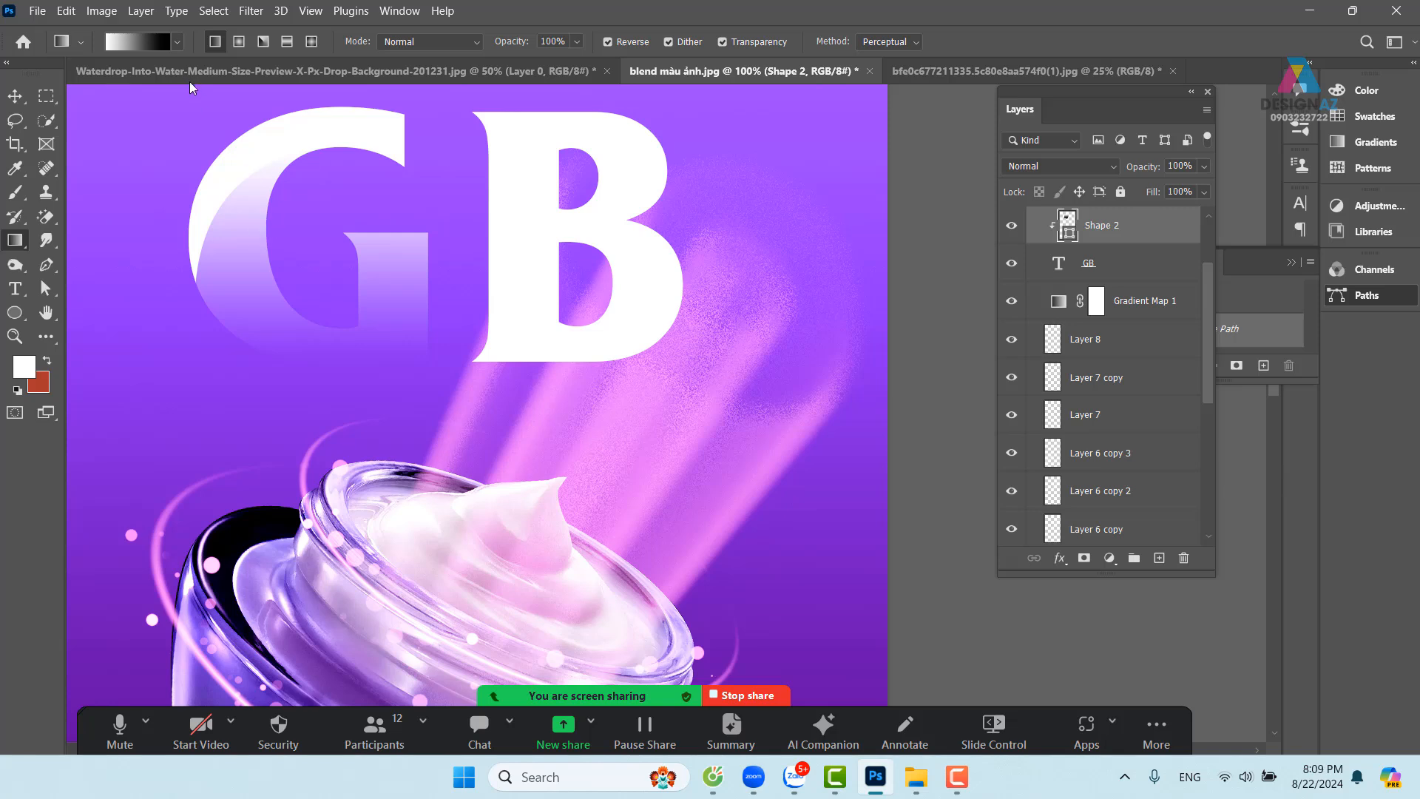
pyautogui.press('p')
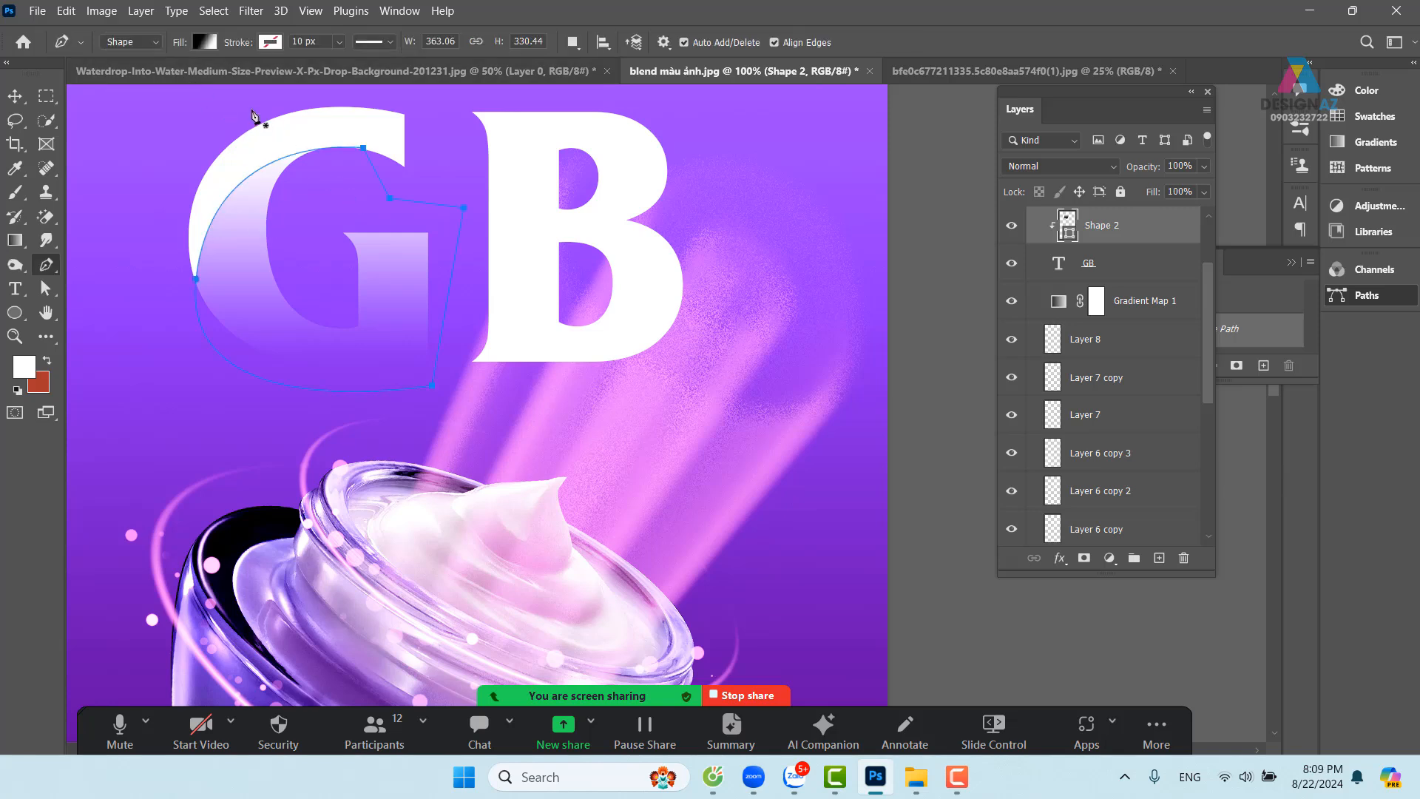
pyautogui.click(200, 41)
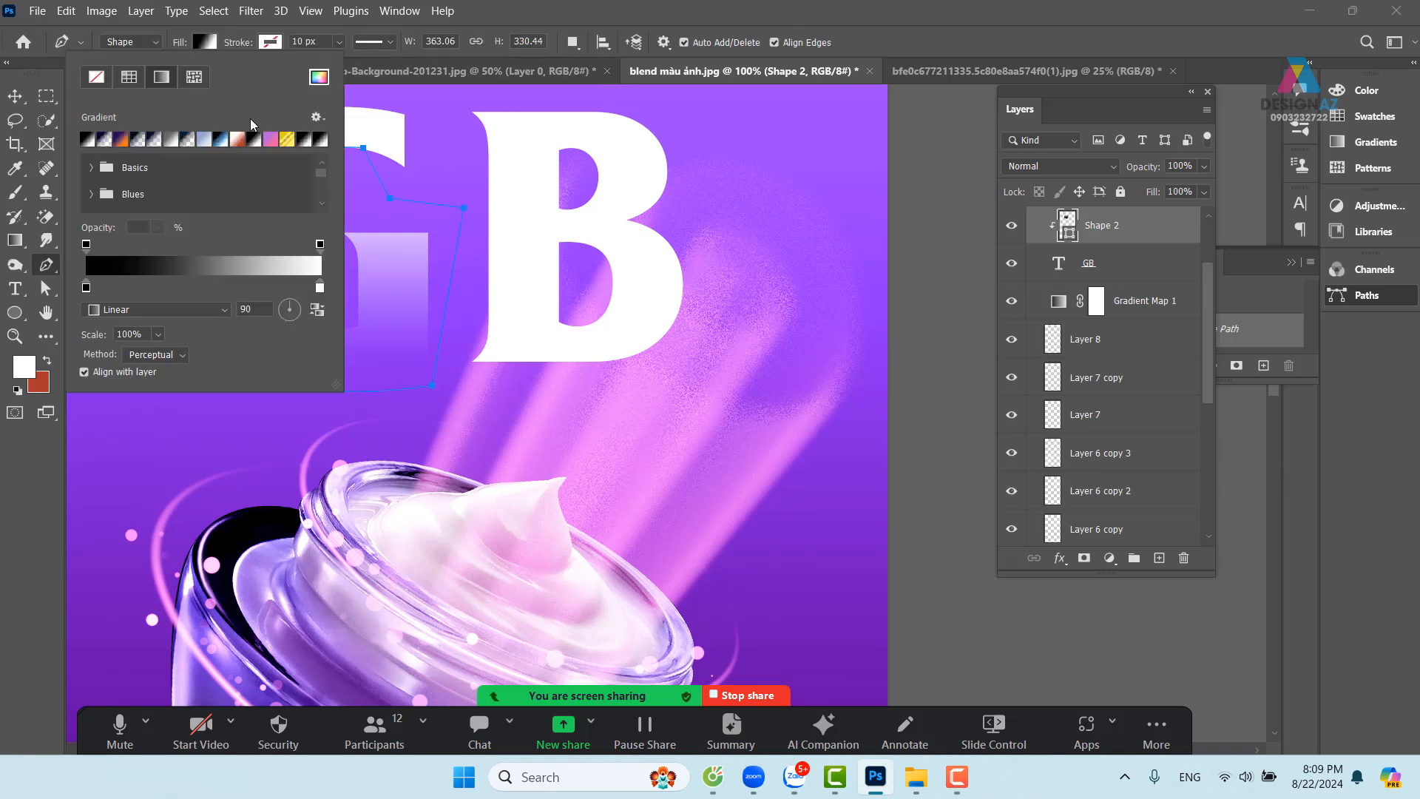
pyautogui.click(259, 269)
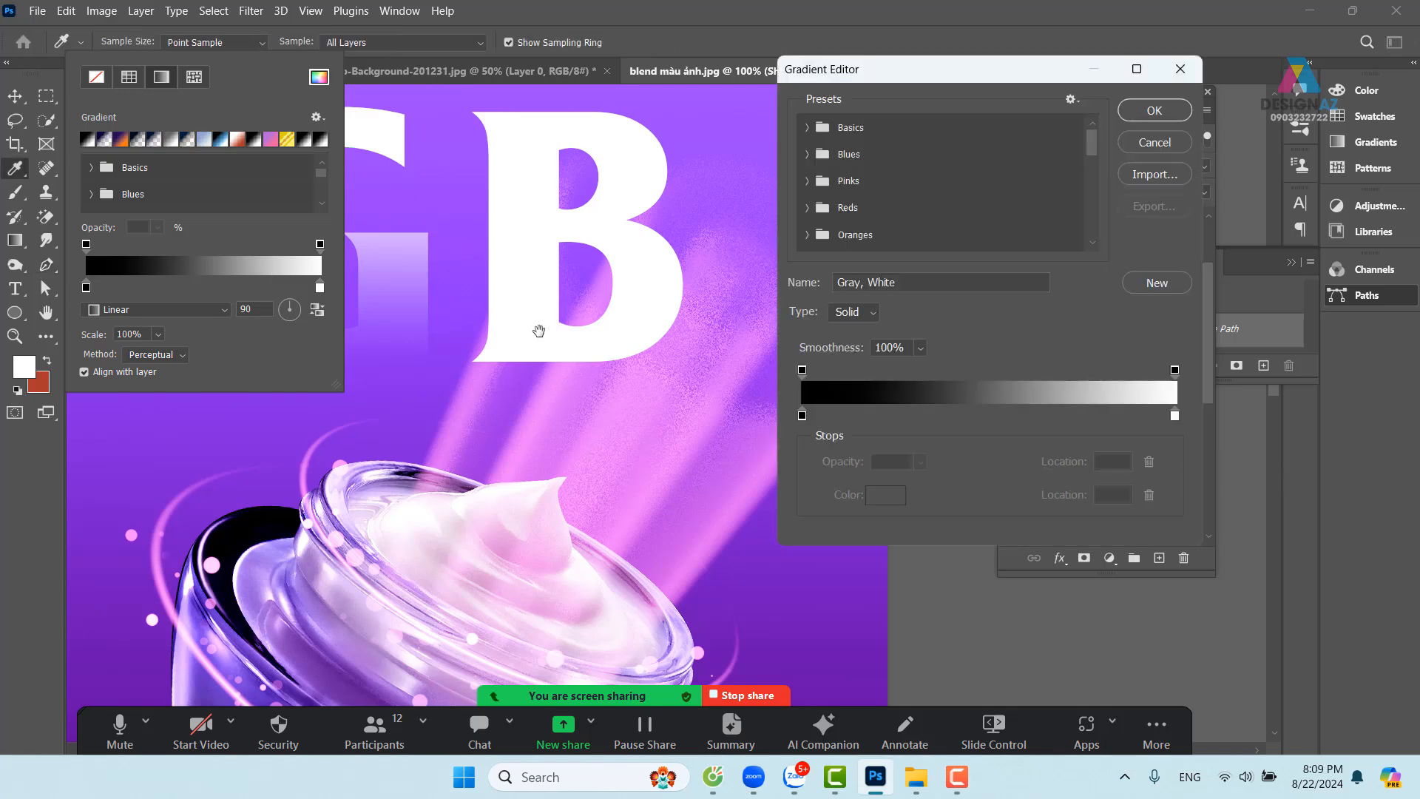
pyautogui.moveTo(612, 328); pyautogui.dragTo(686, 352)
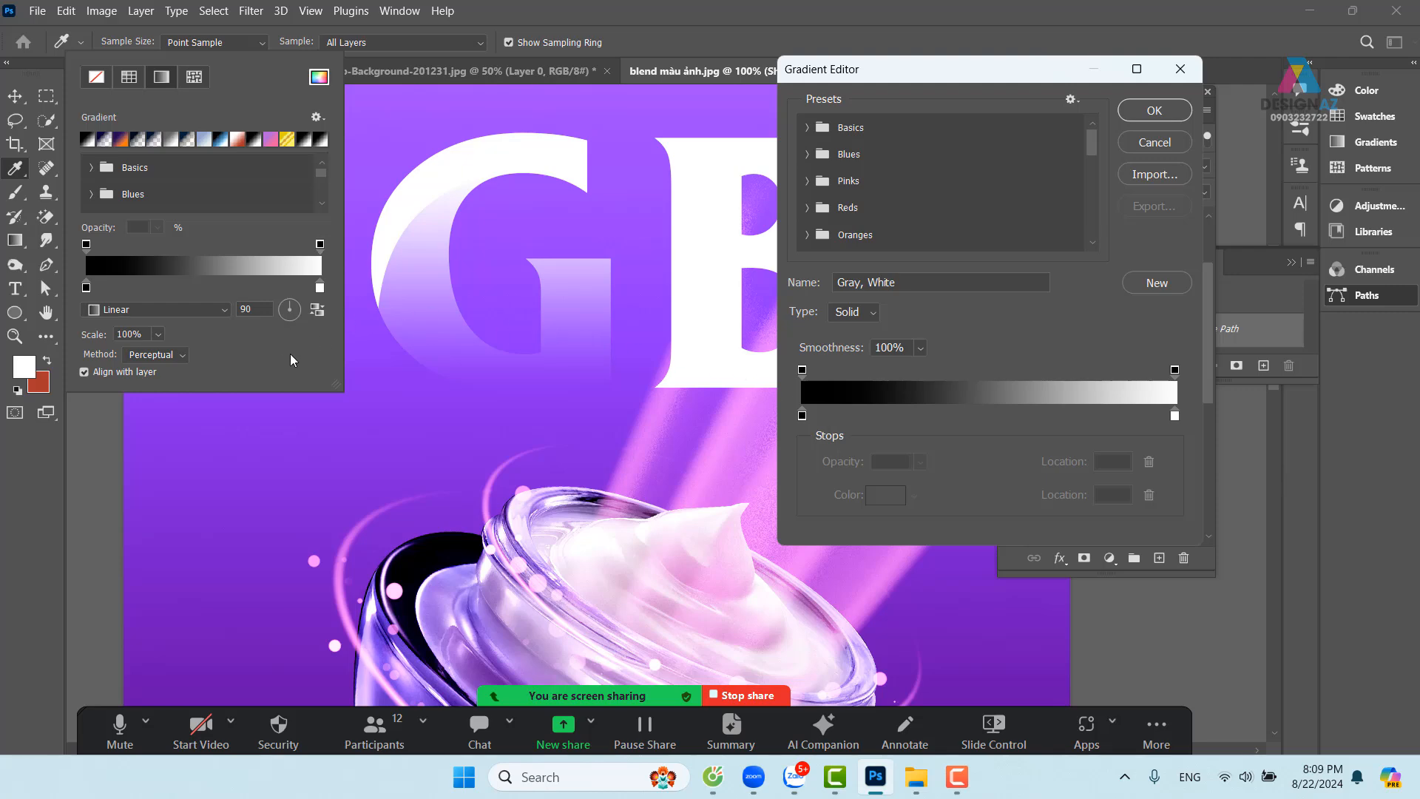
pyautogui.click(802, 416)
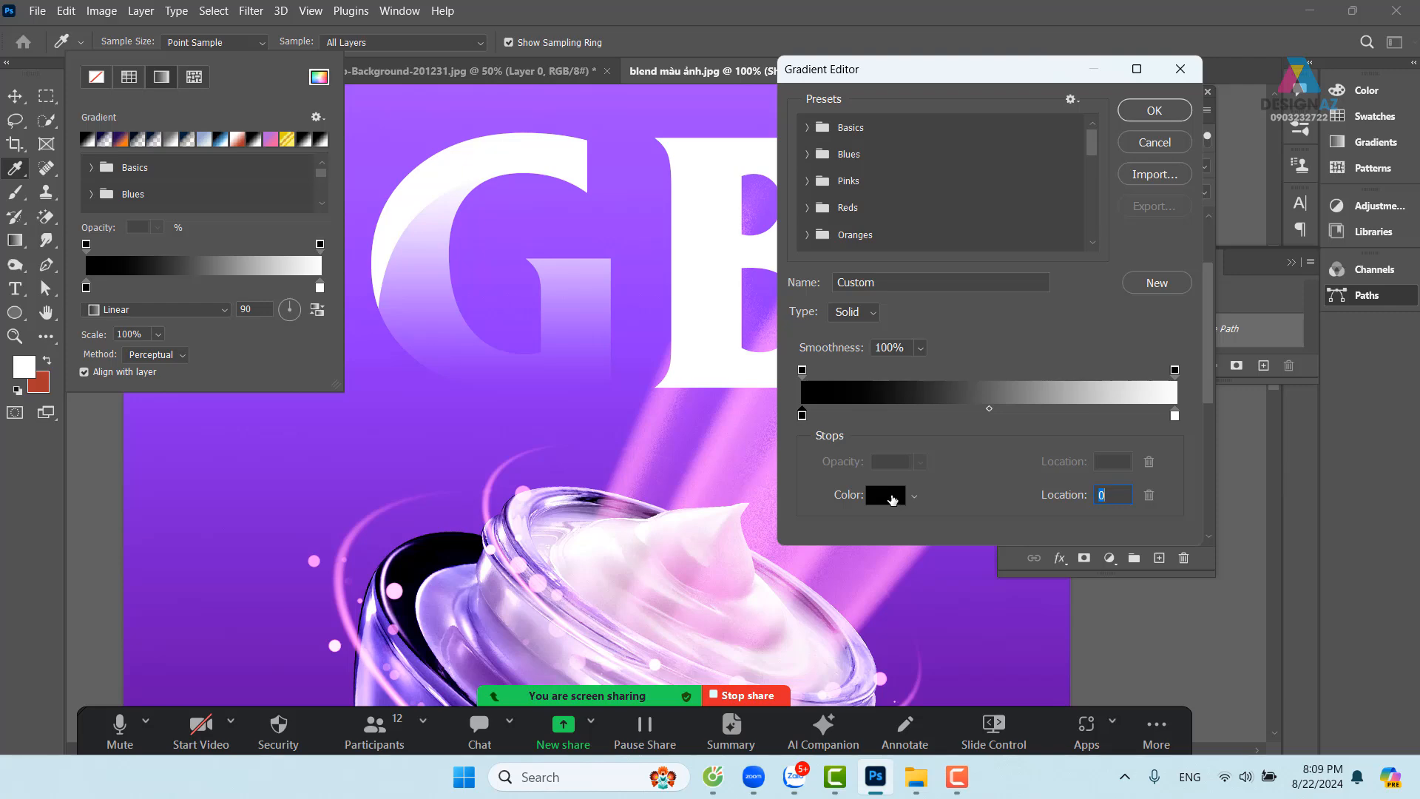
pyautogui.click(891, 497)
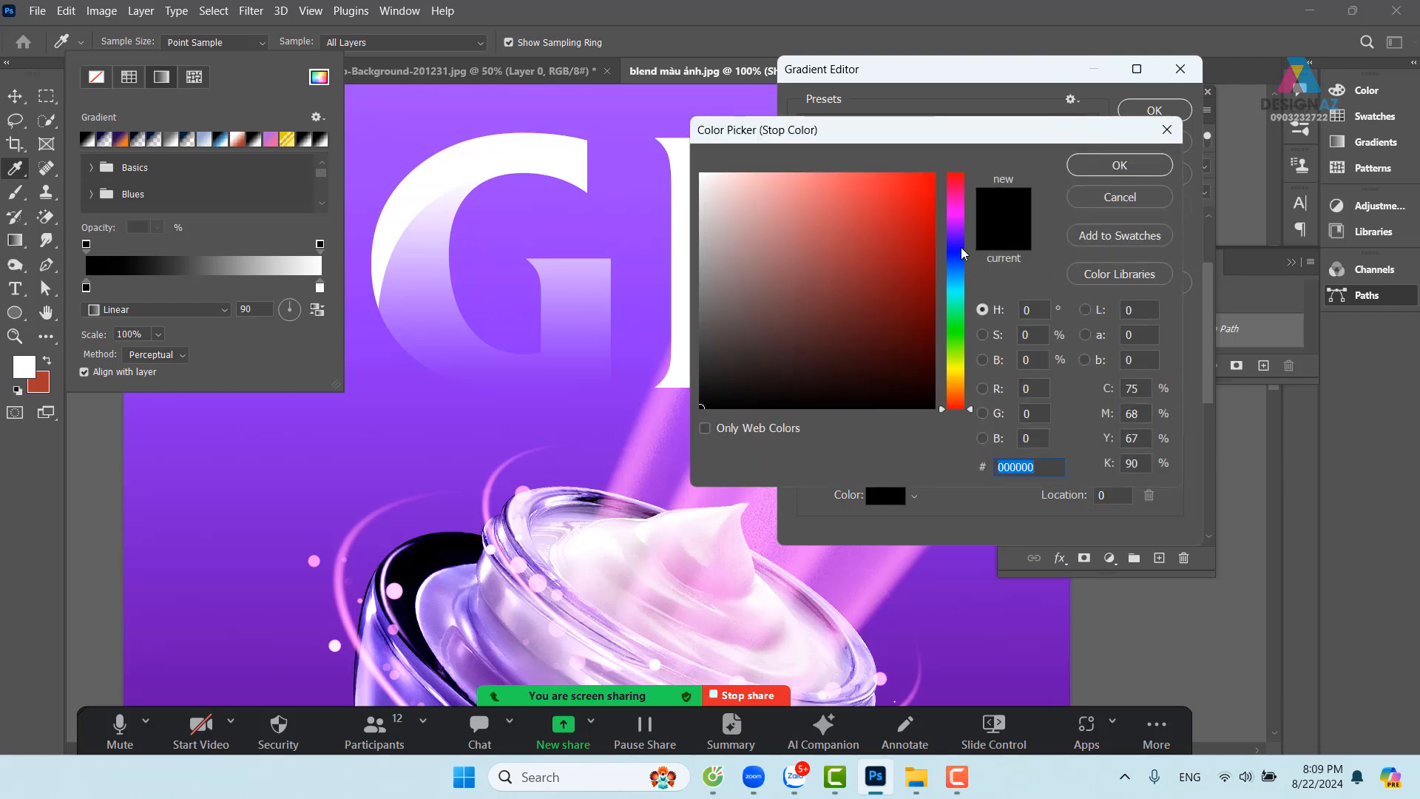
pyautogui.moveTo(961, 255); pyautogui.dragTo(959, 214)
pyautogui.moveTo(916, 255)
pyautogui.mouseDown()
pyautogui.moveTo(936, 349)
pyautogui.moveTo(905, 369)
pyautogui.moveTo(946, 371)
pyautogui.mouseUp()
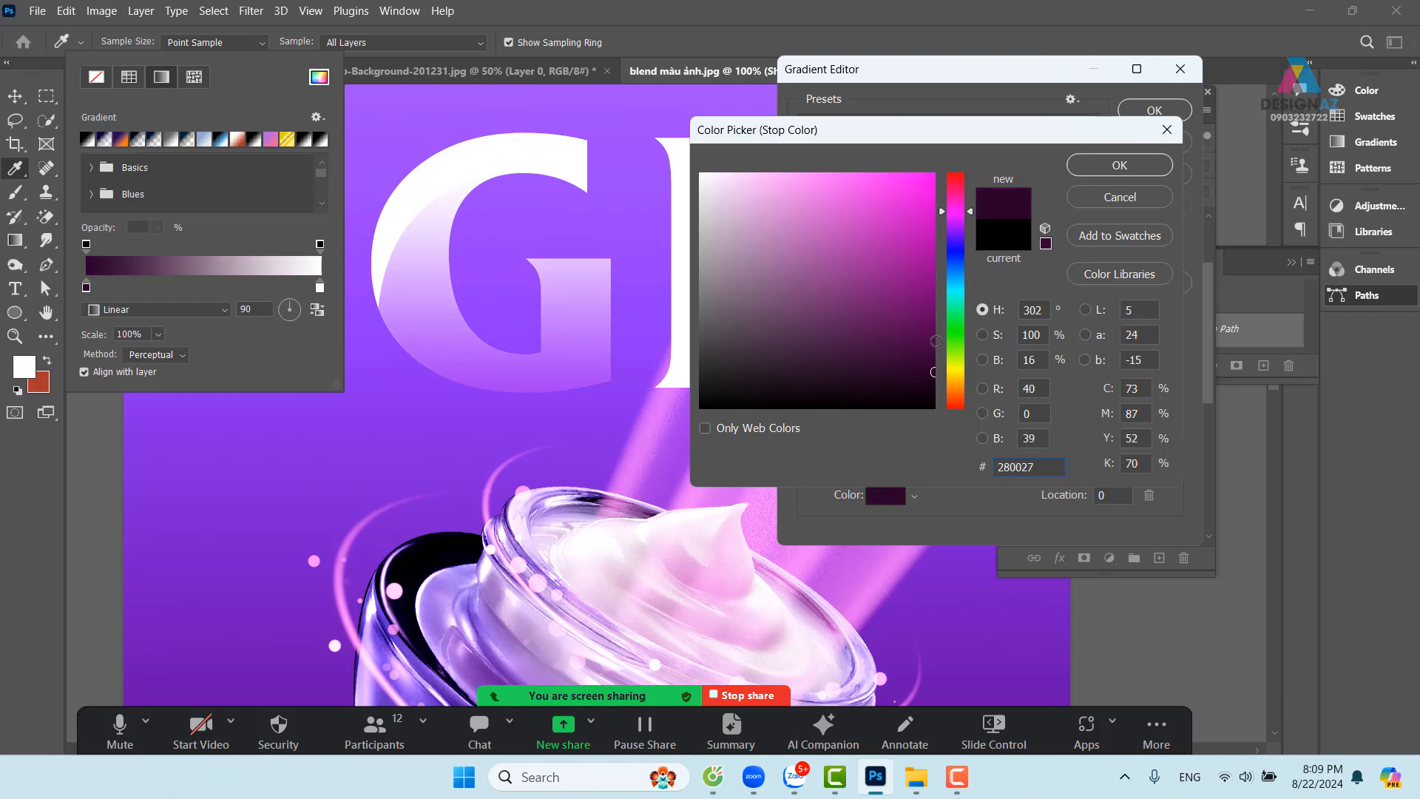
pyautogui.click(1098, 169)
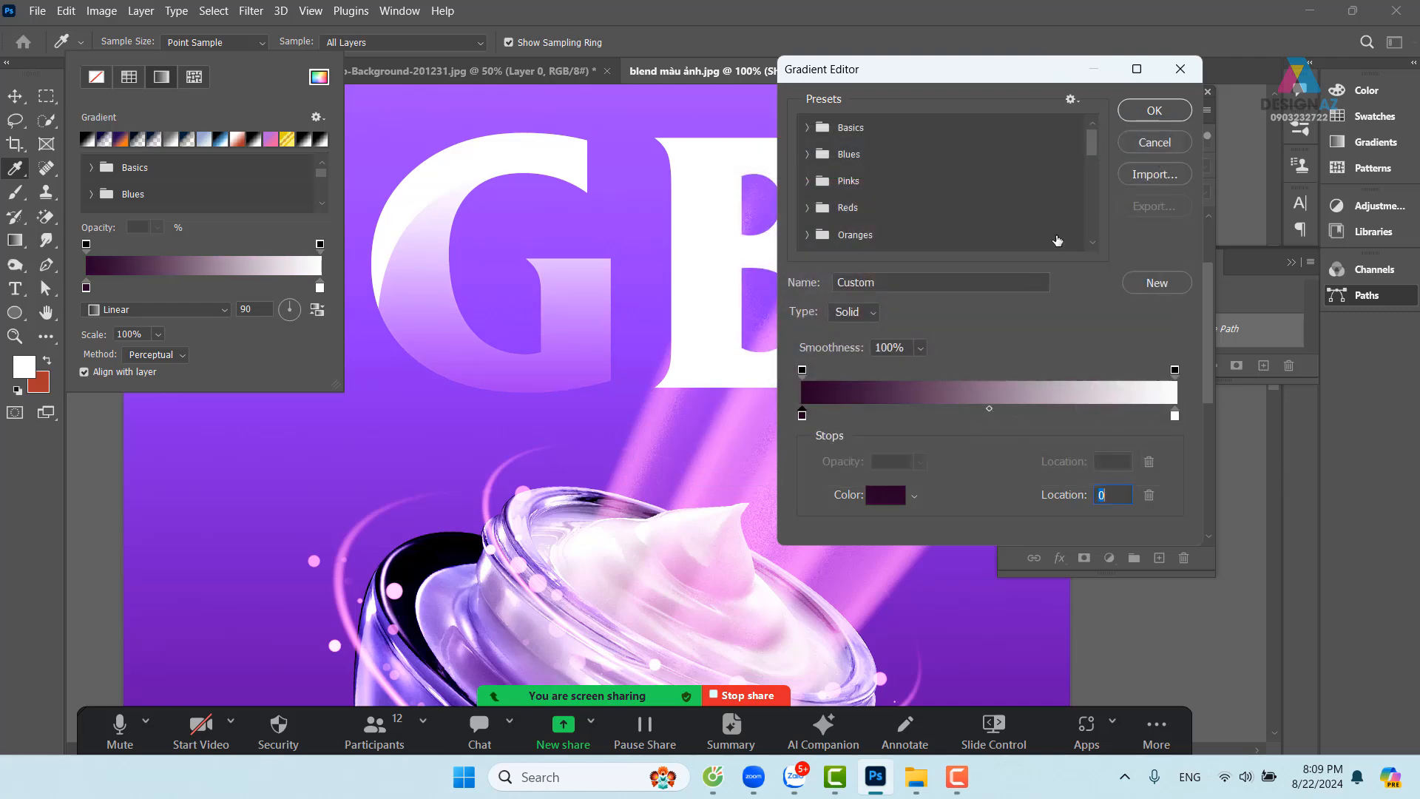
# Set the gradient's end opacity stop to 0% and move its starting opacity stop to location 28
pyautogui.click(1174, 415)
pyautogui.click(1175, 370)
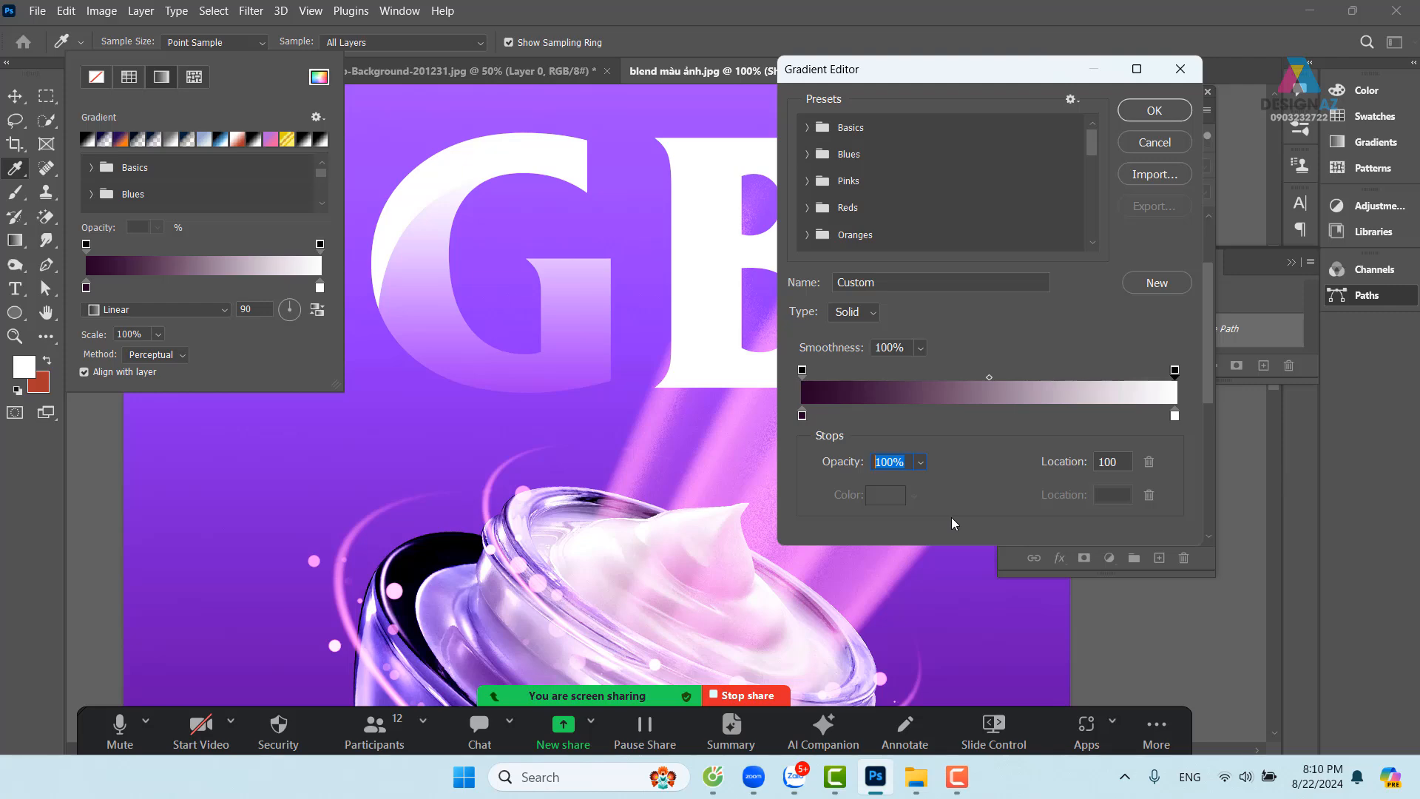
pyautogui.write('0')
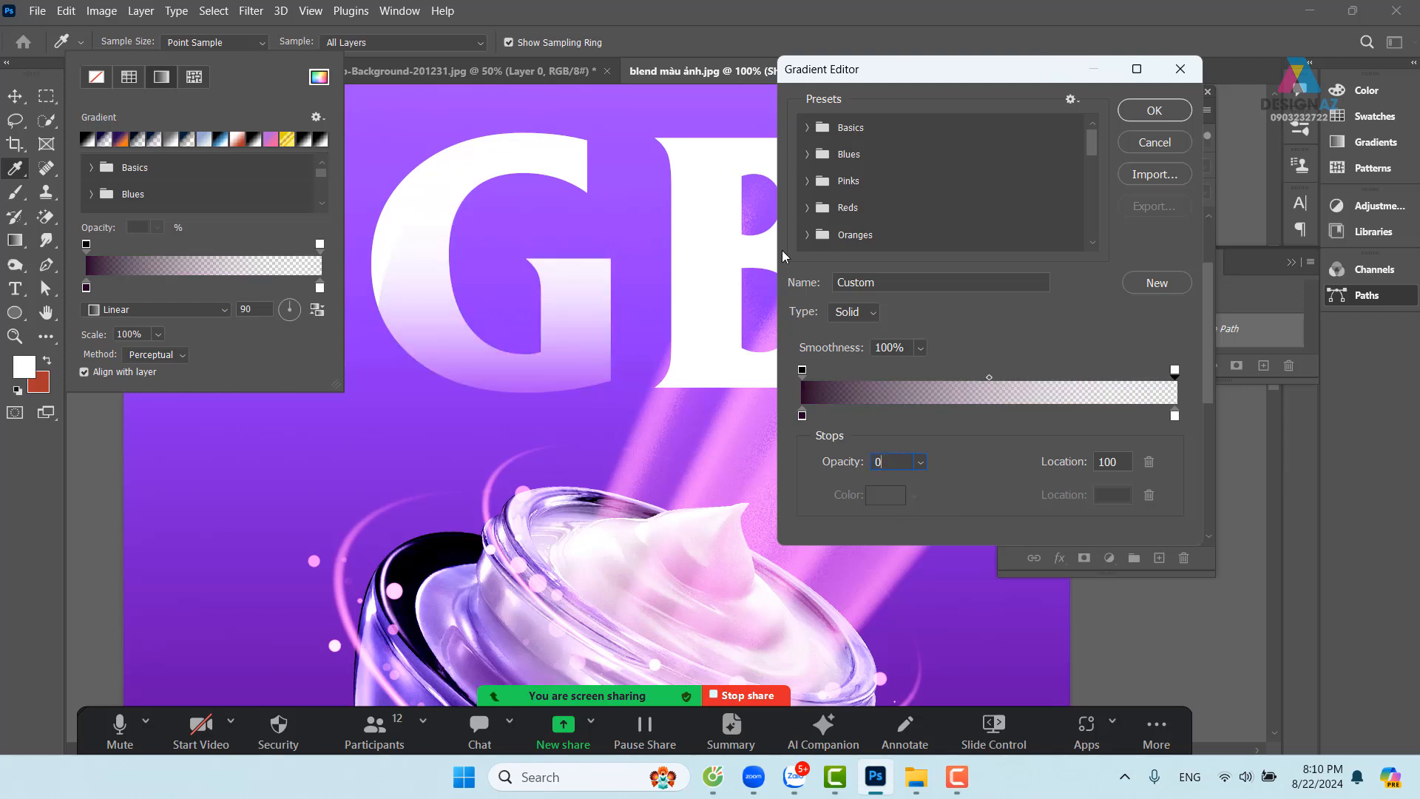
pyautogui.press('Return')
pyautogui.moveTo(803, 370); pyautogui.dragTo(904, 376)
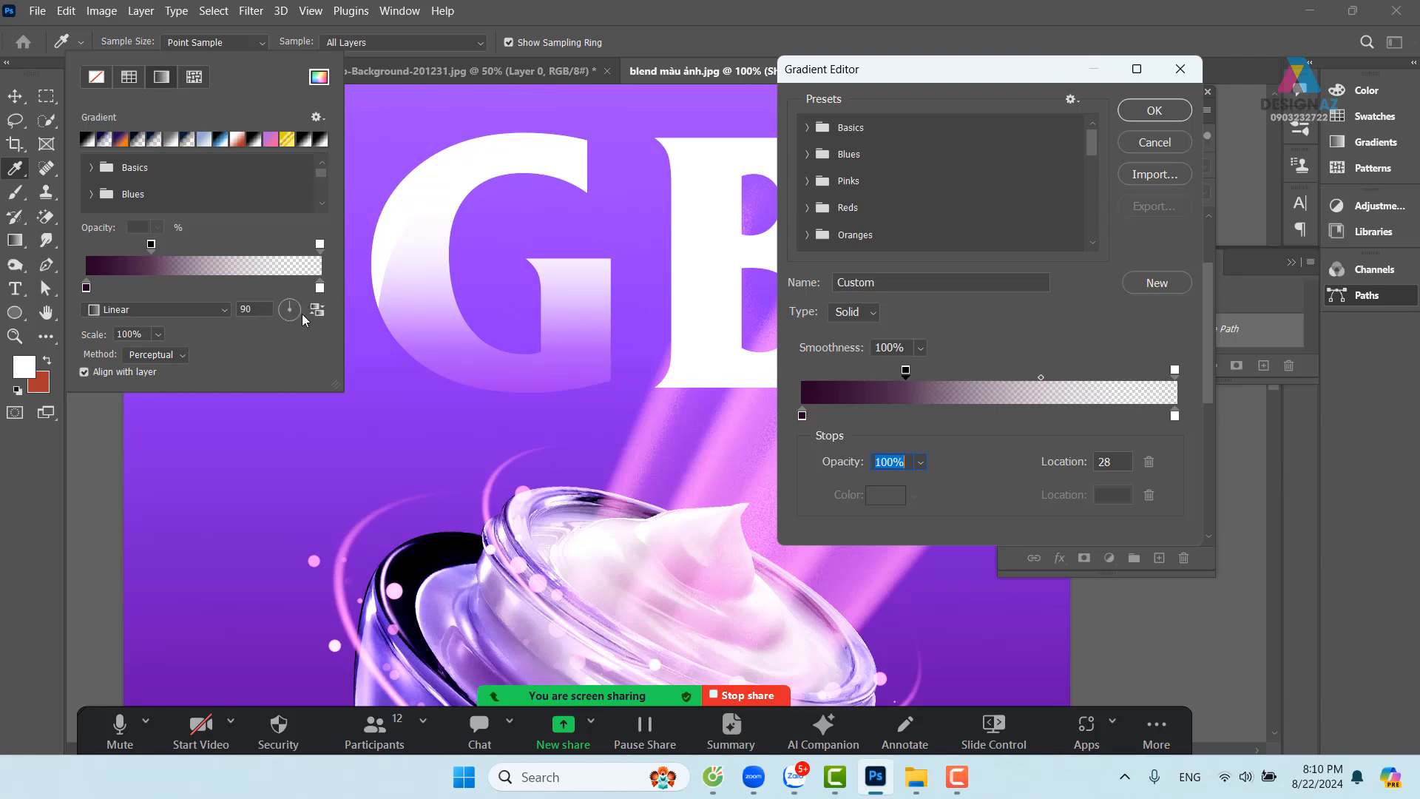
pyautogui.click(1154, 110)
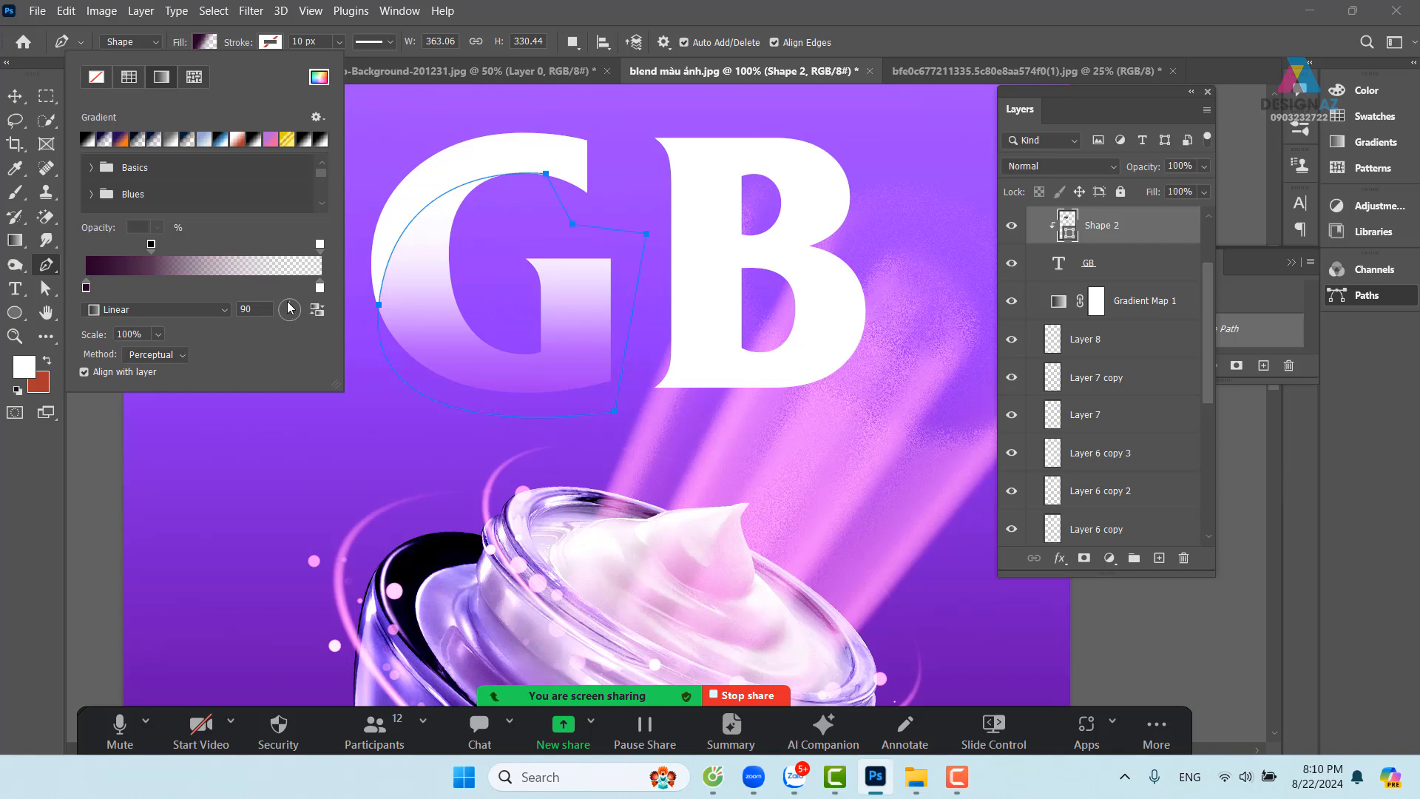
# Rotate the G shape's linear gradient fill to an angle of -90 degrees
pyautogui.moveTo(289, 308); pyautogui.dragTo(297, 318)
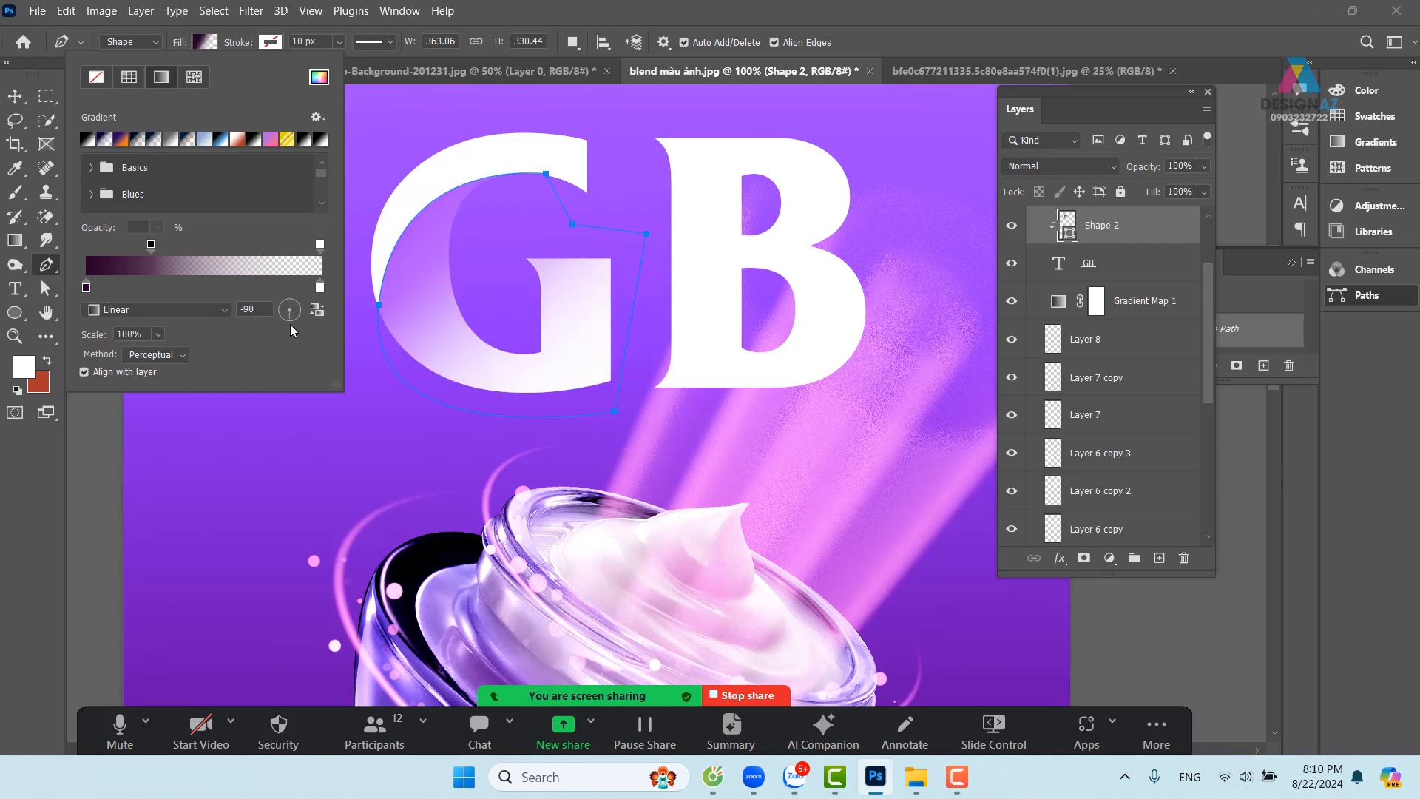
pyautogui.click(291, 326)
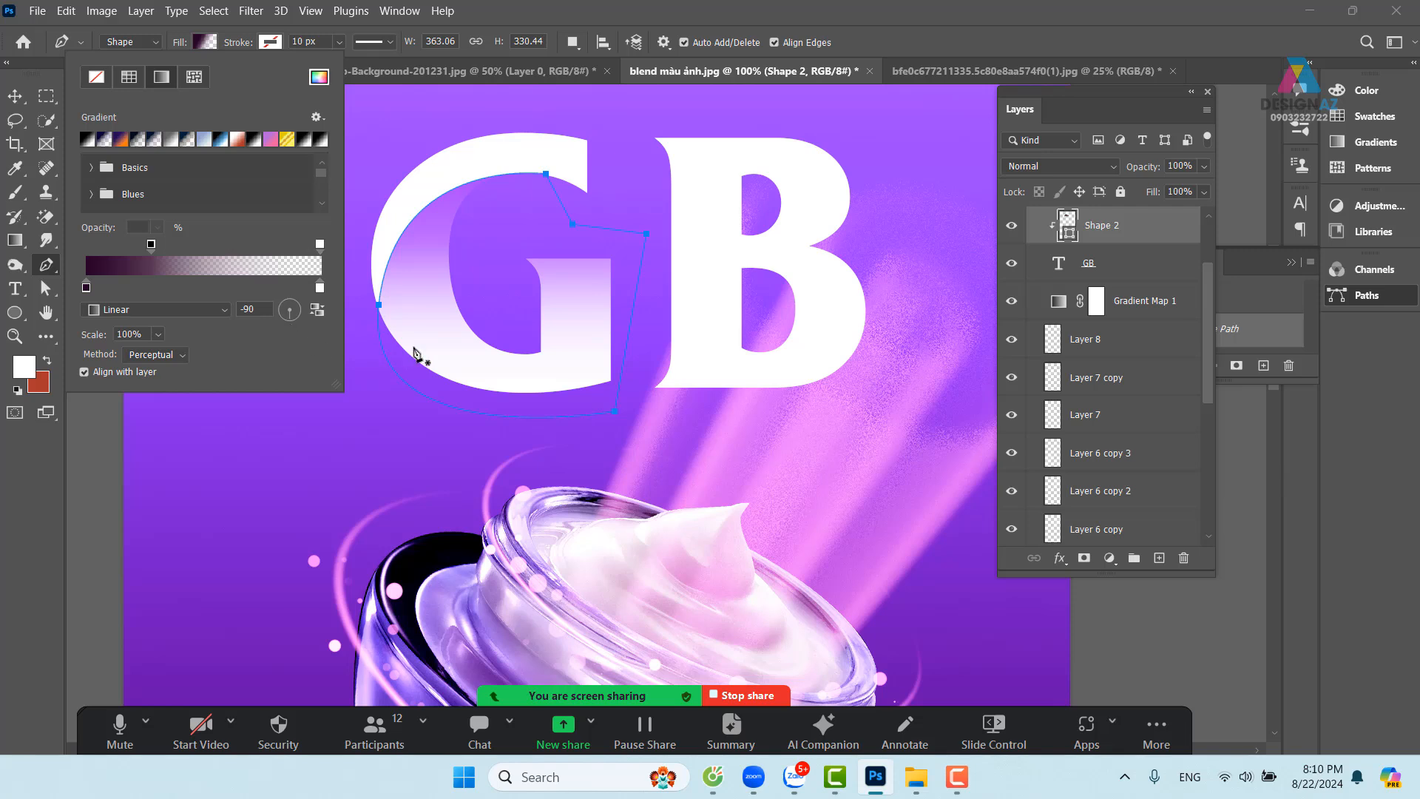
pyautogui.press('v')
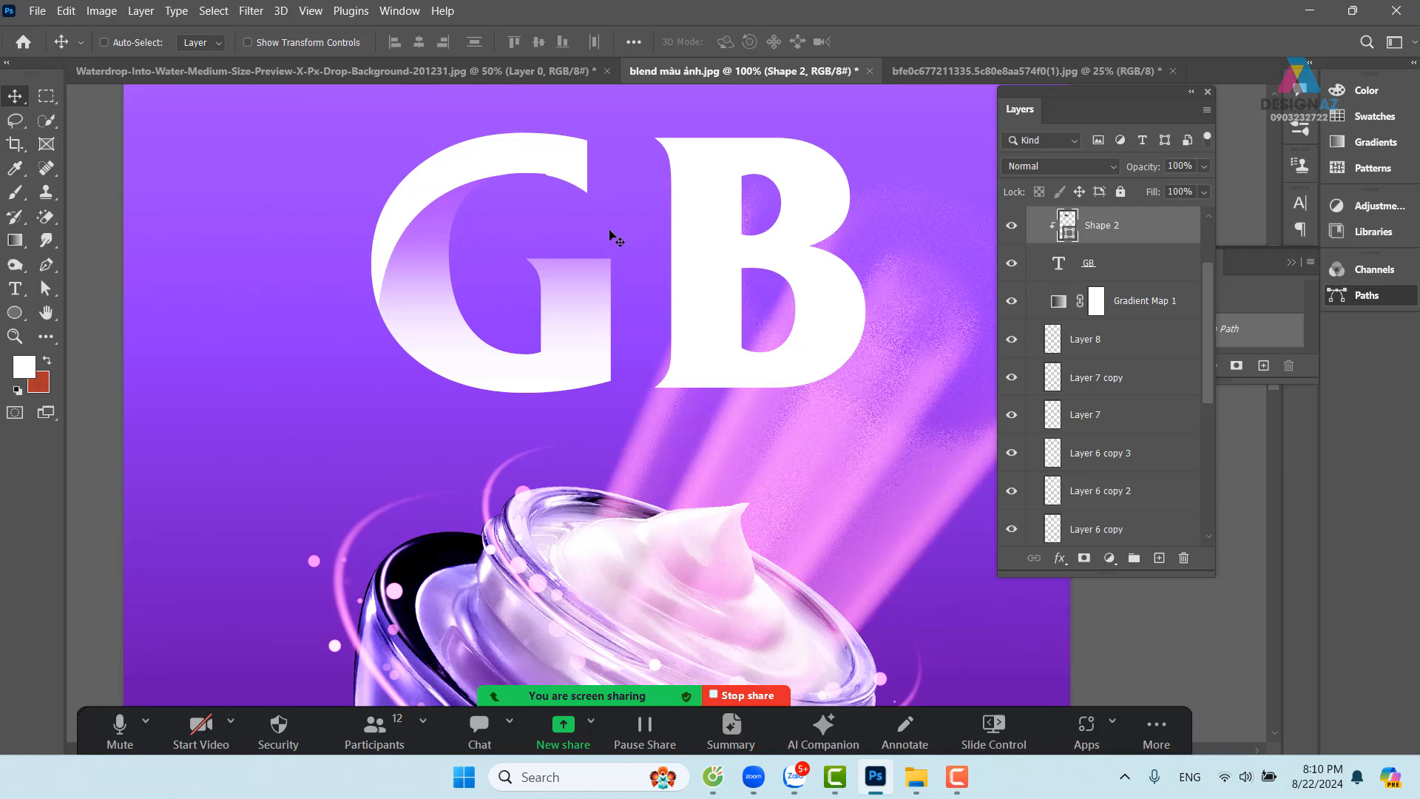
# Adjust the G shape's upper anchor point and left curve handle so its edge follows the letter's inner arc
pyautogui.press('p')
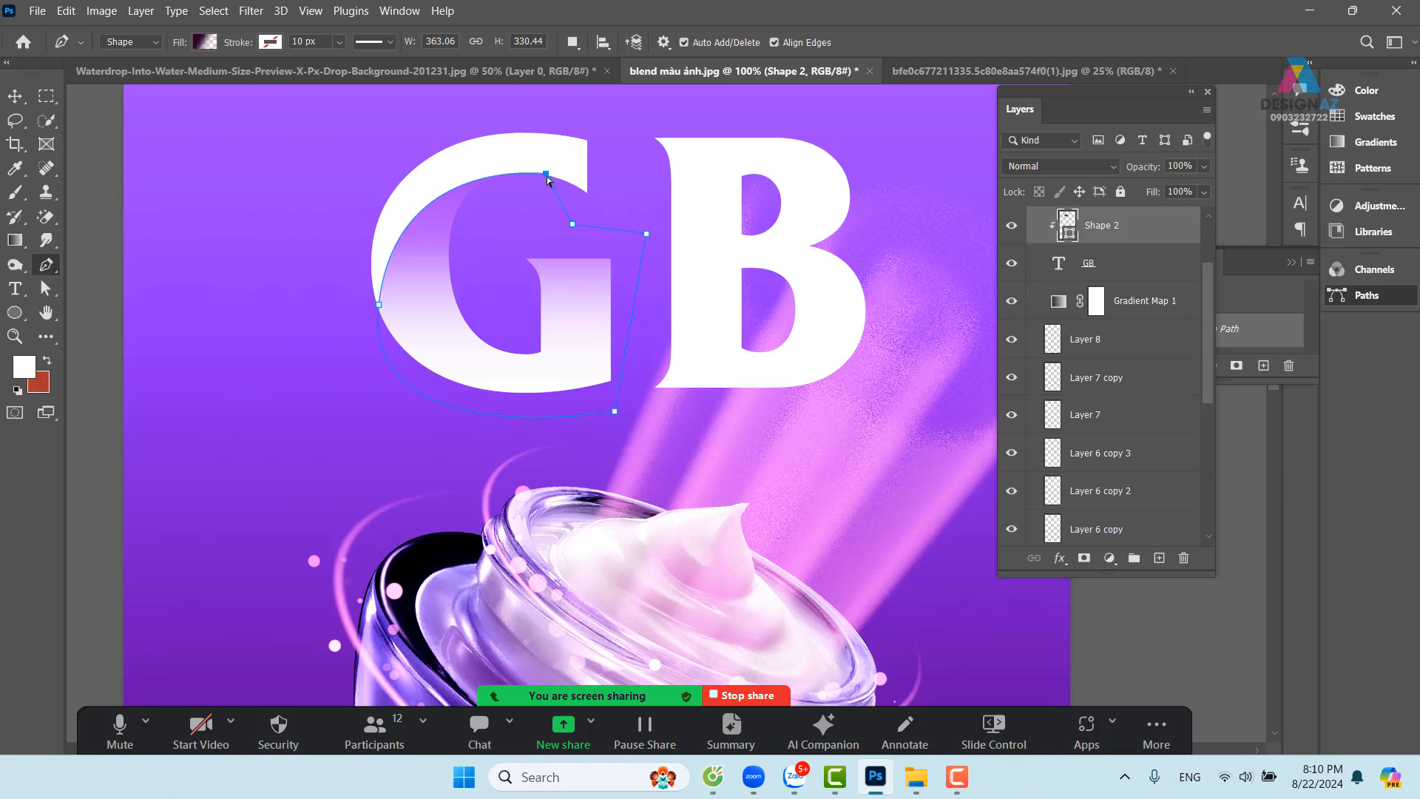
pyautogui.moveTo(547, 180)
pyautogui.mouseDown()
pyautogui.moveTo(531, 183)
pyautogui.moveTo(544, 179)
pyautogui.mouseUp()
pyautogui.moveTo(396, 152); pyautogui.dragTo(369, 157)
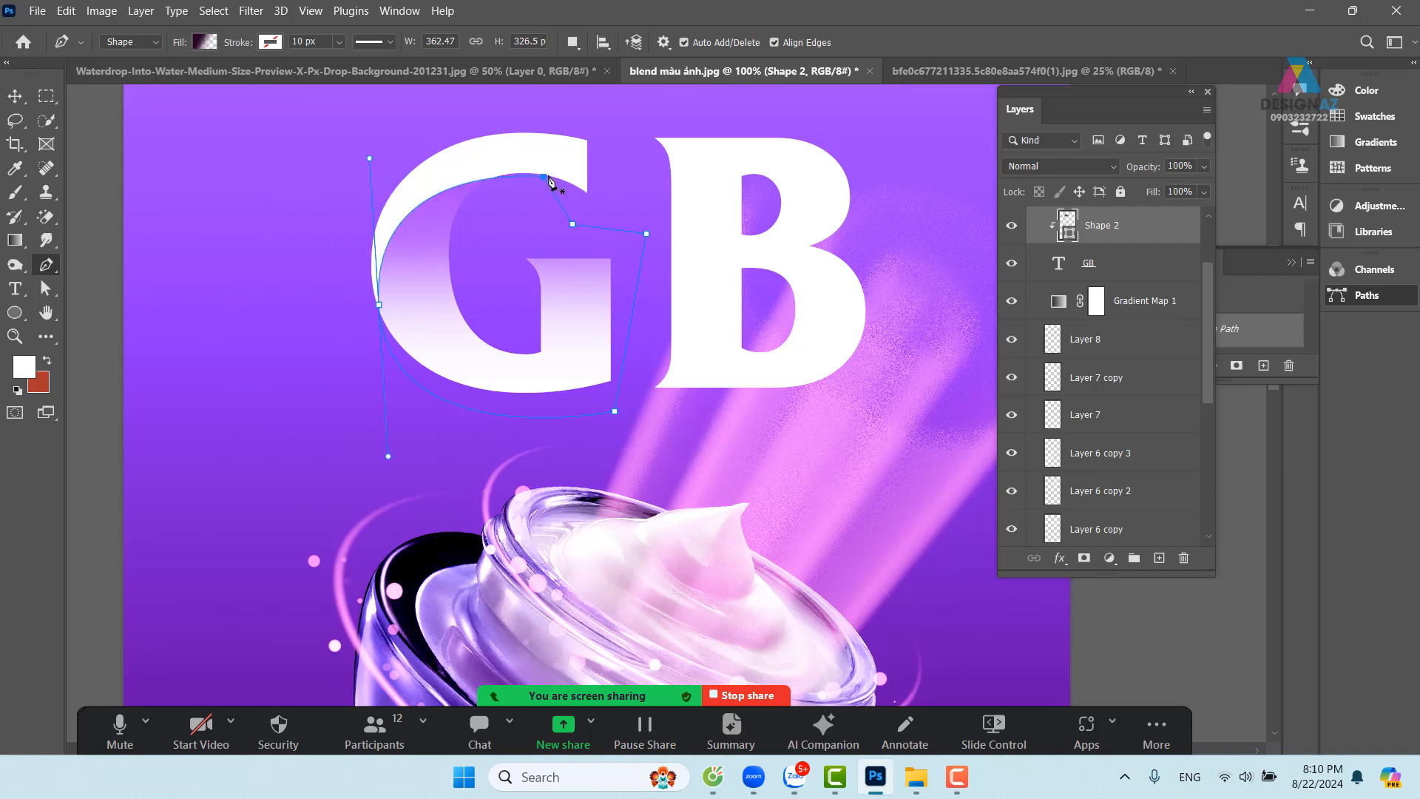
pyautogui.moveTo(544, 179); pyautogui.dragTo(533, 174)
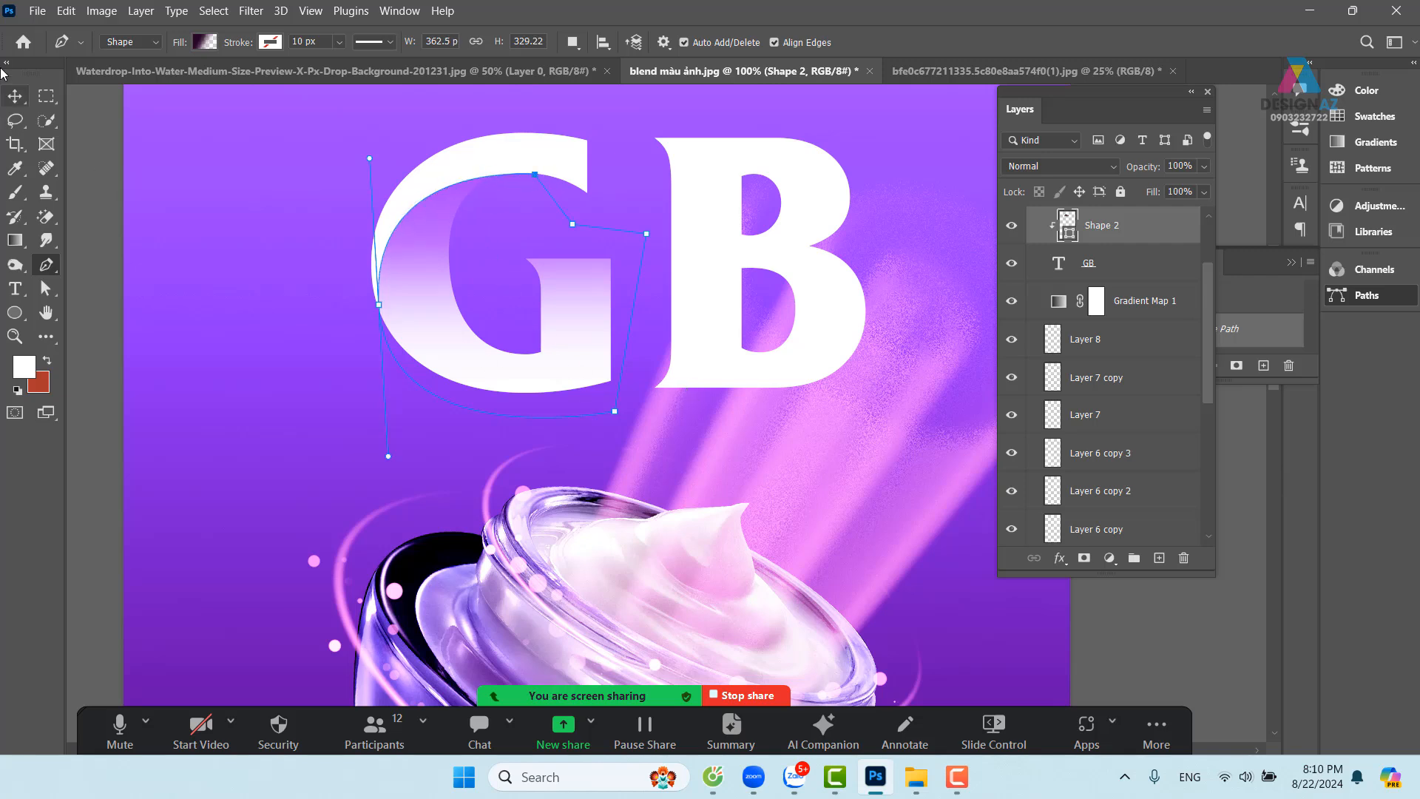
pyautogui.click(15, 94)
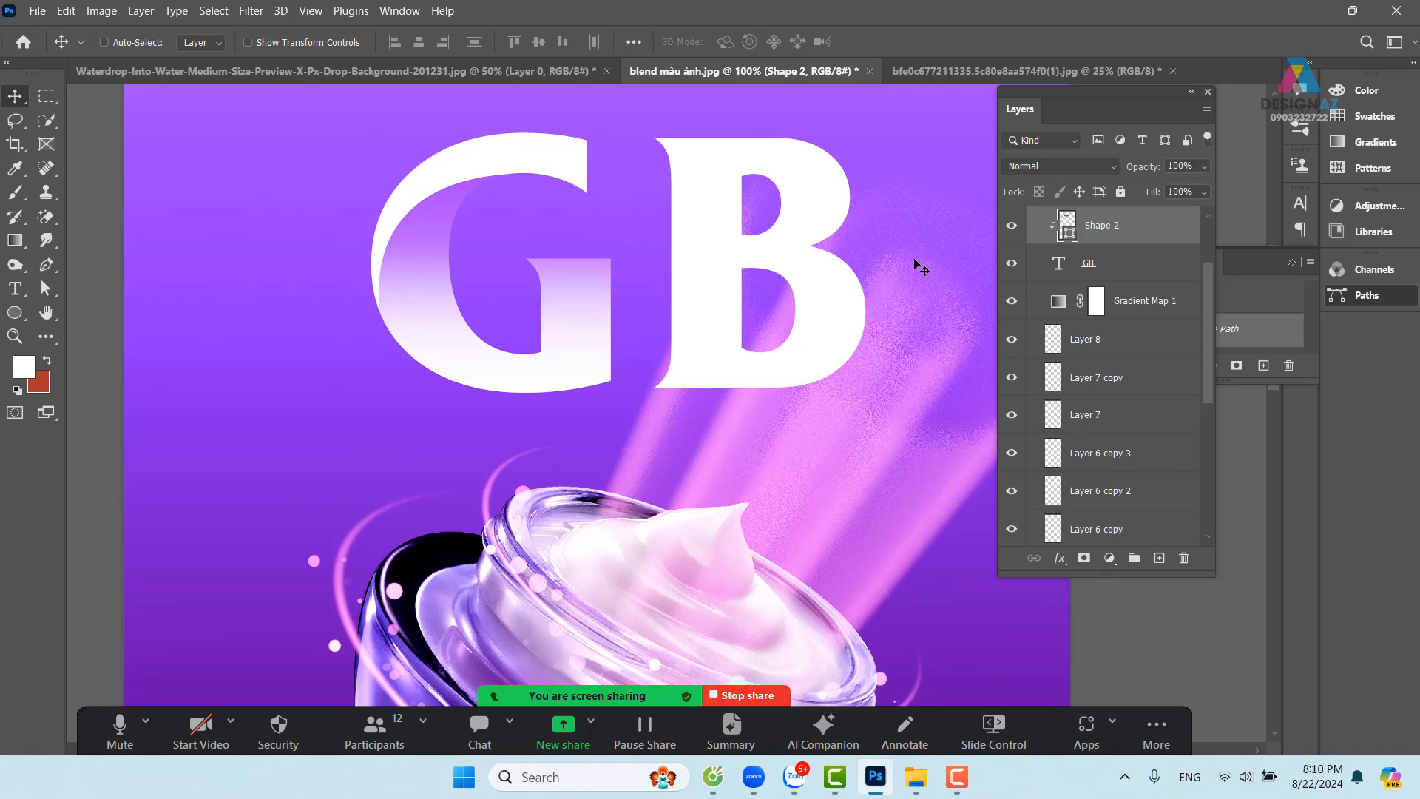
# Draw a closed Pen shape about 263 by 373 px over the bowls of the letter B, leaving its stem uncovered
pyautogui.moveTo(896, 264); pyautogui.dragTo(840, 260)
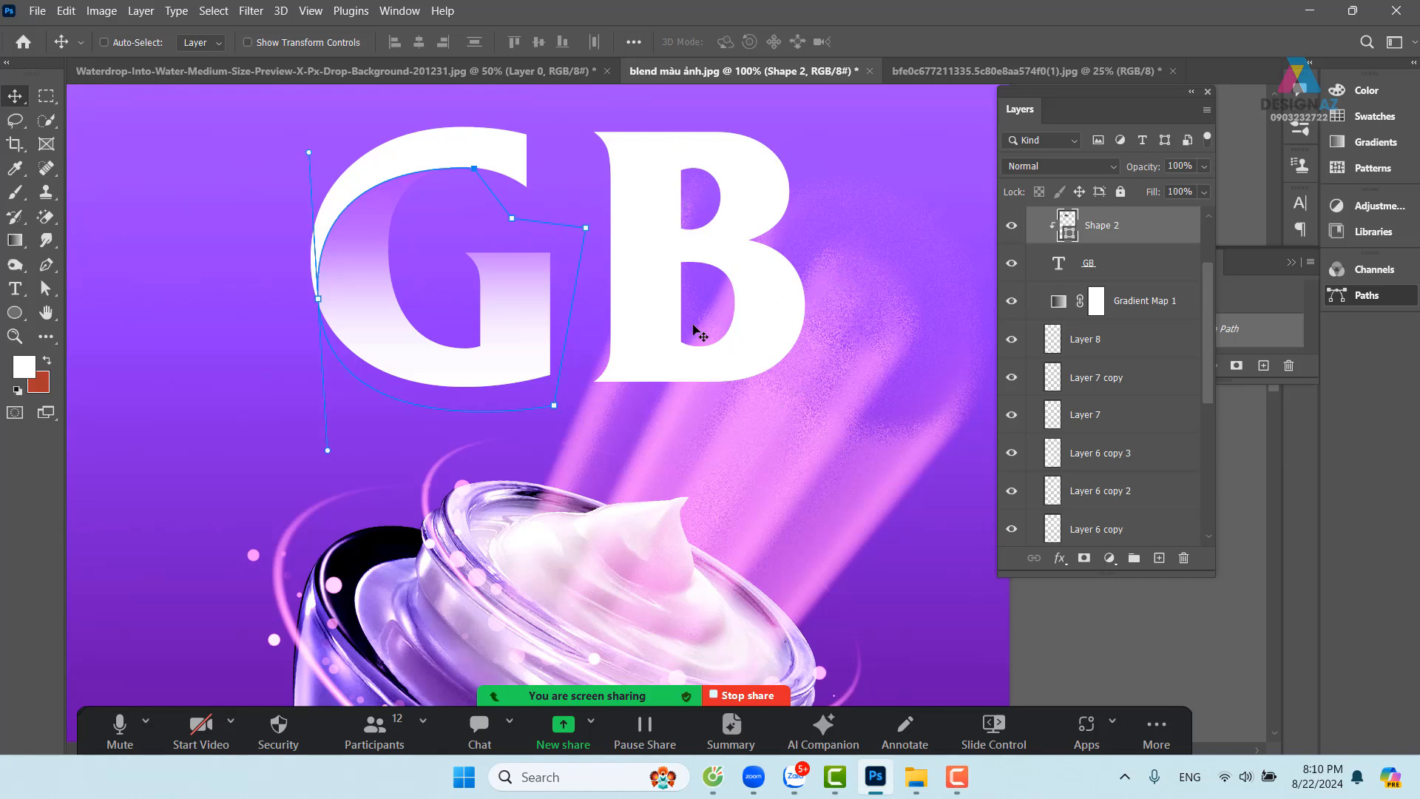
pyautogui.press('p')
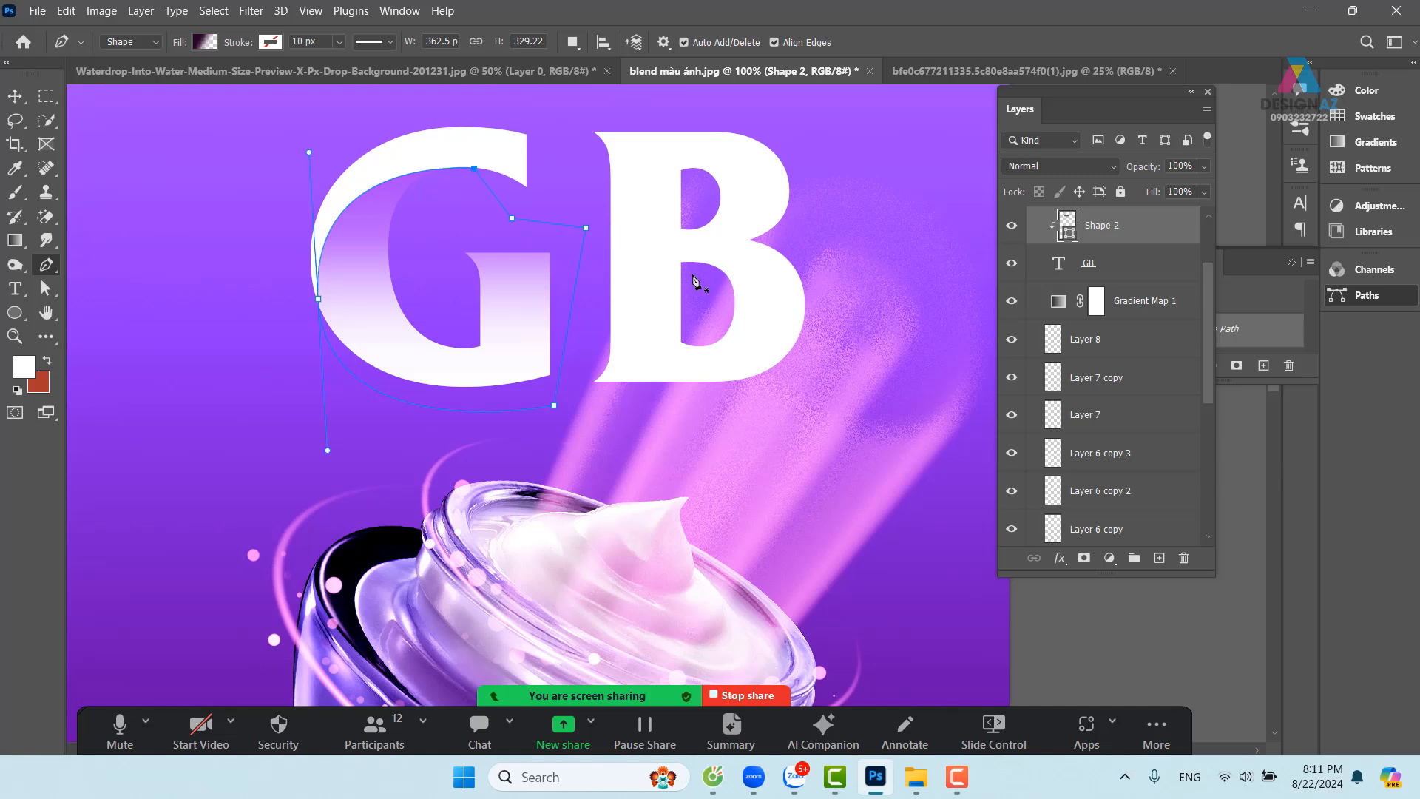
pyautogui.click(700, 272)
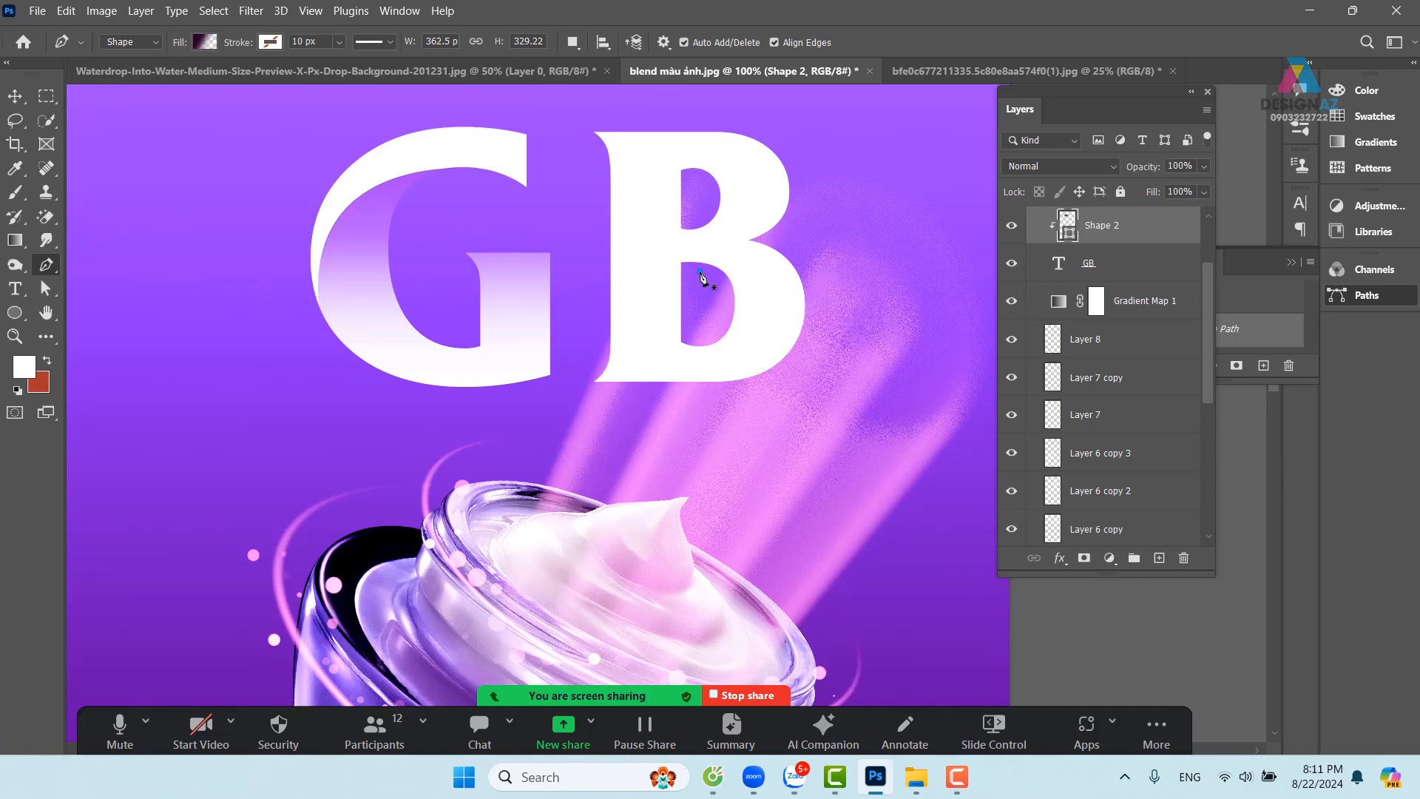
pyautogui.click(680, 340)
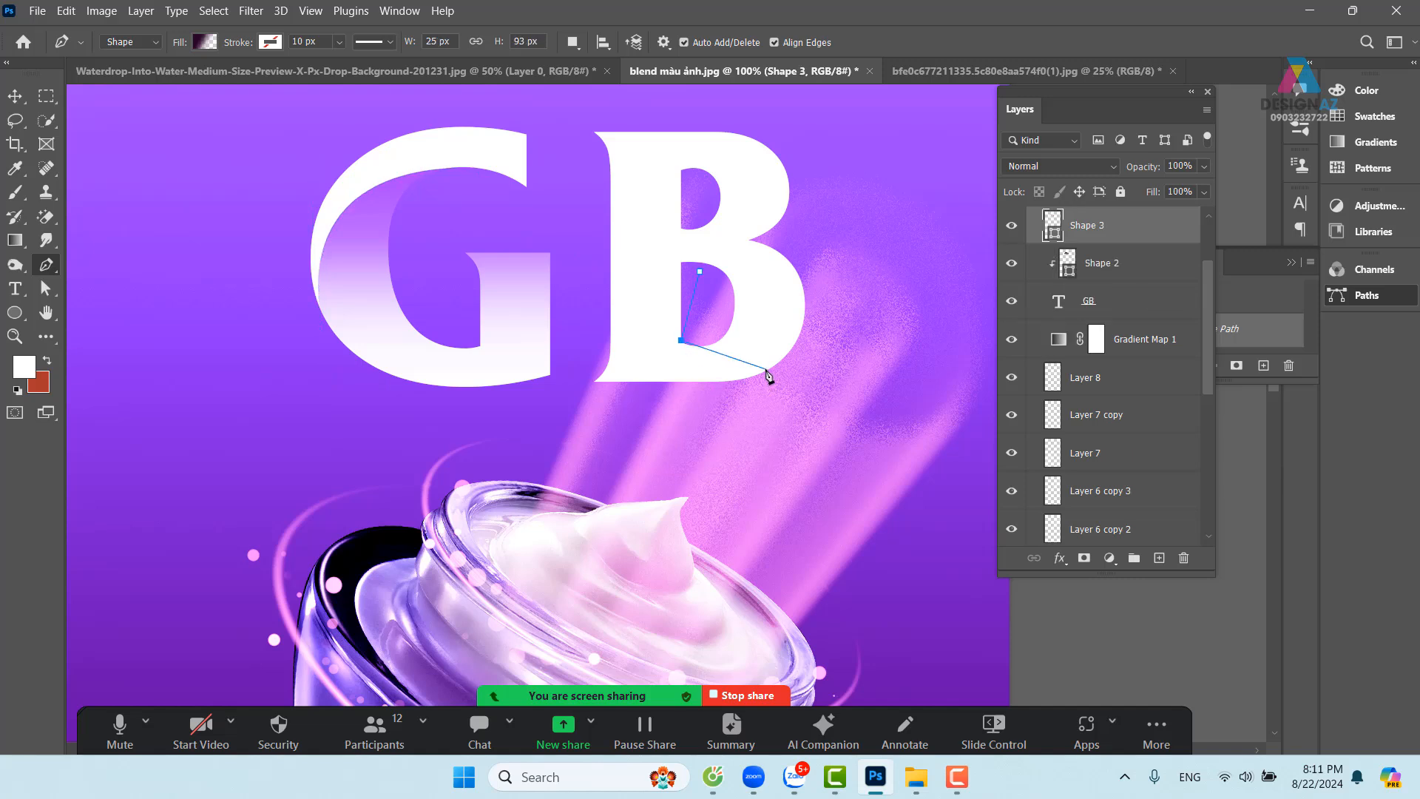
pyautogui.moveTo(766, 369); pyautogui.dragTo(836, 348)
pyautogui.click(875, 213)
pyautogui.click(836, 122)
pyautogui.click(769, 98)
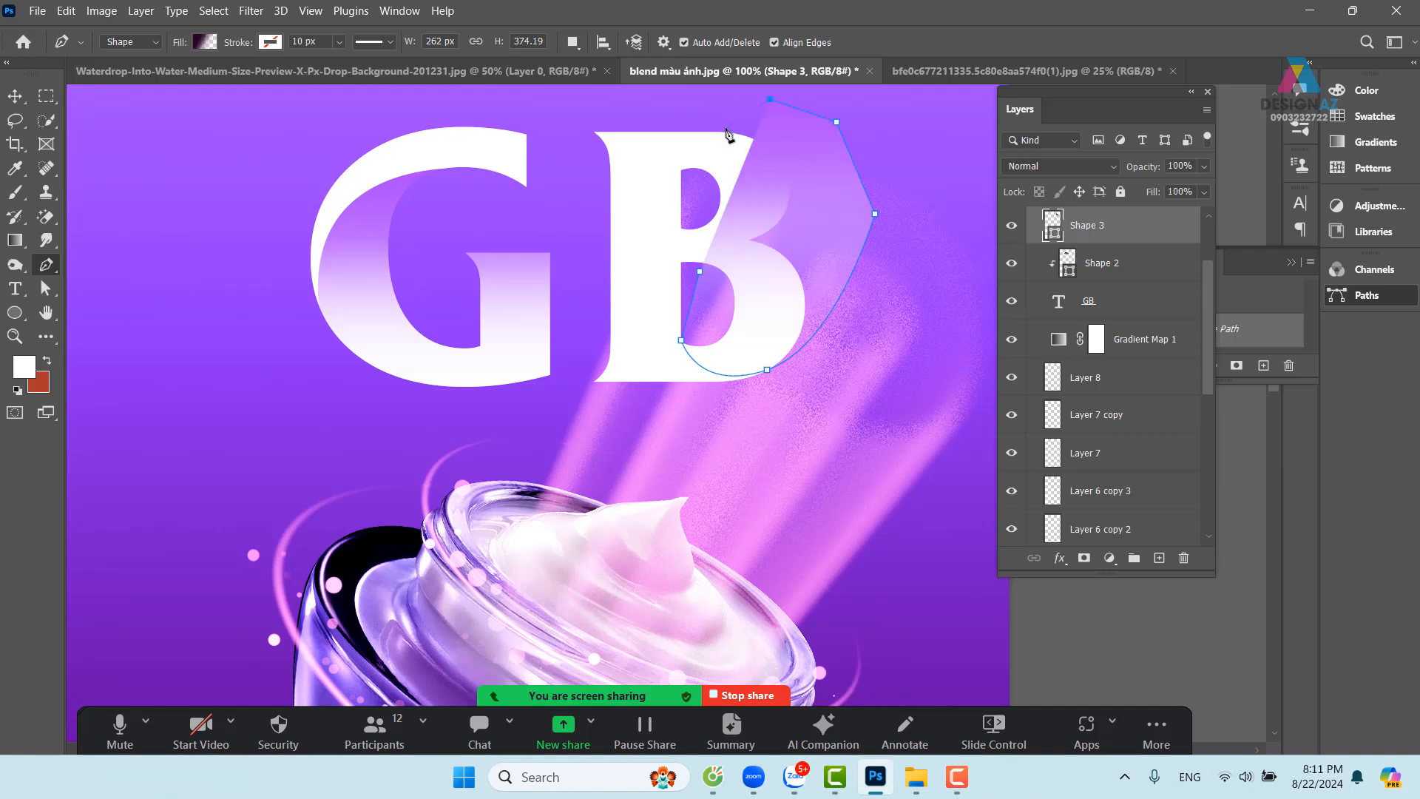
pyautogui.click(722, 131)
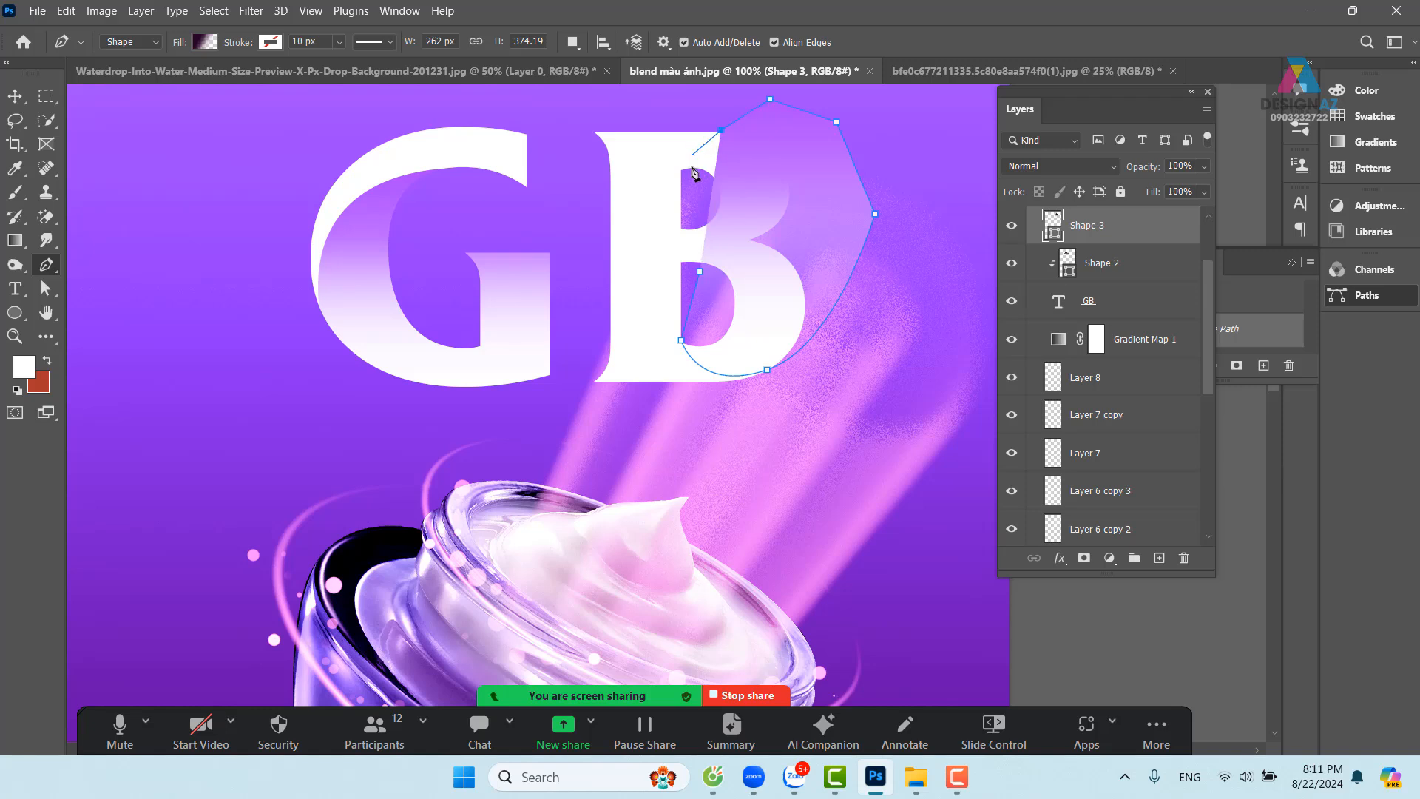
pyautogui.moveTo(681, 171); pyautogui.dragTo(677, 218)
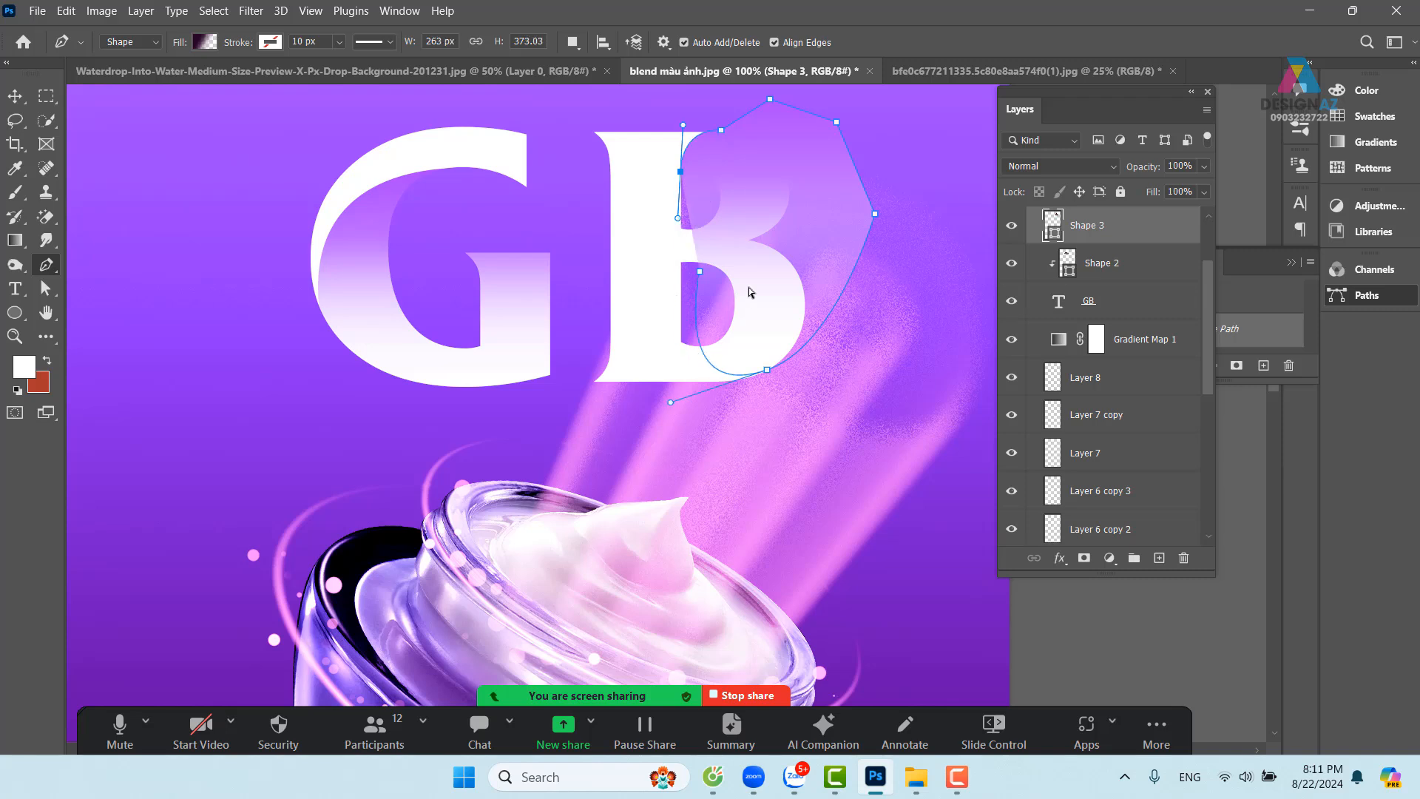
pyautogui.moveTo(700, 271); pyautogui.dragTo(682, 276)
# Clip the new B shape to the GB text with a clipping mask
pyautogui.click(15, 95)
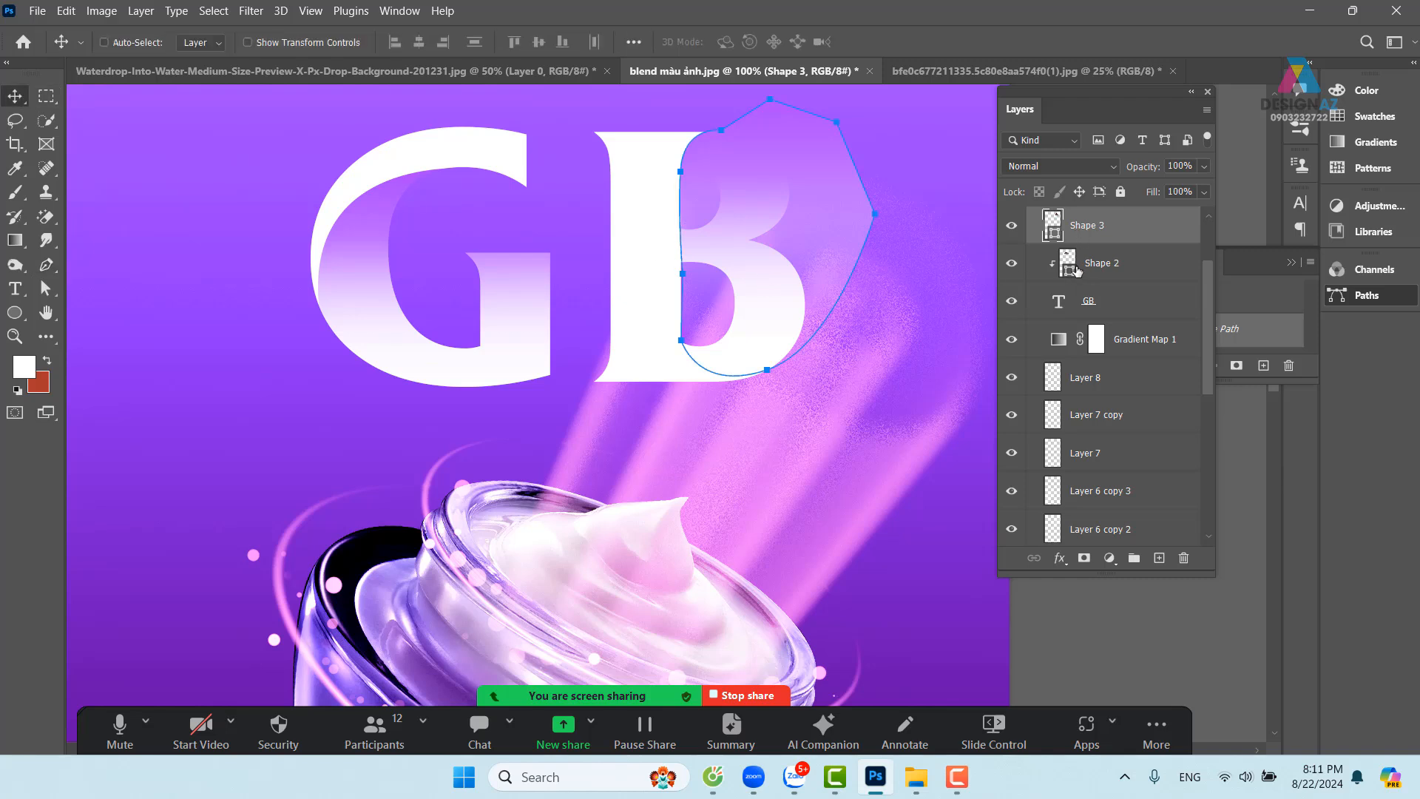
pyautogui.press('ctrl')
pyautogui.hotkey('ctrl', 'alt', 'g')
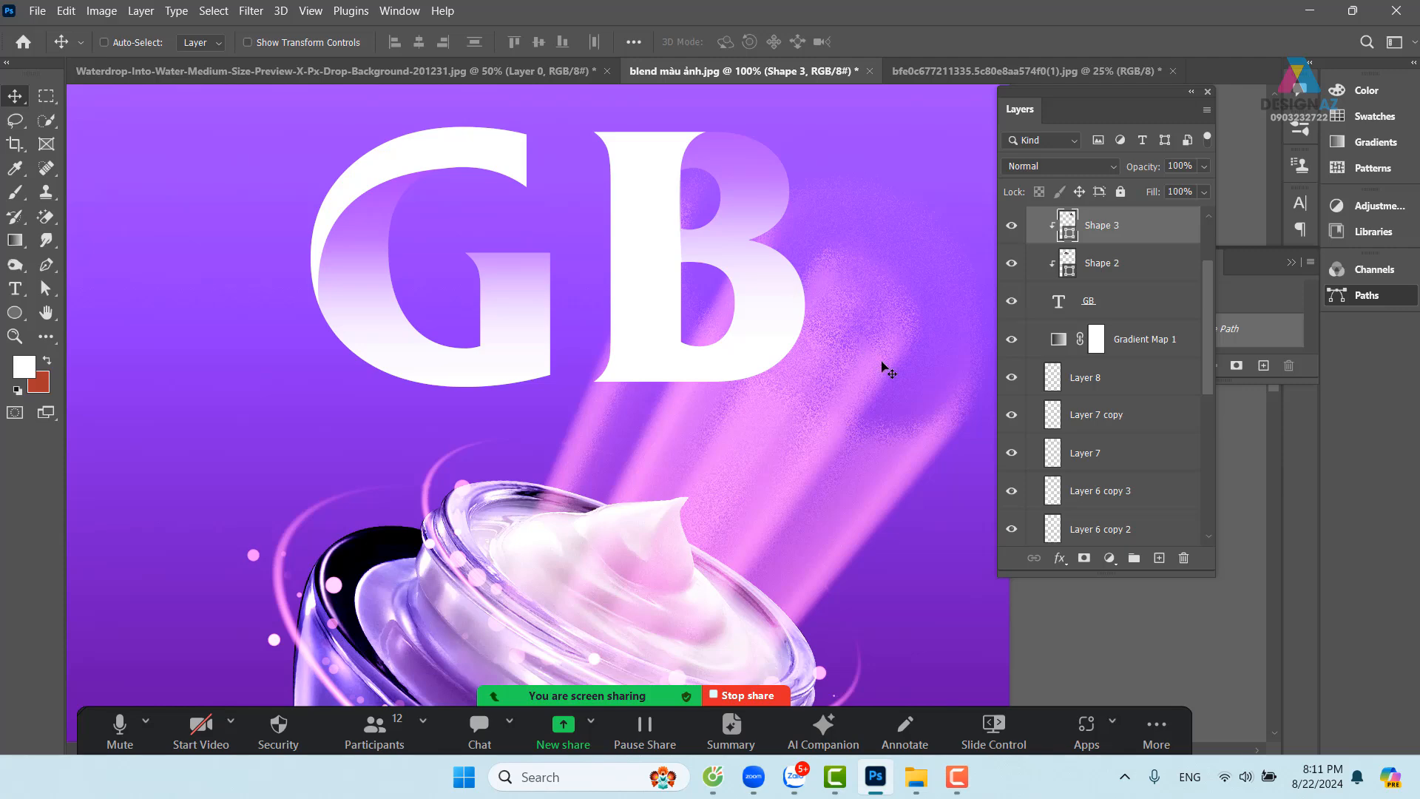
# Add white Lorem Ipsum placeholder text in 48 pt UTM God's Word Bold between the jar and the water ripple
pyautogui.hotkey('ctrl', '-')
pyautogui.hotkey('ctrl', '-')
pyautogui.hotkey('ctrl', '-')
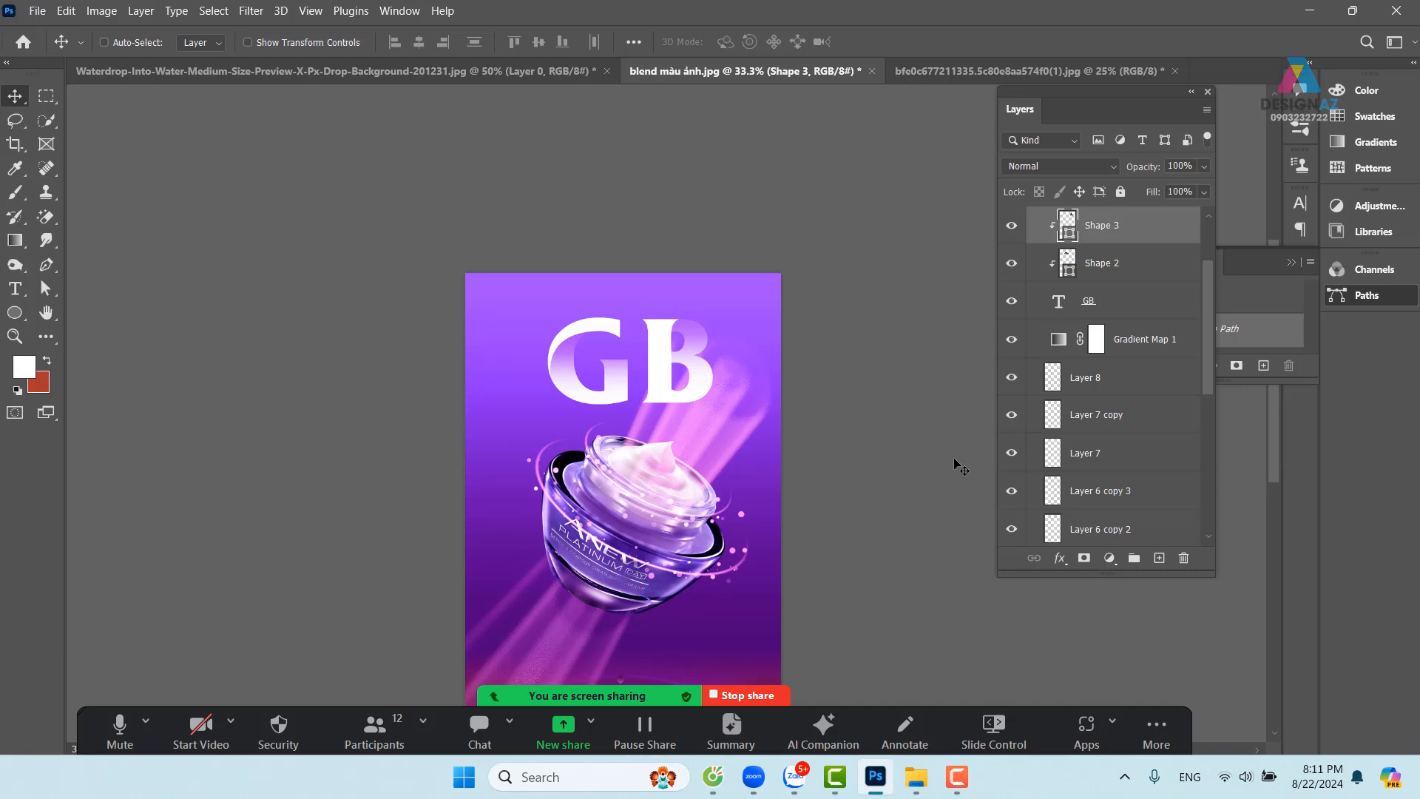
pyautogui.moveTo(690, 531); pyautogui.dragTo(629, 374)
pyautogui.moveTo(644, 505); pyautogui.dragTo(646, 497)
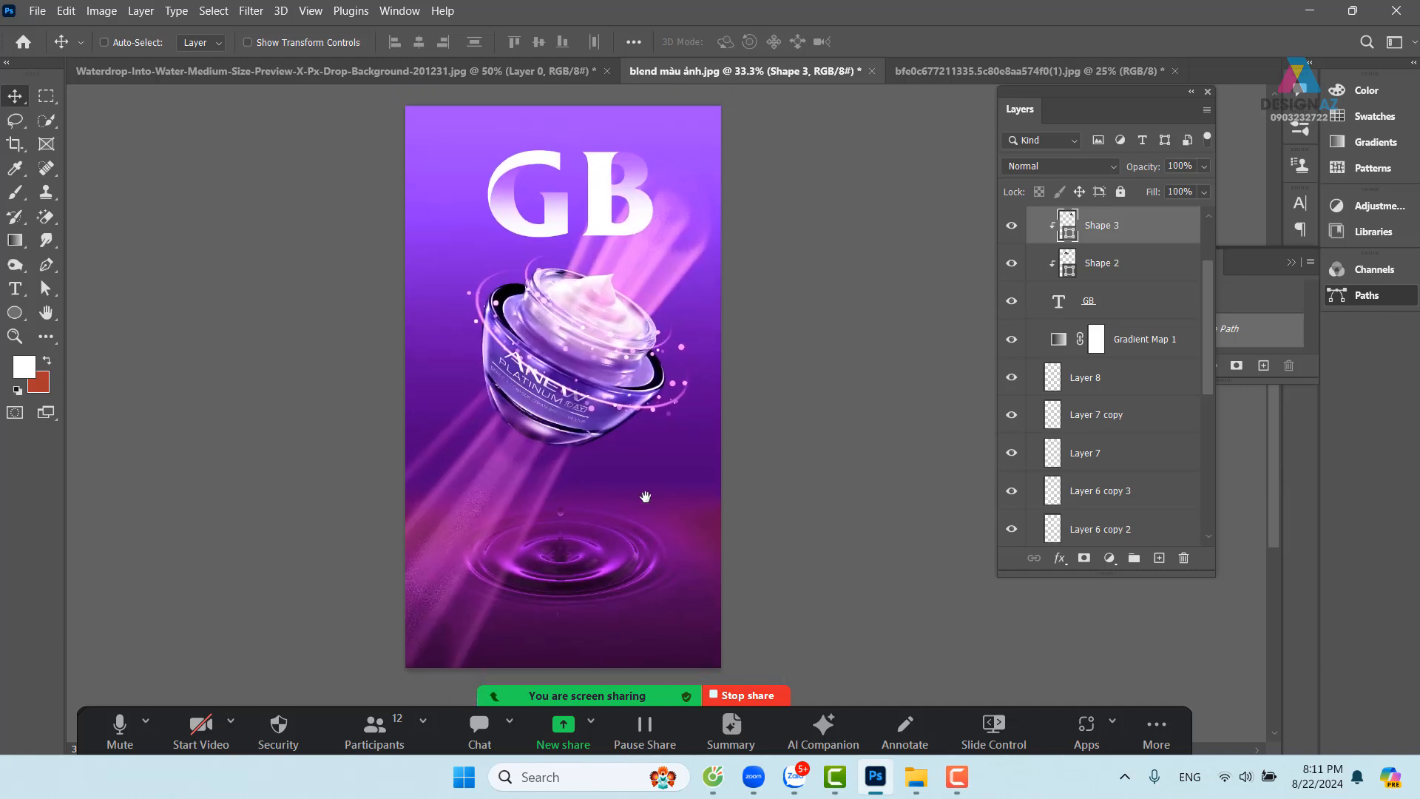
pyautogui.scroll(-1, 646, 497)
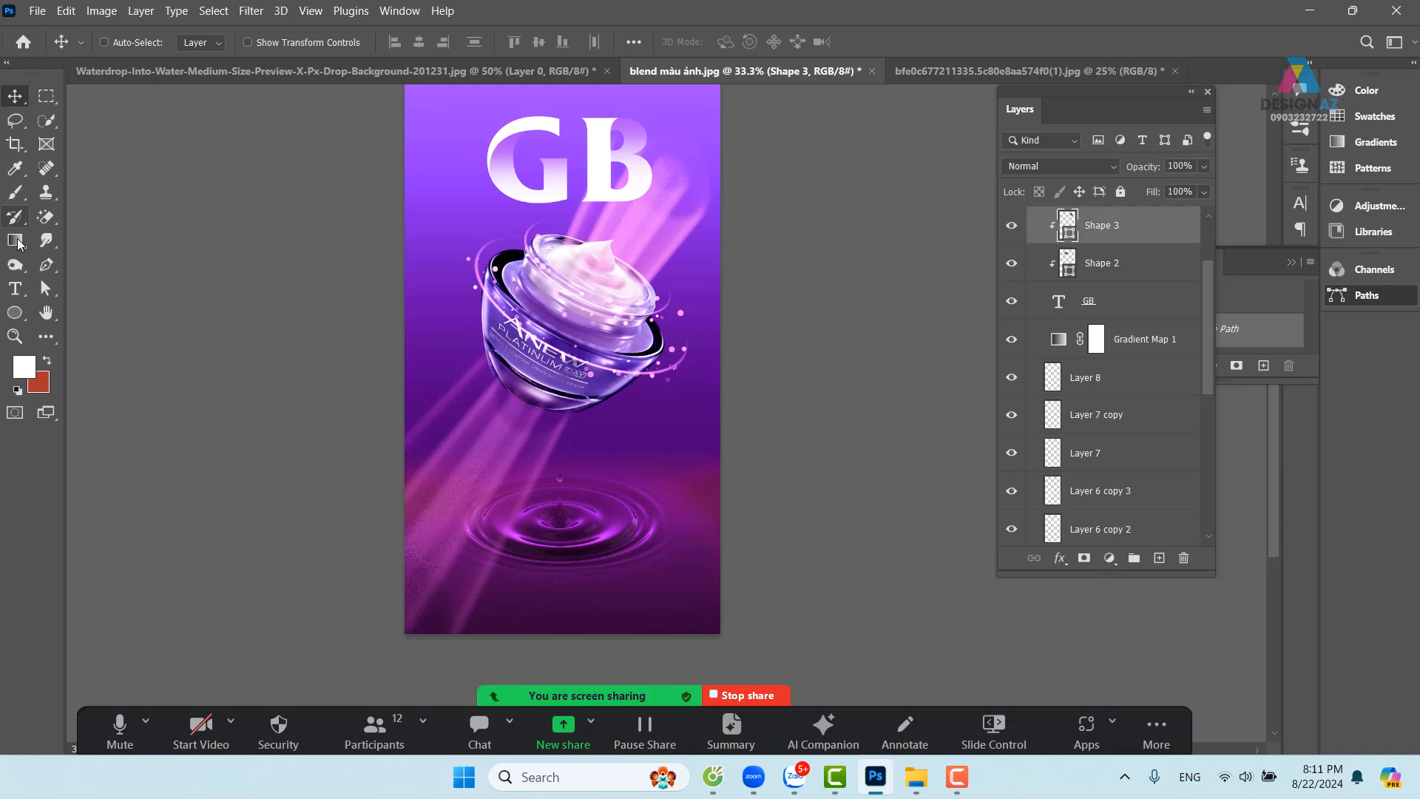
pyautogui.click(15, 288)
pyautogui.click(482, 439)
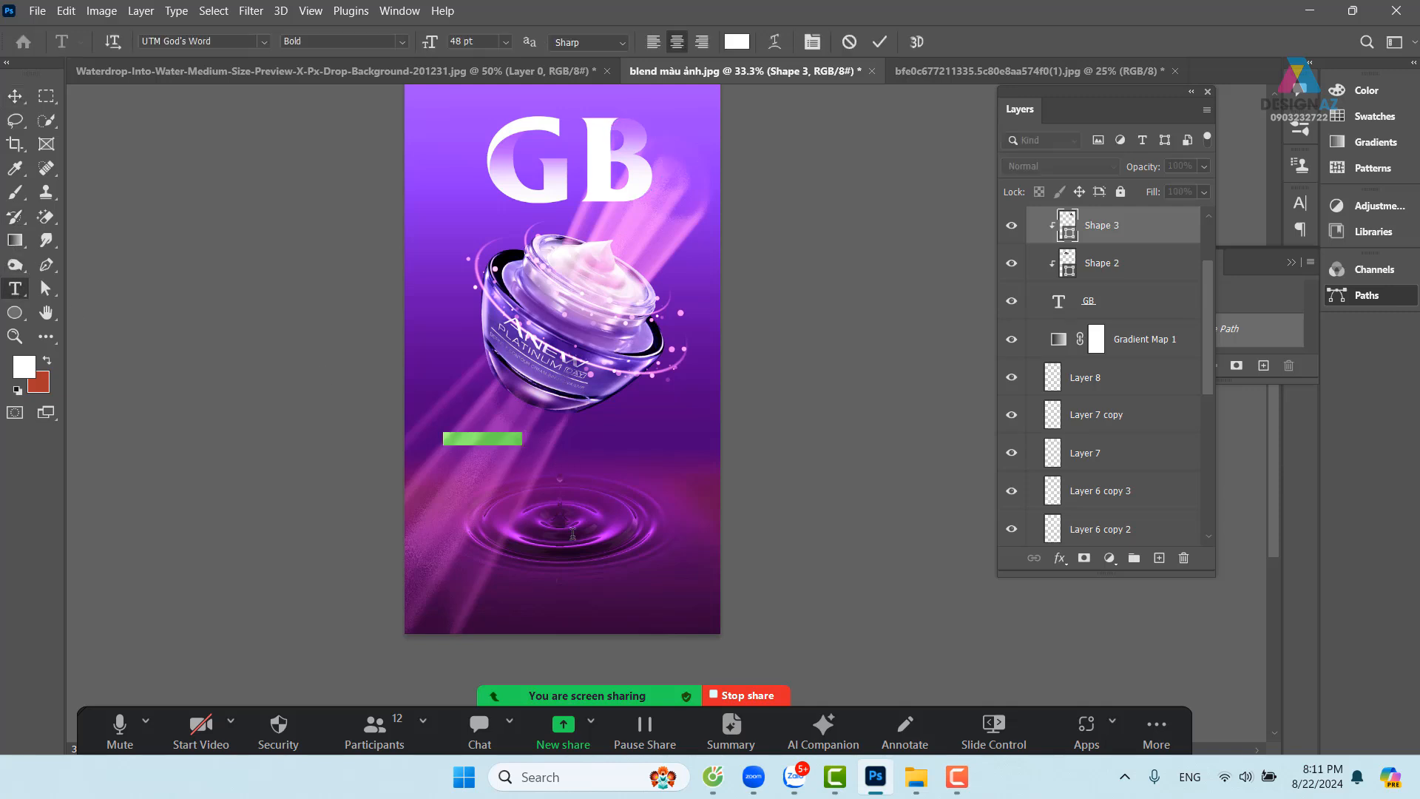
pyautogui.click(14, 95)
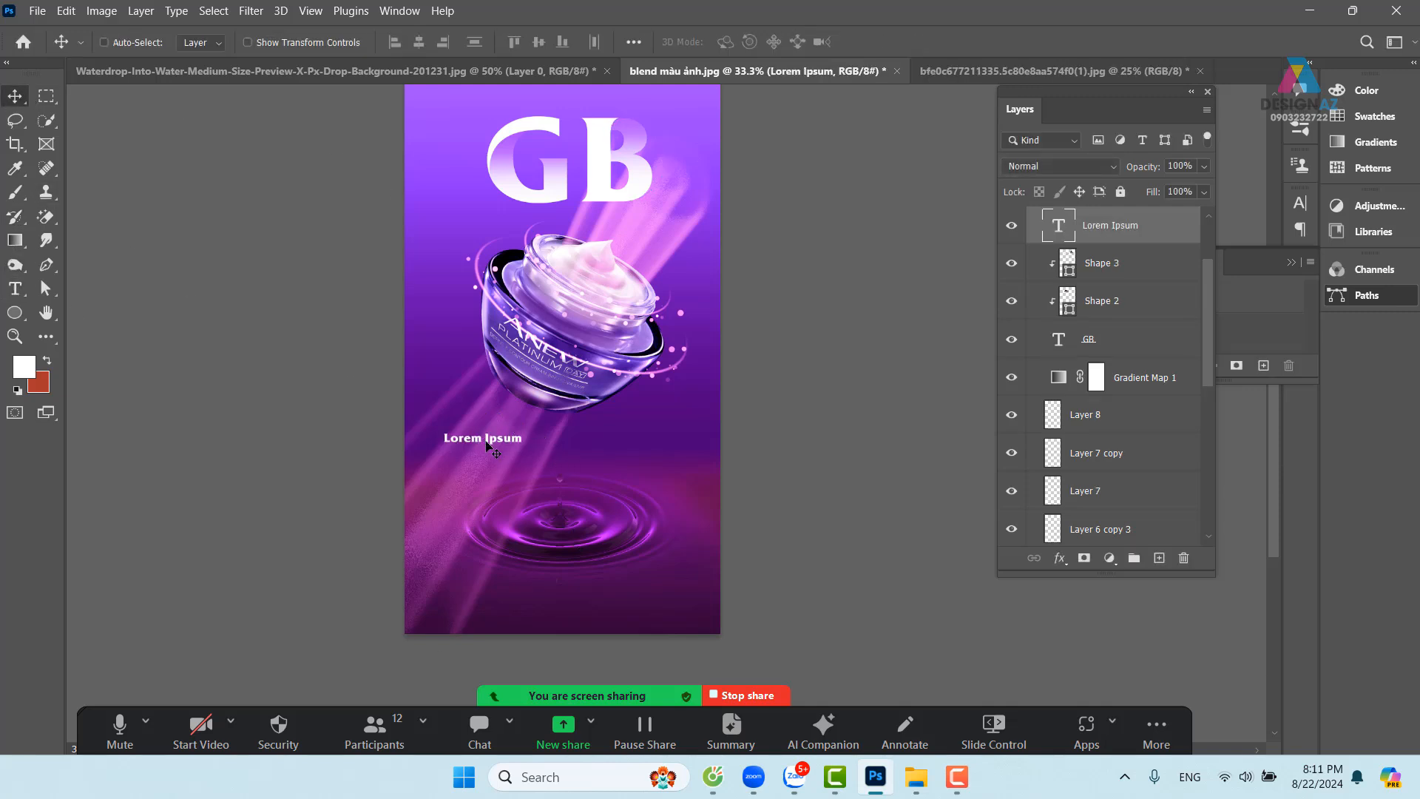
# Scale the Lorem Ipsum text up to about 139 pt and place it beneath the jar
pyautogui.press('t')
pyautogui.hotkey('ctrl', 't')
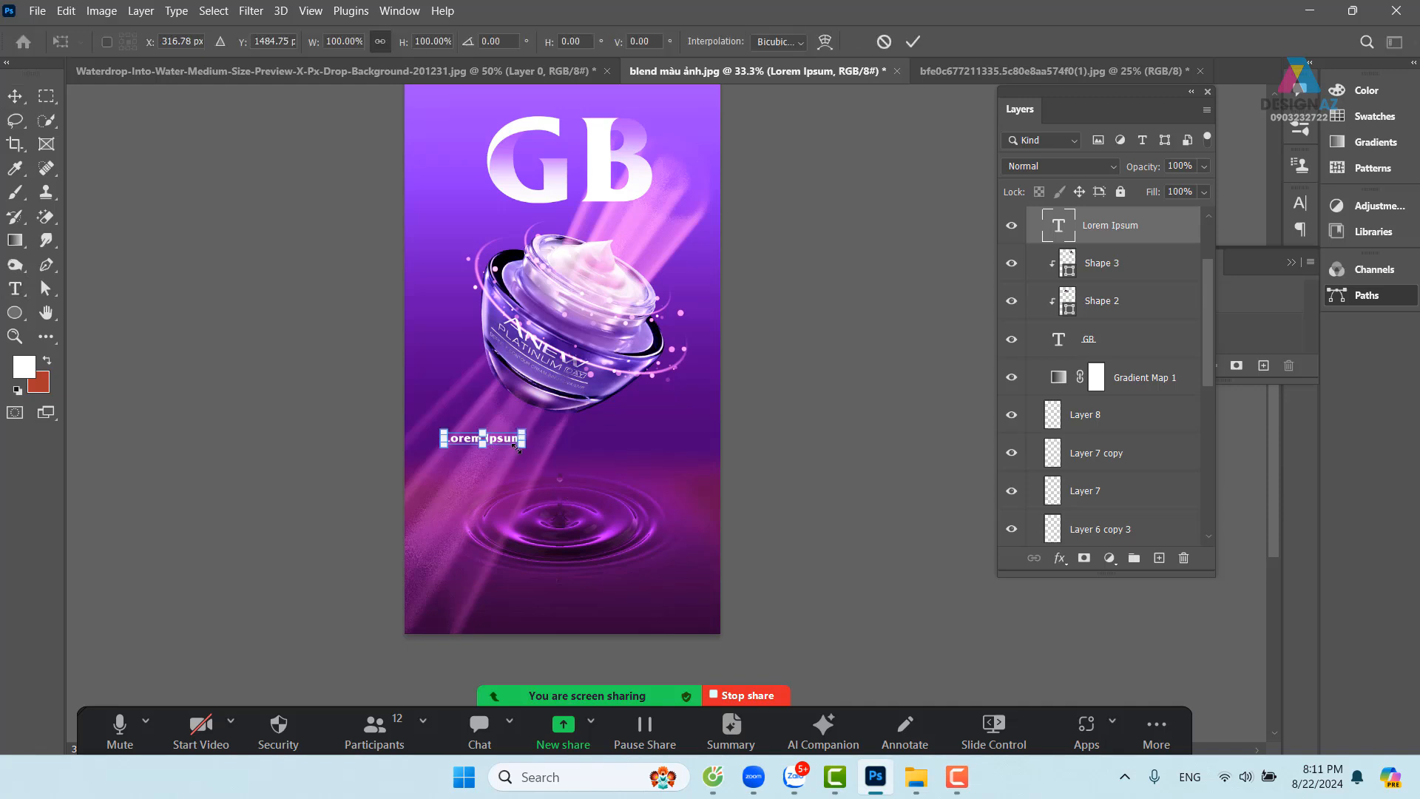
pyautogui.moveTo(528, 444); pyautogui.dragTo(642, 456)
pyautogui.press('Return')
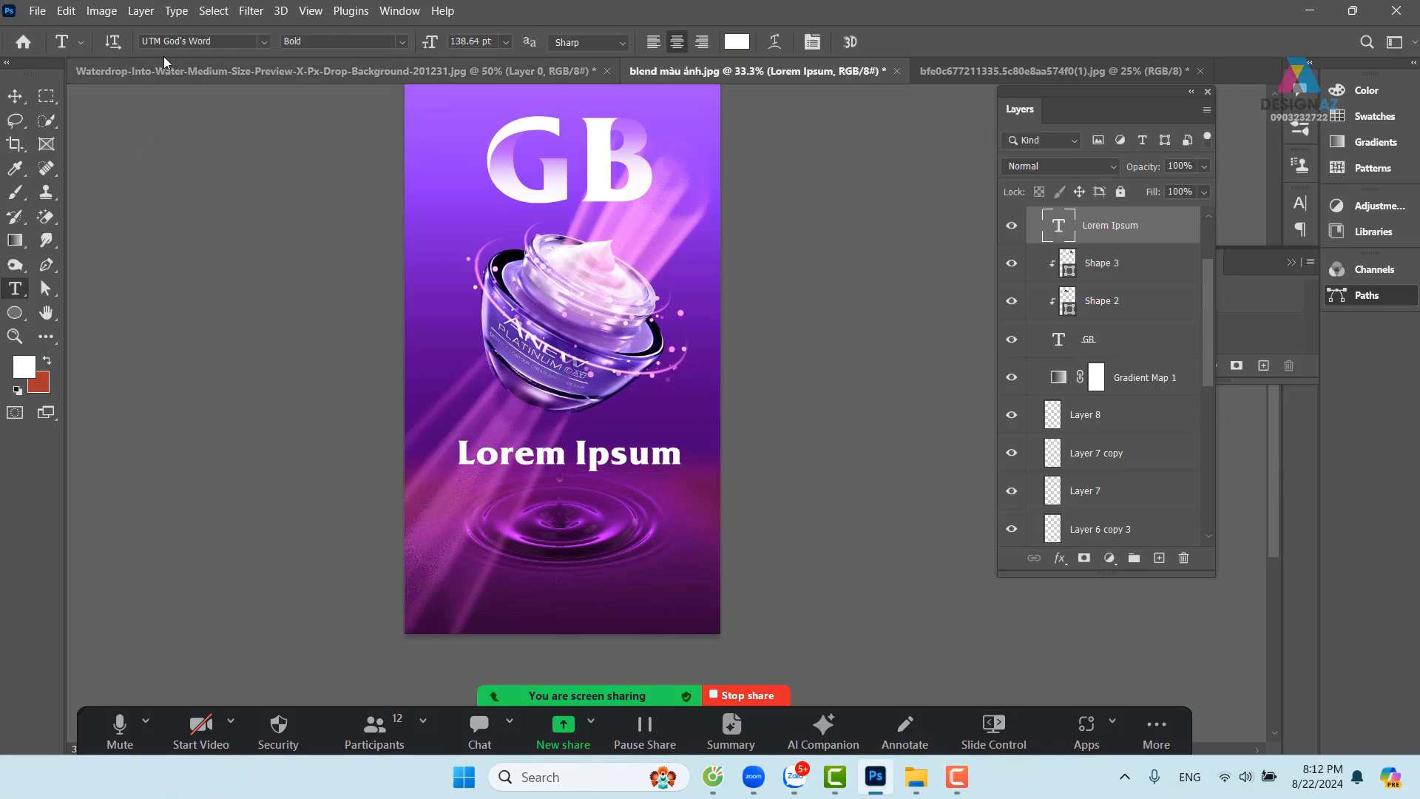
# Change the Lorem Ipsum heading's font to UTM Avo Regular
pyautogui.click(236, 41)
pyautogui.write('u')
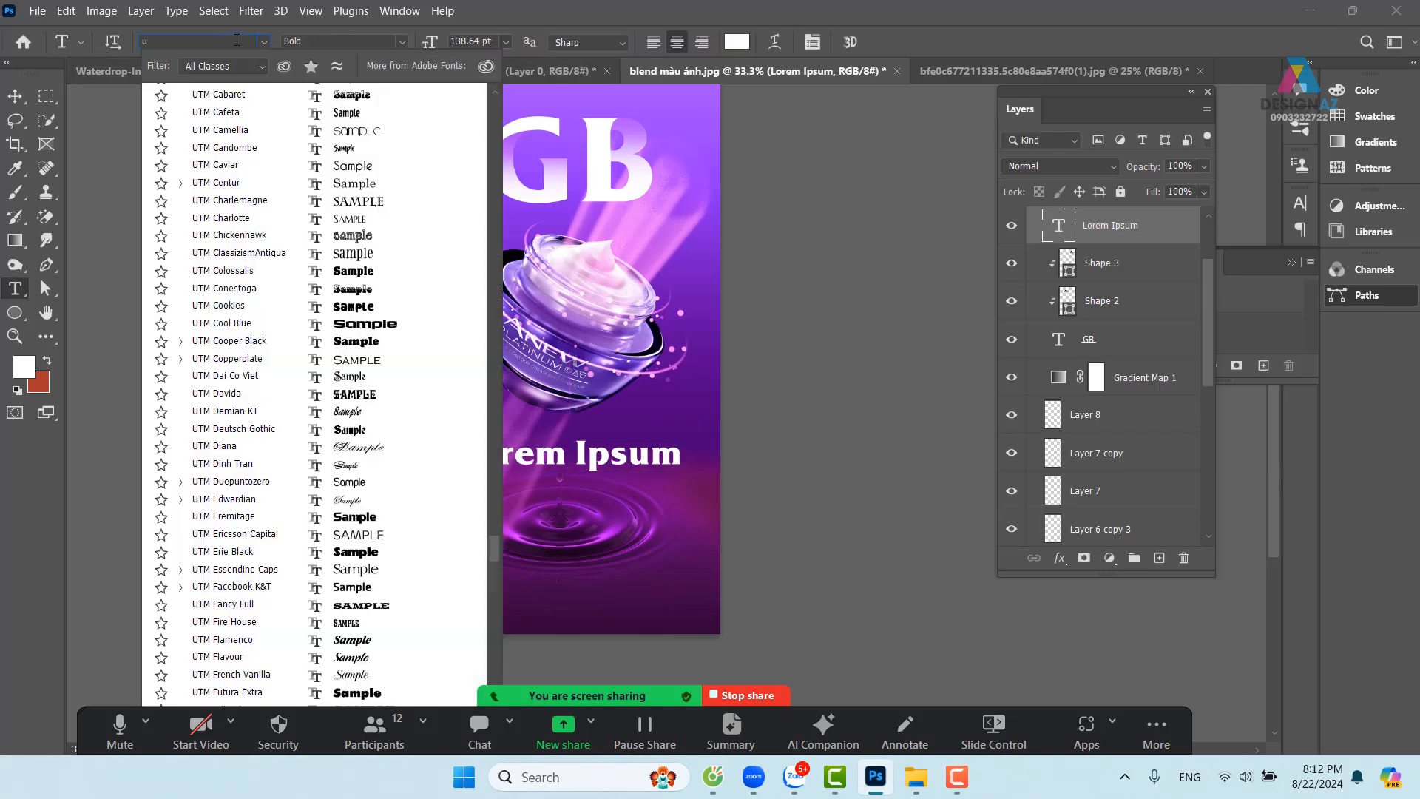
pyautogui.write('tm avo')
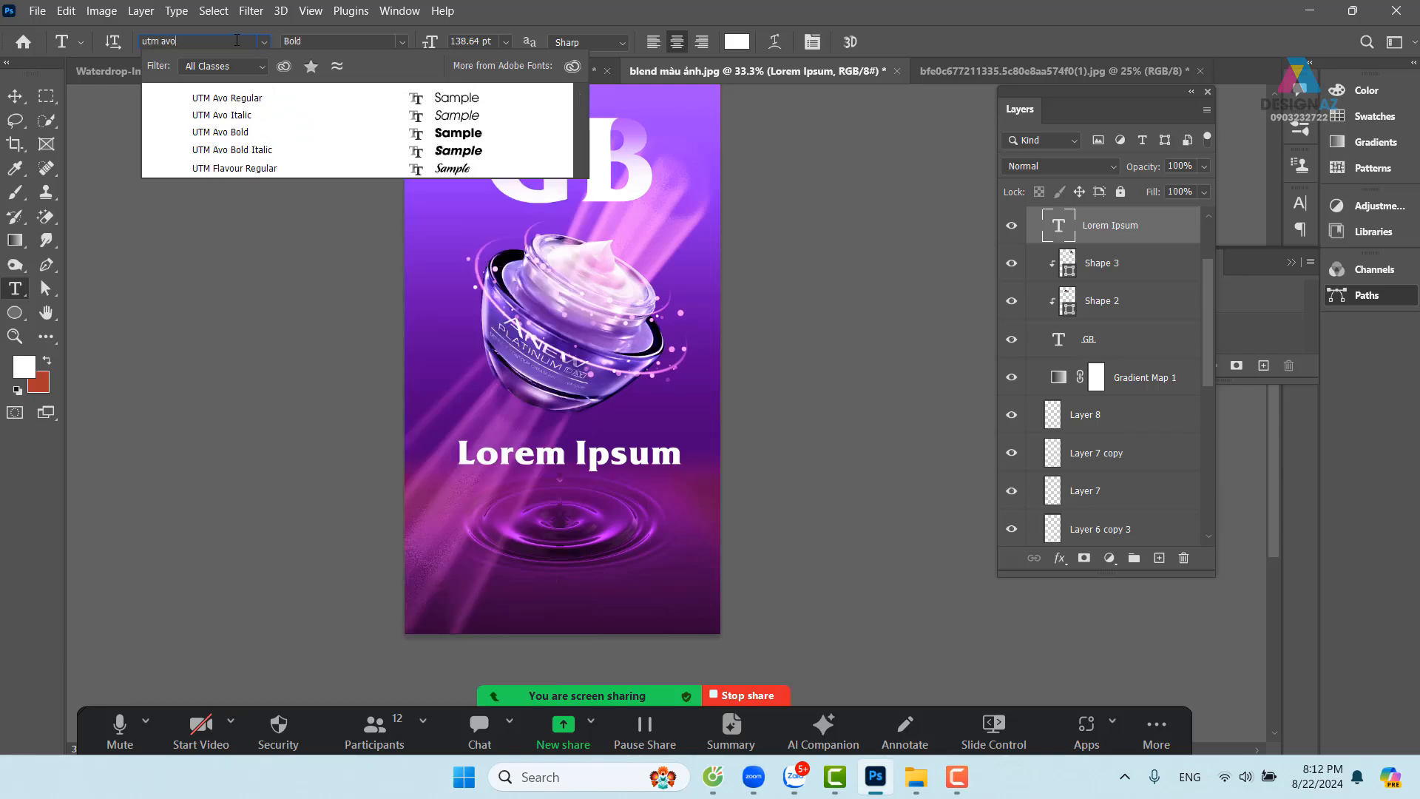
pyautogui.press('Return')
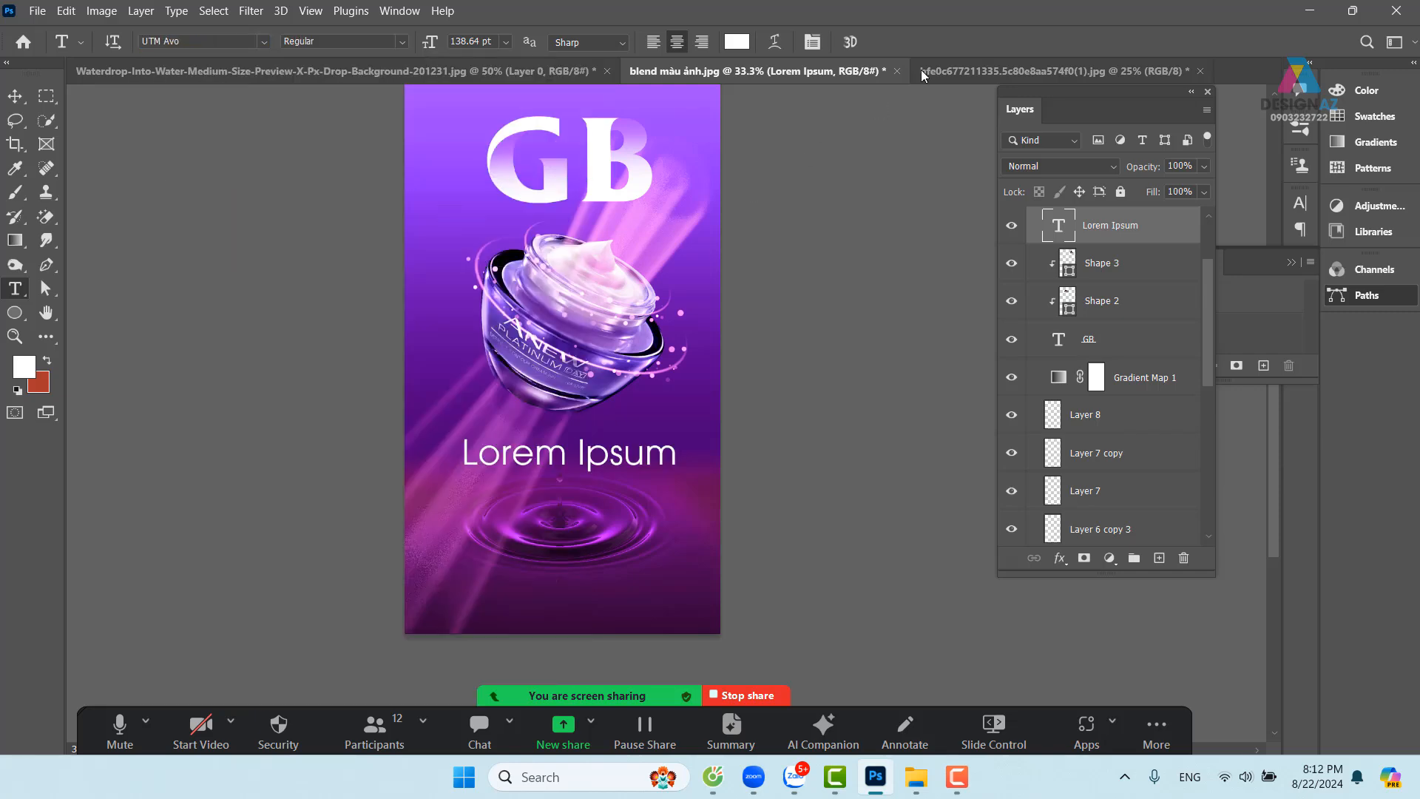
# Recolor the Lorem Ipsum heading light purple (c994ff), starting from a purple sampled in the artwork
pyautogui.click(736, 42)
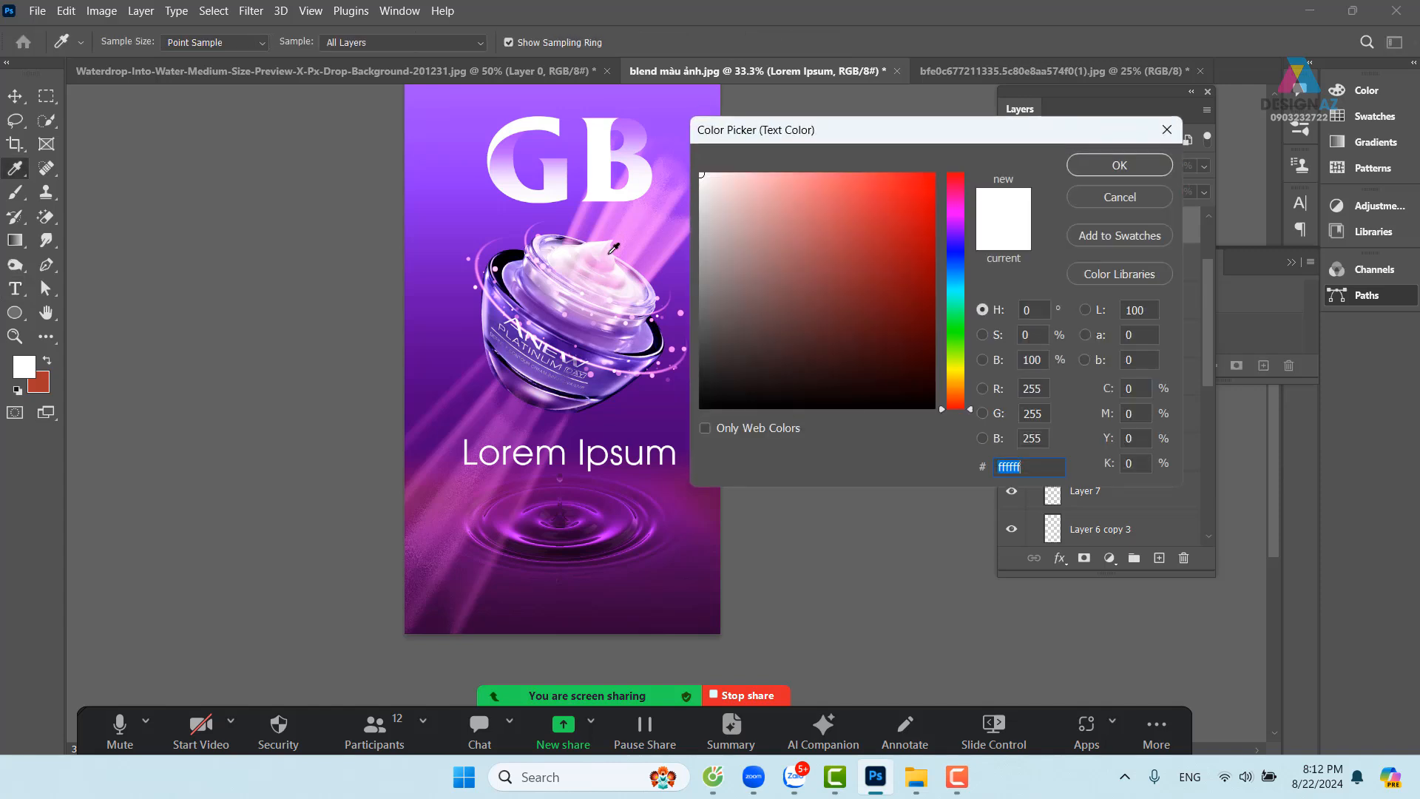
pyautogui.click(483, 253)
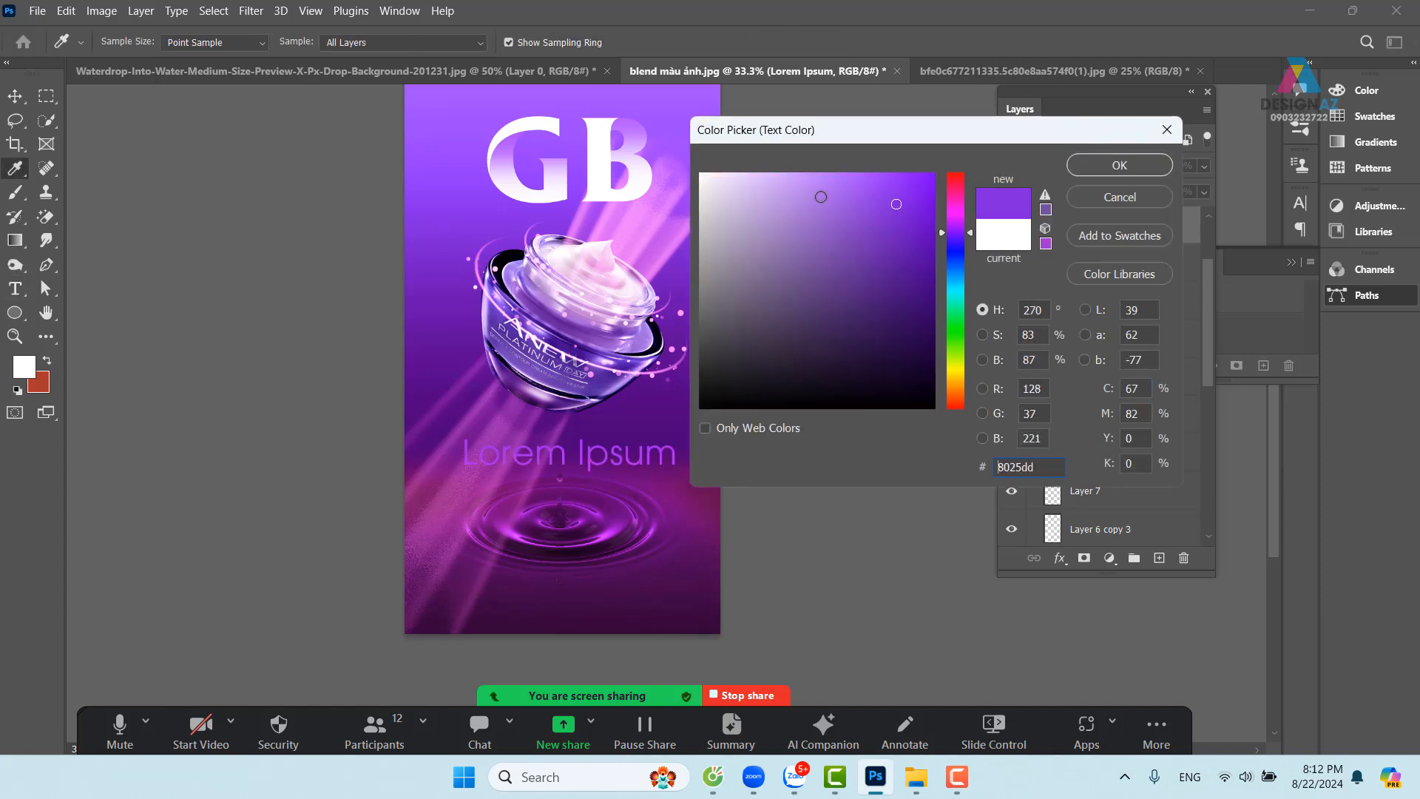
pyautogui.click(798, 174)
pyautogui.click(1113, 165)
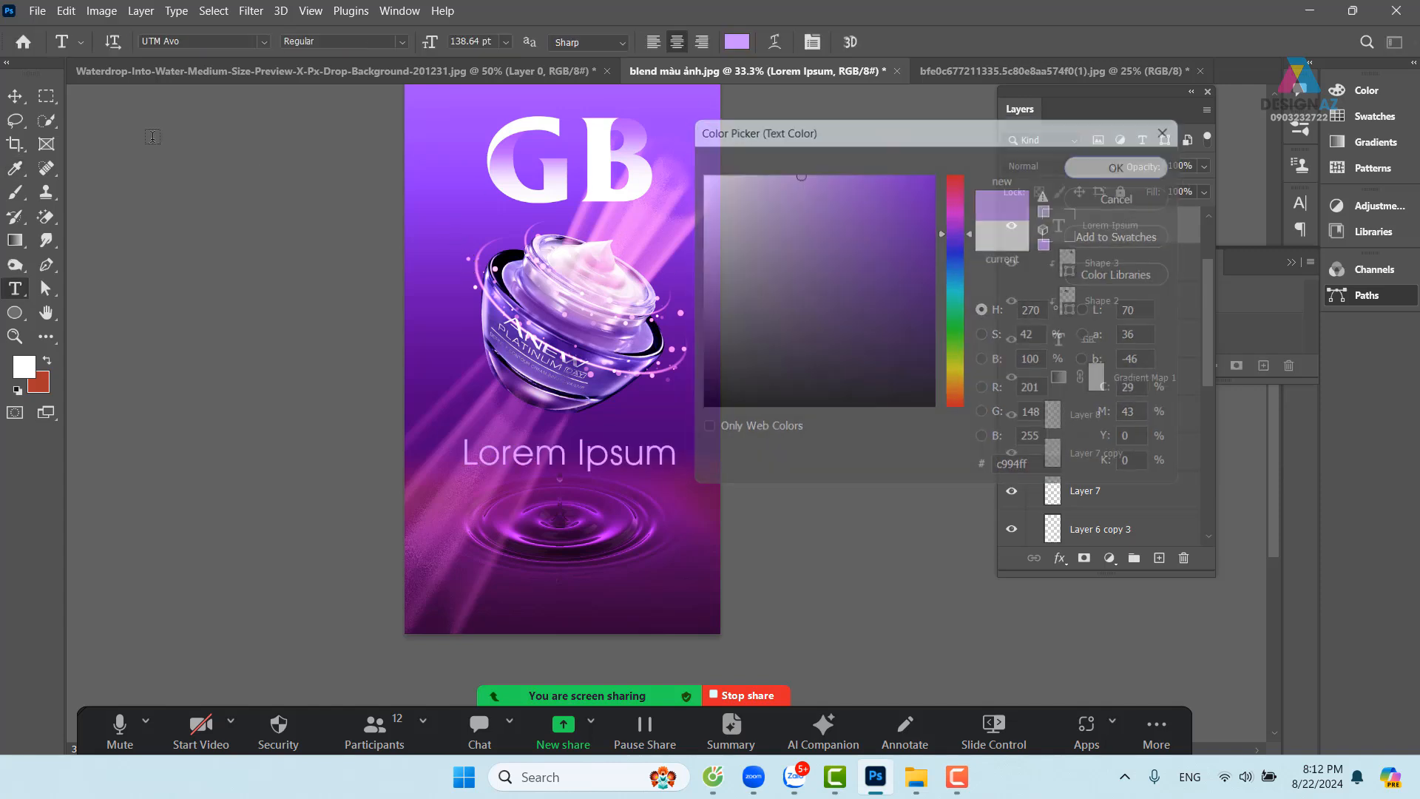
# Add a placeholder paragraph in a text box beneath the Lorem Ipsum heading and set its text size to 24 pt
pyautogui.press('v')
pyautogui.moveTo(672, 450); pyautogui.dragTo(624, 357)
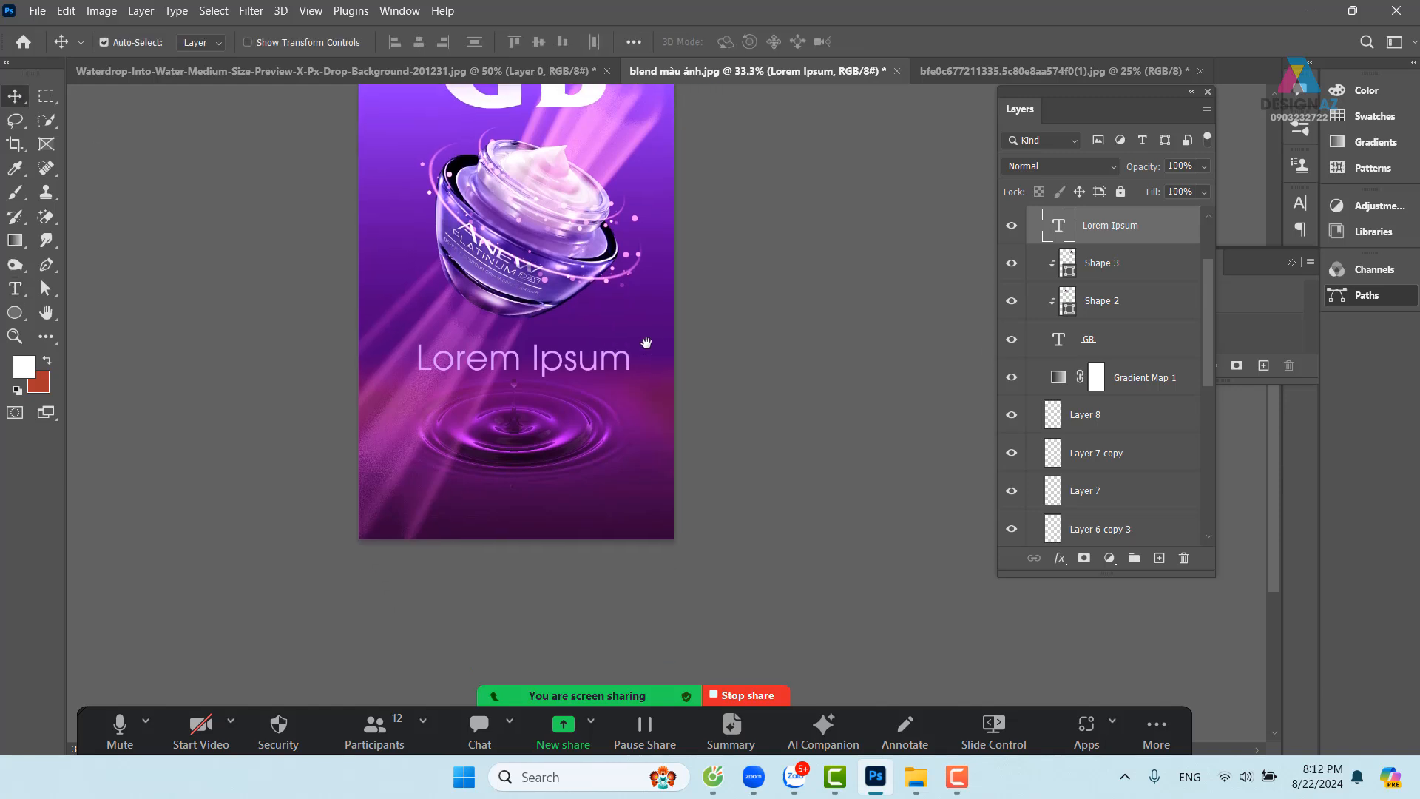
pyautogui.hotkey('ctrl', '+')
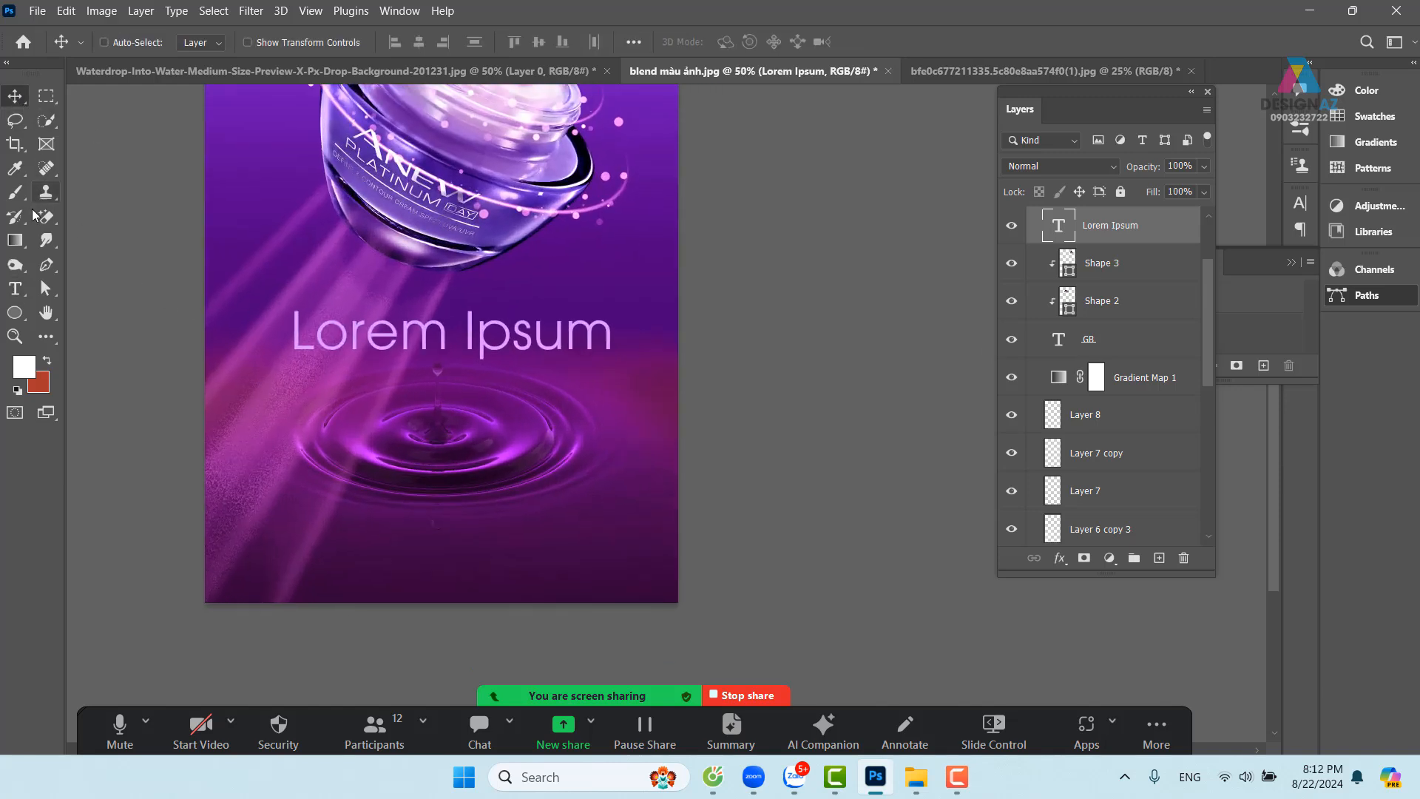
pyautogui.click(16, 290)
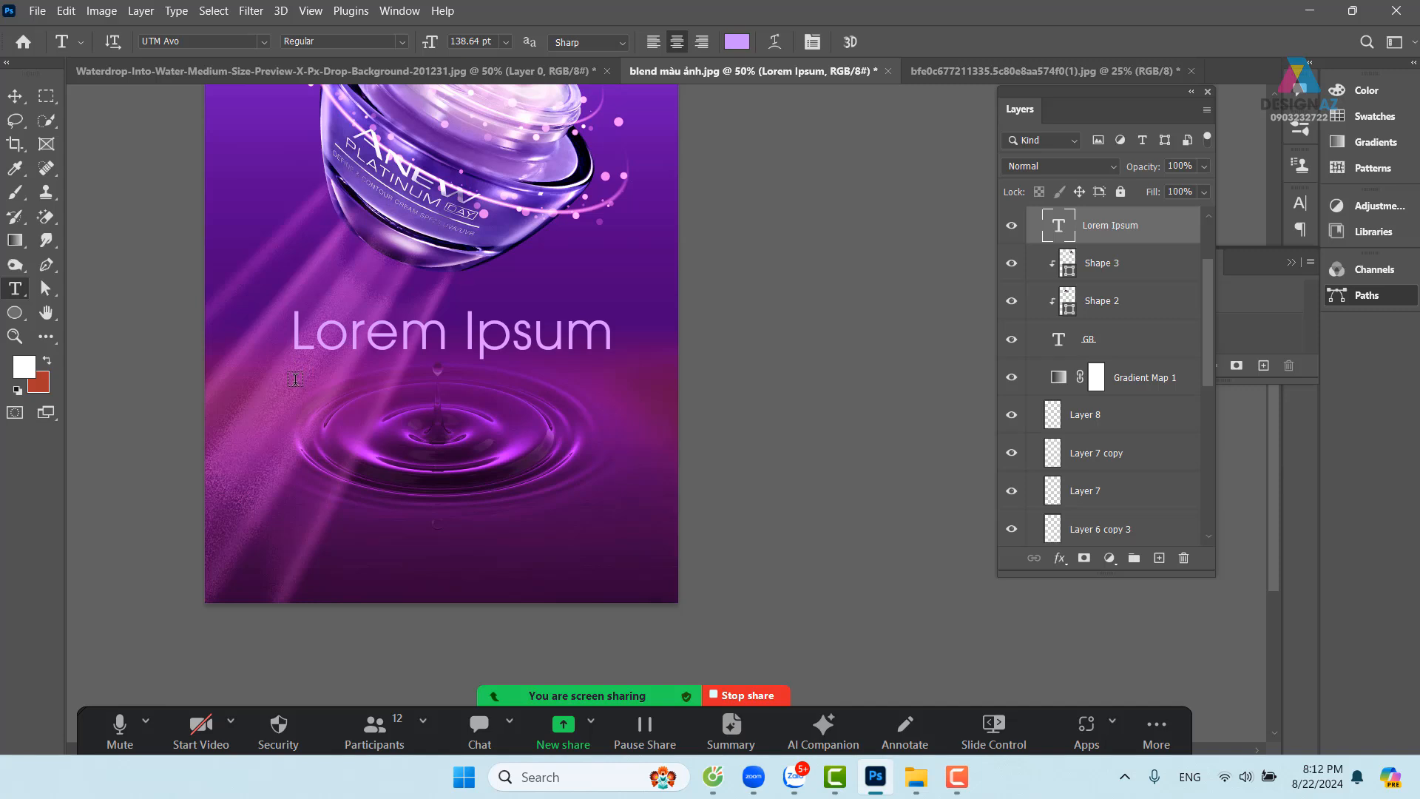
pyautogui.moveTo(295, 378); pyautogui.dragTo(607, 433)
pyautogui.click(15, 95)
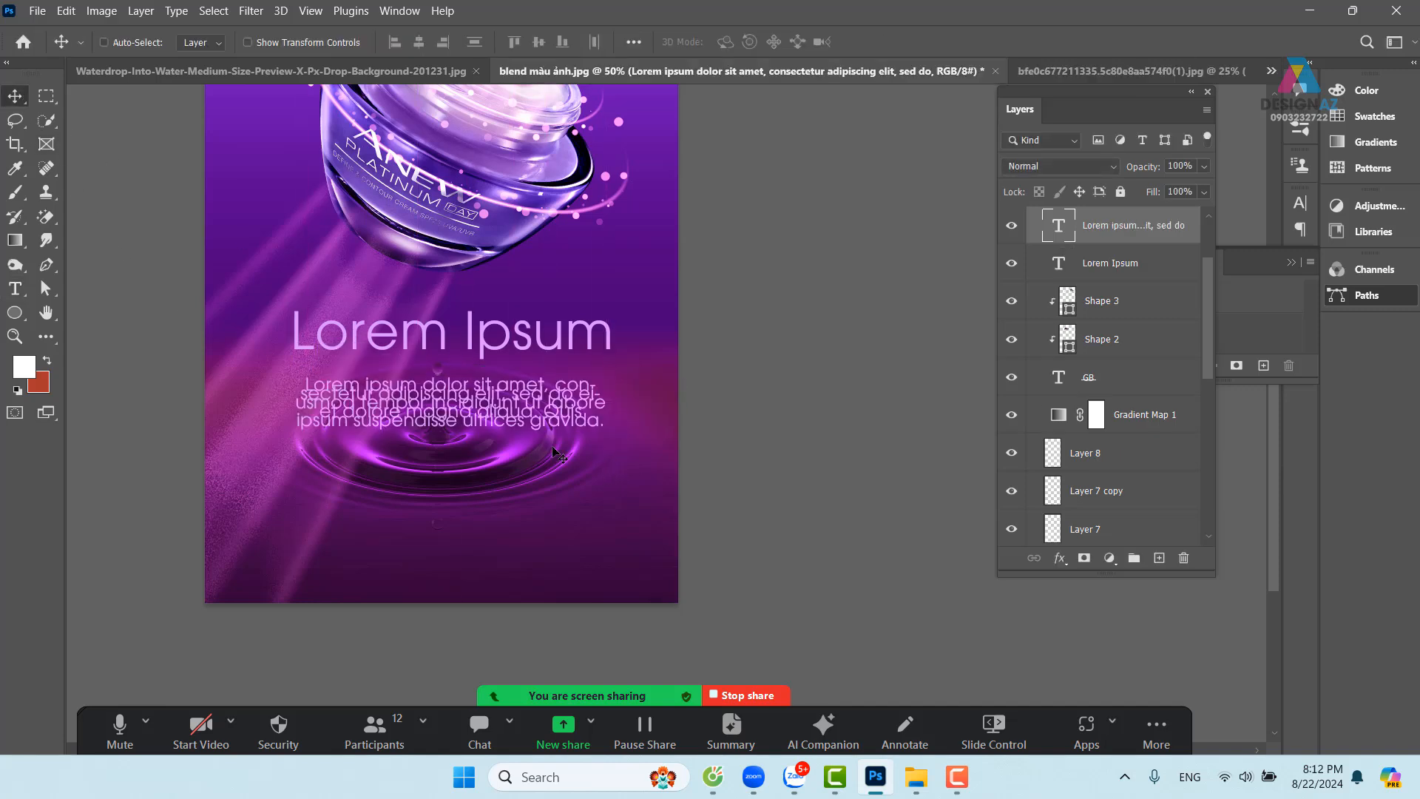
pyautogui.press('t')
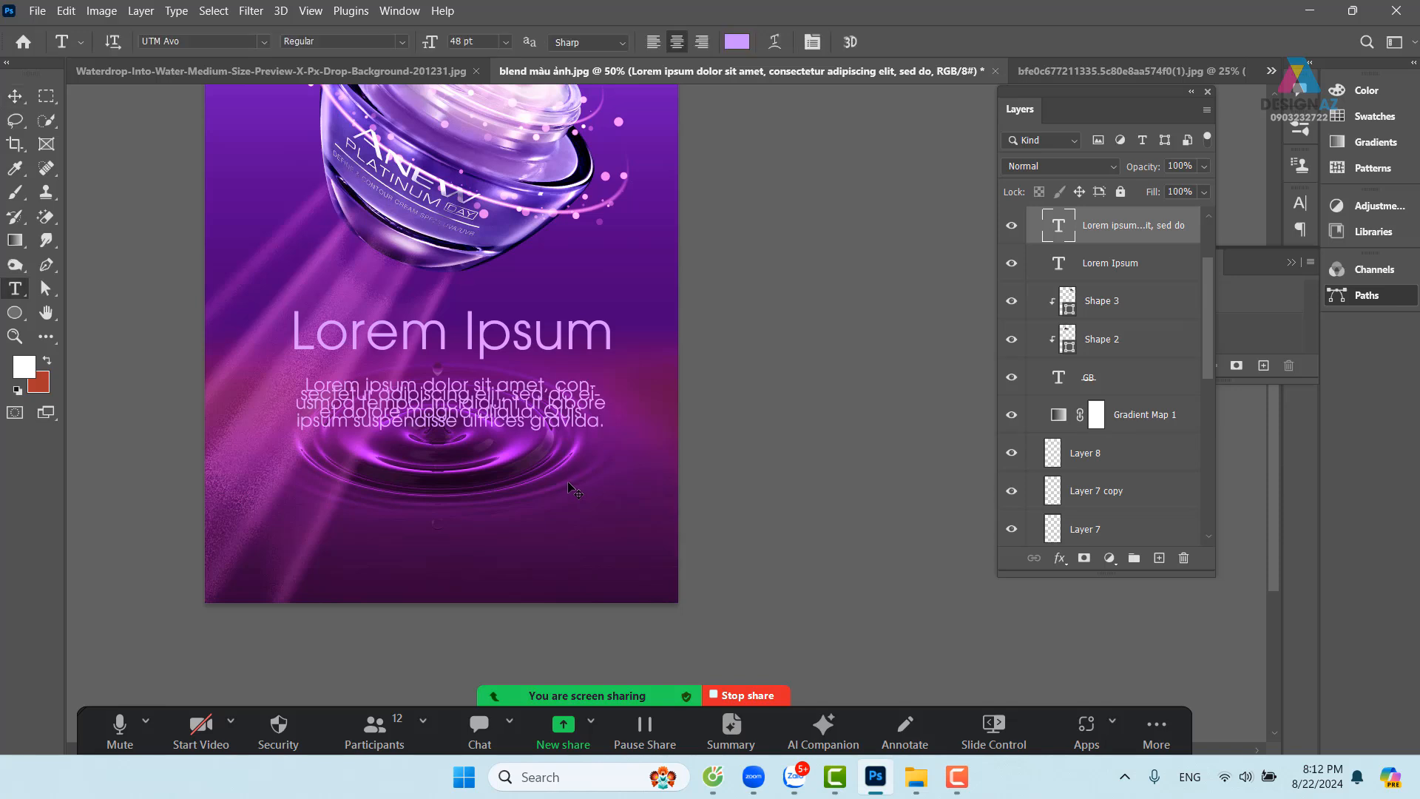
pyautogui.click(506, 42)
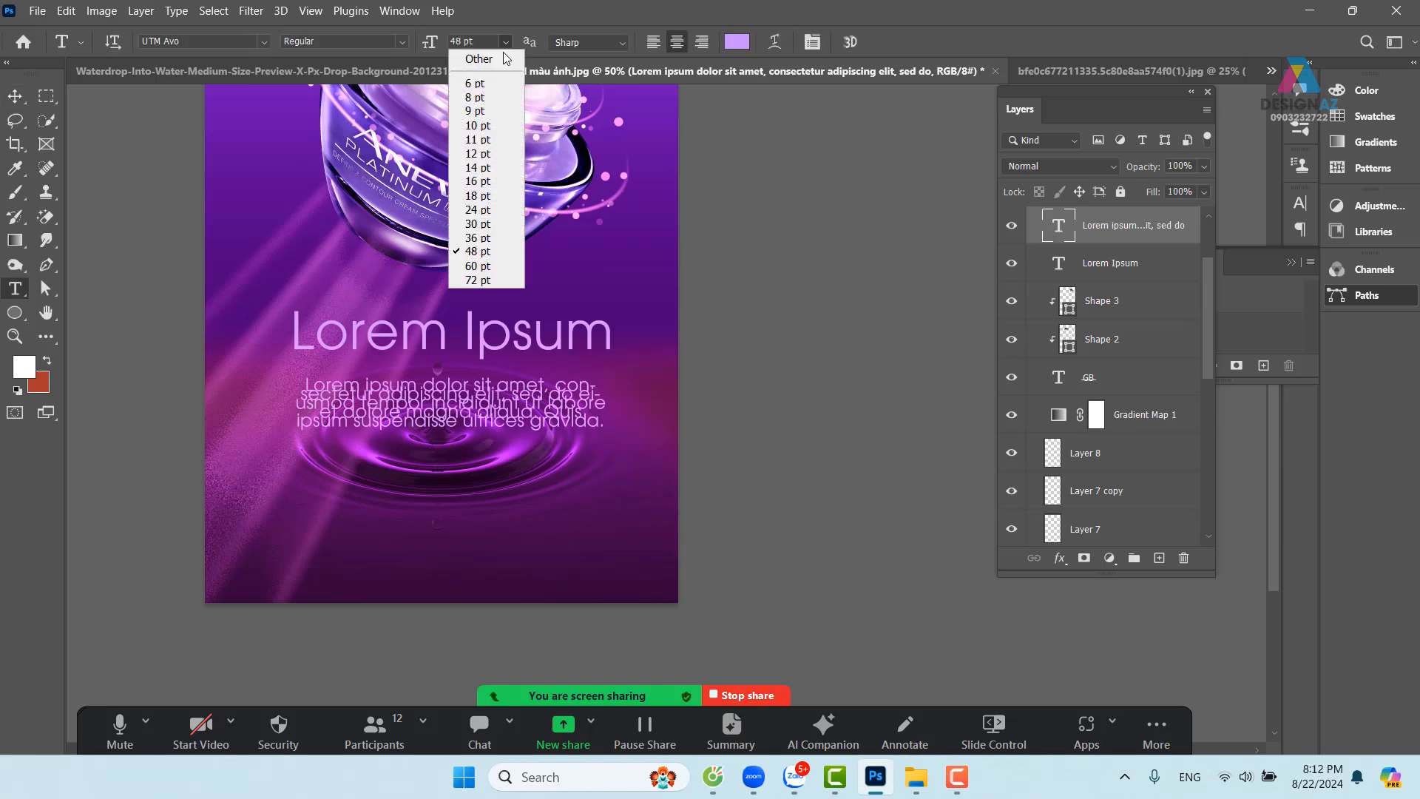
pyautogui.click(486, 210)
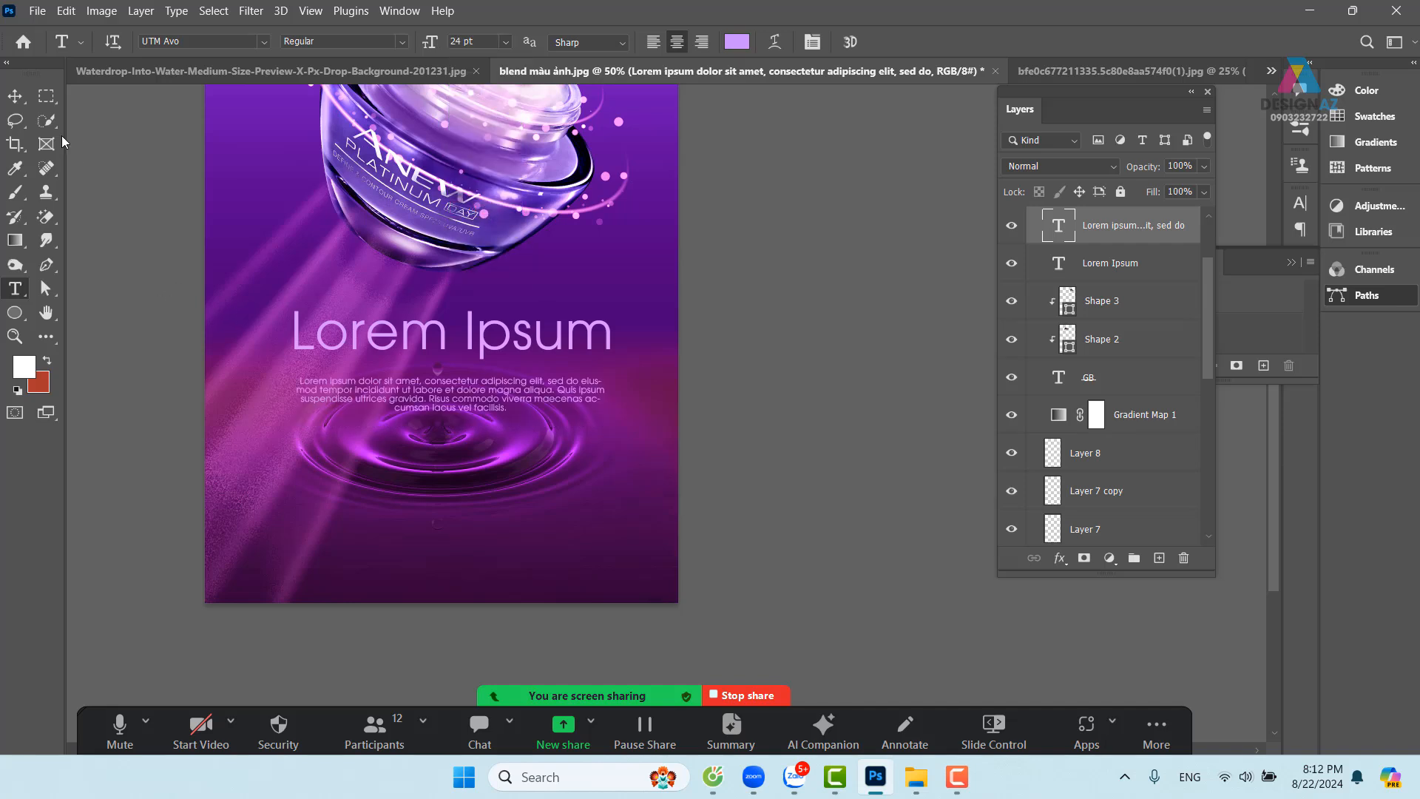
# Move the paragraph up under the heading and scale it to about 103% to match the heading's width
pyautogui.click(11, 100)
pyautogui.moveTo(534, 415); pyautogui.dragTo(523, 384)
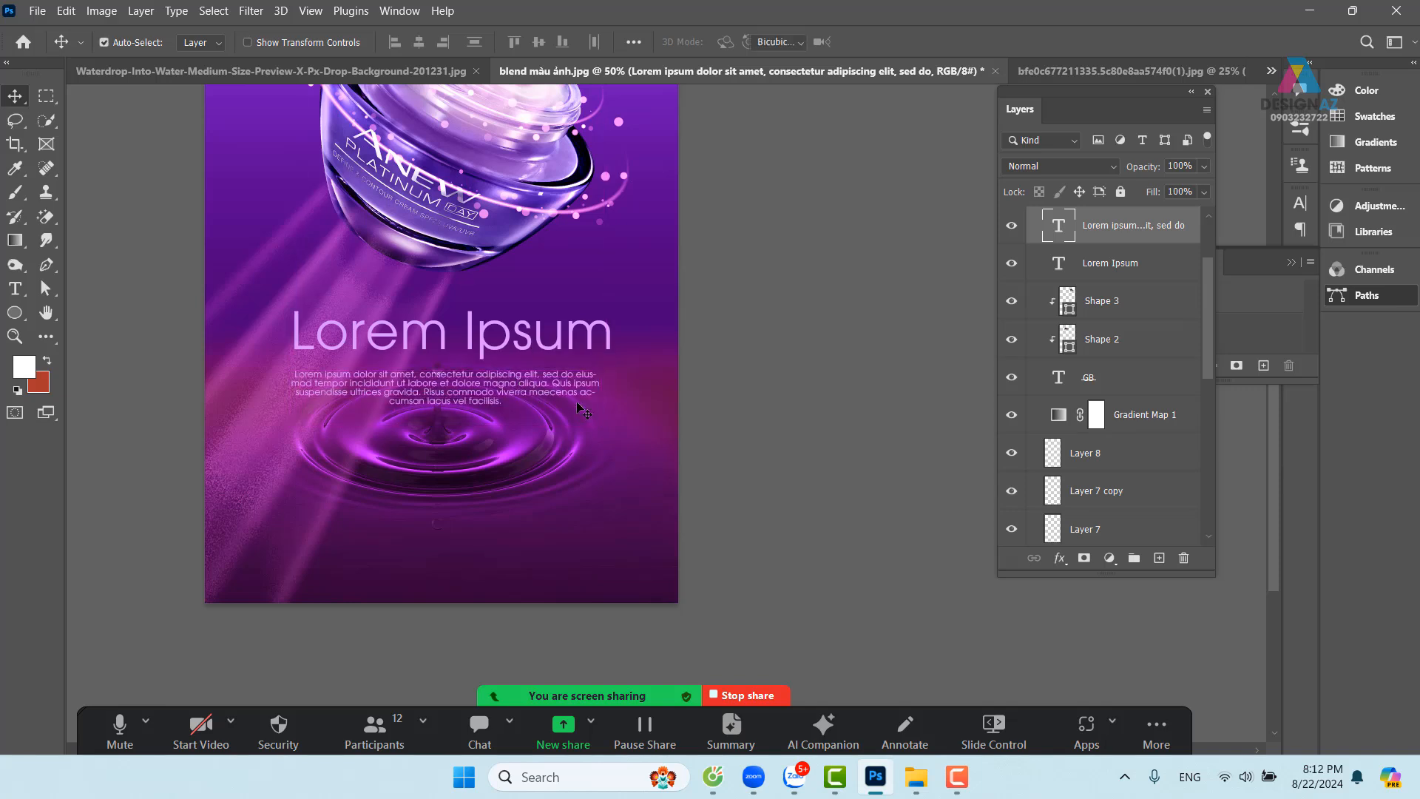
pyautogui.hotkey('ctrl', 't')
pyautogui.moveTo(600, 426); pyautogui.dragTo(613, 429)
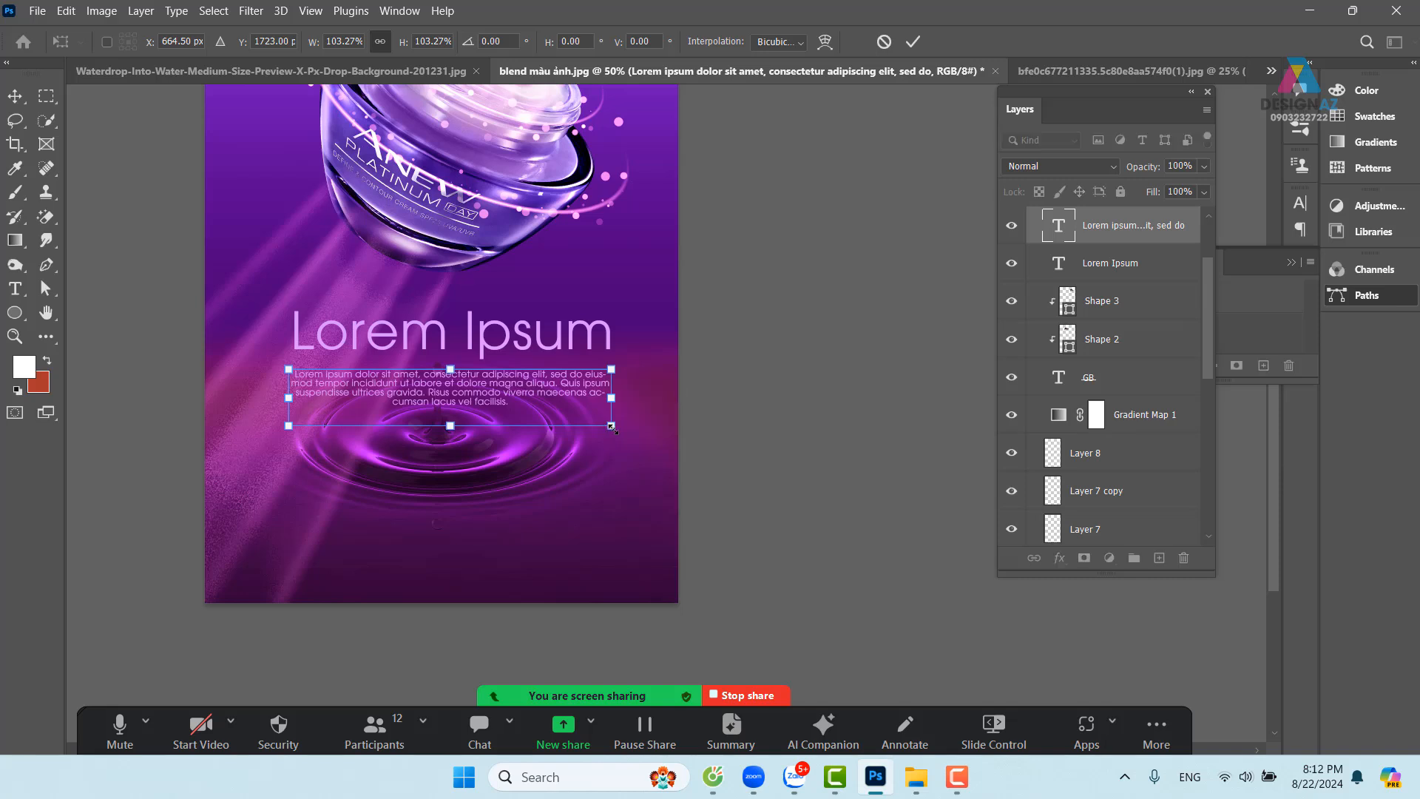
pyautogui.press('Return')
# Justify the placeholder paragraph with its last line centered
pyautogui.press('t')
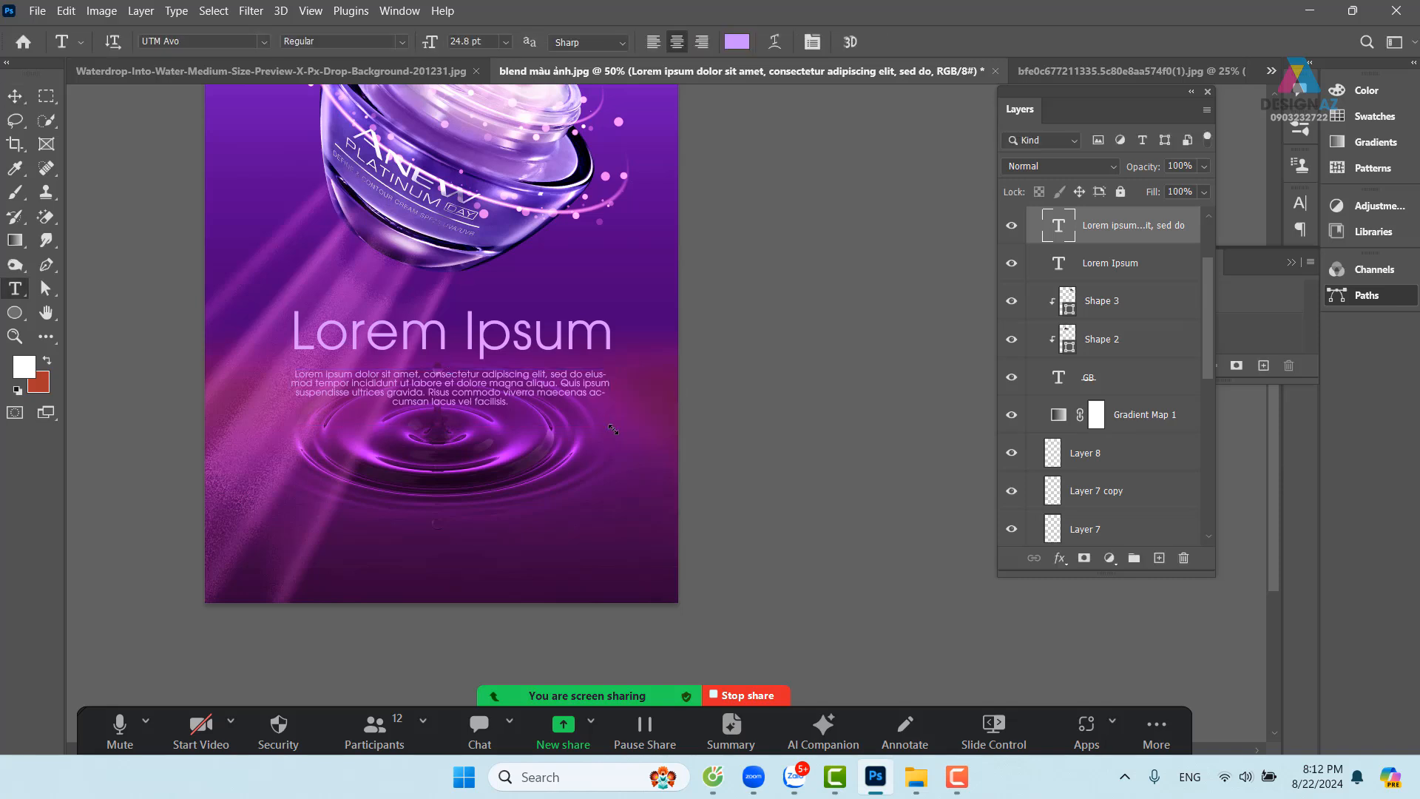
pyautogui.click(812, 43)
pyautogui.click(1176, 196)
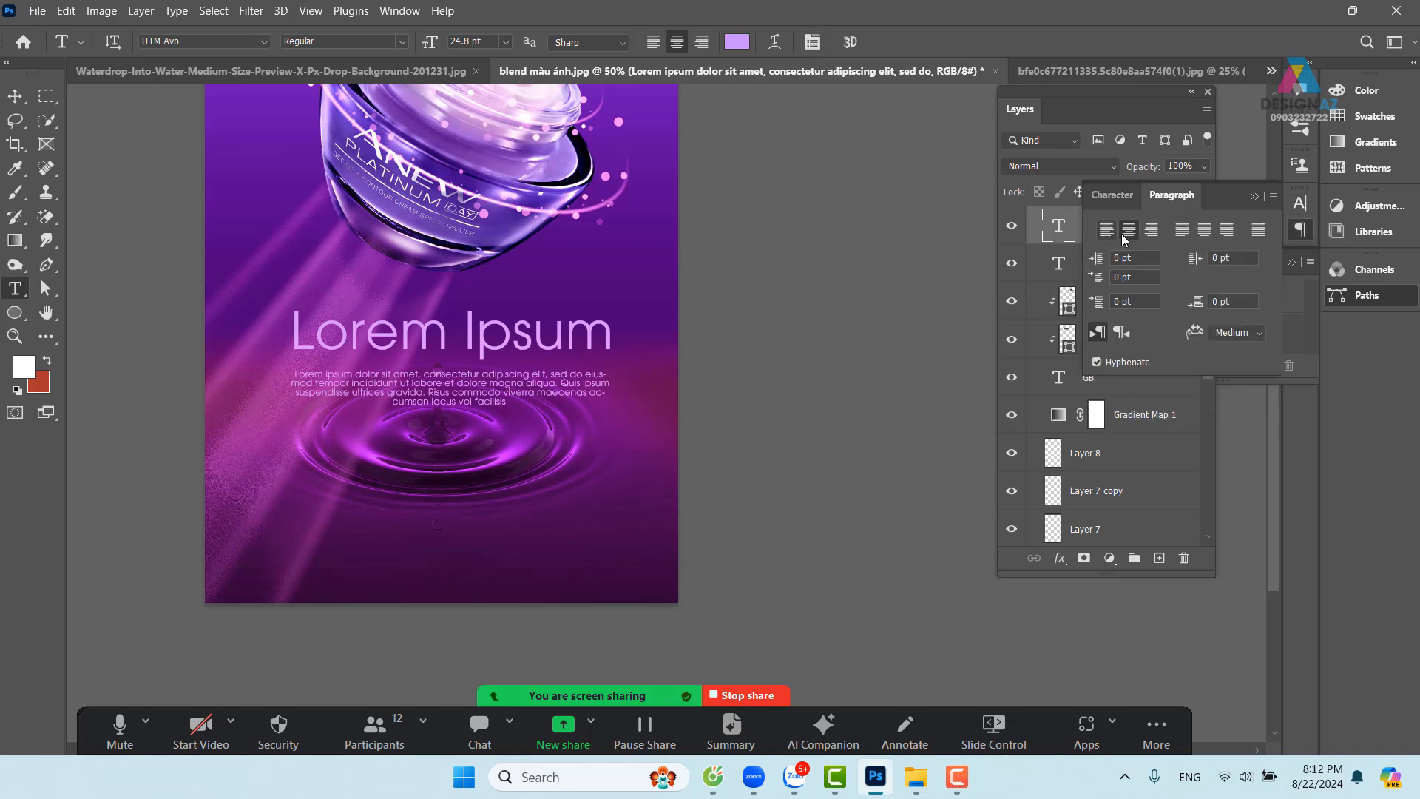
pyautogui.click(1206, 231)
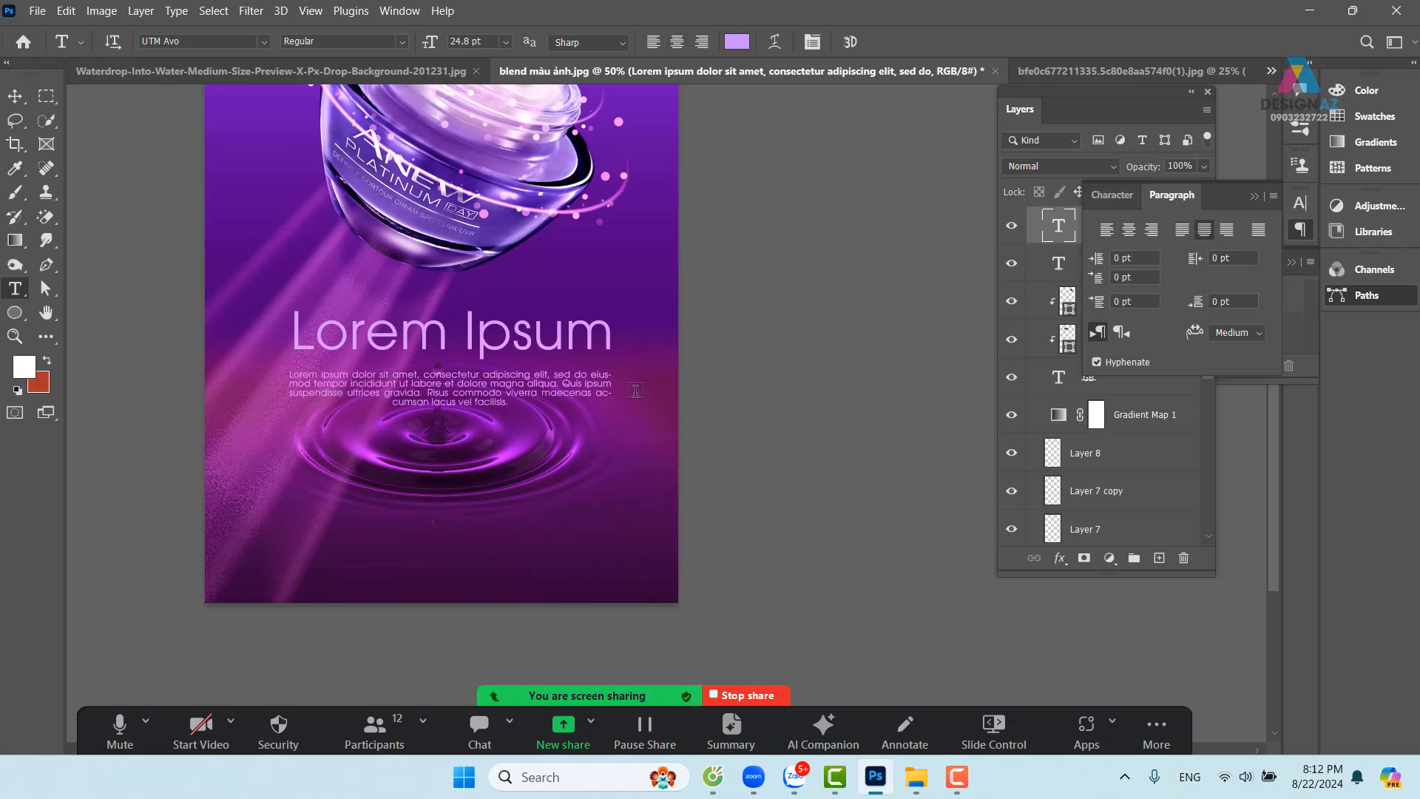
pyautogui.click(15, 96)
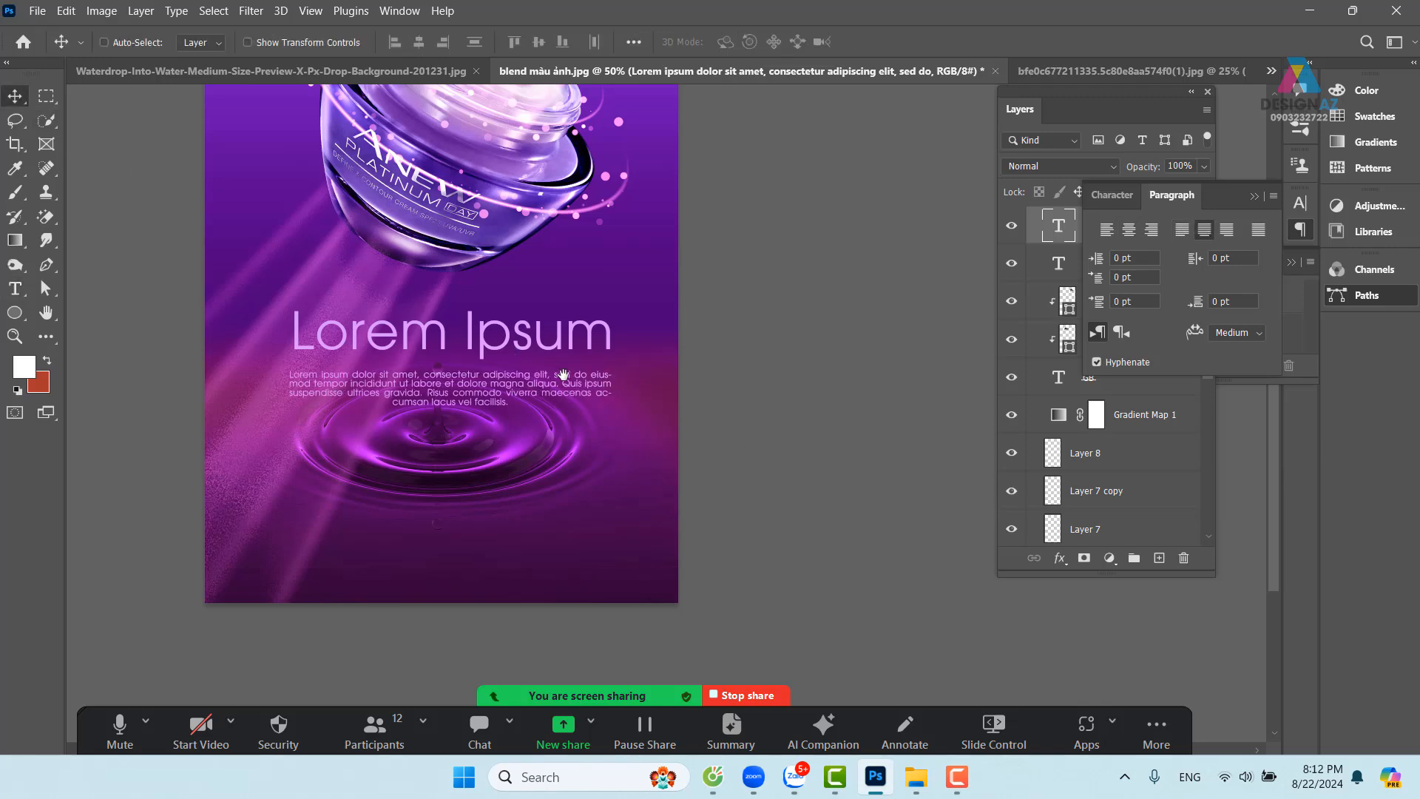
# Select the Background layer containing the water ripple and unlock it so it can be moved
pyautogui.moveTo(559, 364); pyautogui.dragTo(556, 504)
pyautogui.moveTo(542, 590); pyautogui.dragTo(537, 439)
pyautogui.rightClick(491, 448)
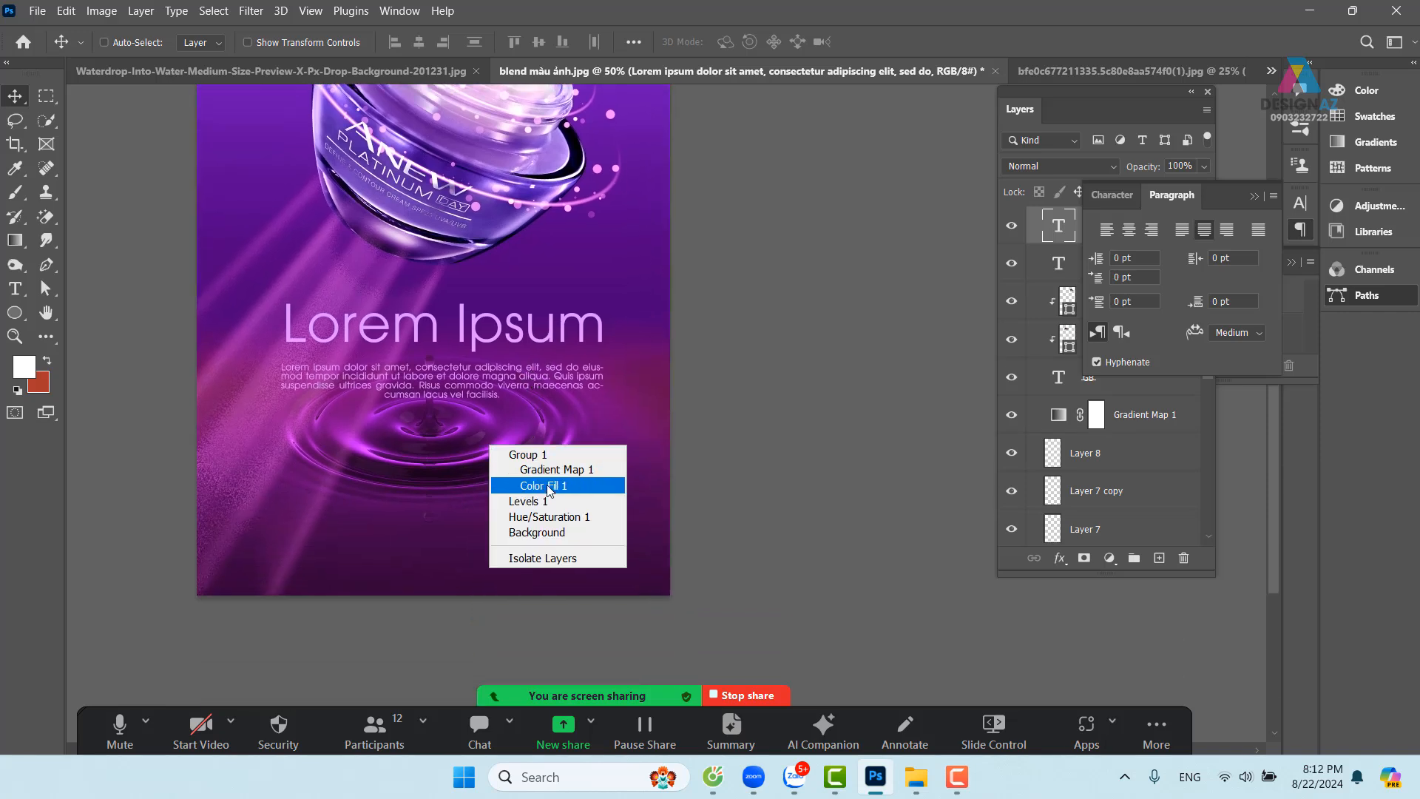
pyautogui.click(545, 501)
pyautogui.rightClick(500, 443)
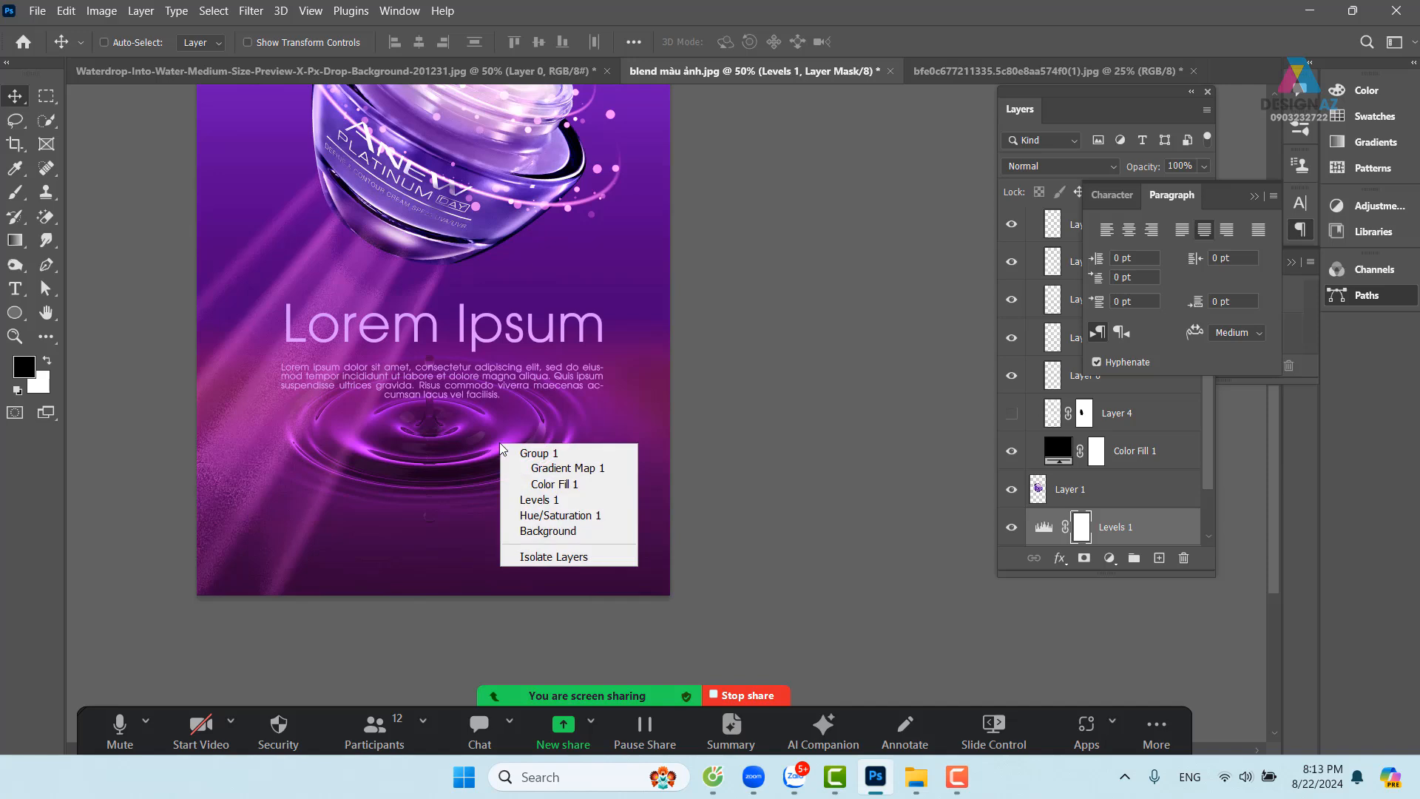
pyautogui.click(533, 531)
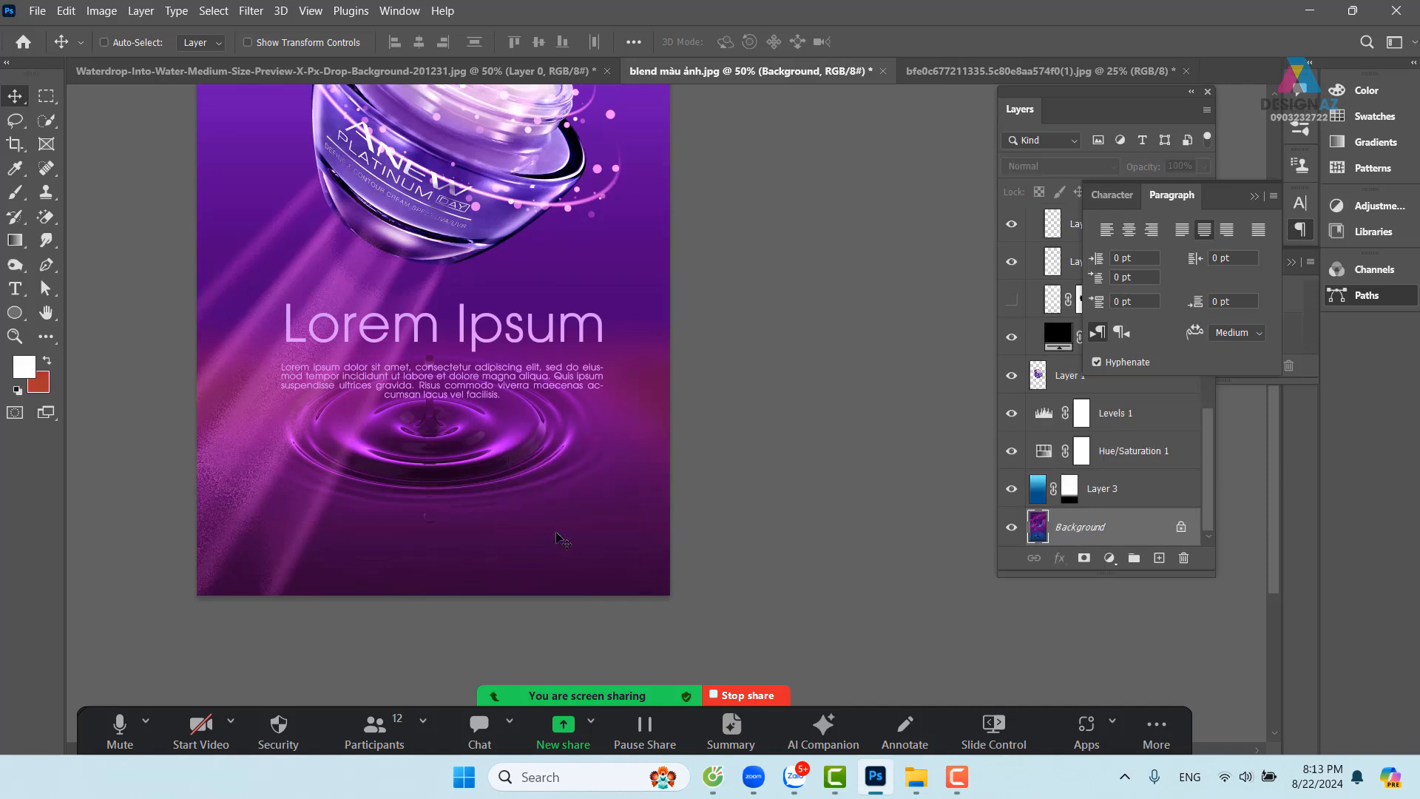
pyautogui.moveTo(495, 473); pyautogui.dragTo(496, 502)
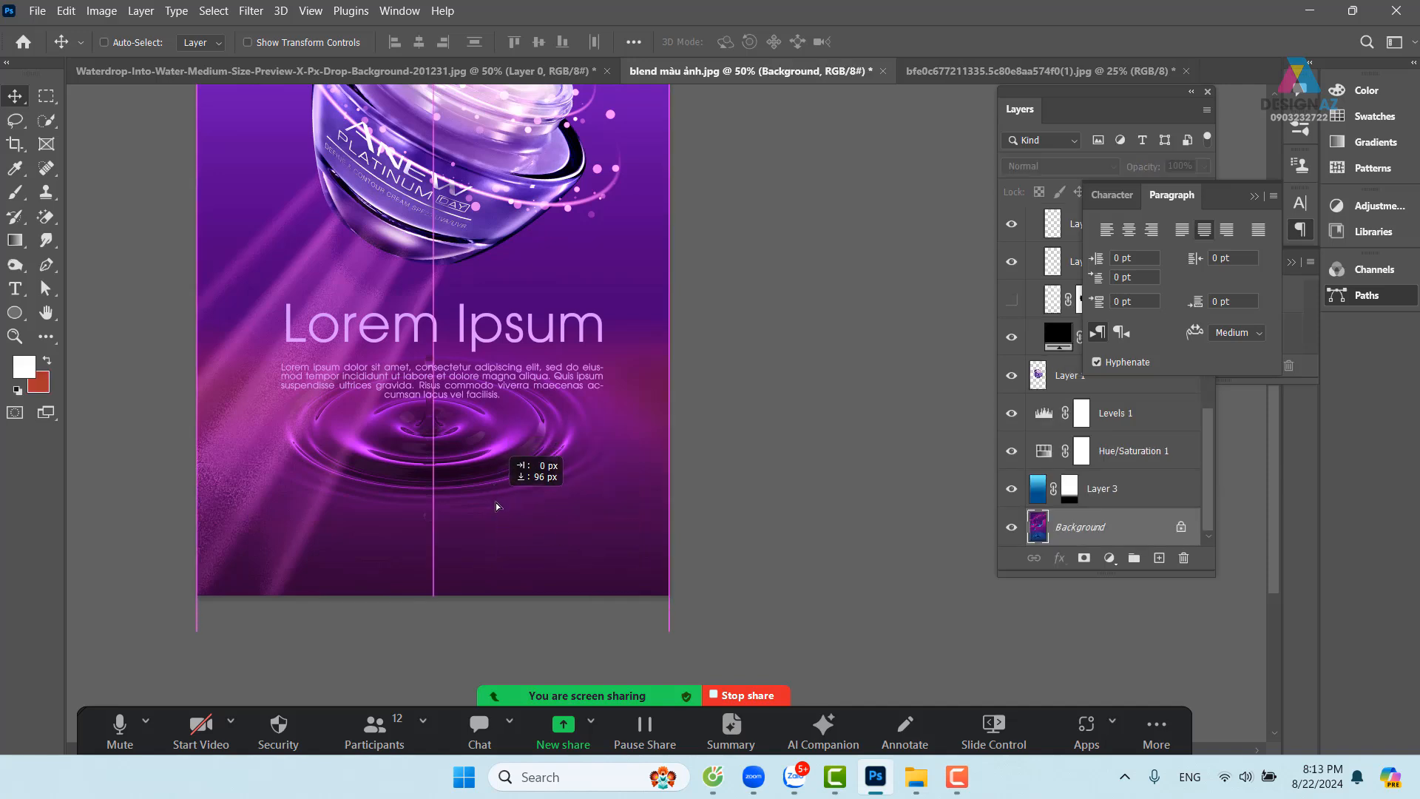
pyautogui.click(731, 304)
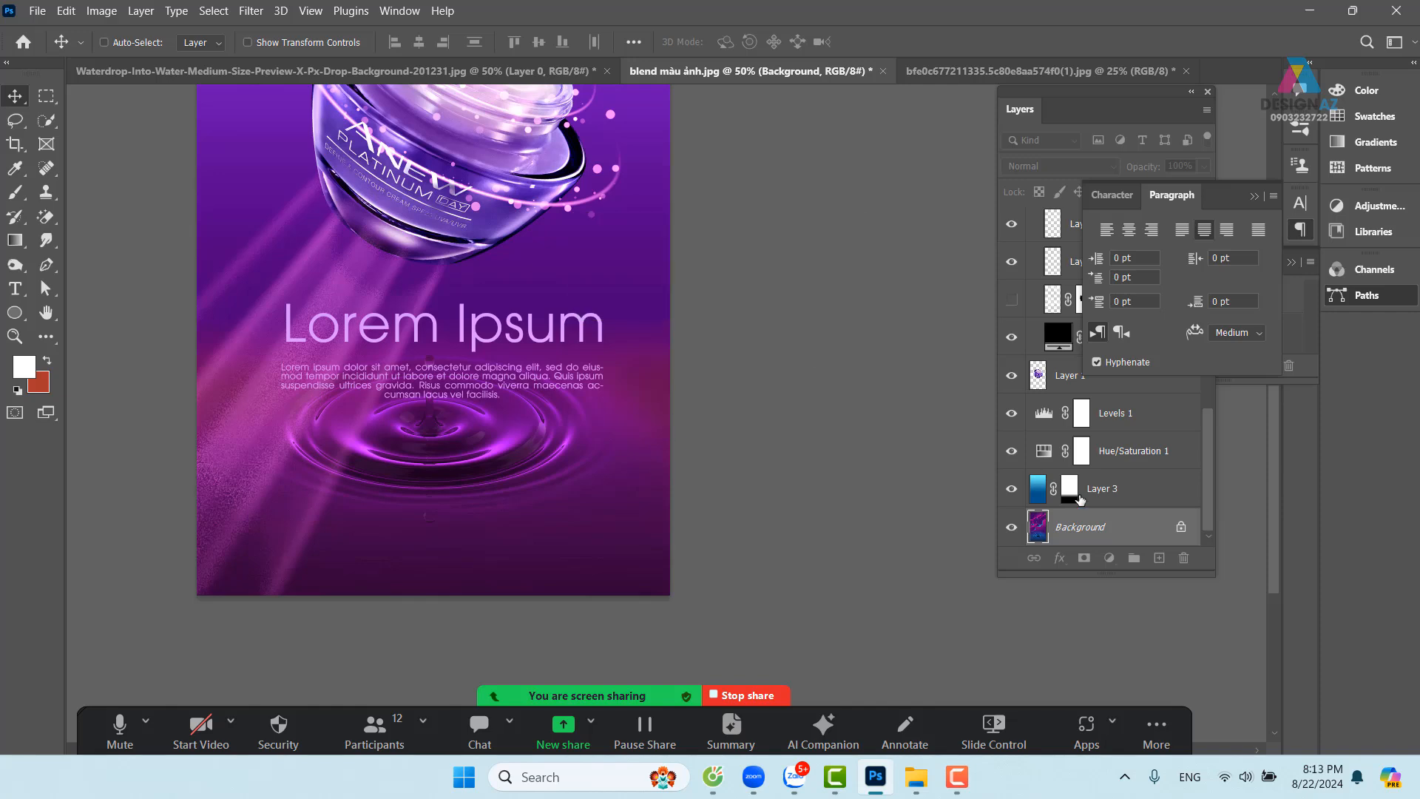
pyautogui.click(1179, 528)
# Try to lower the water ripple image and Layer 3 beneath the text, and undo the move
pyautogui.moveTo(537, 480); pyautogui.dragTo(537, 509)
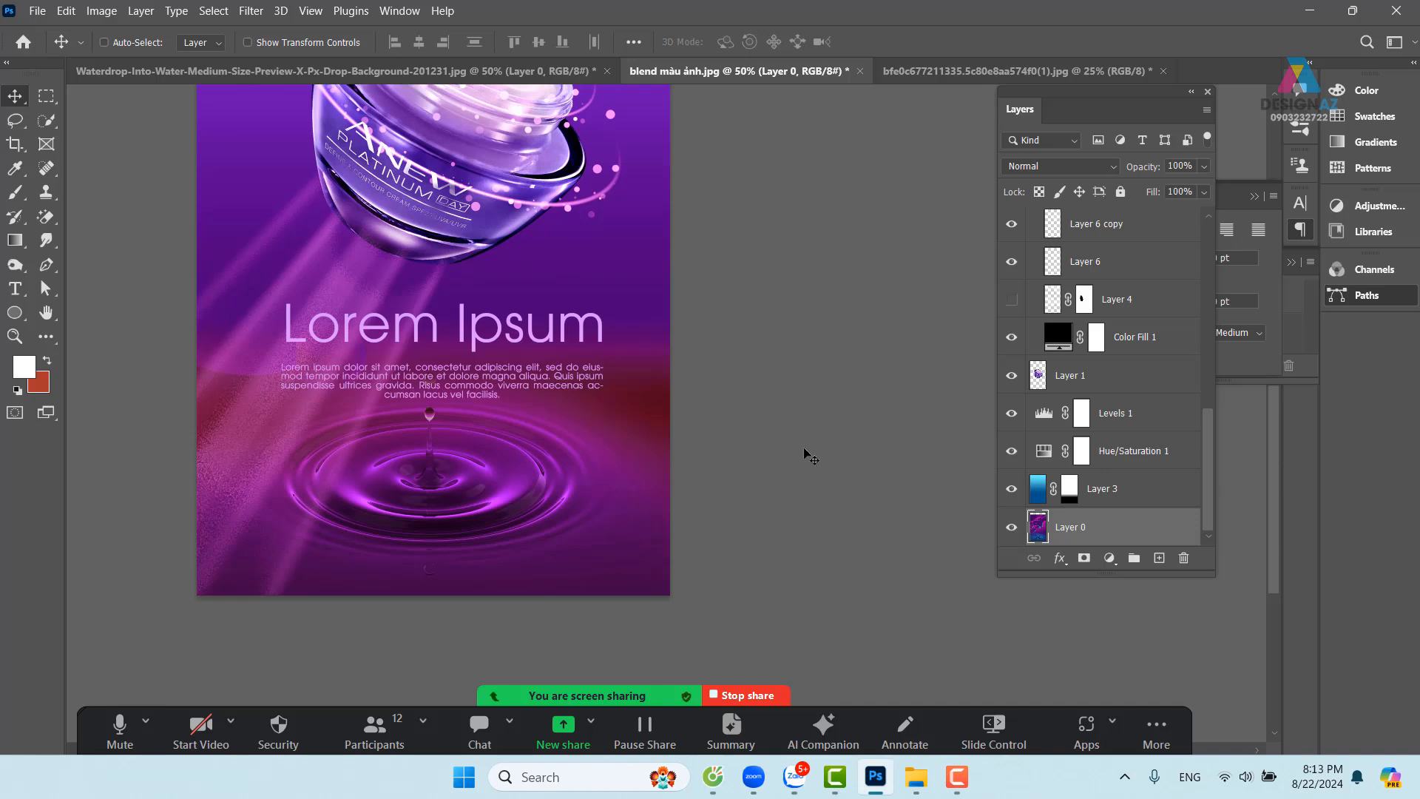
pyautogui.click(1120, 491)
pyautogui.moveTo(633, 348); pyautogui.dragTo(648, 382)
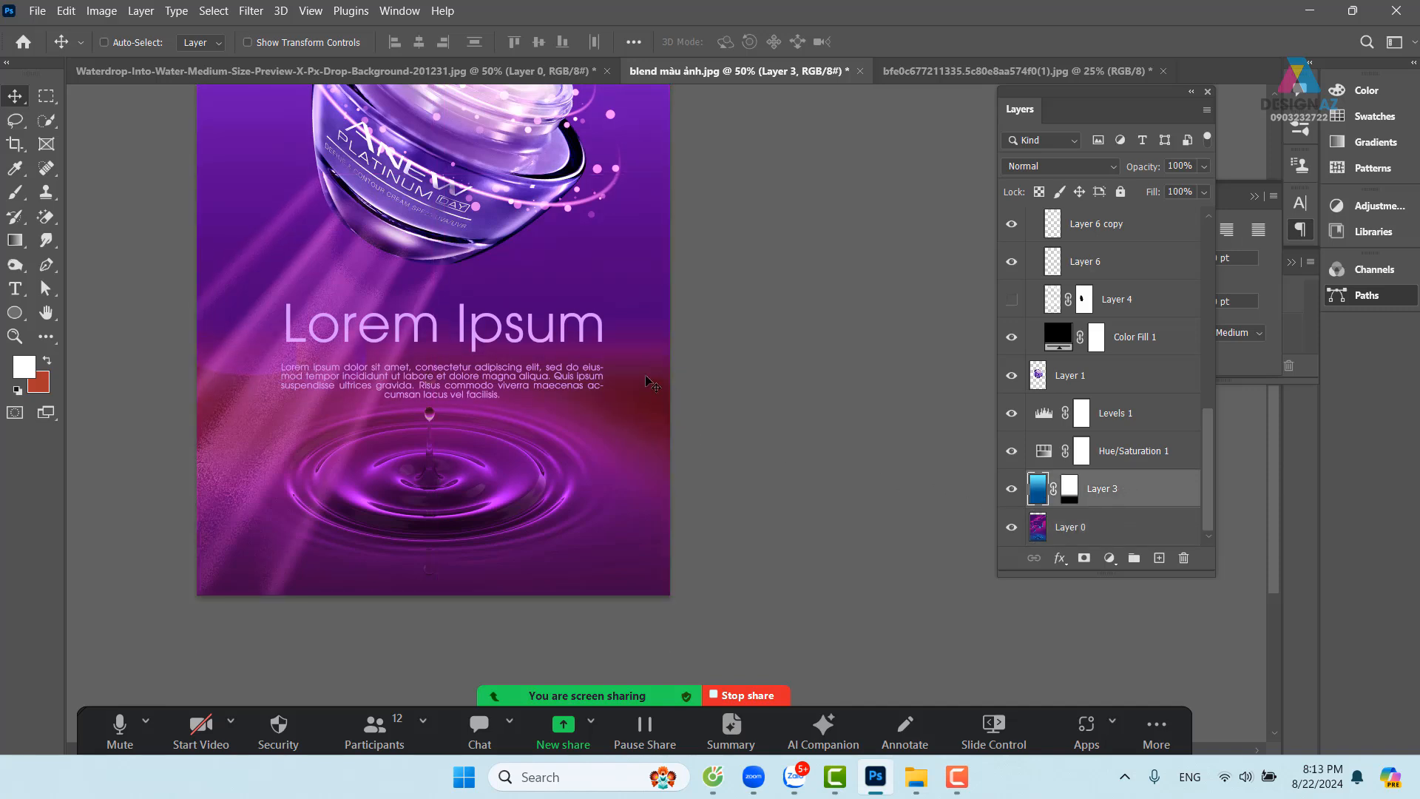
pyautogui.hotkey('ctrl', 'z')
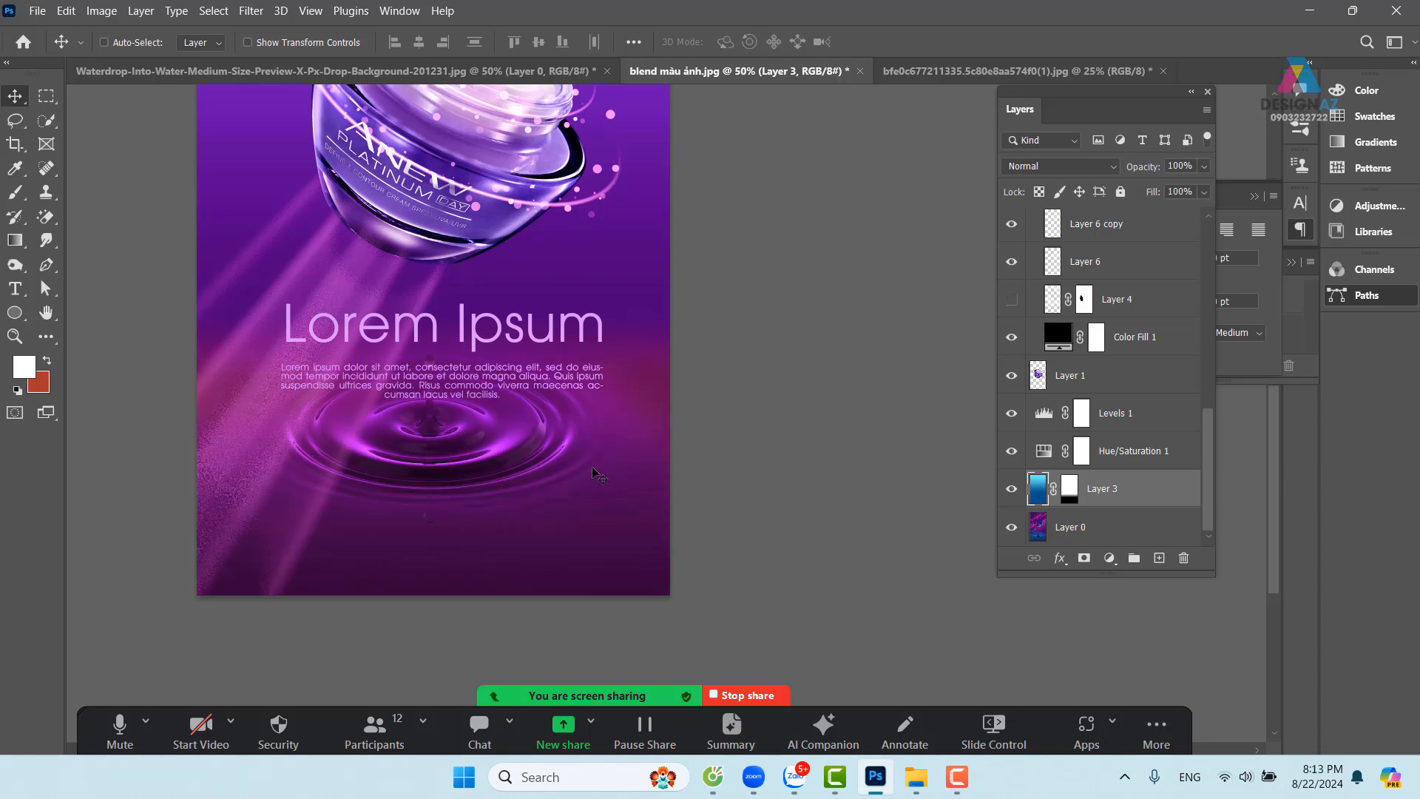
# Move Layer 3 down slightly and stretch its upper edge to the top of the canvas, about 106% of its height
pyautogui.moveTo(596, 474); pyautogui.dragTo(590, 515)
pyautogui.scroll(6, 558, 322)
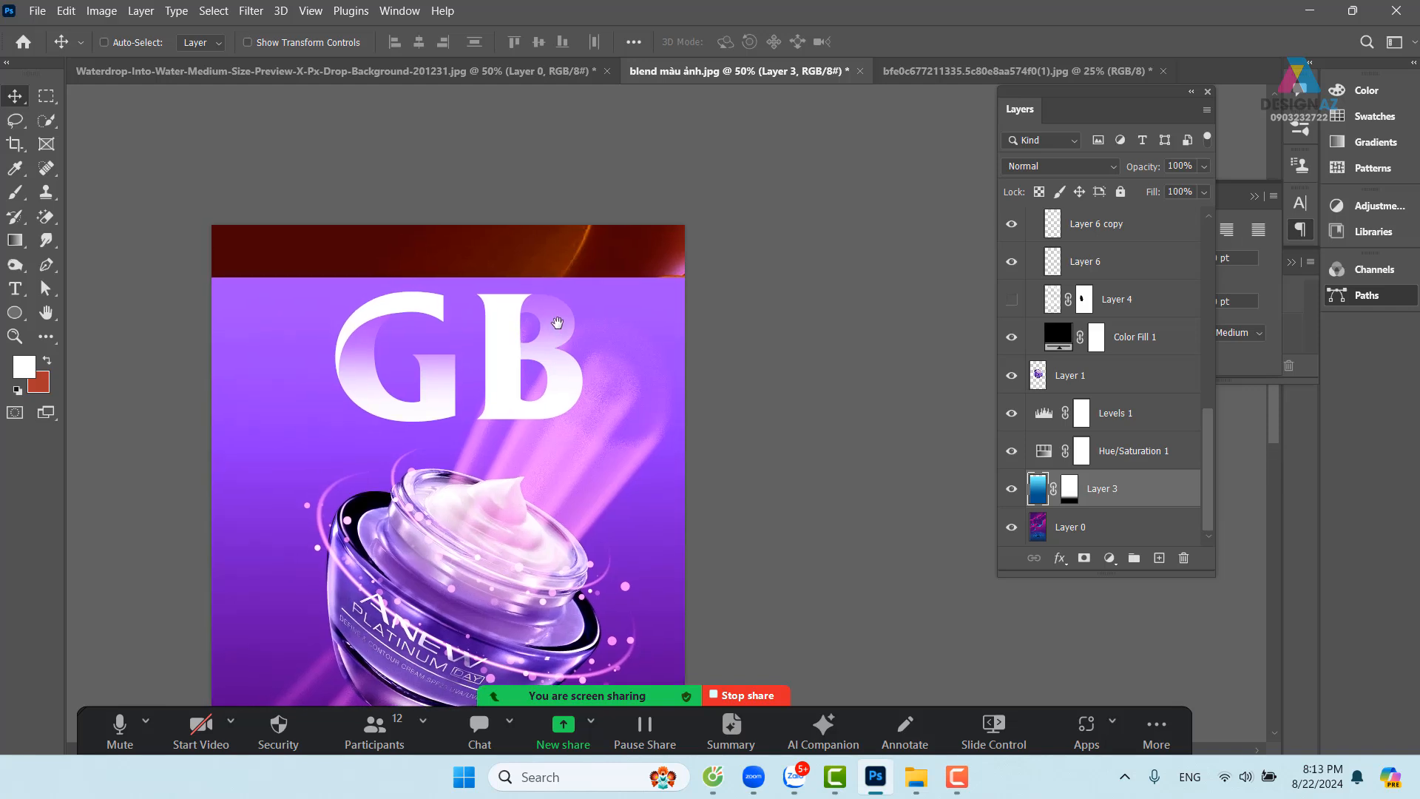
pyautogui.hotkey('ctrl', 't')
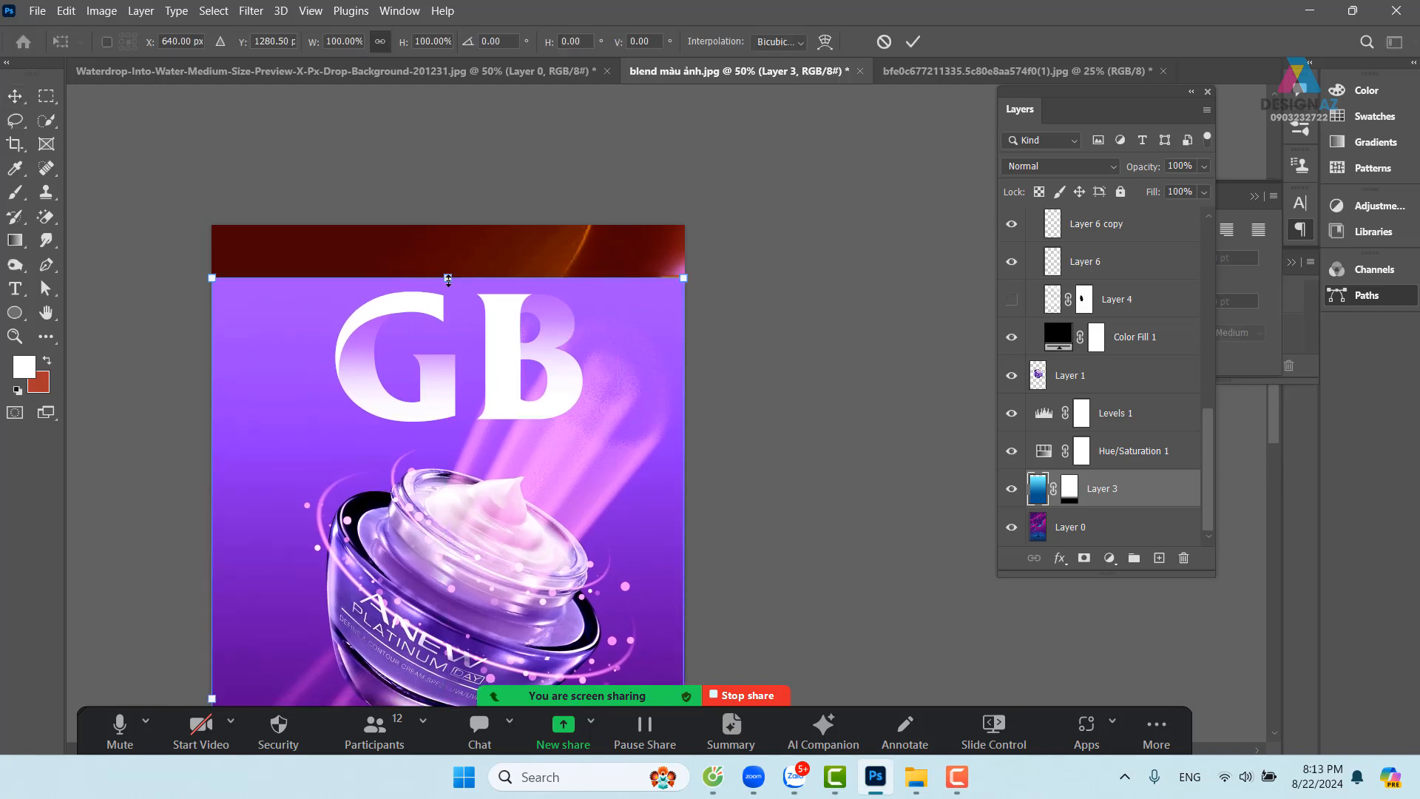
pyautogui.moveTo(449, 279); pyautogui.dragTo(448, 223)
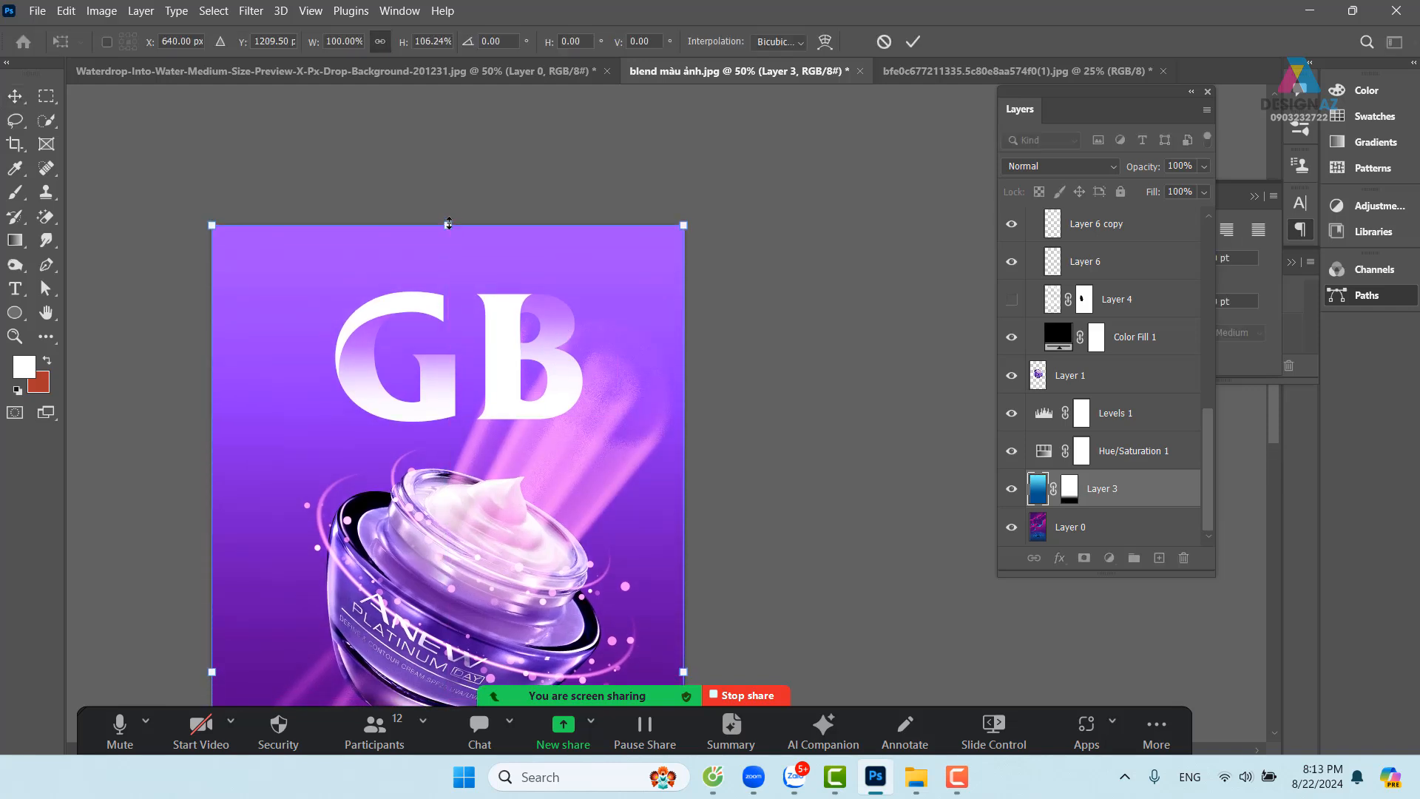
pyautogui.press('Return')
# Add a Gradient Fill layer at the very top of the layer stack, starting from Layer 2
pyautogui.hotkey('ctrl', '-')
pyautogui.hotkey('ctrl', '-')
pyautogui.moveTo(603, 510); pyautogui.dragTo(572, 353)
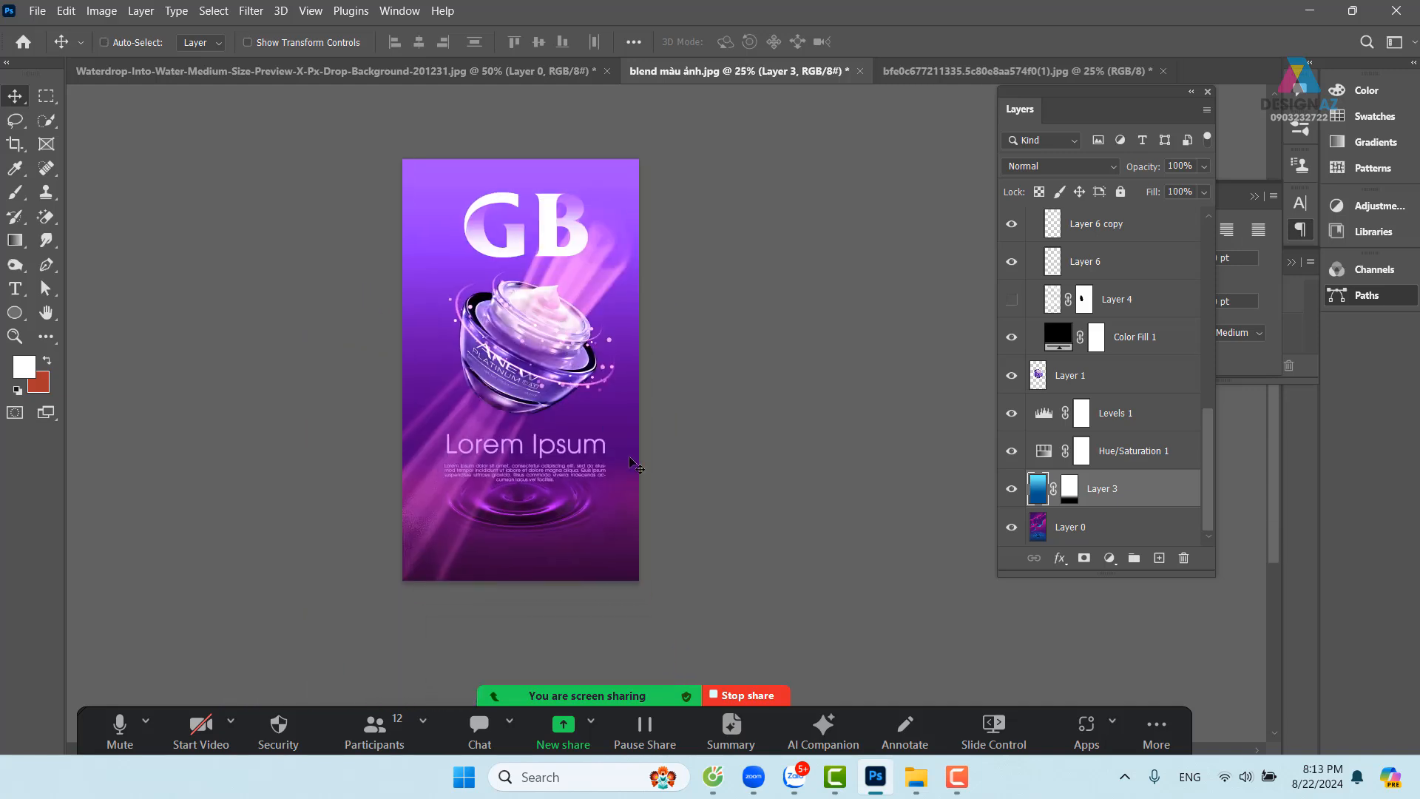
pyautogui.hotkey('ctrl', '+')
pyautogui.moveTo(601, 333); pyautogui.dragTo(567, 339)
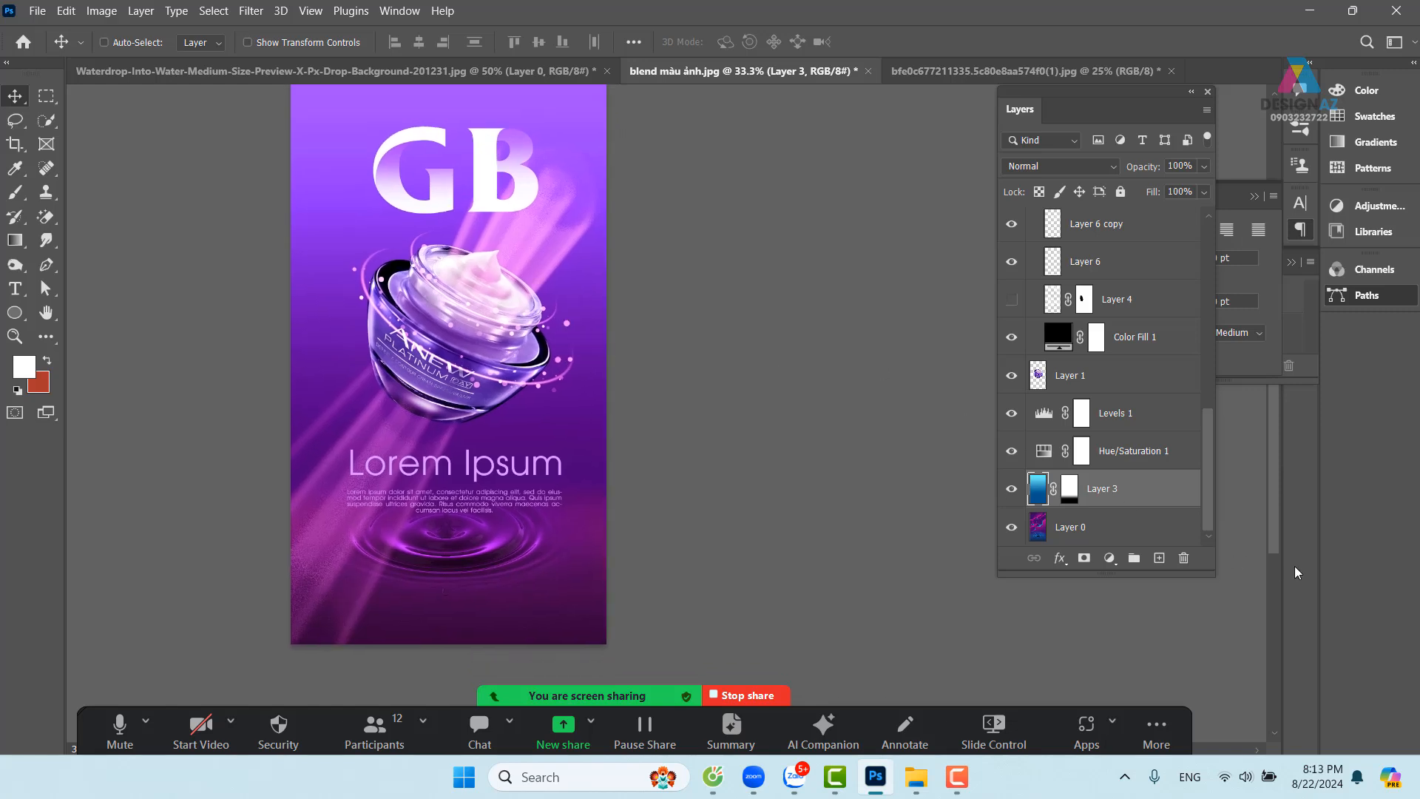
pyautogui.moveTo(1208, 445); pyautogui.dragTo(1235, 215)
pyautogui.click(1120, 237)
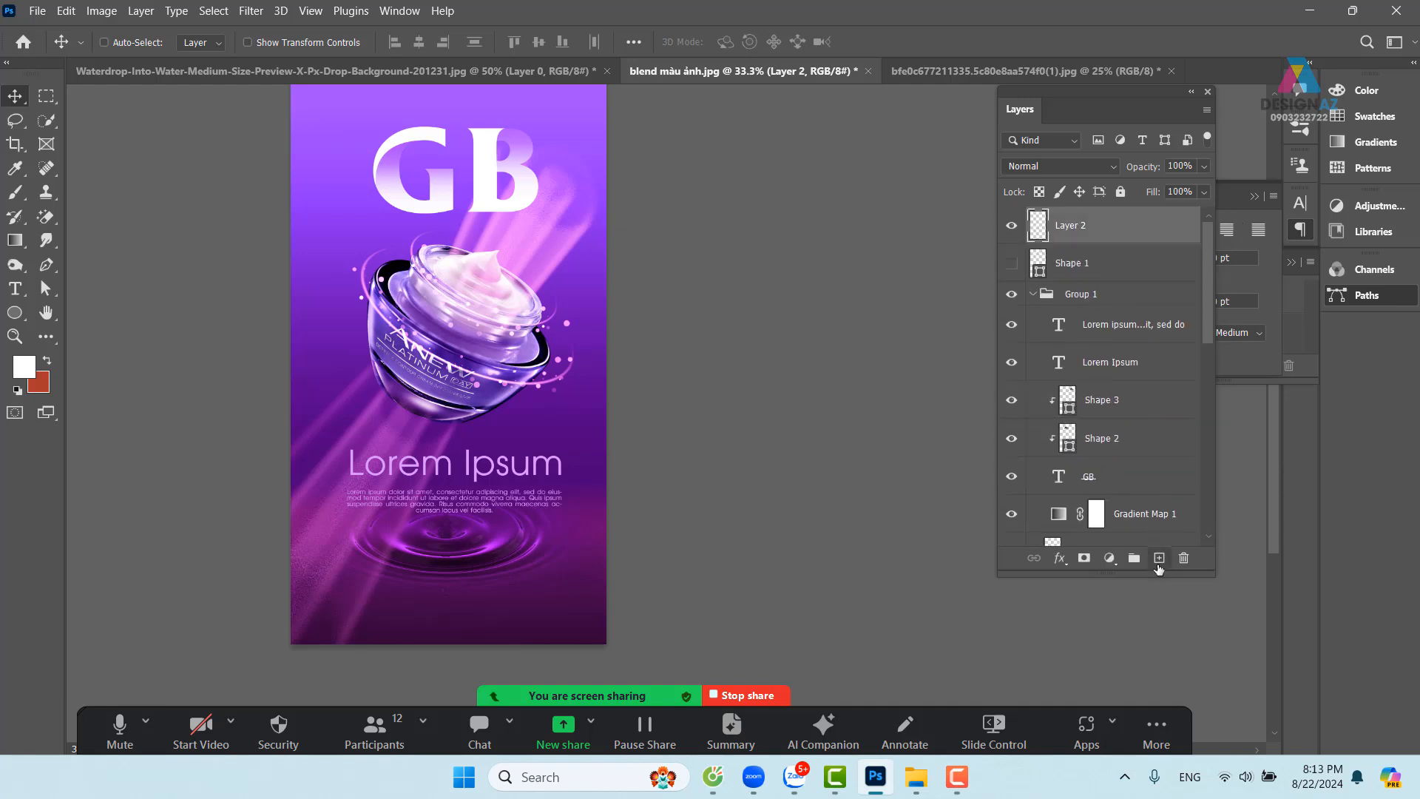
pyautogui.click(1109, 558)
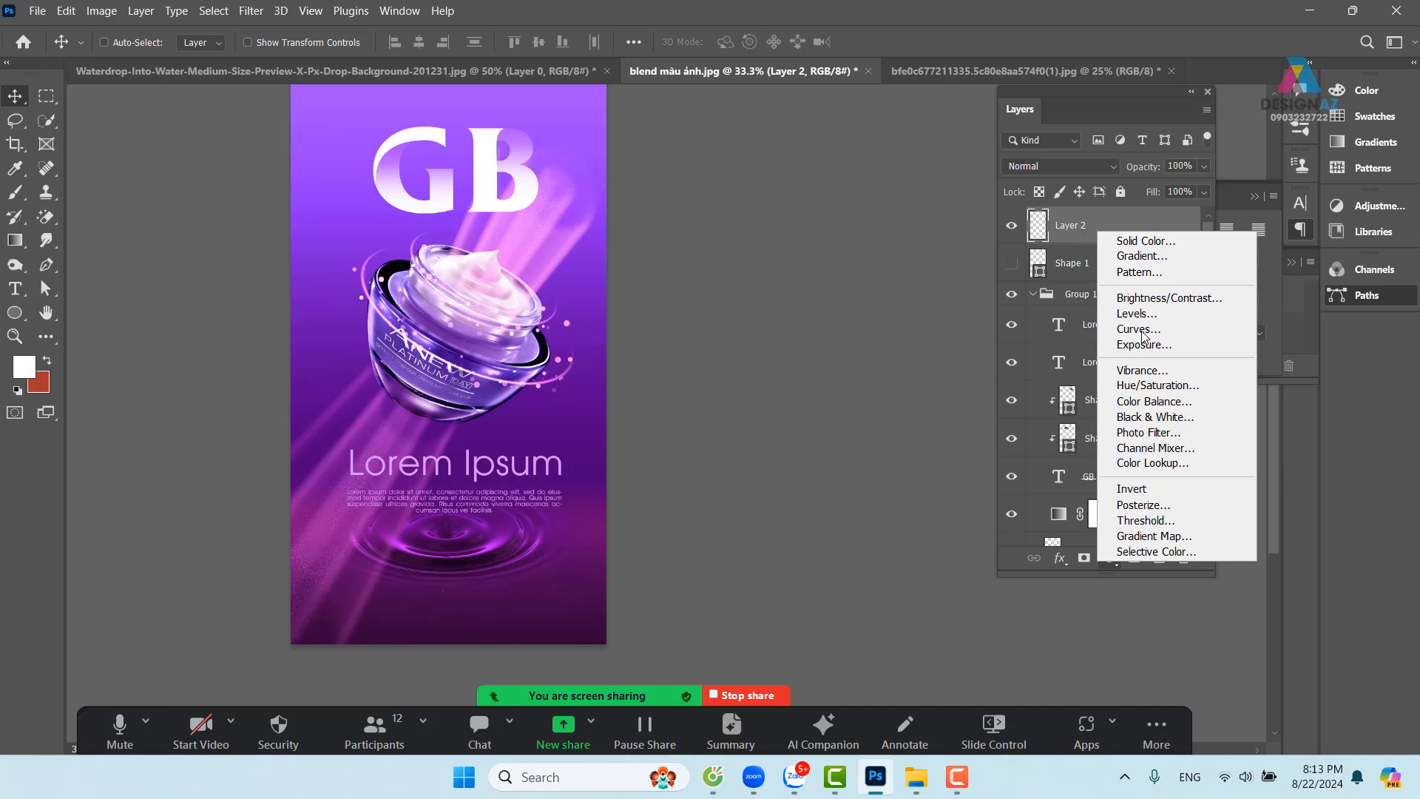
pyautogui.click(1158, 257)
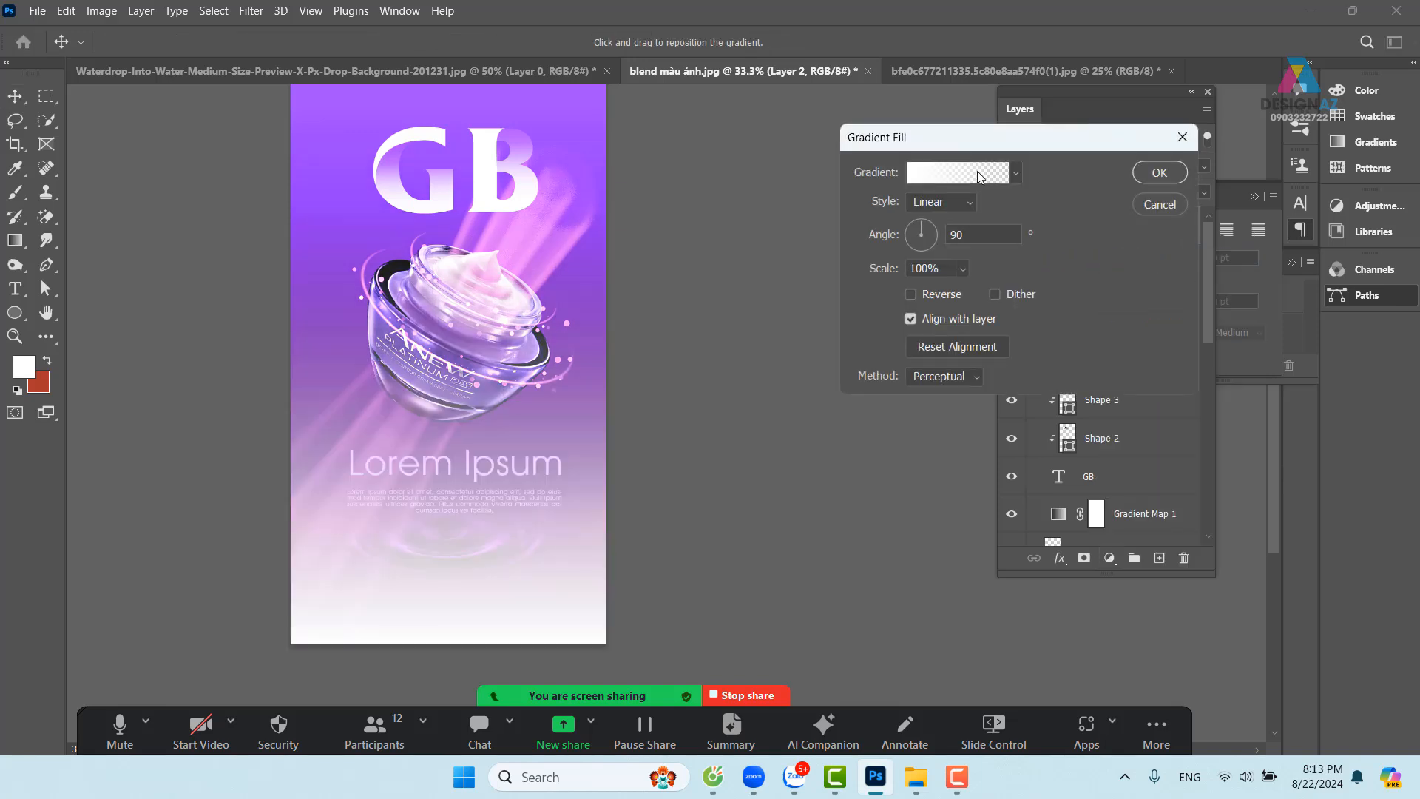
# Change the fill gradient's opaque white color stop at location 0 to a very dark navy blue with hue 206
pyautogui.click(979, 174)
pyautogui.click(802, 415)
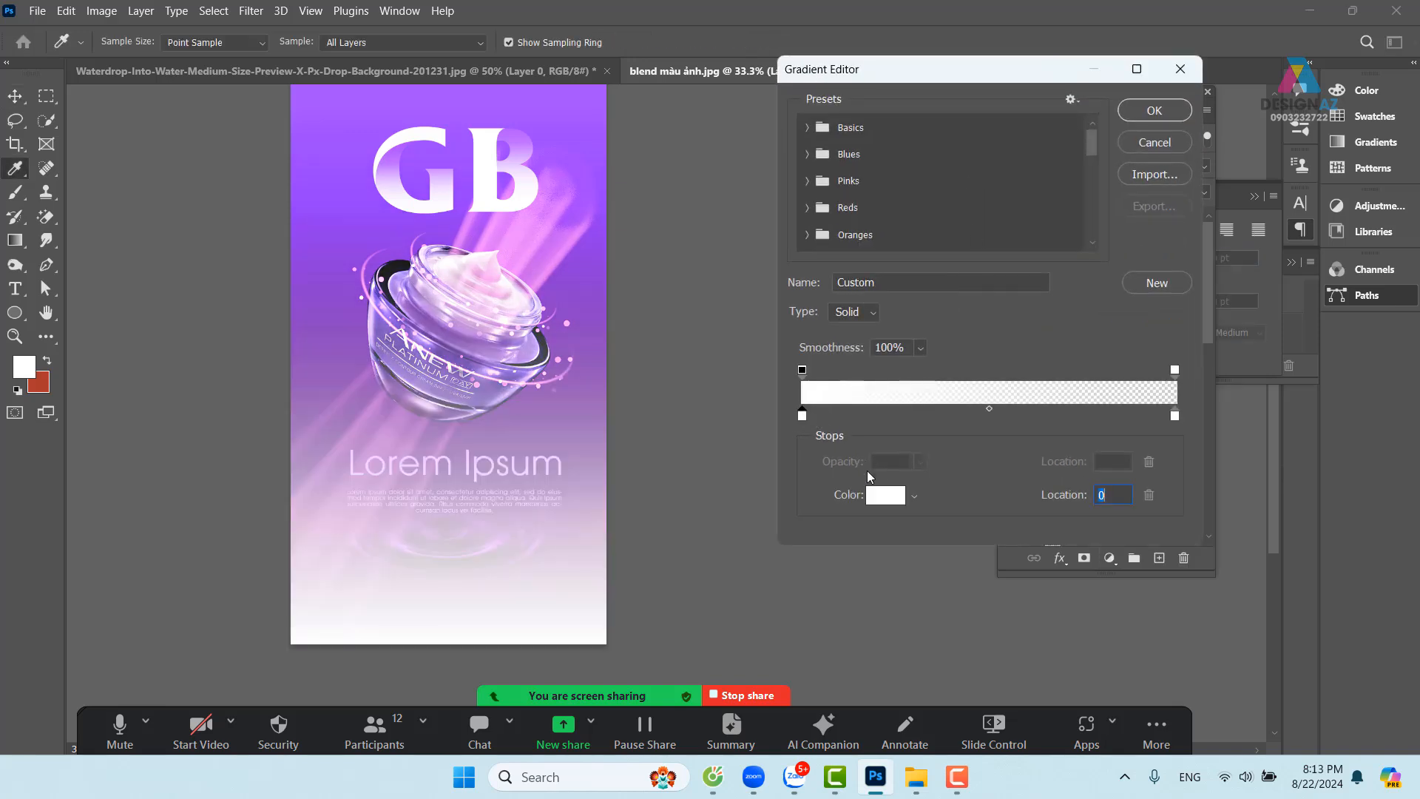
pyautogui.click(885, 495)
pyautogui.click(948, 273)
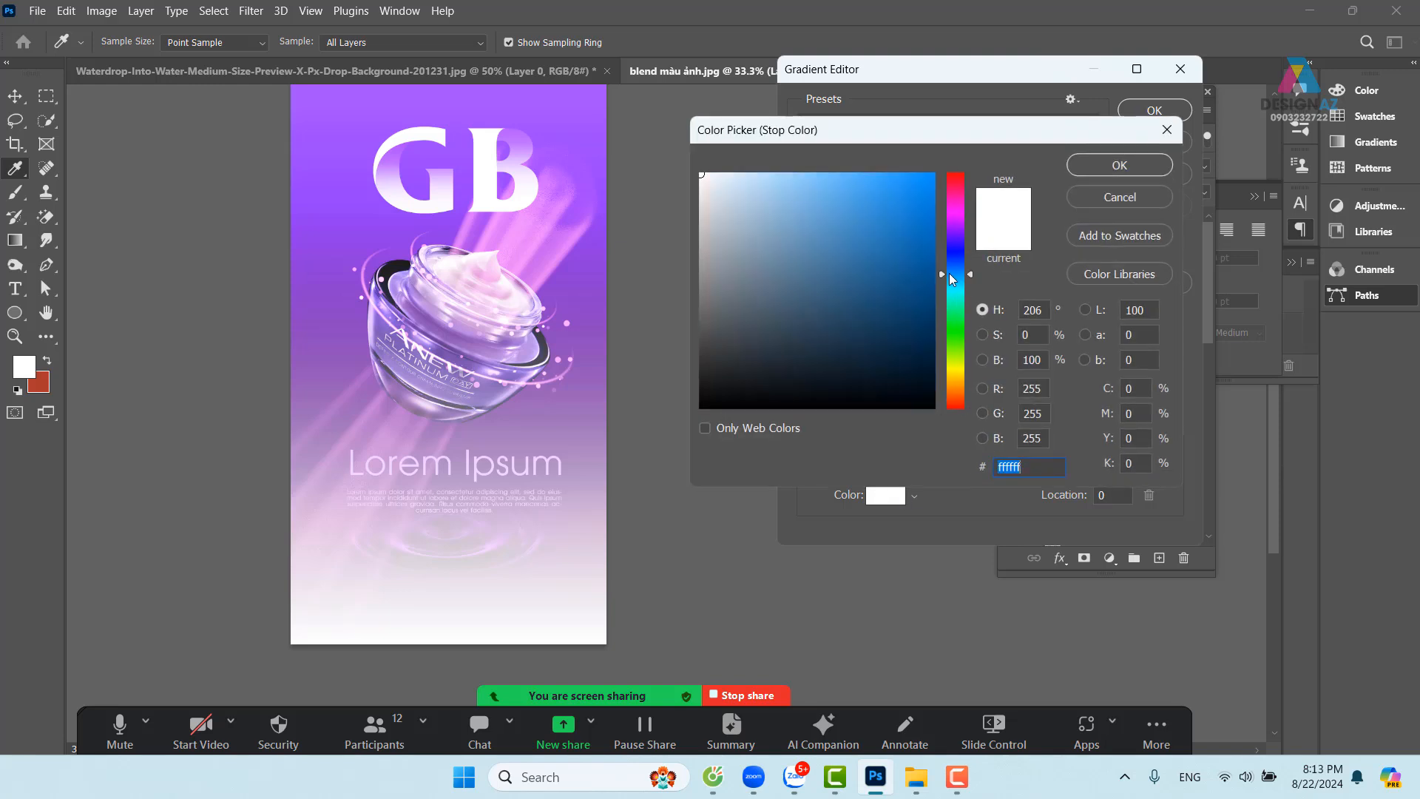
pyautogui.click(933, 362)
pyautogui.click(1120, 166)
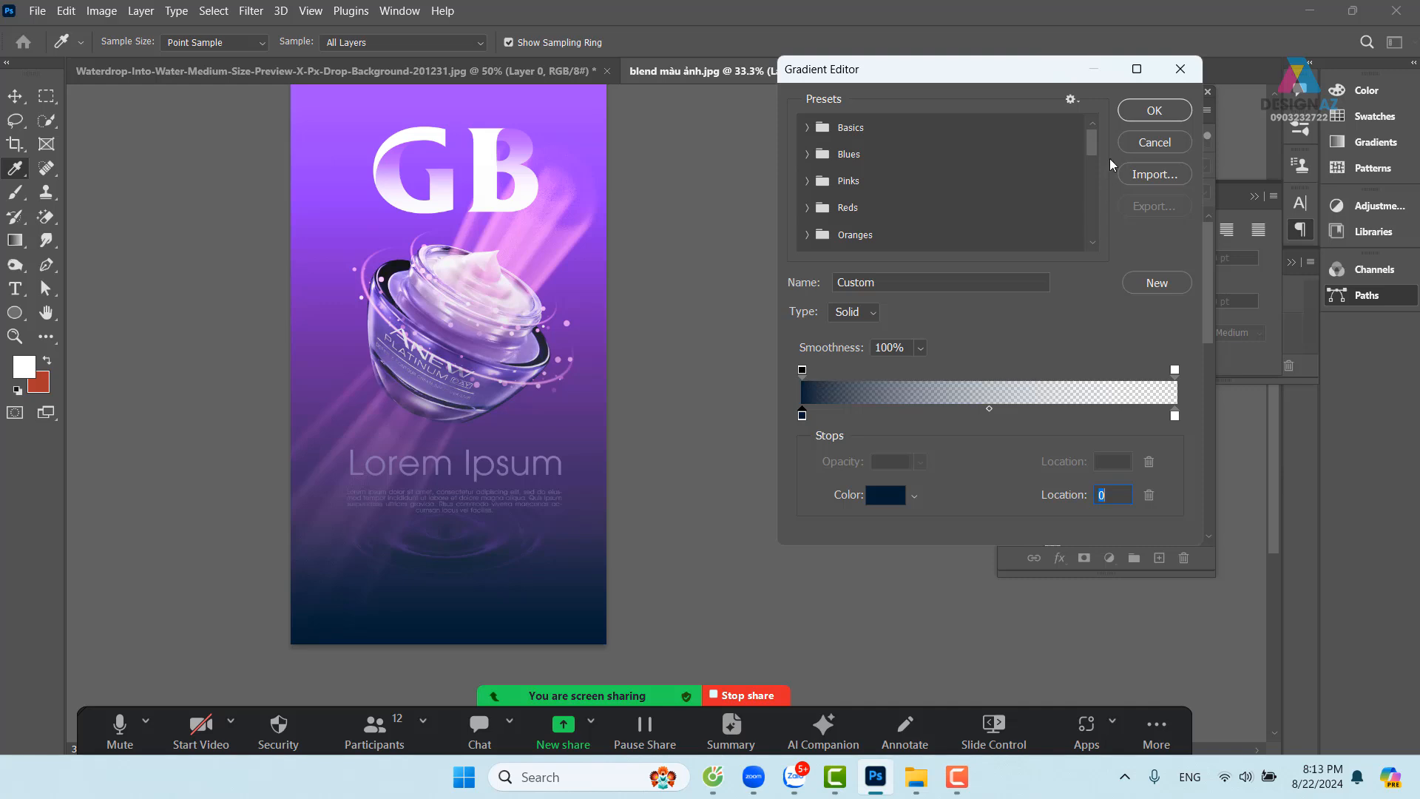
pyautogui.click(1140, 110)
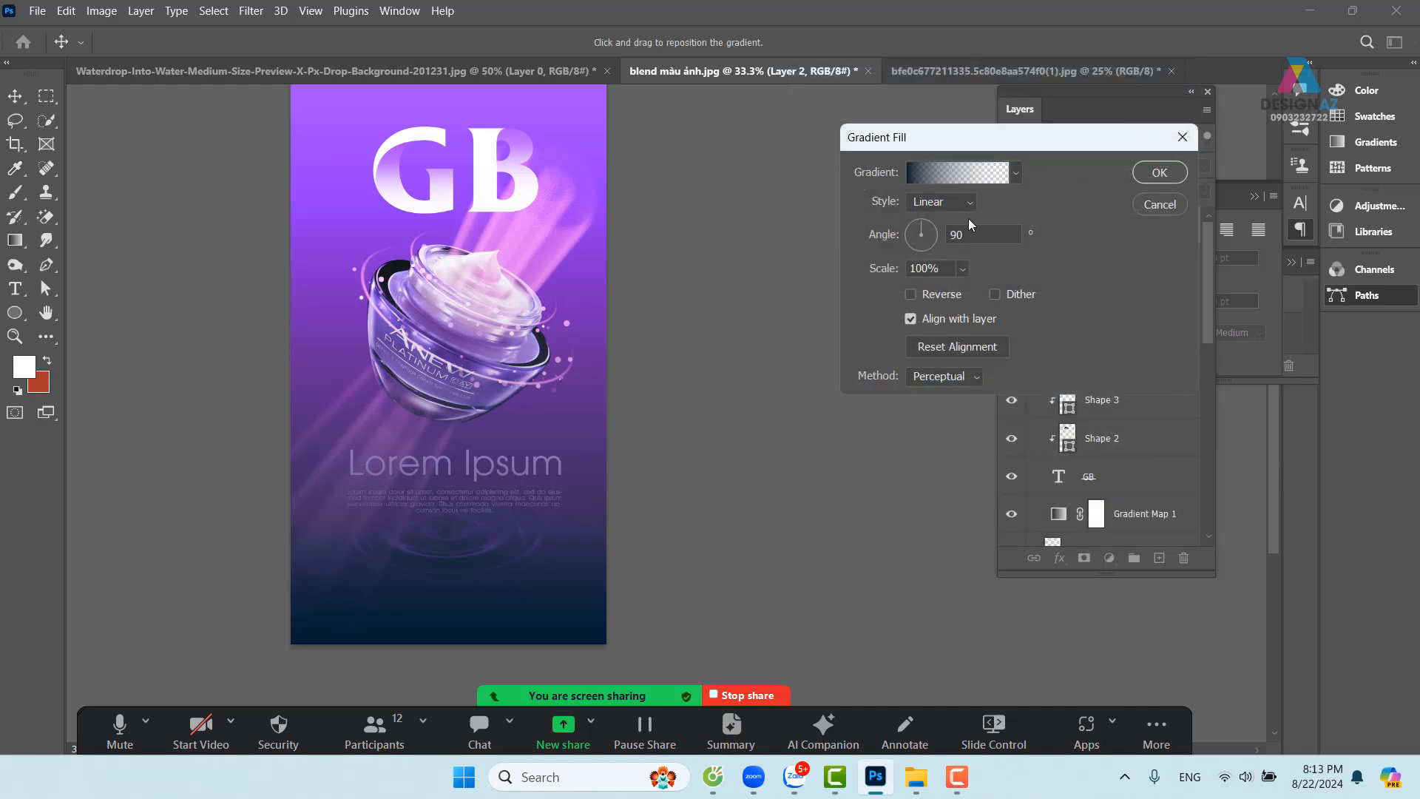
# Make the gradient fill Radial and reversed so the dark color surrounds the jar
pyautogui.click(961, 202)
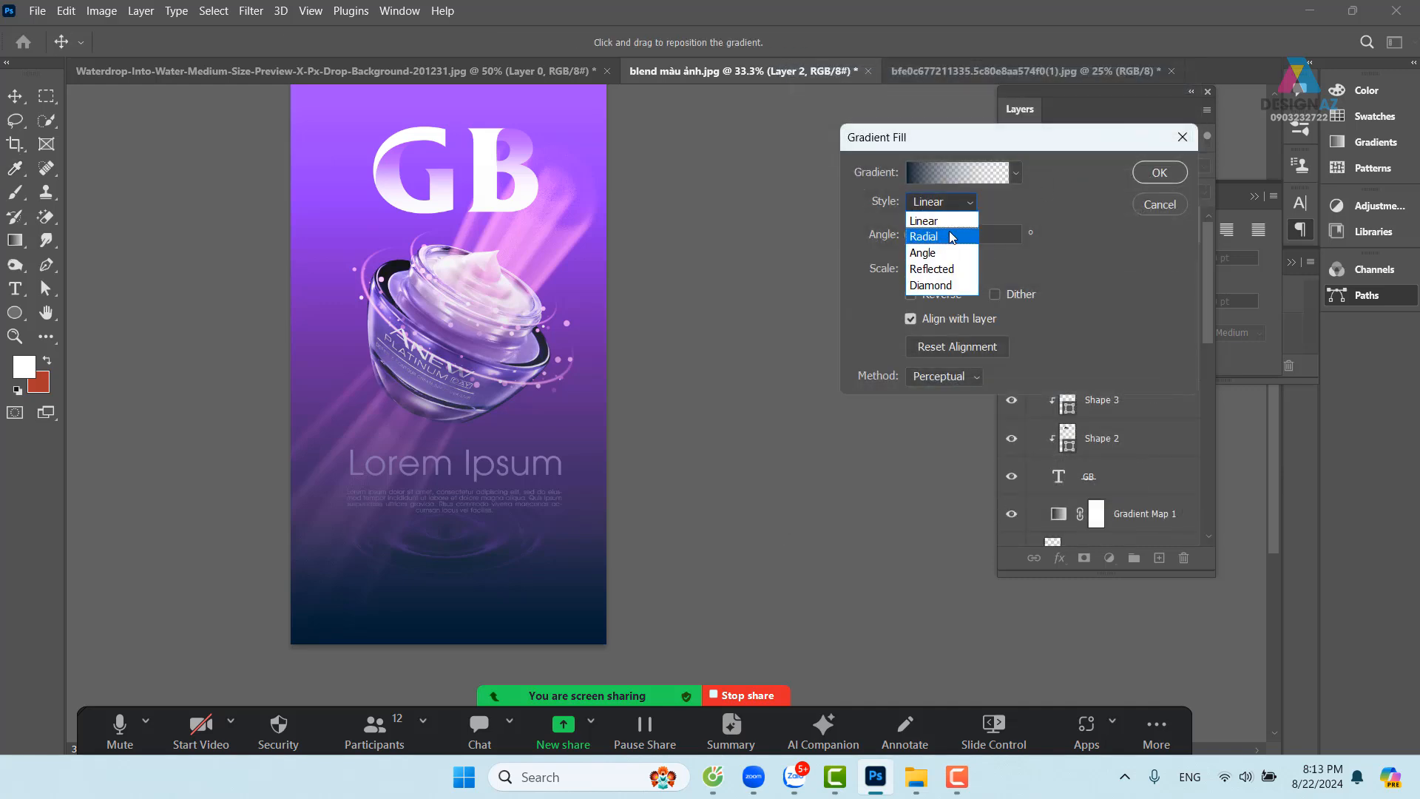
pyautogui.click(953, 237)
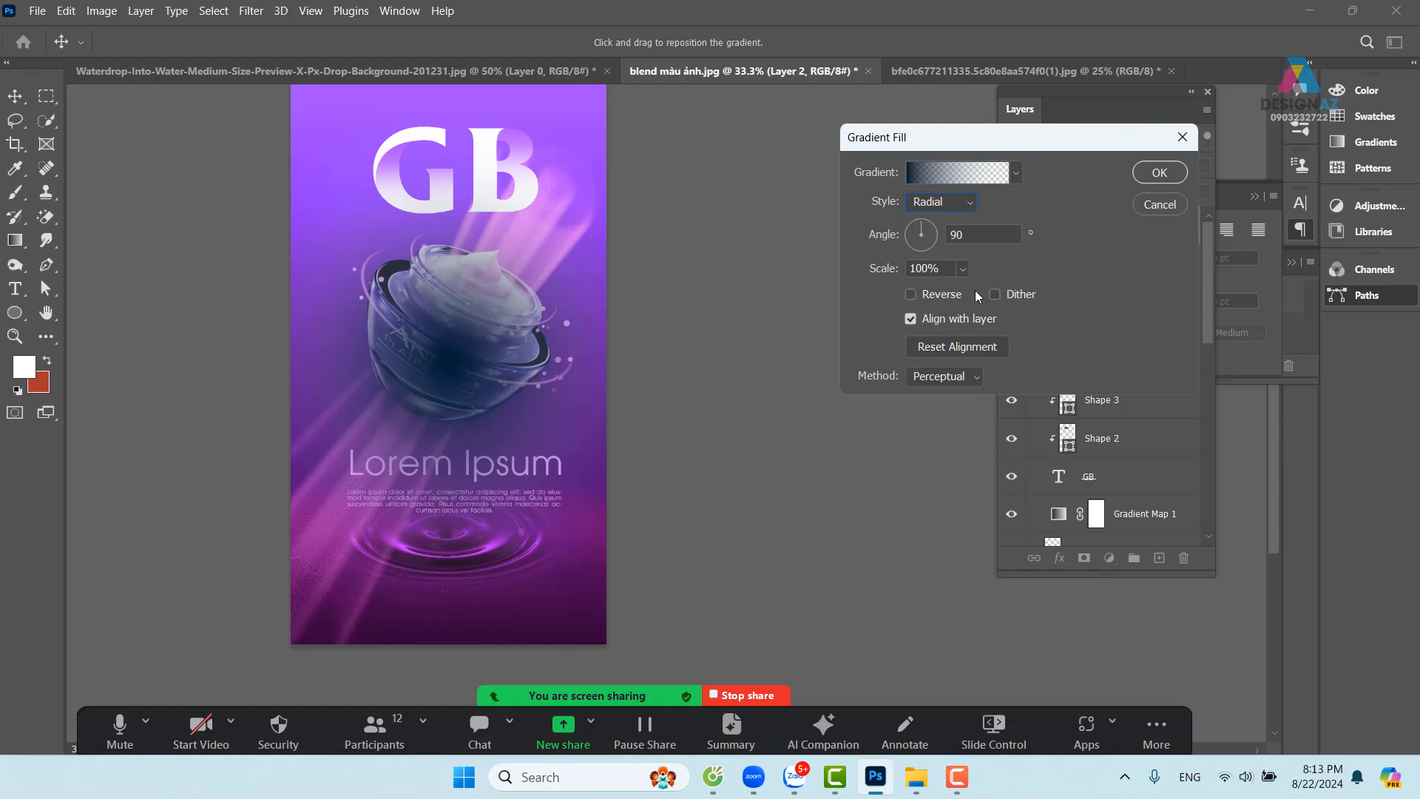
pyautogui.click(929, 292)
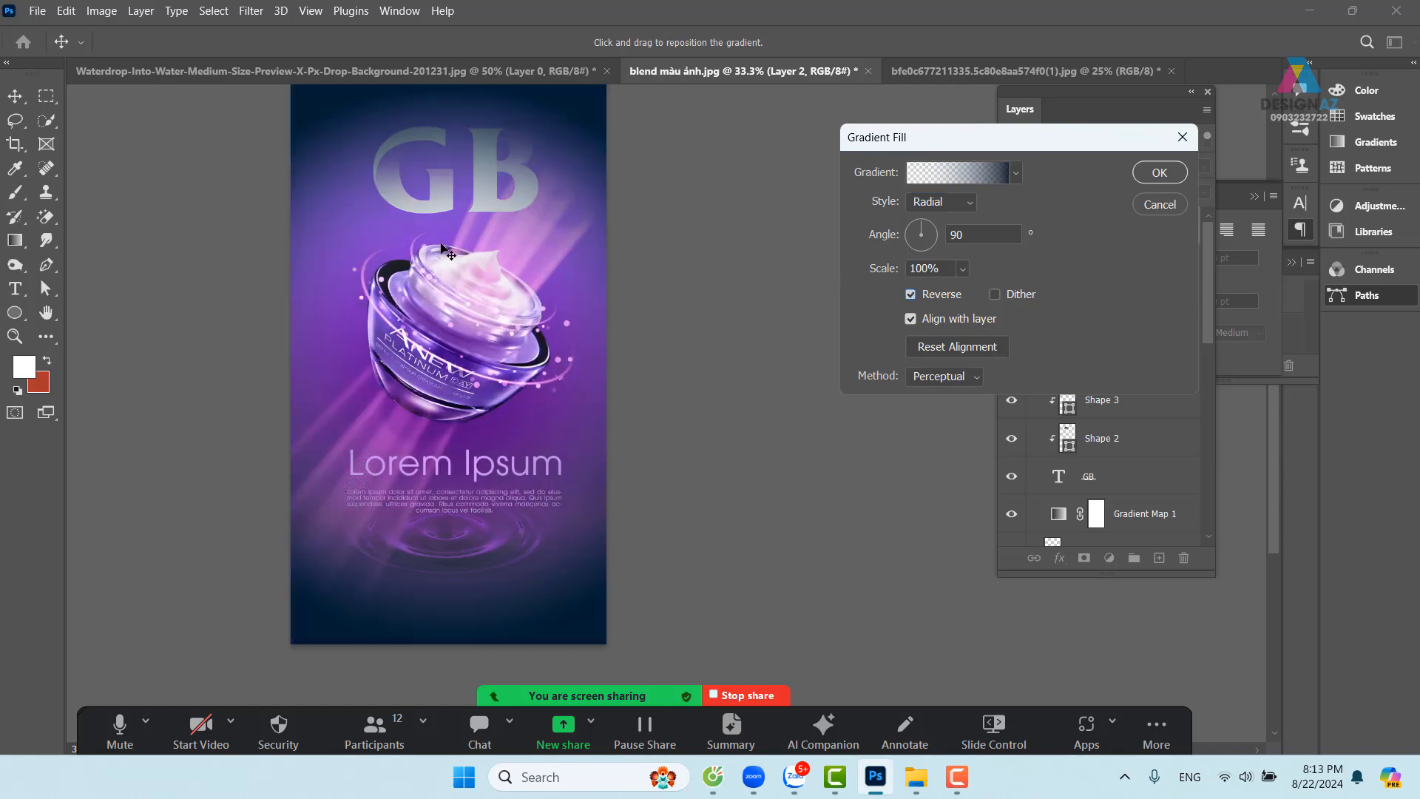
pyautogui.click(1159, 173)
# Blend the gradient fill layer in Soft Light mode and compare the poster with and without it
pyautogui.click(1084, 167)
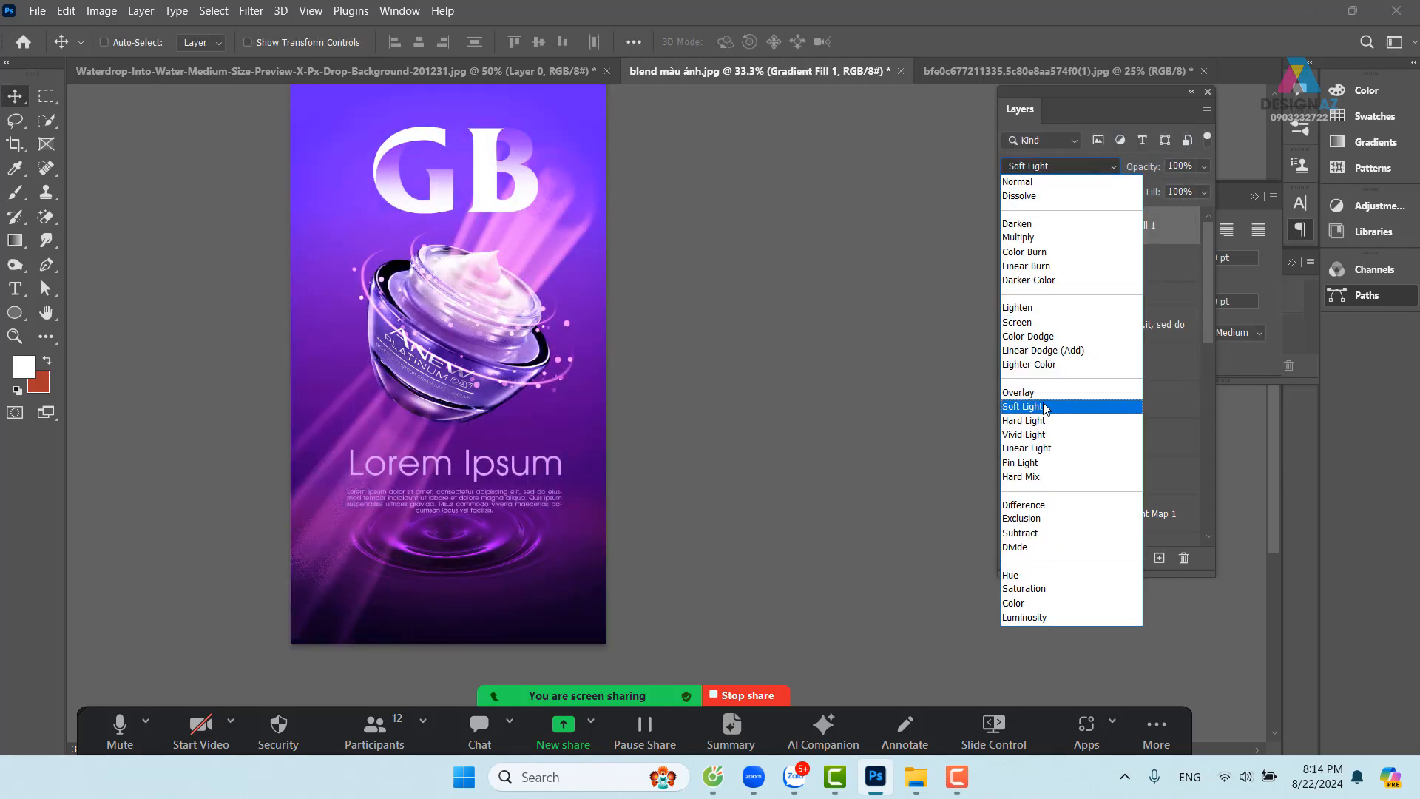
pyautogui.click(1045, 408)
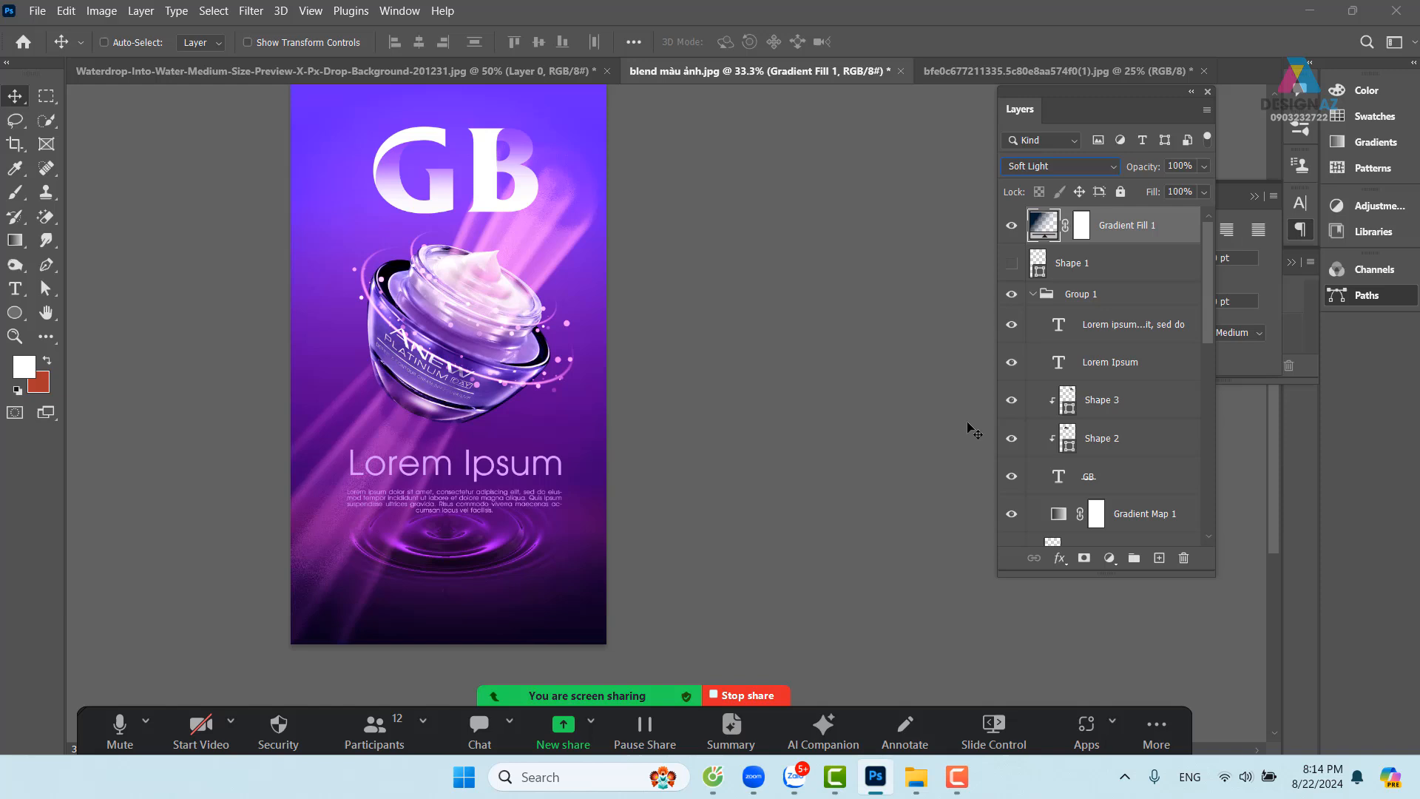
pyautogui.click(1010, 228)
pyautogui.click(1010, 228)
pyautogui.hotkey('ctrl', '-')
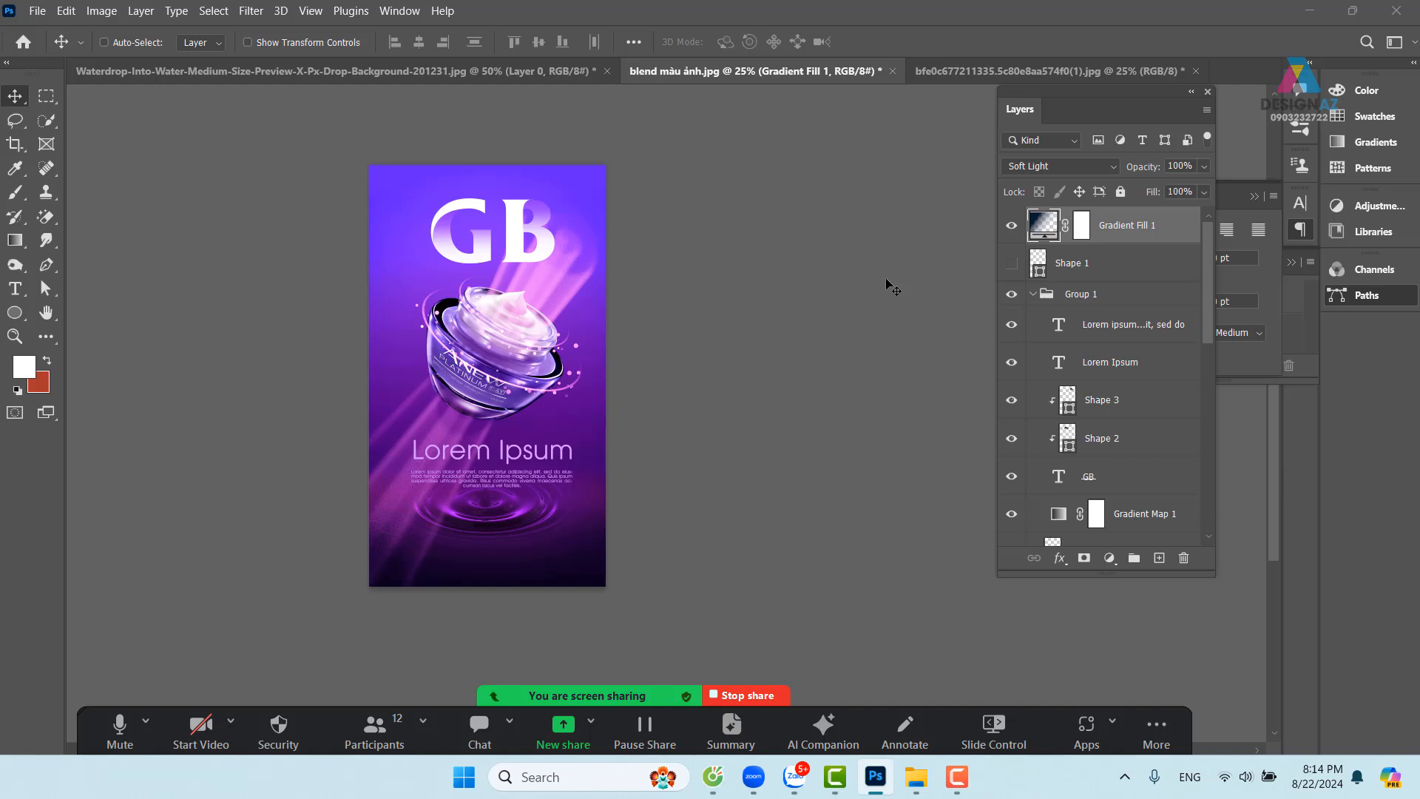
pyautogui.moveTo(681, 383); pyautogui.dragTo(755, 343)
pyautogui.hotkey('ctrl', '+')
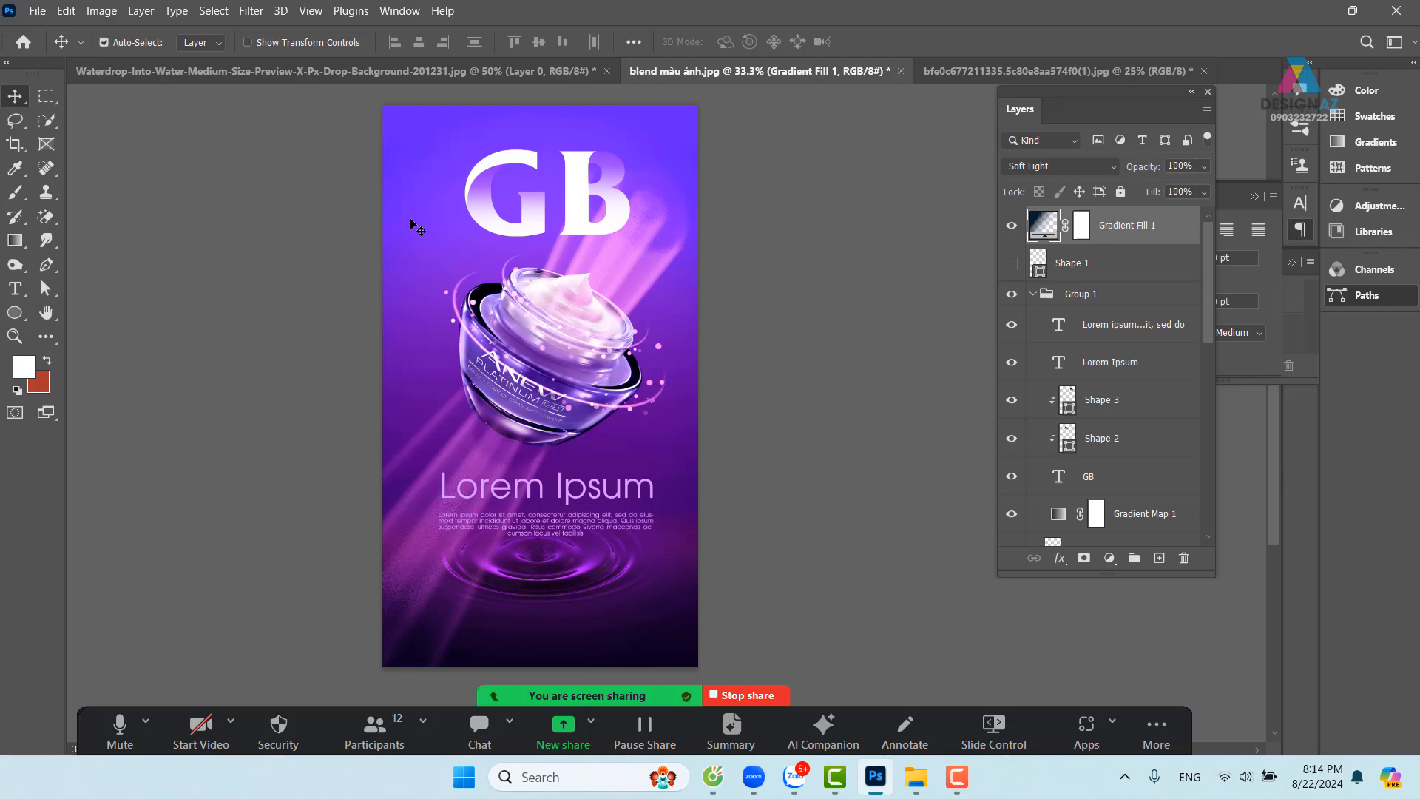
# Browse for an image to open in the texture folder under thuvienanh > Backgroud on drive E
pyautogui.hotkey('ctrl', 'o')
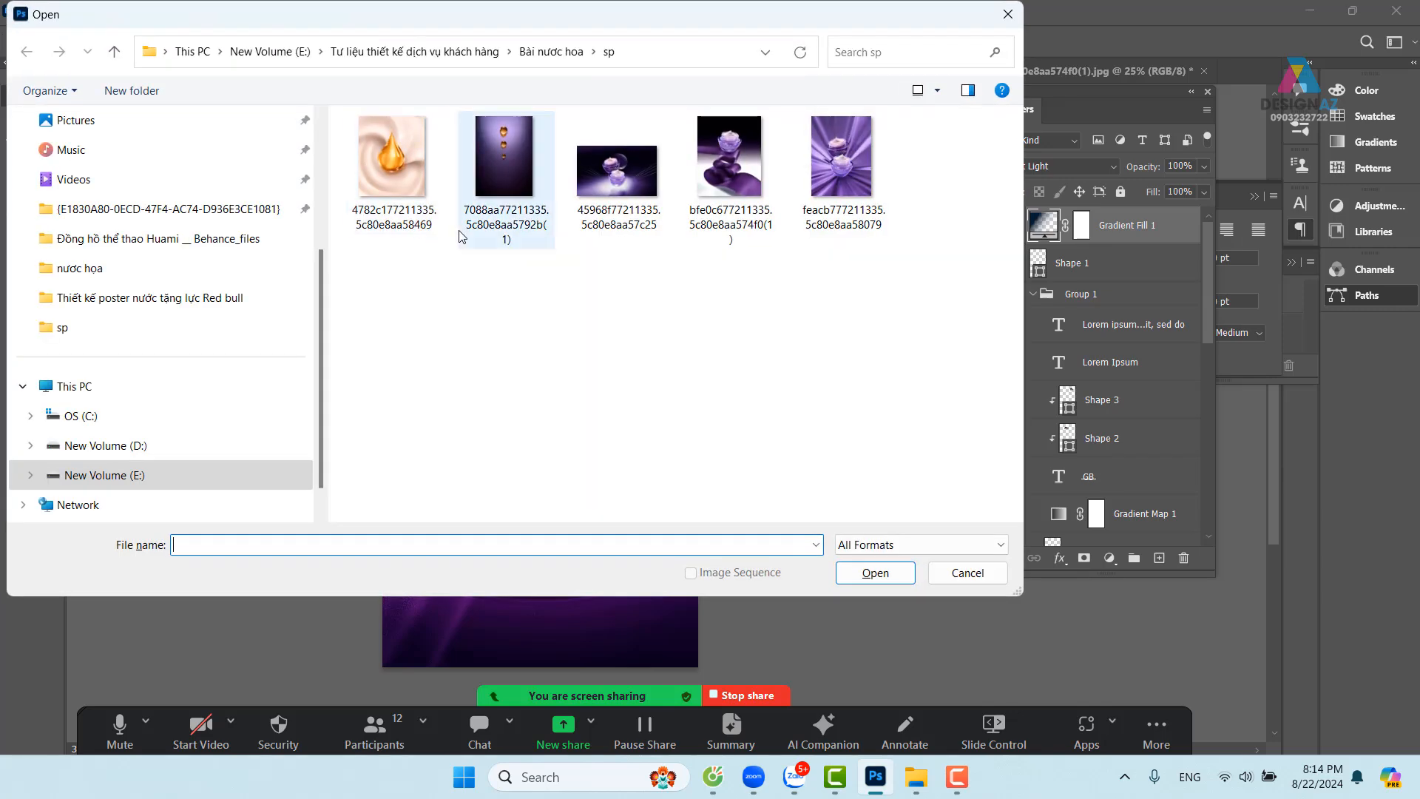
pyautogui.click(115, 476)
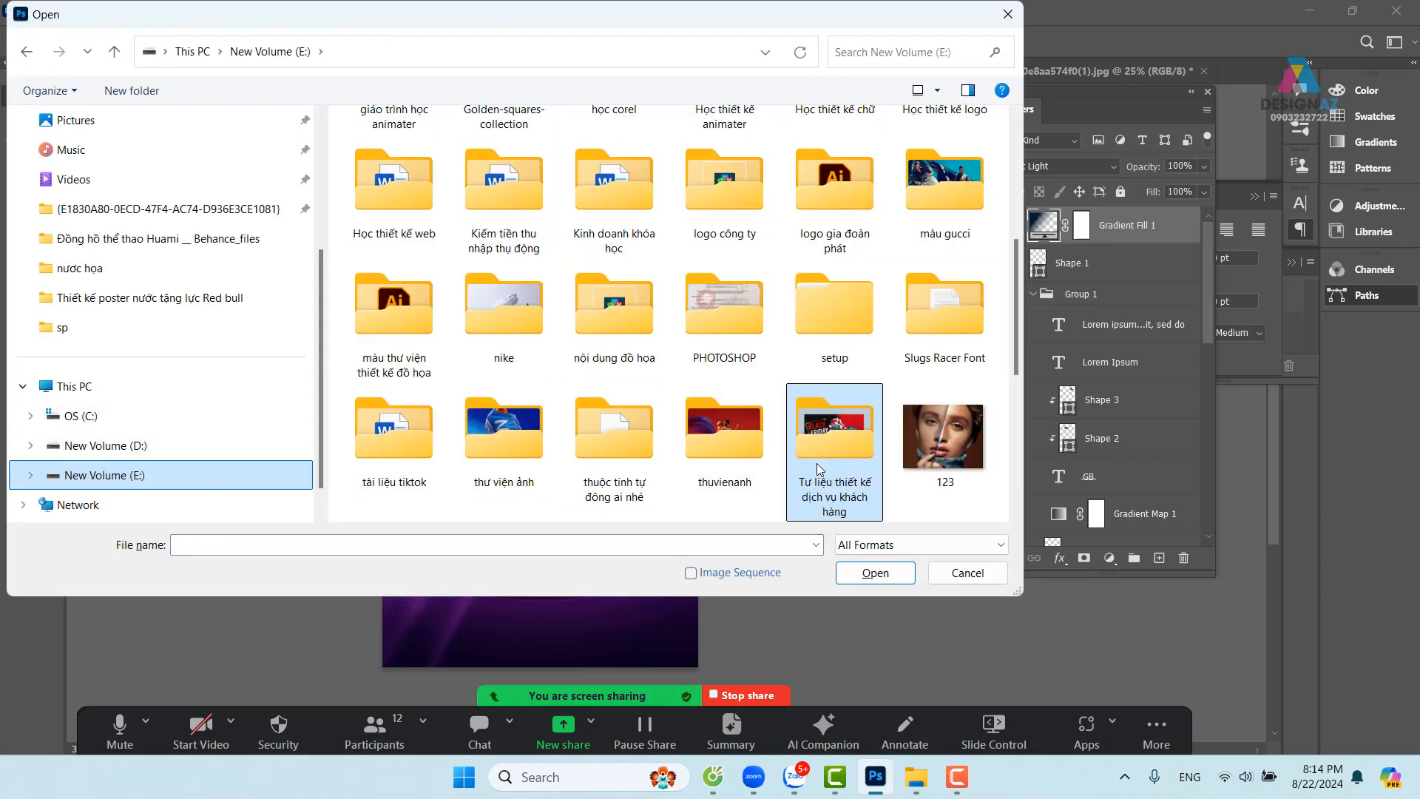
pyautogui.doubleClick(735, 173)
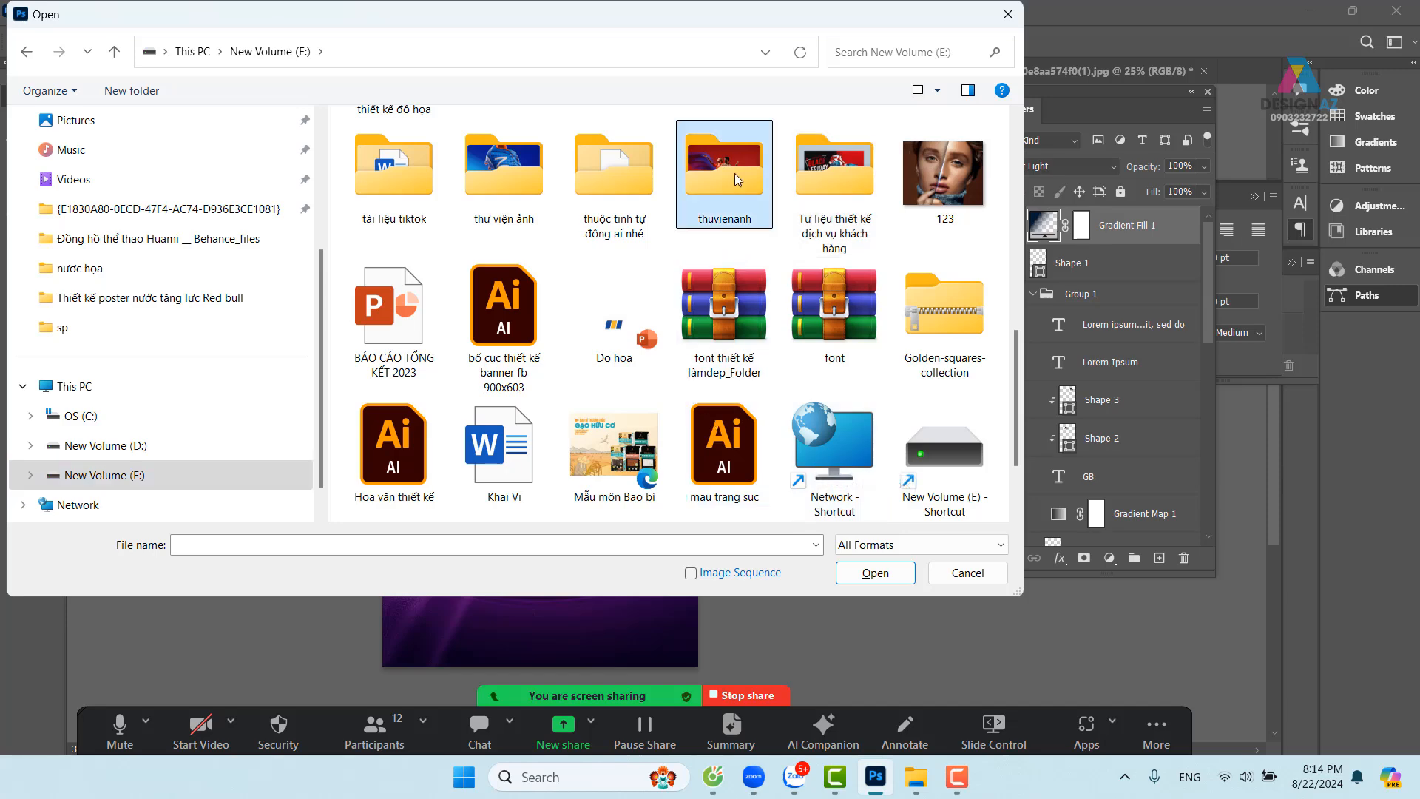
pyautogui.doubleClick(742, 277)
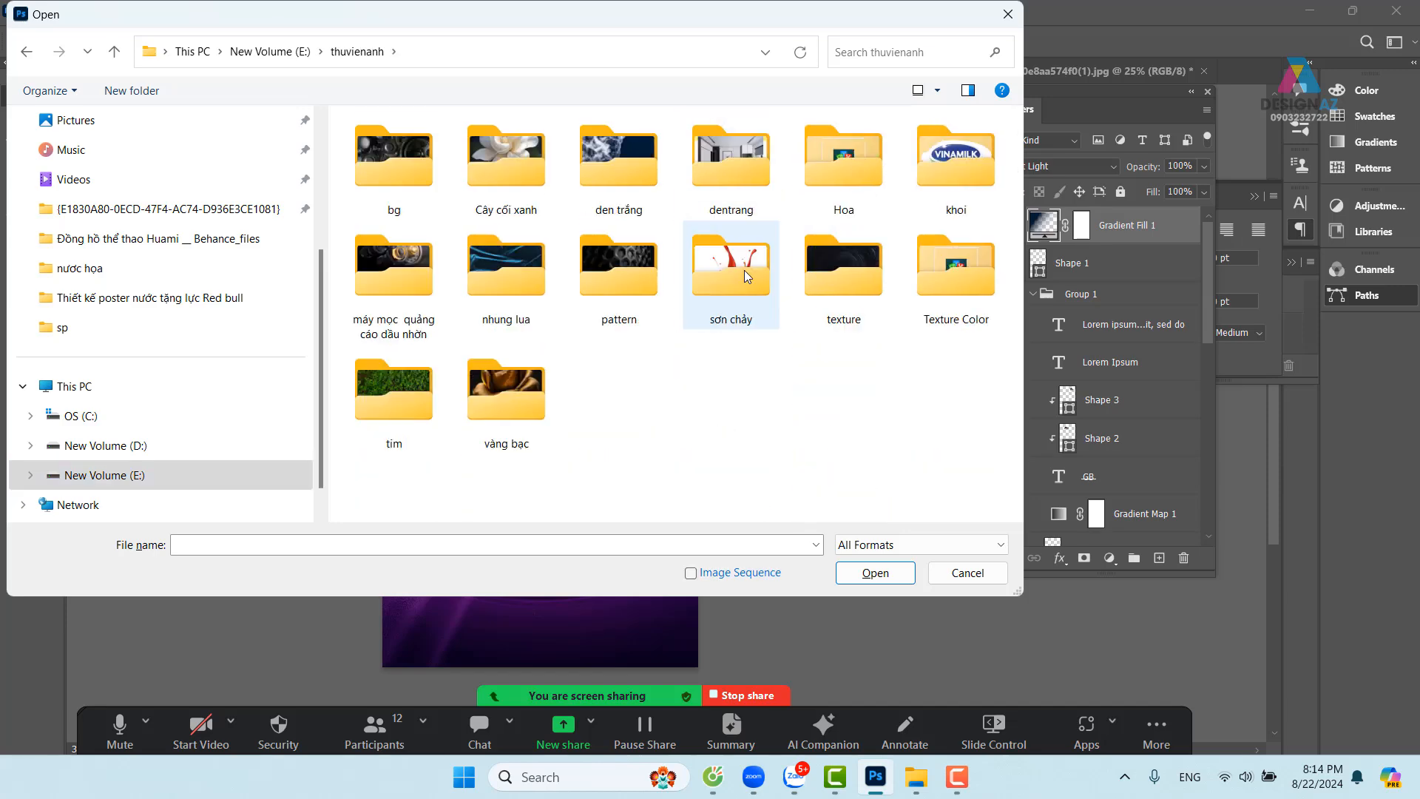
pyautogui.doubleClick(834, 270)
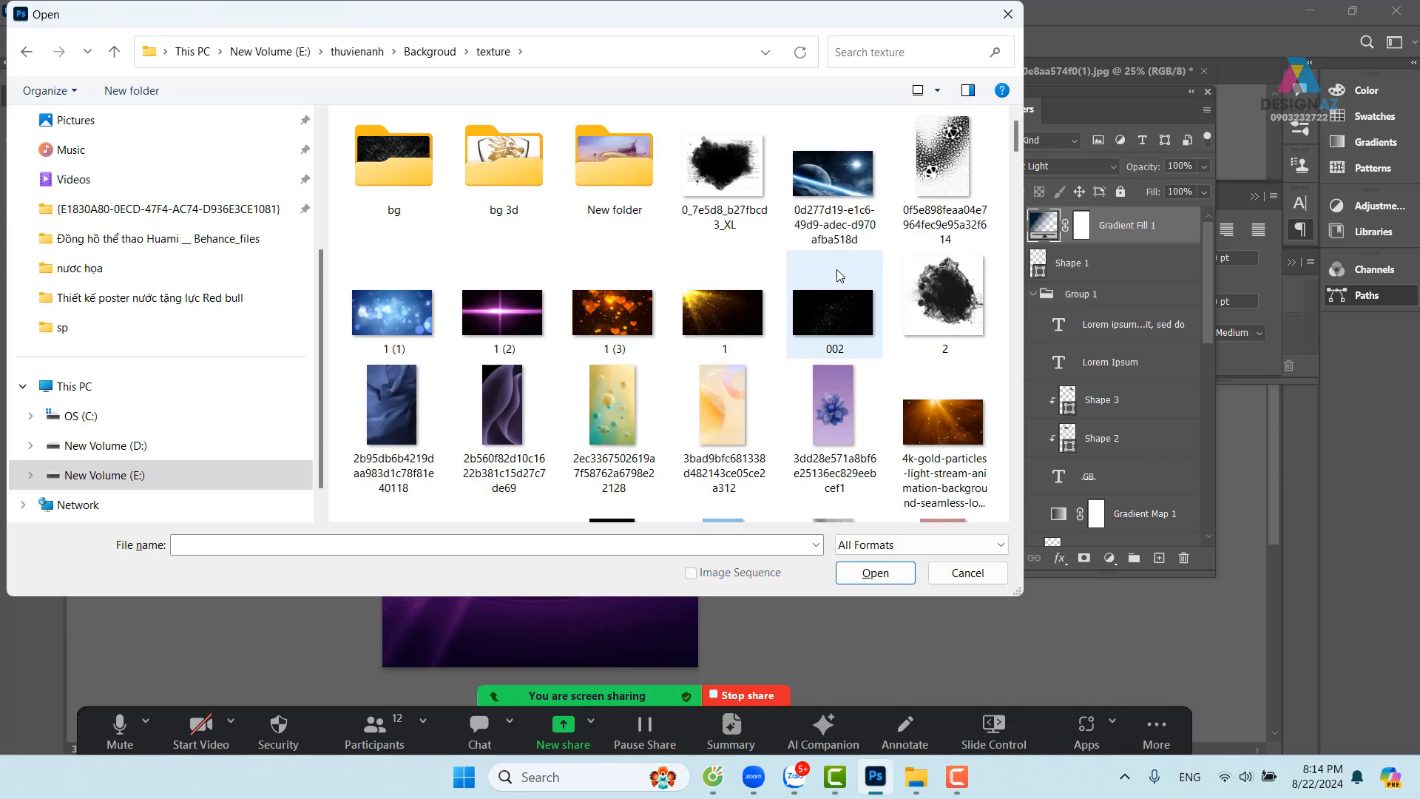
# Look through the texture images and open the golden light-ray image named 1, accepting the pixel aspect ratio notice
pyautogui.scroll(-3, 836, 269)
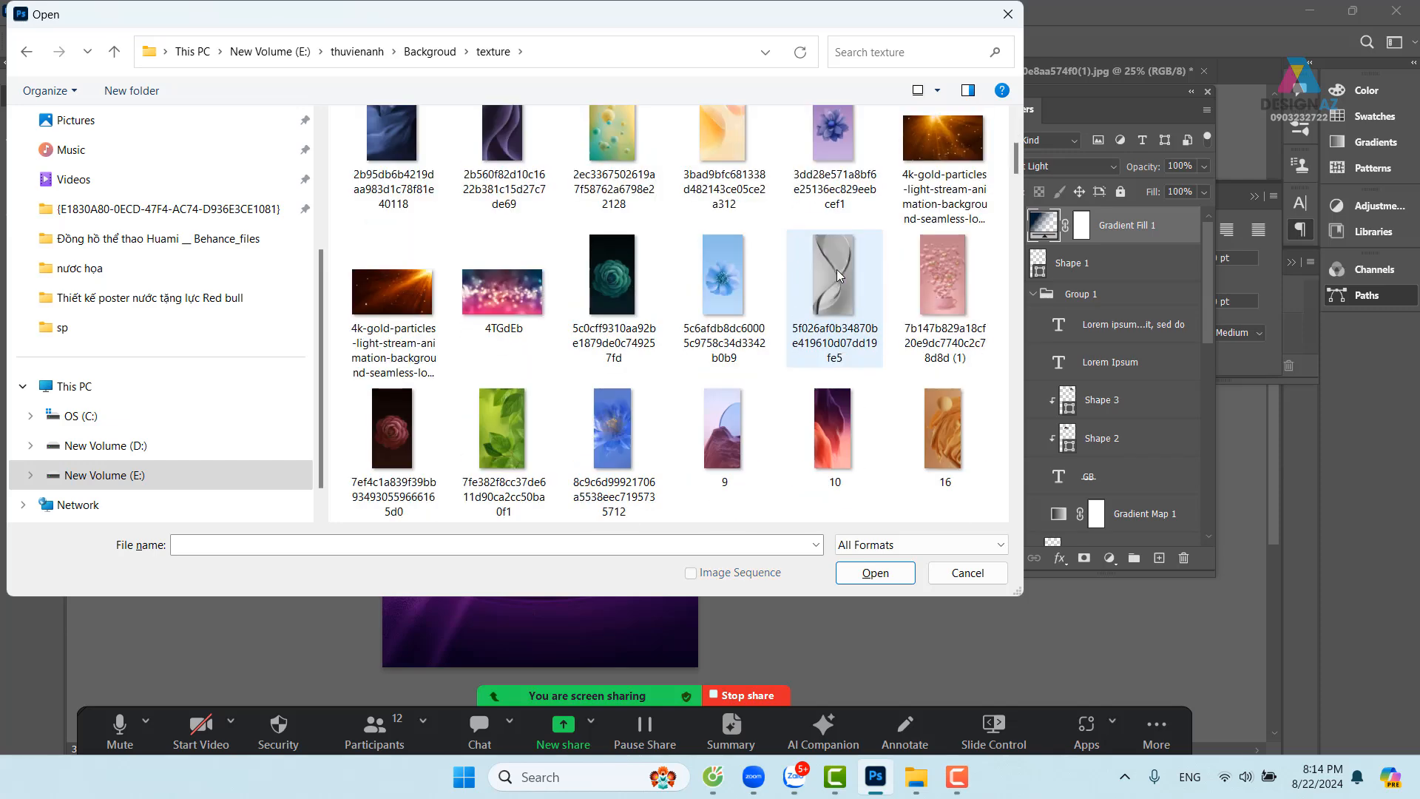
pyautogui.scroll(2, 836, 269)
pyautogui.scroll(-10, 836, 273)
pyautogui.scroll(-8, 836, 273)
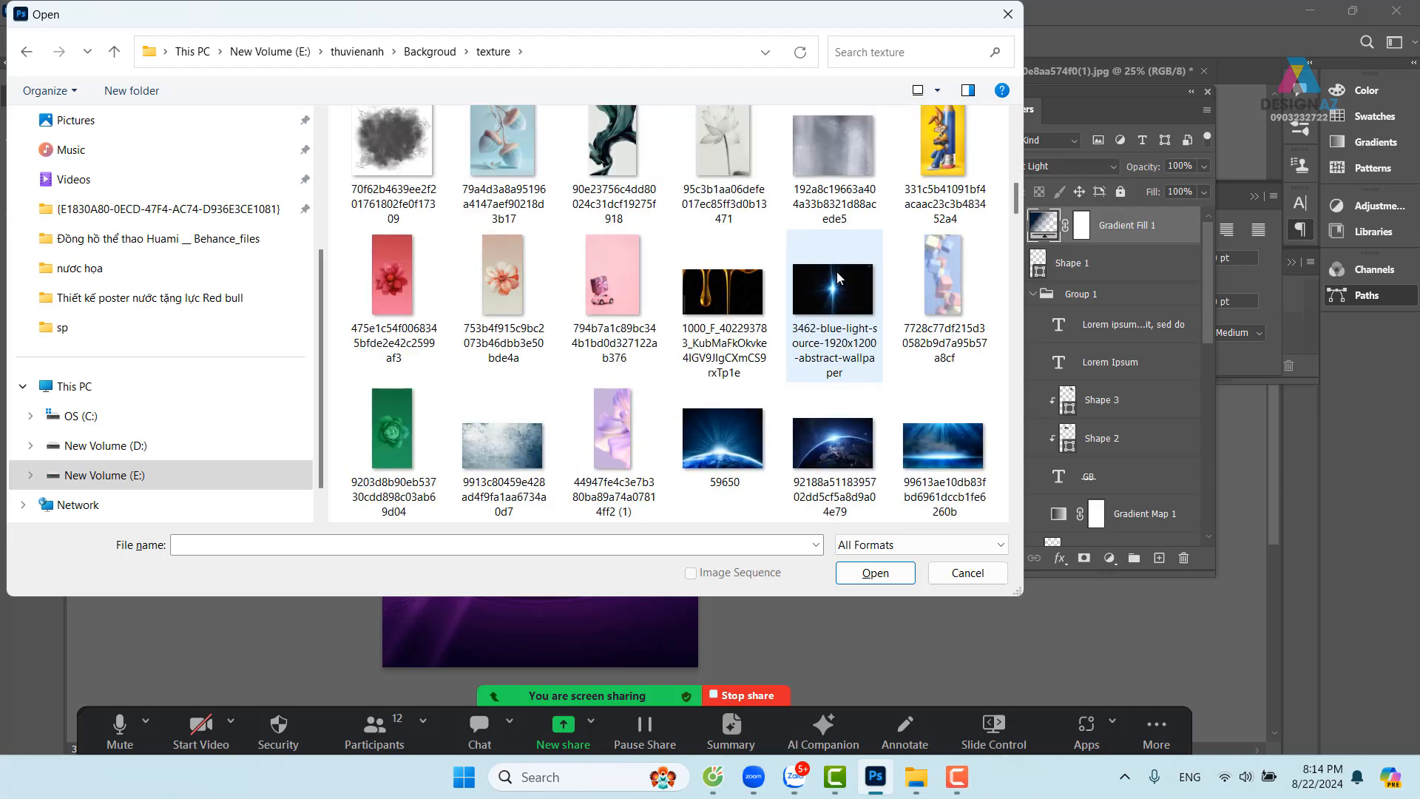
pyautogui.scroll(-8, 838, 277)
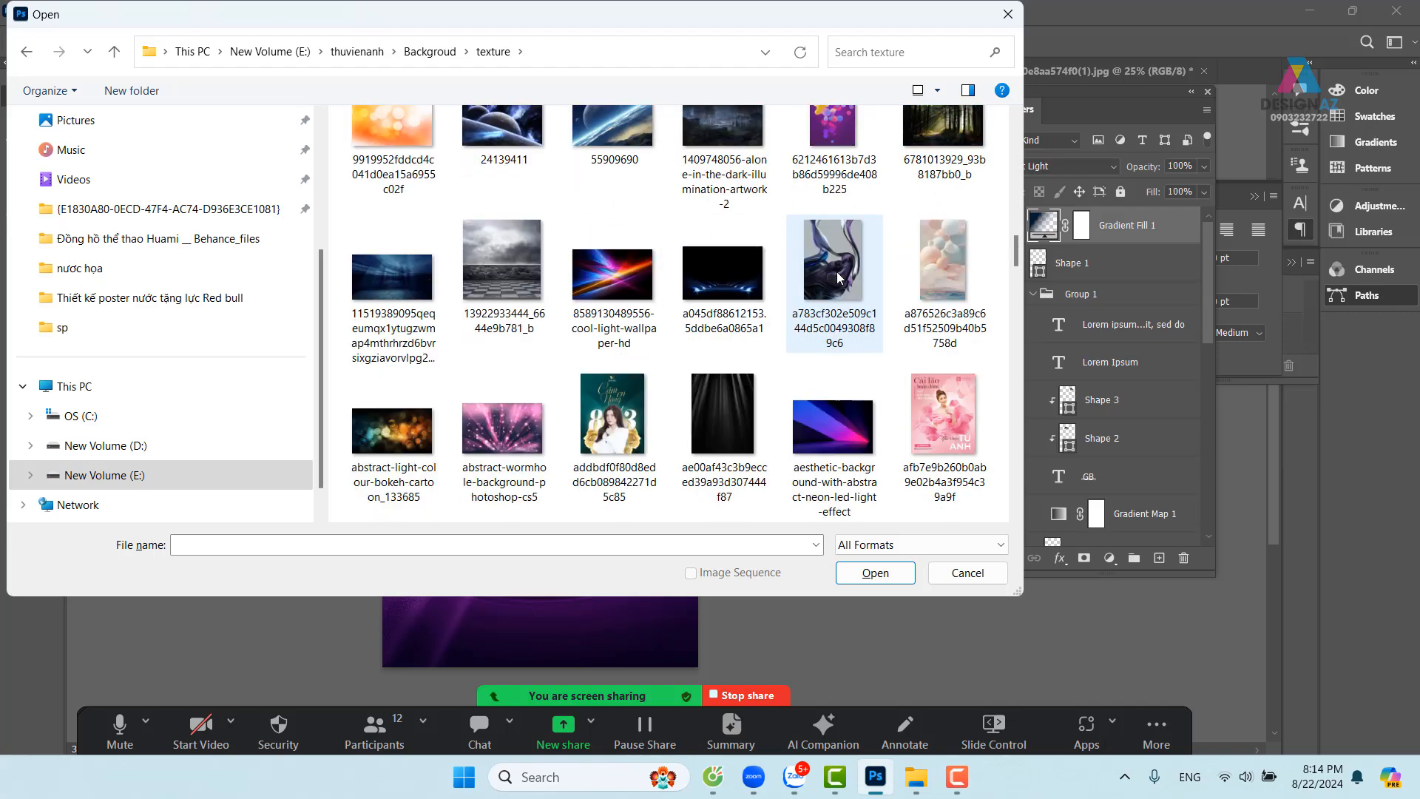
pyautogui.scroll(-4, 837, 272)
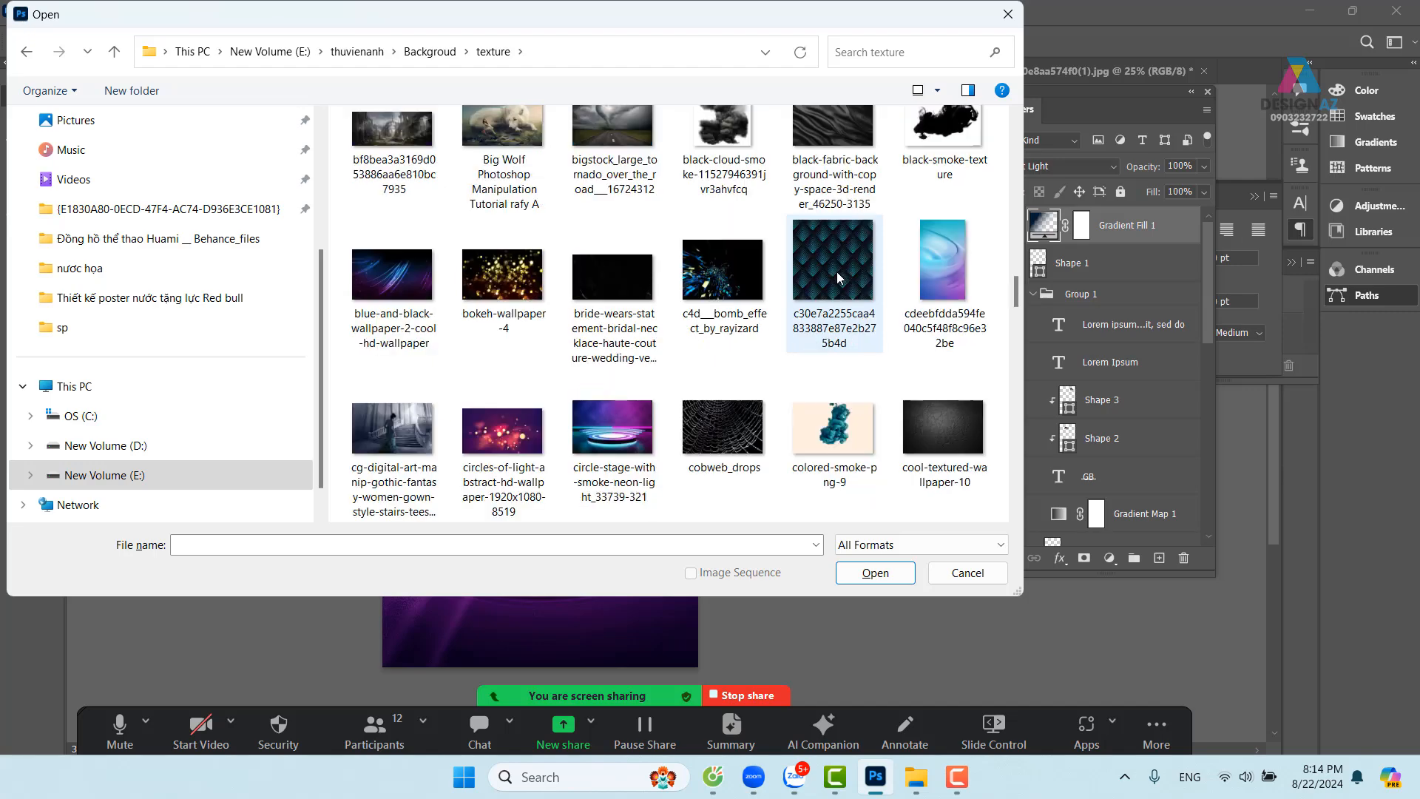
pyautogui.moveTo(1017, 299); pyautogui.dragTo(1005, 130)
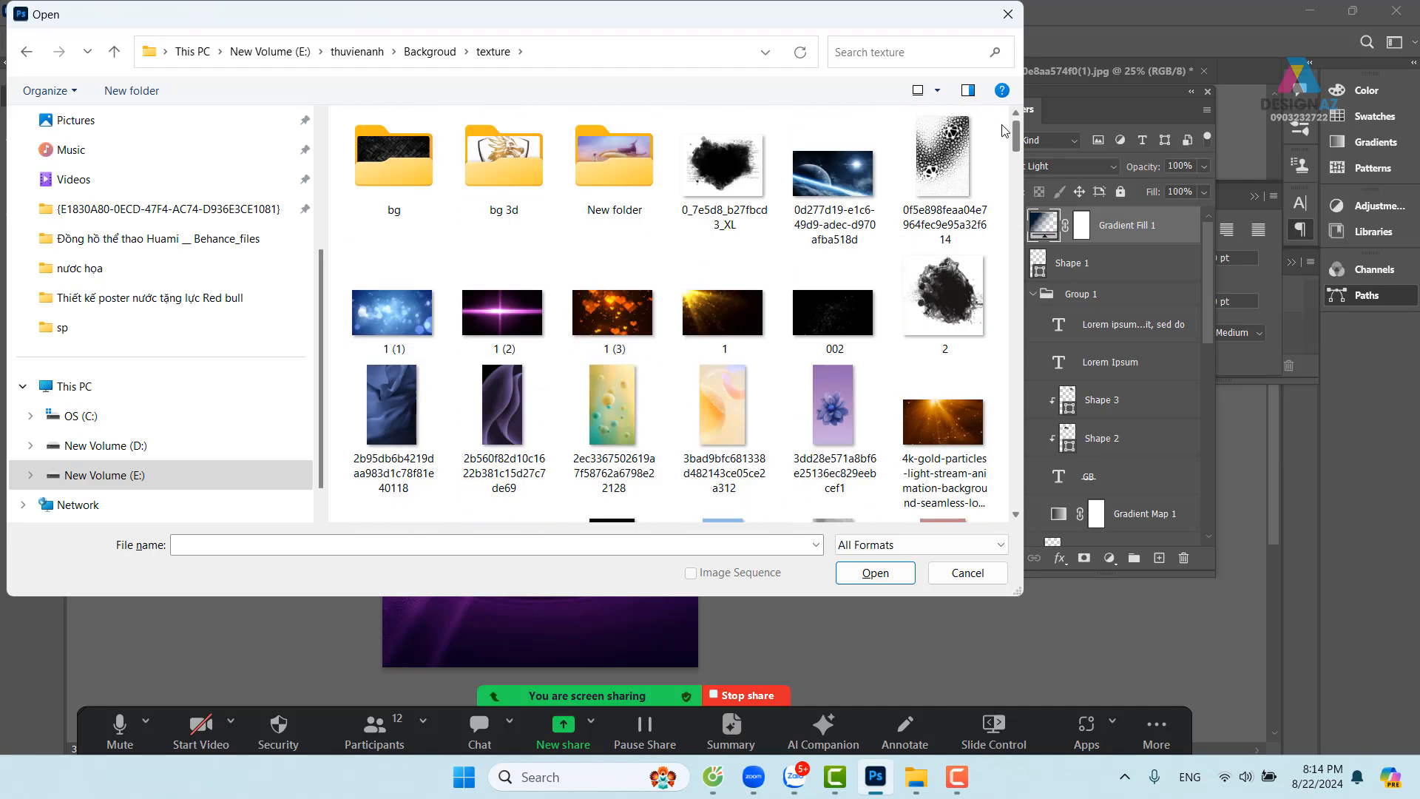
pyautogui.click(723, 311)
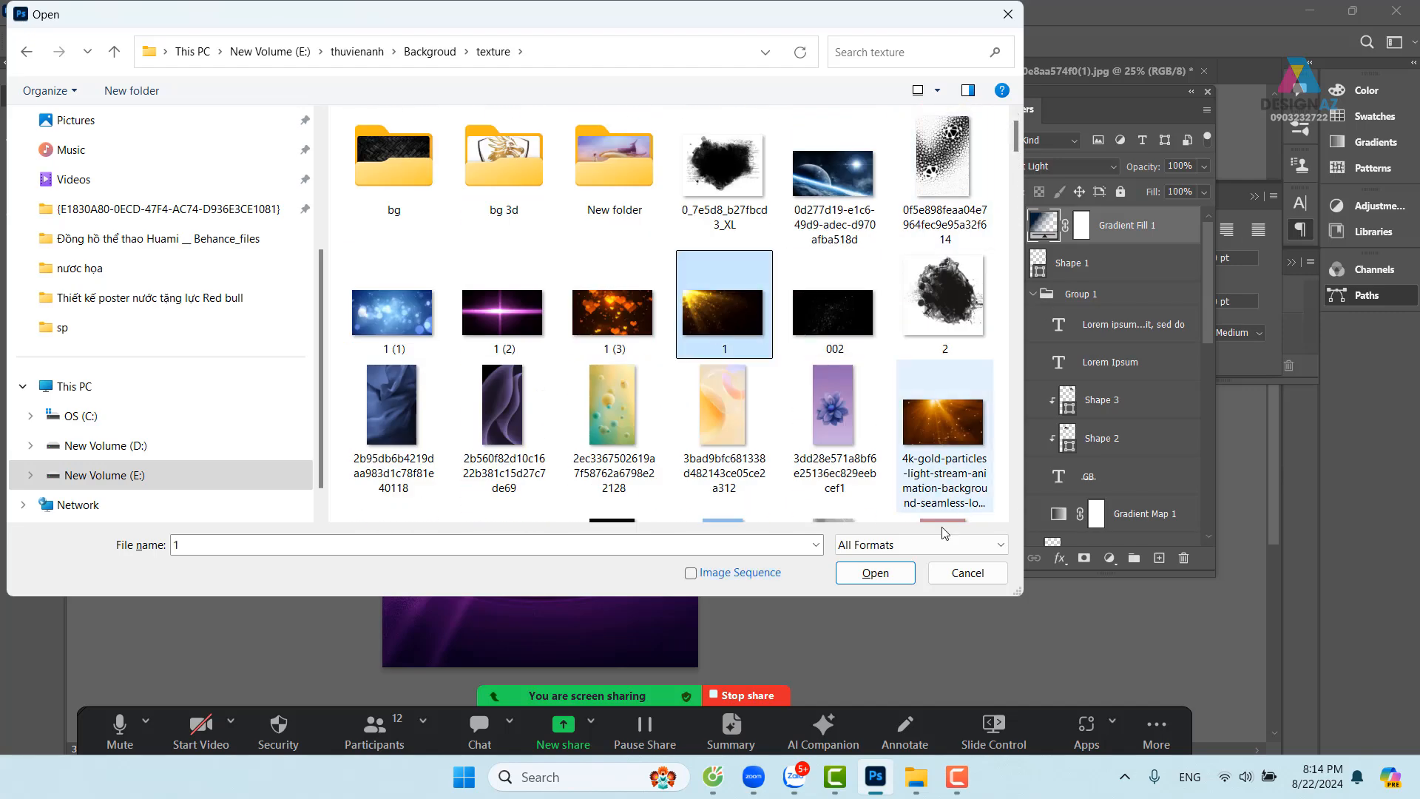
pyautogui.click(887, 574)
pyautogui.click(769, 302)
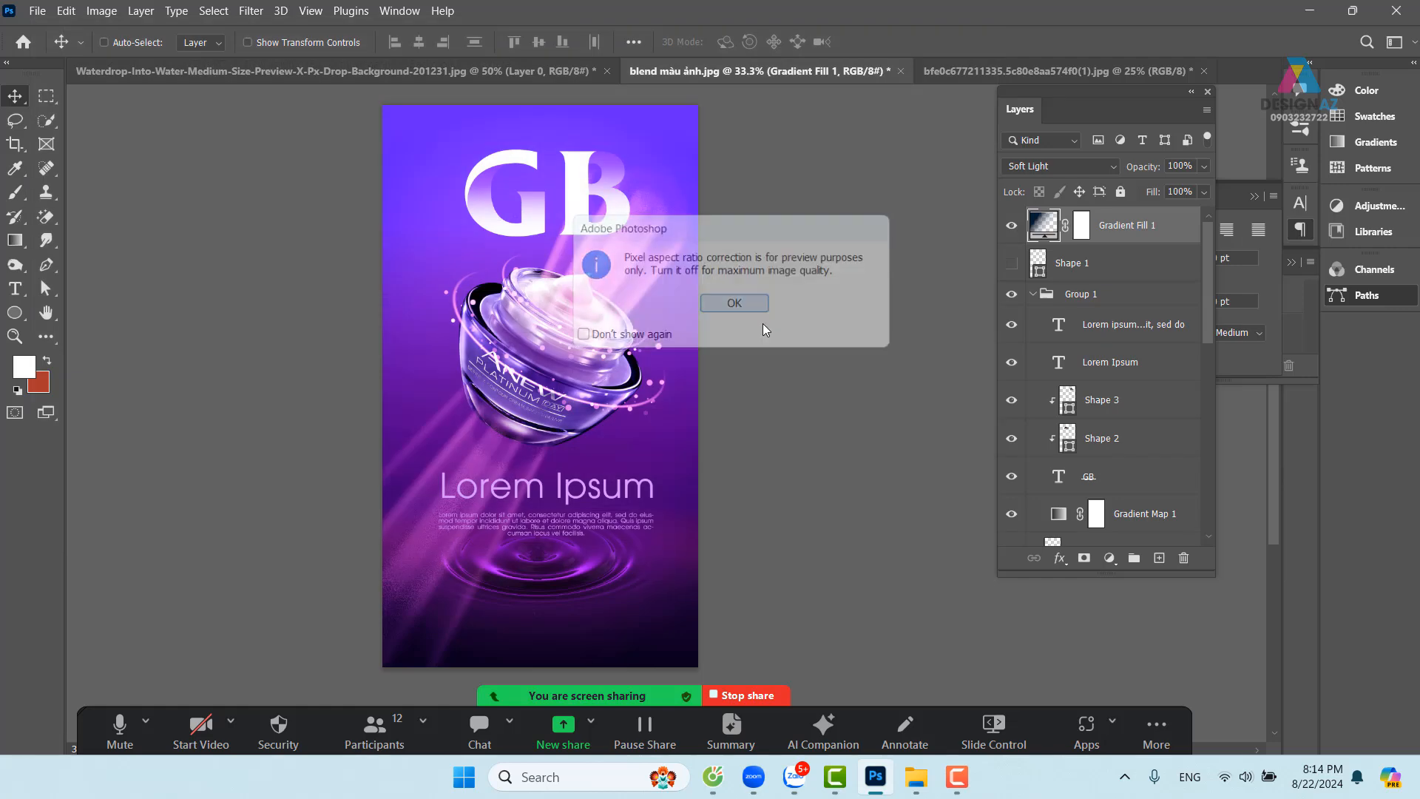
# Copy the entire golden light-ray image and paste it into the blend màu ánh.jpg poster
pyautogui.hotkey('ctrl', 'a')
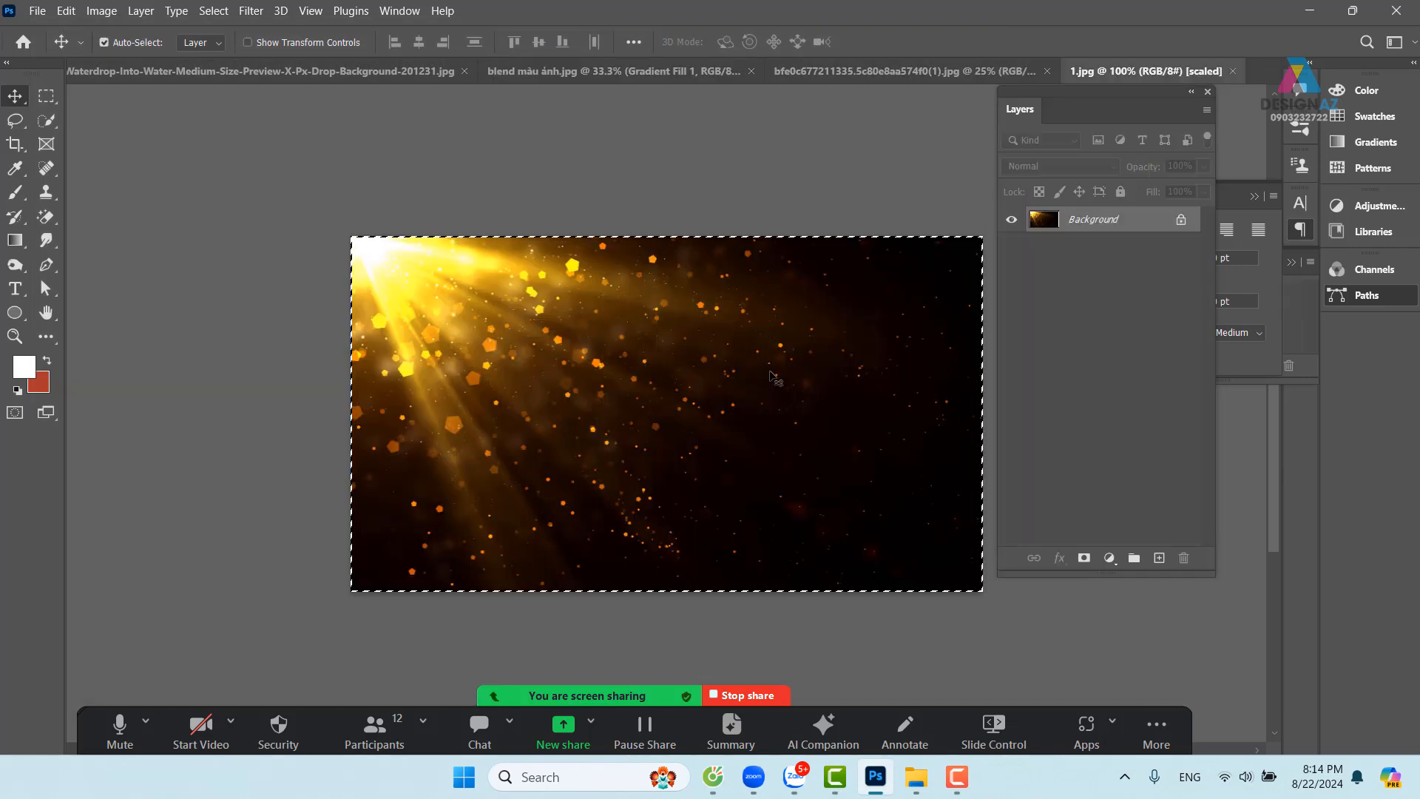
pyautogui.click(374, 70)
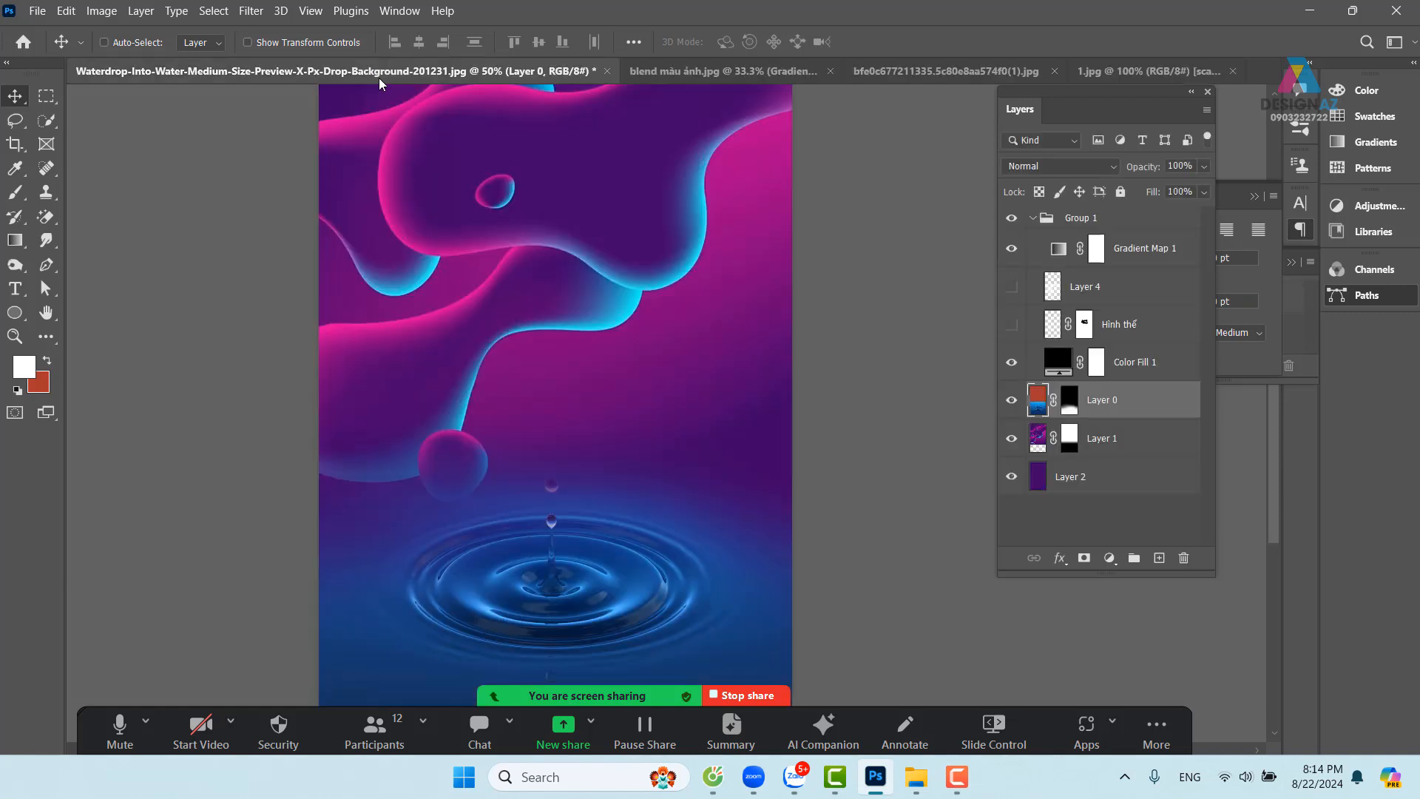
pyautogui.click(711, 71)
pyautogui.moveTo(745, 215); pyautogui.dragTo(658, 272)
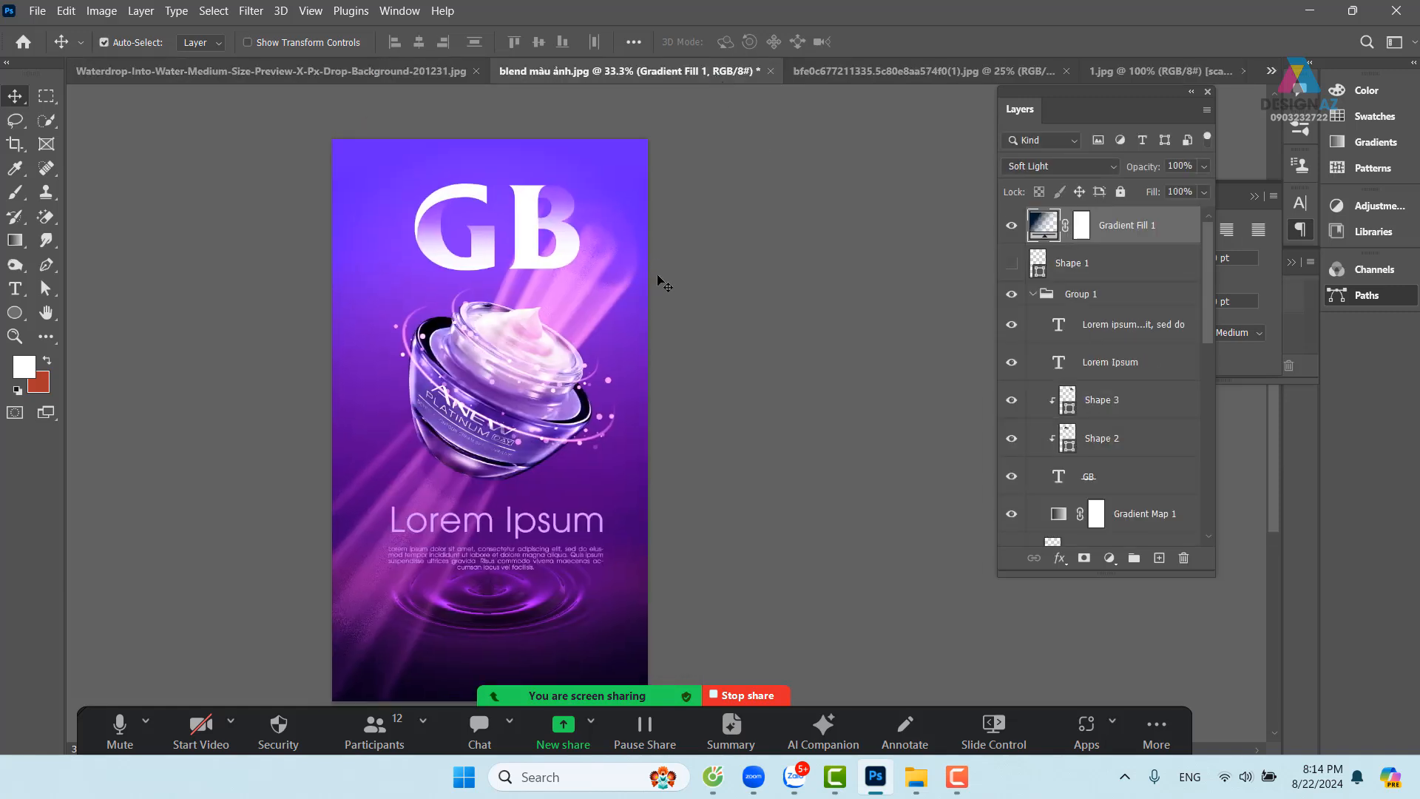
pyautogui.hotkey('ctrl', 'v')
# Flip the golden light-ray layer horizontally, align it with the poster's upper-right corner and enlarge it to about 193%
pyautogui.moveTo(527, 383); pyautogui.dragTo(566, 193)
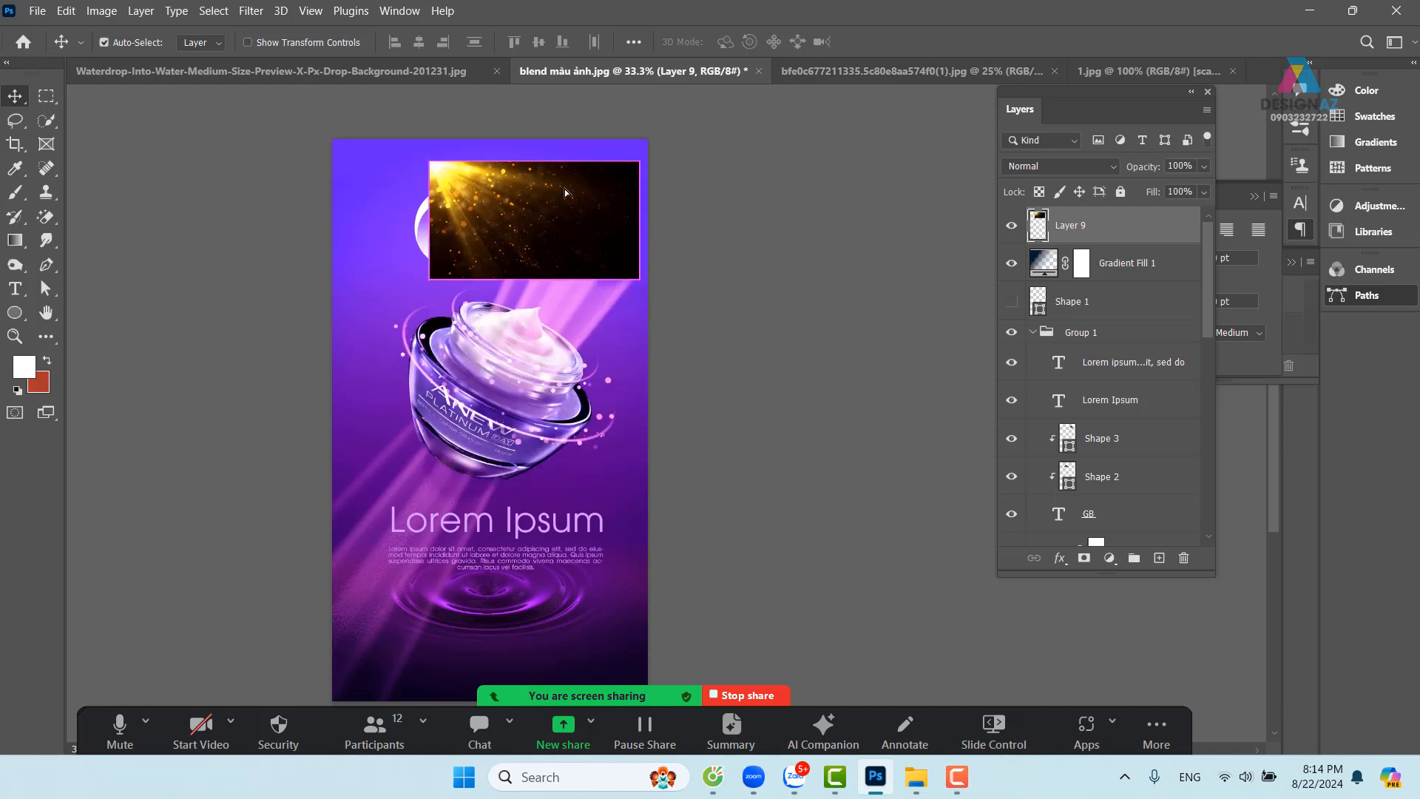
pyautogui.hotkey('ctrl', 't')
pyautogui.rightClick(559, 179)
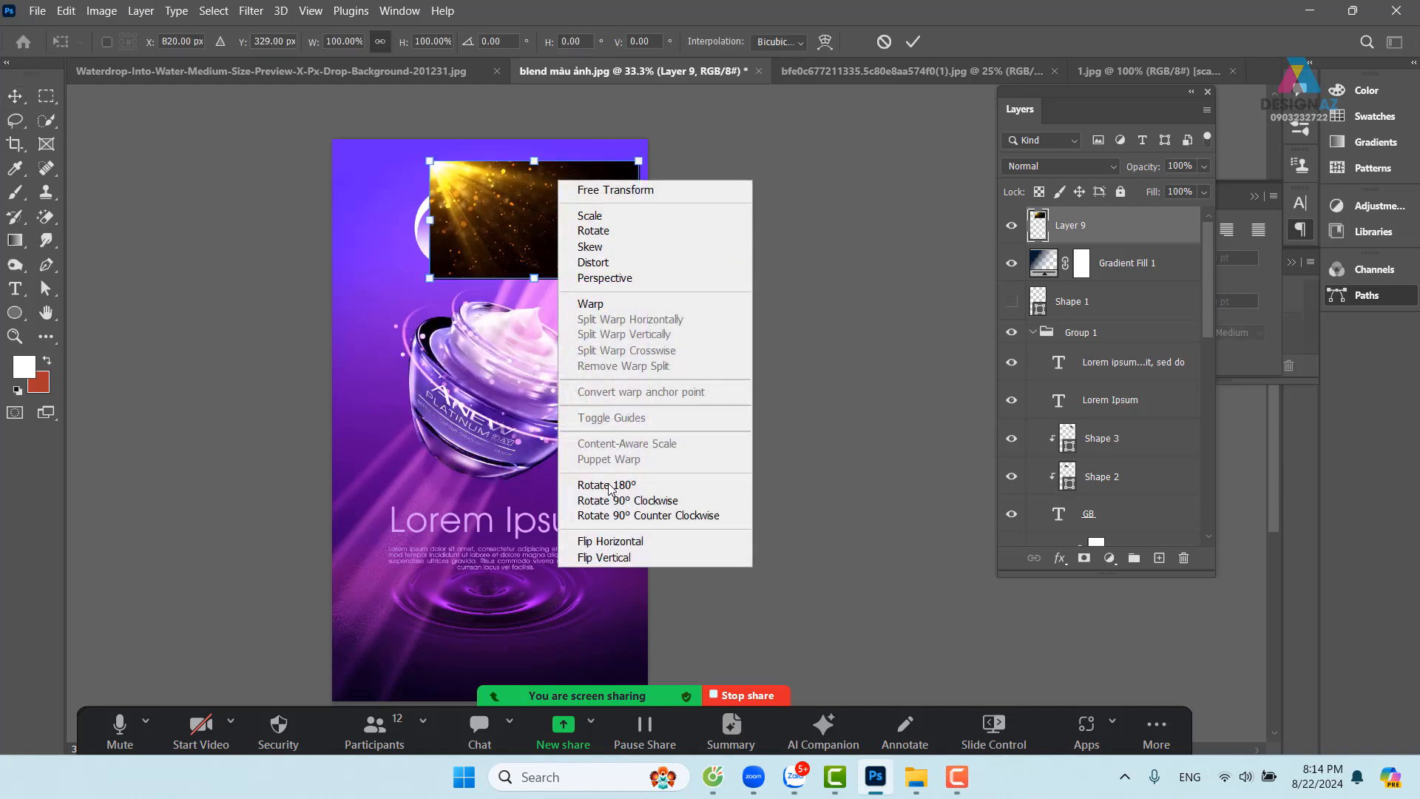
pyautogui.click(610, 541)
pyautogui.moveTo(536, 204); pyautogui.dragTo(561, 161)
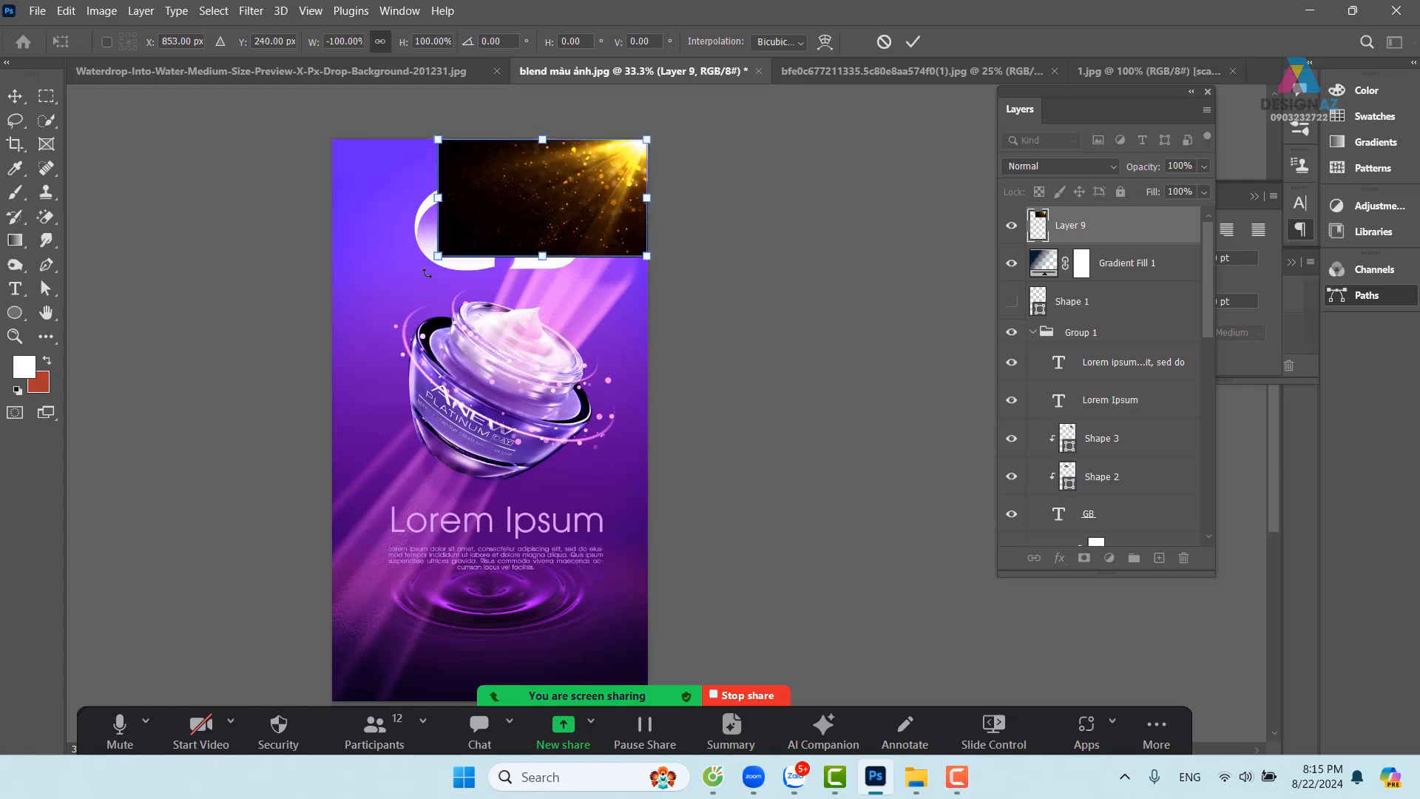
pyautogui.moveTo(438, 256); pyautogui.dragTo(244, 383)
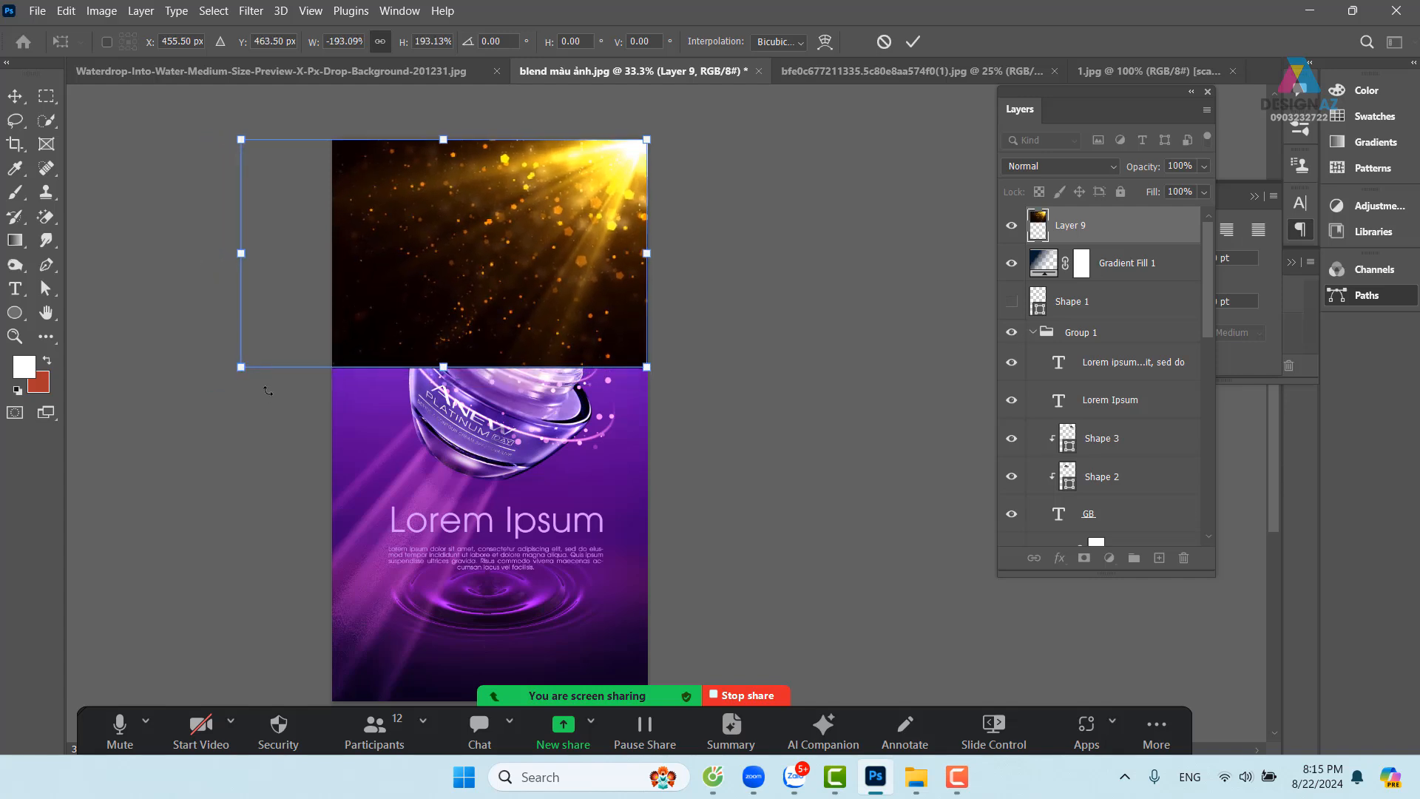
pyautogui.press('Return')
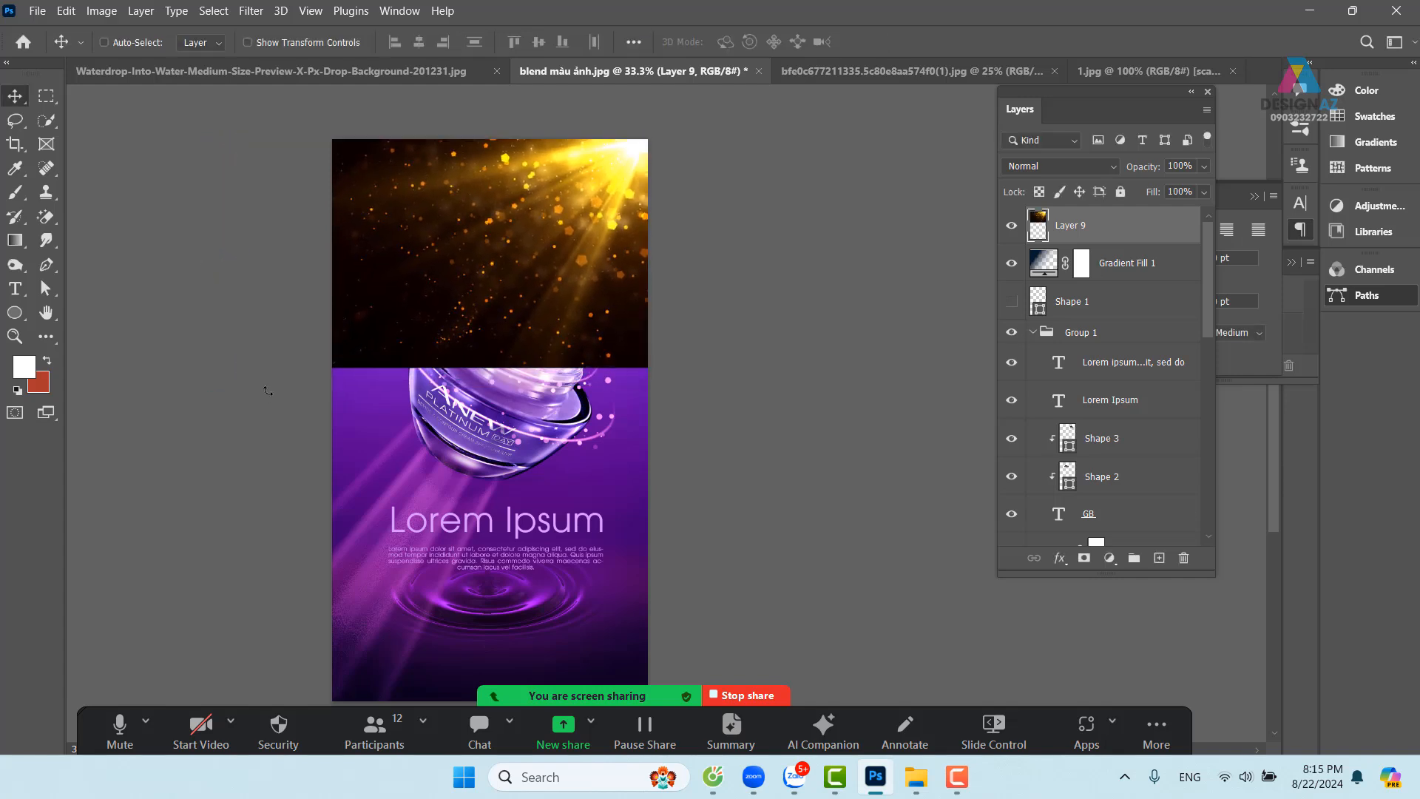
# Set the light-ray layer's blend mode to Screen and shift it slightly toward the poster's upper-right corner
pyautogui.click(1076, 167)
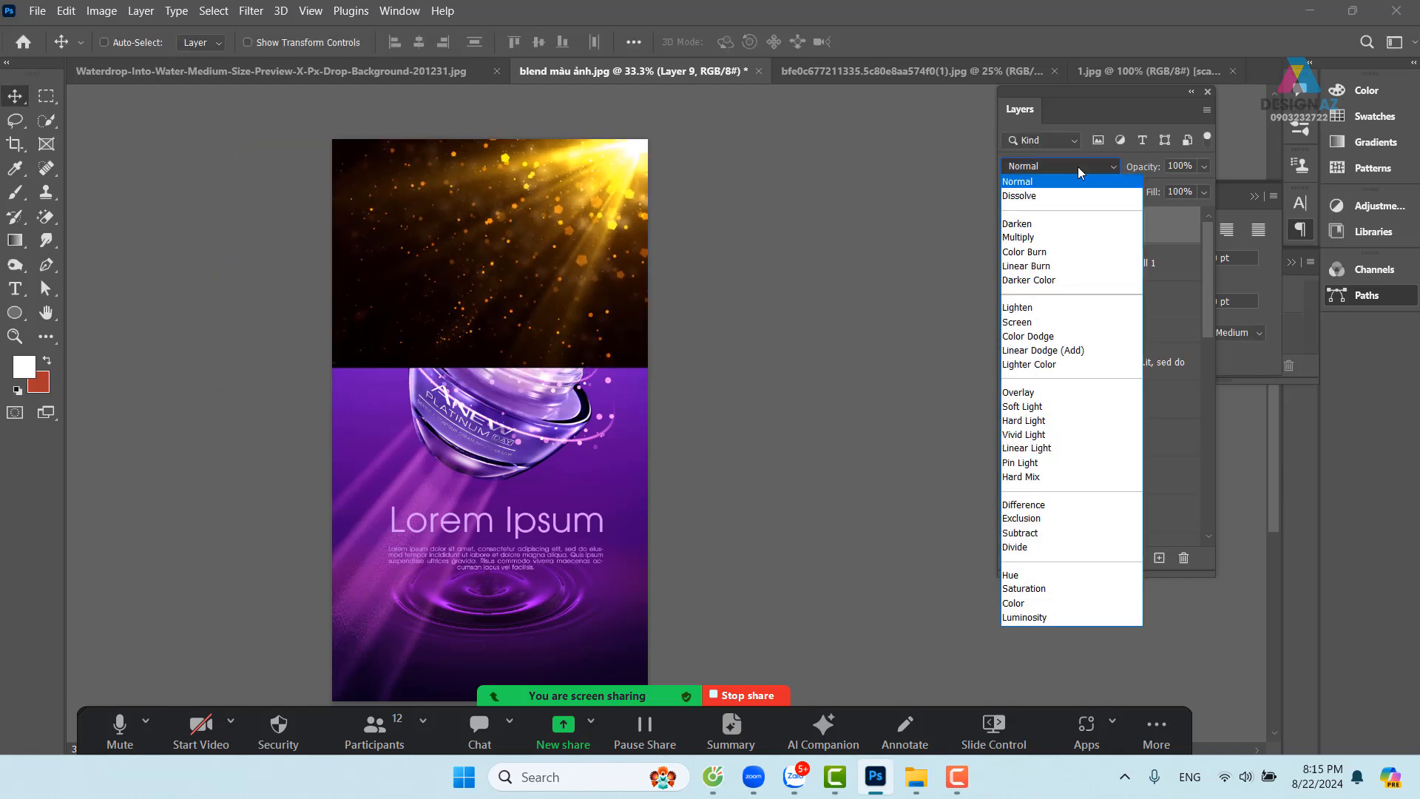
pyautogui.click(1035, 321)
pyautogui.moveTo(621, 311); pyautogui.dragTo(579, 276)
pyautogui.moveTo(579, 149); pyautogui.dragTo(620, 139)
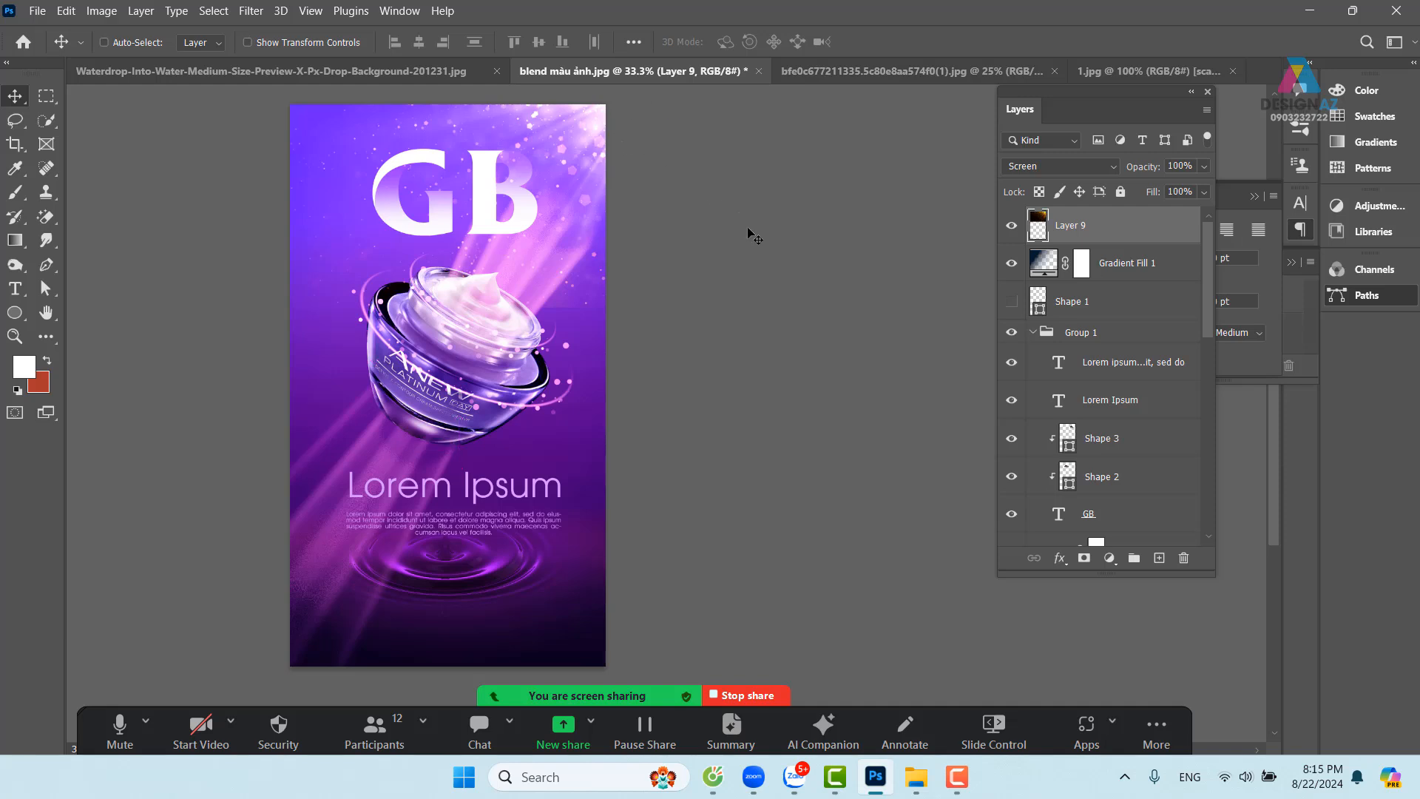
# Choose the 284 px speckled brush tip for the Brush tool and reduce its spacing to 1%
pyautogui.moveTo(712, 407); pyautogui.dragTo(675, 400)
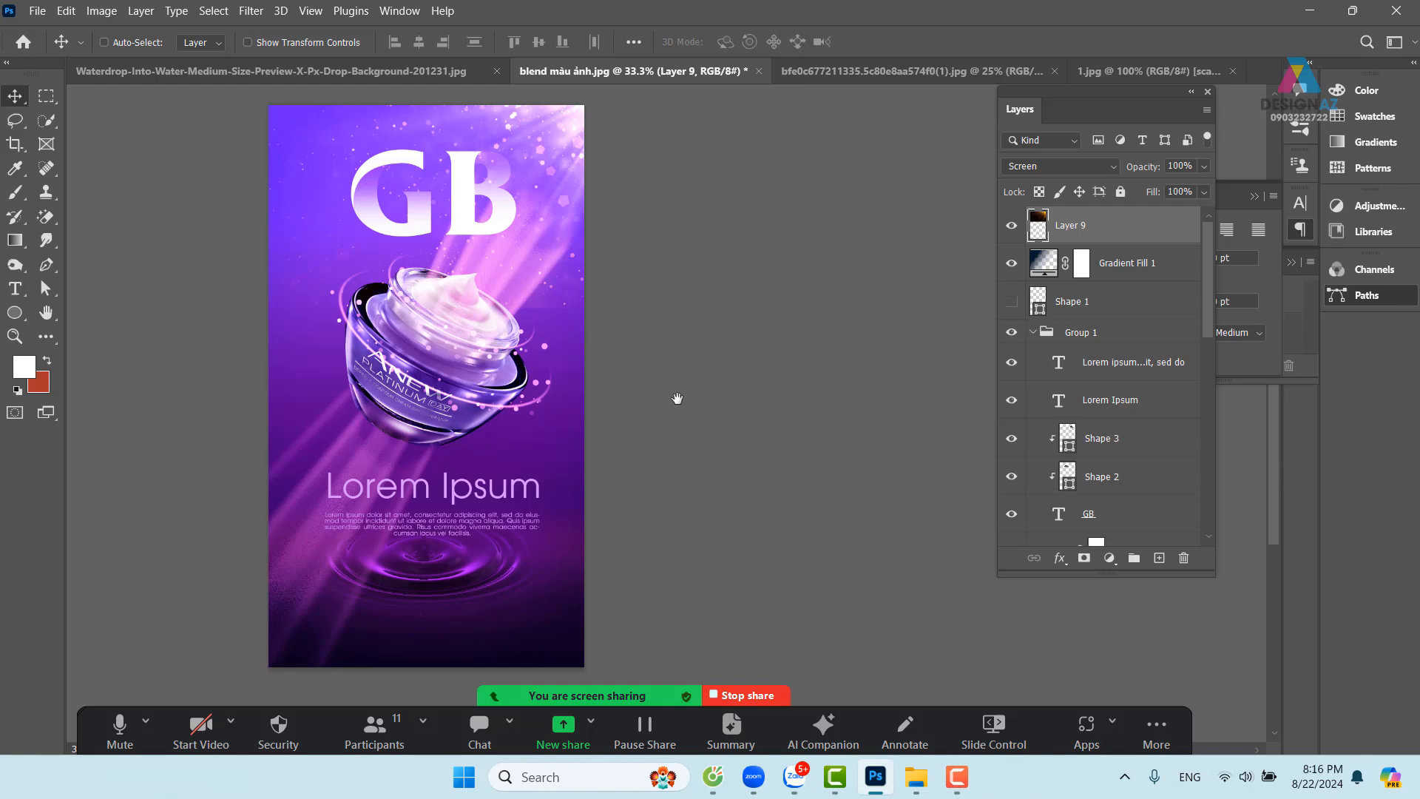
pyautogui.press('b')
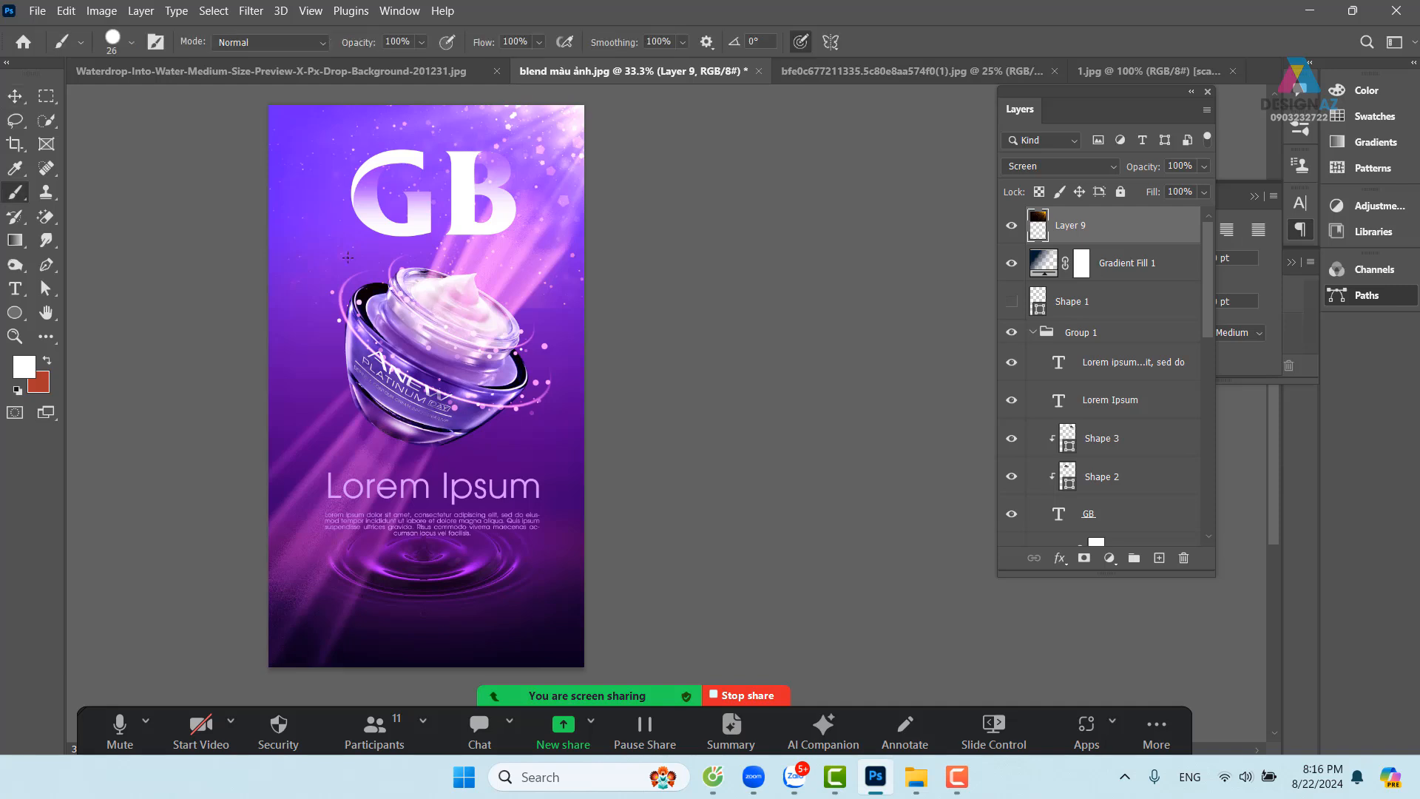
pyautogui.click(119, 41)
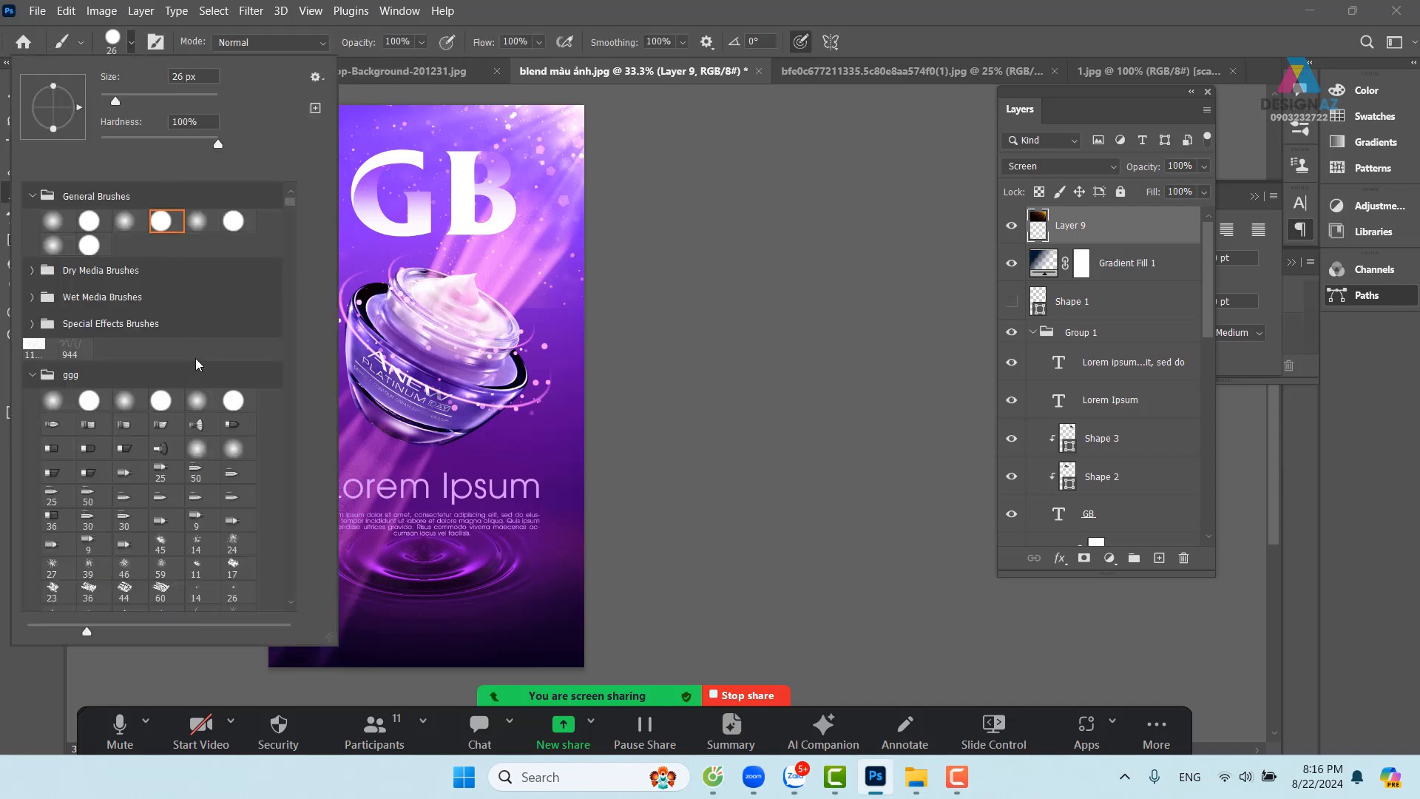
pyautogui.click(991, 9)
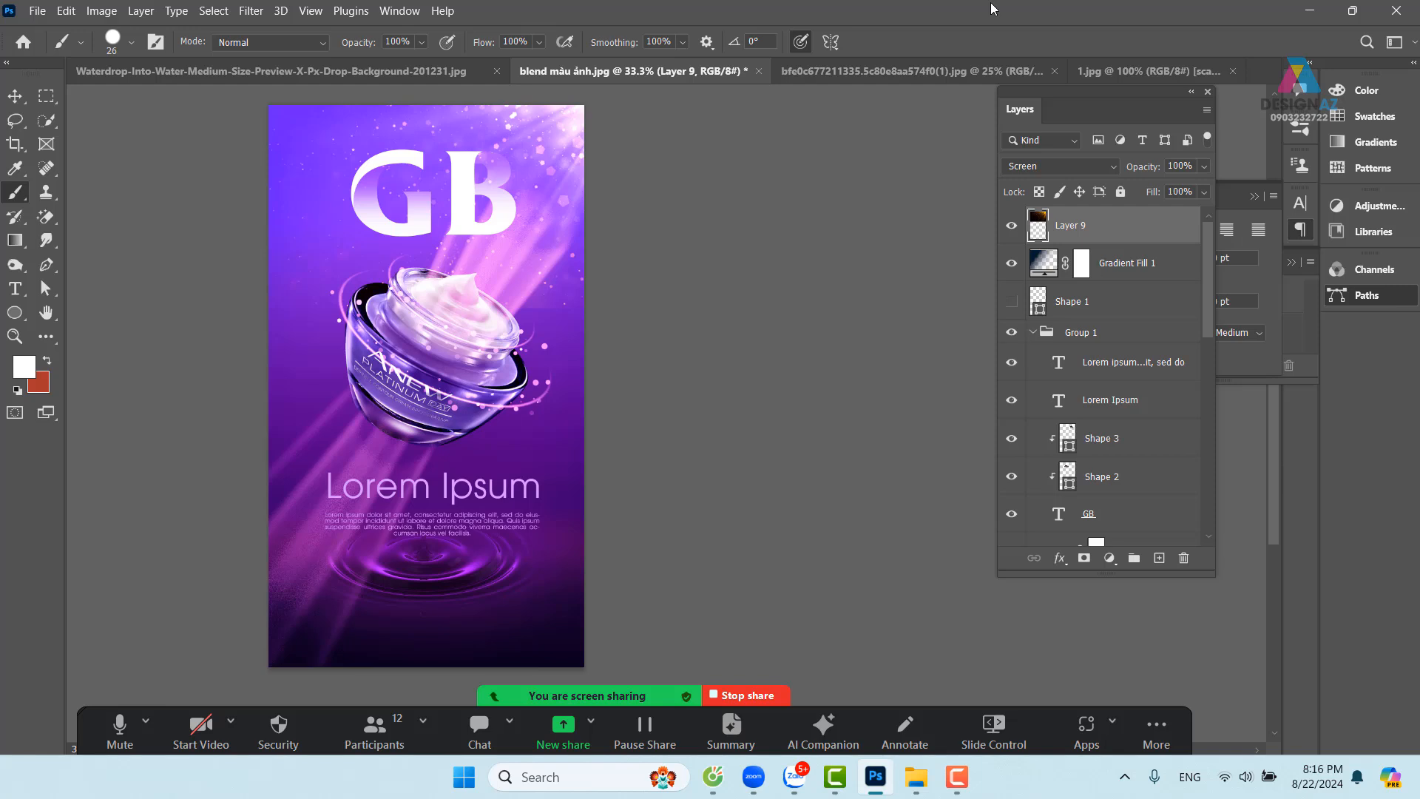
pyautogui.press('F5')
pyautogui.click(934, 166)
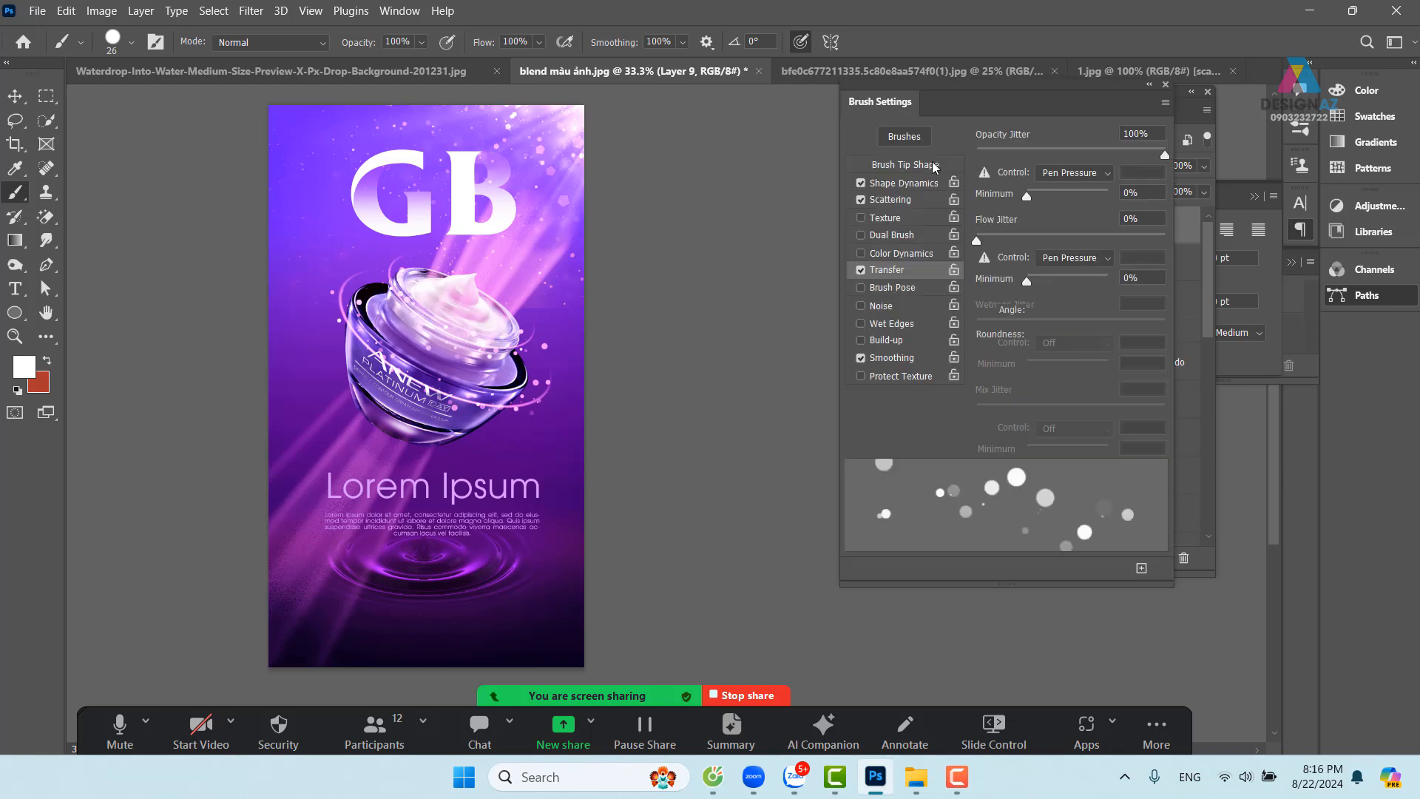
pyautogui.click(1107, 200)
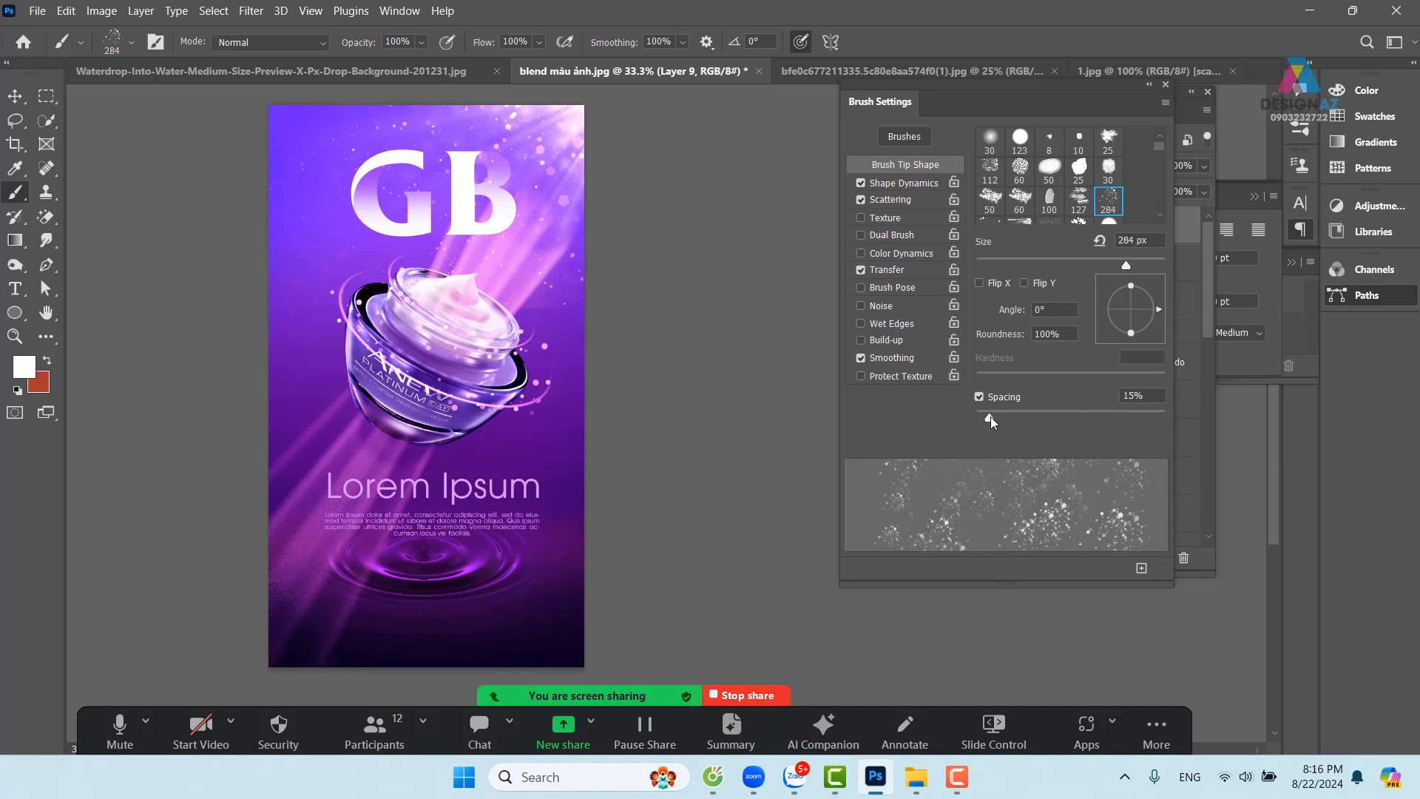
pyautogui.moveTo(991, 416); pyautogui.dragTo(951, 414)
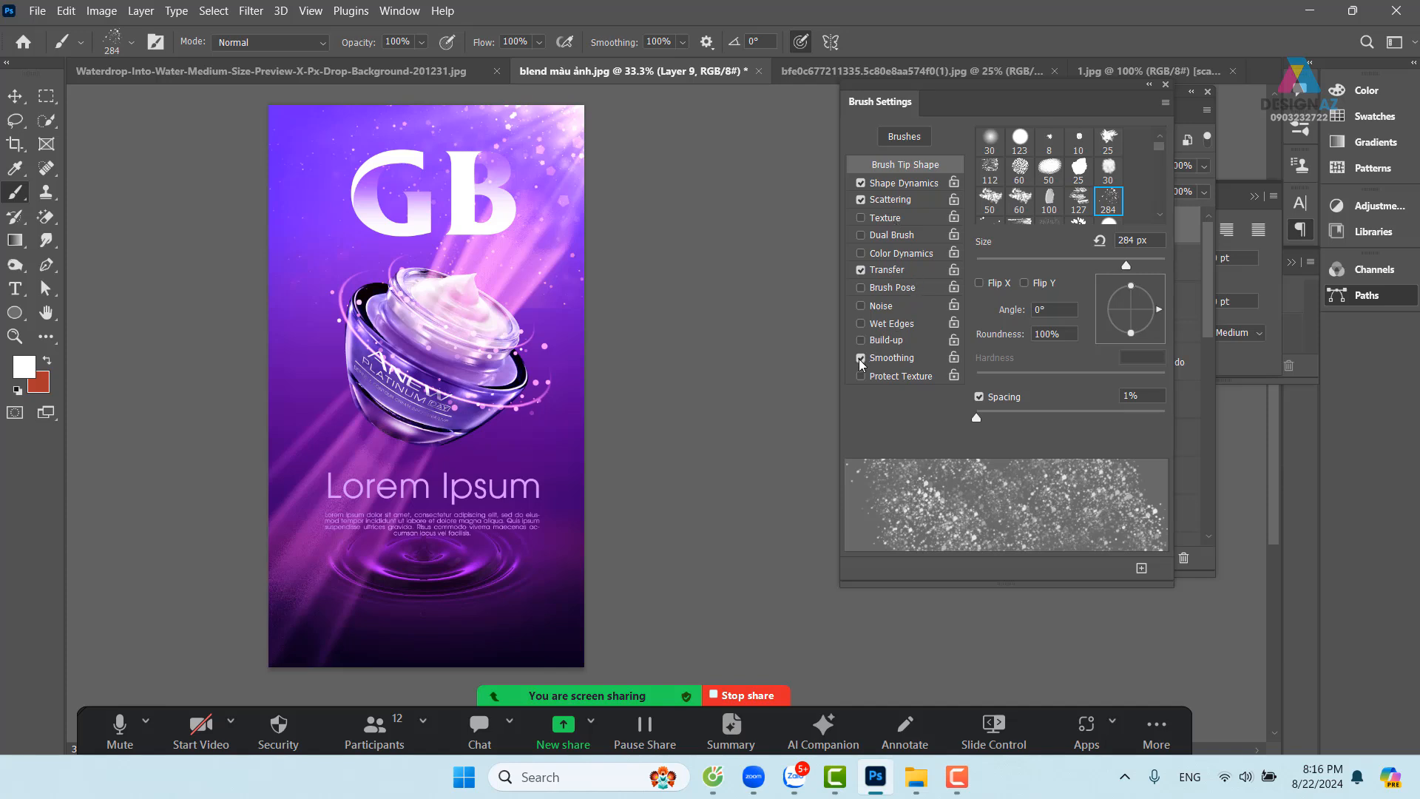
# Turn off the brush's Transfer, Scattering and Shape Dynamics options and enable Brush Projection
pyautogui.click(860, 270)
pyautogui.click(861, 200)
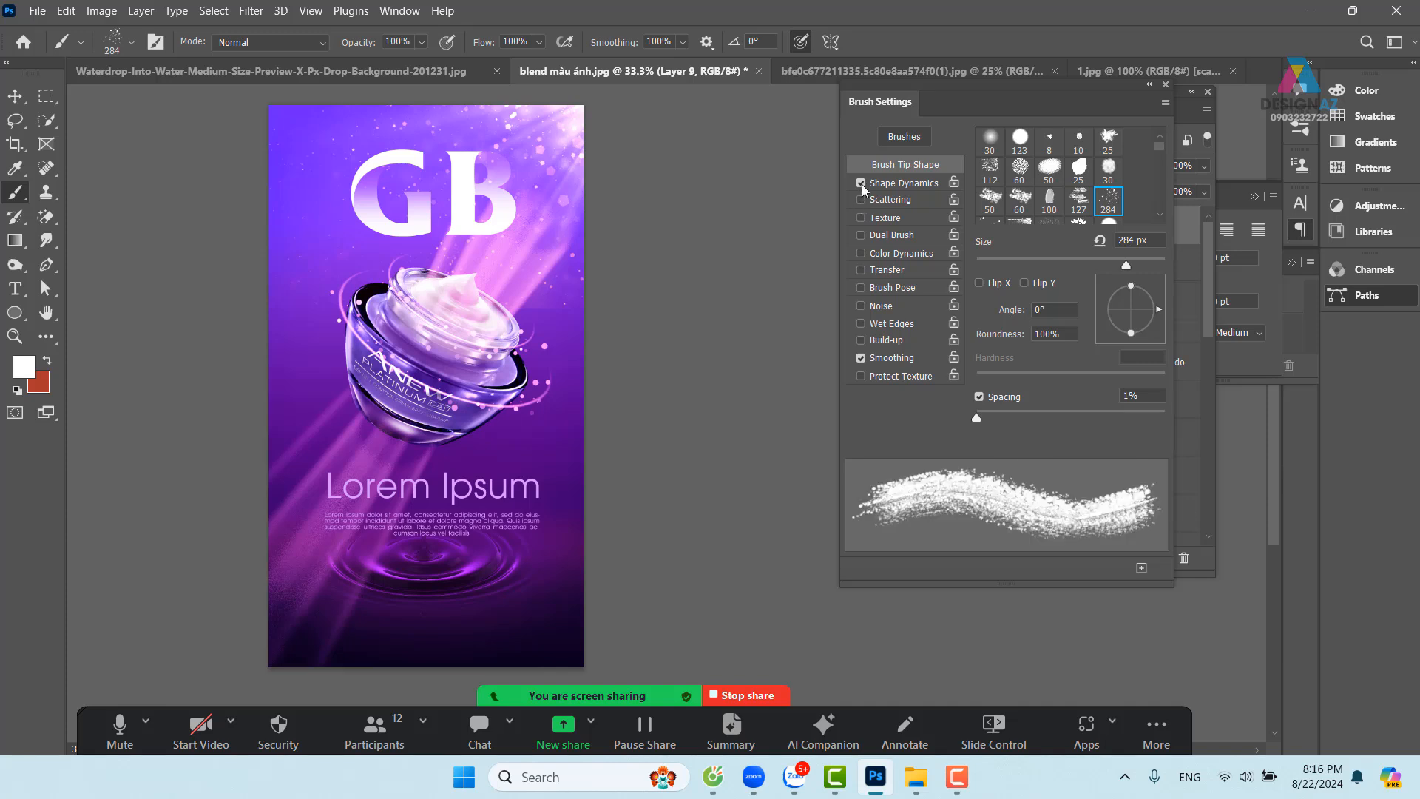
pyautogui.click(861, 184)
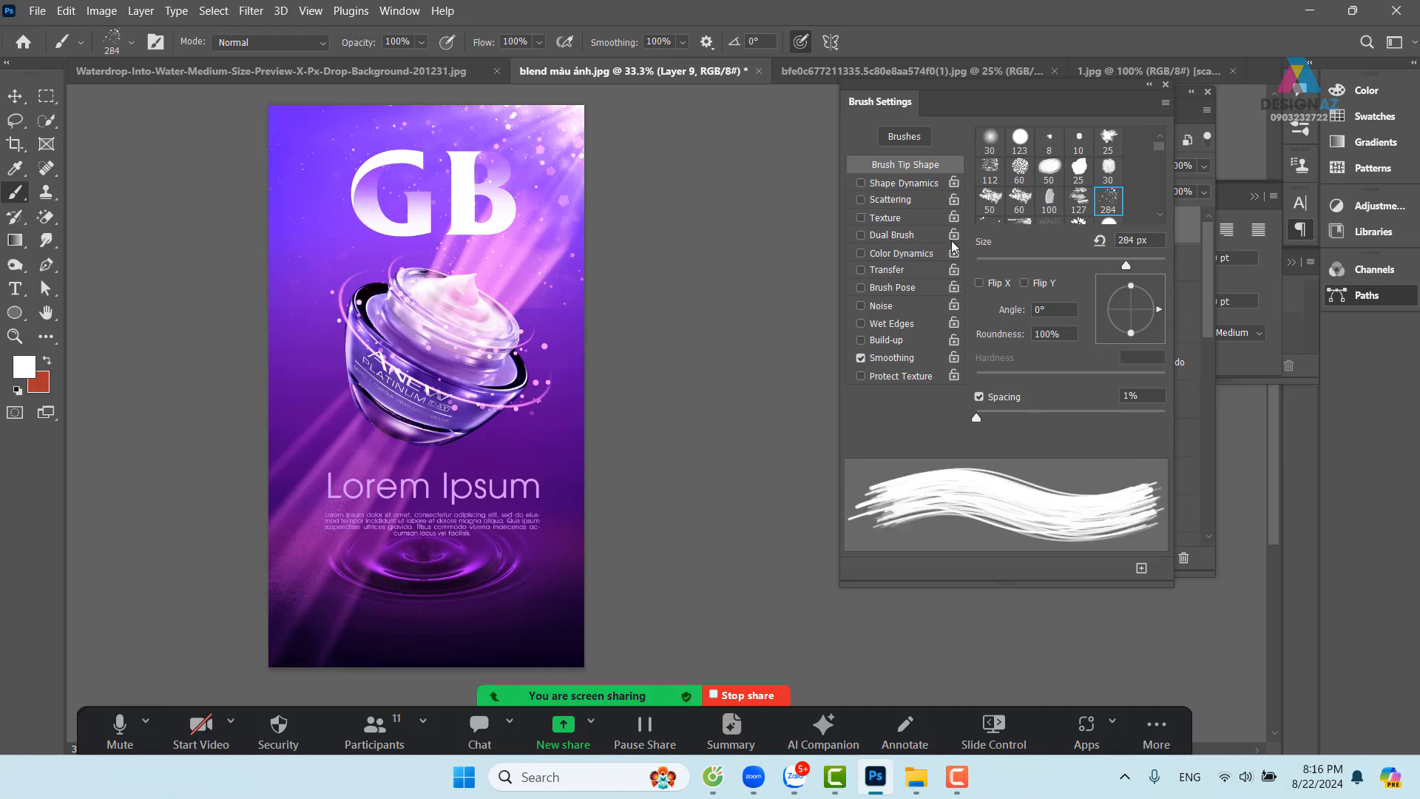
pyautogui.click(922, 187)
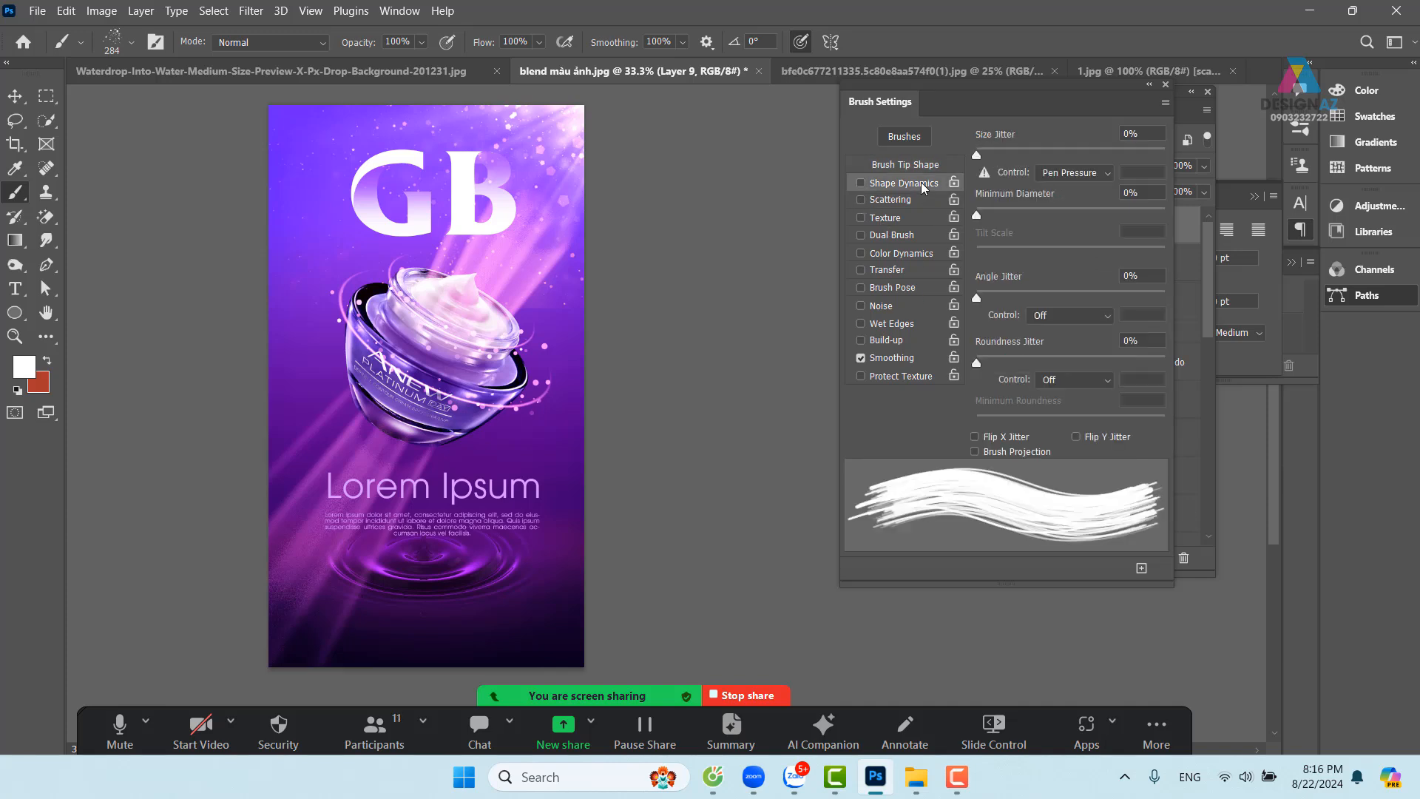
pyautogui.click(1003, 449)
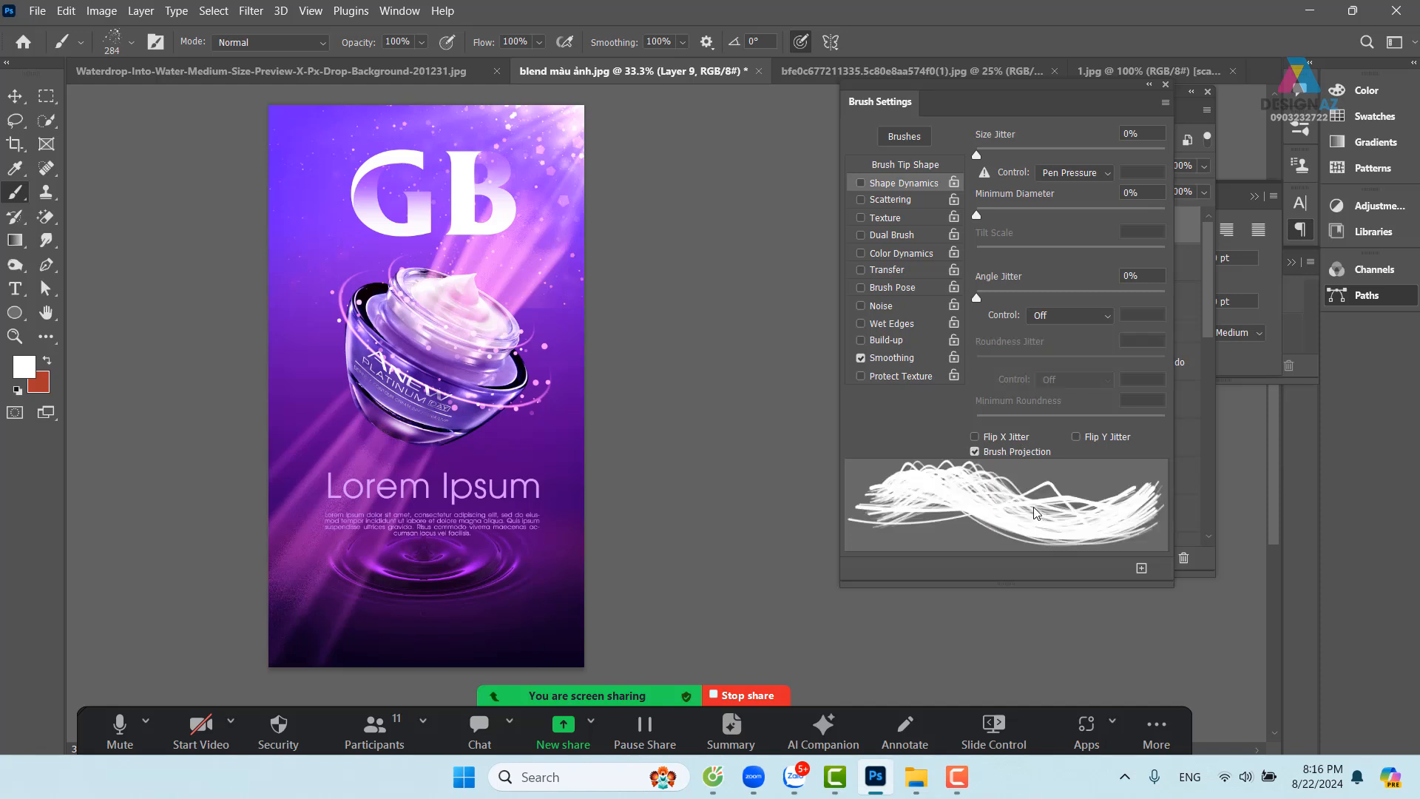
# Set the brush flow to 15%
pyautogui.click(521, 42)
pyautogui.write('50')
pyautogui.click(512, 42)
pyautogui.write('15')
pyautogui.press('Return')
# Try painting wavy and diagonal white streaks across the jar on the light-ray layer, and undo the strokes
pyautogui.click(307, 407)
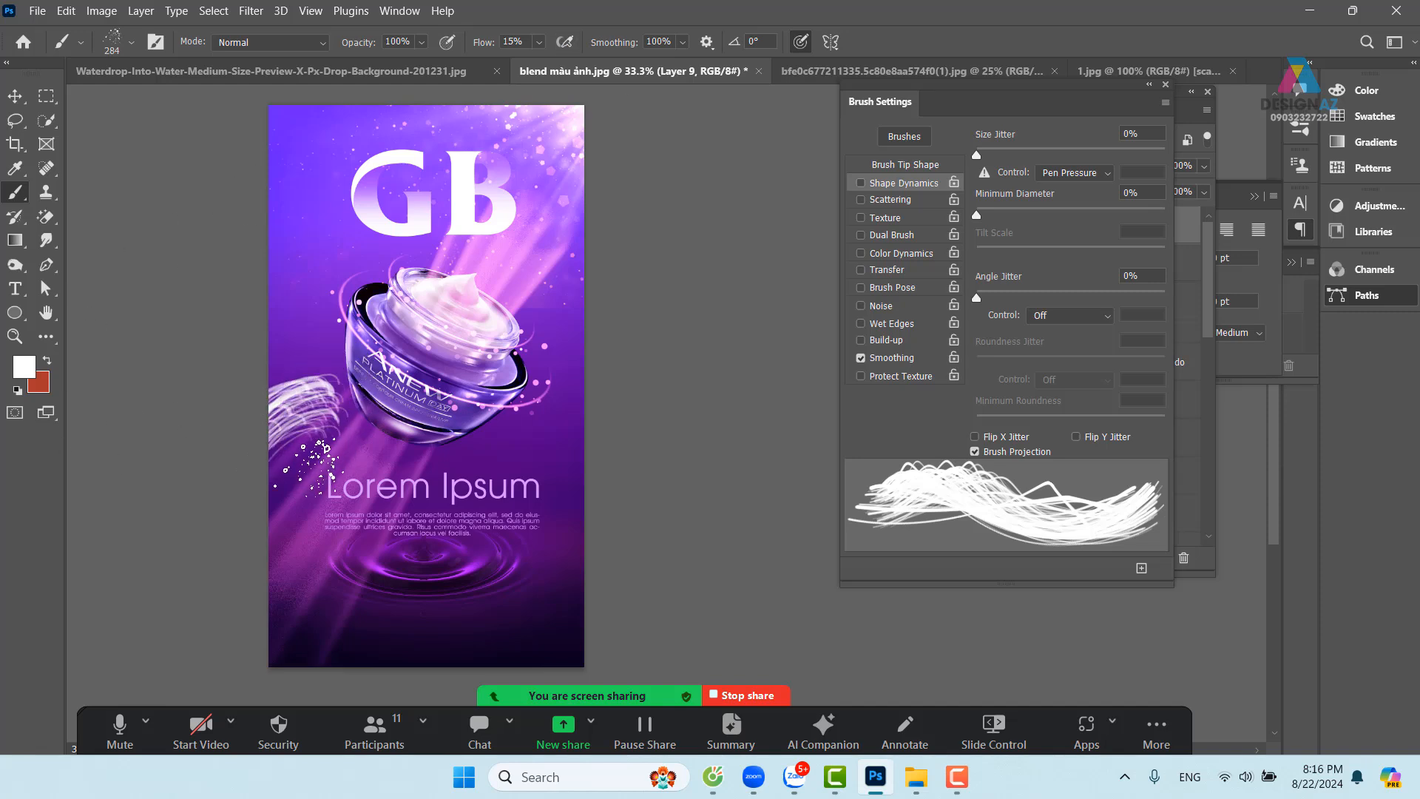
pyautogui.moveTo(314, 465)
pyautogui.mouseDown()
pyautogui.moveTo(426, 428)
pyautogui.moveTo(543, 424)
pyautogui.moveTo(584, 485)
pyautogui.moveTo(729, 374)
pyautogui.mouseUp()
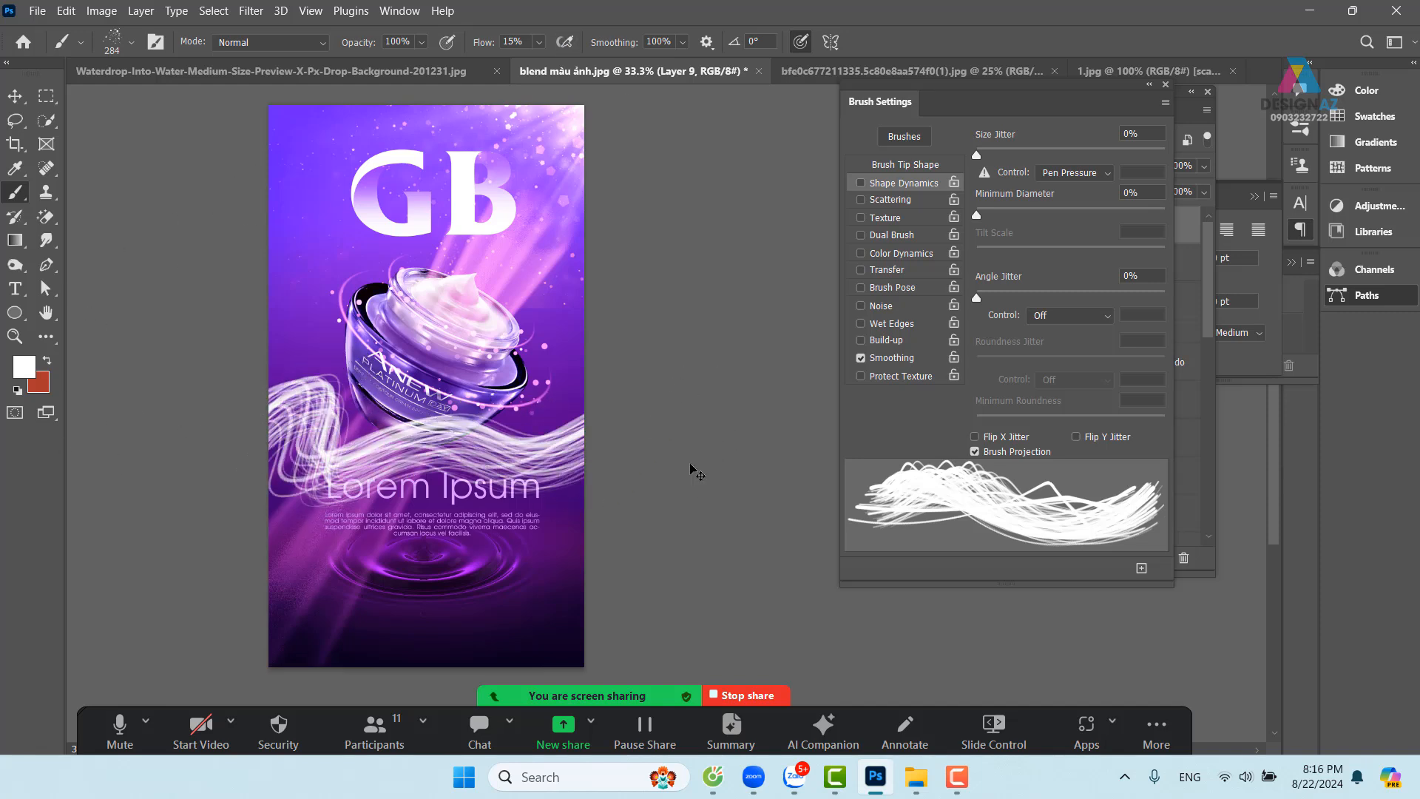
pyautogui.hotkey('ctrl', 'z')
pyautogui.moveTo(181, 418)
pyautogui.mouseDown()
pyautogui.moveTo(484, 334)
pyautogui.moveTo(249, 495)
pyautogui.moveTo(223, 543)
pyautogui.moveTo(895, 107)
pyautogui.mouseUp()
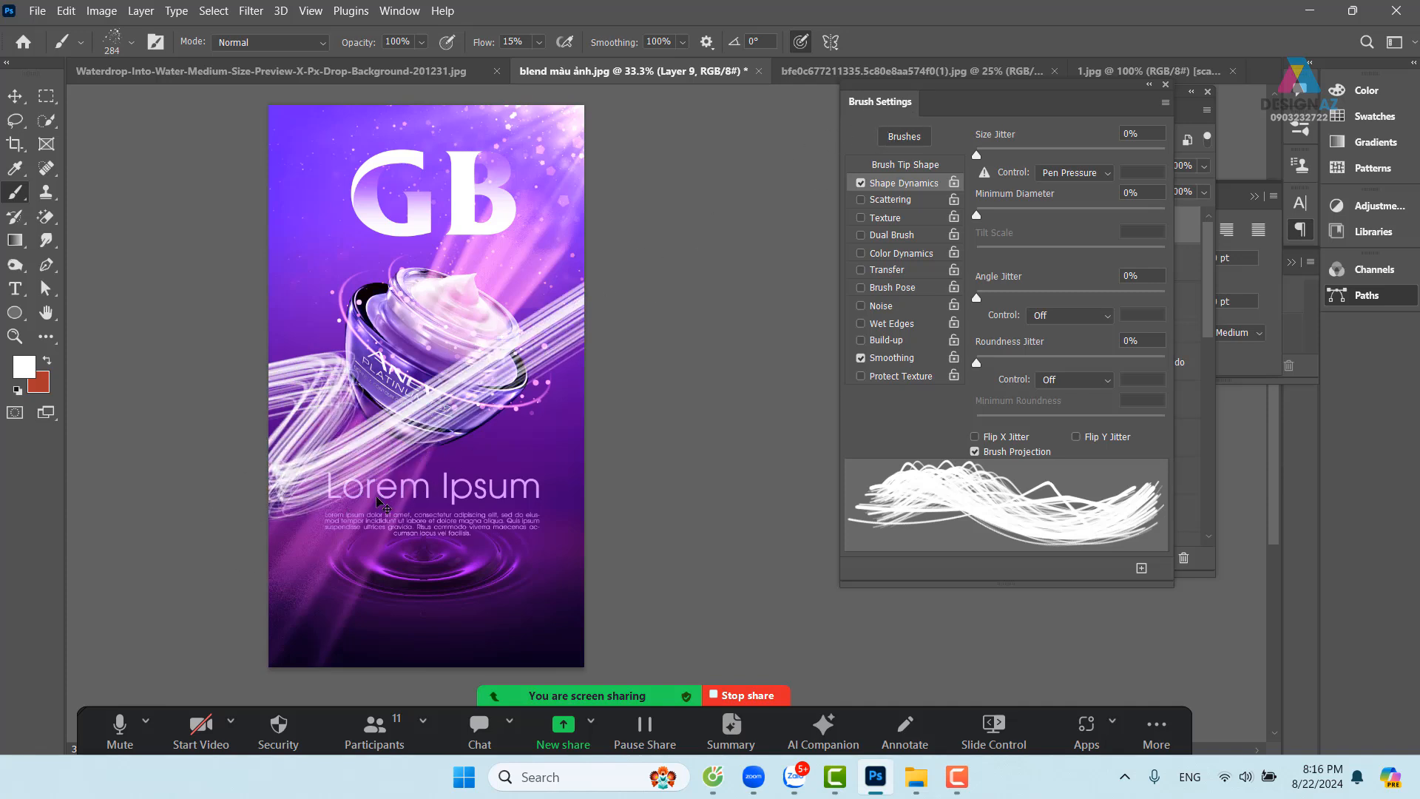
pyautogui.hotkey('ctrl', 'z')
pyautogui.moveTo(246, 579)
pyautogui.mouseDown()
pyautogui.moveTo(303, 517)
pyautogui.moveTo(333, 595)
pyautogui.moveTo(880, 75)
pyautogui.mouseUp()
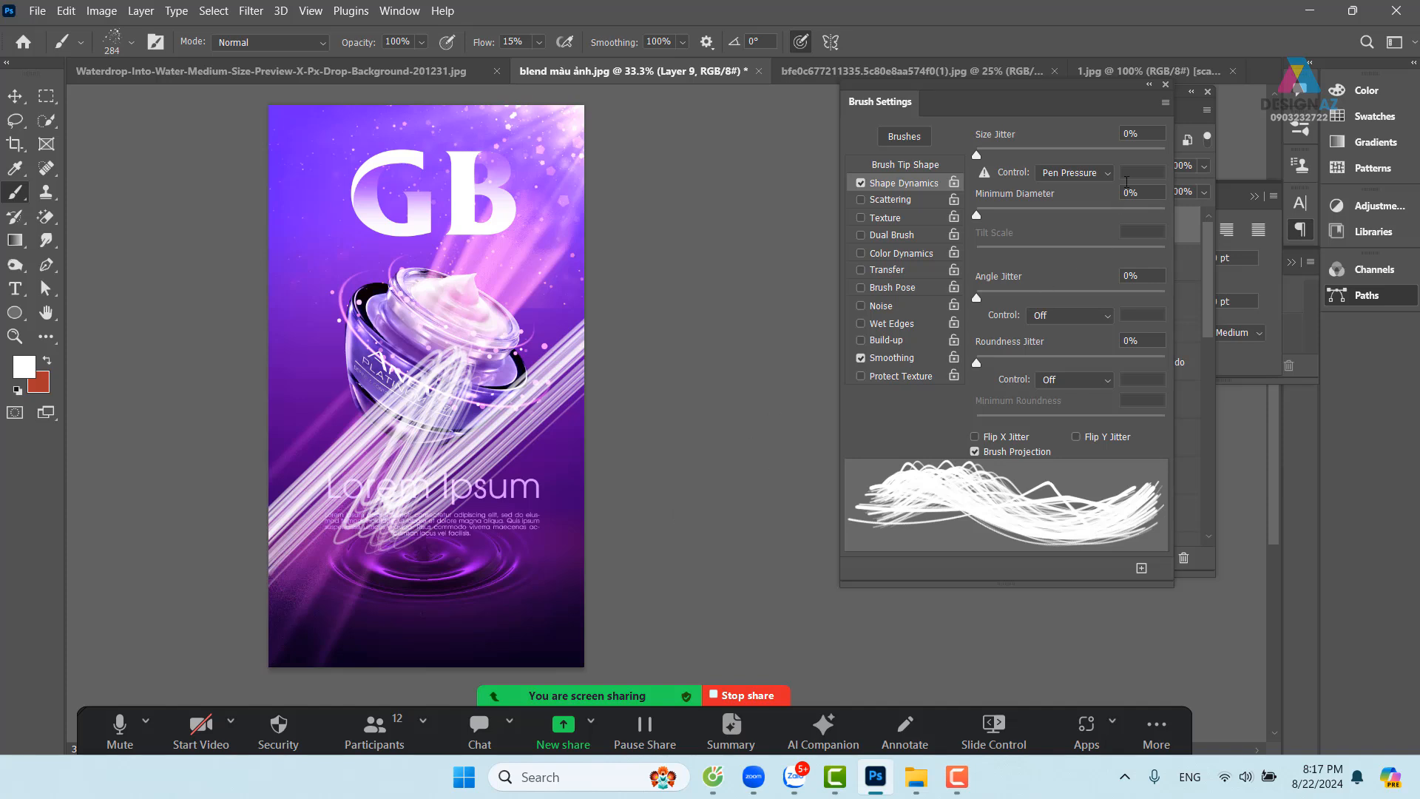
pyautogui.click(1165, 84)
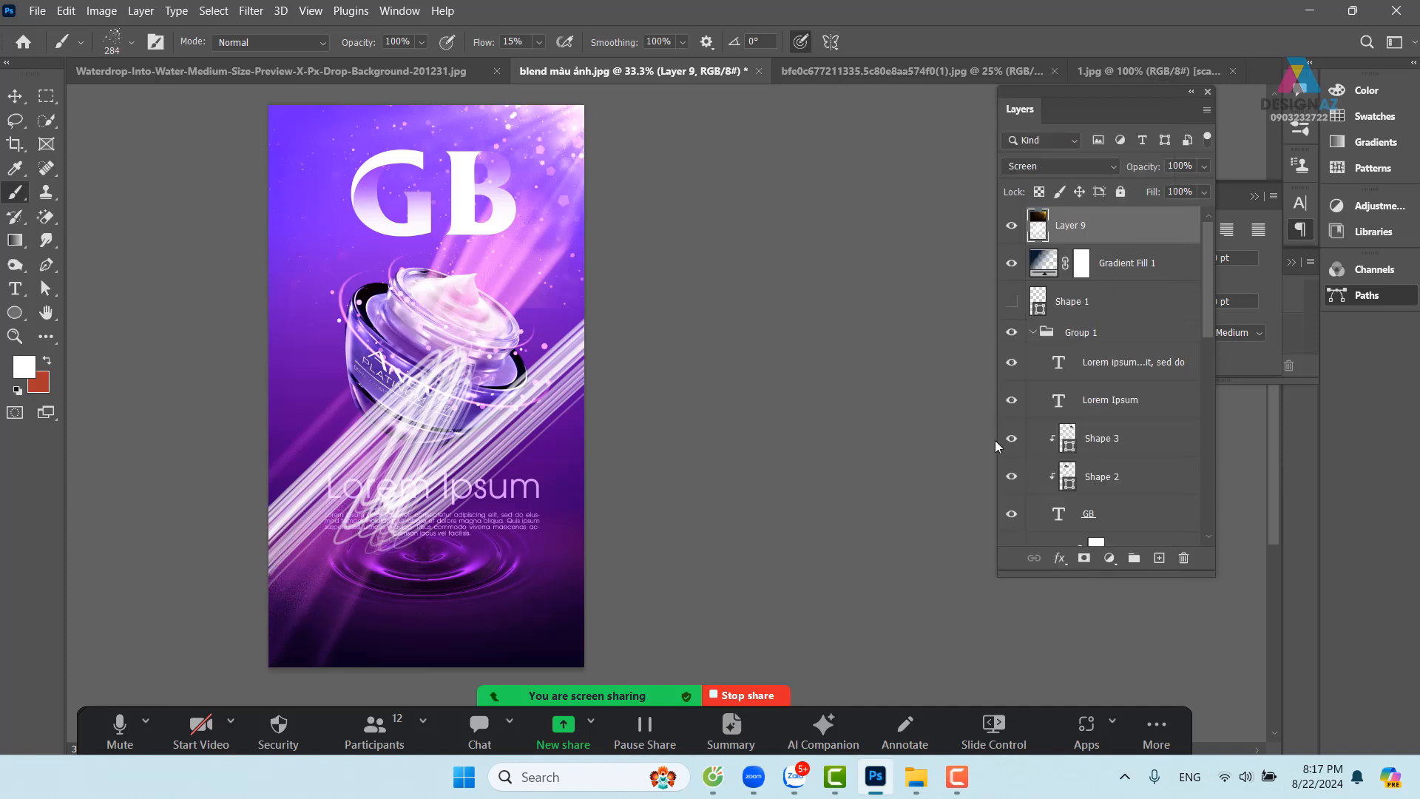
pyautogui.hotkey('ctrl', 'z')
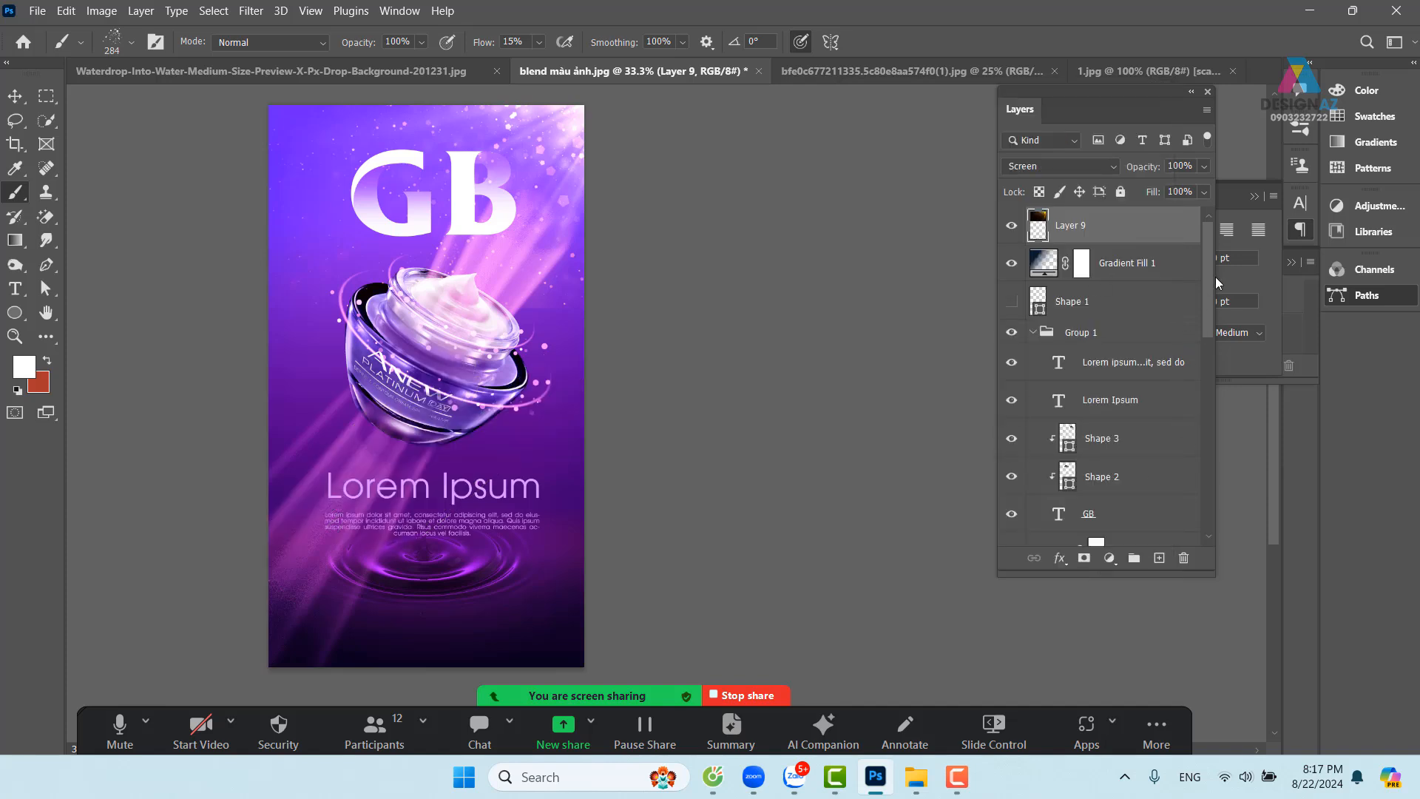
# Add a new layer directly above Layer 8 in the group and try a diagonal light-streak stroke on it
pyautogui.moveTo(1209, 304); pyautogui.dragTo(1207, 463)
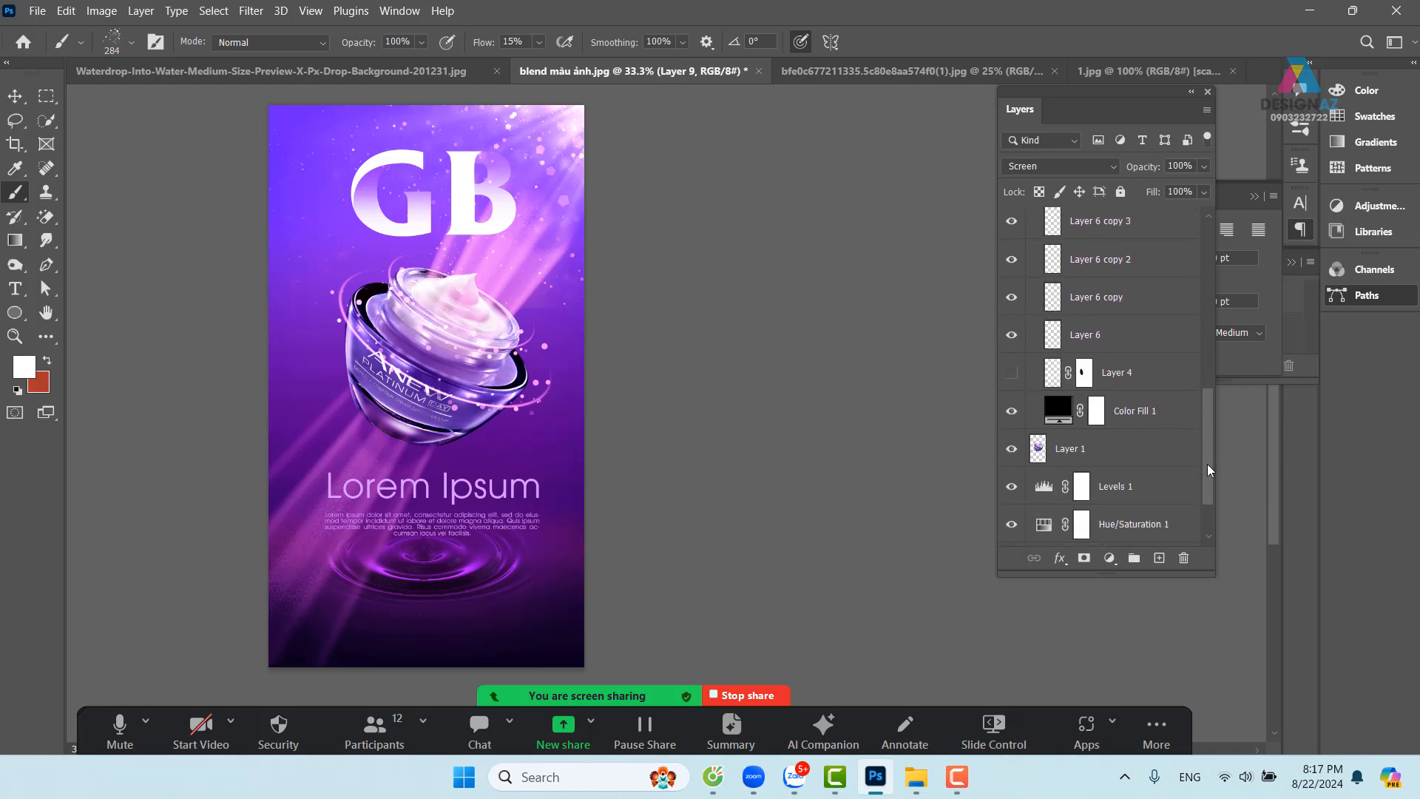
pyautogui.moveTo(1200, 406); pyautogui.dragTo(1200, 326)
pyautogui.click(1131, 342)
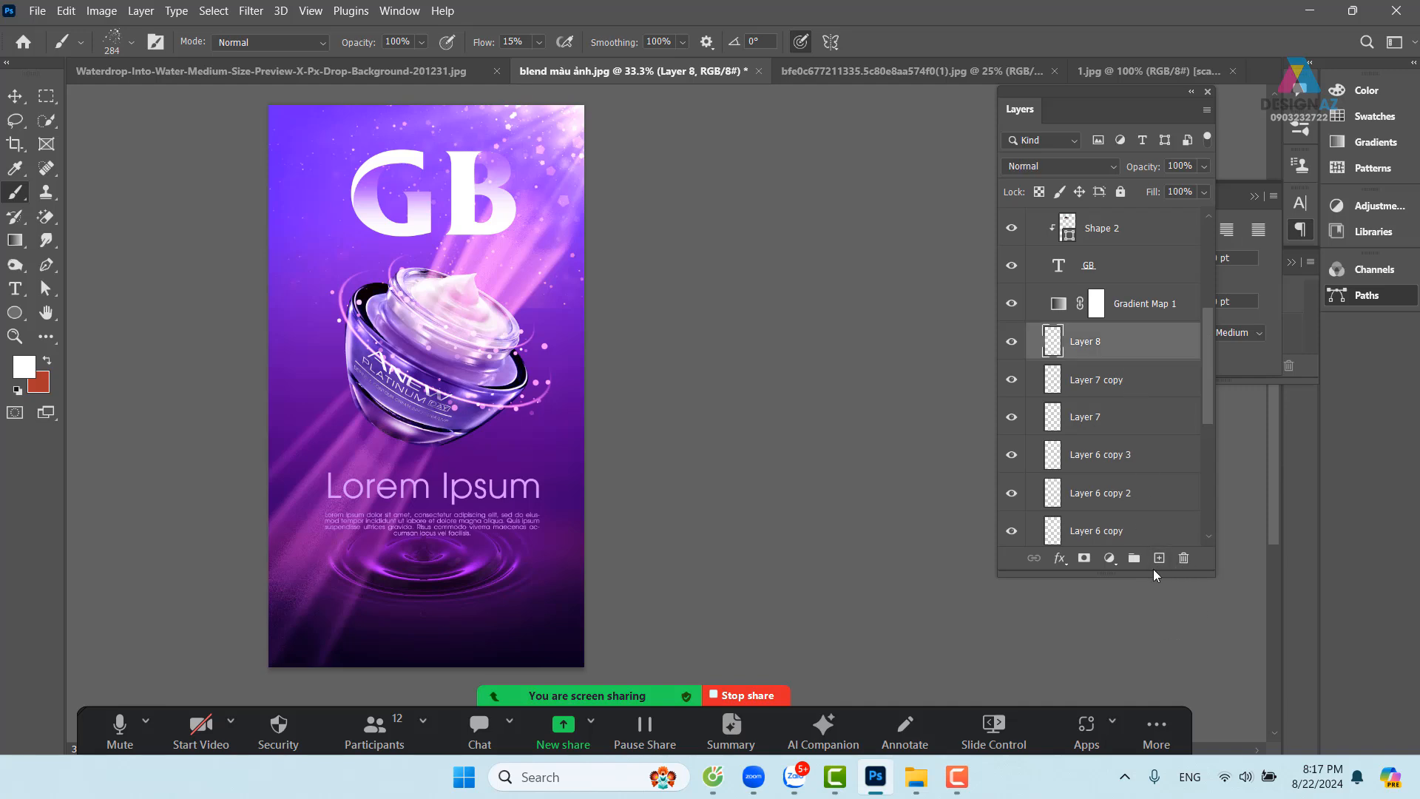
pyautogui.click(1158, 558)
pyautogui.moveTo(255, 517)
pyautogui.mouseDown()
pyautogui.moveTo(344, 379)
pyautogui.moveTo(434, 299)
pyautogui.moveTo(368, 406)
pyautogui.moveTo(315, 542)
pyautogui.moveTo(352, 516)
pyautogui.moveTo(548, 290)
pyautogui.moveTo(740, 125)
pyautogui.mouseUp()
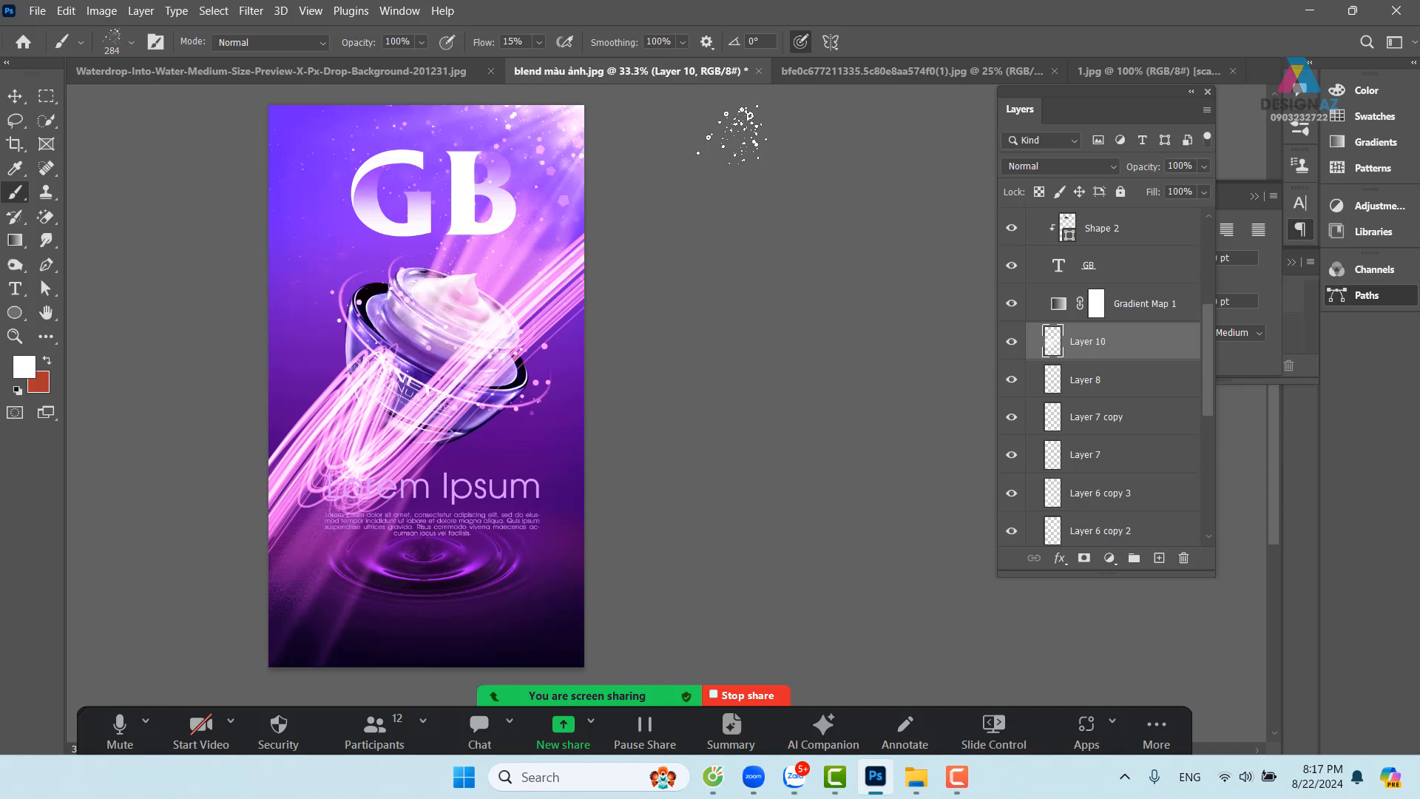
pyautogui.hotkey('ctrl', 'z')
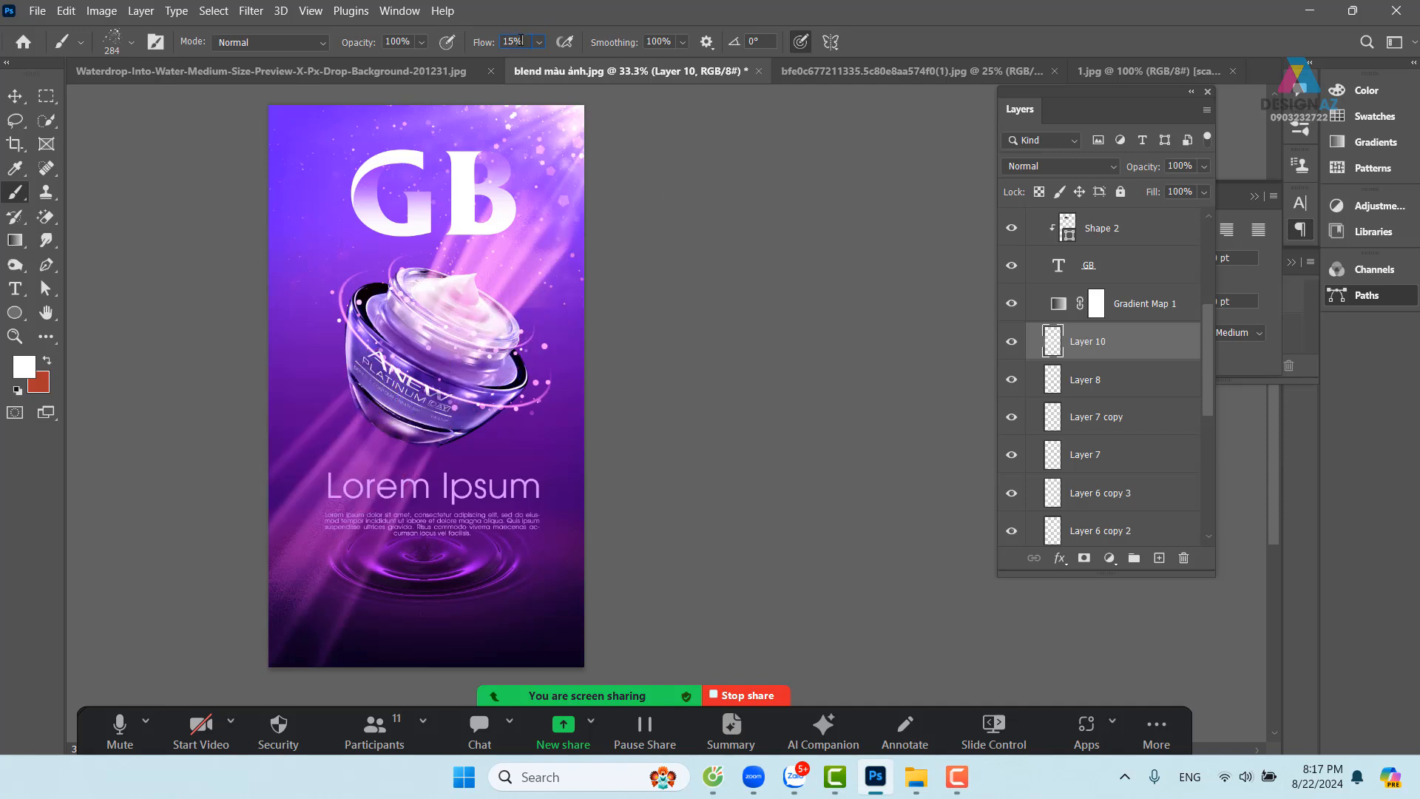
# Set the brush flow to 10%
pyautogui.click(518, 41)
pyautogui.write('5')
pyautogui.press('BackSpace')
pyautogui.write('10')
pyautogui.press('Return')
# Try fainter diagonal light streaks across the jar on the new layer, and undo them
pyautogui.moveTo(255, 521)
pyautogui.mouseDown()
pyautogui.moveTo(406, 338)
pyautogui.moveTo(228, 650)
pyautogui.moveTo(248, 653)
pyautogui.mouseUp()
pyautogui.hotkey('ctrl', 'z')
pyautogui.moveTo(433, 348)
pyautogui.mouseDown()
pyautogui.moveTo(347, 518)
pyautogui.moveTo(650, 143)
pyautogui.moveTo(634, 238)
pyautogui.mouseUp()
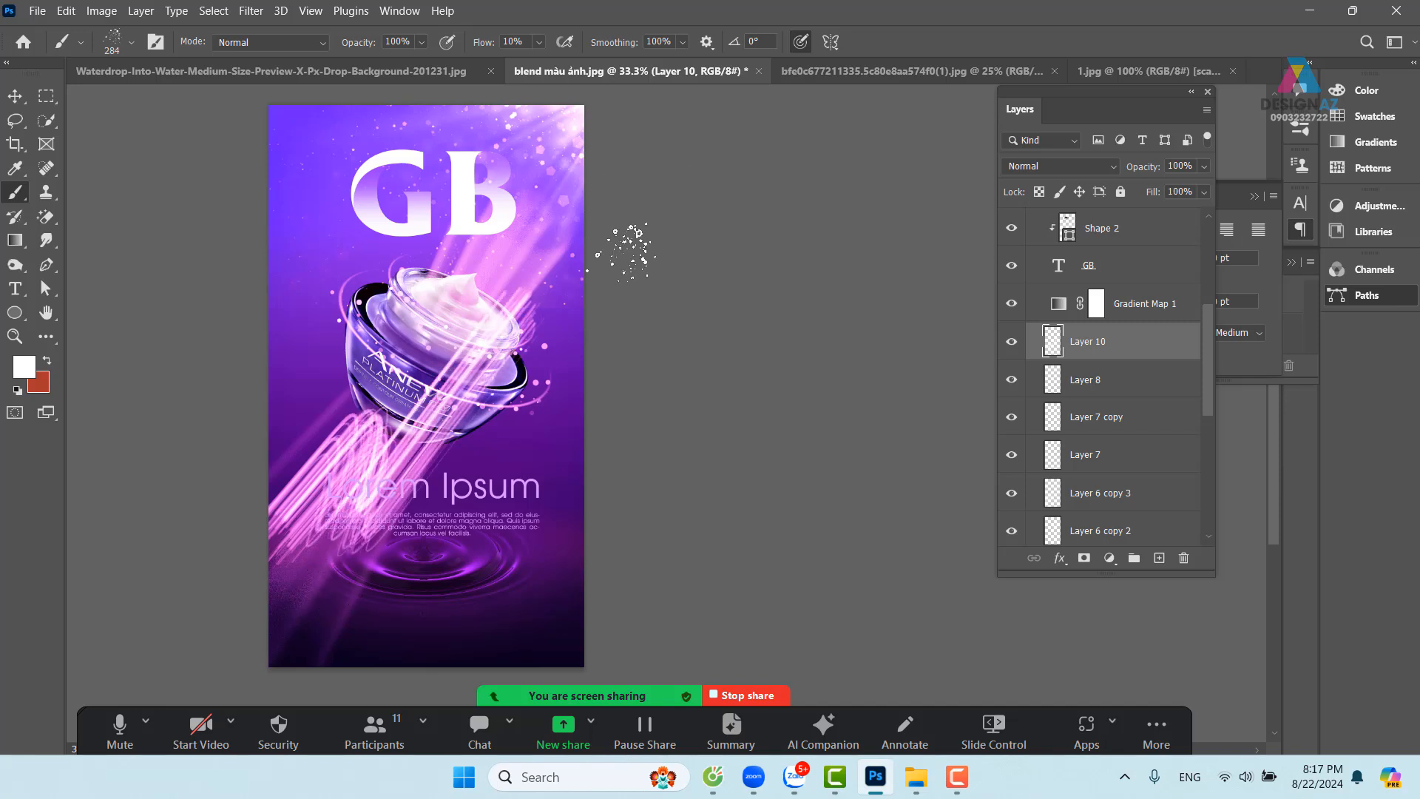
pyautogui.hotkey('ctrl', 'z')
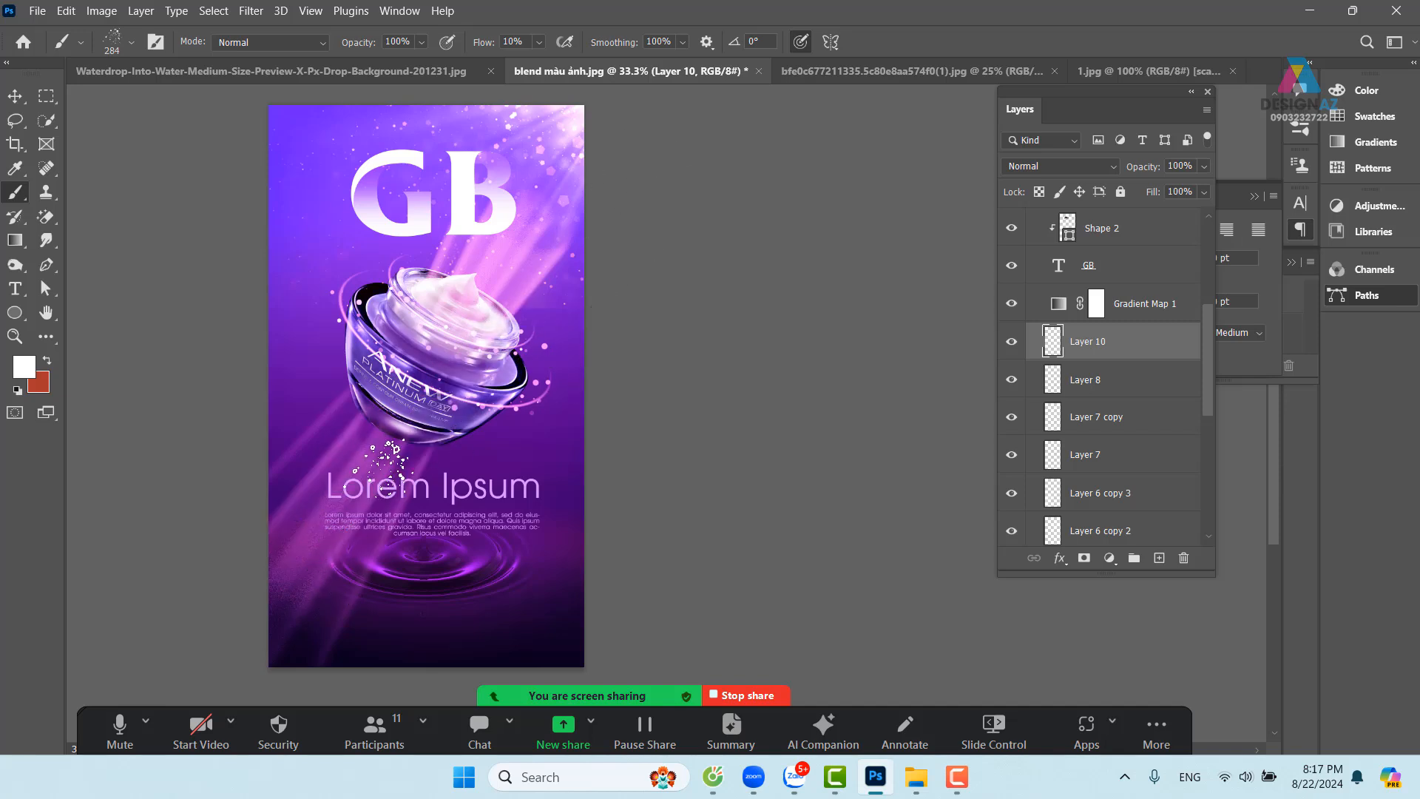
# Try drawing a four-point zigzag across the poster with the Pen tool in Shape mode, and undo it
pyautogui.press('p')
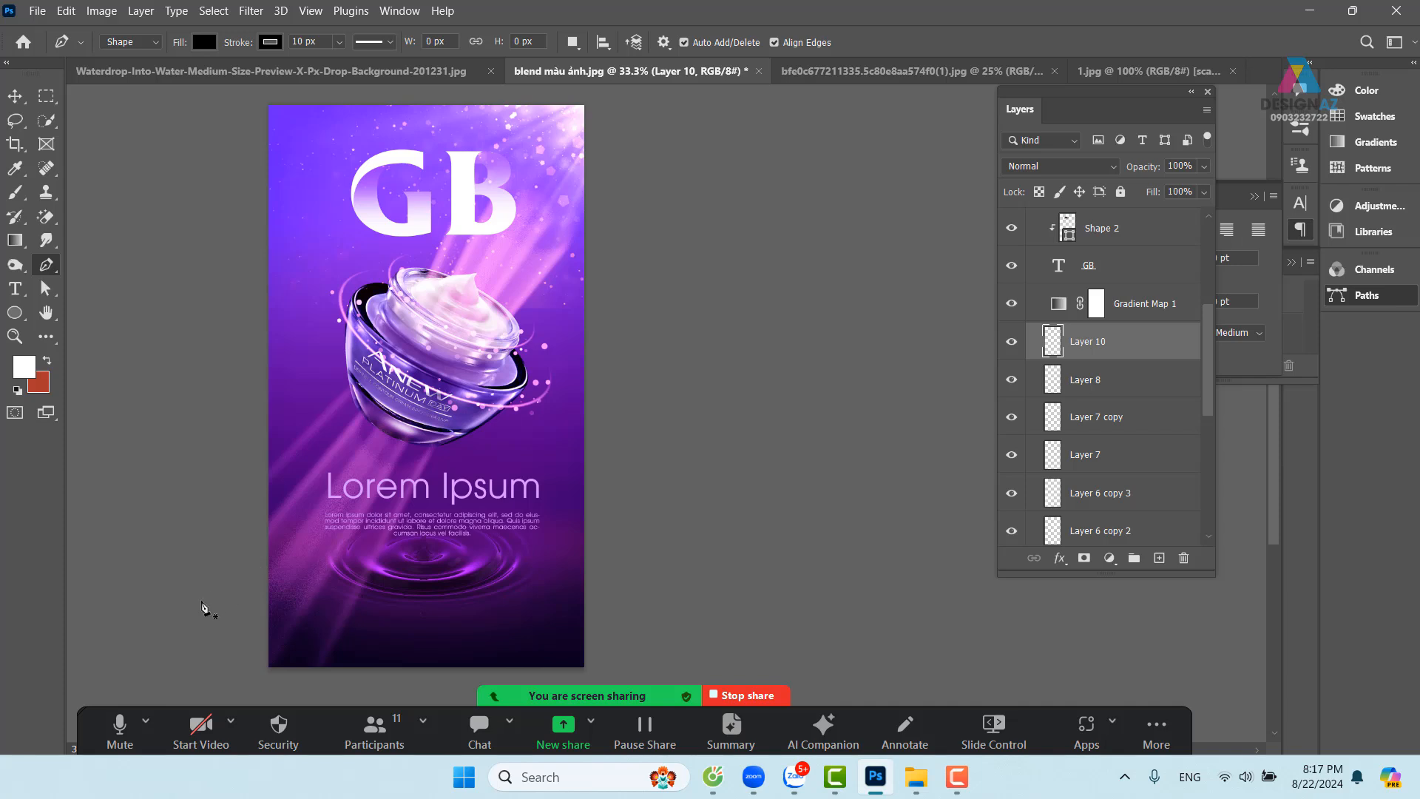
pyautogui.click(199, 601)
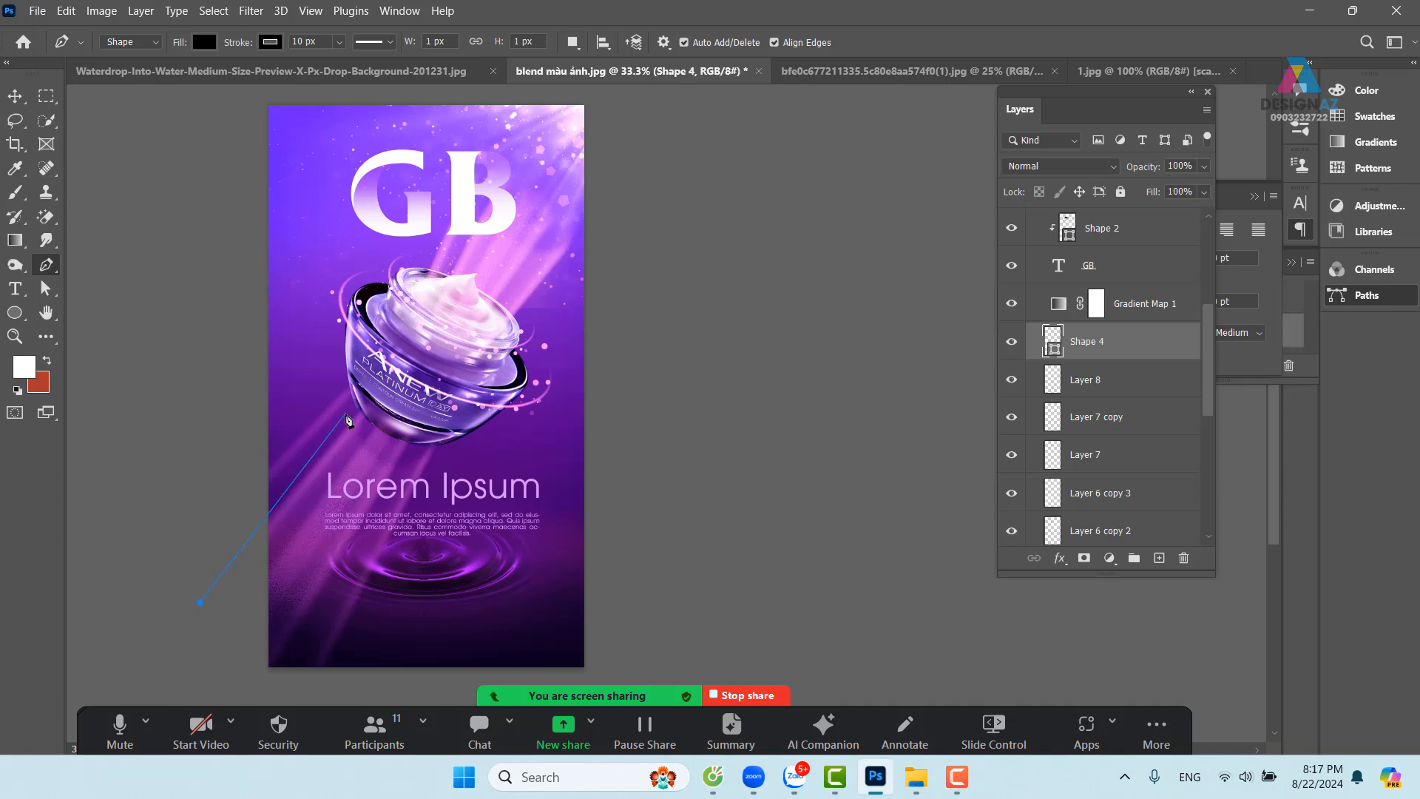
pyautogui.click(348, 410)
pyautogui.click(337, 579)
pyautogui.click(635, 118)
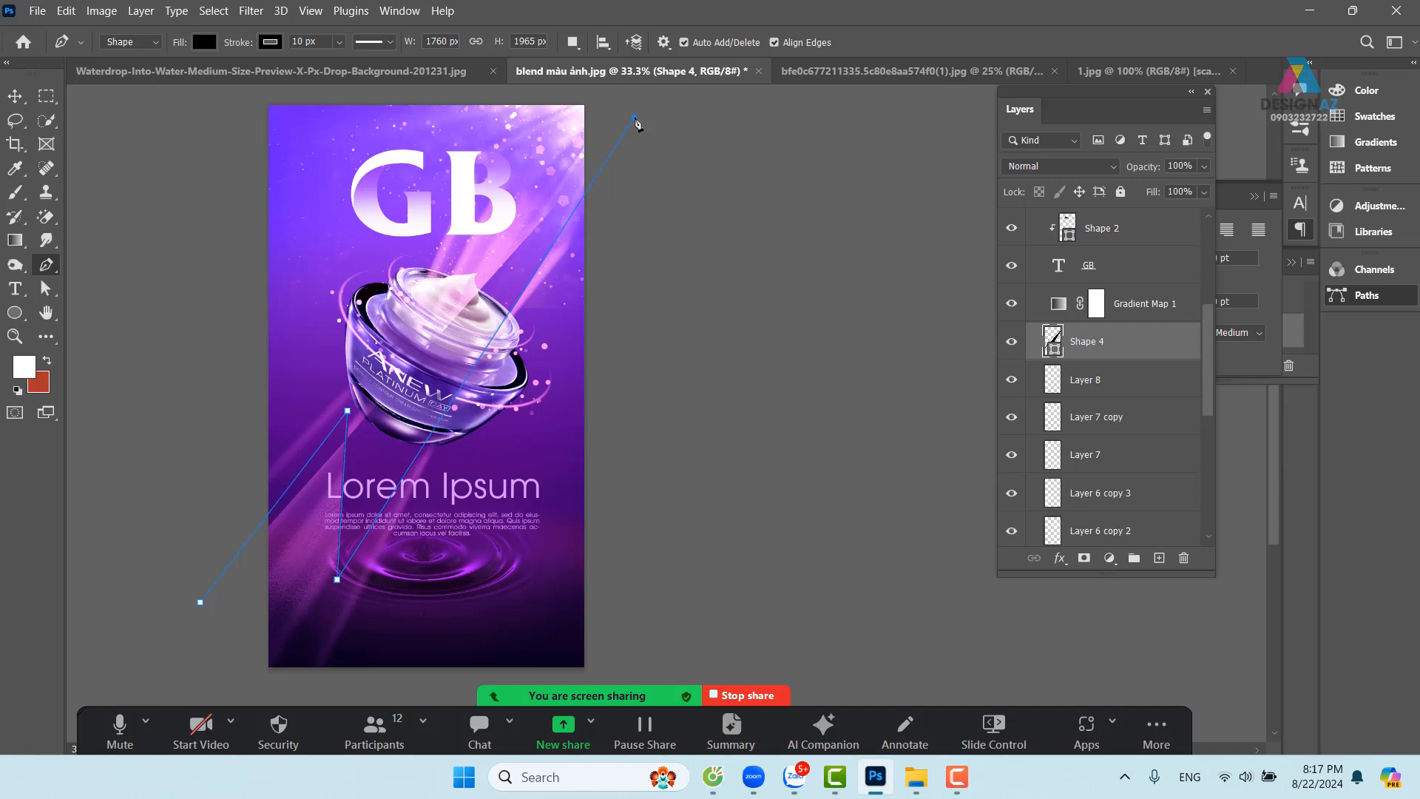
pyautogui.hotkey('ctrl', 'z')
pyautogui.hotkey('ctrl', 'z')
pyautogui.hotkey('ctrl', 'z')
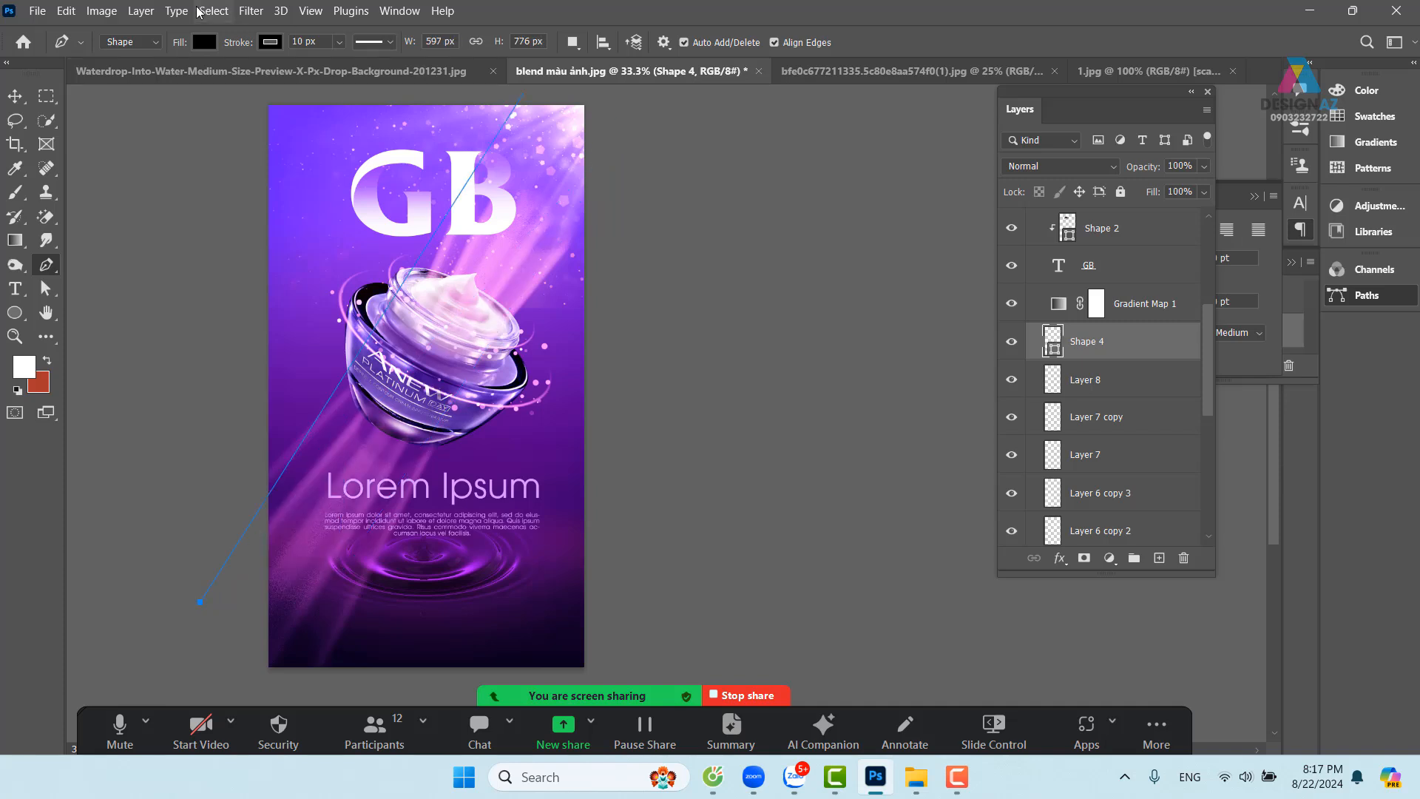
pyautogui.hotkey('ctrl', 'z')
# Switch the Pen tool to Path mode and try a four-point zigzag path running diagonally across the poster and jar
pyautogui.click(157, 42)
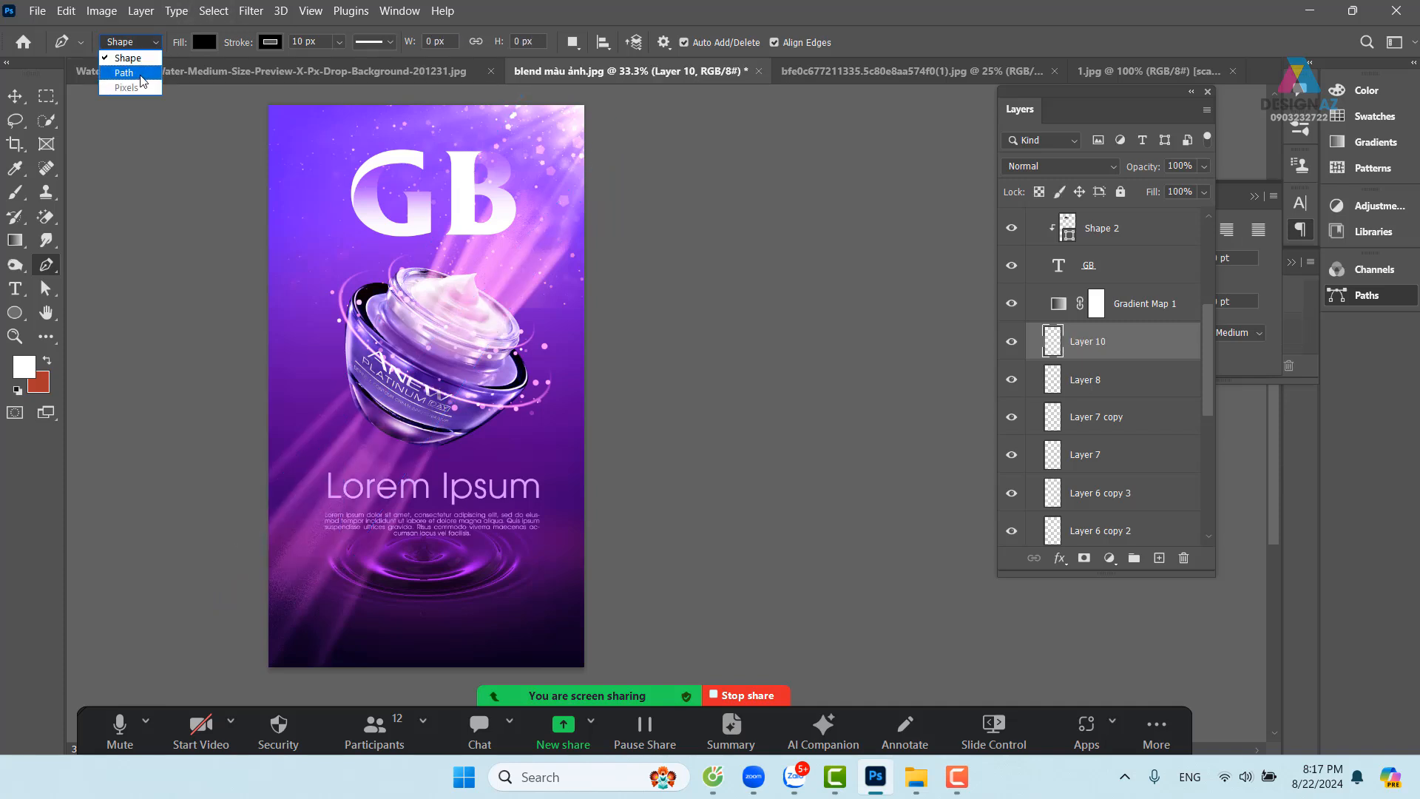
pyautogui.click(118, 71)
pyautogui.click(208, 636)
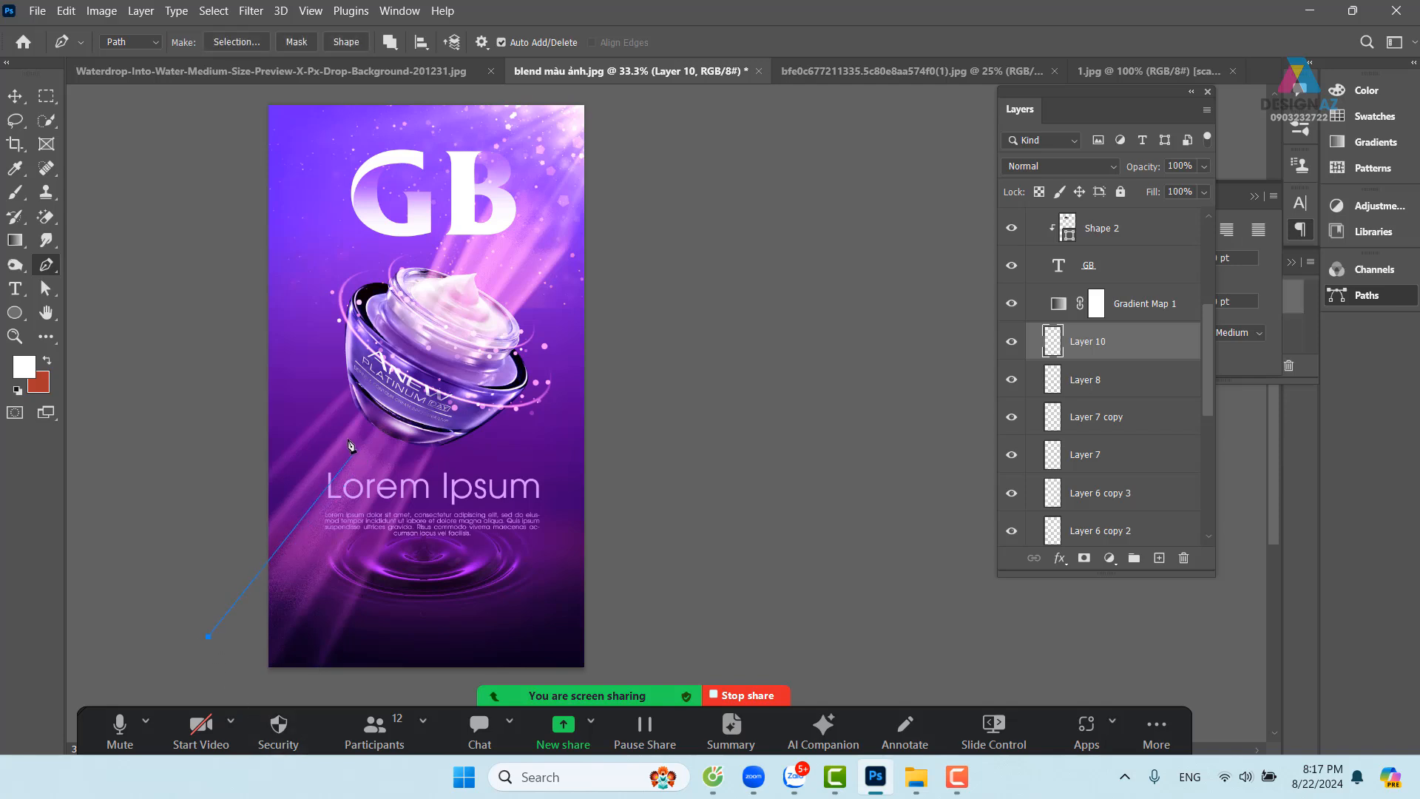
pyautogui.click(355, 412)
pyautogui.click(363, 532)
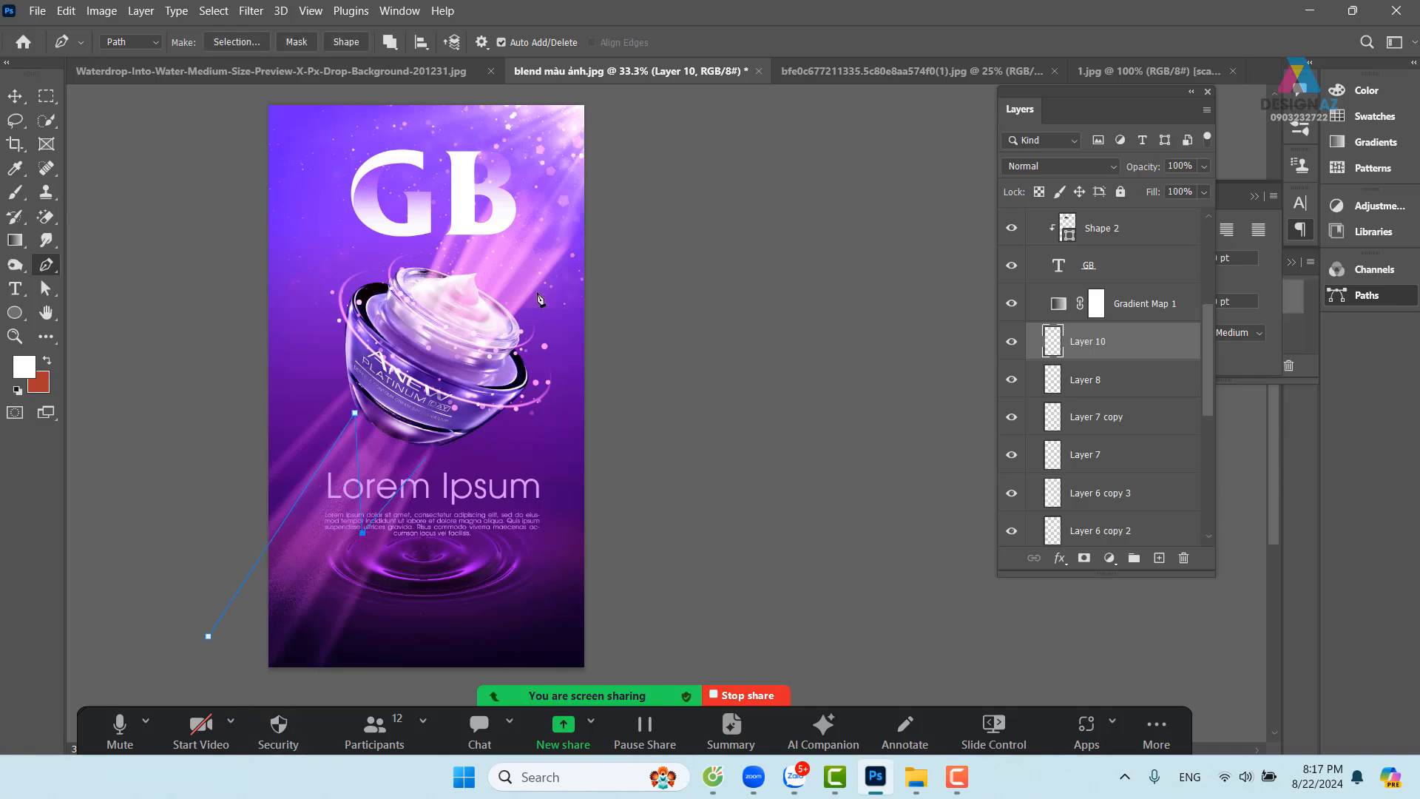
pyautogui.click(628, 135)
# Try stroking the zigzag path with the Brush using Simulate Pressure on Layer 10, and clear the path and selection
pyautogui.rightClick(632, 137)
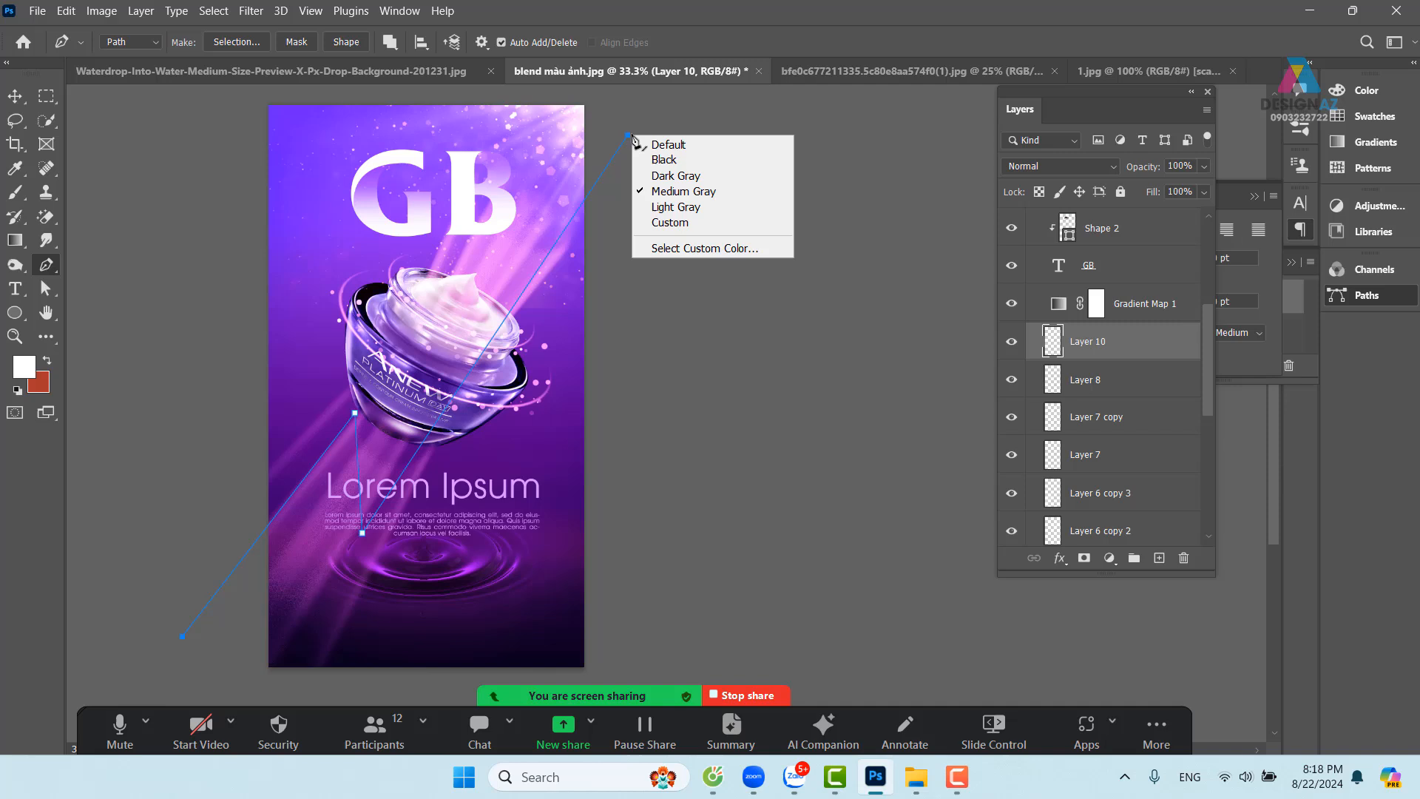
pyautogui.rightClick(523, 222)
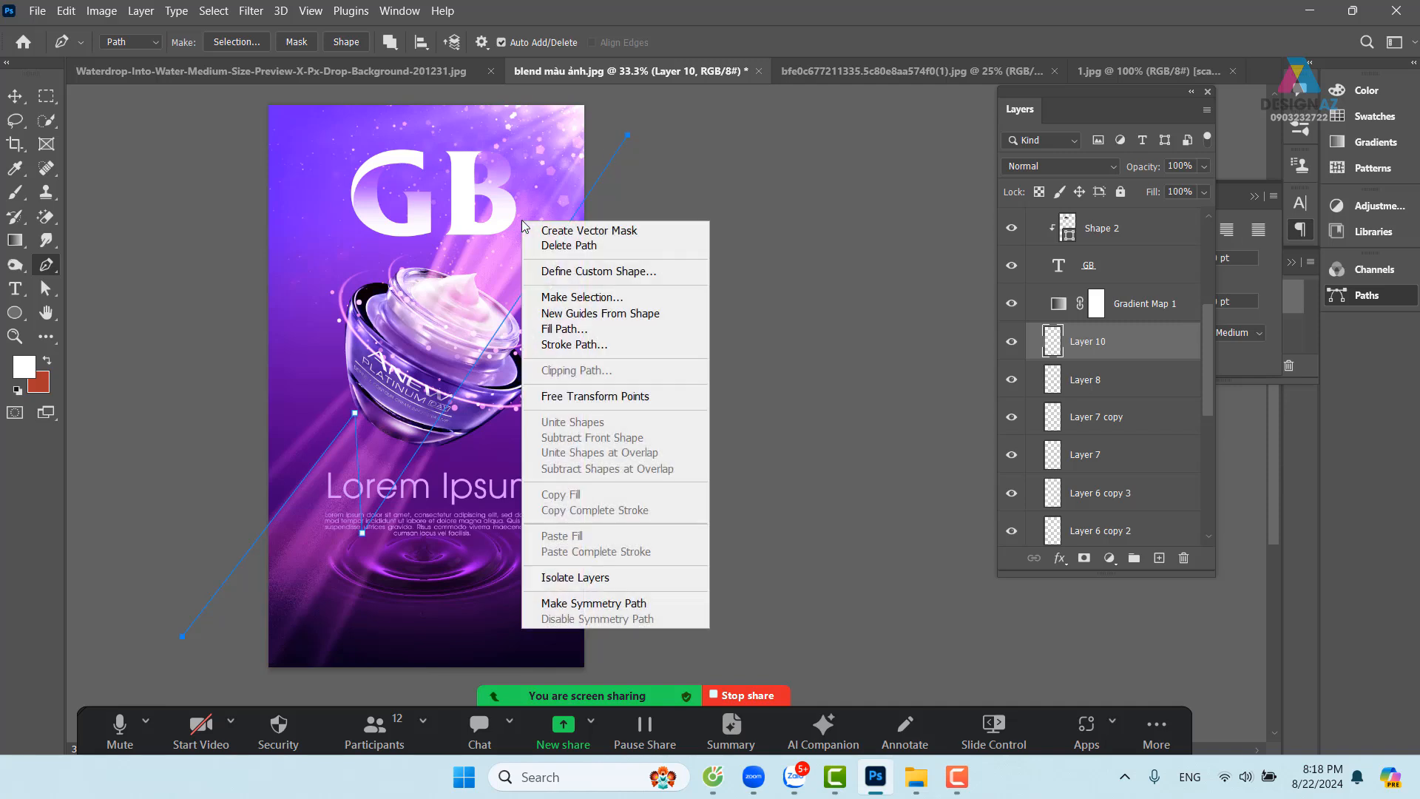
pyautogui.click(556, 345)
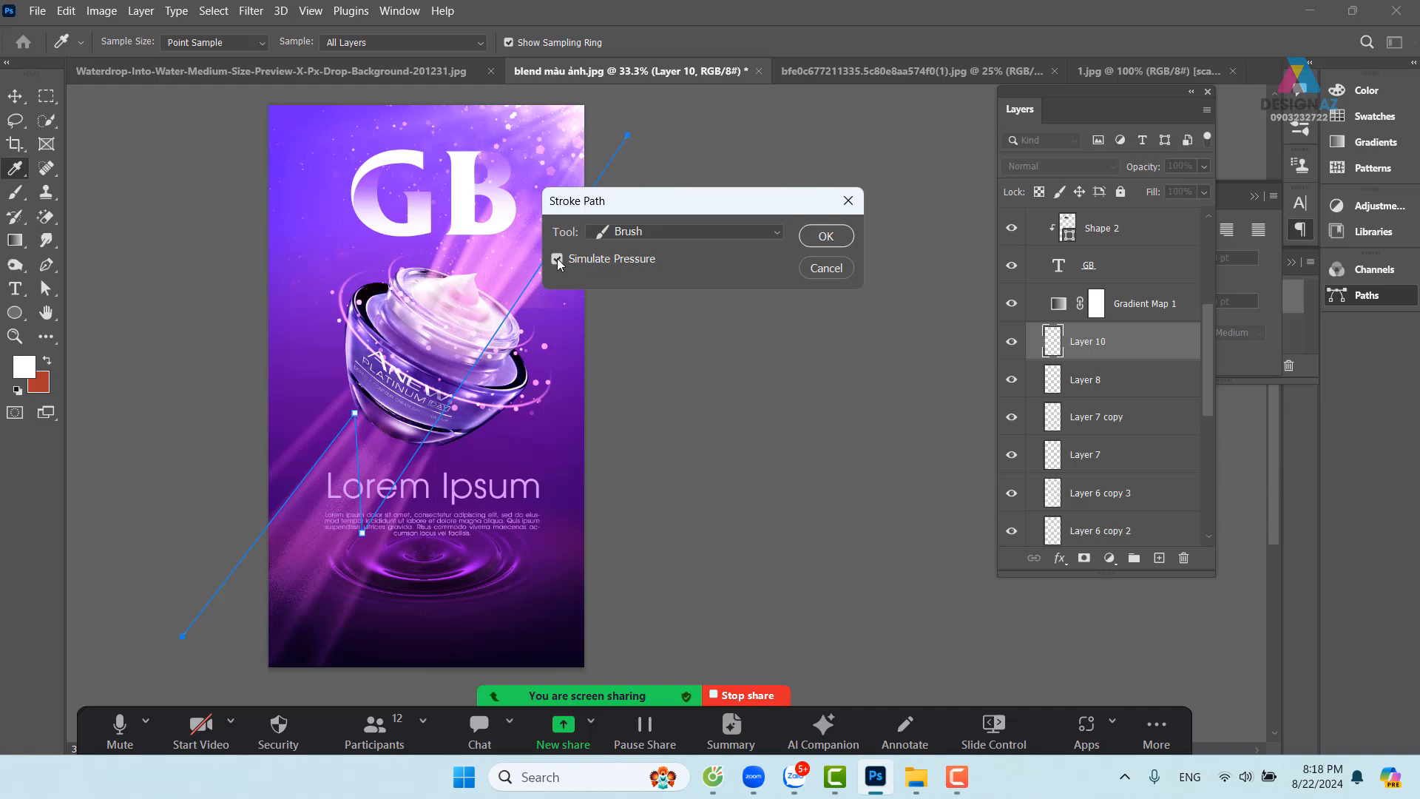
pyautogui.click(838, 236)
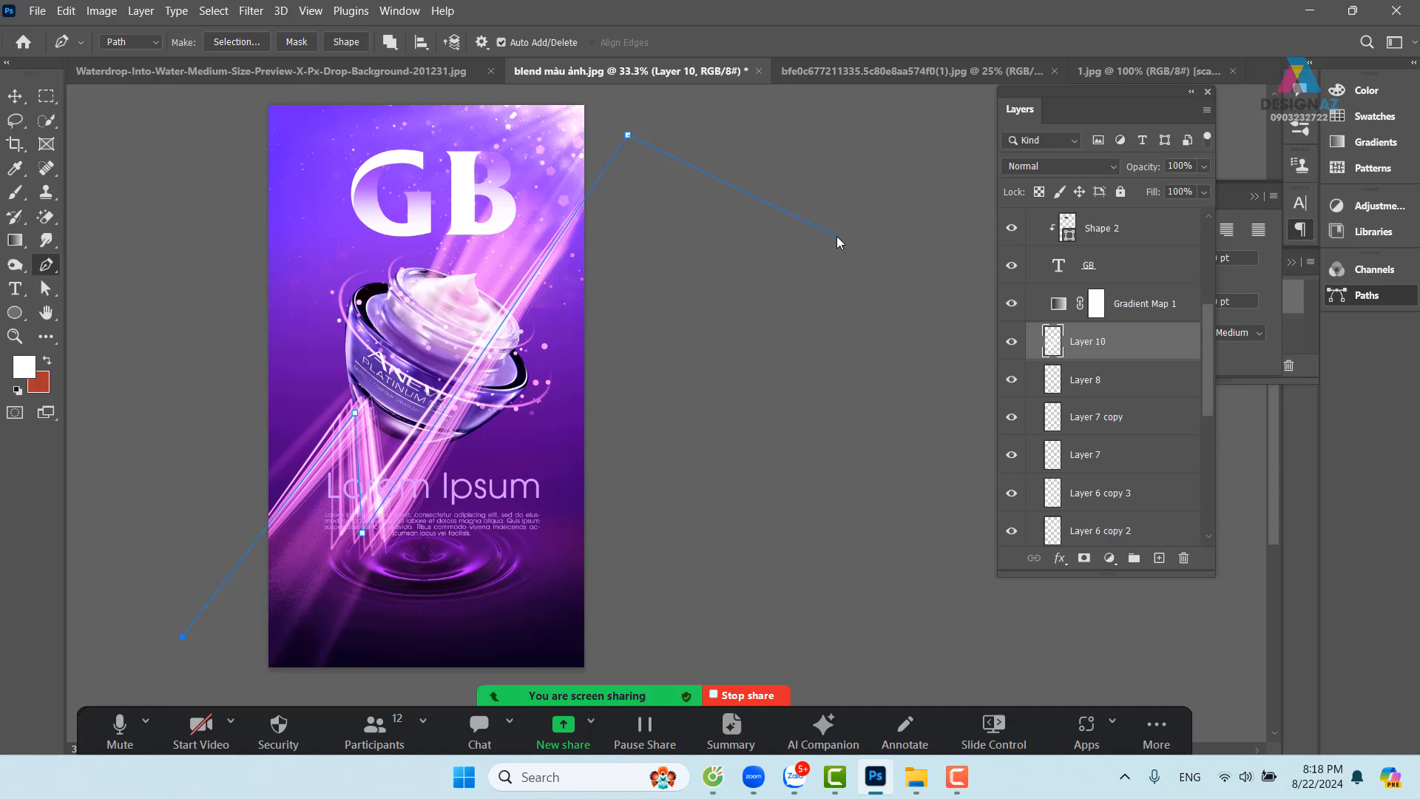
pyautogui.hotkey('ctrl', 'Return')
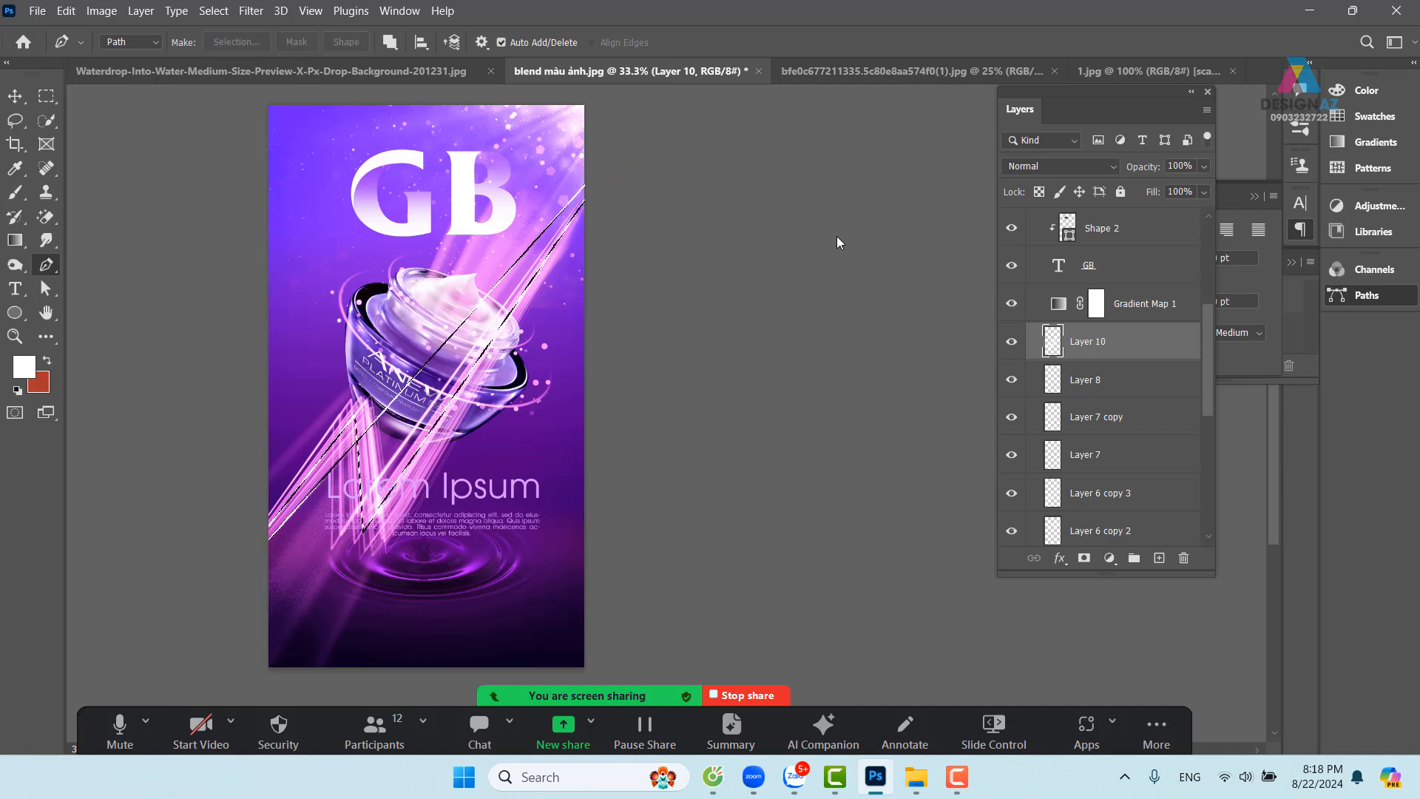
pyautogui.hotkey('ctrl', 'd')
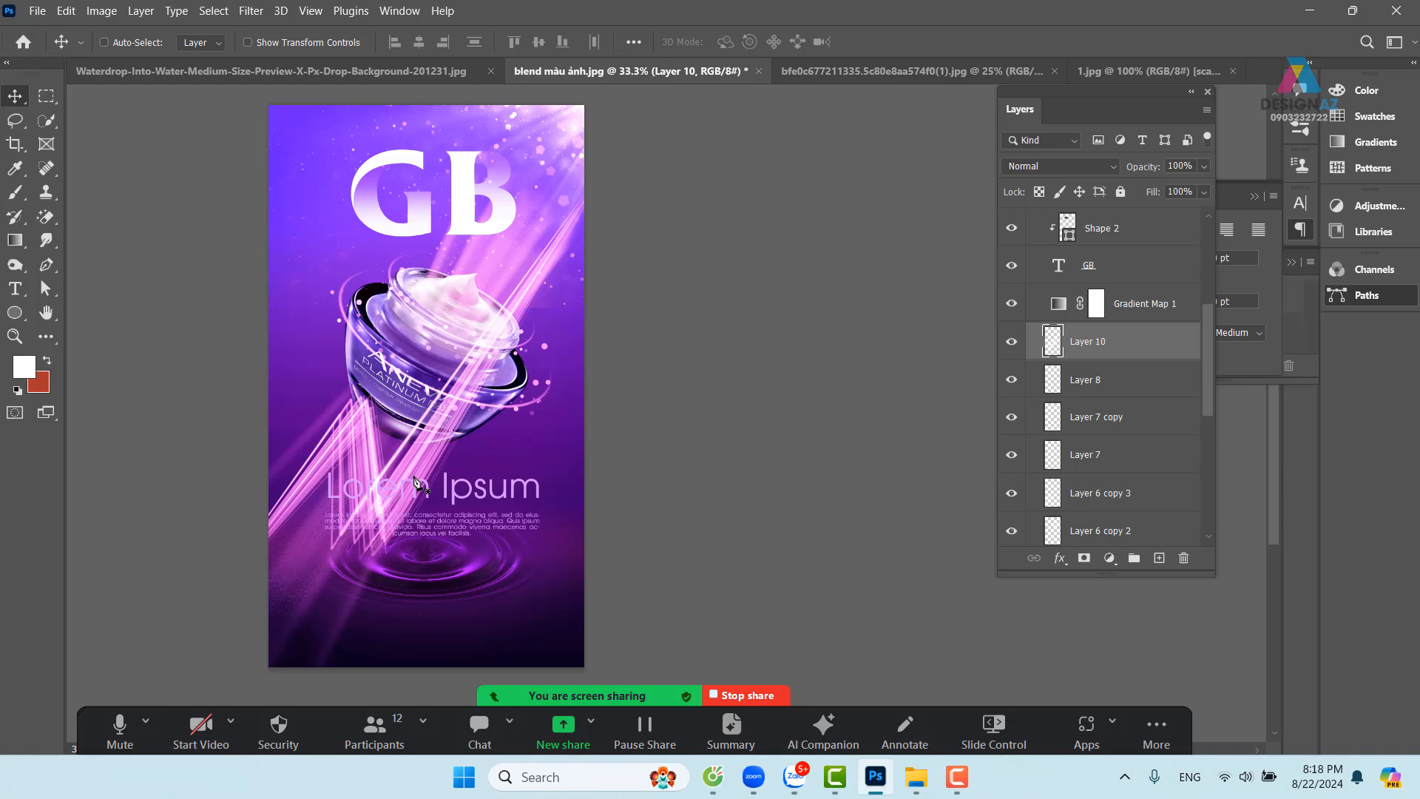
# Try moving the stroked zigzag streaks over the jar and rotating them about 33° with Free Transform
pyautogui.moveTo(415, 485)
pyautogui.mouseDown()
pyautogui.moveTo(406, 406)
pyautogui.moveTo(437, 291)
pyautogui.moveTo(400, 316)
pyautogui.moveTo(330, 417)
pyautogui.moveTo(342, 438)
pyautogui.moveTo(362, 348)
pyautogui.moveTo(399, 297)
pyautogui.mouseUp()
pyautogui.hotkey('ctrl', 't')
pyautogui.moveTo(655, 249); pyautogui.dragTo(281, 637)
pyautogui.moveTo(485, 352); pyautogui.dragTo(453, 520)
pyautogui.moveTo(707, 399); pyautogui.dragTo(584, 369)
pyautogui.moveTo(448, 436); pyautogui.dragTo(505, 481)
pyautogui.moveTo(682, 375); pyautogui.dragTo(601, 152)
pyautogui.moveTo(523, 412); pyautogui.dragTo(557, 360)
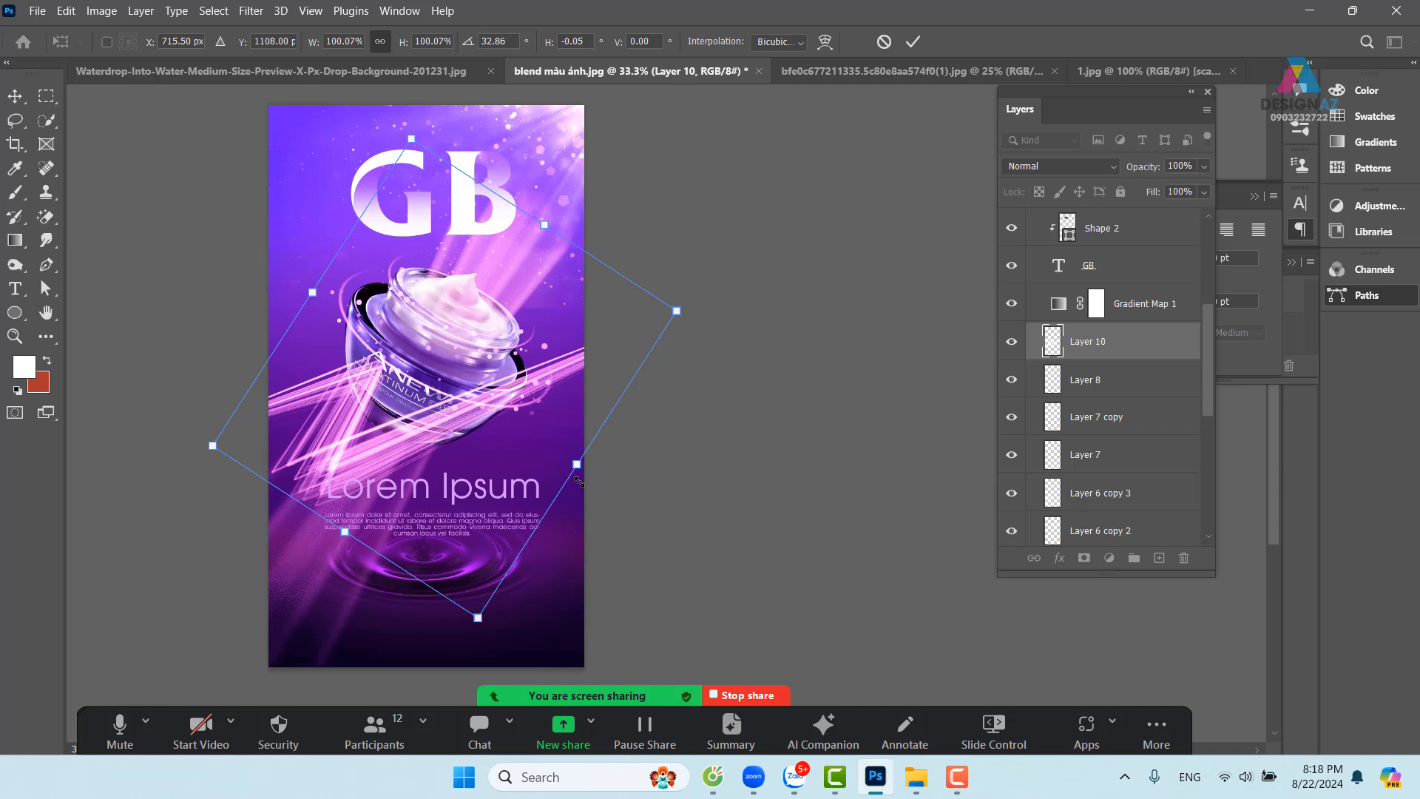
pyautogui.press('Return')
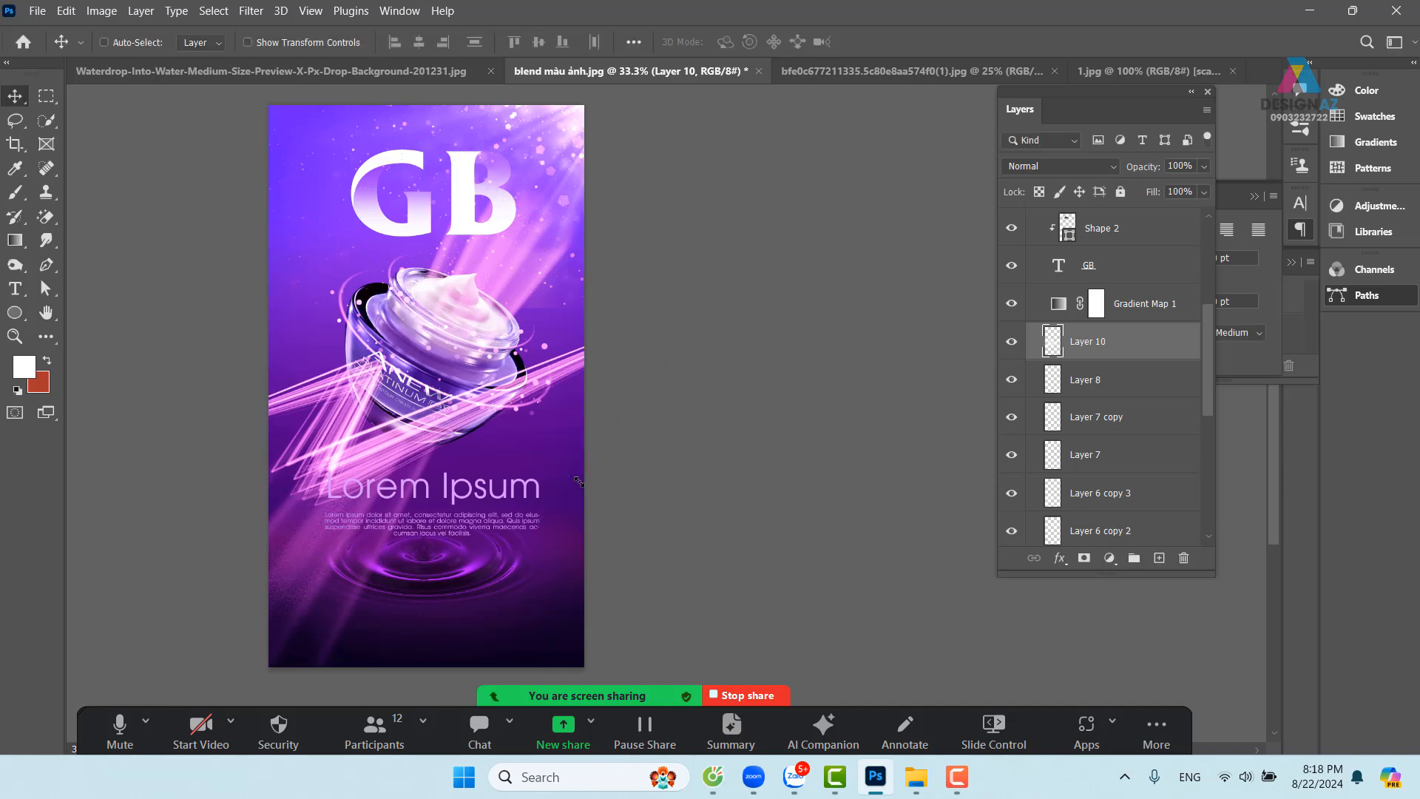
# Delete Layer 10 with the zigzag light streaks and check the jar up close
pyautogui.press('Delete')
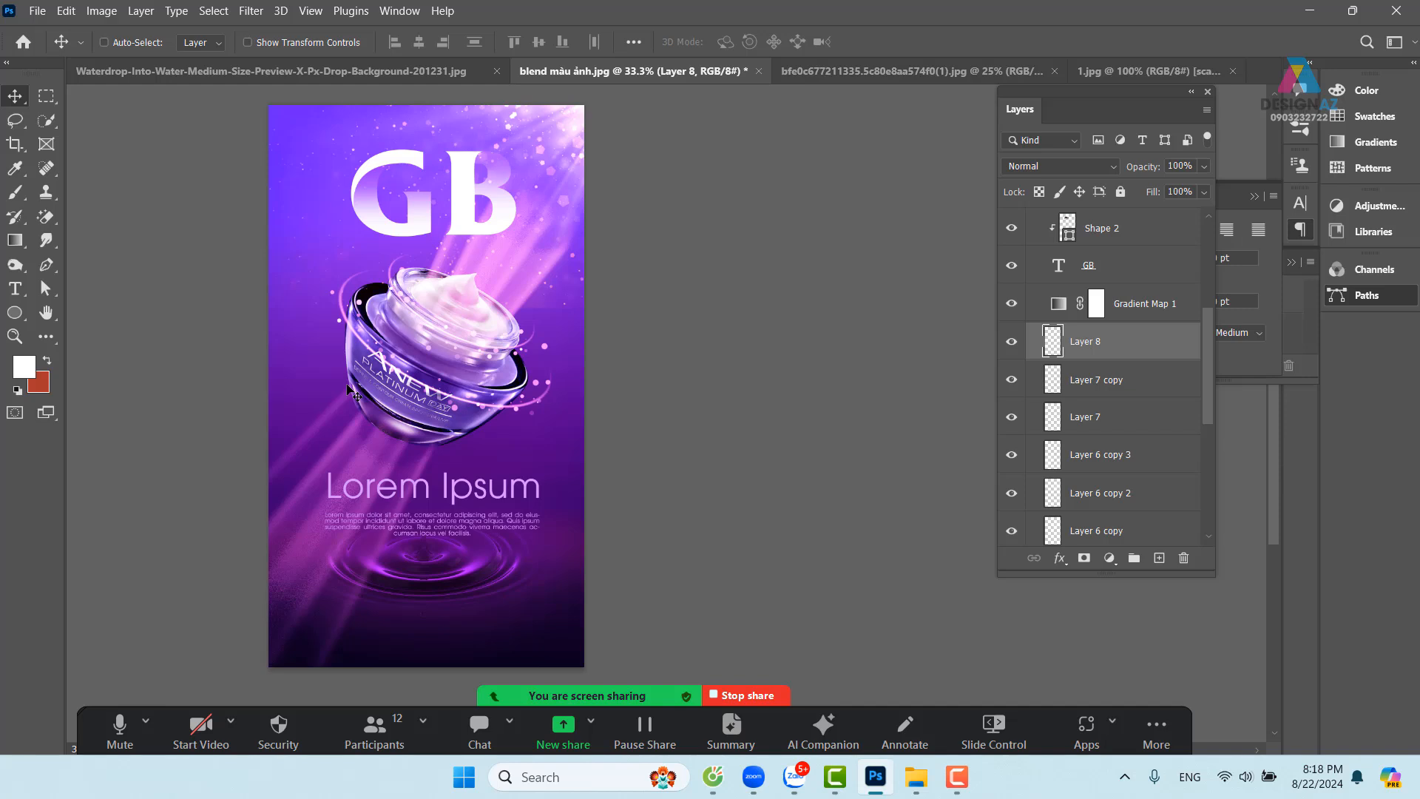
pyautogui.moveTo(396, 461); pyautogui.dragTo(508, 445)
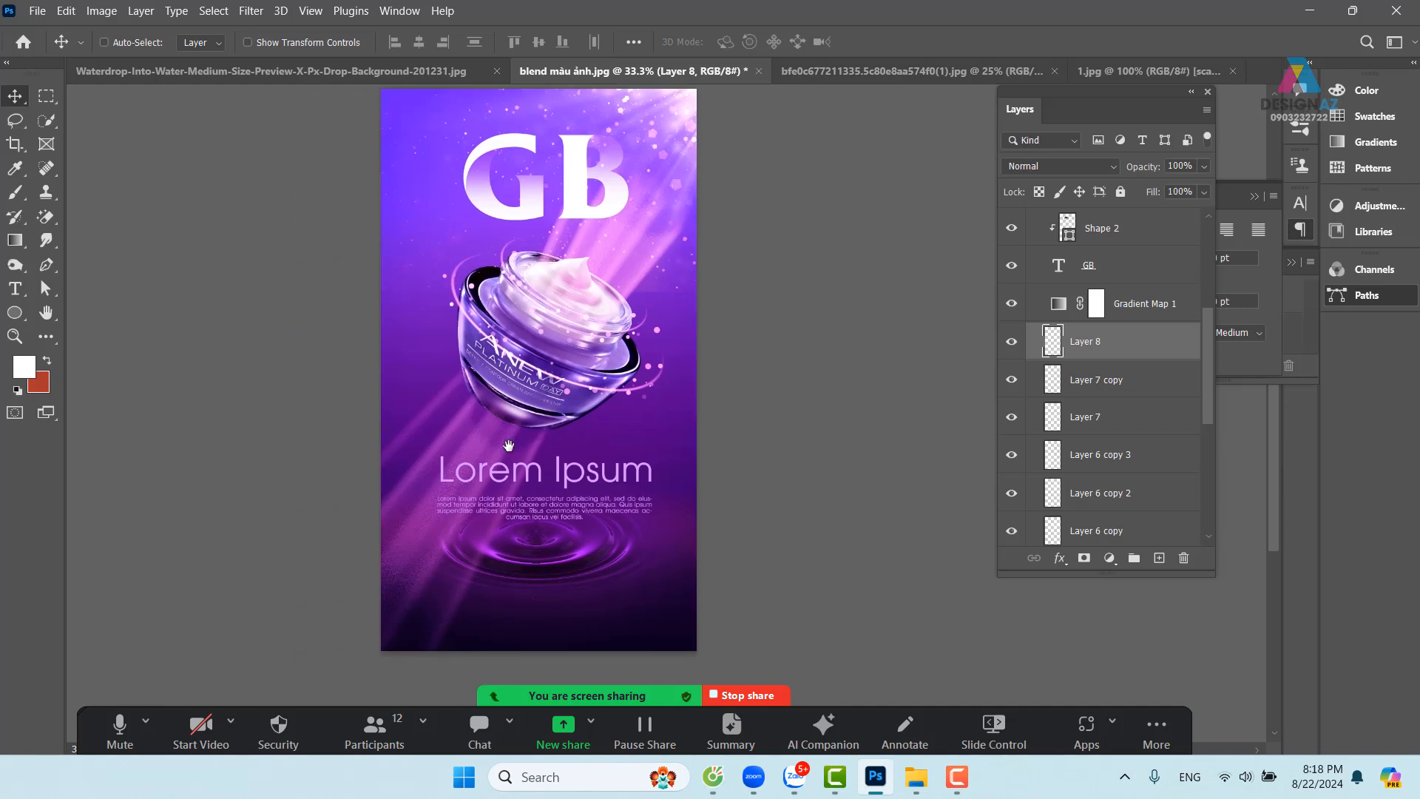
pyautogui.hotkey('ctrl', '+')
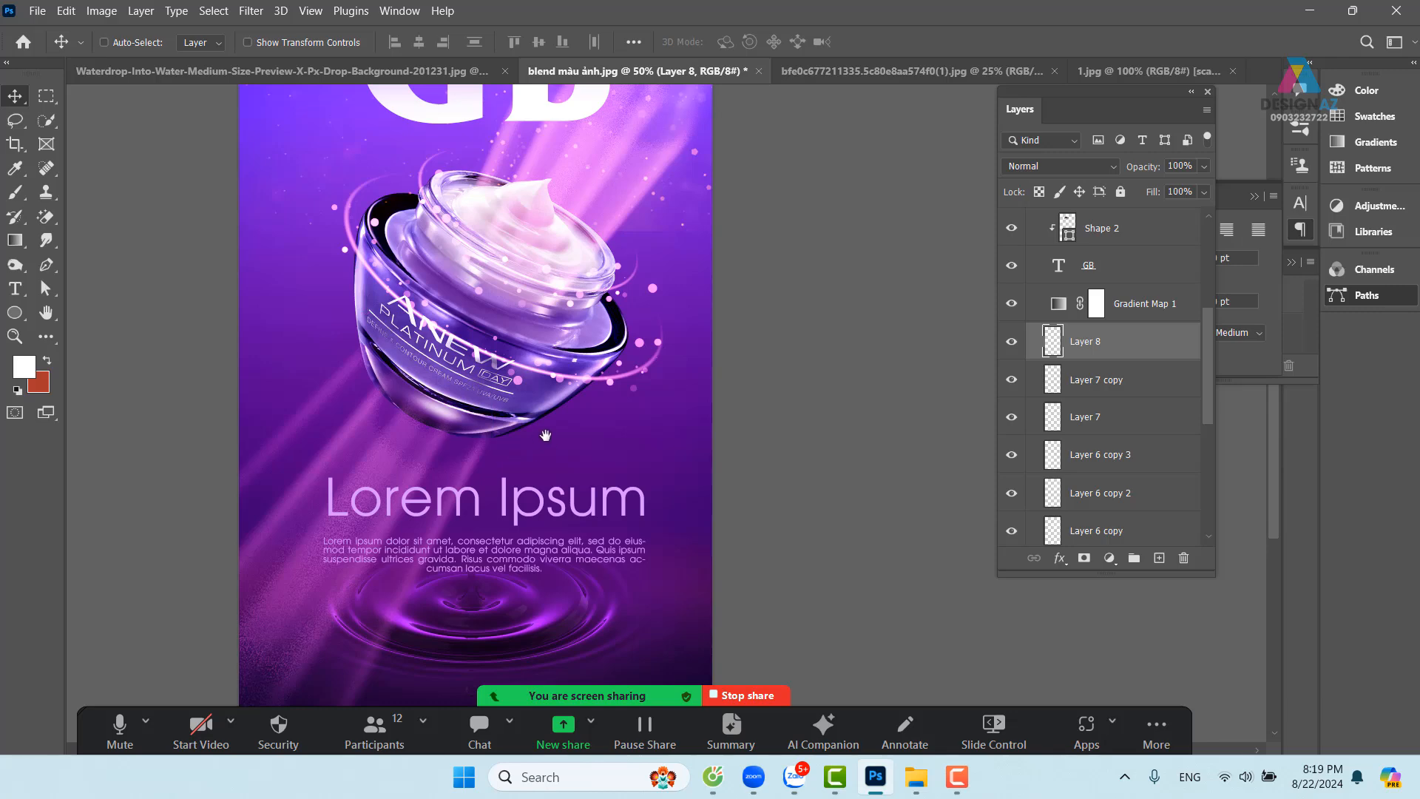
pyautogui.moveTo(630, 390); pyautogui.dragTo(702, 503)
pyautogui.moveTo(637, 324); pyautogui.dragTo(645, 359)
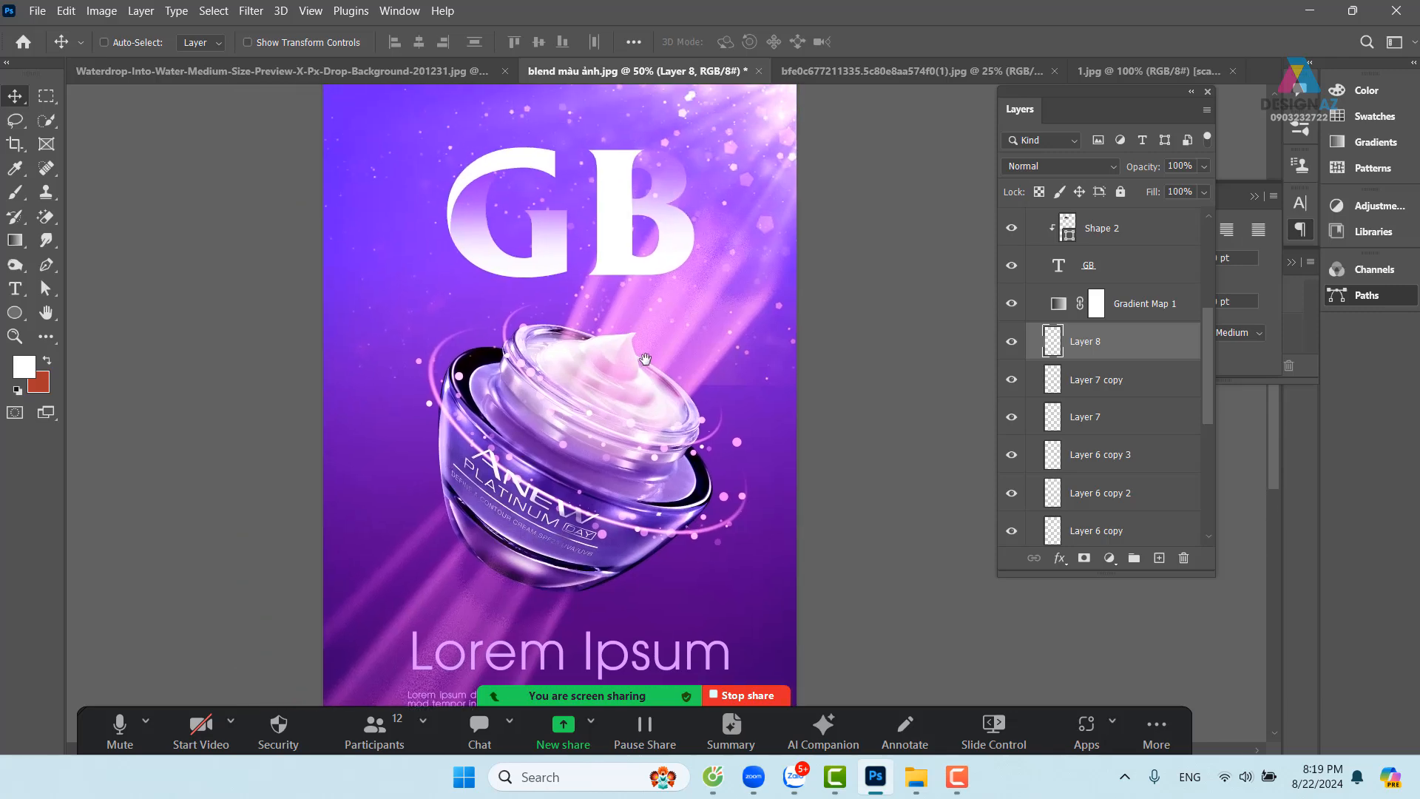
pyautogui.hotkey('ctrl', '-')
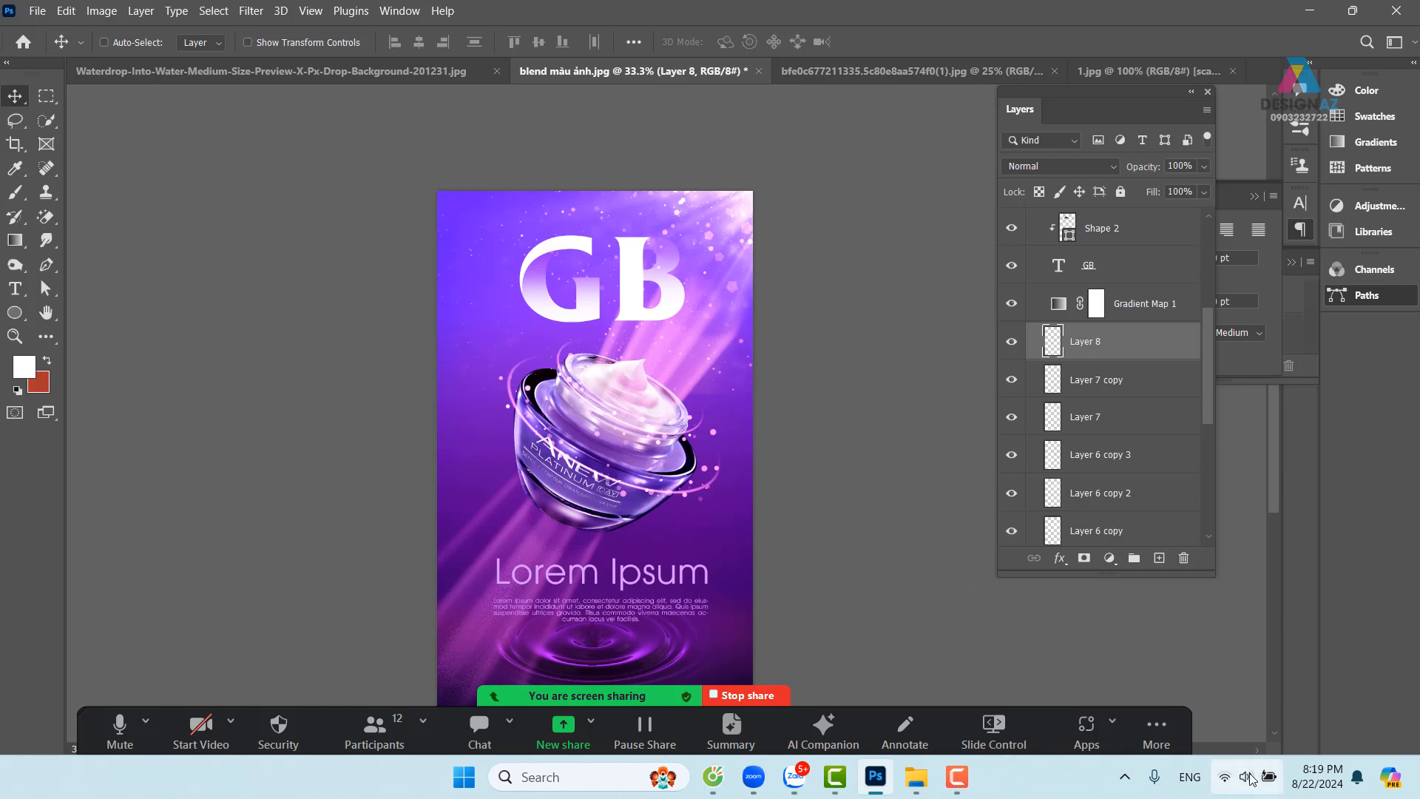
# Raise the system speaker volume
pyautogui.click(1227, 783)
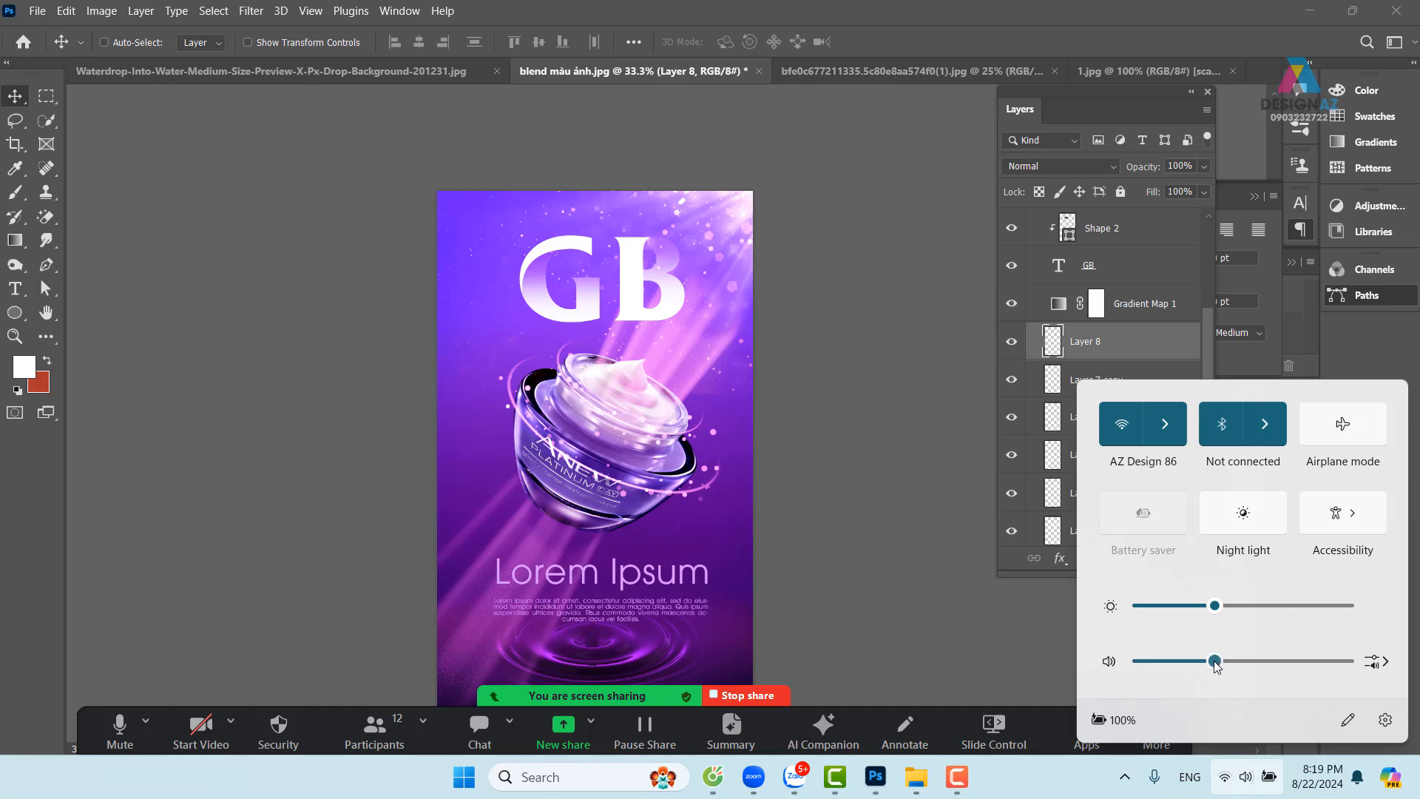
pyautogui.moveTo(1214, 662); pyautogui.dragTo(1265, 660)
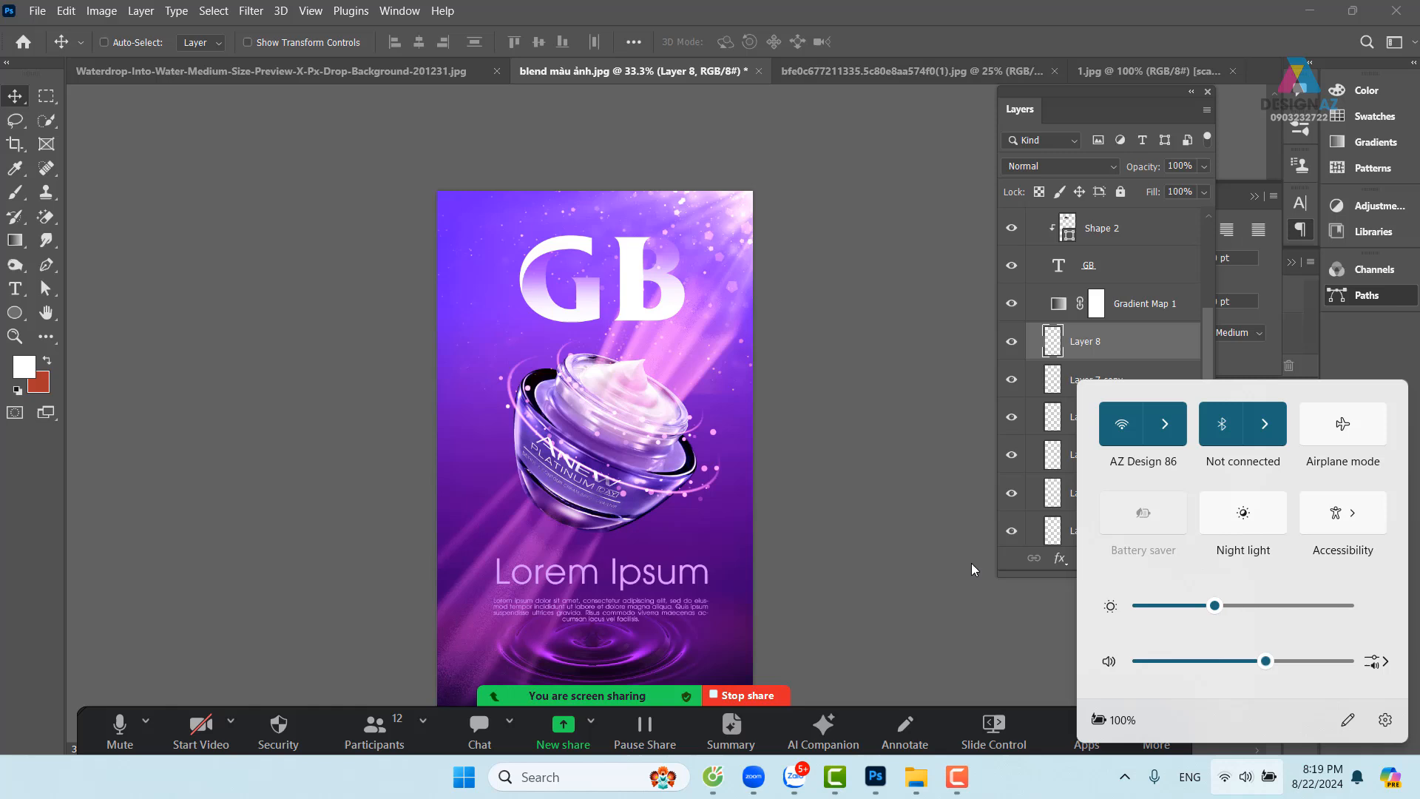
pyautogui.click(900, 507)
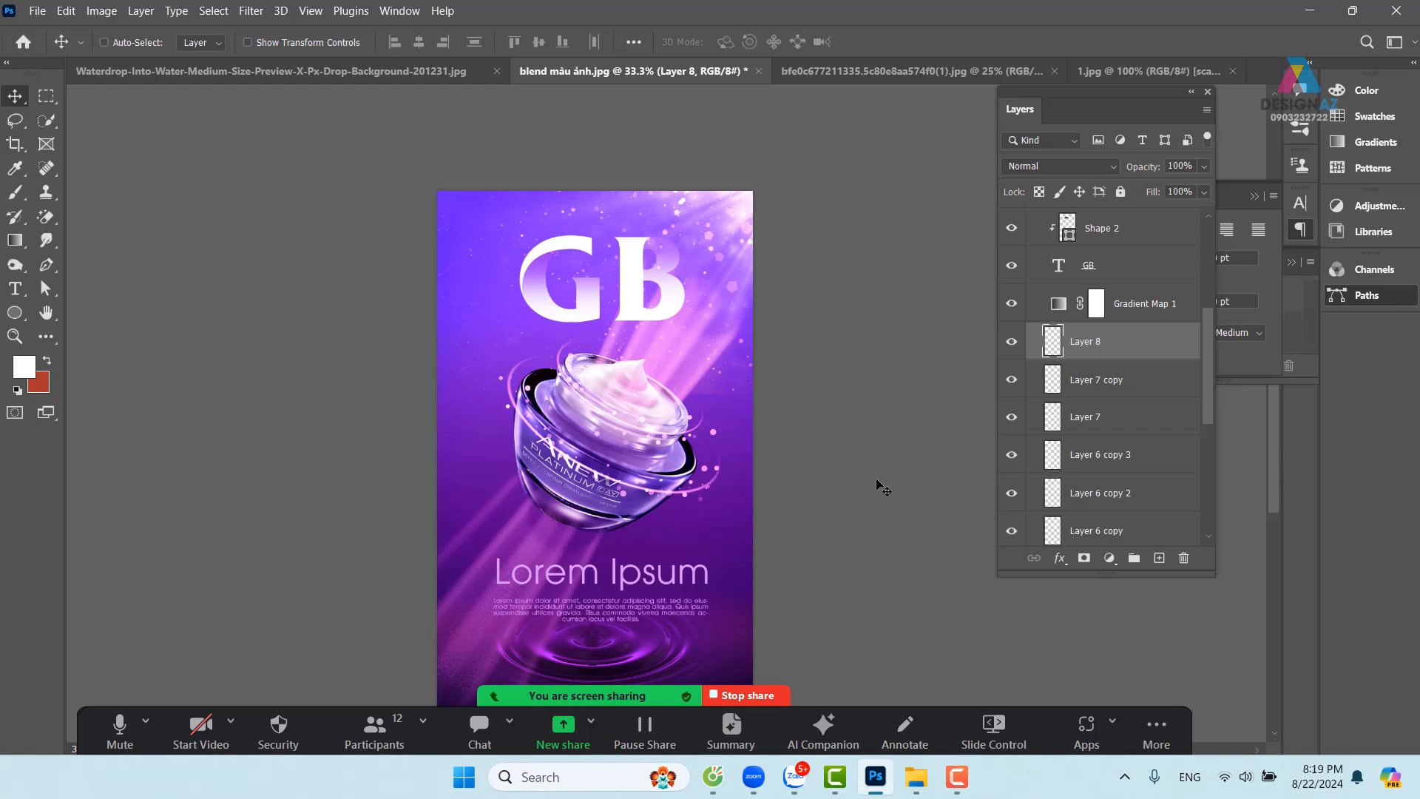
# Delete the diagonal light-ray layers Layer 6 copy 3 and Layer 6 copy 2 around the jar
pyautogui.rightClick(689, 350)
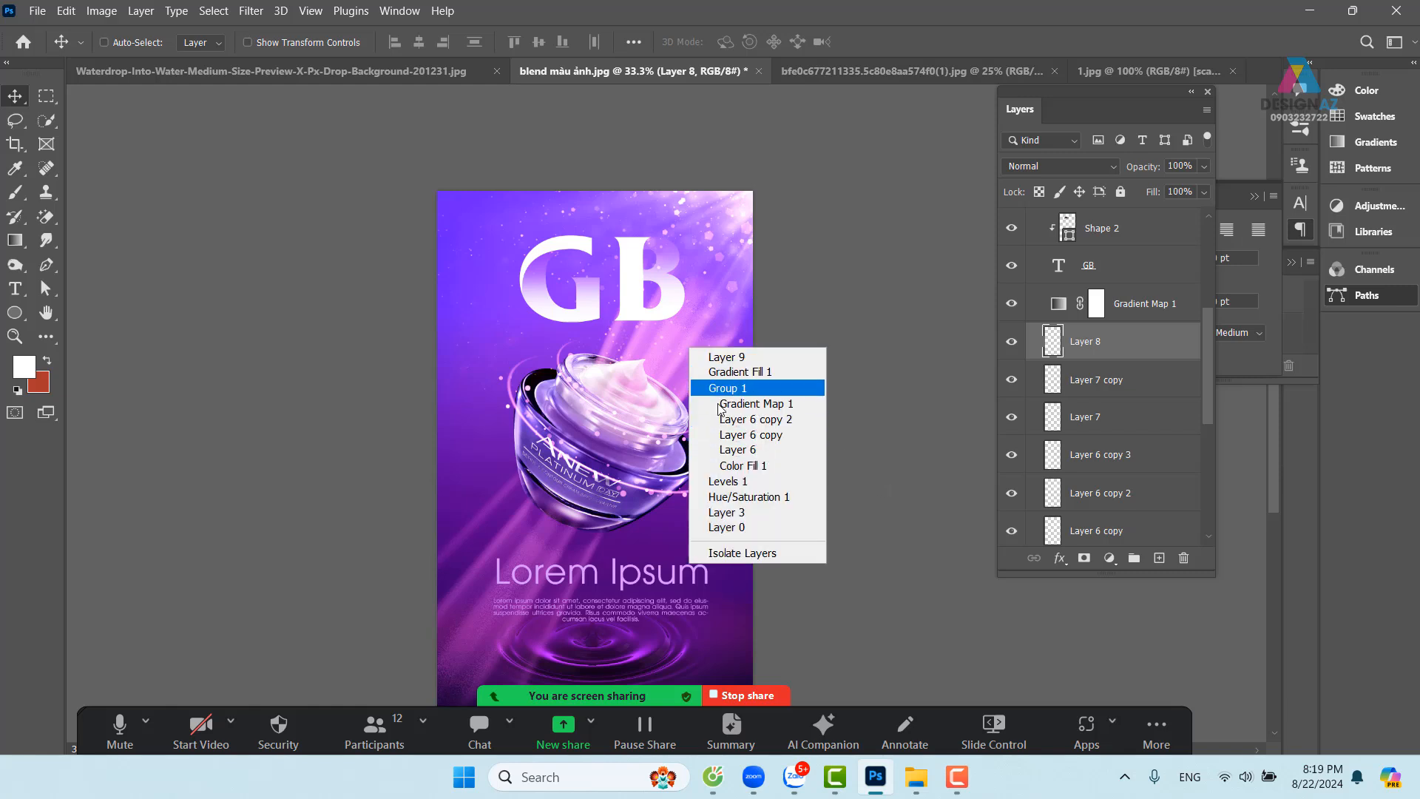
pyautogui.rightClick(534, 535)
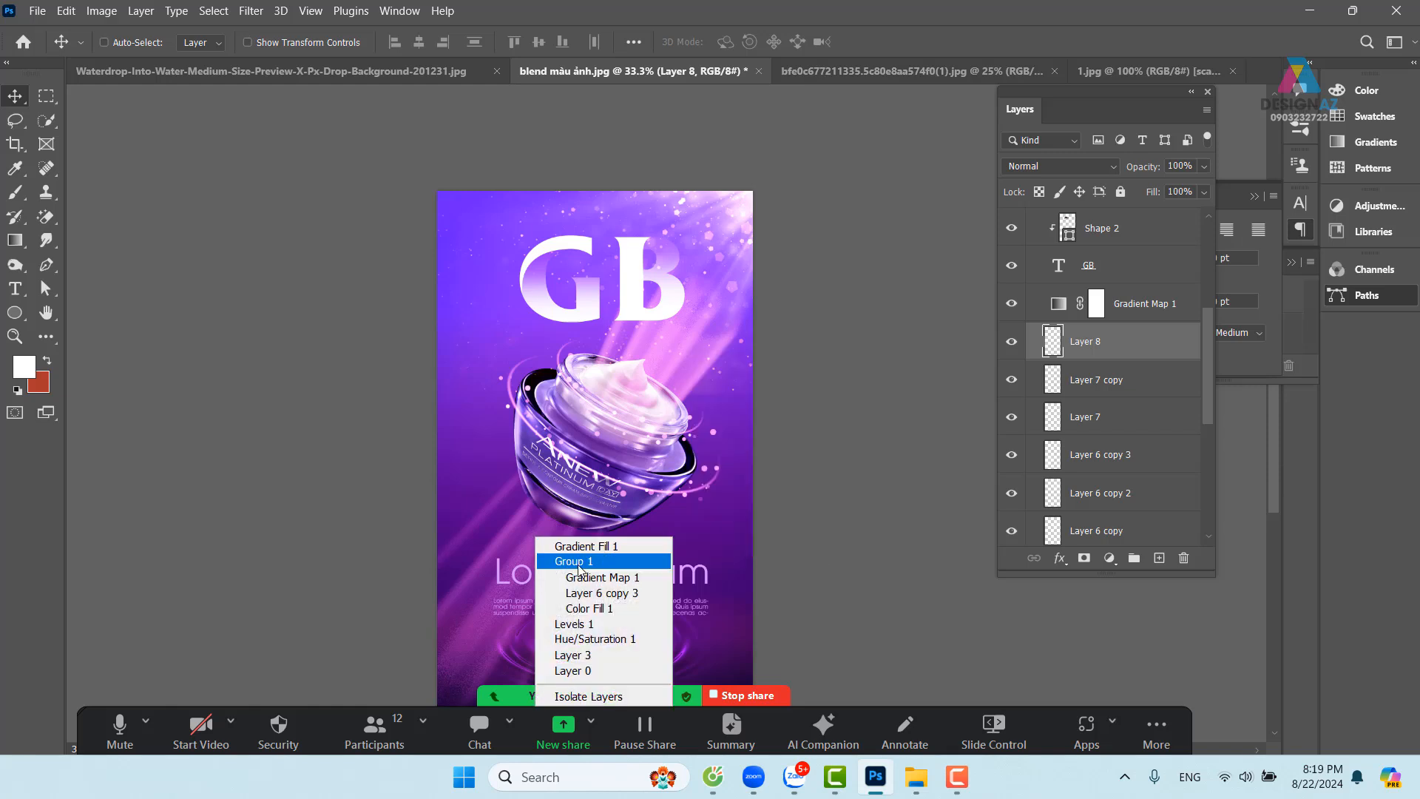
pyautogui.rightClick(513, 534)
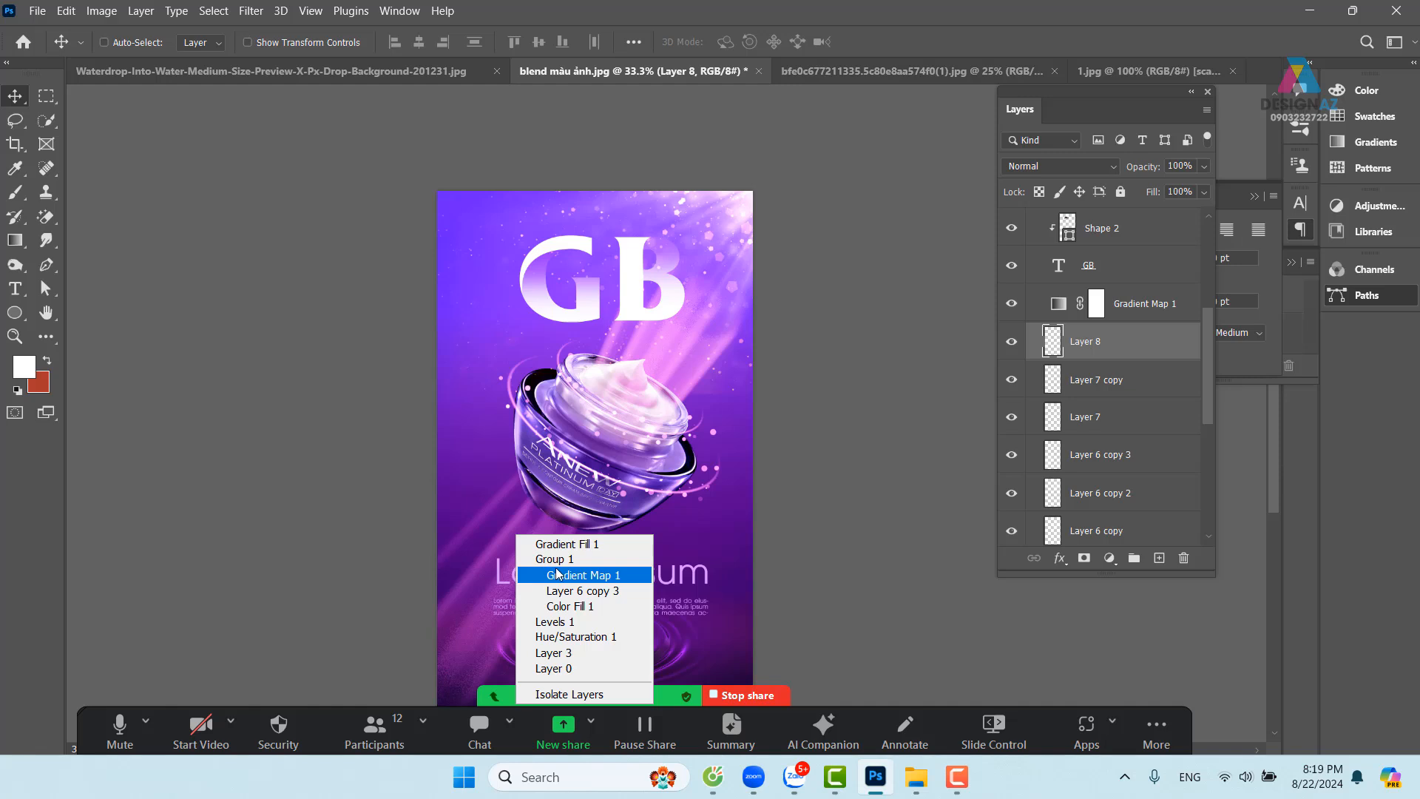
pyautogui.click(572, 592)
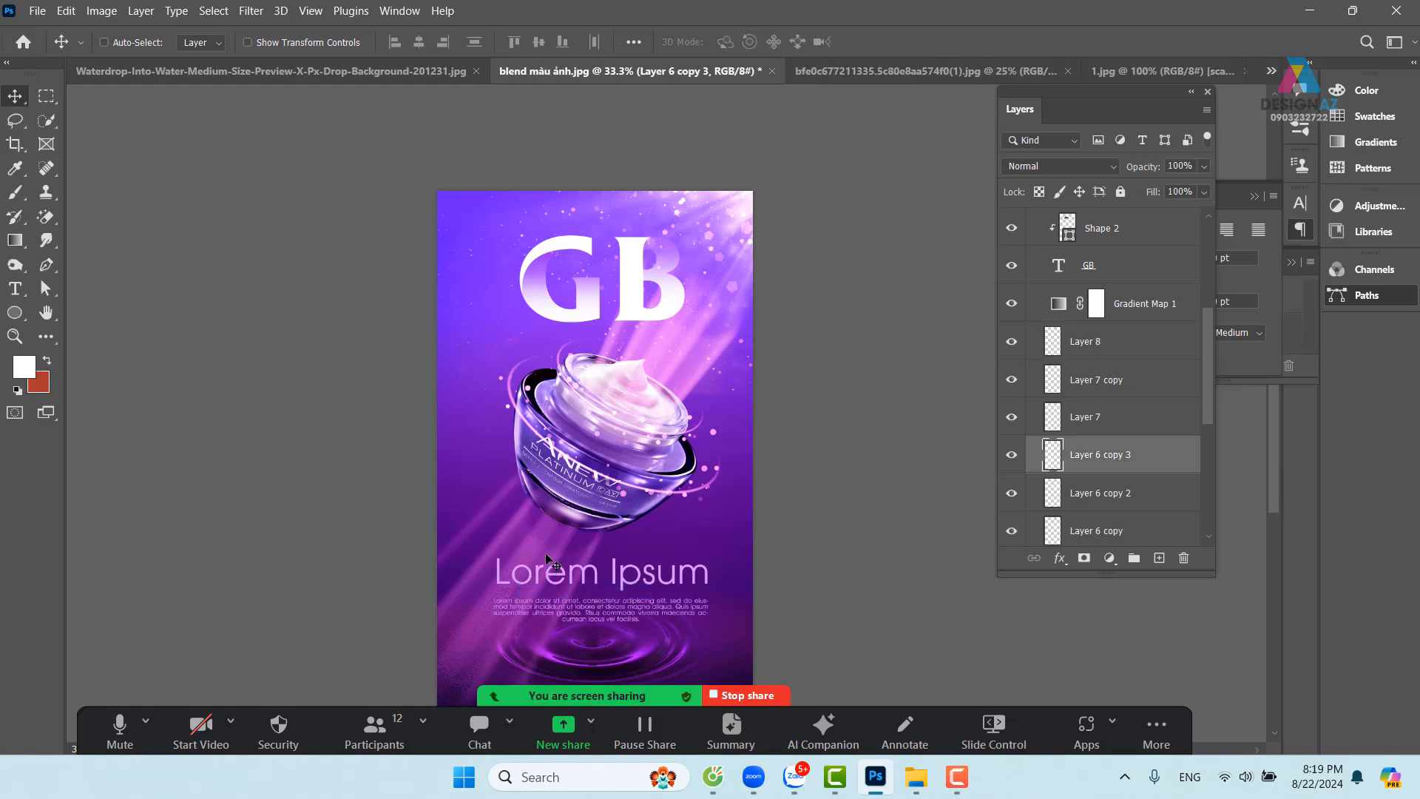
pyautogui.press('Delete')
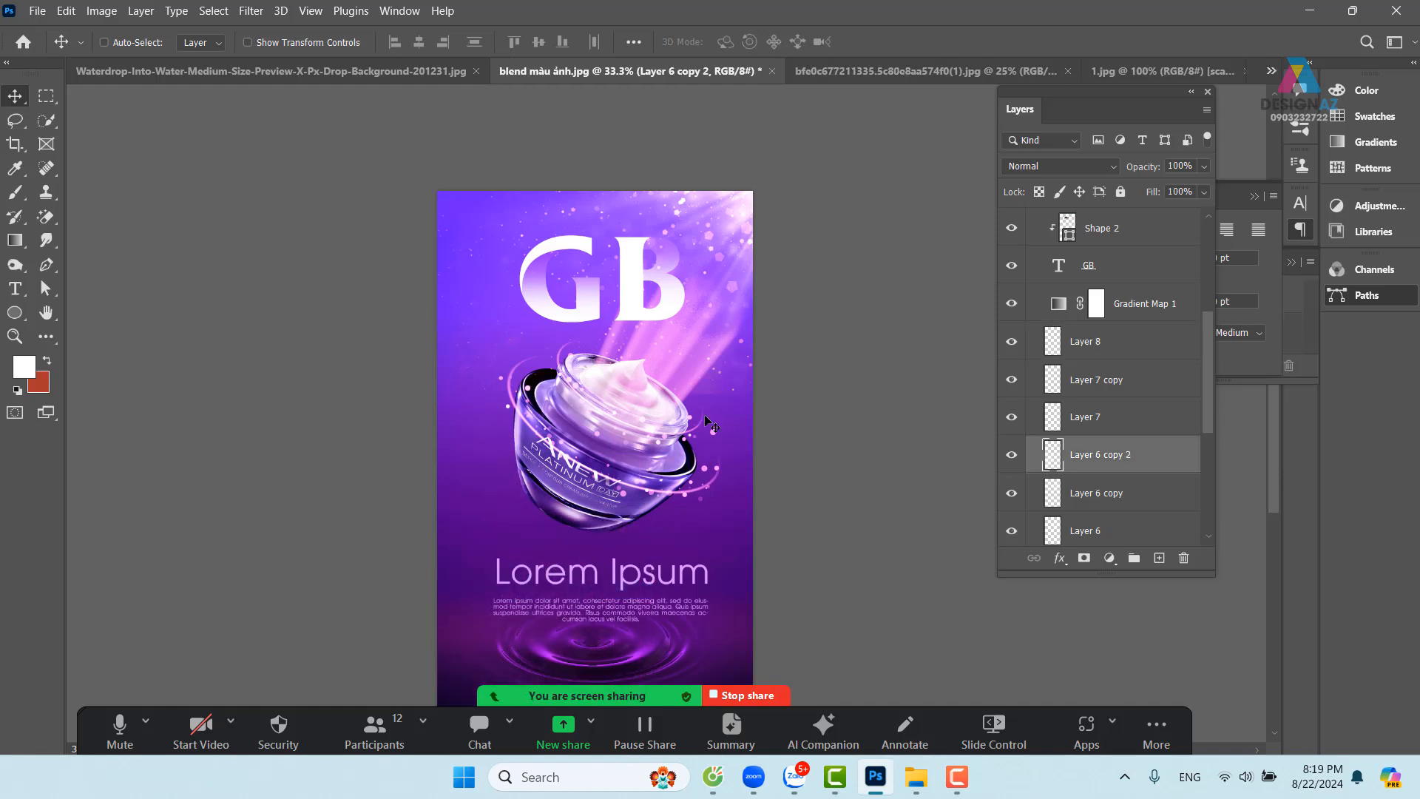
pyautogui.rightClick(702, 365)
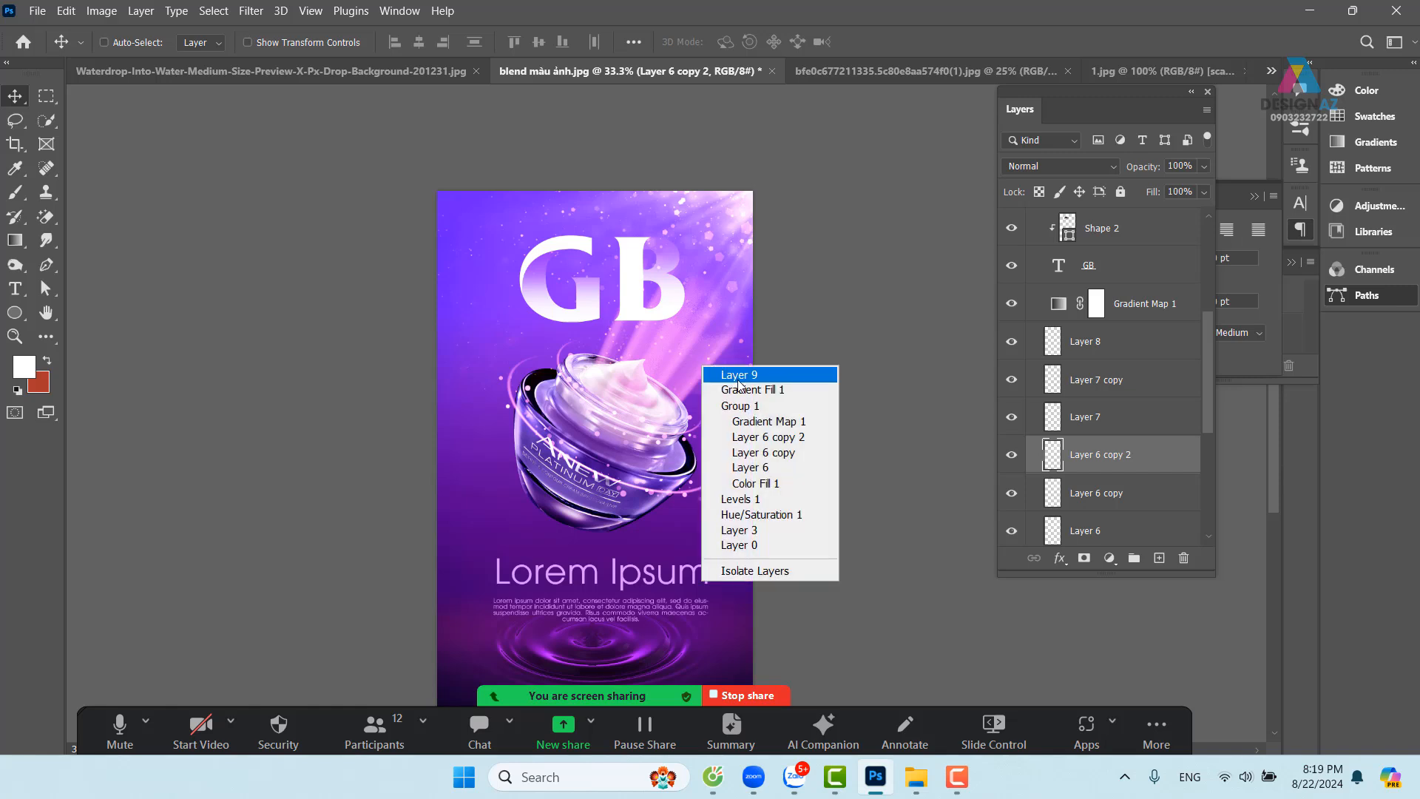
pyautogui.click(763, 436)
pyautogui.press('Delete')
# Delete Layer 6 copy, Layer 6 and the hidden Layer 4 from the group
pyautogui.rightClick(683, 351)
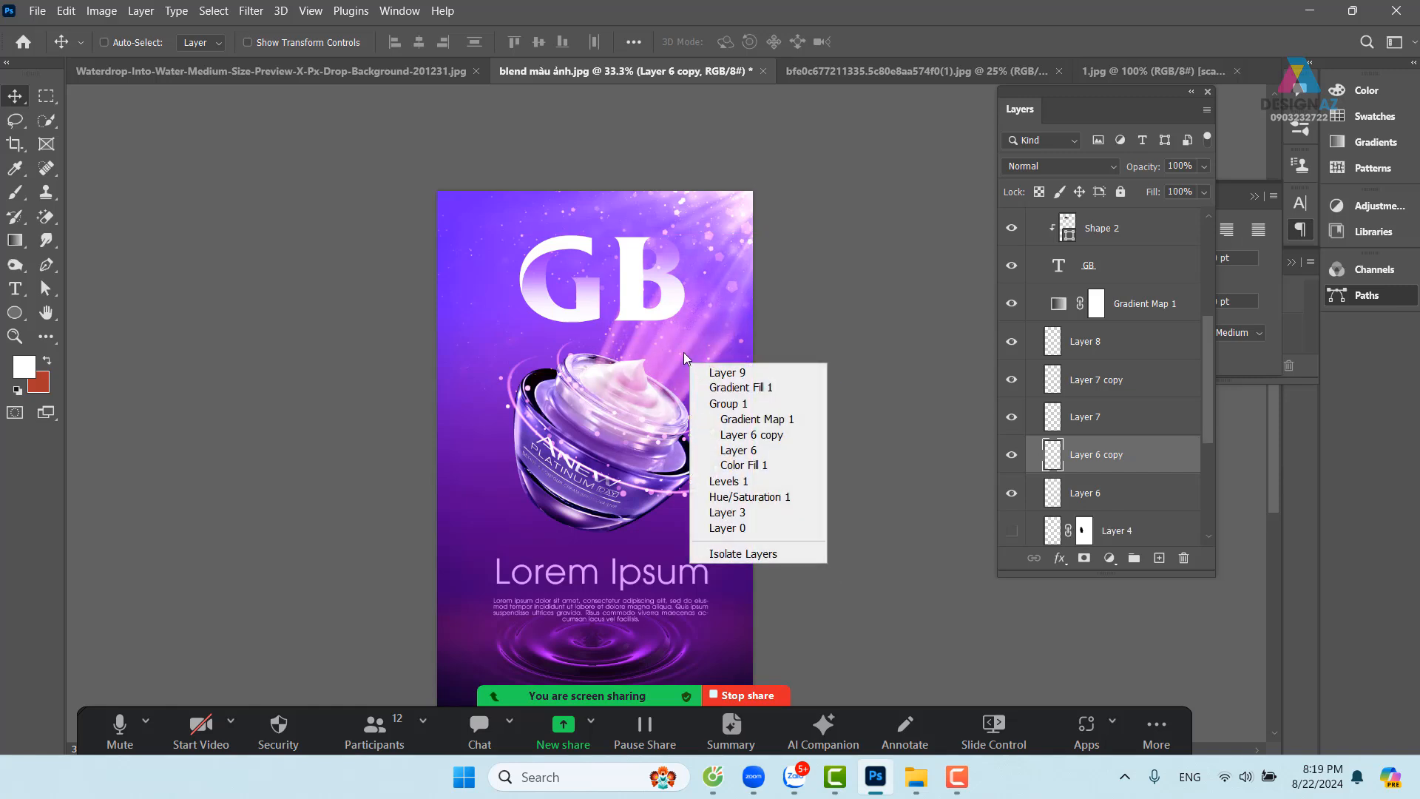
pyautogui.click(683, 352)
pyautogui.press('Delete')
pyautogui.press('Delete')
pyautogui.press('Delete')
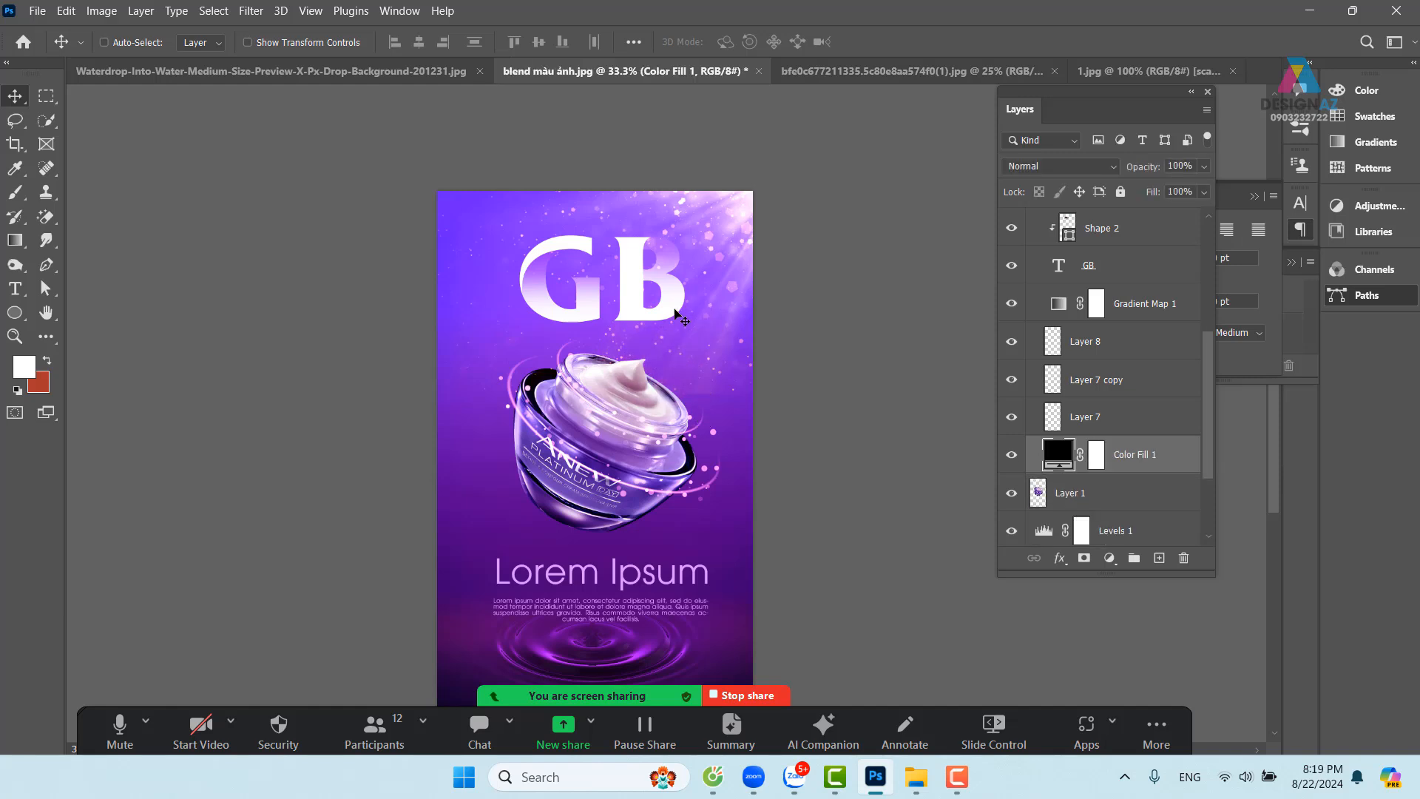
# Delete the Color Fill 1 layer beneath Layer 7 in the group
pyautogui.moveTo(688, 510); pyautogui.dragTo(737, 357)
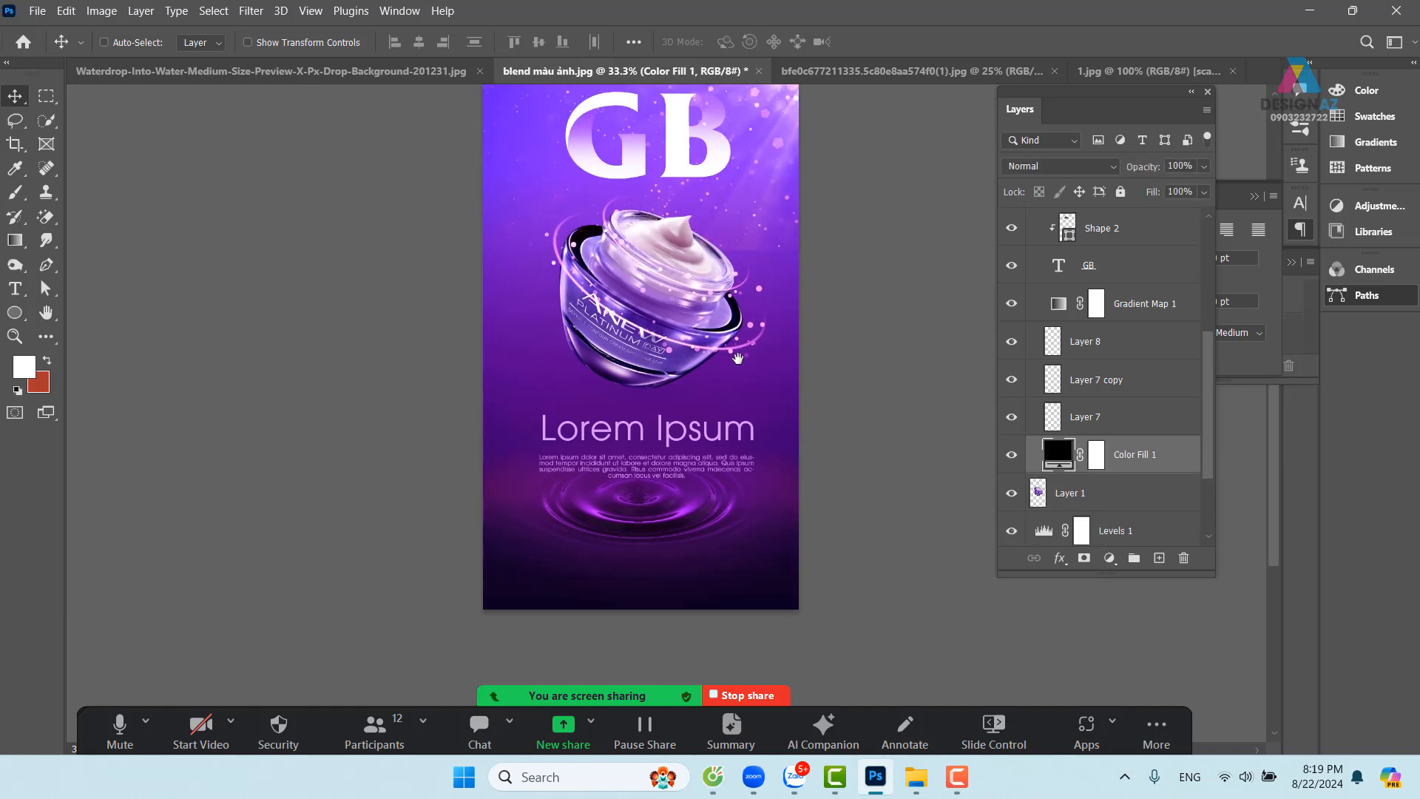
pyautogui.hotkey('ctrl', '+')
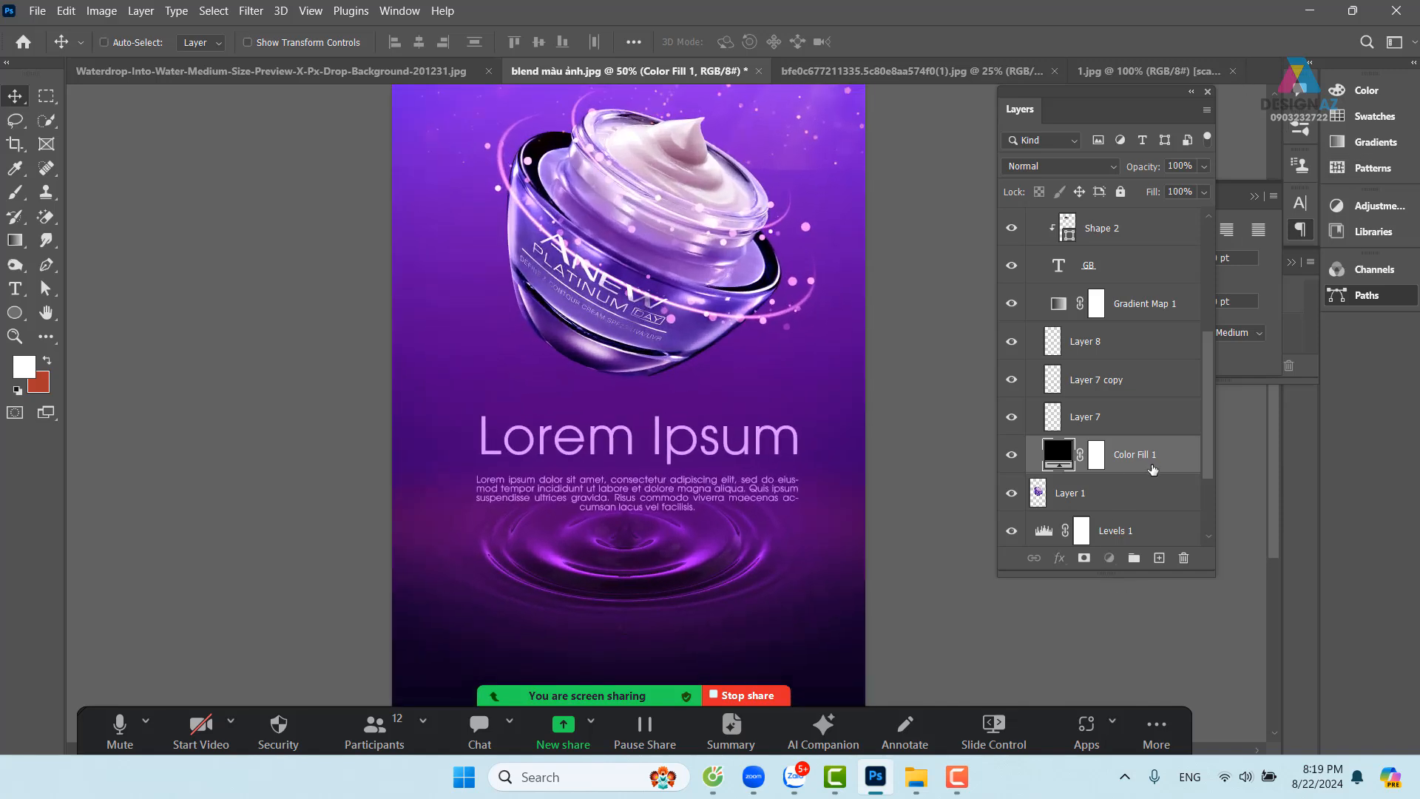
pyautogui.click(1186, 559)
pyautogui.click(663, 302)
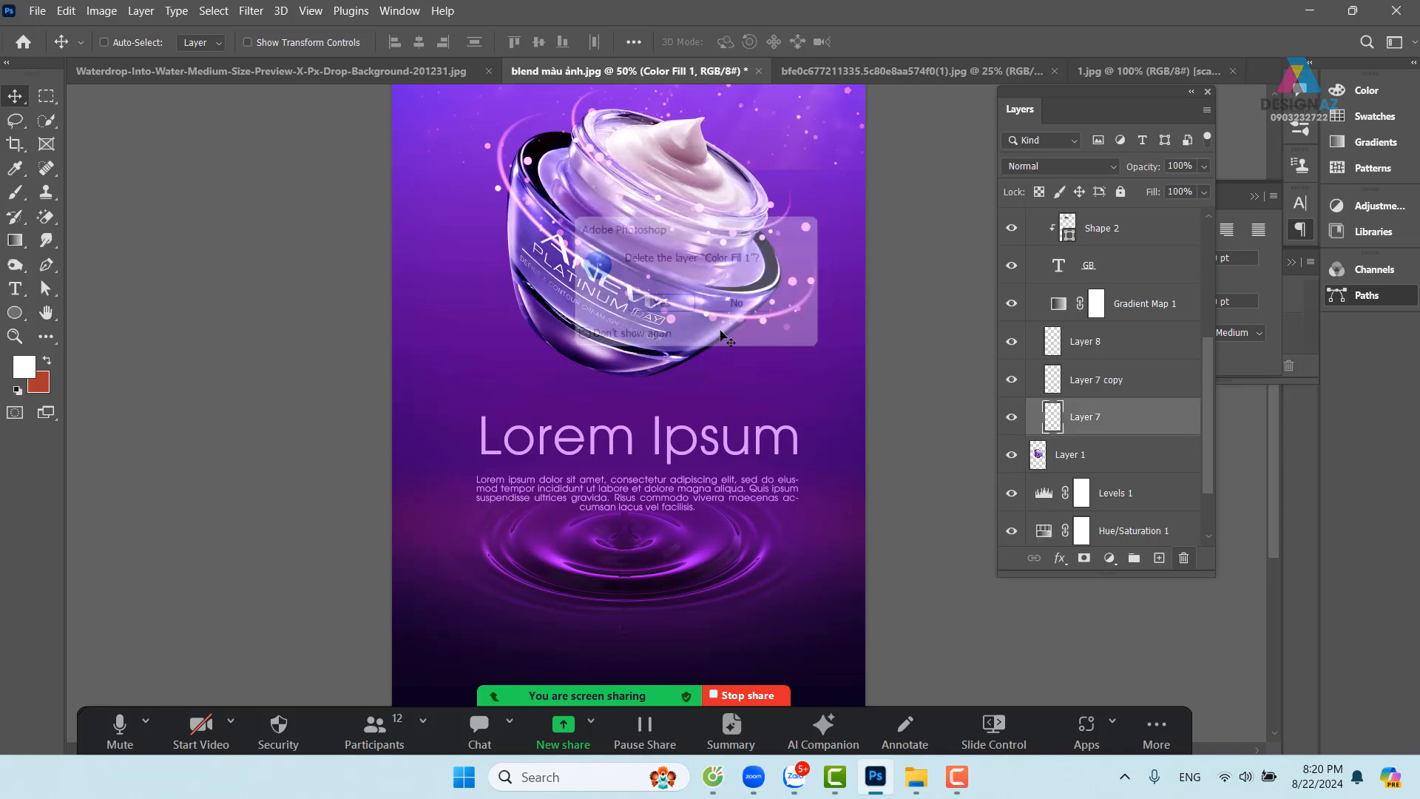
# Try adding a black 000000 Solid Color fill layer above Layer 7, and delete it
pyautogui.scroll(3, 612, 324)
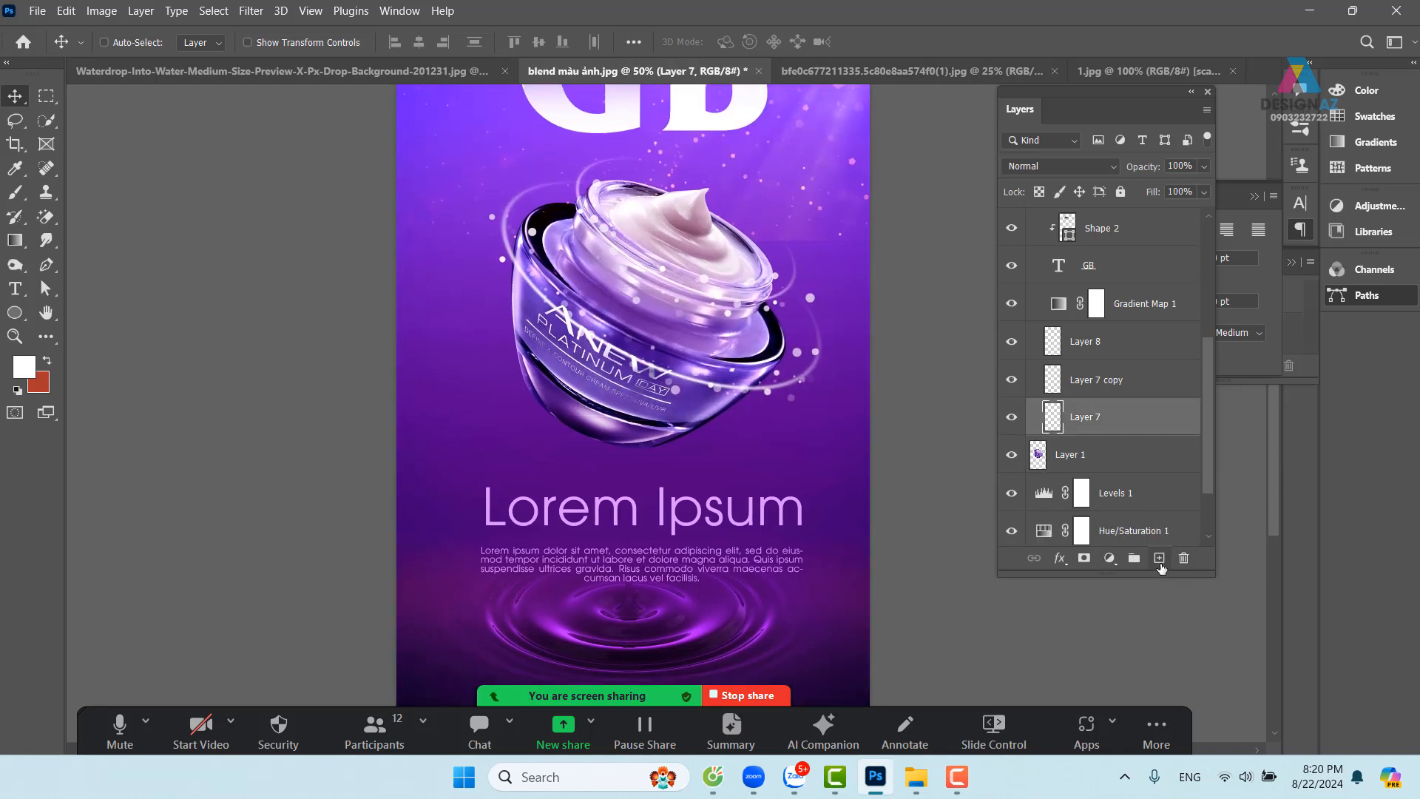
pyautogui.click(1109, 558)
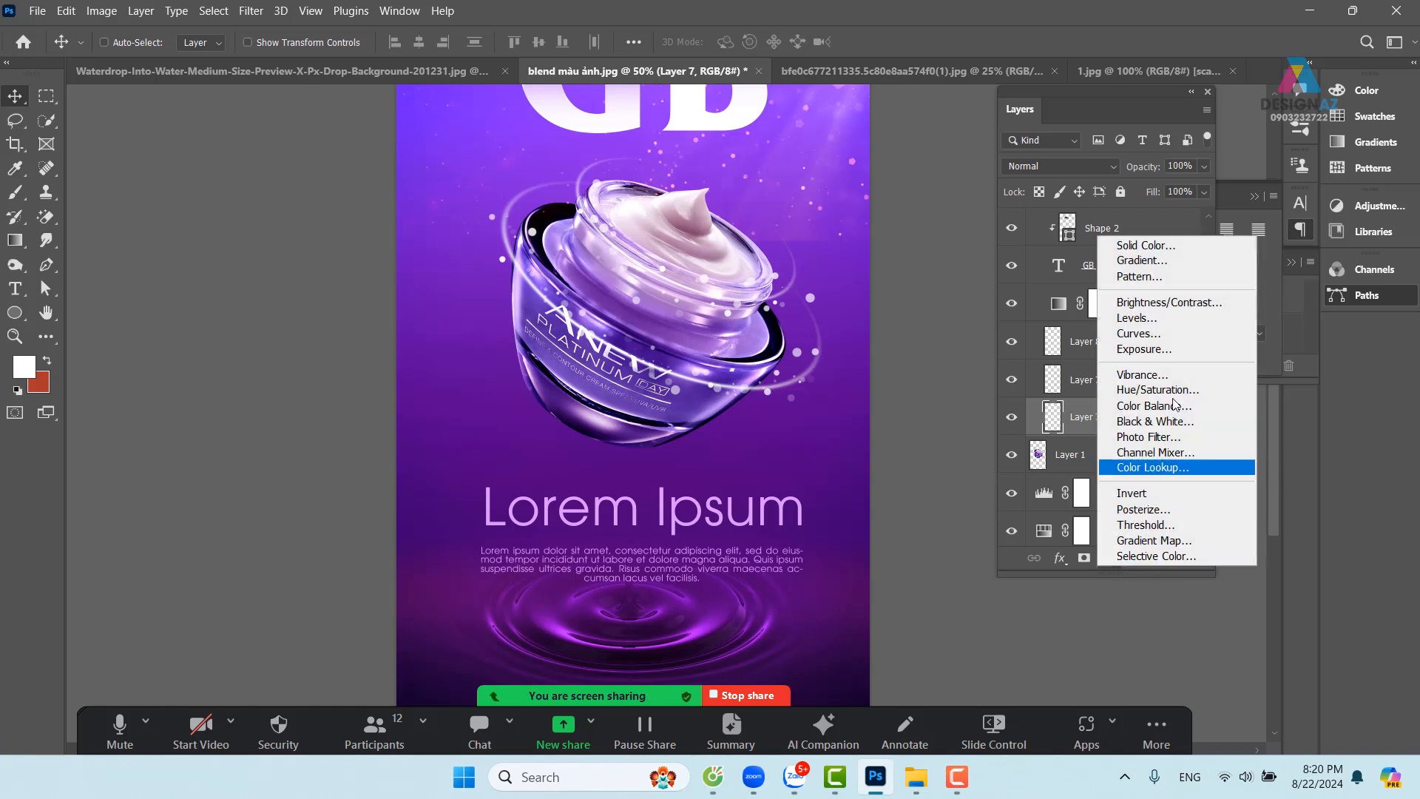
pyautogui.click(1156, 248)
pyautogui.write('000000')
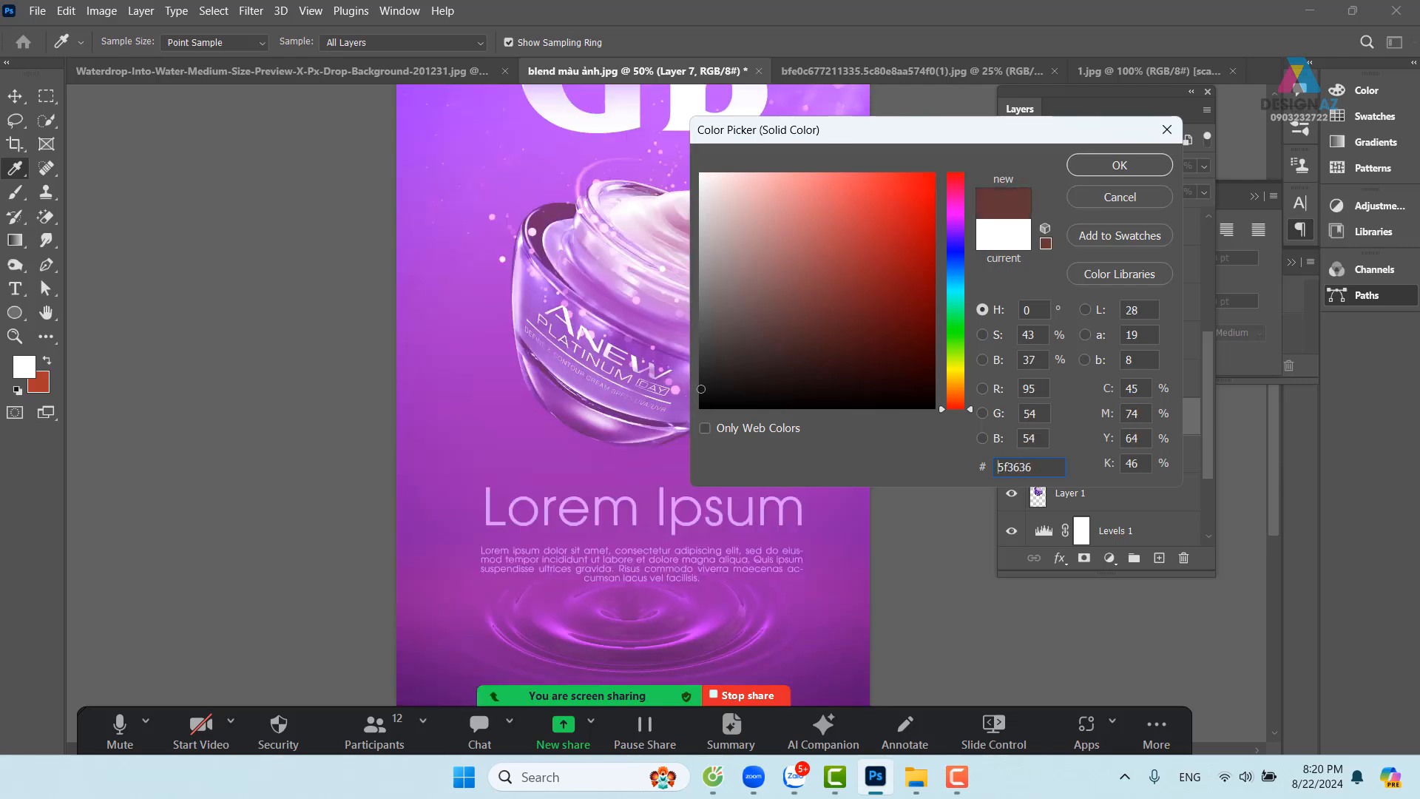
pyautogui.click(1118, 165)
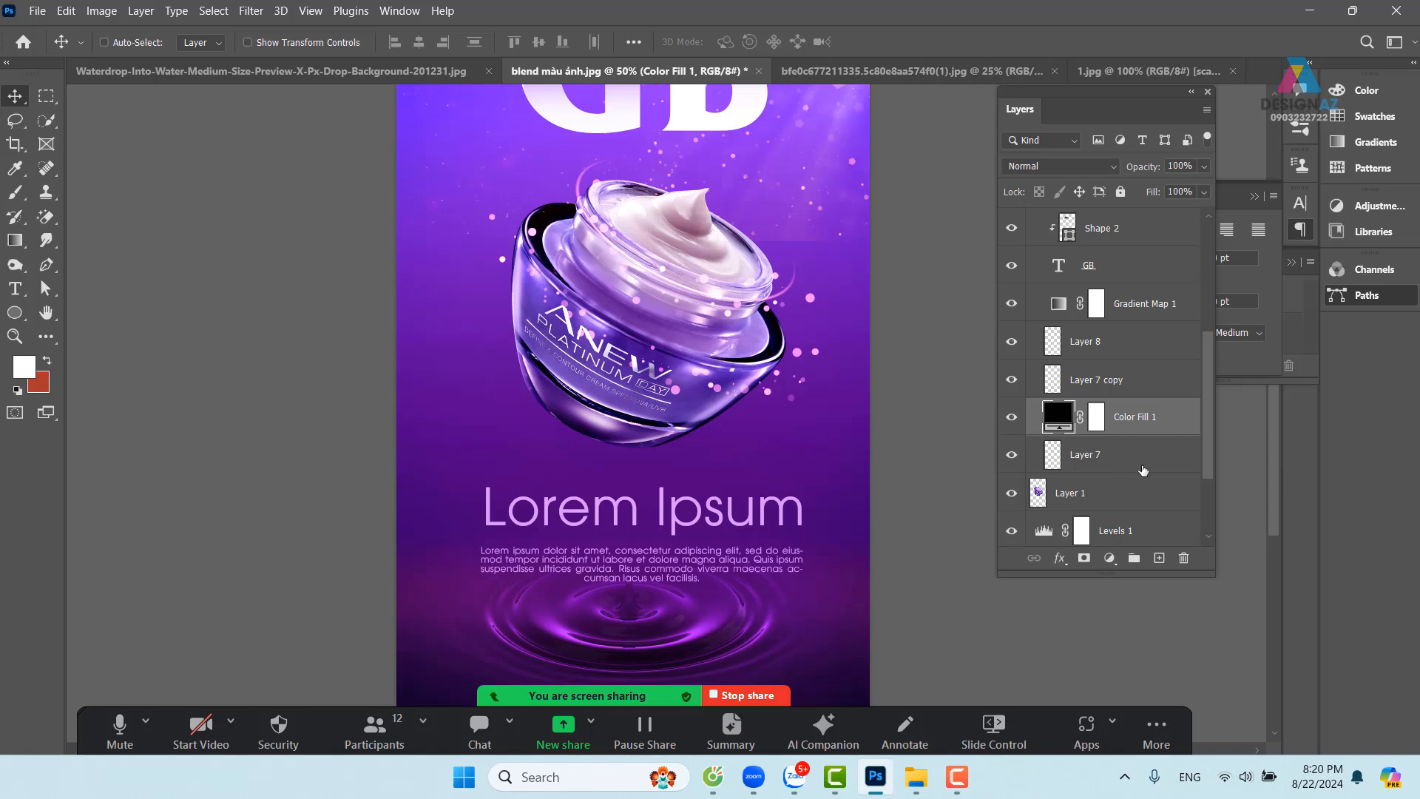
pyautogui.press('Delete')
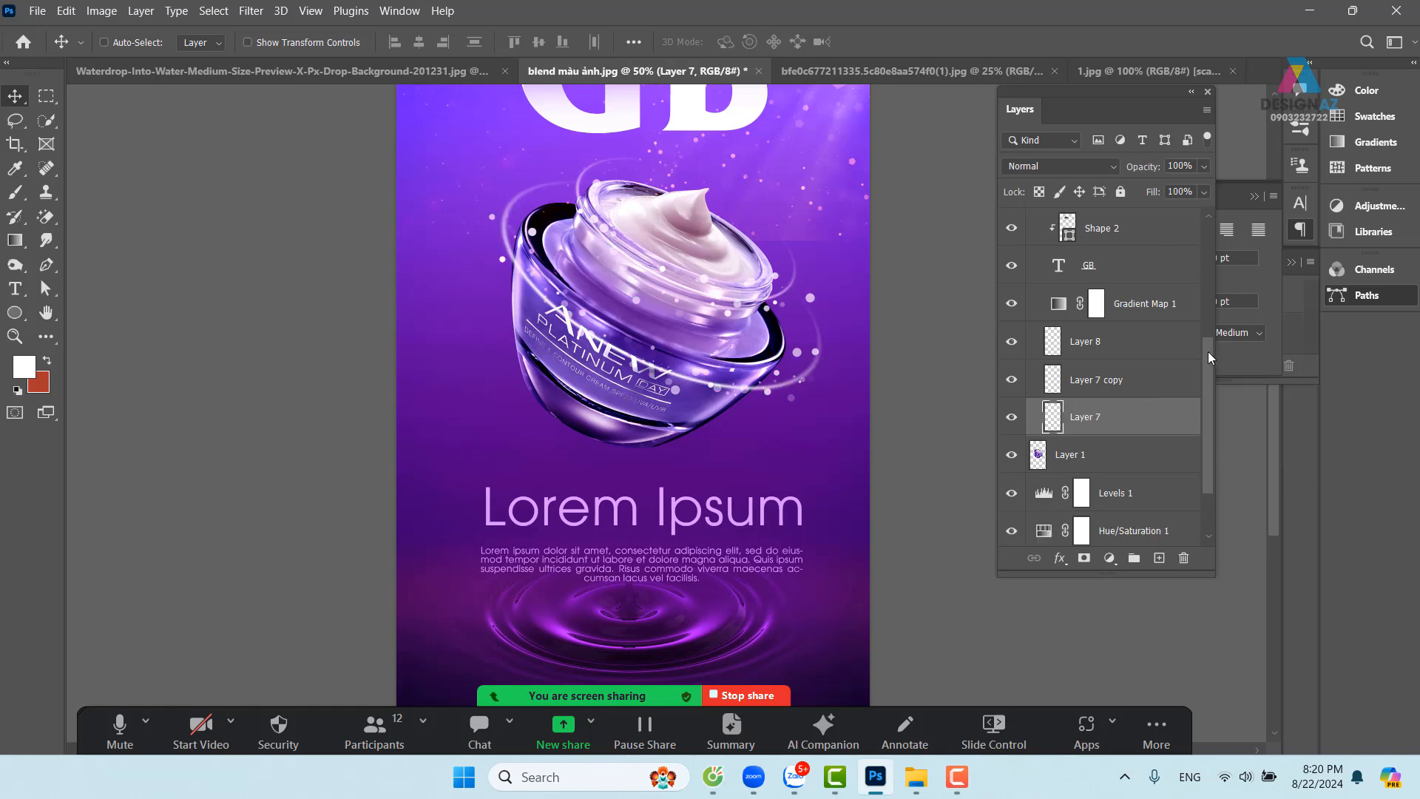
# Add a black 000000 Solid Color fill layer above Layer 9, the topmost layer in the stack
pyautogui.moveTo(1208, 352); pyautogui.dragTo(1224, 191)
pyautogui.click(1132, 231)
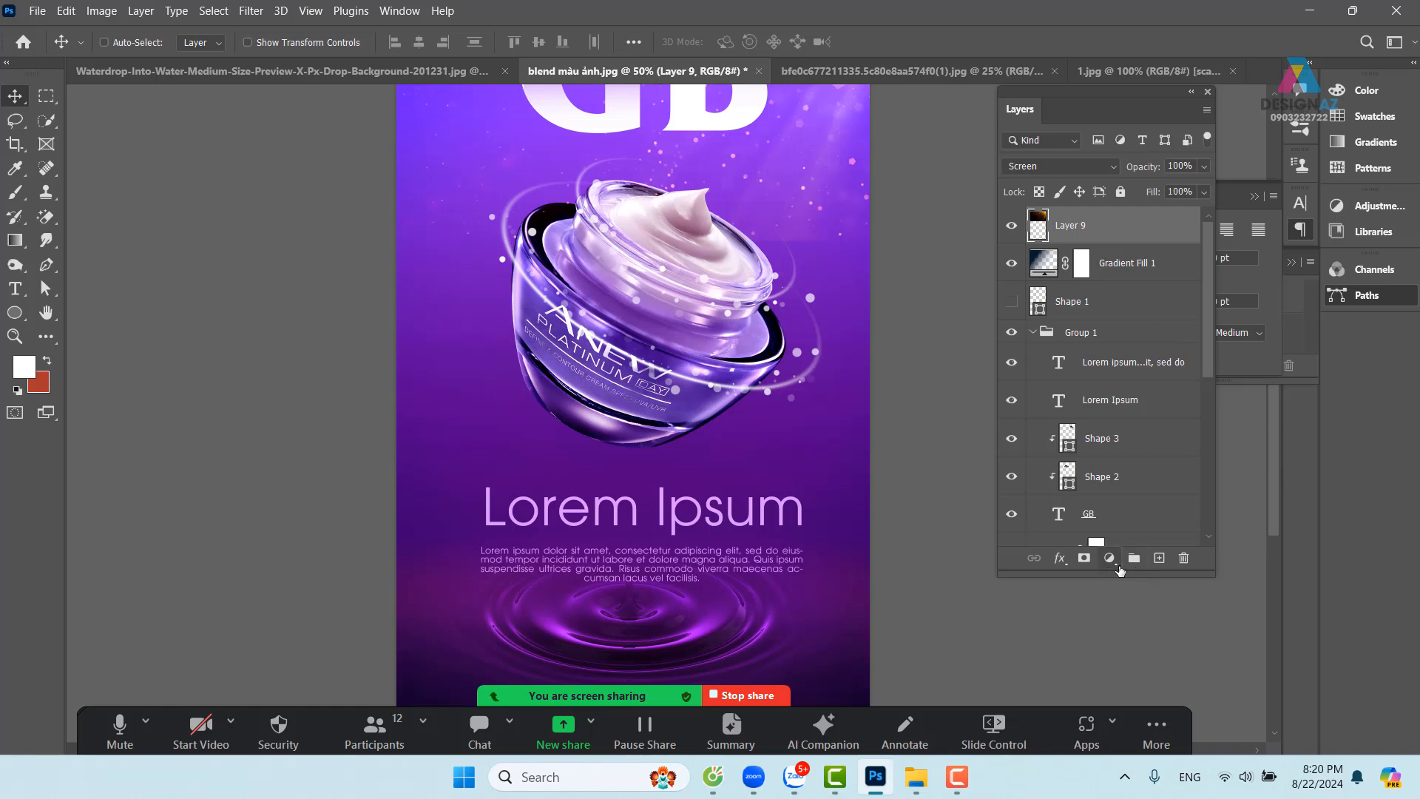
pyautogui.click(1115, 560)
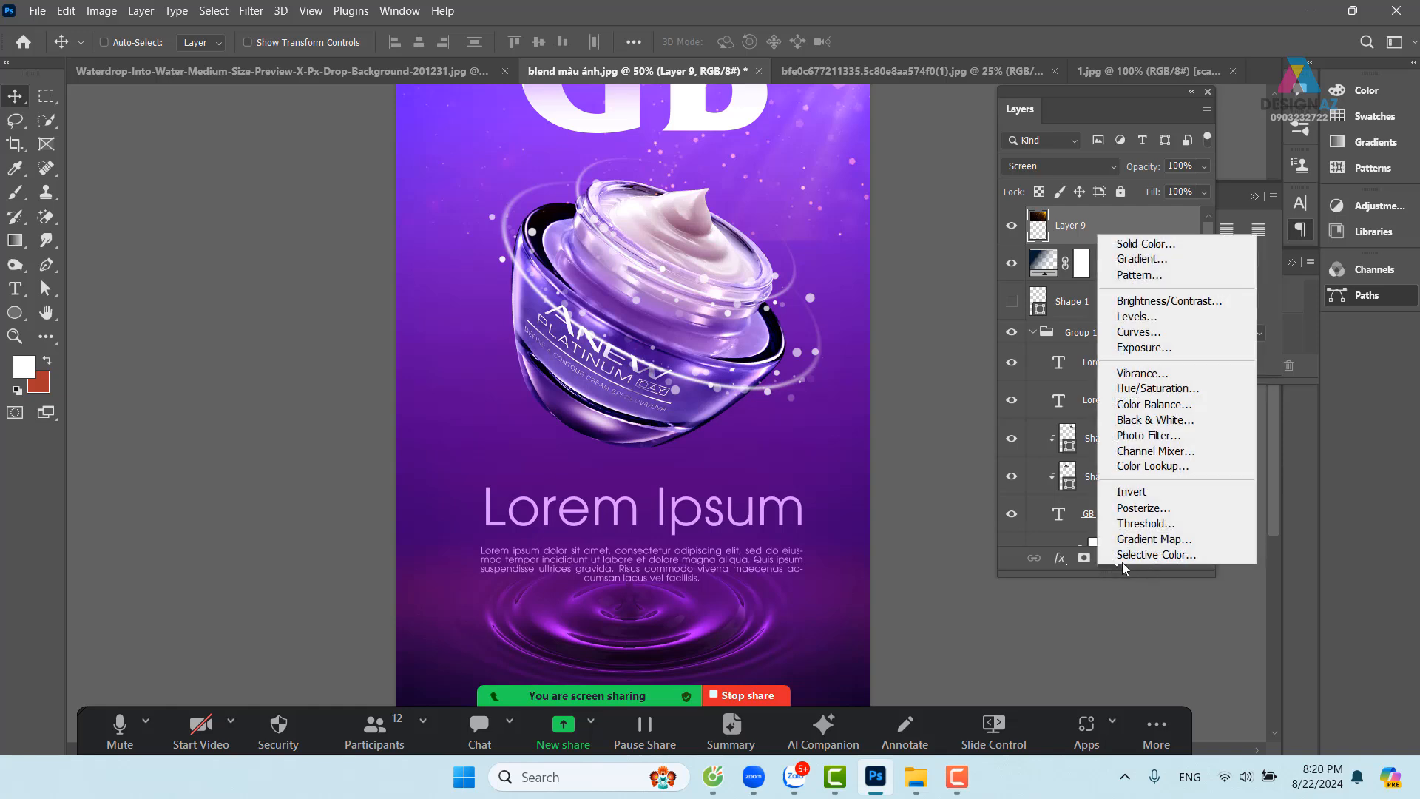
pyautogui.click(1147, 243)
pyautogui.write('000000')
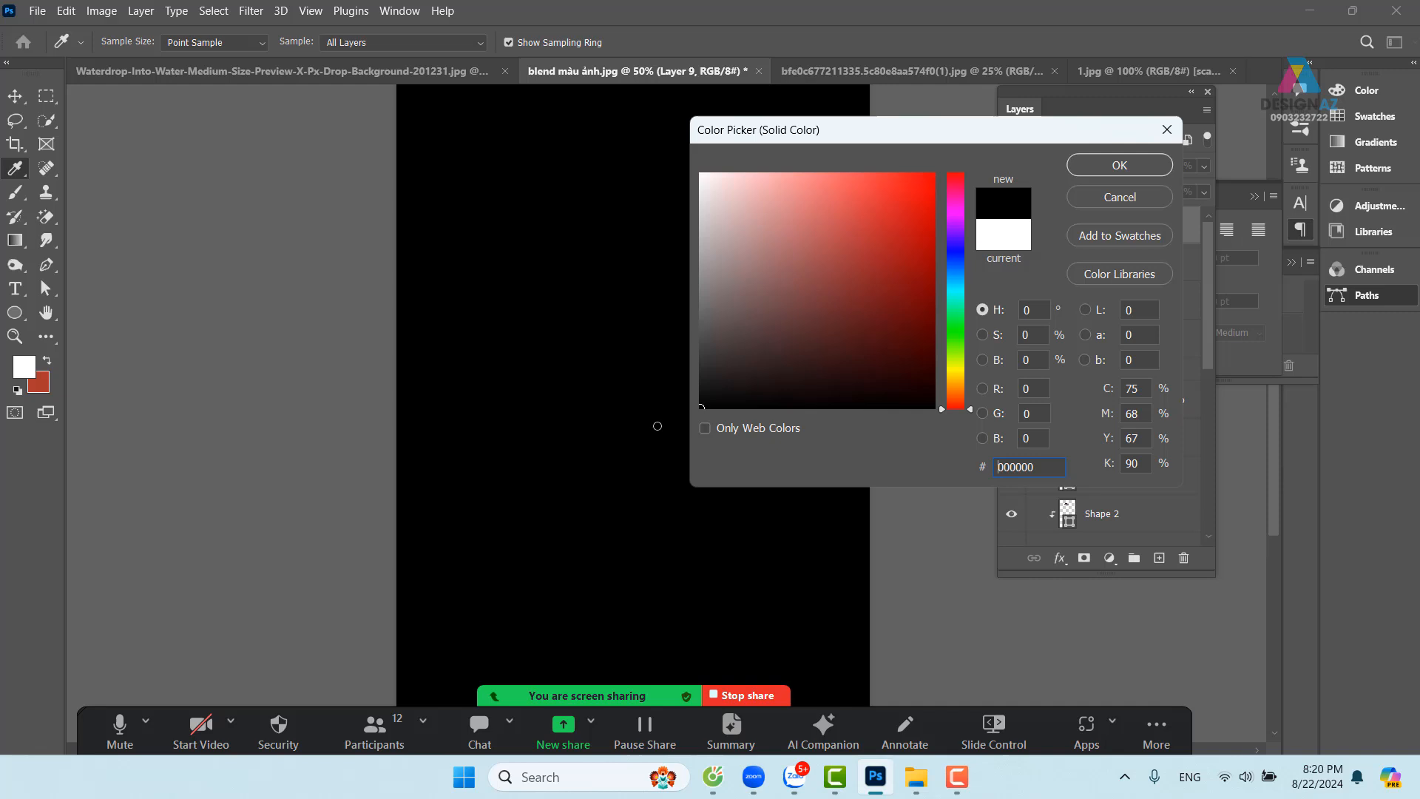
pyautogui.click(1119, 165)
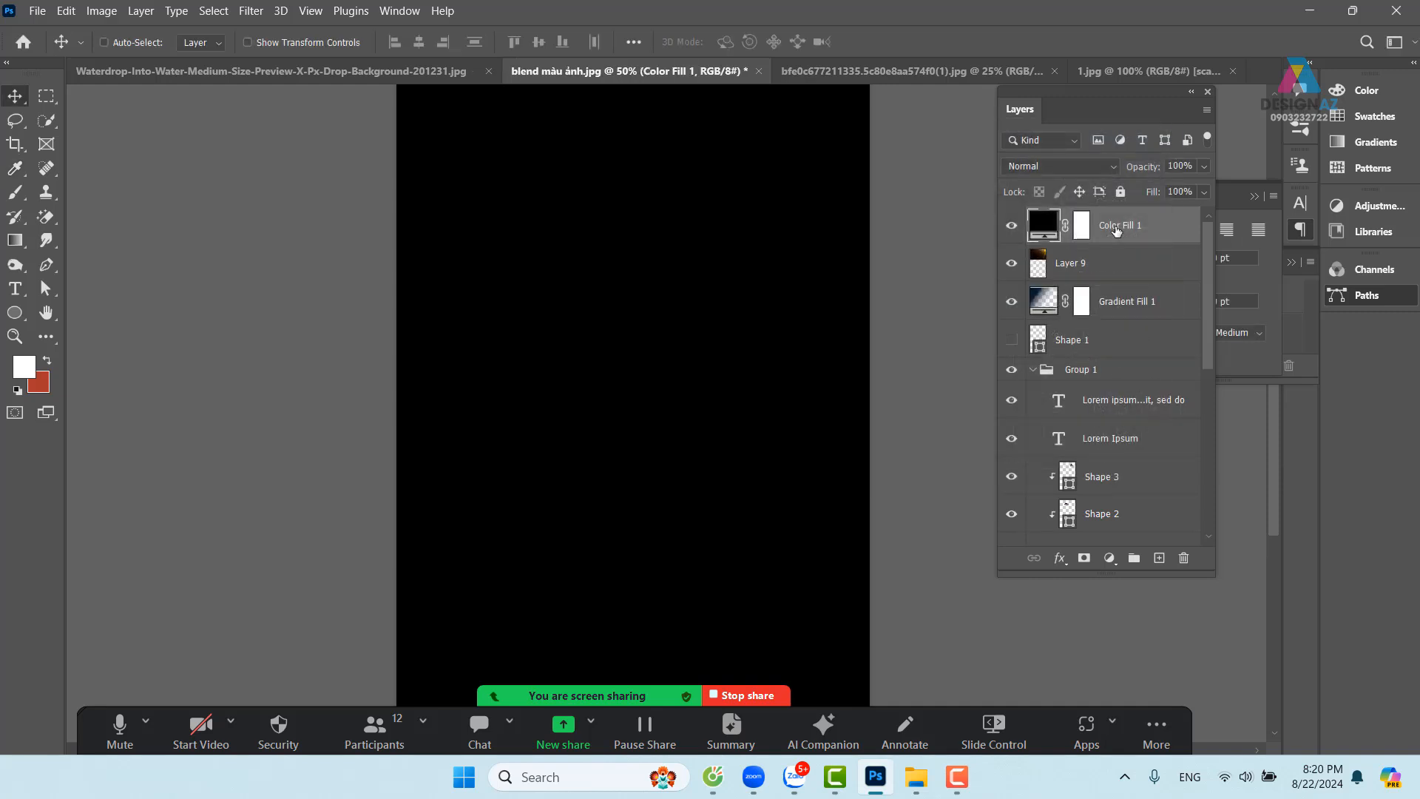
# Set the black fill layer's blend mode to Screen and add an empty layer above it
pyautogui.click(1080, 166)
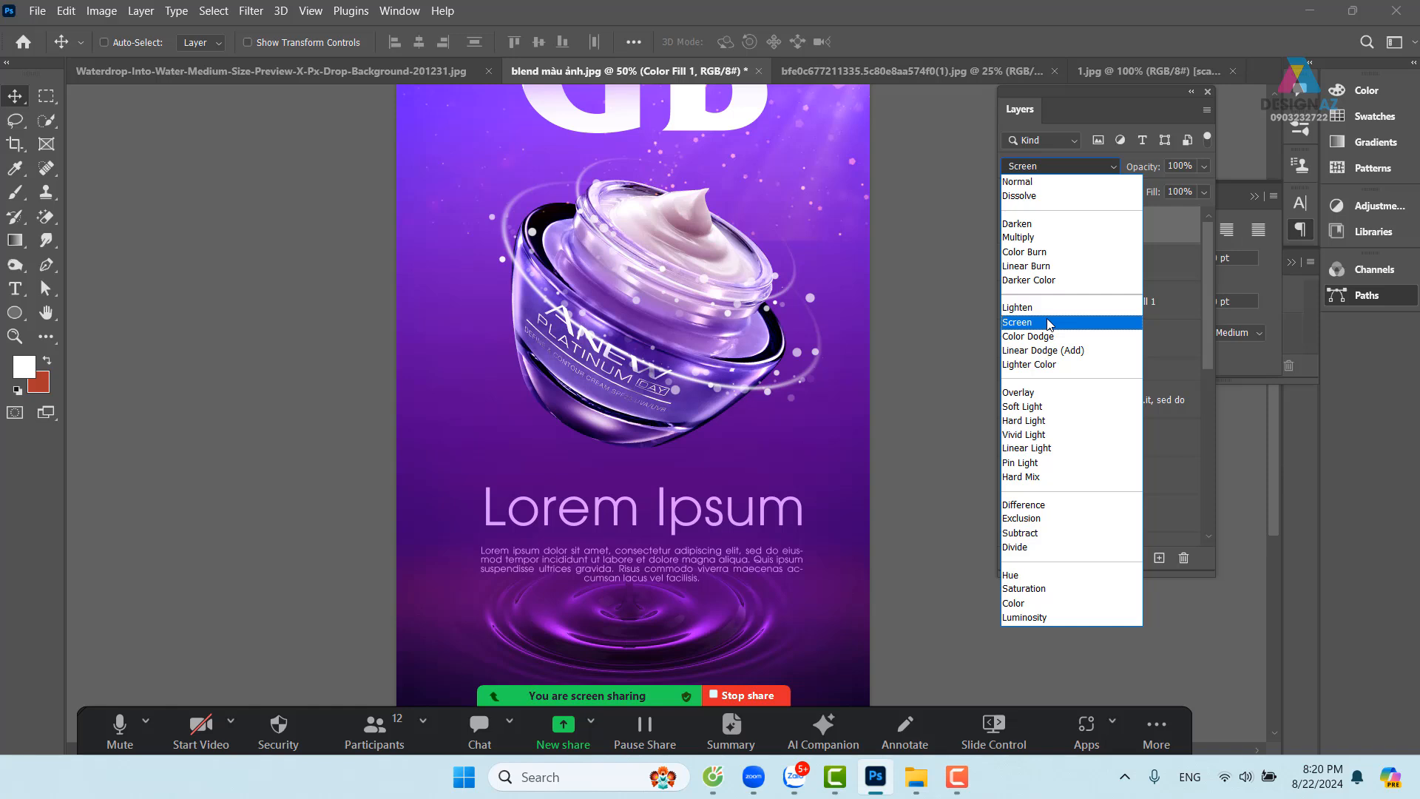
pyautogui.click(1047, 323)
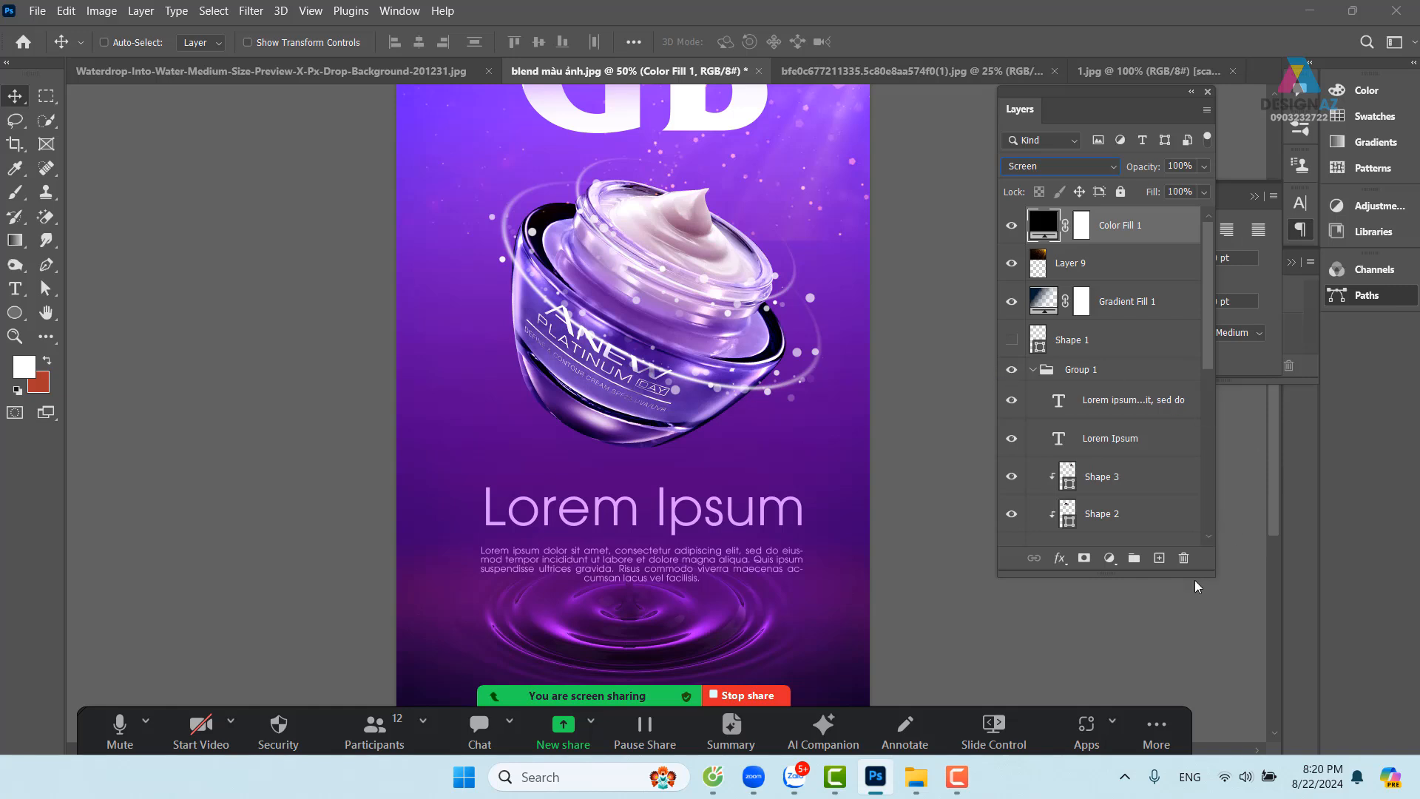
pyautogui.click(1159, 559)
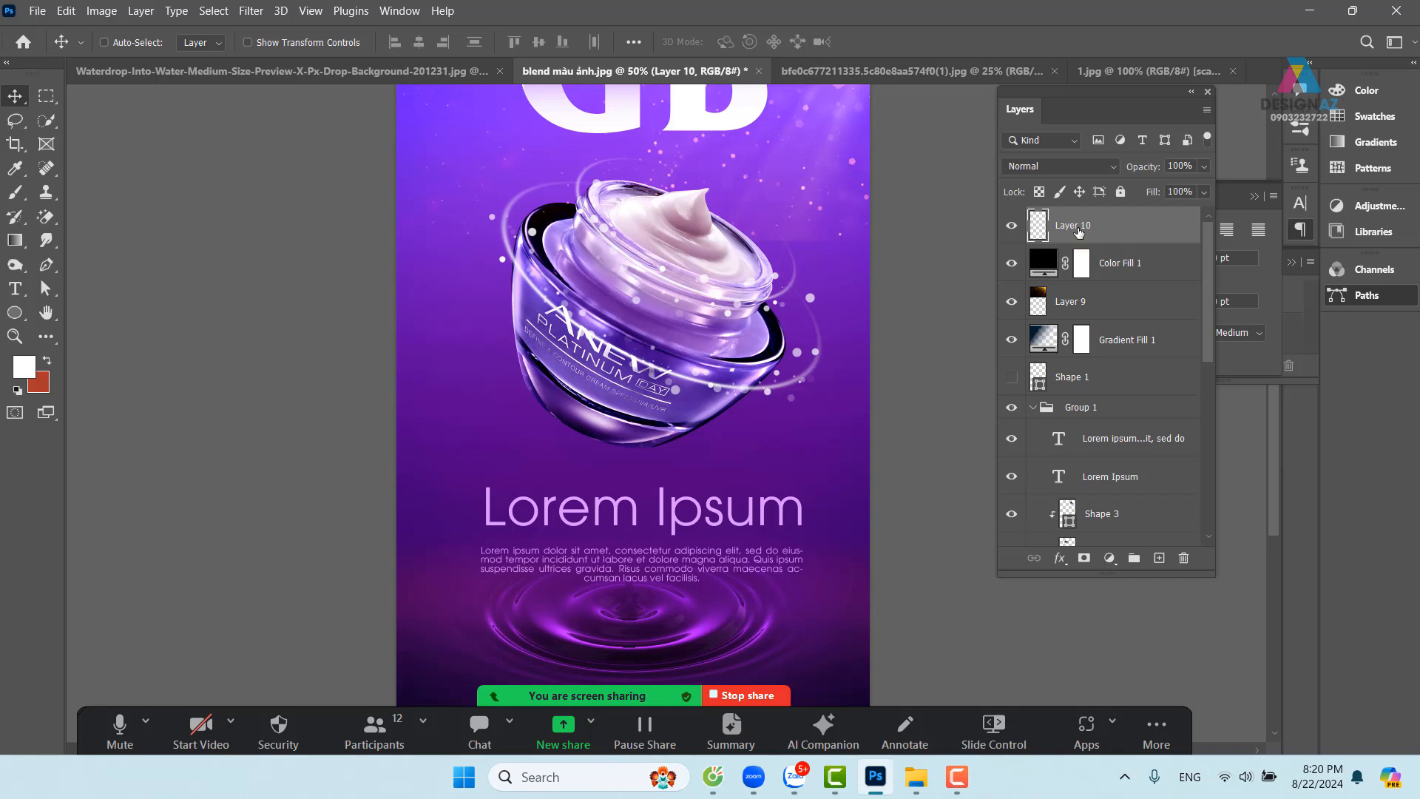
# Add a Gradient Map adjustment above the empty layer, using the Black, White preset from Basics
pyautogui.click(1113, 560)
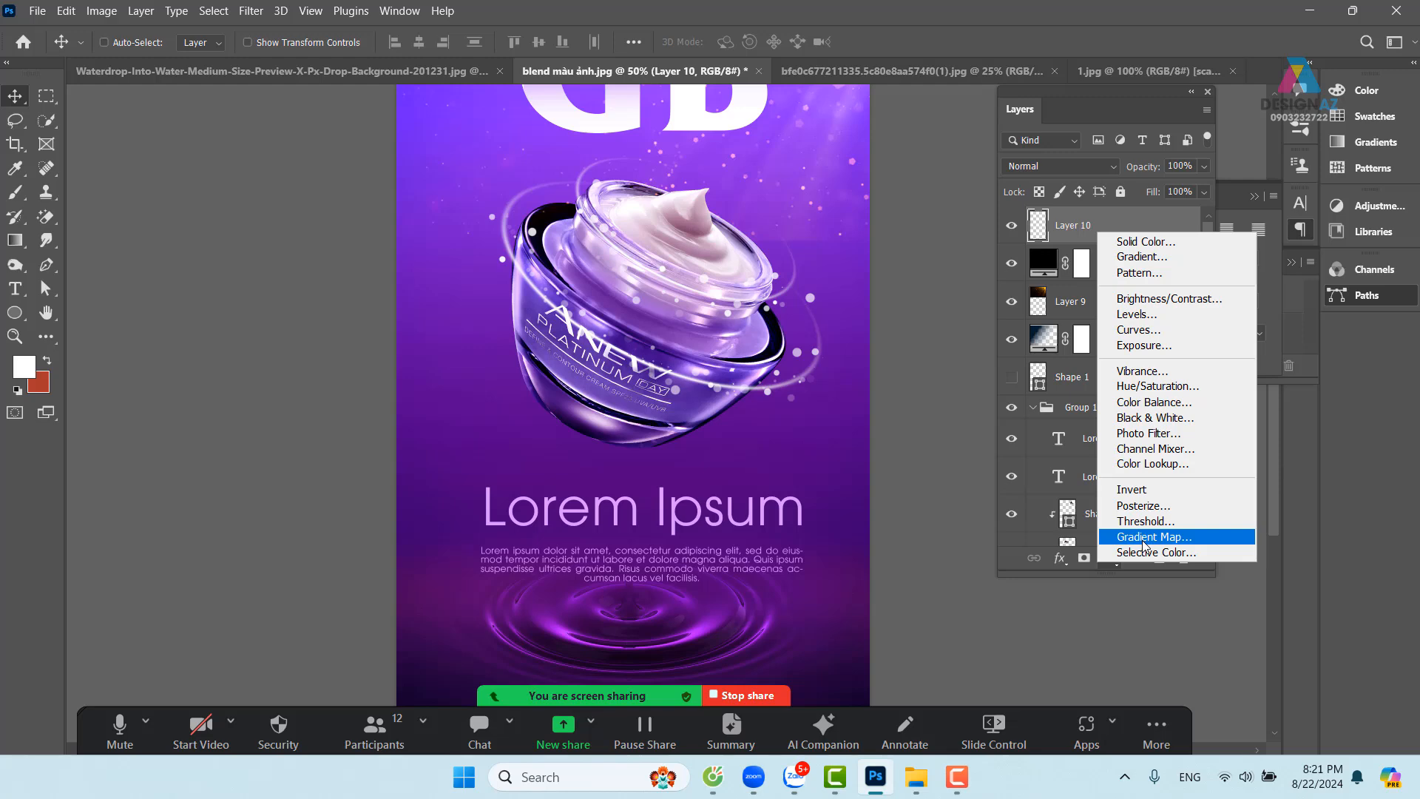
pyautogui.click(1145, 538)
pyautogui.click(968, 180)
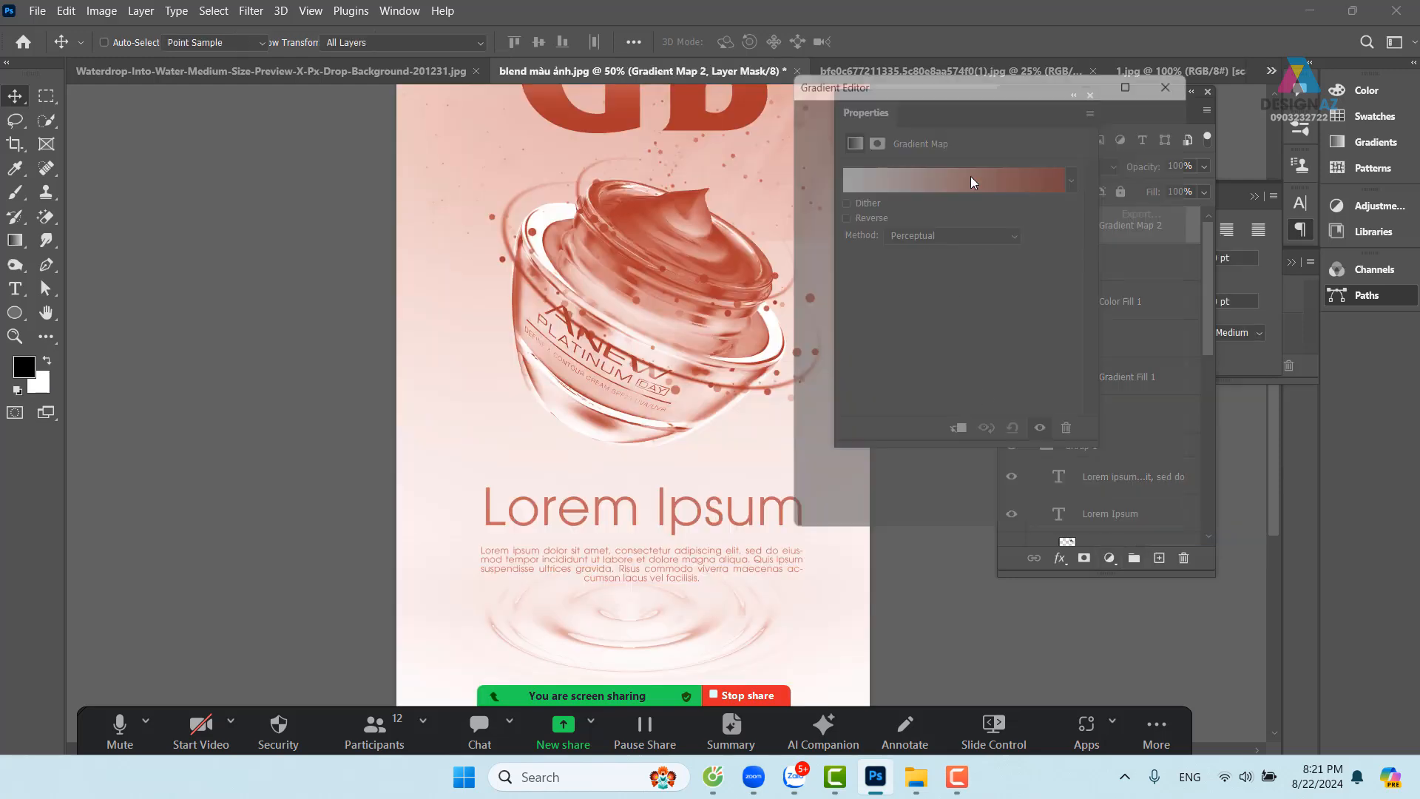
pyautogui.click(809, 128)
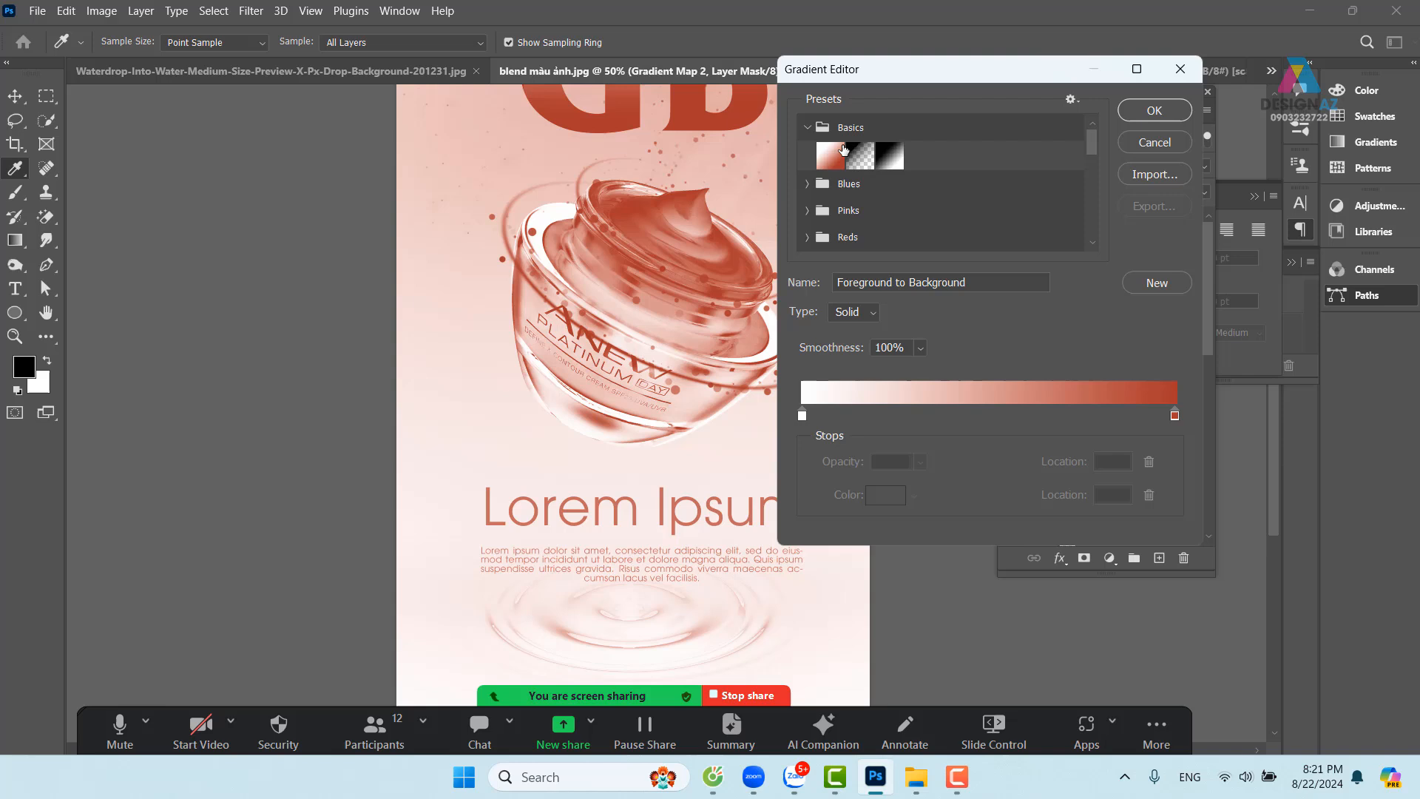
pyautogui.click(898, 156)
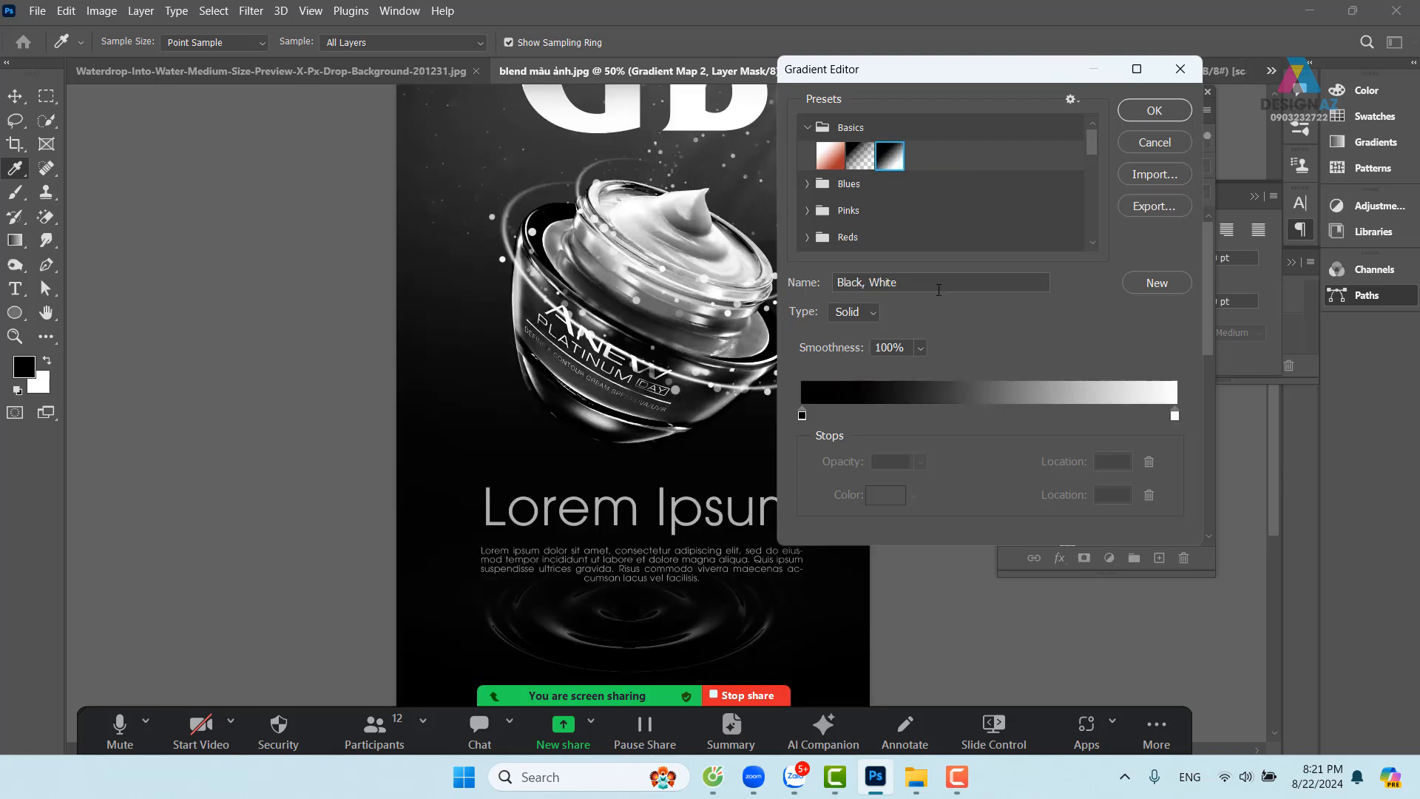
# Add a color stop at location 35 of the gradient and color it pink ff64d9
pyautogui.click(935, 412)
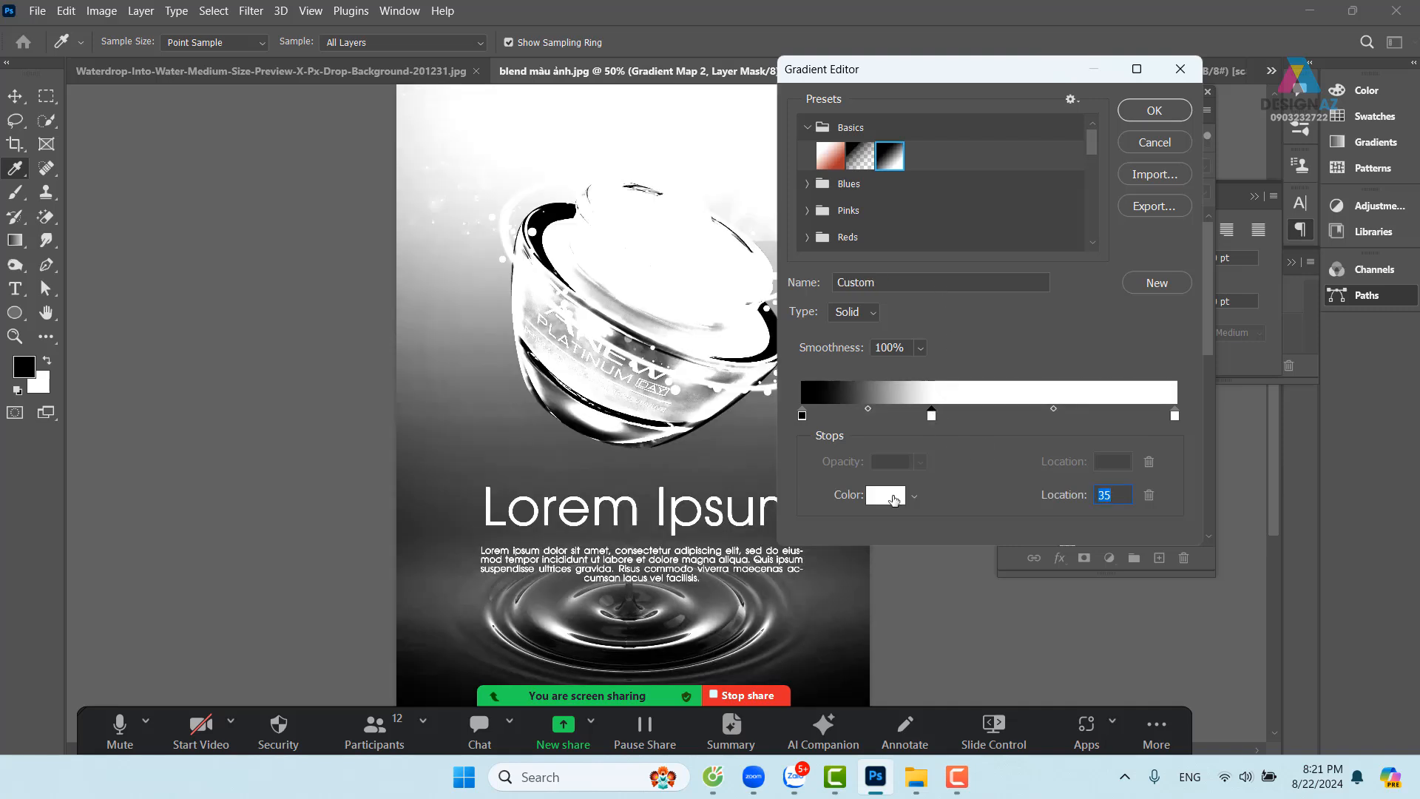
pyautogui.click(885, 496)
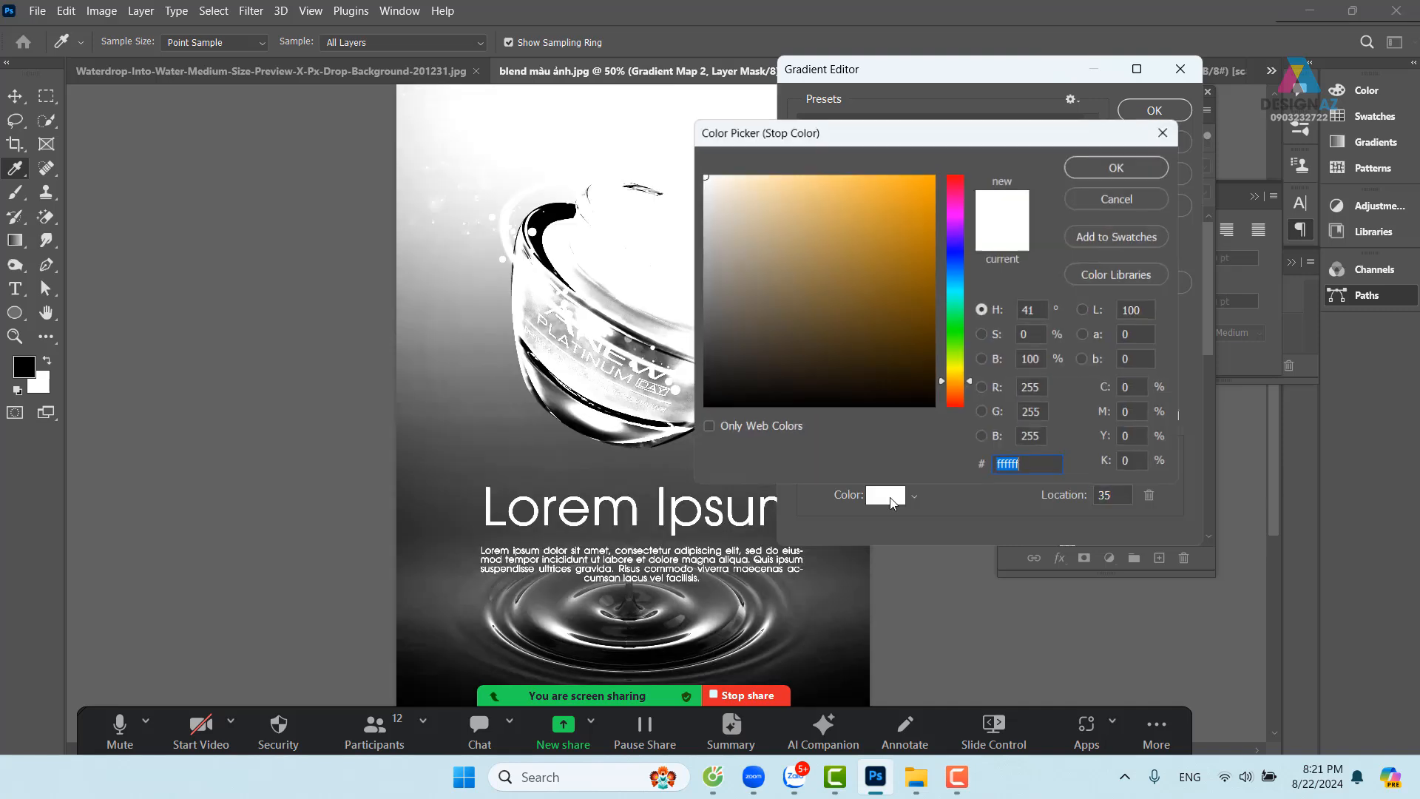
pyautogui.click(956, 209)
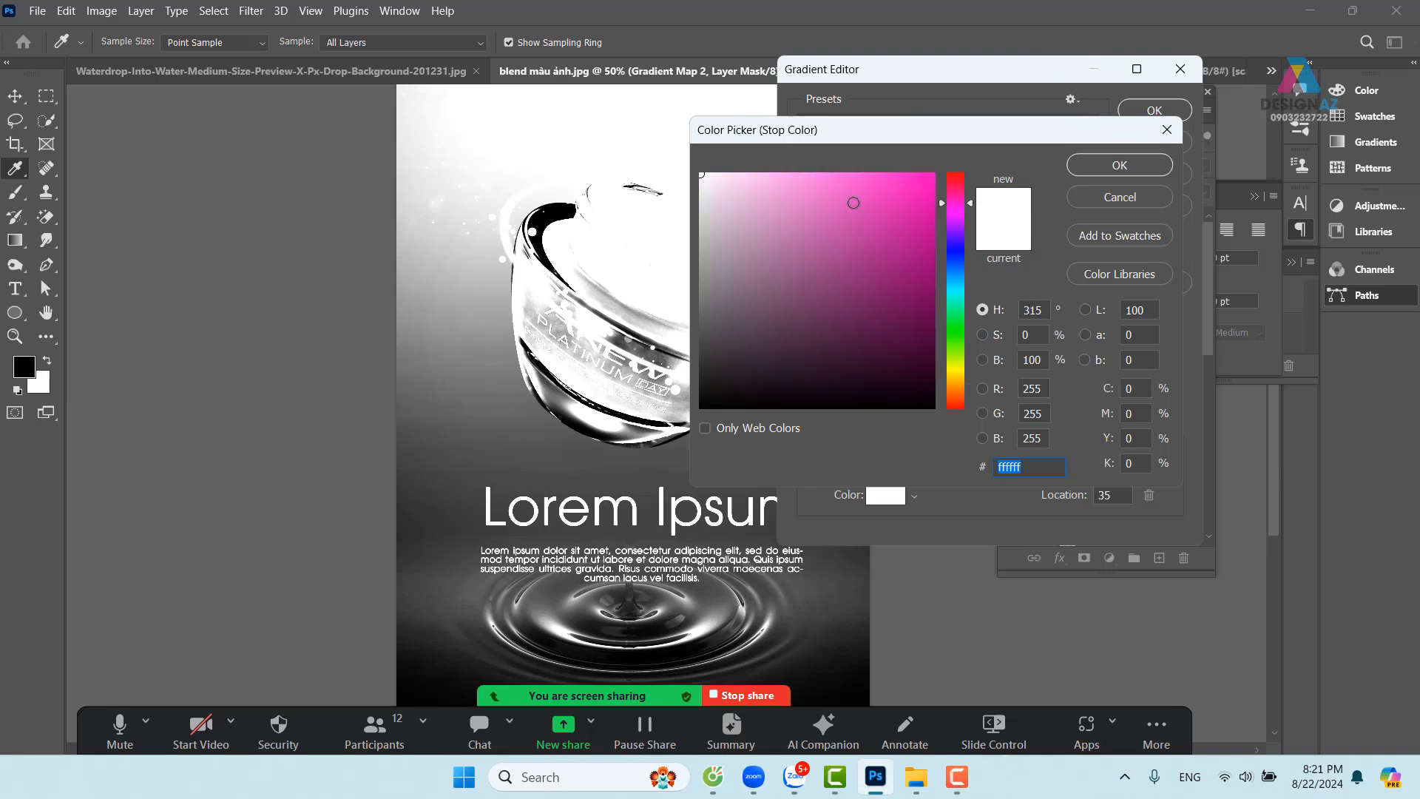
pyautogui.click(843, 174)
pyautogui.click(1107, 172)
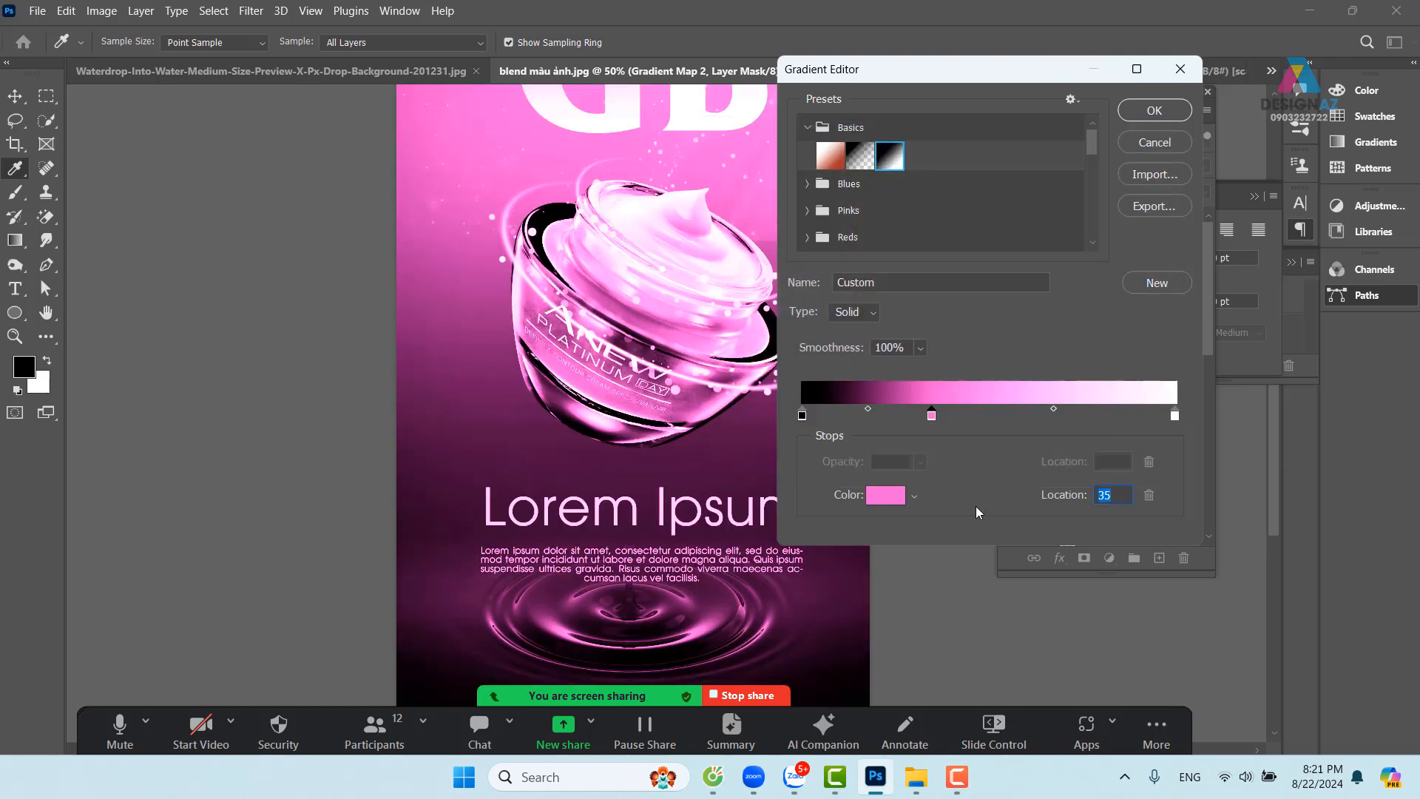
# Add another color stop at location 75 and set its color to blue 00c6ff
pyautogui.moveTo(1092, 418); pyautogui.dragTo(1083, 415)
pyautogui.click(894, 498)
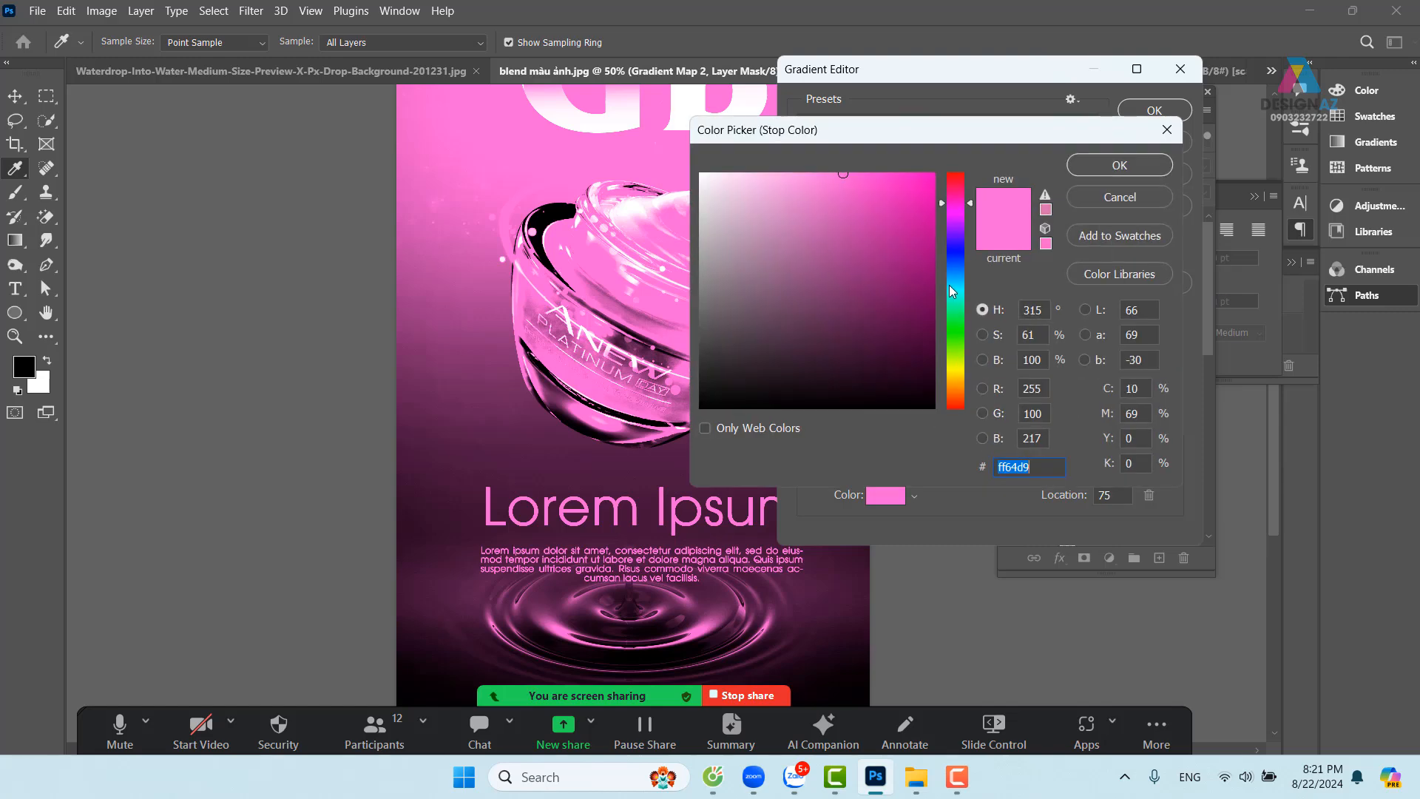
pyautogui.write('00c6ff')
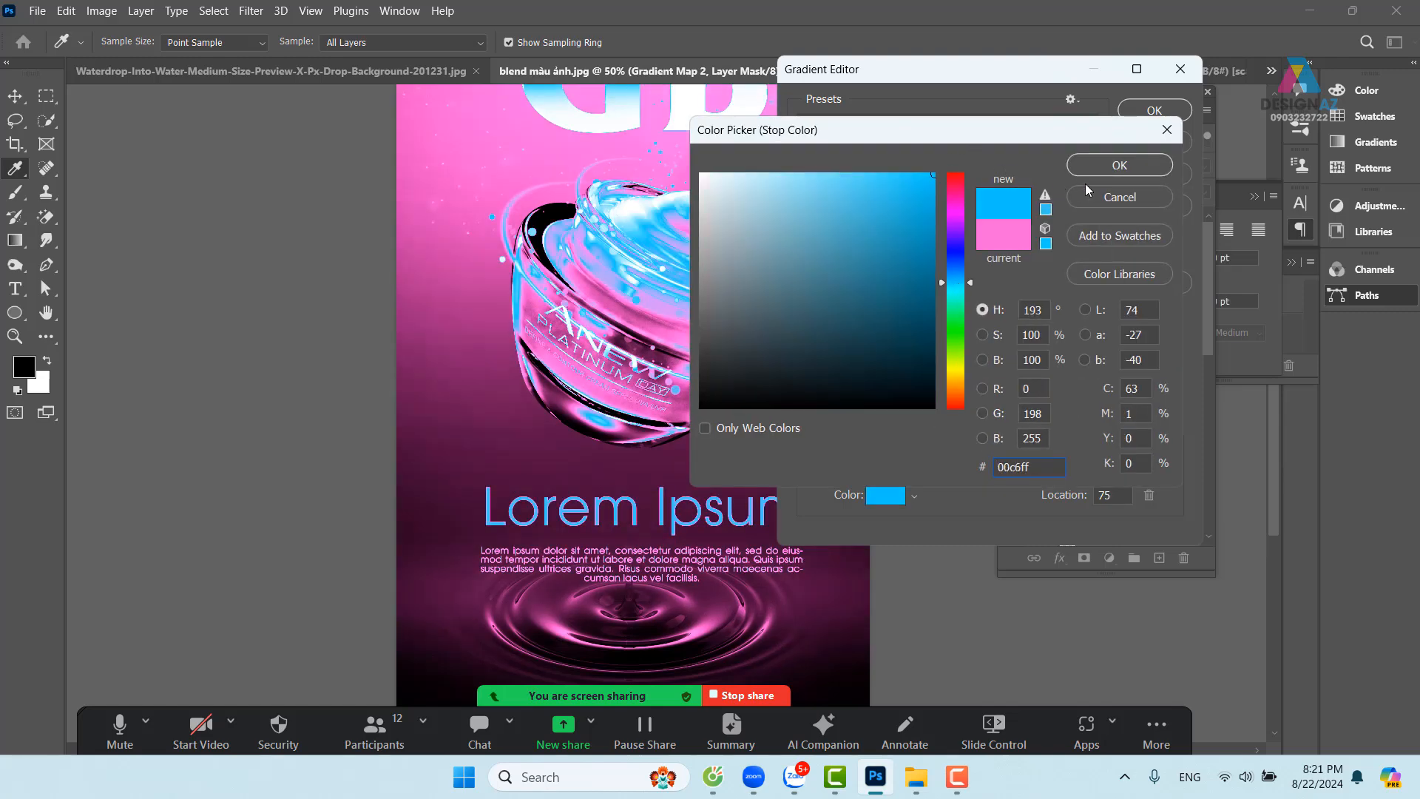
pyautogui.click(1142, 169)
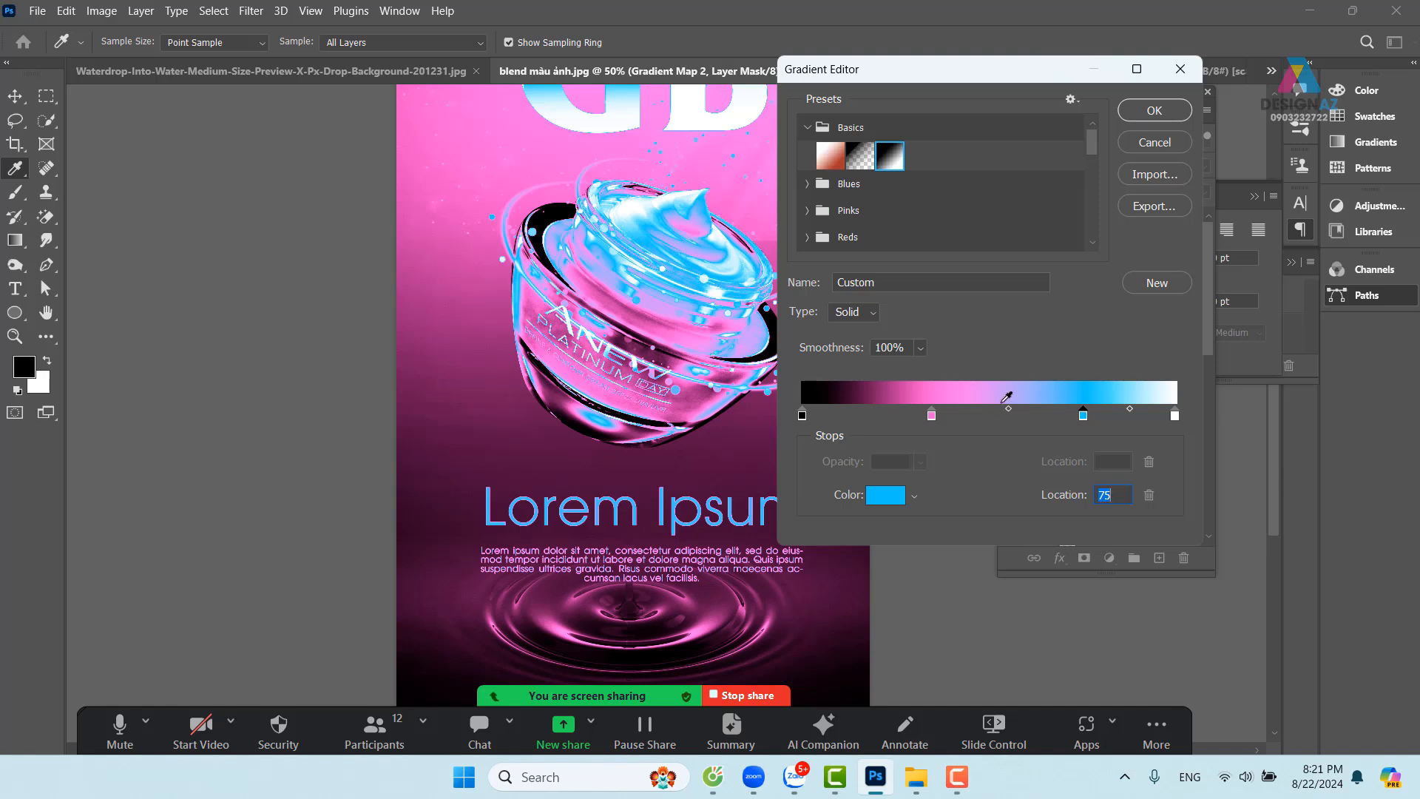
# Recolor the pink stop at location 35 to orange ff6000
pyautogui.click(931, 414)
pyautogui.click(884, 496)
pyautogui.write('e55c09')
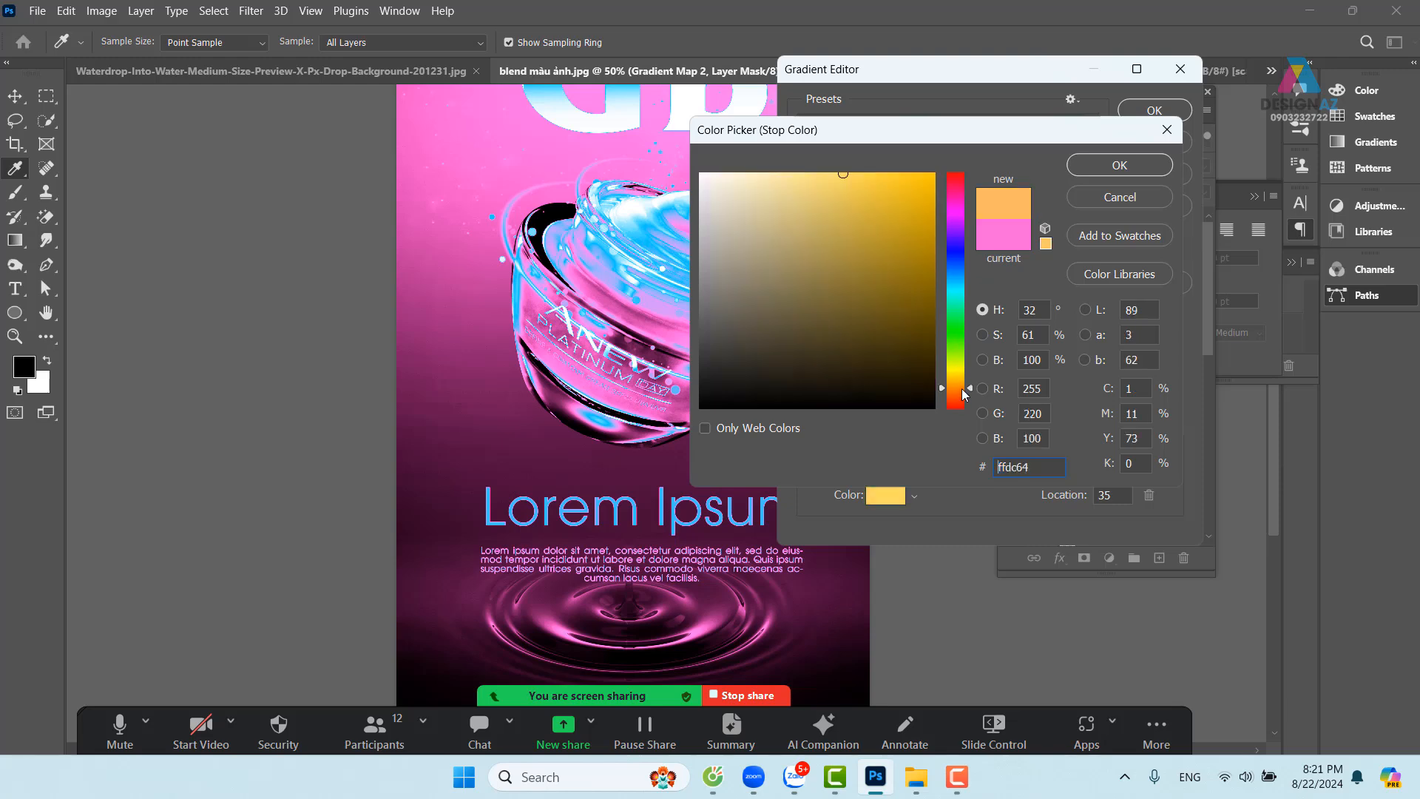
pyautogui.write('ff6000')
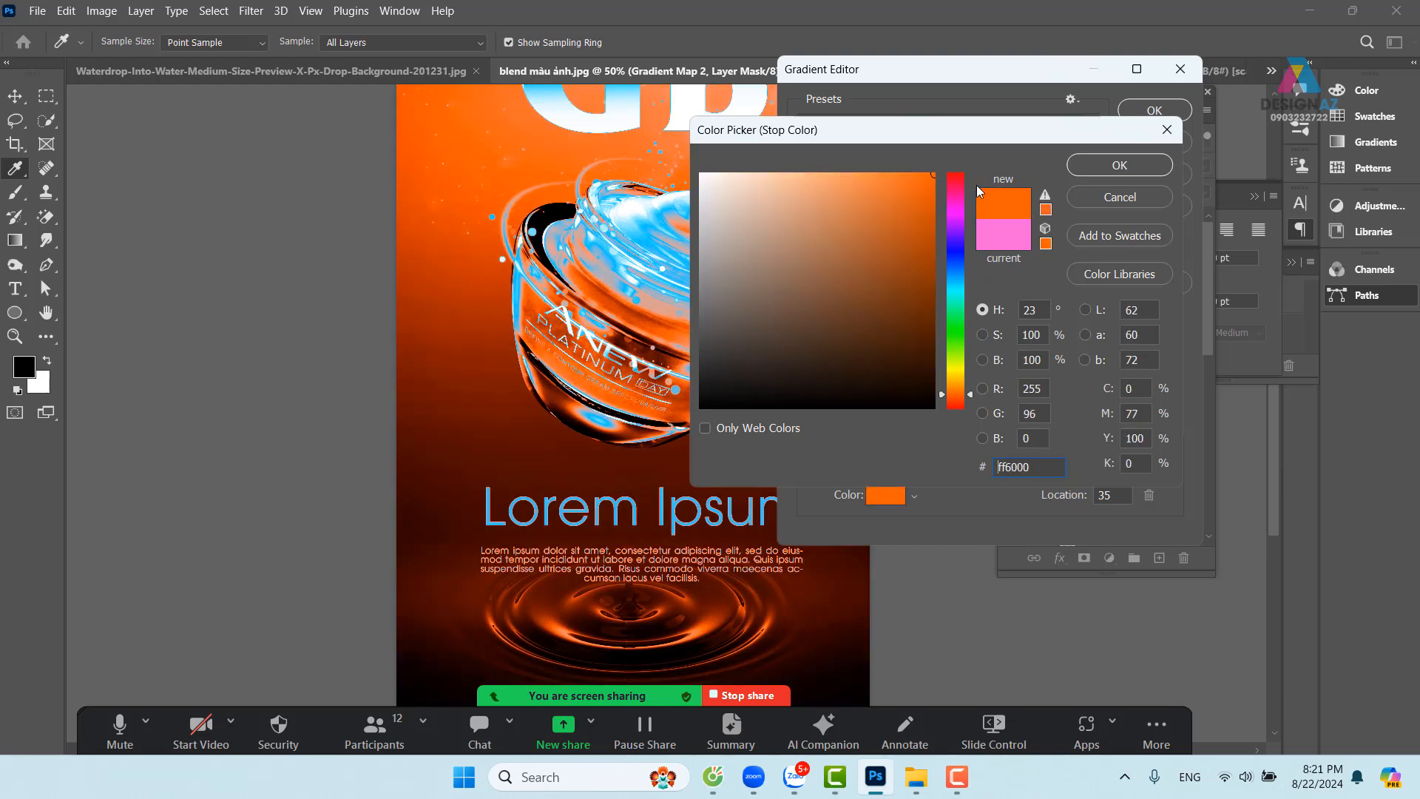
pyautogui.click(1119, 165)
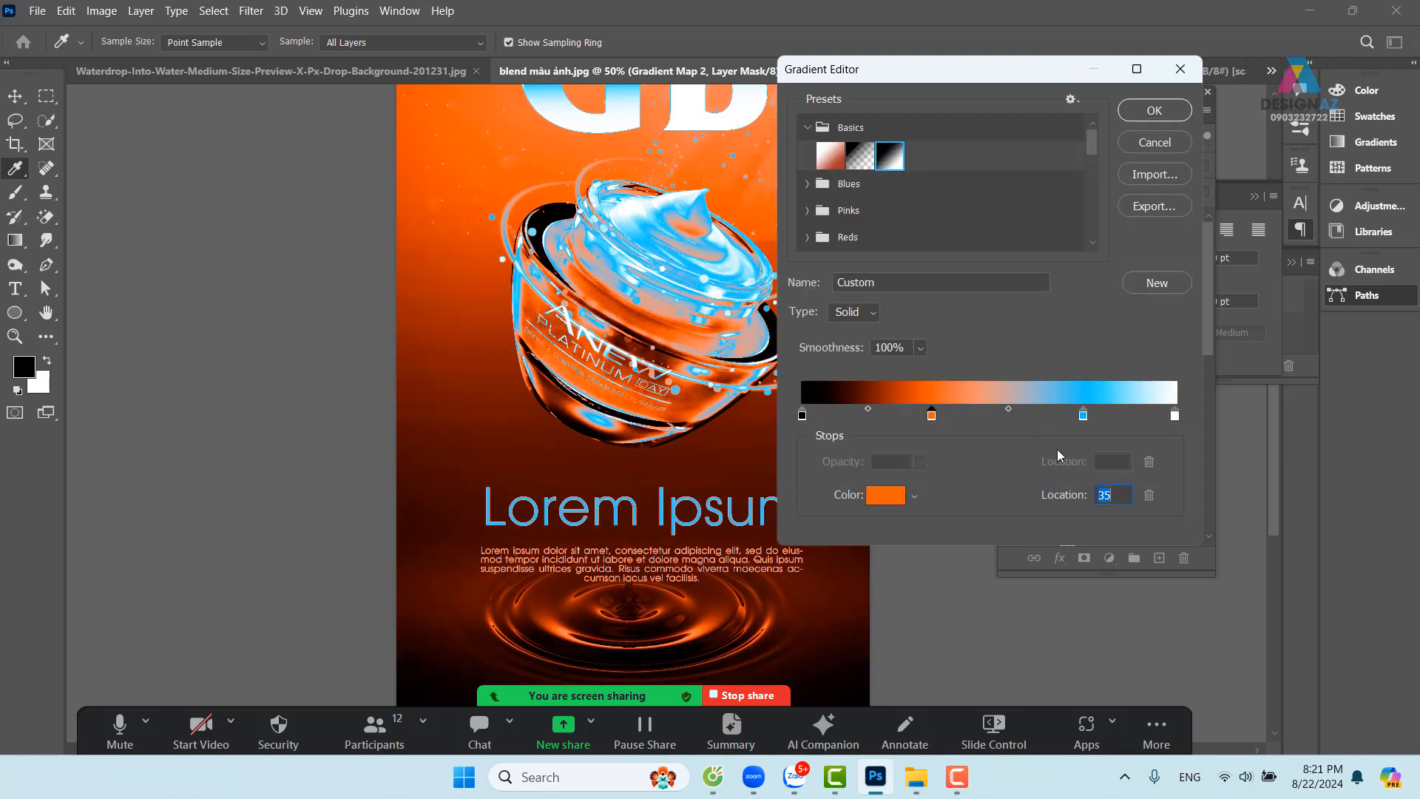
# Shift the blue stop to location 69, recolor it yellow fde308, and apply the gradient to the gradient map
pyautogui.click(1083, 416)
pyautogui.moveTo(1082, 419); pyautogui.dragTo(1059, 419)
pyautogui.click(885, 495)
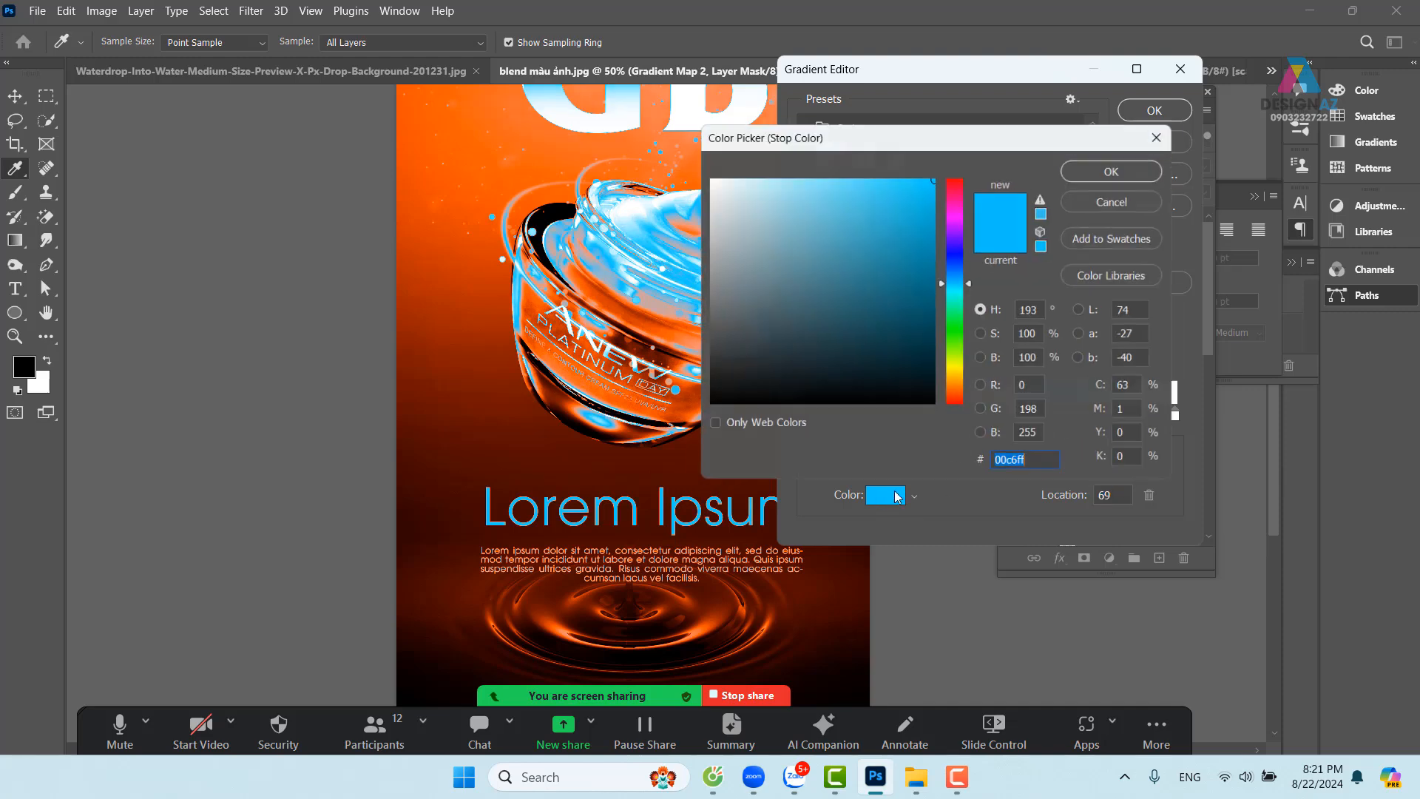
pyautogui.click(958, 373)
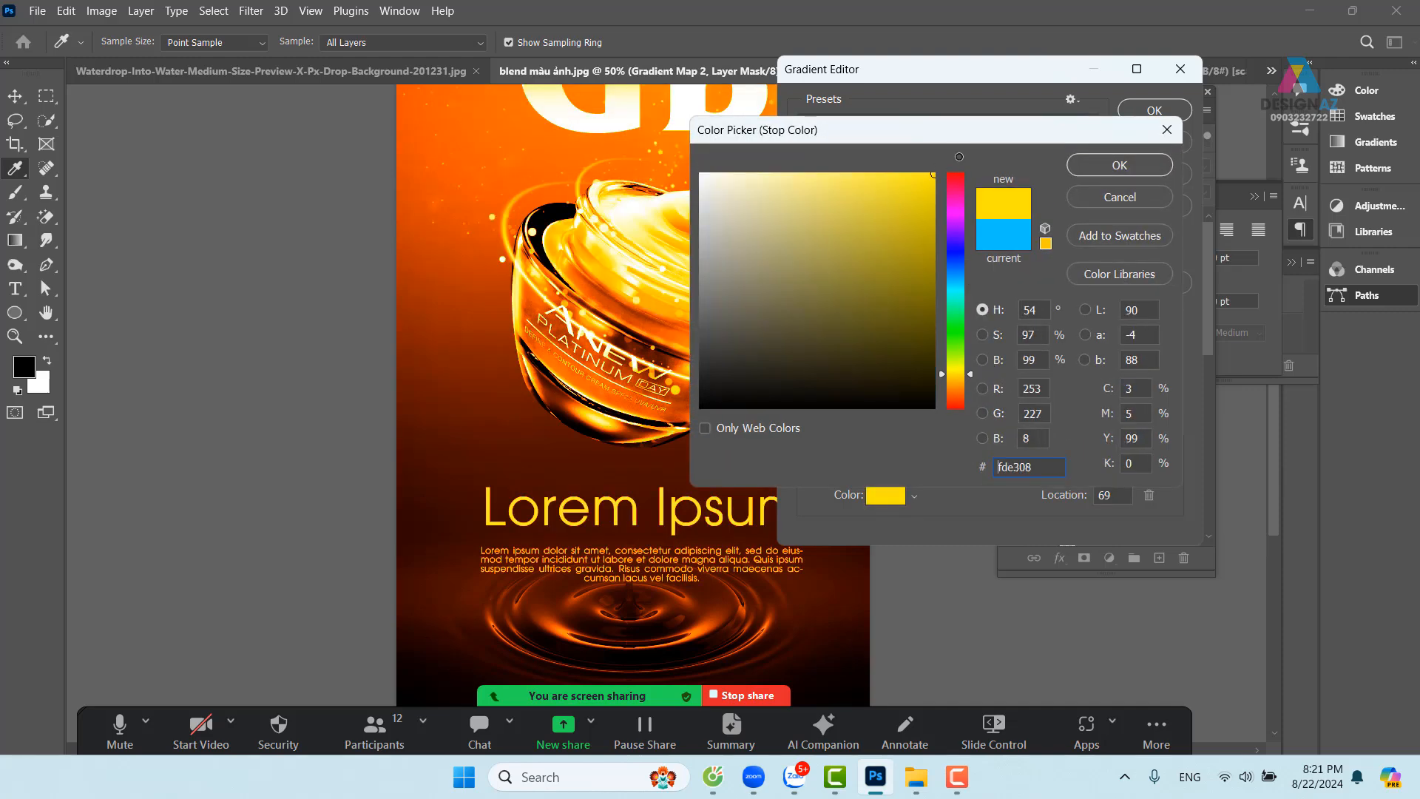
pyautogui.click(1118, 167)
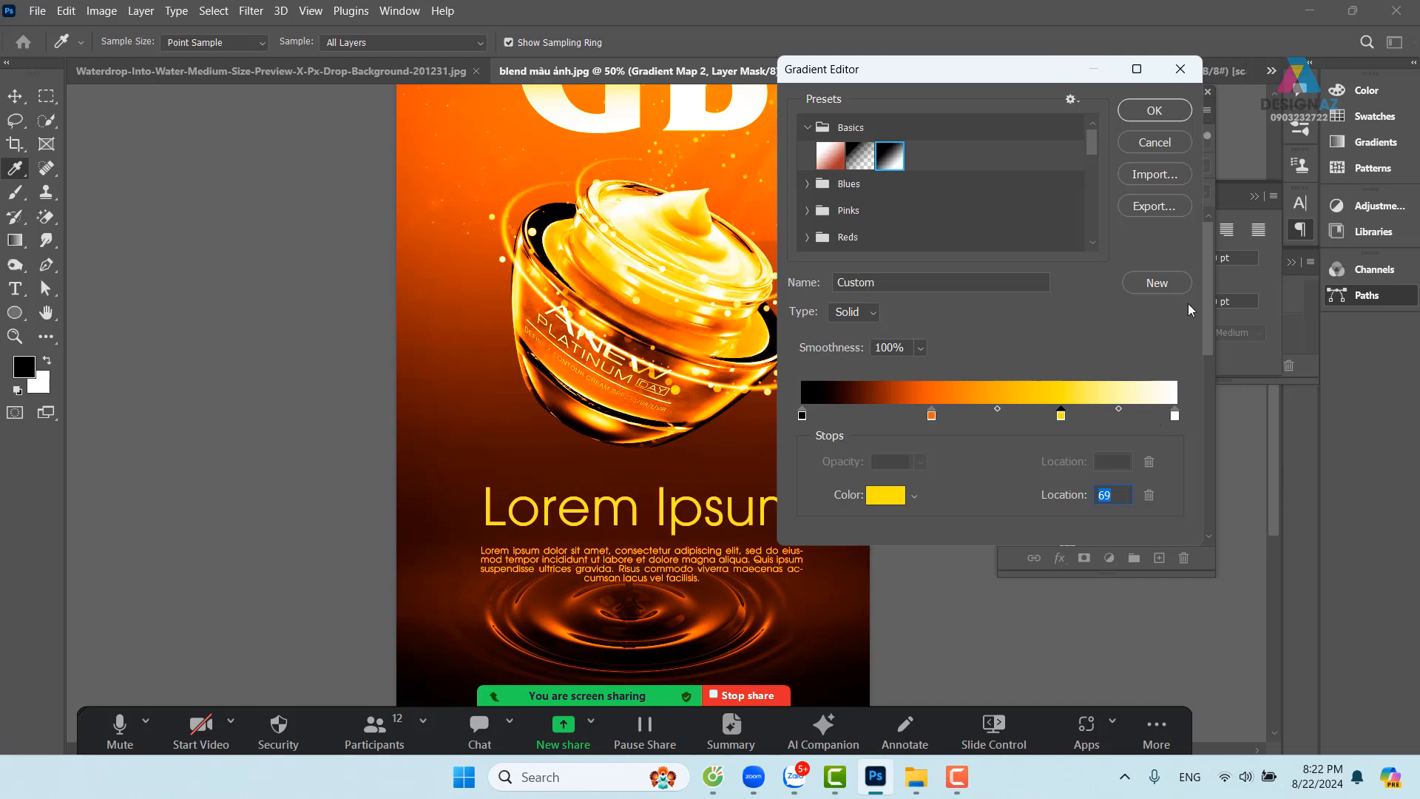
pyautogui.click(1153, 111)
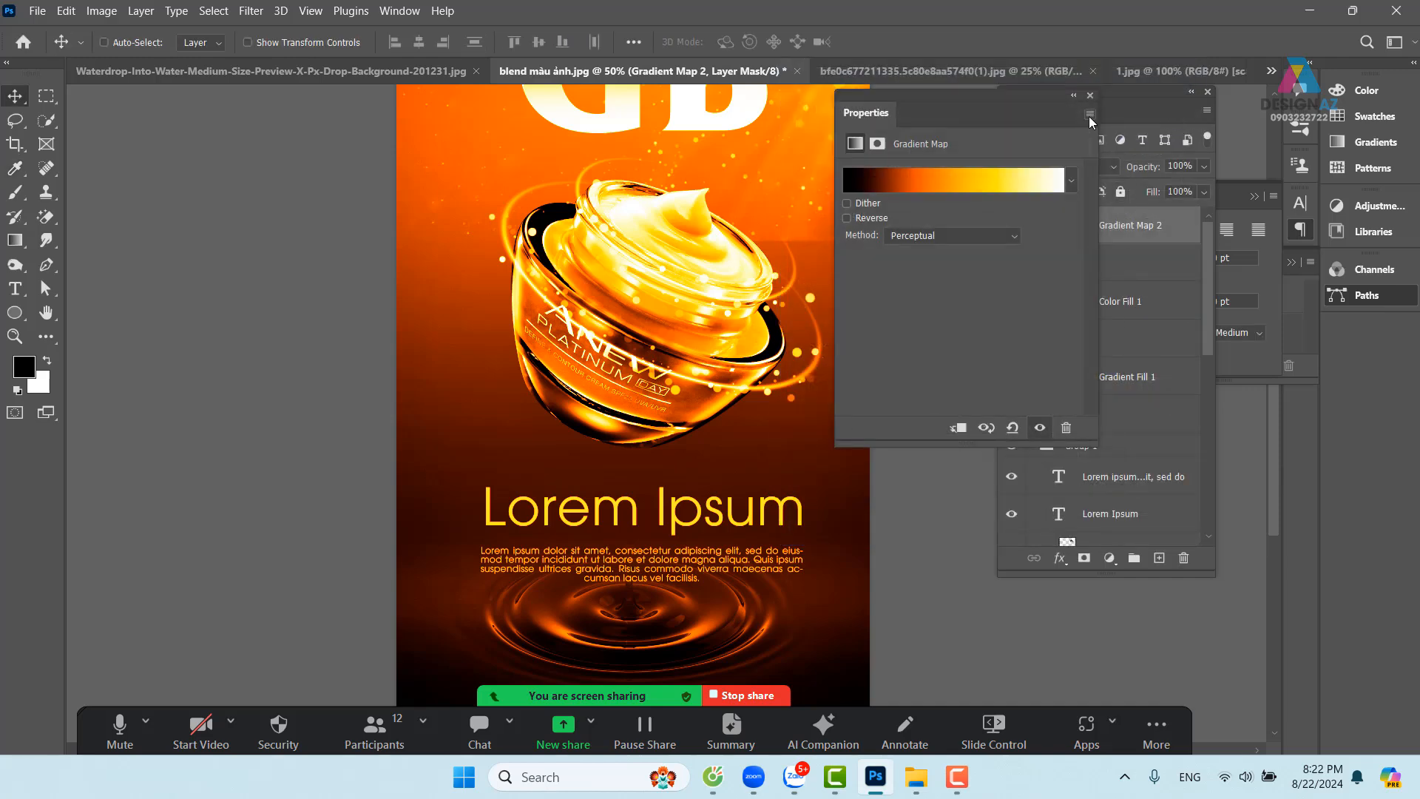
pyautogui.click(1091, 95)
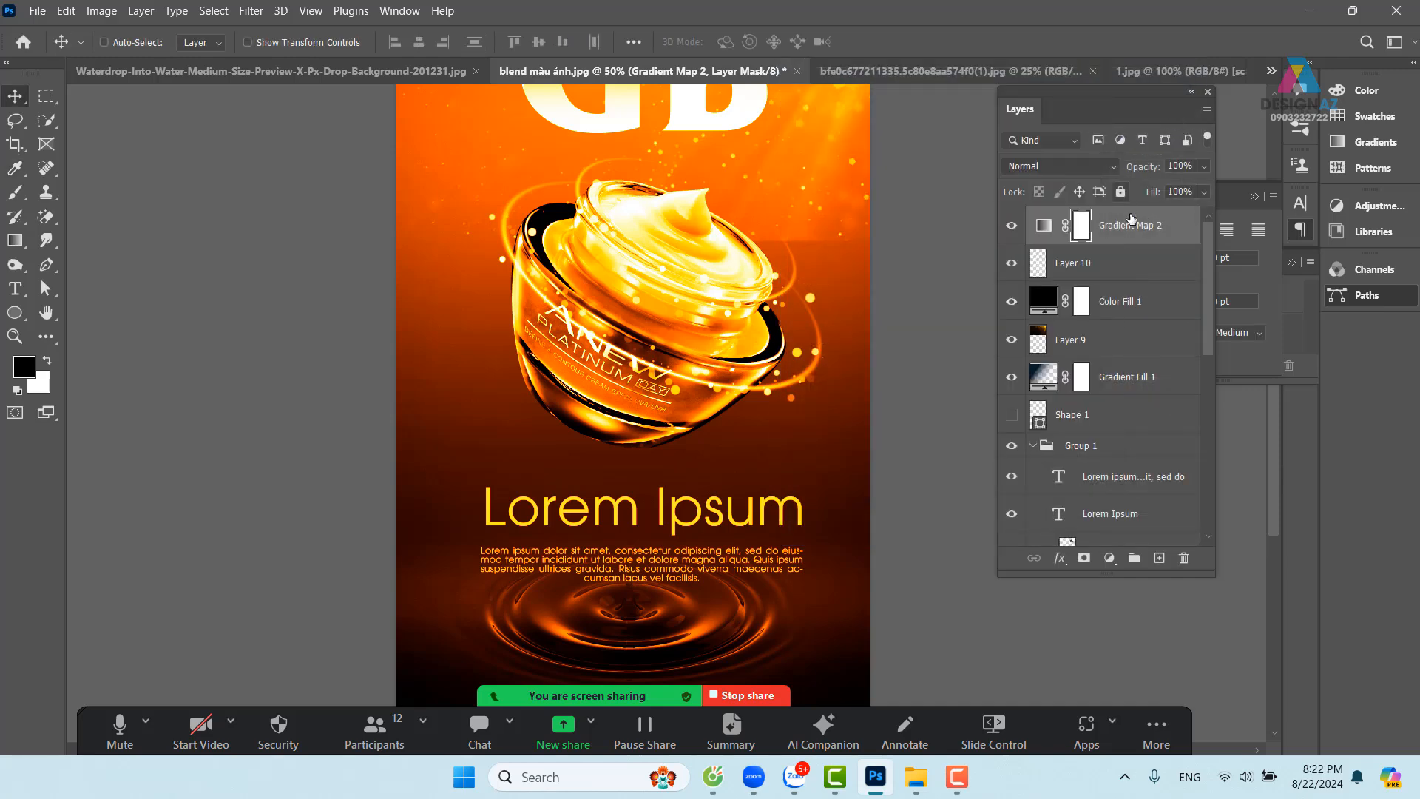
# Group the new gradient map, Layer 10 and Color Fill 1, and set the group's blend mode to Screen
pyautogui.click(1130, 275)
pyautogui.keyDown('shift'); pyautogui.click(1131, 300); pyautogui.keyUp('shift')
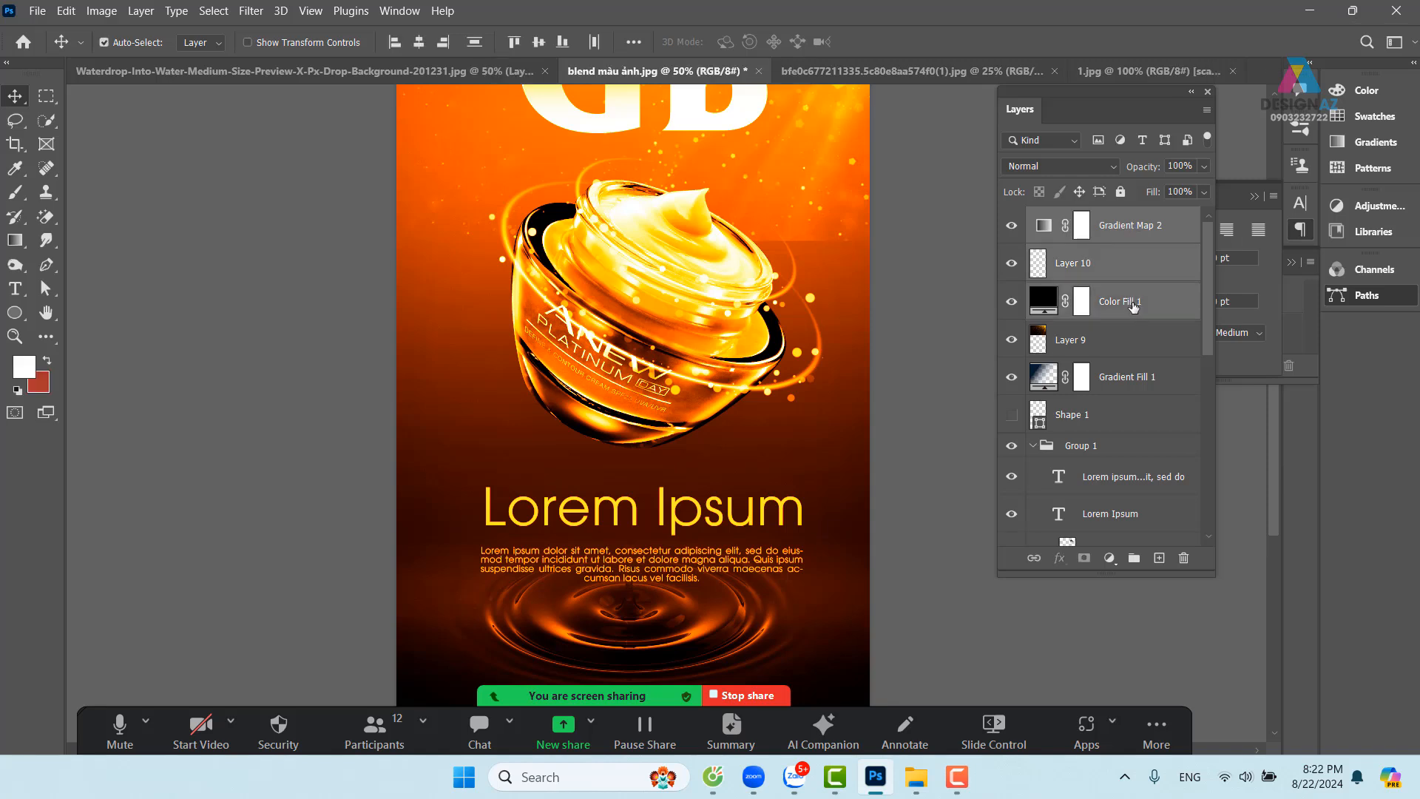
pyautogui.hotkey('ctrl', 'g')
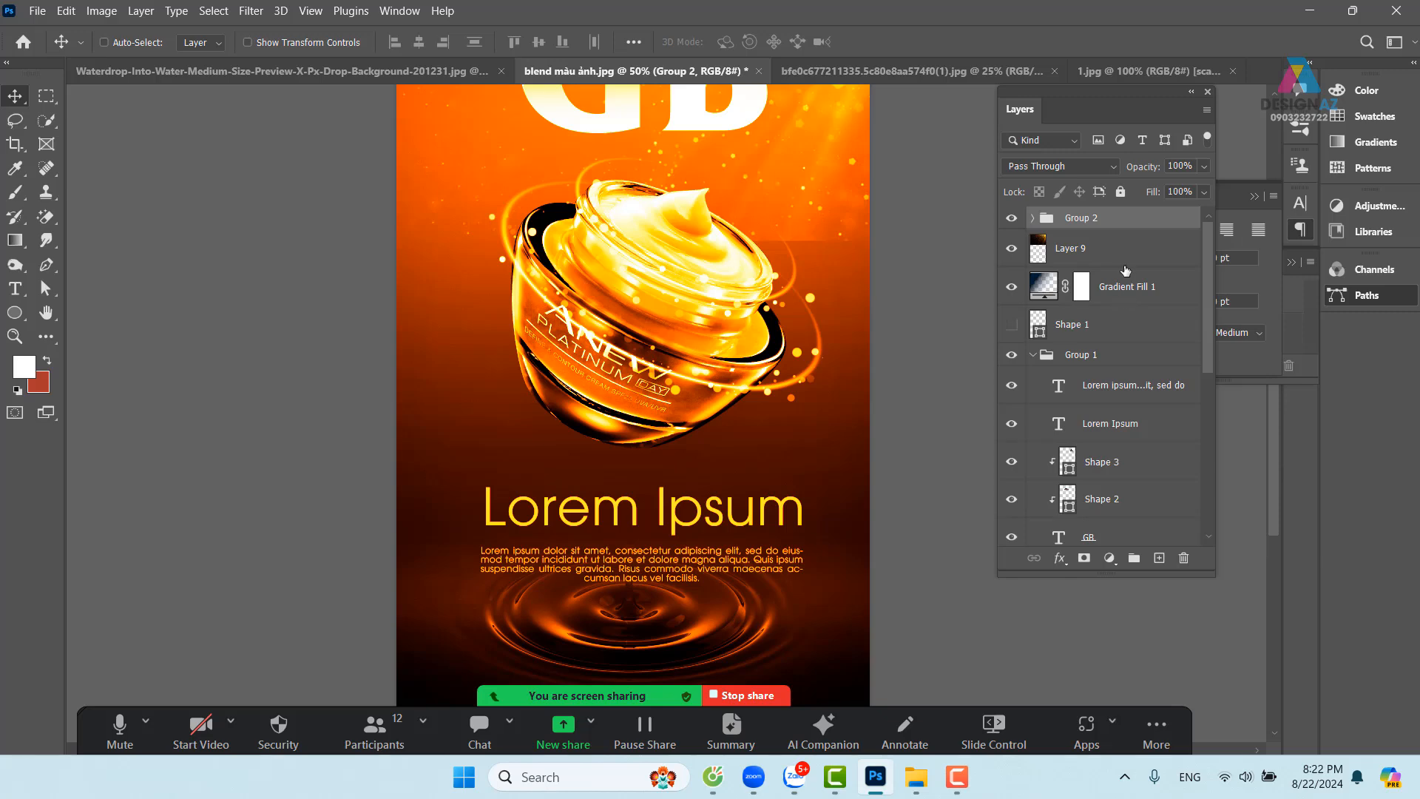
pyautogui.click(1092, 165)
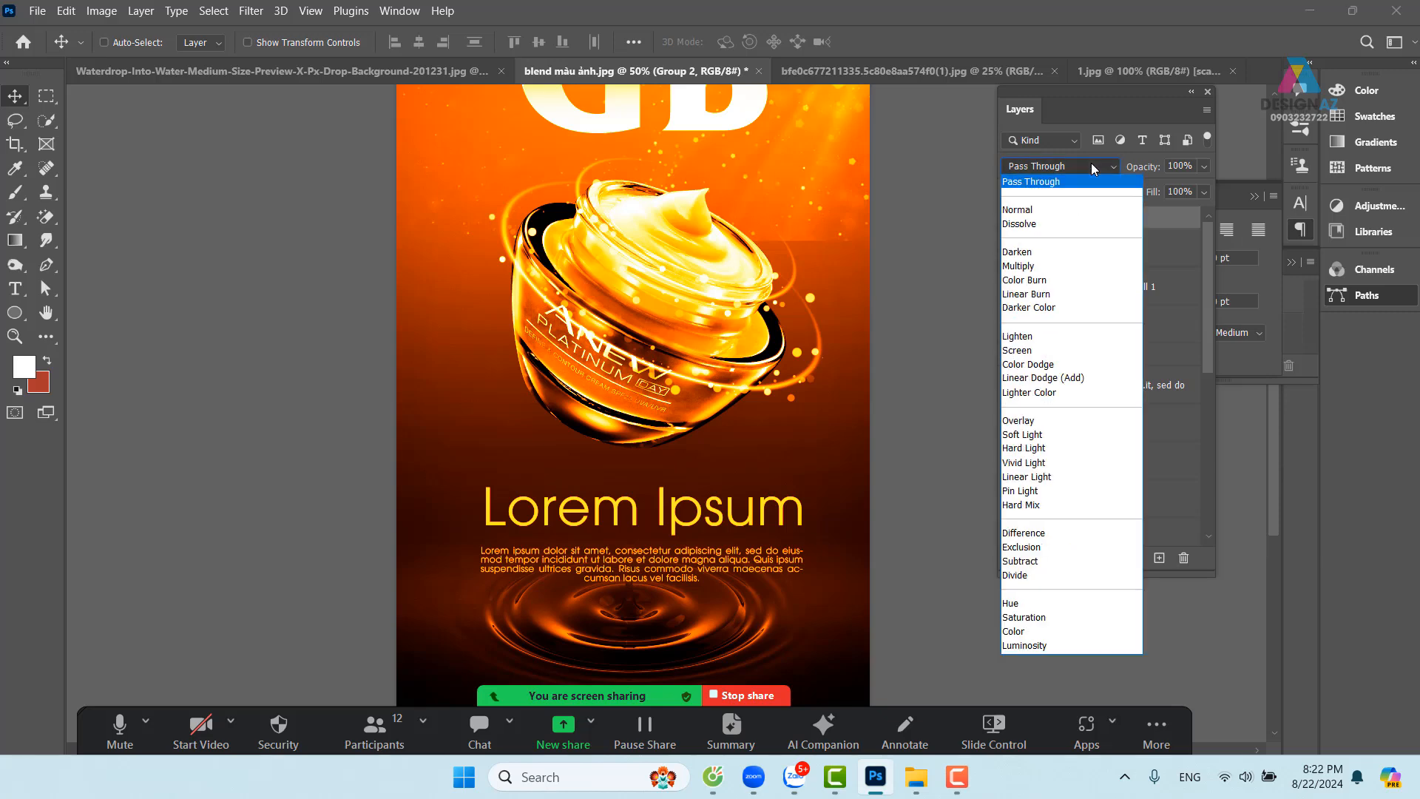
pyautogui.click(1036, 350)
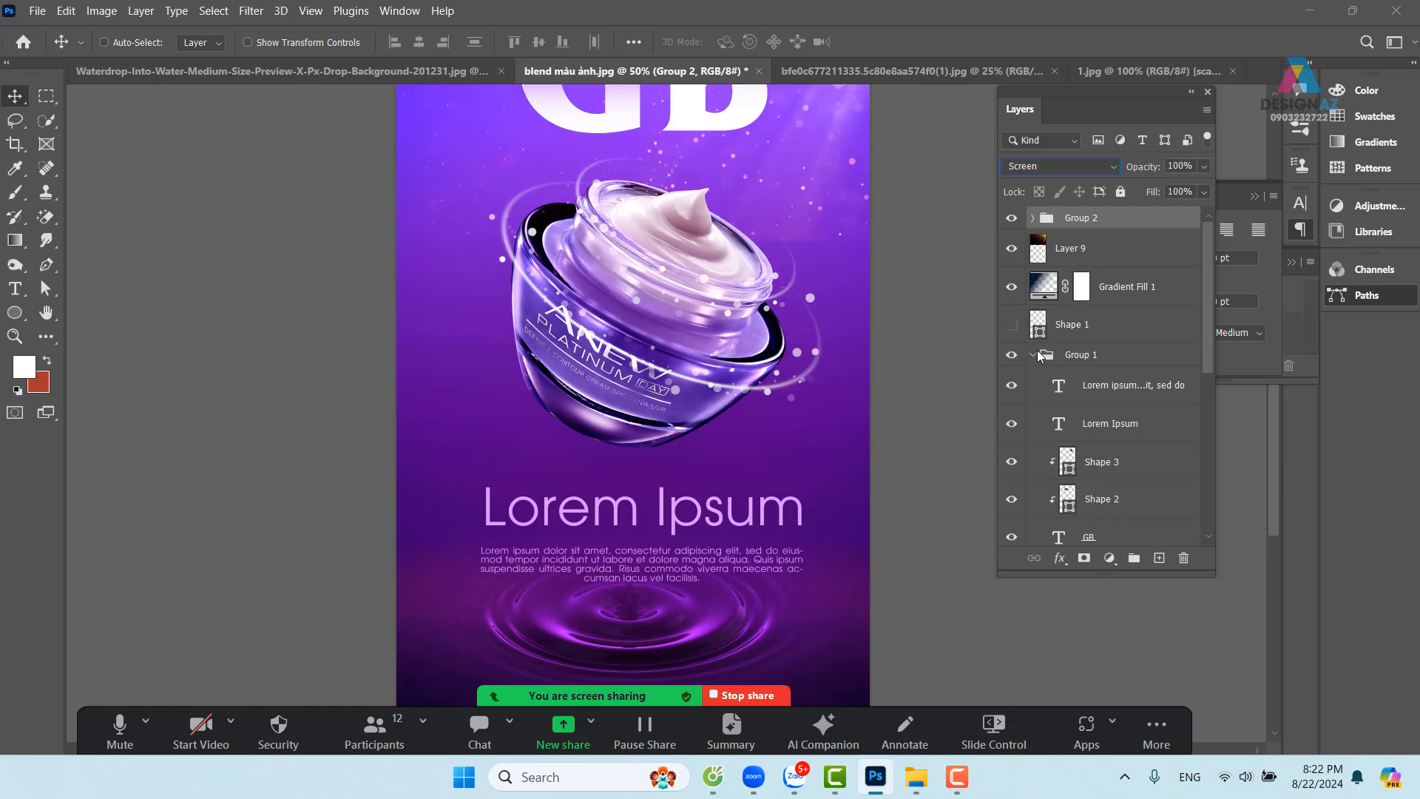
# Set the blend mode of Color Fill 1 inside Group 2 to Normal, and select Layer 10 above it
pyautogui.click(1033, 219)
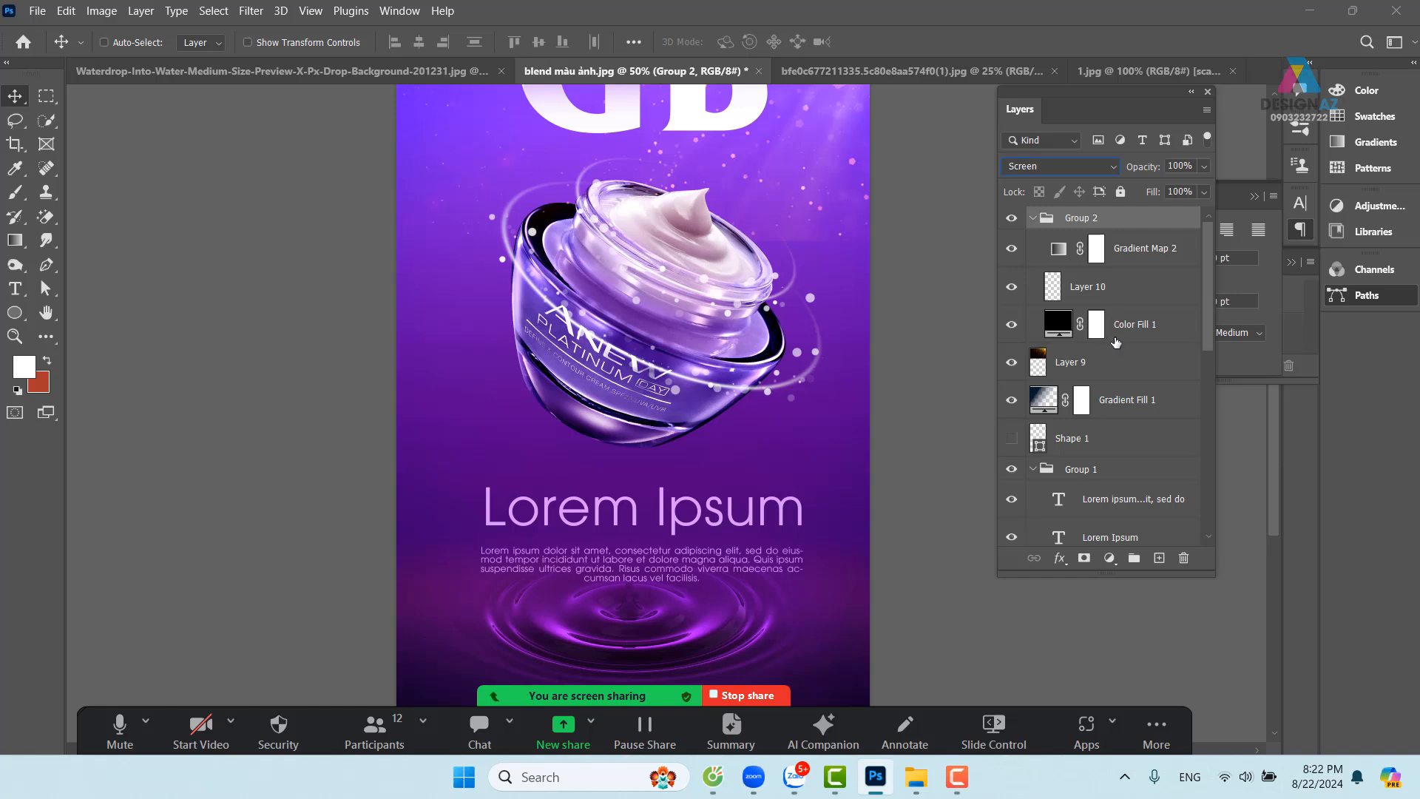
pyautogui.click(1137, 330)
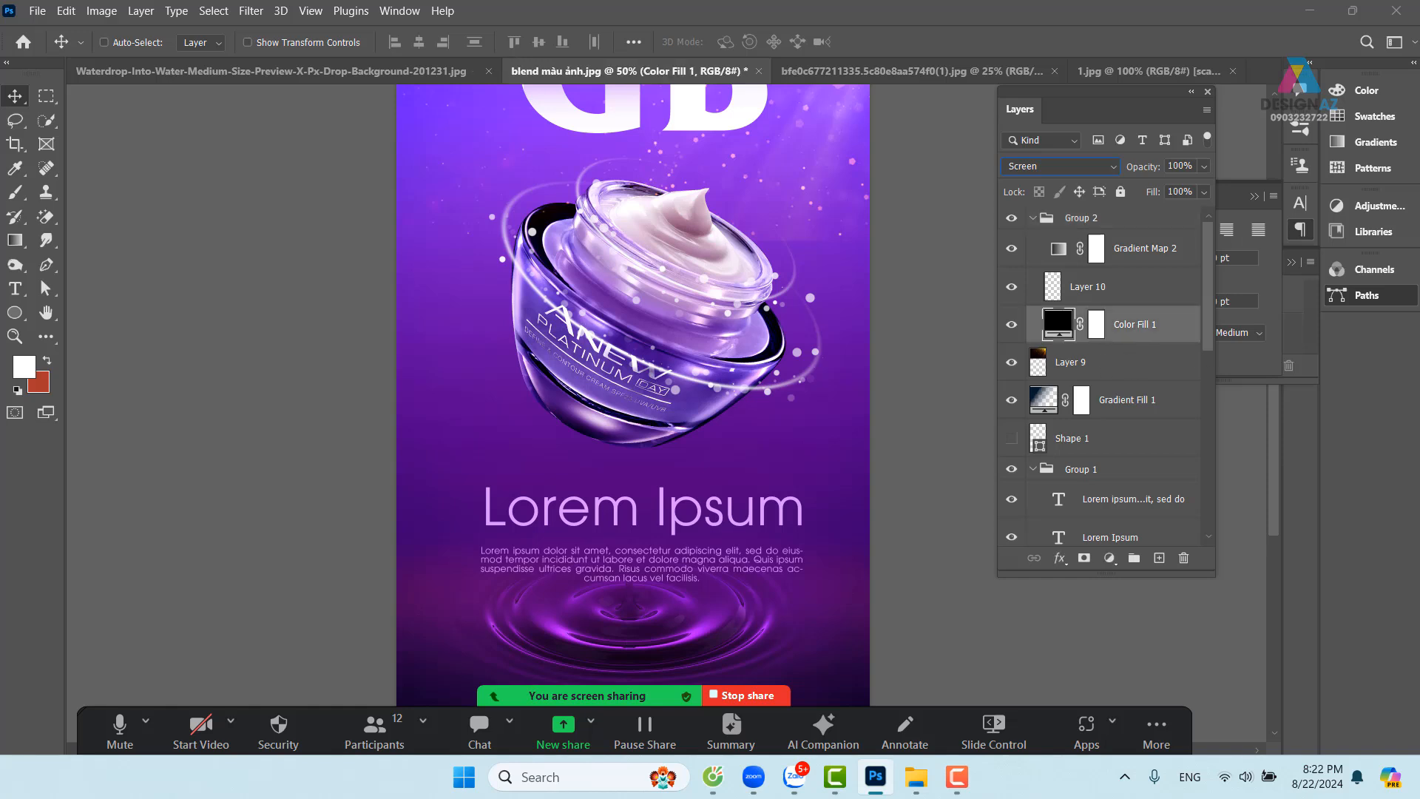
pyautogui.click(1056, 172)
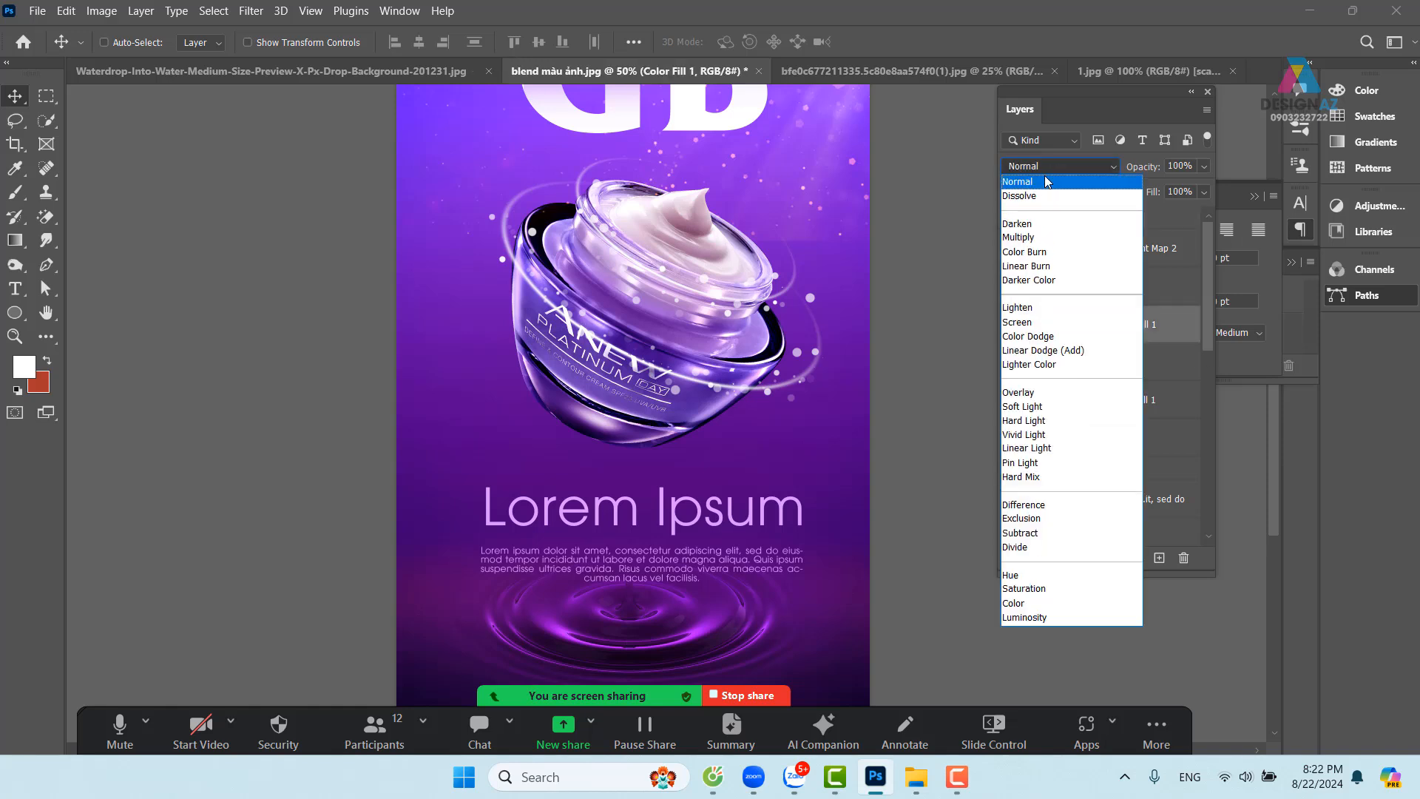
pyautogui.click(1059, 179)
pyautogui.click(1078, 220)
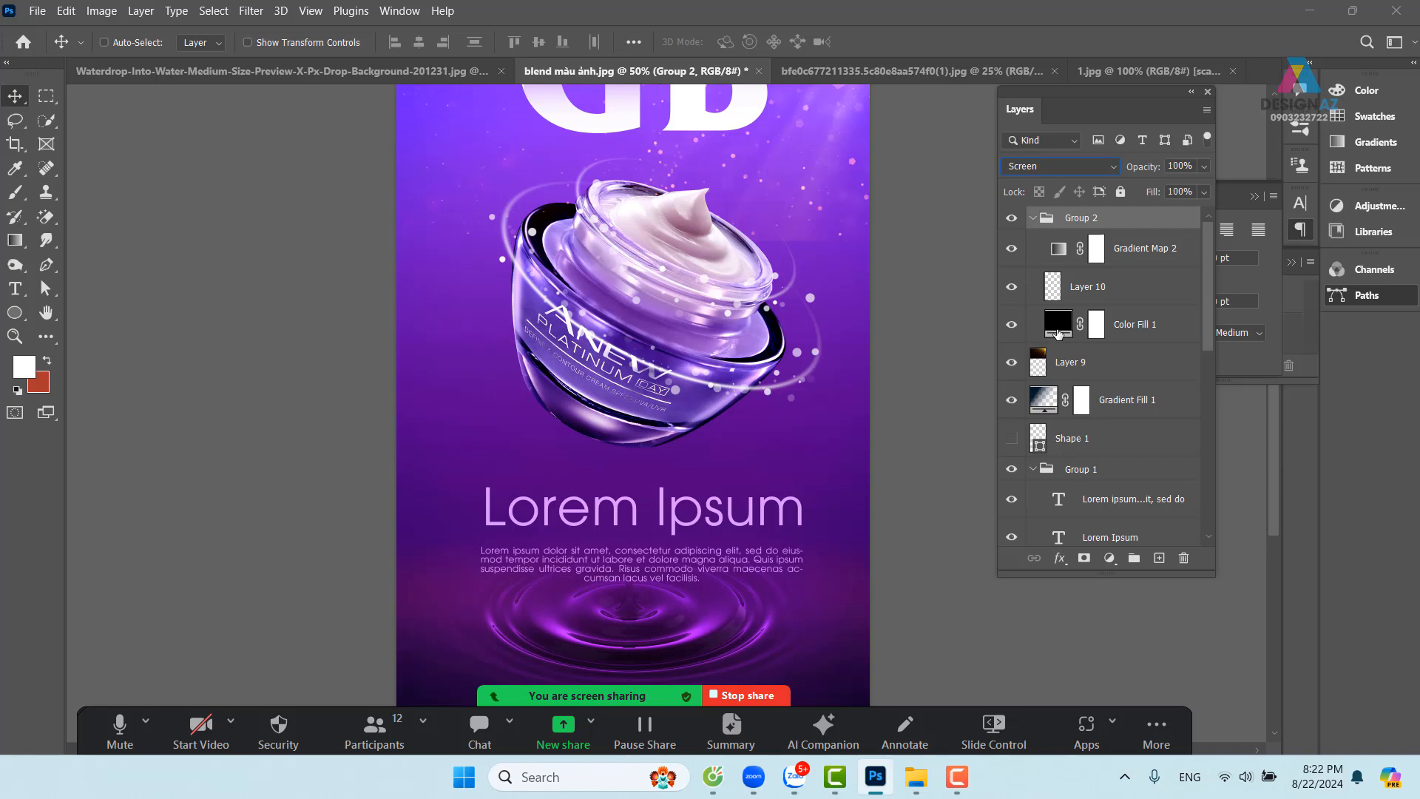
pyautogui.click(1106, 293)
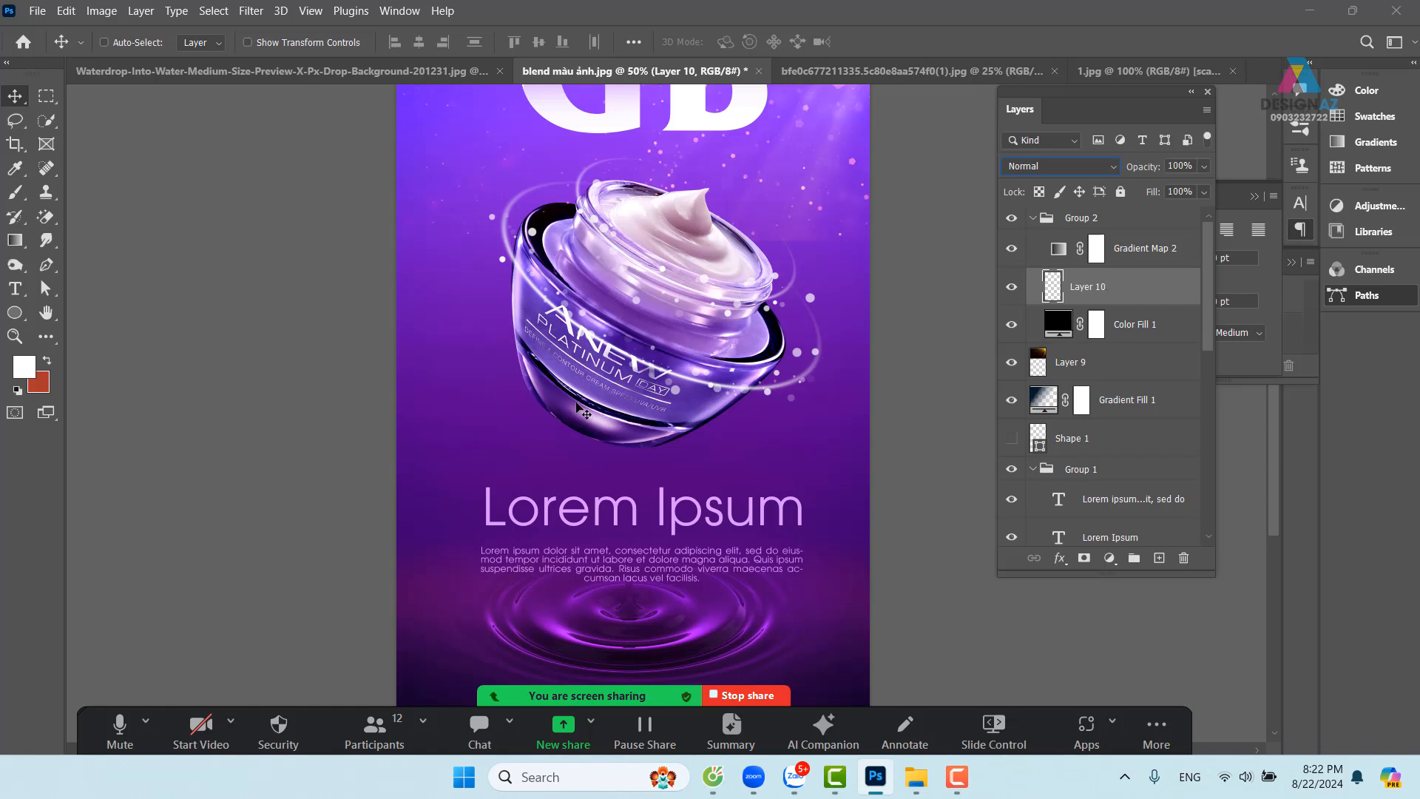
# Switch to the Brush tool, review the gradient of Gradient Map 2, and reselect Layer 10
pyautogui.click(15, 193)
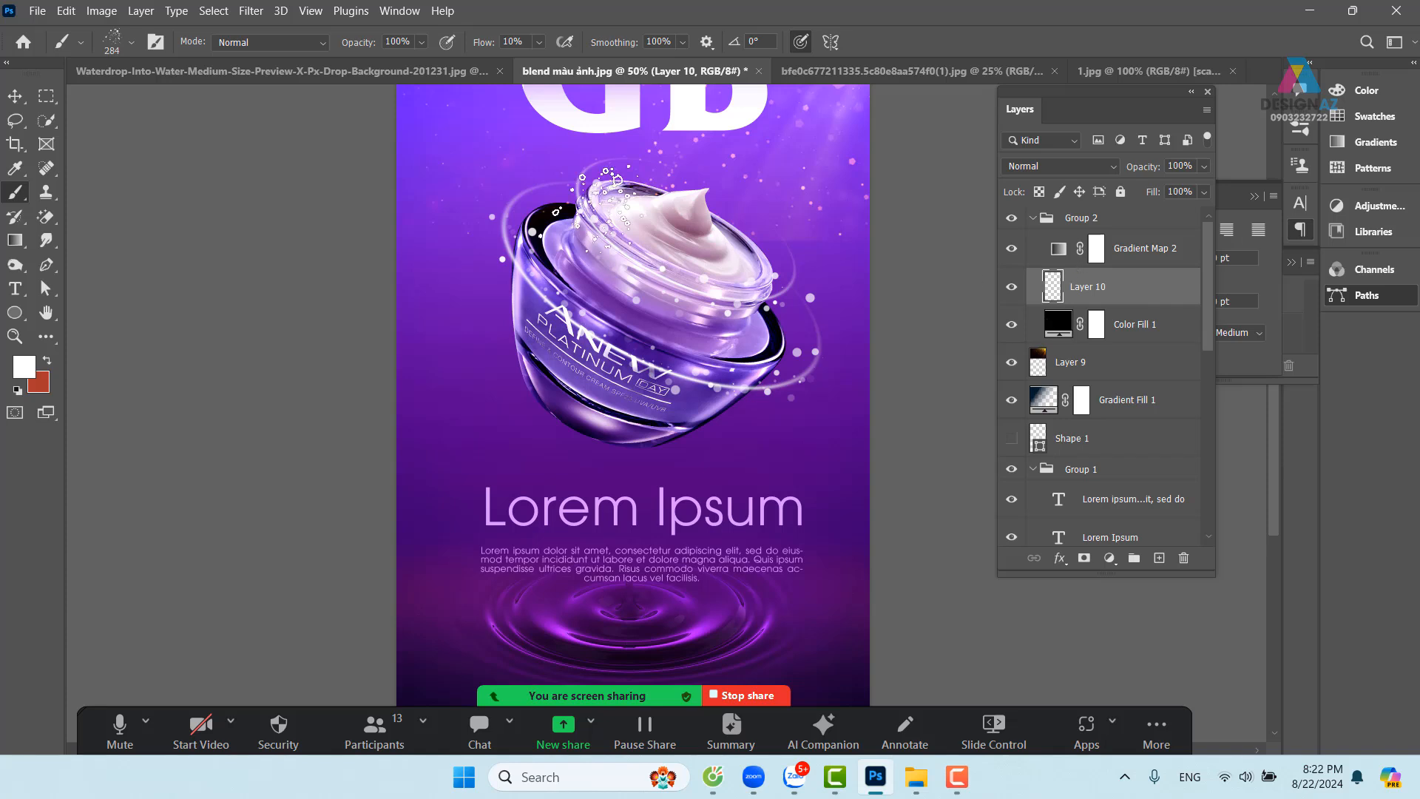
pyautogui.doubleClick(1058, 249)
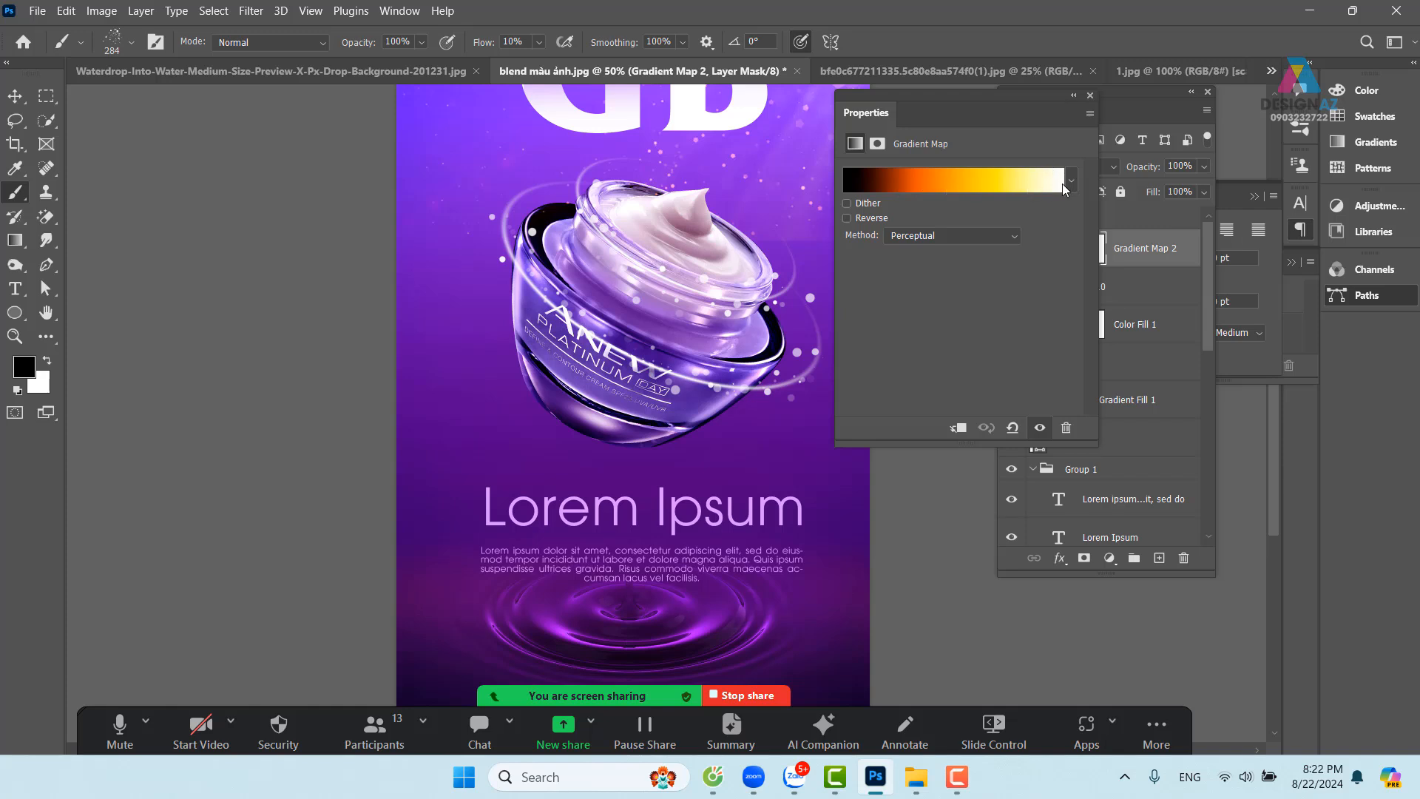
pyautogui.click(1090, 96)
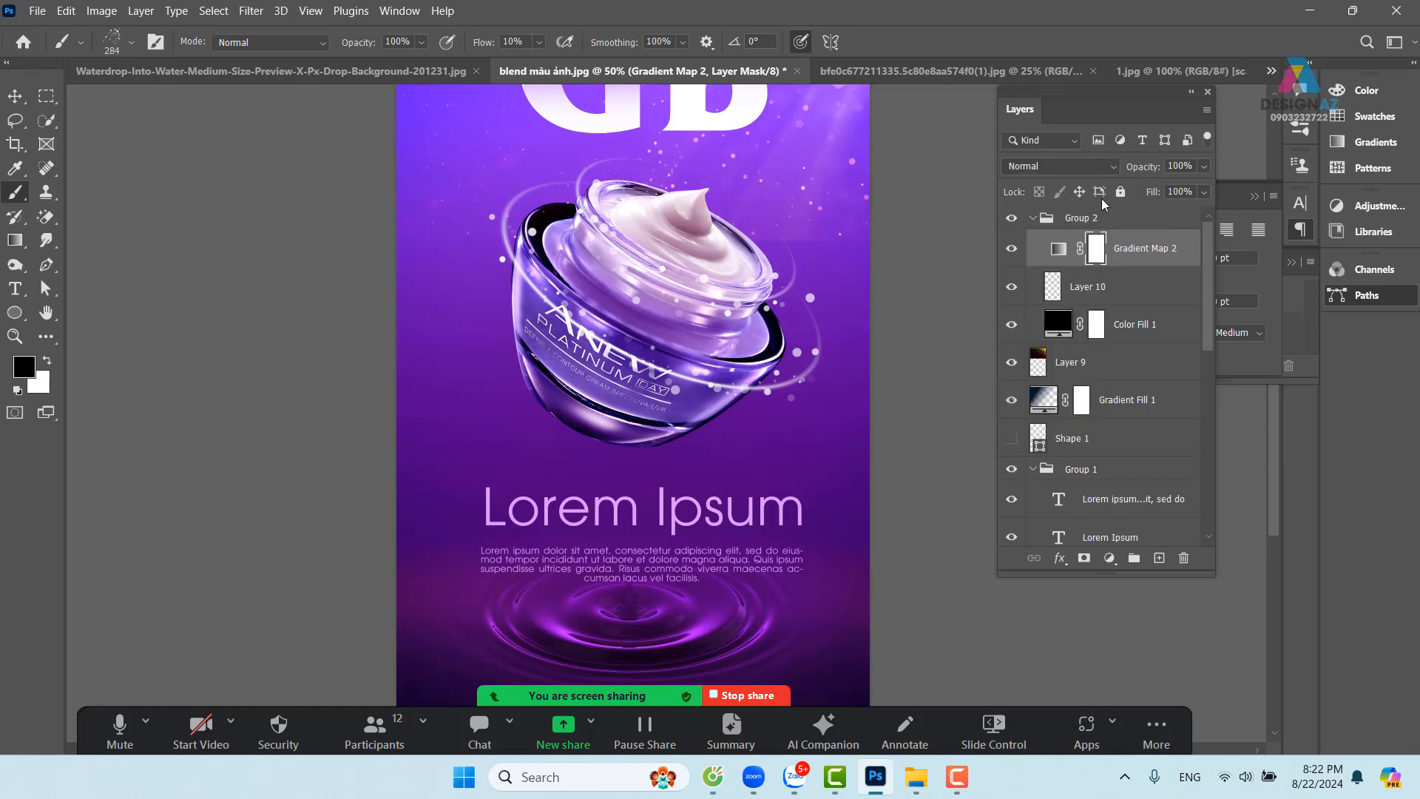
pyautogui.click(1077, 288)
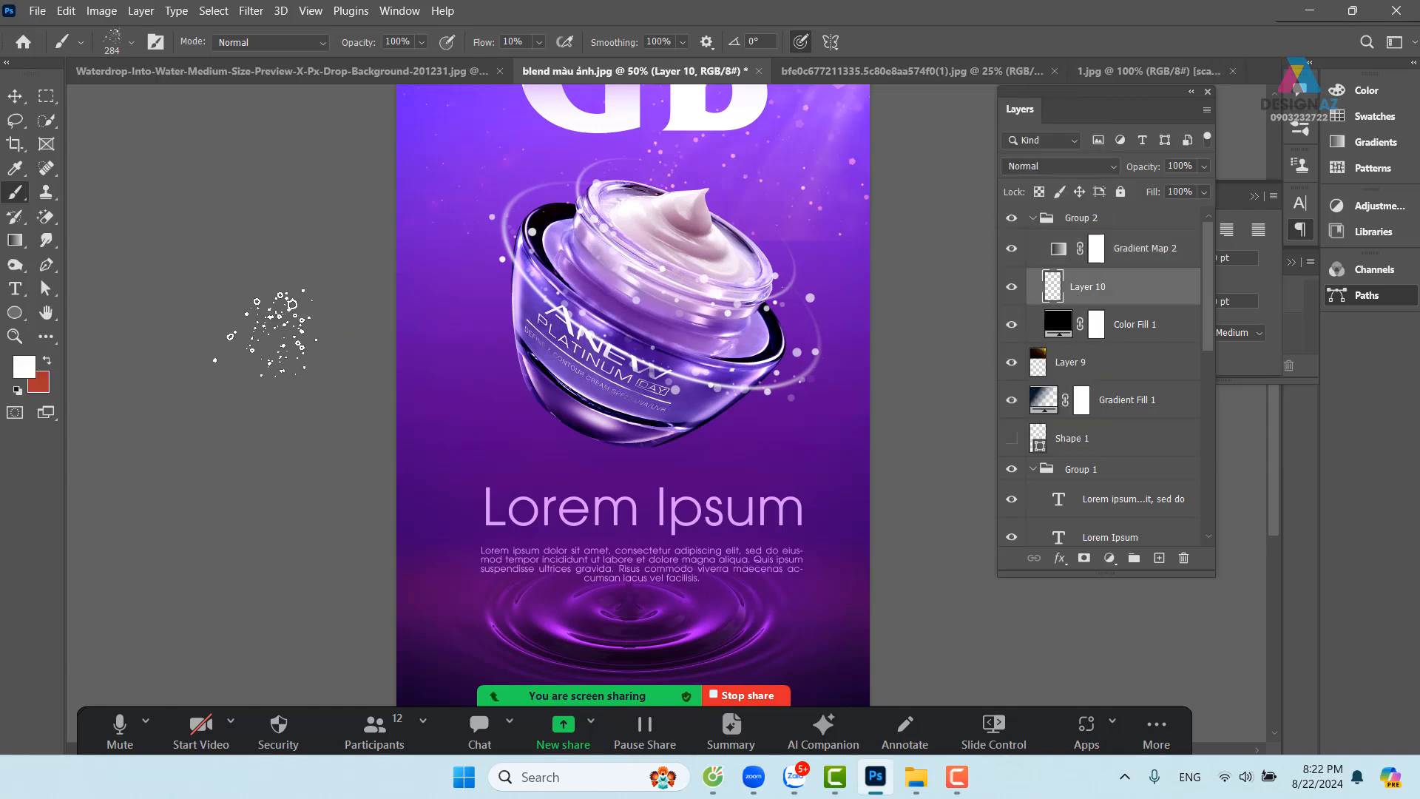
# Paint a diagonal test stroke beside the jar on Layer 10 using a 95 px soft round brush at 100% flow
pyautogui.click(131, 43)
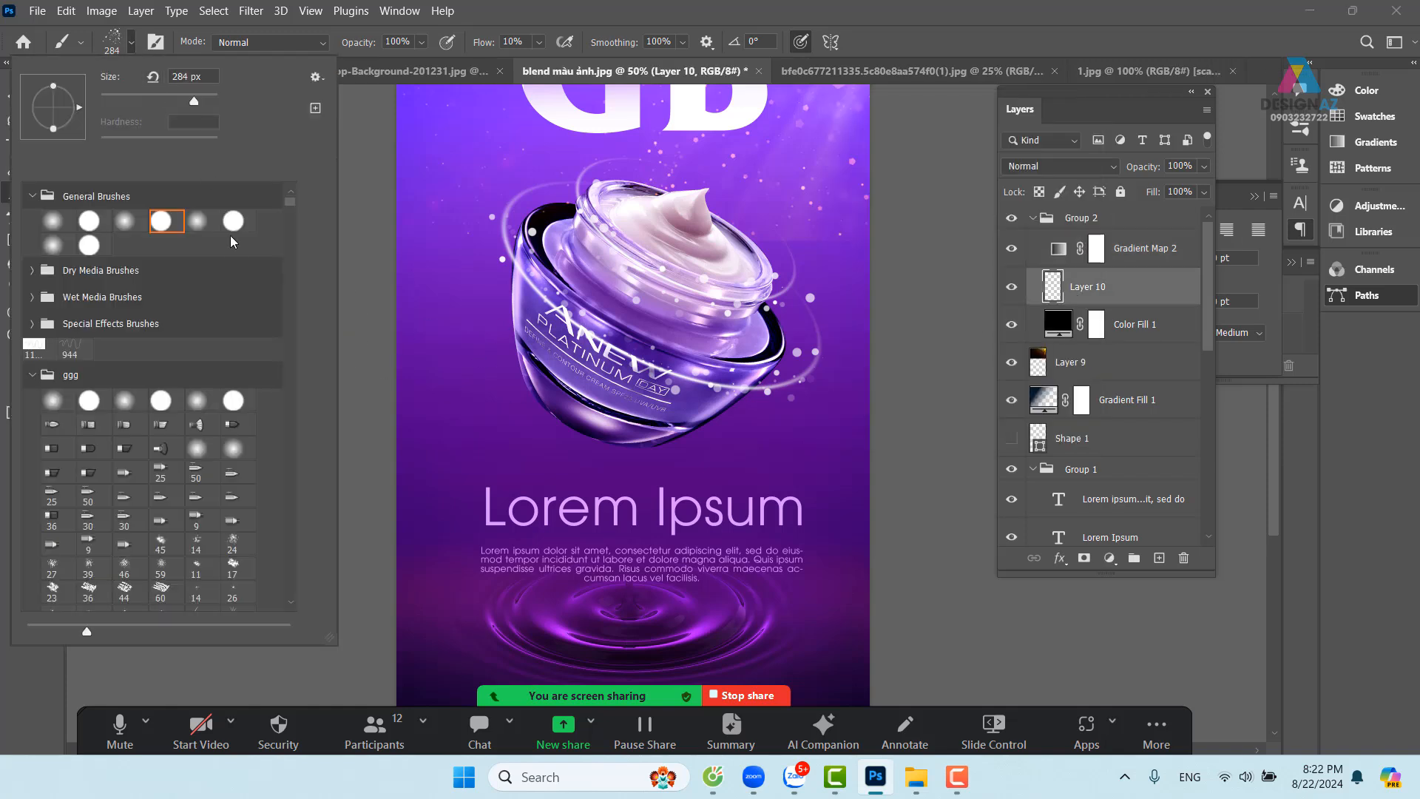
pyautogui.click(232, 226)
pyautogui.moveTo(685, 310); pyautogui.dragTo(637, 303)
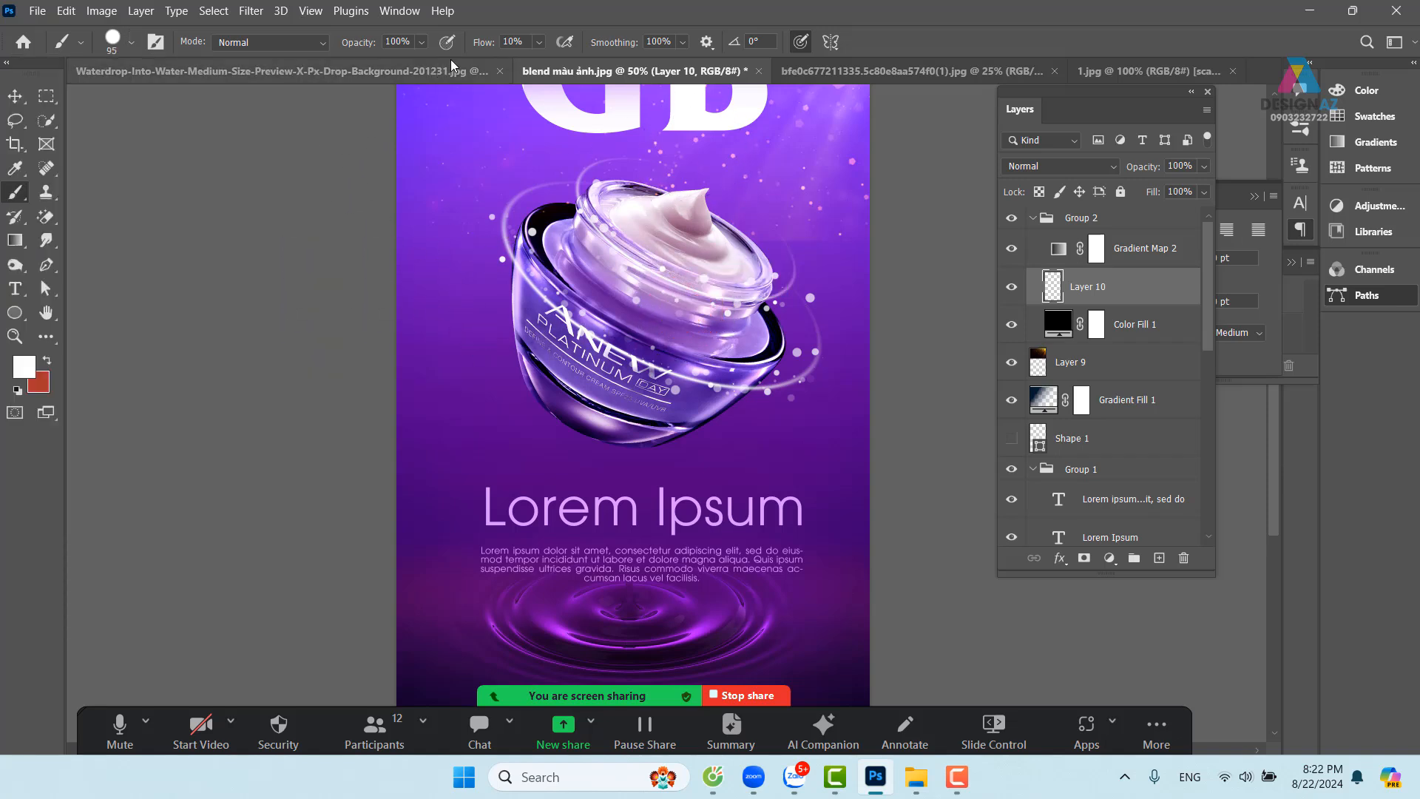
pyautogui.click(477, 43)
pyautogui.write('100')
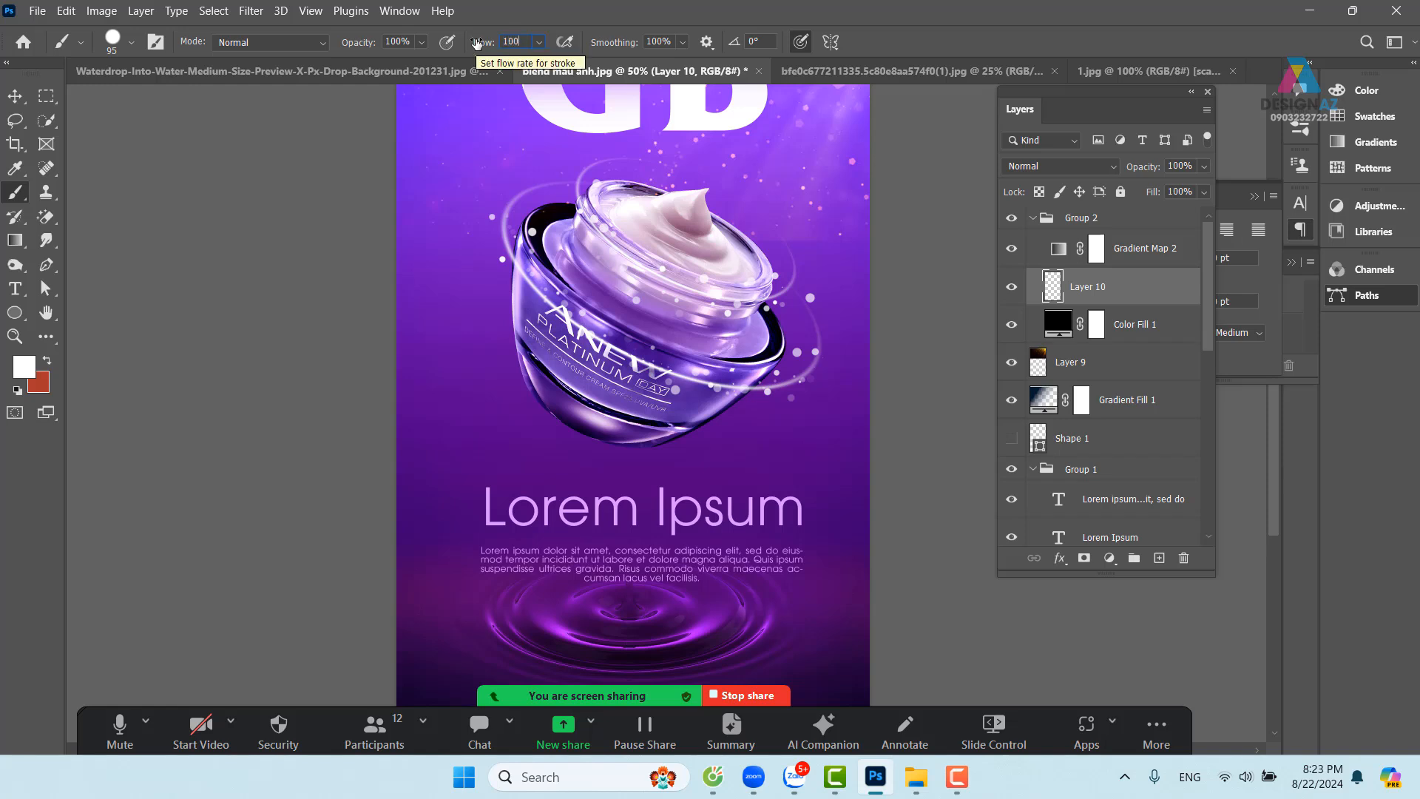
pyautogui.press('Return')
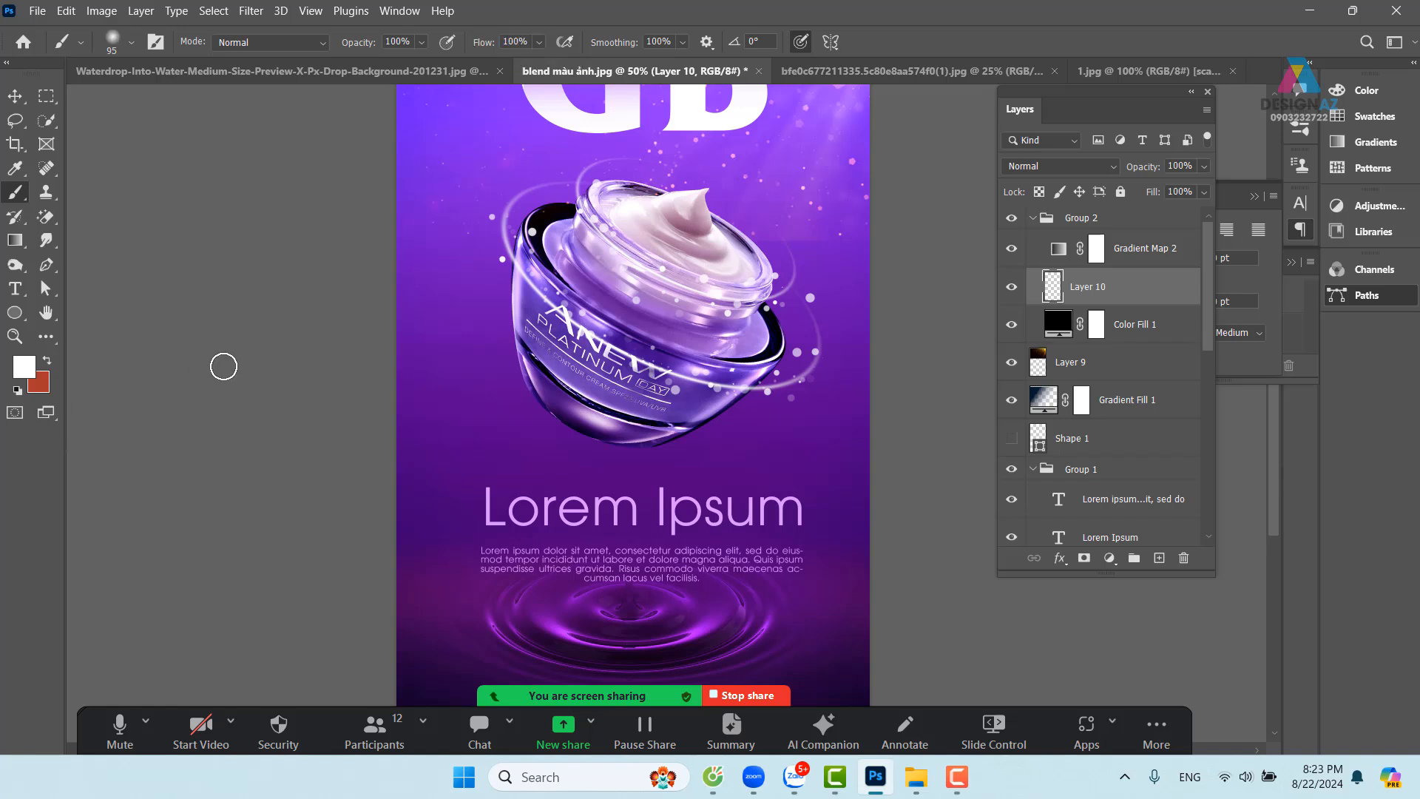
pyautogui.moveTo(482, 279); pyautogui.dragTo(427, 375)
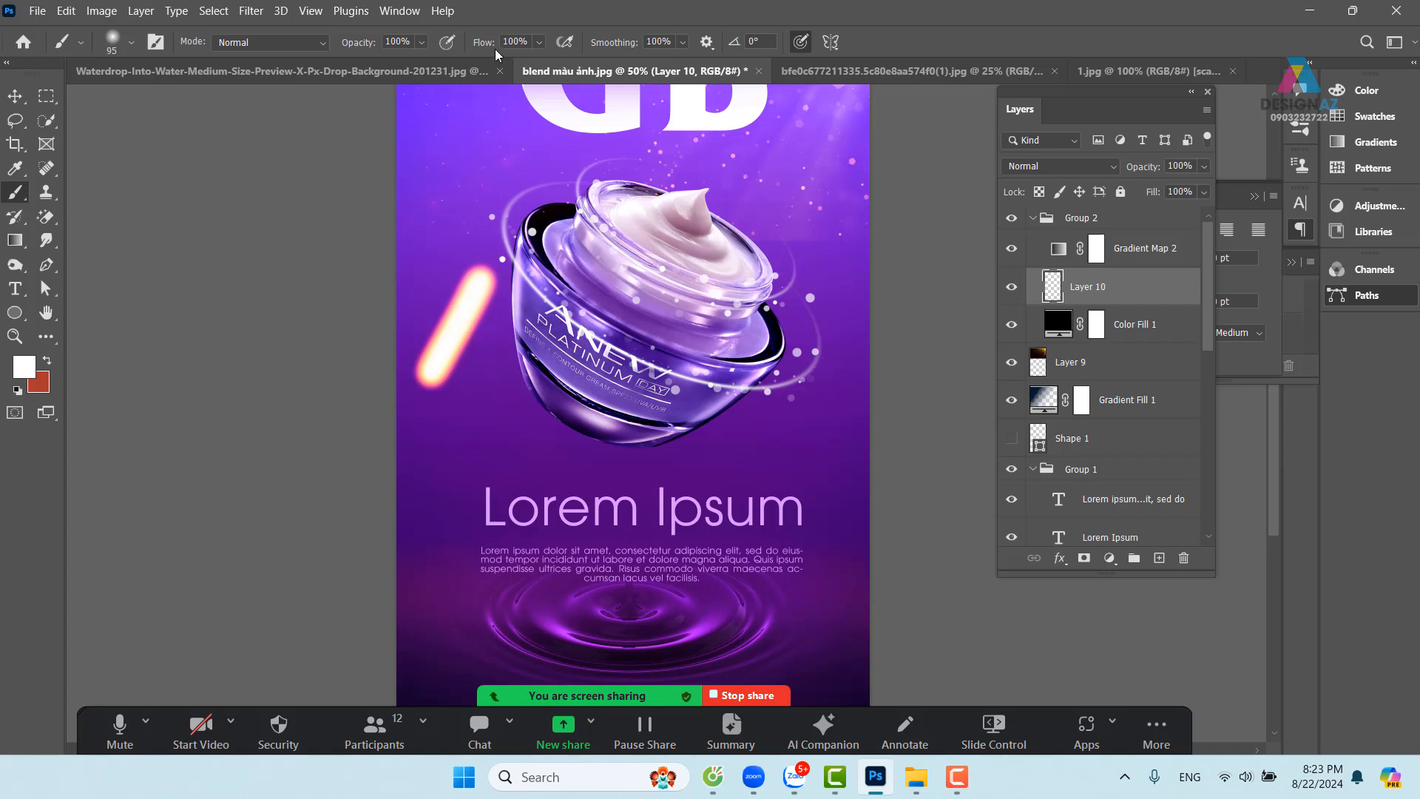
# Paint two more parallel strokes above the first at 60% and 31% brush opacity, and lower the opacity to 13%
pyautogui.click(422, 43)
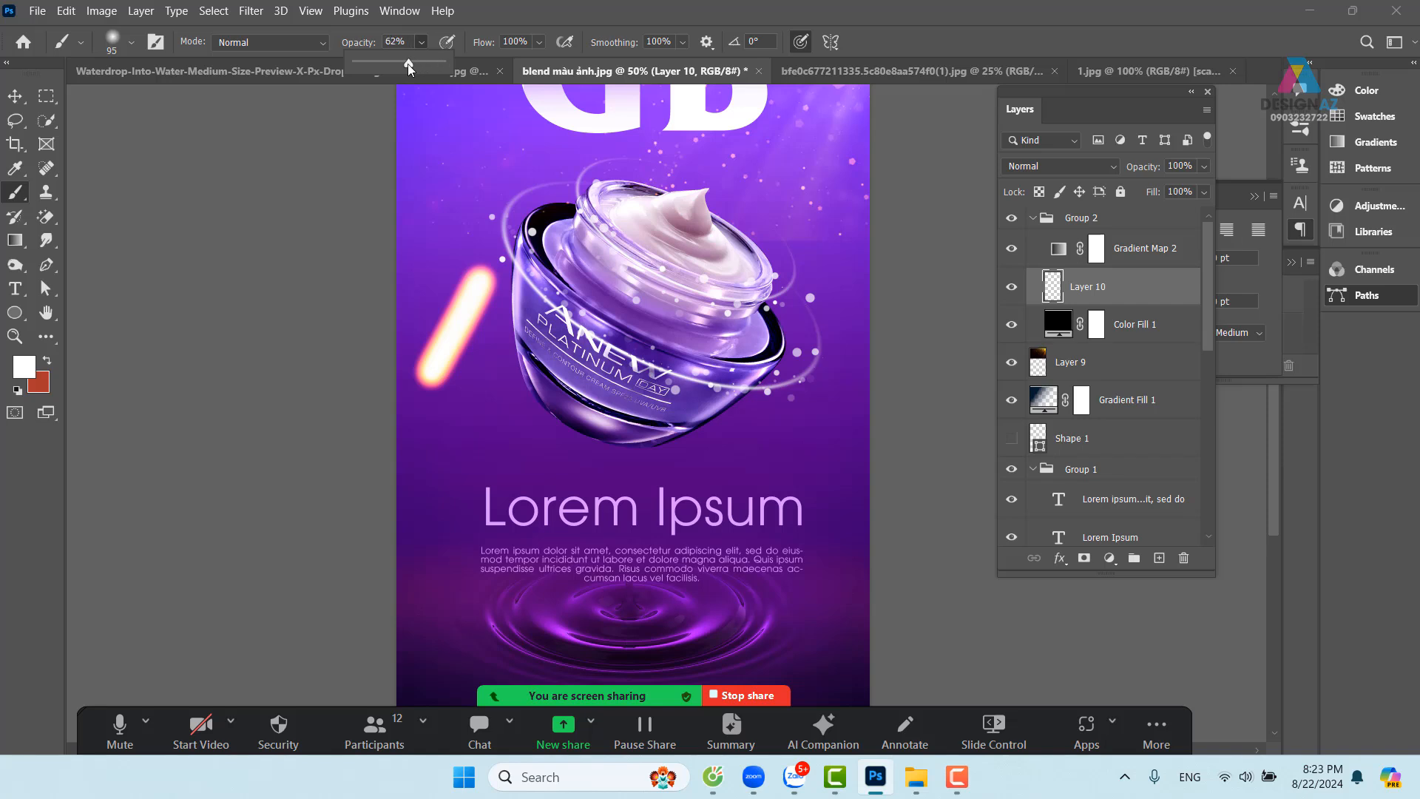
pyautogui.press('6')
pyautogui.moveTo(474, 224); pyautogui.dragTo(427, 304)
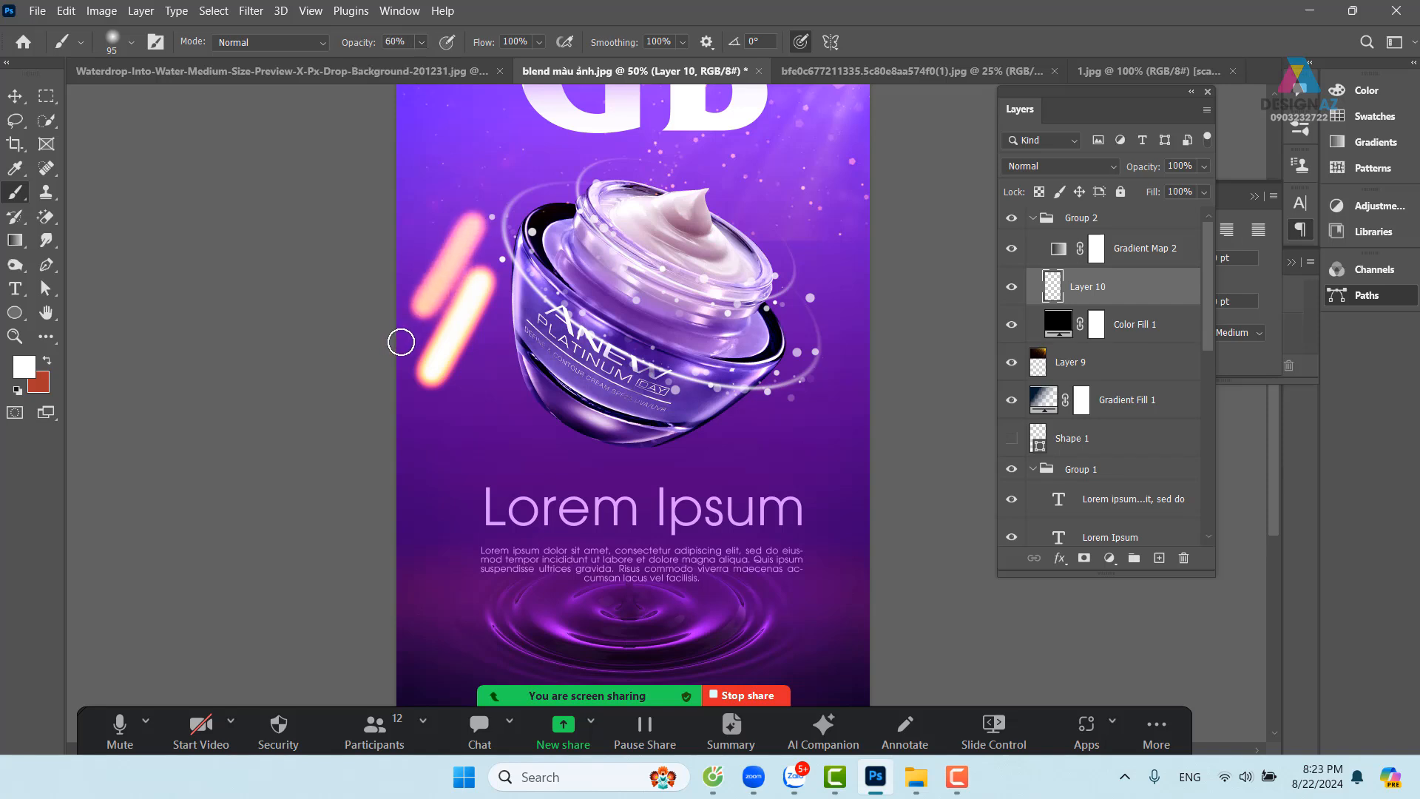
pyautogui.click(422, 43)
pyautogui.moveTo(420, 67); pyautogui.dragTo(410, 64)
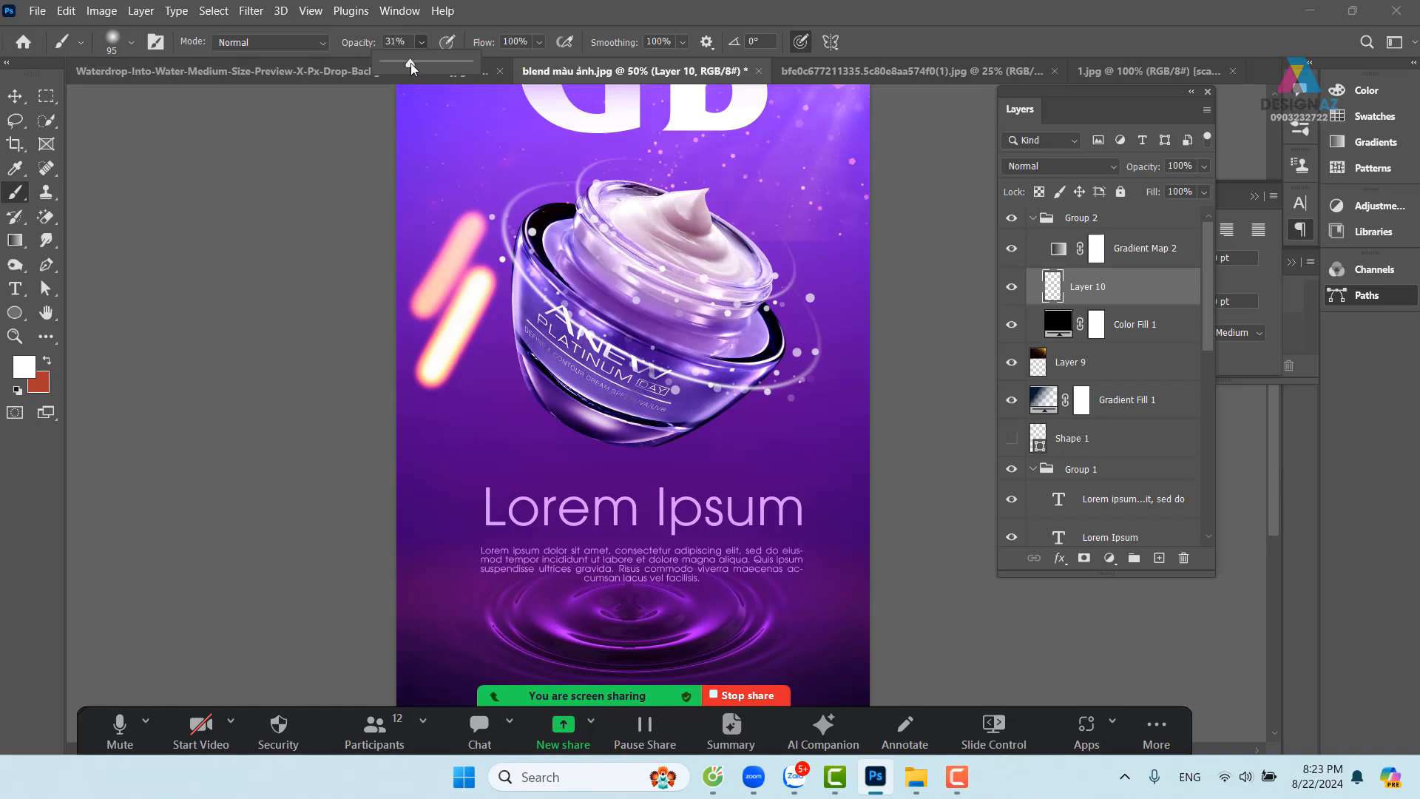
pyautogui.moveTo(434, 175); pyautogui.dragTo(397, 274)
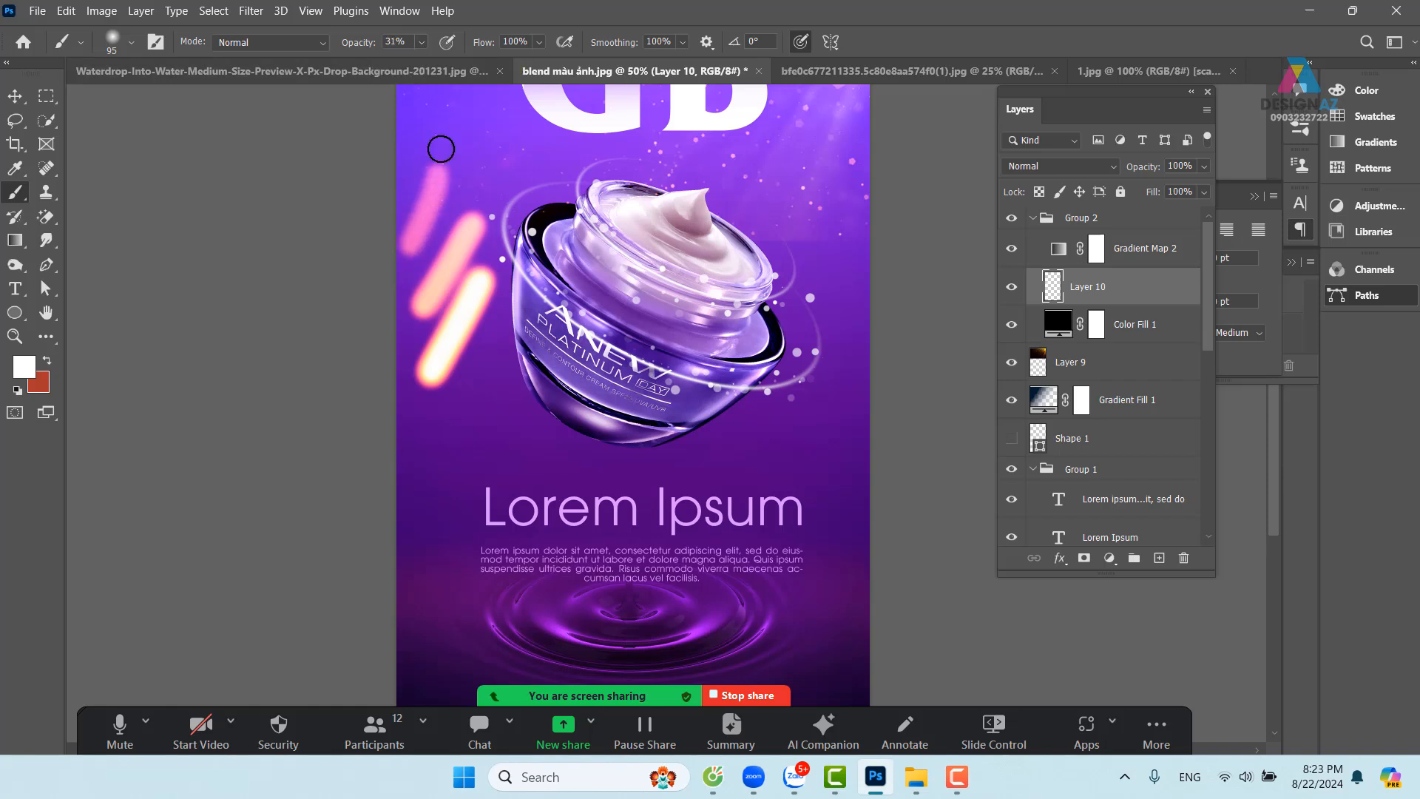
pyautogui.click(422, 42)
pyautogui.moveTo(419, 62); pyautogui.dragTo(414, 65)
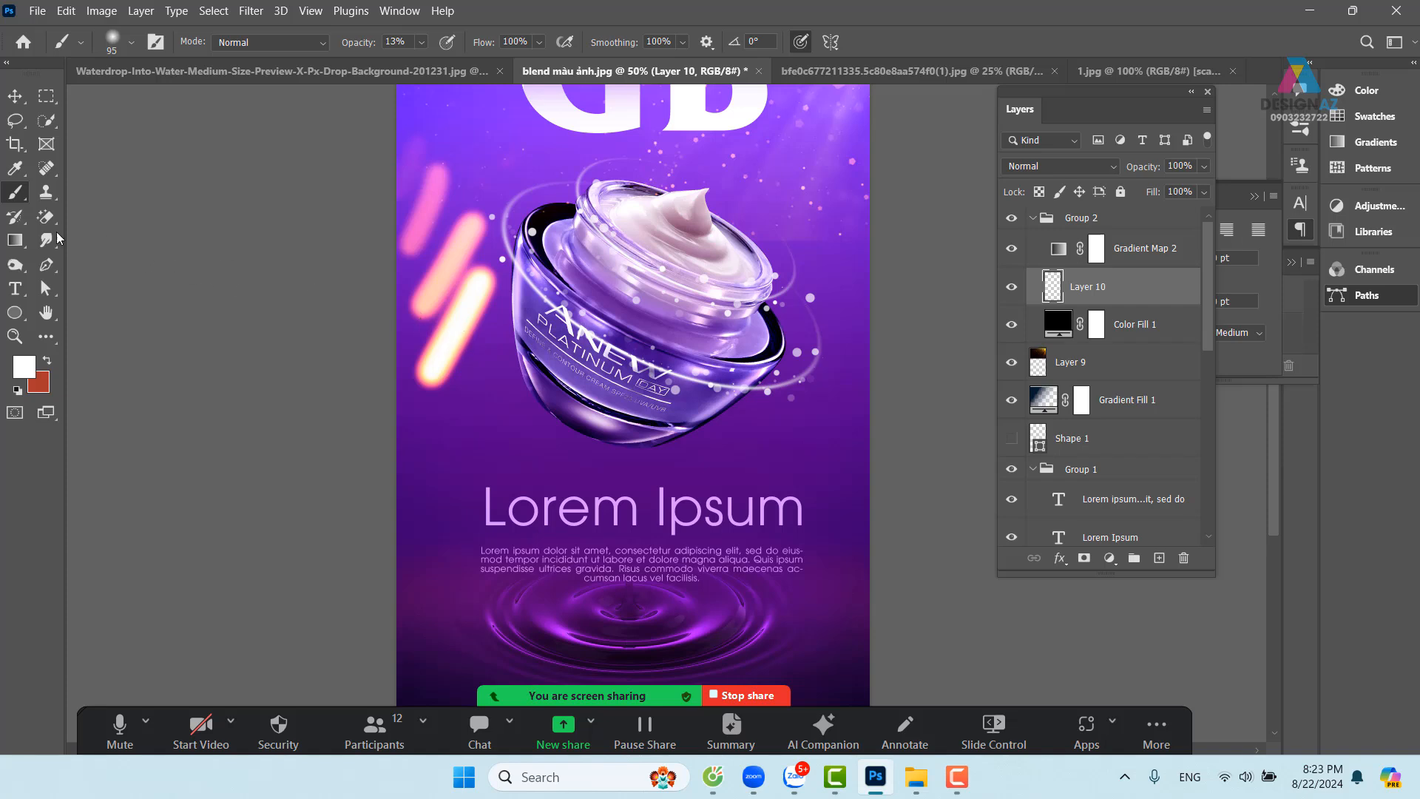
# Delete the three test strokes from Layer 10 with a rectangular selection around them, and deselect
pyautogui.click(15, 96)
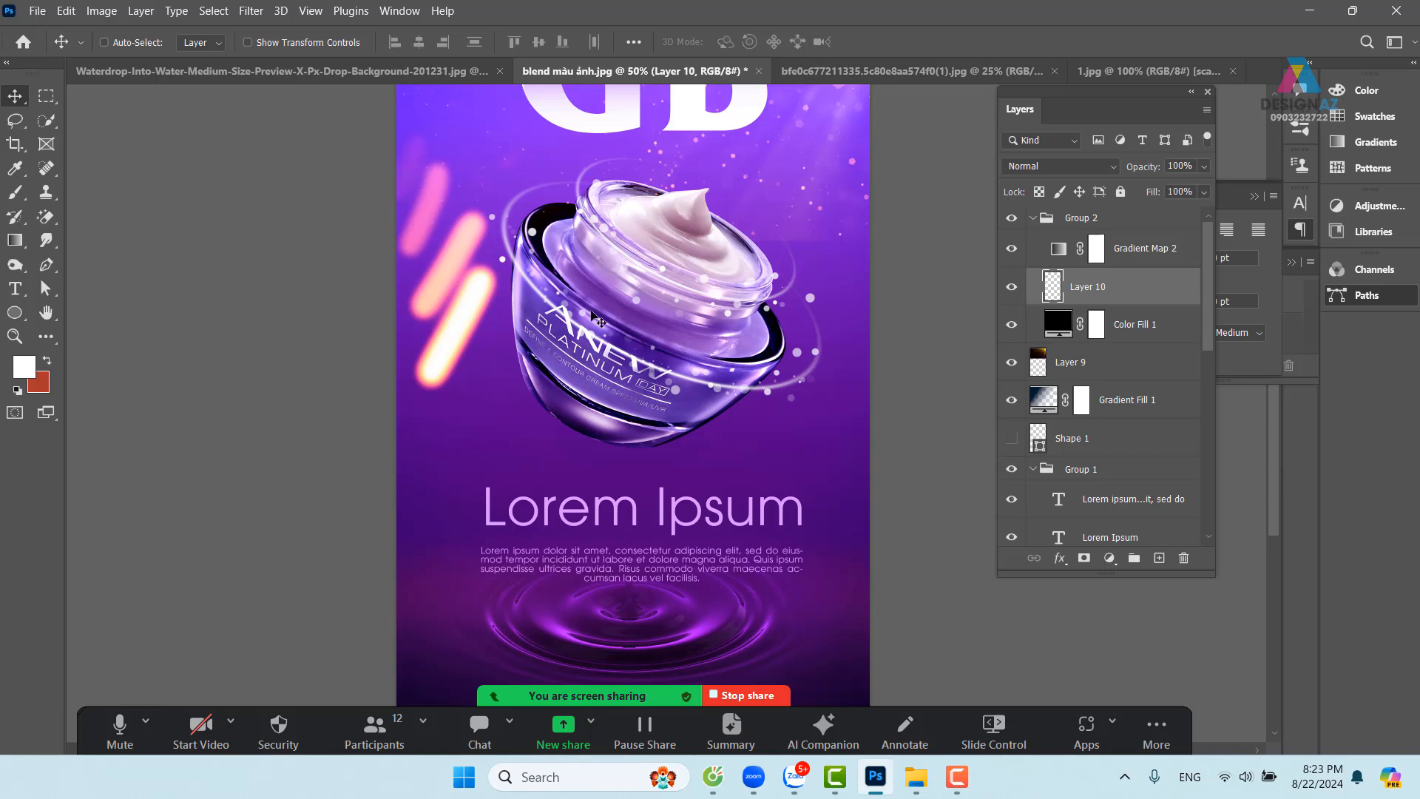
pyautogui.press('m')
pyautogui.moveTo(531, 131); pyautogui.dragTo(311, 475)
pyautogui.press('Delete')
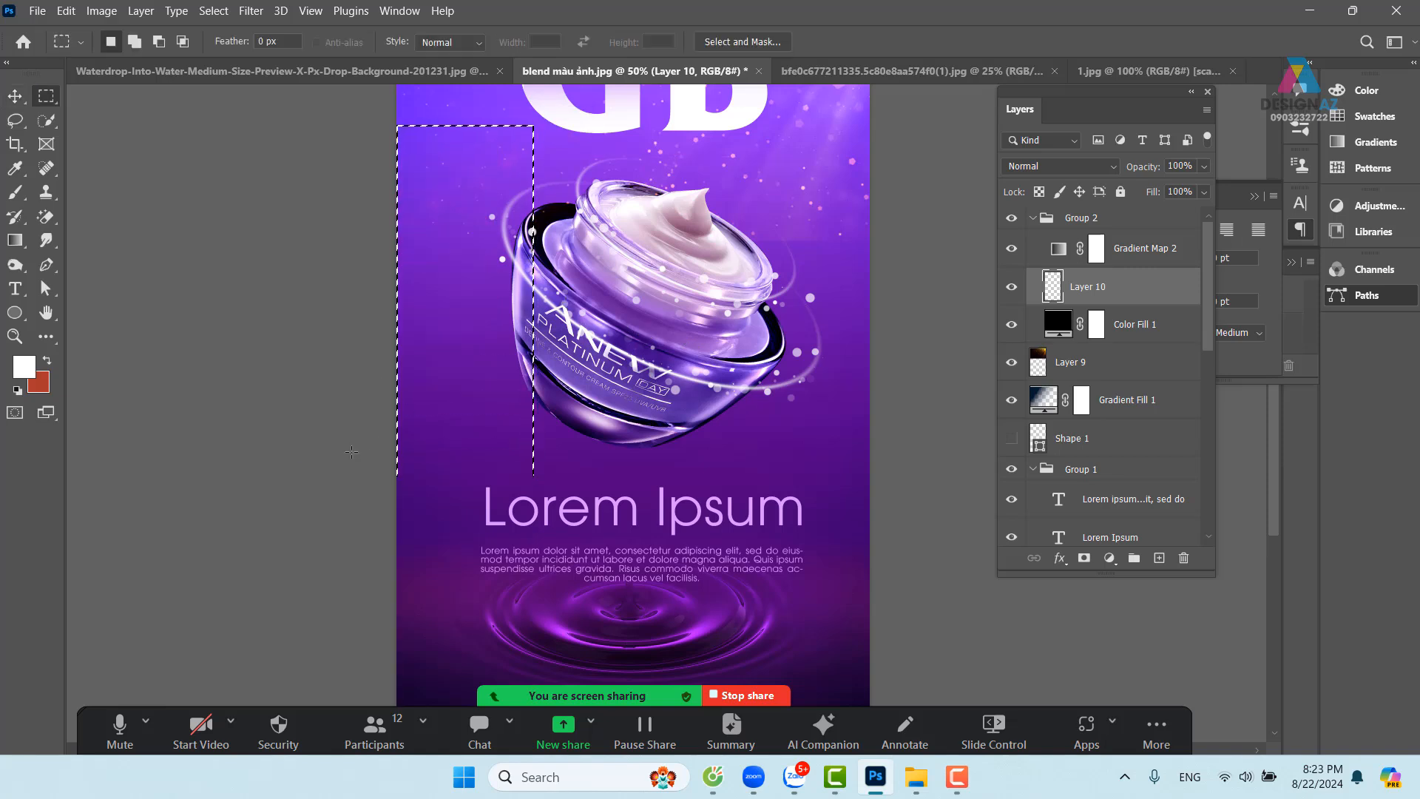
pyautogui.hotkey('ctrl', 'd')
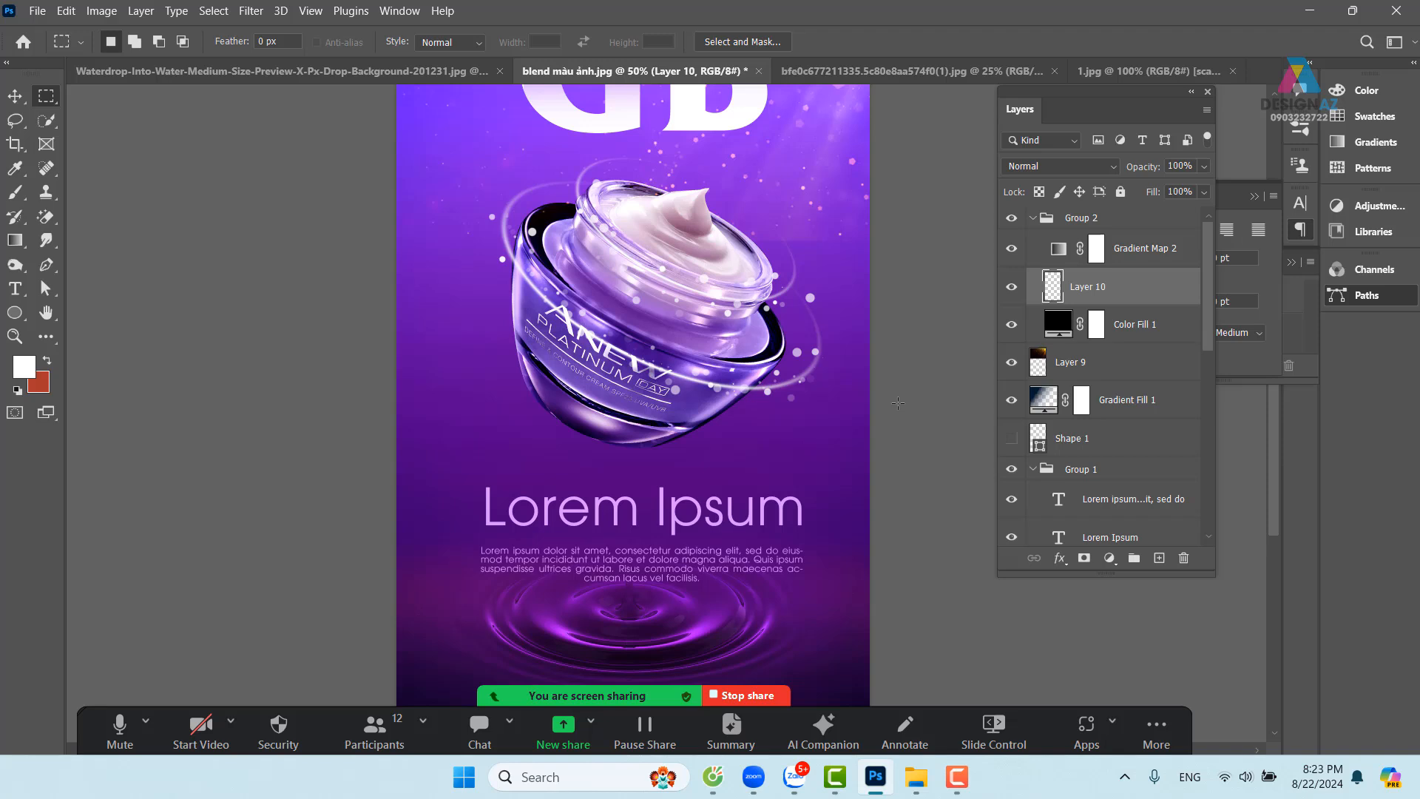
# Choose the 284 px splatter brush tip and set its spacing to 1%
pyautogui.press('b')
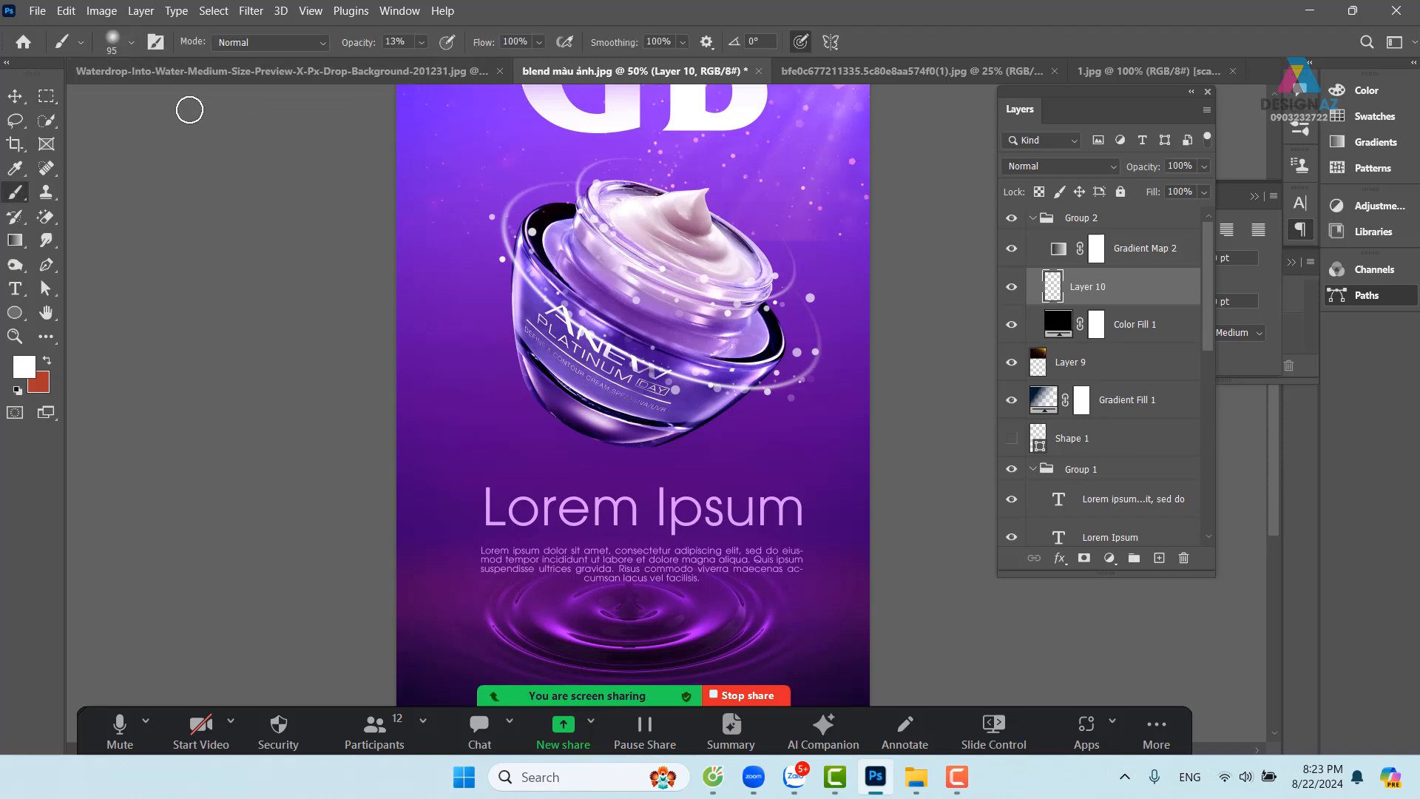
pyautogui.click(133, 44)
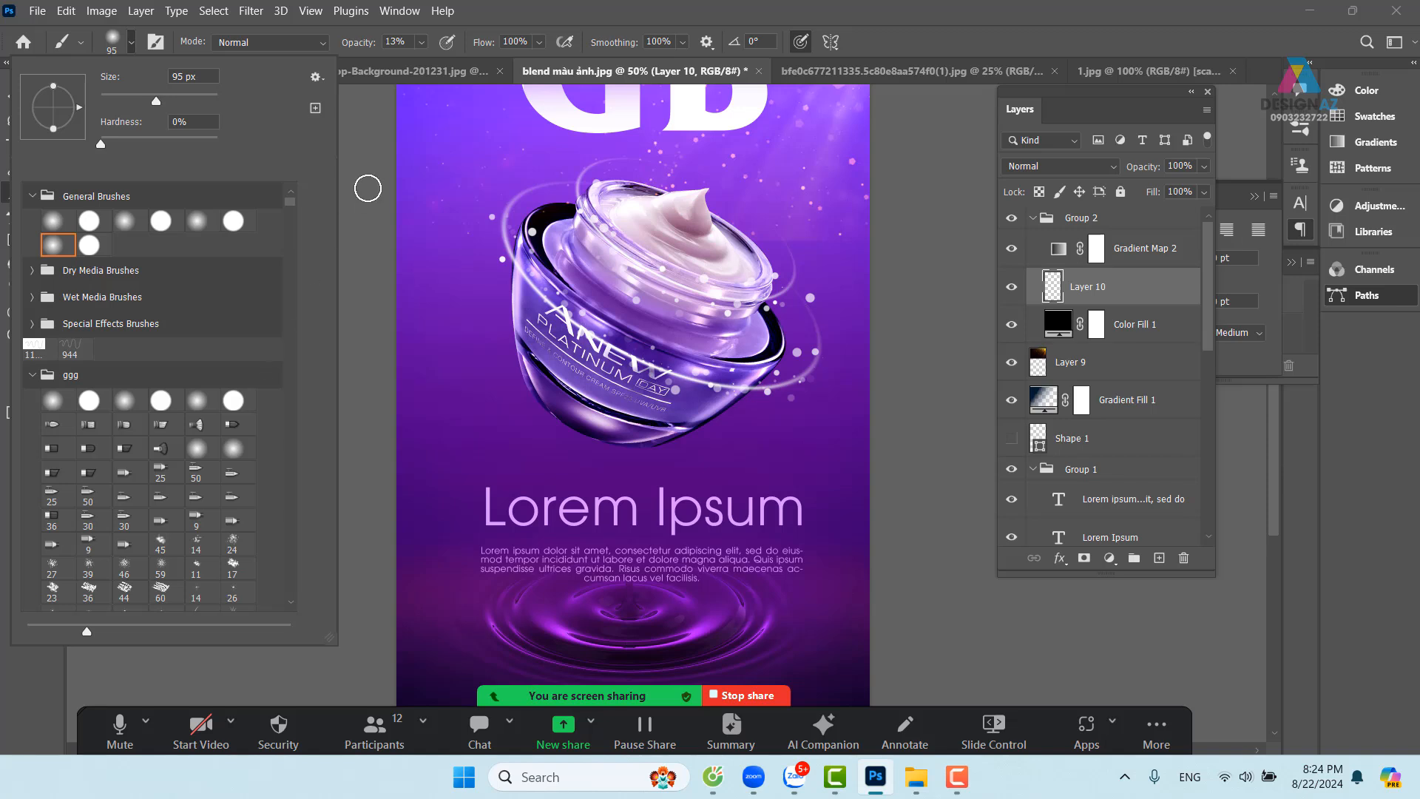
pyautogui.click(958, 42)
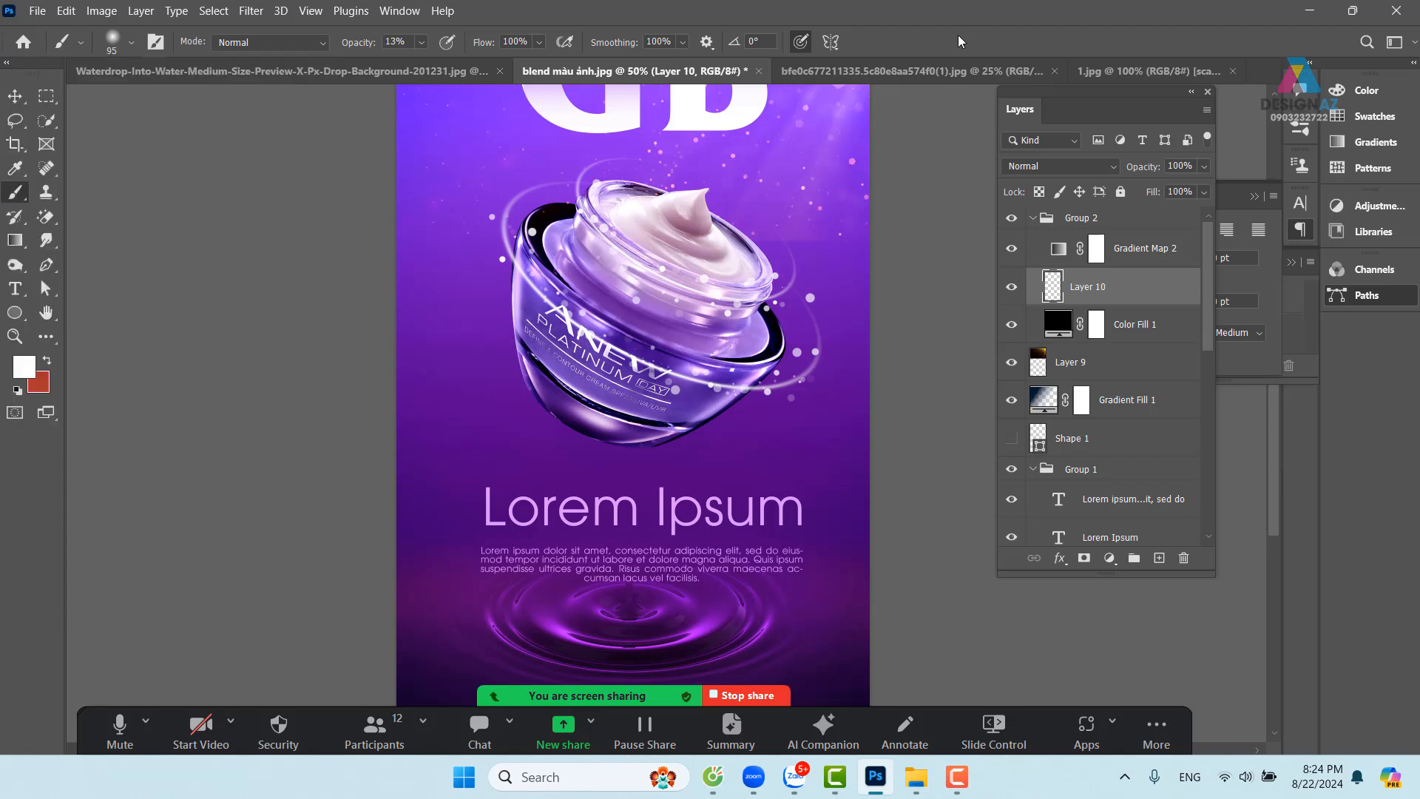
pyautogui.press('F5')
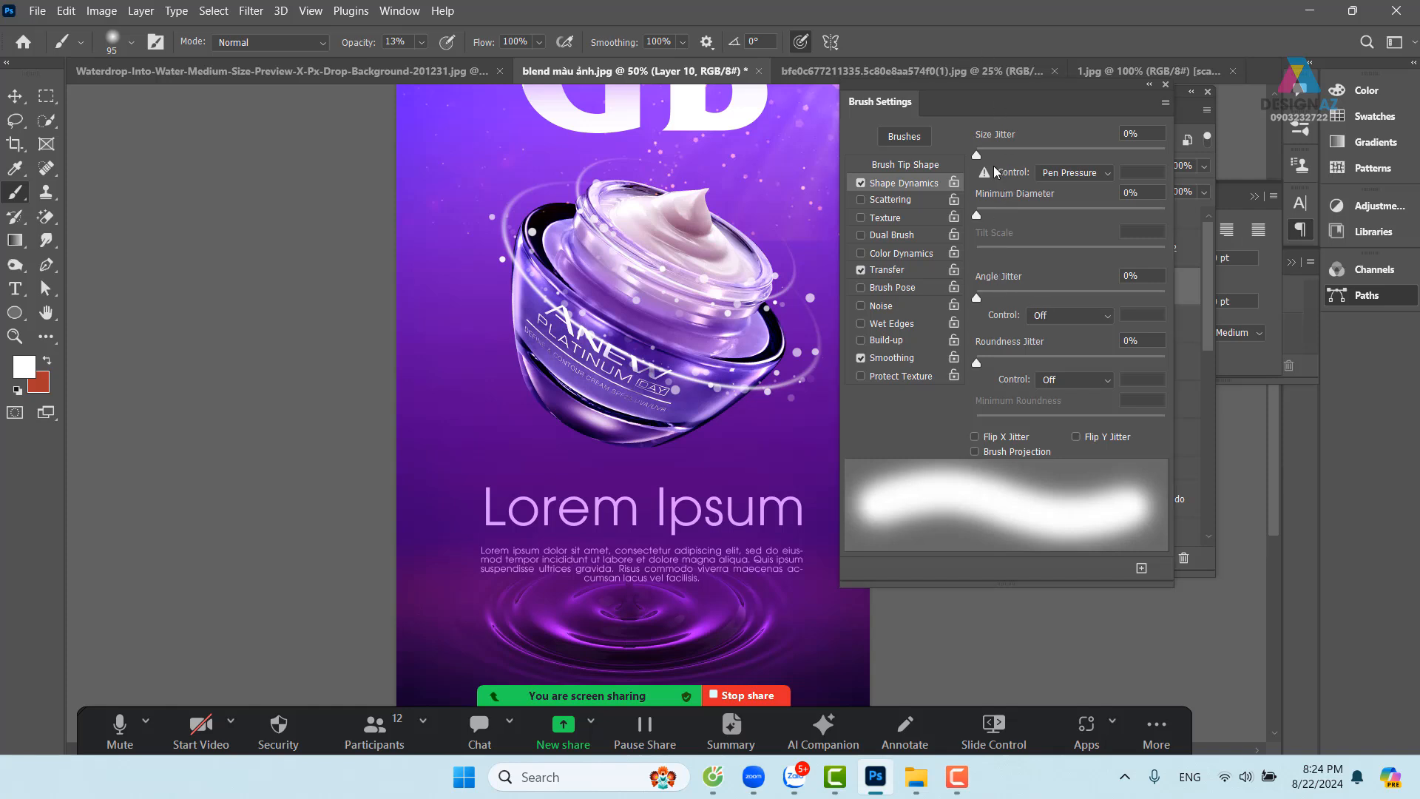
pyautogui.click(917, 162)
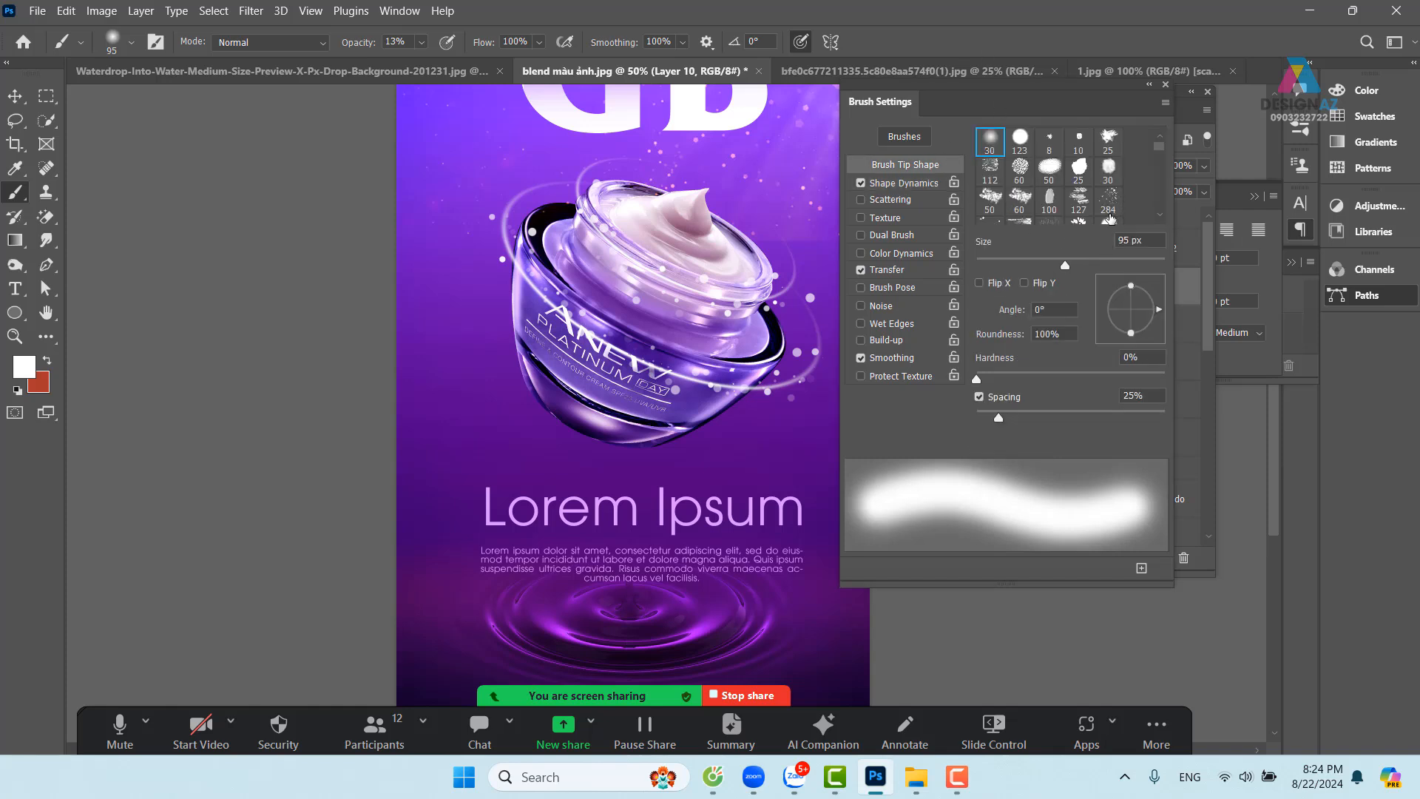
pyautogui.click(1109, 198)
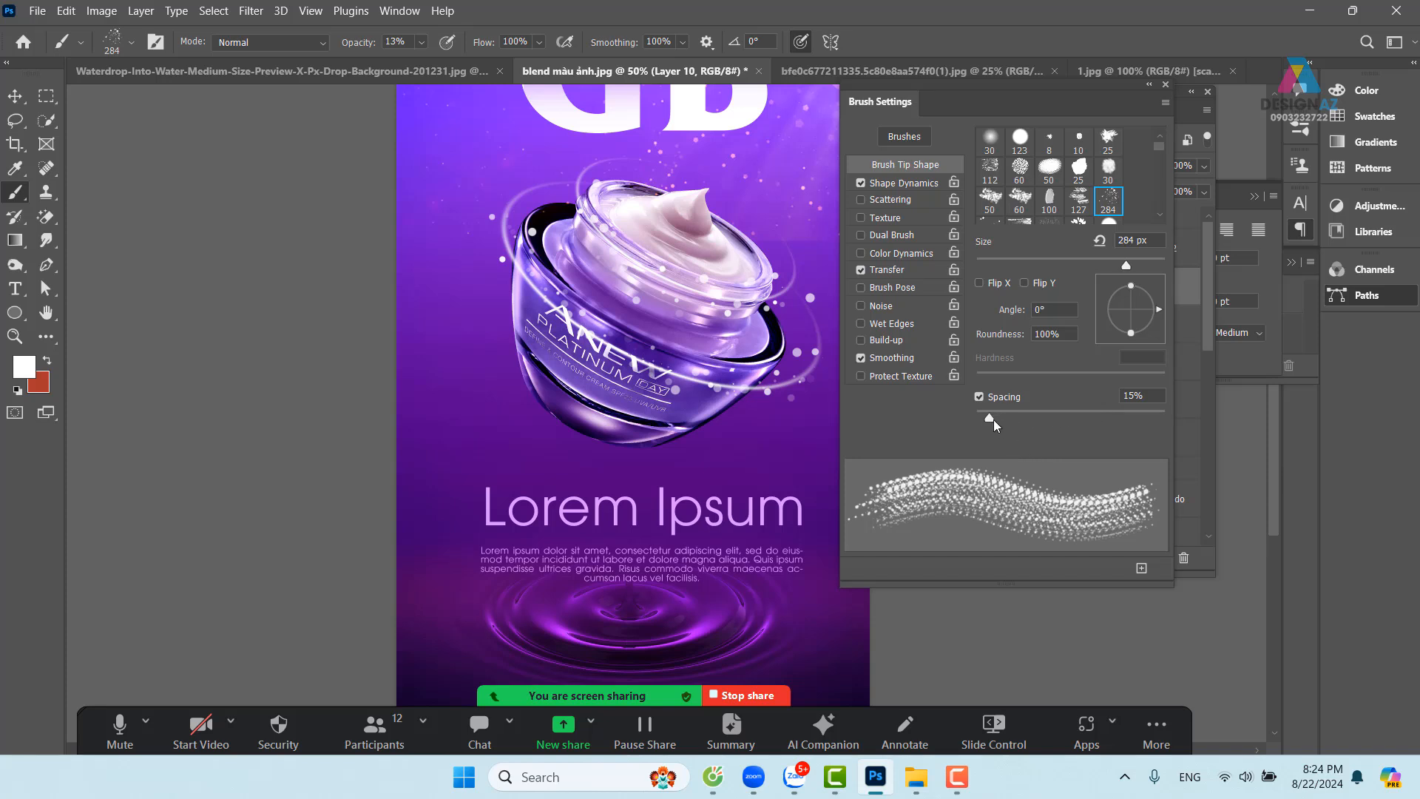
pyautogui.moveTo(991, 419); pyautogui.dragTo(960, 420)
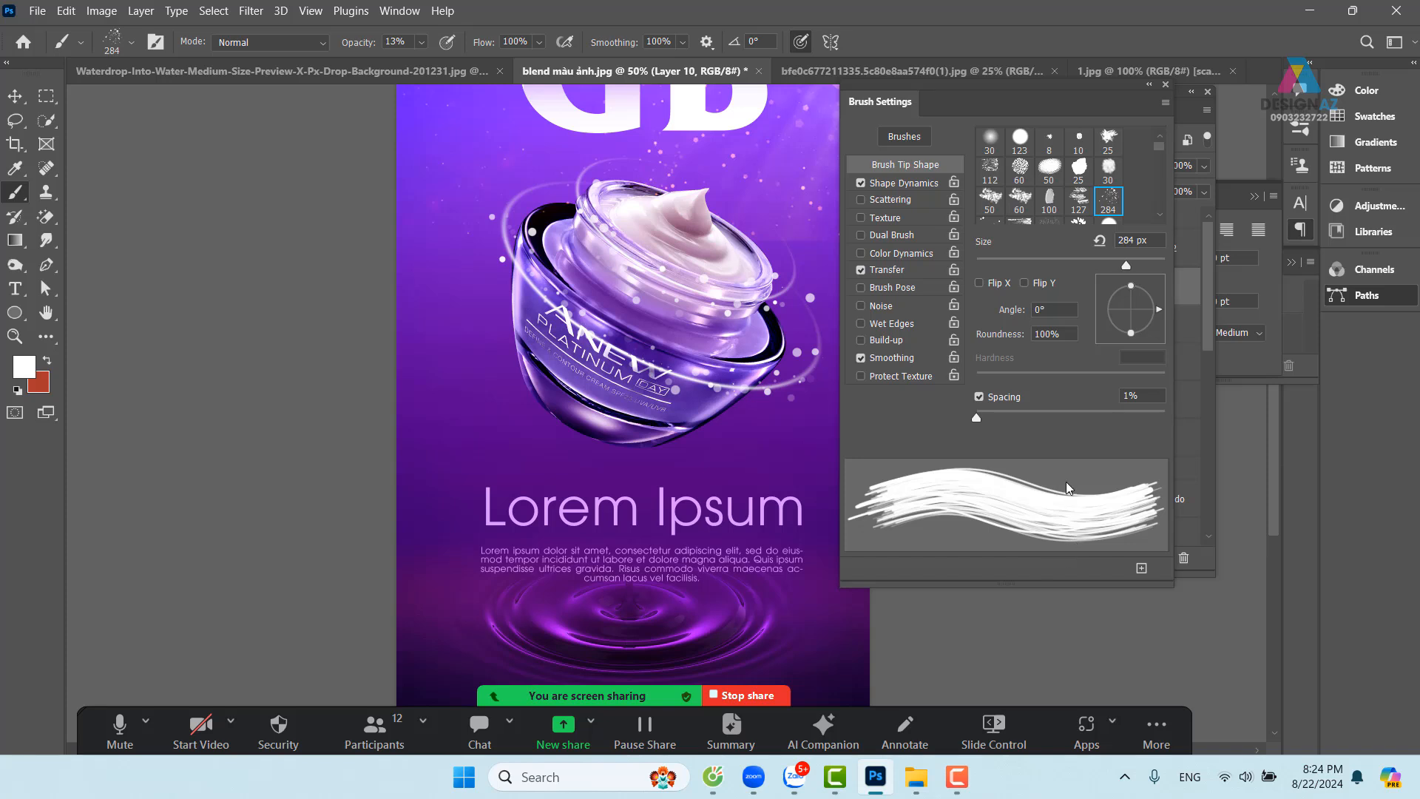
# Enable Brush Projection in the brush's Shape Dynamics and close the brush settings
pyautogui.click(921, 184)
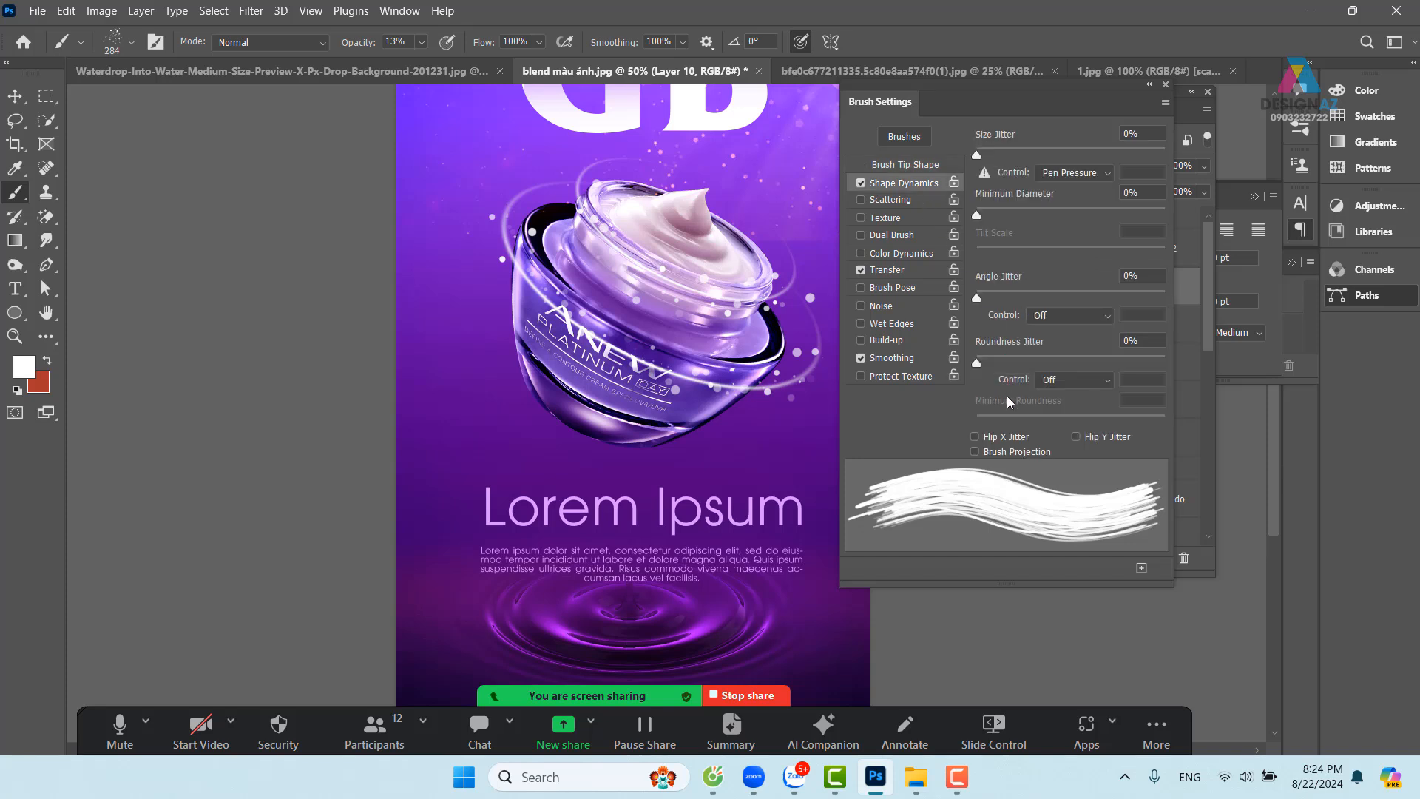
pyautogui.click(979, 452)
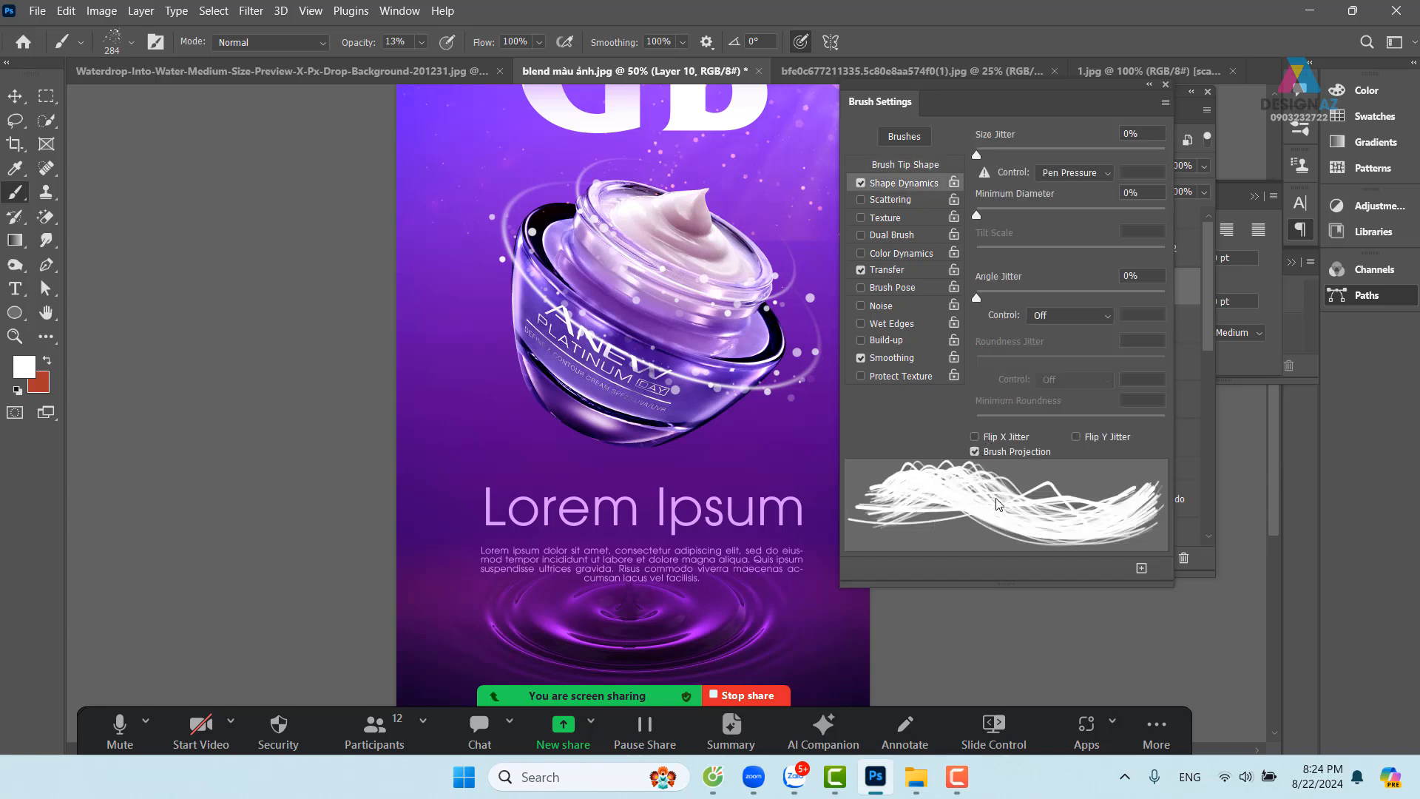
pyautogui.click(1165, 84)
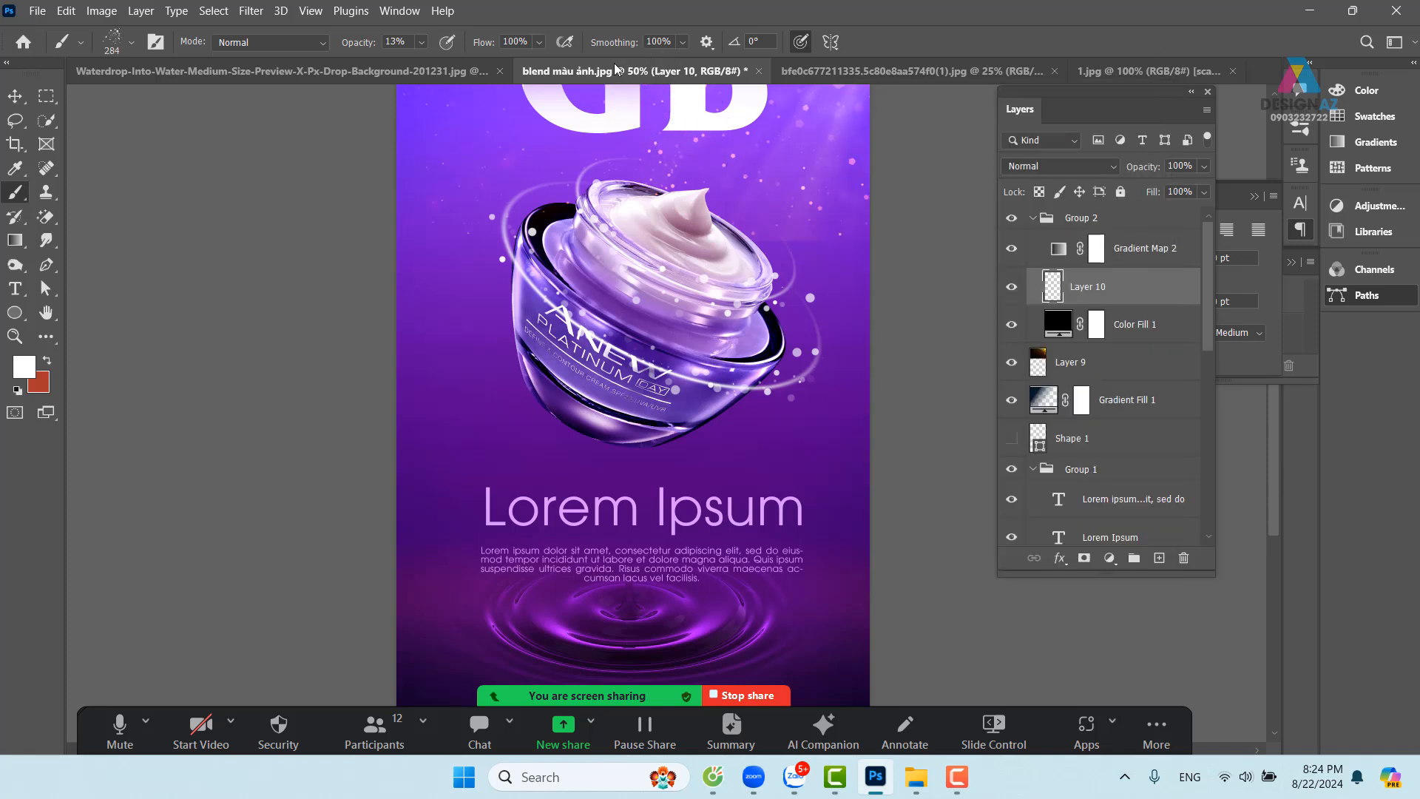
# Try a splatter streak from the image's edge towards the jar at 13% opacity and 100% flow, and undo it
pyautogui.click(530, 42)
pyautogui.moveTo(407, 480); pyautogui.dragTo(551, 326)
pyautogui.click(527, 42)
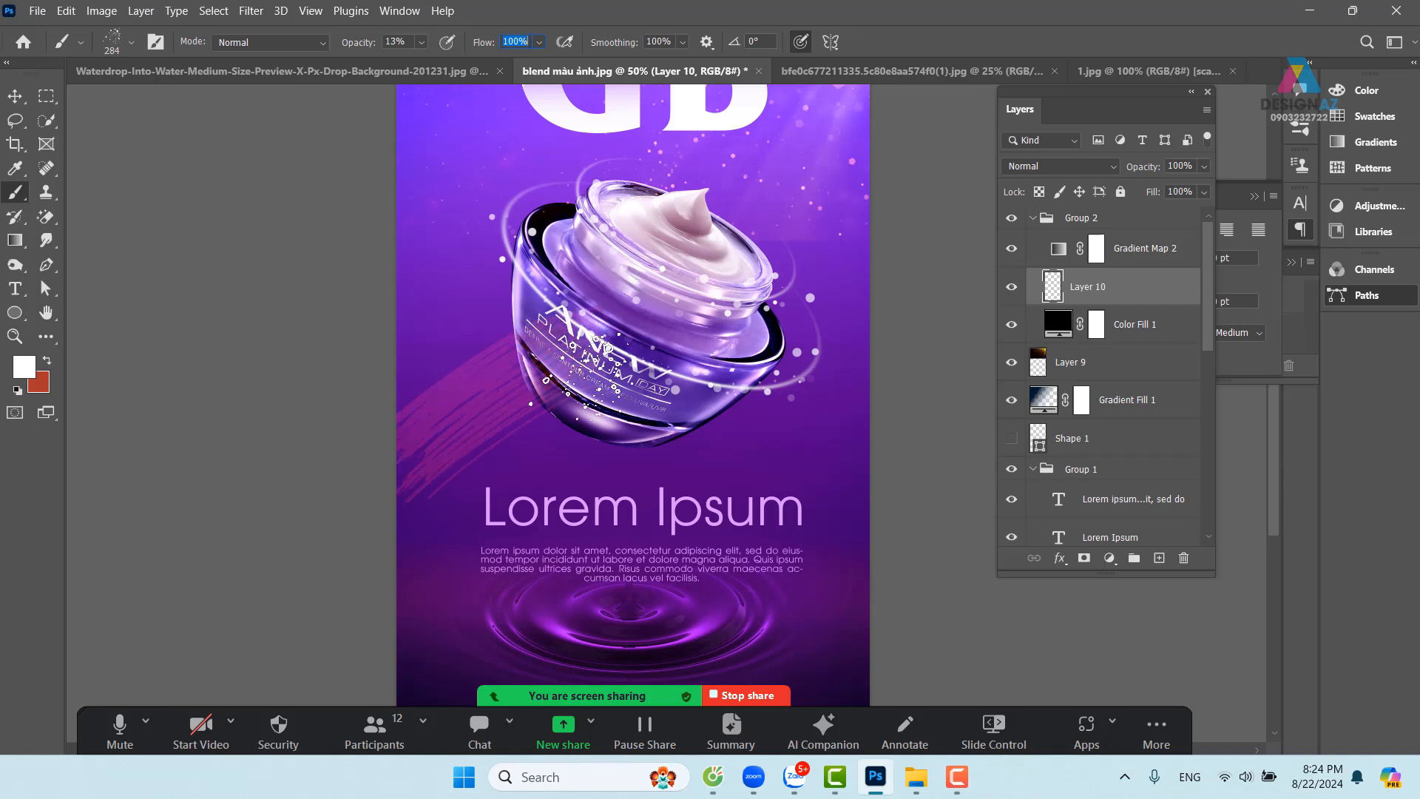
pyautogui.hotkey('ctrl', 'z')
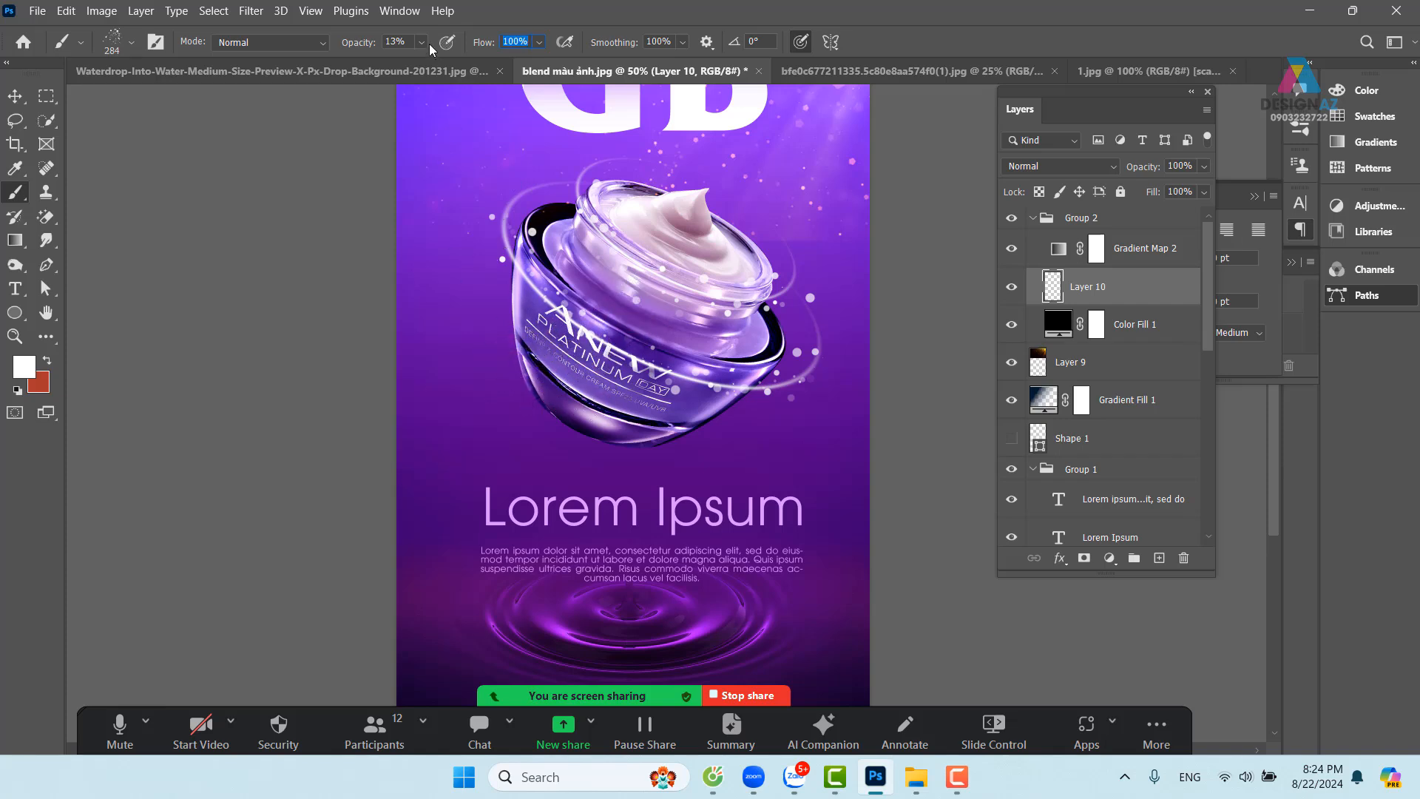
# Raise the brush opacity to 100%, trying it with a zigzag streak across the jar that is undone
pyautogui.click(418, 43)
pyautogui.moveTo(426, 63); pyautogui.dragTo(578, 61)
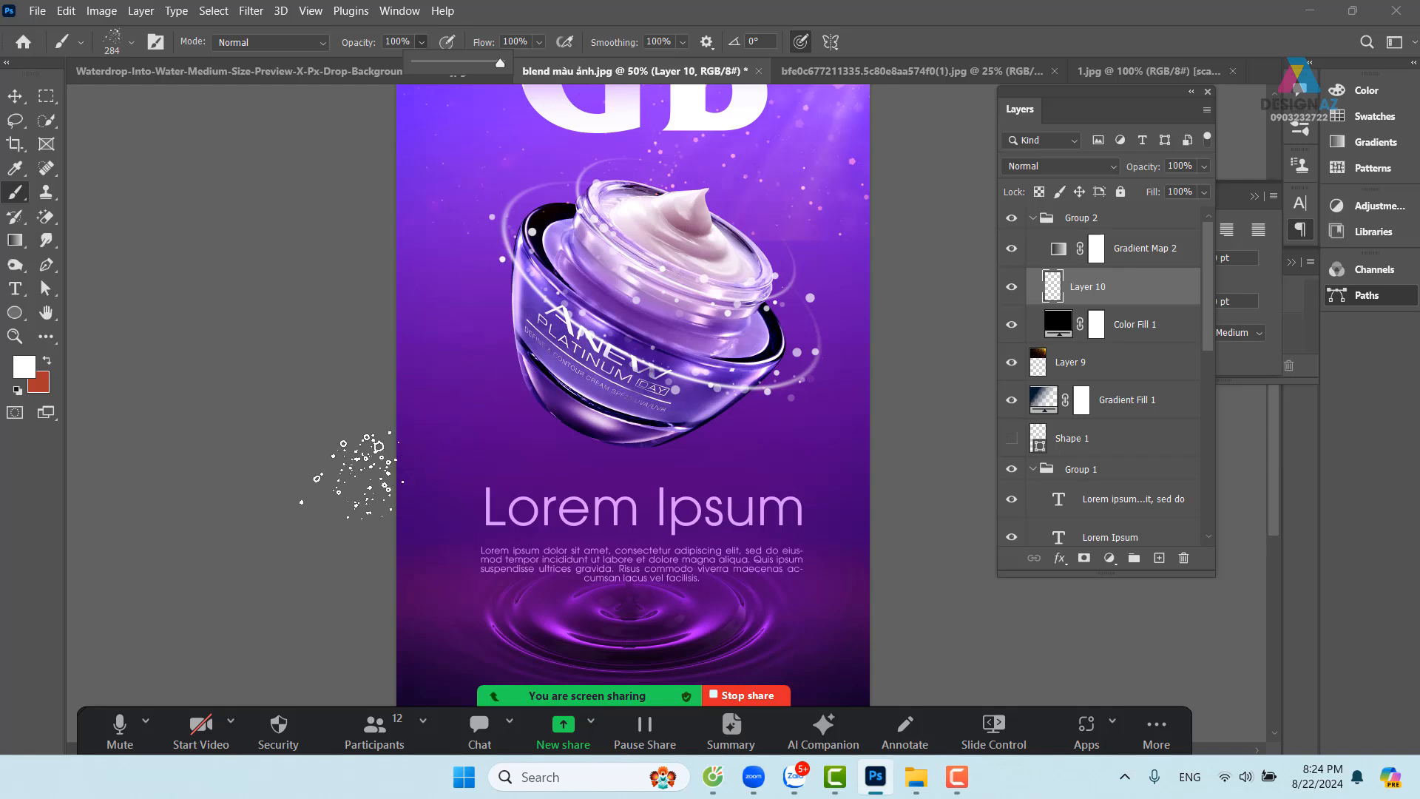
pyautogui.moveTo(370, 488); pyautogui.dragTo(462, 396)
pyautogui.moveTo(633, 288)
pyautogui.mouseDown()
pyautogui.moveTo(673, 291)
pyautogui.moveTo(551, 506)
pyautogui.moveTo(706, 432)
pyautogui.moveTo(909, 247)
pyautogui.moveTo(862, 336)
pyautogui.mouseUp()
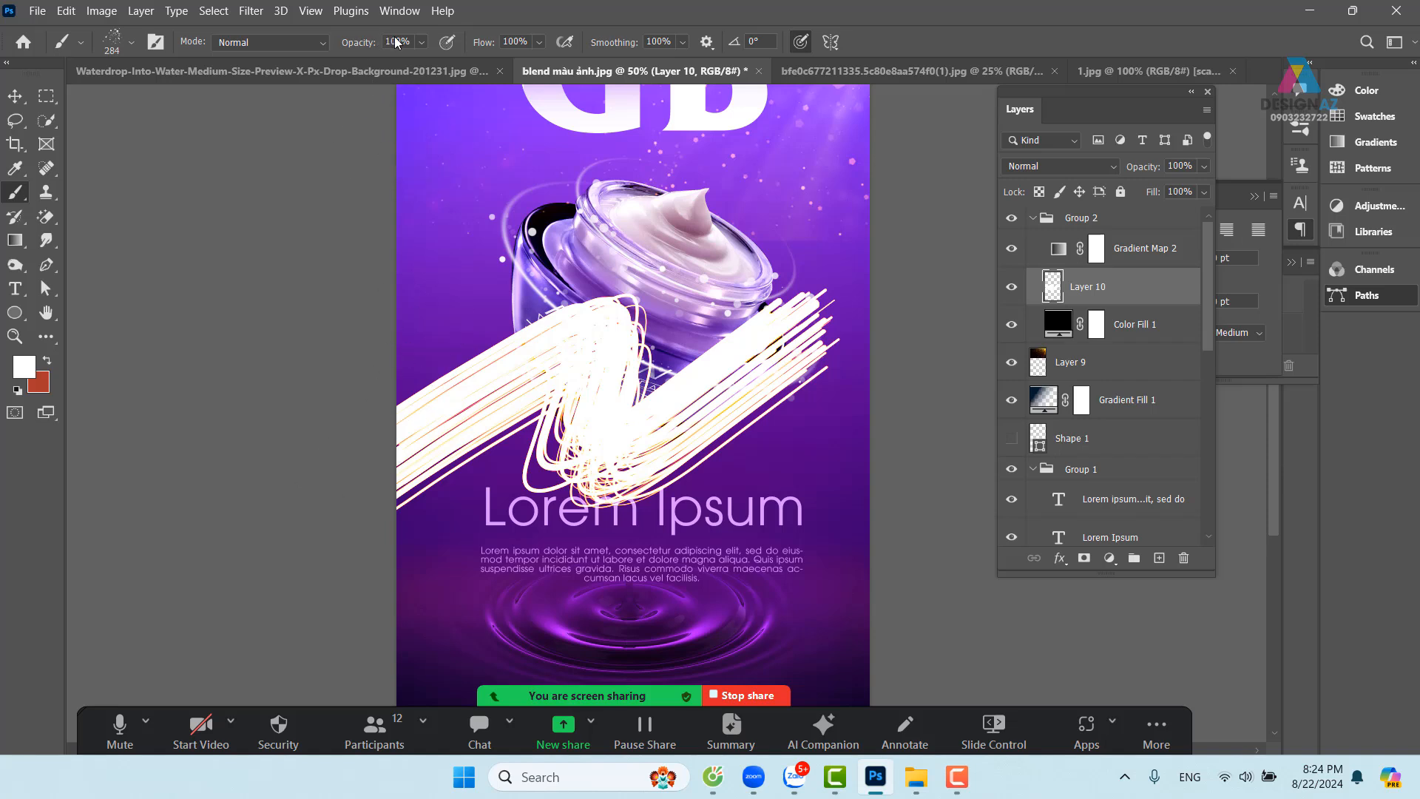
pyautogui.hotkey('ctrl', 'z')
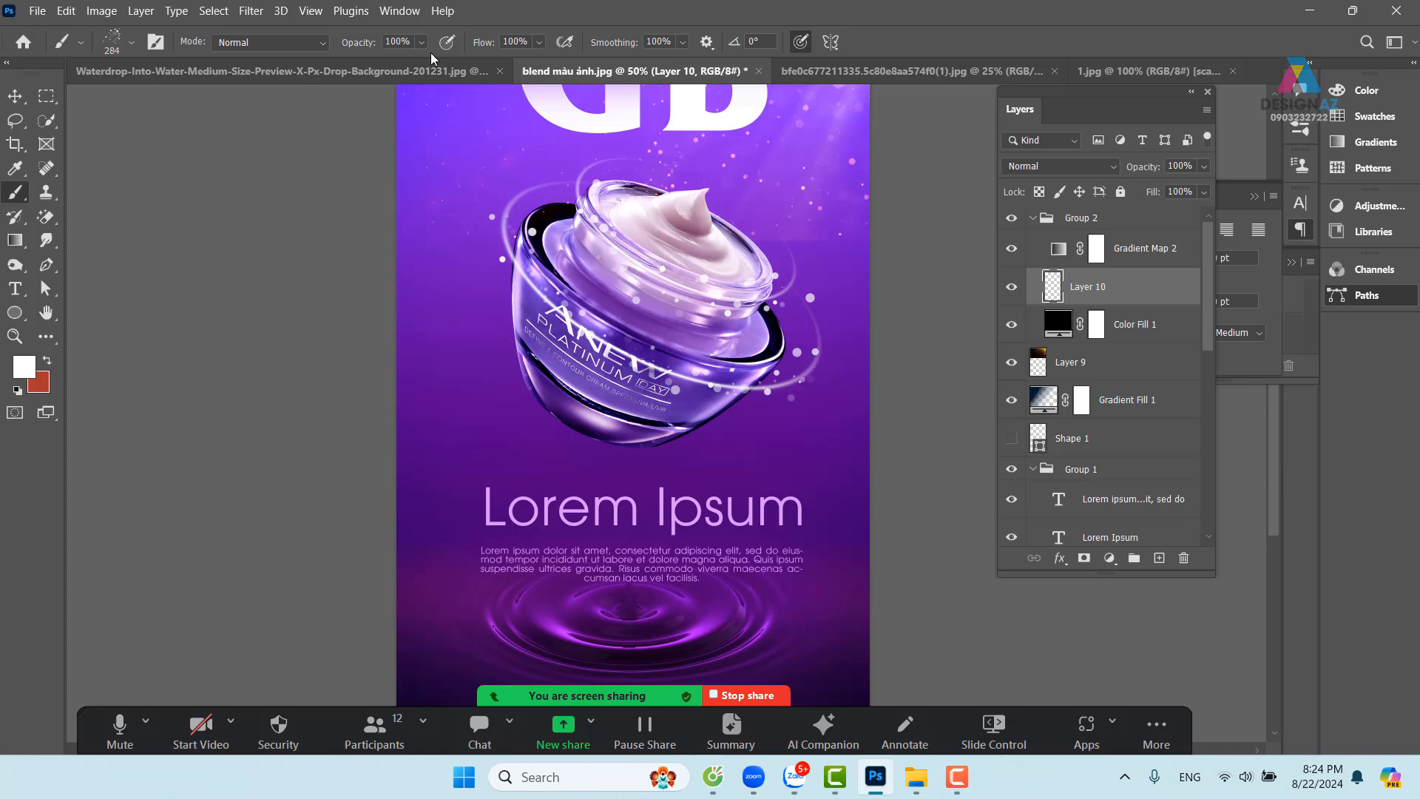
# Try a glowing zigzag streak across the jar with the brush flow at 15%, and undo it
pyautogui.click(521, 41)
pyautogui.write('15')
pyautogui.press('Return')
pyautogui.moveTo(391, 416)
pyautogui.mouseDown()
pyautogui.moveTo(539, 319)
pyautogui.moveTo(461, 498)
pyautogui.moveTo(513, 492)
pyautogui.moveTo(905, 238)
pyautogui.moveTo(1109, 127)
pyautogui.mouseUp()
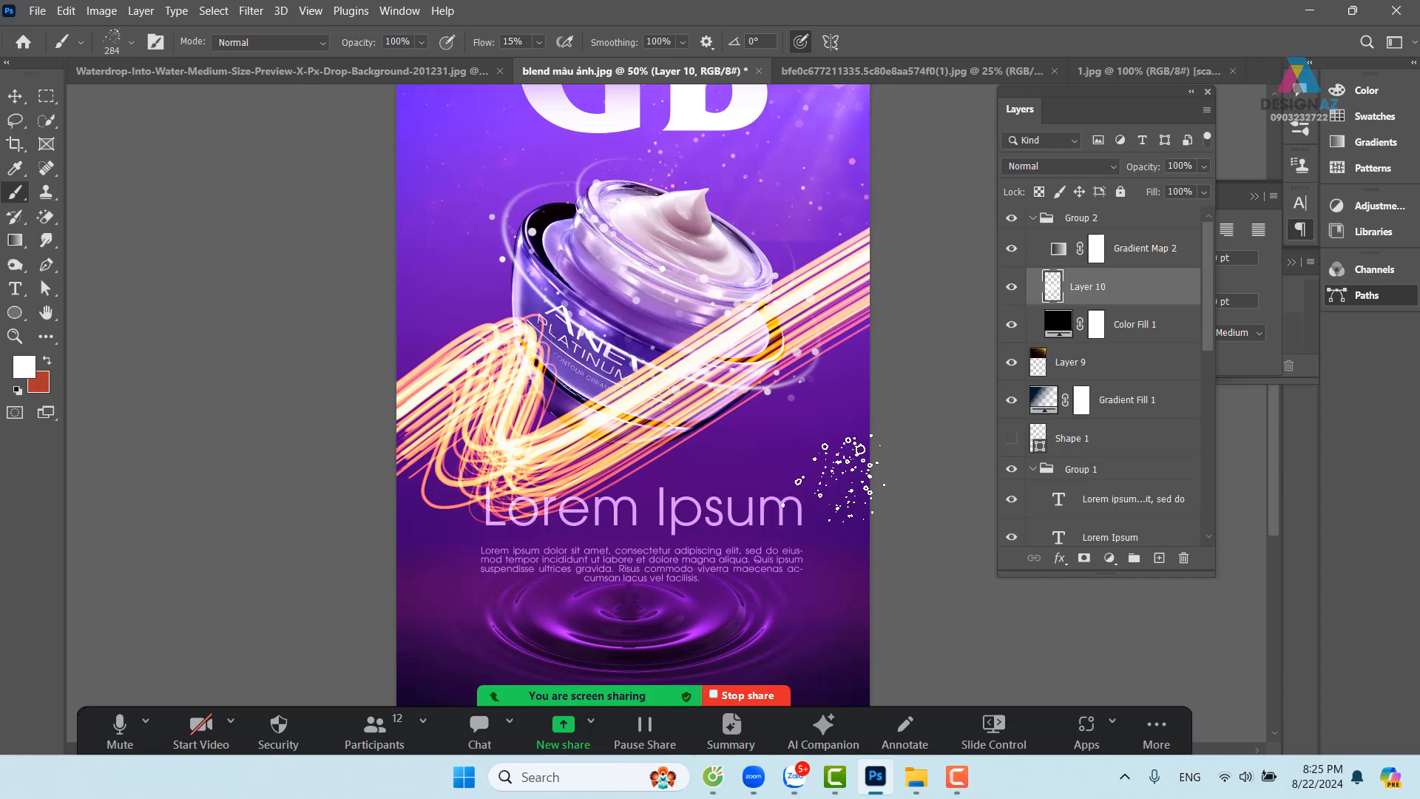
pyautogui.hotkey('ctrl', 'z')
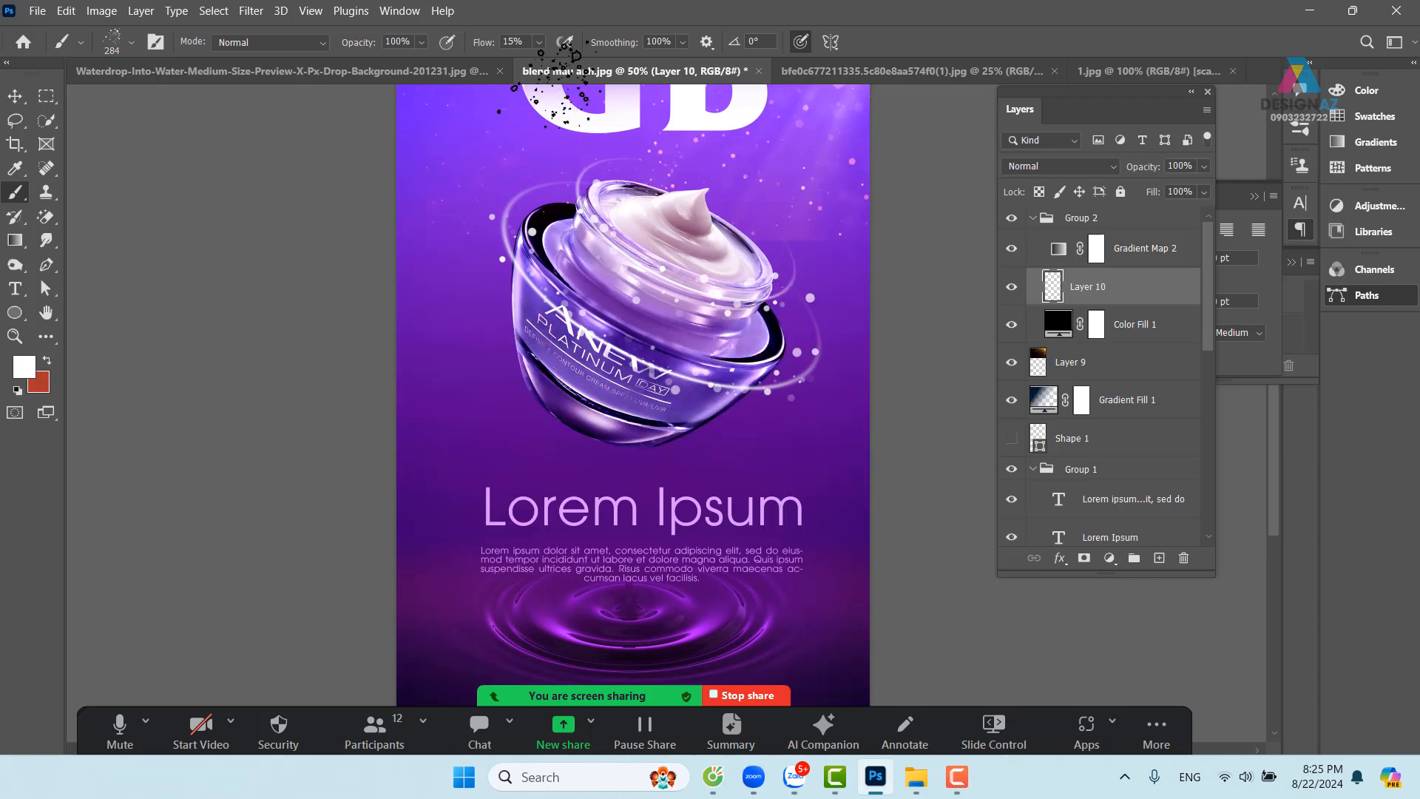
# Set the brush flow to 10%
pyautogui.click(517, 41)
pyautogui.write('10')
pyautogui.press('Return')
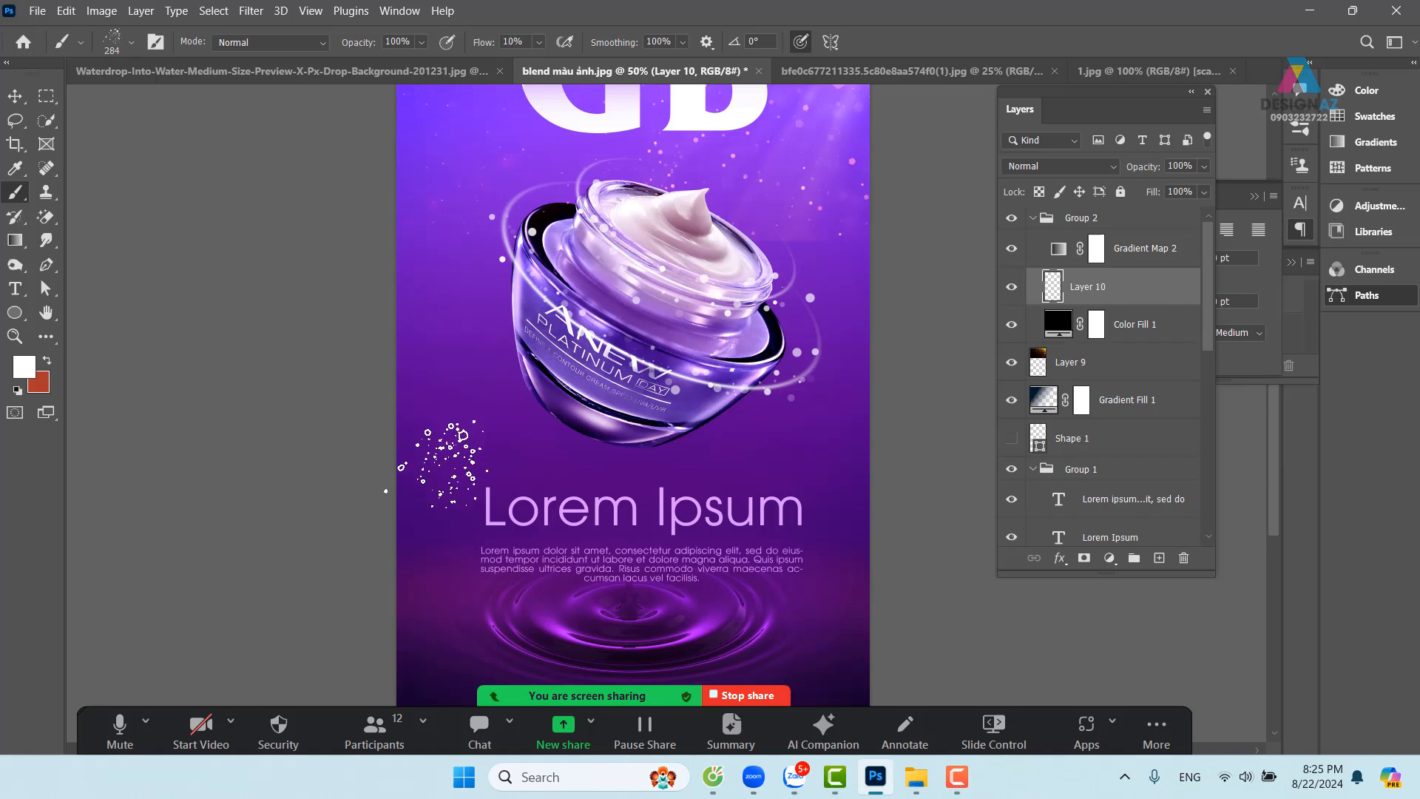
# Try a glowing zigzag streak across the jar with the splatter brush at 10% flow
pyautogui.moveTo(355, 487)
pyautogui.mouseDown()
pyautogui.moveTo(587, 330)
pyautogui.moveTo(497, 528)
pyautogui.moveTo(814, 333)
pyautogui.moveTo(880, 374)
pyautogui.moveTo(820, 490)
pyautogui.moveTo(814, 340)
pyautogui.moveTo(931, 237)
pyautogui.moveTo(821, 325)
pyautogui.moveTo(802, 316)
pyautogui.moveTo(919, 358)
pyautogui.moveTo(895, 466)
pyautogui.mouseUp()
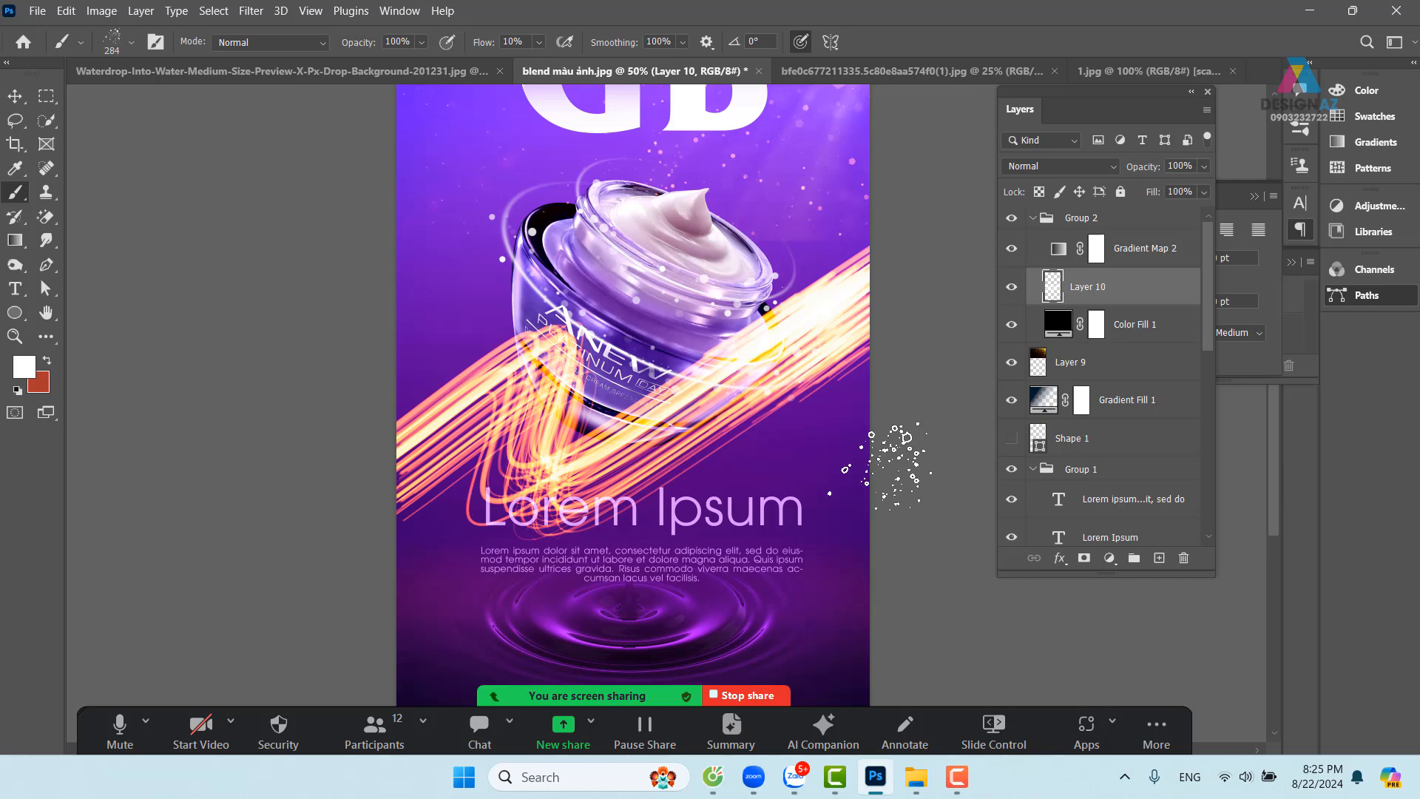
pyautogui.hotkey('ctrl', 'z')
pyautogui.hotkey('ctrl', 'z')
pyautogui.hotkey('ctrl', 'z')
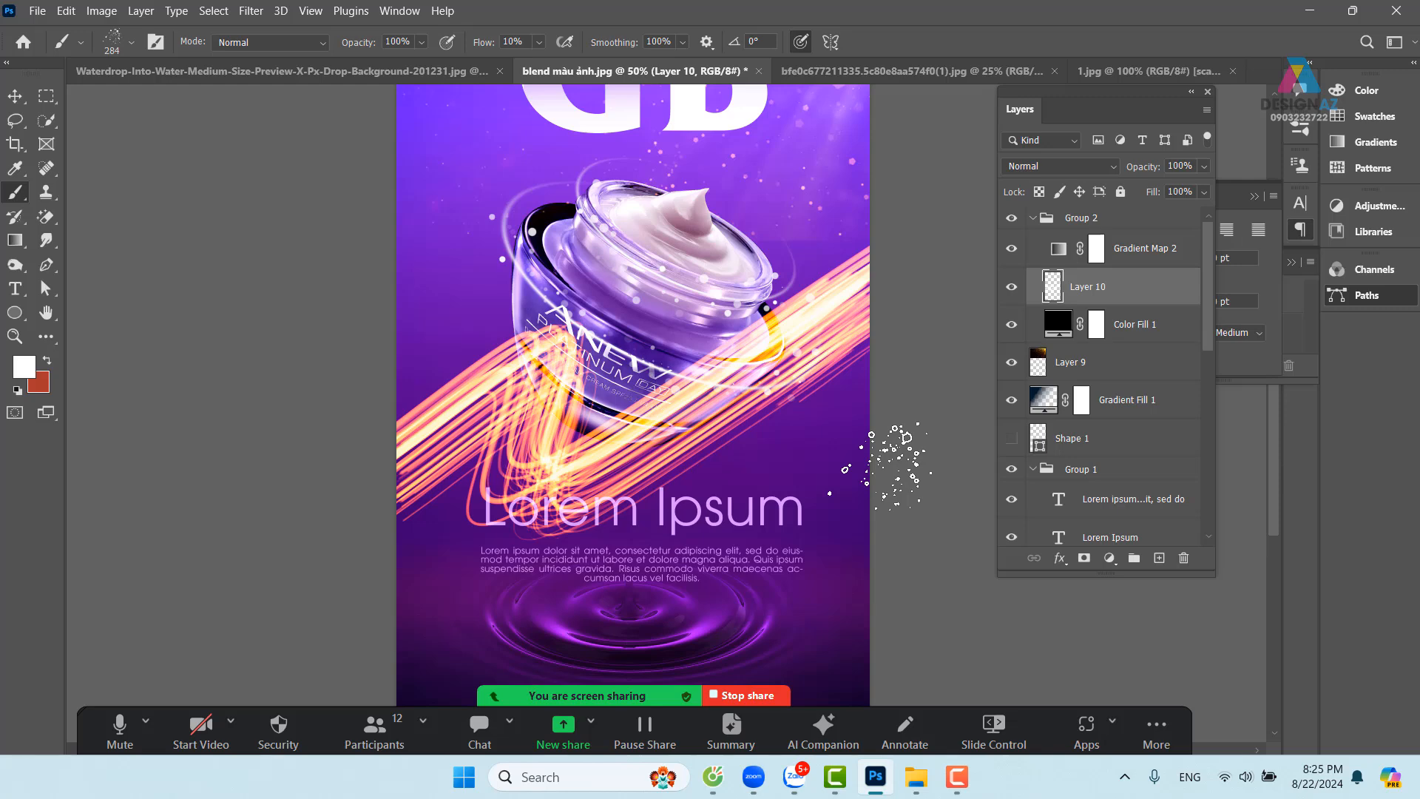
# Add a layer mask to Layer 10 and fade the streak's upper end beside the jar with a black-and-white linear gradient
pyautogui.click(1084, 559)
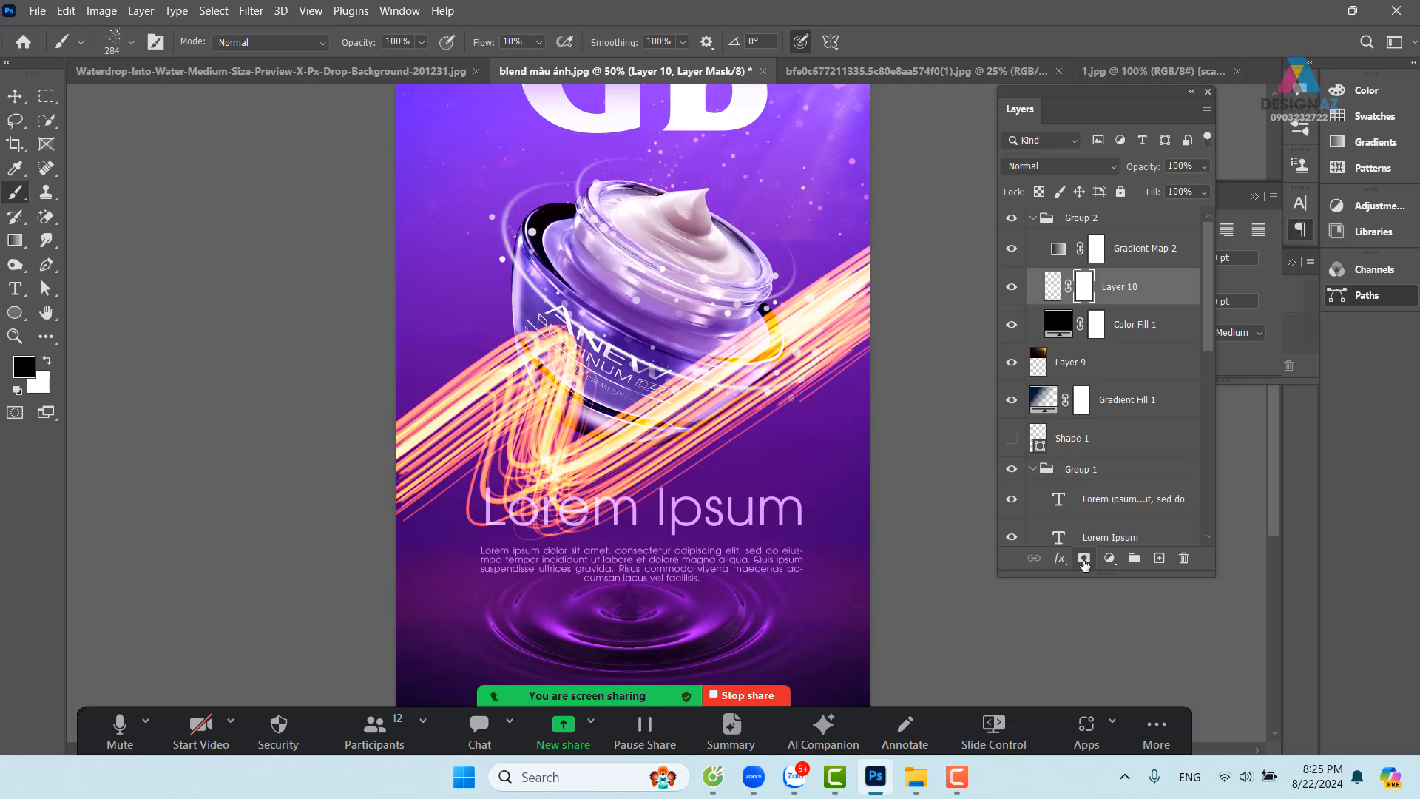
pyautogui.press('g')
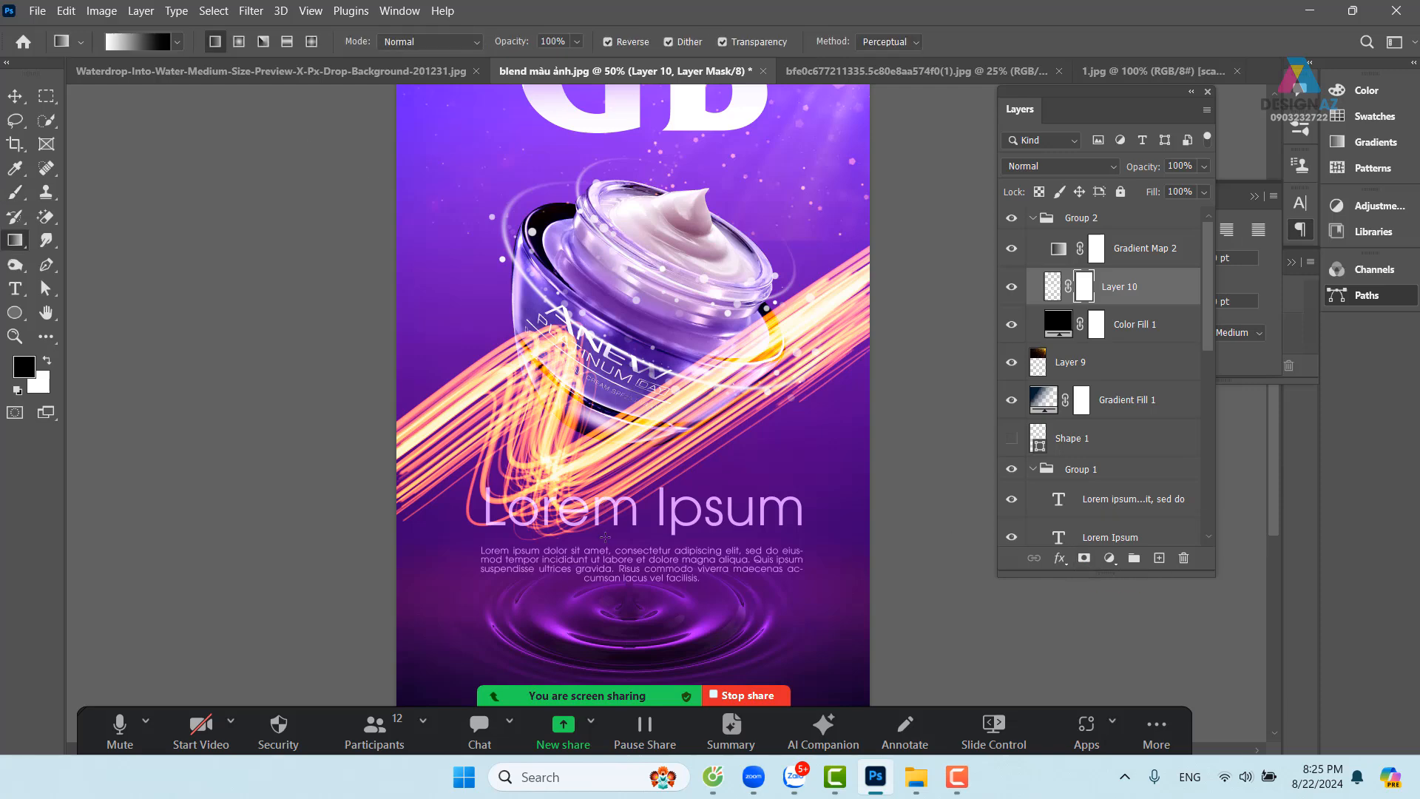
pyautogui.moveTo(555, 522); pyautogui.dragTo(790, 365)
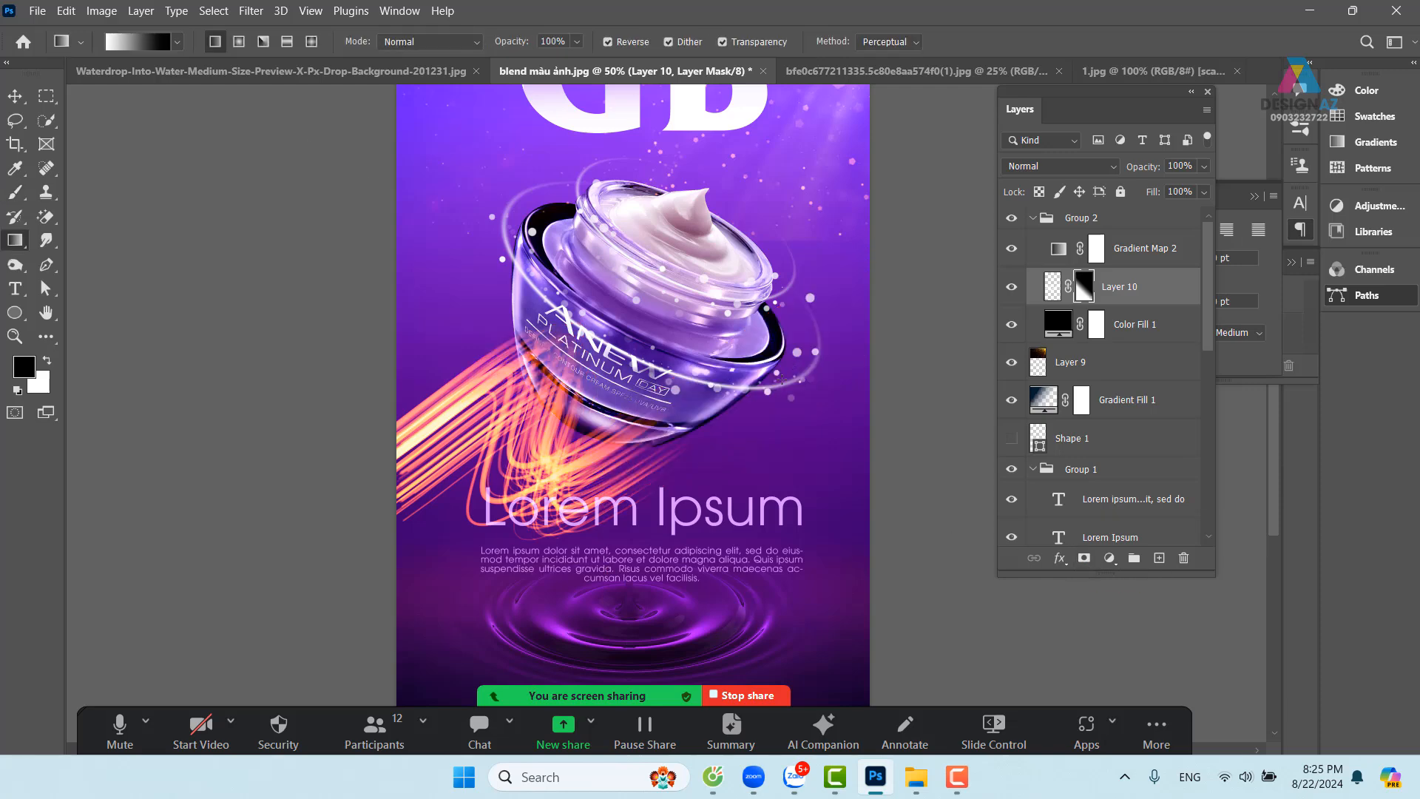
pyautogui.hotkey('ctrl', 'z')
pyautogui.moveTo(601, 483); pyautogui.dragTo(913, 281)
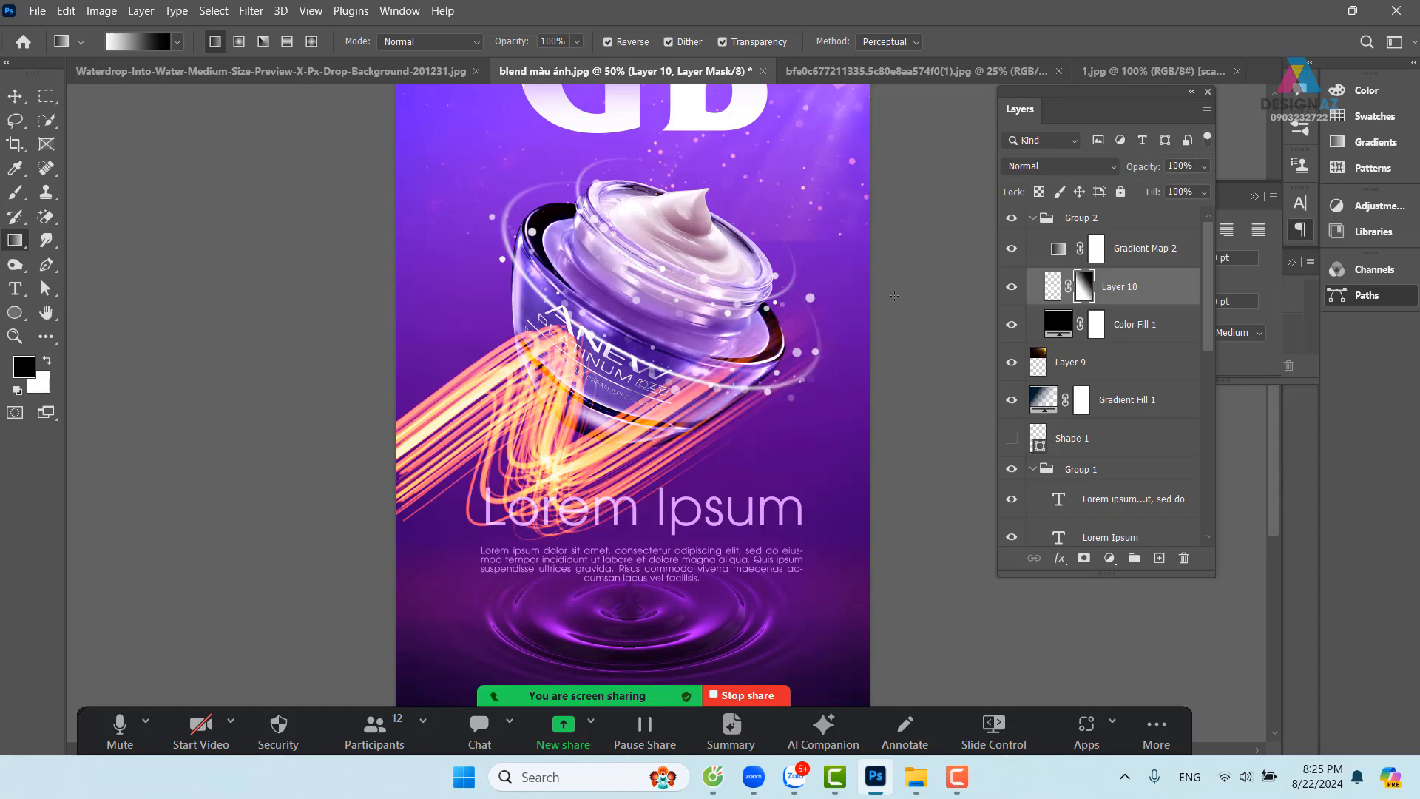
pyautogui.moveTo(617, 468); pyautogui.dragTo(929, 255)
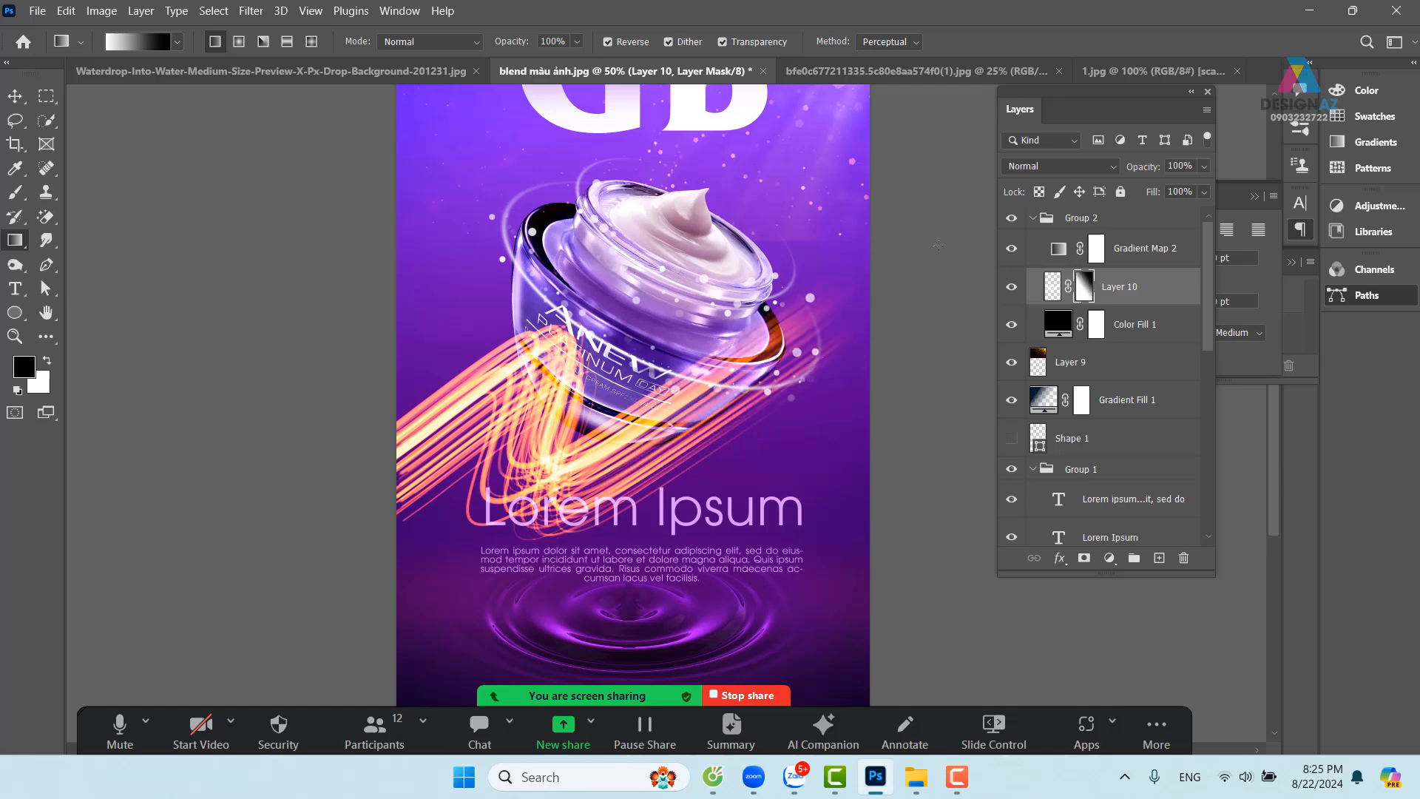
pyautogui.moveTo(710, 419); pyautogui.dragTo(938, 262)
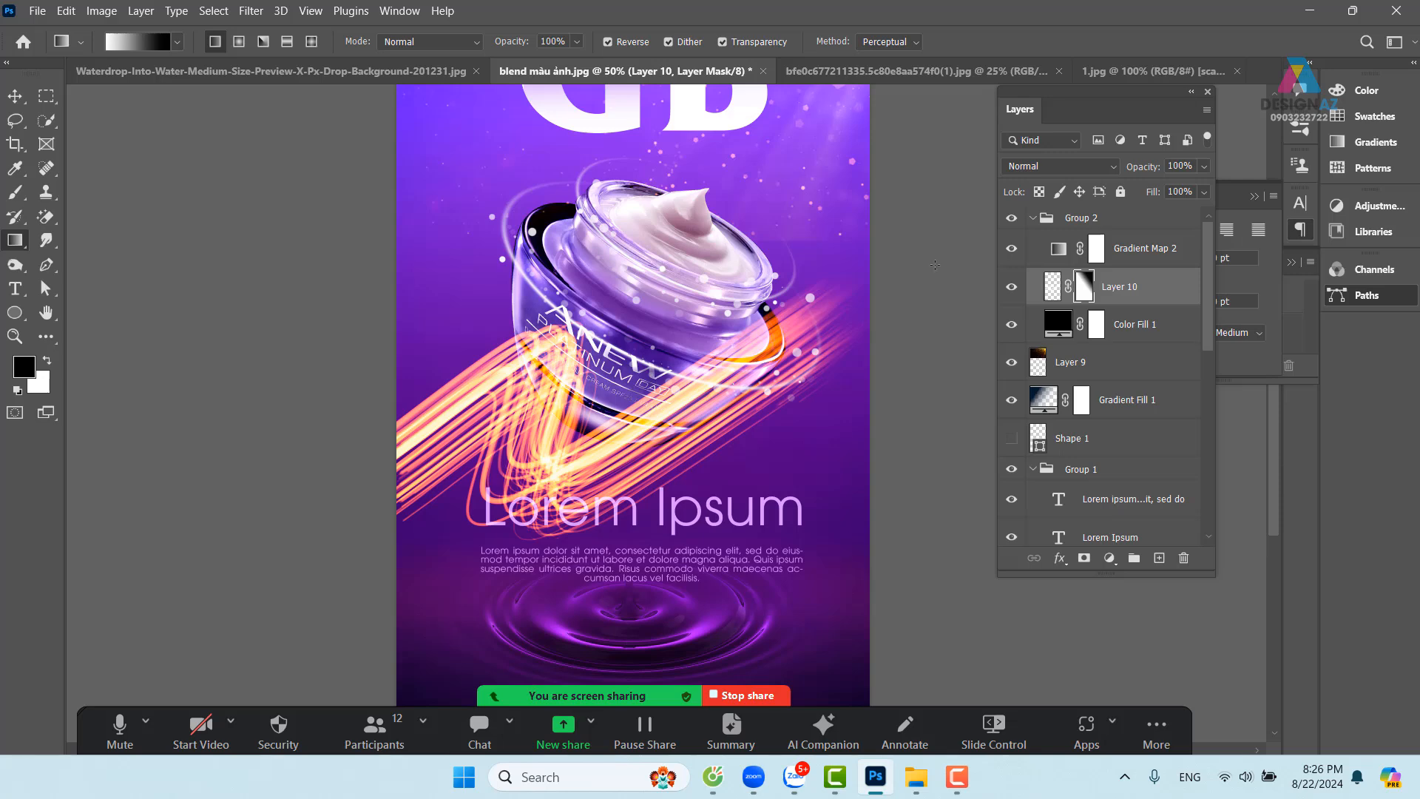
# Undo the mask fade, the layer mask and the painted streak layer
pyautogui.click(15, 95)
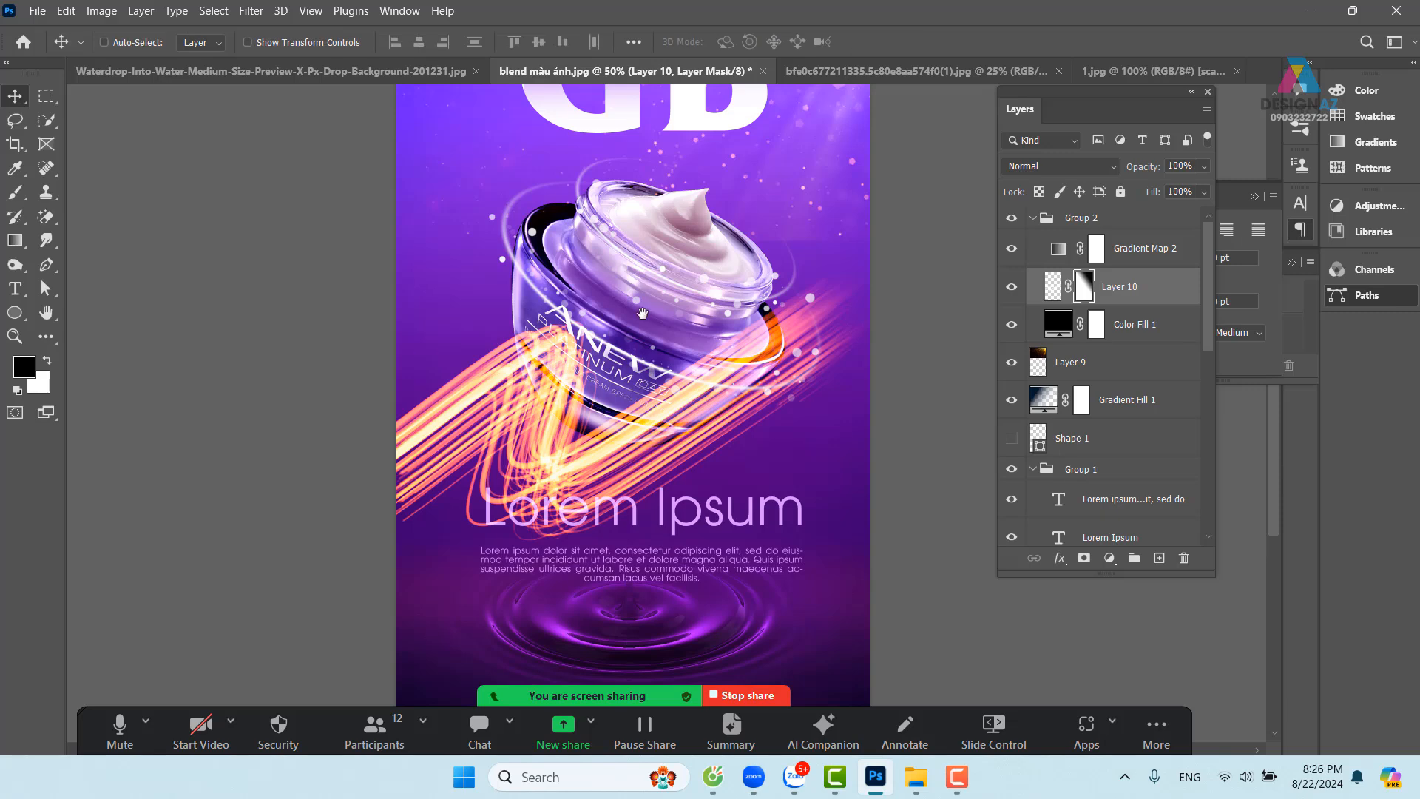
pyautogui.moveTo(643, 312); pyautogui.dragTo(597, 491)
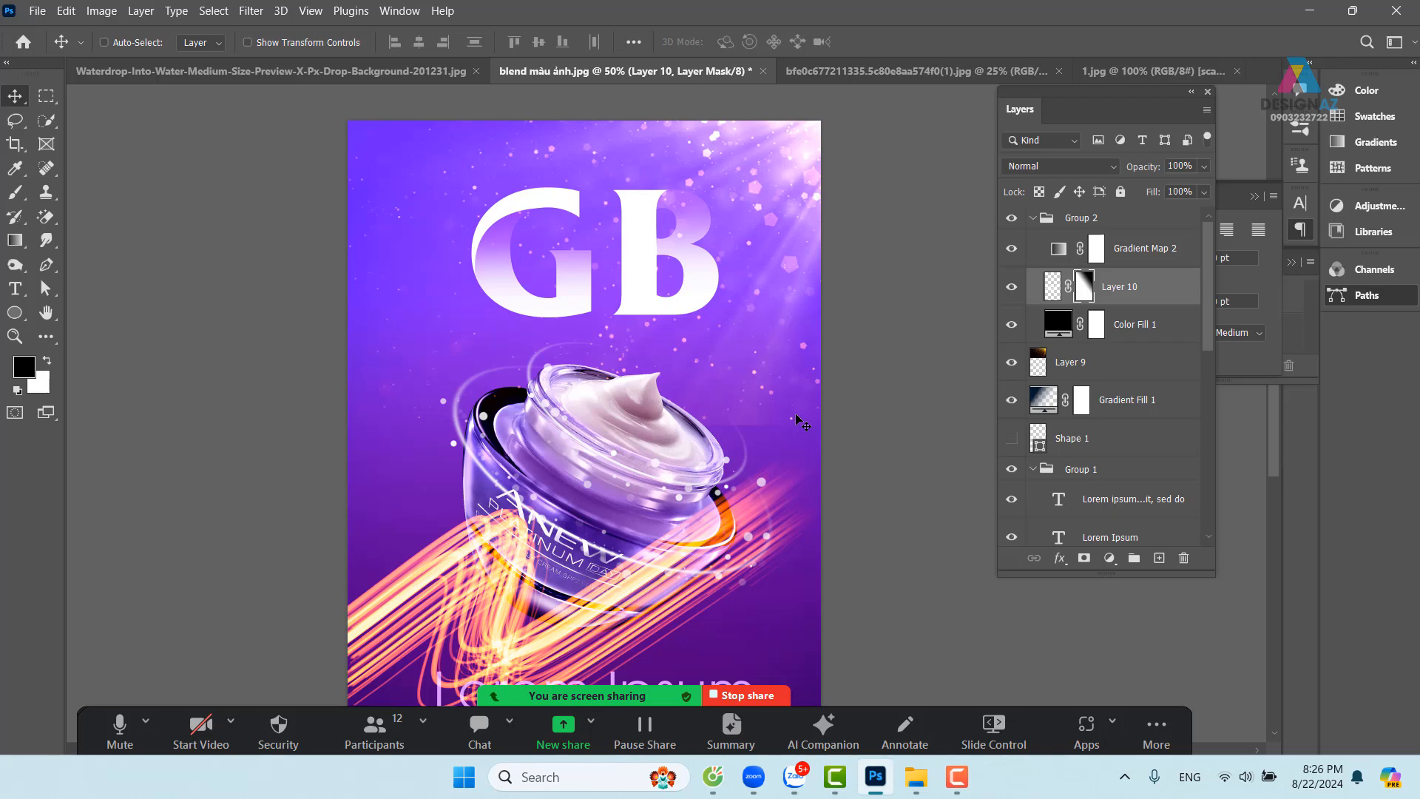
pyautogui.moveTo(683, 546); pyautogui.dragTo(717, 368)
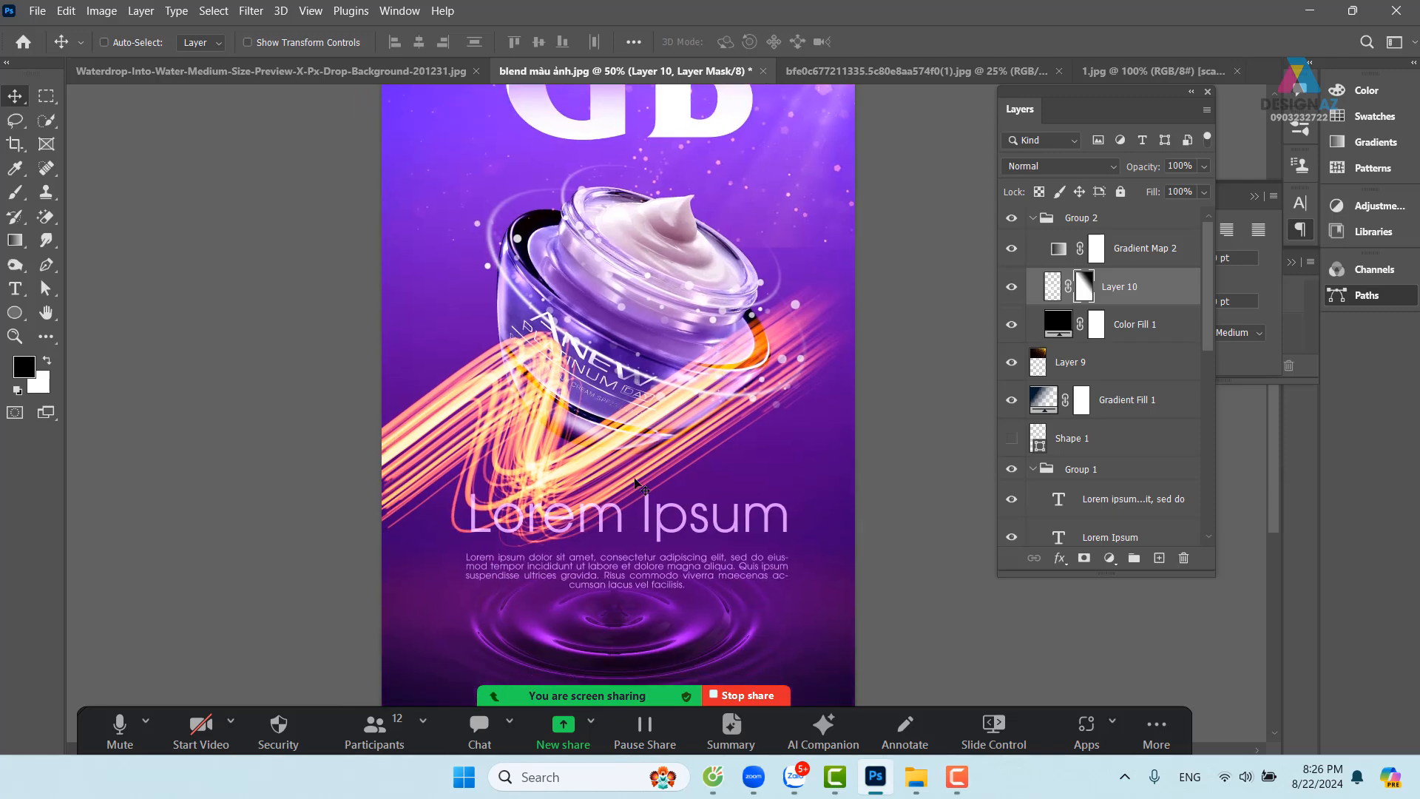
pyautogui.moveTo(601, 477); pyautogui.dragTo(681, 476)
pyautogui.hotkey('ctrl', 'z')
pyautogui.hotkey('ctrl', 'z')
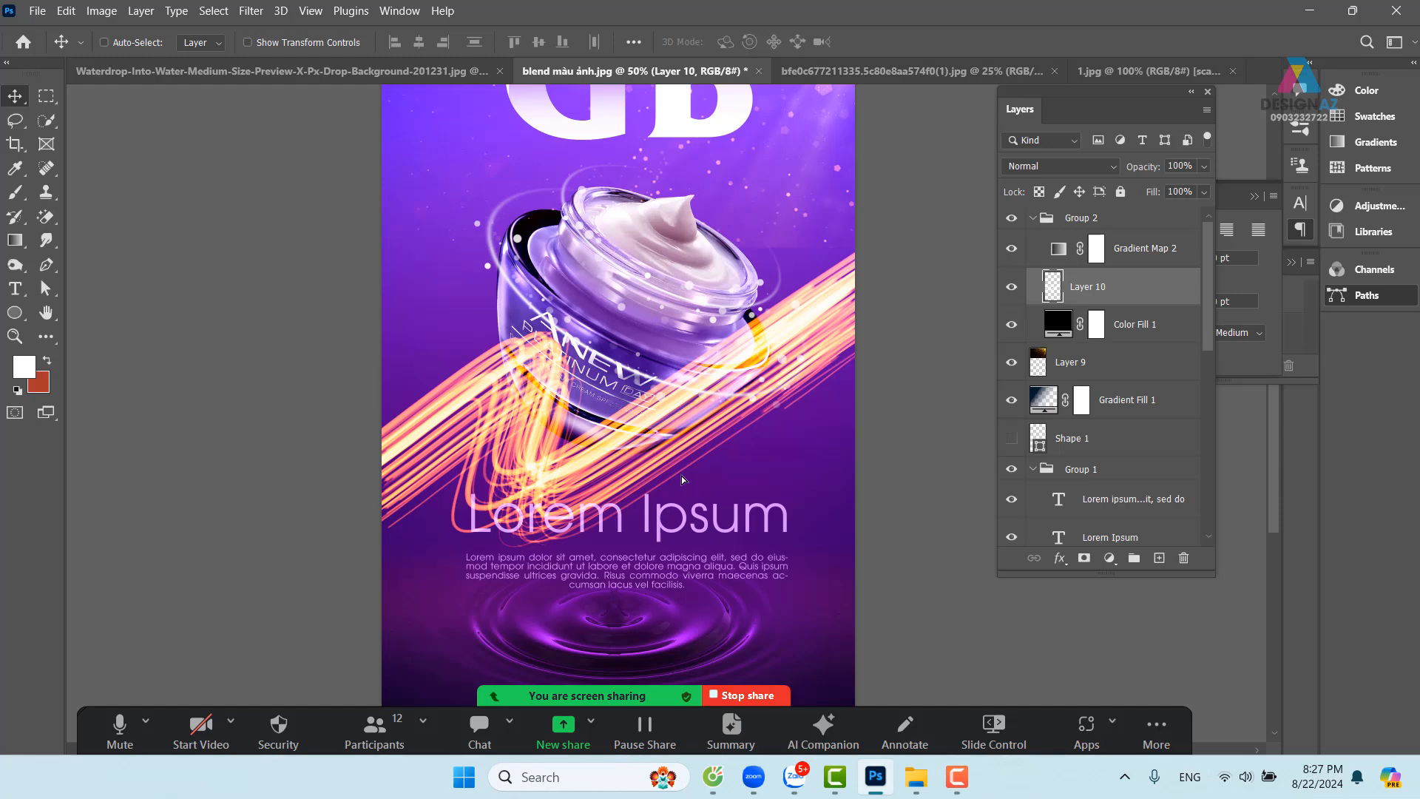
pyautogui.hotkey('ctrl', 'z')
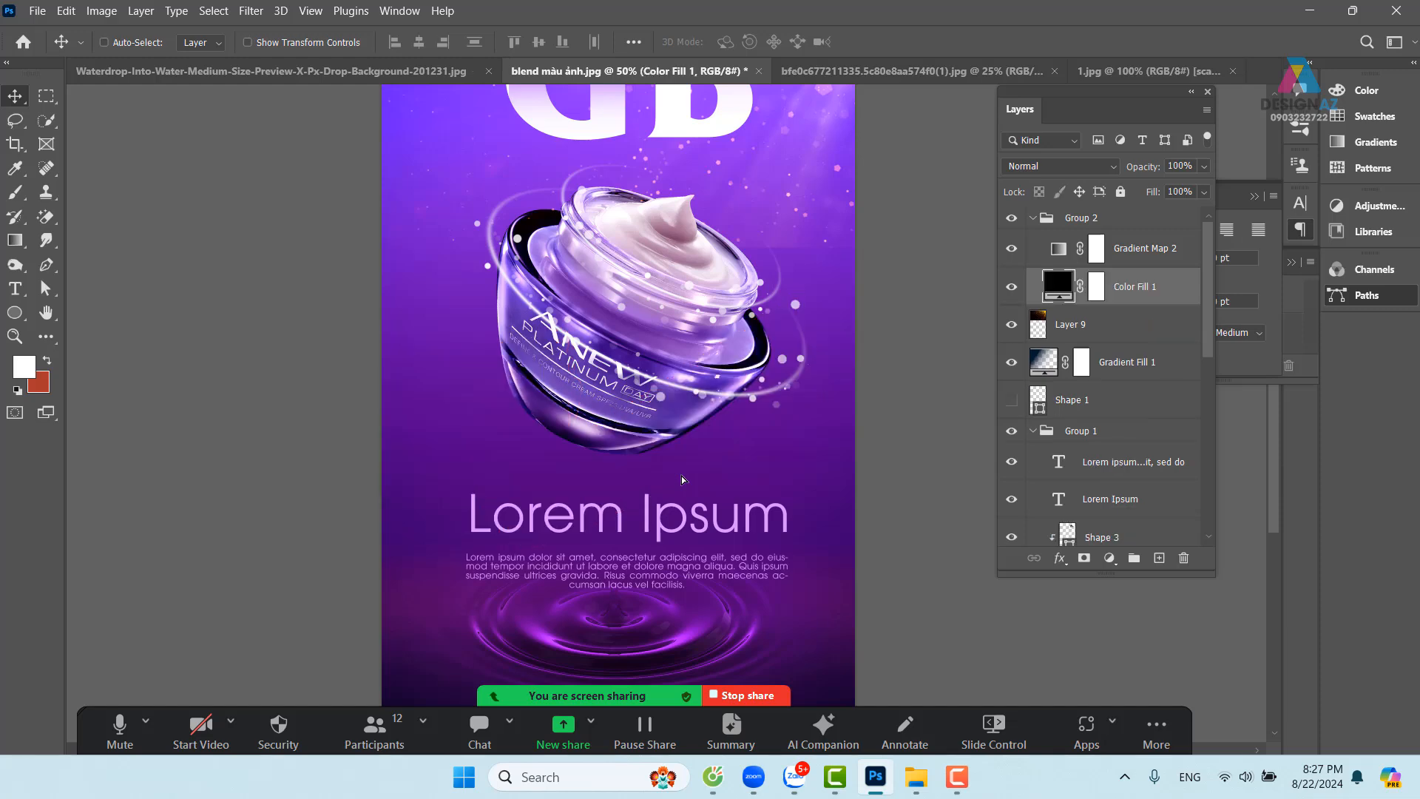
# Review the whole jar advertisement at 33.3% zoom
pyautogui.moveTo(643, 417); pyautogui.dragTo(640, 468)
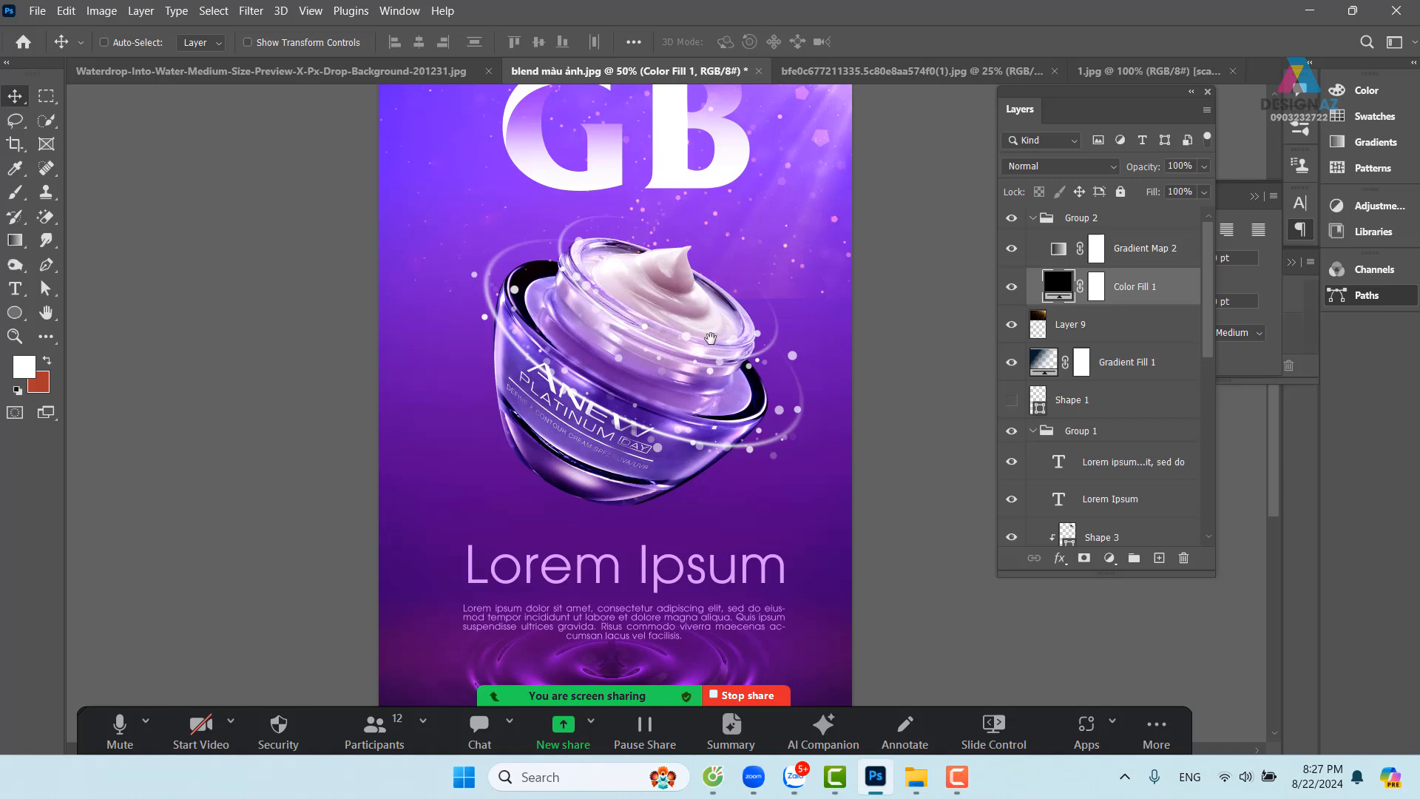
pyautogui.moveTo(710, 338); pyautogui.dragTo(555, 414)
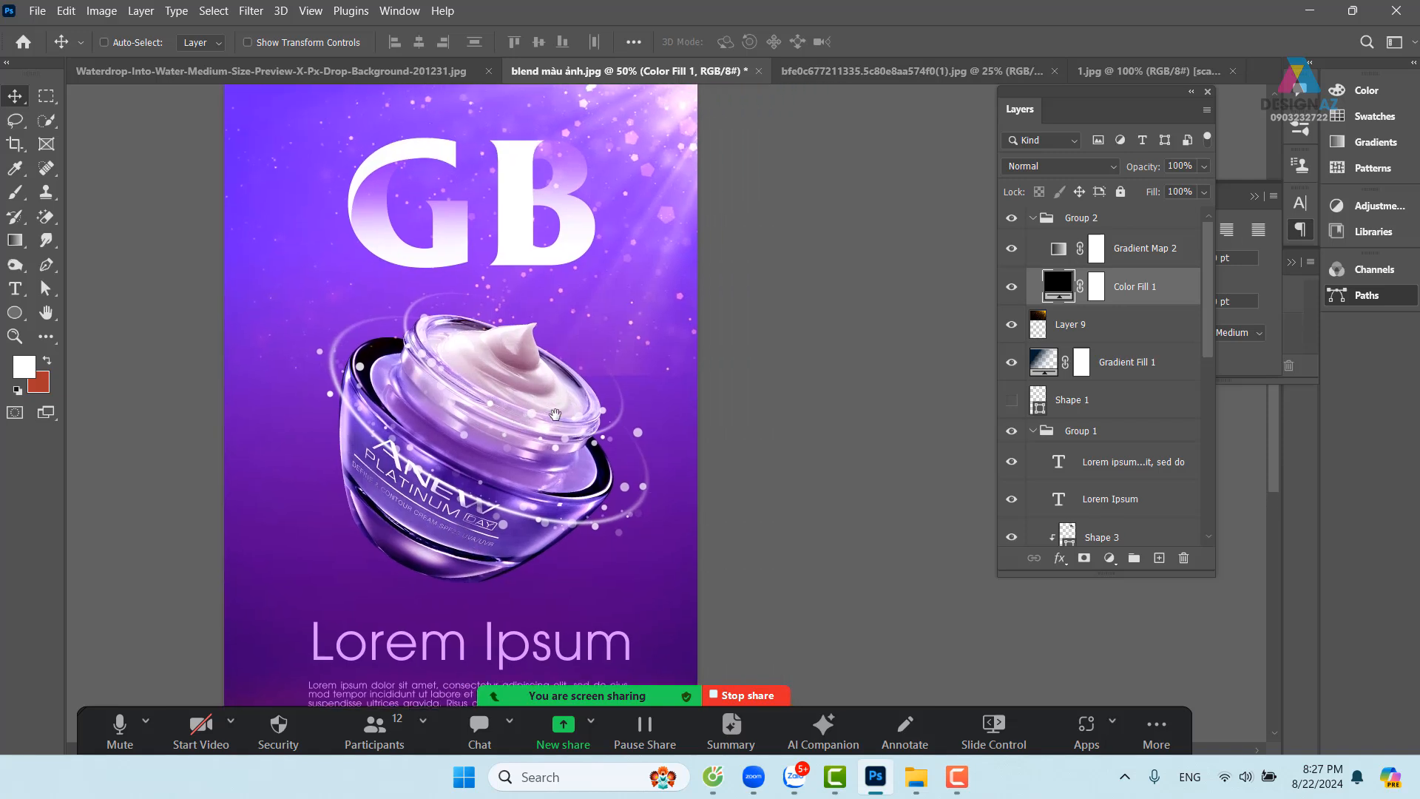
pyautogui.hotkey('ctrl', '-')
pyautogui.hotkey('ctrl', '-')
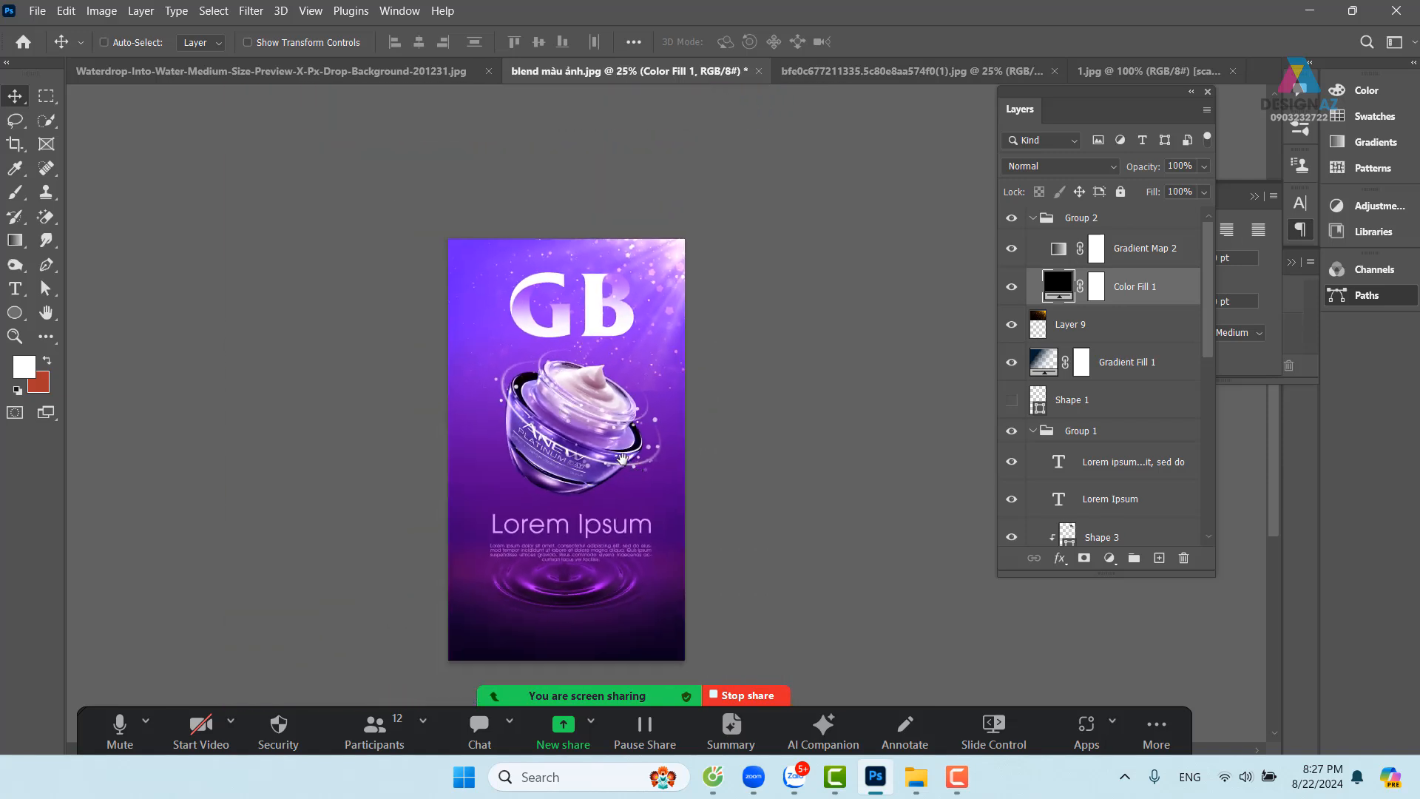
pyautogui.moveTo(622, 459); pyautogui.dragTo(652, 427)
pyautogui.scroll(1, 652, 427)
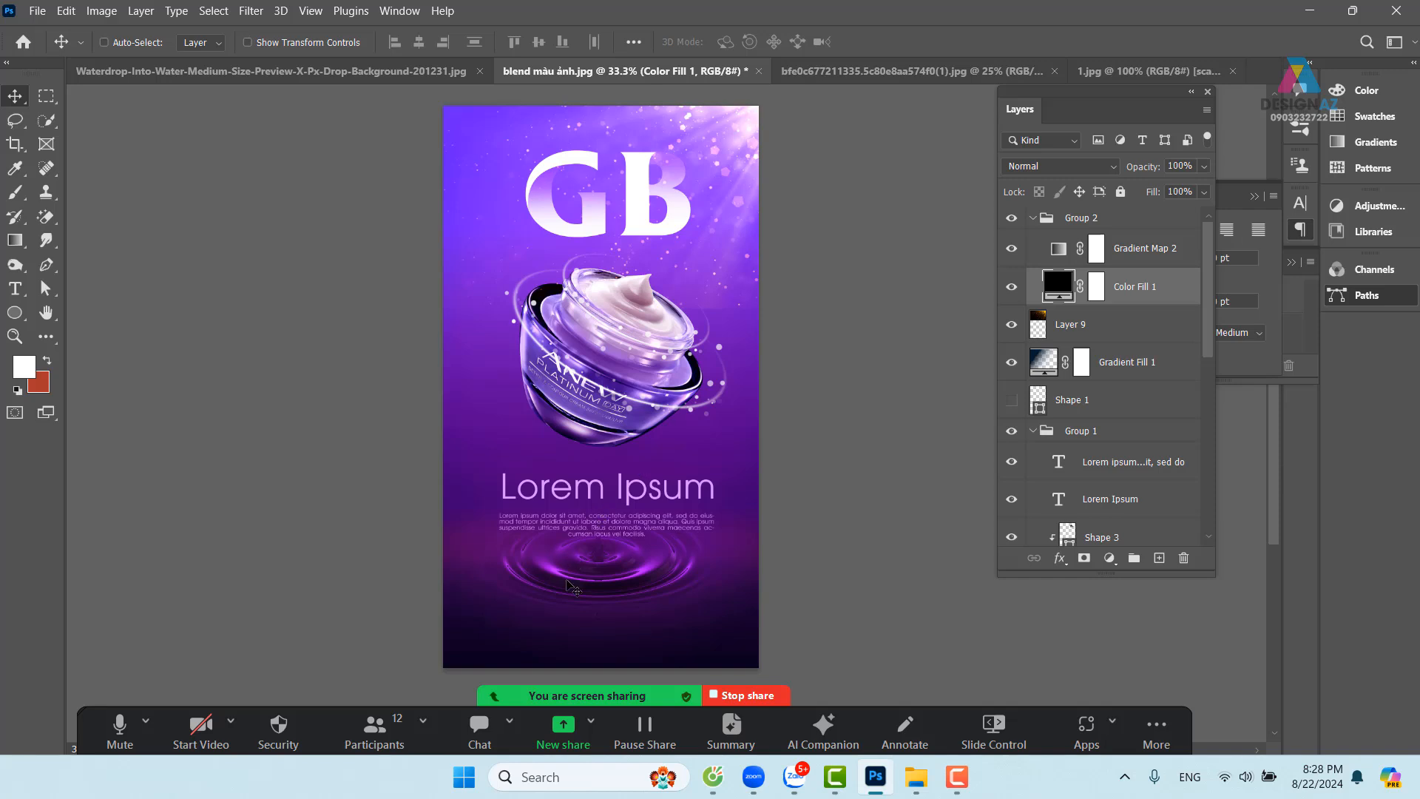
# Stop sharing the screen in the Zoom meeting
pyautogui.click(756, 693)
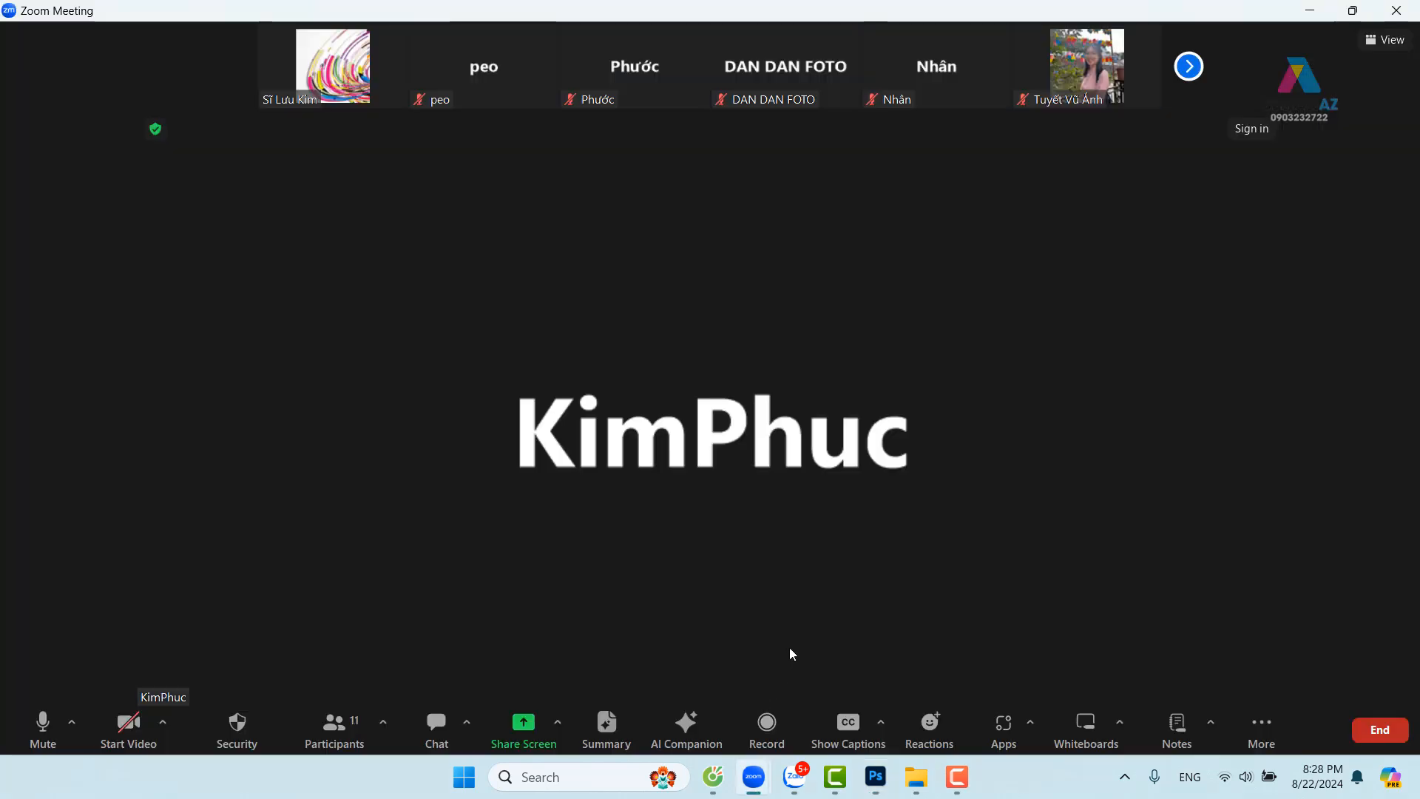
pyautogui.click(1396, 11)
pyautogui.click(1311, 58)
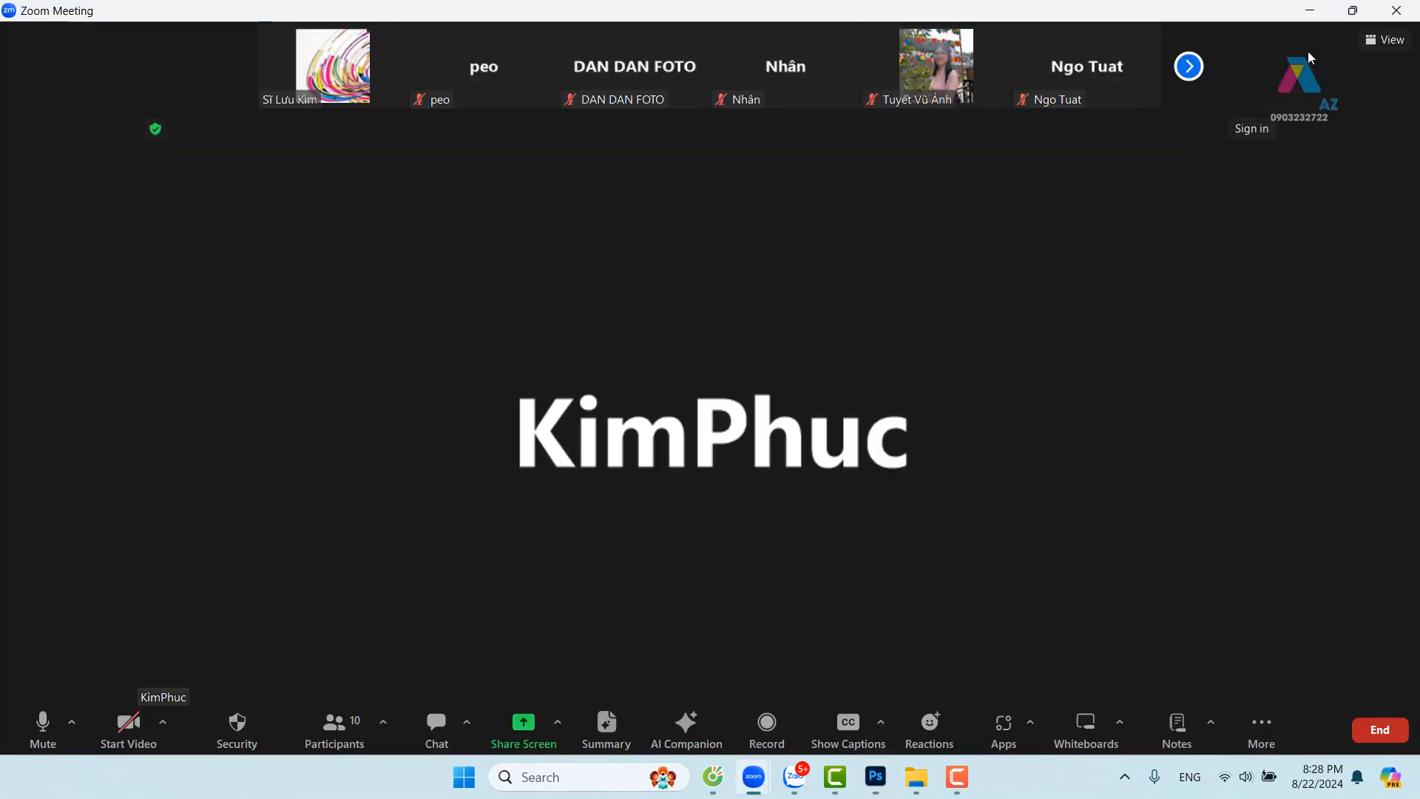